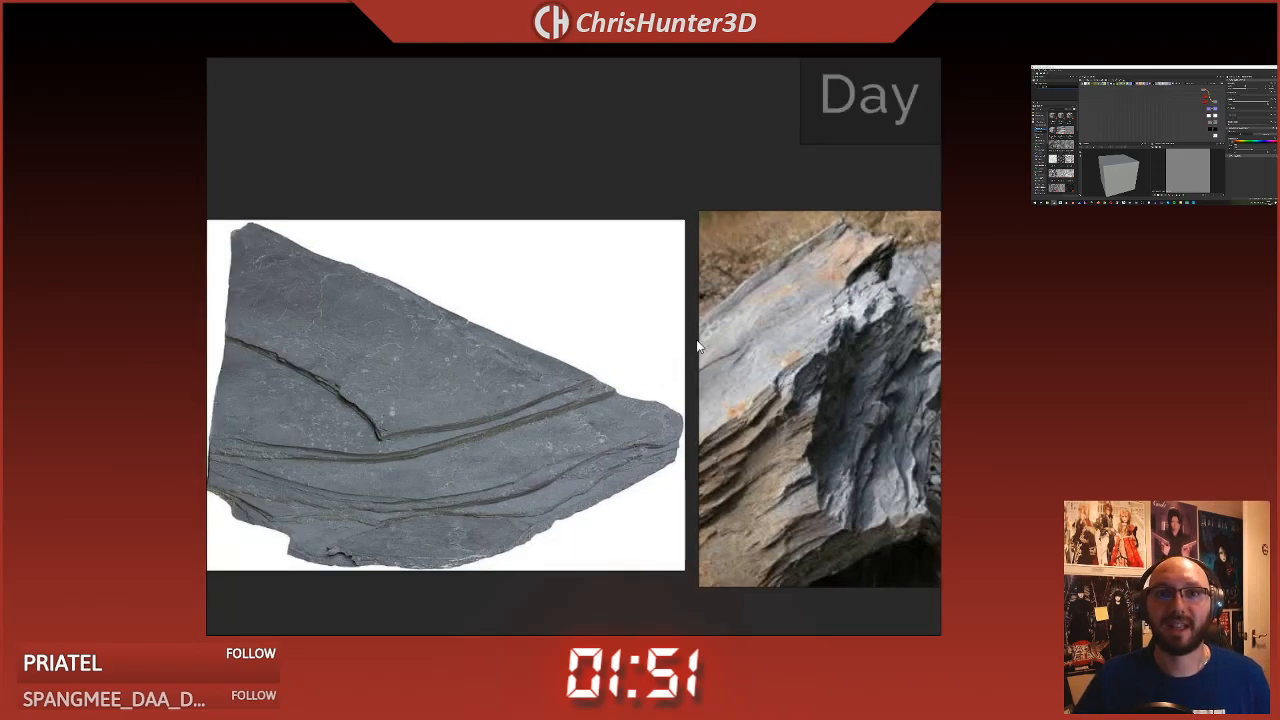
- Examine the reference images of layered slate rock and sliced layer cakes
middle_drag(765, 337, 209, 314)
scroll(642, 331, down, 2)
middle_drag(855, 362, 544, 304)
middle_drag(652, 308, 472, 364)
scroll(507, 341, up, 2)
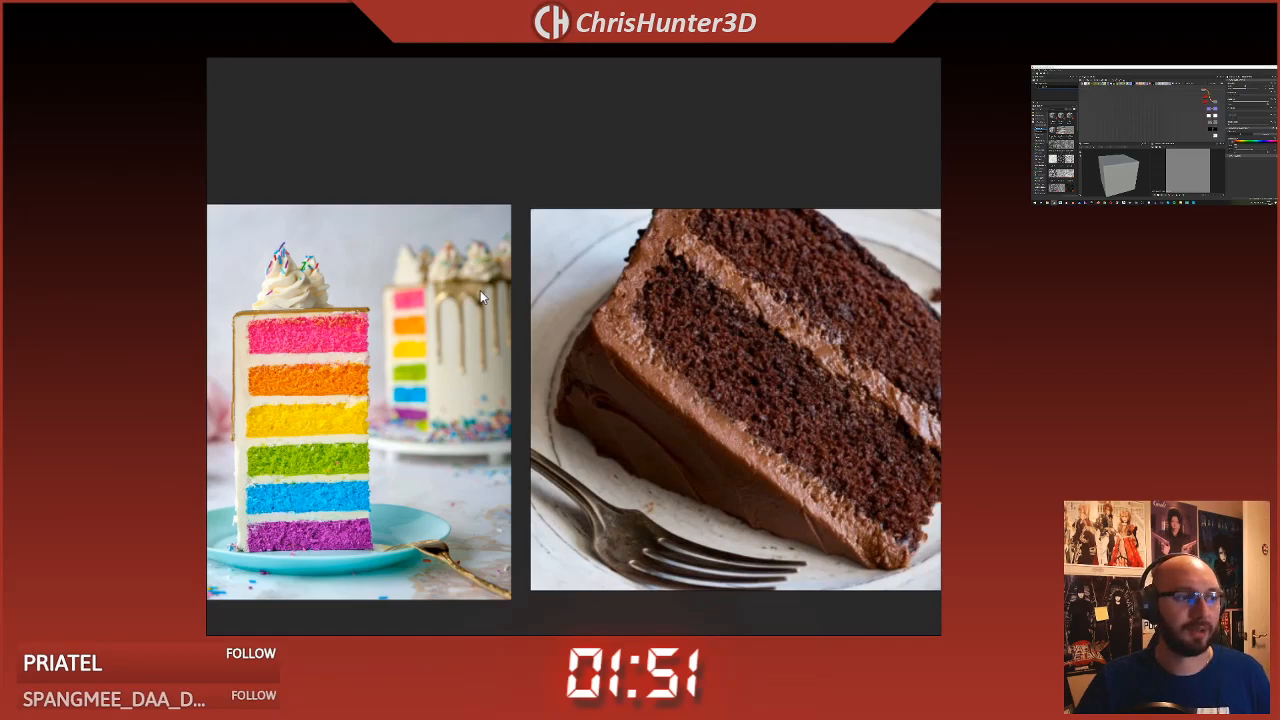
scroll(517, 286, down, 5)
middle_drag(348, 478, 754, 304)
scroll(576, 316, up, 5)
middle_drag(576, 341, 531, 182)
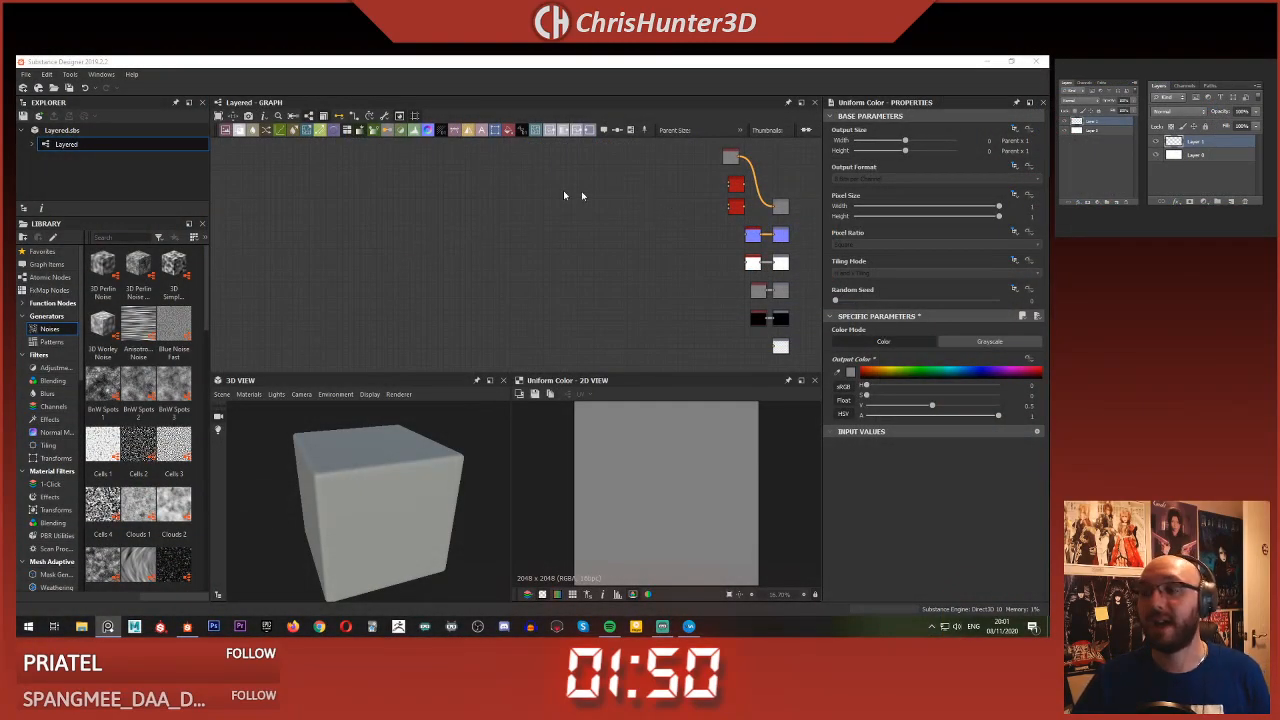
- Examine the reference screenshots of a two-layer image stack with its blending and opacity settings
mouse_move(376, 226)
middle_down()
mouse_move(404, 213)
mouse_move(366, 246)
middle_up()
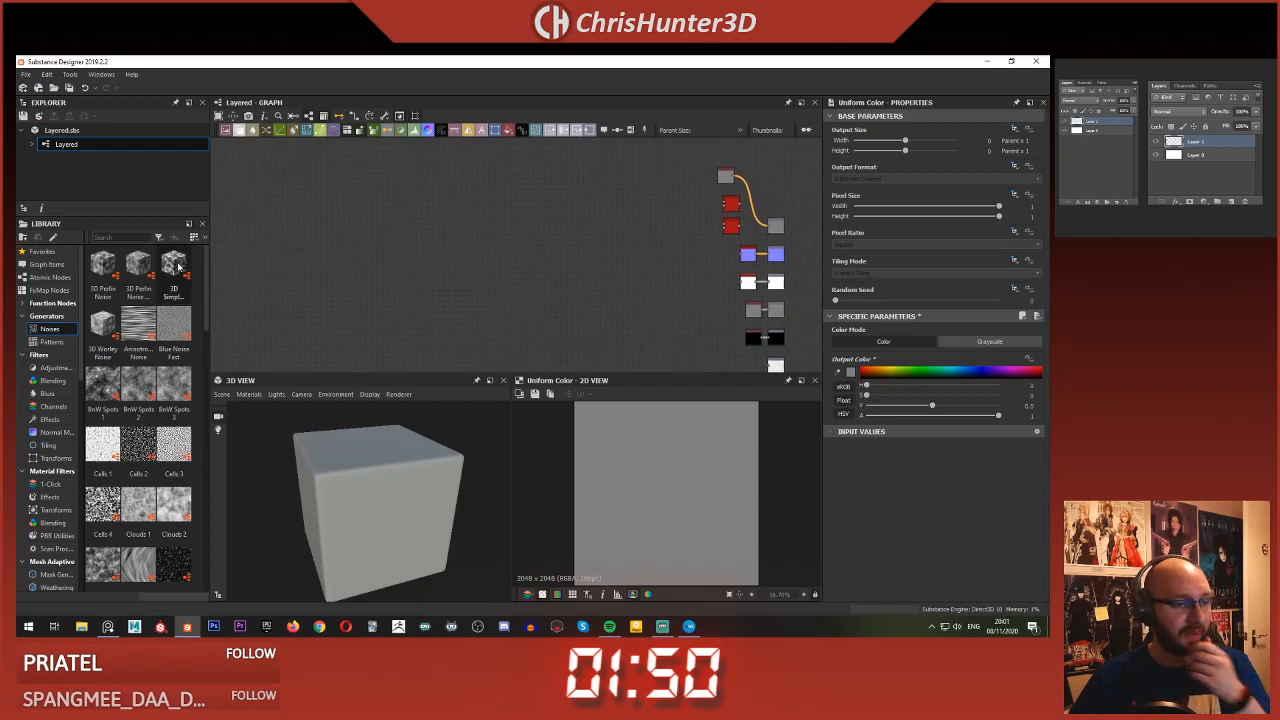
scroll(1140, 130, down, 3)
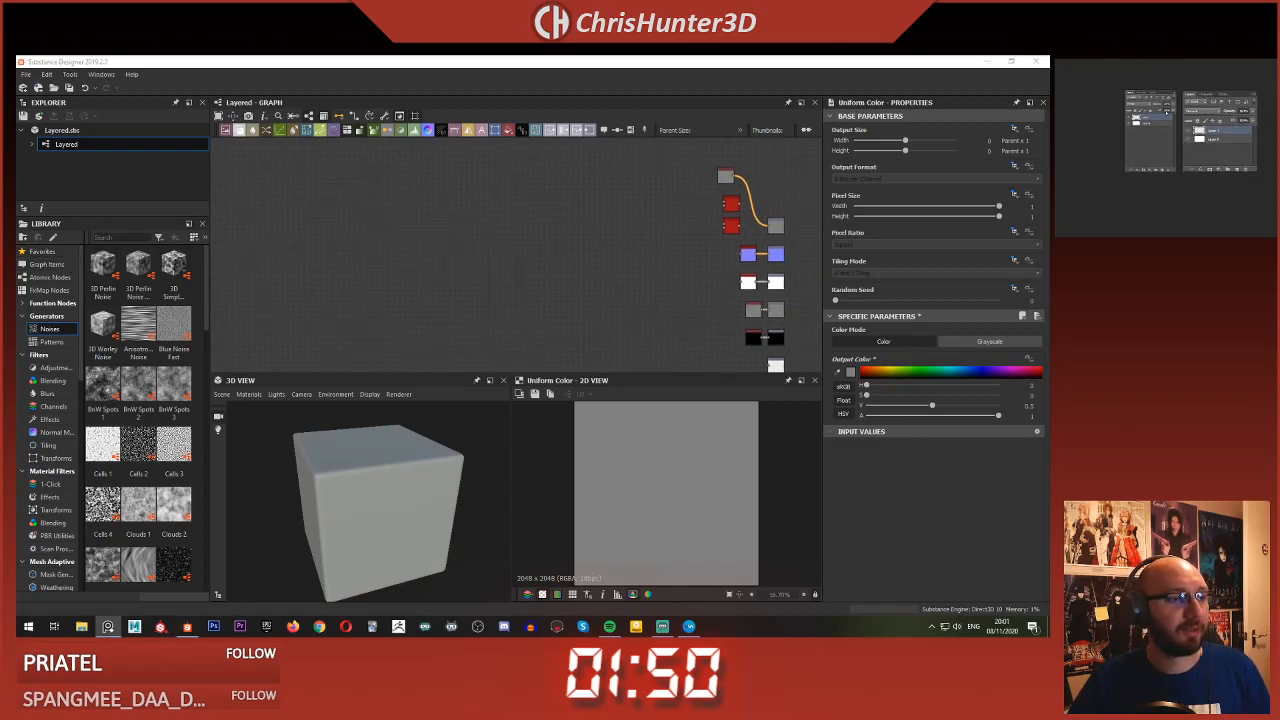
scroll(1150, 130, up, 3)
middle_drag(1151, 131, 1122, 131)
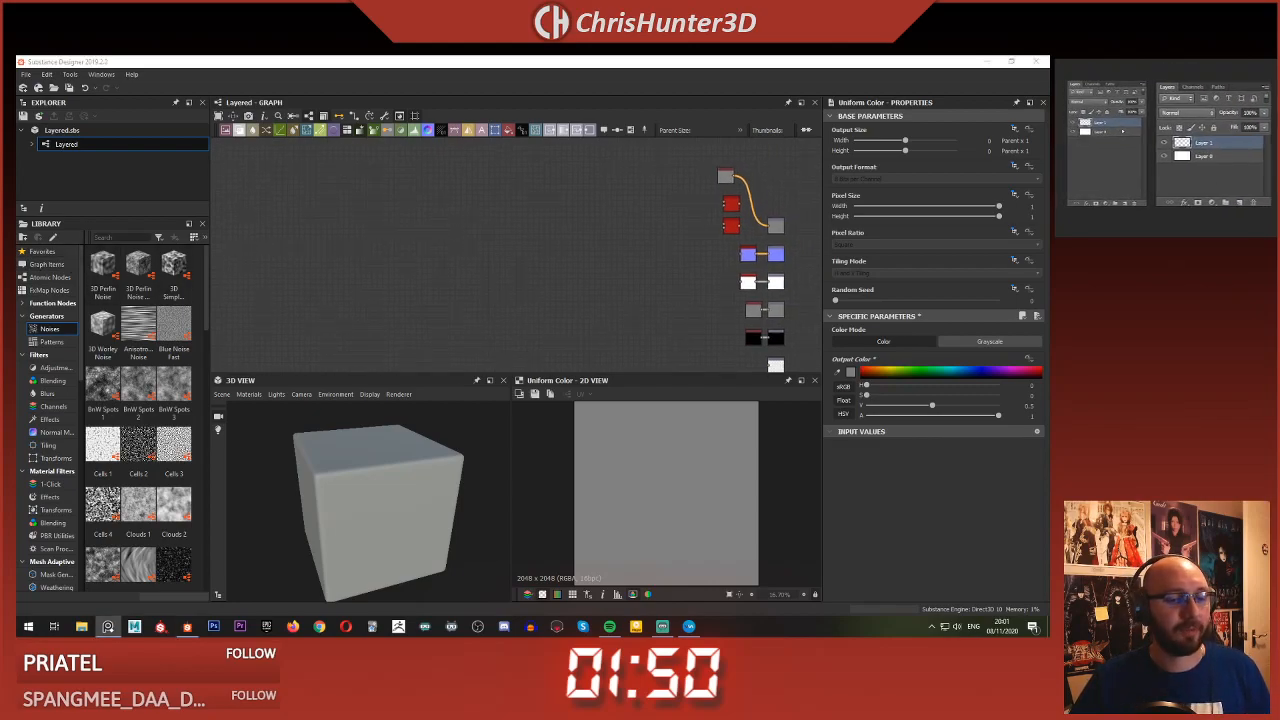
middle_drag(1084, 93, 1099, 88)
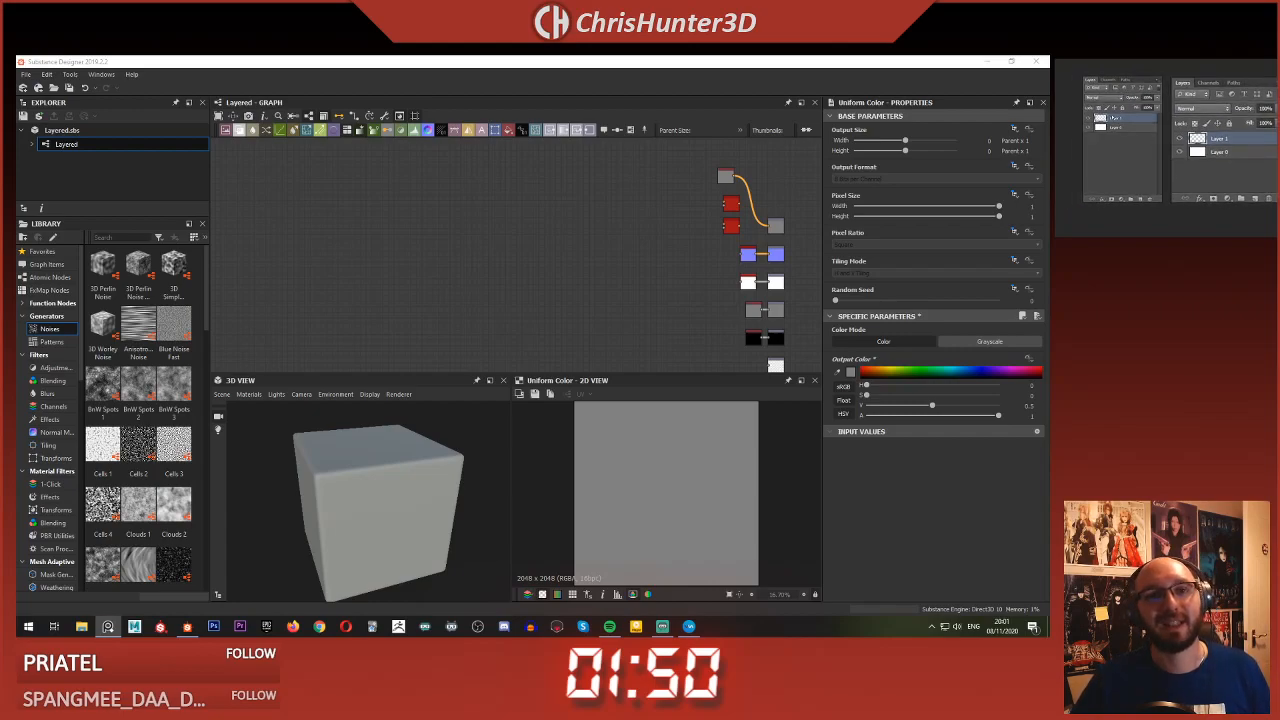
middle_drag(1137, 103, 1069, 88)
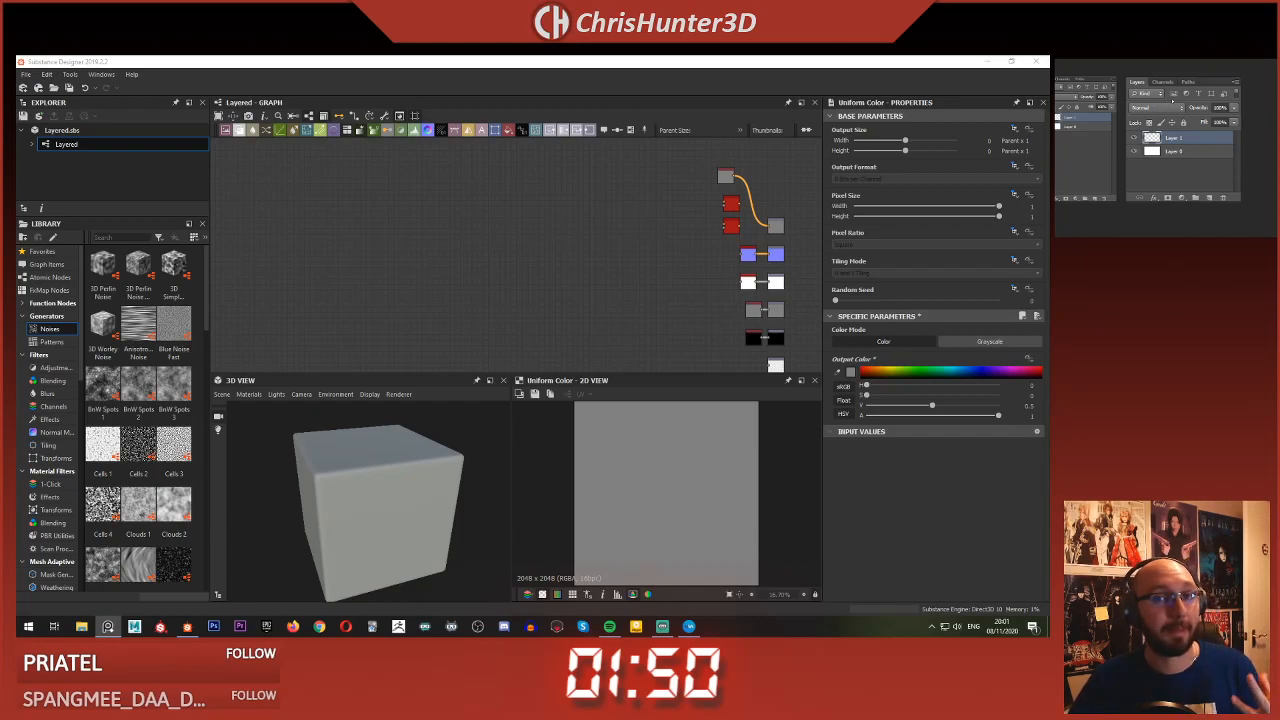
scroll(1186, 75, up, 2)
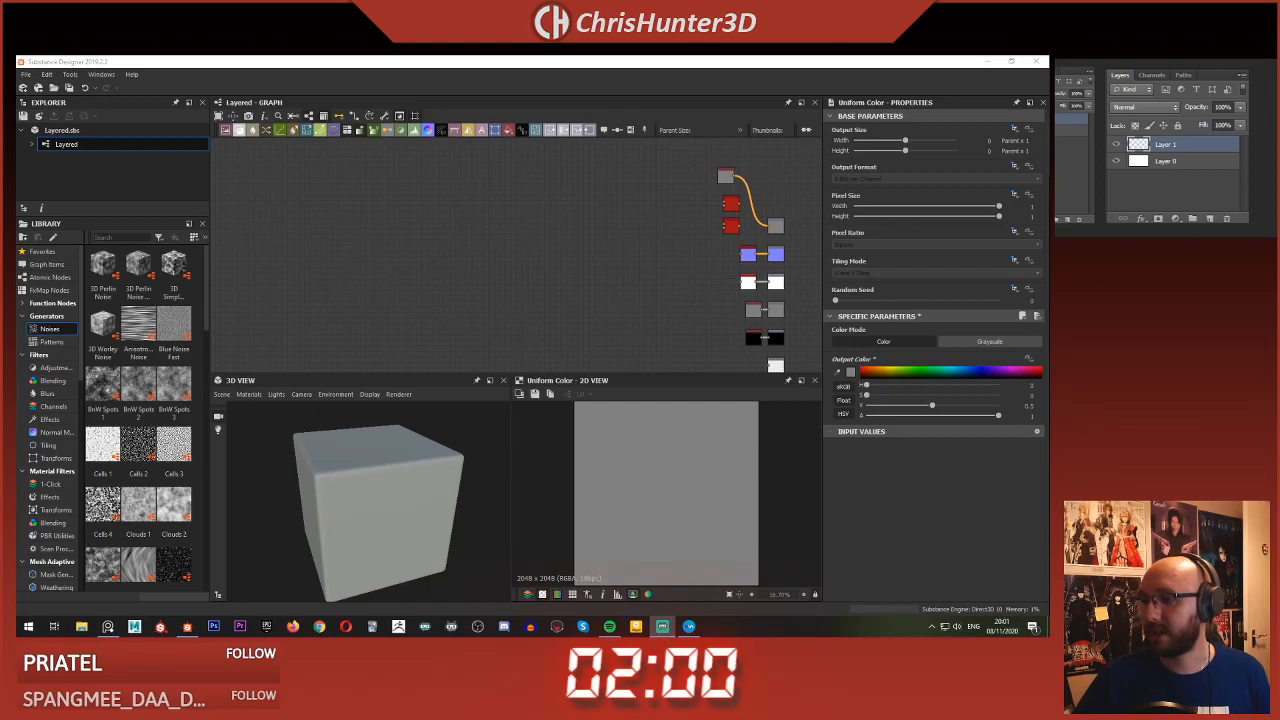
- Add a Shape node in the empty graph area, well ahead of the existing output nodes
click(575, 191)
middle_drag(436, 221, 478, 210)
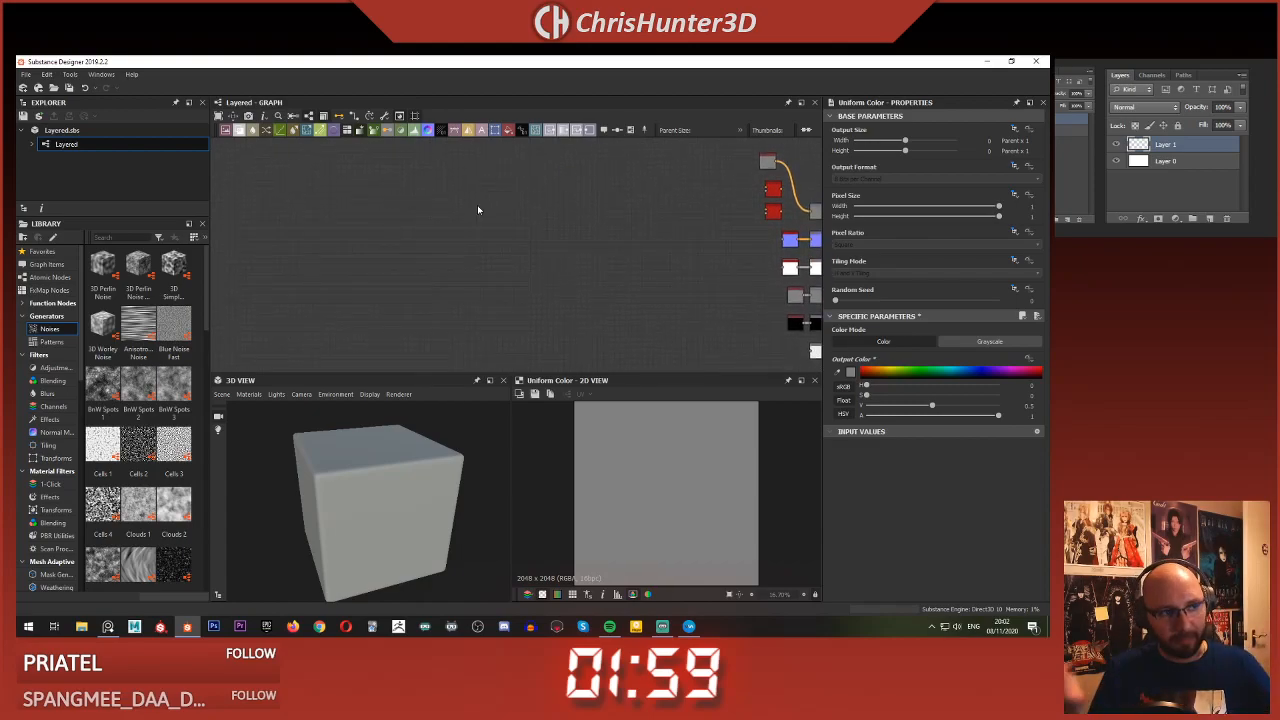
middle_drag(425, 298, 338, 345)
middle_drag(460, 257, 517, 250)
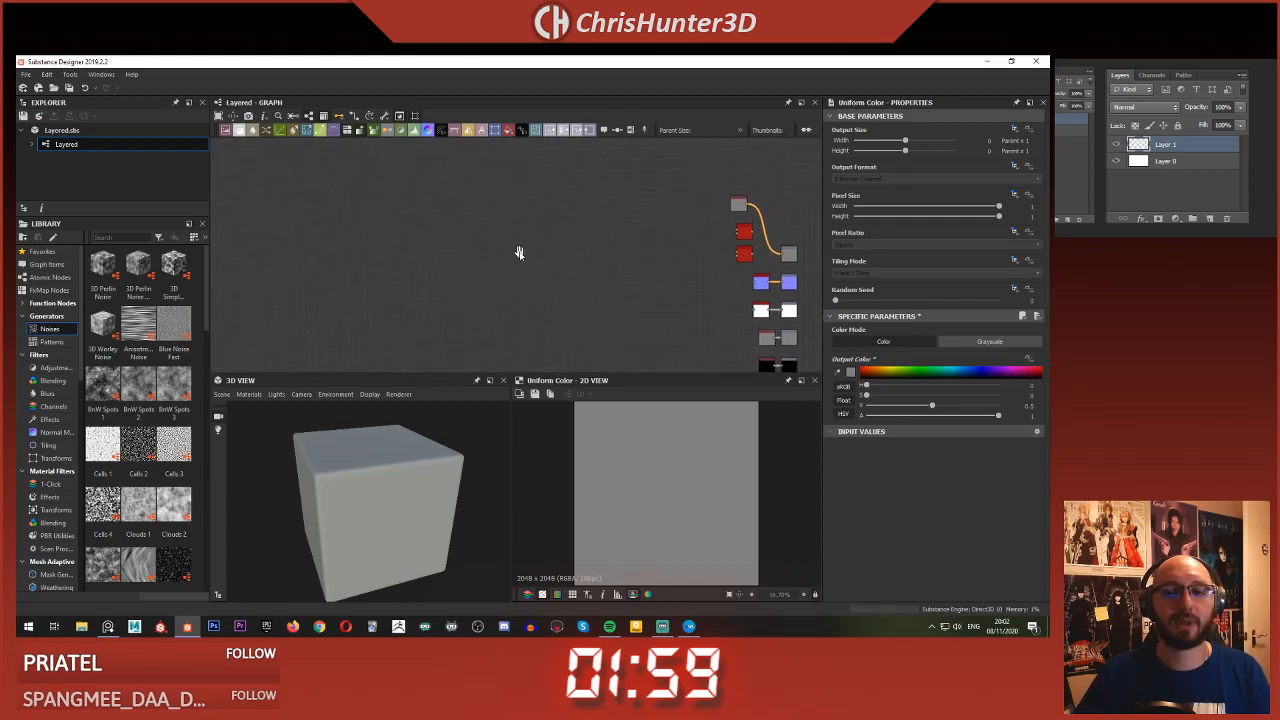
scroll(511, 228, down, 1)
middle_drag(378, 206, 484, 224)
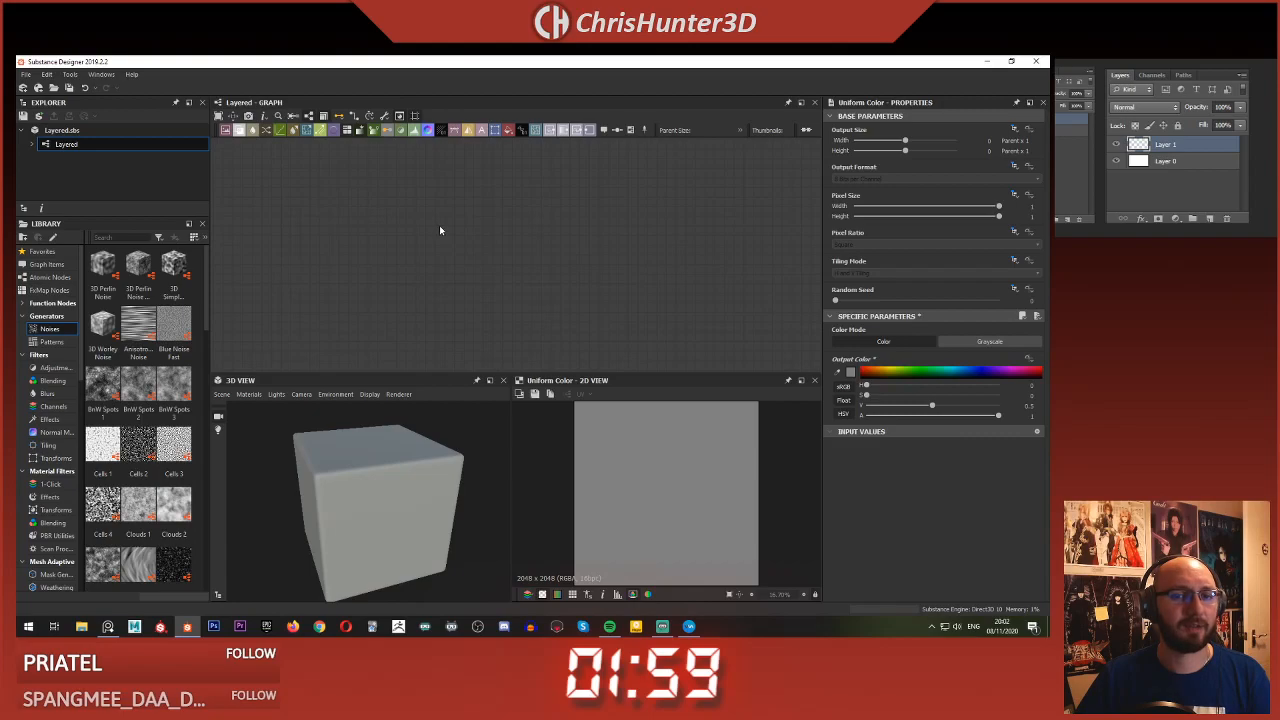
key(space)
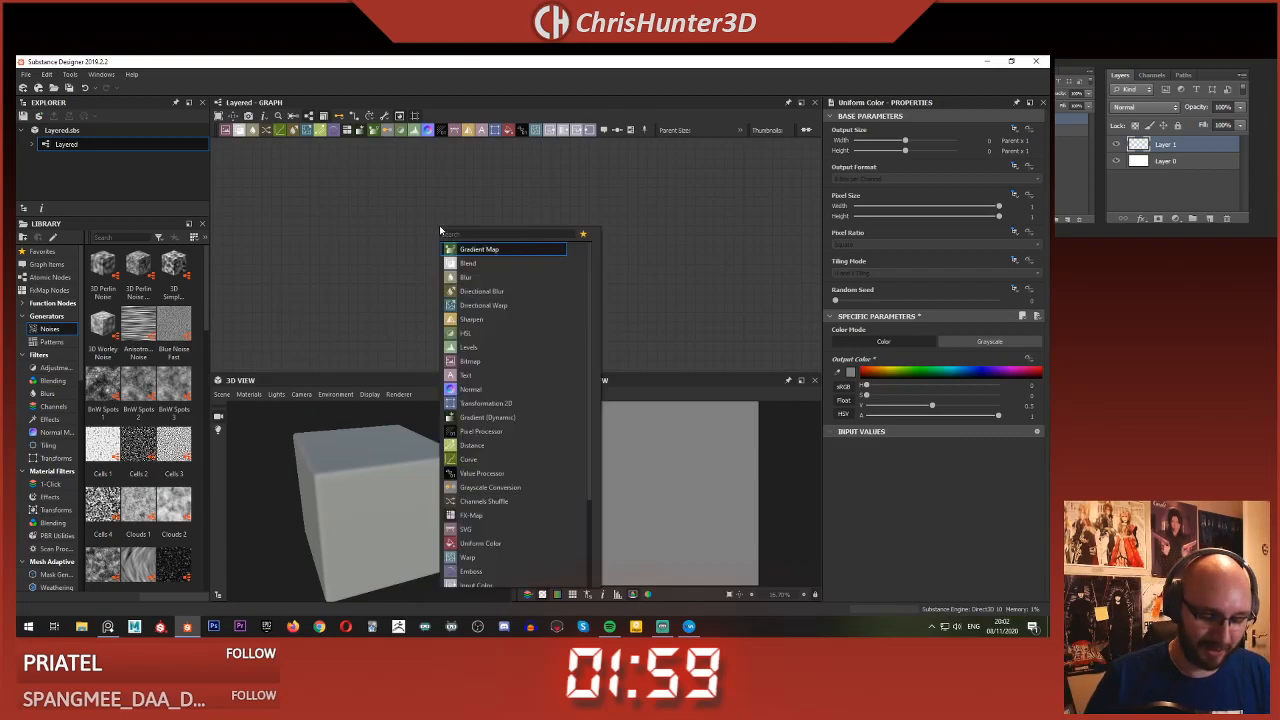
text(shape)
key(Return)
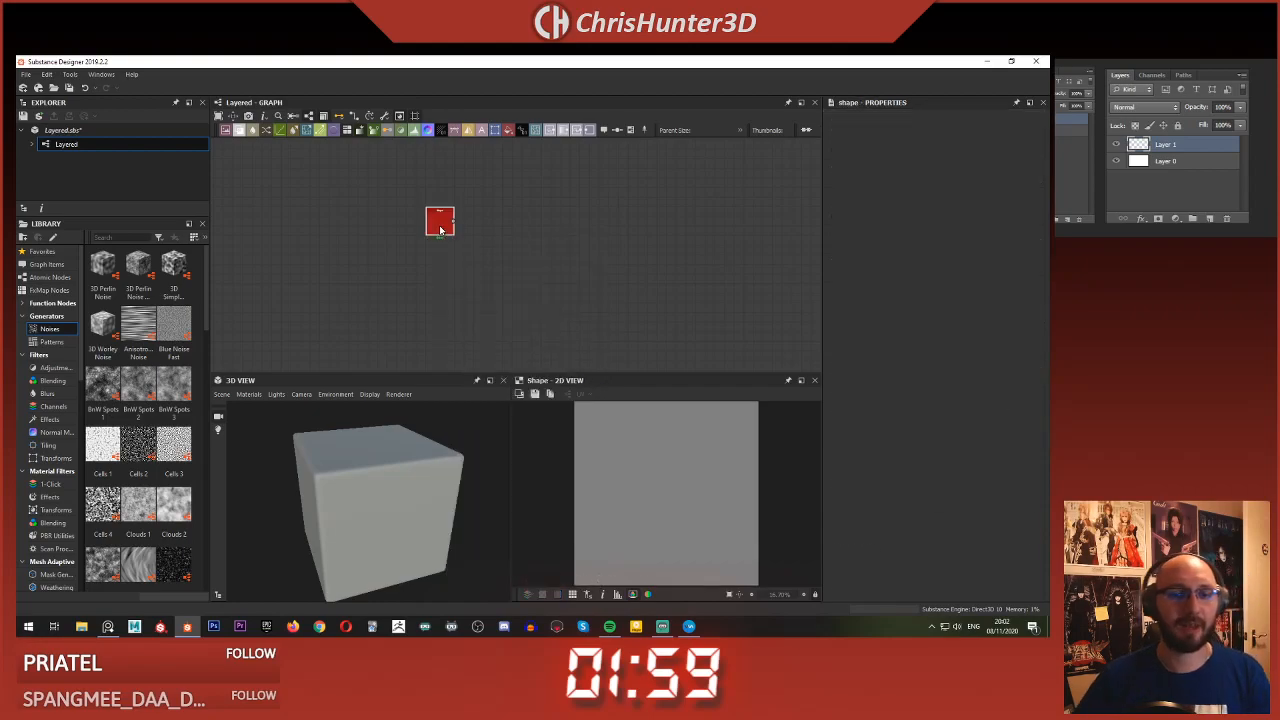
drag(441, 231, 408, 228)
key(f)
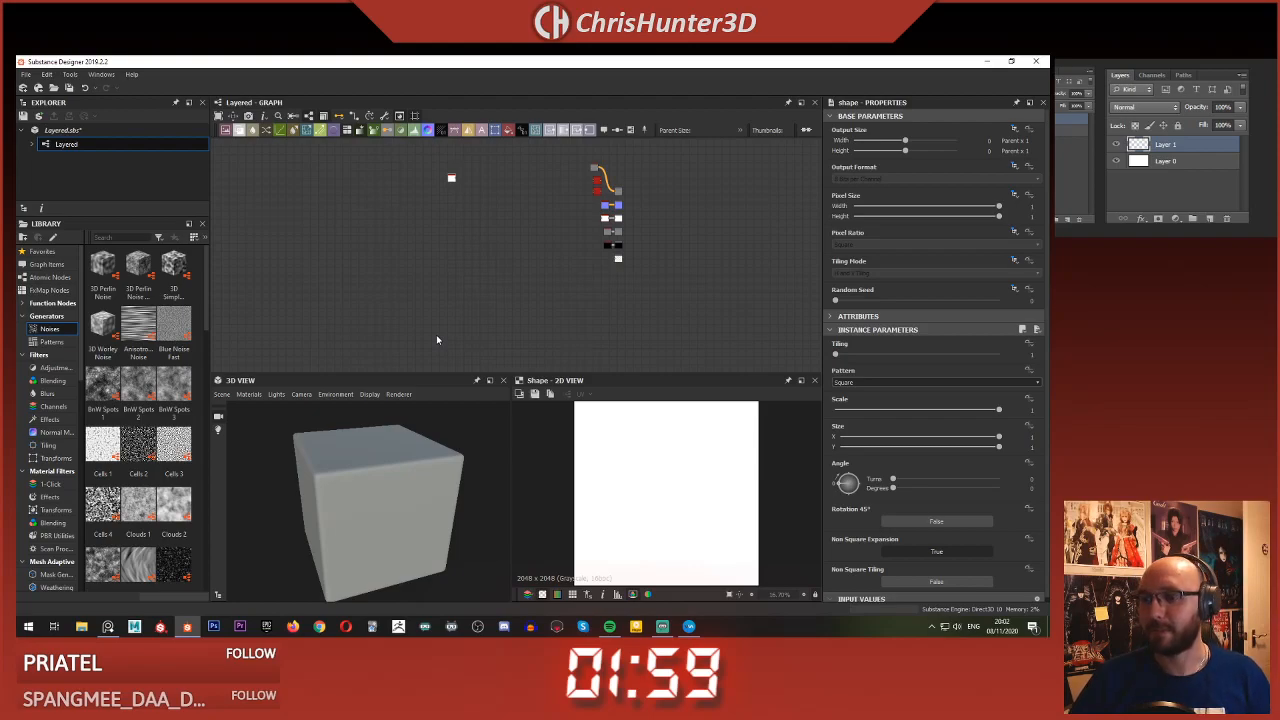
- Examine the new Shape node in the graph and its default white square in the 2D preview
middle_drag(479, 222, 541, 248)
scroll(533, 244, up, 3)
middle_drag(515, 186, 502, 253)
scroll(440, 250, down, 2)
scroll(439, 226, up, 3)
scroll(483, 270, up, 2)
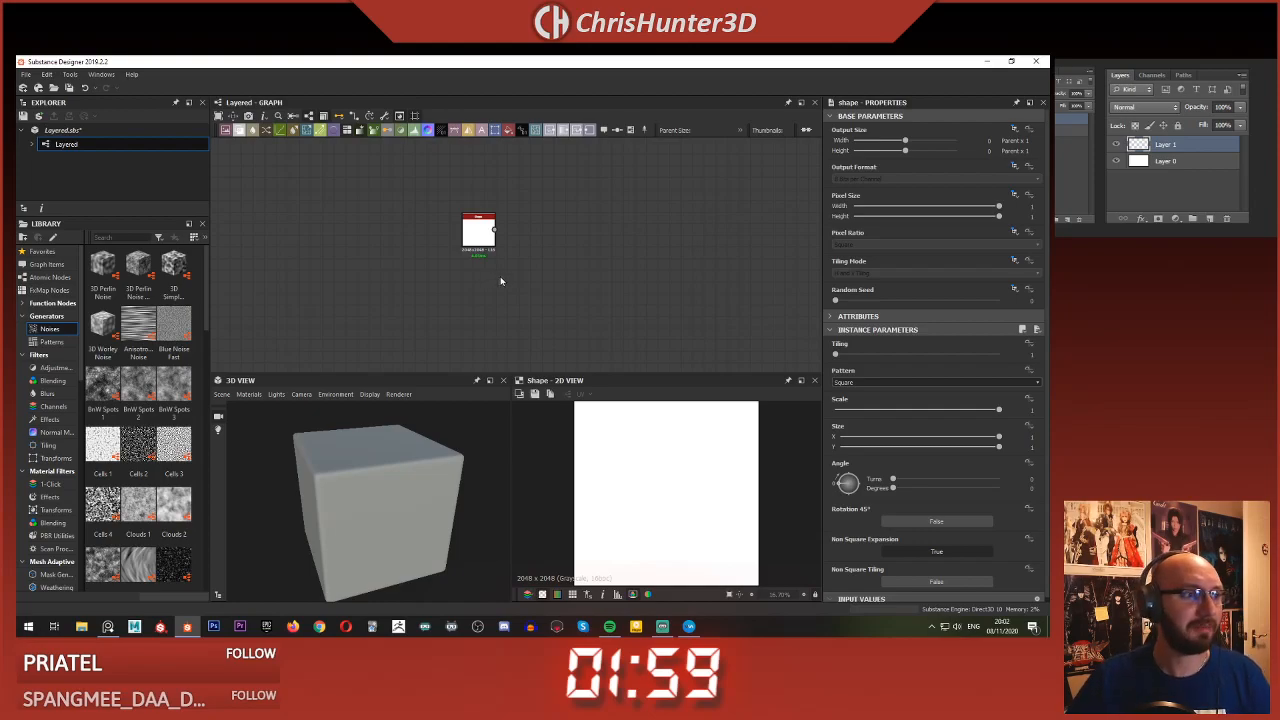
middle_drag(500, 271, 417, 251)
scroll(494, 254, up, 2)
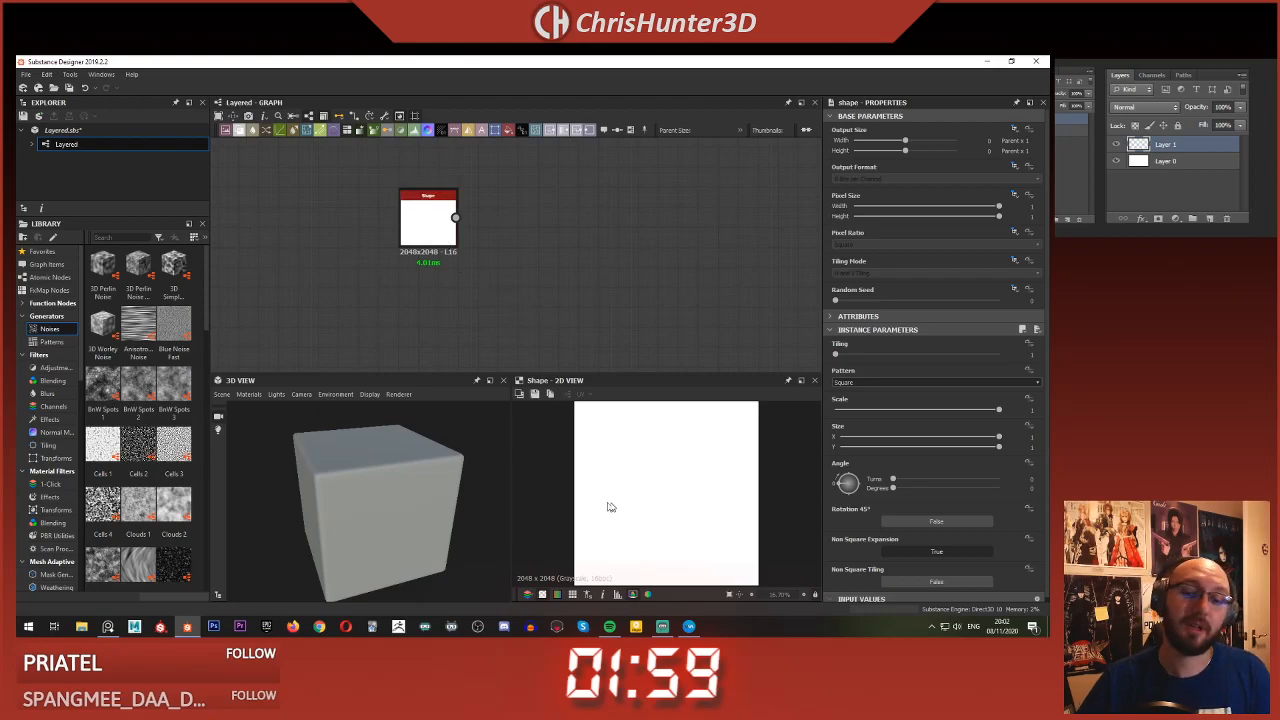
scroll(476, 281, down, 1)
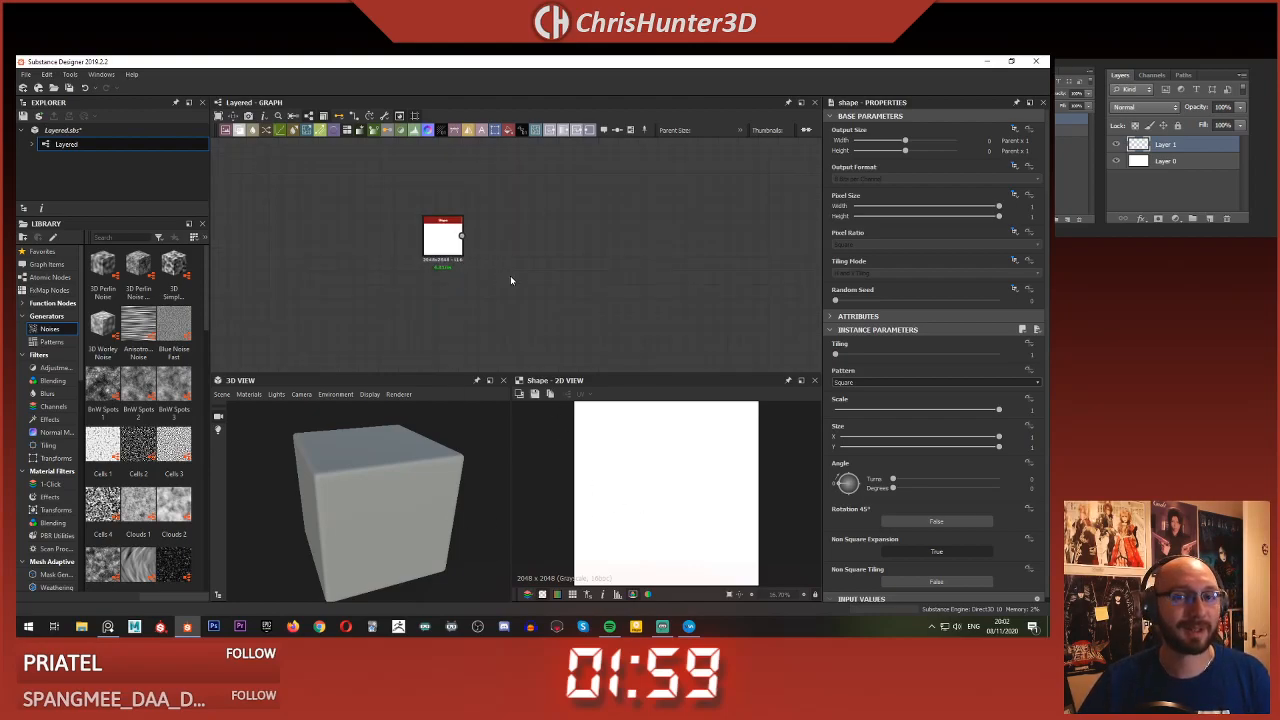
scroll(511, 278, down, 2)
middle_drag(511, 275, 369, 215)
scroll(500, 225, down, 3)
middle_drag(590, 222, 546, 217)
scroll(546, 217, up, 1)
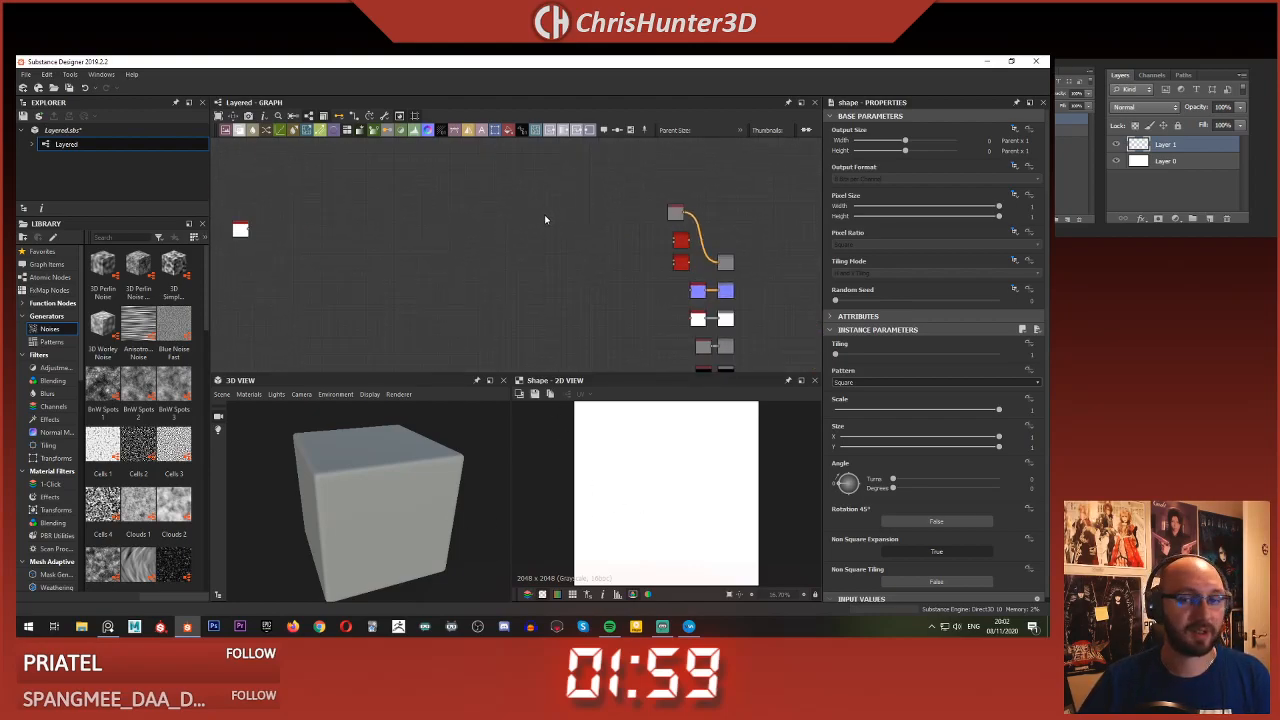
key(space)
key(Return)
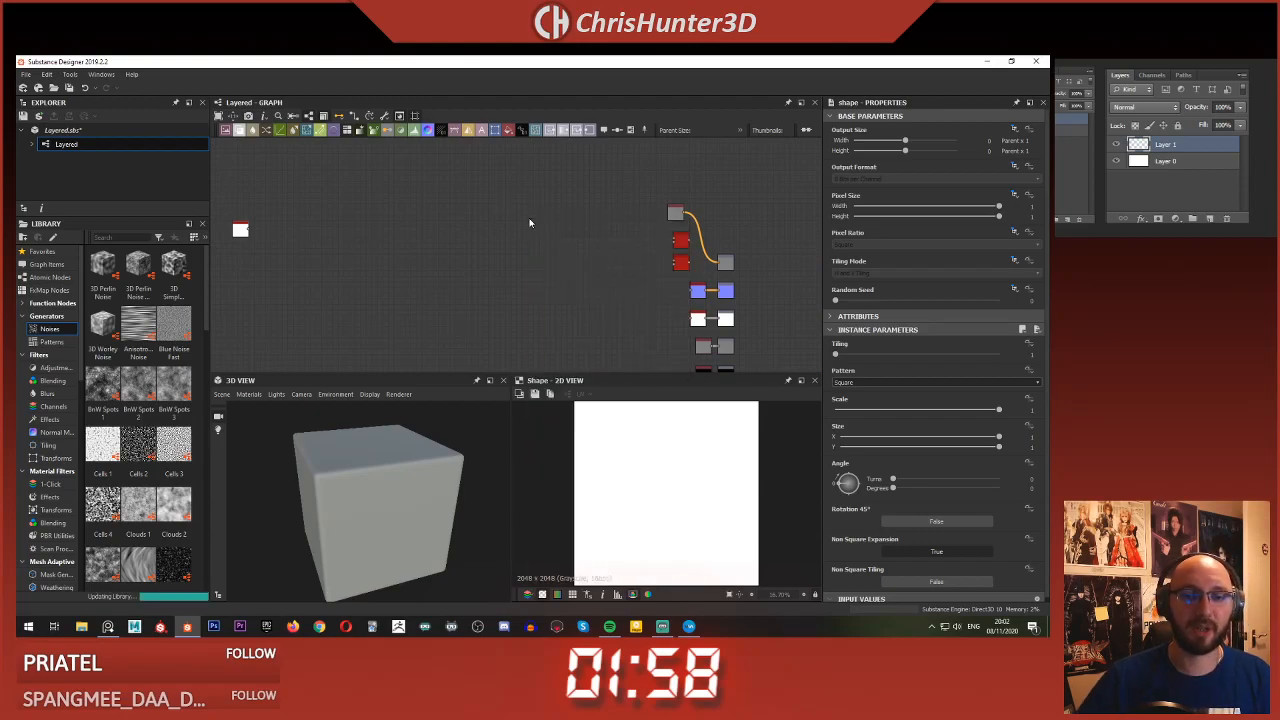
scroll(534, 218, up, 2)
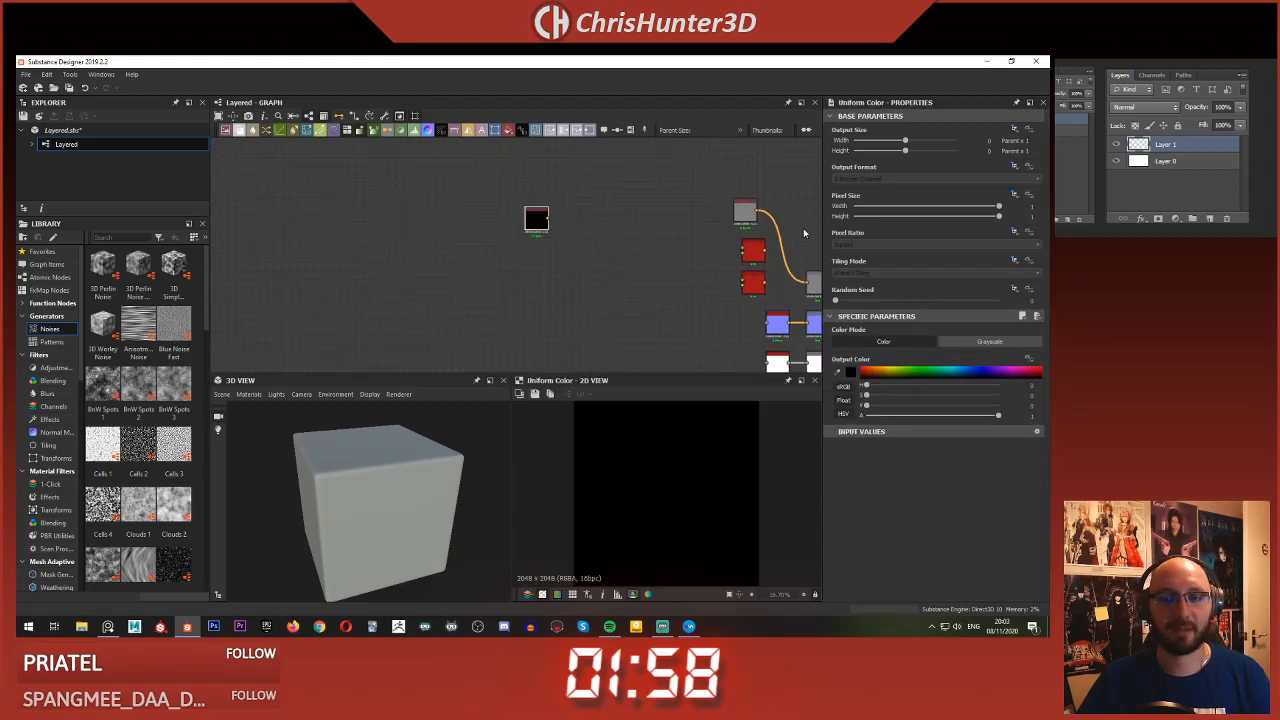
double_click(743, 213)
click(533, 219)
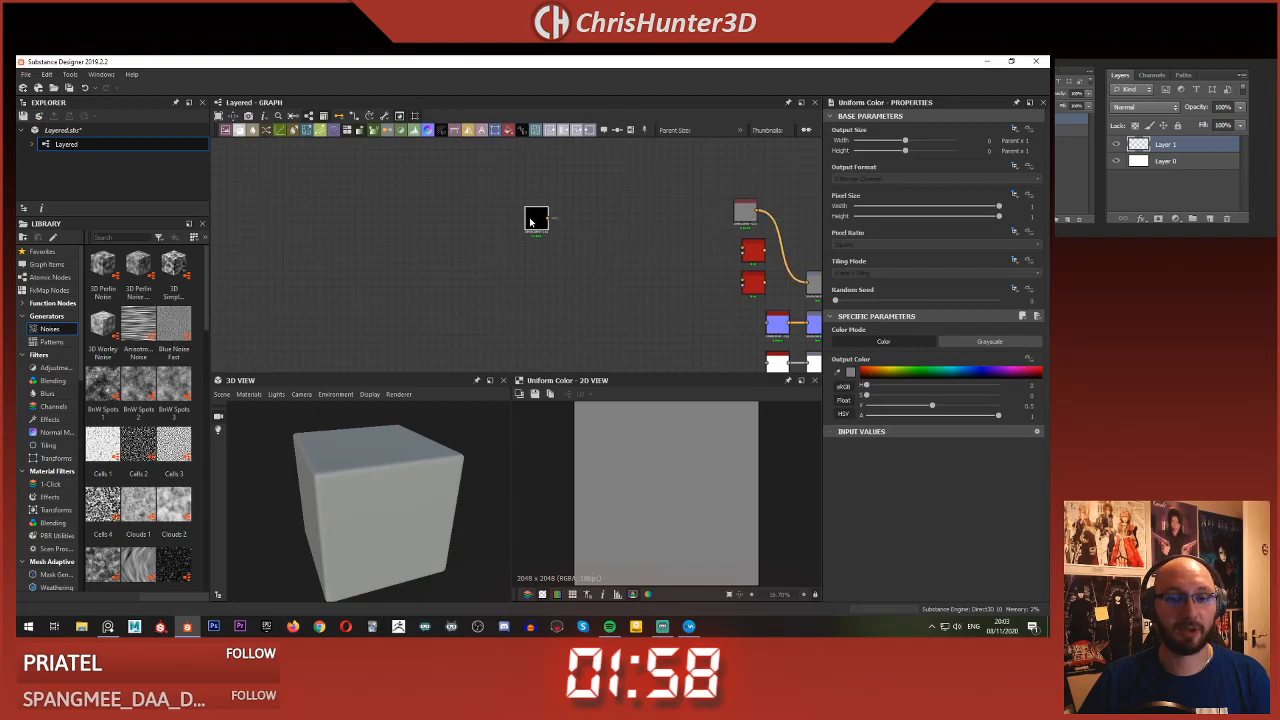
key(Delete)
- Darken the existing Uniform Color node to a grey value of about 0.27 and check it on the 3D cube
drag(932, 405, 908, 407)
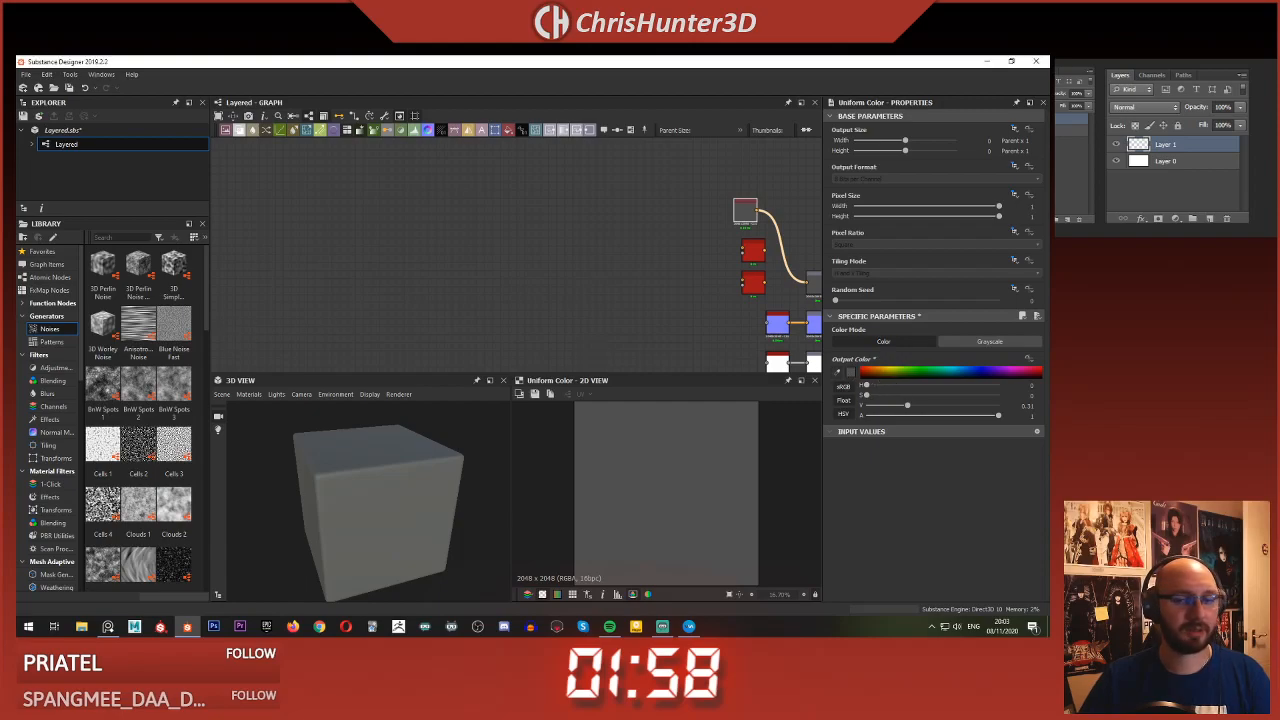
scroll(371, 475, up, 1)
drag(371, 471, 359, 453)
- Add a Blend node and place it close to the Shape node
scroll(509, 241, down, 3)
middle_drag(511, 243, 588, 249)
scroll(434, 248, up, 3)
middle_drag(434, 249, 465, 268)
scroll(374, 281, up, 2)
scroll(479, 258, down, 3)
middle_drag(560, 264, 425, 273)
click(455, 254)
key(space)
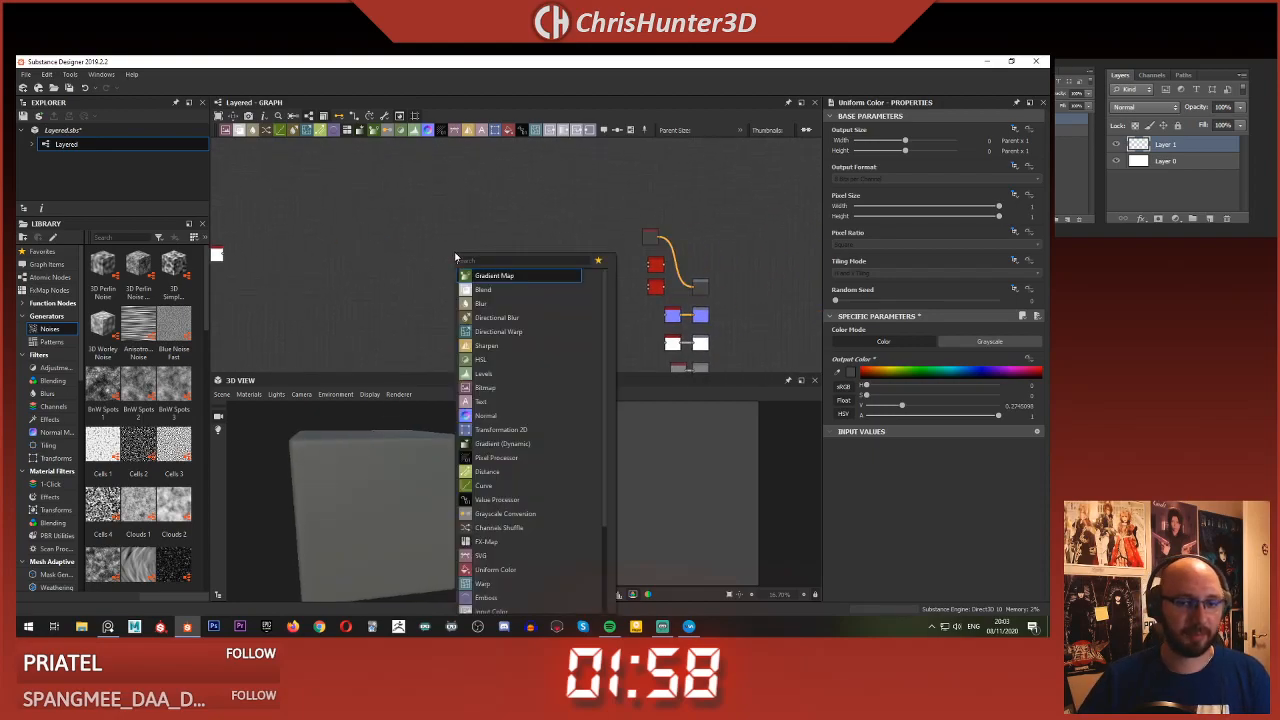
text(blend)
key(Return)
drag(456, 255, 293, 239)
- Connect the Shape node's output to the Blend node's foreground input
middle_drag(293, 239, 543, 252)
scroll(521, 263, up, 3)
drag(422, 276, 556, 226)
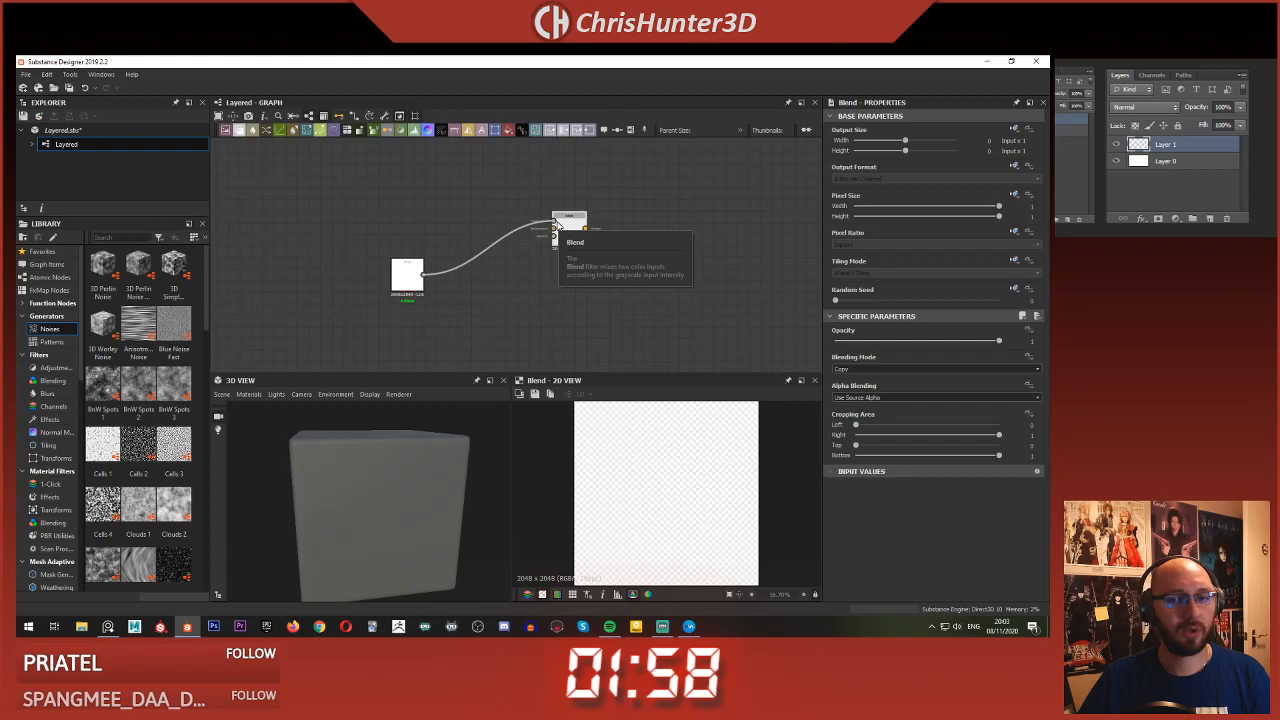
- Move the Uniform Color node above the Shape node and feed it into the Blend node's background input
middle_drag(621, 277, 340, 274)
scroll(340, 274, down, 3)
drag(665, 255, 462, 270)
scroll(277, 226, up, 3)
middle_drag(388, 266, 456, 251)
drag(417, 214, 384, 214)
- Insert a Gradient Map on the link from Shape to Blend, dock it to the Blend node and view the Blend
click(374, 286)
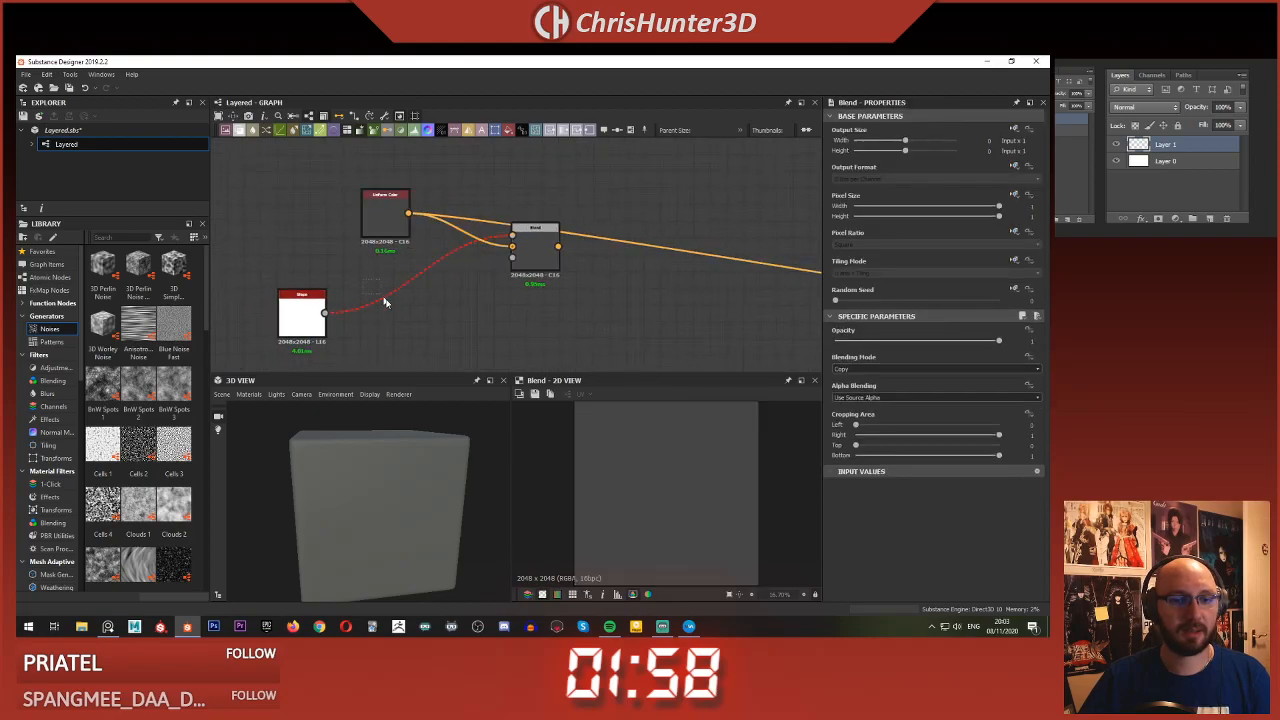
key(space)
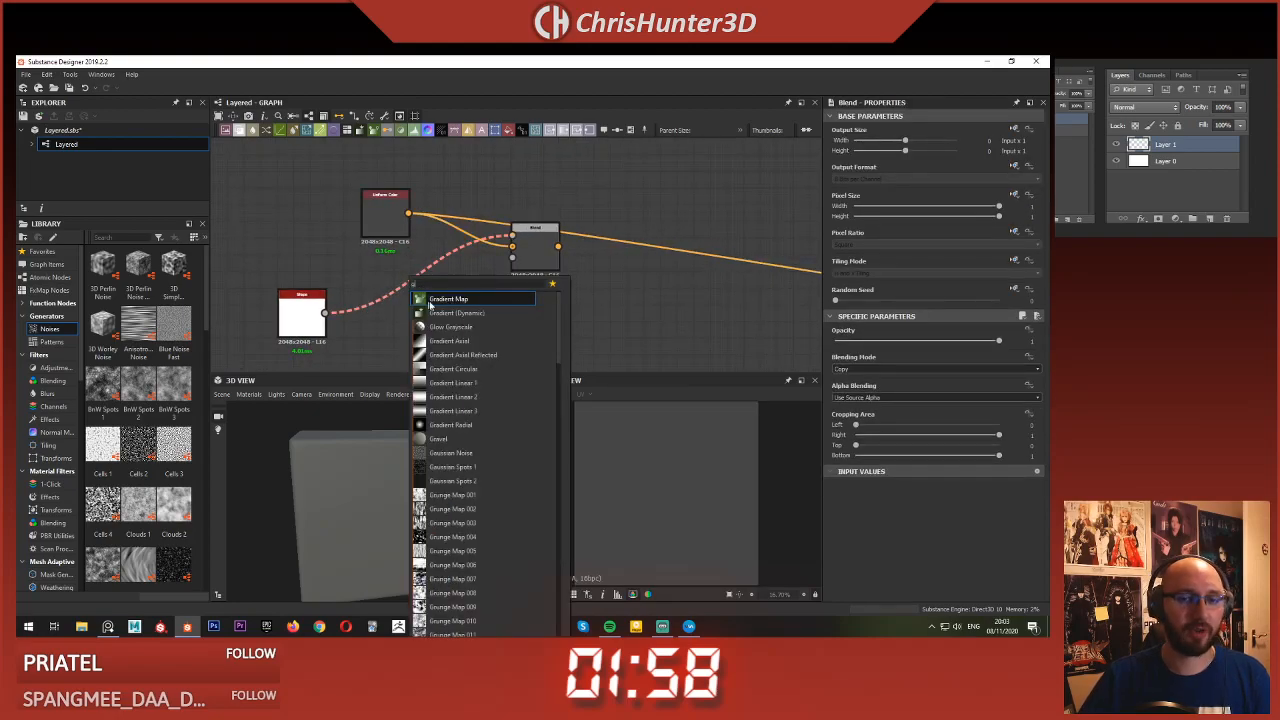
click(460, 299)
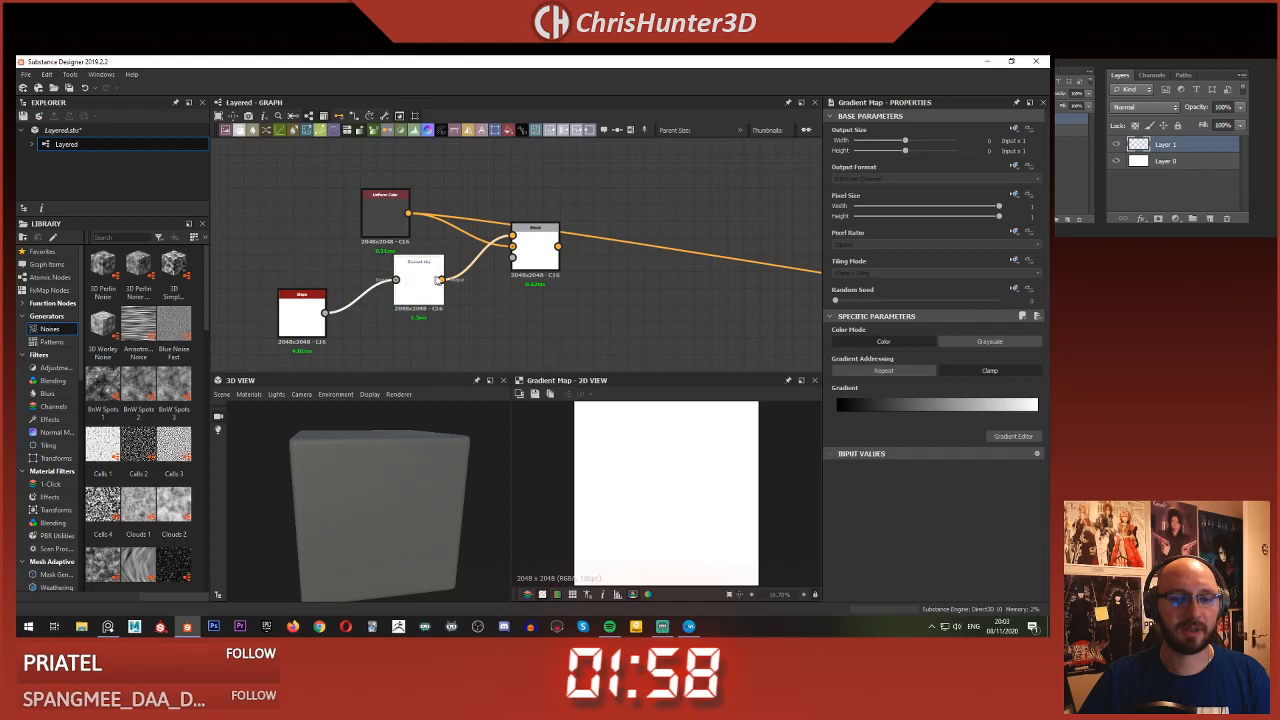
key(d)
click(543, 260)
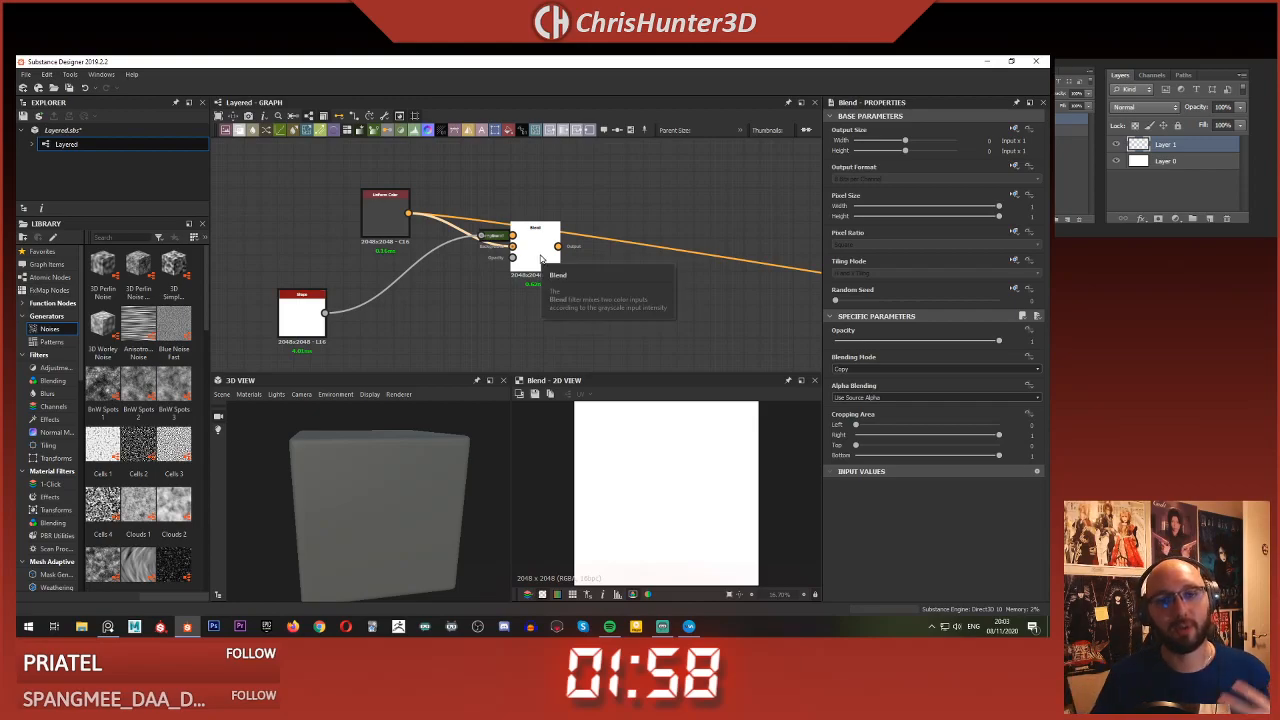
- Try flattening the Shape node's square into a thin strip with a Y size of 0.1
scroll(657, 288, down, 1)
middle_drag(645, 267, 567, 255)
scroll(503, 244, up, 1)
middle_drag(464, 275, 549, 260)
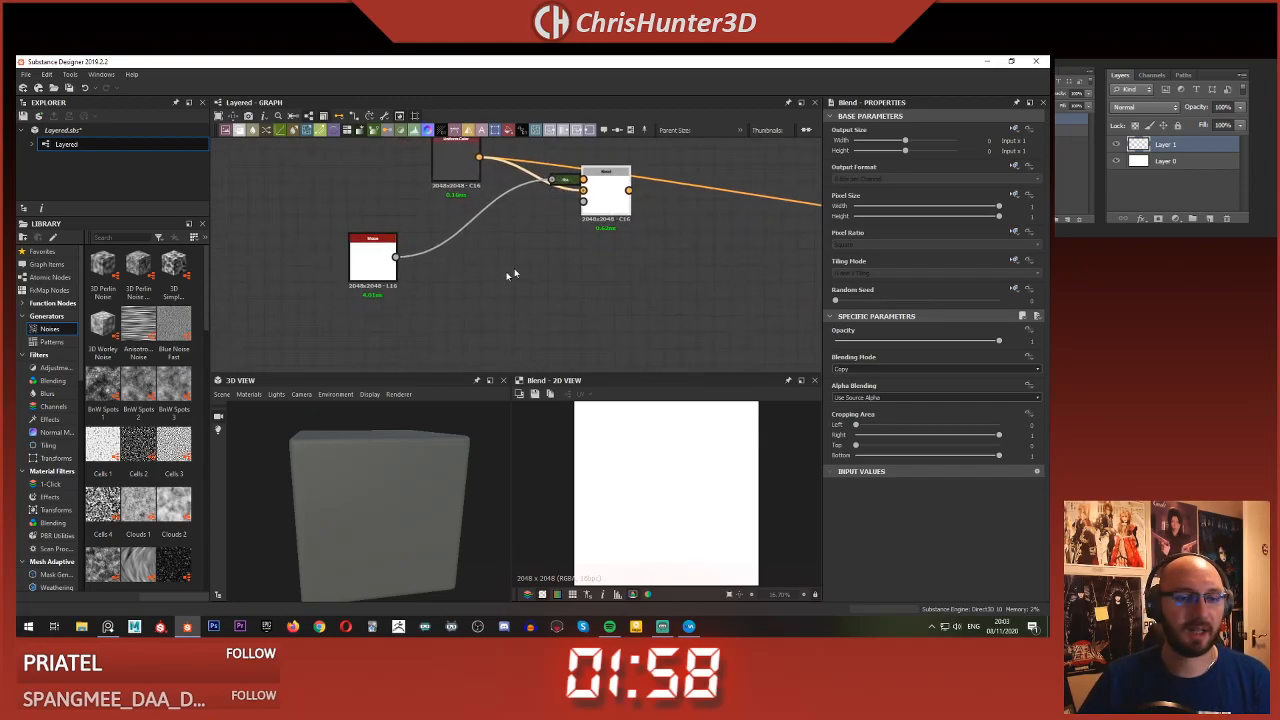
scroll(450, 275, up, 2)
double_click(350, 236)
scroll(572, 315, down, 1)
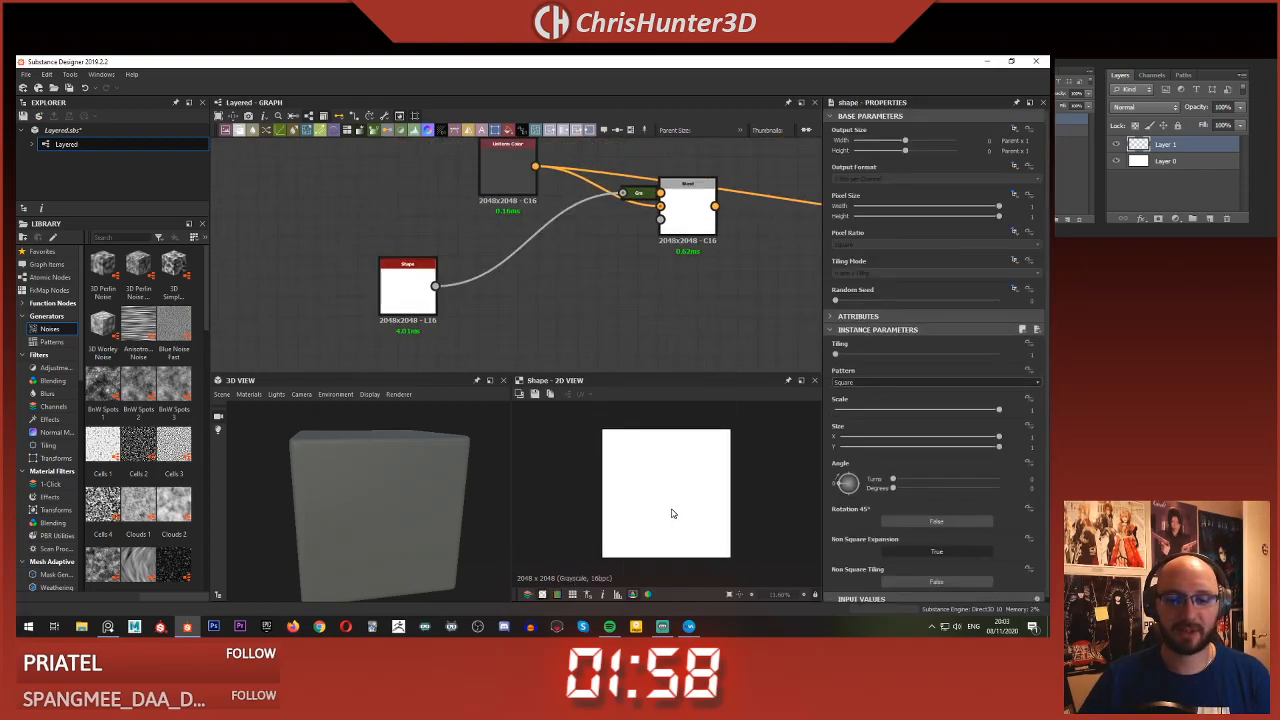
drag(921, 438, 1037, 450)
drag(996, 449, 856, 447)
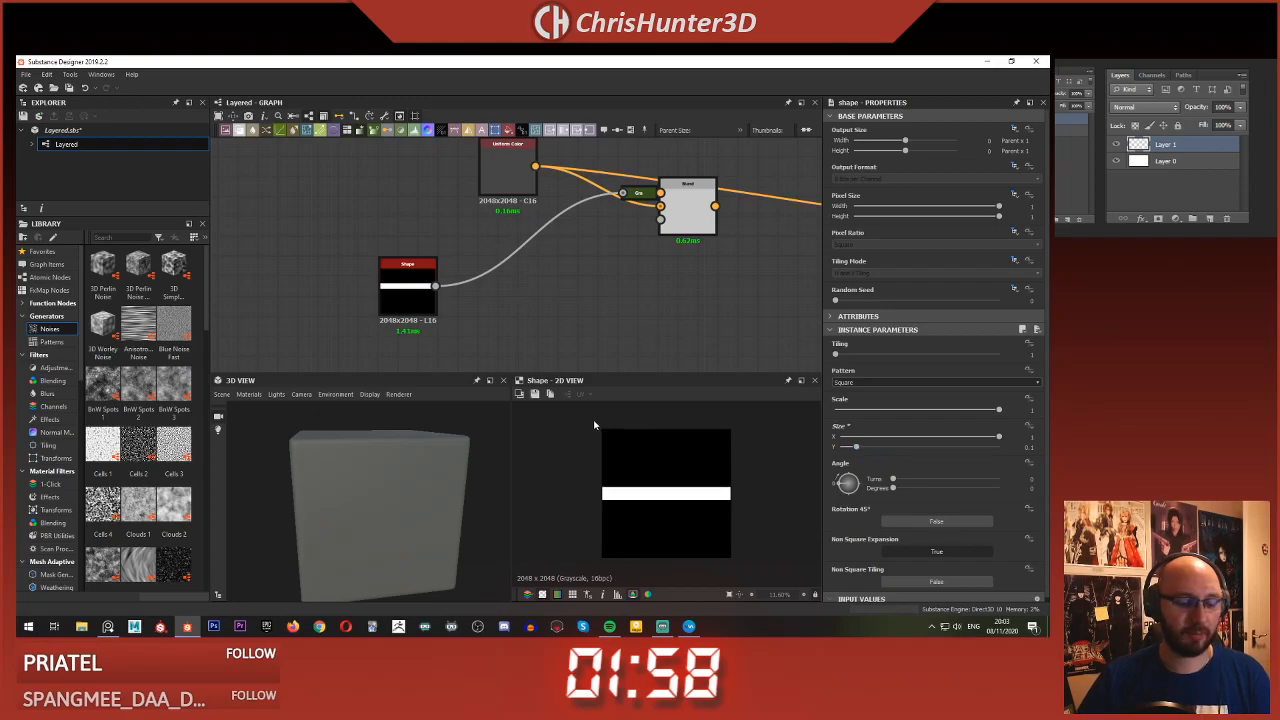
key(ctrl+z)
- Insert a Transformation 2D node between the Shape node and the docked Gradient Map
key(space)
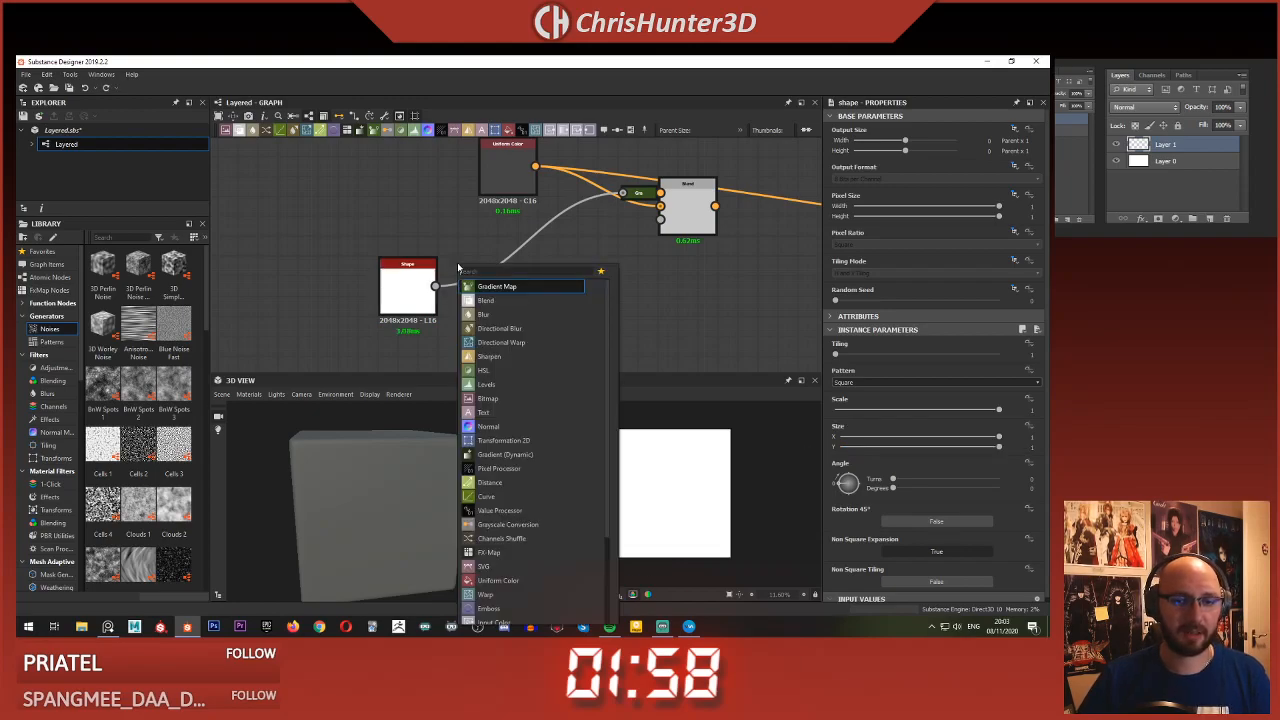
text(tra)
click(514, 289)
drag(432, 288, 620, 196)
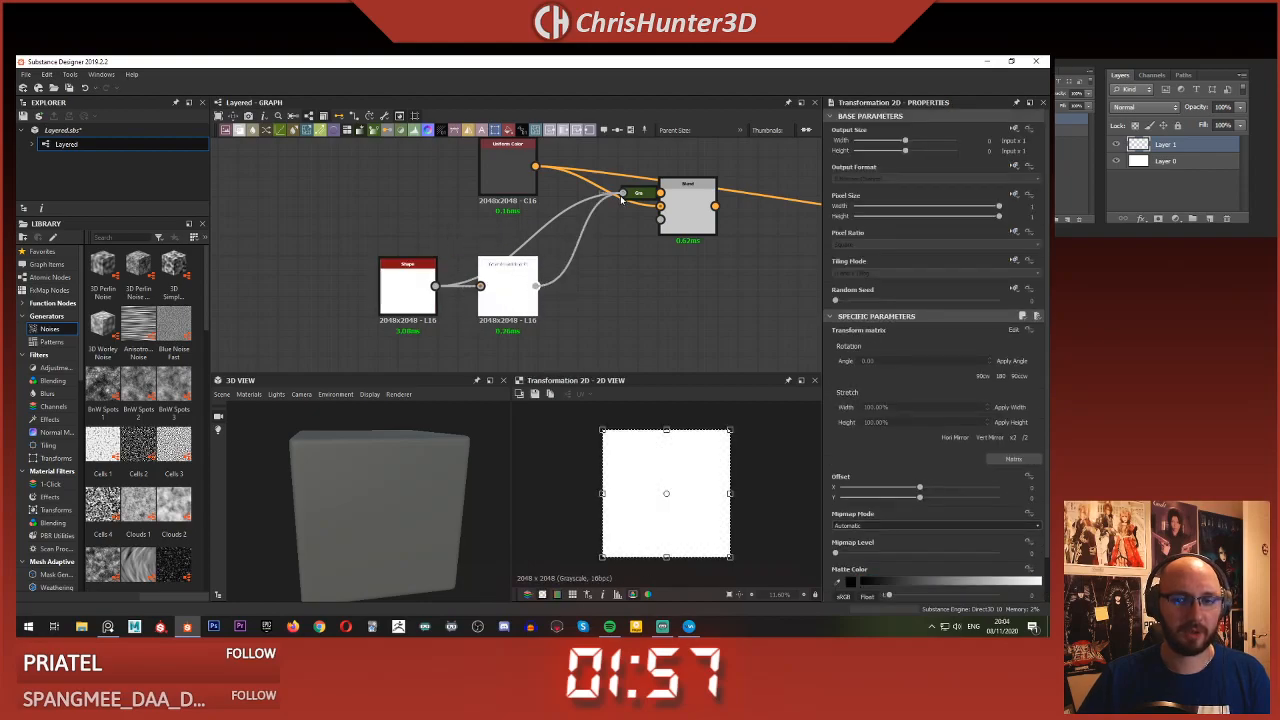
drag(508, 284, 488, 284)
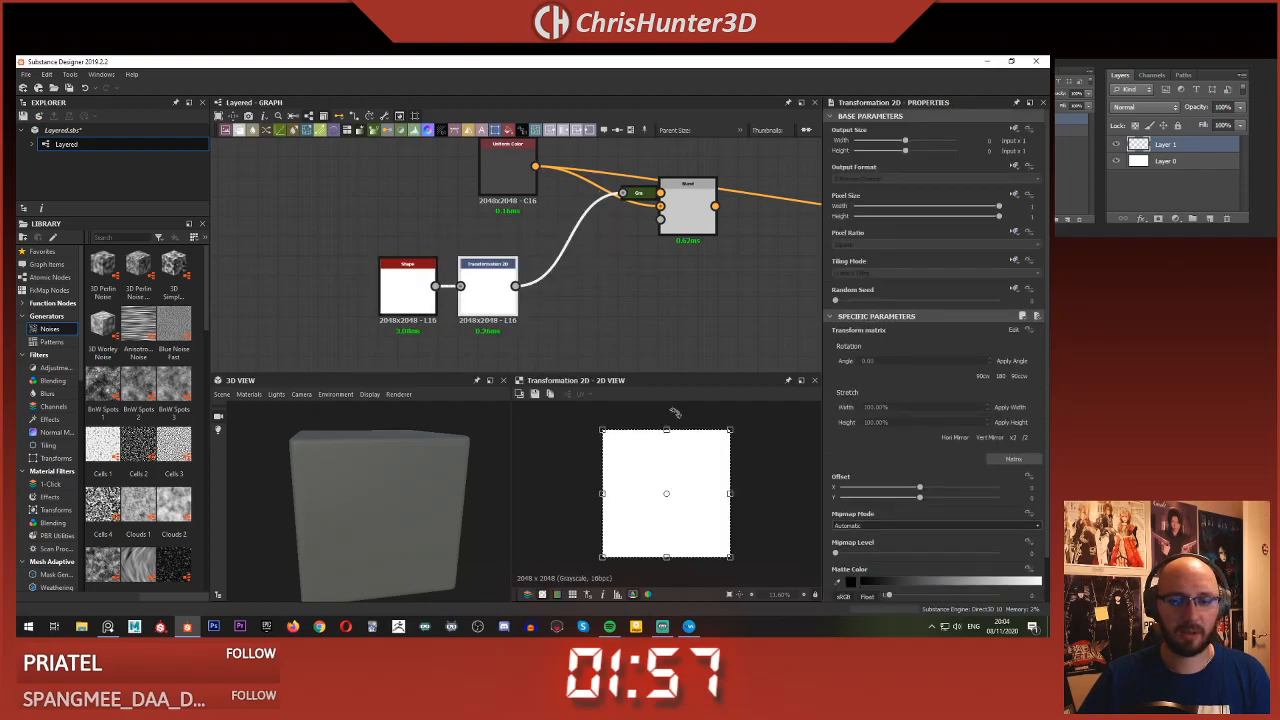
- Override the Transformation 2D node's tiling mode with No Tiling and squash the white square into a thin strip along its bottom edge
click(1017, 261)
click(1002, 300)
click(959, 274)
click(955, 281)
drag(666, 428, 666, 540)
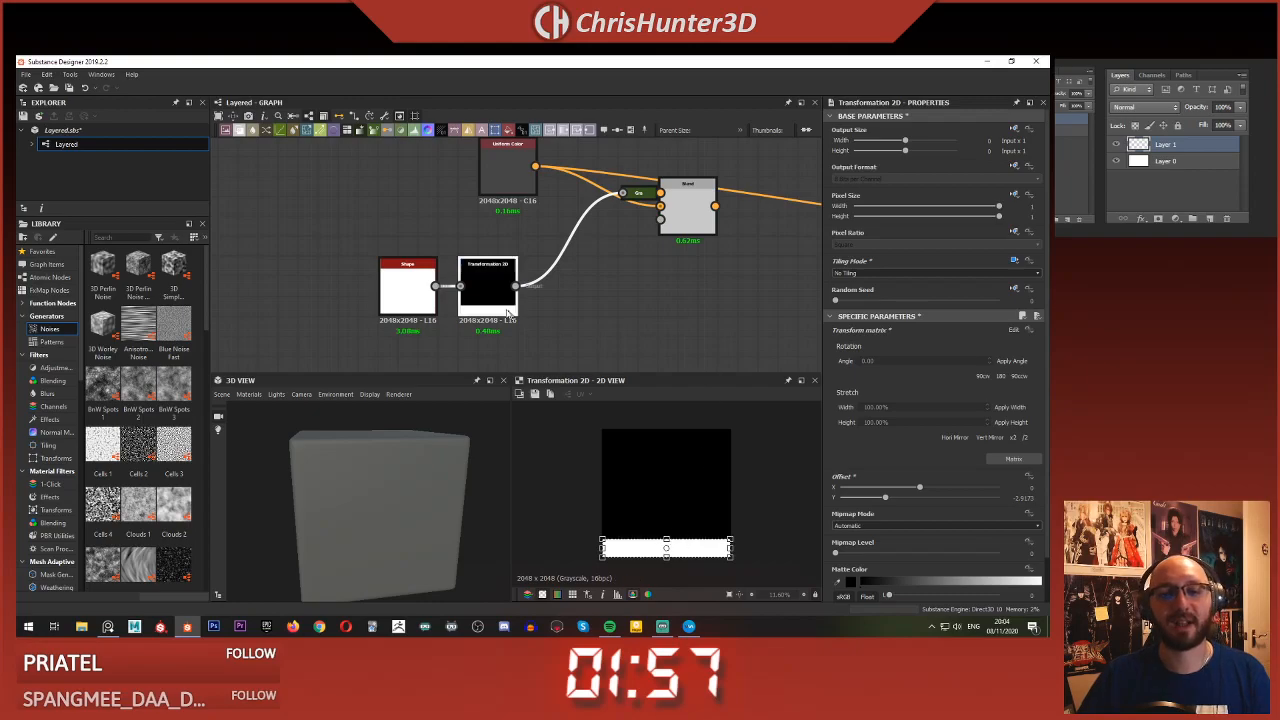
- Set the Transformation 2D node's tiling mode to Horizontal Tiling and make the white strip along the bottom edge thinner
click(900, 273)
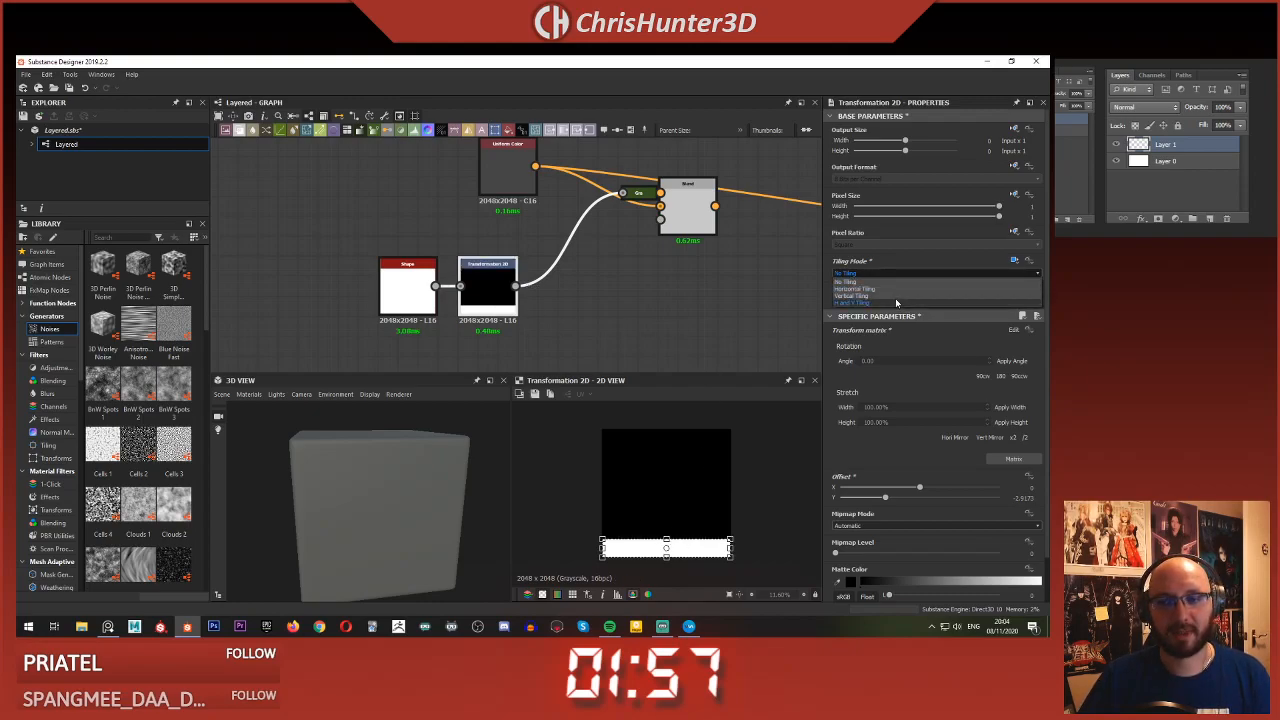
click(898, 289)
scroll(520, 320, down, 1)
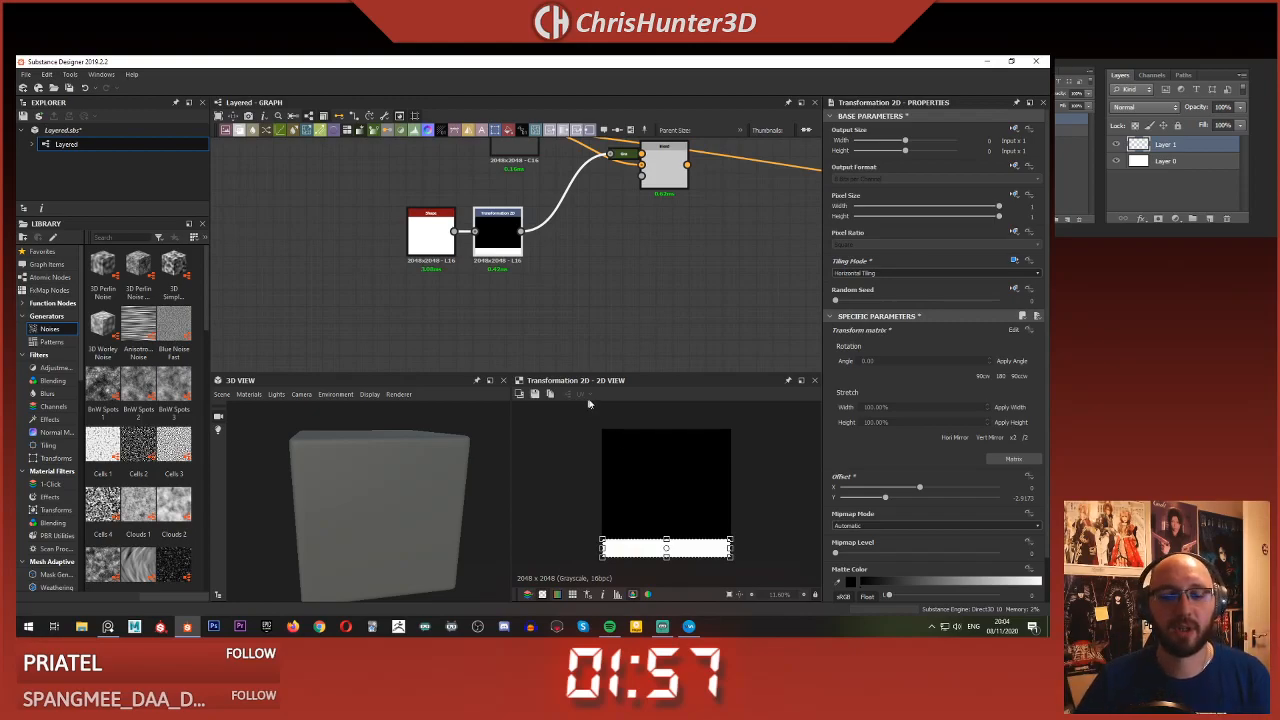
scroll(696, 488, up, 1)
scroll(688, 489, up, 1)
scroll(521, 298, up, 2)
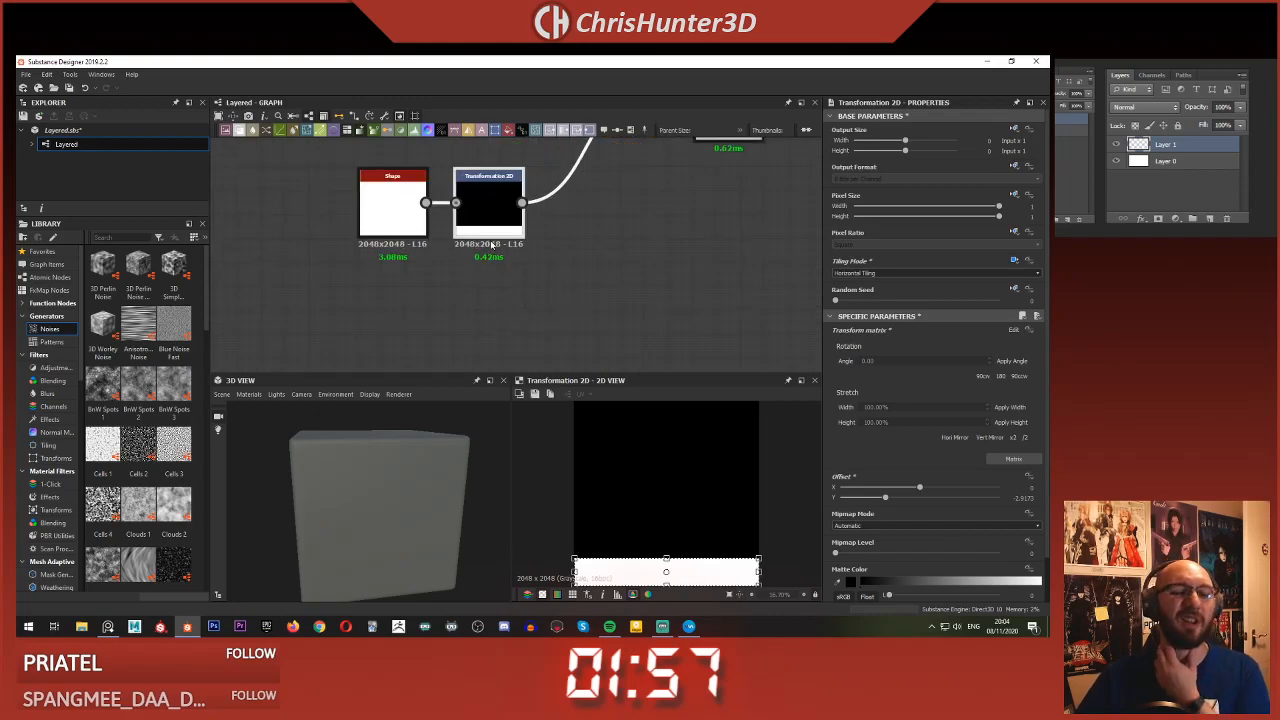
scroll(693, 529, down, 1)
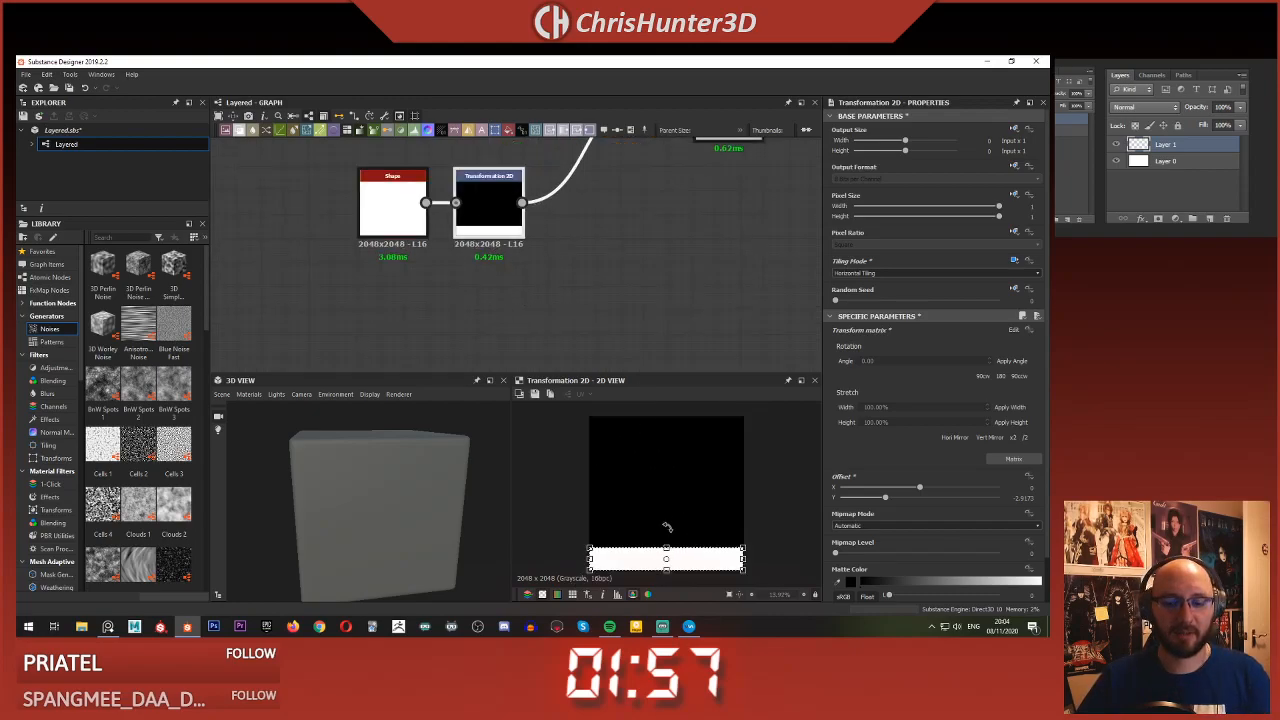
drag(665, 548, 665, 559)
click(636, 318)
middle_drag(623, 310, 643, 289)
- Change the Blend node's blending mode to Add (Linear Dodge)
scroll(620, 282, down, 2)
middle_drag(687, 190, 547, 248)
click(582, 222)
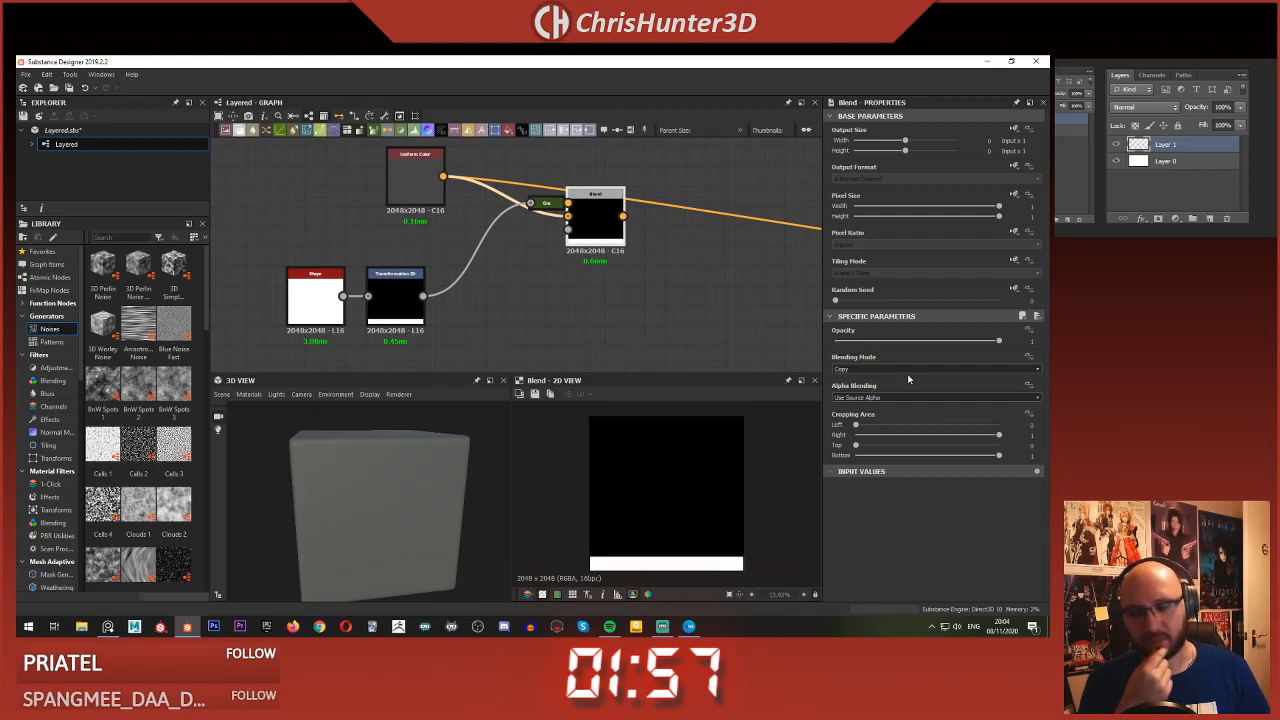
middle_drag(560, 296, 602, 290)
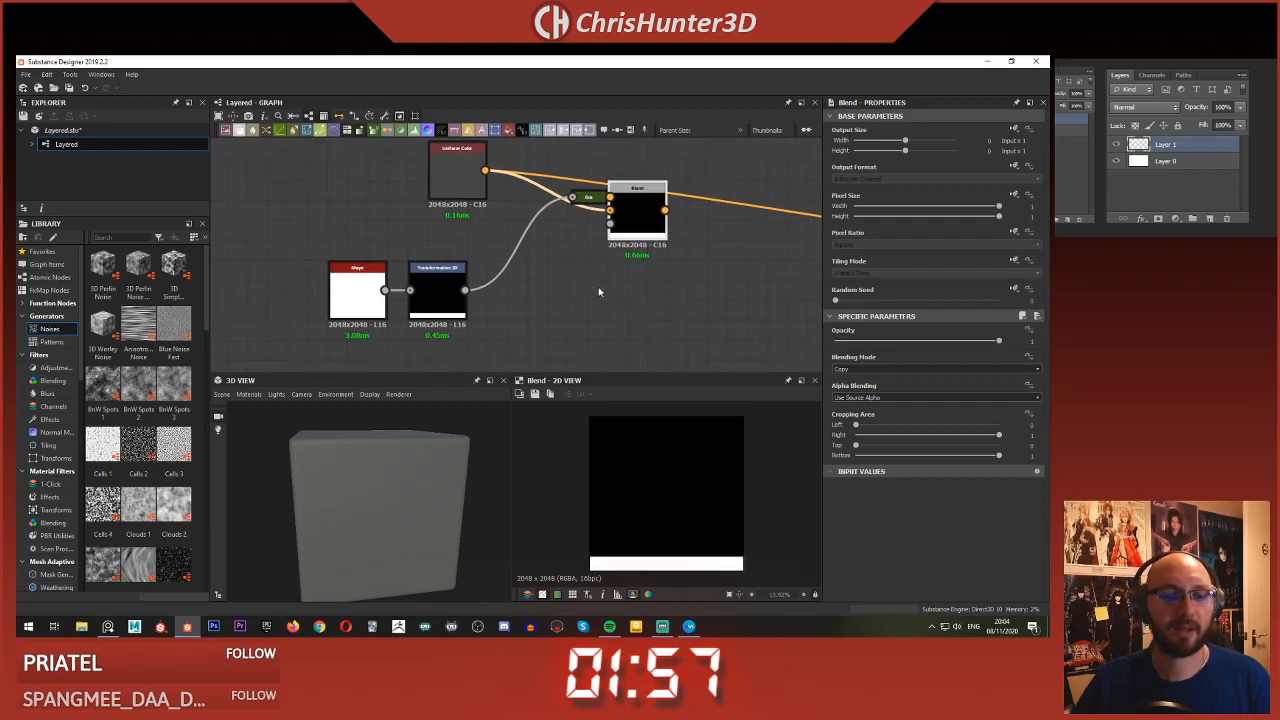
click(903, 380)
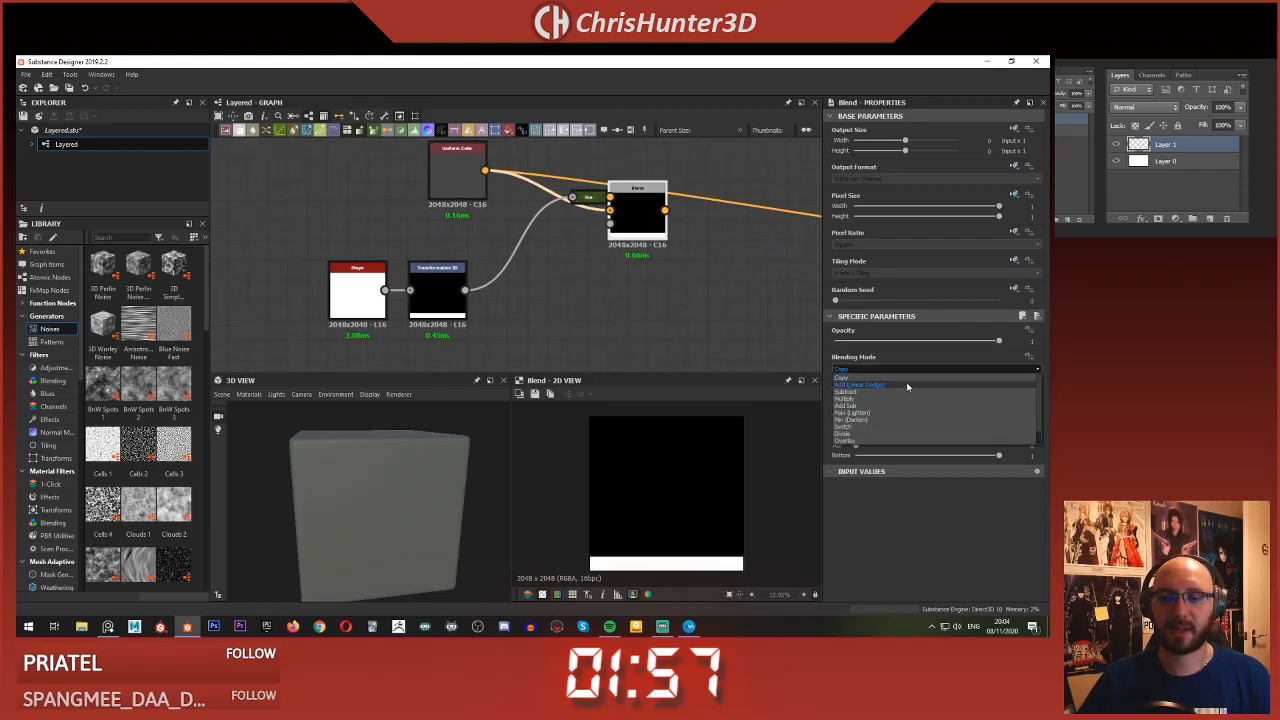
click(913, 387)
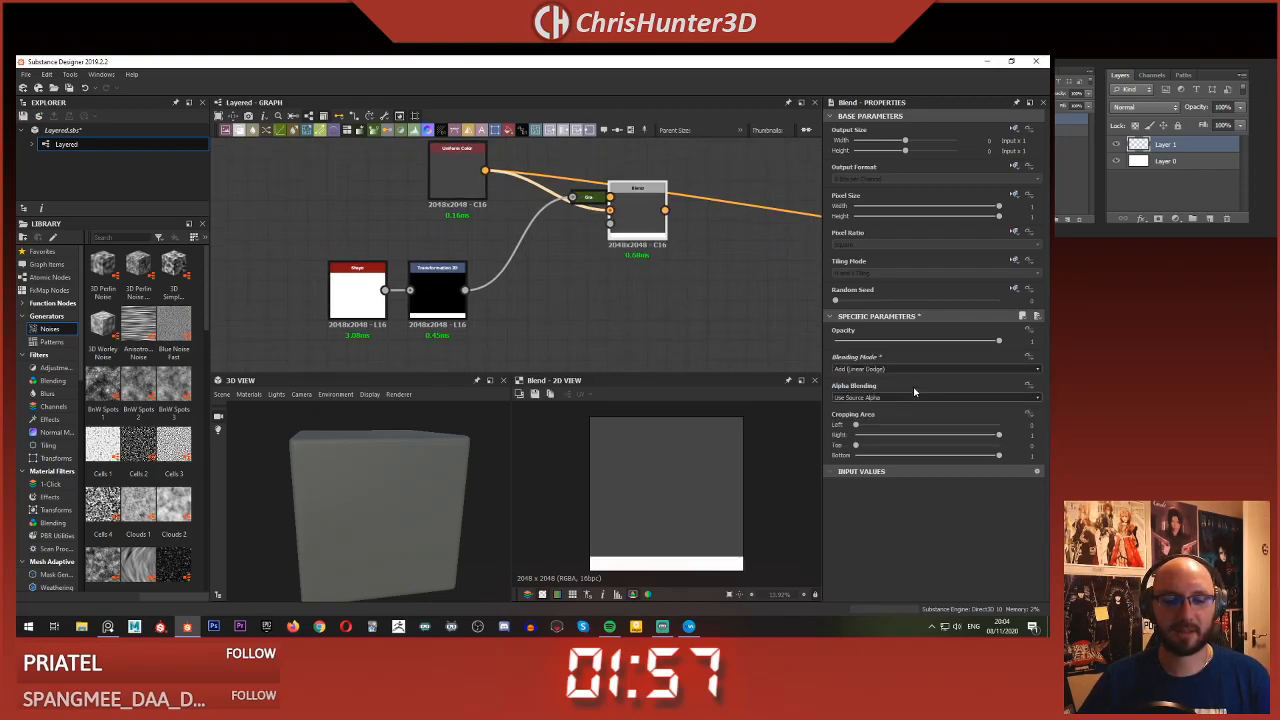
middle_drag(599, 265, 532, 296)
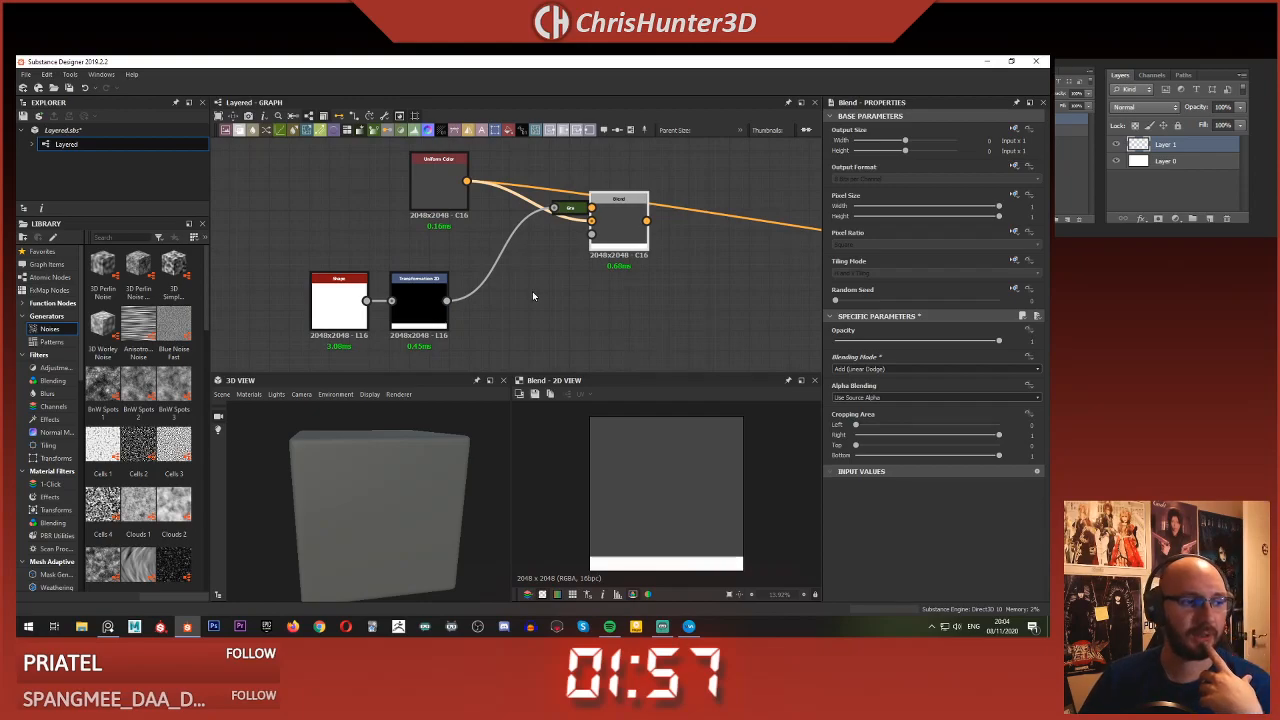
middle_drag(533, 295, 545, 291)
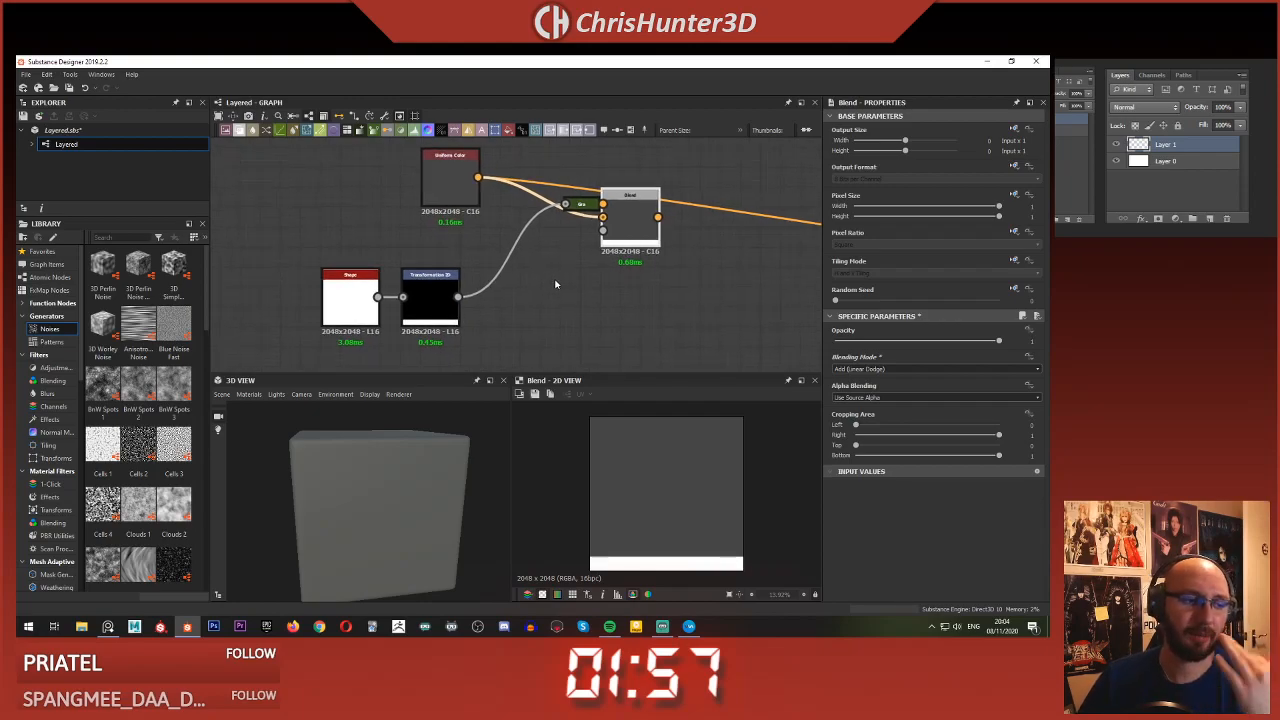
- Move the Shape node away from the Transformation 2D node to leave room between them
scroll(533, 278, up, 2)
middle_drag(556, 272, 651, 281)
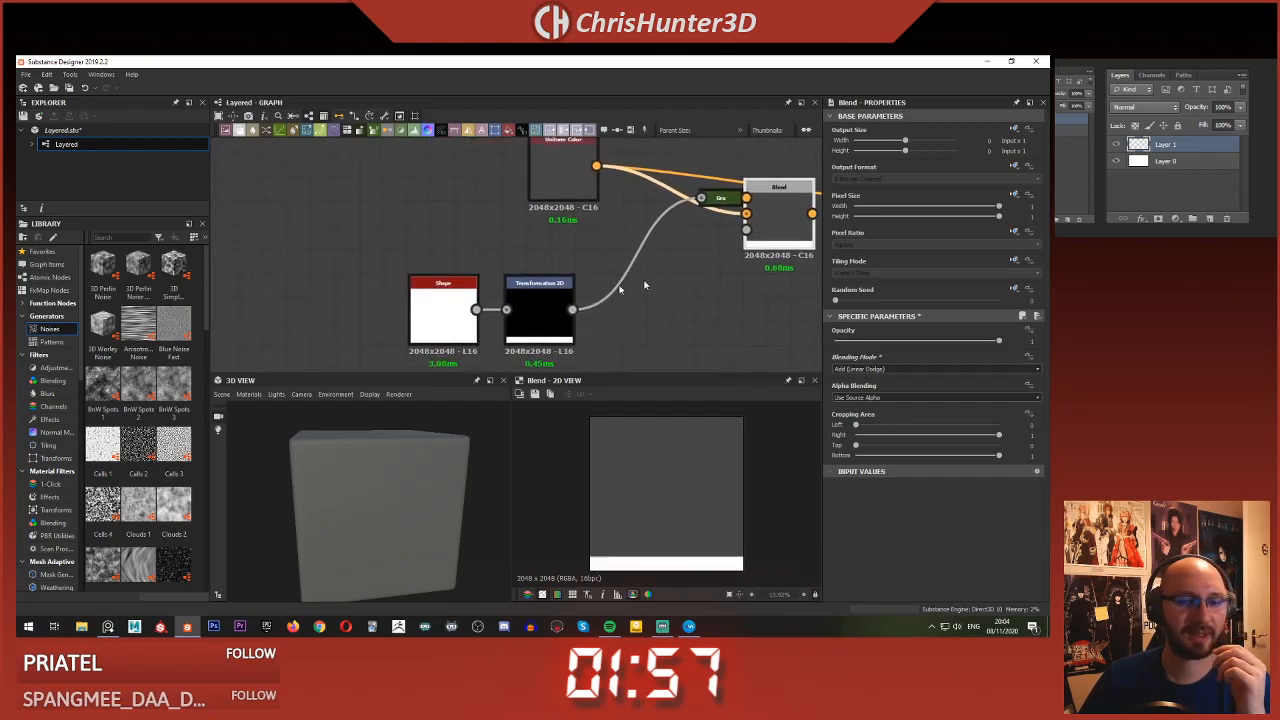
click(421, 299)
drag(397, 303, 301, 303)
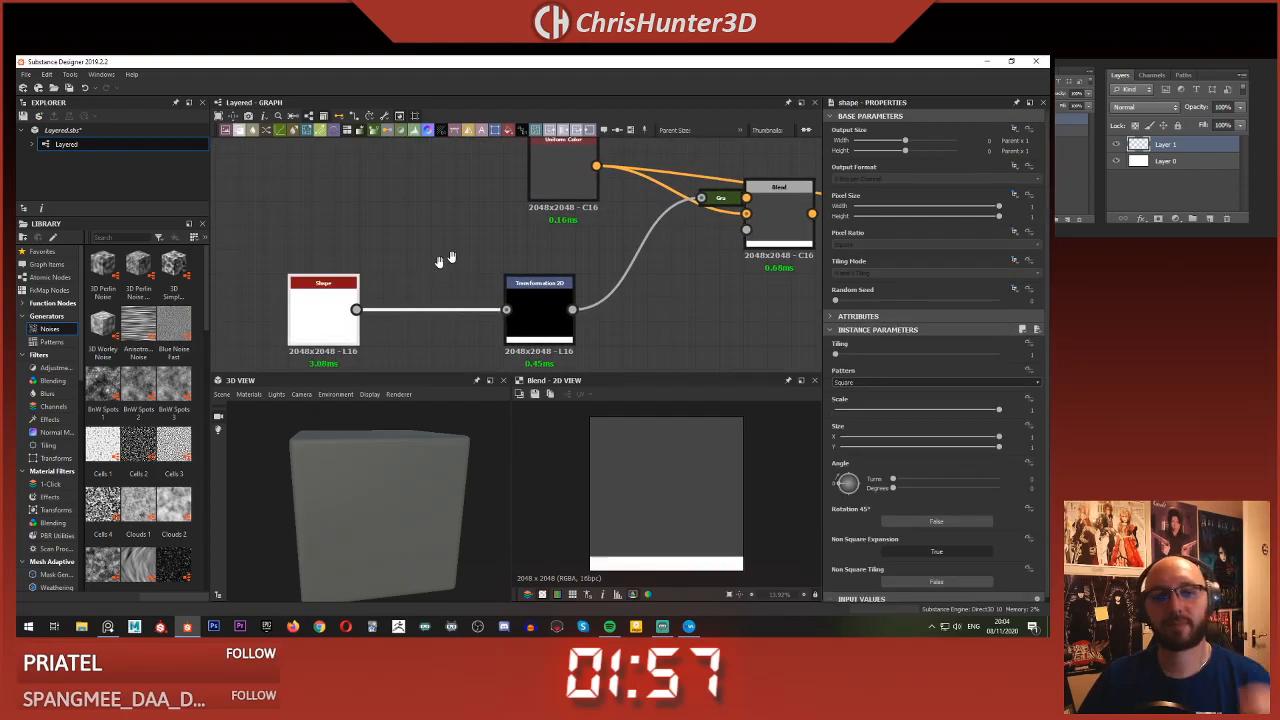
middle_drag(437, 266, 520, 240)
drag(634, 288, 667, 288)
middle_drag(544, 228, 527, 235)
drag(621, 288, 609, 288)
scroll(503, 240, down, 1)
mouse_move(503, 240)
middle_down()
mouse_move(457, 259)
mouse_move(509, 241)
middle_up()
- Add a Uniform Color node and place it above the link between the Shape and Transformation 2D nodes
click(507, 242)
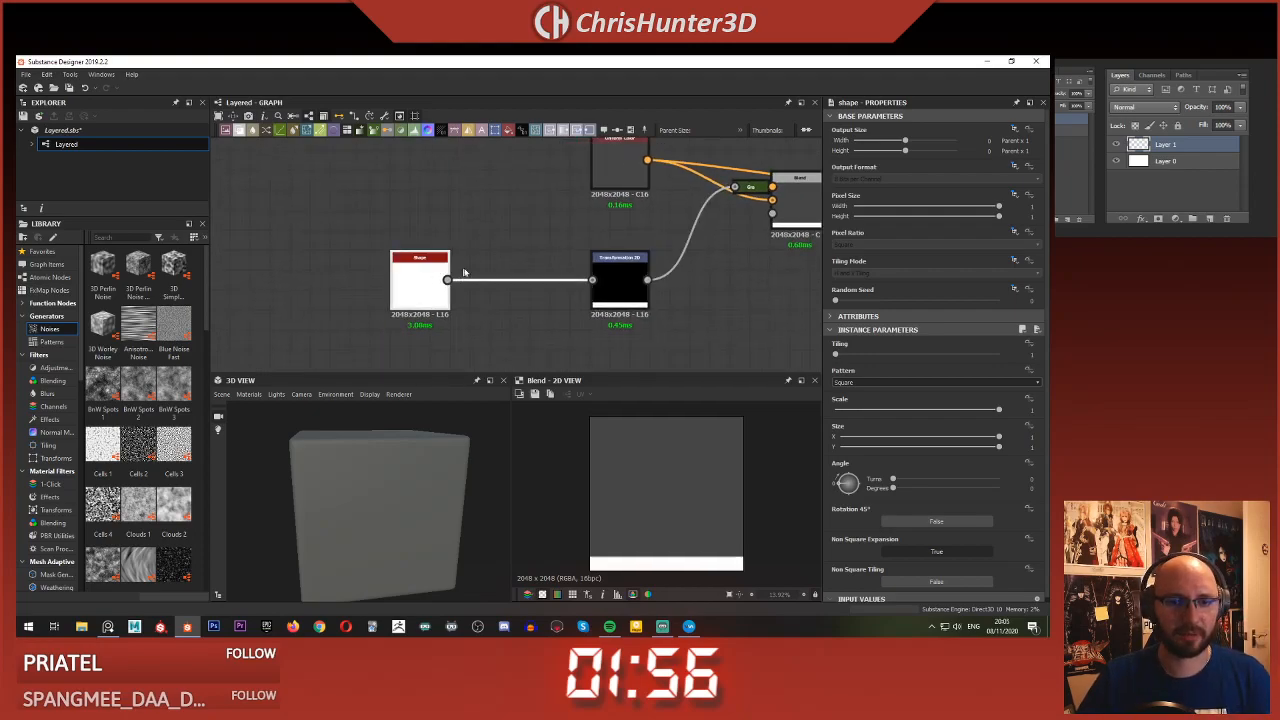
key(space)
text(y)
key(BackSpace)
text(un)
key(Return)
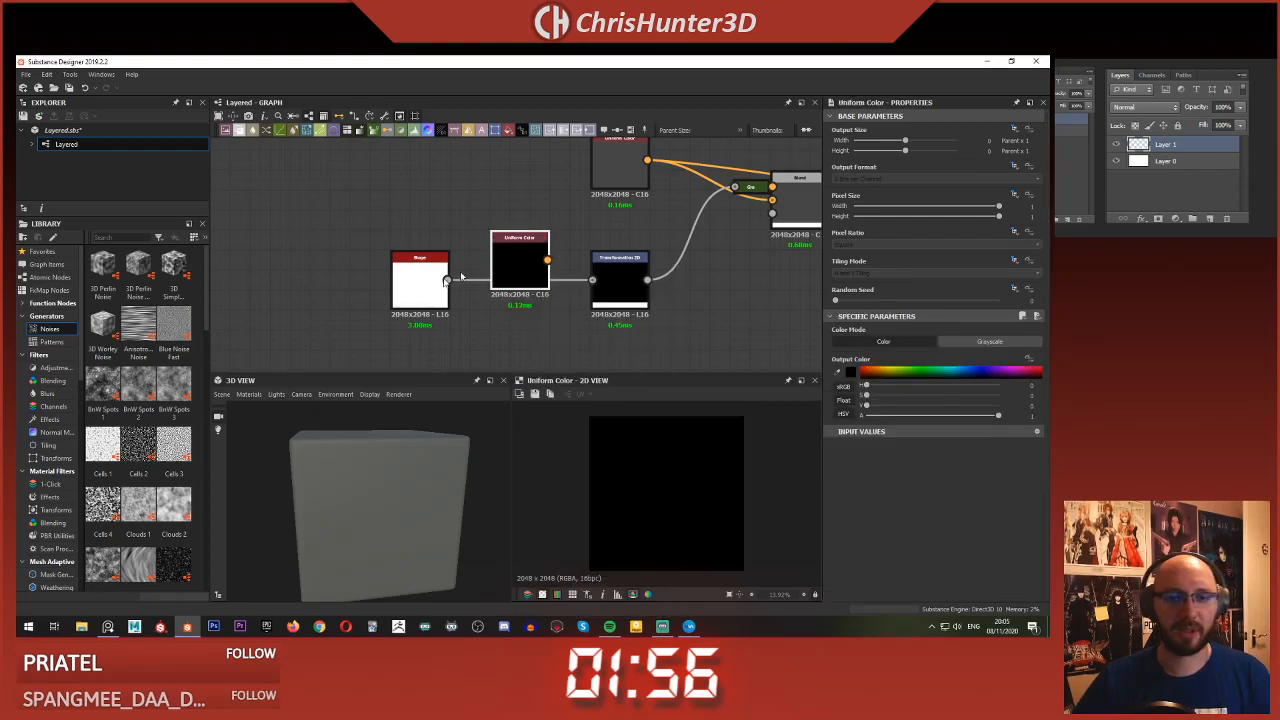
drag(516, 270, 488, 241)
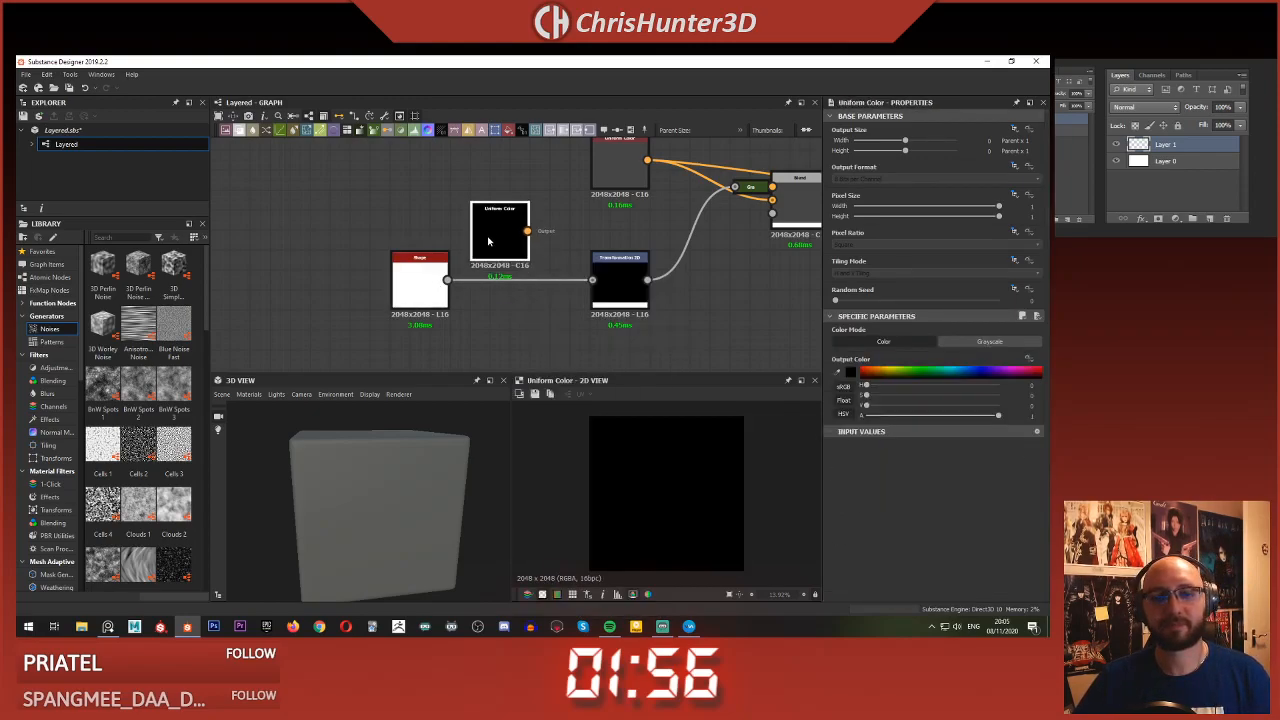
- Set the new Uniform Color node's output color to a neutral grey with a V value of 0.3254902
click(407, 285)
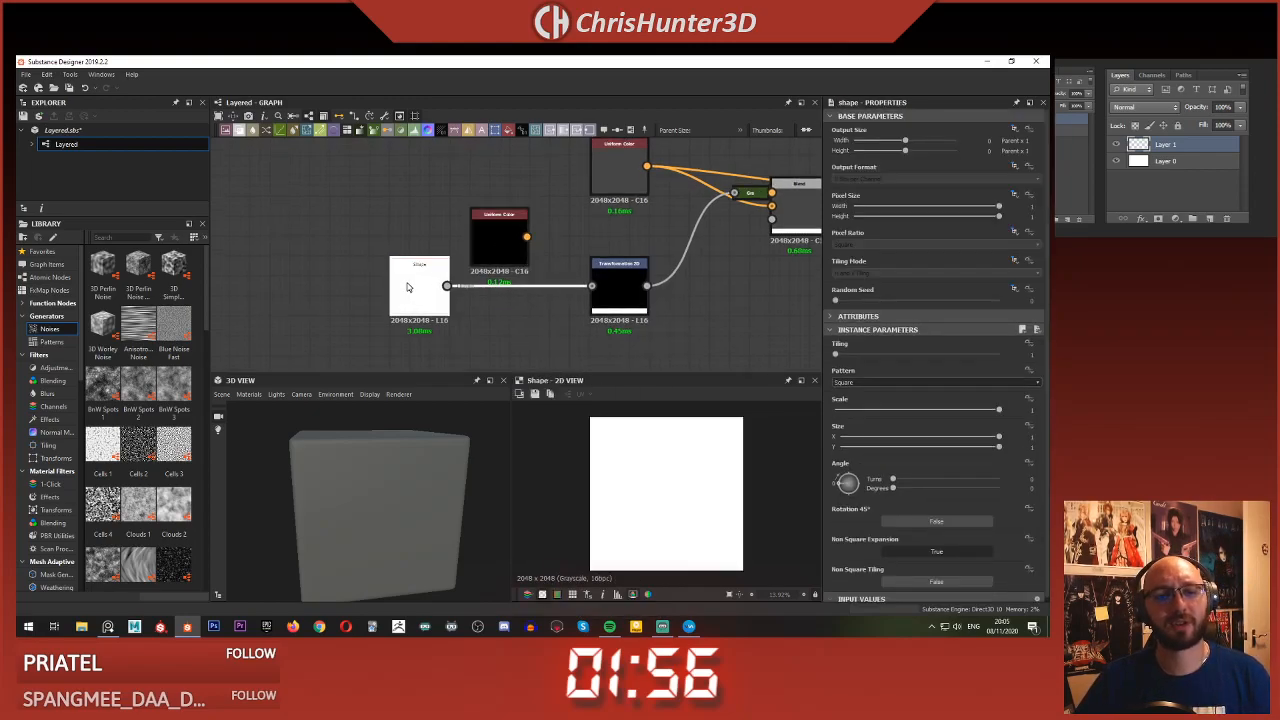
double_click(486, 248)
middle_drag(535, 268, 520, 267)
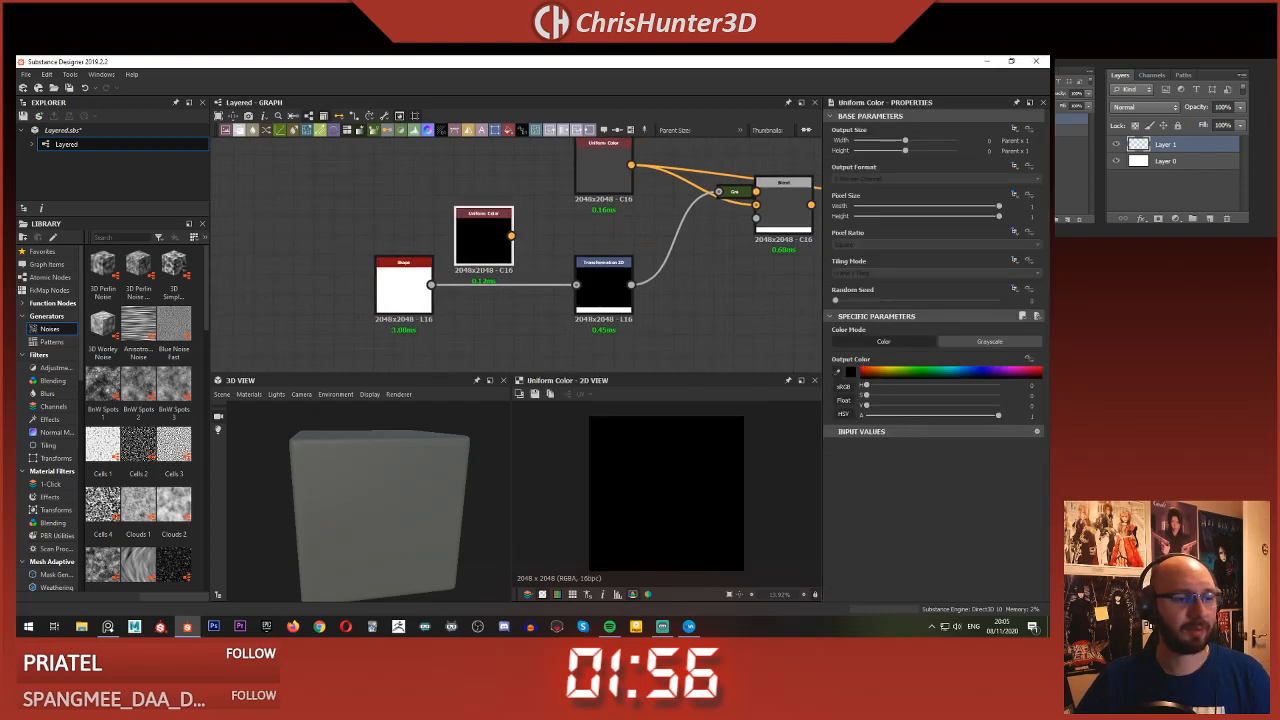
click(403, 223)
click(480, 227)
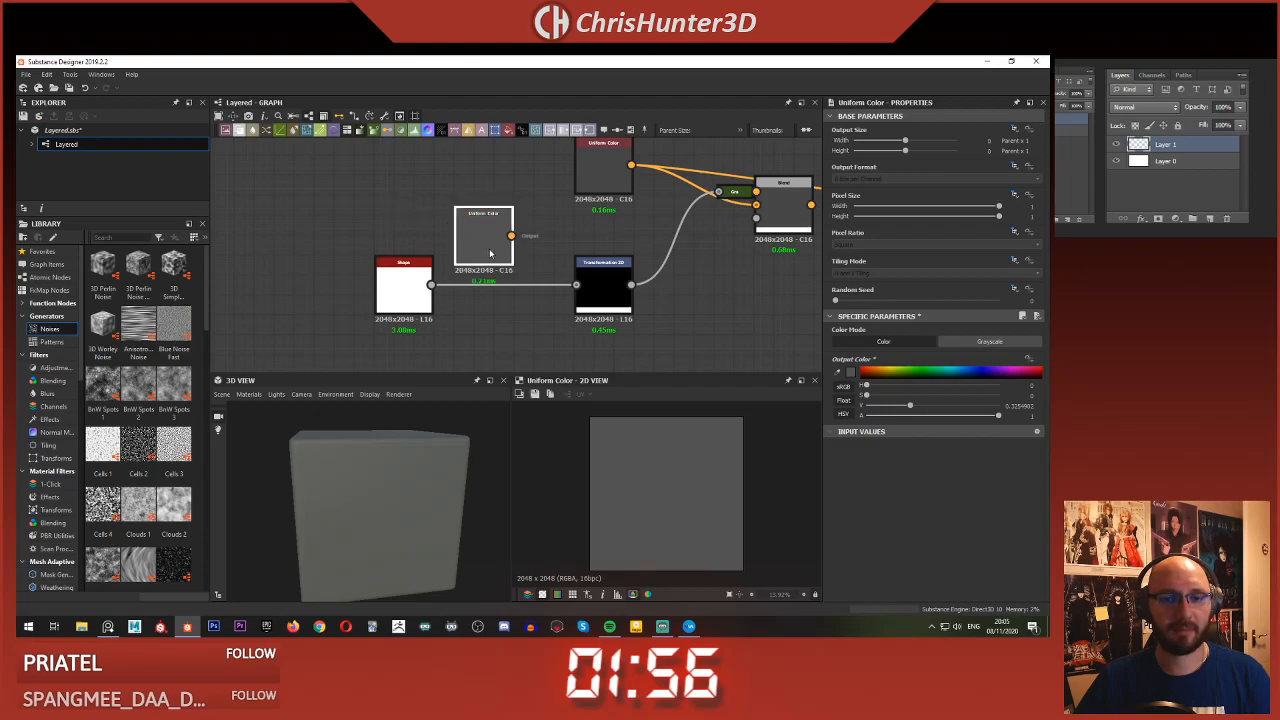
- Feed the new Uniform Color into the Transformation 2D instead of Shape, and connect that directly to the Blend without the docked Gradient Map
drag(511, 235, 576, 285)
click(604, 283)
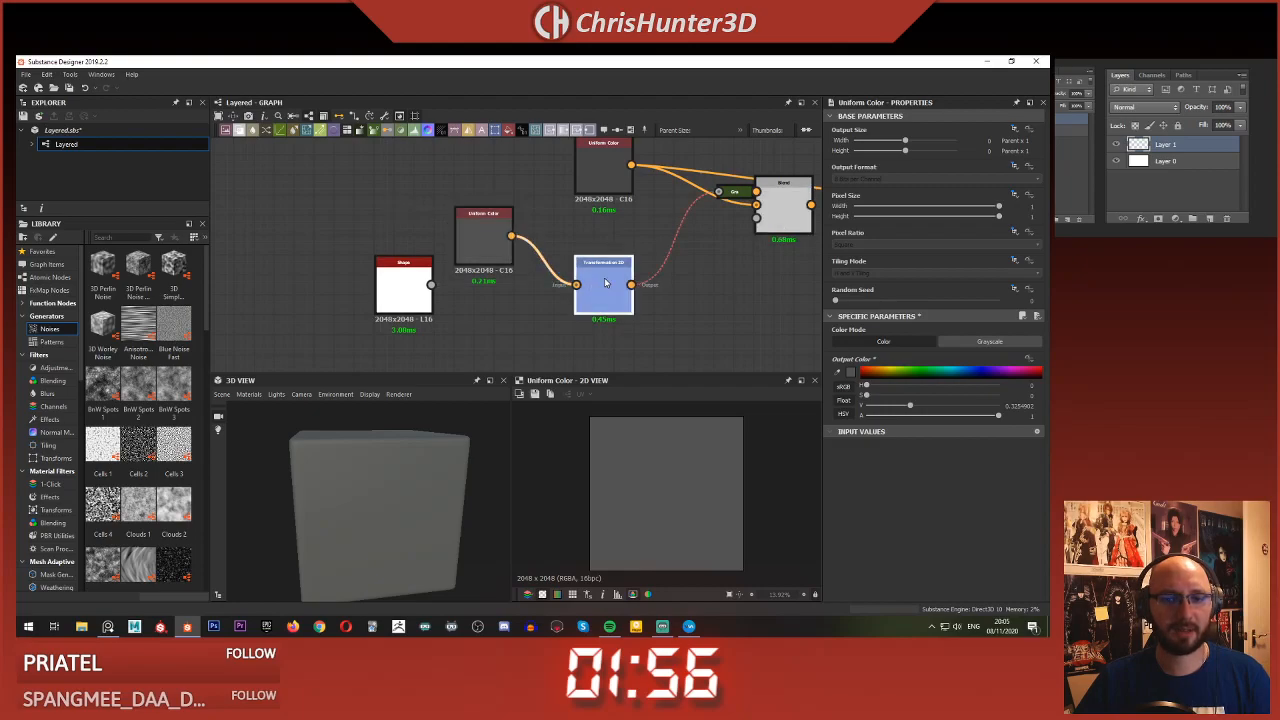
middle_drag(604, 283, 523, 287)
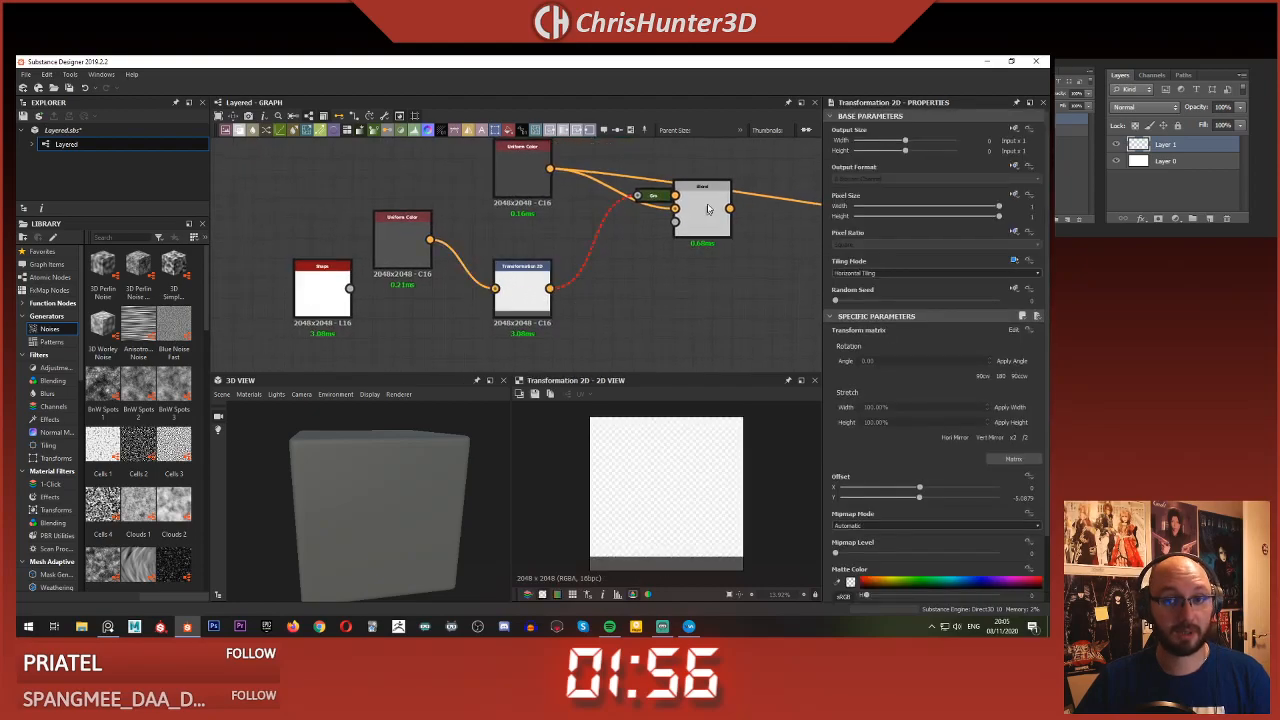
drag(652, 197, 660, 205)
click(697, 210)
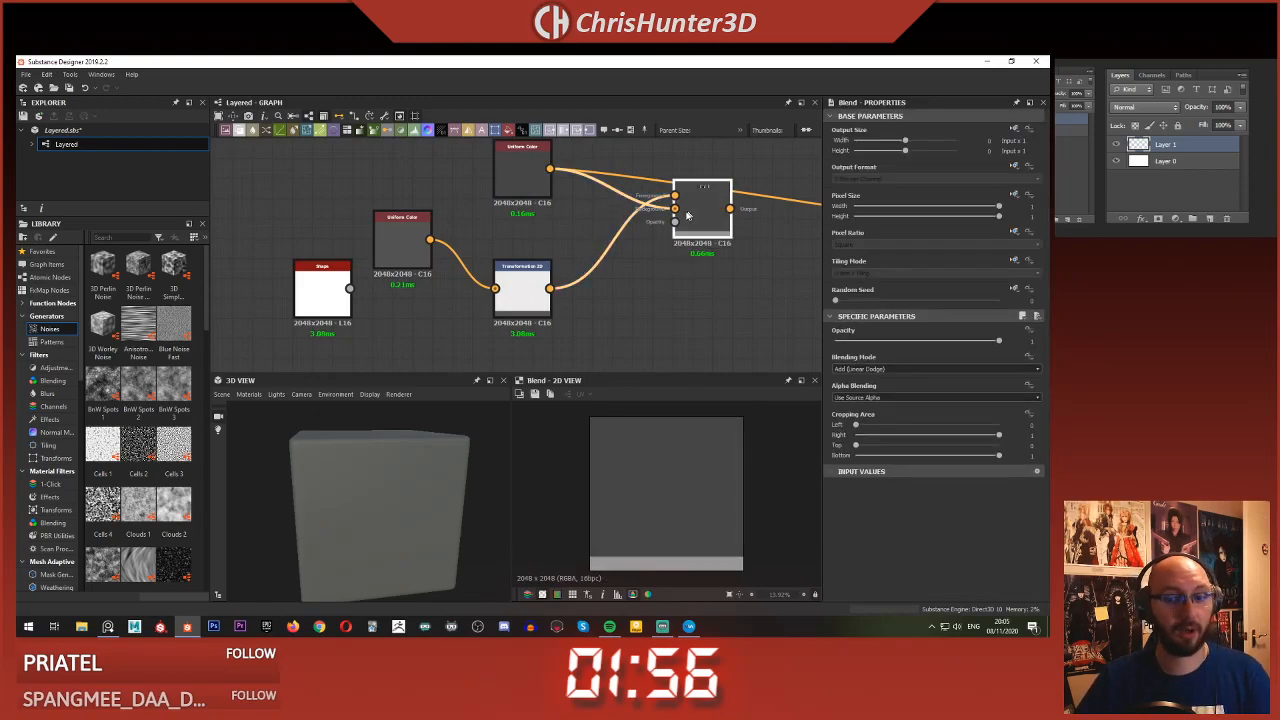
- Set the Blend node's blending mode to Copy and compare the Transformation 2D and Blend outputs
click(933, 368)
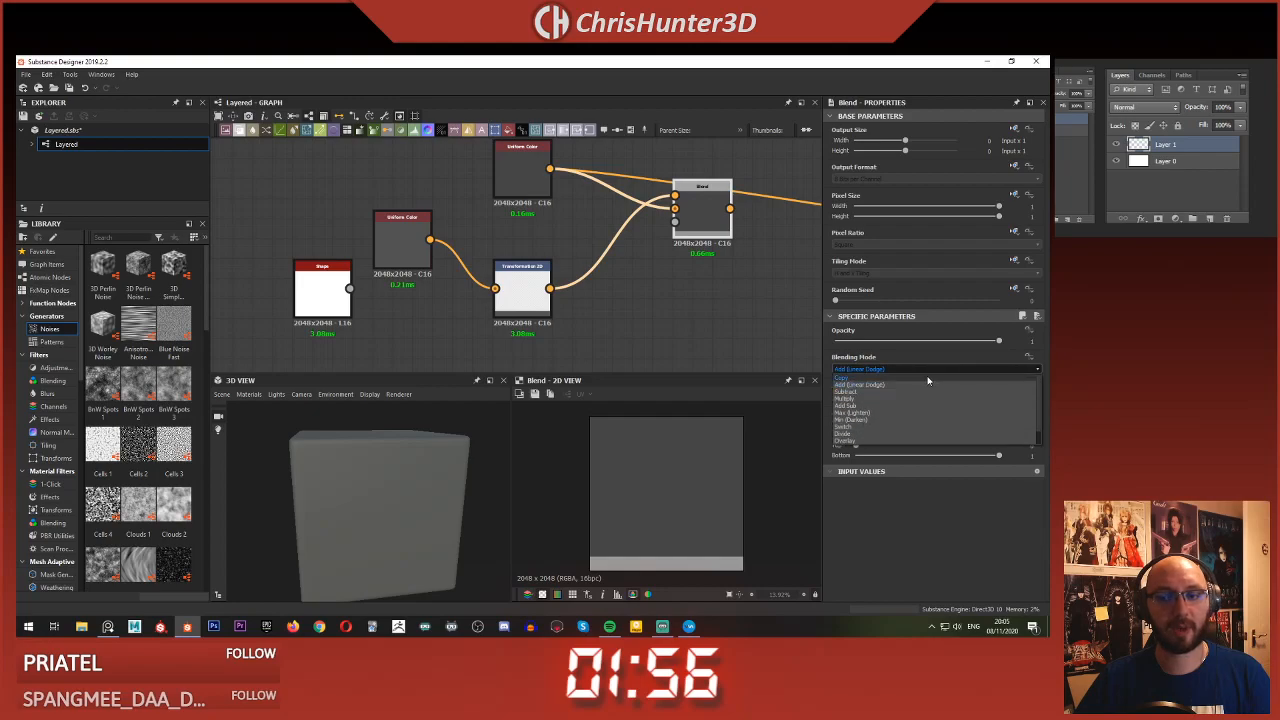
click(928, 378)
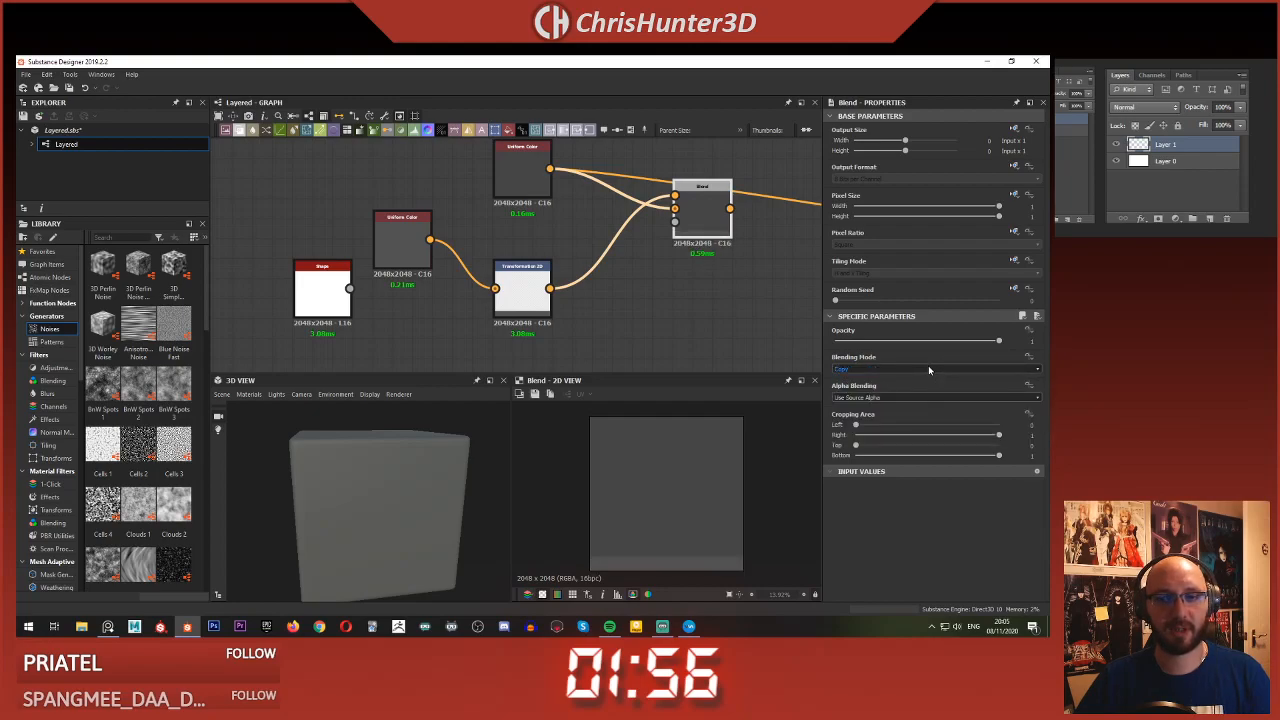
double_click(675, 196)
double_click(675, 209)
double_click(703, 212)
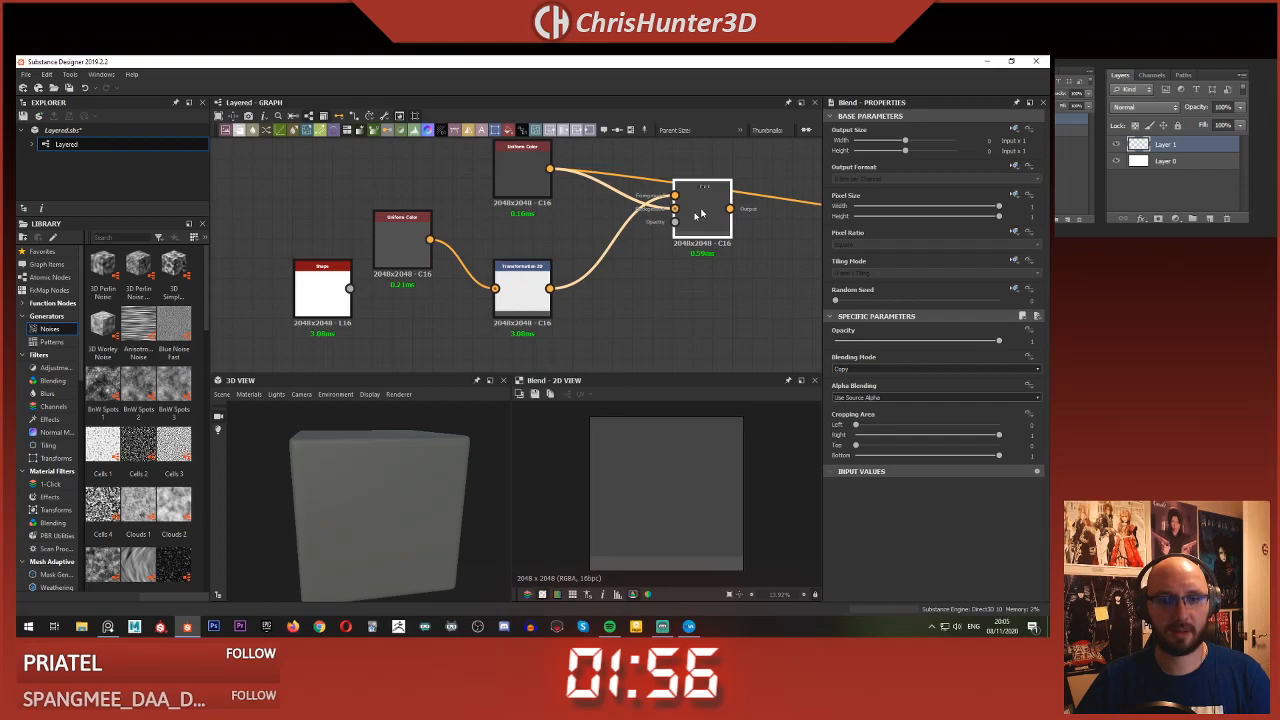
middle_drag(705, 208, 663, 222)
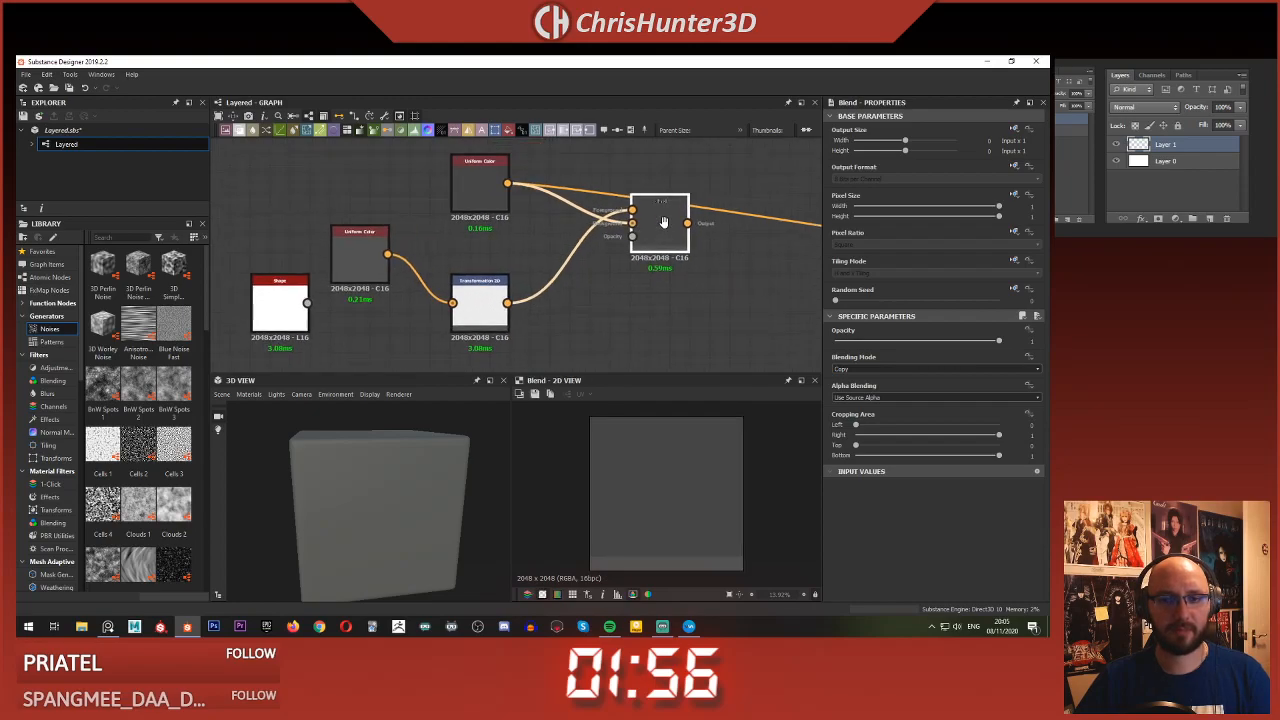
double_click(468, 298)
double_click(660, 222)
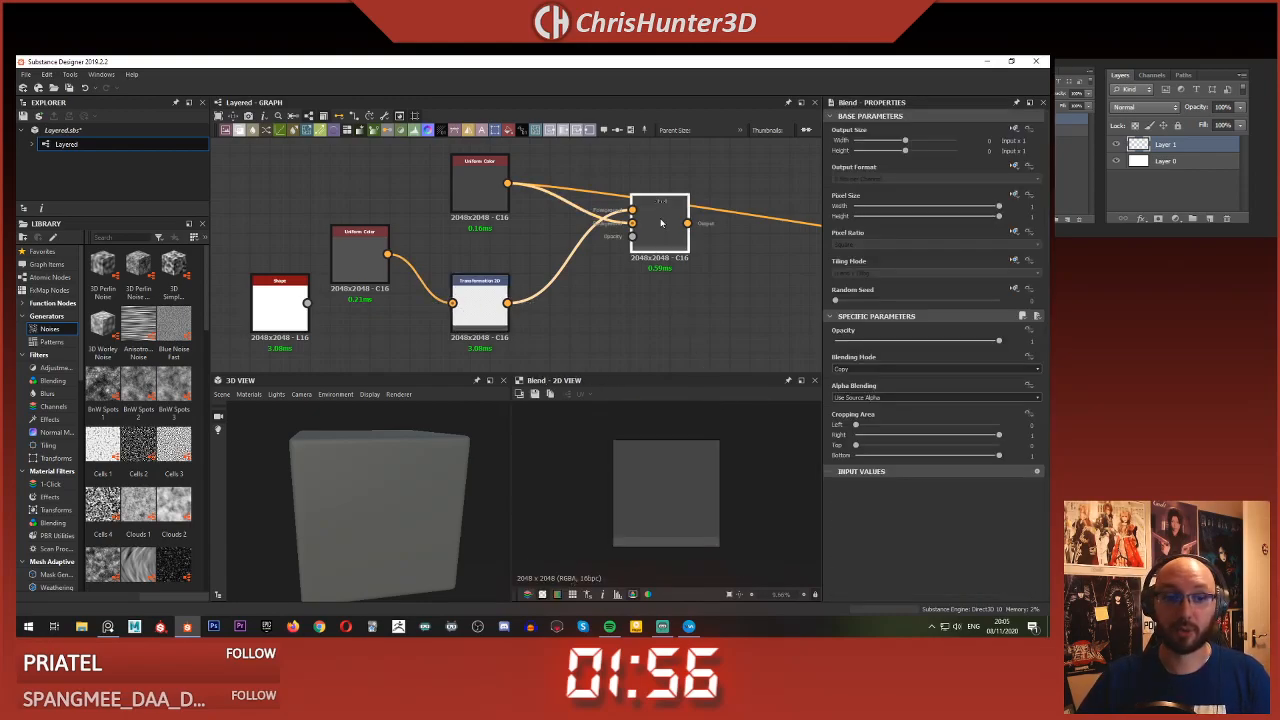
- Line up the new Uniform Color node directly beside the Transformation 2D node it feeds
middle_drag(502, 280, 513, 242)
scroll(513, 242, up, 1)
drag(492, 265, 492, 234)
drag(341, 217, 389, 251)
middle_drag(599, 258, 588, 289)
scroll(557, 299, up, 1)
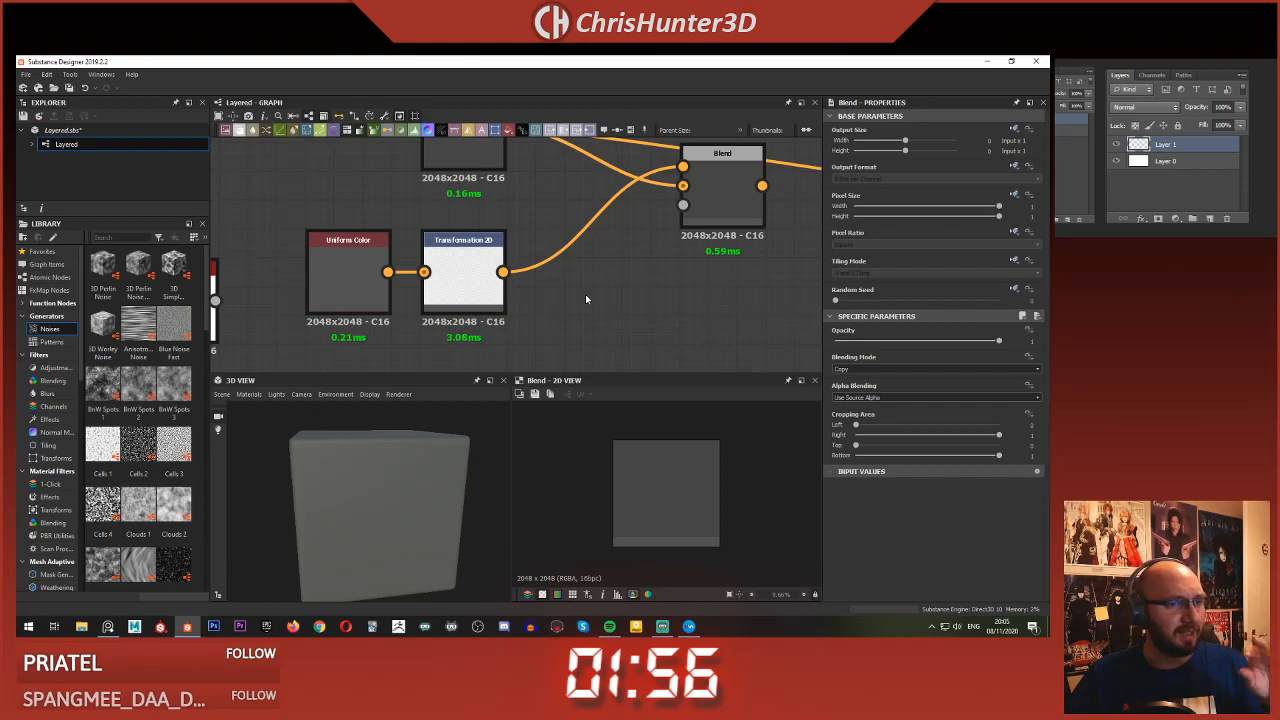
scroll(577, 291, down, 2)
scroll(577, 291, up, 2)
mouse_move(577, 291)
middle_down()
mouse_move(597, 281)
mouse_move(563, 308)
middle_up()
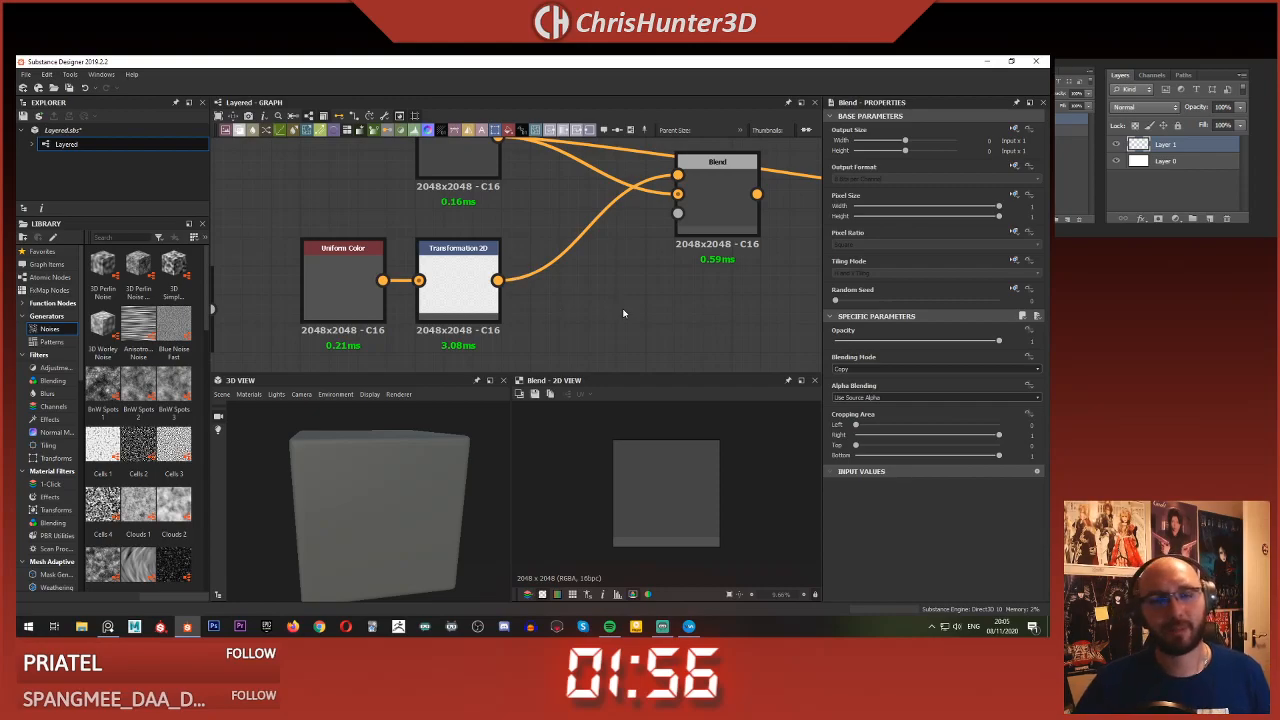
mouse_move(566, 263)
middle_down()
mouse_move(574, 256)
mouse_move(550, 252)
middle_up()
scroll(574, 256, up, 1)
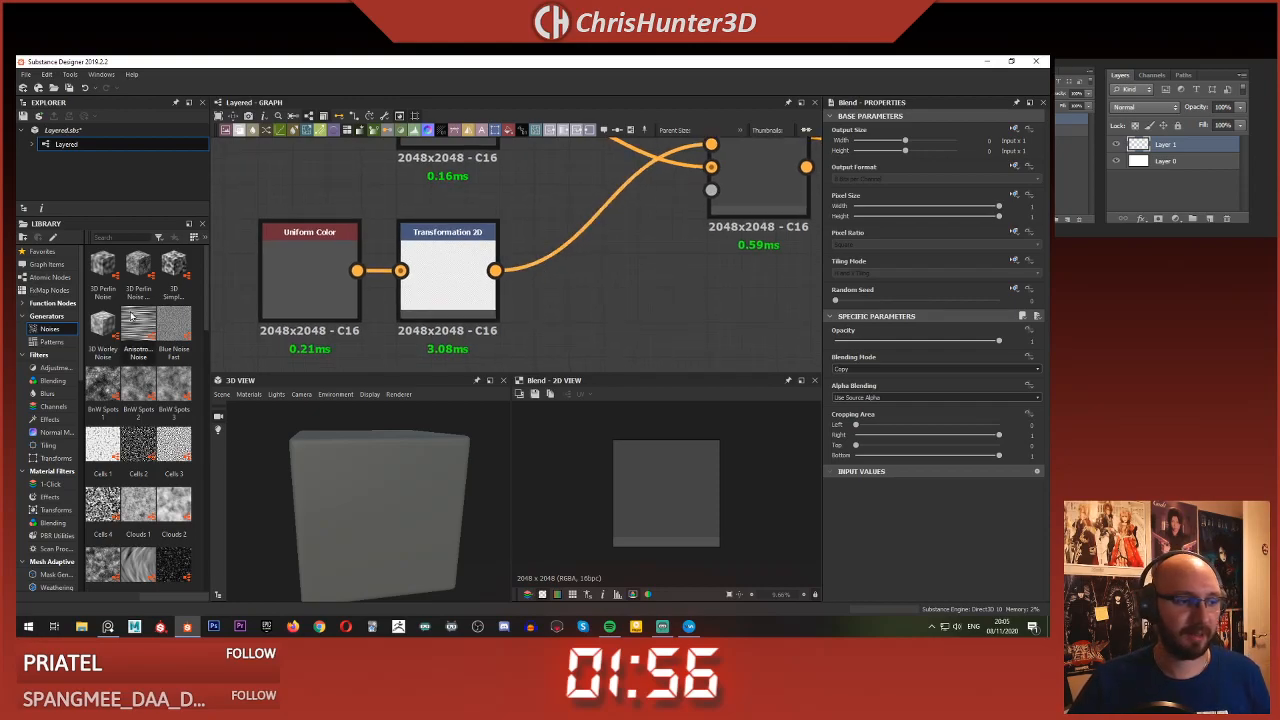
- Delete the unused Shape node and shift the Uniform Color and Transformation 2D pair into its place
middle_drag(660, 307, 759, 286)
scroll(540, 306, down, 1)
middle_drag(538, 304, 607, 283)
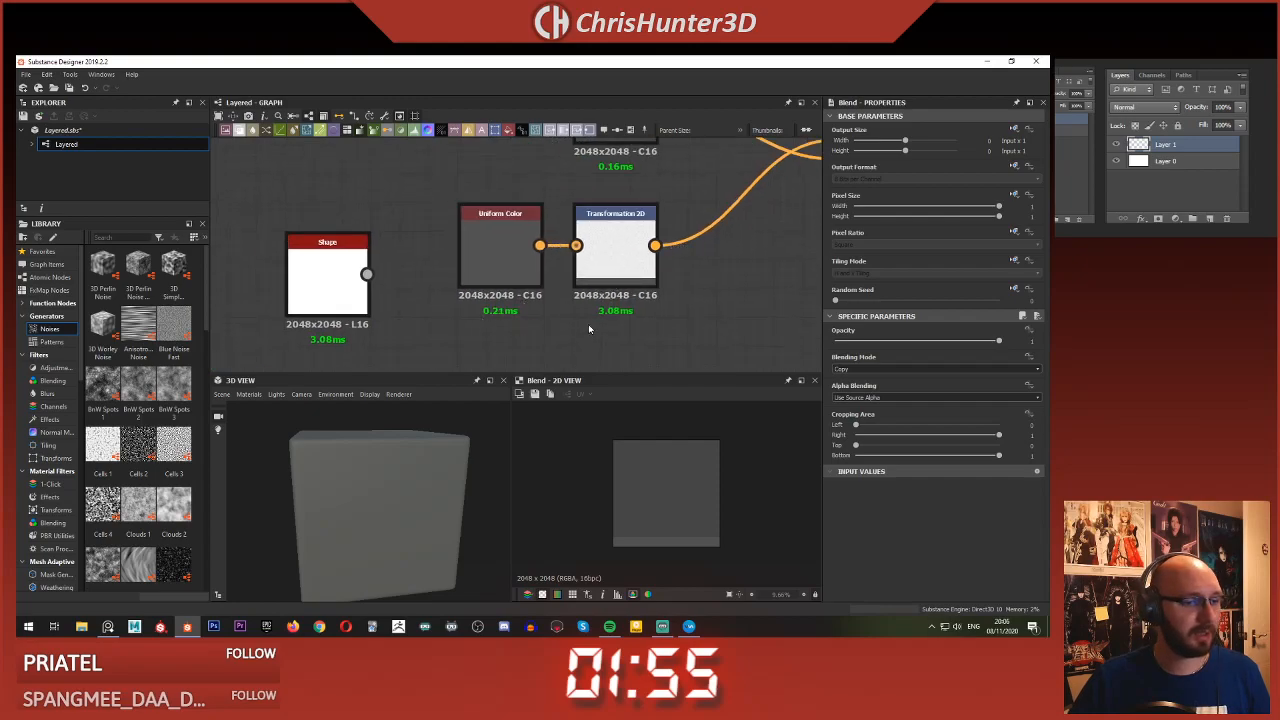
drag(584, 326, 517, 278)
drag(606, 261, 528, 260)
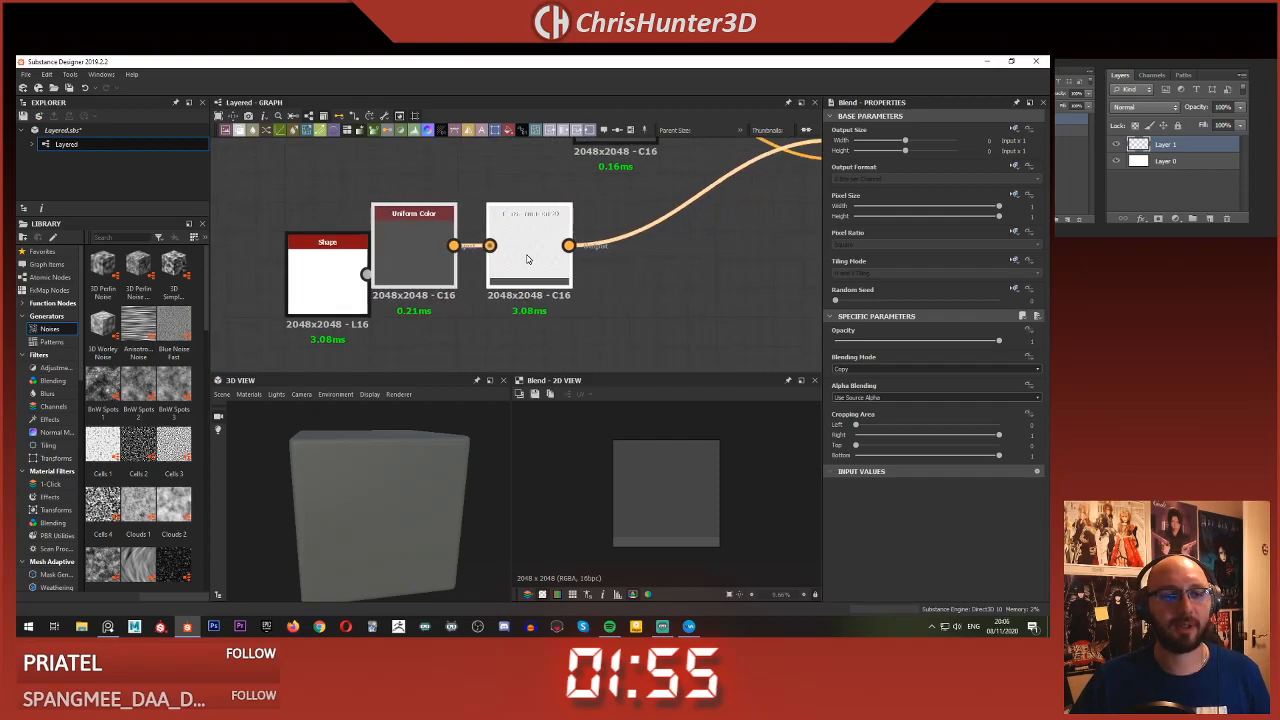
drag(329, 277, 298, 260)
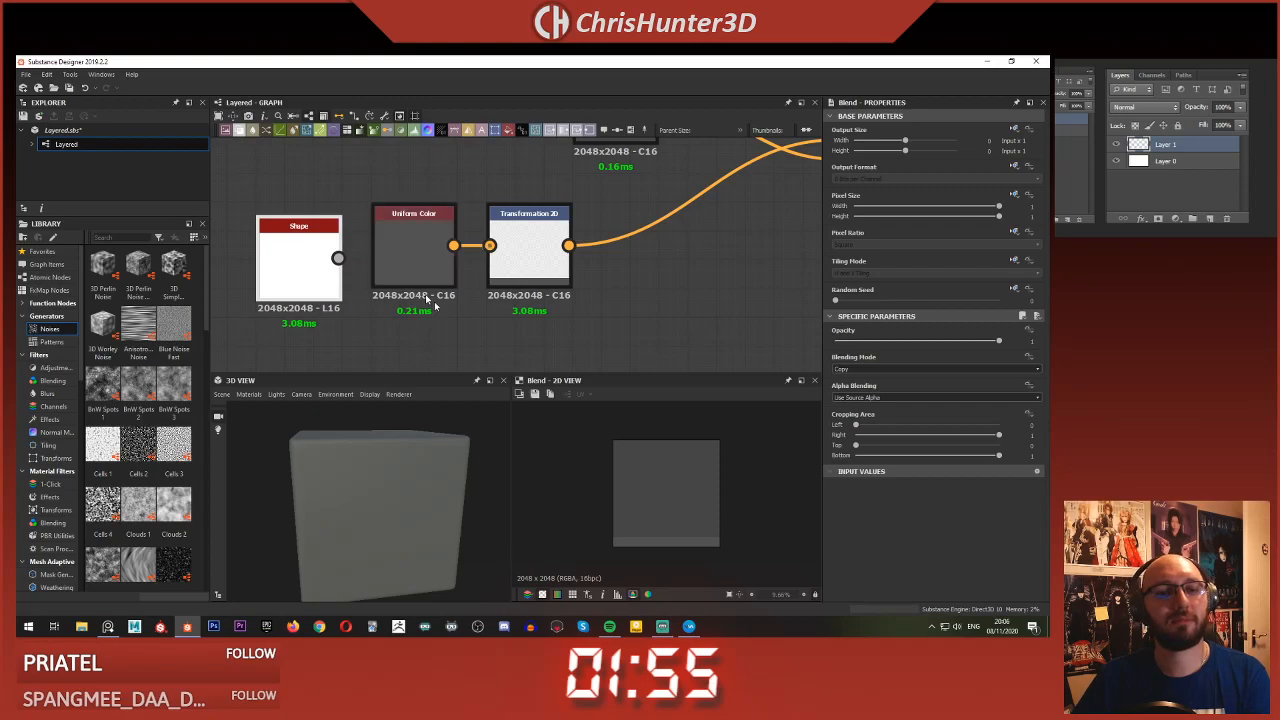
key(Delete)
drag(572, 336, 427, 279)
drag(505, 259, 444, 249)
click(583, 261)
scroll(586, 261, up, 1)
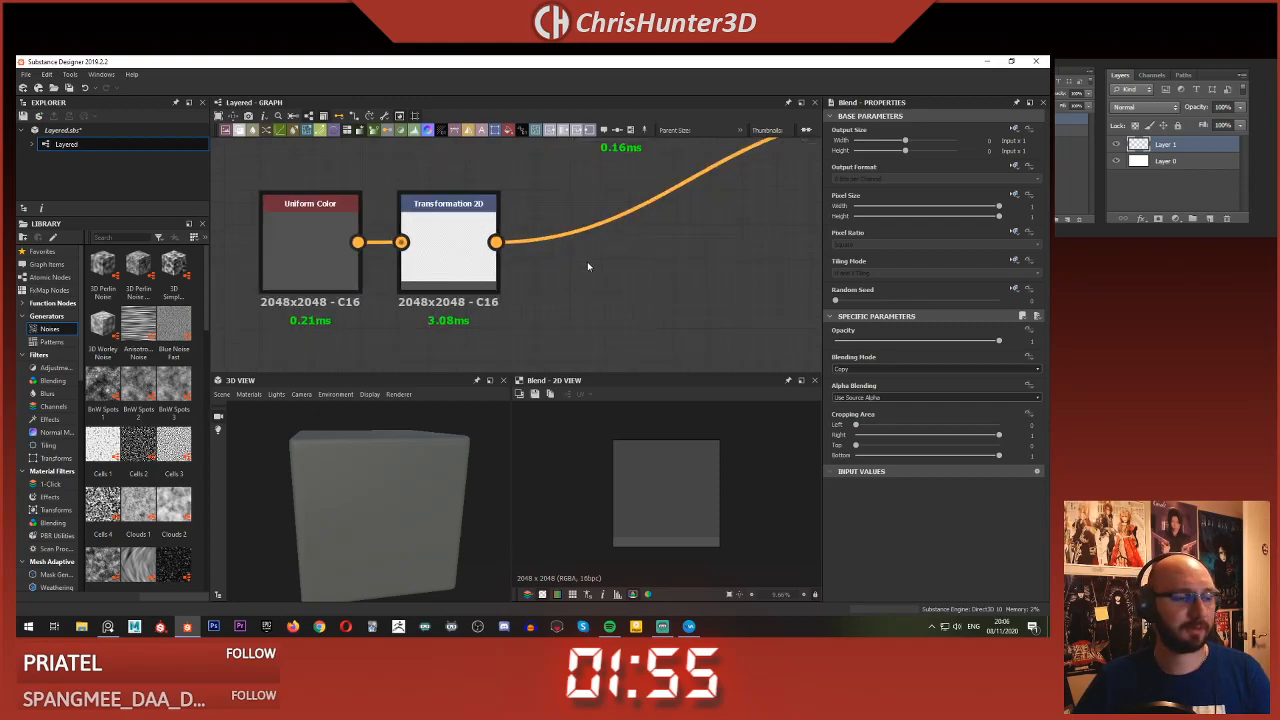
middle_drag(587, 261, 519, 275)
key(space)
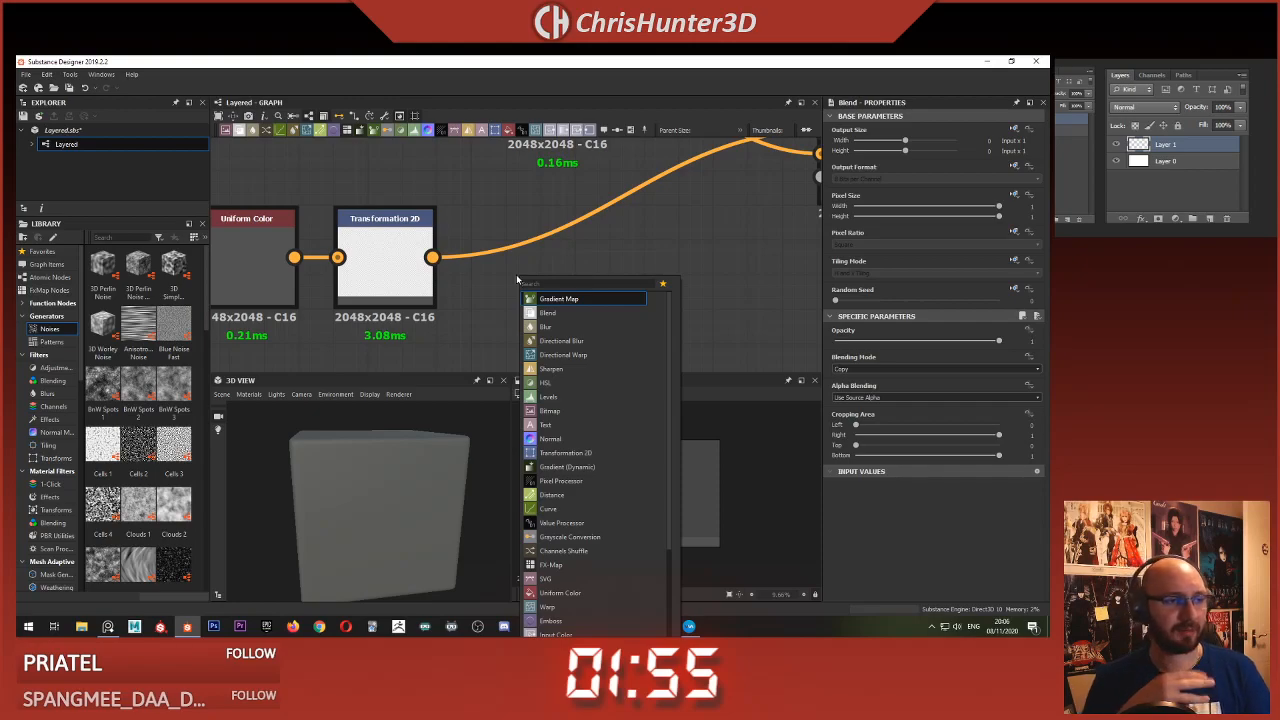
text(non)
key(Down)
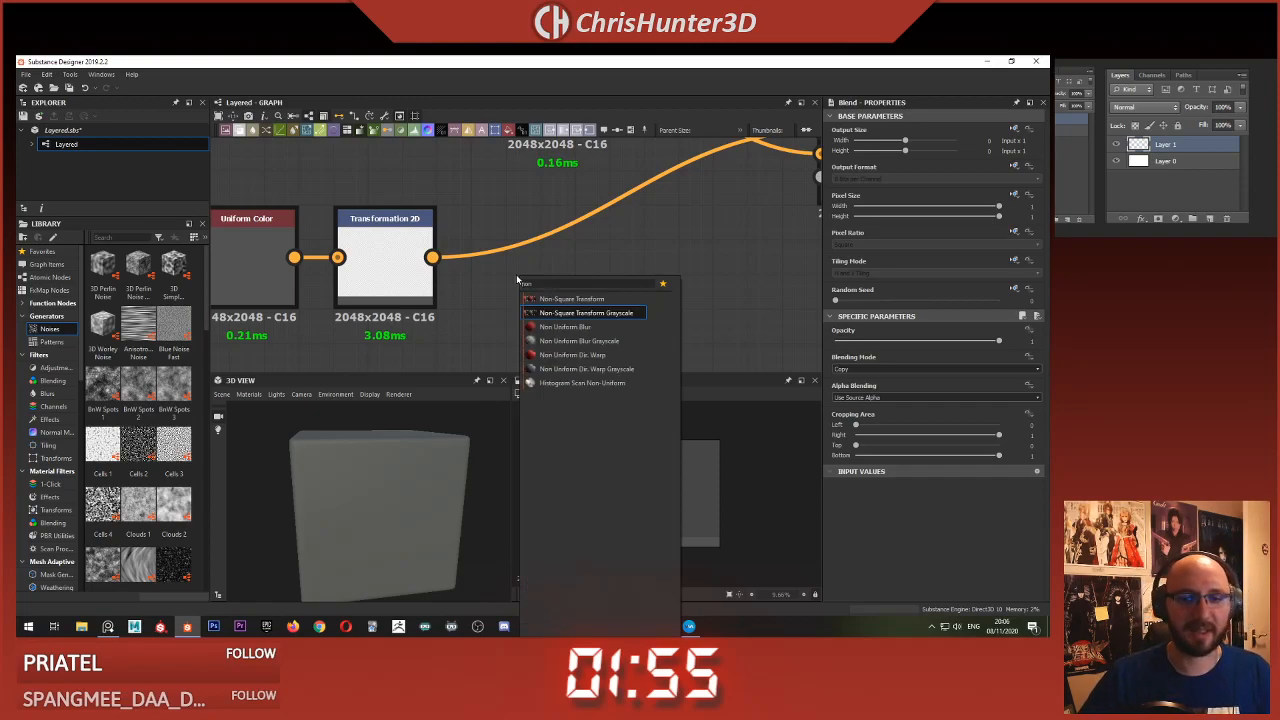
key(Down)
key(Down)
key(Return)
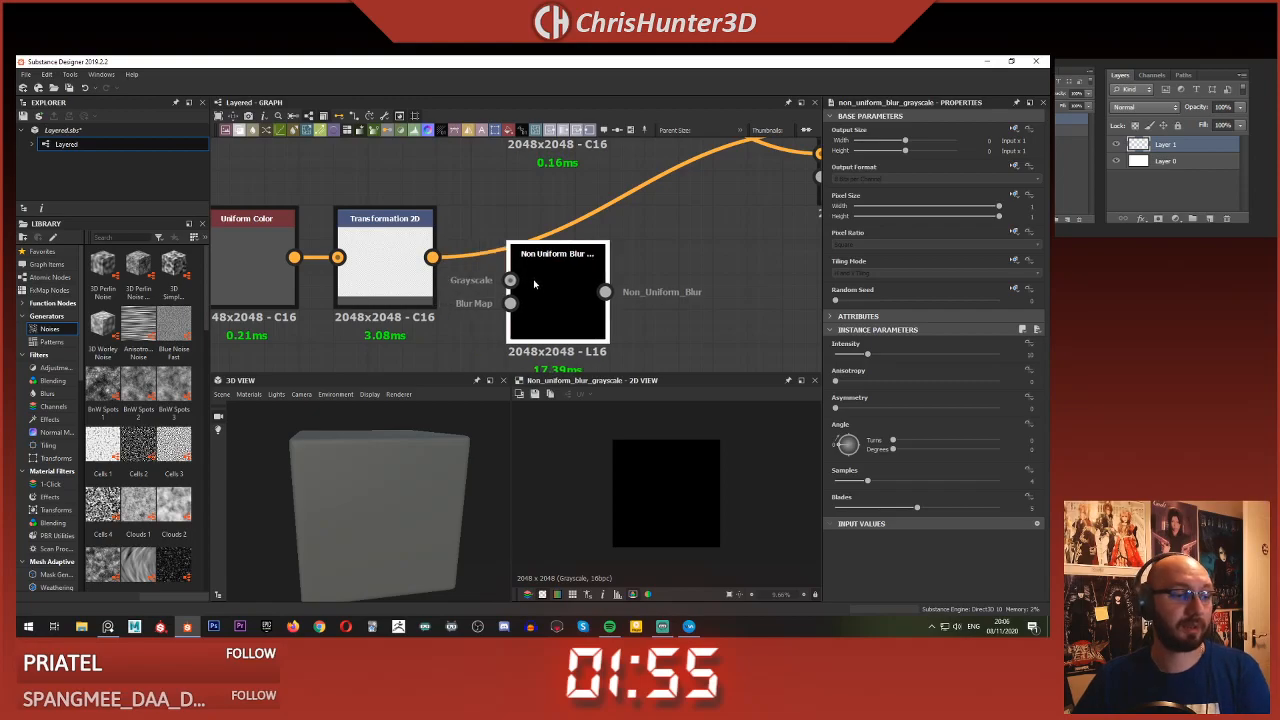
key(Delete)
- Try a Shadows node fed by the Transformation 2D output through a docked Grayscale Conversion
key(space)
text(shad)
key(Return)
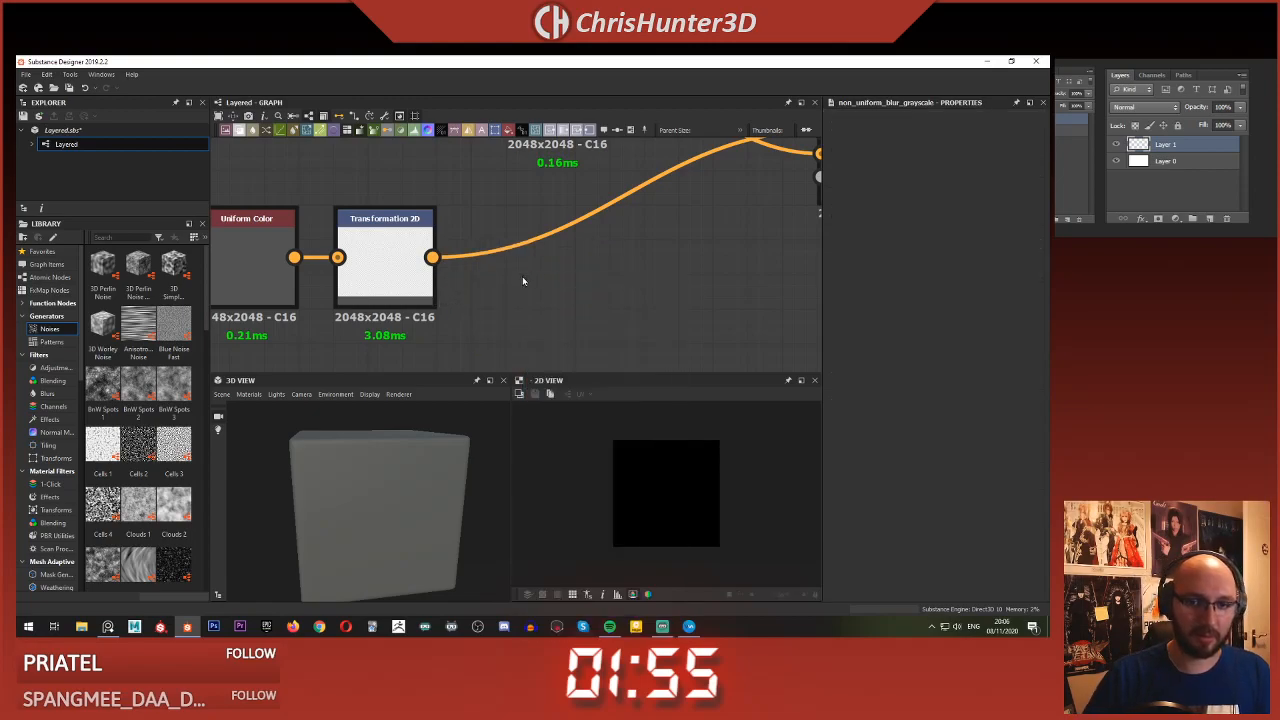
drag(433, 258, 538, 305)
text(gray)
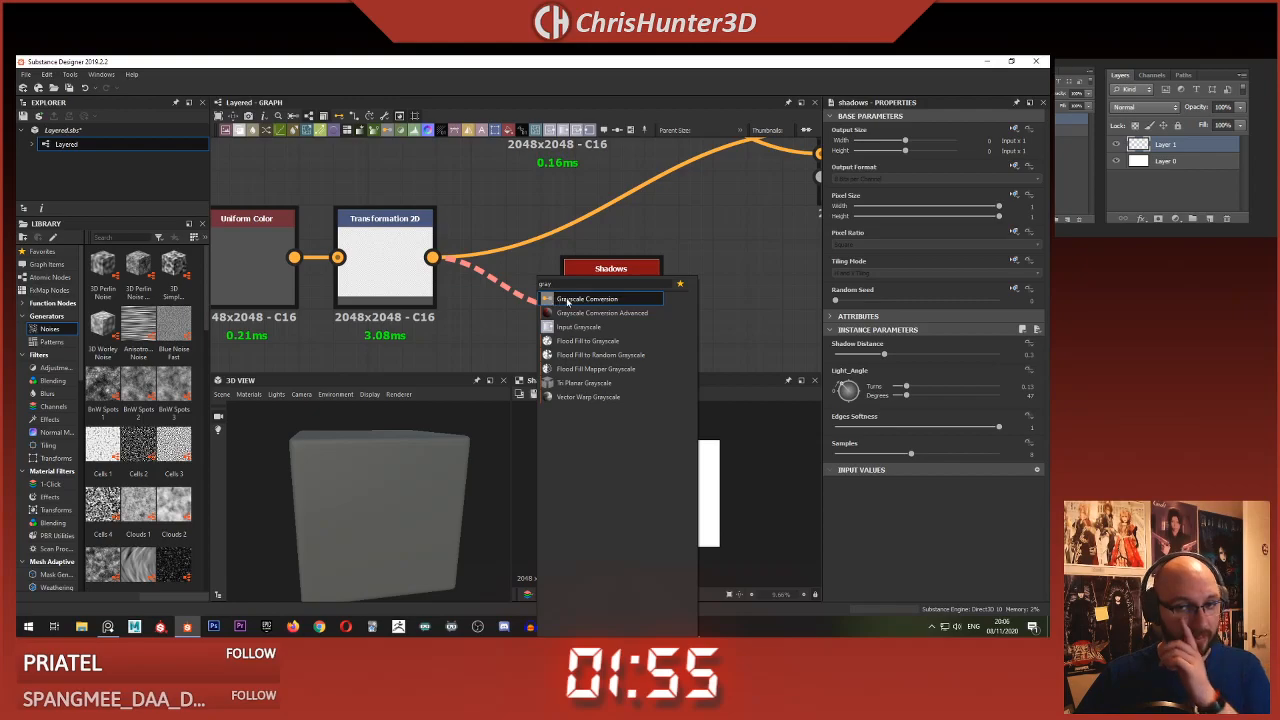
click(565, 300)
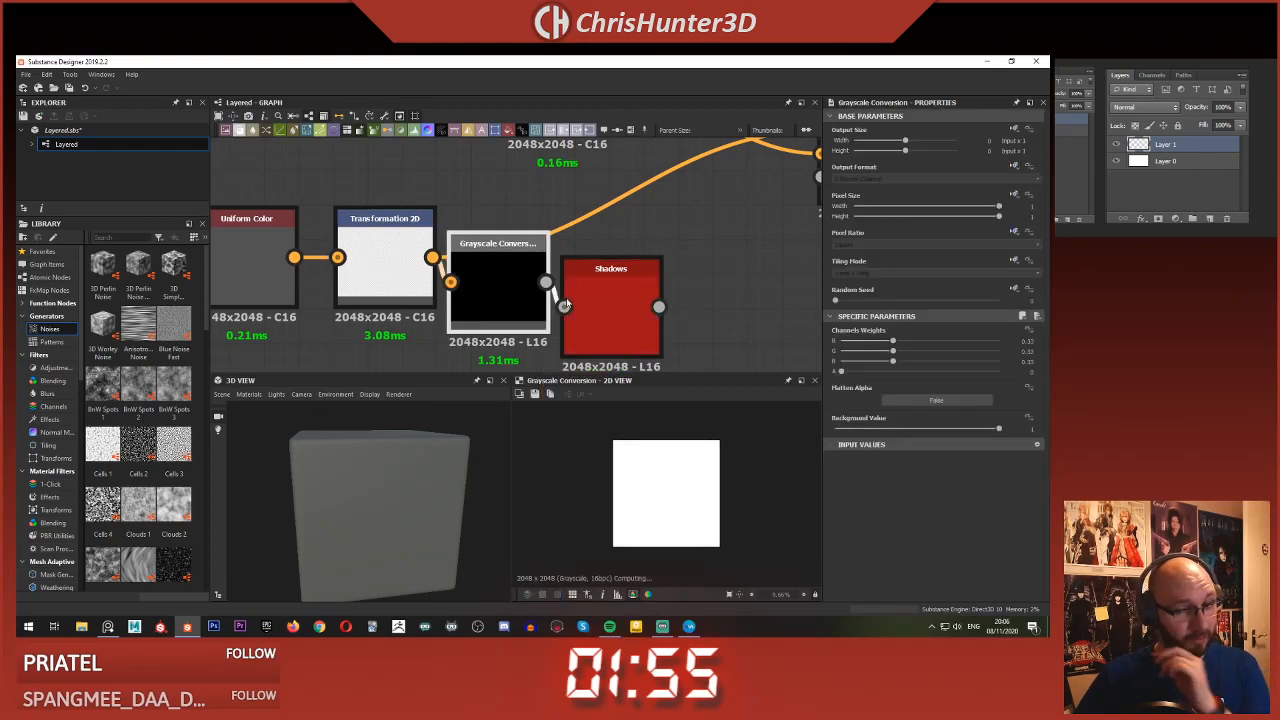
key(d)
double_click(645, 306)
drag(629, 310, 610, 329)
middle_drag(610, 329, 576, 292)
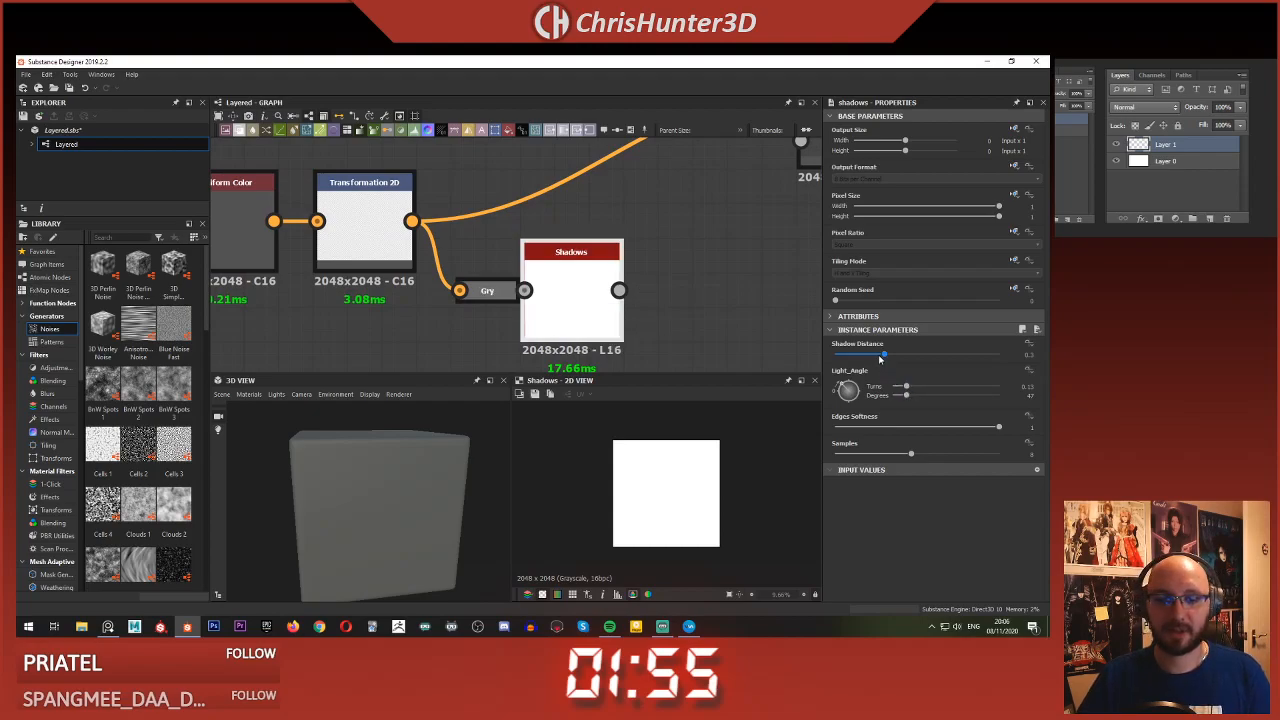
- Compare the Transformation 2D and Shadows outputs, and delete the Shadows node with its docked Grayscale Conversion
double_click(371, 258)
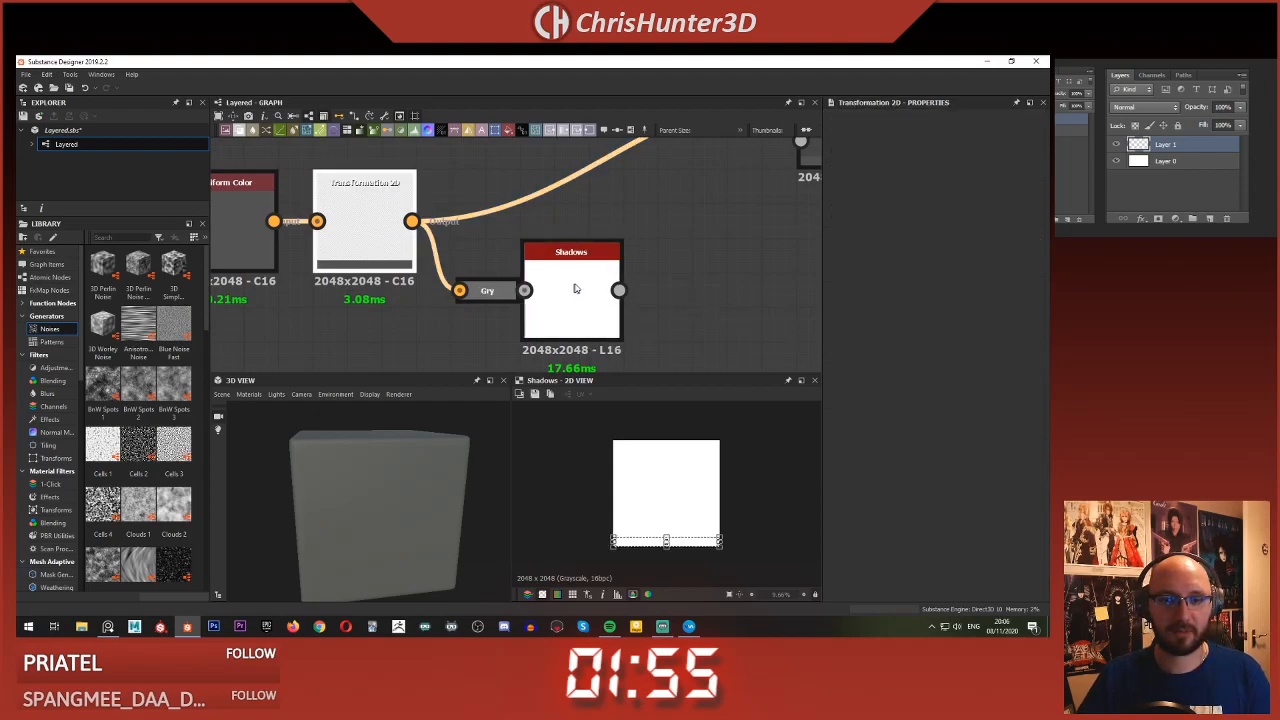
double_click(577, 293)
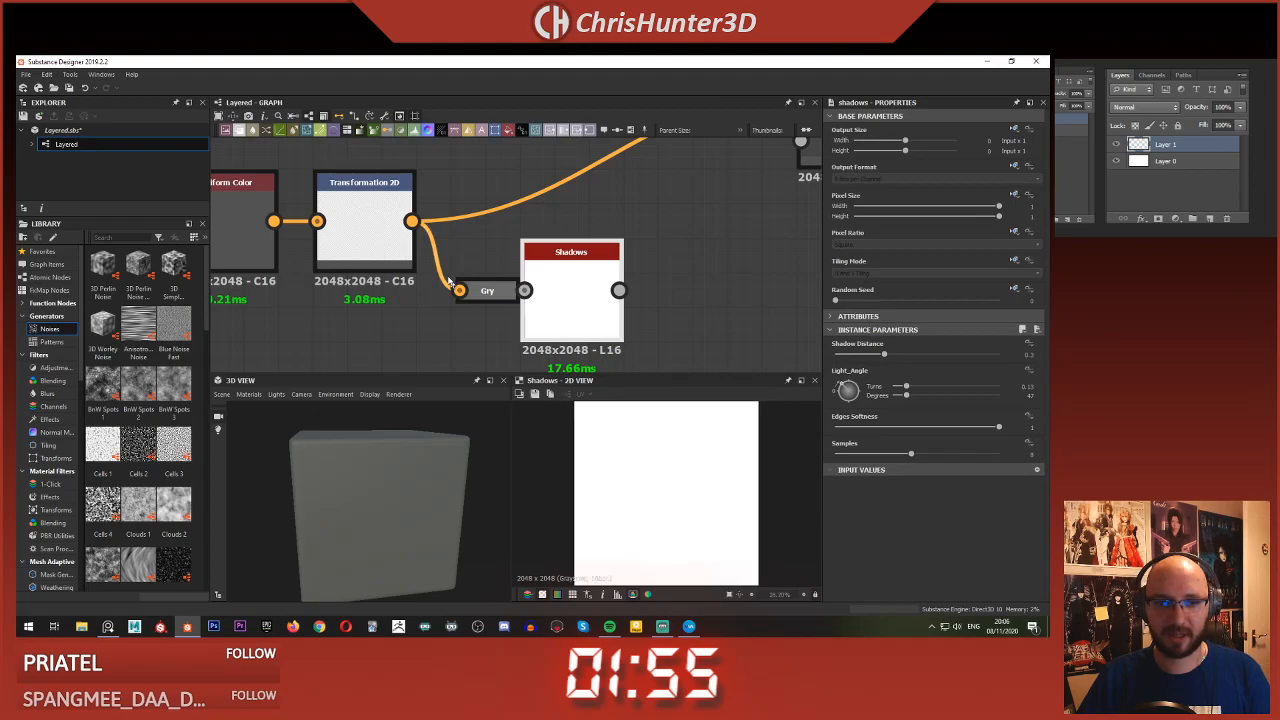
double_click(416, 223)
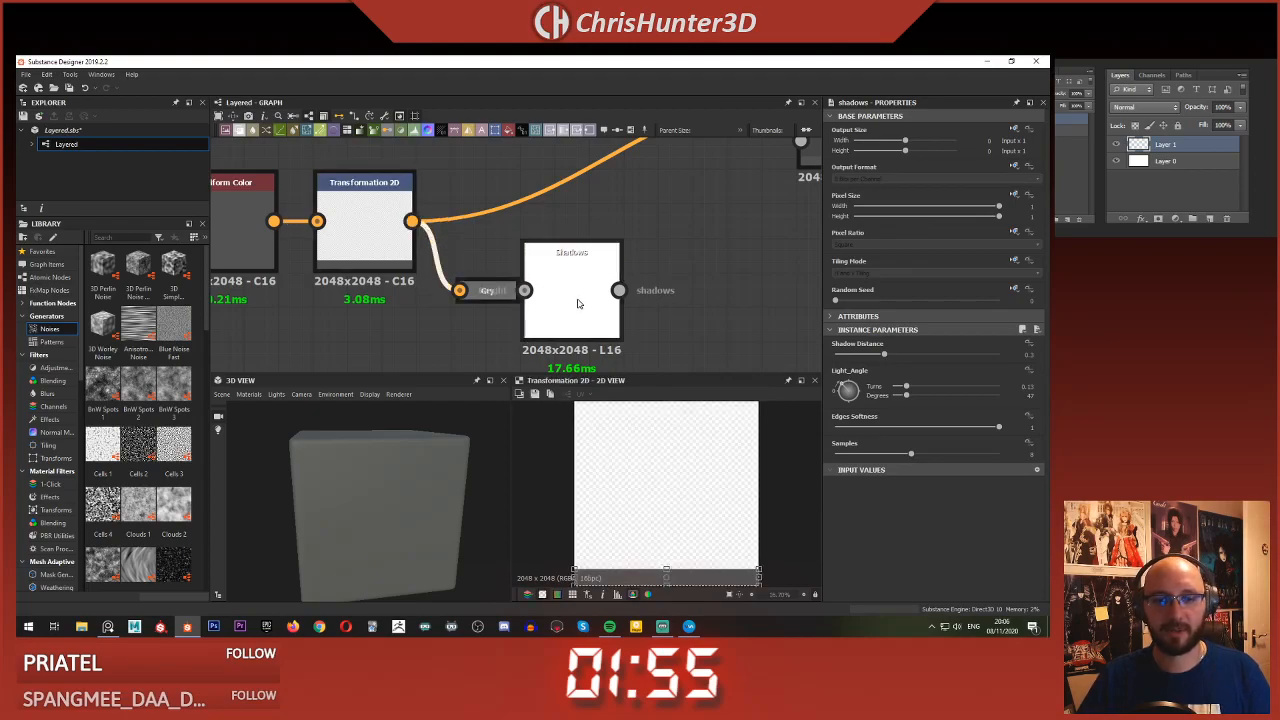
double_click(577, 301)
drag(676, 284, 497, 304)
key(Delete)
- Try a Bevel node fed by the Transformation 2D output through a docked Grayscale Conversion
key(space)
middle_drag(466, 276, 546, 300)
key(space)
text(bevel)
key(Return)
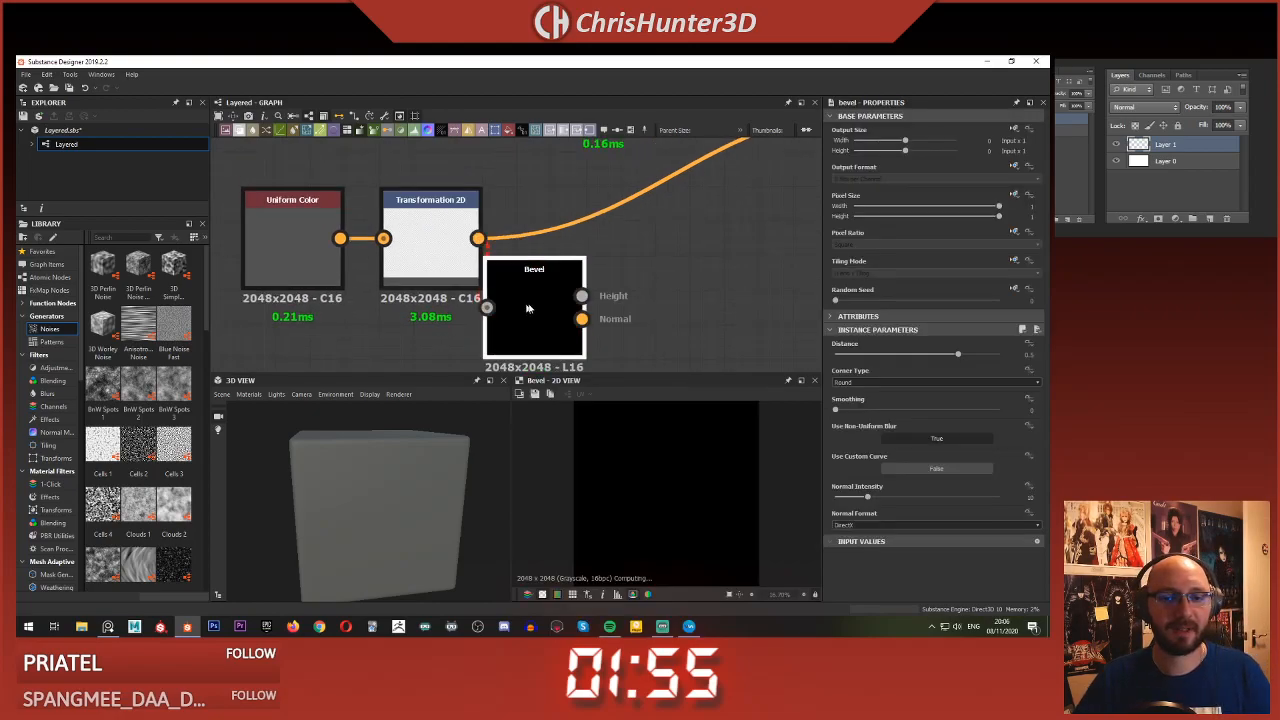
drag(525, 309, 603, 297)
drag(478, 238, 519, 274)
text(gr)
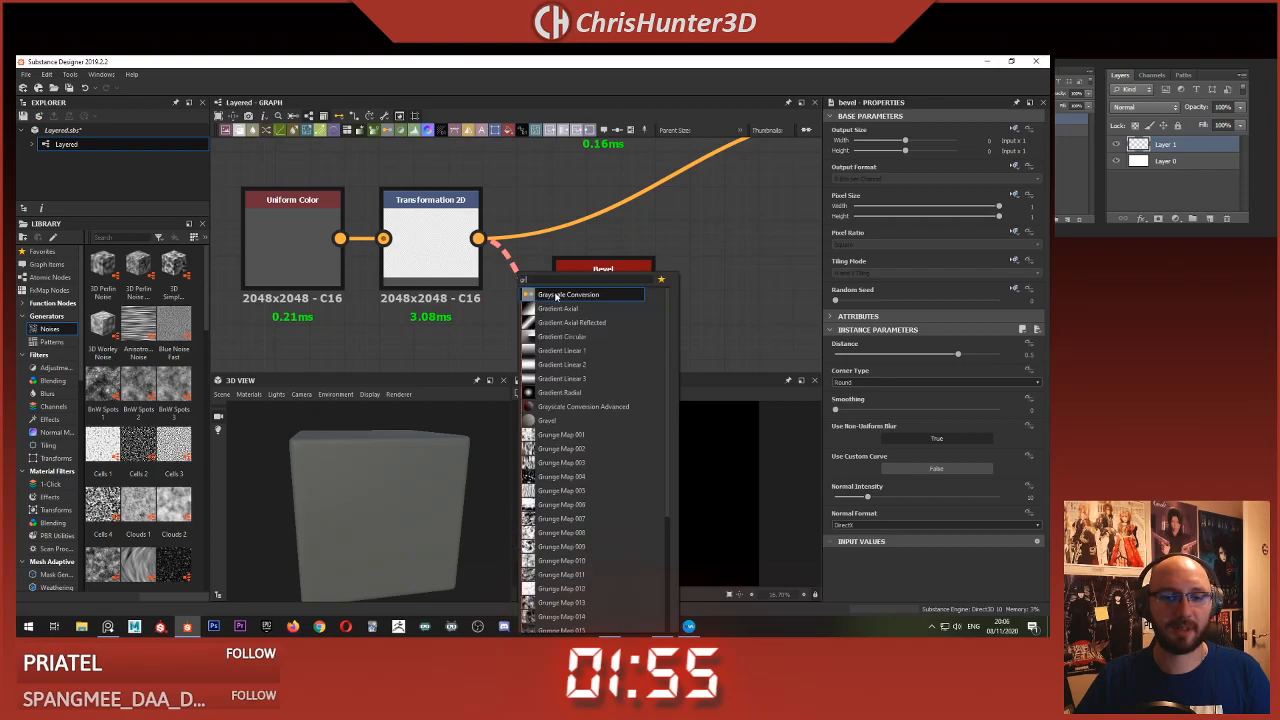
click(555, 295)
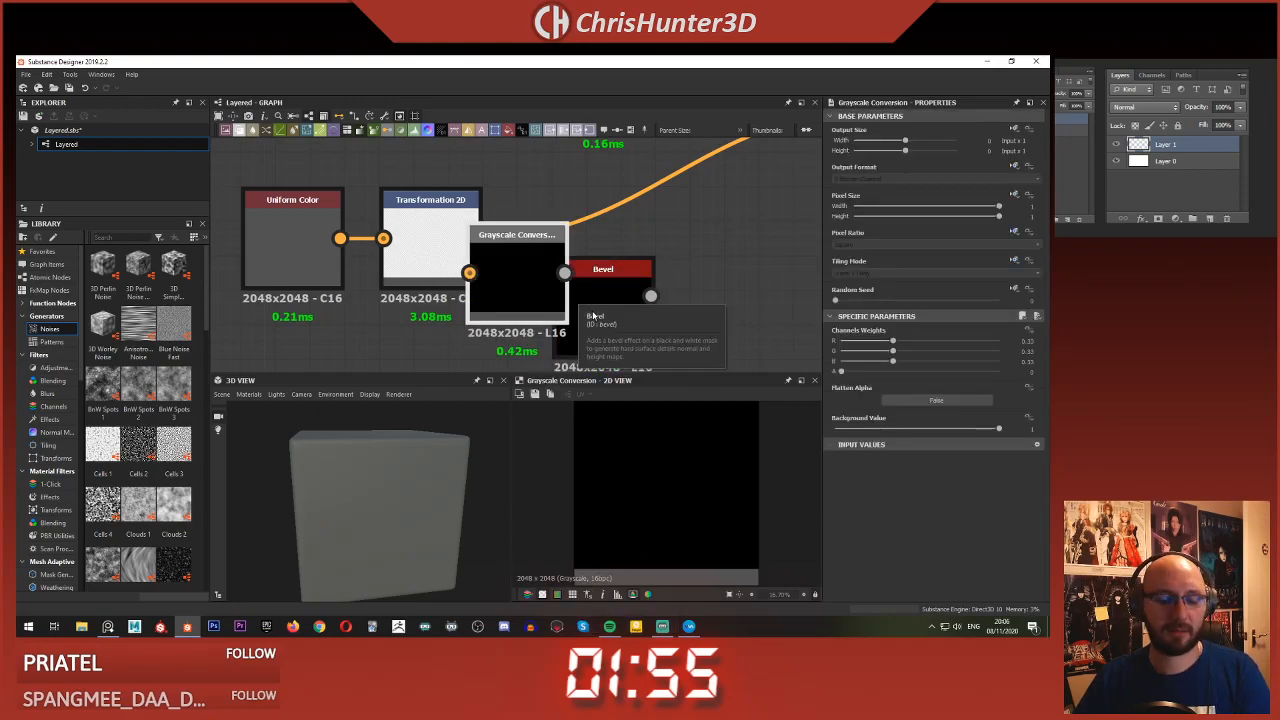
key(d)
click(597, 315)
double_click(597, 313)
drag(597, 313, 633, 320)
middle_drag(616, 314, 543, 274)
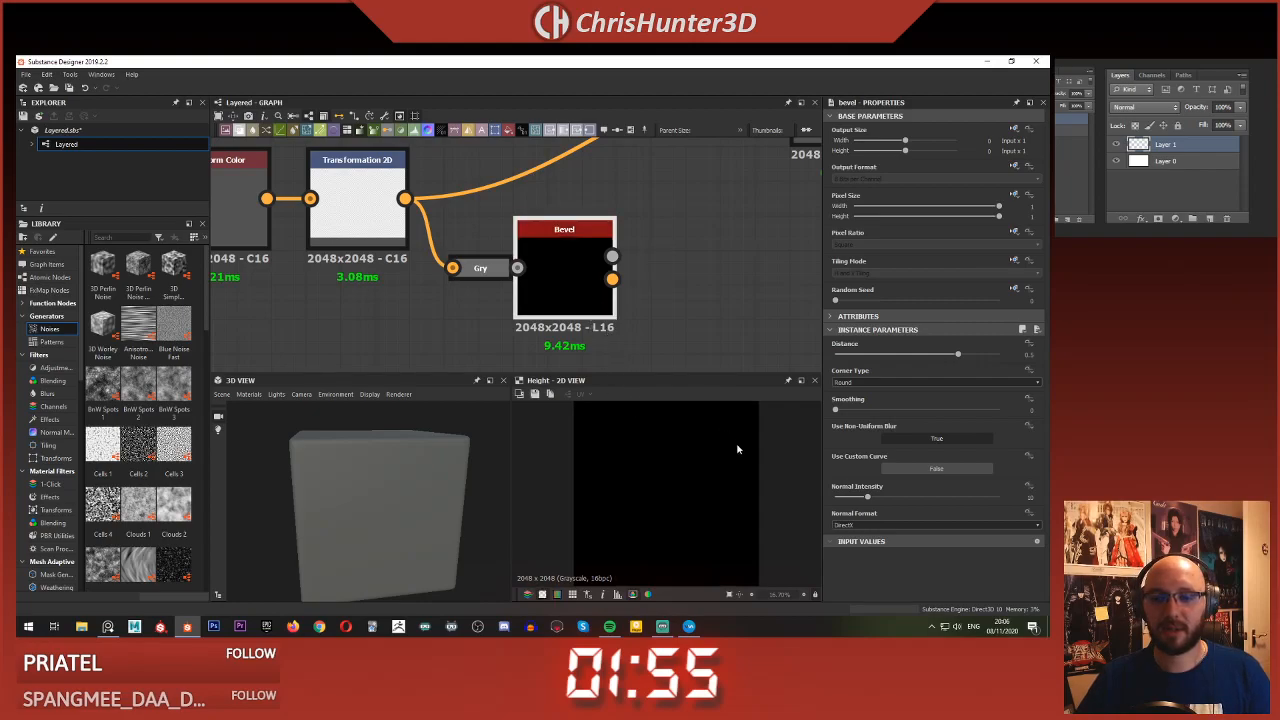
- Test a slightly negative Bevel distance, and delete the Bevel node with its docked Grayscale Conversion
drag(953, 357, 911, 356)
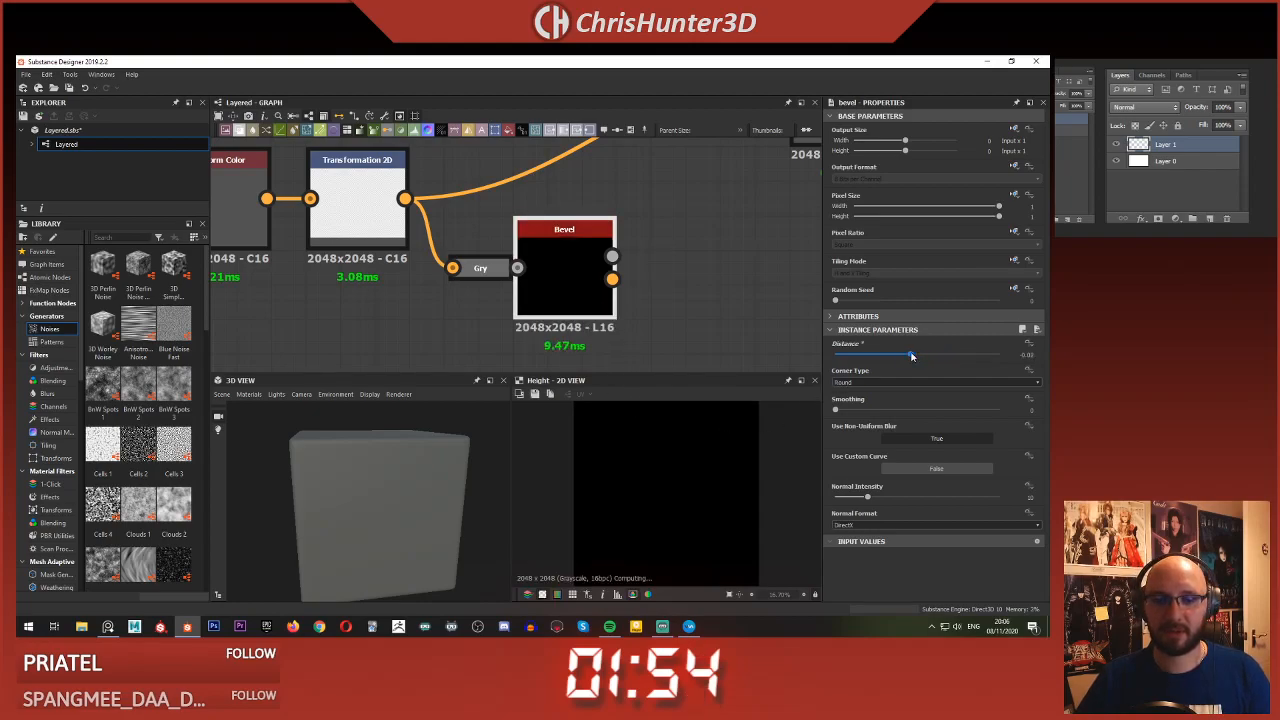
scroll(795, 295, down, 4)
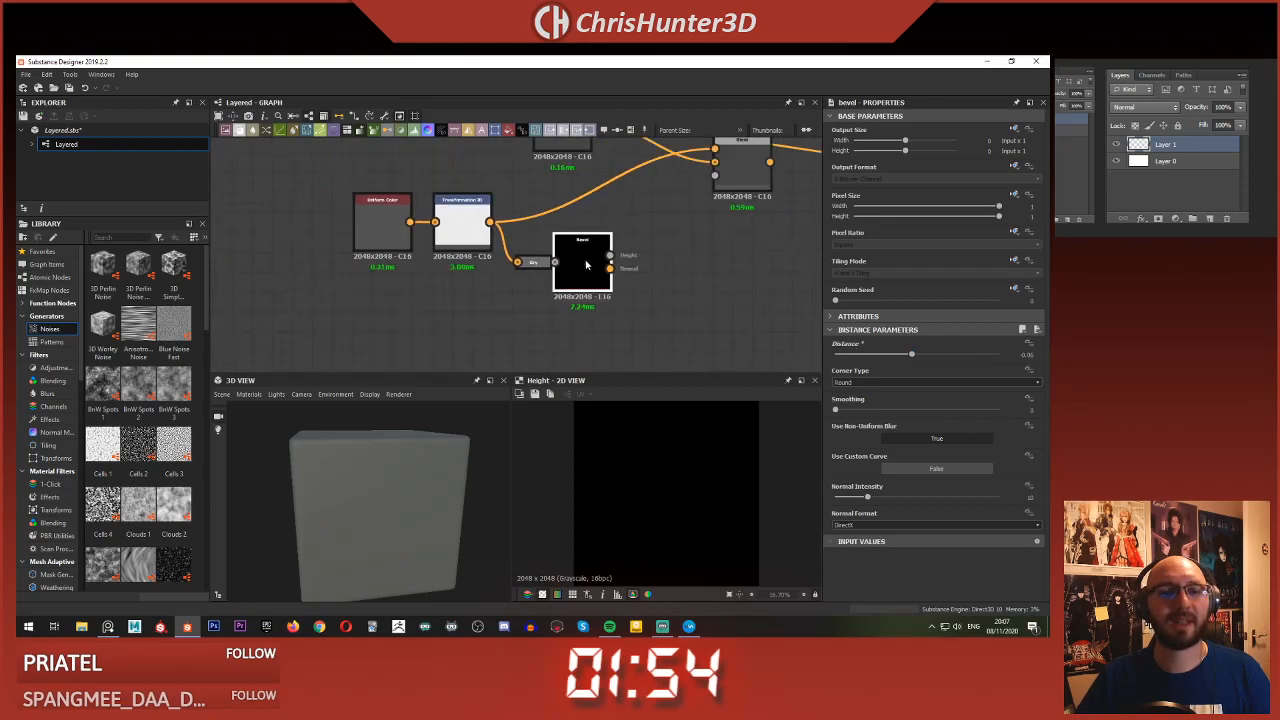
scroll(725, 351, up, 1)
drag(687, 335, 607, 280)
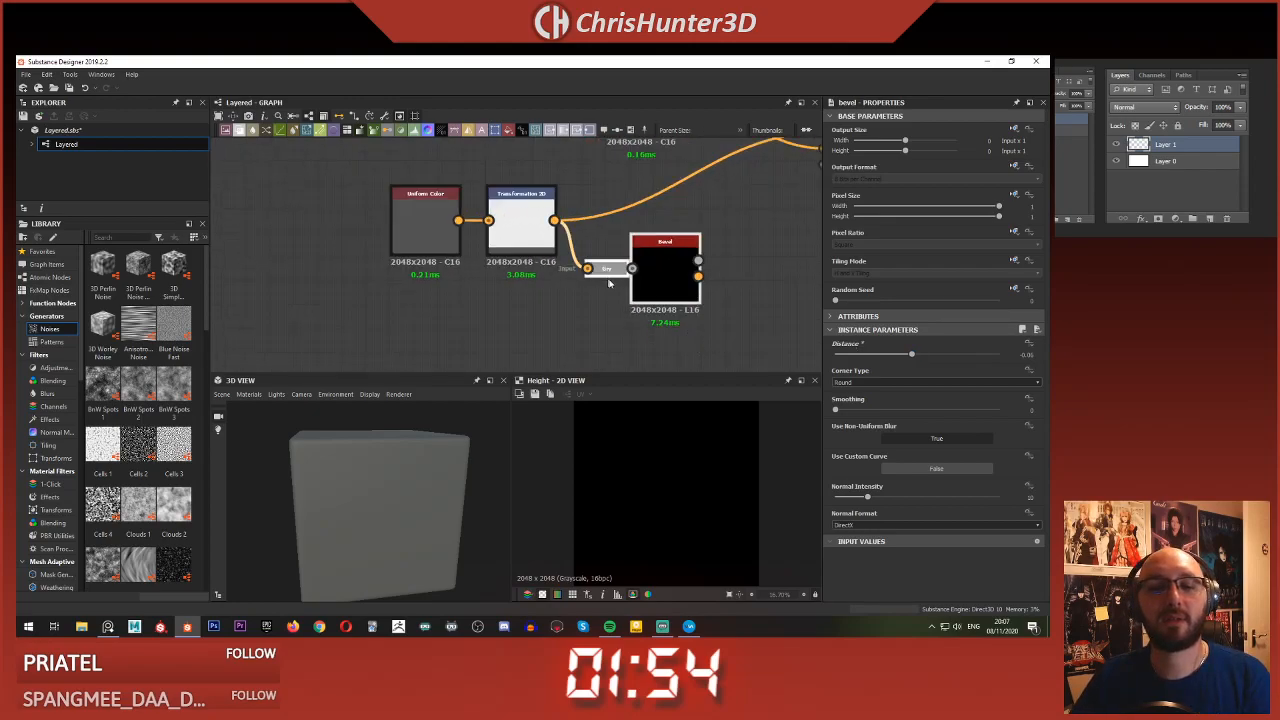
key(Delete)
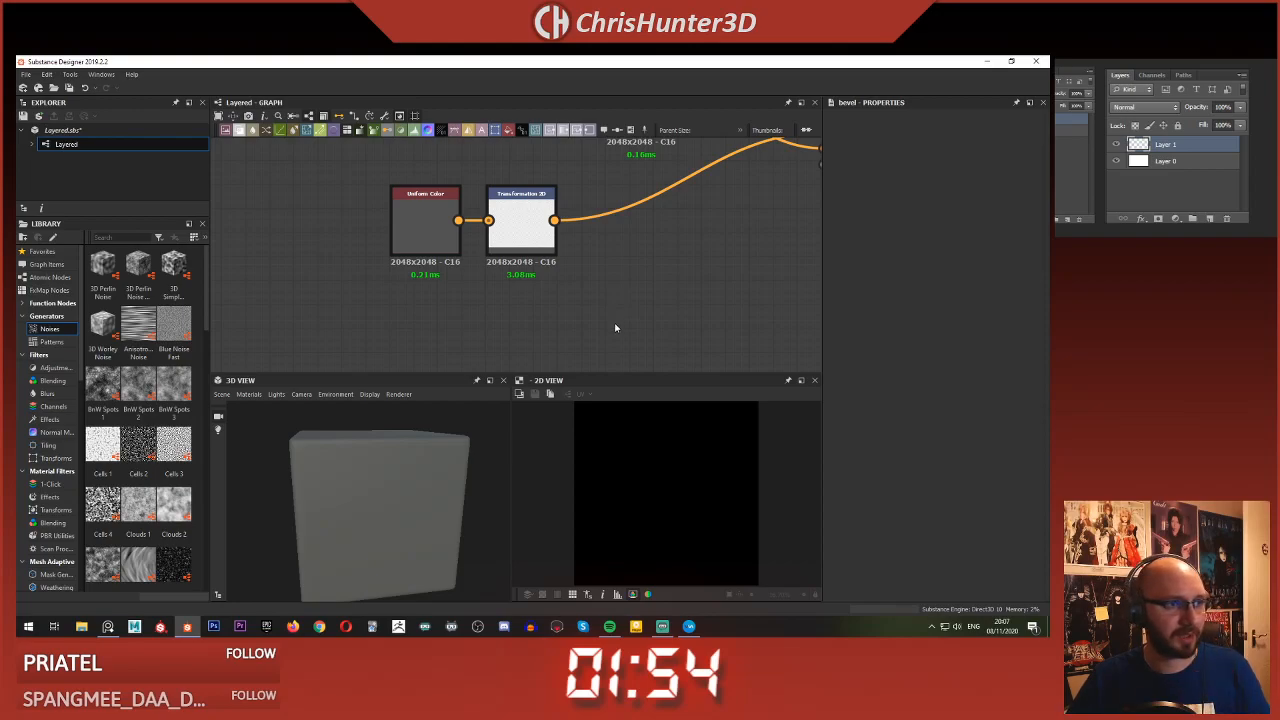
- Preview the Transformation 2D strip and add a Shape node just below the Uniform Color node
scroll(558, 273, up, 1)
middle_drag(554, 275, 543, 284)
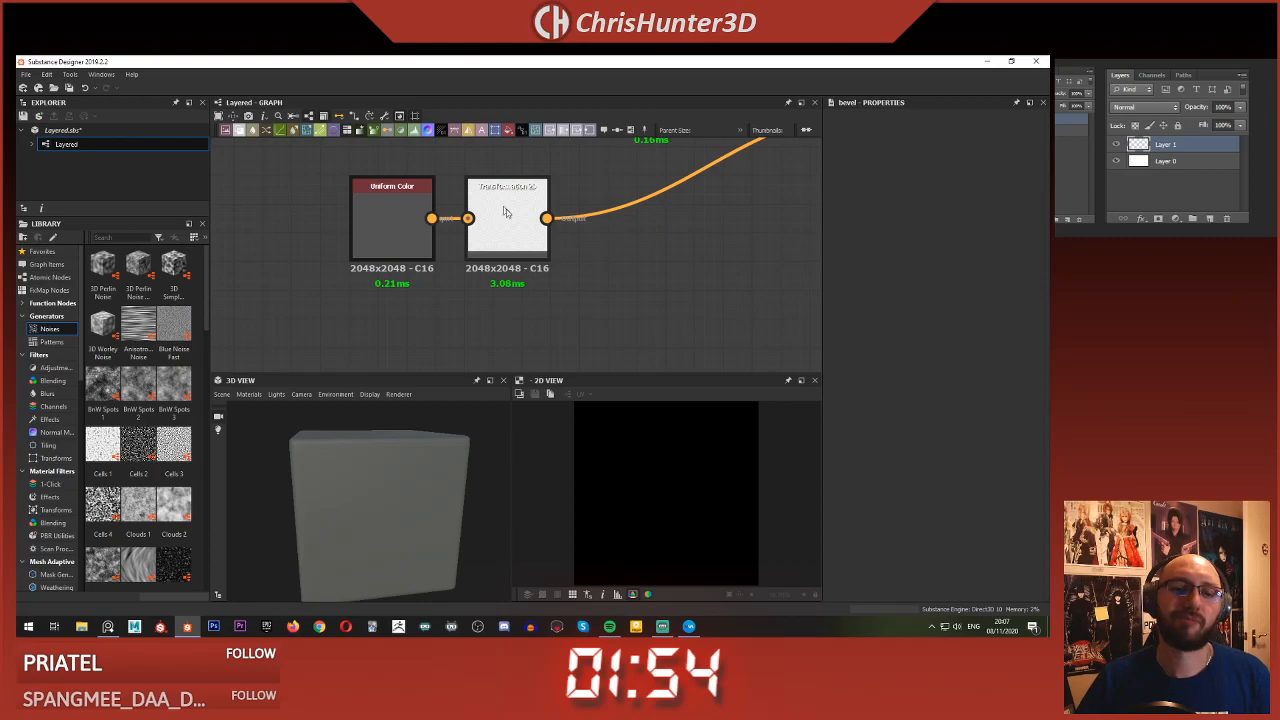
scroll(475, 295, down, 2)
click(512, 264)
click(508, 263)
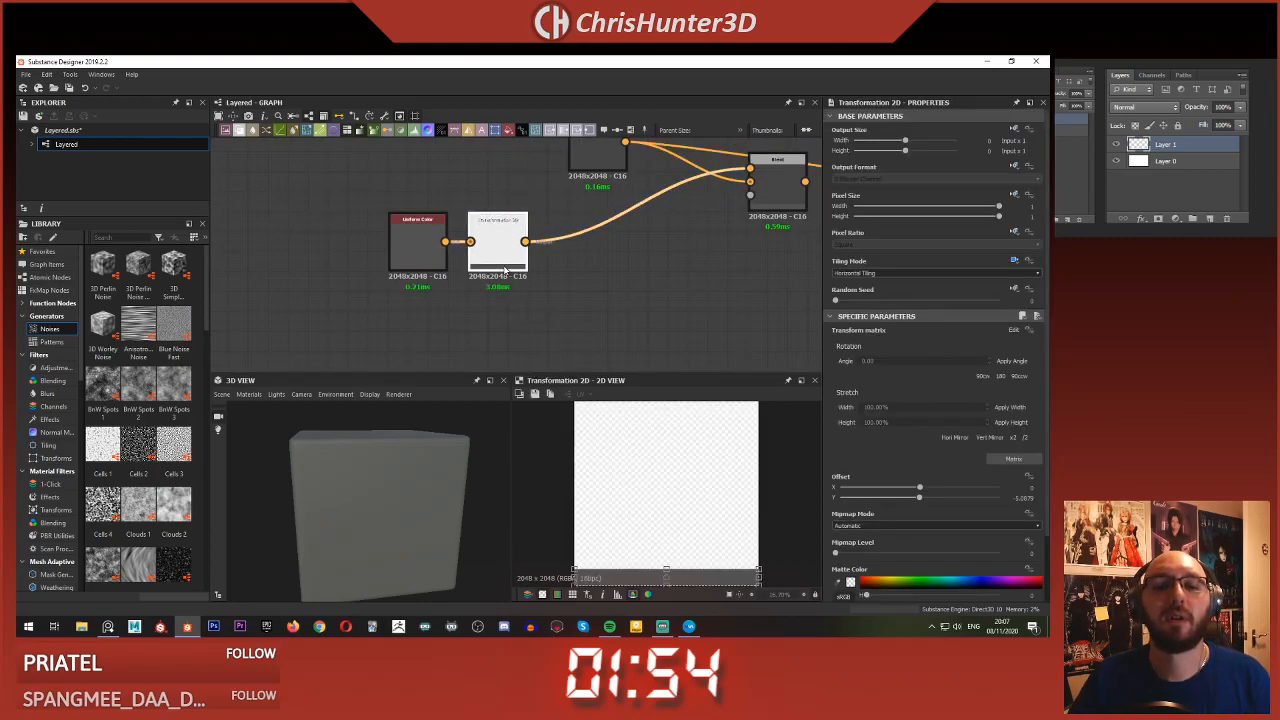
middle_drag(554, 280, 482, 259)
click(458, 267)
key(space)
text(shape)
click(469, 314)
- Feed the Shape into the Transformation 2D through a Gradient Map in place of the Uniform Color, and line up the nodes
drag(416, 288, 548, 226)
click(460, 260)
key(space)
text(gr)
click(518, 297)
drag(463, 253, 466, 237)
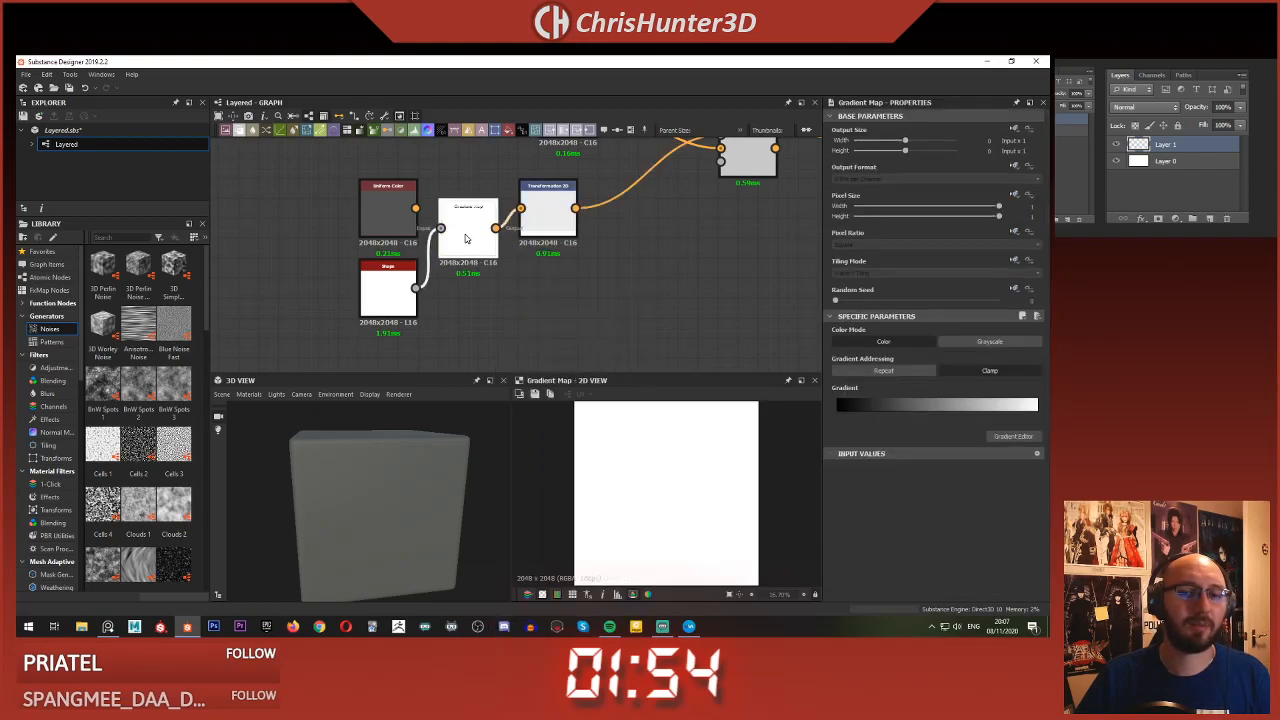
drag(551, 220, 551, 242)
- Examine the Transformation 2D output and the resulting Blend output with the Shape strip as input
double_click(551, 243)
middle_drag(563, 269, 542, 278)
click(605, 289)
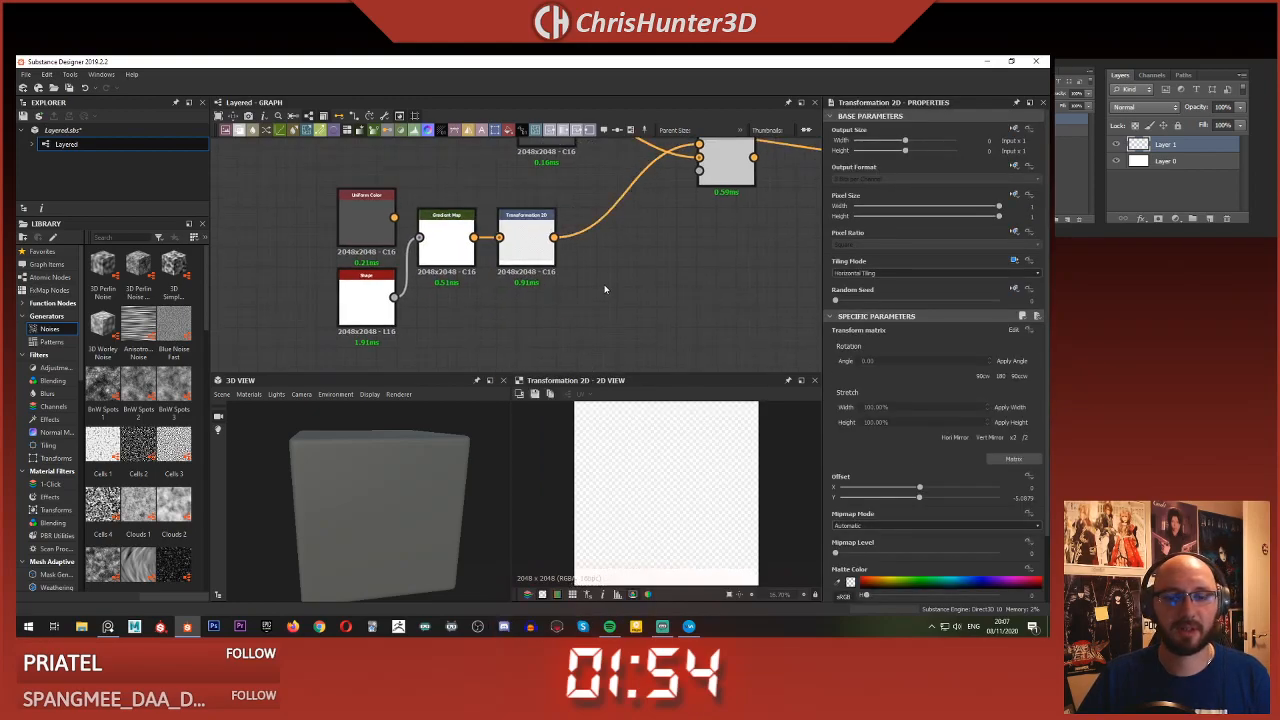
click(530, 249)
middle_drag(547, 259, 492, 258)
scroll(637, 483, down, 2)
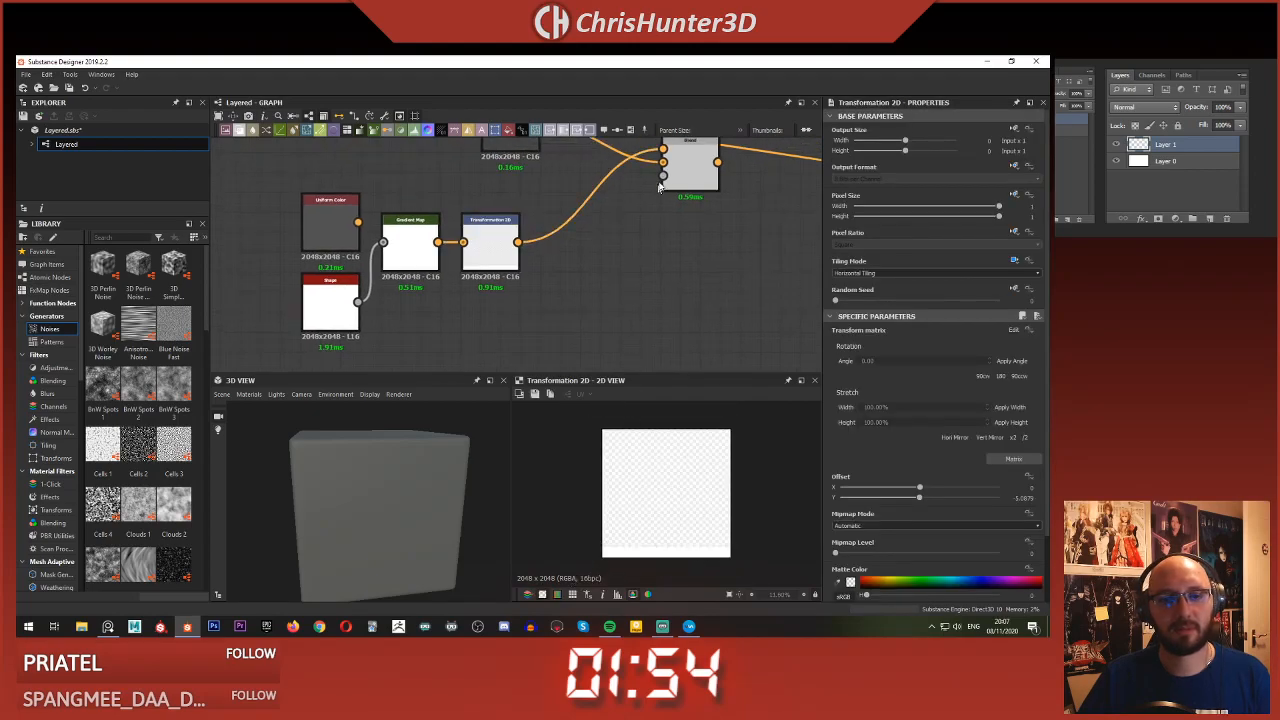
click(691, 160)
middle_drag(611, 241, 626, 251)
scroll(590, 270, up, 3)
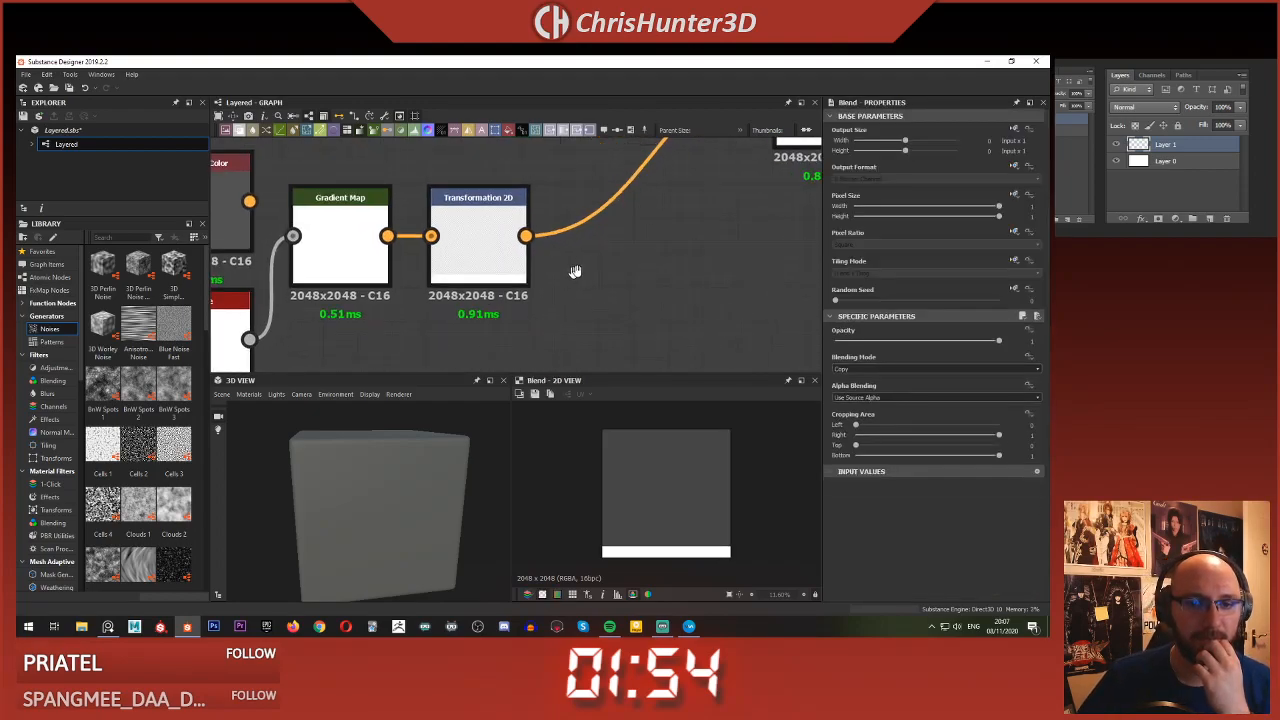
- Add a Bevel node and feed it from the Transformation 2D through a docked Grayscale Conversion
key(space)
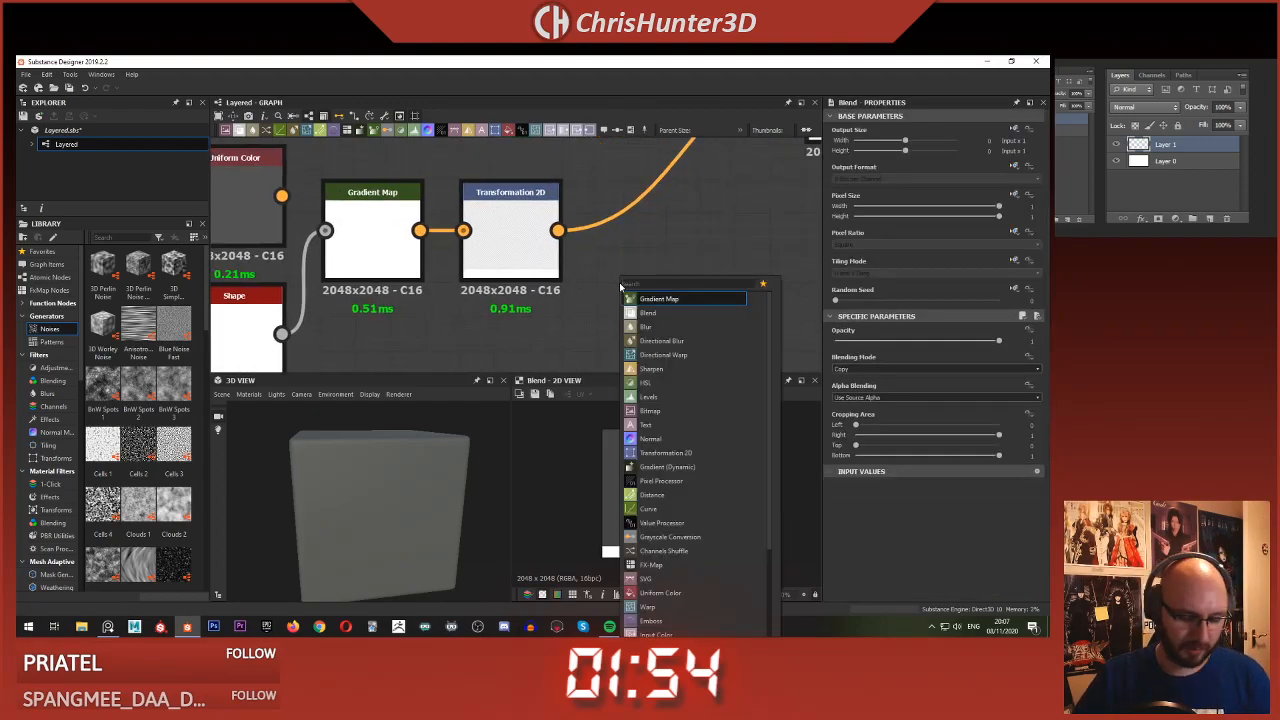
text(inv)
key(Return)
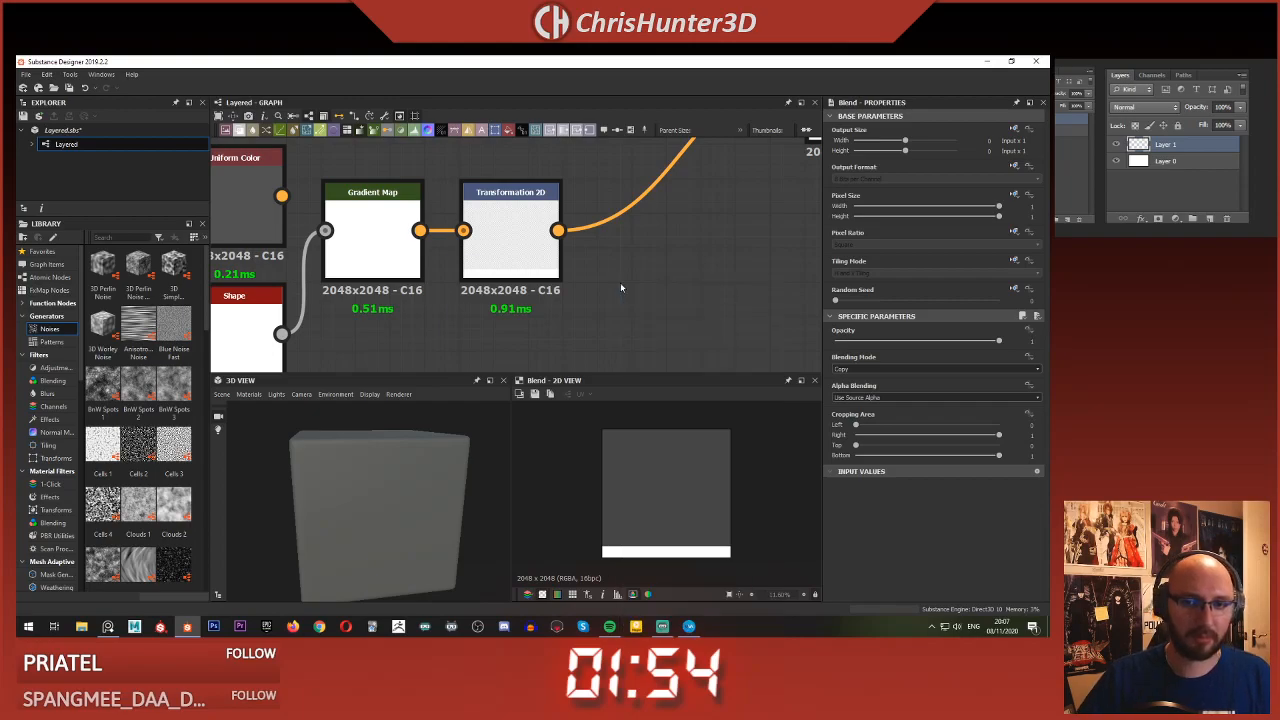
drag(635, 298, 704, 298)
drag(558, 230, 598, 280)
click(685, 298)
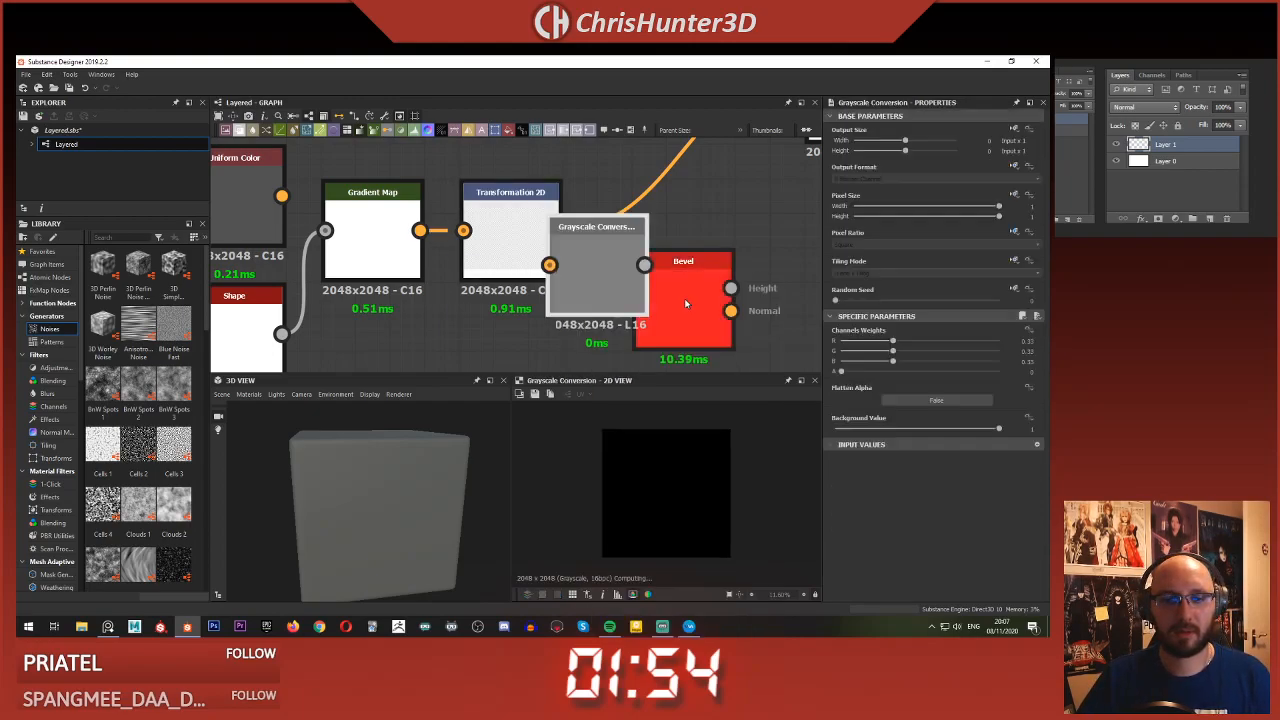
- Set the Bevel distance to -0.01 and inspect the edge of the strip in its height output
drag(958, 356, 914, 359)
scroll(698, 487, up, 6)
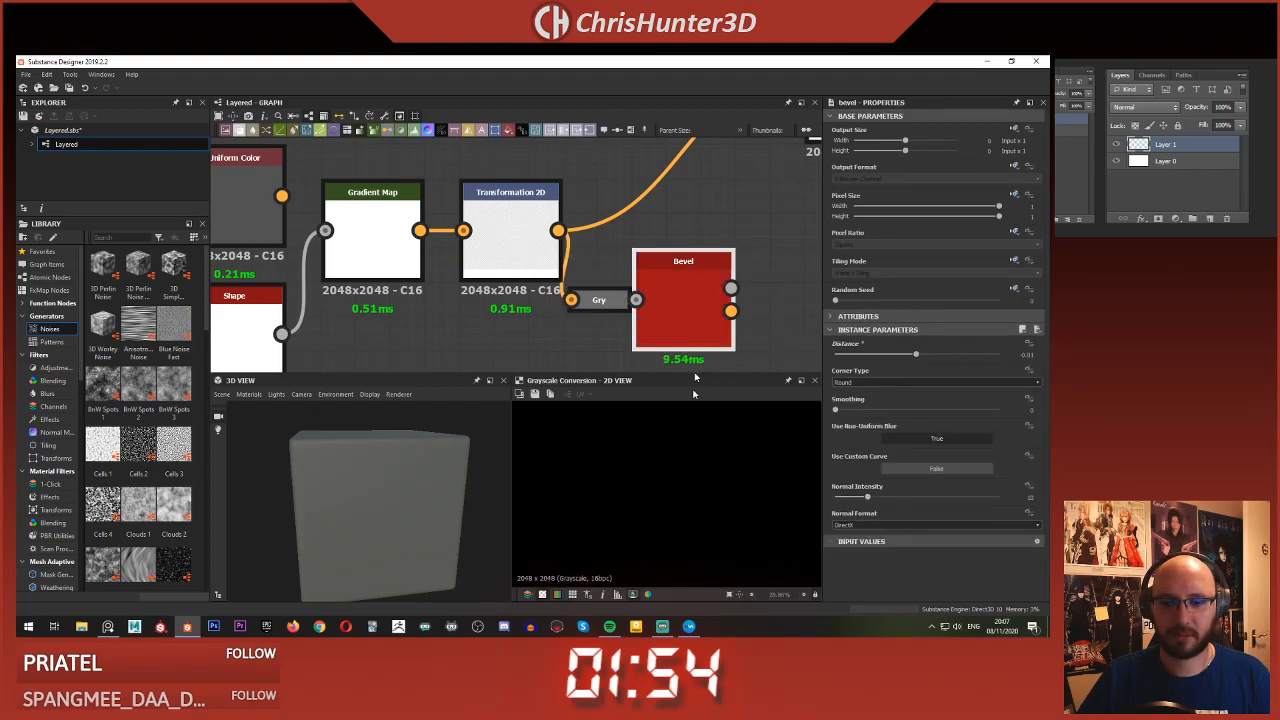
double_click(691, 323)
scroll(690, 488, down, 7)
scroll(689, 491, up, 6)
middle_drag(690, 491, 653, 383)
scroll(726, 474, up, 5)
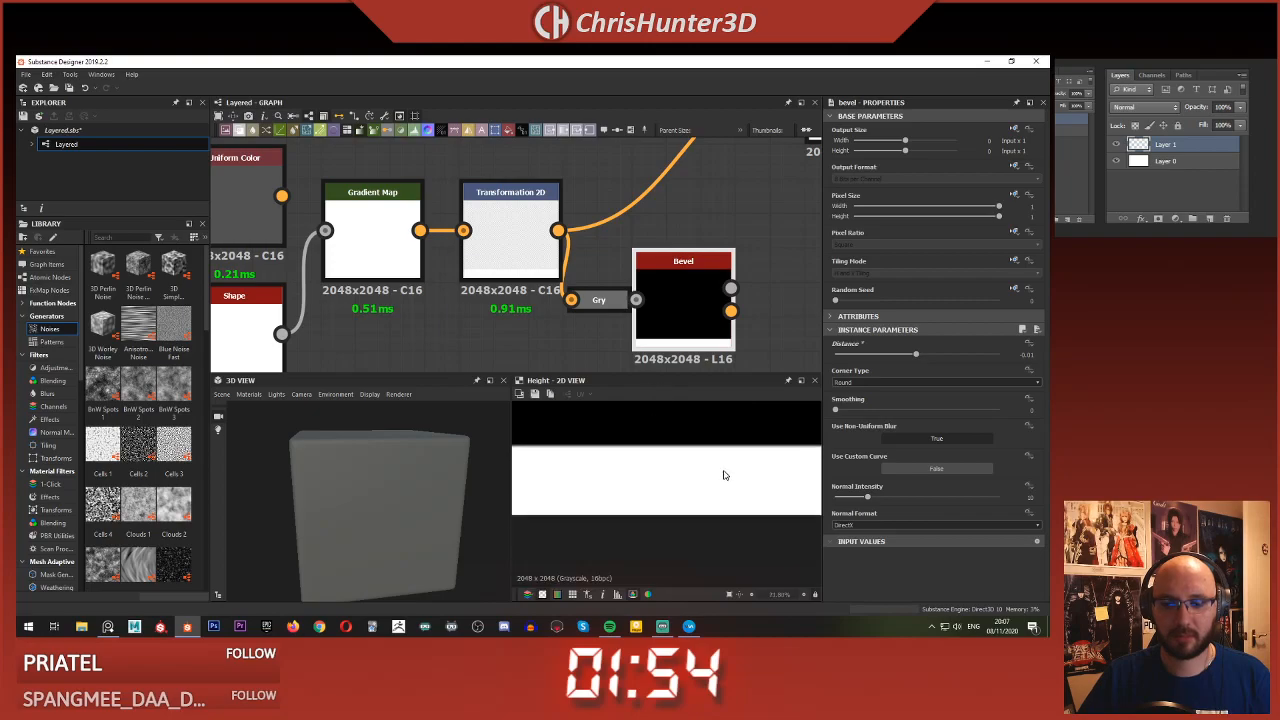
drag(915, 355, 916, 353)
scroll(722, 493, down, 6)
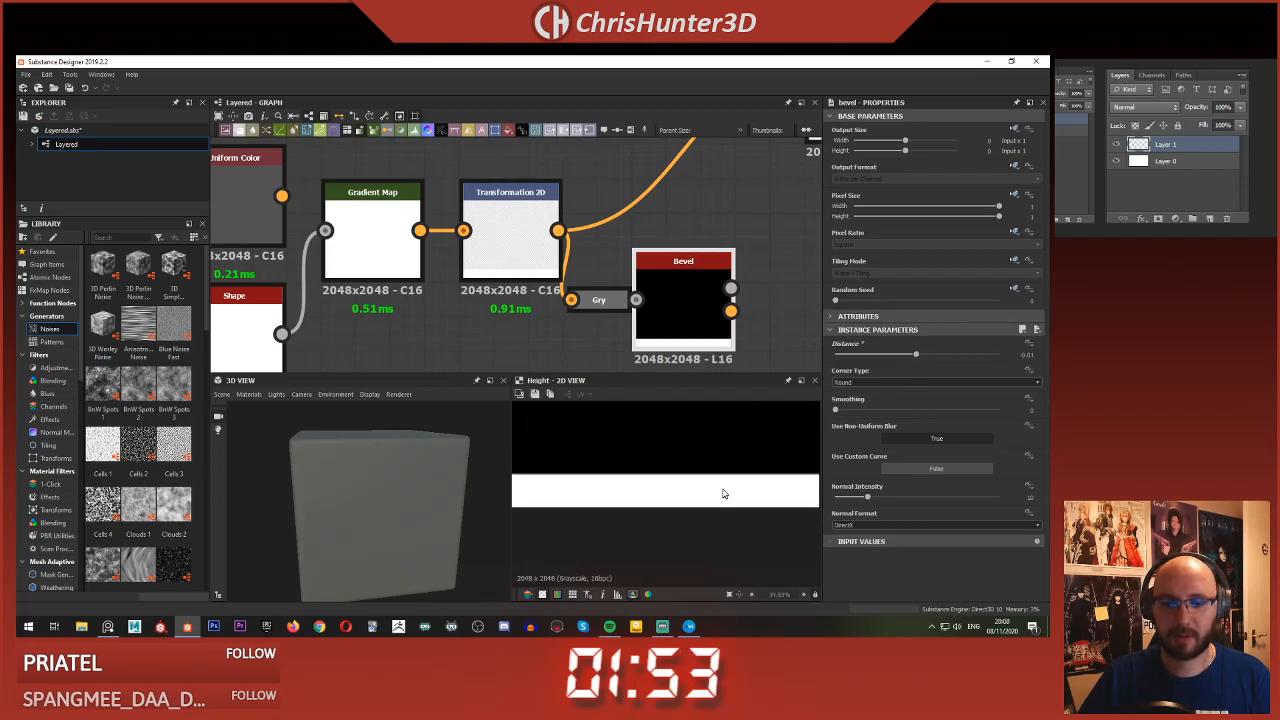
scroll(722, 491, up, 2)
scroll(602, 273, down, 3)
- Move the Gradient Map, Transformation 2D, docked conversion and Bevel nodes down into line with the Shape node
mouse_move(603, 269)
middle_down()
mouse_move(566, 313)
mouse_move(623, 257)
middle_up()
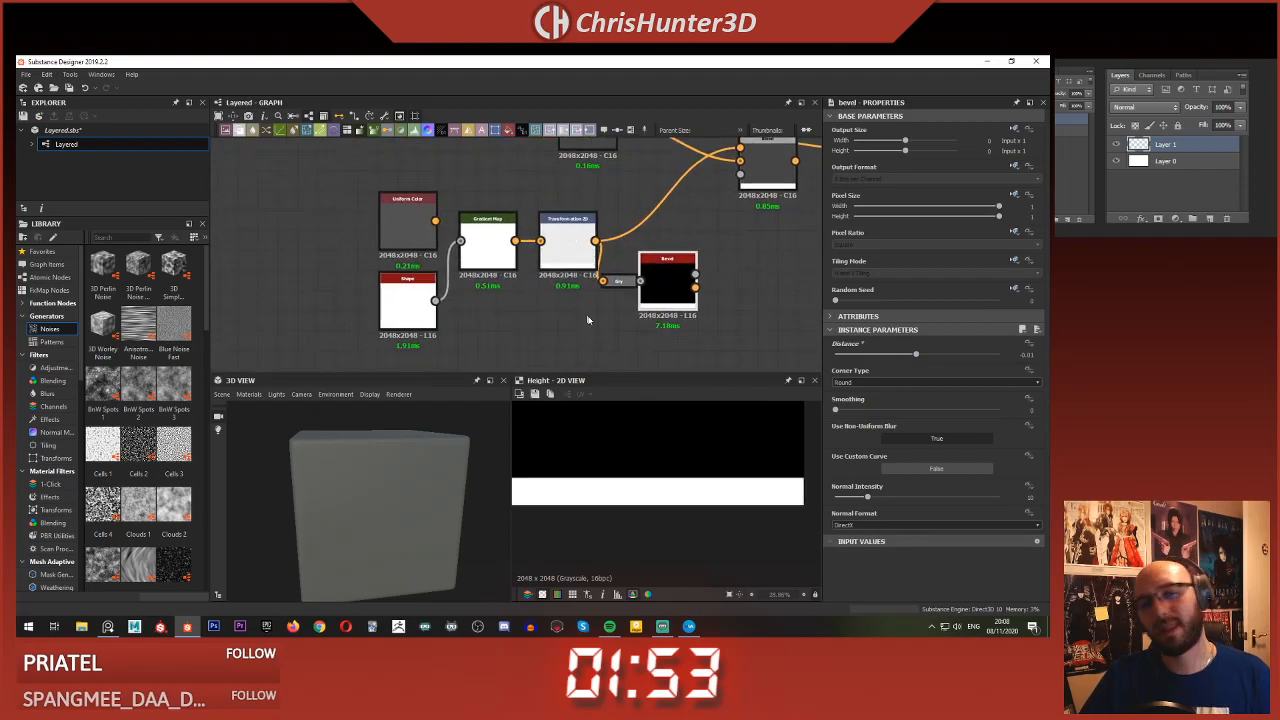
drag(729, 351, 491, 304)
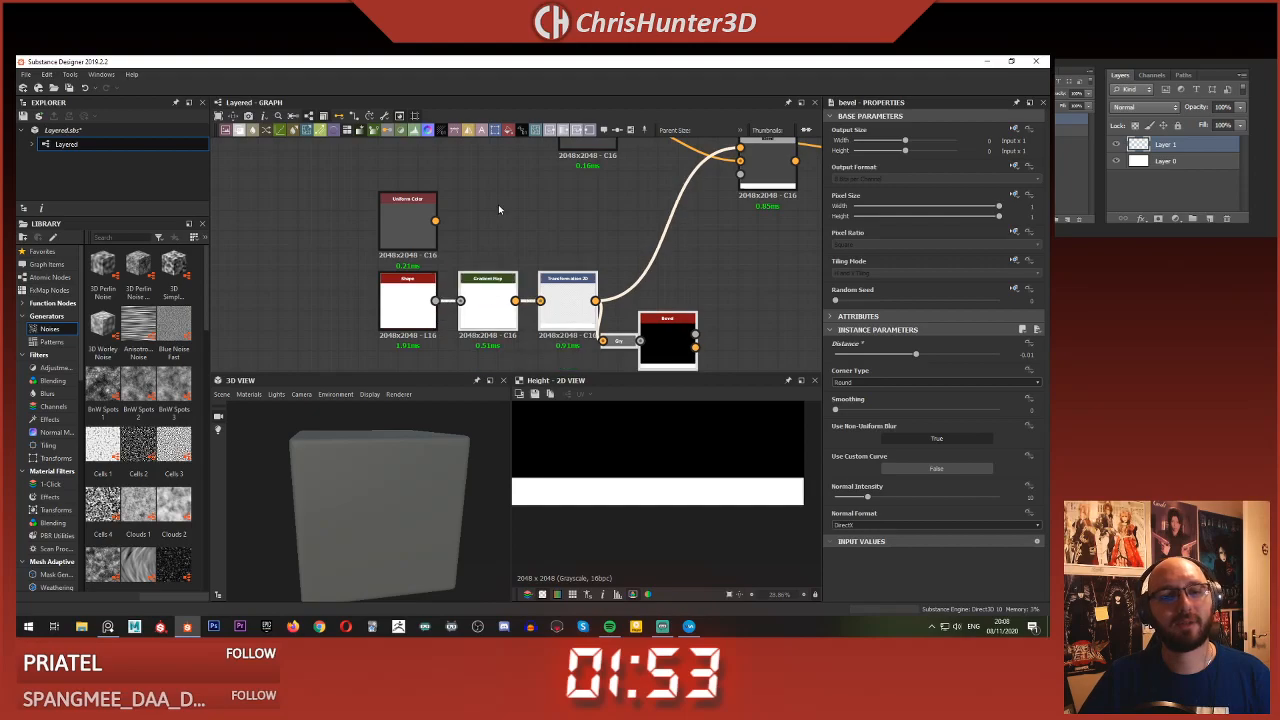
click(499, 205)
middle_drag(531, 215, 507, 226)
- Duplicate the Transformation 2D node above the original and connect the Uniform Color to the copy
click(524, 299)
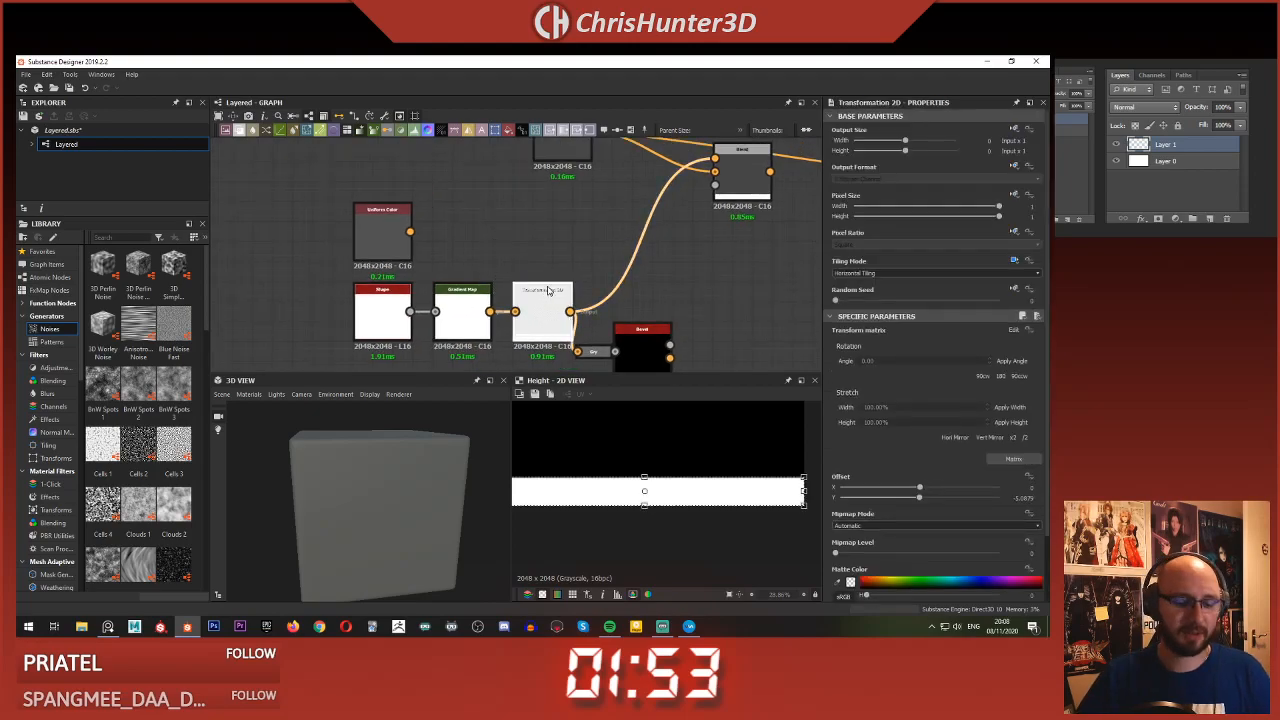
key(ctrl+d)
double_click(538, 245)
drag(410, 232, 550, 224)
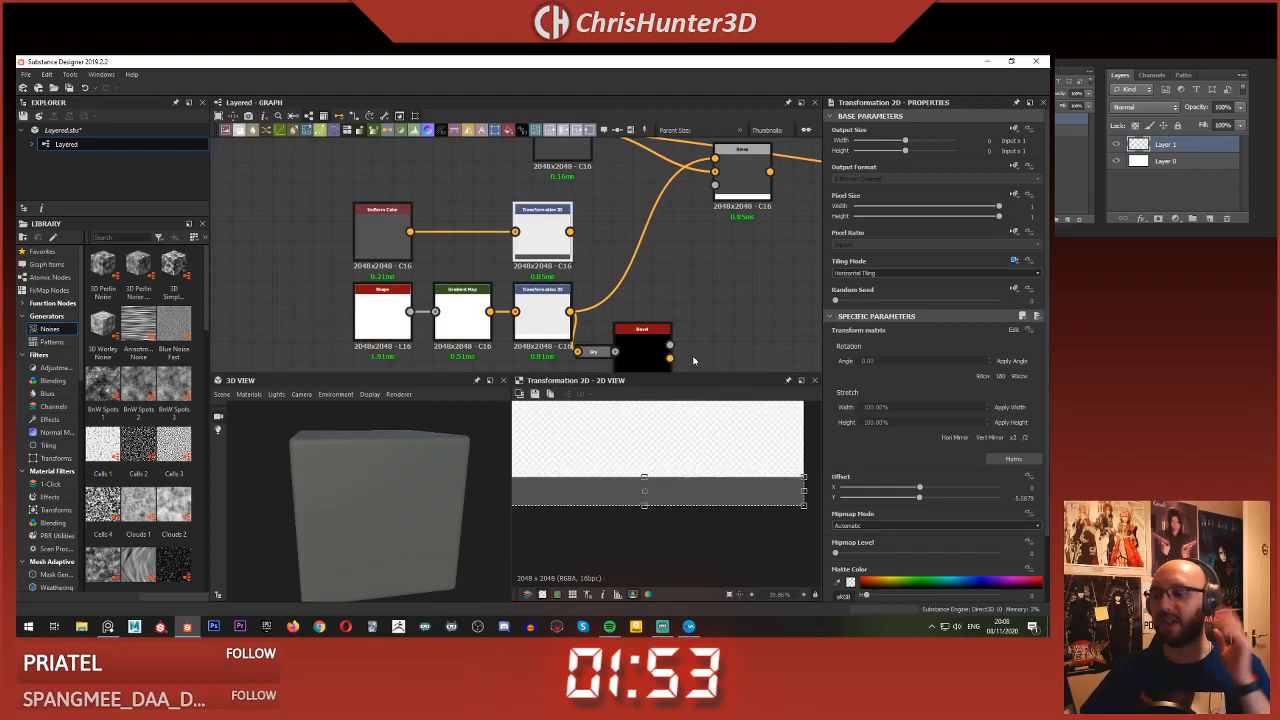
scroll(613, 203, down, 2)
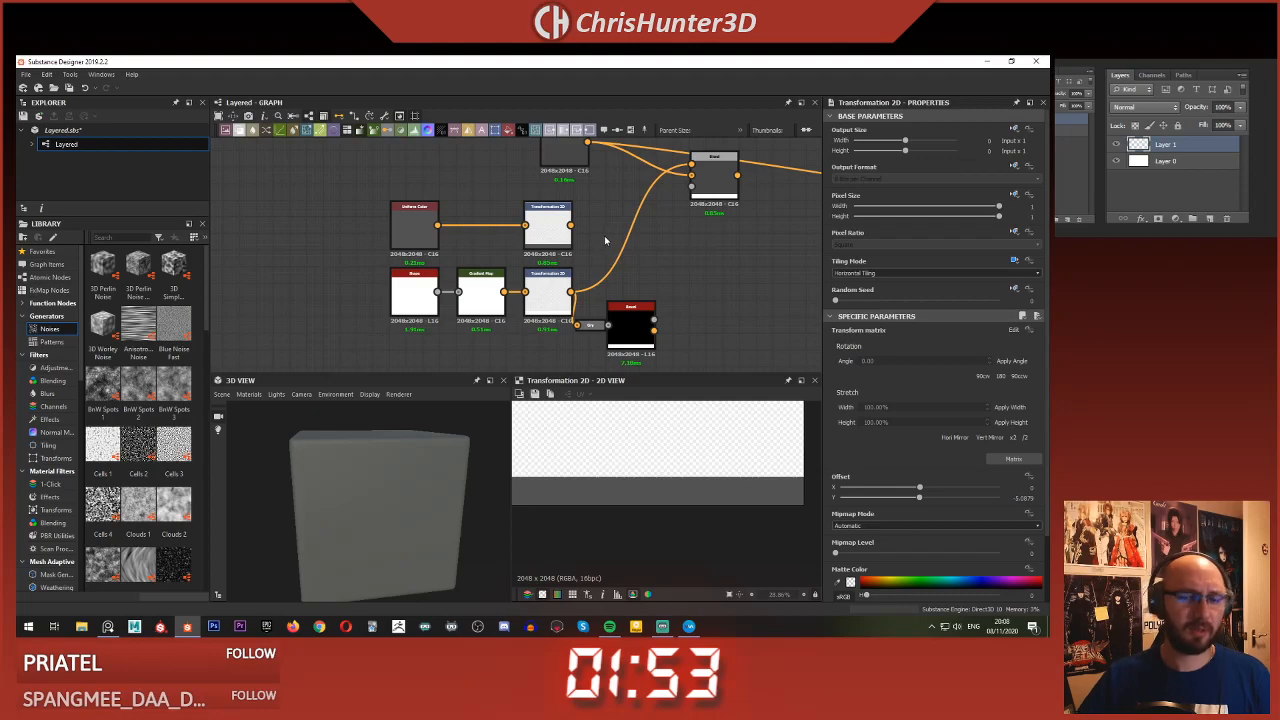
- Add a Blend node to the right of the duplicated Transformation 2D
click(604, 240)
key(space)
text(nle)
key(BackSpace)
key(BackSpace)
key(BackSpace)
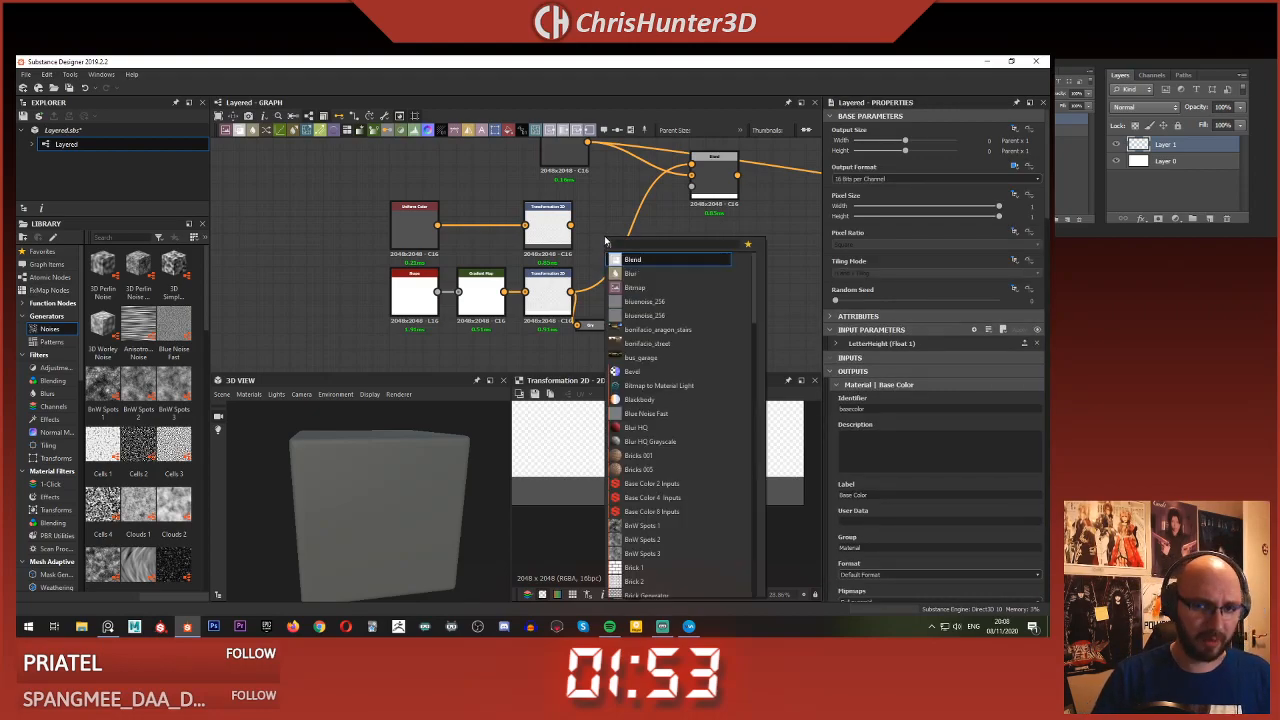
text(blend)
key(Return)
drag(604, 240, 660, 236)
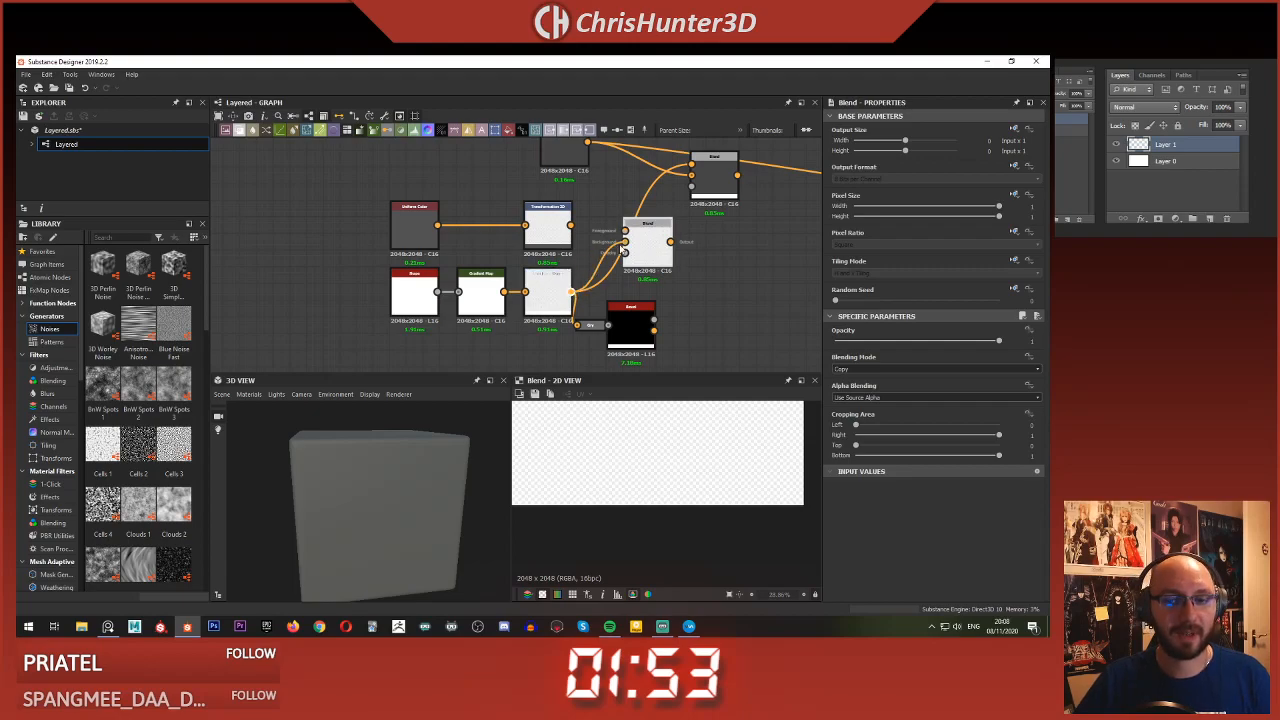
- Connect the duplicated Transformation 2D's output to the new Blend's background input
click(563, 272)
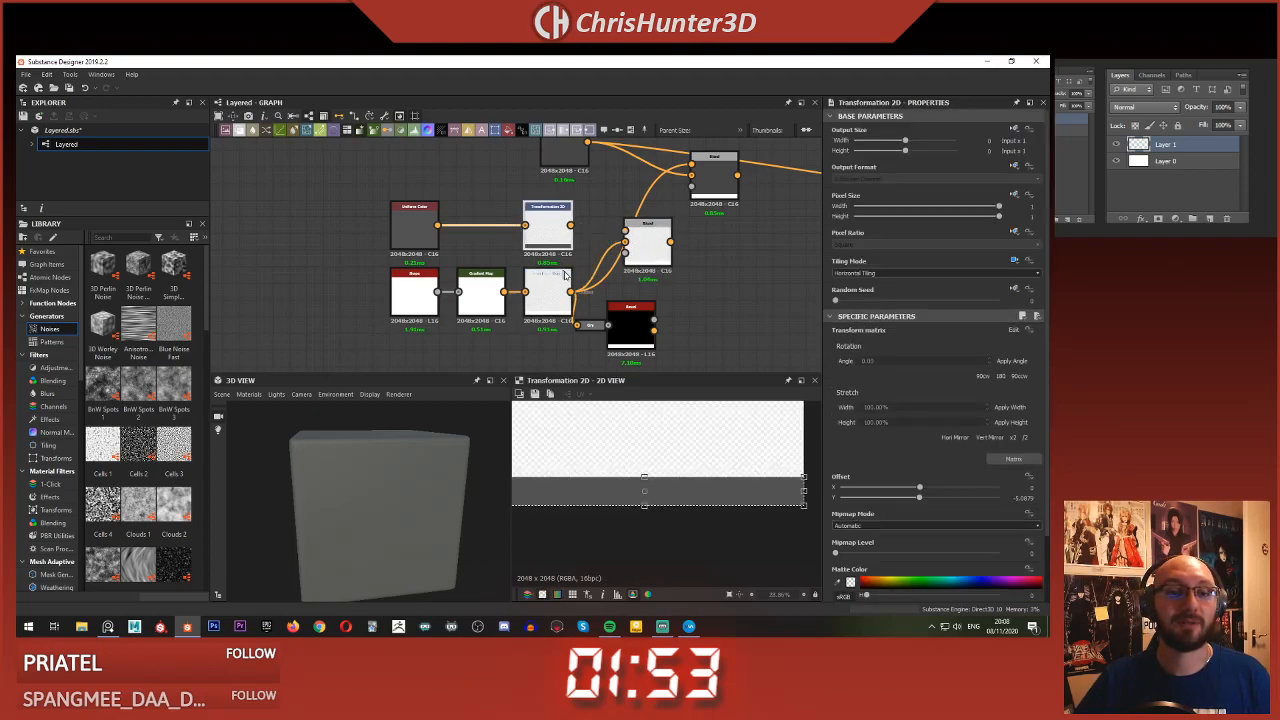
scroll(563, 272, up, 3)
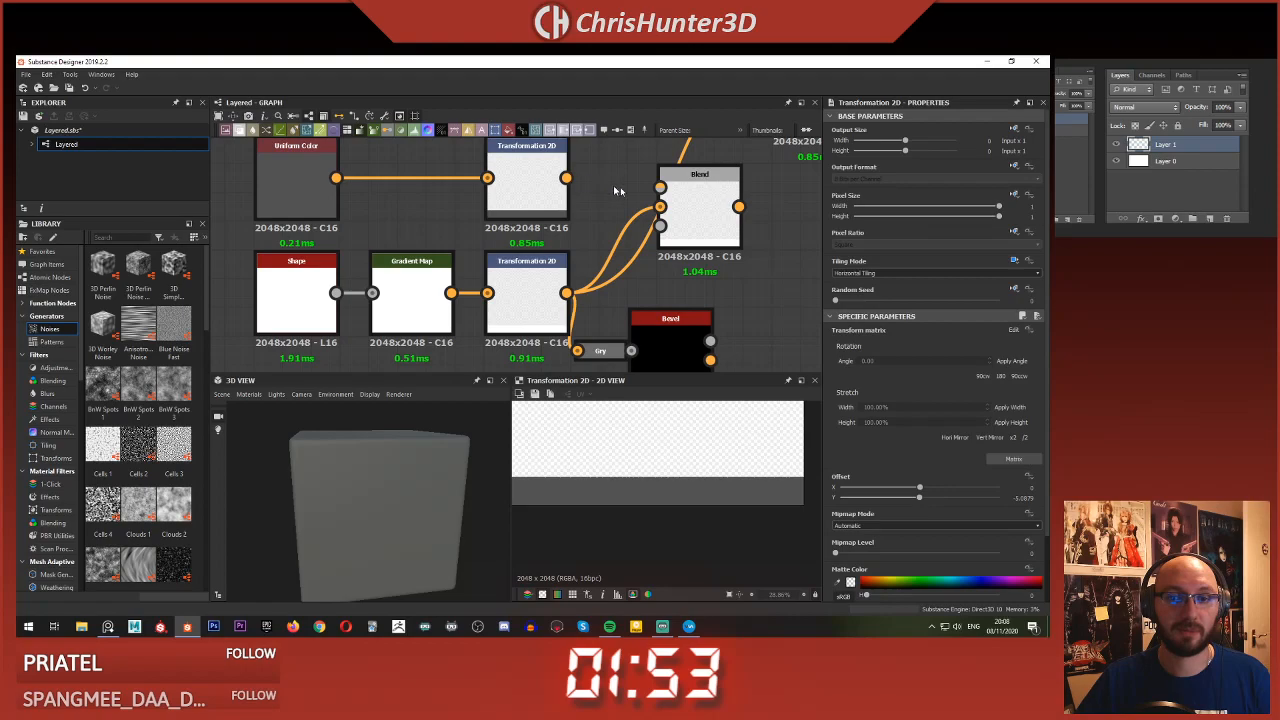
drag(660, 207, 571, 242)
- Compare the lower Transformation 2D's strip with the Bevel's height output
double_click(532, 290)
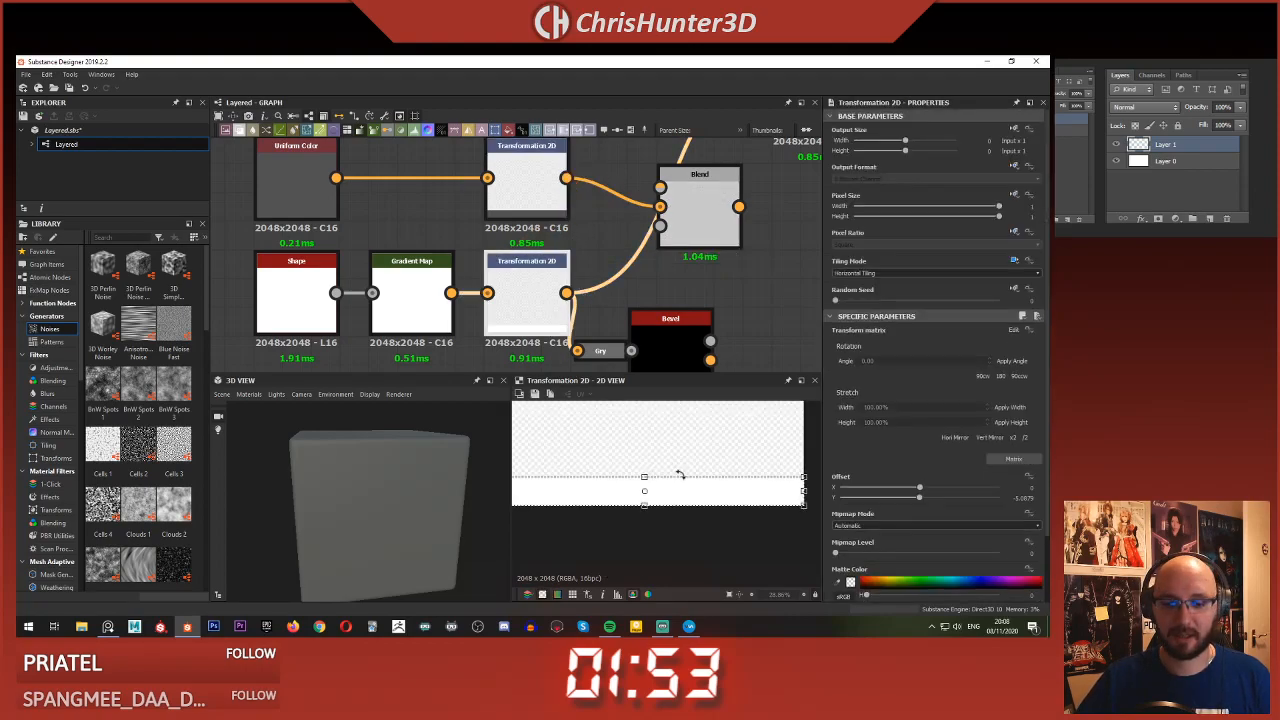
scroll(680, 475, up, 3)
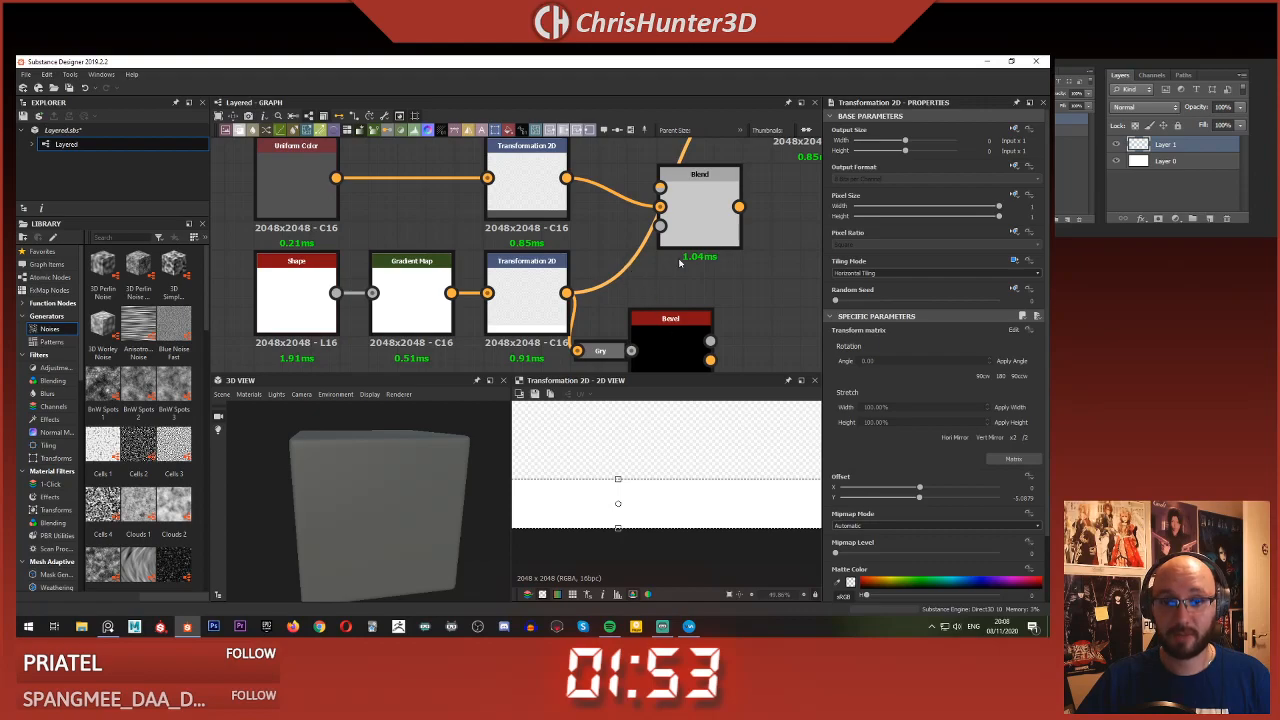
click(610, 236)
scroll(668, 259, down, 1)
middle_drag(674, 260, 610, 246)
double_click(614, 329)
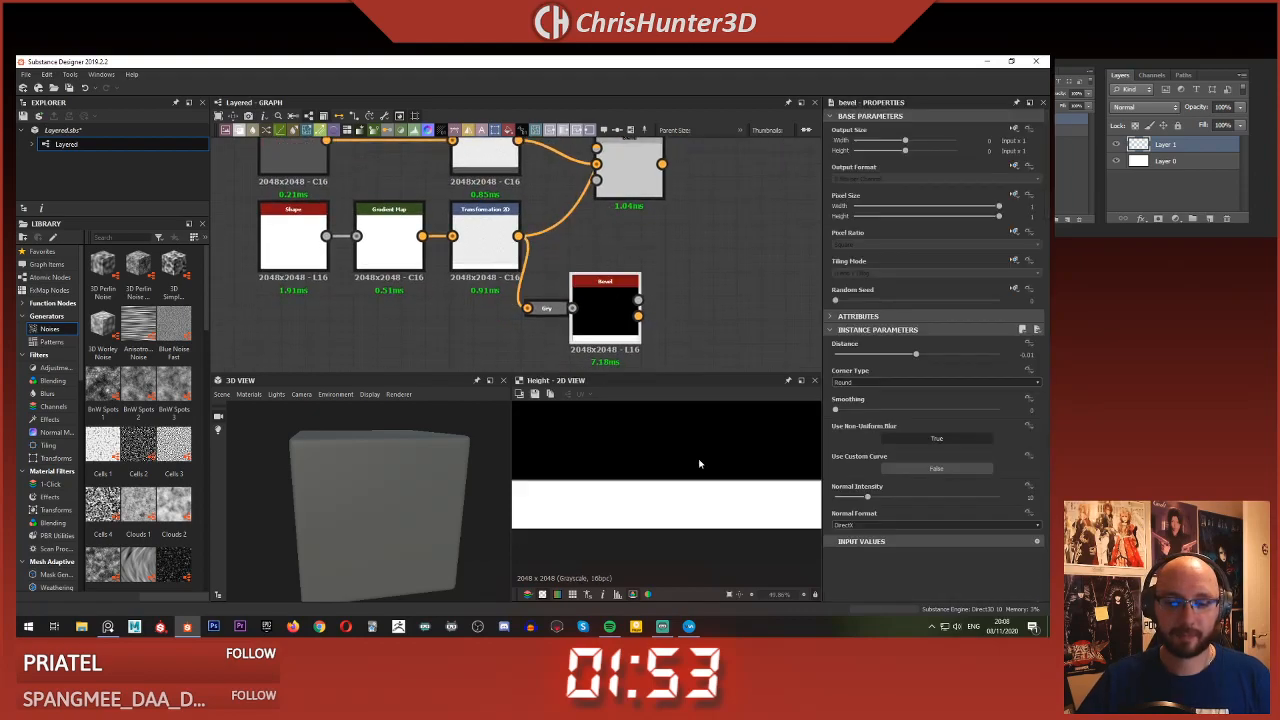
- Move the new Blend down beside the Bevel and preview both nodes' outputs
scroll(702, 266, down, 2)
middle_drag(701, 262, 711, 294)
drag(658, 247, 707, 297)
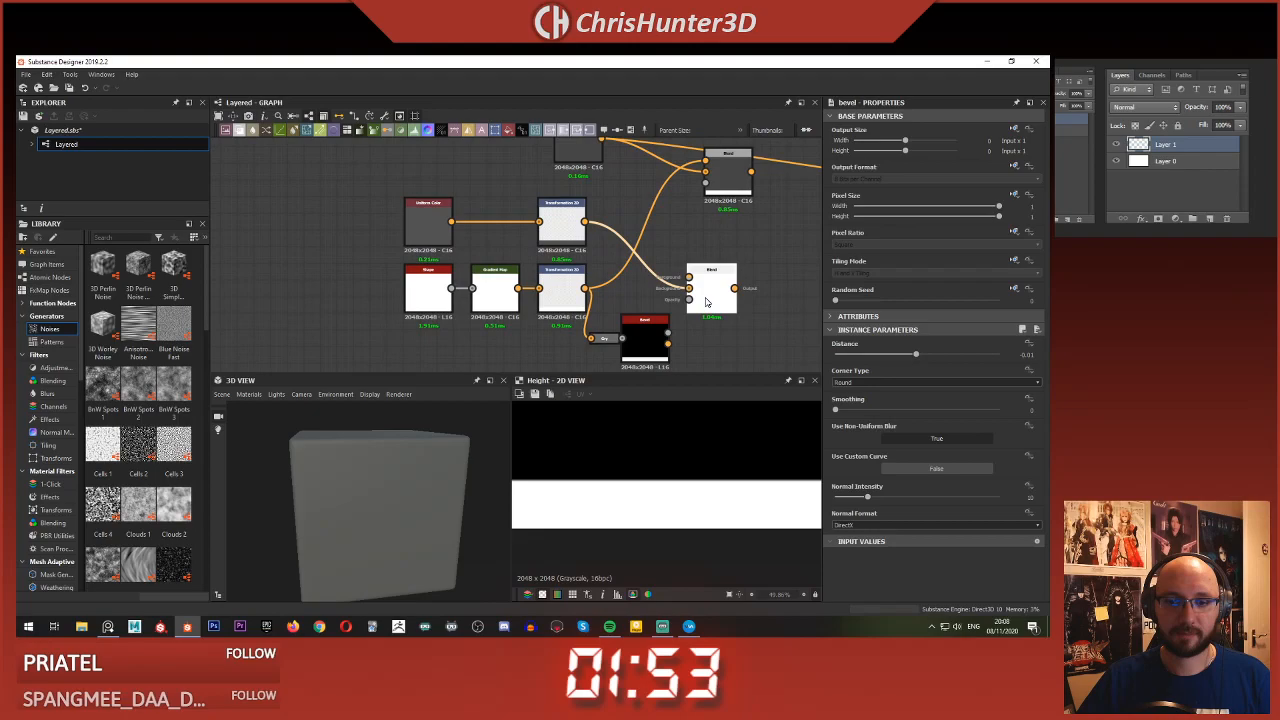
double_click(707, 298)
click(649, 344)
double_click(649, 346)
double_click(701, 307)
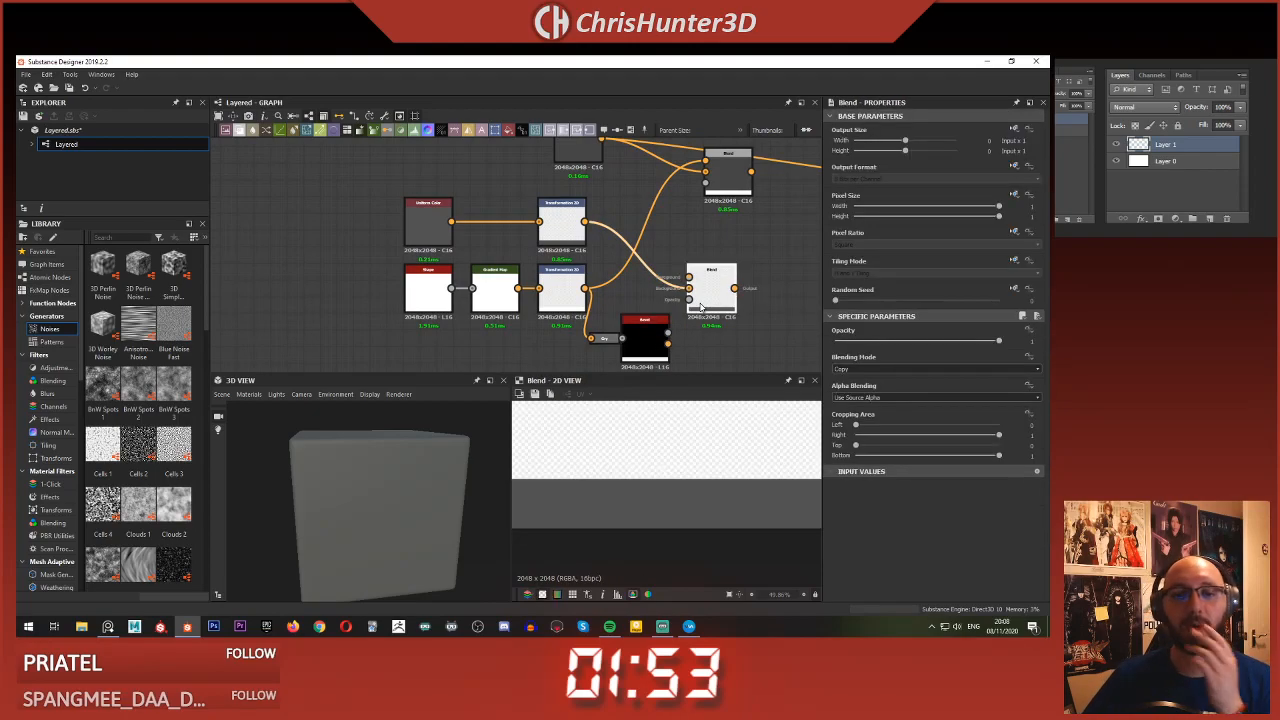
- Check the Bevel's height output up close and shift the new Blend further right of the Bevel
scroll(697, 319, up, 2)
scroll(674, 297, down, 1)
middle_drag(689, 333, 566, 328)
scroll(613, 330, up, 2)
click(614, 324)
double_click(614, 324)
drag(680, 254, 731, 255)
middle_drag(731, 255, 731, 287)
scroll(731, 287, down, 1)
middle_drag(640, 200, 625, 276)
scroll(678, 180, down, 2)
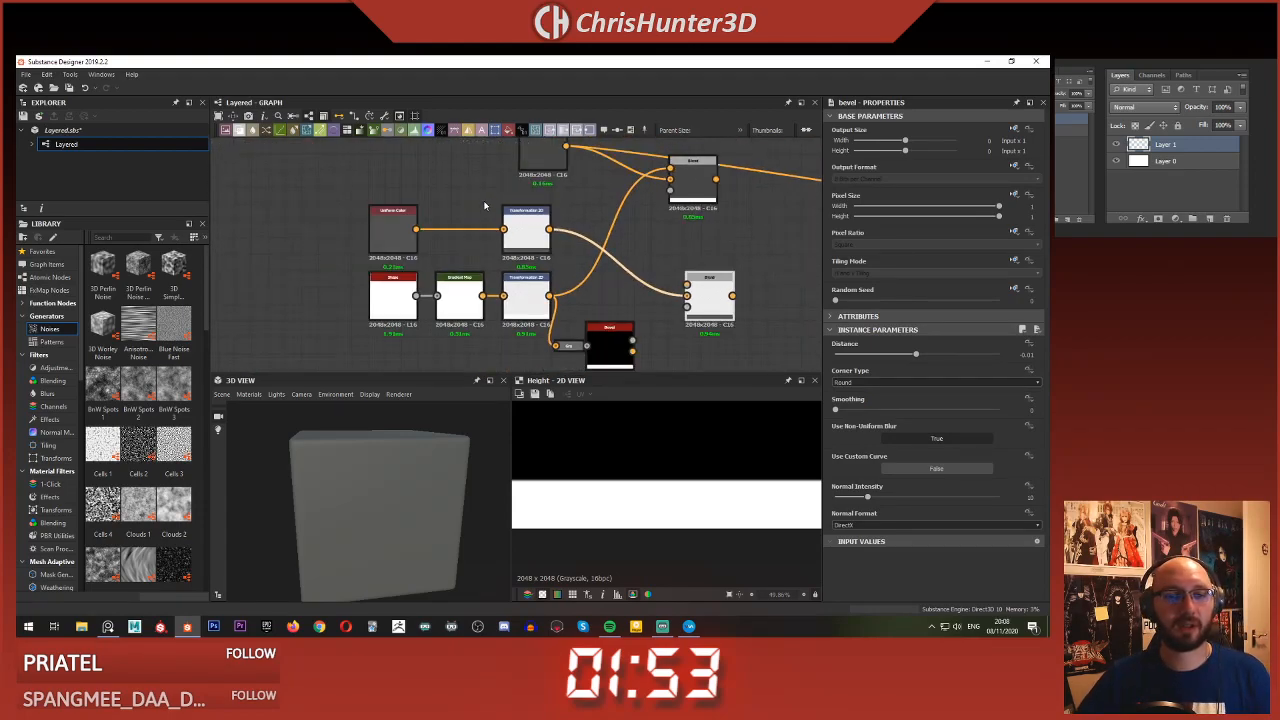
- Move the base Uniform Color up and place a copy of the strip's Uniform Color above the original
middle_drag(432, 189, 448, 228)
click(450, 227)
drag(541, 191, 541, 143)
click(511, 191)
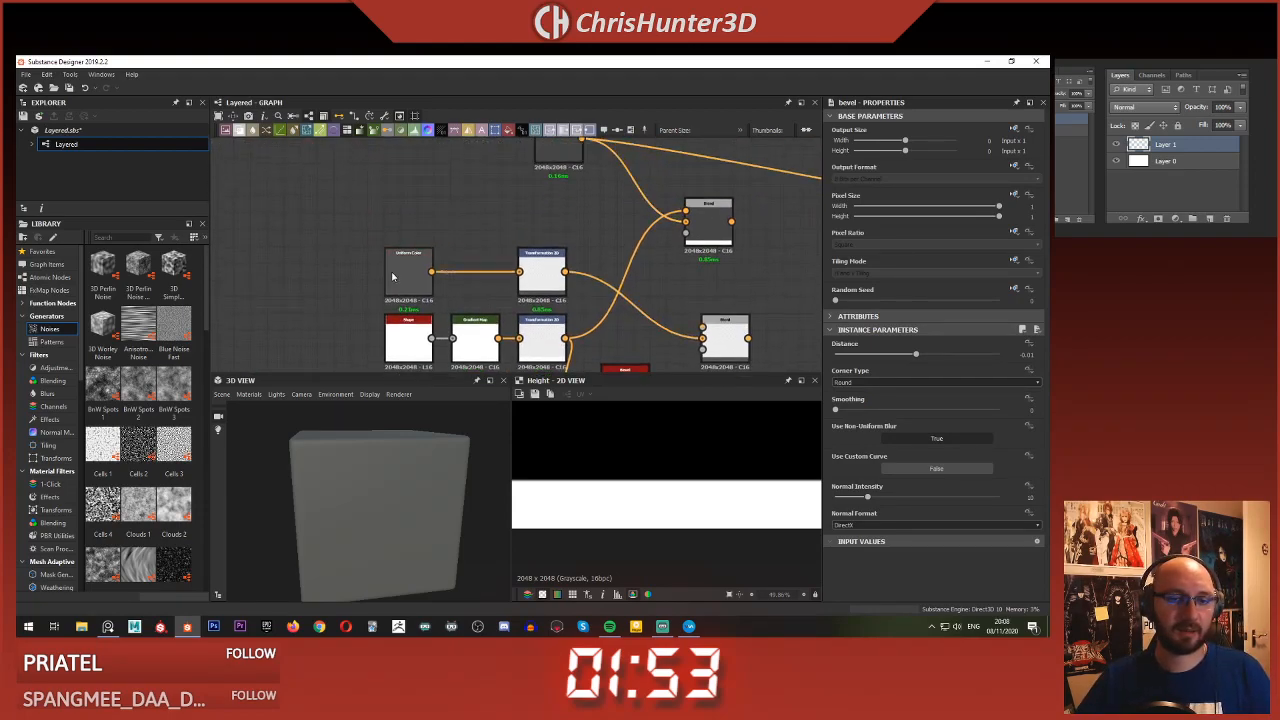
click(401, 277)
key(ctrl+c)
key(ctrl+v)
drag(511, 249, 406, 198)
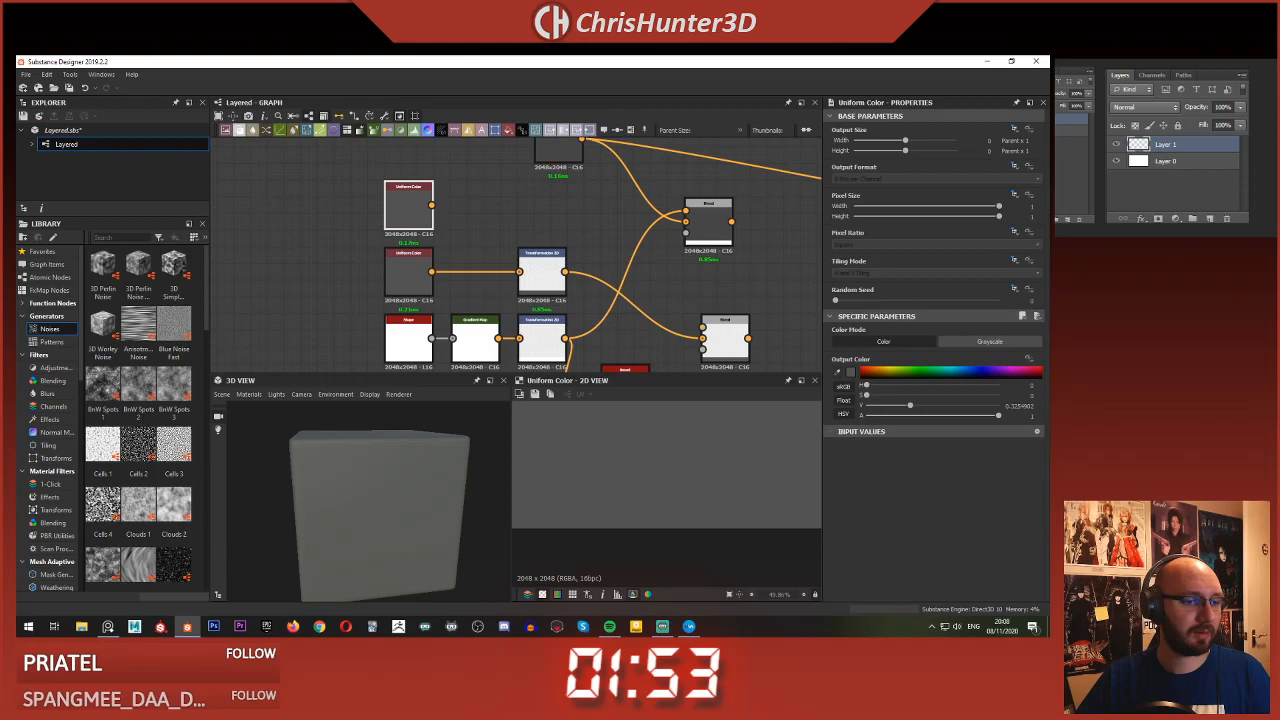
- Connect the copied Uniform Color to the new Blend's foreground and the Bevel's height to its opacity, then preview the Blend
click(525, 200)
middle_drag(502, 223, 466, 185)
drag(396, 167, 666, 289)
drag(612, 345, 666, 312)
double_click(690, 303)
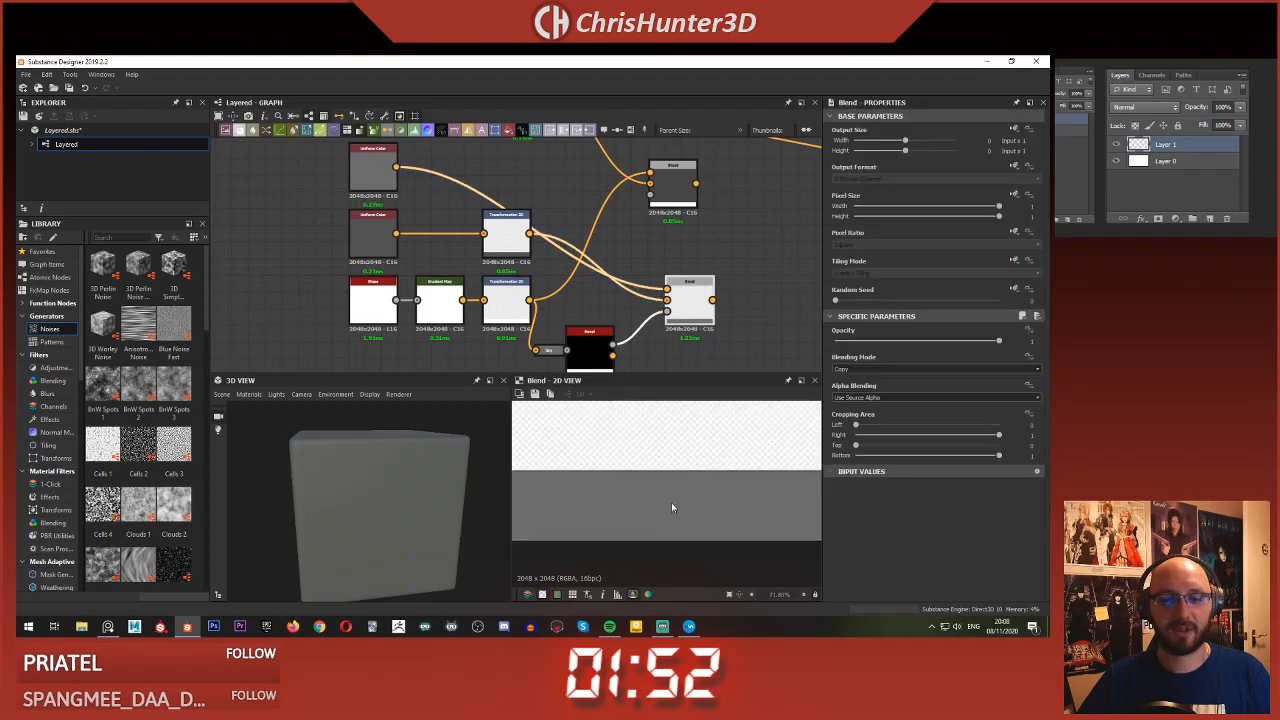
scroll(685, 482, up, 2)
scroll(706, 479, down, 3)
- Insert a docked Invert Grayscale between the Bevel and the Blend's opacity input, and preview the Blend
middle_drag(645, 351, 612, 318)
click(607, 299)
key(space)
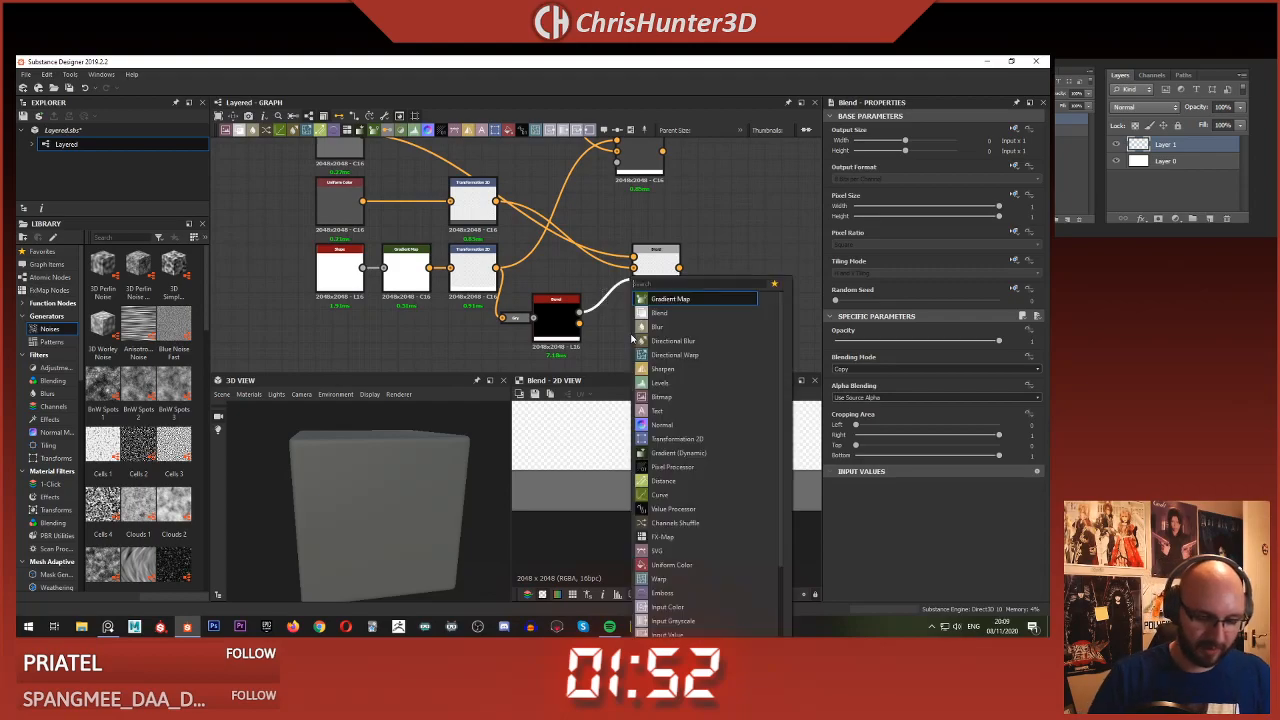
text(inv)
key(Return)
key(d)
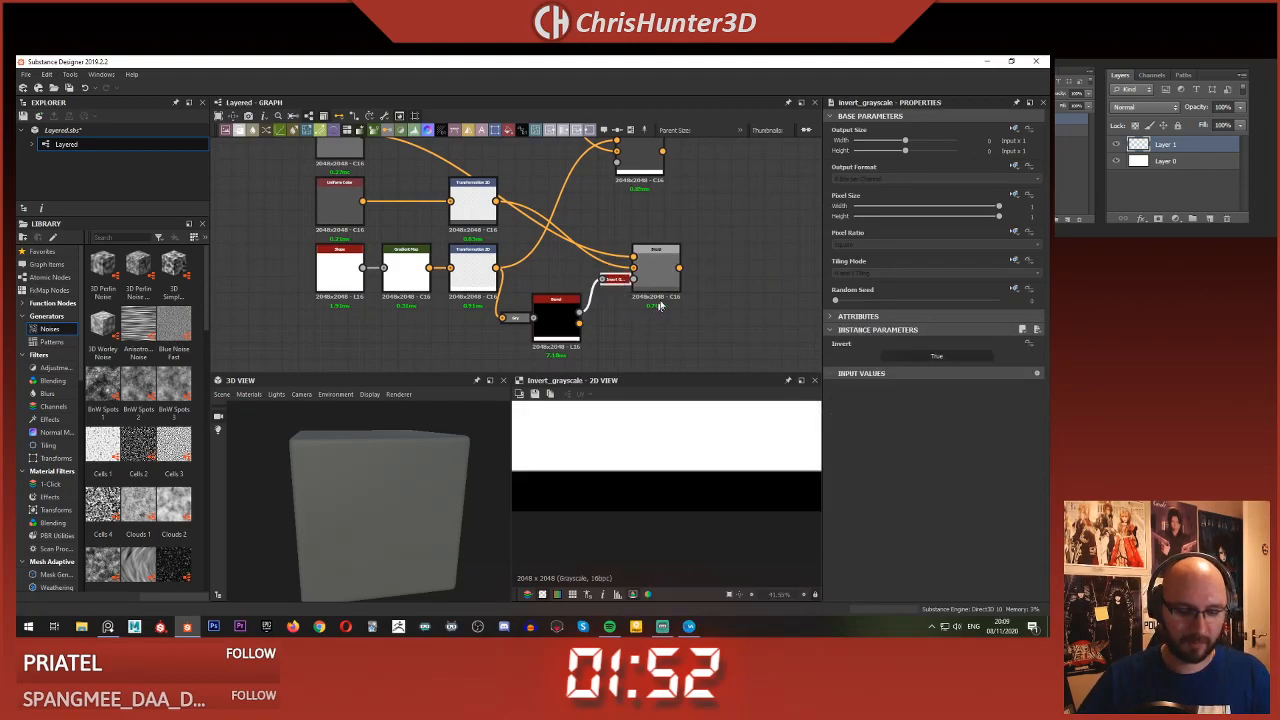
double_click(656, 268)
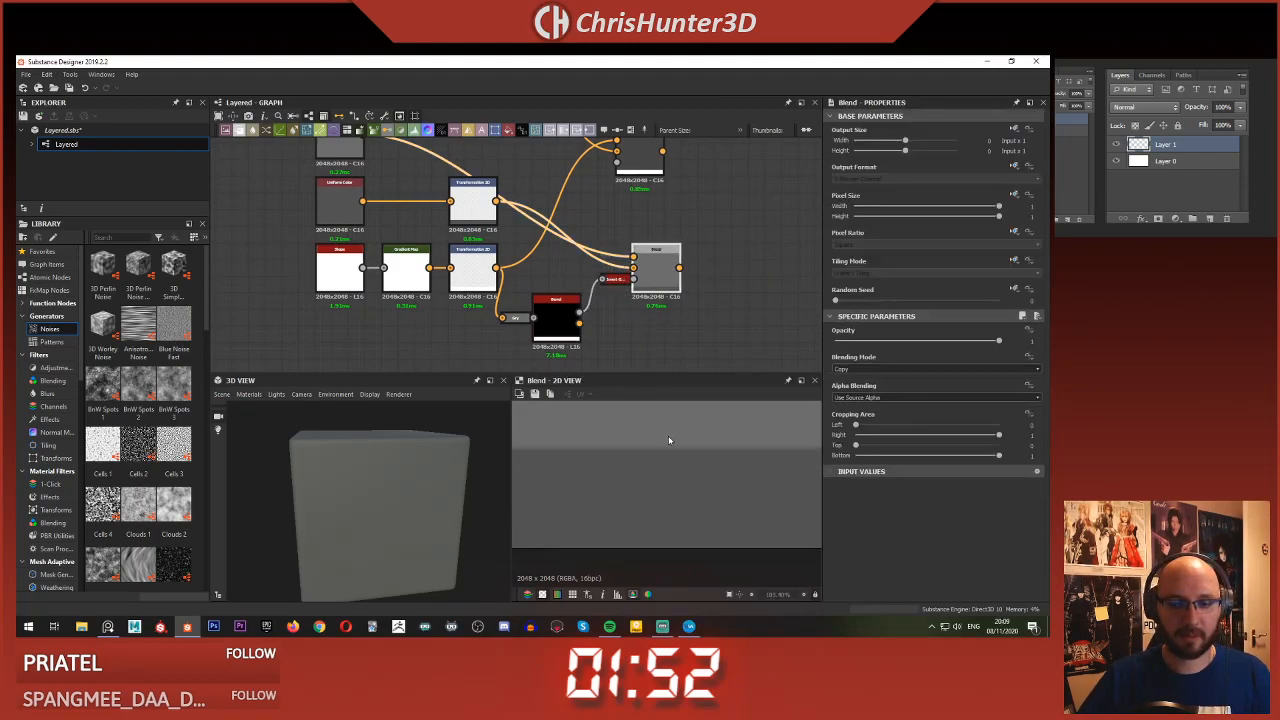
scroll(670, 446, down, 5)
key(f)
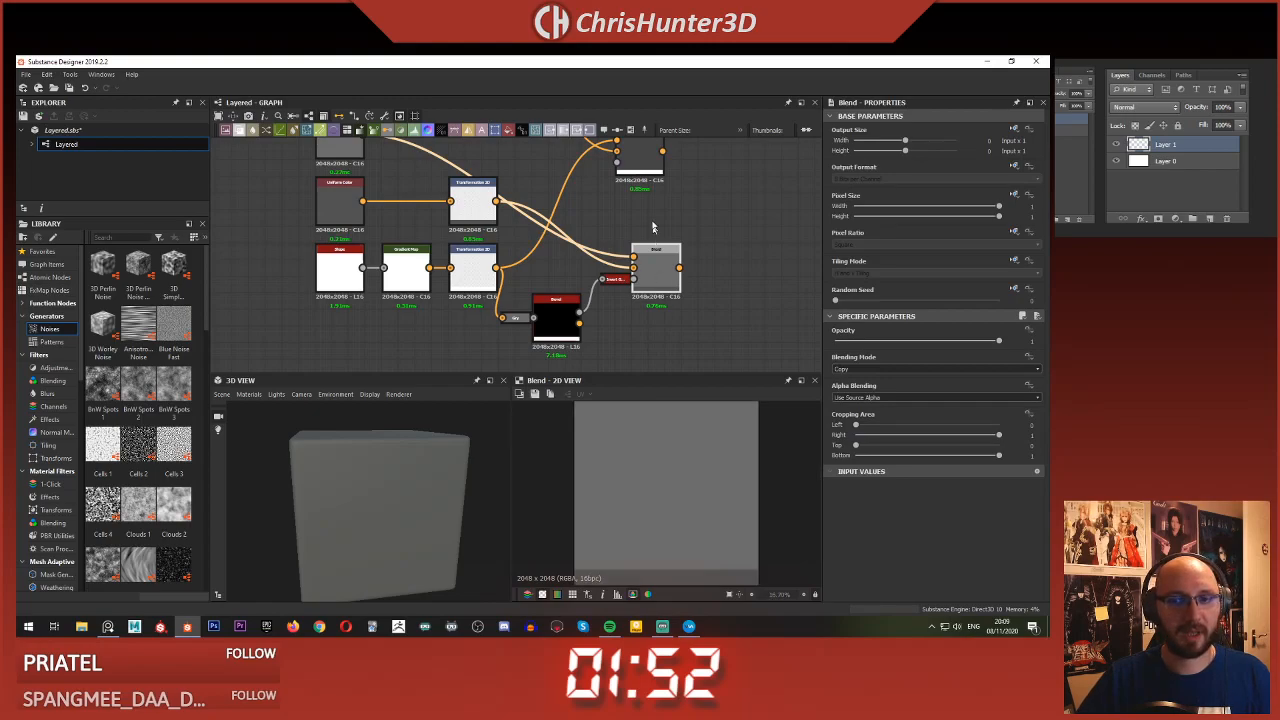
- Move the base Blend right, place the strip Blend before it, and feed the strip Blend into its foreground input
scroll(648, 217, down, 1)
scroll(647, 217, down, 1)
middle_drag(616, 226, 646, 277)
scroll(645, 277, up, 1)
drag(680, 221, 750, 220)
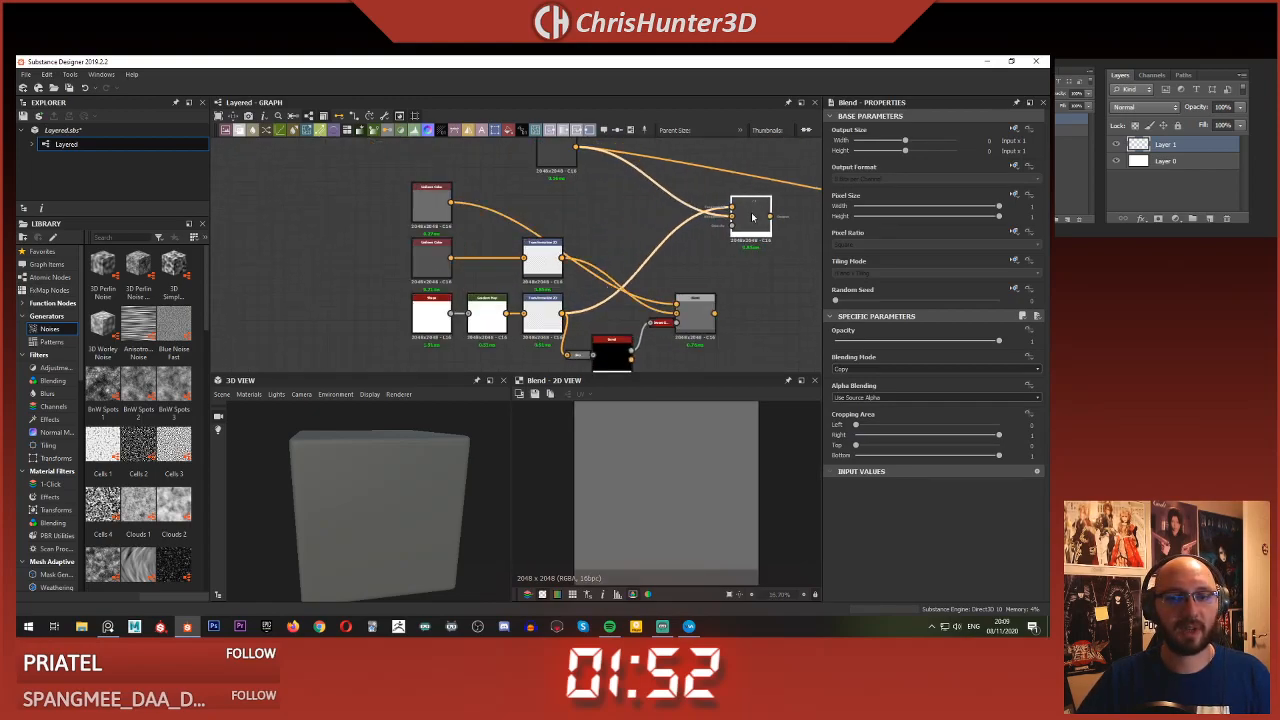
drag(709, 321, 738, 210)
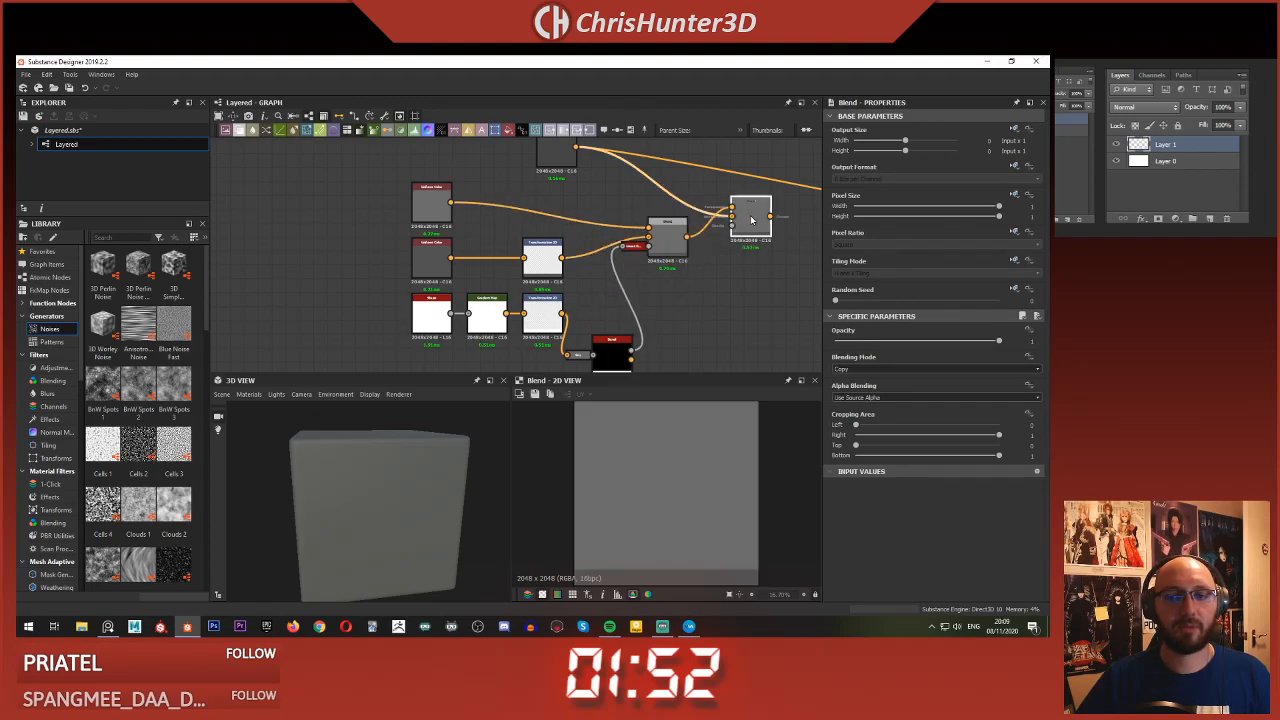
middle_drag(645, 254, 625, 258)
- Mask the base Blend's opacity with the lower Transformation 2D through a docked Grayscale Conversion, and inspect the strip's edge
double_click(528, 260)
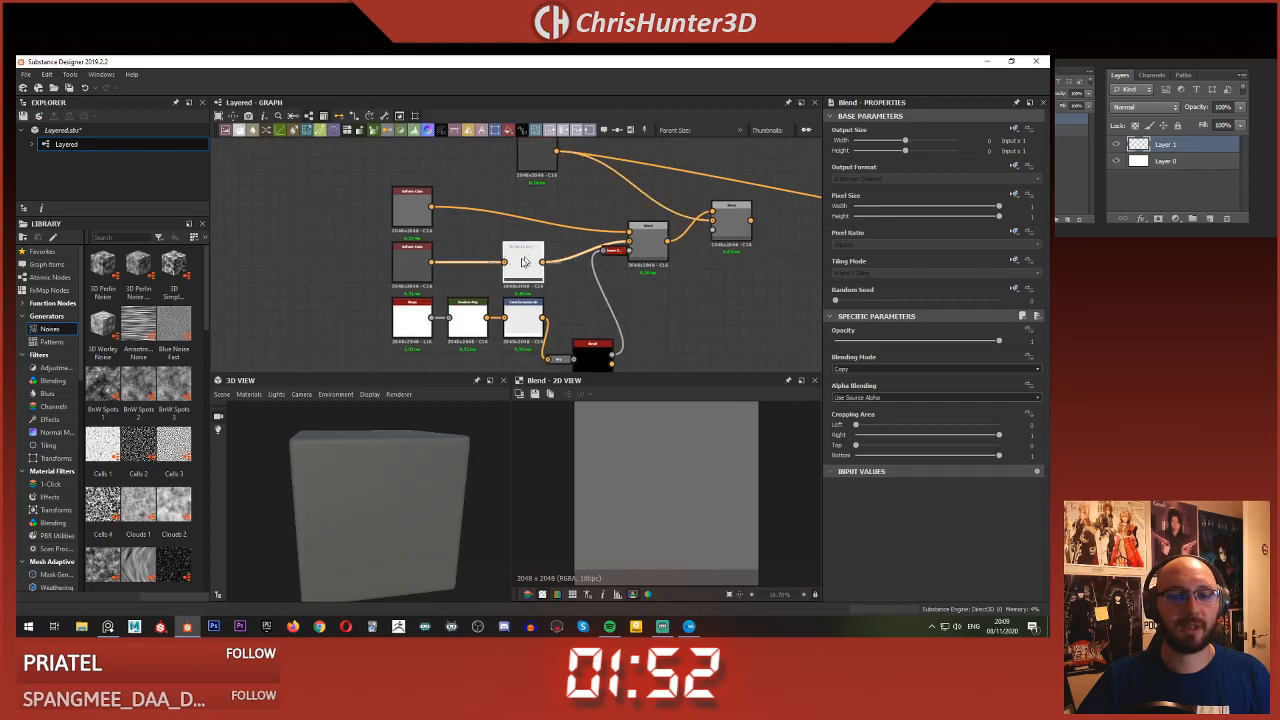
double_click(530, 319)
drag(543, 319, 713, 231)
double_click(733, 221)
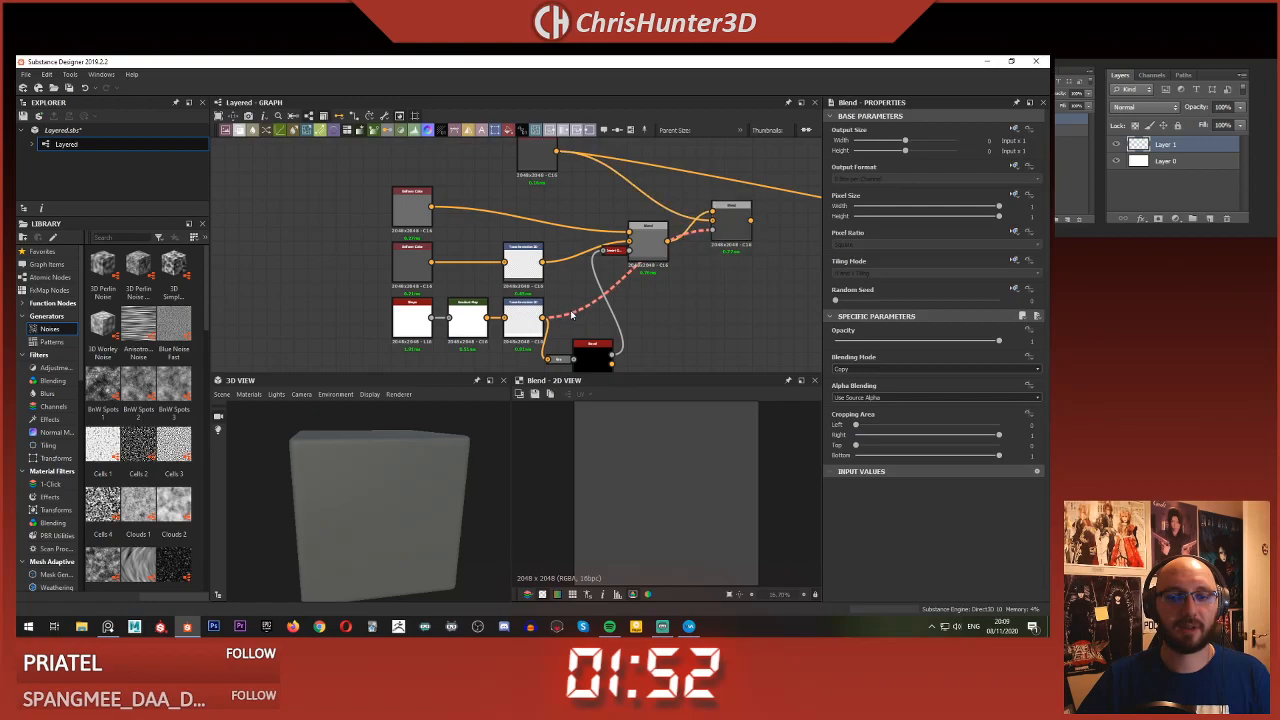
key(space)
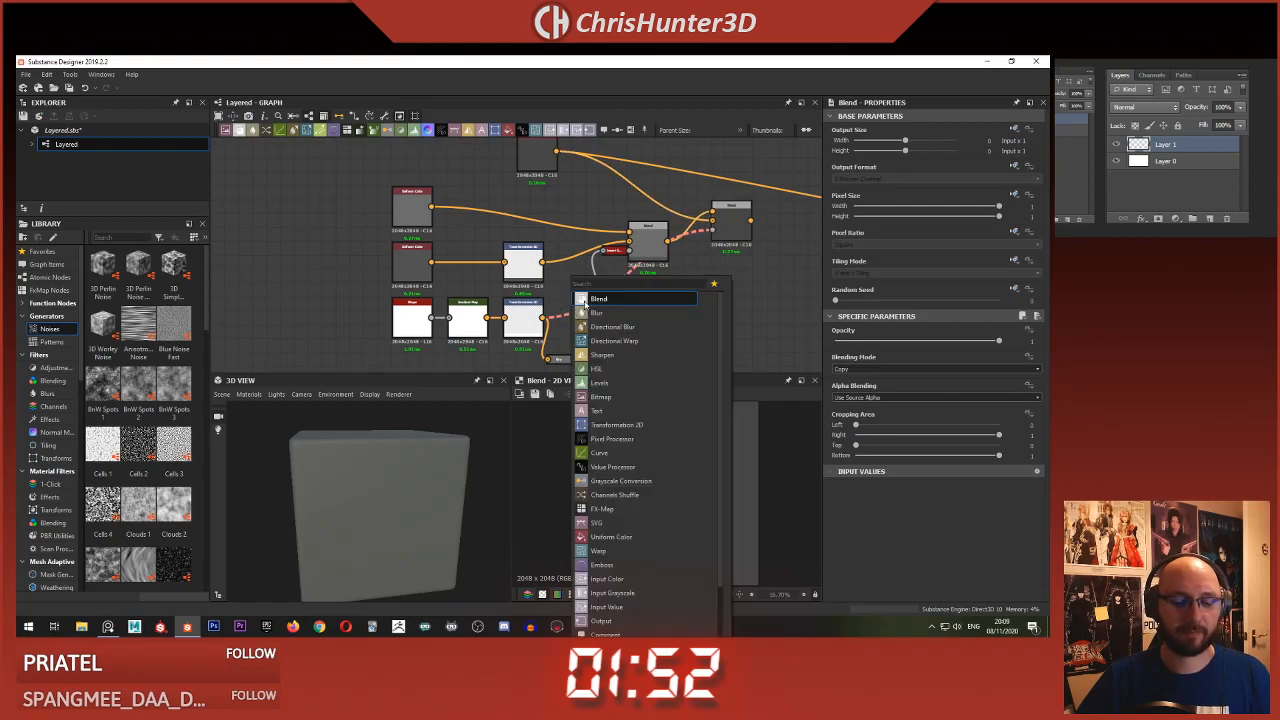
text(gray)
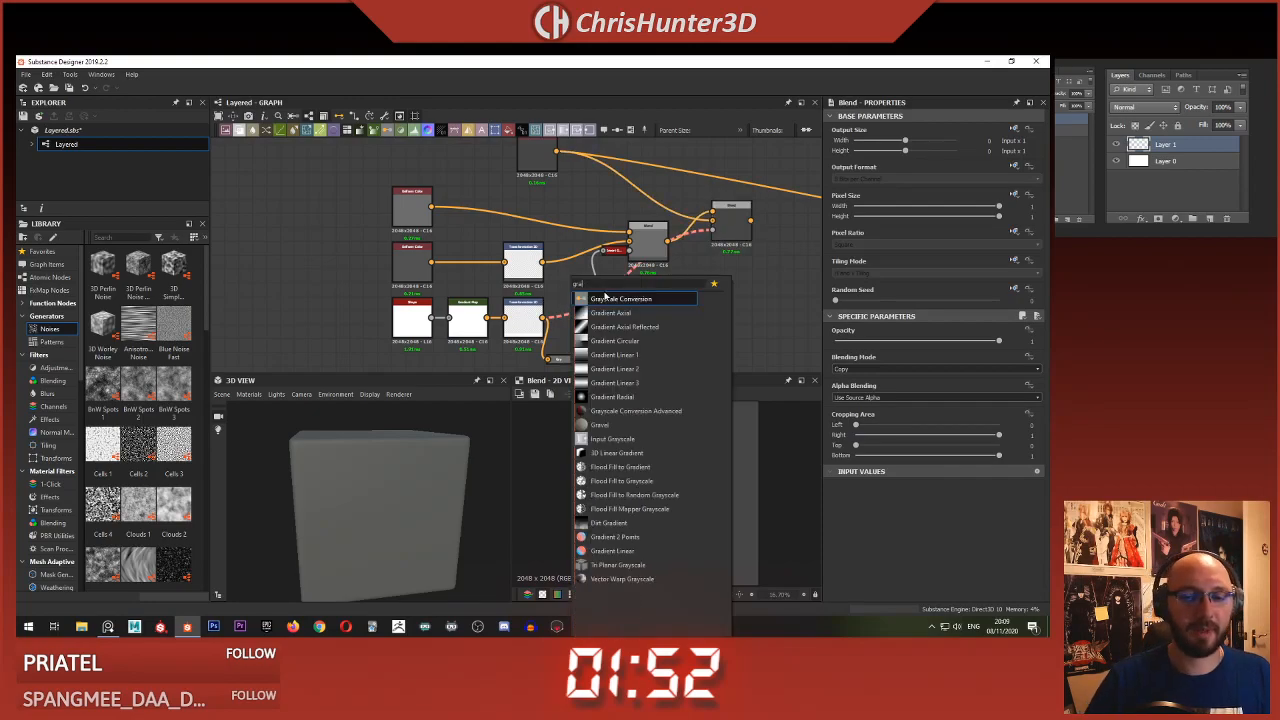
key(Return)
key(d)
double_click(733, 227)
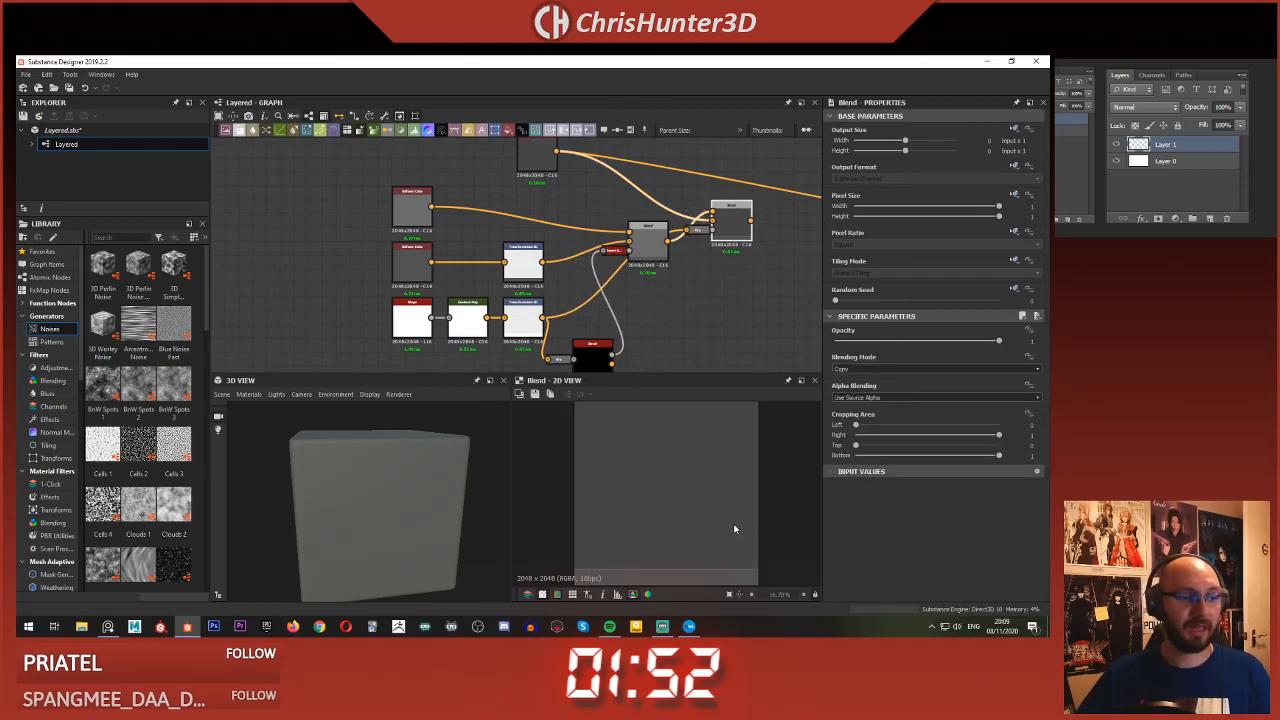
scroll(735, 528, down, 1)
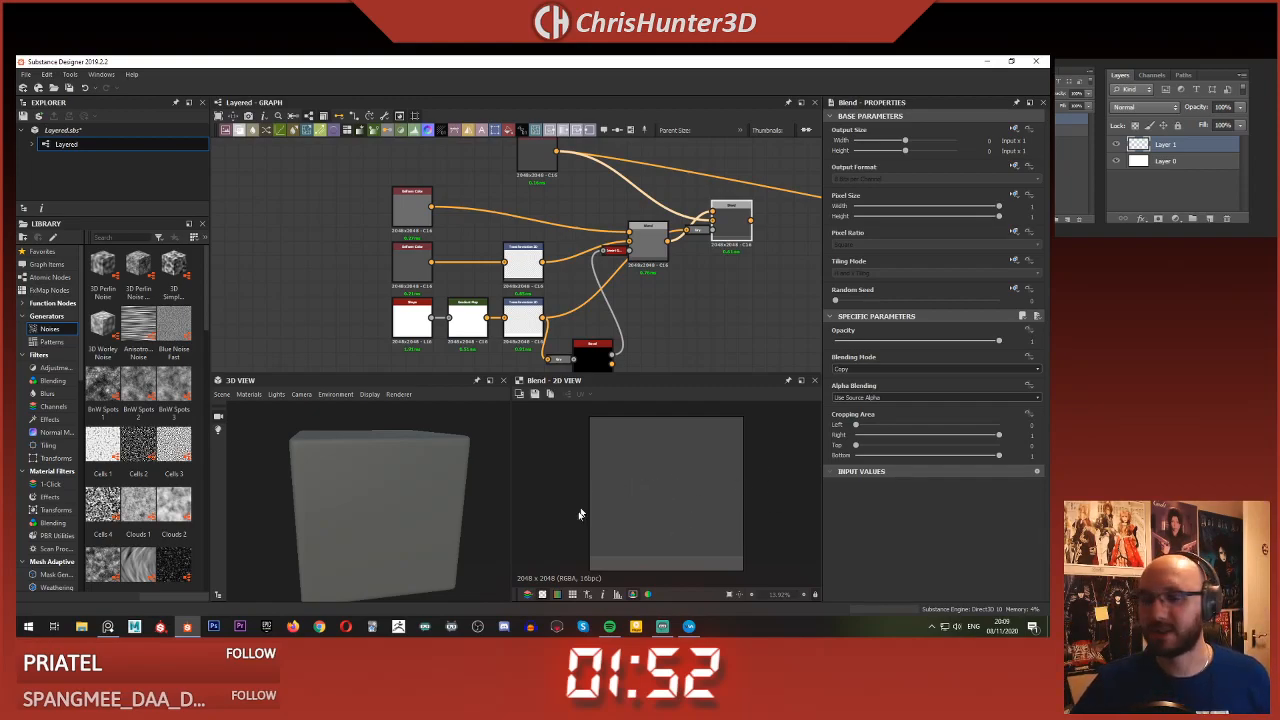
scroll(585, 507, up, 5)
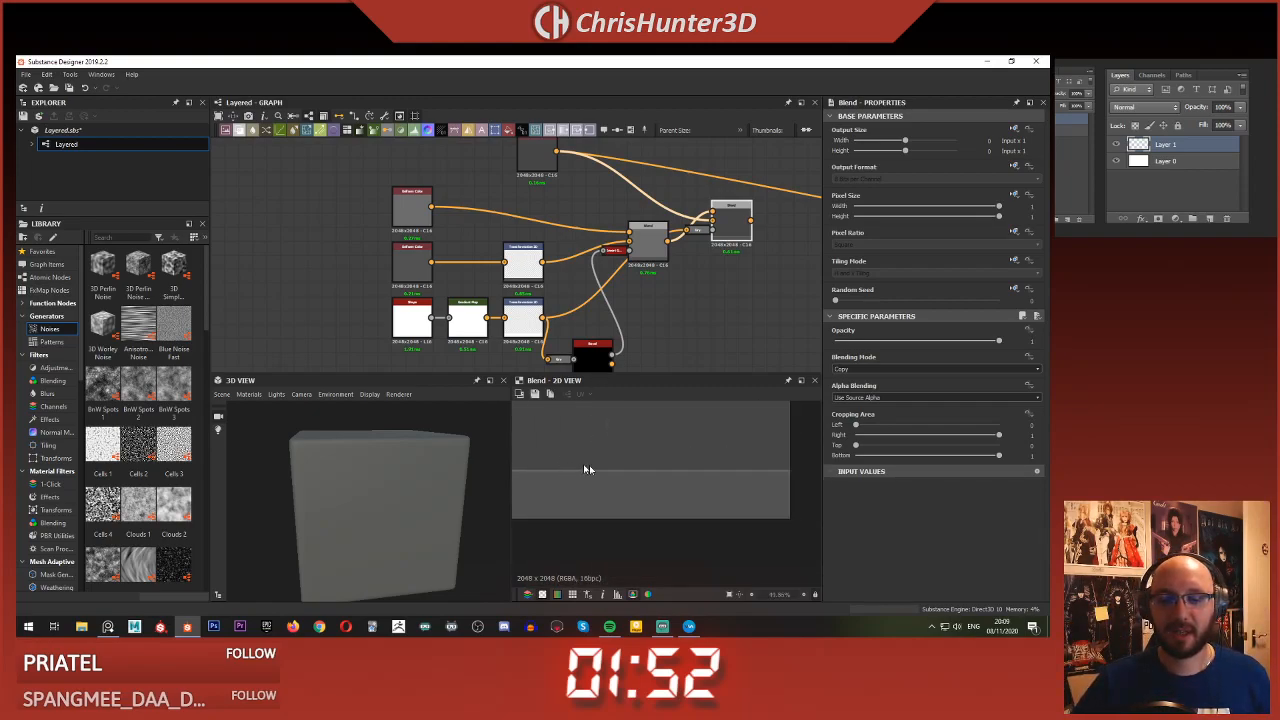
scroll(1200, 160, up, 3)
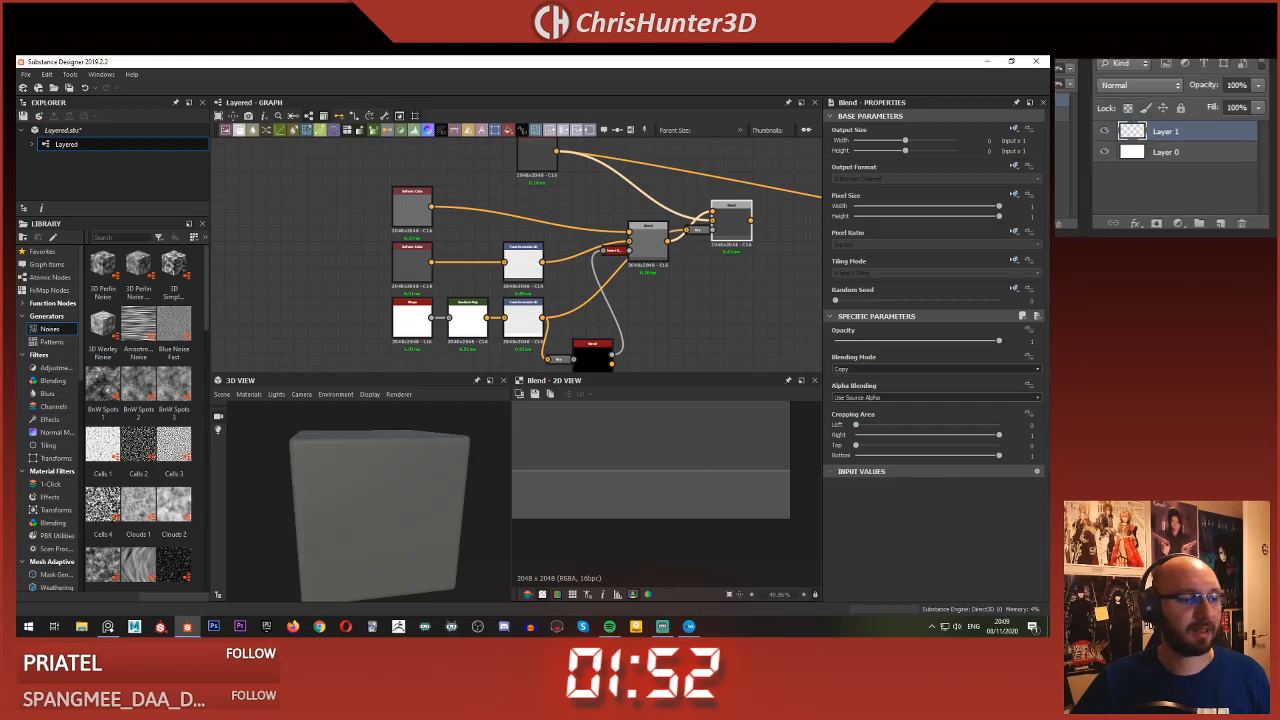
middle_drag(1200, 160, 1135, 86)
scroll(1217, 170, down, 2)
middle_drag(1120, 165, 1196, 165)
scroll(1196, 165, up, 3)
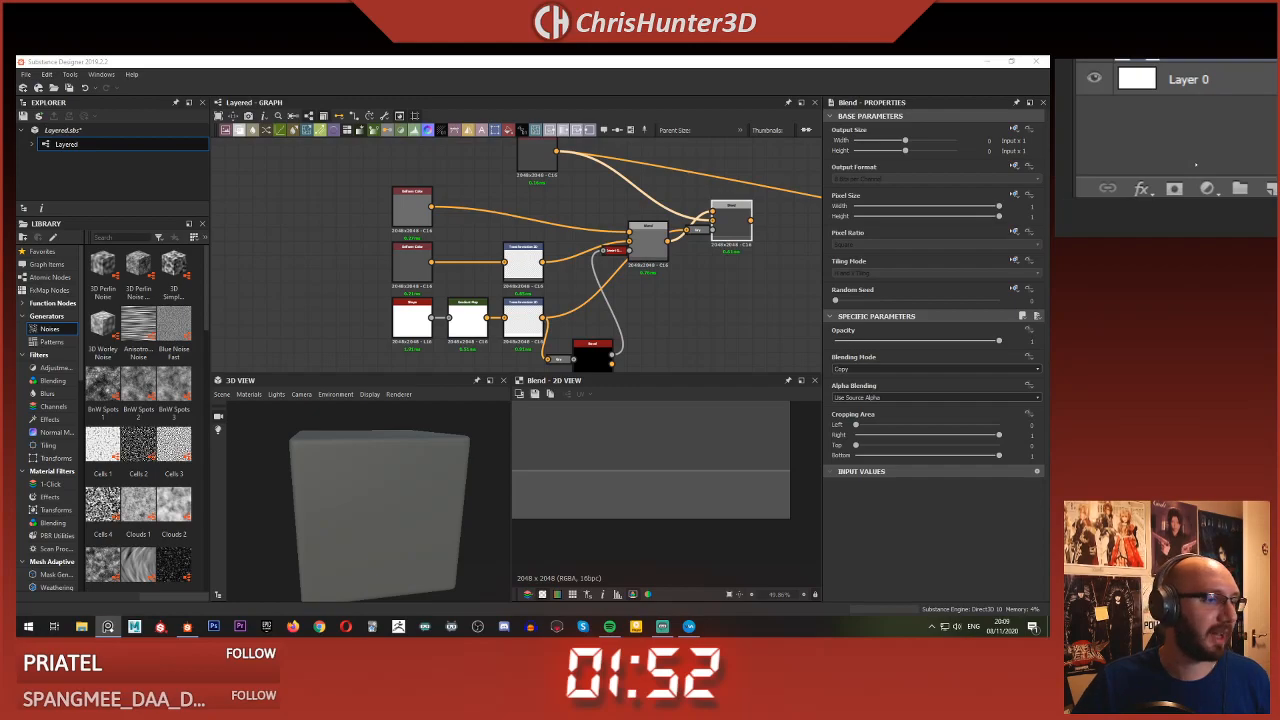
scroll(1196, 165, down, 3)
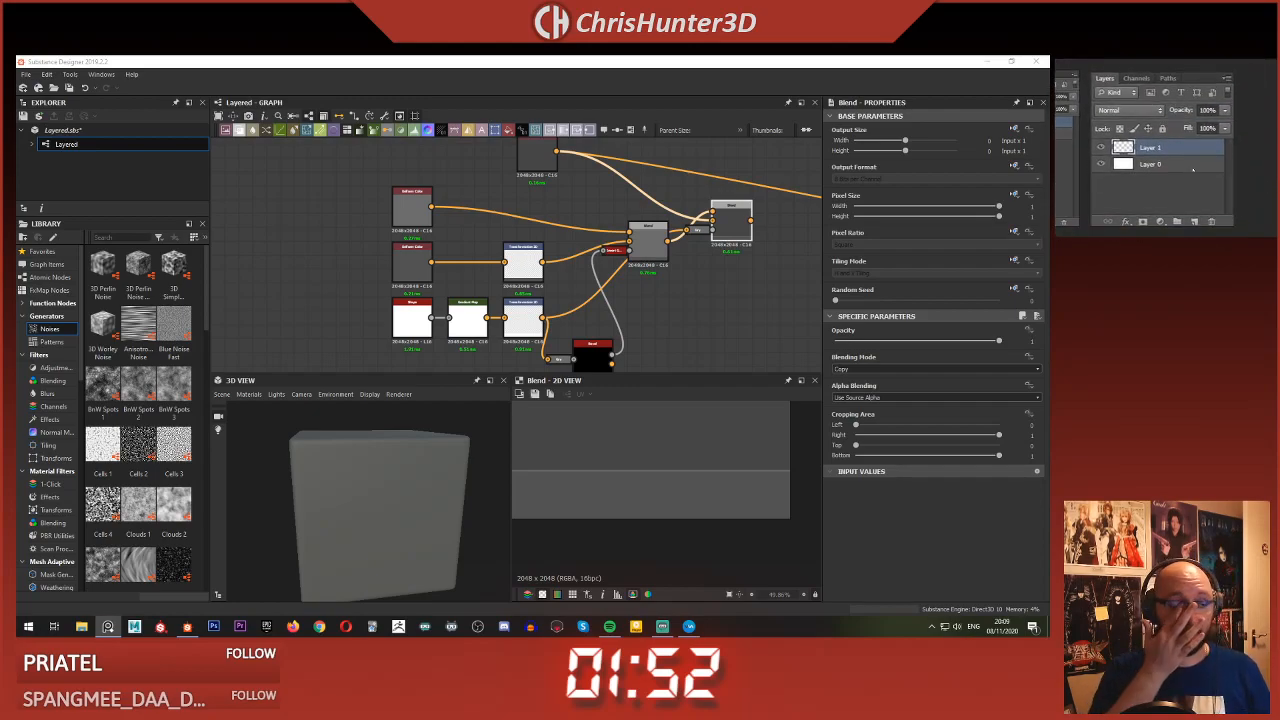
scroll(516, 247, down, 3)
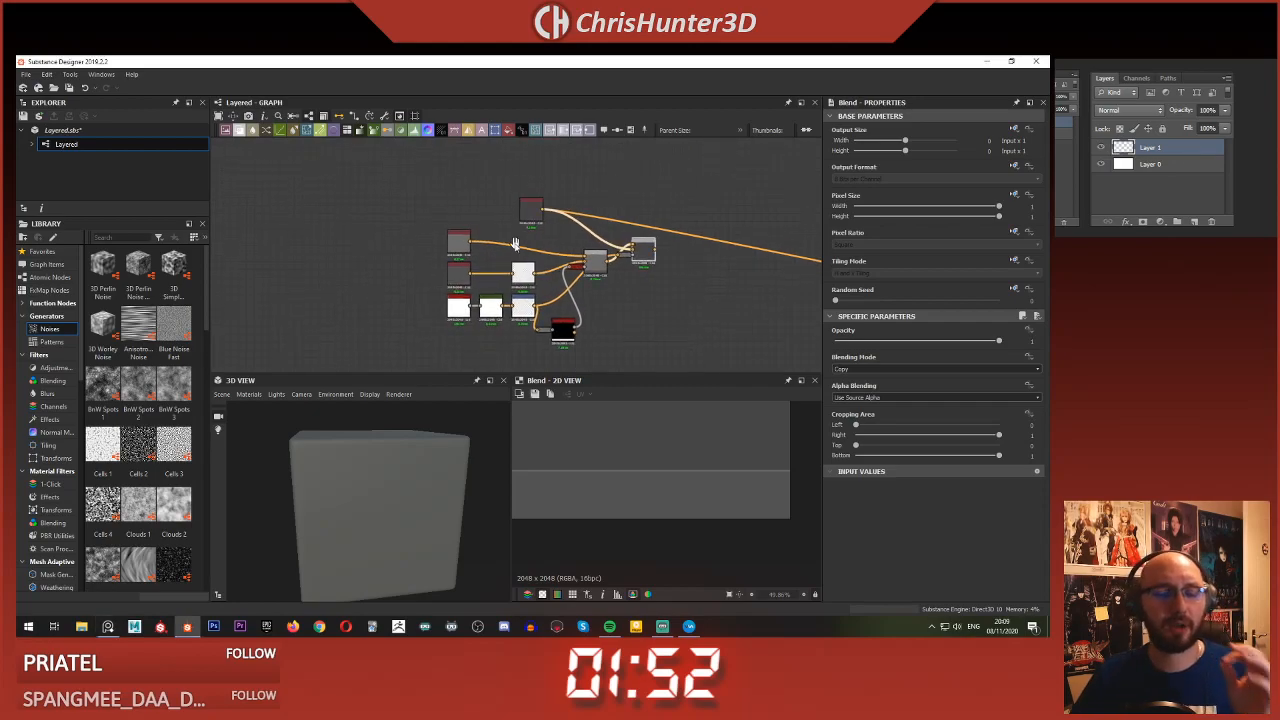
middle_drag(517, 237, 521, 217)
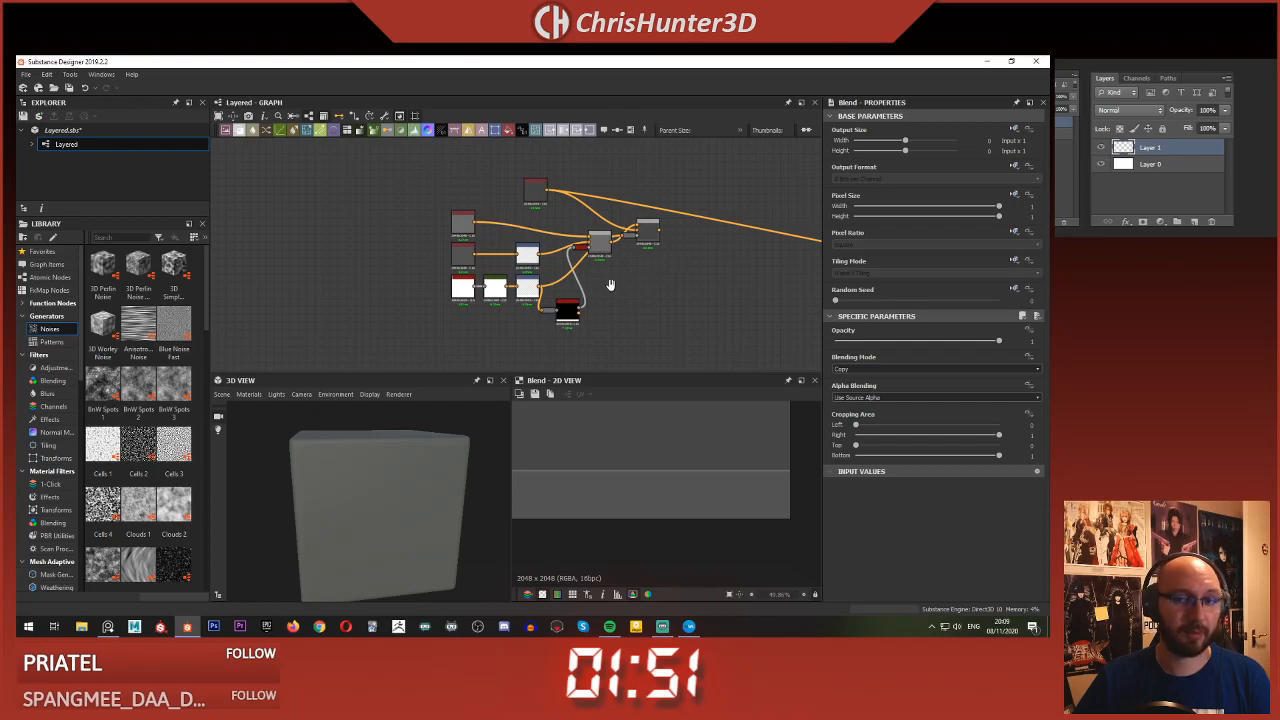
middle_drag(611, 285, 615, 273)
scroll(637, 256, up, 2)
middle_drag(653, 229, 748, 197)
scroll(716, 197, down, 1)
scroll(632, 245, up, 2)
scroll(637, 242, down, 3)
scroll(637, 242, up, 4)
scroll(577, 238, down, 3)
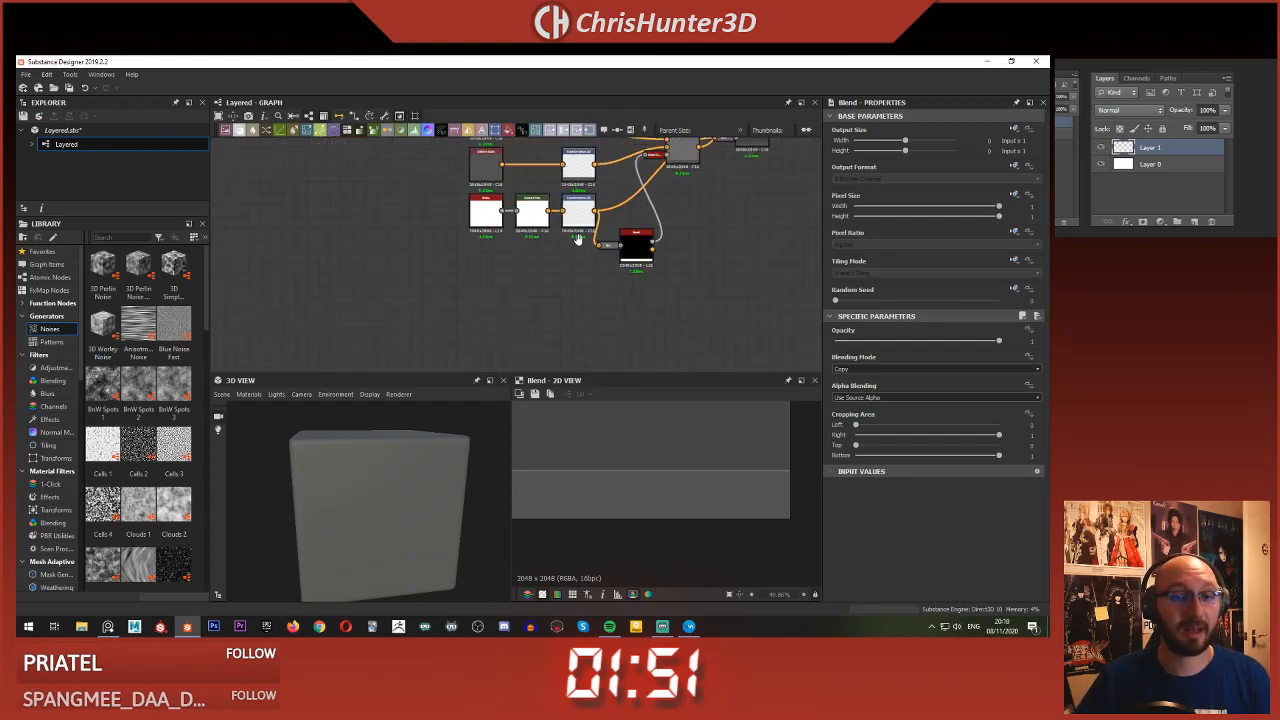
middle_drag(577, 238, 583, 276)
- Inspect the outputs of the Shape and Gradient Map nodes
double_click(490, 258)
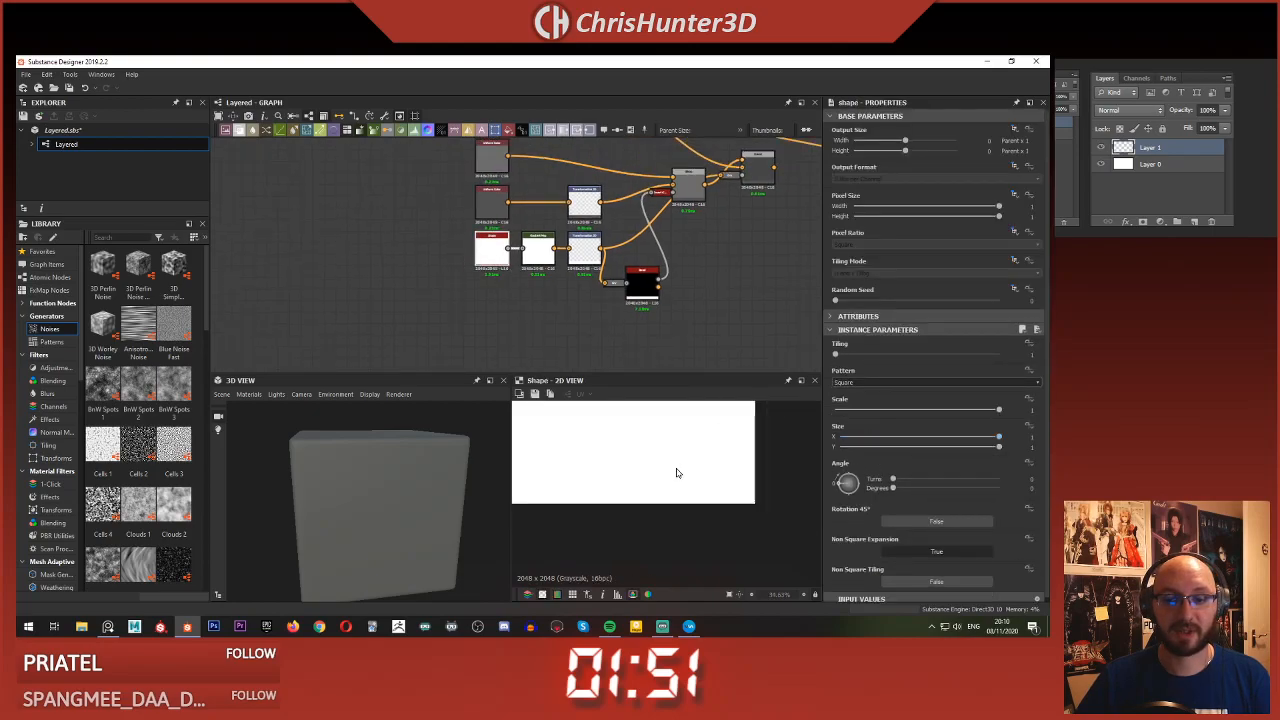
click(526, 251)
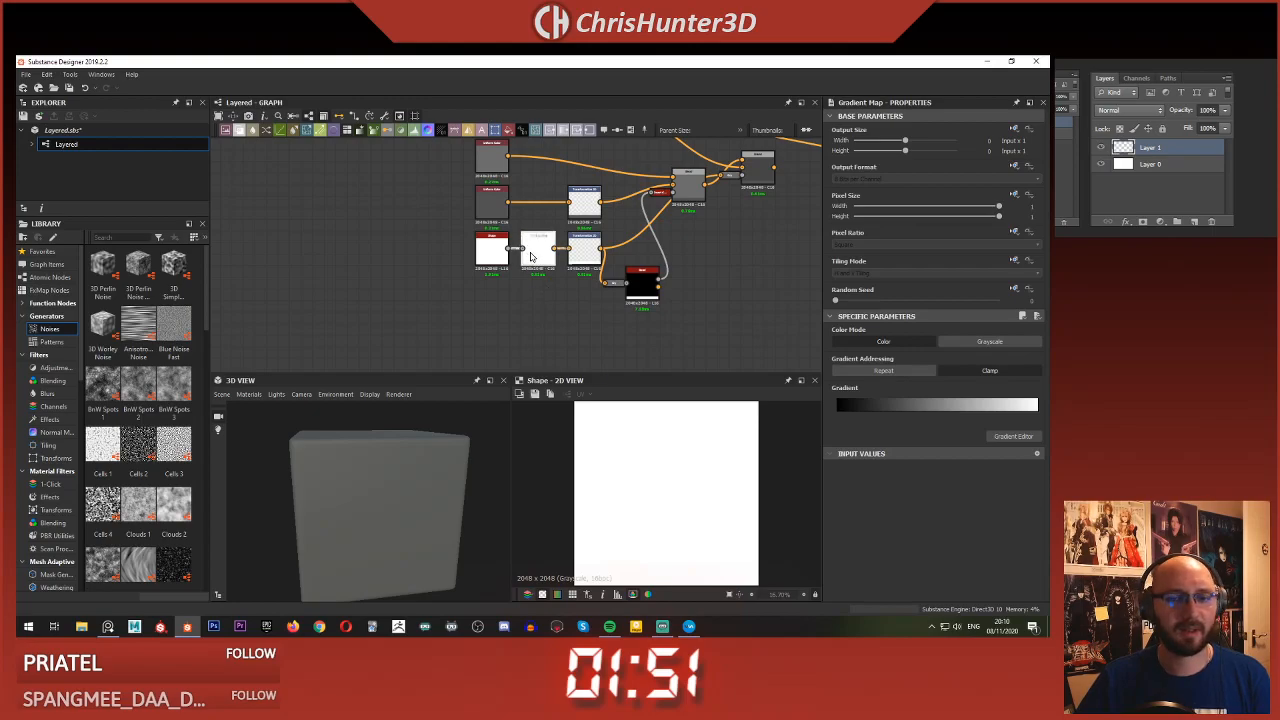
scroll(663, 434, down, 1)
scroll(661, 419, up, 1)
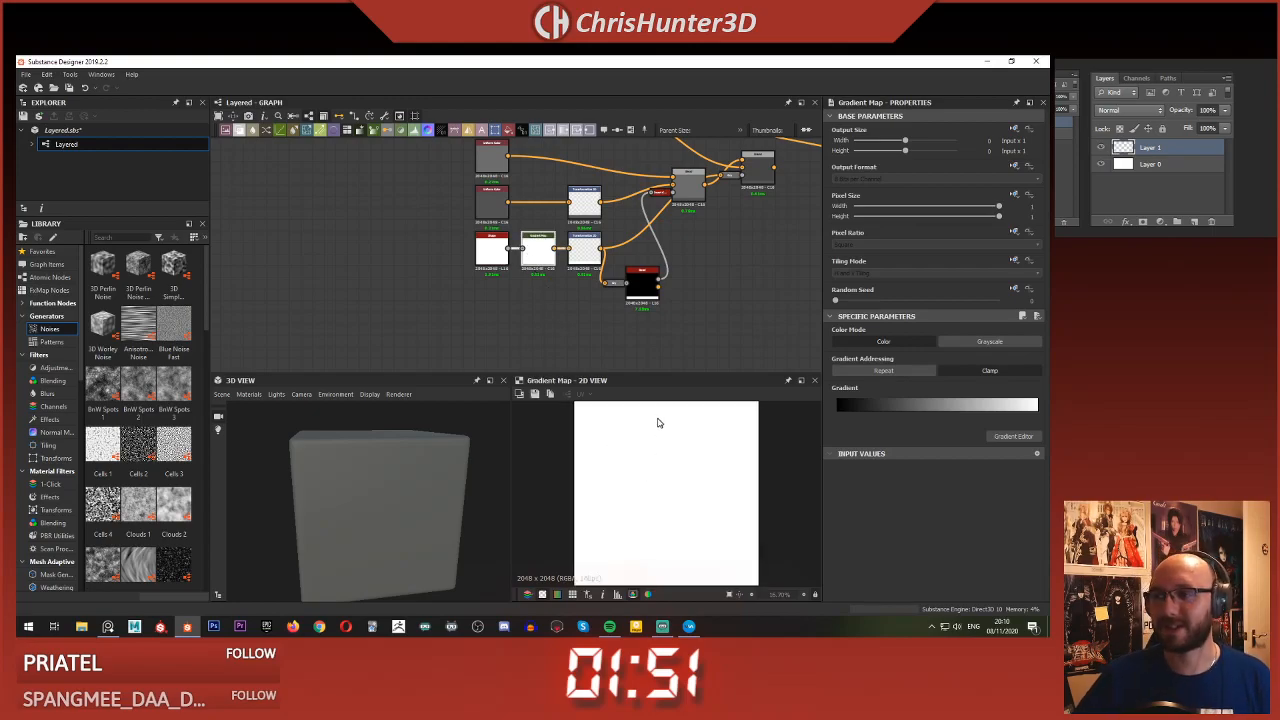
scroll(651, 448, down, 1)
scroll(653, 452, up, 1)
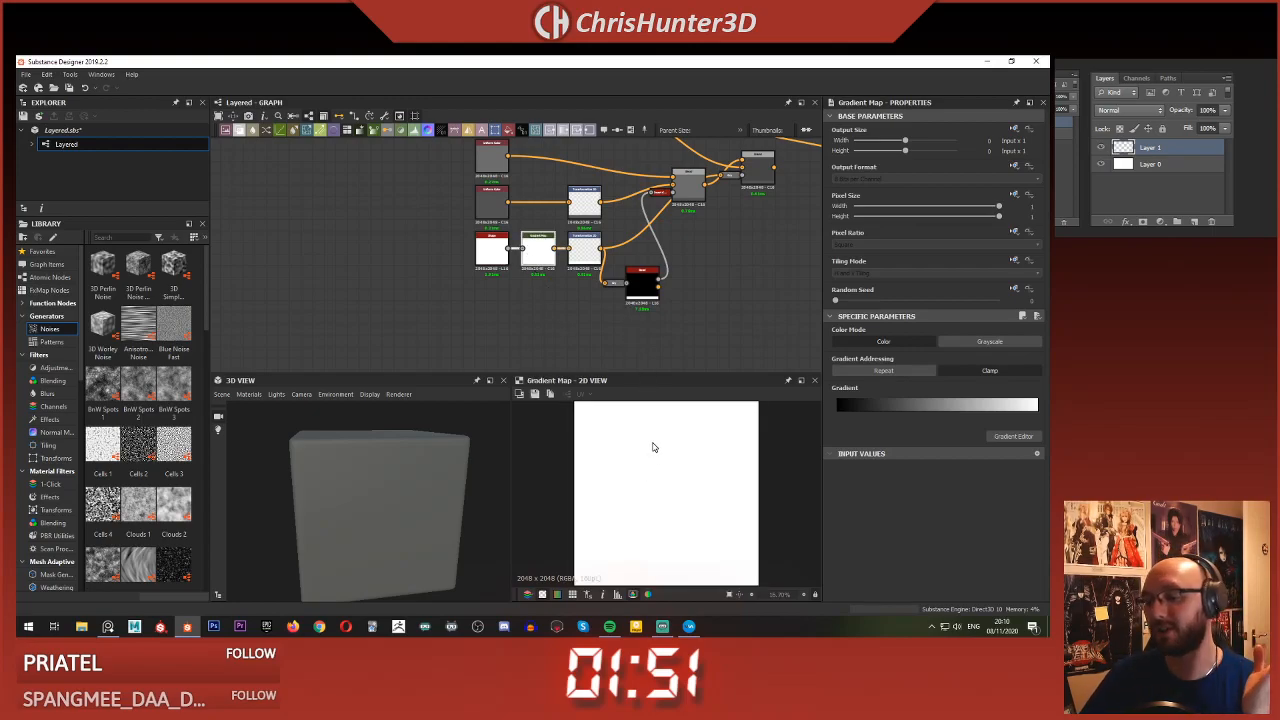
scroll(562, 290, down, 2)
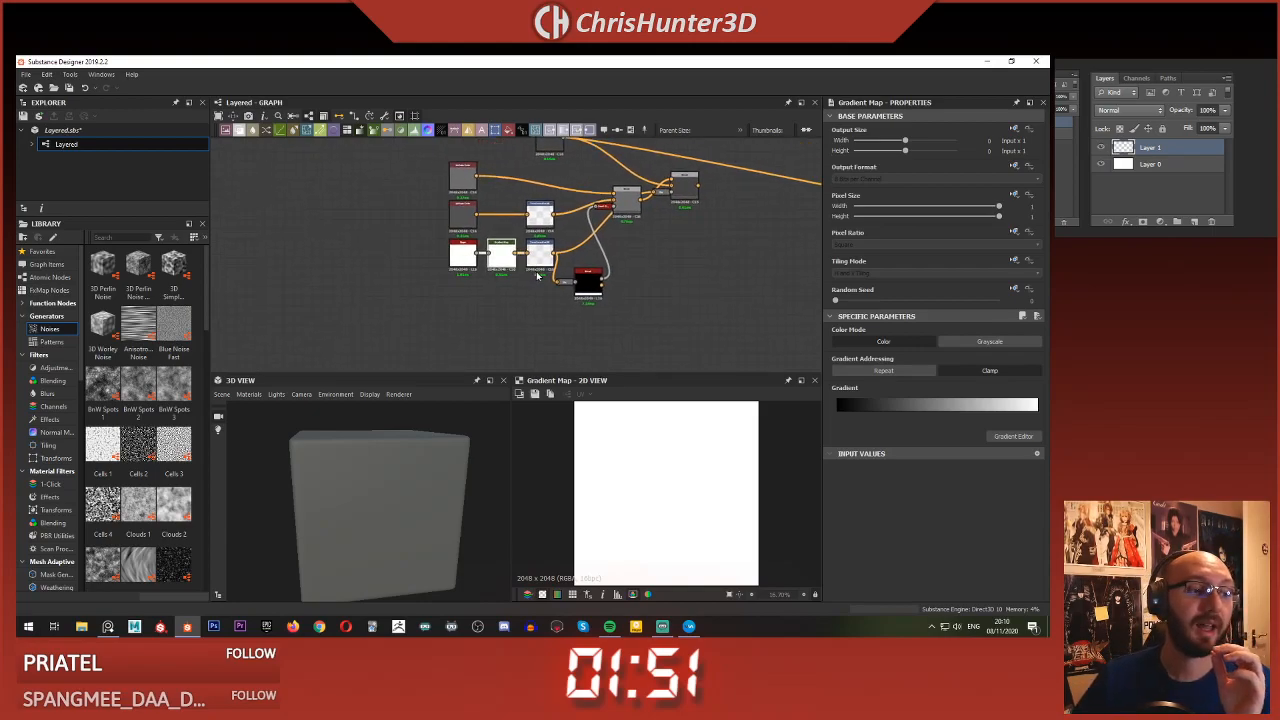
scroll(553, 276, up, 3)
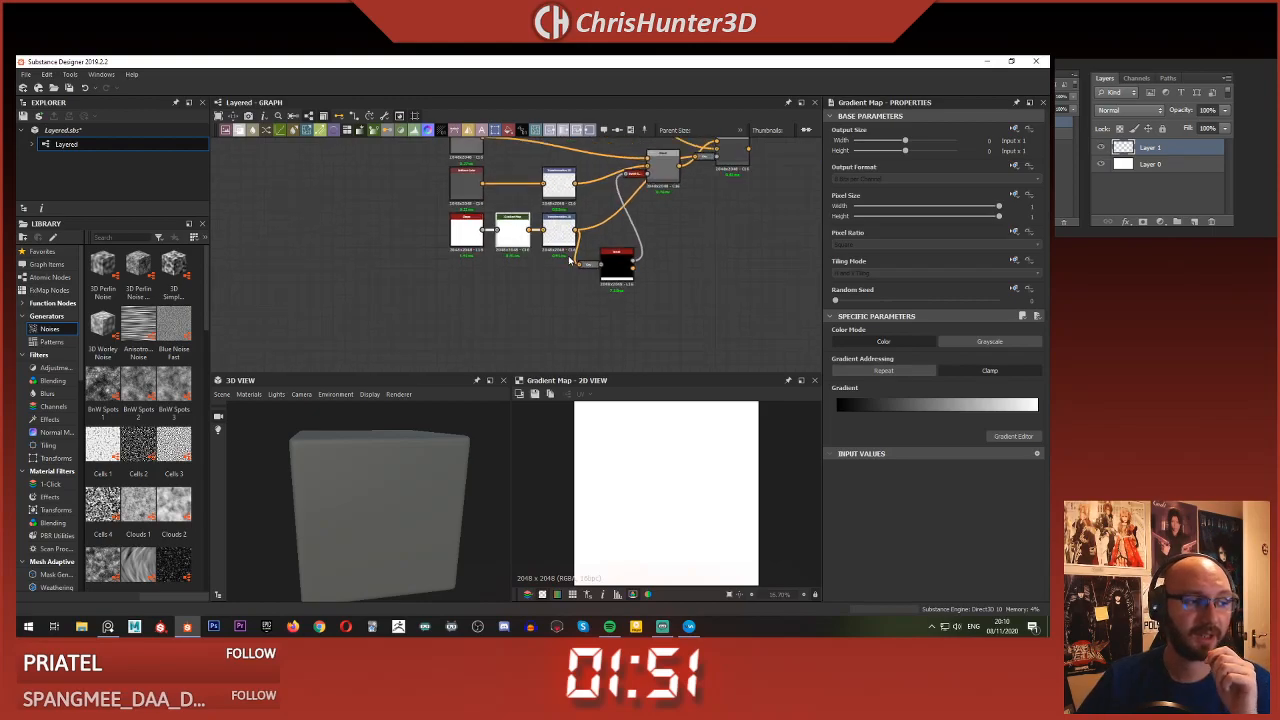
scroll(560, 278, down, 2)
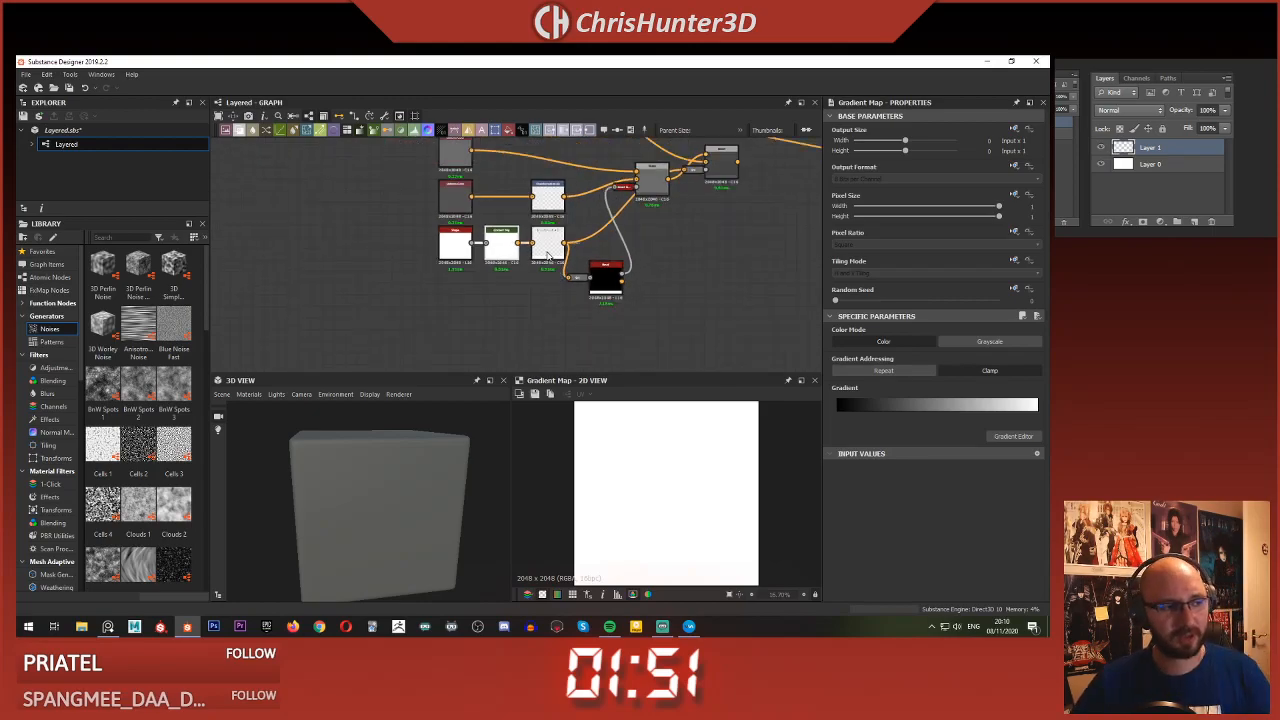
middle_drag(569, 299, 522, 300)
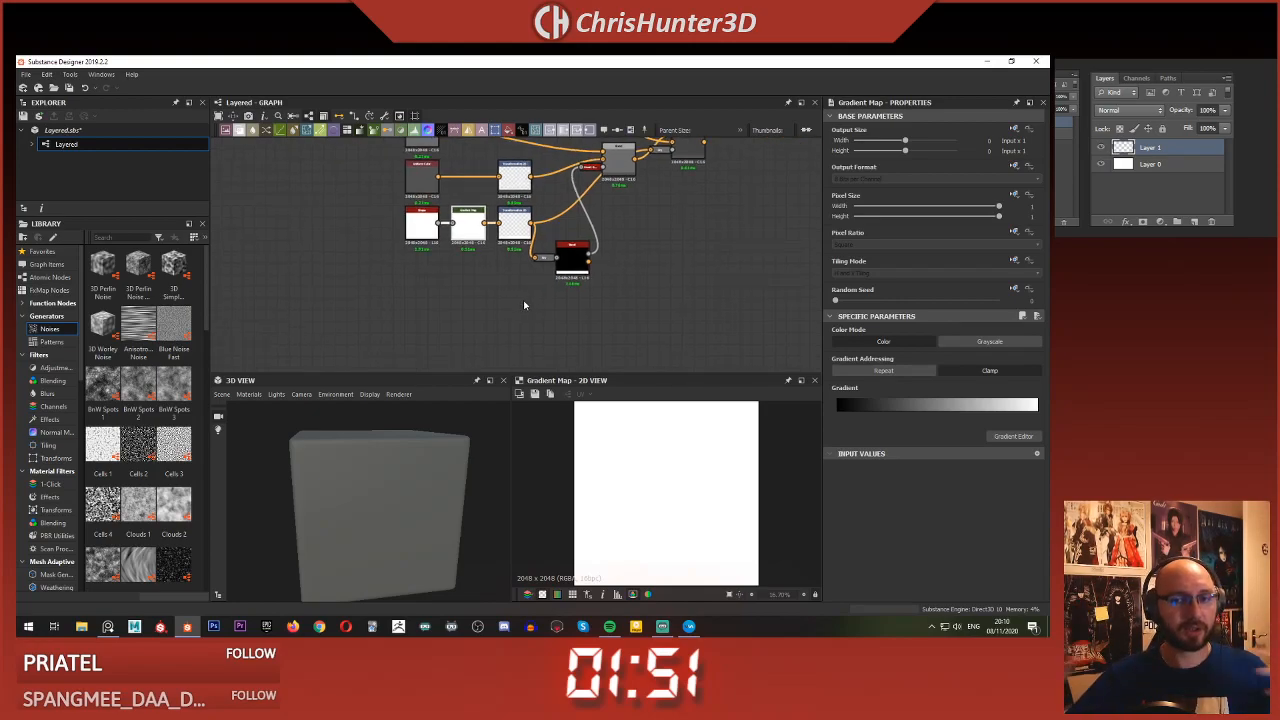
scroll(560, 256, up, 2)
scroll(535, 255, down, 5)
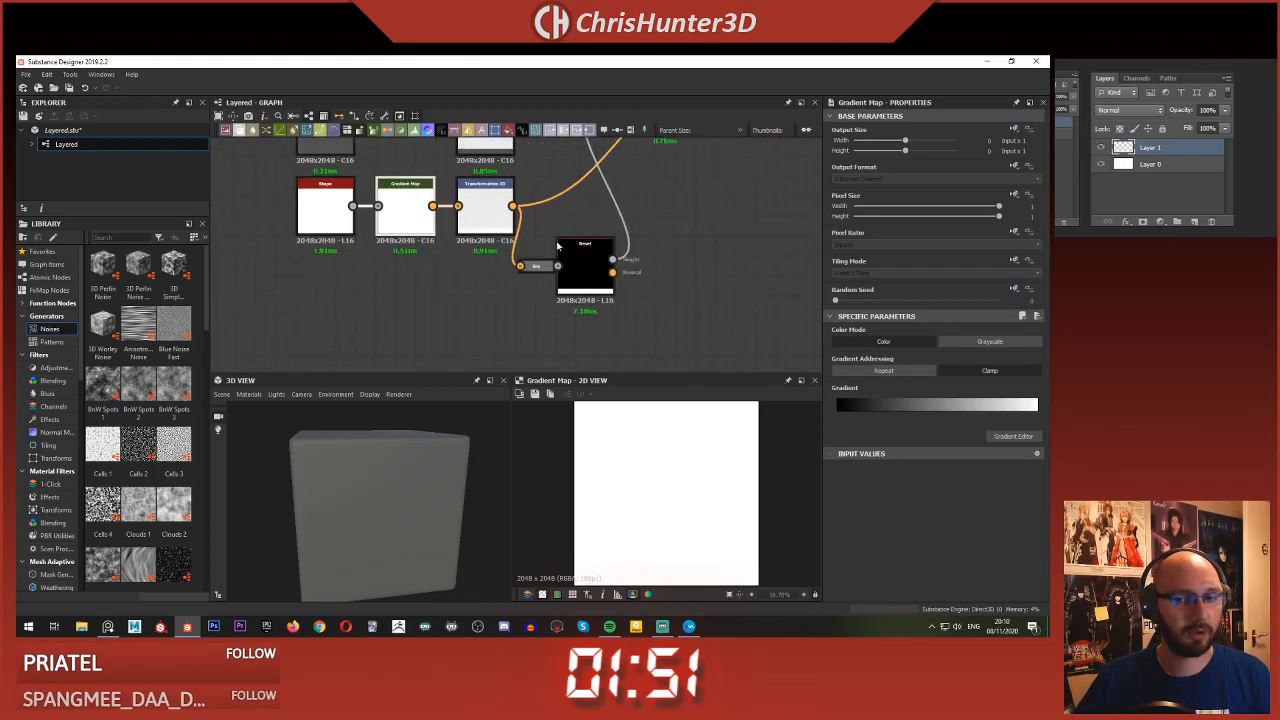
- Preview the output of the last Blend in the chain and examine the strip
double_click(599, 176)
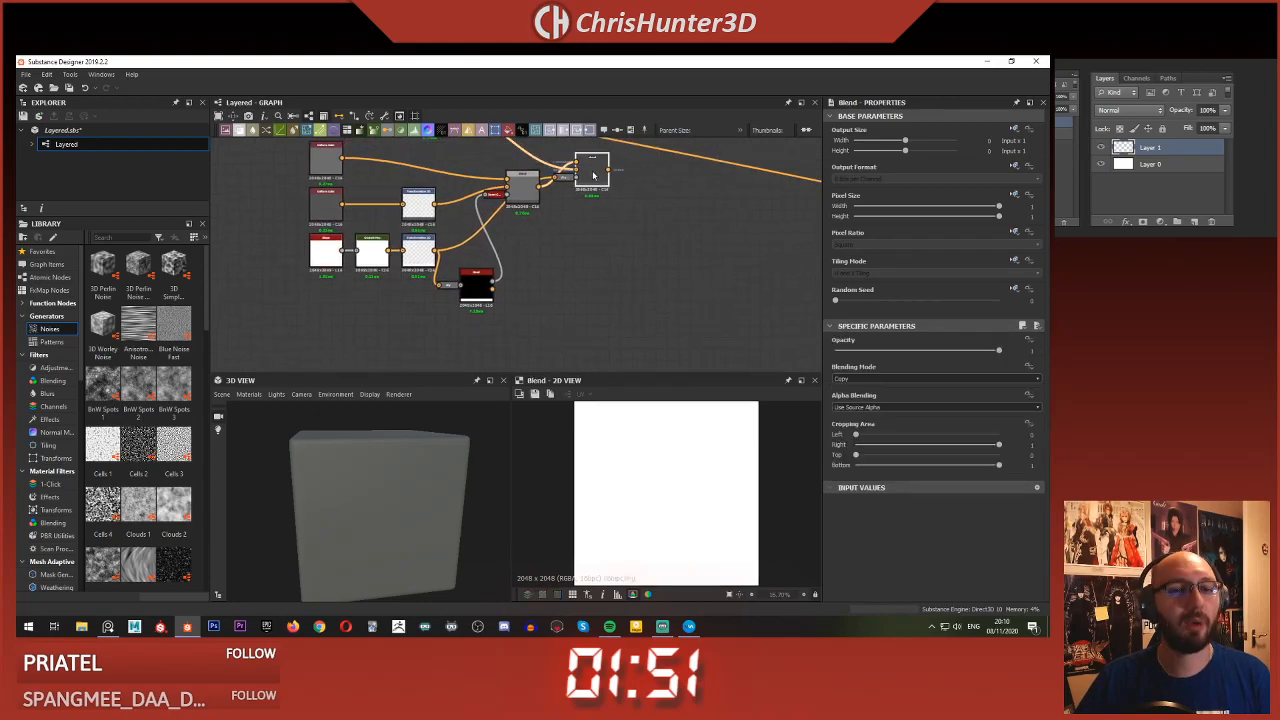
scroll(665, 460, down, 3)
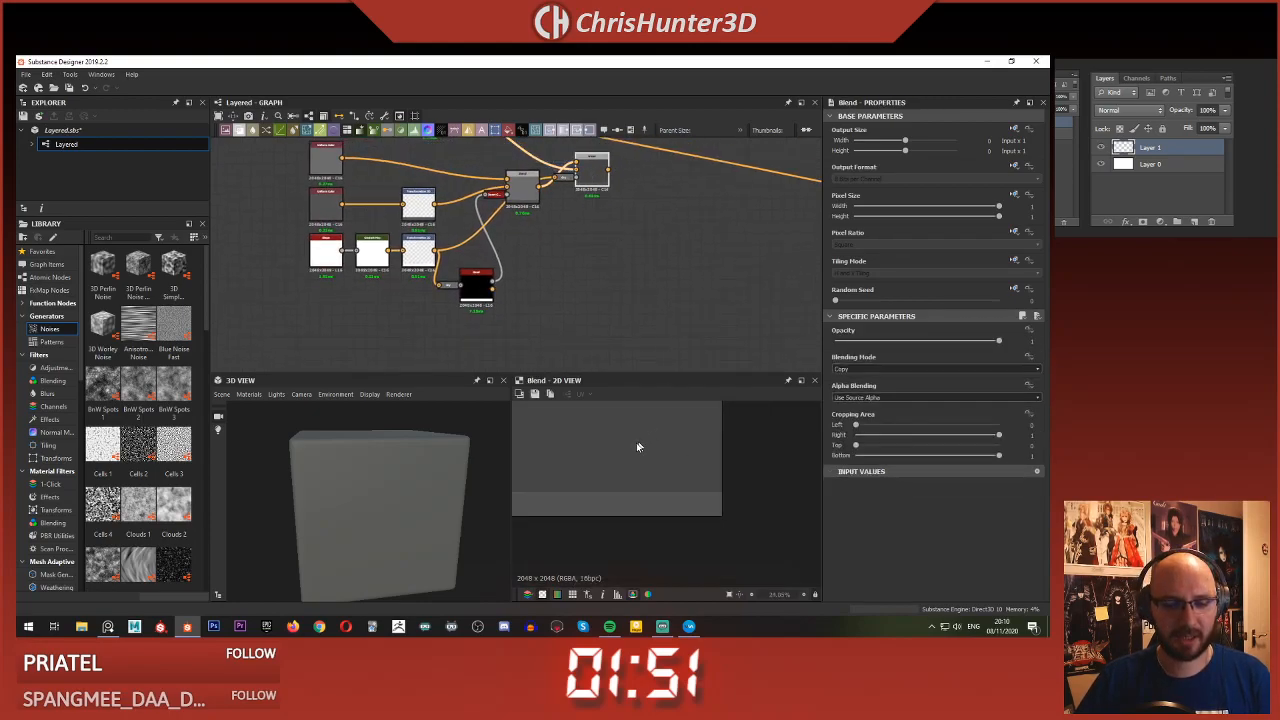
scroll(543, 277, up, 2)
- Duplicate the Shape and Gradient Map nodes and place the connected copies below the last Blend
middle_drag(433, 247, 452, 228)
drag(340, 217, 402, 210)
middle_drag(444, 306, 389, 324)
key(ctrl+v)
drag(441, 313, 632, 212)
middle_drag(632, 212, 613, 341)
scroll(612, 300, down, 4)
scroll(640, 263, up, 4)
drag(514, 253, 529, 239)
- Add another Blend node after the last one and feed the previous Blend's output into its background input
click(614, 272)
key(space)
text(blend)
key(Return)
drag(547, 237, 641, 275)
middle_drag(597, 298, 561, 293)
click(664, 280)
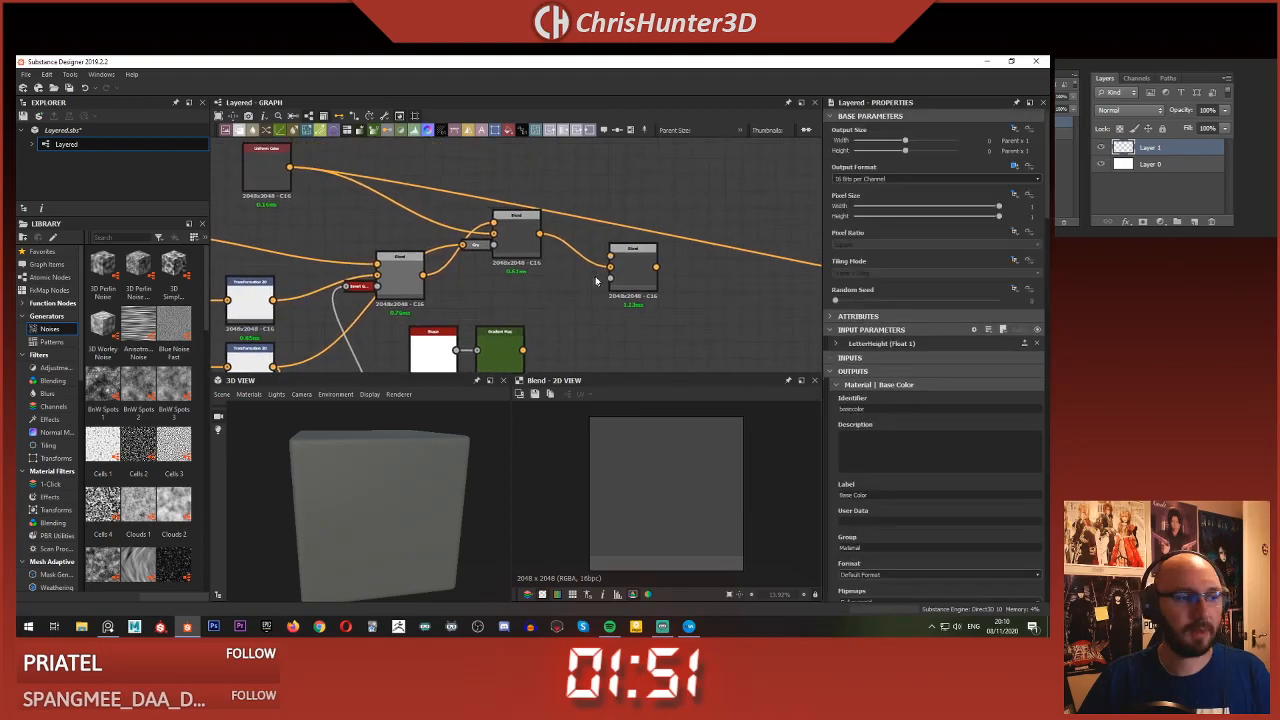
- Add a black Uniform Color above the new Blend, connect it to the foreground input, and preview the Blend
key(space)
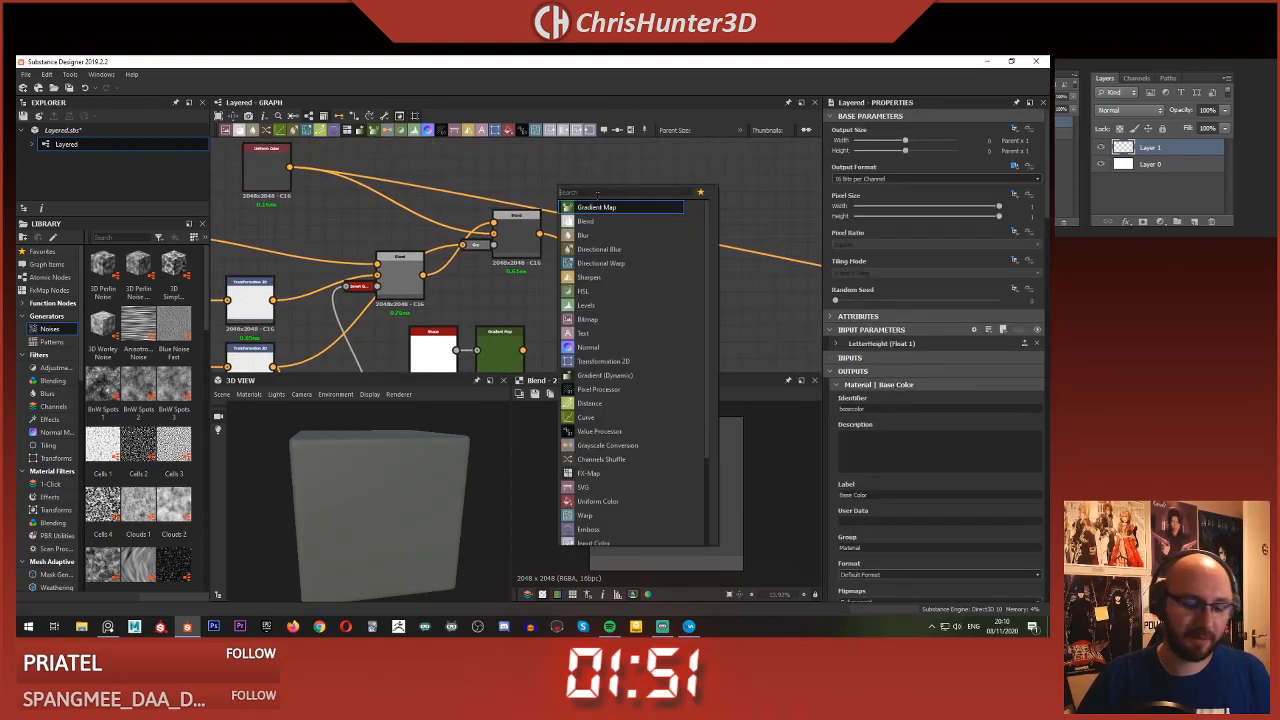
text(un)
click(601, 206)
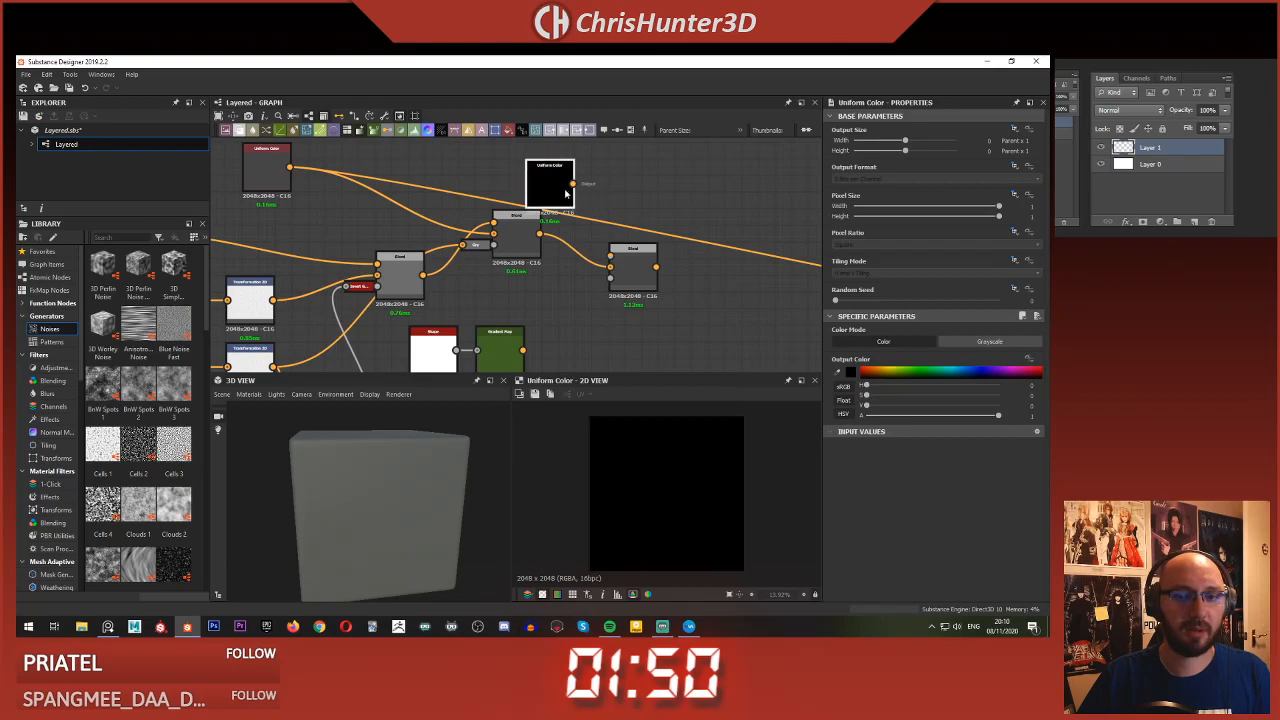
drag(547, 188, 563, 180)
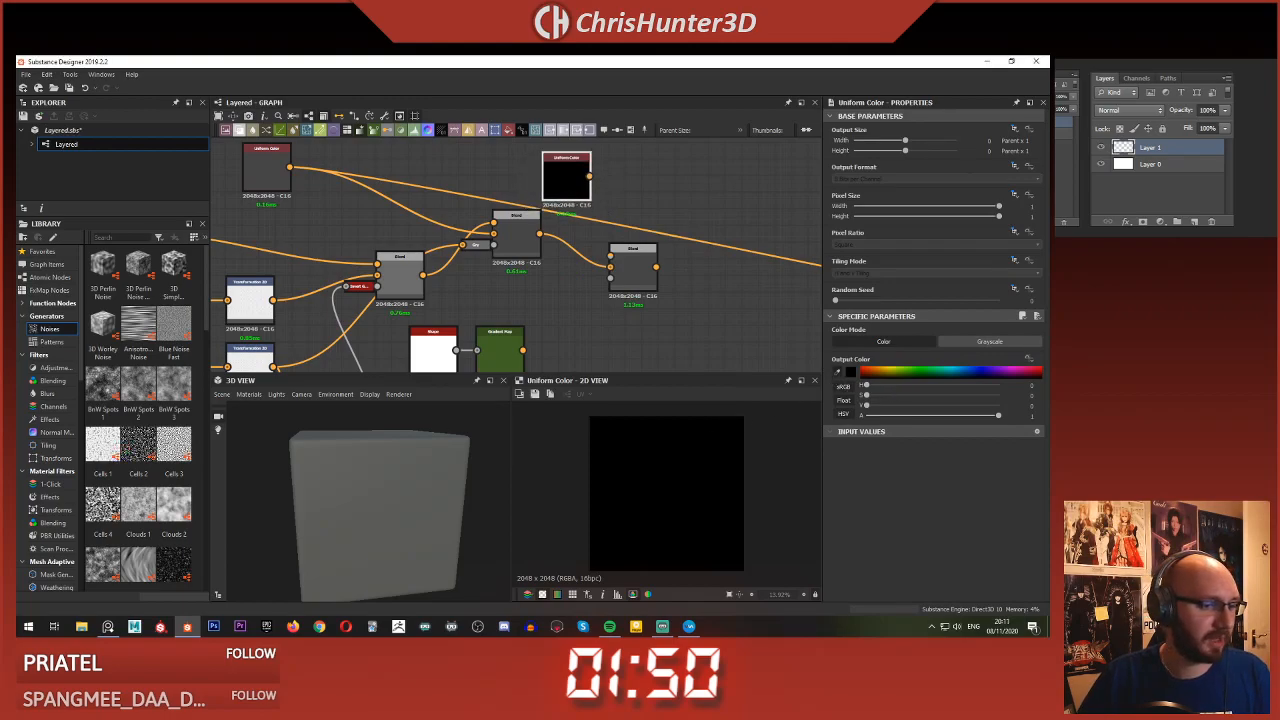
click(472, 320)
drag(589, 176, 611, 257)
double_click(637, 267)
- Replace the copied Gradient Map with a Transformation 2D node fed directly by the copied Shape
middle_drag(596, 310, 584, 239)
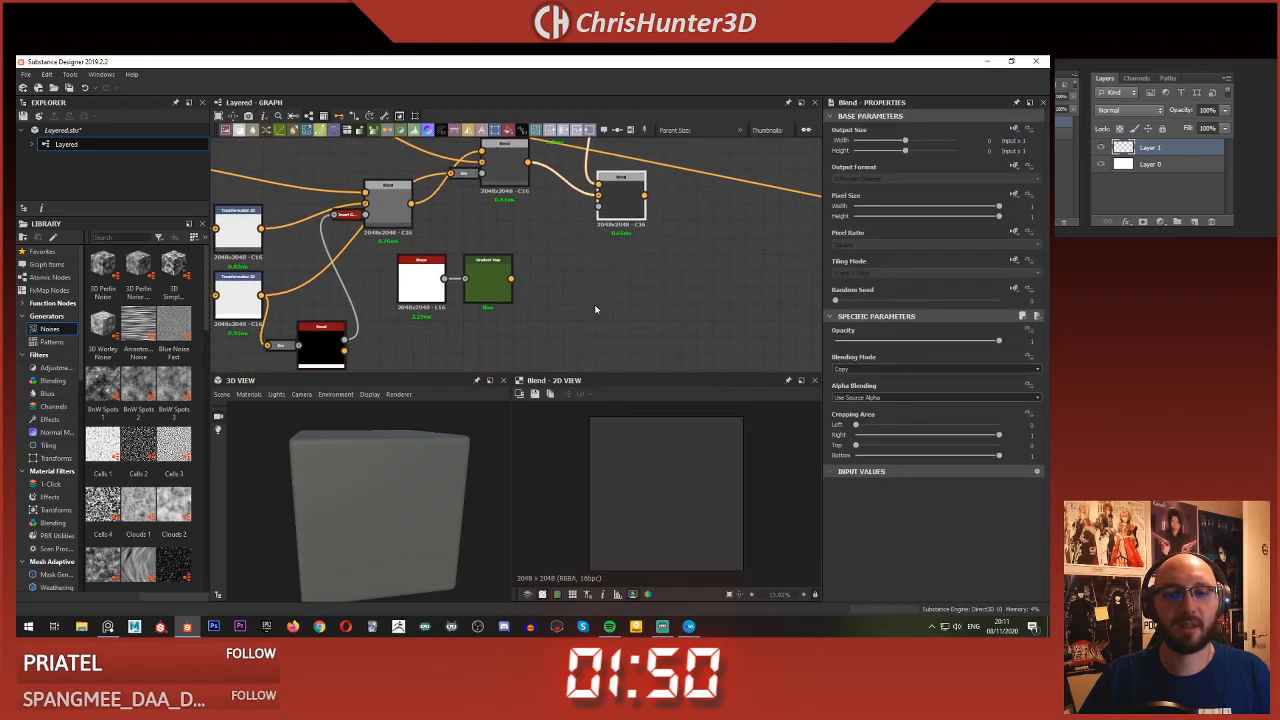
click(533, 275)
middle_drag(506, 252, 490, 293)
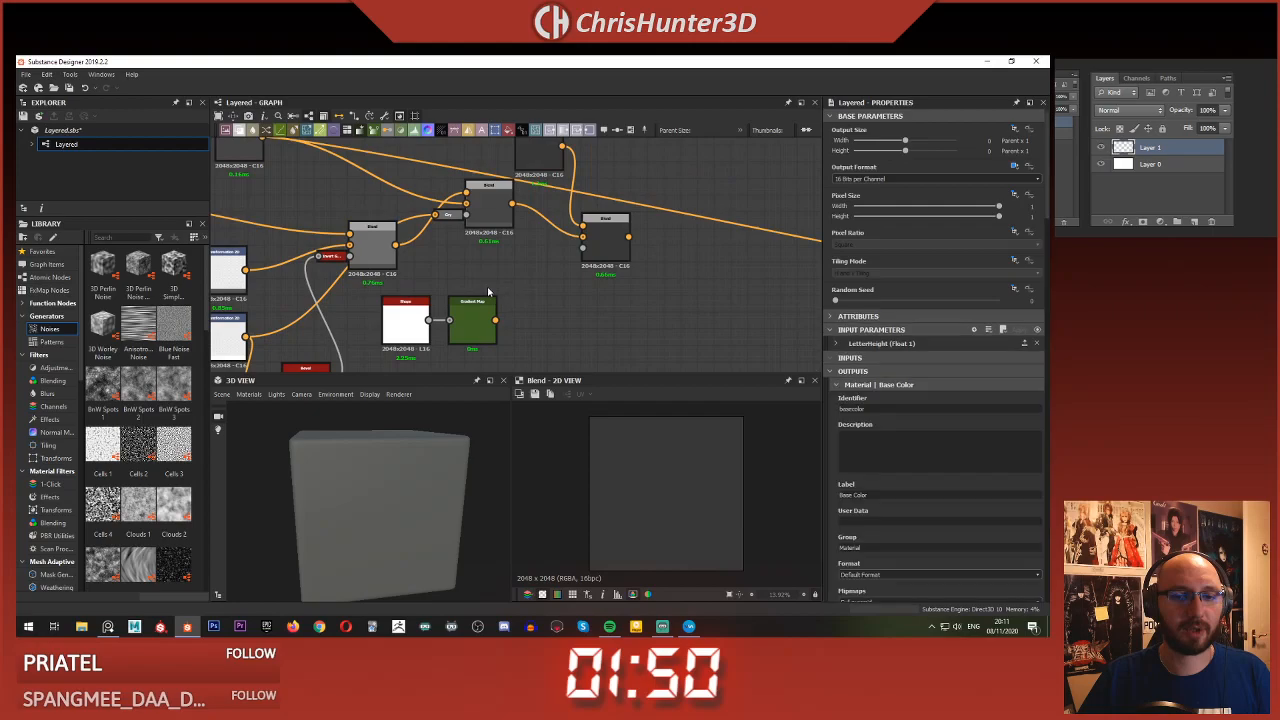
key(space)
click(580, 299)
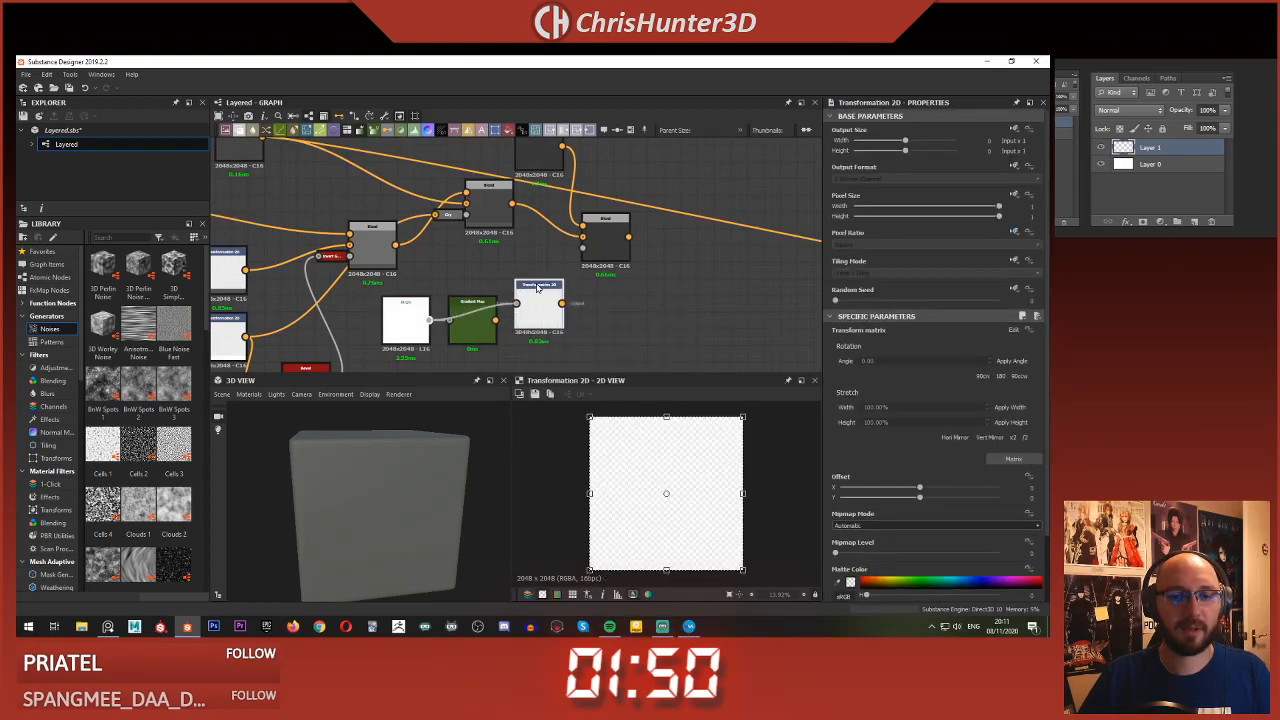
click(472, 320)
key(BackSpace)
drag(534, 310, 482, 327)
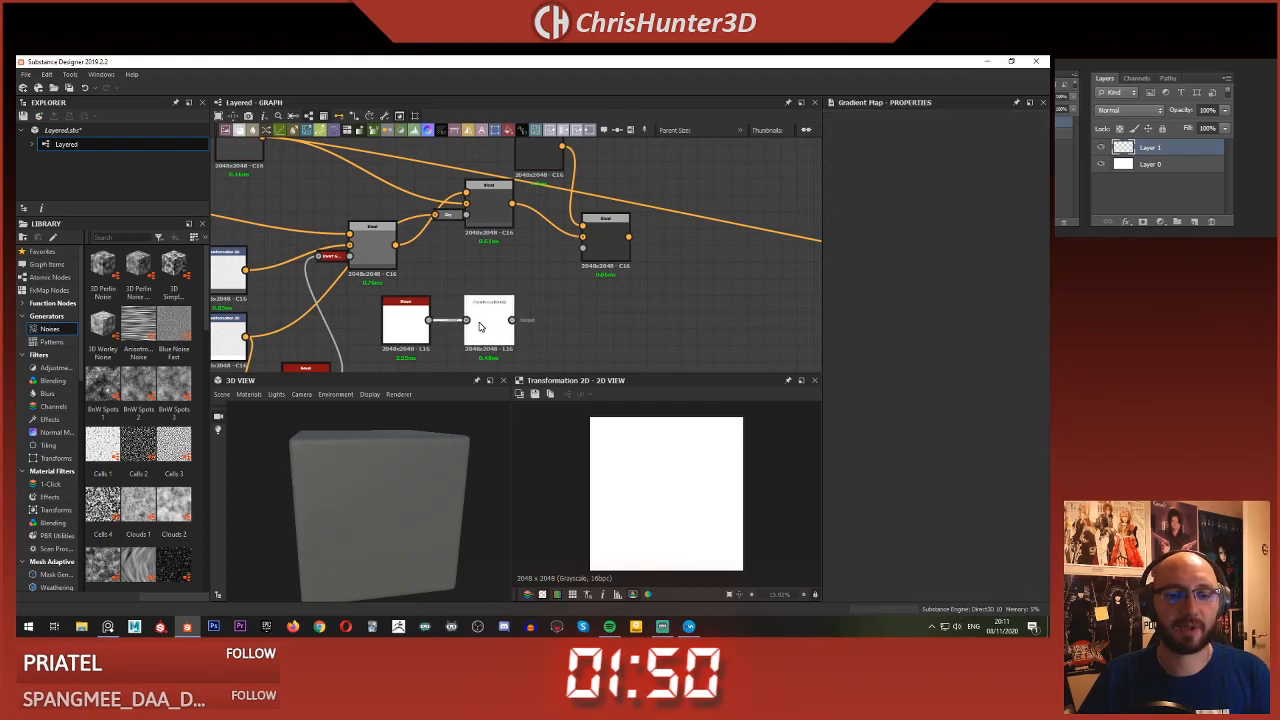
- Inspect the output and parameters of the copied Shape node
click(605, 237)
middle_drag(511, 261, 552, 230)
double_click(459, 297)
middle_drag(377, 300, 479, 307)
middle_drag(582, 308, 498, 272)
scroll(634, 276, up, 2)
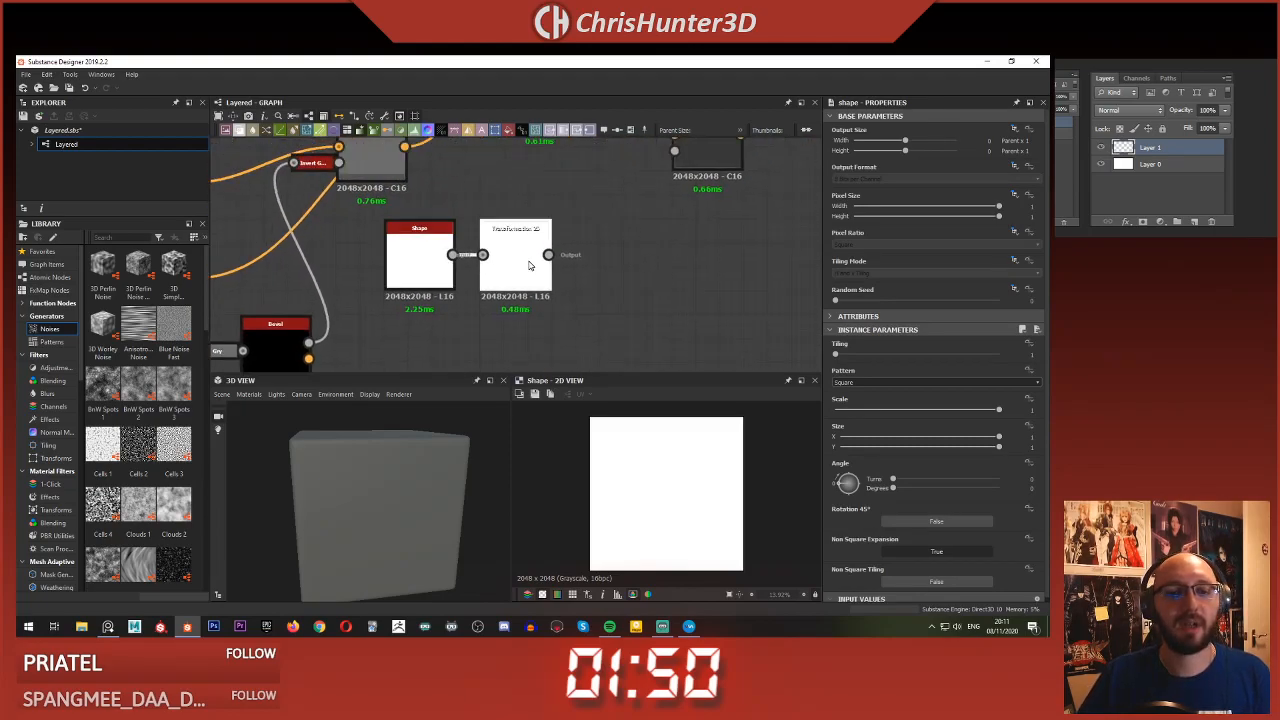
- Override the new Transformation 2D's inherited tiling mode and set it to Horizontal Tiling
double_click(530, 265)
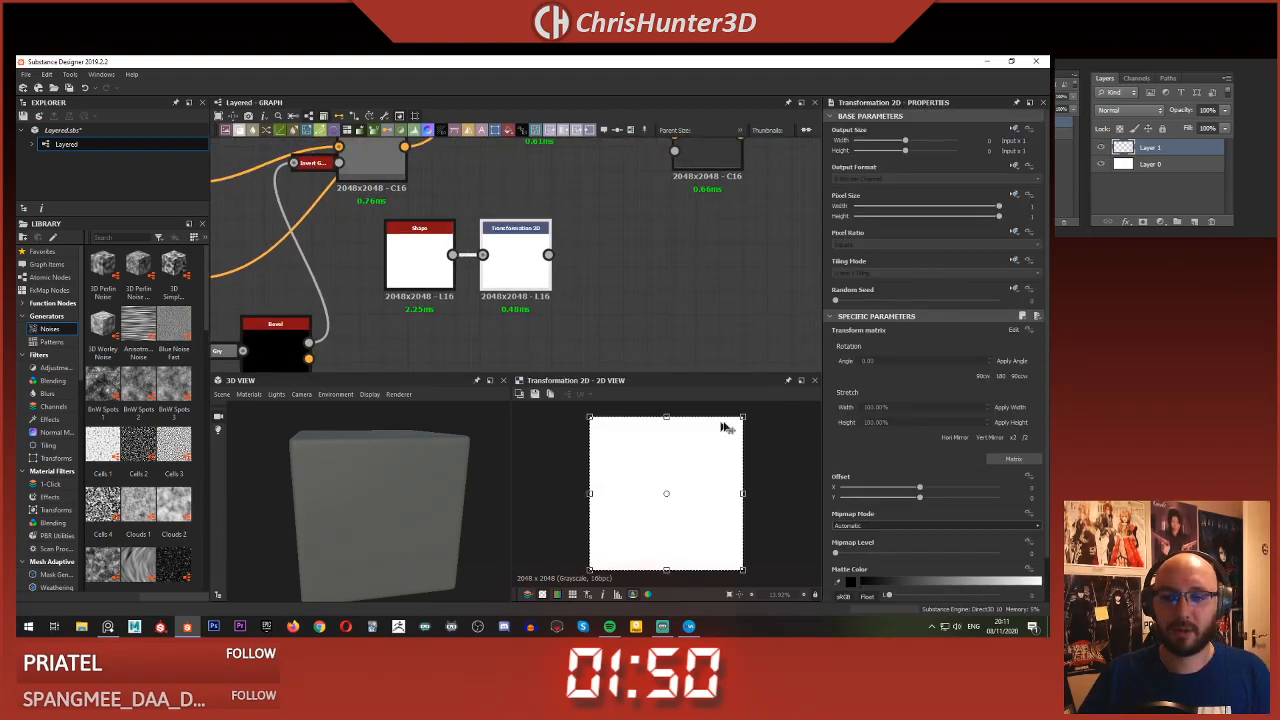
click(1014, 261)
click(1014, 302)
click(947, 274)
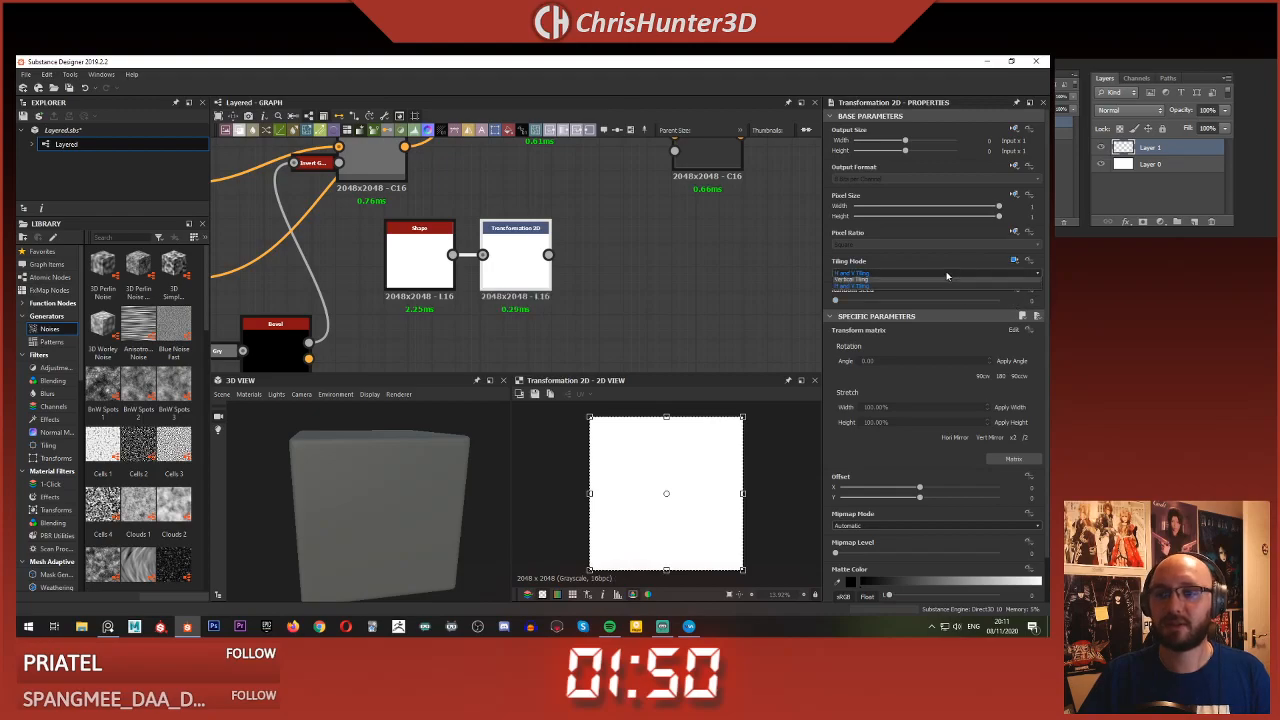
click(930, 293)
click(930, 274)
click(925, 285)
- Squash the white shape into a strip along the texture's bottom, and feed it into the new Blend's opacity input
drag(665, 413, 666, 550)
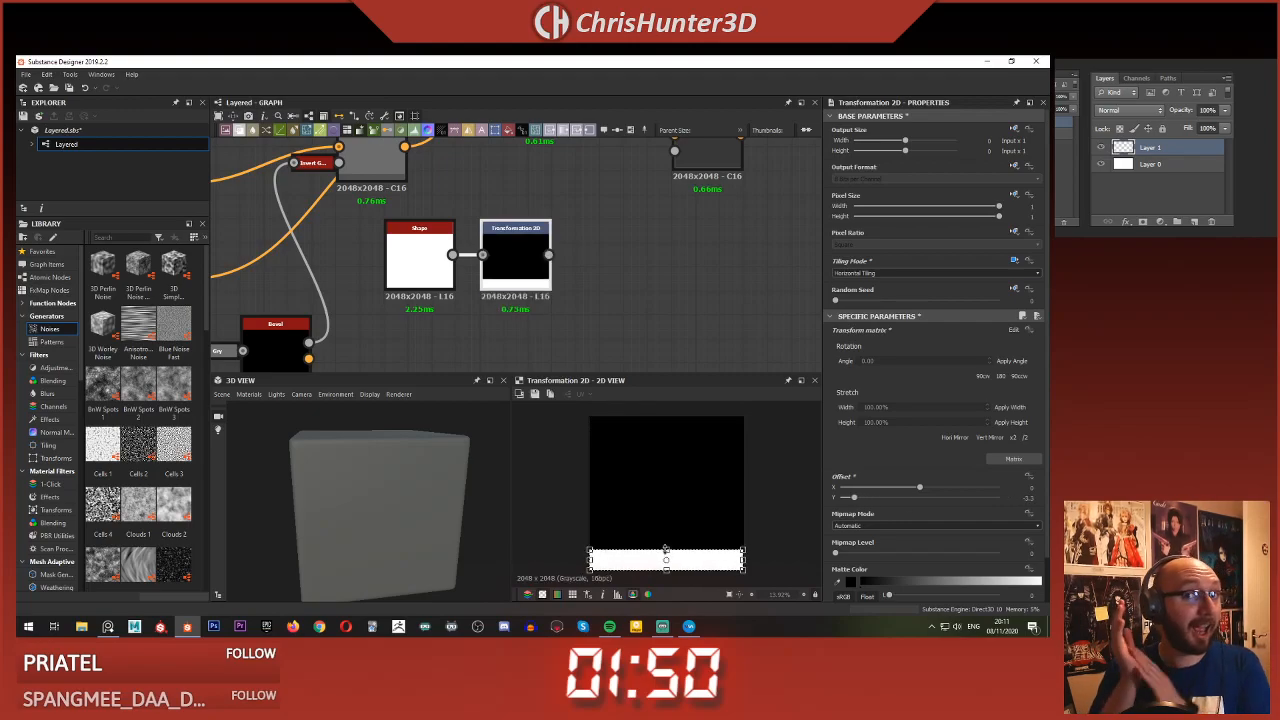
scroll(571, 483, up, 7)
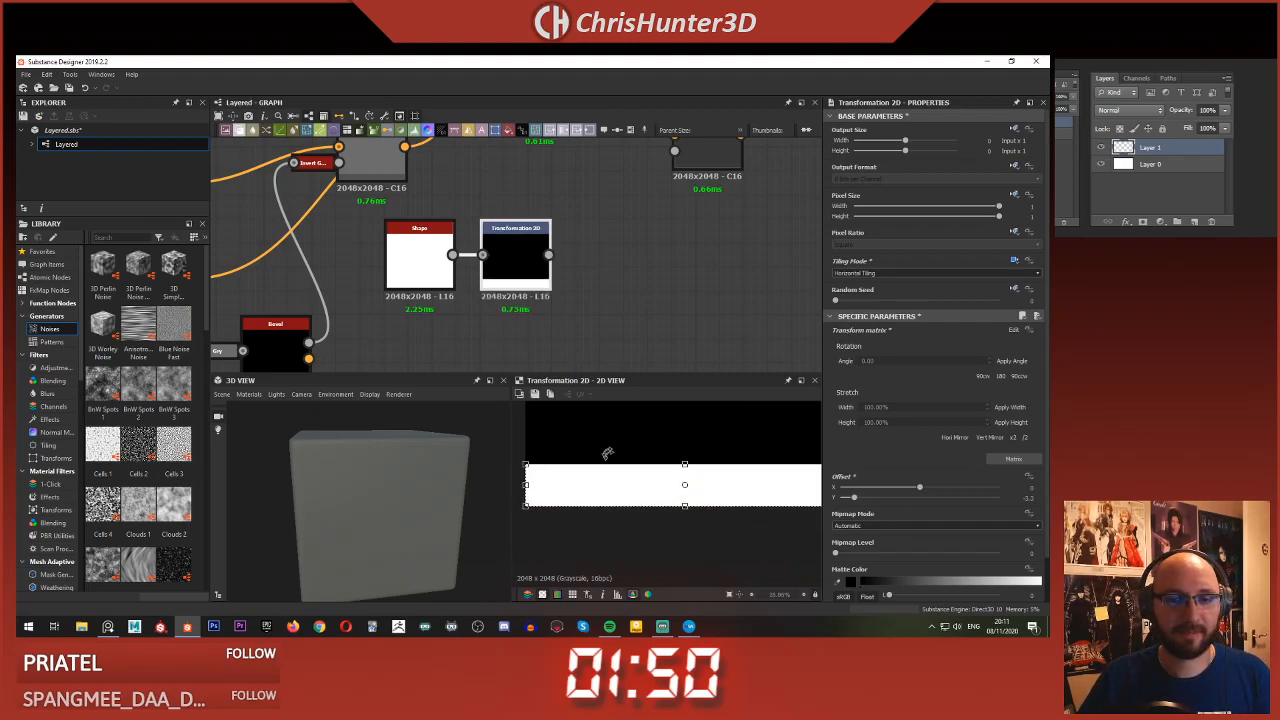
scroll(499, 368, down, 3)
scroll(599, 308, up, 3)
drag(482, 300, 642, 194)
double_click(642, 194)
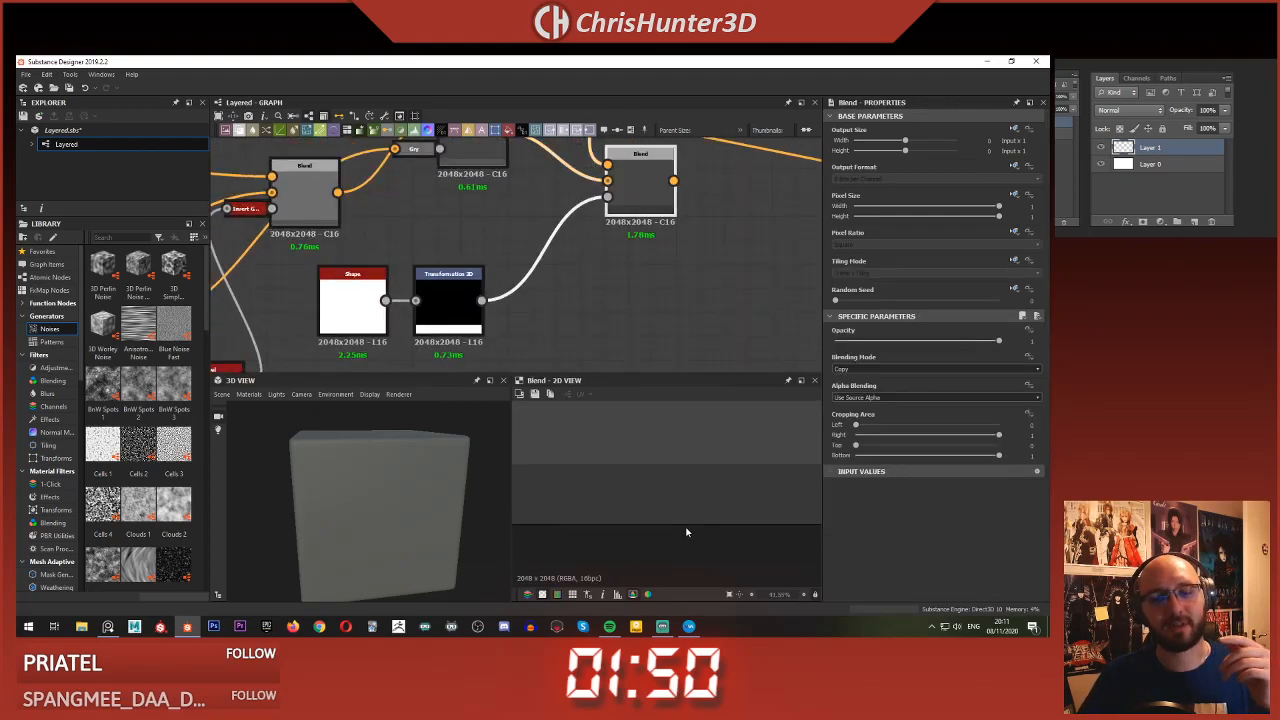
- Shrink the Transformation 2D's strip to a hairline and align it with the upper edge of the lighter bottom band
click(443, 329)
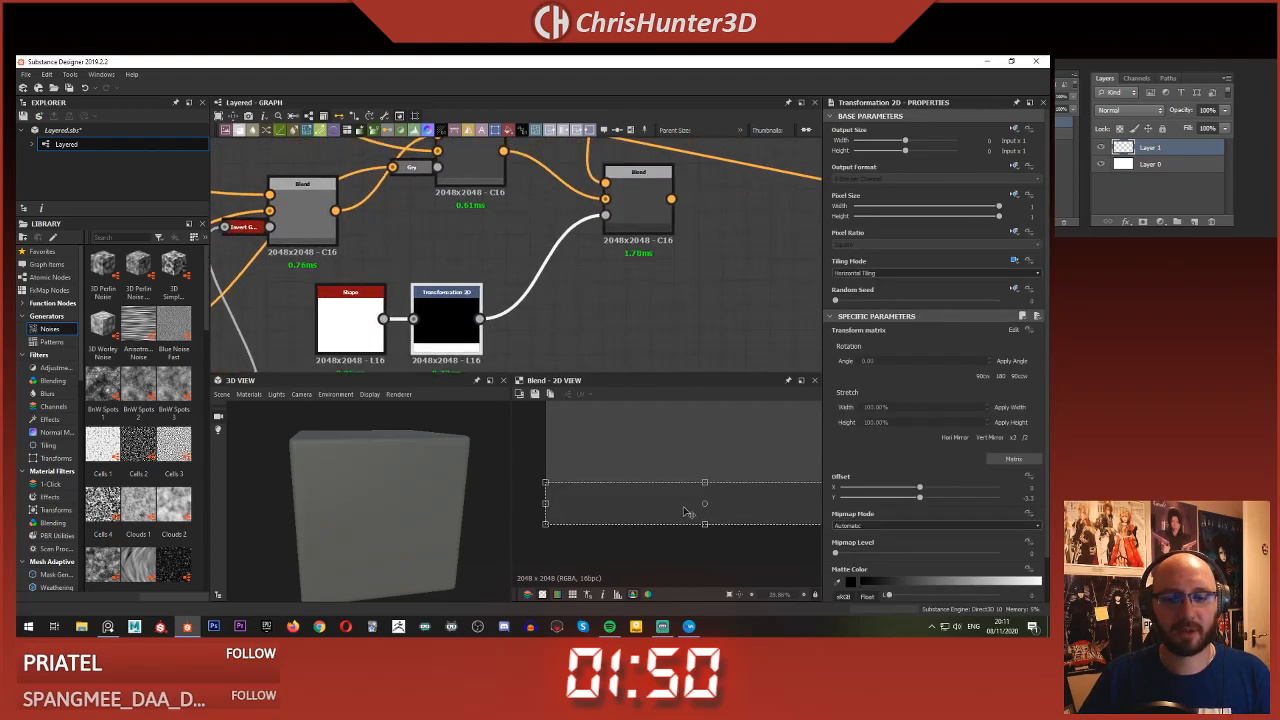
drag(705, 525, 705, 487)
scroll(704, 504, up, 8)
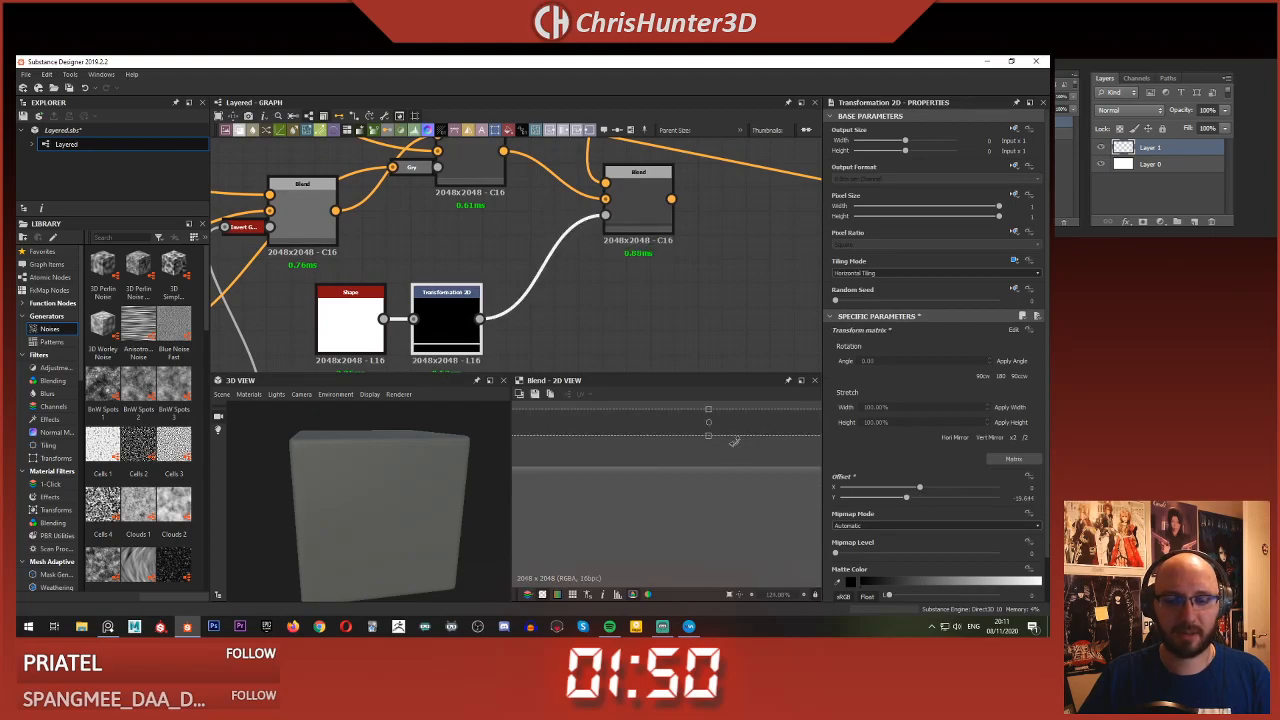
scroll(730, 437, up, 2)
drag(641, 460, 672, 508)
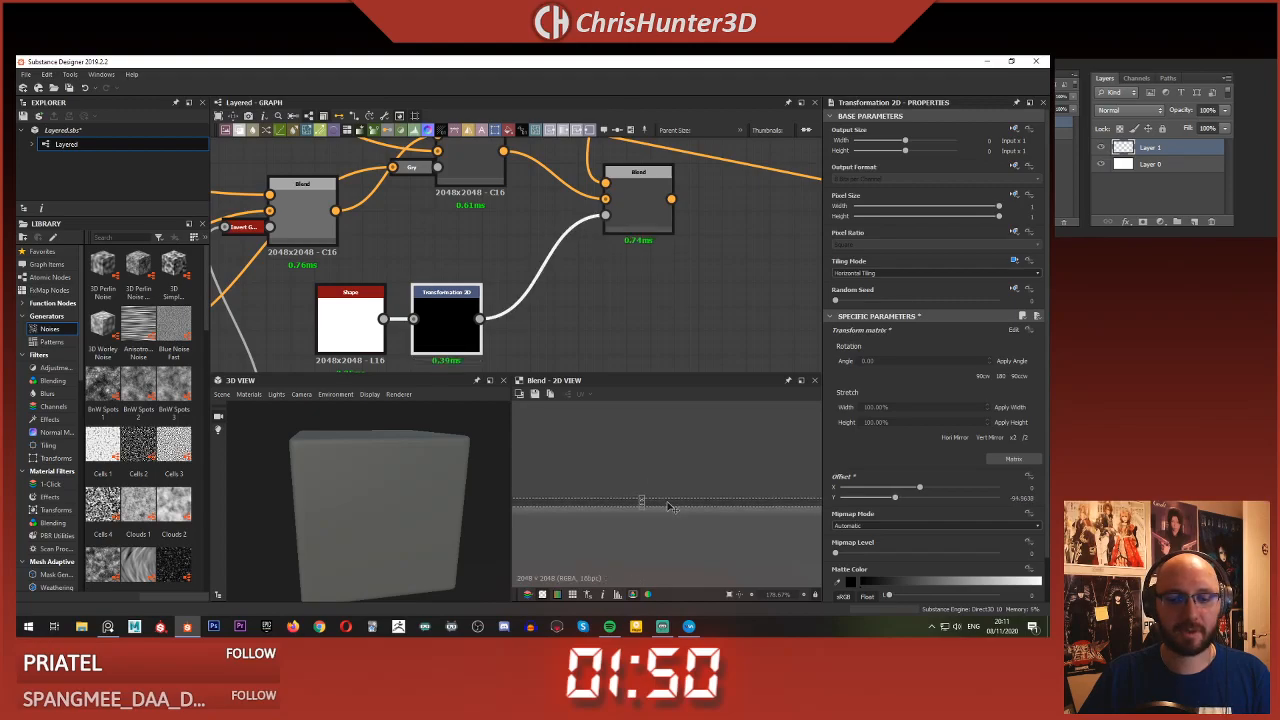
scroll(650, 460, down, 5)
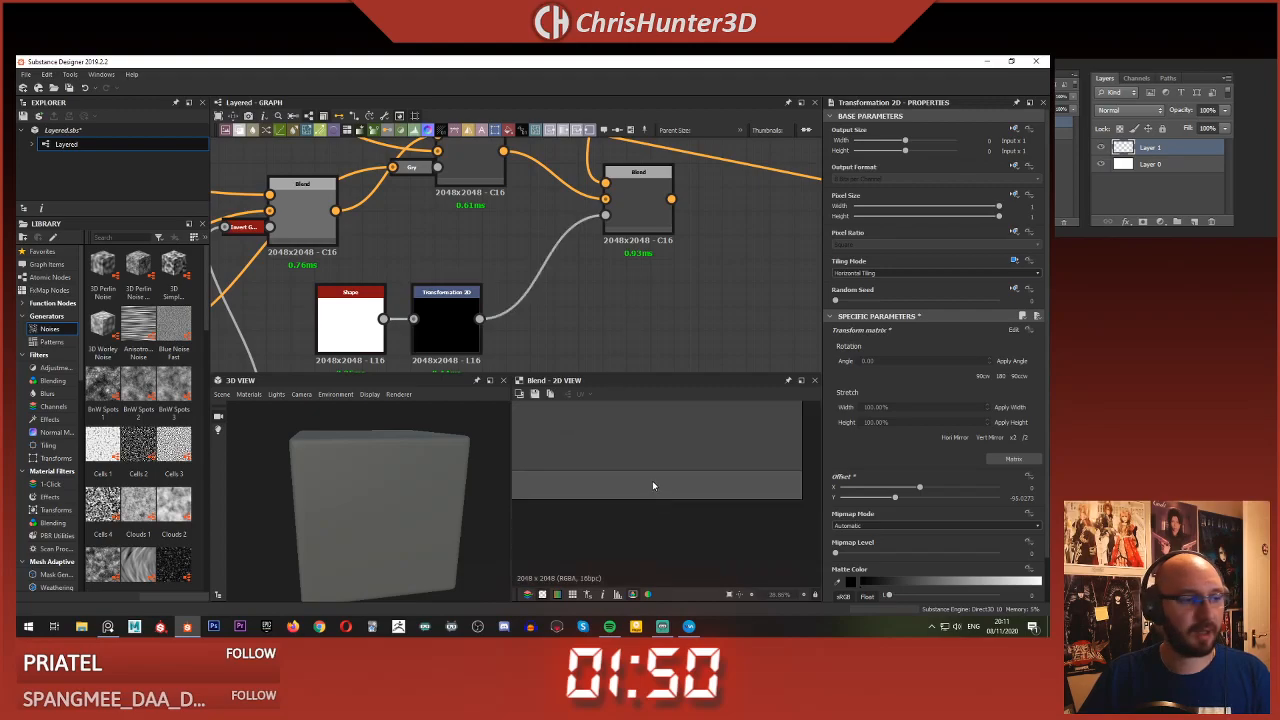
- Slightly thicken the dark line along the bottom band's edge, and save the package
scroll(652, 480, down, 1)
click(447, 318)
drag(635, 460, 636, 461)
click(667, 339)
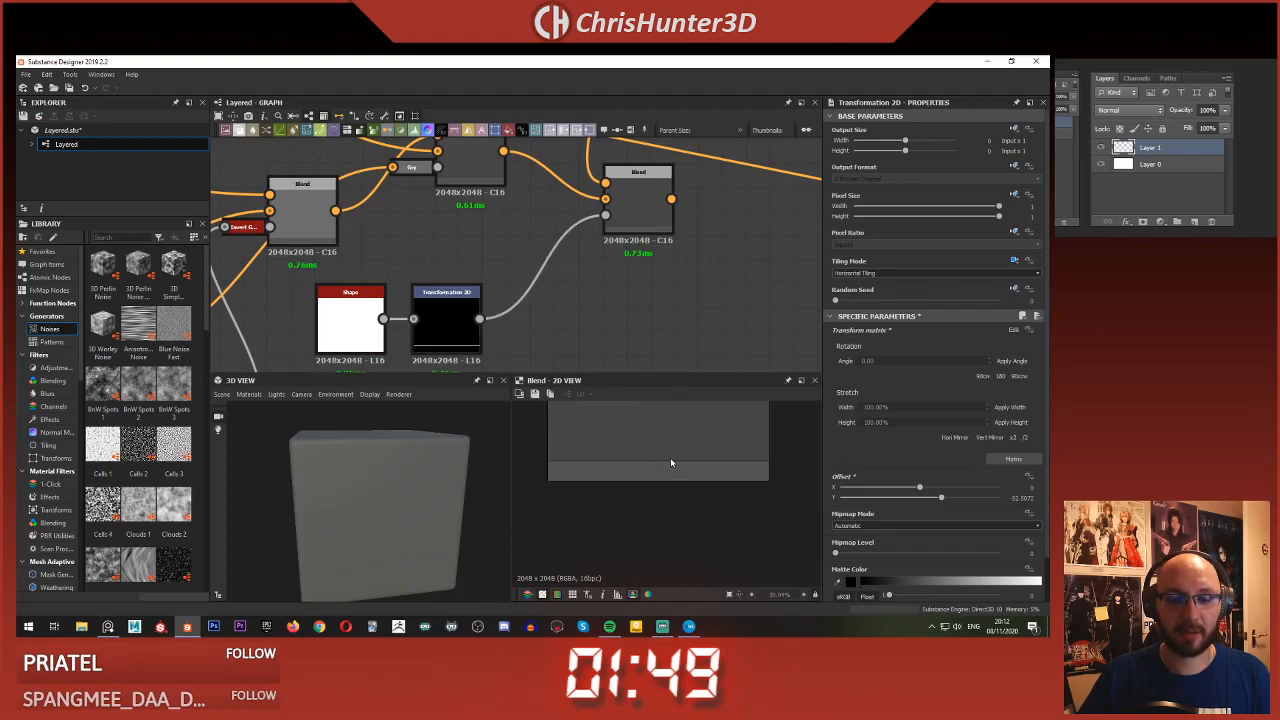
scroll(671, 459, down, 5)
scroll(671, 481, up, 2)
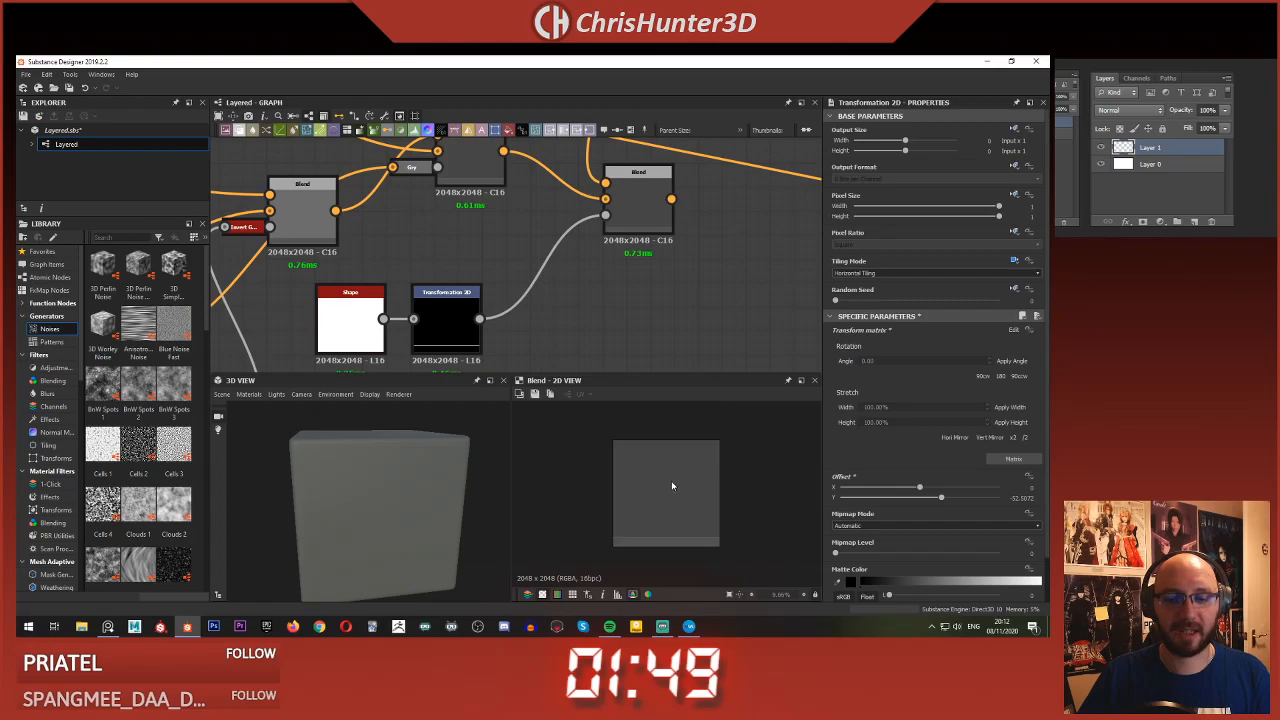
right_click(617, 319)
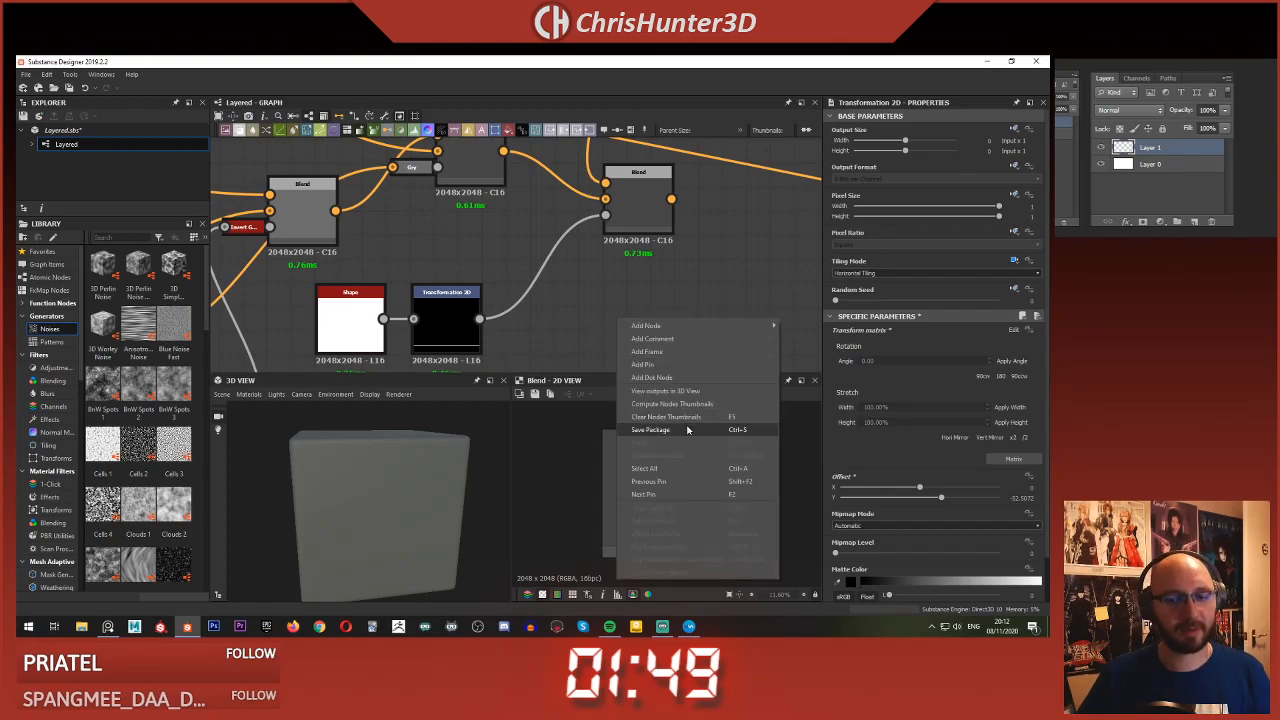
click(688, 429)
- Review the whole node network and the blended result with its dark separating line
scroll(561, 296, down, 5)
middle_drag(532, 285, 601, 249)
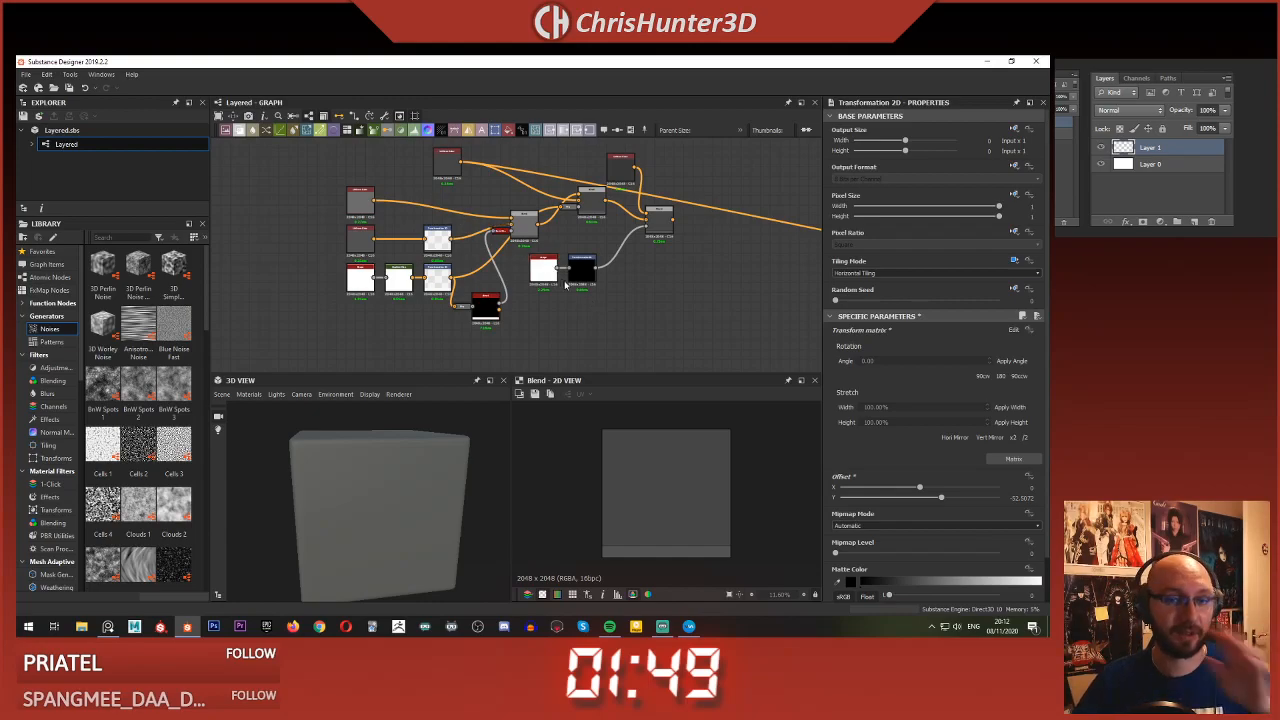
scroll(556, 287, up, 1)
middle_drag(552, 322, 498, 339)
scroll(653, 527, up, 4)
scroll(620, 443, up, 2)
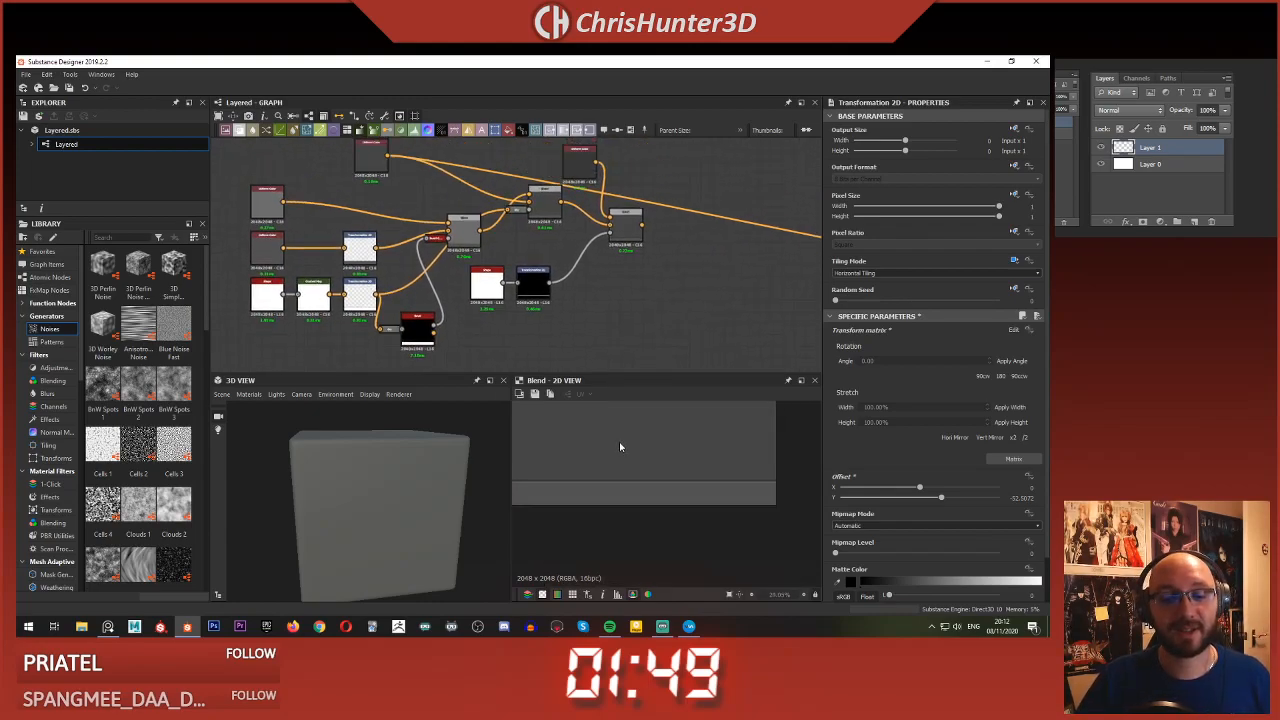
scroll(640, 470, down, 4)
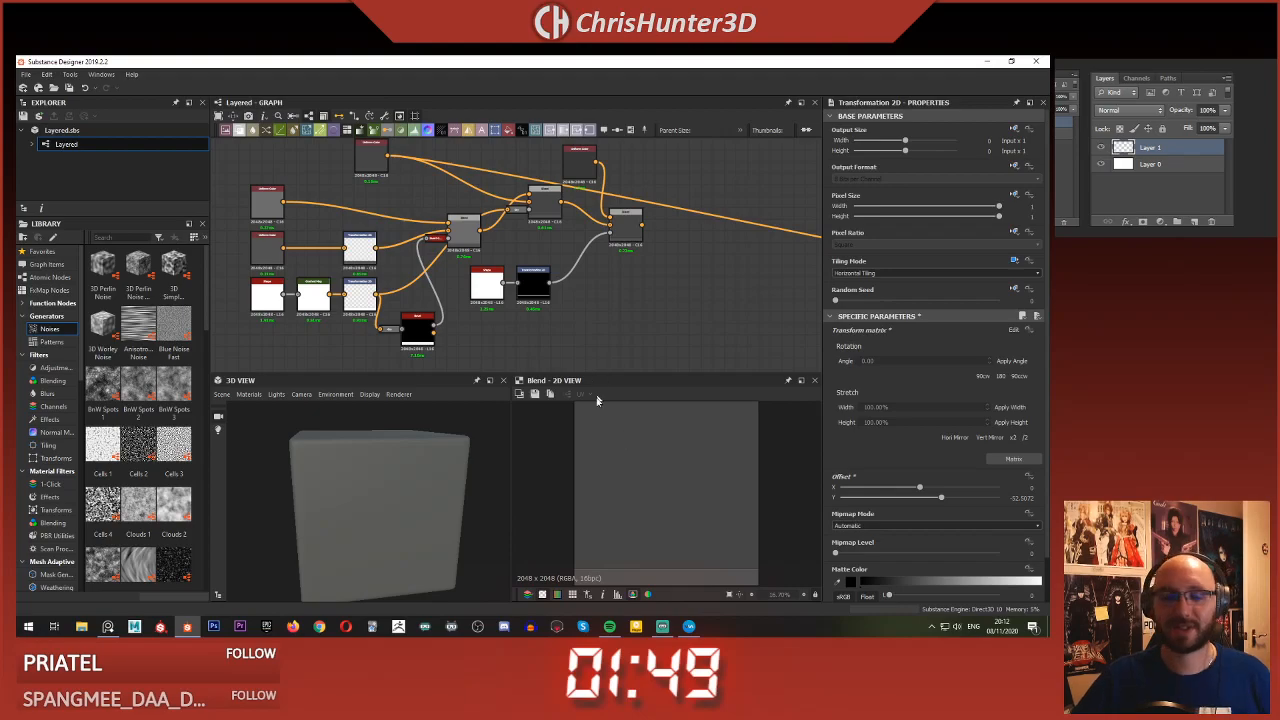
scroll(526, 209, down, 3)
middle_drag(527, 209, 544, 236)
scroll(526, 198, down, 3)
scroll(530, 237, up, 5)
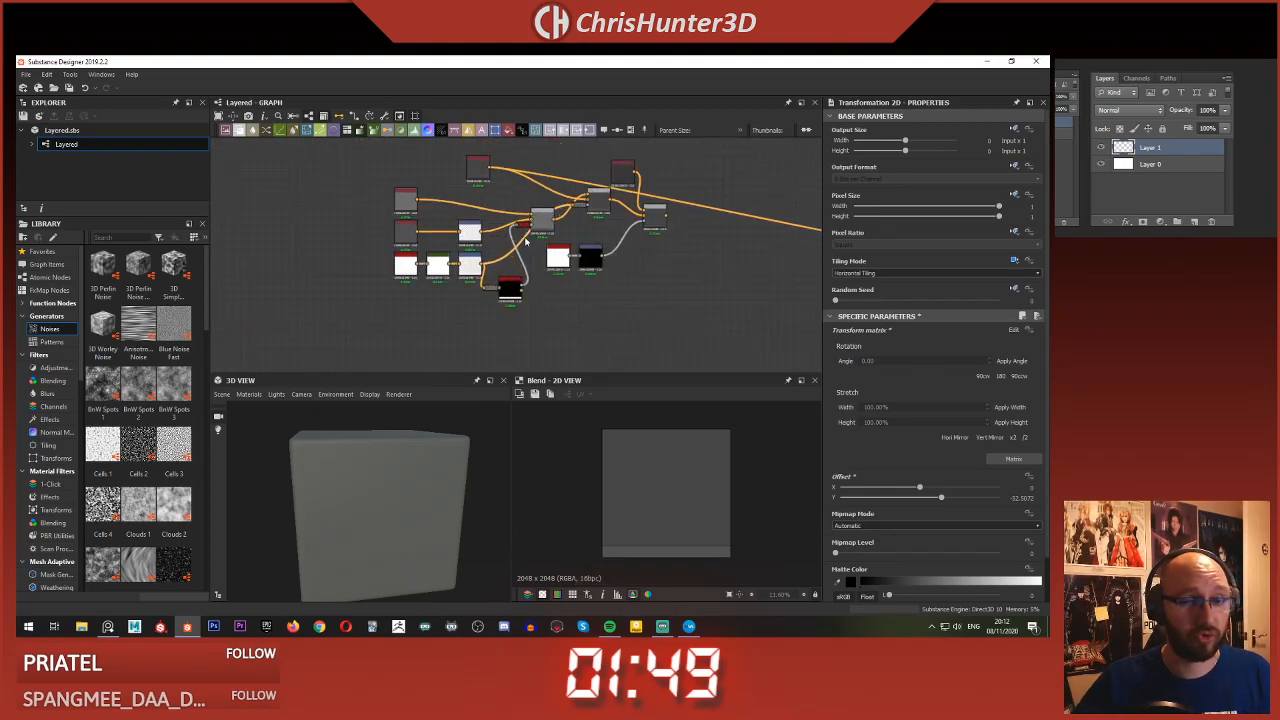
- Move the color strip's Transformation 2D closer to its Uniform Color node and keep the source nodes in a tidy column
middle_drag(461, 206, 469, 199)
scroll(469, 198, down, 2)
scroll(435, 170, up, 5)
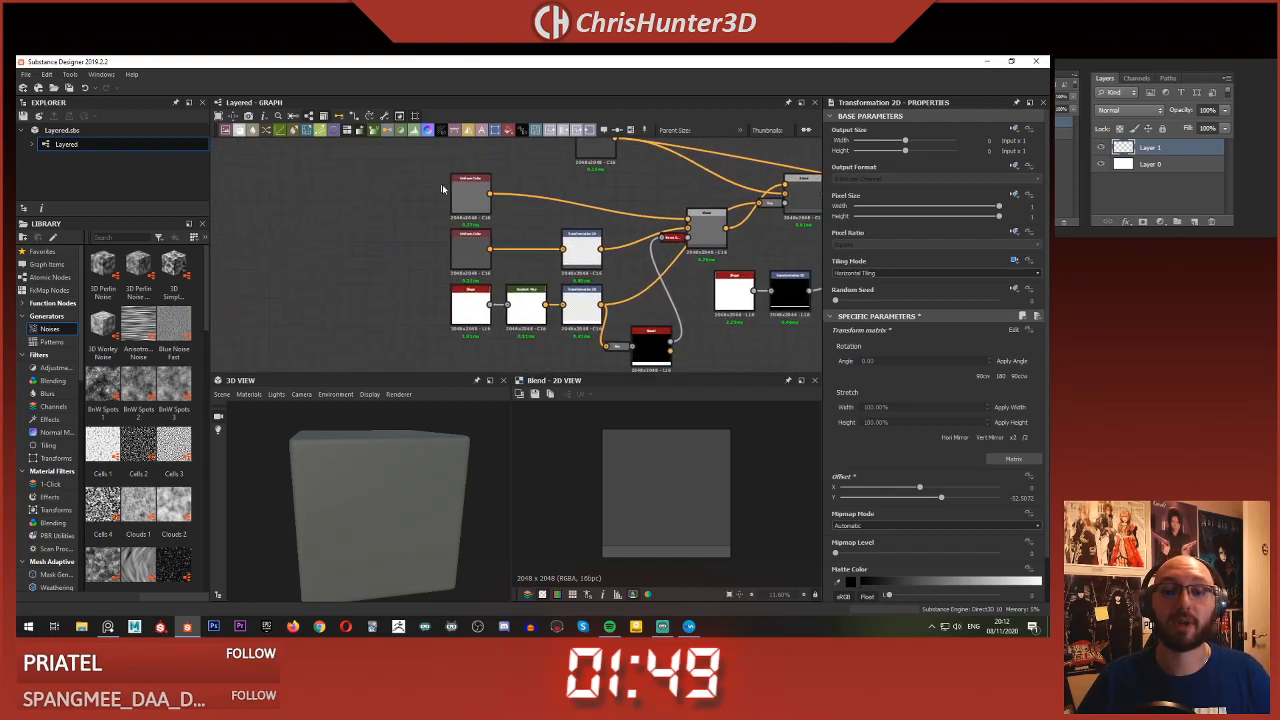
drag(572, 251, 517, 251)
click(464, 199)
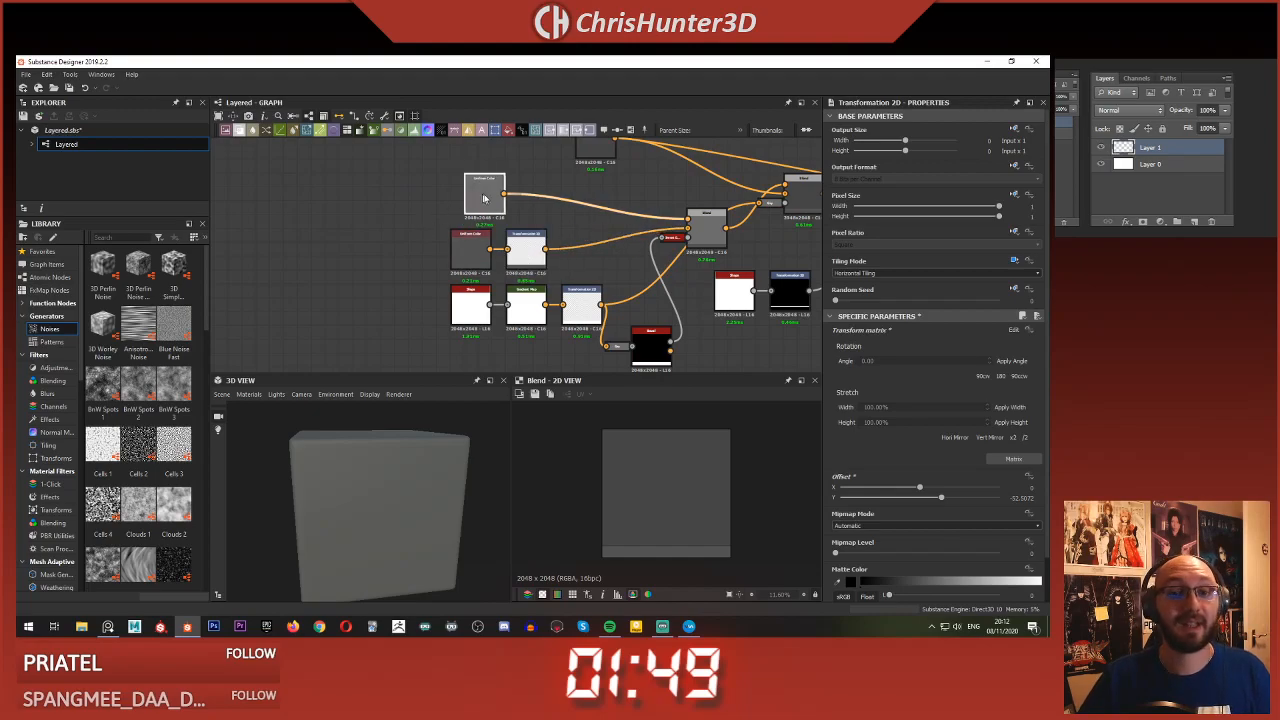
scroll(428, 215, down, 2)
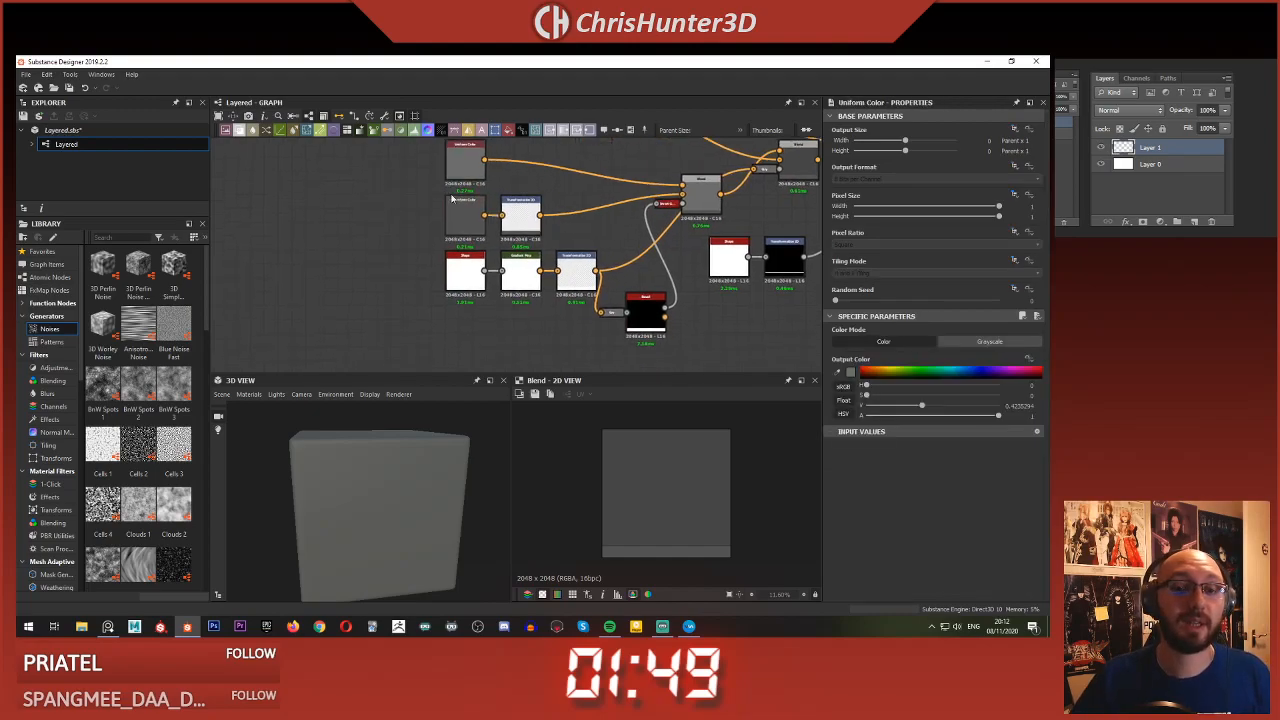
scroll(427, 242, up, 3)
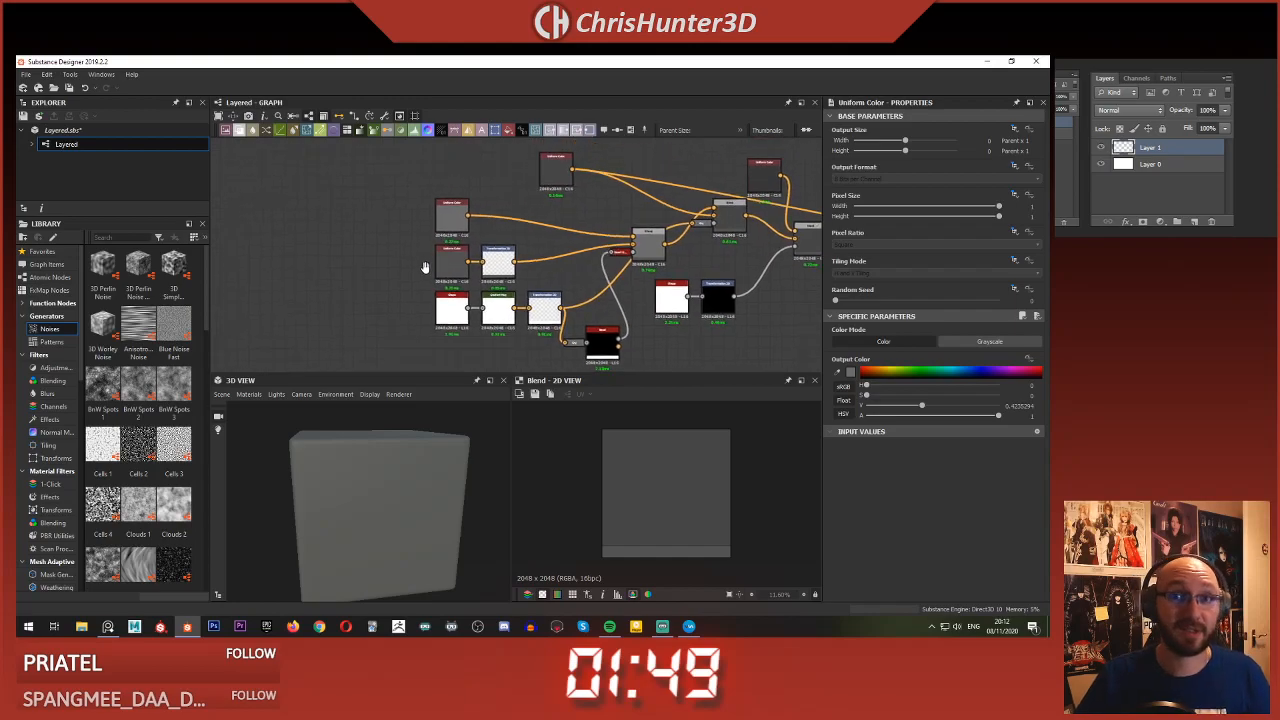
- Tighten the middle of the graph by moving the Bevel, the first two Blends and the base Uniform Color closer together
drag(614, 330, 615, 317)
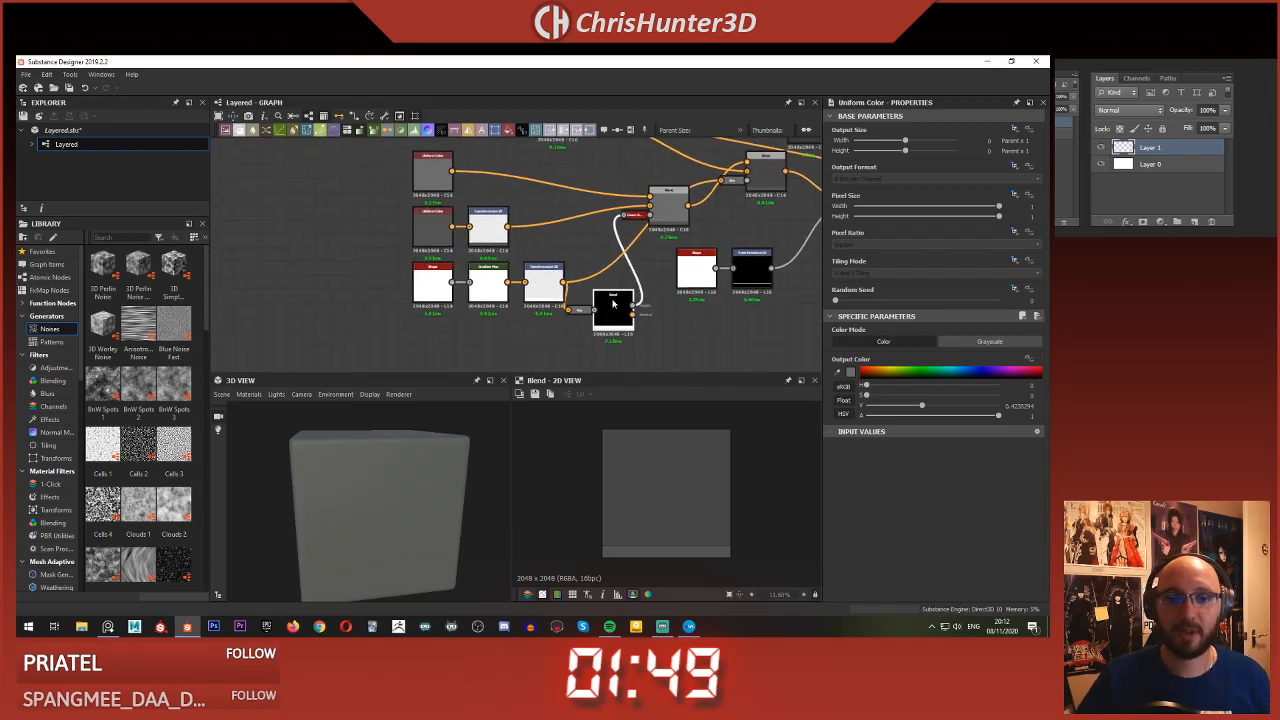
scroll(614, 303, down, 2)
drag(570, 290, 536, 277)
middle_drag(487, 278, 400, 292)
scroll(430, 290, up, 2)
drag(486, 191, 510, 204)
click(501, 178)
middle_drag(519, 217, 462, 240)
scroll(506, 281, down, 1)
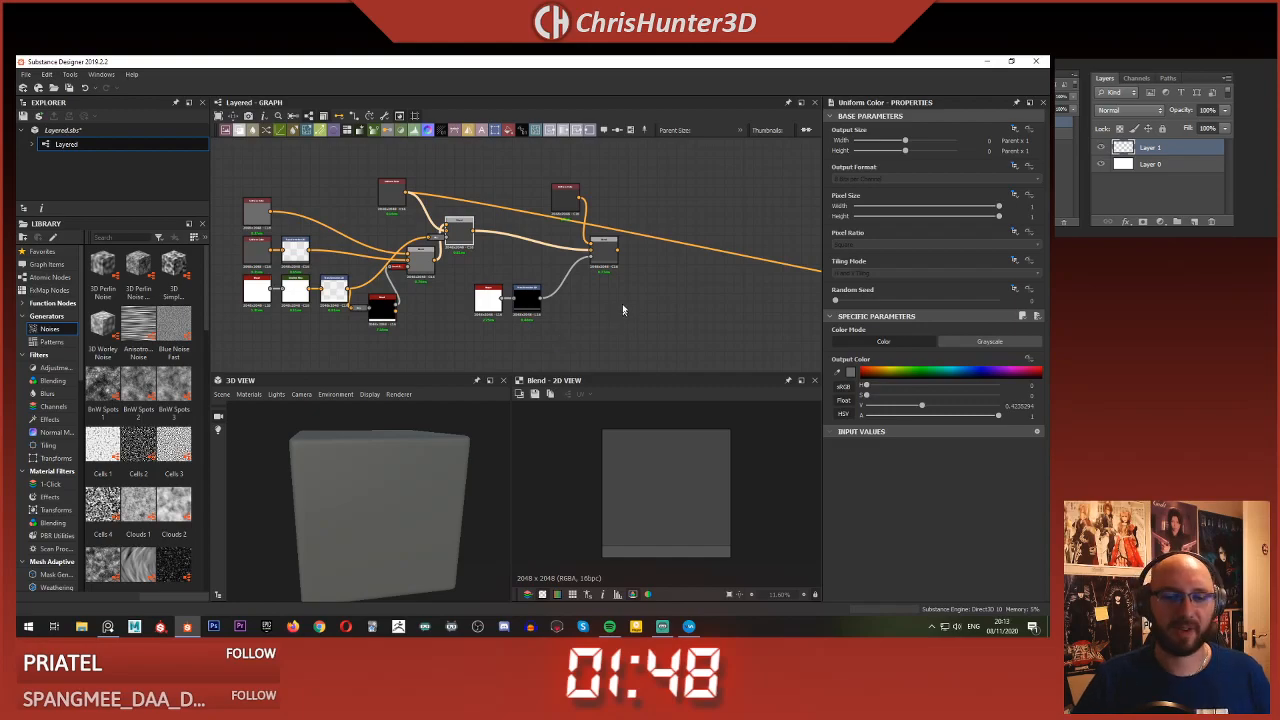
- Move the separating line's Blend and dark Uniform Color closer to the preceding Blend
scroll(622, 310, up, 2)
drag(591, 242, 565, 228)
click(539, 151)
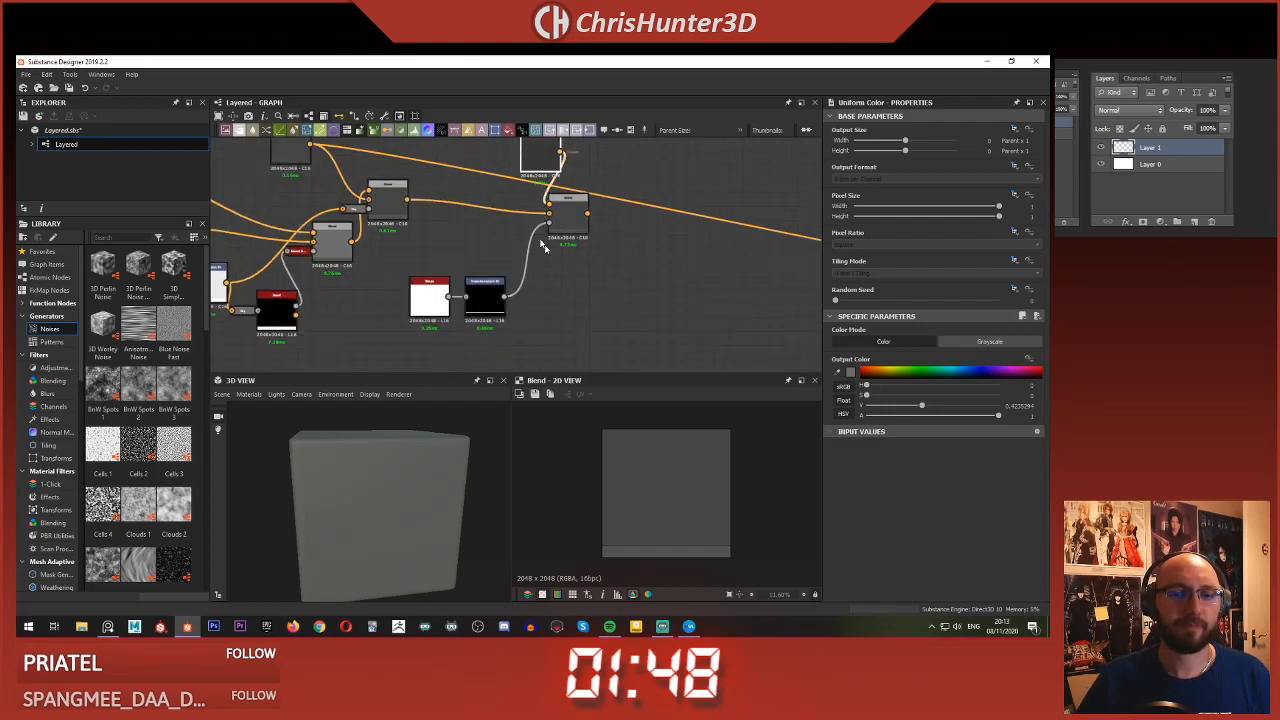
middle_drag(541, 245, 588, 326)
drag(588, 234, 506, 212)
drag(619, 293, 619, 262)
middle_drag(625, 314, 600, 290)
- Add another Blend at the end of the chain and feed the separating line's Blend into its background input
scroll(597, 264, up, 1)
click(626, 249)
key(space)
text(ble)
key(Return)
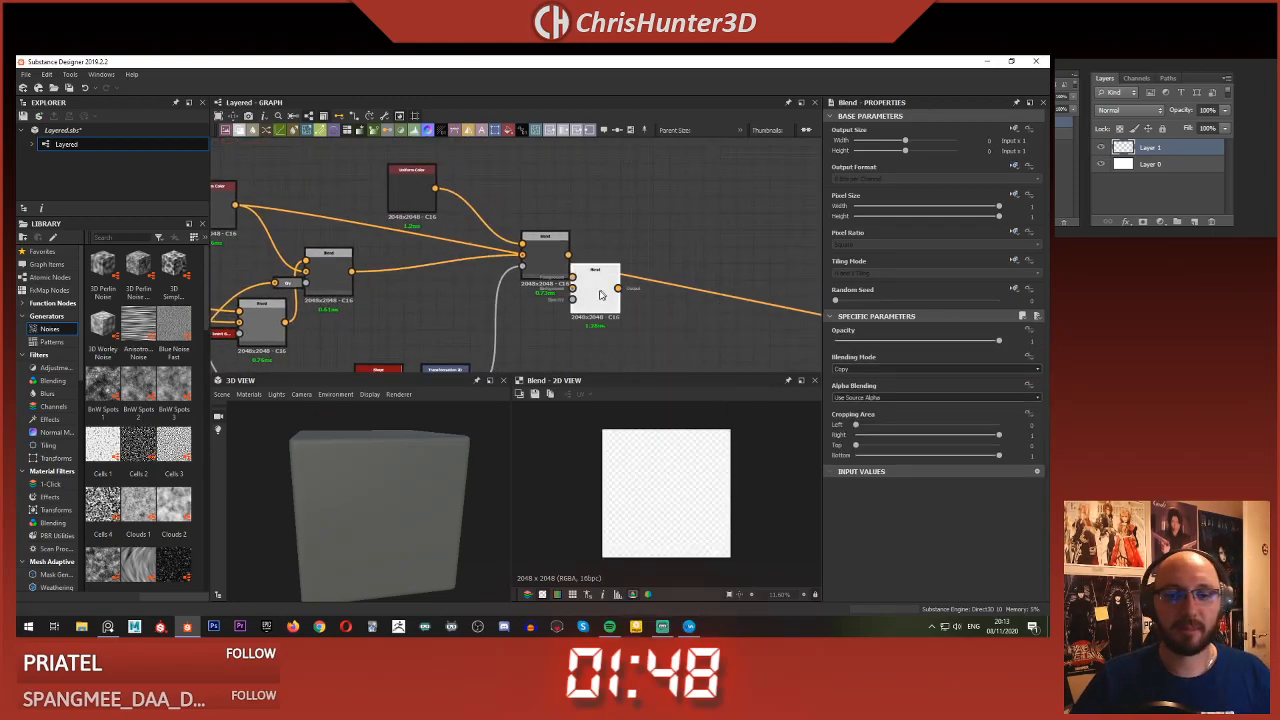
drag(603, 293, 683, 250)
drag(568, 255, 685, 256)
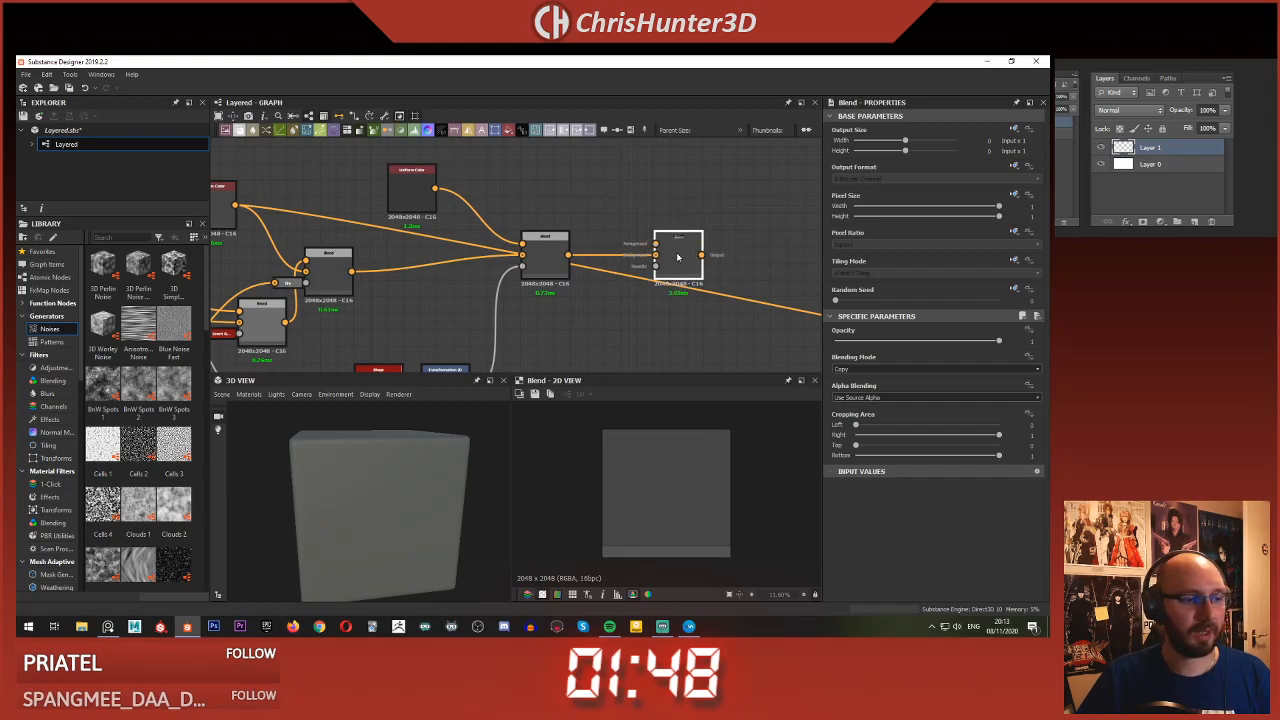
- Add a dark grey Uniform Color with a value of about 0.27 and connect it to the new Blend's foreground
key(space)
text(uni)
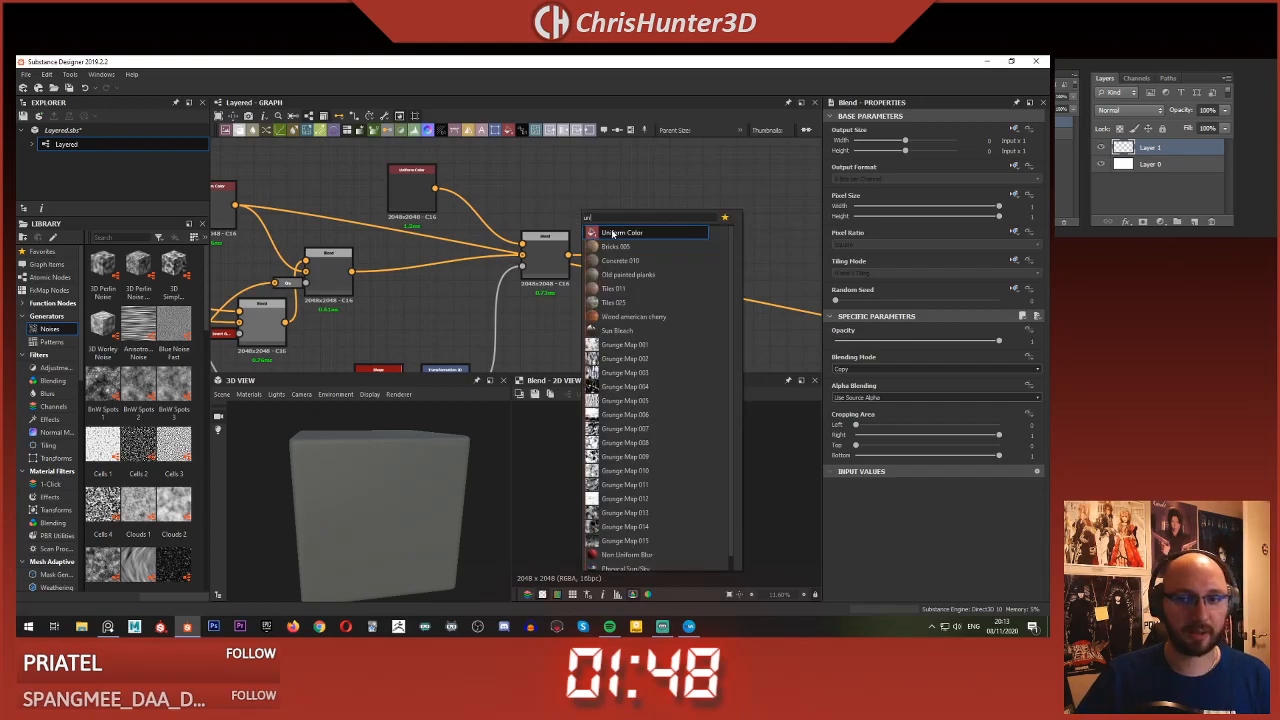
key(Return)
drag(578, 207, 545, 190)
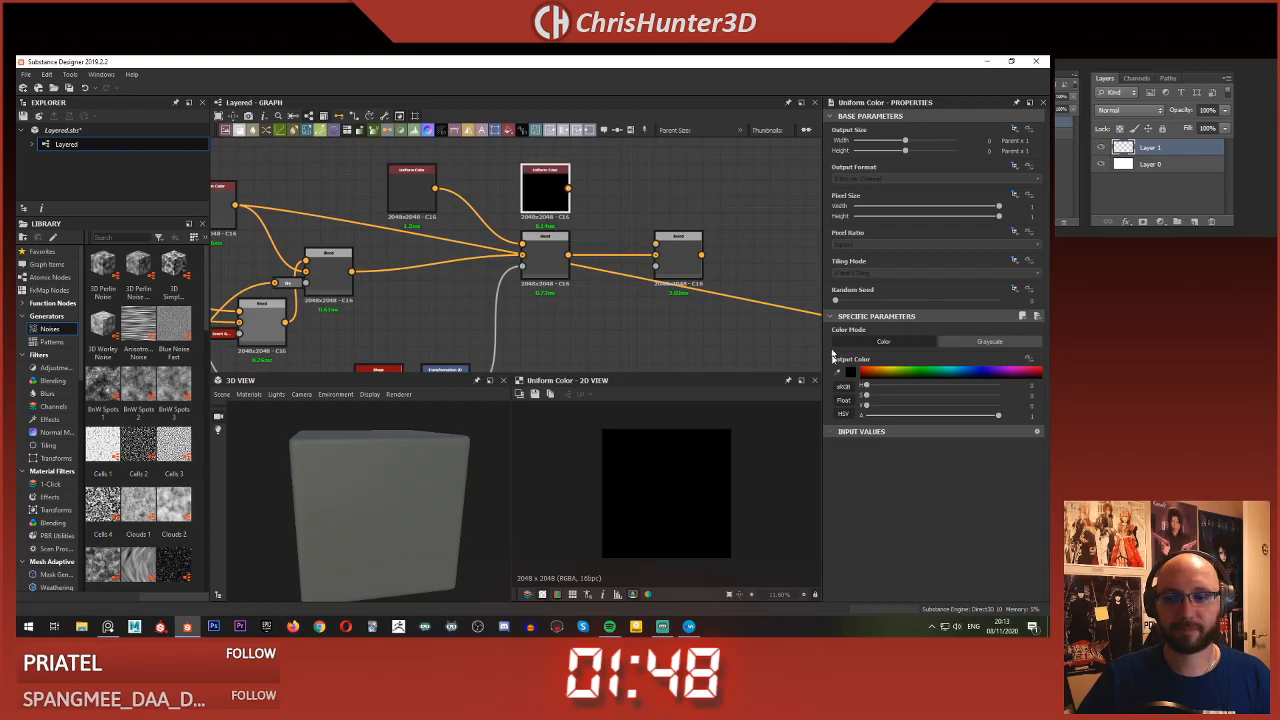
drag(866, 404, 902, 404)
scroll(601, 252, down, 3)
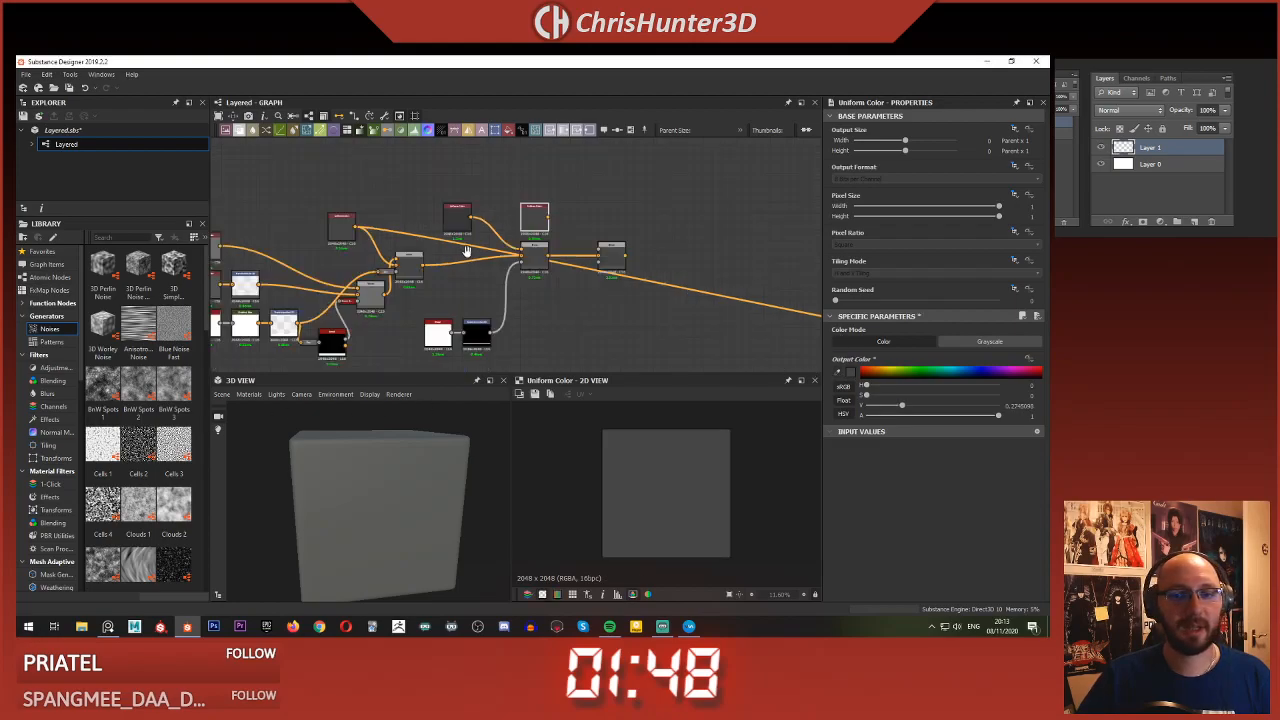
scroll(601, 252, up, 5)
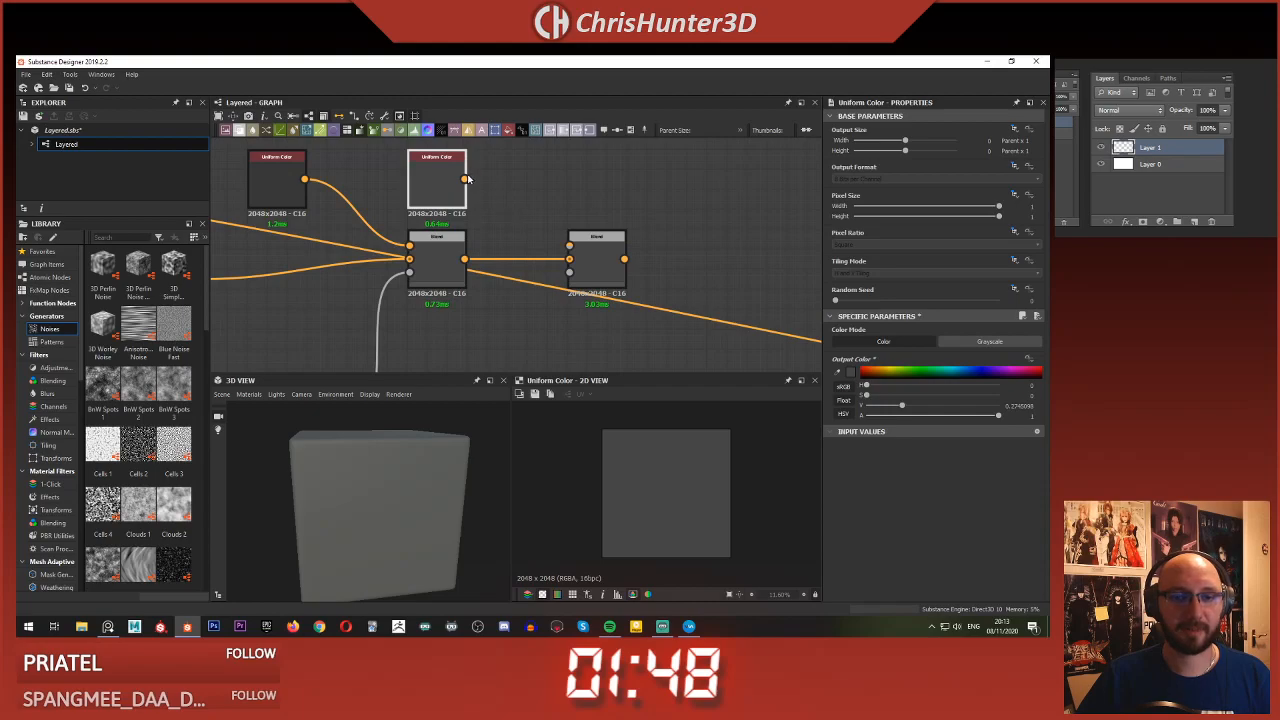
drag(563, 248, 566, 246)
- Preview the new Blend's output and look over the nodes feeding into it
middle_drag(530, 276, 573, 272)
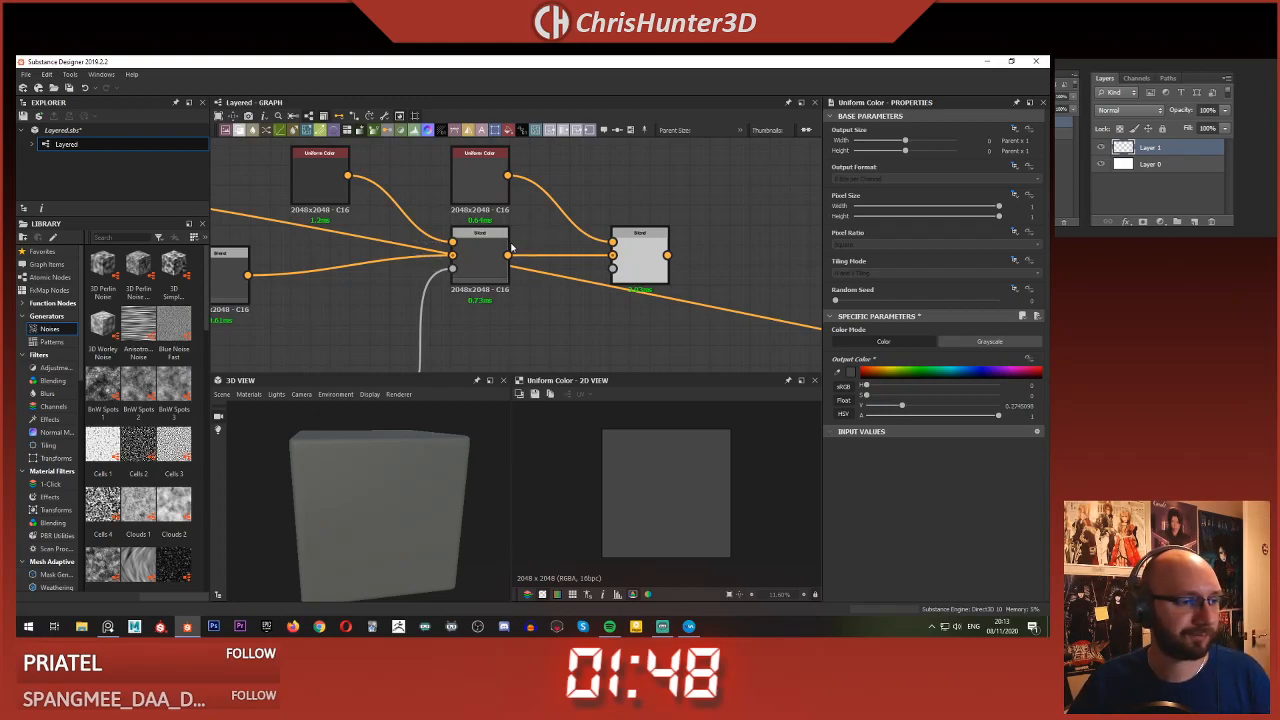
mouse_move(566, 255)
middle_down()
mouse_move(588, 209)
mouse_move(576, 253)
middle_up()
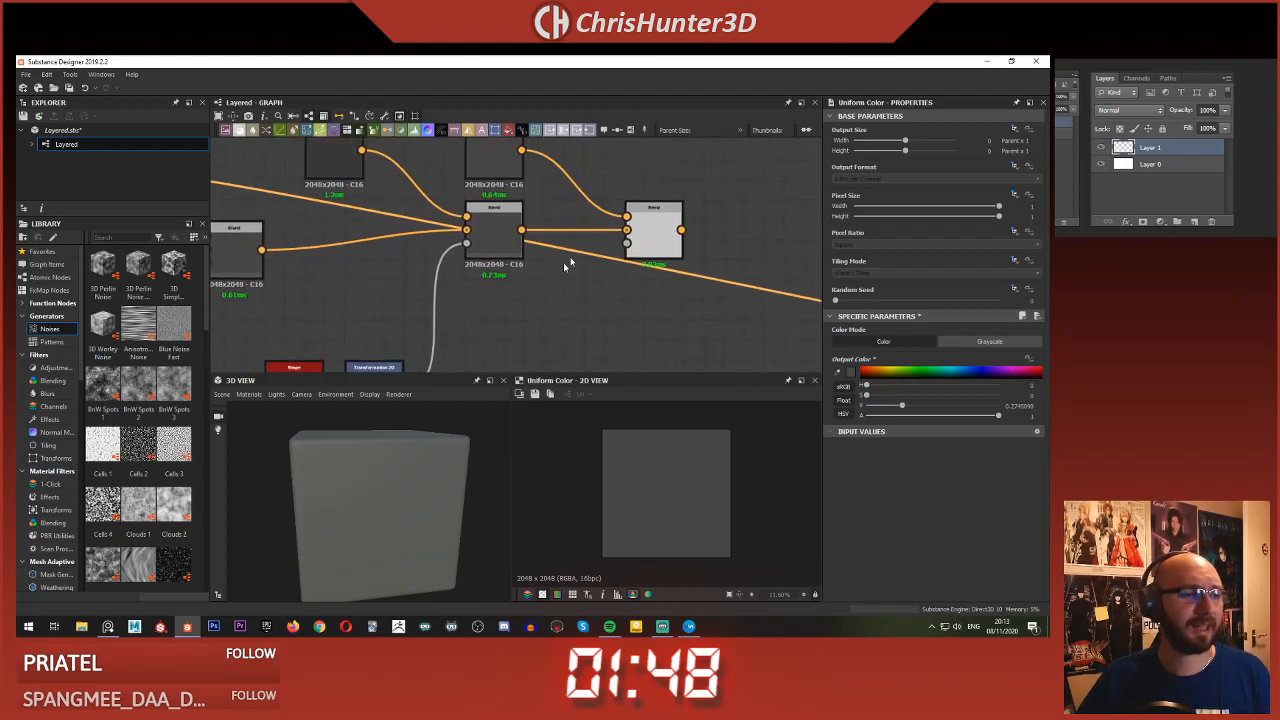
middle_drag(582, 300, 572, 271)
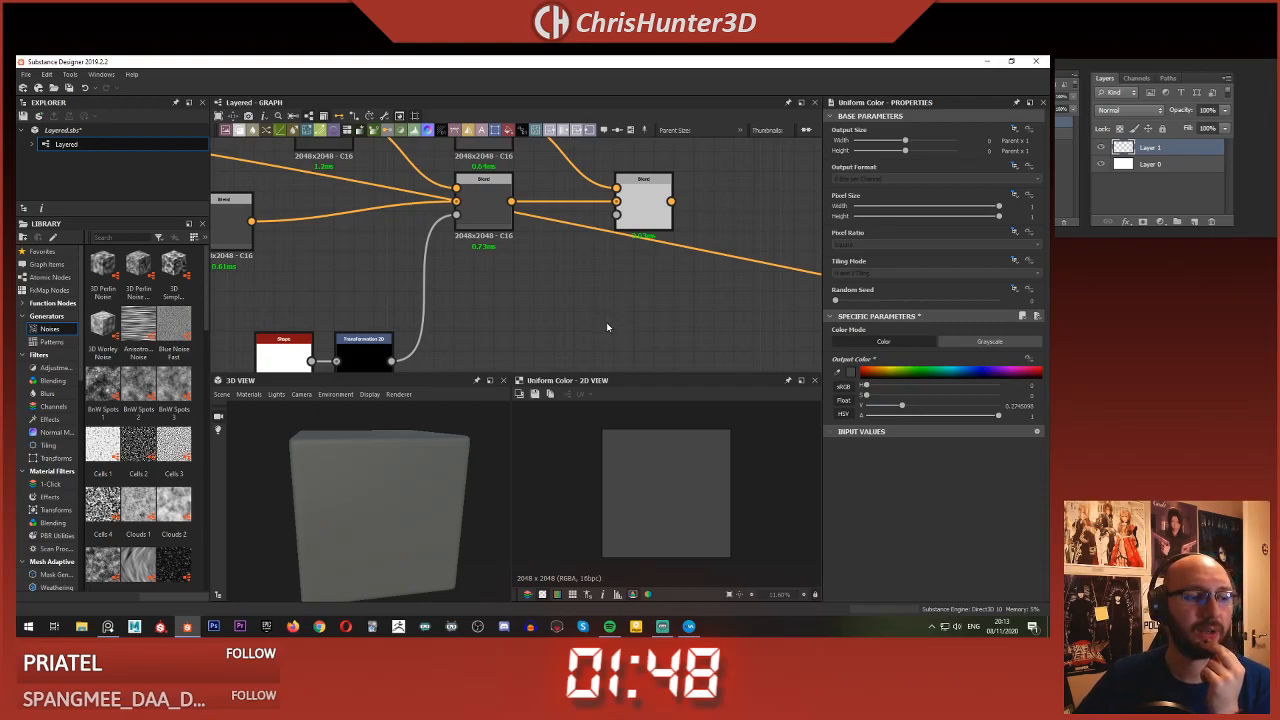
middle_drag(662, 272, 714, 322)
scroll(705, 300, up, 1)
click(700, 241)
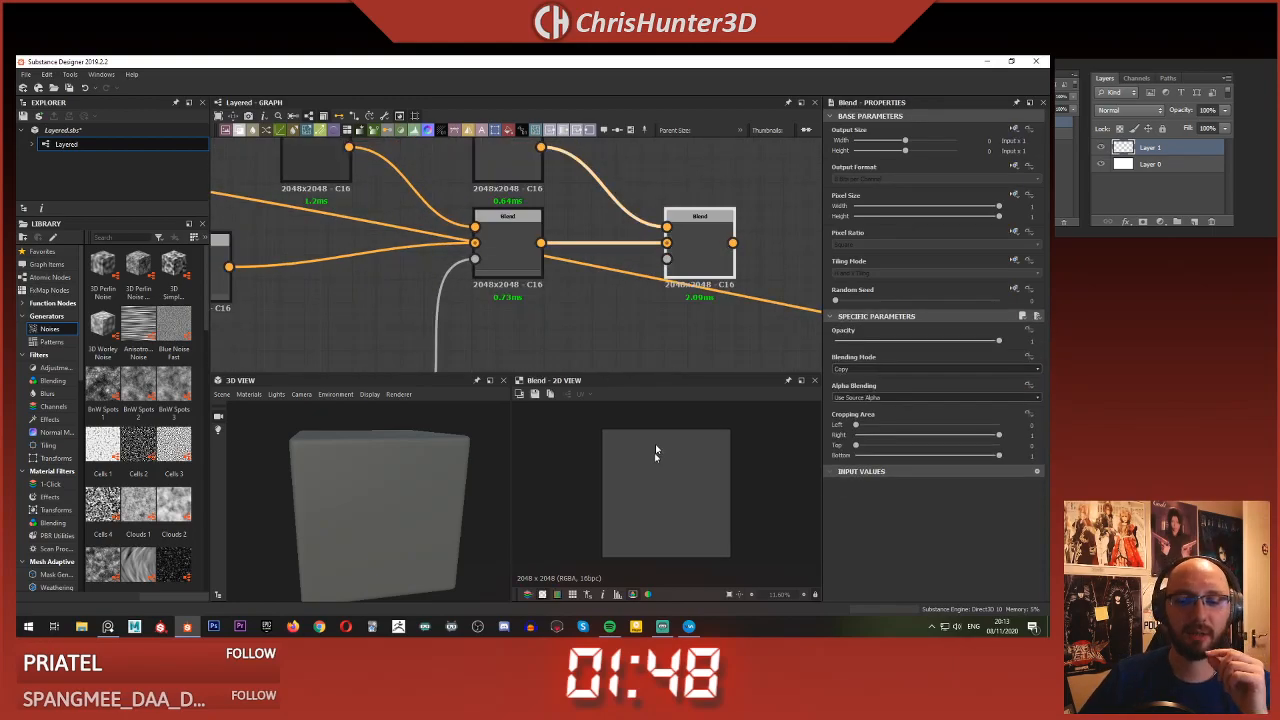
middle_drag(597, 274, 599, 260)
scroll(599, 260, down, 3)
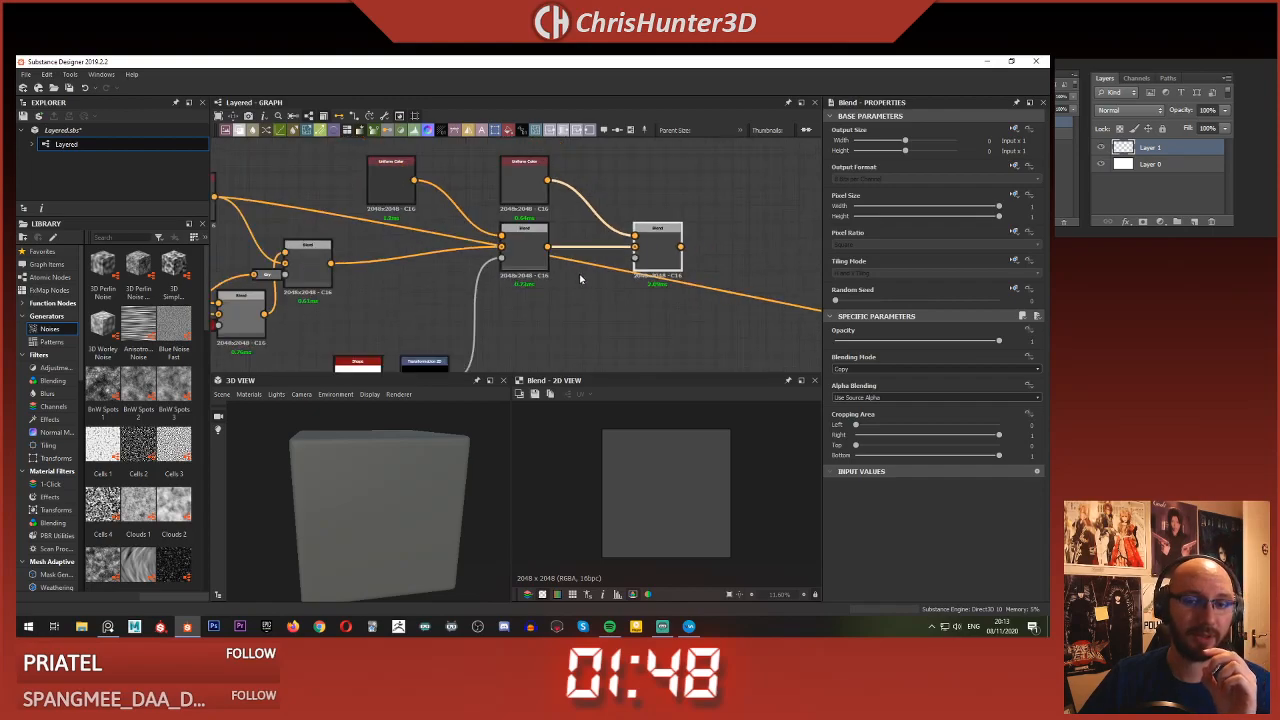
middle_drag(656, 255, 616, 298)
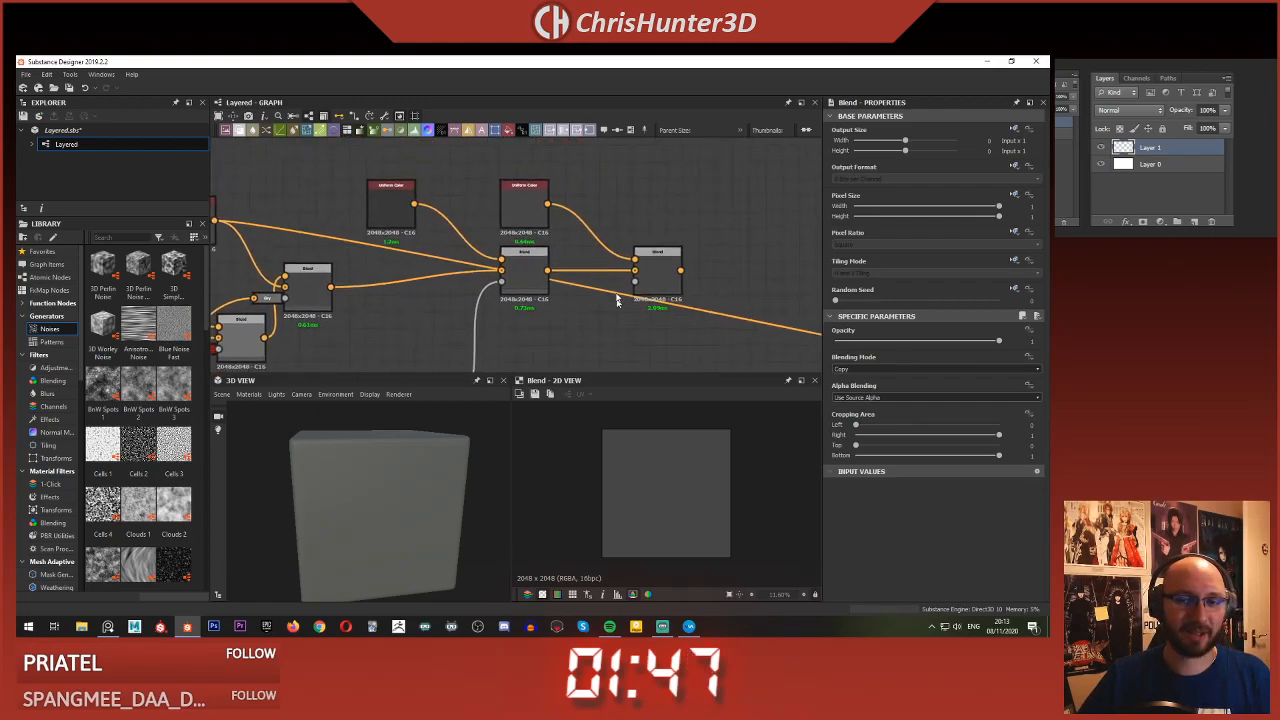
- Move the line's mask nodes up, and place a duplicate Shape with a fresh Transformation 2D beneath the new Blend
middle_drag(540, 317, 551, 240)
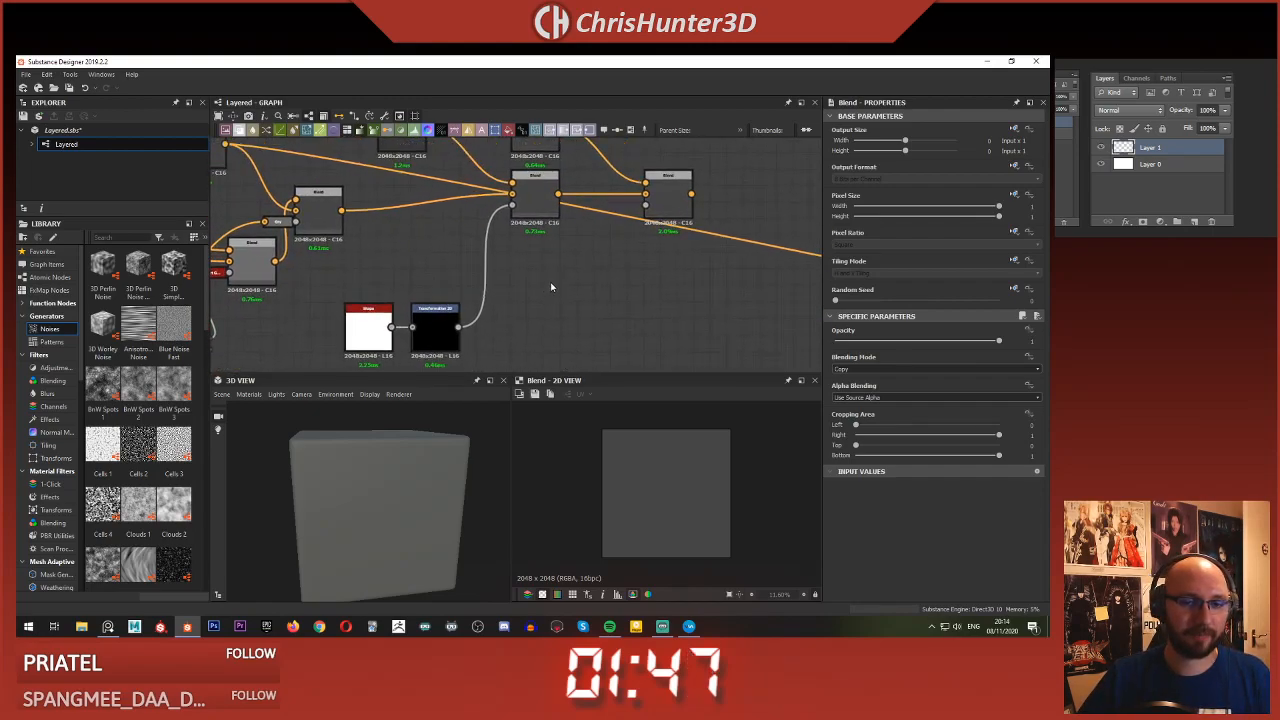
drag(380, 286, 438, 288)
click(569, 303)
click(360, 285)
key(ctrl+c)
key(ctrl+v)
drag(517, 266, 598, 280)
click(640, 294)
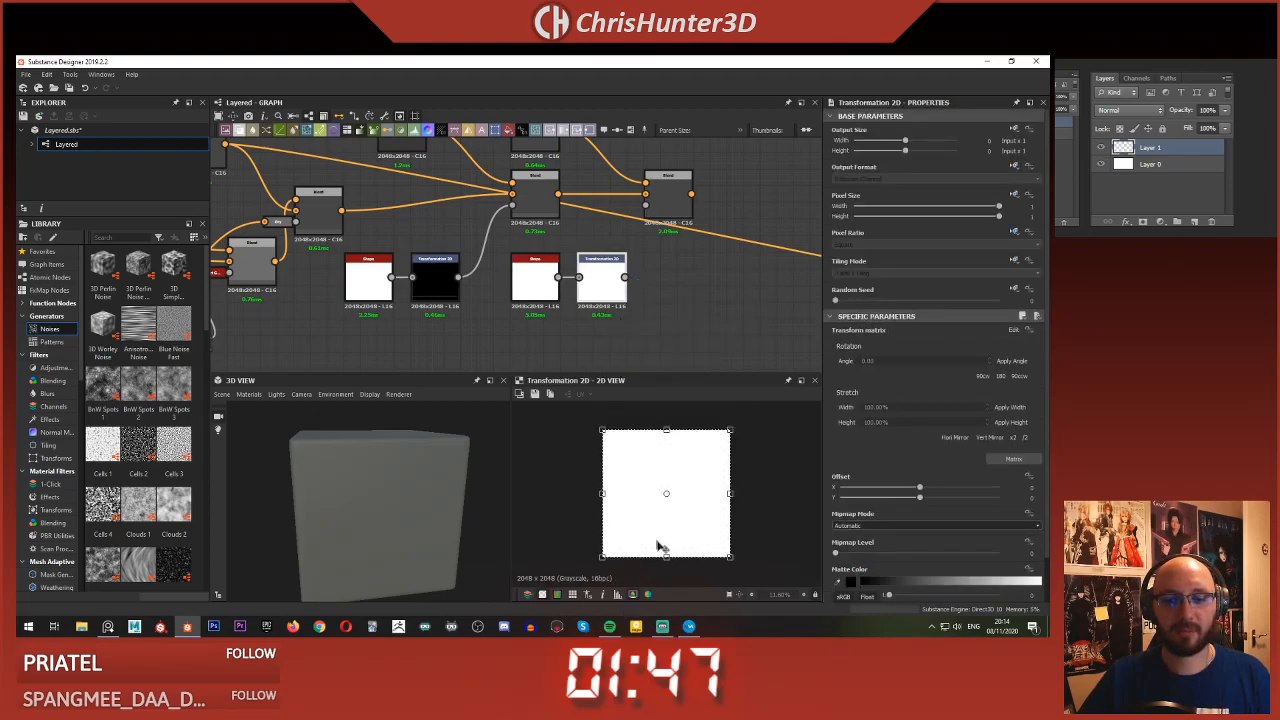
- Set the new Transformation 2D's tiling mode to No Tiling
click(1005, 273)
click(940, 274)
click(936, 275)
click(927, 280)
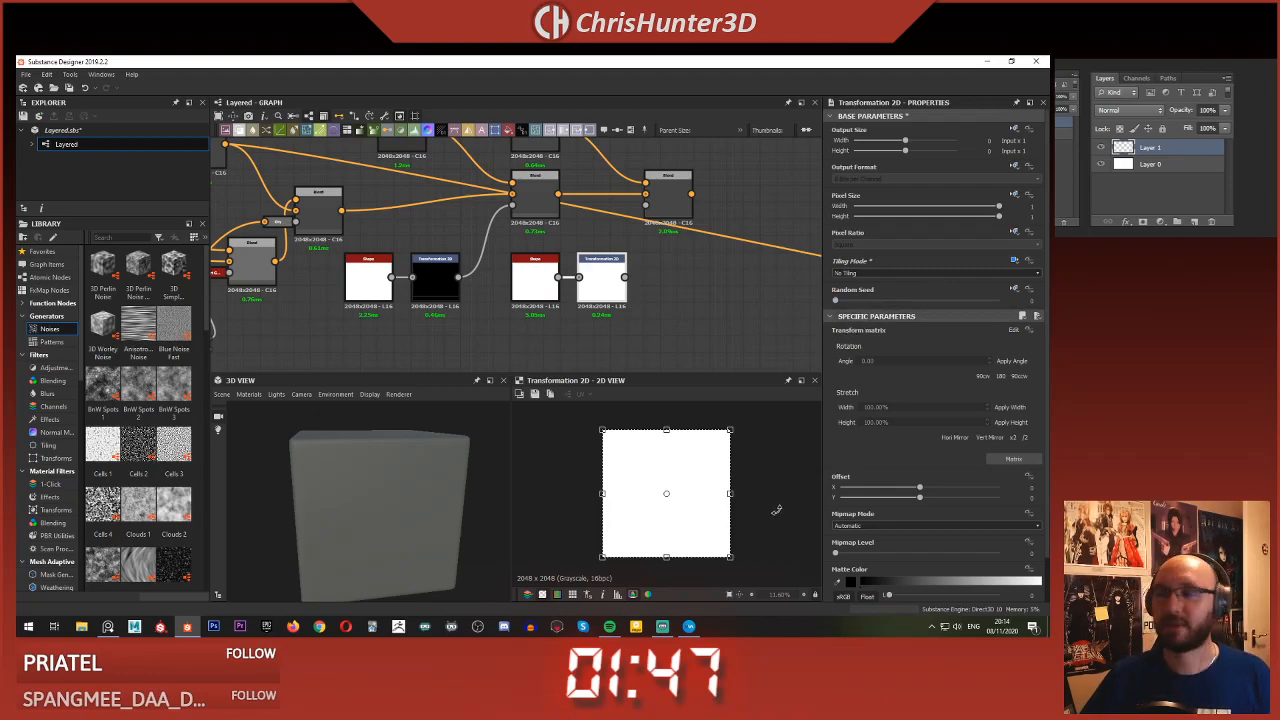
scroll(735, 470, up, 1)
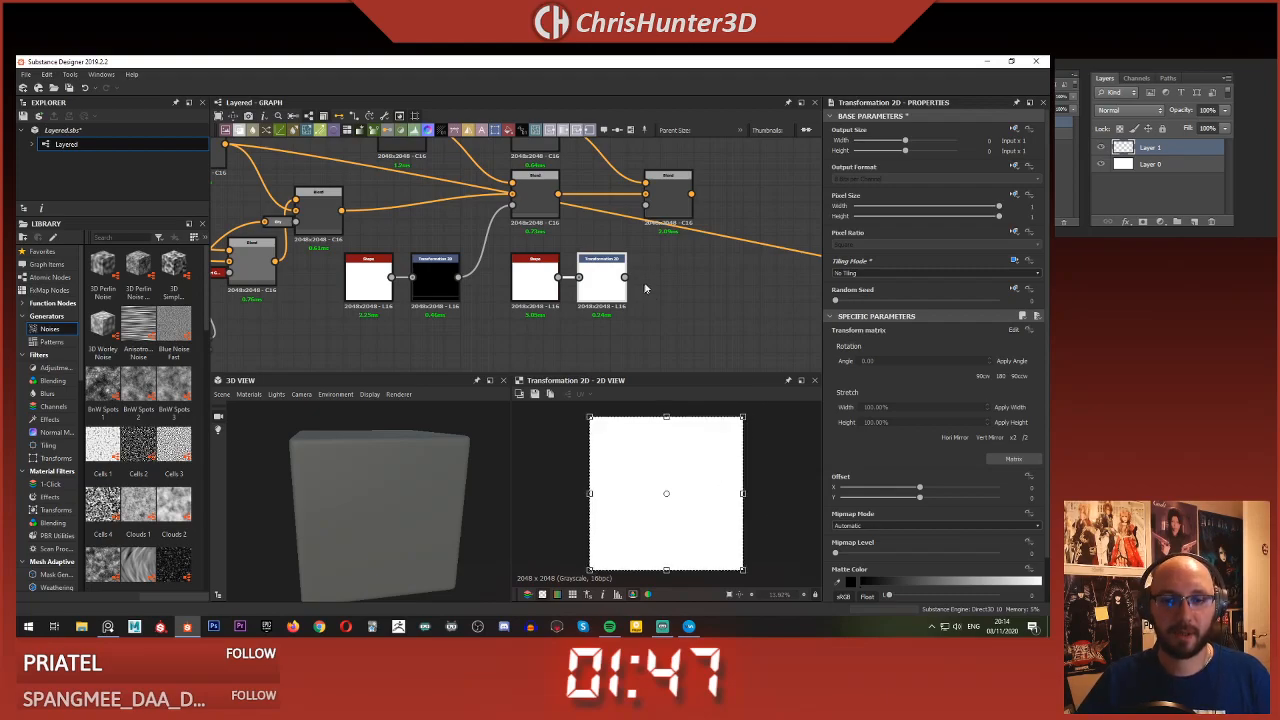
- Feed the new Transformation 2D into the last Blend's opacity input and preview that Blend
drag(625, 278, 647, 206)
double_click(670, 201)
middle_drag(656, 230, 656, 252)
- Shrink the mask shape slightly inward from the texture's bottom and right edges, checking the result on the blended preview
click(601, 298)
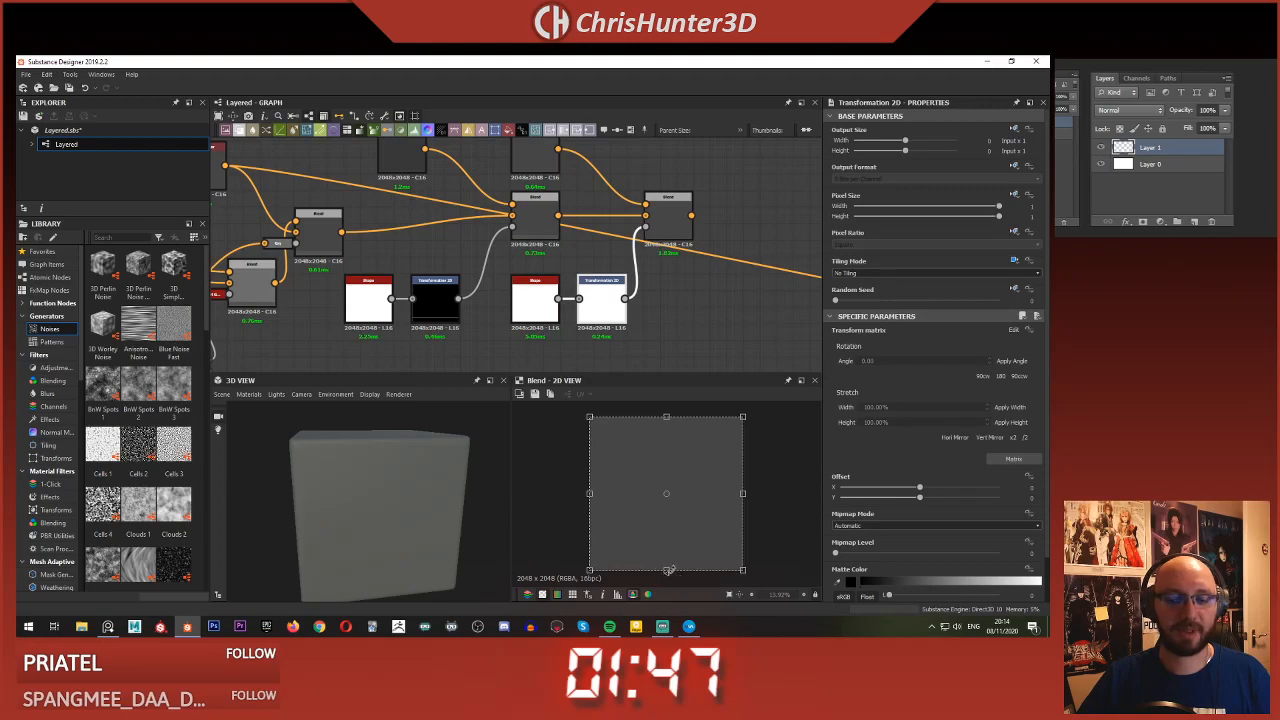
drag(666, 570, 649, 510)
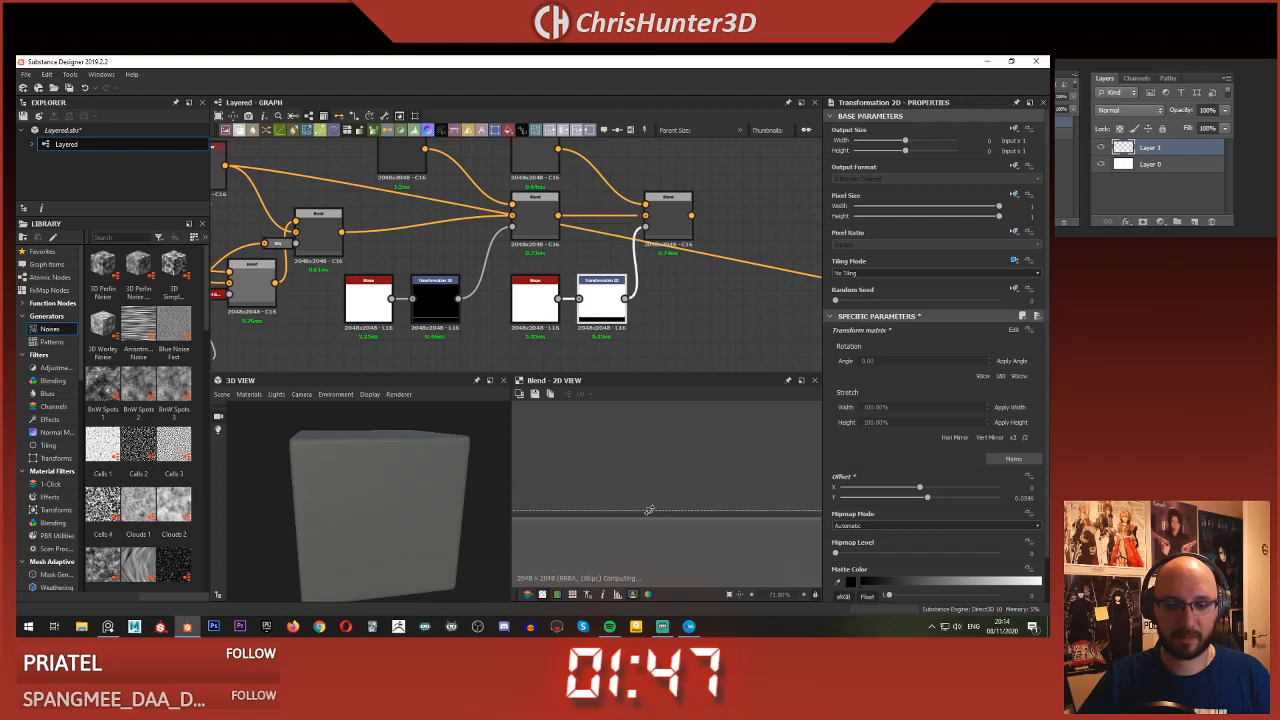
key(f)
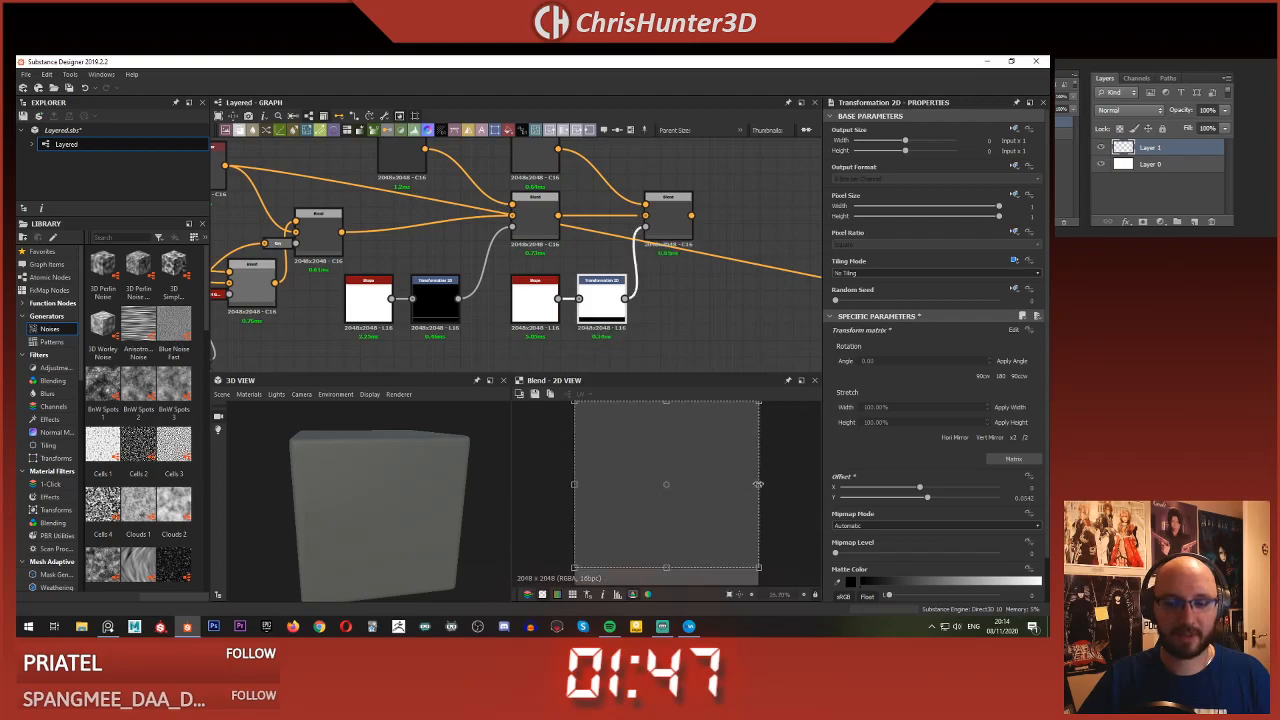
drag(758, 485, 740, 485)
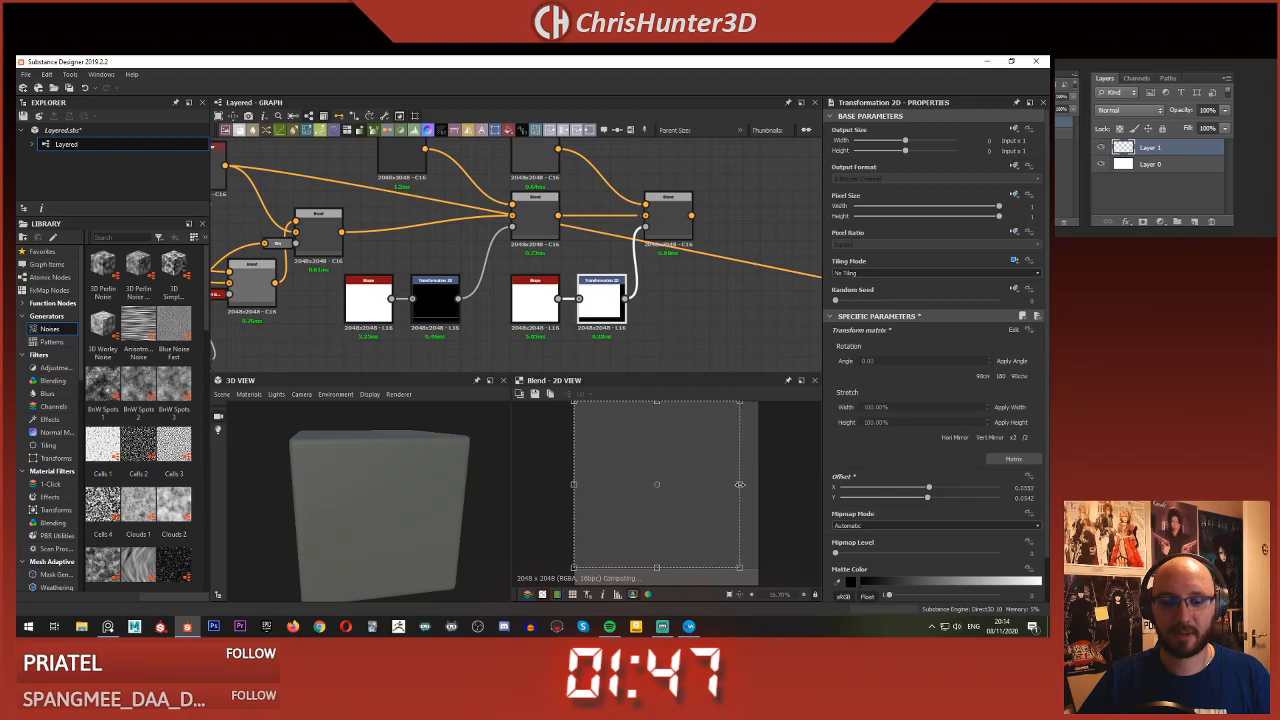
click(738, 341)
- Lower the mask shape's top edge by about a third of the texture's height
middle_drag(531, 161, 589, 205)
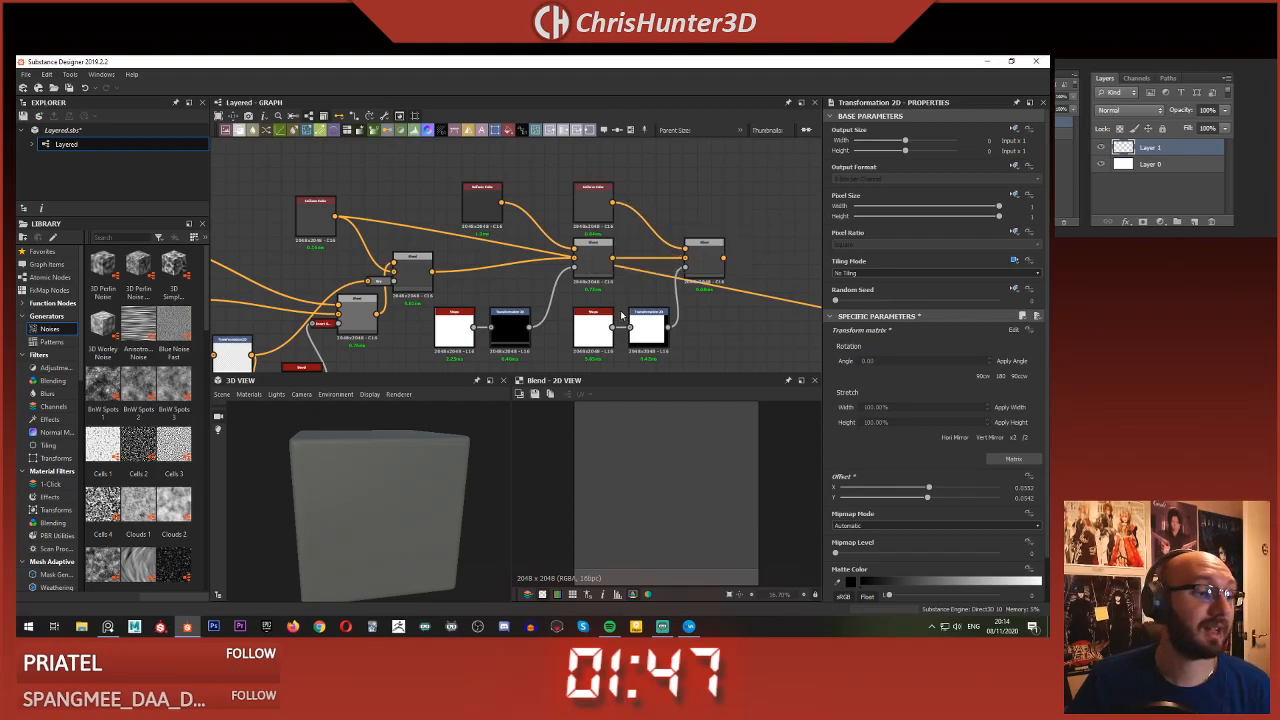
middle_drag(677, 270, 662, 241)
mouse_move(674, 292)
middle_down()
mouse_move(664, 312)
mouse_move(665, 280)
middle_up()
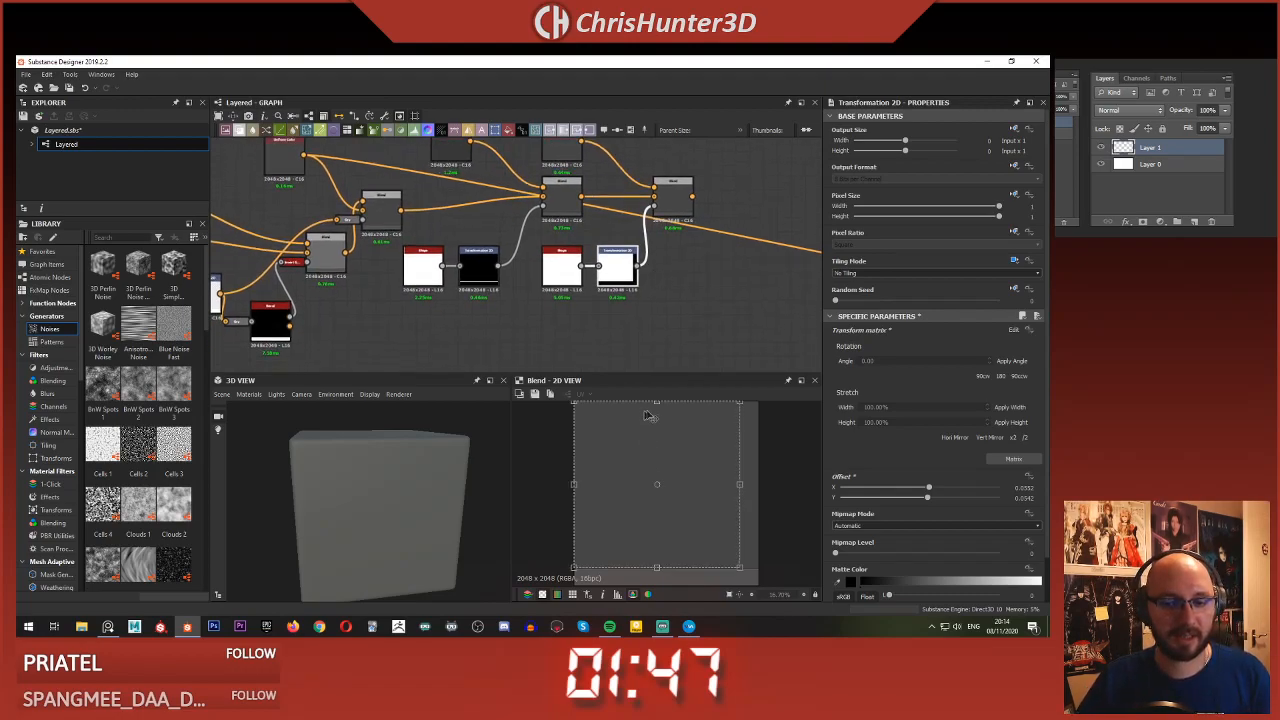
drag(656, 401, 651, 464)
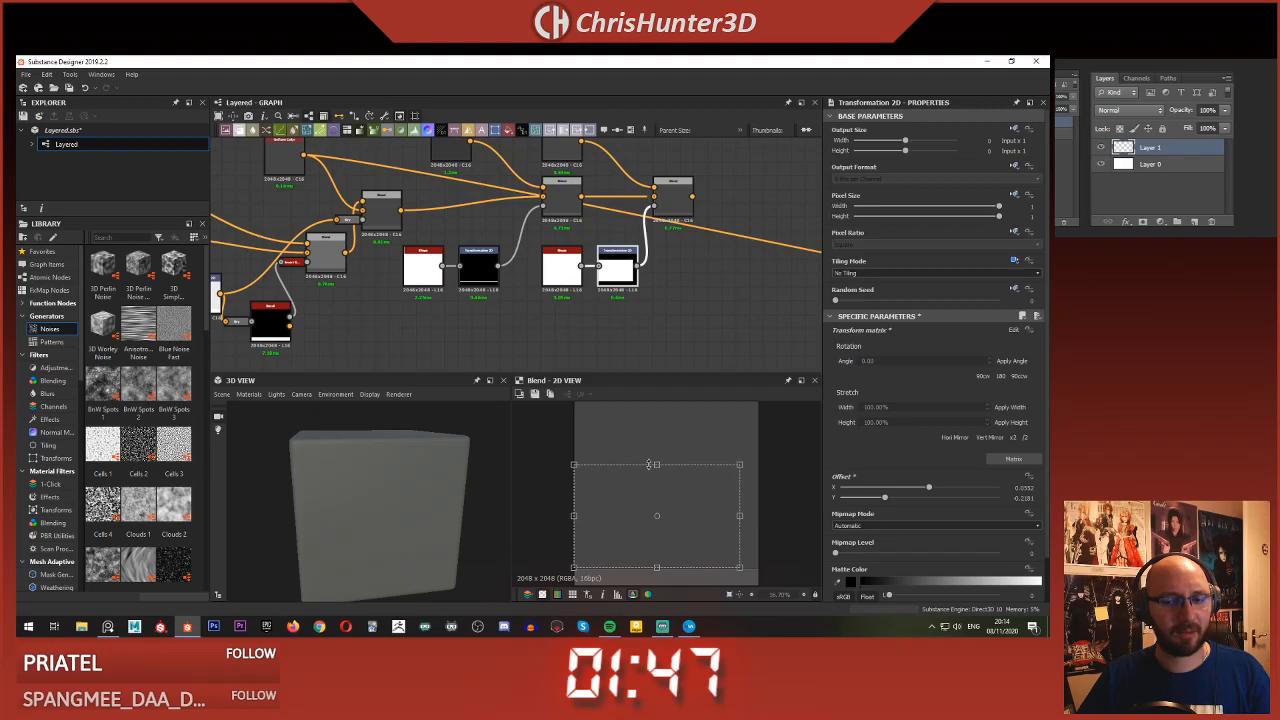
- Add a Shadows node and place it just below and beyond the new Transformation 2D
scroll(680, 293, up, 2)
key(space)
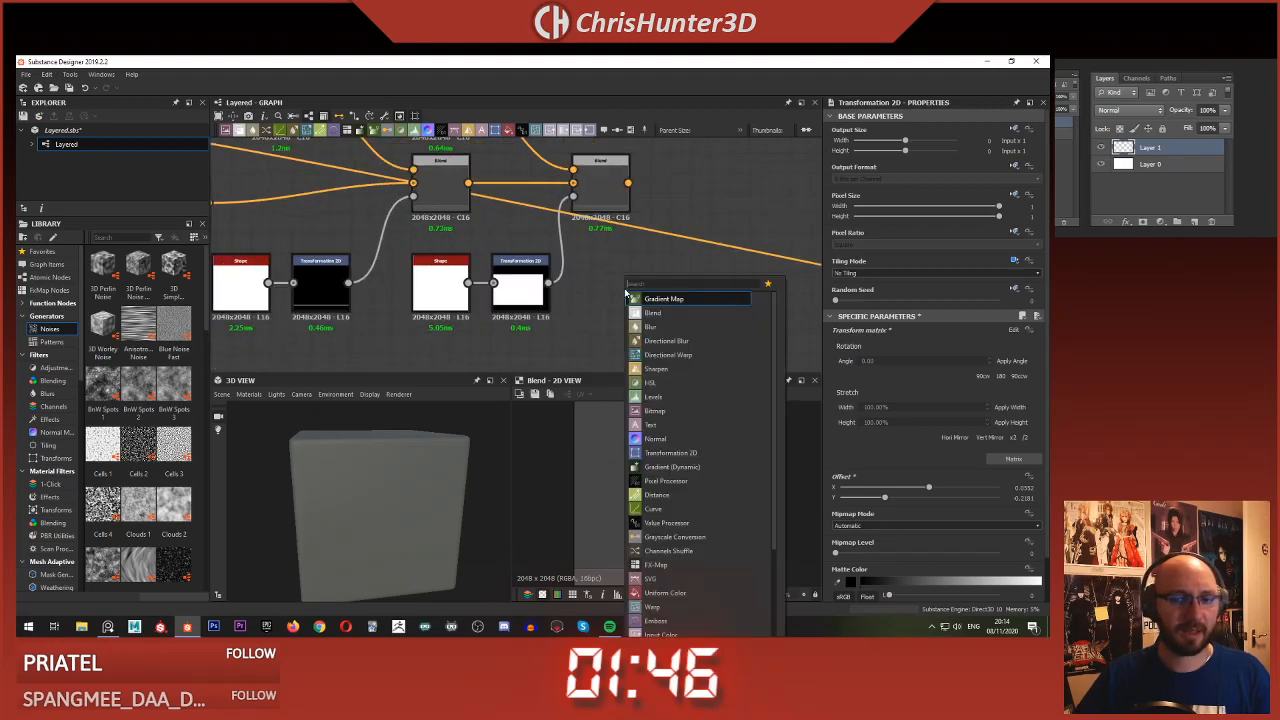
text(shadow)
key(Return)
middle_drag(608, 291, 605, 235)
drag(611, 227, 589, 276)
middle_drag(589, 276, 540, 299)
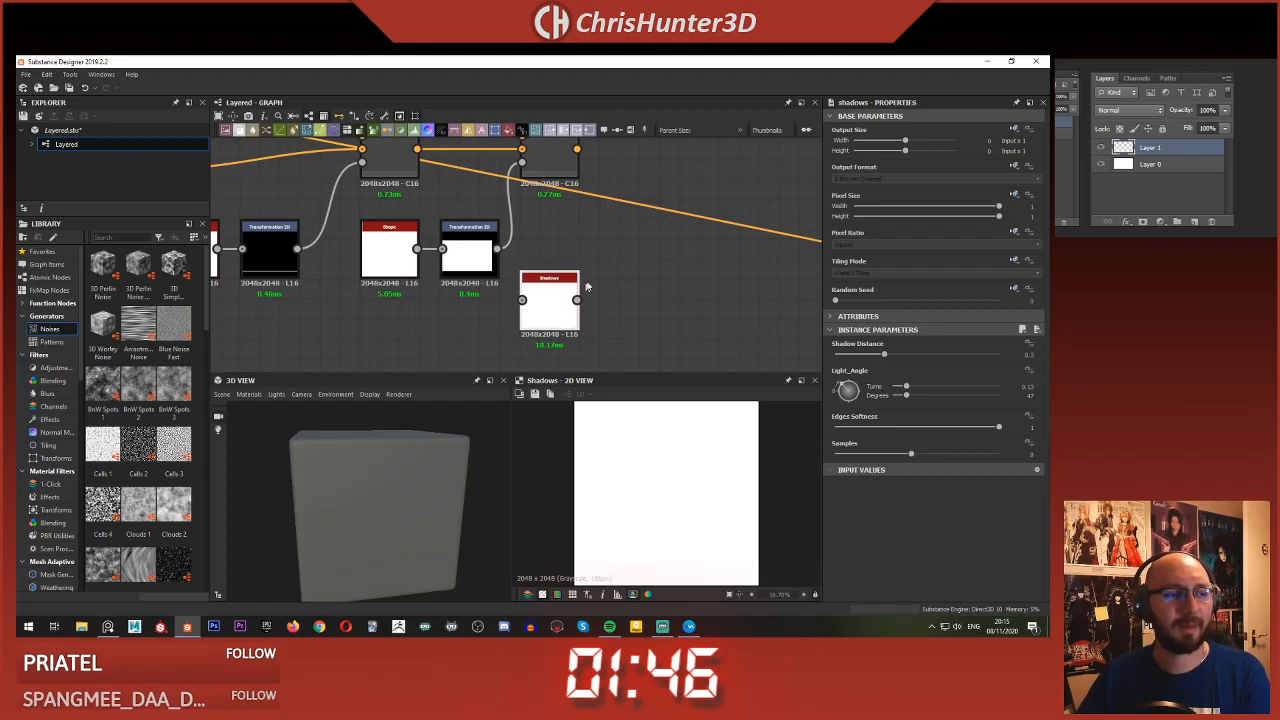
- Feed the Transformation 2D mask into Shadows, with the light angle at 0 and the shadow distance at 1
middle_drag(589, 262, 630, 284)
scroll(630, 284, down, 1)
drag(562, 278, 583, 320)
drag(840, 393, 836, 395)
drag(885, 355, 1033, 366)
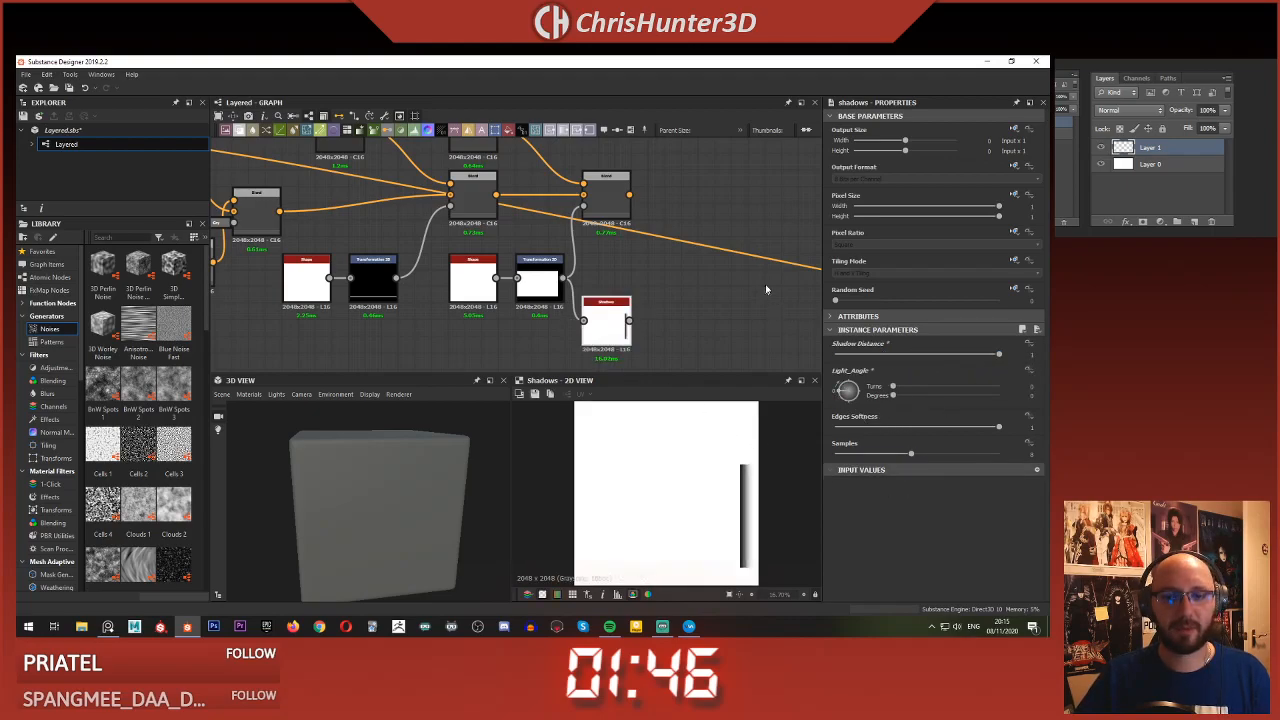
- Move the last Blend farther along the chain to make room beside Shadows, and preview its output
scroll(708, 300, down, 2)
middle_drag(658, 215, 679, 211)
drag(647, 224, 691, 224)
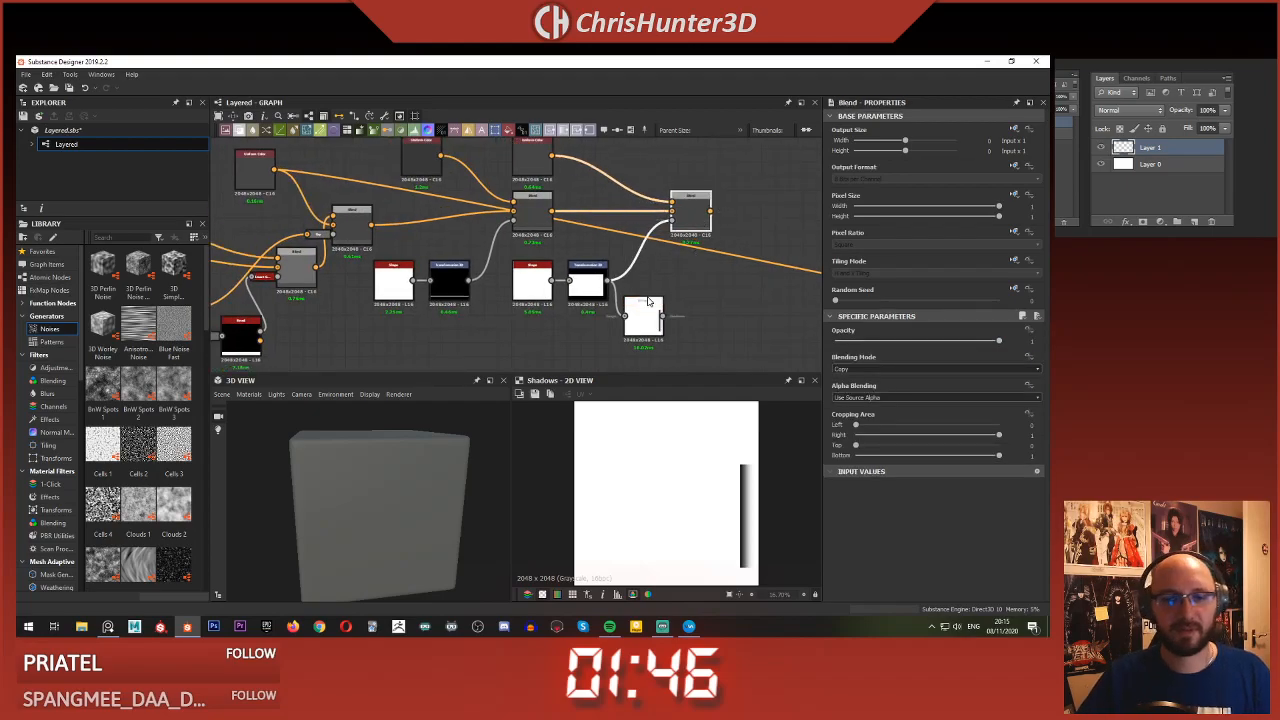
double_click(690, 226)
- Add a Blend node above the last Blend for compositing the Shadows output
middle_drag(689, 234, 688, 291)
click(644, 225)
key(space)
text(blend)
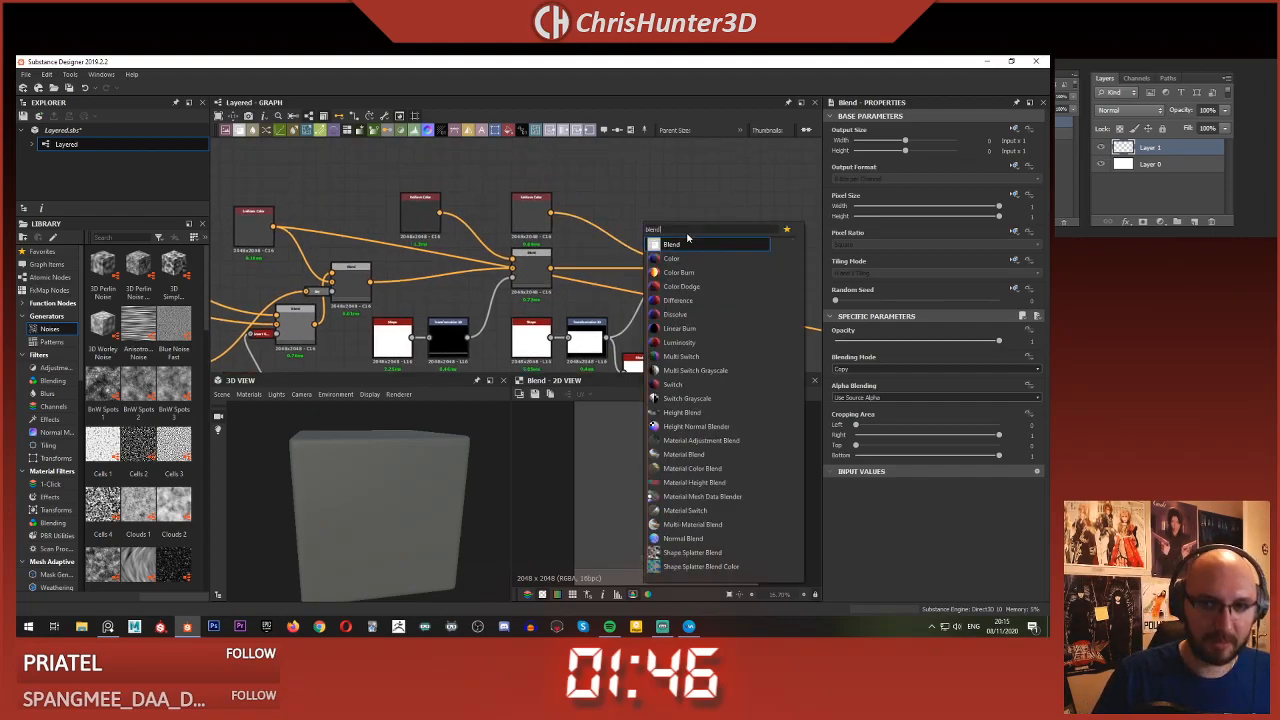
click(687, 240)
middle_drag(643, 237, 643, 225)
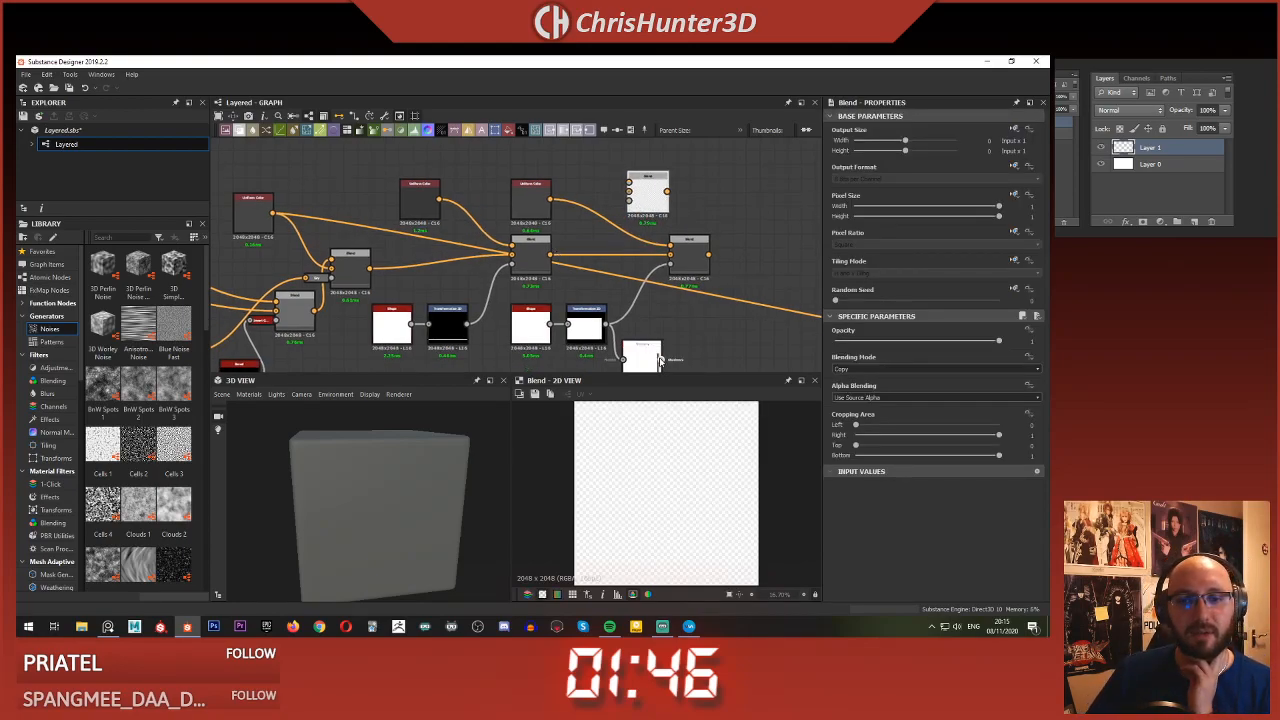
- Wire the preceding Blend into the new Blend's background and the Shadows output into its foreground through a Gradient Map
drag(552, 257, 630, 192)
drag(661, 360, 638, 172)
key(Return)
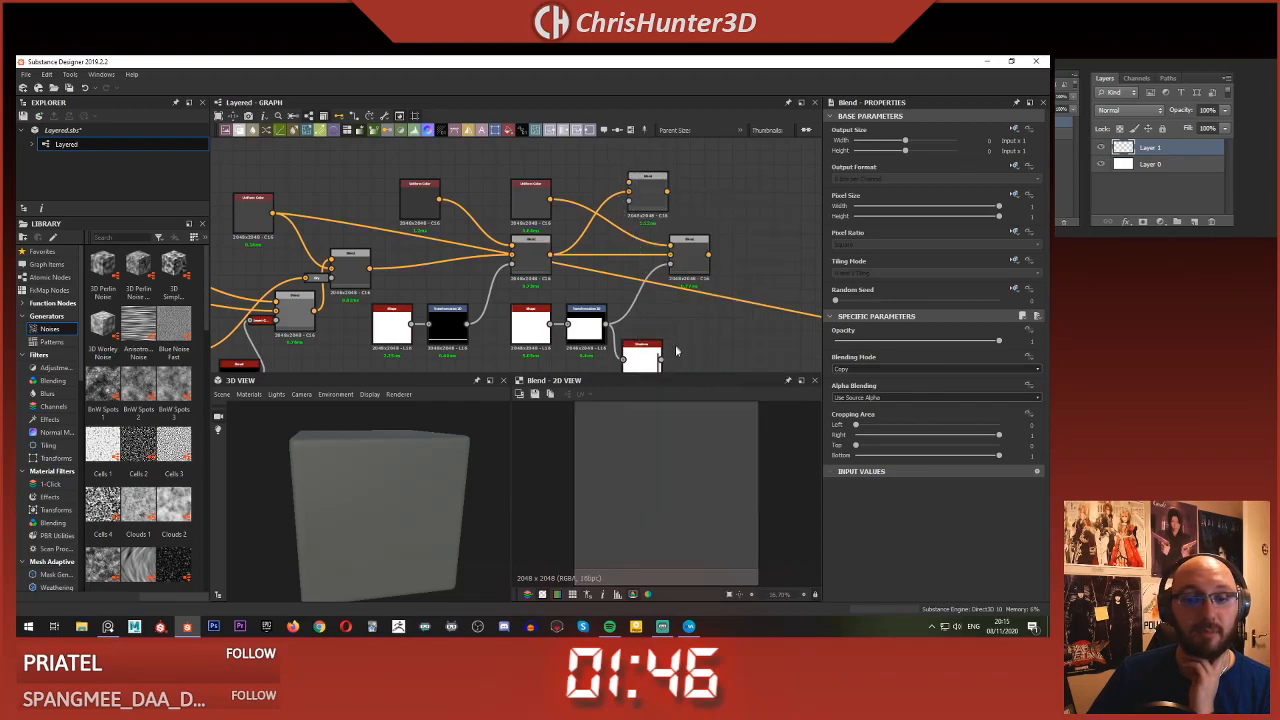
drag(666, 362, 664, 361)
click(617, 187)
key(space)
text(gr)
key(Return)
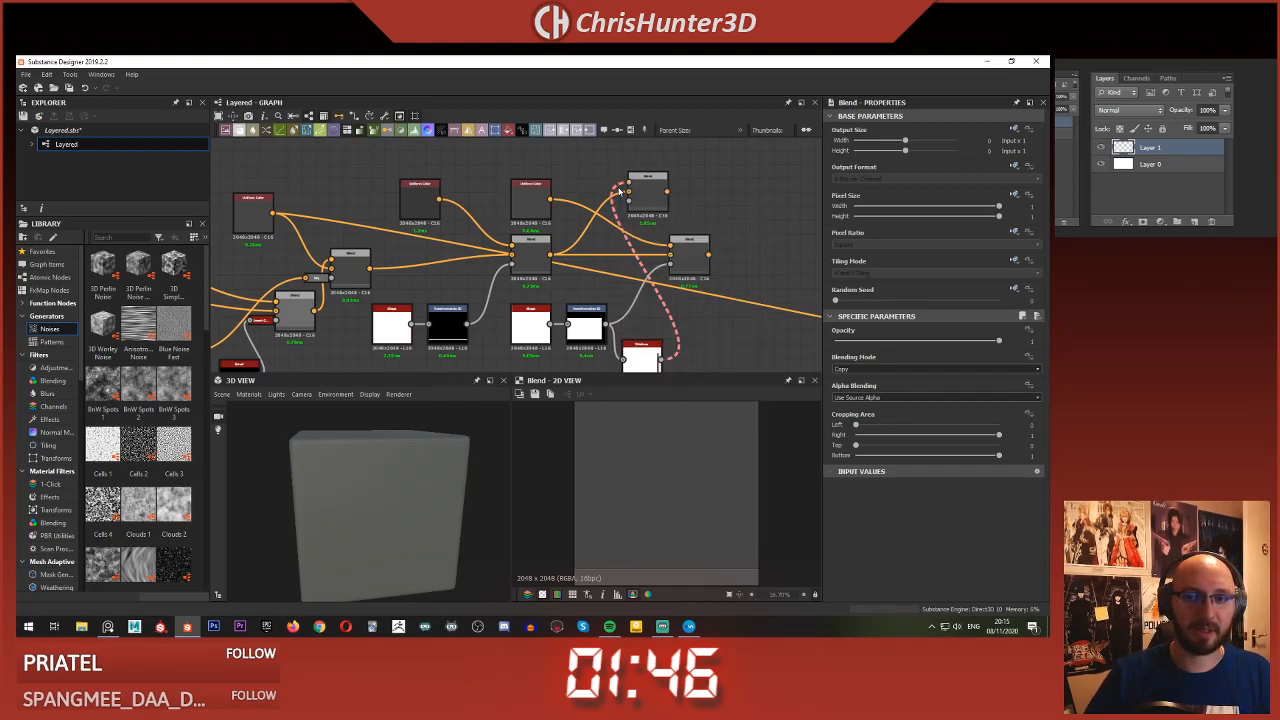
- Set the shadow Blend's blending mode to Multiply after trying Add Sub
click(890, 368)
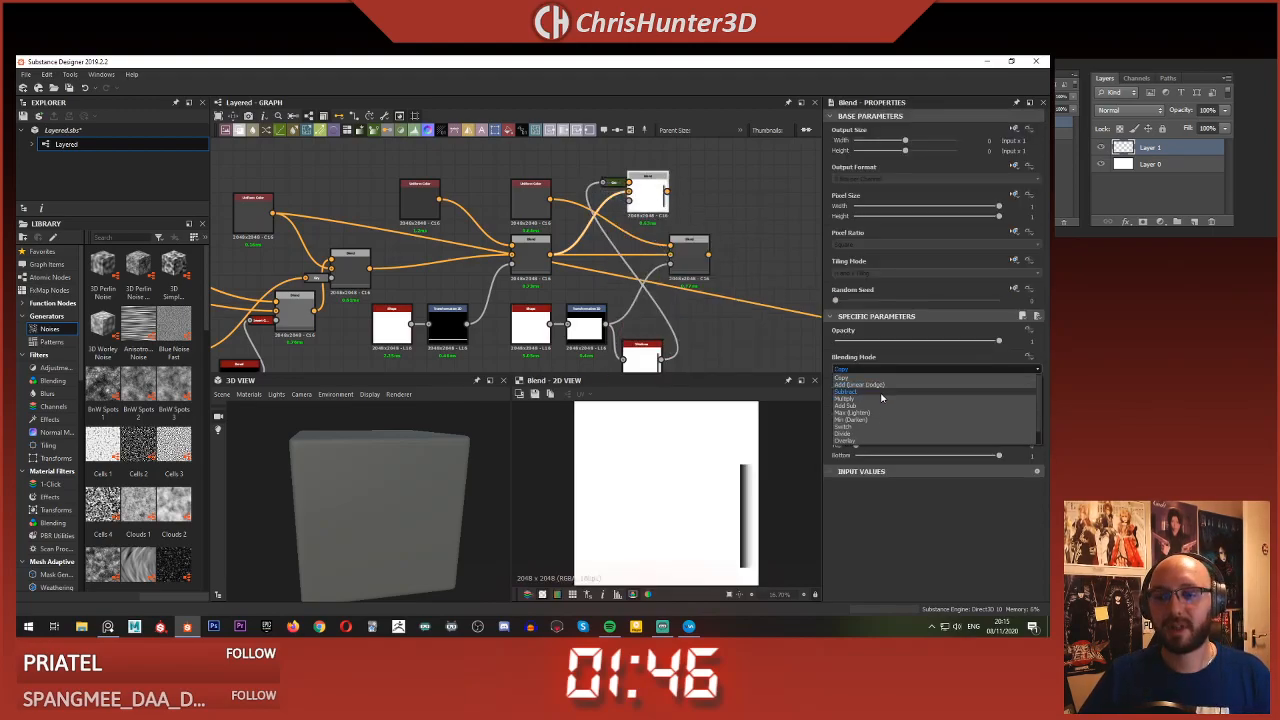
click(883, 405)
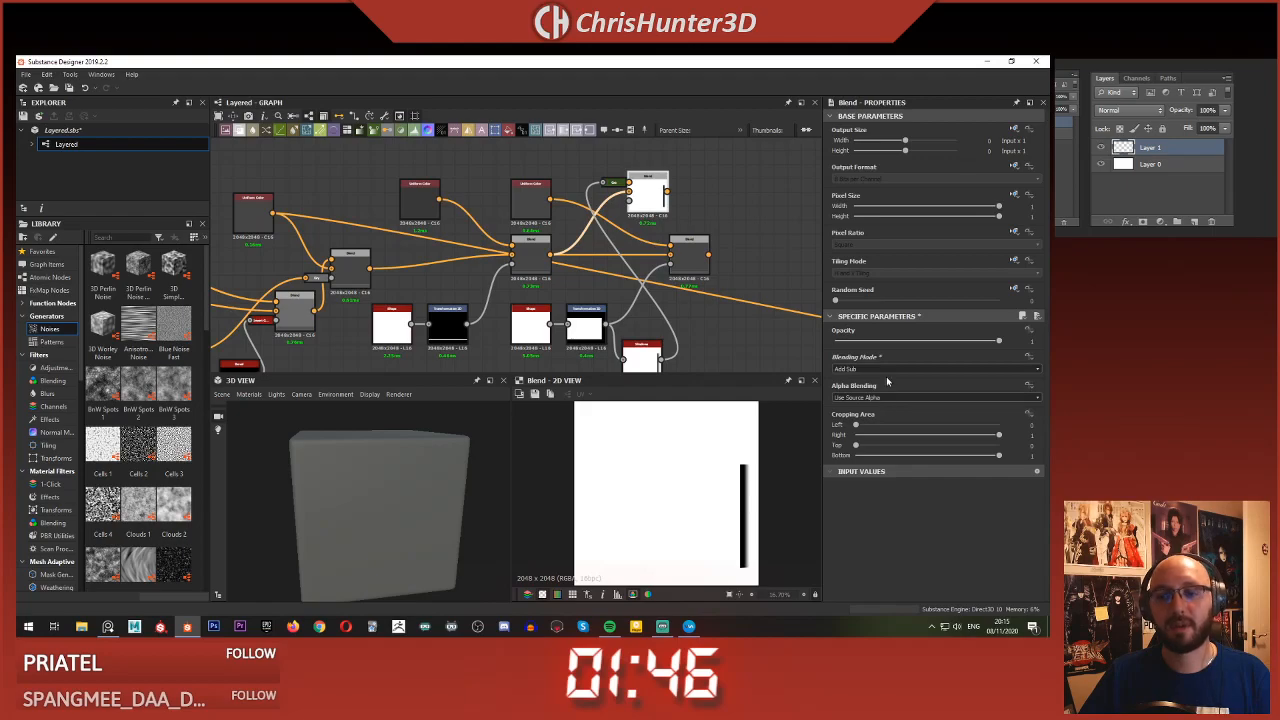
click(887, 369)
click(870, 390)
double_click(686, 246)
double_click(538, 255)
click(694, 257)
shift+drag(550, 255, 706, 255)
middle_drag(726, 242, 704, 212)
mouse_move(672, 230)
mouse_down()
mouse_move(711, 233)
mouse_move(692, 235)
mouse_up()
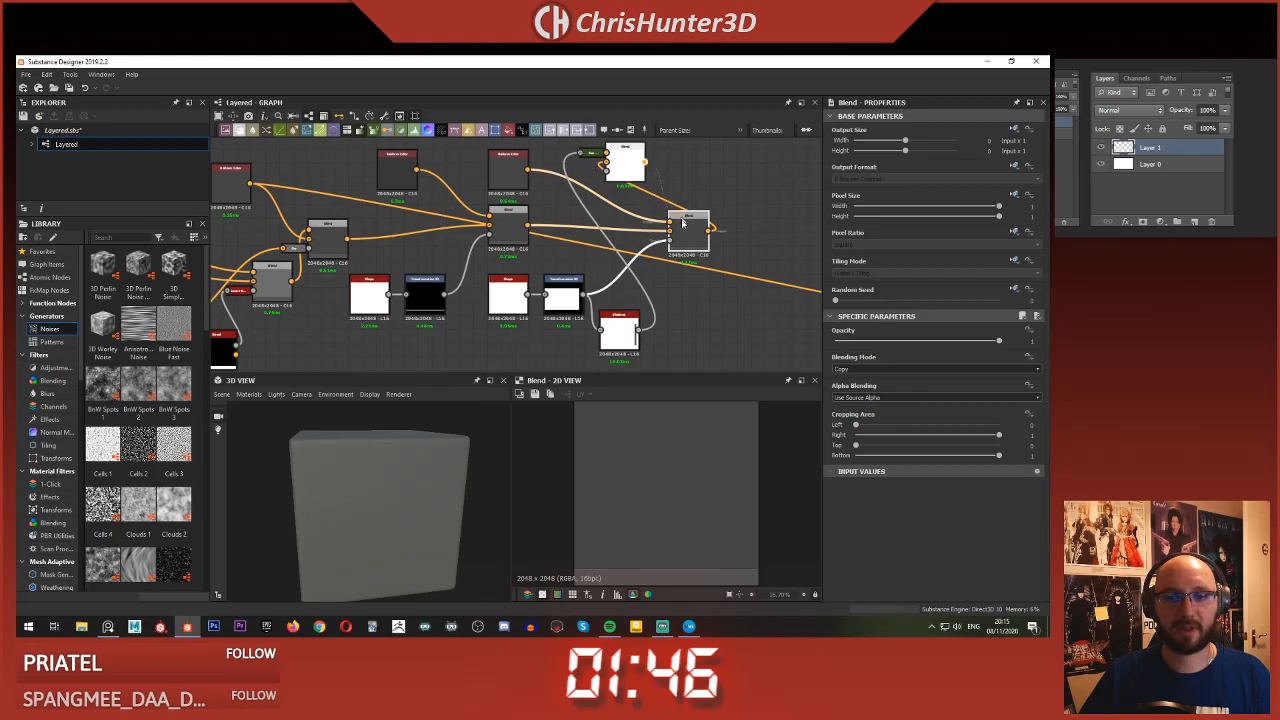
key(space)
key(Escape)
key(ctrl+z)
key(ctrl+z)
key(ctrl+z)
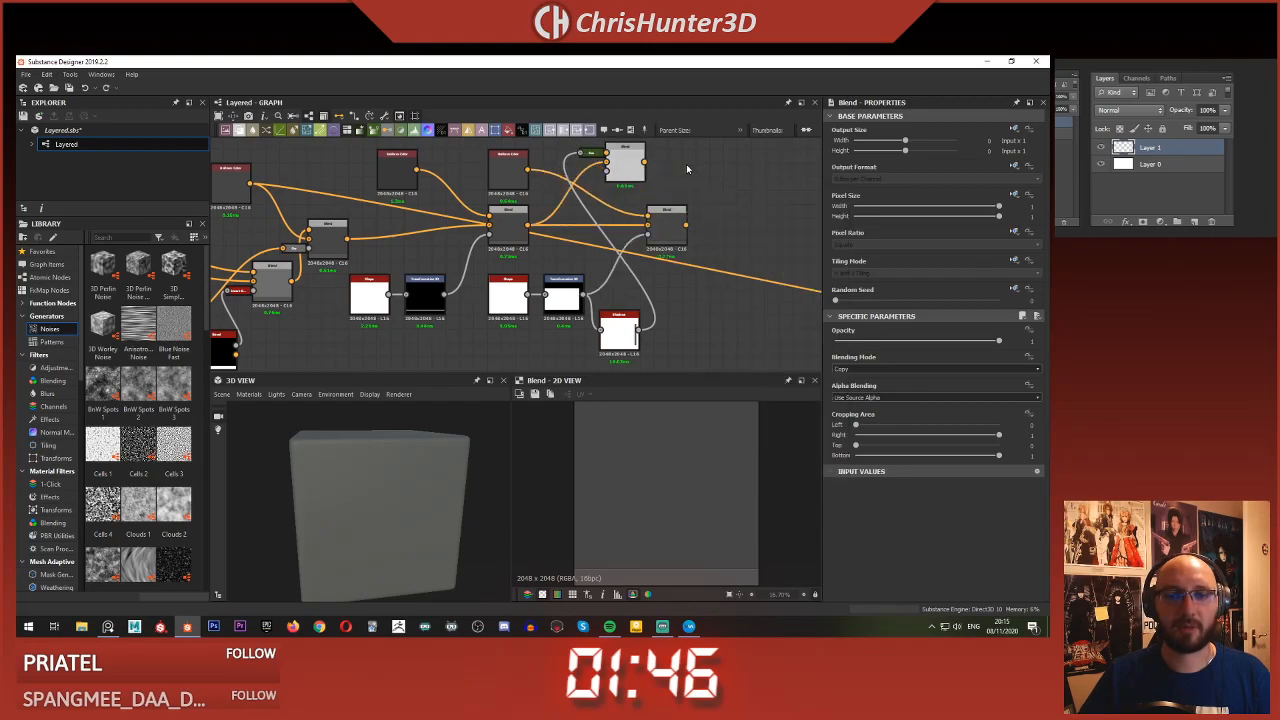
- Feed the shadow Blend's output into the last Blend's background, keeping the Uniform Color as its foreground
drag(654, 221, 652, 218)
click(667, 223)
click(624, 168)
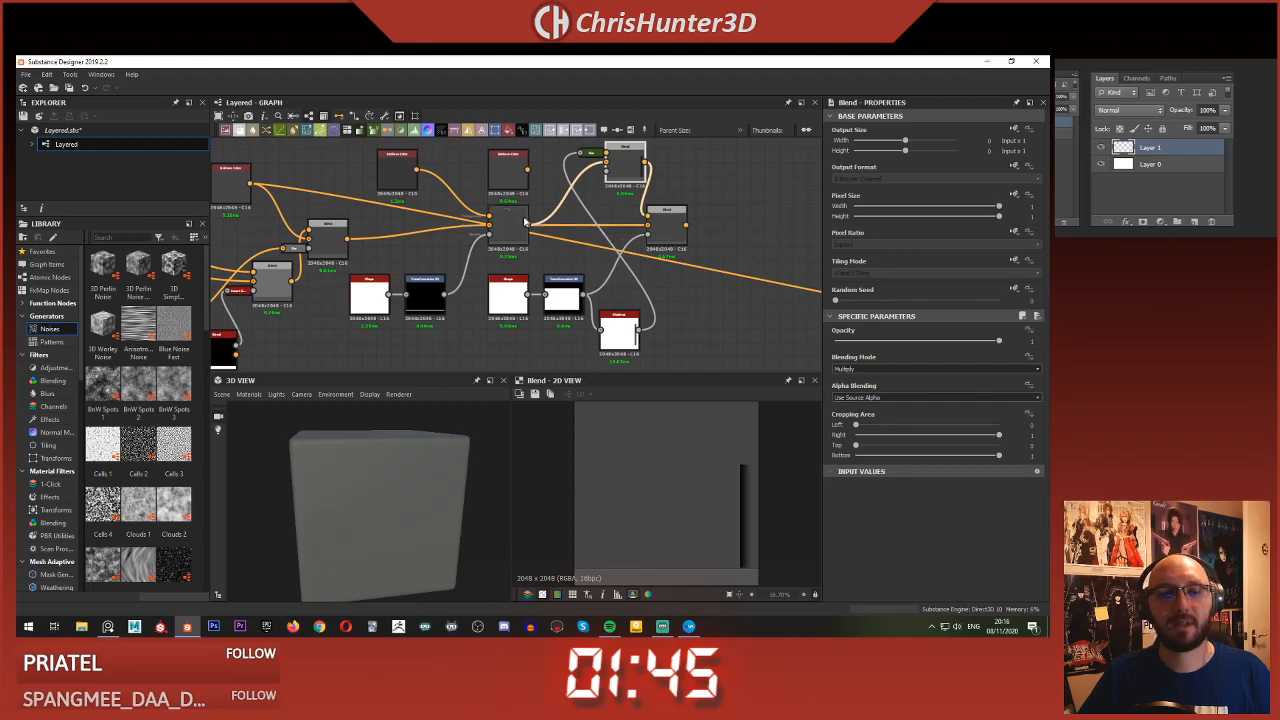
click(666, 216)
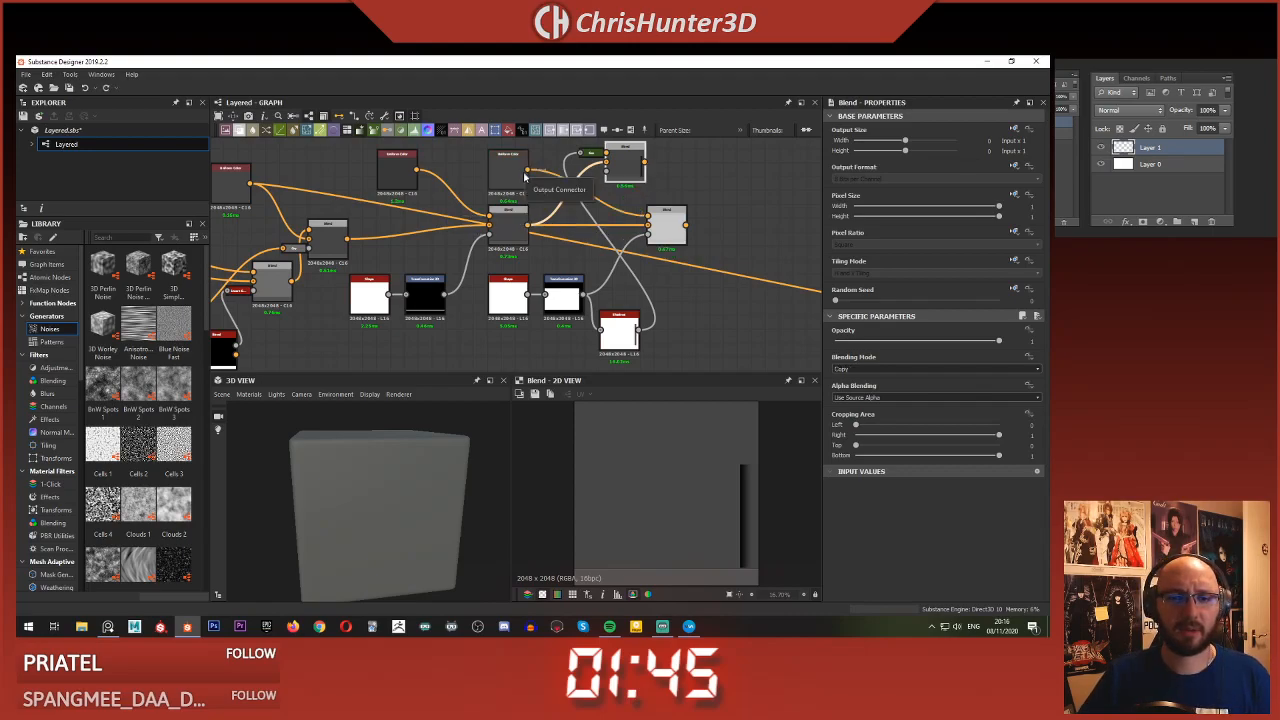
drag(625, 174, 587, 174)
key(d)
click(625, 170)
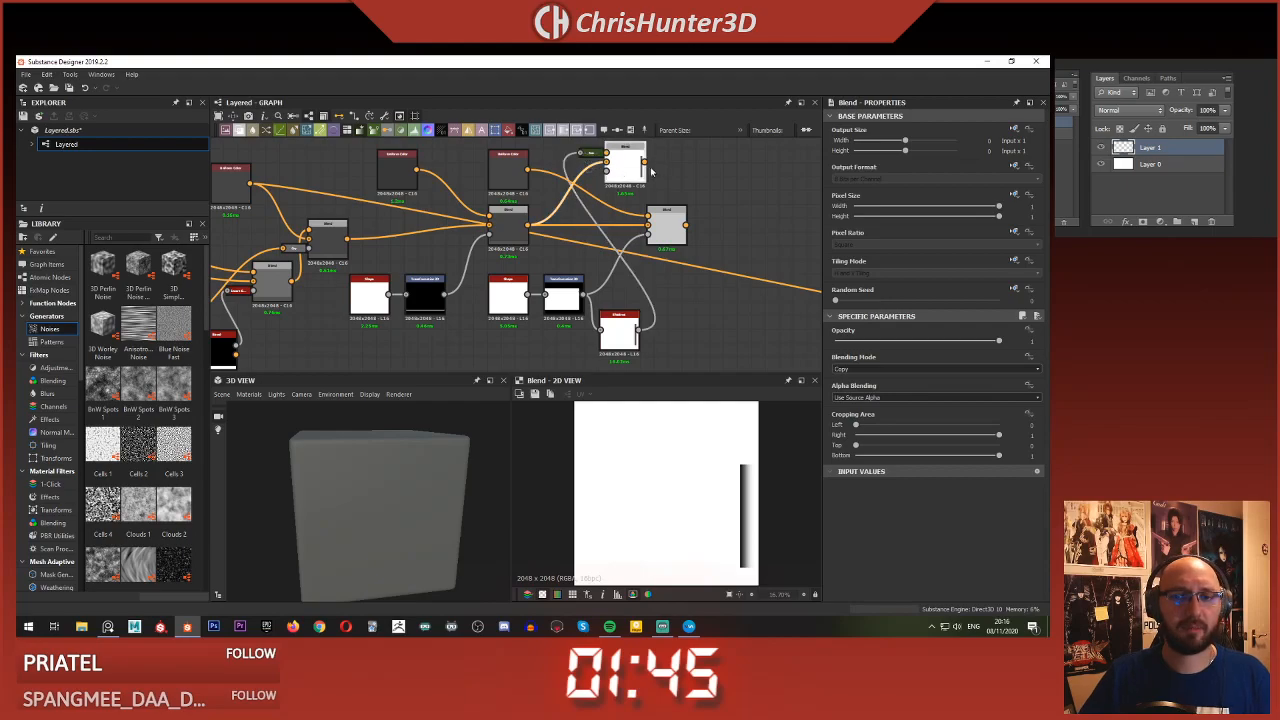
click(666, 222)
- Switch the shadow Blend to Multiply and preview the last Blend's result
click(883, 370)
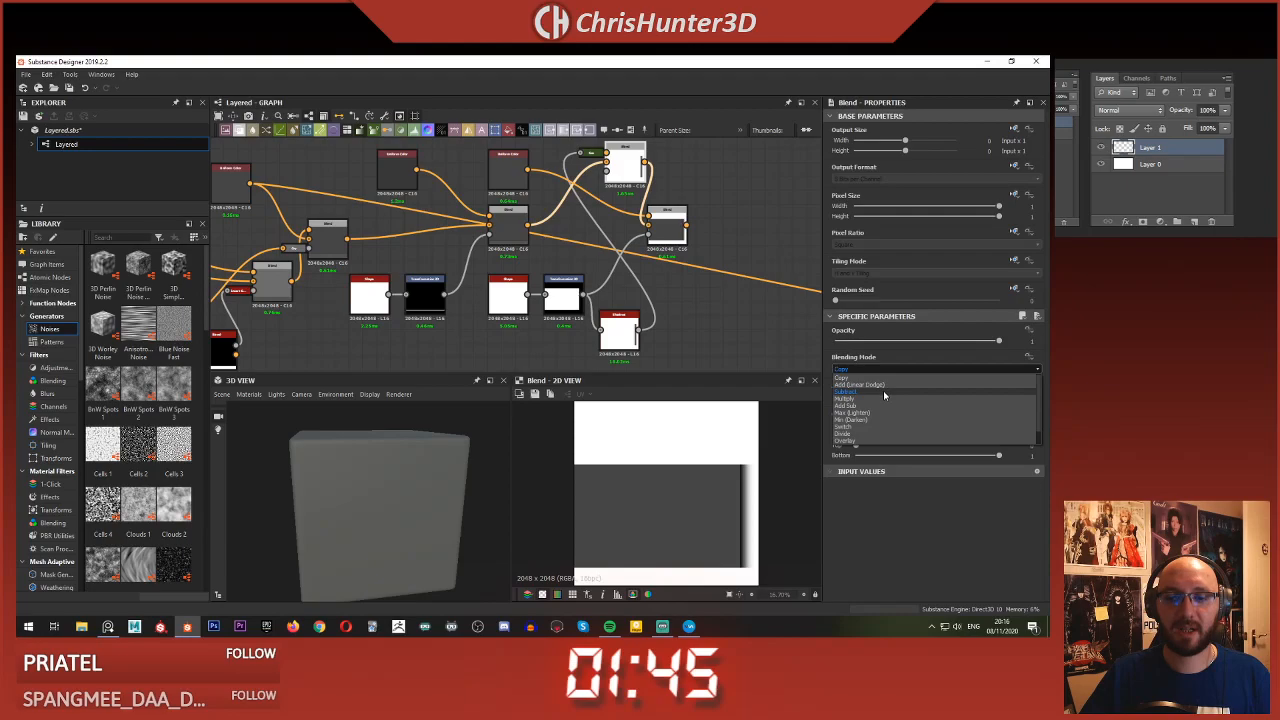
click(884, 400)
click(519, 229)
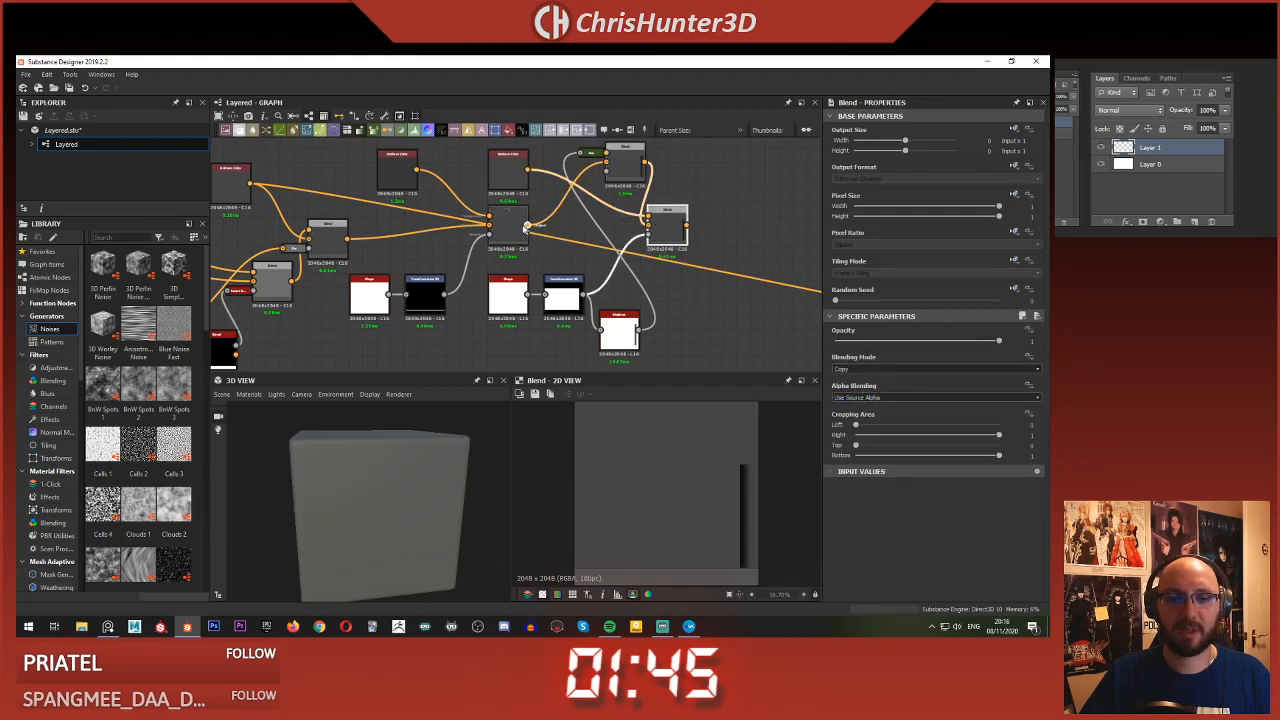
- Reroute the first Uniform Color's long outgoing link to the last Blend's output and inspect the shadow on the 3D cube
scroll(428, 232, down, 1)
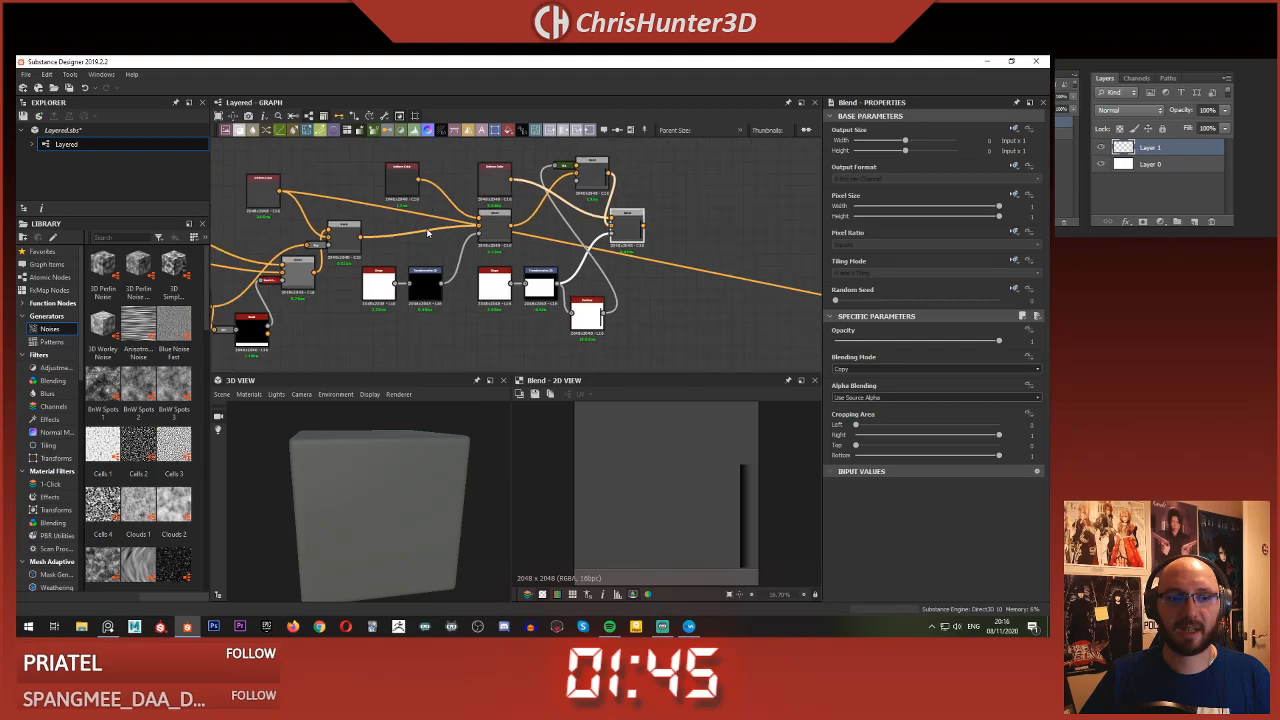
click(268, 196)
shift+drag(280, 189, 640, 227)
scroll(369, 509, up, 3)
drag(368, 507, 380, 543)
scroll(357, 479, down, 3)
scroll(382, 536, up, 5)
scroll(390, 505, down, 4)
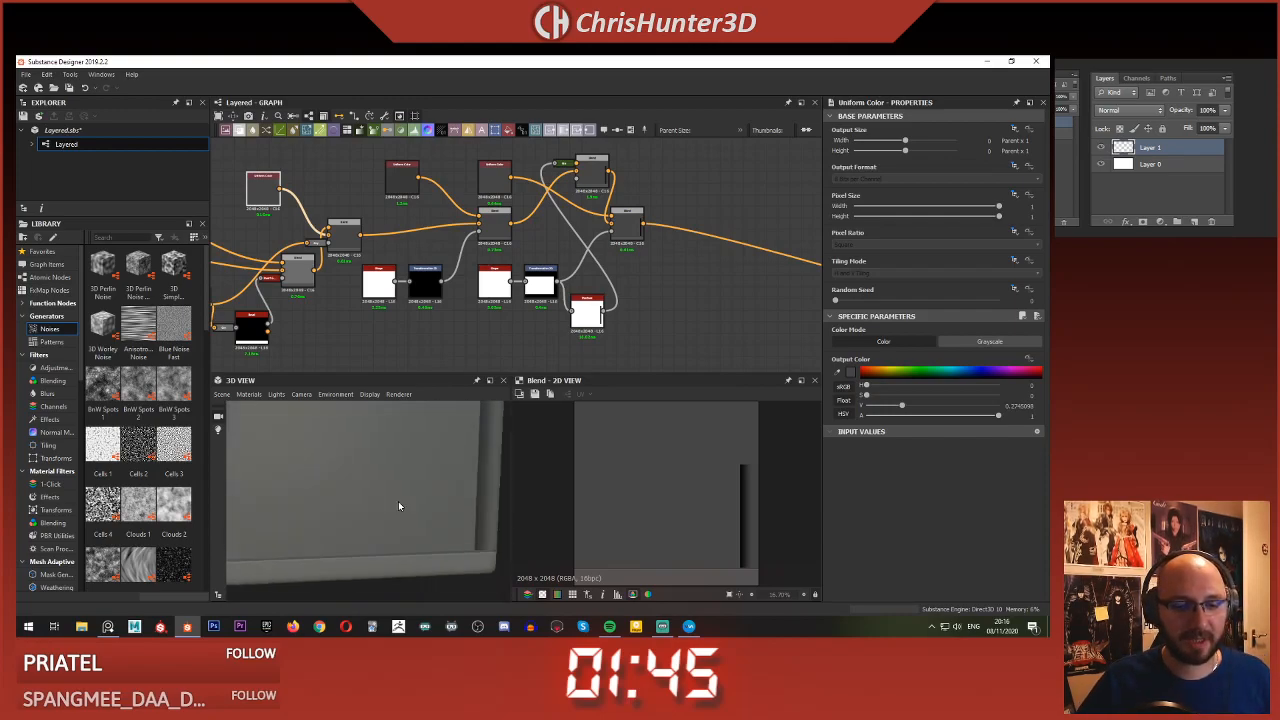
mouse_move(382, 499)
mouse_down()
mouse_move(362, 497)
mouse_move(386, 514)
mouse_move(366, 512)
mouse_up()
scroll(616, 250, up, 3)
- Reduce the shadow Blend's opacity to 0.32
middle_drag(616, 253, 664, 380)
click(623, 224)
drag(932, 344, 888, 345)
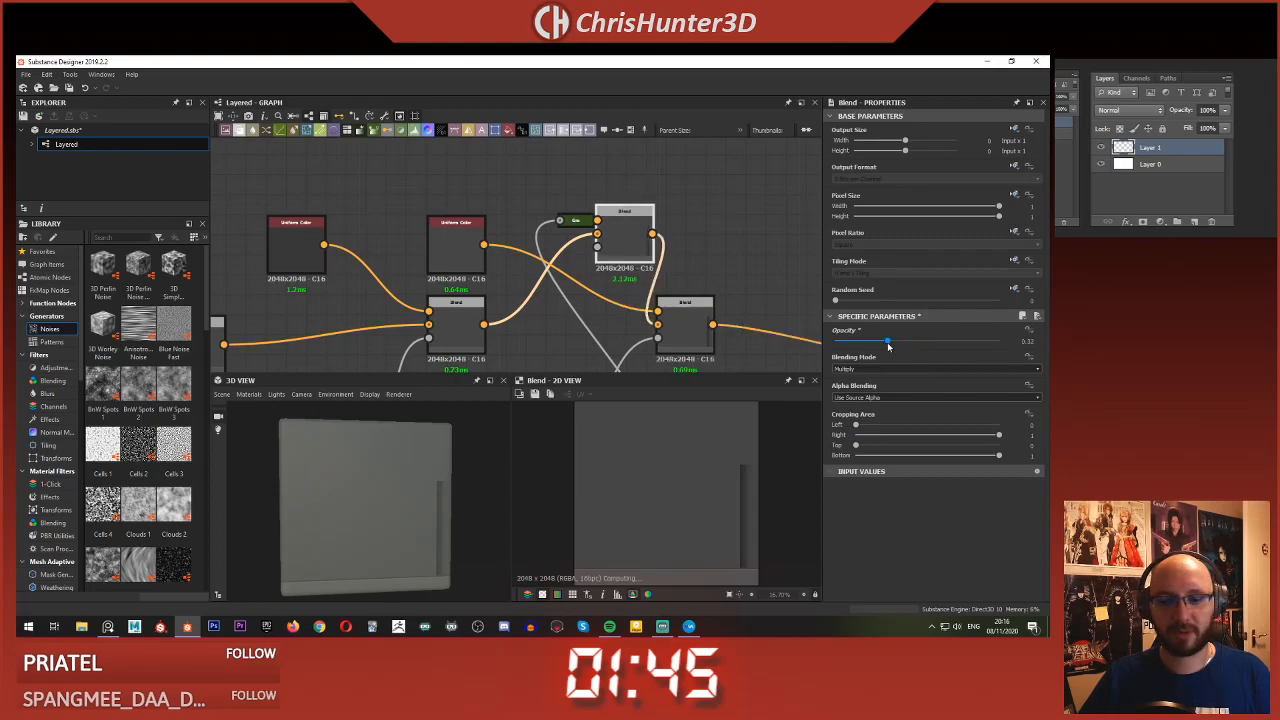
click(738, 282)
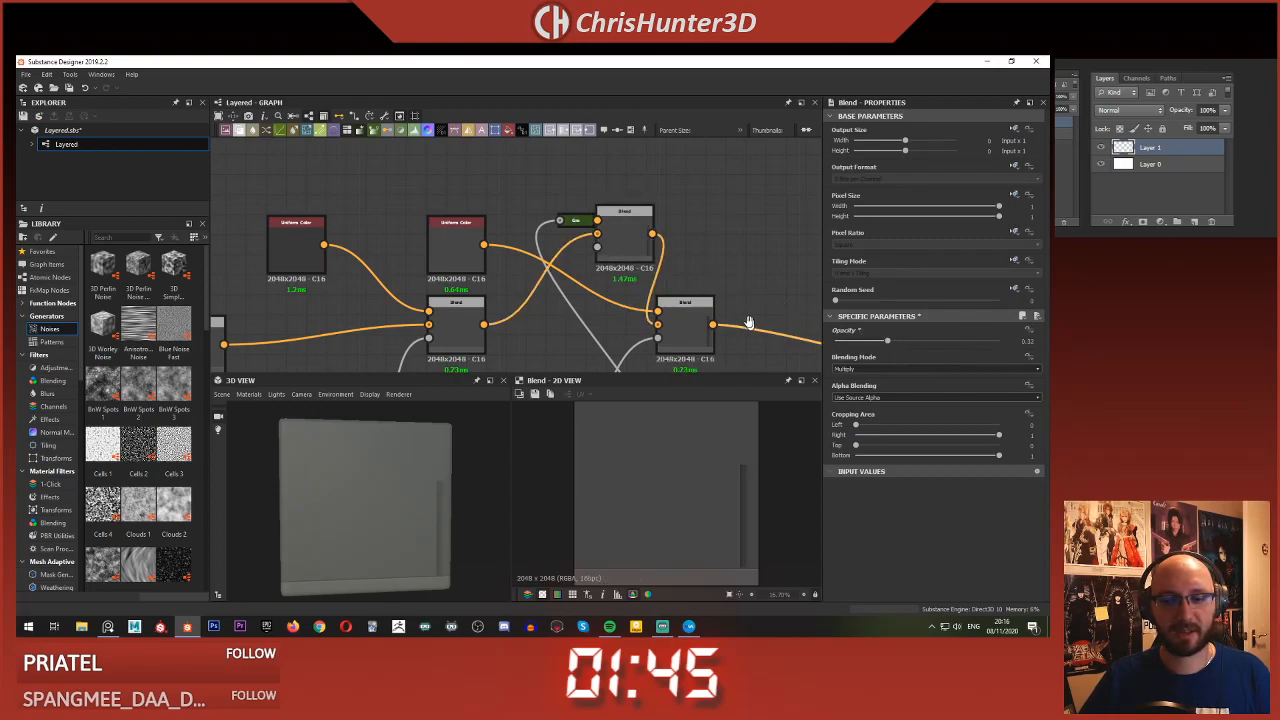
- Tidy the graph by moving two Uniform Color nodes closer to the Blends they feed
middle_drag(752, 328, 734, 298)
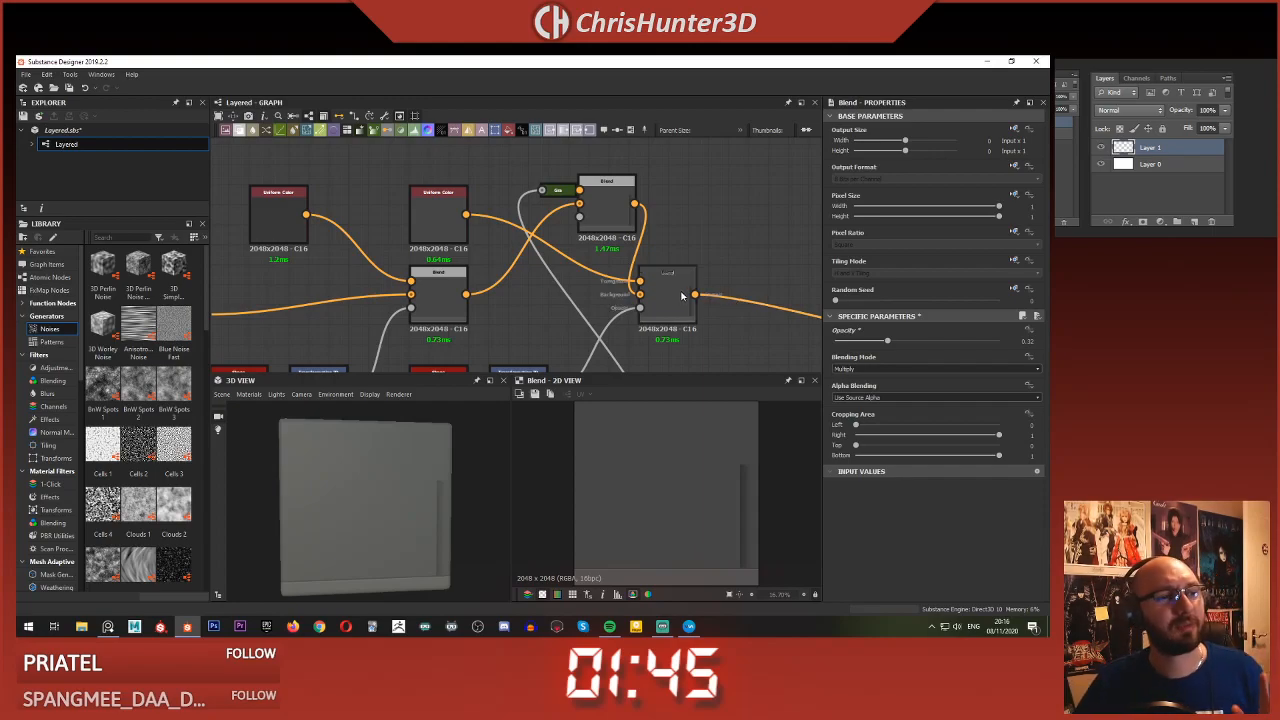
scroll(628, 242, down, 4)
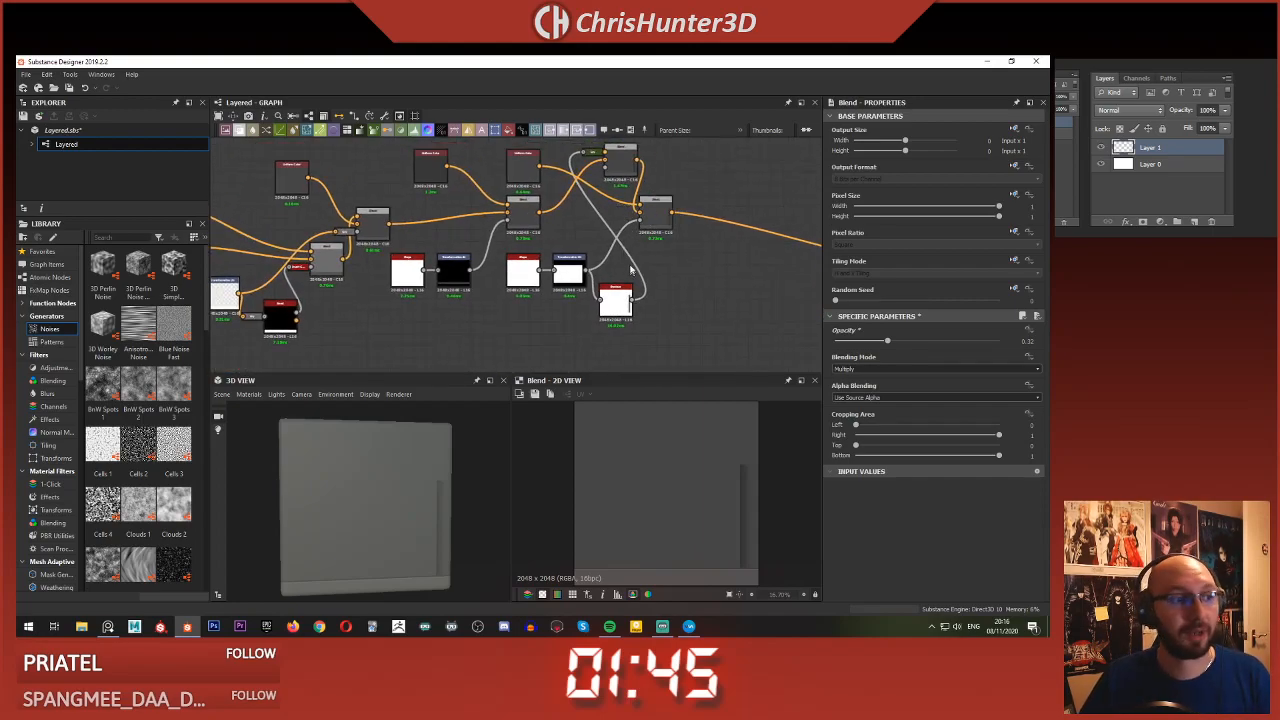
scroll(630, 270, down, 3)
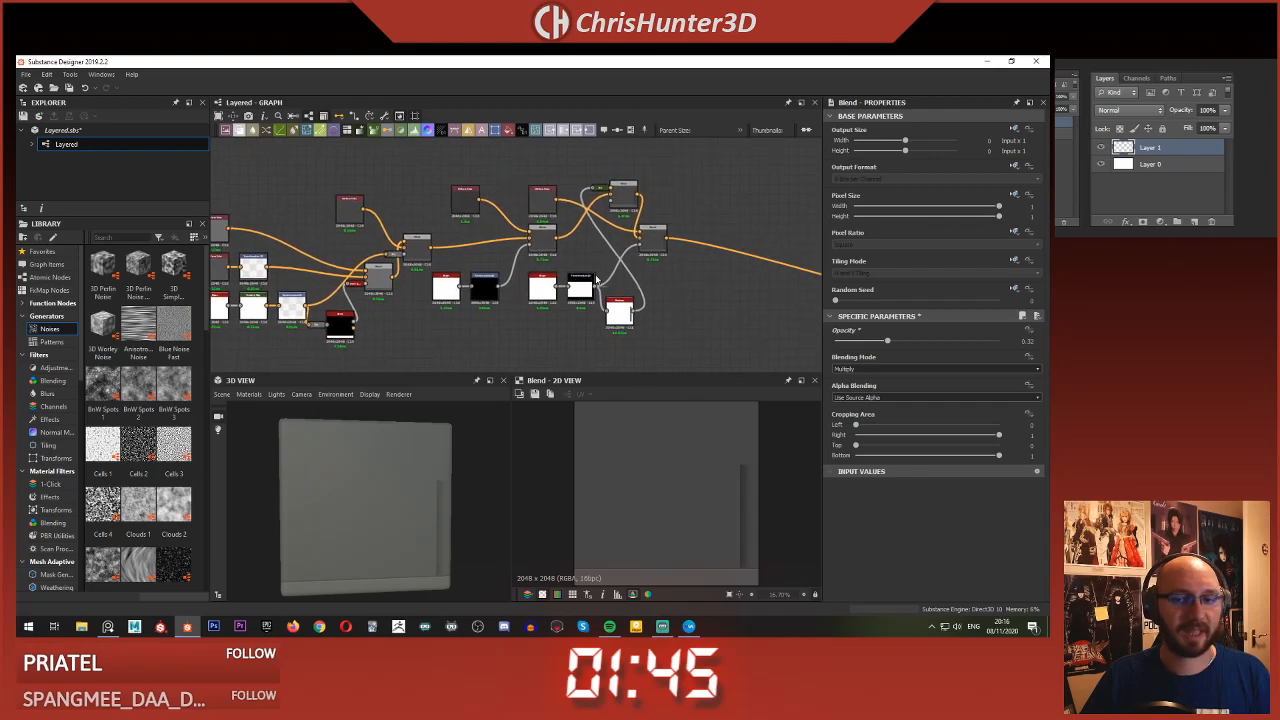
scroll(595, 275, up, 1)
click(380, 248)
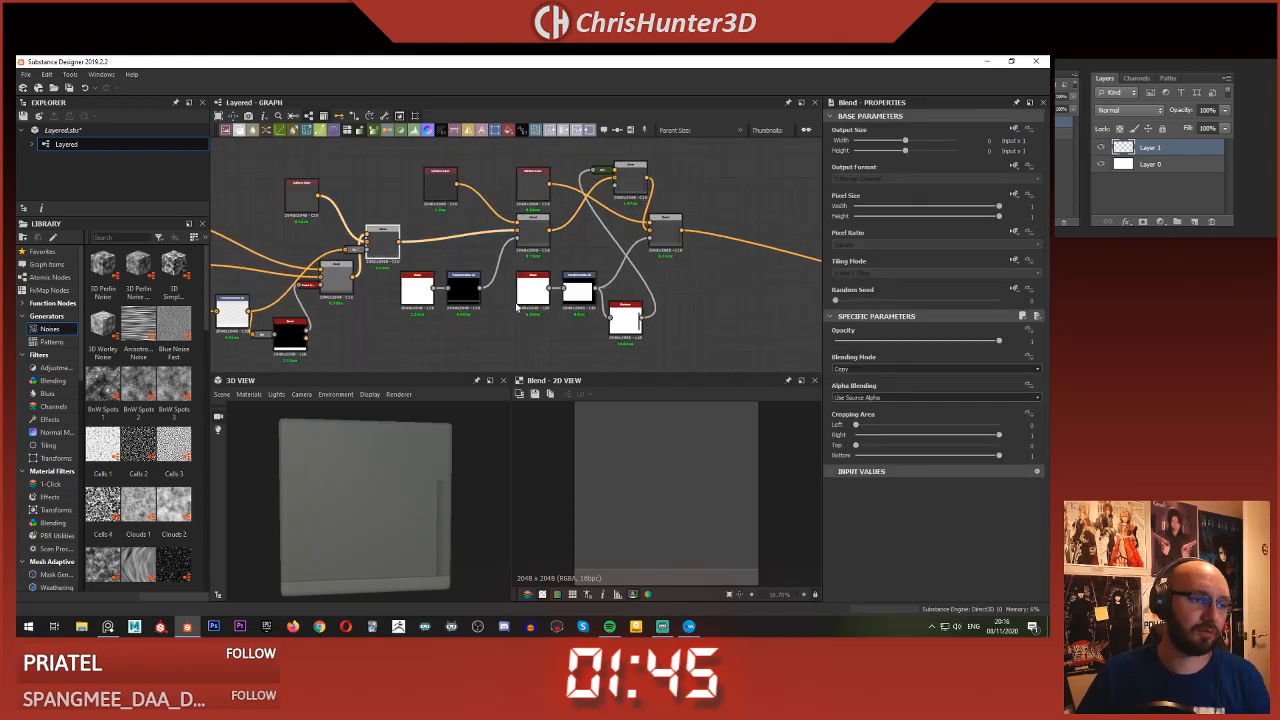
scroll(575, 260, down, 2)
scroll(474, 213, up, 2)
middle_drag(455, 250, 505, 254)
scroll(480, 245, up, 1)
click(408, 204)
drag(425, 210, 452, 238)
middle_drag(540, 206, 453, 221)
drag(471, 207, 526, 236)
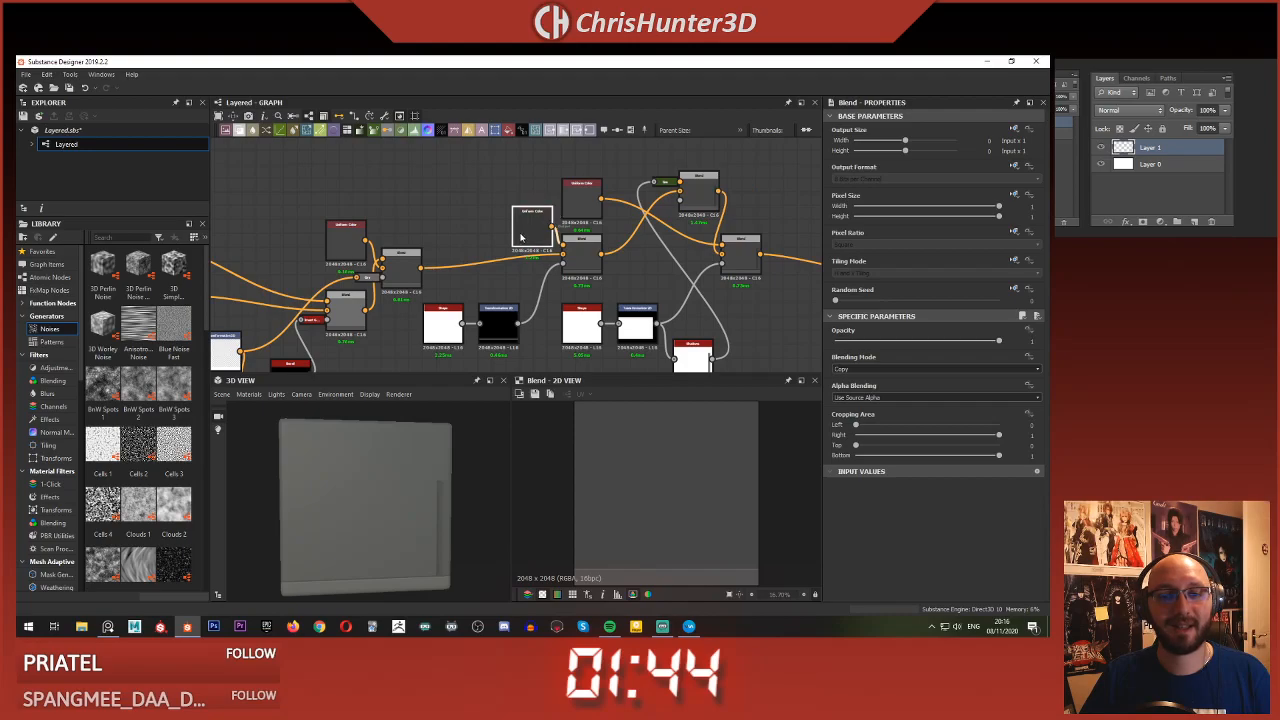
- Add another Blend node and place it just beyond the last Blend in the chain
scroll(590, 206, down, 2)
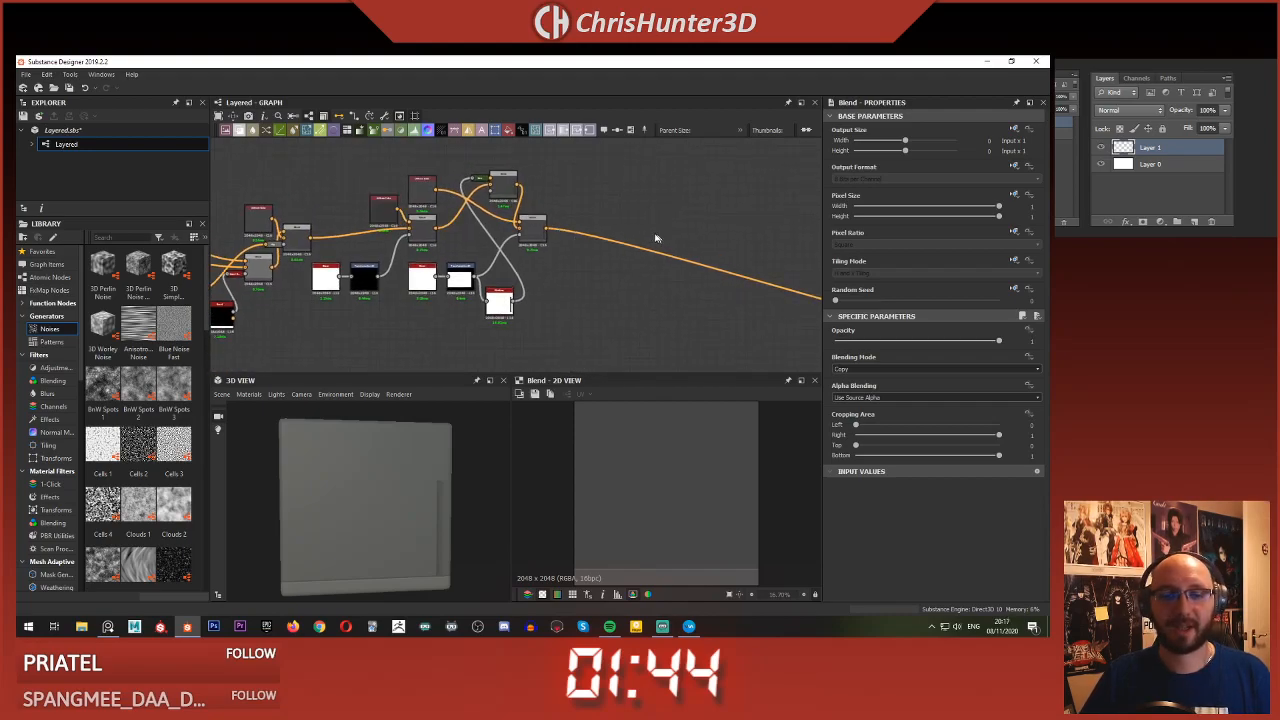
key(space)
key(Return)
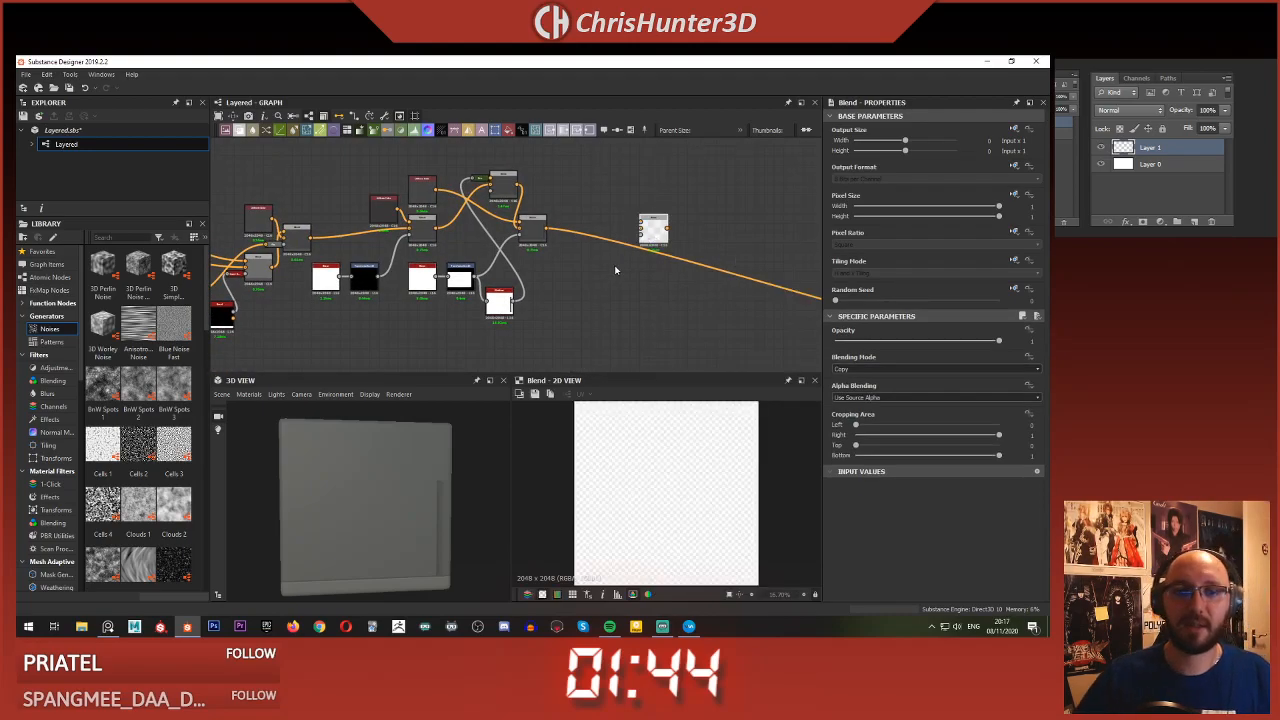
drag(646, 227, 582, 207)
middle_drag(576, 200, 598, 216)
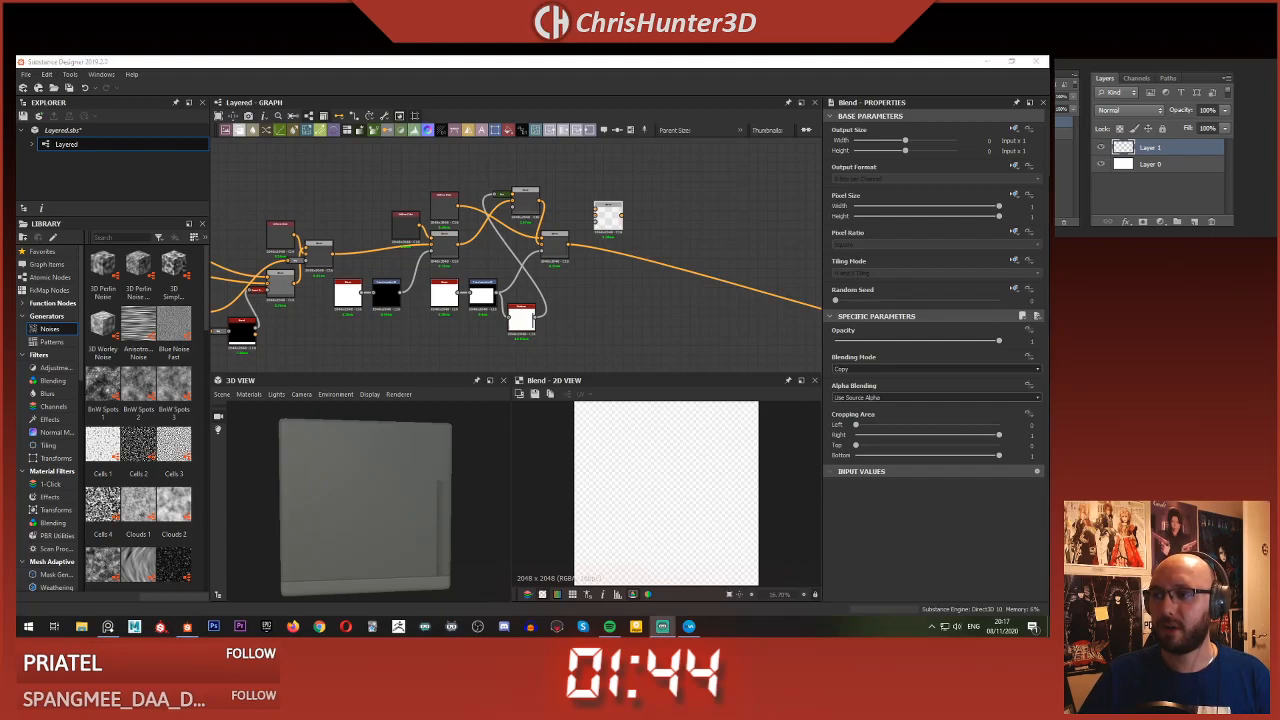
click(712, 213)
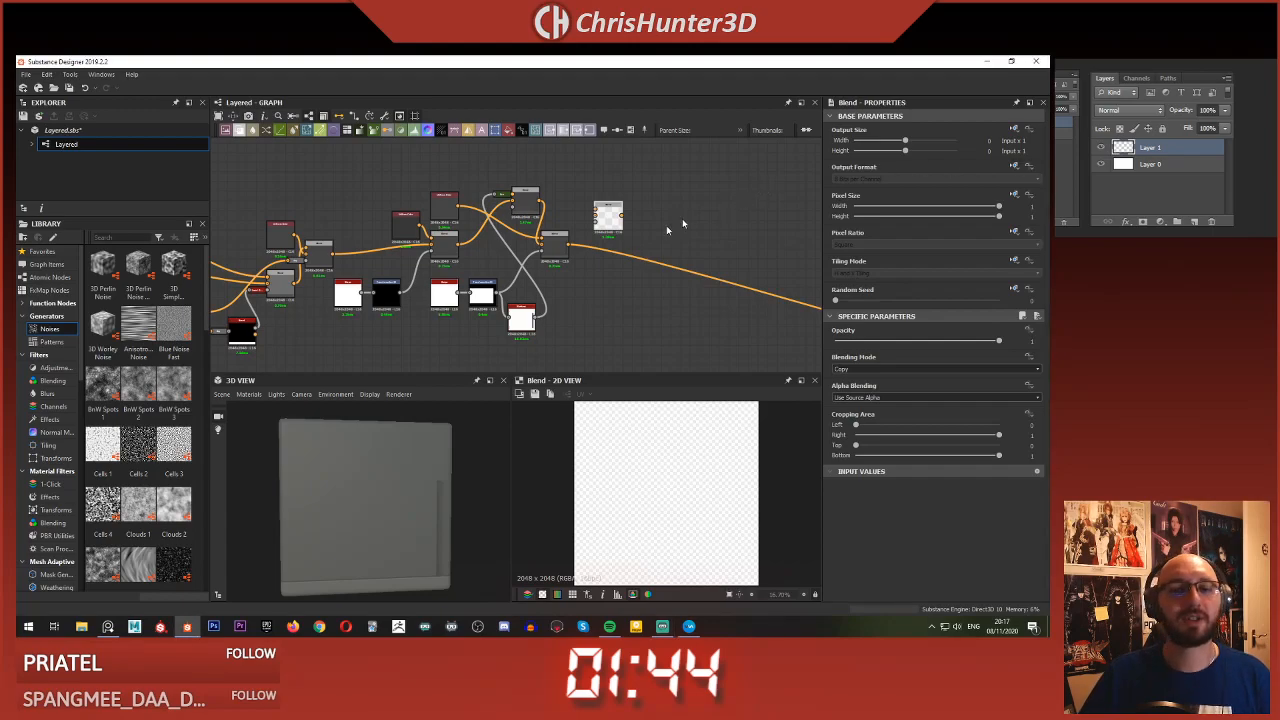
- Connect the last Blend's output to the new Blend's background and shift the new Blend farther along the chain
scroll(584, 218, up, 3)
scroll(586, 218, down, 2)
middle_drag(591, 229, 601, 215)
scroll(601, 228, up, 2)
scroll(604, 260, down, 1)
middle_drag(607, 268, 604, 290)
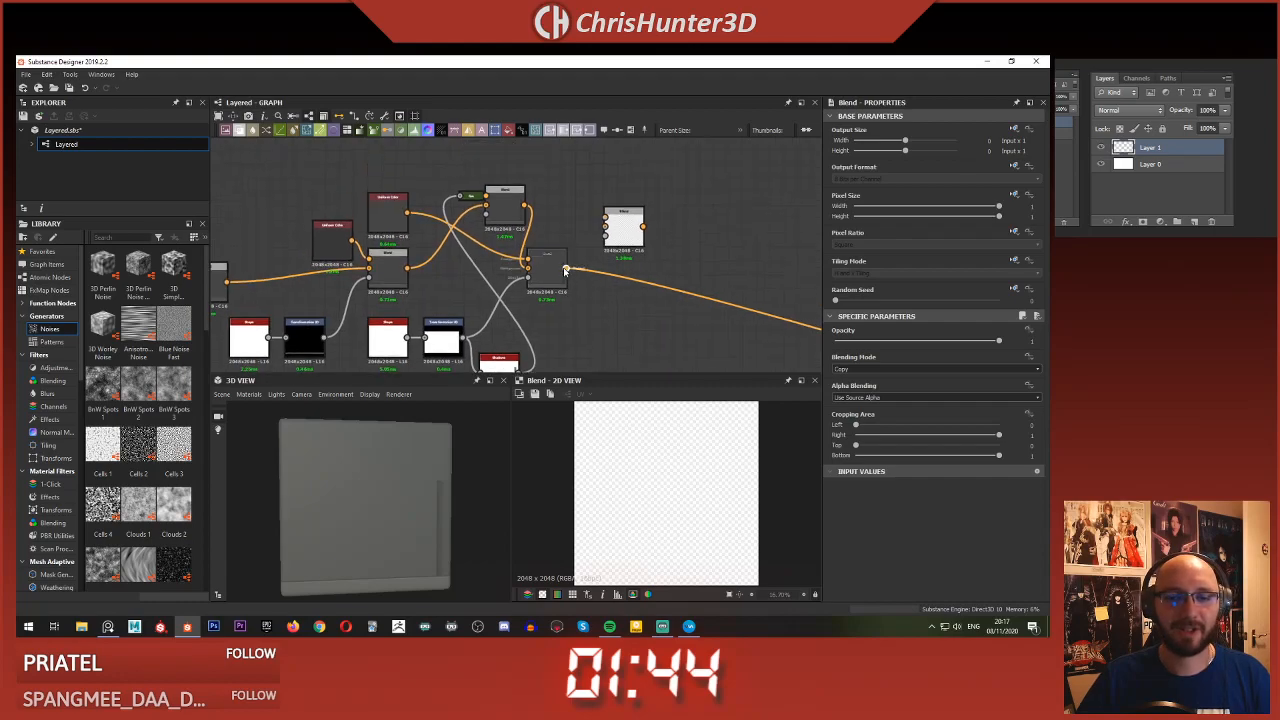
drag(612, 228, 652, 233)
scroll(652, 233, down, 2)
middle_drag(652, 233, 640, 258)
scroll(640, 258, down, 1)
scroll(639, 258, up, 4)
click(583, 180)
- Add a grayscale Uniform Color with a value of about 0.325 and place it above the new Blend
middle_drag(581, 178, 584, 225)
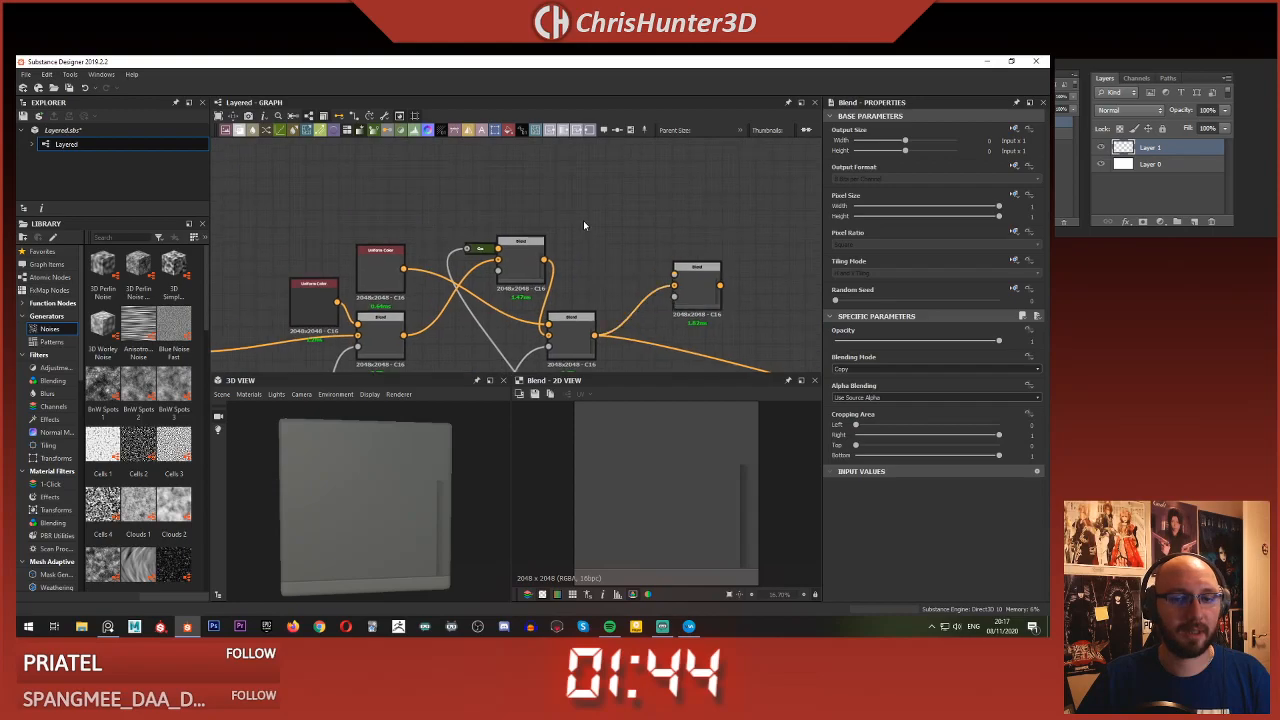
key(space)
text(un)
key(Return)
drag(587, 230, 621, 247)
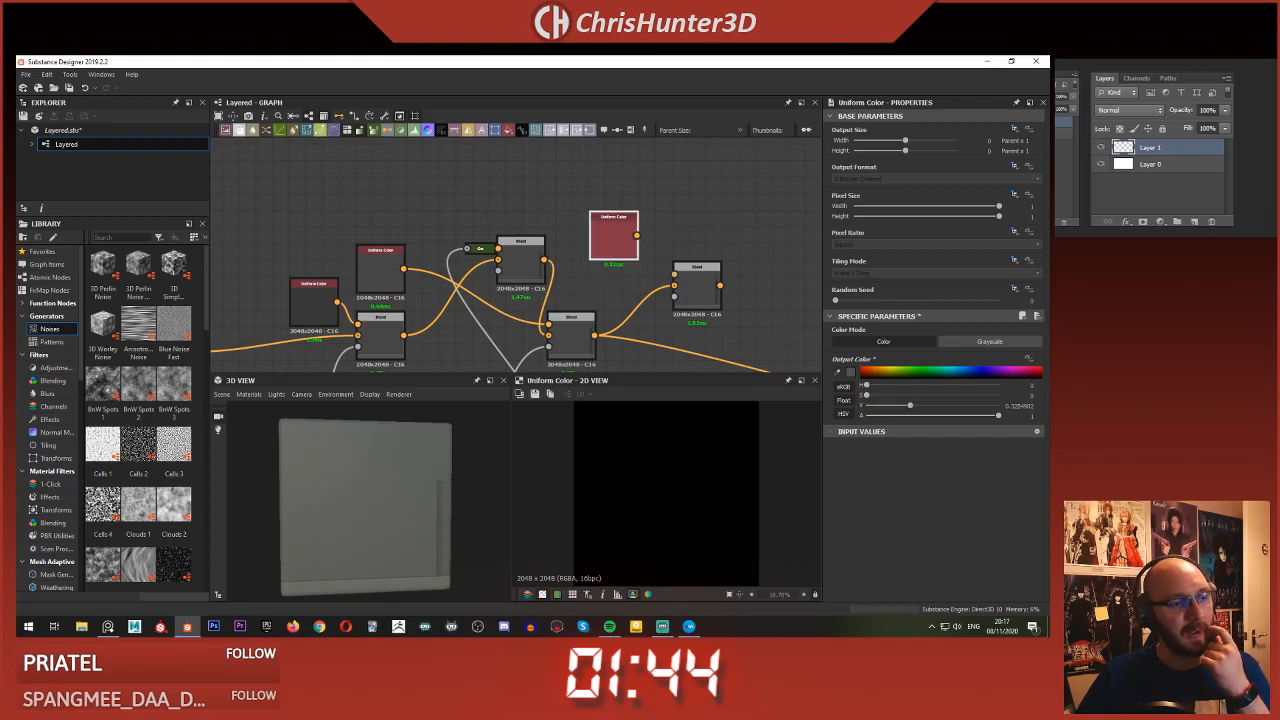
- Connect the new Uniform Color to the new Blend's foreground
middle_drag(564, 283, 494, 226)
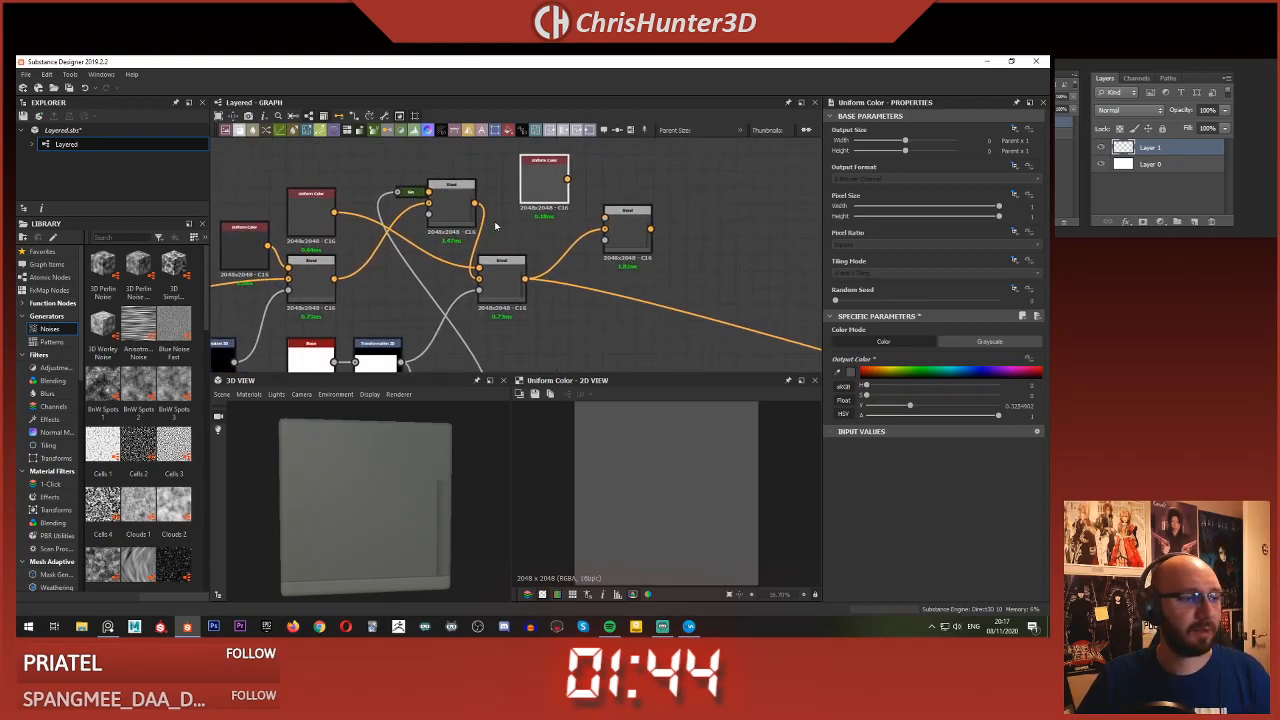
scroll(503, 208, down, 5)
scroll(494, 224, up, 6)
middle_drag(588, 174, 498, 246)
drag(596, 238, 597, 239)
middle_drag(537, 243, 564, 162)
scroll(565, 165, down, 1)
- Duplicate the Shape and Transformation 2D pair below the new Blend and connect it as that Blend's opacity mask
key(space)
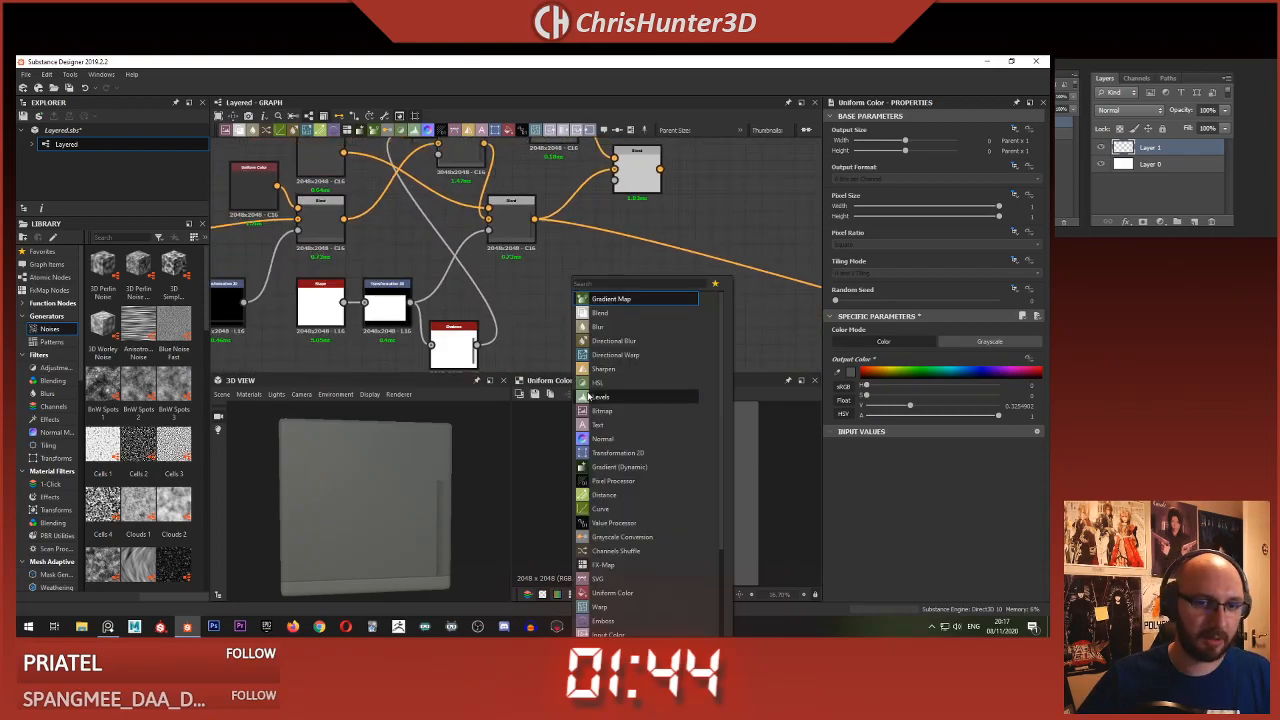
click(315, 350)
drag(311, 349, 381, 319)
middle_drag(541, 299, 476, 302)
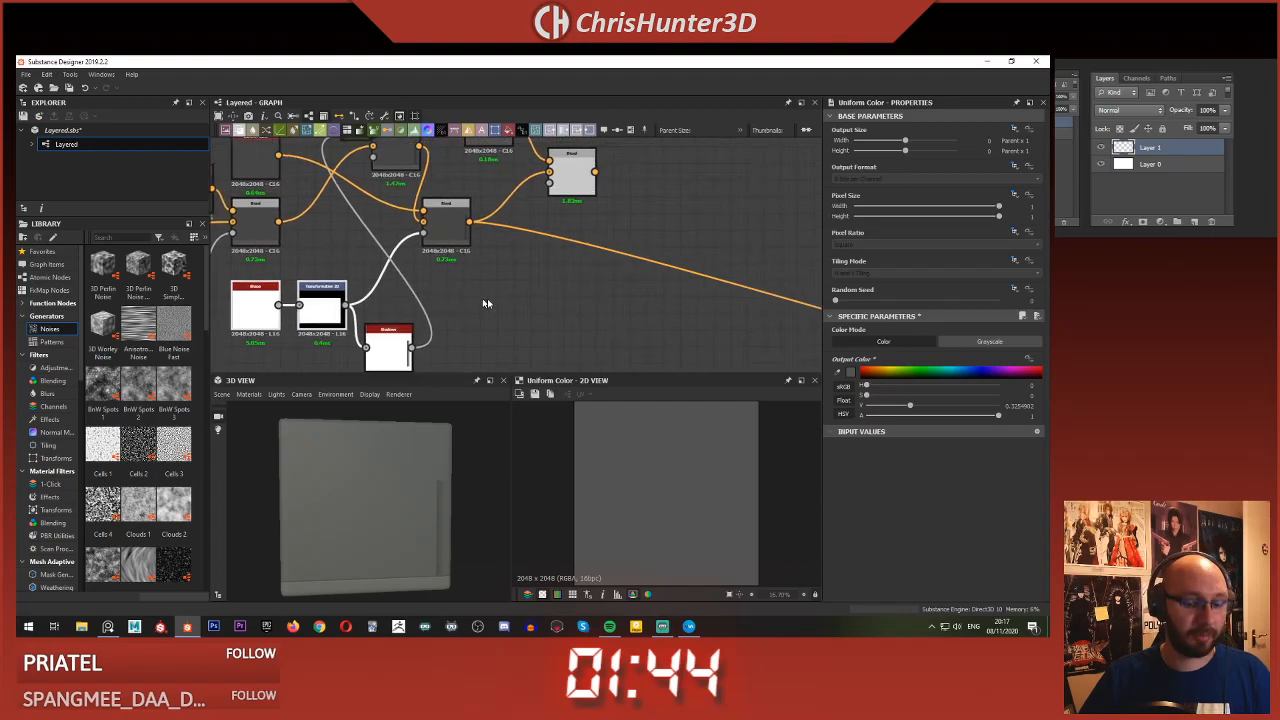
key(ctrl+v)
drag(485, 264, 448, 299)
middle_drag(448, 299, 435, 341)
drag(531, 331, 537, 227)
- Raise the duplicated mask's bottom edge to leave a horizontal strip about 15% of the texture's height, previewing the new Blend
double_click(561, 225)
middle_drag(524, 274, 545, 247)
click(530, 310)
double_click(587, 197)
click(531, 307)
drag(657, 568, 657, 490)
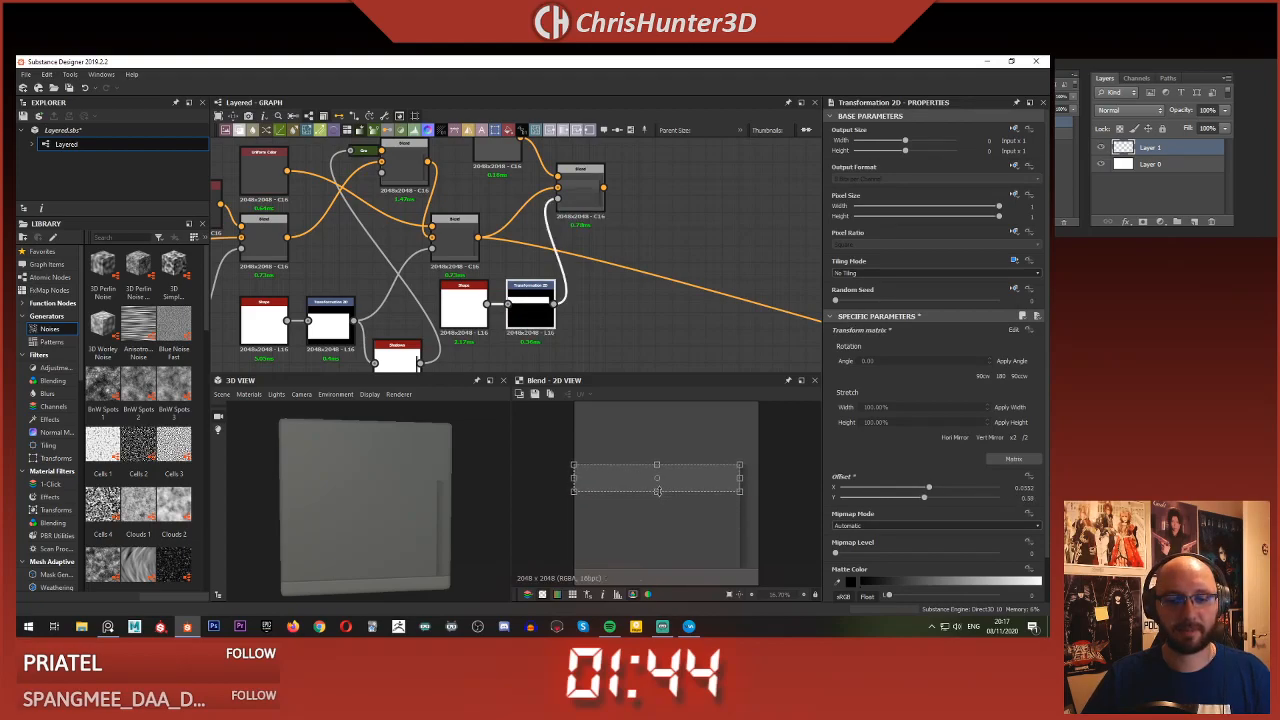
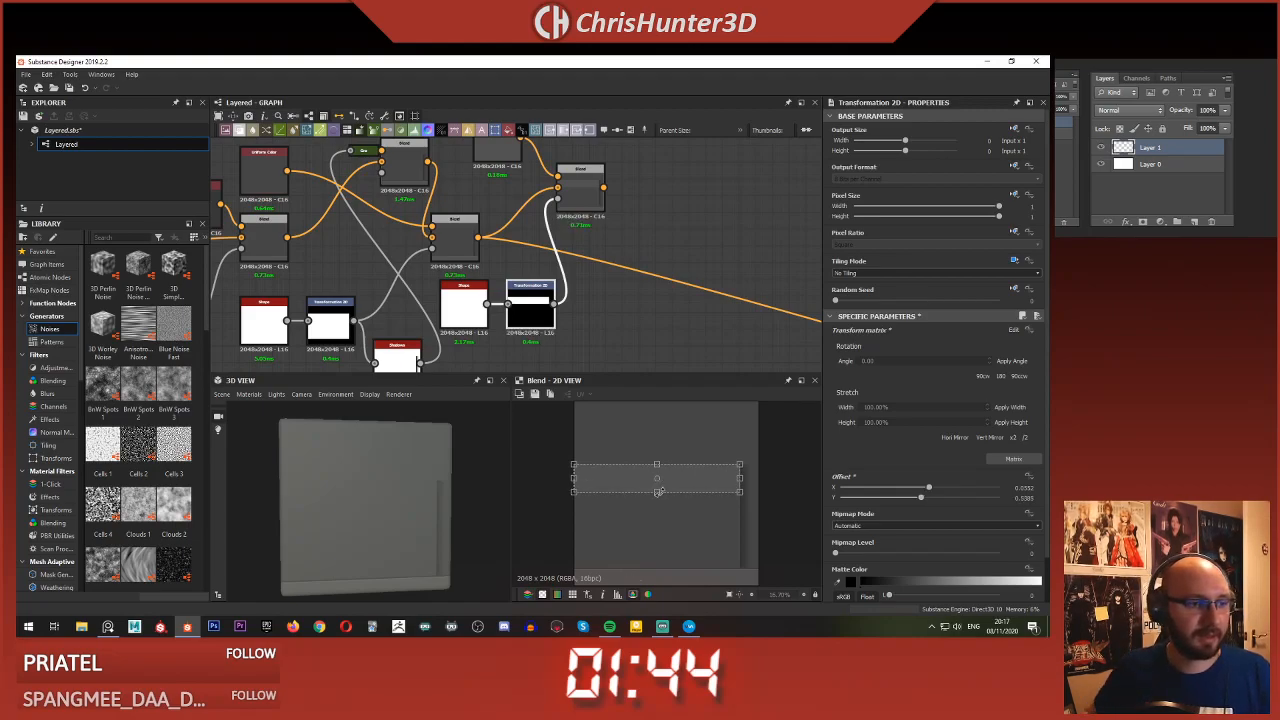
scroll(697, 453, up, 5)
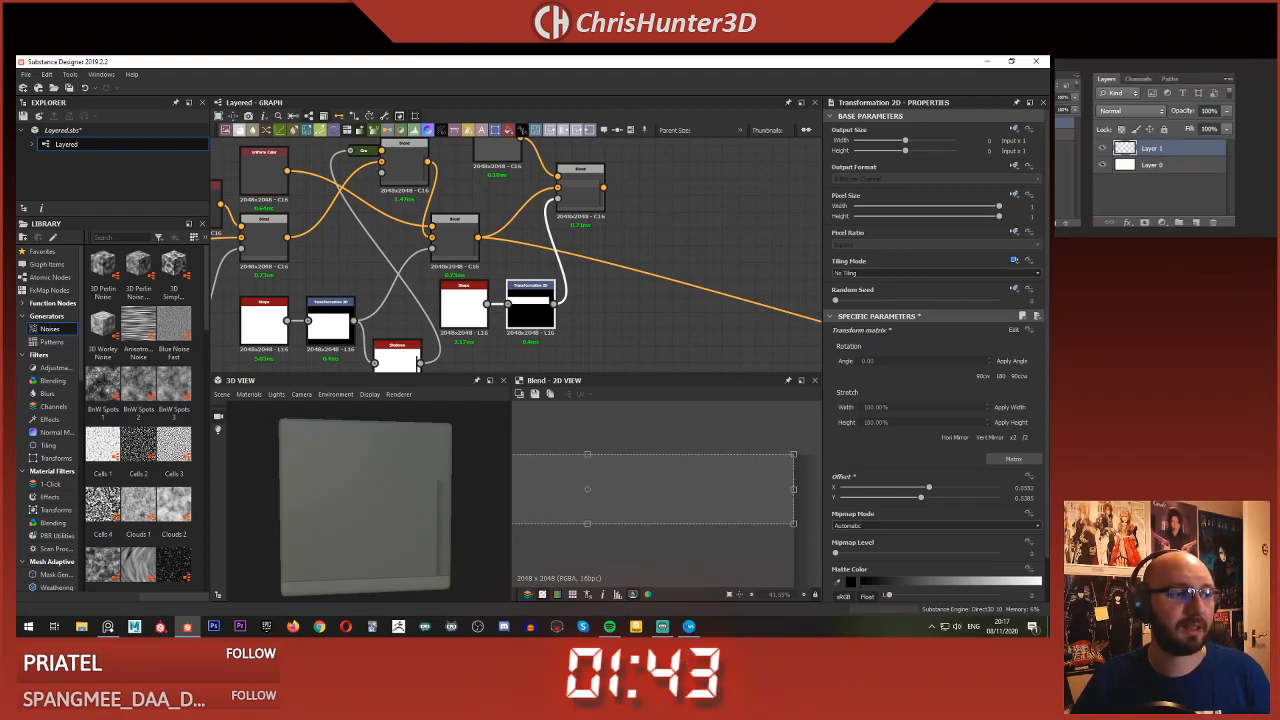
- Move the newest Blend and its Uniform Color further along the graph to make room for another layer before them
scroll(618, 312, down, 2)
scroll(666, 192, up, 1)
middle_drag(628, 239, 652, 249)
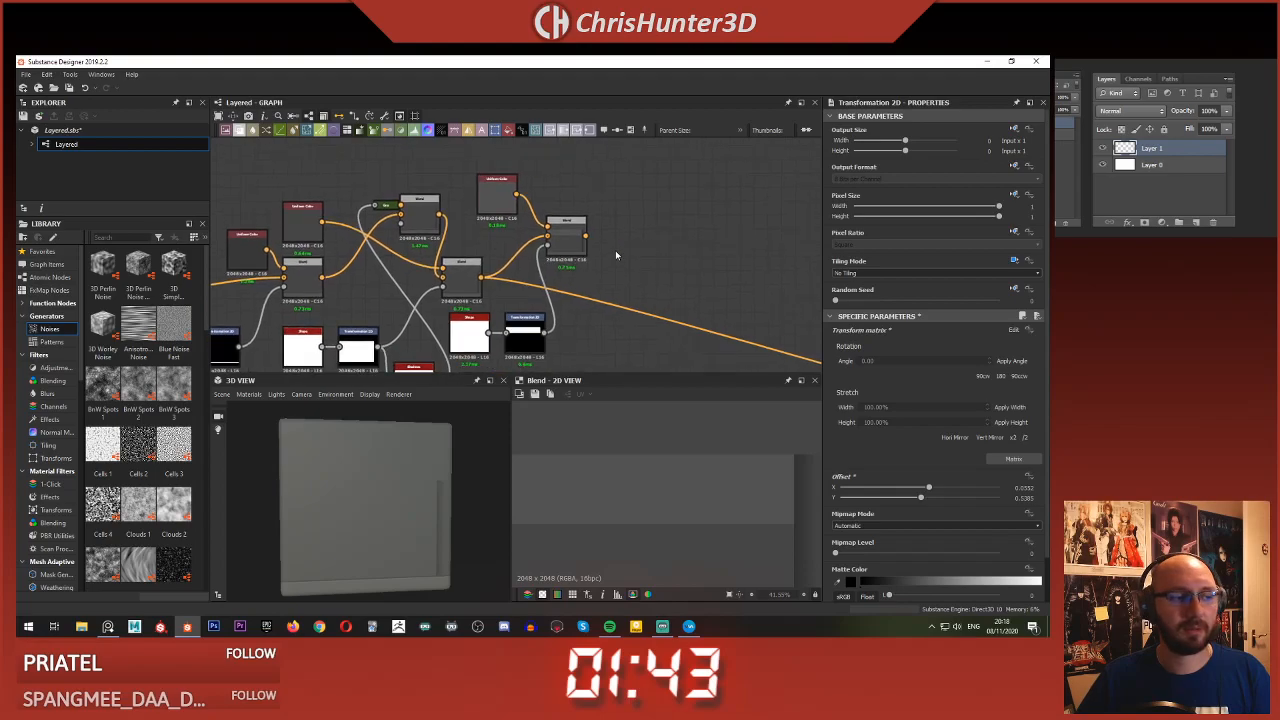
drag(587, 253, 707, 253)
drag(491, 197, 627, 199)
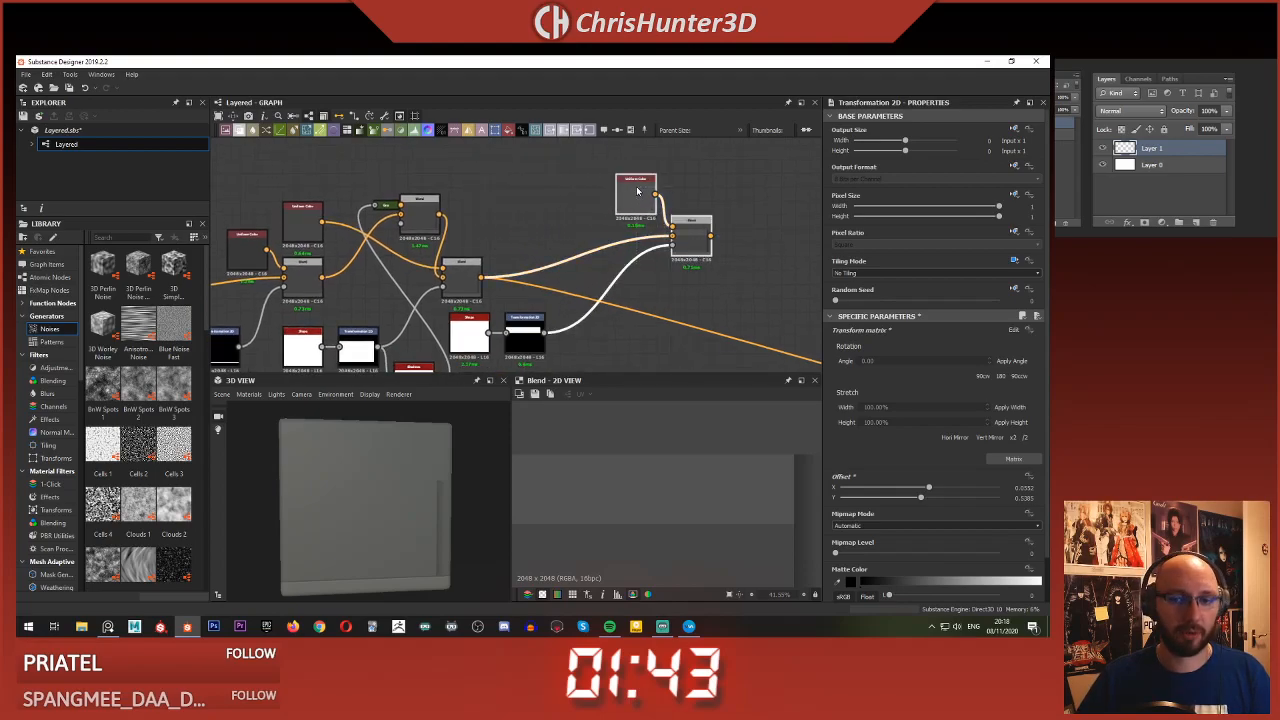
- Duplicate the Uniform Color and Blend pair, place the copy before the original, and feed its output into the original Blend's background
key(ctrl+v)
drag(544, 283, 566, 222)
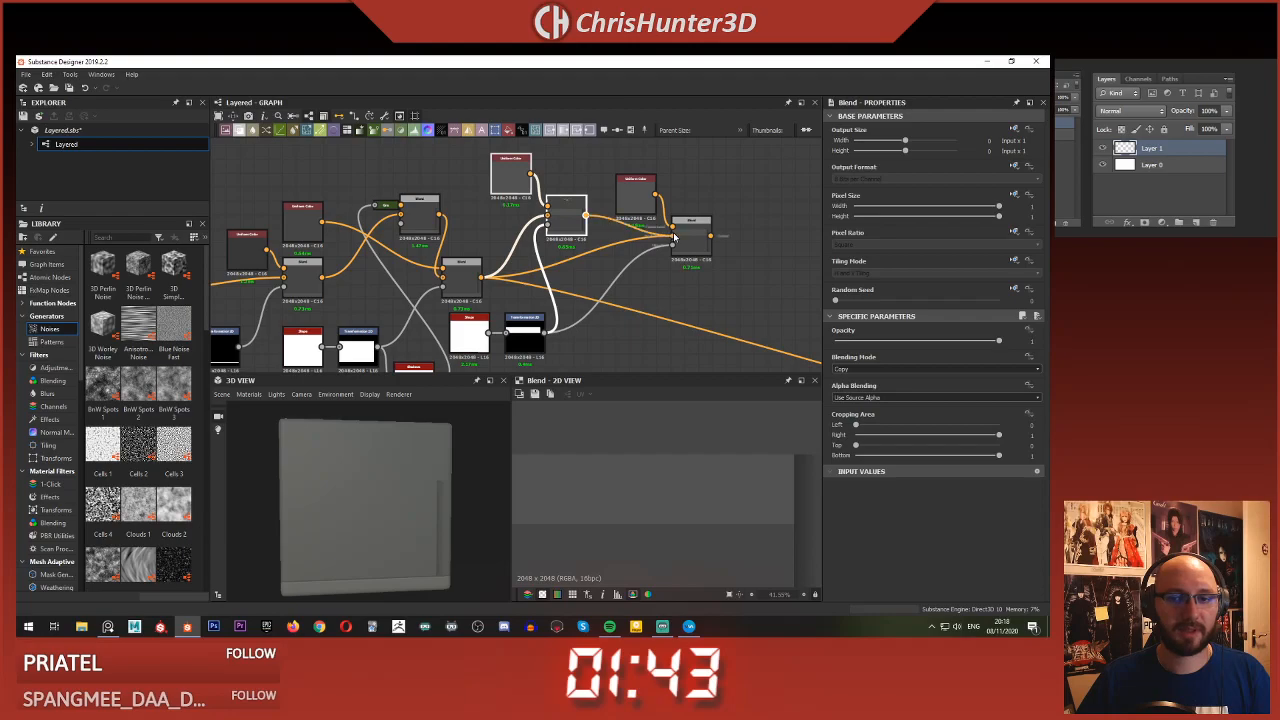
drag(566, 217, 594, 252)
middle_drag(657, 215, 671, 201)
drag(745, 166, 717, 242)
middle_drag(590, 187, 591, 183)
- Recolor the duplicated Uniform Color with the blue-grey of the highlighted layer row in the reference image, and preview its Blend
click(562, 198)
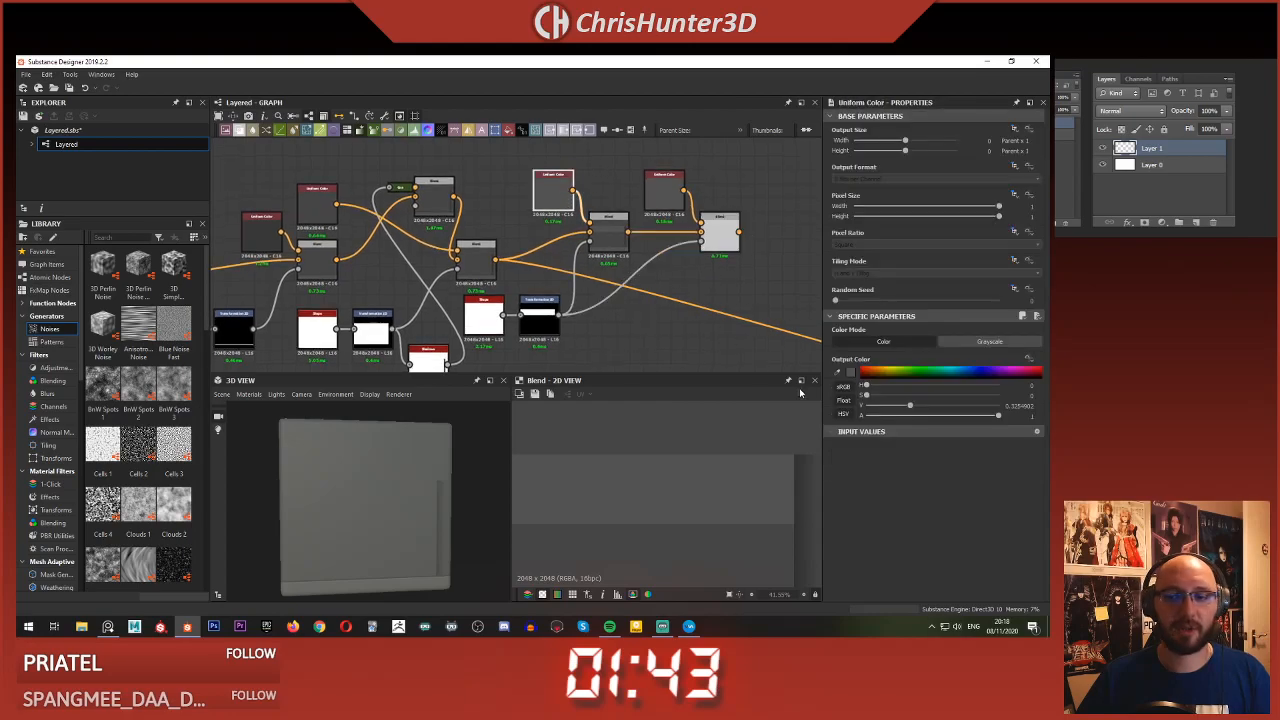
click(1192, 148)
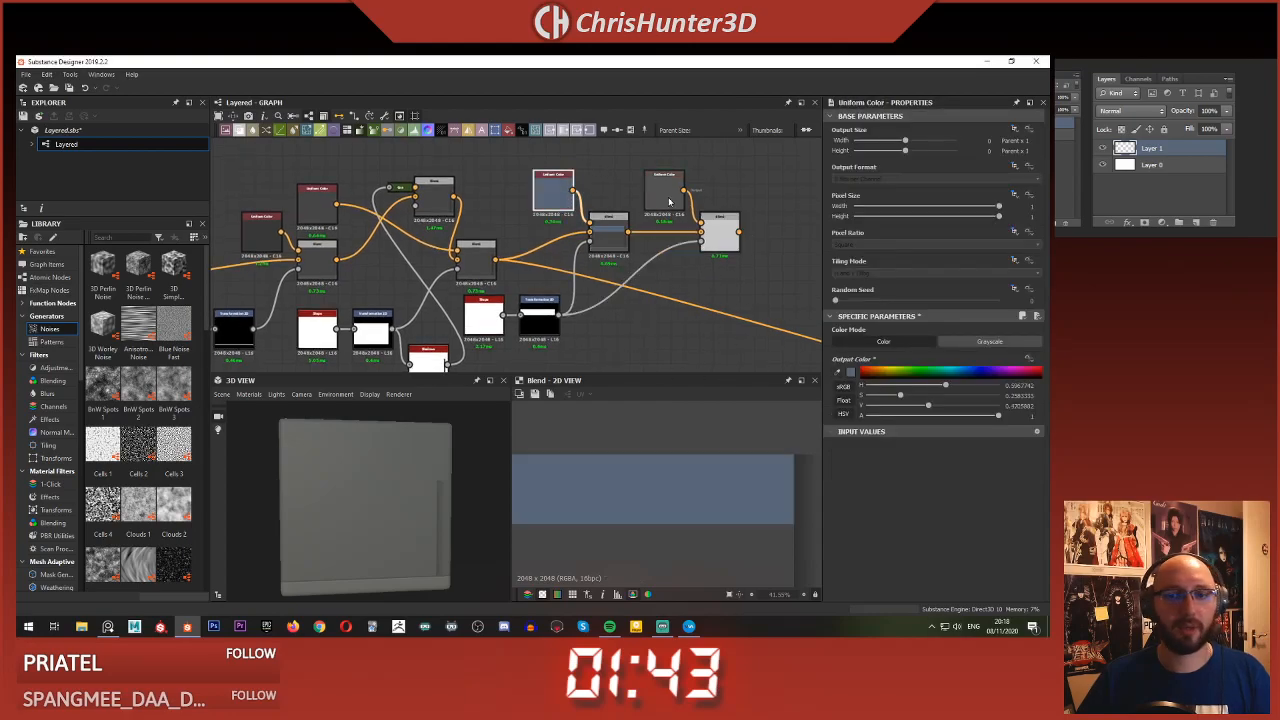
scroll(640, 465, down, 3)
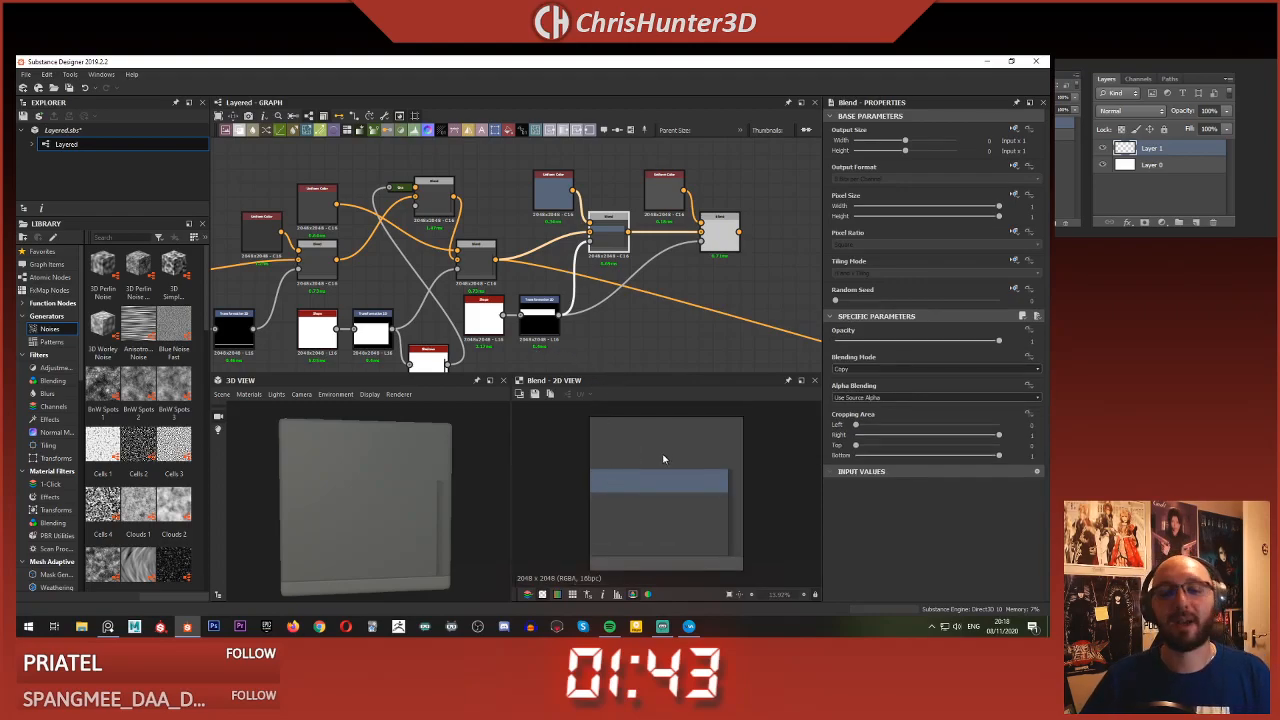
- Duplicate the strip's Transformation 2D, place it below the last Blend, and connect it as that Blend's opacity mask
middle_drag(598, 318, 582, 296)
scroll(612, 292, up, 2)
scroll(629, 294, down, 1)
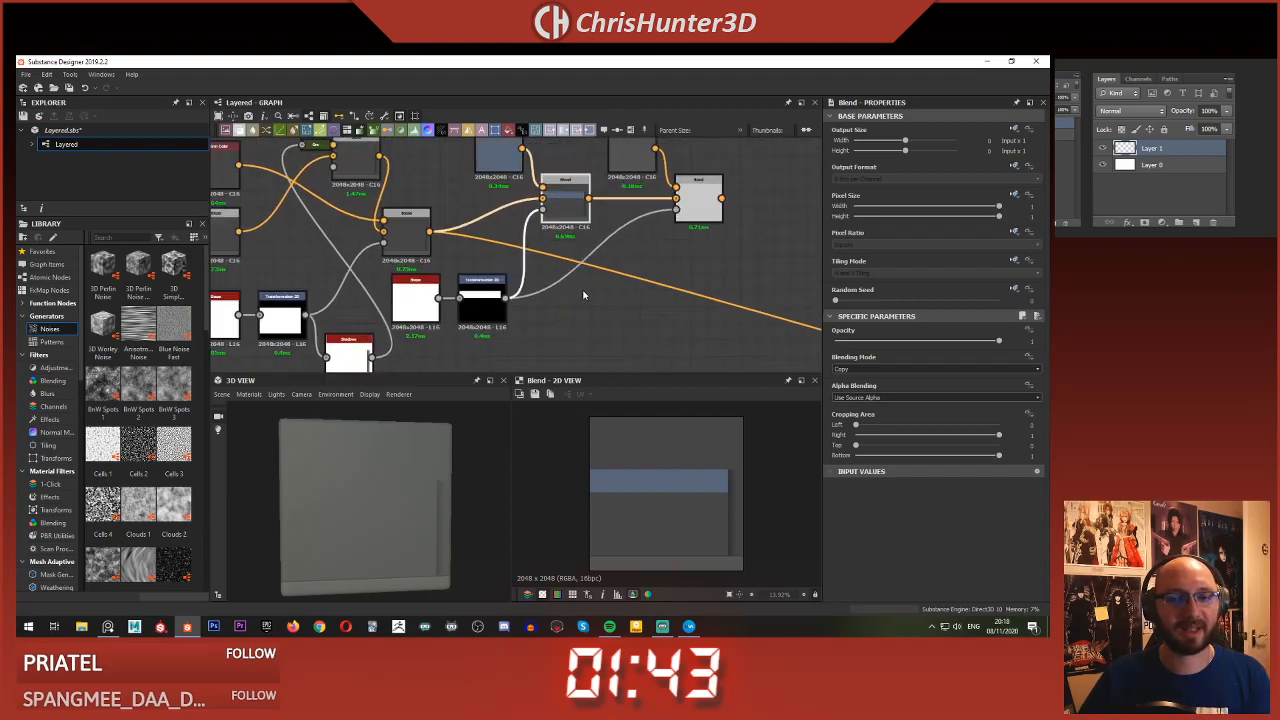
click(483, 303)
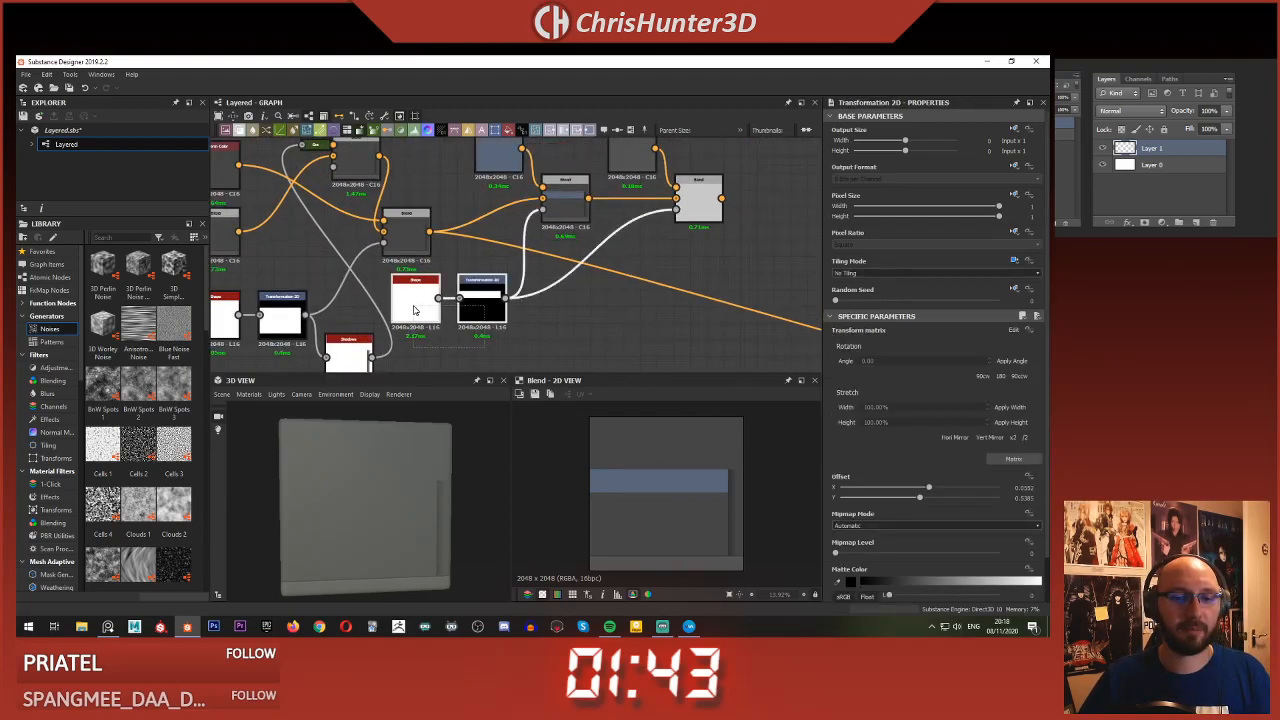
click(486, 312)
key(ctrl+d)
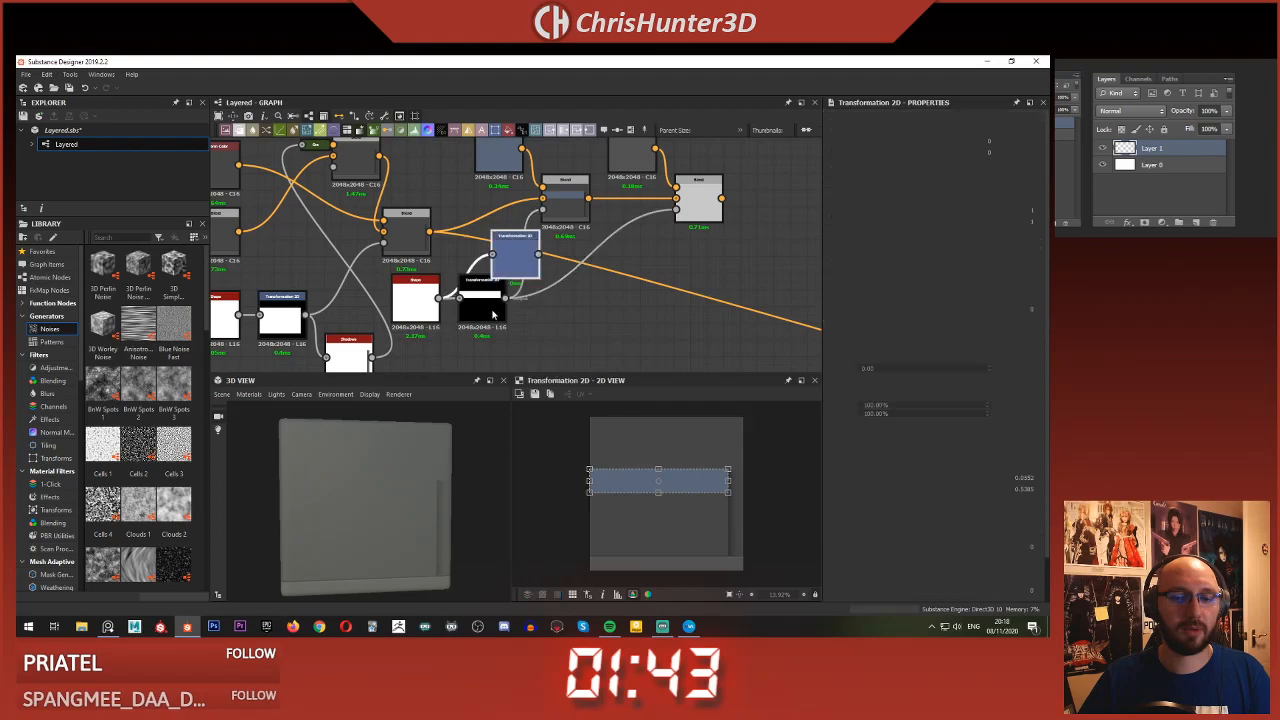
drag(517, 272, 627, 281)
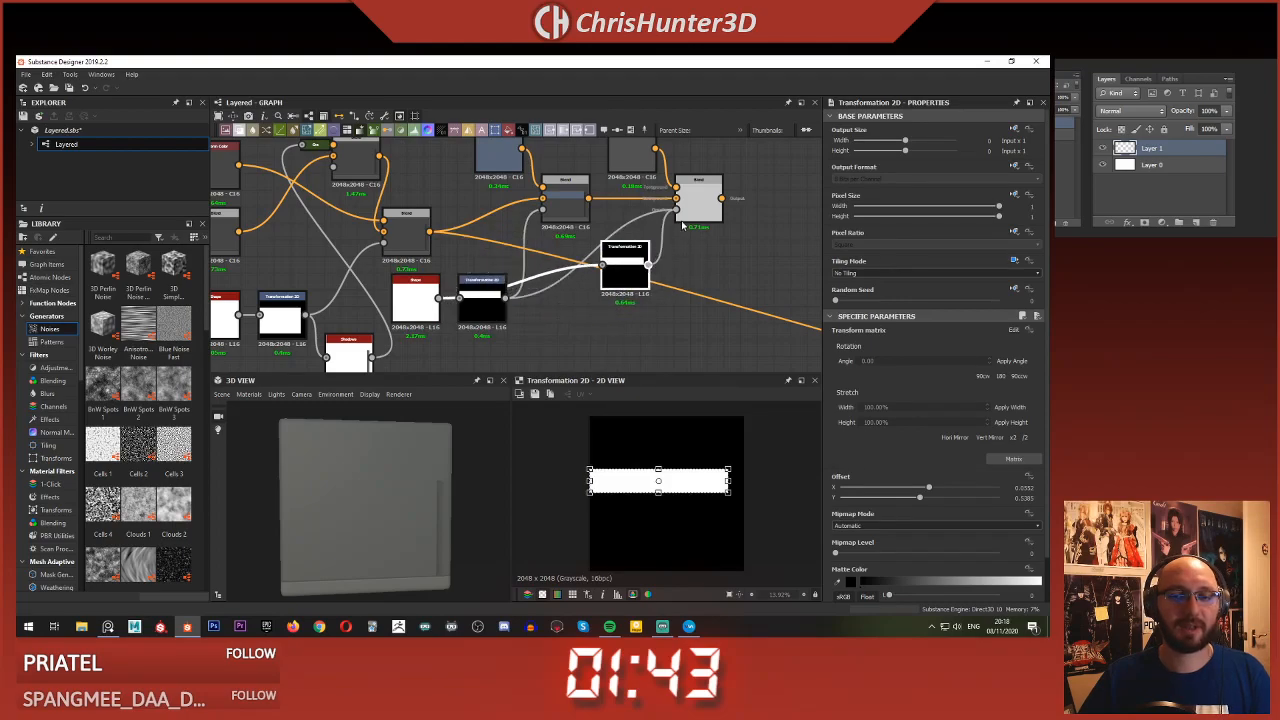
- Position the first strip mask under its own Blend with the shared Shape beneath it, and preview both strip Blends
click(483, 300)
drag(483, 300, 482, 262)
drag(430, 298, 420, 333)
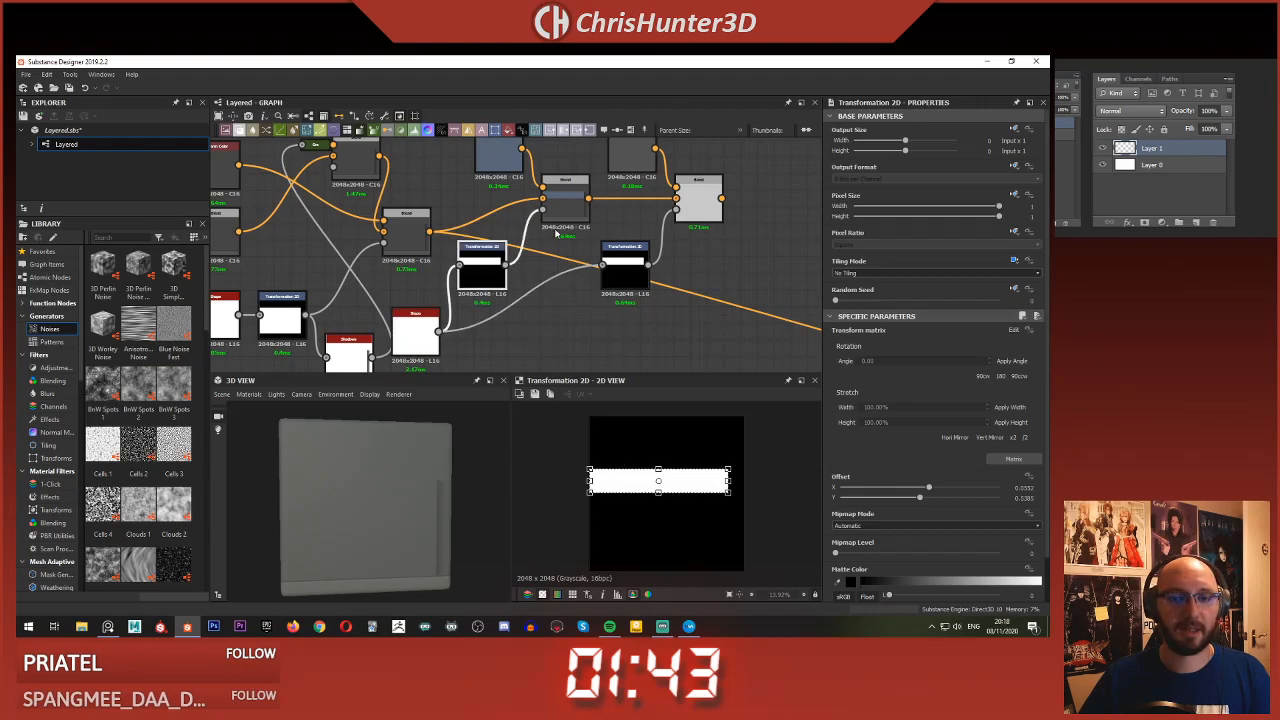
double_click(558, 212)
click(472, 270)
middle_drag(561, 285, 561, 306)
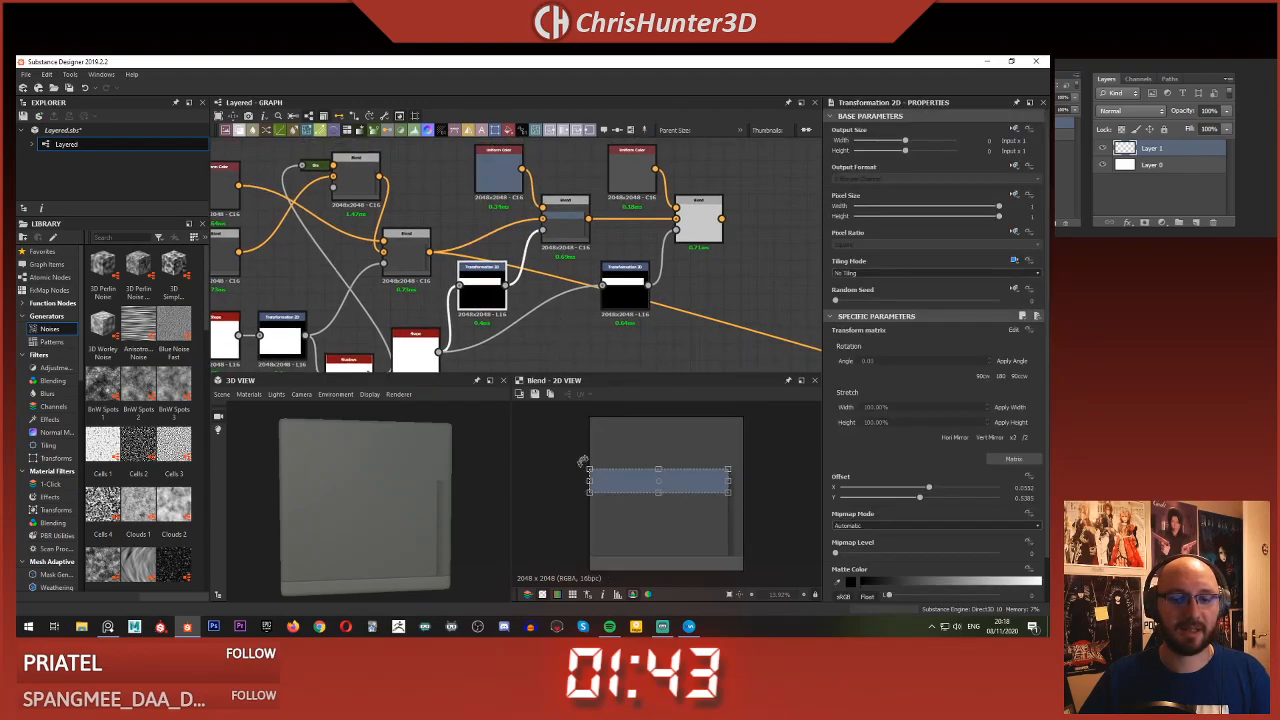
click(698, 220)
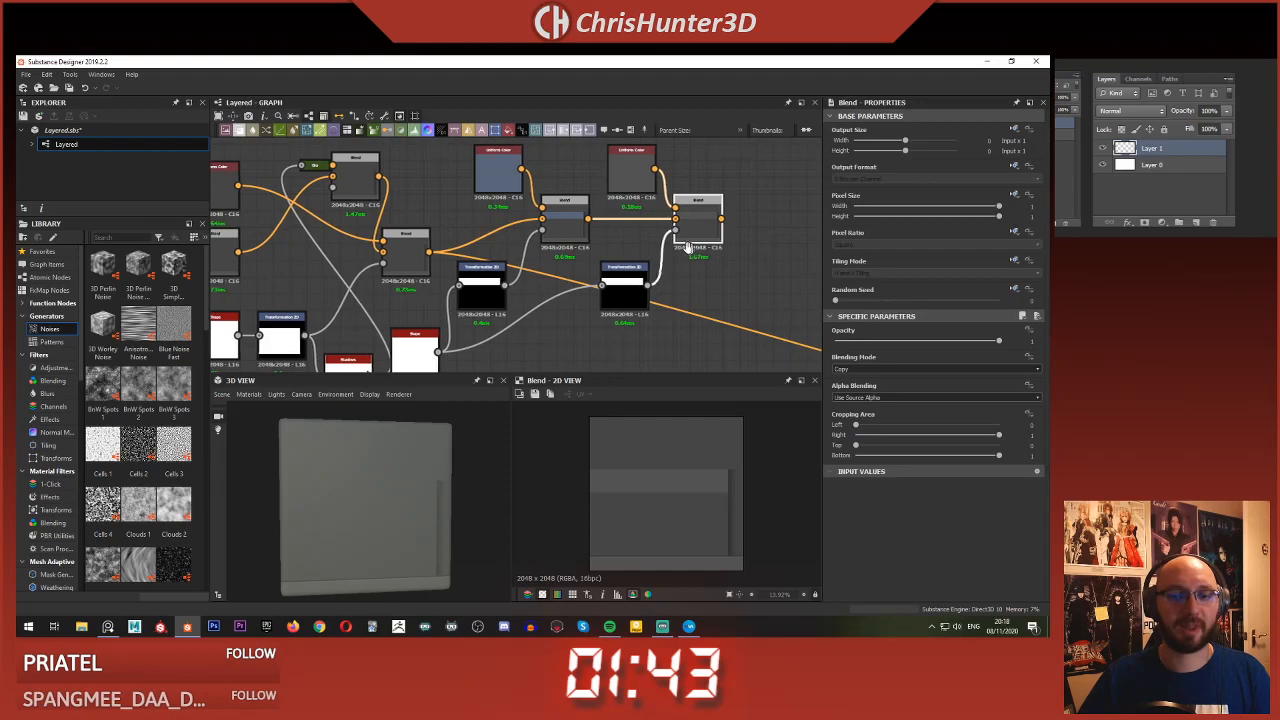
- Reroute the Base Color input to the last Blend in the chain and preview the Base Color output
middle_drag(445, 267, 401, 263)
shift+drag(386, 249, 658, 214)
double_click(664, 235)
mouse_move(395, 524)
mouse_down()
mouse_move(434, 531)
mouse_move(409, 520)
mouse_up()
scroll(378, 213, down, 4)
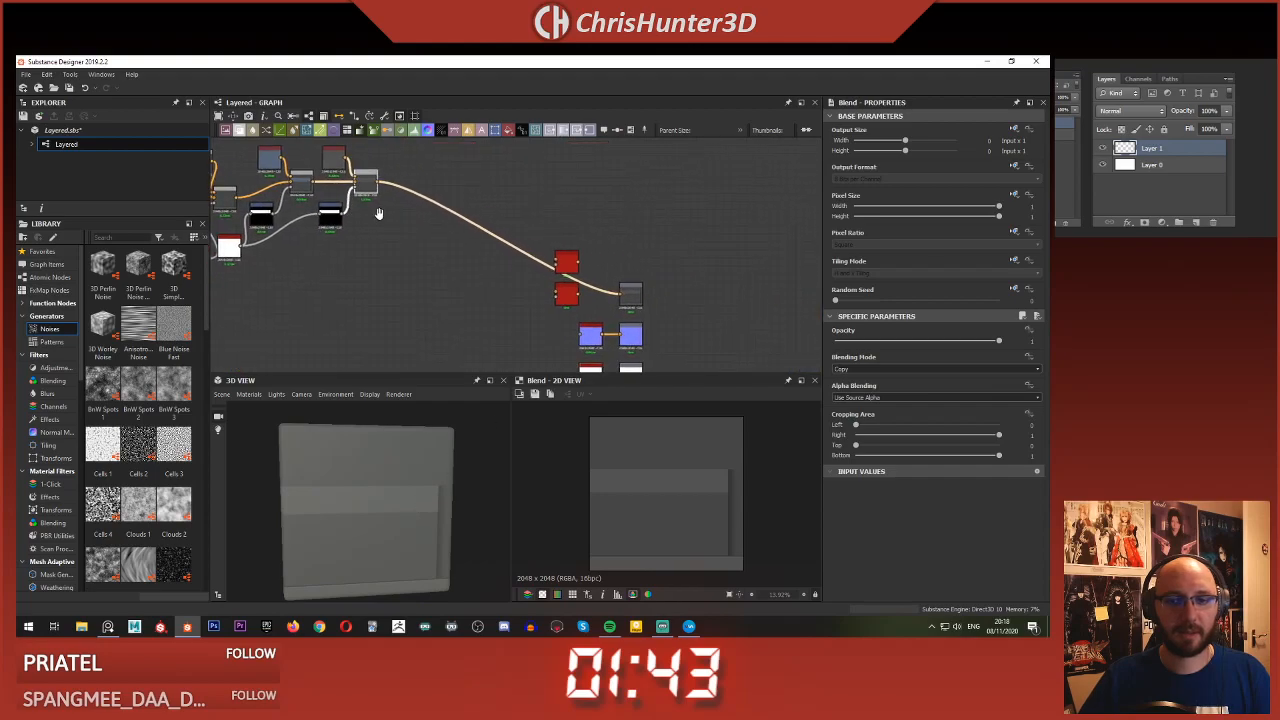
scroll(597, 312, up, 4)
click(674, 262)
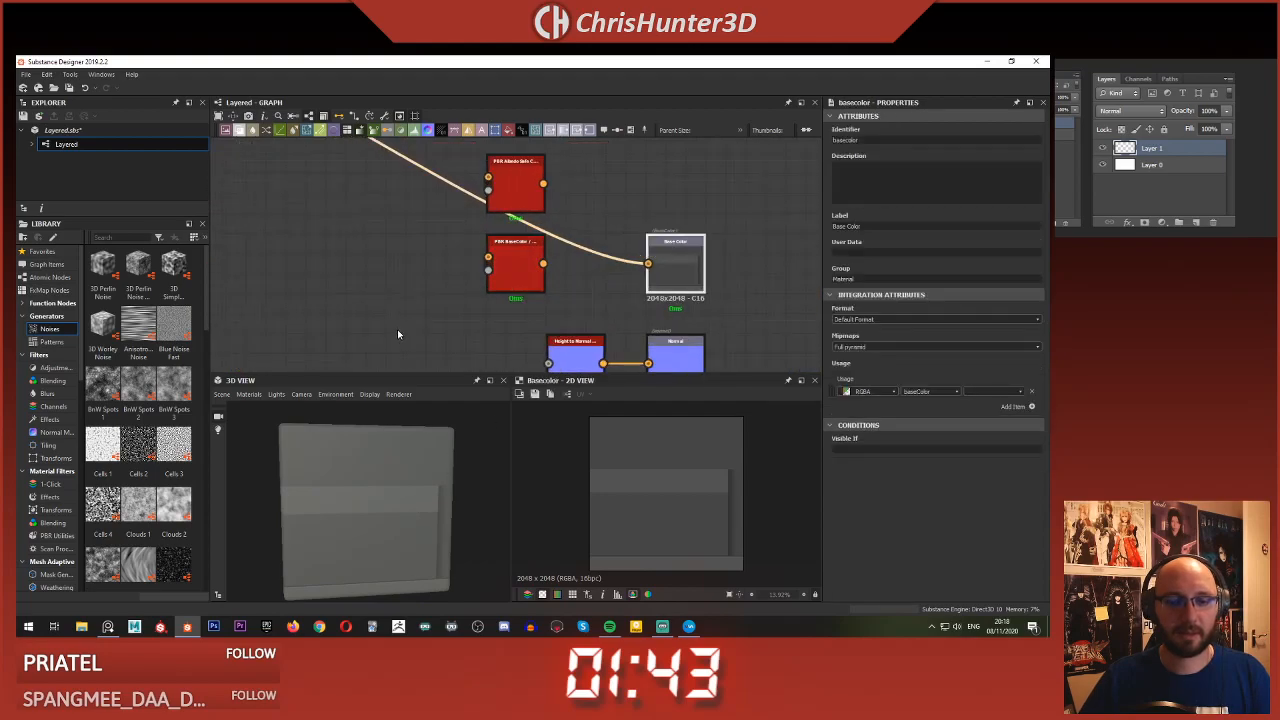
scroll(398, 335, down, 3)
- Move the second strip mask down so its strip sits directly beneath the blue-grey strip
middle_drag(414, 303, 689, 349)
middle_drag(486, 200, 636, 140)
scroll(620, 255, up, 5)
click(605, 255)
click(527, 250)
scroll(655, 490, up, 3)
drag(655, 490, 738, 486)
scroll(642, 522, up, 1)
scroll(642, 522, up, 5)
click(704, 330)
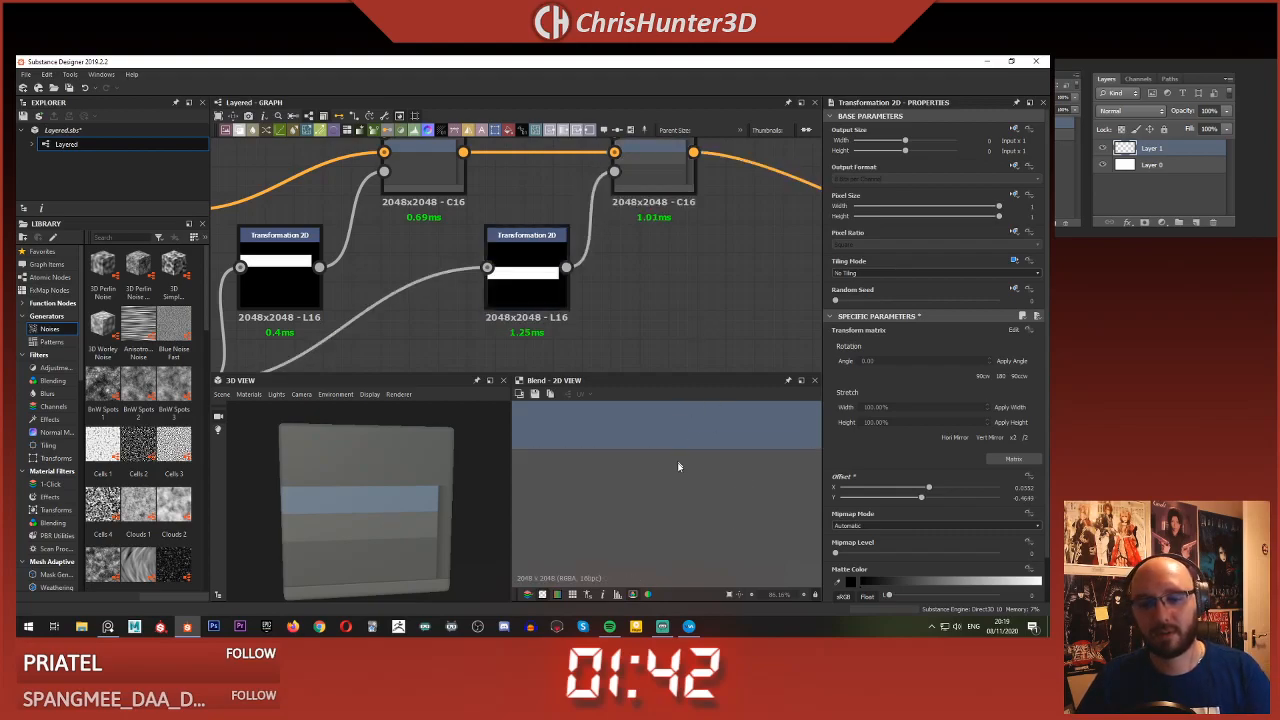
scroll(680, 458, down, 5)
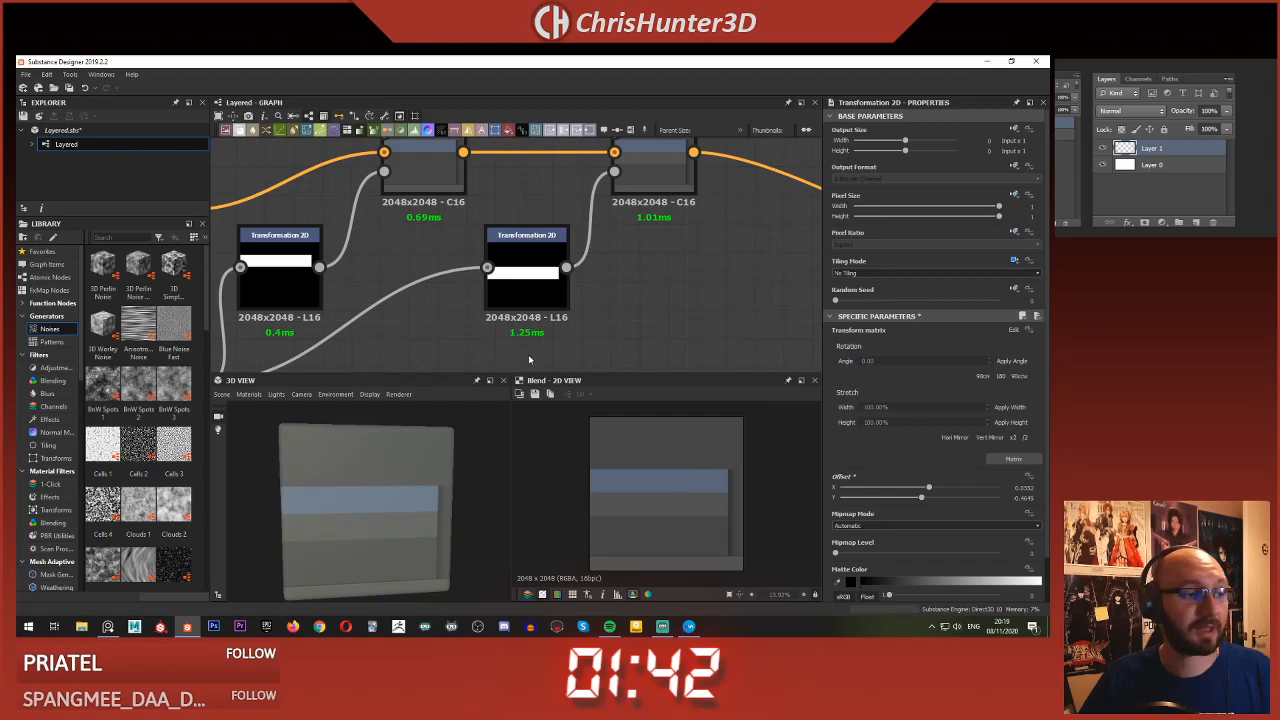
- Shorten the blue-grey strip's mask by pulling its left edge inward by about 17% of the texture's width
scroll(601, 285, down, 2)
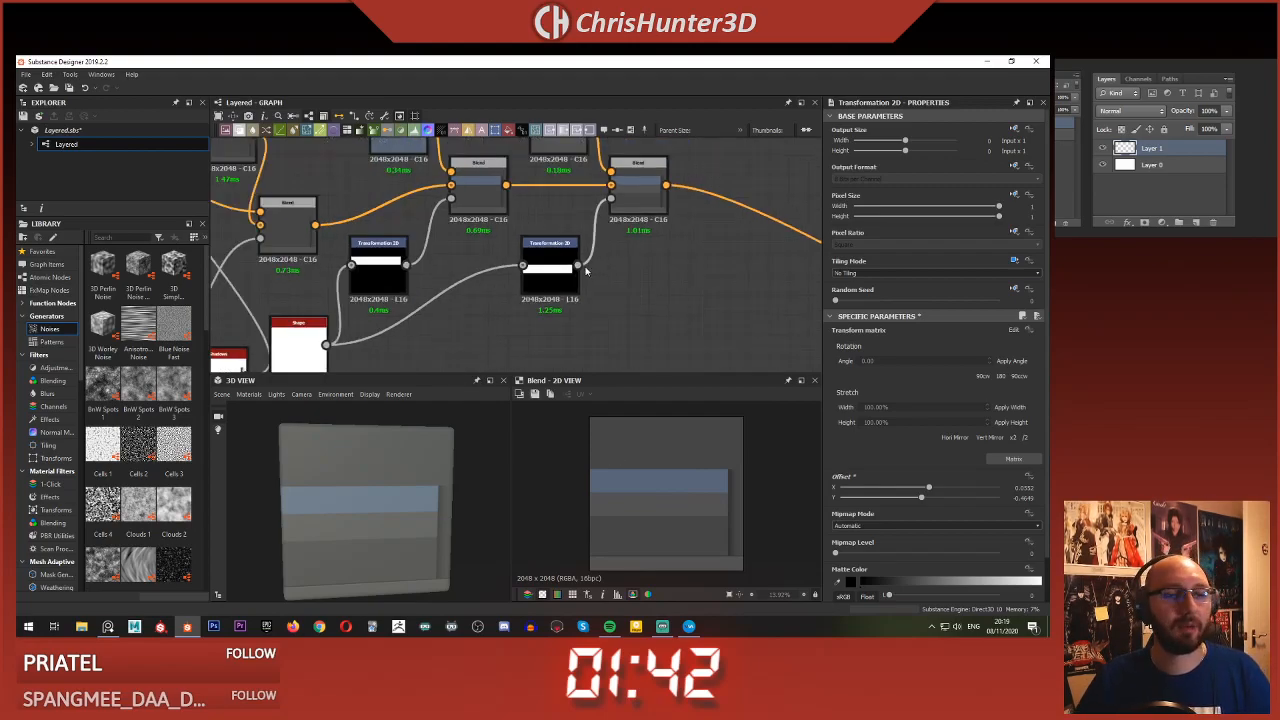
scroll(587, 270, up, 2)
scroll(644, 232, down, 1)
middle_drag(643, 242, 680, 267)
middle_drag(623, 237, 635, 239)
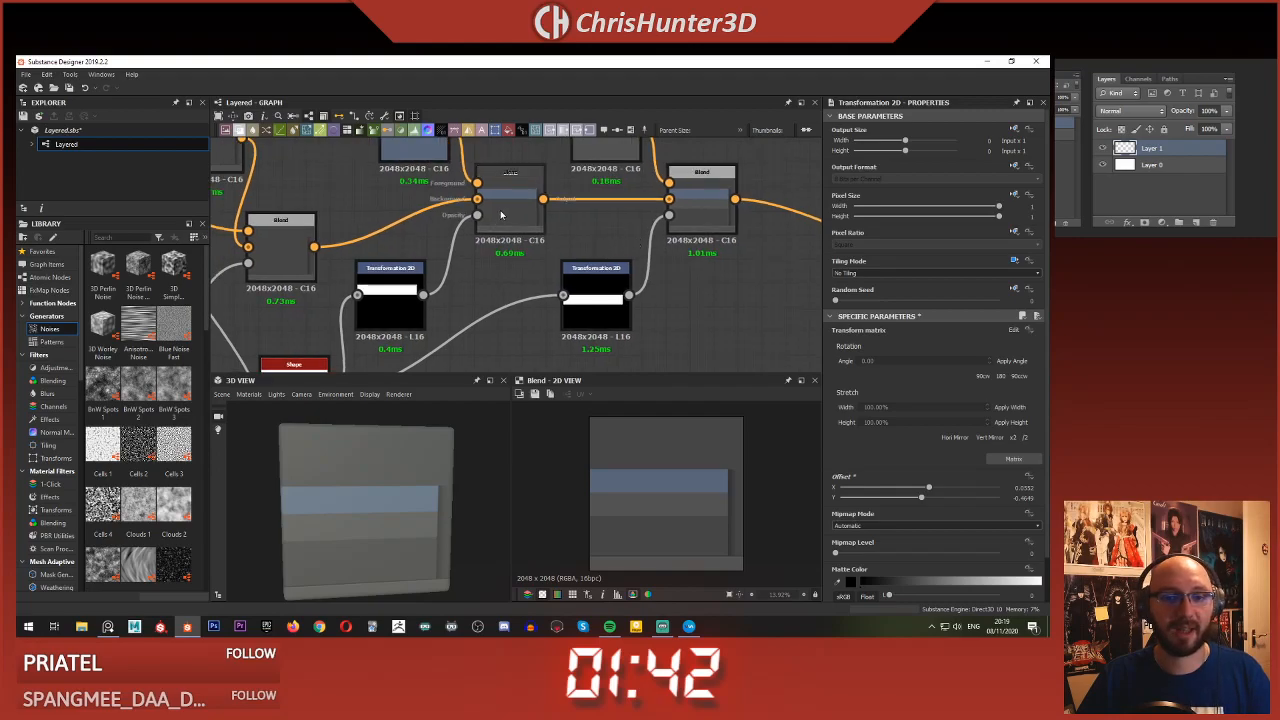
click(510, 200)
middle_drag(510, 205, 659, 211)
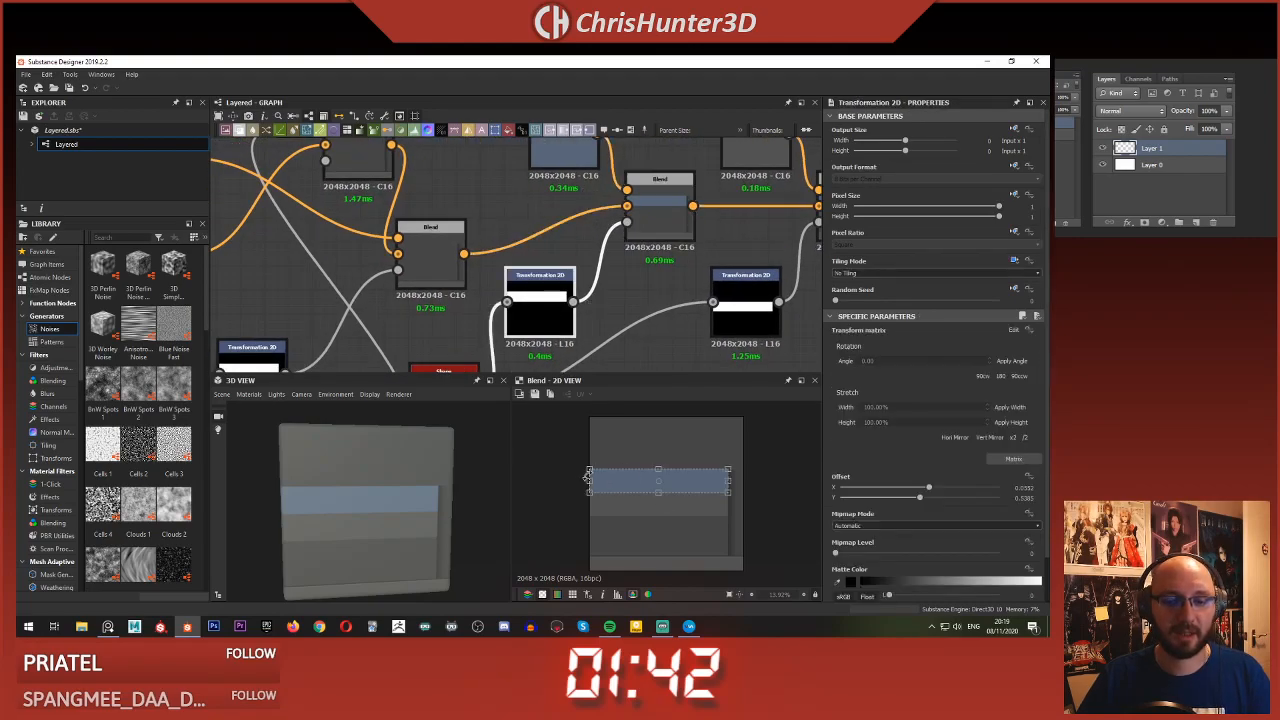
drag(590, 481, 610, 481)
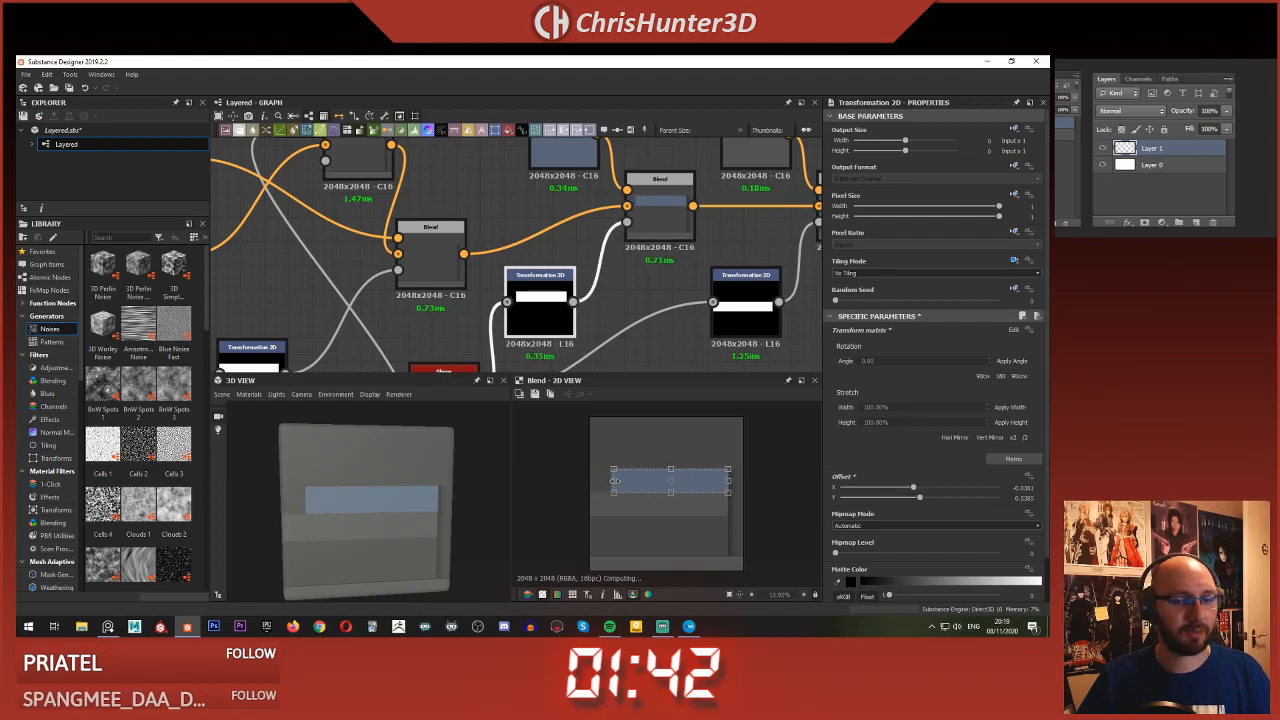
drag(616, 481, 618, 481)
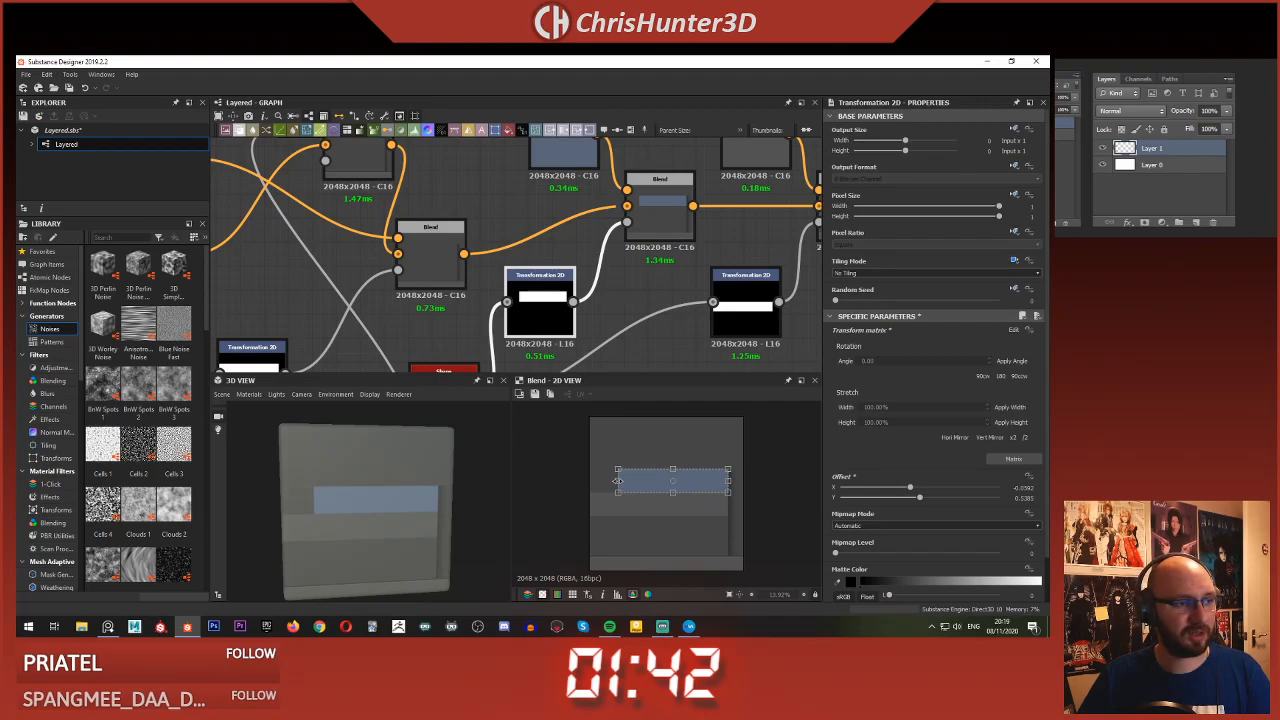
drag(616, 481, 618, 481)
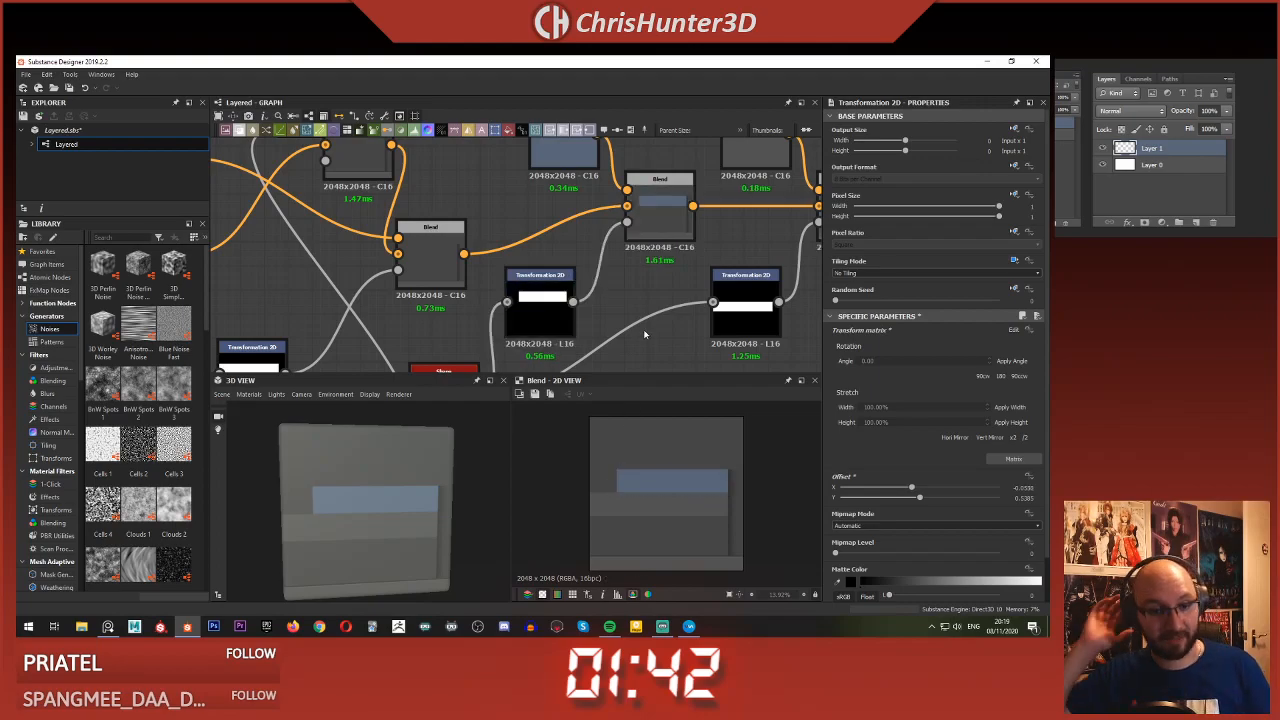
- Inspect the shortened blue-grey strip in the texture preview and review the layout of the node graph
scroll(704, 479, up, 3)
scroll(704, 479, up, 3)
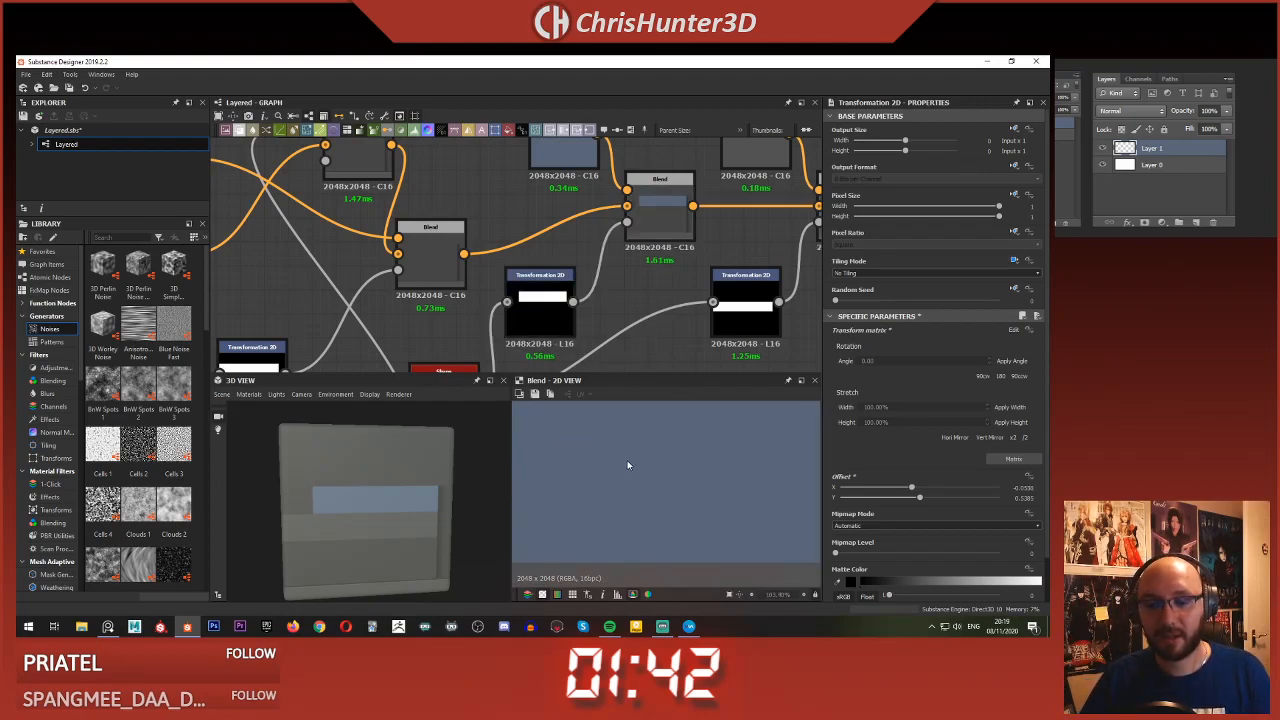
scroll(736, 505, down, 8)
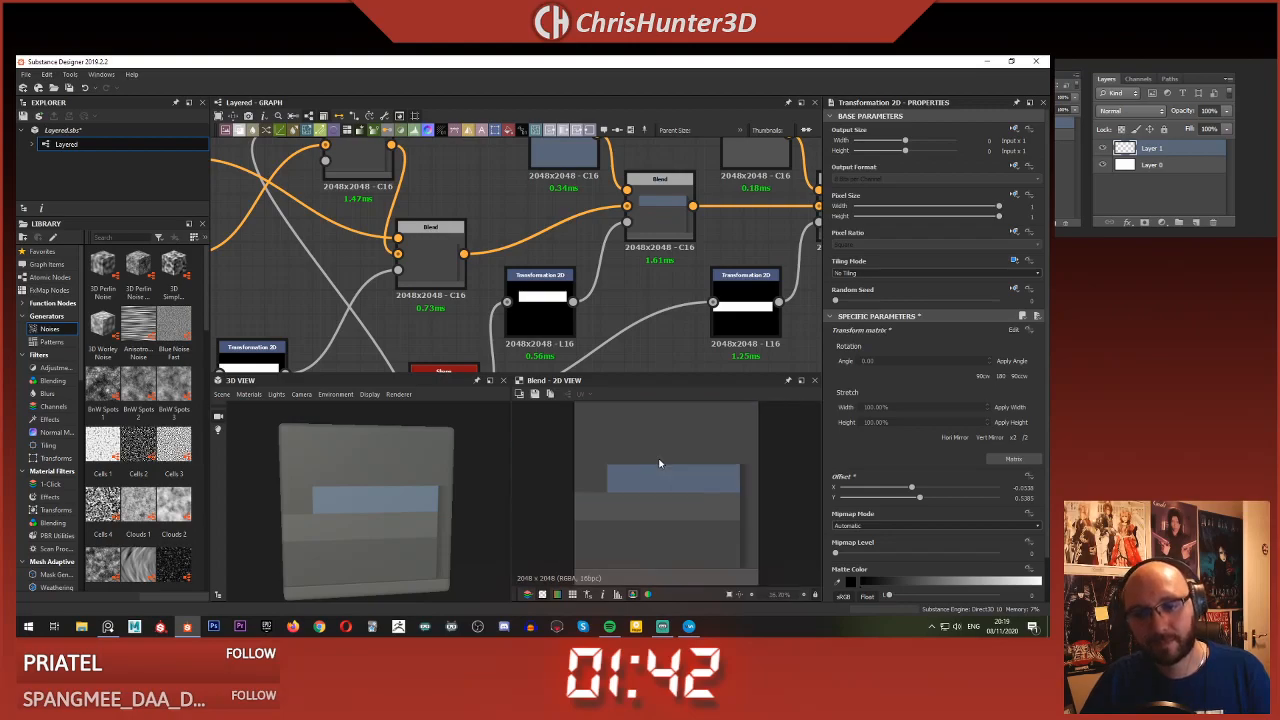
scroll(603, 262, down, 5)
scroll(603, 262, down, 1)
middle_drag(603, 262, 755, 255)
scroll(574, 291, down, 4)
scroll(548, 248, down, 2)
scroll(548, 250, up, 5)
middle_drag(562, 336, 449, 288)
scroll(491, 287, down, 3)
- Select the whole layering node network and move it further away from the output nodes
drag(455, 204, 720, 320)
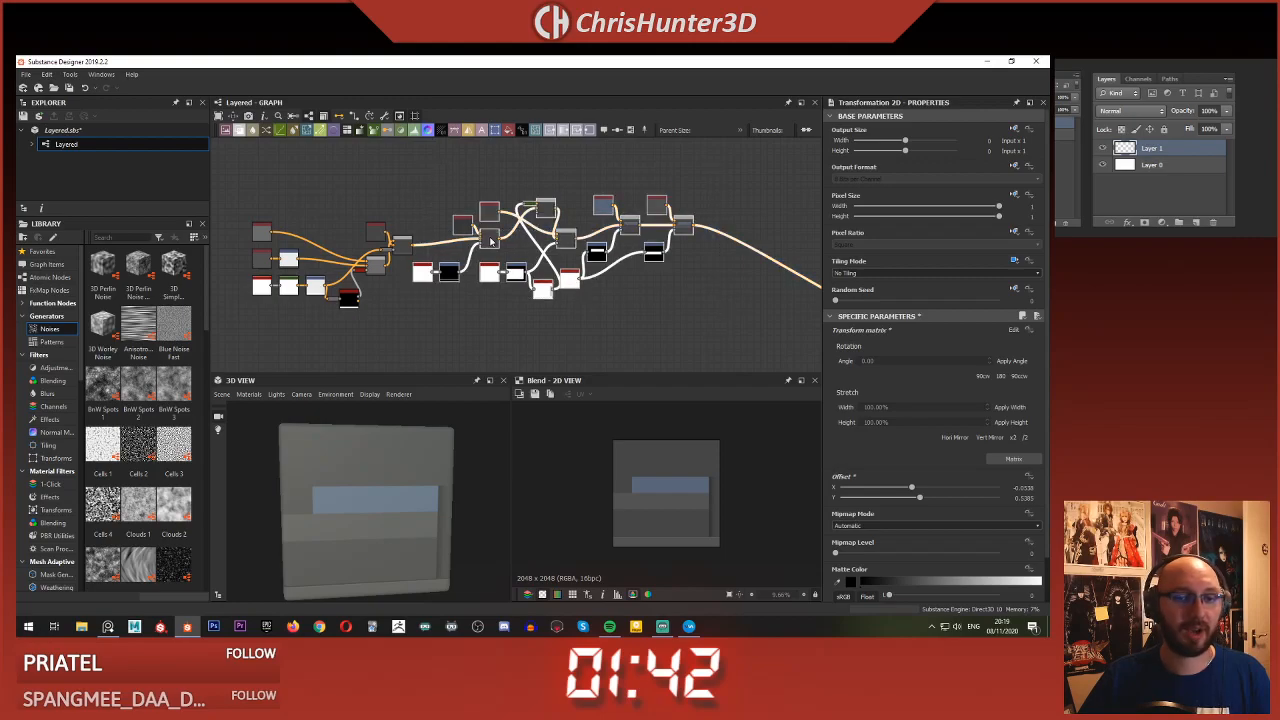
scroll(490, 228, up, 3)
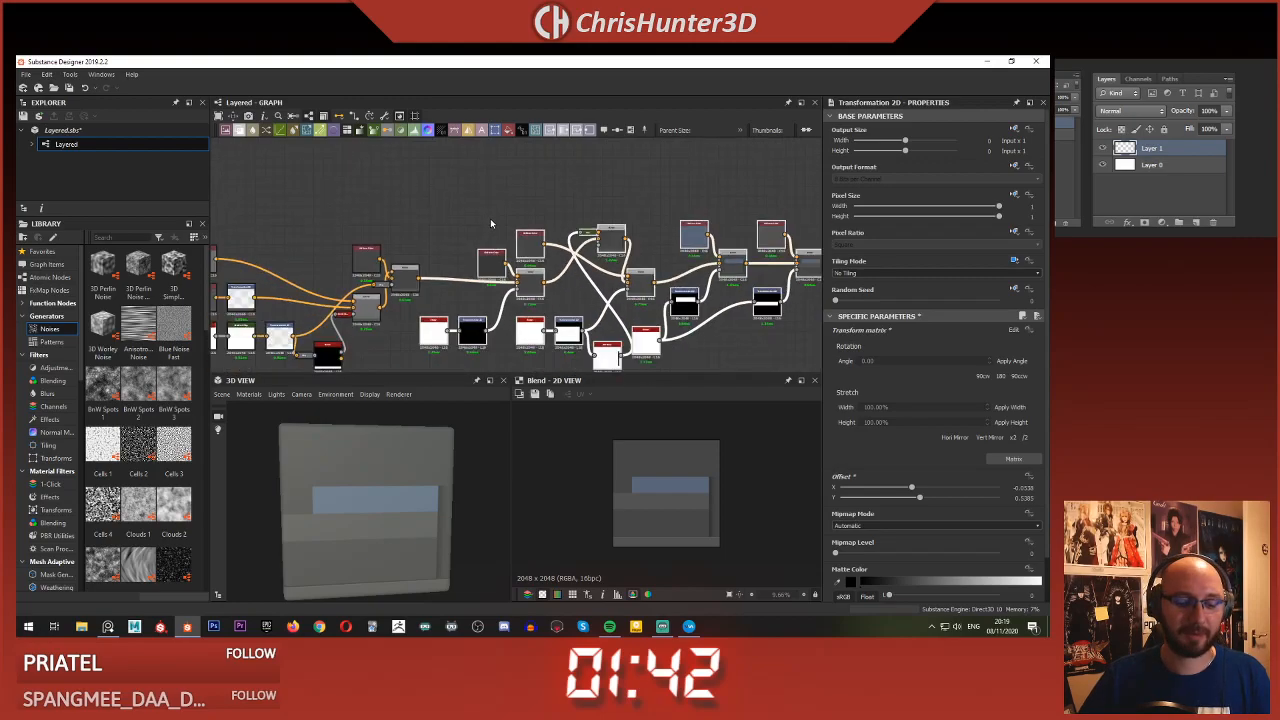
scroll(492, 222, down, 2)
drag(319, 226, 471, 328)
scroll(477, 298, down, 3)
middle_drag(477, 298, 417, 294)
drag(295, 226, 540, 333)
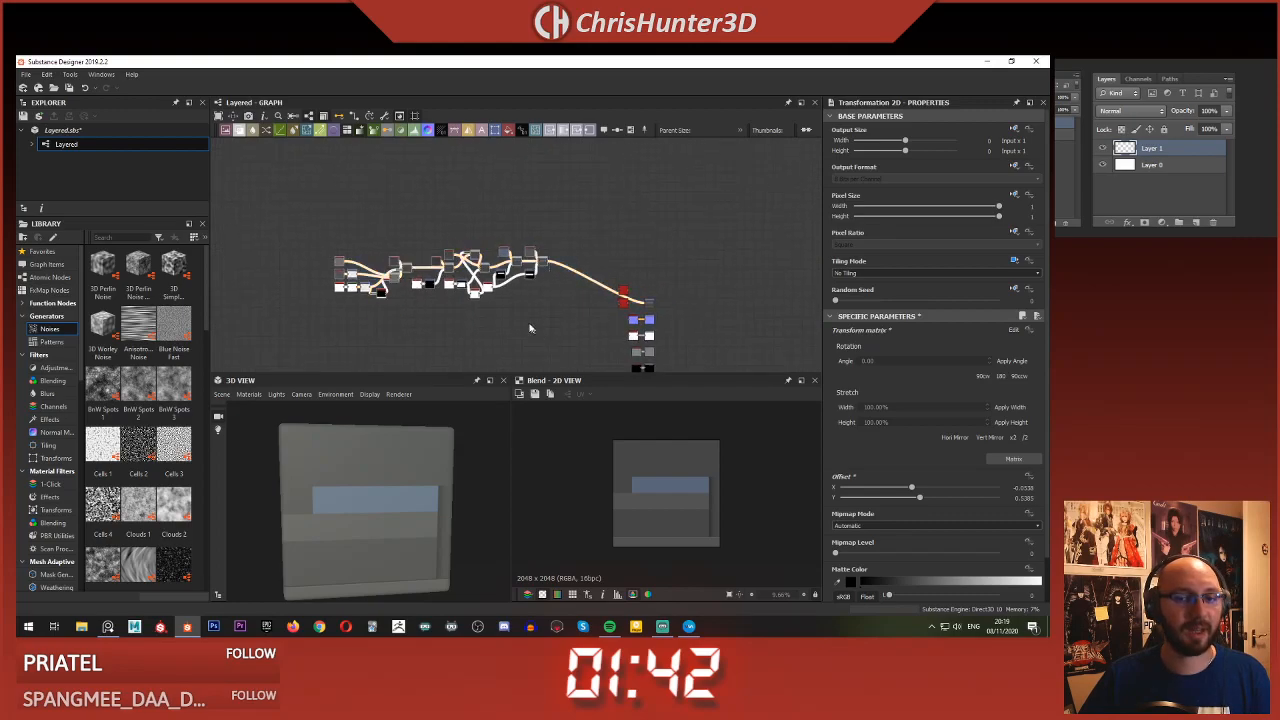
middle_drag(512, 296, 682, 268)
scroll(682, 268, up, 1)
drag(722, 226, 420, 240)
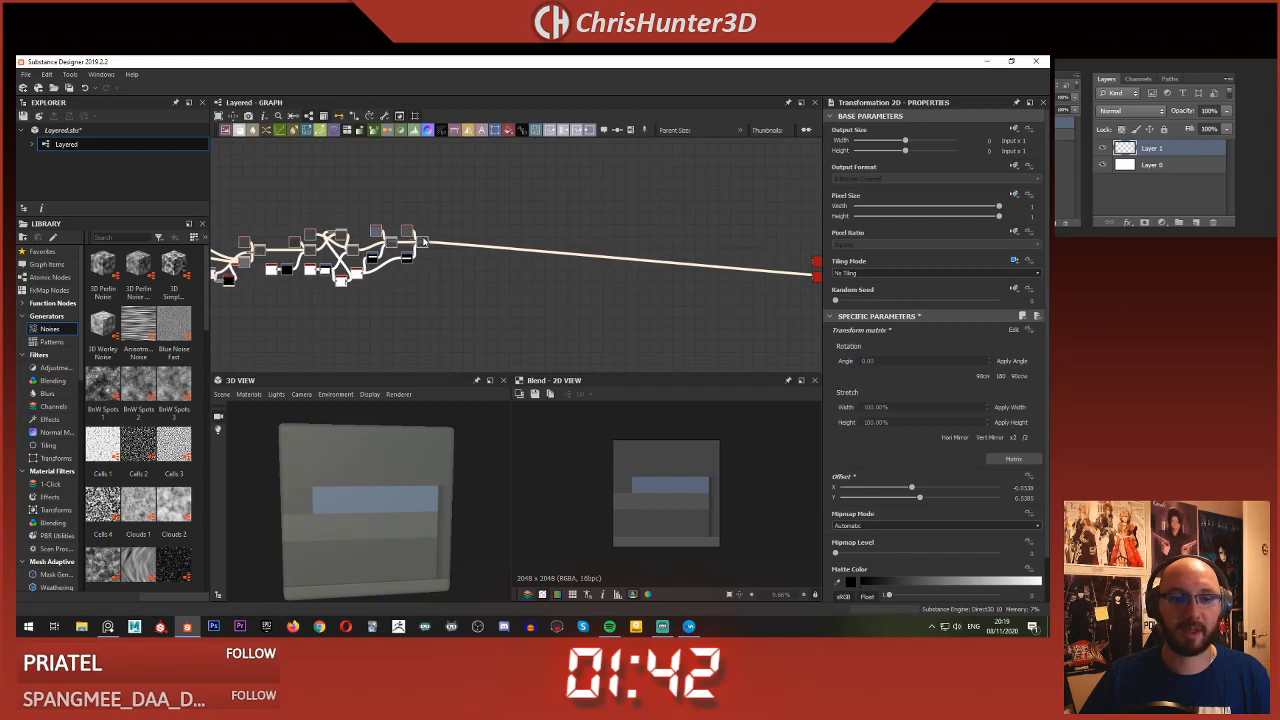
- Add a Blend node after the last Blend in the chain and connect that Blend's output to its background
scroll(434, 279, up, 5)
middle_drag(434, 279, 600, 306)
scroll(611, 299, up, 2)
click(626, 286)
middle_drag(618, 242, 603, 328)
scroll(603, 328, up, 2)
scroll(603, 328, down, 3)
scroll(590, 302, up, 4)
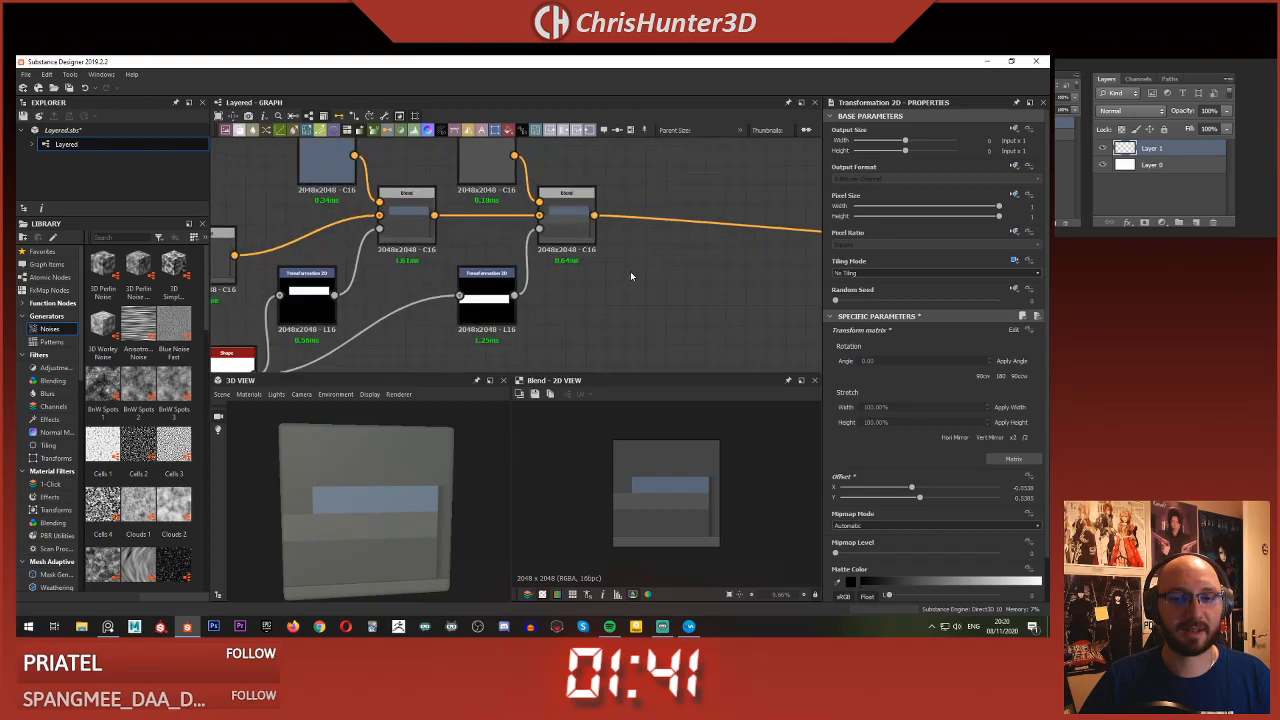
key(space)
text(blend)
key(Return)
drag(591, 308, 663, 297)
drag(537, 242, 626, 299)
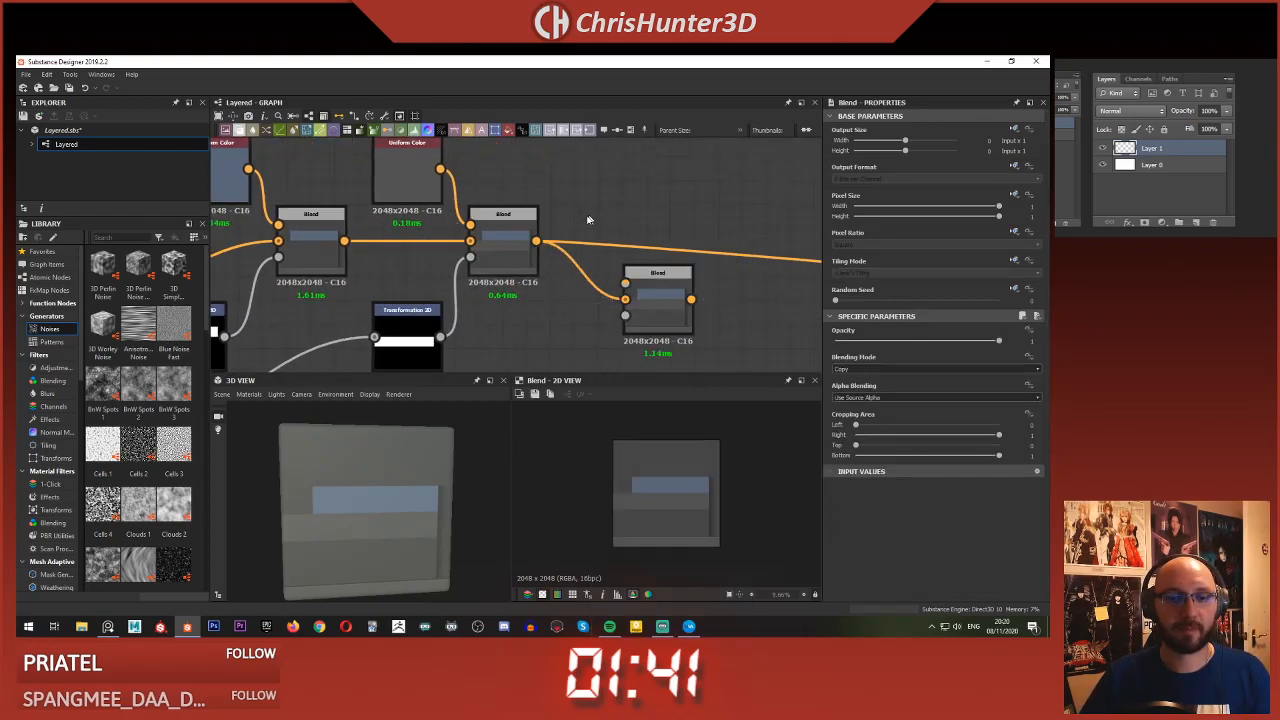
- Add a Uniform Color above the new Blend and set its value to about 0.204
middle_drag(568, 179, 565, 228)
scroll(564, 227, up, 2)
key(space)
text(uniform)
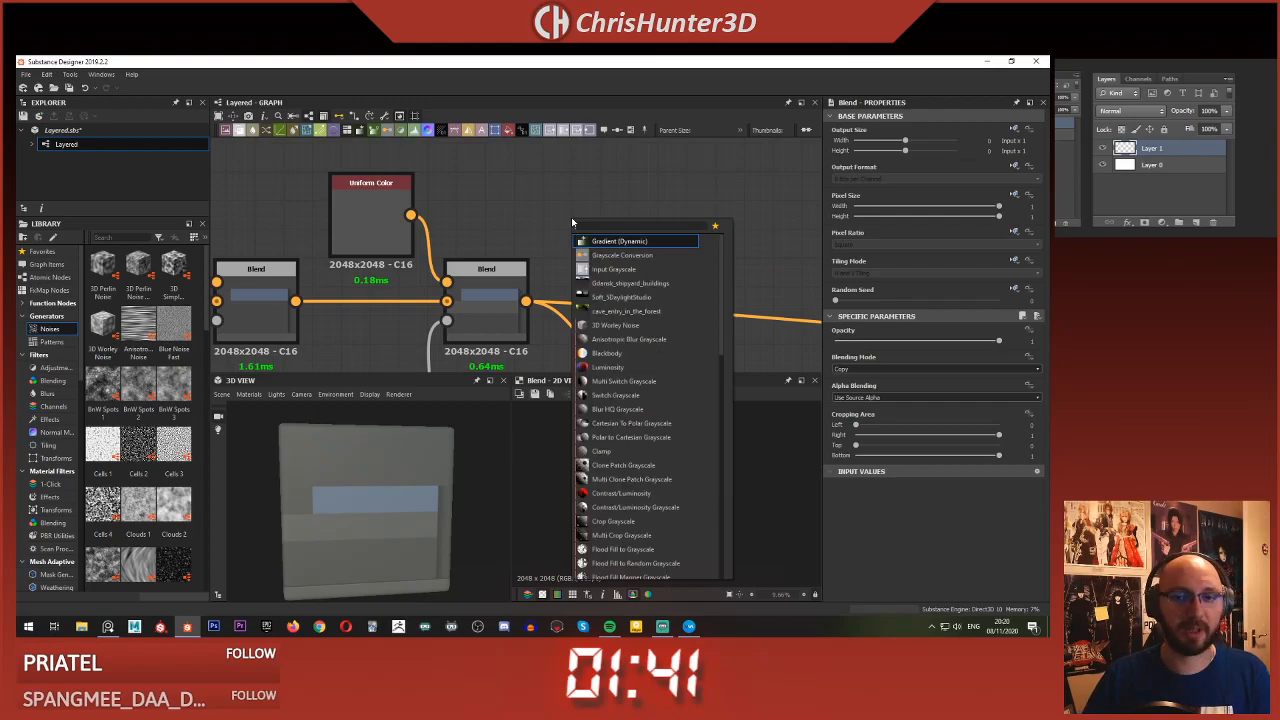
key(Return)
drag(556, 220, 549, 191)
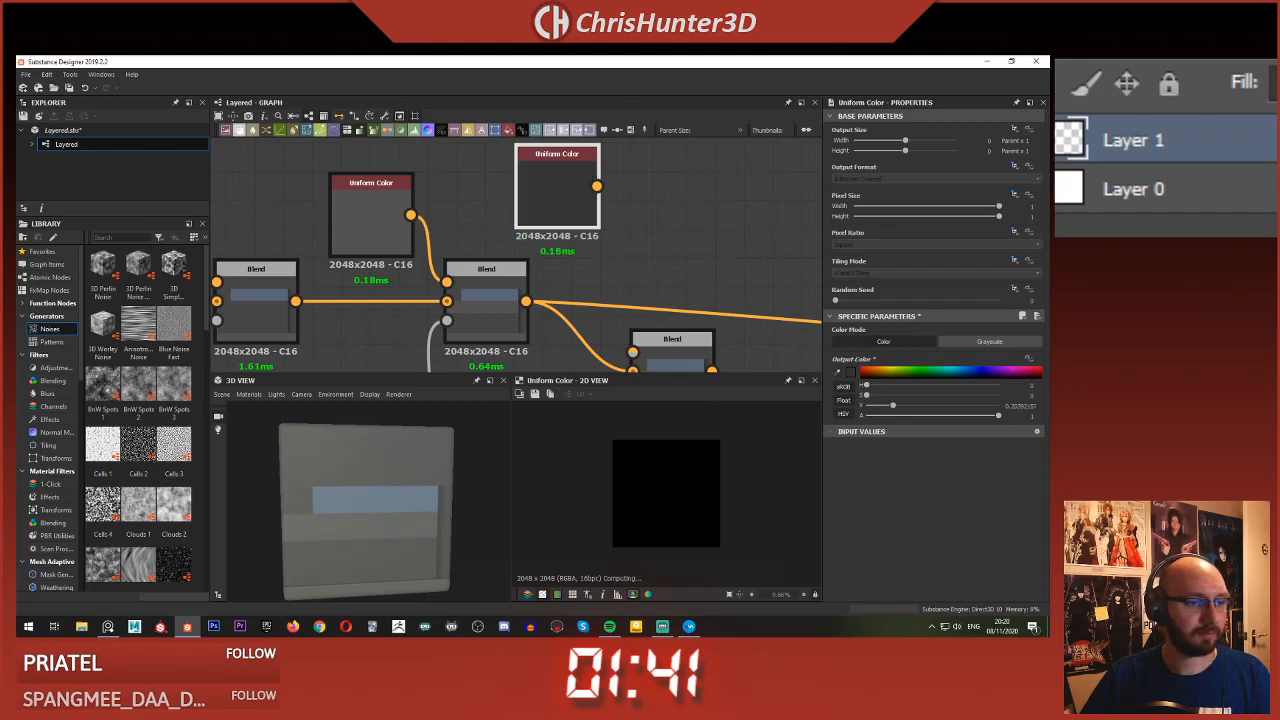
drag(866, 405, 893, 405)
- Connect the dark Uniform Color to the new Blend's foreground
middle_drag(553, 203, 546, 177)
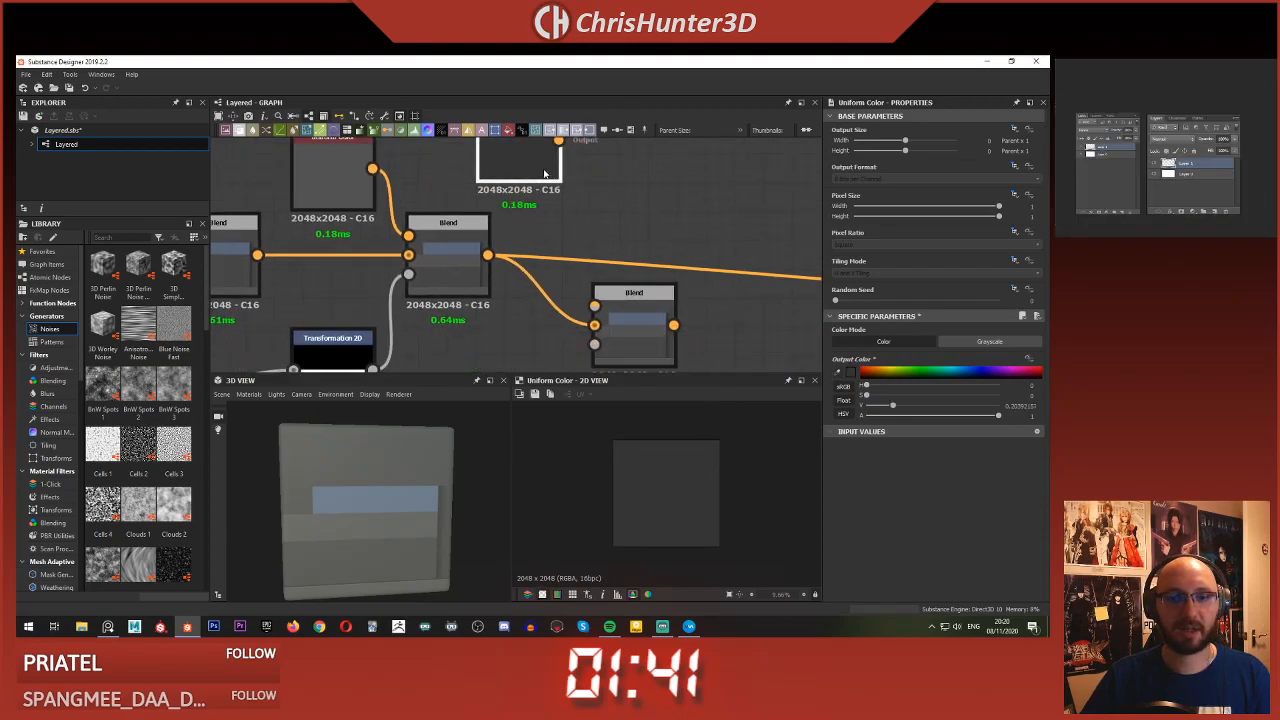
drag(558, 143, 595, 306)
scroll(505, 350, down, 4)
middle_drag(505, 340, 535, 268)
scroll(535, 268, up, 3)
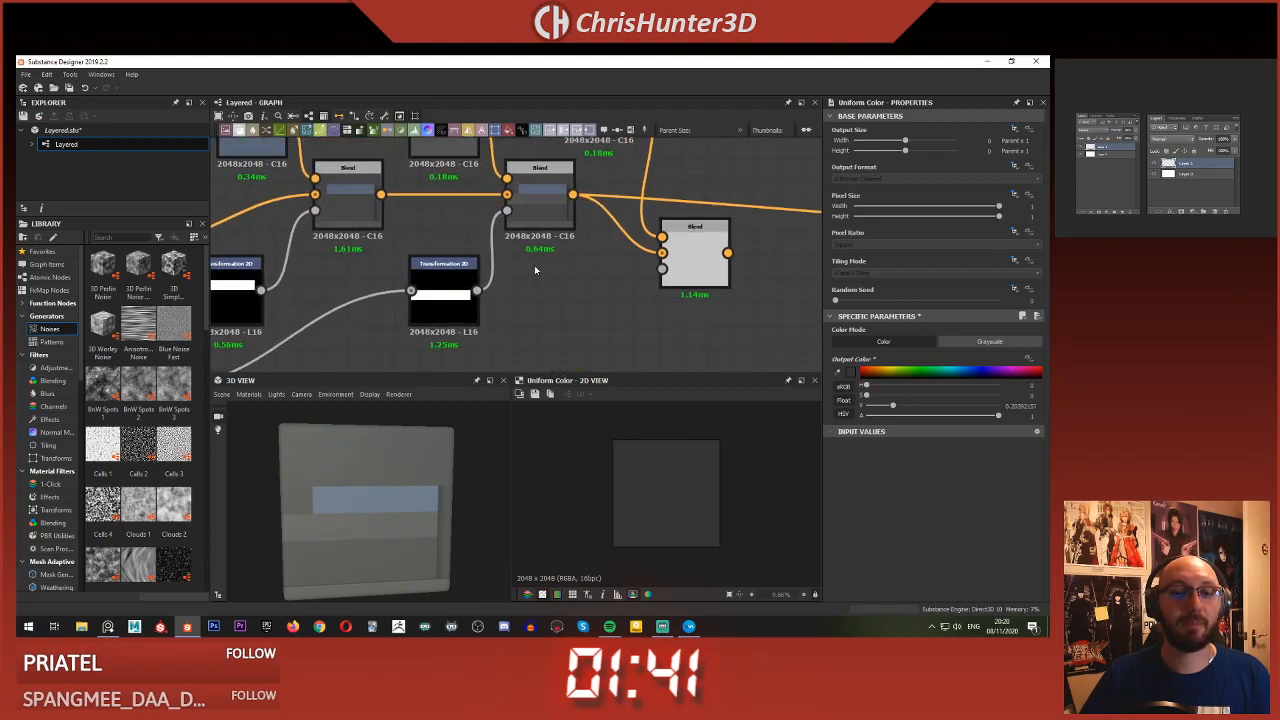
- Examine the new dark Blend's settings and compare the design with the layers panel reference image
click(700, 272)
scroll(1213, 140, down, 5)
scroll(1195, 164, up, 2)
middle_drag(1195, 164, 1218, 147)
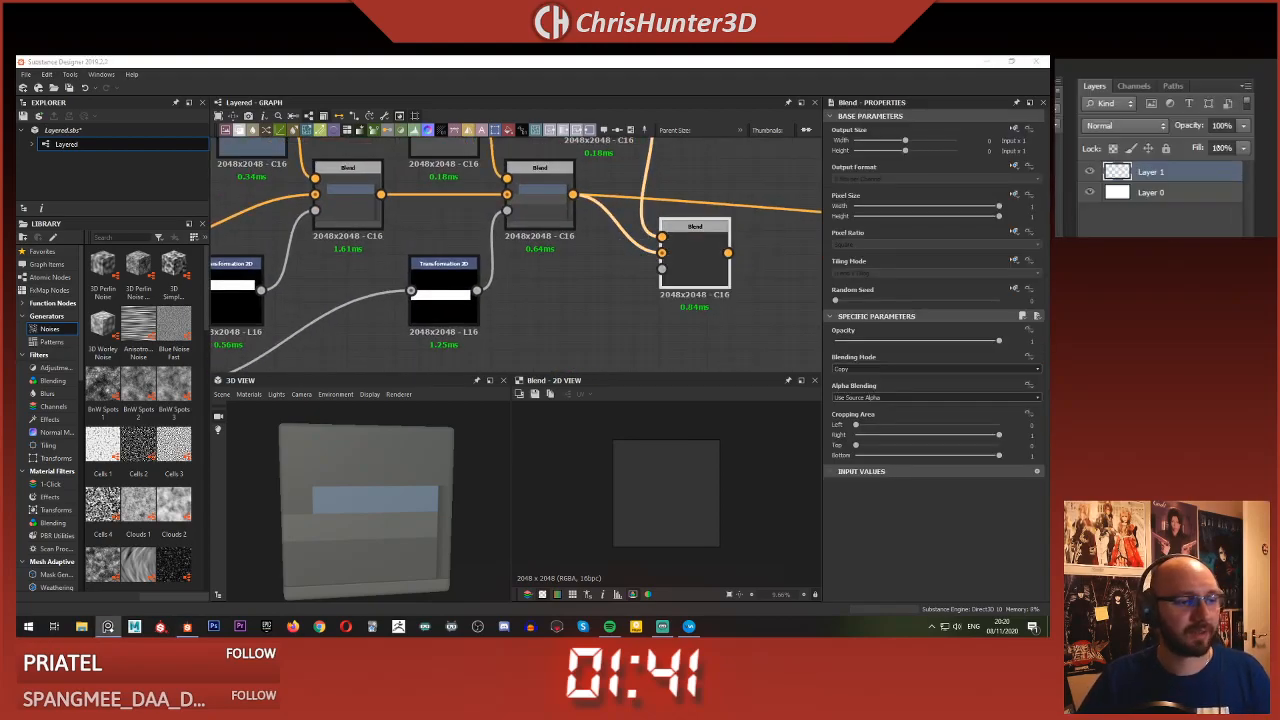
scroll(1211, 148, down, 2)
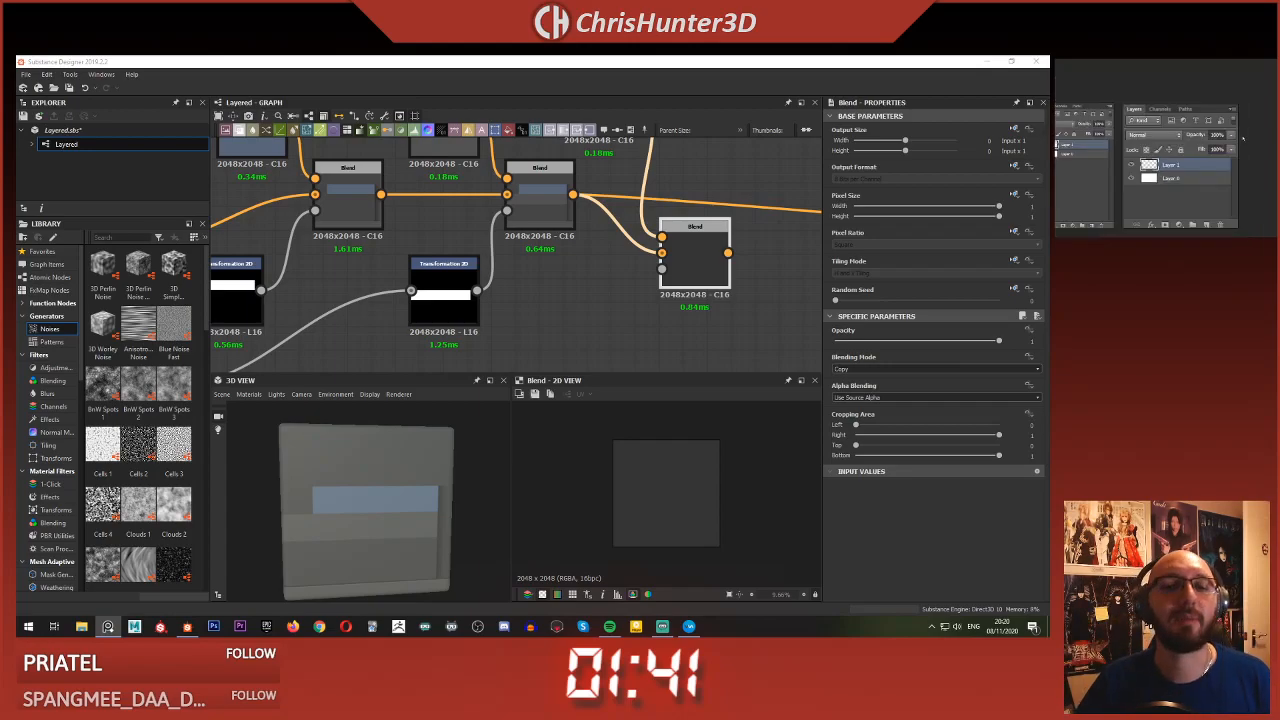
scroll(360, 343, down, 2)
scroll(602, 330, up, 4)
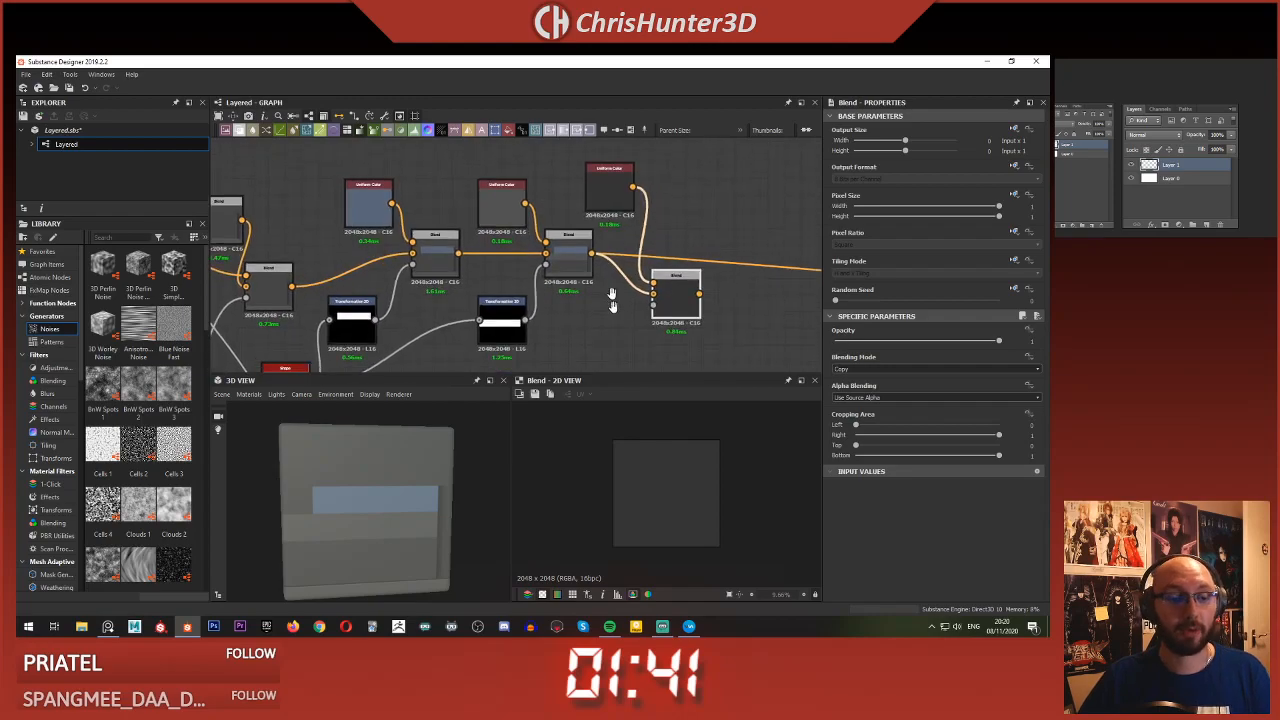
scroll(598, 342, down, 1)
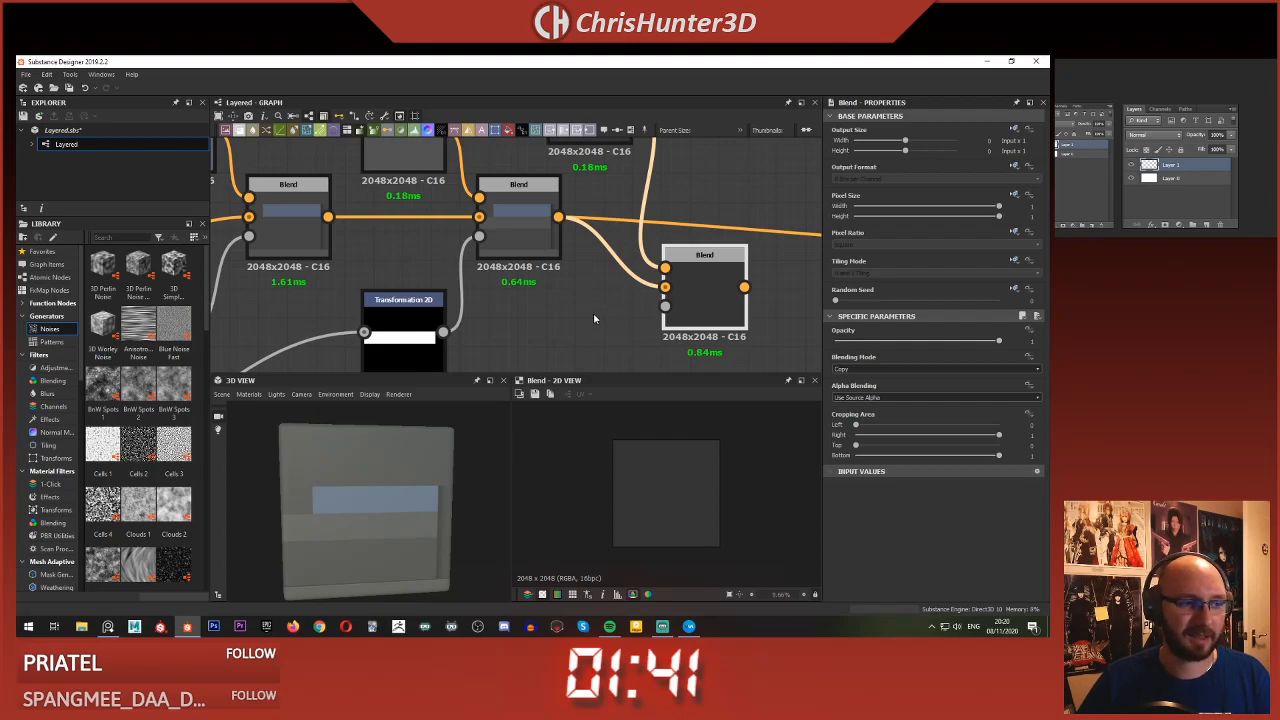
- Inspect the Transformation 2D masks of the blue and grey strips and the result of the Blend before the new one
click(593, 312)
middle_drag(592, 313, 619, 244)
scroll(619, 244, down, 2)
scroll(534, 303, down, 1)
middle_drag(531, 303, 617, 306)
scroll(572, 259, up, 1)
scroll(600, 297, up, 1)
double_click(515, 312)
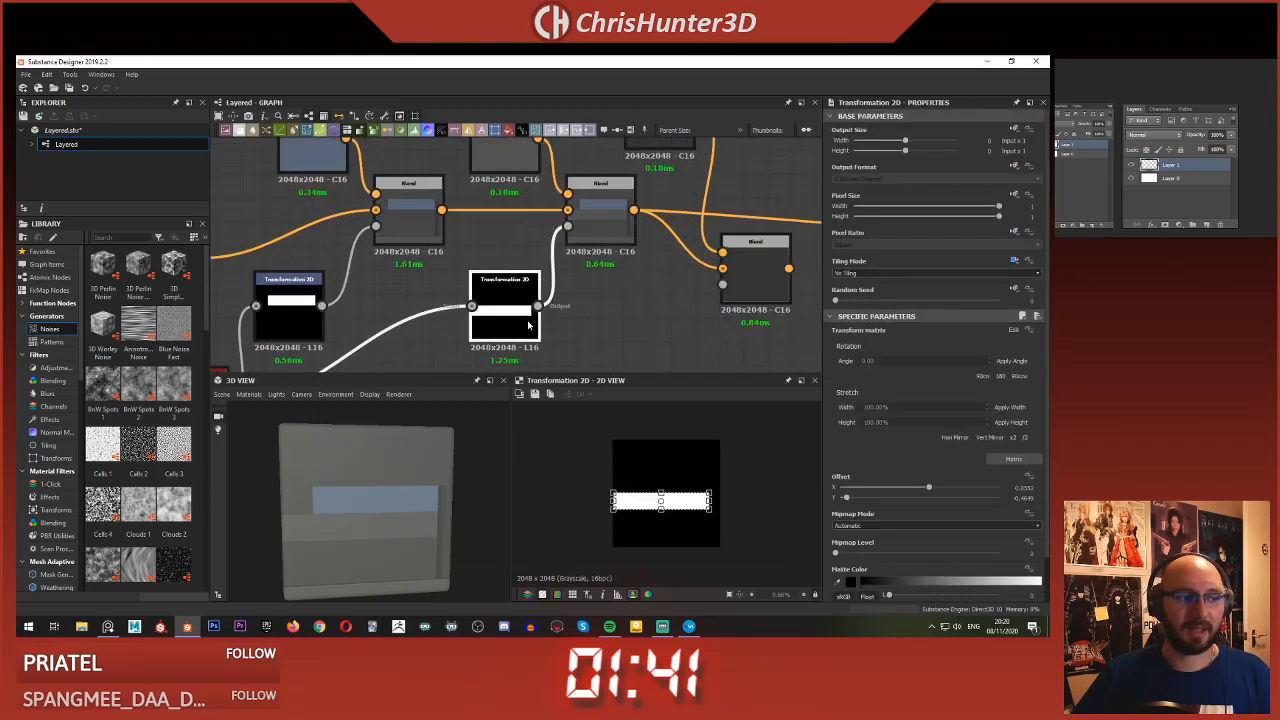
double_click(600, 200)
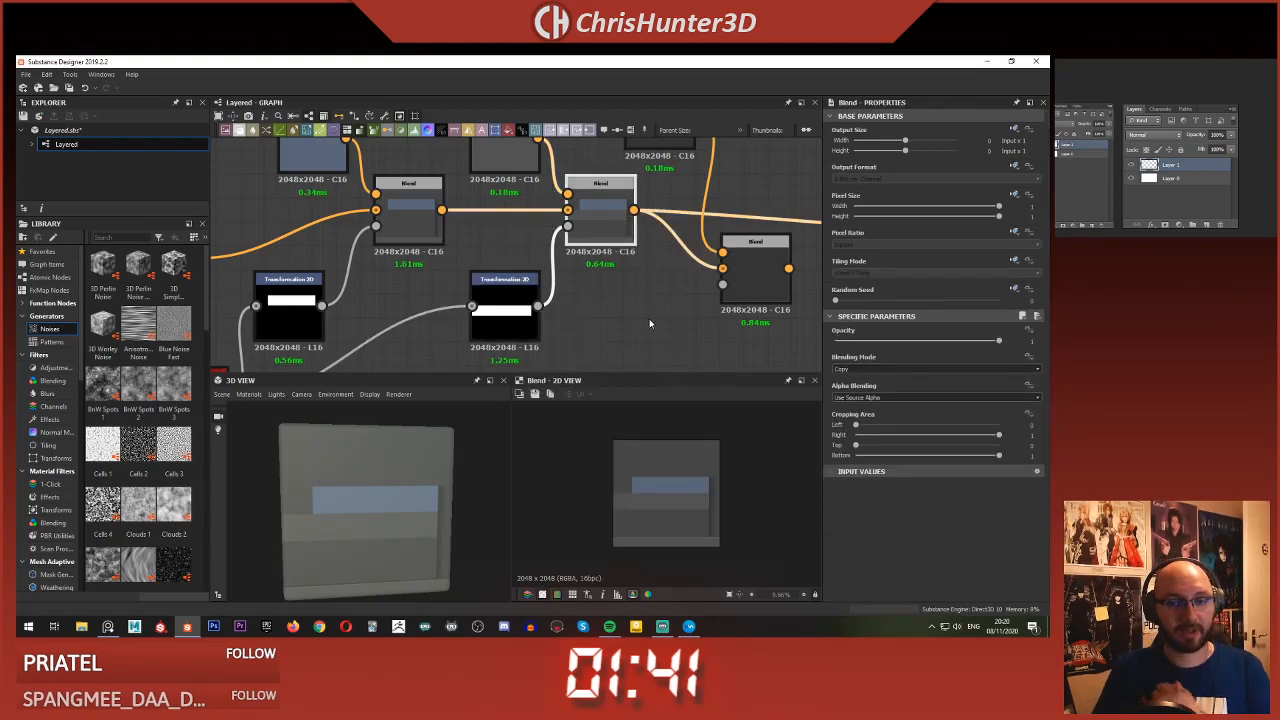
scroll(649, 318, down, 2)
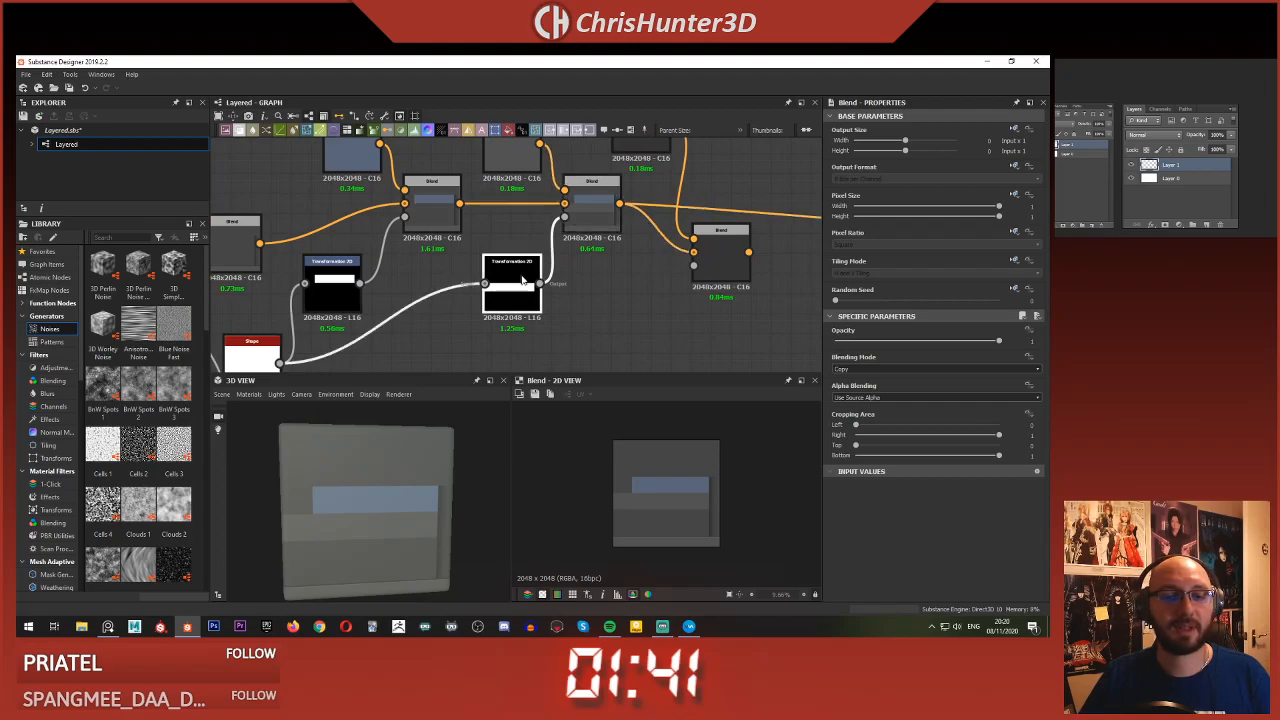
double_click(521, 279)
double_click(345, 288)
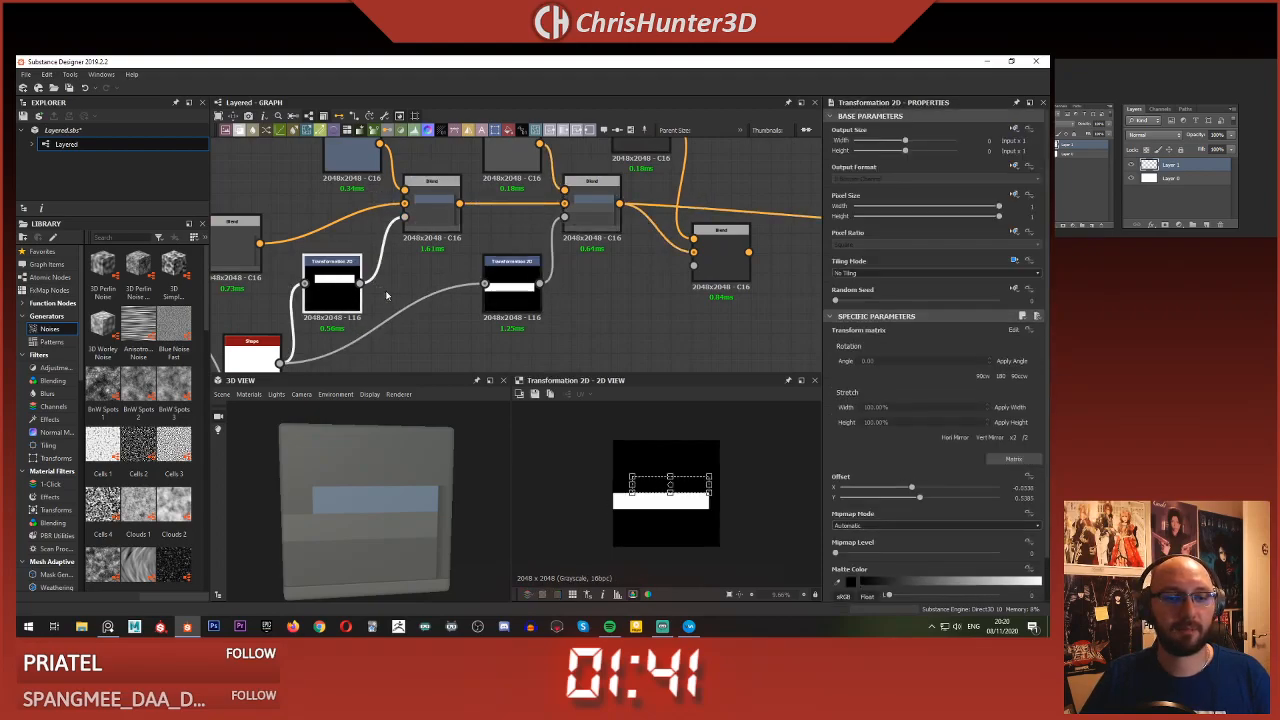
- Duplicate the blue strip's Transformation 2D, place the copy below the new Blend and connect it to that Blend's opacity input
middle_drag(386, 294, 403, 262)
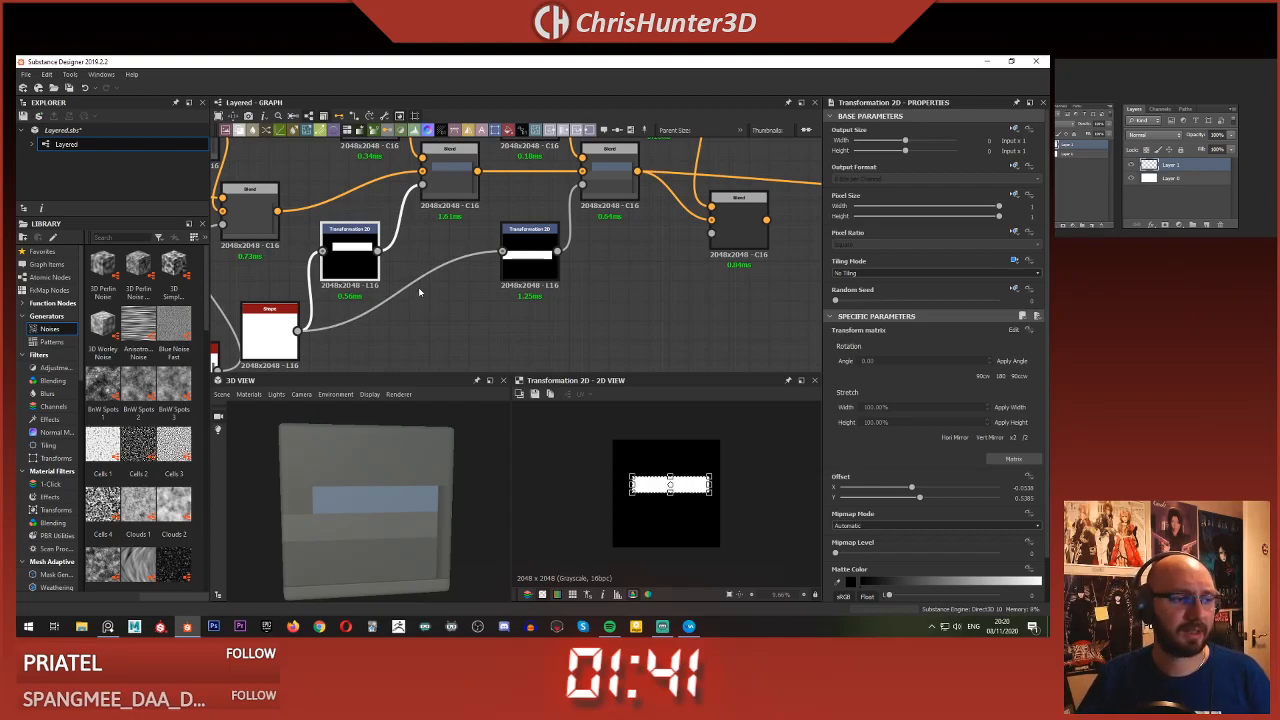
scroll(419, 288, up, 1)
click(418, 287)
click(323, 250)
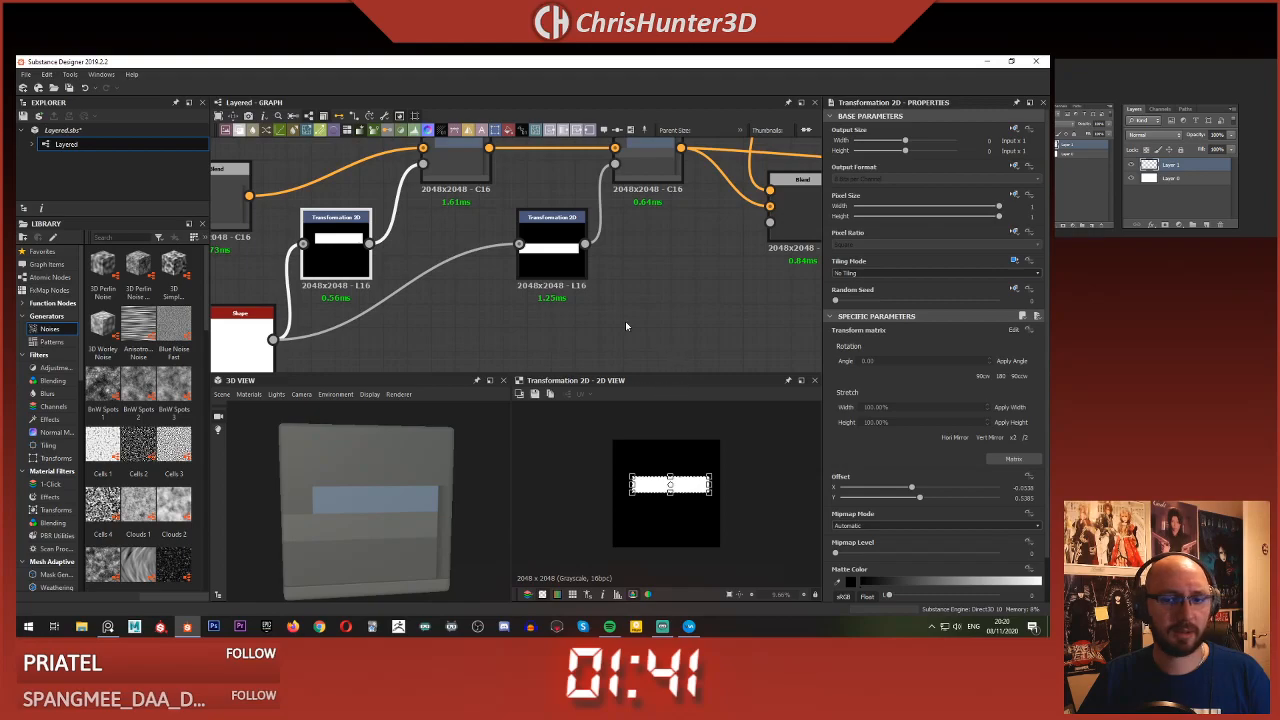
key(ctrl+d)
drag(502, 261, 636, 323)
middle_drag(644, 311, 573, 307)
scroll(573, 307, down, 1)
drag(579, 310, 642, 233)
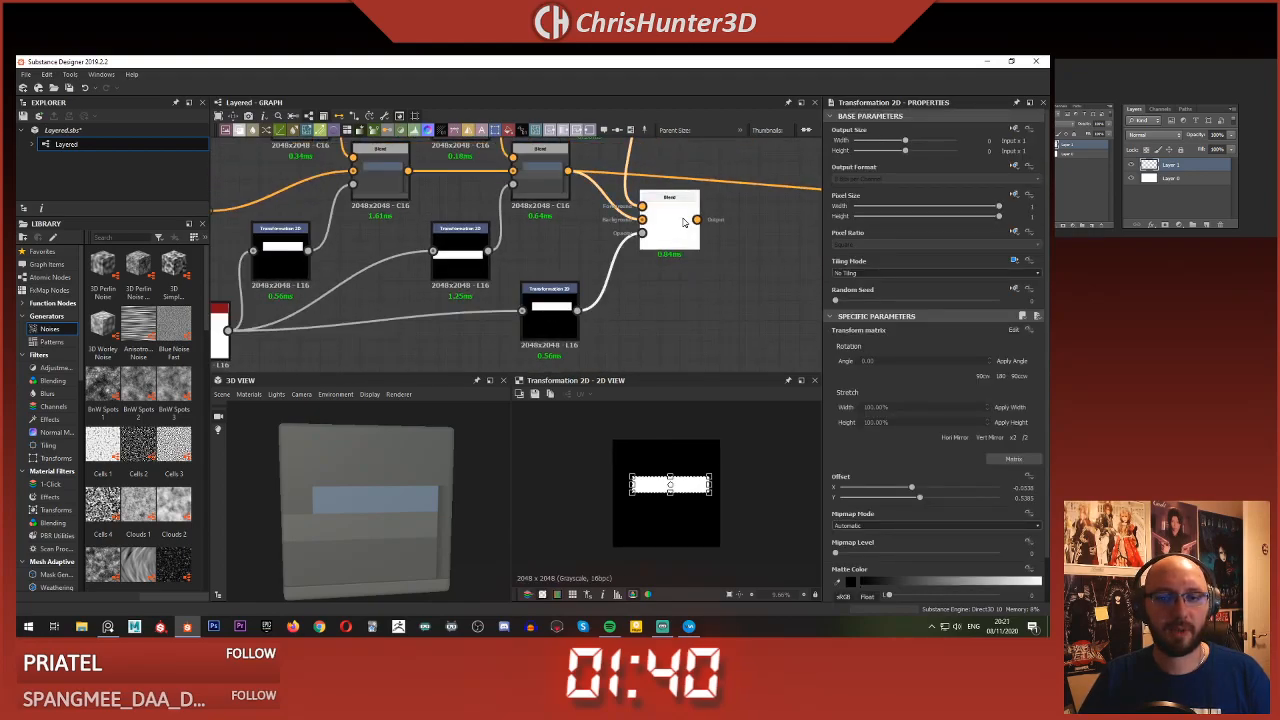
double_click(684, 222)
- Squash the duplicated mask into a thin horizontal line along the blue strip's lower edge and check it up close
click(538, 302)
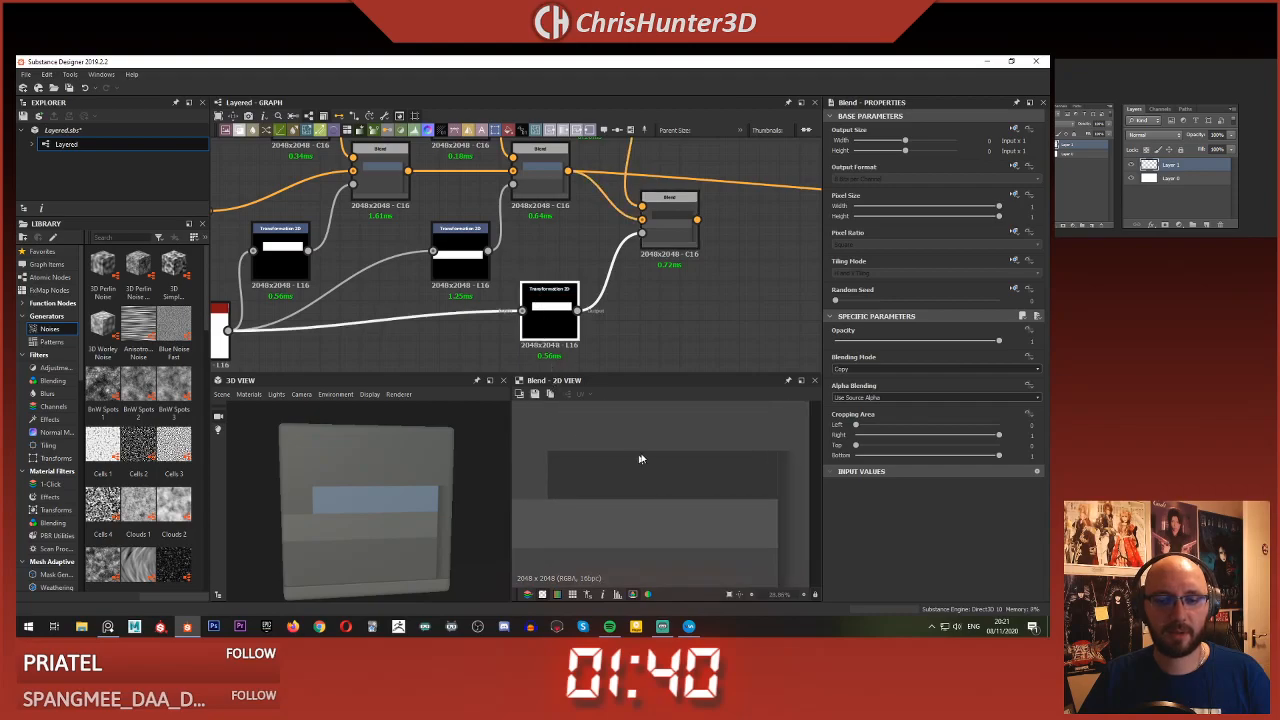
drag(662, 452, 660, 497)
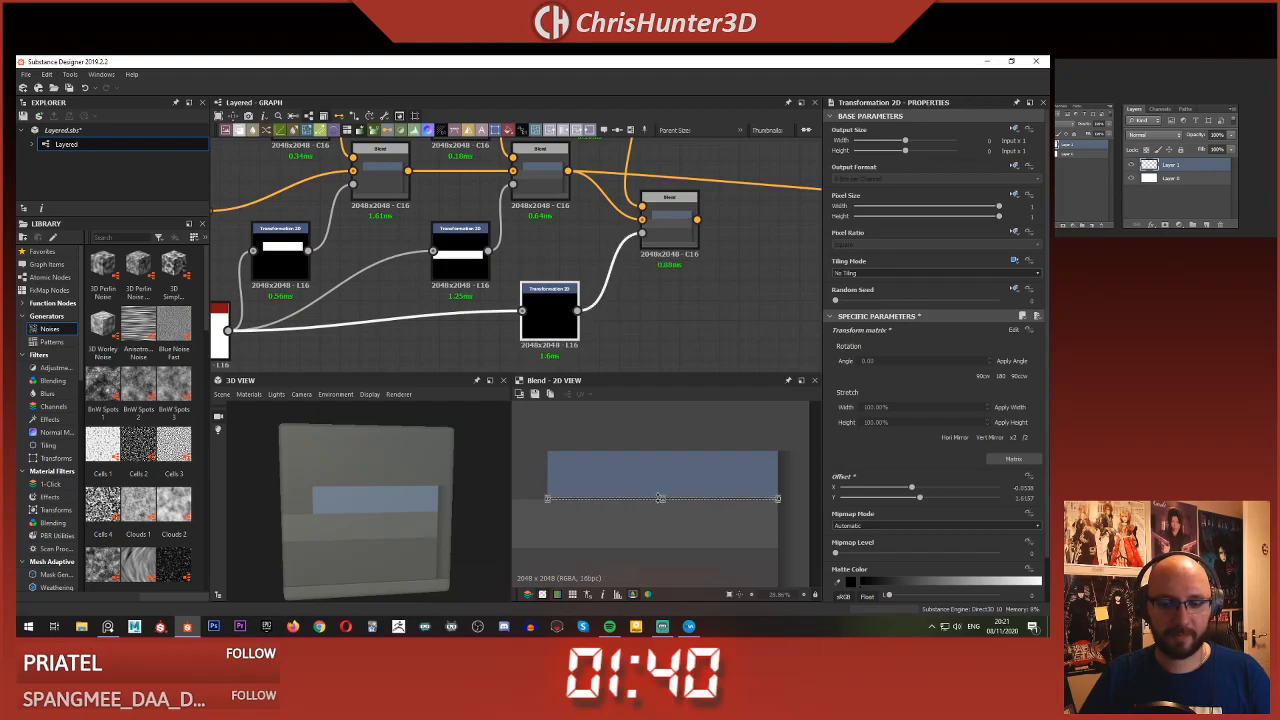
click(711, 310)
scroll(695, 517, up, 3)
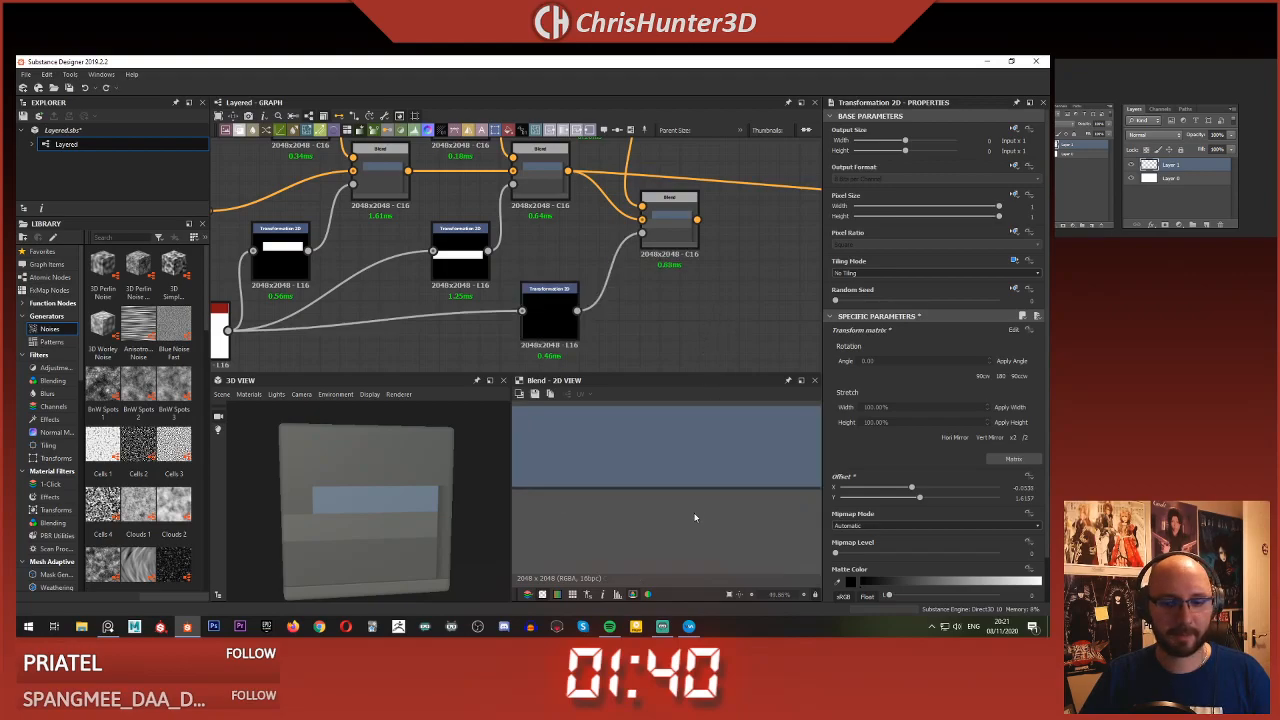
scroll(695, 517, down, 2)
scroll(532, 514, down, 1)
scroll(531, 512, up, 7)
middle_drag(531, 512, 729, 495)
scroll(622, 488, down, 5)
scroll(624, 488, down, 2)
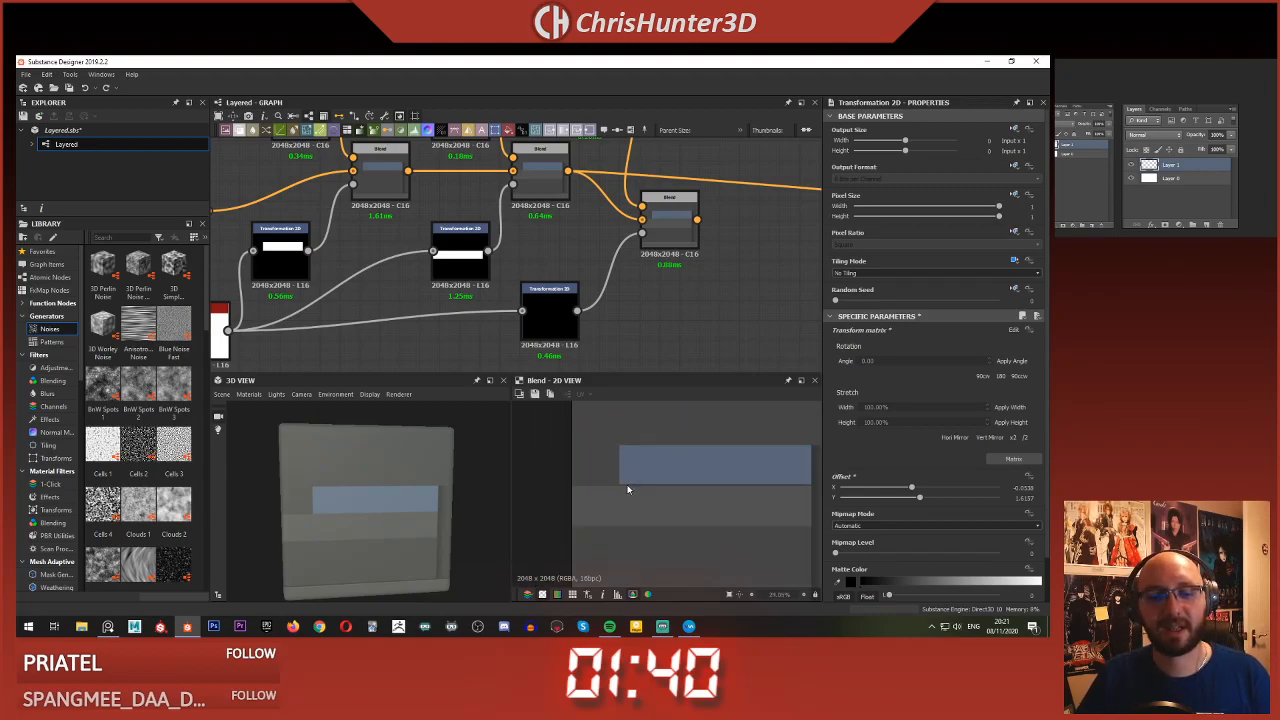
- Inspect the thin line mask and the edges and corners of the blue strip's mask up close
double_click(549, 312)
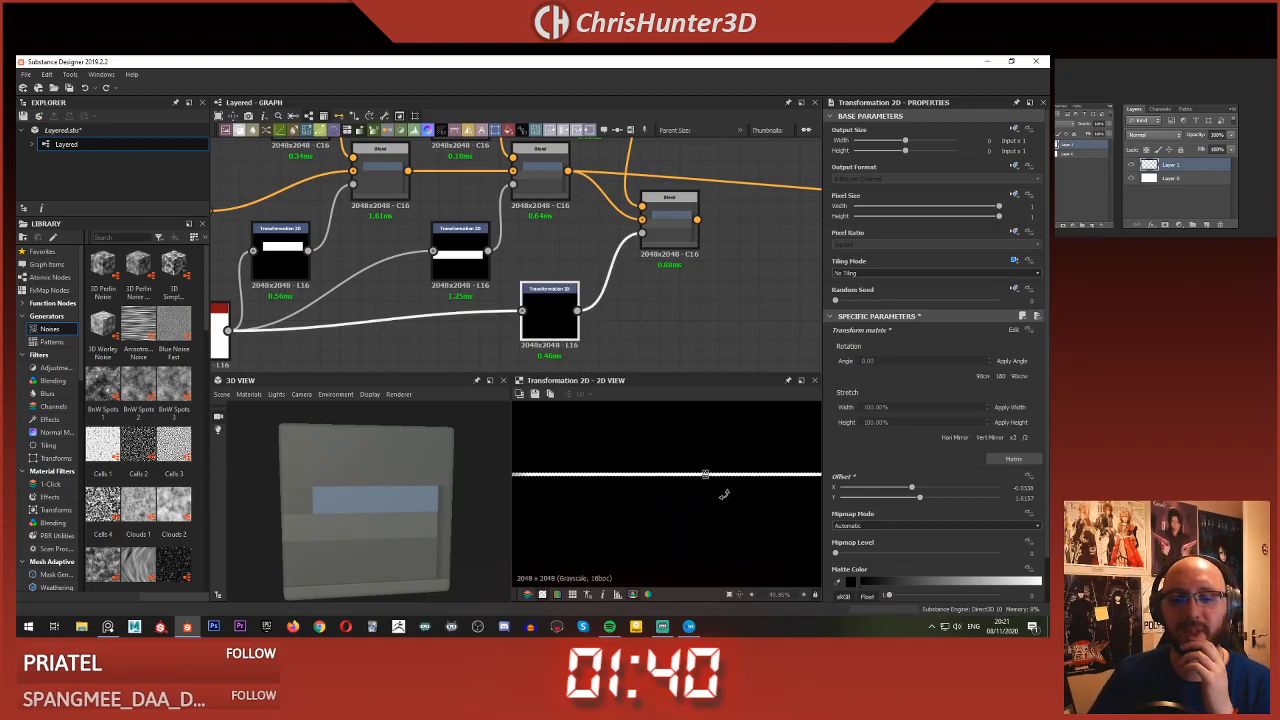
scroll(608, 477, down, 5)
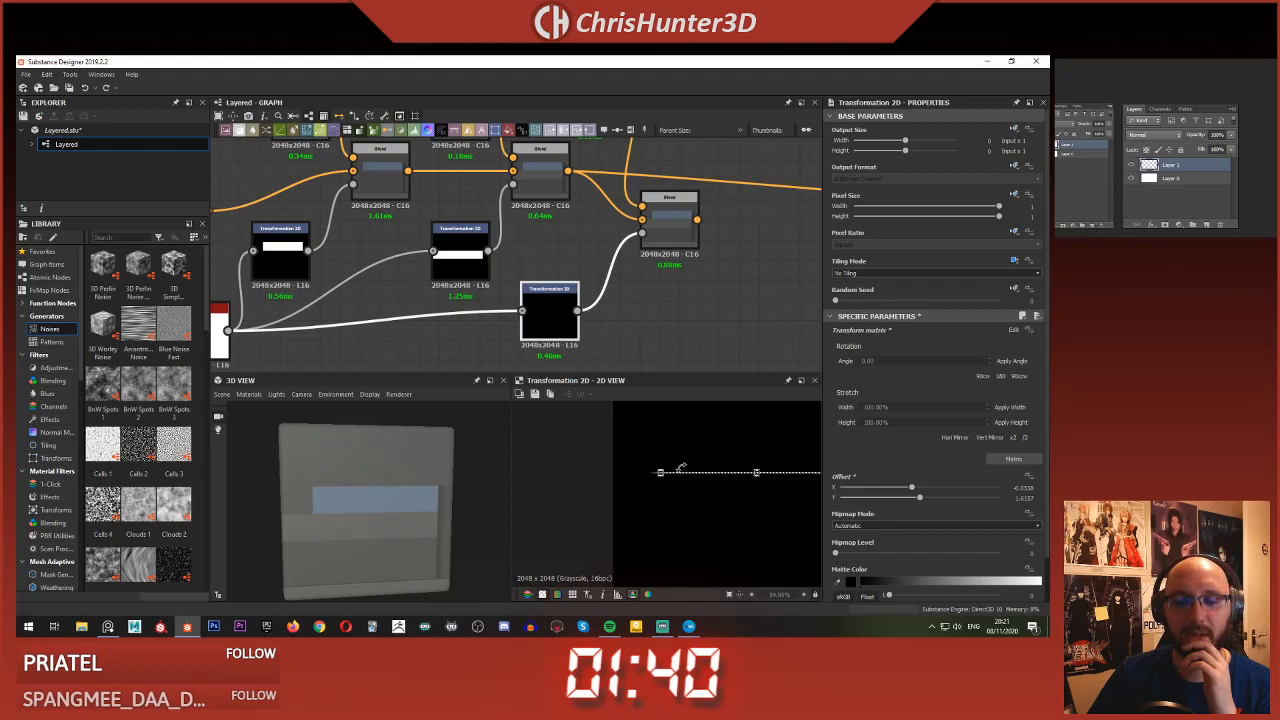
middle_drag(329, 305, 558, 310)
double_click(510, 279)
scroll(668, 486, up, 5)
middle_drag(665, 486, 662, 521)
scroll(655, 505, up, 2)
scroll(652, 497, down, 6)
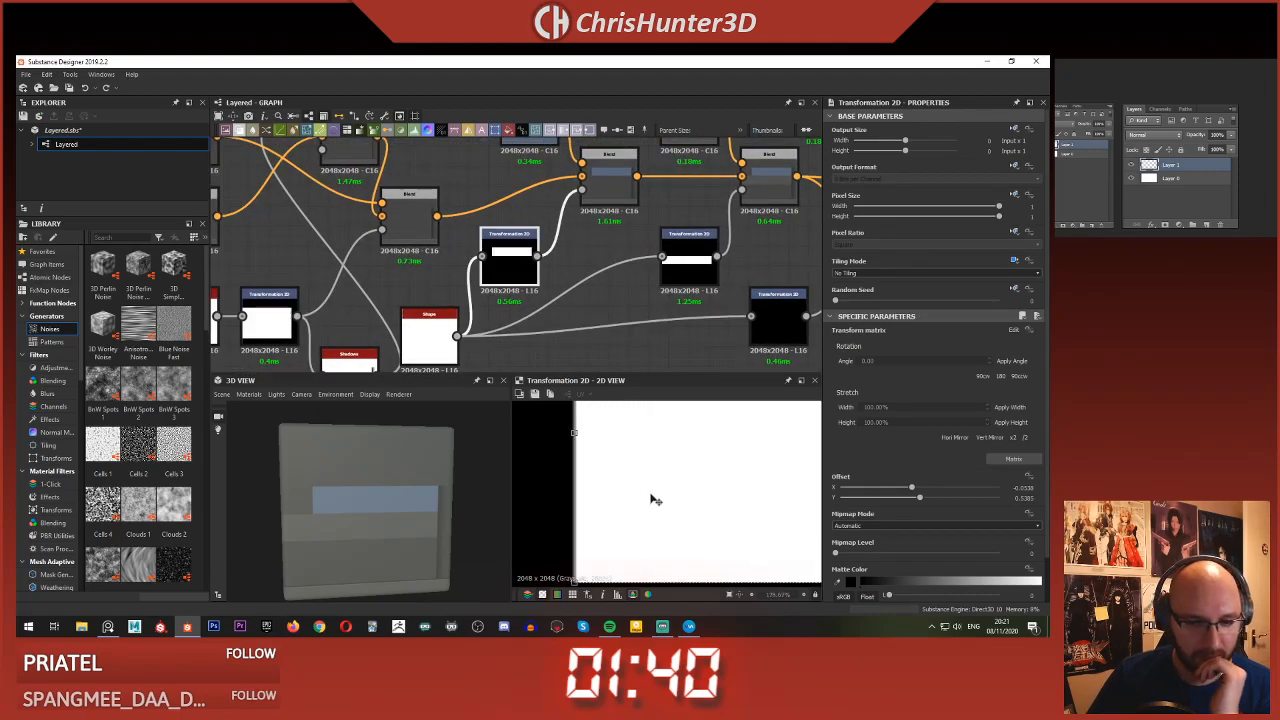
middle_drag(660, 498, 619, 505)
scroll(720, 494, up, 3)
middle_drag(722, 494, 577, 462)
scroll(674, 457, up, 4)
middle_drag(677, 456, 615, 514)
scroll(614, 514, up, 2)
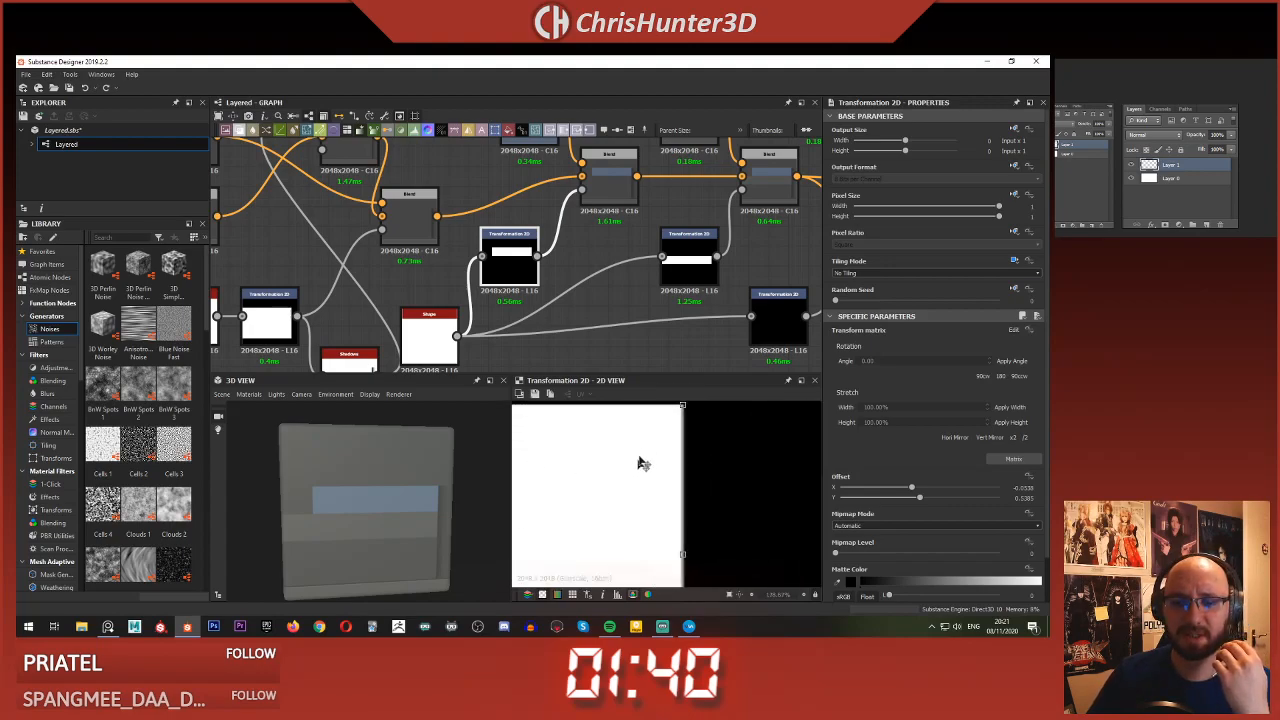
middle_drag(649, 438, 646, 496)
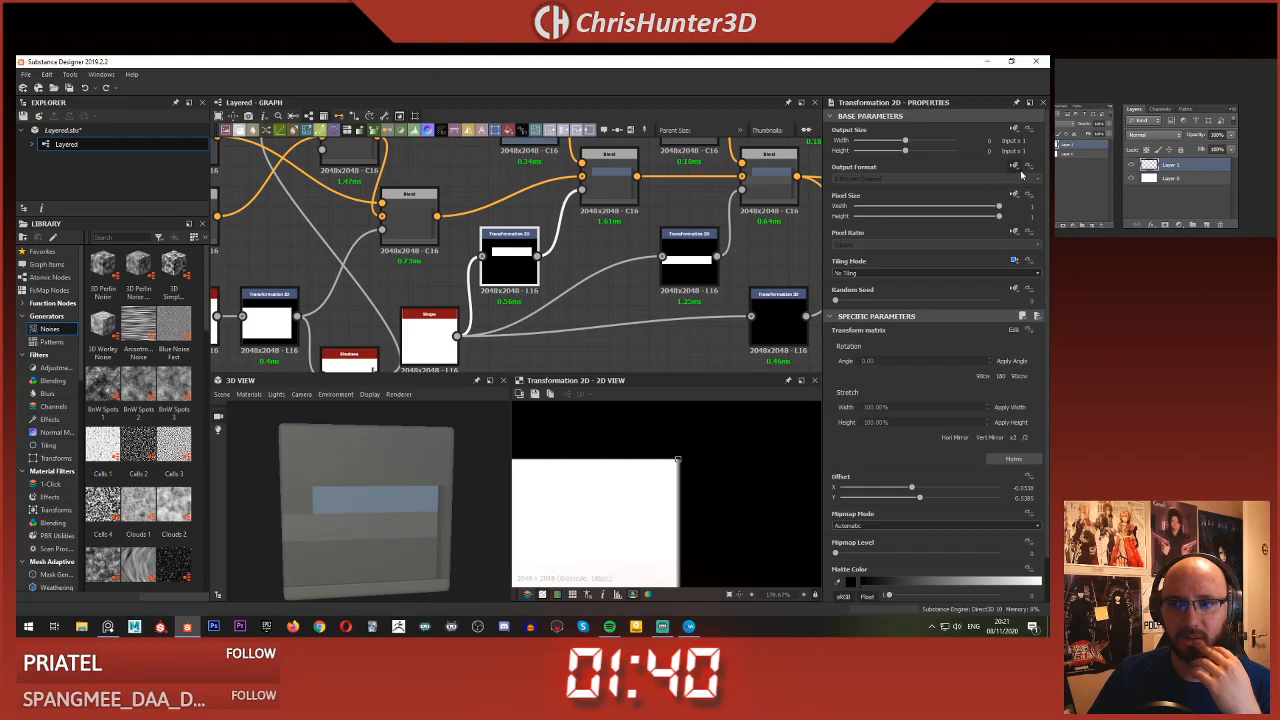
middle_drag(545, 305, 594, 289)
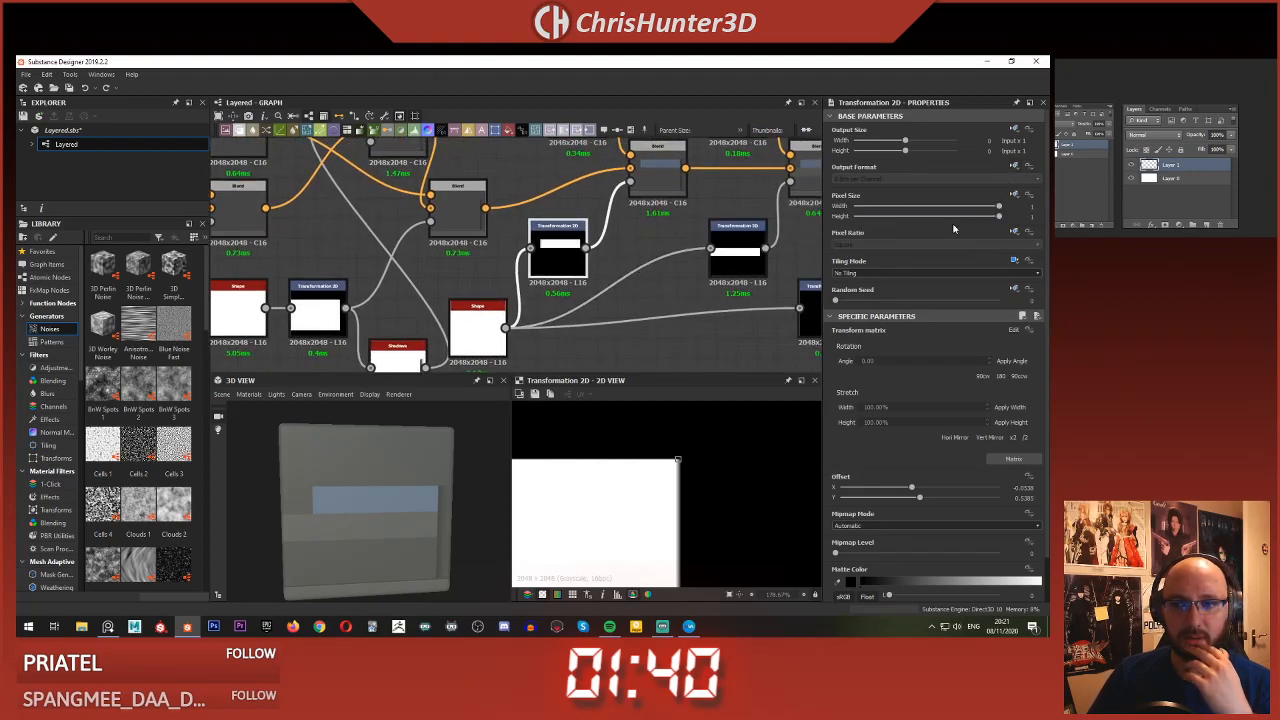
- Try the Stretch pixel ratio on the blue strip's Transformation 2D, and return it to Square
click(1013, 231)
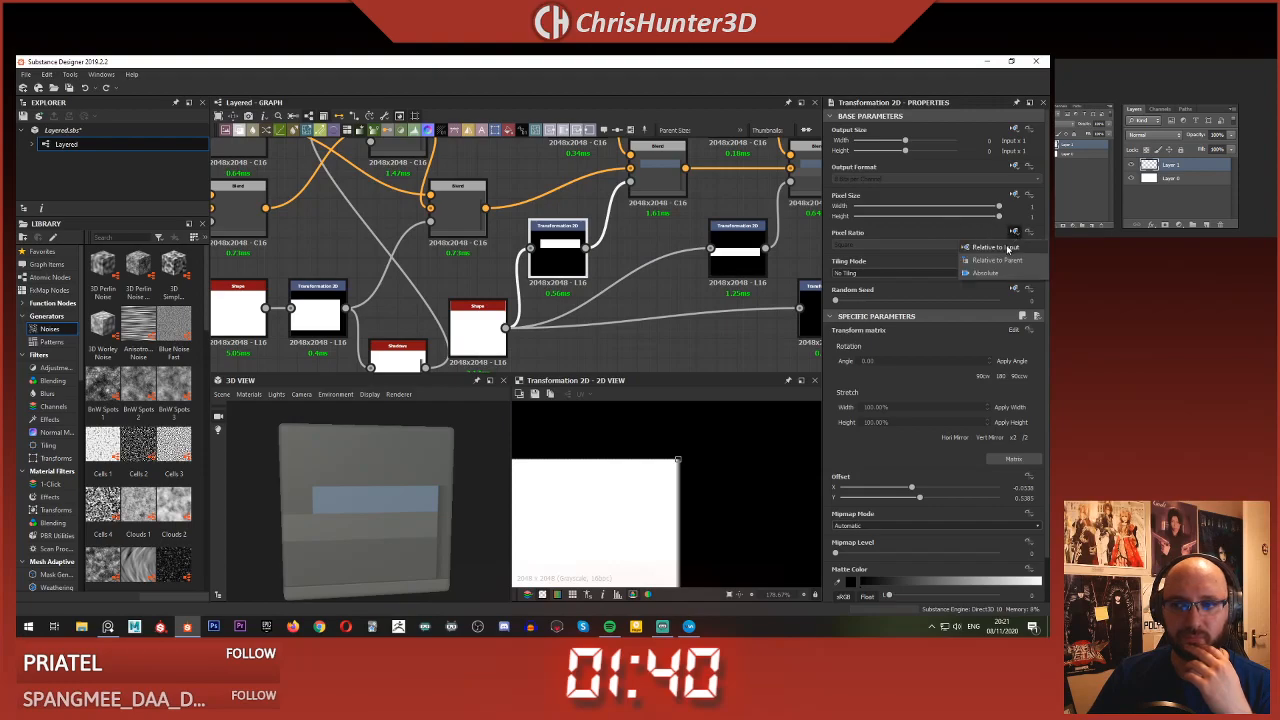
click(1006, 249)
click(963, 246)
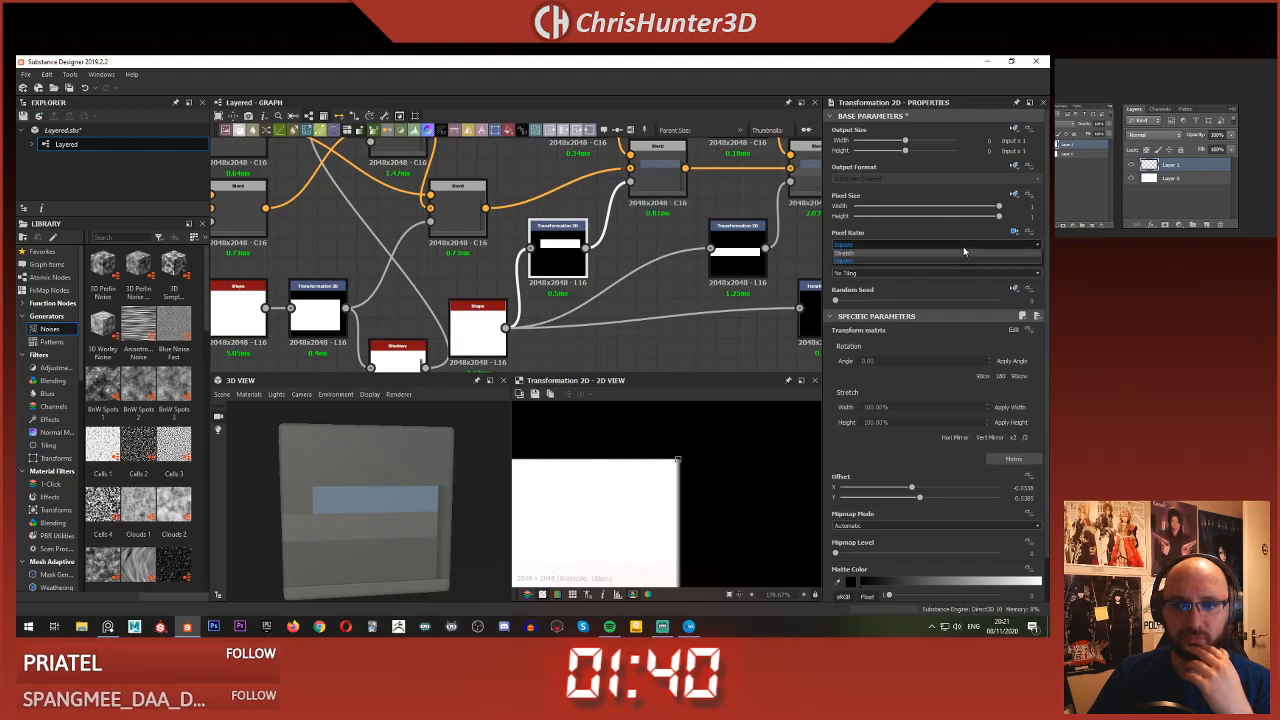
click(965, 253)
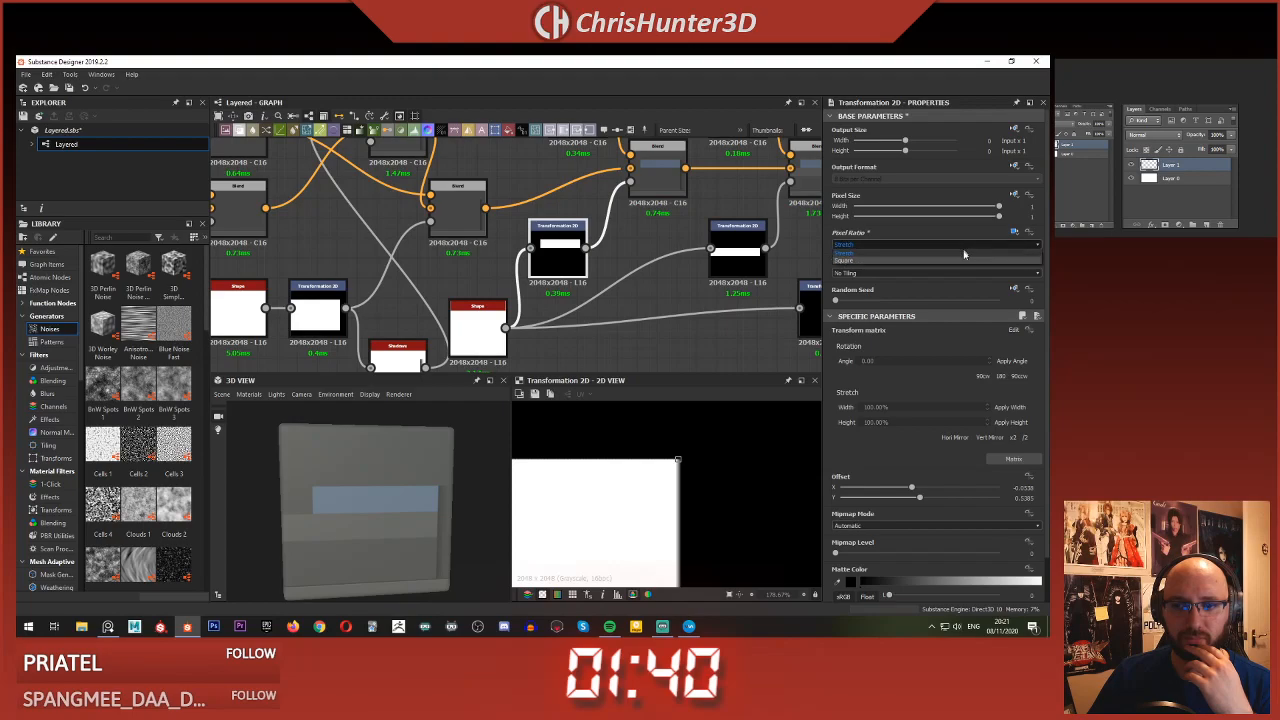
click(1013, 231)
click(1008, 263)
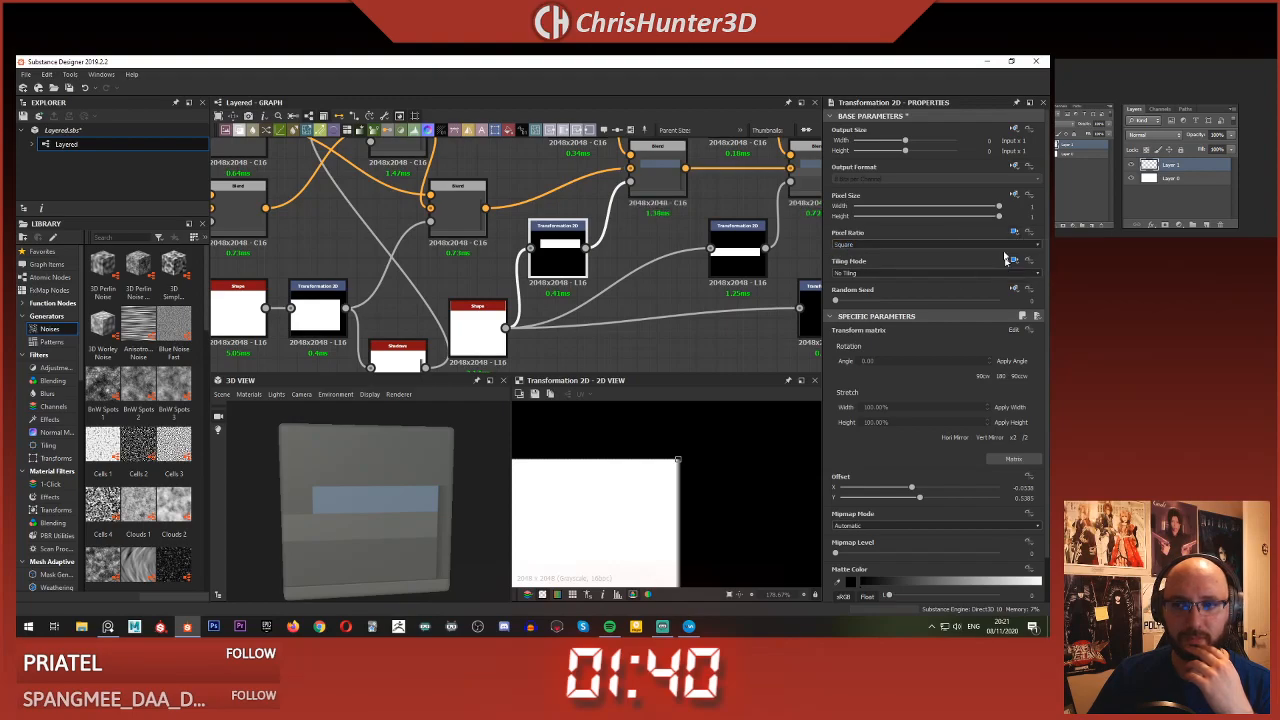
- Try 8 and 16 Bits per Channel as the blue strip mask's output format, and return it to Relative to Input
click(1013, 168)
click(985, 190)
click(975, 179)
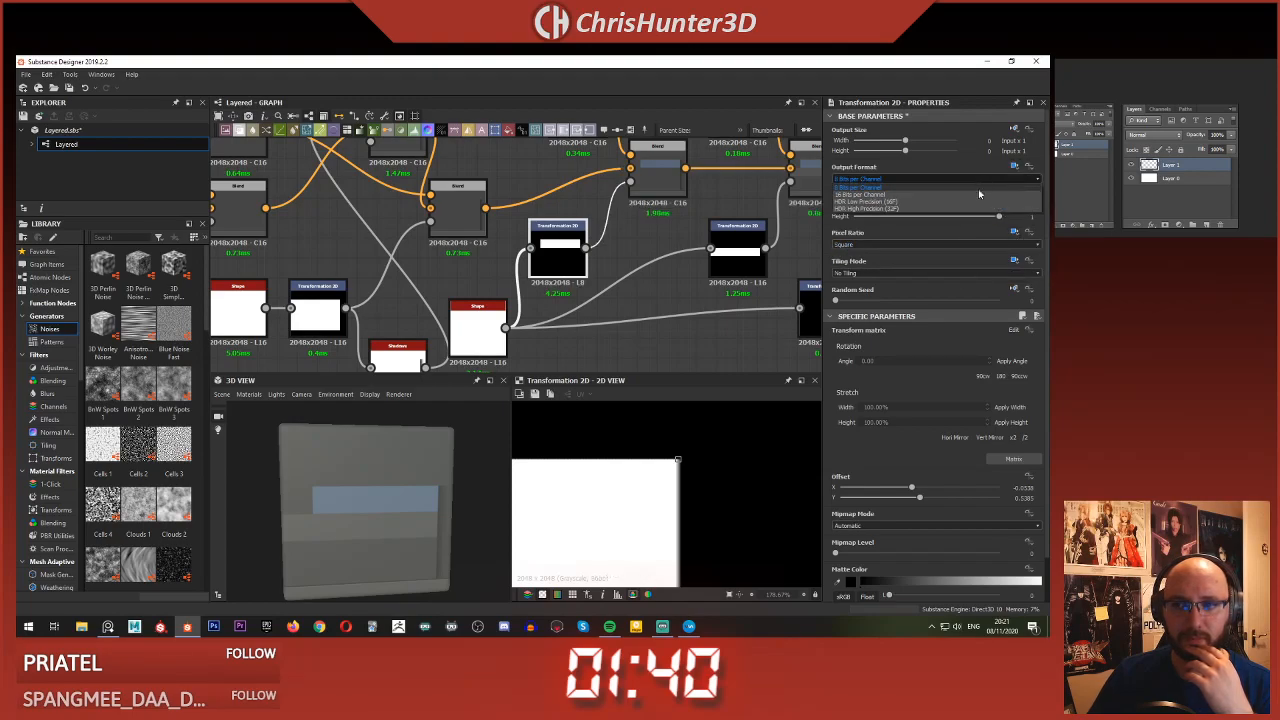
click(979, 195)
click(975, 179)
click(975, 188)
click(1014, 167)
click(1005, 182)
- Examine the thin line's Transformation 2D mask and compare it with the neighbouring strip mask
click(628, 332)
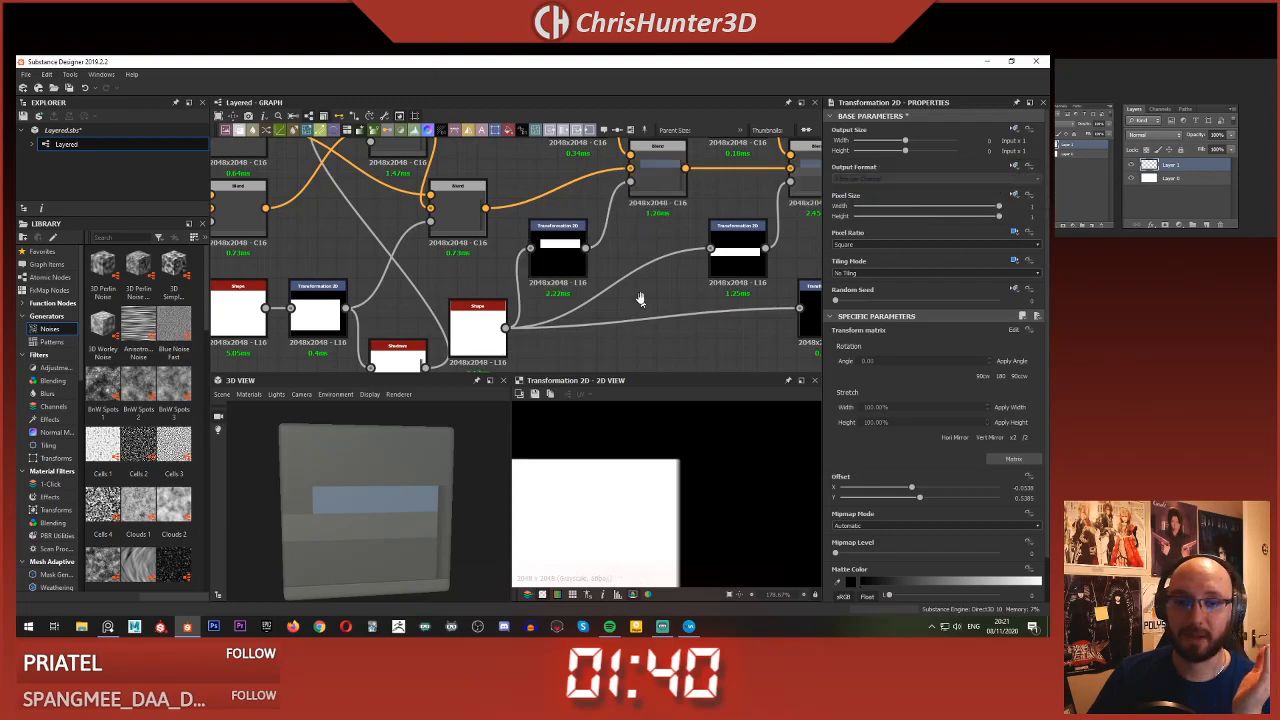
scroll(611, 275, down, 1)
middle_drag(611, 275, 618, 257)
middle_drag(790, 287, 532, 286)
scroll(532, 286, up, 3)
double_click(545, 288)
scroll(560, 290, up, 1)
scroll(572, 294, down, 1)
drag(572, 294, 537, 305)
double_click(493, 281)
scroll(612, 497, down, 2)
scroll(618, 497, up, 1)
double_click(535, 262)
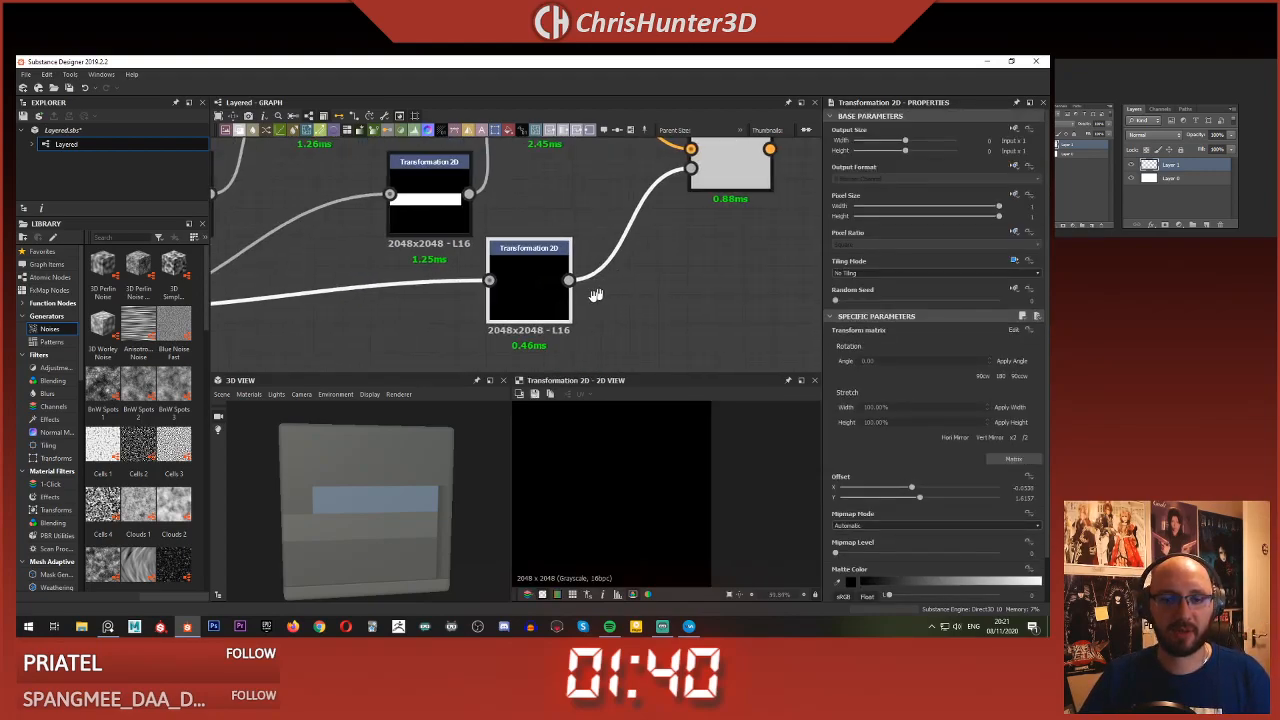
- Add a Histogram Scan node fed by the thin line's Transformation 2D
click(640, 300)
middle_drag(644, 301, 595, 312)
key(space)
text(hist)
key(Down)
key(Return)
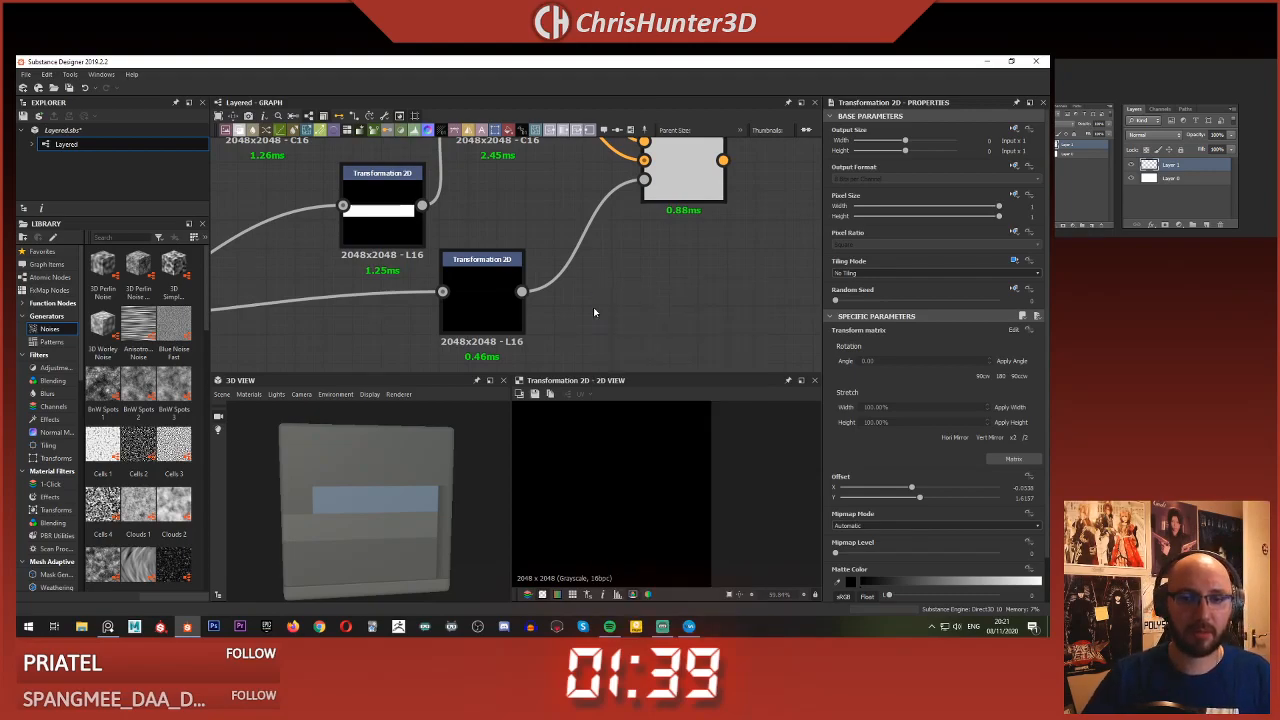
- Set the Histogram Scan's Position to 1 and check the line mask in the preview
double_click(595, 318)
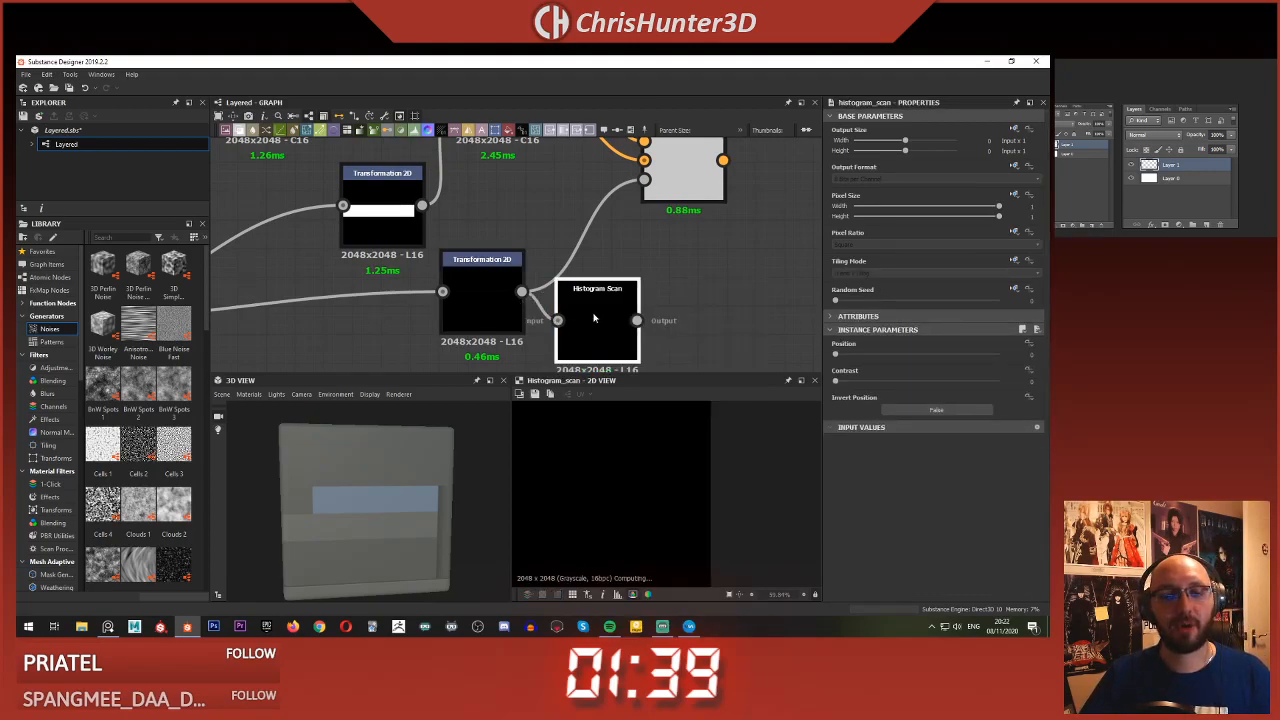
drag(933, 357, 993, 355)
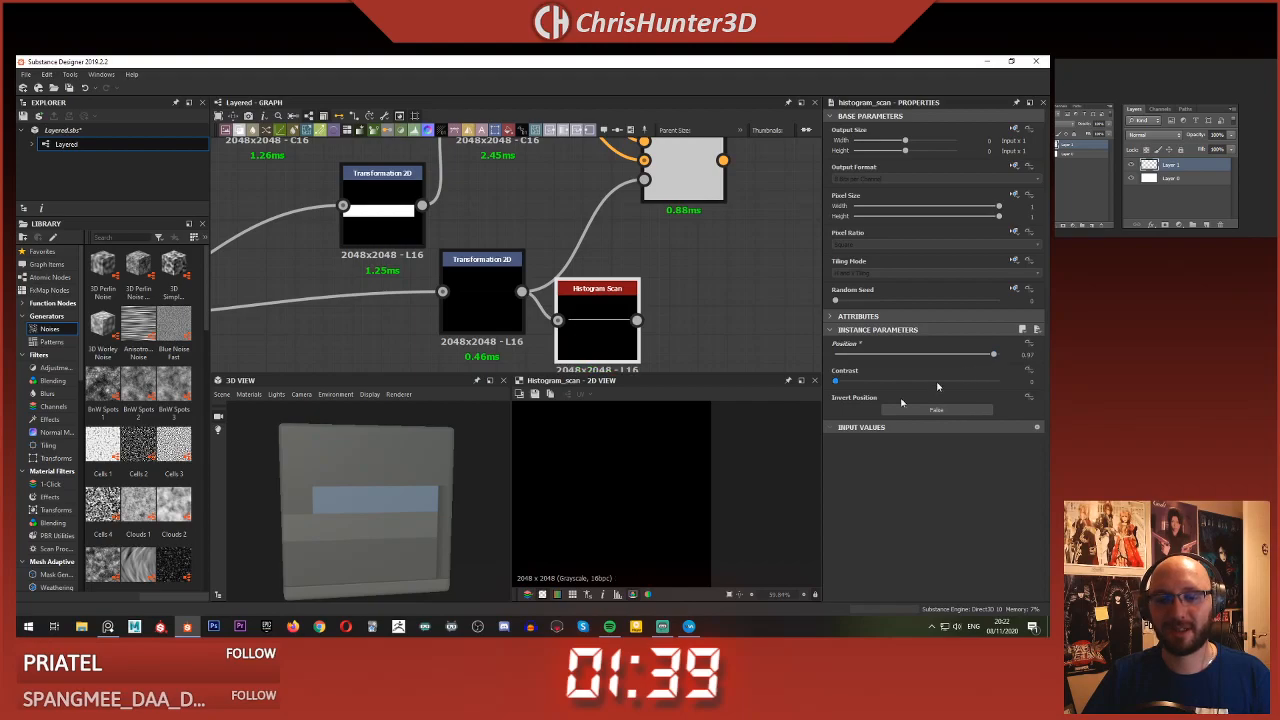
scroll(710, 424, up, 2)
scroll(740, 460, up, 4)
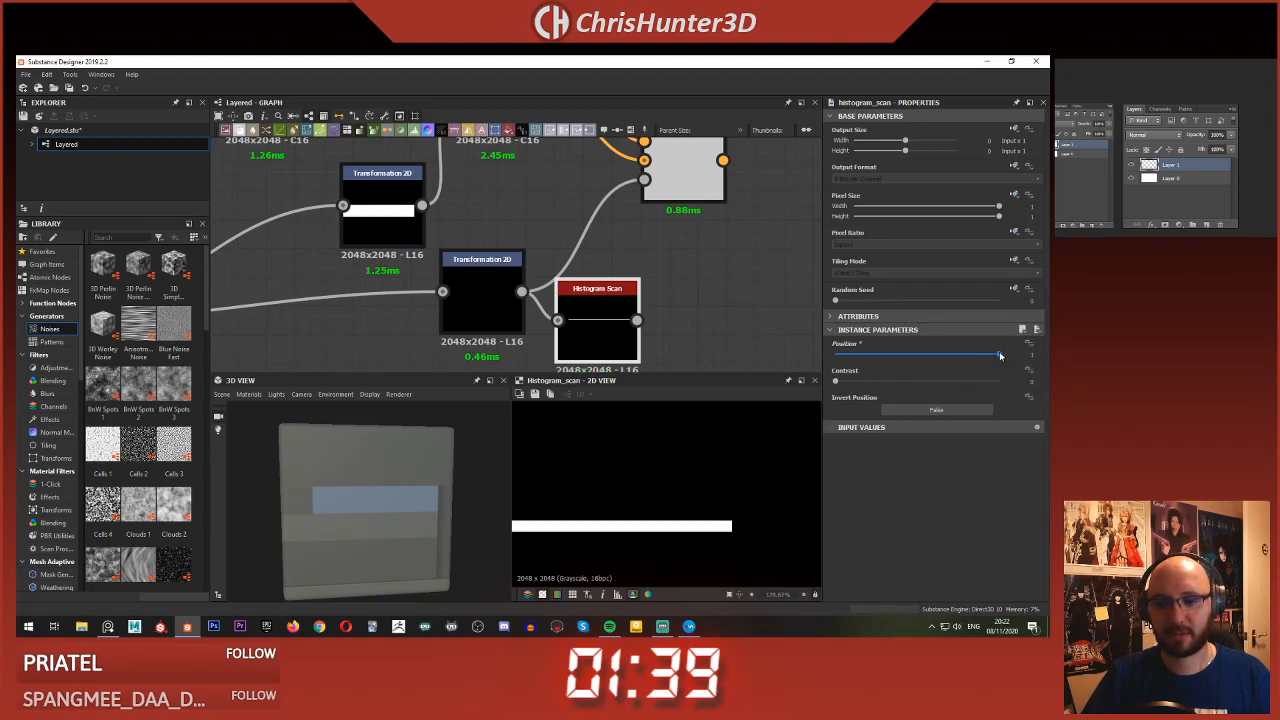
scroll(680, 480, down, 4)
key(f)
- Connect the Histogram Scan to the last Blend's opacity input and line it up beside the thin line's Transformation 2D
drag(640, 273, 644, 181)
double_click(674, 189)
drag(460, 292, 373, 318)
drag(364, 220, 378, 220)
drag(577, 311, 493, 312)
click(528, 232)
scroll(608, 461, up, 3)
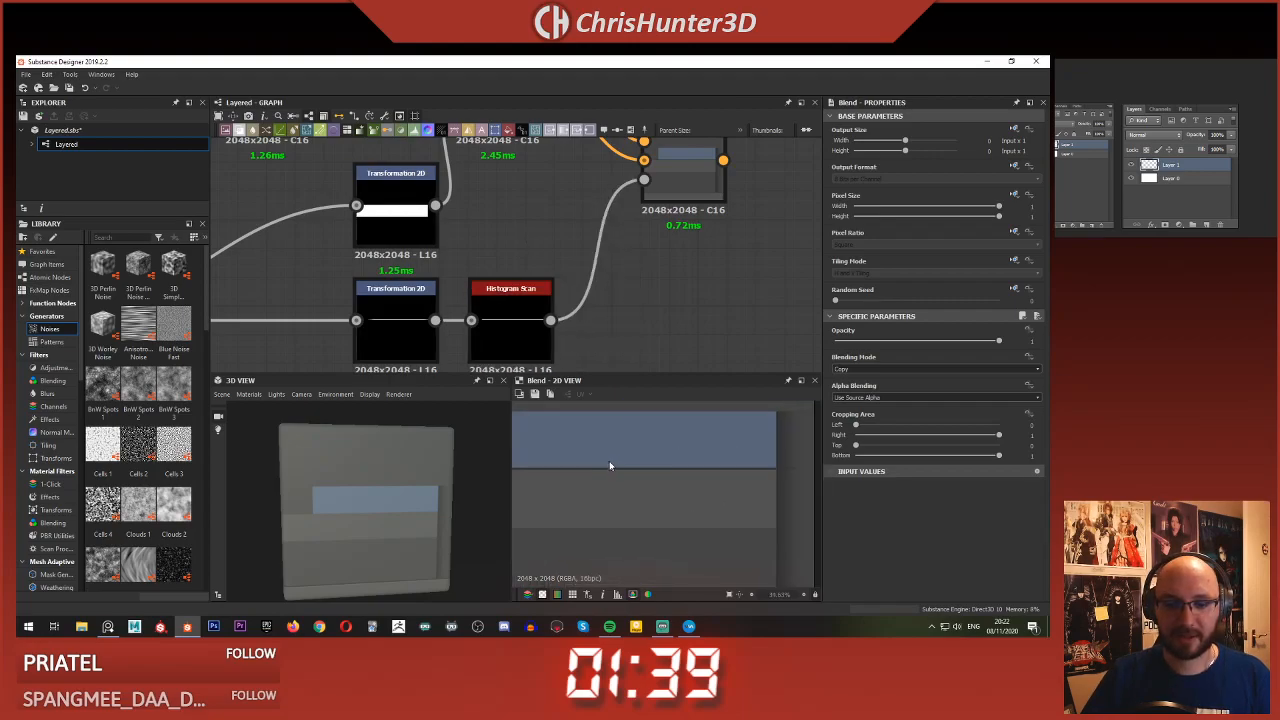
- Preview the Histogram Scan output for the thin line mask
middle_drag(666, 189, 784, 193)
click(519, 207)
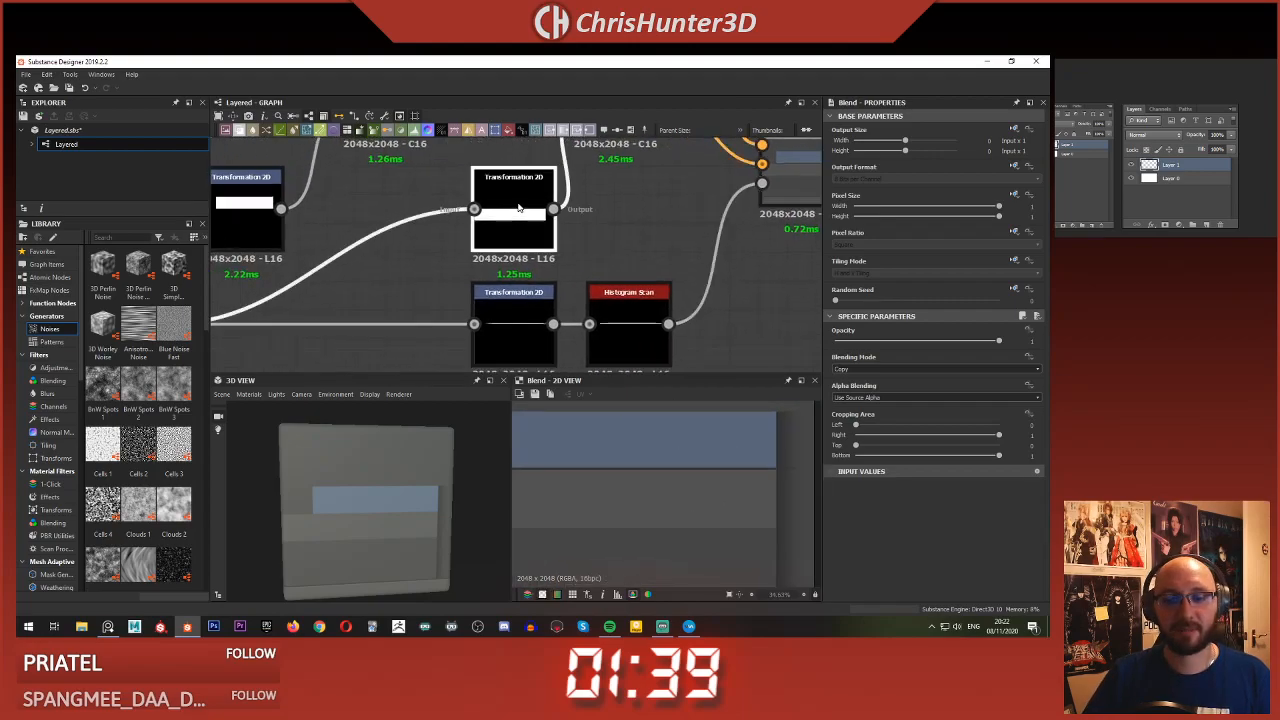
click(520, 320)
click(645, 316)
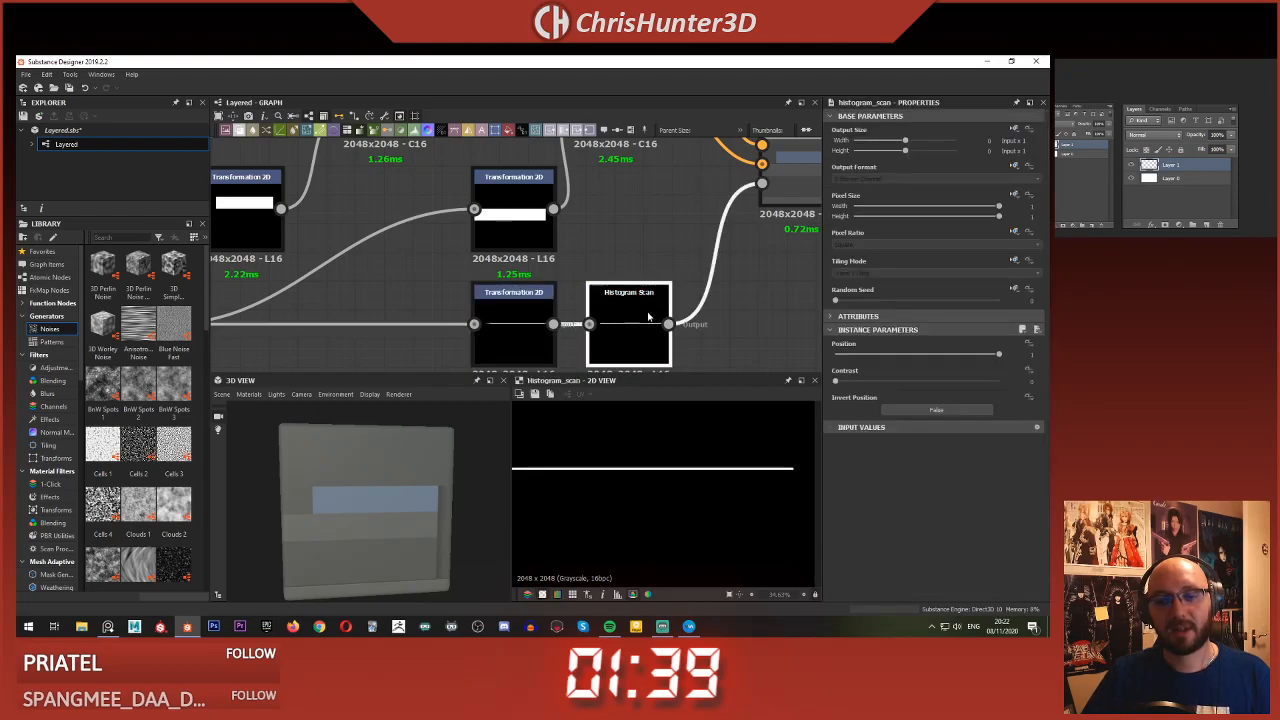
- Try placing the Histogram Scan between the Shape and the thin line's Transformation 2D, with the Transformation 2D feeding the last Blend's opacity
click(530, 320)
middle_drag(608, 333, 636, 337)
scroll(649, 327, down, 1)
drag(646, 321, 552, 328)
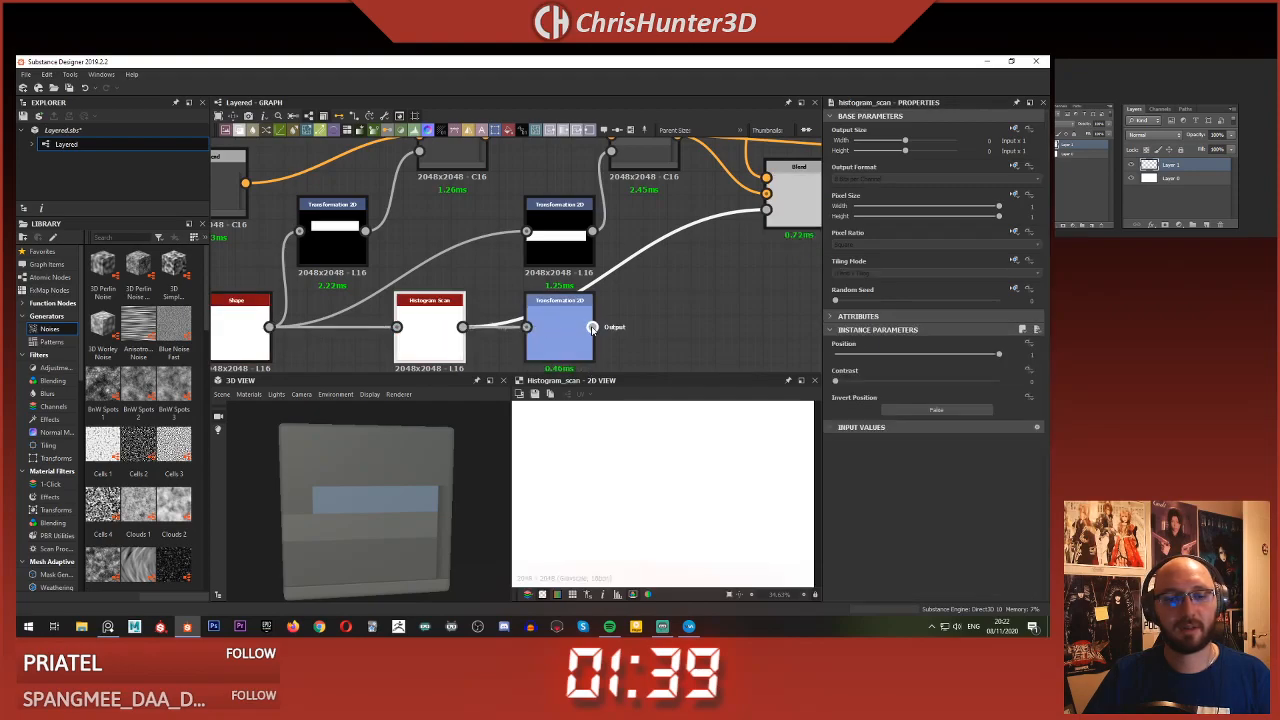
drag(760, 234, 766, 210)
click(575, 322)
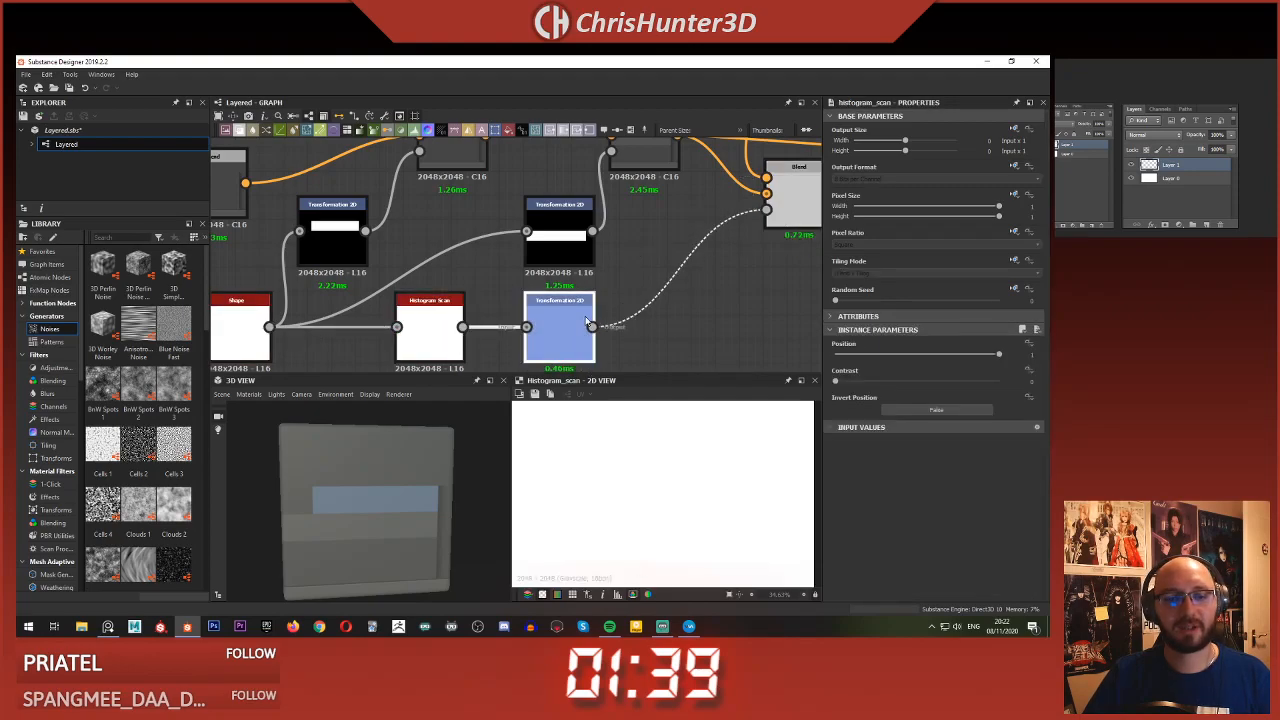
- Preview the outputs of the Histogram Scan and the thin line's Transformation 2D to check the line mask in the reordered chain
click(428, 336)
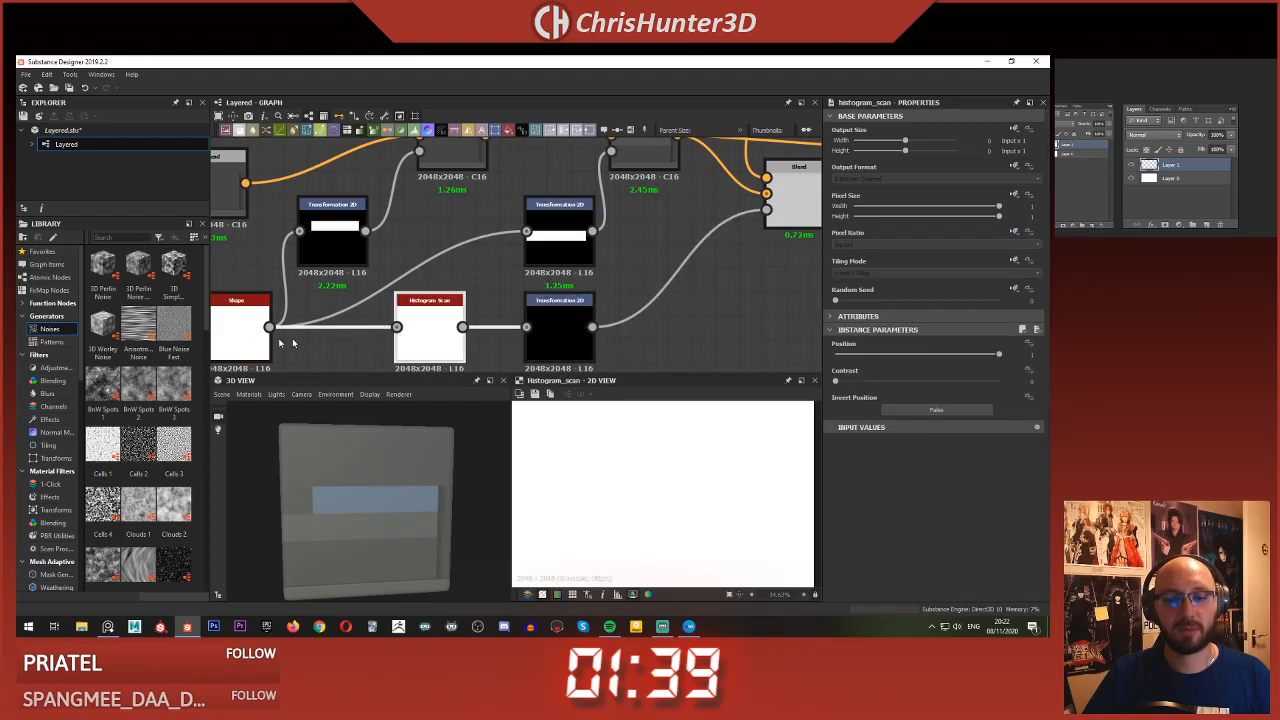
click(241, 338)
double_click(449, 329)
scroll(708, 480, down, 3)
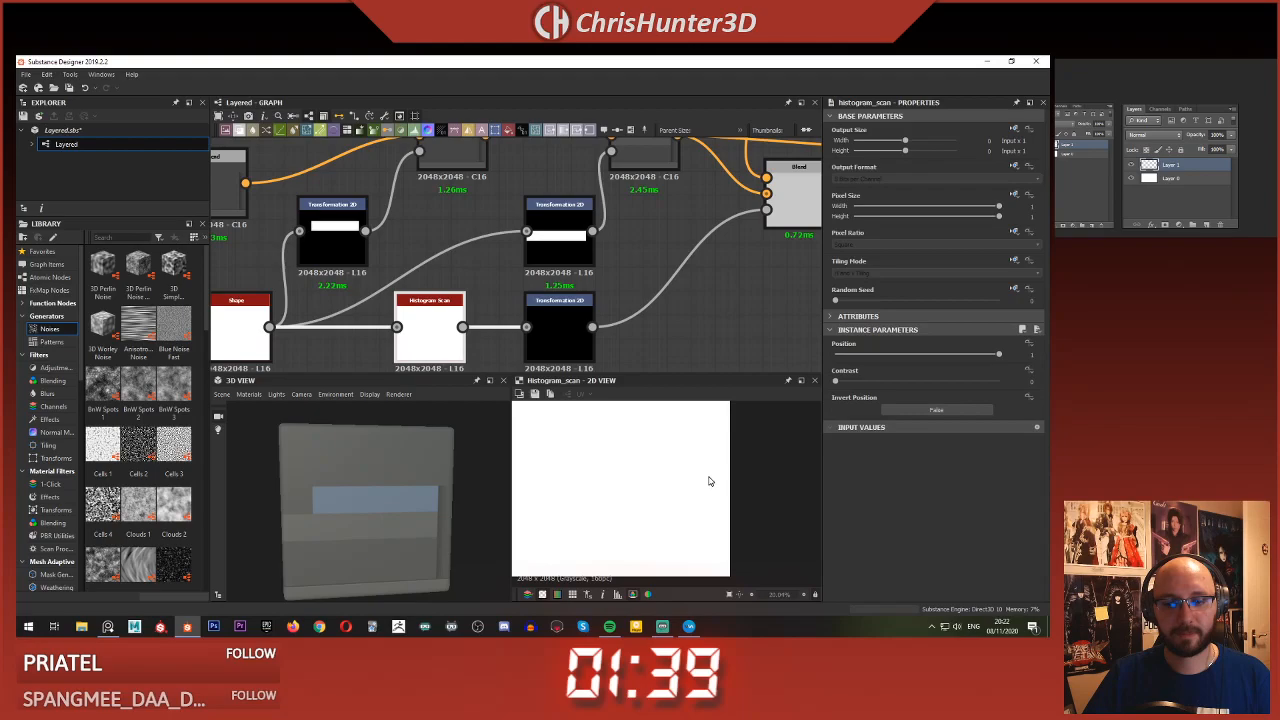
key(f)
scroll(646, 352, down, 3)
scroll(668, 418, down, 2)
scroll(664, 420, up, 2)
scroll(618, 360, up, 5)
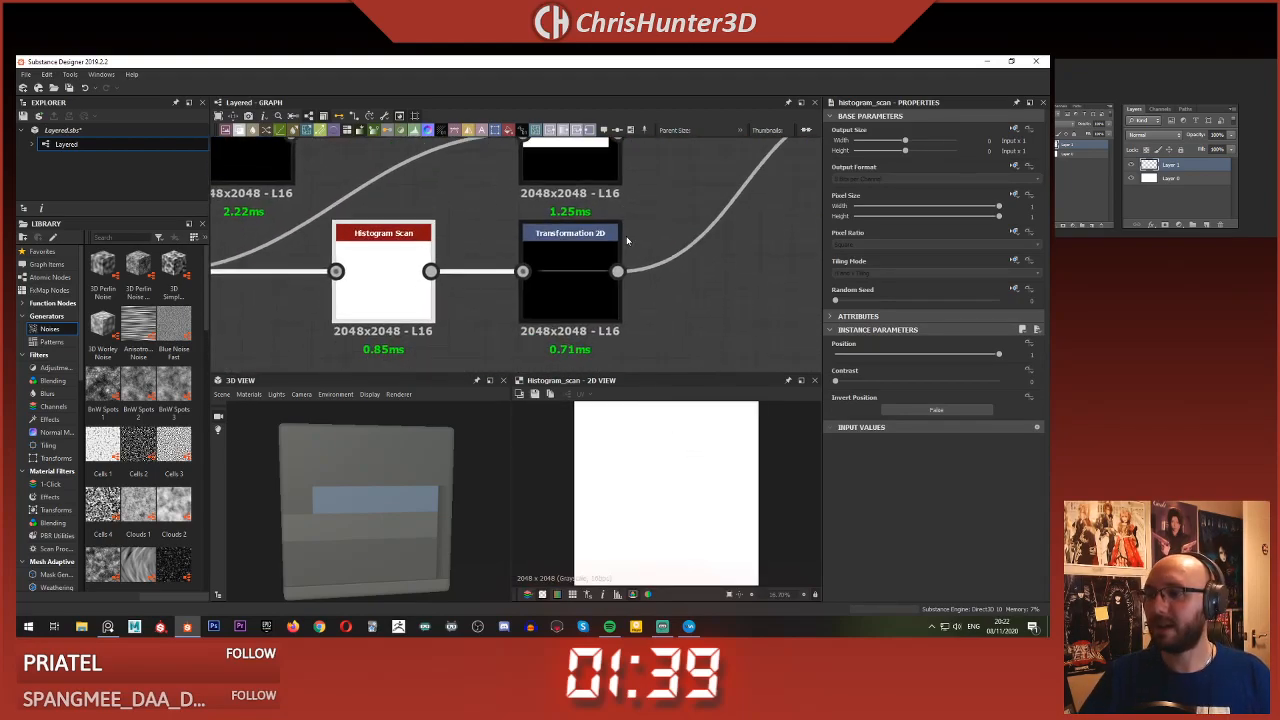
double_click(590, 250)
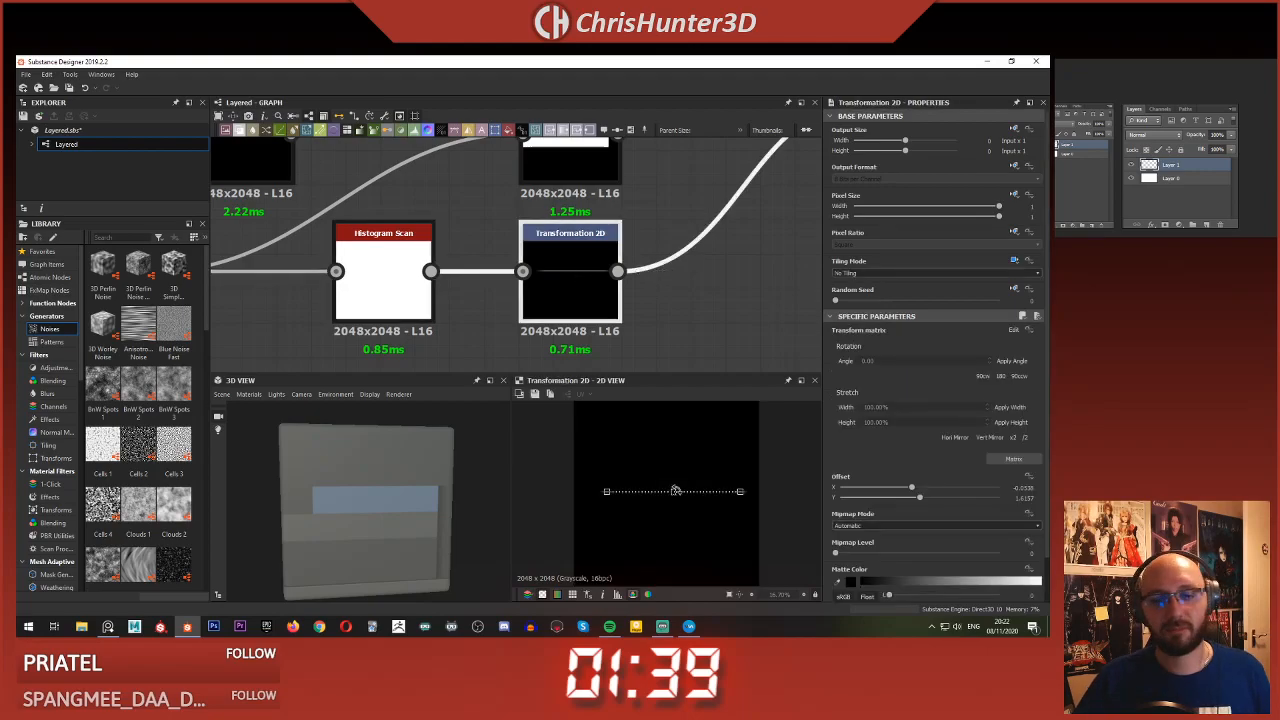
scroll(675, 490, up, 2)
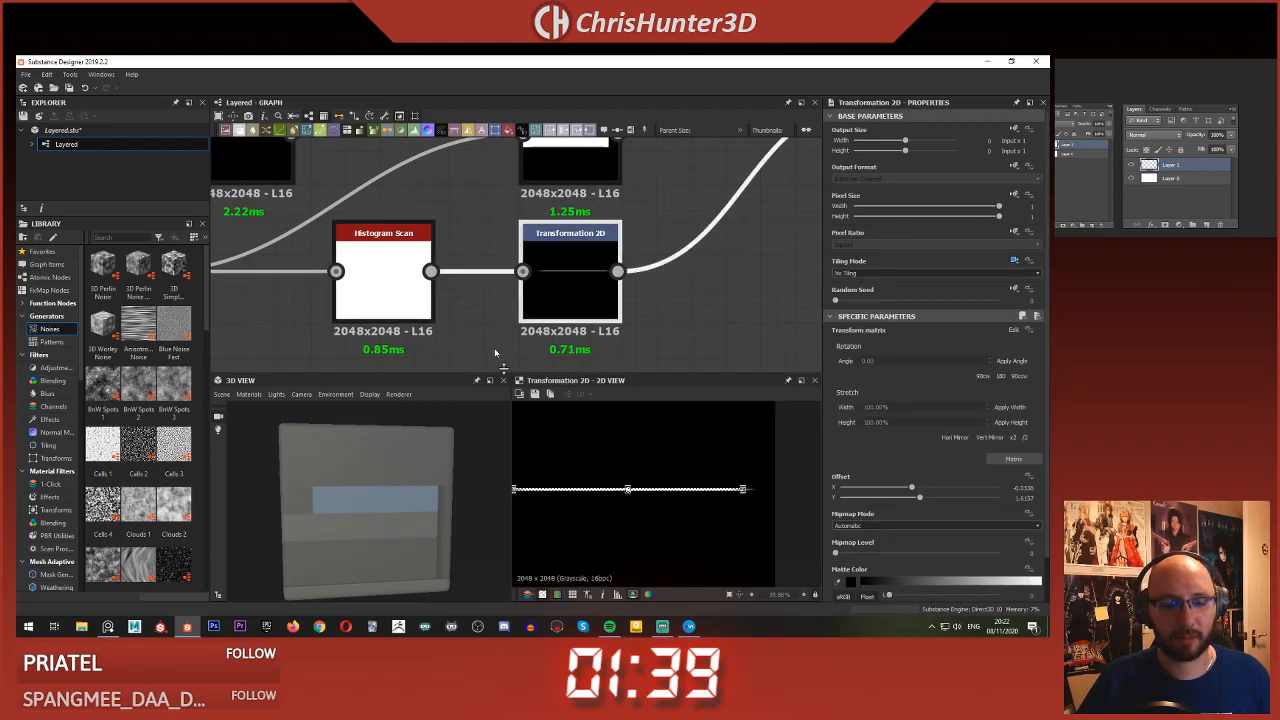
scroll(600, 300, down, 4)
scroll(623, 307, up, 4)
- Undo the reordering of the Histogram Scan and the thin line's Transformation 2D
key(ctrl+z)
key(ctrl+z)
key(ctrl+z)
key(ctrl+z)
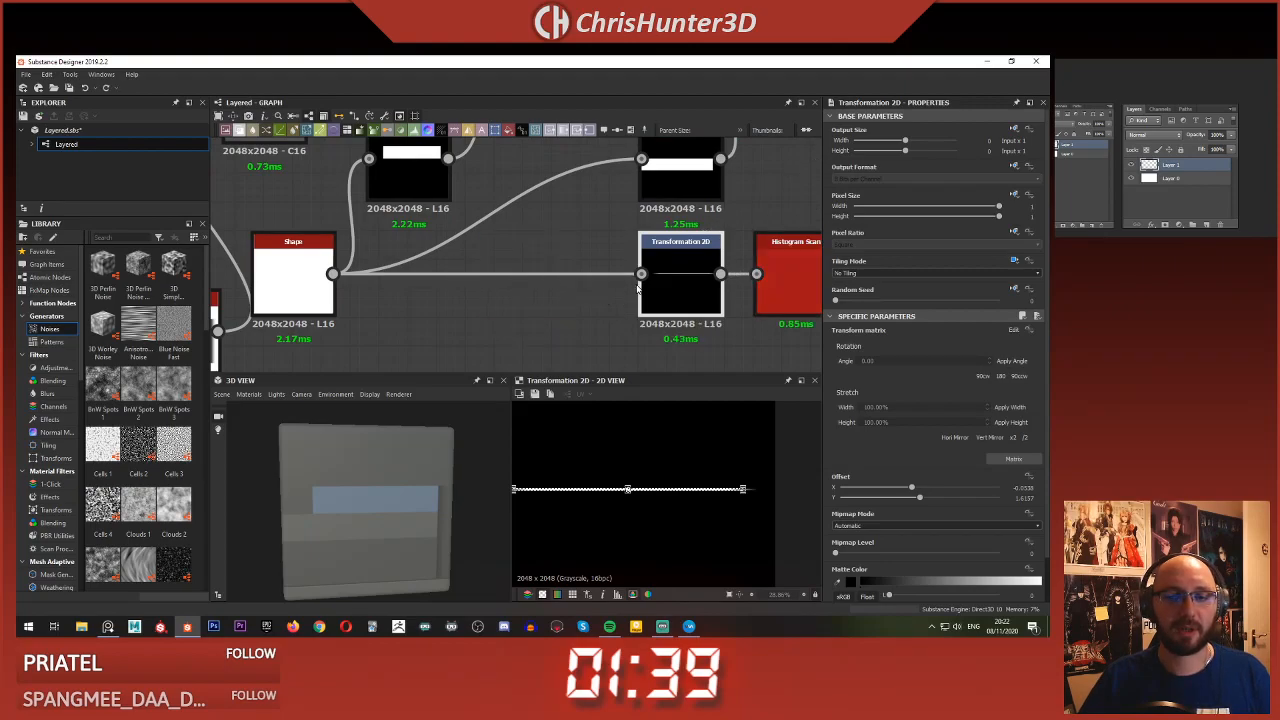
- Compare the Histogram Scan's line mask with the last Blend's output in the 2D preview
scroll(680, 289, down, 3)
middle_drag(768, 281, 545, 296)
double_click(530, 284)
click(634, 214)
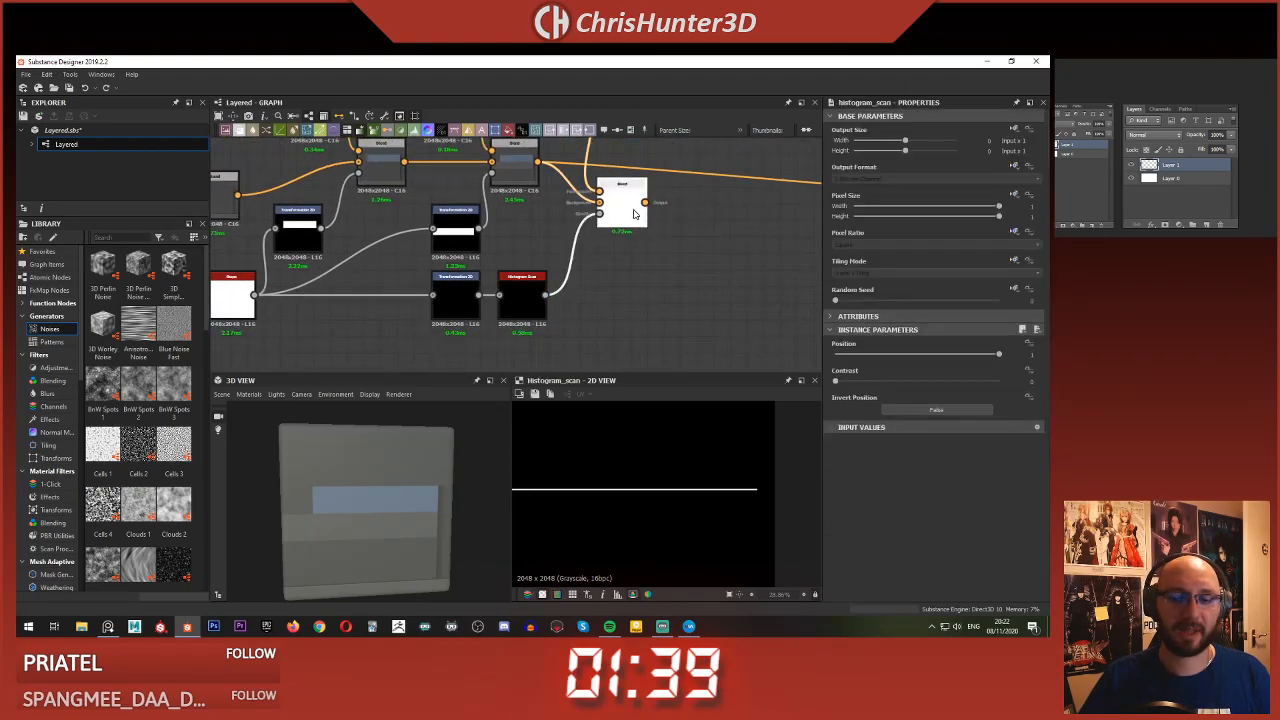
double_click(634, 212)
double_click(520, 298)
scroll(731, 497, up, 6)
- Shorten the right end of the separator line in its Transformation 2D while previewing the last Blend
double_click(622, 200)
click(455, 295)
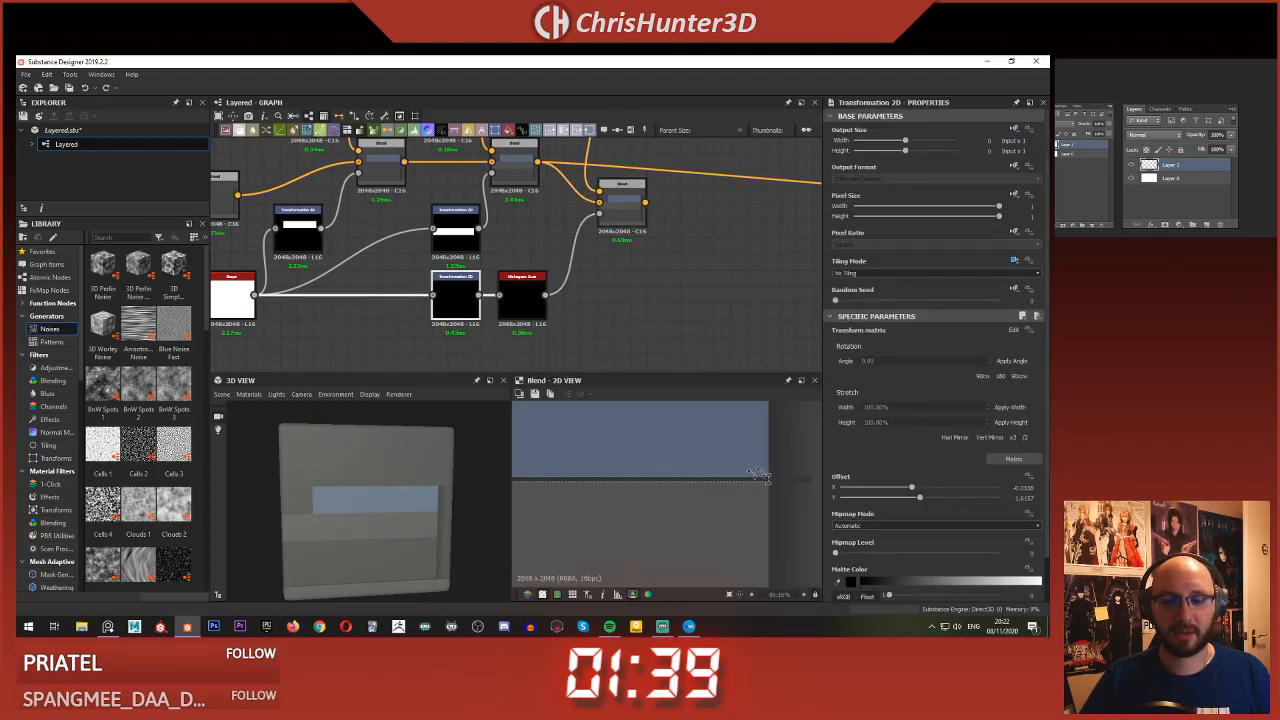
scroll(698, 488, down, 2)
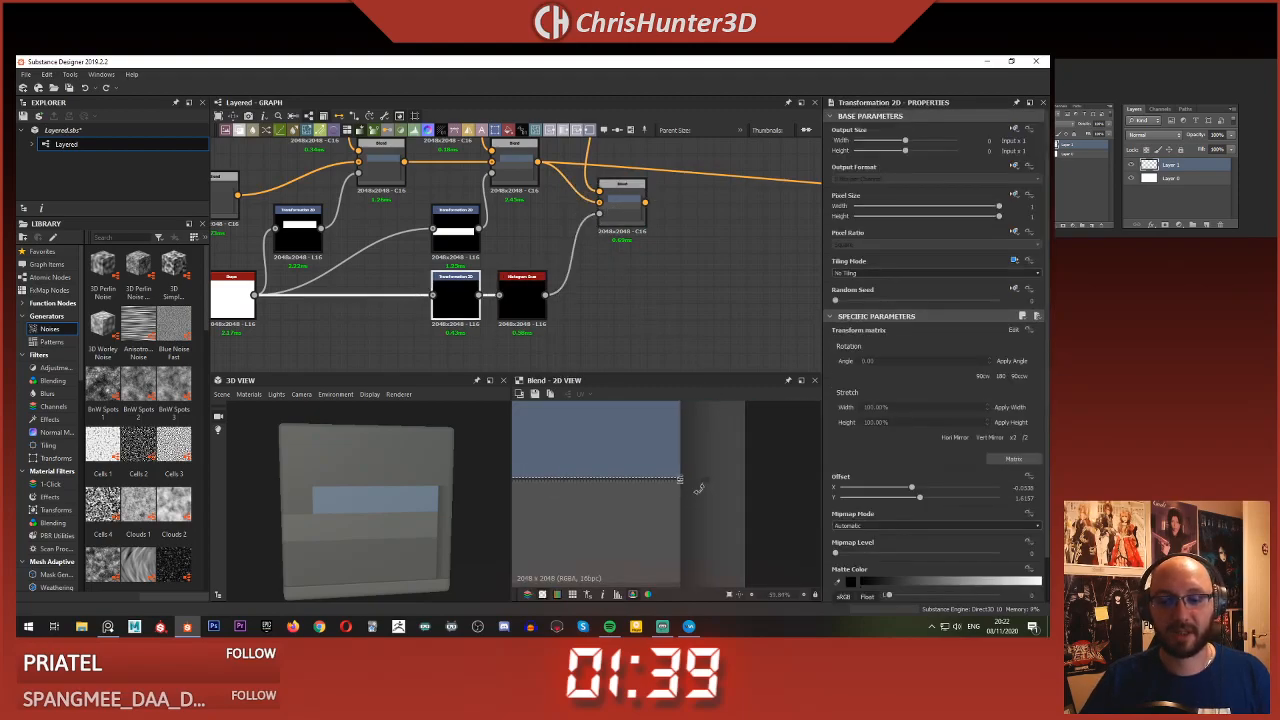
scroll(650, 452, down, 2)
drag(630, 453, 613, 453)
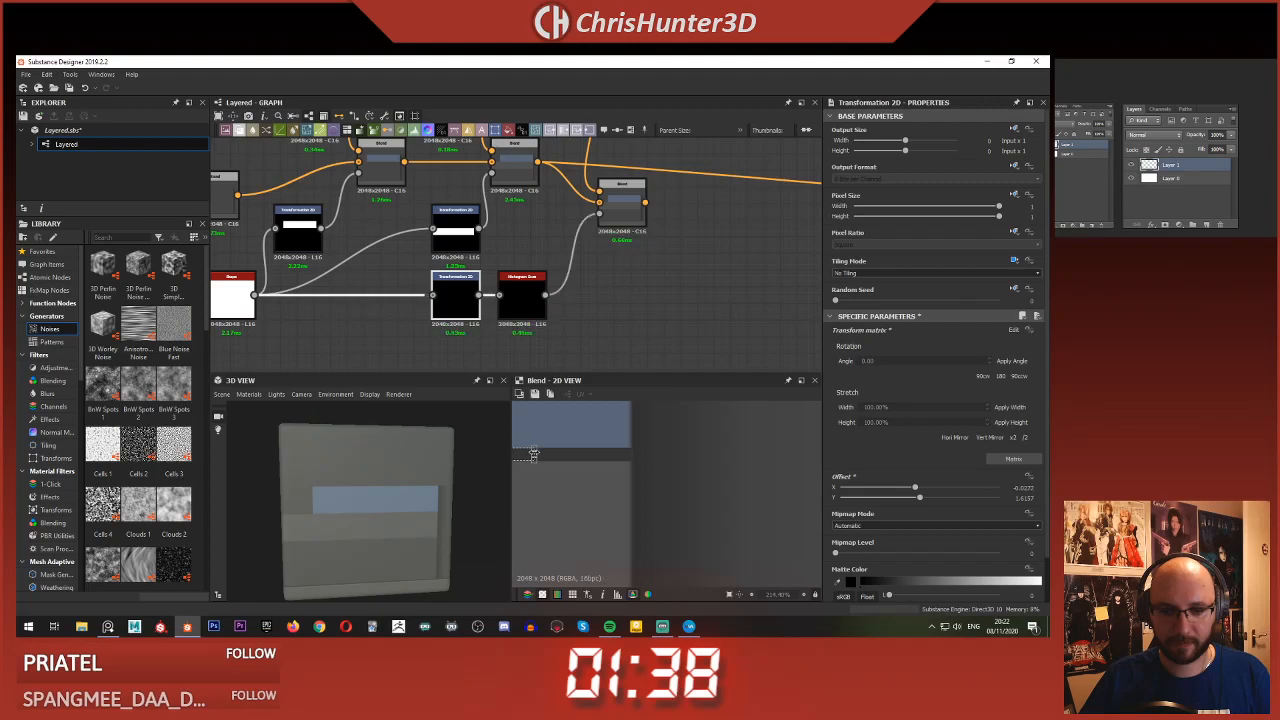
scroll(534, 453, down, 3)
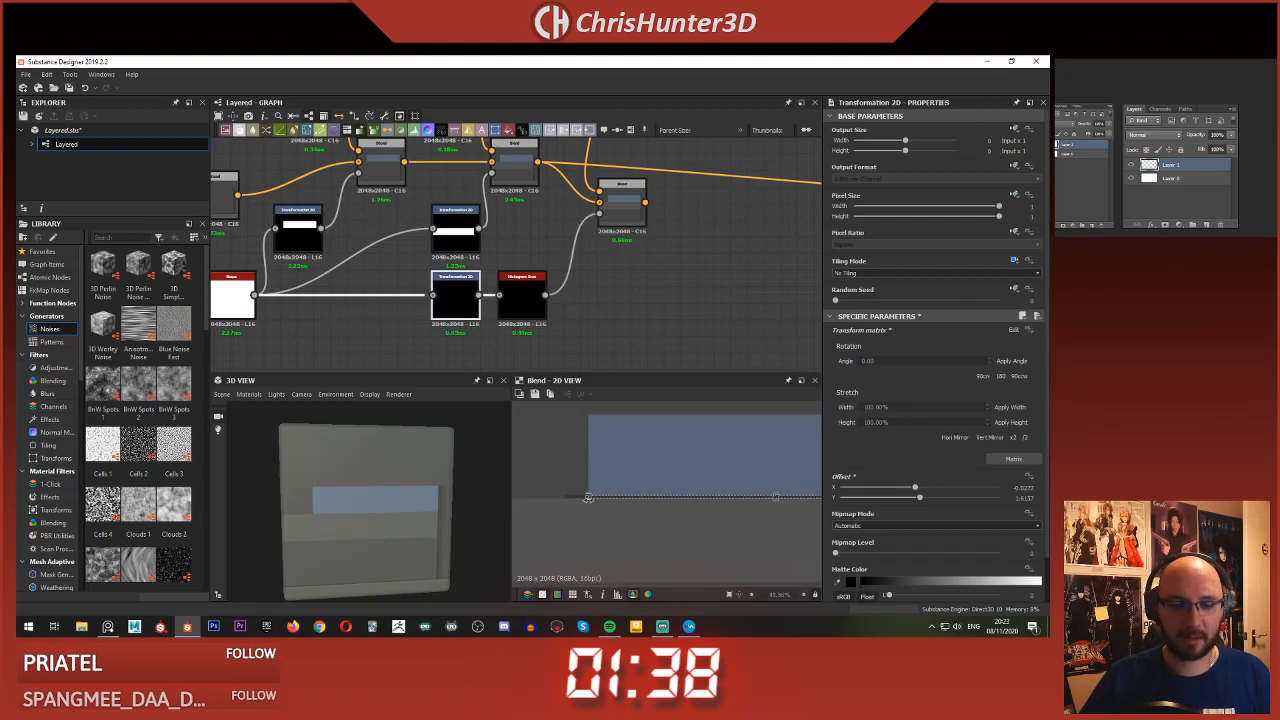
- Inset the separator line's left end from the blue strip's corner and fine-tune the line's thickness
drag(588, 496, 607, 496)
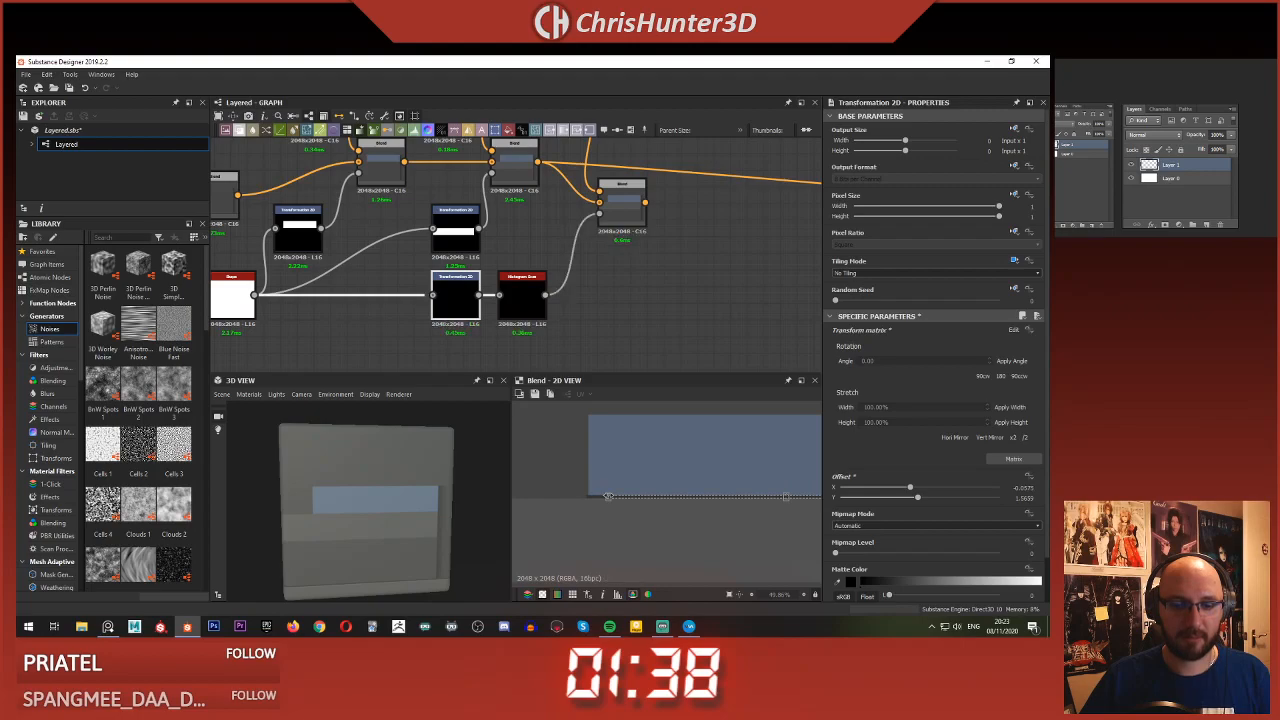
drag(608, 496, 610, 496)
scroll(610, 496, up, 3)
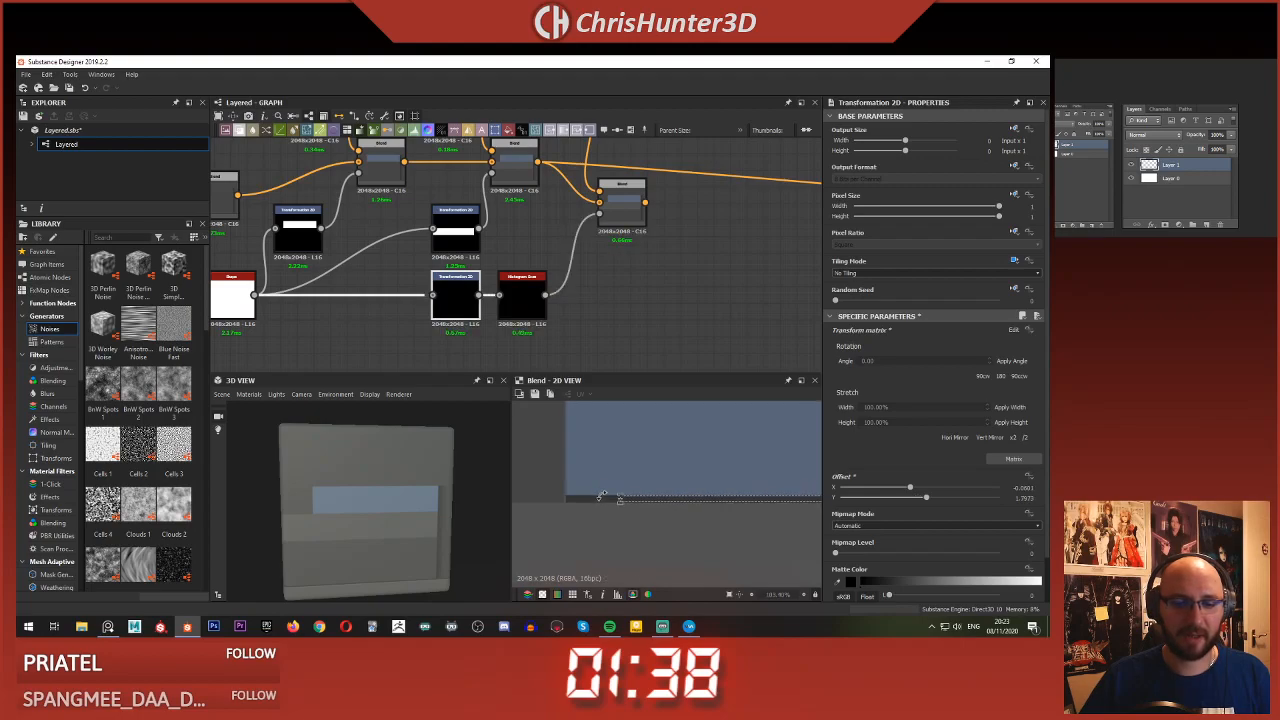
drag(626, 499, 624, 499)
scroll(624, 499, down, 3)
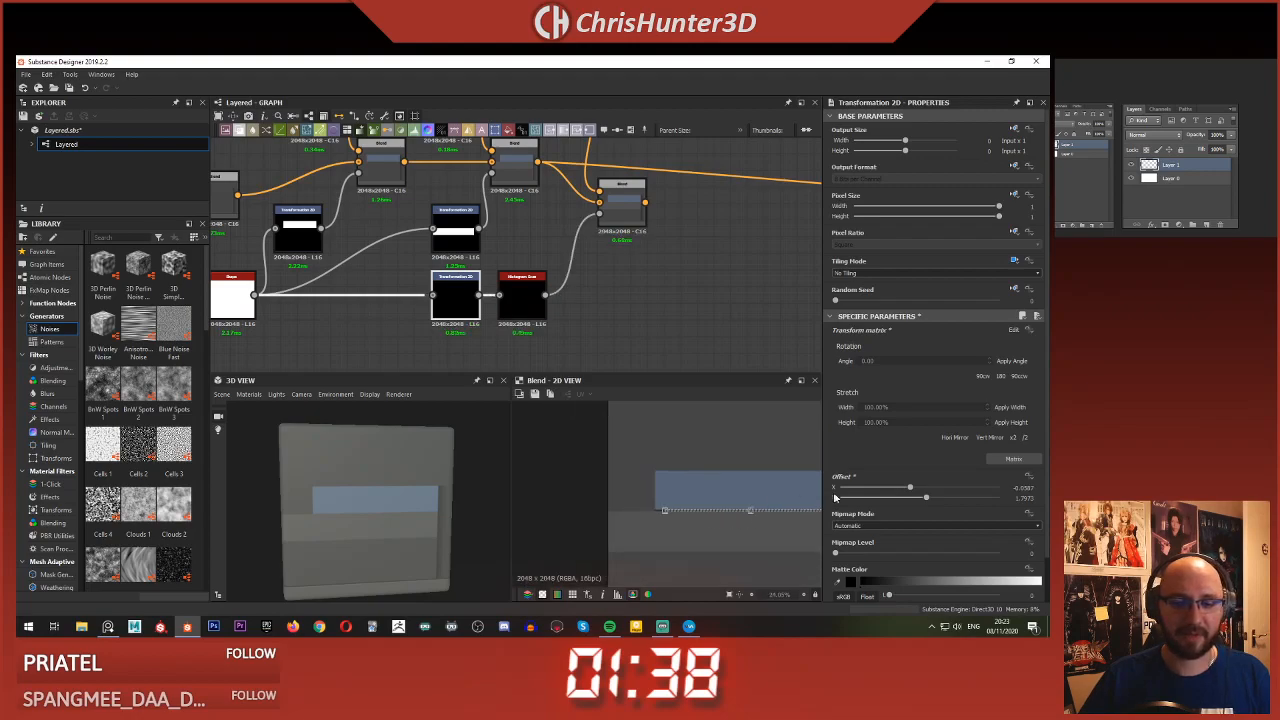
- Fine-tune the separator line's right end near the blue strip's right corner and check the result across the whole panel
scroll(791, 480, up, 2)
scroll(678, 483, down, 2)
scroll(698, 486, up, 1)
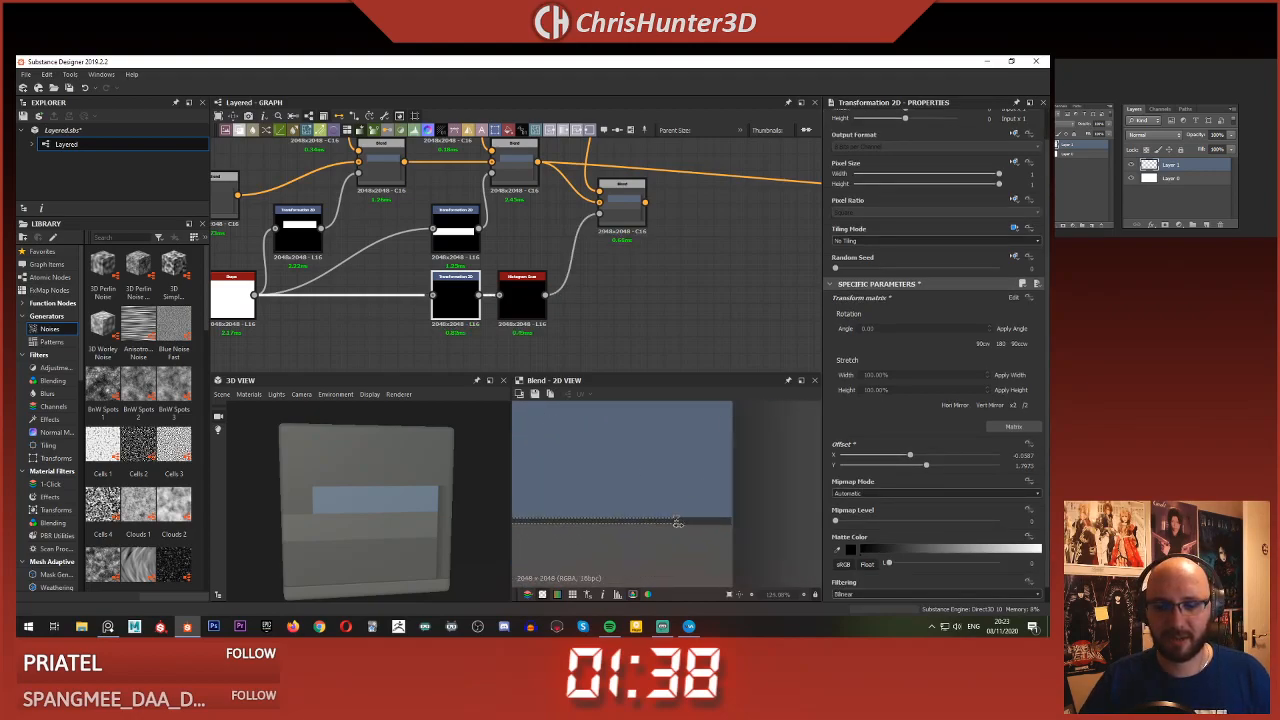
drag(676, 521, 678, 521)
key(ctrl+z)
scroll(684, 529, up, 5)
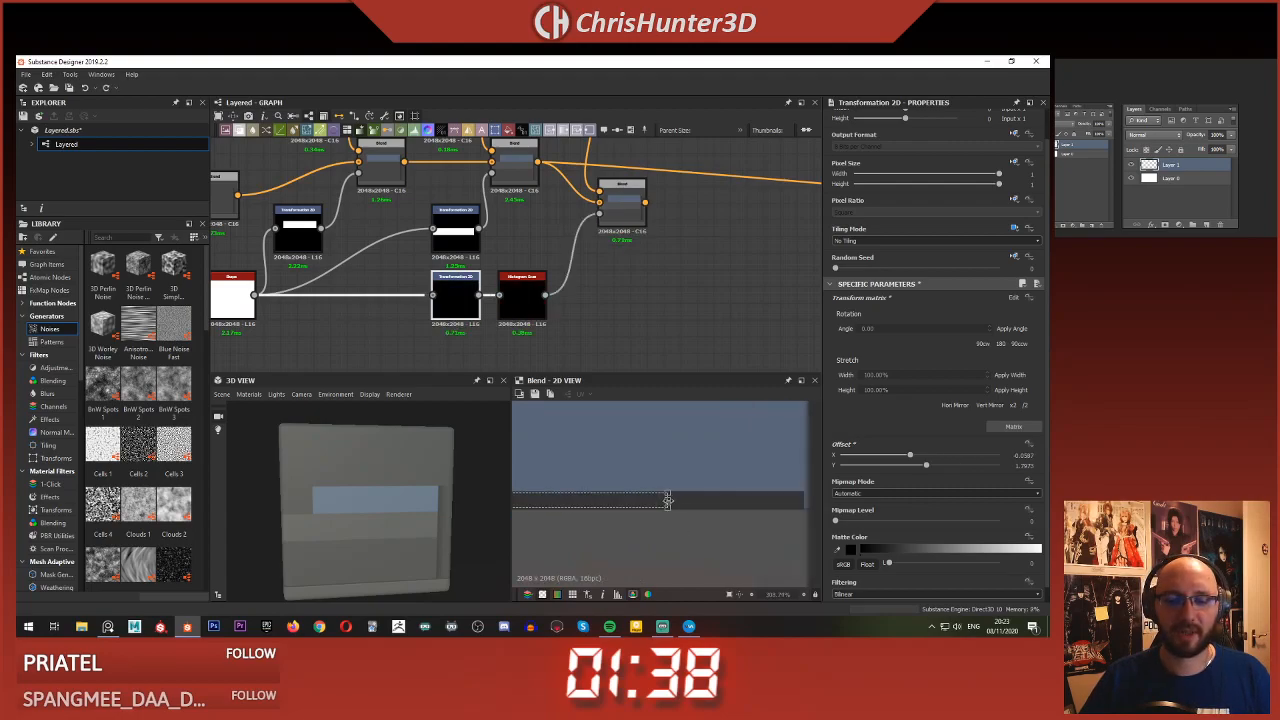
scroll(668, 504, down, 3)
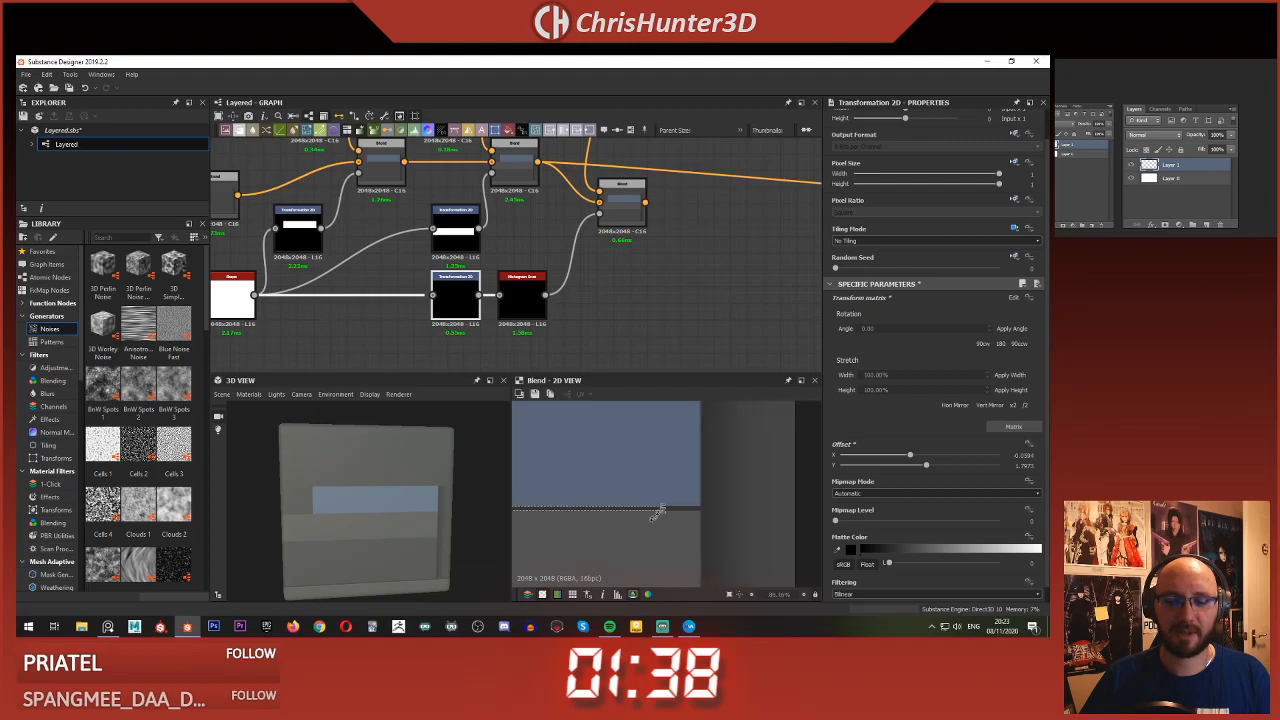
middle_drag(655, 490, 800, 486)
scroll(728, 483, down, 2)
scroll(700, 482, up, 10)
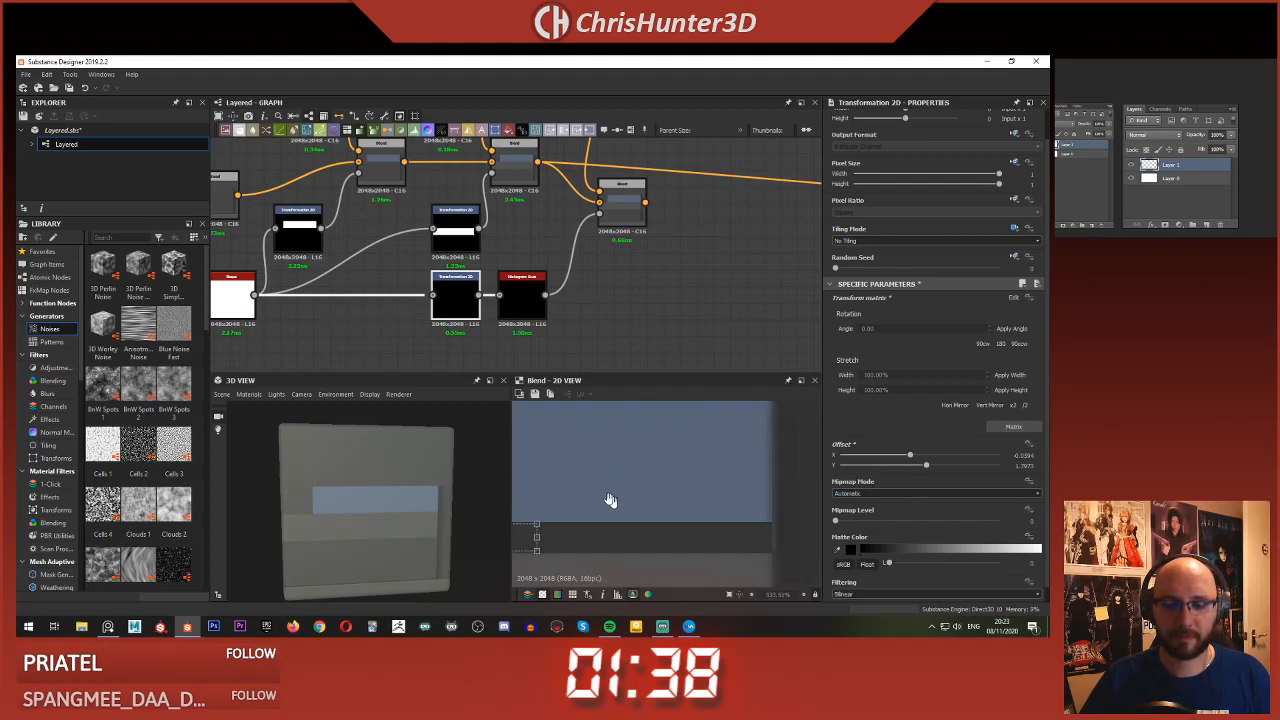
drag(518, 515, 519, 515)
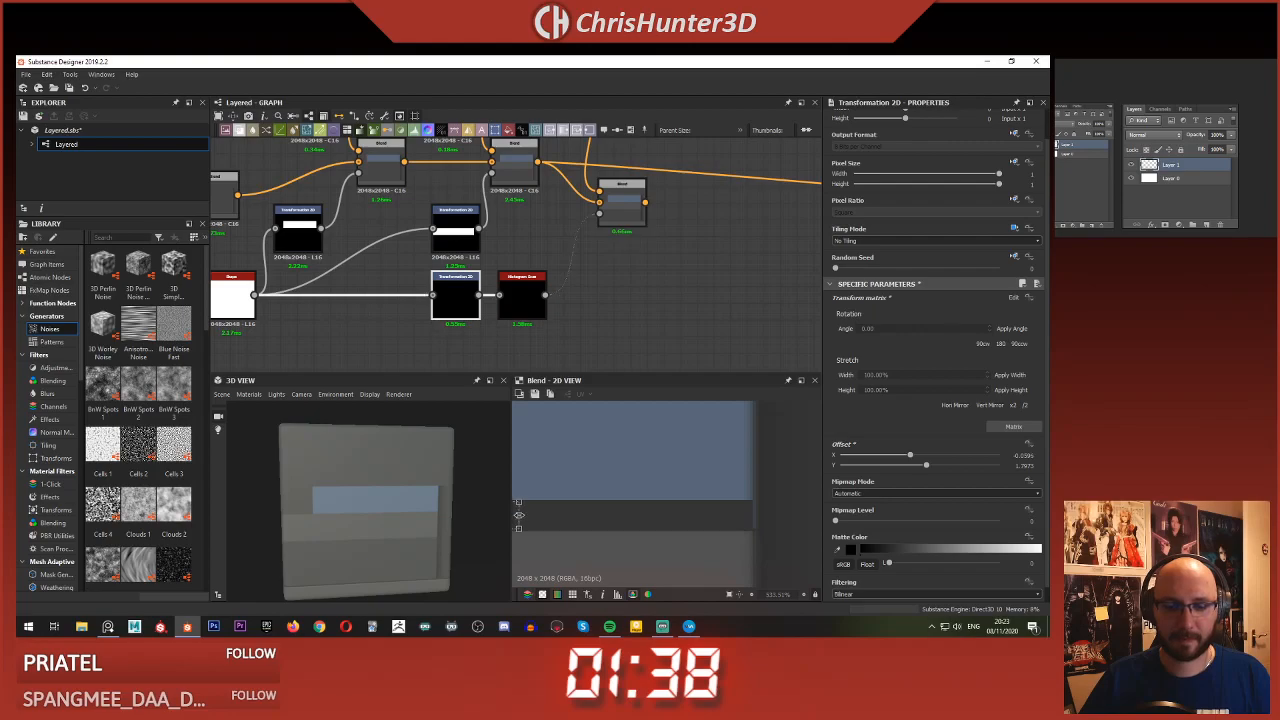
scroll(592, 474, down, 5)
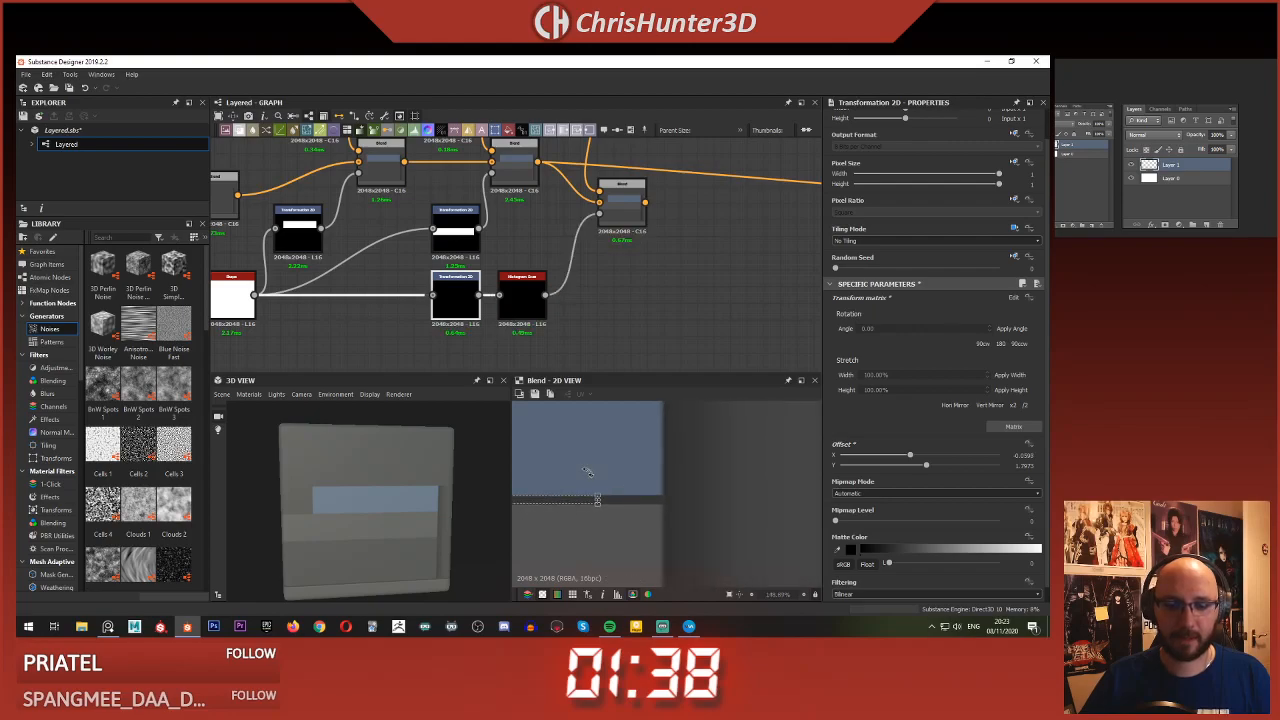
scroll(681, 467, down, 15)
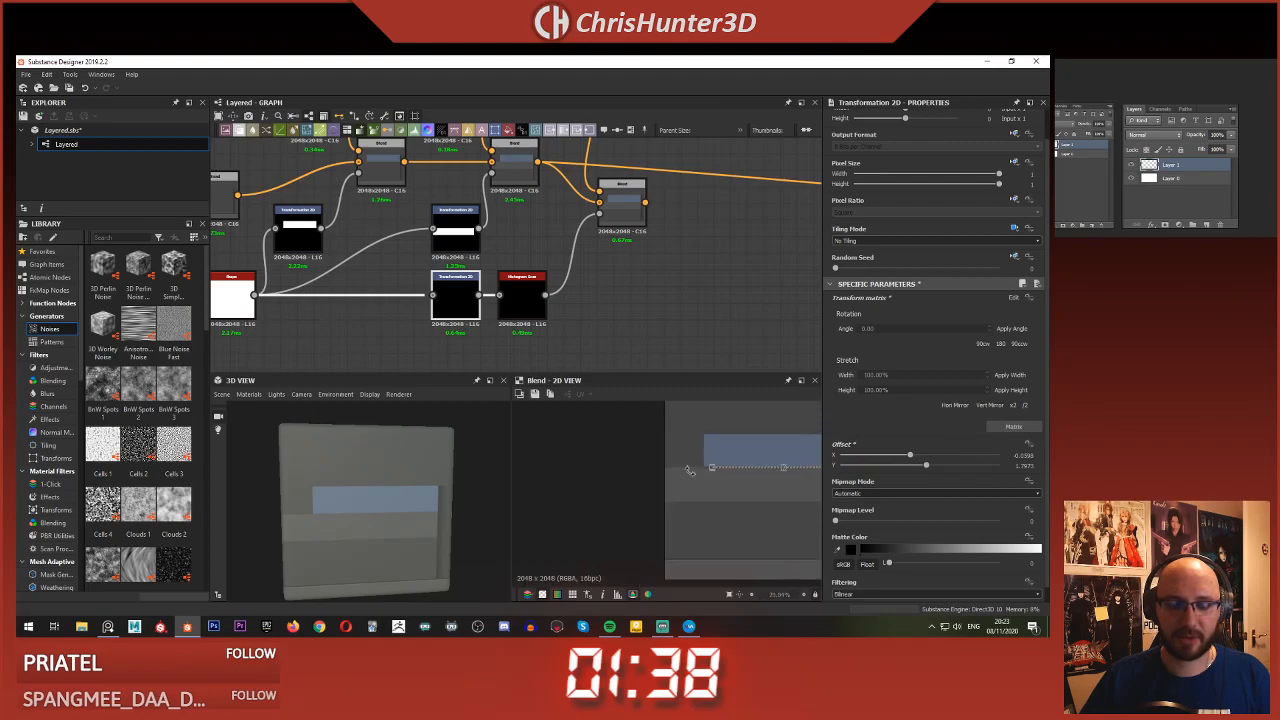
scroll(650, 478, up, 5)
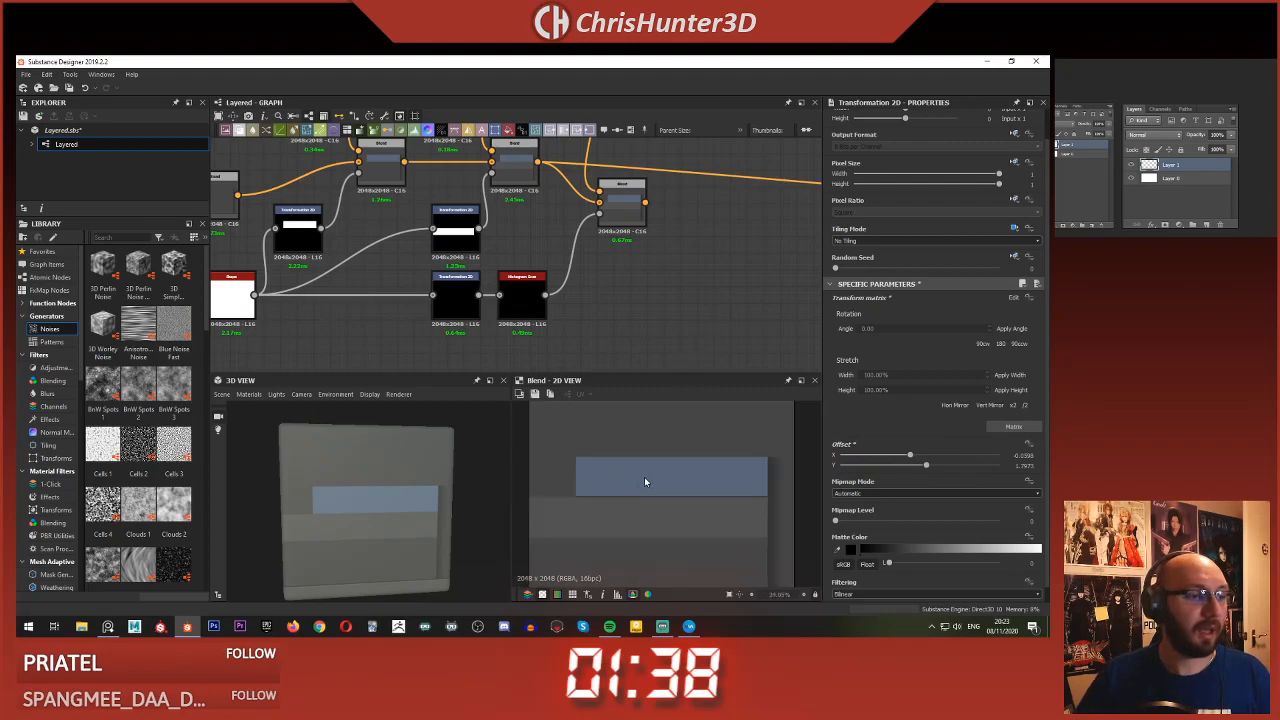
middle_drag(647, 479, 664, 462)
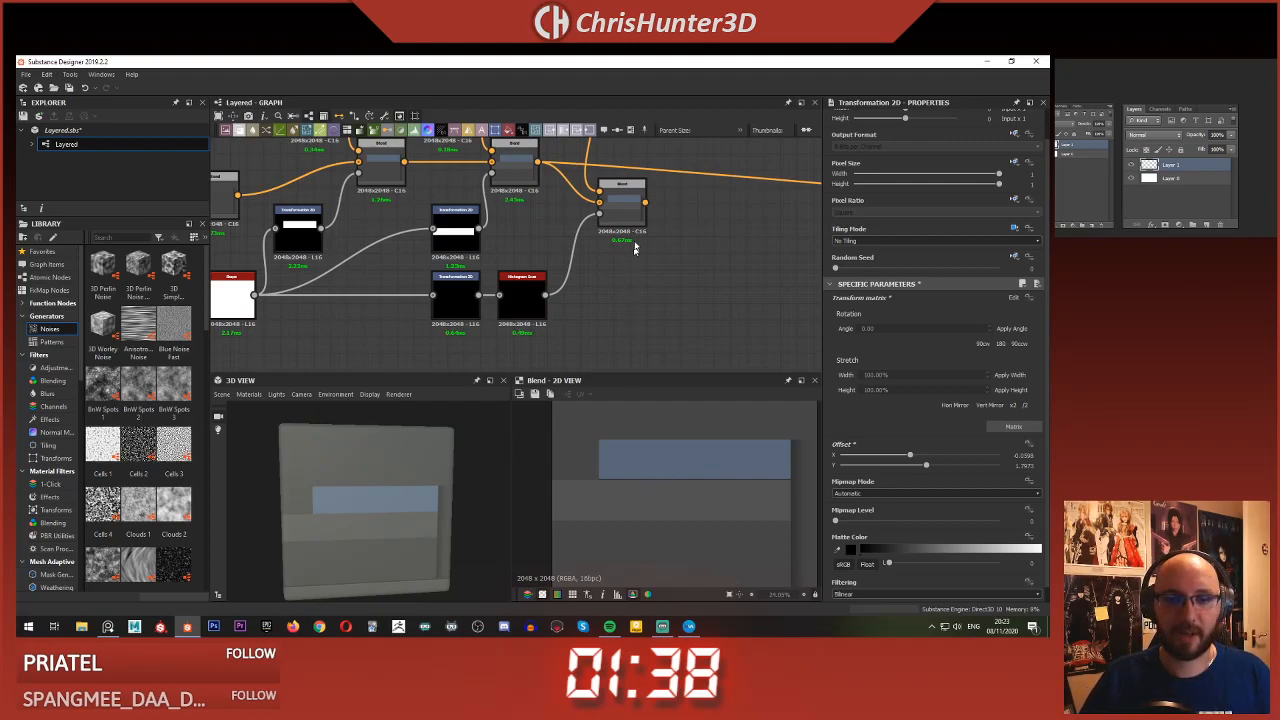
- Extend the separator line's left end past the blue strip to the panel's left edge
click(464, 296)
scroll(640, 501, up, 5)
middle_drag(591, 492, 795, 529)
scroll(726, 492, up, 4)
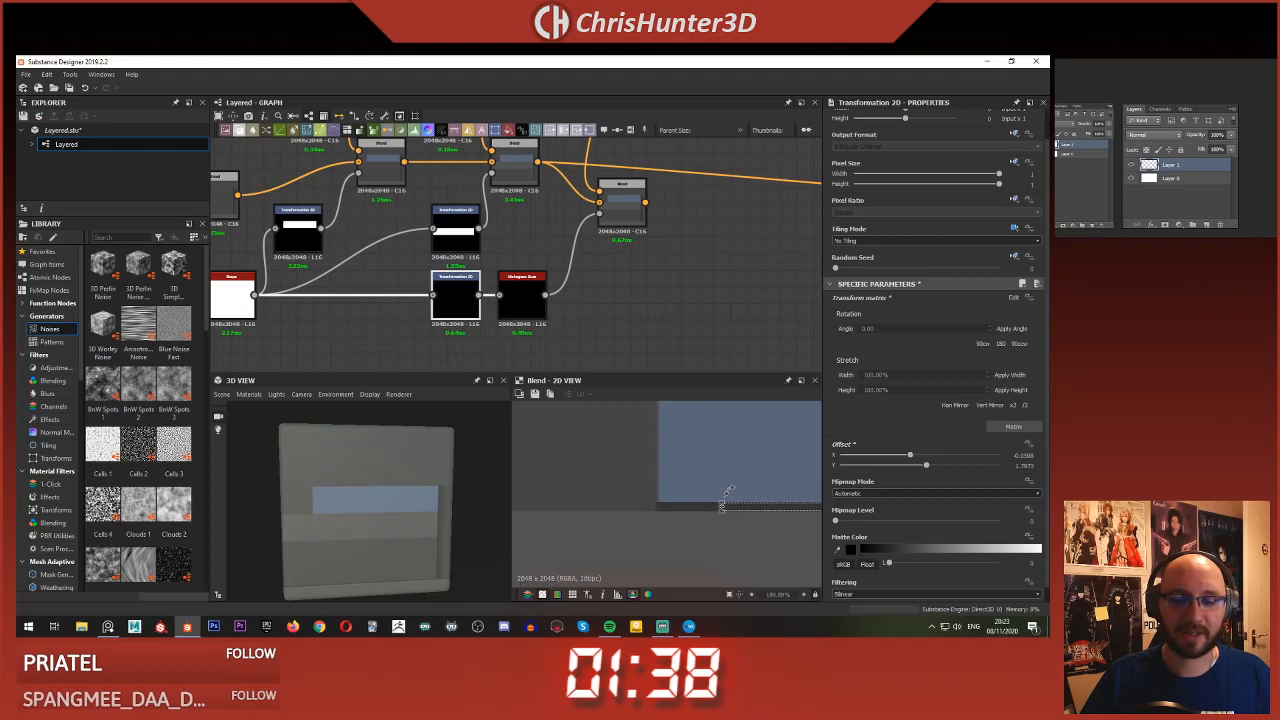
drag(721, 507, 615, 510)
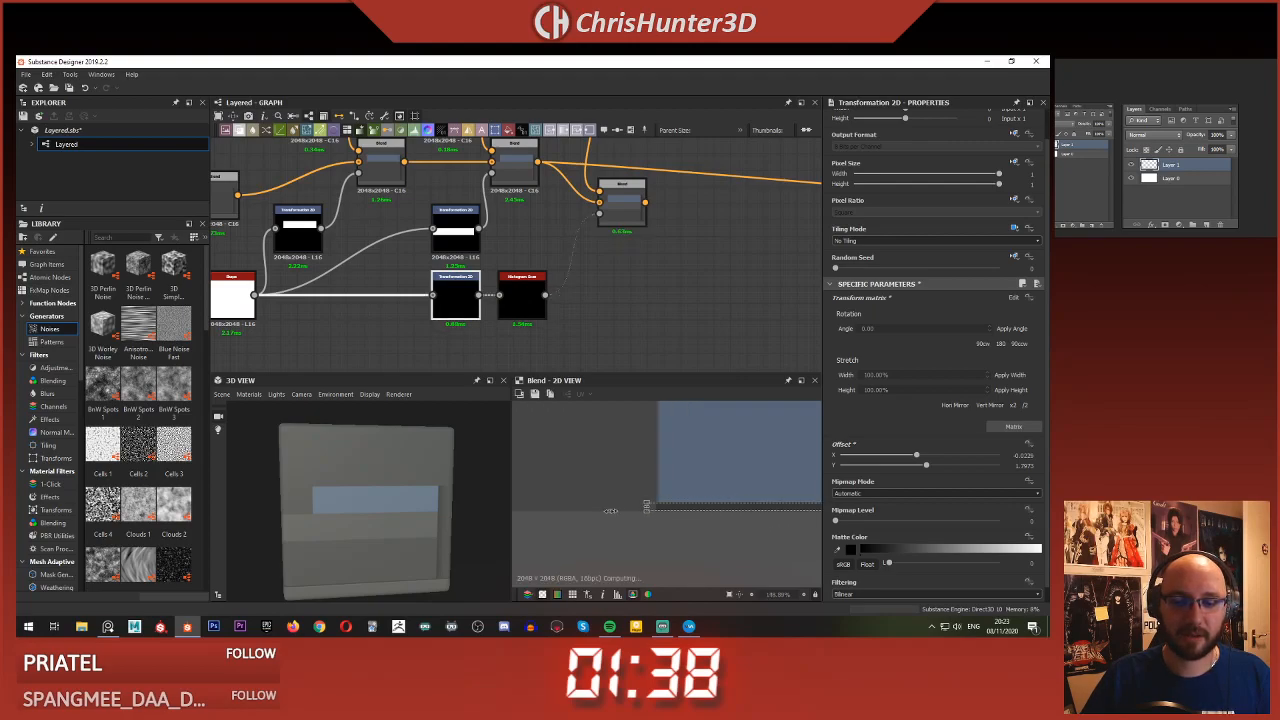
drag(523, 509, 521, 509)
scroll(580, 520, down, 8)
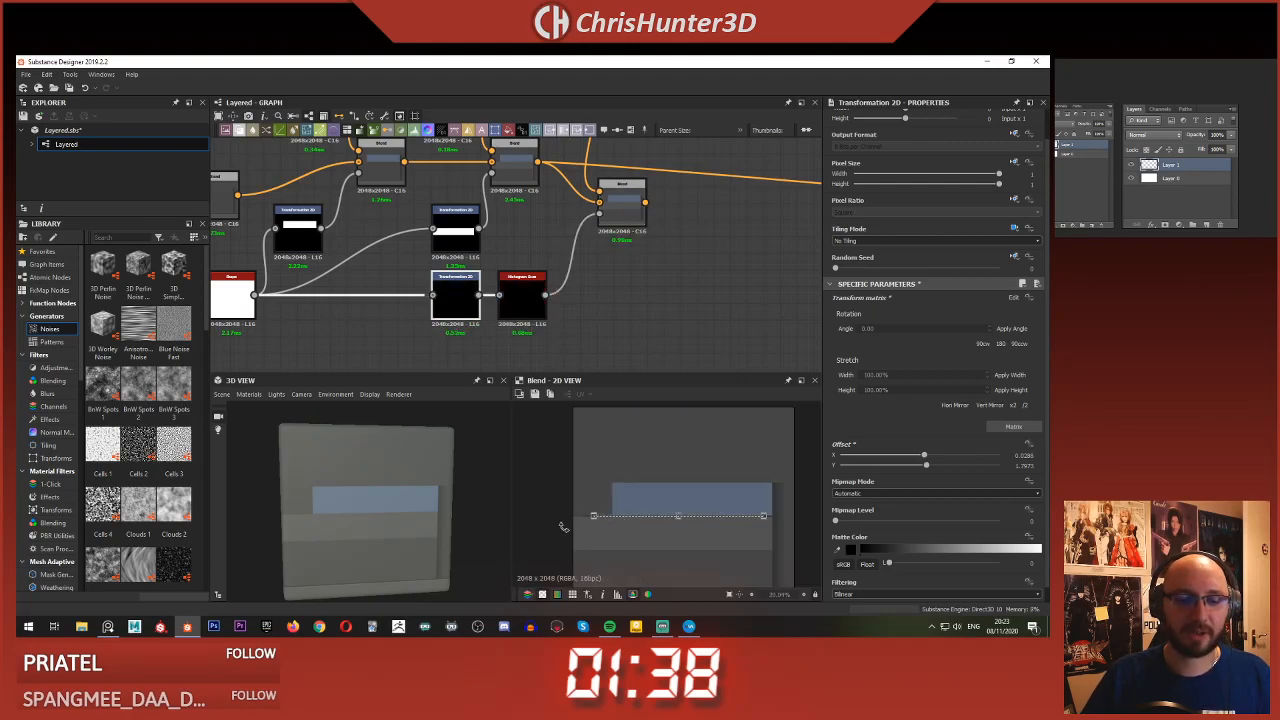
scroll(565, 527, up, 8)
drag(748, 440, 609, 440)
scroll(636, 469, down, 4)
middle_drag(636, 453, 482, 472)
scroll(608, 474, up, 4)
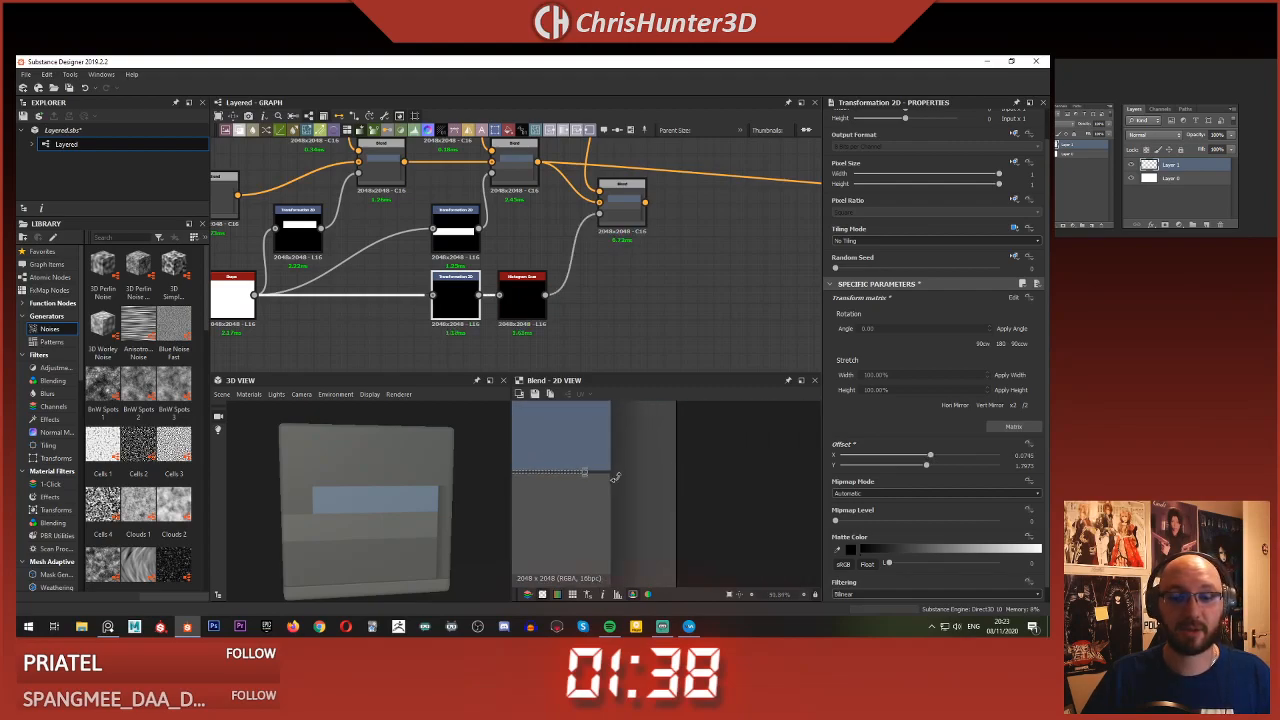
scroll(618, 479, down, 7)
middle_drag(592, 475, 720, 450)
- Add a second Transformation 2D node fed by the Histogram Scan output and place it below the scan
click(652, 292)
scroll(580, 310, up, 5)
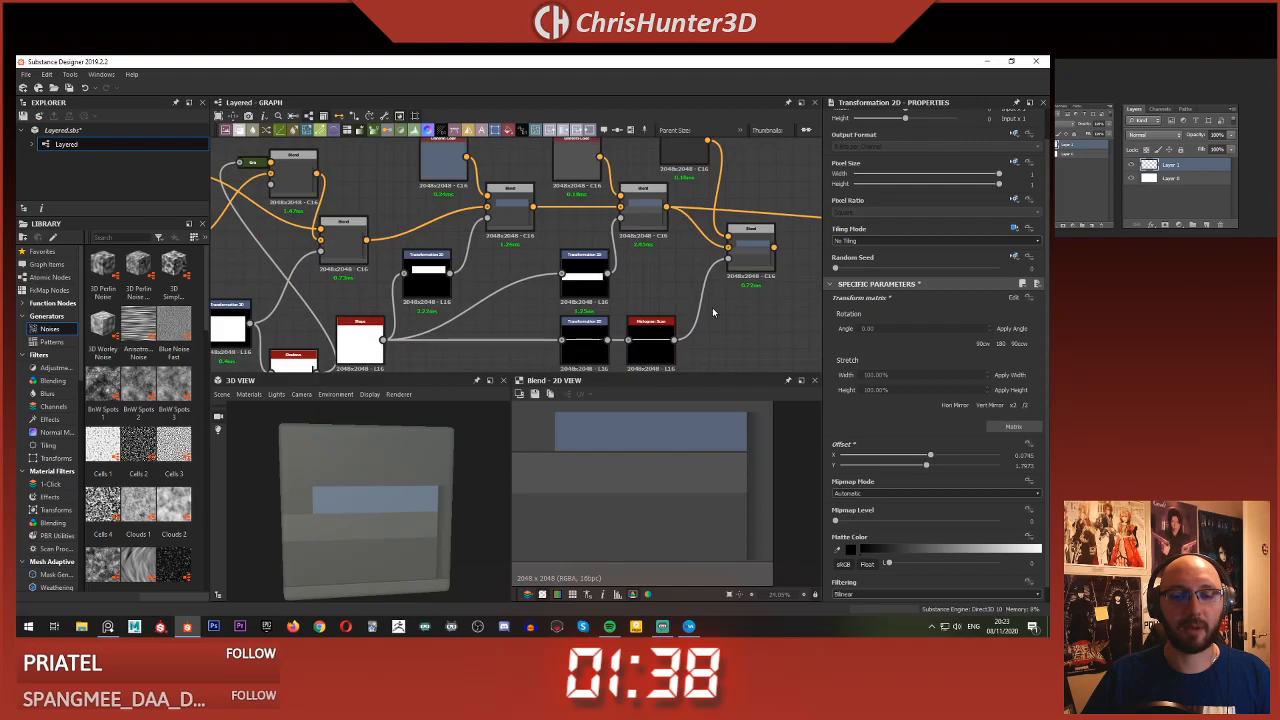
scroll(661, 306, down, 1)
middle_drag(661, 306, 620, 323)
click(620, 323)
key(space)
text(tran)
key(Return)
middle_drag(597, 277, 582, 218)
drag(504, 252, 581, 334)
- Add a Blend node with the Histogram Scan as background and the new Transformation 2D as foreground
middle_drag(685, 292, 532, 308)
click(532, 308)
key(space)
text(blend)
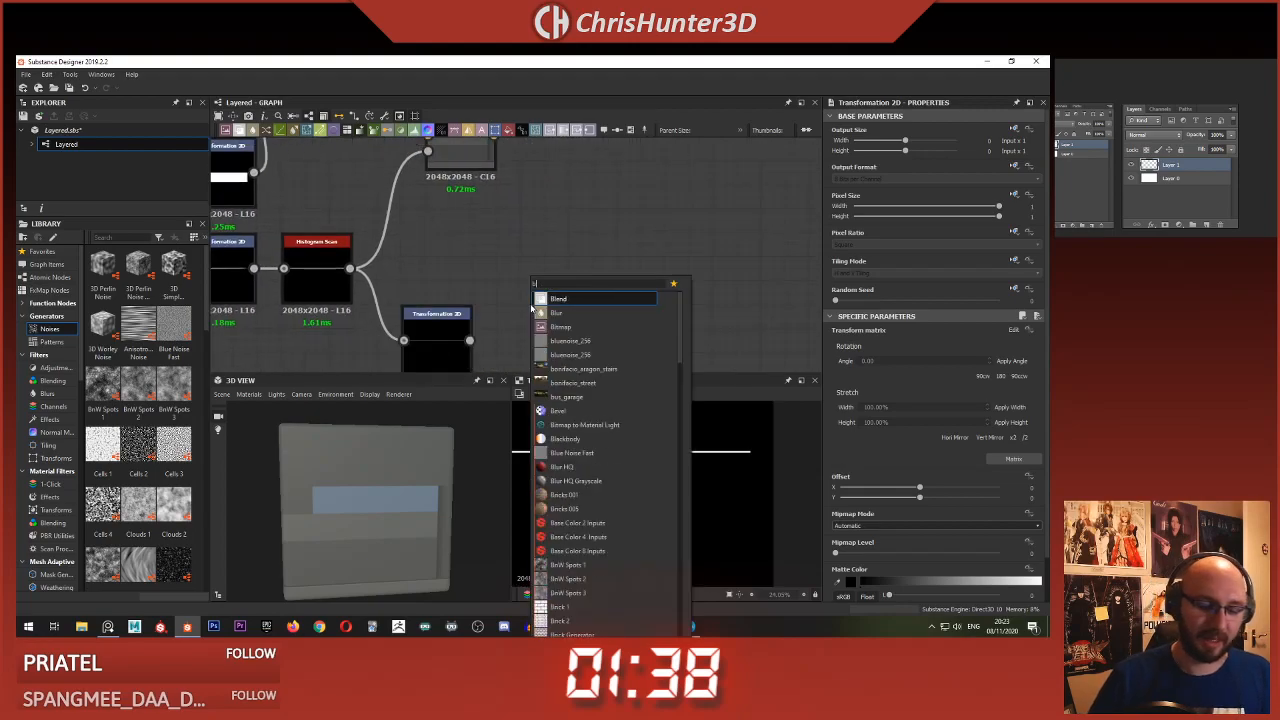
key(Return)
drag(452, 280, 500, 292)
drag(460, 346, 426, 360)
drag(487, 311, 499, 307)
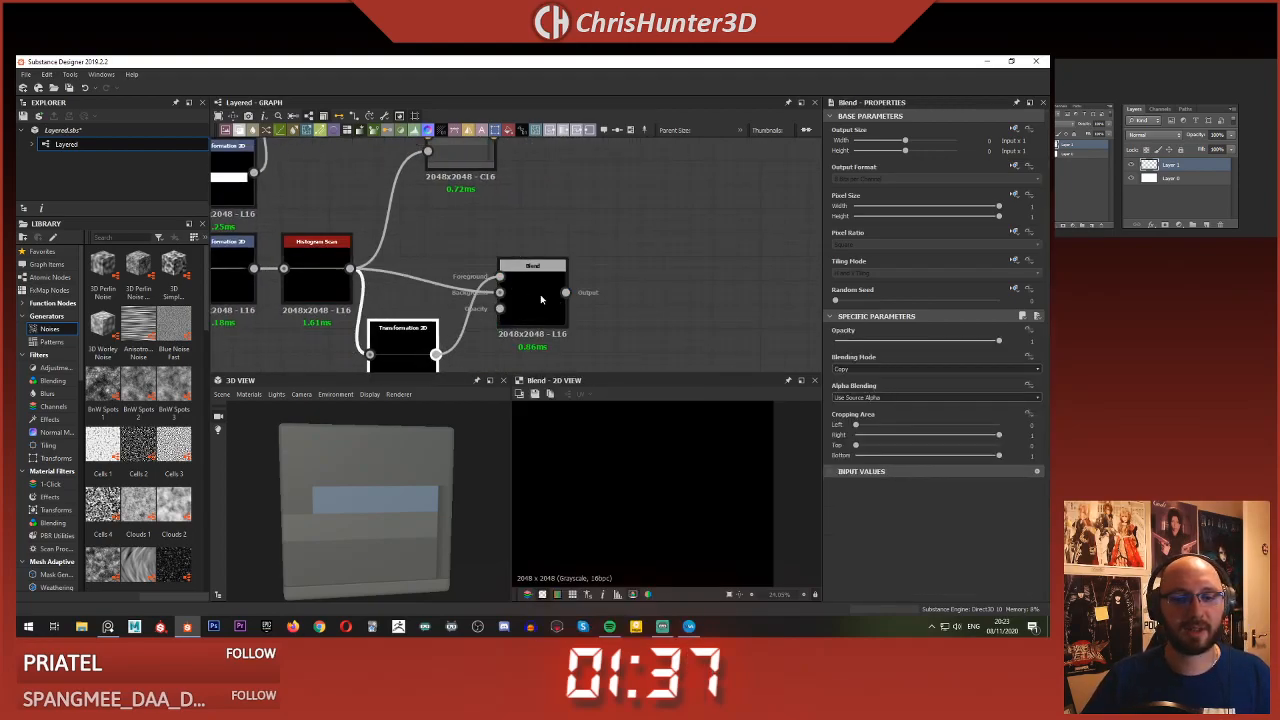
- Set the new grayscale Blend's blending mode to Add (Linear Dodge)
click(532, 300)
click(889, 369)
click(885, 390)
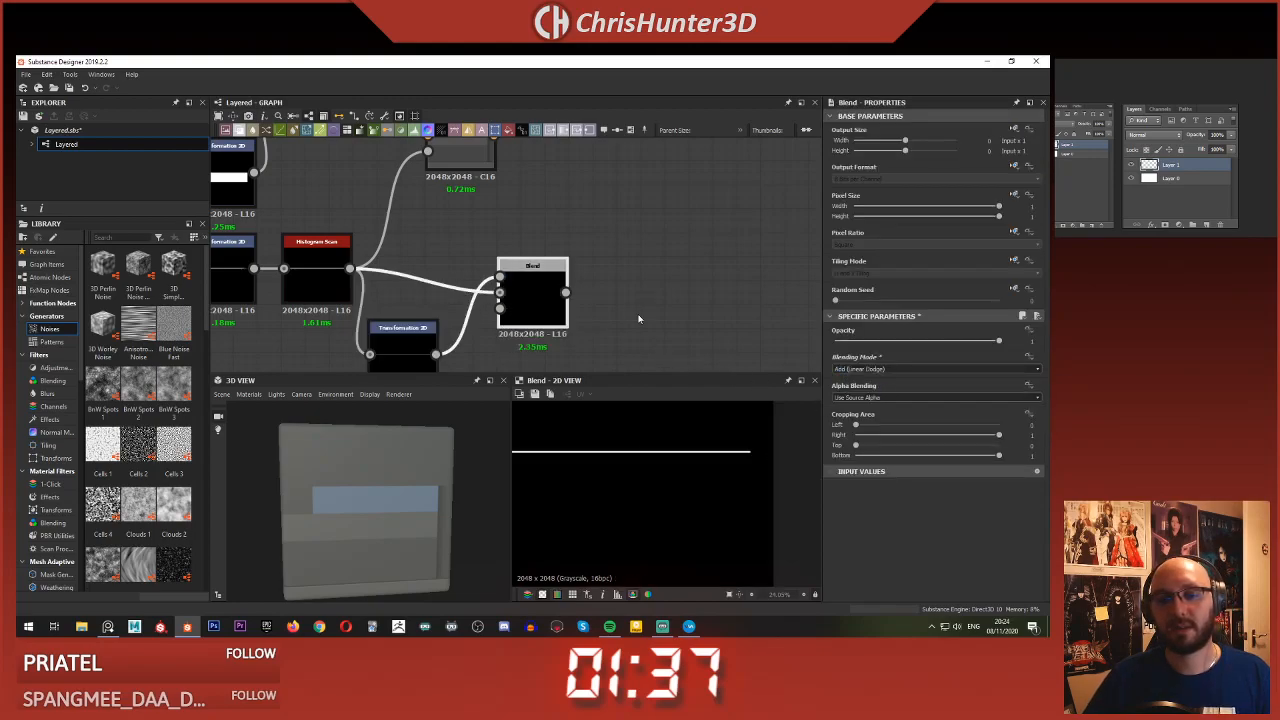
- Connect the new grayscale Blend to the last colour Blend's opacity input and preview that colour Blend
mouse_move(389, 354)
middle_down()
mouse_move(445, 268)
mouse_move(509, 283)
mouse_move(457, 351)
middle_up()
scroll(516, 271, down, 1)
drag(431, 180, 429, 182)
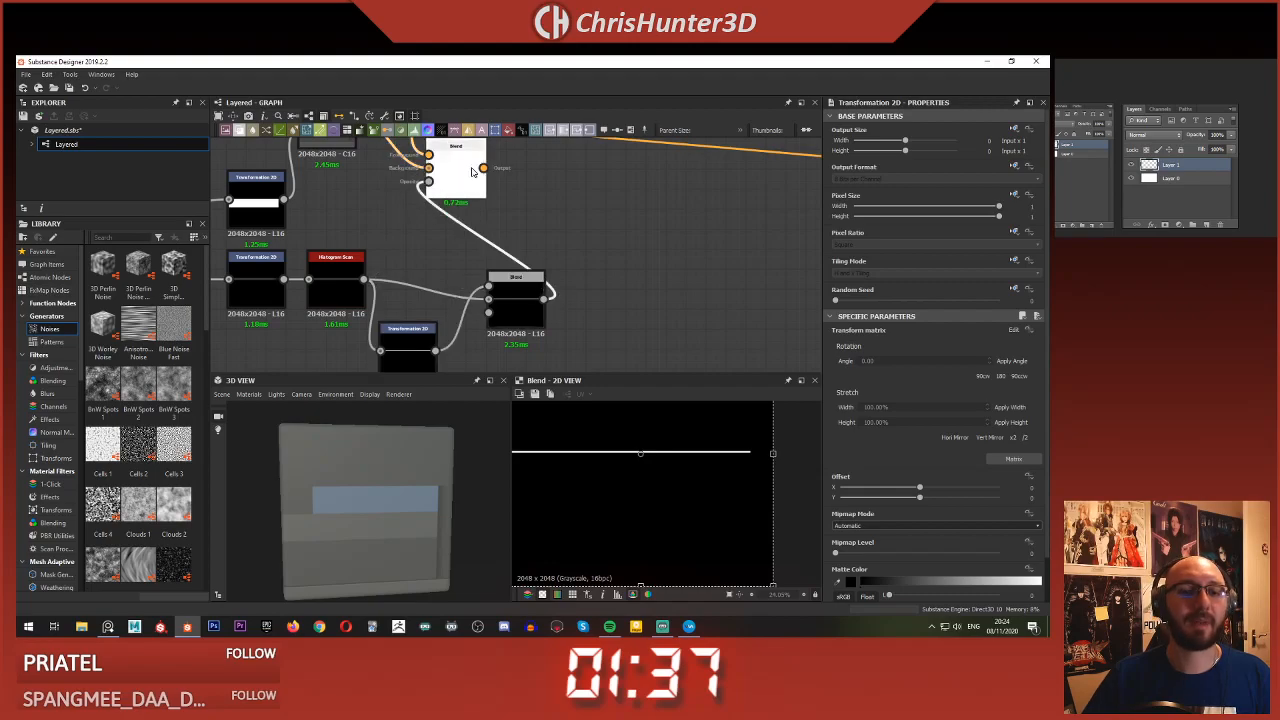
double_click(460, 178)
middle_drag(464, 186, 516, 189)
click(484, 352)
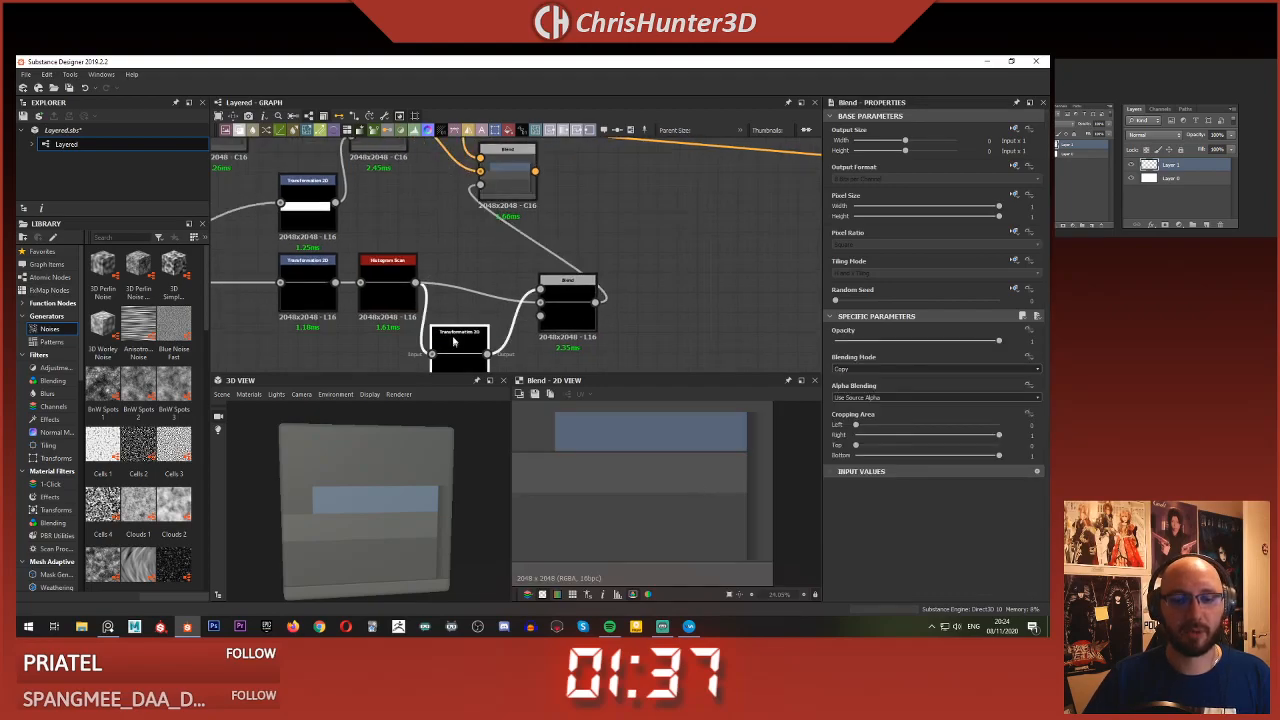
- Nudge the second Transformation 2D's vertical offset so the duplicated separator line sits along the grey strip's edge
middle_drag(484, 352, 485, 292)
drag(648, 427, 645, 468)
scroll(710, 512, up, 6)
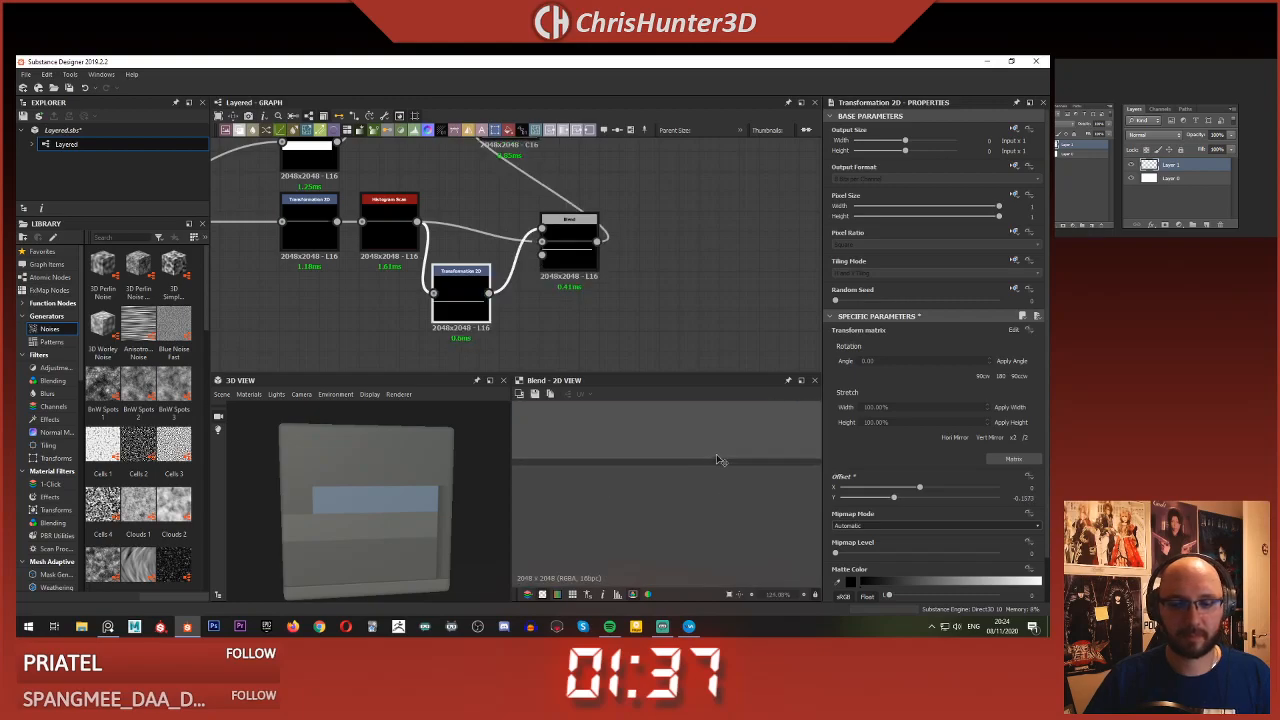
drag(725, 519, 720, 515)
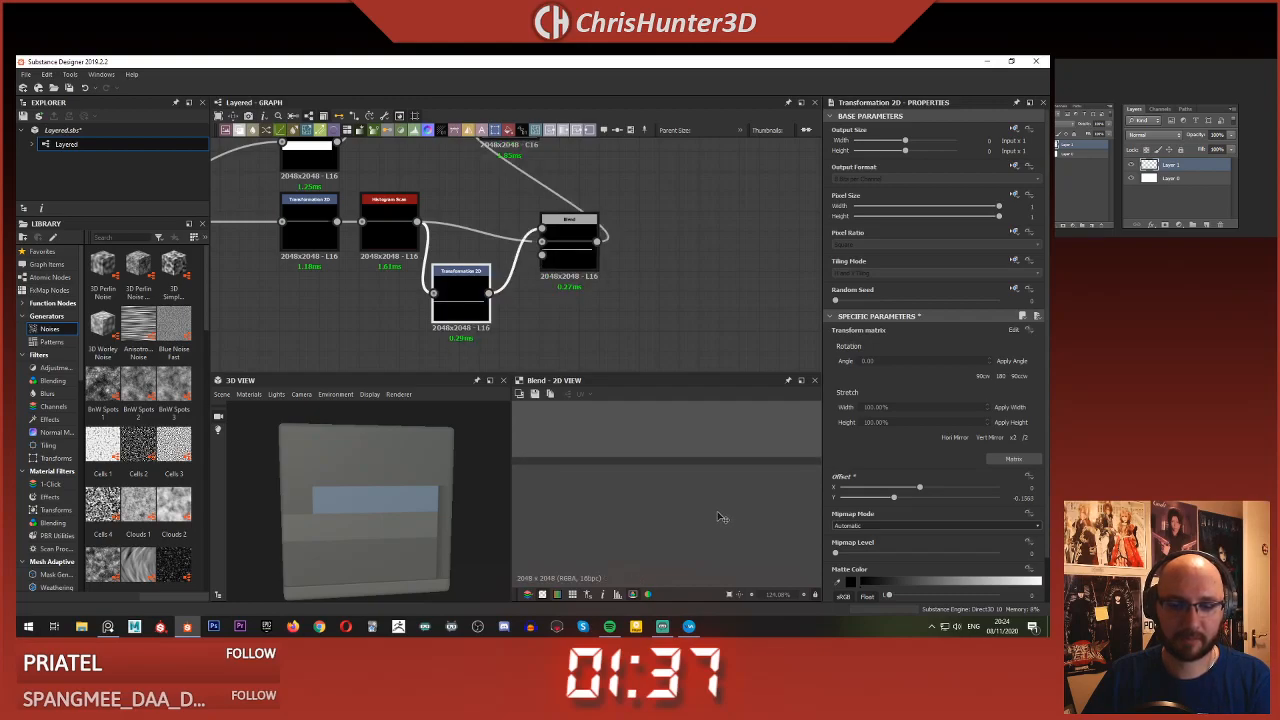
scroll(718, 517, down, 10)
scroll(680, 518, up, 3)
scroll(669, 501, up, 1)
scroll(668, 502, down, 3)
mouse_move(578, 336)
middle_down()
mouse_move(657, 311)
mouse_move(591, 320)
middle_up()
scroll(657, 311, down, 2)
scroll(591, 320, down, 1)
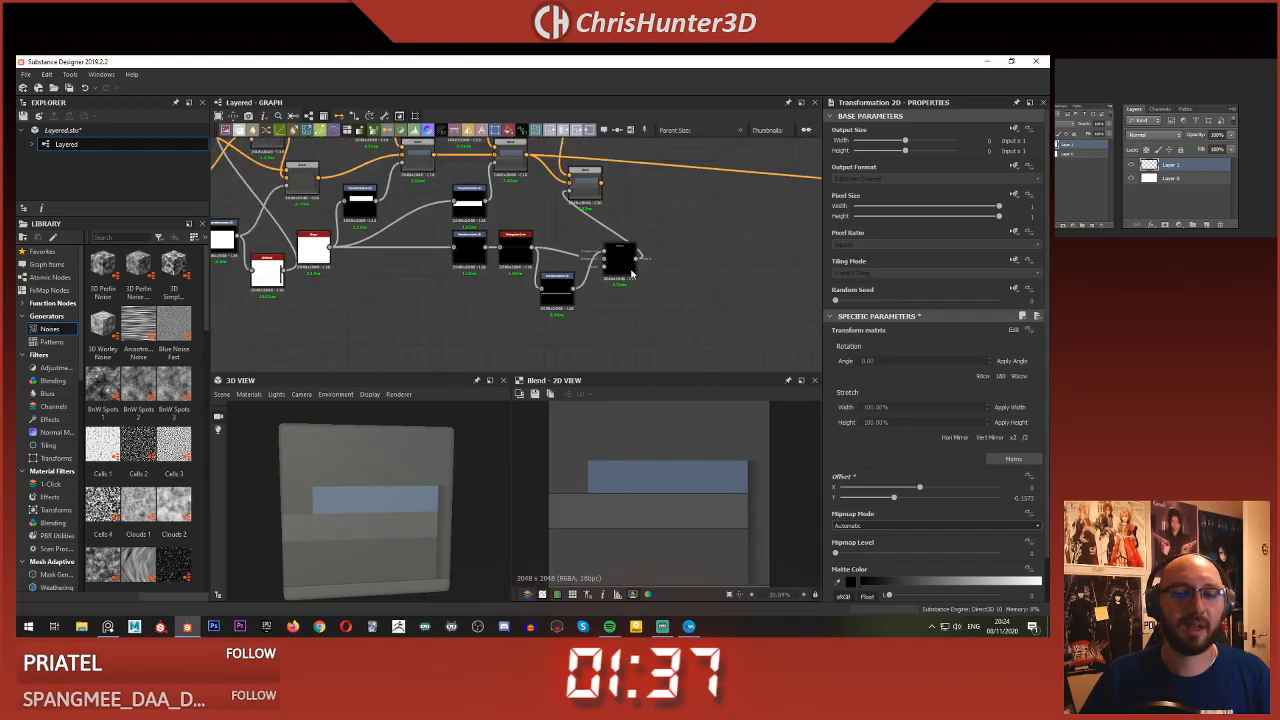
- Move the grayscale Blend closer to its inputs and add a new Transformation 2D node below and beyond it
drag(620, 263, 595, 268)
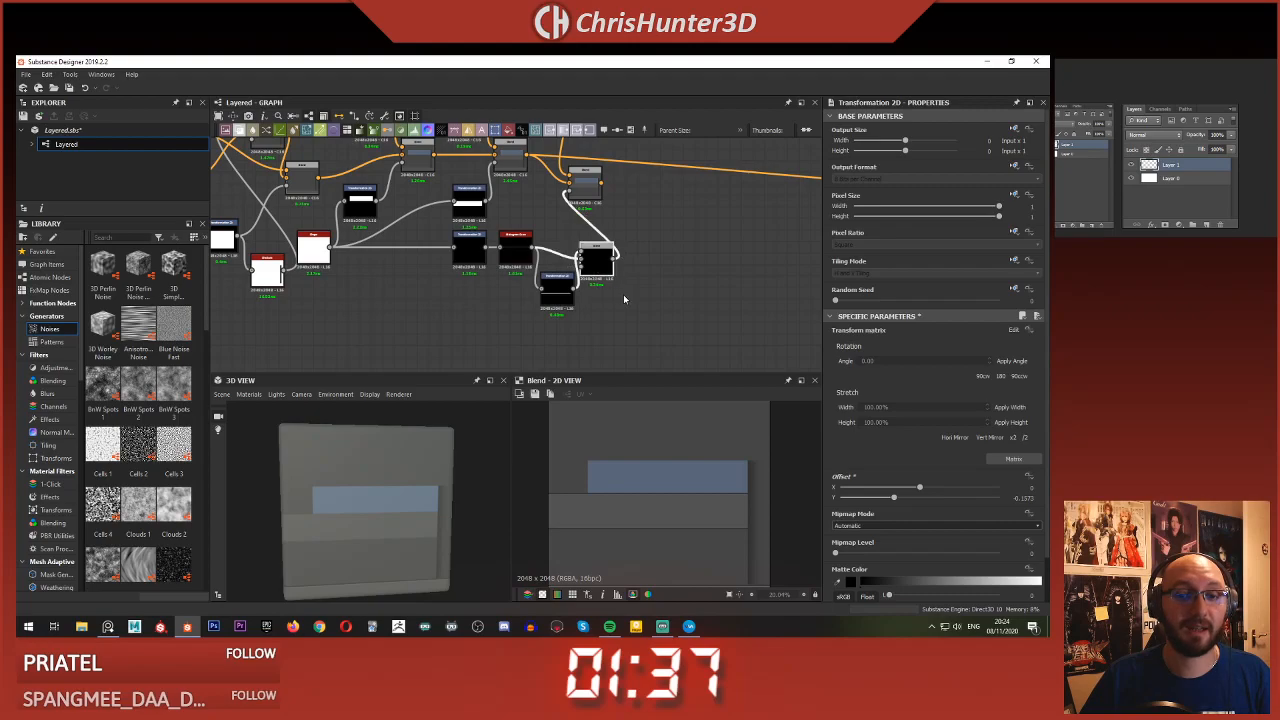
scroll(625, 300, up, 3)
mouse_move(475, 297)
mouse_down()
mouse_move(463, 307)
mouse_move(487, 297)
mouse_up()
drag(575, 218, 599, 192)
click(608, 246)
middle_drag(608, 246, 523, 286)
key(space)
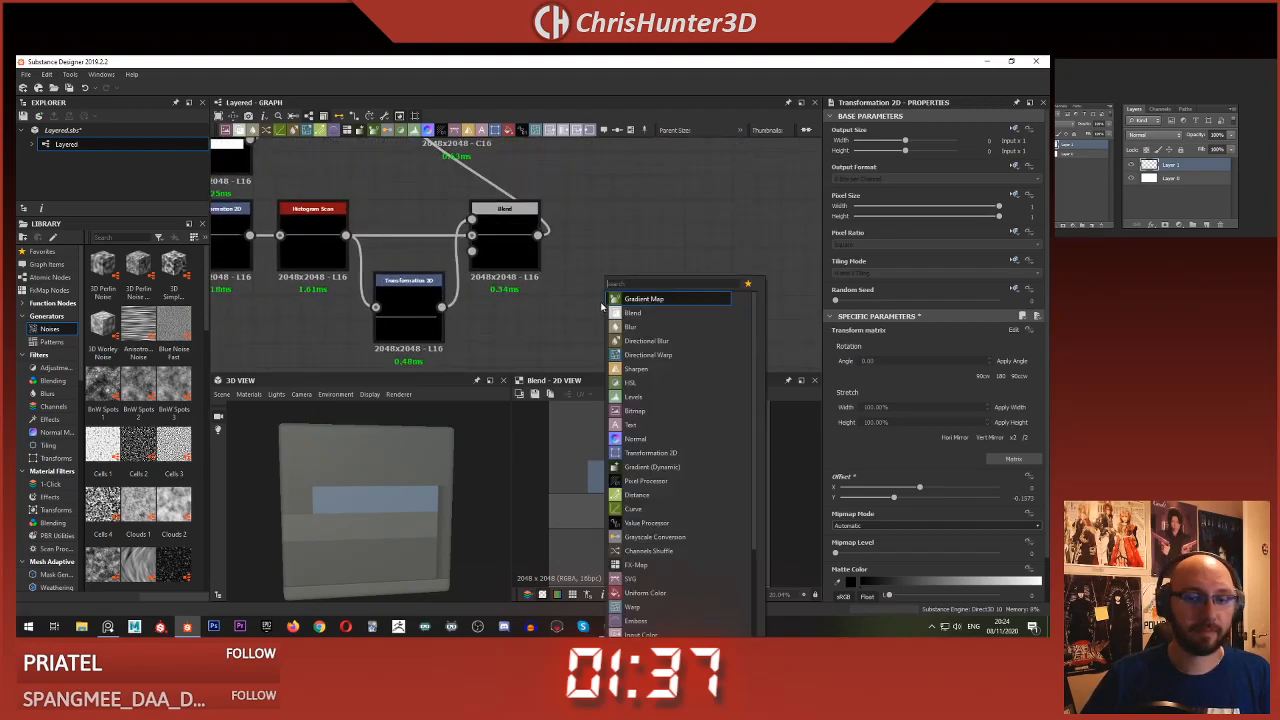
text(tra)
key(Return)
middle_drag(659, 219, 614, 237)
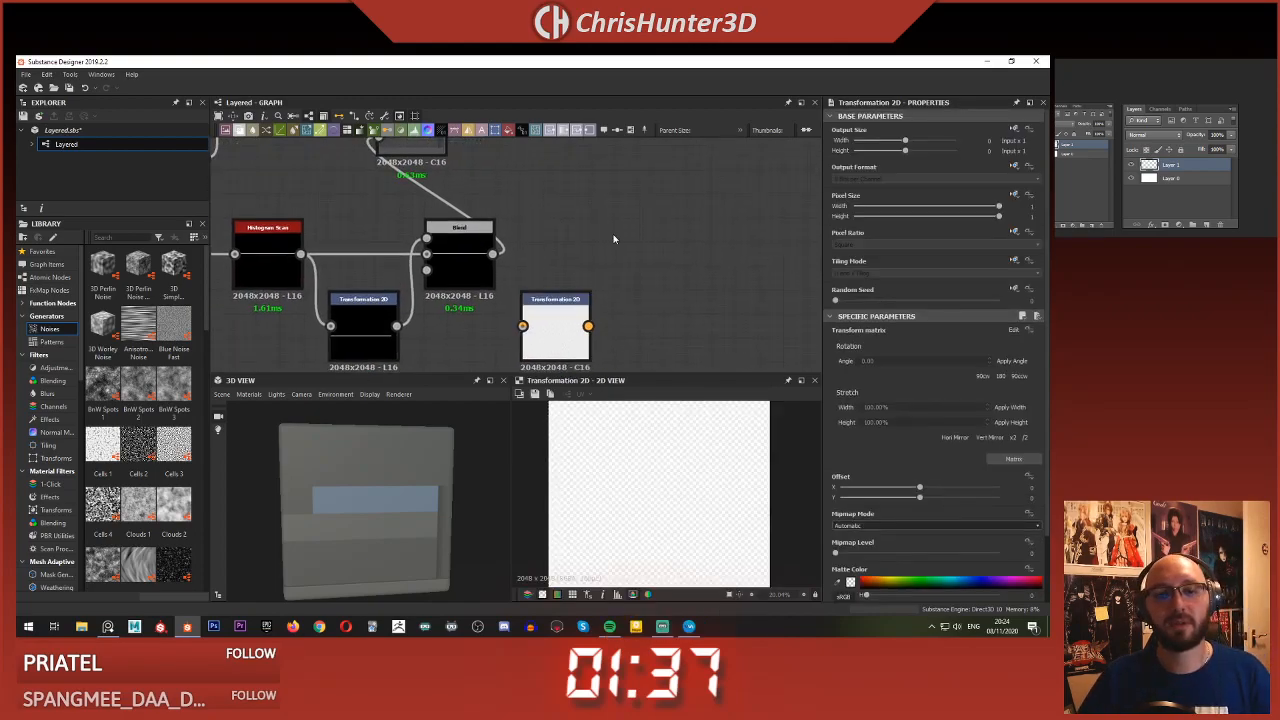
- Add a Blend node combining the previous grayscale Blend as foreground with the newly fed Transformation 2D as background, using Add (Linear Dodge)
key(space)
text(ble)
key(Return)
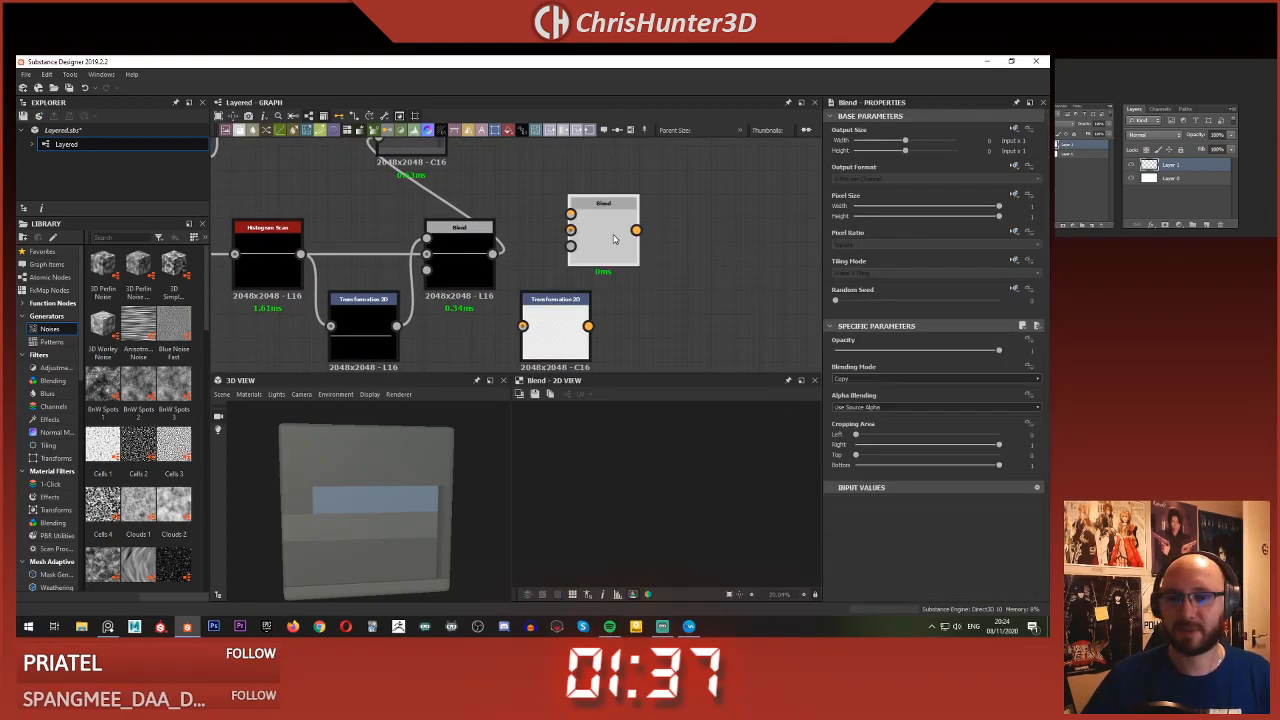
drag(611, 245, 660, 246)
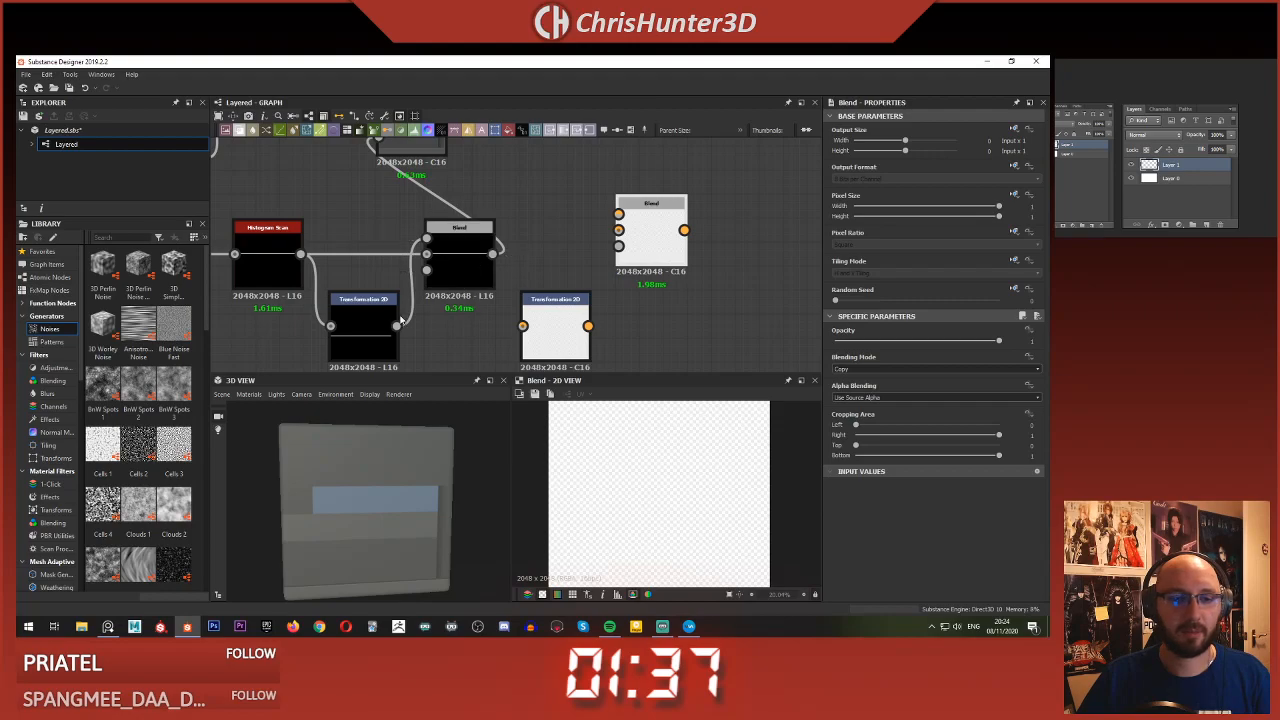
drag(528, 328, 619, 230)
drag(493, 255, 619, 214)
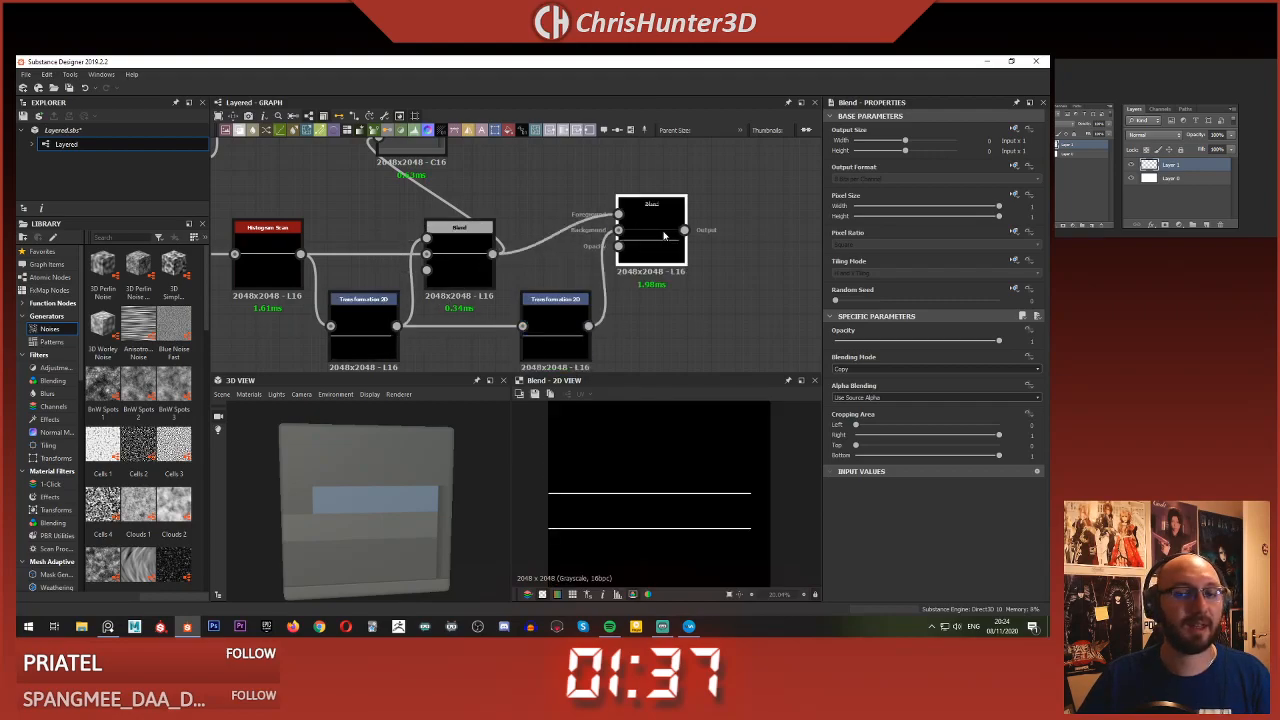
click(862, 369)
click(858, 386)
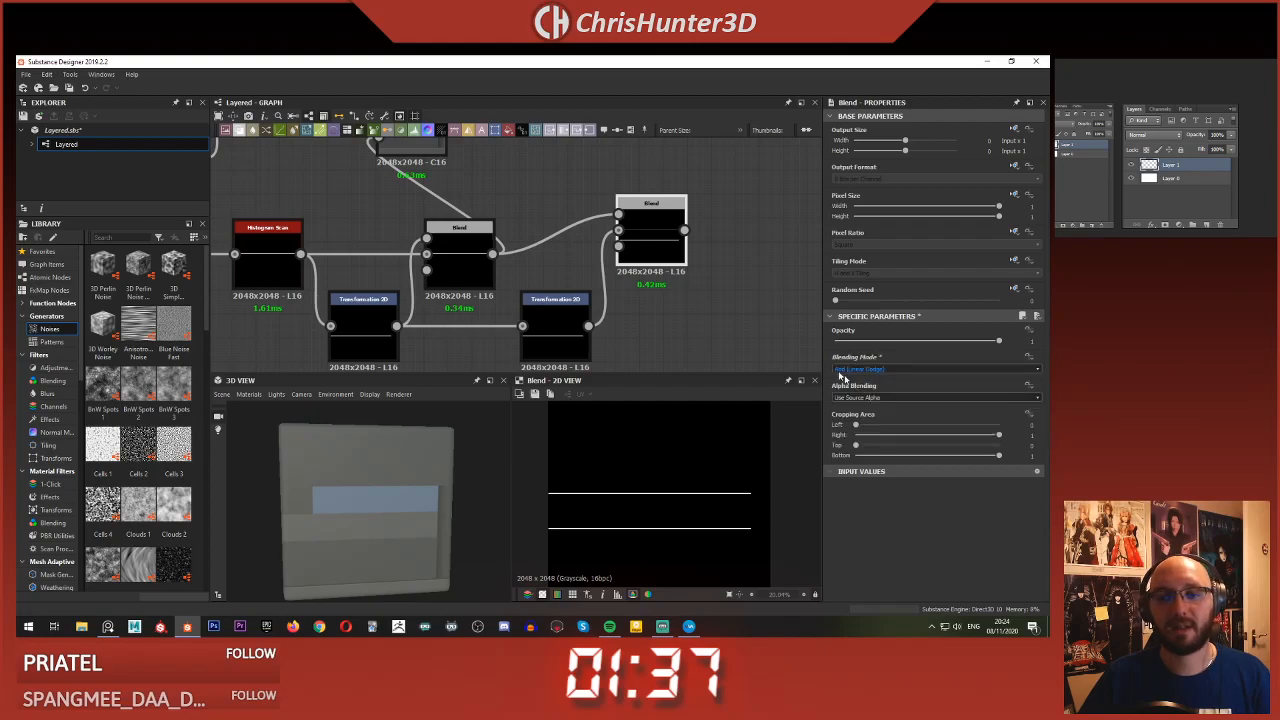
- Rotate the new Transformation 2D's line by 90 degrees to make it vertical and preview the combined line mask
click(567, 331)
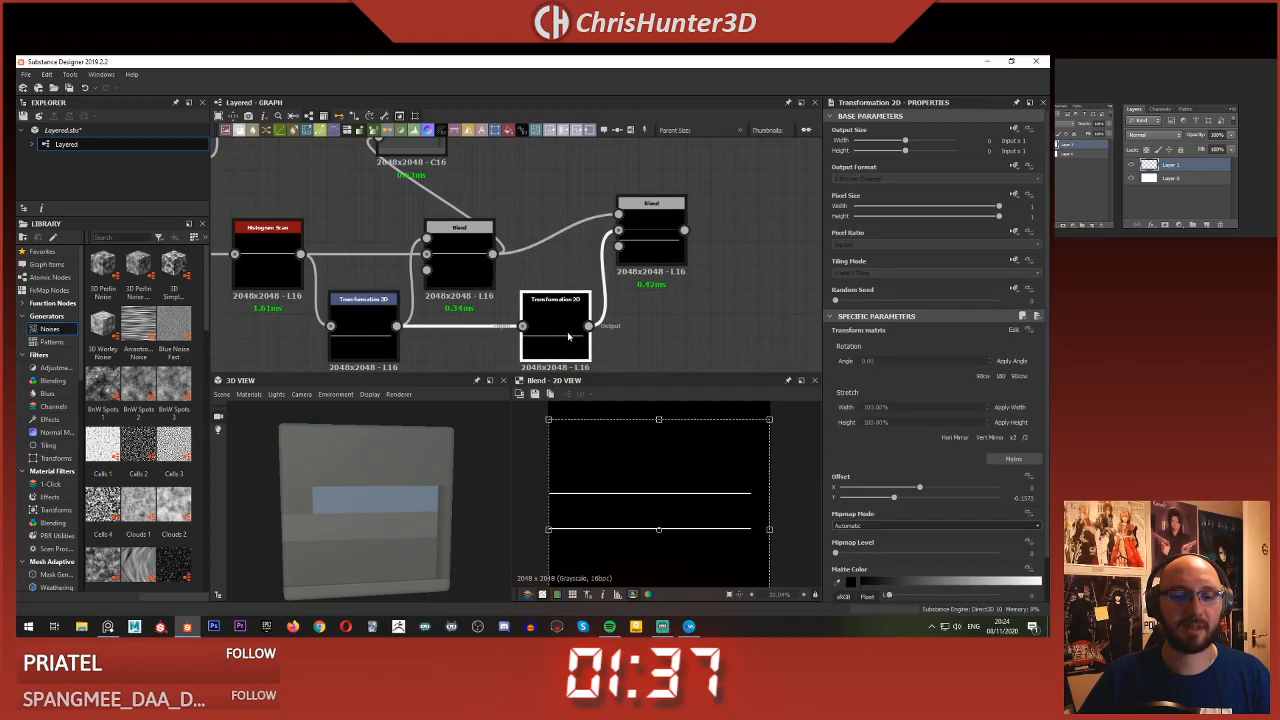
scroll(567, 331, down, 2)
drag(539, 481, 632, 608)
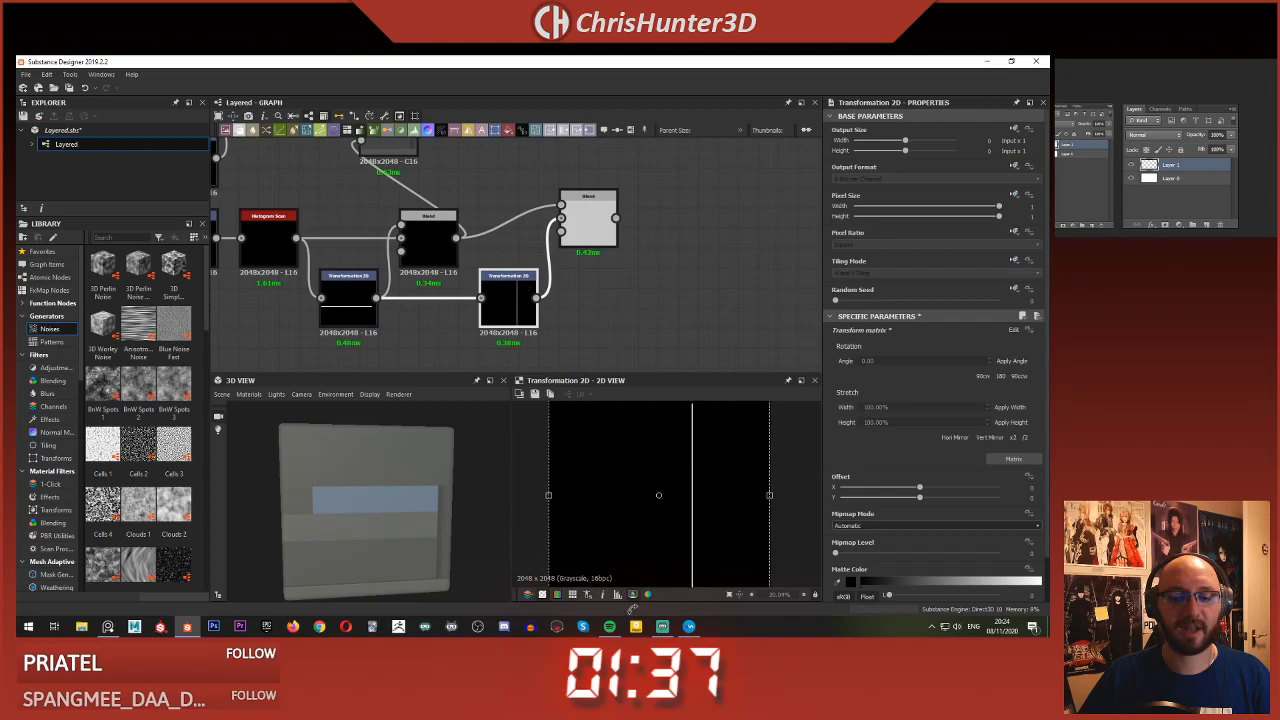
click(588, 222)
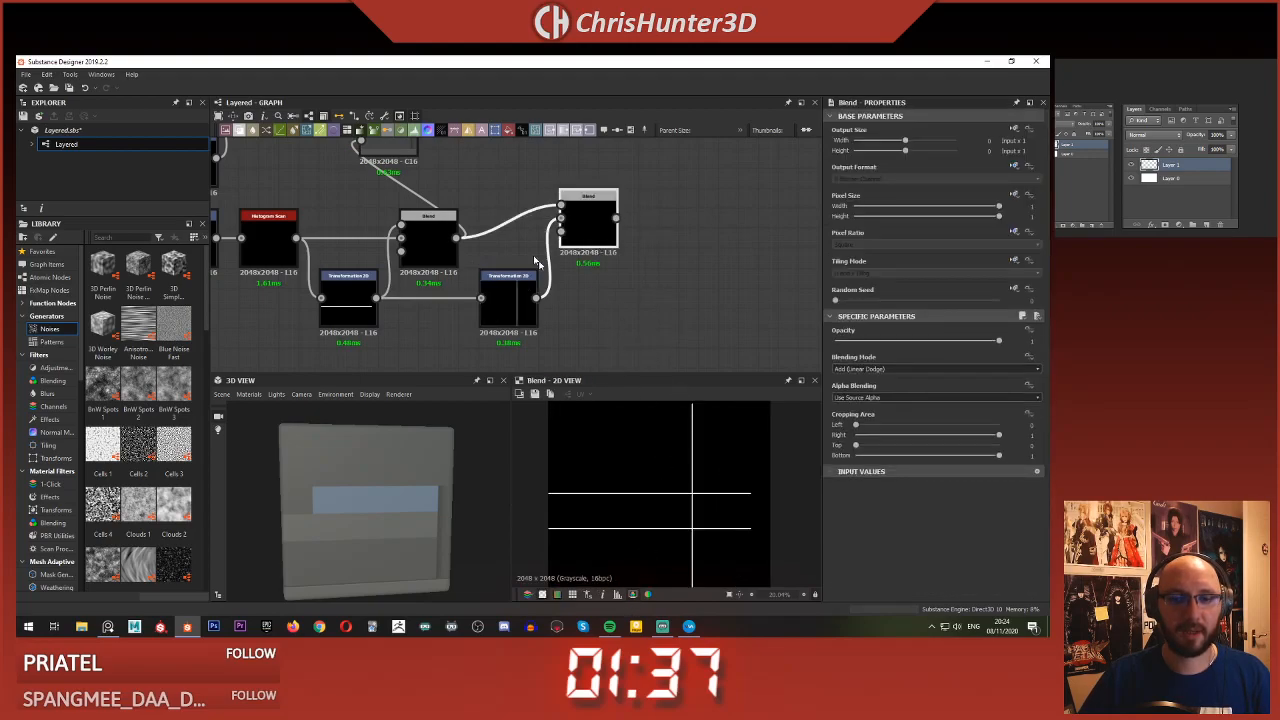
- Connect the new grayscale Blend to the last colour Blend's opacity input and preview the combined colour result
scroll(582, 215, down, 3)
scroll(606, 221, up, 2)
middle_drag(608, 221, 654, 286)
drag(640, 272, 676, 212)
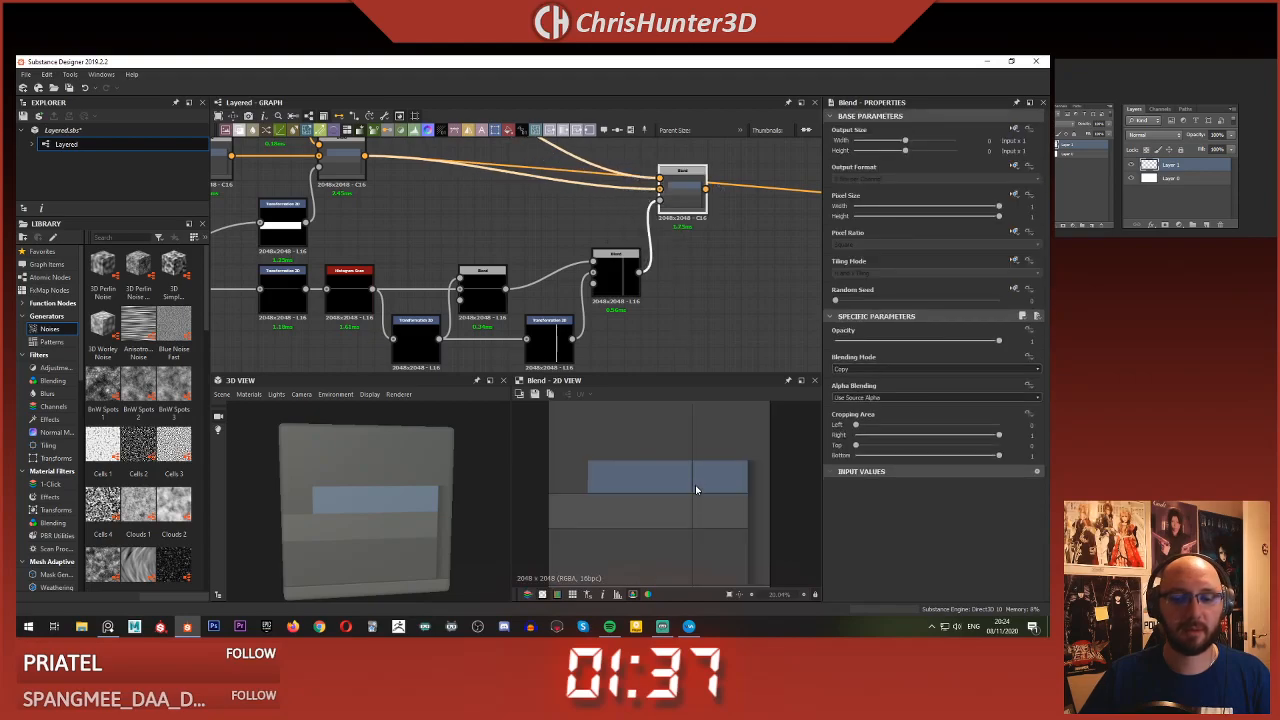
- Offset the vertical line to align with the left edge of the blue strip, using about 0.4745 in Y
click(549, 338)
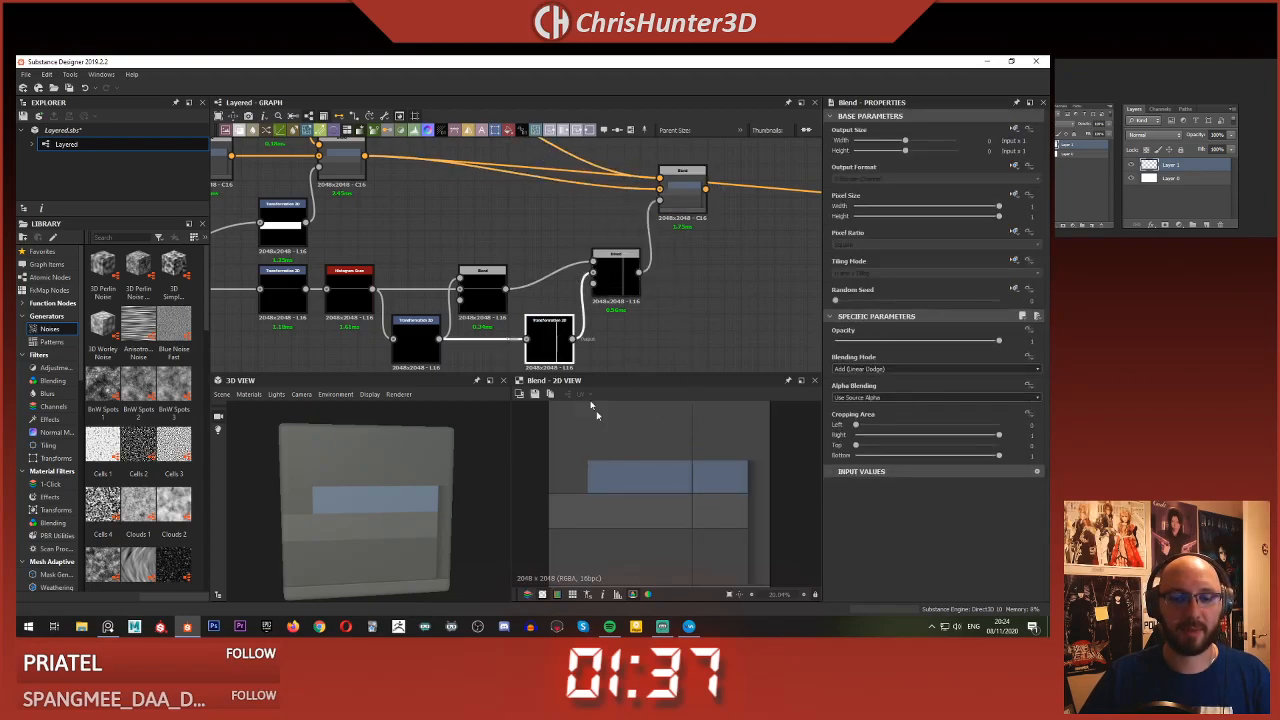
drag(690, 518, 606, 493)
scroll(605, 493, up, 10)
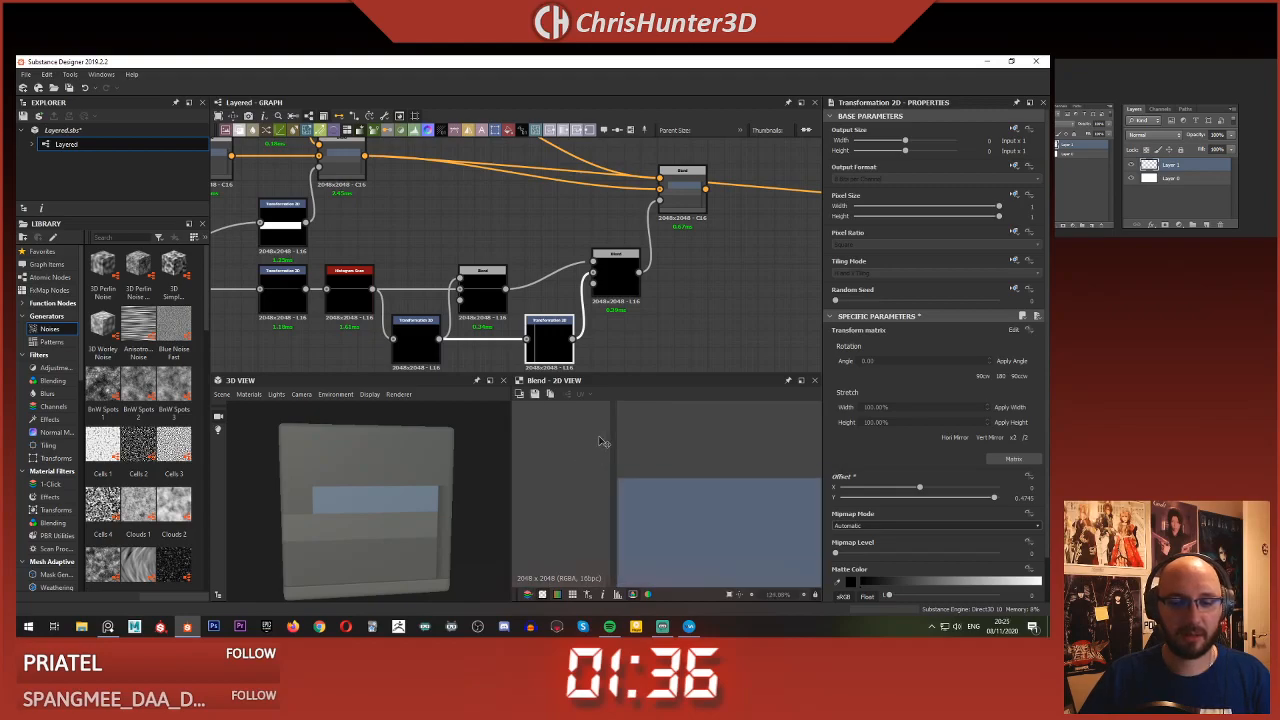
drag(692, 519, 692, 520)
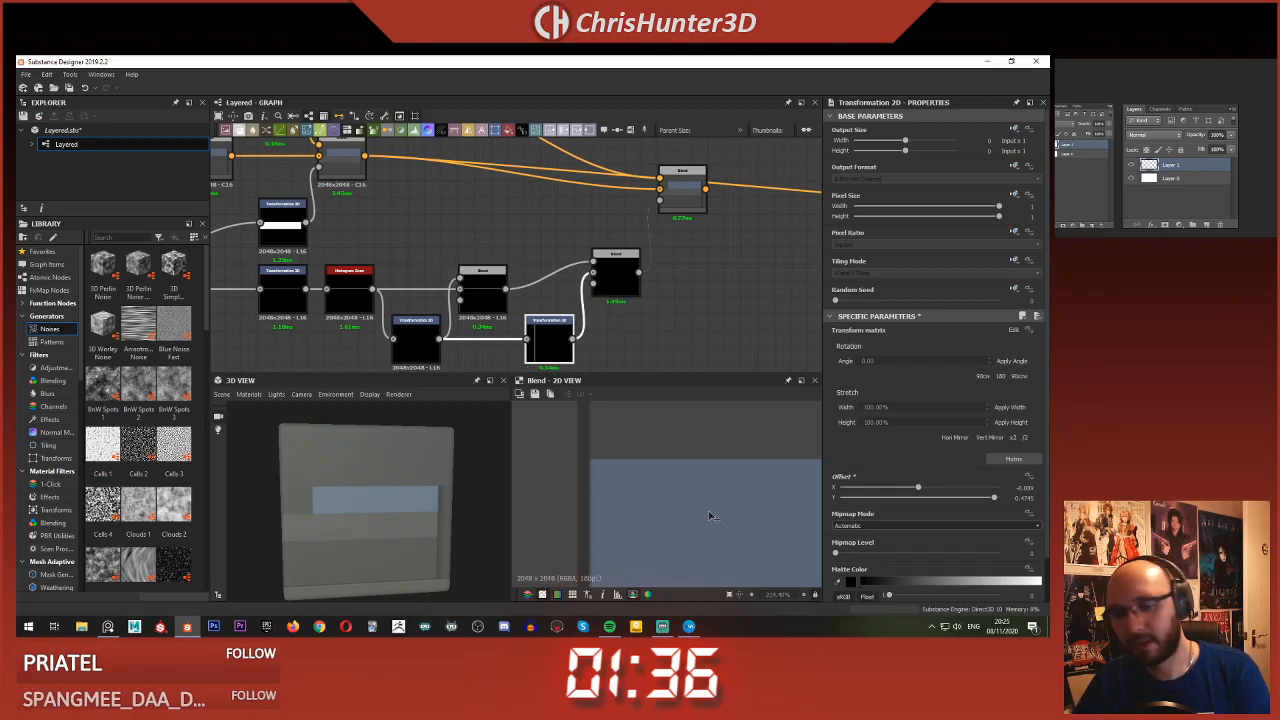
scroll(697, 519, down, 10)
click(720, 320)
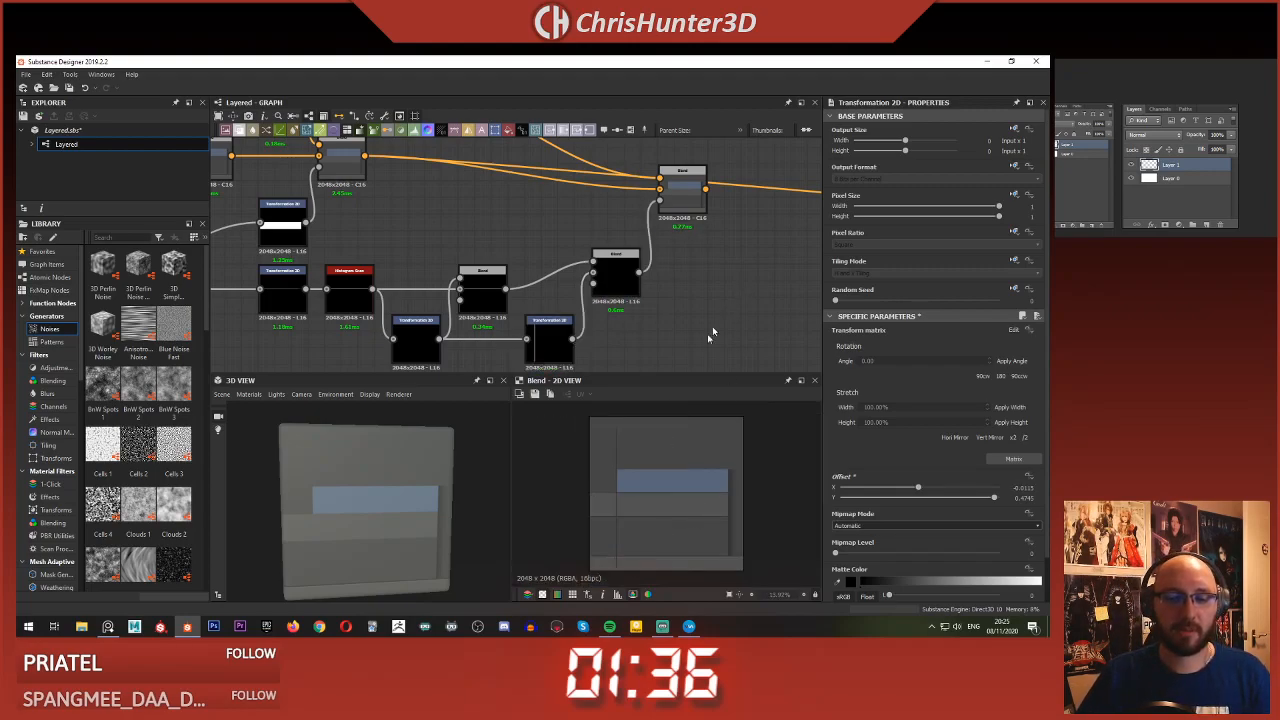
- Shorten the vertical line's Transformation 2D from its upper end, bringing that end down toward the blue strip
click(549, 338)
drag(592, 413, 592, 459)
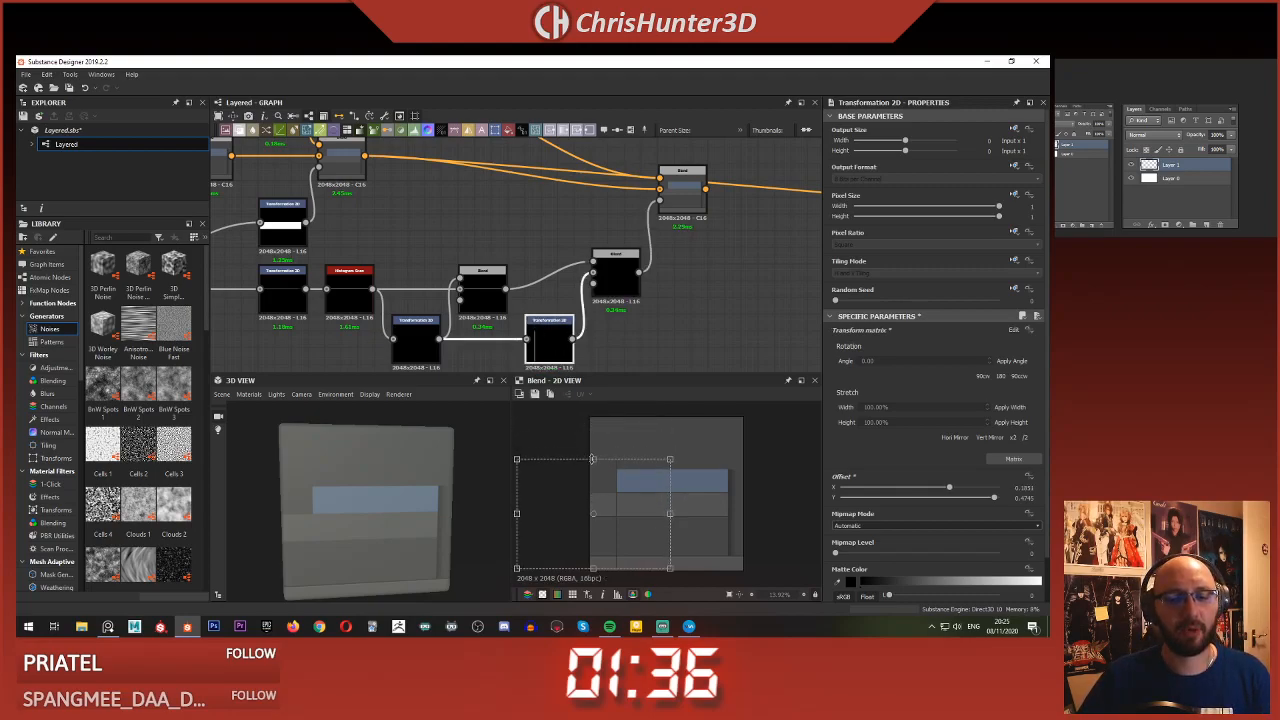
scroll(596, 465, up, 5)
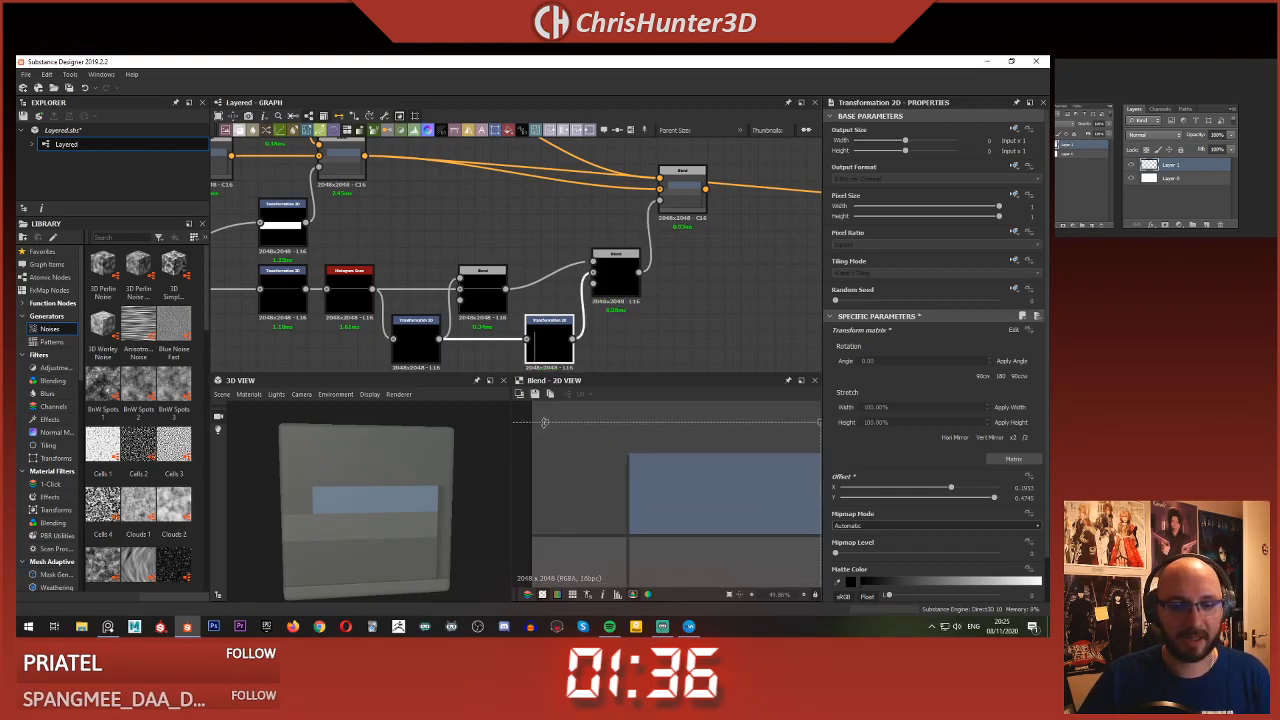
drag(545, 422, 546, 420)
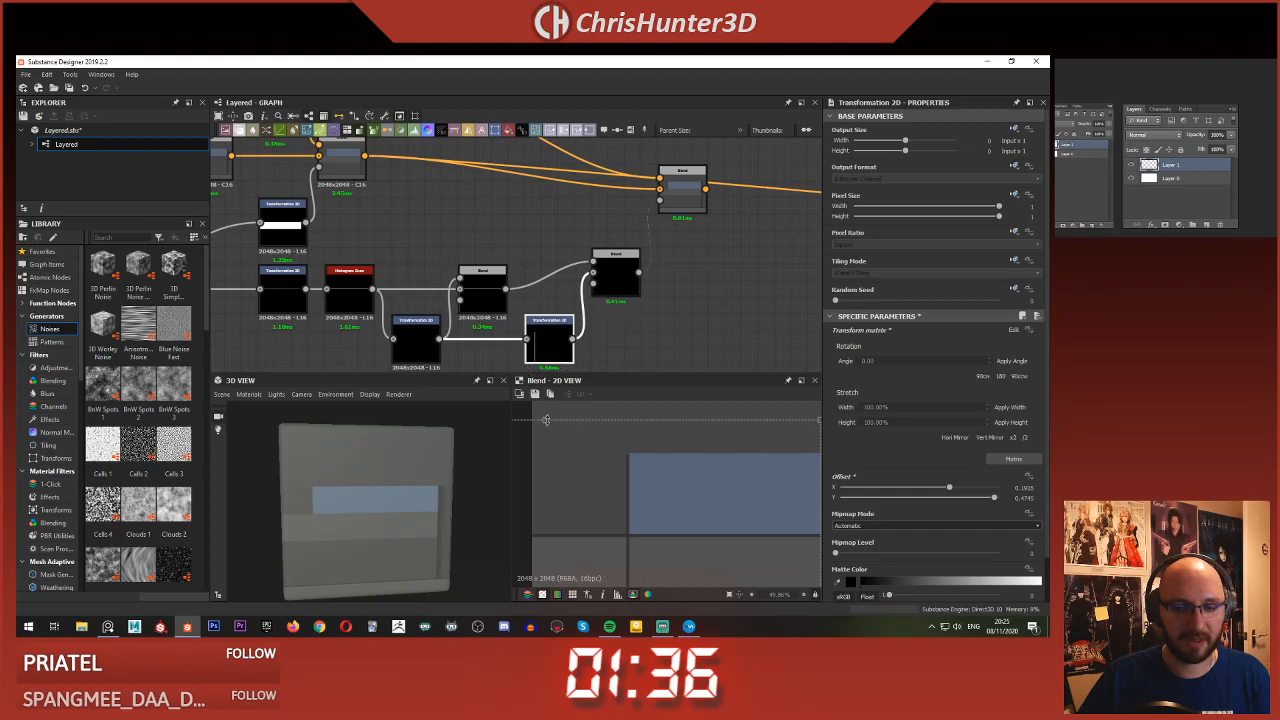
scroll(565, 450, down, 5)
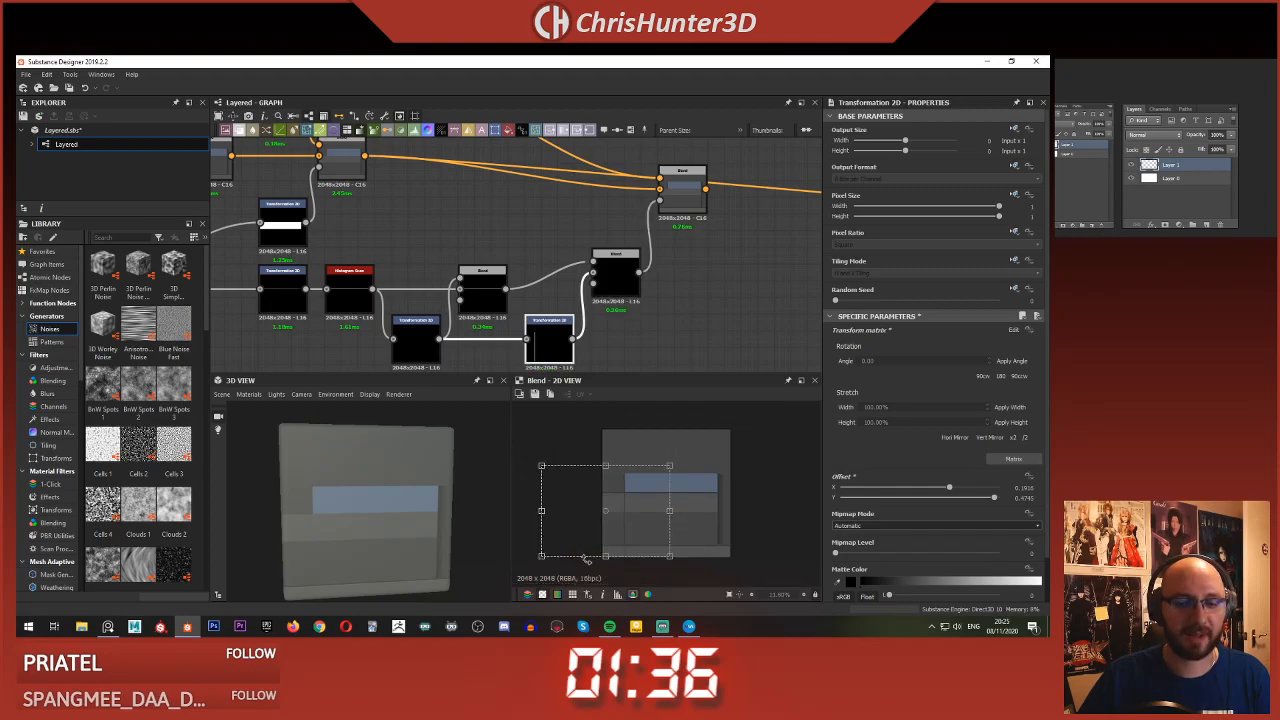
- Shorten the vertical line from its lower end so it stops near the bottom of the grey strip
drag(605, 556, 541, 501)
scroll(617, 530, up, 5)
scroll(585, 458, down, 4)
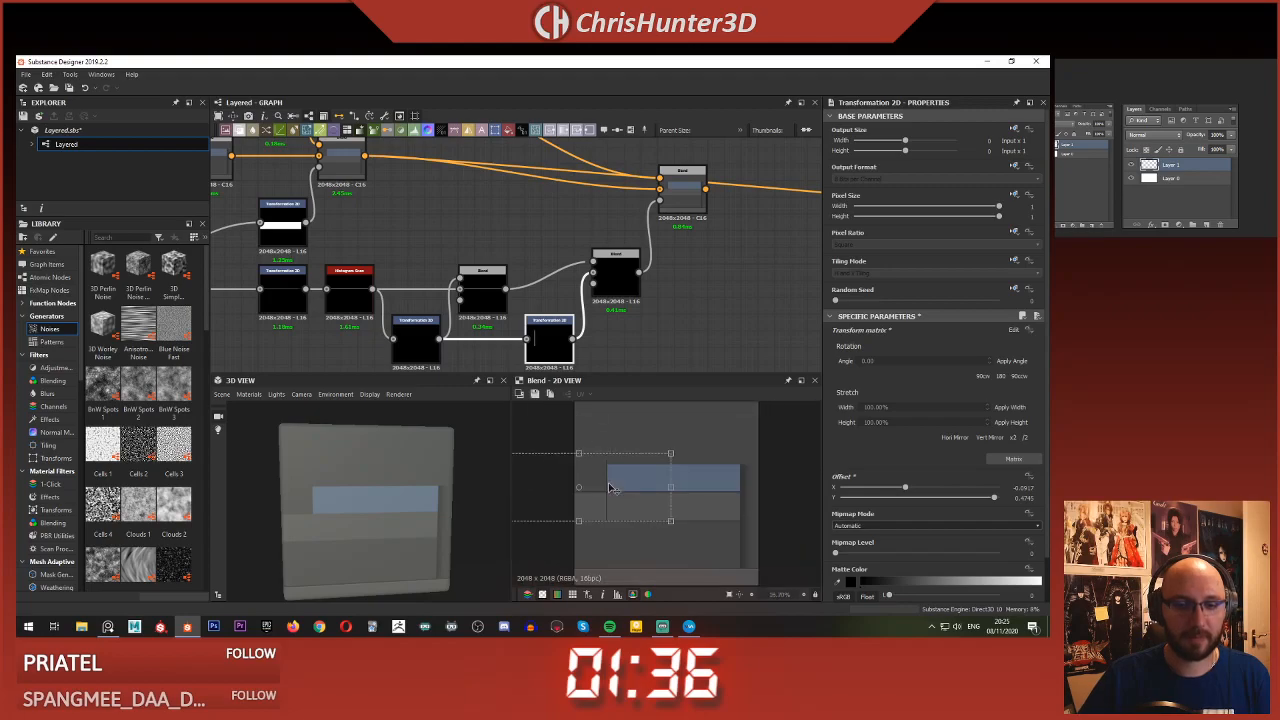
- Fine-tune the vertical line's upper end so it lines up with the top edge of the blue strip
scroll(595, 461, up, 5)
drag(539, 409, 539, 423)
scroll(584, 546, down, 1)
scroll(584, 547, up, 4)
scroll(576, 563, down, 7)
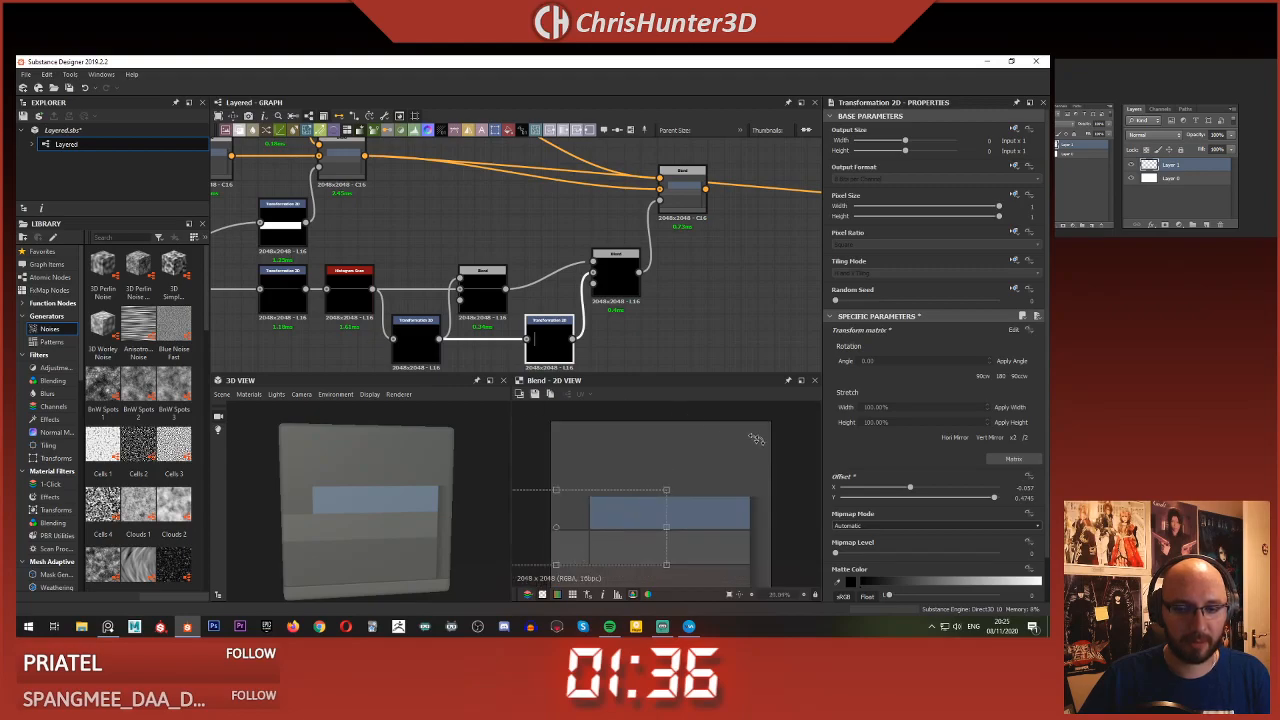
scroll(703, 483, up, 2)
click(661, 345)
scroll(600, 515, up, 5)
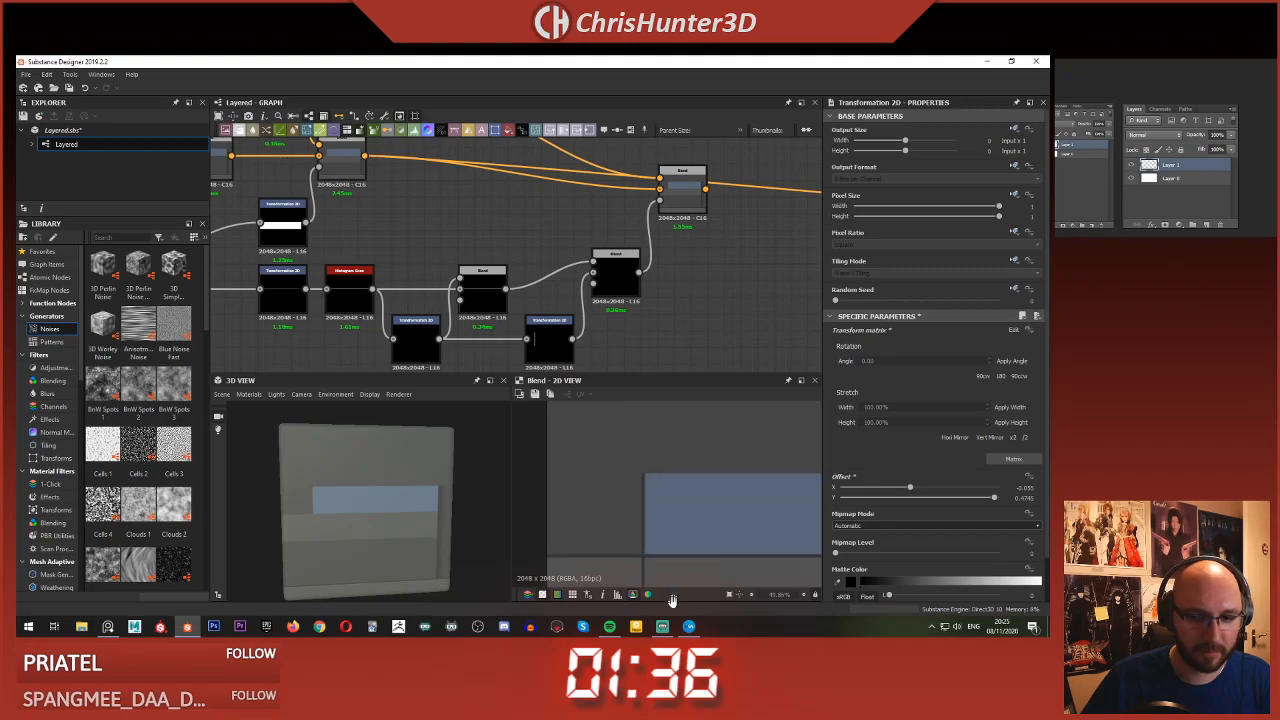
scroll(681, 539, up, 2)
click(549, 335)
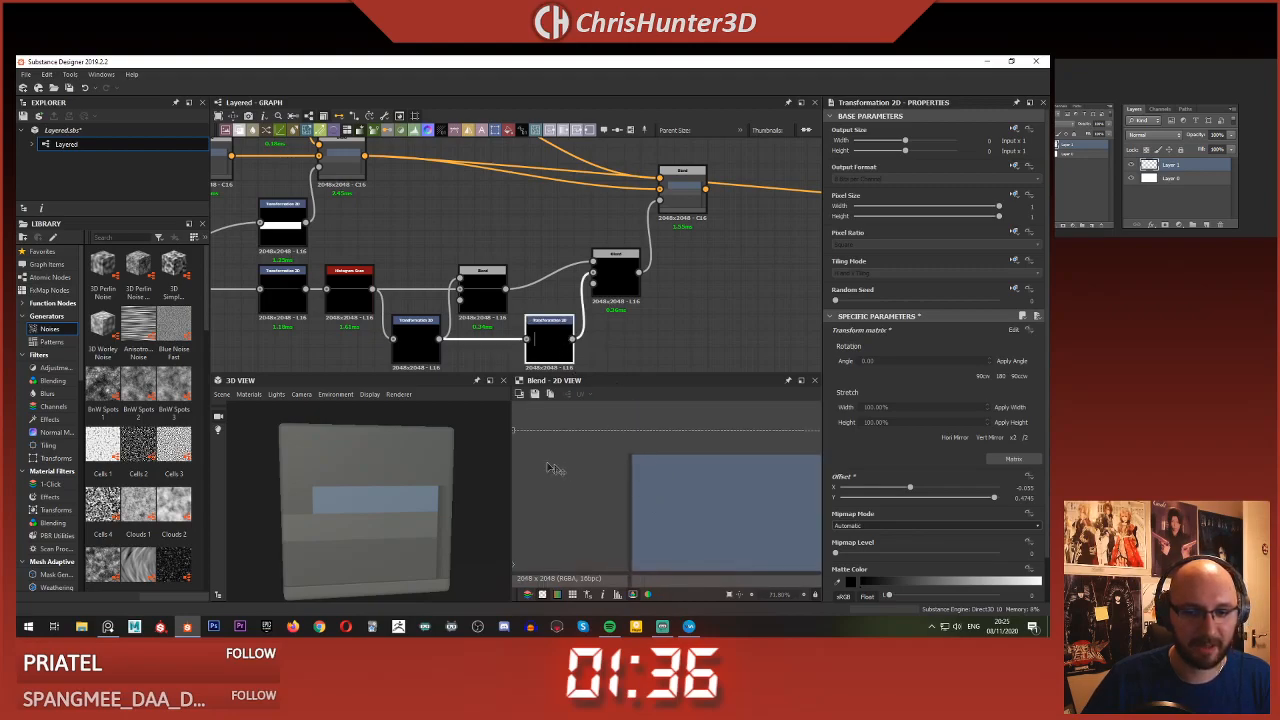
drag(511, 431, 511, 433)
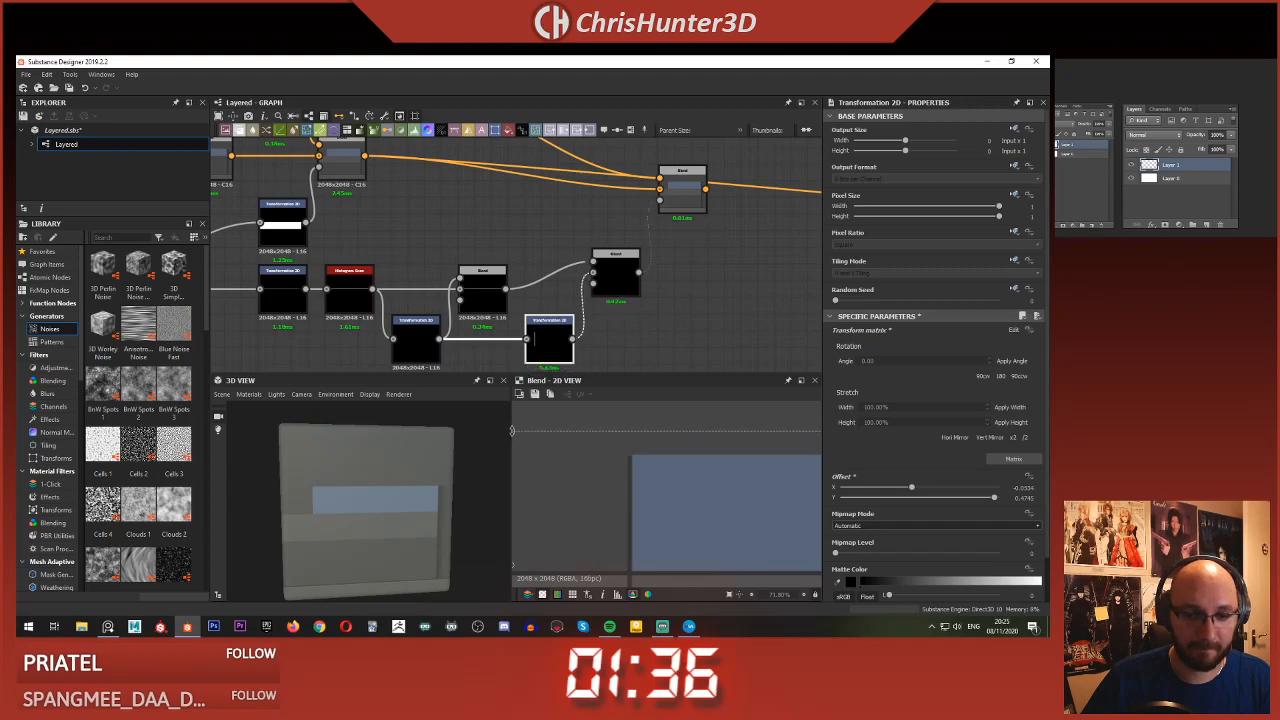
scroll(663, 523, down, 3)
scroll(600, 457, up, 3)
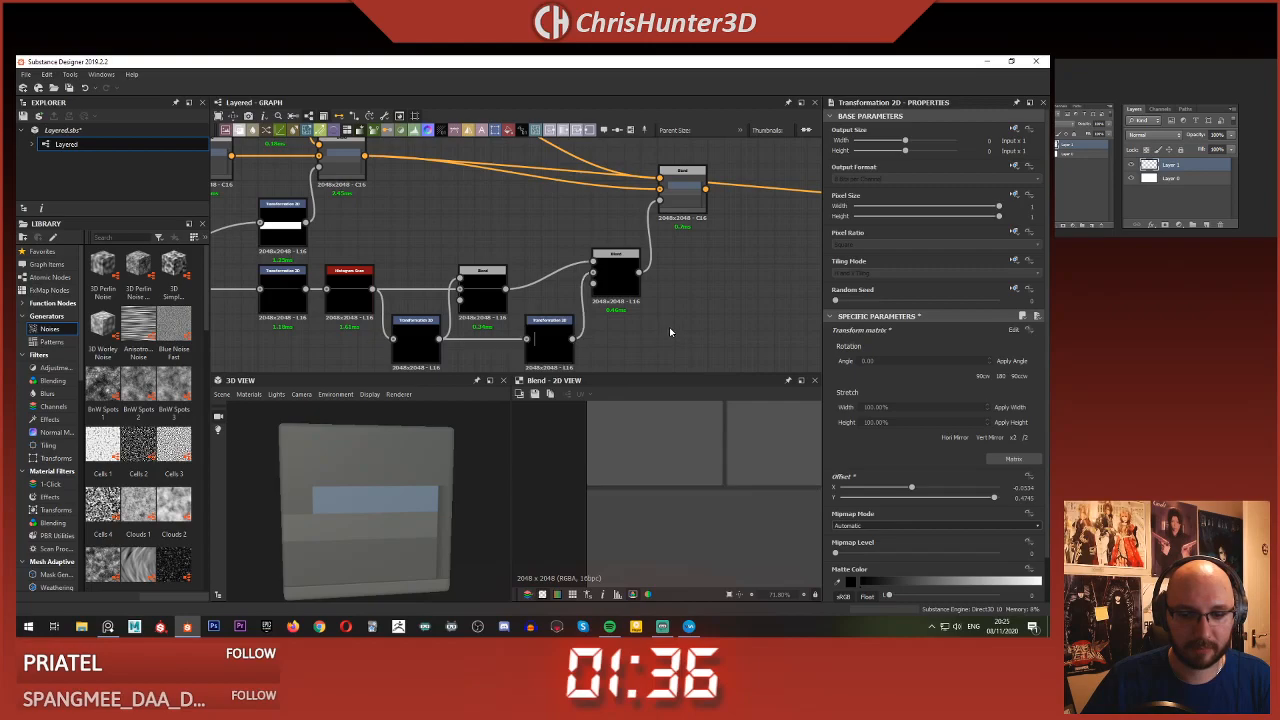
- Examine the separator lines over the strips, then inspect the grey strip's mask node and preview its Blend
scroll(651, 483, down, 5)
scroll(651, 481, up, 2)
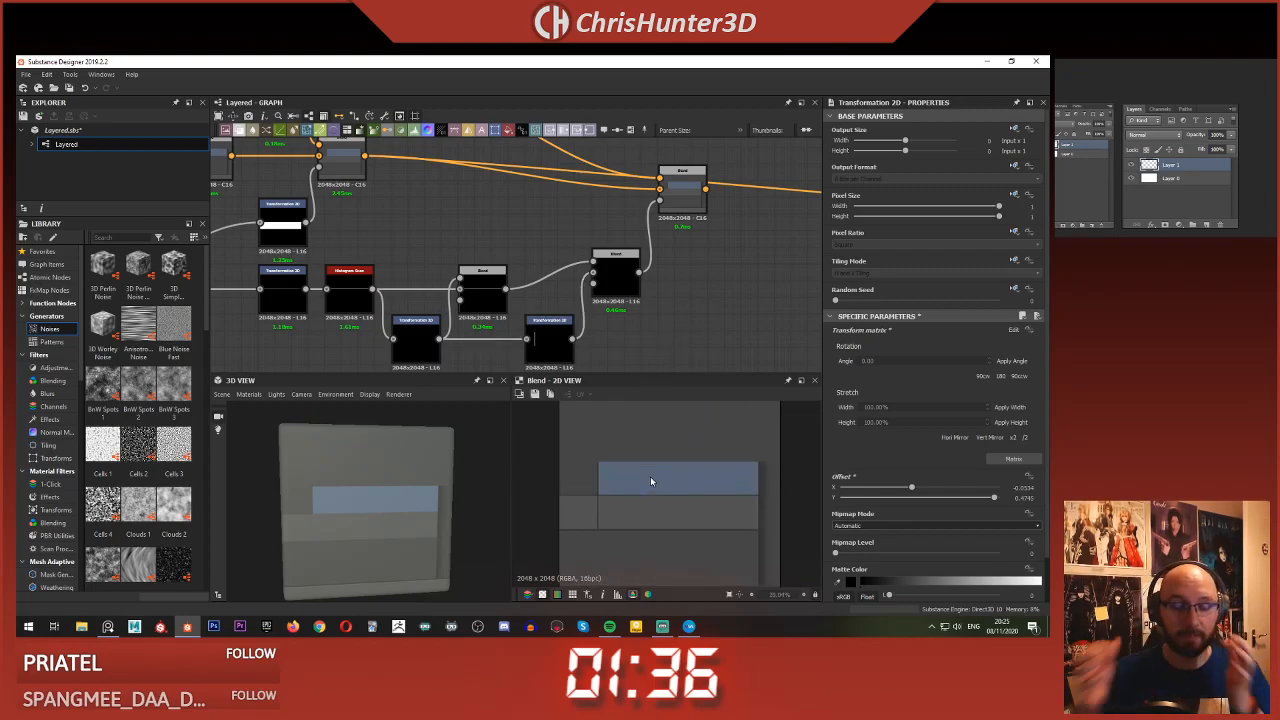
middle_drag(607, 303, 630, 255)
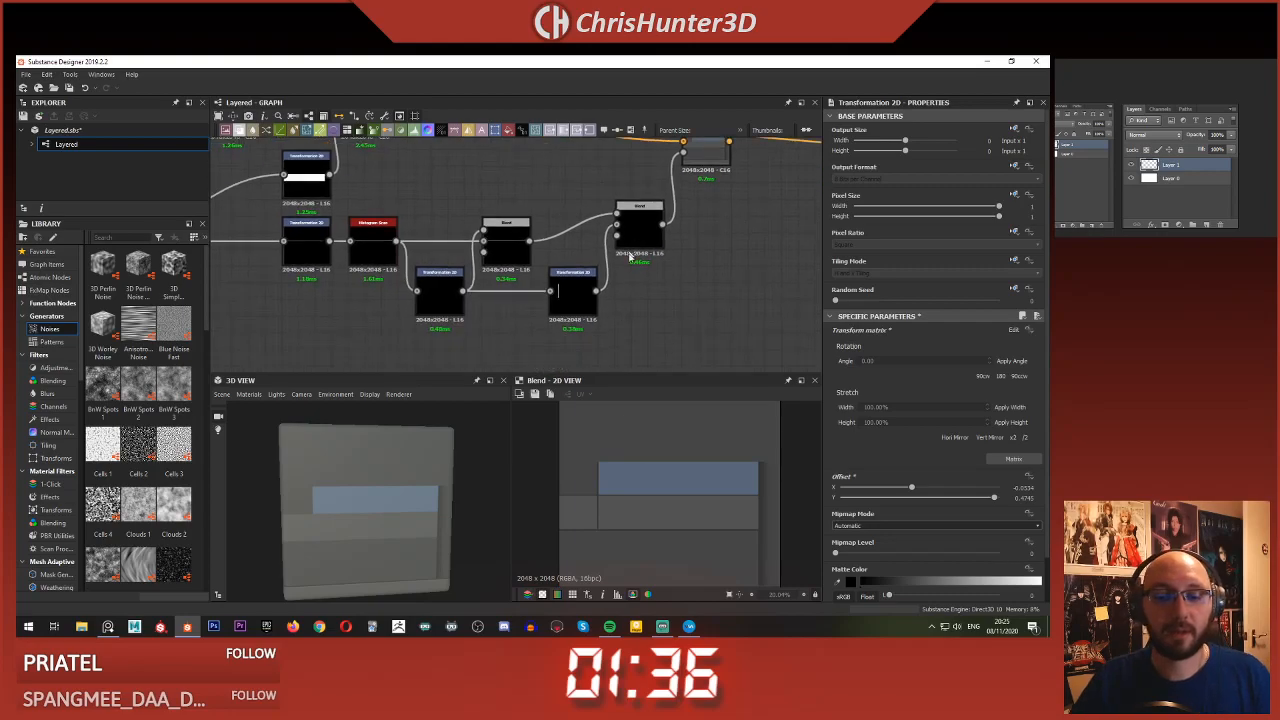
middle_drag(496, 265, 628, 258)
scroll(514, 277, down, 3)
scroll(718, 282, up, 2)
scroll(718, 275, up, 2)
double_click(566, 298)
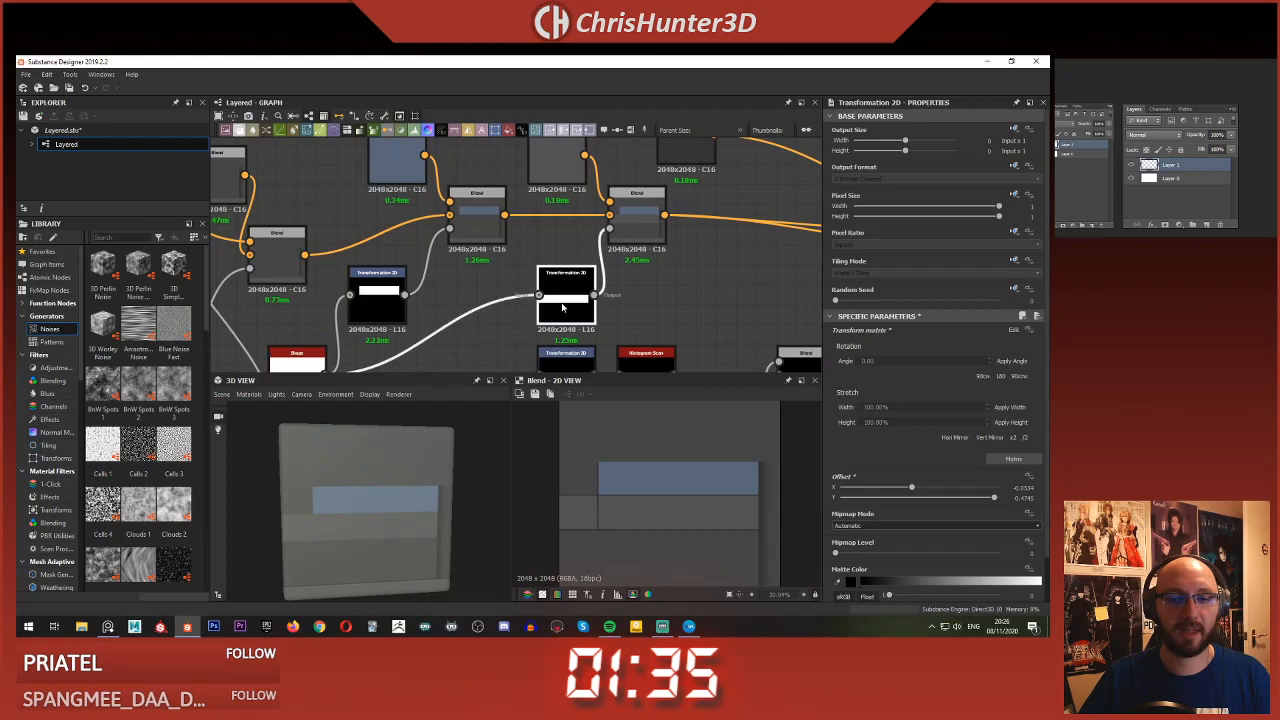
double_click(636, 215)
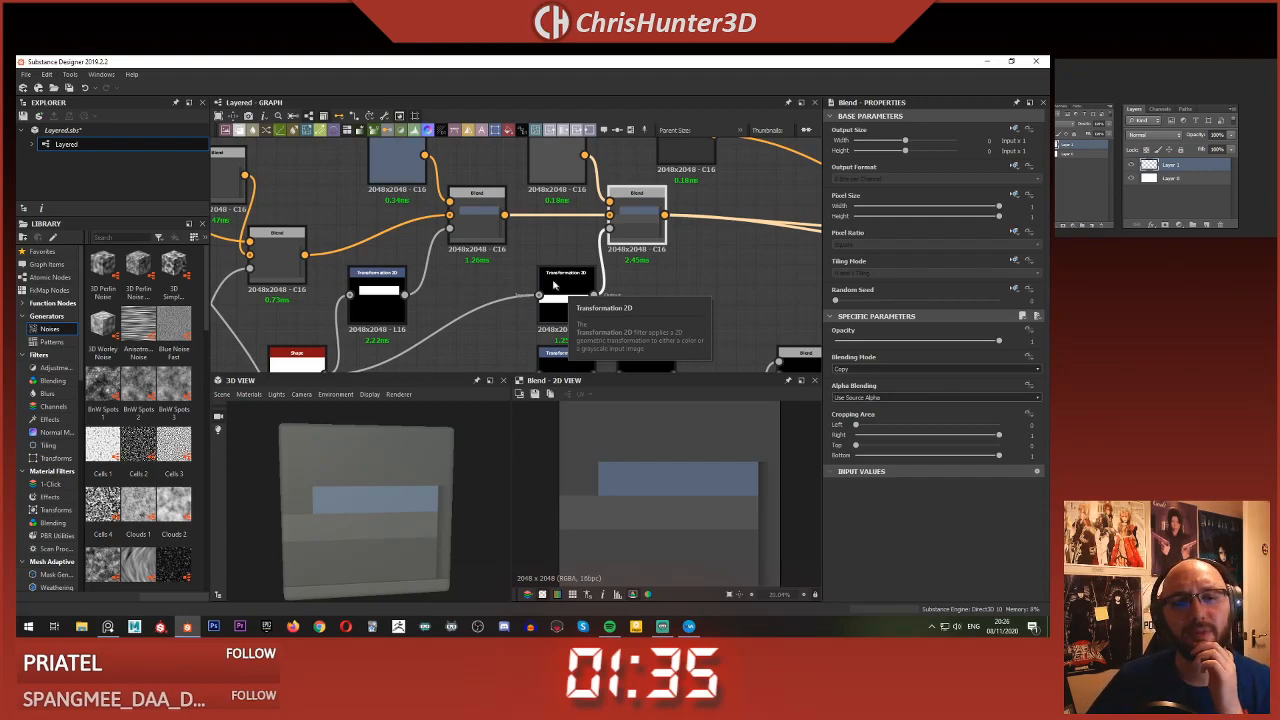
scroll(557, 288, down, 3)
scroll(609, 287, up, 2)
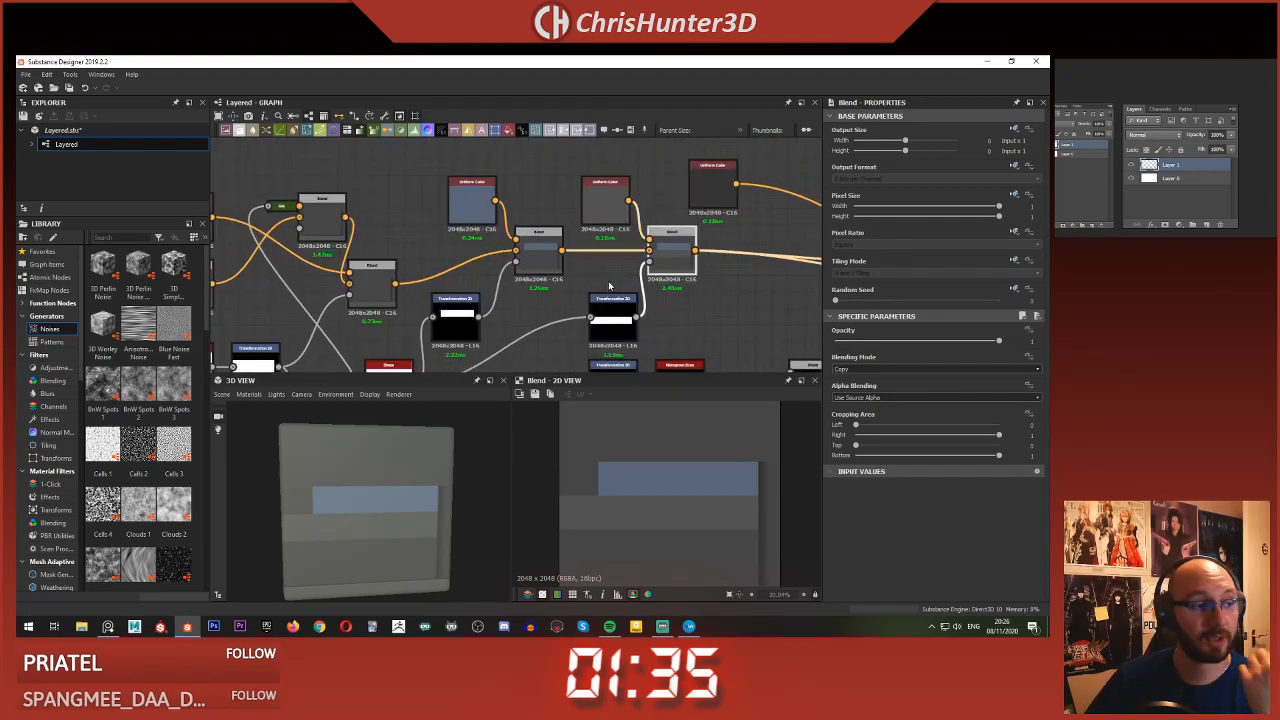
scroll(605, 290, up, 1)
scroll(598, 271, down, 2)
- Reorder the chain so the grey strip's Blend comes before the blue strip's color, mask and Blend, and feed the blue Blend into the separator-line Blend
middle_drag(598, 271, 530, 271)
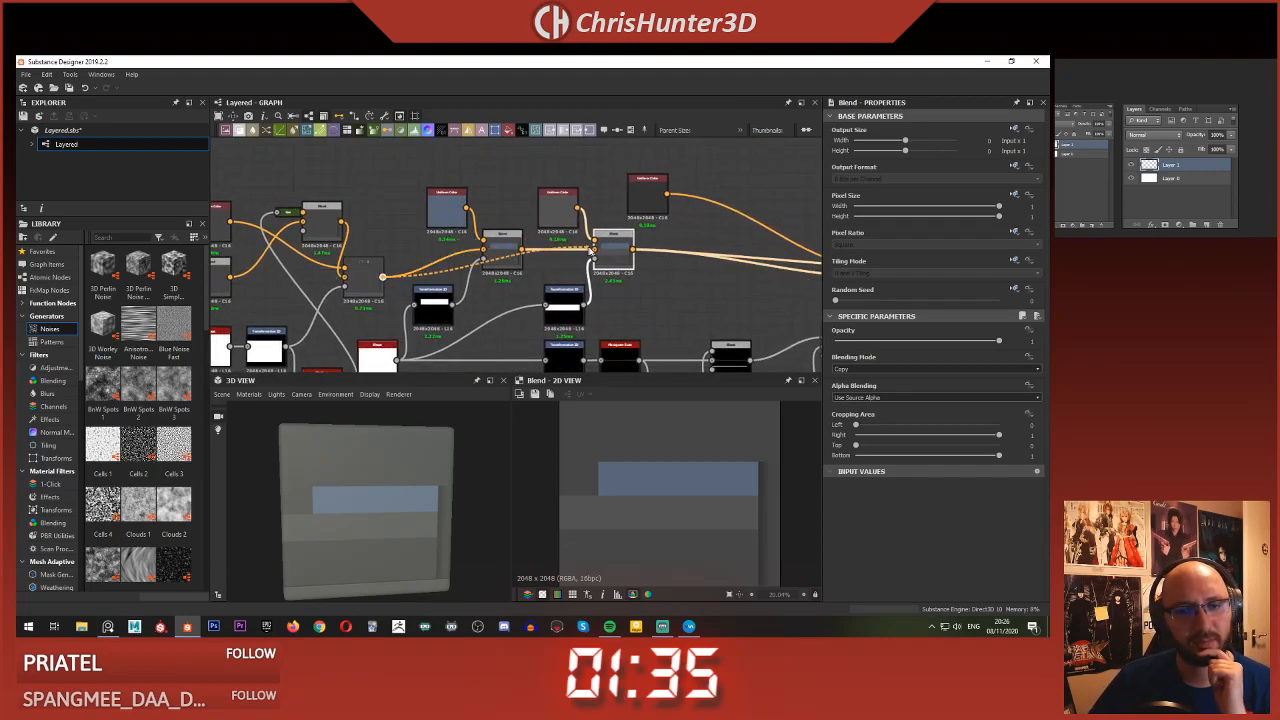
drag(588, 251, 594, 249)
drag(436, 180, 511, 196)
drag(436, 308, 459, 243)
scroll(458, 232, down, 3)
middle_drag(457, 232, 455, 246)
drag(434, 186, 504, 162)
drag(498, 223, 484, 268)
drag(484, 174, 492, 190)
drag(497, 161, 543, 265)
scroll(550, 266, up, 3)
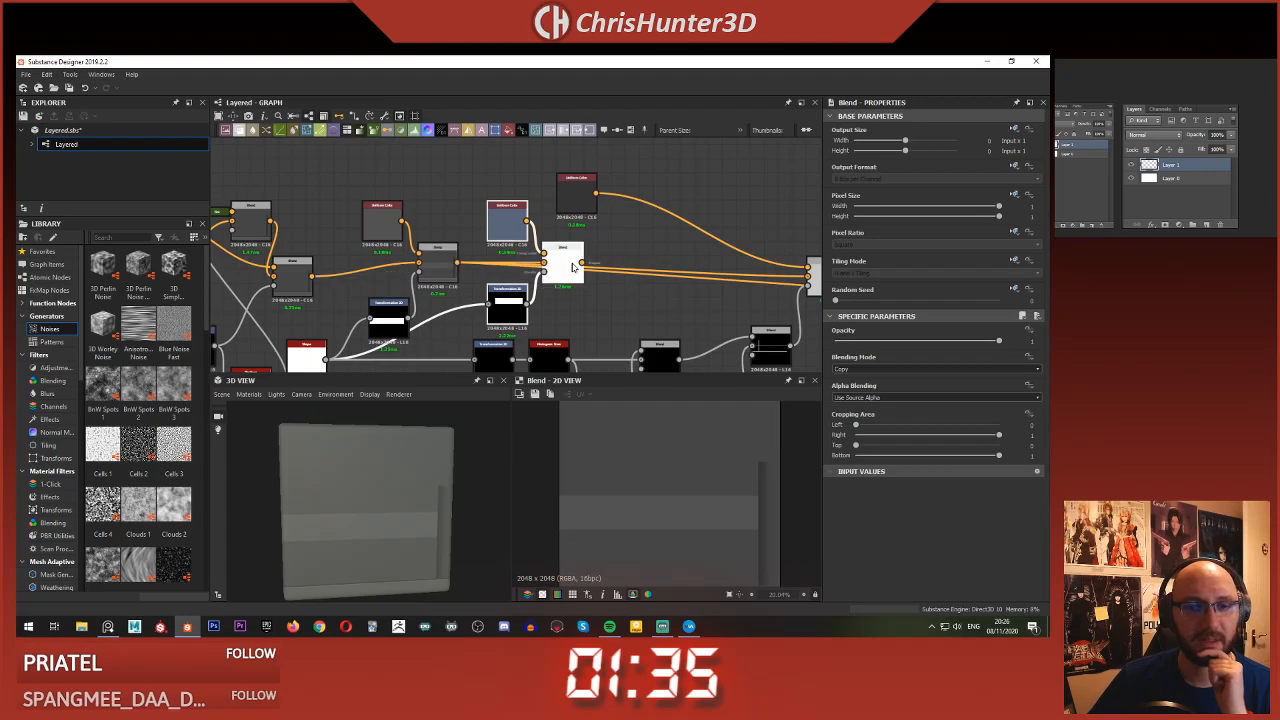
drag(803, 281, 806, 279)
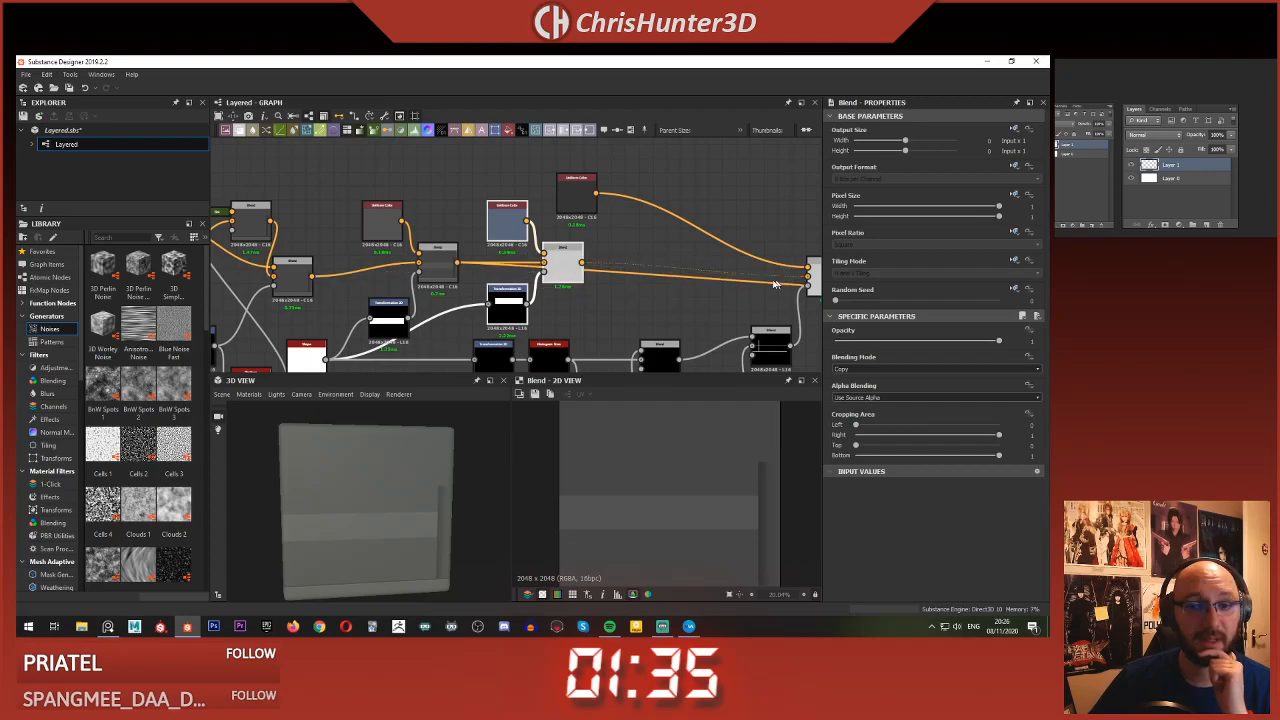
- Preview the blue strip's Blend, the grey strip's Blend and the separator-line Blend to check the reordered chain
double_click(563, 268)
scroll(639, 532, down, 3)
scroll(642, 534, up, 3)
double_click(435, 261)
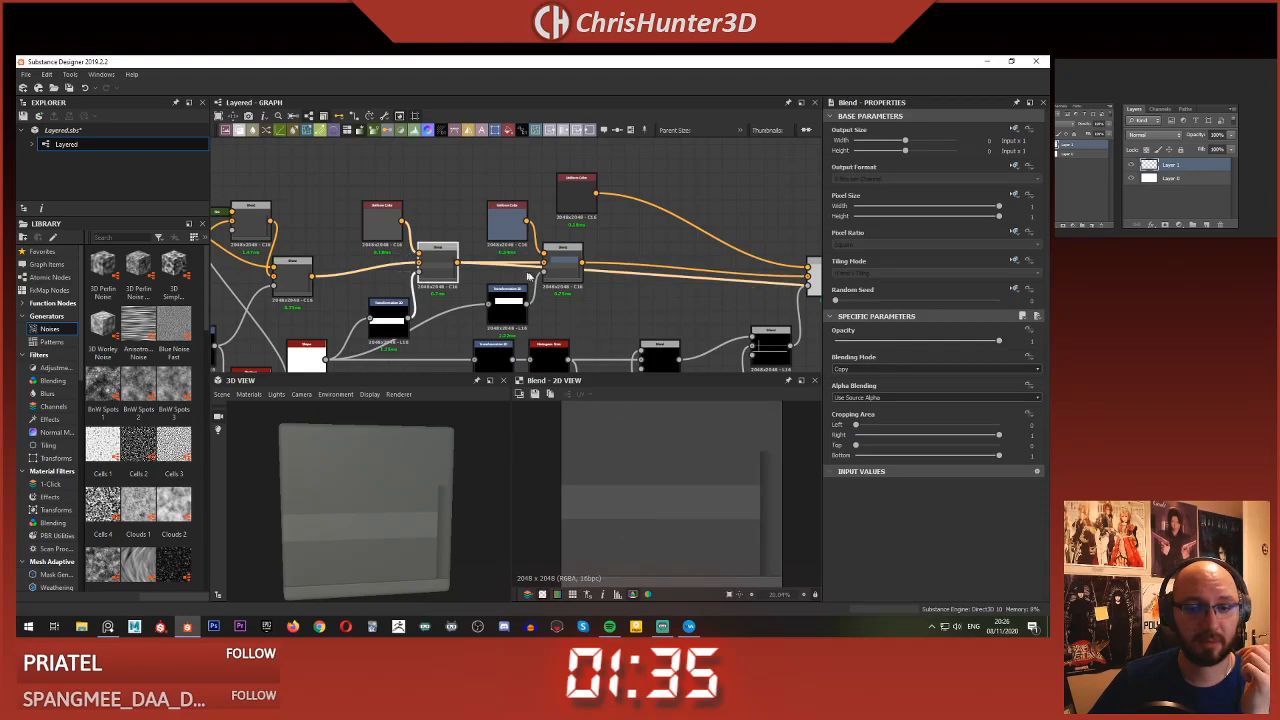
double_click(567, 268)
middle_drag(714, 268, 533, 246)
double_click(646, 256)
scroll(450, 244, up, 3)
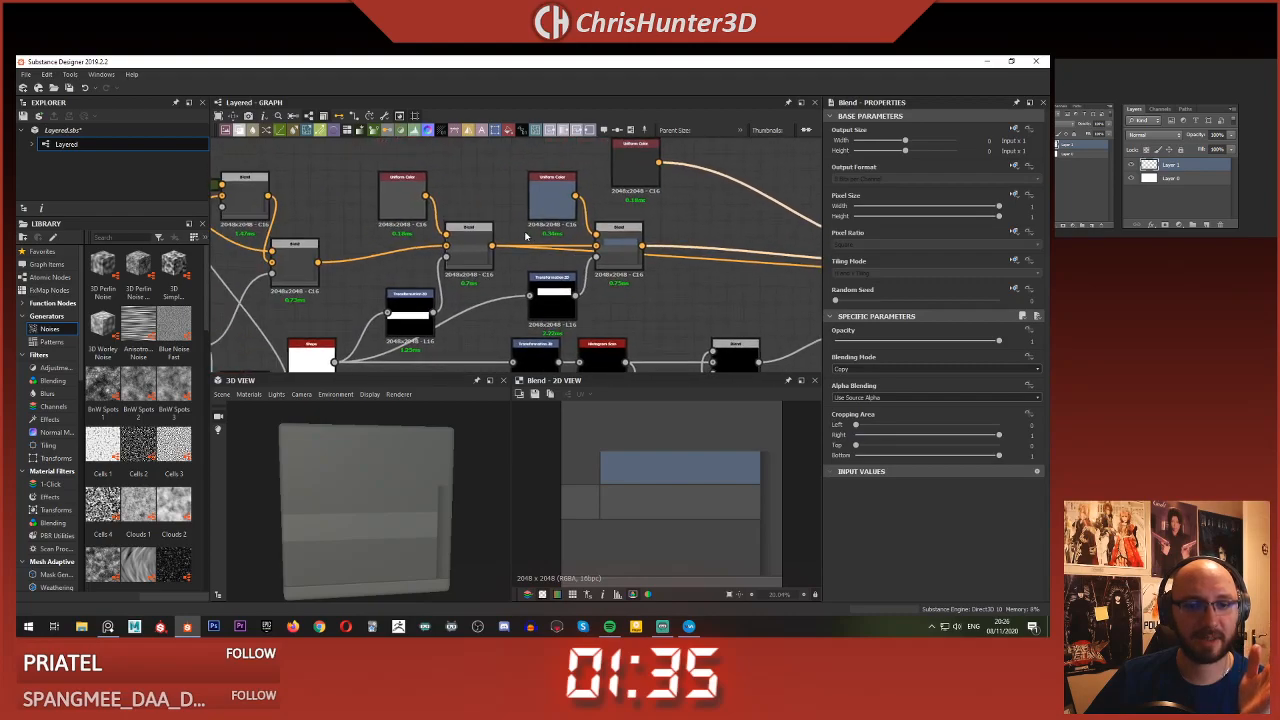
- Extend the grey strip's Transformation 2D mask upward so its upper edge lines up with the top of the blue strip
click(443, 253)
middle_drag(424, 282, 458, 262)
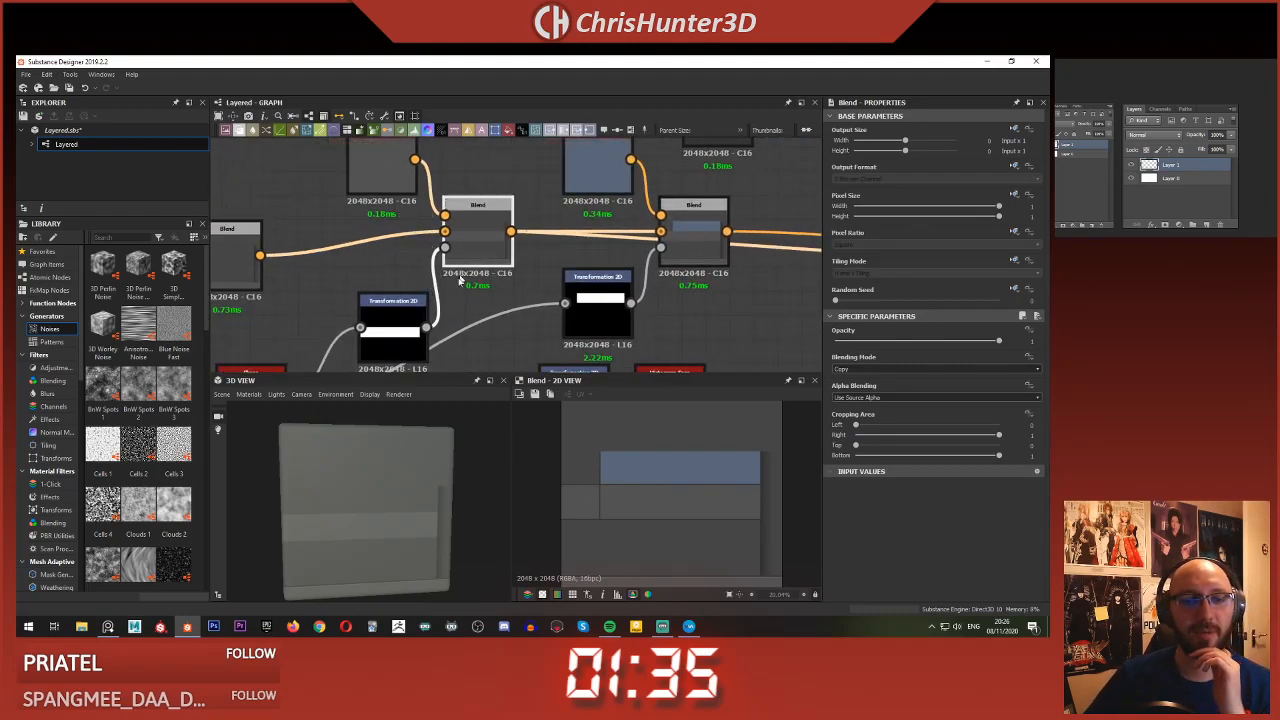
click(392, 320)
drag(660, 486, 659, 453)
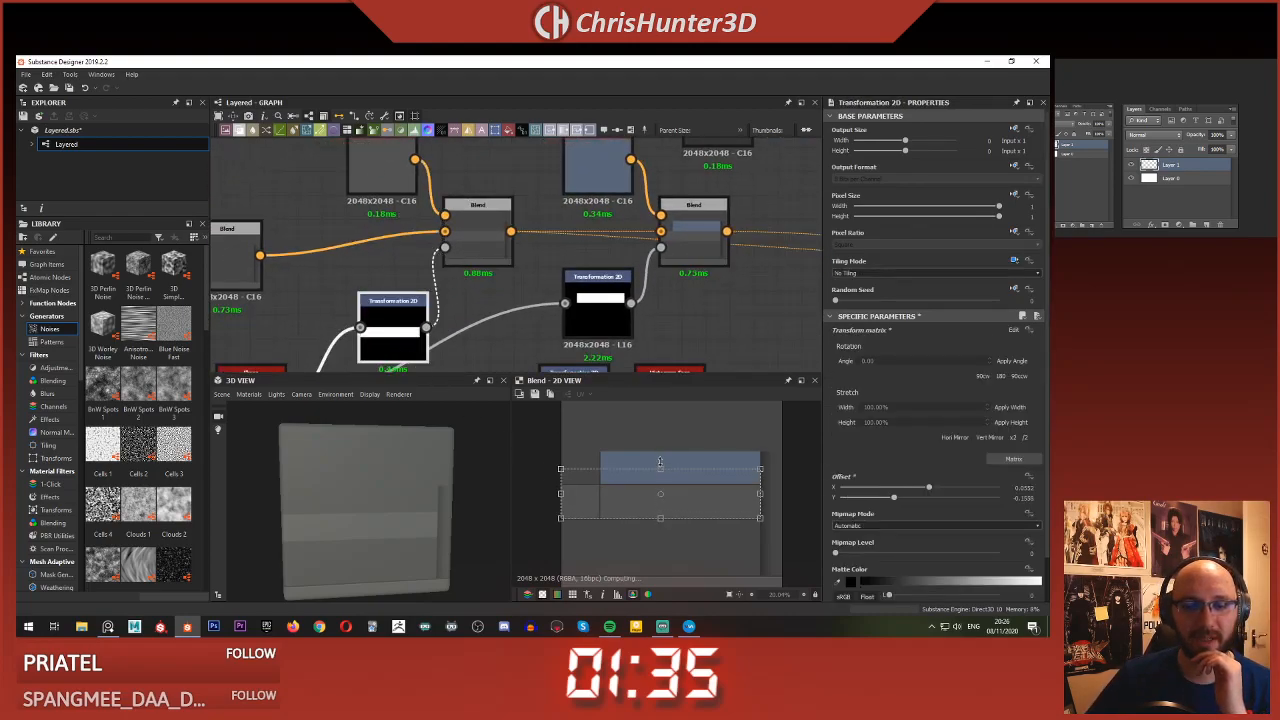
scroll(653, 463, up, 6)
middle_drag(648, 453, 748, 459)
scroll(748, 459, down, 2)
scroll(744, 457, up, 3)
drag(792, 441, 791, 439)
scroll(756, 337, down, 4)
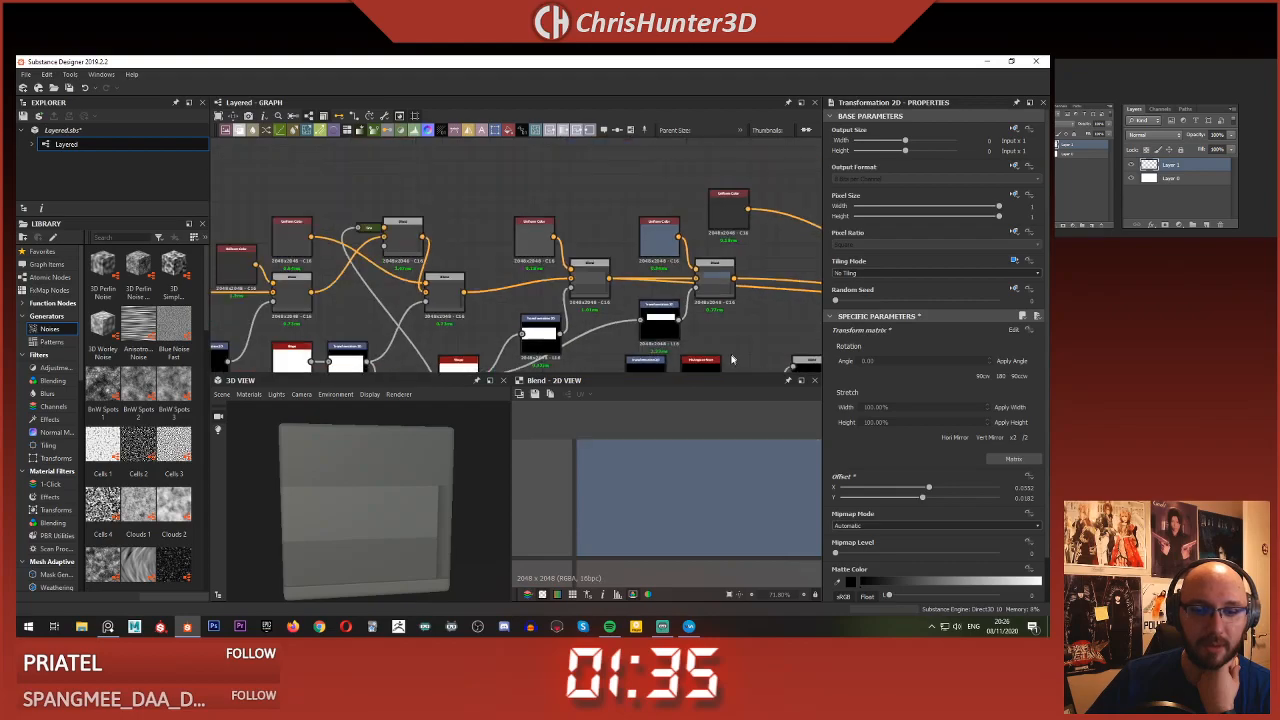
- Select the connection that runs from the grey strip's Blend past the separator-line Blend toward the material outputs
scroll(642, 494, down, 4)
scroll(645, 497, down, 1)
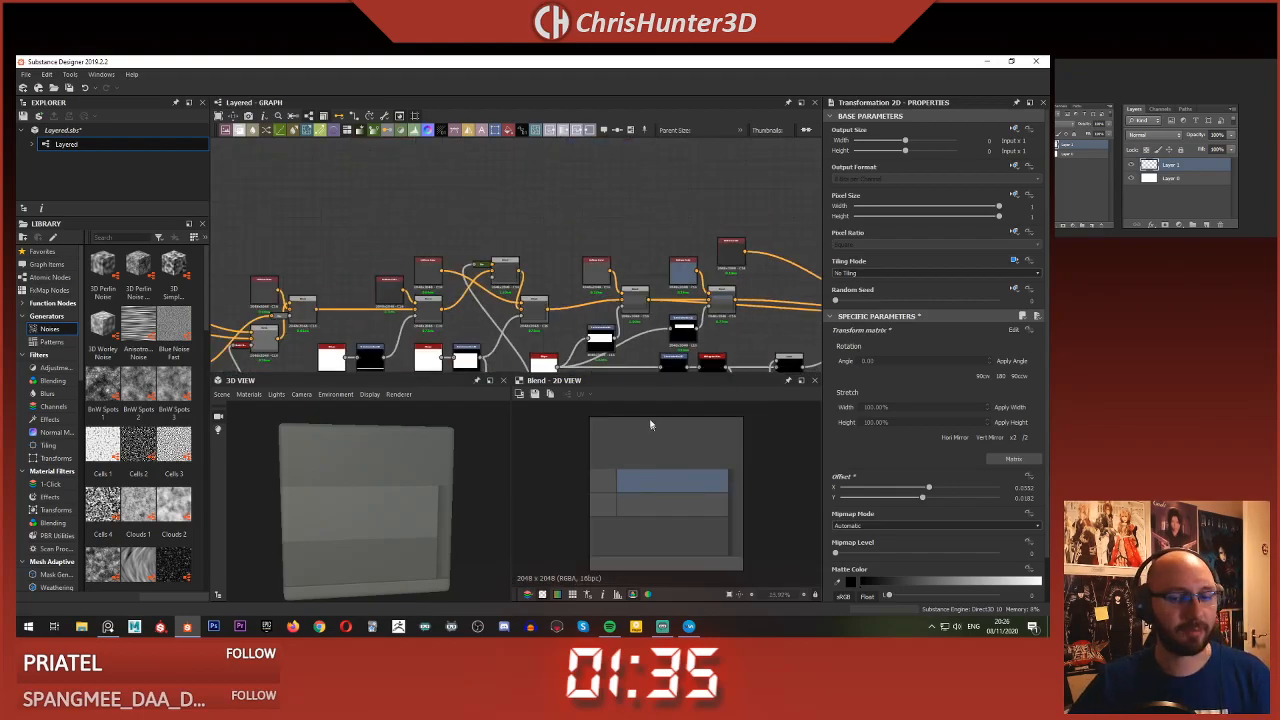
scroll(664, 320, down, 3)
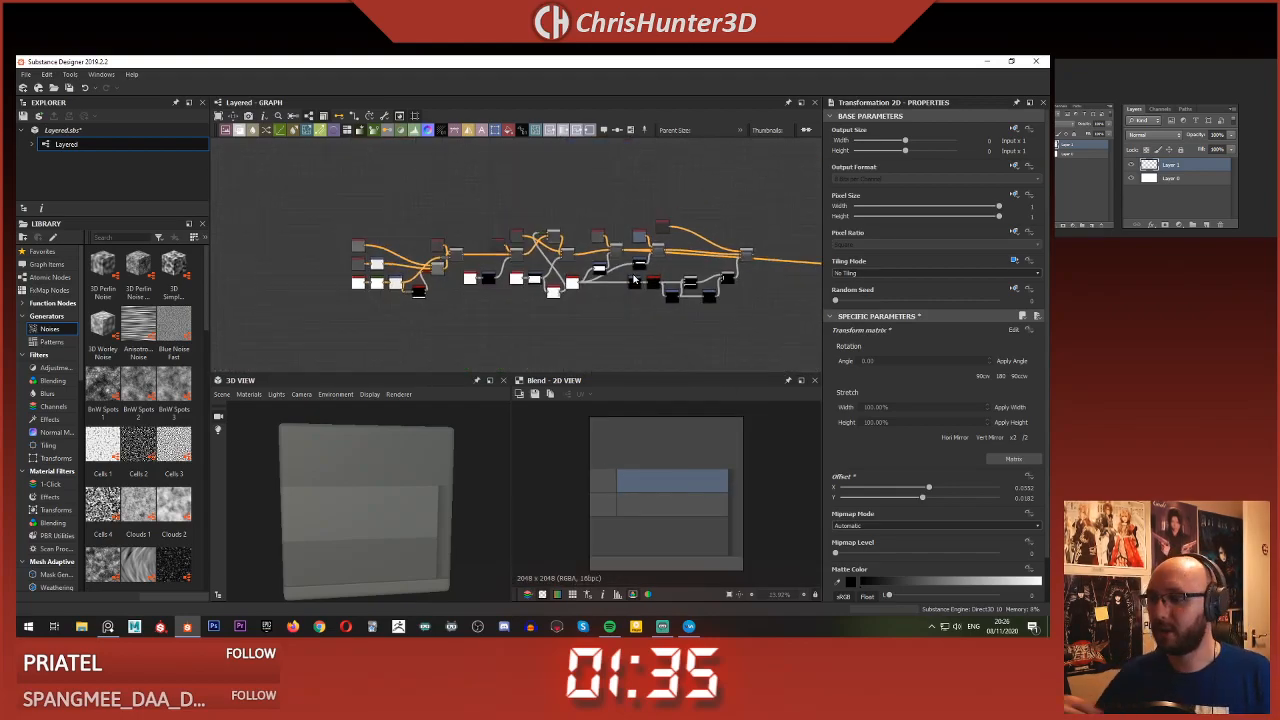
scroll(634, 280, up, 5)
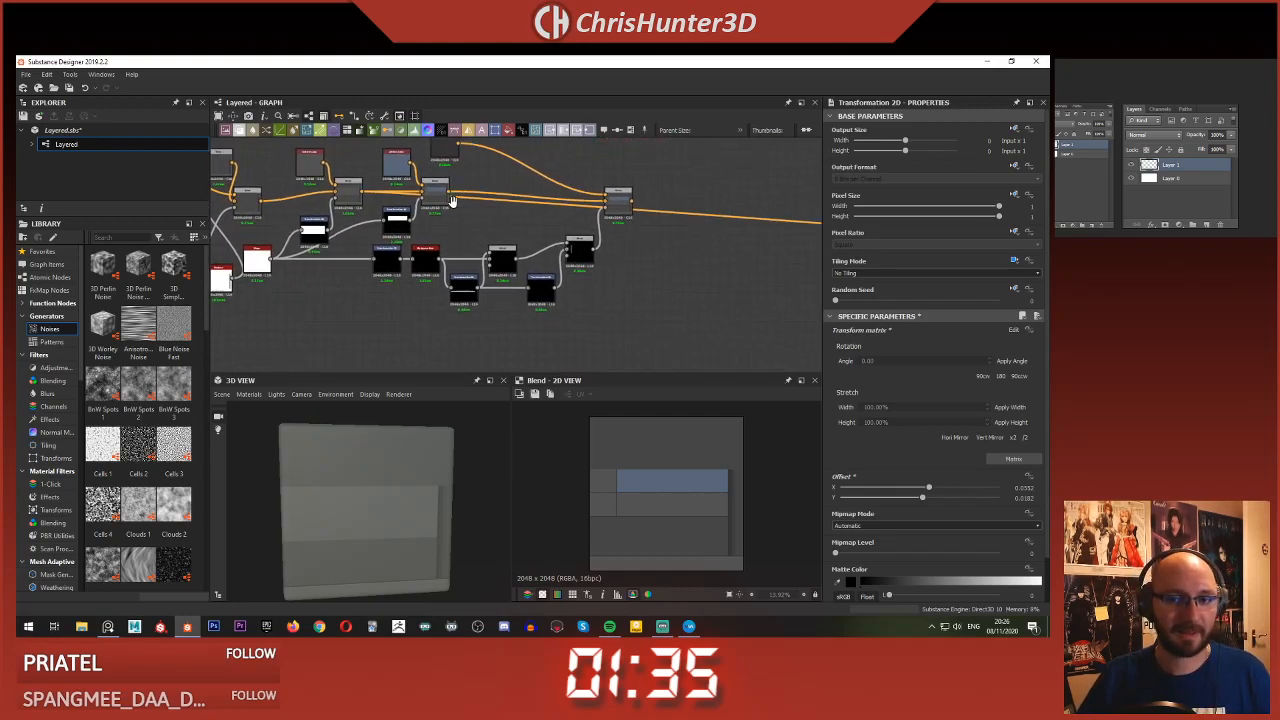
click(670, 215)
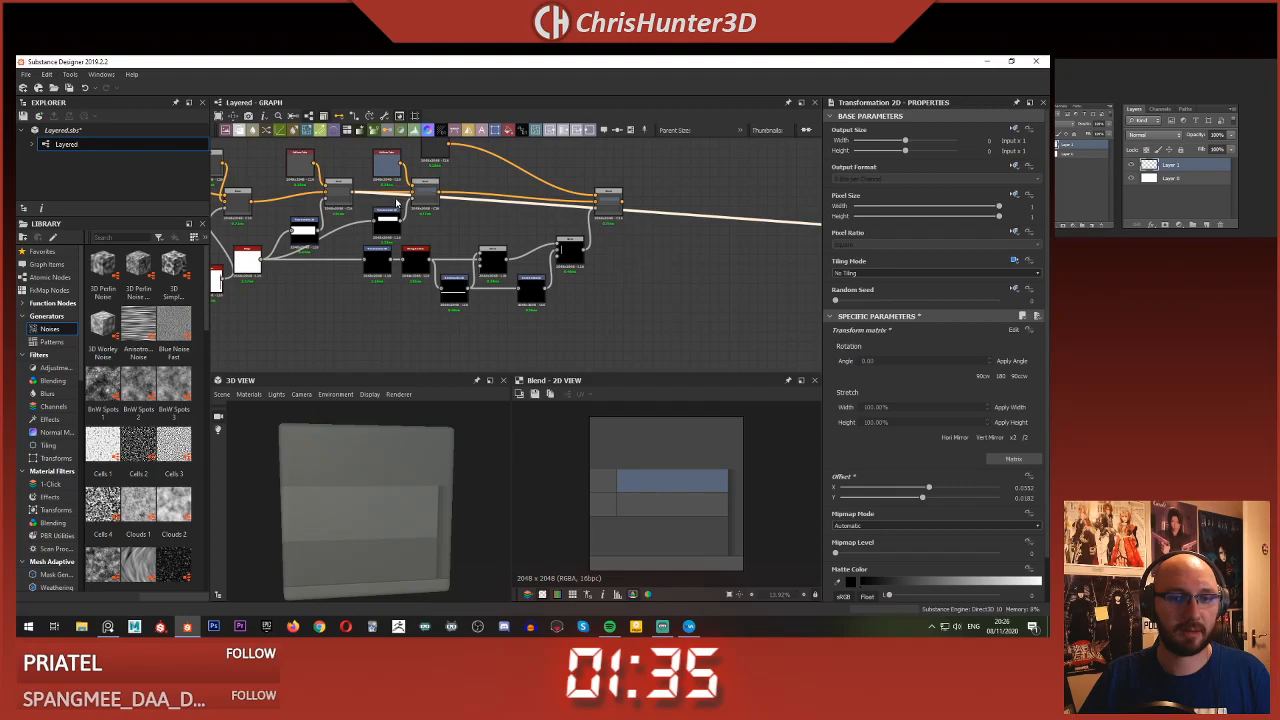
- Move the outgoing connection from the earlier Blend to the last Blend in the chain and inspect the result in both previews
shift+drag(353, 192, 621, 202)
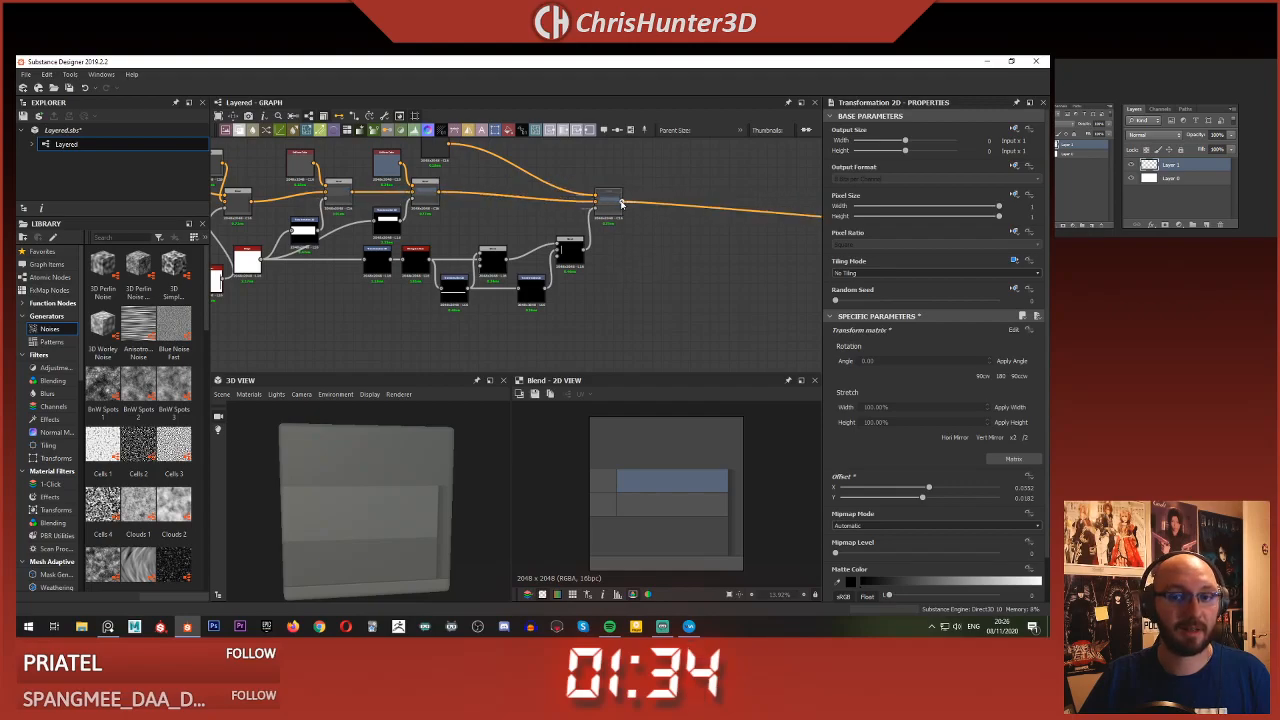
scroll(349, 510, up, 3)
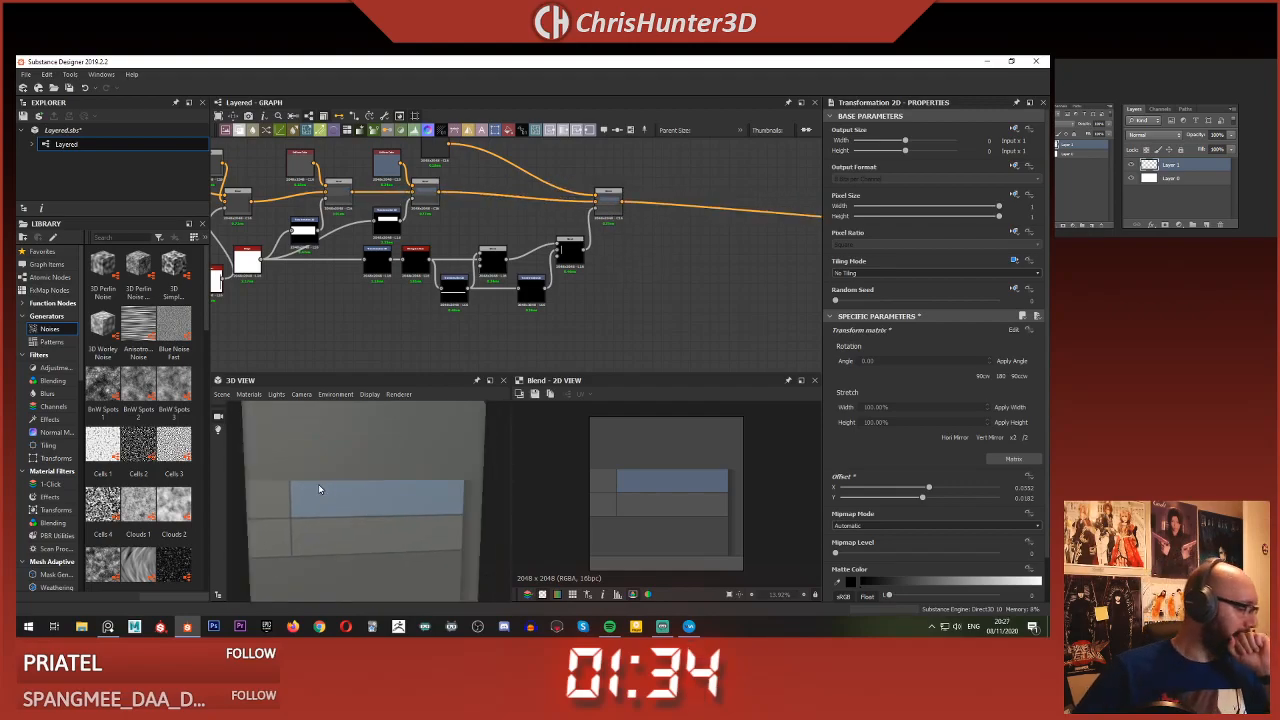
scroll(306, 471, down, 3)
drag(305, 467, 317, 471)
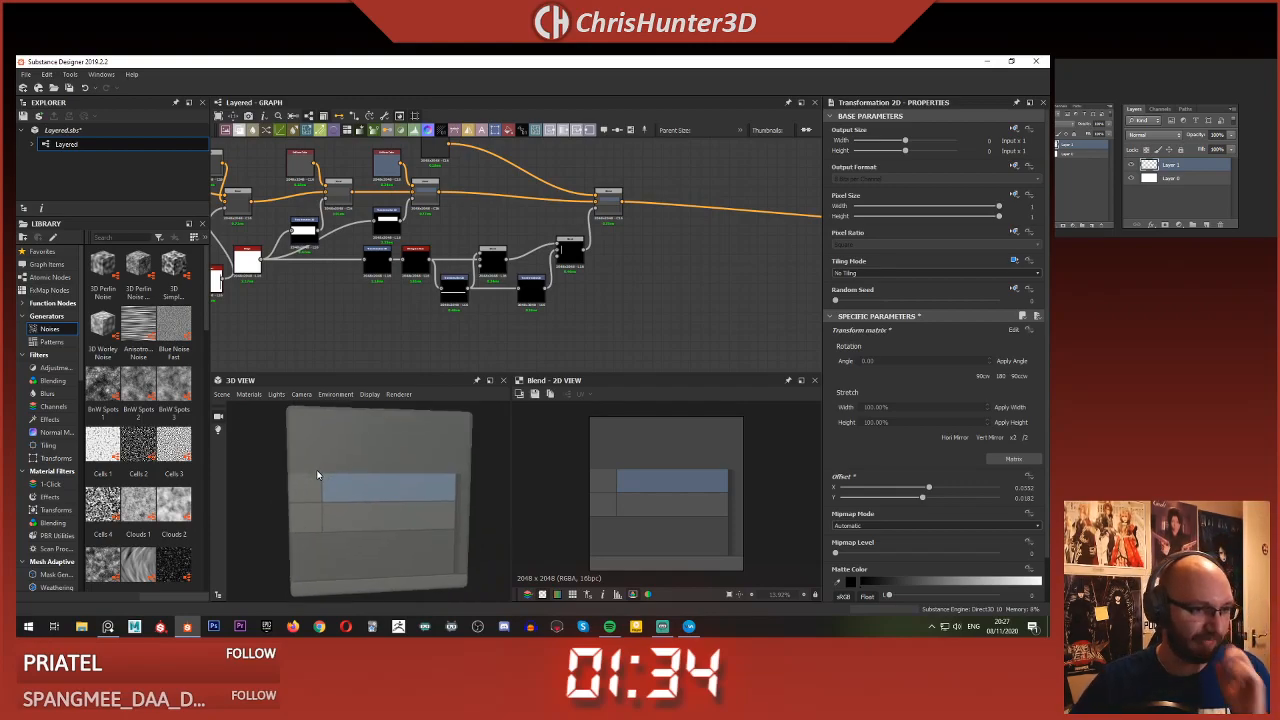
scroll(337, 524, up, 3)
scroll(635, 512, up, 3)
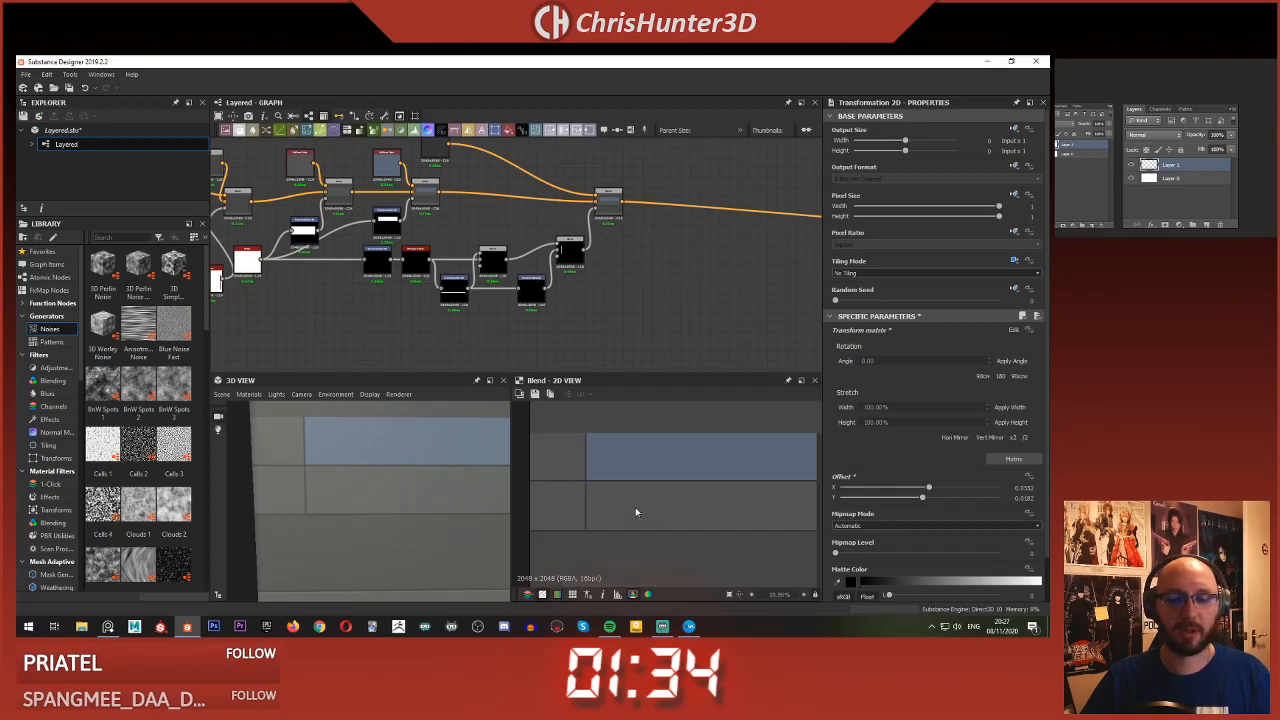
scroll(635, 512, down, 3)
scroll(1196, 165, up, 3)
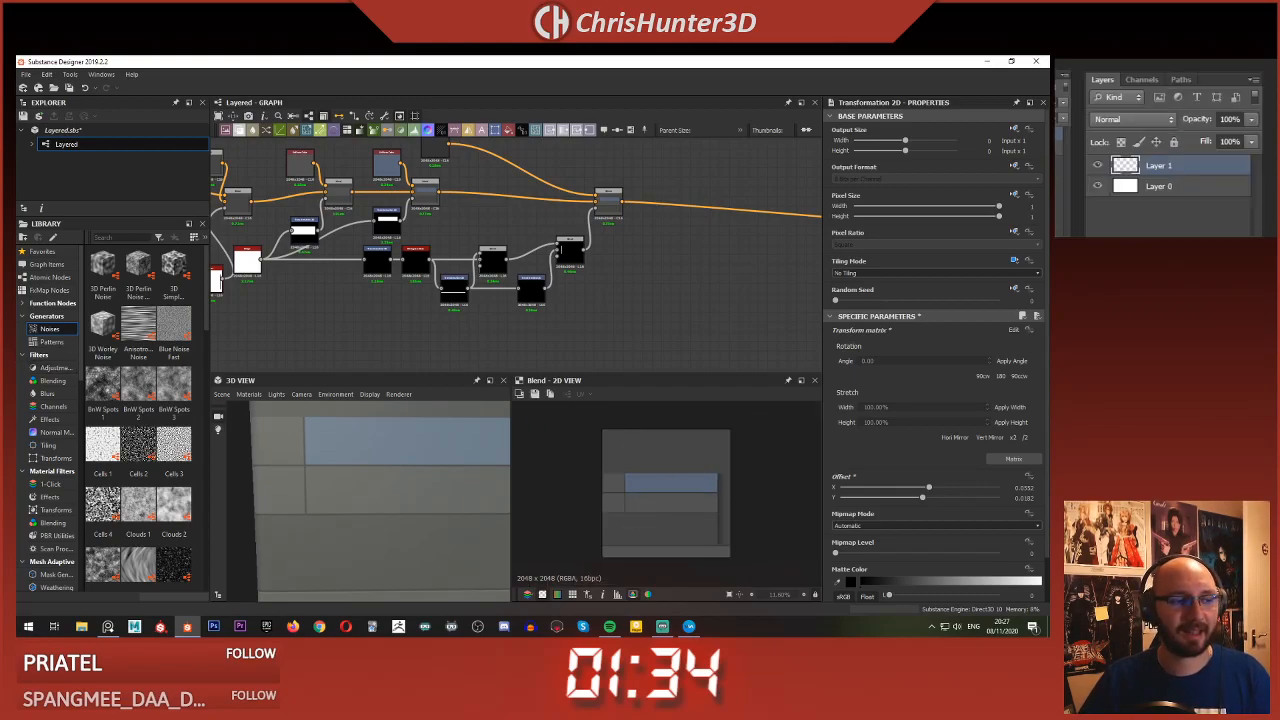
scroll(1187, 166, down, 3)
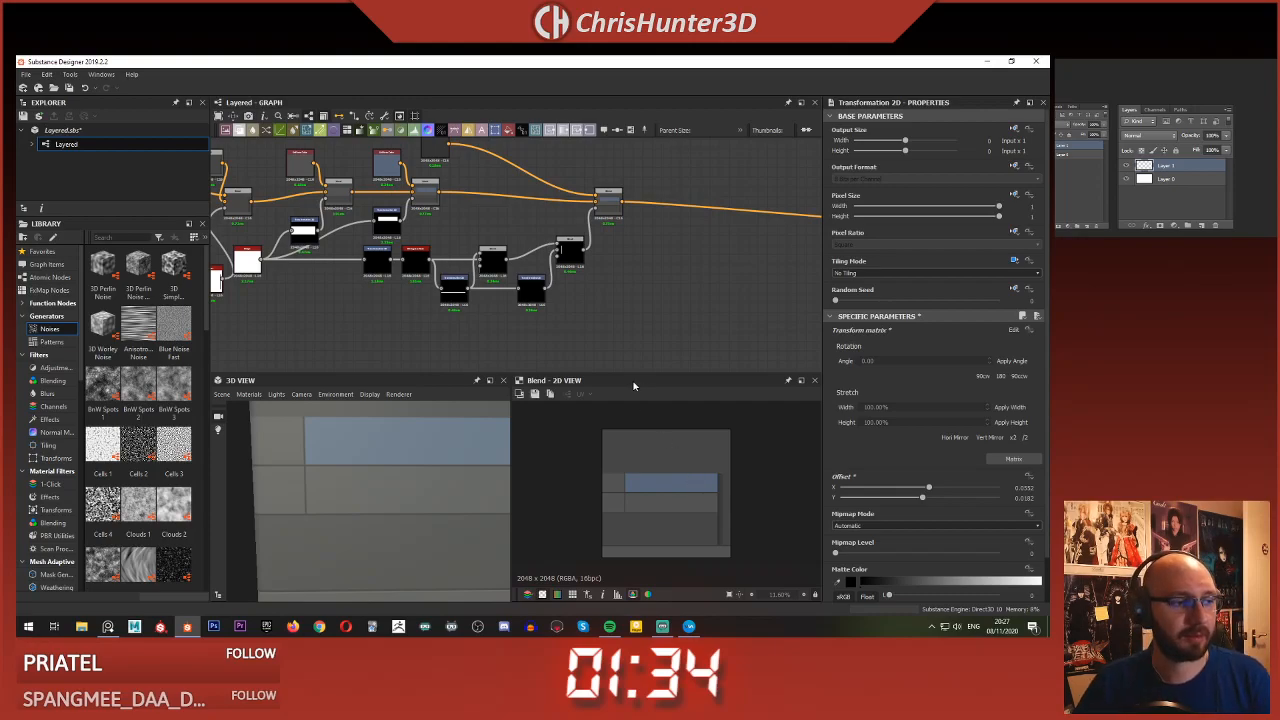
- Save the Layered.sbs package
scroll(624, 355, up, 2)
middle_drag(641, 321, 576, 299)
scroll(615, 327, down, 3)
scroll(644, 290, up, 2)
scroll(644, 290, down, 5)
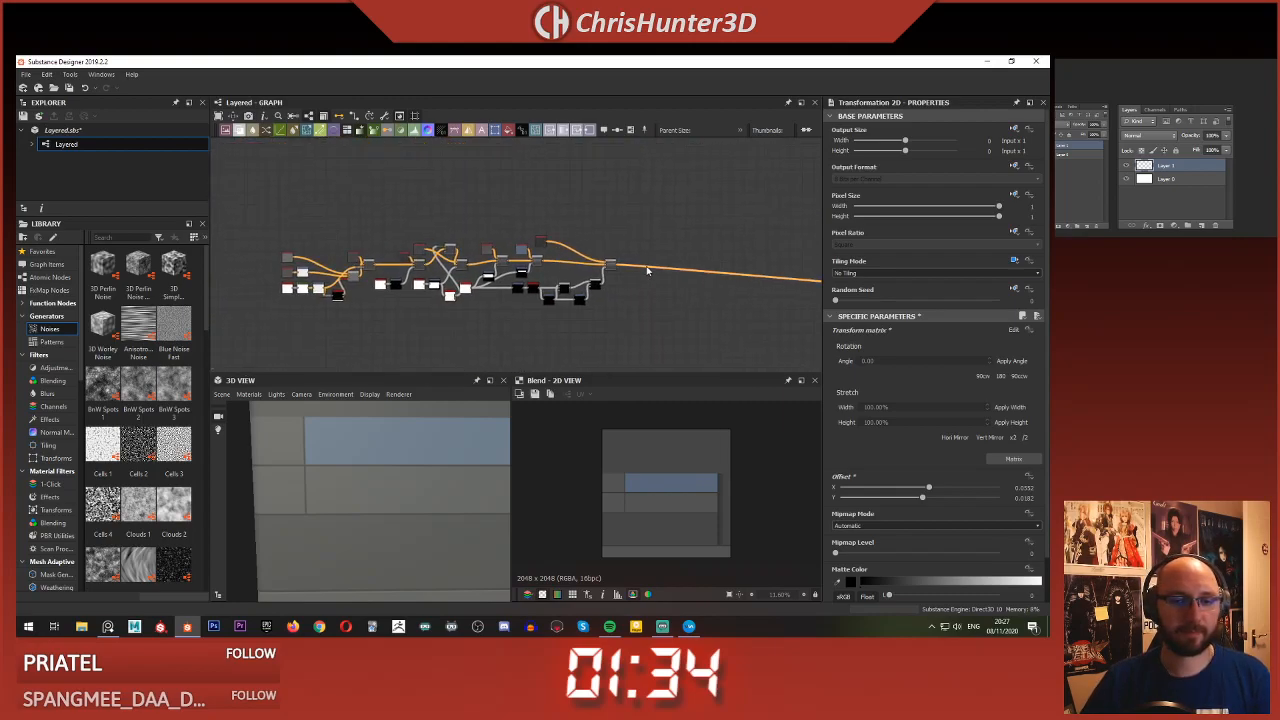
right_click(660, 268)
click(650, 313)
- Add another Blend node after the last Blend and connect that Blend's output to its Background input
scroll(647, 317, up, 2)
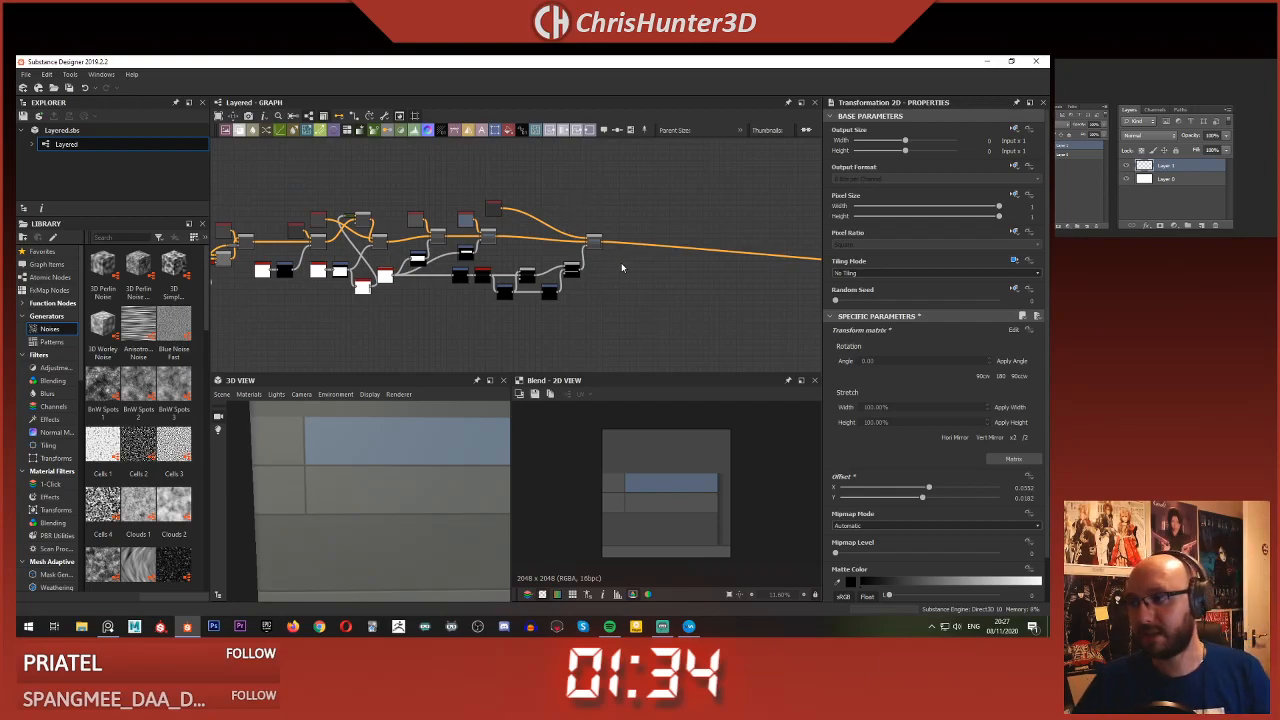
scroll(618, 277, up, 3)
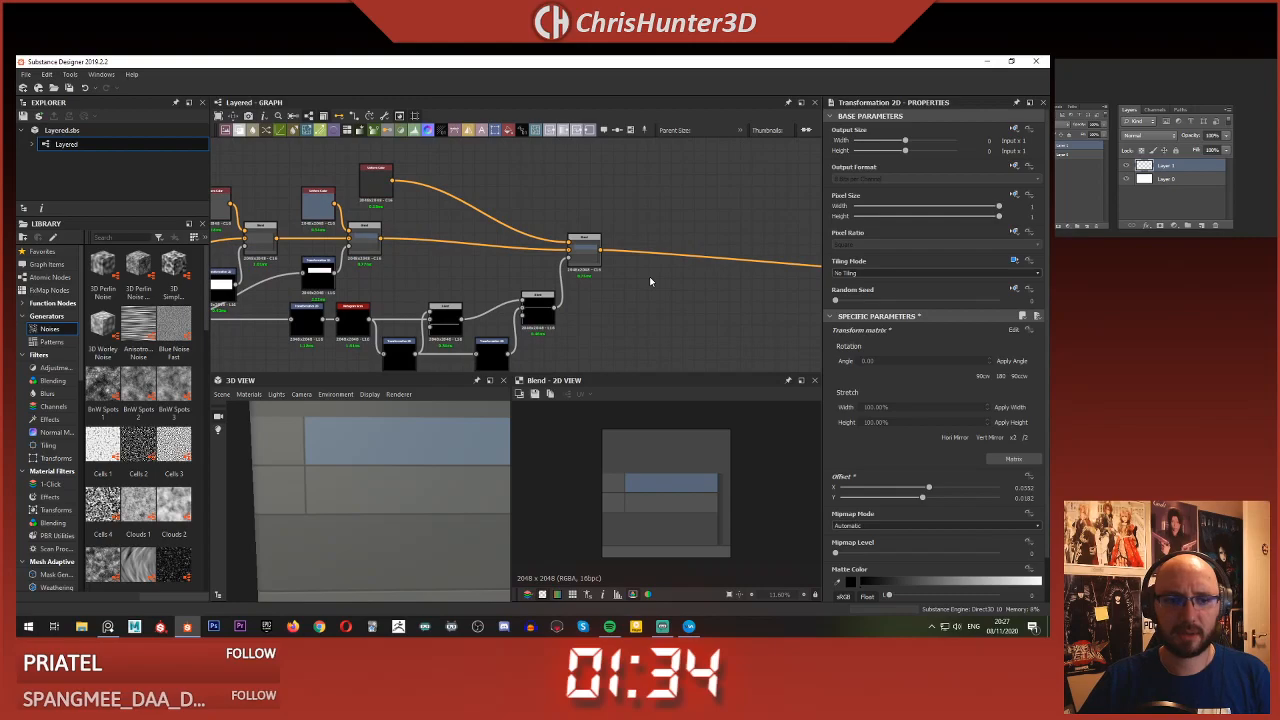
scroll(600, 265, down, 3)
scroll(565, 257, up, 5)
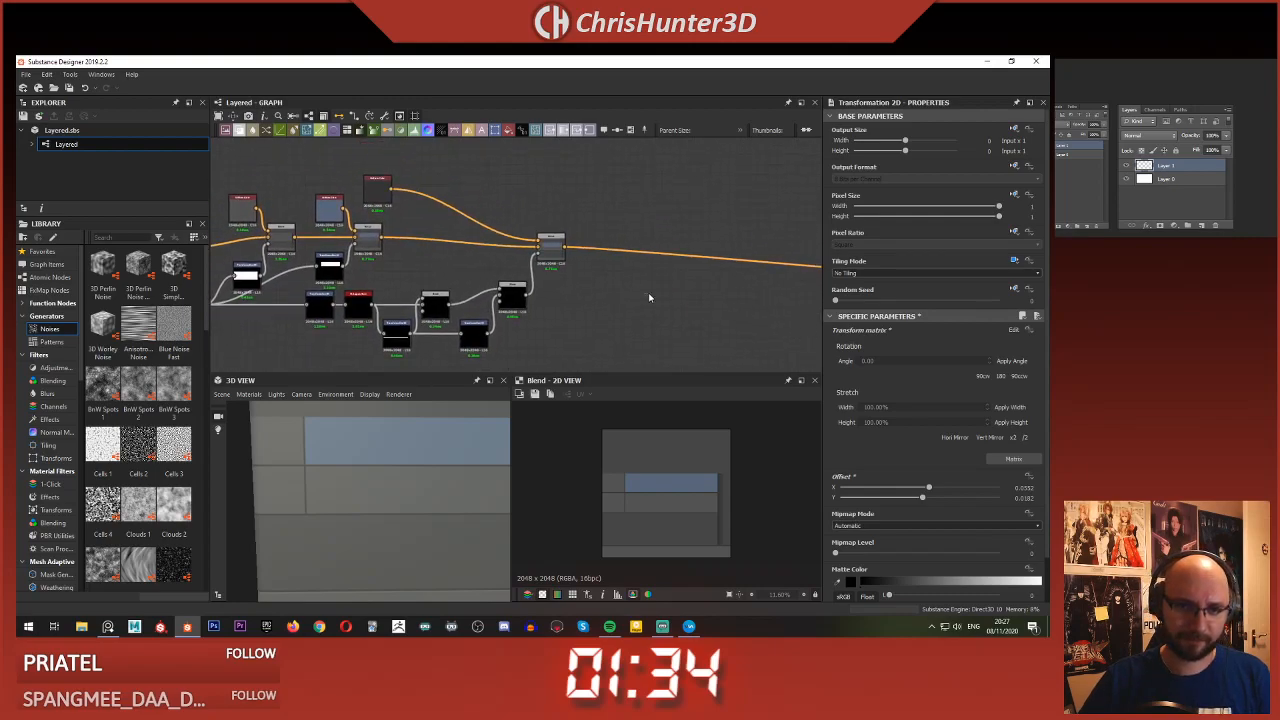
key(space)
text(blen)
key(Return)
scroll(655, 300, up, 5)
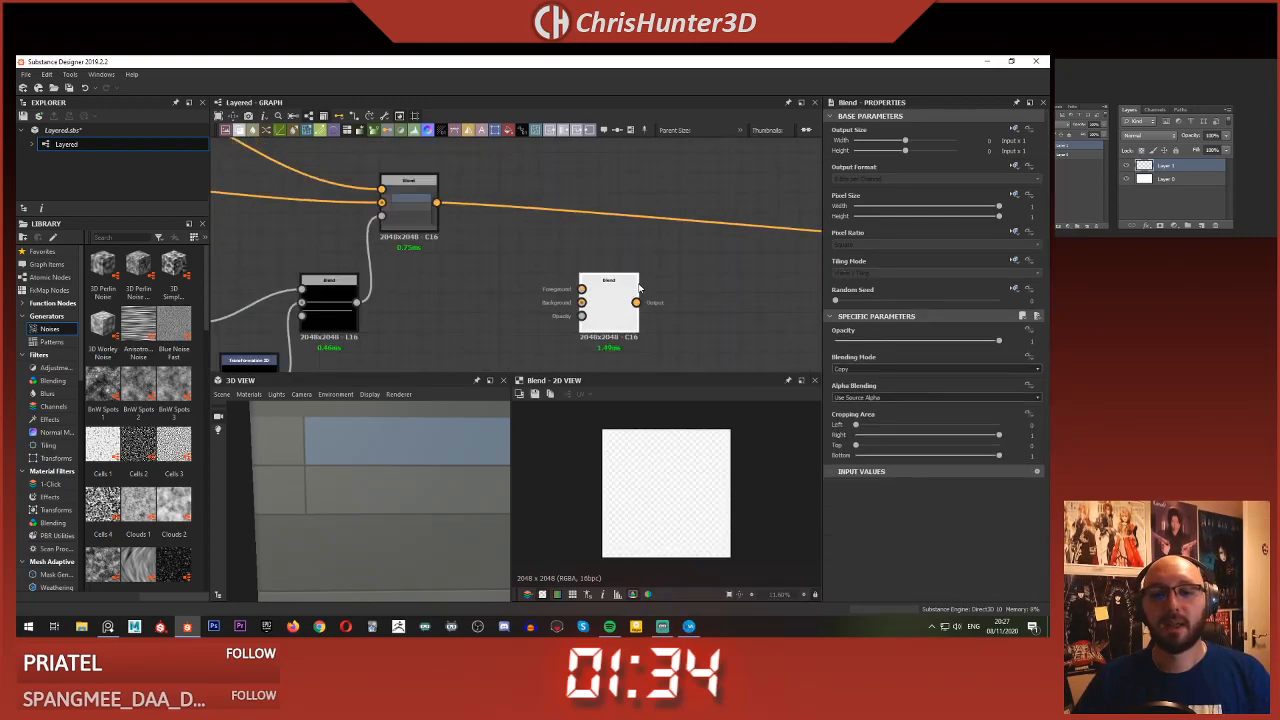
drag(670, 222, 657, 206)
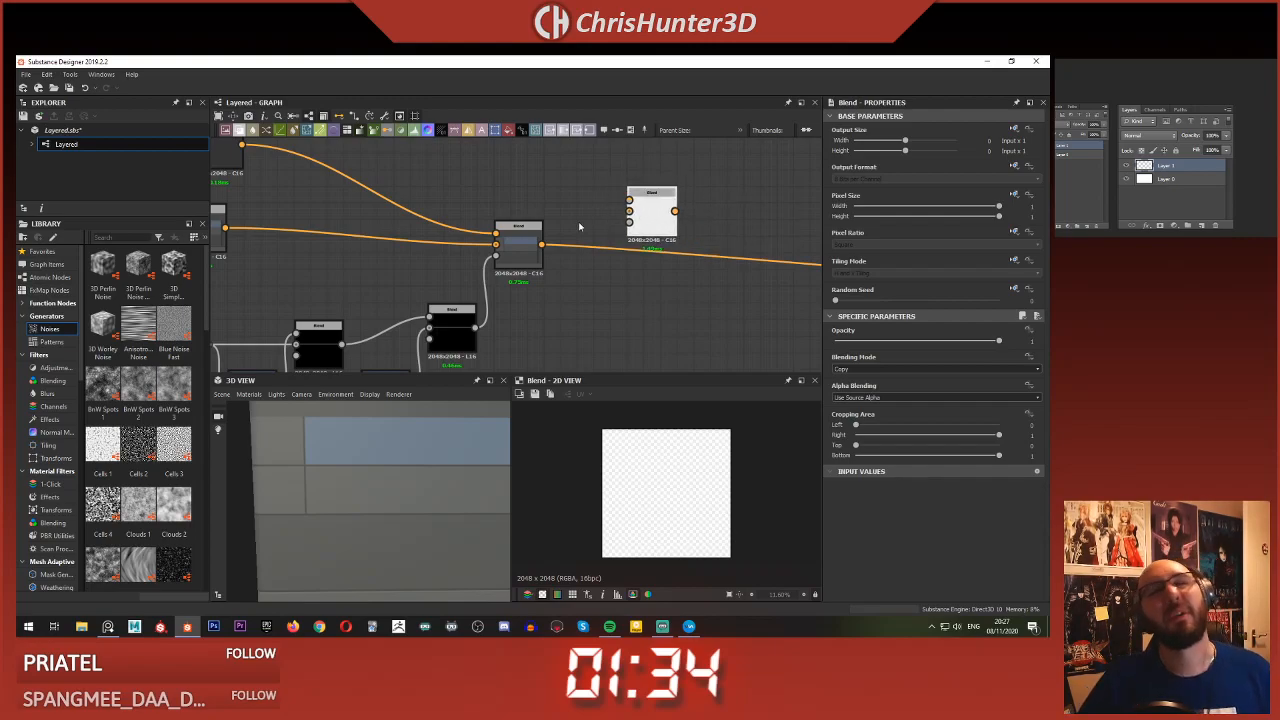
drag(541, 244, 629, 210)
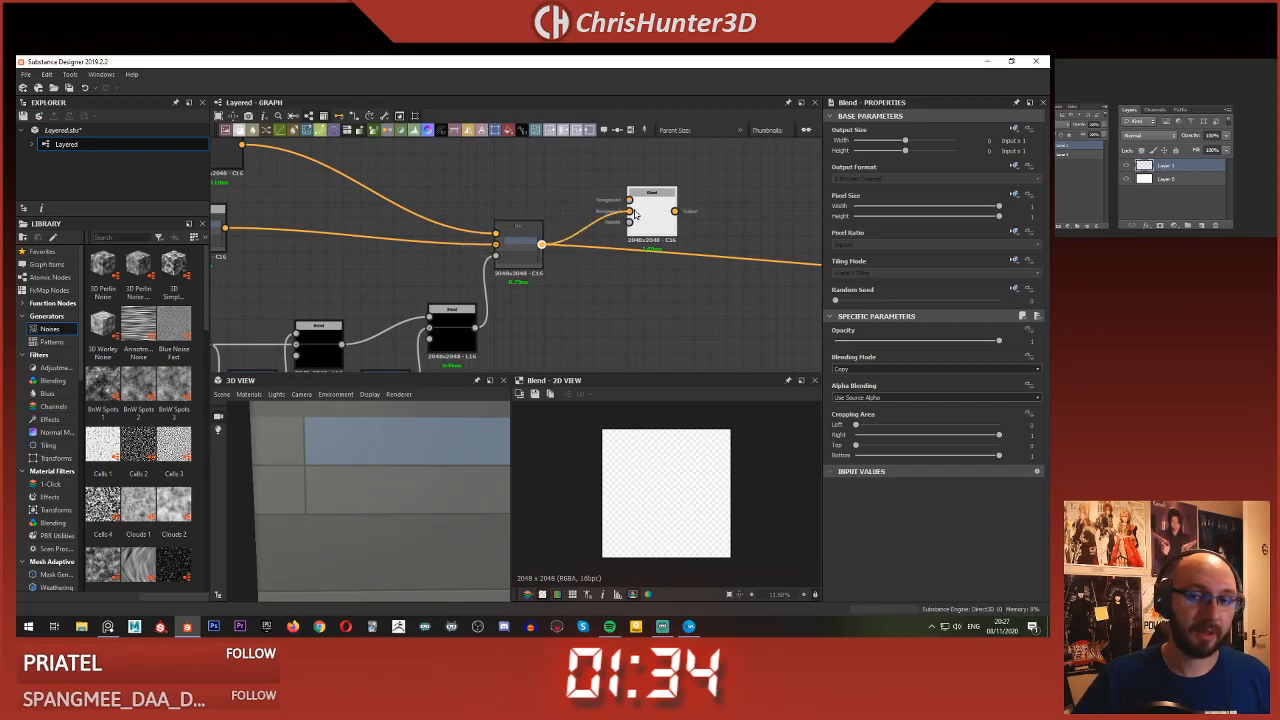
- Add a Uniform Color node above the new Blend and connect it to the Blend's Foreground input
middle_drag(578, 192, 558, 227)
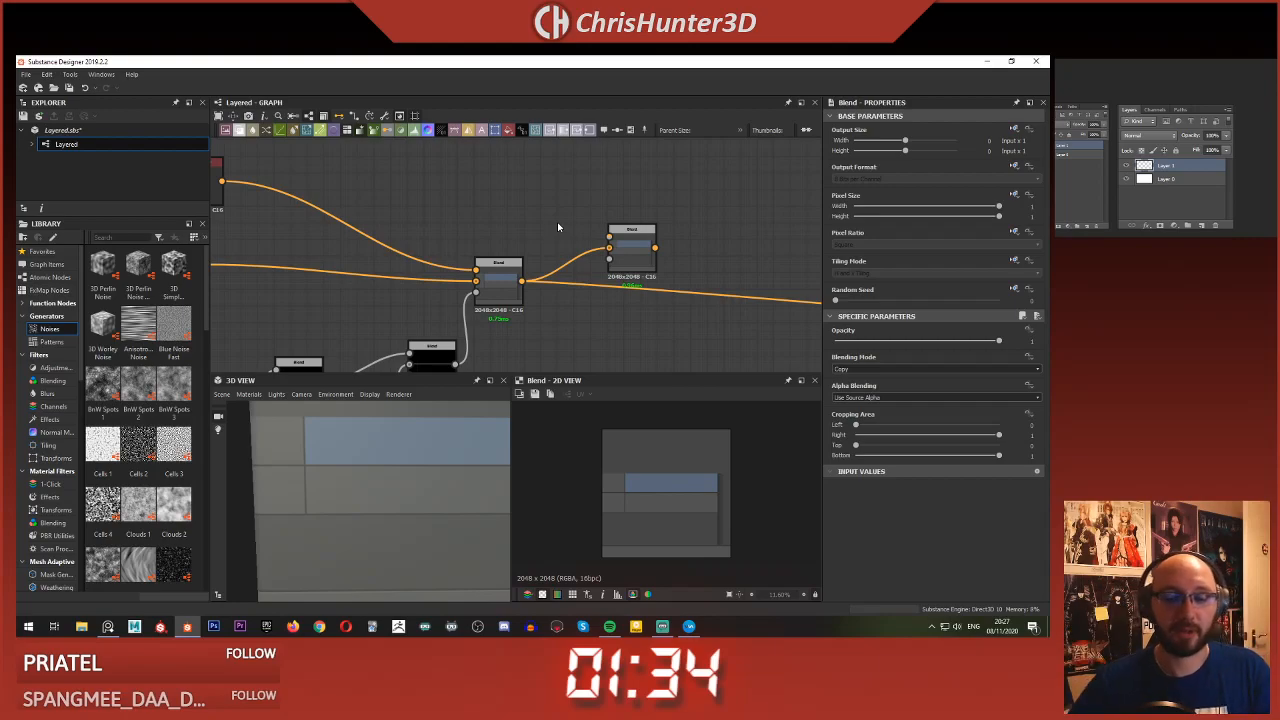
scroll(564, 227, down, 1)
scroll(561, 232, down, 1)
scroll(563, 225, up, 1)
middle_drag(565, 177, 540, 242)
scroll(543, 222, up, 1)
key(space)
text(un)
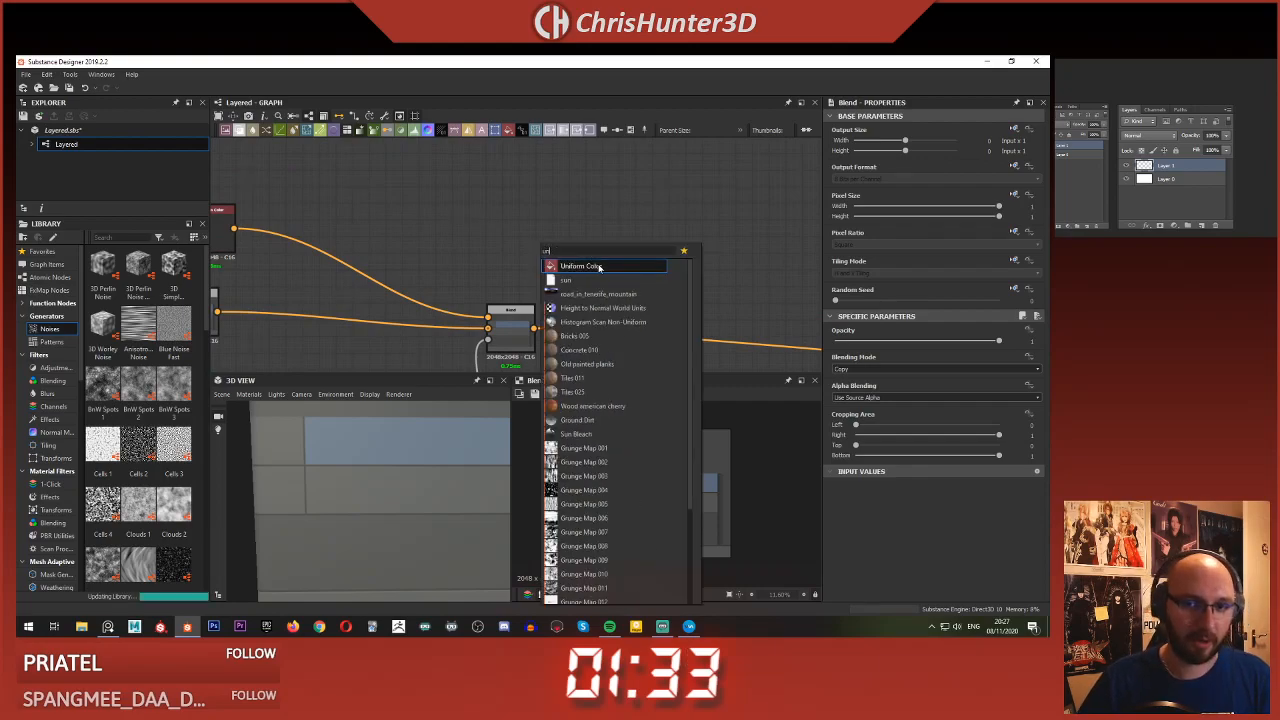
click(592, 265)
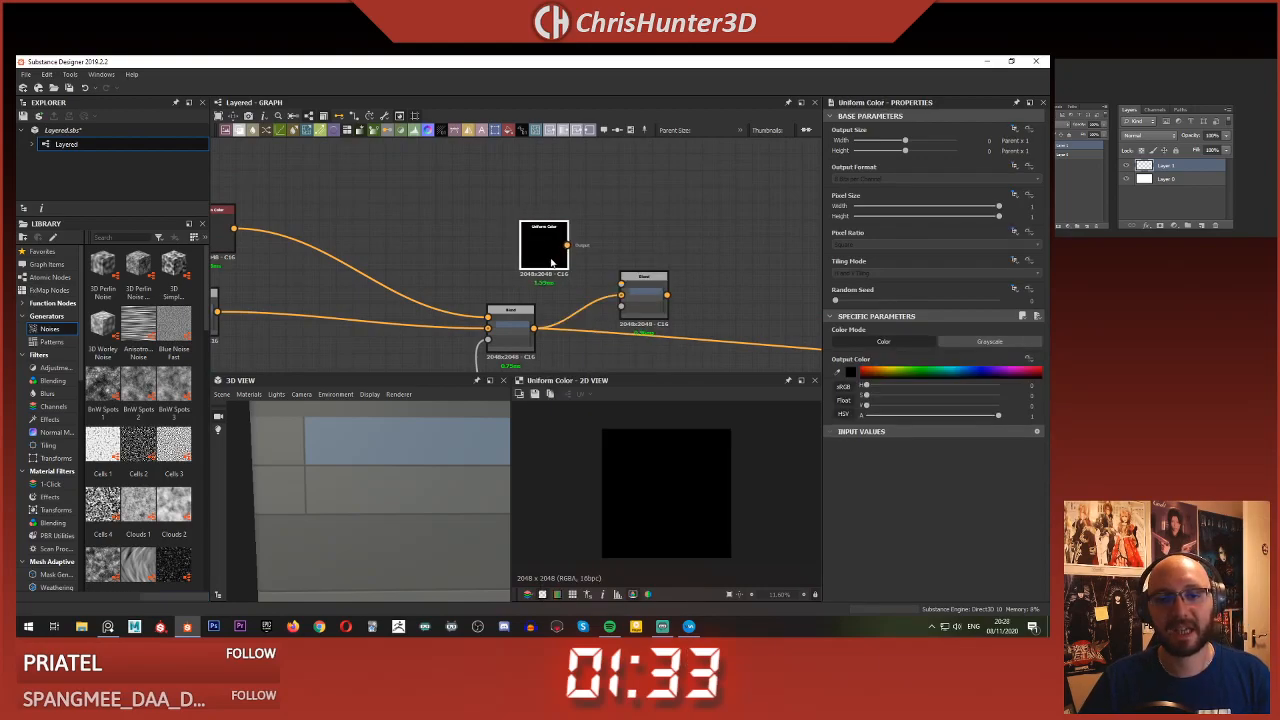
drag(568, 246, 621, 283)
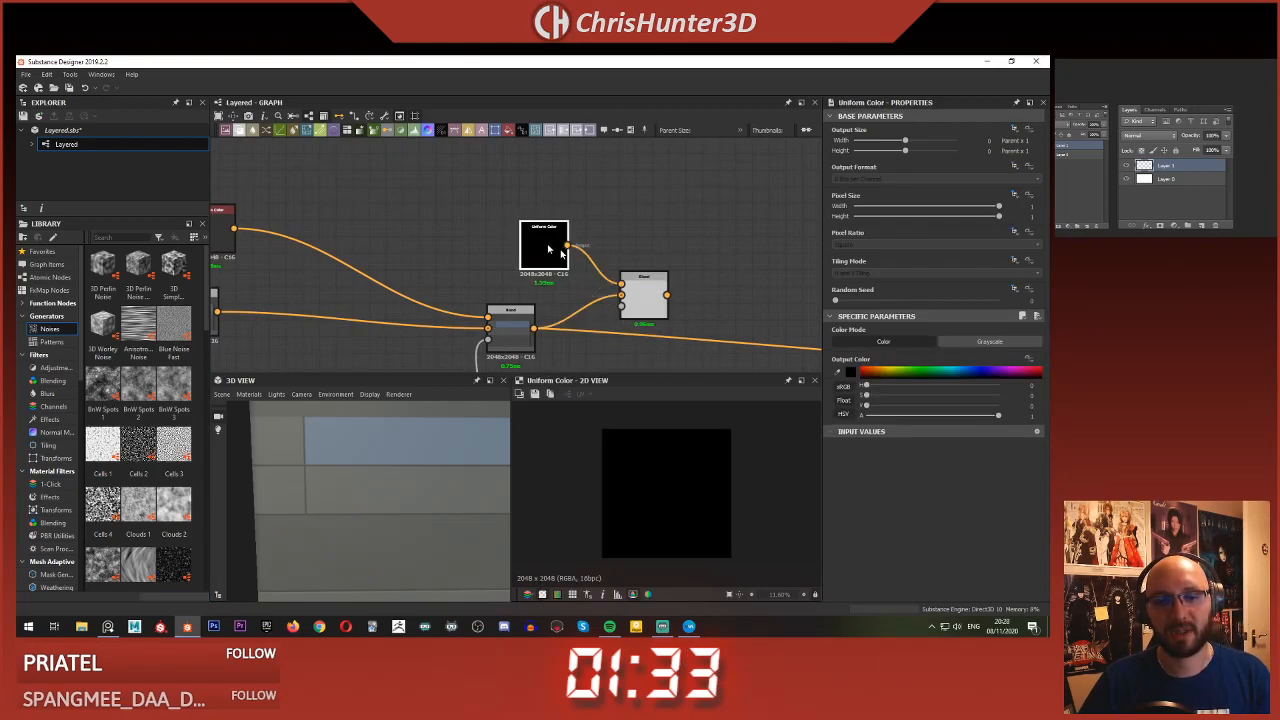
- Sample a mid grey with a value of about 0.325 for the new Uniform Color and preview the new Blend
click(837, 375)
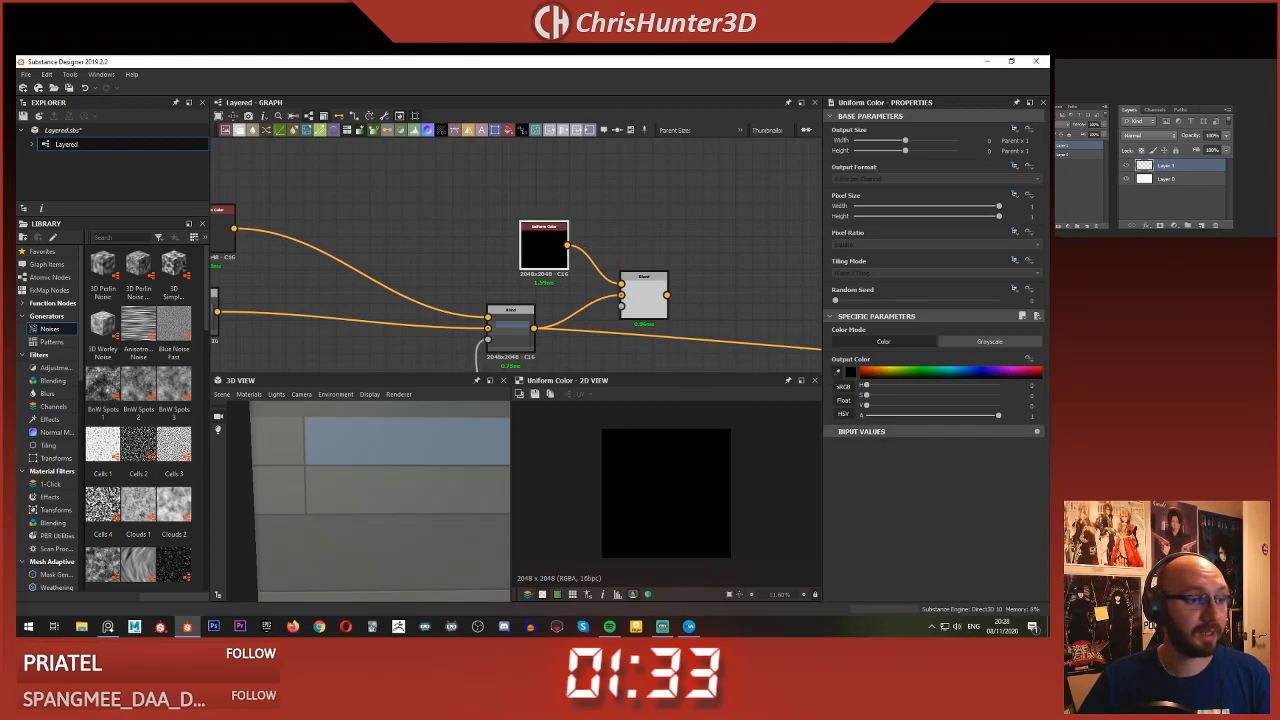
click(414, 262)
double_click(651, 304)
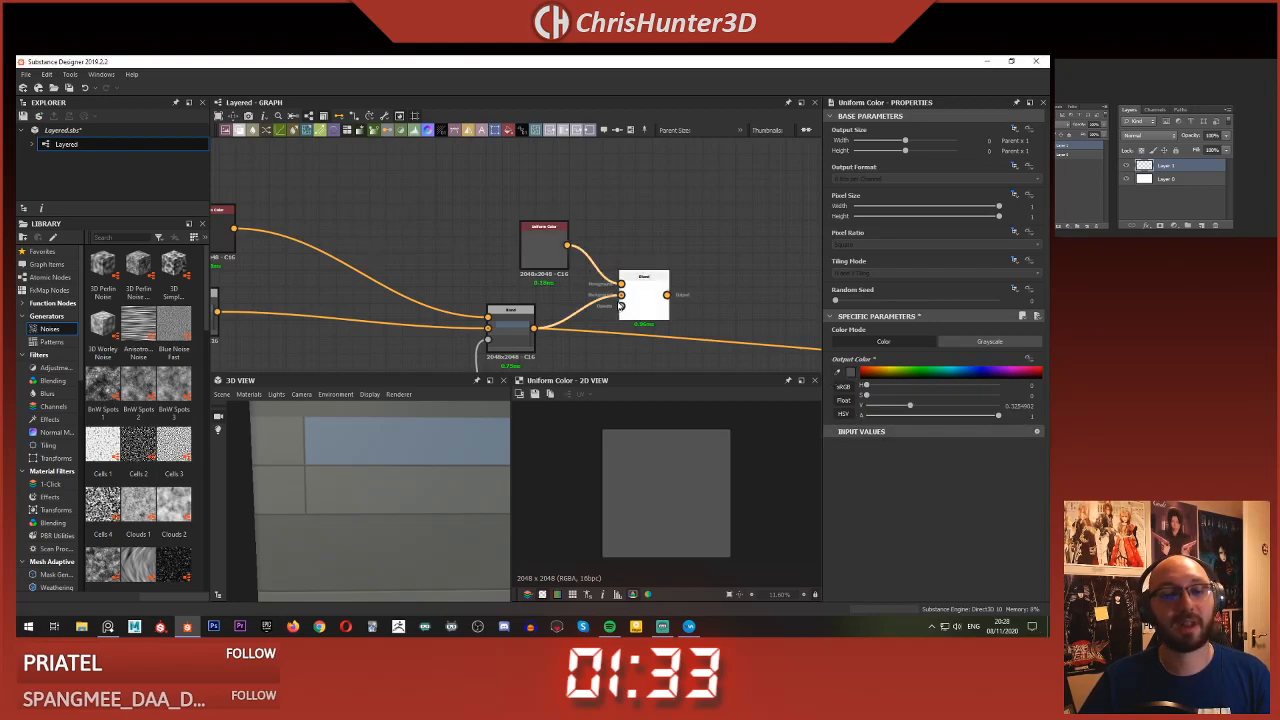
- Move the group of line-mask nodes feeding the previous Blend's Opacity back towards the Shape node
scroll(602, 299, down, 1)
middle_drag(602, 298, 600, 175)
scroll(603, 249, up, 2)
middle_drag(583, 251, 750, 247)
scroll(566, 280, down, 3)
scroll(597, 285, up, 2)
drag(590, 268, 544, 245)
mouse_move(531, 319)
mouse_down()
mouse_move(519, 331)
mouse_move(531, 322)
mouse_up()
drag(540, 235, 606, 257)
middle_drag(607, 259, 502, 246)
click(565, 315)
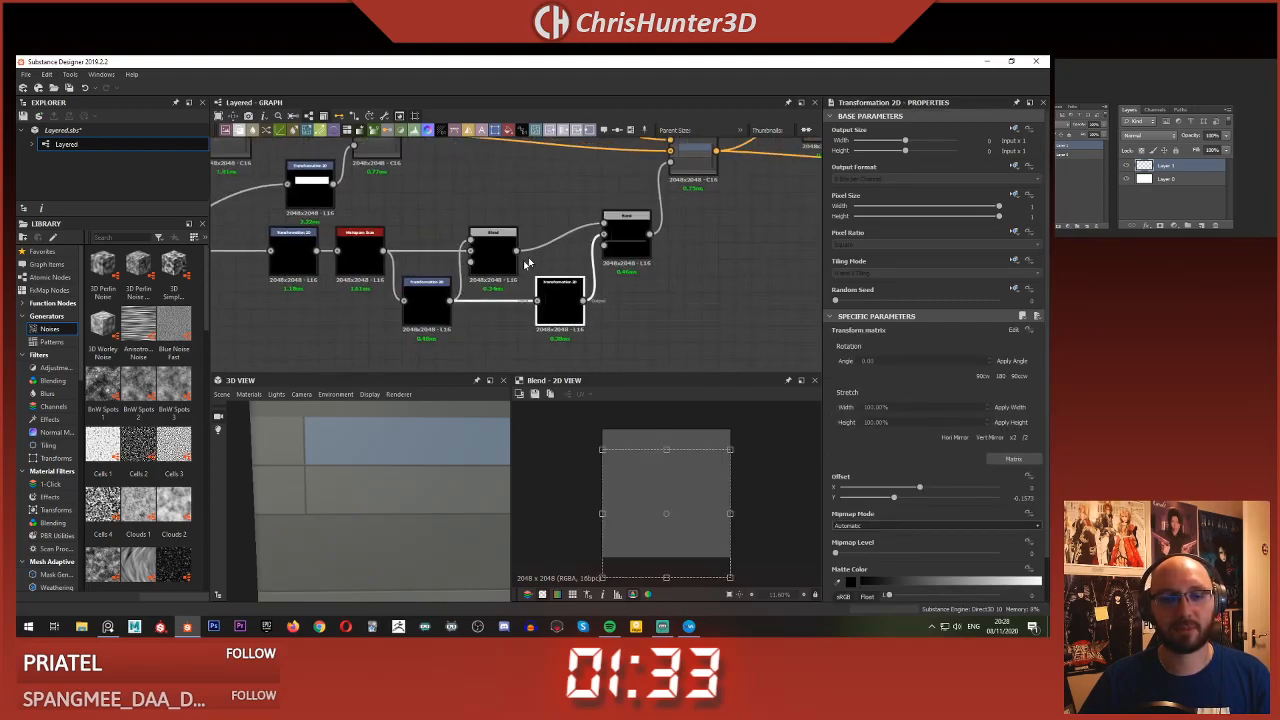
scroll(531, 261, down, 5)
middle_drag(621, 244, 619, 244)
drag(484, 276, 747, 345)
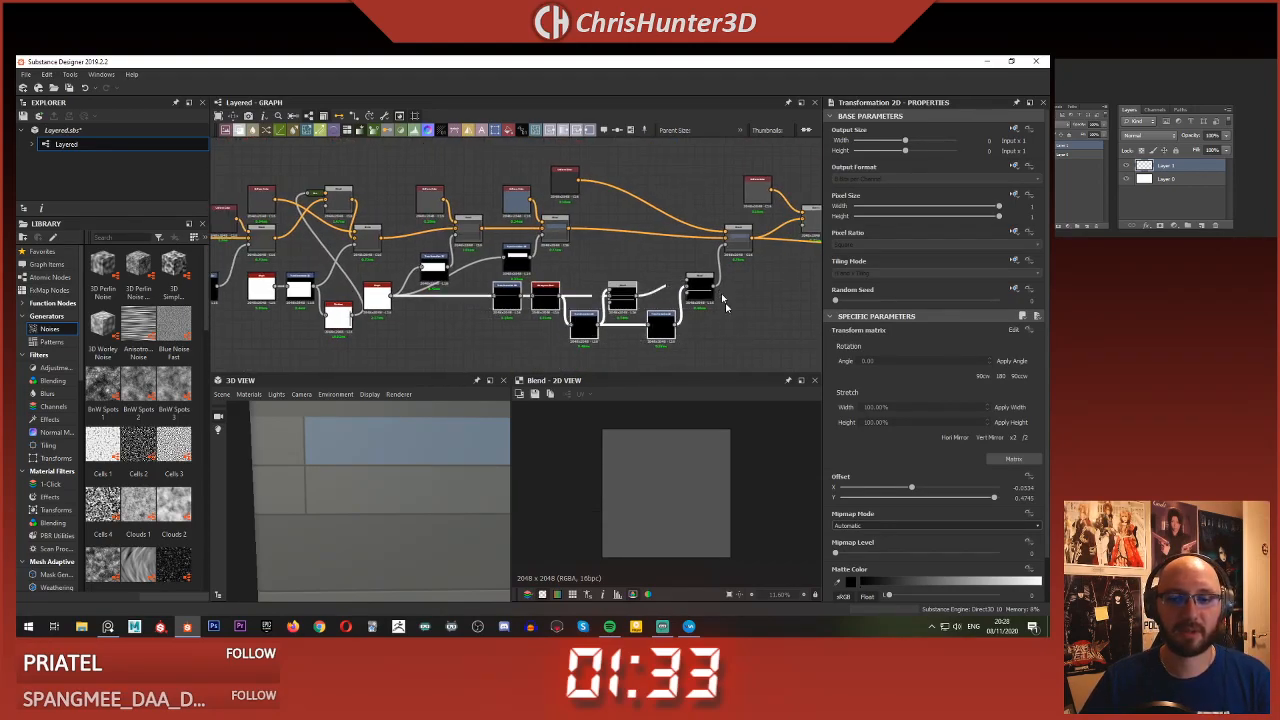
drag(506, 297, 430, 314)
scroll(437, 221, down, 6)
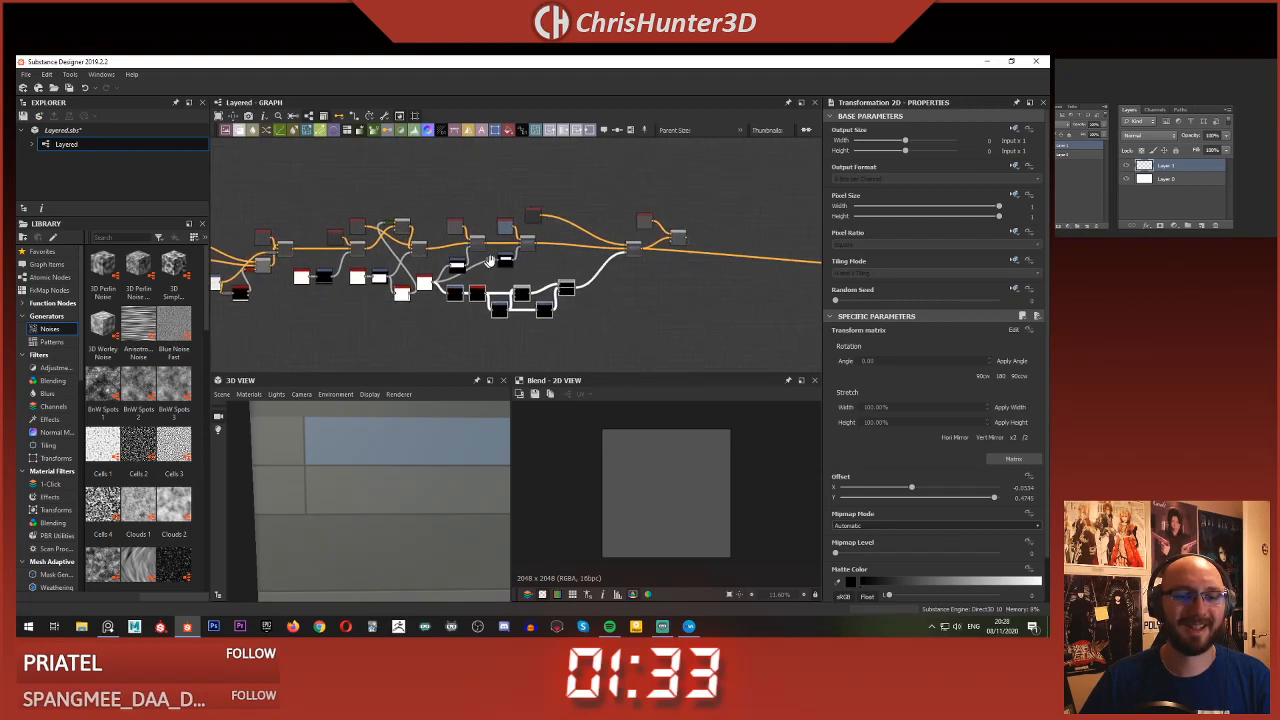
drag(398, 212, 801, 313)
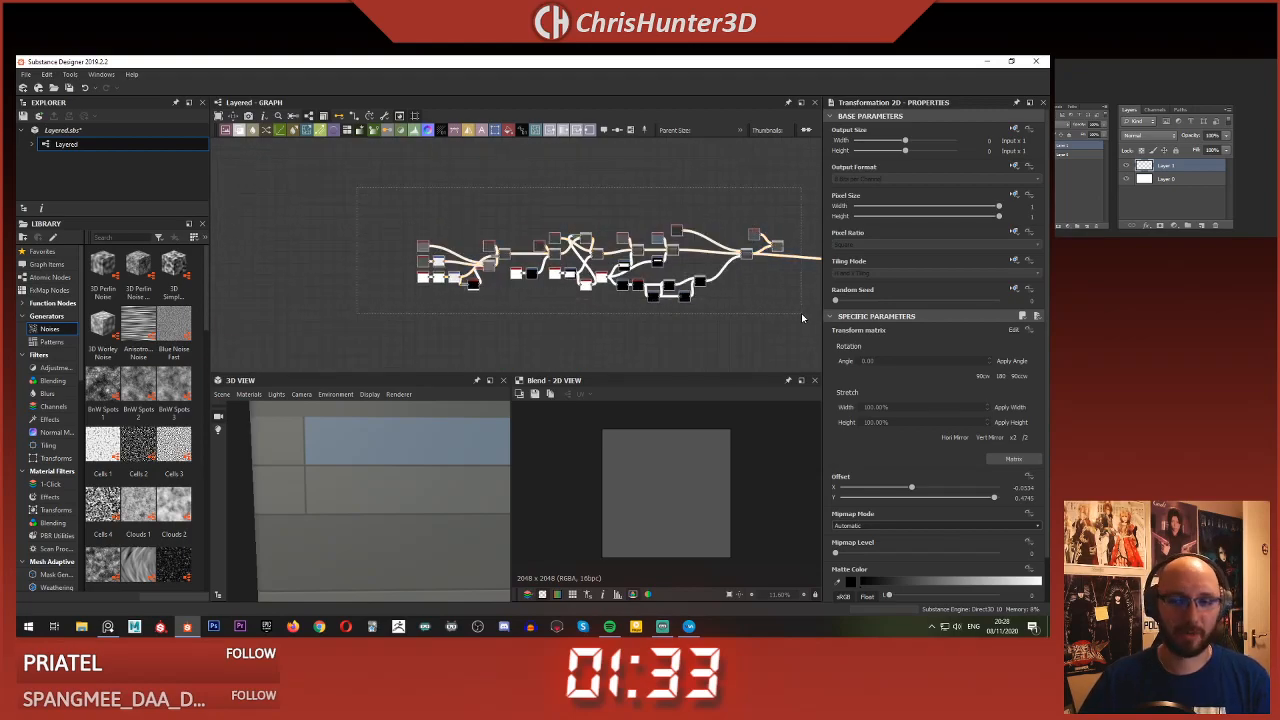
middle_drag(718, 298, 626, 300)
scroll(629, 252, up, 8)
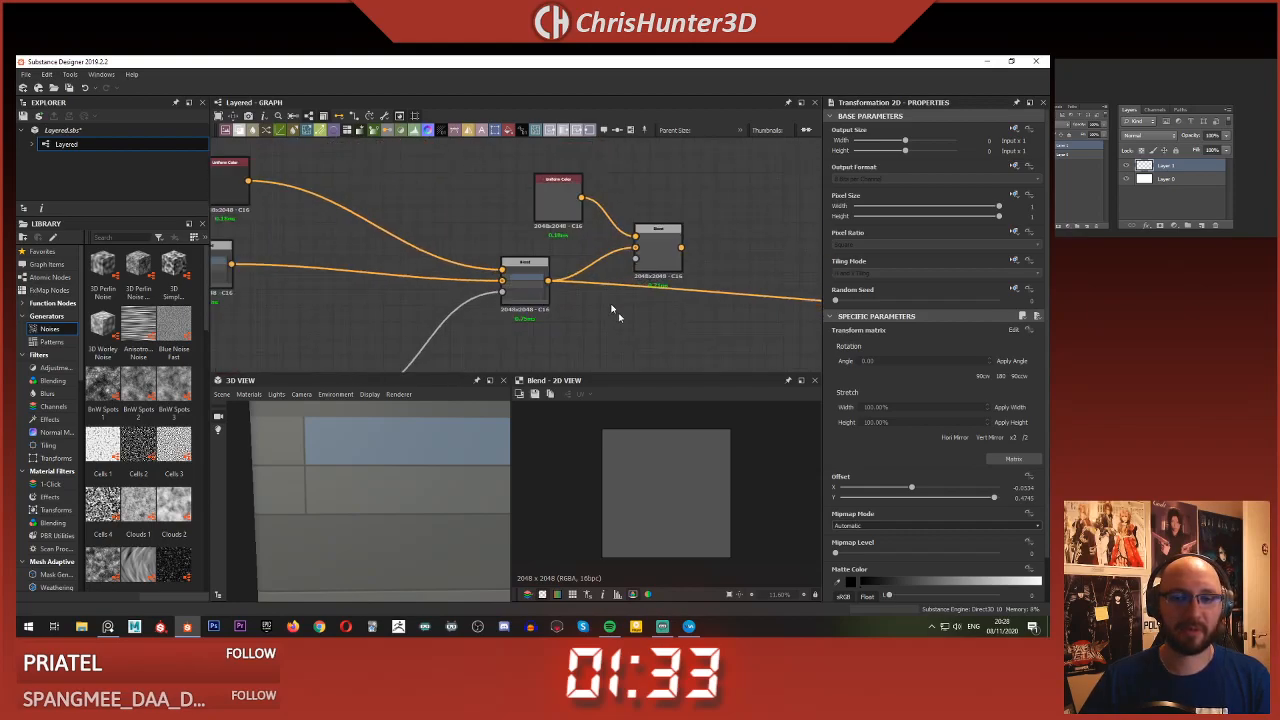
- Examine the node chain between the Shape node and the new Blend, including the Shape's settings and the 3D preview
click(655, 251)
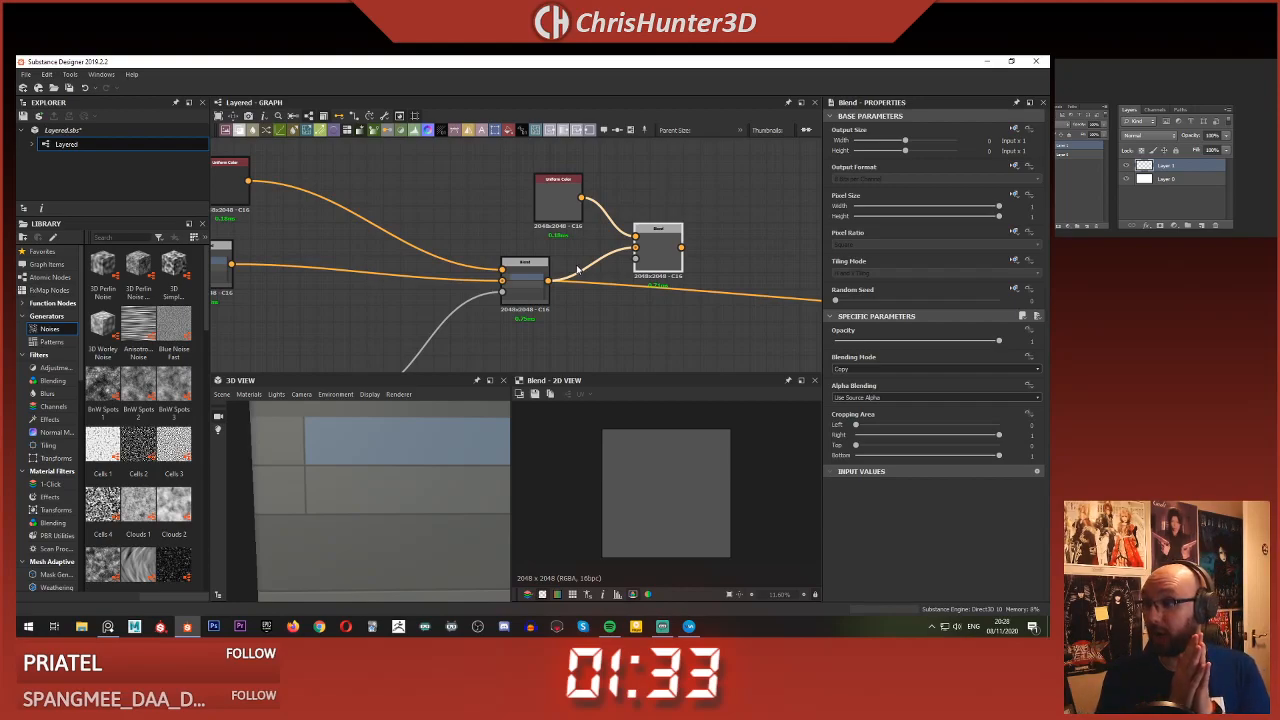
scroll(580, 265, down, 3)
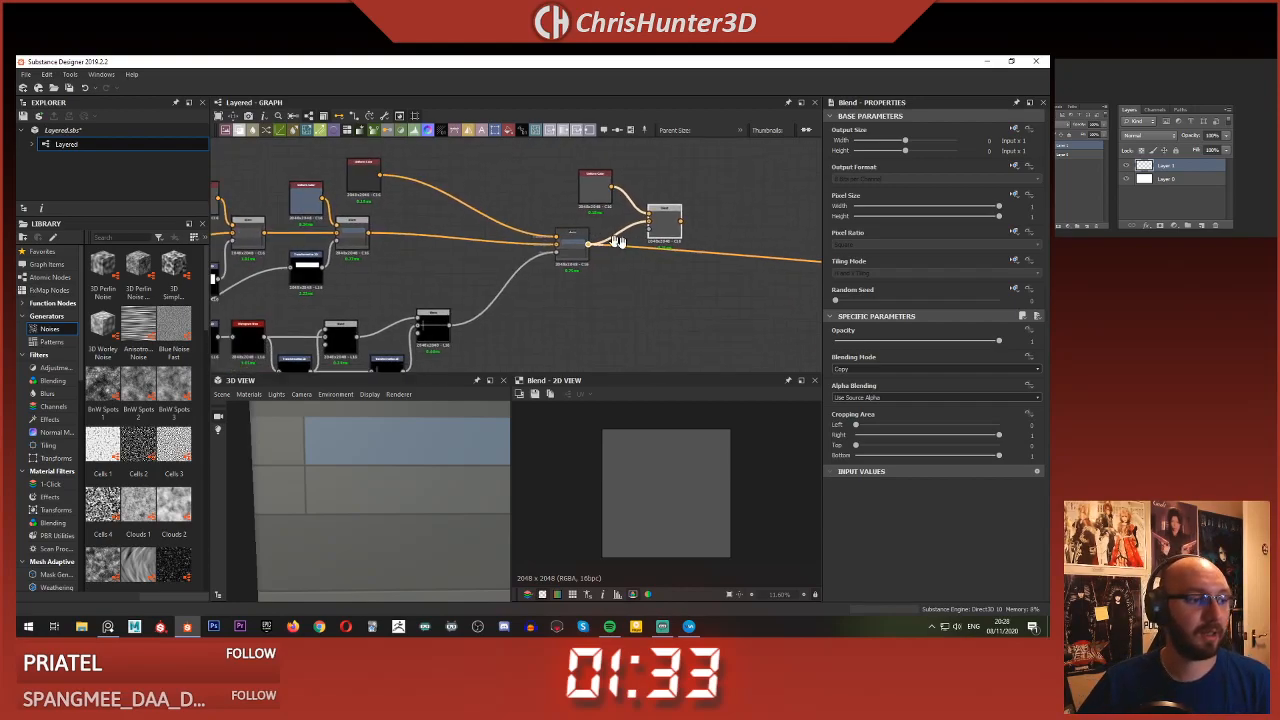
middle_drag(609, 241, 660, 242)
scroll(495, 495, down, 4)
middle_drag(600, 273, 532, 354)
scroll(606, 262, up, 3)
scroll(561, 268, up, 1)
scroll(528, 297, down, 4)
scroll(672, 277, up, 3)
scroll(530, 352, down, 3)
scroll(480, 343, down, 1)
middle_drag(310, 345, 411, 294)
scroll(486, 325, up, 3)
click(431, 280)
scroll(411, 294, down, 3)
middle_drag(648, 294, 760, 272)
scroll(600, 295, up, 3)
scroll(616, 284, down, 3)
scroll(760, 272, up, 3)
scroll(648, 293, down, 3)
scroll(648, 293, up, 3)
middle_drag(706, 251, 612, 290)
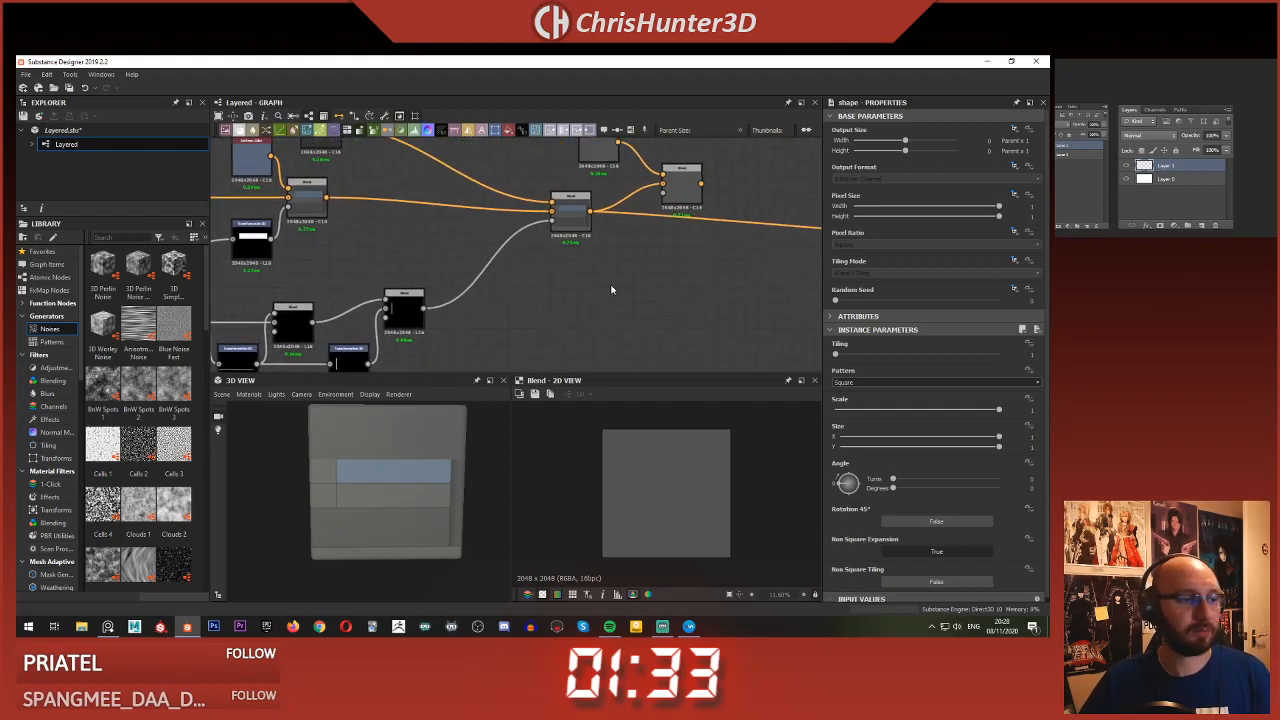
scroll(602, 280, down, 3)
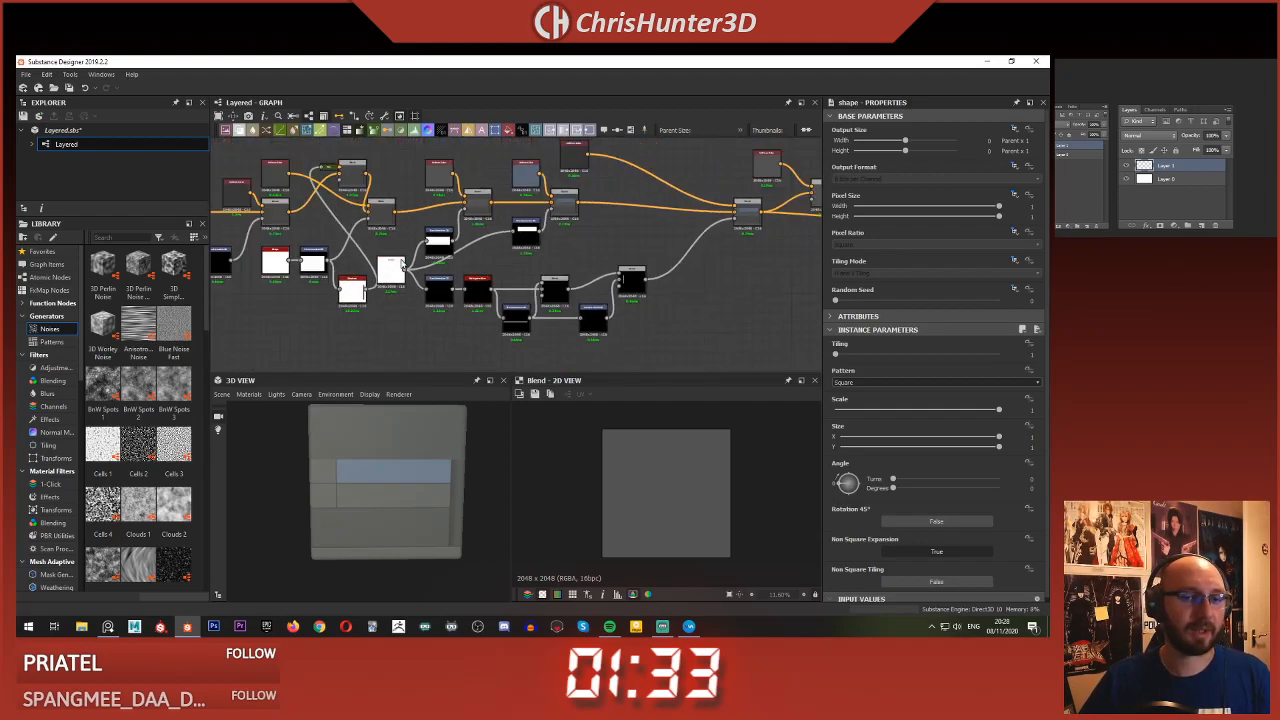
- Add a Transformation 2D node below the new Blend and connect the existing Shape node's output to its input
scroll(569, 313, up, 3)
key(space)
text(tra)
click(627, 302)
middle_drag(338, 300, 702, 279)
scroll(640, 284, down, 1)
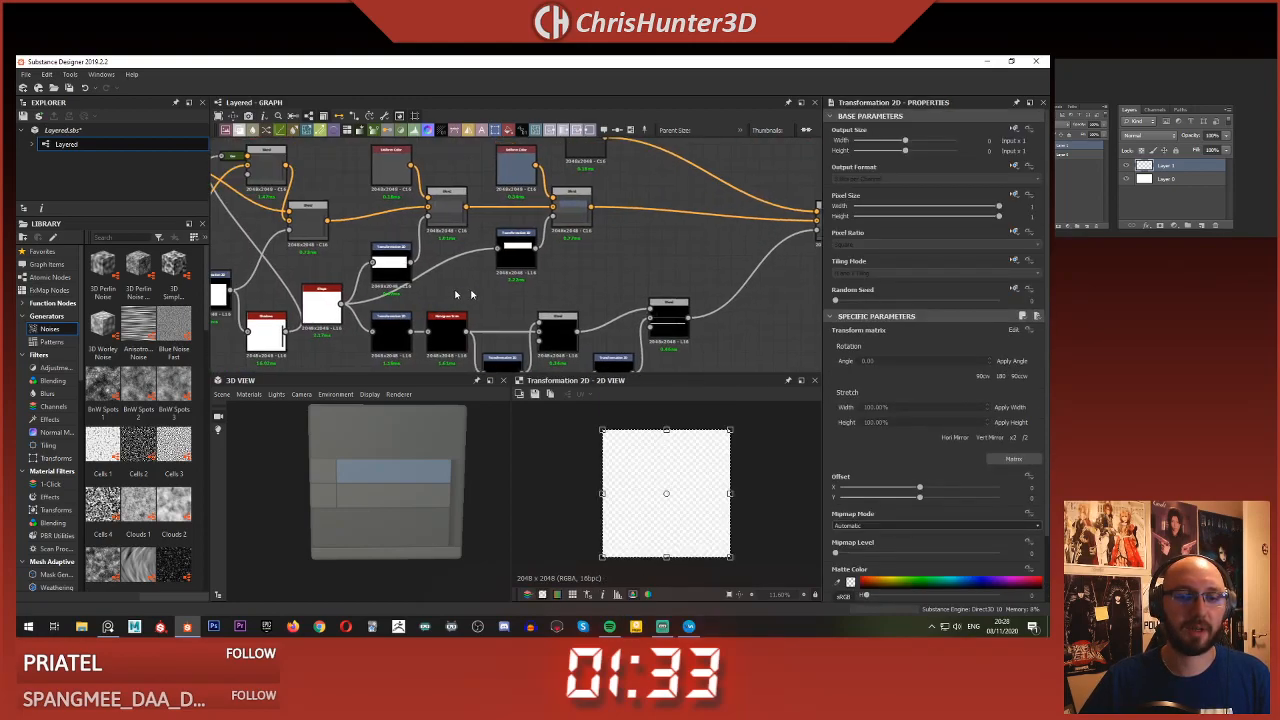
middle_drag(585, 262, 341, 275)
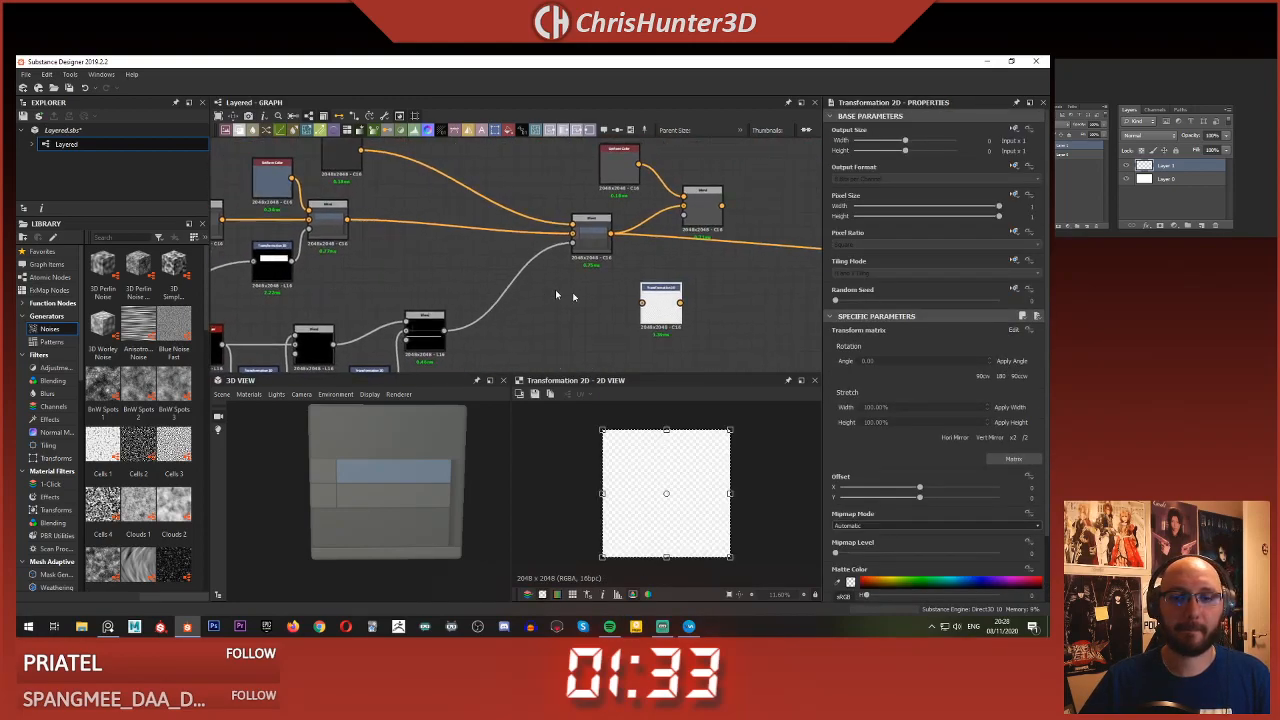
click(642, 303)
middle_drag(434, 264, 842, 221)
click(506, 272)
middle_drag(540, 271, 112, 304)
scroll(586, 283, up, 5)
click(634, 279)
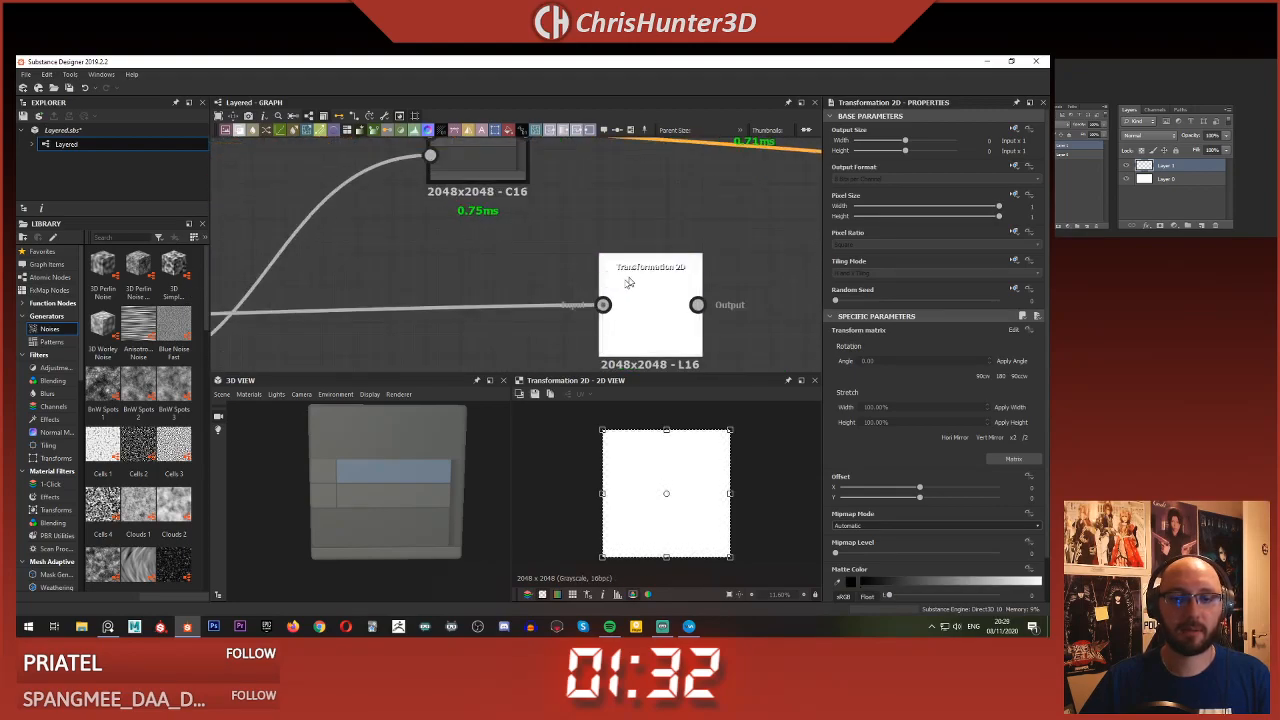
- Connect the new Transformation 2D output to the new Blend's Opacity input
scroll(630, 282, down, 5)
middle_drag(604, 294, 587, 298)
drag(615, 312, 634, 205)
click(658, 207)
- Shrink the new Transformation 2D mask vertically from below to about the upper two fifths of the canvas
click(584, 302)
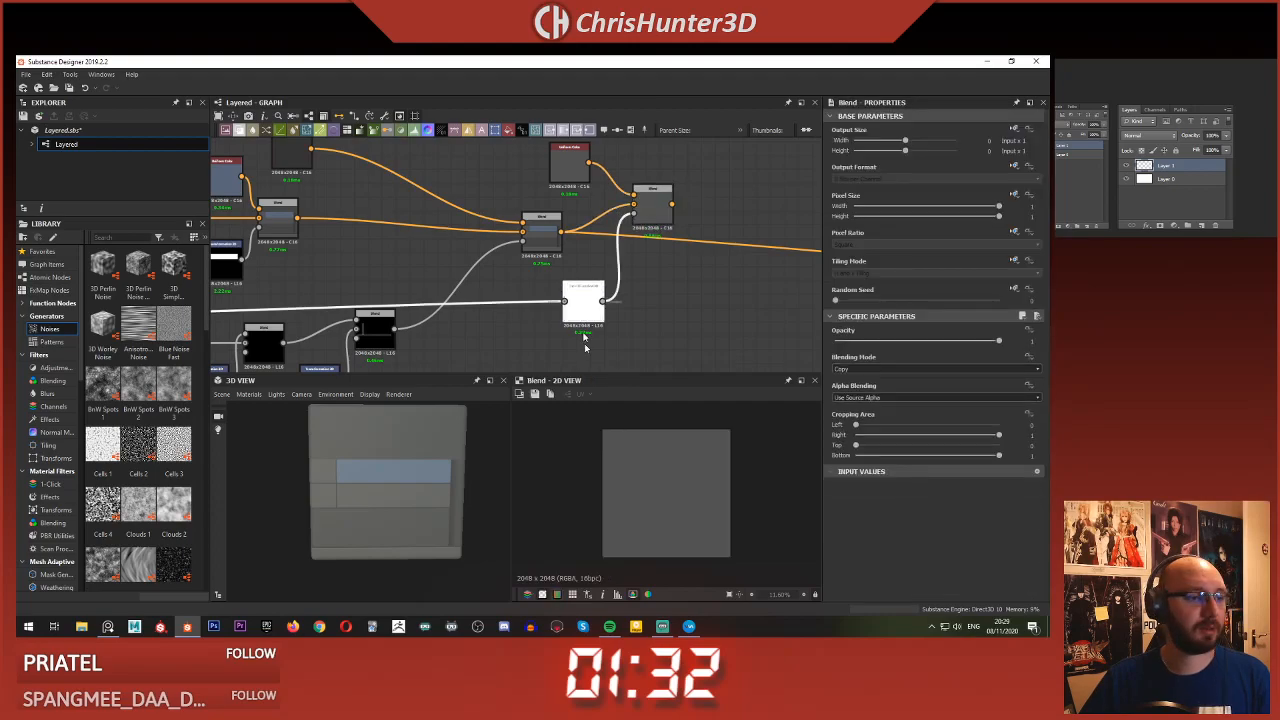
drag(664, 556, 662, 482)
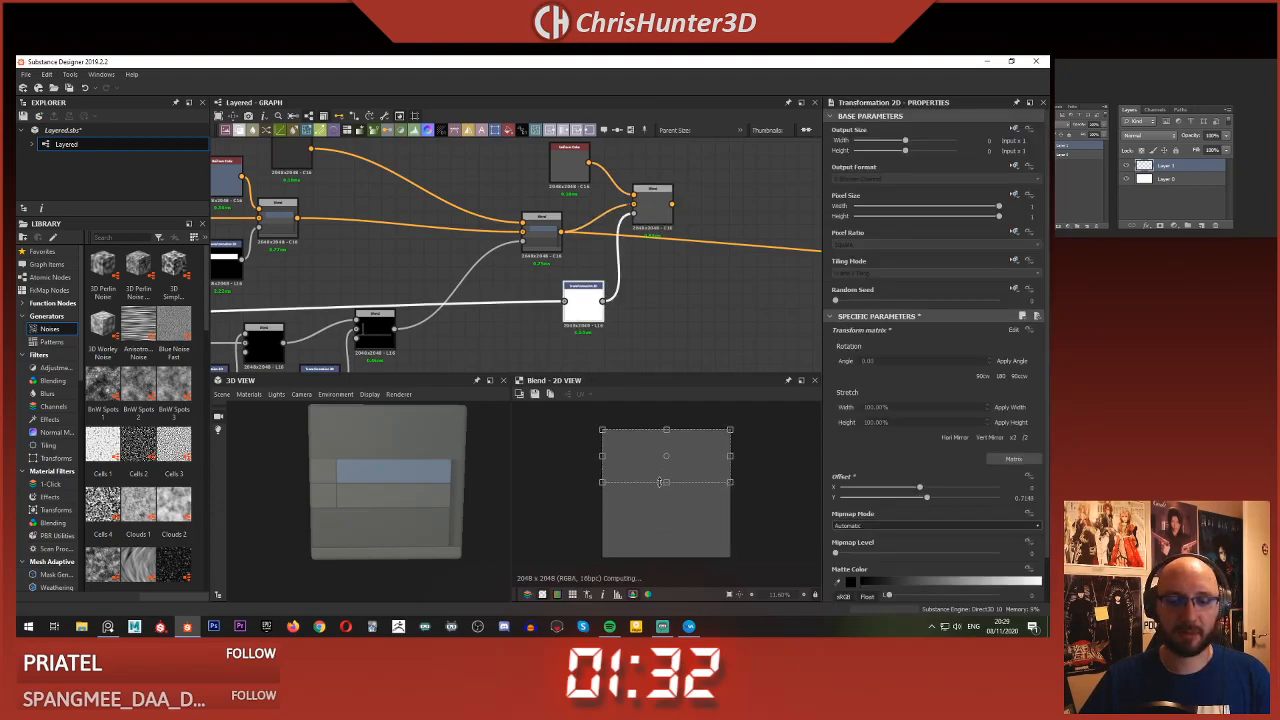
click(650, 225)
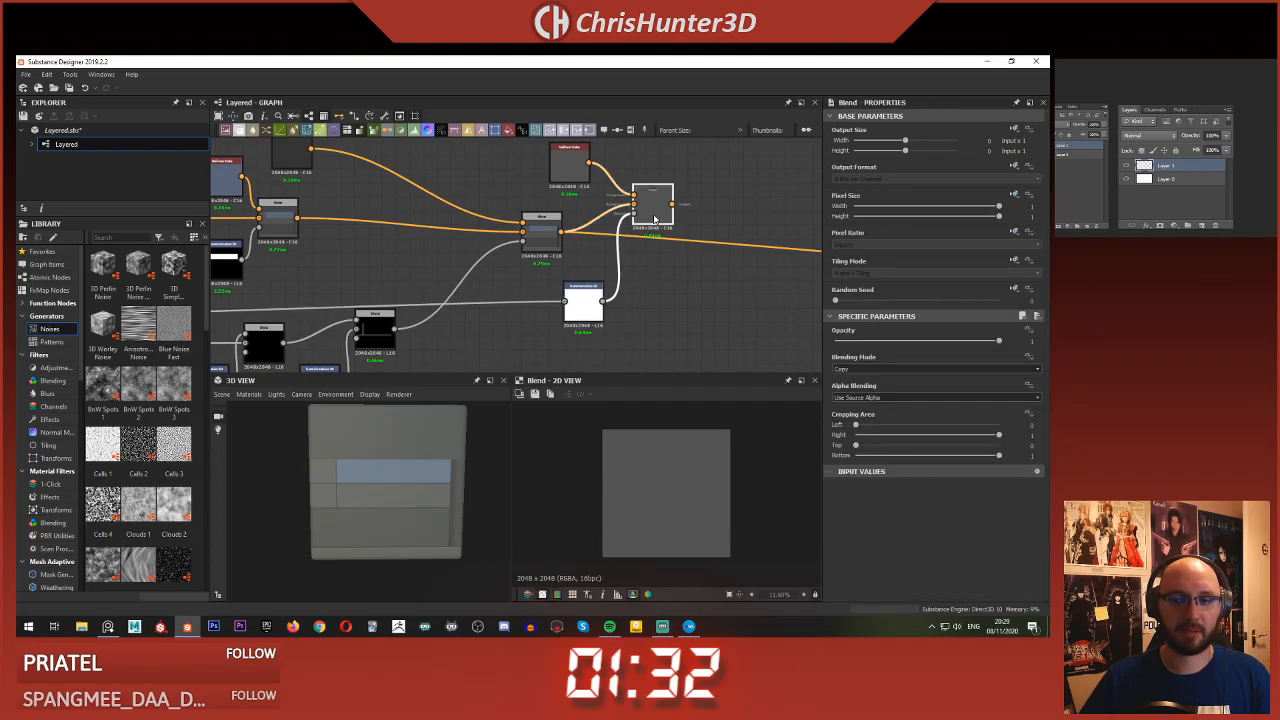
- Make the new Transformation 2D's Tiling Mode absolute, set it to Vertical Tiling, and display the mask in the 2D view
click(584, 298)
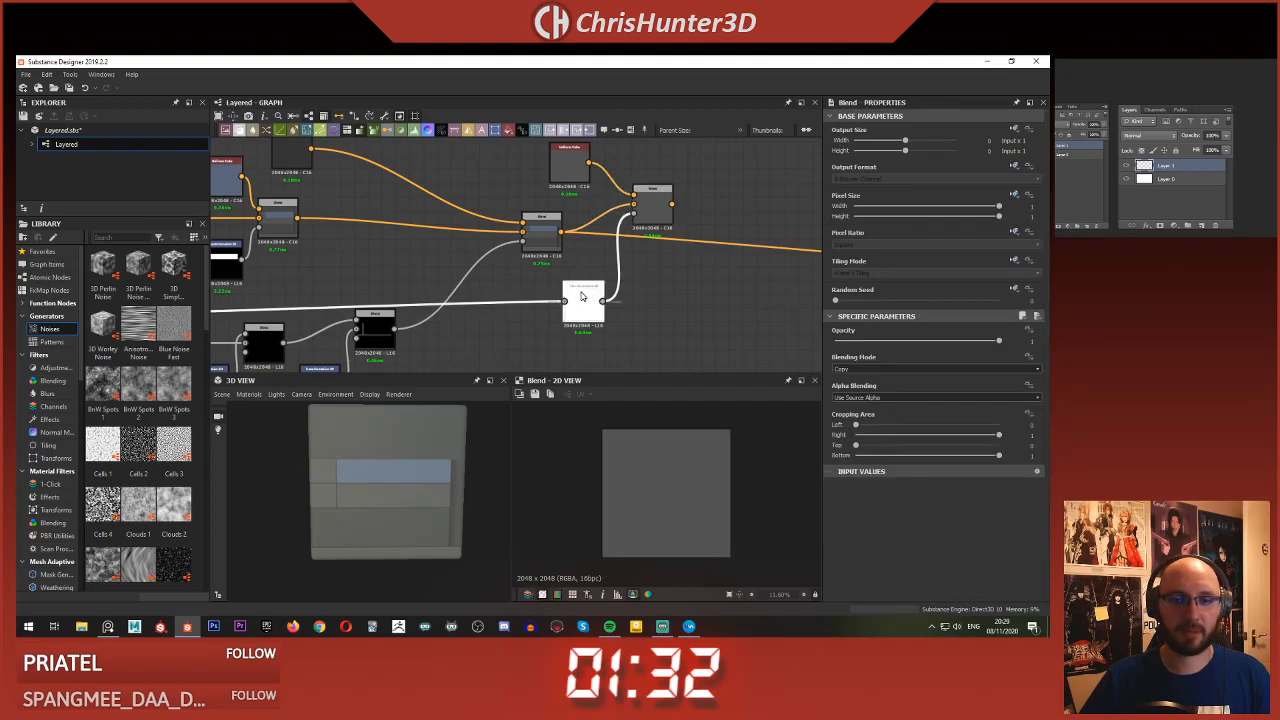
click(1030, 272)
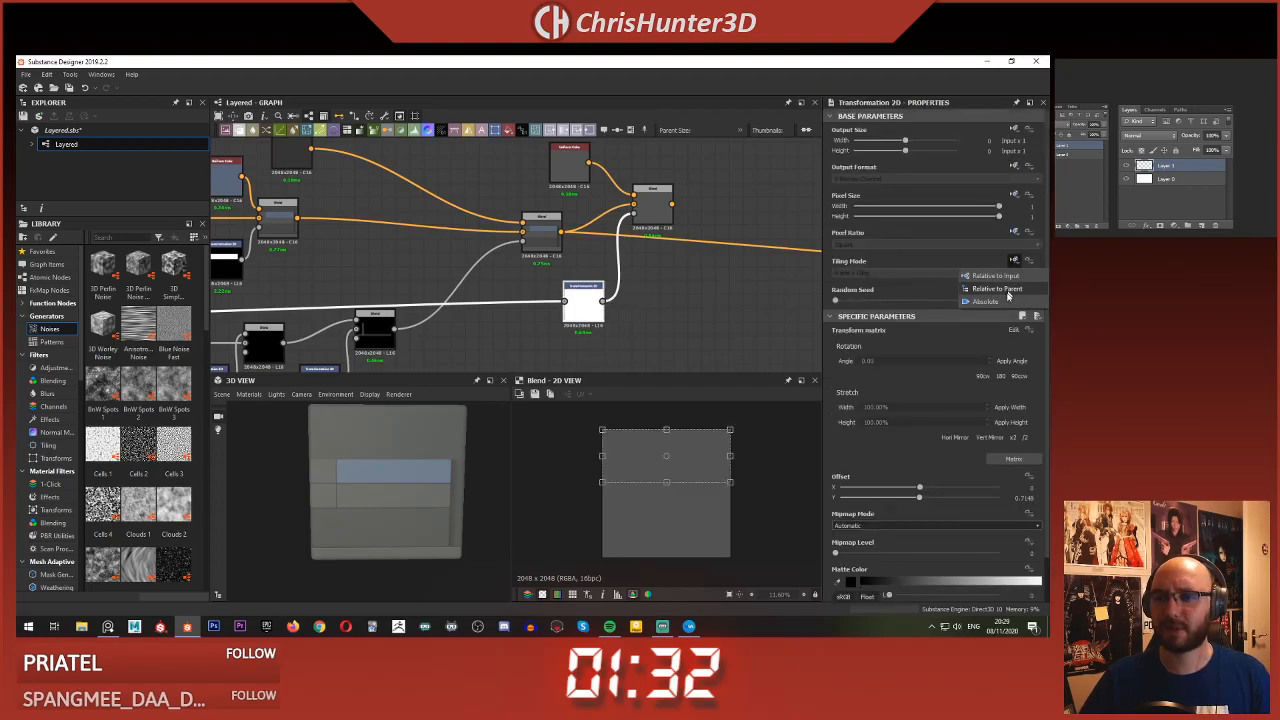
click(975, 276)
click(956, 271)
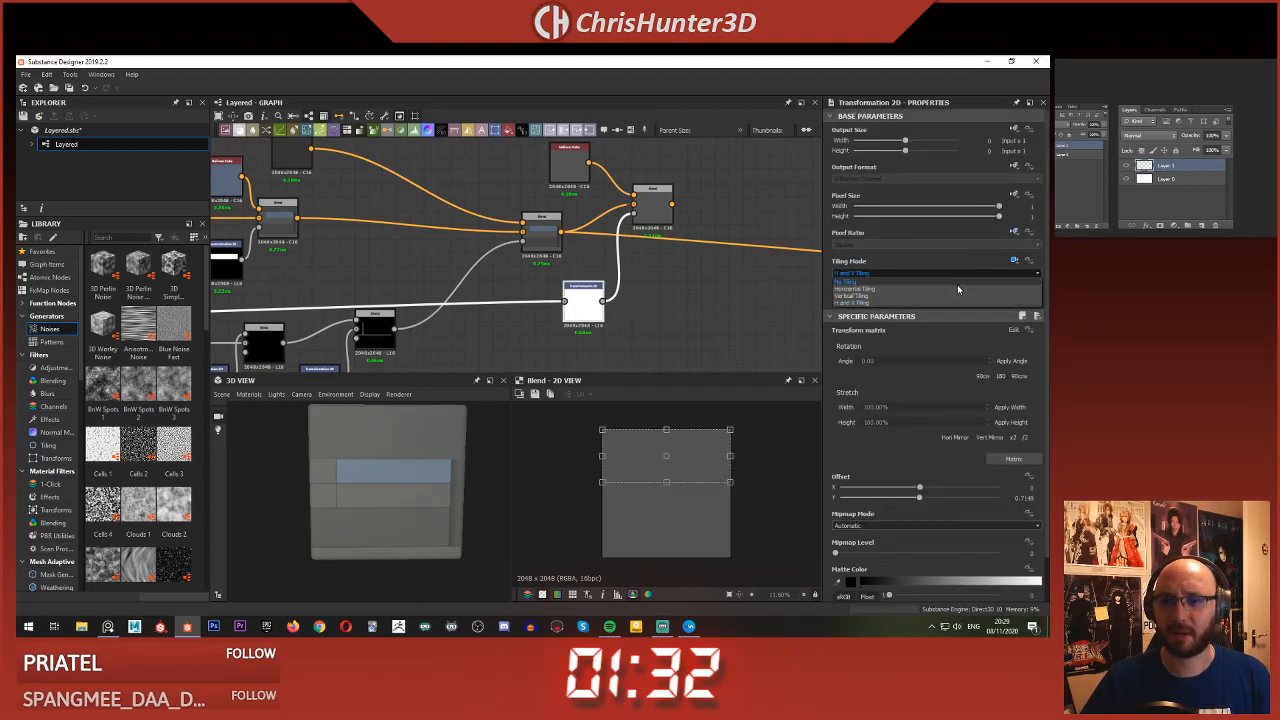
click(955, 293)
click(632, 315)
click(581, 311)
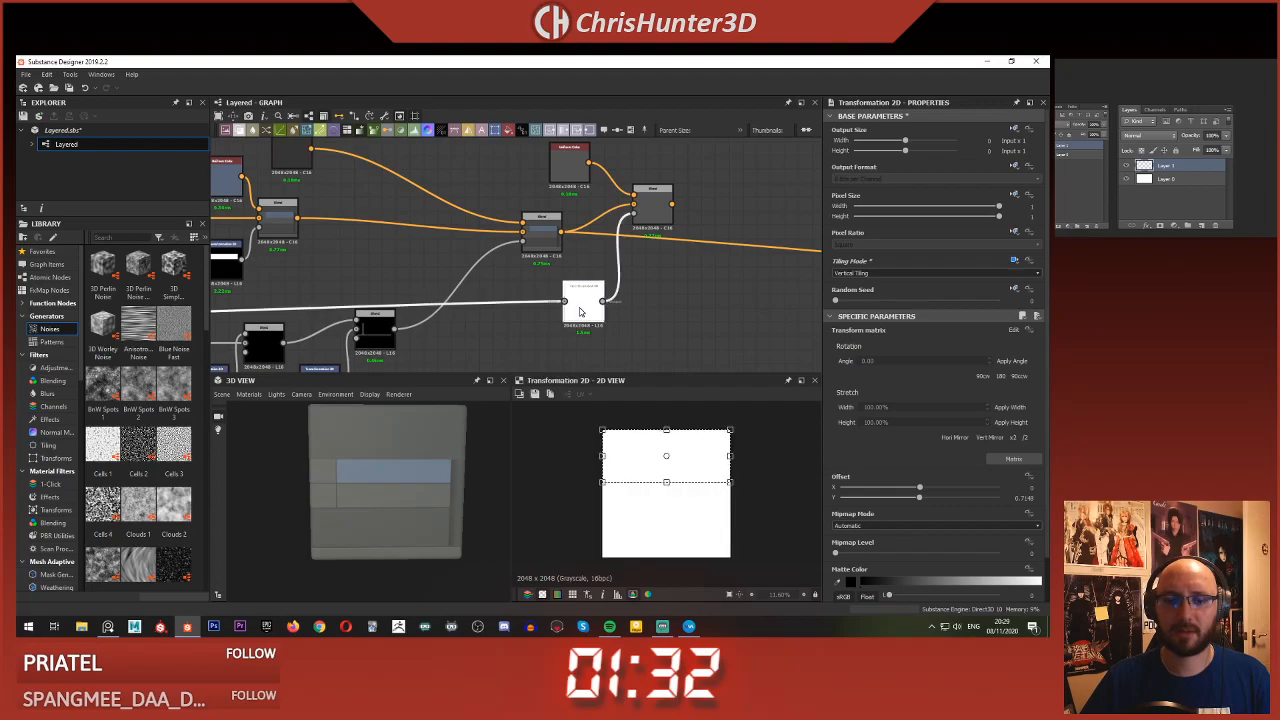
- Shrink the mask vertically to just over the upper quarter of the canvas and set its Tiling Mode to Horizontal Tiling
click(621, 308)
click(589, 302)
drag(666, 482, 666, 465)
click(941, 265)
click(933, 281)
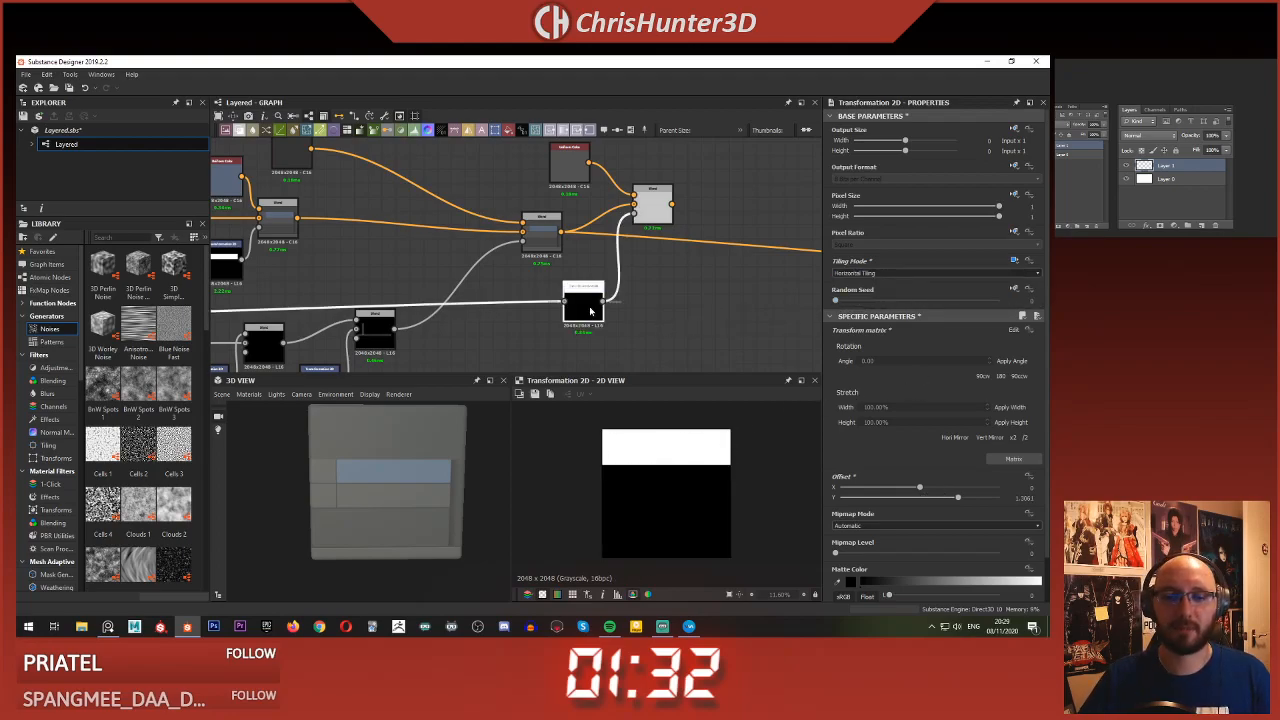
- Display the new Blend in the 2D view and shift the Transformation 2D mask down to the blue rectangle's upper edge
double_click(661, 205)
click(582, 307)
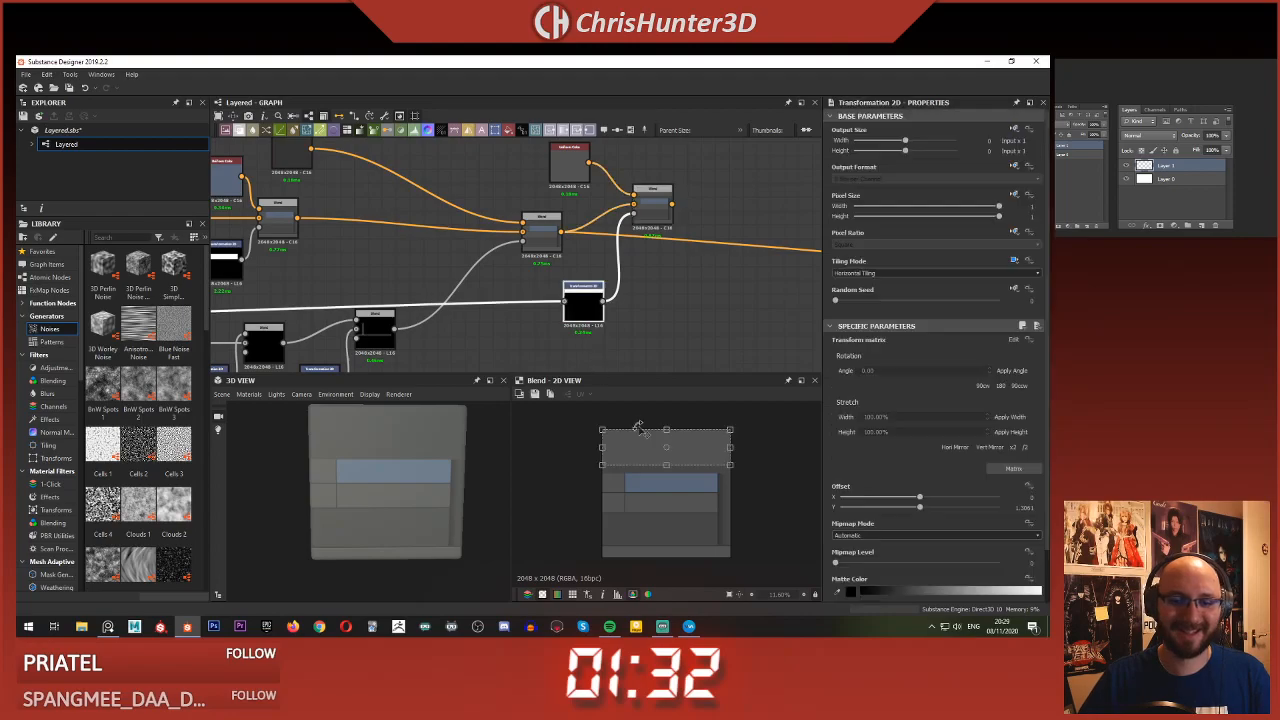
scroll(650, 423, up, 2)
scroll(688, 440, up, 2)
drag(690, 442, 696, 462)
scroll(690, 474, down, 2)
scroll(689, 479, up, 6)
middle_drag(690, 480, 509, 458)
scroll(650, 466, down, 7)
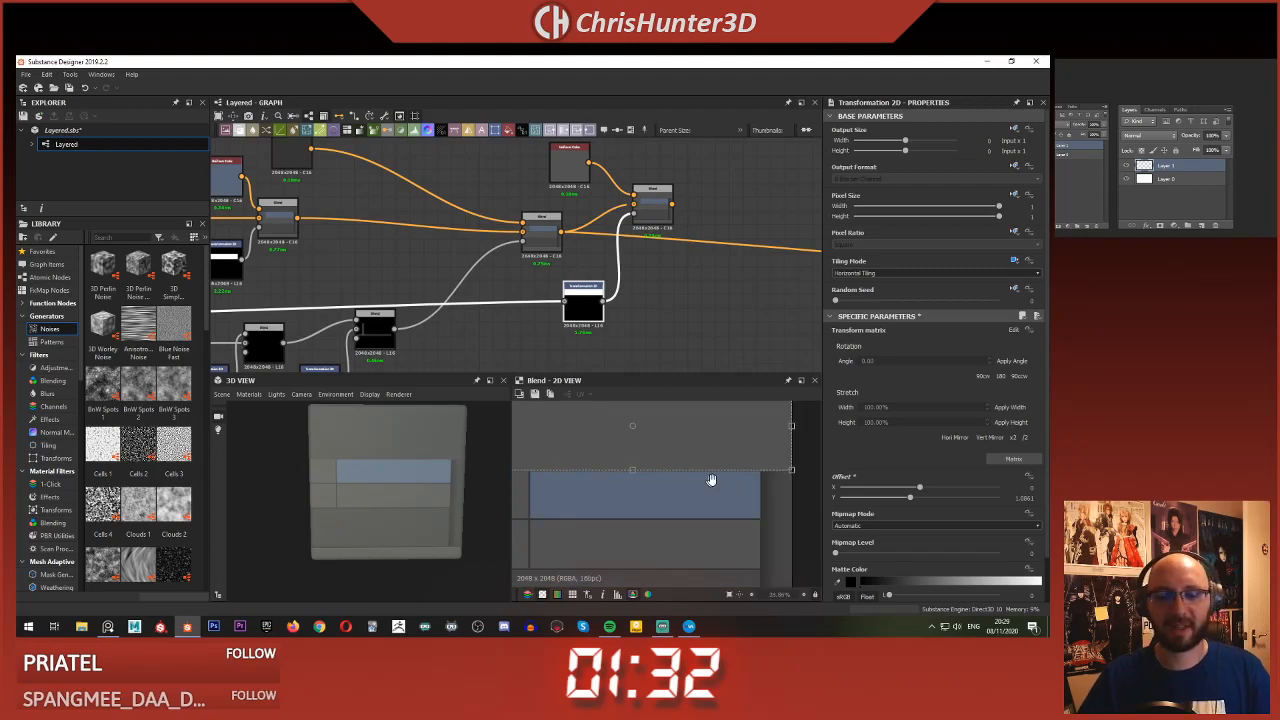
- Lower the mask's upper edge to leave a thin full-width strip directly above the blue rectangle
middle_drag(604, 451, 612, 487)
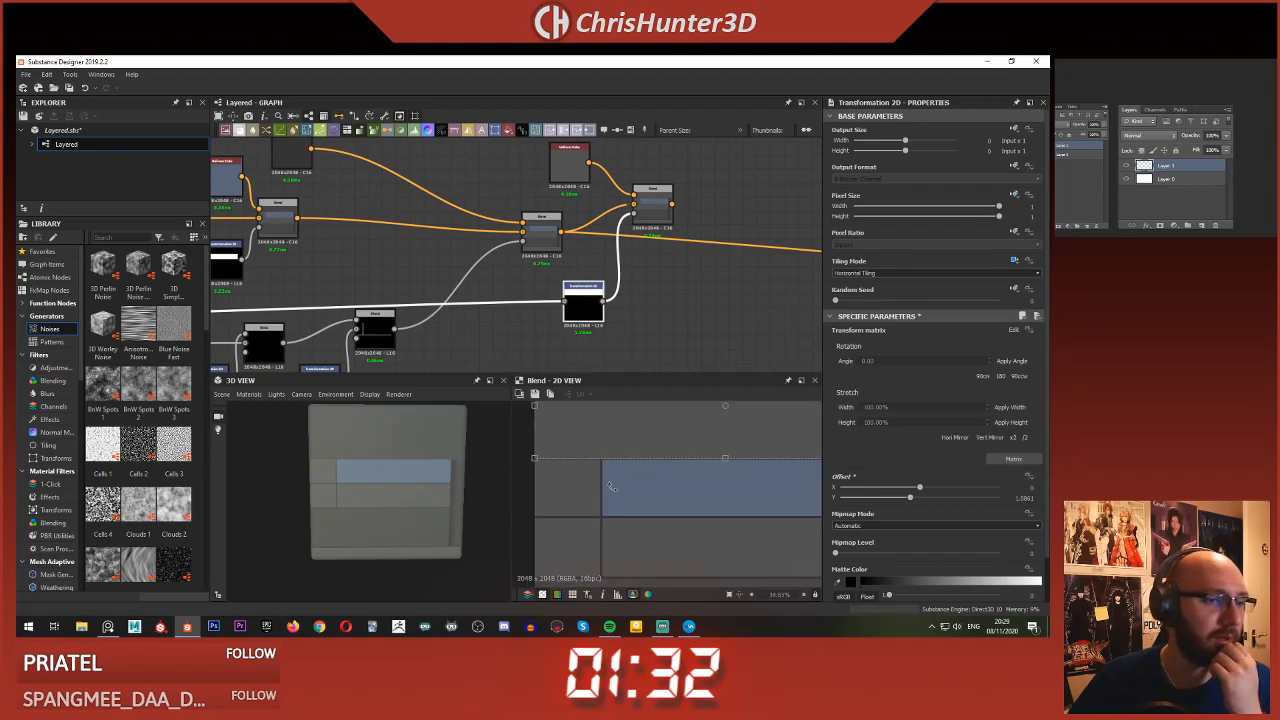
scroll(612, 487, down, 3)
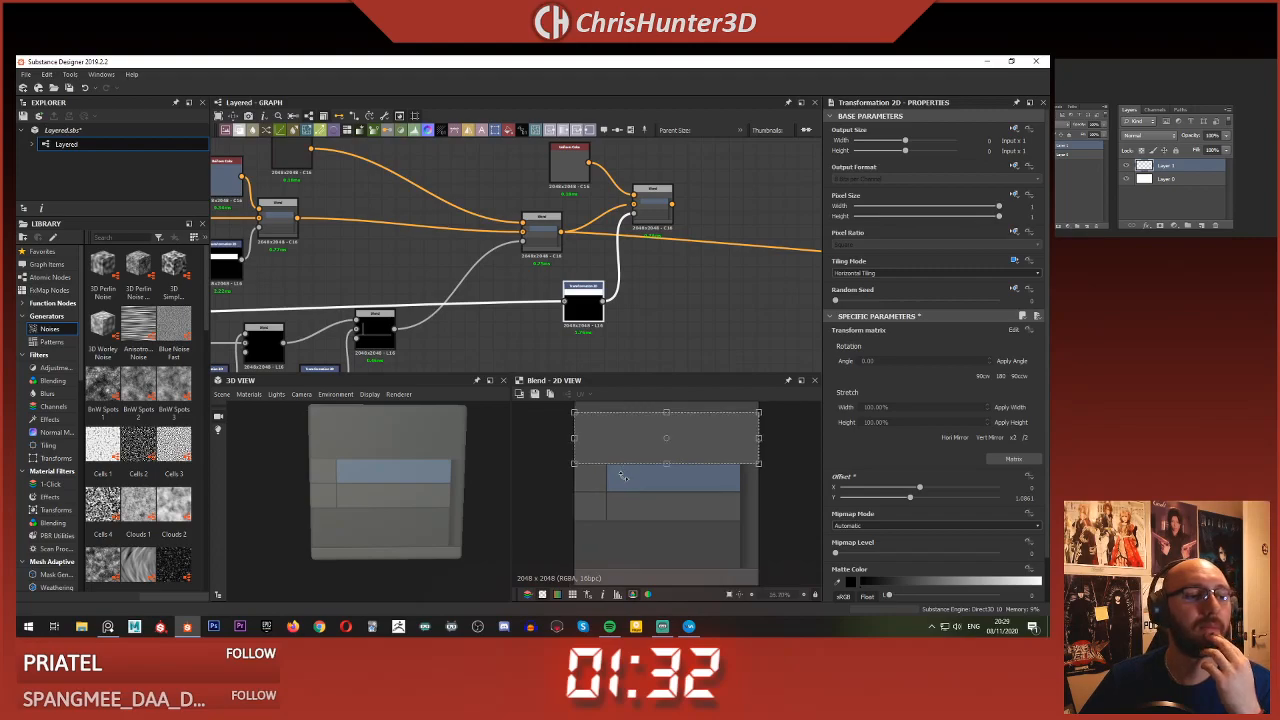
scroll(621, 476, down, 1)
scroll(621, 476, down, 4)
scroll(684, 478, up, 6)
middle_drag(684, 478, 707, 497)
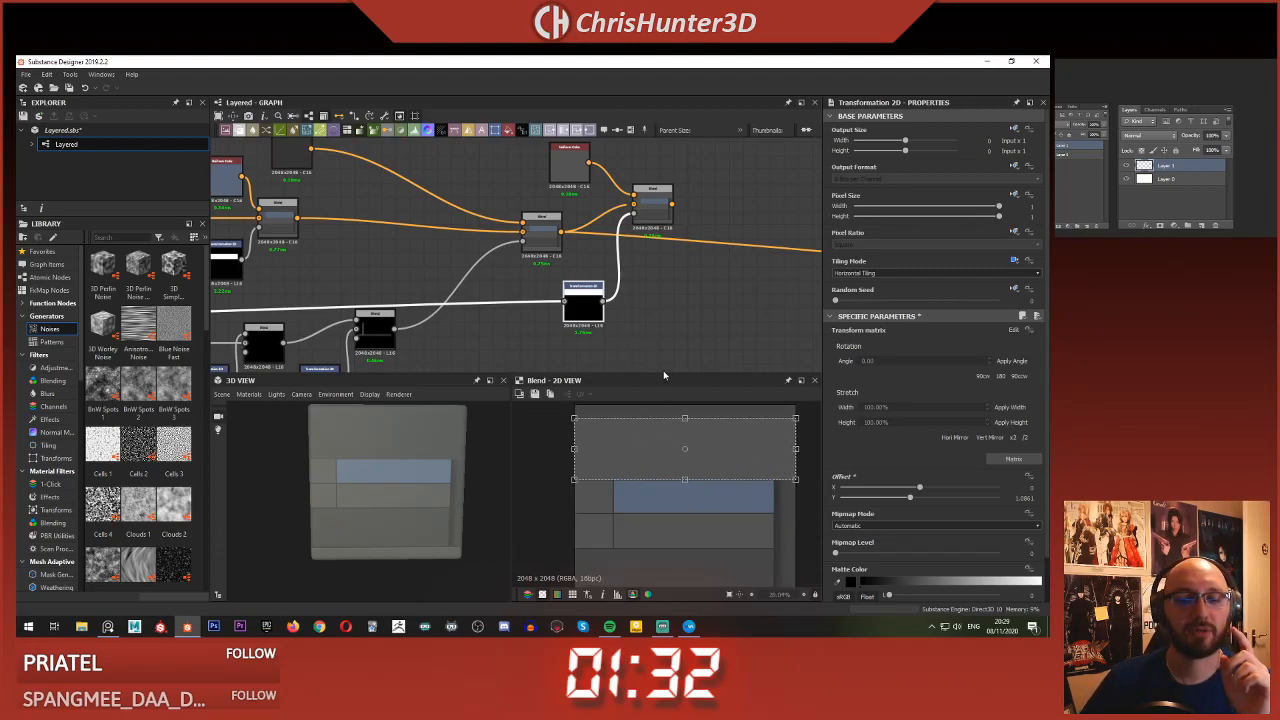
drag(684, 417, 684, 450)
- Rearrange the nodes feeding the new Blend, moving its Uniform Color node farther up and away to make room
click(643, 303)
scroll(582, 353, up, 2)
middle_drag(582, 353, 697, 346)
drag(703, 279, 598, 277)
scroll(598, 277, down, 4)
scroll(615, 262, up, 2)
middle_drag(617, 260, 543, 341)
drag(583, 238, 529, 208)
middle_drag(530, 214, 536, 254)
scroll(537, 253, up, 2)
click(609, 209)
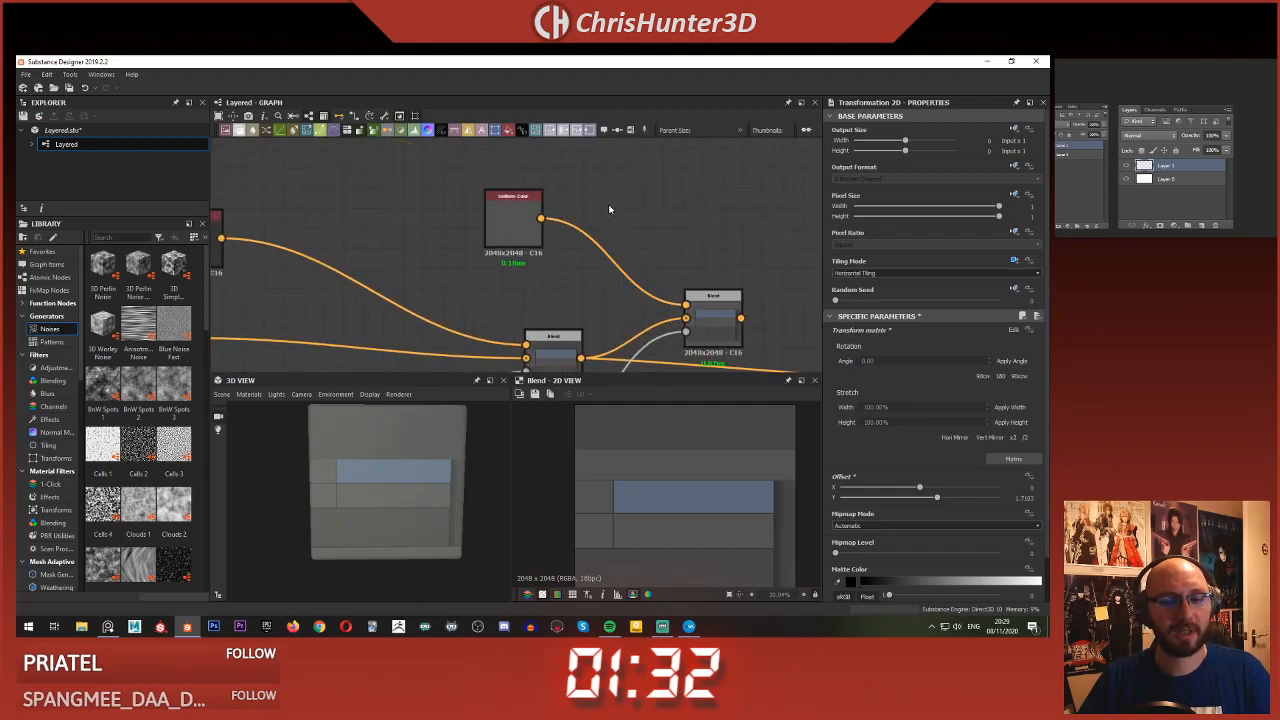
- Add a Gradient Linear 2 node above the Uniform Color node, shifting the Uniform Color down to make room
key(space)
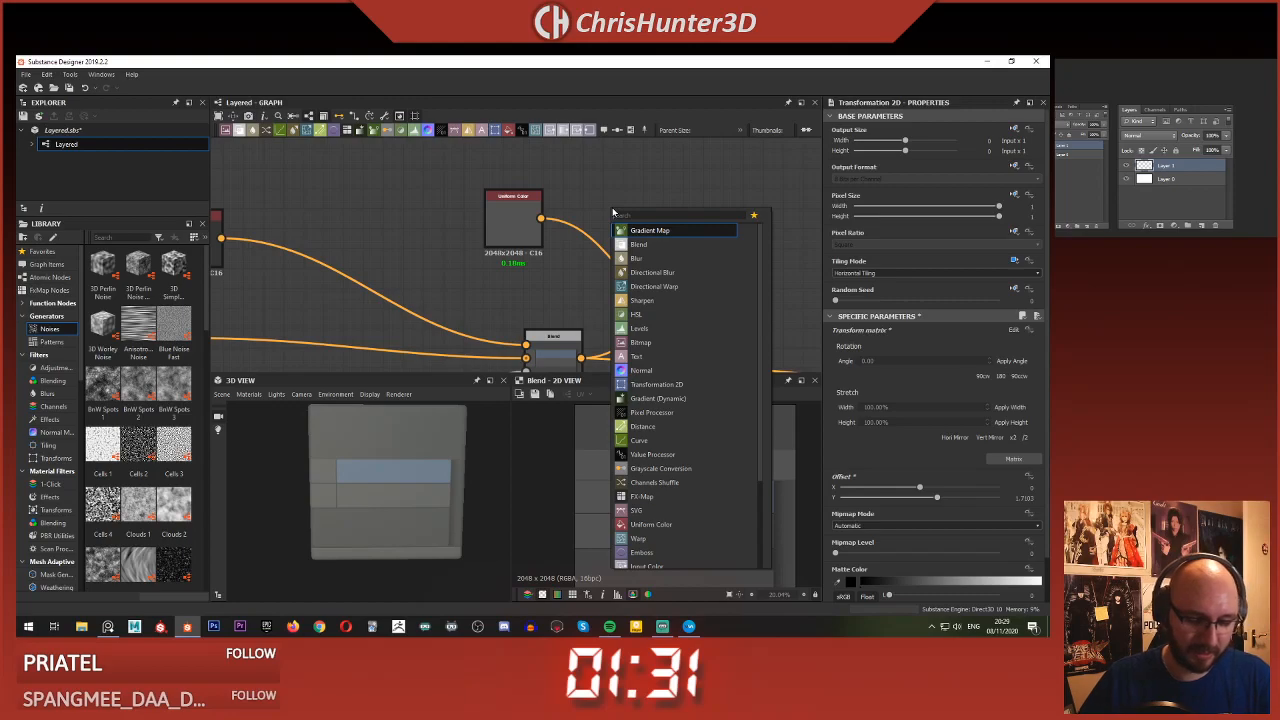
text(gra)
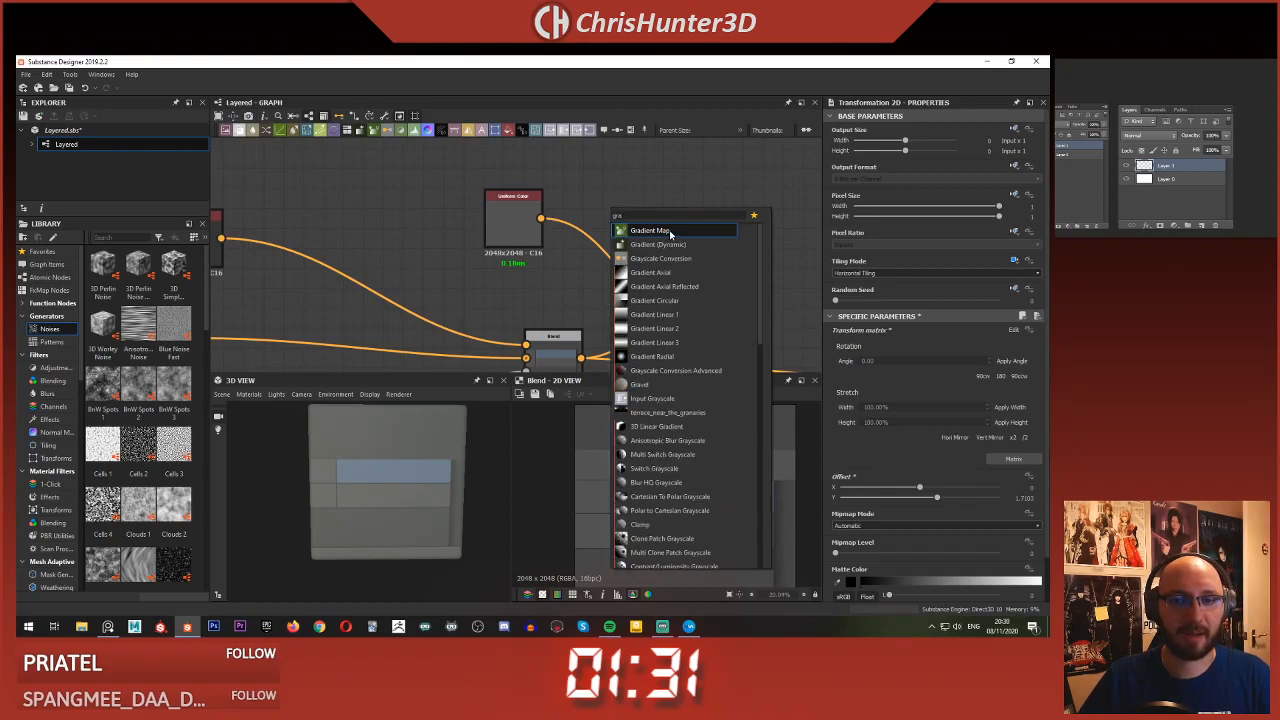
click(669, 329)
drag(525, 217, 505, 256)
drag(621, 212, 490, 194)
- Add a Gradient Map node beside the Gradient Linear 2 node, with the linear gradient feeding its input
click(602, 210)
key(space)
text(gra)
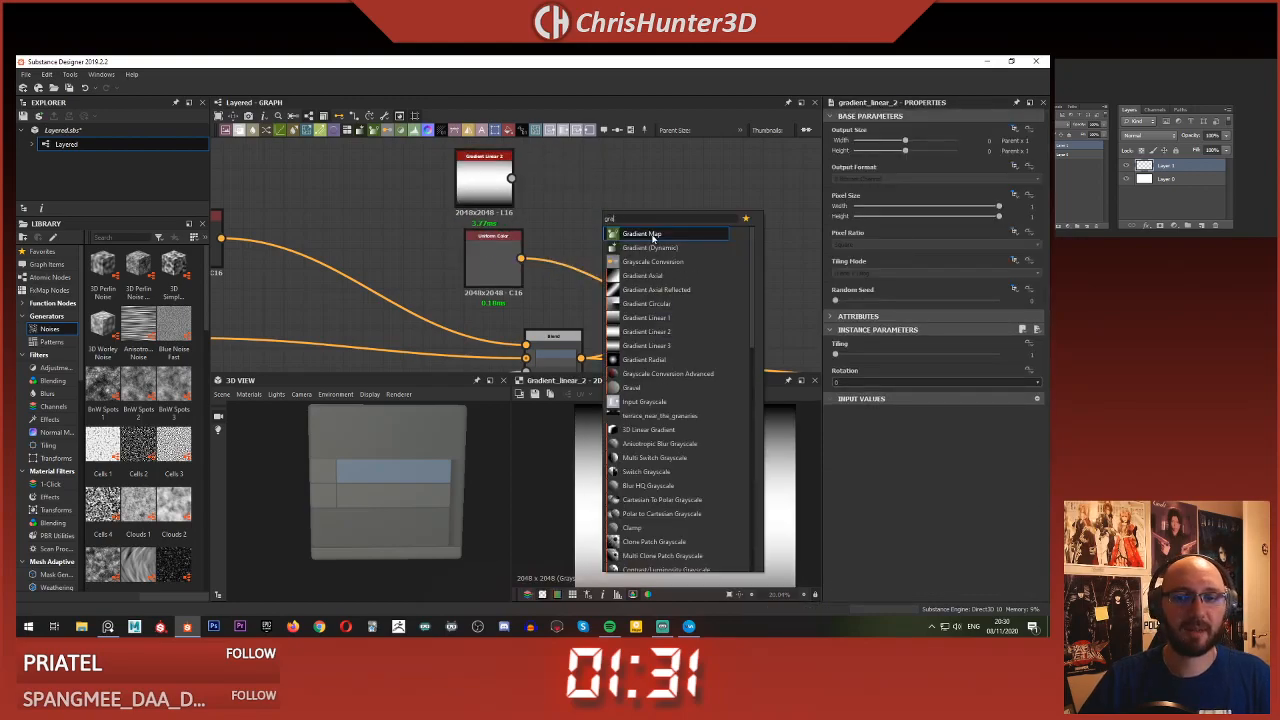
click(651, 237)
mouse_move(580, 206)
mouse_down()
mouse_move(580, 186)
mouse_move(530, 185)
mouse_move(566, 198)
mouse_up()
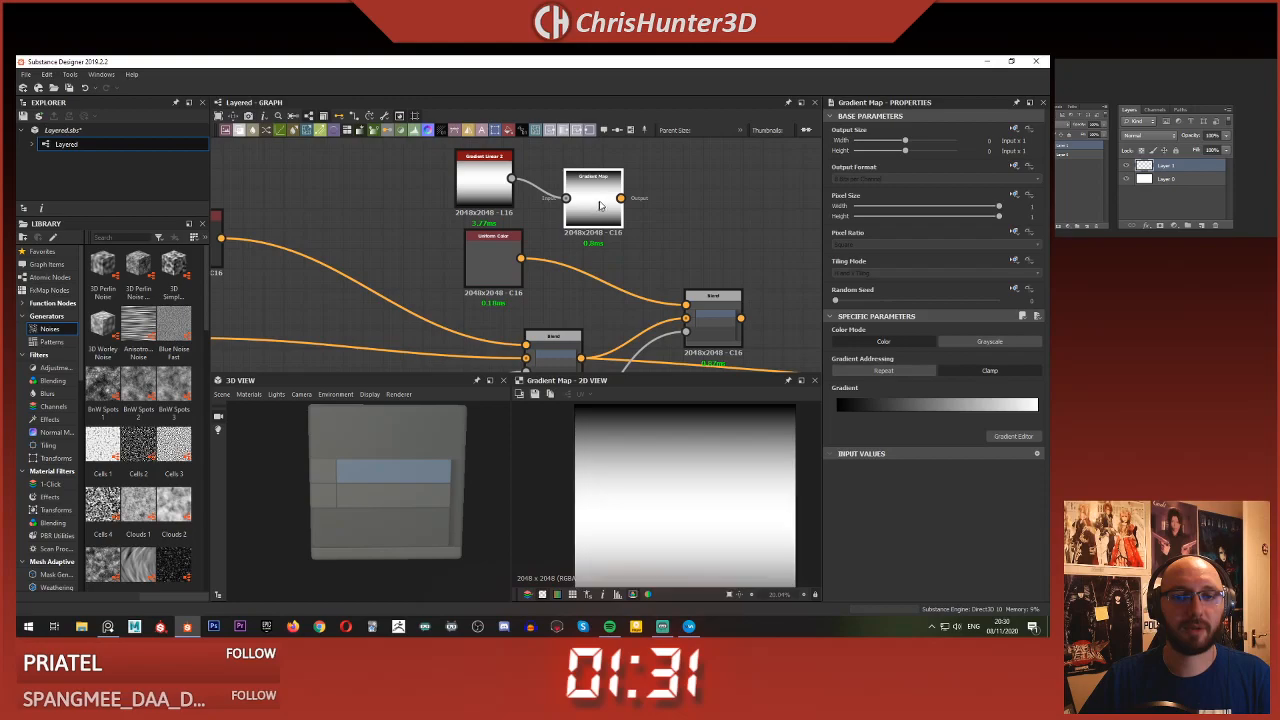
- Recolour the Gradient Map's white end key with the RGB 83 grey sampled from the Uniform Color node
click(1013, 436)
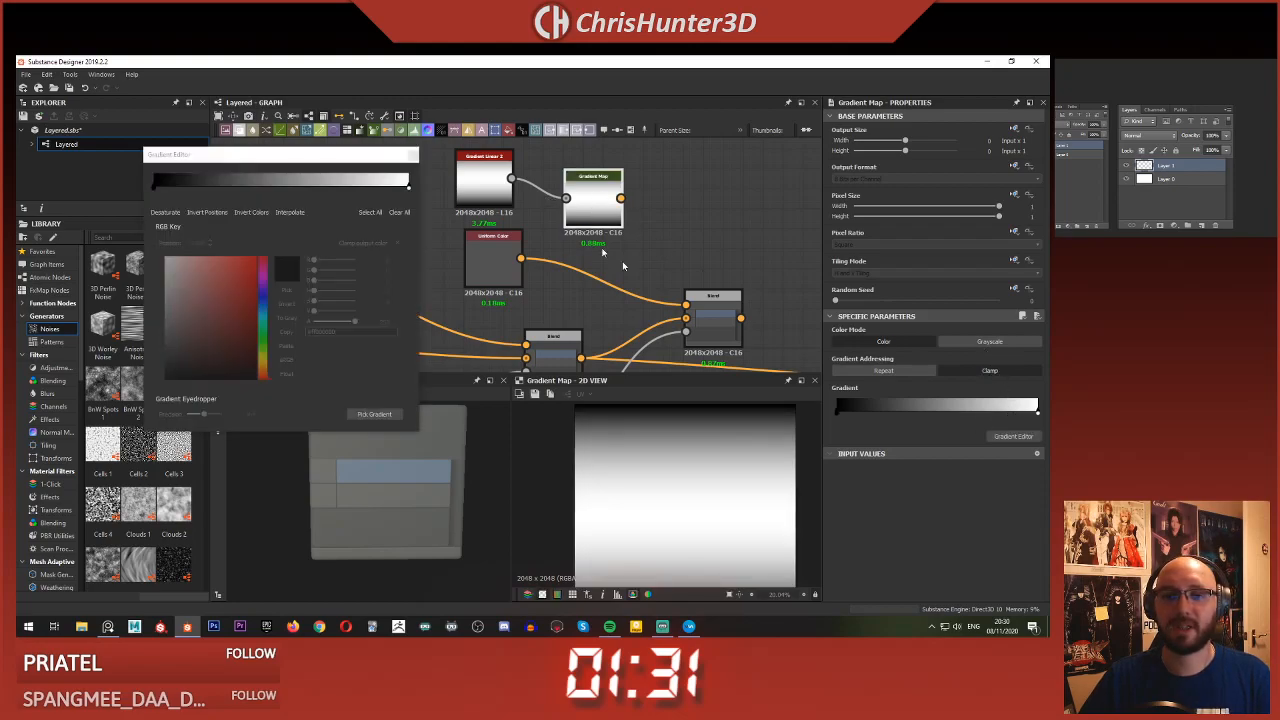
click(408, 188)
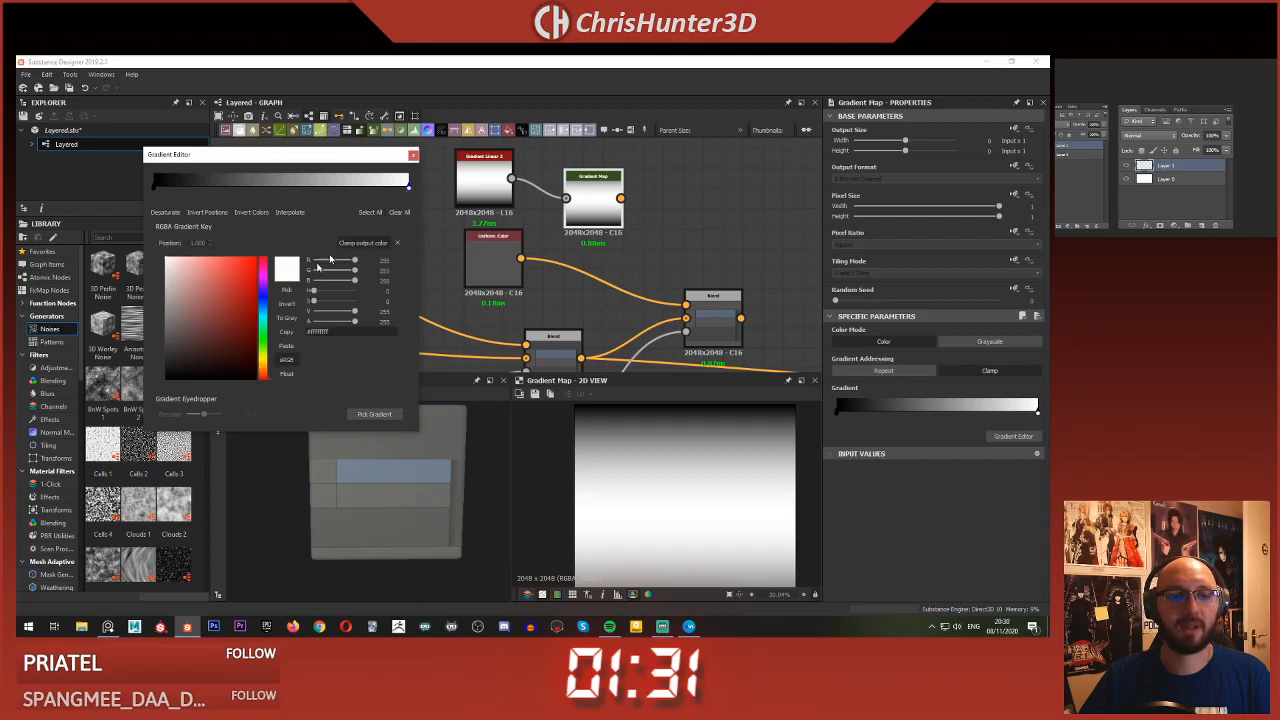
click(287, 289)
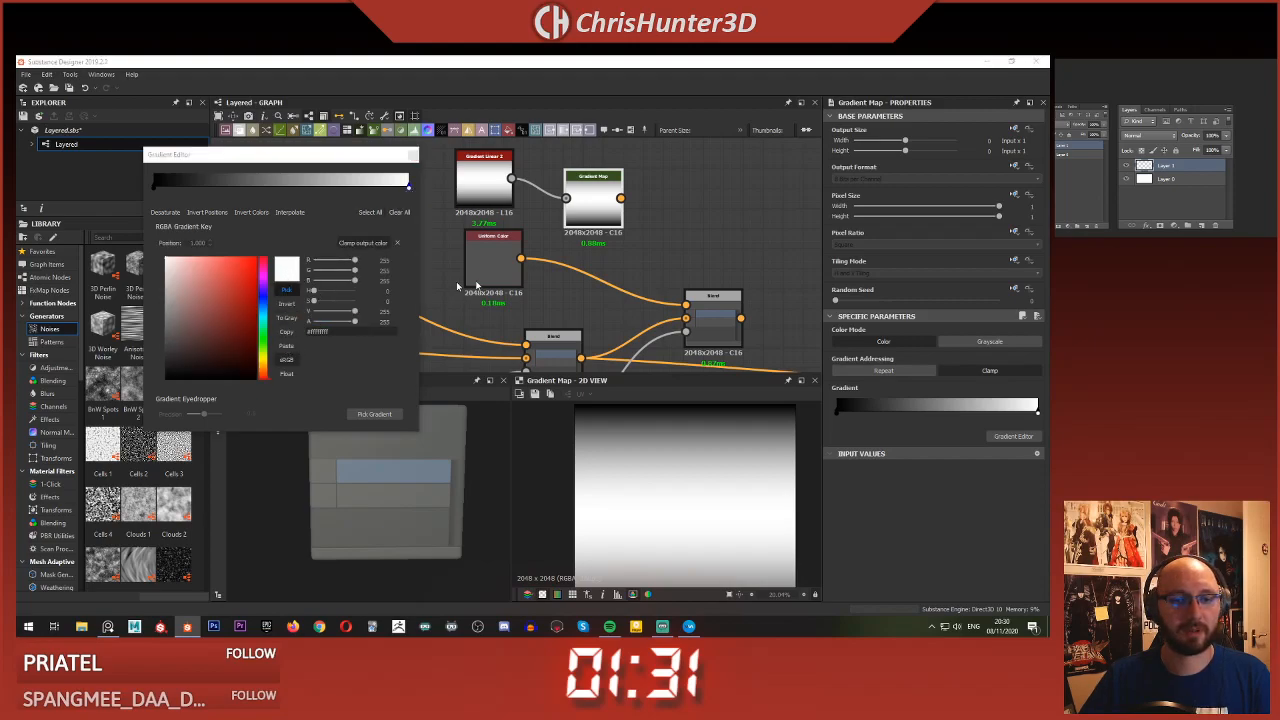
click(496, 264)
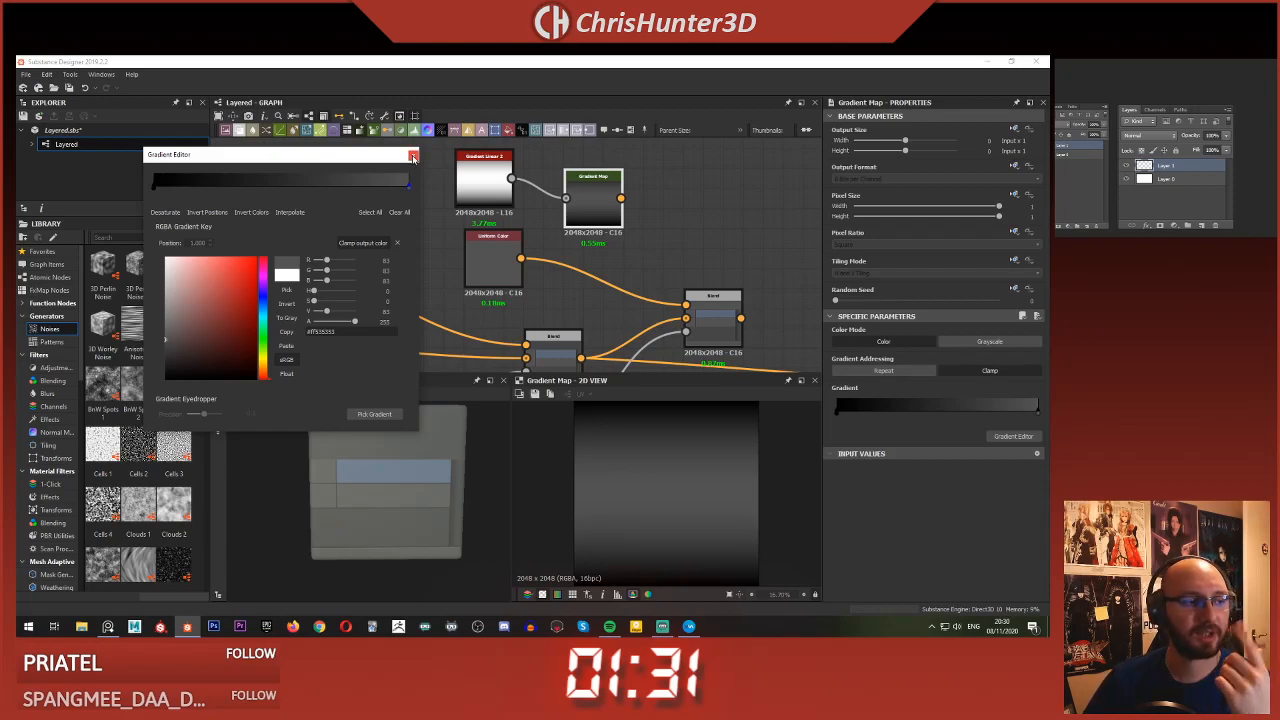
- Replace the Gradient Linear 2 node with a Gradient Linear 1 node and connect it to the Gradient Map's input
click(412, 157)
click(486, 187)
key(Delete)
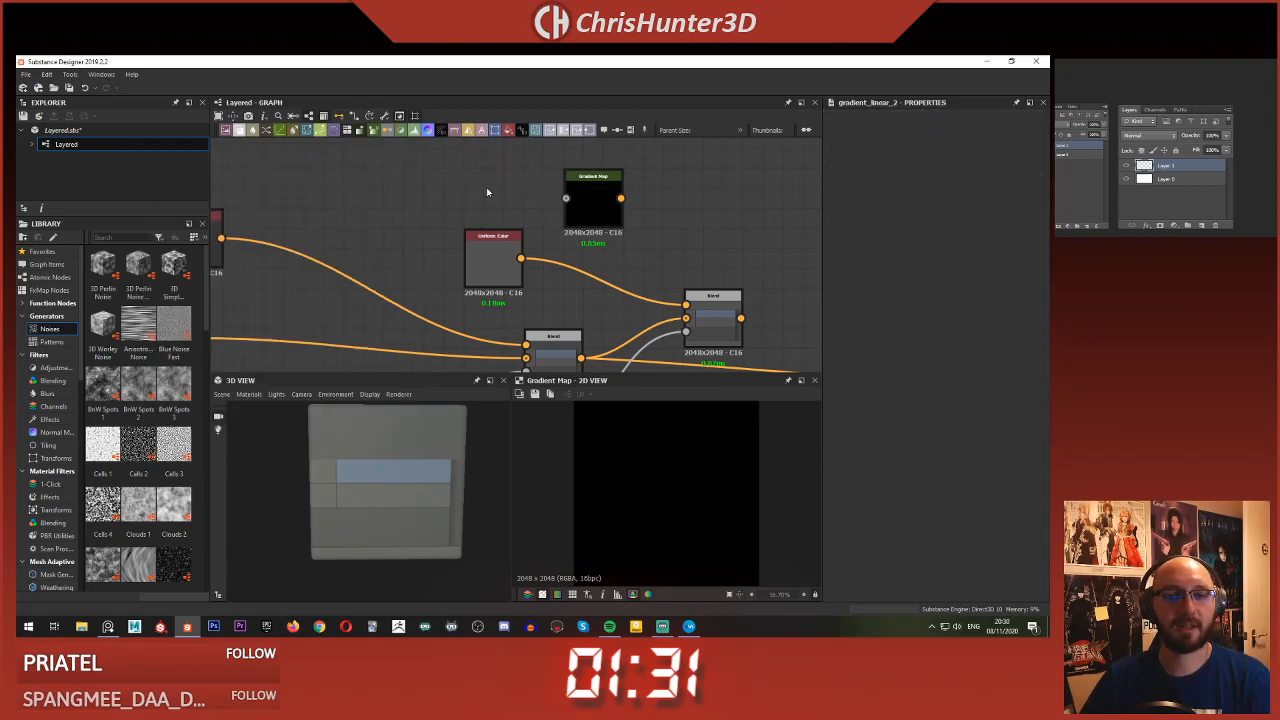
key(space)
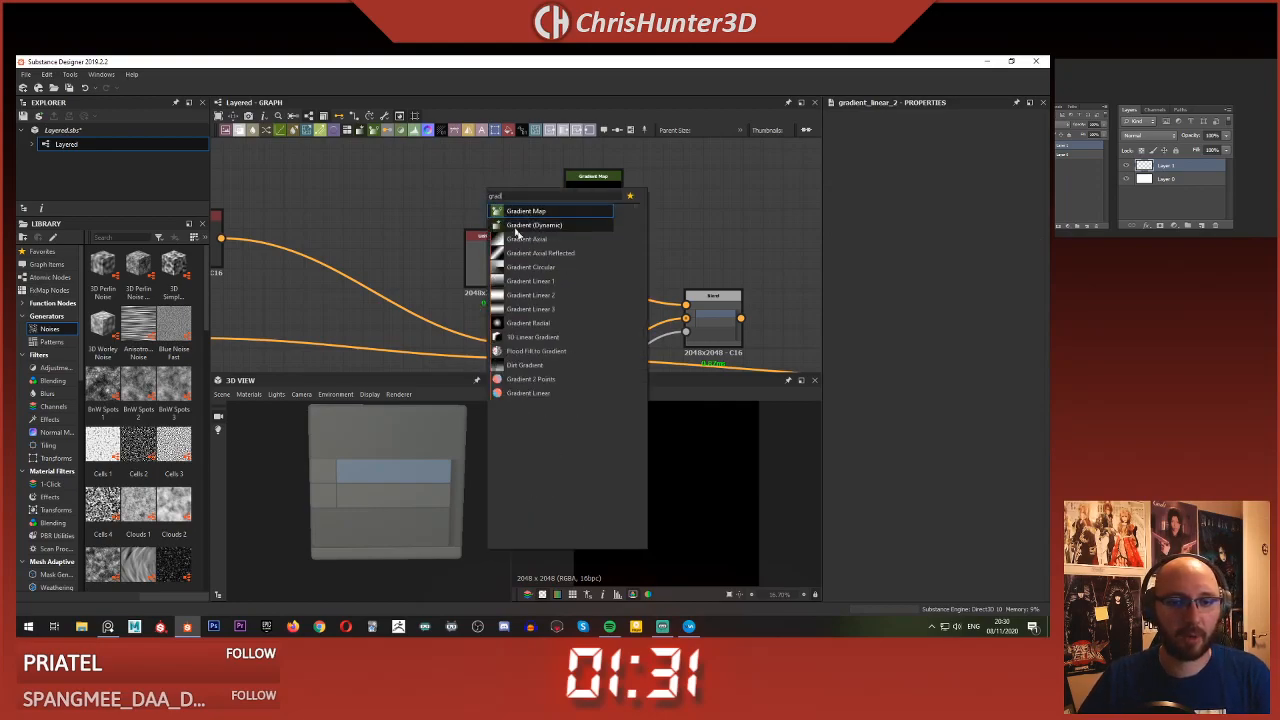
click(530, 281)
drag(524, 179, 614, 204)
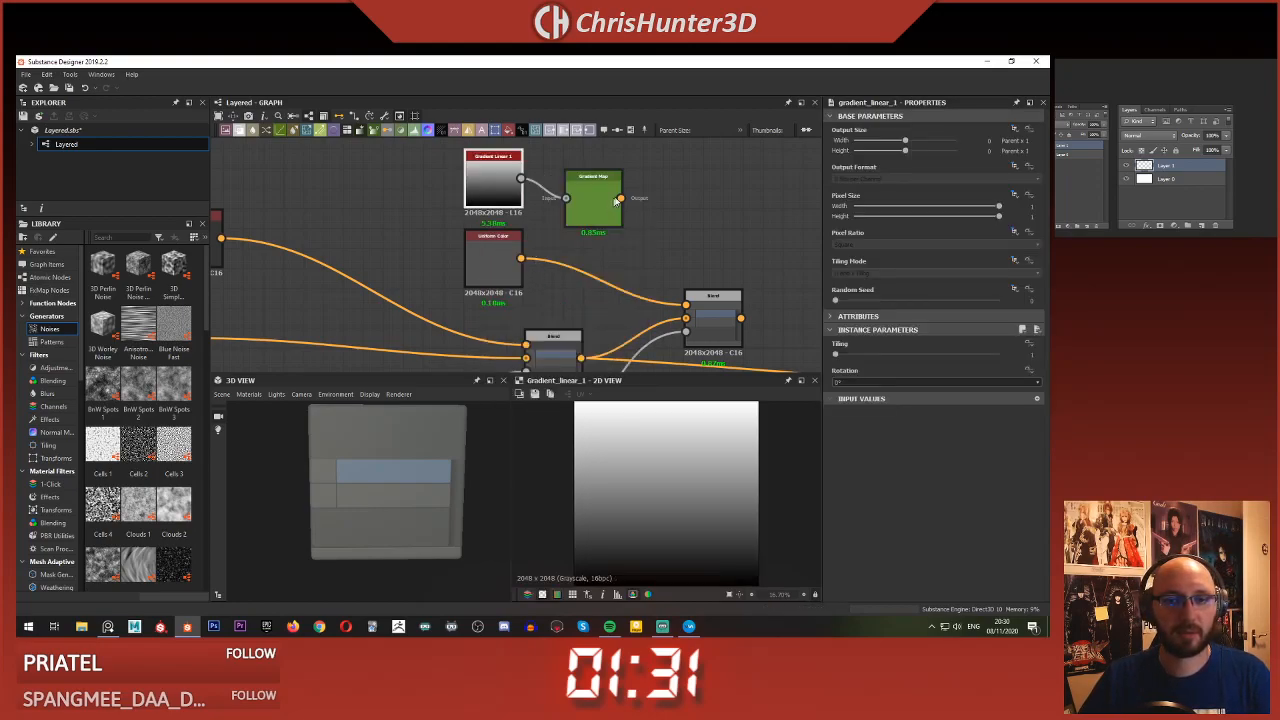
- Add a key near the start of the Gradient Map's gradient and sample the RGB 83 grey for it
double_click(605, 200)
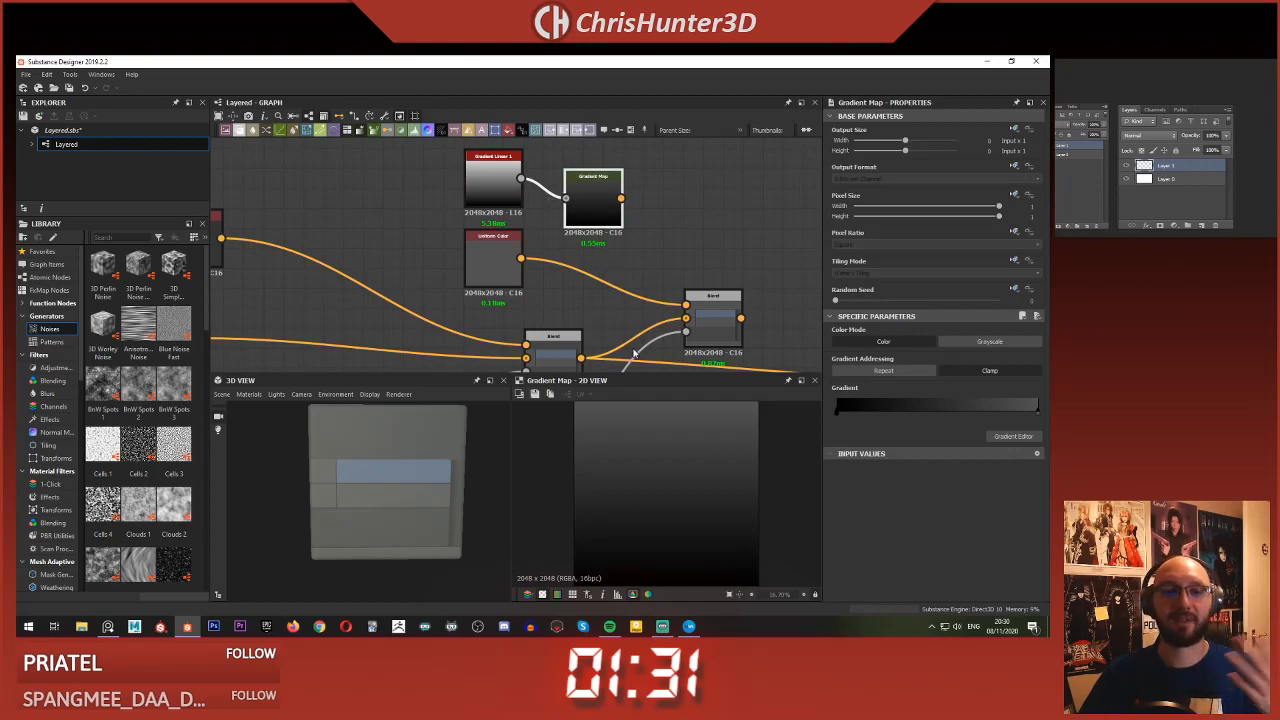
click(1013, 436)
click(409, 190)
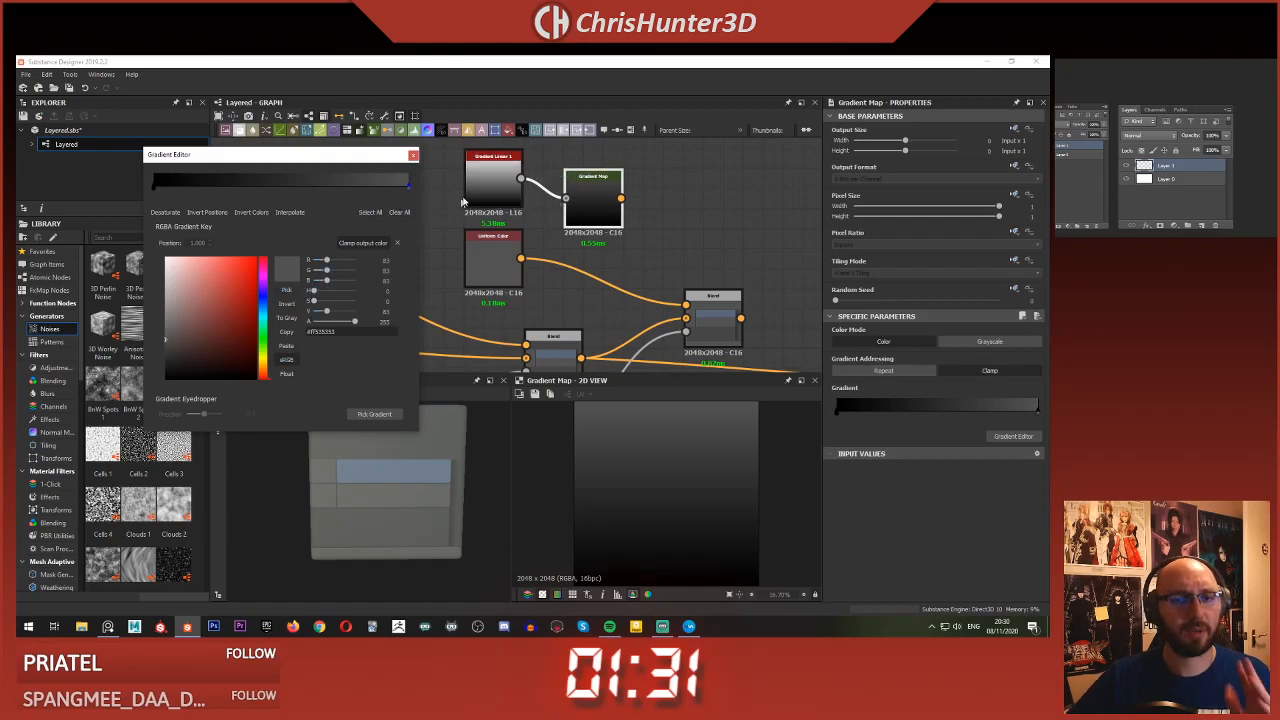
click(160, 188)
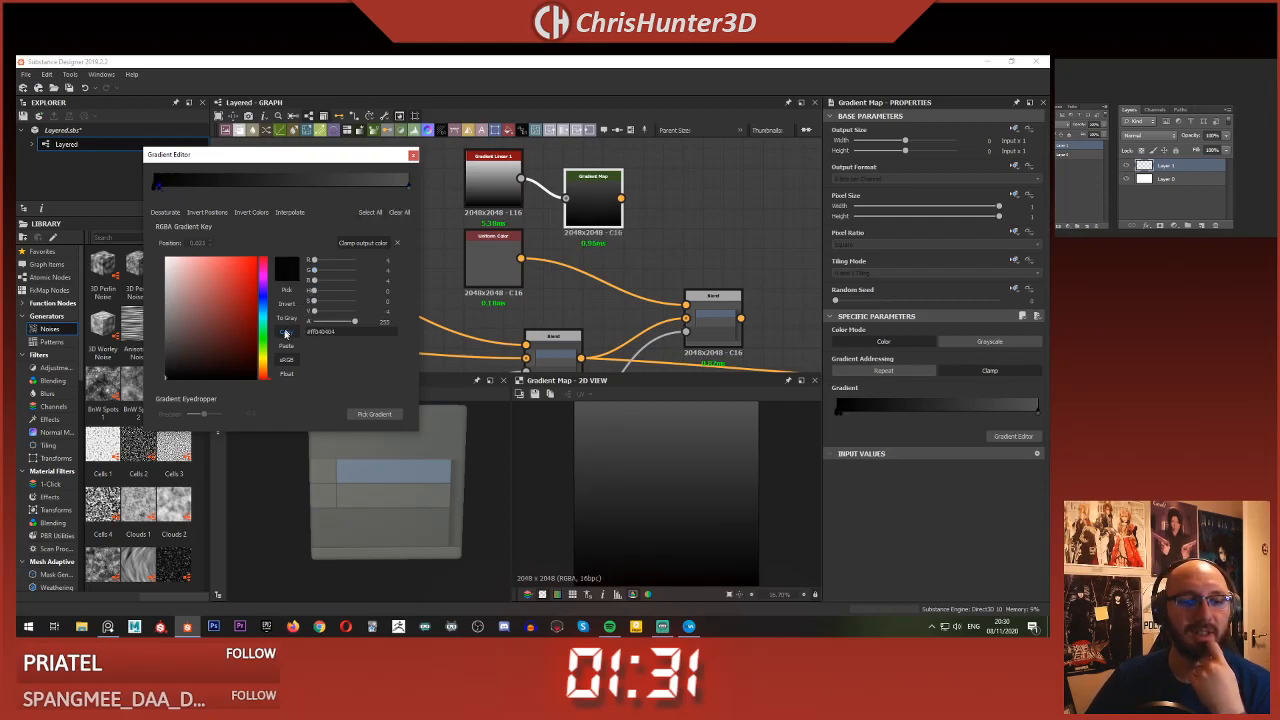
click(287, 291)
click(697, 465)
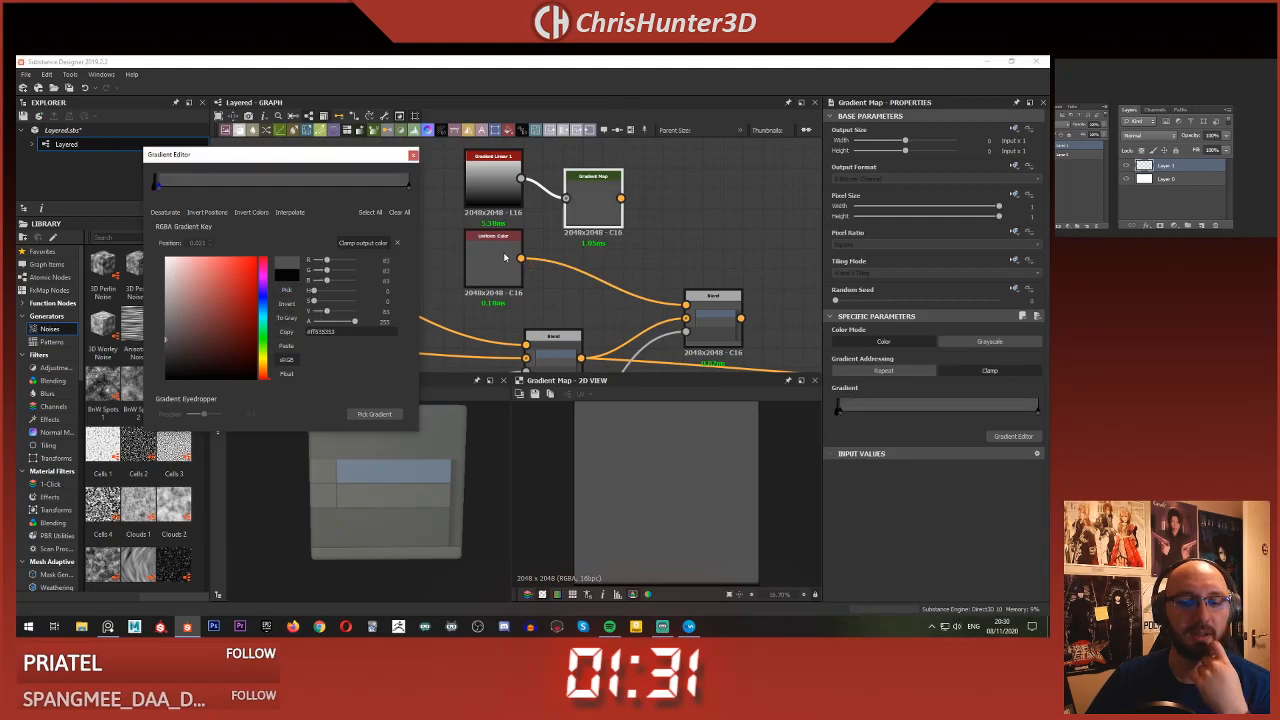
- Sample an RGB 60 grey for the gradient's first key, add a key just before the end, and sample RGB 111 for the last key
scroll(675, 486, up, 3)
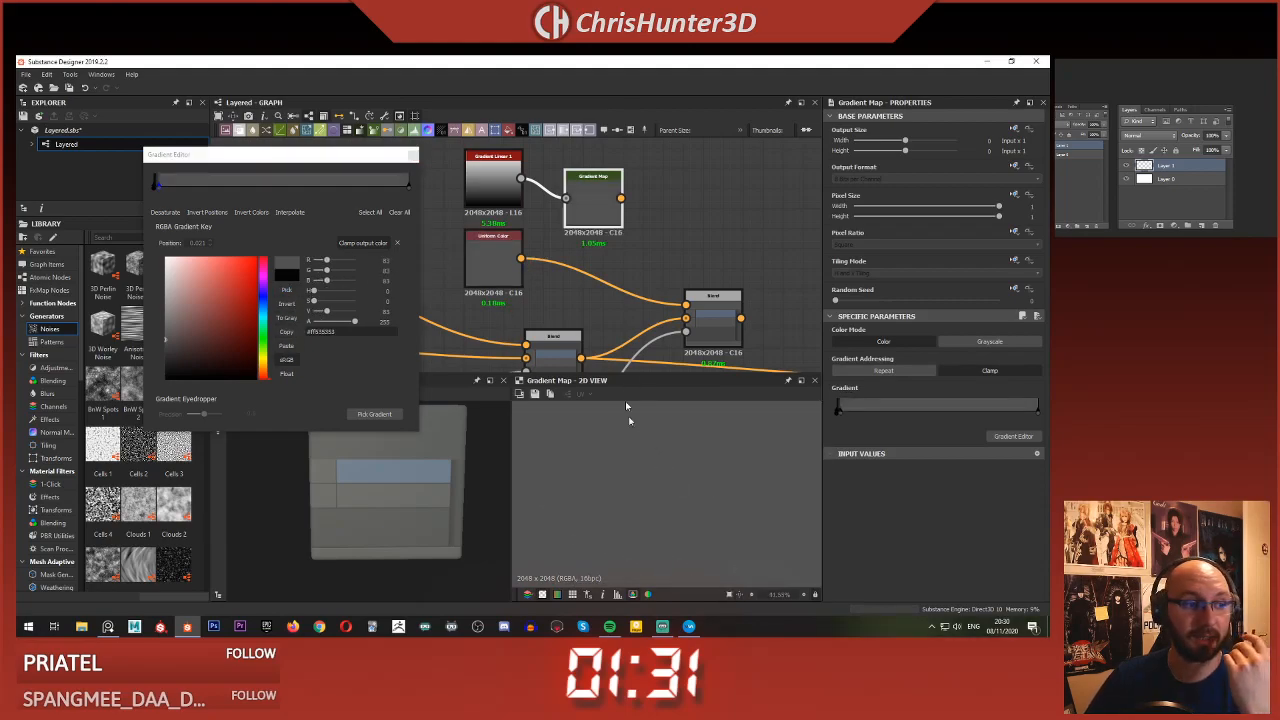
scroll(655, 507, down, 3)
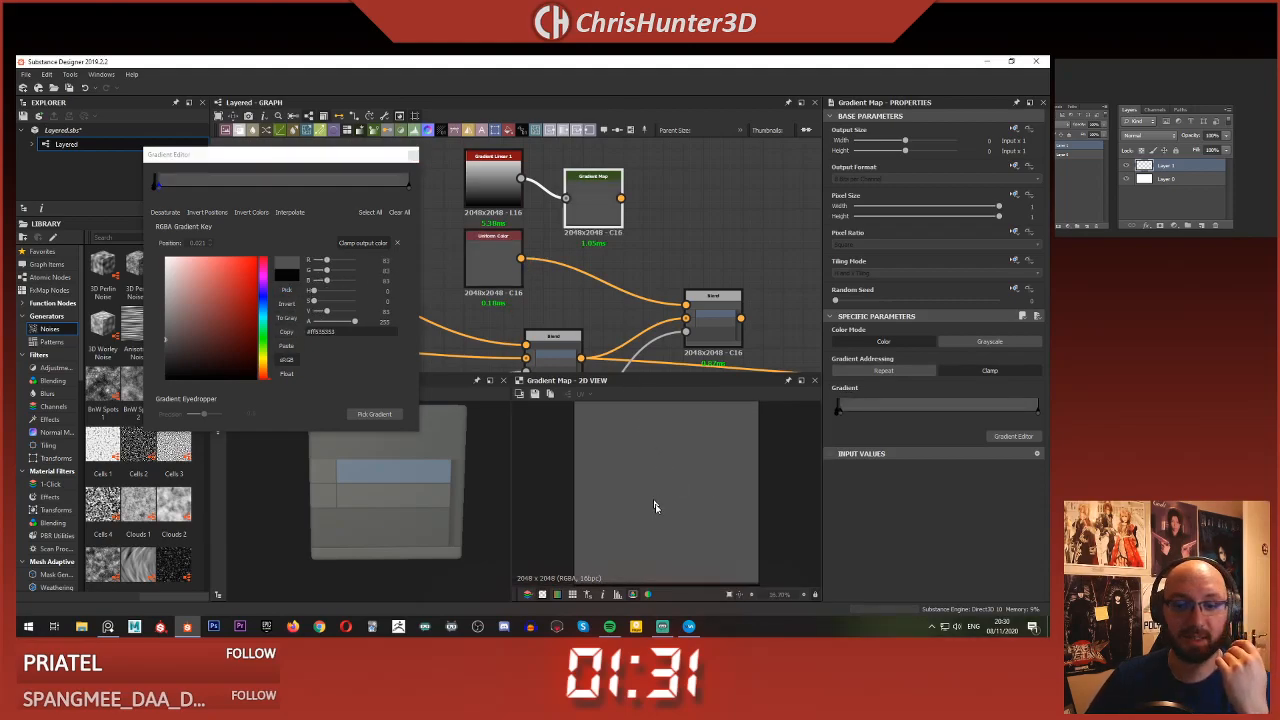
click(155, 189)
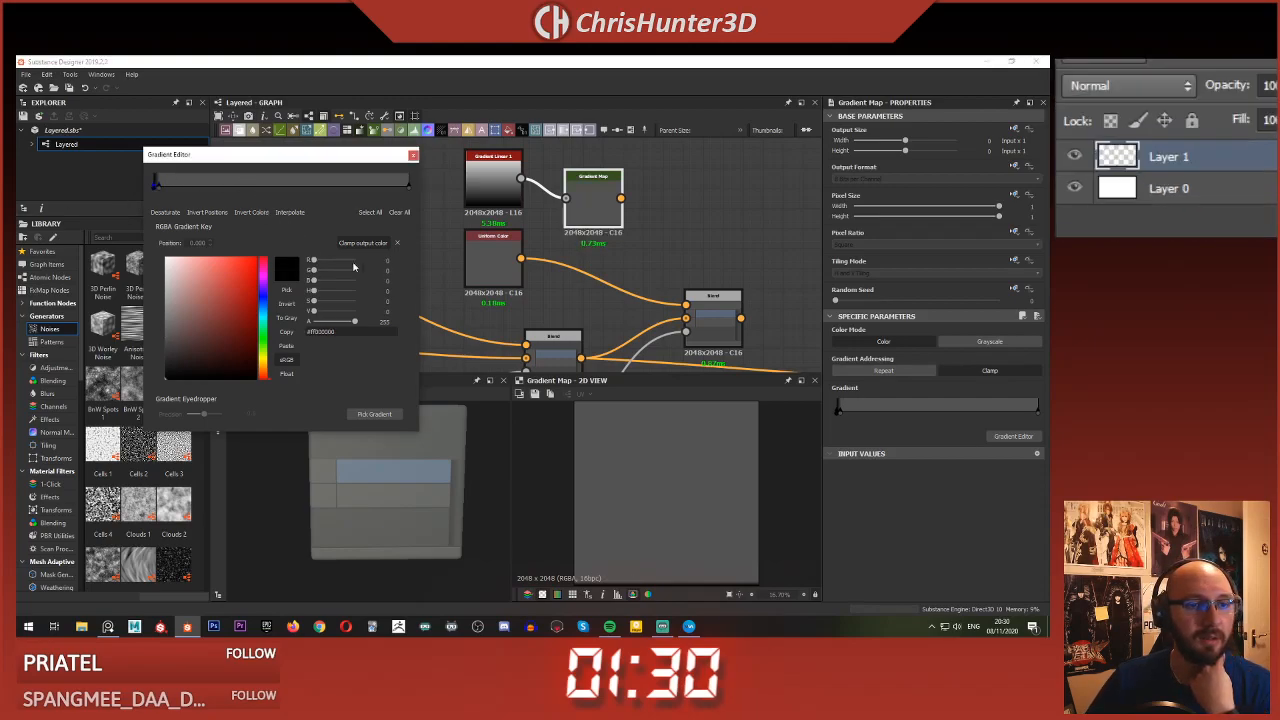
click(286, 289)
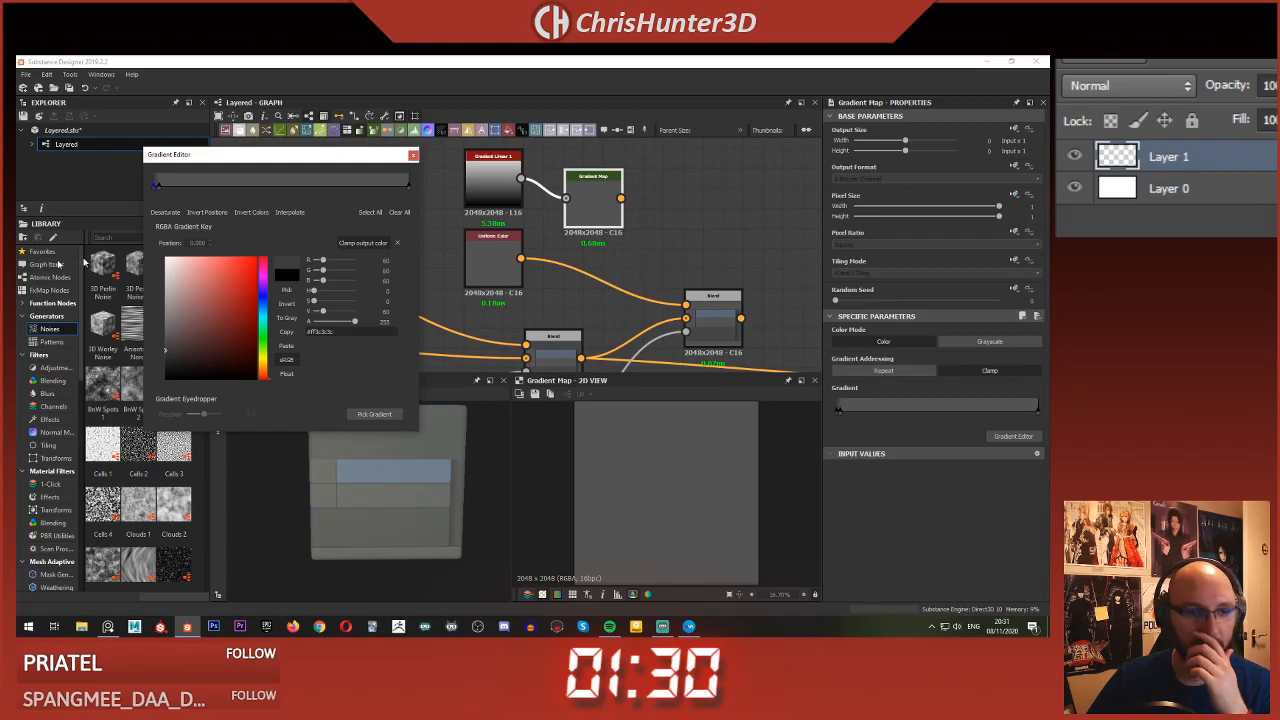
drag(409, 187, 407, 188)
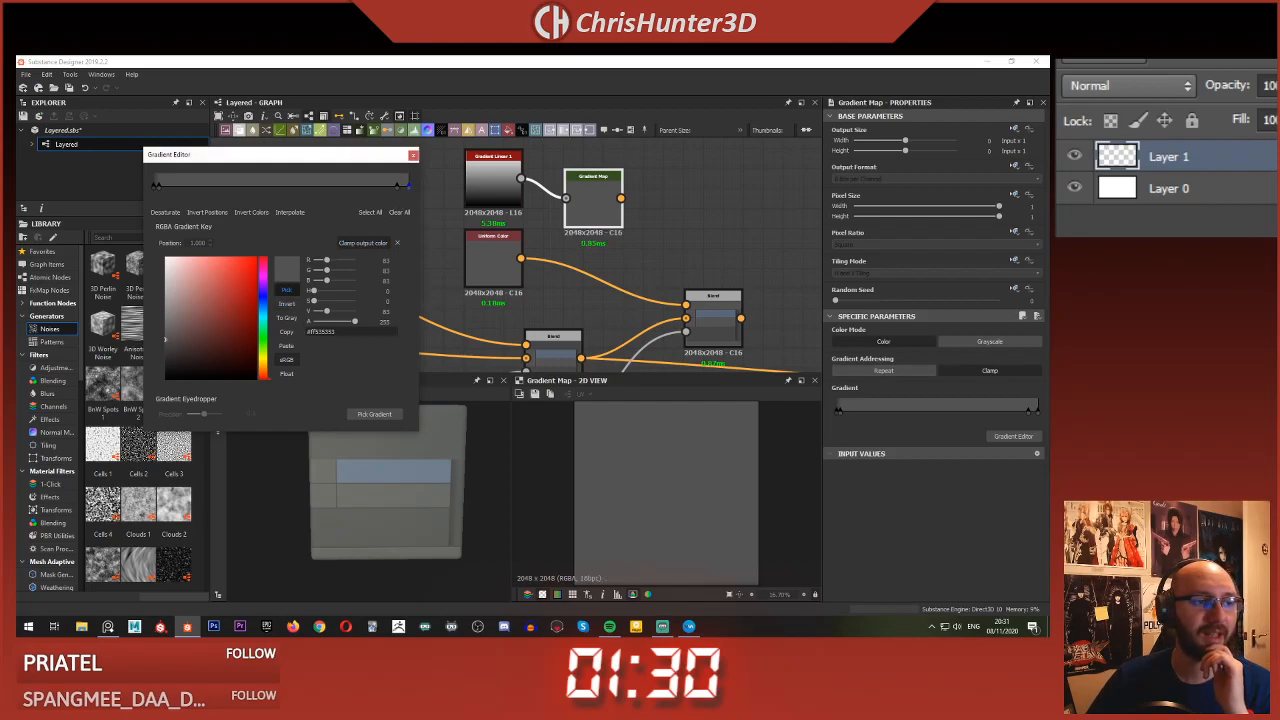
click(1130, 79)
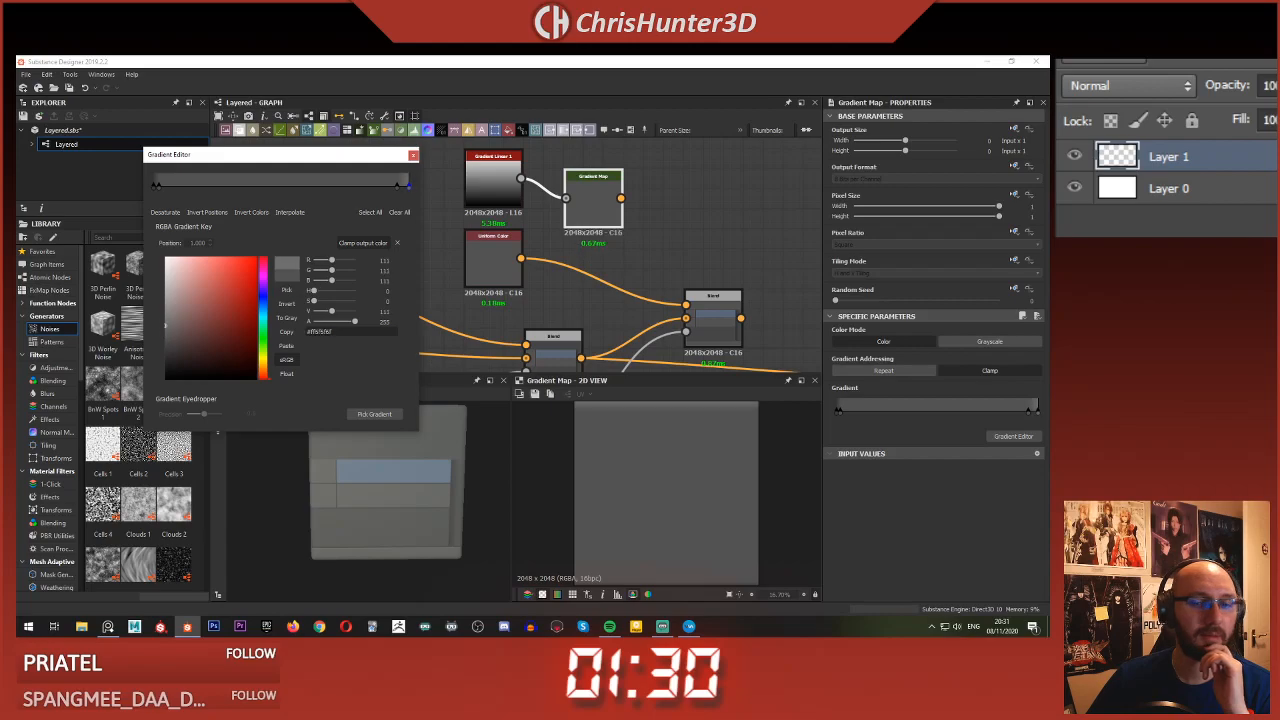
- Move the two inner grey keys of the Gradient Map closer to the gradient's end and start
click(400, 187)
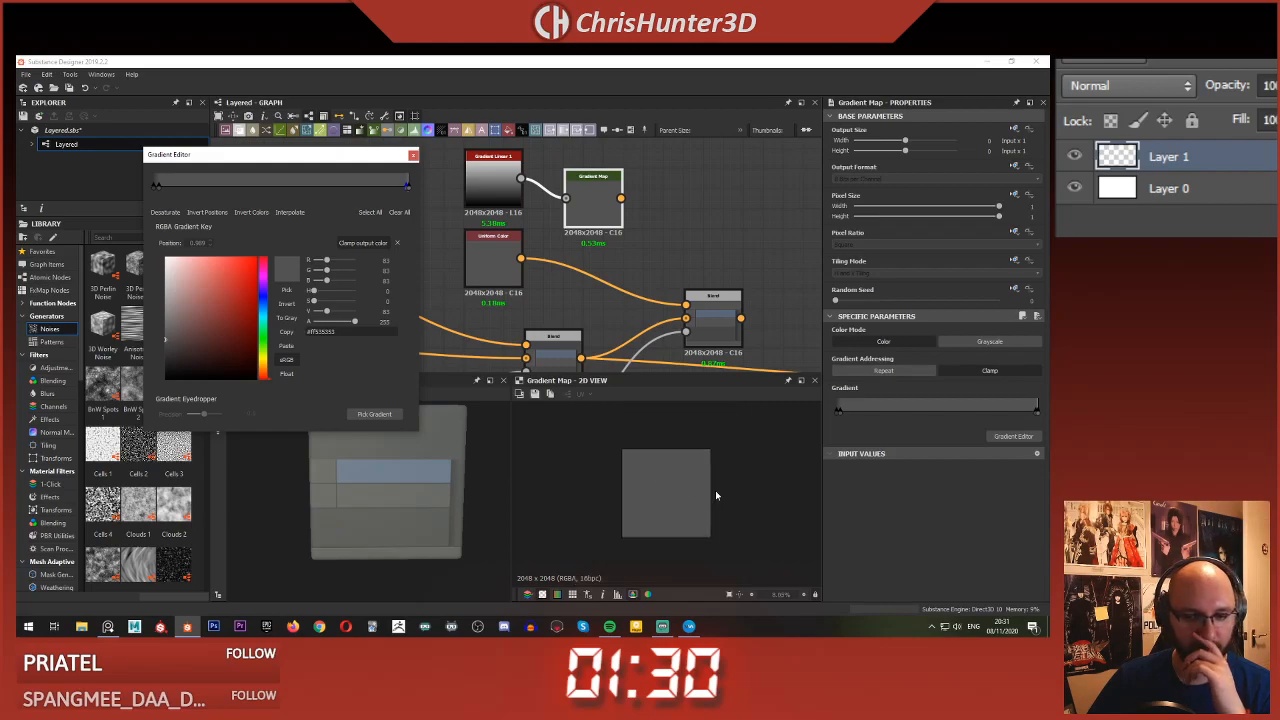
click(656, 514)
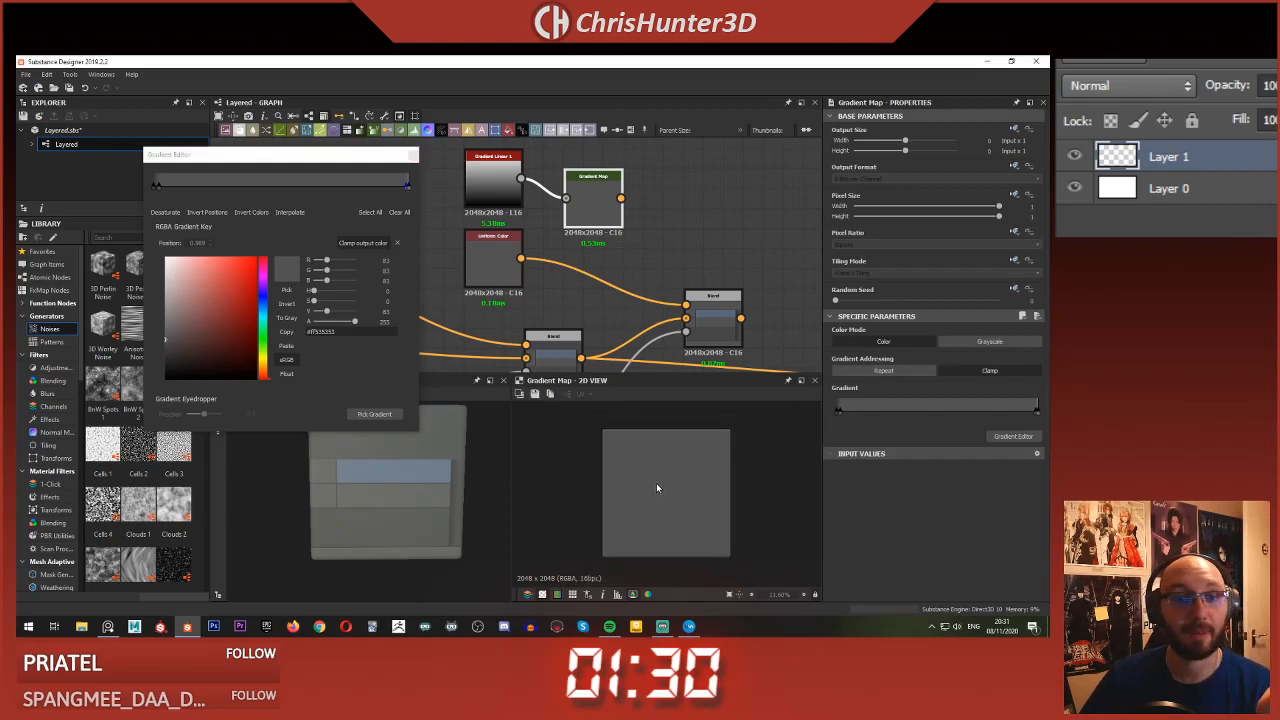
scroll(643, 536, down, 1)
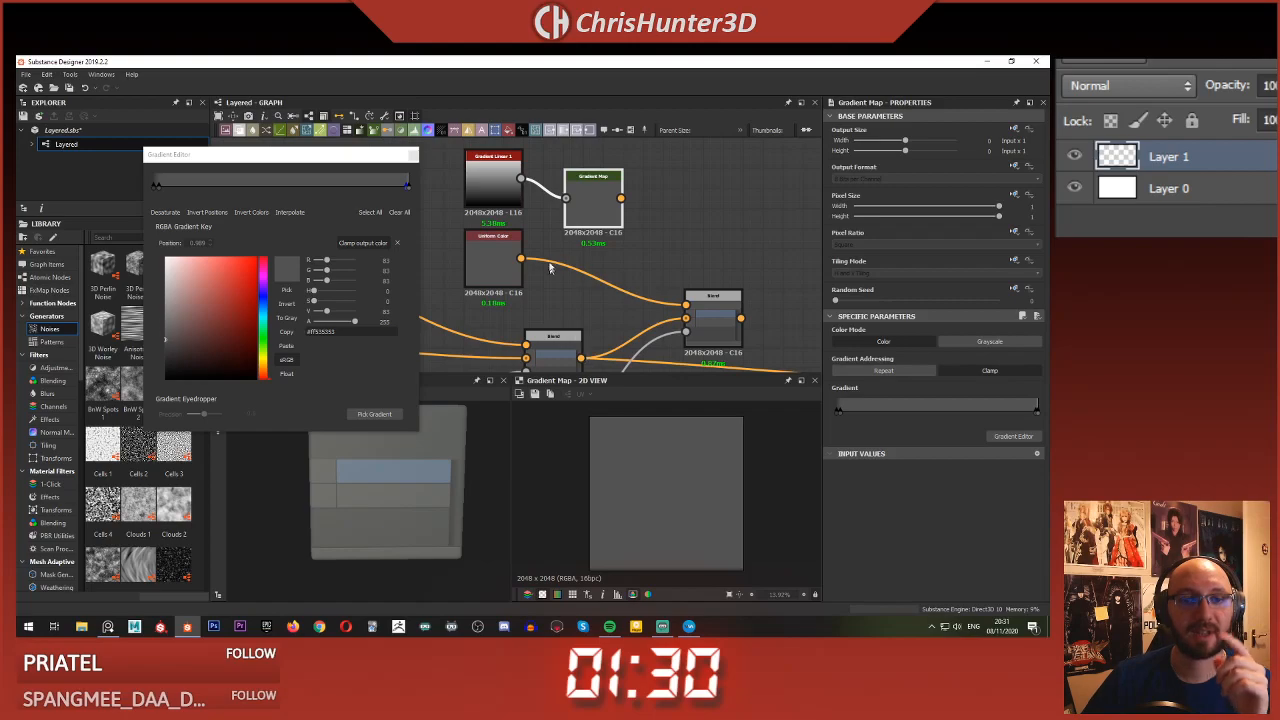
middle_drag(580, 220, 568, 196)
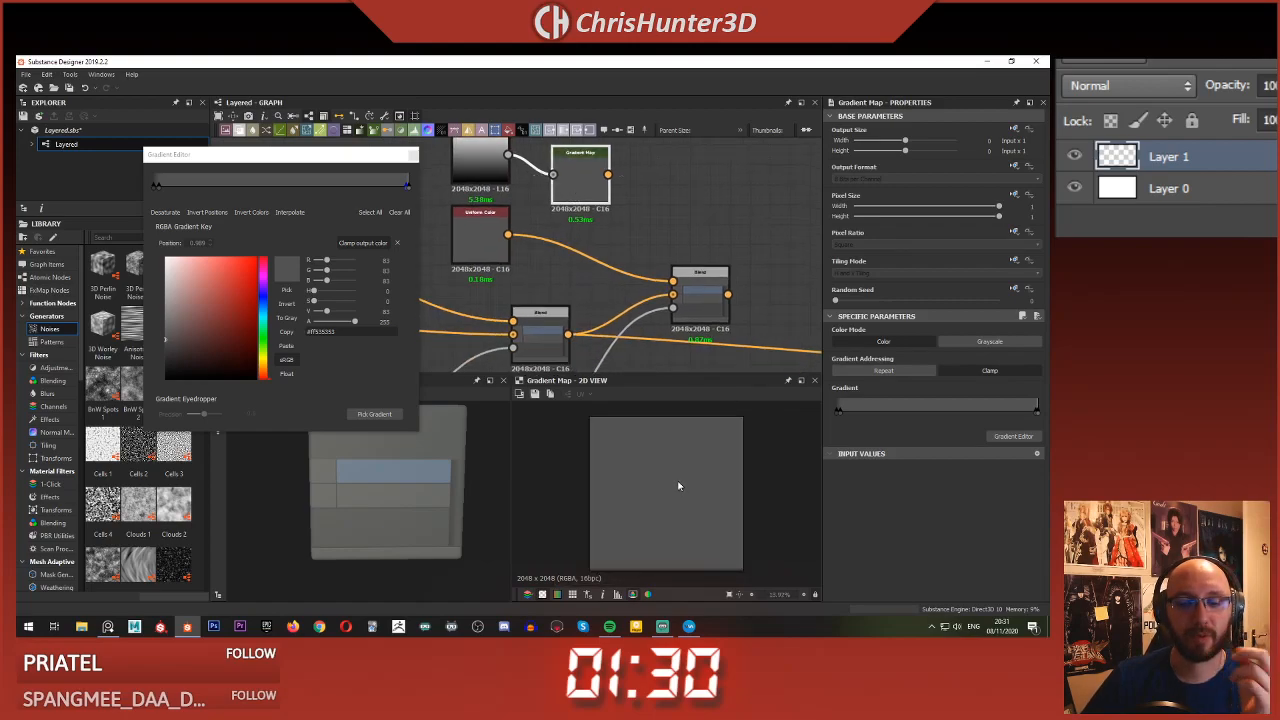
click(159, 190)
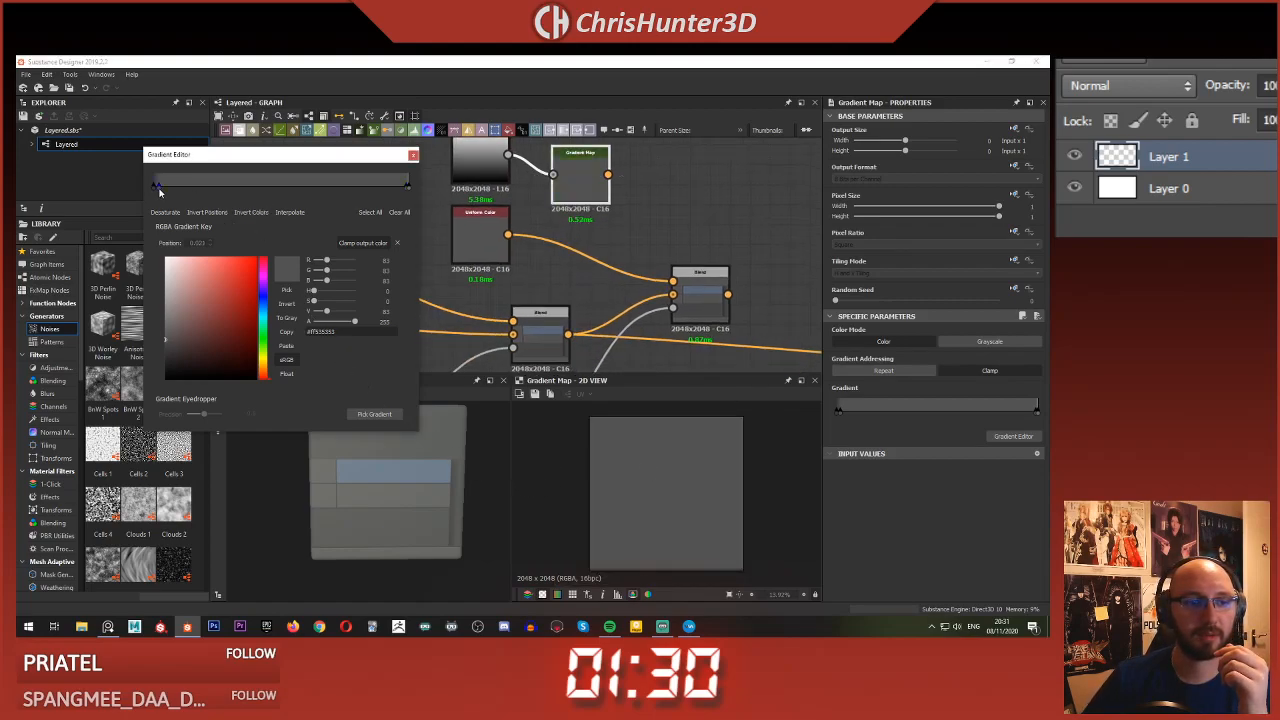
drag(159, 190, 158, 190)
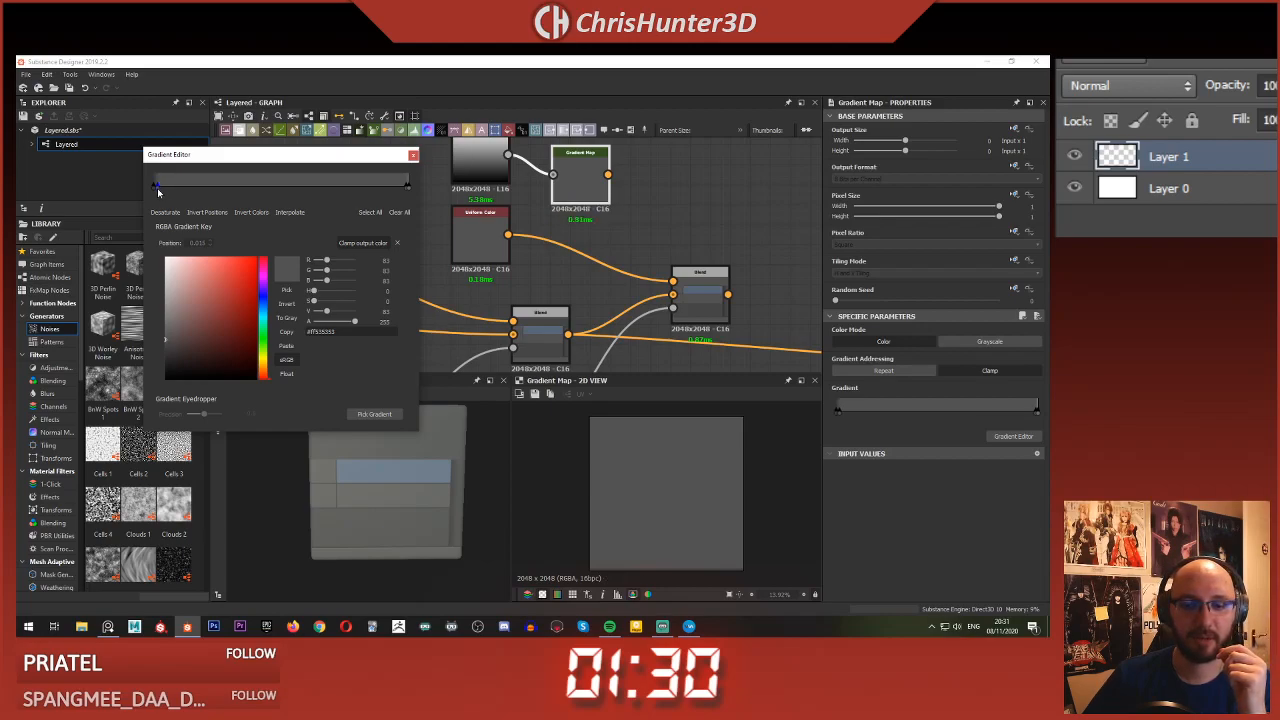
scroll(1166, 148, down, 5)
scroll(1166, 148, up, 2)
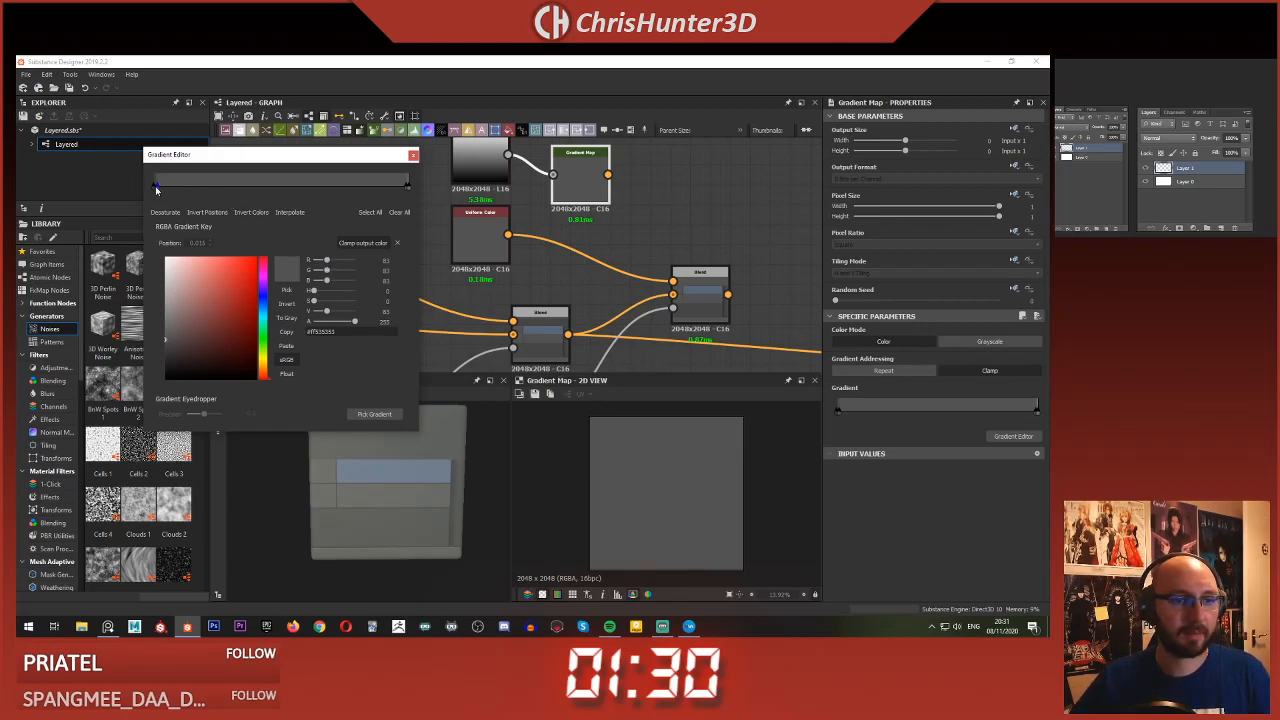
drag(157, 190, 156, 192)
- Add a Transformation 2D node beside the Gradient Map node
click(758, 169)
scroll(661, 224, down, 1)
middle_drag(661, 224, 646, 220)
scroll(625, 217, up, 2)
scroll(646, 237, down, 1)
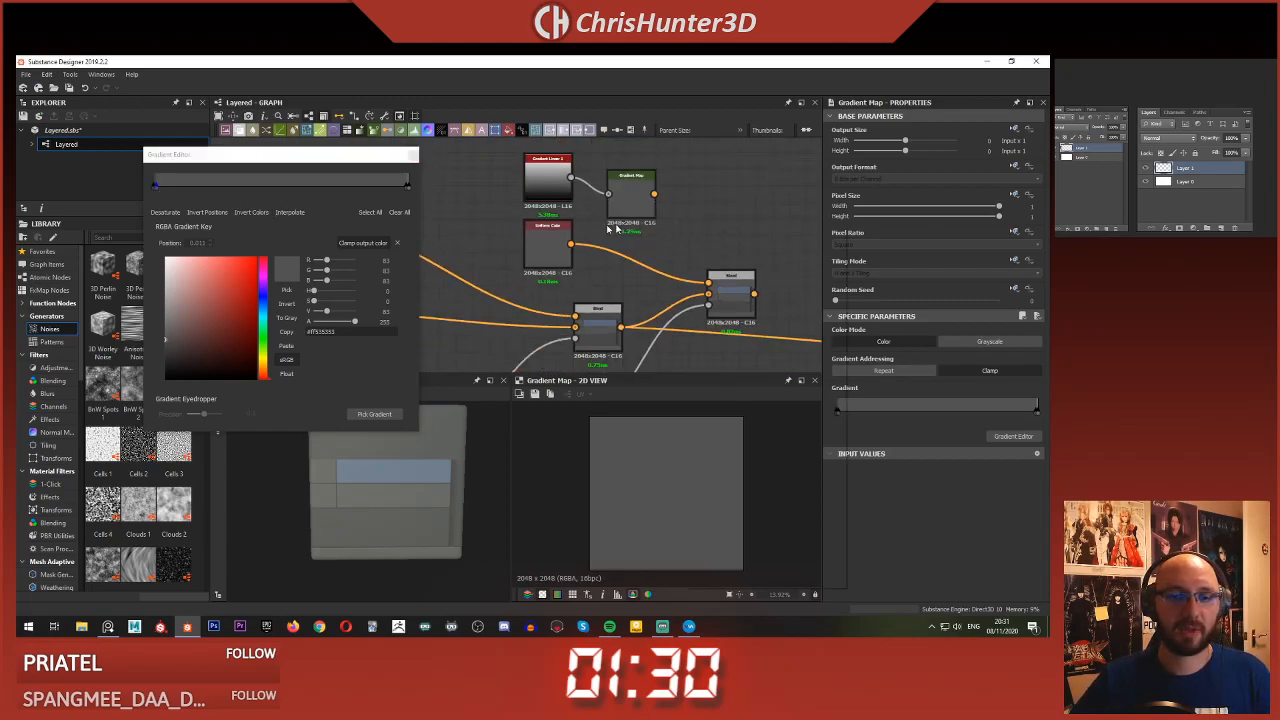
key(space)
text(rc)
click(713, 206)
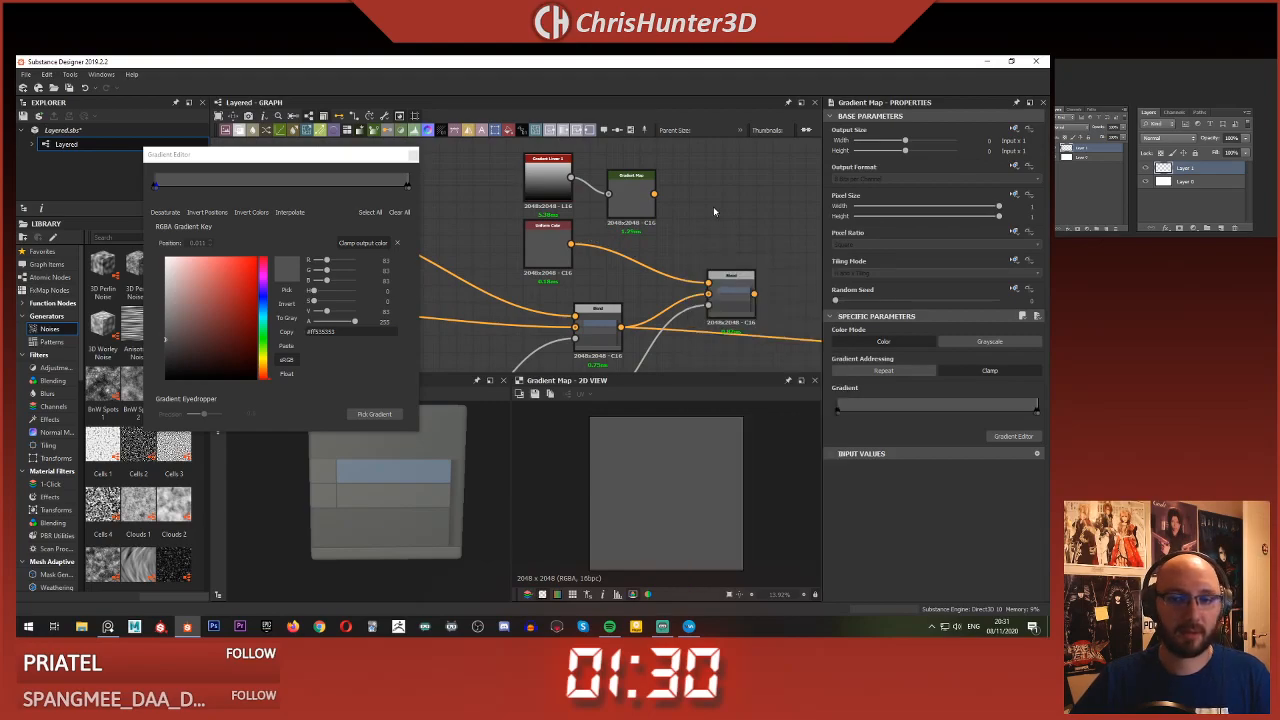
key(space)
text(tr)
key(Return)
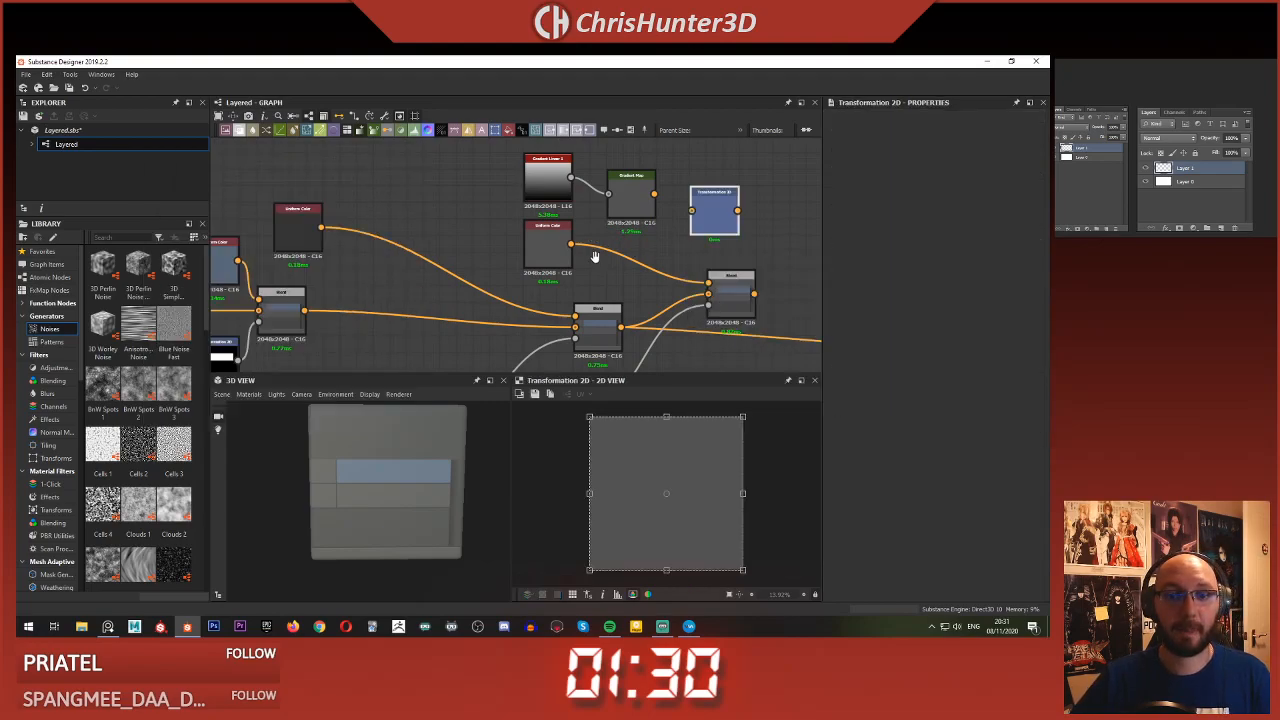
- Place the new Transformation 2D node above and connect it between Gradient Linear 1 and the Gradient Map
middle_drag(597, 257, 574, 286)
drag(695, 238, 612, 163)
drag(552, 207, 587, 163)
click(557, 176)
drag(609, 226, 693, 226)
drag(631, 164, 685, 224)
double_click(694, 226)
drag(601, 172, 602, 165)
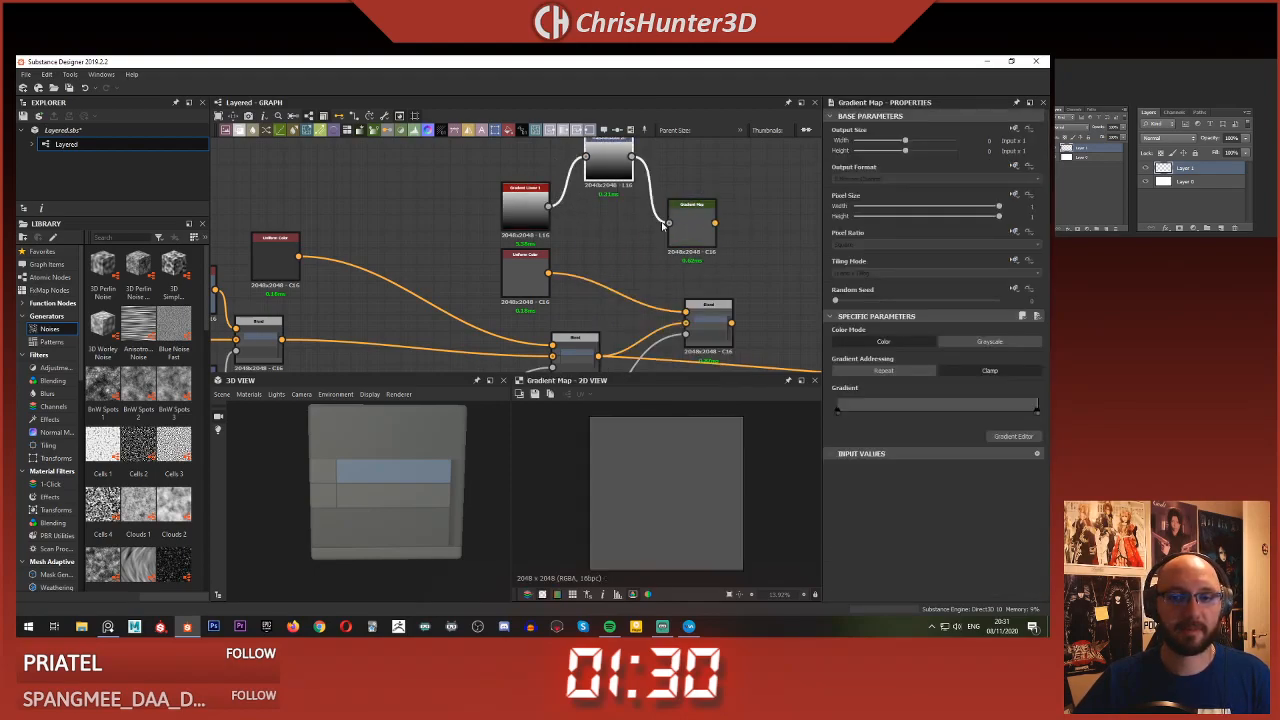
- Connect the Gradient Map's output to the last Blend's foreground in place of the Uniform Color, and preview the Blend
middle_drag(709, 247, 637, 238)
click(636, 236)
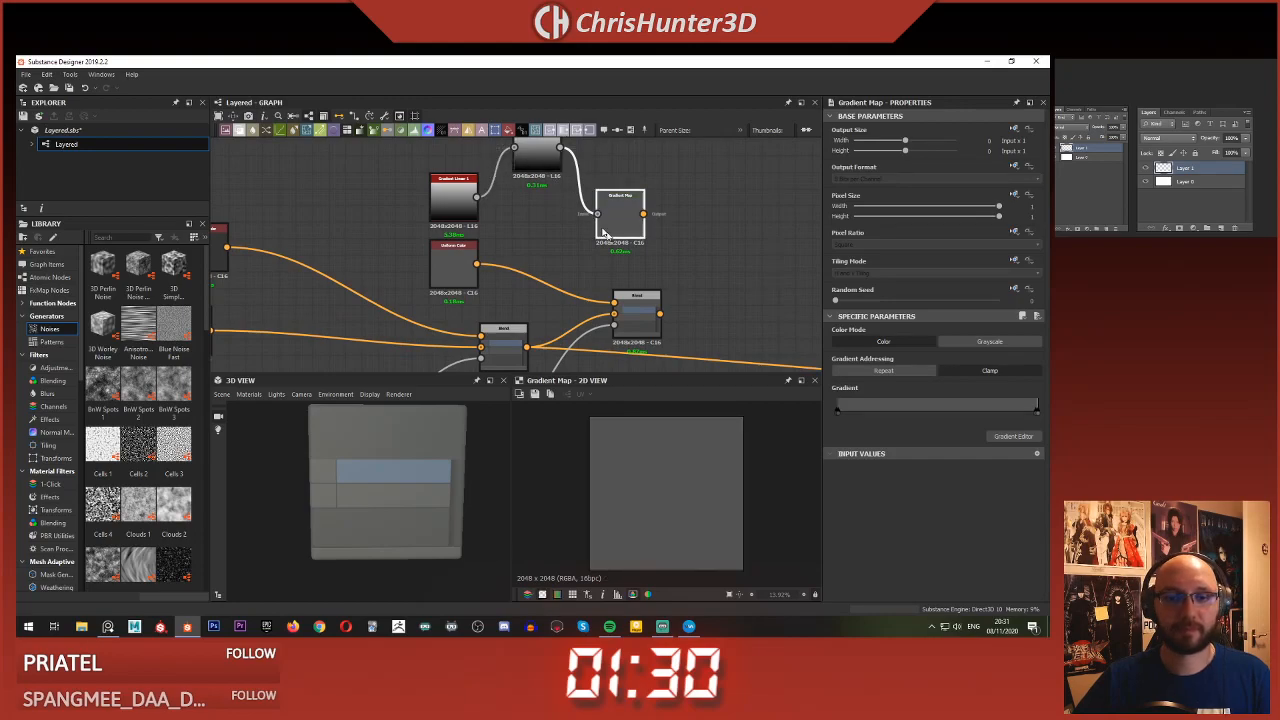
drag(644, 214, 614, 314)
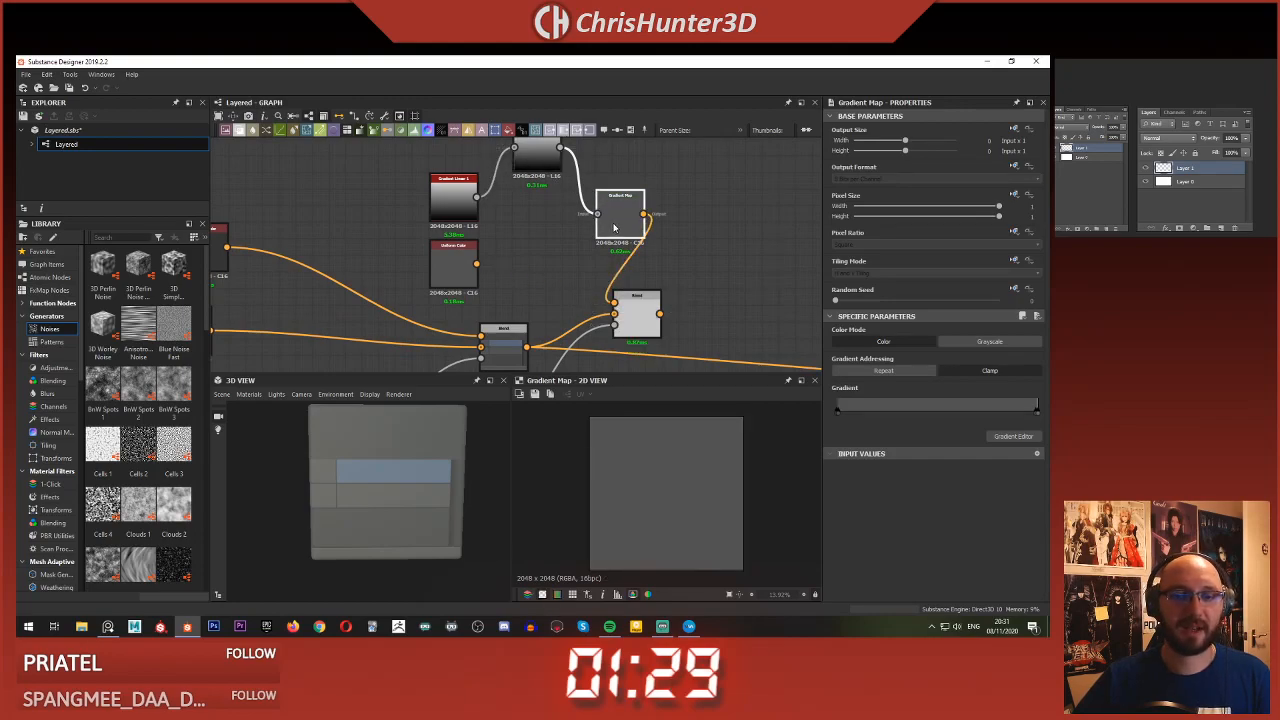
double_click(637, 315)
- Duplicate the white strip mask's Transformation 2D node near the Gradient Map and delete the previously added Transformation 2D node
middle_drag(562, 243, 635, 228)
scroll(617, 270, down, 3)
scroll(631, 227, up, 2)
scroll(642, 258, down, 1)
click(577, 338)
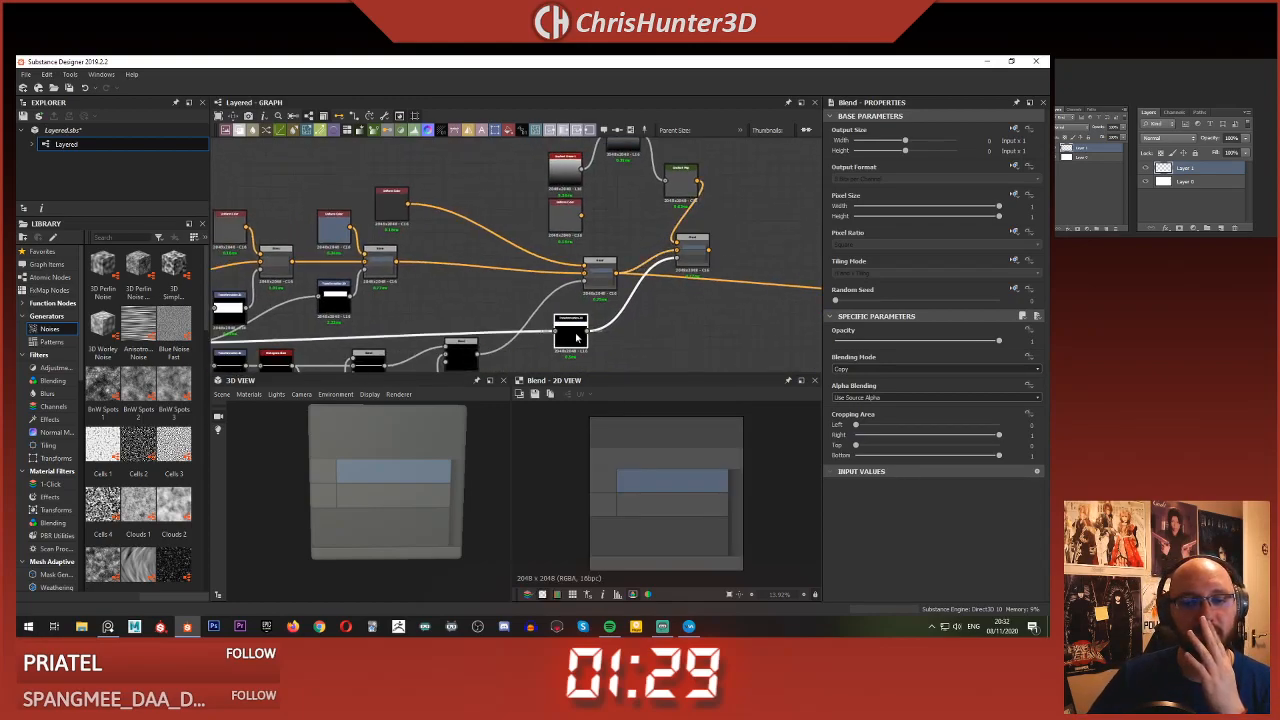
double_click(577, 338)
middle_drag(603, 292, 600, 316)
scroll(600, 316, down, 1)
scroll(633, 268, up, 2)
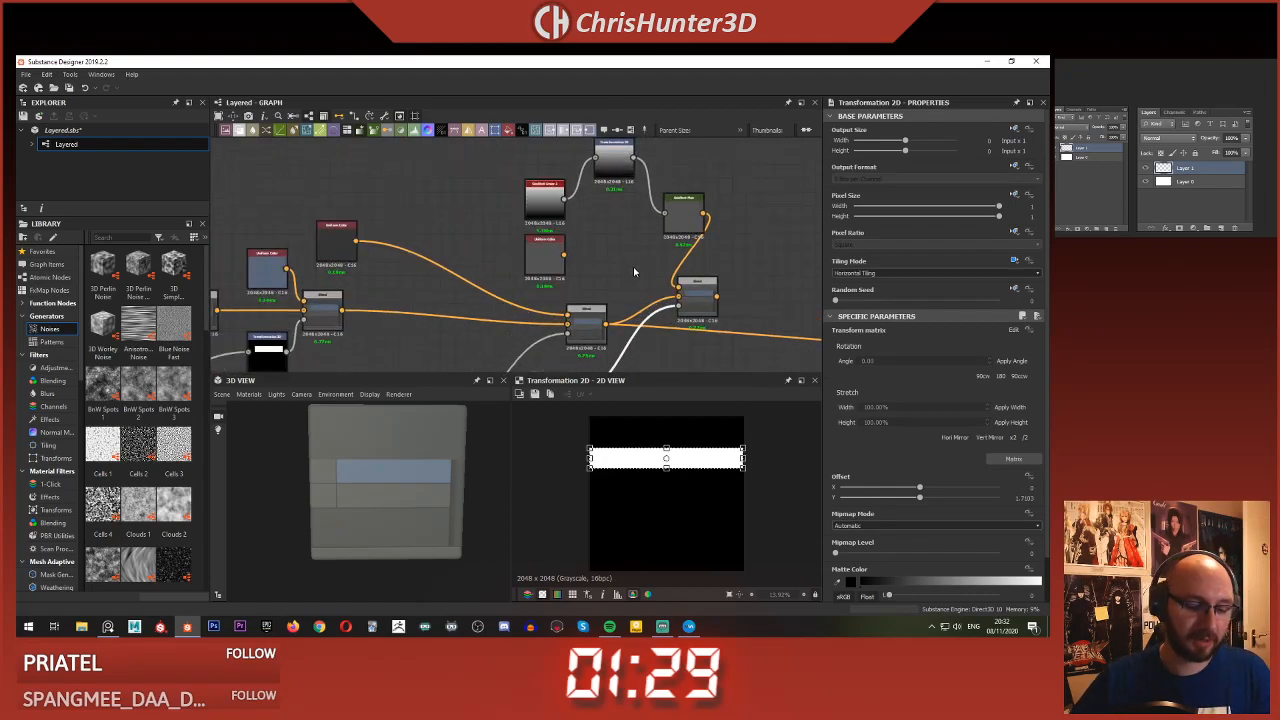
key(ctrl+v)
drag(515, 267, 634, 253)
drag(681, 217, 766, 186)
click(766, 164)
key(Delete)
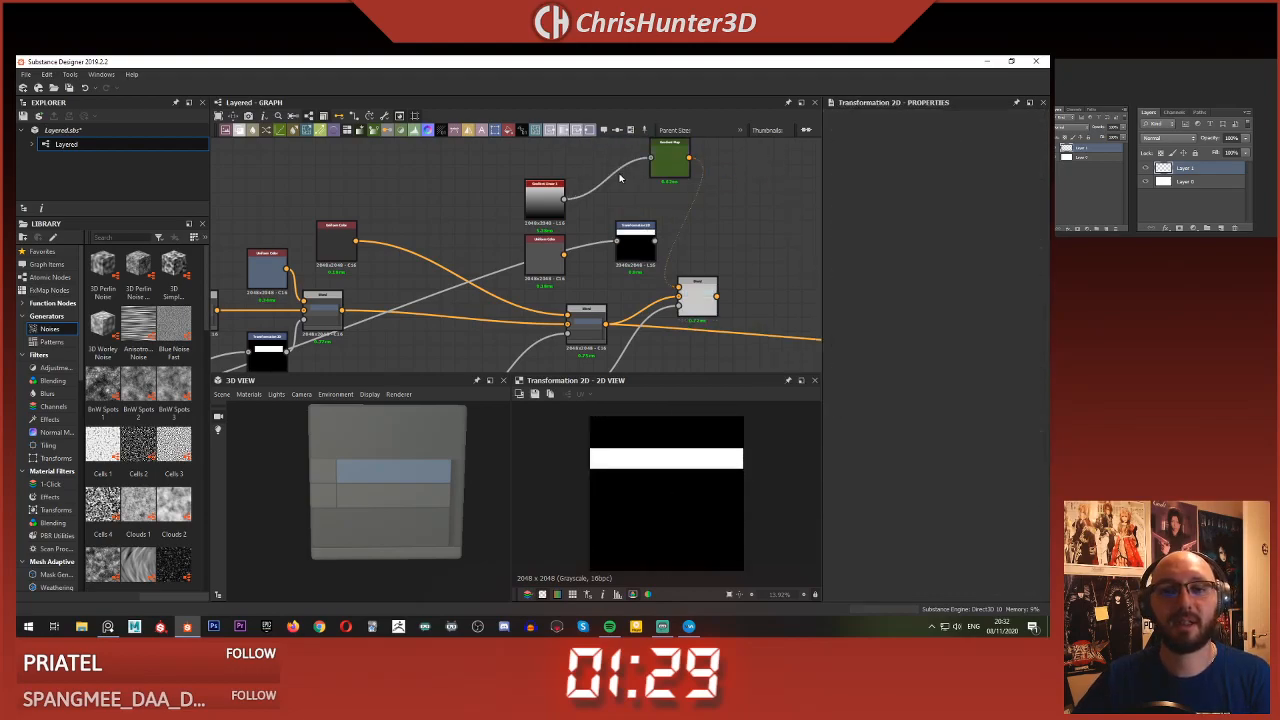
- Connect Gradient Linear 1 through the copied Transformation 2D into the Gradient Map, and preview the Gradient Map's strip up close
drag(565, 201, 669, 155)
double_click(669, 155)
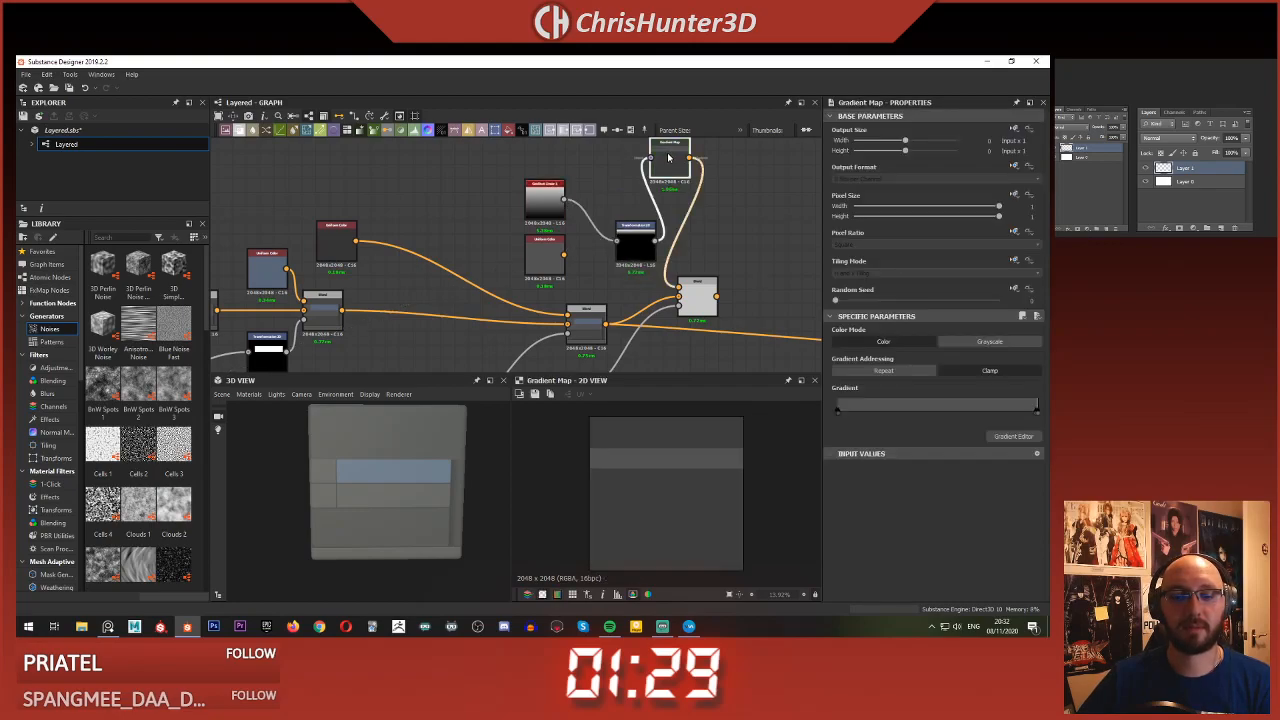
scroll(588, 471, up, 7)
scroll(649, 501, up, 5)
middle_drag(660, 411, 731, 515)
middle_drag(618, 495, 598, 524)
scroll(633, 474, down, 1)
scroll(606, 228, up, 1)
- Line up the copied Transformation 2D and the Gradient Map in a row beside Gradient Linear 1, and preview the Blend
middle_drag(630, 217, 635, 280)
drag(633, 306, 593, 263)
drag(690, 210, 682, 256)
middle_drag(663, 271, 634, 194)
scroll(634, 194, down, 1)
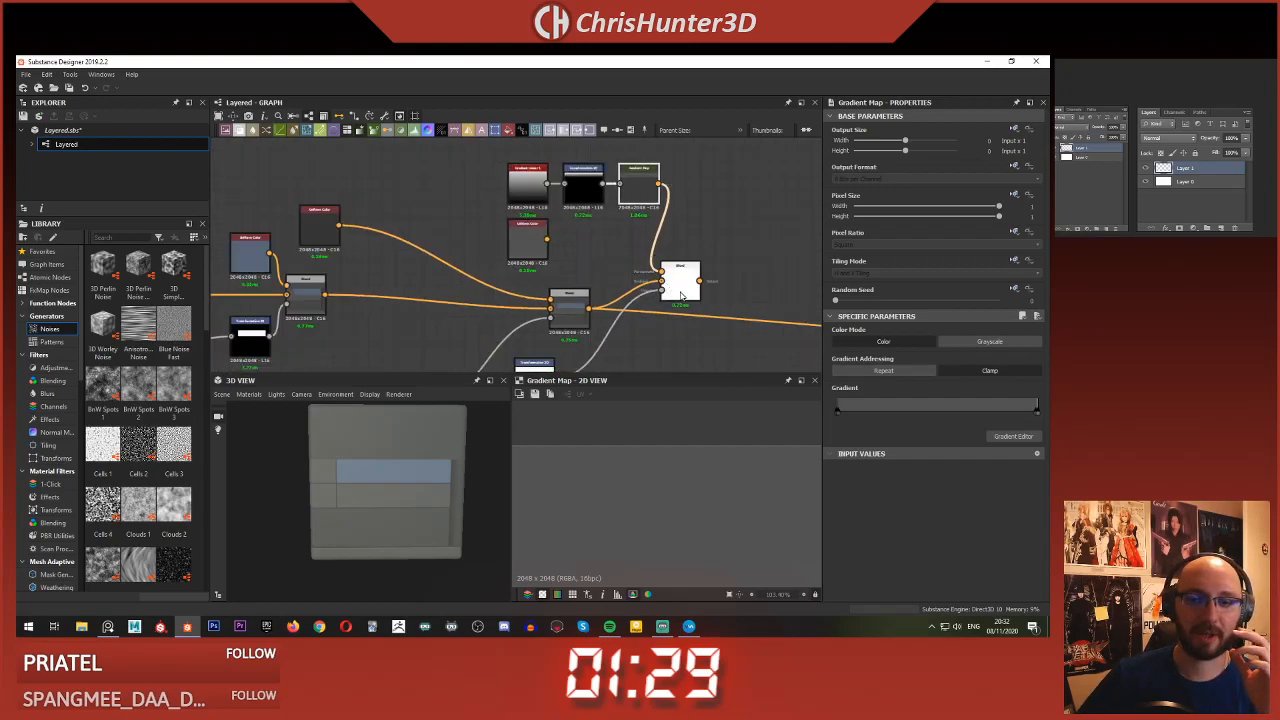
double_click(680, 283)
scroll(698, 490, down, 6)
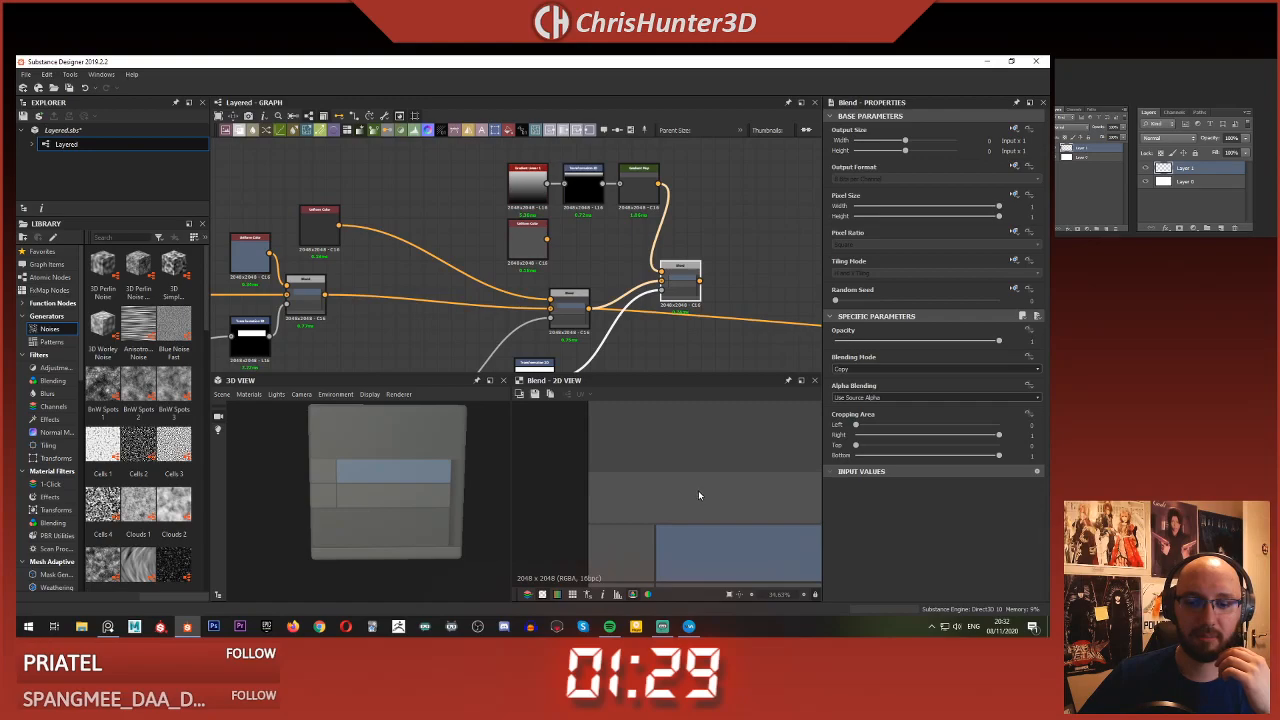
middle_drag(698, 490, 660, 480)
scroll(733, 476, up, 1)
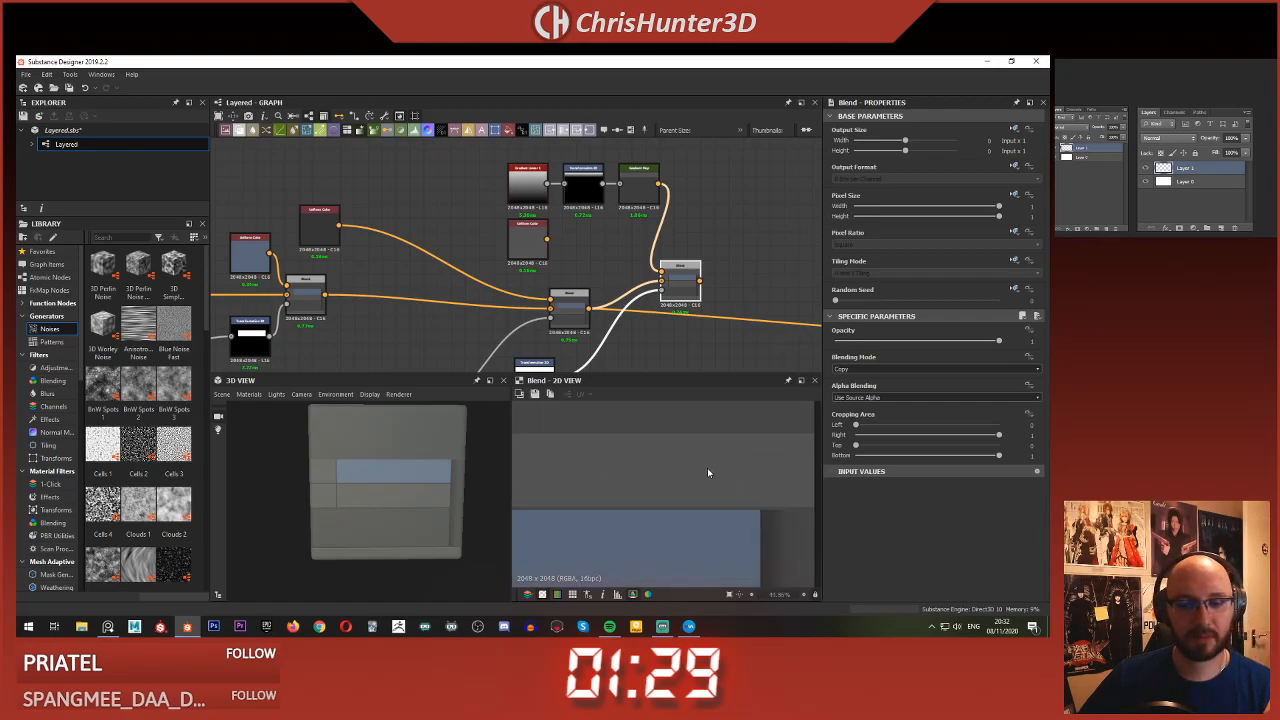
scroll(707, 470, down, 1)
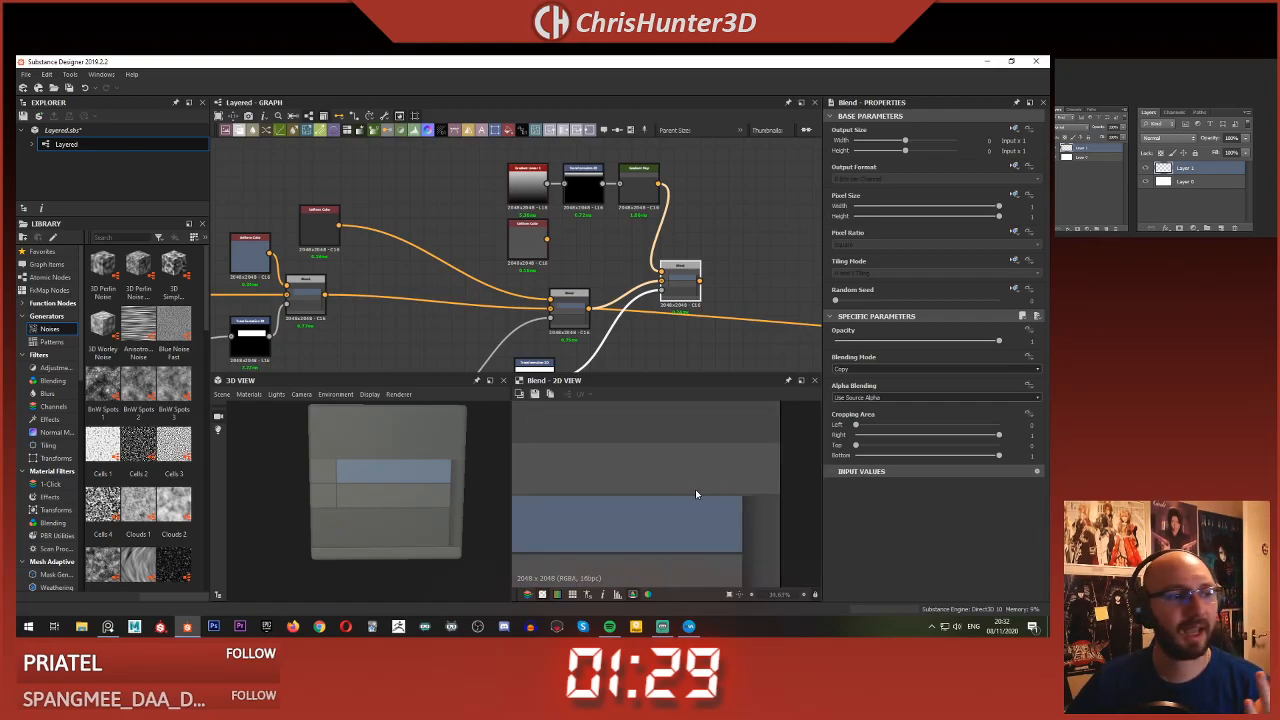
scroll(600, 165, up, 5)
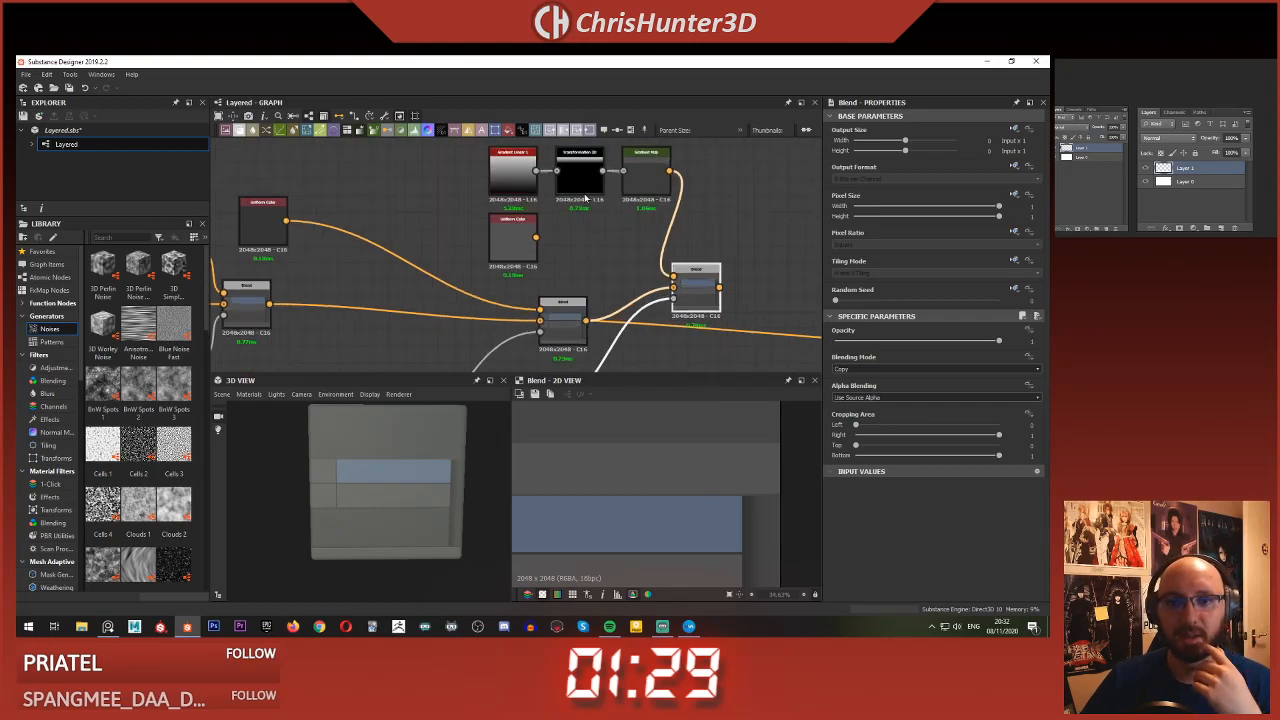
- Move the Gradient Map's two inner grey keys inward, away from both ends, placing the one near the start at about 0.063
click(690, 231)
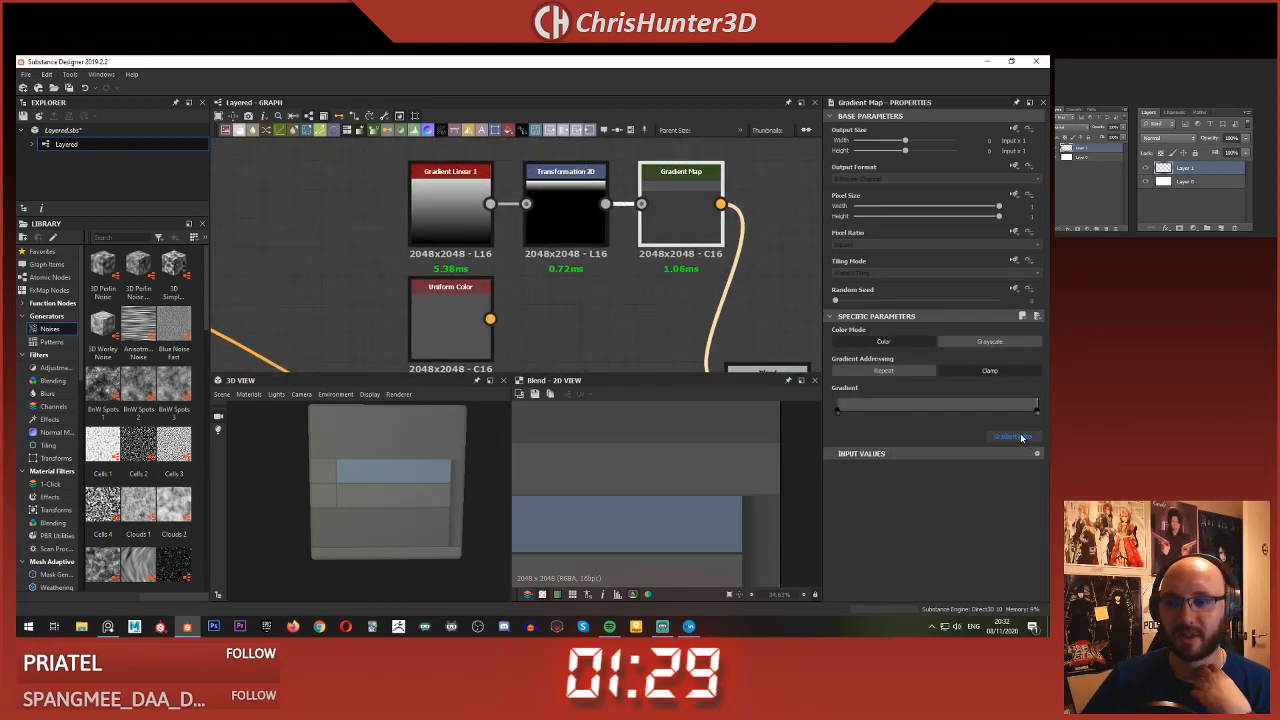
click(1013, 436)
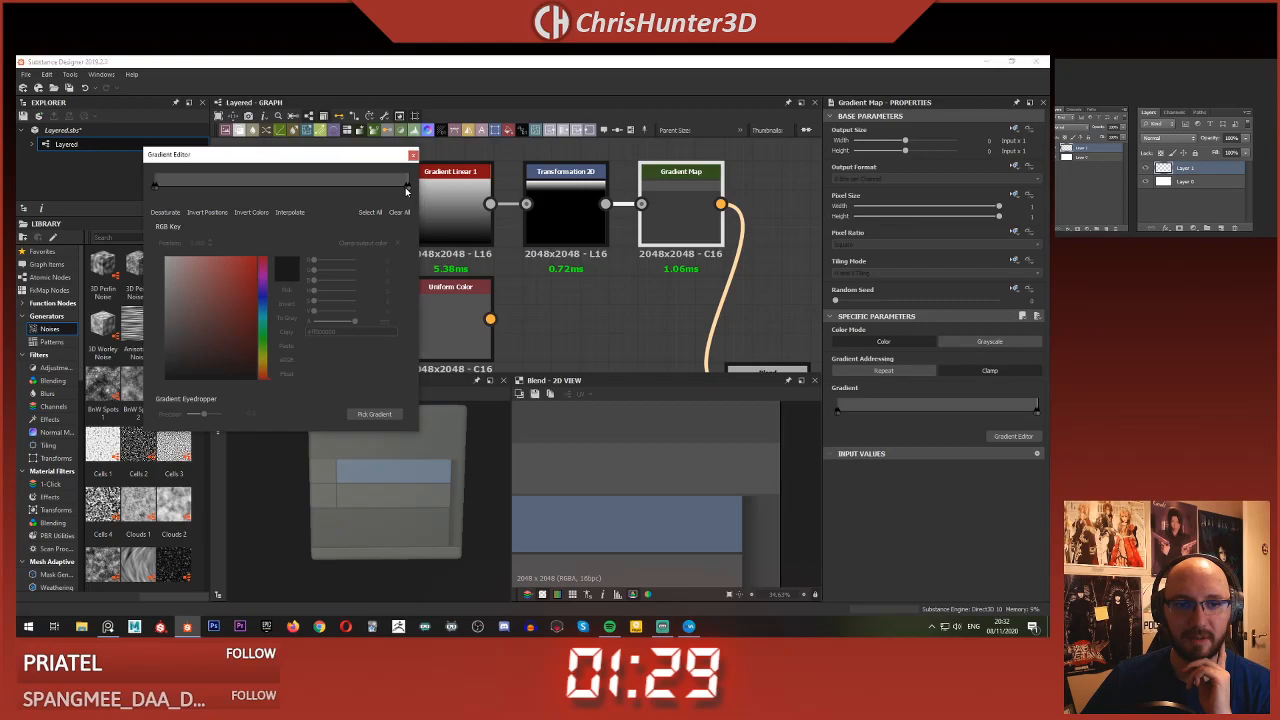
click(405, 188)
drag(405, 188, 398, 188)
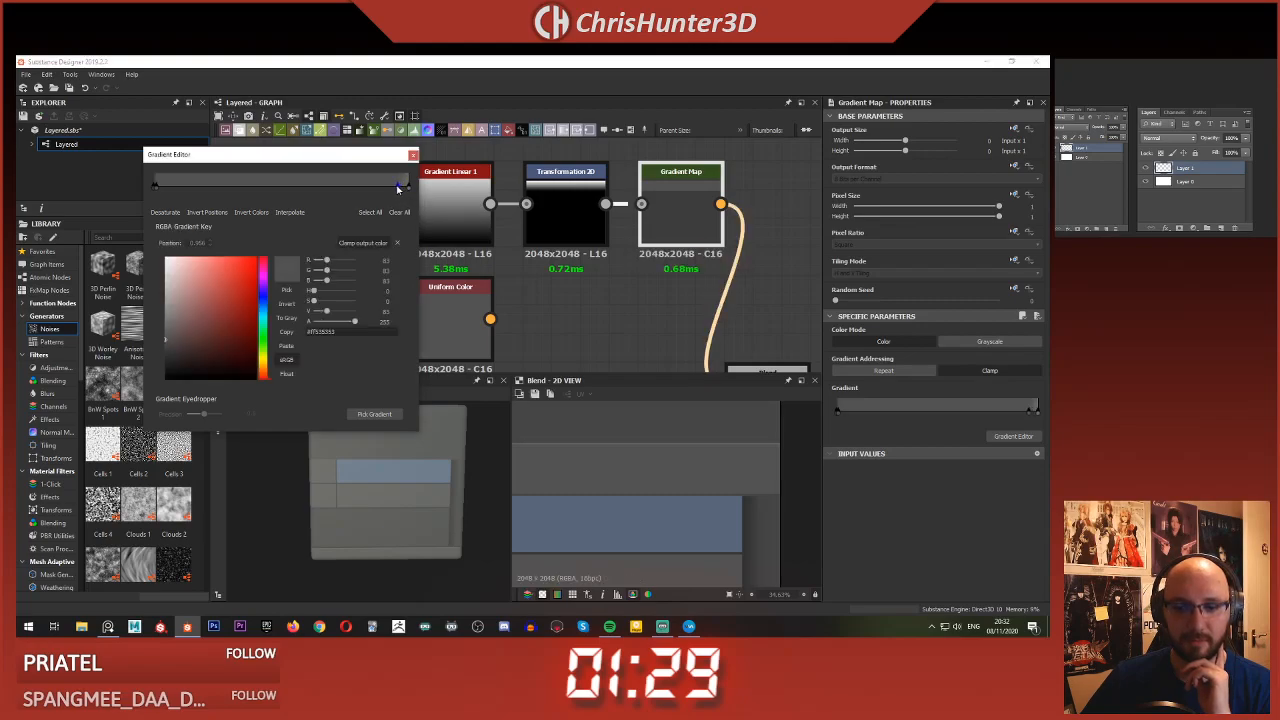
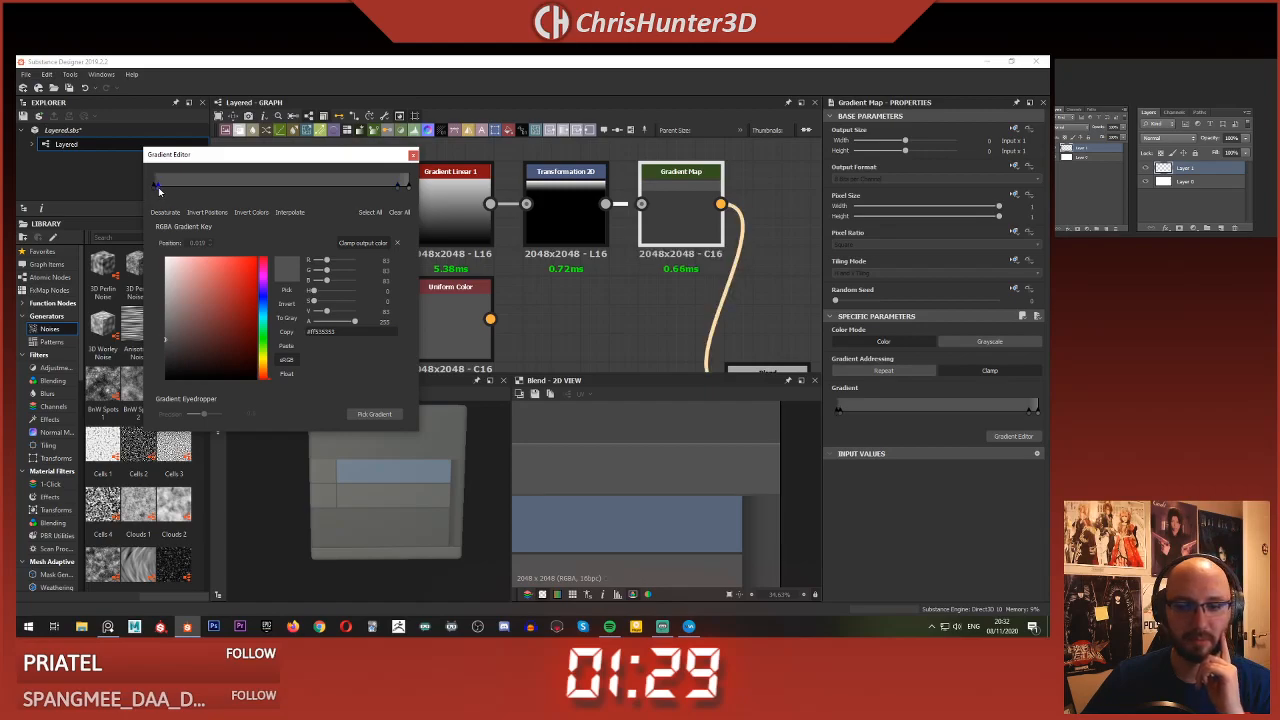
drag(159, 190, 171, 191)
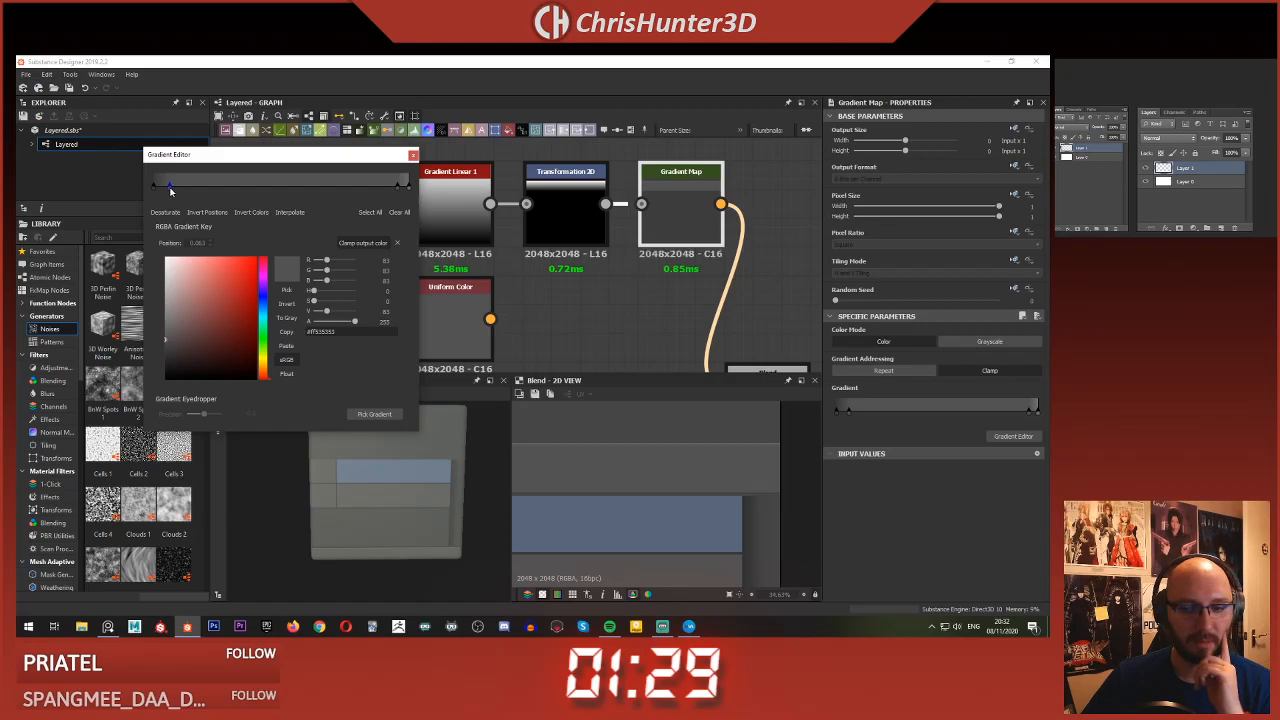
click(413, 157)
- Compare the strip areas of the mask's and the gradient's Transformation 2D nodes against the Blend preview
middle_drag(440, 250, 594, 241)
scroll(594, 241, up, 2)
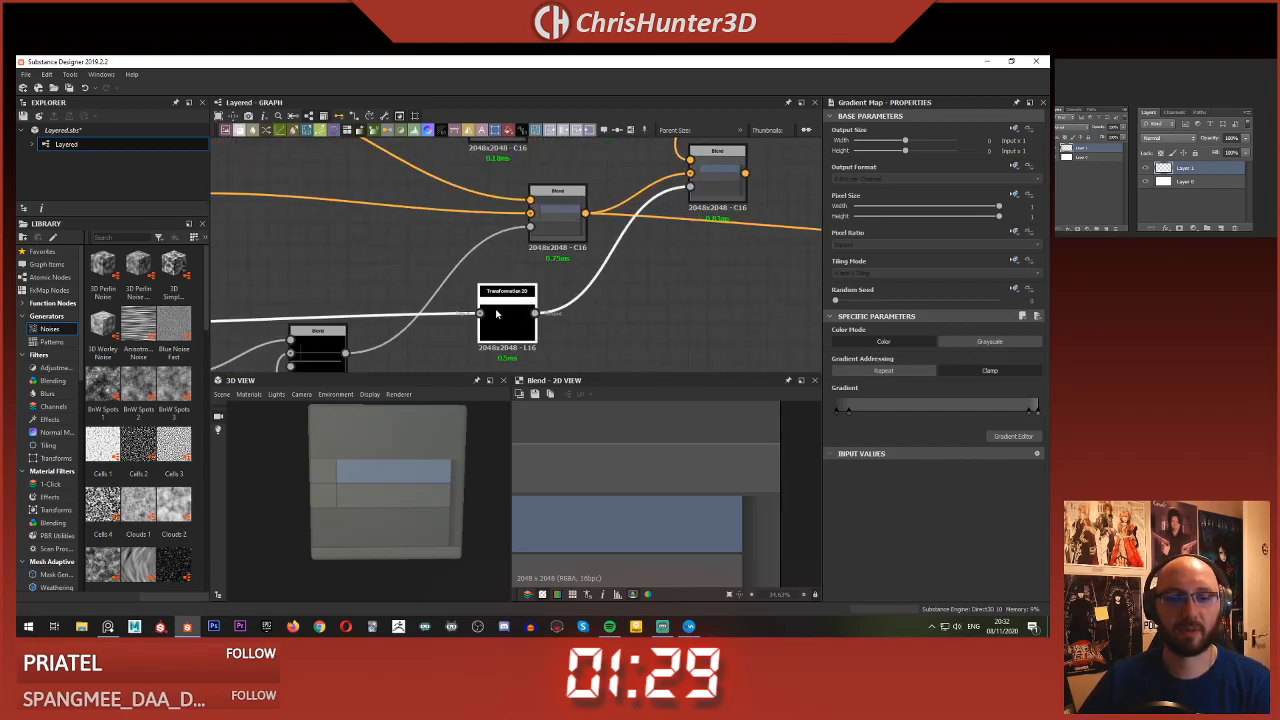
click(532, 290)
scroll(660, 200, down, 2)
middle_drag(668, 221, 694, 336)
middle_drag(626, 237, 632, 203)
click(637, 178)
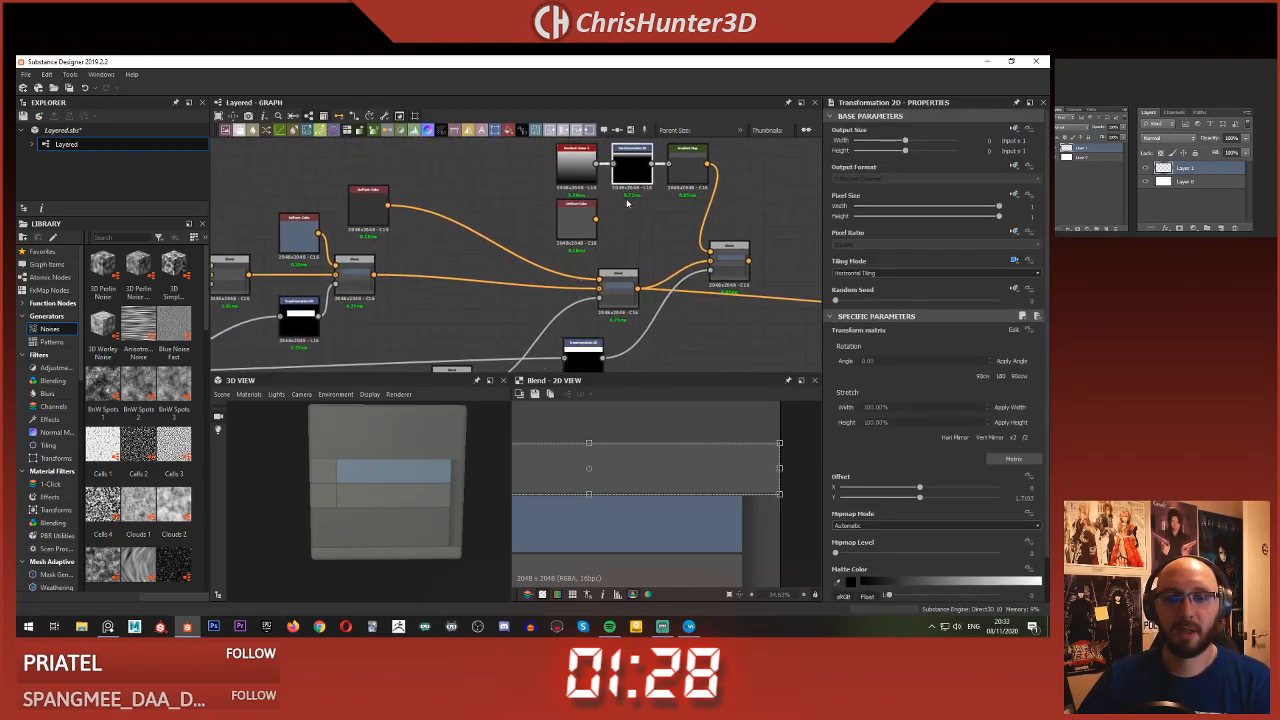
middle_drag(627, 207, 625, 171)
double_click(590, 325)
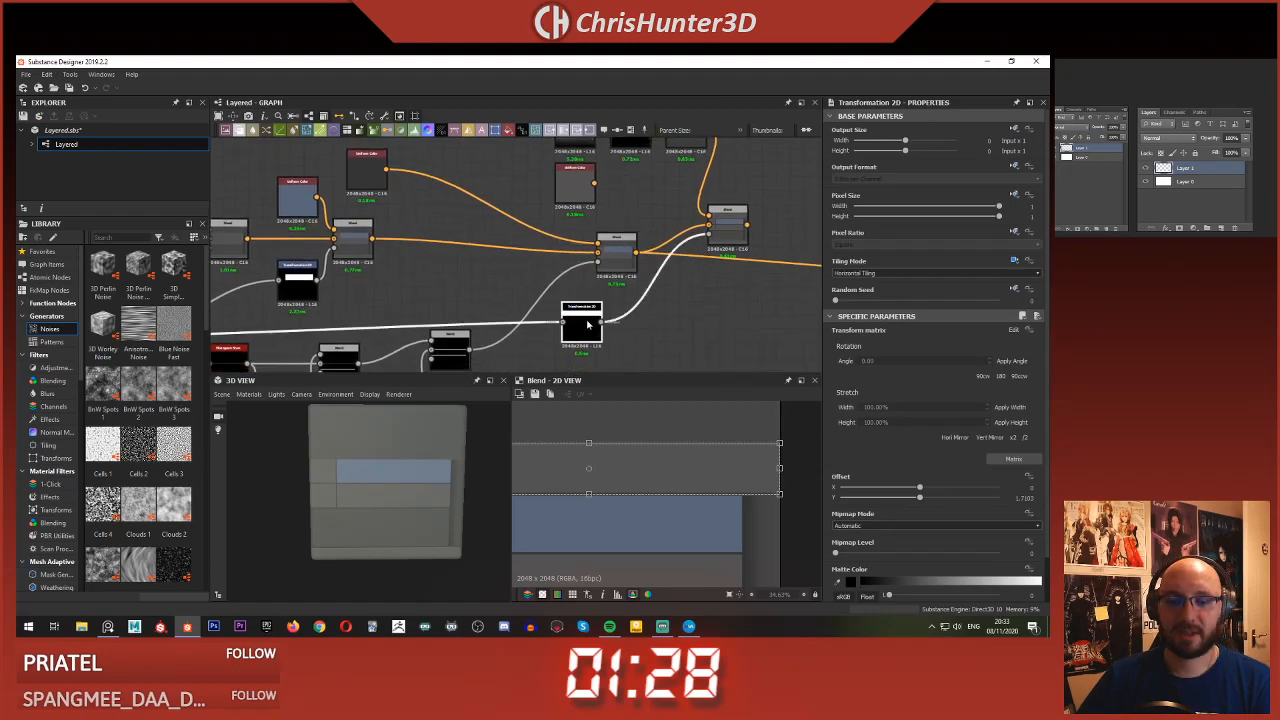
double_click(728, 222)
scroll(714, 450, up, 2)
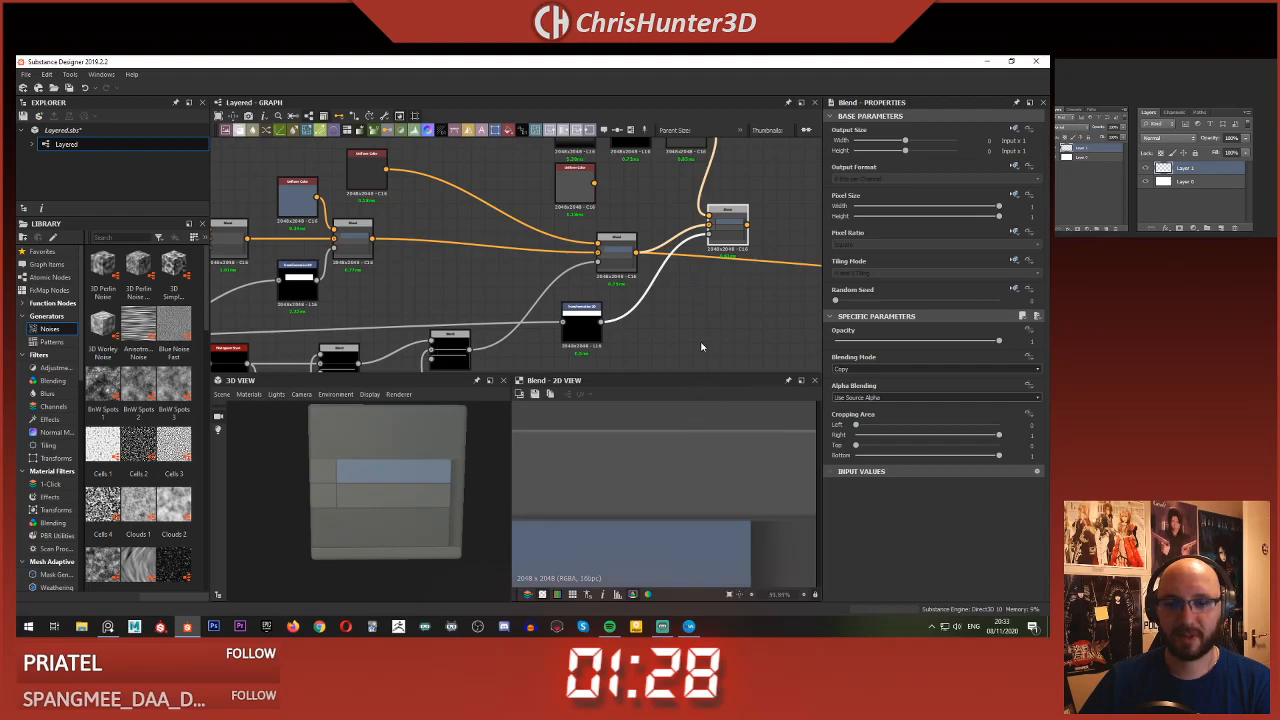
- Nudge the strip mask's Transformation 2D slightly downward over the Blend preview
middle_drag(641, 350, 543, 248)
click(491, 220)
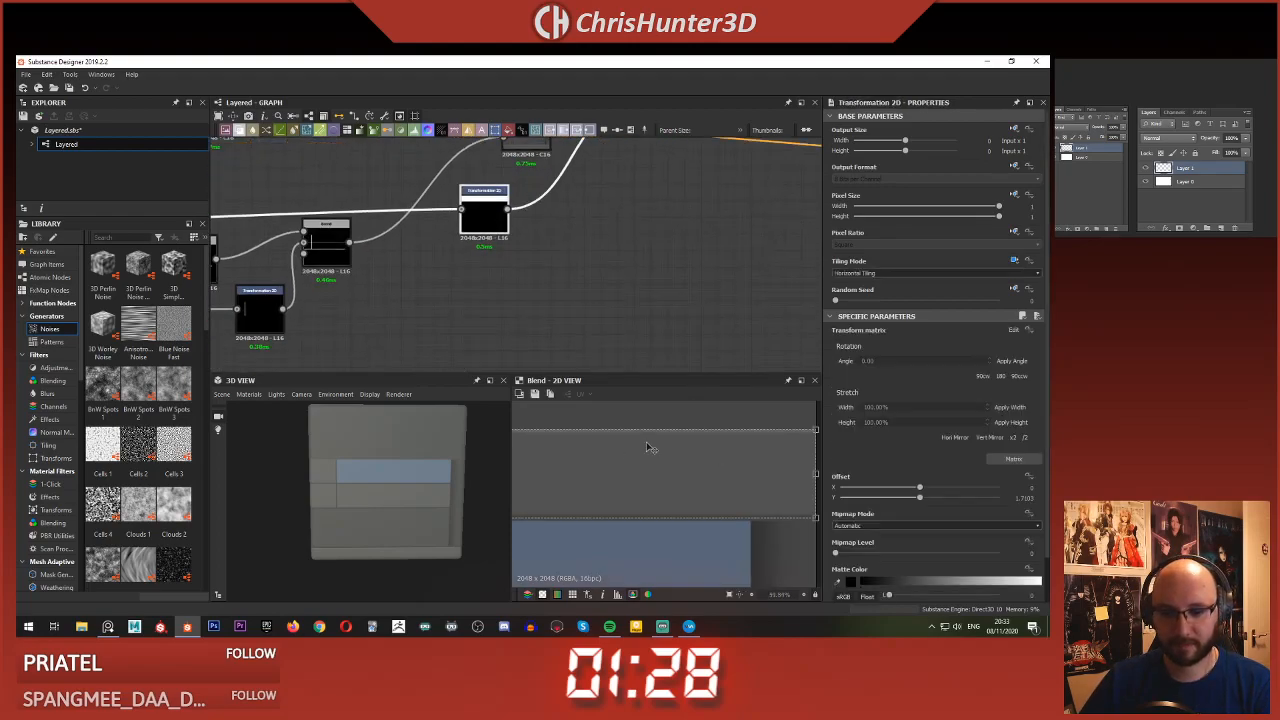
drag(660, 464, 660, 465)
key(Down)
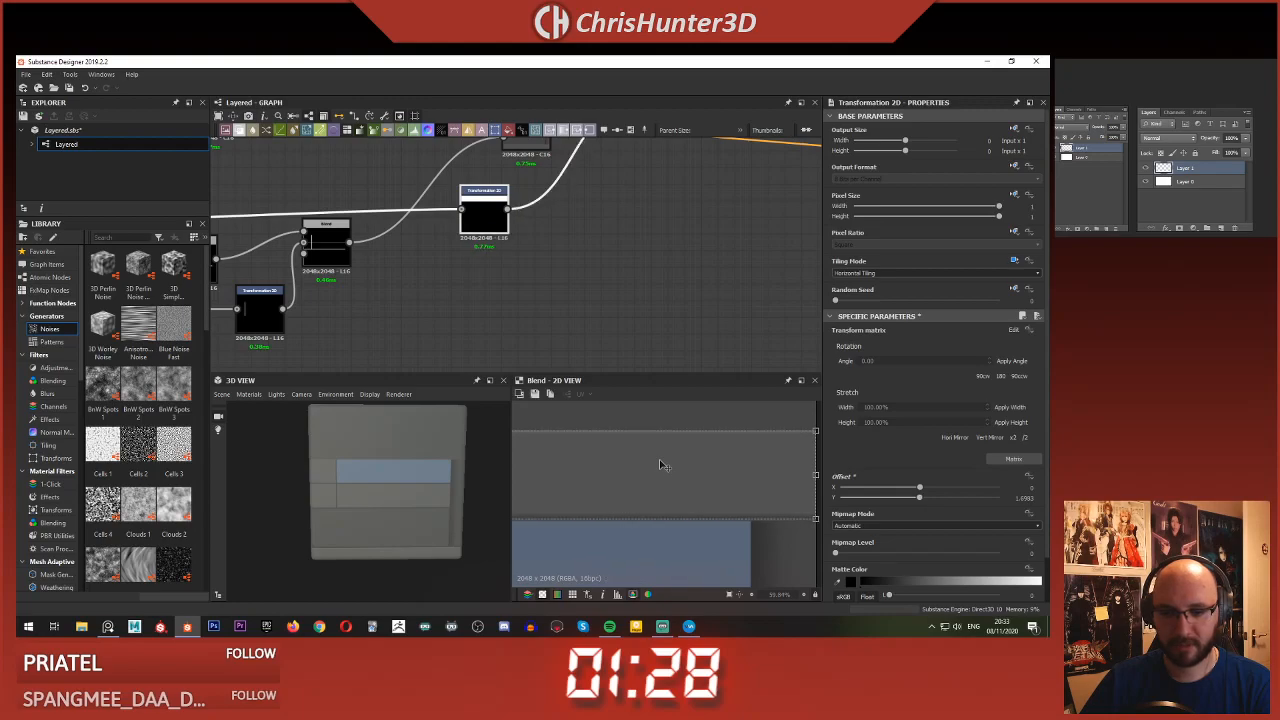
key(Down)
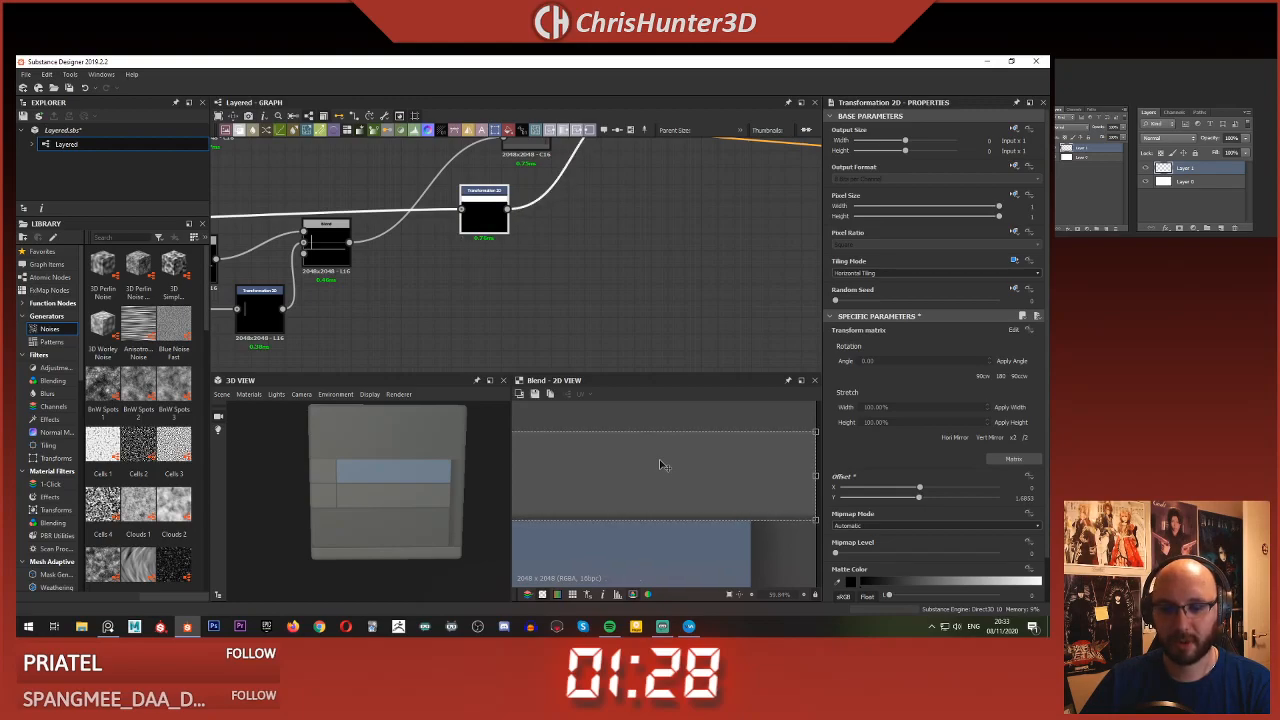
click(485, 205)
key(Down)
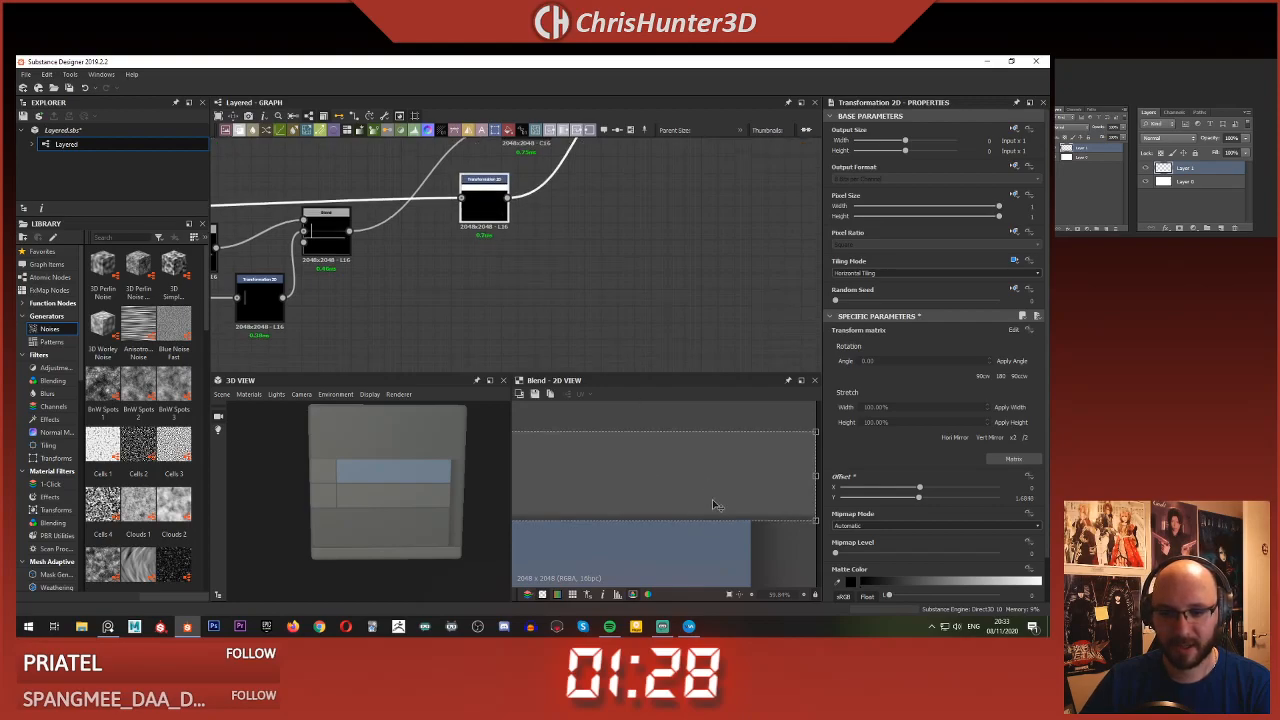
- Duplicate the strip mask's Transformation 2D and place the copy beside the Uniform Color node under the gradient row
scroll(640, 278, down, 5)
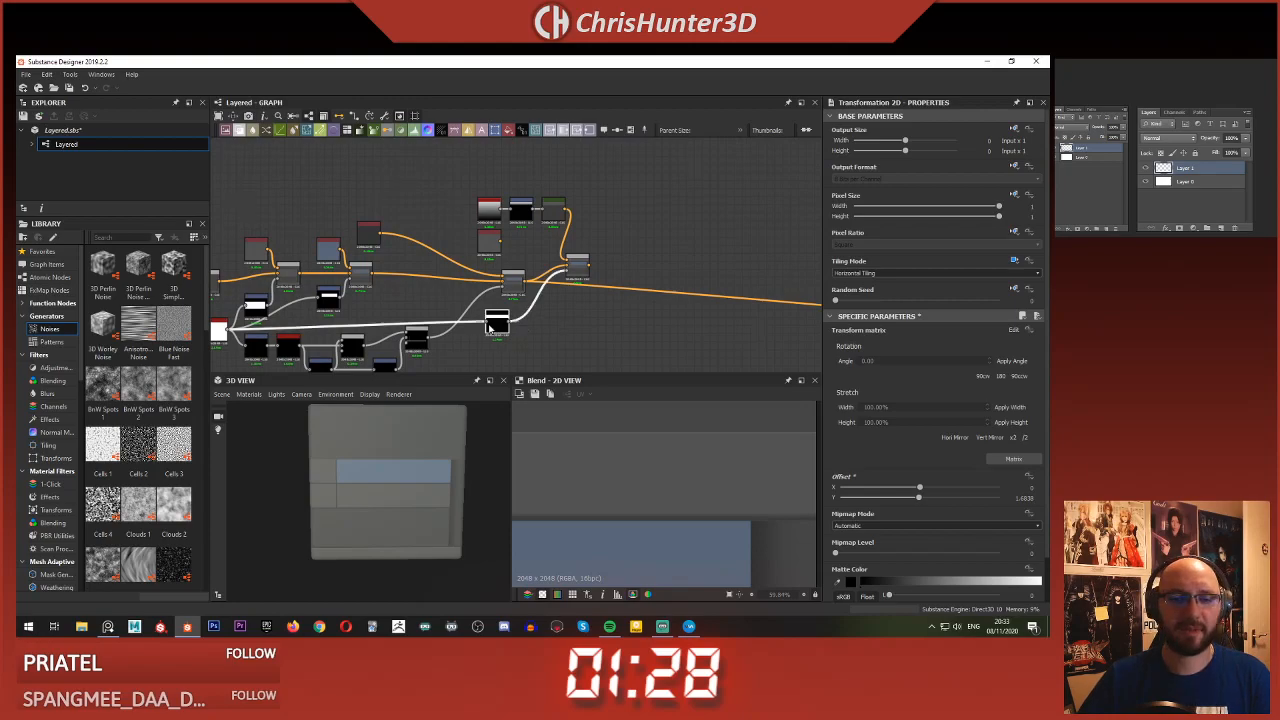
scroll(508, 318, up, 3)
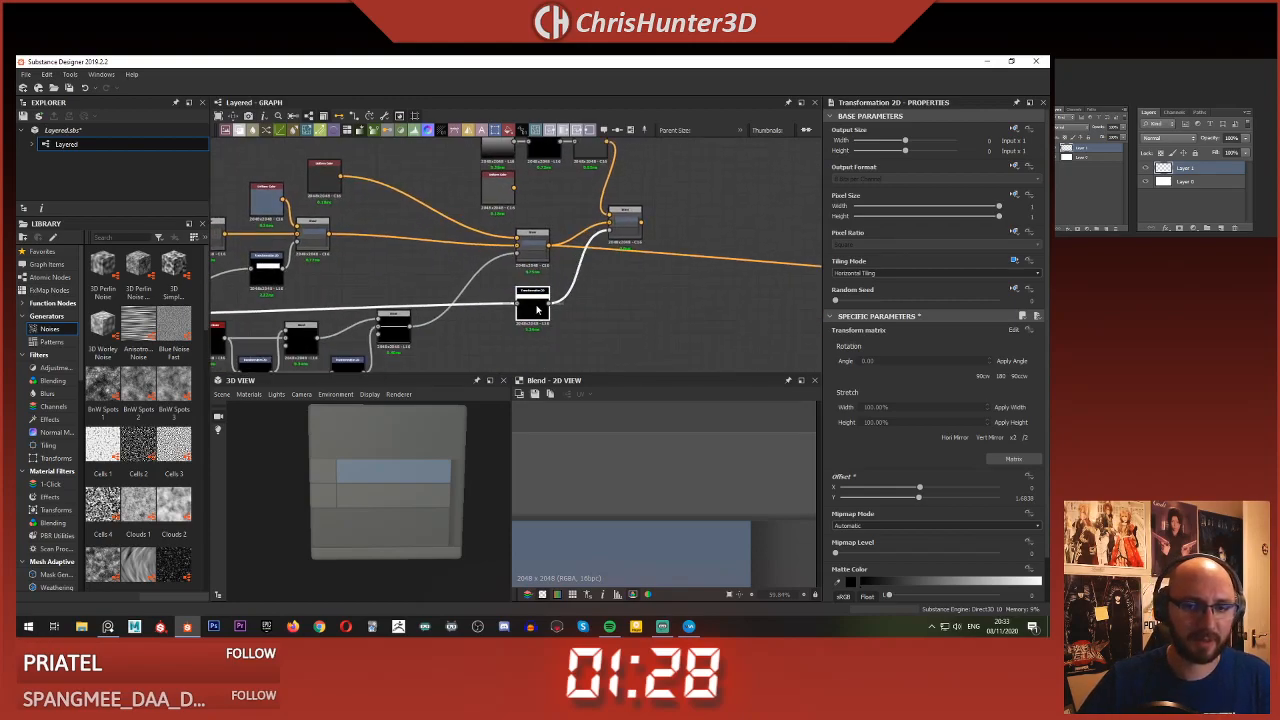
scroll(535, 315, up, 2)
click(545, 321)
key(ctrl+c)
key(ctrl+v)
drag(521, 258, 557, 205)
- Connect the copied Transformation 2D between Gradient Linear 1 and the Gradient Map, and preview the Gradient Map
scroll(557, 205, up, 3)
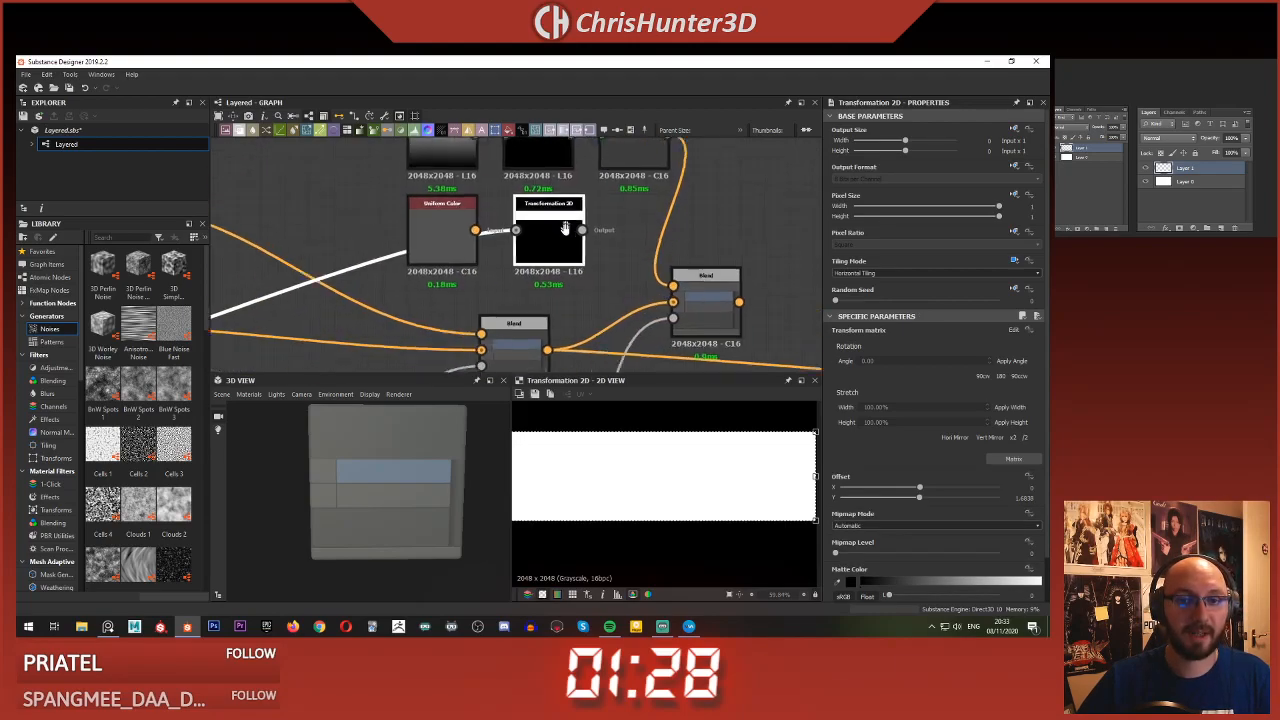
drag(472, 174, 597, 174)
click(621, 173)
double_click(621, 173)
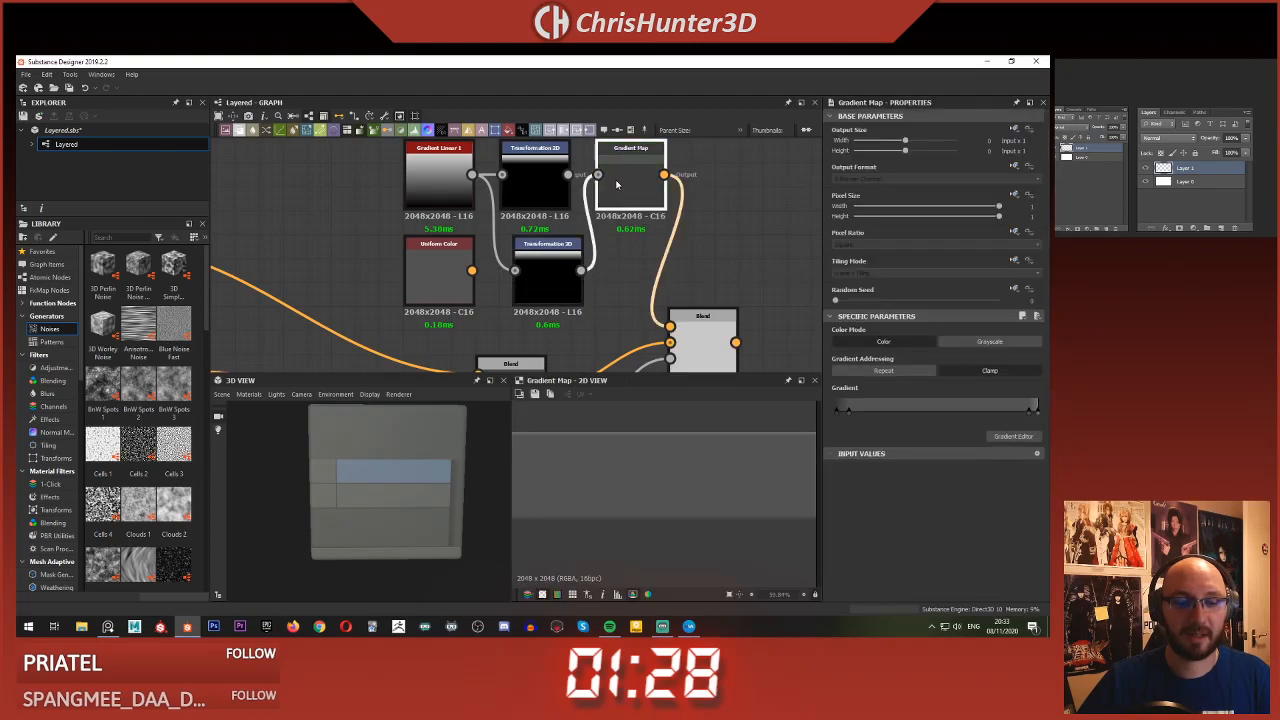
- Delete the gradient's old Transformation 2D and move the copy into its place in the row
scroll(561, 222, down, 2)
click(561, 222)
key(Delete)
drag(574, 291, 565, 227)
click(589, 284)
click(621, 222)
- Preview the Blend and examine how the gradient strip meets the blue panel's upper edge
middle_drag(625, 291, 569, 254)
scroll(569, 254, down, 1)
scroll(657, 477, down, 4)
scroll(657, 477, up, 2)
double_click(611, 280)
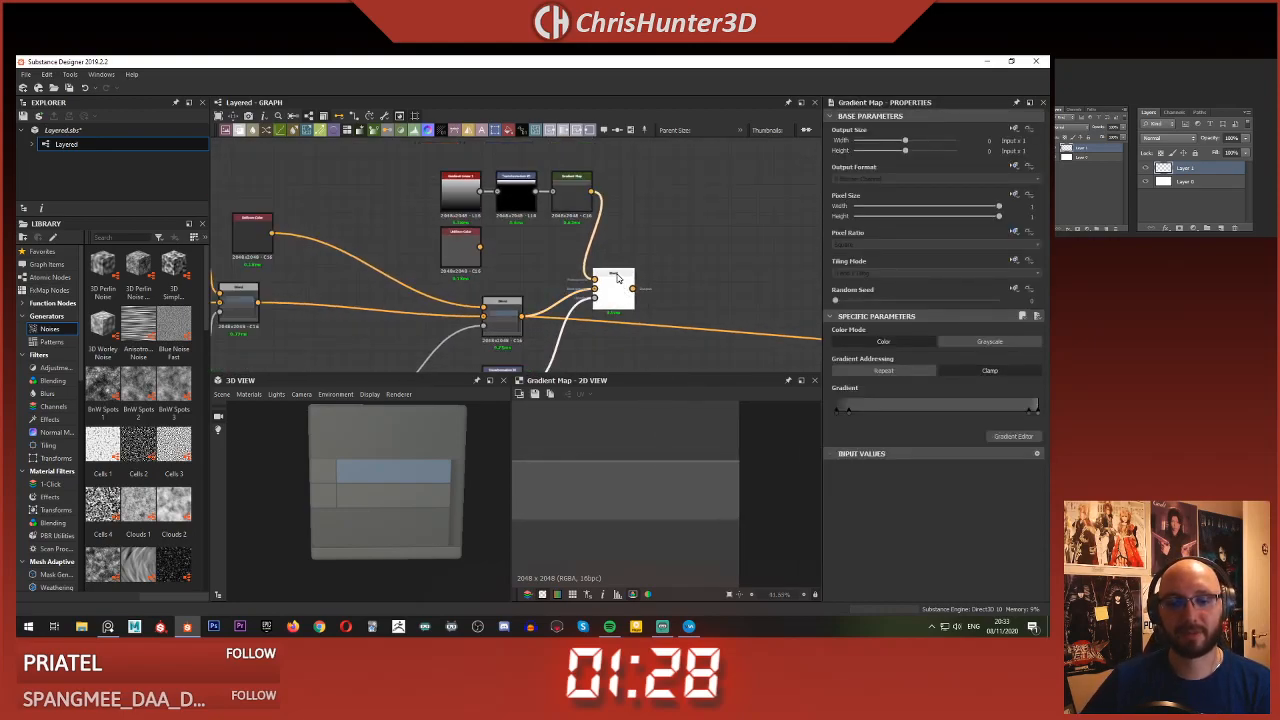
scroll(694, 498, up, 3)
middle_drag(693, 511, 700, 433)
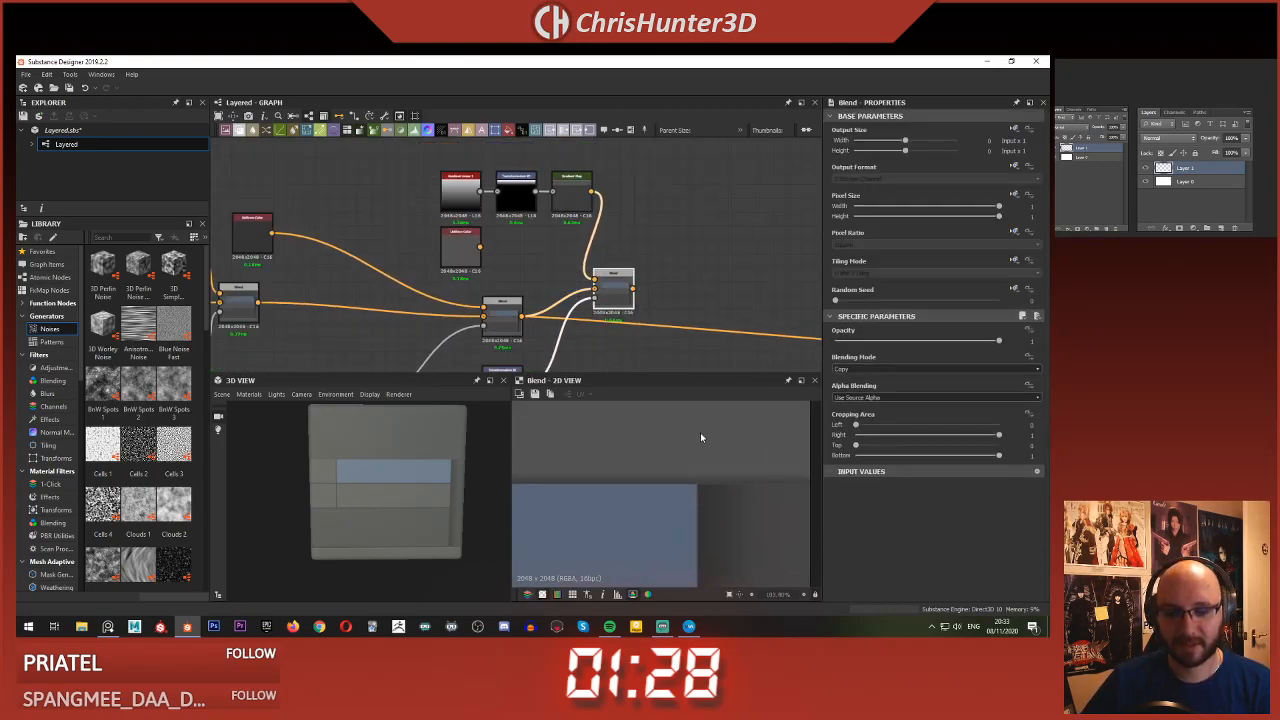
scroll(697, 464, up, 3)
scroll(697, 466, down, 3)
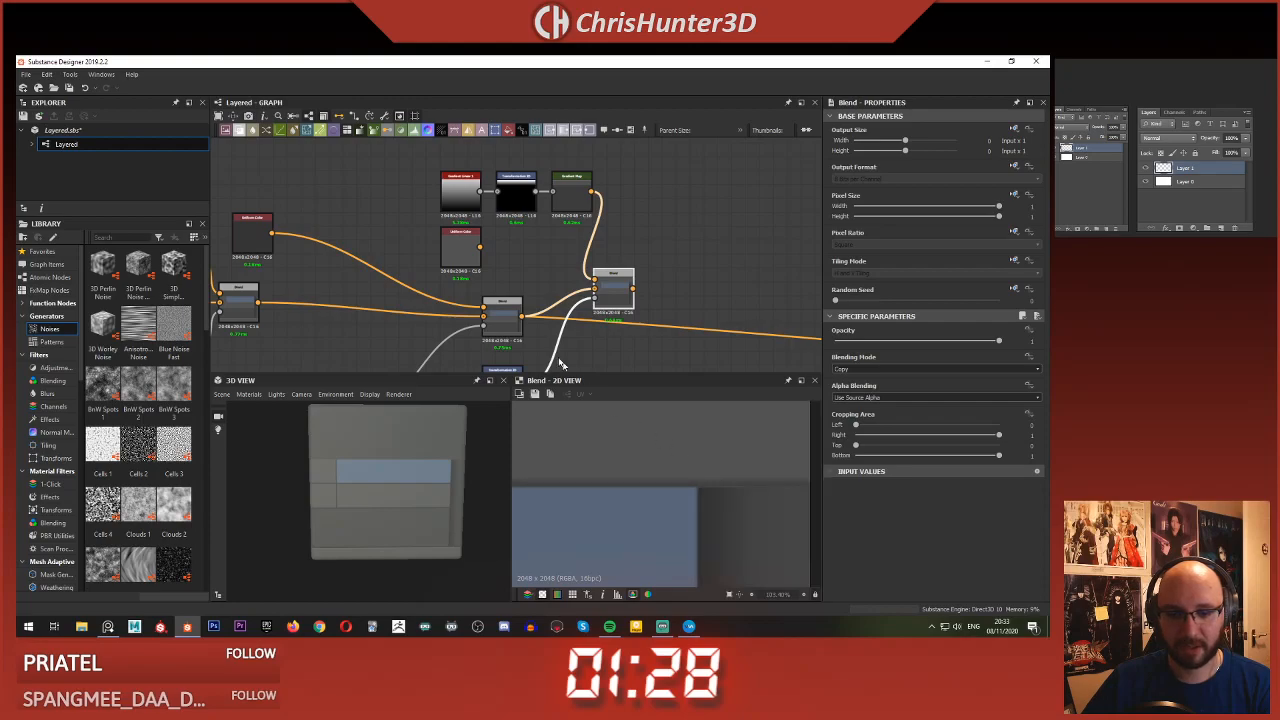
- Nudge the strip mask's Transformation 2D over the Blend preview to a Y offset of about 1.677
scroll(617, 434, down, 6)
scroll(560, 240, down, 2)
middle_drag(560, 240, 597, 202)
click(563, 174)
click(559, 305)
scroll(587, 436, up, 5)
scroll(590, 438, up, 4)
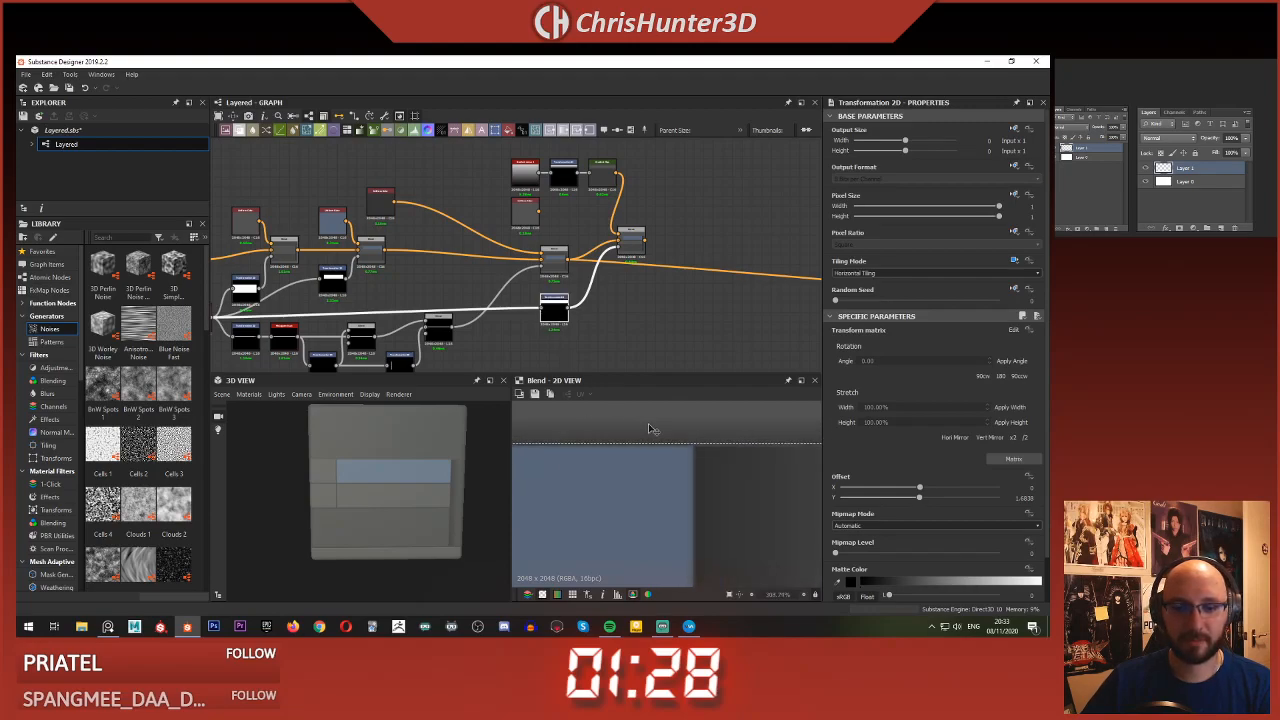
drag(649, 428, 649, 429)
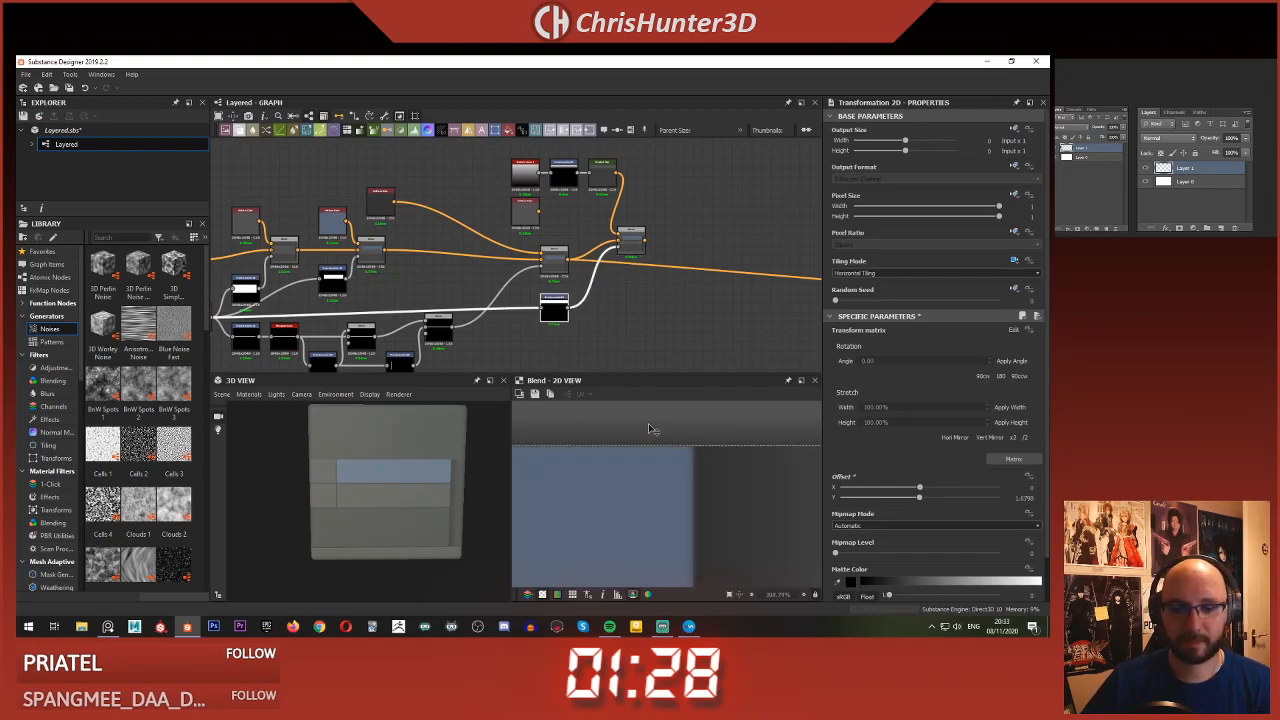
click(637, 320)
scroll(622, 325, down, 4)
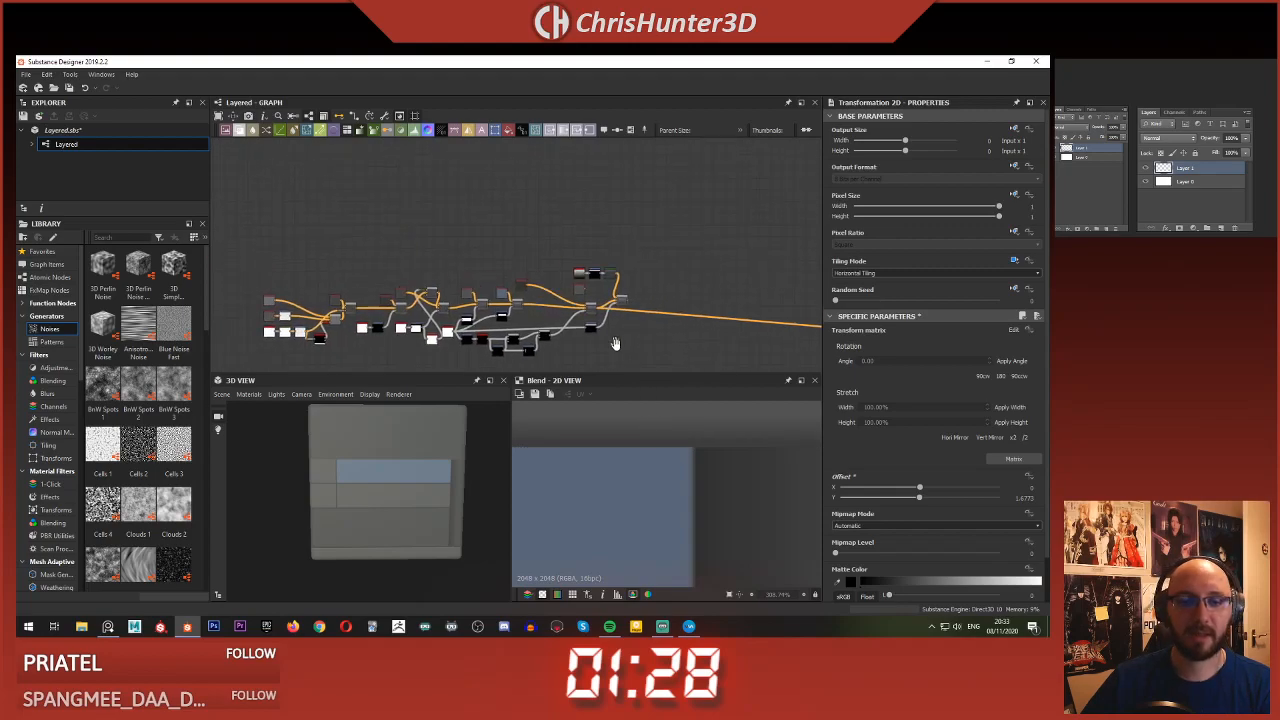
- Preview the nodes of the gradient chain and the resulting Blend in the 2D view
scroll(600, 290, up, 4)
middle_drag(613, 358, 586, 253)
double_click(586, 275)
drag(515, 255, 619, 188)
drag(596, 216, 596, 188)
double_click(631, 189)
double_click(660, 257)
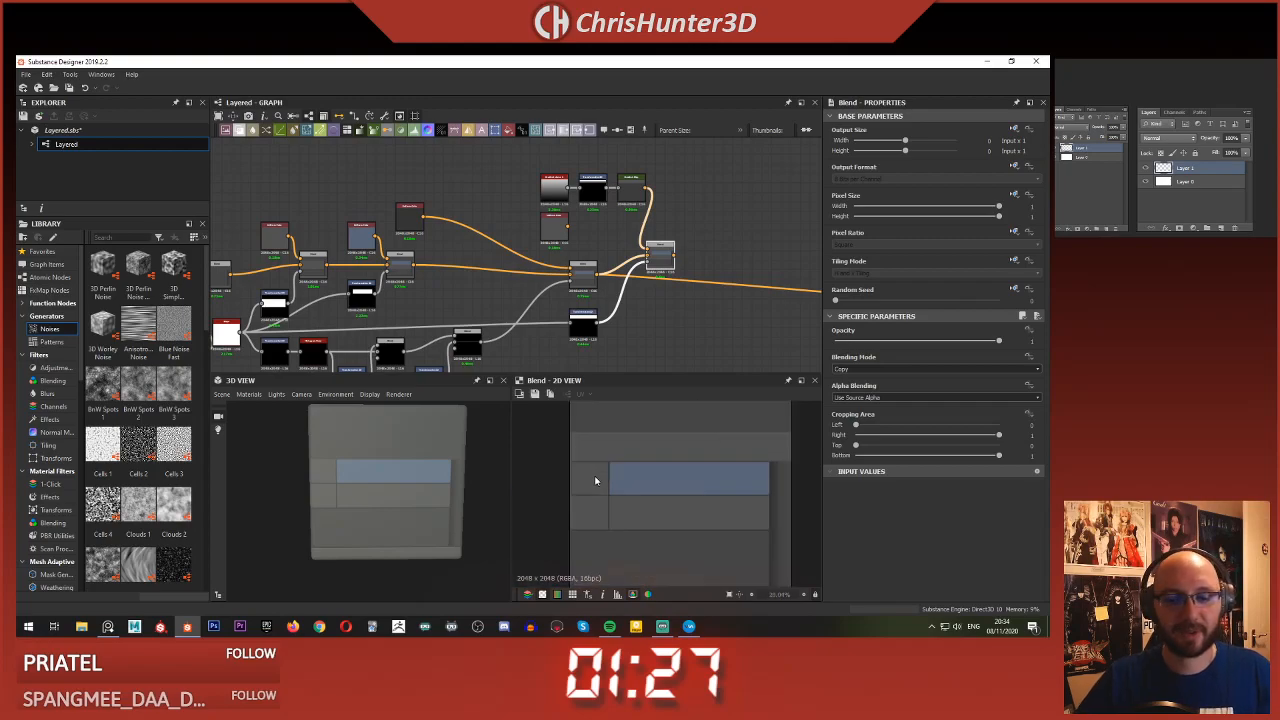
scroll(595, 481, down, 1)
scroll(663, 262, down, 1)
middle_drag(663, 262, 620, 270)
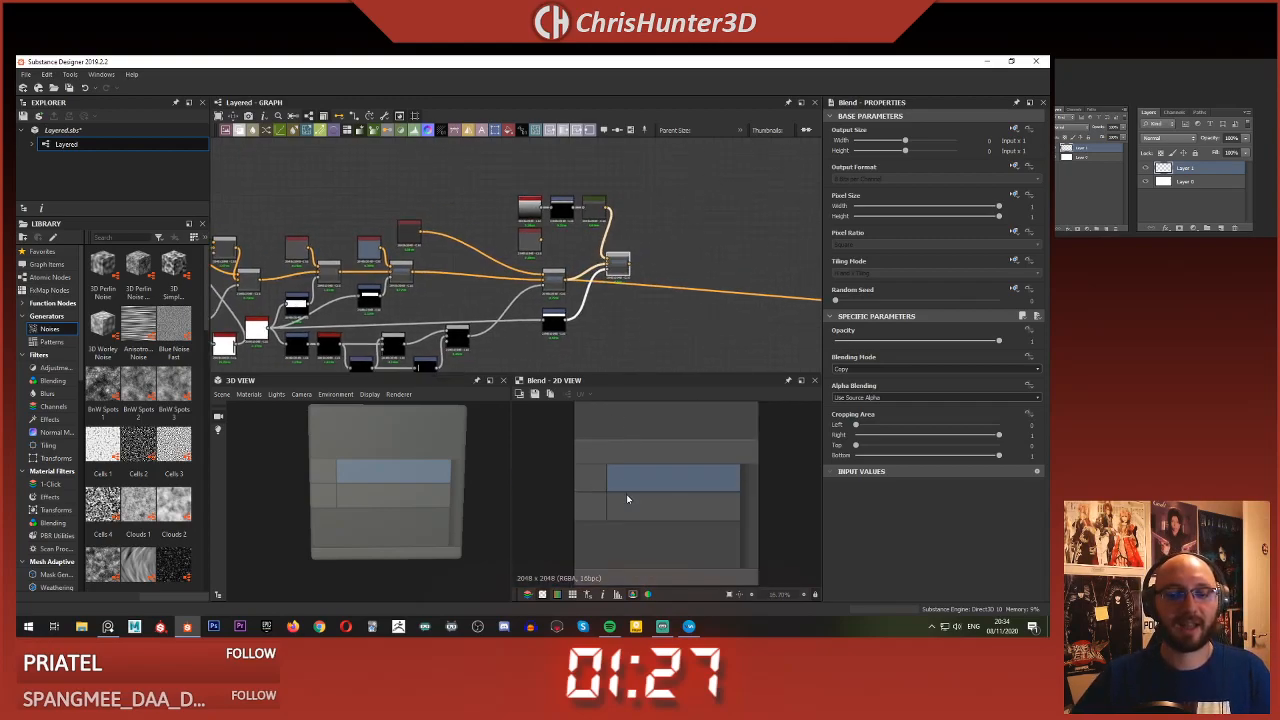
scroll(624, 486, down, 2)
scroll(643, 215, up, 1)
middle_drag(643, 215, 628, 184)
scroll(594, 242, up, 3)
scroll(608, 249, down, 1)
middle_drag(639, 240, 750, 278)
middle_drag(647, 272, 524, 235)
scroll(524, 235, up, 1)
click(716, 252)
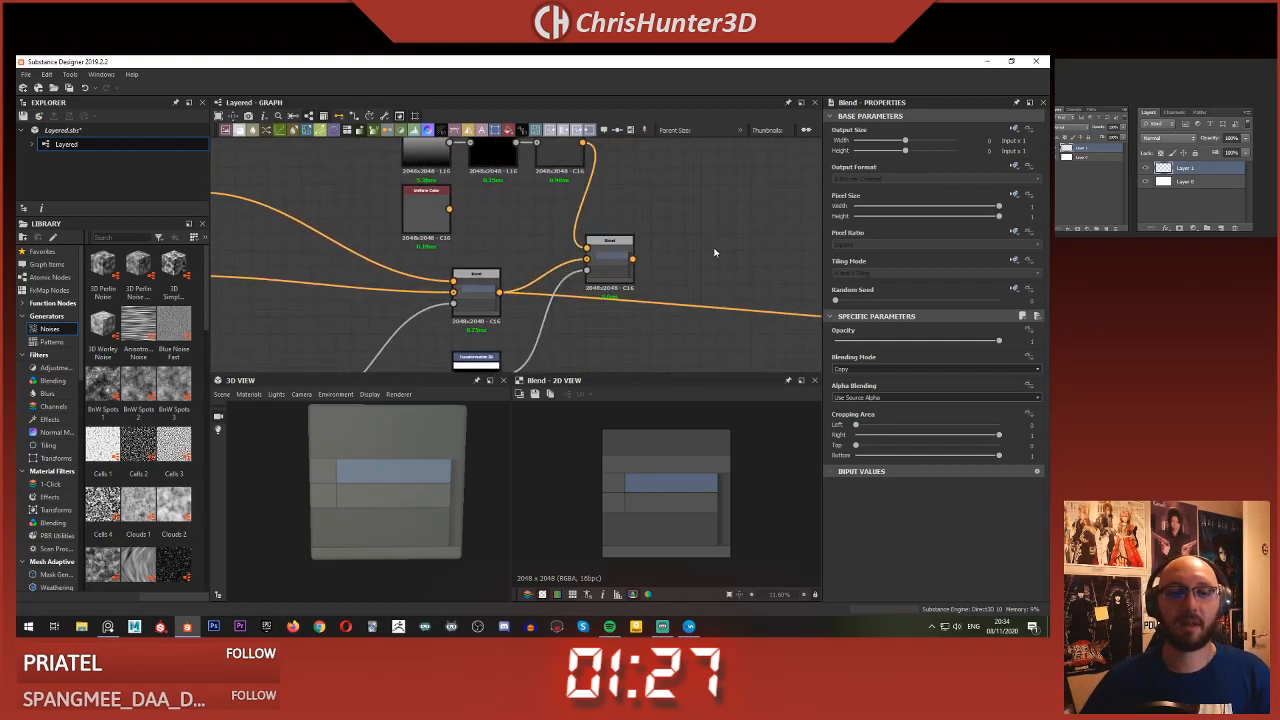
- Compare the strip mask's Transformation 2D output with the Blend result in the 2D view
double_click(568, 272)
scroll(611, 313, down, 1)
middle_drag(565, 261, 623, 318)
click(621, 277)
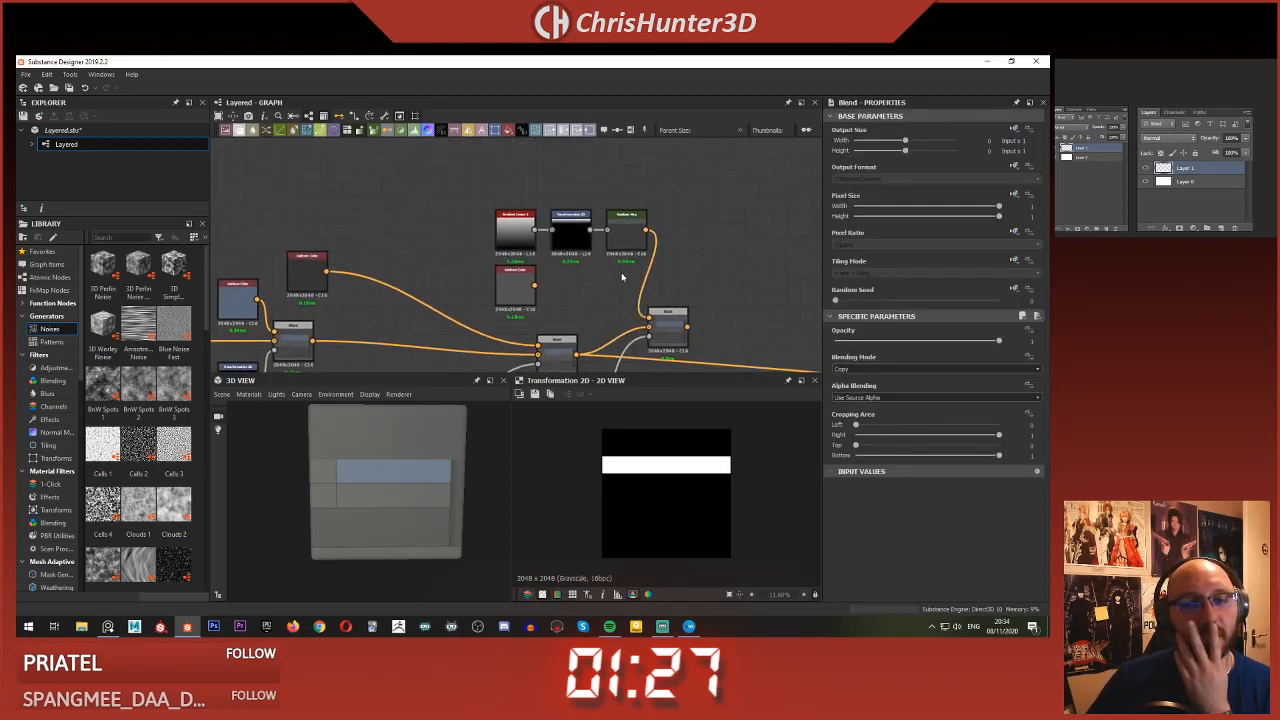
click(590, 262)
scroll(663, 279, up, 2)
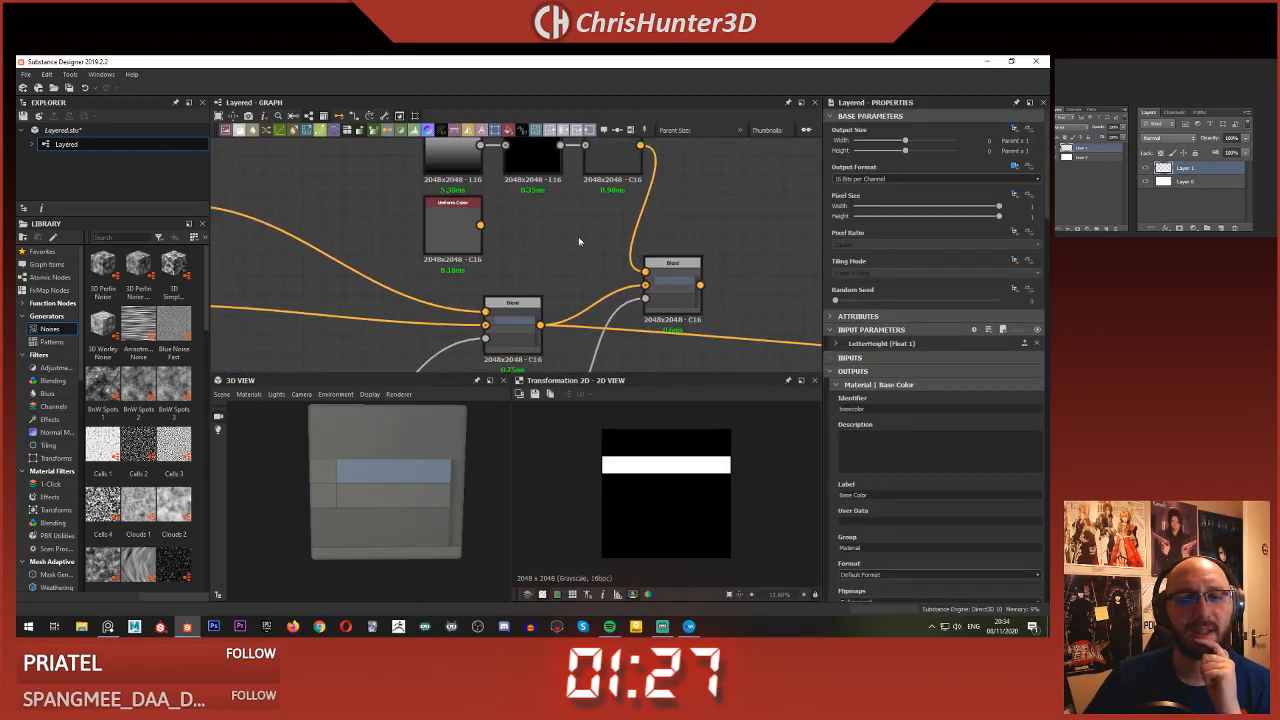
middle_drag(663, 279, 648, 319)
double_click(640, 339)
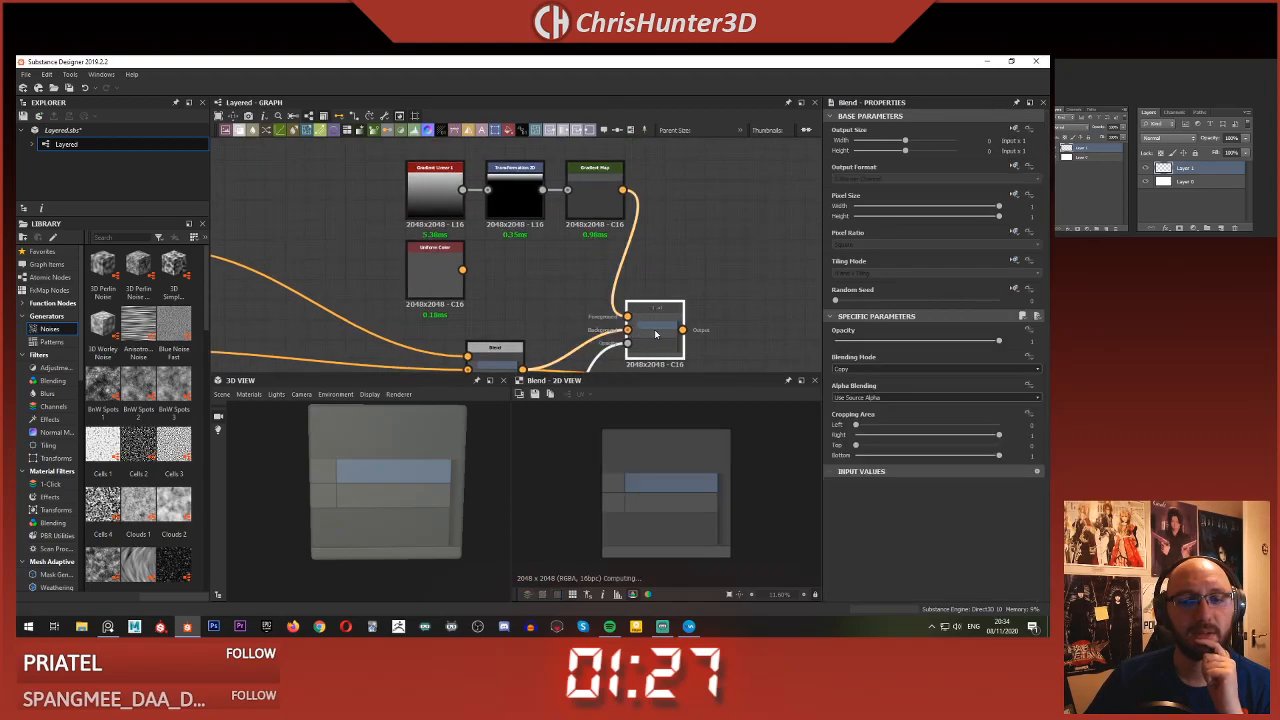
- Add a second Blend after the last one, using that Blend as background and the Gradient Map as foreground
middle_drag(675, 318, 583, 234)
scroll(643, 279, down, 1)
click(617, 235)
scroll(617, 235, down, 1)
scroll(622, 237, up, 1)
scroll(668, 219, up, 1)
key(space)
text(blen)
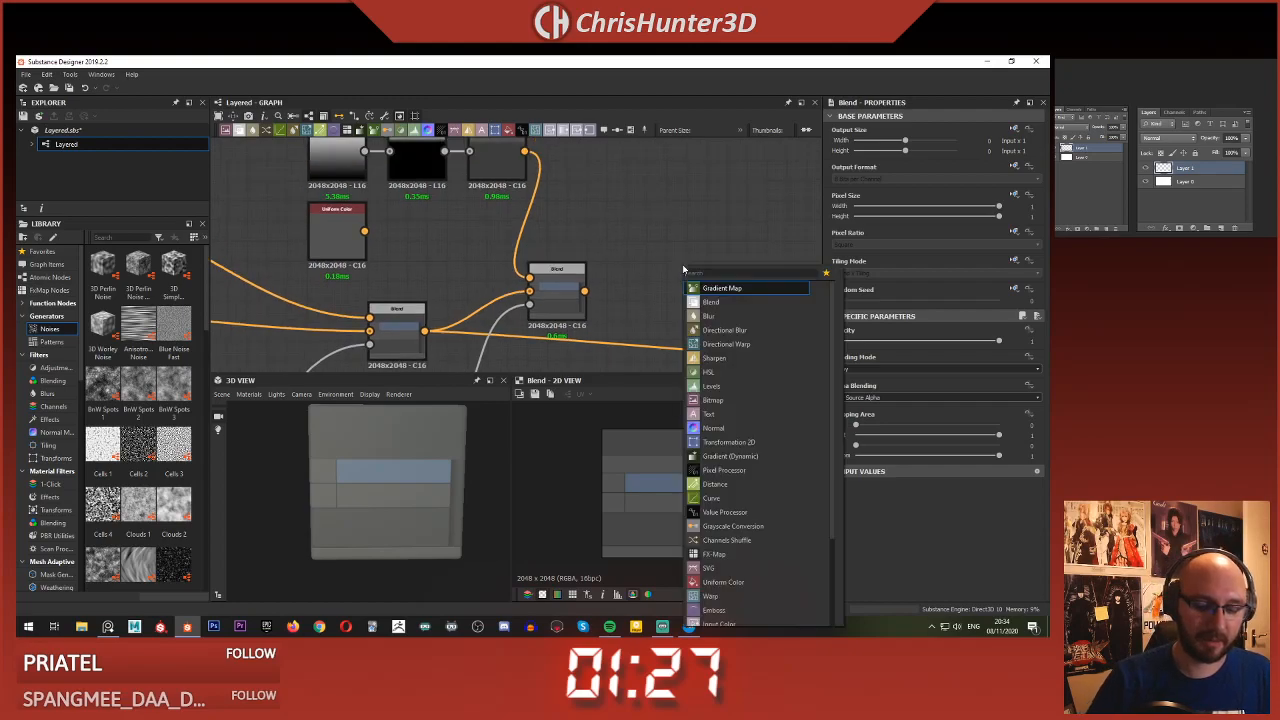
key(Return)
drag(584, 291, 706, 280)
scroll(662, 205, down, 2)
middle_drag(635, 200, 630, 240)
scroll(627, 243, up, 1)
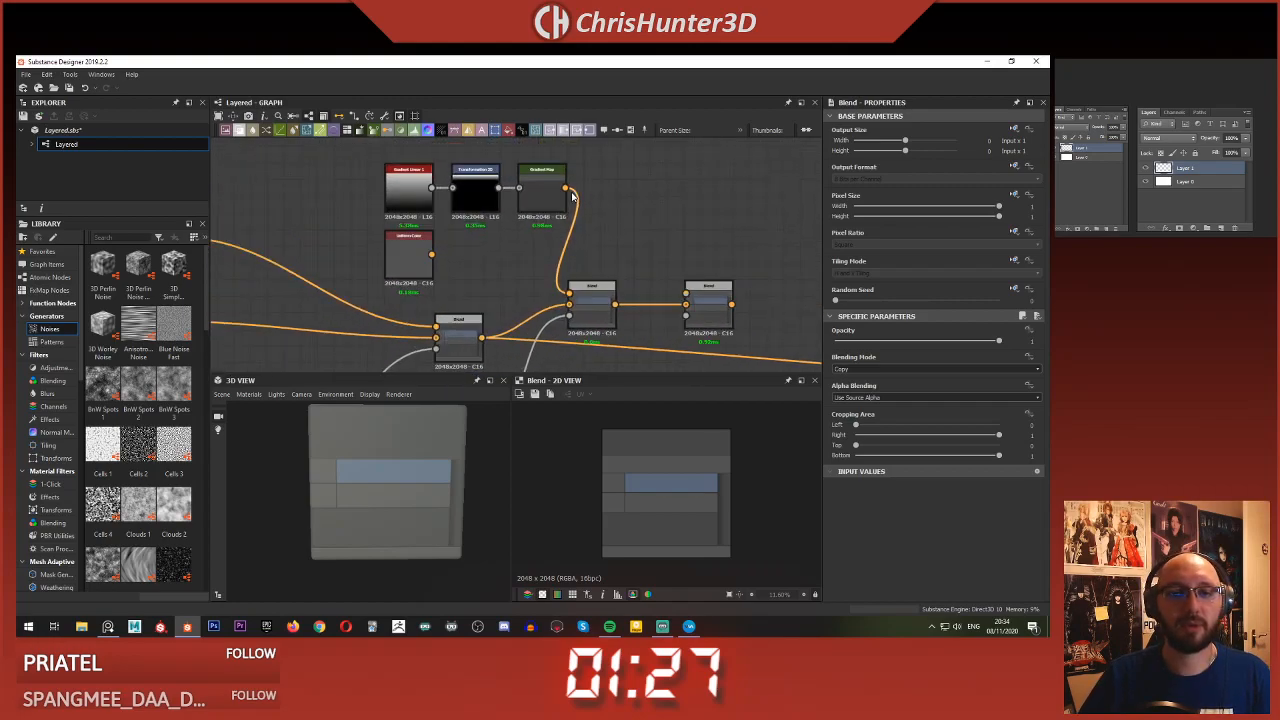
drag(674, 280, 686, 293)
- Add a Transformation 2D between the Gradient Map and the second Blend's foreground input, and preview that Blend
mouse_move(639, 250)
middle_down()
mouse_move(634, 218)
mouse_move(634, 271)
middle_up()
scroll(629, 246, down, 2)
scroll(637, 264, up, 1)
key(space)
text(tran)
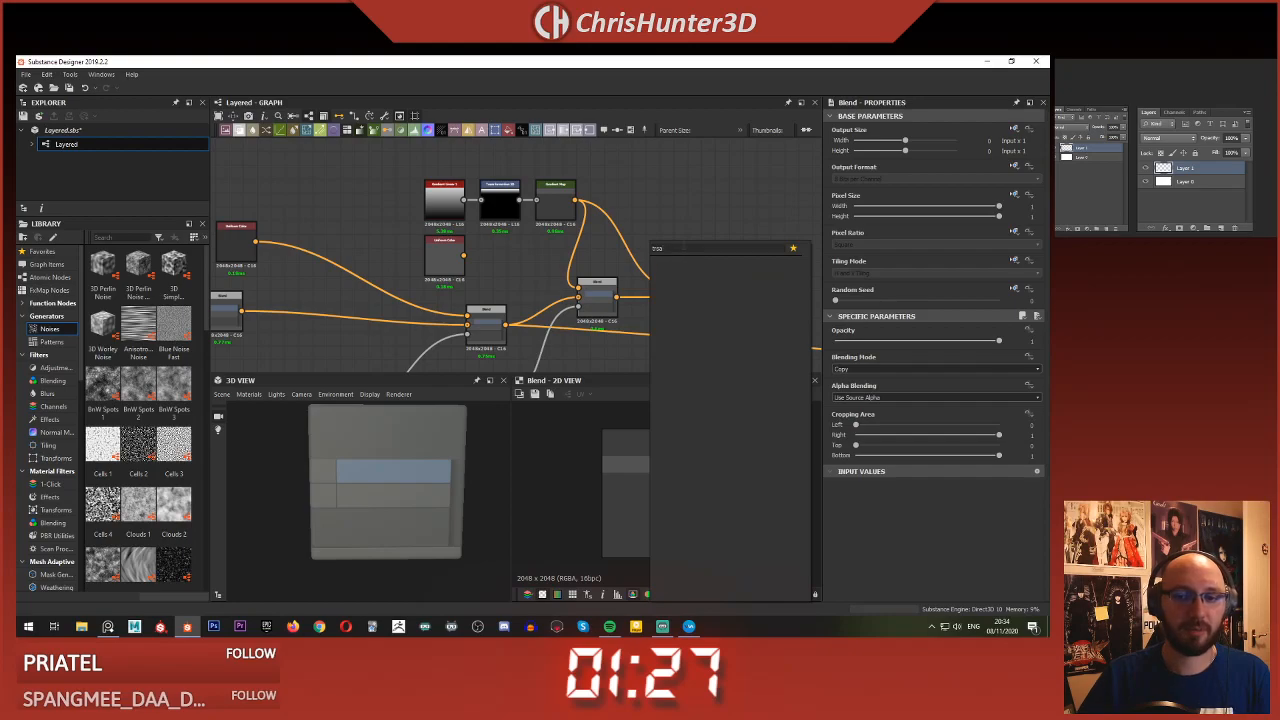
key(Return)
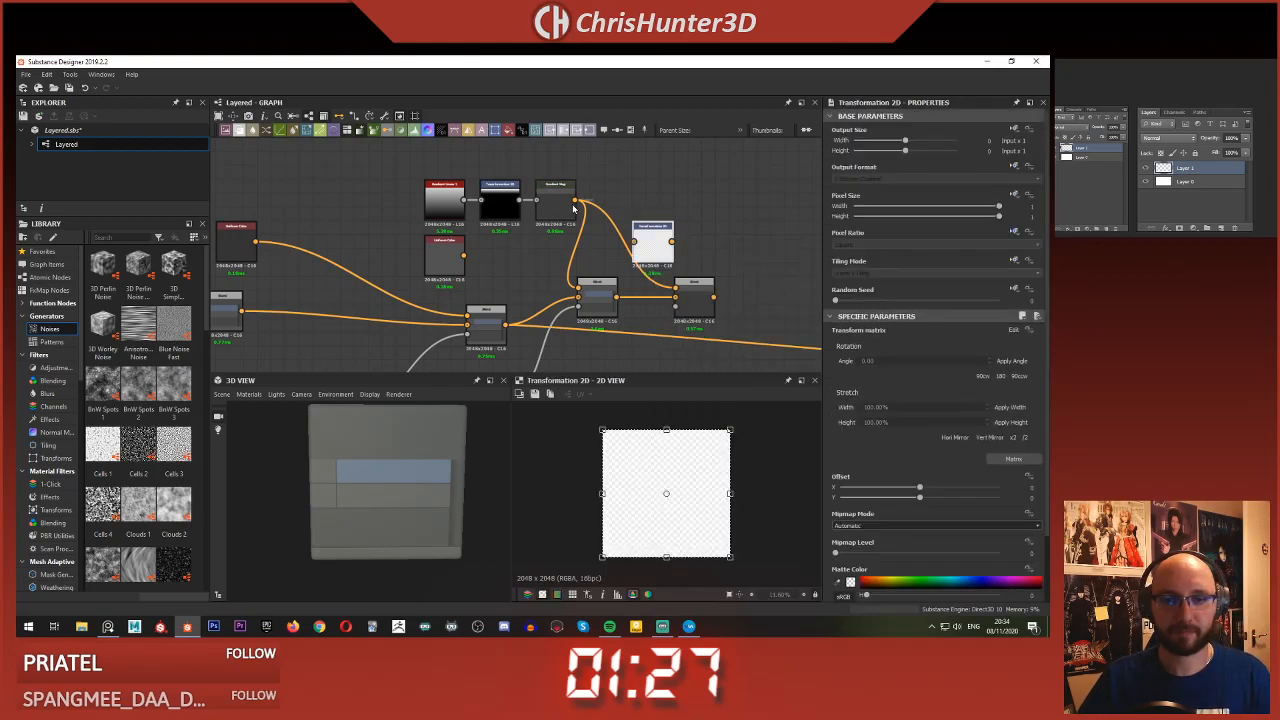
drag(633, 241, 634, 241)
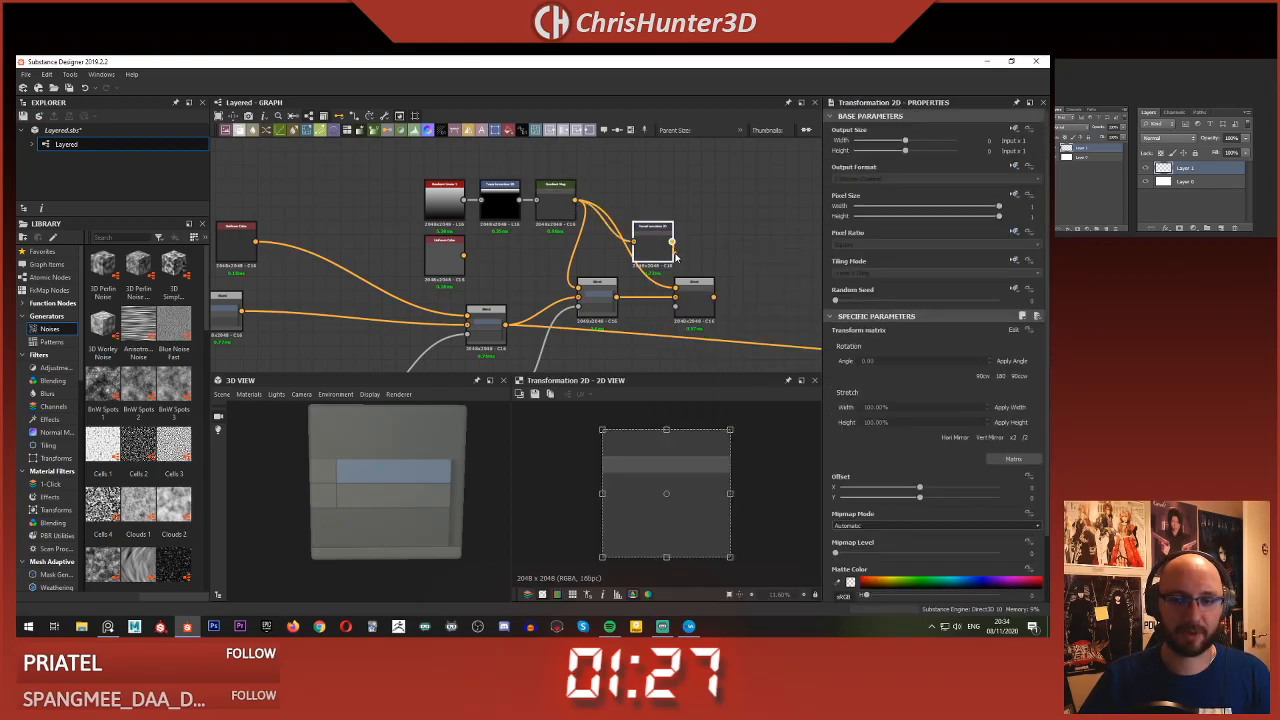
drag(686, 285, 684, 287)
double_click(692, 297)
- Chain a new Transformation 2D after the strip mask's one, connect it to the second Blend's opacity input, and preview the Blend
middle_drag(634, 352, 631, 233)
scroll(640, 304, down, 1)
scroll(617, 272, up, 2)
click(508, 299)
middle_drag(634, 282, 569, 310)
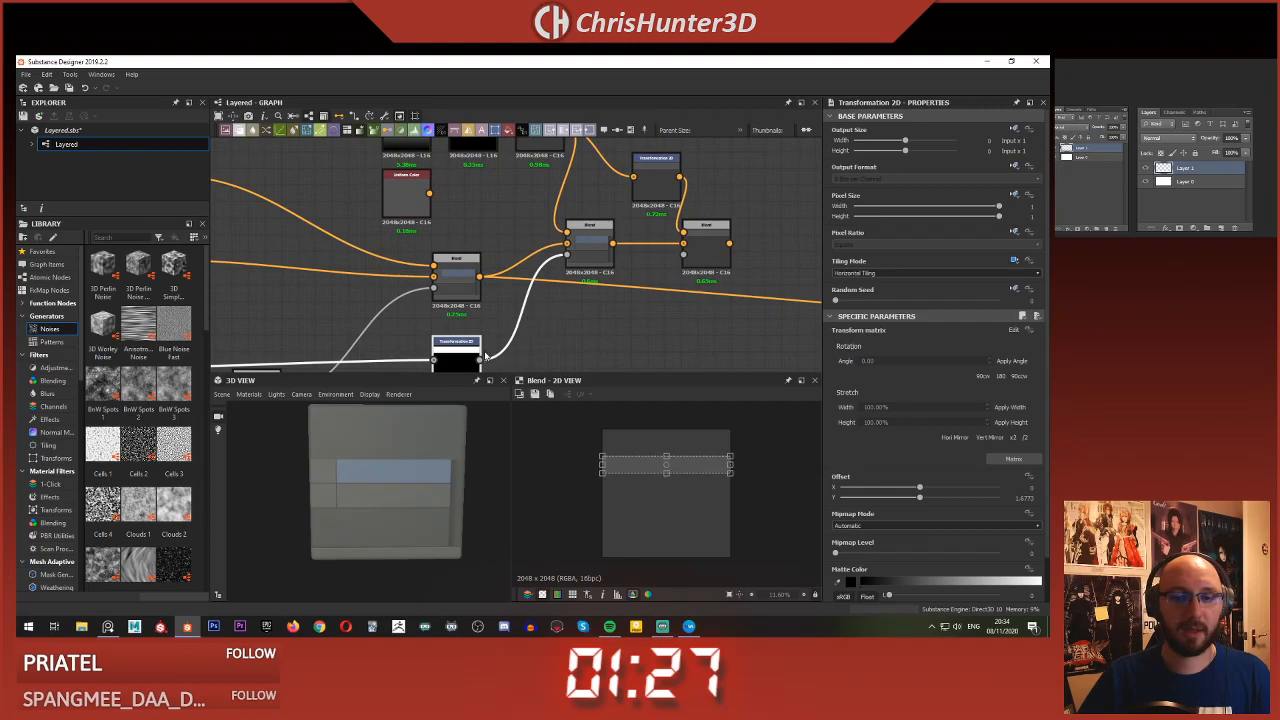
drag(486, 355, 614, 343)
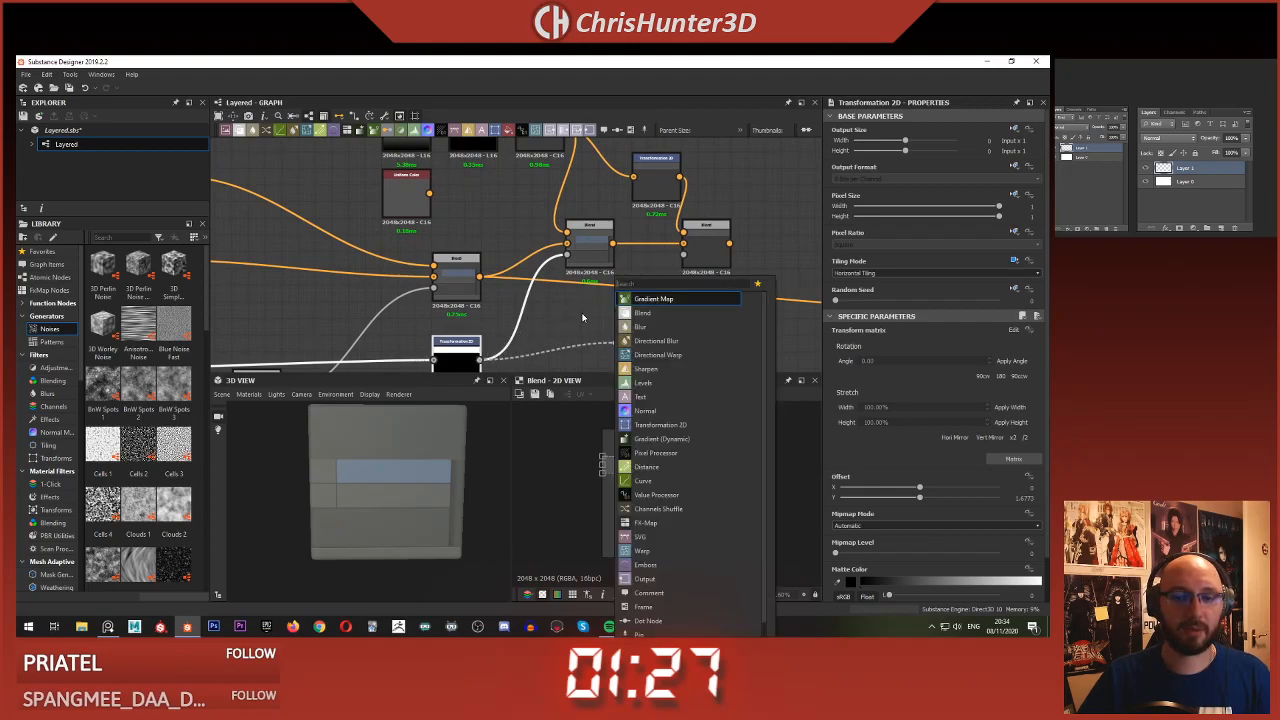
click(583, 318)
key(space)
text(tr)
click(503, 353)
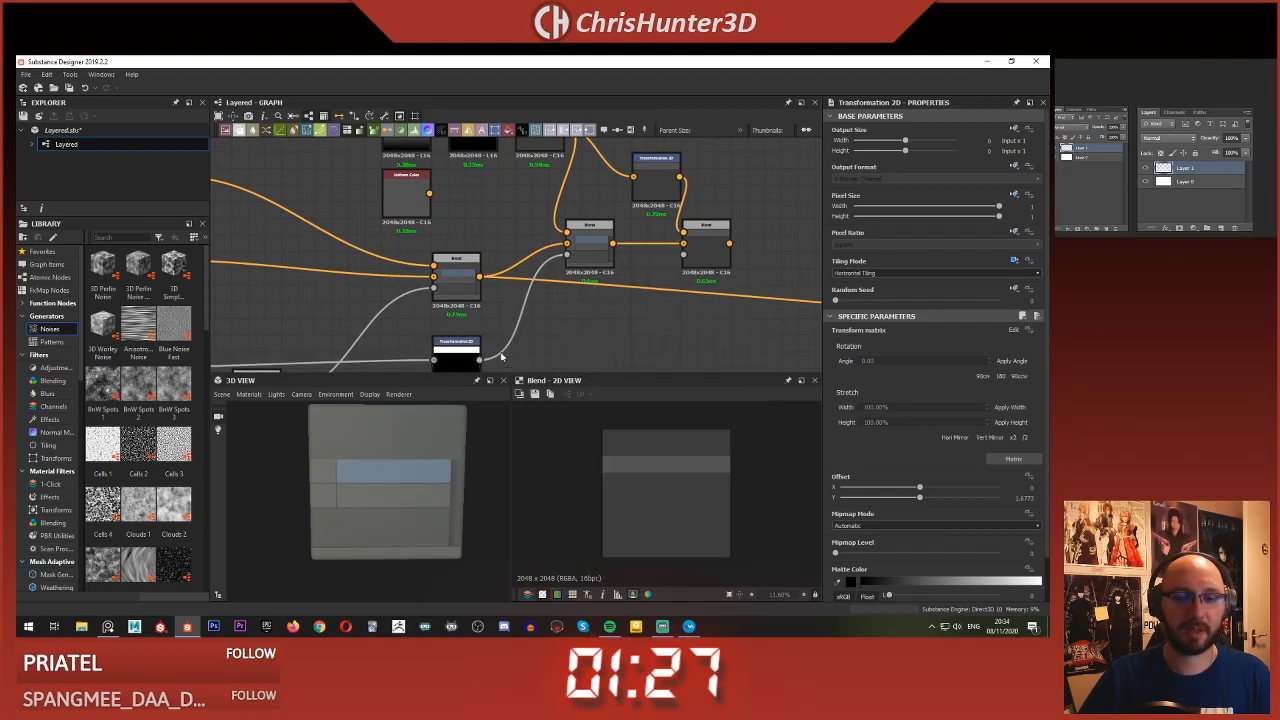
drag(579, 319, 684, 255)
double_click(709, 244)
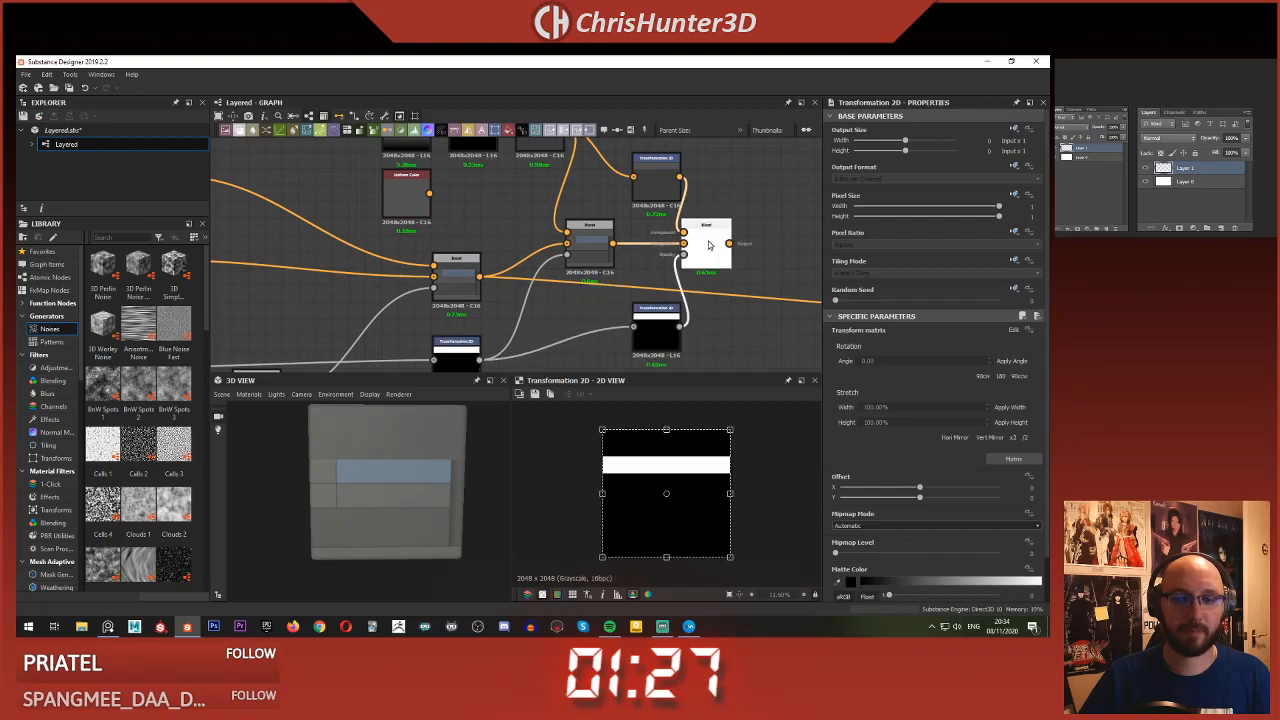
- Examine the chained Transformation 2D's transform area against the second Blend's preview
scroll(689, 294, up, 2)
scroll(688, 292, up, 1)
middle_drag(686, 287, 682, 326)
scroll(615, 243, down, 3)
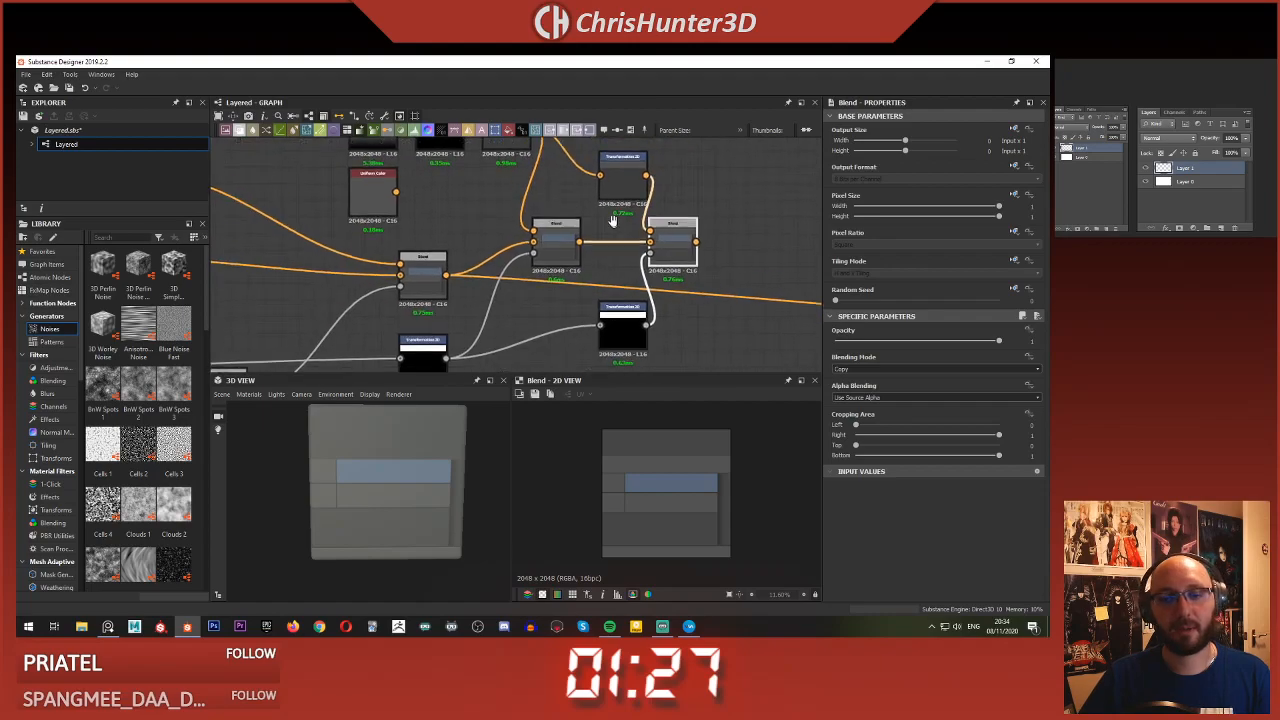
scroll(630, 338, up, 3)
click(635, 305)
scroll(665, 430, up, 2)
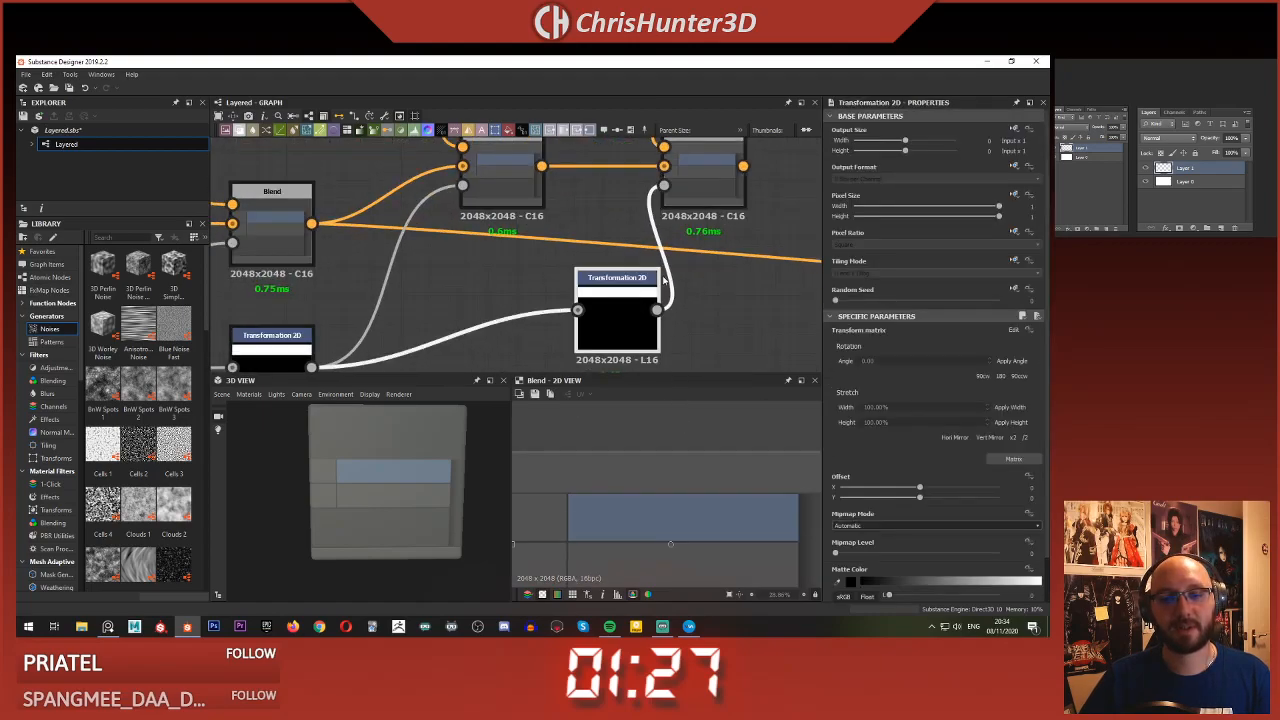
scroll(665, 283, down, 3)
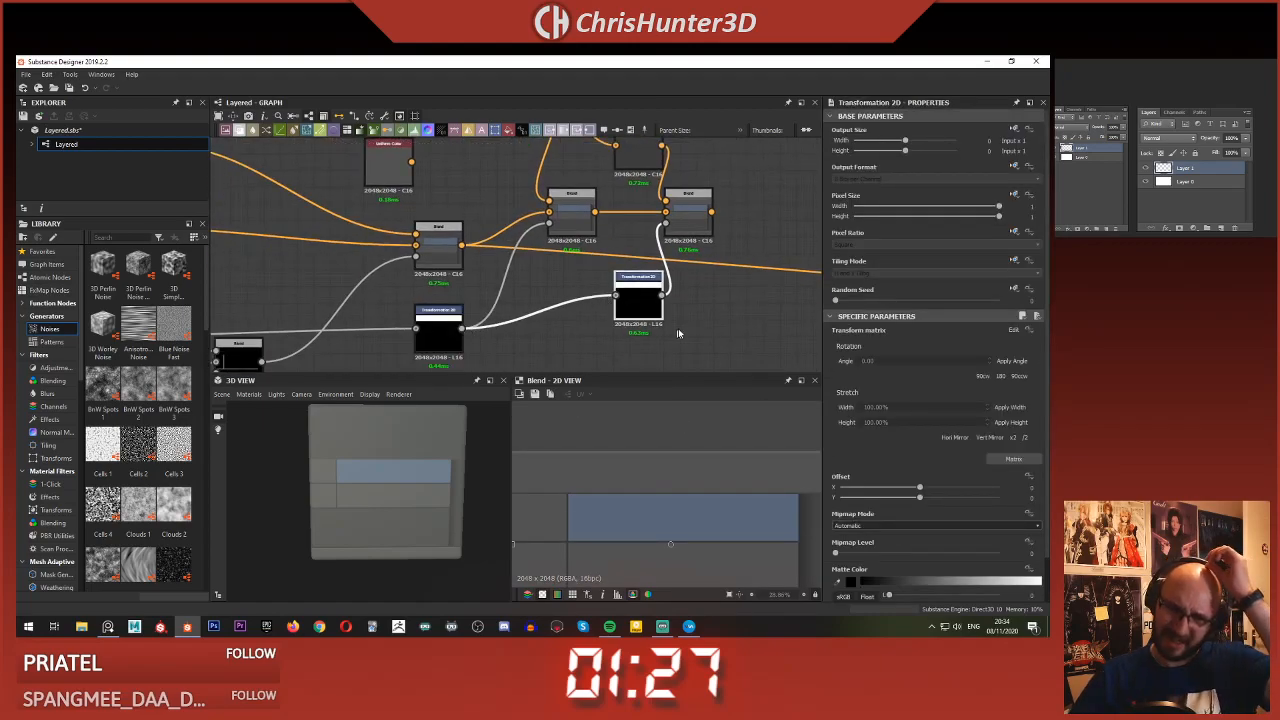
middle_drag(647, 308, 672, 267)
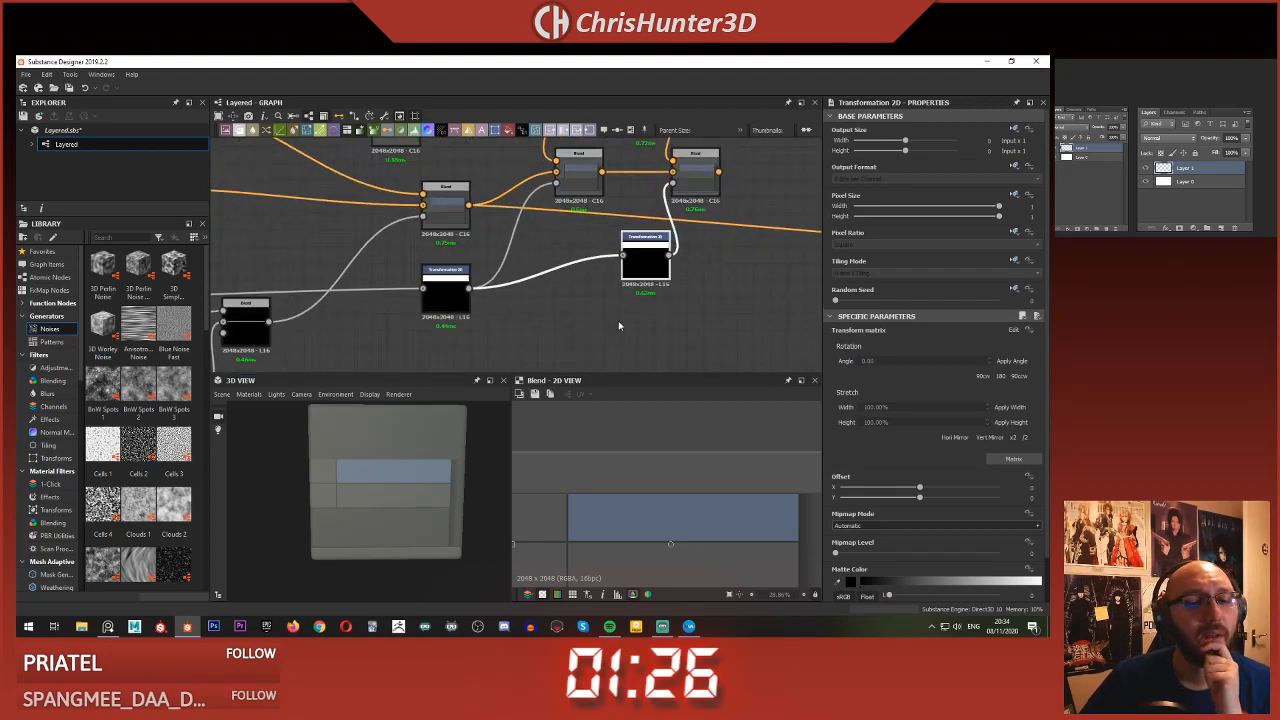
- Replace the chained Transformation 2D with a duplicate of the strip mask's one, connected to the second Blend's opacity input, and preview the Blend
click(650, 262)
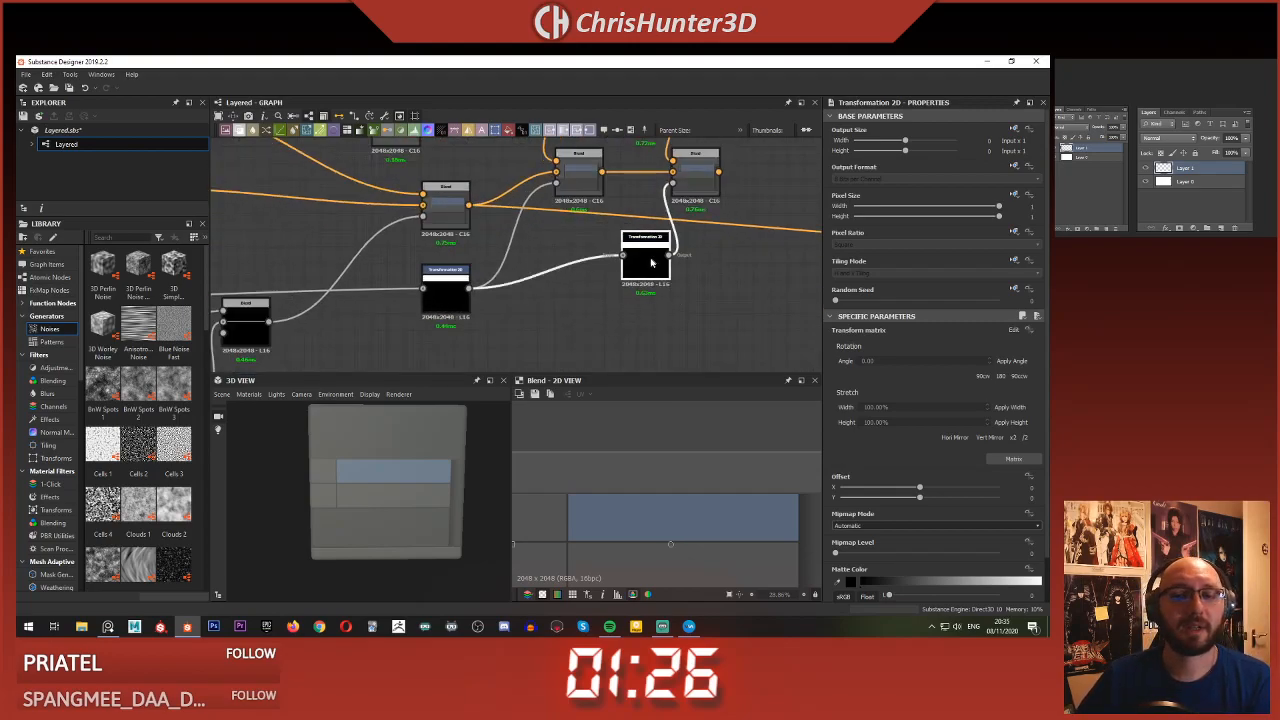
key(BackSpace)
click(457, 304)
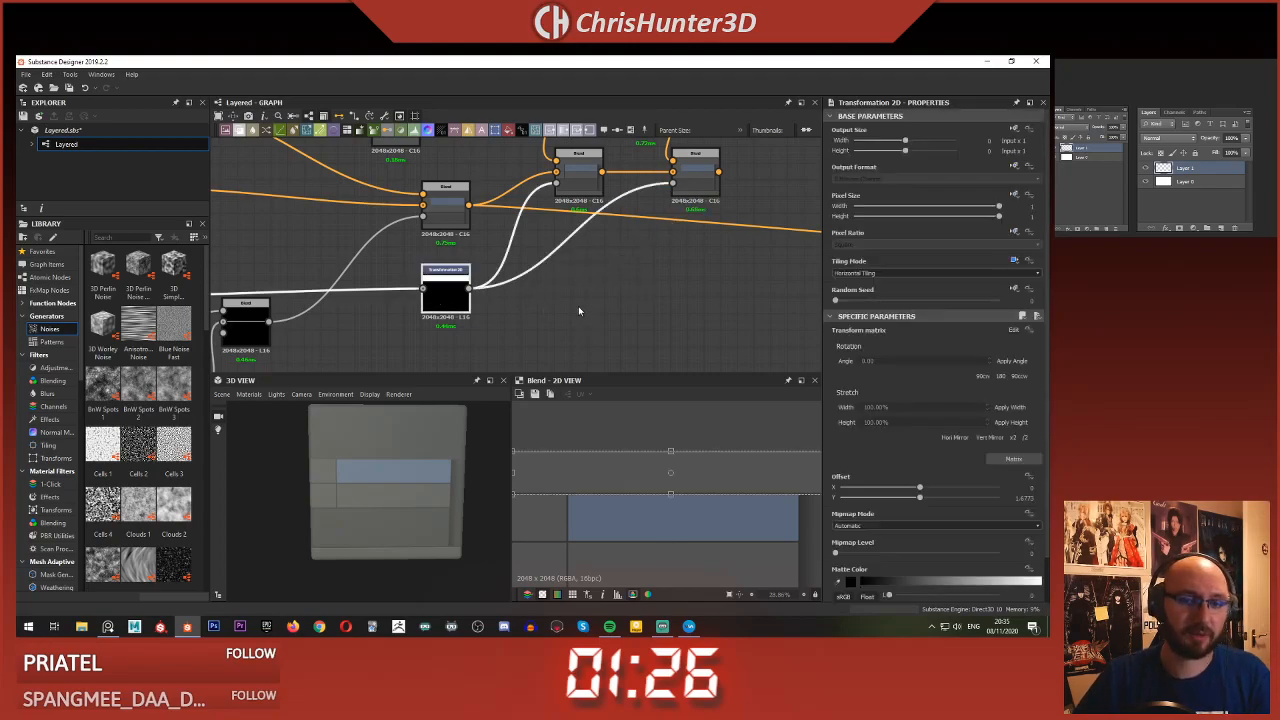
key(ctrl+d)
drag(512, 256, 608, 290)
scroll(662, 462, down, 2)
scroll(665, 256, up, 3)
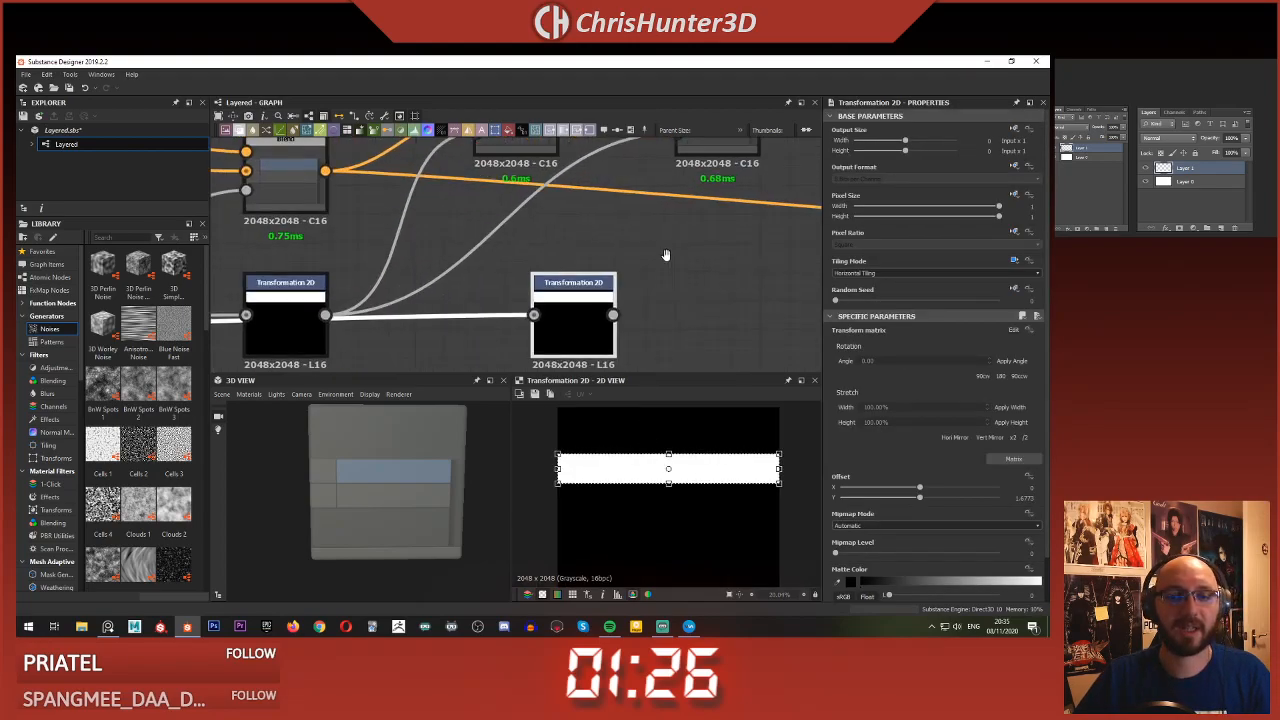
scroll(636, 296, down, 2)
middle_drag(626, 303, 613, 338)
drag(612, 338, 655, 211)
double_click(683, 192)
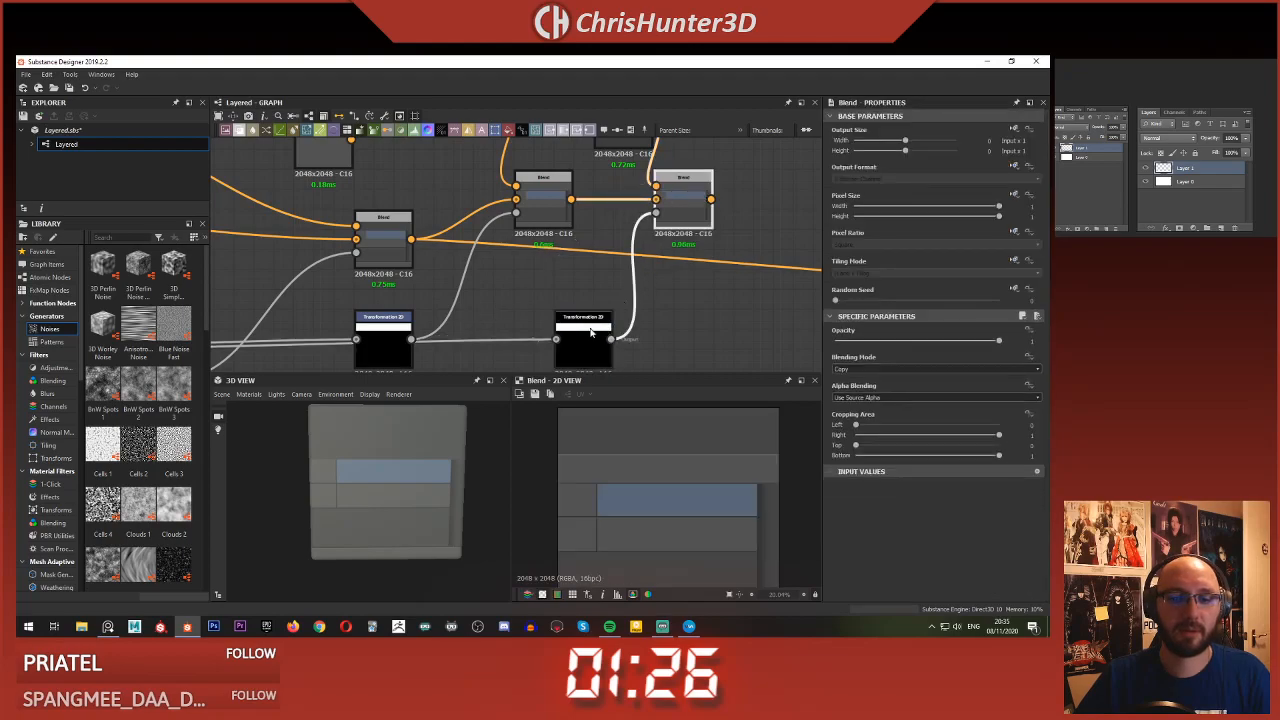
- Move the duplicated strip mask up over the second Blend's preview to sit directly above the existing strip
scroll(706, 472, up, 4)
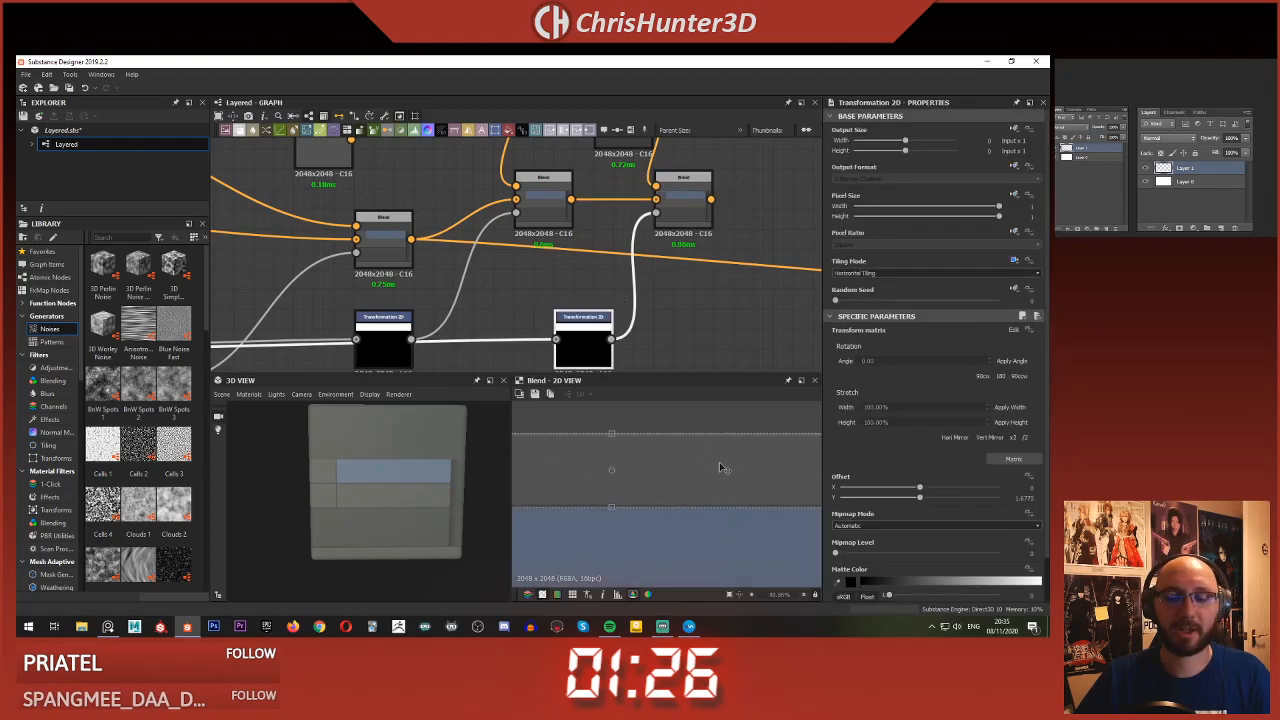
scroll(746, 464, down, 3)
drag(652, 502, 660, 434)
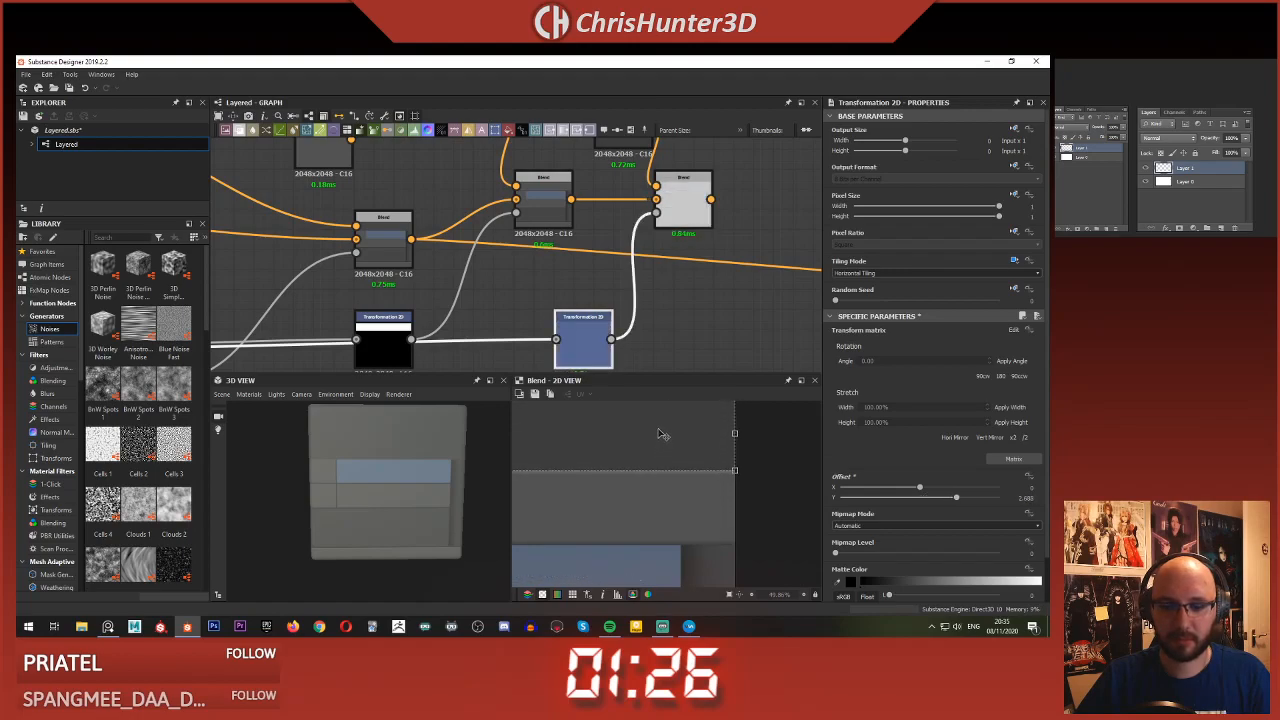
- Fine-tune the second strip mask's vertical position so its edge meets the strip below in the Blend preview
scroll(675, 472, up, 4)
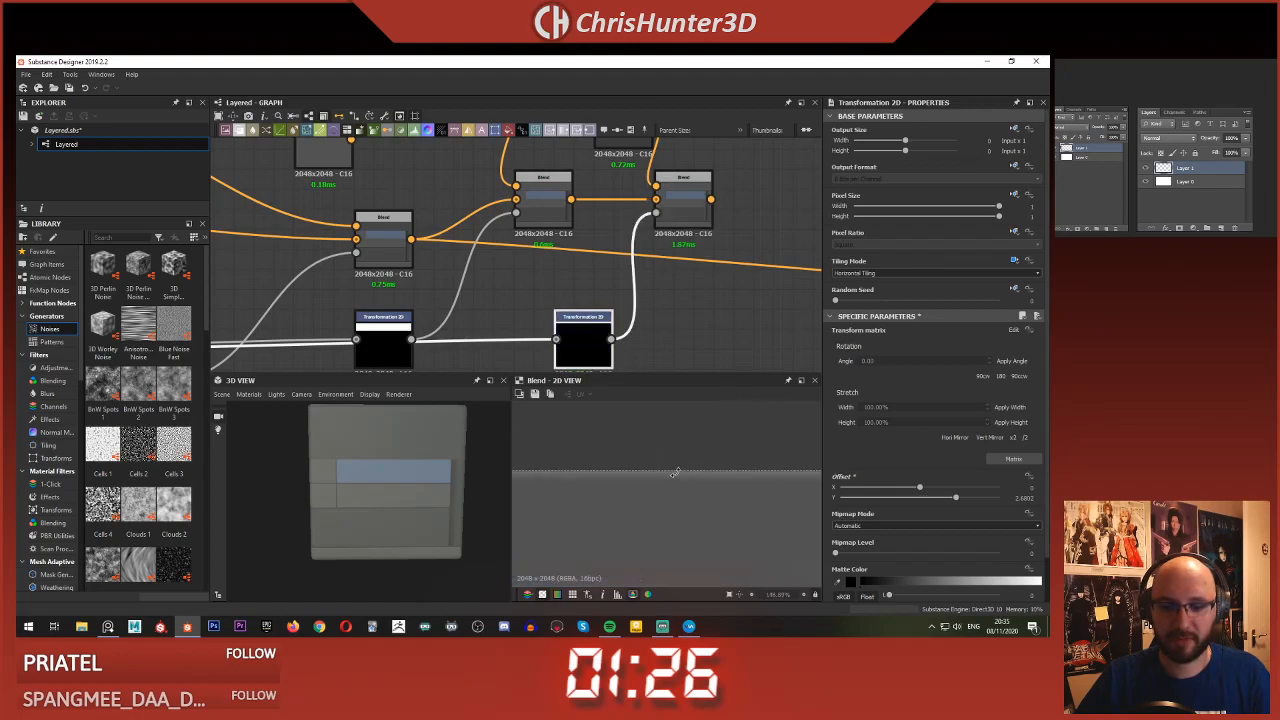
drag(675, 472, 681, 471)
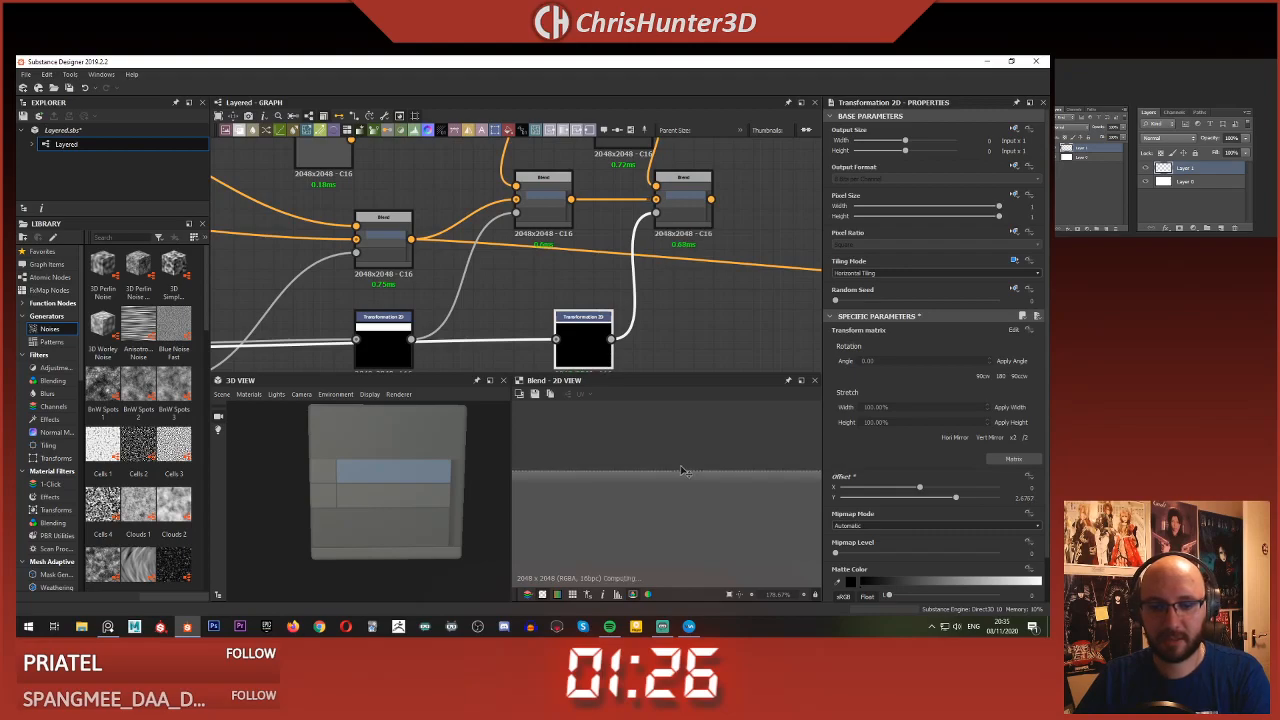
scroll(677, 477, down, 3)
scroll(720, 300, down, 3)
scroll(764, 306, up, 1)
scroll(764, 306, down, 2)
- Duplicate the second strip mask's Transformation 2D, place it above the Gradient Map's output, and feed it from the Gradient Map
click(650, 340)
key(ctrl+d)
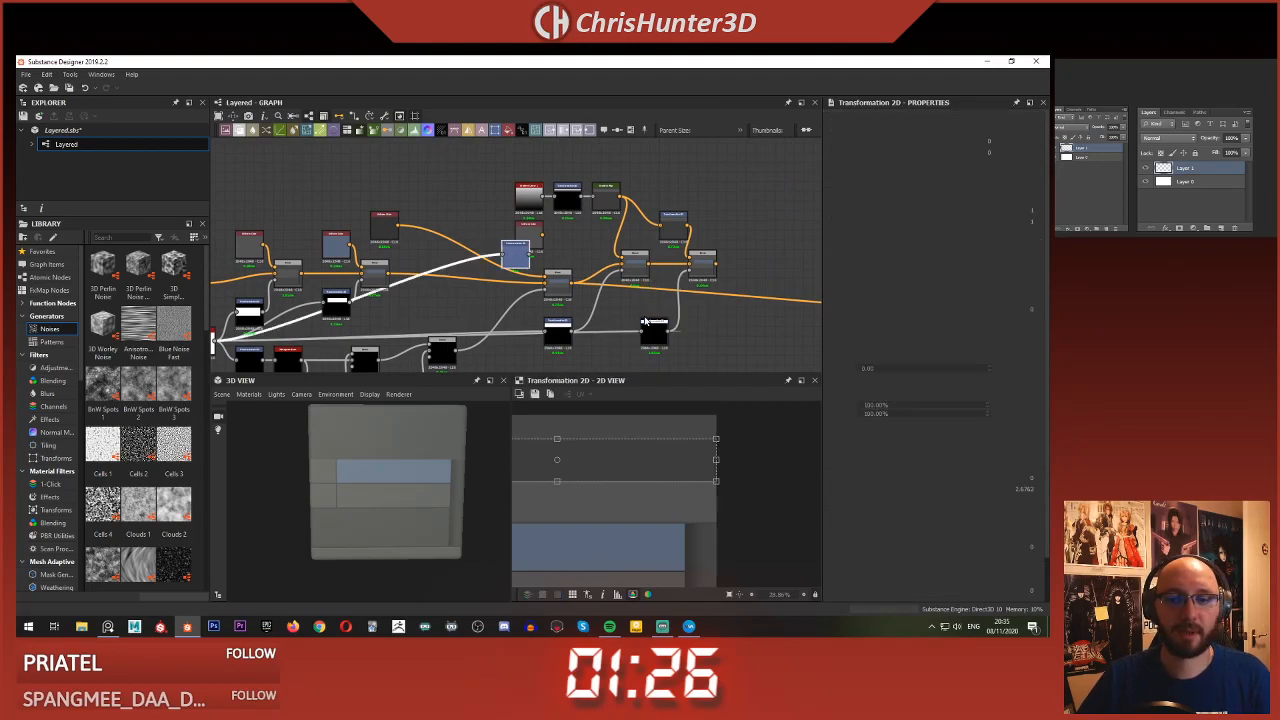
drag(516, 254, 644, 179)
scroll(644, 179, up, 3)
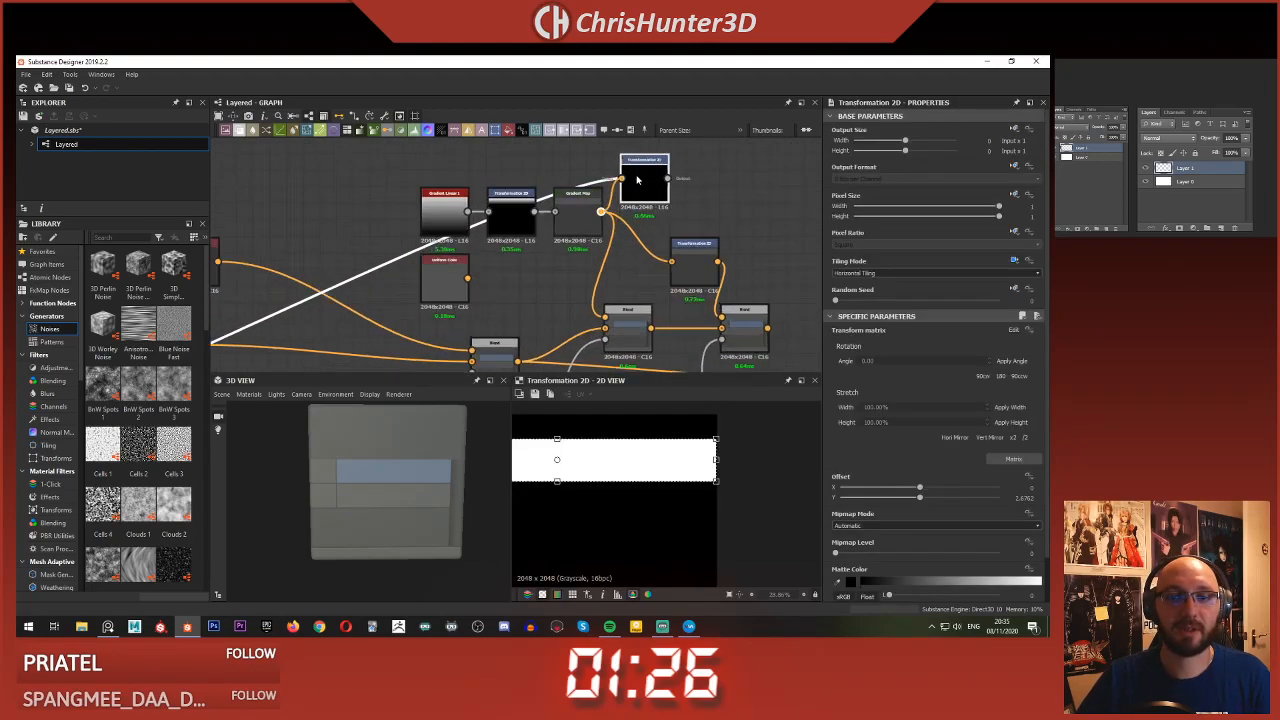
click(655, 180)
- Replace the Transformation 2D feeding the second strip Blend with the duplicated mask transform, and preview the Blend
drag(683, 252, 744, 306)
click(686, 259)
key(Delete)
drag(660, 180, 693, 246)
click(744, 338)
scroll(645, 462, down, 3)
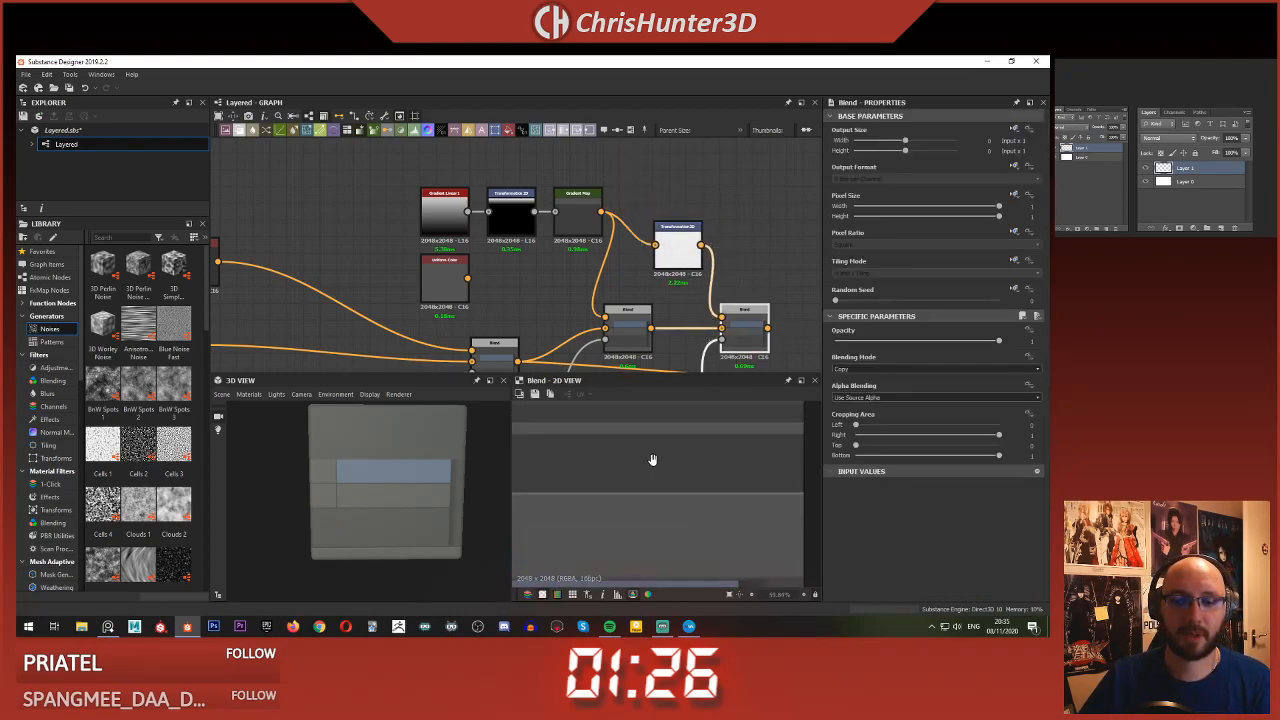
- Preview the duplicated Transformation 2D's output, and undo its replacement of the original transform
middle_drag(679, 305, 716, 253)
double_click(716, 211)
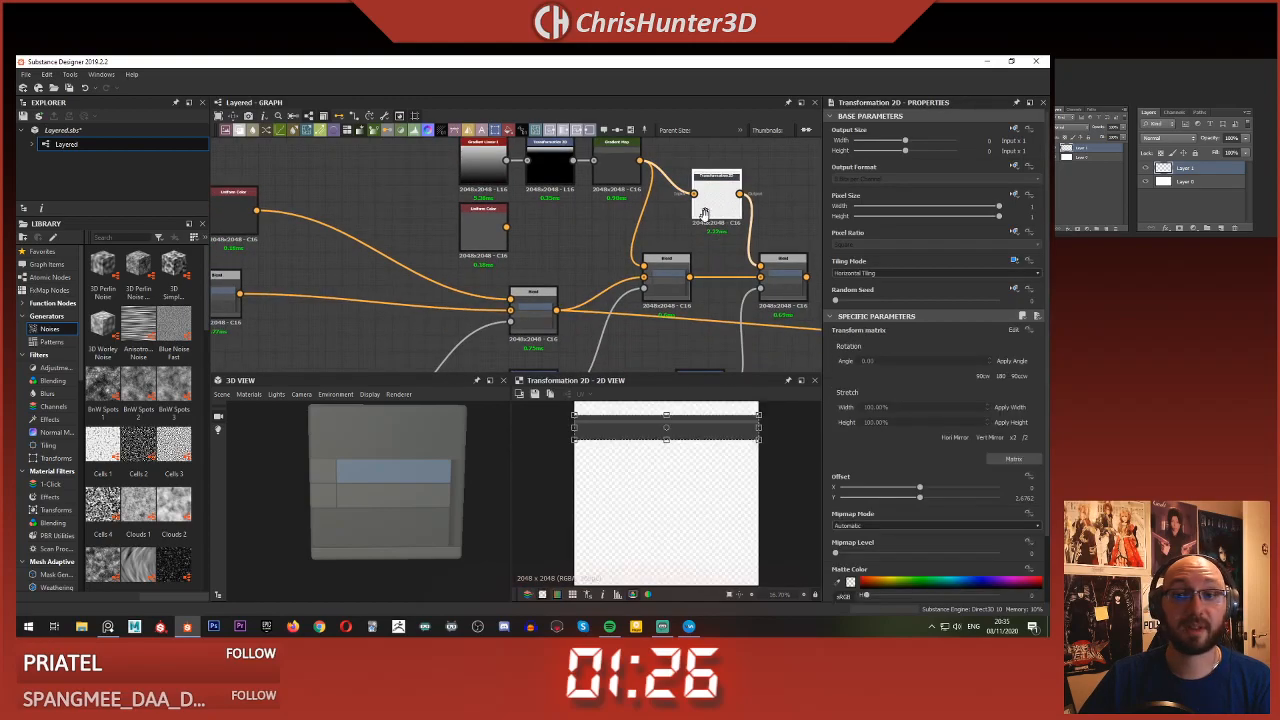
middle_drag(704, 208, 688, 242)
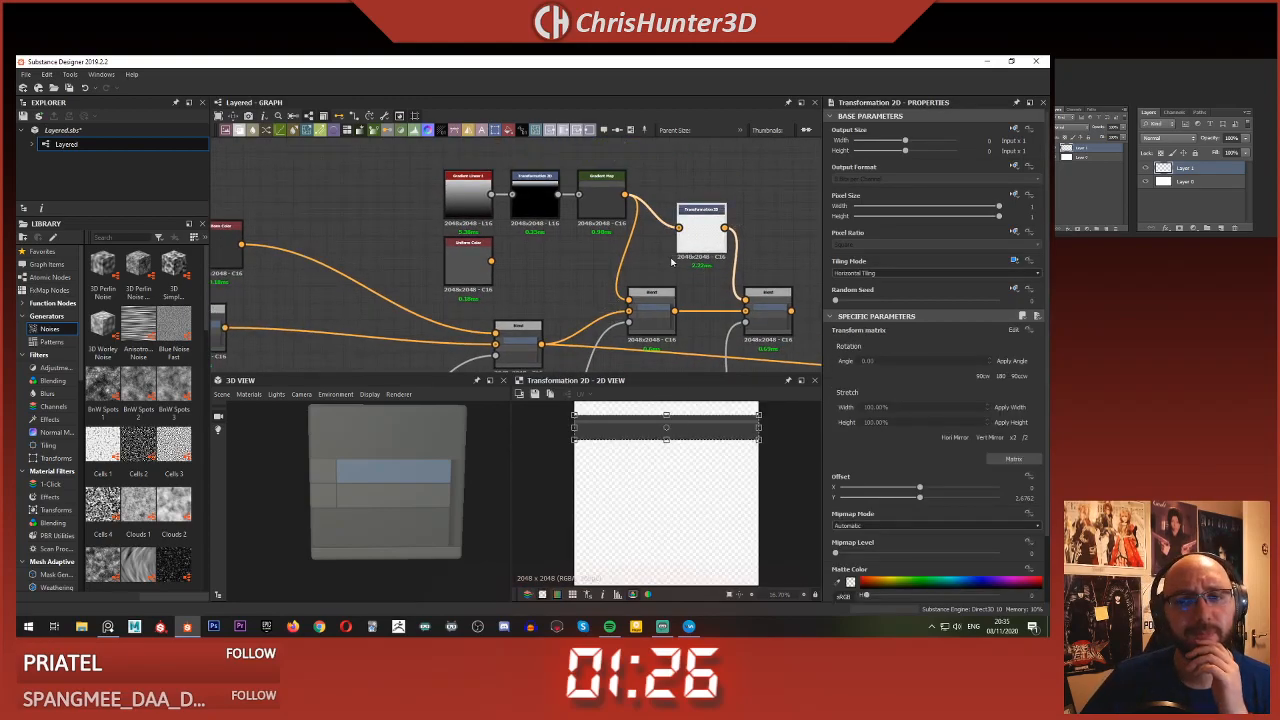
middle_drag(634, 243, 644, 276)
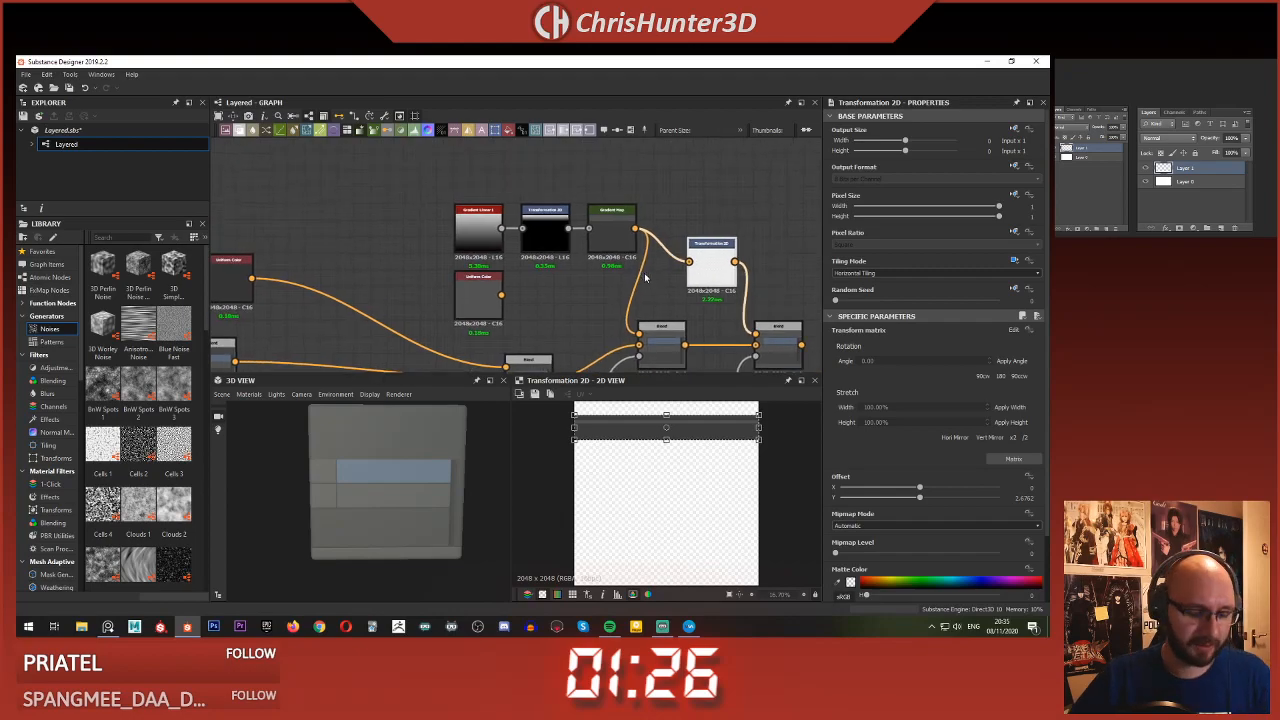
key(ctrl+z)
key(ctrl+z)
key(ctrl+z)
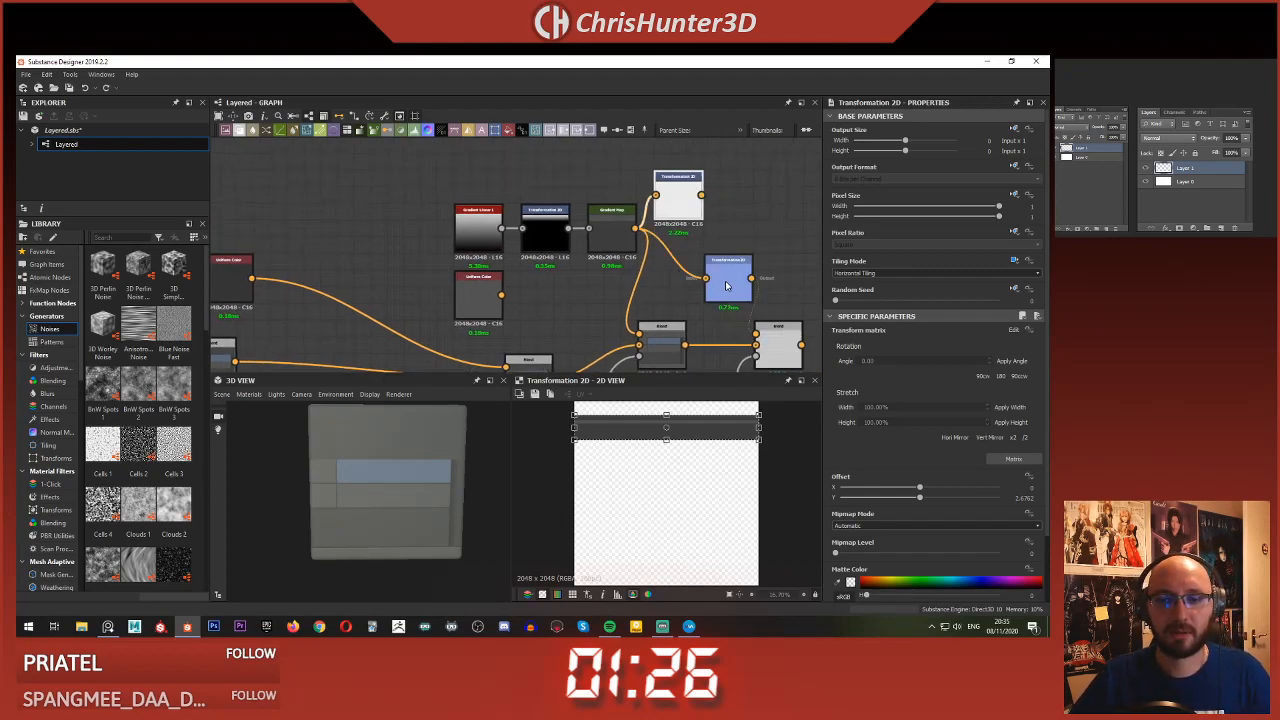
- Preview the second strip Blend and select the original Transformation 2D between the Gradient Map and that Blend
middle_drag(718, 291, 665, 247)
double_click(667, 247)
click(602, 293)
double_click(722, 298)
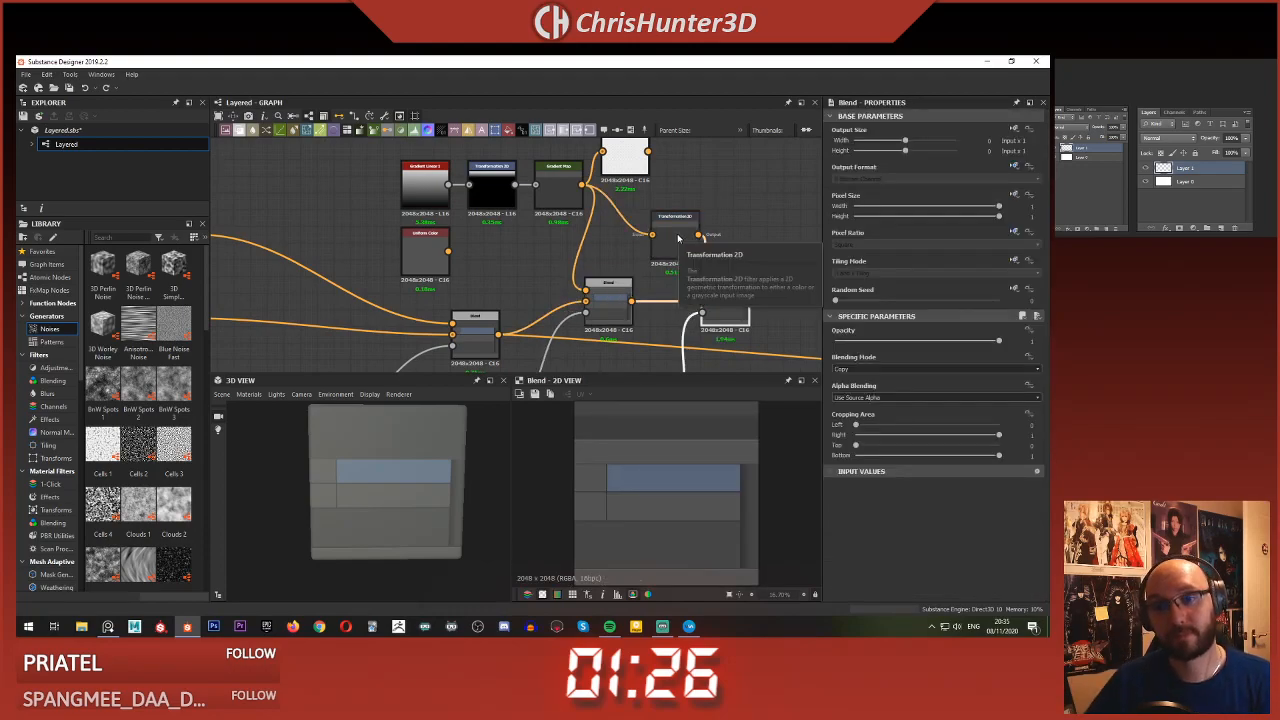
double_click(676, 238)
scroll(657, 295, down, 1)
middle_drag(657, 295, 657, 281)
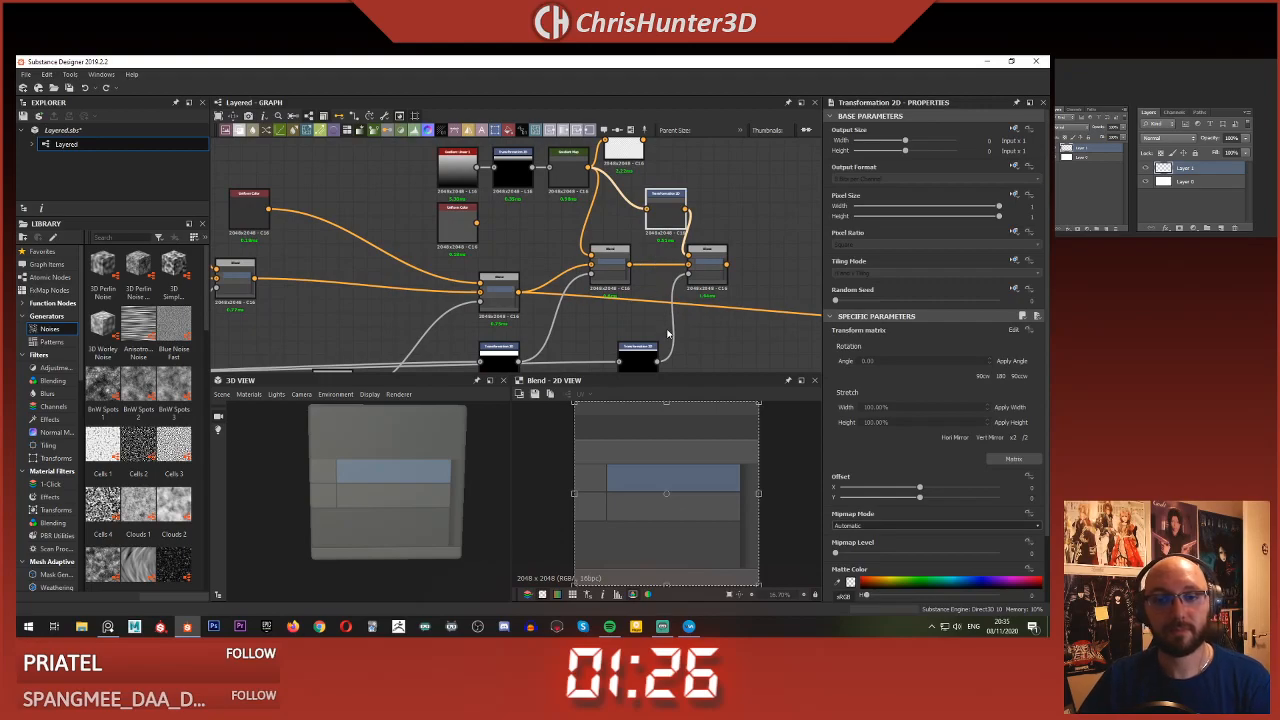
- Move the gradient strip's transform up over the Blend preview to align it with the second strip mask
drag(697, 460, 698, 435)
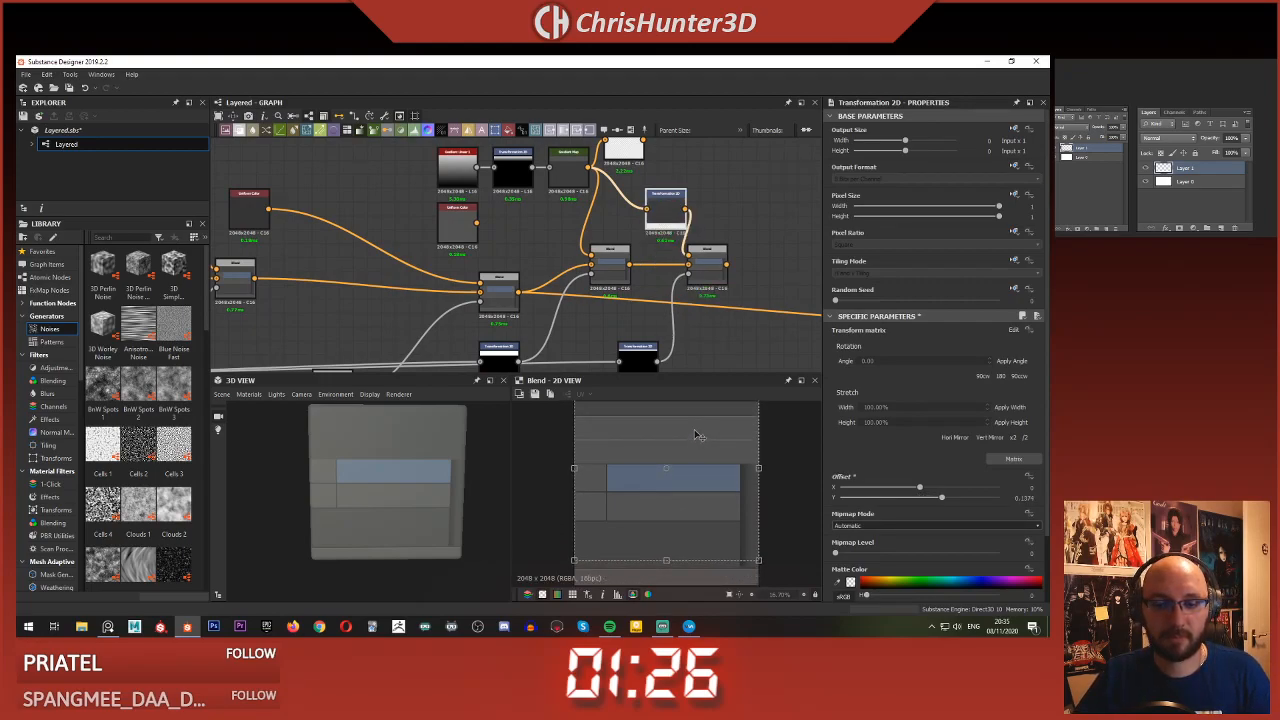
scroll(698, 440, up, 5)
middle_drag(719, 440, 691, 474)
drag(690, 463, 690, 465)
scroll(691, 466, down, 2)
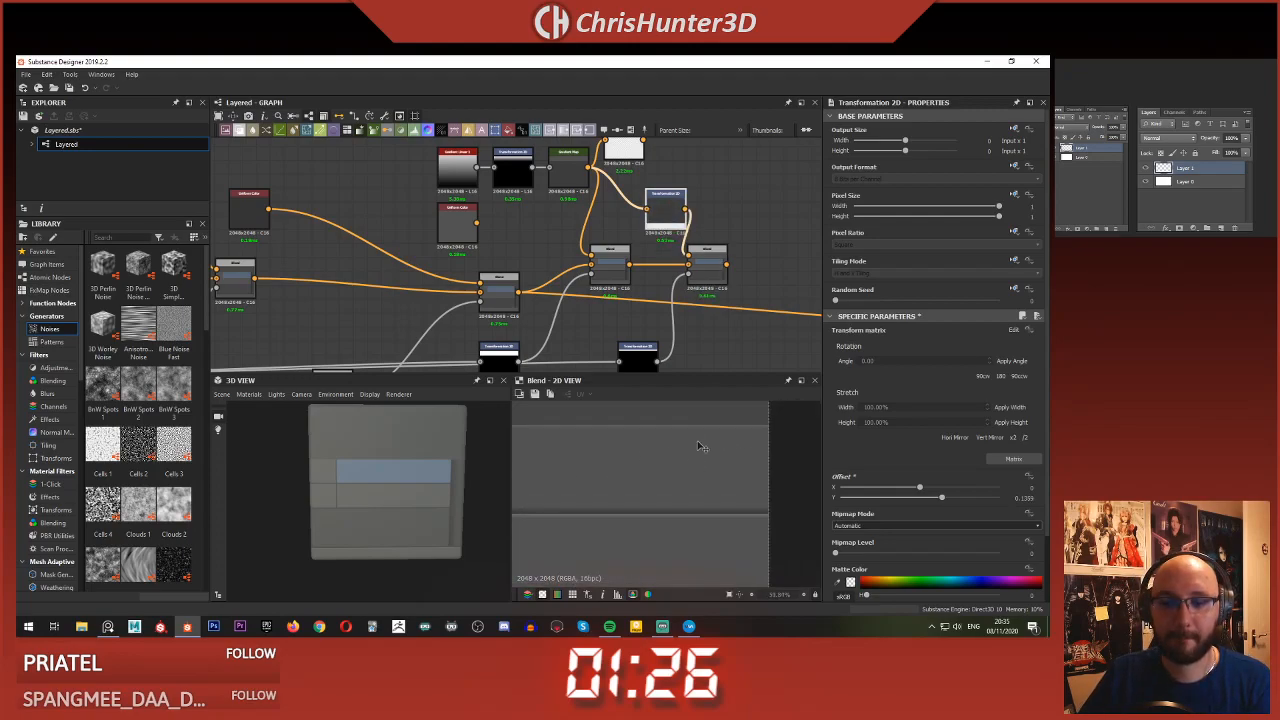
- Fine-tune the gradient strip's vertical offset against the Blend preview, and frame the whole texture
click(690, 273)
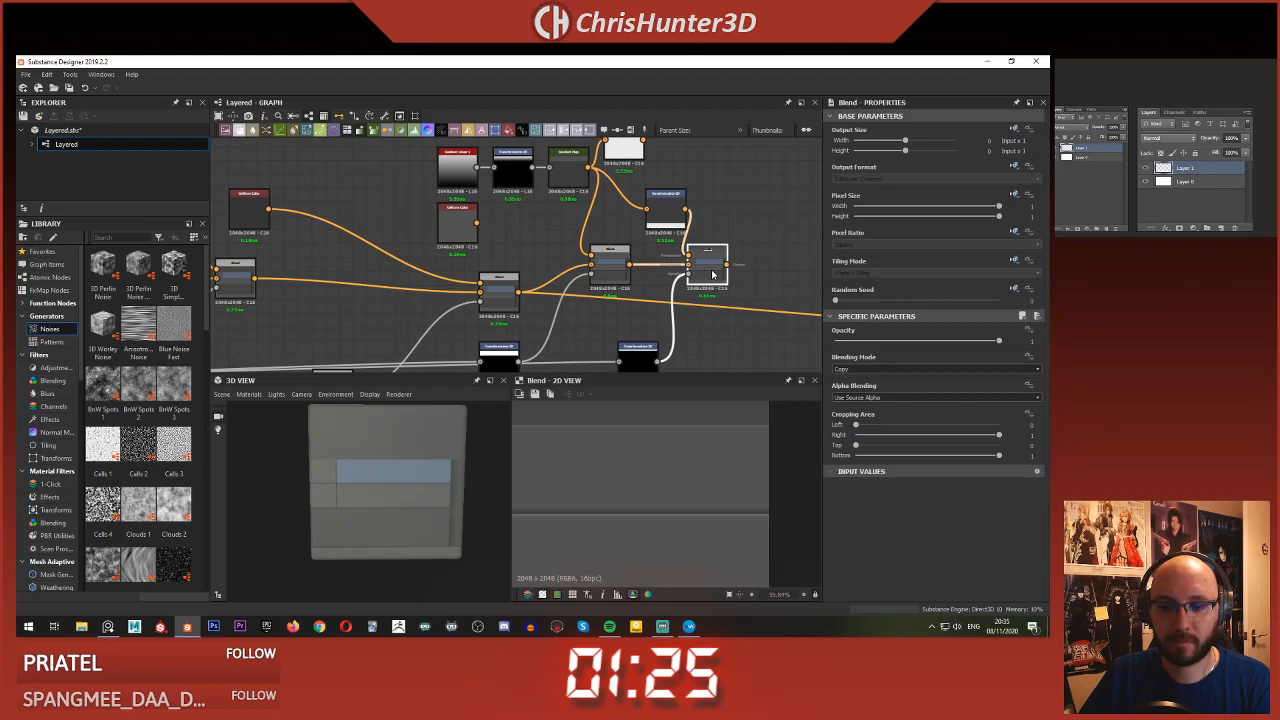
scroll(648, 440, up, 3)
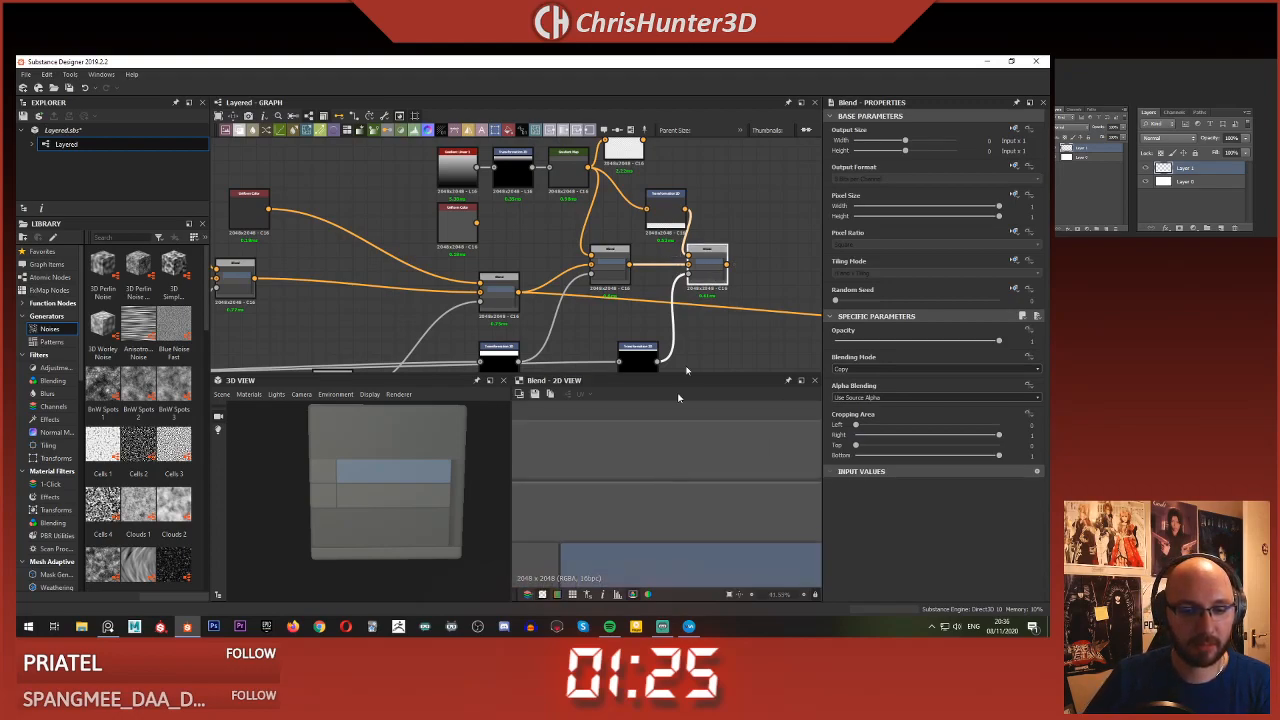
click(672, 228)
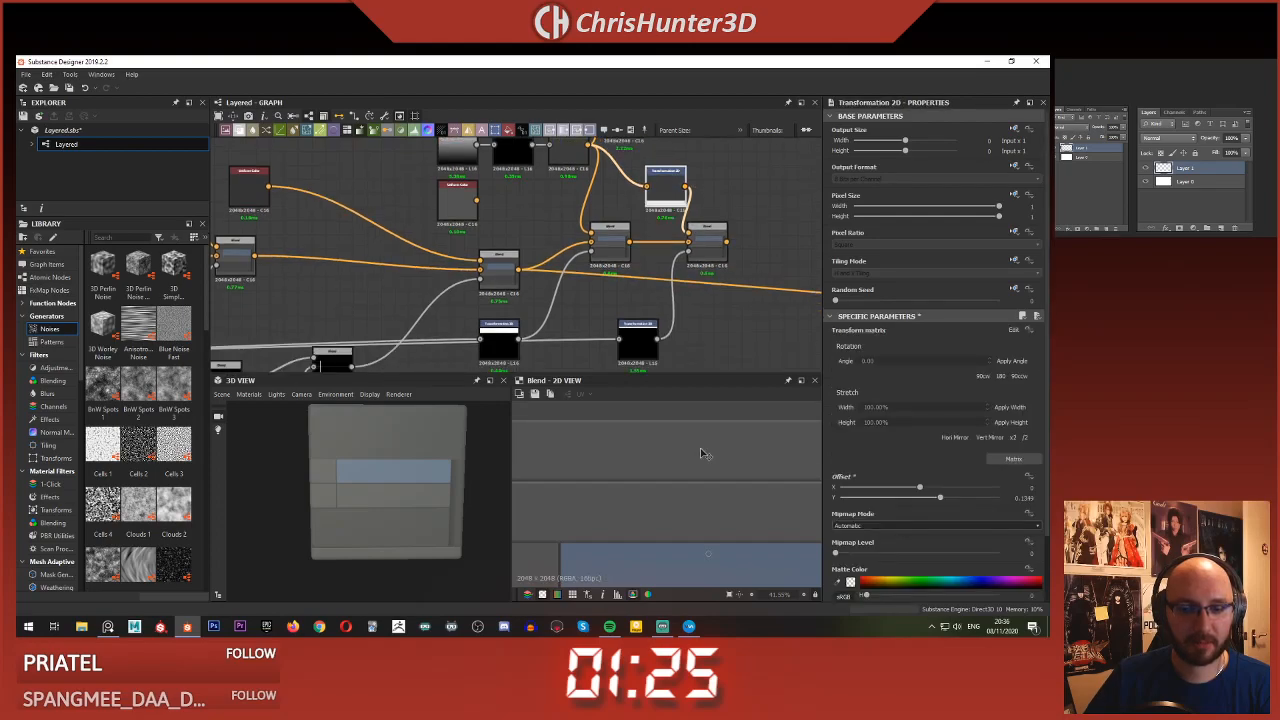
key(f)
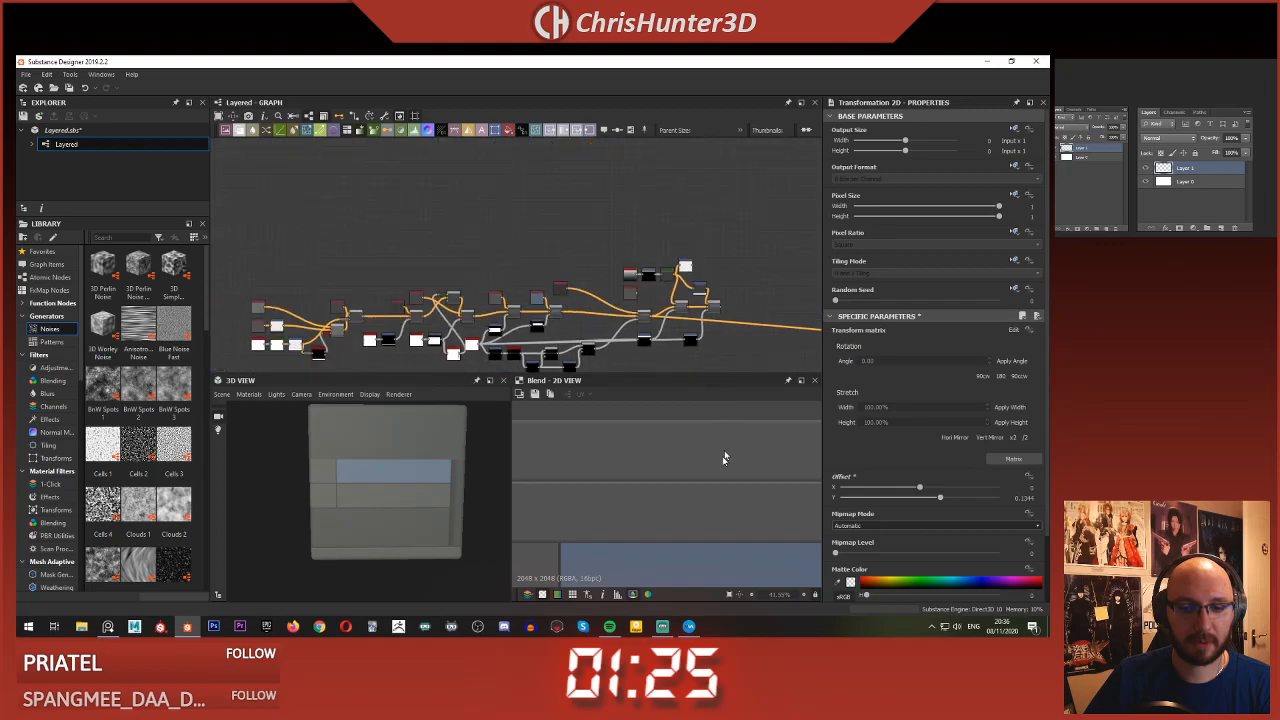
key(f)
scroll(702, 477, down, 5)
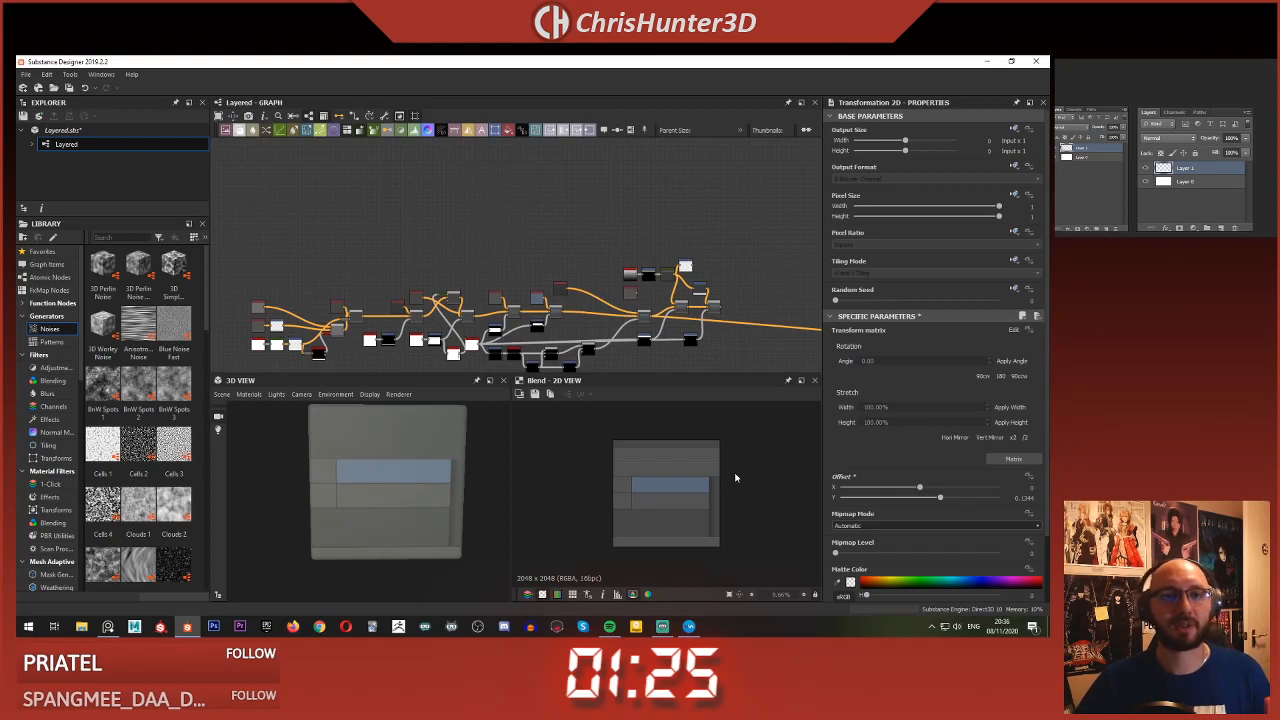
- Move the earlier Blend's outgoing link onto the last strip Blend's output, and tilt the 3D preview to check it
scroll(634, 509, up, 4)
scroll(637, 513, down, 2)
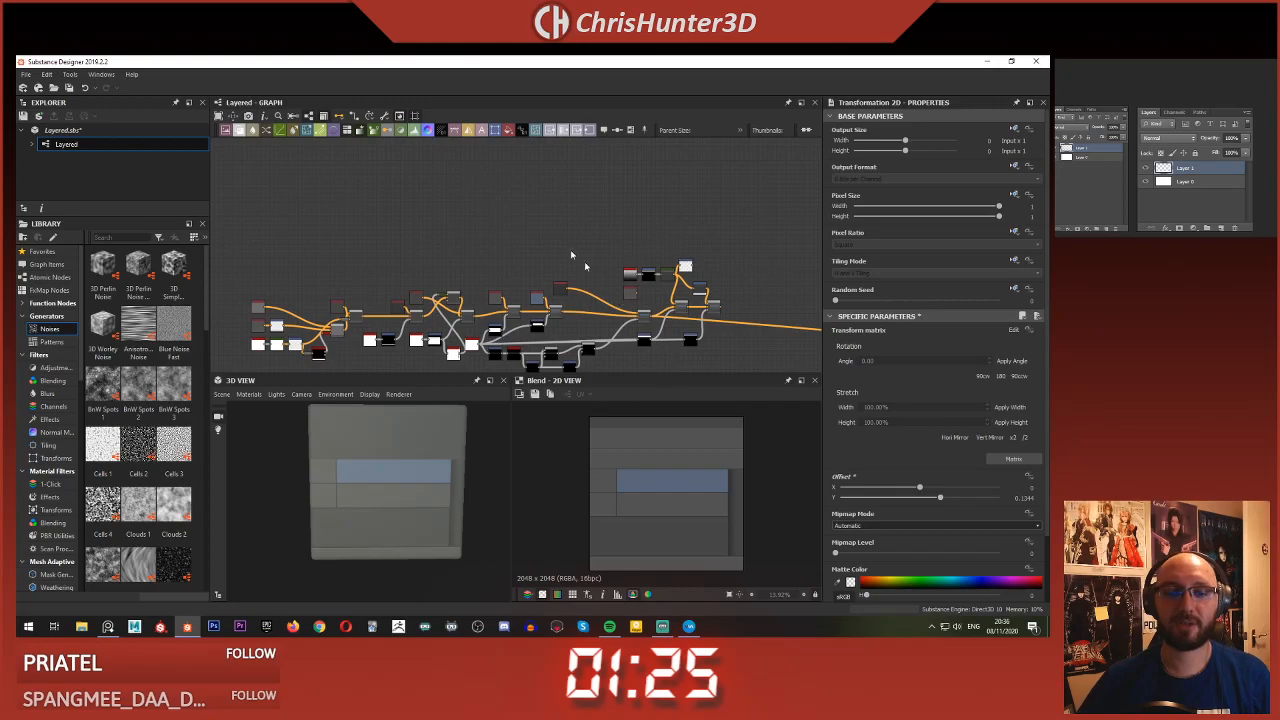
scroll(550, 225, down, 2)
scroll(506, 200, up, 3)
scroll(505, 215, down, 3)
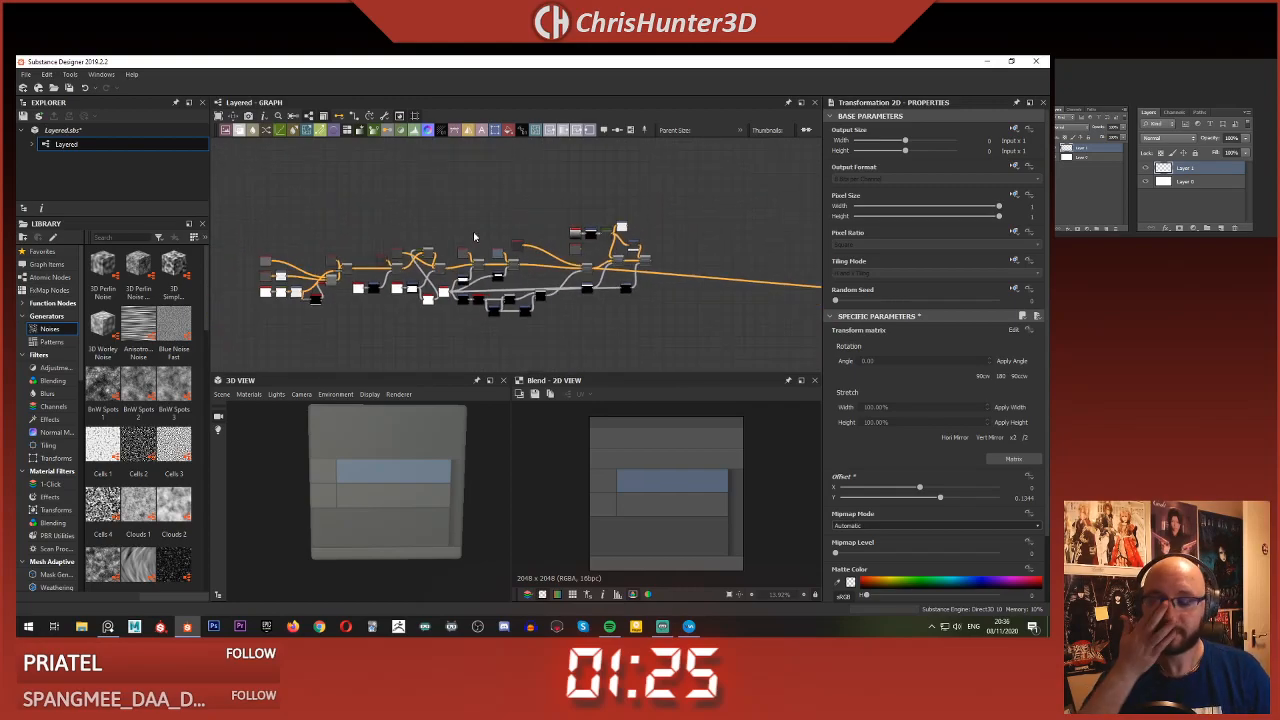
scroll(474, 237, up, 4)
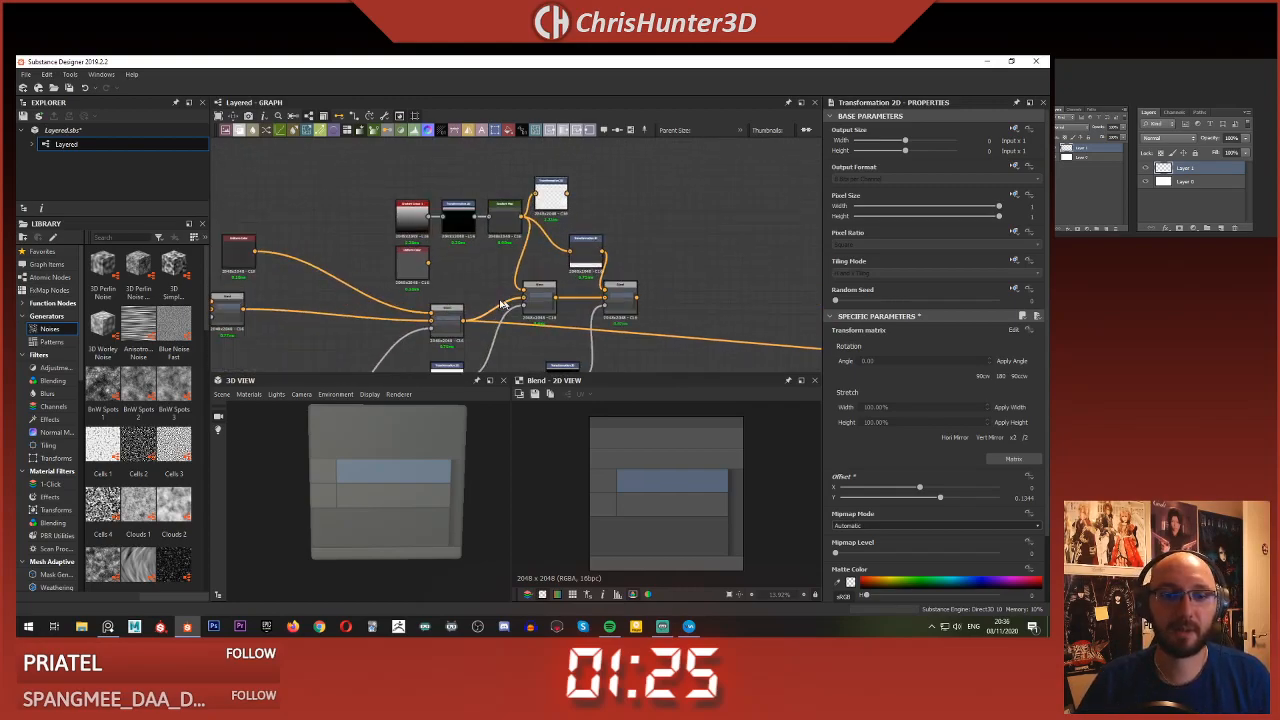
shift+drag(462, 322, 616, 312)
drag(388, 467, 358, 448)
- Examine the node chain from the strip Blends back to the start of the graph
scroll(409, 210, down, 4)
middle_drag(409, 210, 606, 183)
scroll(530, 205, up, 4)
scroll(537, 232, down, 2)
middle_drag(537, 233, 496, 218)
middle_drag(589, 190, 530, 250)
scroll(650, 186, up, 2)
scroll(626, 234, down, 1)
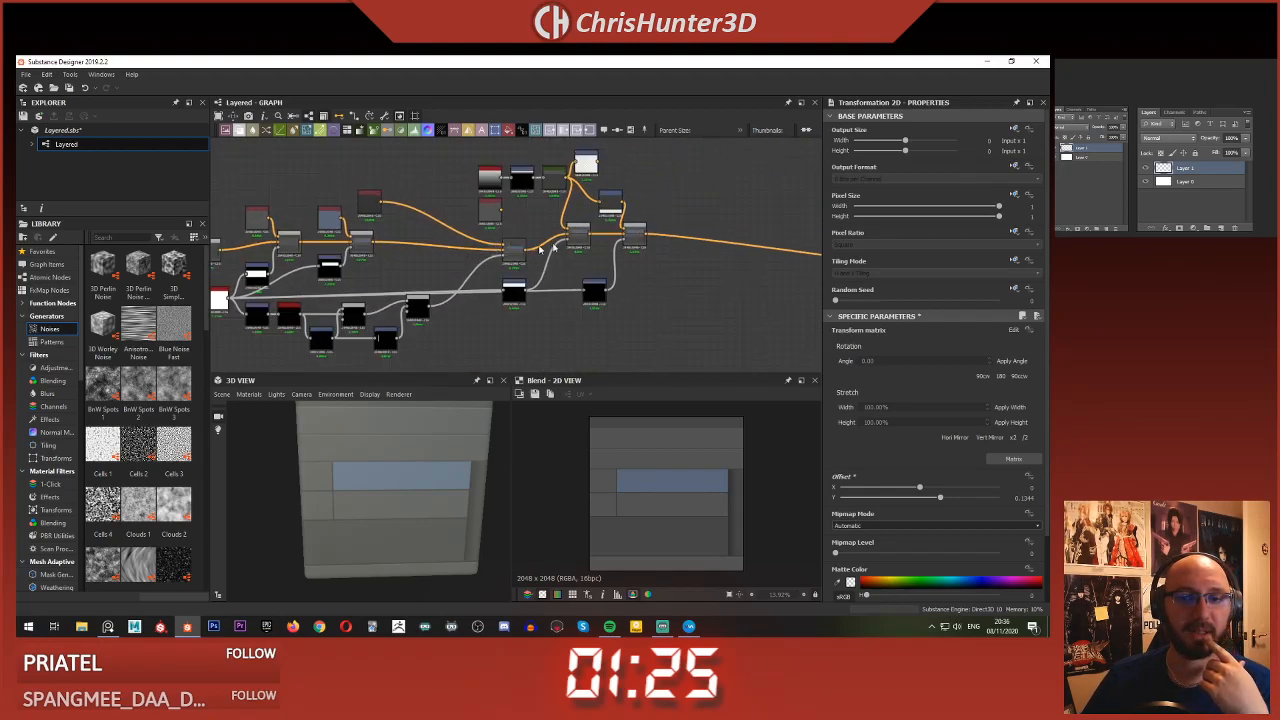
scroll(538, 250, up, 3)
scroll(576, 226, down, 3)
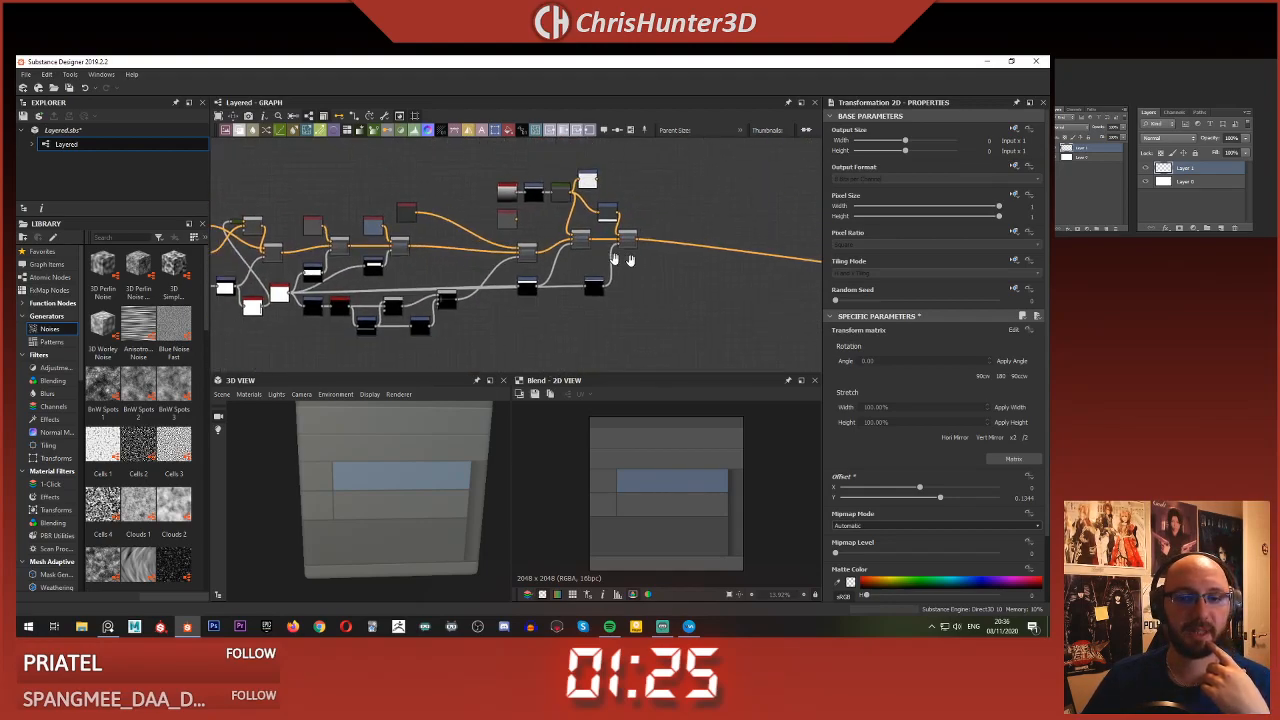
scroll(666, 266, up, 2)
click(598, 263)
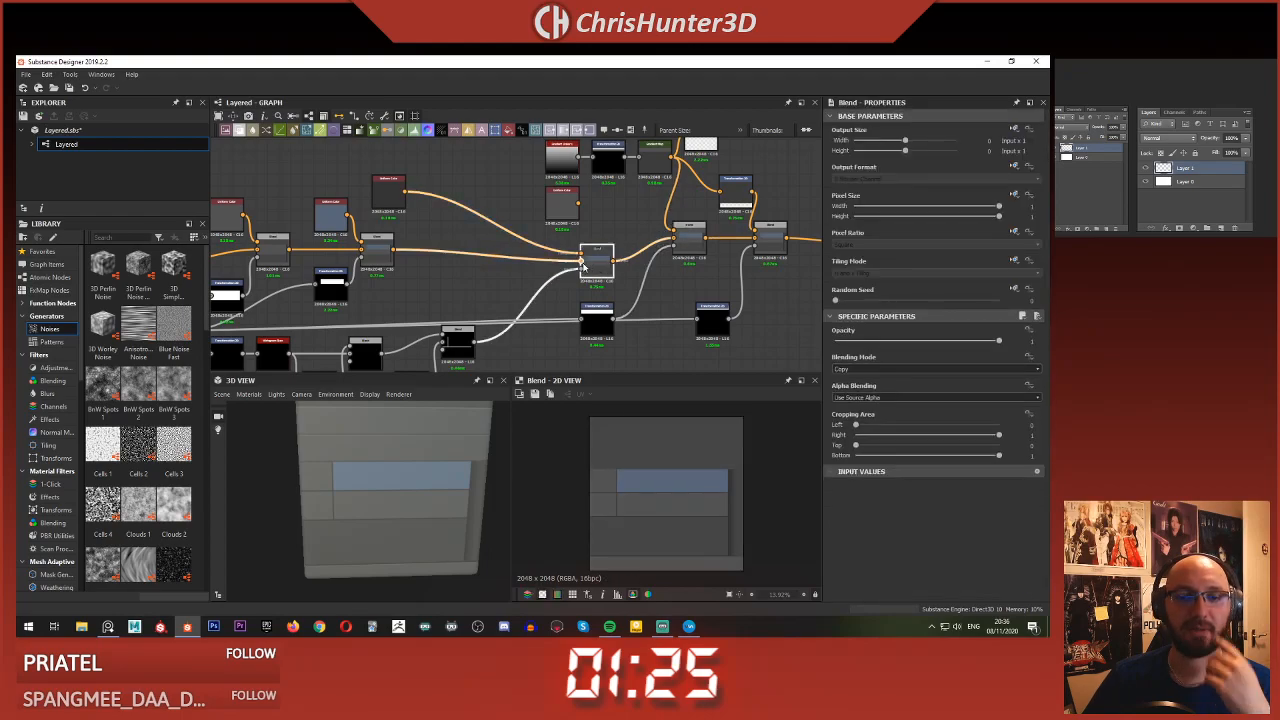
middle_drag(601, 260, 643, 260)
drag(643, 260, 577, 244)
scroll(571, 245, down, 2)
middle_drag(603, 251, 682, 249)
drag(654, 250, 622, 249)
middle_drag(496, 279, 680, 271)
middle_drag(440, 248, 500, 261)
- Preview successive early Blends to check which layer each one adds
scroll(768, 220, up, 3)
scroll(637, 258, up, 1)
click(636, 258)
double_click(635, 259)
scroll(635, 259, down, 4)
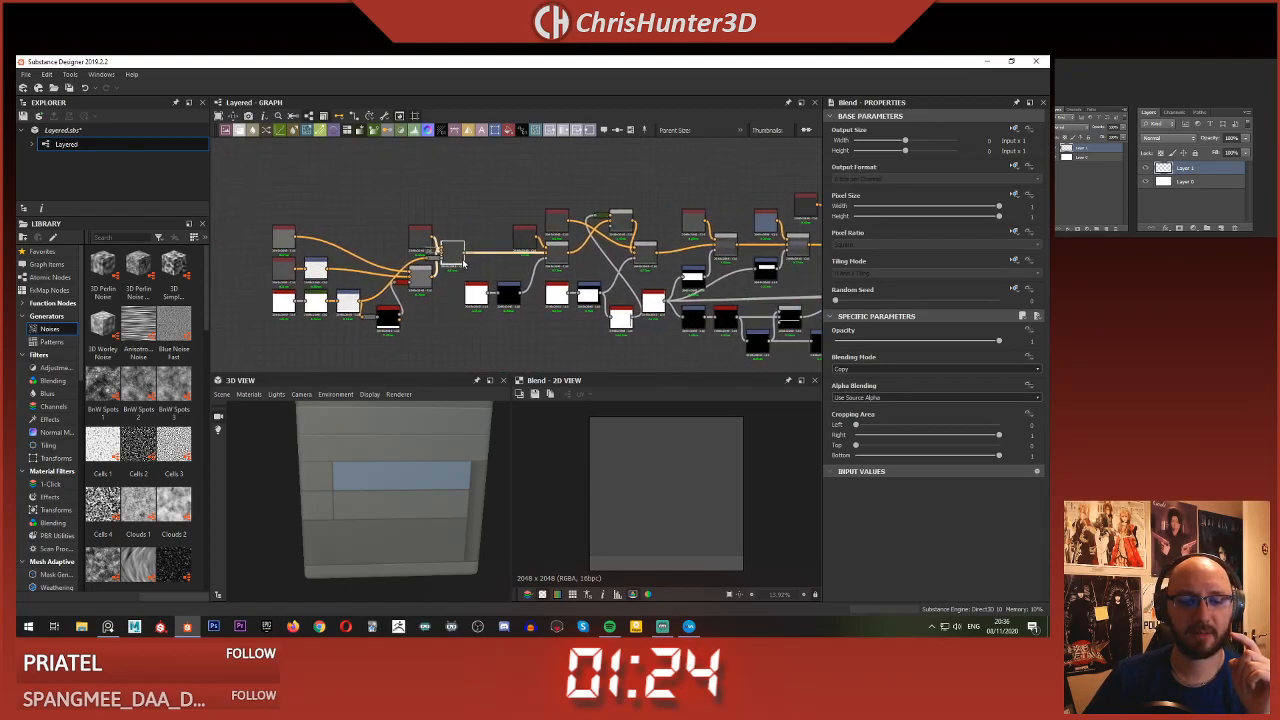
scroll(500, 261, up, 2)
click(589, 251)
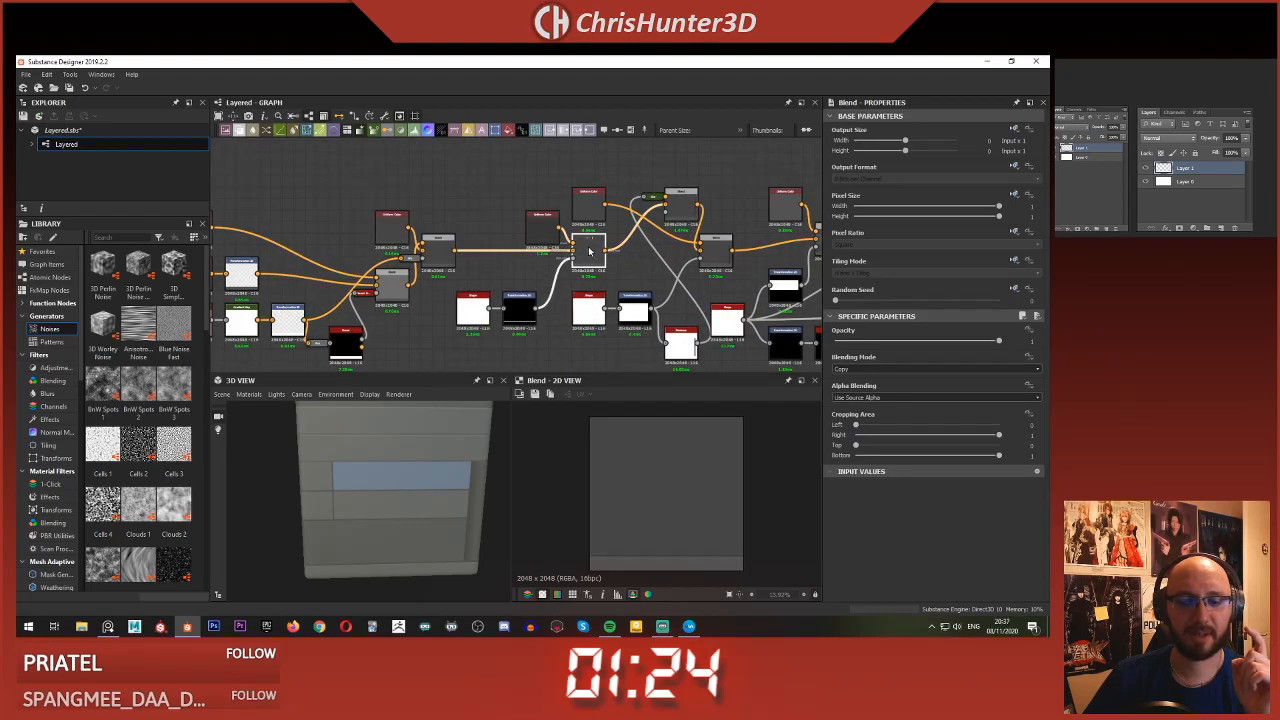
middle_drag(712, 268, 538, 260)
scroll(538, 260, up, 2)
click(544, 245)
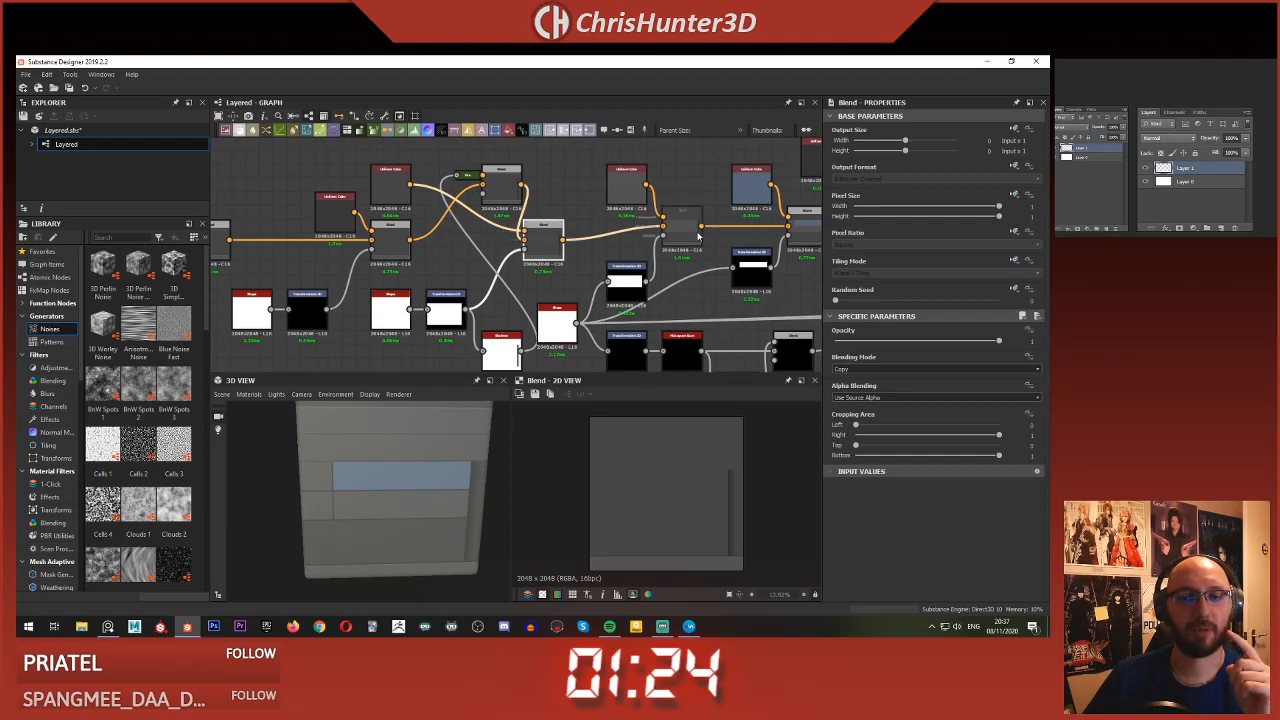
scroll(547, 244, down, 4)
middle_drag(547, 244, 676, 228)
scroll(660, 230, up, 2)
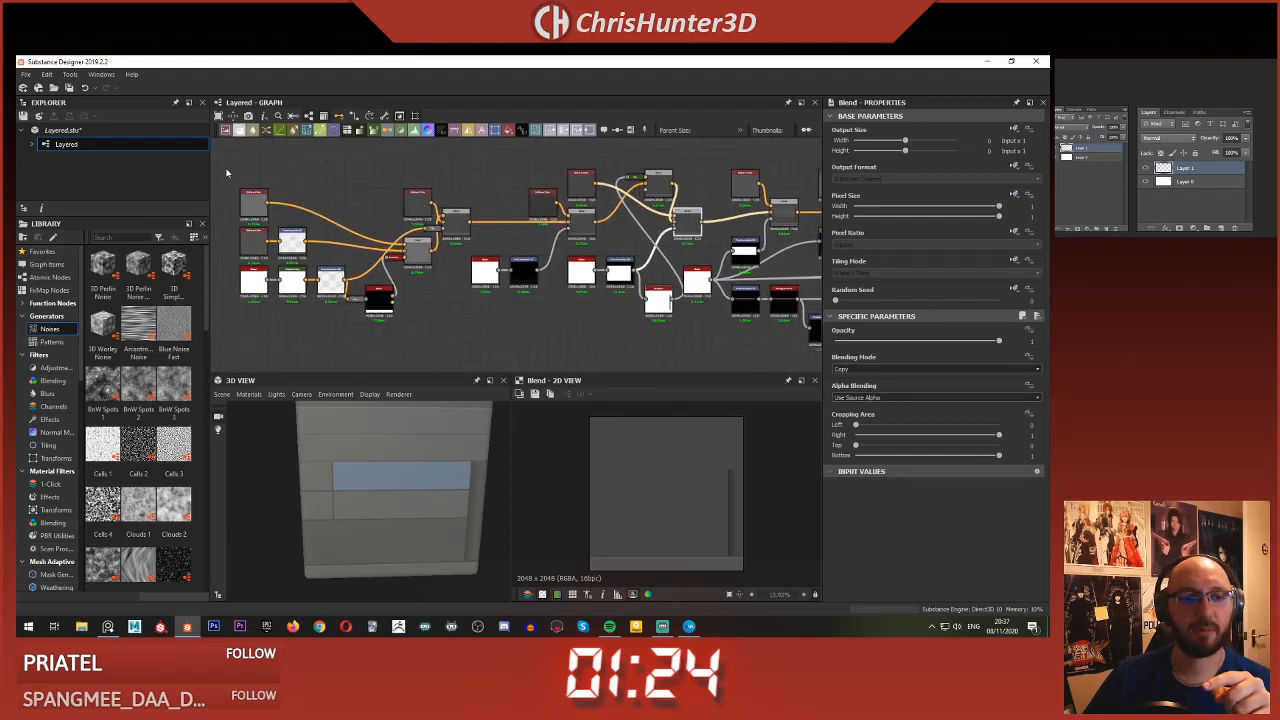
- Select the nodes at the start of the graph and move them away from the crossed Blends to make room
click(581, 228)
drag(597, 249, 589, 288)
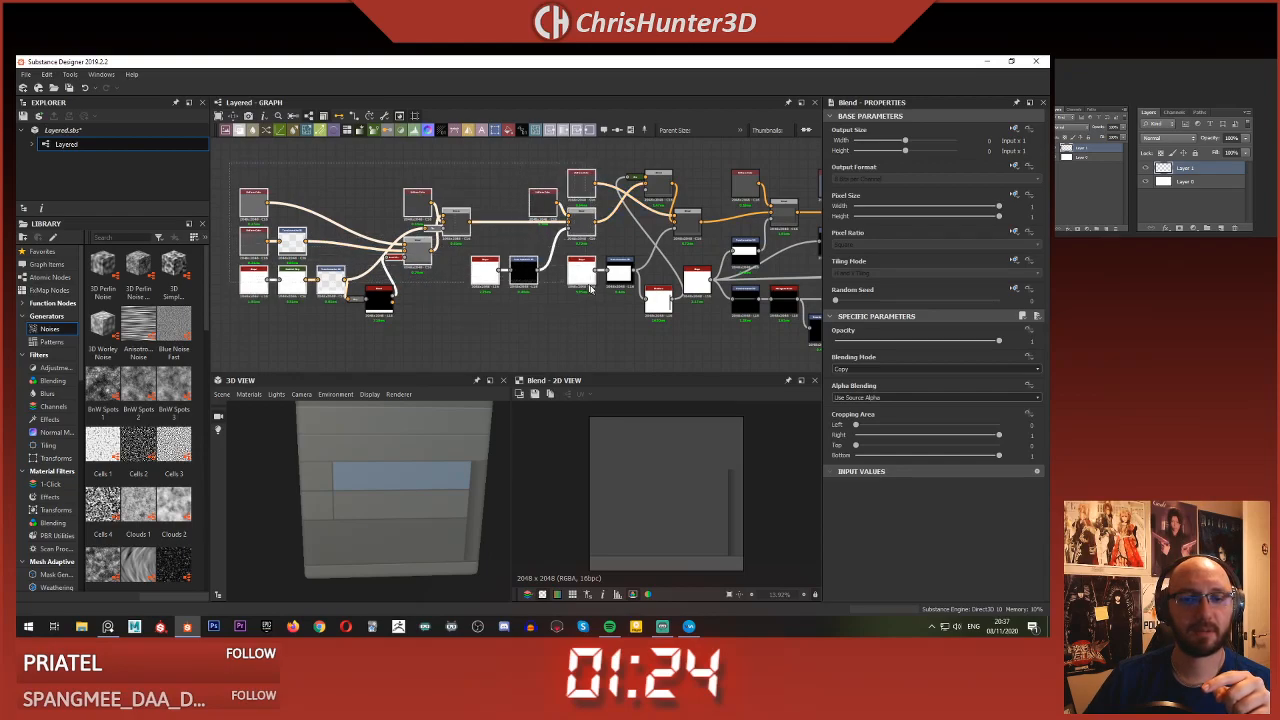
drag(583, 224, 423, 224)
drag(432, 268, 575, 271)
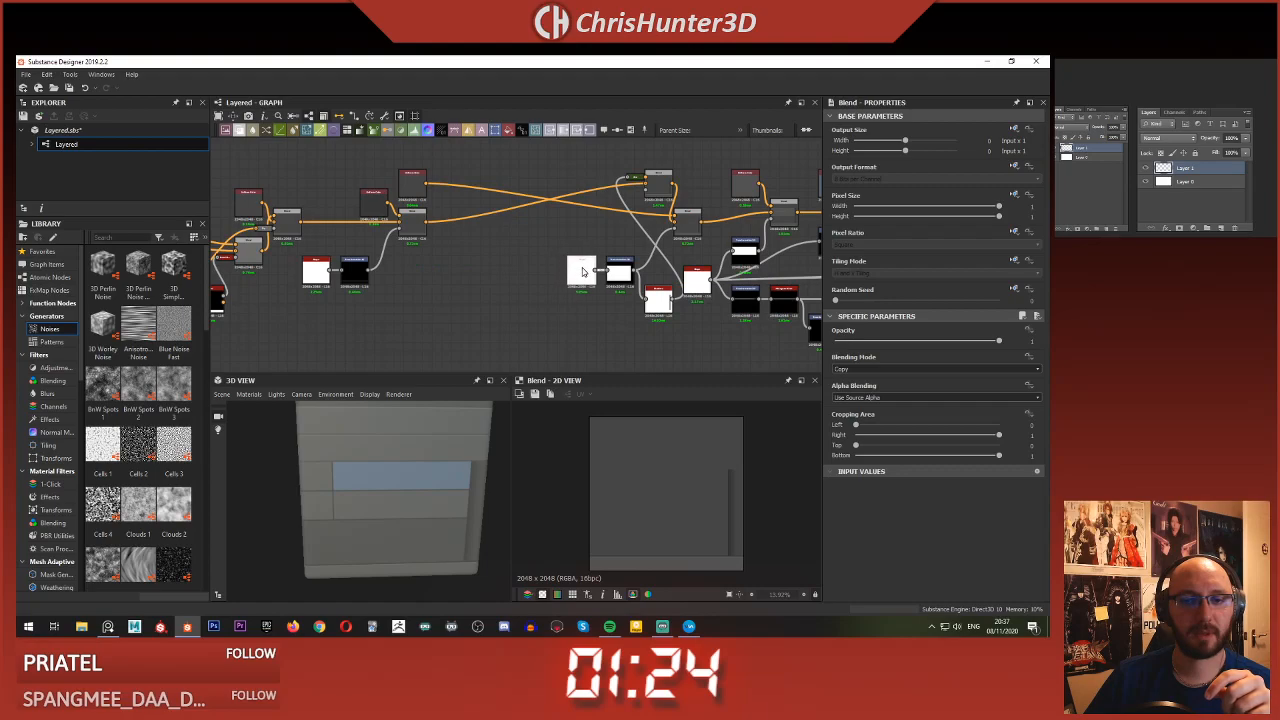
- Select the next group of colour, mask and Blend nodes and move it closer to the start of the graph
middle_drag(602, 240, 485, 251)
middle_drag(630, 212, 508, 215)
drag(348, 162, 733, 366)
drag(719, 229, 621, 229)
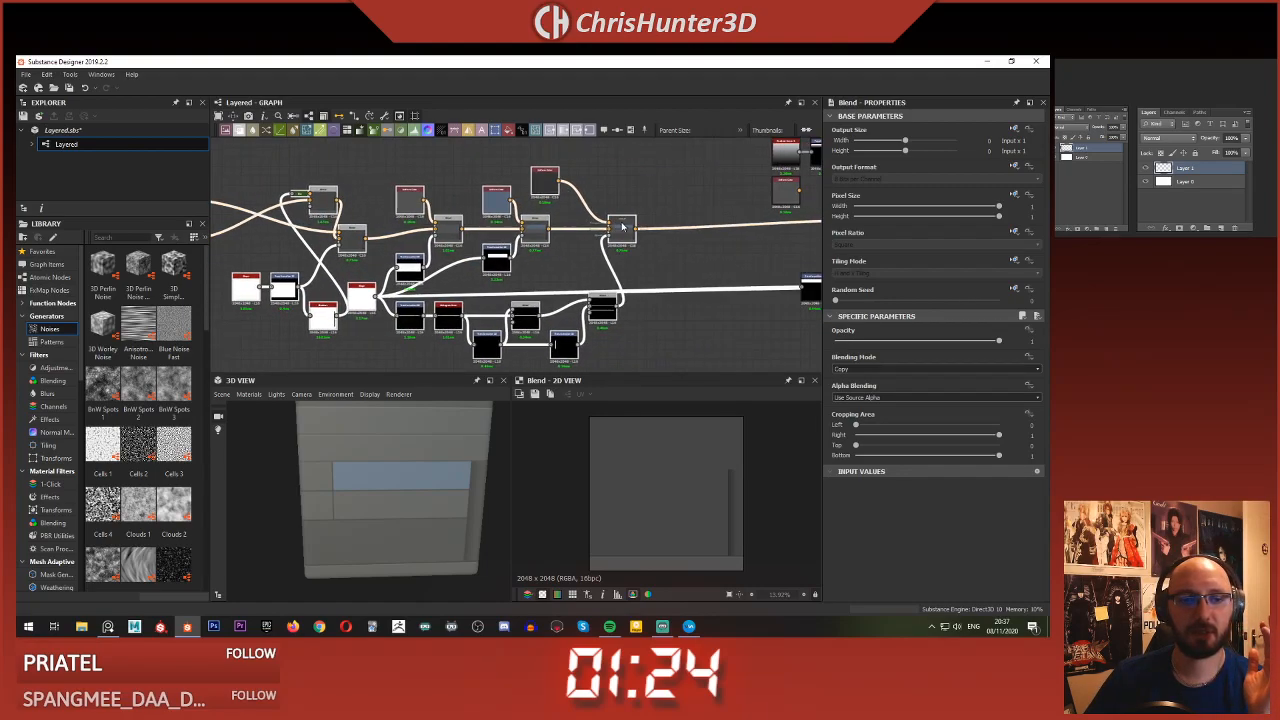
- Shrink the height of the first Blend group's mask Transformation 2D from its upper edge, keeping its lower edge in place
click(358, 204)
middle_drag(354, 205, 524, 261)
scroll(524, 261, up, 1)
scroll(479, 310, up, 1)
middle_drag(479, 310, 486, 222)
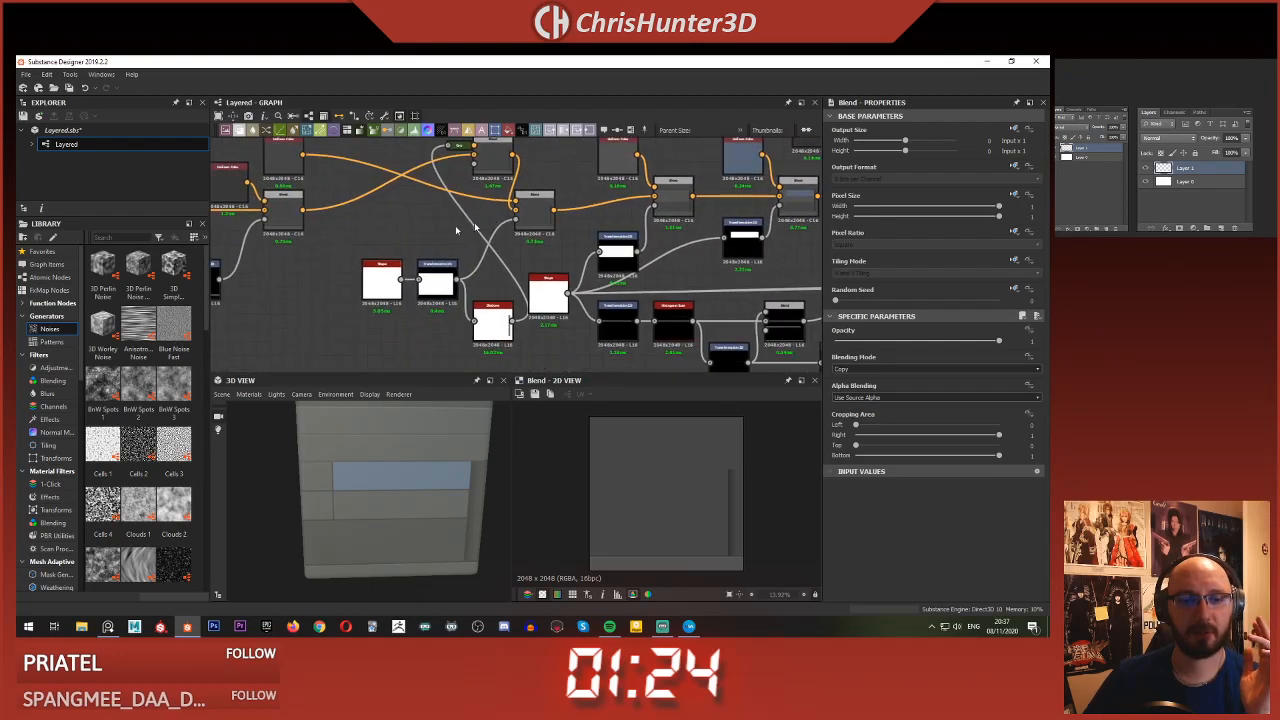
click(436, 280)
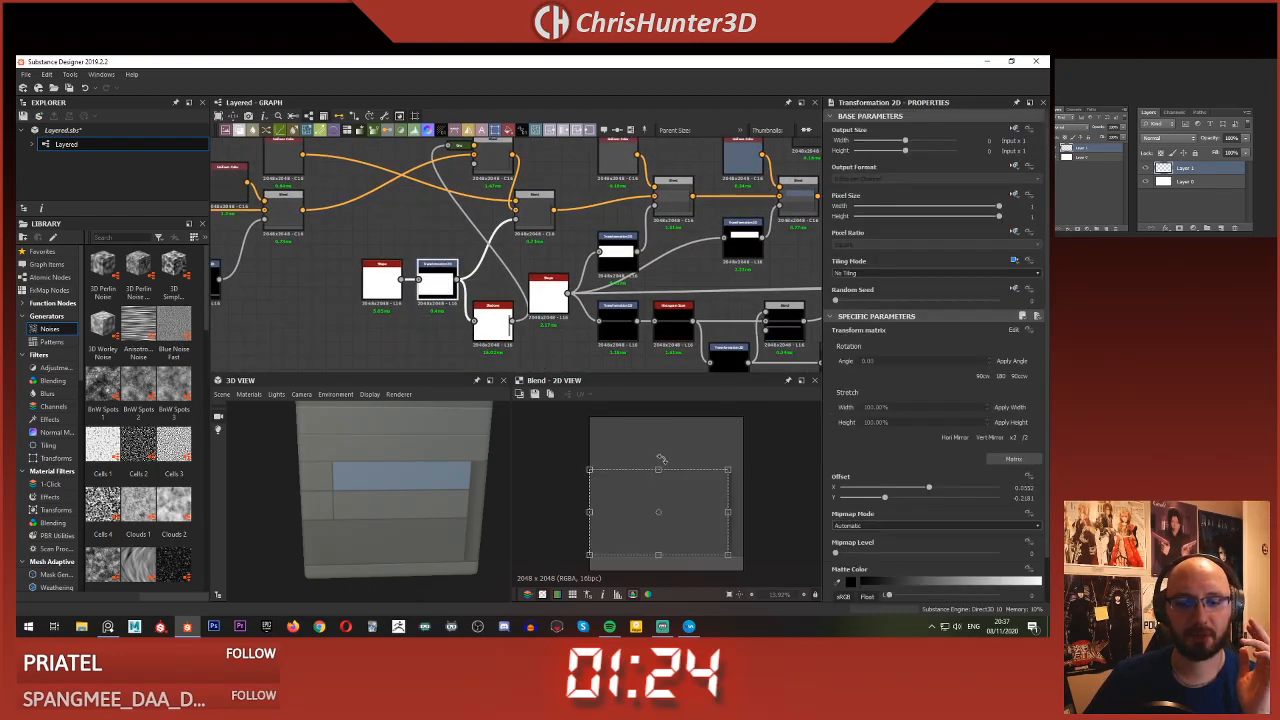
drag(658, 471, 657, 492)
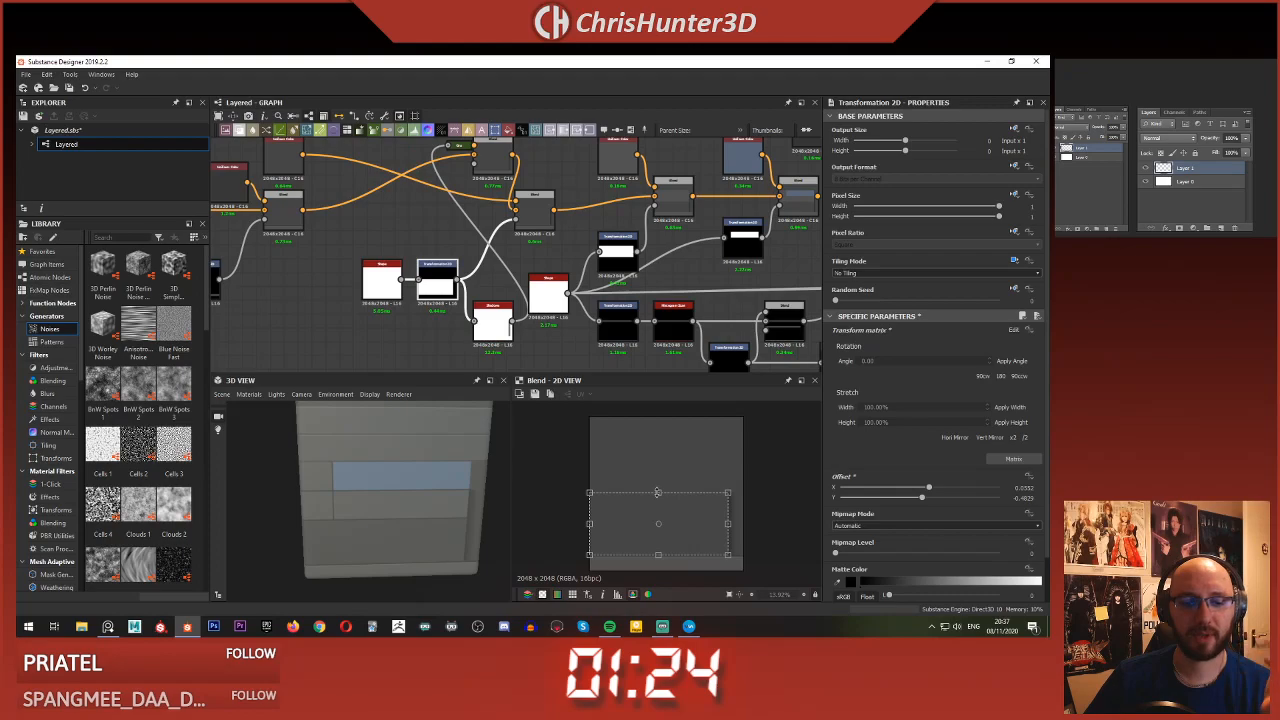
scroll(604, 283, down, 2)
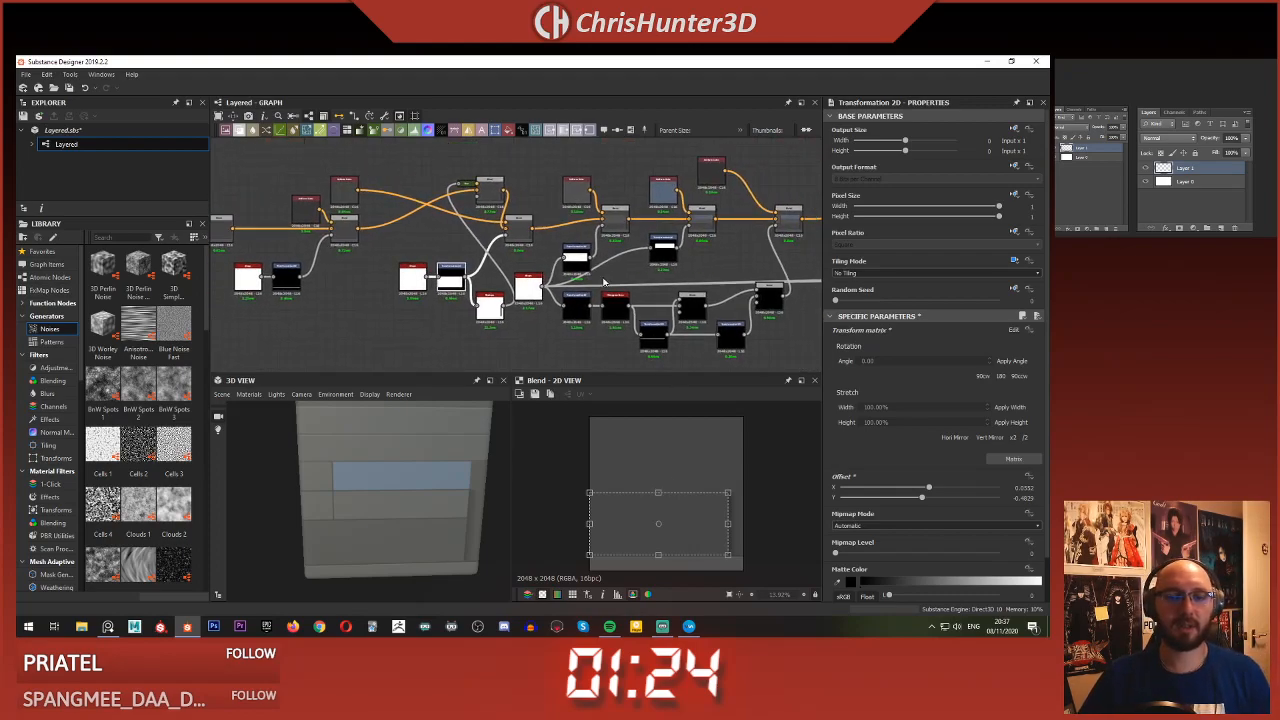
- Preview the Blend that adds the thin dividing lines over the blue and grey panels
scroll(610, 268, up, 3)
middle_drag(599, 262, 553, 268)
scroll(430, 258, down, 3)
scroll(553, 268, up, 1)
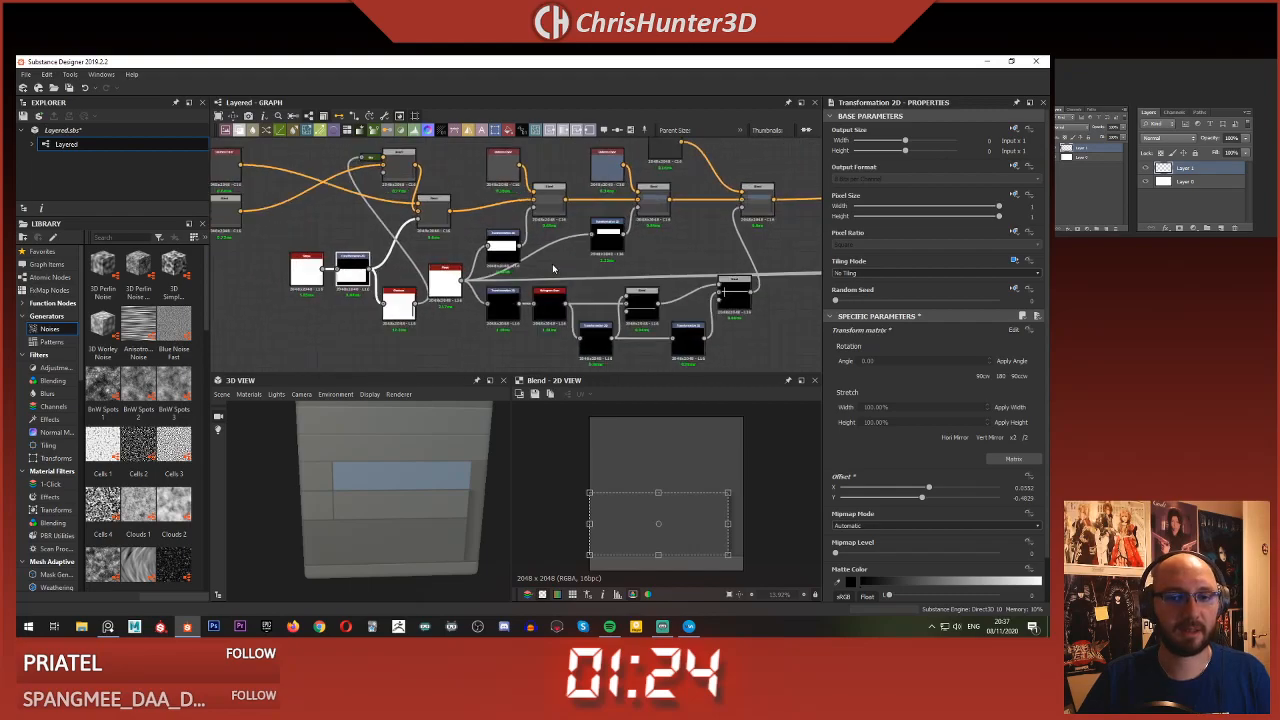
scroll(662, 249, down, 1)
middle_drag(671, 246, 606, 253)
scroll(618, 252, up, 3)
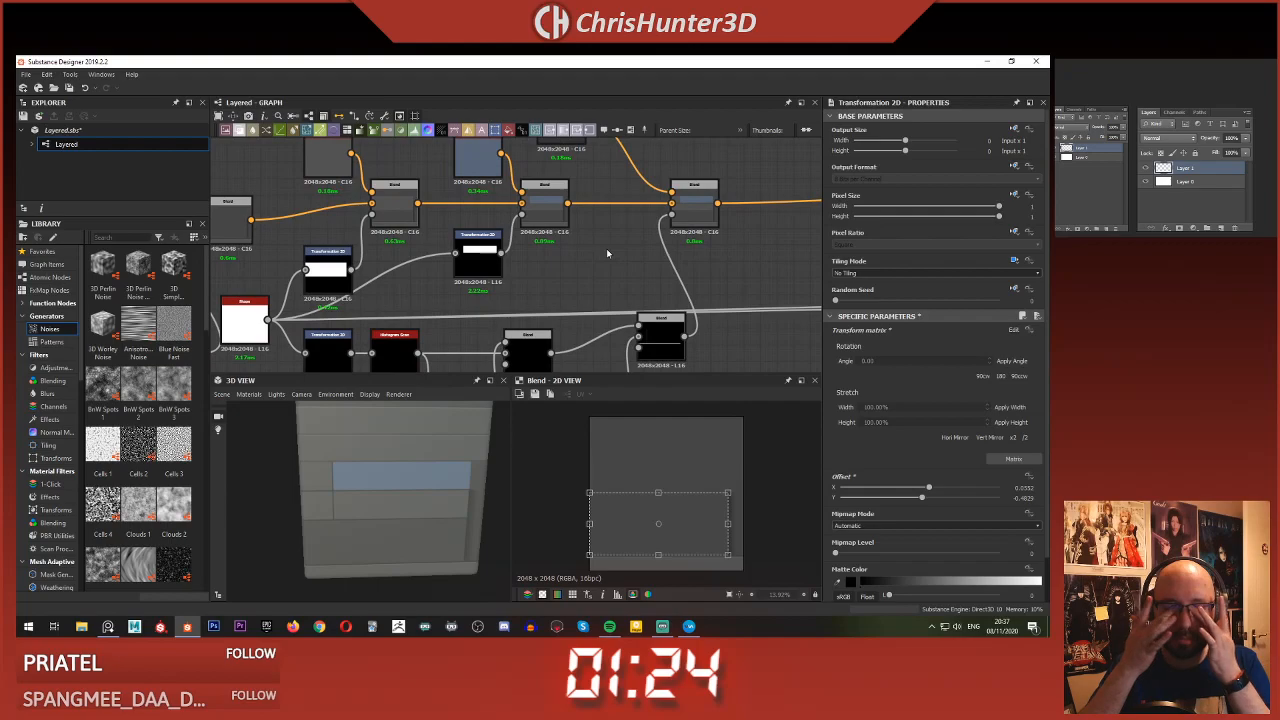
click(694, 190)
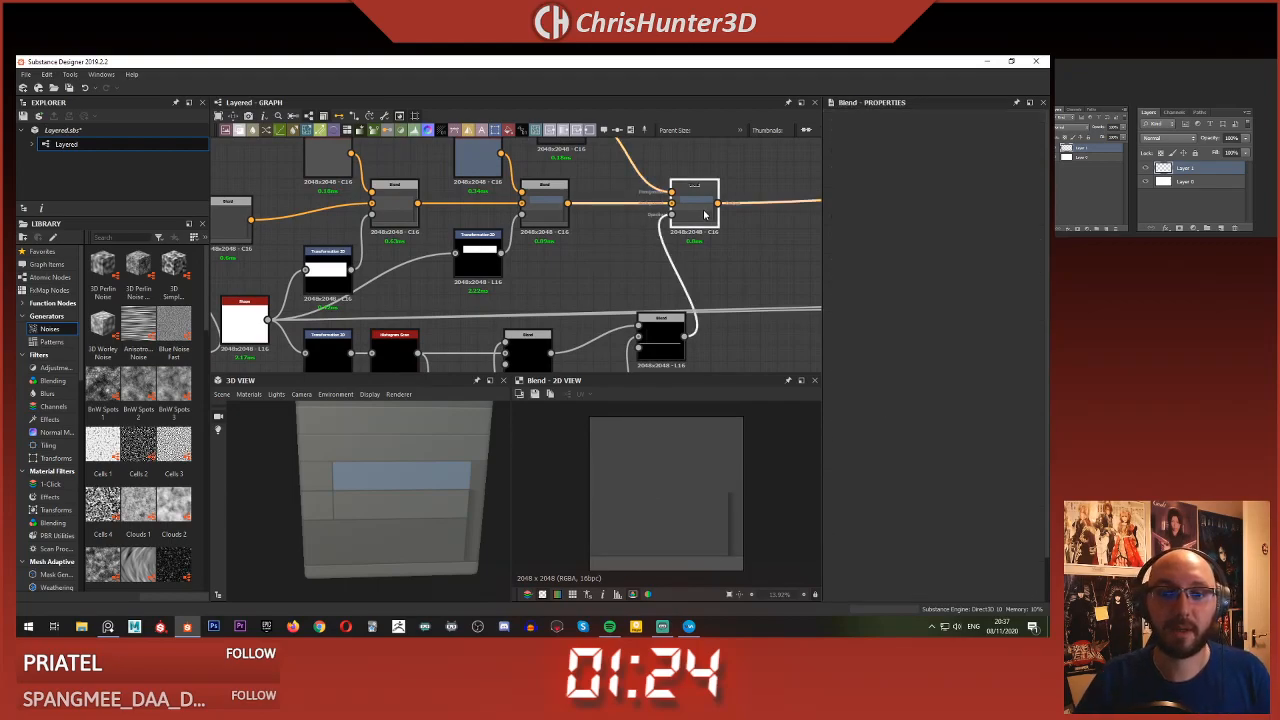
scroll(545, 261, down, 2)
middle_drag(590, 228, 640, 221)
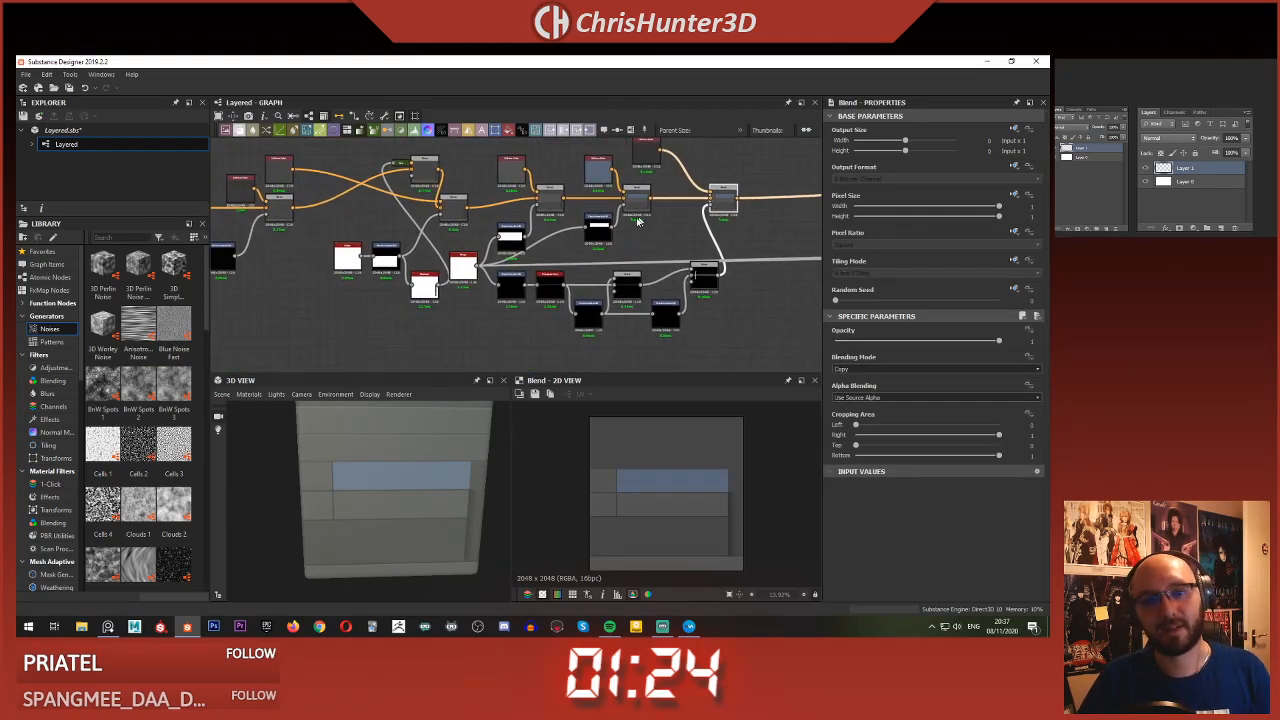
middle_drag(541, 231, 669, 232)
scroll(612, 238, up, 1)
- Compare the outputs of the crossed-input Blend, the grey panel Blend and the blue panel Blend
double_click(578, 202)
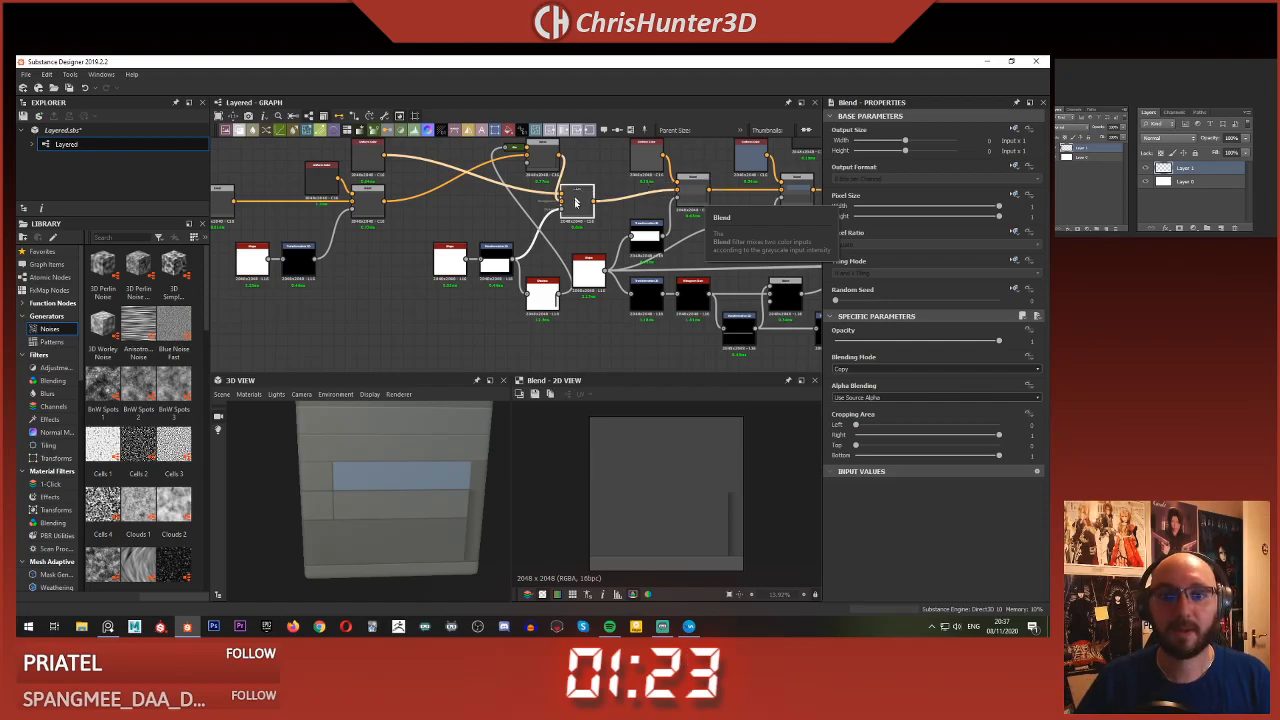
middle_drag(727, 179, 556, 216)
scroll(560, 217, up, 4)
double_click(482, 238)
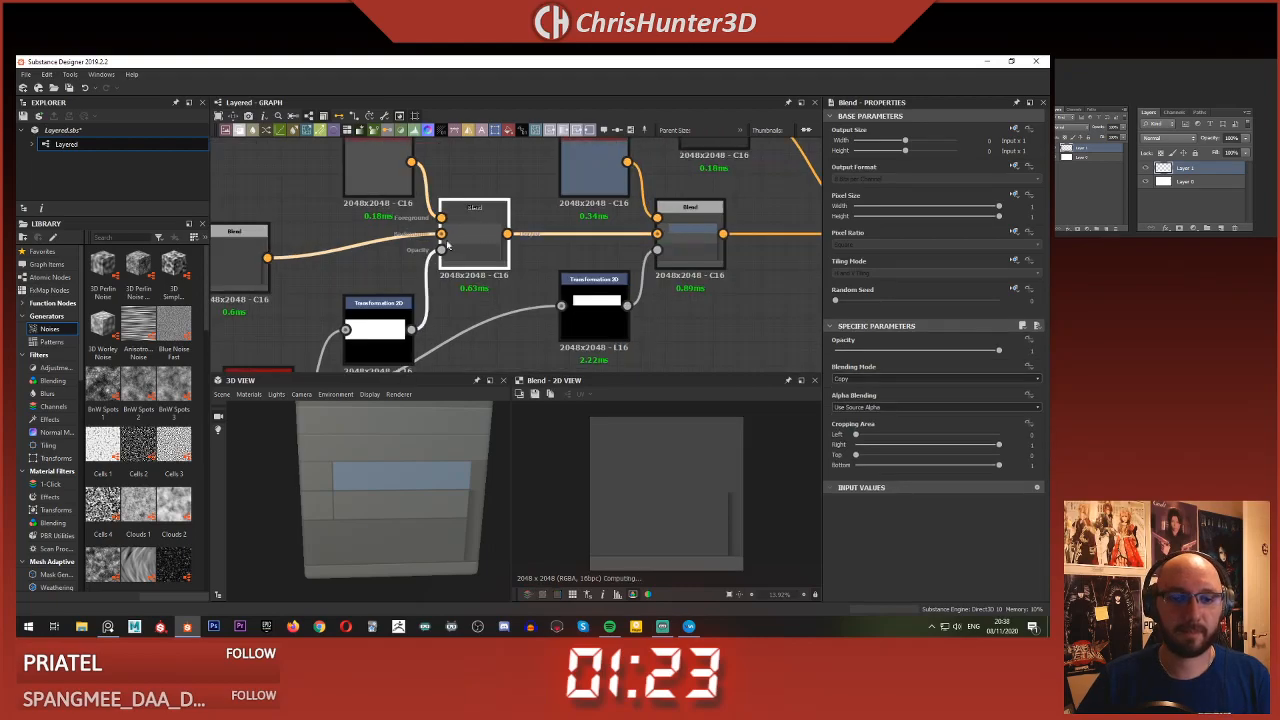
scroll(484, 239, down, 3)
mouse_move(484, 239)
middle_down()
mouse_move(533, 240)
mouse_move(480, 240)
middle_up()
double_click(471, 192)
double_click(524, 238)
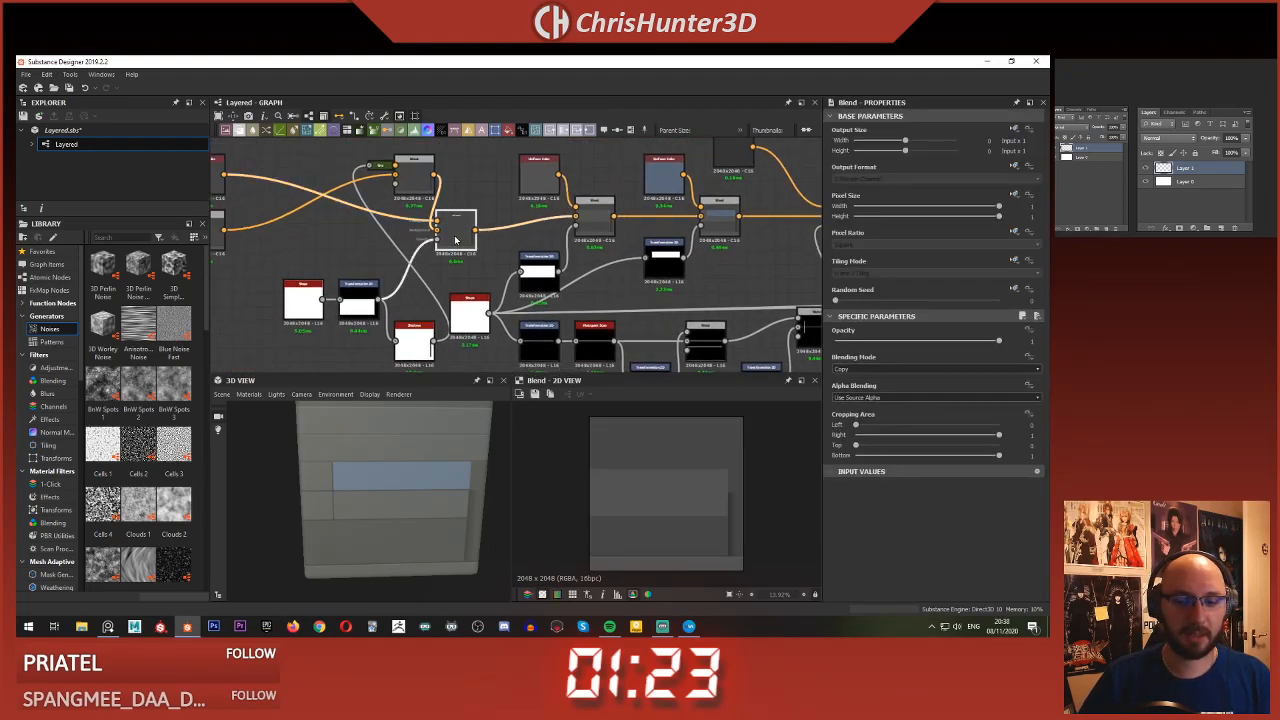
double_click(590, 222)
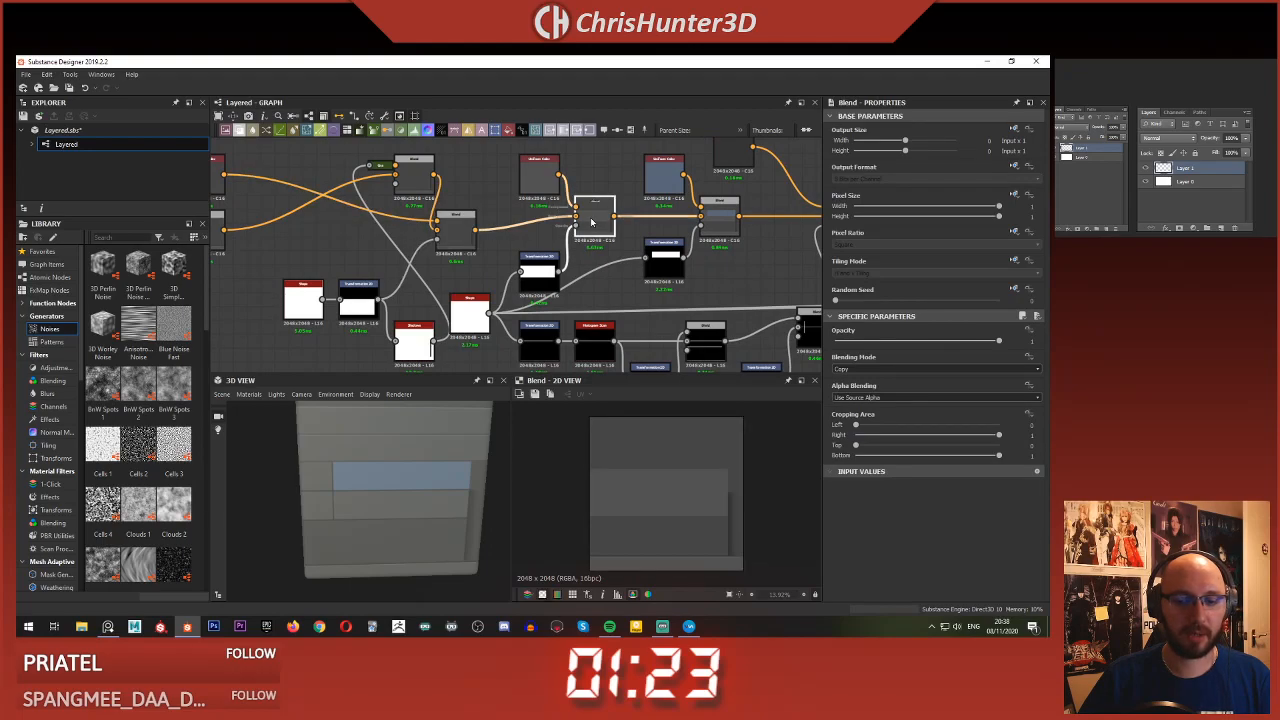
middle_drag(609, 233, 566, 222)
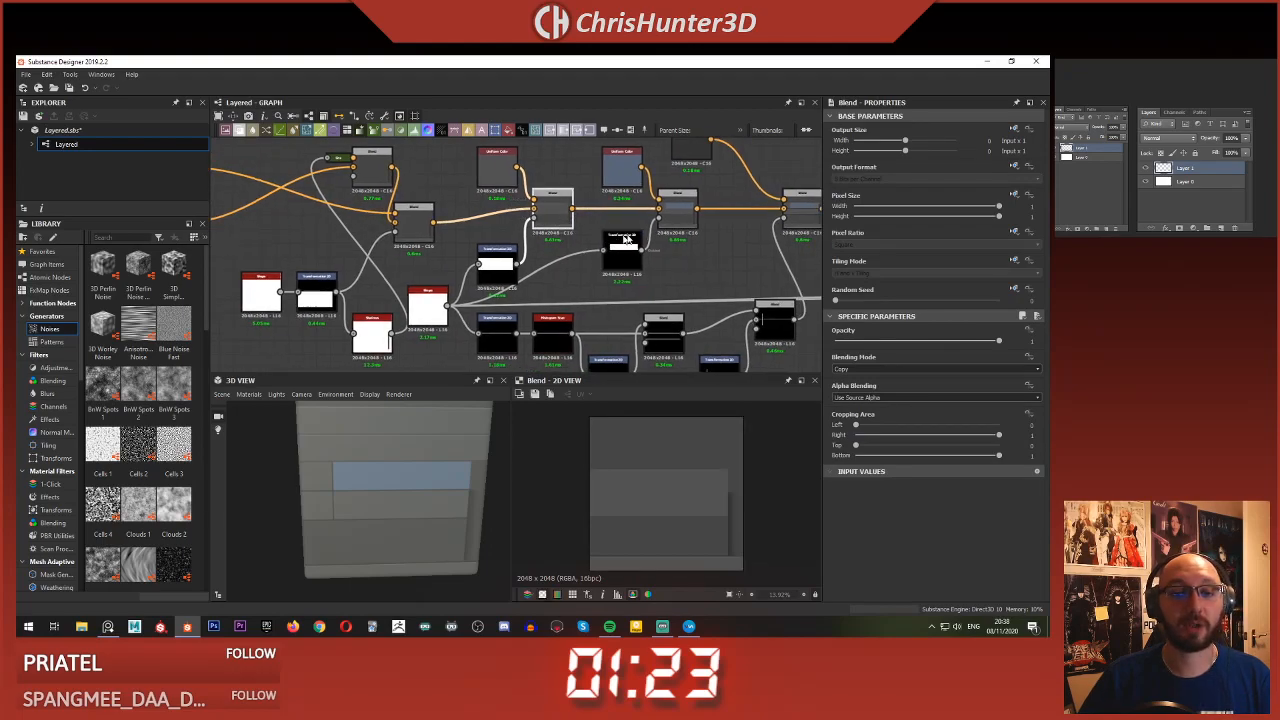
double_click(683, 212)
double_click(555, 214)
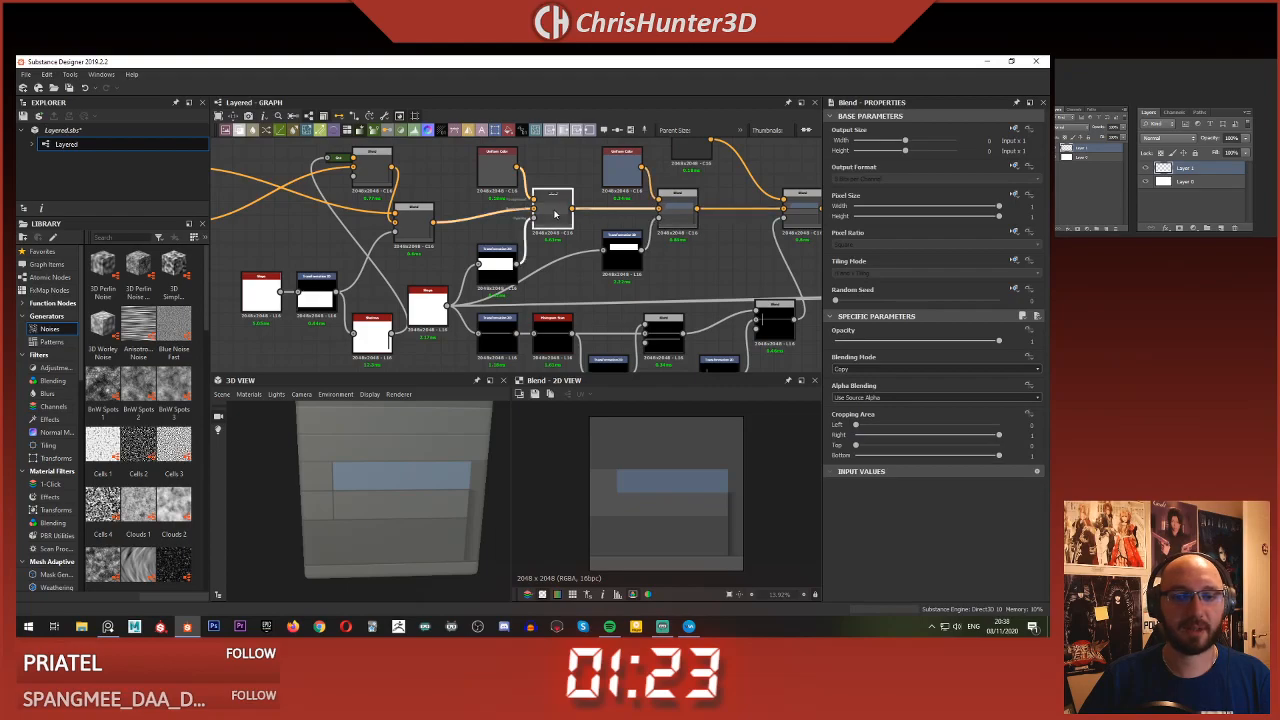
- Try to move the grey and blue panel mask Transformation 2D nodes' shapes down together
click(499, 260)
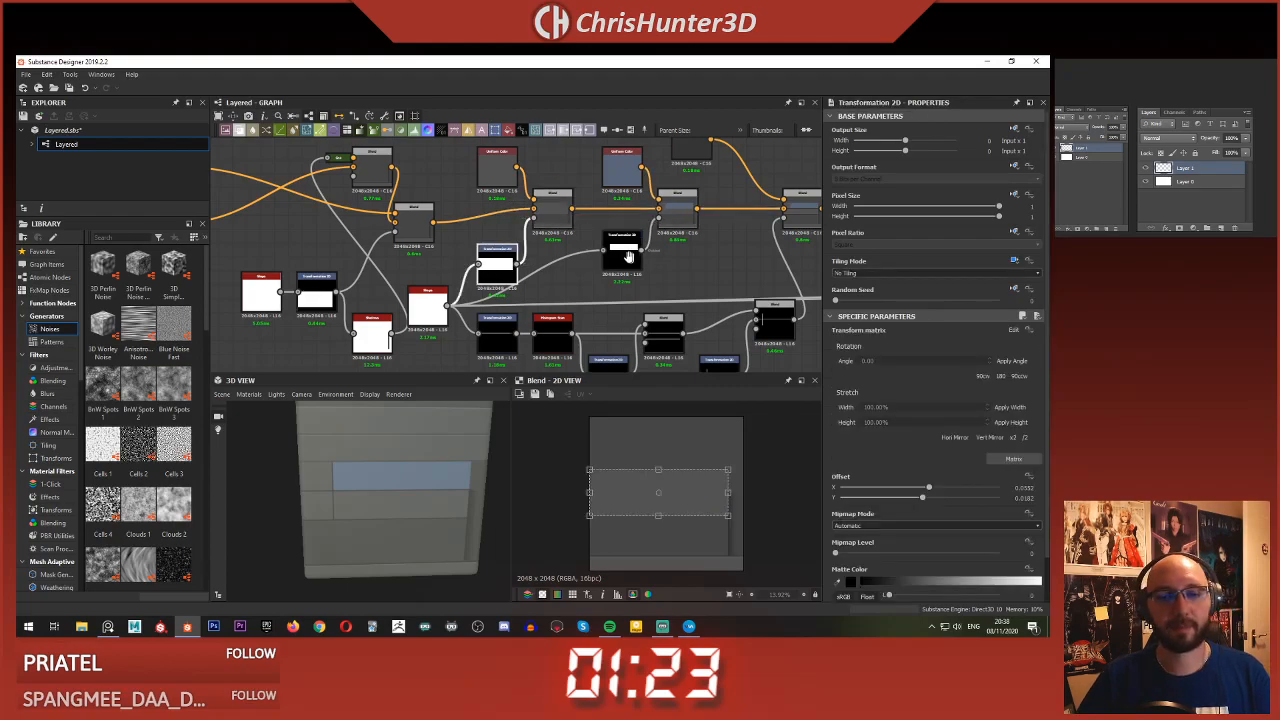
middle_drag(629, 258, 579, 258)
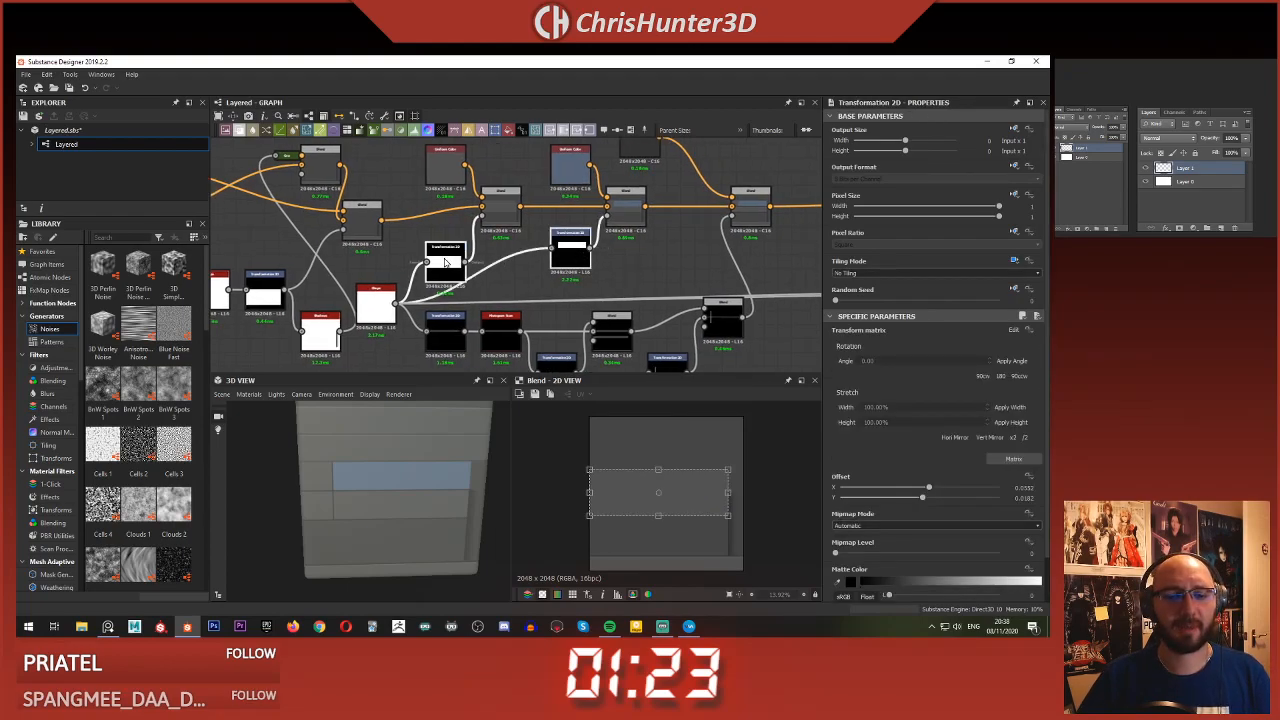
drag(683, 494, 679, 507)
key(ctrl+z)
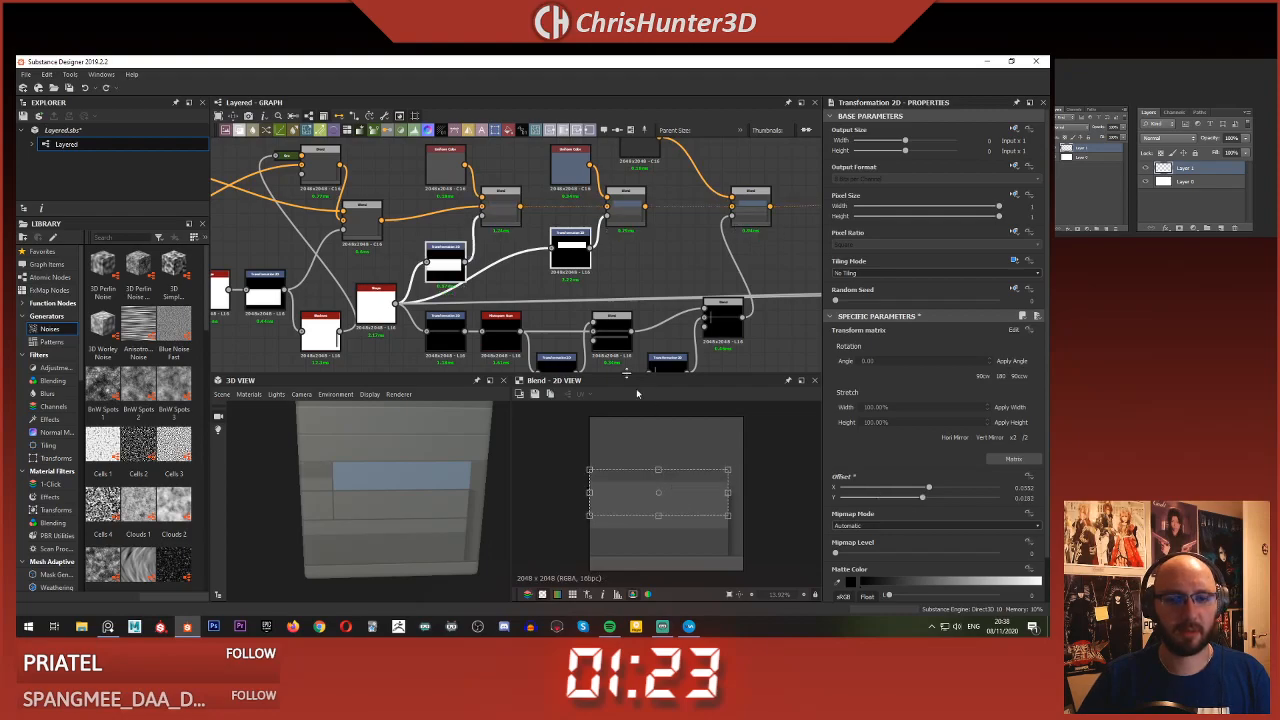
- Move the grey panel's mask down in its Transformation 2D to a Y offset of about -0.47
click(630, 206)
click(567, 250)
click(434, 268)
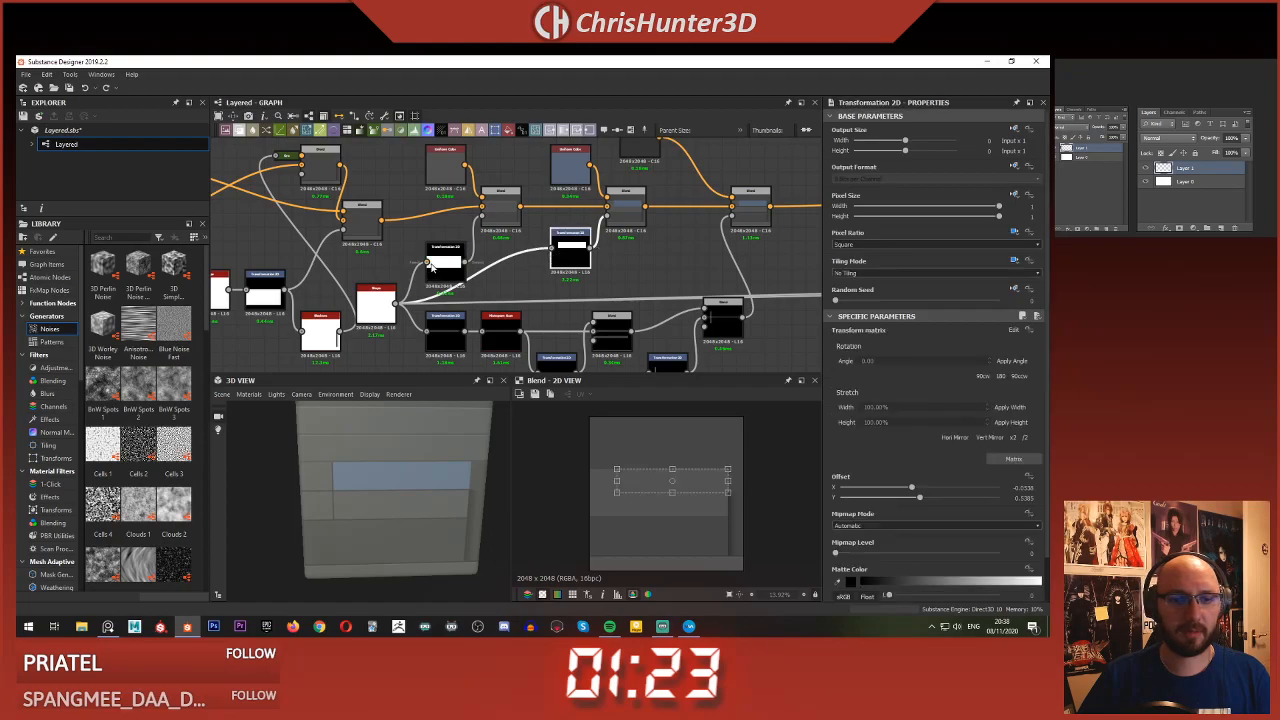
click(437, 262)
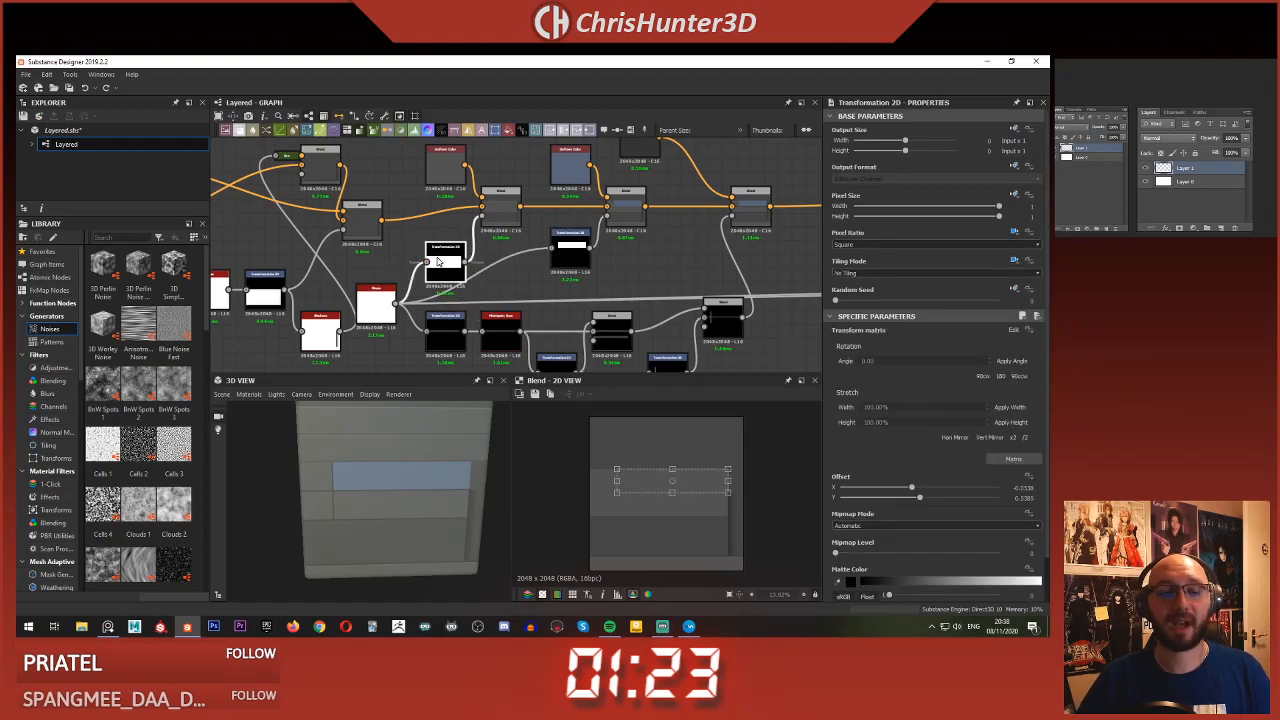
scroll(714, 500, up, 2)
drag(703, 499, 708, 530)
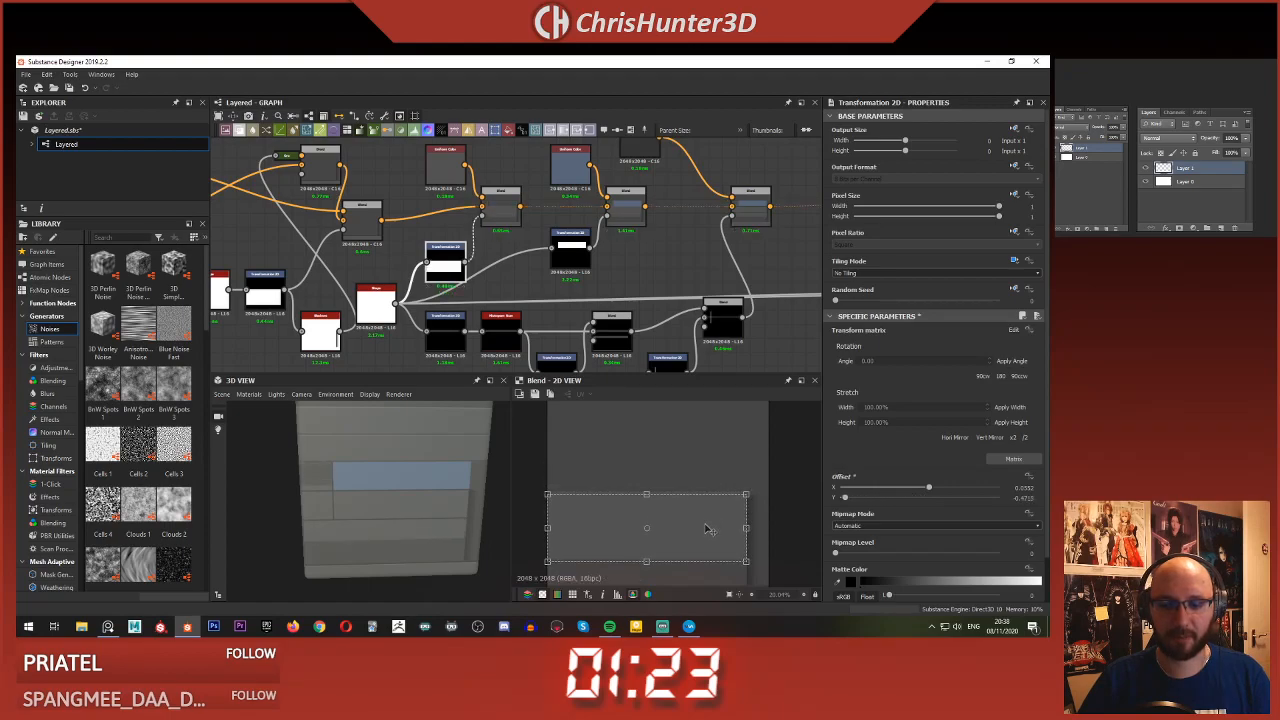
scroll(767, 496, up, 7)
scroll(715, 489, up, 2)
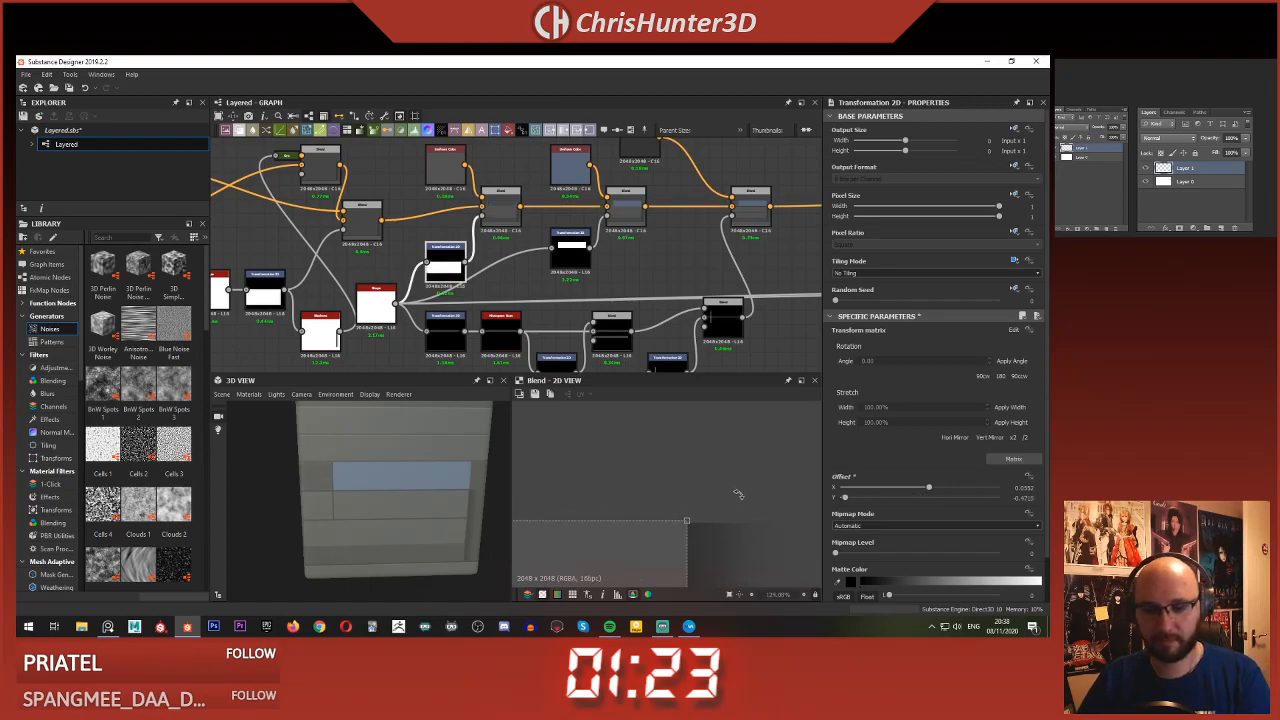
scroll(735, 500, down, 10)
- Move the blue panel's mask down in its Transformation 2D to a Y offset of about -0.46, aligning it with the grey panel
double_click(604, 206)
mouse_move(619, 272)
middle_down()
mouse_move(595, 262)
mouse_move(622, 289)
middle_up()
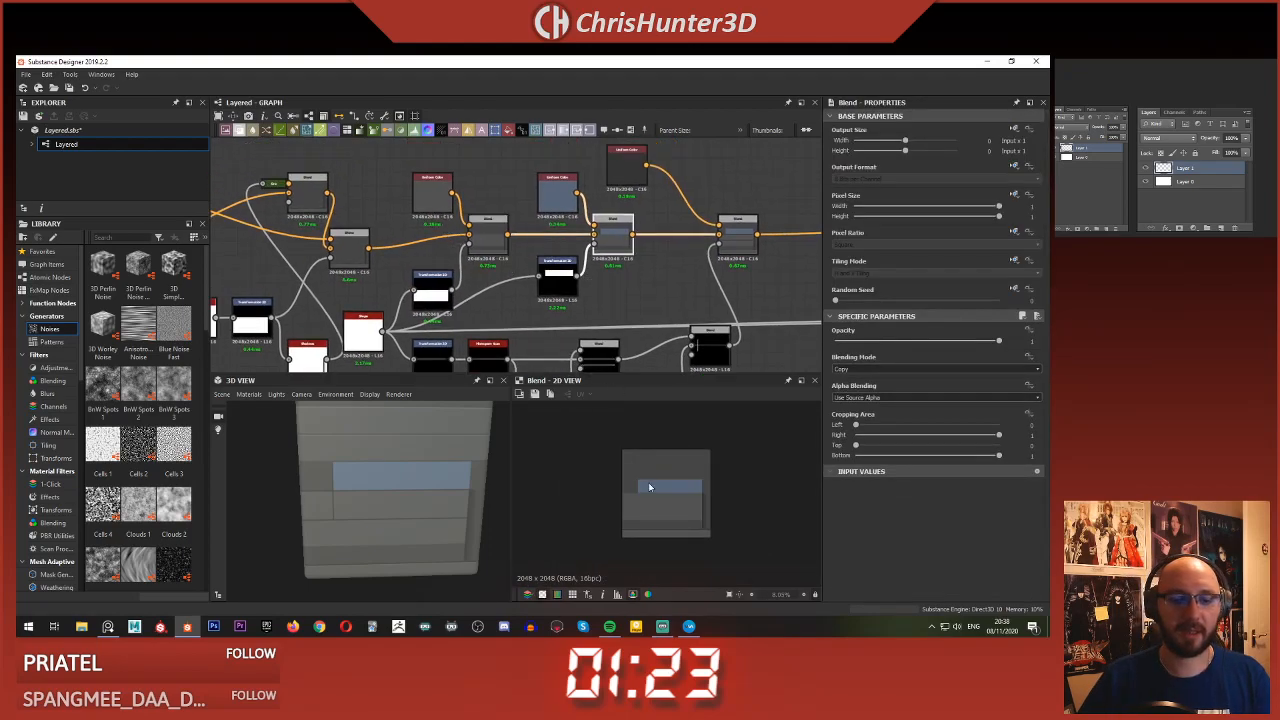
scroll(556, 262, up, 3)
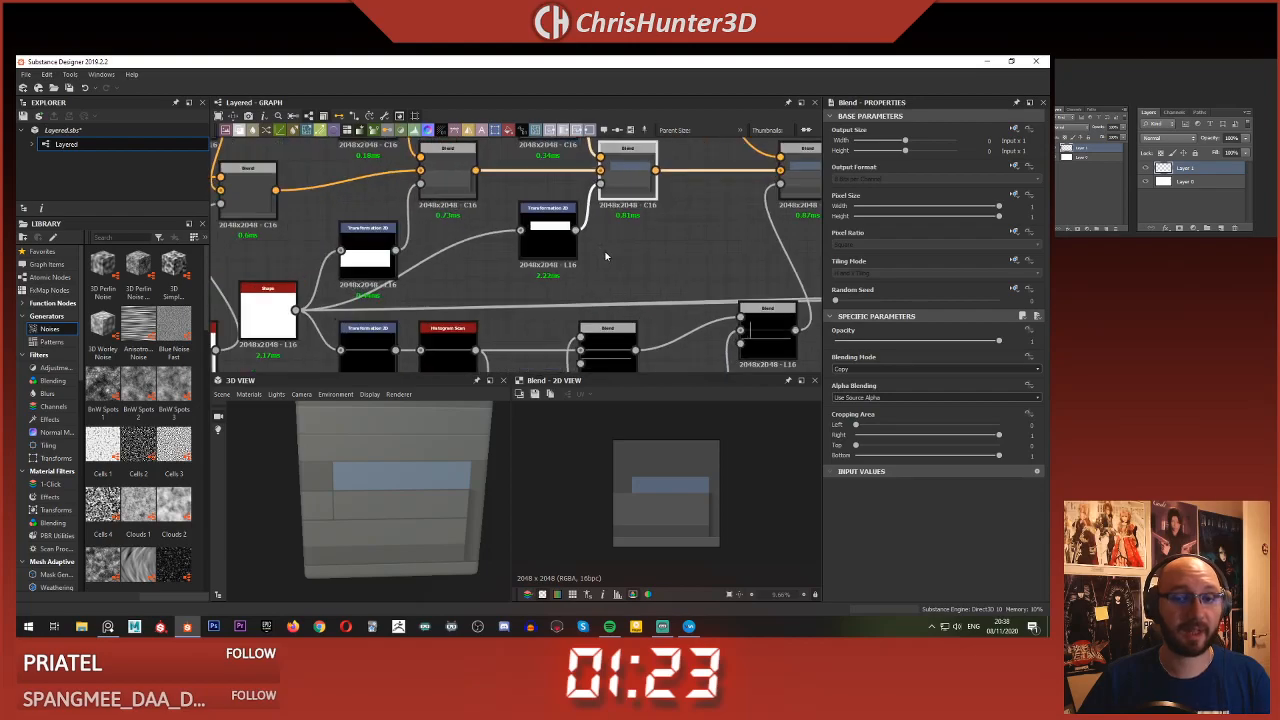
double_click(551, 240)
scroll(700, 468, up, 8)
drag(737, 451, 740, 518)
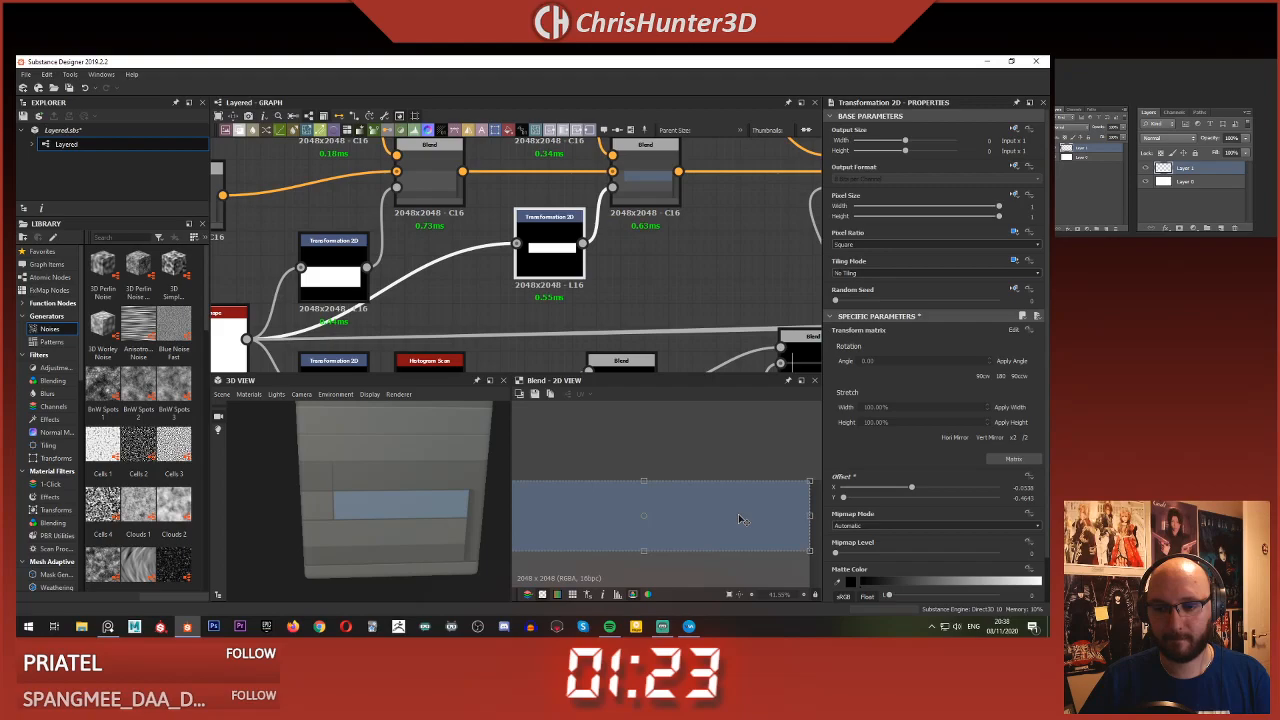
scroll(741, 519, up, 6)
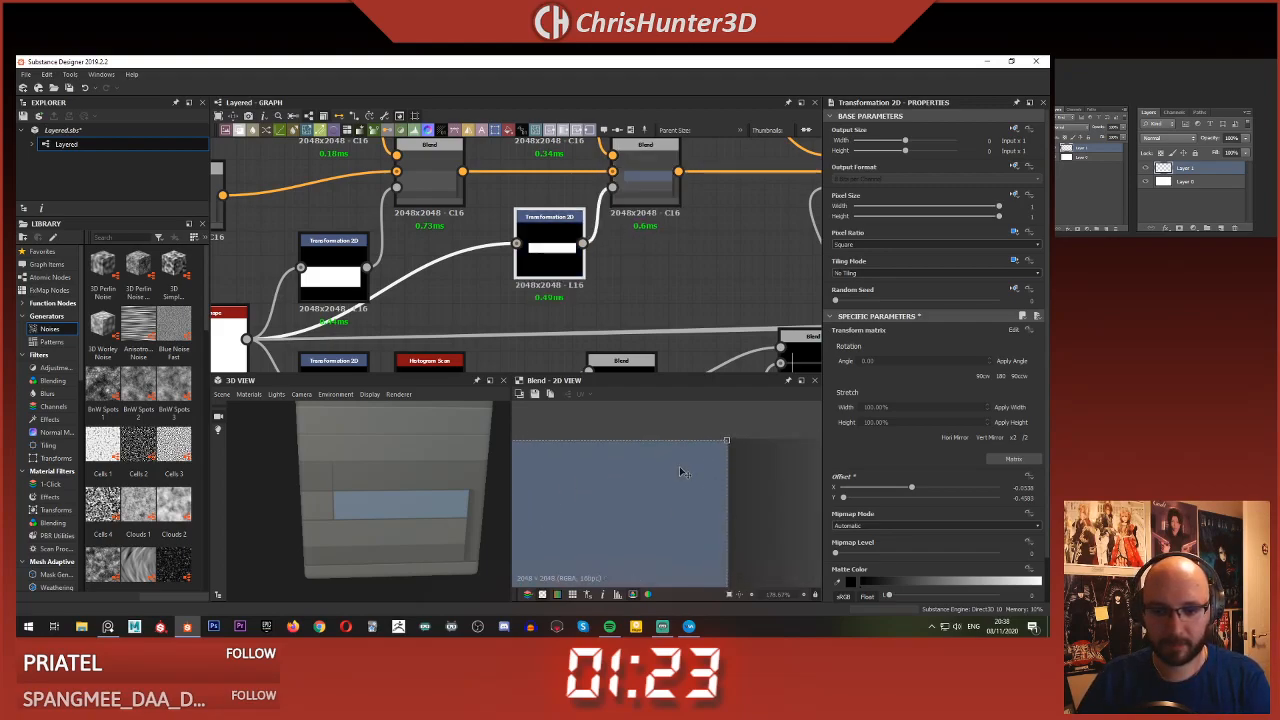
scroll(679, 468, down, 9)
scroll(580, 315, down, 5)
scroll(600, 308, up, 5)
- Insert a Transformation 2D between the combined dividing-line mask and the opacity input of its colour Blend, placing it above the mask
click(703, 211)
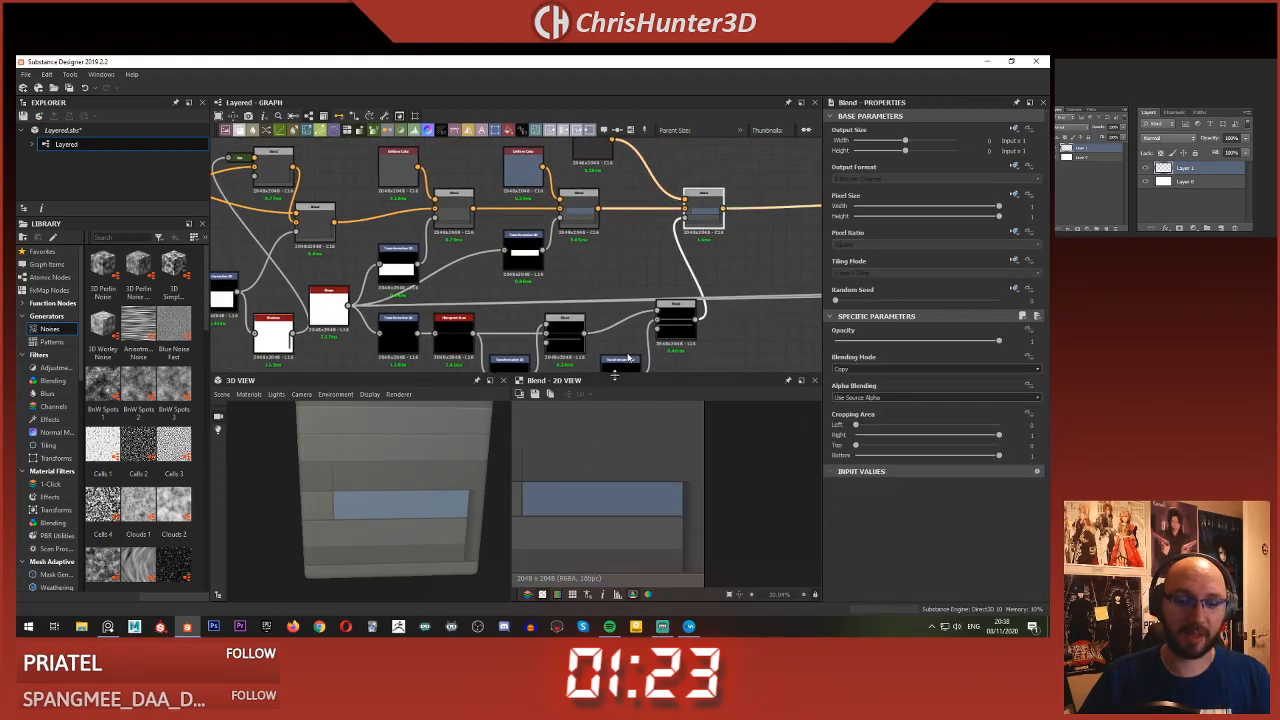
scroll(593, 492, down, 4)
key(f)
middle_drag(665, 238, 592, 240)
scroll(656, 216, down, 1)
scroll(674, 249, up, 3)
click(687, 302)
double_click(621, 333)
double_click(673, 248)
key(space)
text(tra)
click(622, 301)
drag(616, 314, 601, 168)
- Move the dividing lines down in the new Transformation 2D to a Y offset of about -0.15, aligning them with the blue panel
double_click(620, 170)
click(547, 239)
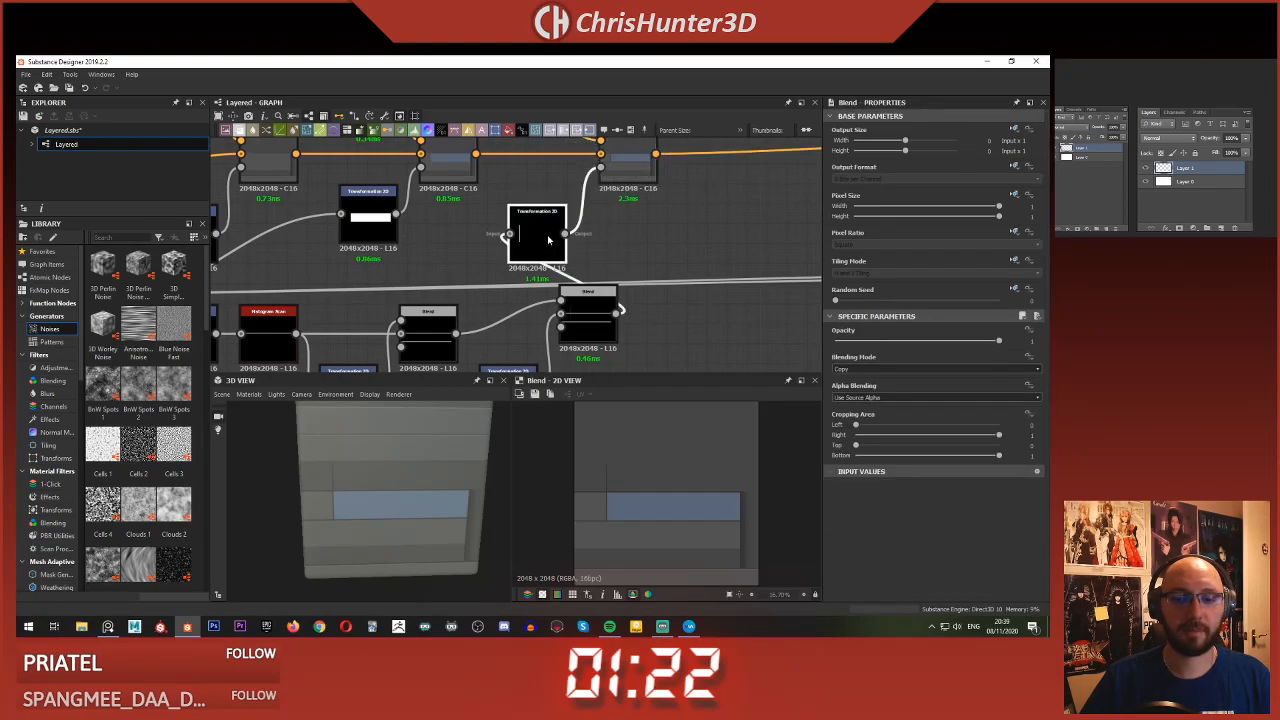
scroll(668, 514, up, 2)
drag(699, 448, 699, 487)
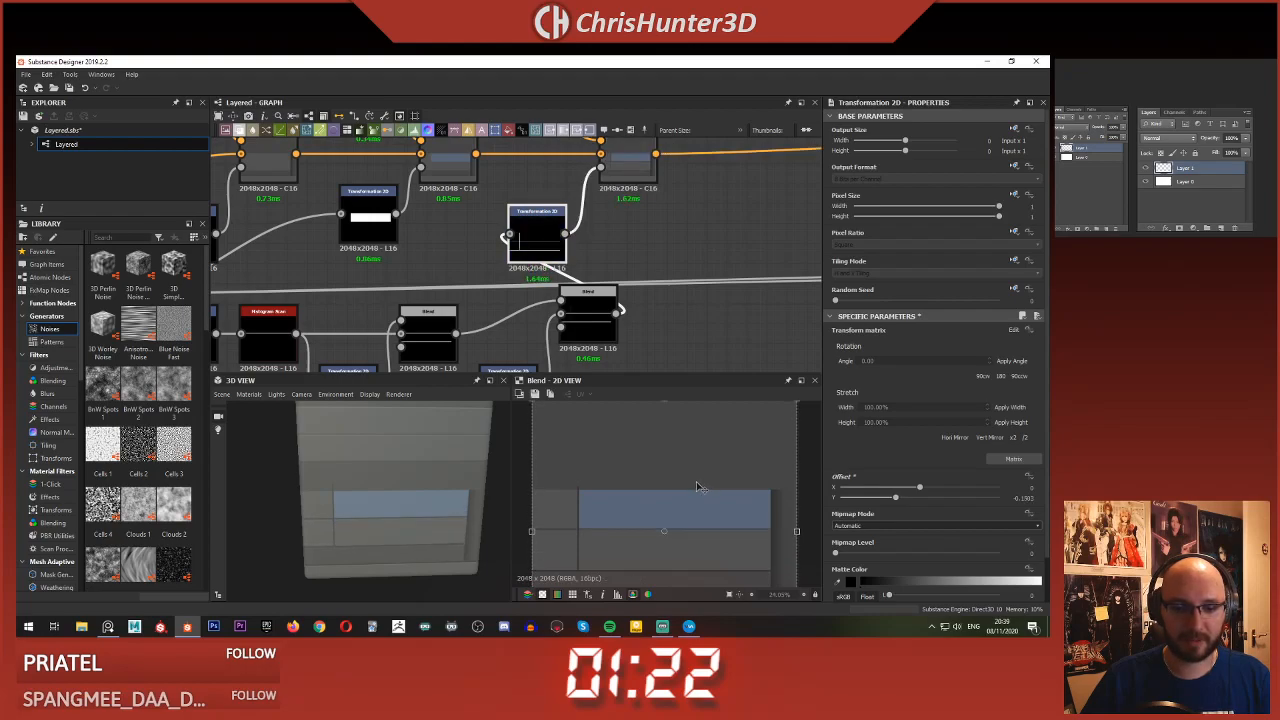
scroll(614, 514, up, 4)
scroll(705, 490, up, 2)
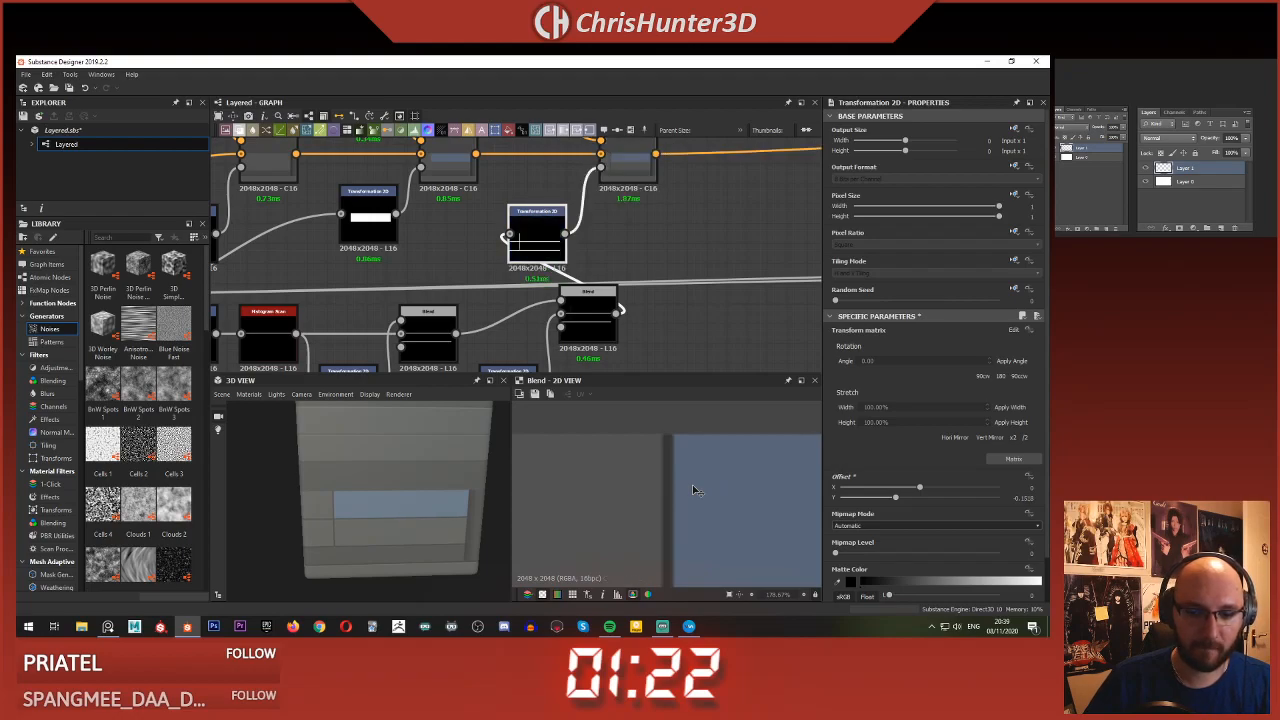
scroll(700, 495, down, 4)
scroll(662, 300, down, 5)
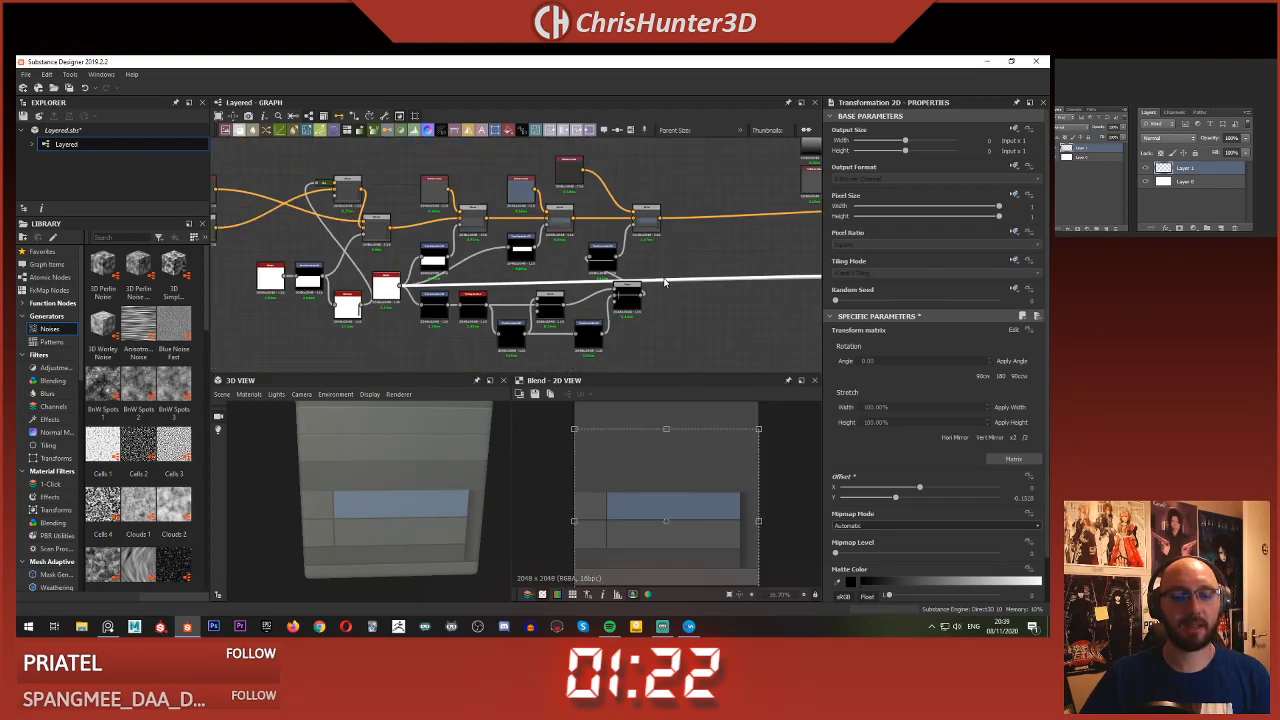
- Examine the gradient strip's Blends and the mask Transformation 2D that feeds them
middle_drag(662, 300, 610, 280)
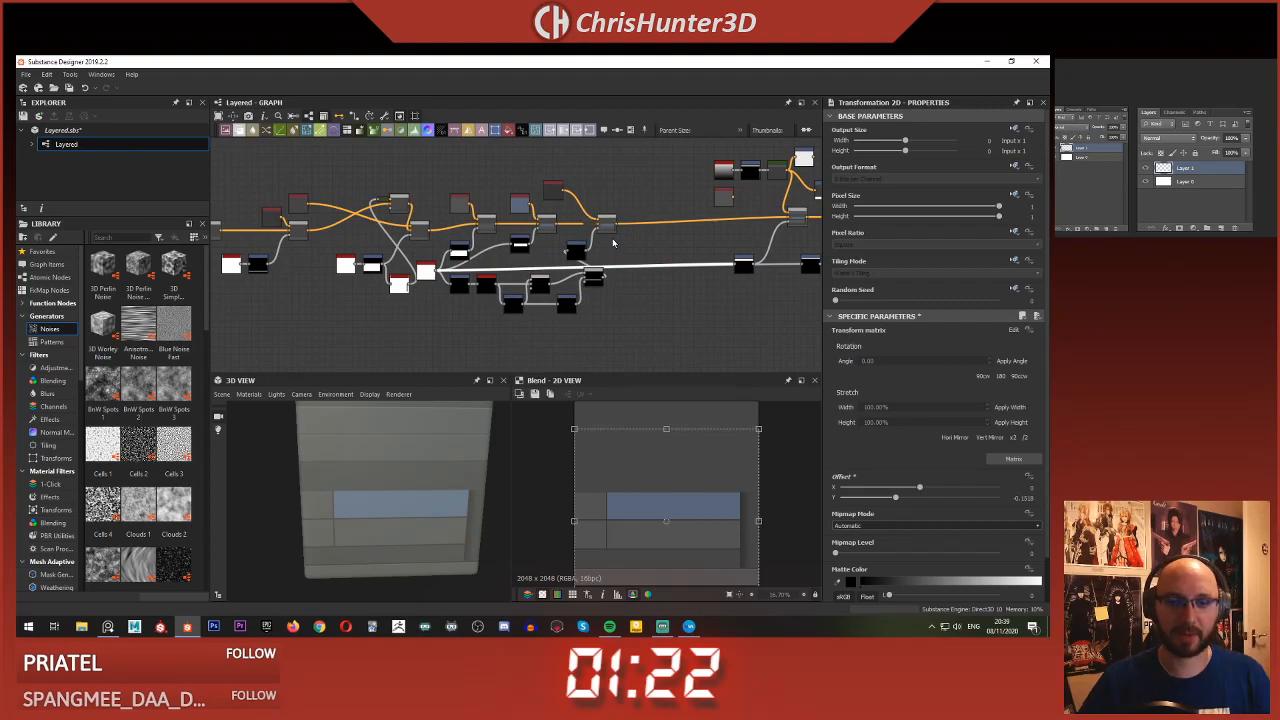
scroll(613, 242, up, 5)
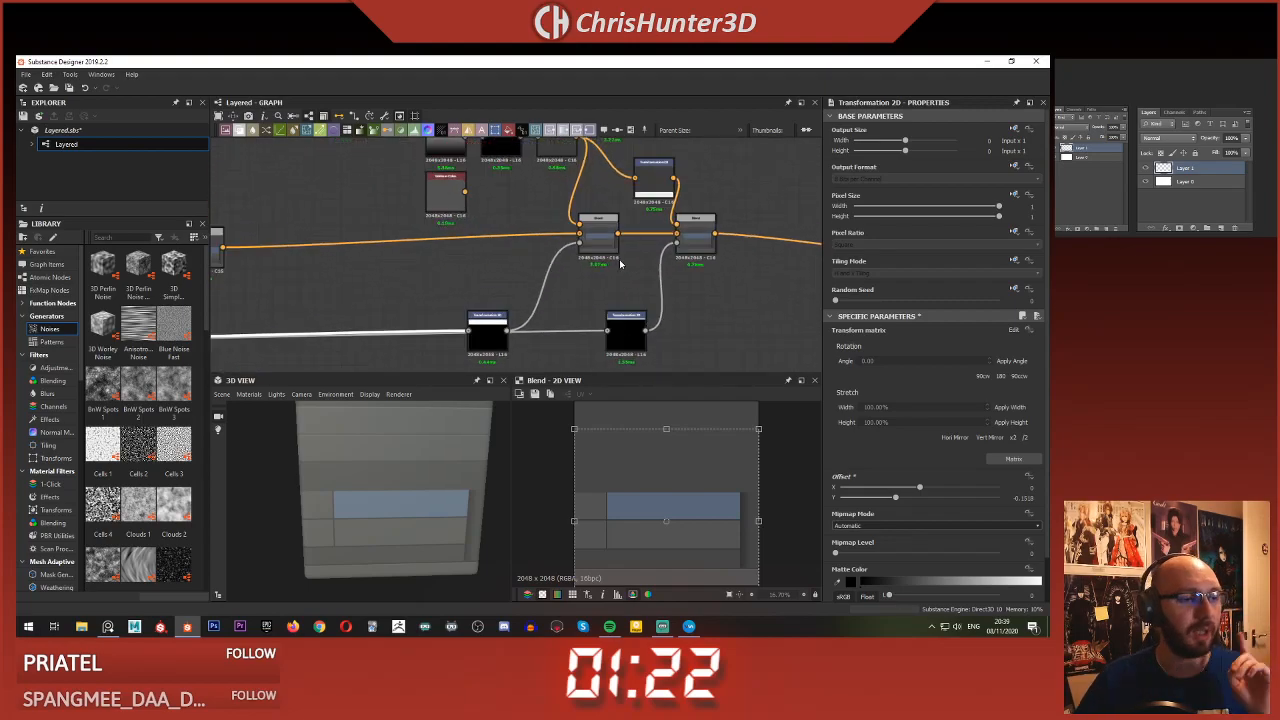
scroll(620, 263, down, 2)
scroll(620, 263, down, 1)
right_click(551, 230)
click(614, 343)
scroll(460, 292, down, 4)
middle_drag(483, 296, 468, 262)
scroll(619, 246, up, 5)
middle_drag(619, 246, 658, 298)
scroll(520, 283, down, 2)
scroll(530, 242, up, 2)
scroll(508, 222, up, 1)
scroll(540, 274, up, 2)
click(461, 306)
double_click(461, 306)
click(533, 270)
scroll(602, 273, down, 1)
scroll(620, 253, down, 1)
middle_drag(620, 253, 640, 256)
scroll(630, 275, up, 3)
click(498, 322)
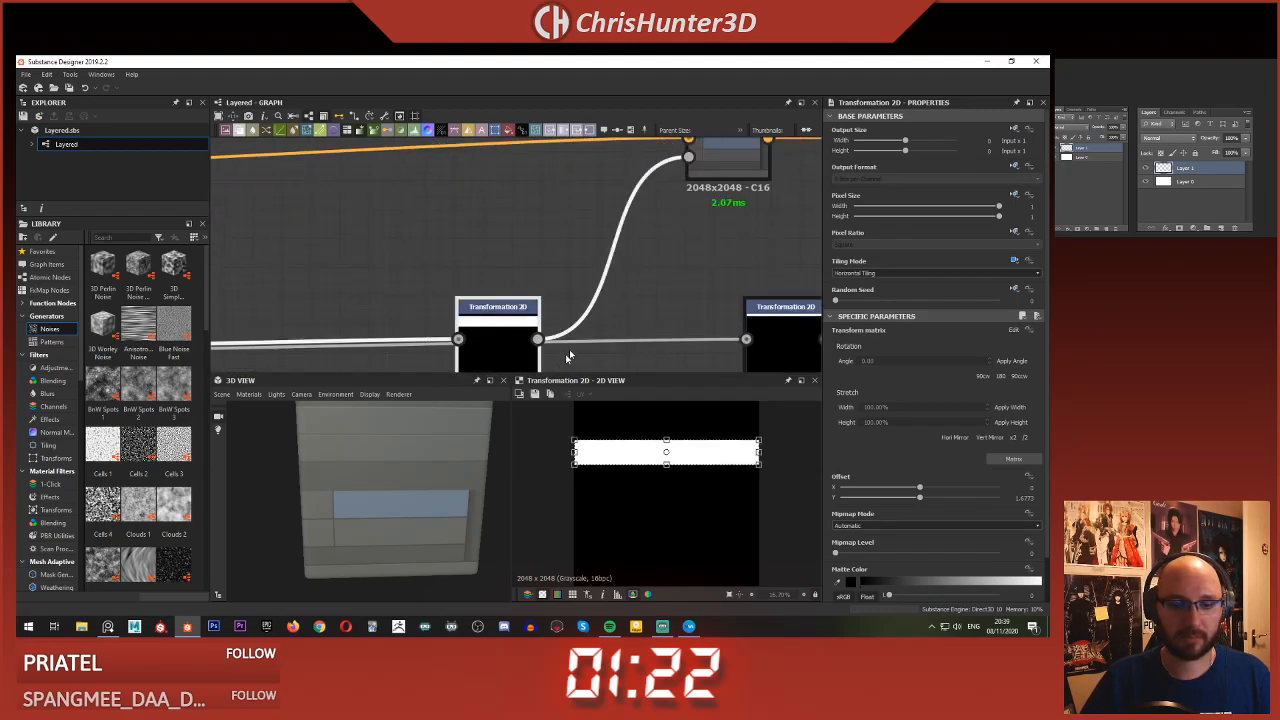
- Delete the Transformation 2D branching off the Gradient Map whose output is unused
scroll(646, 296, down, 1)
middle_drag(614, 261, 634, 214)
scroll(634, 212, down, 4)
middle_drag(628, 150, 563, 263)
scroll(564, 262, down, 2)
scroll(566, 262, up, 2)
middle_drag(655, 155, 607, 243)
click(583, 242)
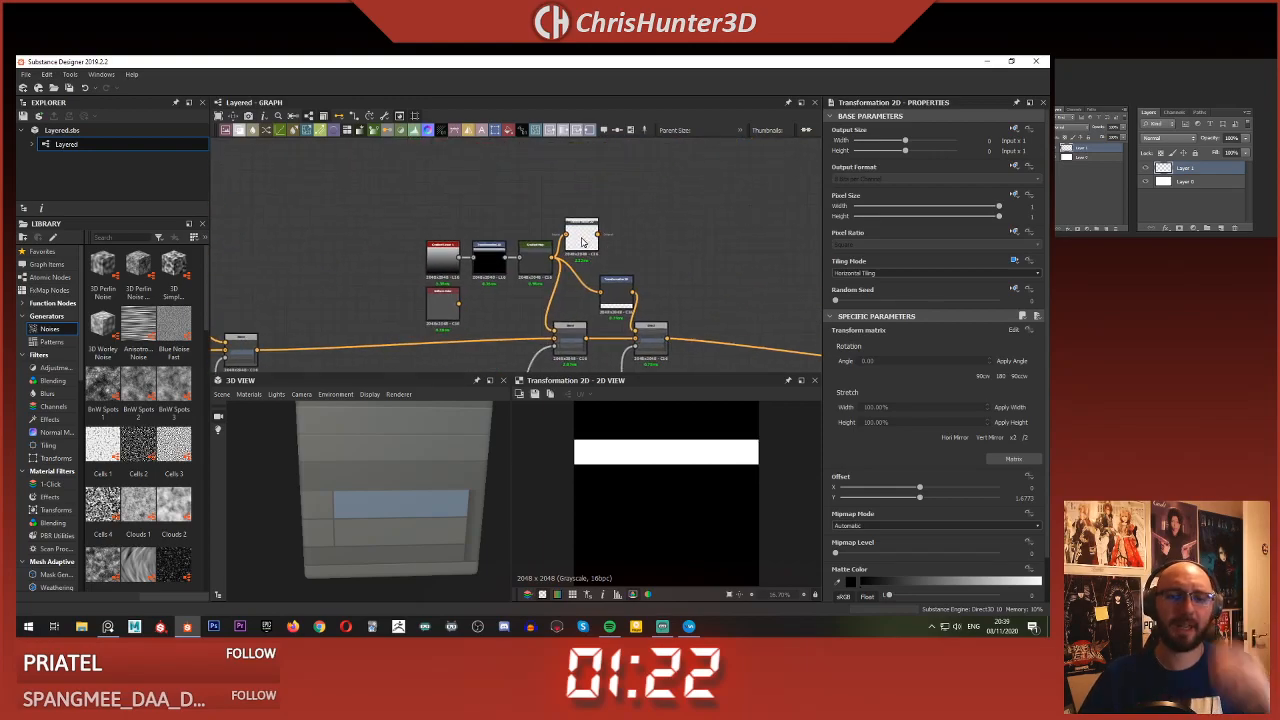
key(Delete)
scroll(600, 293, up, 1)
middle_drag(600, 293, 645, 228)
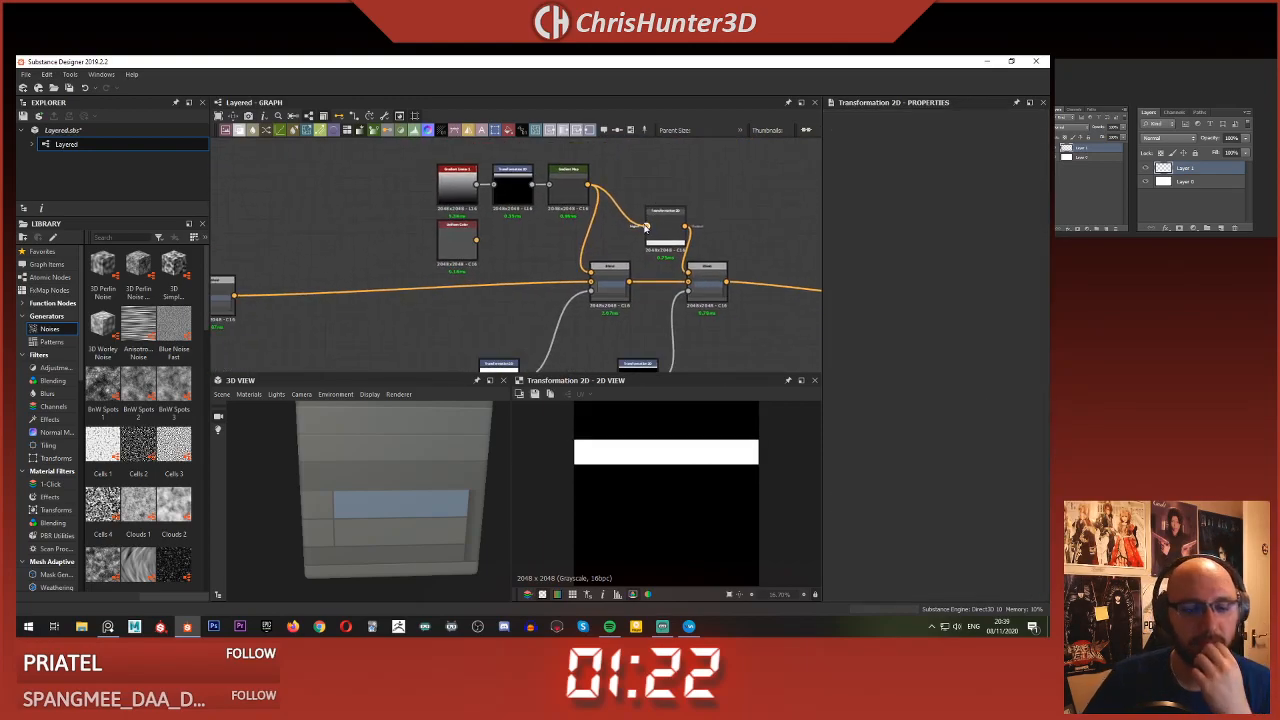
- Move the gradient strip down in its Transformation 2D until its lower edge meets the top of the blue panel
click(706, 270)
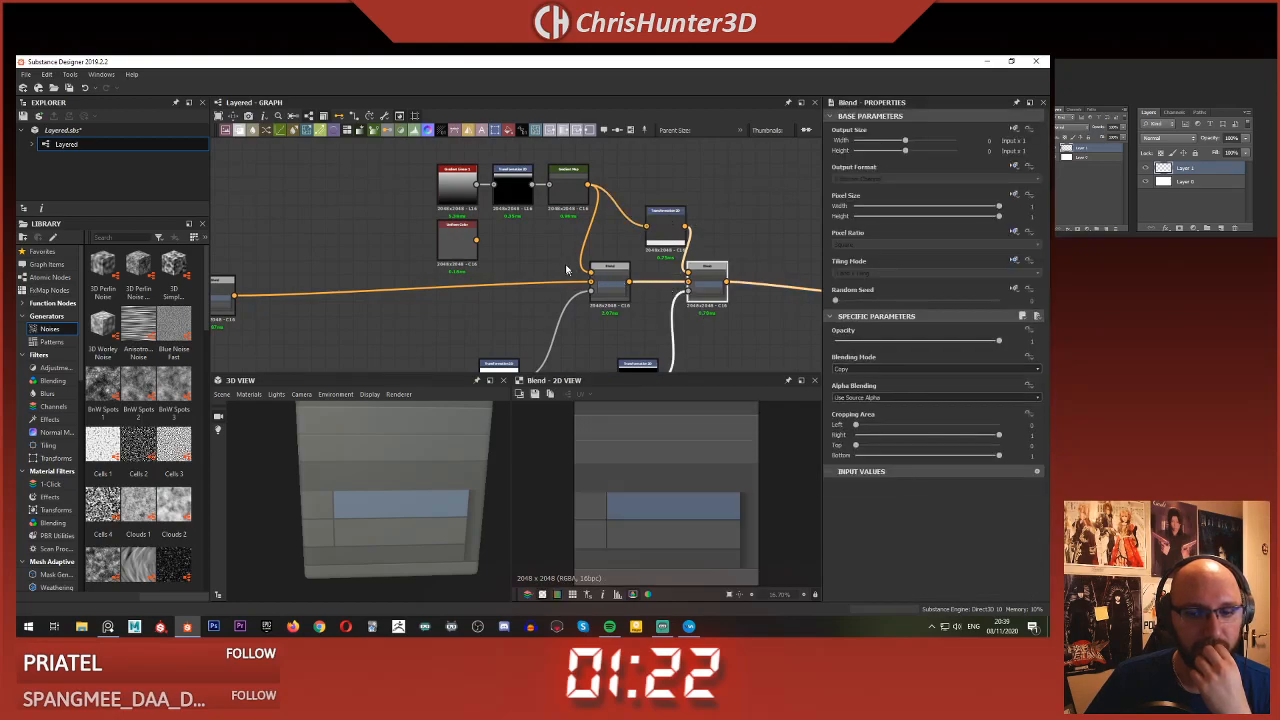
click(683, 235)
middle_drag(565, 262, 608, 232)
scroll(608, 232, down, 1)
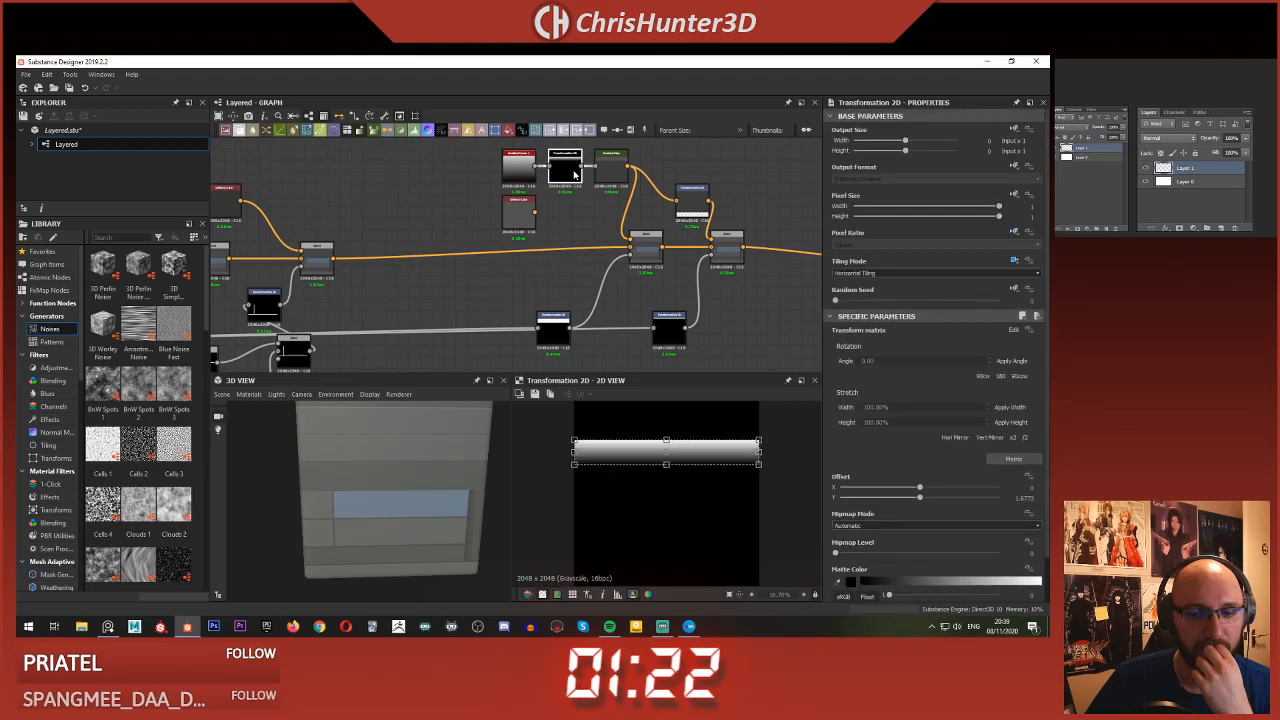
double_click(724, 250)
click(567, 168)
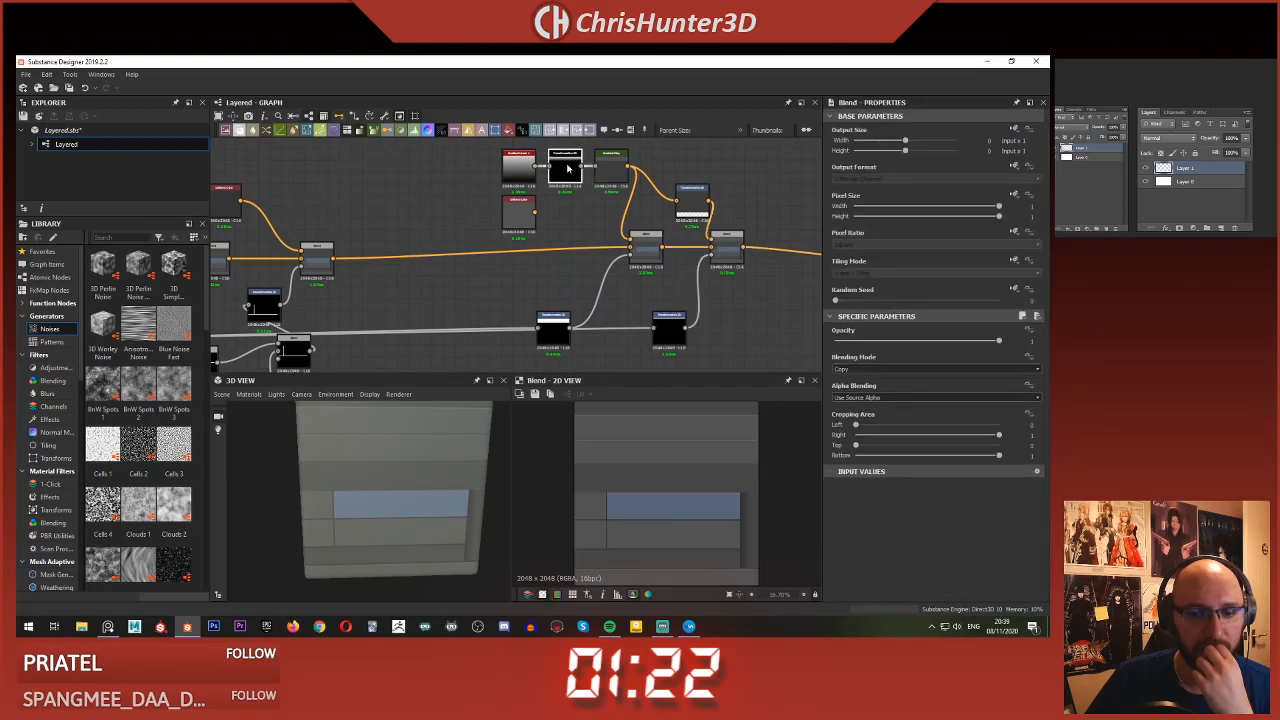
scroll(644, 437, up, 4)
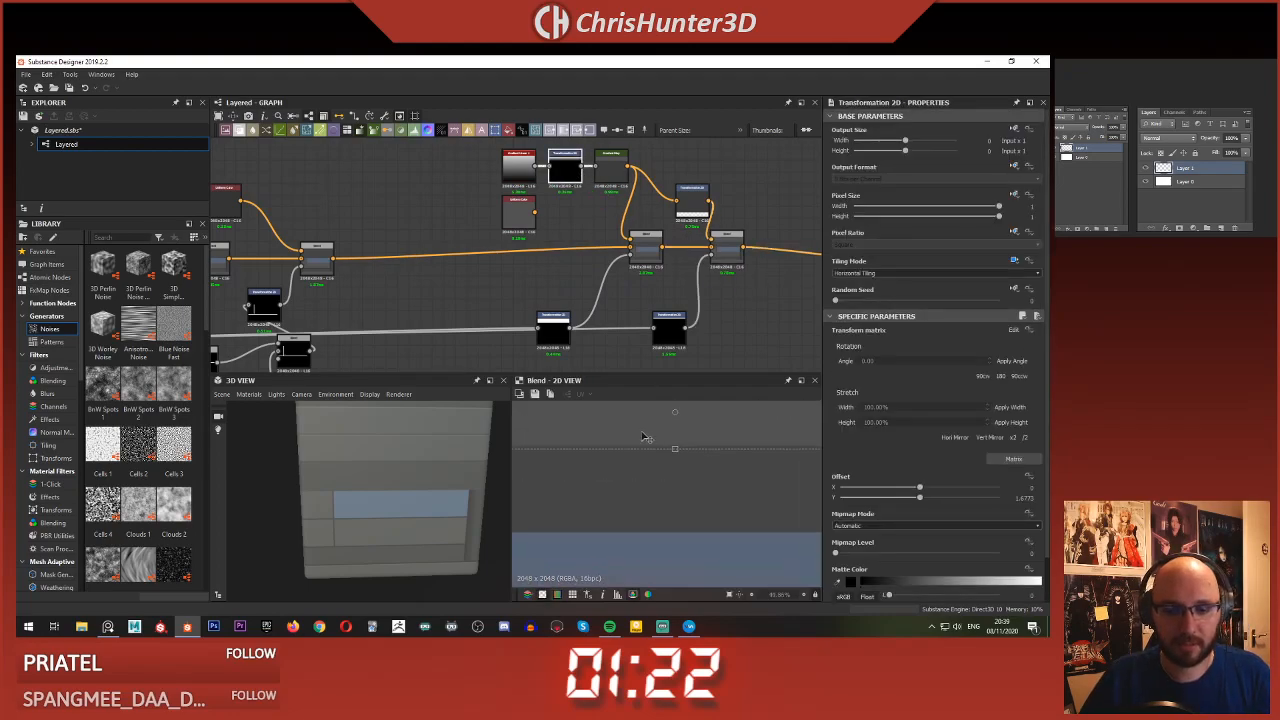
drag(630, 425, 630, 509)
scroll(638, 522, up, 5)
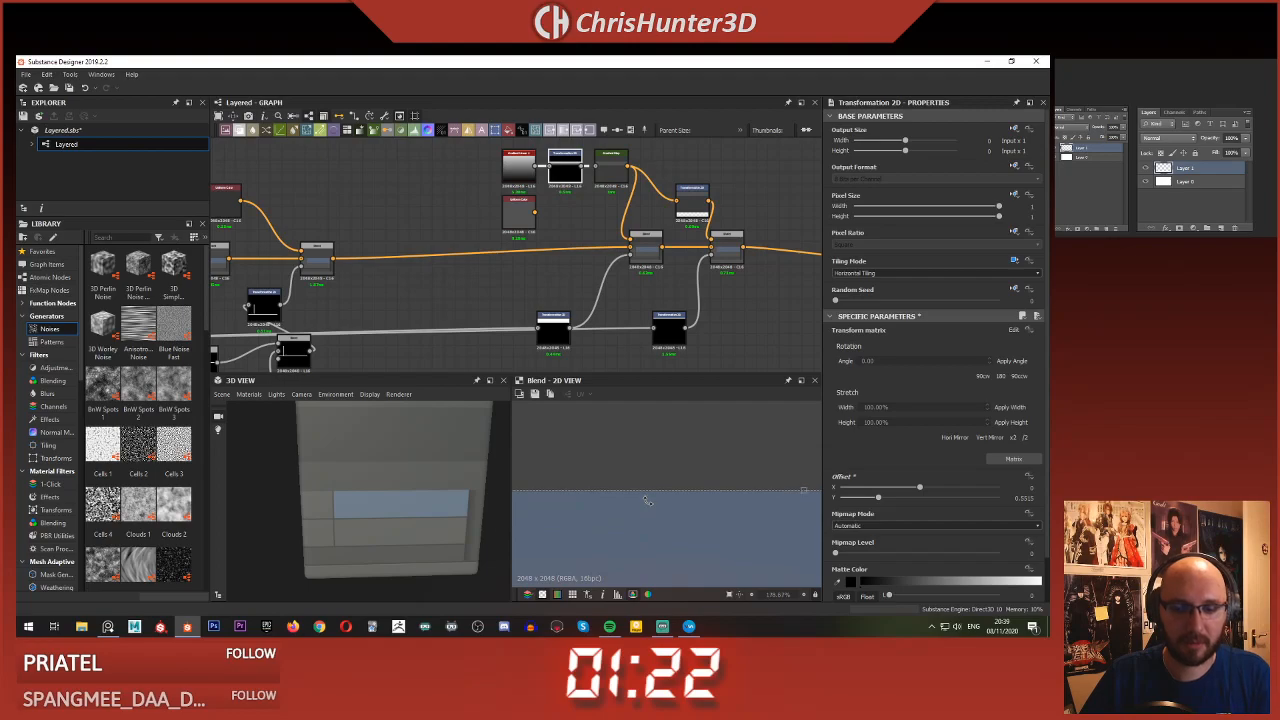
scroll(652, 497, down, 5)
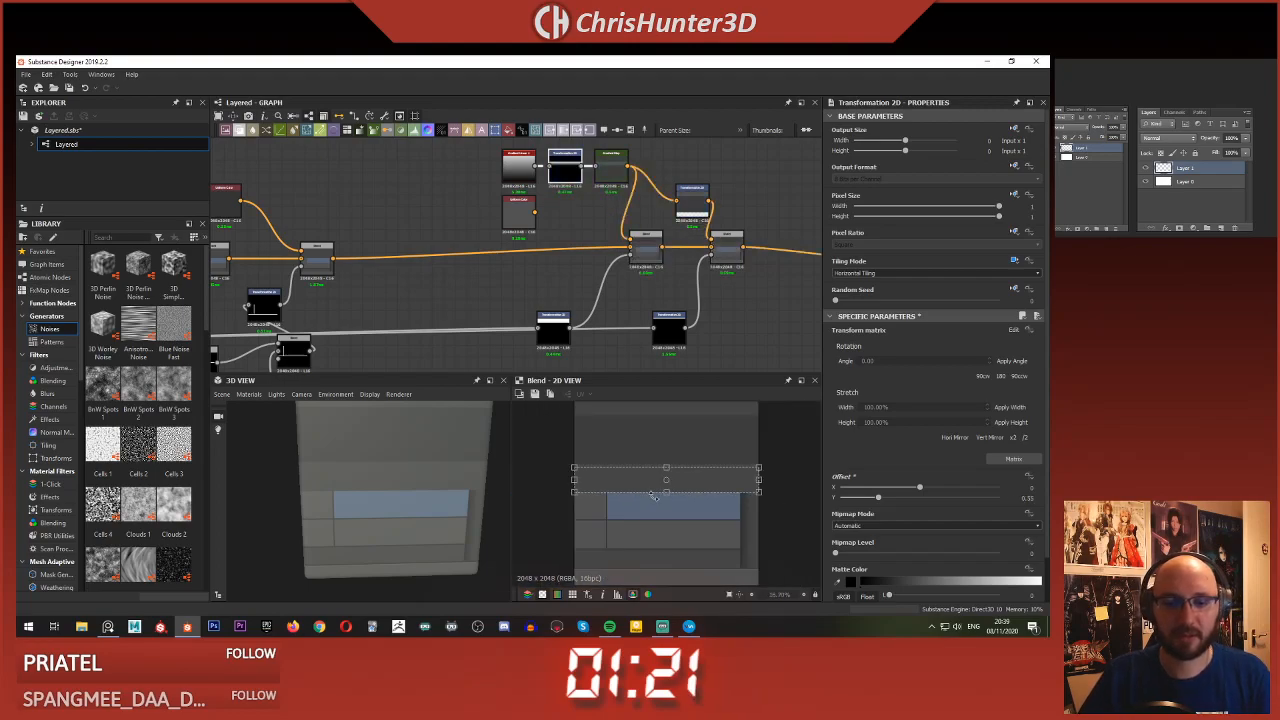
- Replace the first strip Blend's opacity mask with a duplicate of the gradient's Transformation 2D, fed by the white Shape
middle_drag(566, 230, 555, 256)
key(ctrl+d)
drag(505, 221, 532, 338)
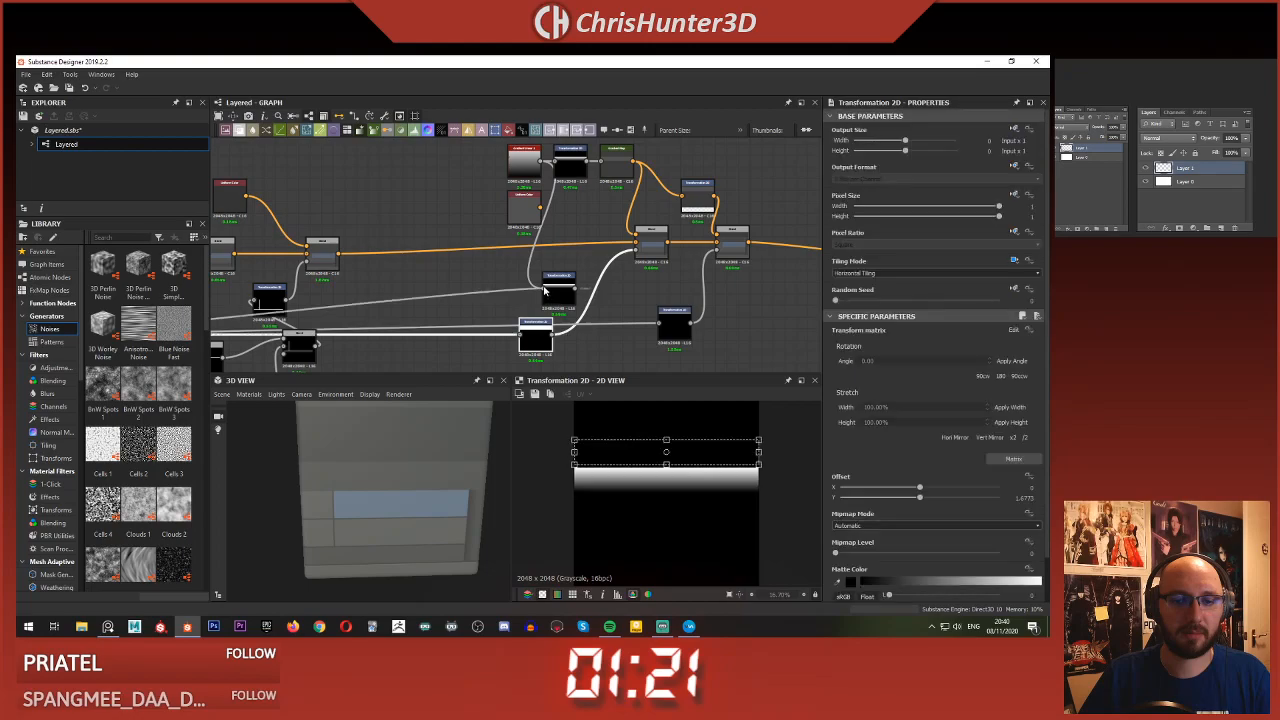
click(545, 290)
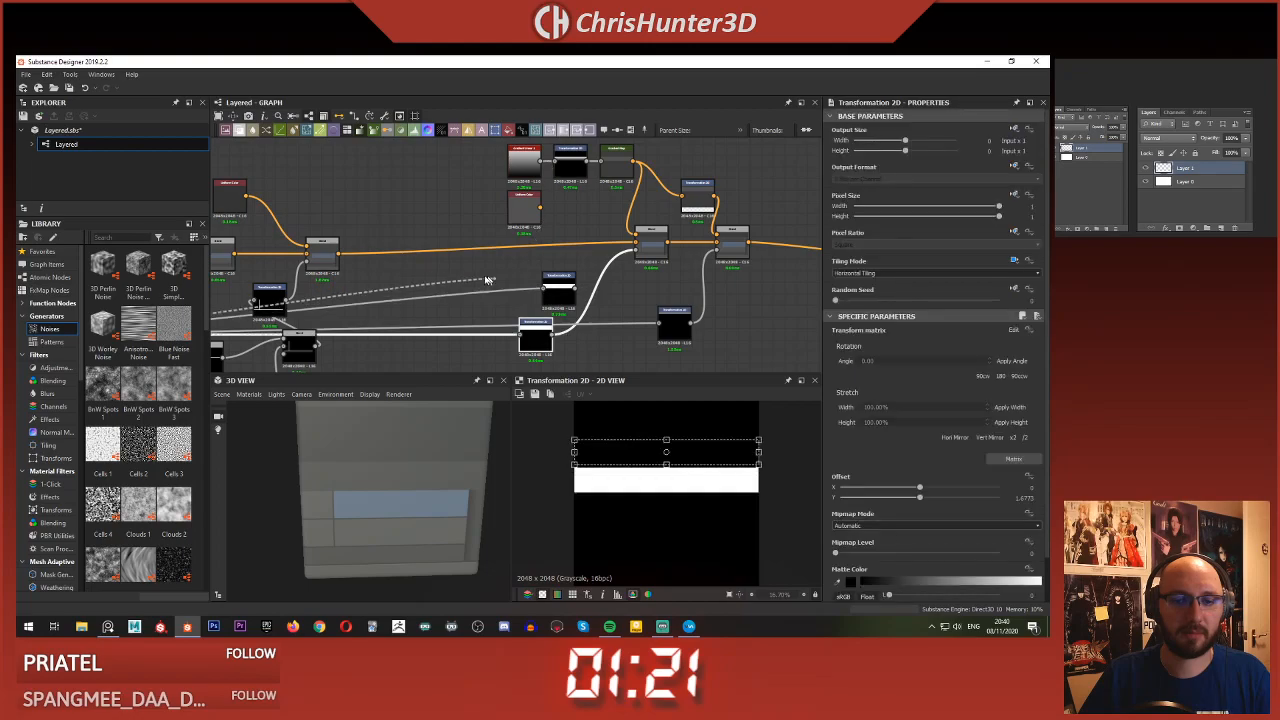
click(649, 247)
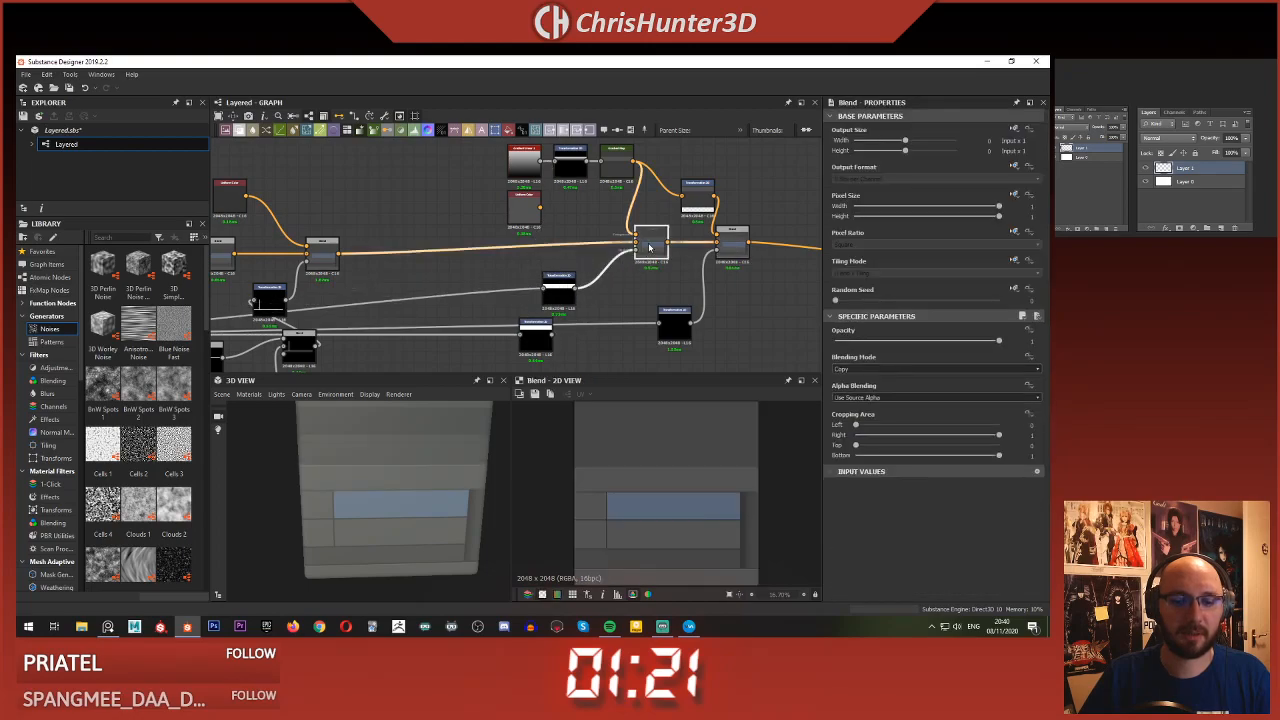
click(593, 318)
key(Delete)
- Compare the outputs of the two strip Blends and check how their masks are wired
middle_drag(636, 294, 552, 310)
scroll(600, 300, down, 1)
scroll(606, 302, up, 1)
click(655, 260)
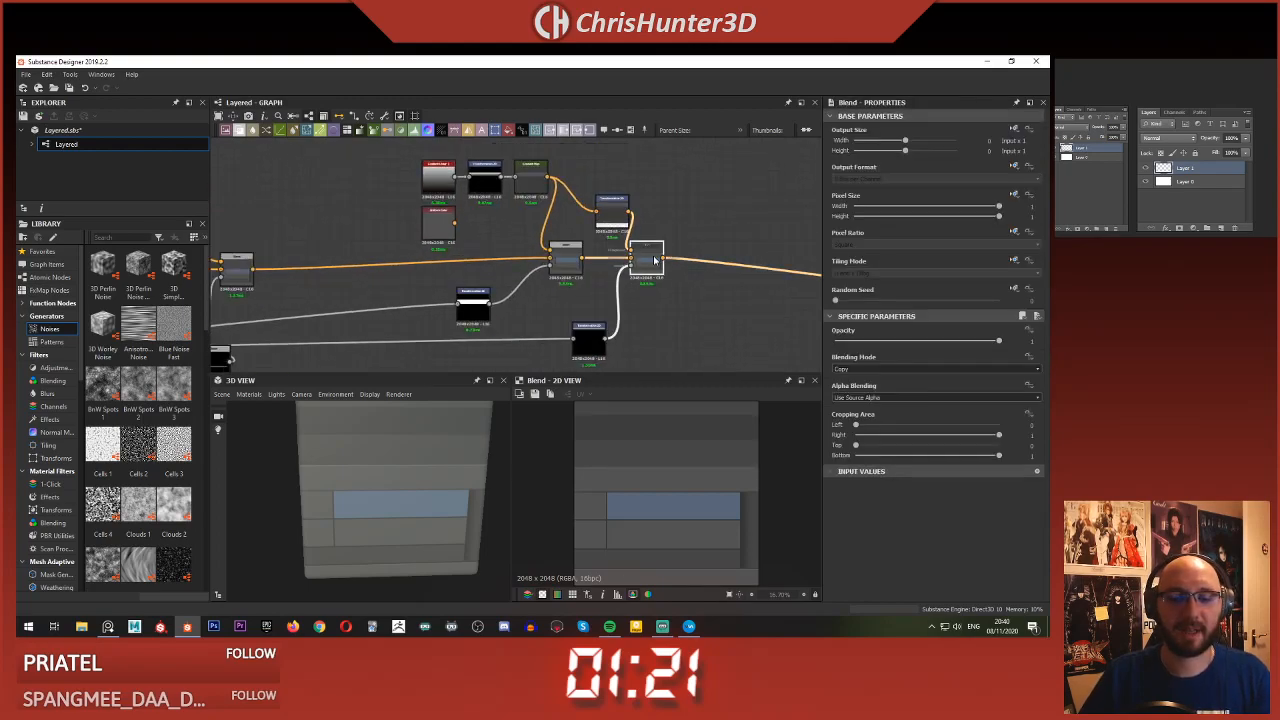
scroll(640, 298, up, 1)
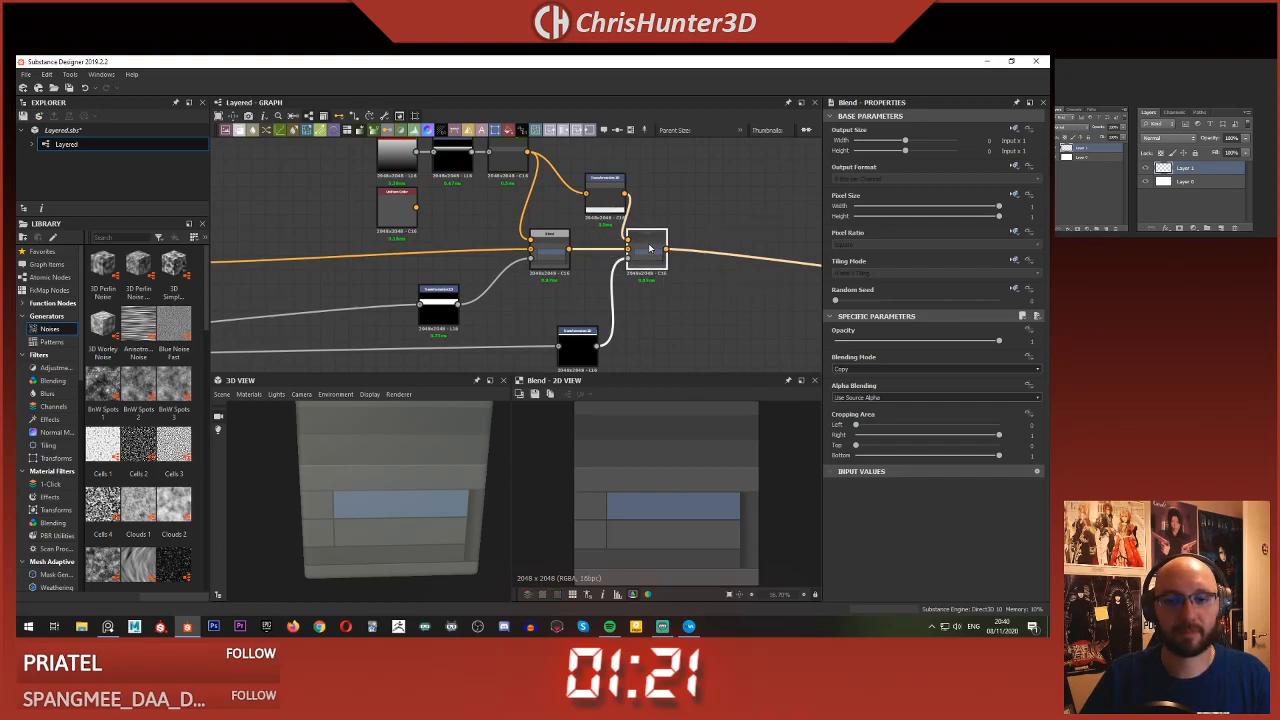
click(560, 253)
click(645, 262)
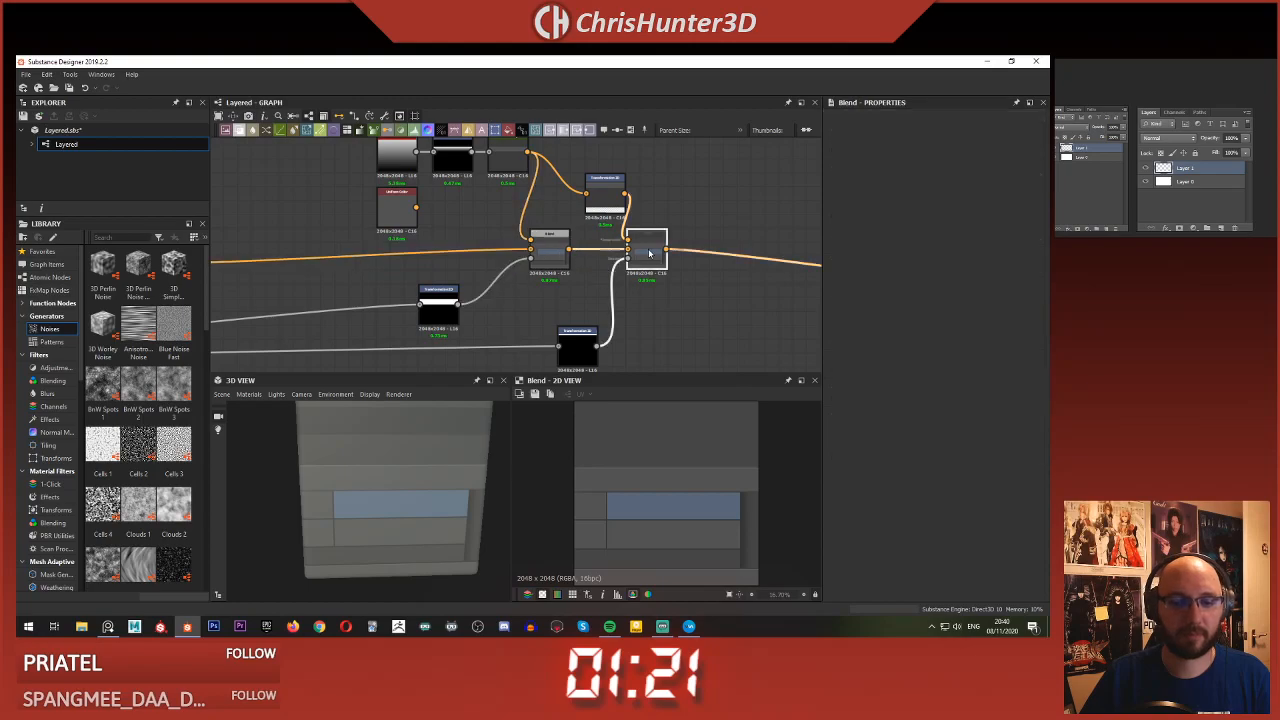
scroll(635, 328, up, 1)
scroll(635, 328, down, 2)
middle_drag(637, 319, 638, 268)
scroll(638, 268, up, 4)
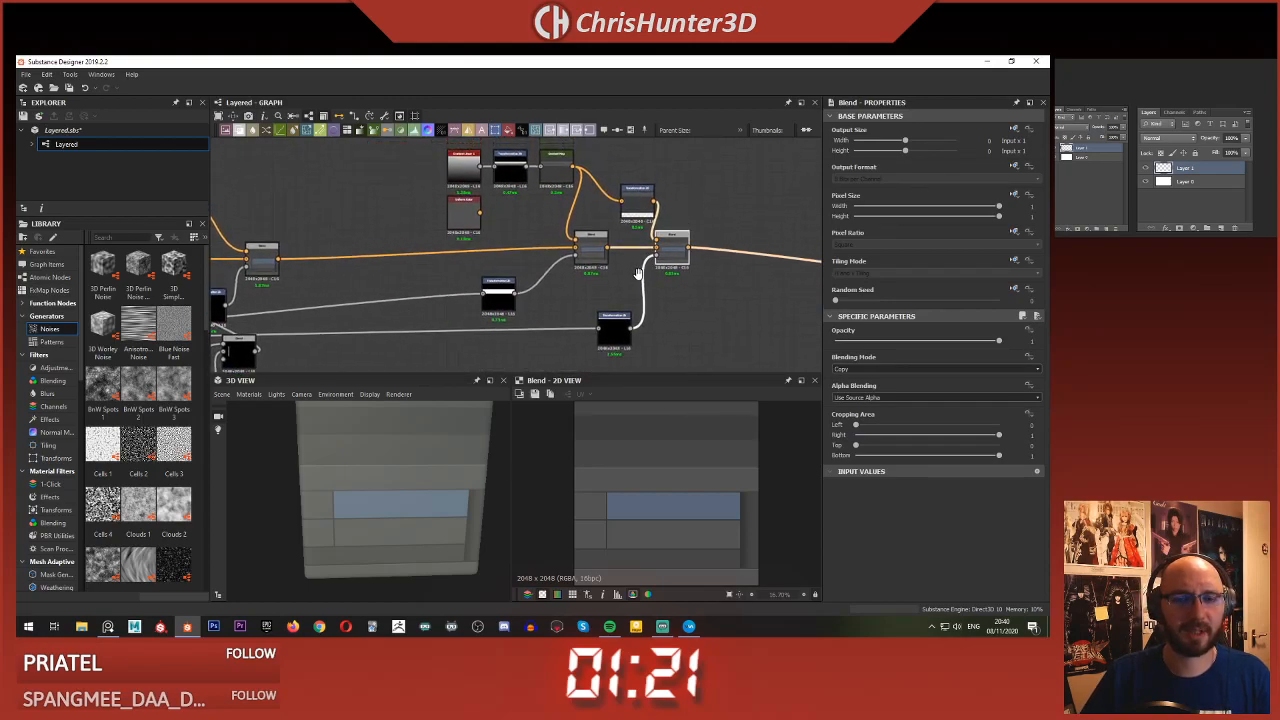
- Try to lower the gradient band in the Transformation 2D after the Gradient Map to a Y offset of about 0
scroll(612, 262, down, 4)
middle_drag(572, 266, 590, 316)
scroll(608, 242, up, 4)
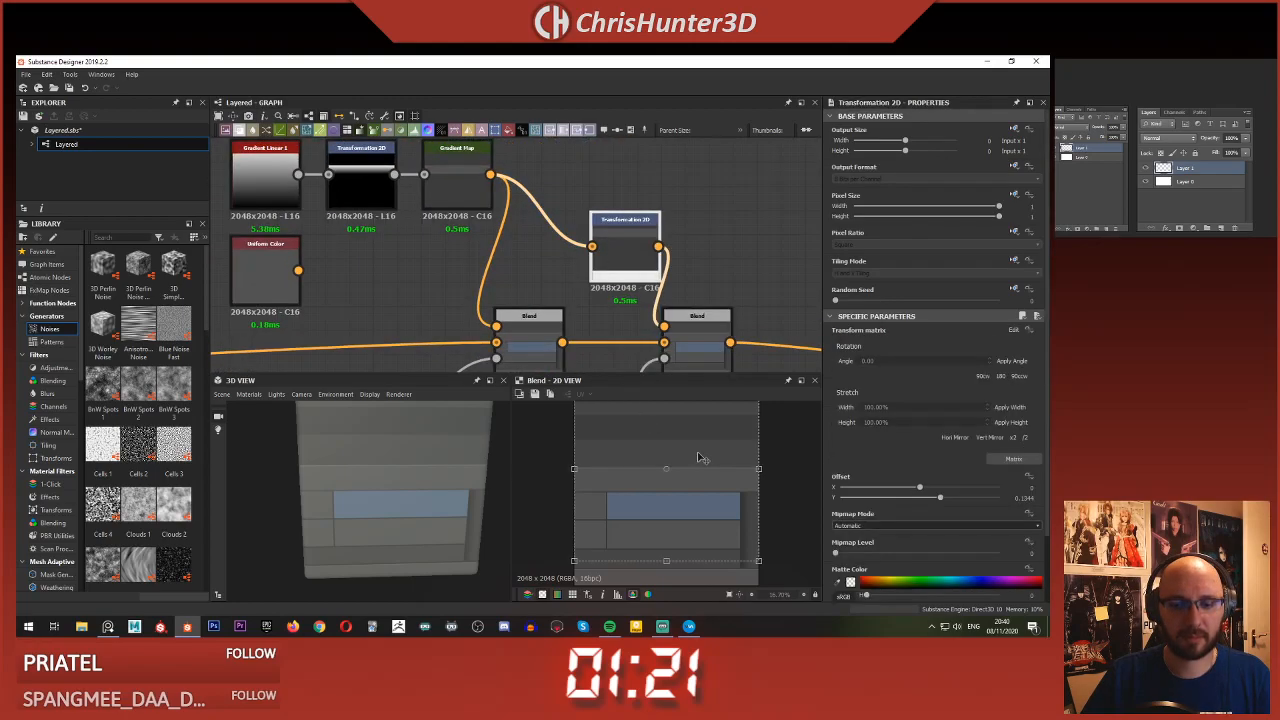
drag(708, 441, 708, 465)
scroll(579, 284, down, 4)
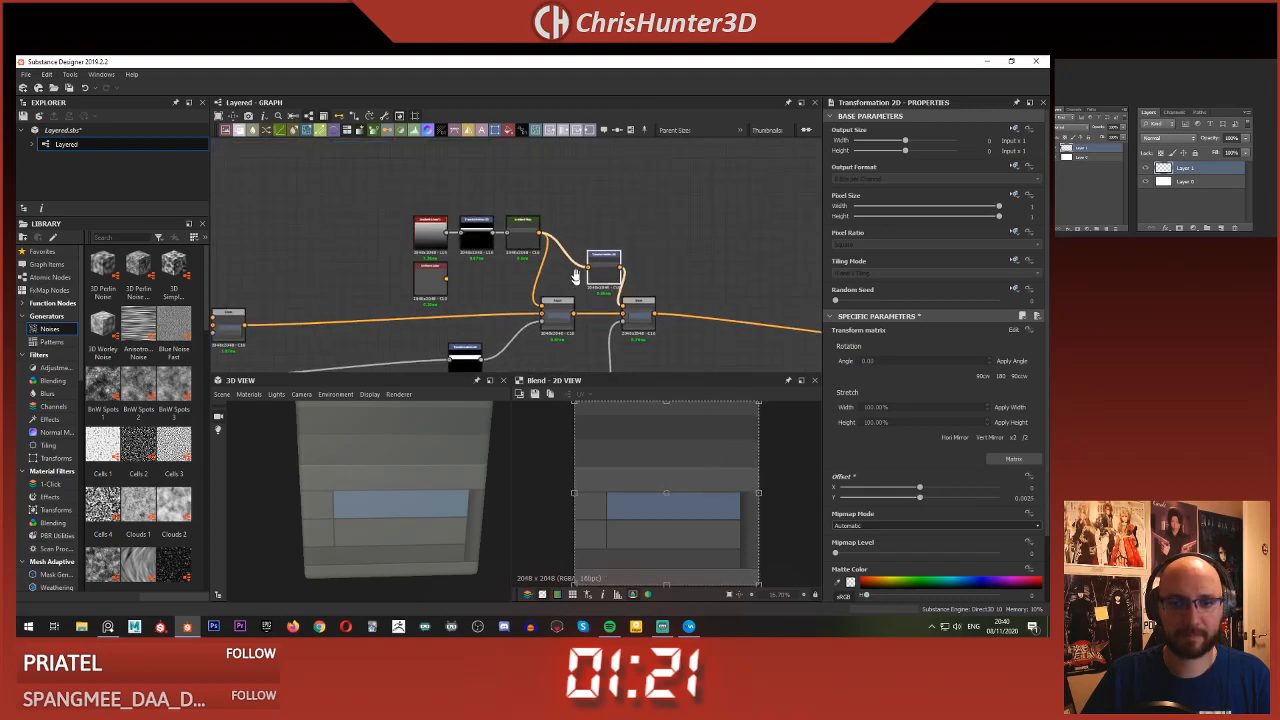
- Lower the second strip's mask in its Transformation 2D until it covers the gradient band directly above the first strip
middle_drag(578, 287, 586, 212)
scroll(600, 235, up, 3)
click(667, 233)
scroll(660, 245, down, 3)
scroll(637, 271, up, 3)
click(582, 290)
drag(699, 429, 629, 478)
scroll(699, 453, up, 2)
scroll(694, 460, up, 2)
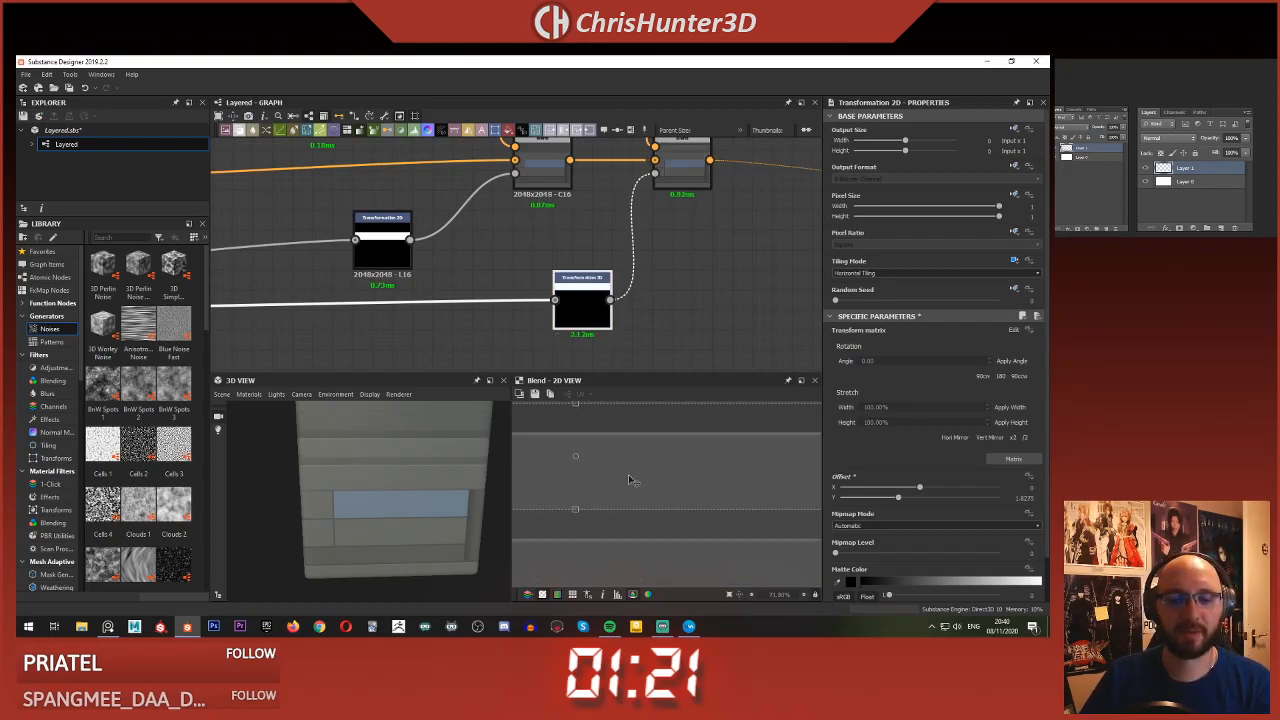
key(Down)
key(Down)
key(Down)
key(Down)
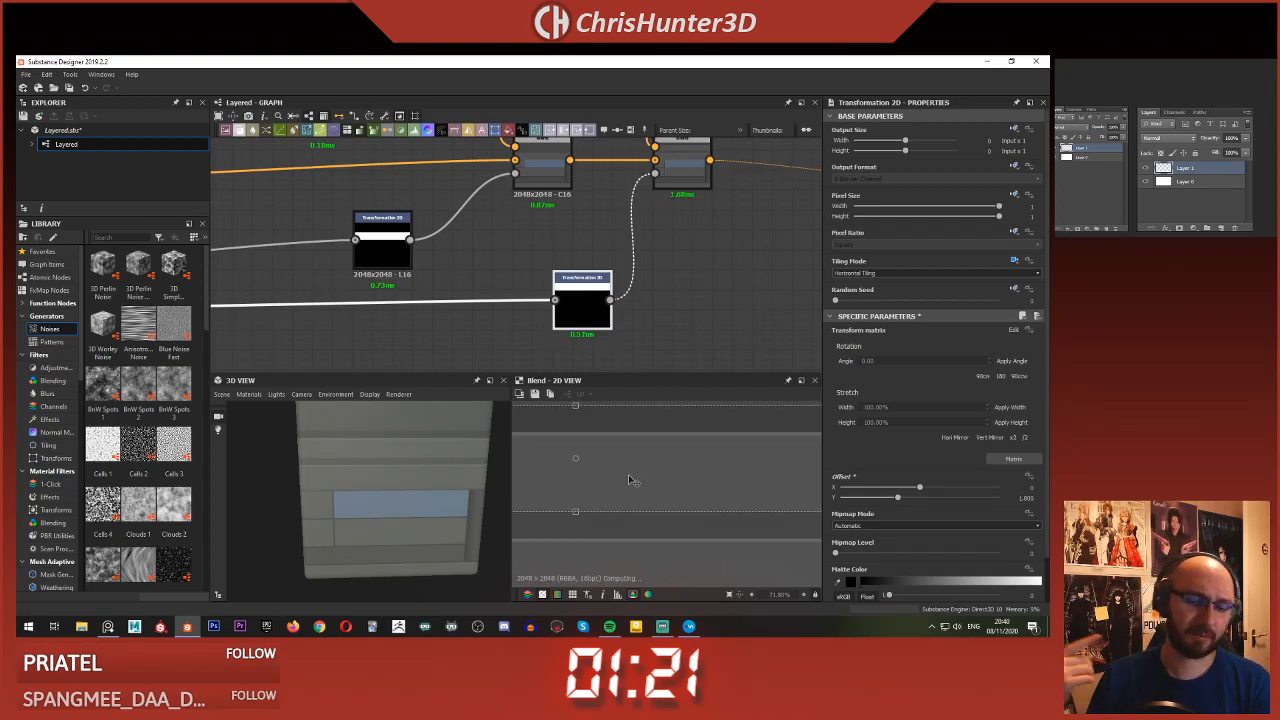
drag(648, 474, 646, 490)
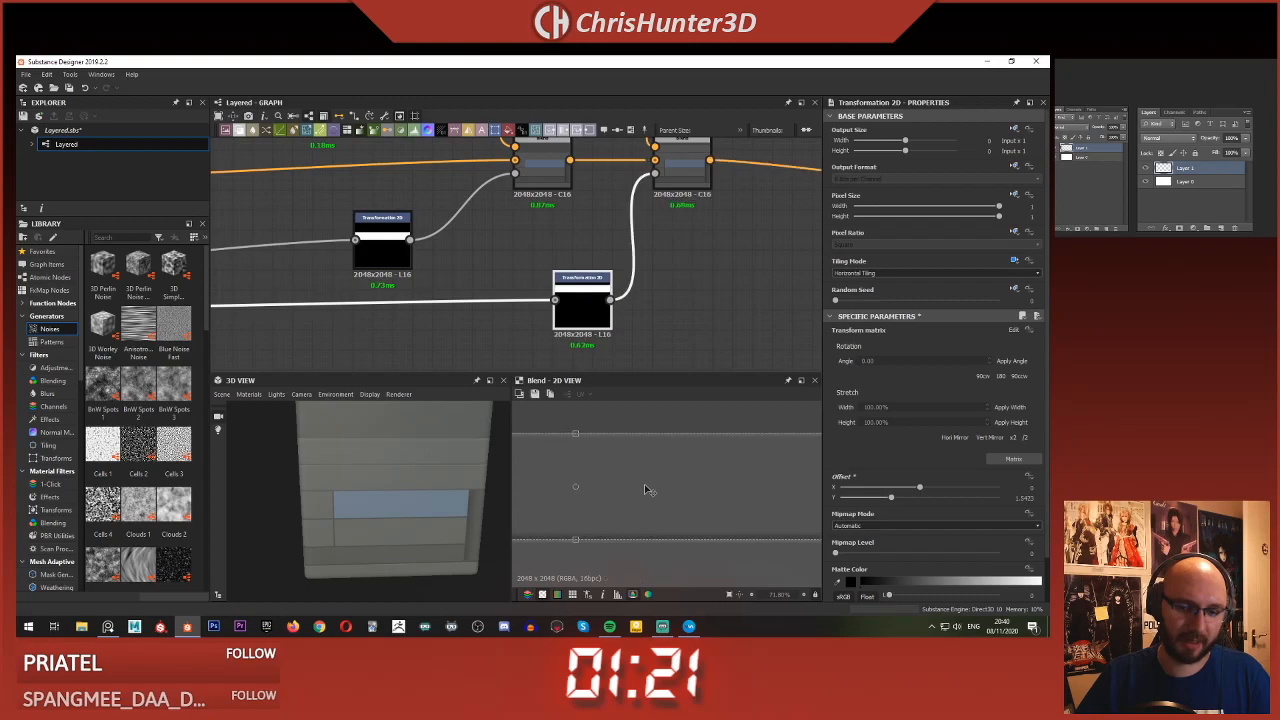
- Examine the strip and panel edges up close and from a distance in the 3D preview
scroll(357, 485, up, 4)
drag(357, 485, 388, 502)
scroll(369, 477, up, 4)
scroll(389, 508, down, 3)
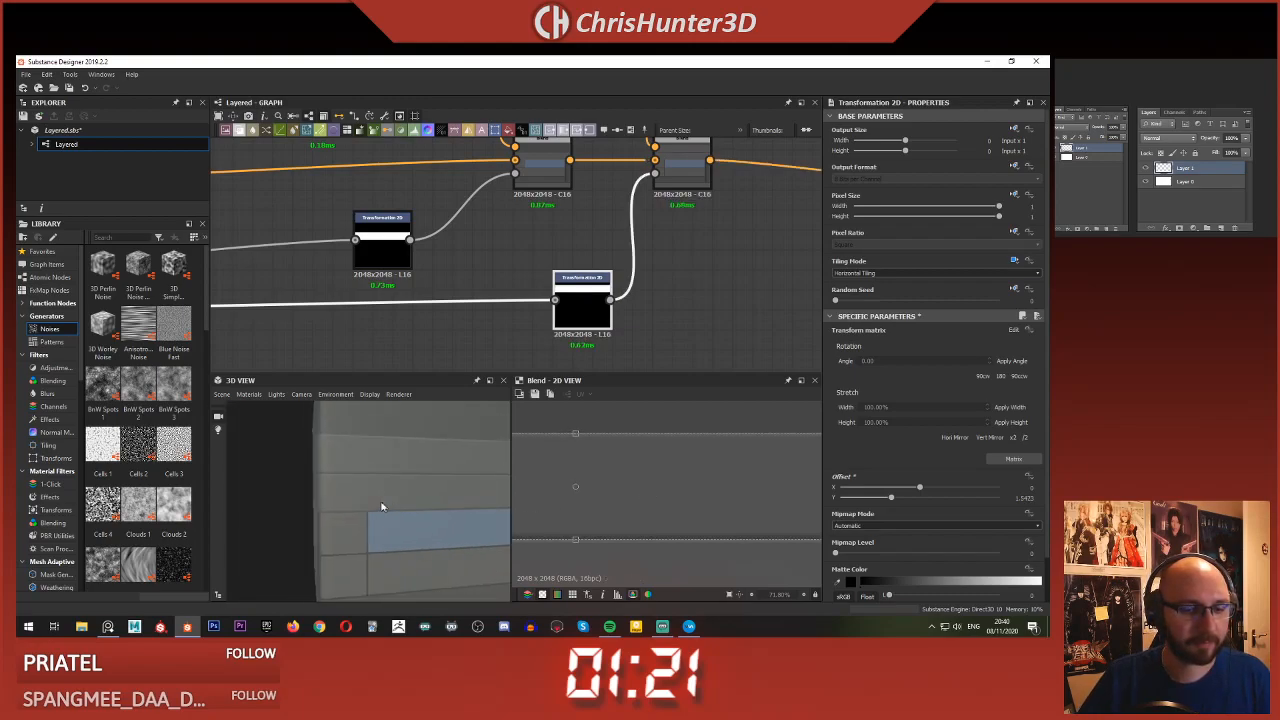
middle_drag(385, 508, 371, 508)
scroll(371, 508, down, 4)
scroll(645, 322, down, 5)
scroll(650, 327, up, 5)
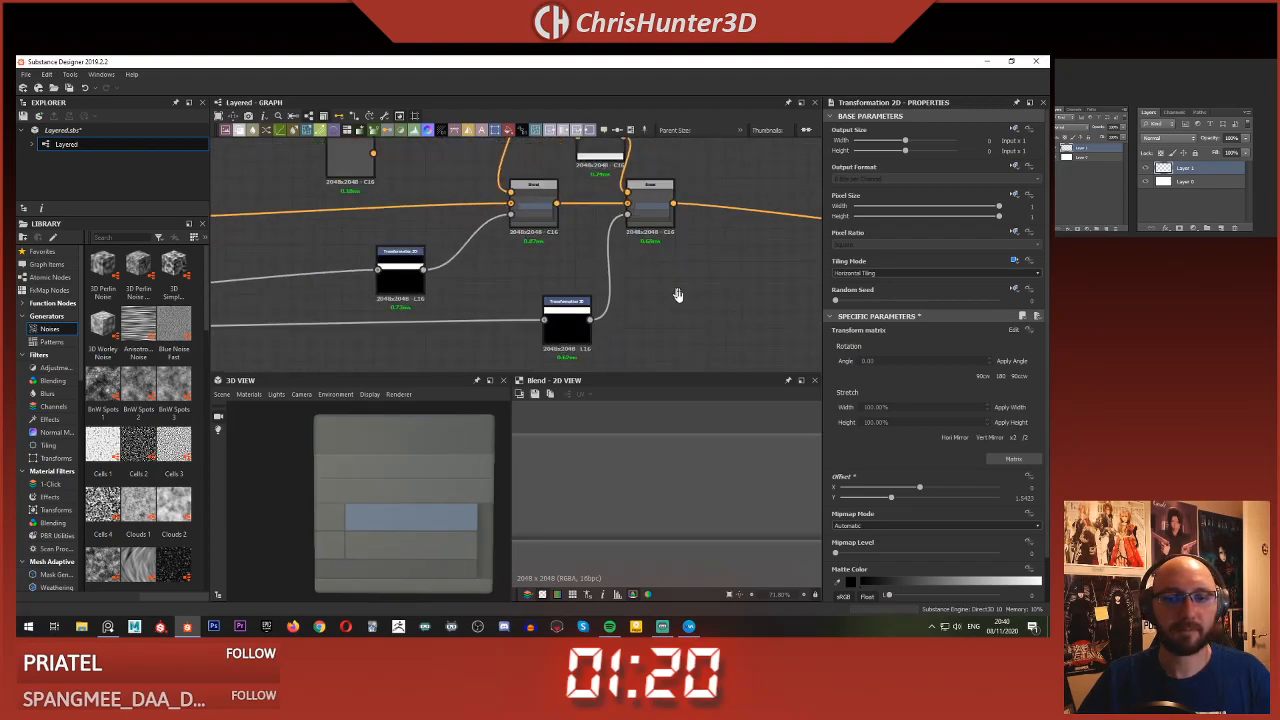
- Compare the Gradient Map's output with that of the Transformation 2D it feeds
middle_drag(677, 289, 677, 399)
double_click(645, 245)
scroll(640, 508, down, 3)
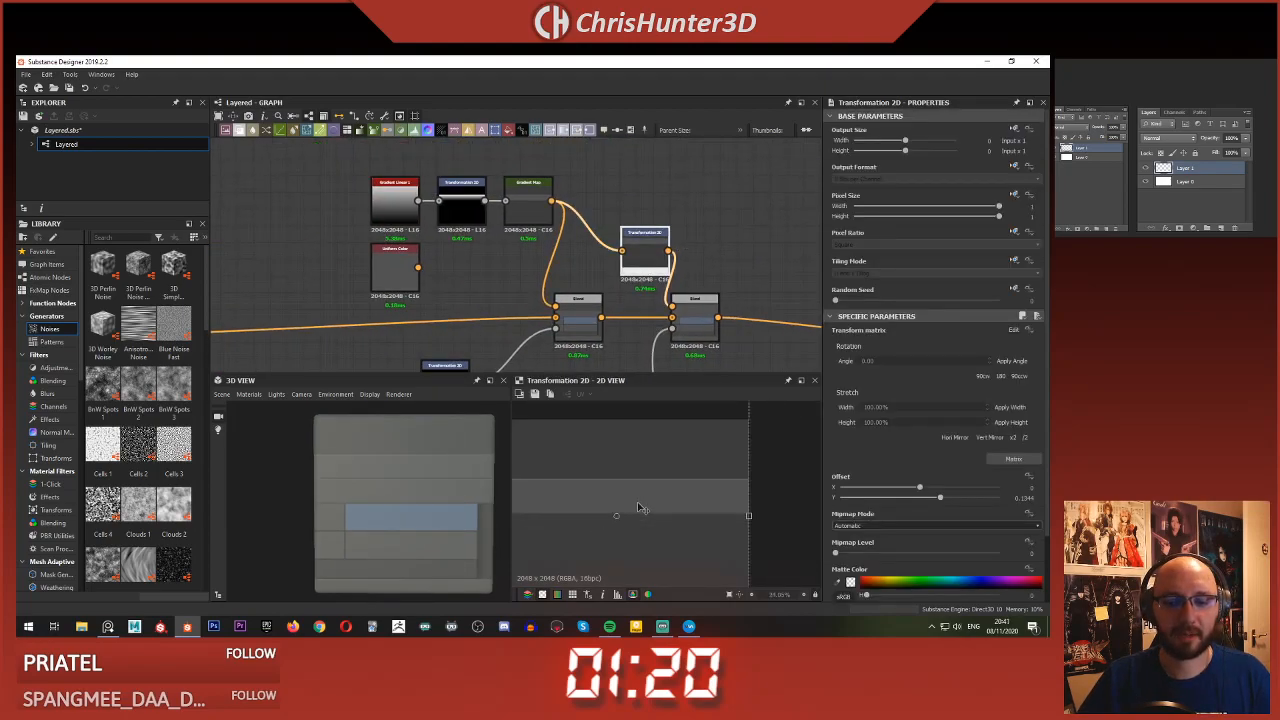
double_click(530, 202)
double_click(645, 240)
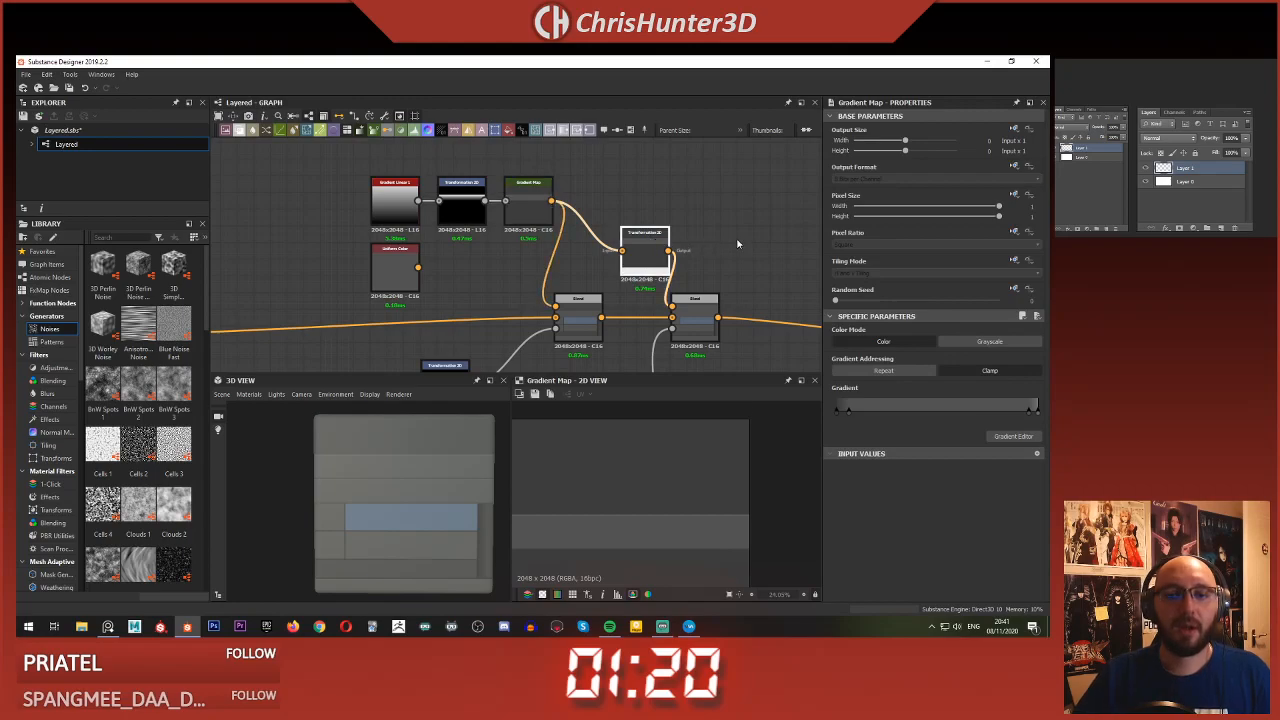
click(493, 349)
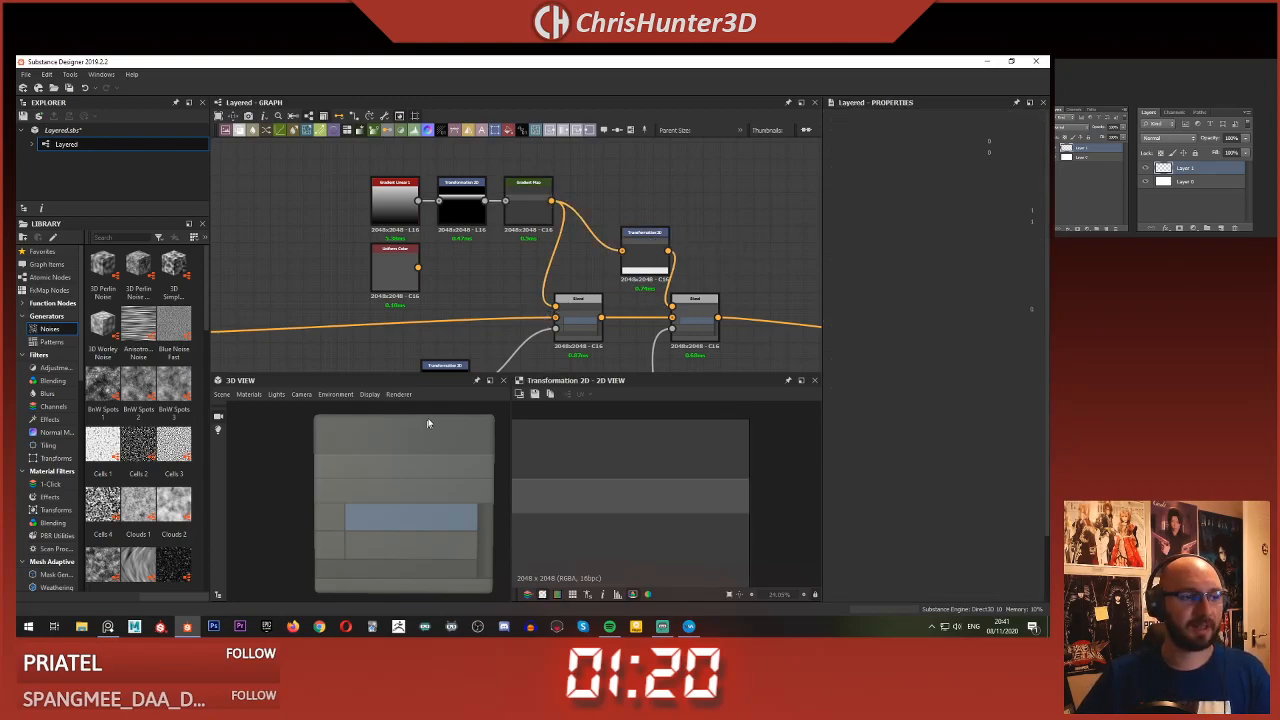
scroll(493, 349, down, 1)
middle_drag(493, 349, 522, 271)
- Save the Layered package
mouse_move(416, 471)
mouse_down()
mouse_move(415, 485)
mouse_move(420, 476)
mouse_up()
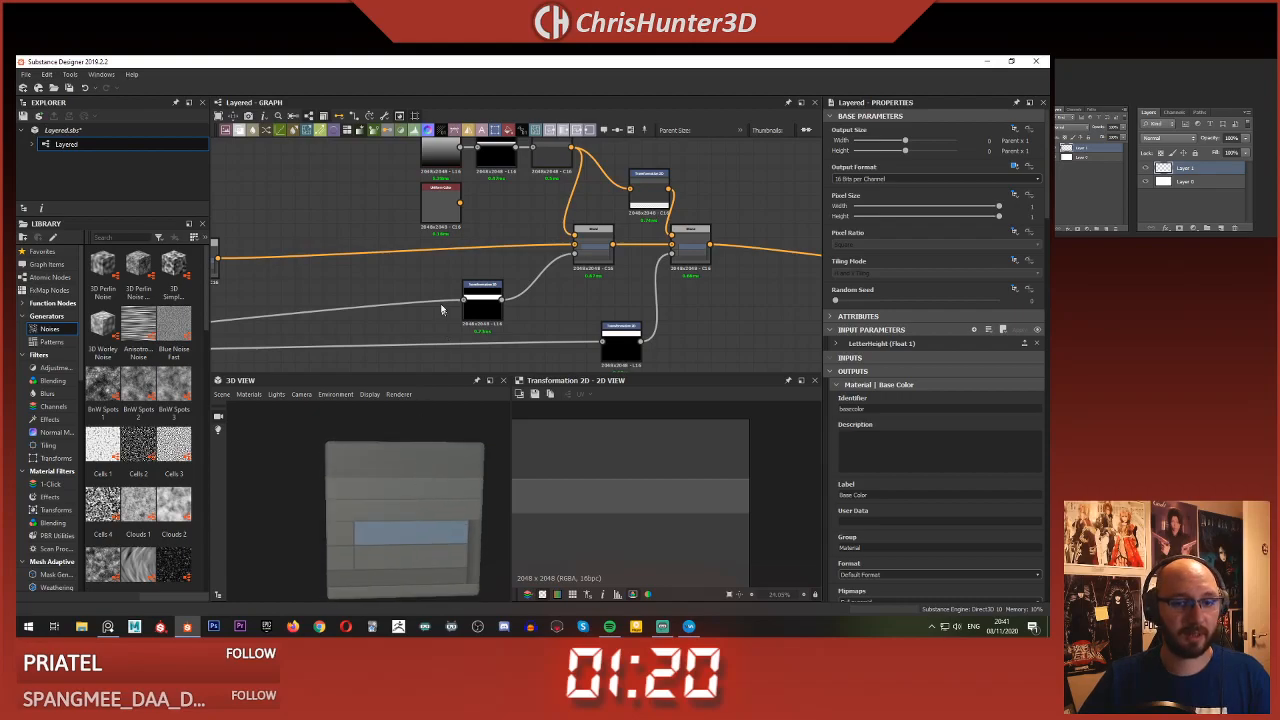
right_click(420, 277)
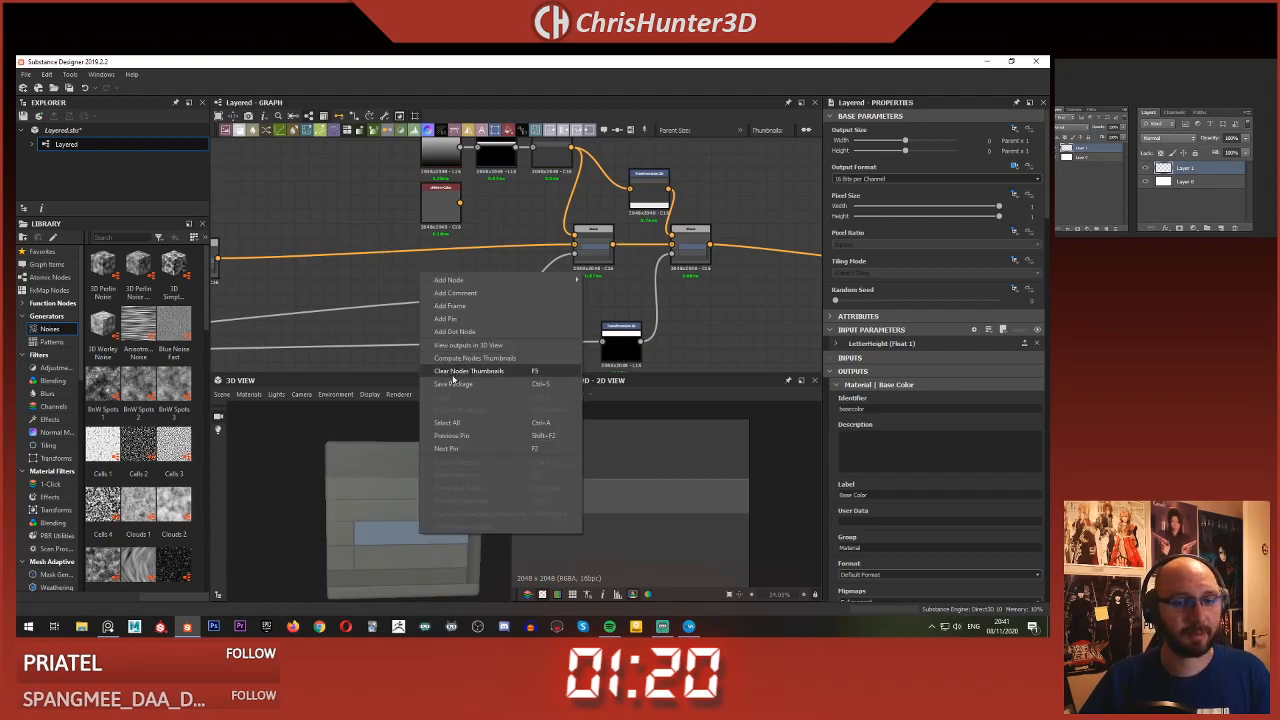
click(393, 304)
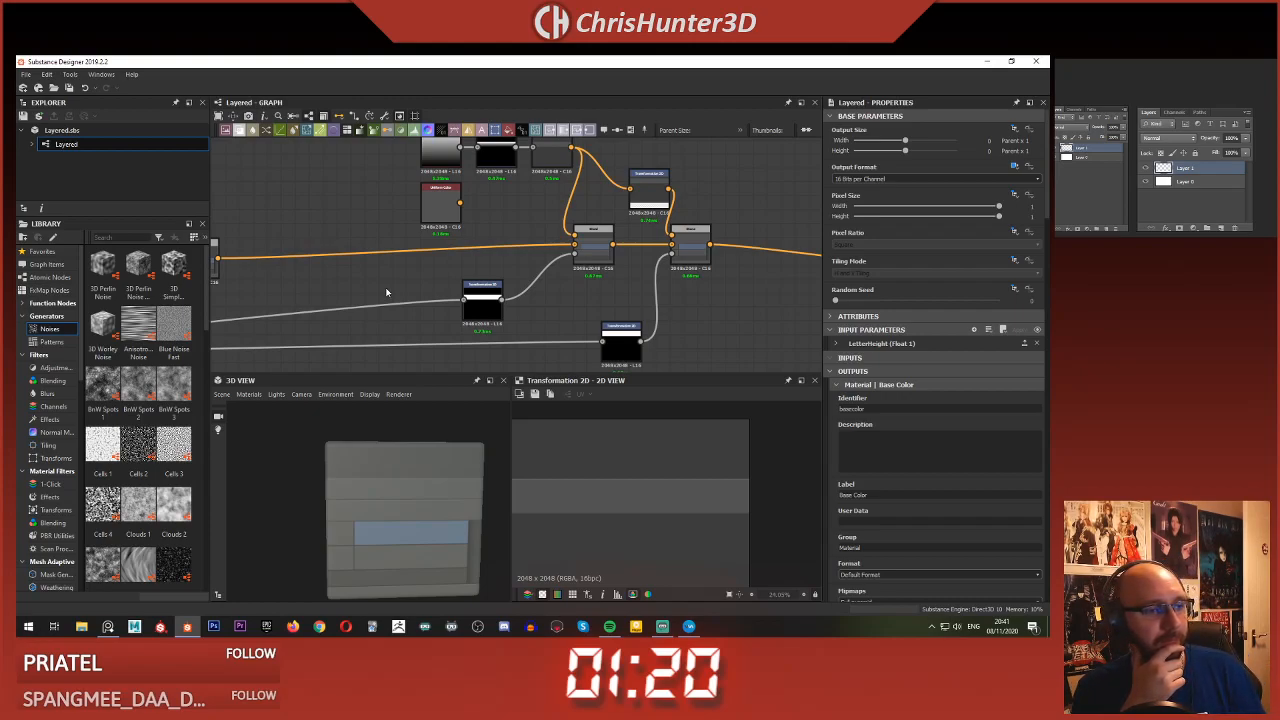
- Inspect the aligned panels in the 3D preview and view the last strip Blend's full output in 2D
drag(373, 465, 352, 490)
scroll(352, 500, up, 3)
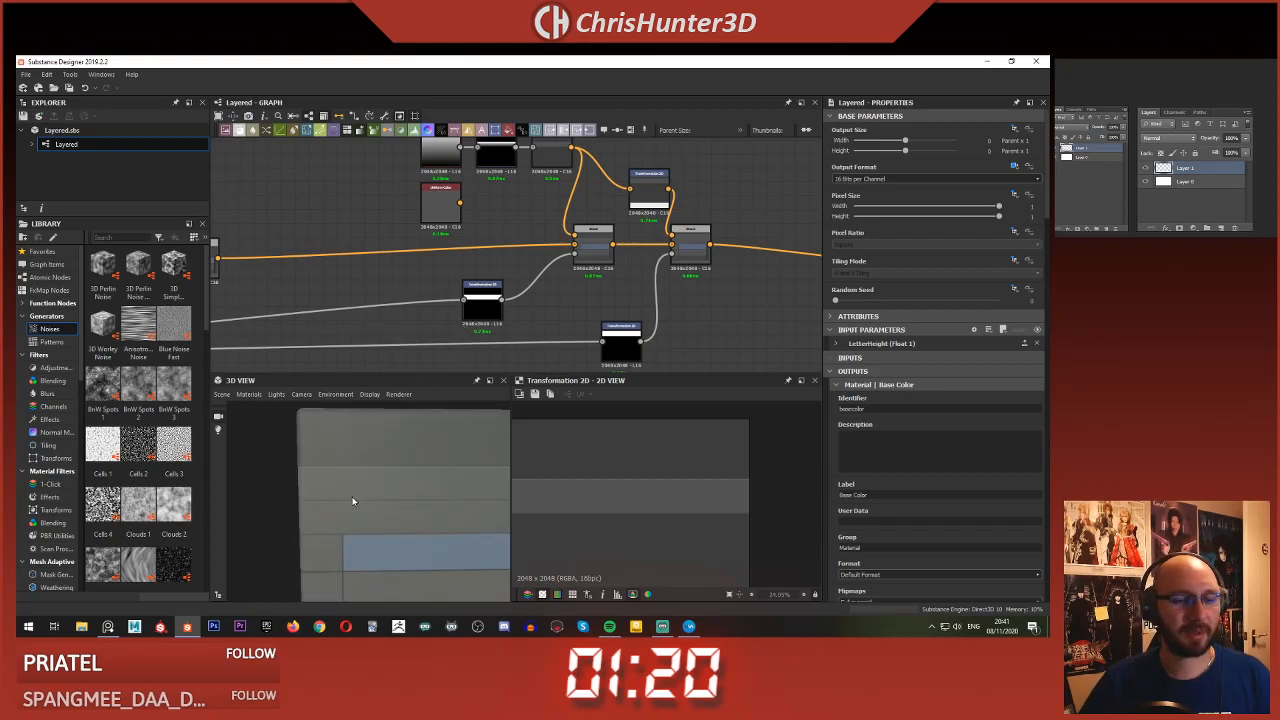
scroll(355, 500, down, 5)
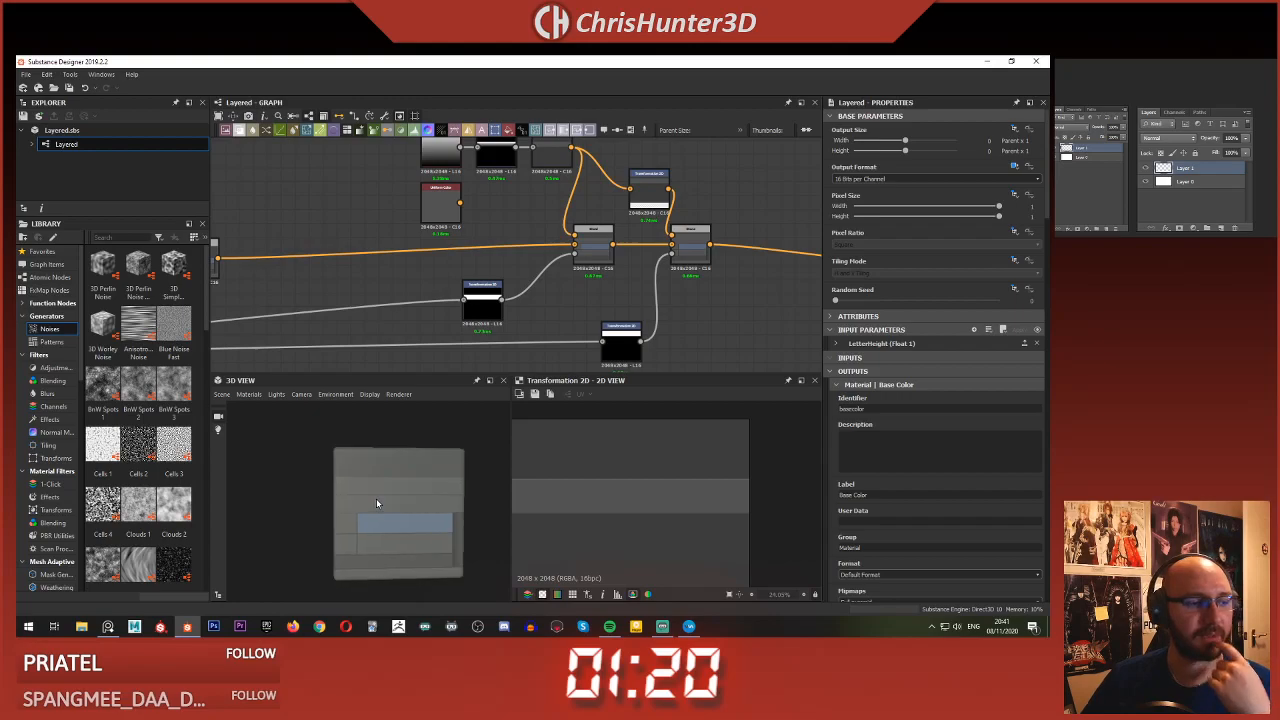
mouse_move(376, 498)
mouse_down()
mouse_move(371, 477)
mouse_move(402, 478)
mouse_move(376, 486)
mouse_up()
key(f)
double_click(705, 257)
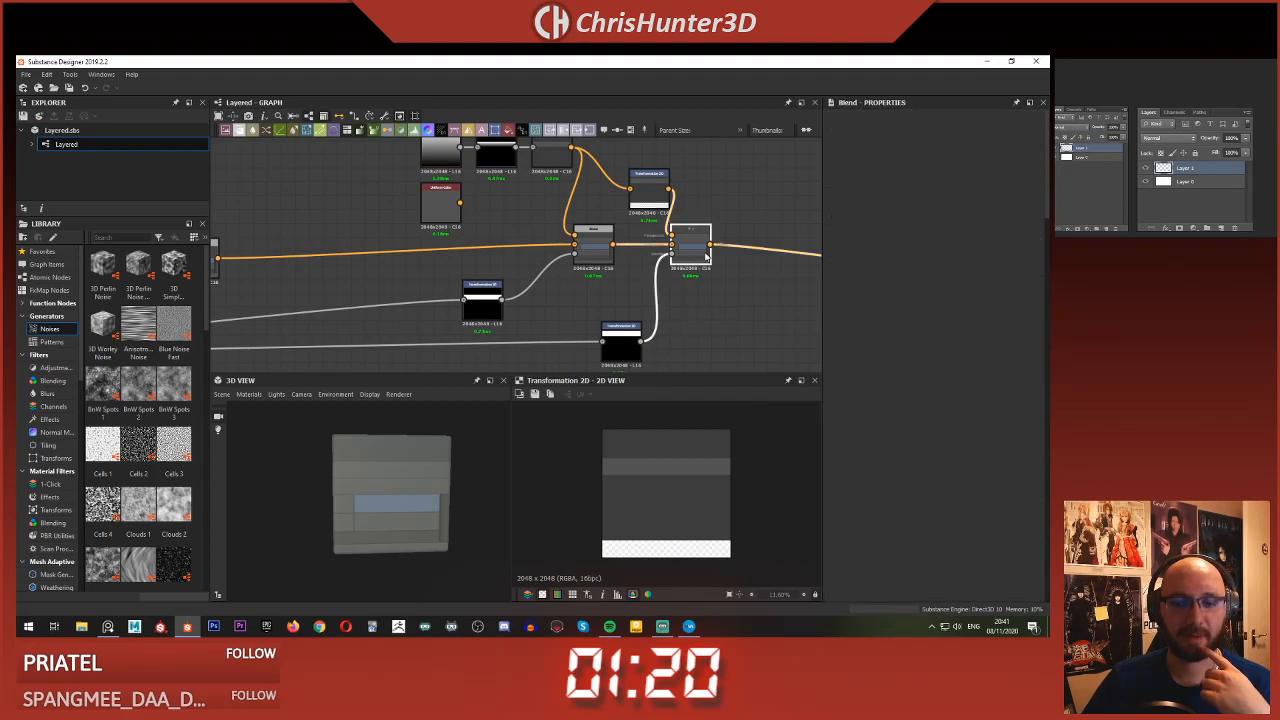
scroll(1202, 181, down, 2)
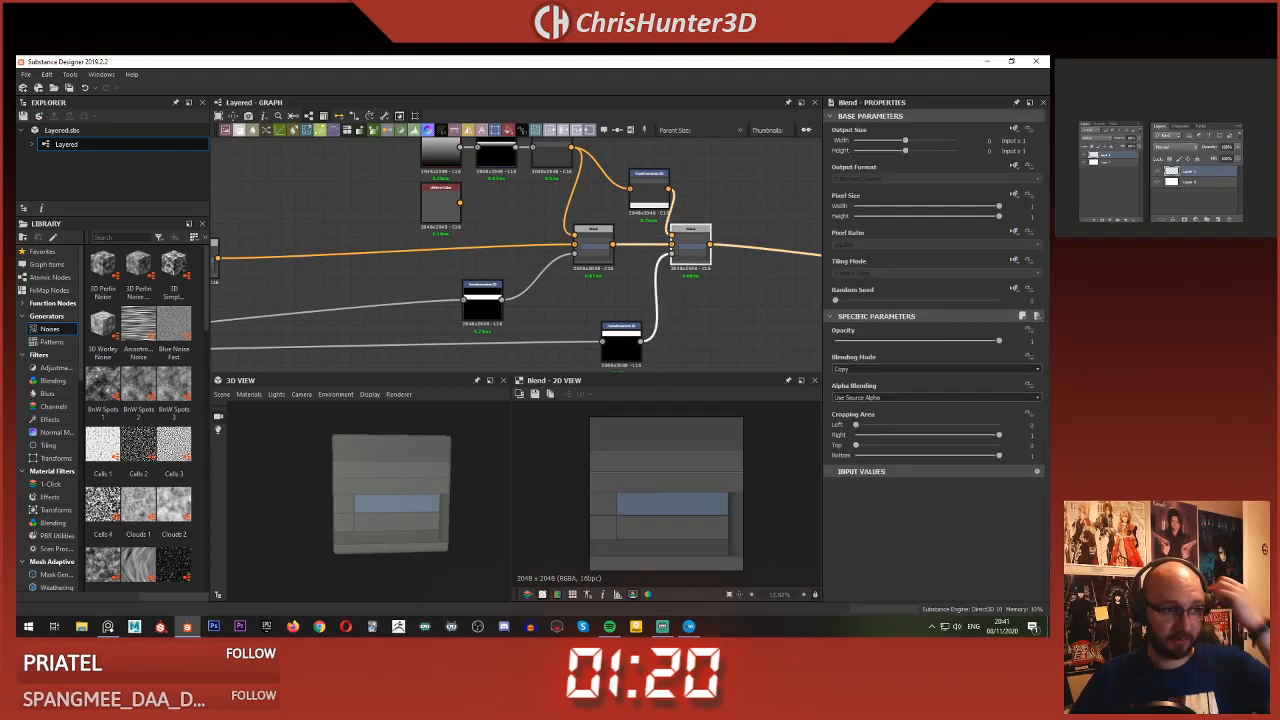
click(1200, 180)
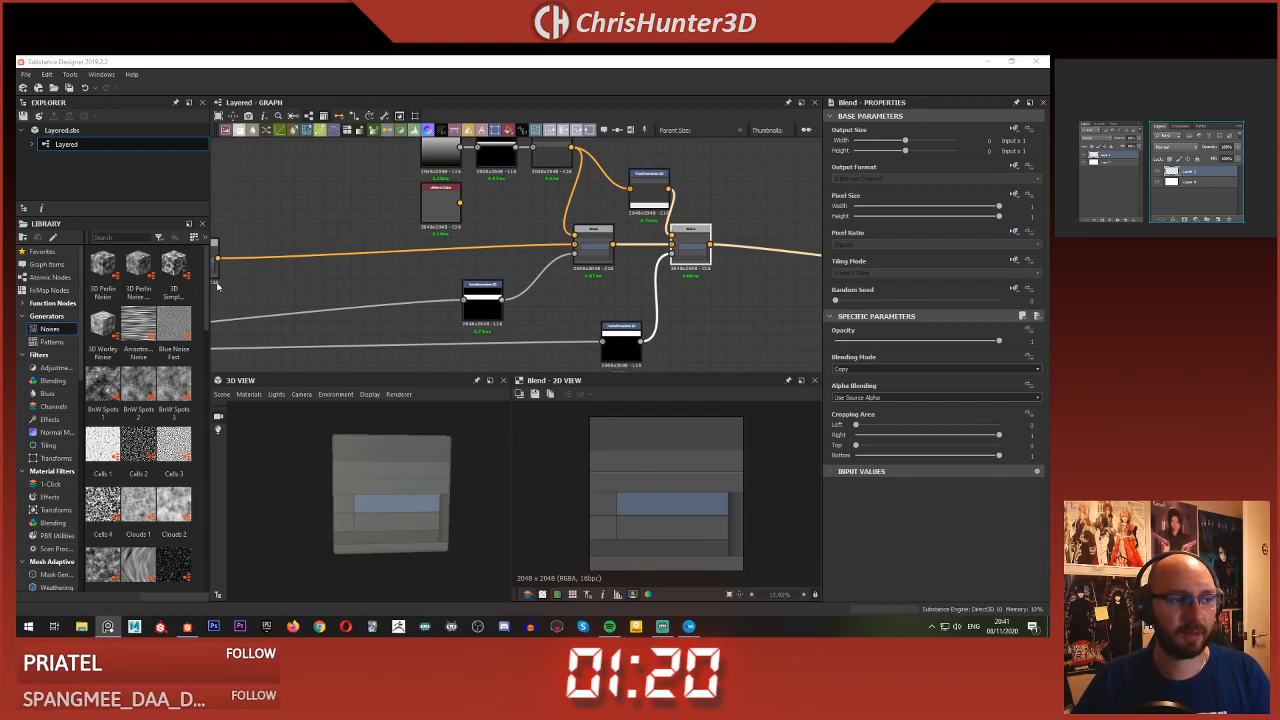
- Separate the earlier group of nodes from the Shape-mask section and place the Uniform Color beside the Blend it feeds
scroll(510, 265, down, 5)
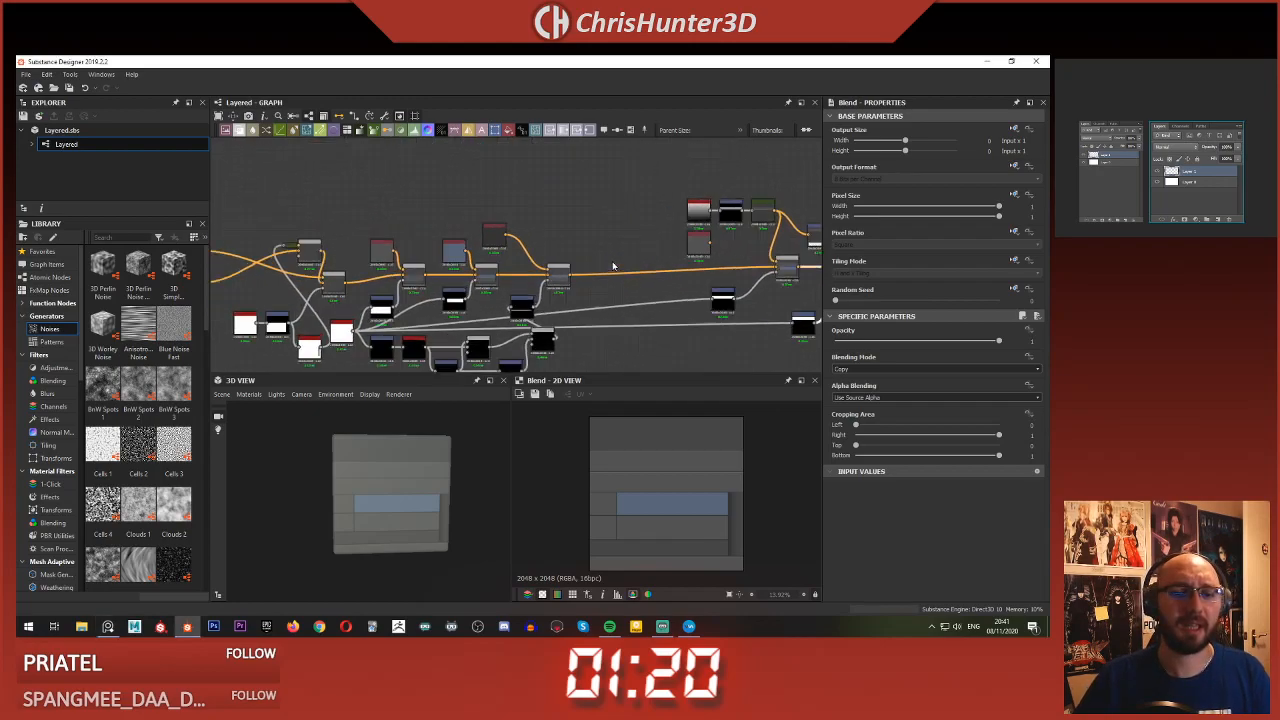
middle_drag(530, 246, 491, 248)
scroll(491, 248, up, 1)
drag(521, 183, 680, 301)
scroll(650, 297, down, 3)
middle_drag(560, 280, 769, 250)
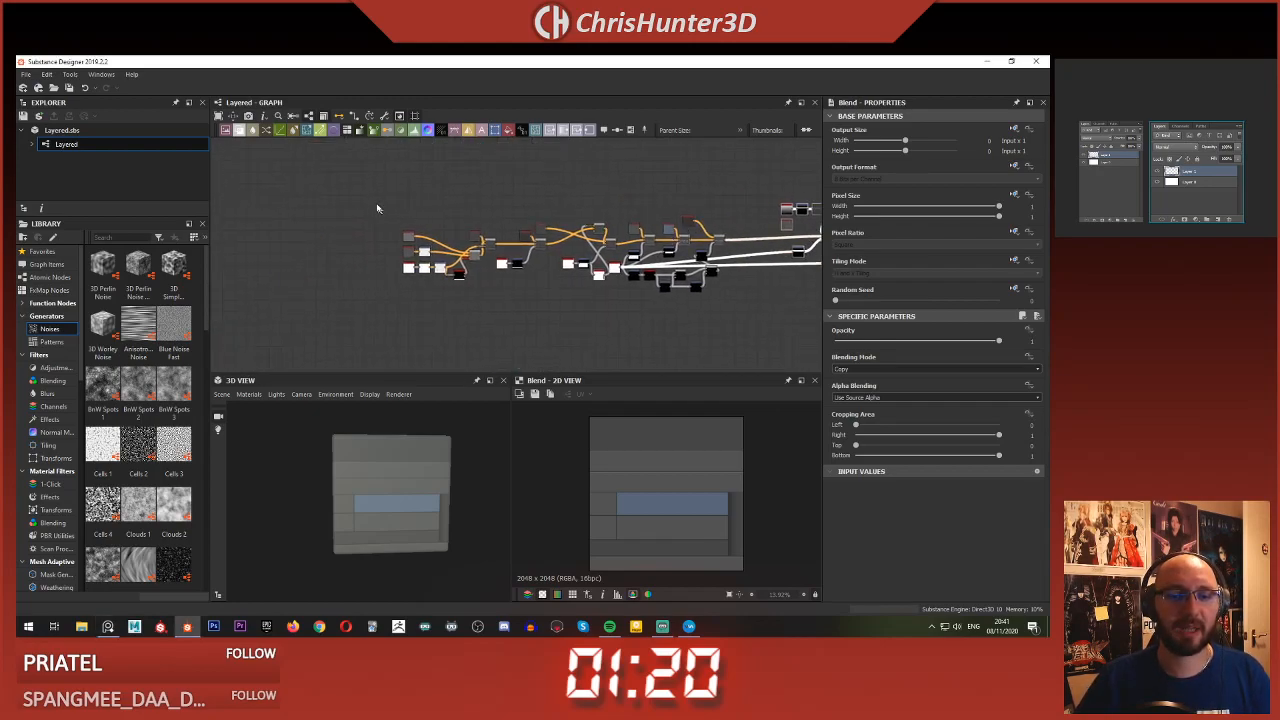
drag(326, 190, 547, 298)
scroll(543, 249, up, 4)
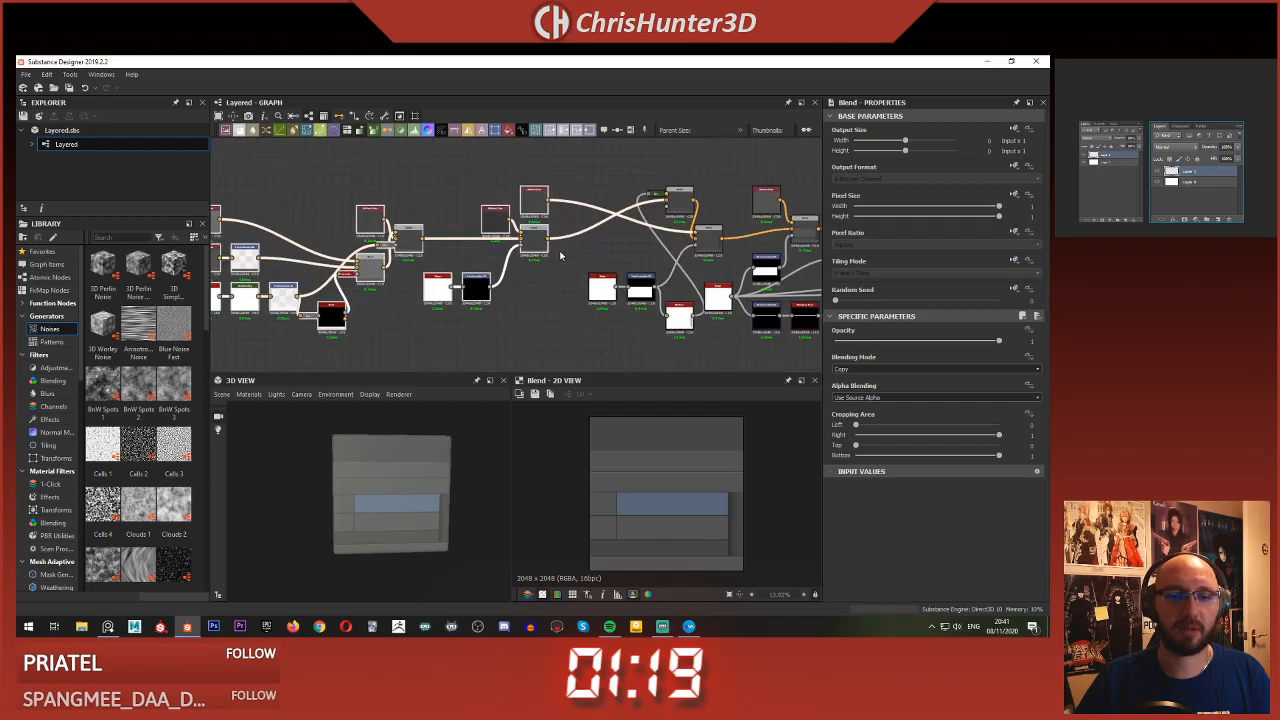
scroll(540, 248, down, 2)
drag(537, 247, 643, 237)
click(311, 255)
scroll(656, 243, up, 5)
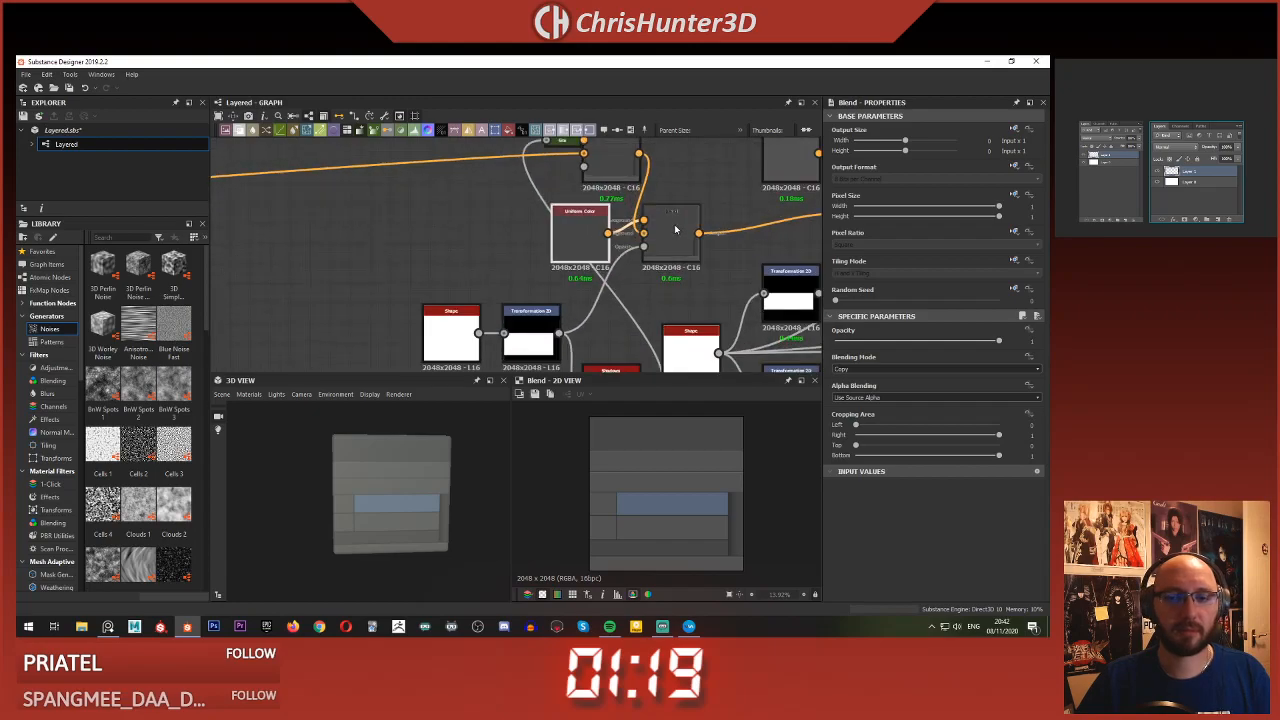
- Move the Shape-mask group of nodes away from the strip nodes, closer to the earlier colour nodes
scroll(605, 255, down, 4)
scroll(605, 258, down, 4)
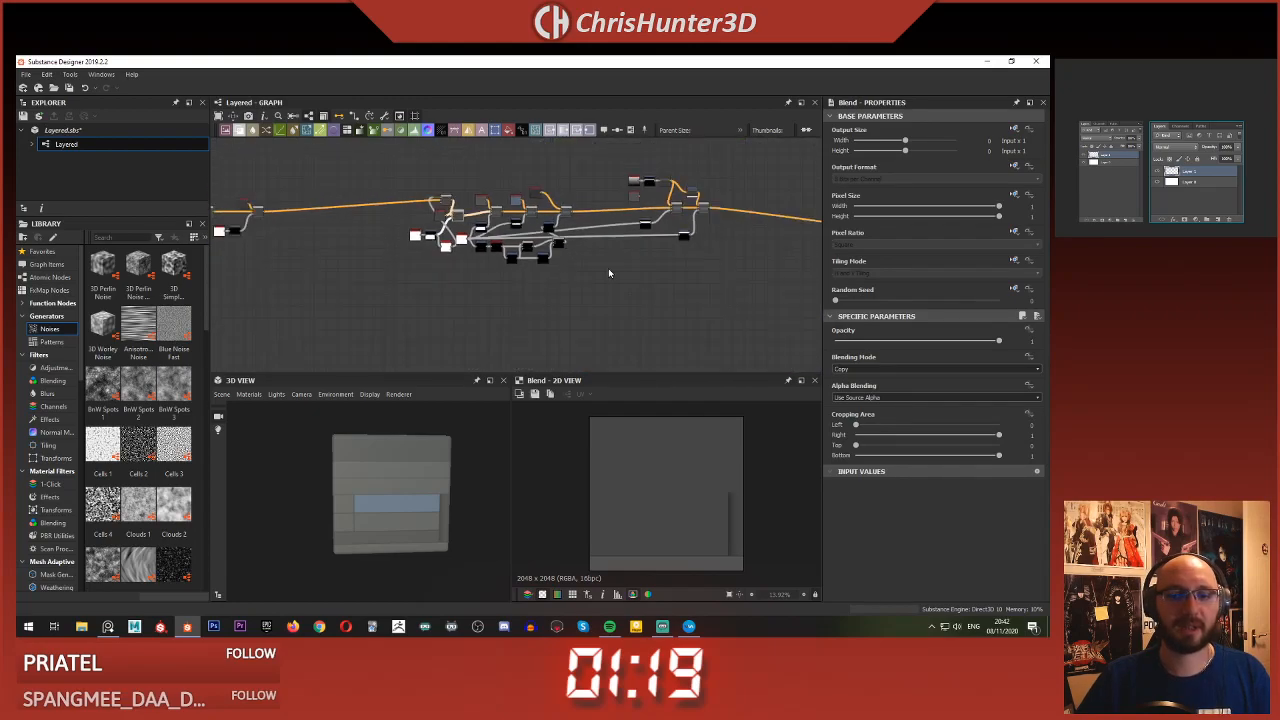
scroll(608, 268, up, 2)
drag(487, 185, 713, 300)
drag(676, 237, 595, 249)
middle_drag(682, 238, 492, 254)
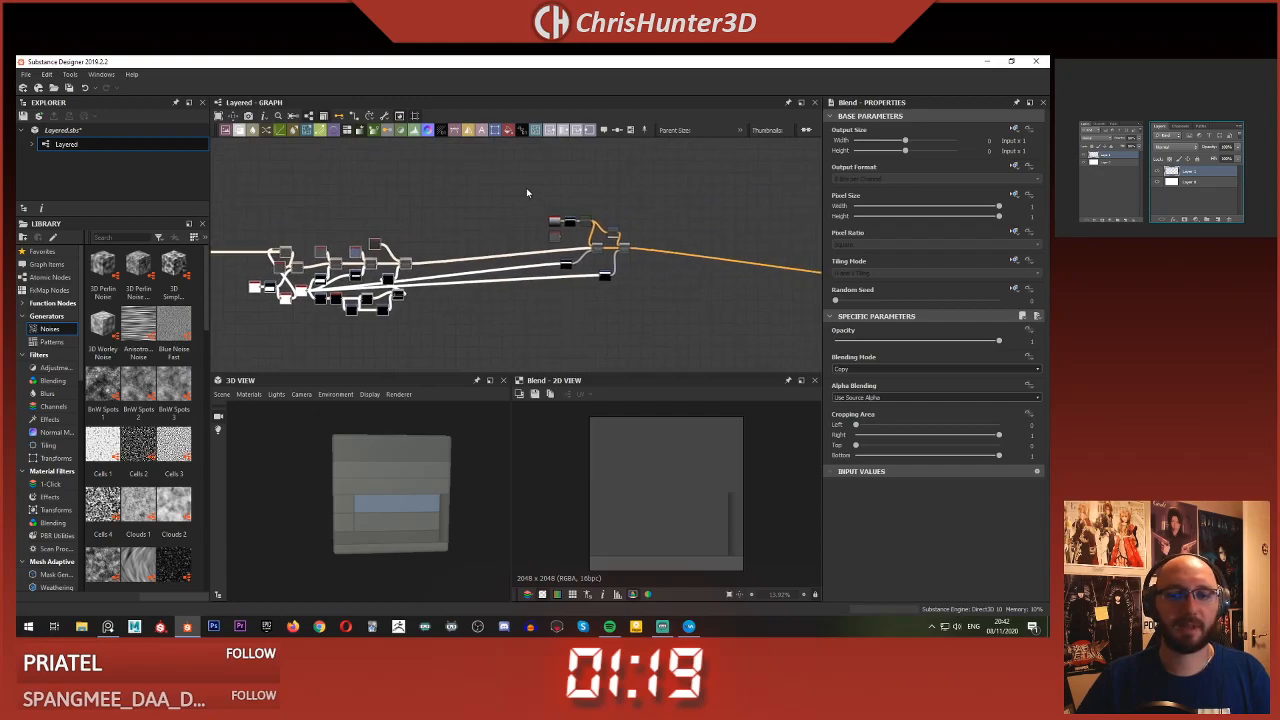
drag(620, 255, 624, 280)
- Try docking the nodes of the earliest colour group to the nodes they feed
scroll(623, 279, down, 3)
middle_drag(270, 275, 315, 232)
scroll(585, 257, up, 3)
scroll(379, 203, up, 3)
drag(378, 203, 748, 378)
key(ctrl+f)
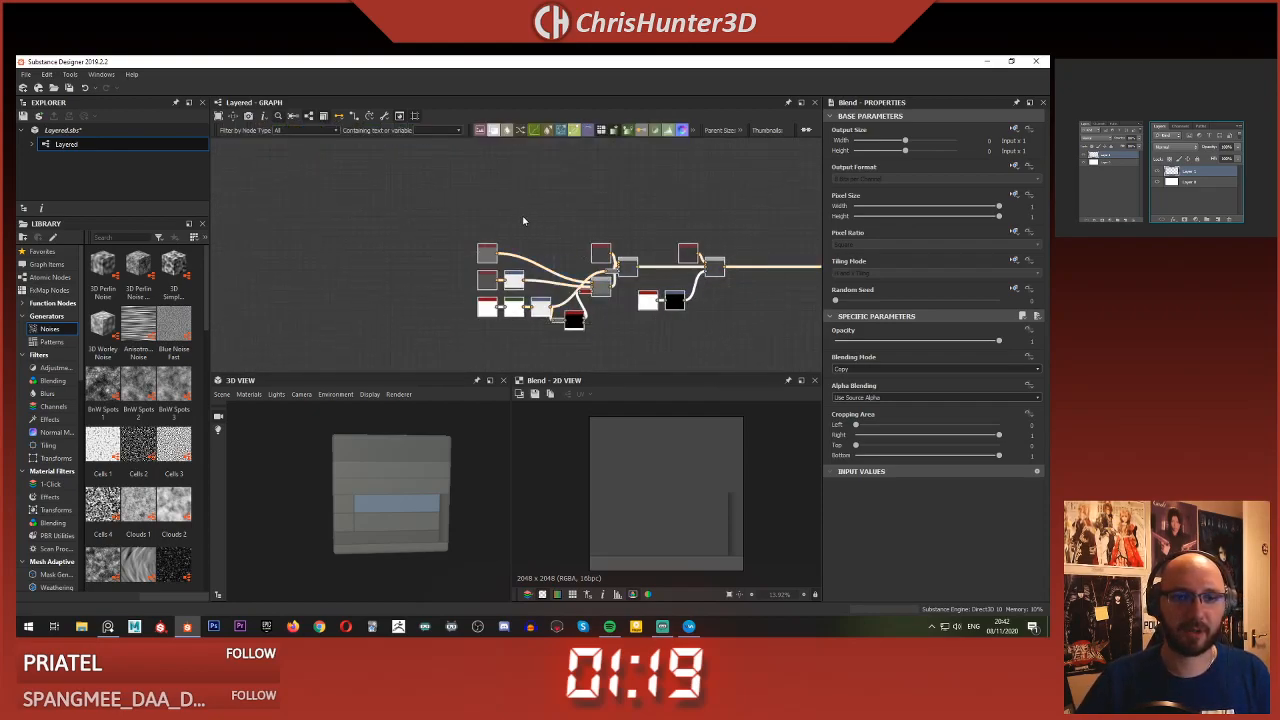
scroll(598, 229, down, 2)
middle_drag(598, 229, 549, 228)
drag(429, 189, 669, 339)
key(d)
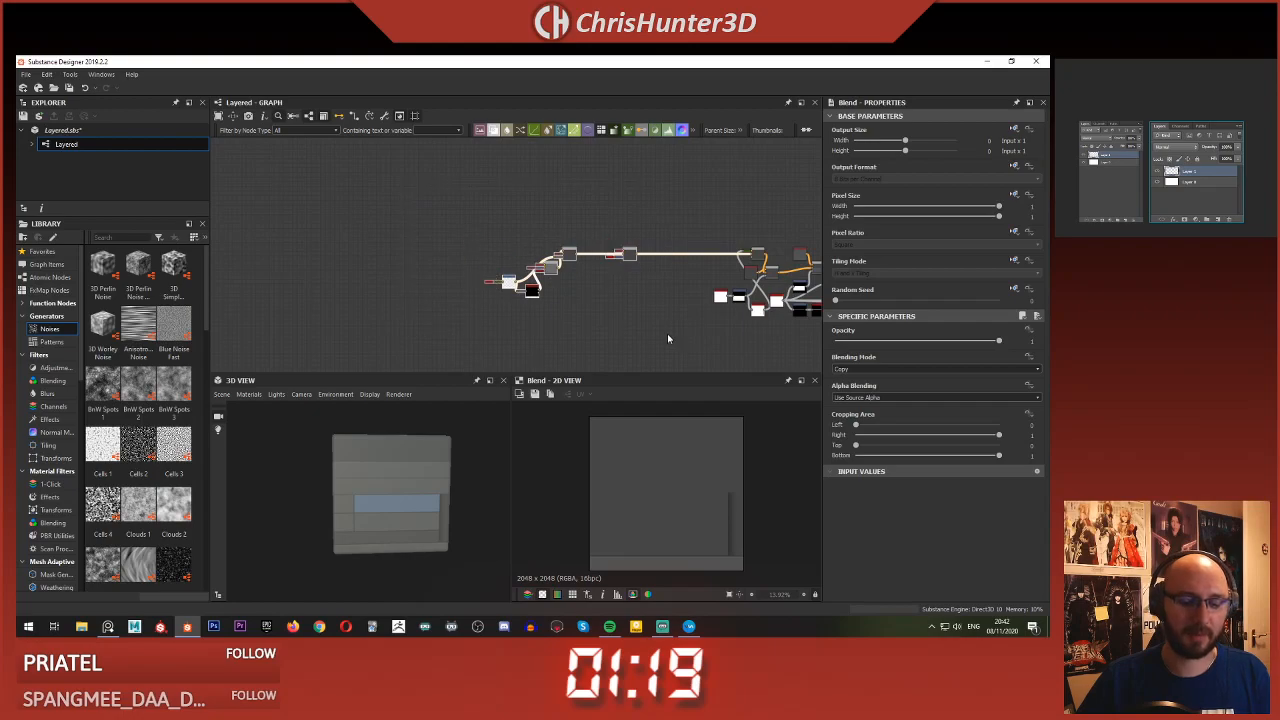
key(f)
scroll(433, 247, down, 3)
middle_drag(431, 248, 560, 277)
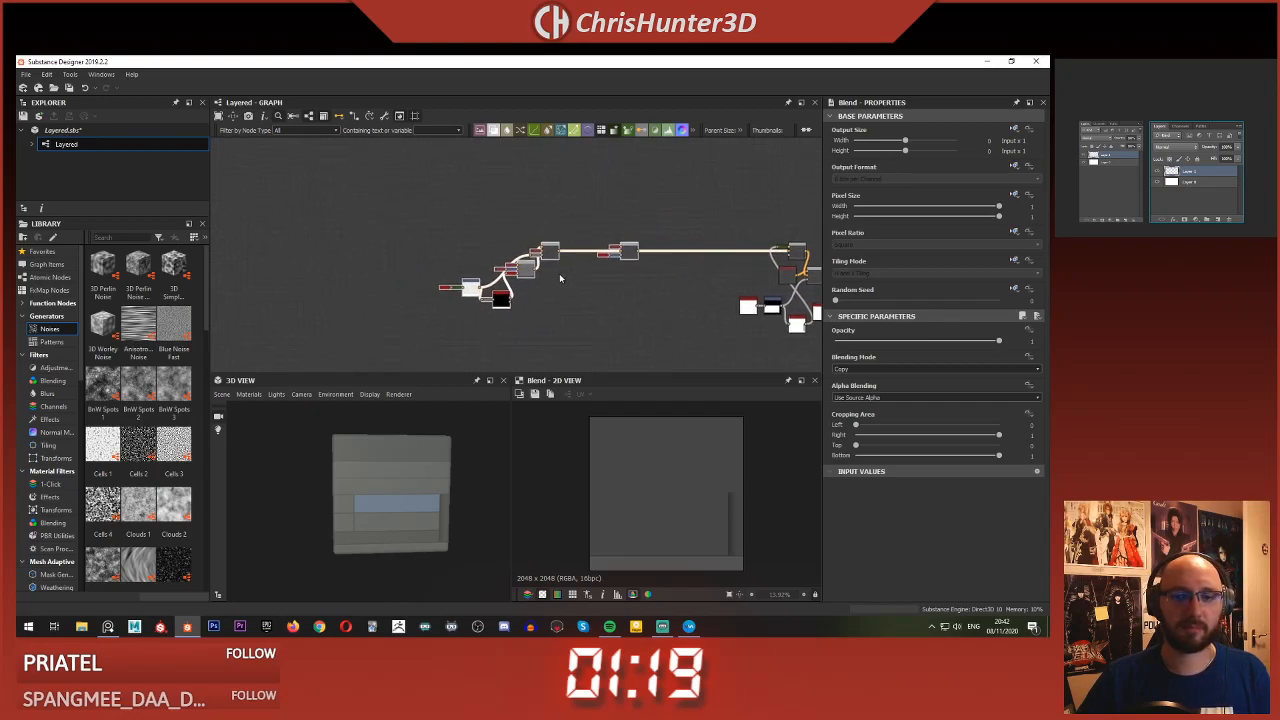
key(d)
drag(361, 196, 682, 342)
scroll(508, 312, up, 2)
scroll(504, 312, up, 3)
middle_drag(508, 312, 538, 318)
- Undo the docking of the earliest colour group's nodes
key(ctrl+z)
key(ctrl+z)
scroll(642, 311, down, 3)
key(ctrl+z)
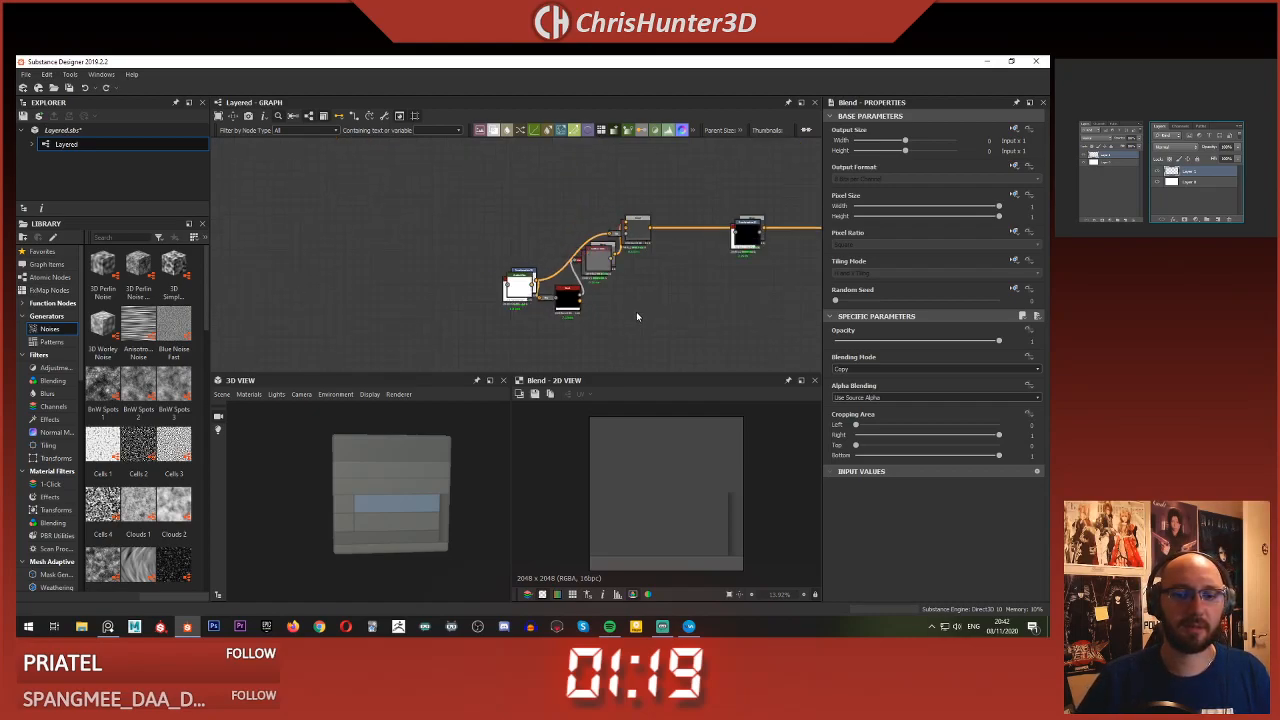
- Pull apart the overlapping nodes in the earliest colour group
scroll(609, 272, down, 3)
middle_drag(593, 220, 476, 212)
scroll(484, 274, up, 1)
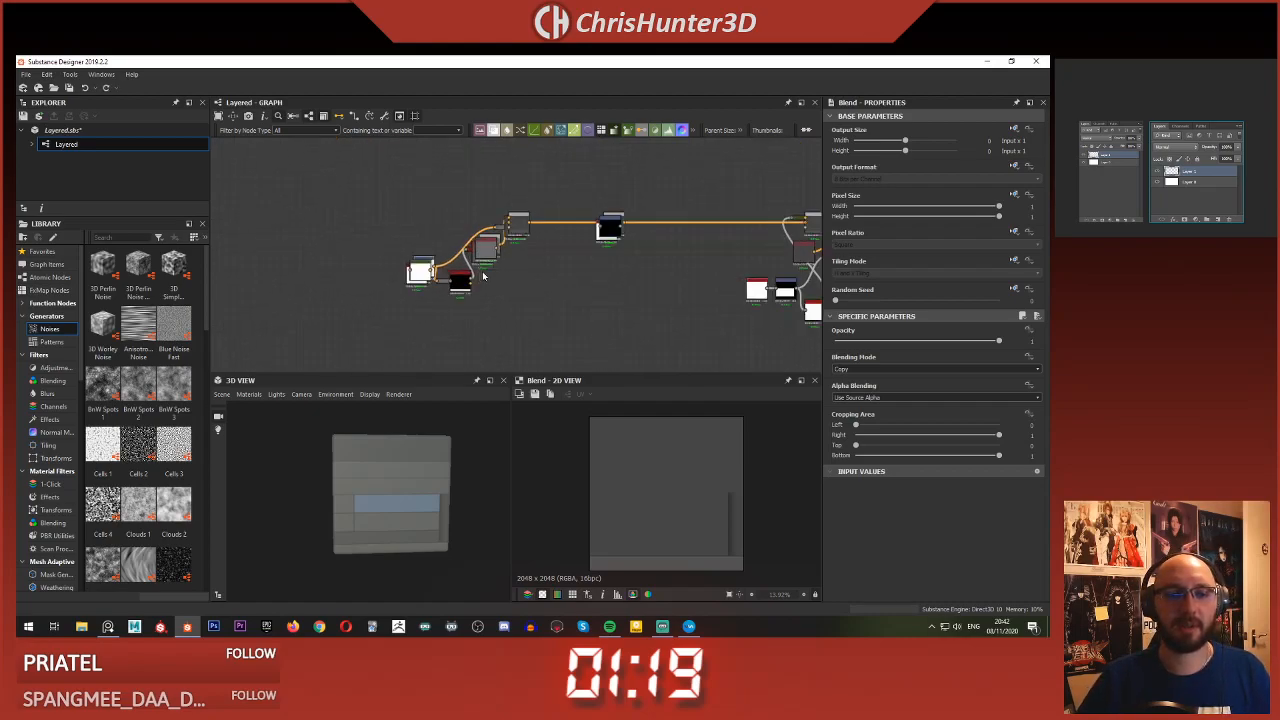
scroll(484, 275, up, 4)
scroll(290, 168, down, 4)
middle_drag(339, 178, 510, 302)
scroll(505, 265, up, 4)
middle_drag(424, 241, 409, 165)
middle_drag(466, 294, 411, 185)
scroll(411, 187, down, 1)
drag(408, 247, 289, 224)
drag(353, 303, 378, 234)
drag(281, 234, 301, 240)
drag(492, 256, 486, 332)
scroll(518, 235, down, 1)
scroll(540, 213, up, 2)
drag(499, 230, 512, 157)
middle_drag(527, 192, 554, 253)
drag(601, 243, 662, 214)
- Arrange the Shape, its Transformation 2D and the Uniform Color in front of the earliest group's last Blend
scroll(725, 243, down, 3)
middle_drag(727, 243, 436, 217)
scroll(484, 252, up, 3)
middle_drag(481, 256, 537, 297)
drag(449, 253, 548, 227)
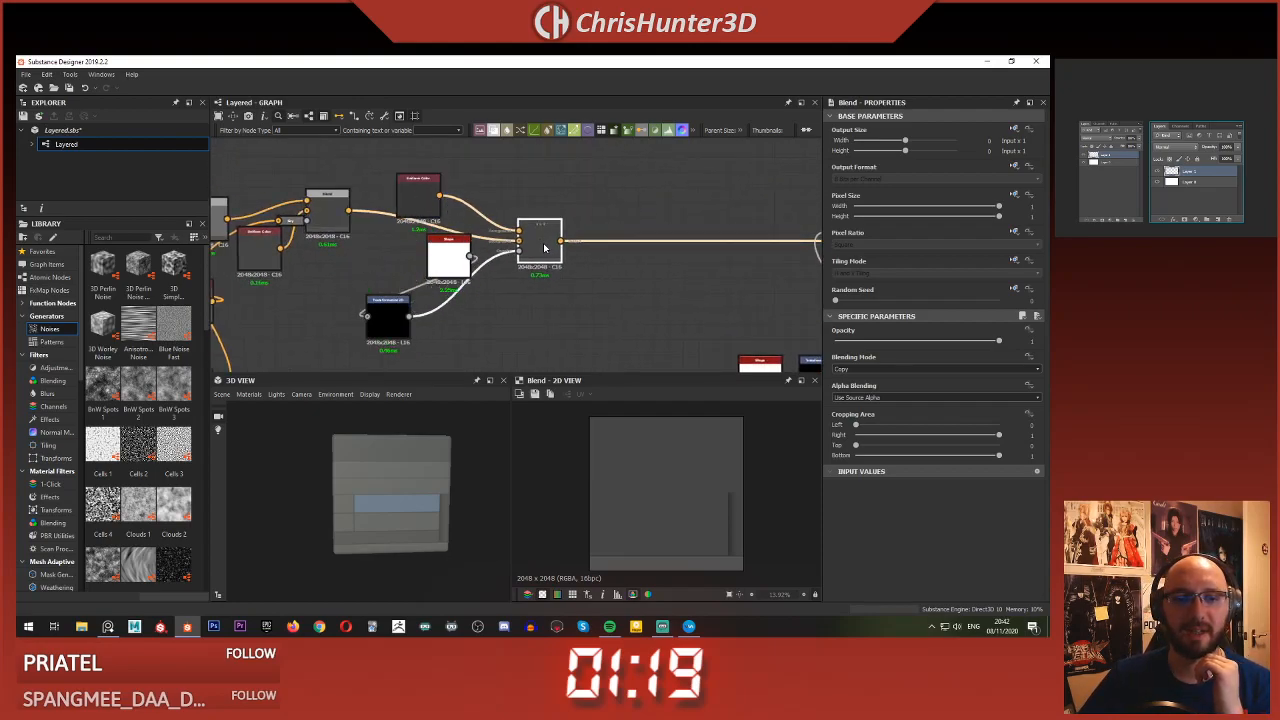
drag(440, 278, 331, 285)
drag(386, 332, 475, 303)
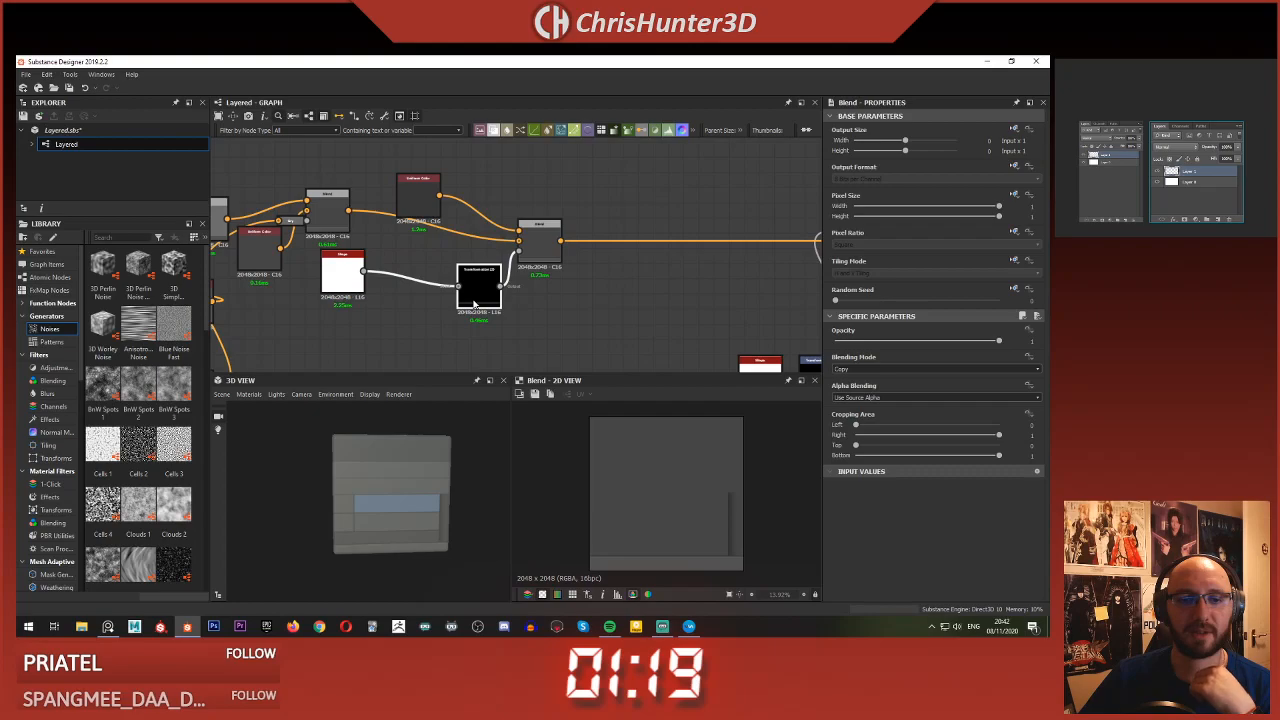
drag(343, 287, 419, 301)
drag(410, 195, 470, 210)
- Align the earliest group's middle Blend and place its Uniform Color just above and before it
middle_drag(443, 214, 600, 214)
scroll(600, 214, down, 1)
drag(512, 209, 524, 235)
middle_drag(524, 235, 559, 237)
drag(495, 249, 511, 205)
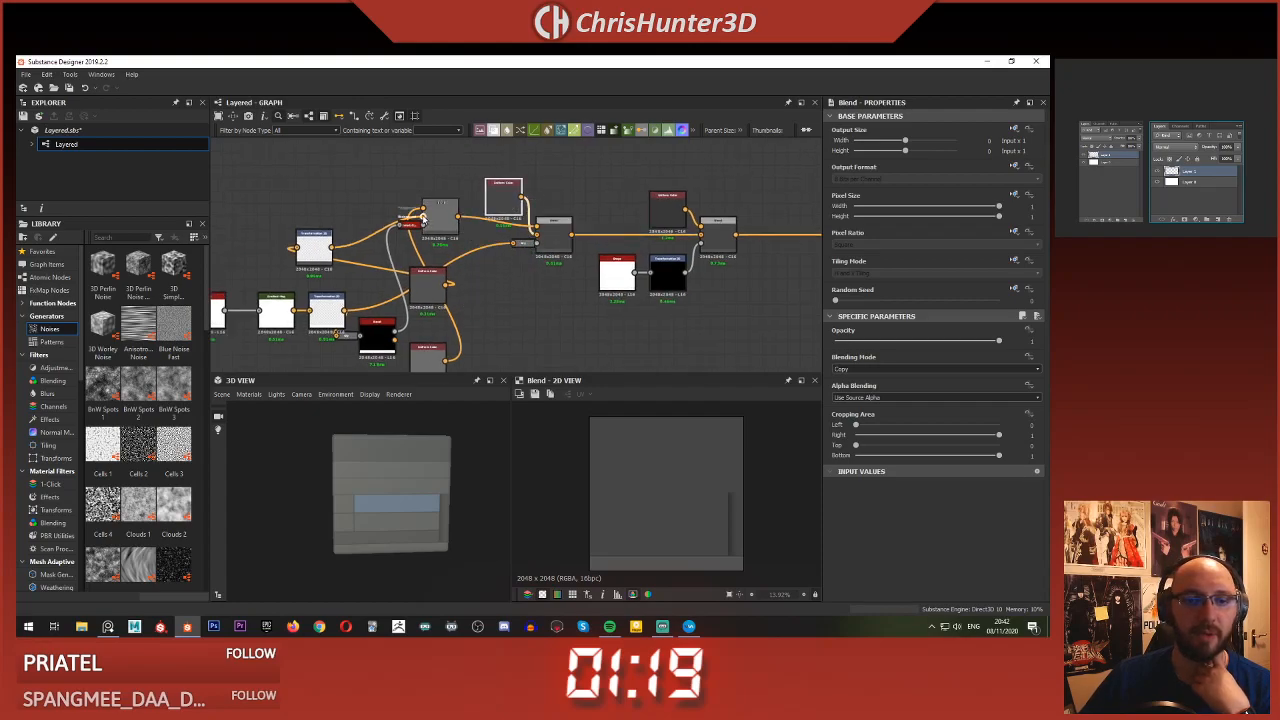
- Place the Uniform Color and its Transformation 2D side by side in front of the earliest group's first Blend
drag(425, 217, 443, 246)
middle_drag(444, 244, 494, 178)
drag(479, 223, 316, 186)
scroll(317, 187, down, 1)
middle_drag(317, 187, 341, 228)
shift+click(380, 230)
drag(380, 230, 455, 198)
middle_drag(422, 252, 476, 237)
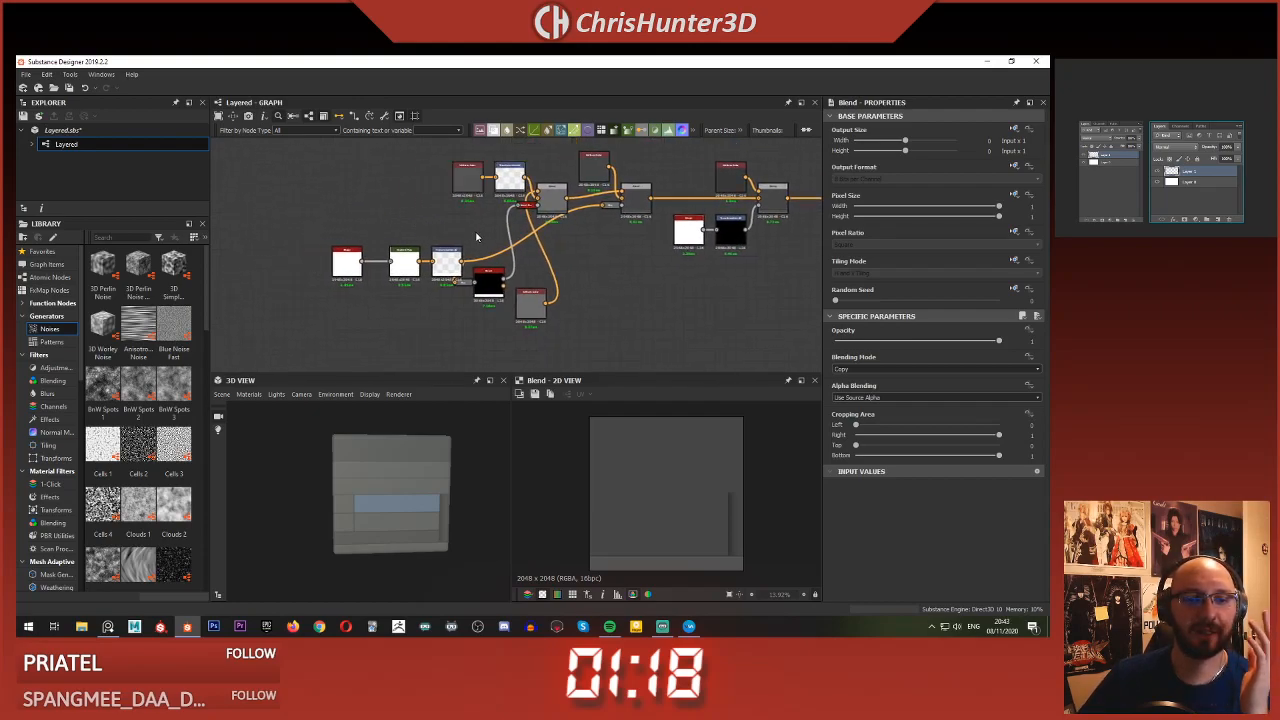
- Move the row of Shape, Gradient Map and Transformation 2D to the start of the graph, clear of the black mask node
drag(350, 256, 354, 272)
scroll(394, 277, up, 1)
drag(302, 215, 577, 242)
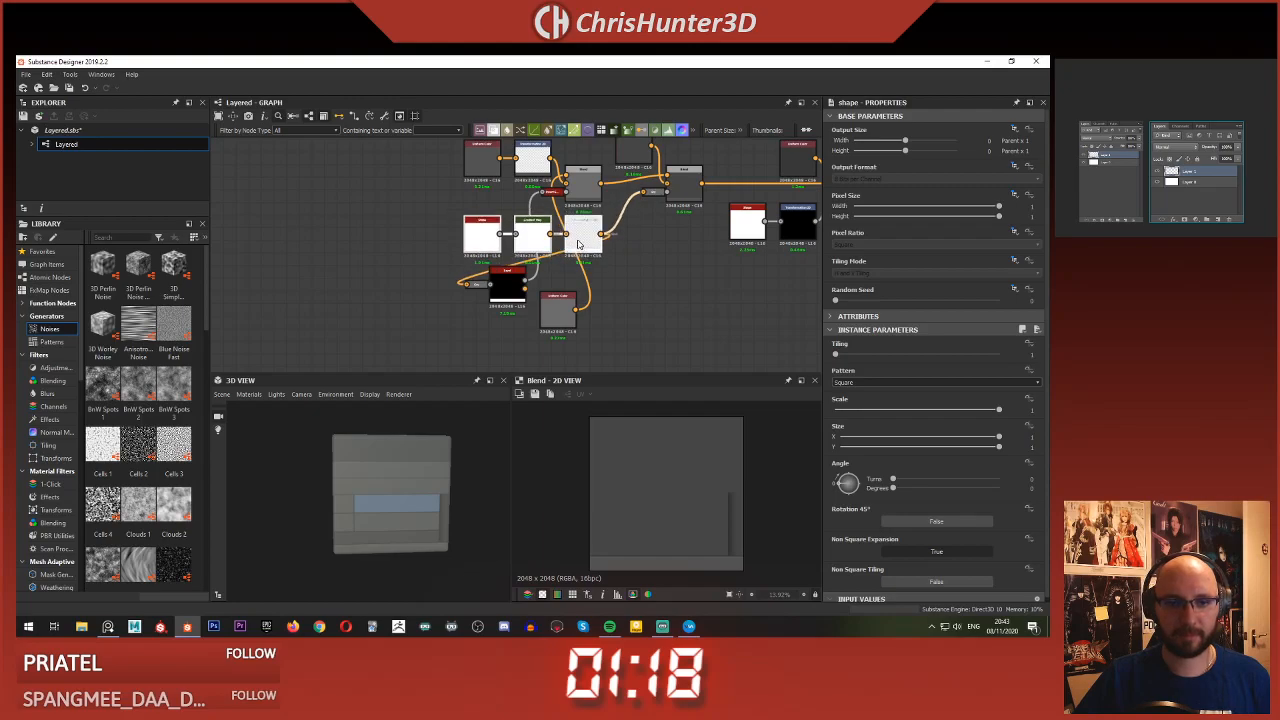
click(541, 272)
drag(497, 293, 633, 316)
drag(616, 268, 478, 226)
drag(592, 240, 443, 247)
middle_drag(554, 241, 521, 287)
click(521, 287)
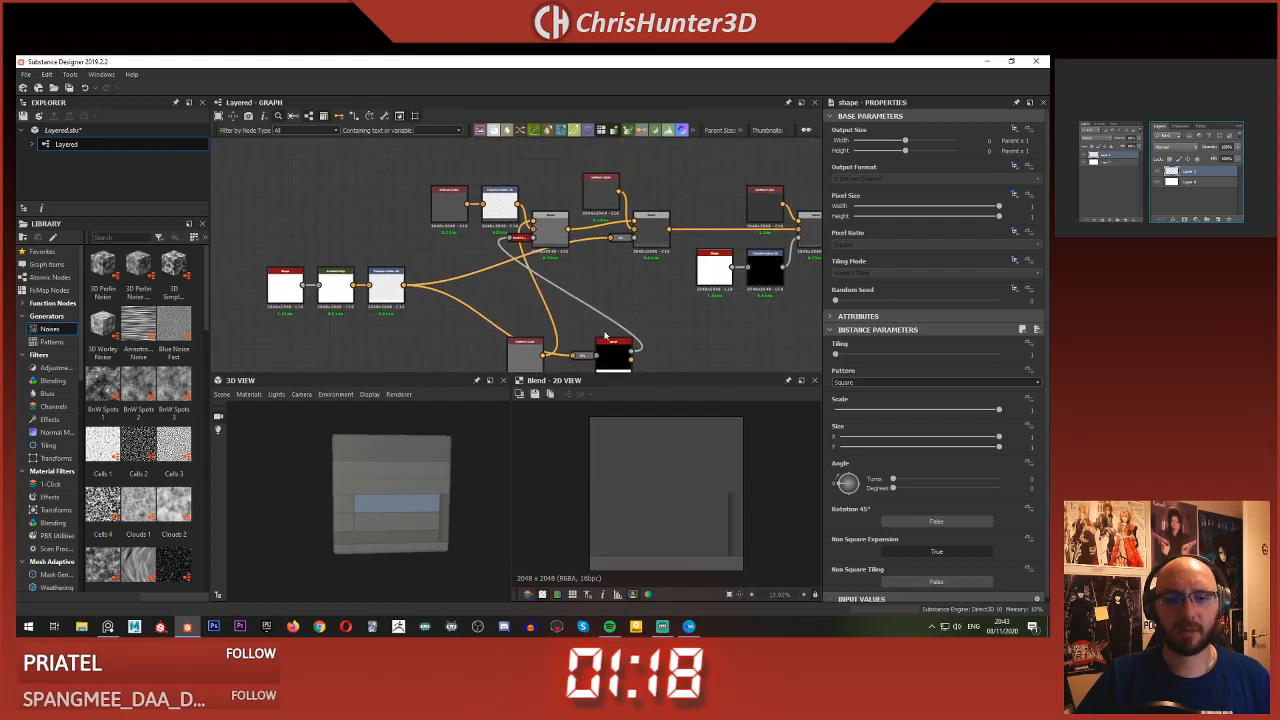
- Place the remaining Uniform Color above the first Blend's Transformation 2D and the black mask node below it
drag(535, 368, 502, 165)
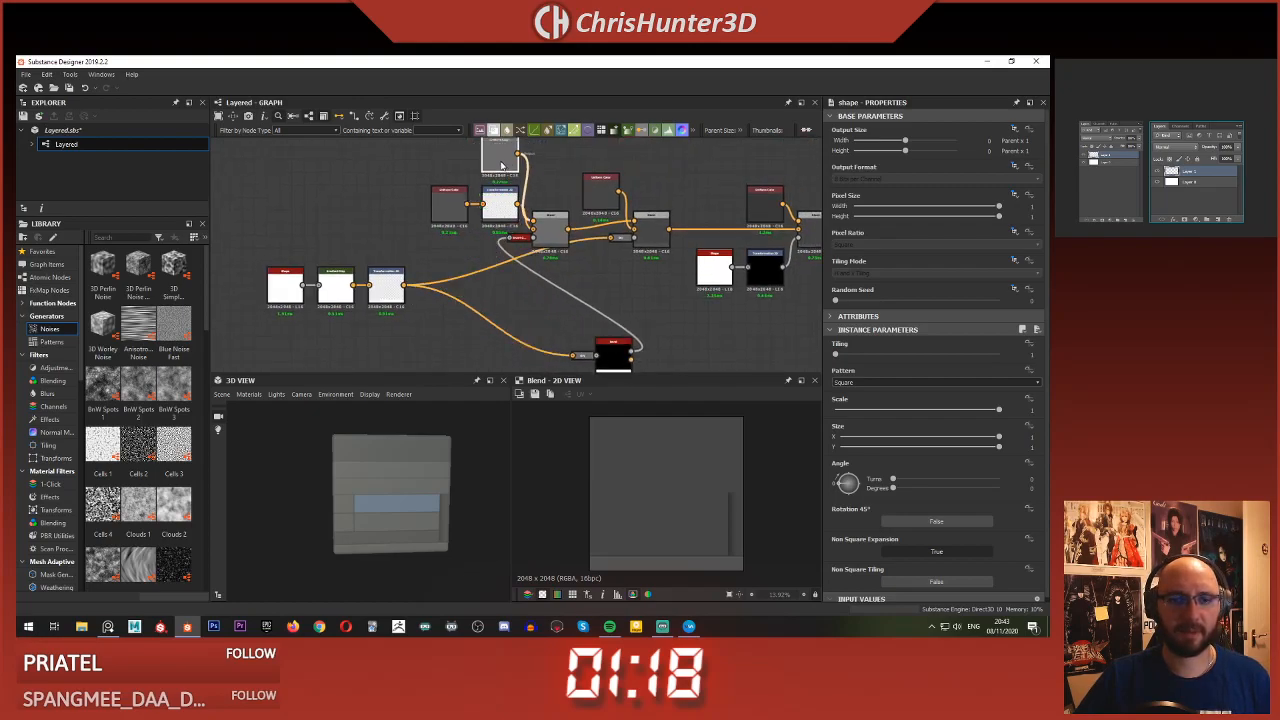
middle_drag(551, 244, 558, 226)
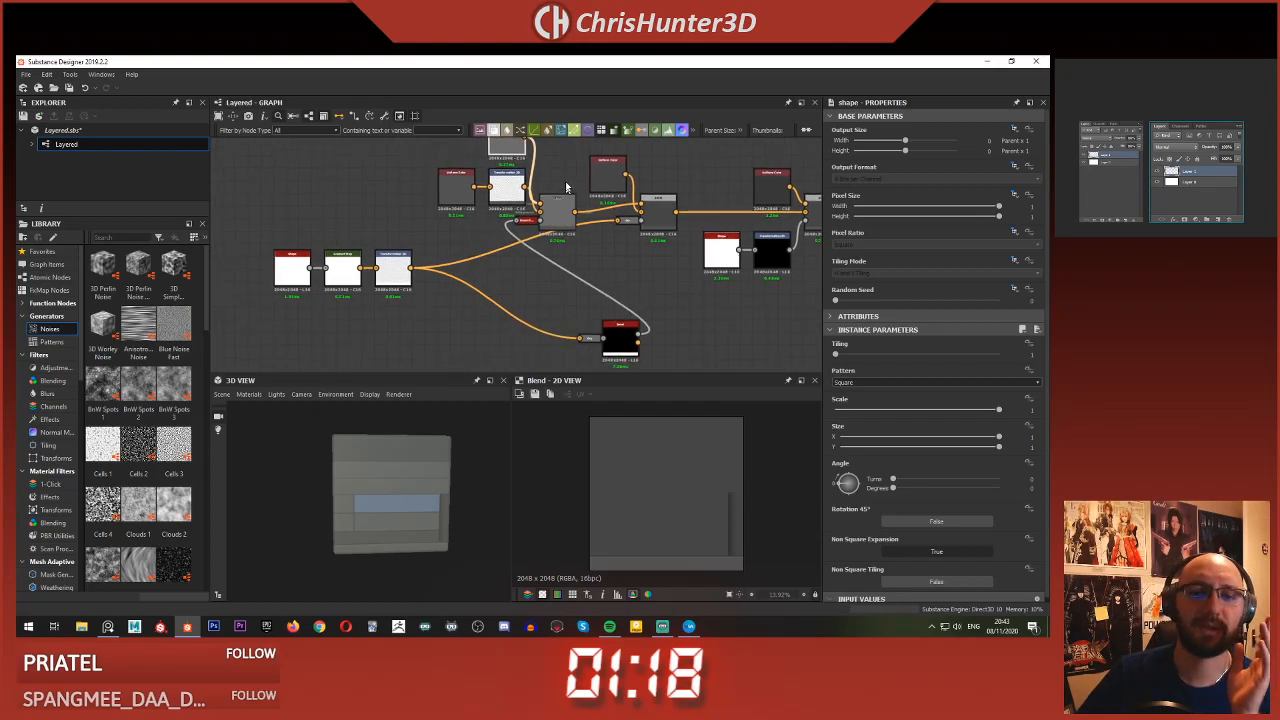
click(619, 338)
drag(619, 338, 451, 249)
mouse_move(386, 281)
mouse_down()
mouse_move(361, 290)
mouse_move(376, 300)
mouse_up()
- Save the package
scroll(533, 316, down, 4)
middle_drag(655, 297, 452, 271)
right_click(488, 206)
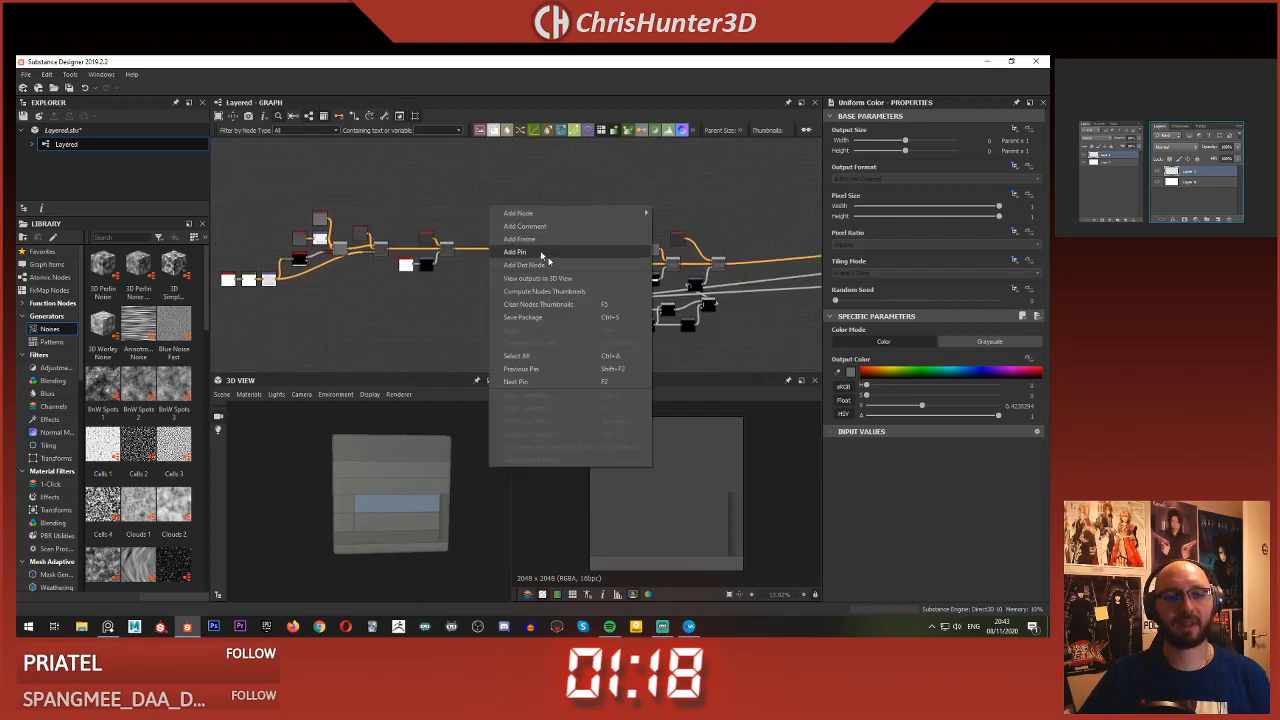
click(534, 317)
- Examine the strip section of the graph, from its Gradient Map through to the last two Blends
scroll(536, 315, down, 3)
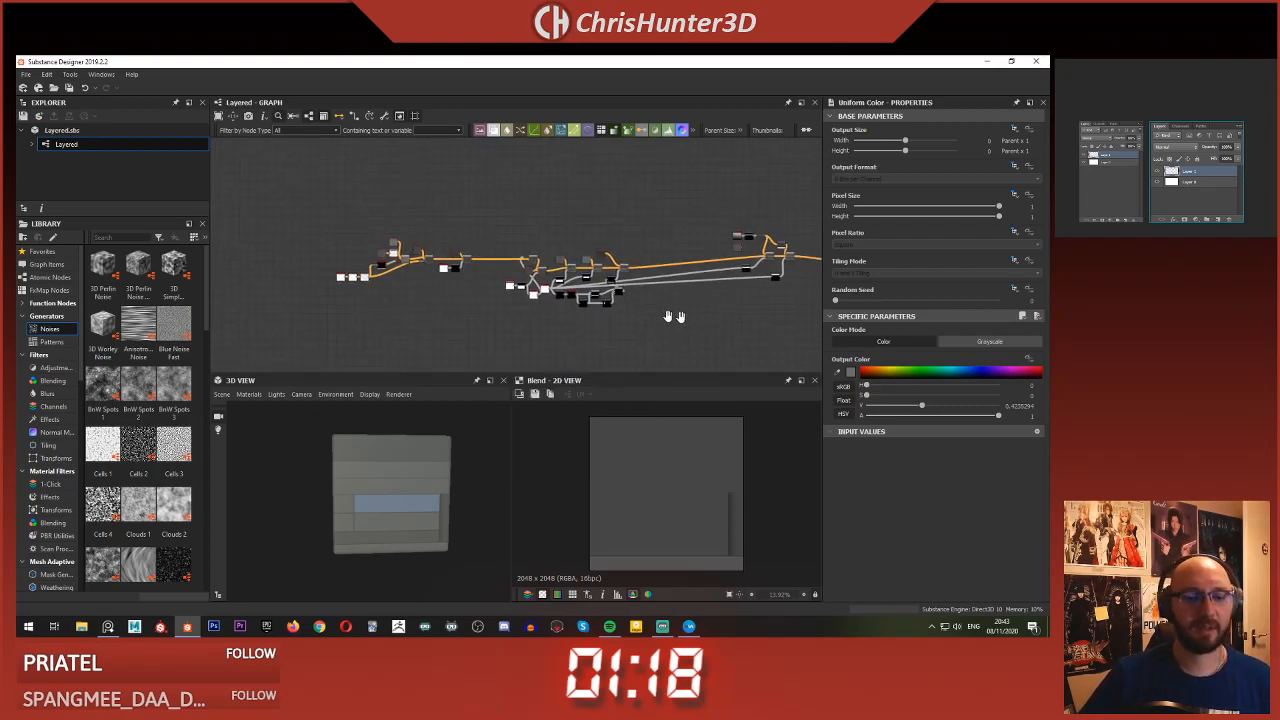
middle_drag(536, 315, 432, 282)
scroll(511, 287, up, 2)
middle_drag(654, 253, 440, 228)
scroll(699, 459, up, 1)
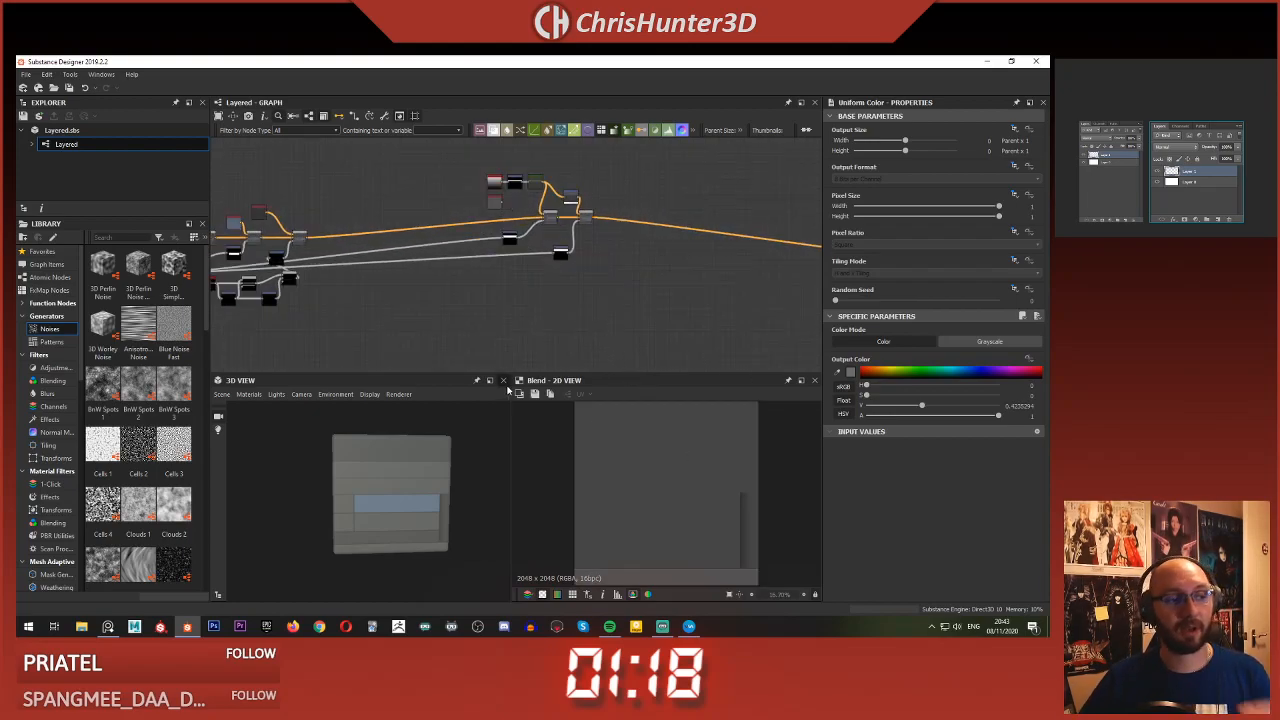
middle_drag(618, 260, 541, 289)
scroll(585, 275, up, 5)
scroll(614, 289, down, 2)
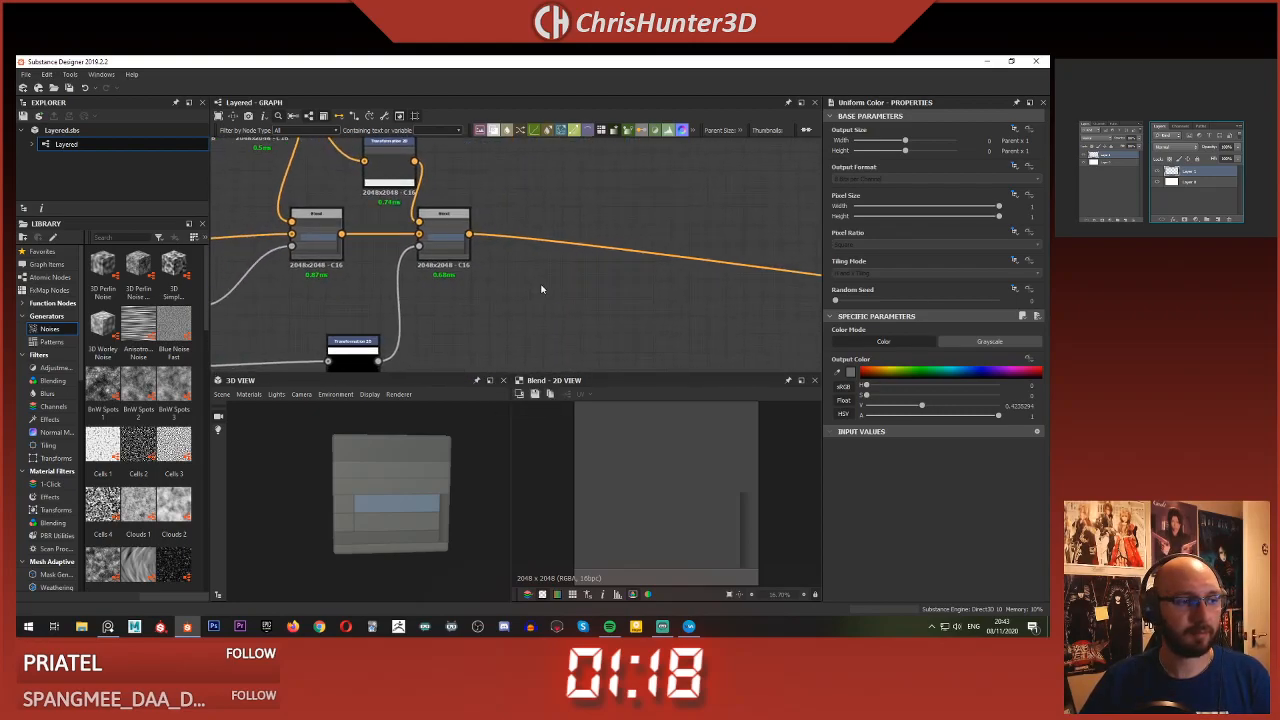
scroll(538, 289, up, 2)
middle_drag(465, 265, 634, 280)
scroll(634, 282, down, 5)
scroll(560, 262, up, 2)
double_click(467, 177)
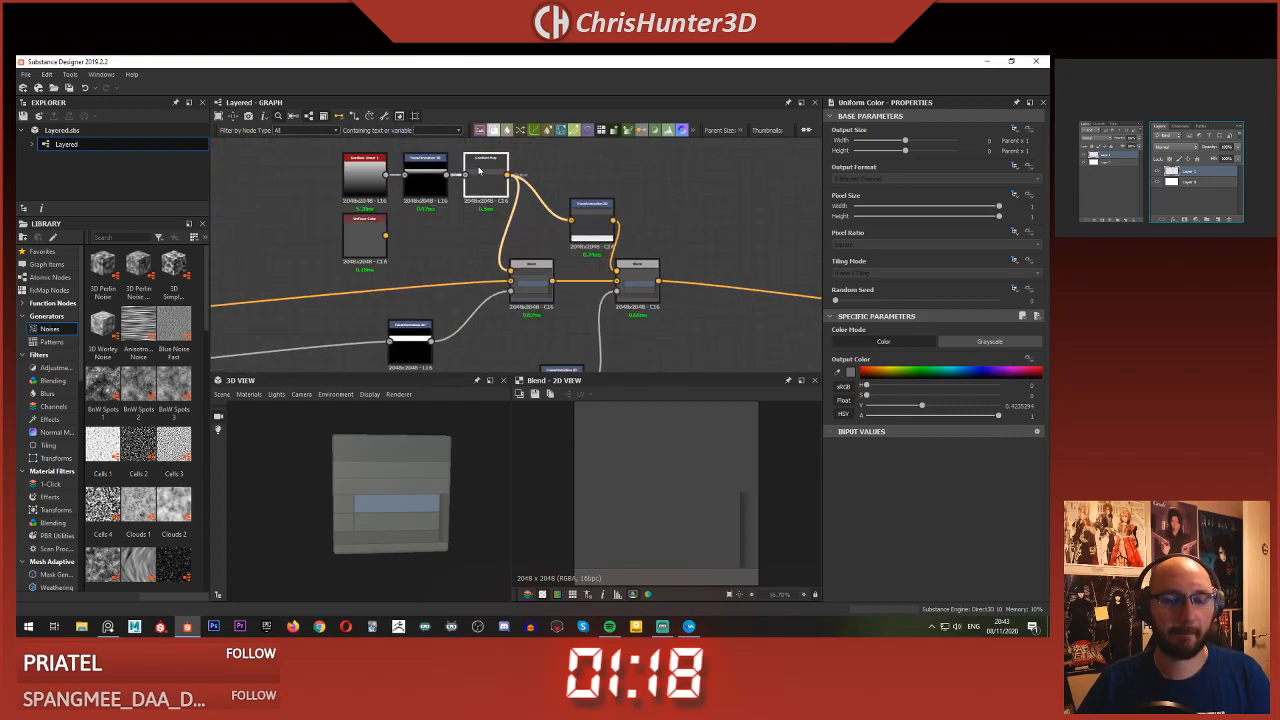
scroll(540, 247, down, 1)
- Add a Blend node after the last strip Blend and feed that Blend's output into its background
scroll(486, 251, up, 1)
click(707, 227)
middle_drag(580, 229, 596, 231)
scroll(674, 213, up, 2)
middle_drag(674, 213, 569, 229)
key(space)
text(bl)
key(Return)
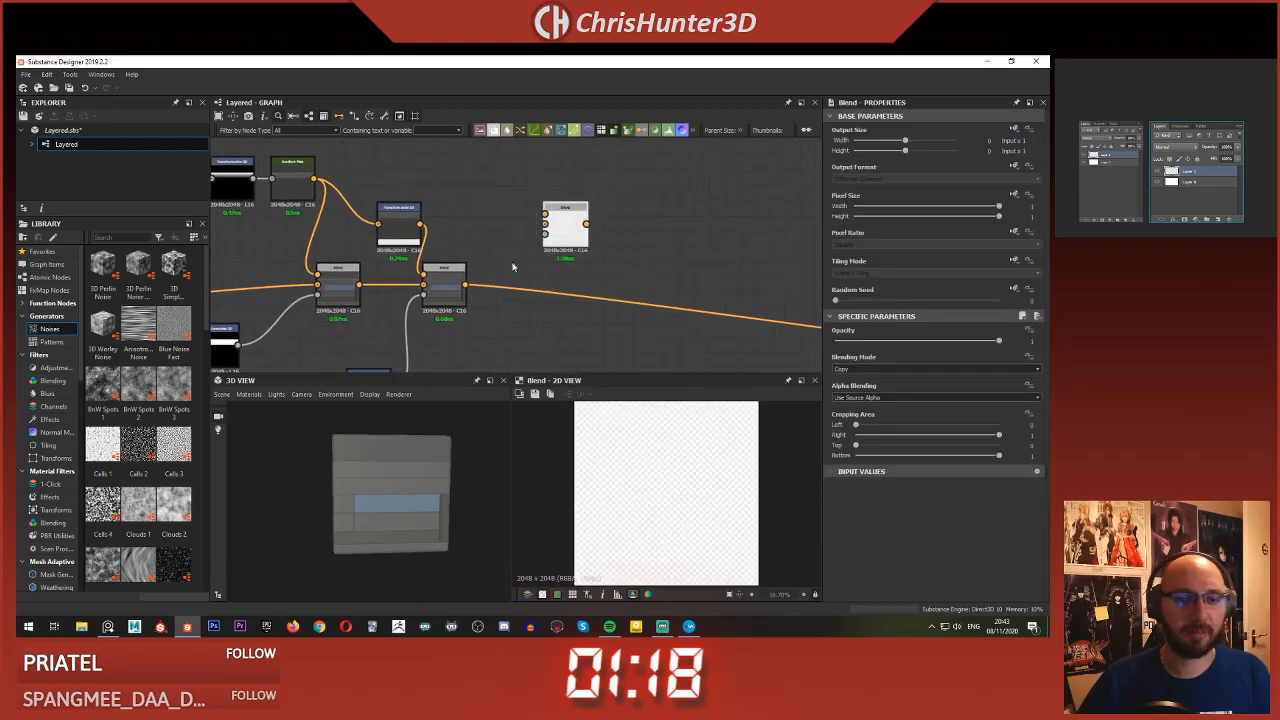
drag(563, 229, 594, 259)
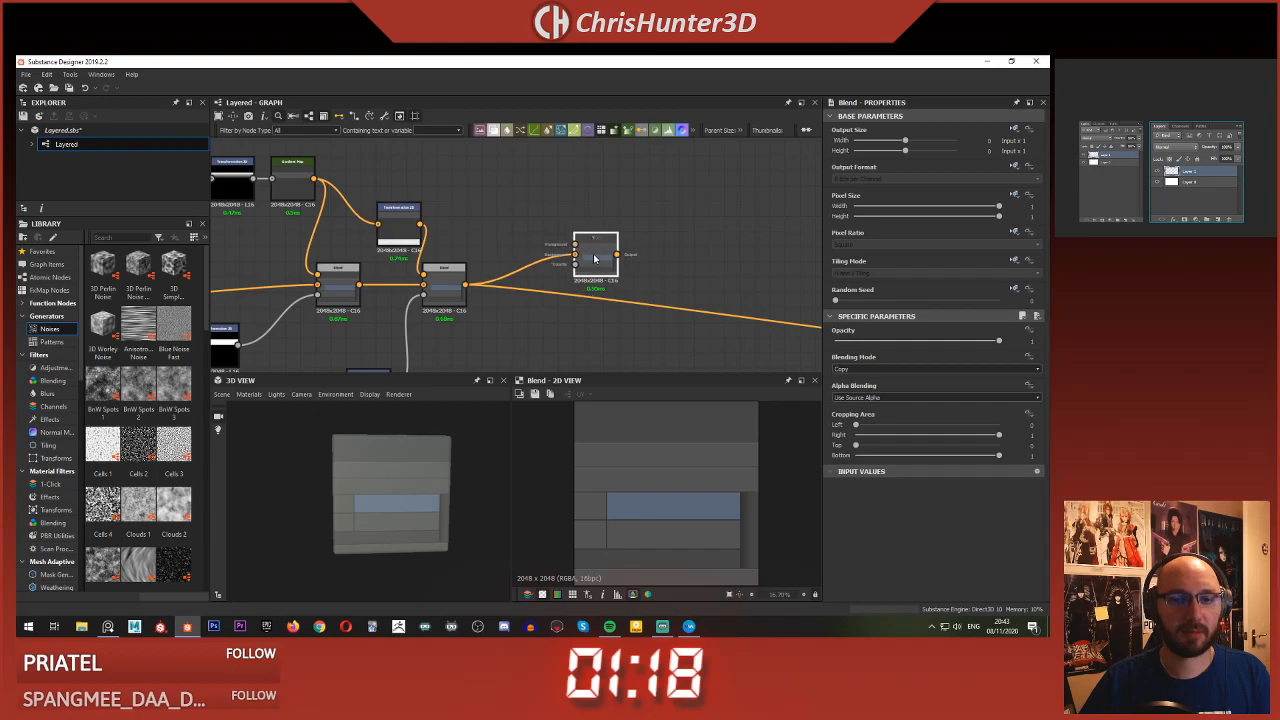
- Add a Transformation 2D node below the new Blend
scroll(594, 214, up, 3)
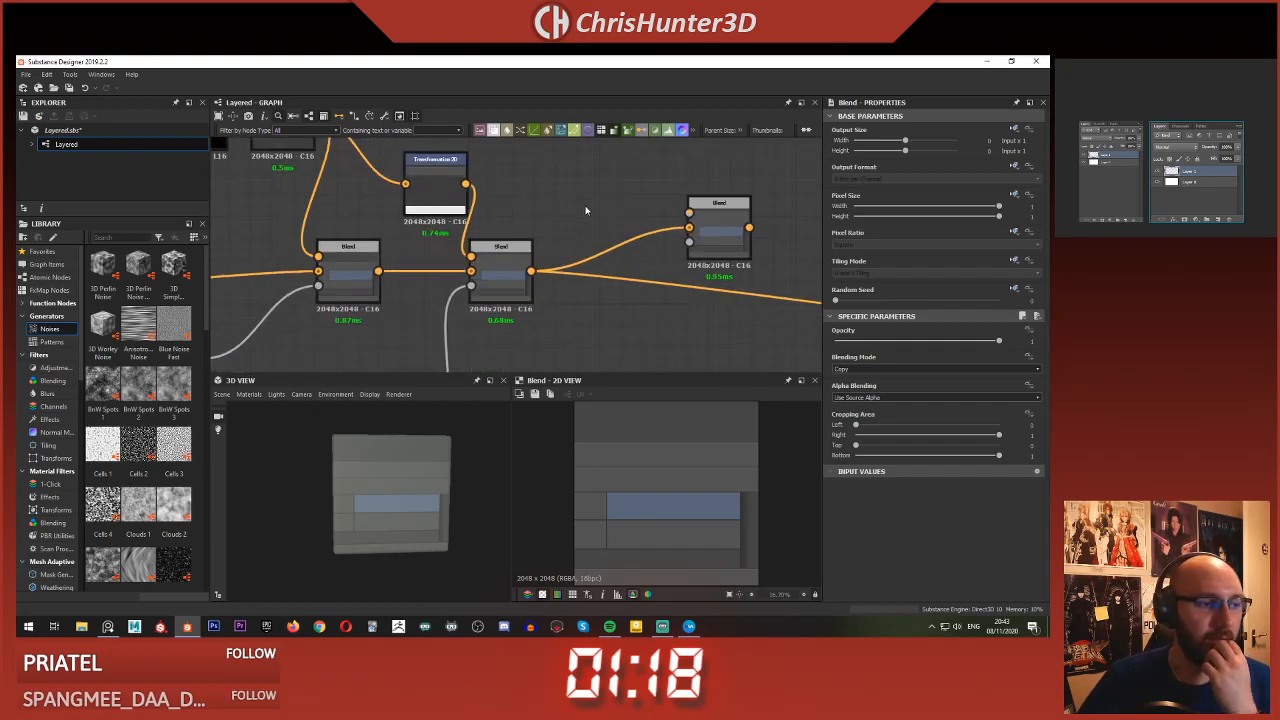
scroll(569, 194, down, 1)
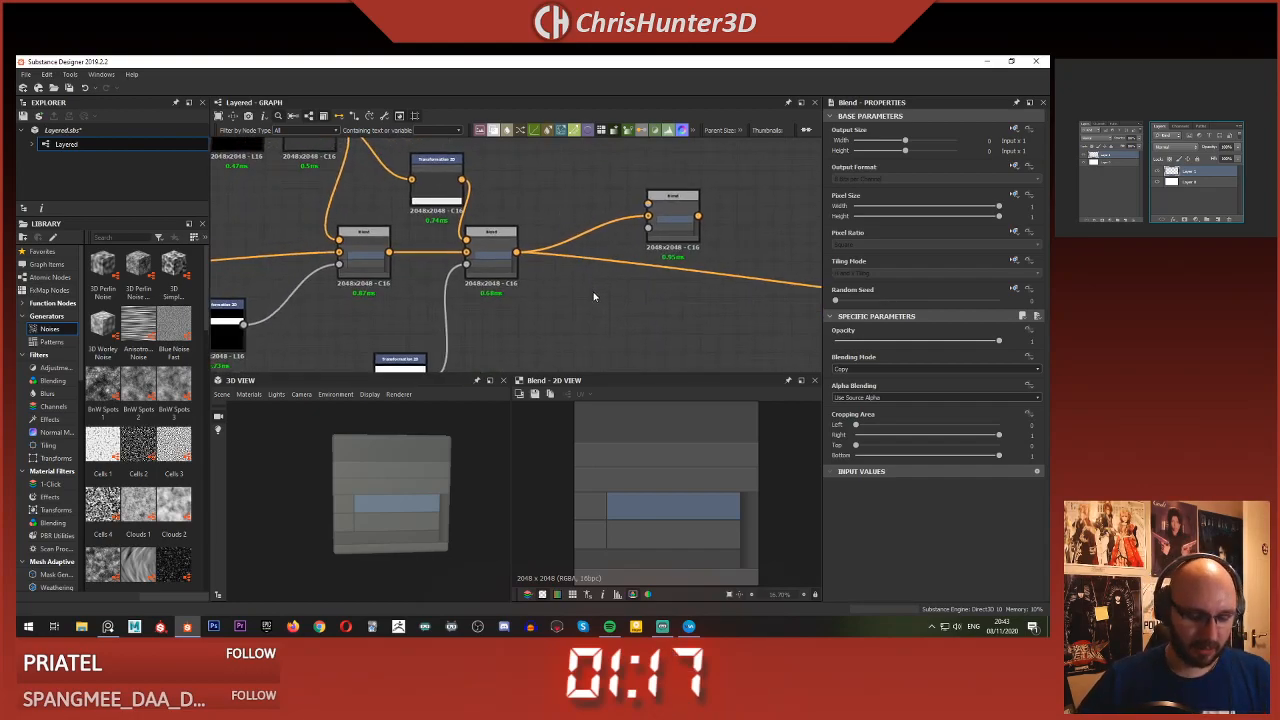
scroll(470, 308, down, 3)
middle_drag(470, 330, 766, 248)
scroll(524, 262, down, 2)
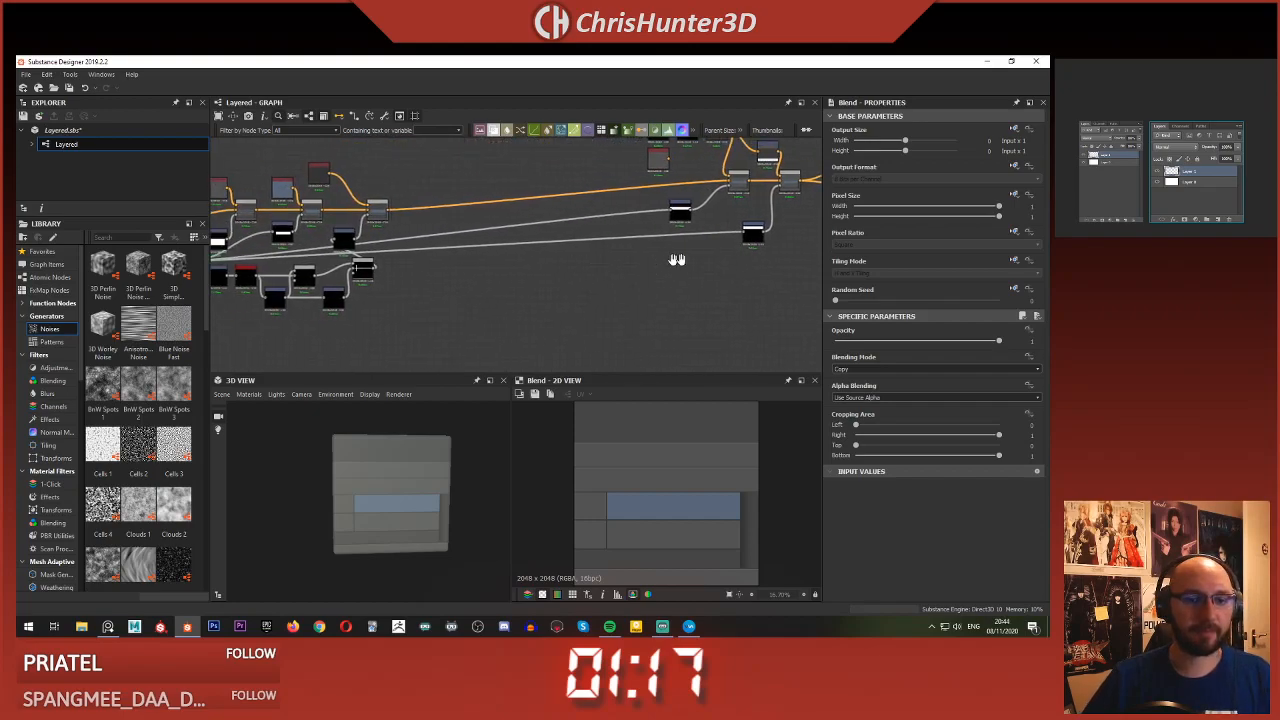
middle_drag(669, 260, 400, 305)
scroll(632, 265, up, 4)
key(space)
text(tr)
click(550, 290)
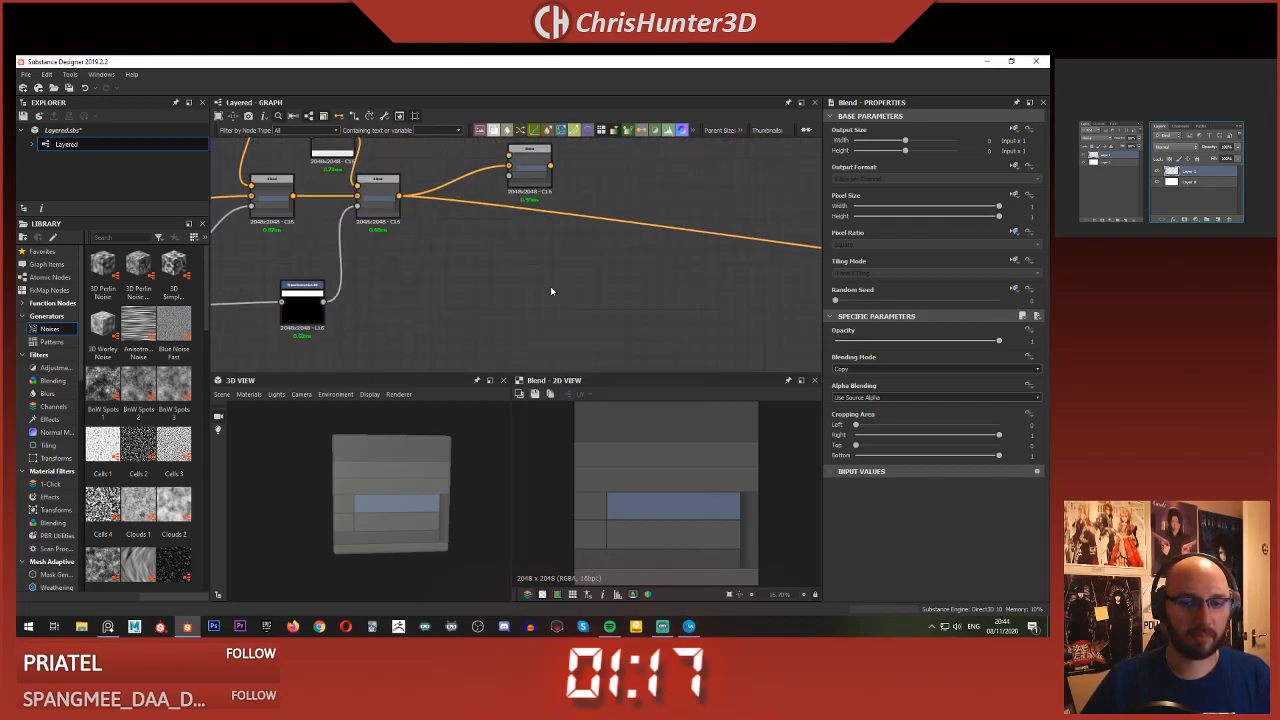
drag(523, 275, 523, 261)
scroll(455, 256, down, 5)
middle_drag(435, 264, 549, 273)
scroll(555, 273, down, 4)
middle_drag(350, 273, 300, 275)
scroll(512, 271, up, 4)
scroll(545, 247, down, 3)
scroll(493, 256, up, 8)
click(493, 255)
key(space)
text(sha)
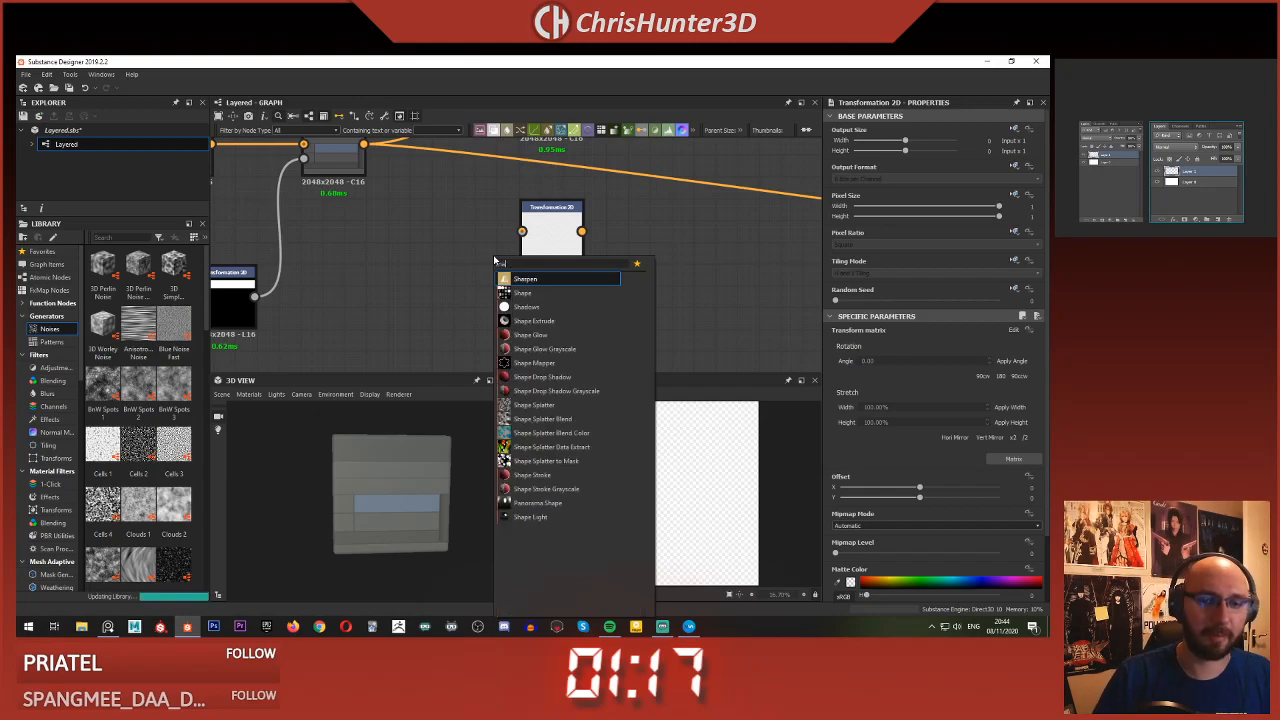
key(Return)
key(ctrl+z)
- Add a Shape node beside the new Transformation 2D and connect it to that node's input
key(space)
text(sha)
key(Down)
key(Return)
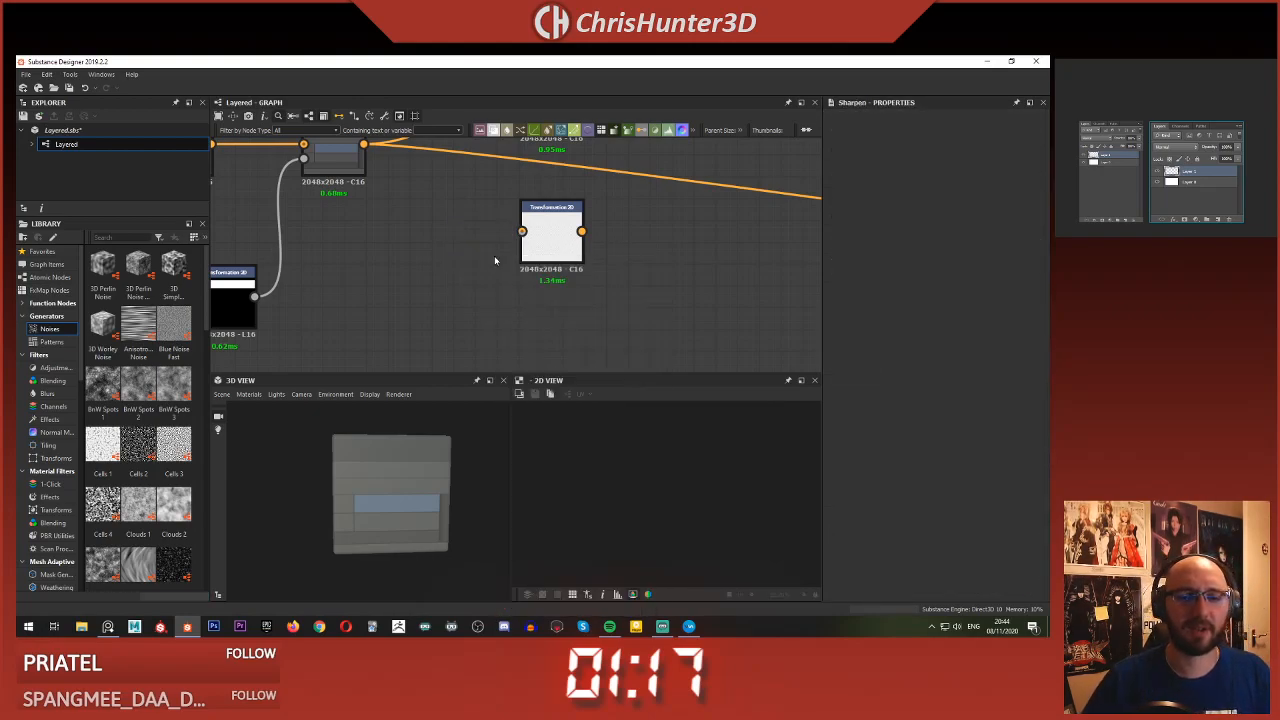
drag(493, 256, 444, 257)
scroll(444, 257, down, 3)
middle_drag(444, 257, 446, 307)
scroll(435, 309, up, 2)
drag(446, 307, 423, 308)
drag(534, 285, 451, 295)
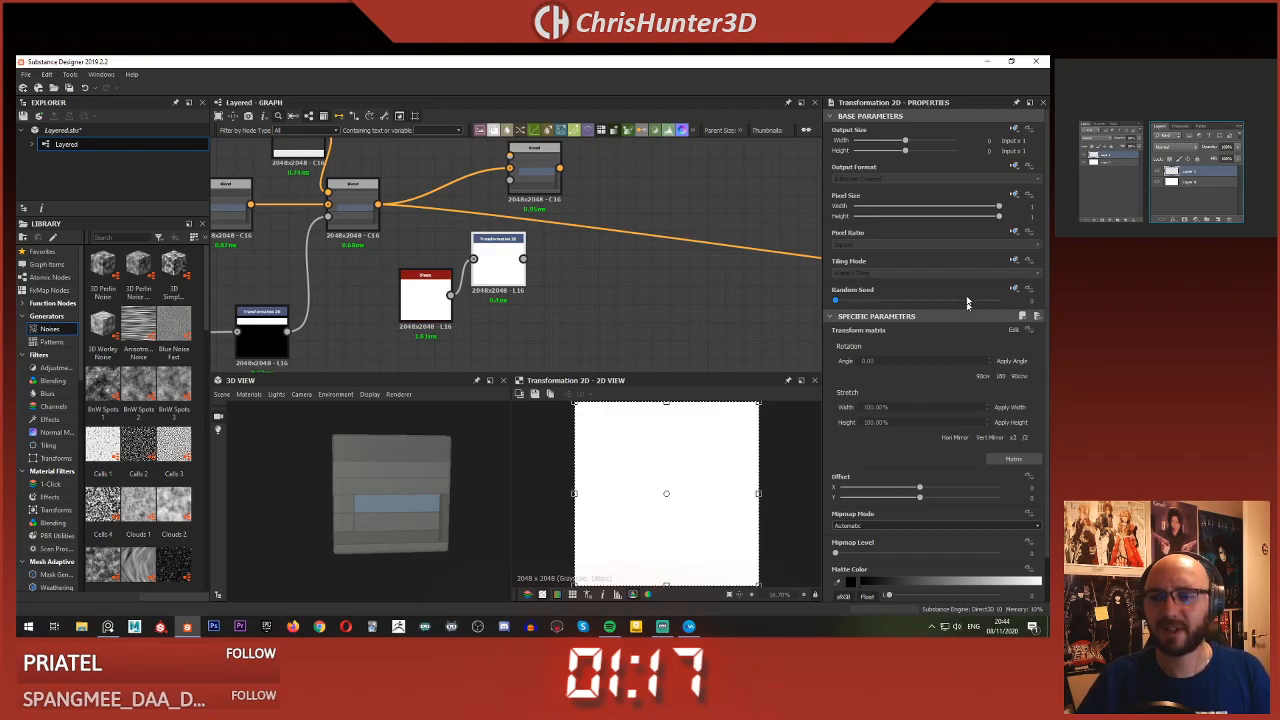
- Override the new Transformation 2D's tiling mode and set it to Horizontal Tiling
click(1014, 260)
click(1003, 302)
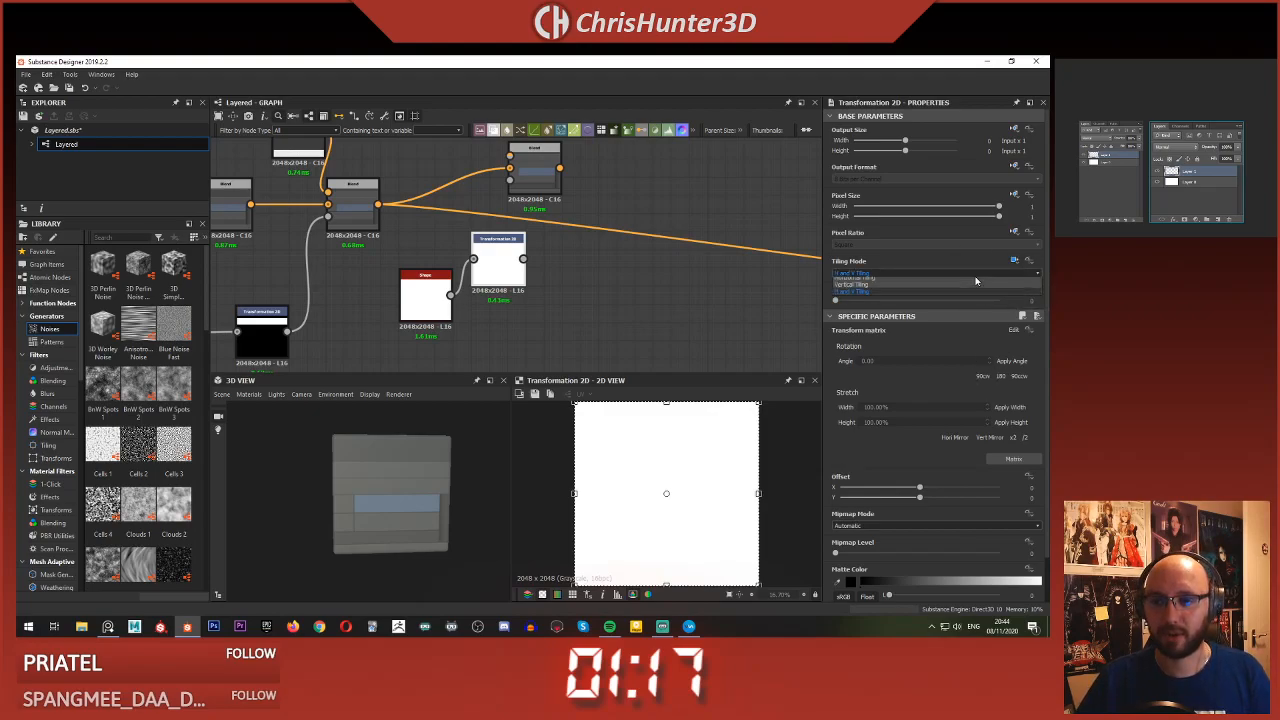
click(960, 273)
click(971, 290)
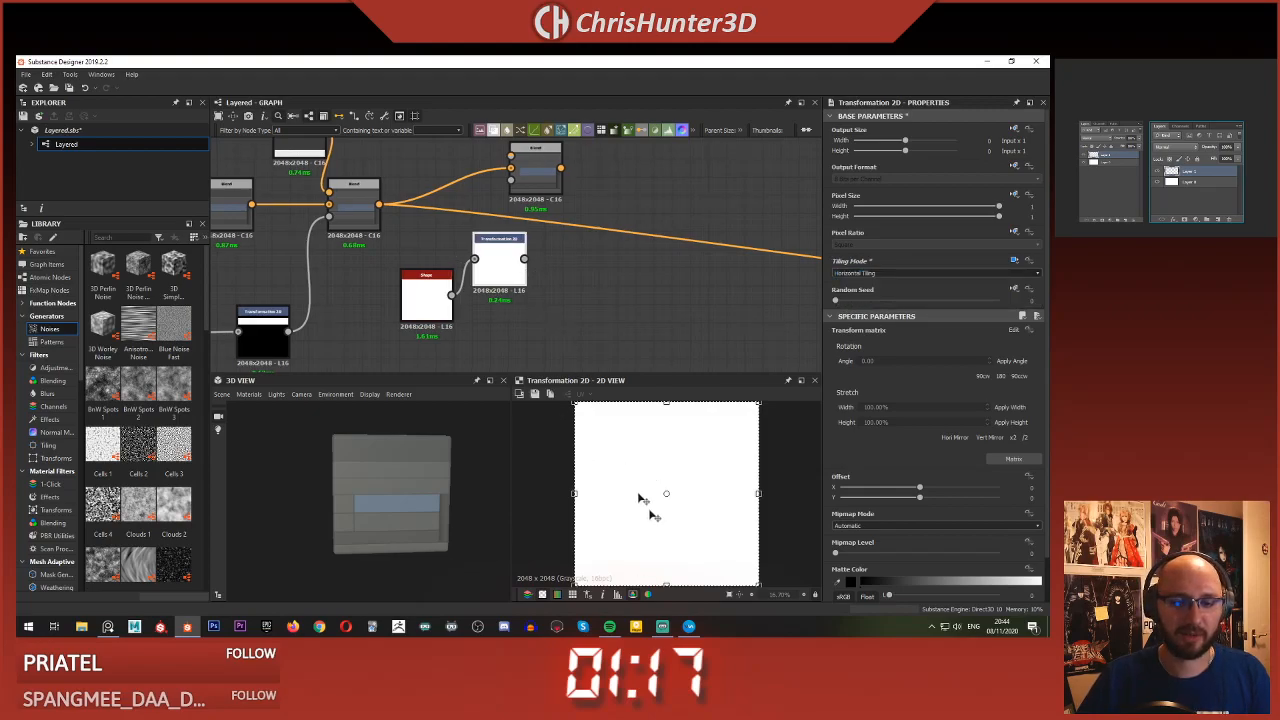
- Squash the white shape in the Transformation 2D into a band over about the upper third of the canvas
scroll(642, 498, down, 2)
scroll(663, 558, up, 1)
drag(666, 570, 663, 470)
- Connect the transformed mask to the new Blend's opacity and align that Blend with the previous one
middle_drag(590, 282, 645, 329)
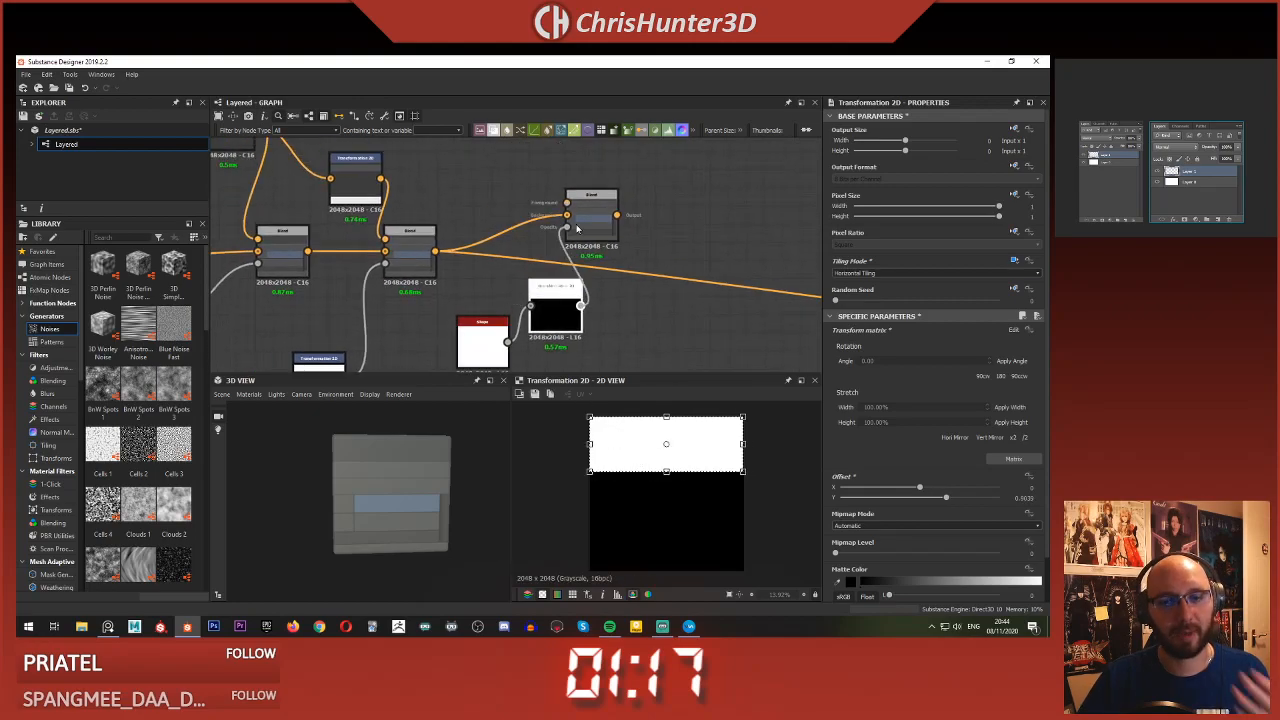
middle_drag(677, 249, 703, 268)
click(631, 248)
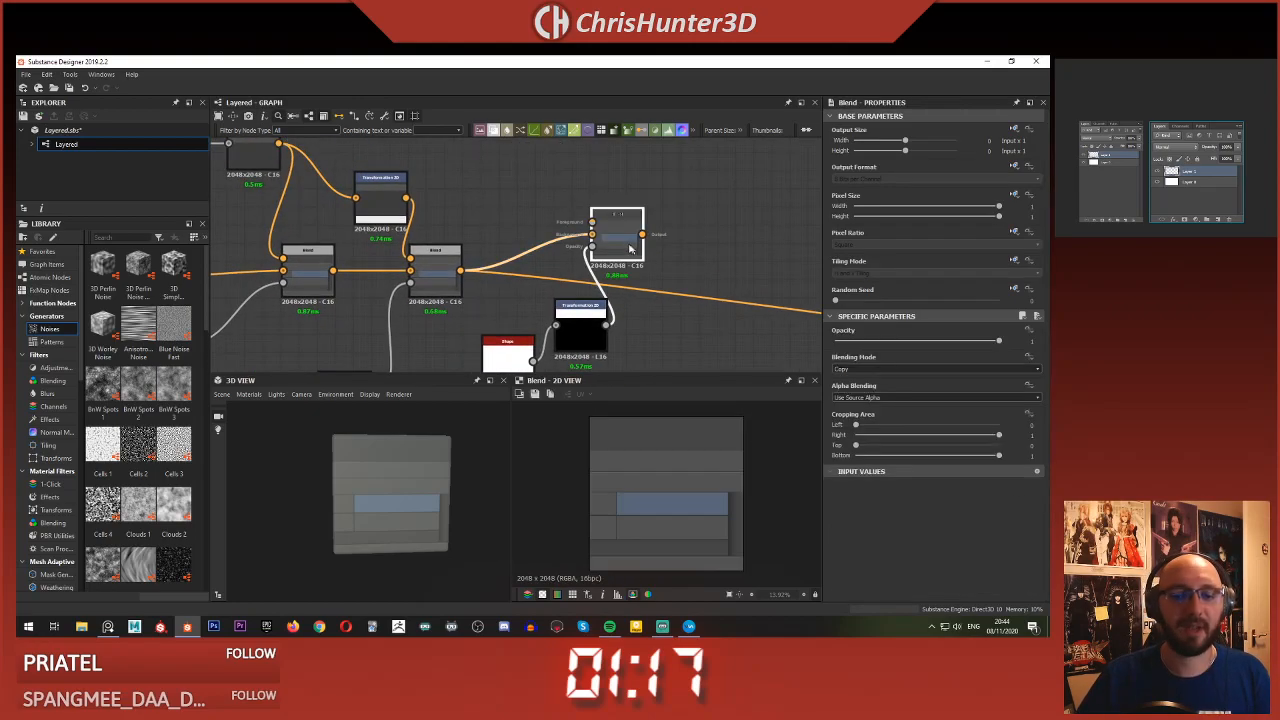
drag(625, 243, 661, 265)
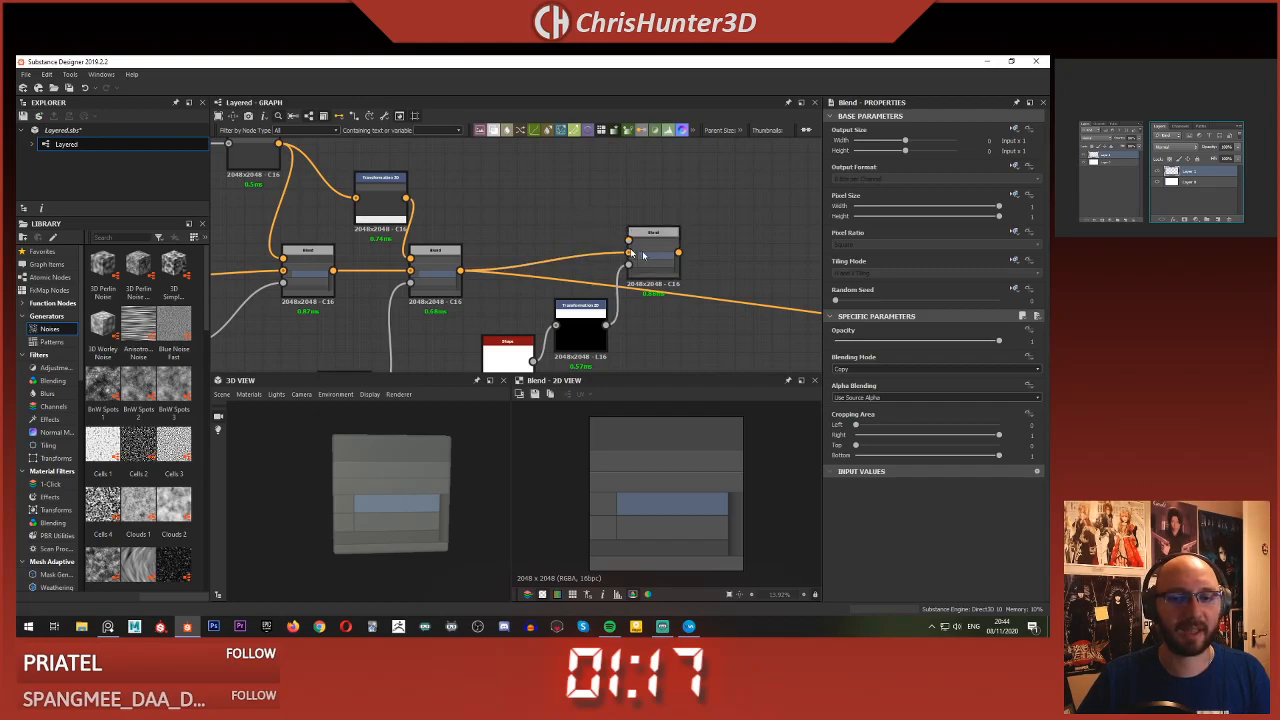
click(445, 267)
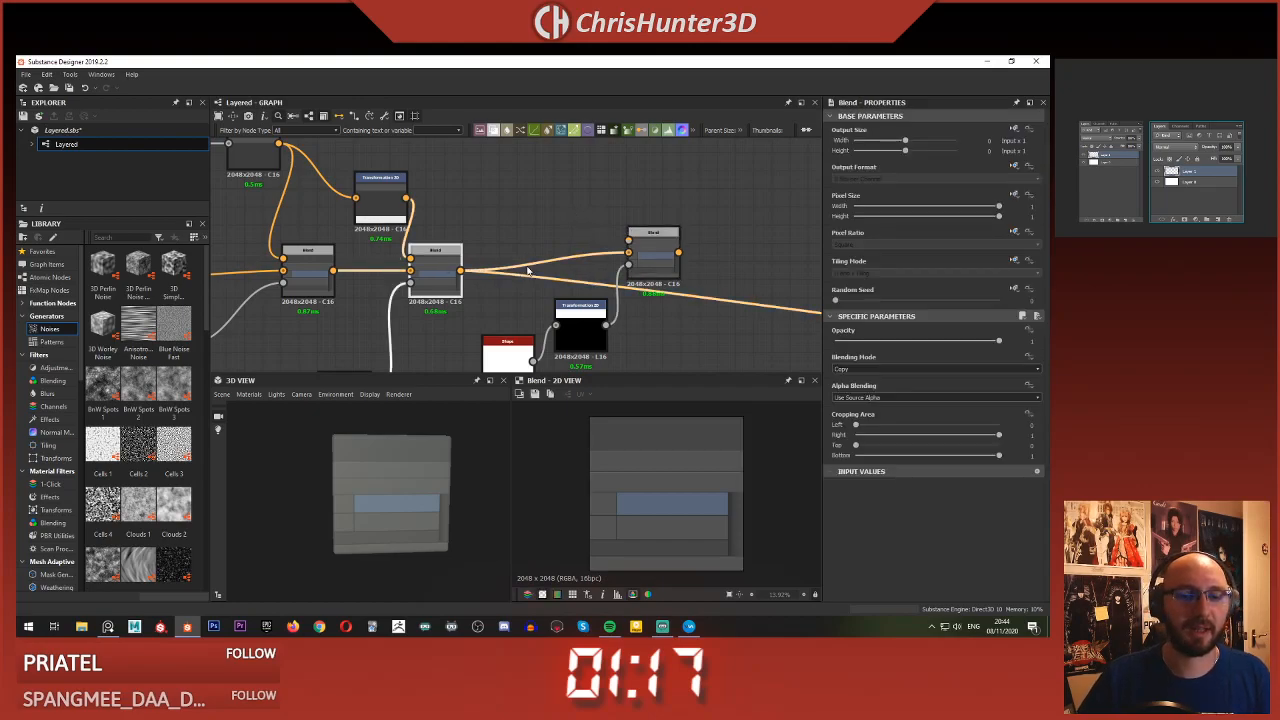
- Add a Uniform Color node above the connection leading into the new Blend
click(644, 257)
middle_drag(540, 193, 556, 229)
click(556, 228)
key(space)
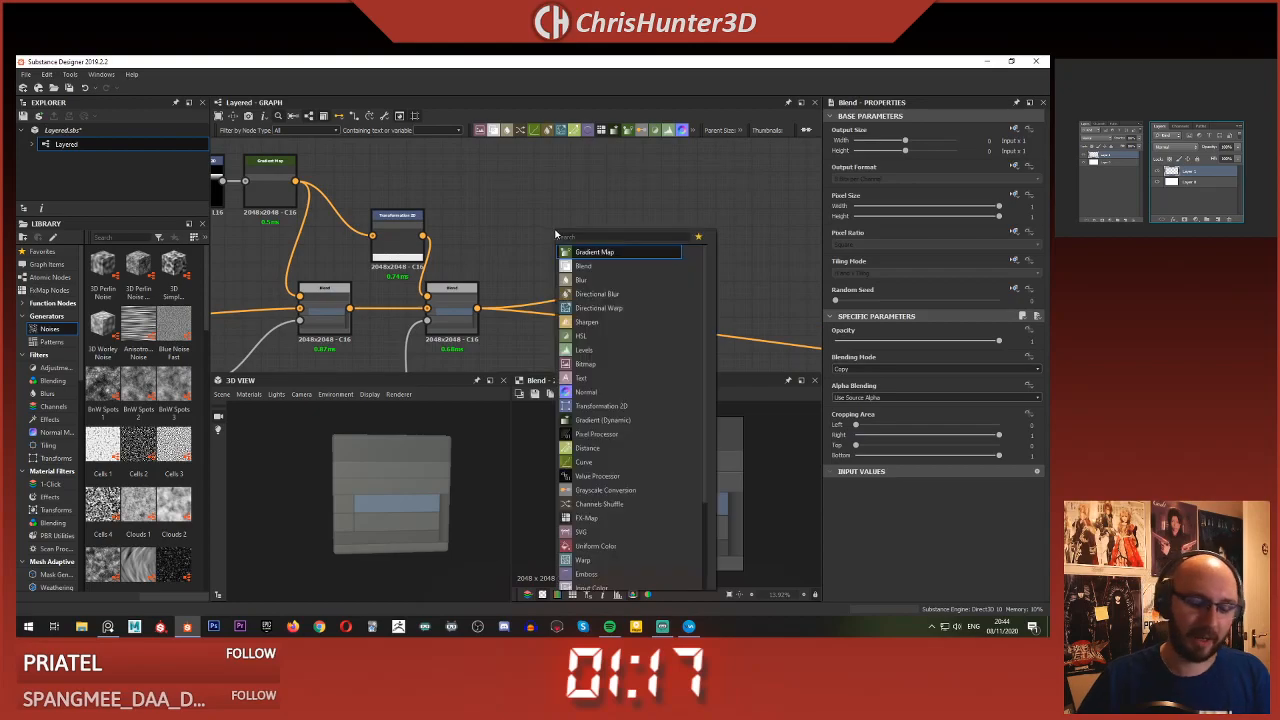
text(un)
key(Return)
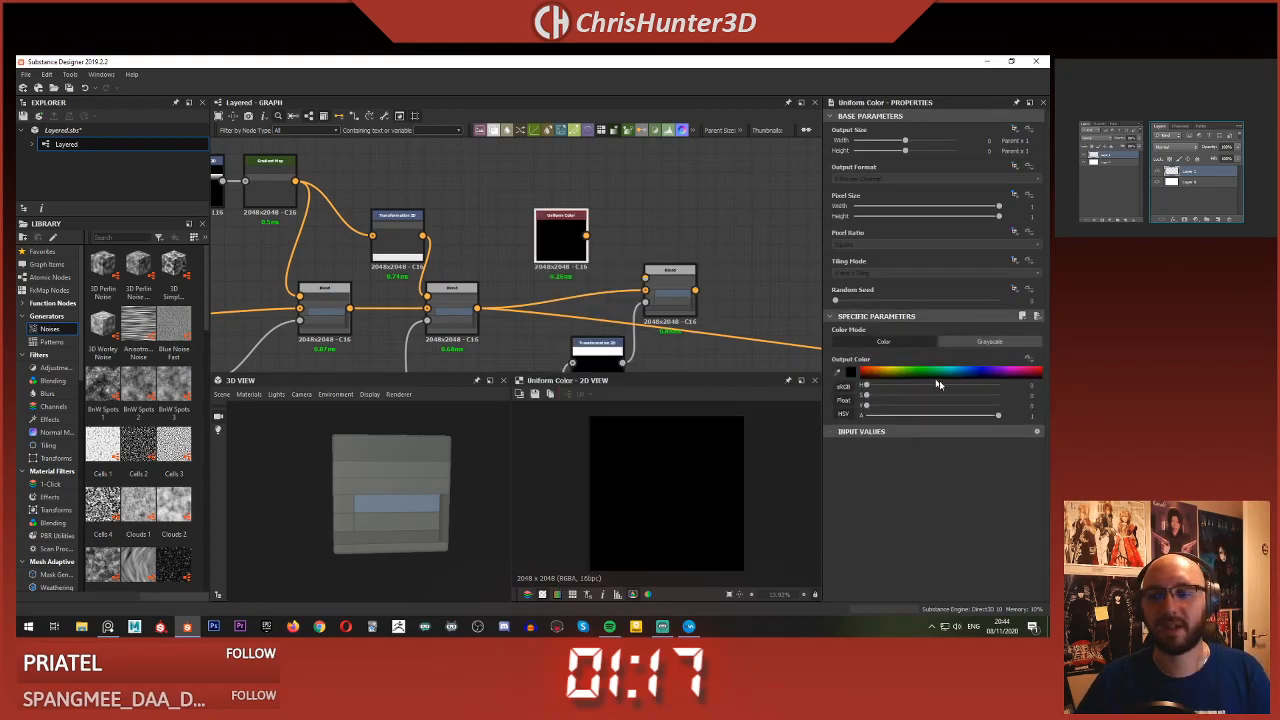
- Set the Uniform Color to a dark grey with a value of about 0.33 and connect it to the new Blend's foreground
drag(957, 408, 962, 408)
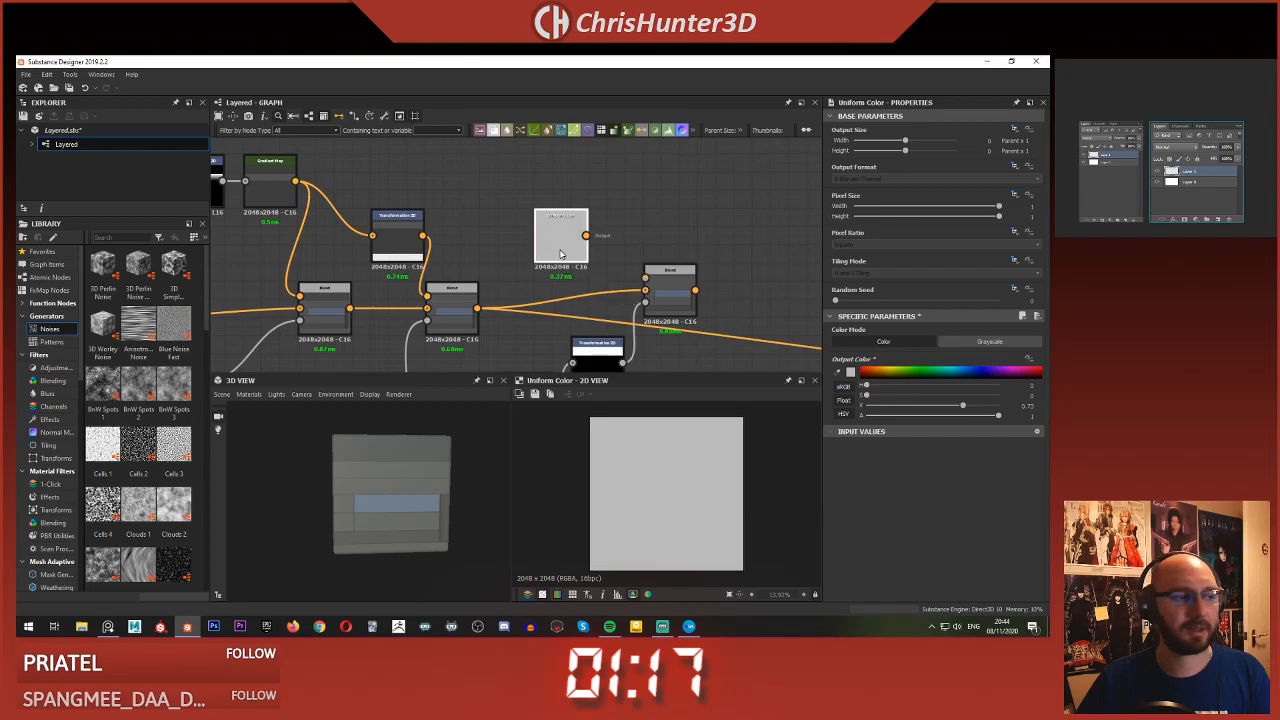
scroll(625, 218, up, 2)
scroll(736, 246, down, 2)
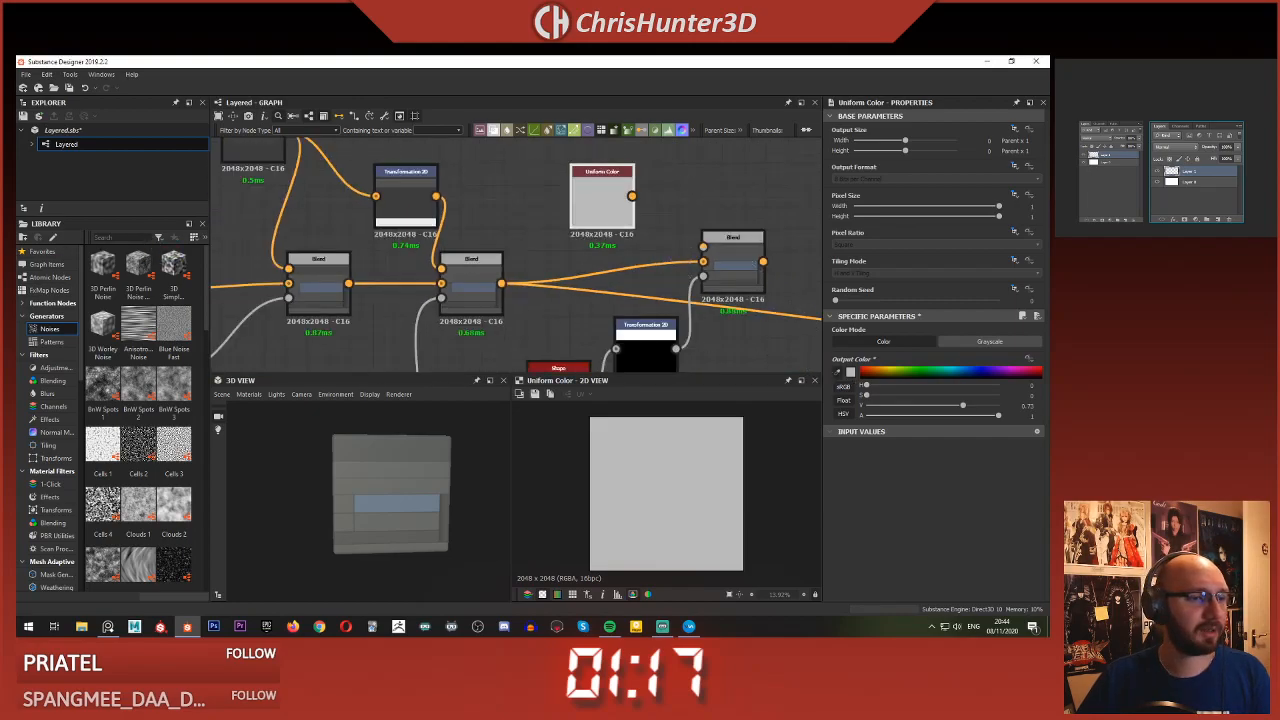
drag(962, 408, 909, 408)
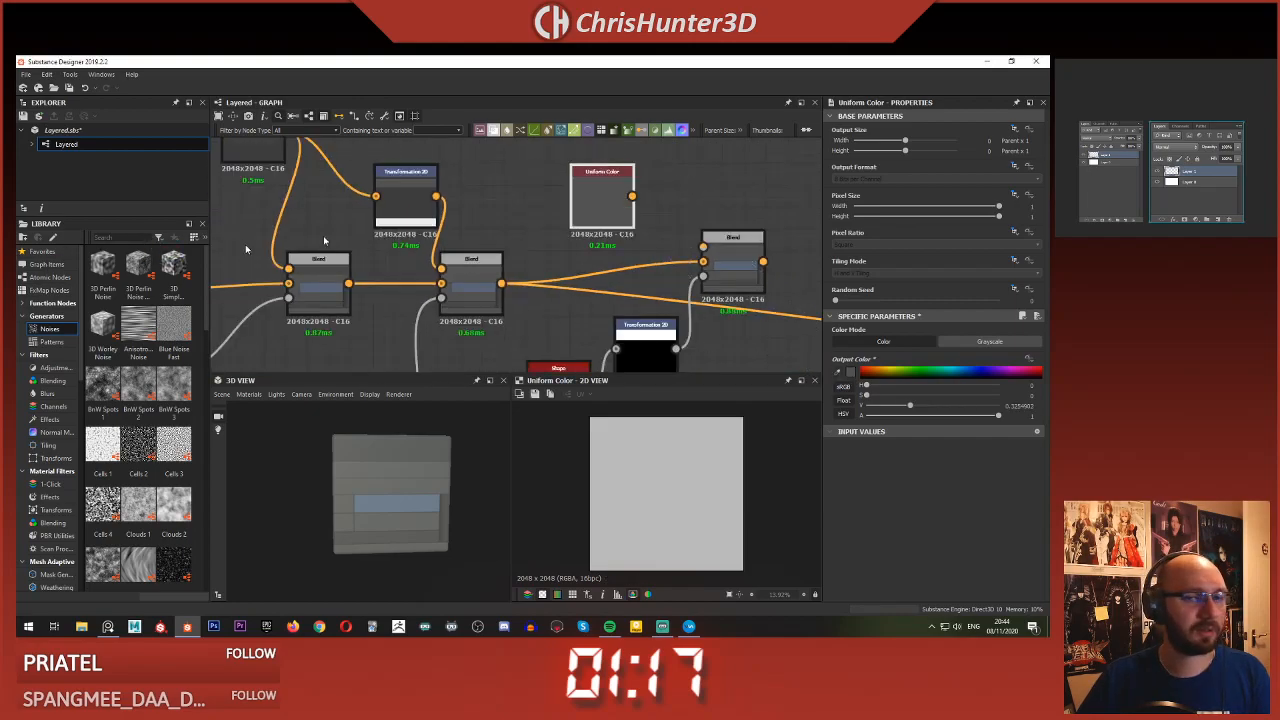
click(726, 240)
- Shrink the new Blend's Transformation 2D mask to a flatter band over about the upper quarter of the canvas
middle_drag(656, 328, 553, 303)
click(541, 323)
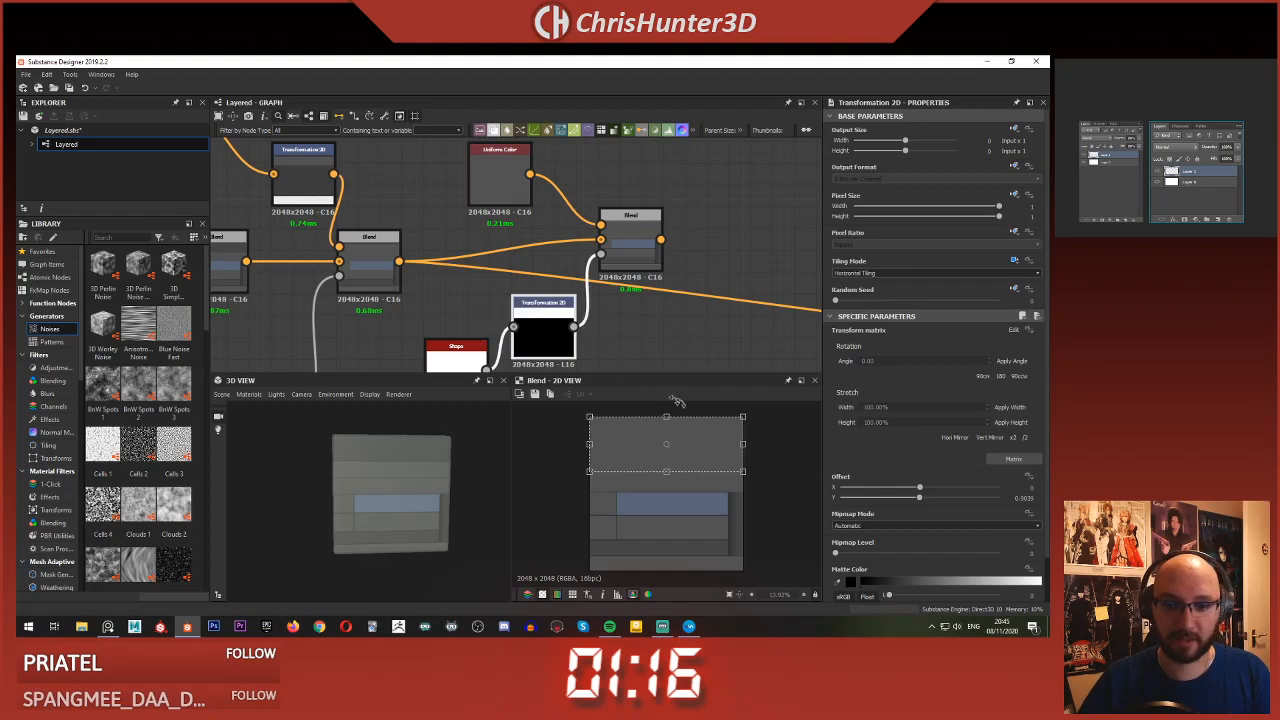
scroll(670, 440, up, 2)
drag(651, 512, 653, 452)
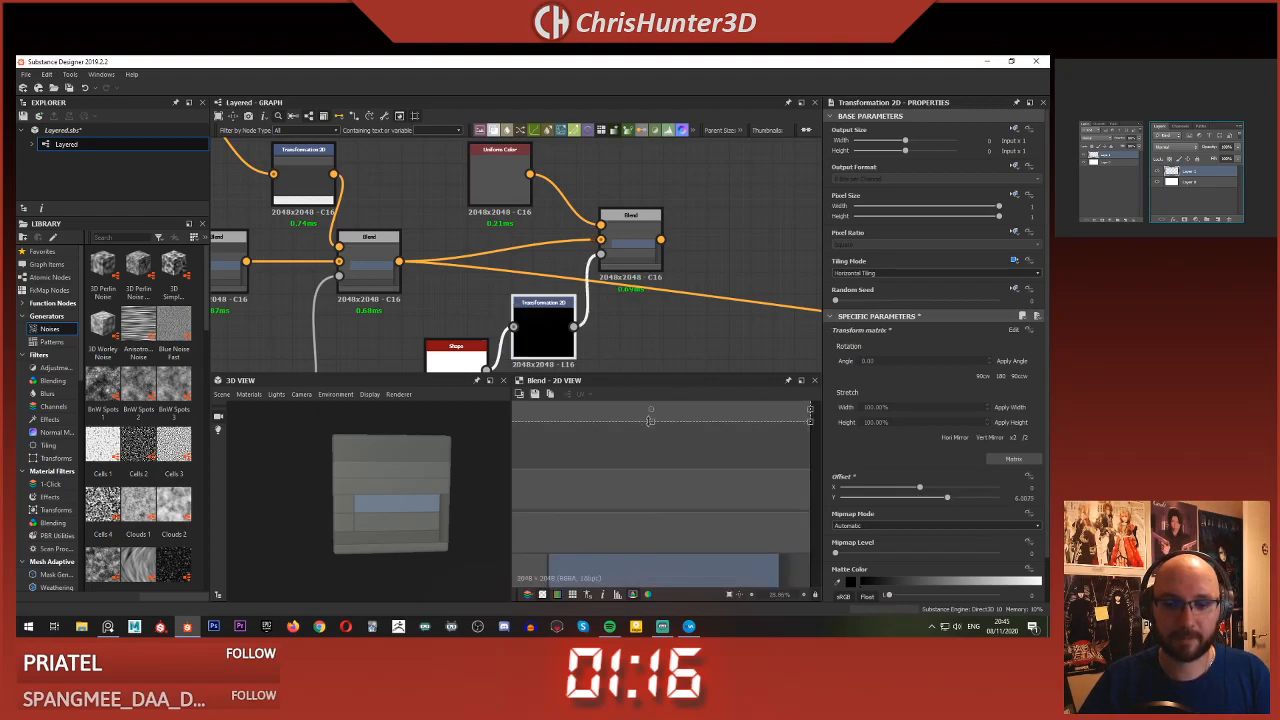
scroll(653, 452, down, 1)
scroll(651, 455, up, 2)
scroll(646, 457, down, 3)
scroll(658, 456, up, 1)
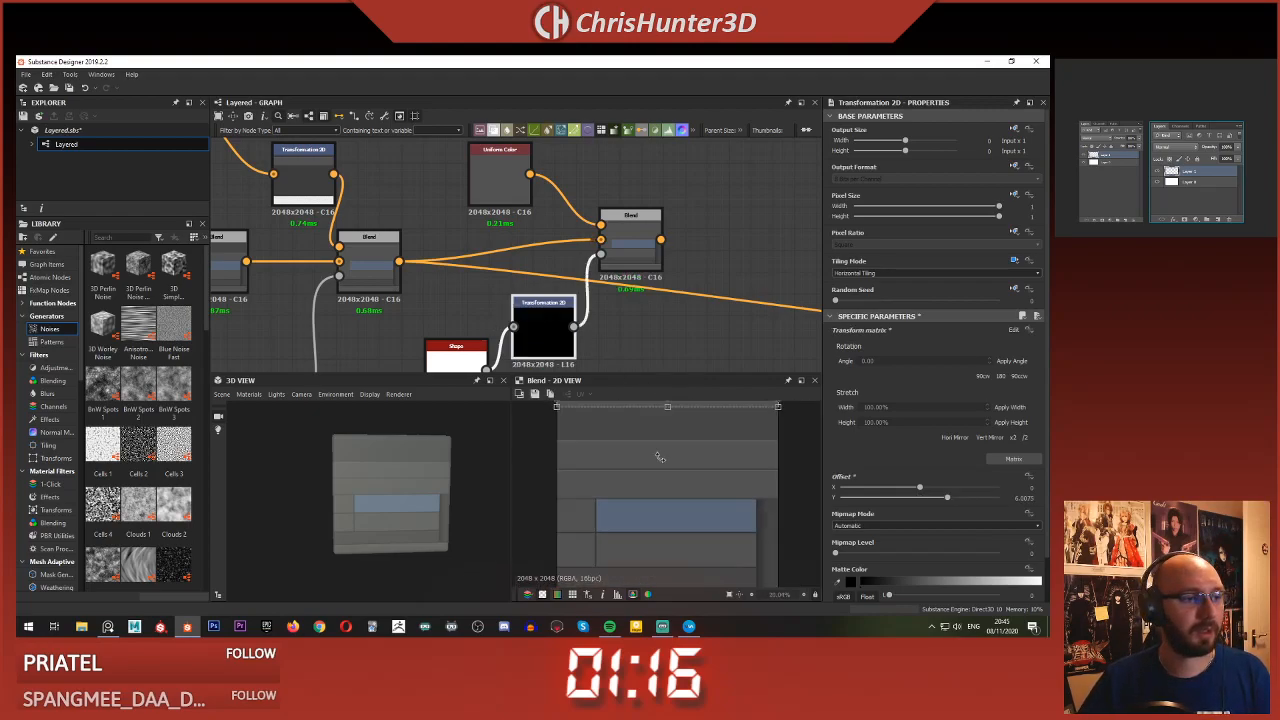
drag(668, 408, 659, 451)
scroll(666, 440, up, 10)
scroll(648, 462, down, 14)
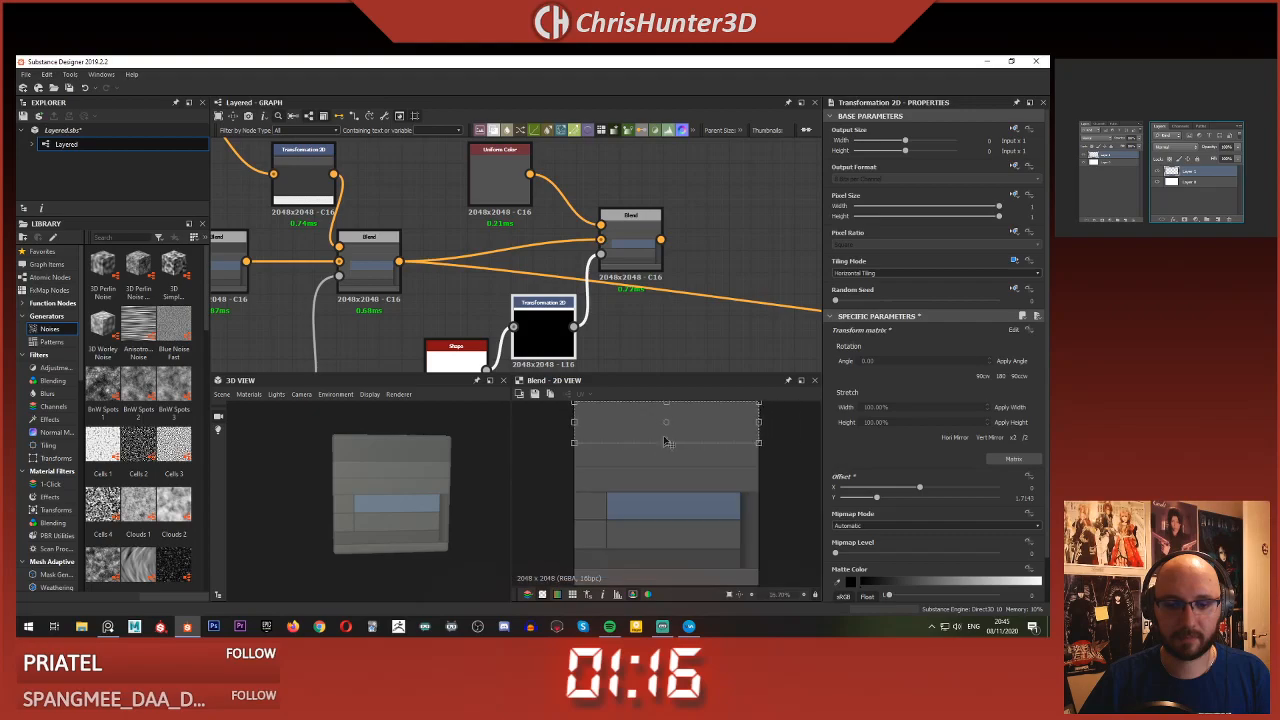
scroll(637, 476, up, 3)
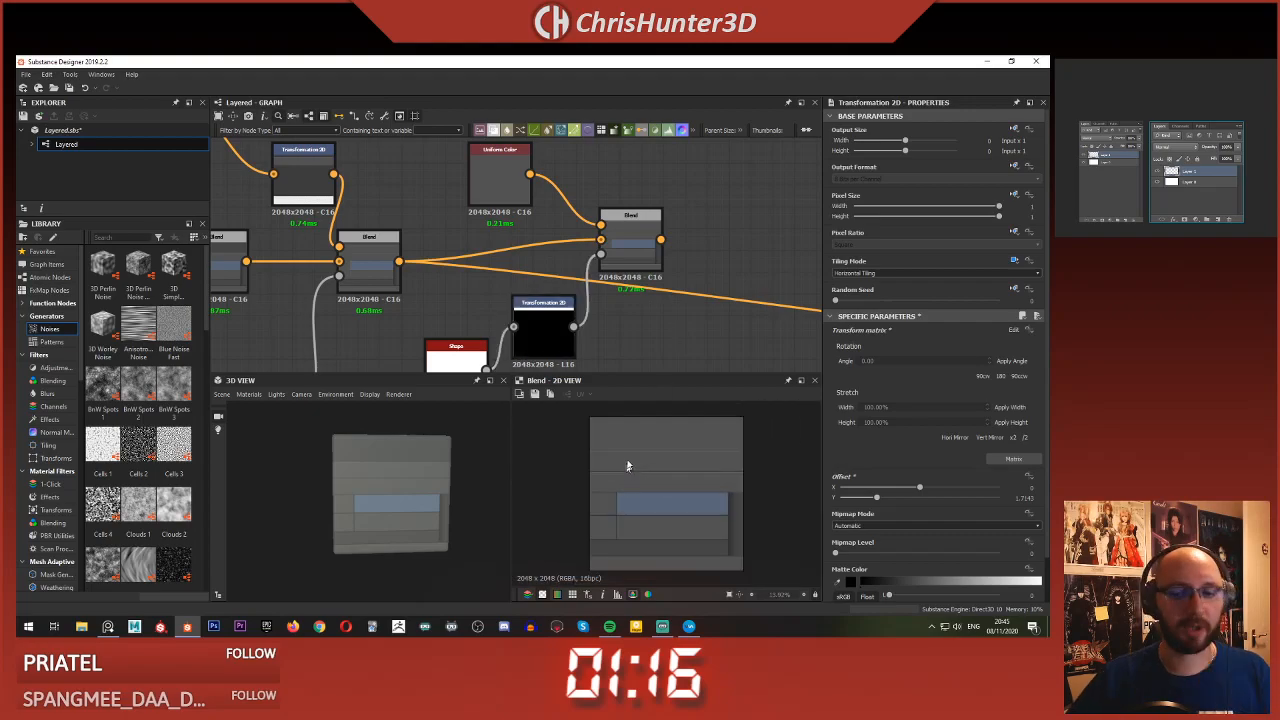
- Line up the newest Shape and Transformation 2D nodes side by side below the Blend chain
scroll(555, 257, up, 2)
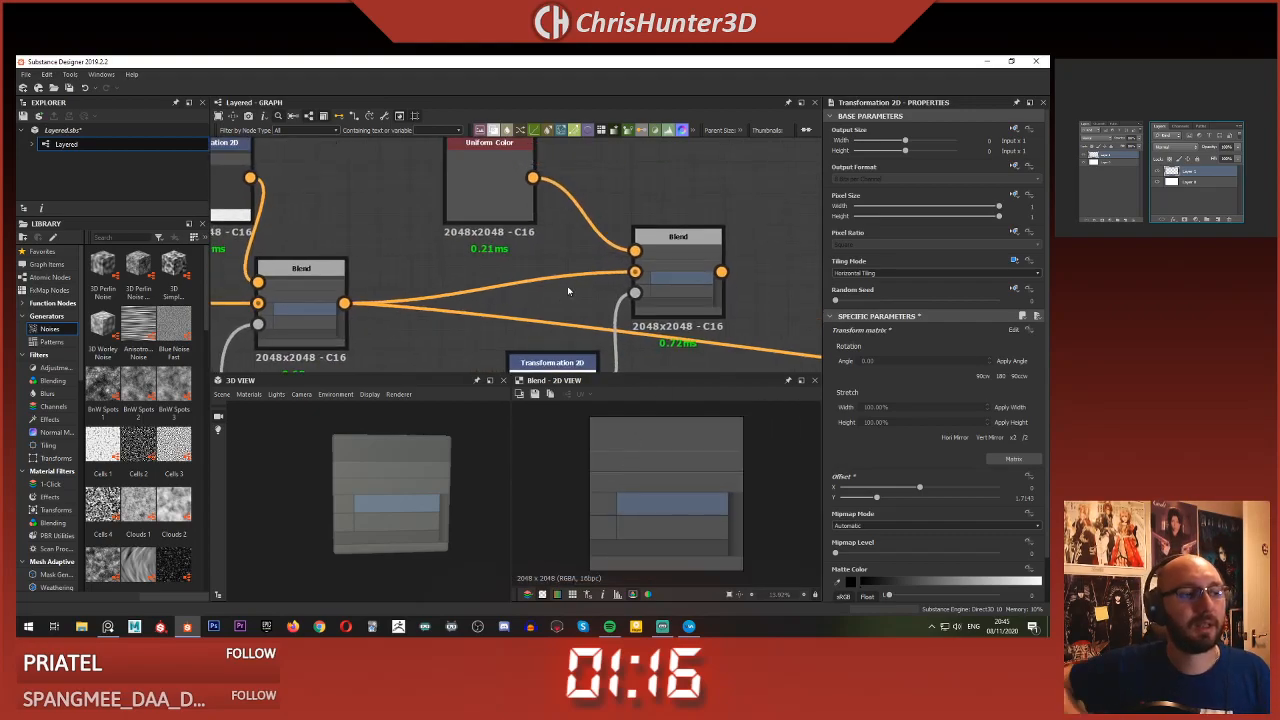
scroll(608, 328, down, 4)
scroll(600, 342, up, 2)
middle_drag(580, 349, 586, 225)
scroll(580, 285, up, 1)
drag(481, 258, 405, 258)
drag(587, 210, 510, 266)
click(573, 338)
scroll(573, 339, down, 1)
middle_drag(573, 340, 545, 371)
scroll(593, 331, up, 1)
scroll(563, 240, down, 4)
scroll(555, 218, down, 1)
middle_drag(555, 218, 529, 240)
scroll(540, 238, up, 5)
scroll(596, 280, down, 1)
middle_drag(596, 280, 600, 258)
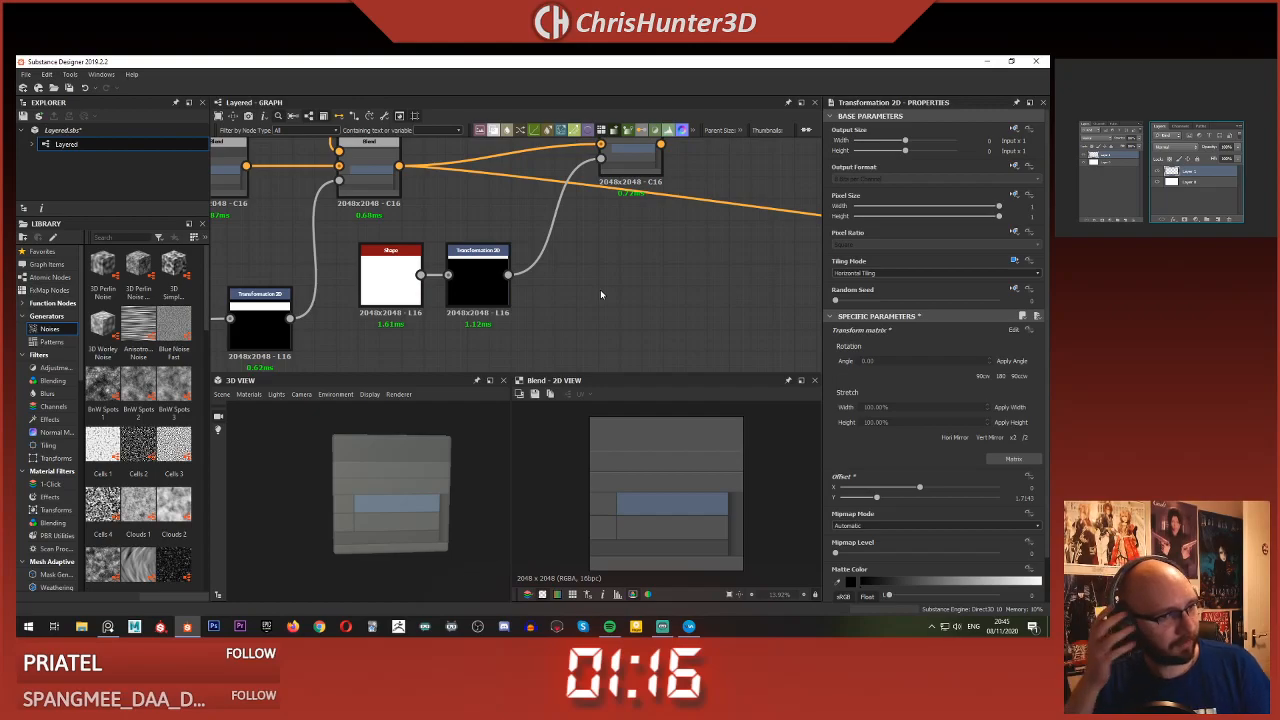
scroll(500, 208, down, 2)
middle_drag(537, 233, 688, 278)
scroll(571, 240, up, 2)
scroll(600, 271, down, 2)
scroll(629, 302, up, 1)
scroll(602, 282, down, 2)
scroll(634, 303, up, 1)
scroll(643, 269, up, 1)
scroll(670, 302, up, 2)
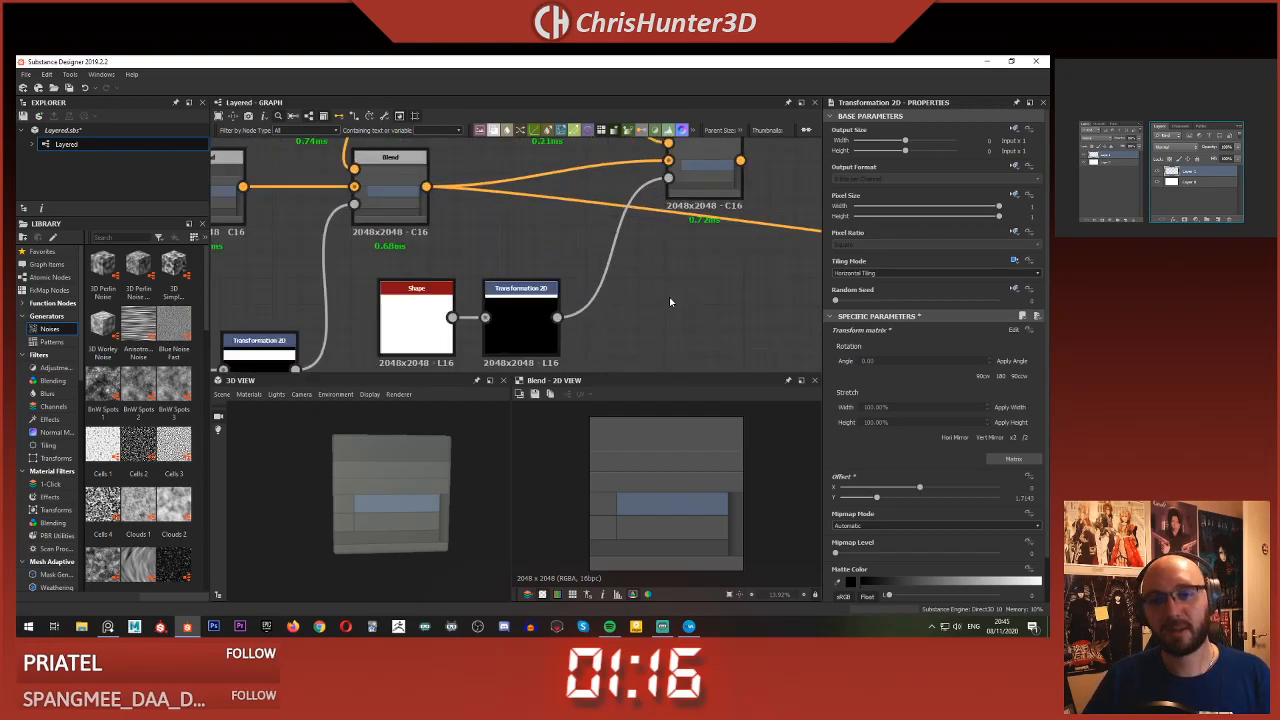
- Add another Blend node below the chain and connect the banded mask's Transformation 2D to its background
click(669, 297)
key(space)
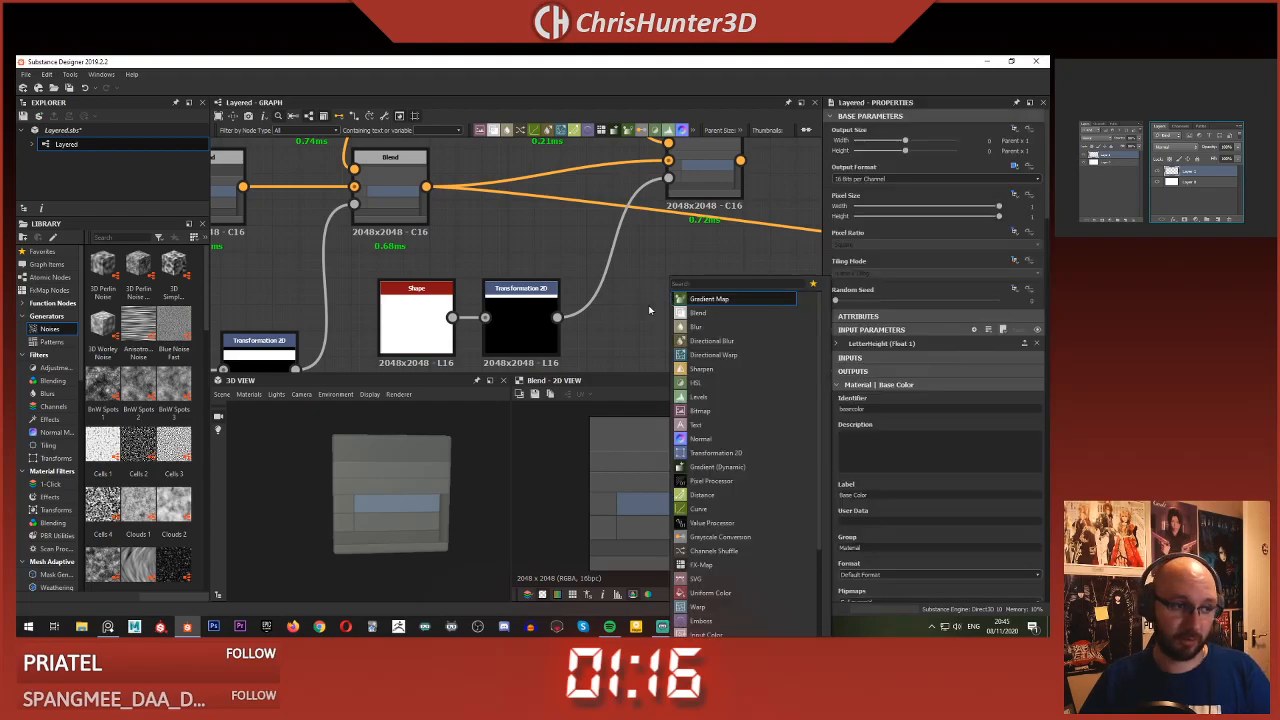
text(blend)
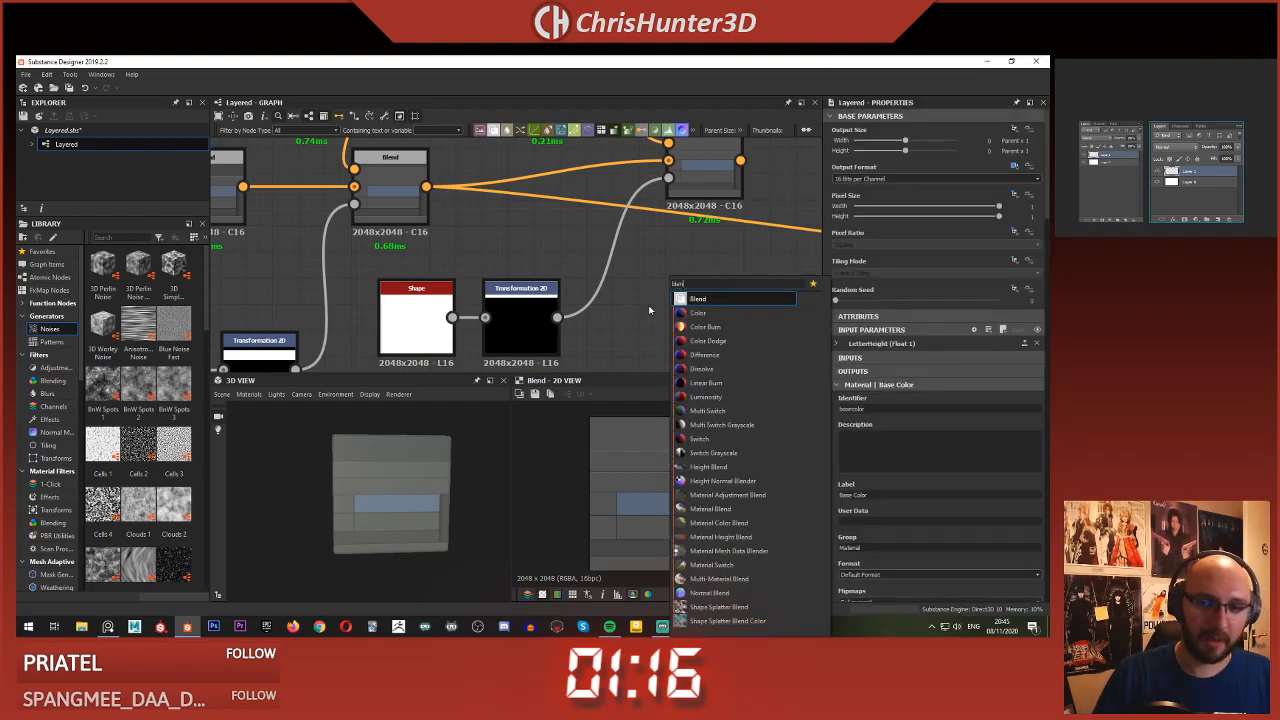
key(Return)
middle_drag(659, 320, 627, 287)
drag(526, 283, 744, 309)
- Add a second Transformation 2D, feed it directly from the Shape node and connect it to the mask Blend's foreground
key(space)
text(transform)
key(Return)
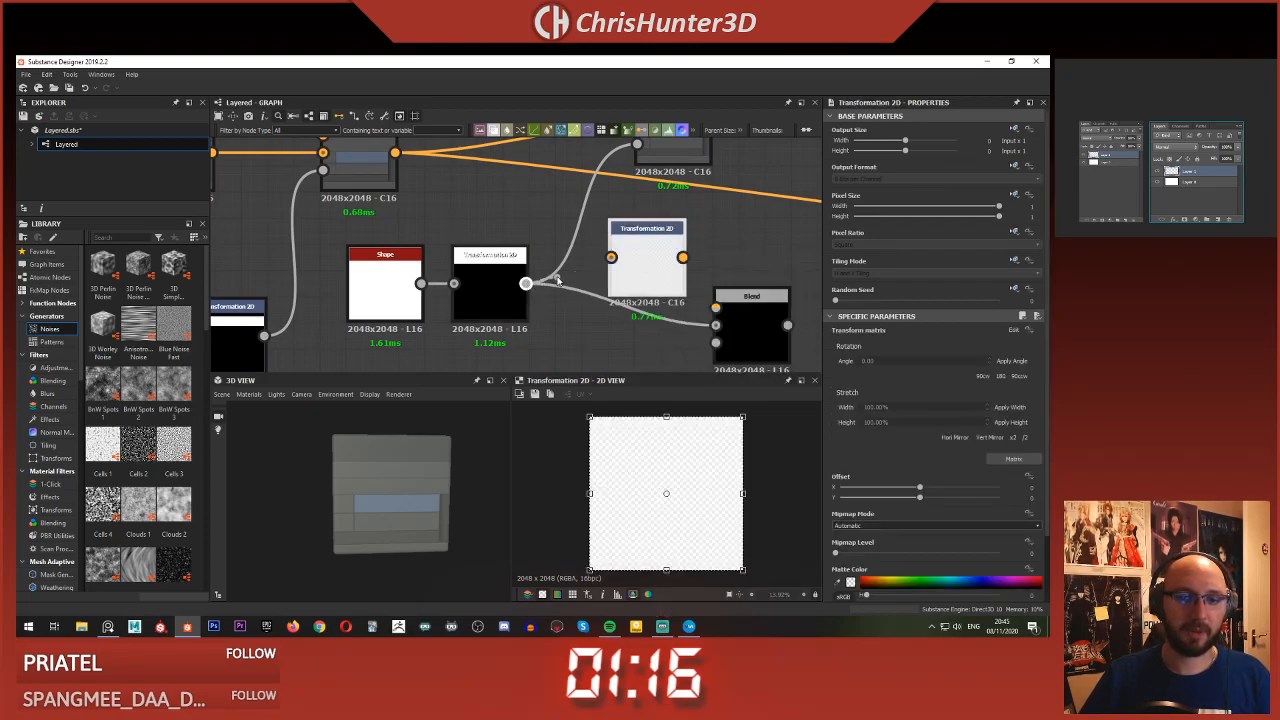
drag(557, 280, 611, 257)
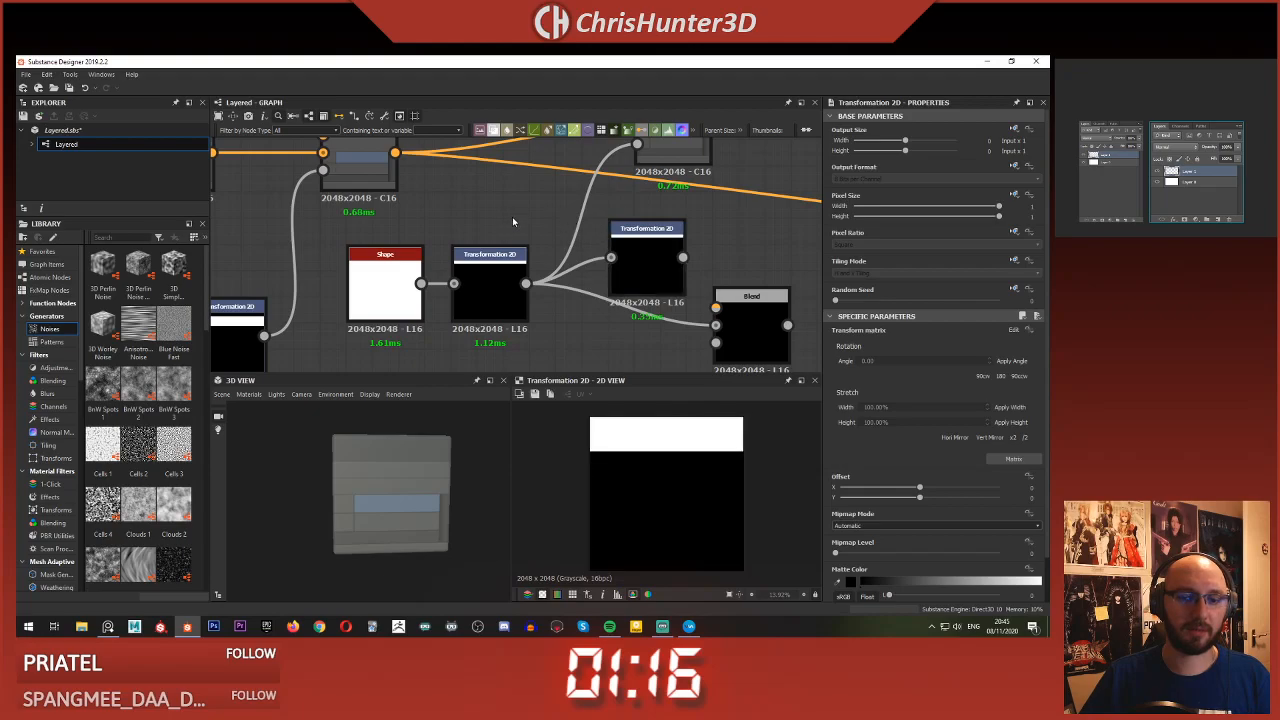
drag(421, 283, 725, 303)
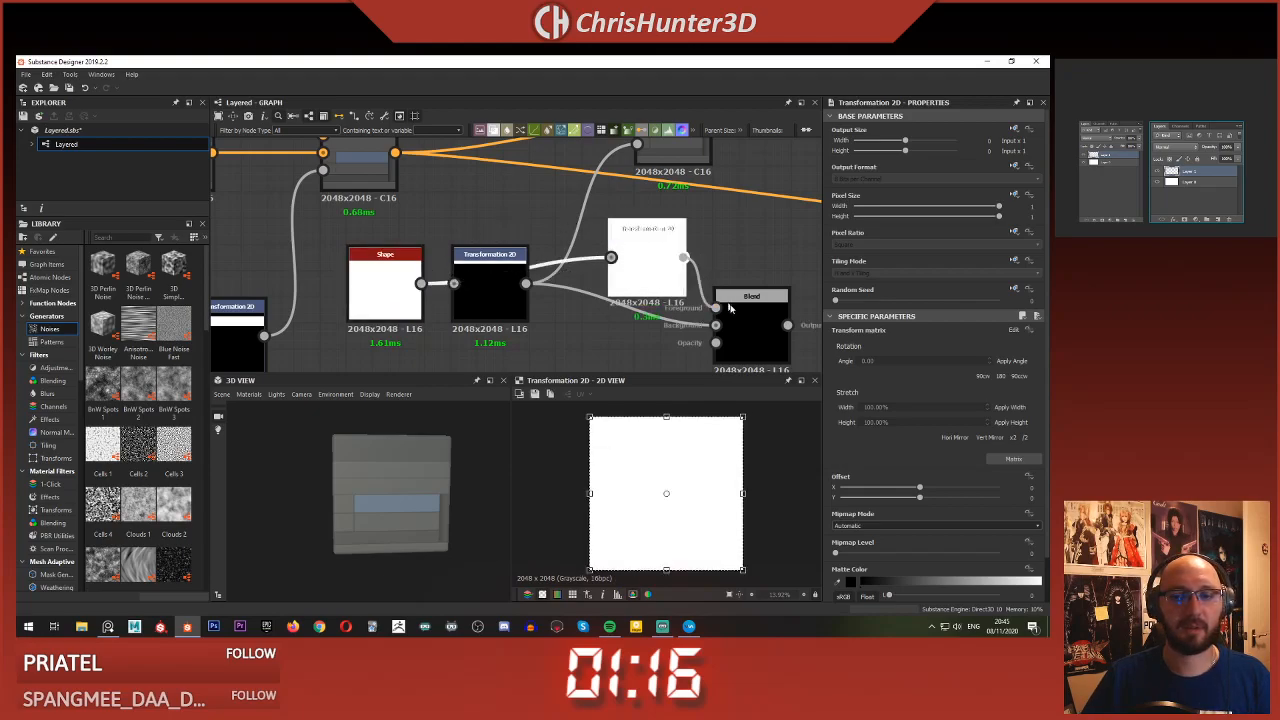
- Set the mask Blend's blending mode to Subtract
double_click(750, 325)
click(935, 369)
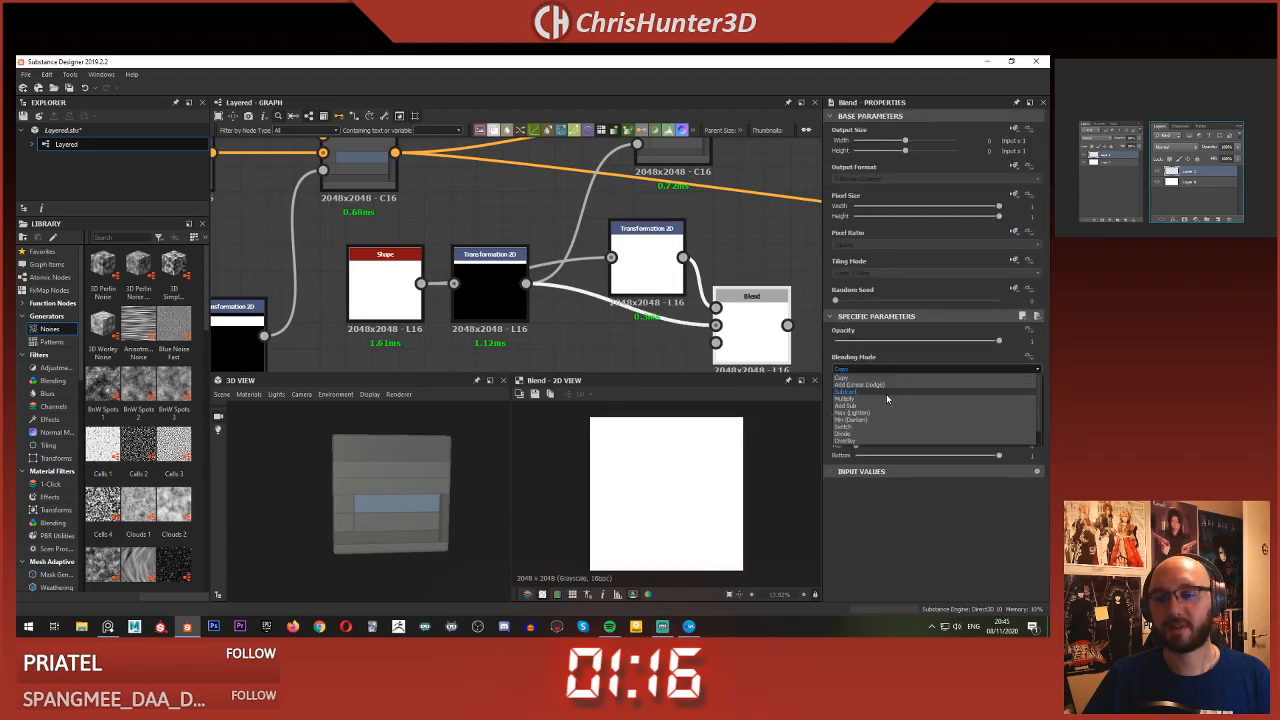
click(887, 399)
click(647, 240)
click(738, 335)
- Squash the second Transformation 2D's shape into a very thin full-width strip along the canvas's upper edge
click(673, 268)
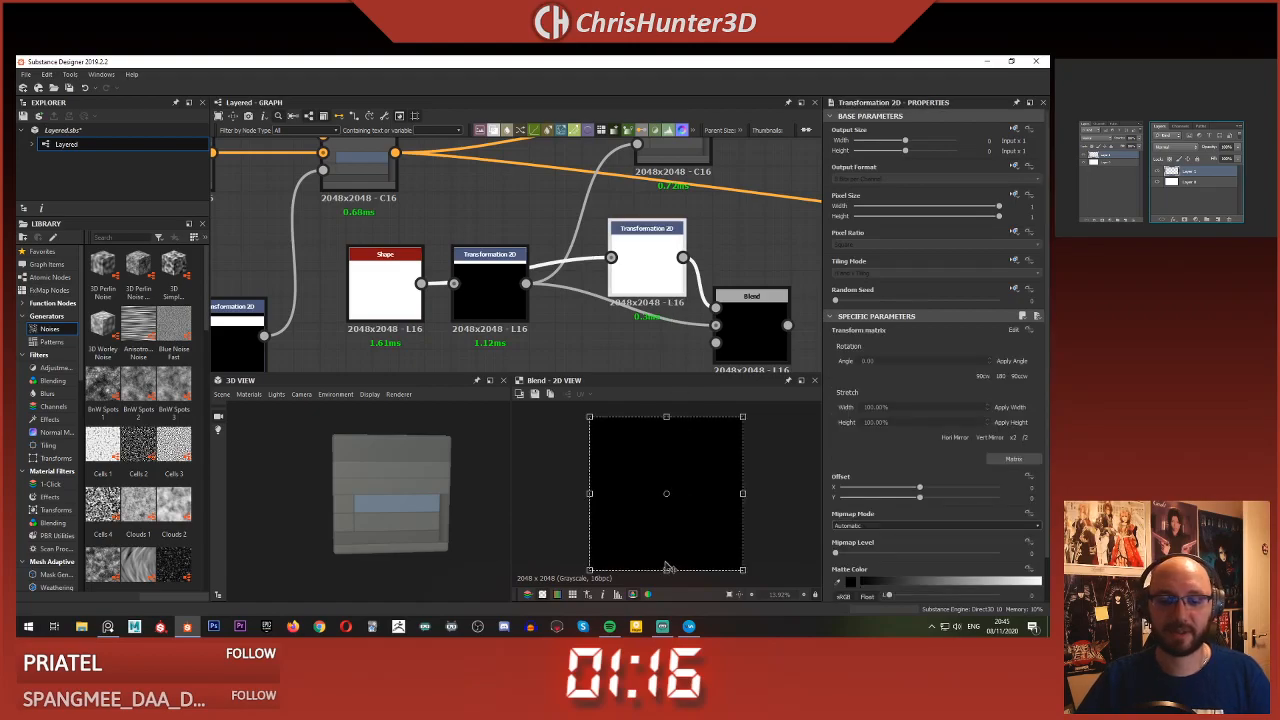
drag(664, 567, 666, 421)
click(757, 312)
middle_drag(757, 312, 714, 290)
- Override the second Transformation 2D's tiling mode, set it to Horizontal Tiling and preview the Subtract Blend
click(588, 233)
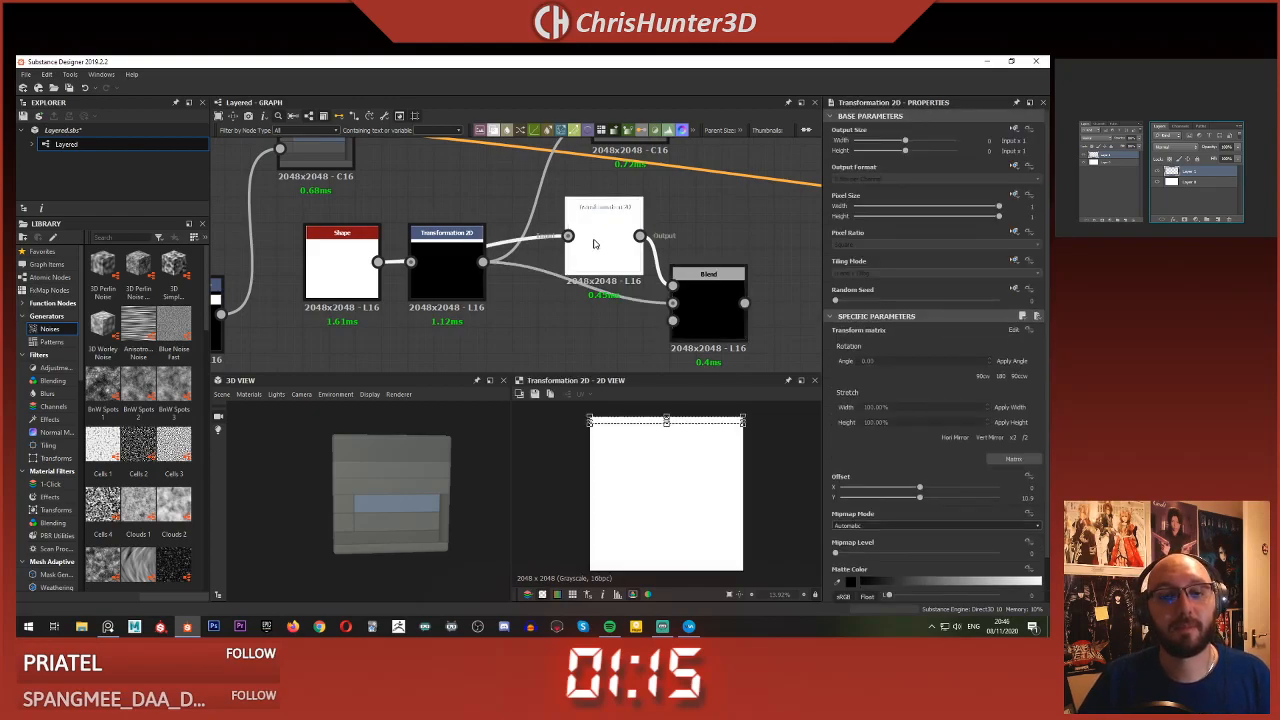
click(1014, 261)
click(1013, 288)
click(900, 272)
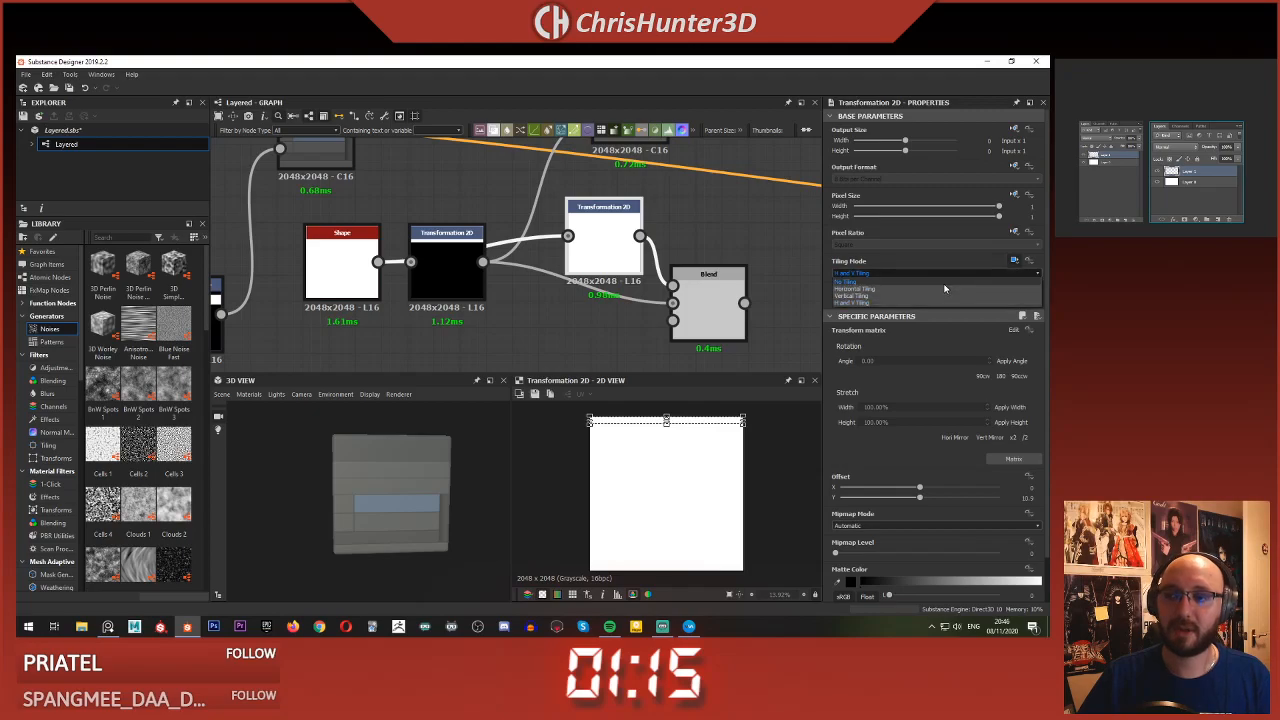
click(943, 297)
click(710, 310)
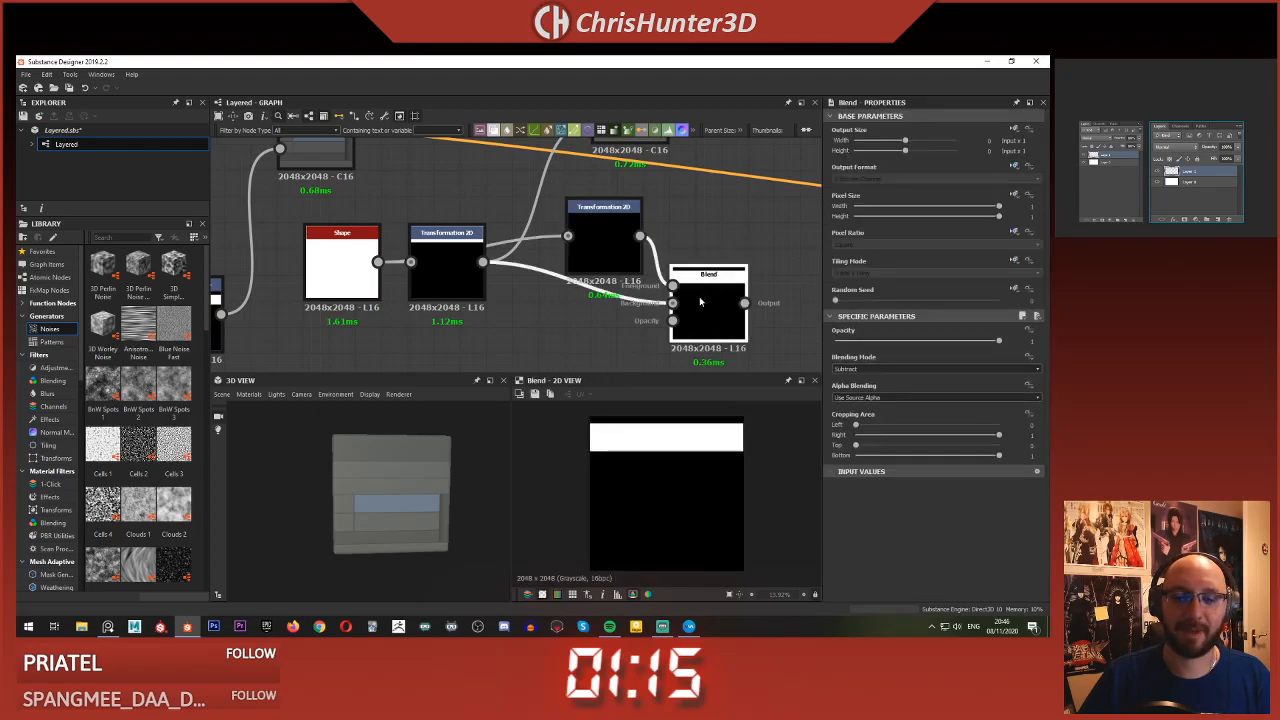
scroll(668, 470, up, 2)
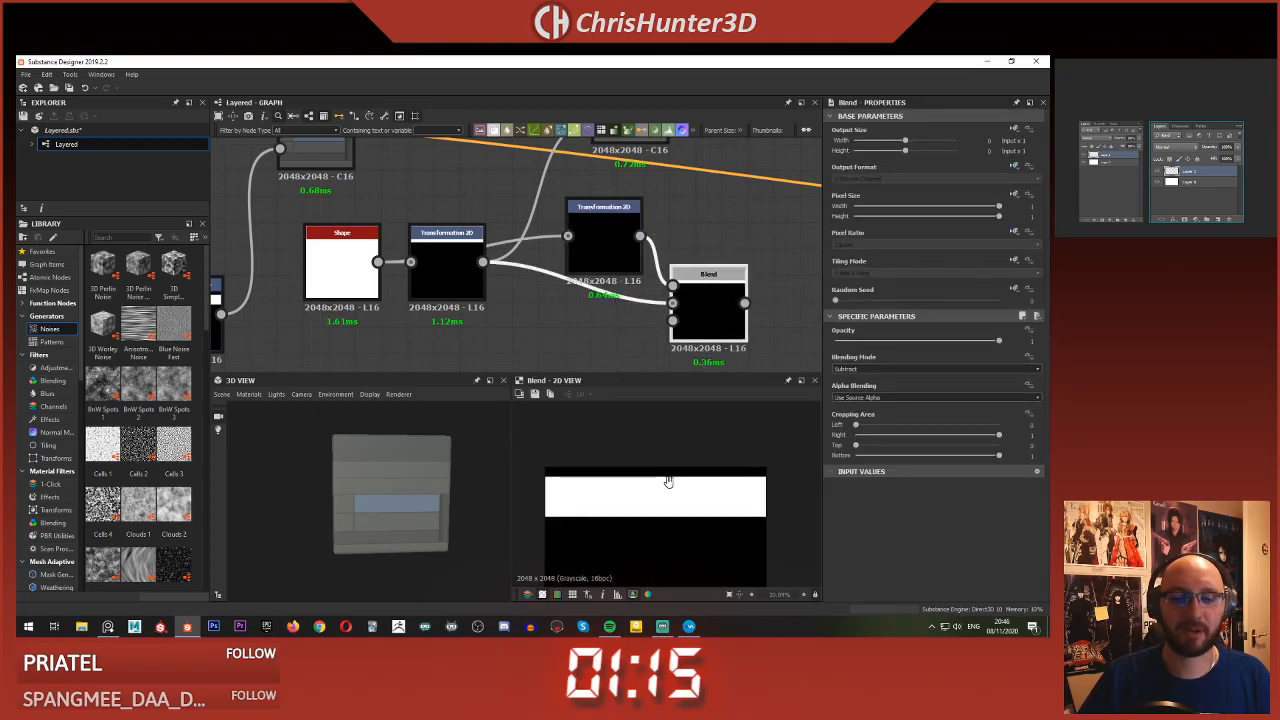
- Deepen the subtracting strip to about a tenth of the canvas height and undo the narrowing of its width
click(604, 240)
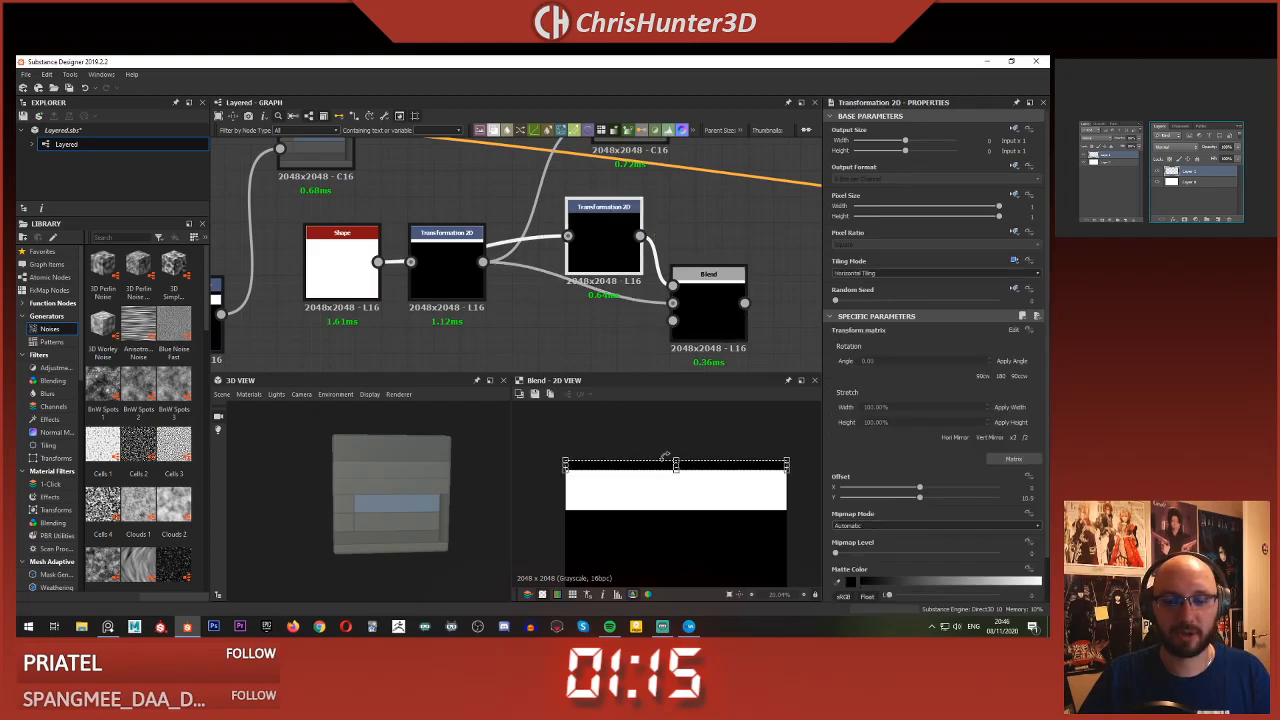
drag(675, 471, 618, 472)
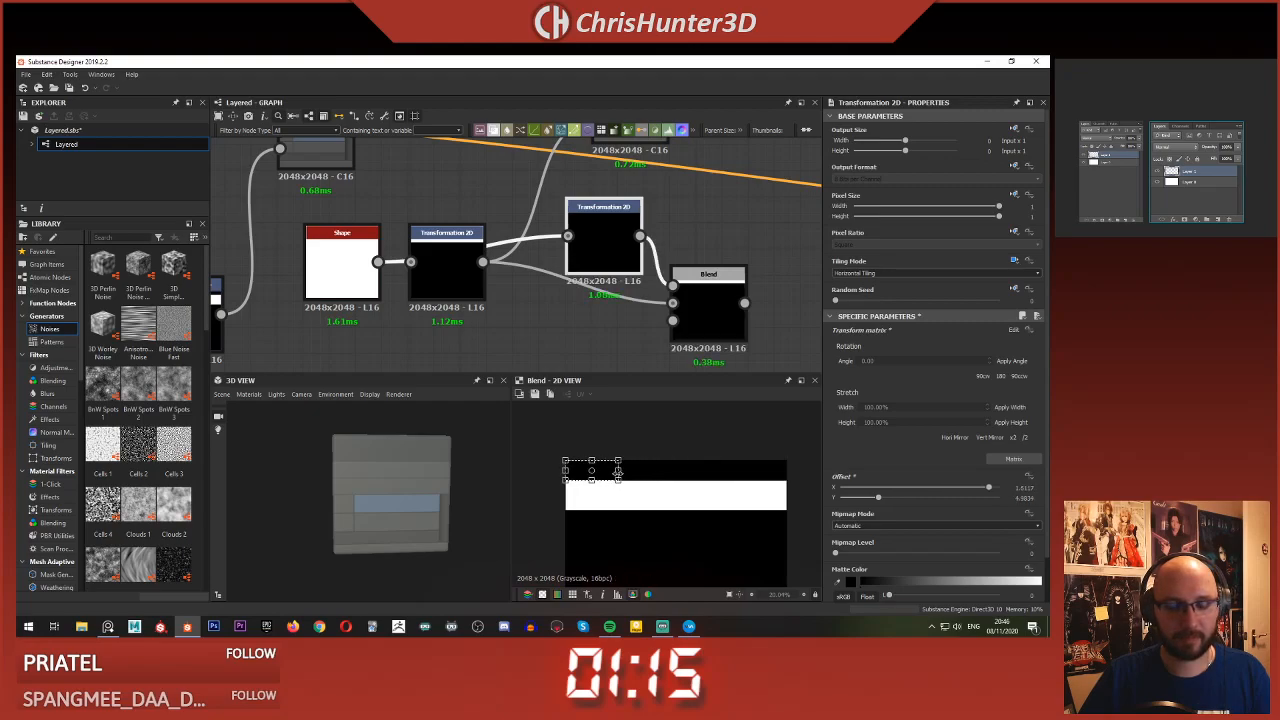
key(ctrl+z)
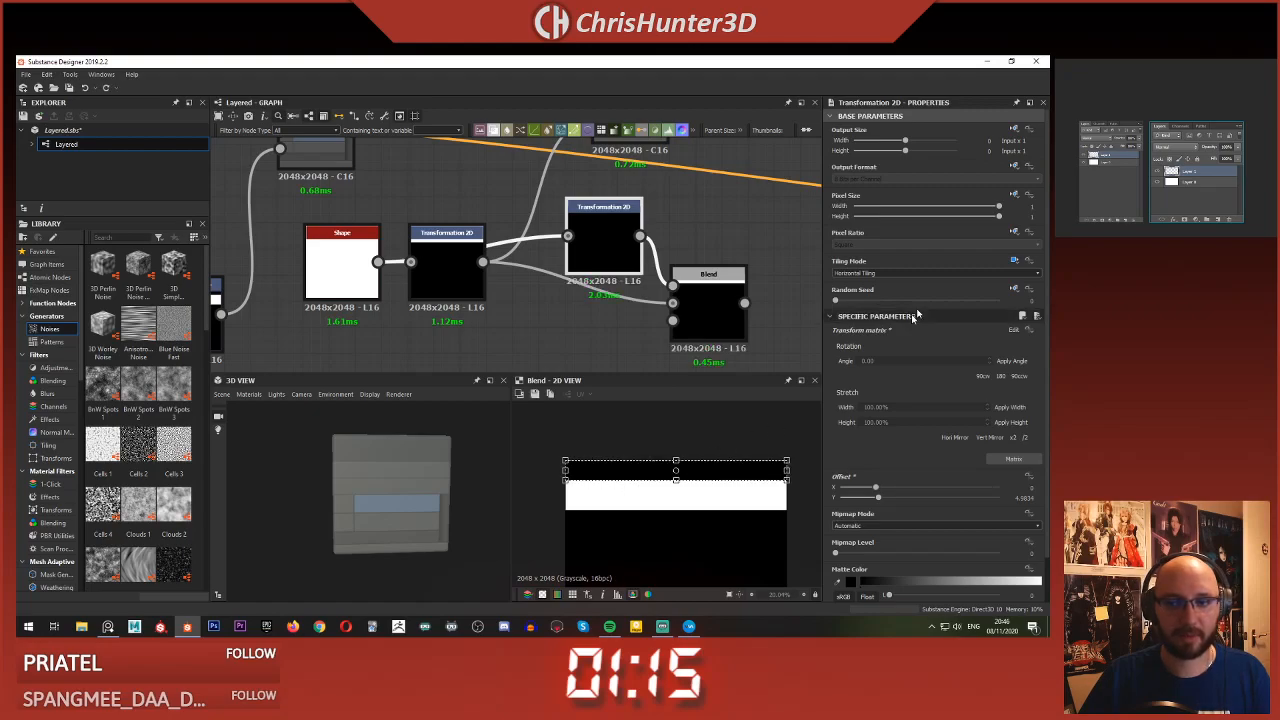
- Set the strip's tiling mode to No Tiling and pull its left edge inward by about a fifth of the canvas width
click(877, 273)
click(871, 282)
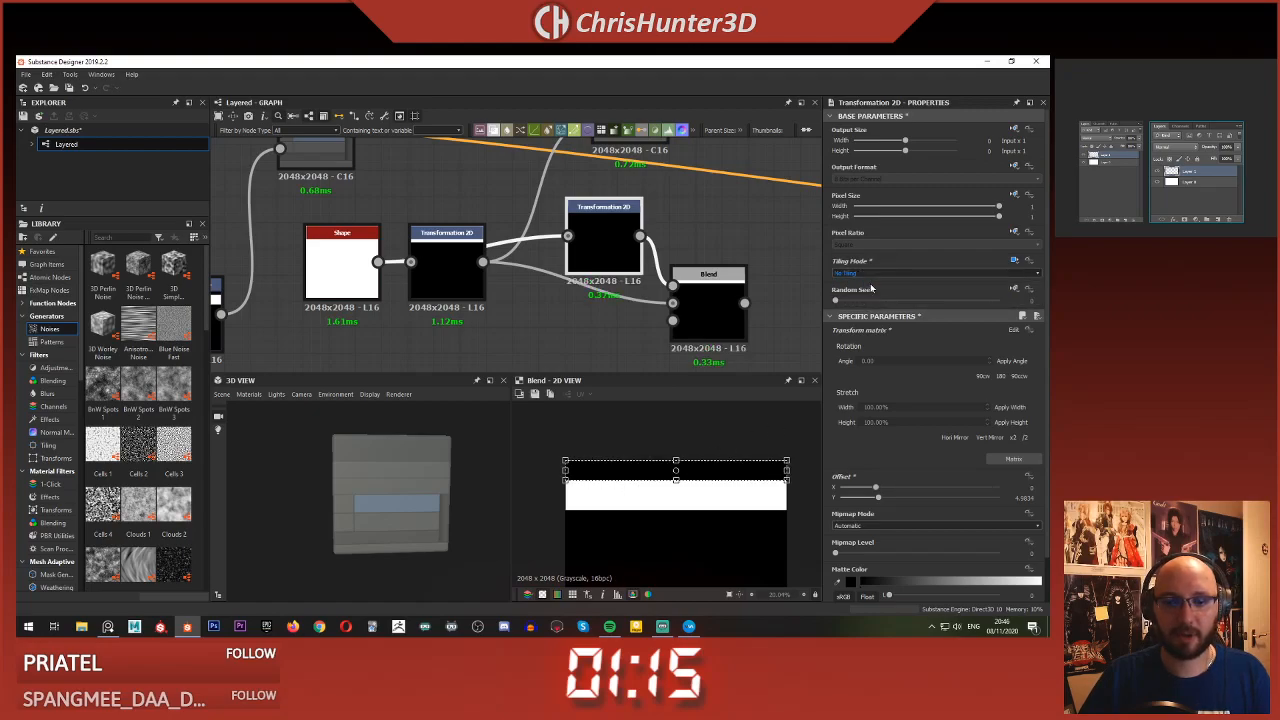
drag(566, 469, 613, 470)
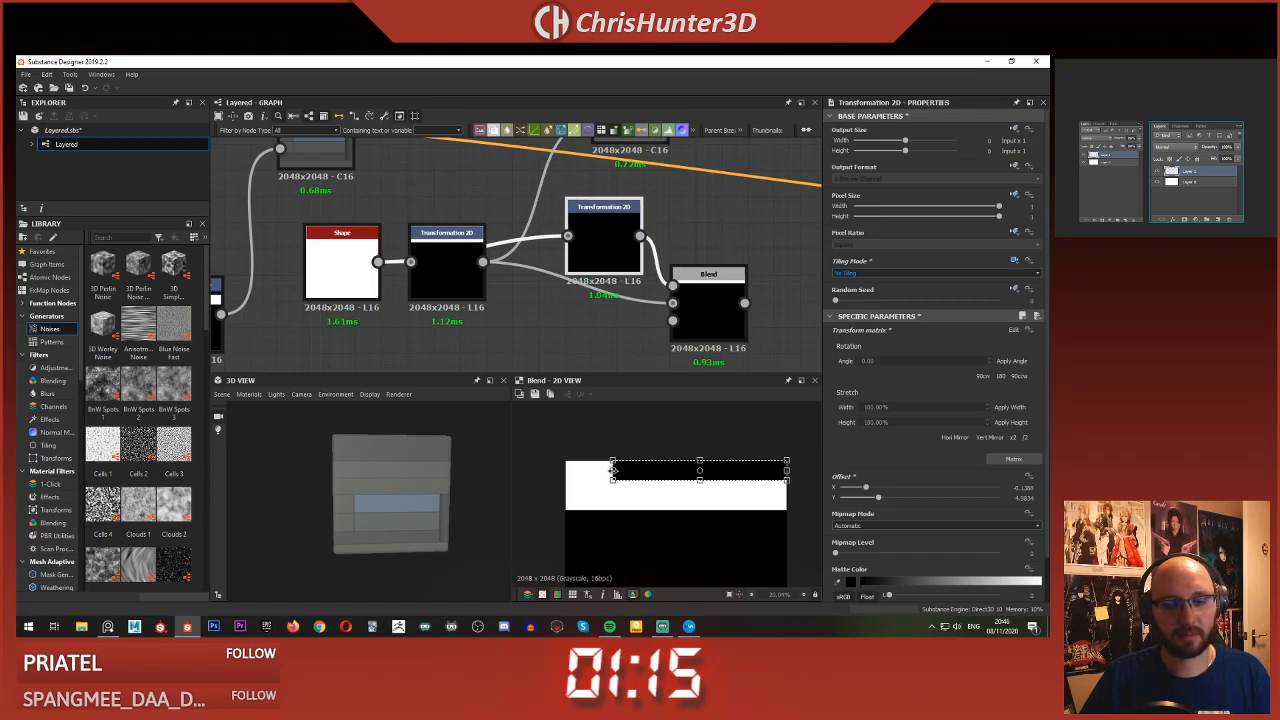
scroll(648, 512, down, 3)
- Connect the Subtract Blend's stepped mask to the opacity input of the grey colour's Blend and check the result
click(700, 310)
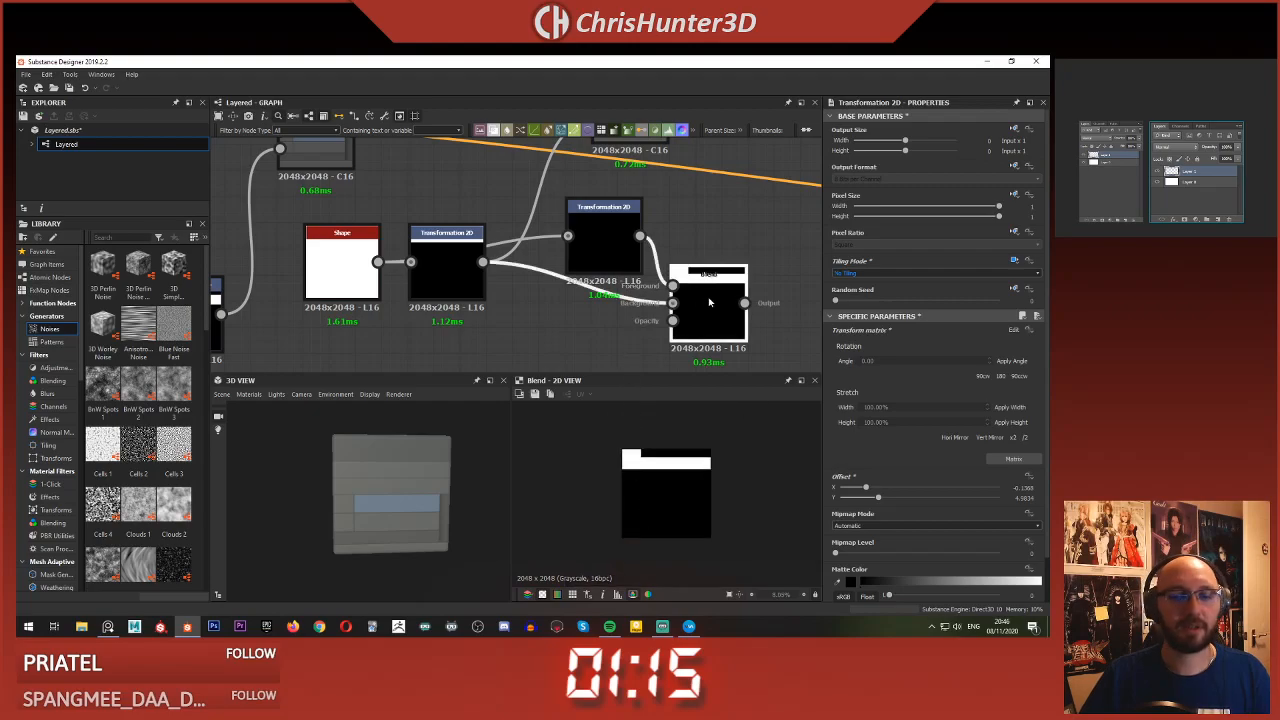
scroll(575, 310, down, 2)
mouse_move(575, 310)
middle_down()
mouse_move(675, 306)
mouse_move(569, 299)
middle_up()
scroll(583, 292, up, 1)
scroll(581, 286, down, 1)
scroll(631, 233, up, 2)
drag(670, 340, 634, 227)
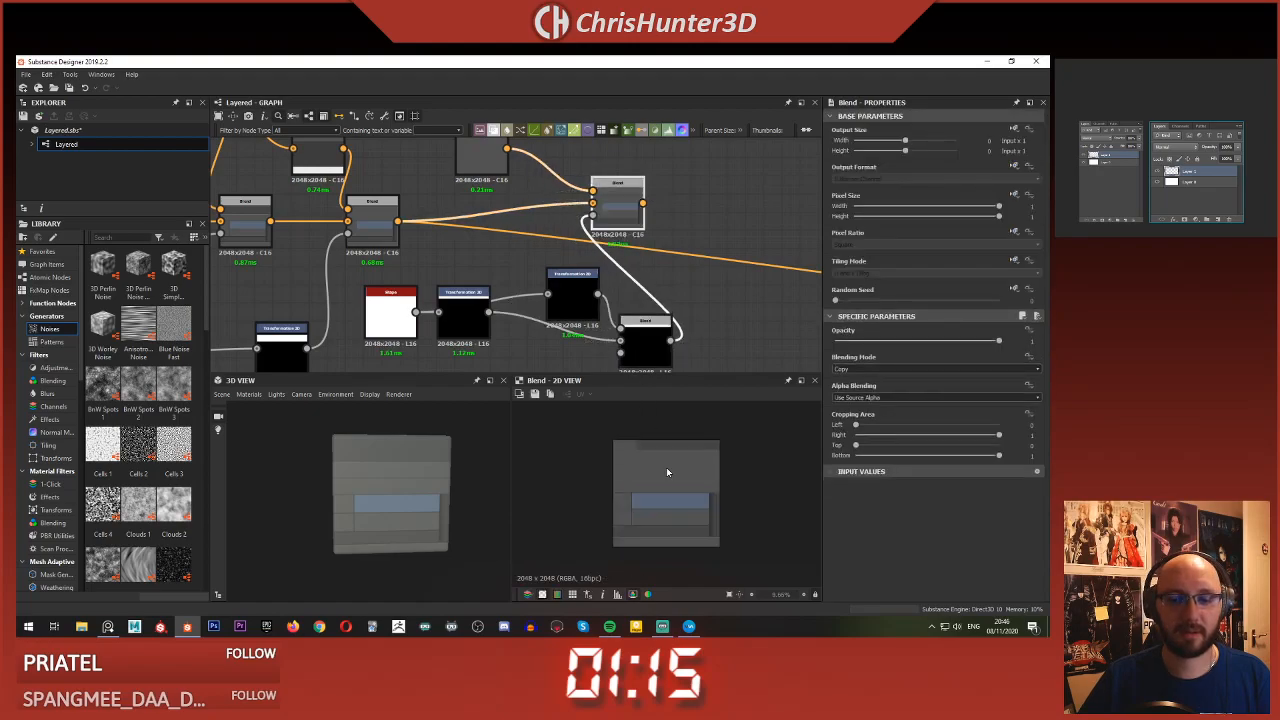
scroll(666, 467, up, 2)
scroll(668, 512, down, 3)
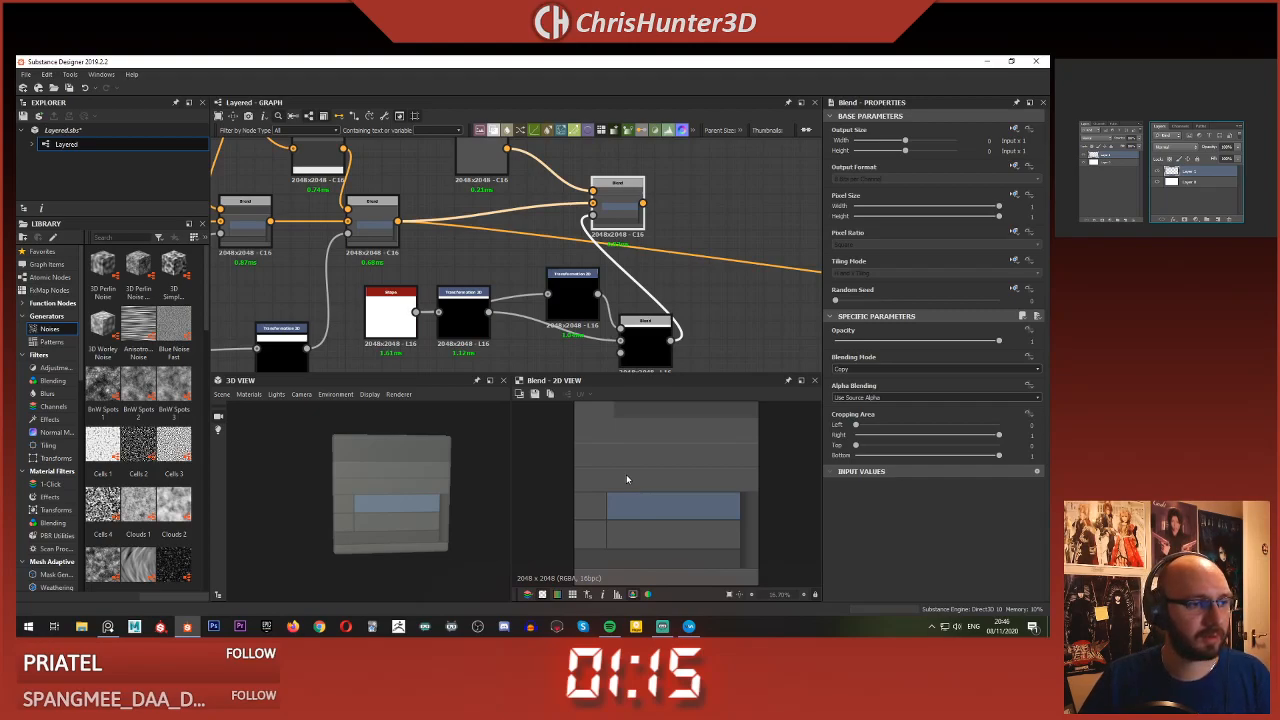
- Move the grey colour's Blend farther from the Uniform Color to make room between them
scroll(630, 478, down, 2)
scroll(637, 459, up, 1)
scroll(548, 219, down, 1)
mouse_move(551, 218)
middle_down()
mouse_move(622, 282)
mouse_move(551, 228)
middle_up()
drag(600, 224, 708, 234)
- Add a Non-Uniform Blur node between the Uniform Color and its Blend, fed by the Uniform Color
scroll(570, 260, up, 3)
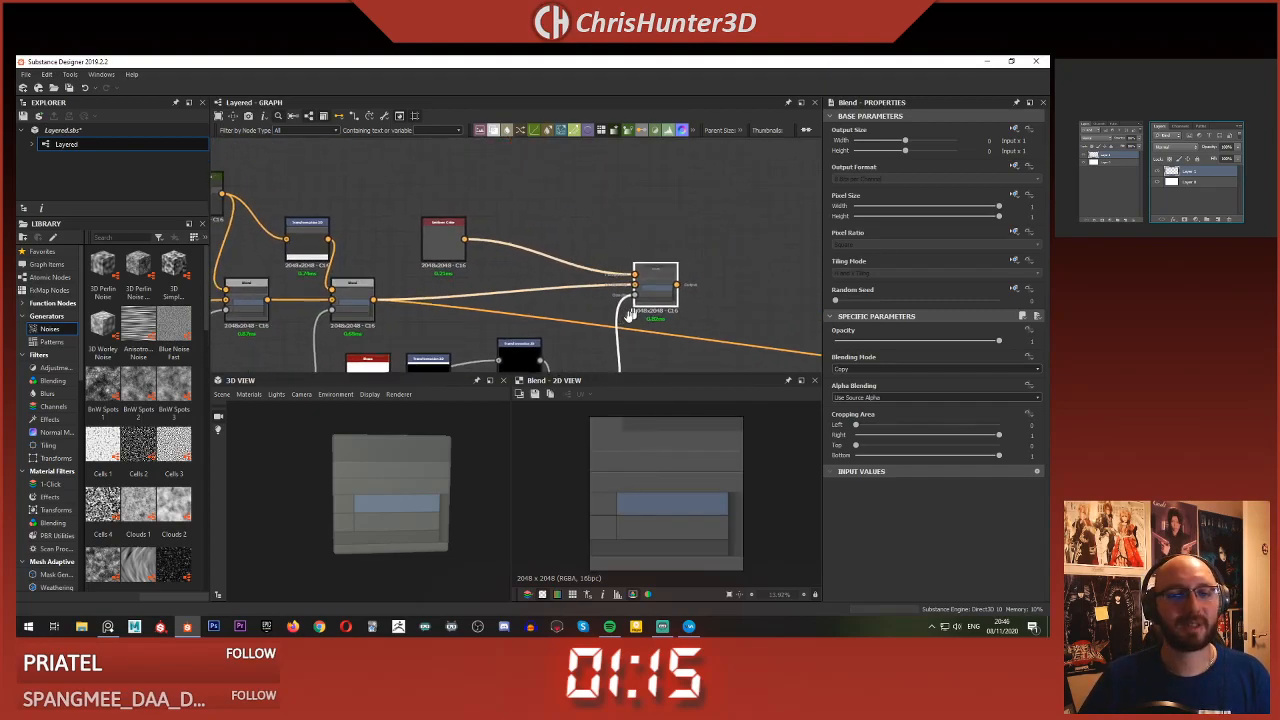
key(space)
text(non)
key(Down)
key(Down)
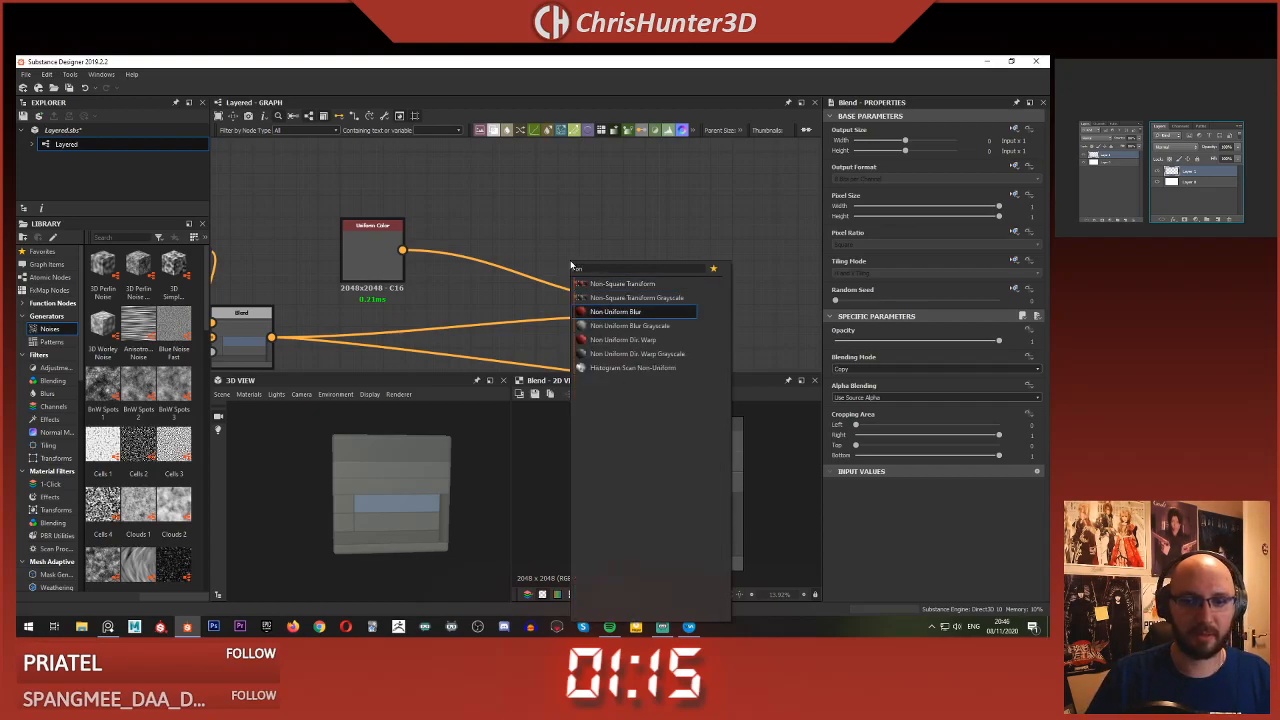
key(Return)
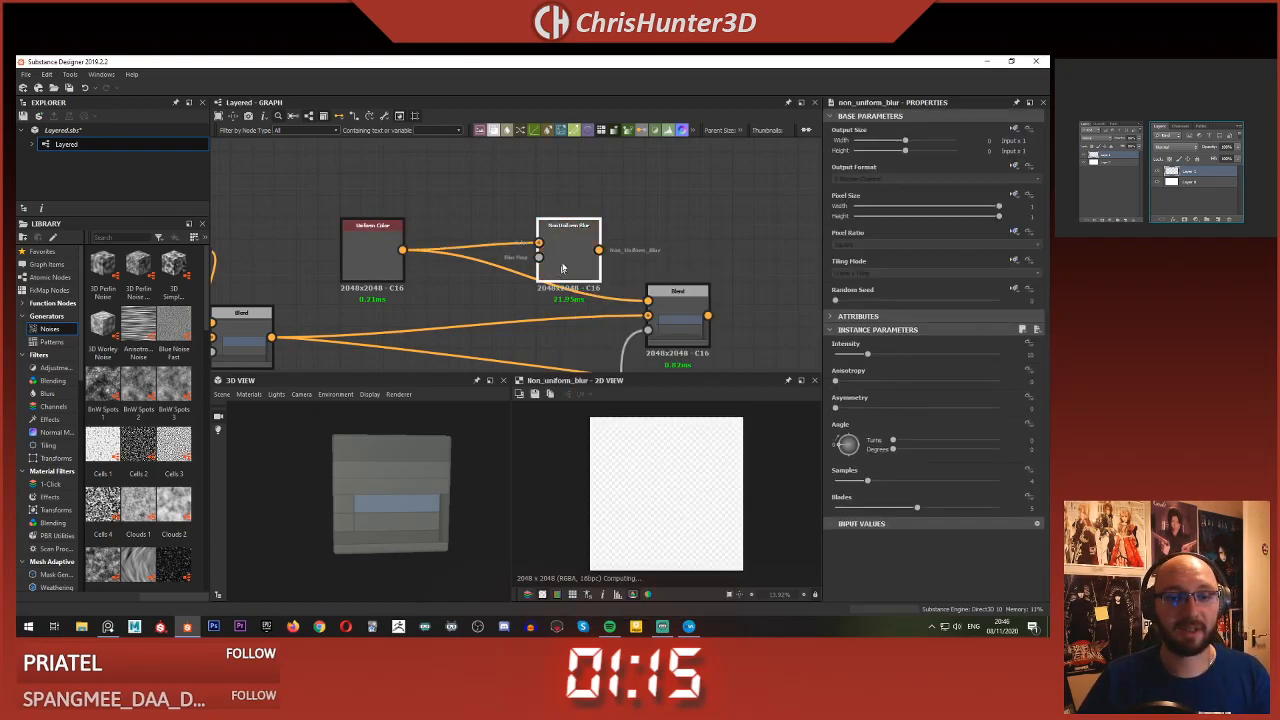
- Move the Non-Uniform Blur clear of the wires and connect the Subtract Blend's stepped mask to its blur map input
drag(560, 270, 560, 227)
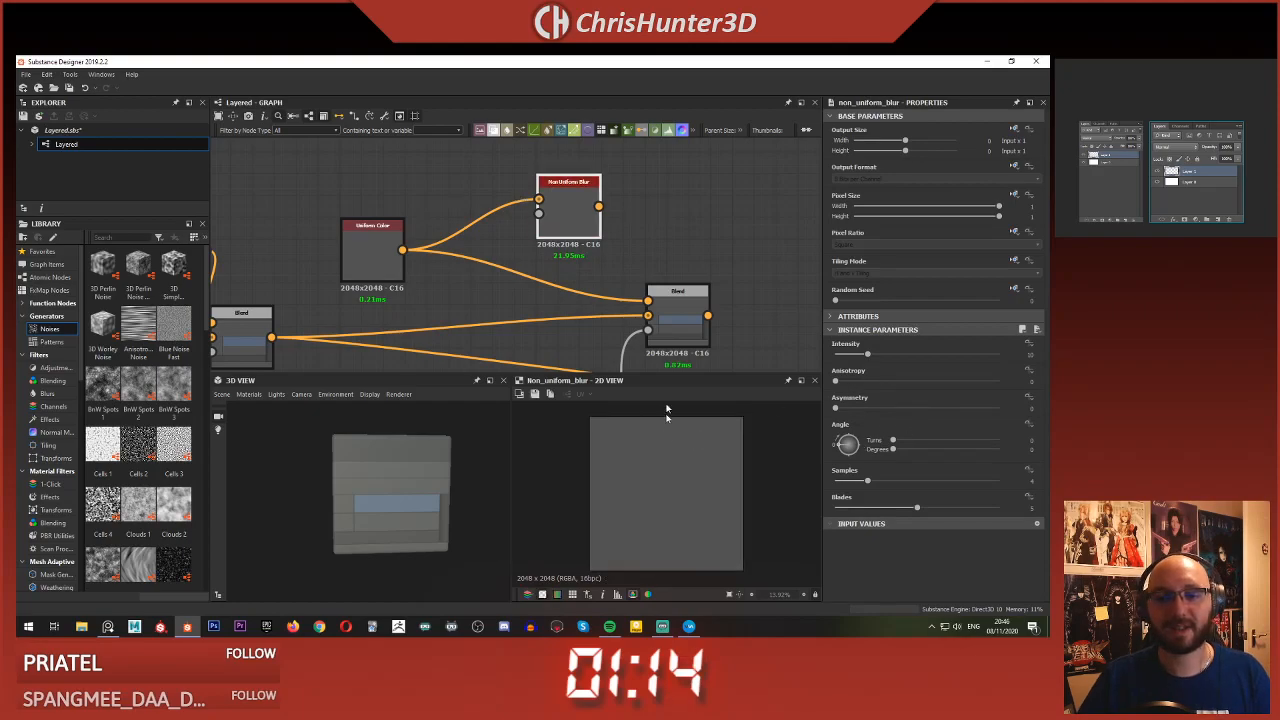
middle_drag(551, 291, 540, 166)
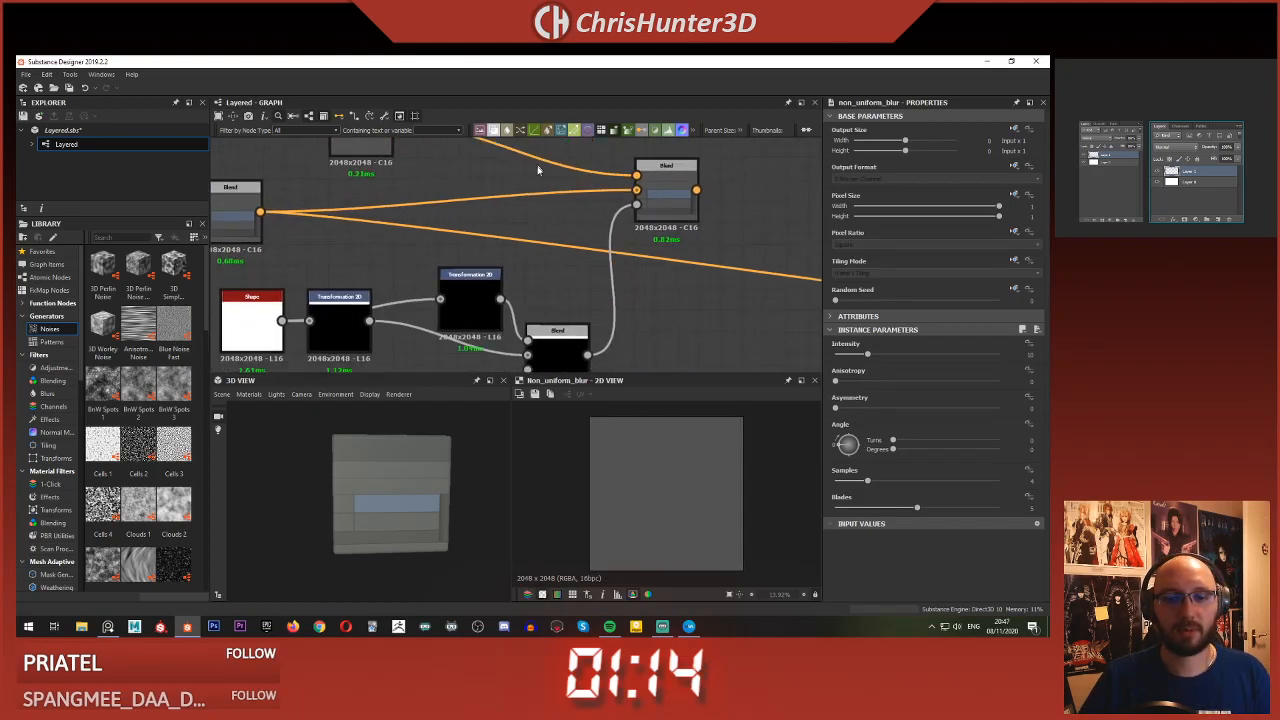
scroll(547, 234, down, 2)
scroll(556, 252, up, 1)
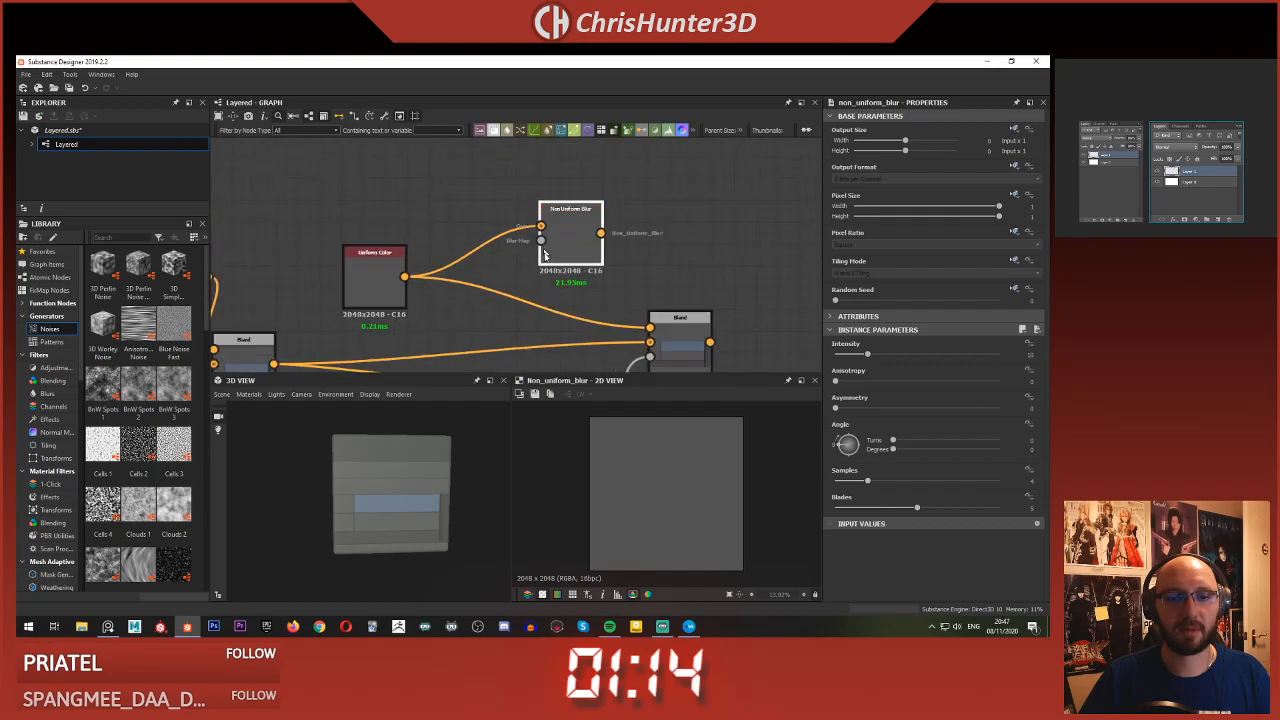
scroll(543, 245, down, 1)
click(563, 277)
middle_drag(551, 213, 563, 355)
scroll(563, 355, up, 1)
click(543, 222)
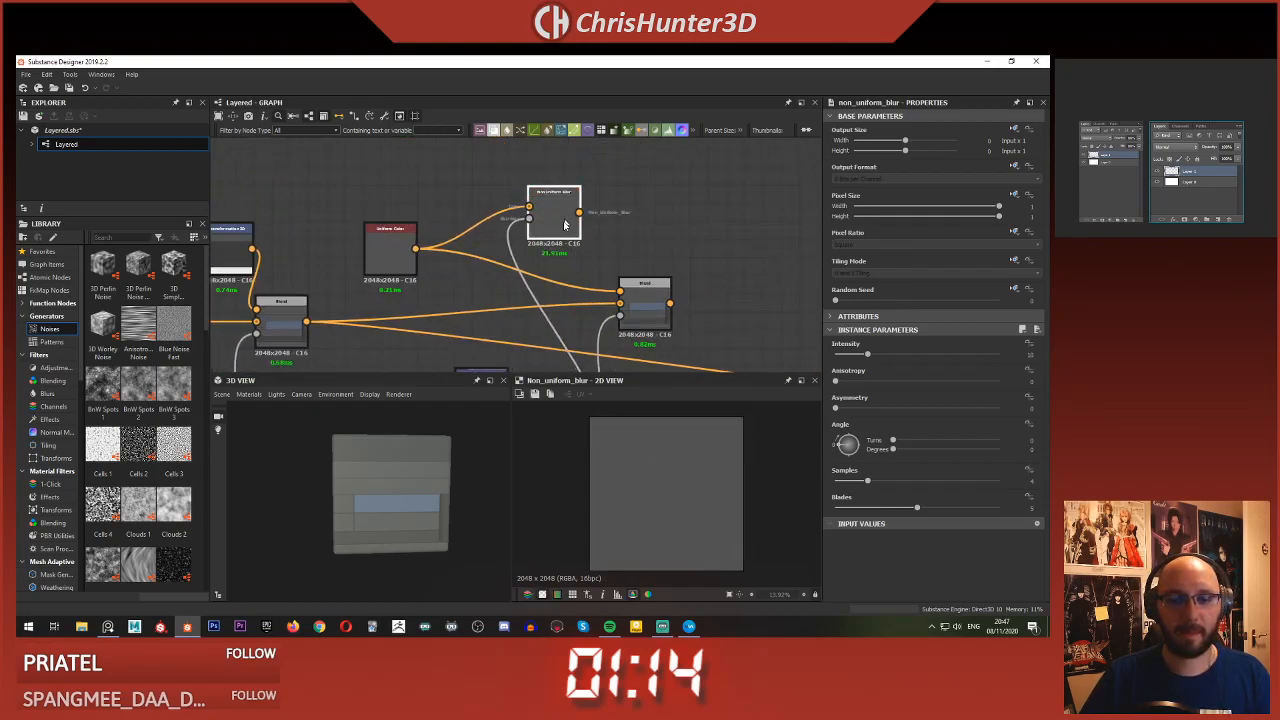
- Lower the Non-Uniform Blur's intensity to 0 and inspect the preview
scroll(643, 489, up, 3)
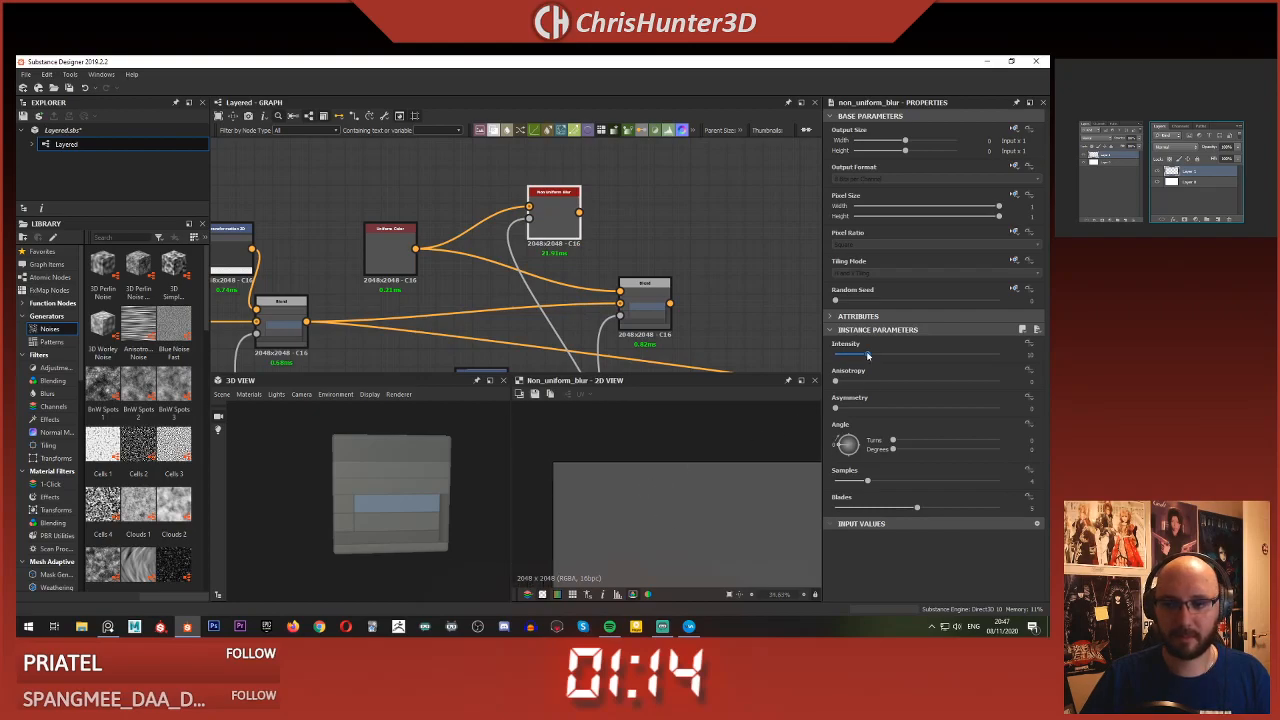
mouse_move(838, 375)
mouse_down()
mouse_move(821, 374)
mouse_move(838, 376)
mouse_up()
scroll(634, 514, up, 4)
scroll(629, 496, down, 10)
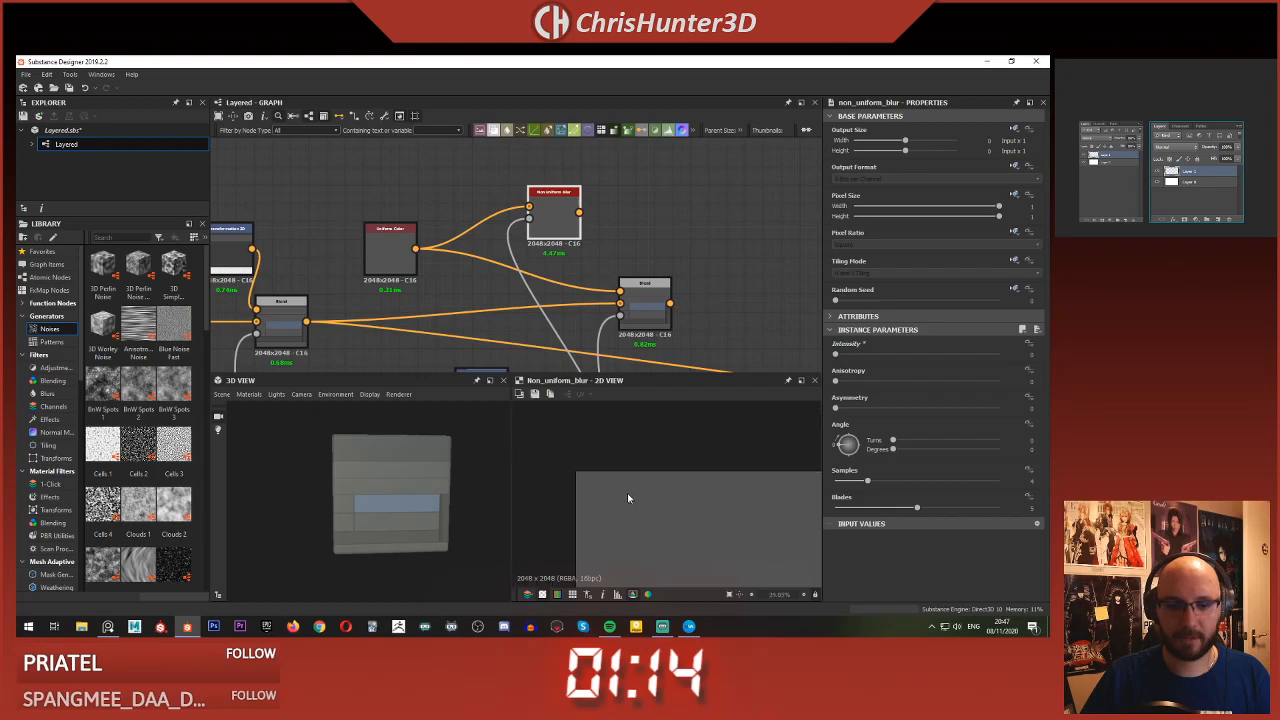
- Try feeding the stepped mask into the Non-Uniform Blur's colour input, and delete the blur node
middle_drag(497, 264, 574, 235)
scroll(542, 213, down, 3)
scroll(588, 229, up, 1)
drag(617, 360, 582, 197)
scroll(572, 192, up, 3)
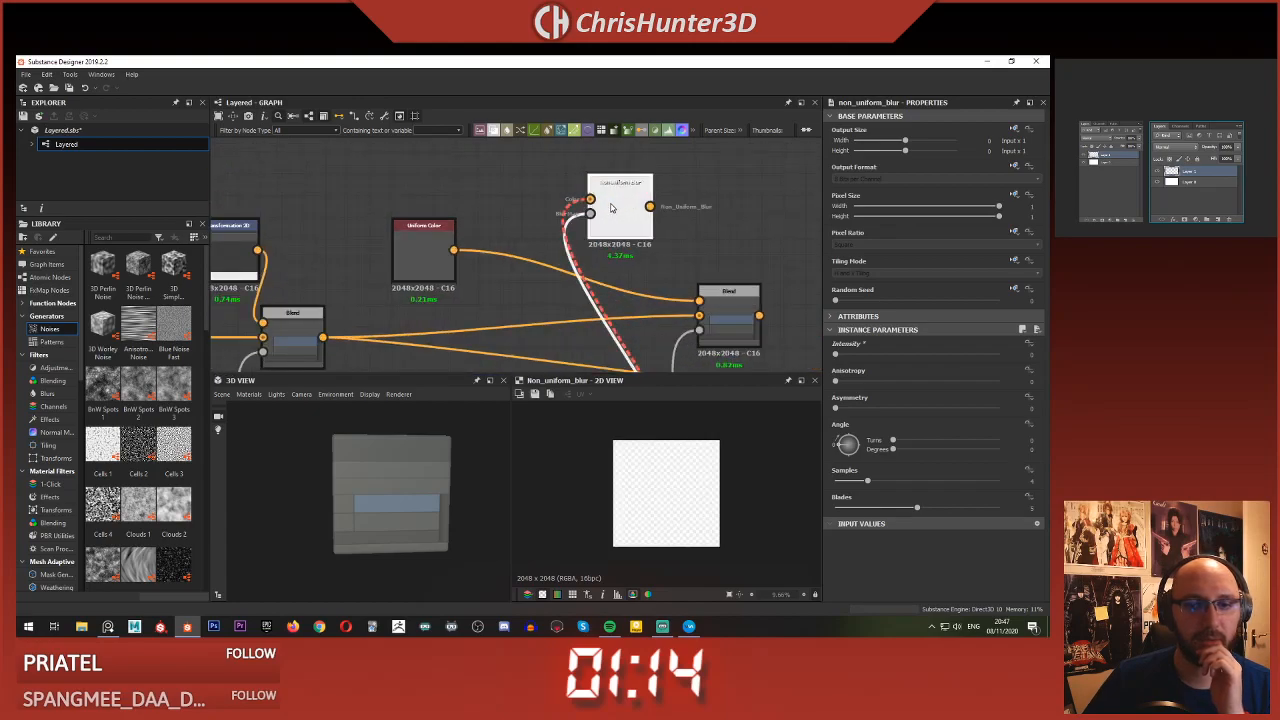
key(Delete)
- Add a Non-Uniform Blur Grayscale node above the grey colour's Blend and feed the Subtract Blend's mask into both its inputs
key(space)
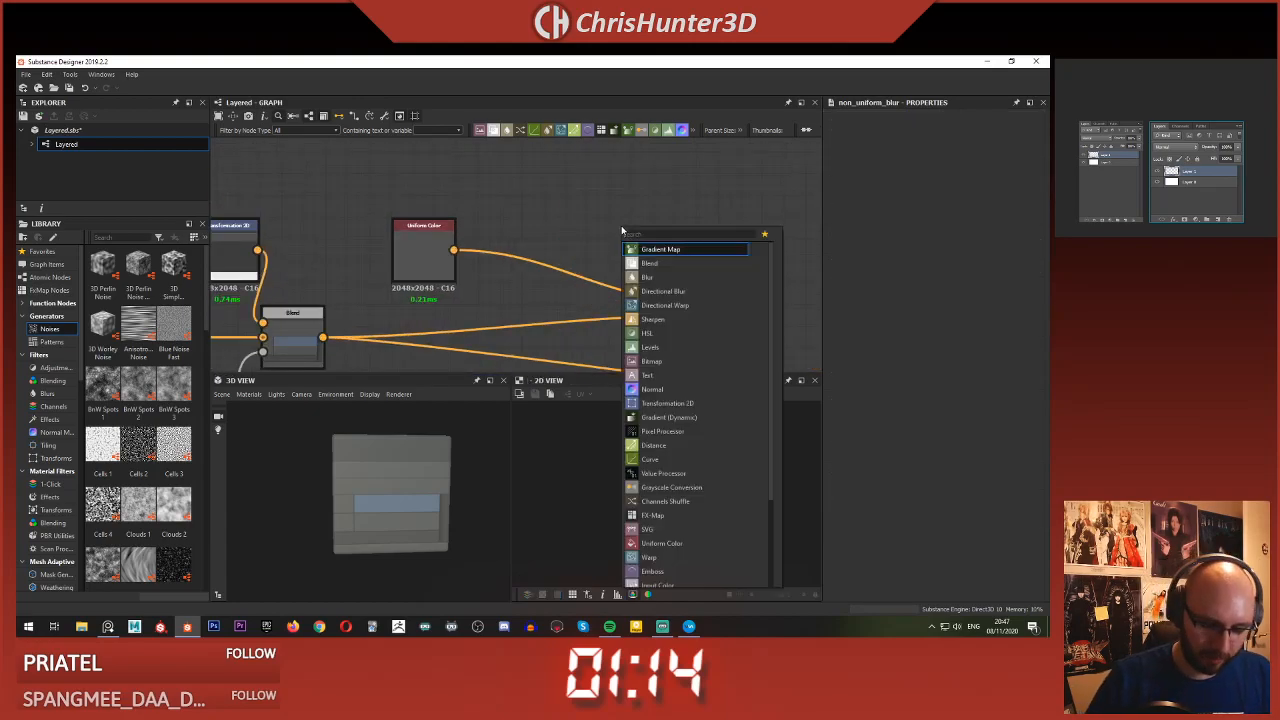
text(non)
key(Down)
key(Down)
key(Down)
key(Return)
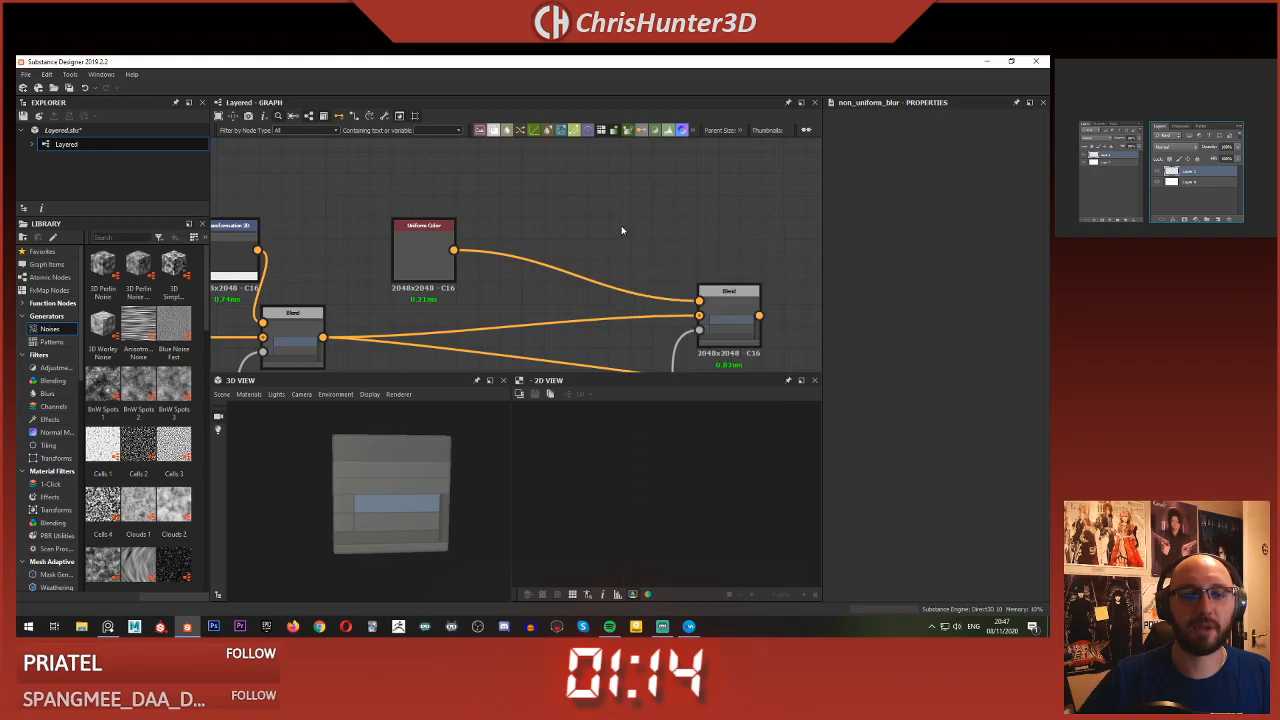
scroll(540, 170, down, 3)
middle_drag(554, 92, 560, 63)
middle_drag(603, 162, 591, 298)
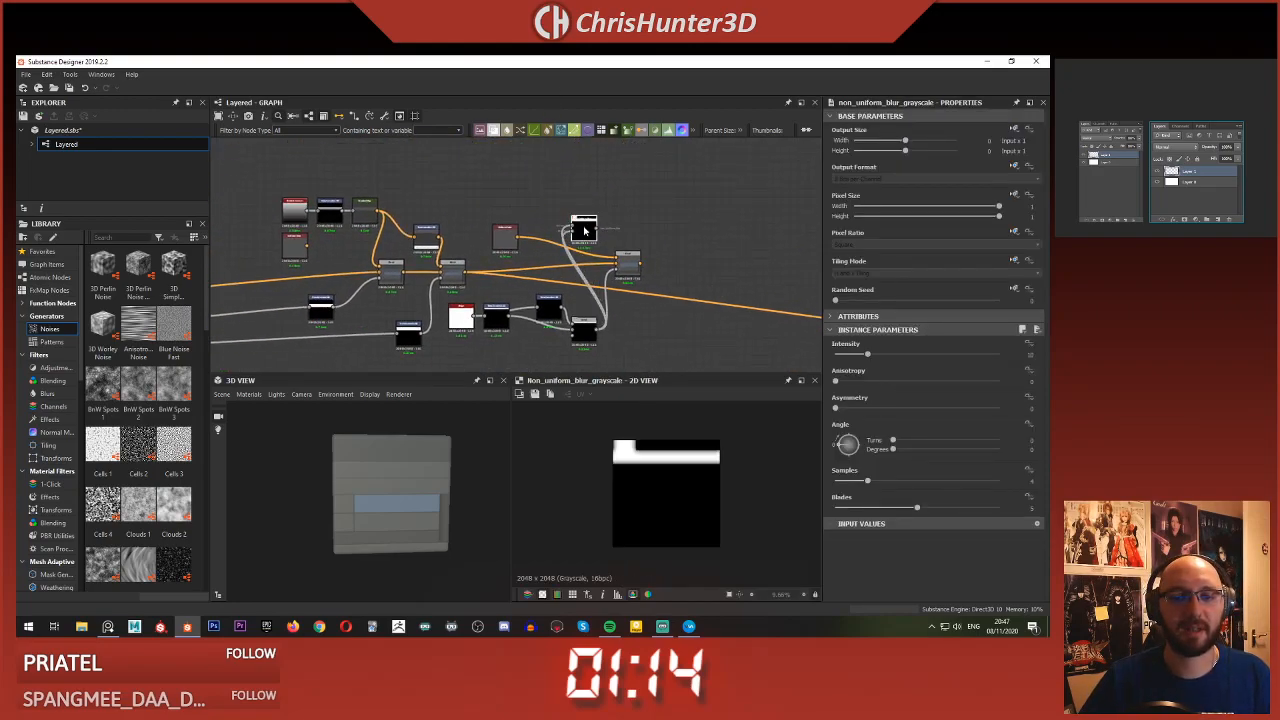
- Set the grayscale blur's samples to 16, blades to 9 and intensity to about 0.8
scroll(646, 486, up, 5)
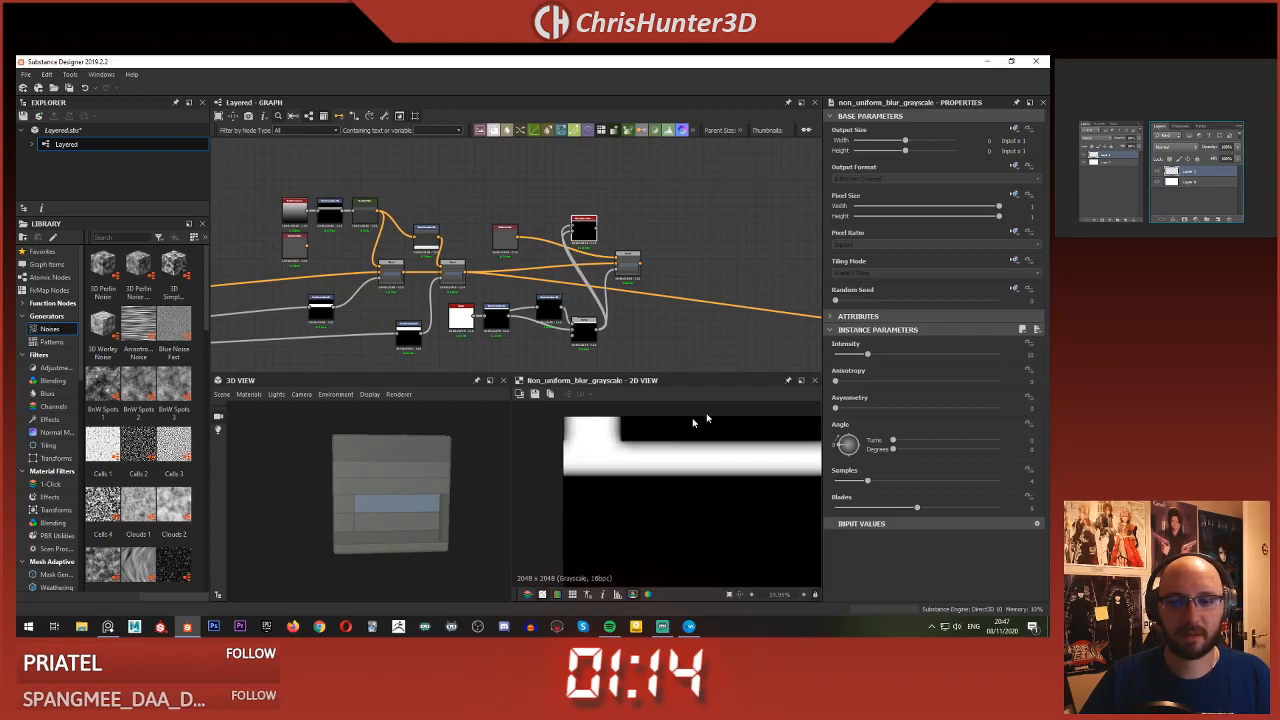
drag(866, 356, 826, 358)
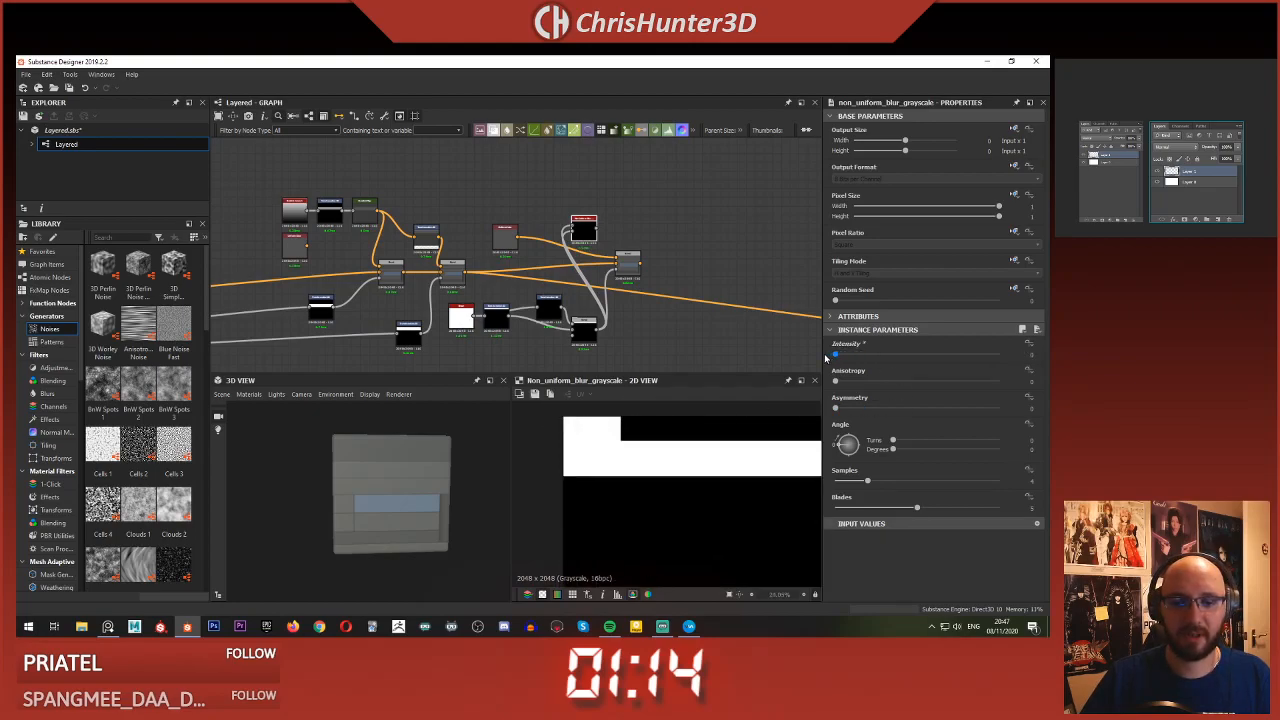
drag(868, 485, 1021, 518)
scroll(629, 461, up, 7)
middle_drag(650, 412, 738, 565)
middle_drag(712, 487, 713, 449)
drag(836, 357, 839, 356)
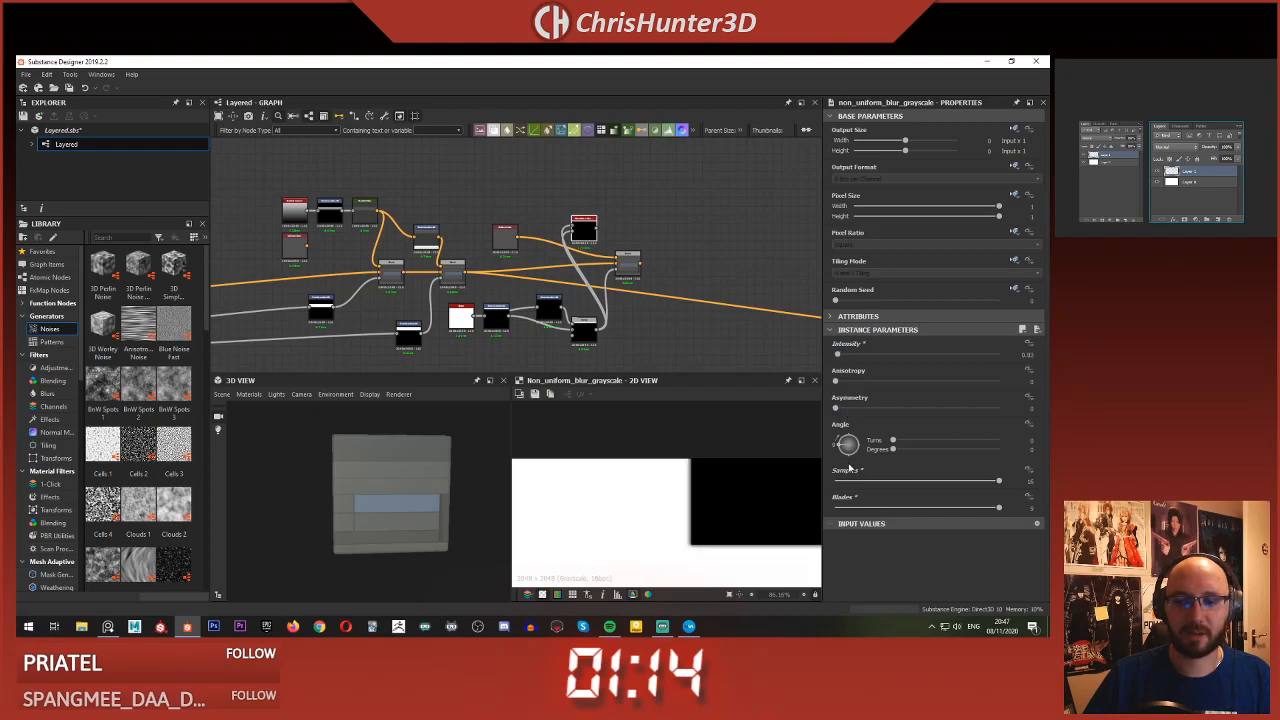
- Set the grayscale blur's angle to 270 degrees and its asymmetry to 1
drag(849, 449, 851, 518)
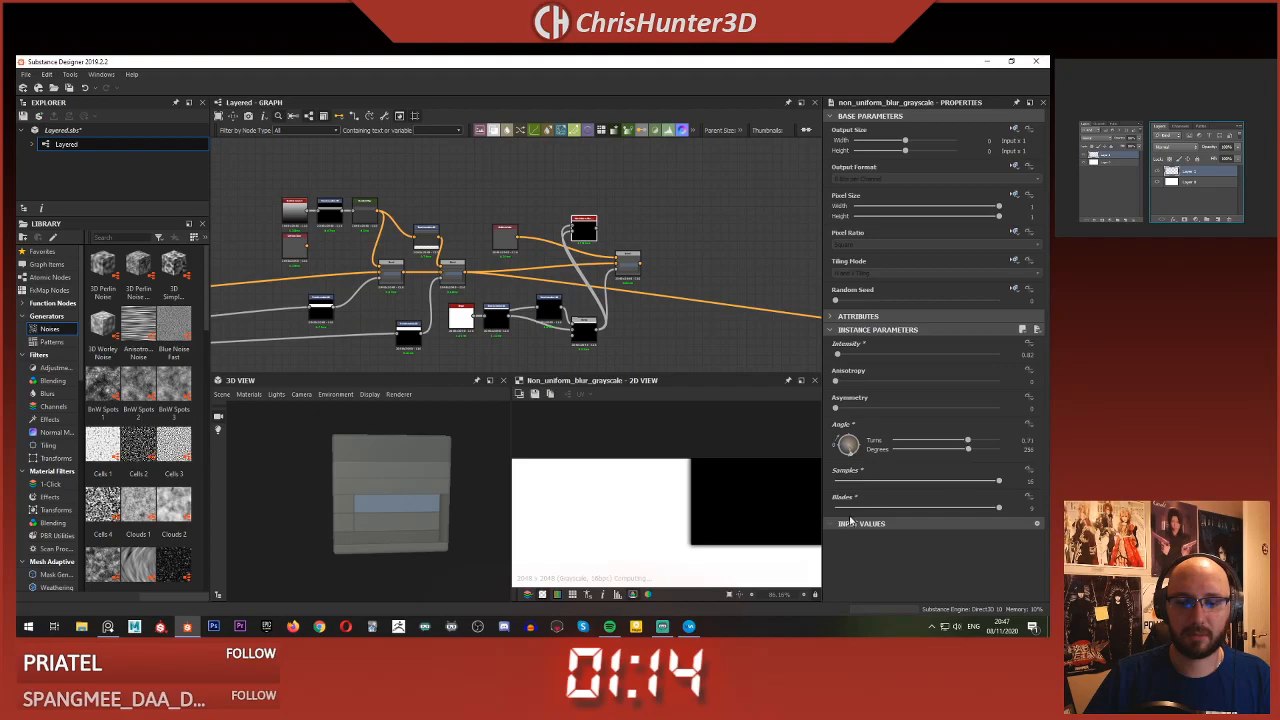
scroll(665, 545, down, 5)
scroll(661, 459, up, 6)
middle_drag(666, 543, 667, 487)
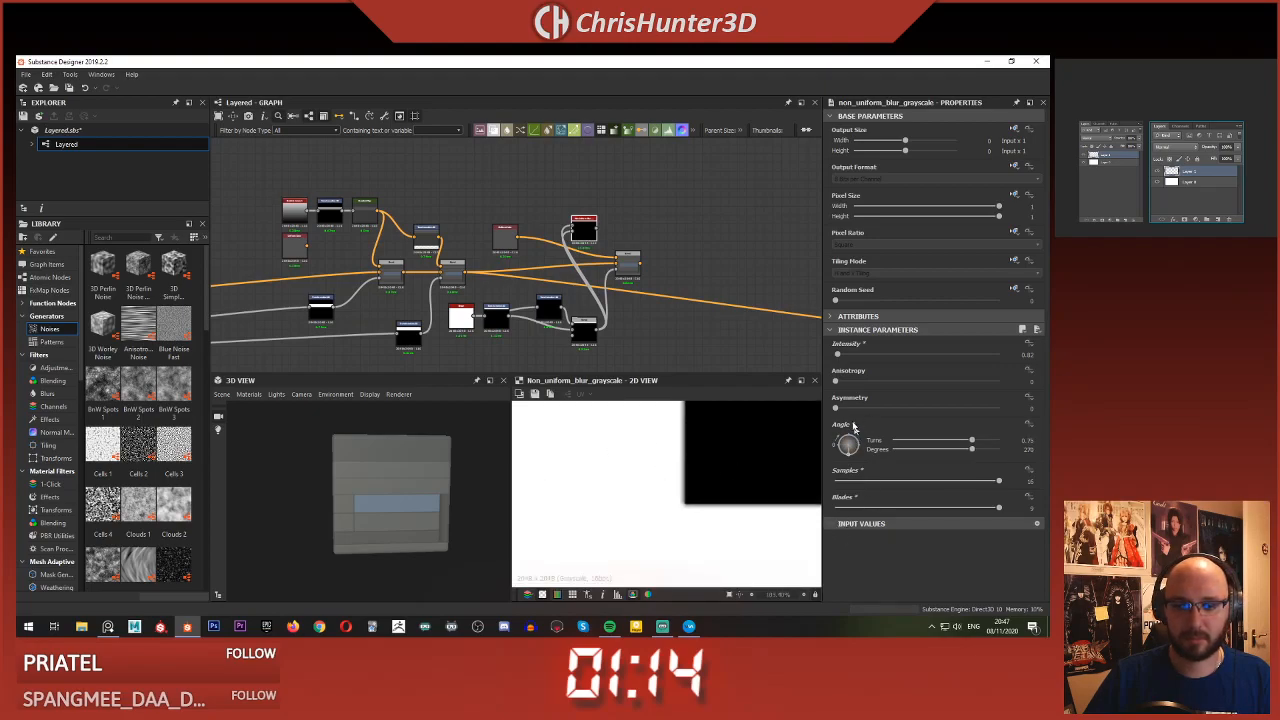
drag(835, 408, 998, 408)
scroll(630, 485, down, 5)
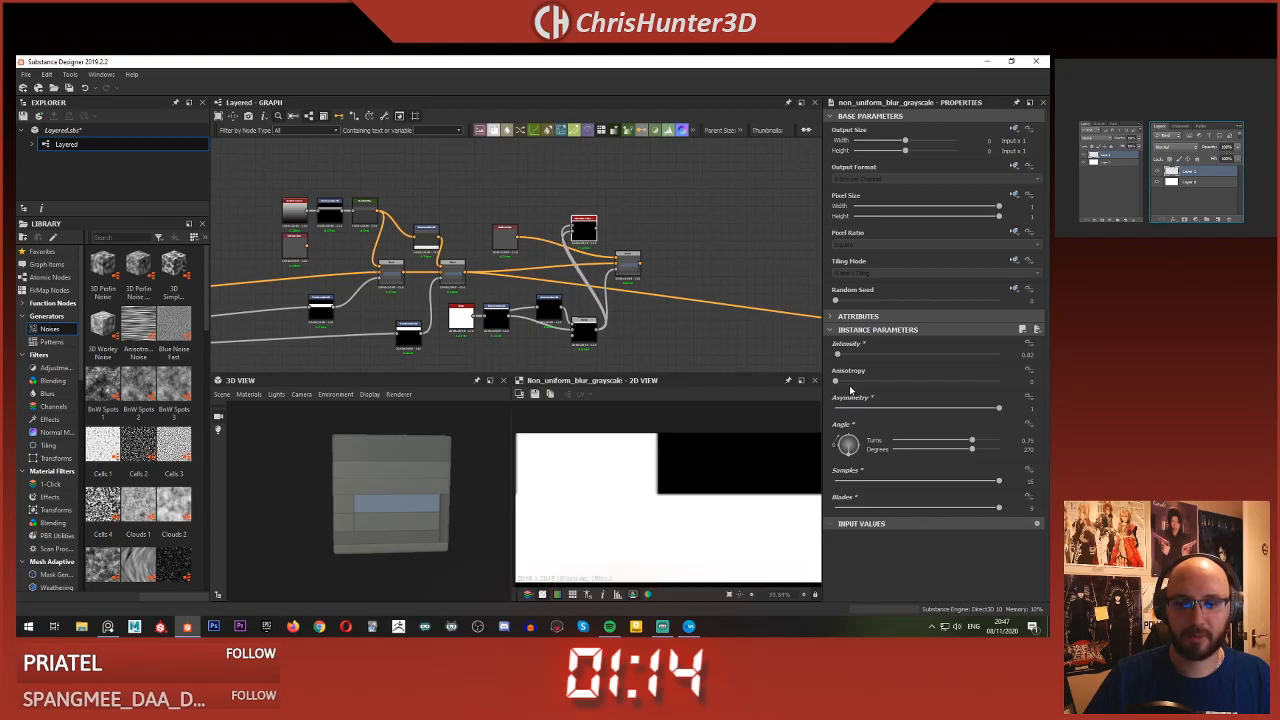
- Raise the grayscale blur's anisotropy to 1 and inspect the edges of the mask's notch
drag(918, 381, 998, 381)
scroll(640, 470, down, 5)
middle_drag(645, 508, 853, 468)
scroll(680, 483, up, 7)
scroll(755, 466, down, 3)
middle_drag(755, 466, 673, 548)
scroll(730, 434, up, 2)
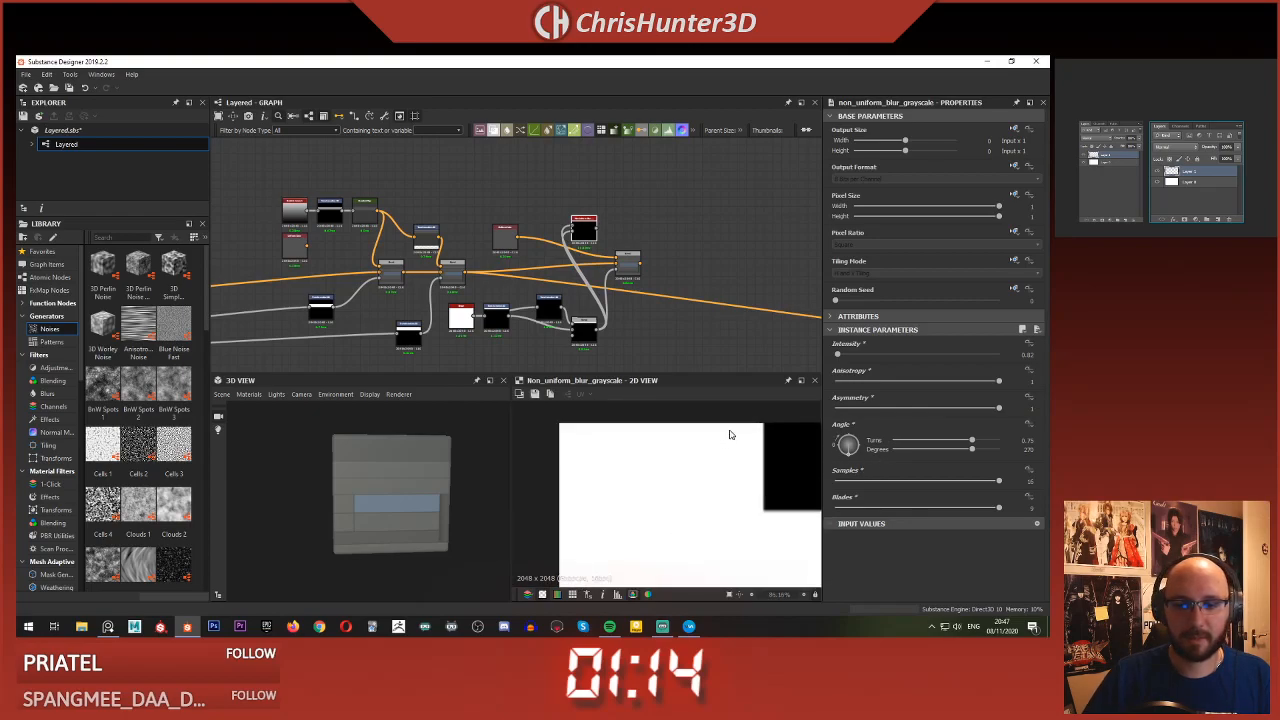
- Try a 90-degree blur angle, compare the mask's edges, and set the angle back to 270 degrees
drag(848, 454, 846, 420)
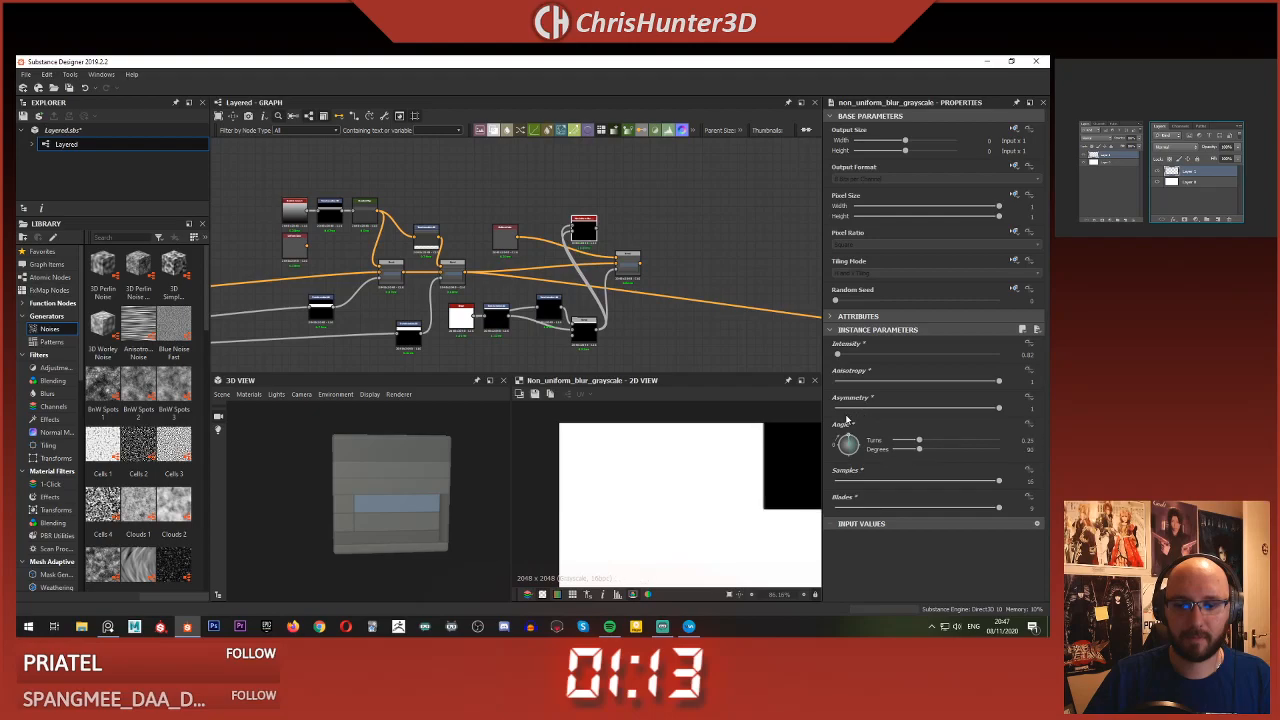
scroll(666, 497, down, 4)
scroll(651, 453, up, 6)
middle_drag(687, 472, 651, 467)
drag(856, 454, 850, 450)
scroll(664, 486, down, 5)
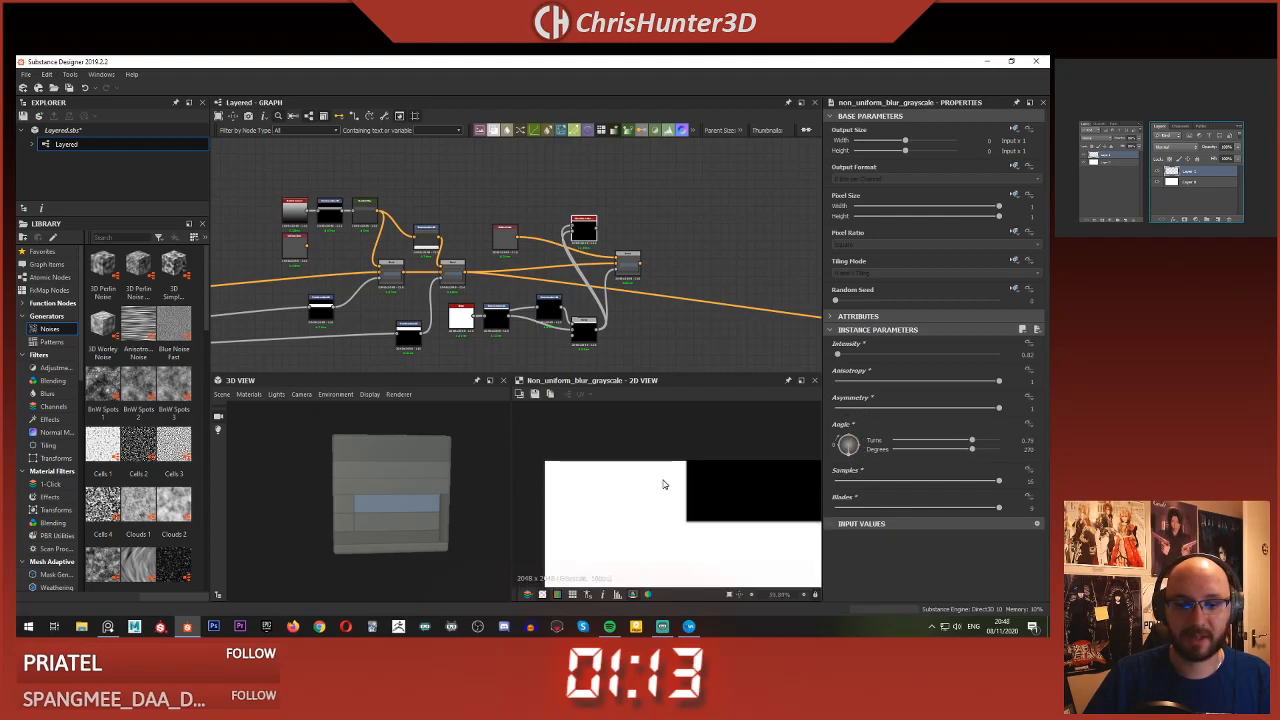
- Check the whole blurred mask and delete the Non-Uniform Blur Grayscale node
scroll(618, 500, down, 2)
middle_drag(752, 580, 714, 506)
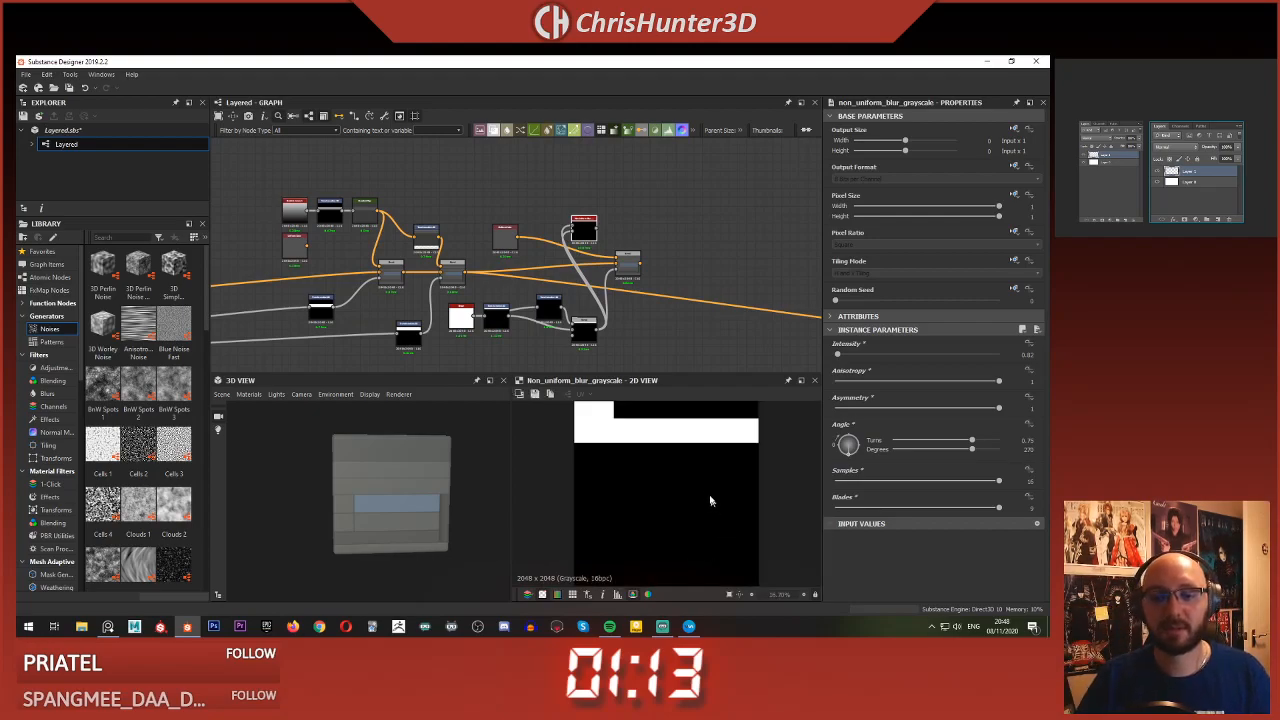
scroll(707, 480, up, 5)
scroll(683, 489, down, 5)
scroll(680, 191, up, 3)
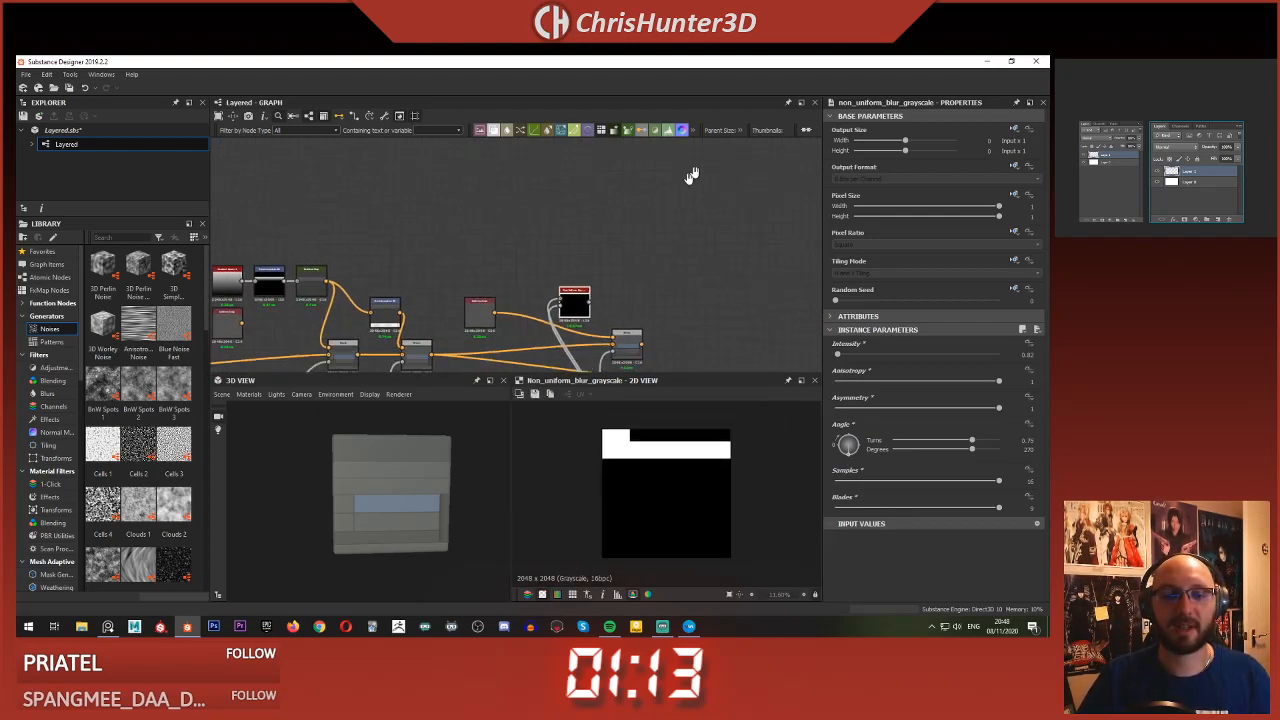
key(Delete)
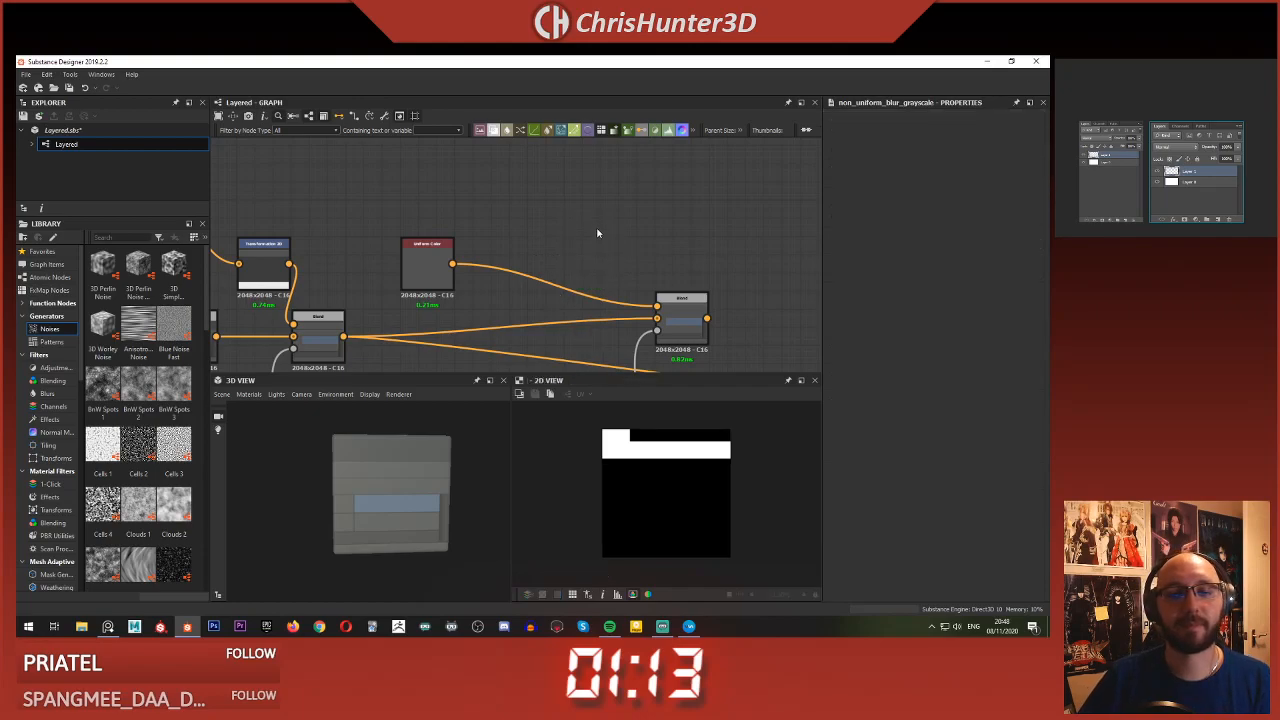
key(space)
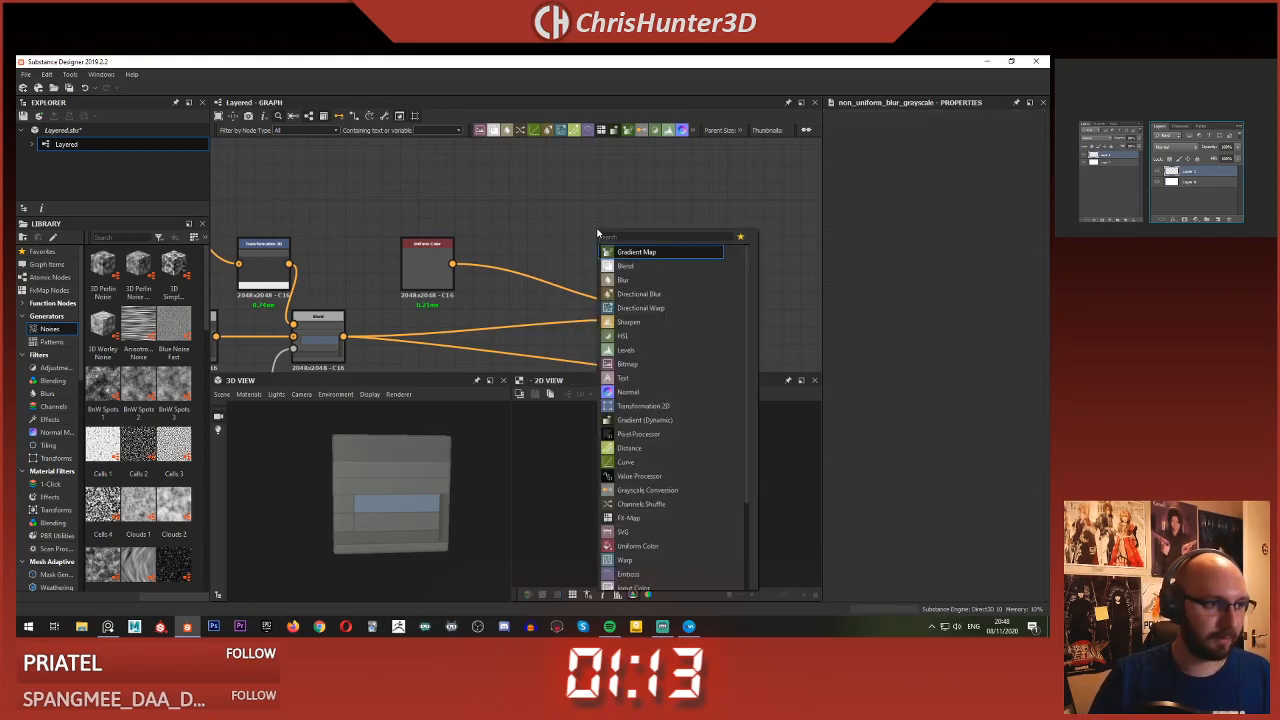
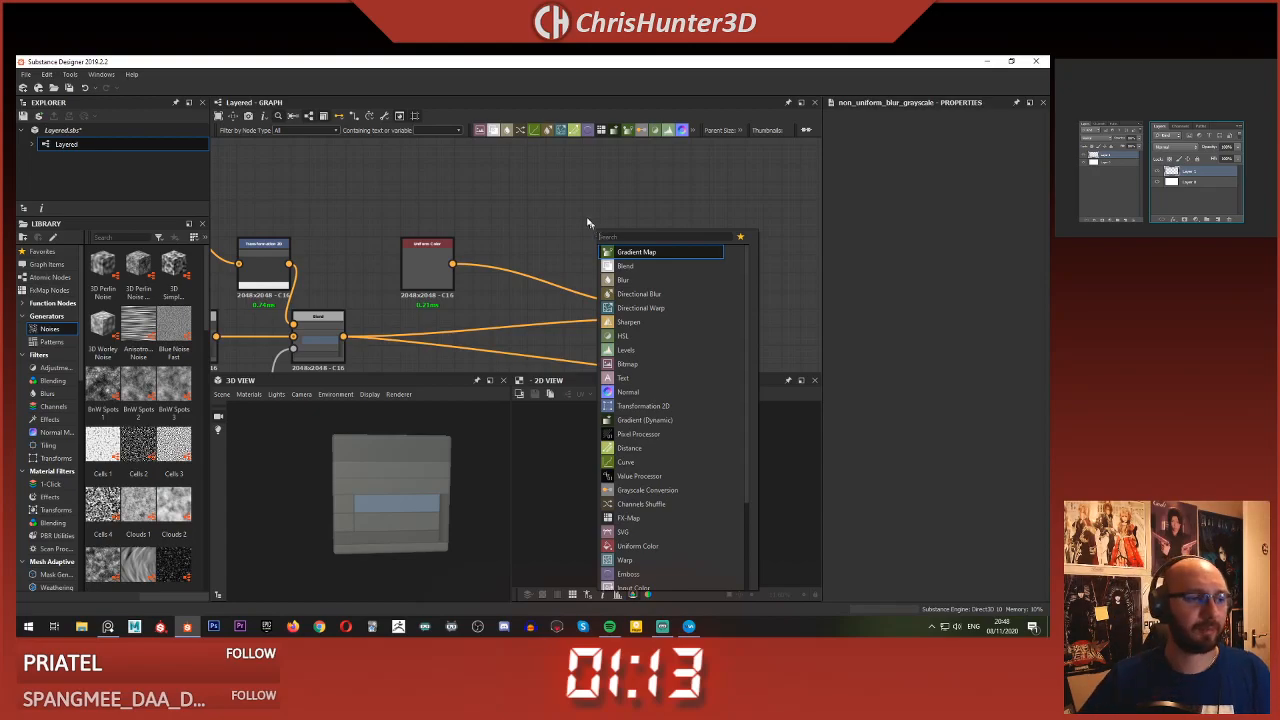
key(Escape)
scroll(563, 289, up, 3)
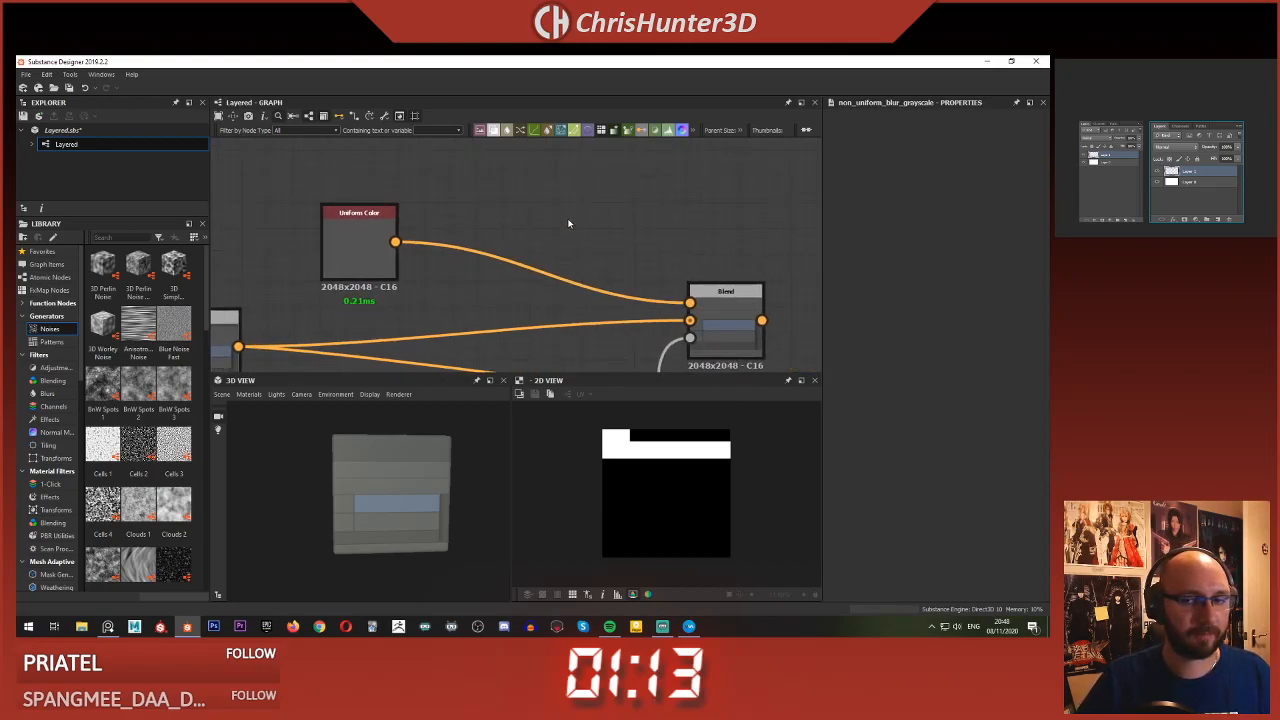
key(space)
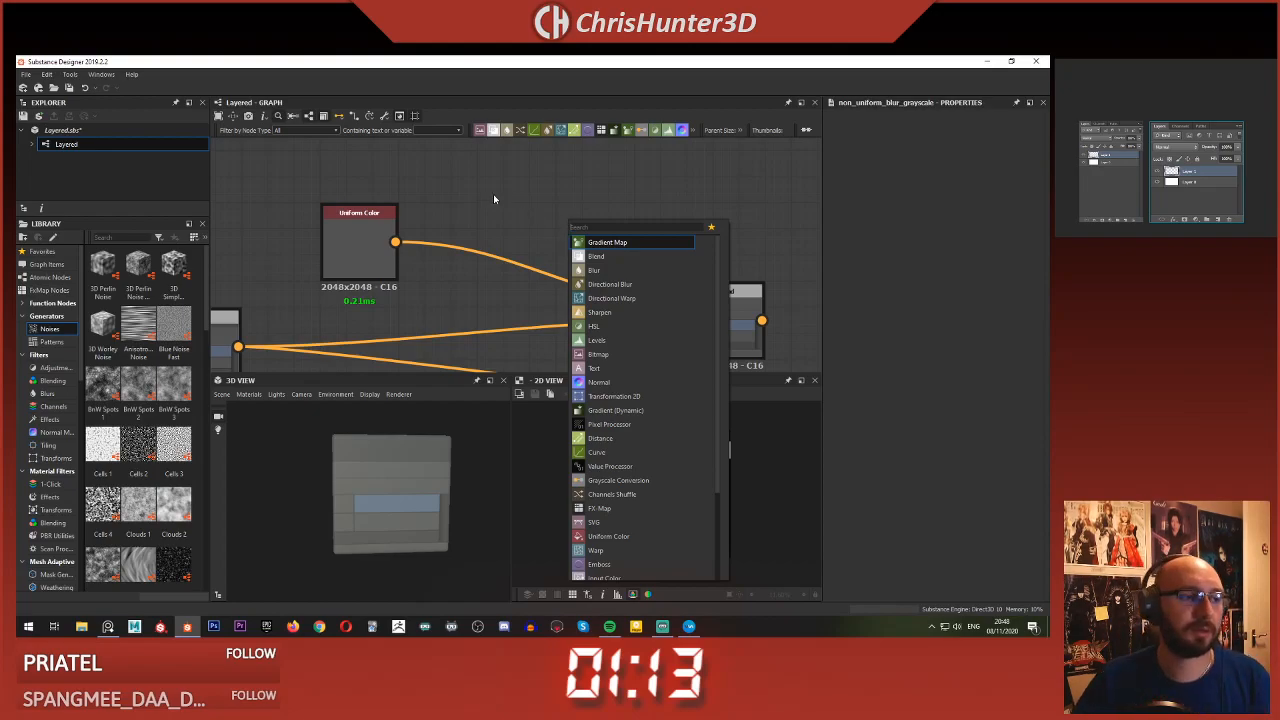
click(449, 170)
- Examine the Subtract Blend's mask, the Transformation 2D feeding it, and the grey colour's Blend result
scroll(558, 285, up, 3)
scroll(565, 295, down, 5)
middle_drag(578, 318, 553, 180)
scroll(566, 294, up, 1)
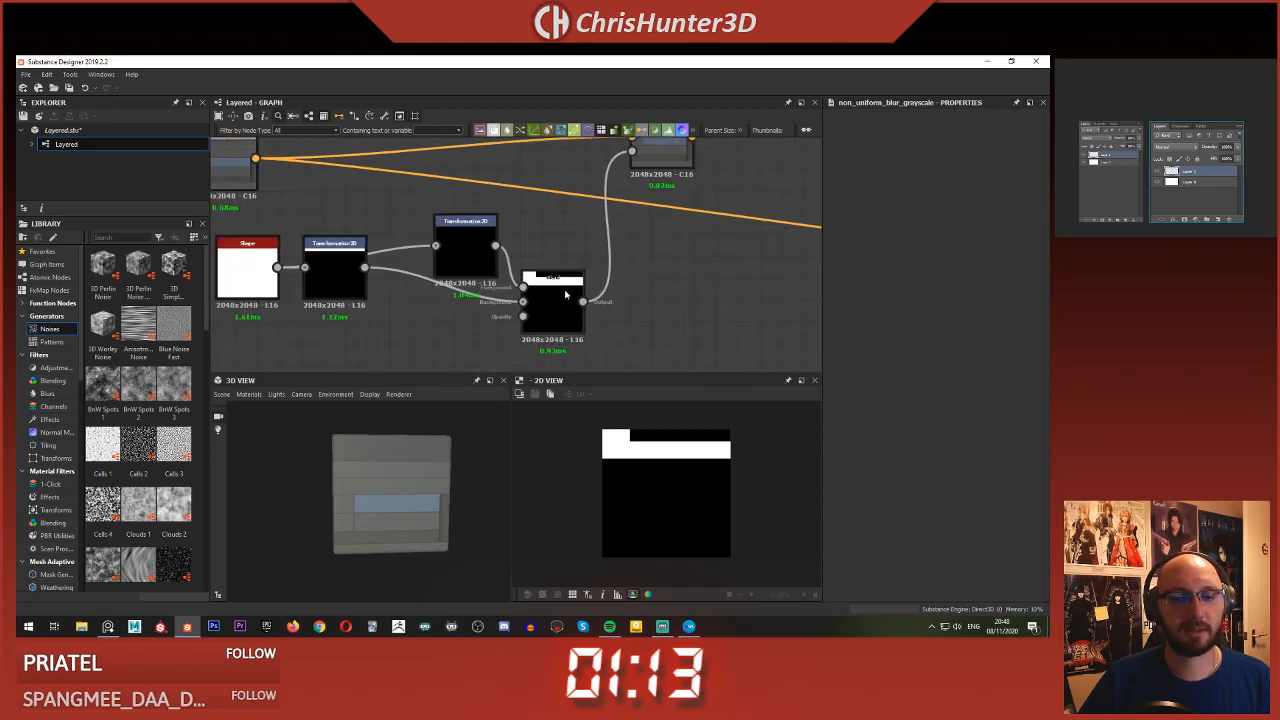
double_click(566, 294)
double_click(467, 250)
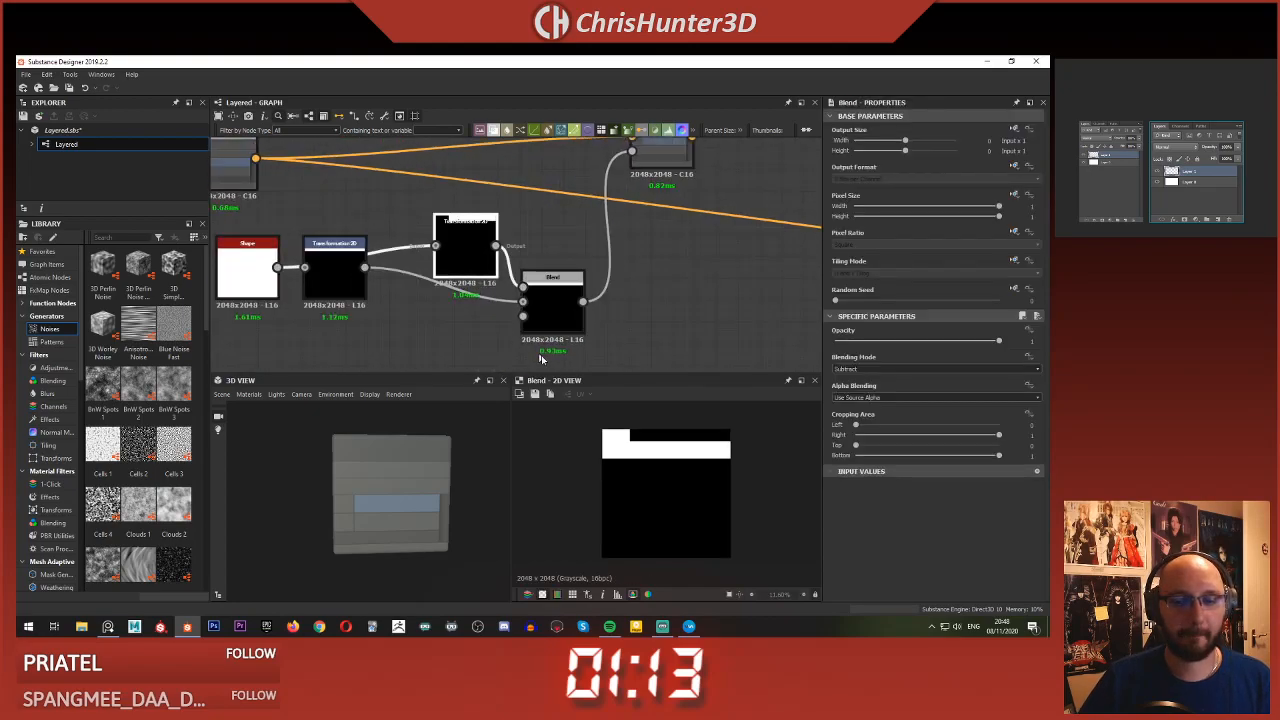
double_click(652, 160)
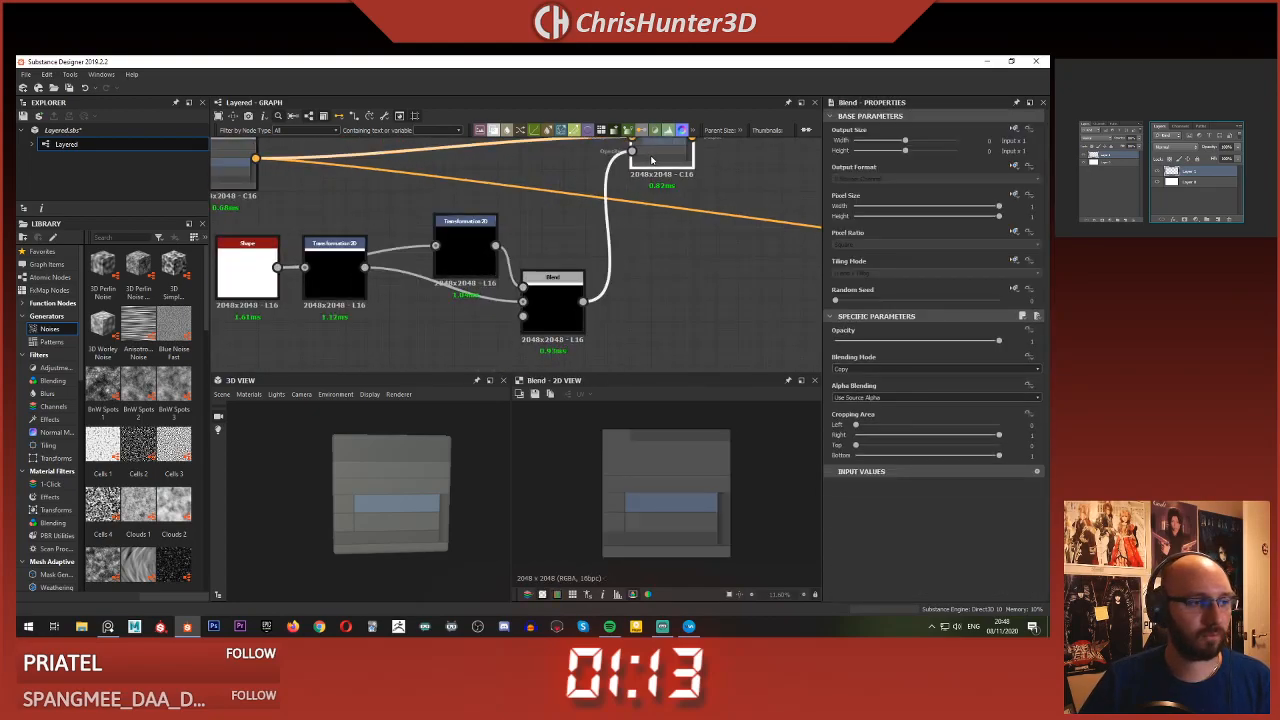
- Examine the Gradient Map that supplies the earlier strips and the layers built from it
scroll(590, 161, down, 1)
scroll(480, 168, down, 4)
middle_drag(455, 156, 614, 260)
scroll(508, 229, up, 4)
middle_drag(451, 204, 545, 199)
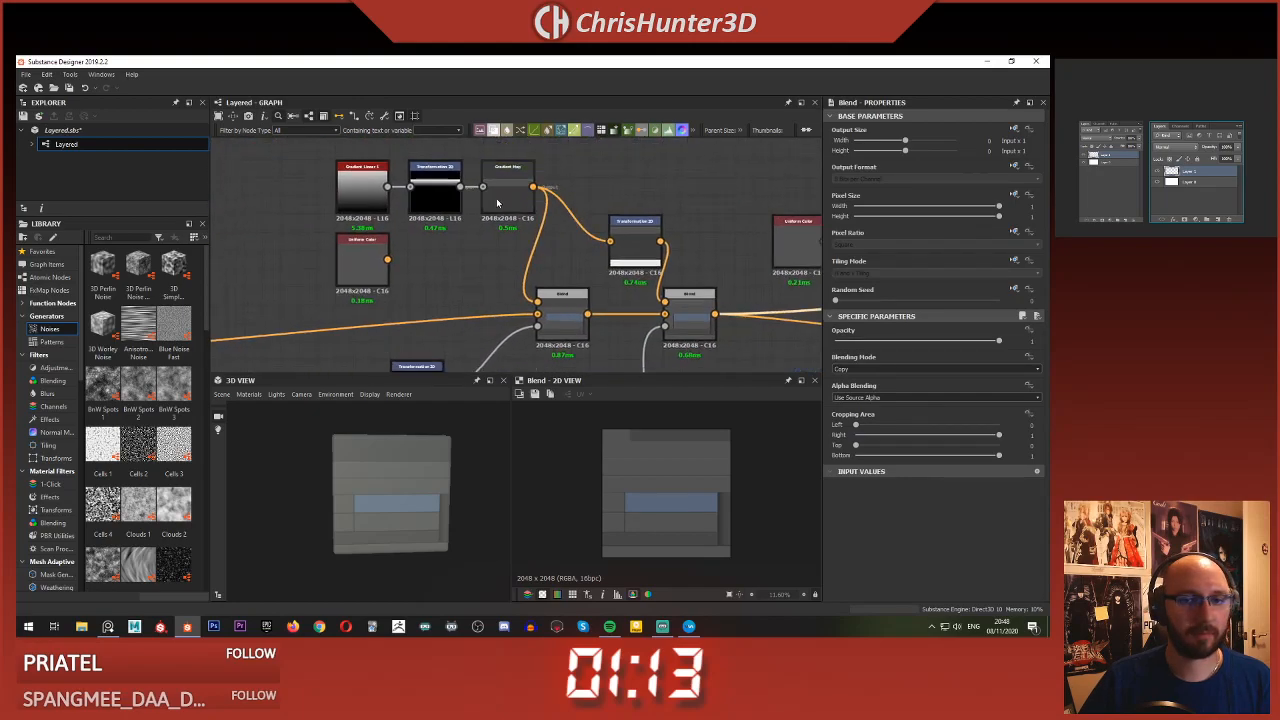
double_click(500, 201)
scroll(537, 260, down, 3)
middle_drag(543, 260, 438, 220)
scroll(503, 325, up, 1)
scroll(715, 488, up, 4)
scroll(721, 487, down, 2)
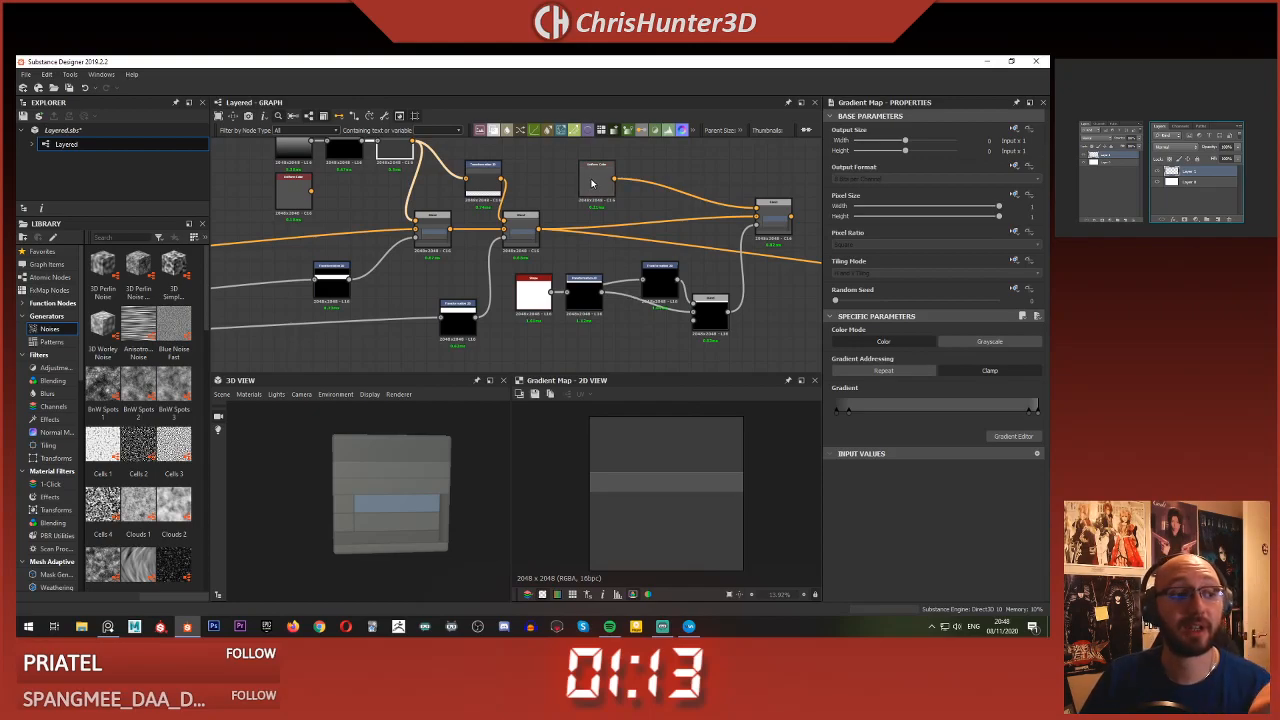
- Examine the grey colour's Blend result up close along the stepped strip and its incoming connections
middle_drag(722, 213, 618, 237)
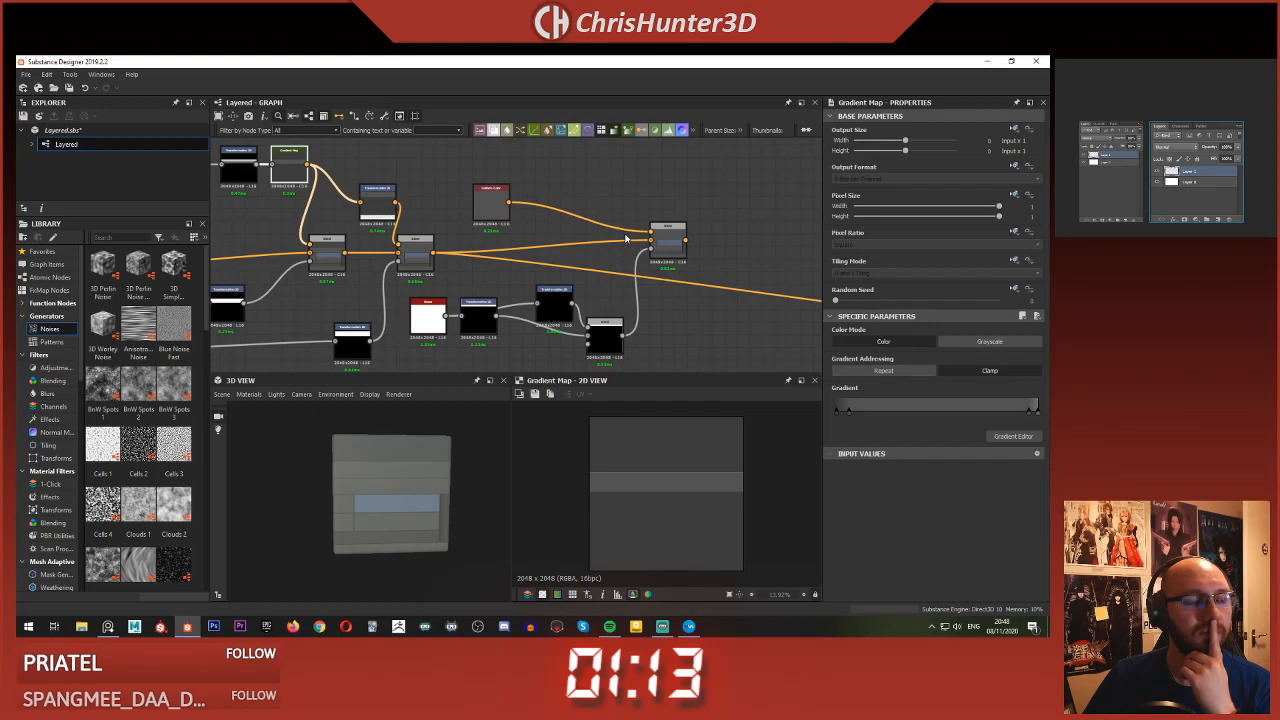
middle_drag(606, 236, 684, 199)
scroll(738, 190, up, 3)
double_click(748, 199)
scroll(618, 213, down, 1)
scroll(631, 405, down, 1)
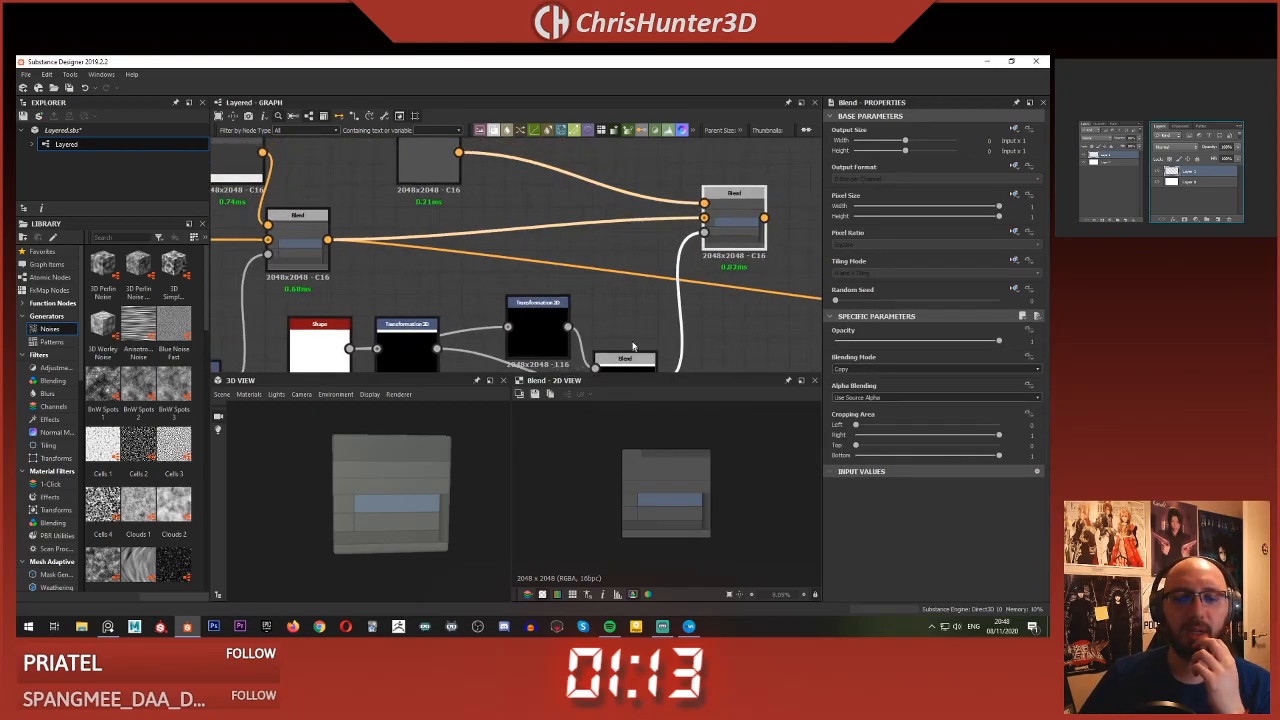
scroll(635, 350, down, 2)
scroll(618, 300, down, 1)
scroll(677, 437, up, 4)
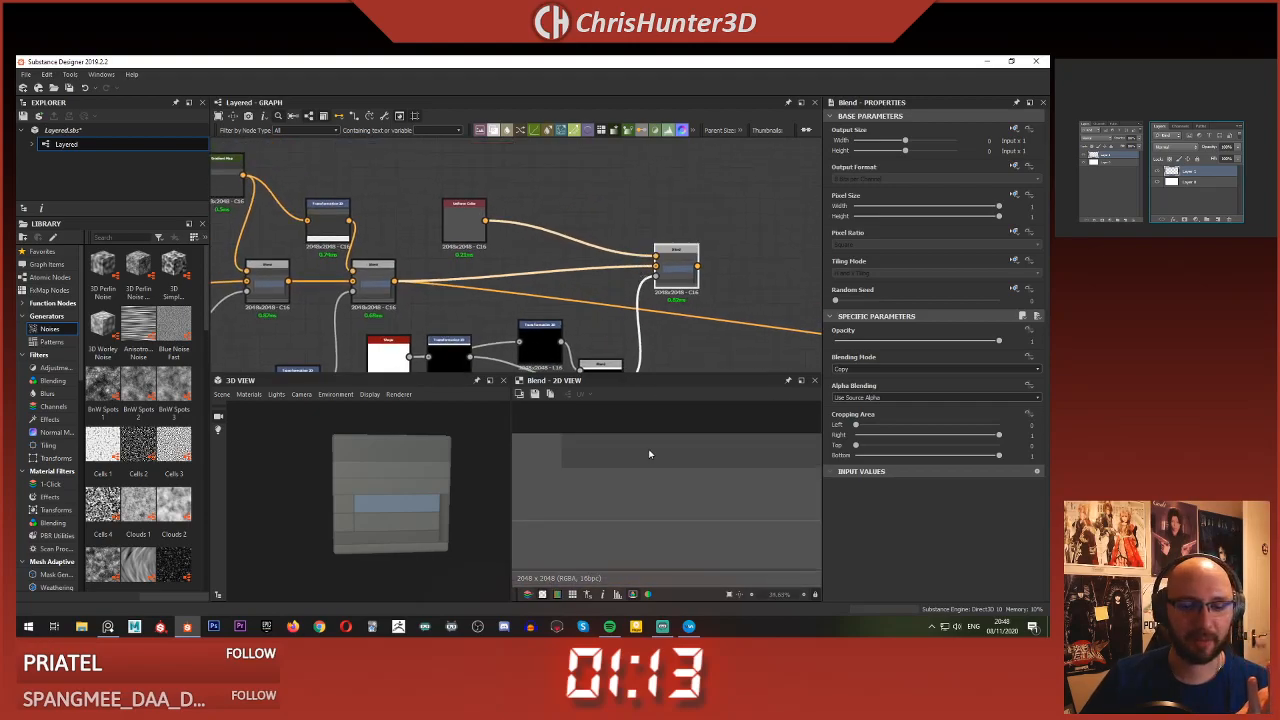
scroll(650, 450, down, 2)
middle_drag(539, 246, 613, 225)
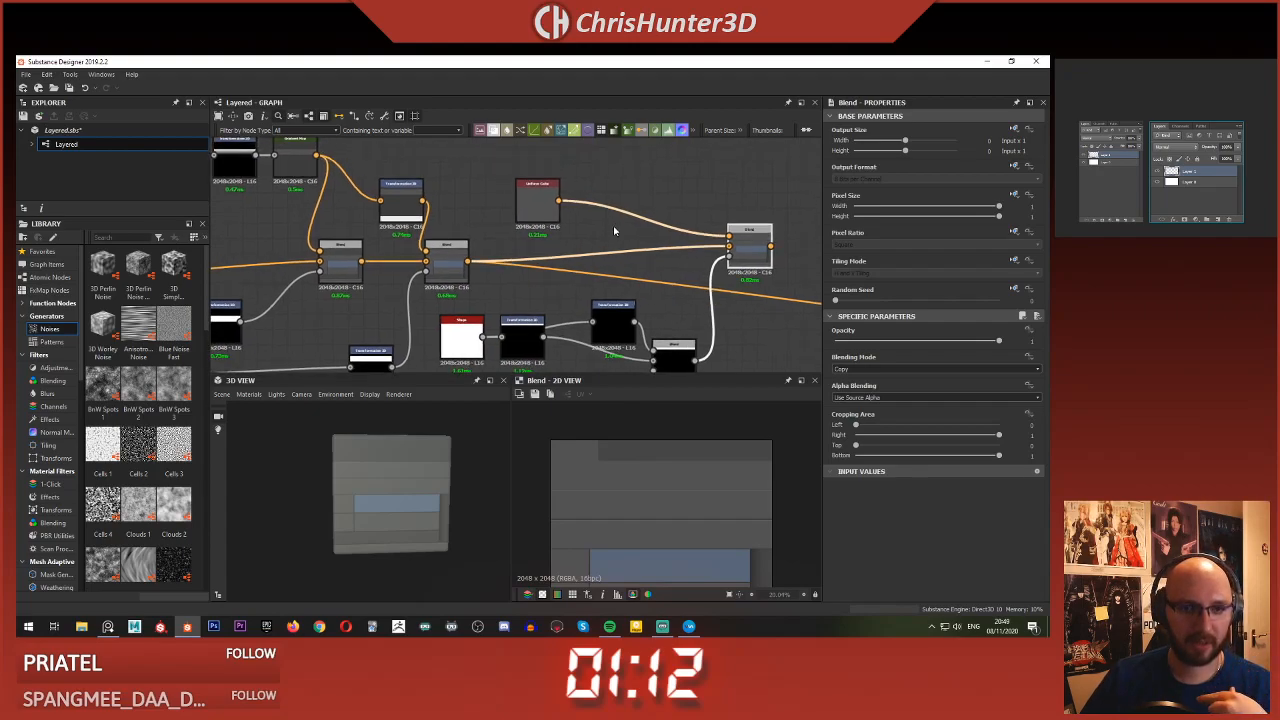
- Add a Non Uniform Blur Grayscale node and connect the Subtract Blend's mask to both of its inputs
click(532, 213)
key(space)
text(non)
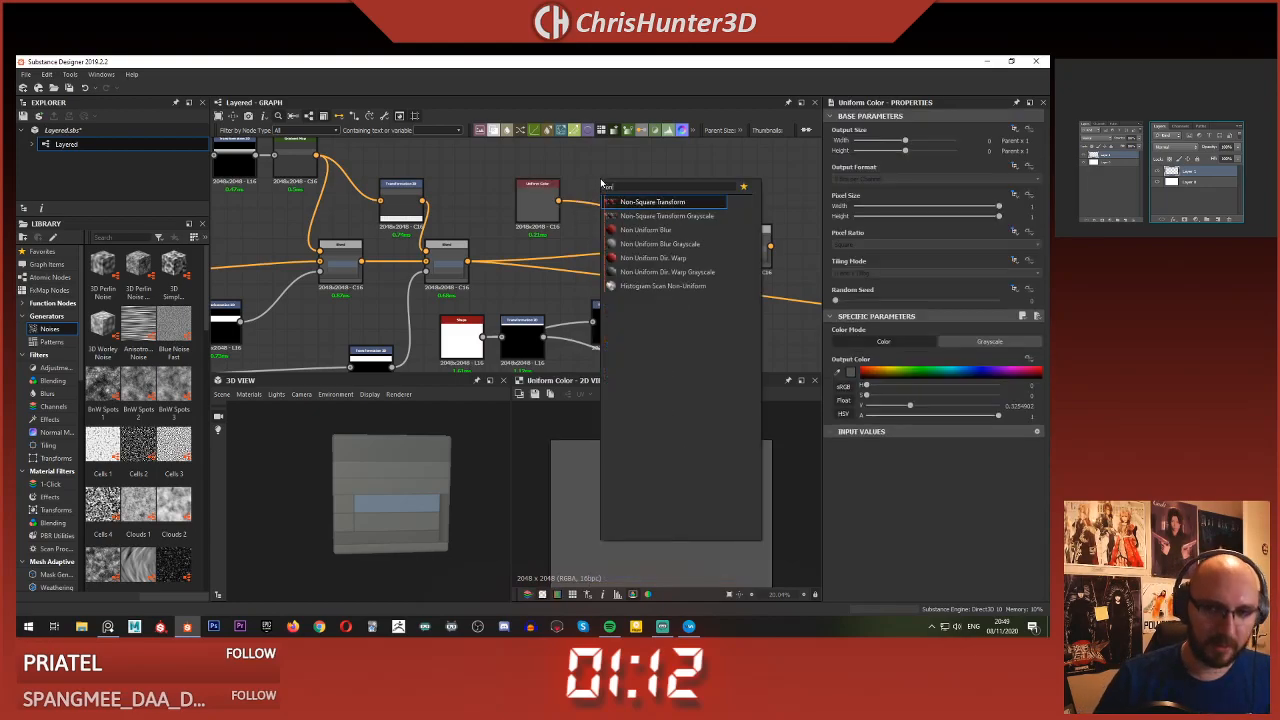
key(Down)
key(Down)
key(Down)
key(Return)
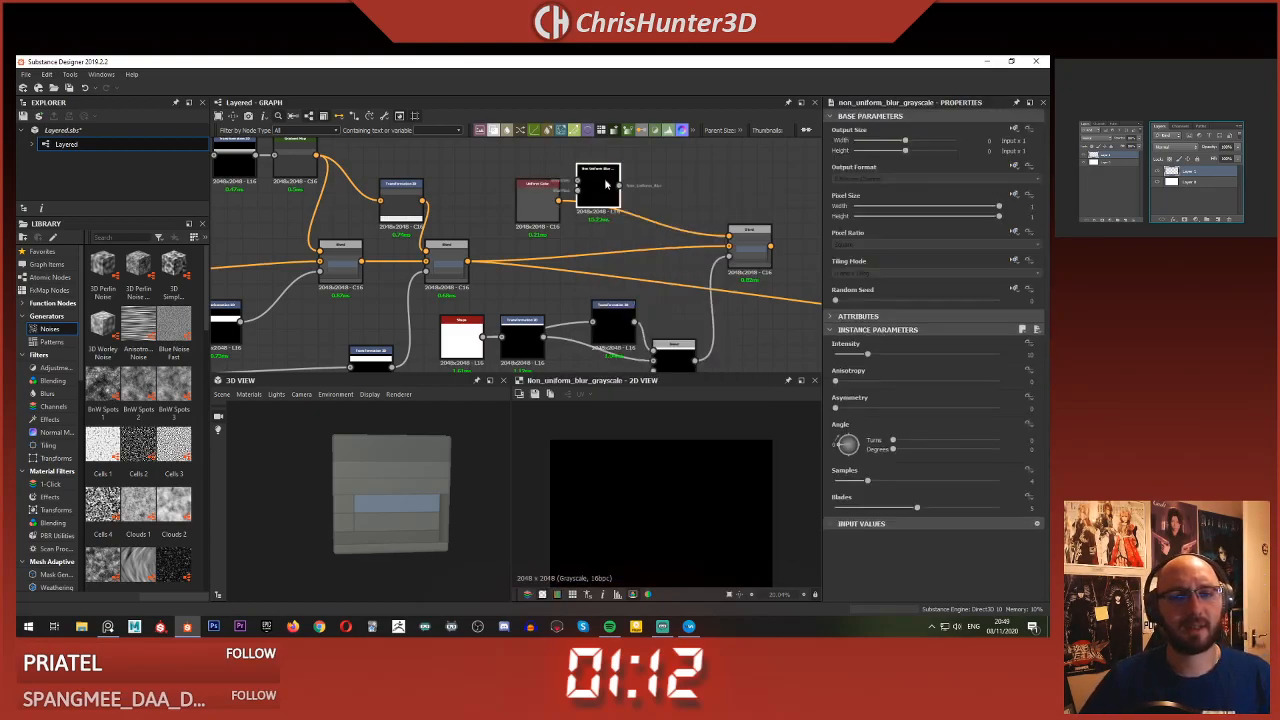
drag(602, 192, 640, 177)
click(672, 206)
drag(695, 360, 650, 193)
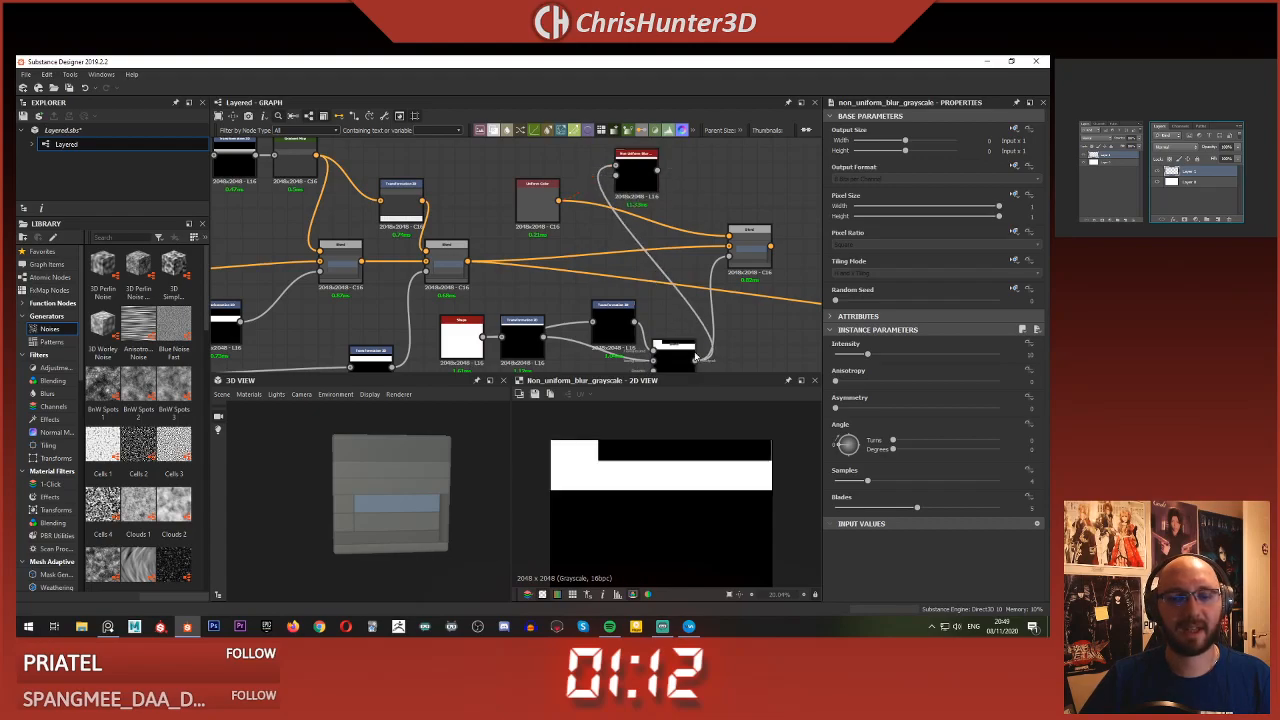
drag(695, 360, 606, 180)
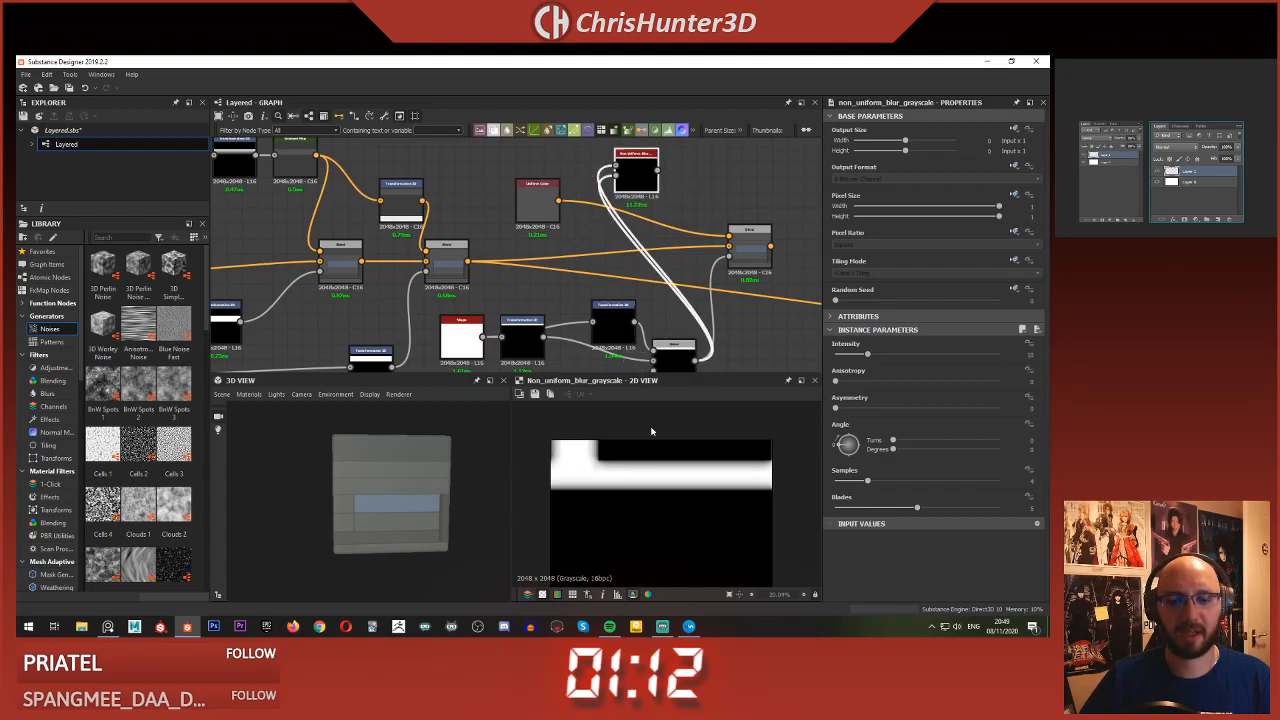
- Set the blur's intensity to about 1.15, samples to 16 and blades to 9, and inspect the mask edge
drag(861, 353, 835, 354)
drag(867, 481, 998, 481)
drag(941, 511, 1000, 509)
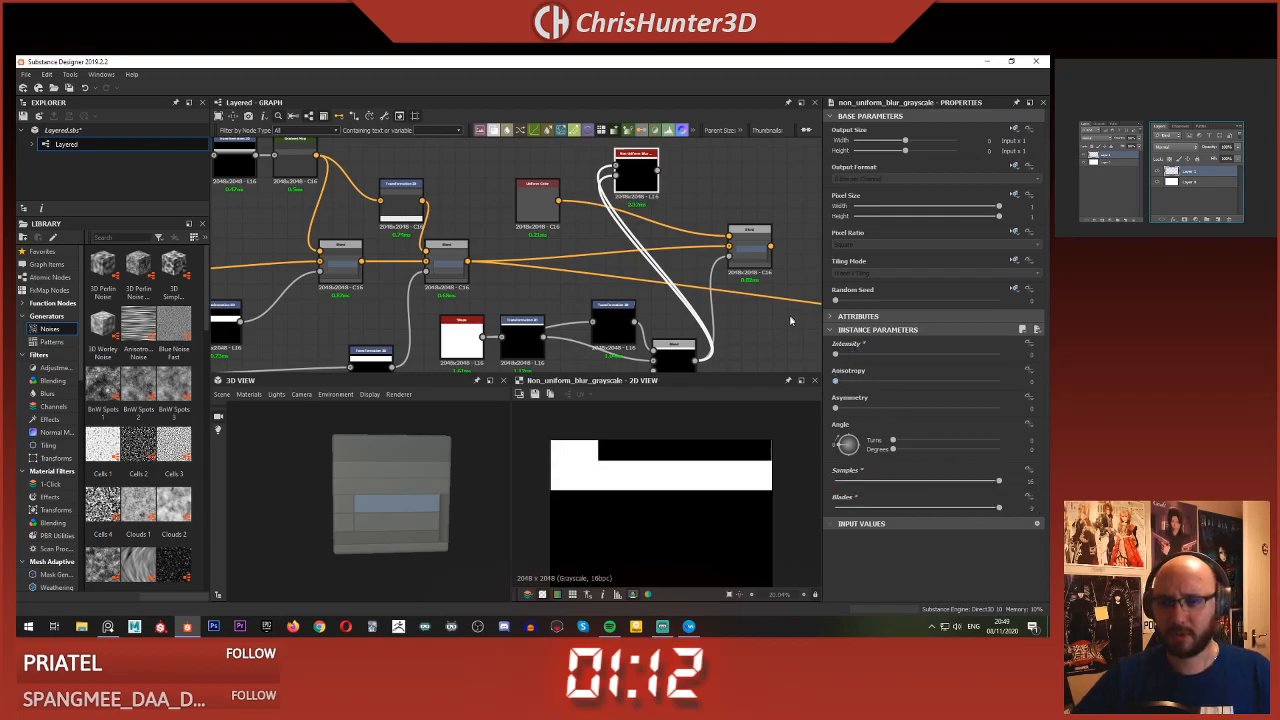
click(839, 356)
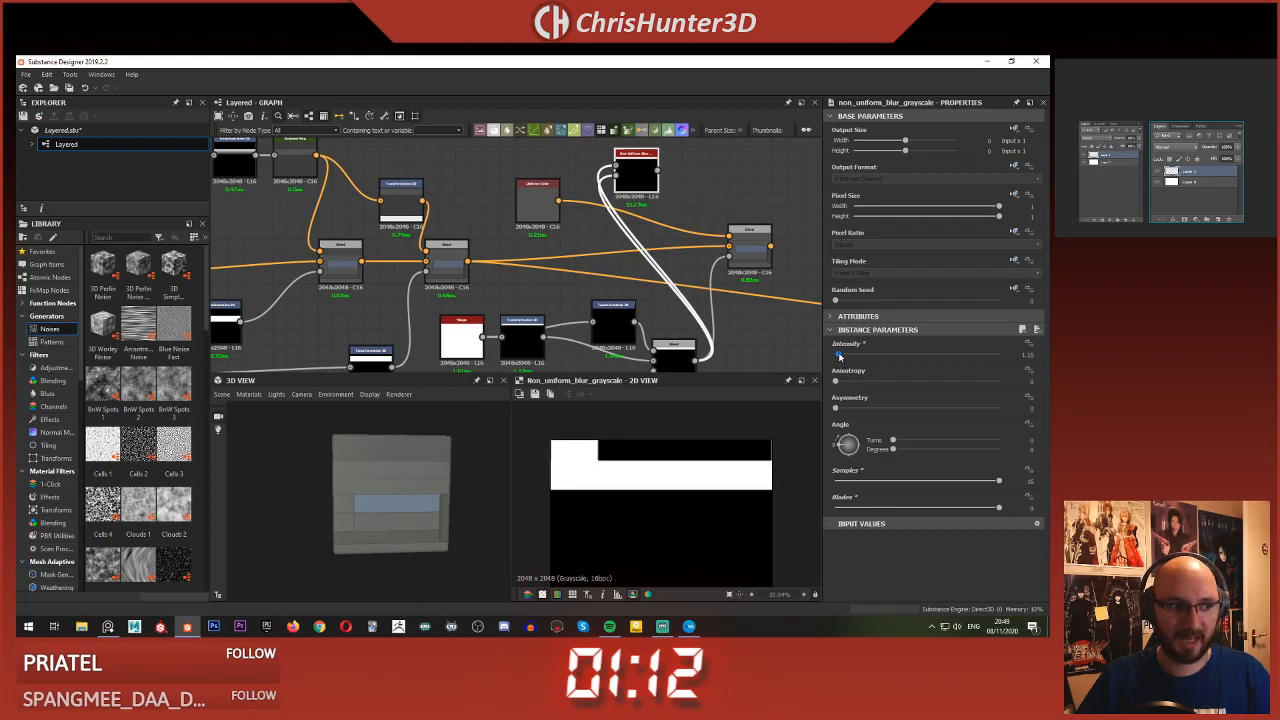
scroll(680, 466, up, 5)
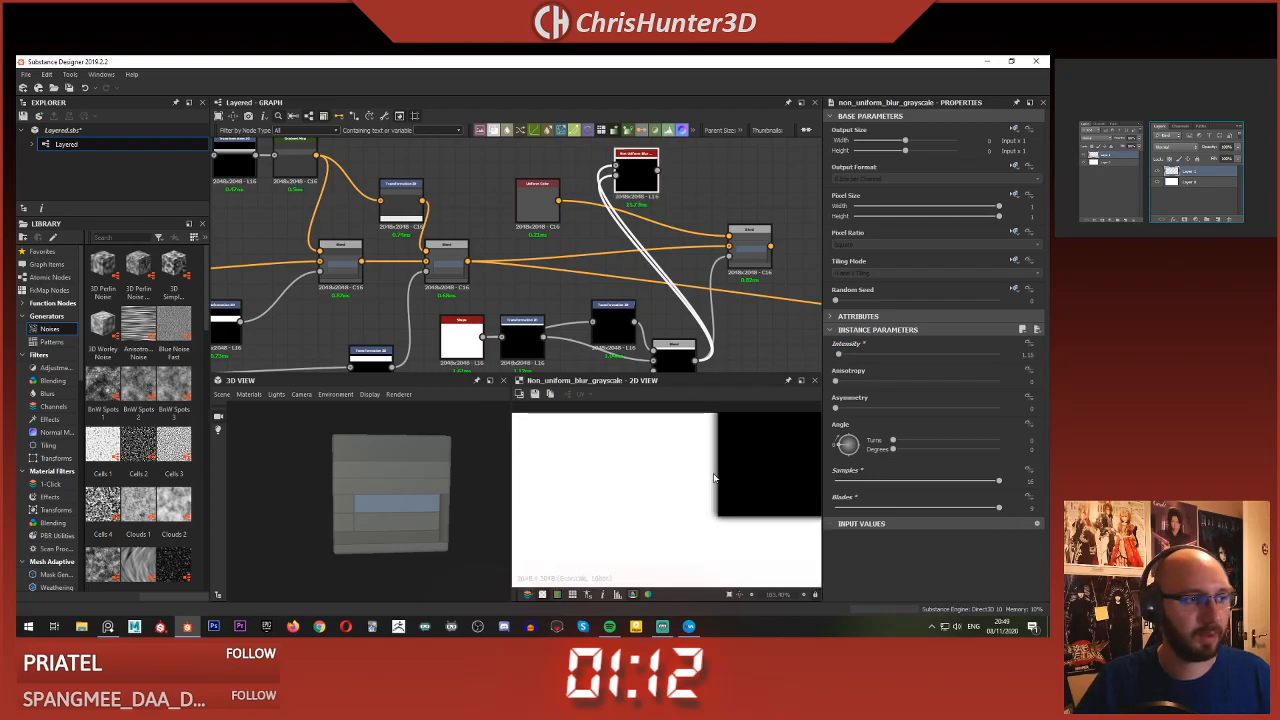
scroll(714, 478, down, 1)
- Try a directional blur with intensity 4.1, asymmetry 1 and a 270-degree angle, checking the stepped mask's edges
click(841, 443)
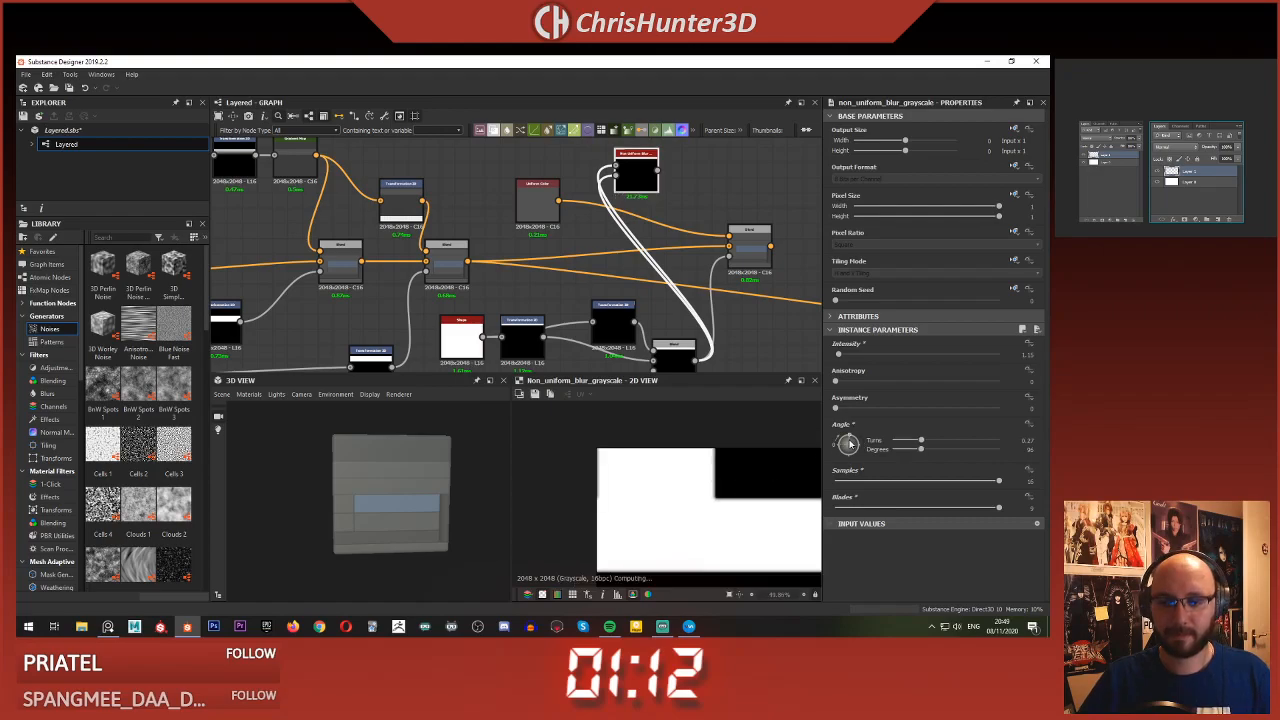
mouse_move(840, 440)
mouse_down()
mouse_move(850, 435)
mouse_move(852, 453)
mouse_up()
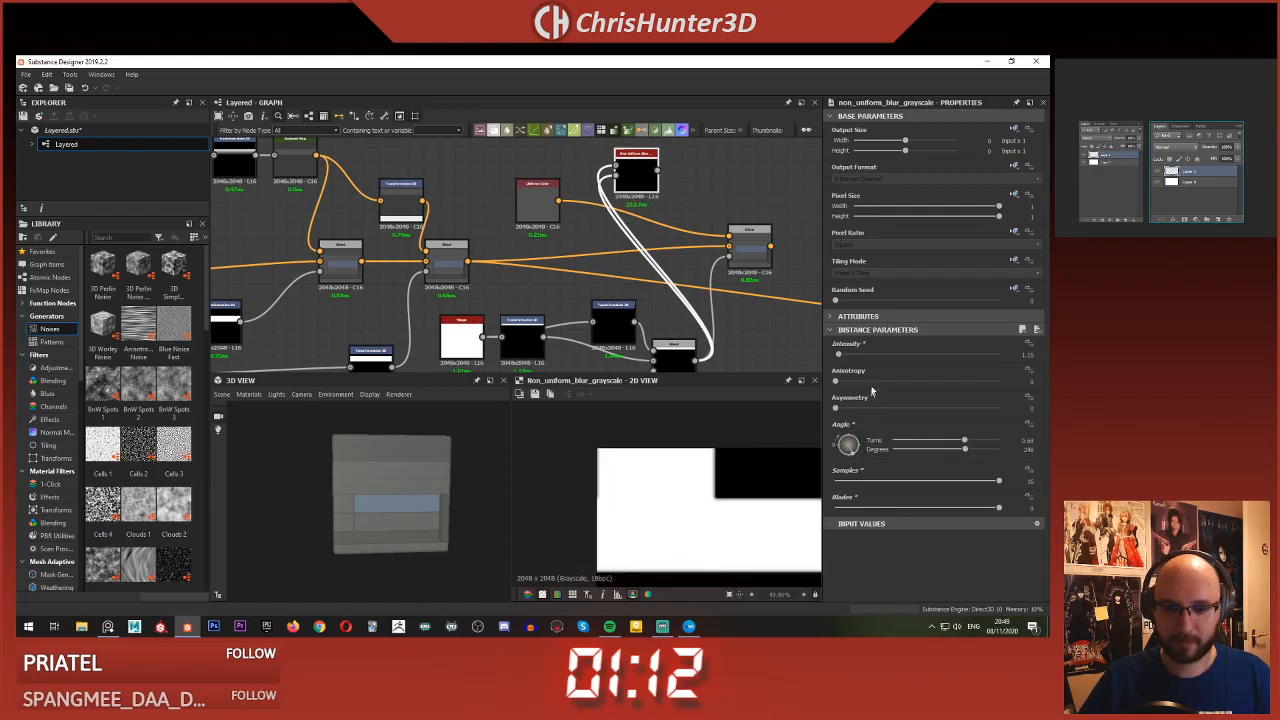
mouse_move(874, 359)
mouse_down()
mouse_move(948, 355)
mouse_move(849, 355)
mouse_up()
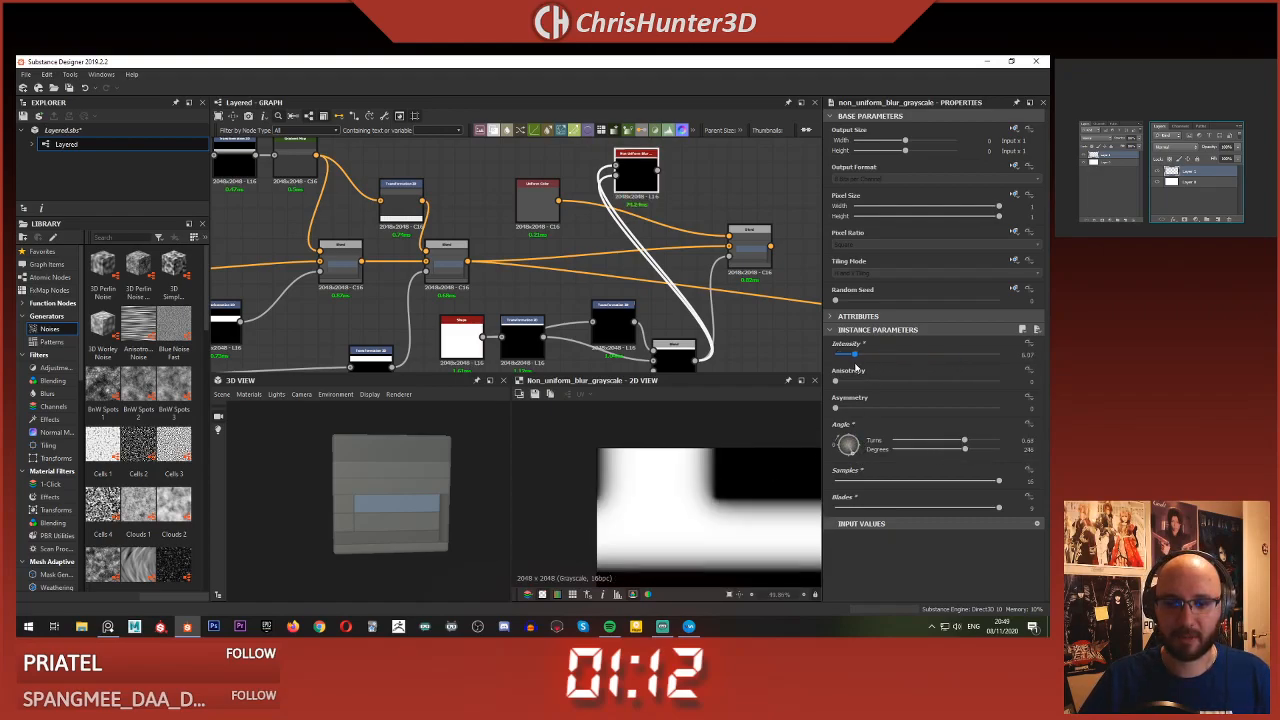
drag(836, 408, 998, 408)
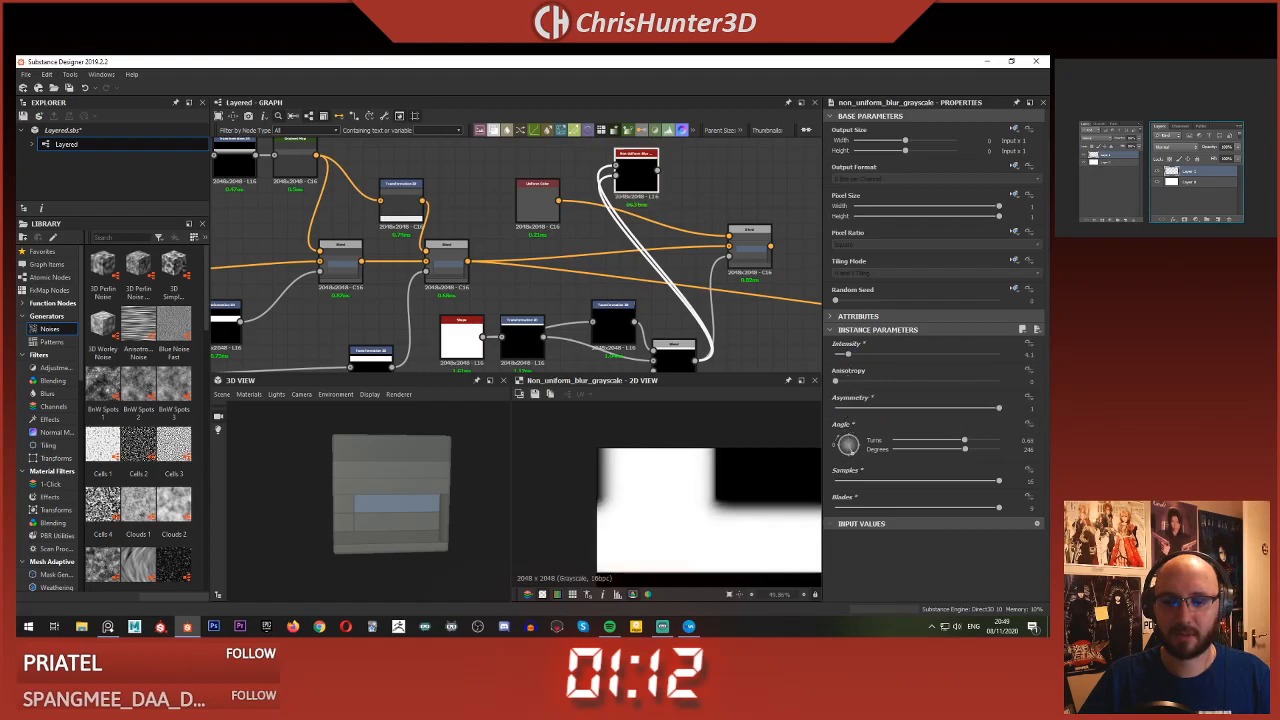
drag(846, 451, 848, 478)
scroll(657, 509, down, 4)
middle_drag(705, 499, 689, 527)
scroll(690, 458, up, 2)
scroll(689, 527, up, 4)
scroll(689, 527, down, 5)
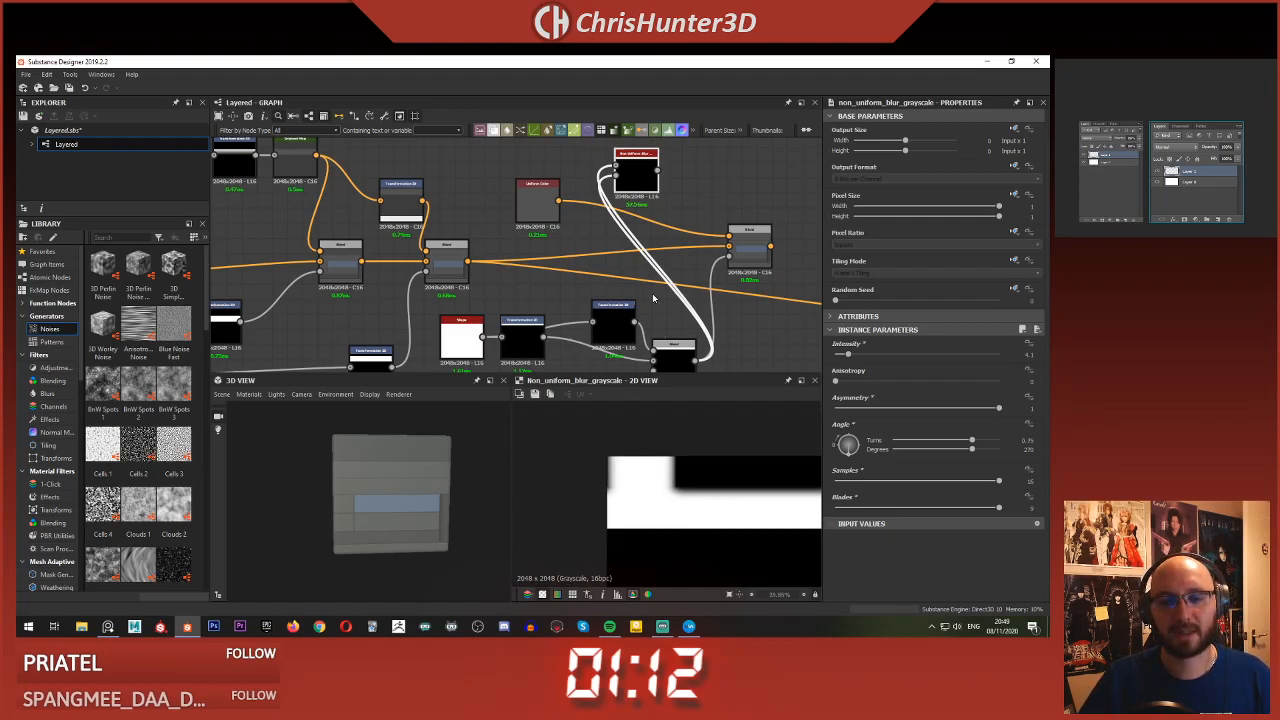
- Set the first Transformation 2D after the new Shape to No Tiling and check the Subtract Blend's mask
middle_drag(650, 324, 645, 268)
click(528, 272)
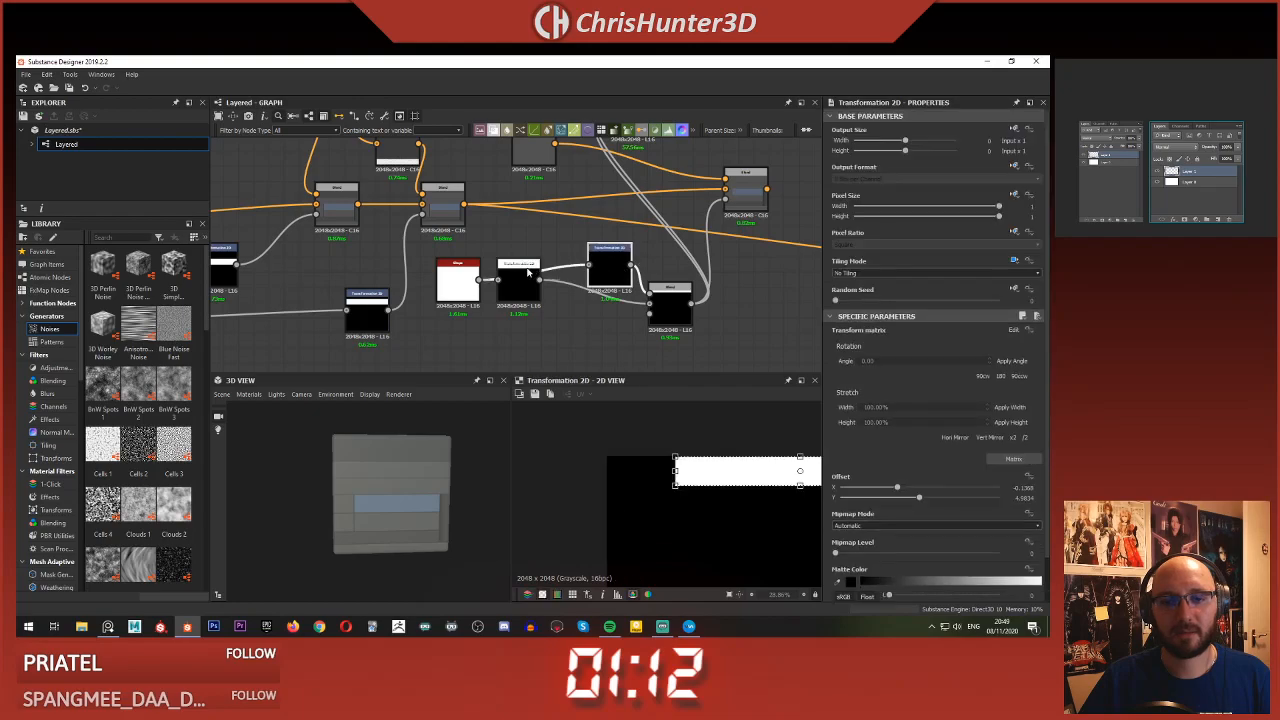
click(909, 276)
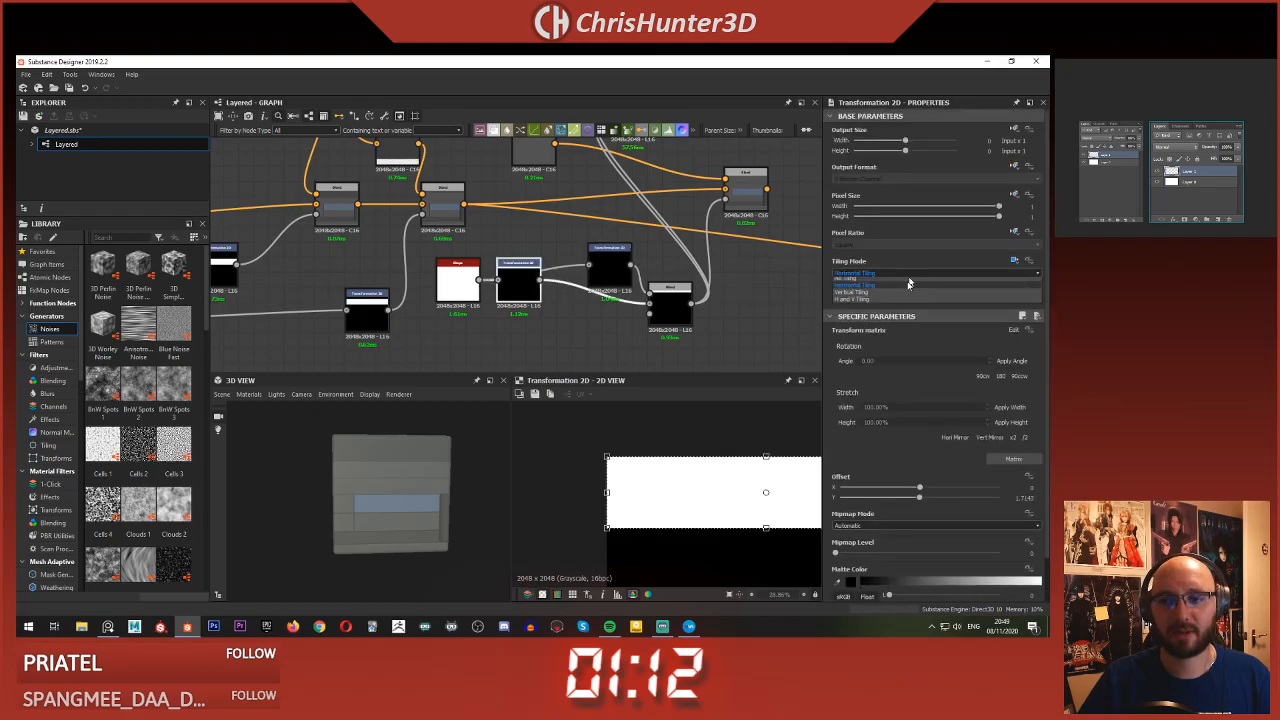
click(906, 273)
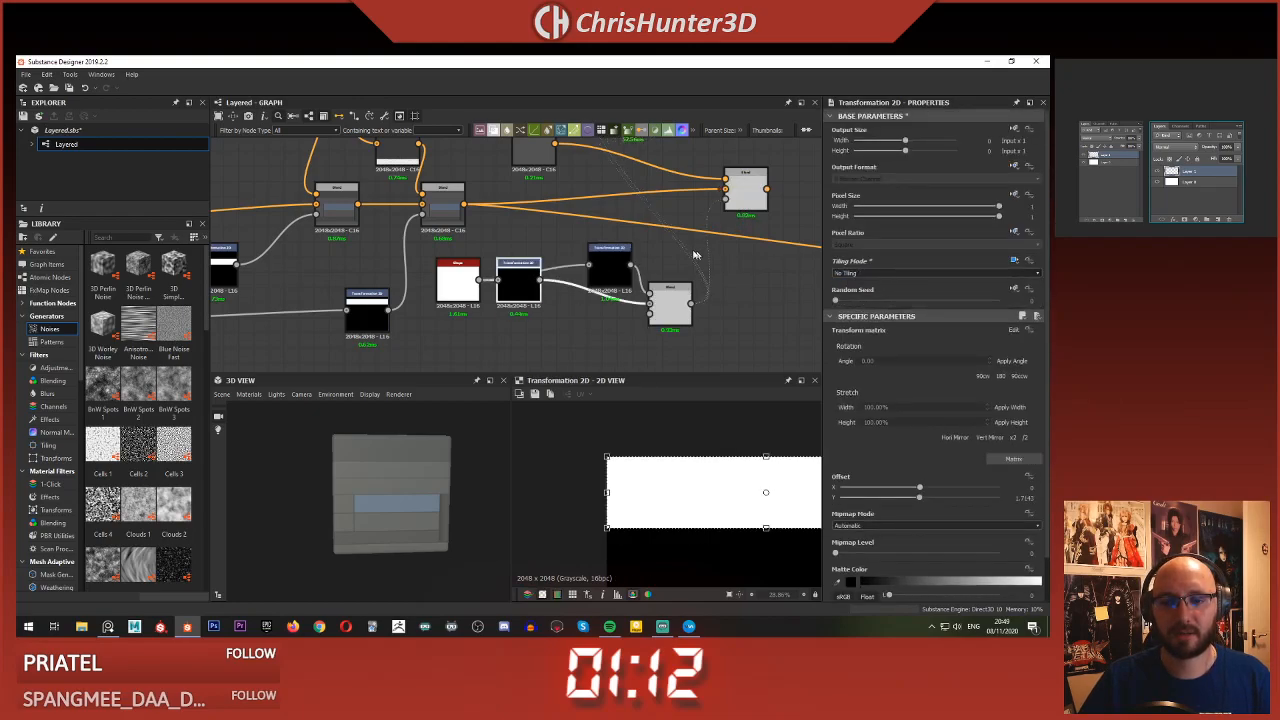
click(670, 300)
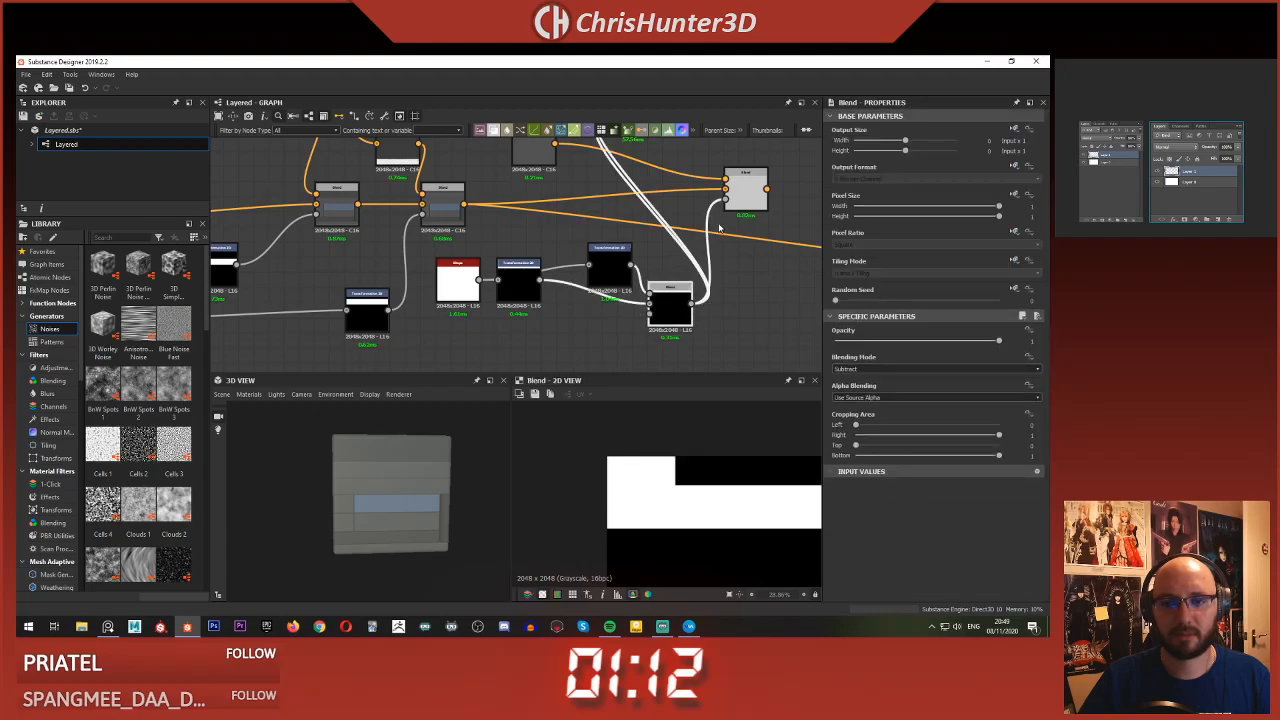
- Examine the Non Uniform Blur Grayscale result along the stepped strip's edges, both close up and as a whole
middle_drag(725, 222, 770, 331)
click(673, 212)
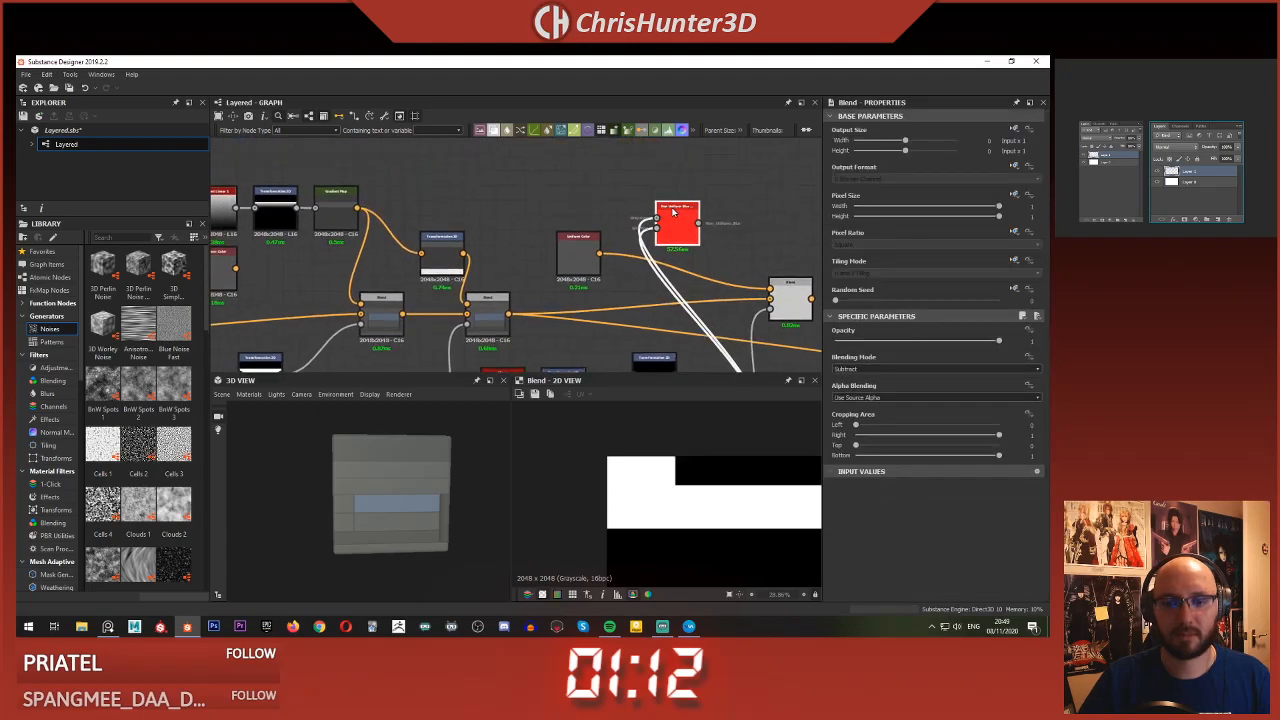
double_click(673, 212)
key(f)
scroll(681, 457, up, 5)
middle_drag(652, 440, 665, 500)
scroll(589, 476, down, 1)
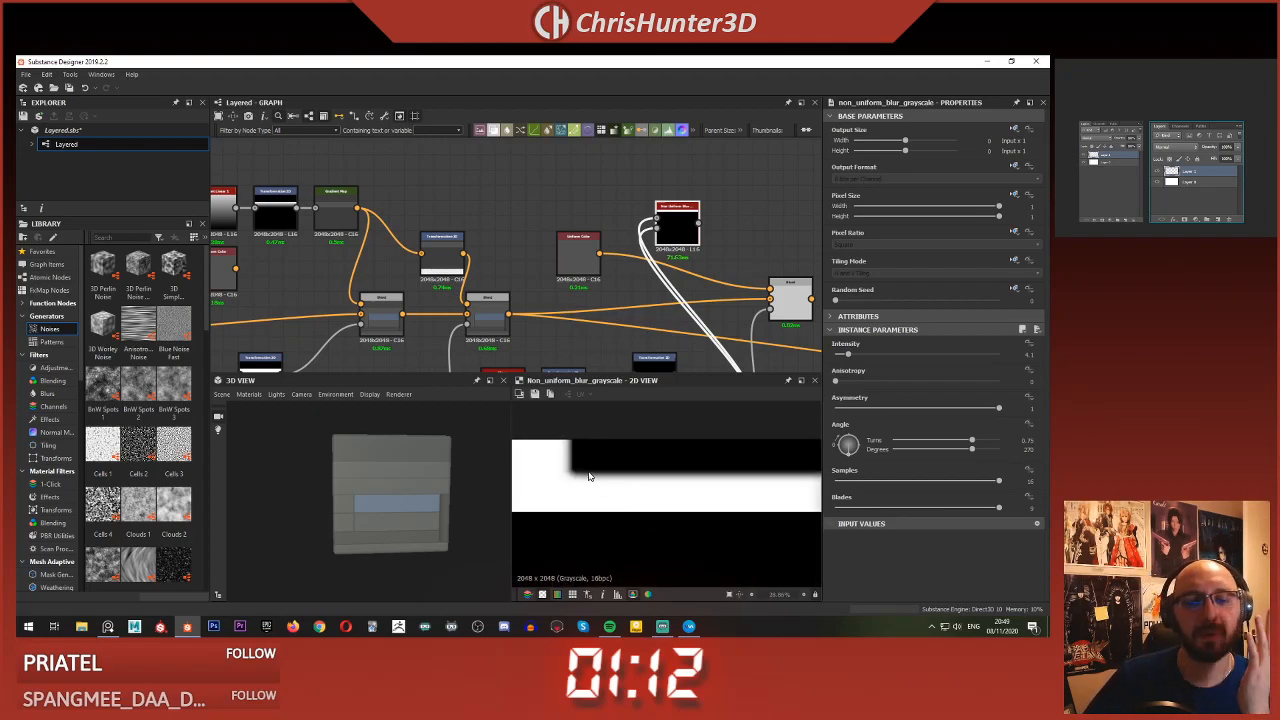
scroll(589, 476, down, 3)
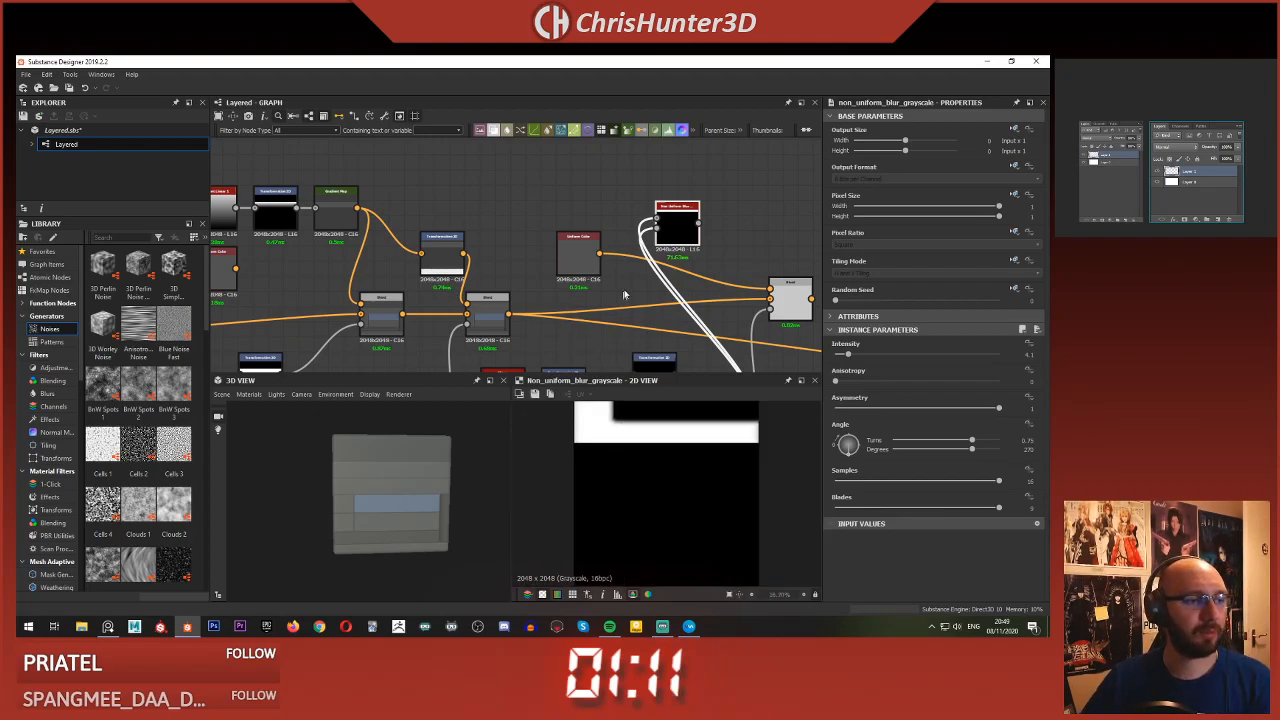
- Delete the Non Uniform Blur Grayscale node
scroll(619, 304, down, 1)
middle_drag(630, 280, 597, 238)
scroll(650, 286, up, 1)
scroll(653, 279, down, 1)
middle_drag(653, 279, 669, 253)
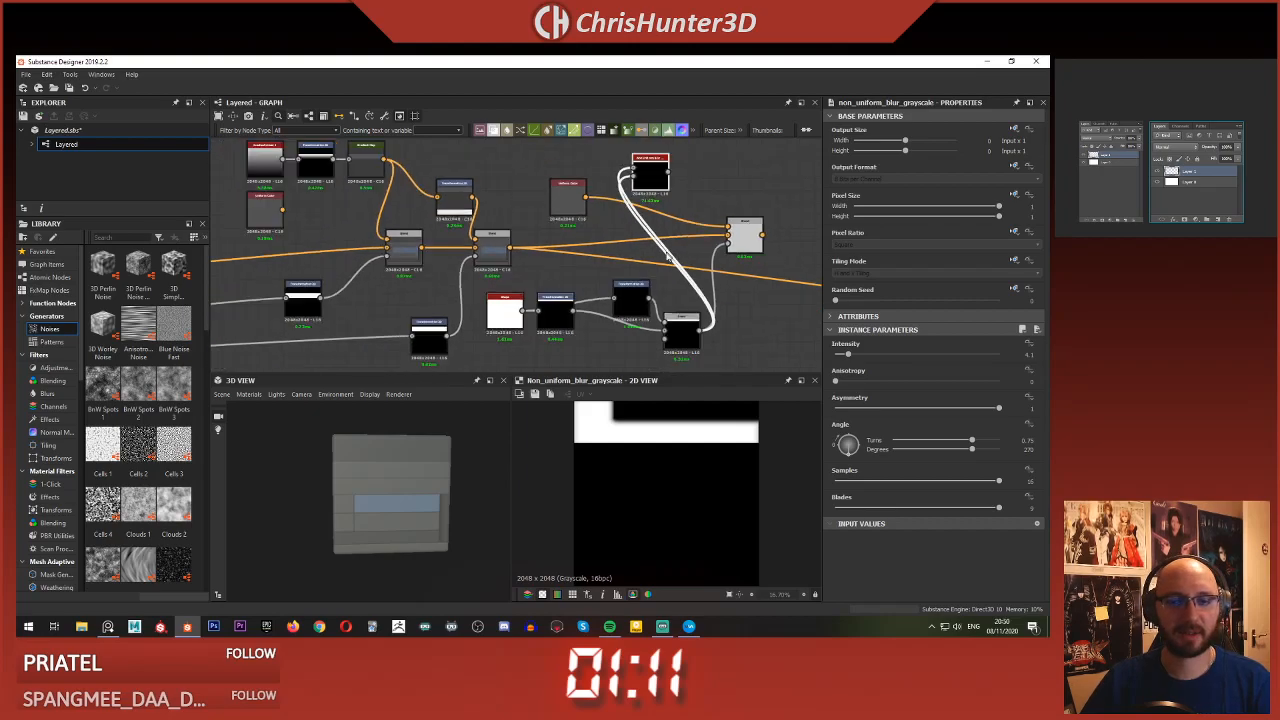
key(Delete)
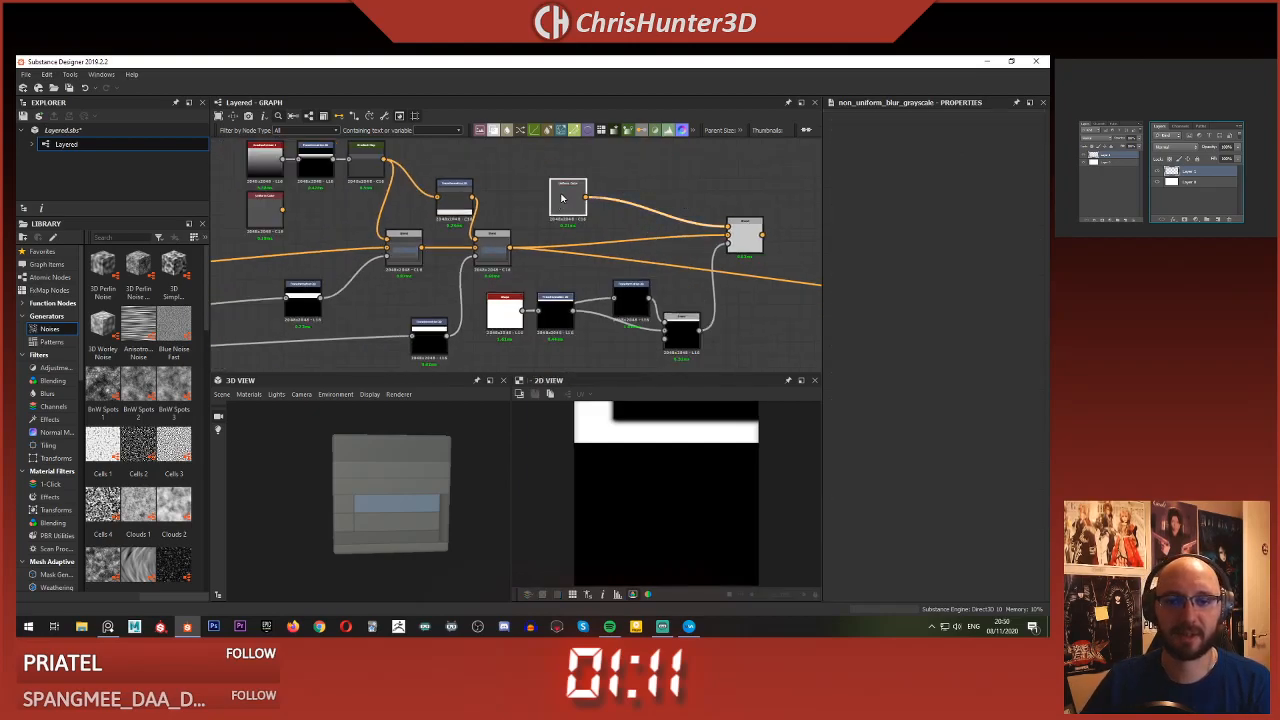
- Examine the grey colour's Blend result, the earlier layer nodes and the Add (Linear Dodge) Blend that supplies the thin-line mask
double_click(745, 233)
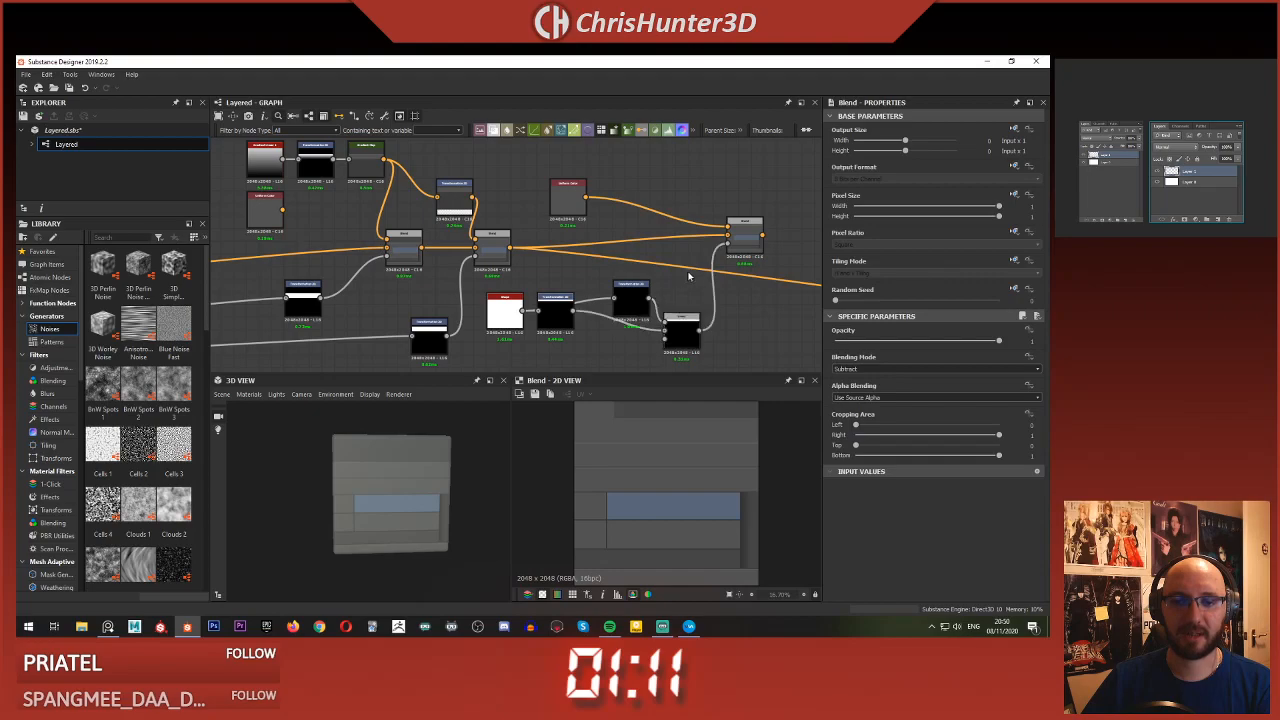
scroll(640, 426, up, 2)
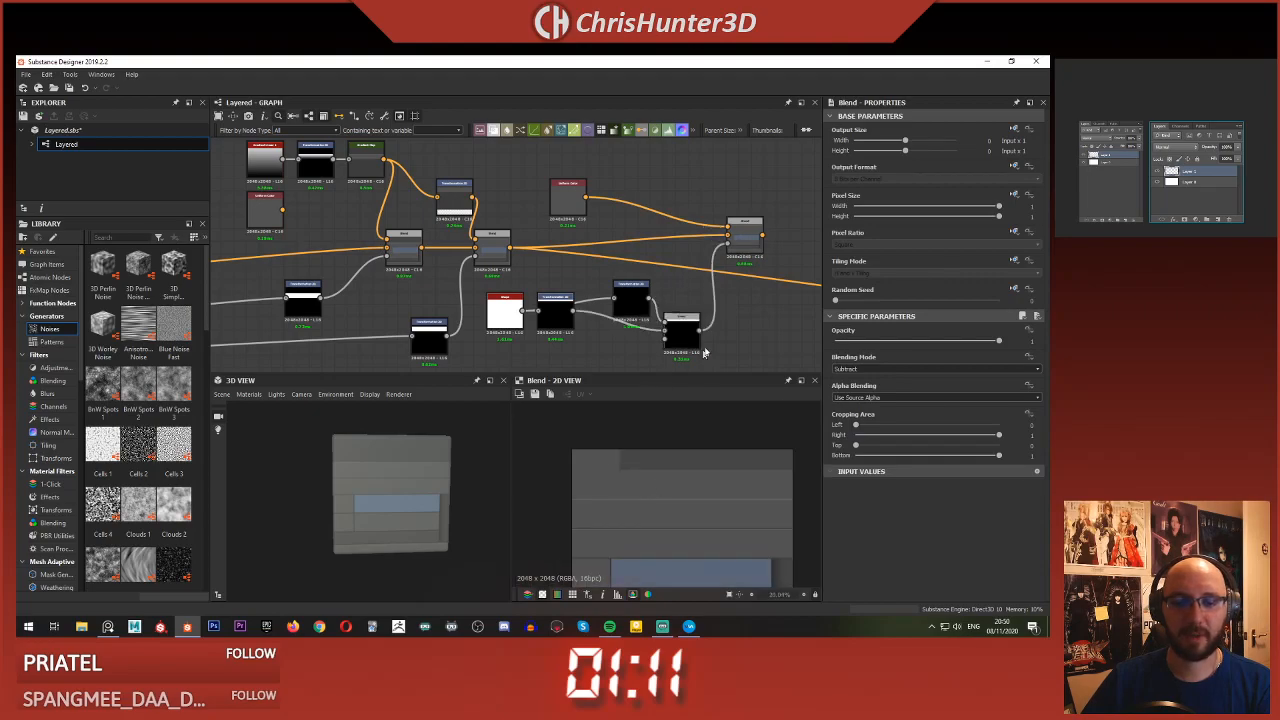
scroll(745, 257, down, 3)
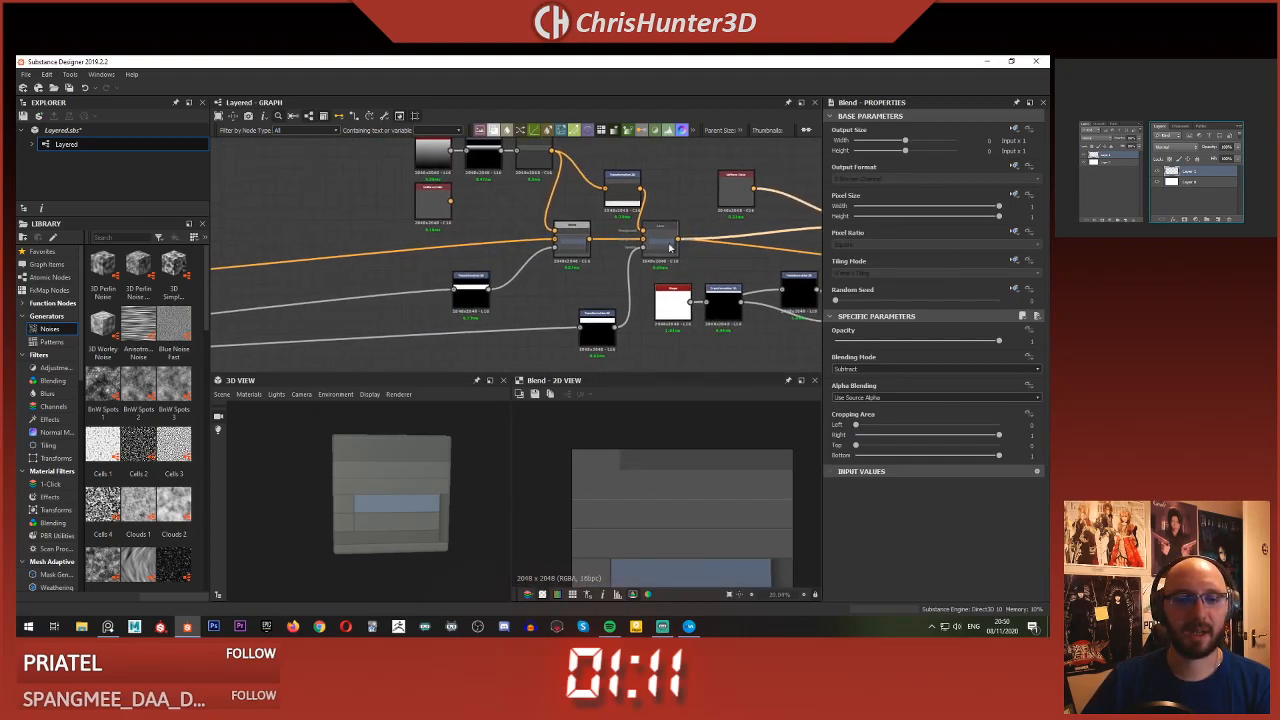
scroll(480, 259, up, 5)
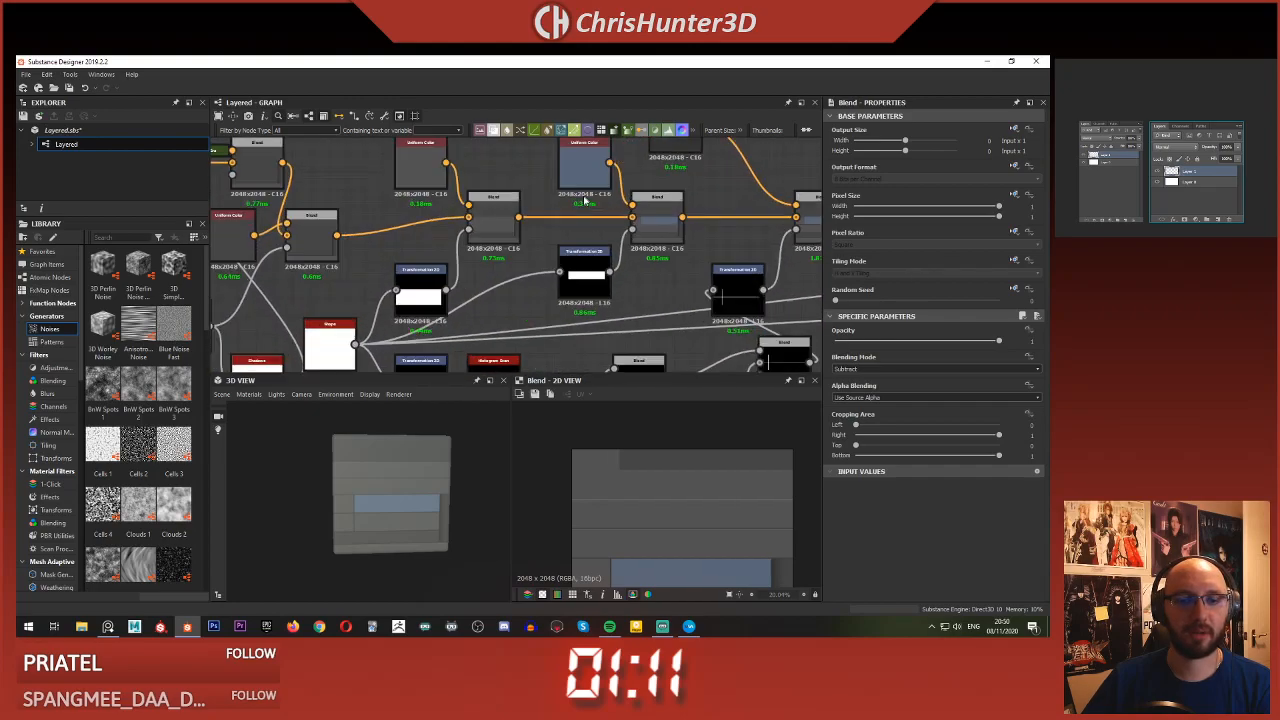
scroll(640, 248, down, 1)
middle_drag(790, 228, 431, 251)
scroll(560, 230, up, 3)
middle_drag(700, 200, 880, 243)
scroll(517, 188, down, 3)
scroll(595, 187, up, 3)
mouse_move(595, 187)
middle_down()
mouse_move(673, 185)
mouse_move(685, 210)
middle_up()
scroll(673, 185, down, 2)
click(678, 255)
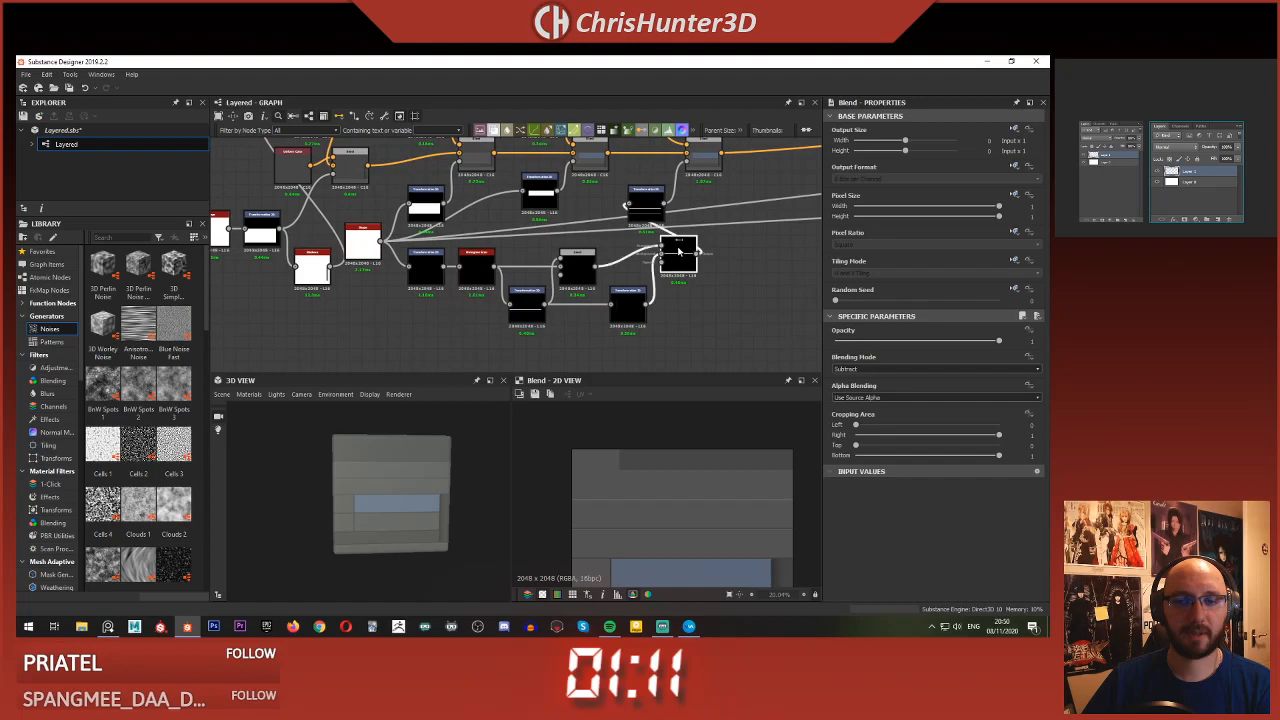
scroll(650, 530, up, 2)
scroll(492, 272, down, 4)
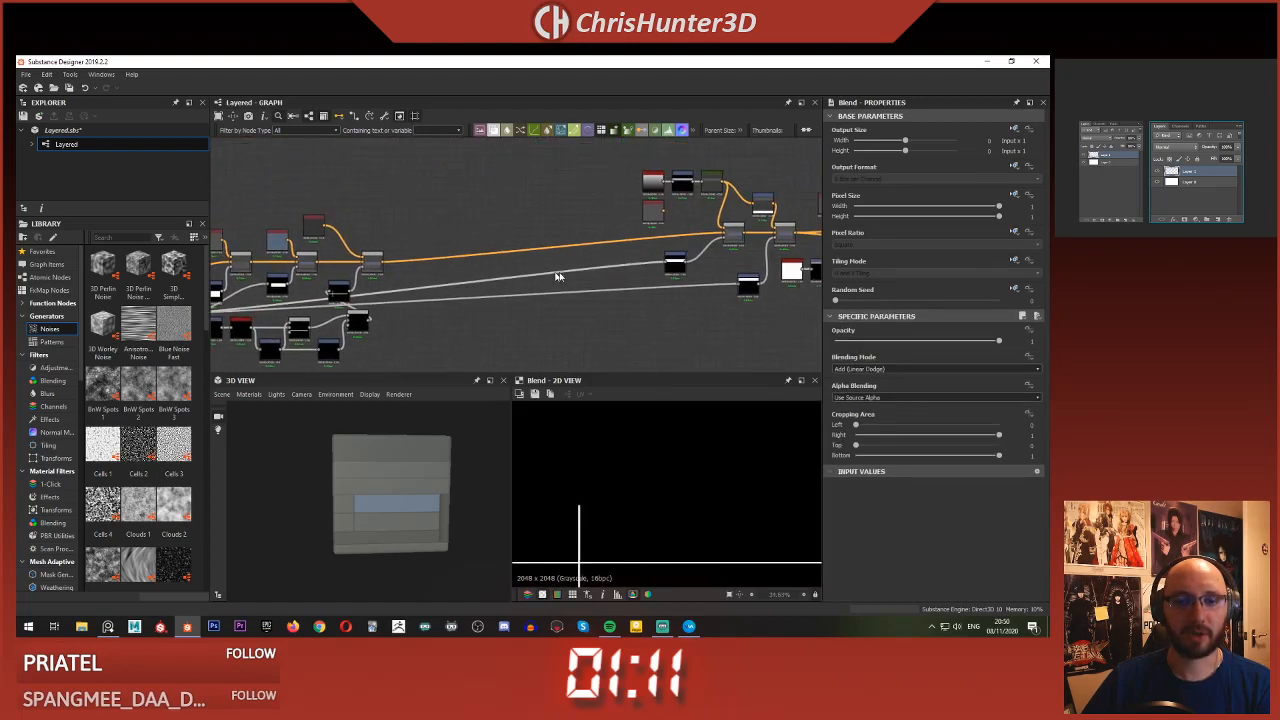
scroll(534, 267, up, 2)
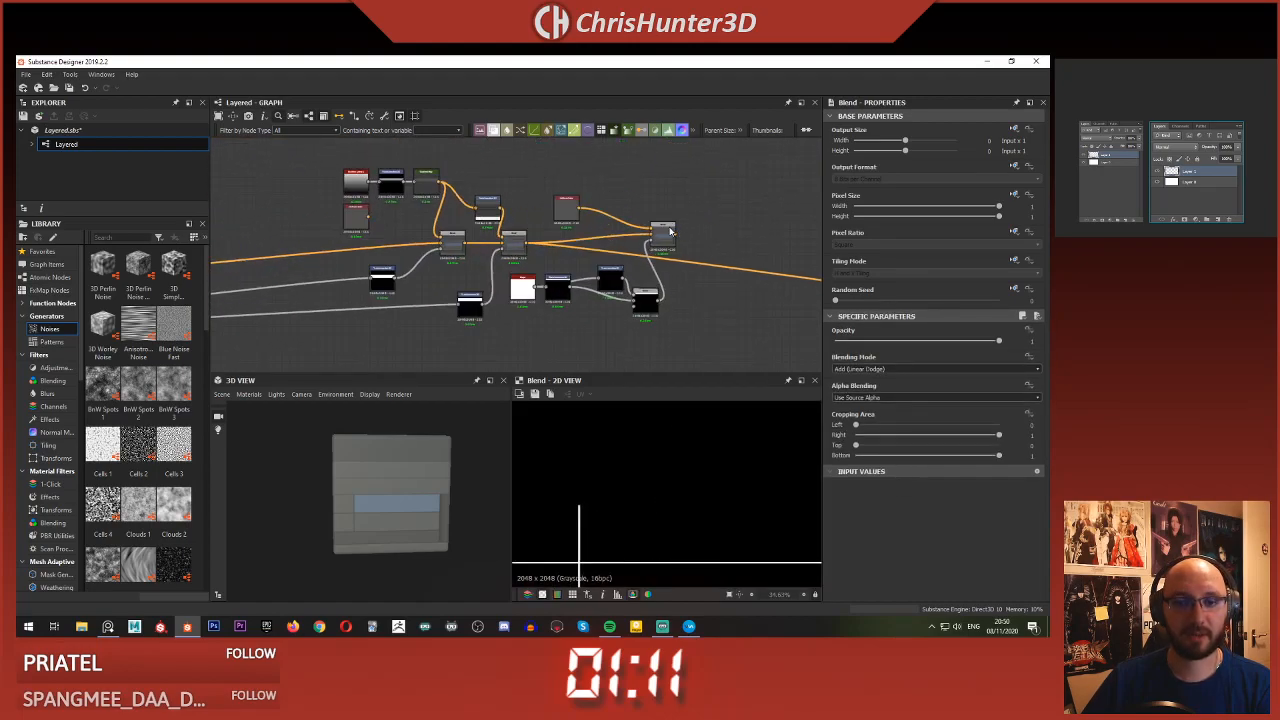
- Examine the grey colour's Blend result up close again together with the nodes around it
scroll(607, 470, up, 4)
middle_drag(575, 541, 612, 450)
scroll(558, 489, down, 4)
scroll(653, 448, down, 1)
scroll(1237, 128, up, 4)
scroll(592, 301, down, 2)
middle_drag(592, 301, 623, 264)
scroll(554, 289, up, 3)
scroll(610, 307, down, 2)
scroll(618, 263, up, 2)
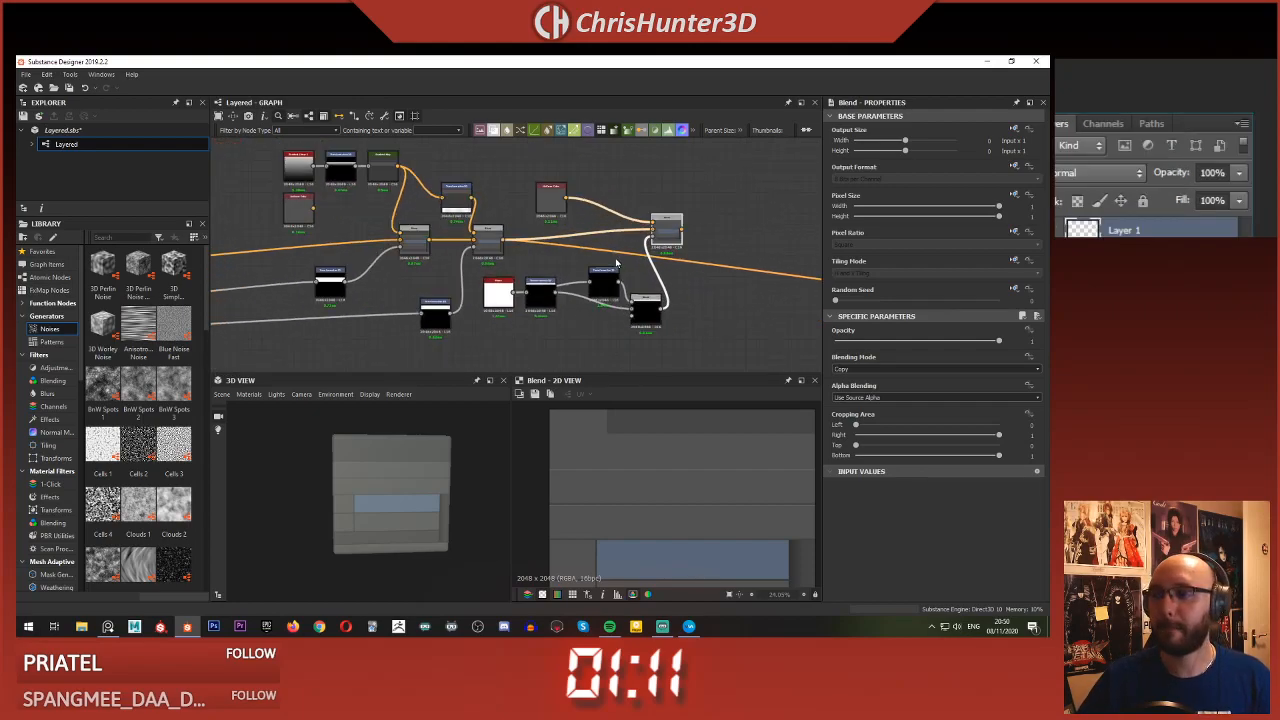
- Select the newest group of layer nodes and move it closer to the earlier nodes
scroll(578, 250, down, 5)
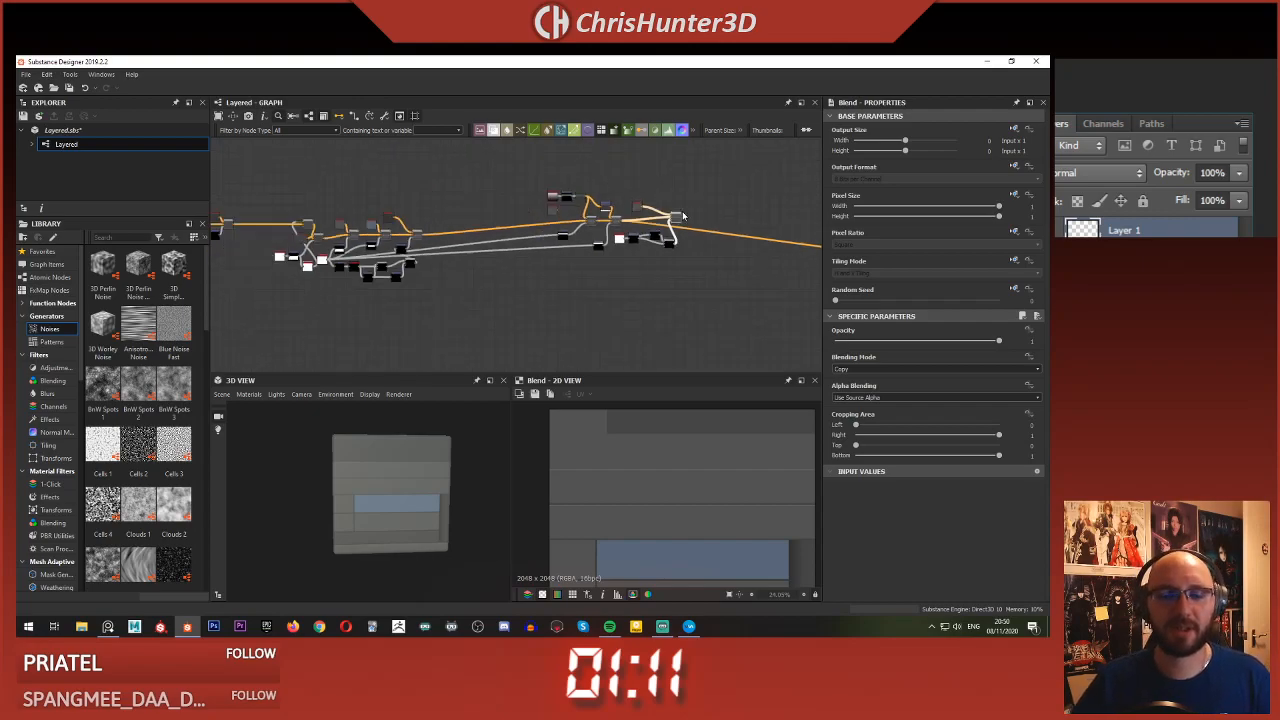
drag(507, 176, 677, 285)
drag(675, 217, 619, 232)
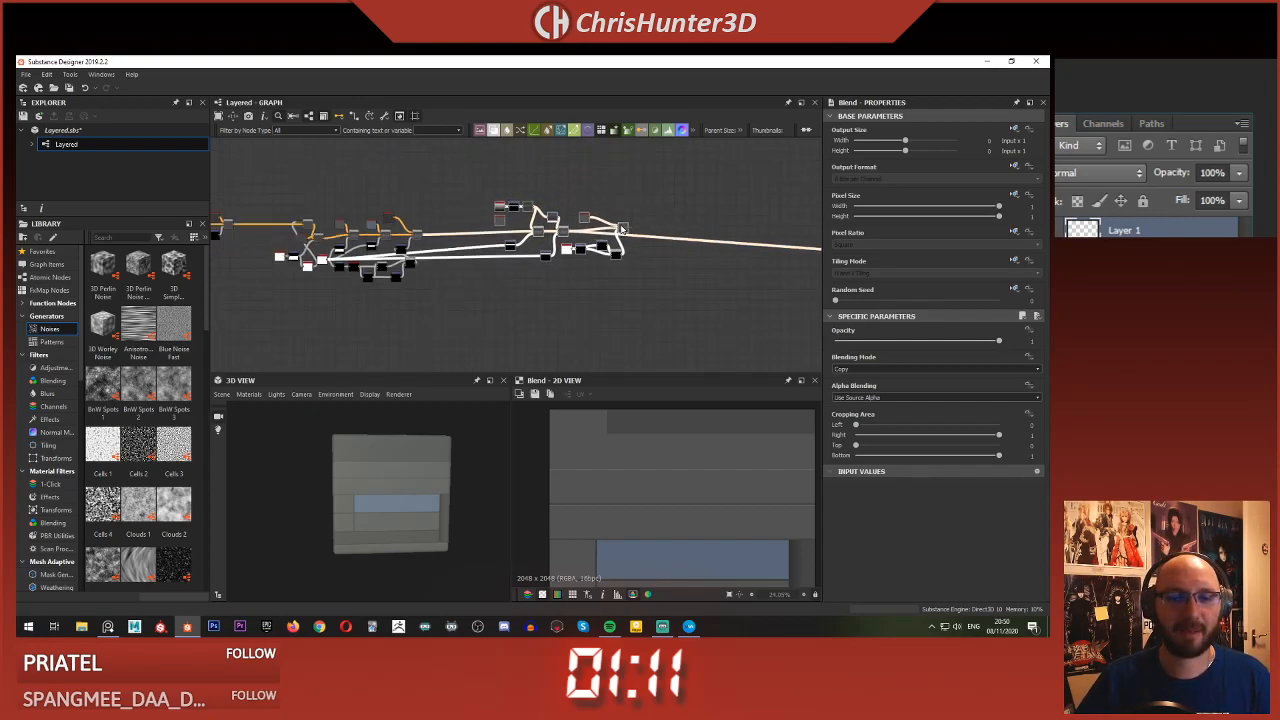
scroll(690, 238, up, 6)
- Move the outgoing connection from the previous Blend to the grey colour's Blend output and inspect the layered material in 3D
key(space)
click(686, 194)
shift+drag(314, 276, 598, 266)
mouse_move(407, 492)
mouse_down()
mouse_move(415, 504)
mouse_move(400, 478)
mouse_up()
scroll(631, 319, down, 2)
middle_drag(632, 309, 640, 290)
scroll(626, 312, up, 1)
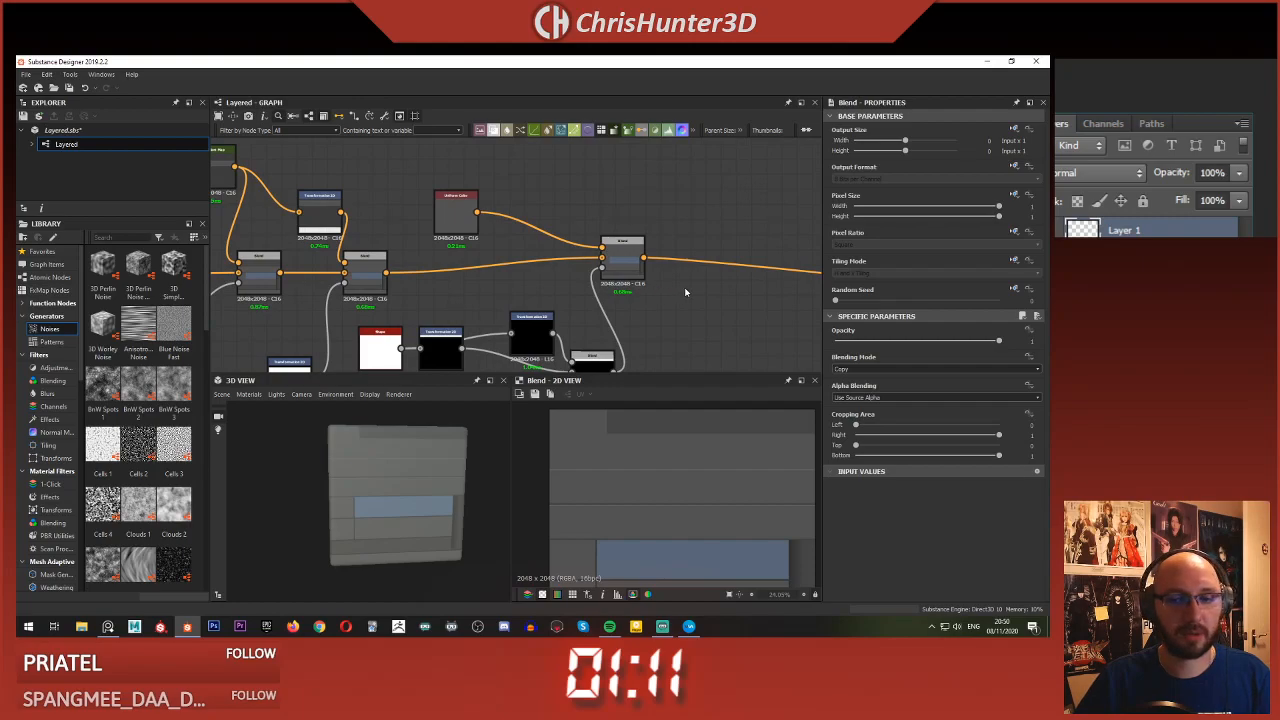
- Add a Uniform Color node and place it above the grey colour's Blend, beside the existing grey Uniform Color
key(space)
text(uni)
key(Return)
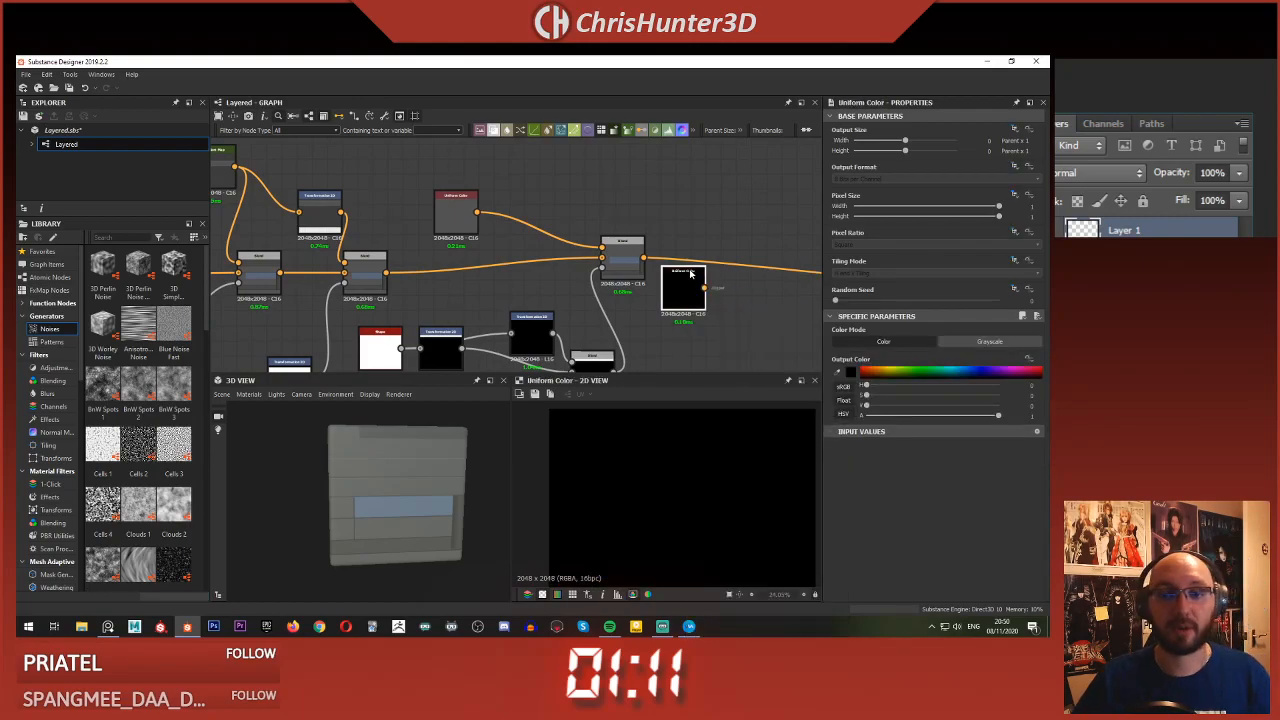
drag(686, 273, 580, 181)
scroll(592, 207, down, 3)
scroll(599, 225, up, 6)
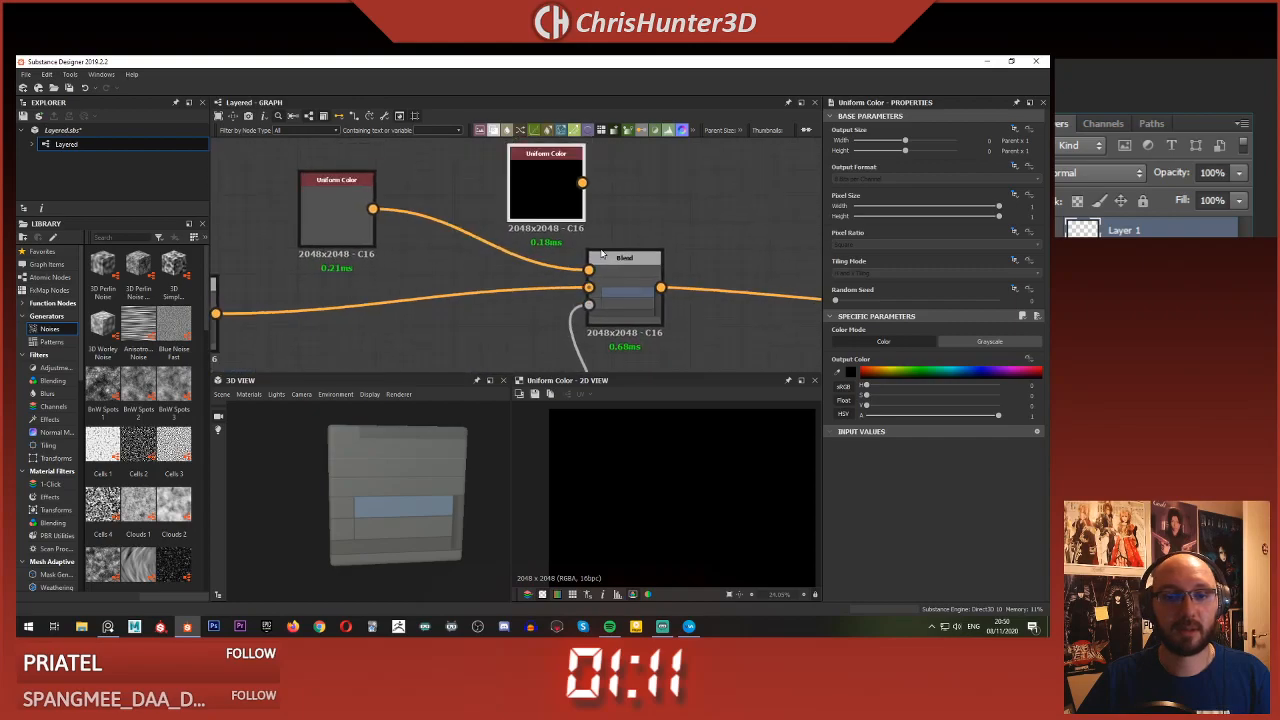
scroll(590, 255, down, 2)
- Set the new Uniform Color's output to the grey sampled from the neighbouring Uniform Color node
click(845, 374)
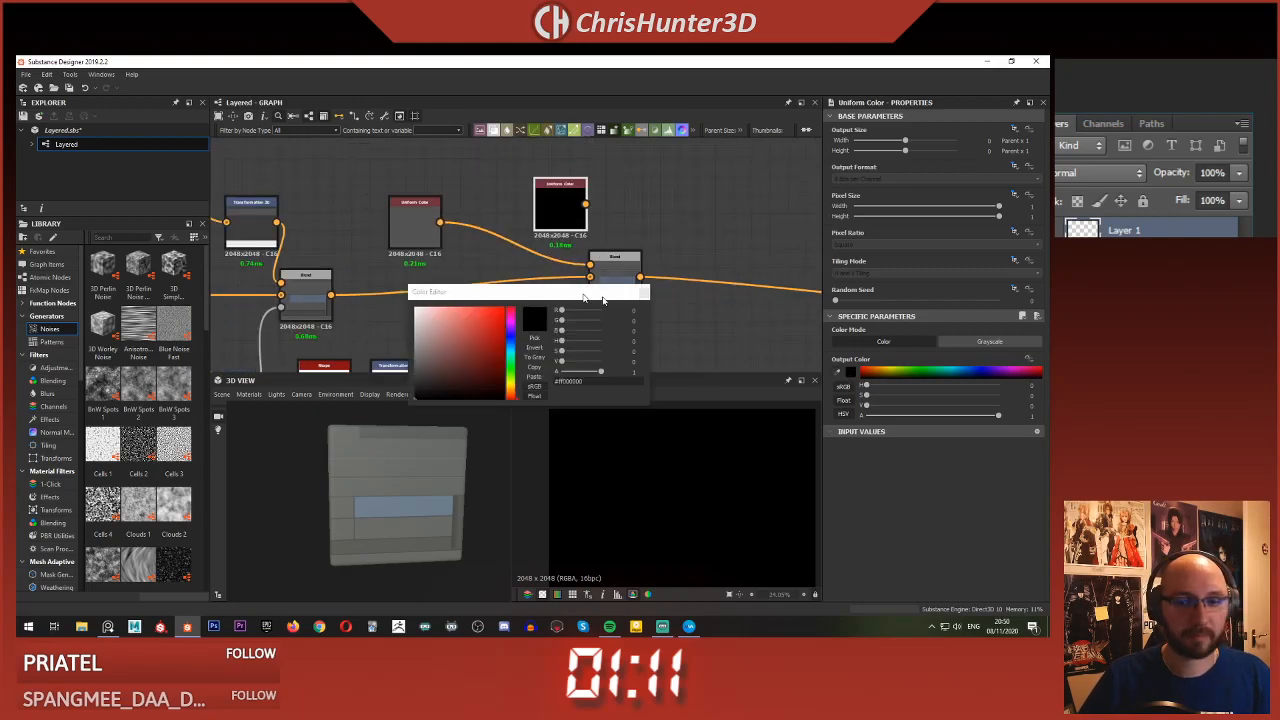
click(670, 303)
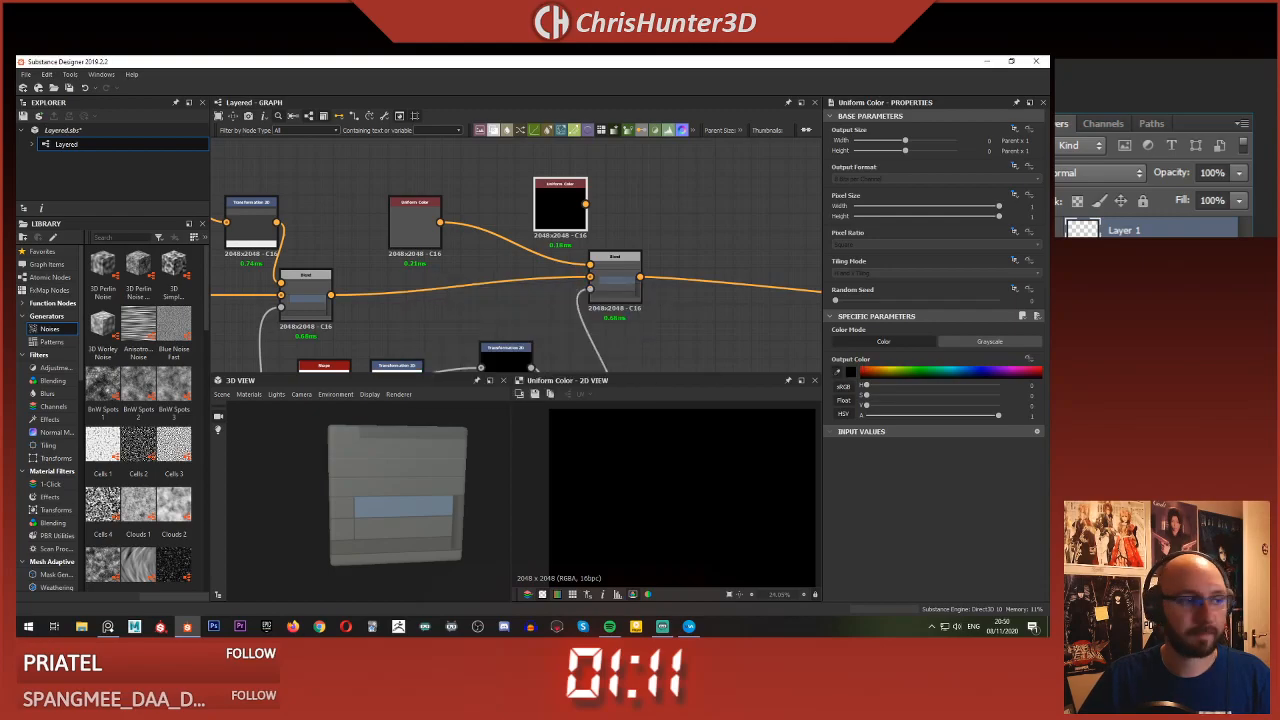
click(422, 232)
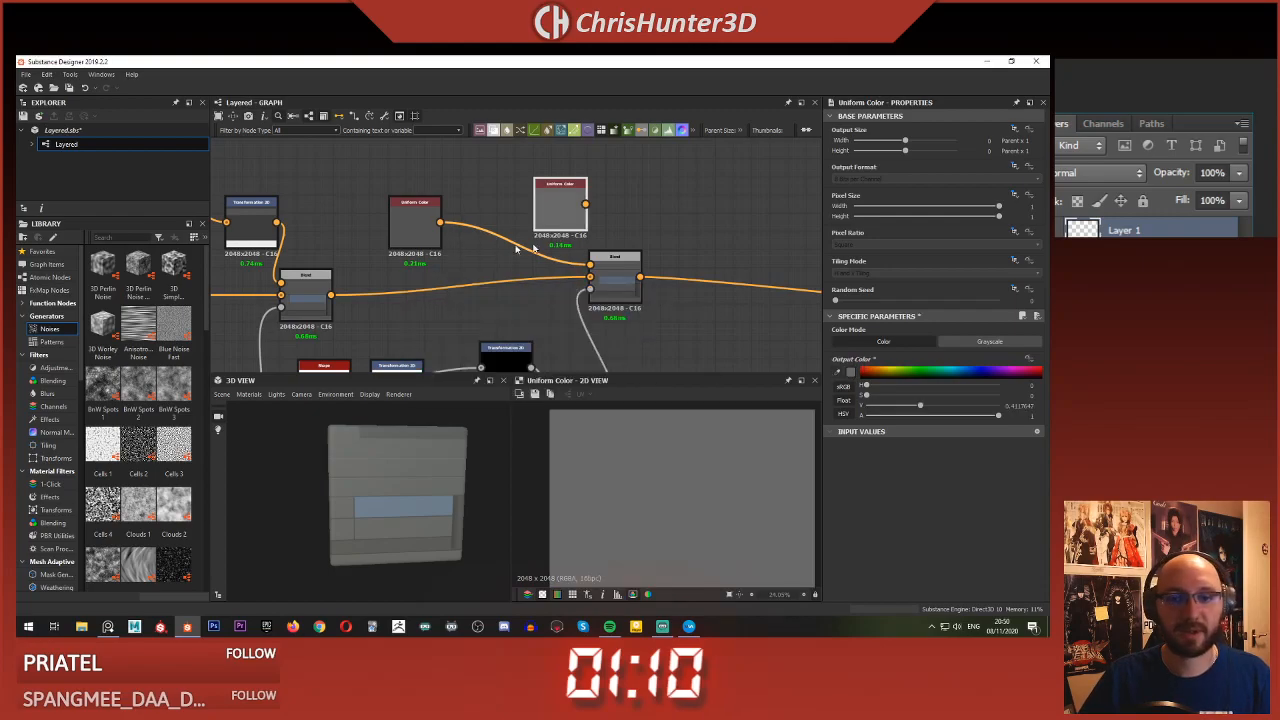
- Add a Blend node after the last Blend, with the new grey colour as foreground and the previous Blend result as background
middle_drag(547, 223, 545, 222)
scroll(545, 222, down, 2)
key(space)
text(blend)
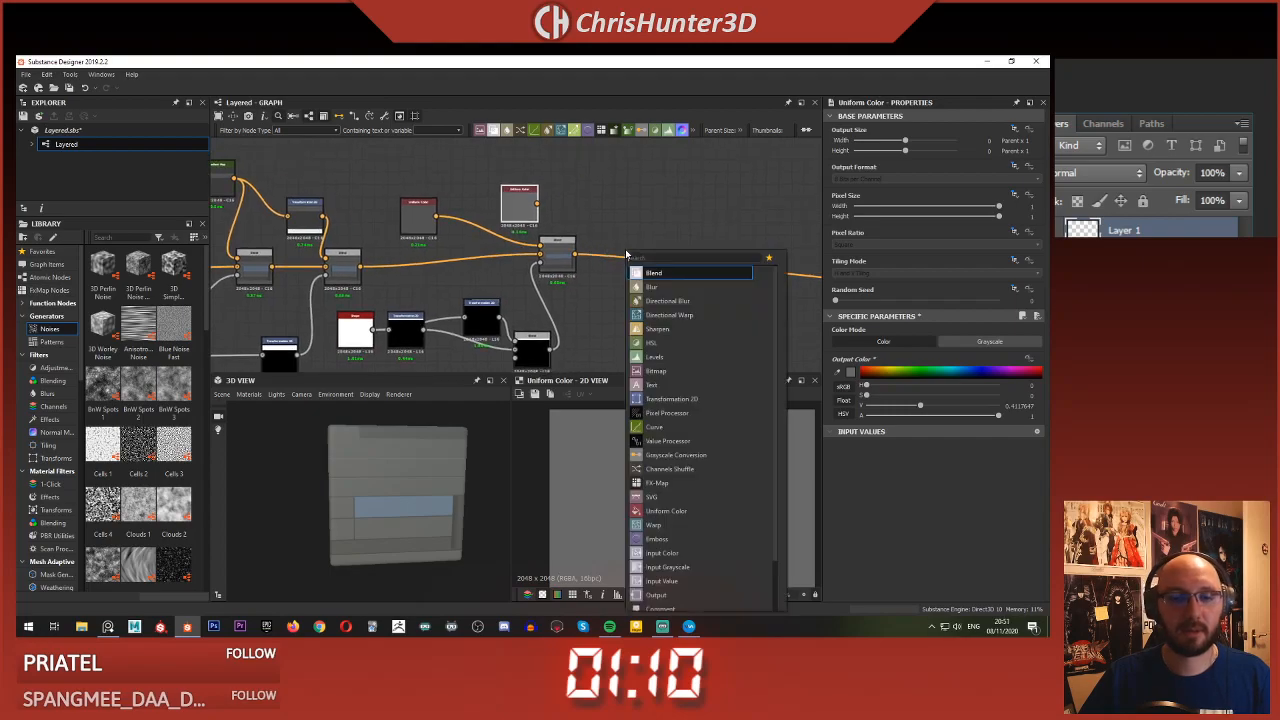
key(Return)
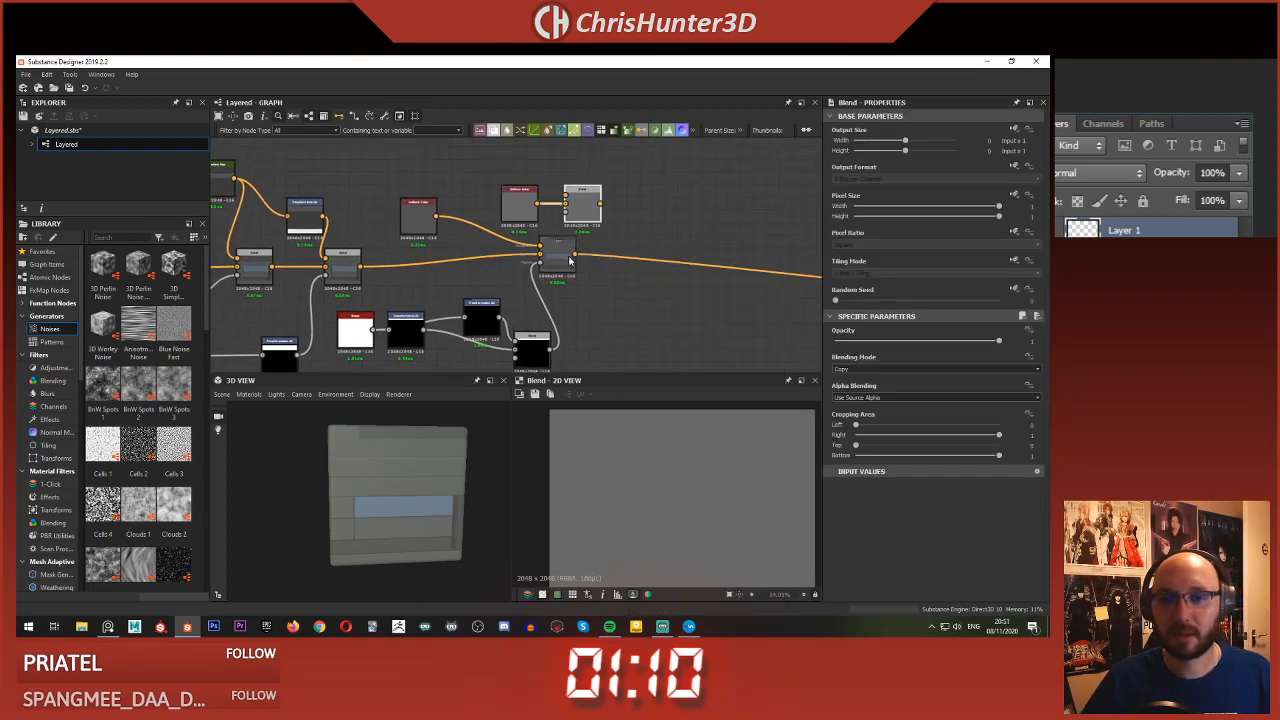
drag(576, 210, 658, 228)
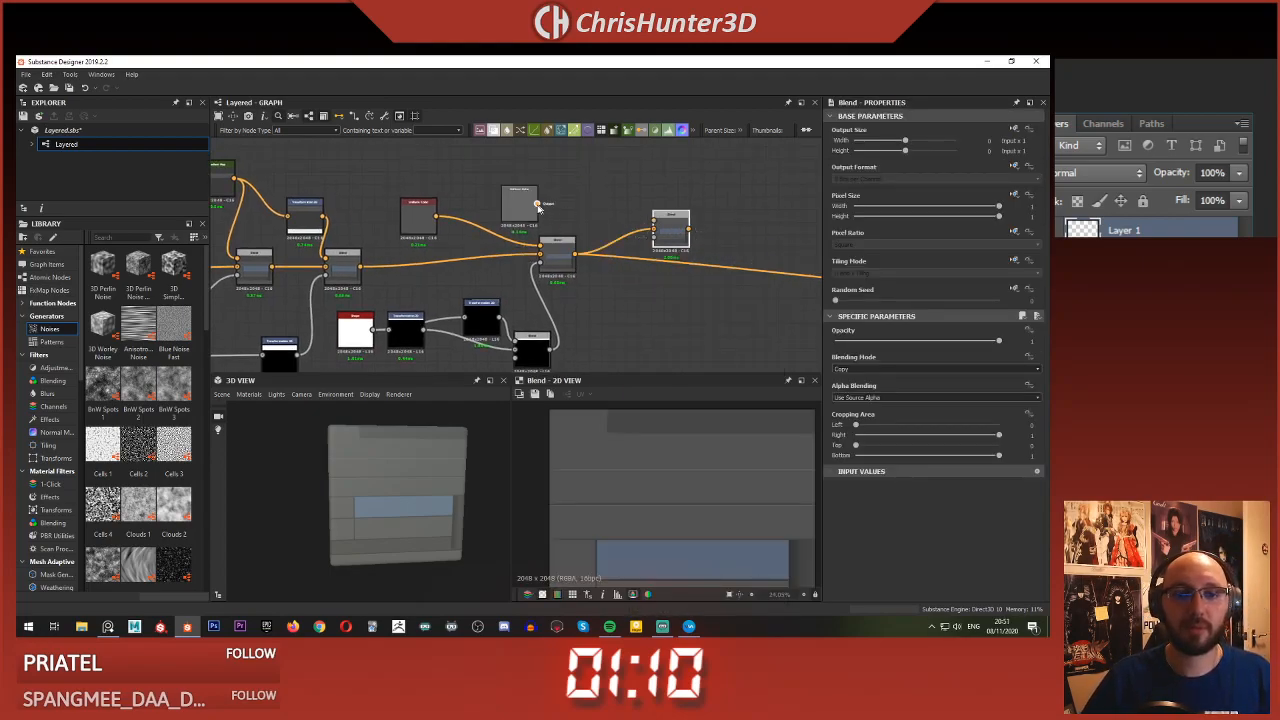
key(space)
text(sha)
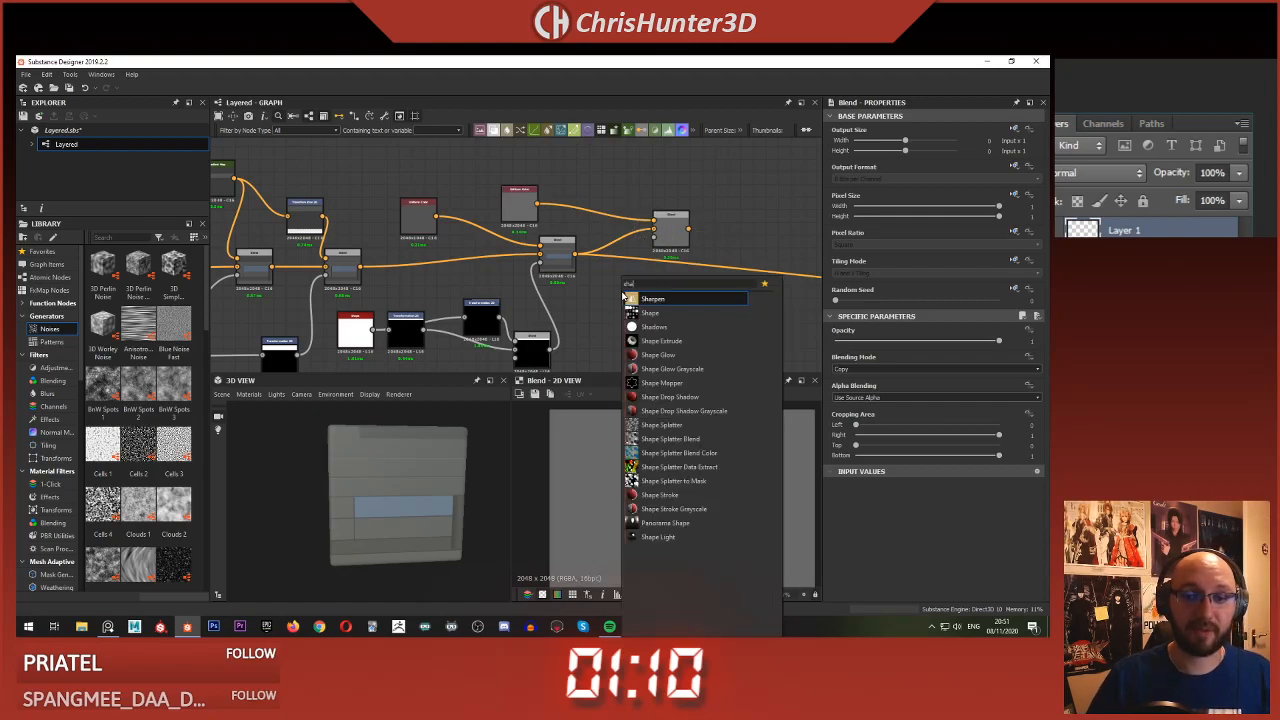
key(Return)
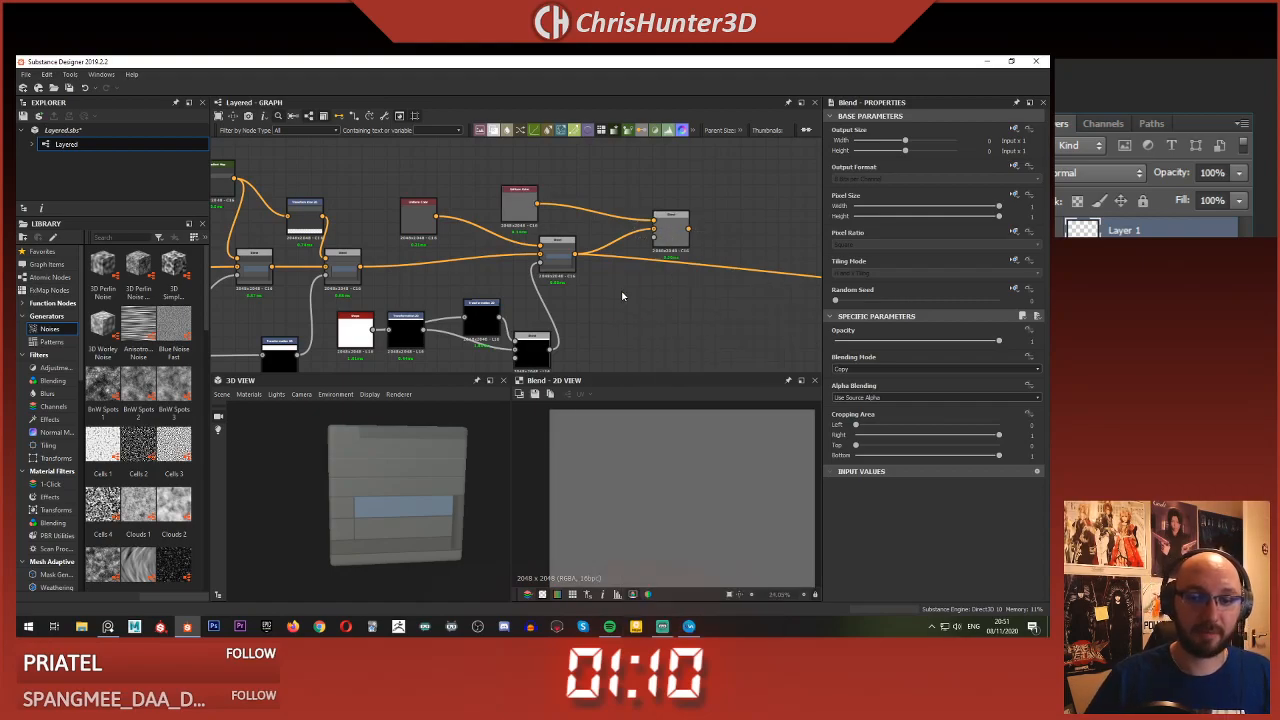
scroll(640, 285, up, 3)
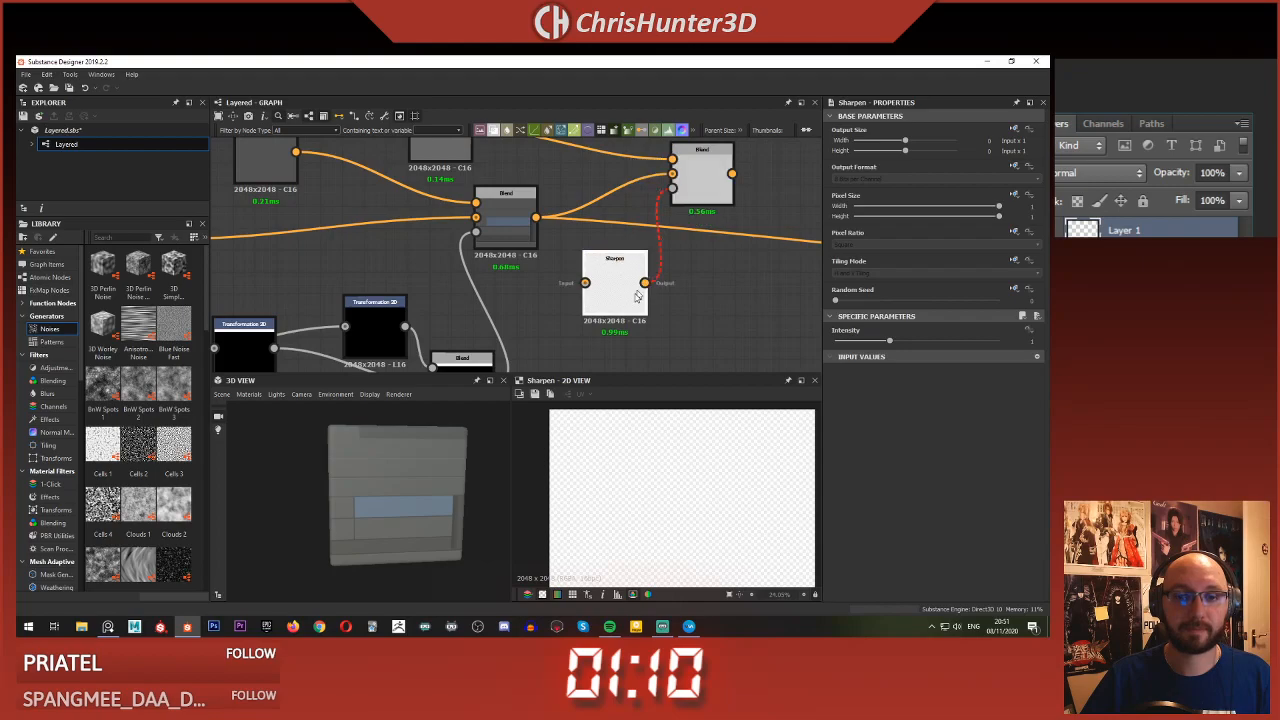
key(Delete)
- Add a Shape node, connect it to the newest Blend's mask input and preview that Blend's result
key(space)
text(sha)
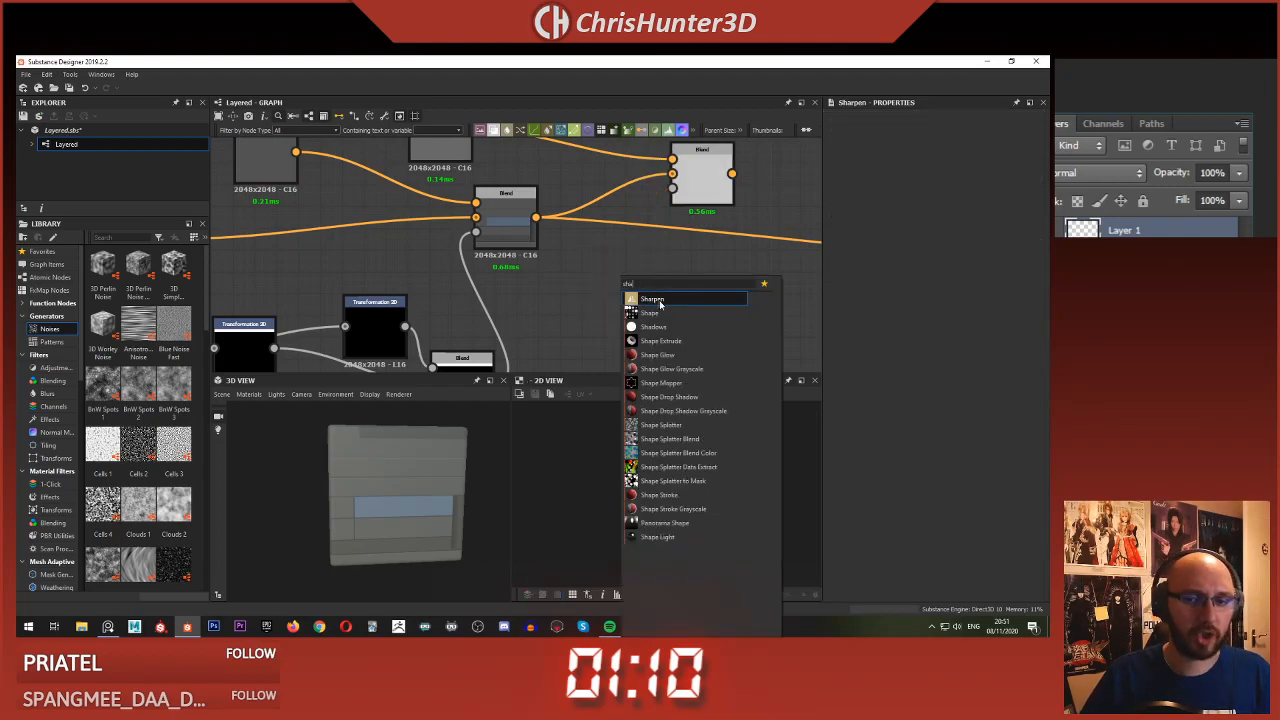
click(652, 313)
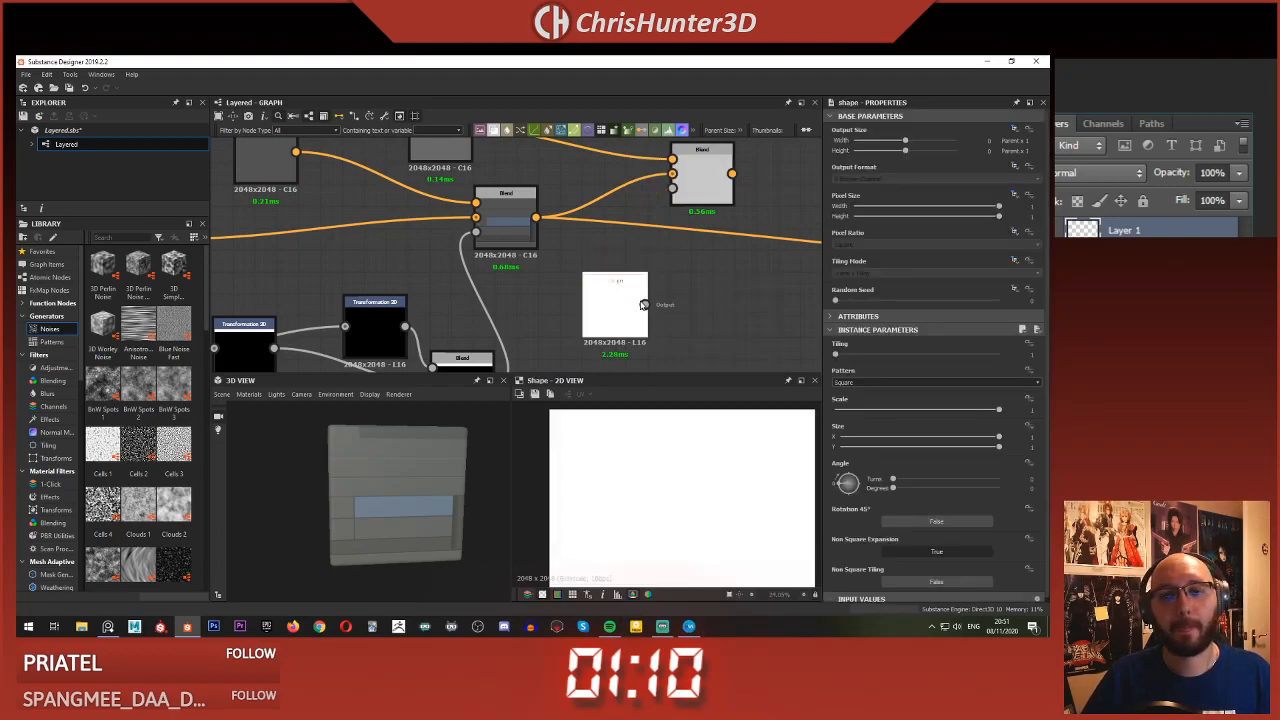
drag(656, 262, 673, 190)
double_click(703, 186)
scroll(627, 312, down, 3)
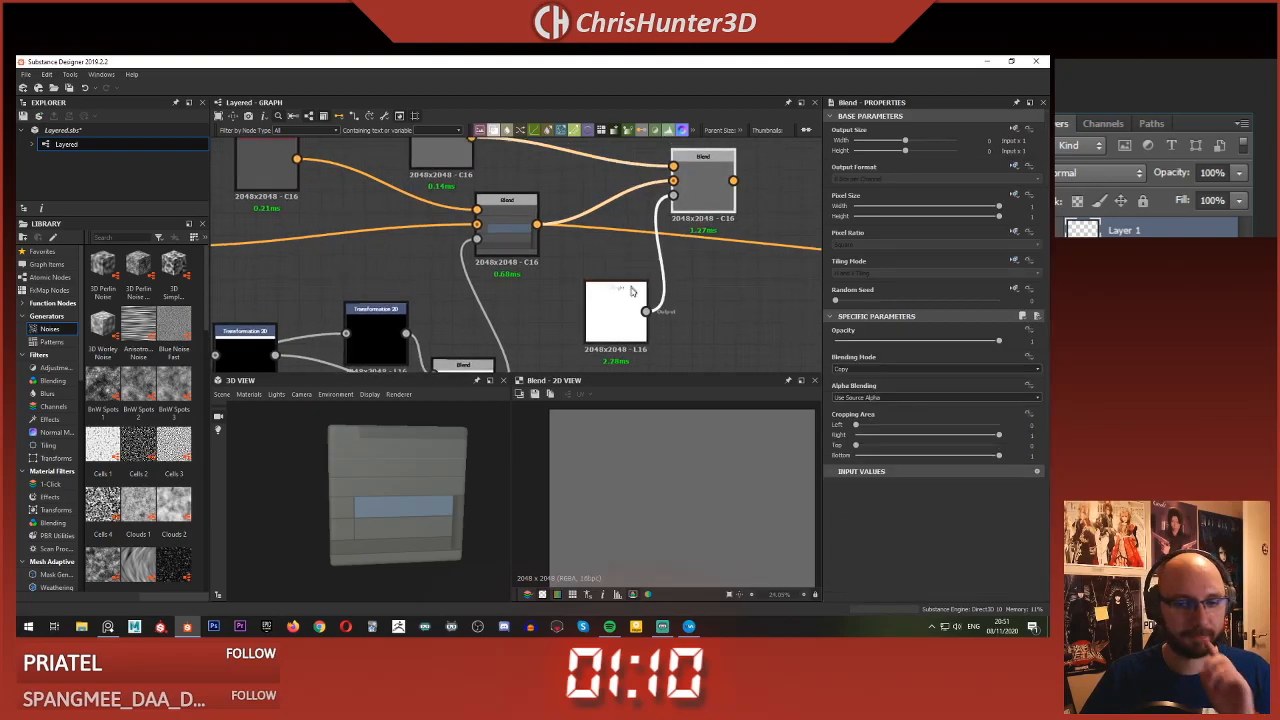
- Select the Subtract Blend of the thin-line mask and search the node list for "sha" to add another node beside it
middle_drag(626, 313, 655, 248)
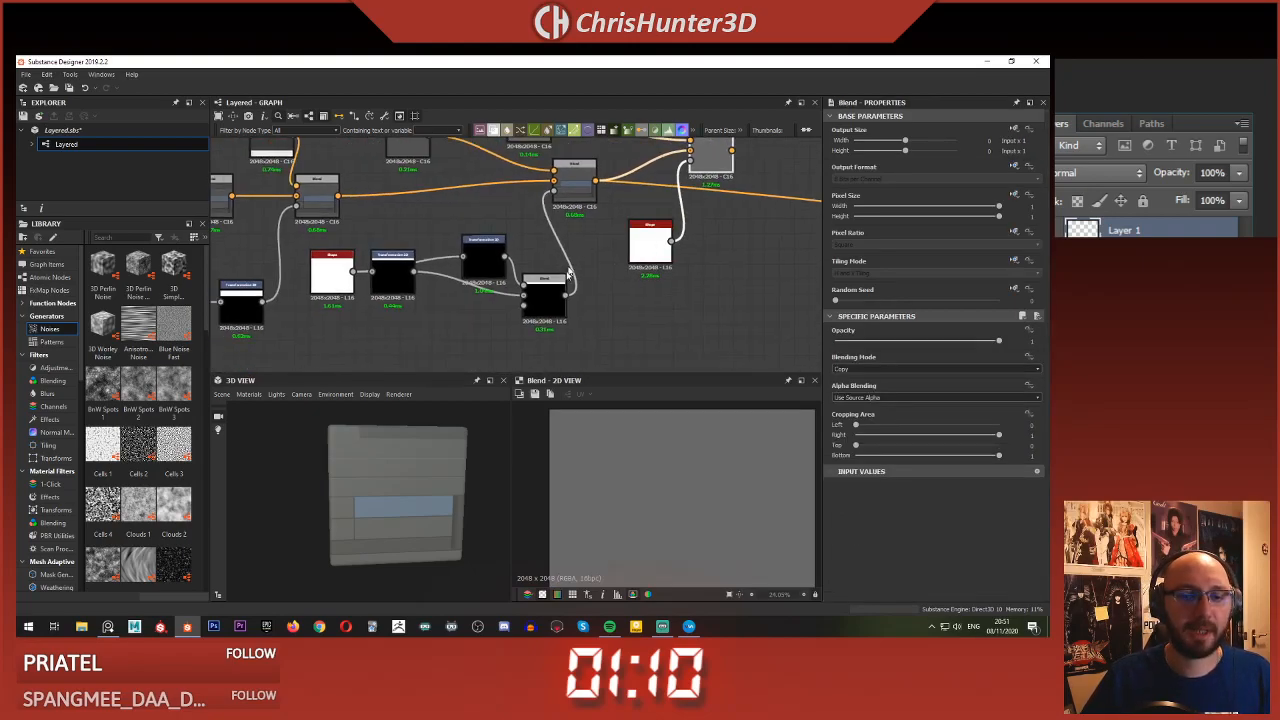
click(553, 293)
scroll(600, 305, up, 2)
key(space)
text(sha)
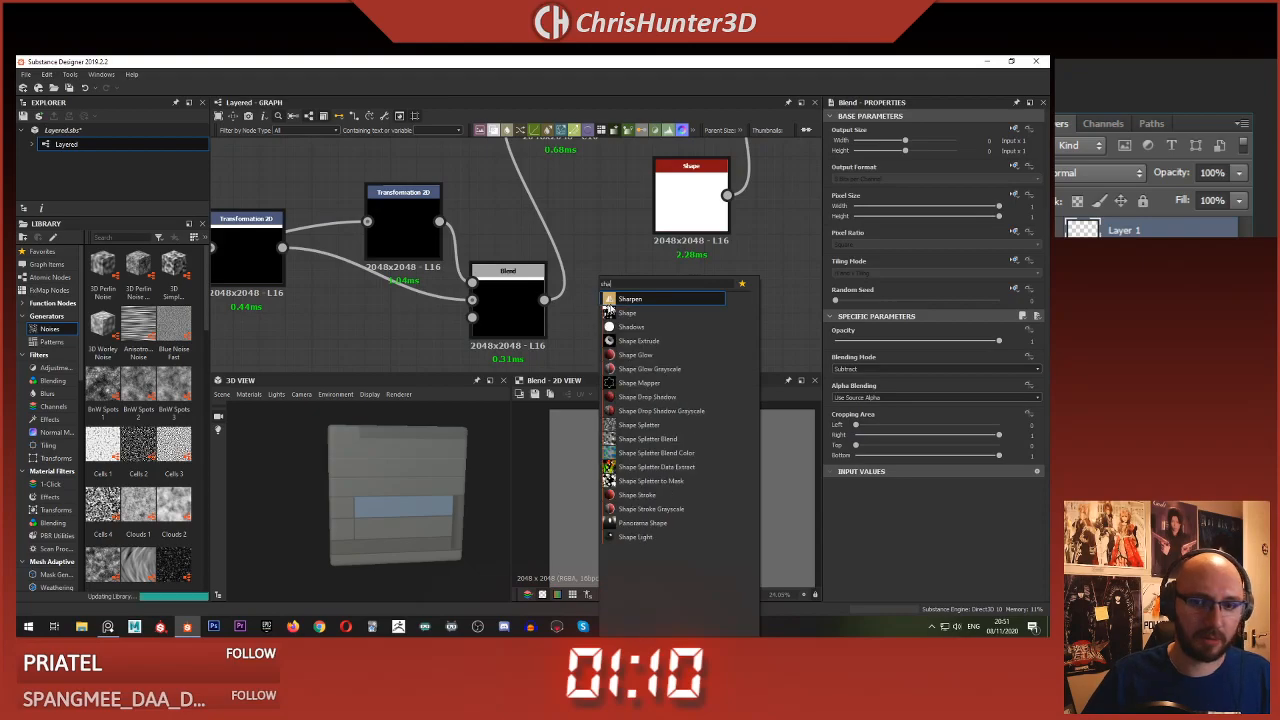
- Add a Shadows node fed by the subtracting Blend's output and set its light angle to 270 degrees
click(643, 326)
drag(549, 301, 603, 301)
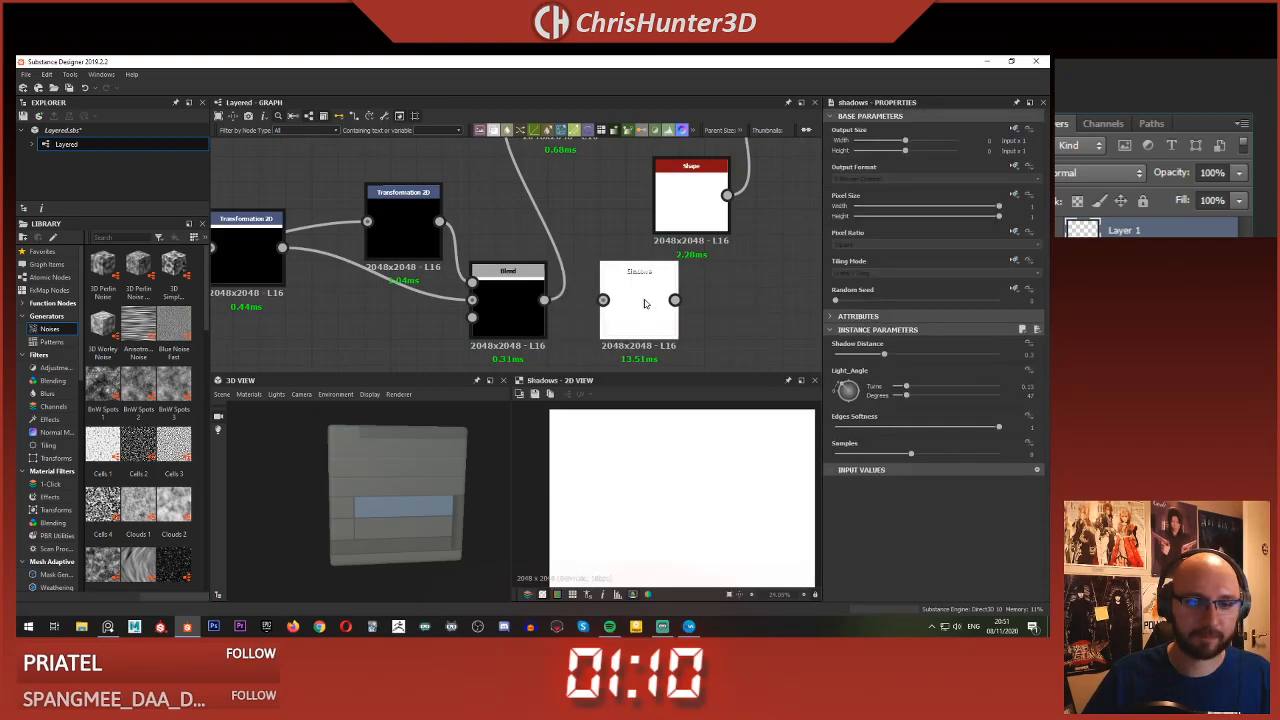
drag(847, 394, 861, 442)
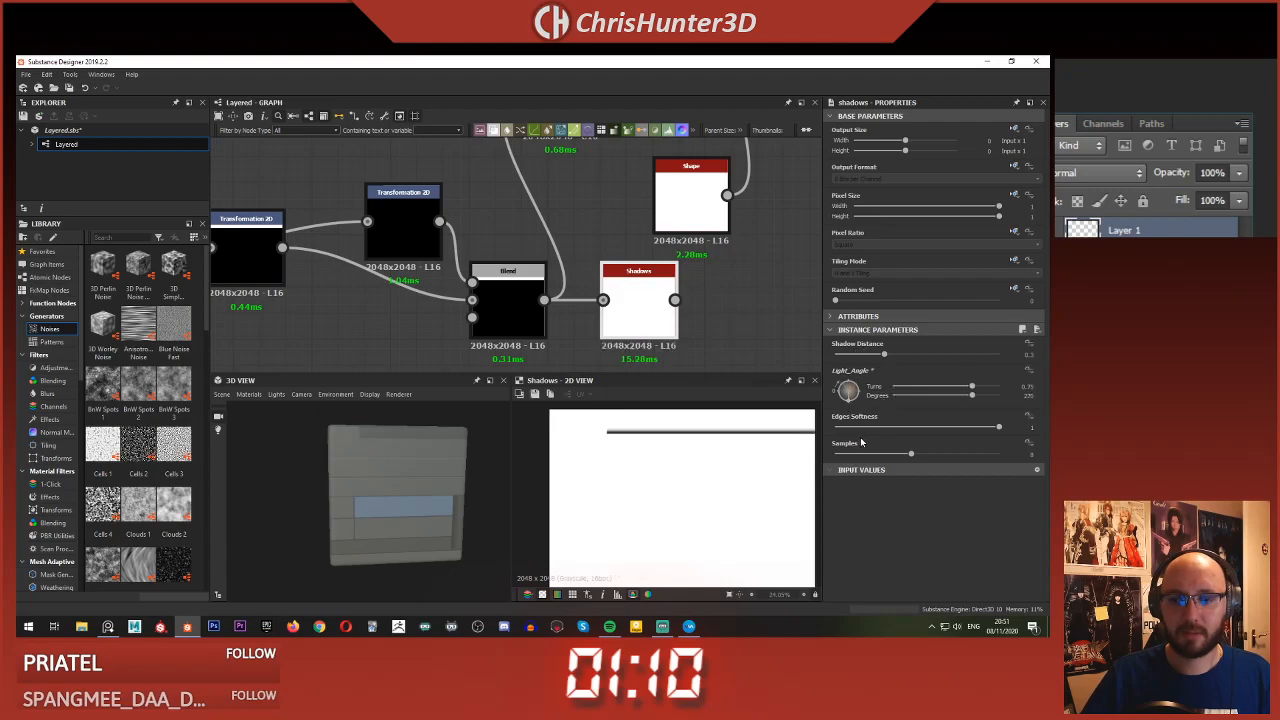
scroll(634, 443, down, 3)
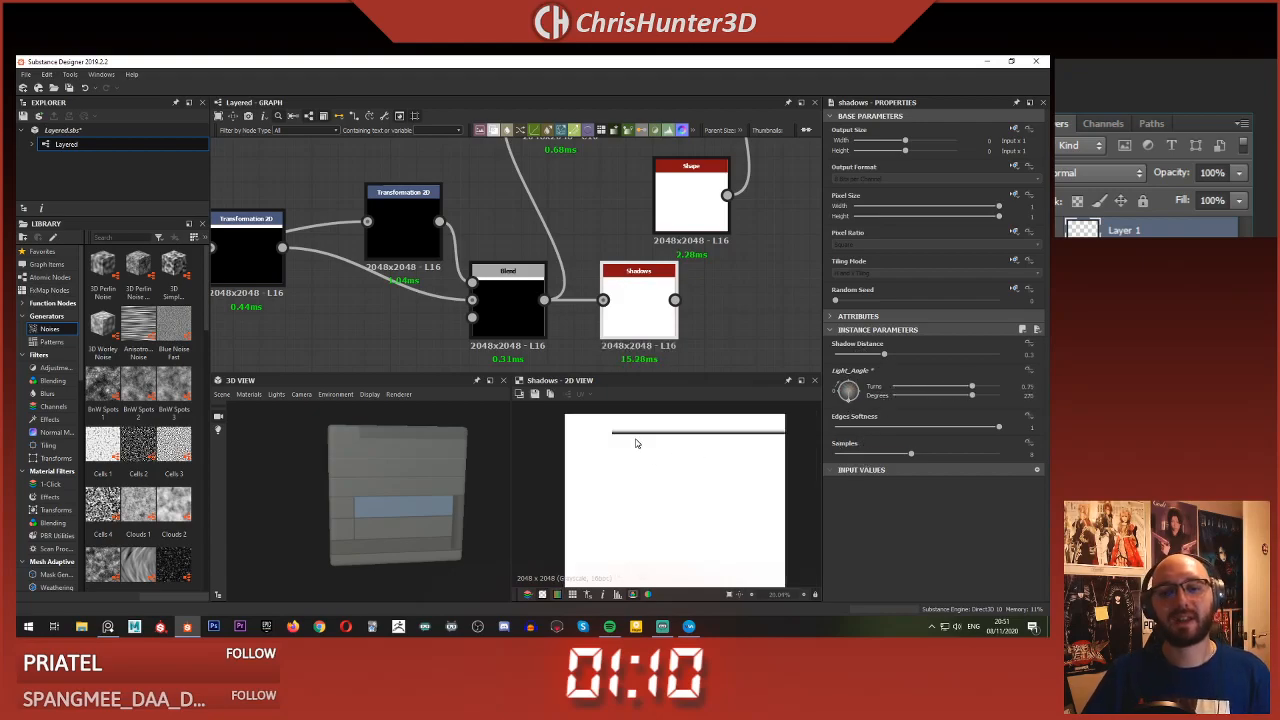
scroll(588, 283, down, 1)
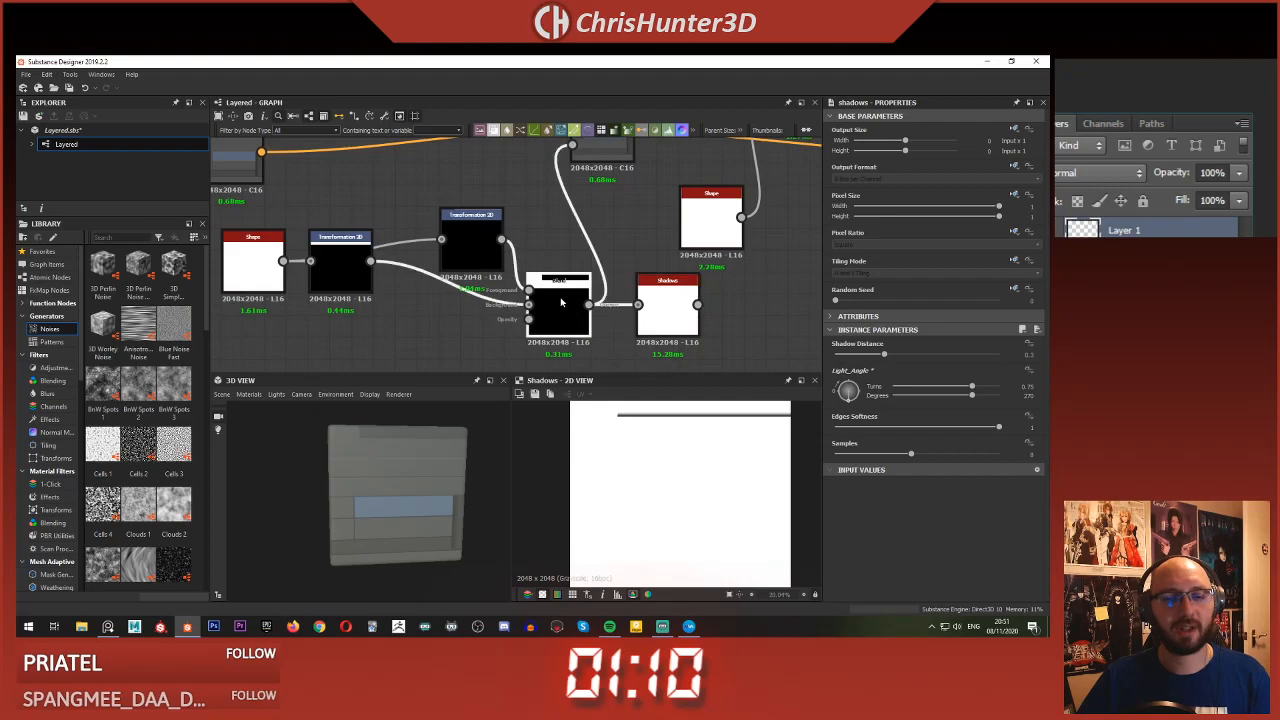
- Try shifting the strip mask downward with the Transformation 2D that follows the first Shape
click(558, 305)
click(455, 234)
click(338, 275)
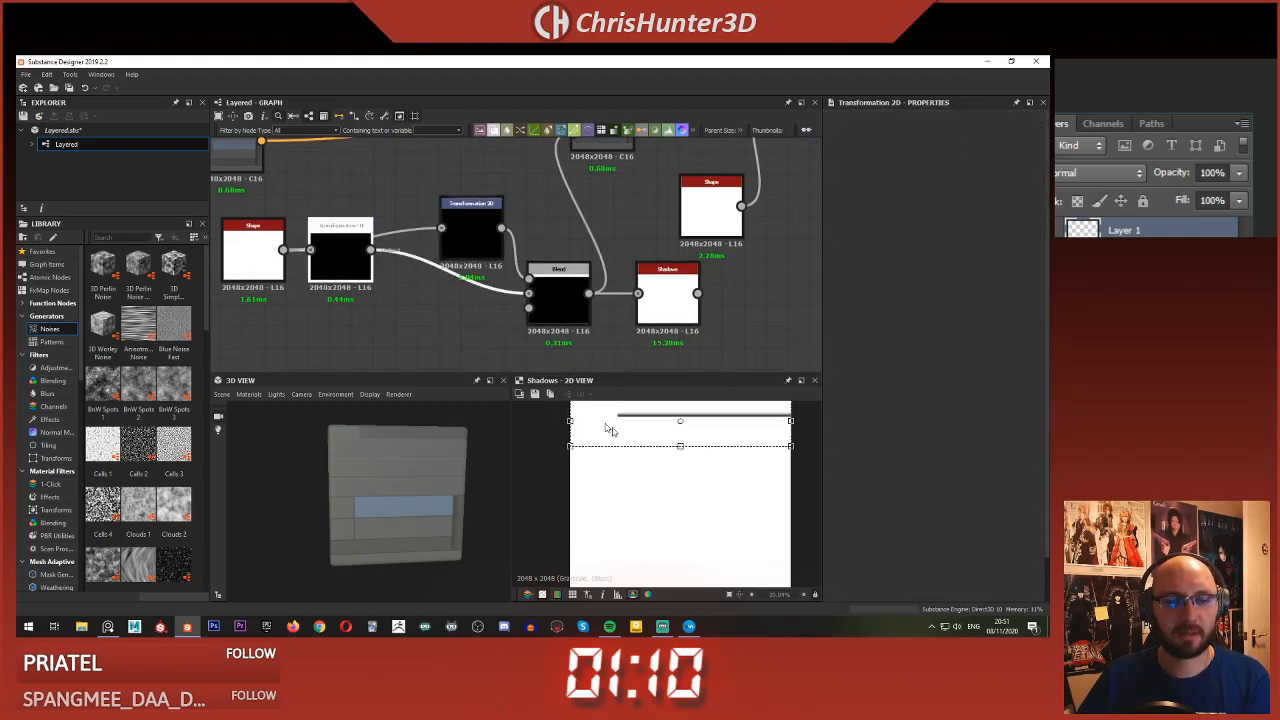
drag(646, 416, 638, 473)
scroll(645, 416, up, 2)
scroll(635, 450, down, 2)
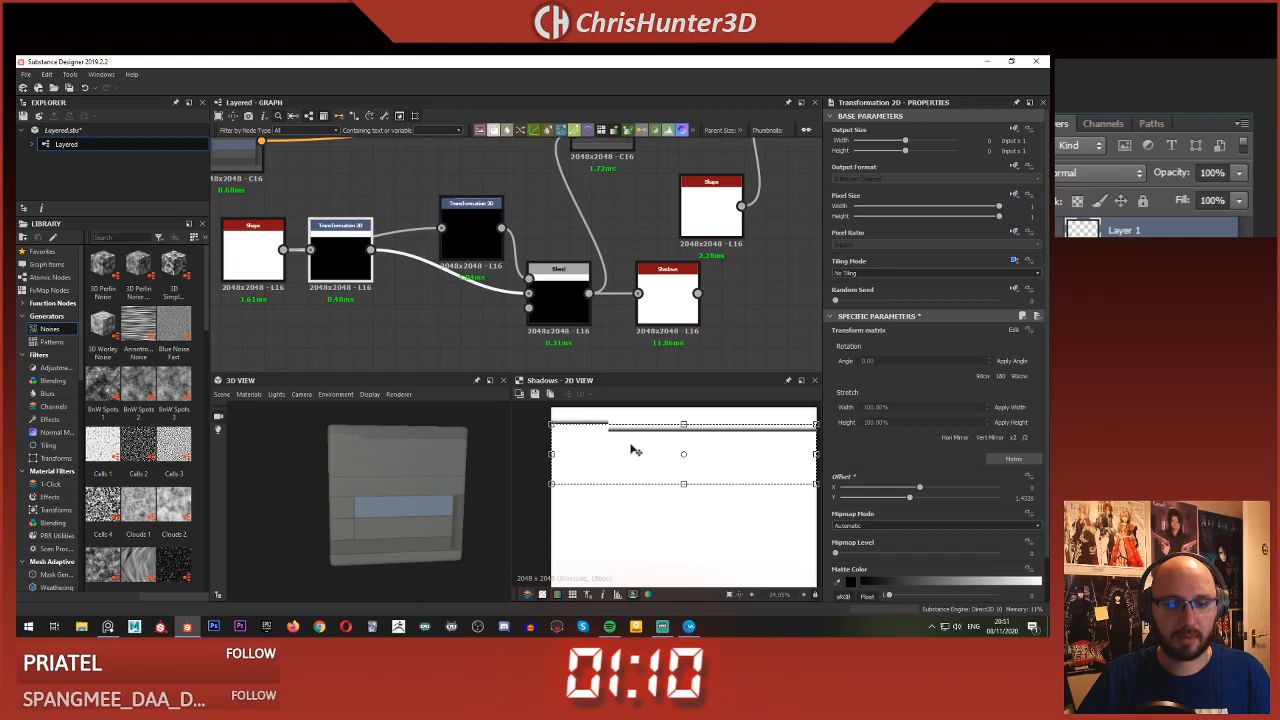
- Try a light angle of about 90 degrees on the Shadows node and delete the node
click(667, 278)
drag(856, 400, 852, 386)
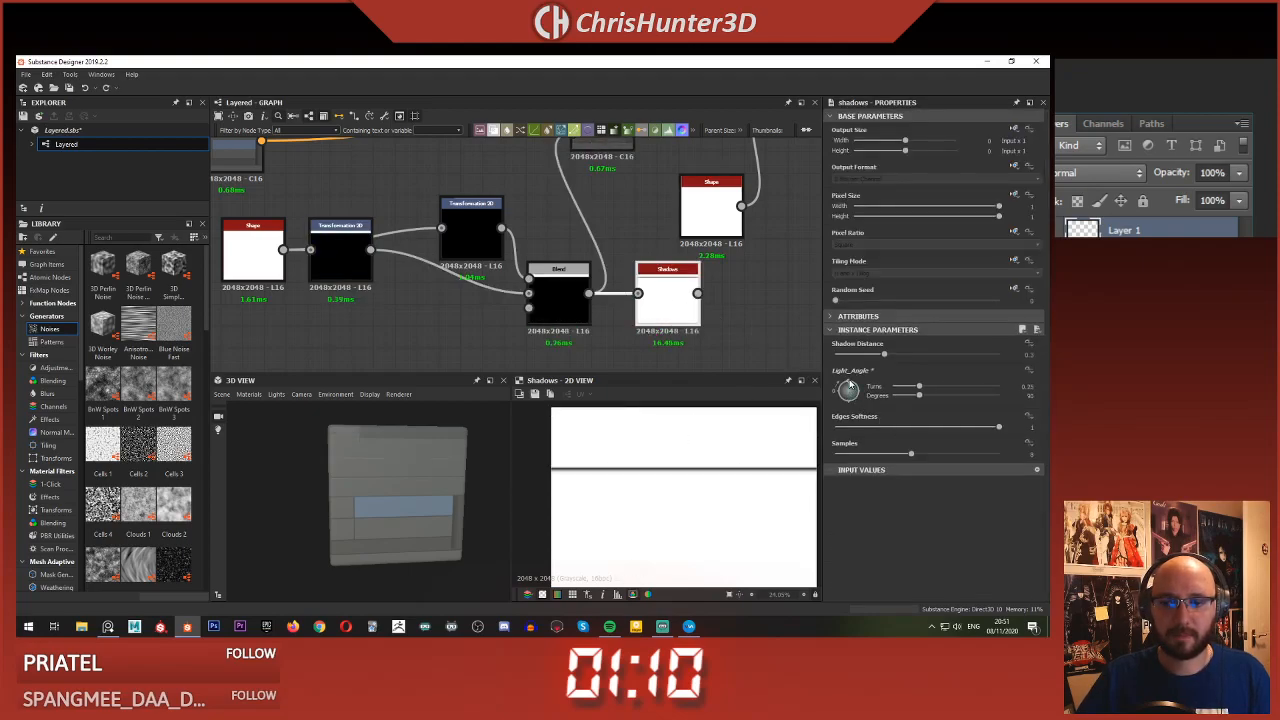
scroll(684, 434, down, 2)
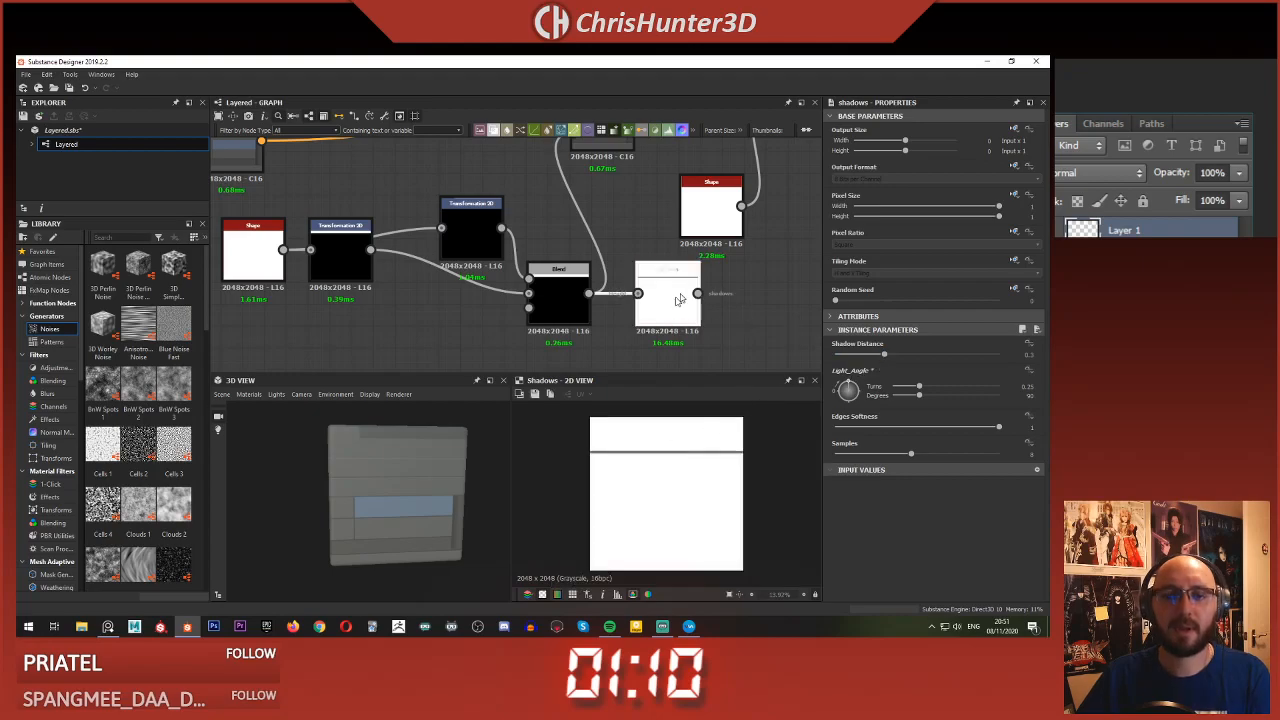
key(Delete)
drag(534, 286, 530, 279)
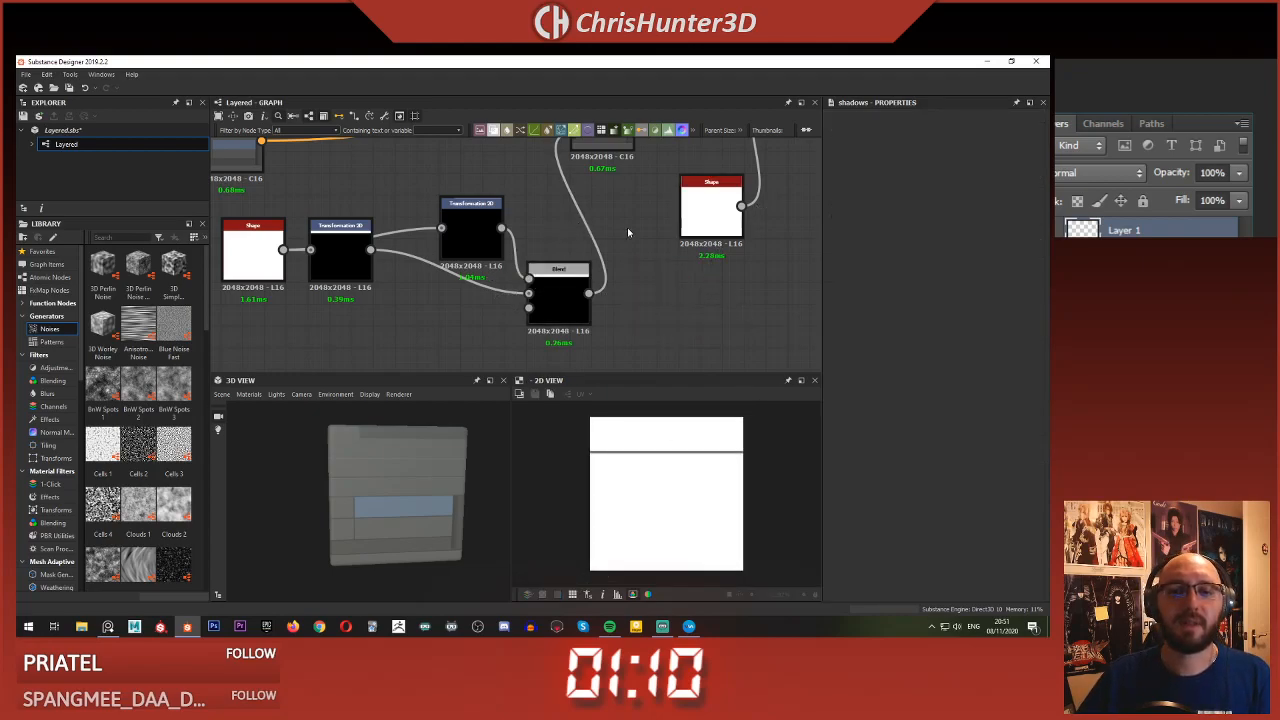
- Add an Invert Grayscale node beside the subtracting Blend node
double_click(721, 210)
scroll(688, 222, down, 1)
middle_drag(688, 222, 623, 287)
click(552, 348)
middle_drag(552, 348, 643, 293)
scroll(643, 293, up, 1)
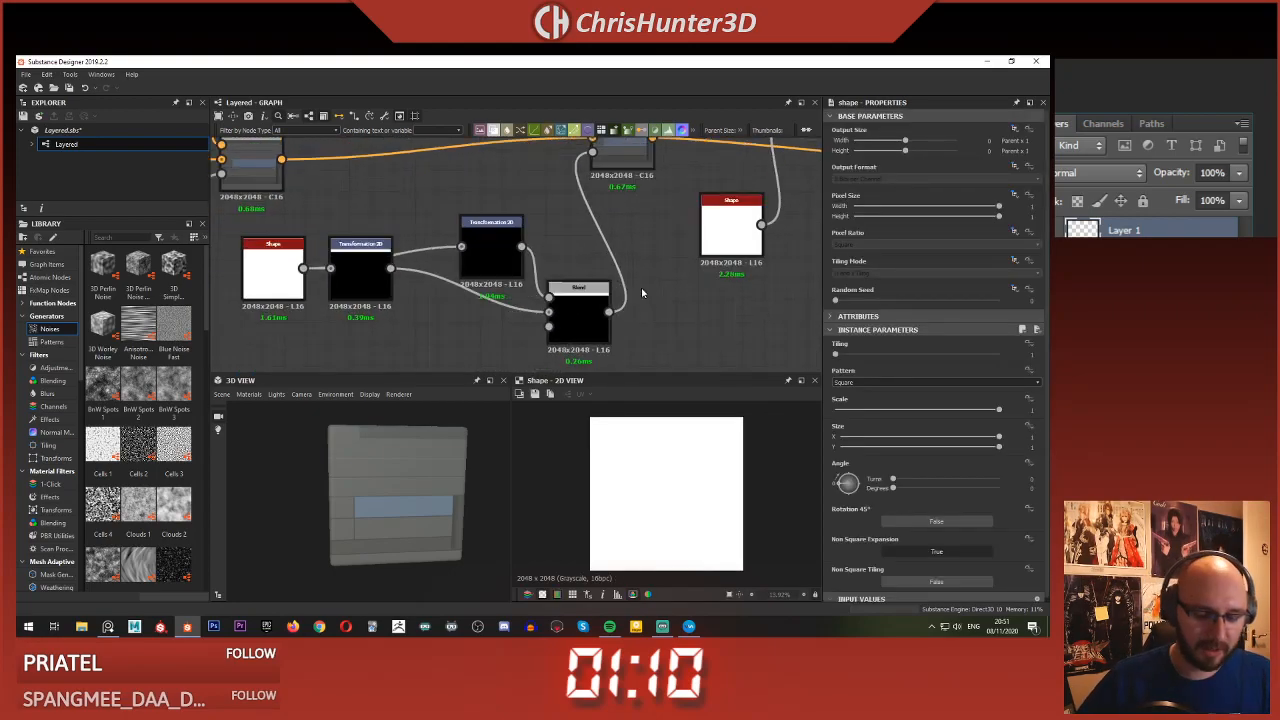
key(space)
text(inv)
key(Down)
key(Return)
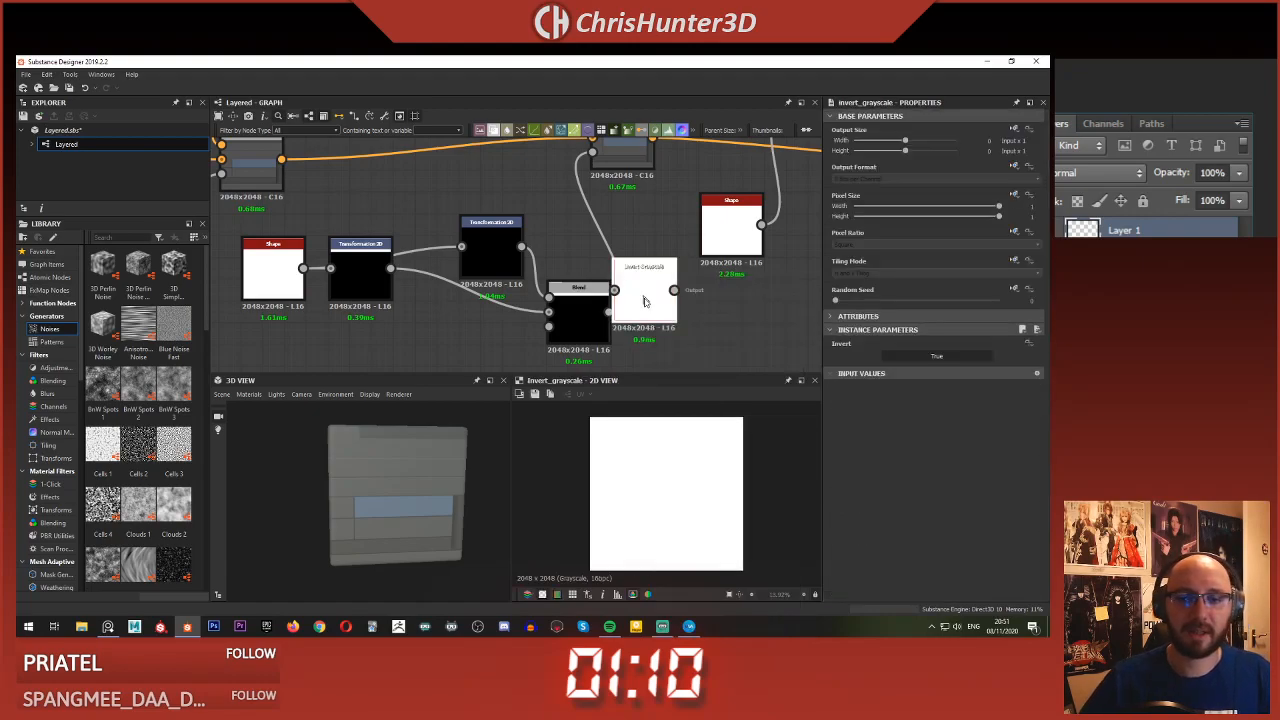
- Connect the subtracting Blend's output to the Invert Grayscale input and place the node just after the Blend
scroll(642, 297, down, 1)
click(610, 281)
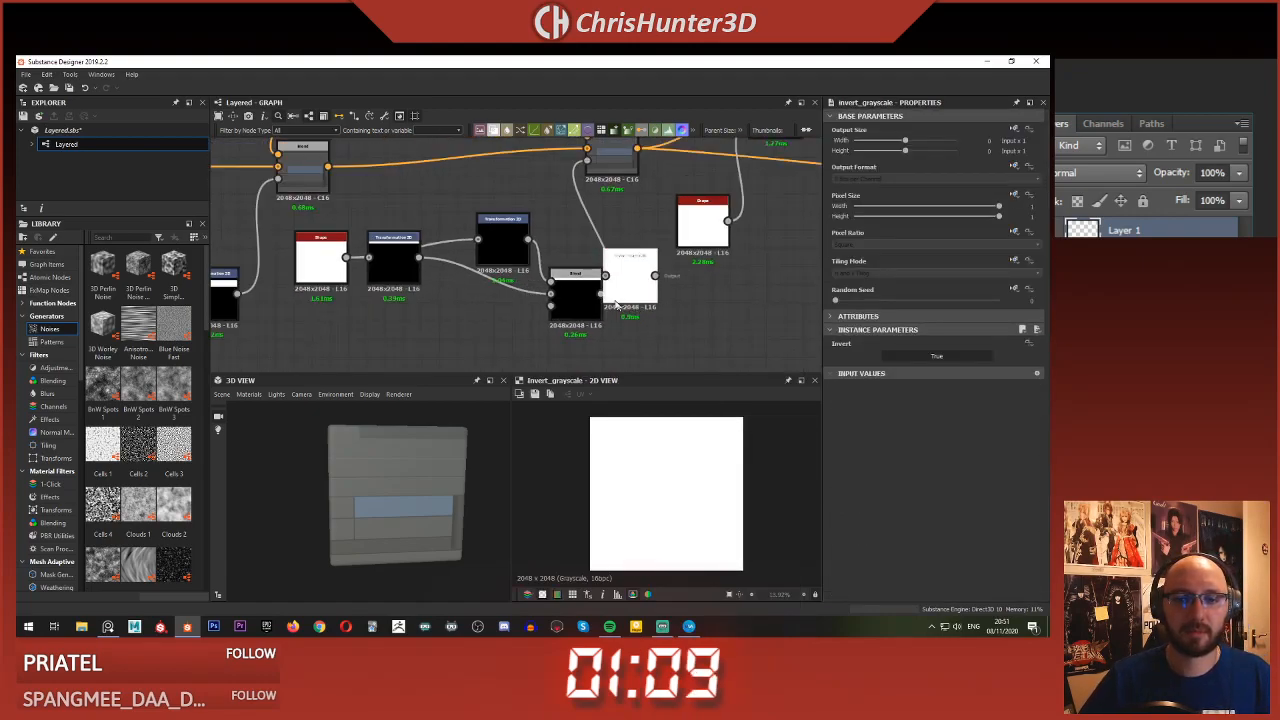
drag(605, 276, 601, 294)
drag(631, 285, 648, 303)
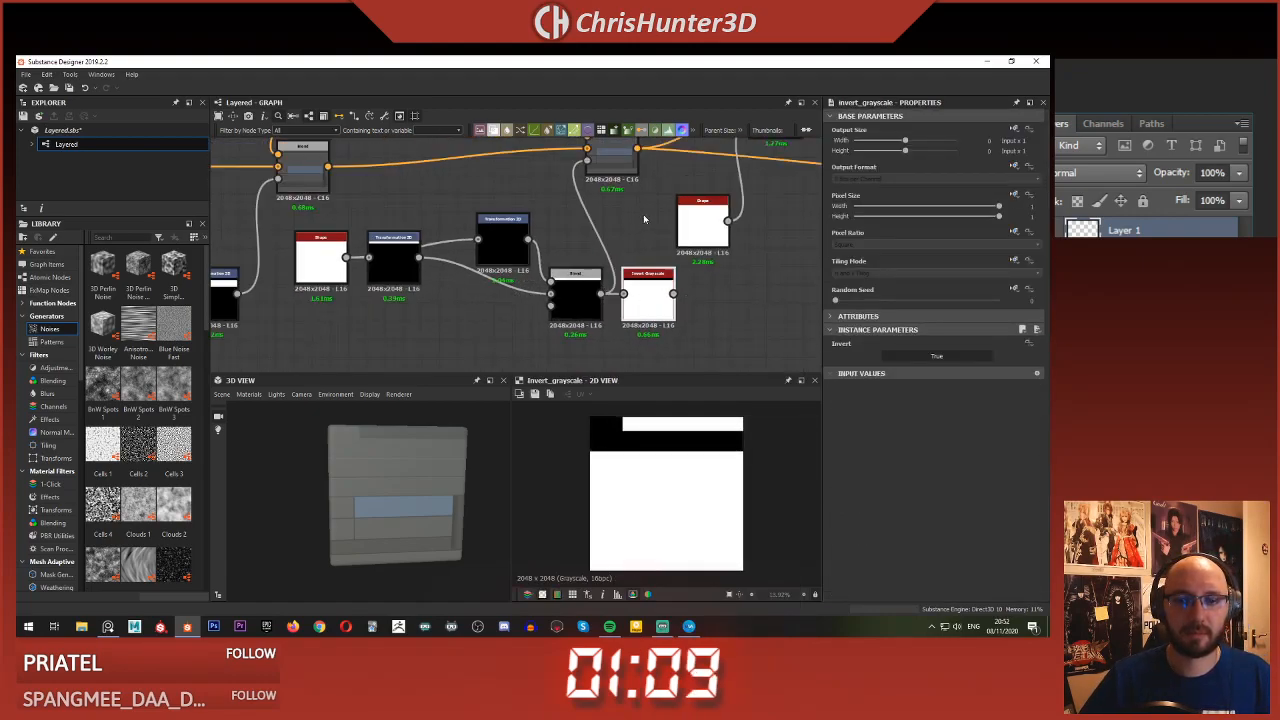
- Delete the Invert Grayscale node from the graph
scroll(643, 214, down, 1)
middle_drag(643, 214, 680, 337)
middle_drag(635, 253, 596, 150)
scroll(679, 340, up, 3)
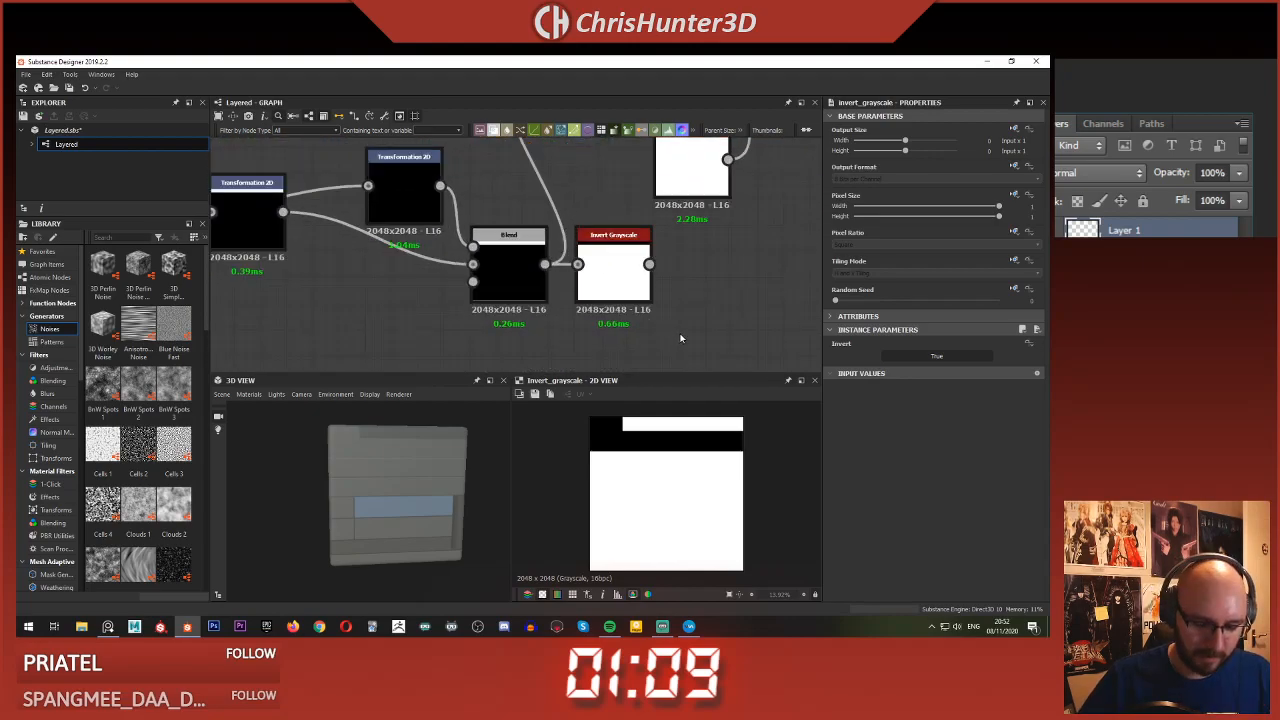
key(space)
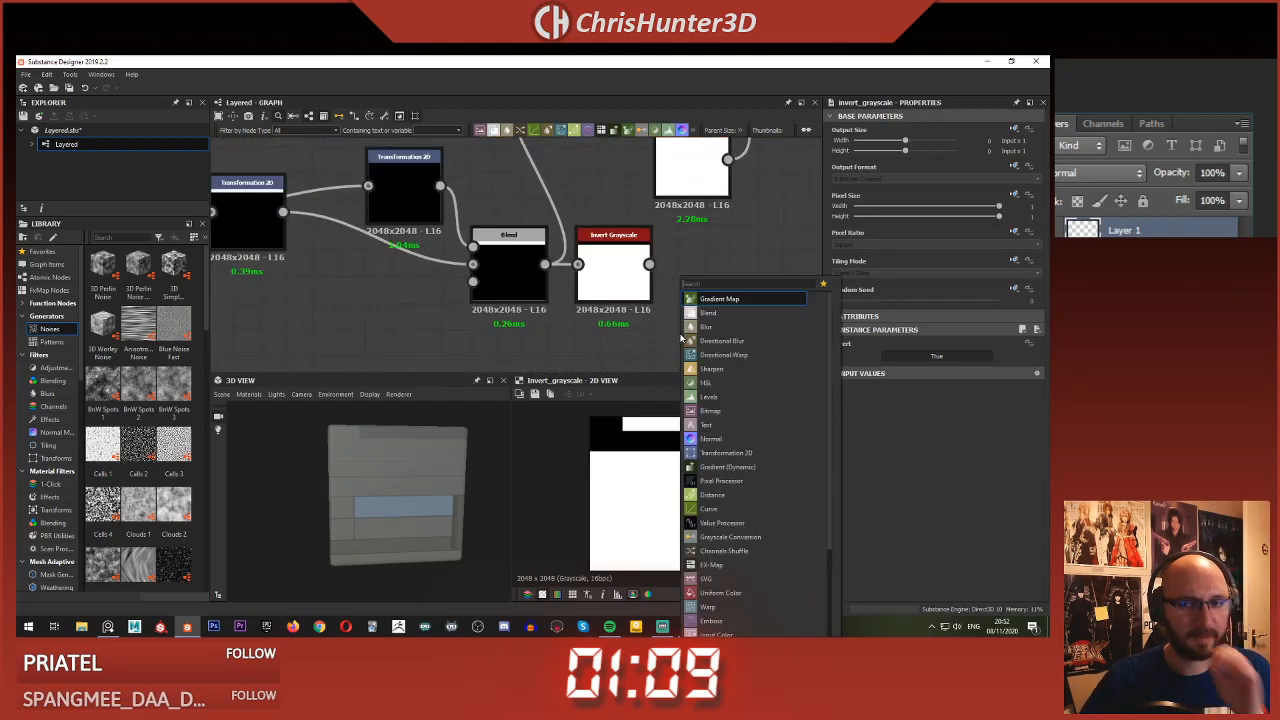
click(617, 256)
key(Delete)
- Preview the Blend masked by the separate white Shape and move that Shape farther from the Blend to free space
scroll(643, 257, down, 4)
scroll(620, 262, up, 2)
middle_drag(683, 213, 630, 304)
double_click(602, 262)
middle_drag(675, 179, 646, 206)
double_click(646, 207)
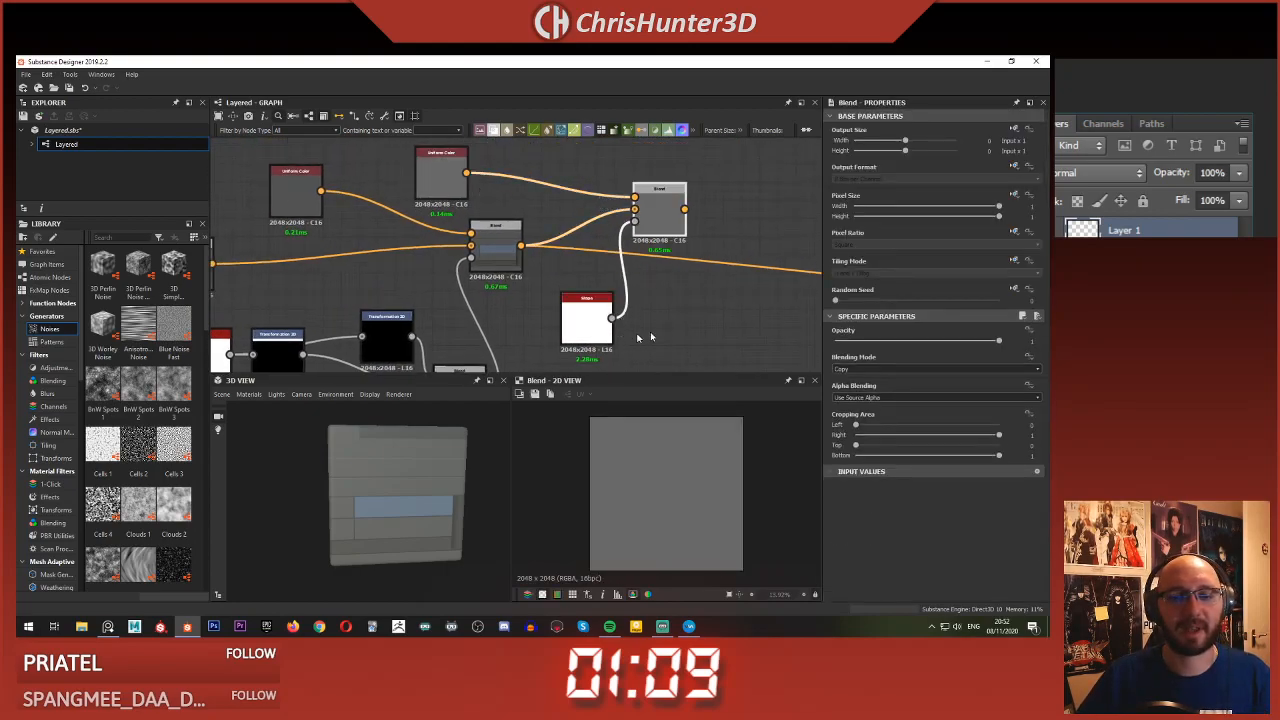
drag(590, 319, 553, 318)
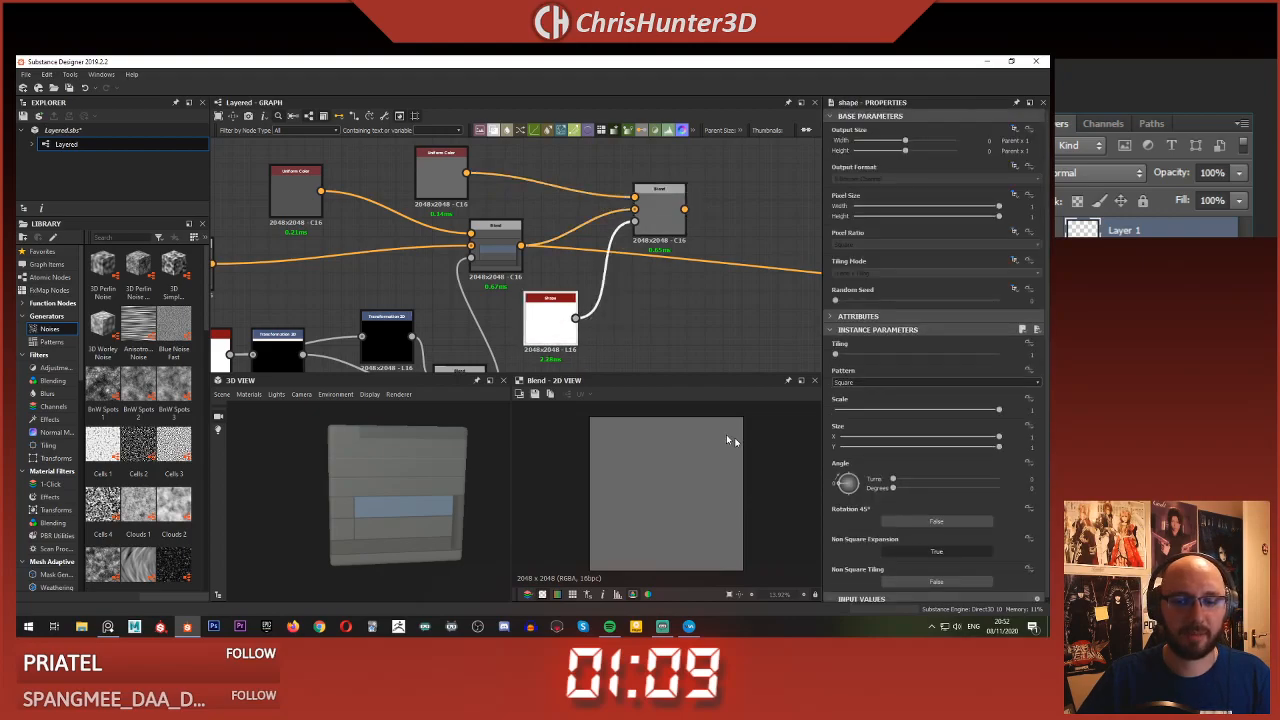
- Set the mask Shape's Y size to 0.01 to form a full-width horizontal line
click(651, 211)
scroll(647, 439, up, 3)
click(563, 301)
drag(928, 446, 843, 456)
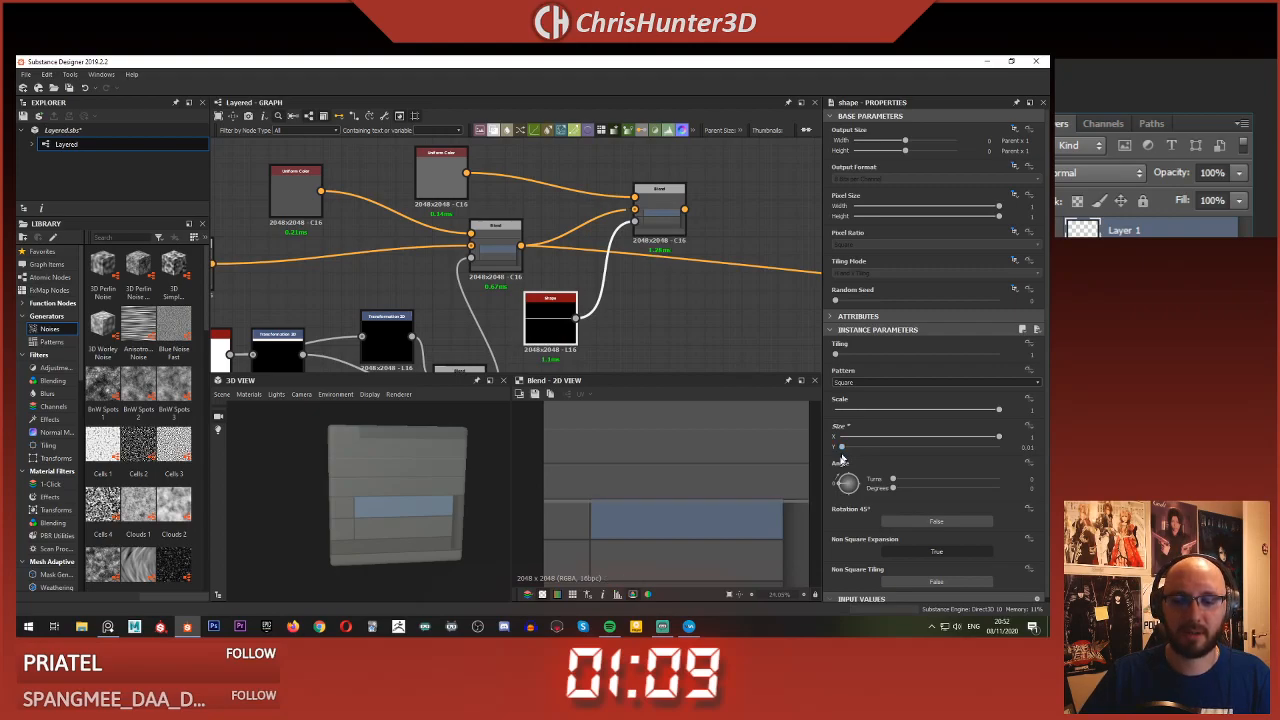
- Thin the horizontal line by setting the mask Shape's Y size to 0.005
scroll(723, 491, up, 9)
middle_drag(723, 491, 668, 493)
scroll(754, 463, down, 4)
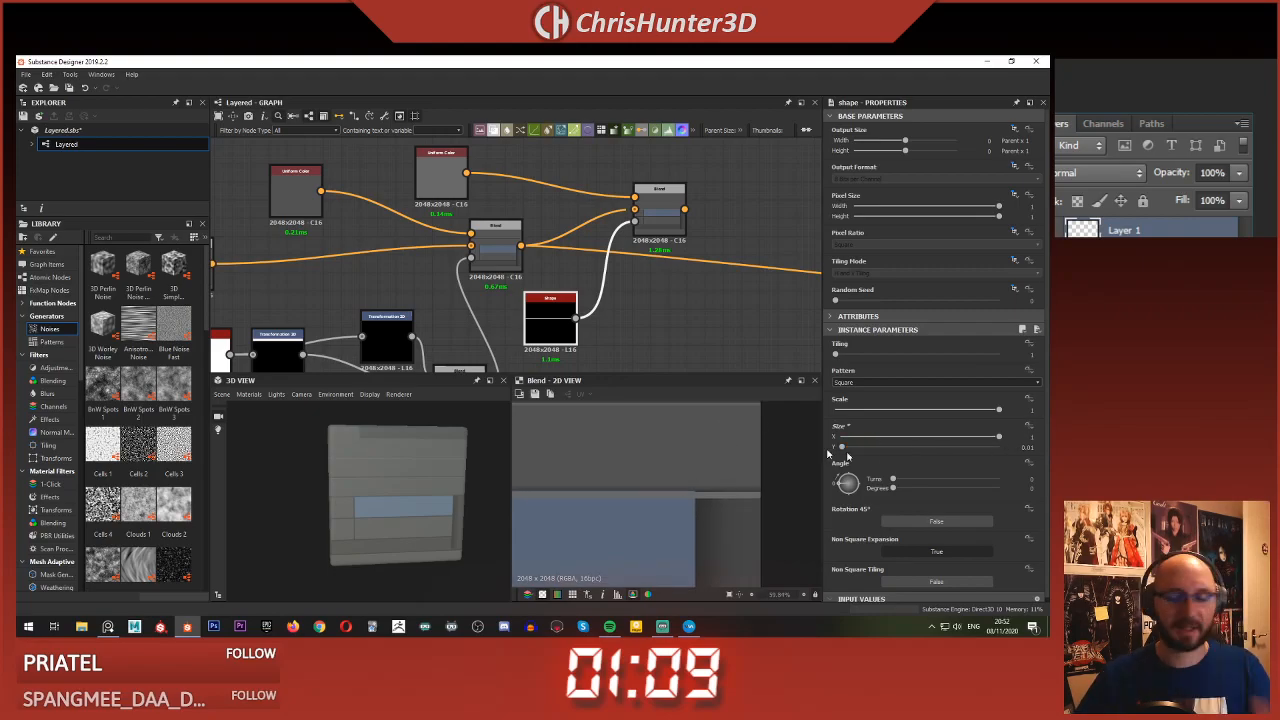
text(05)
key(Return)
scroll(683, 448, down, 1)
middle_drag(651, 431, 718, 421)
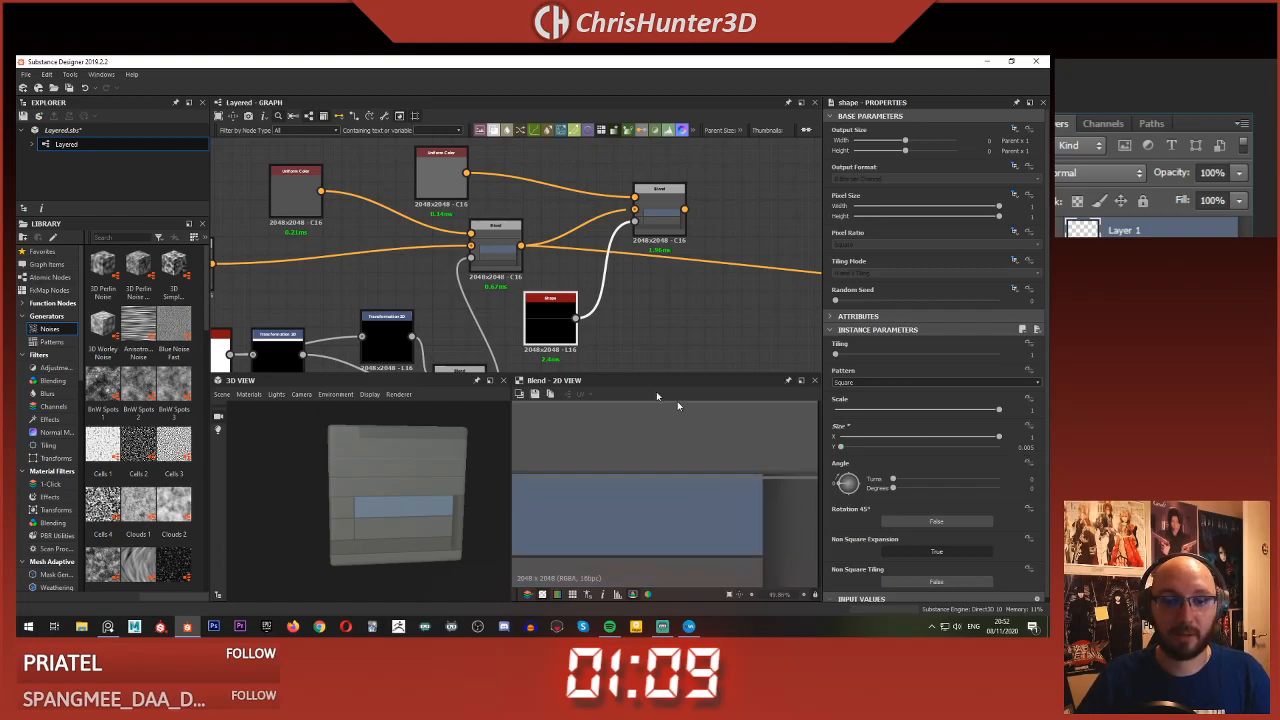
scroll(696, 450, down, 1)
middle_drag(727, 480, 738, 536)
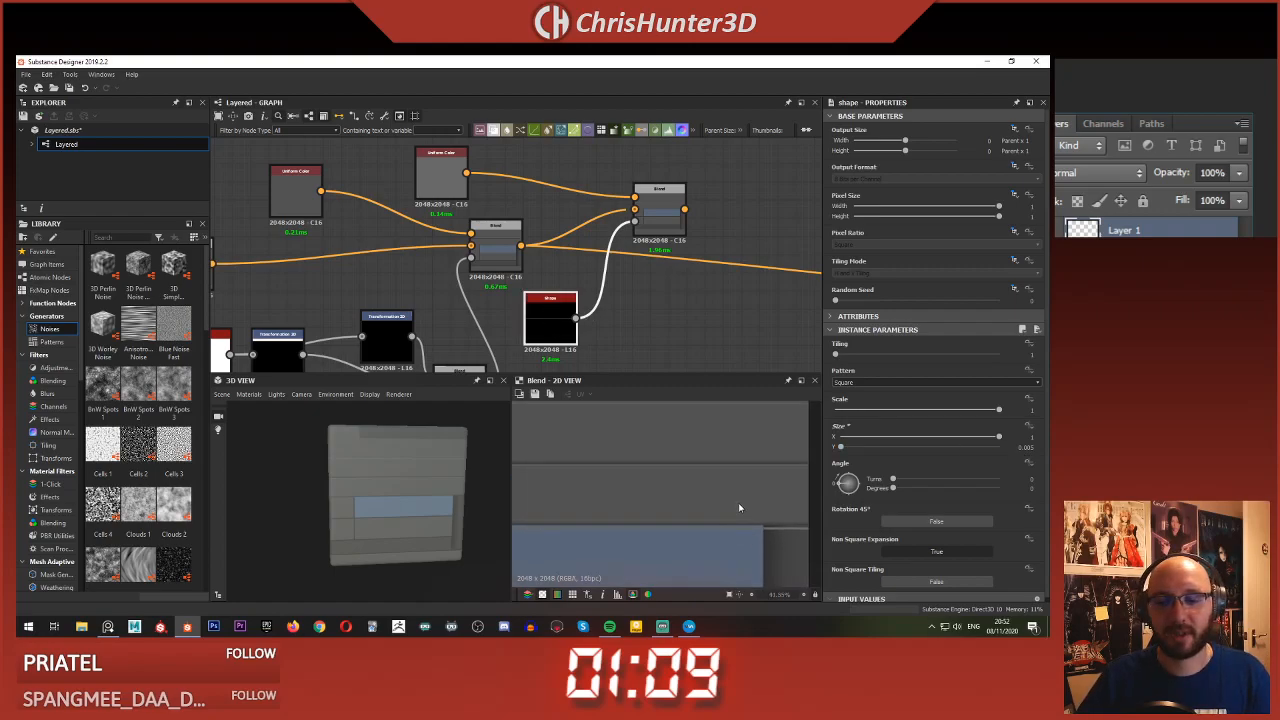
- Insert a Transformation 2D node between the line Shape and the Blend's opacity input, keeping the Blend previewed
key(space)
text(tr)
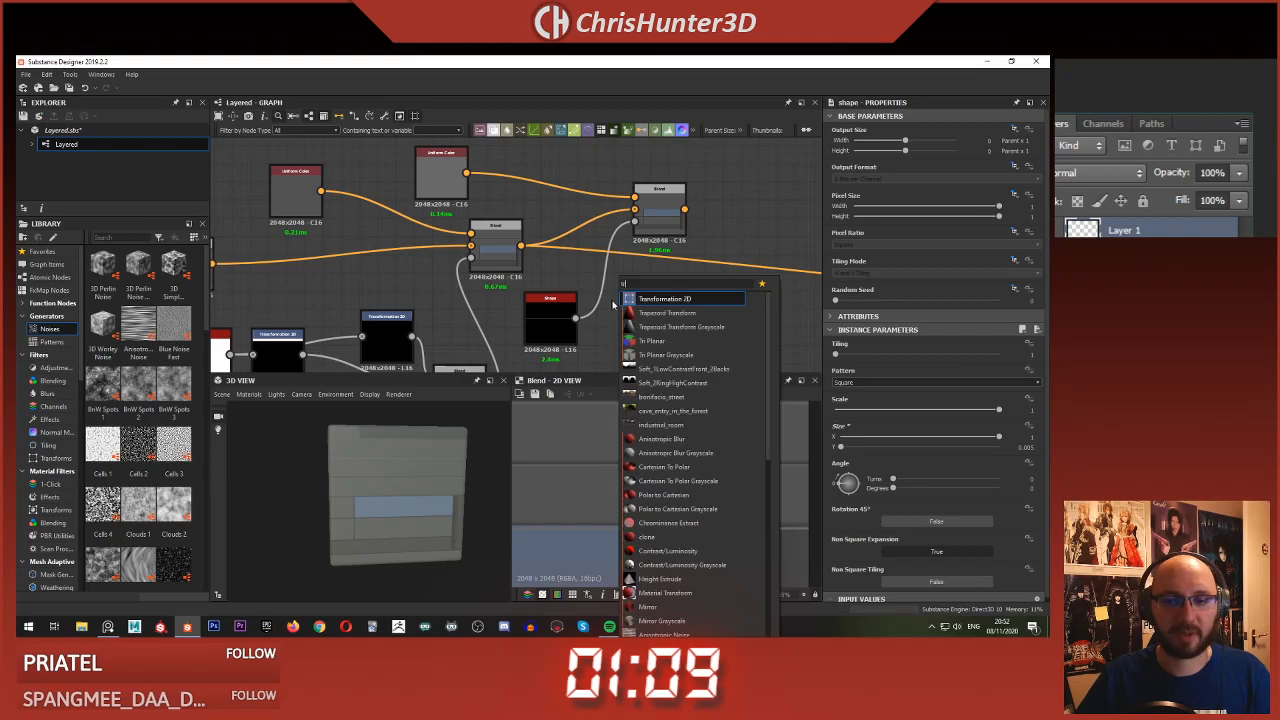
key(Return)
drag(648, 317, 635, 222)
double_click(650, 219)
click(618, 314)
- Move the line up to the seam below the darker top panel, at a Y offset of about 0.41
drag(655, 469, 655, 470)
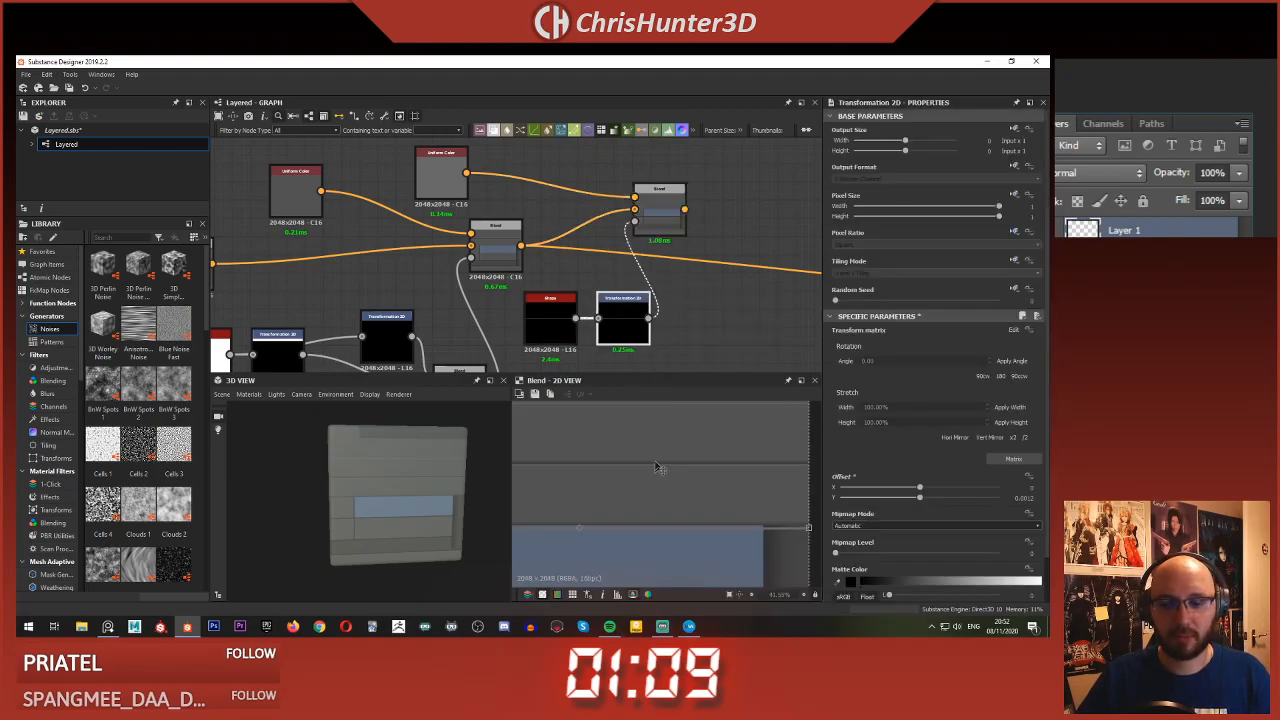
drag(650, 415, 648, 410)
scroll(648, 410, up, 1)
middle_drag(648, 410, 648, 503)
scroll(638, 447, down, 2)
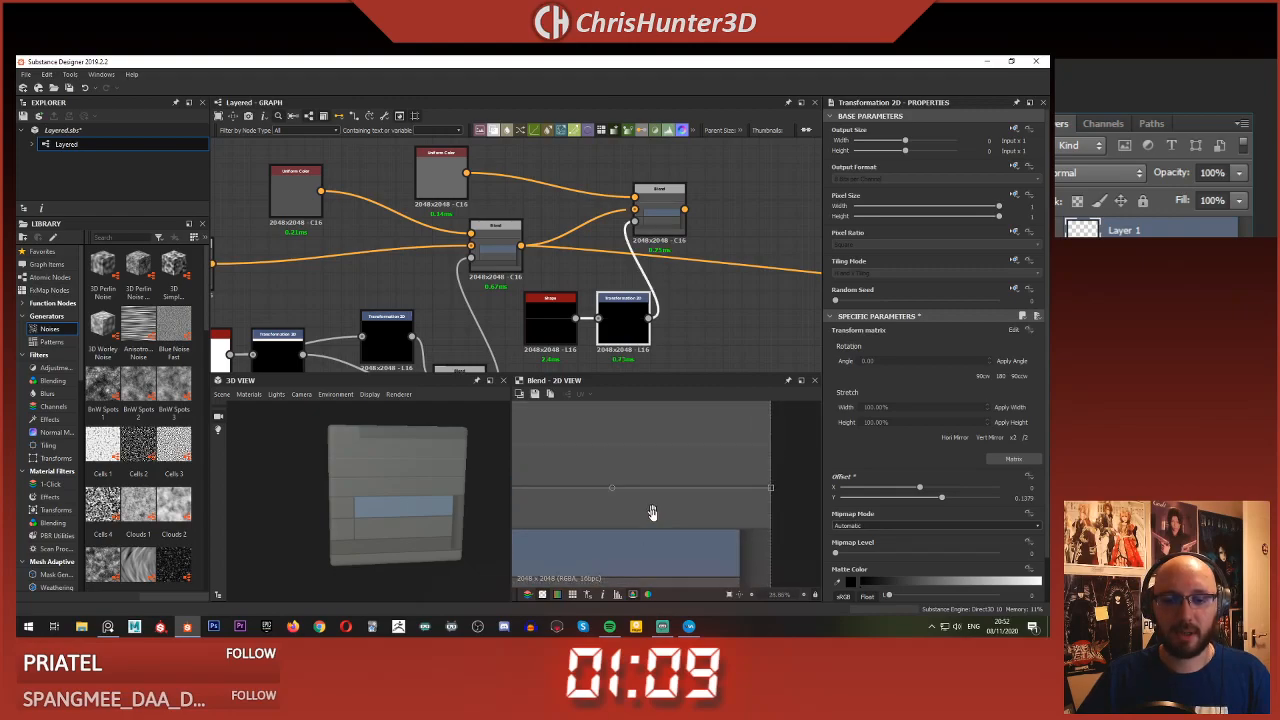
drag(648, 488, 645, 434)
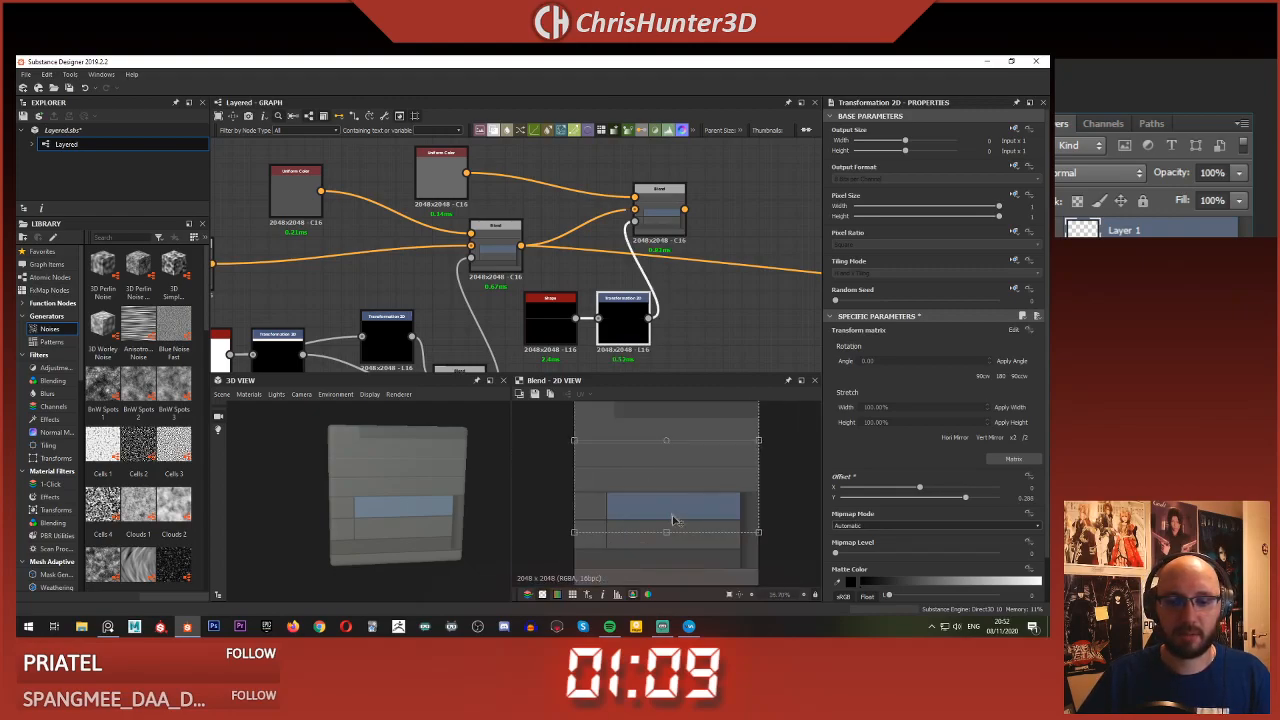
scroll(632, 452, up, 1)
middle_drag(632, 452, 648, 532)
drag(628, 496, 620, 442)
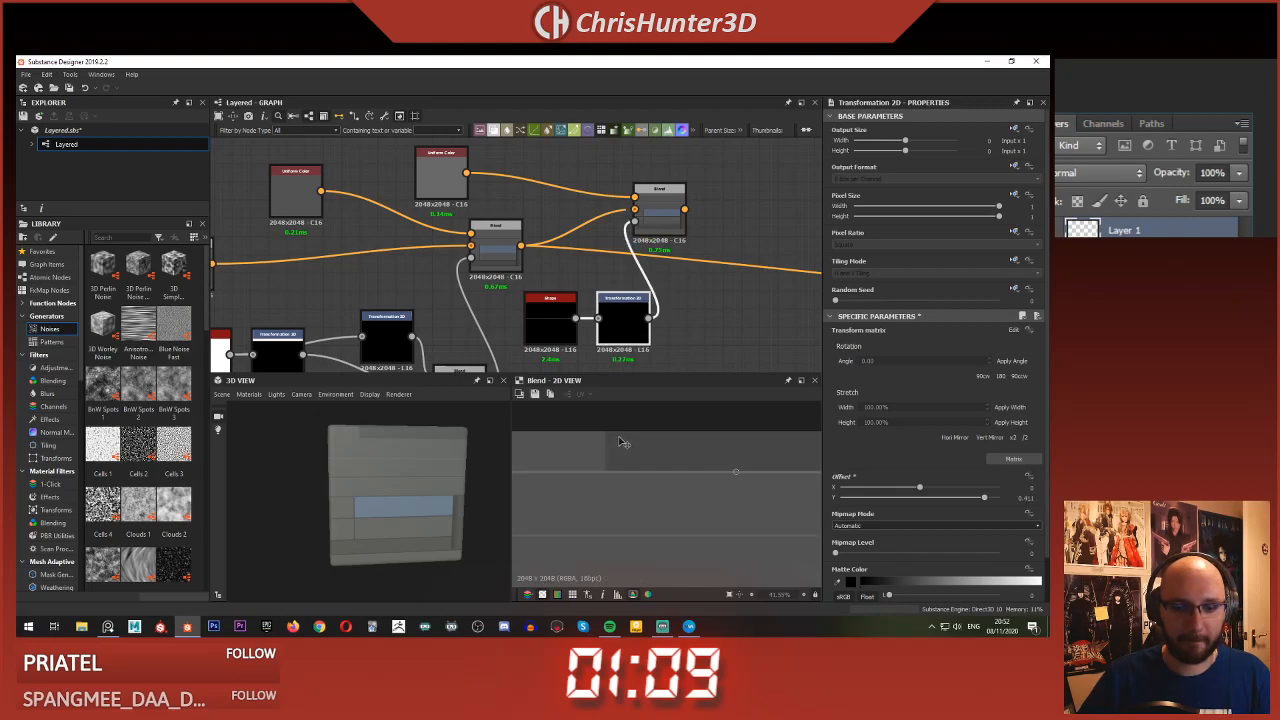
scroll(628, 474, up, 4)
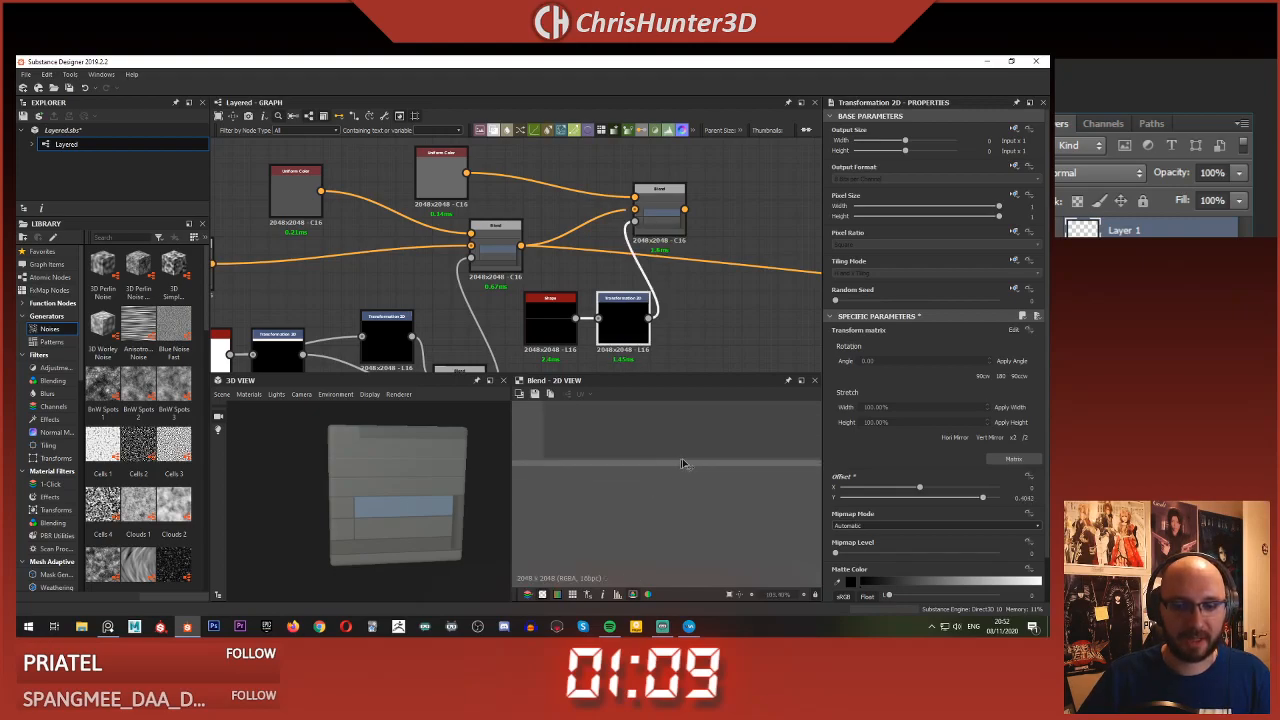
drag(687, 460, 687, 459)
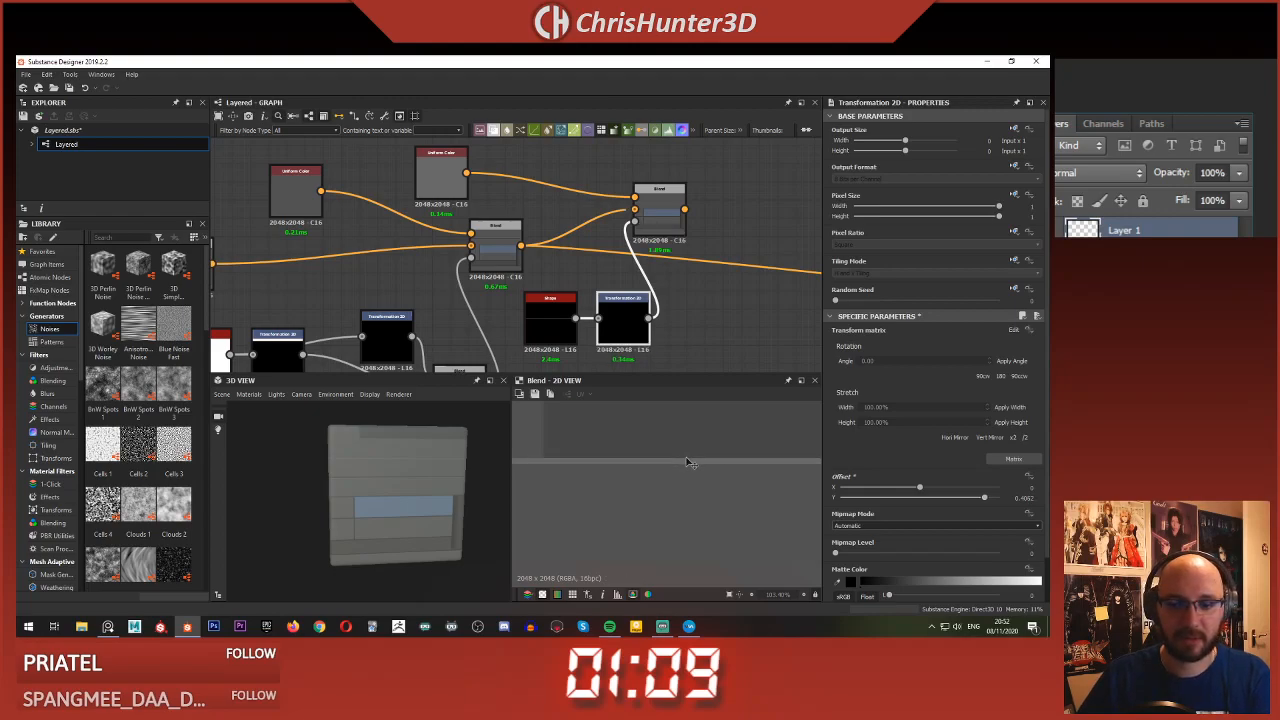
- Set the line Shape's Y size to 0.0025
scroll(687, 462, down, 5)
scroll(585, 345, up, 2)
scroll(666, 438, up, 5)
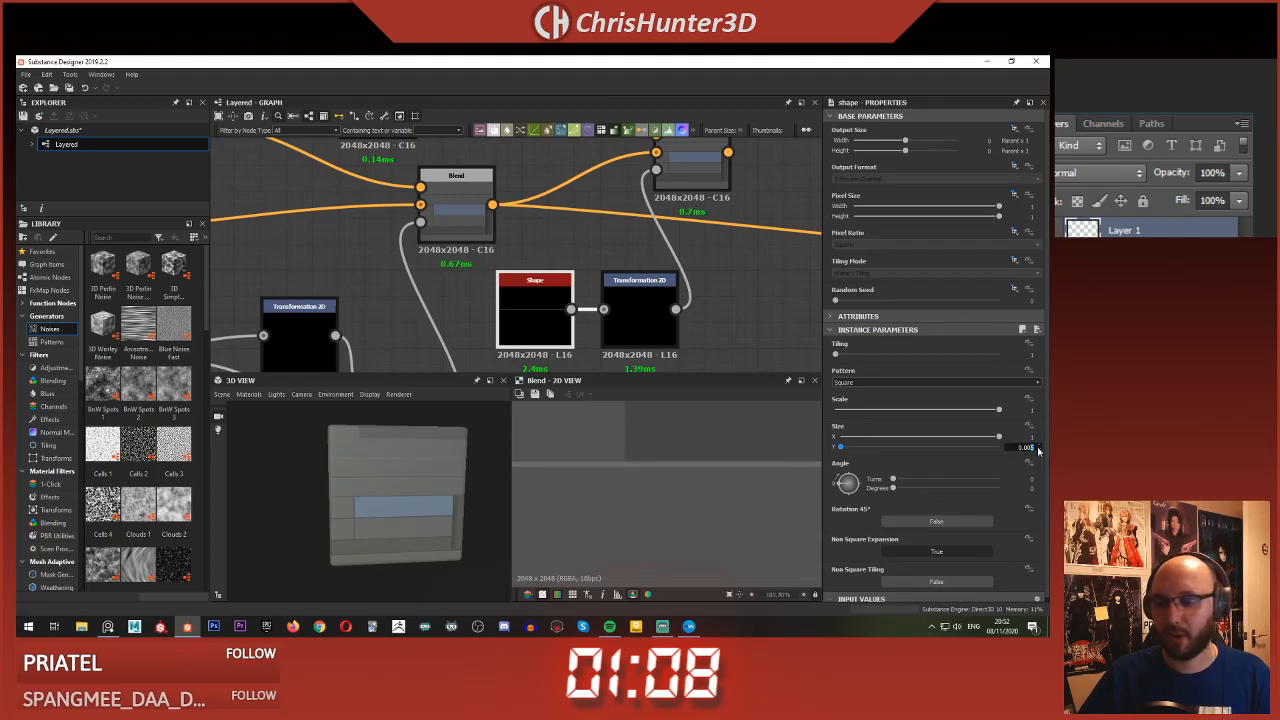
key(Return)
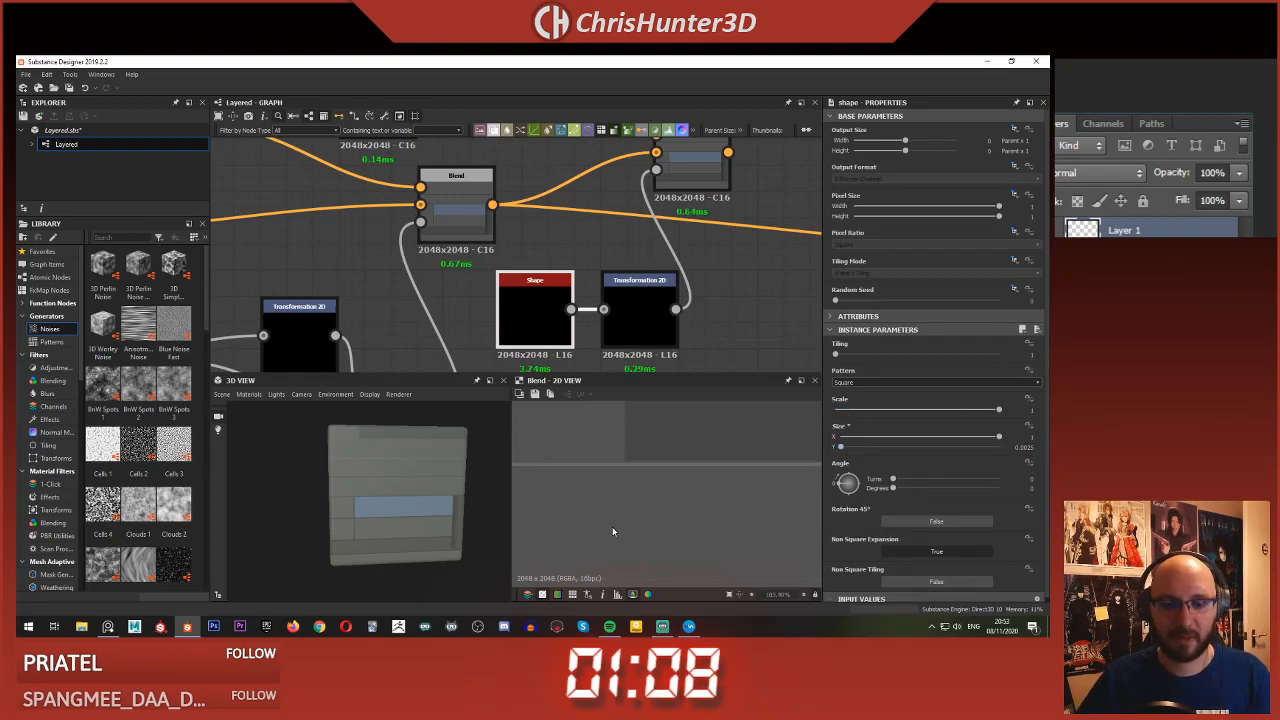
- Nudge the line slightly upward with its Transformation 2D so it sits on the seam below the top panel
scroll(612, 531, down, 2)
click(639, 318)
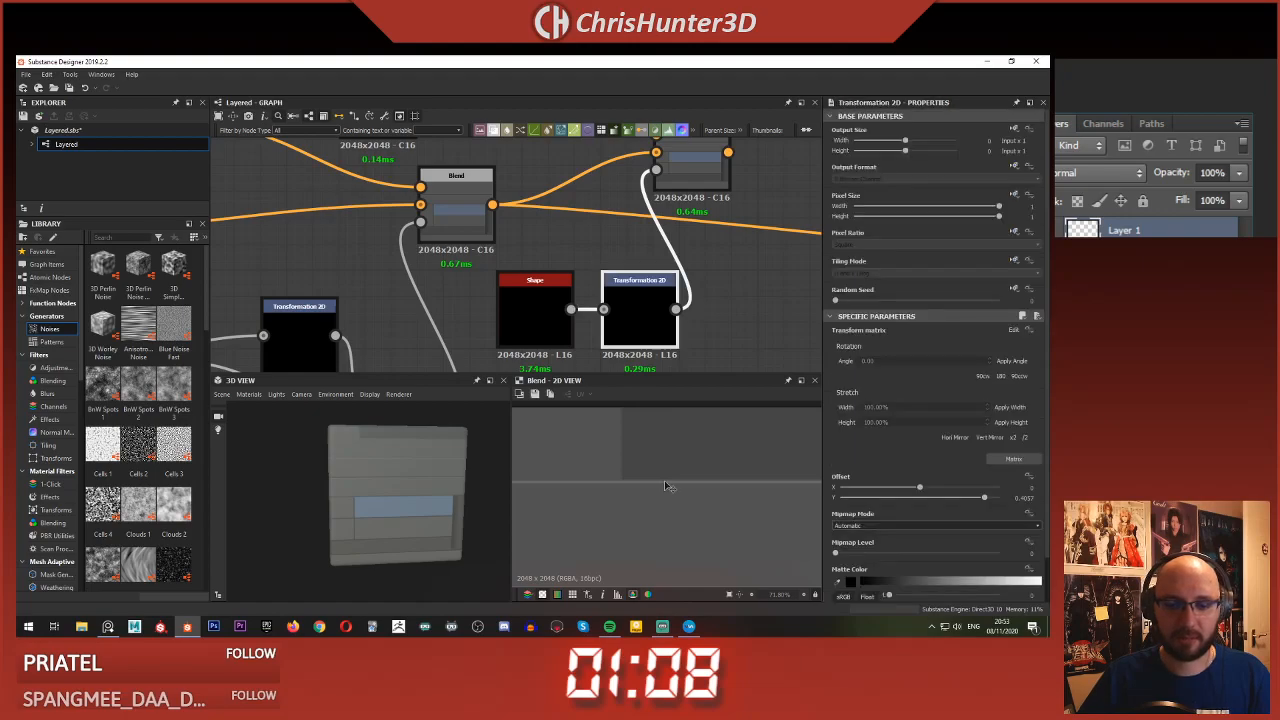
drag(670, 480, 670, 479)
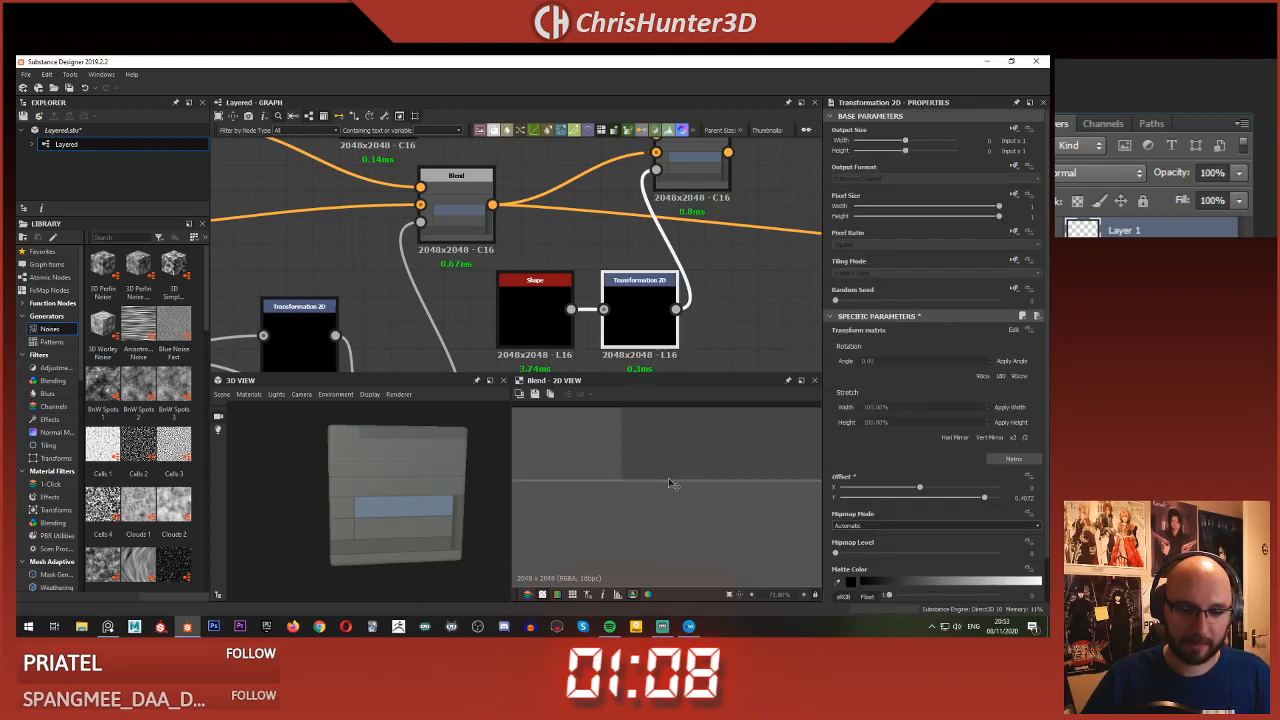
- Examine the thin line against the panel seams in the Blend preview and at the line's Transformation 2D
scroll(672, 480, down, 10)
click(728, 302)
scroll(676, 462, up, 6)
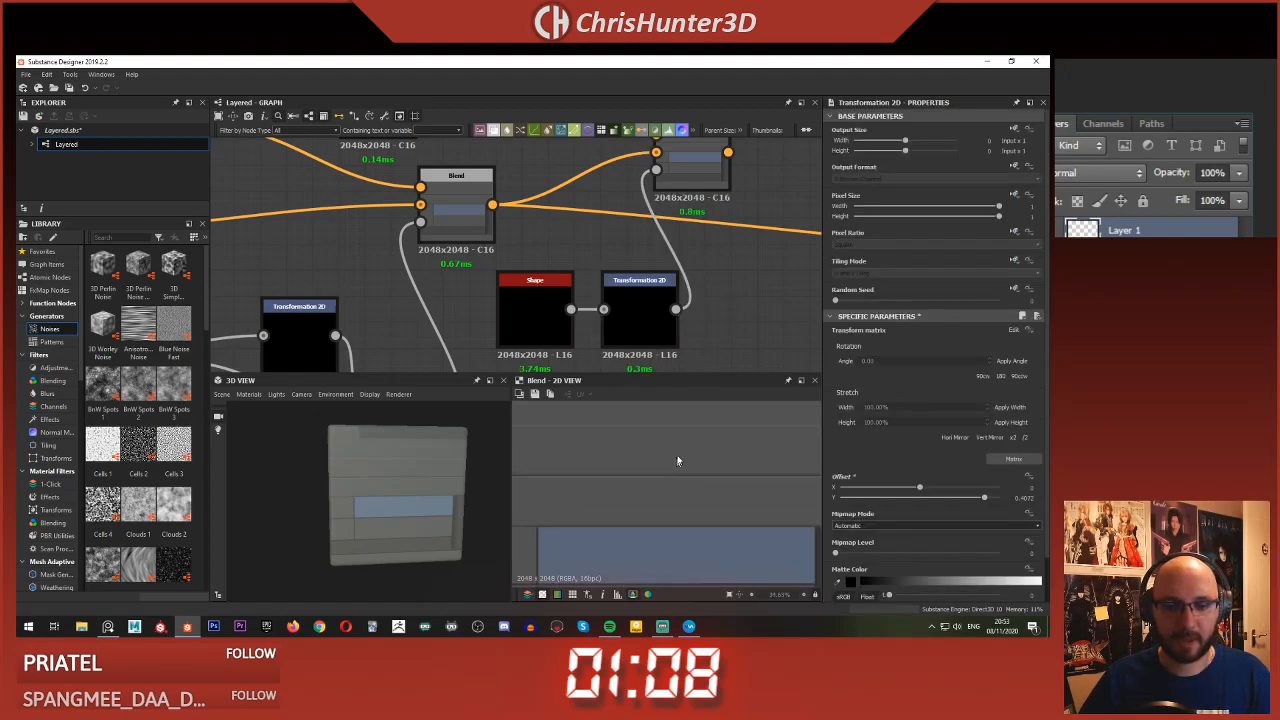
middle_drag(677, 462, 681, 513)
scroll(661, 530, down, 4)
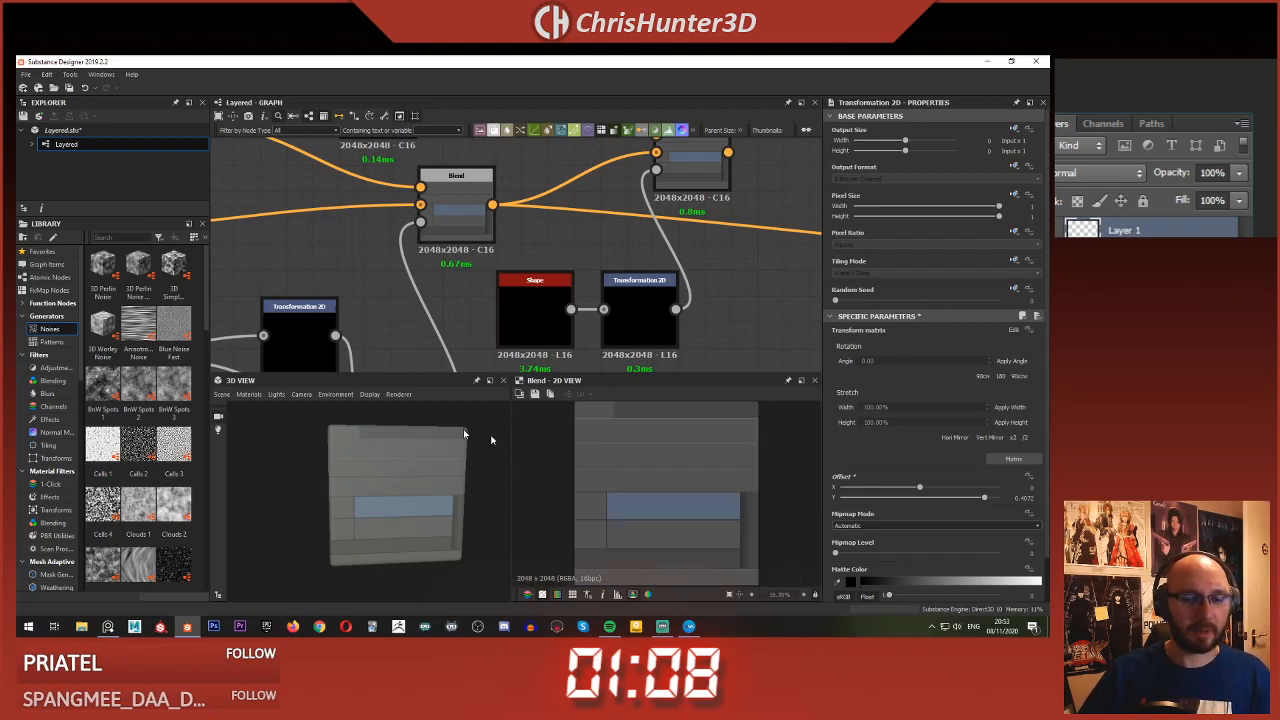
scroll(656, 460, up, 1)
scroll(648, 472, down, 1)
middle_drag(617, 316, 560, 320)
scroll(642, 265, up, 1)
click(645, 264)
scroll(630, 270, down, 2)
scroll(651, 281, down, 1)
scroll(640, 490, up, 4)
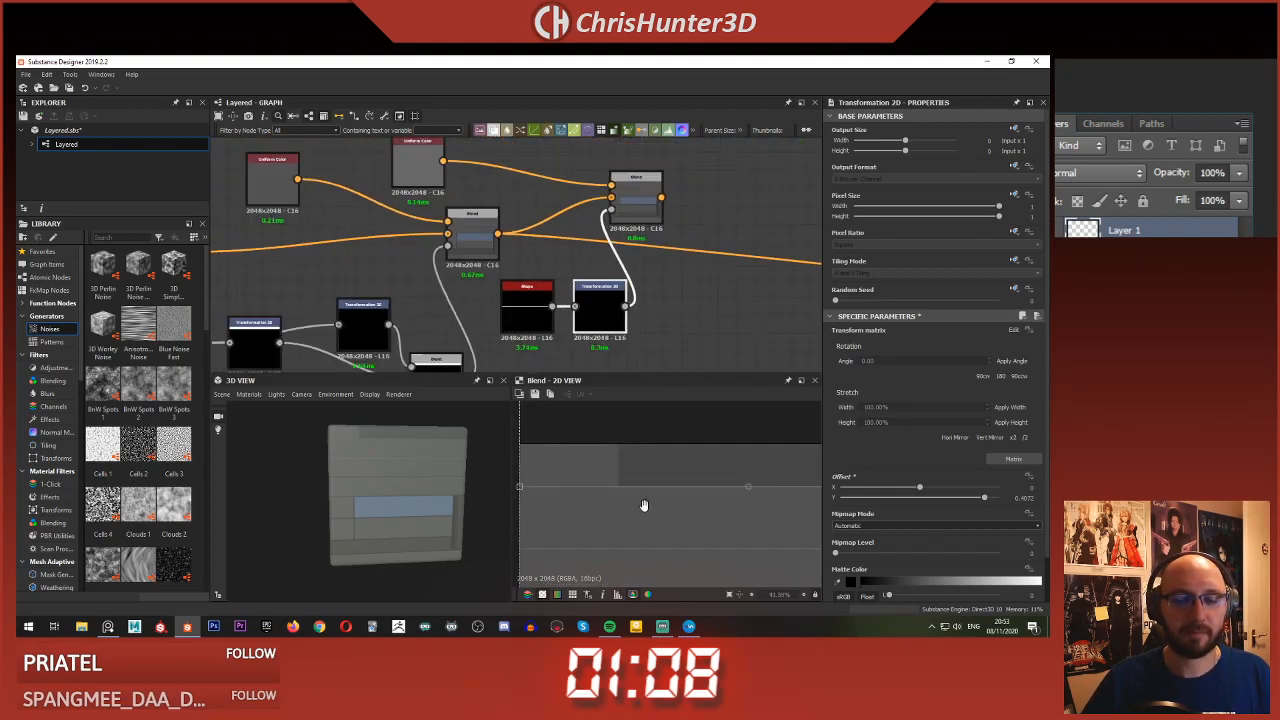
- Examine the panel seams in the Blend preview and the node chain that feeds it
middle_drag(622, 257, 622, 248)
scroll(622, 248, down, 2)
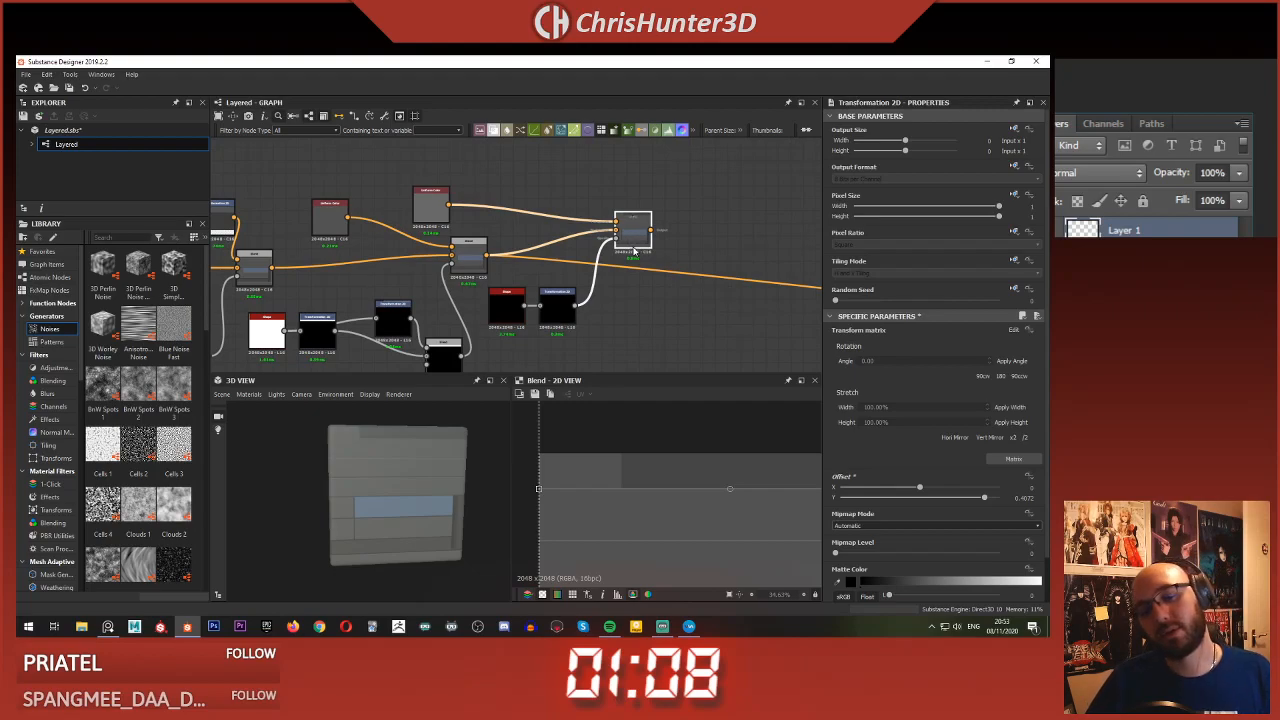
scroll(625, 461, up, 3)
middle_drag(611, 463, 677, 443)
scroll(677, 443, down, 2)
middle_drag(640, 319, 620, 346)
scroll(622, 340, down, 2)
middle_drag(629, 294, 637, 261)
scroll(637, 261, up, 1)
scroll(677, 493, down, 1)
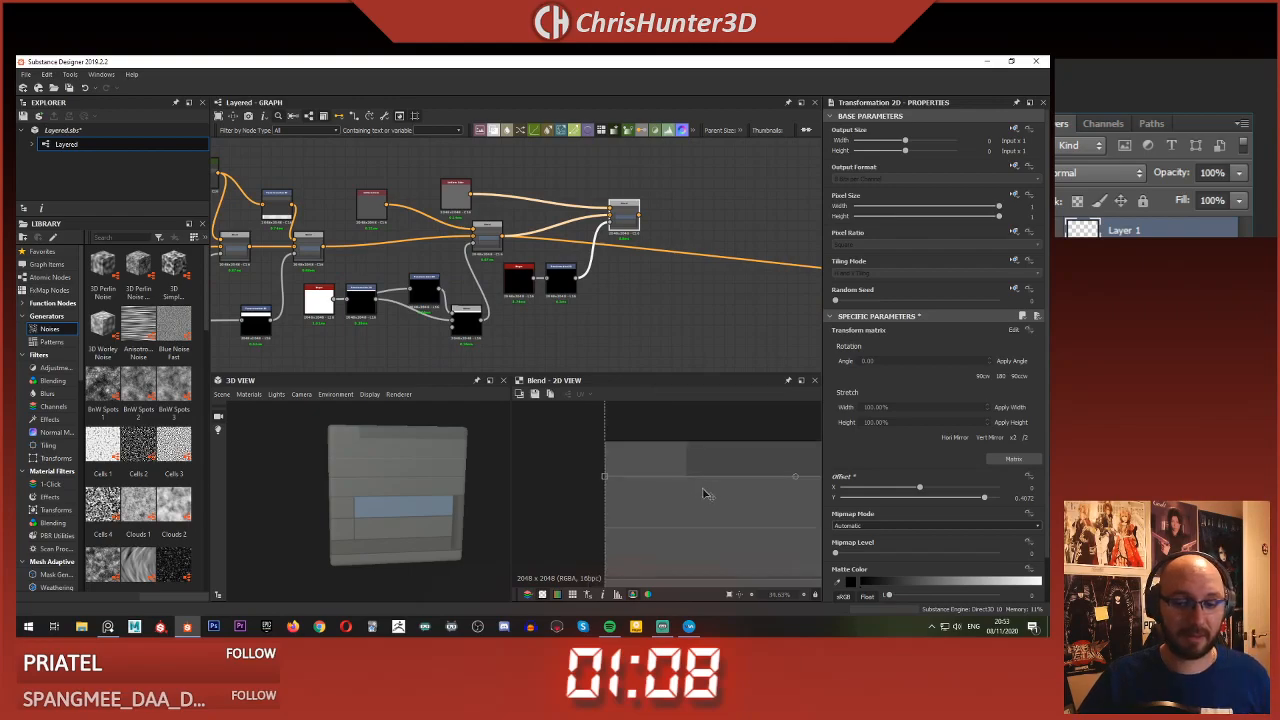
middle_drag(705, 496, 645, 493)
scroll(617, 470, down, 1)
- Add a Blend node after the line's Blend, with the upper Uniform Color as foreground and that Blend's output as background
scroll(589, 463, up, 2)
middle_drag(622, 296, 619, 370)
scroll(623, 319, up, 1)
click(642, 258)
key(space)
text(blend)
key(Return)
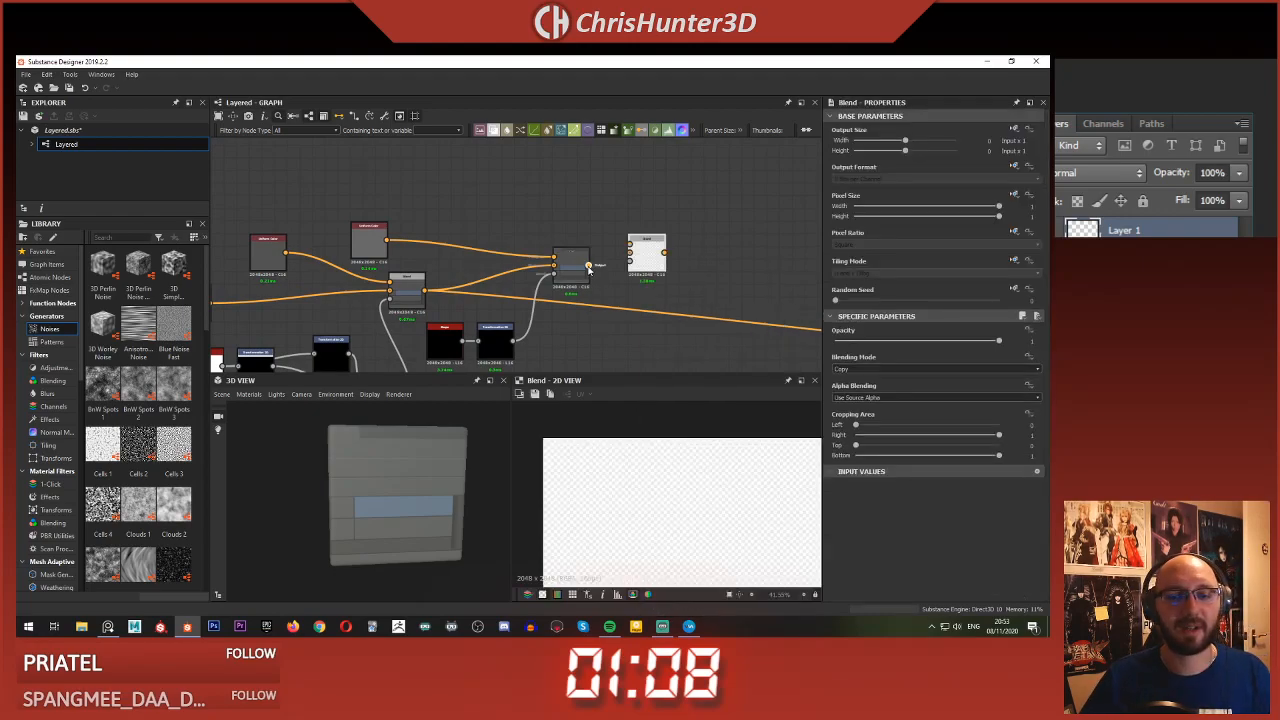
drag(632, 253, 633, 253)
drag(647, 254, 660, 279)
middle_drag(622, 210, 623, 215)
drag(488, 233, 662, 256)
- Add a second Transformation 2D fed by the line Shape and connect it to the new Blend's opacity input
click(502, 350)
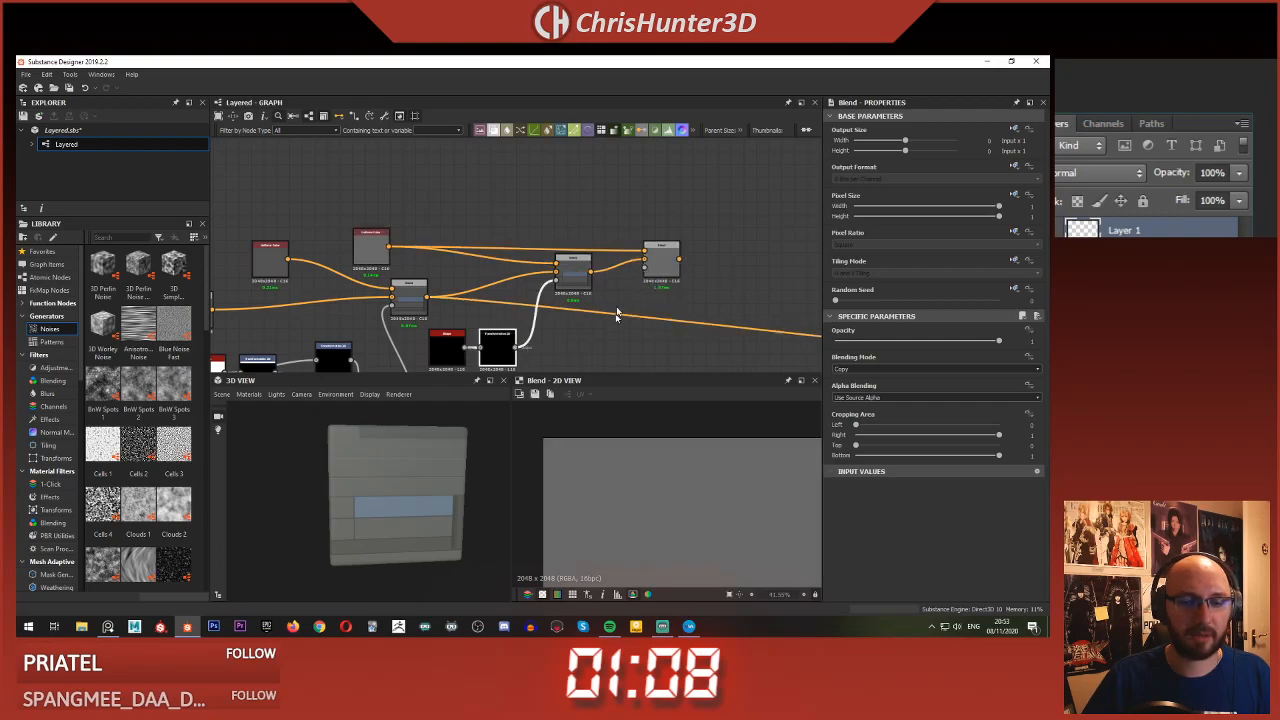
scroll(617, 323, up, 1)
middle_drag(617, 323, 626, 258)
click(565, 292)
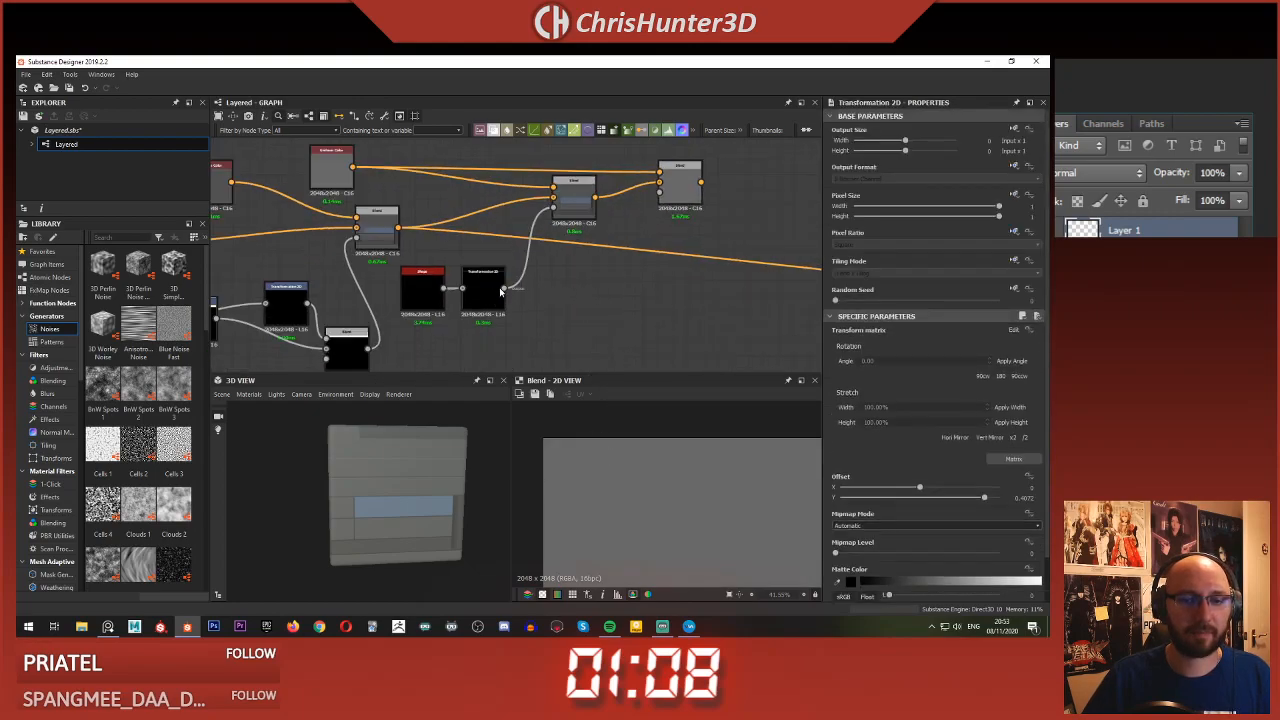
key(space)
text(re)
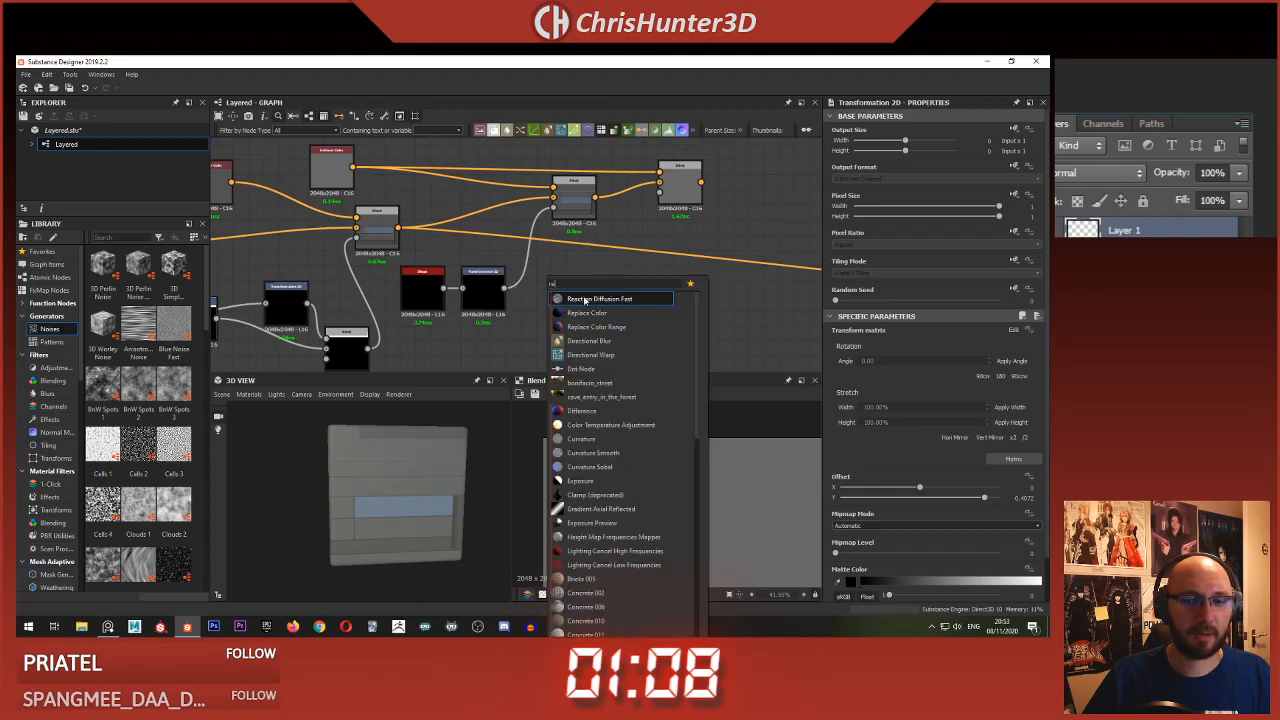
click(551, 264)
key(space)
text(tr)
click(592, 297)
drag(443, 288, 577, 310)
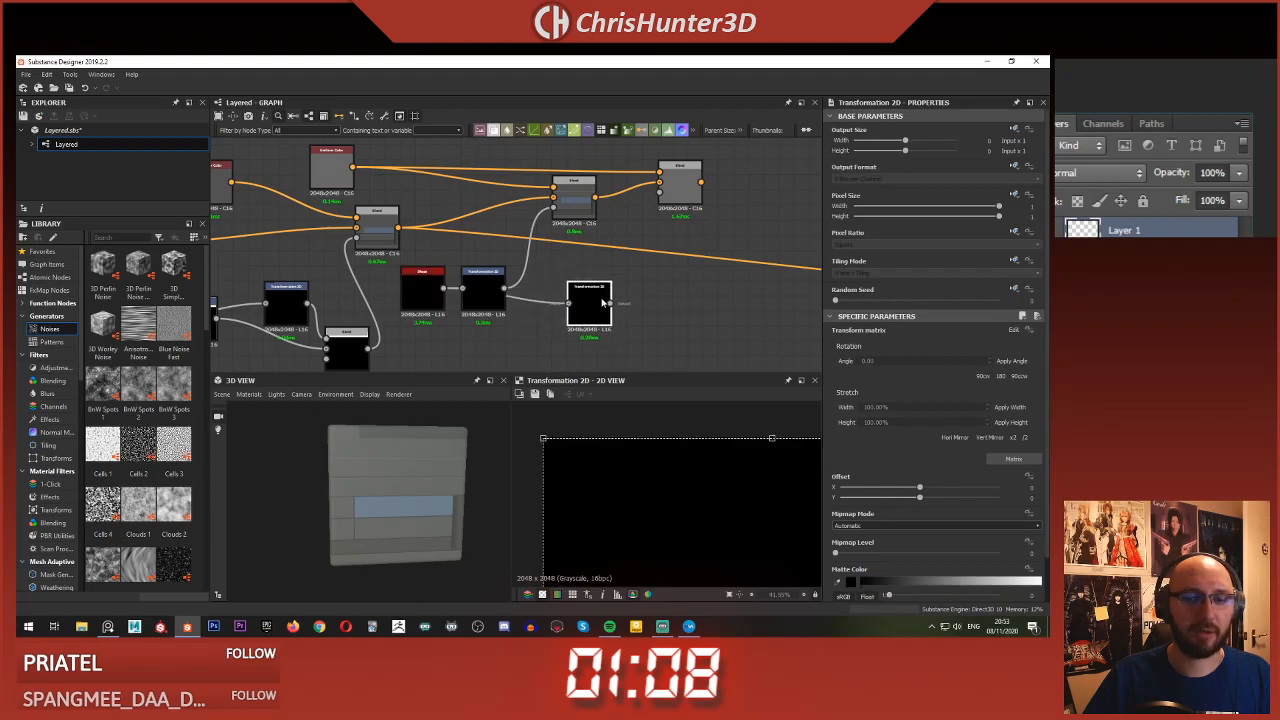
drag(640, 246, 659, 192)
double_click(685, 184)
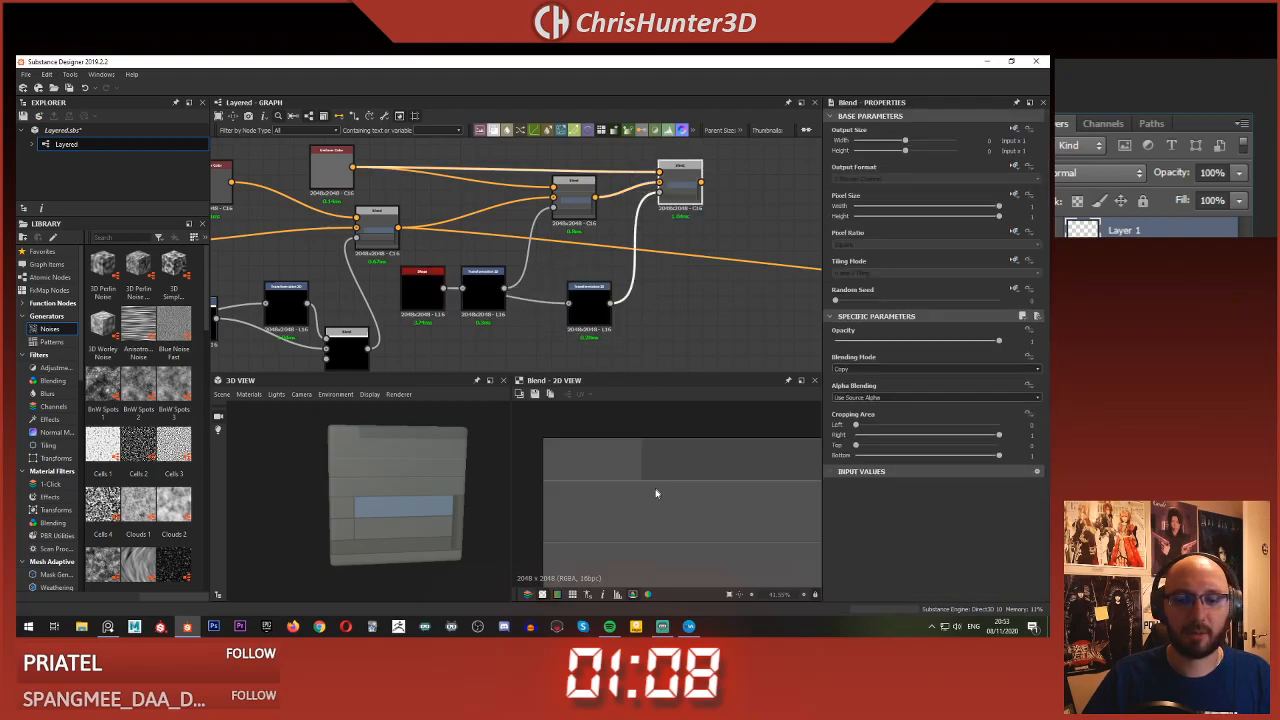
- Move the second line upward with its own Transformation 2D, to a Y offset of about 0.27
click(601, 300)
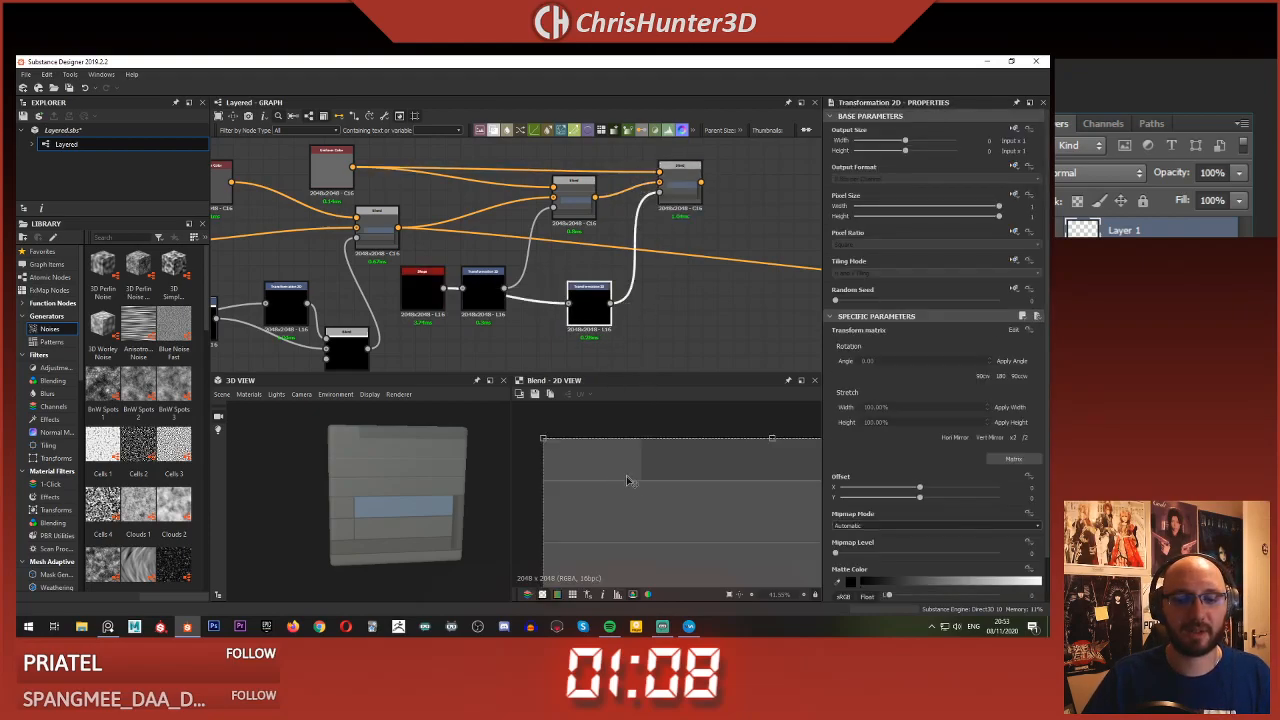
drag(633, 484, 633, 460)
click(681, 181)
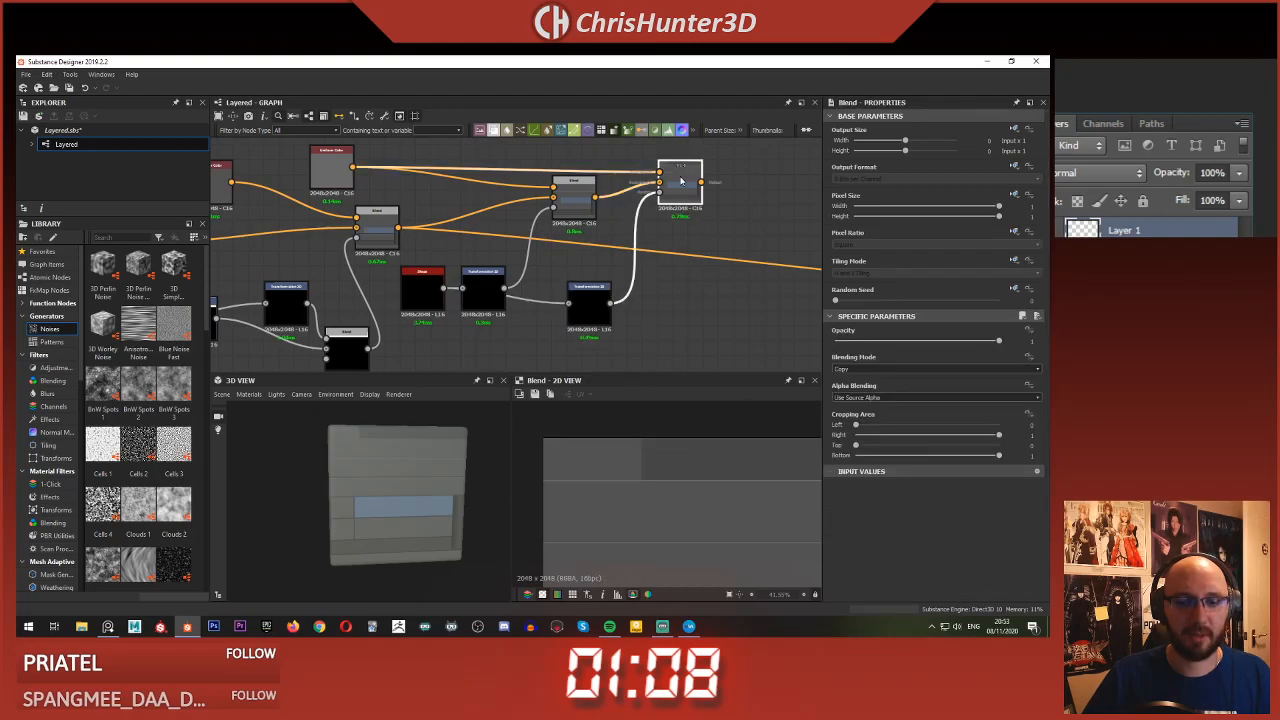
click(587, 295)
click(680, 172)
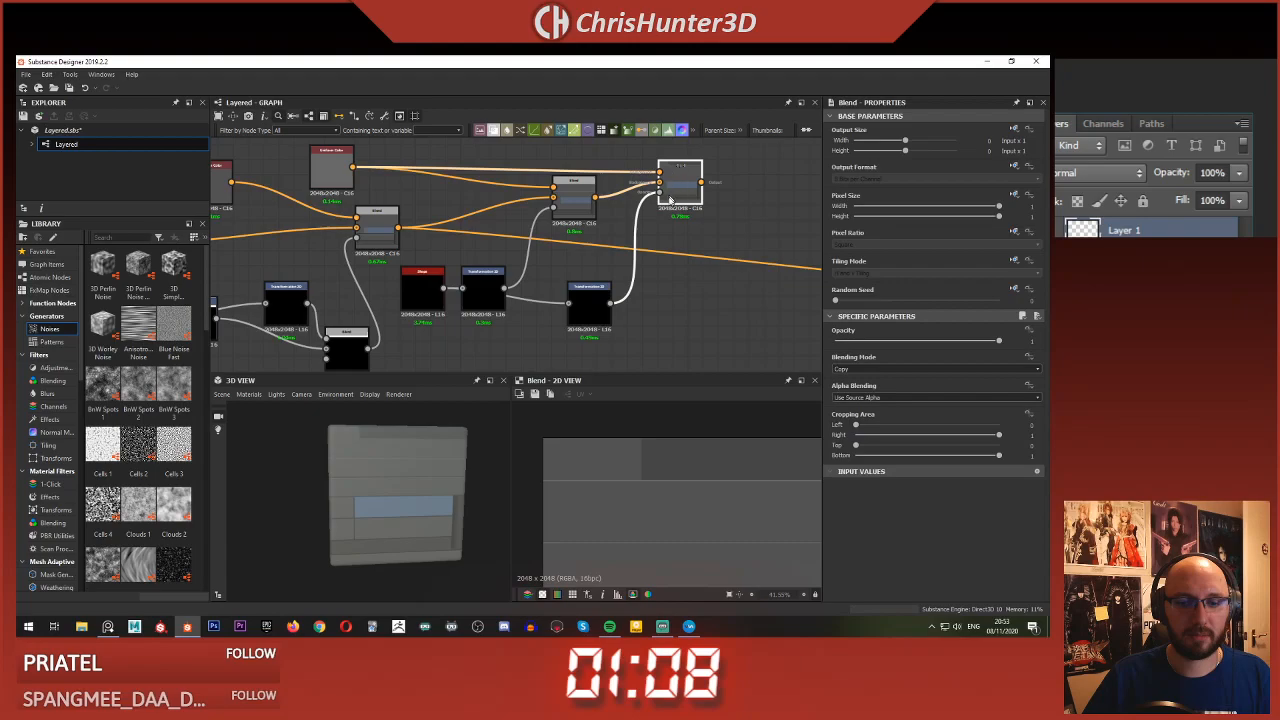
middle_drag(670, 198, 656, 219)
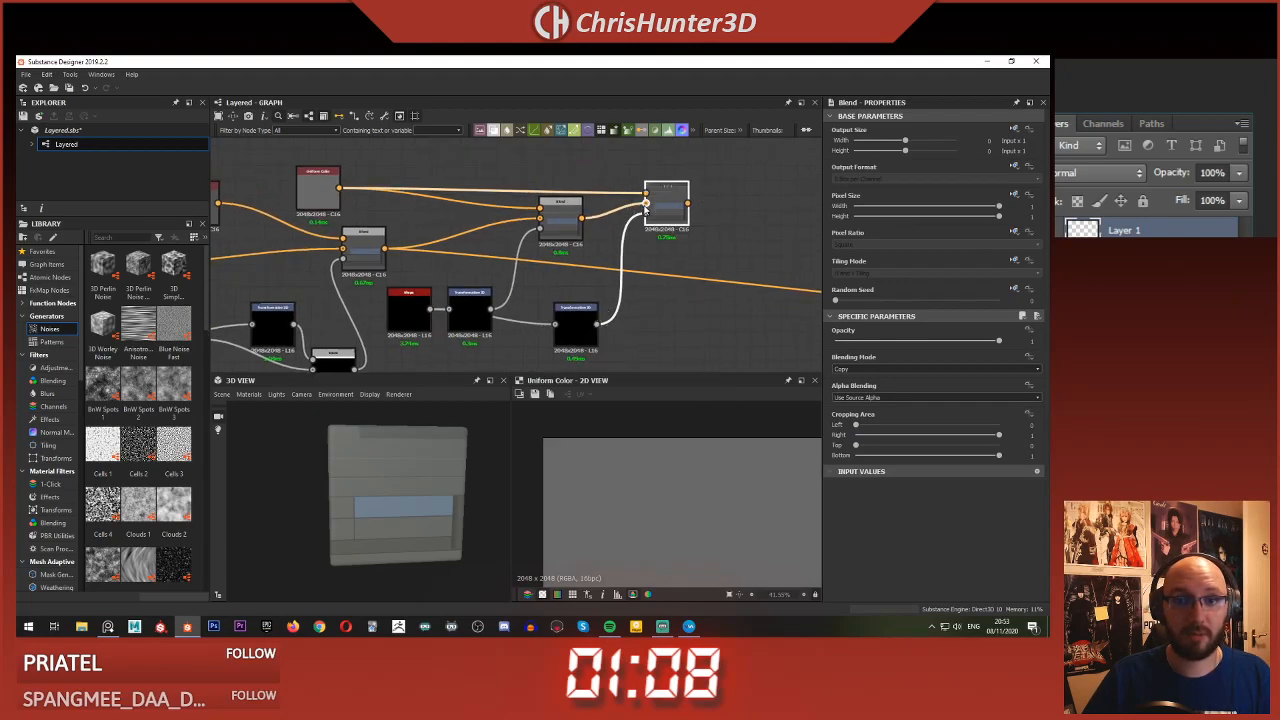
double_click(586, 315)
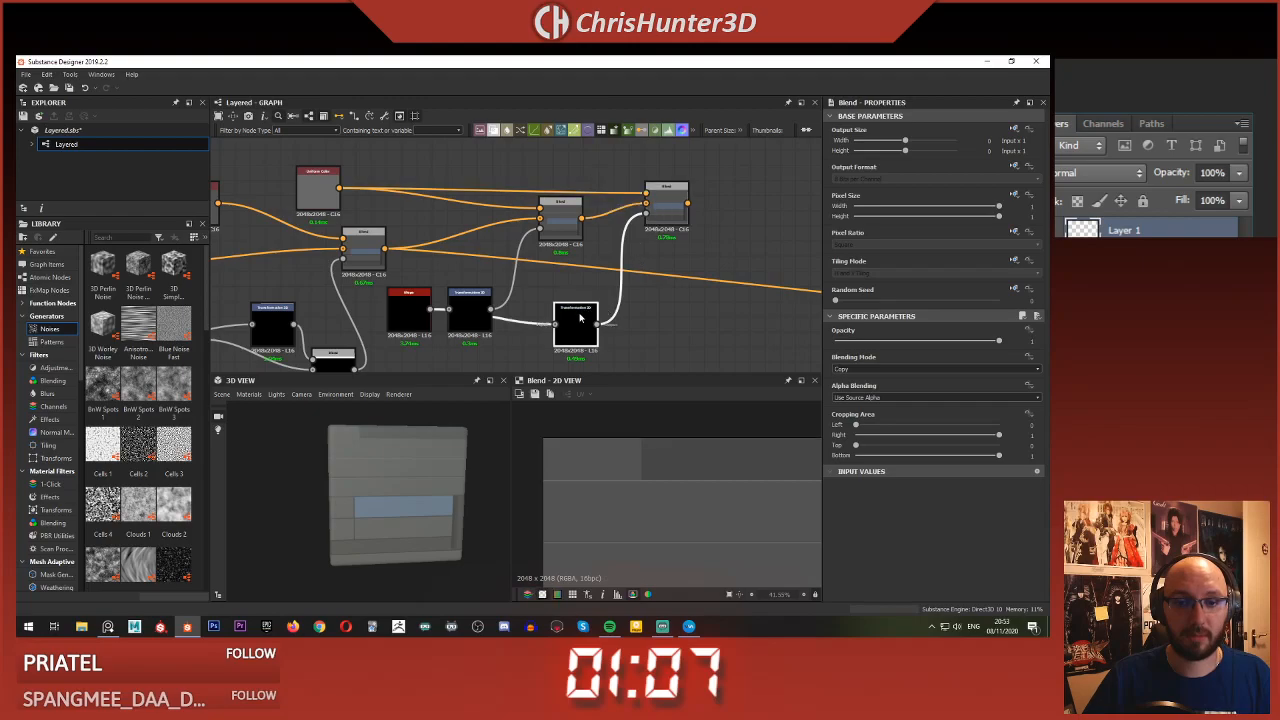
drag(633, 471, 633, 407)
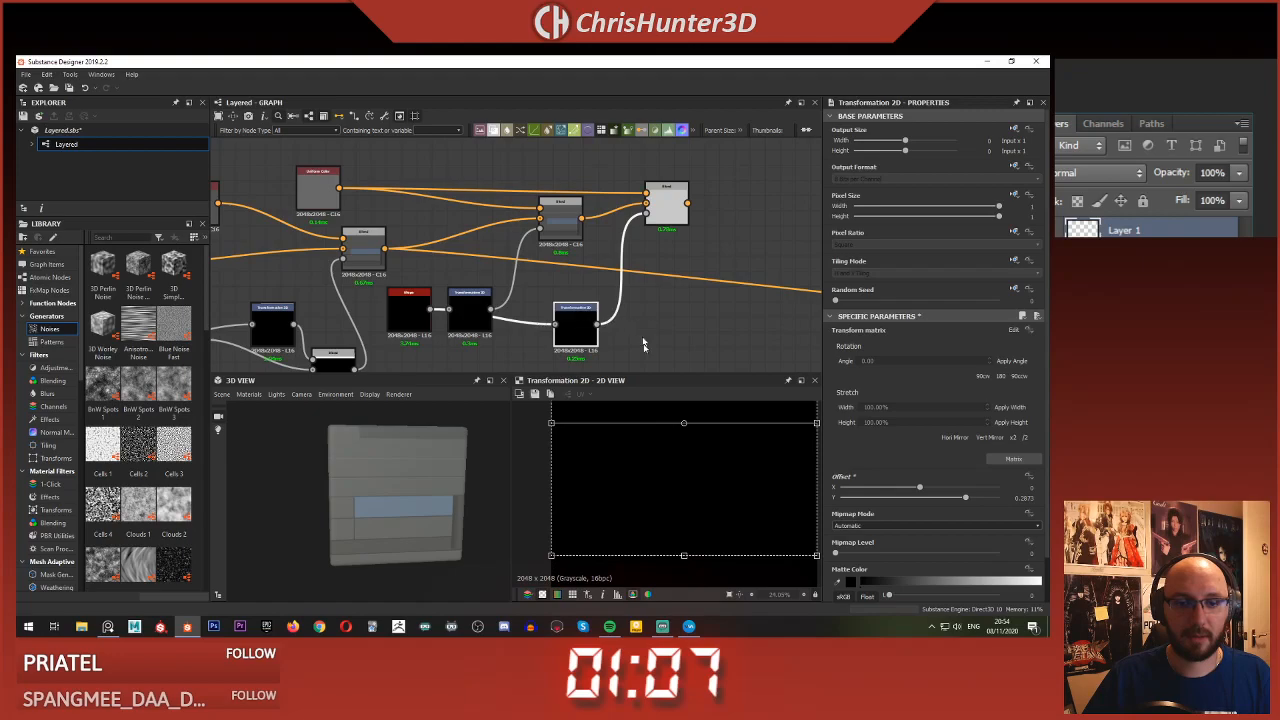
- Raise the second line to the texture's upper edge, at a Y offset of about 0.498, checking it in the final Blend
double_click(667, 200)
click(578, 335)
drag(620, 483, 624, 464)
scroll(607, 426, up, 5)
middle_drag(607, 424, 621, 525)
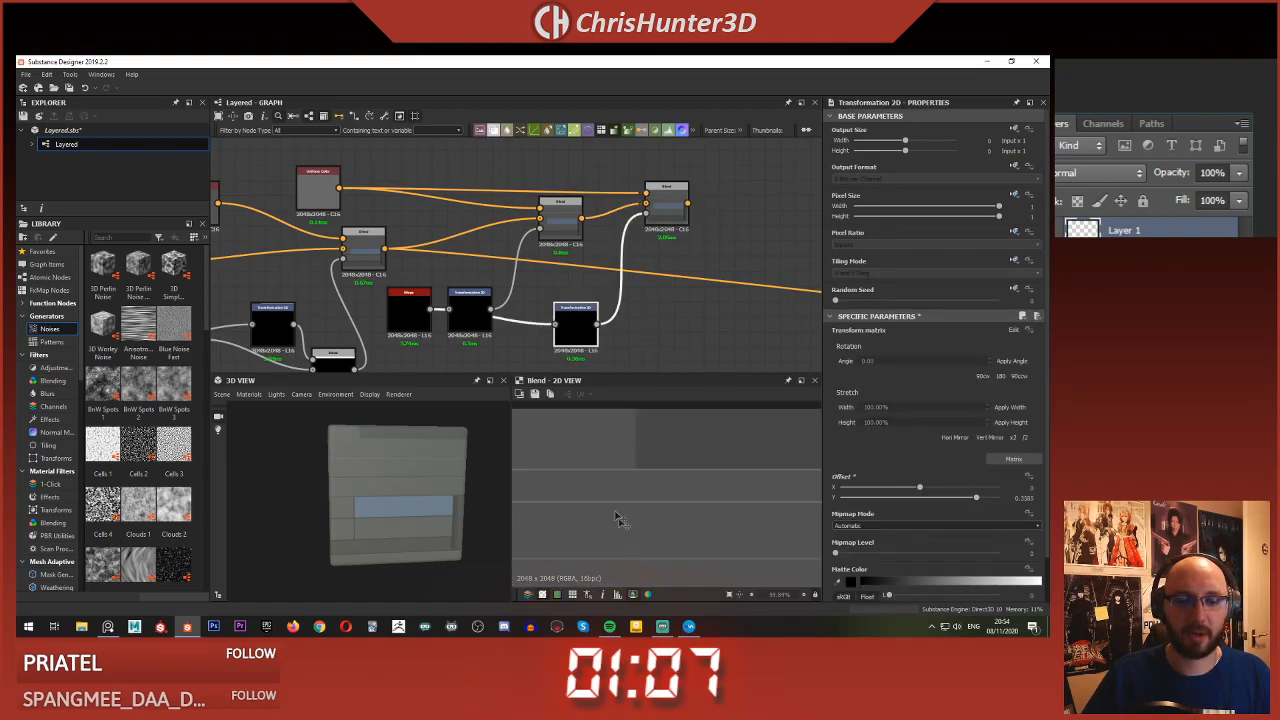
drag(604, 505, 598, 414)
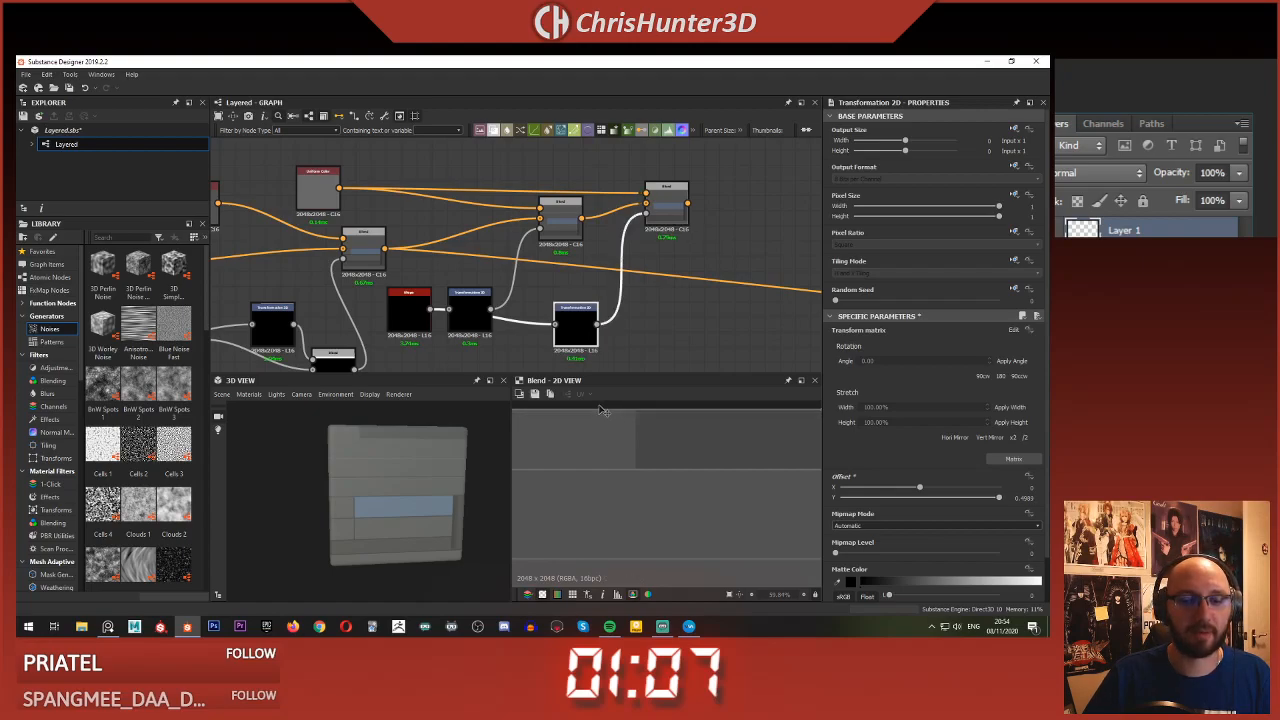
scroll(642, 470, down, 2)
scroll(625, 470, up, 1)
scroll(625, 470, down, 1)
scroll(650, 411, down, 2)
scroll(657, 280, down, 1)
- Add a new square Shape node below the two line Transformation 2D nodes
middle_drag(659, 283, 623, 240)
scroll(637, 275, up, 2)
scroll(598, 318, down, 4)
scroll(621, 307, up, 1)
key(space)
text(shape)
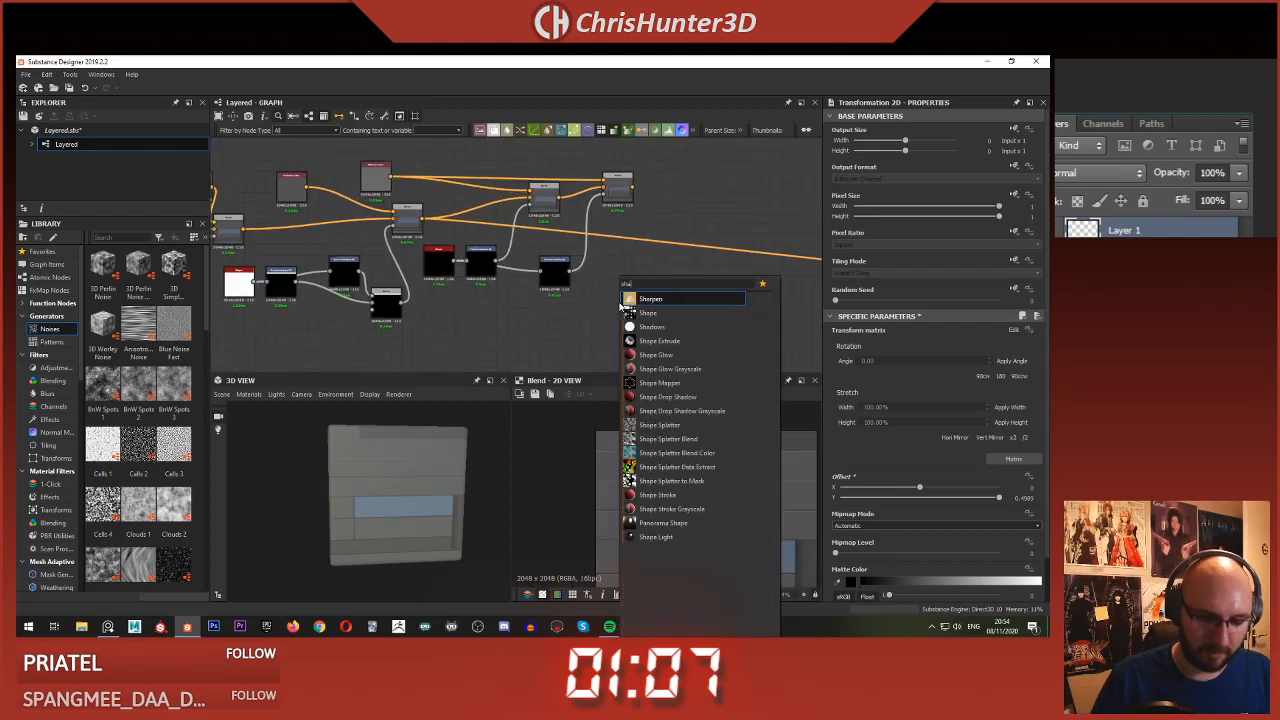
key(Return)
key(space)
text(sha)
click(648, 313)
scroll(617, 250, up, 2)
scroll(617, 250, down, 2)
drag(618, 310, 557, 322)
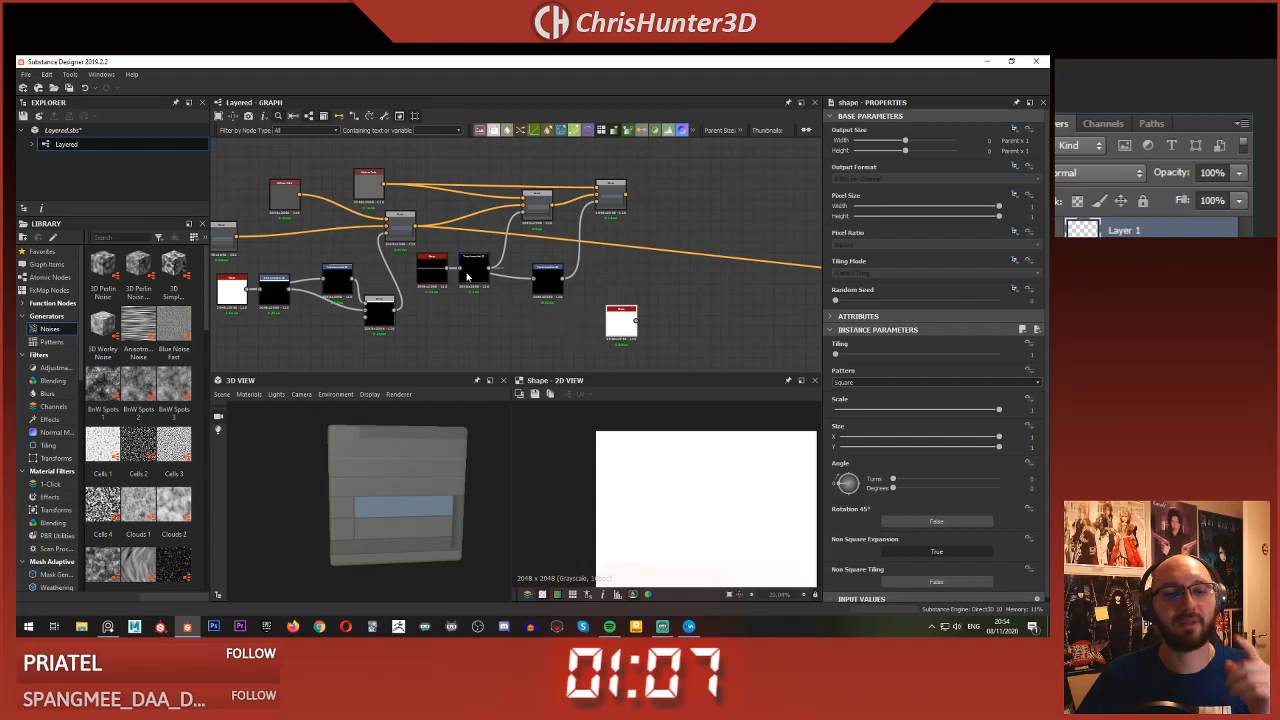
double_click(547, 281)
scroll(610, 301, down, 1)
middle_drag(617, 301, 647, 281)
drag(660, 292, 565, 297)
- Add a Blend node beside the new Shape and connect the first line's Transformation 2D to its background input
scroll(616, 213, up, 3)
double_click(557, 206)
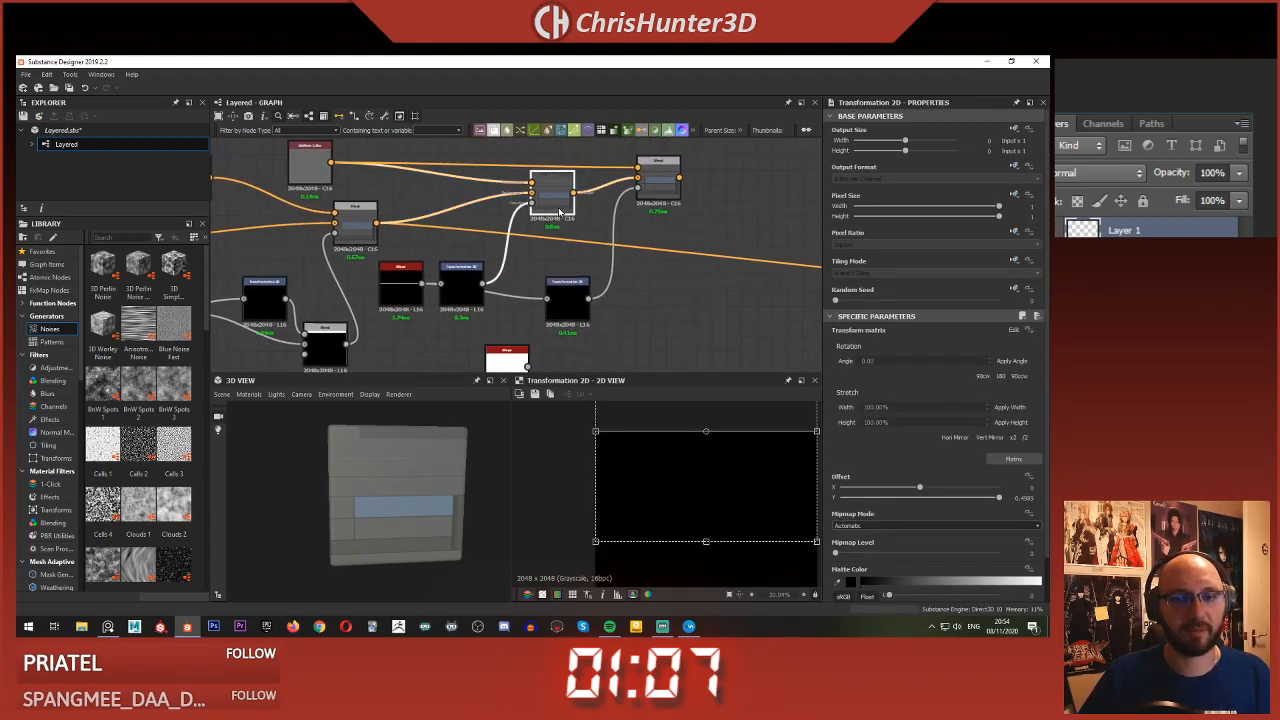
middle_drag(585, 296, 615, 330)
scroll(609, 304, up, 1)
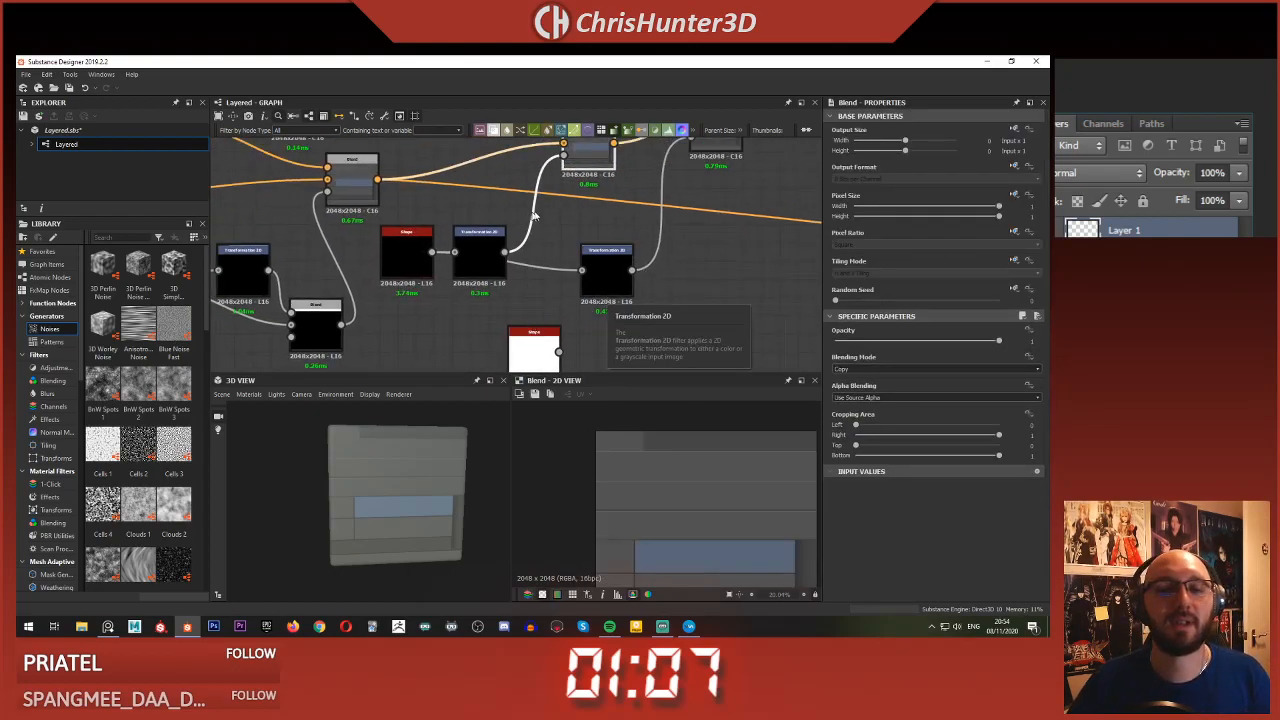
scroll(530, 216, down, 4)
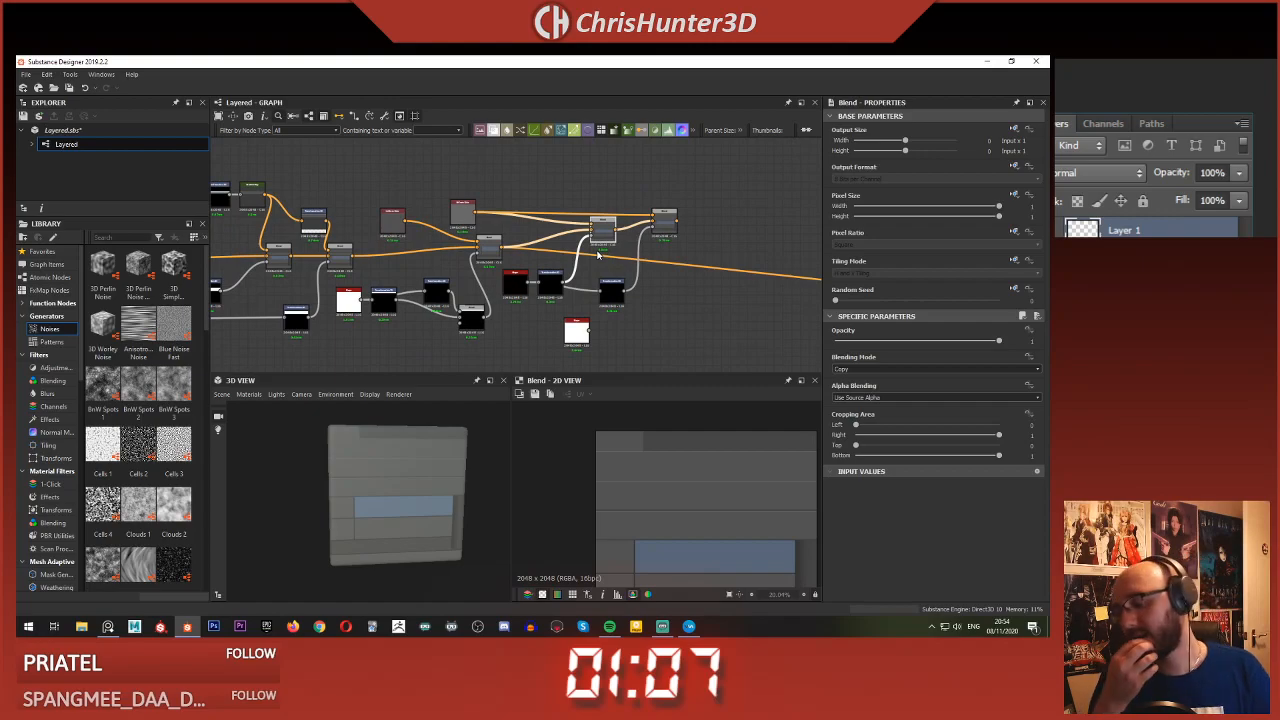
scroll(597, 240, up, 3)
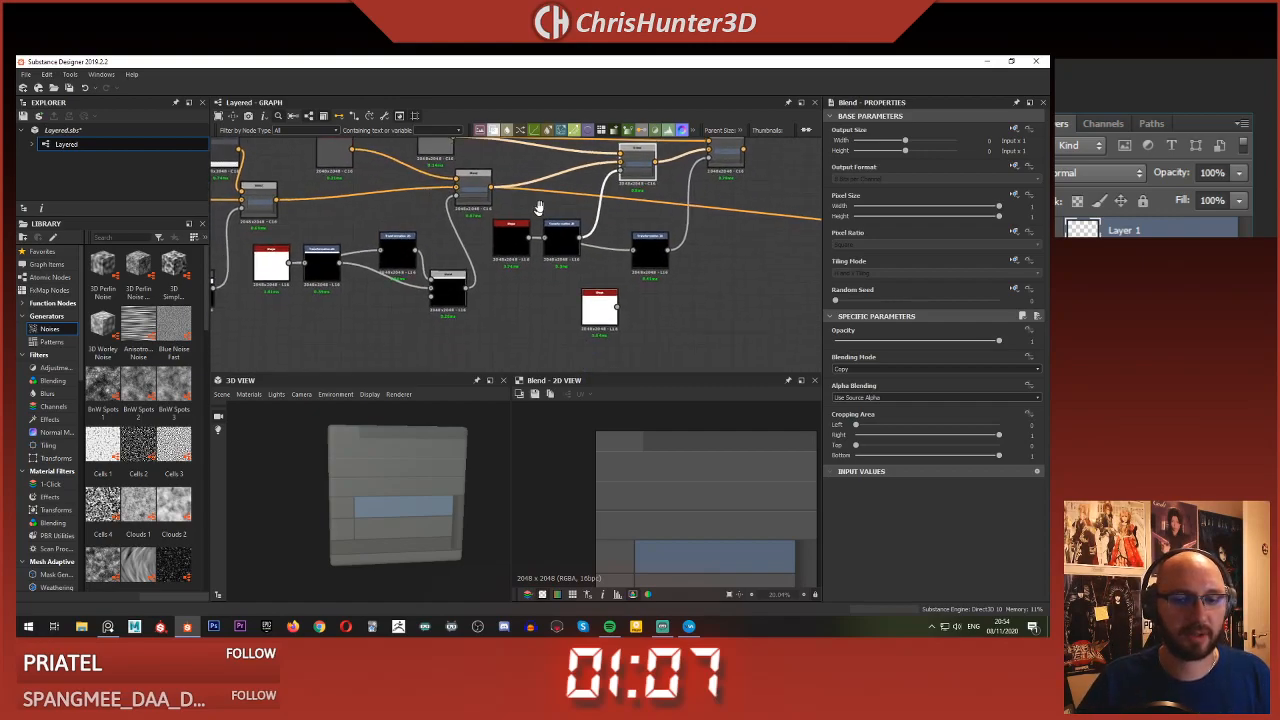
drag(623, 284, 535, 290)
key(space)
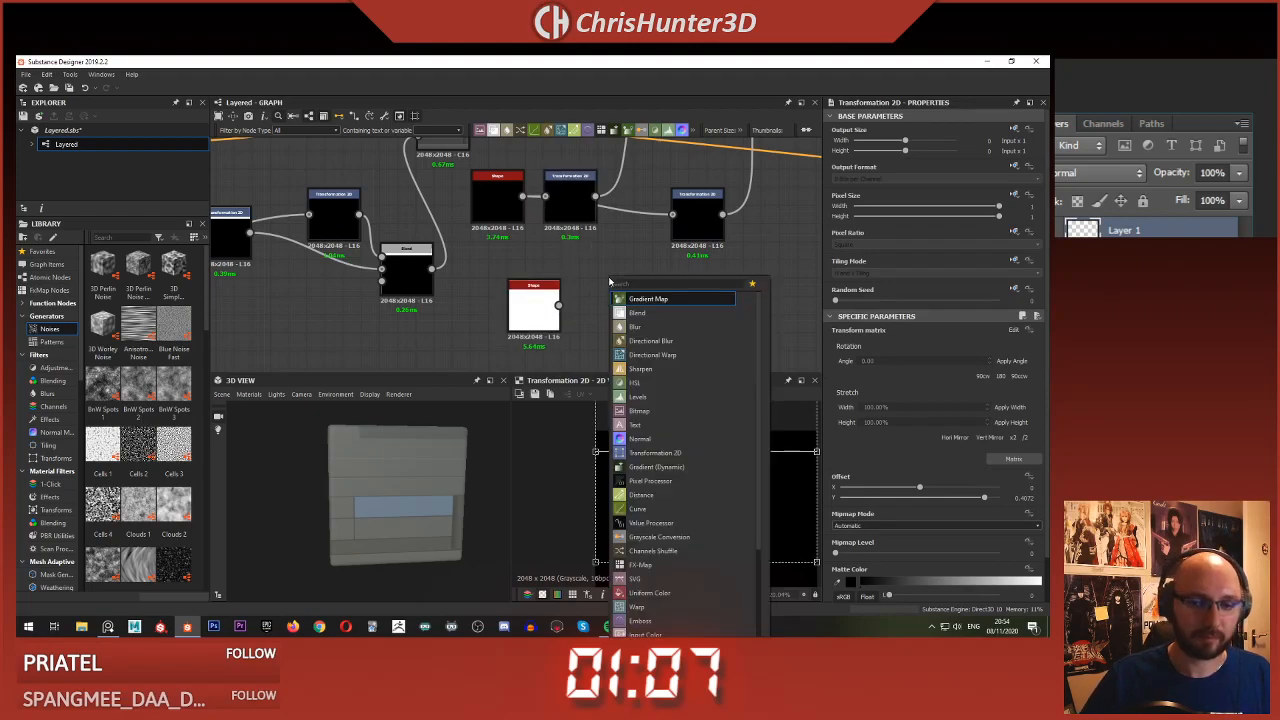
text(ble)
key(Return)
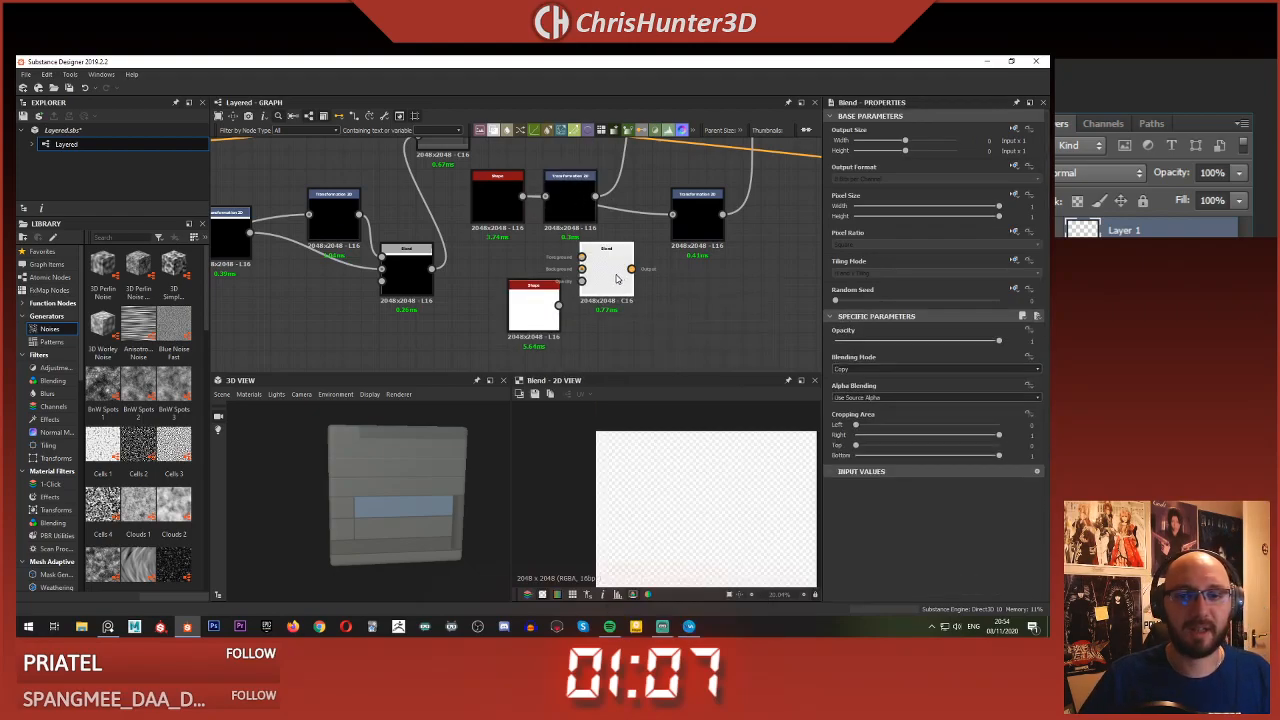
drag(617, 281, 643, 293)
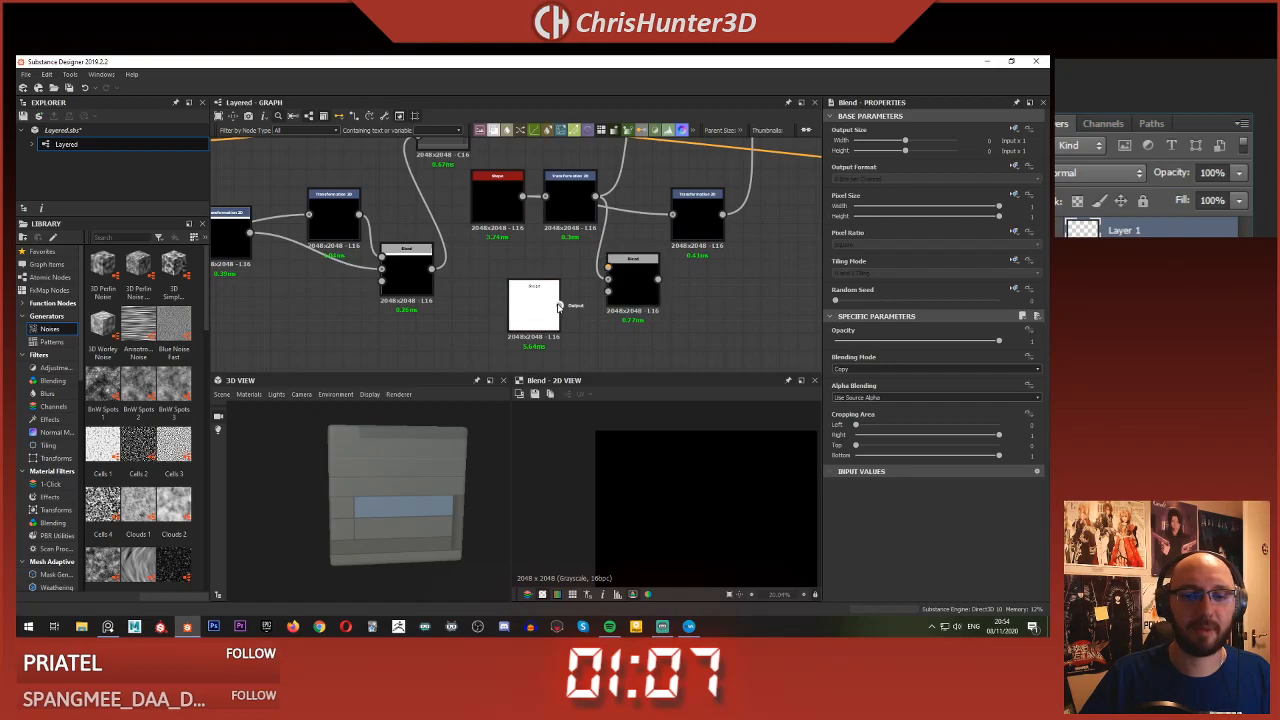
- Feed the new Shape into that Blend's foreground, set the blending mode to Subtract, and move the Shape farther from the Blend
click(631, 281)
click(891, 370)
click(865, 383)
drag(529, 307, 476, 307)
key(space)
text(tr)
click(597, 299)
key(ctrl+z)
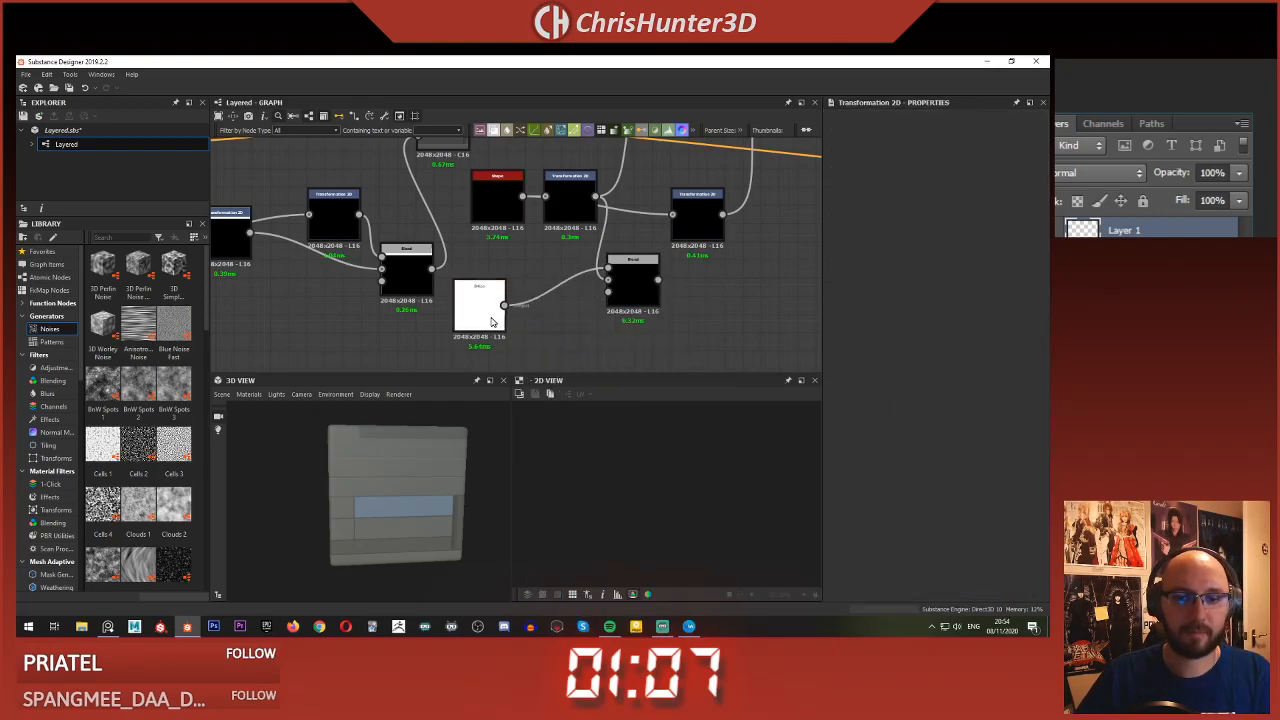
- Narrow the masking Shape to an X size of about 0.22 while previewing the Subtract Blend
click(488, 320)
double_click(648, 296)
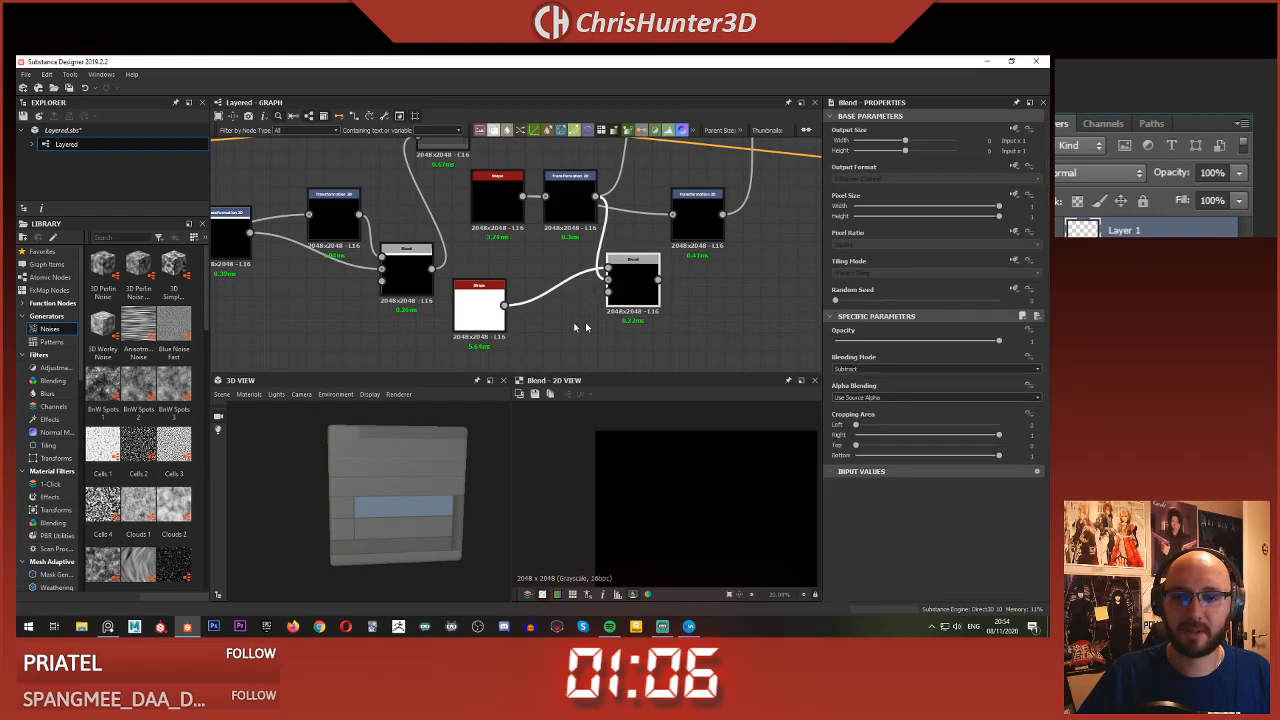
click(480, 309)
drag(896, 436, 876, 441)
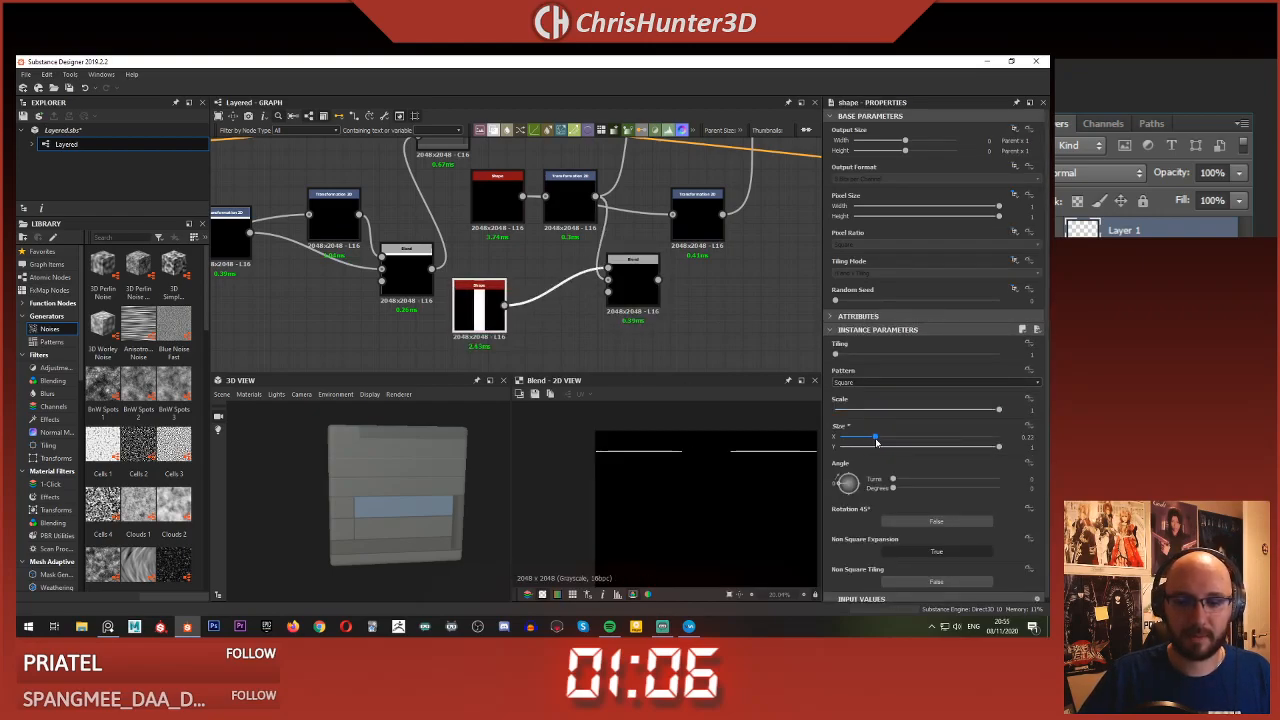
- Insert a Transformation 2D between the masking Shape and the Subtract Blend's foreground input
key(space)
text(tra)
click(590, 295)
drag(504, 305, 509, 269)
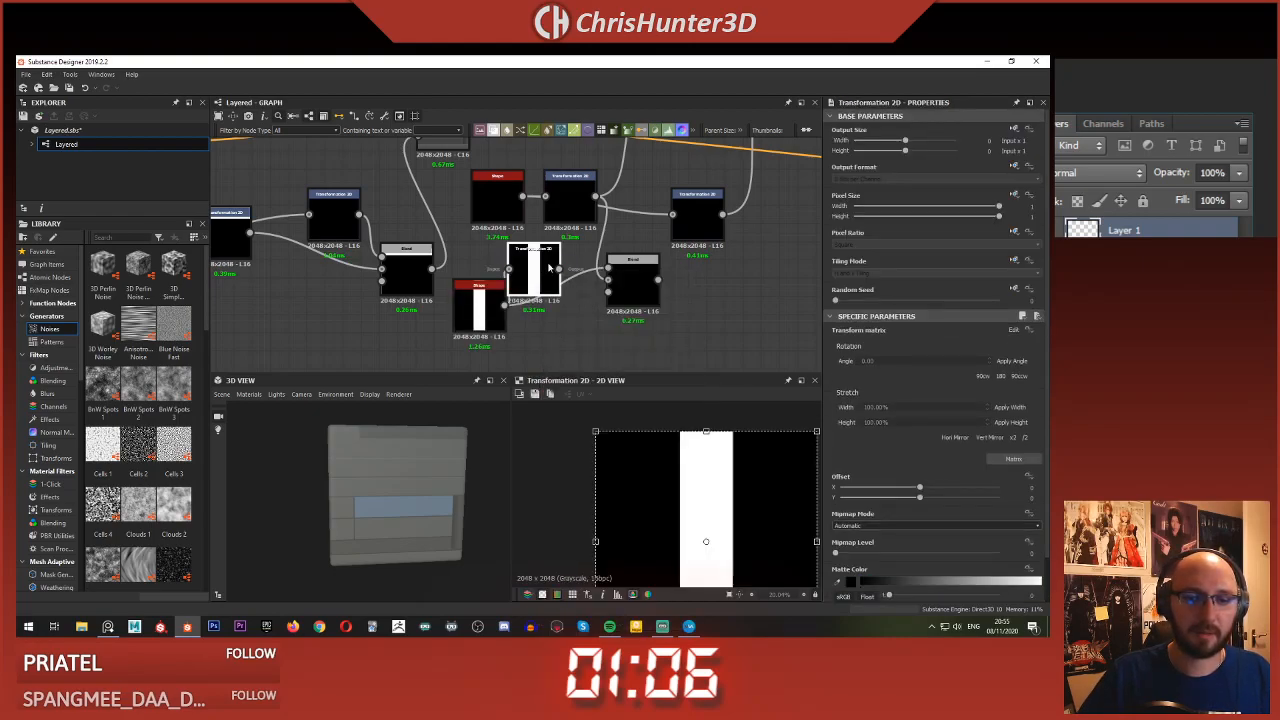
drag(609, 266, 608, 268)
double_click(624, 267)
- Connect the Subtract Blend to the first line Blend's opacity input and preview that Blend around the darker upper panel
scroll(623, 203, down, 1)
middle_drag(623, 203, 602, 246)
drag(631, 217, 627, 164)
double_click(647, 162)
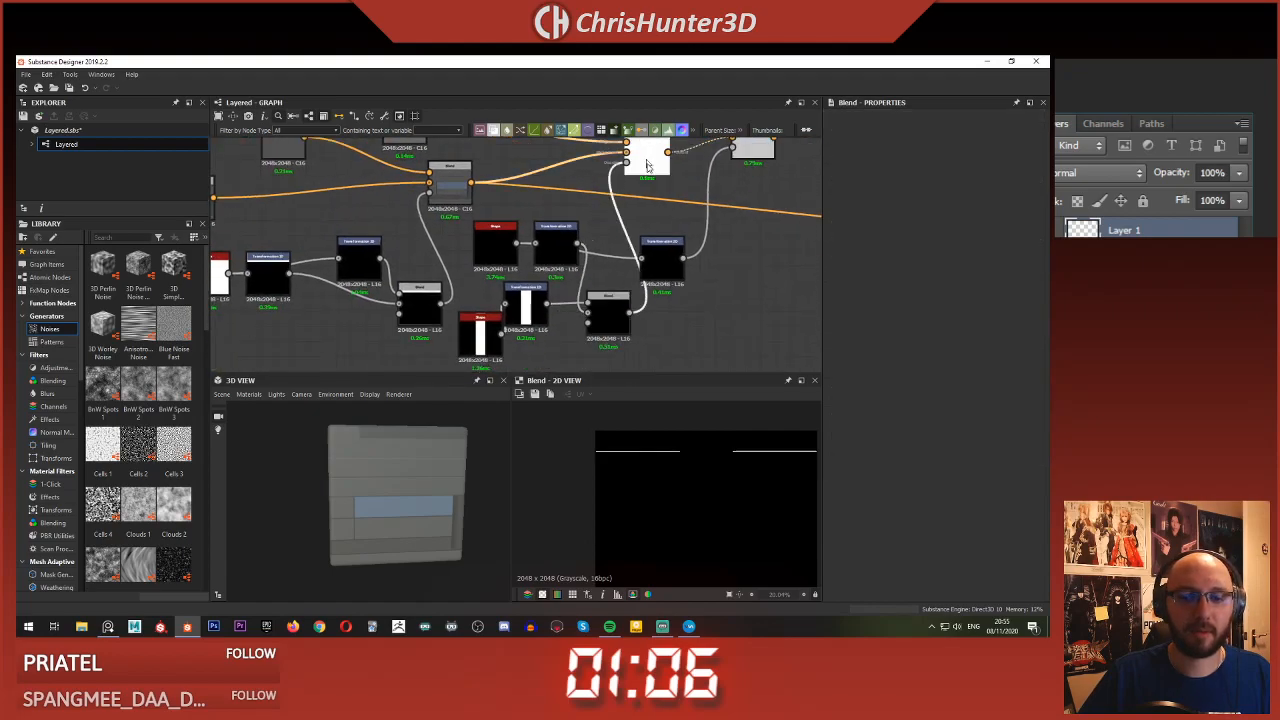
scroll(695, 454, up, 5)
middle_drag(656, 427, 660, 435)
- Shift the cutting mask left to an X offset of about 0.41 so the line starts at the darker panel's edge
click(525, 298)
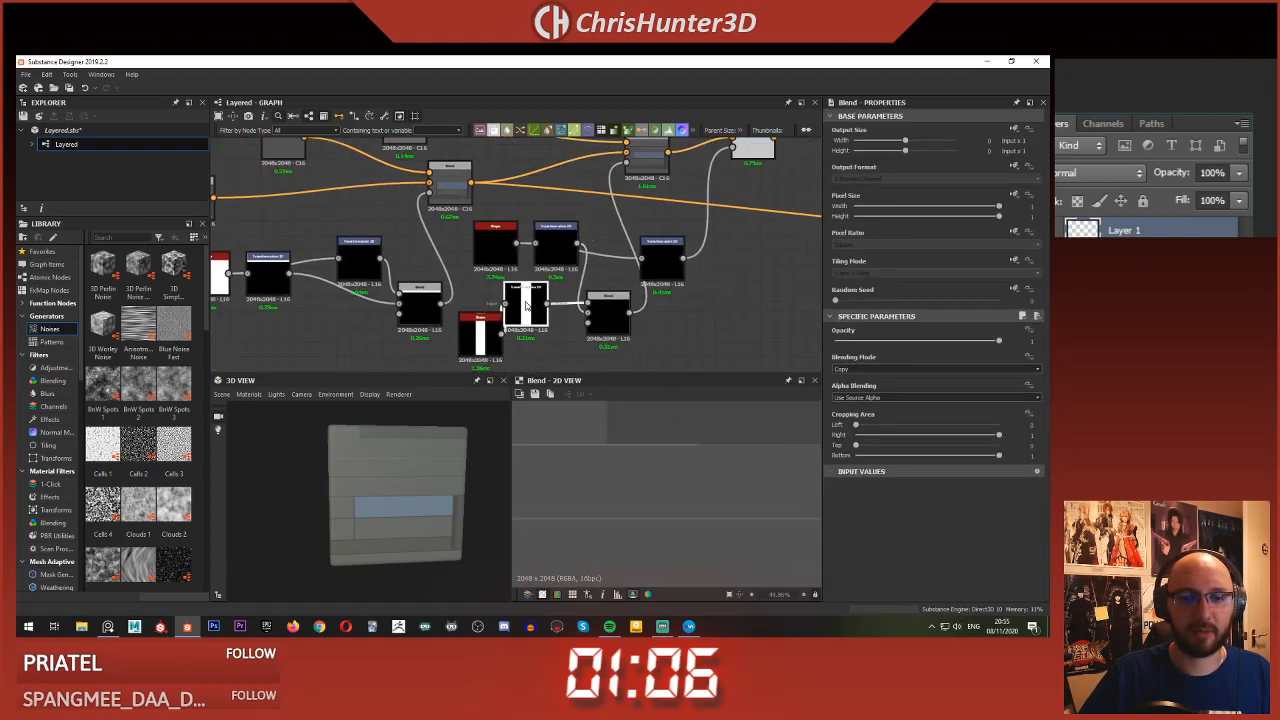
drag(744, 461, 680, 476)
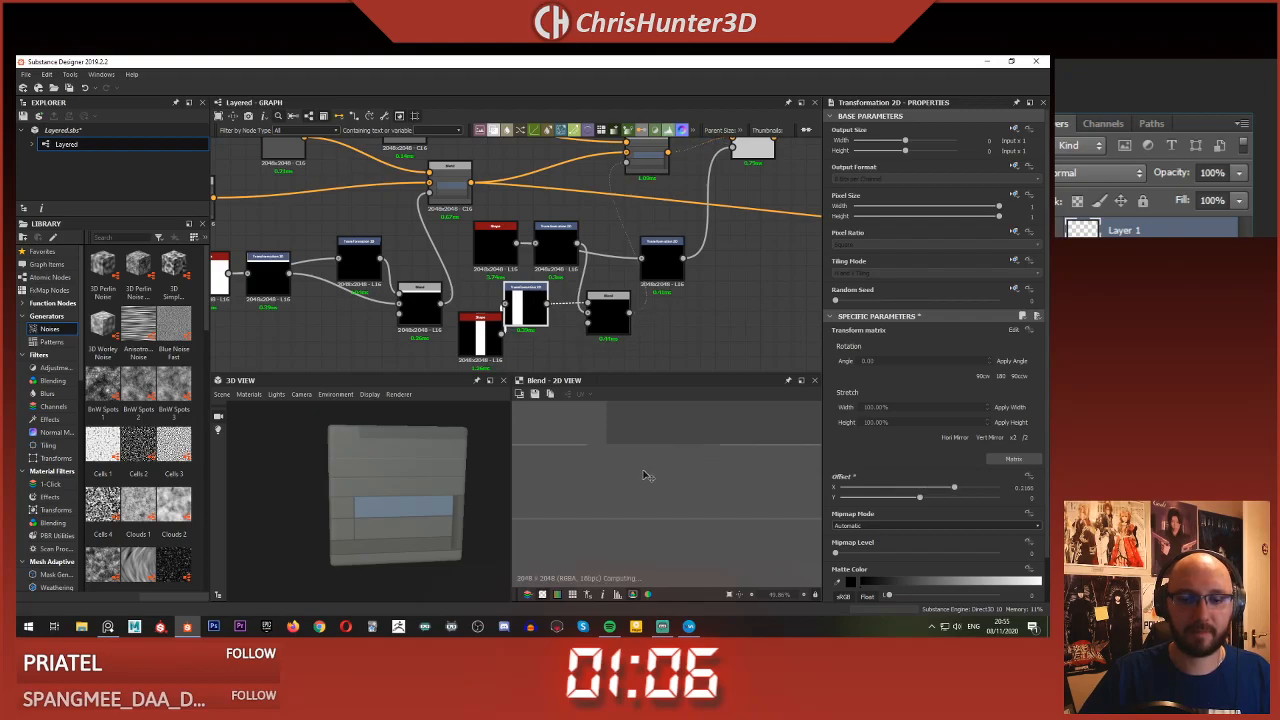
drag(577, 476, 544, 476)
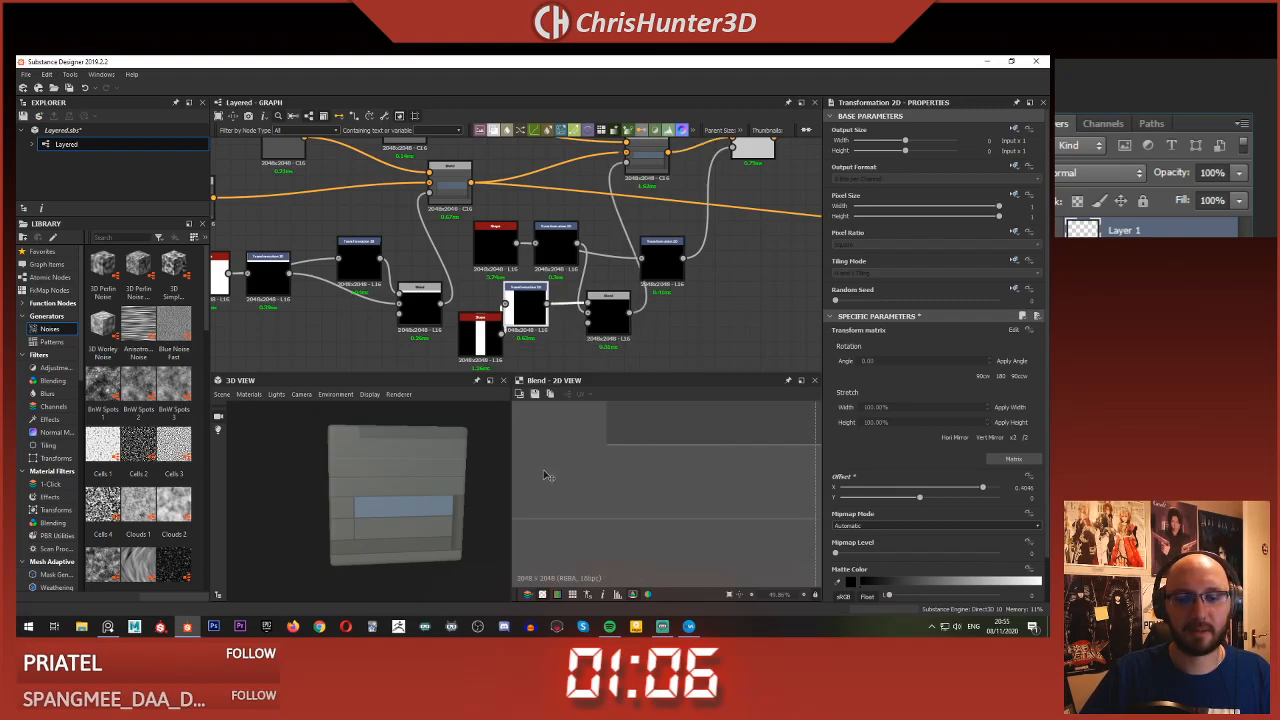
scroll(599, 448, up, 5)
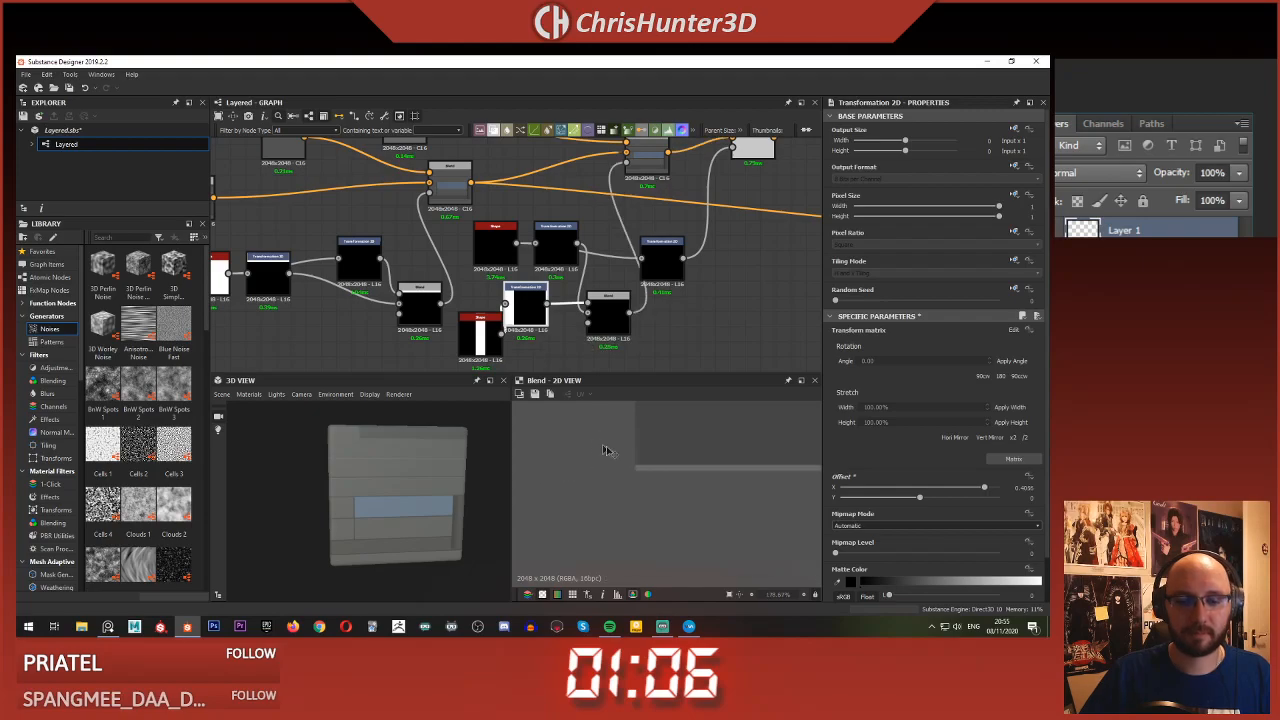
scroll(742, 500, down, 8)
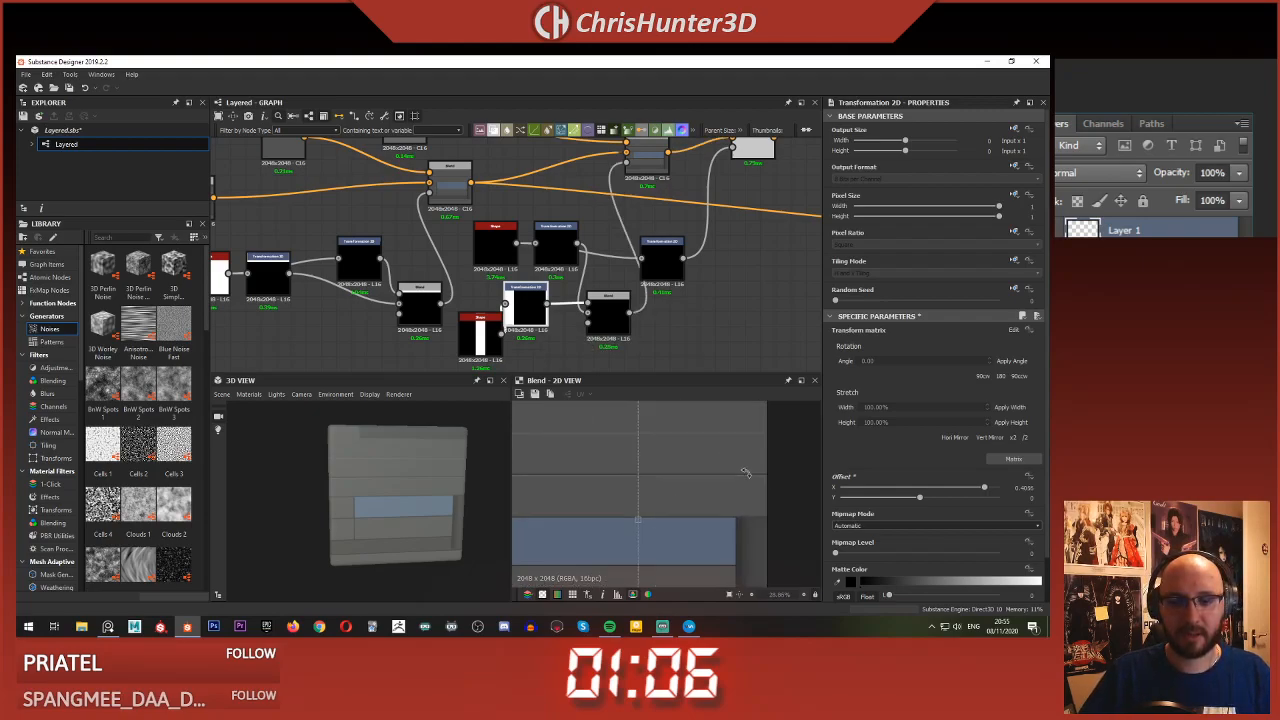
- Set the cutting mask's Transformation 2D to an absolute tiling mode of No Tiling
click(558, 337)
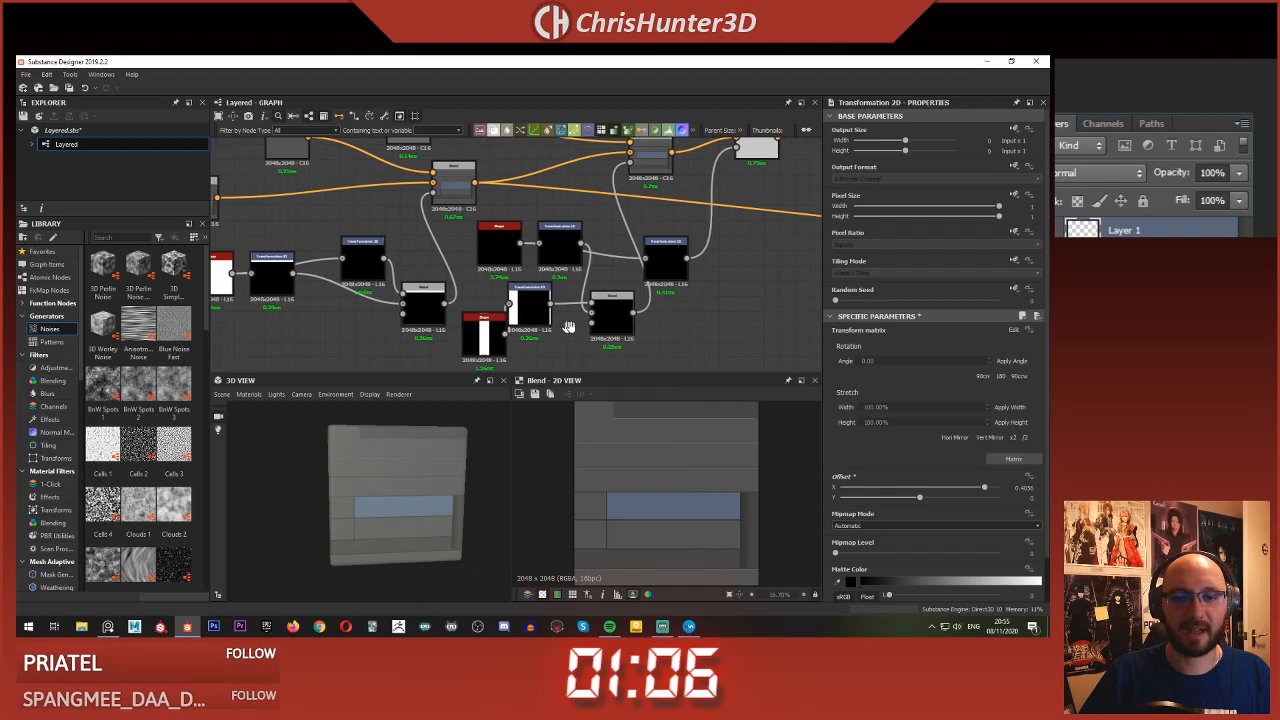
middle_drag(560, 329, 617, 327)
scroll(771, 455, up, 2)
middle_drag(706, 430, 749, 487)
scroll(670, 443, down, 3)
click(580, 298)
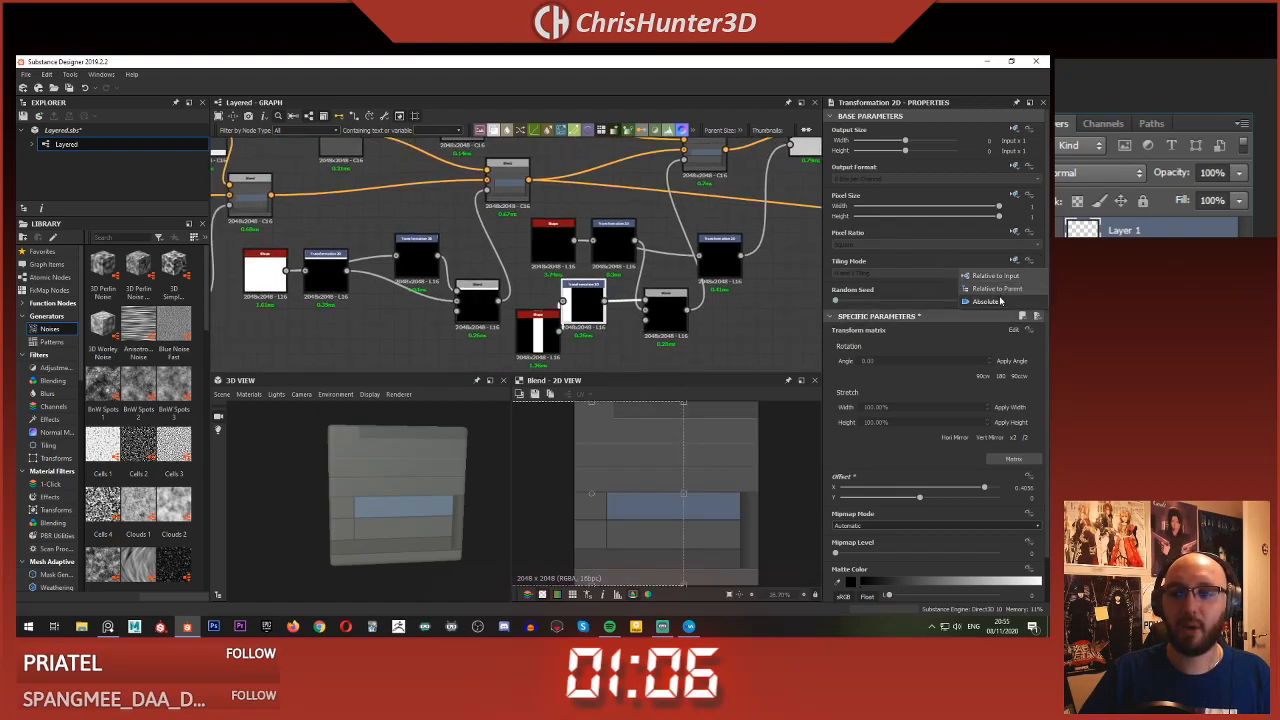
click(977, 272)
click(972, 283)
click(745, 323)
scroll(645, 460, up, 3)
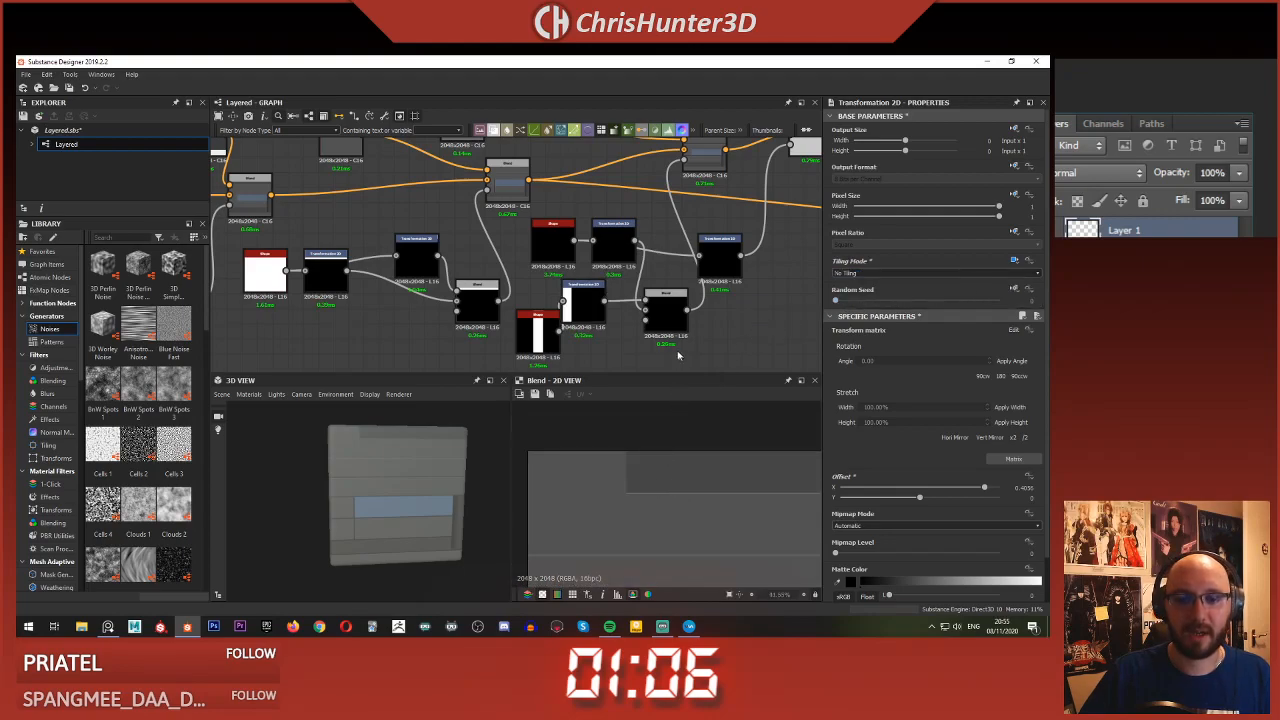
- Duplicate the Subtract Blend beside the second line's Transformation 2D and feed that transformation into its background input
scroll(680, 357, down, 3)
middle_drag(680, 357, 630, 350)
scroll(586, 320, up, 3)
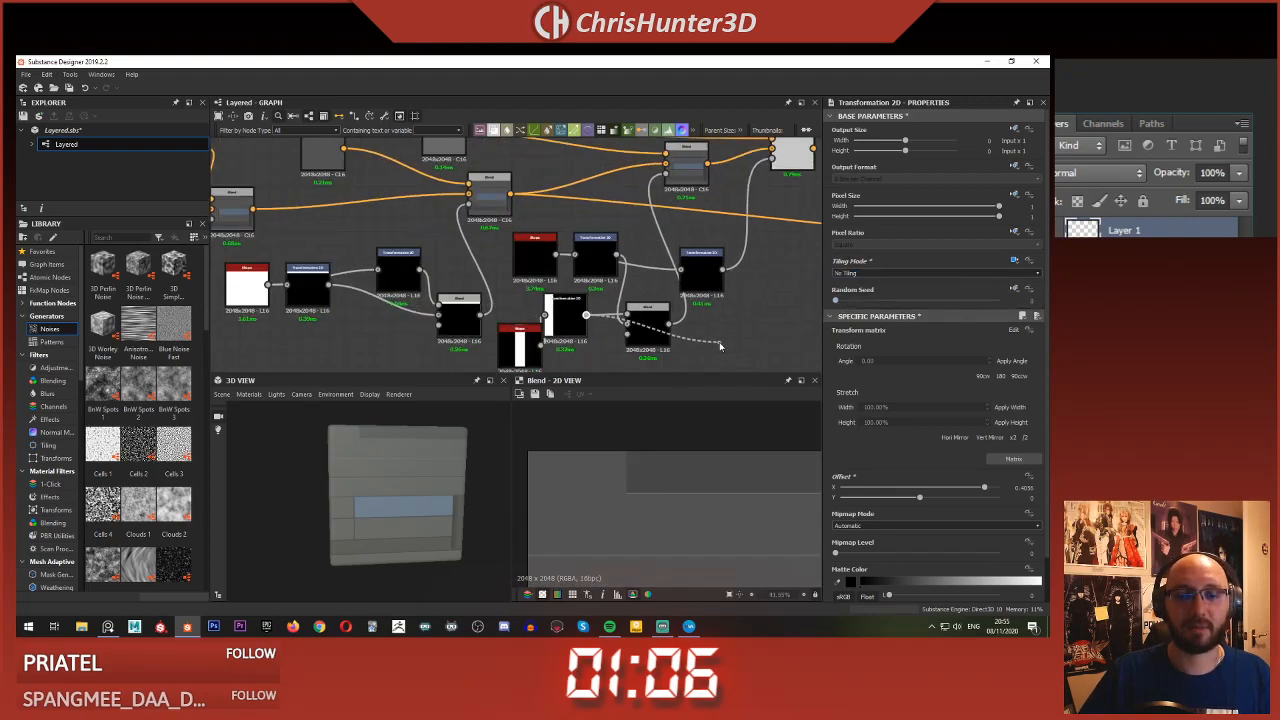
middle_drag(748, 305, 648, 315)
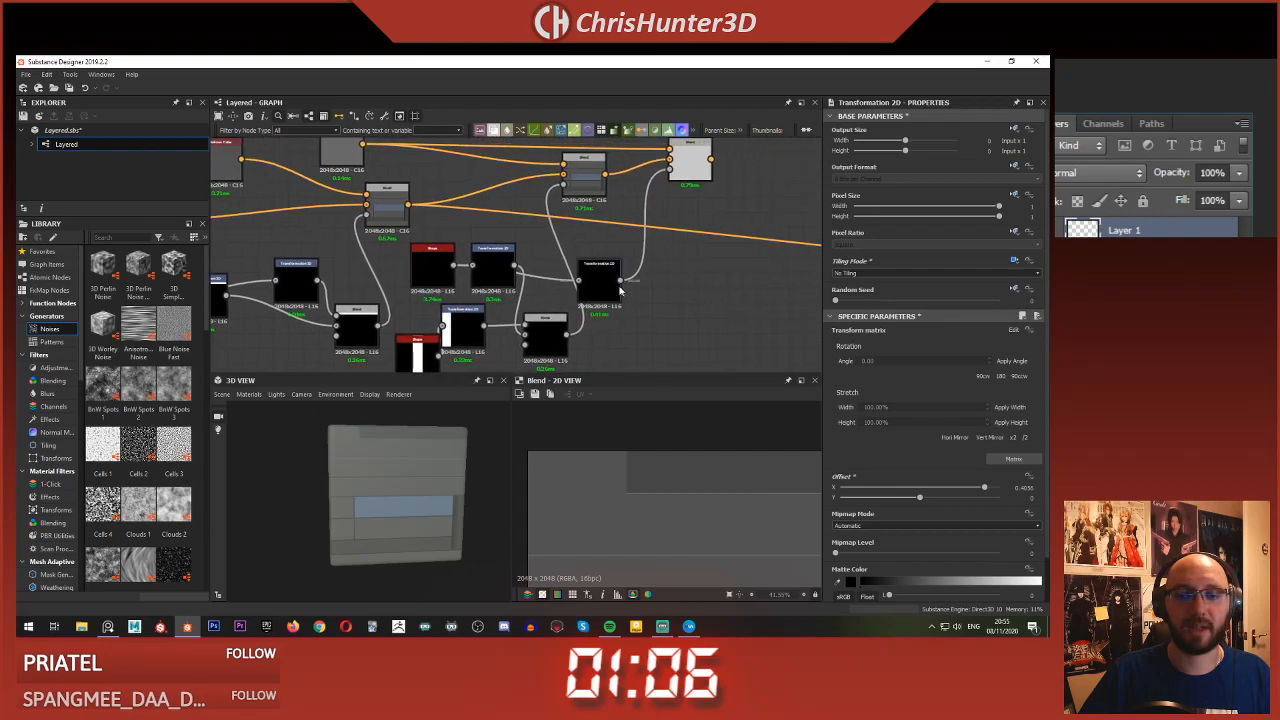
click(535, 333)
key(ctrl+d)
drag(529, 264, 712, 304)
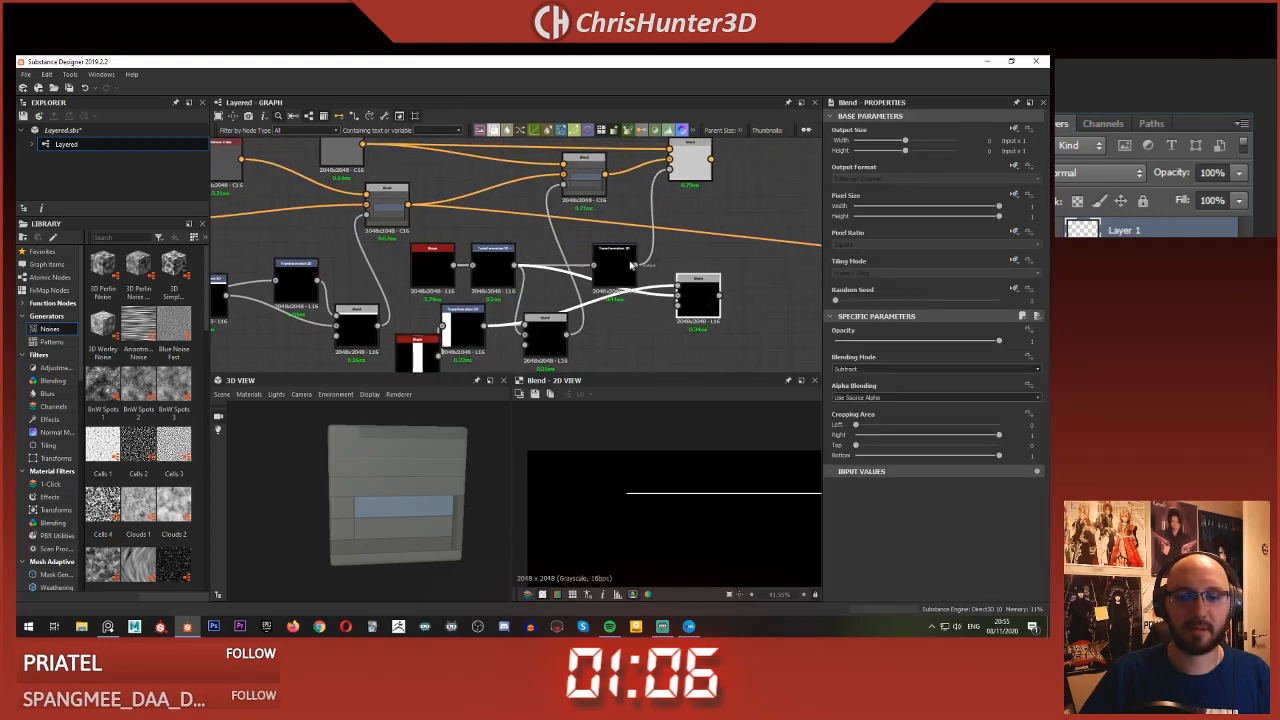
click(626, 335)
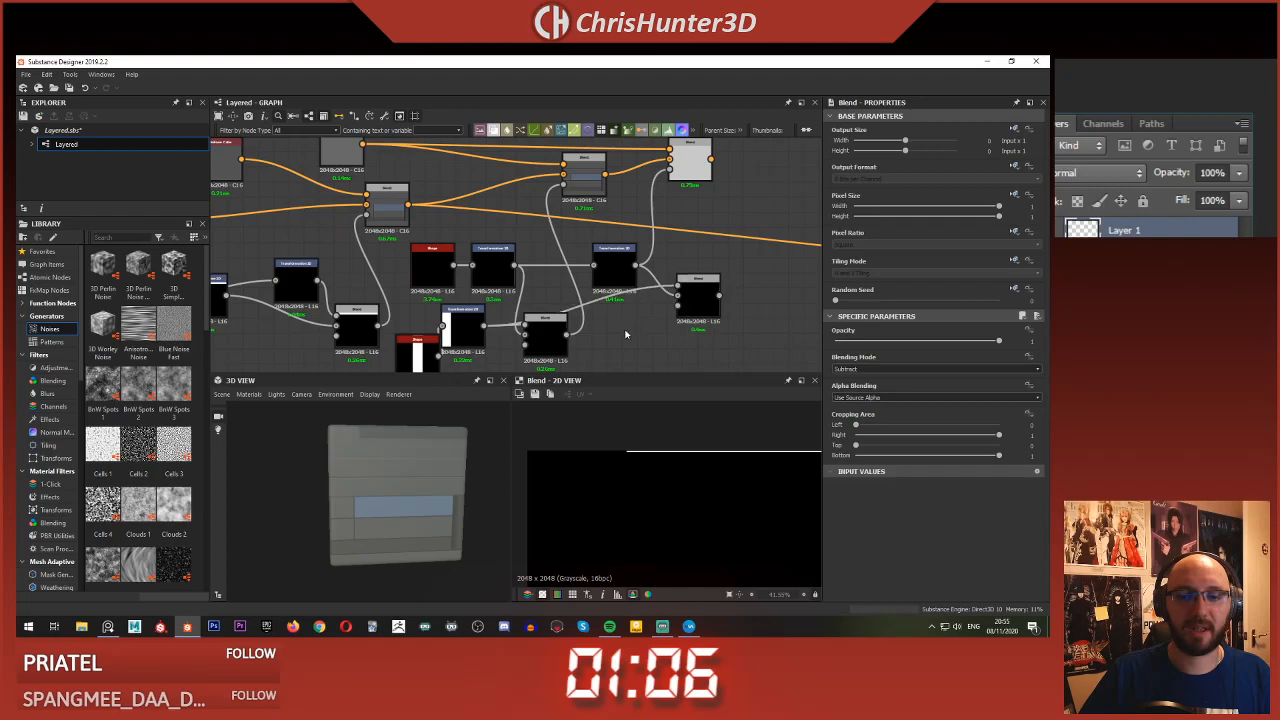
click(466, 324)
key(space)
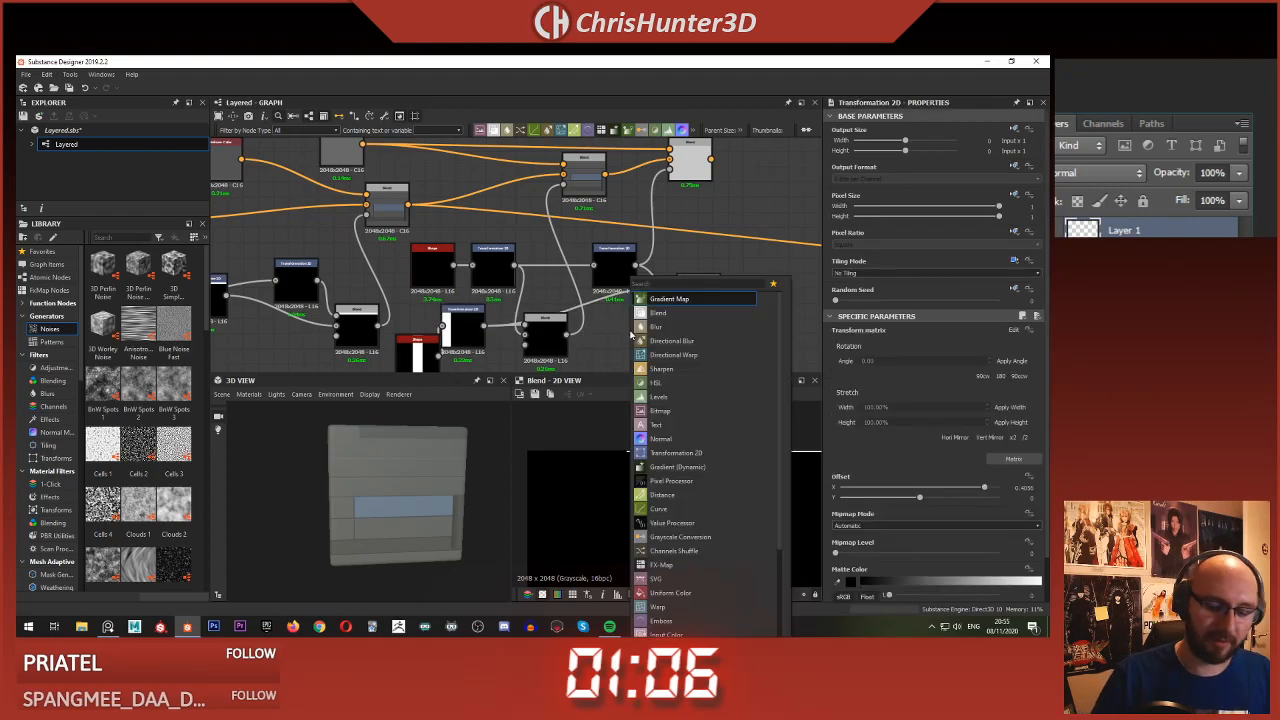
text(invert)
key(Return)
key(Delete)
- Add an Invert Grayscale node and feed it from the cutting mask's Transformation 2D
key(space)
text(invert)
key(Down)
key(Return)
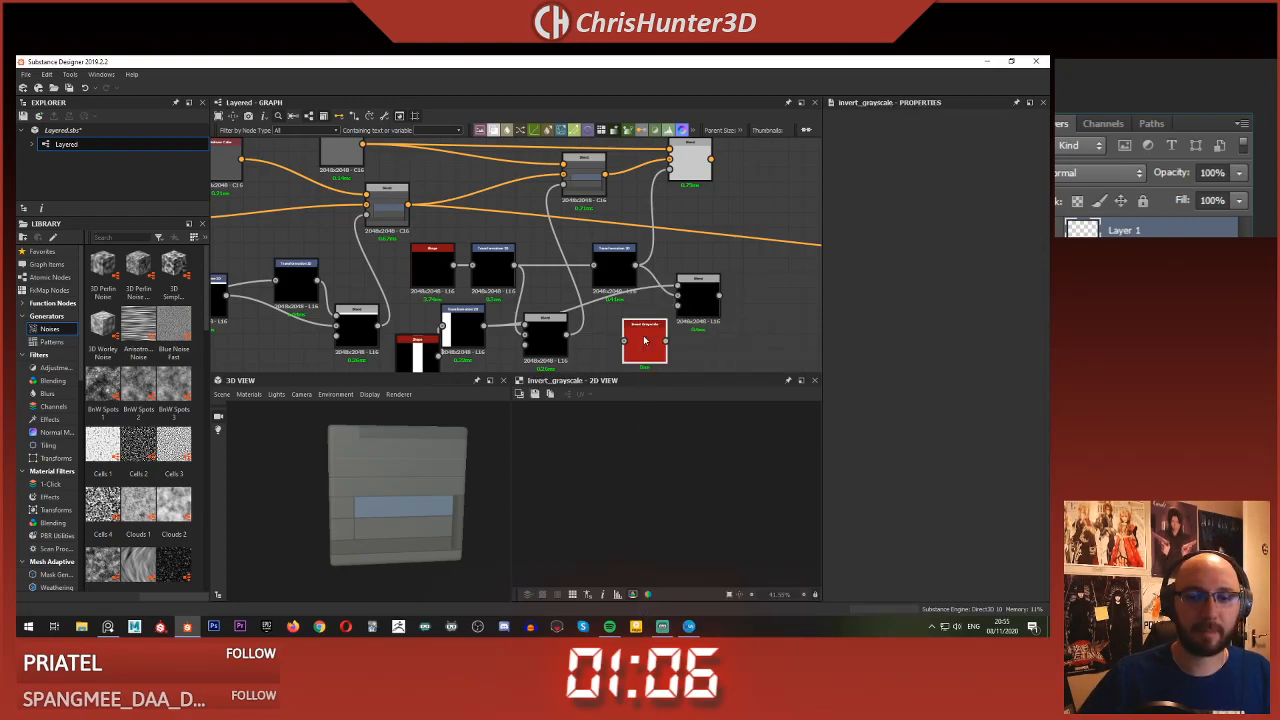
drag(566, 335, 626, 340)
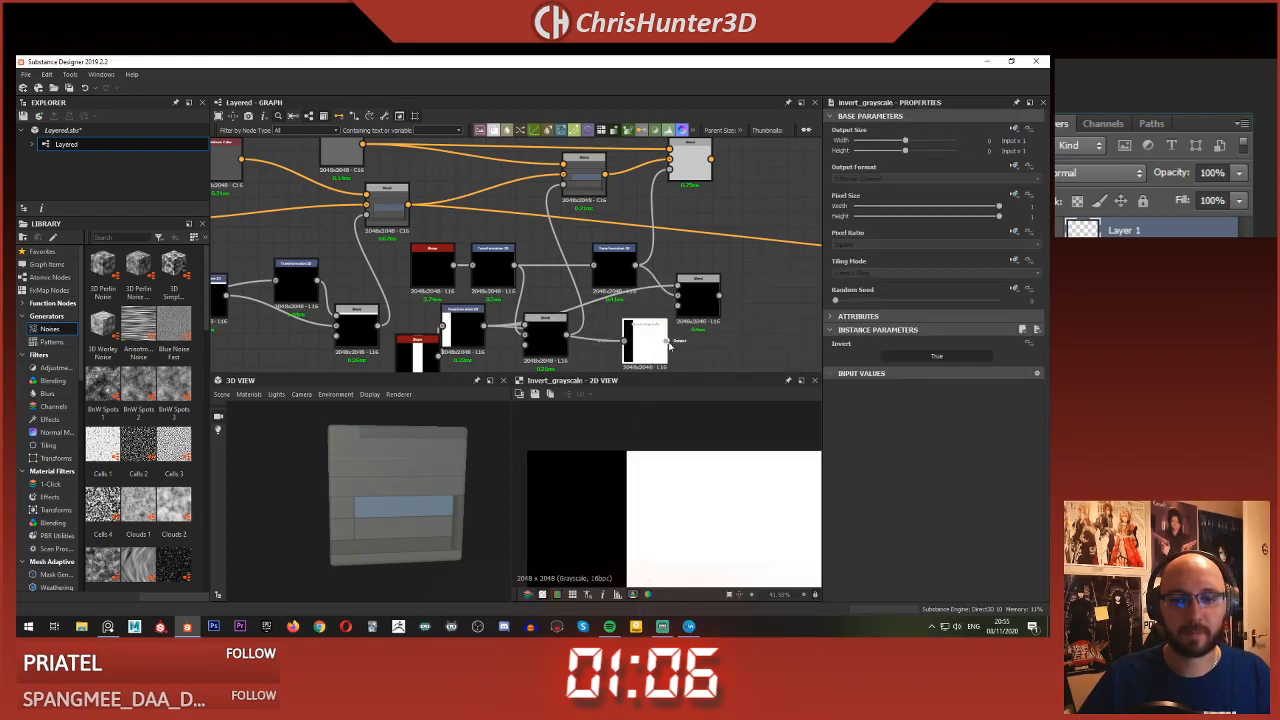
- Connect the inverted mask to the duplicated Subtract Blend's foreground and compare its preview with the line transformations
double_click(689, 291)
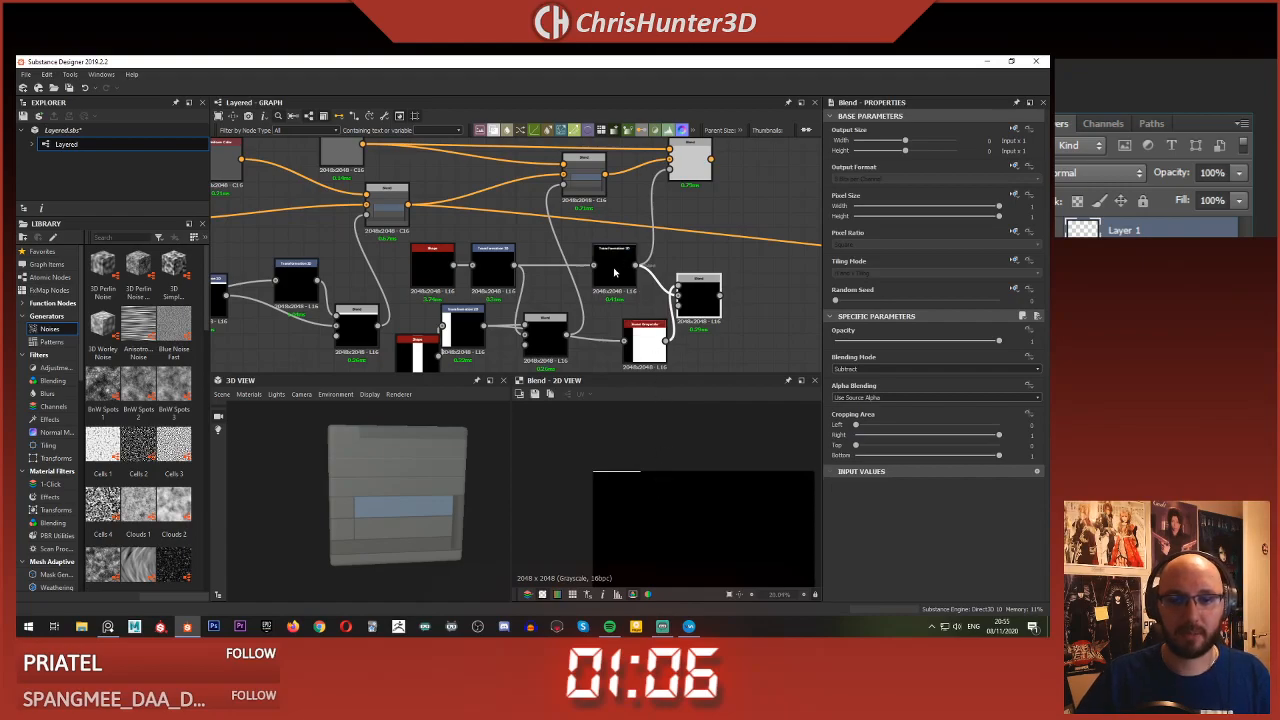
double_click(615, 272)
double_click(699, 292)
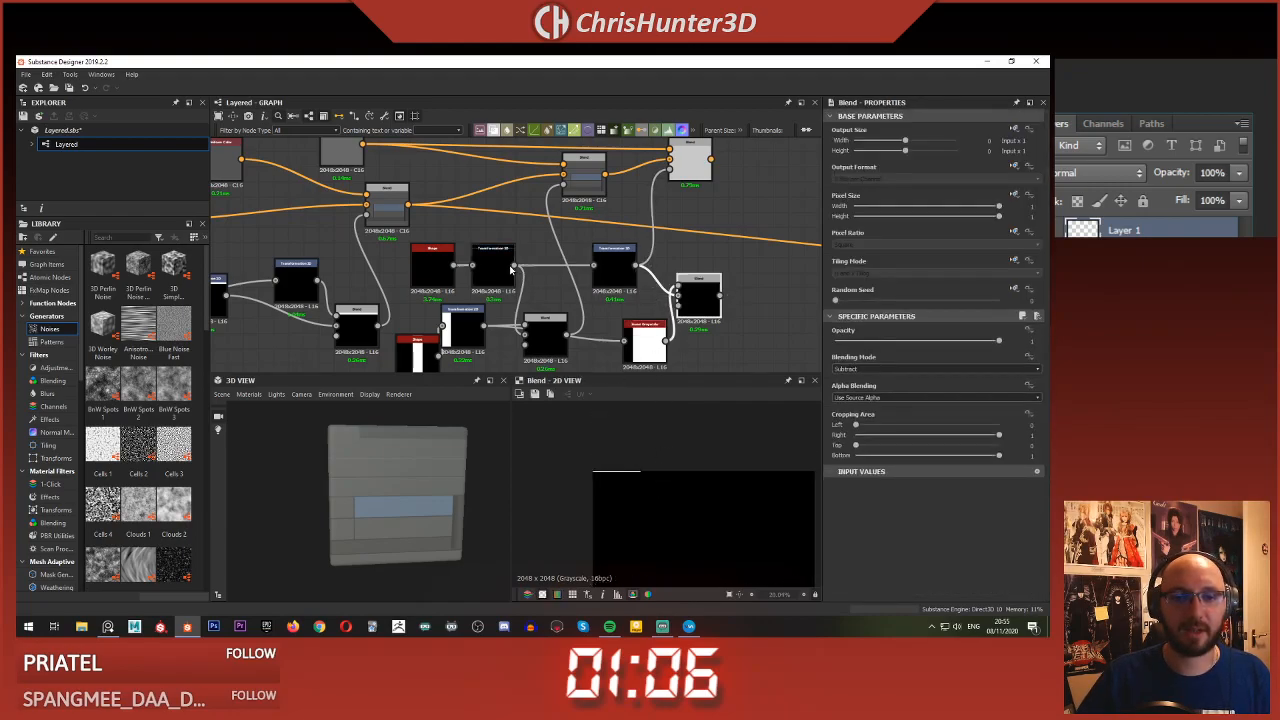
double_click(505, 268)
double_click(700, 298)
- Connect the duplicated Subtract Blend to the second line Blend's opacity input and preview the masked line on the panels
middle_drag(733, 318, 695, 316)
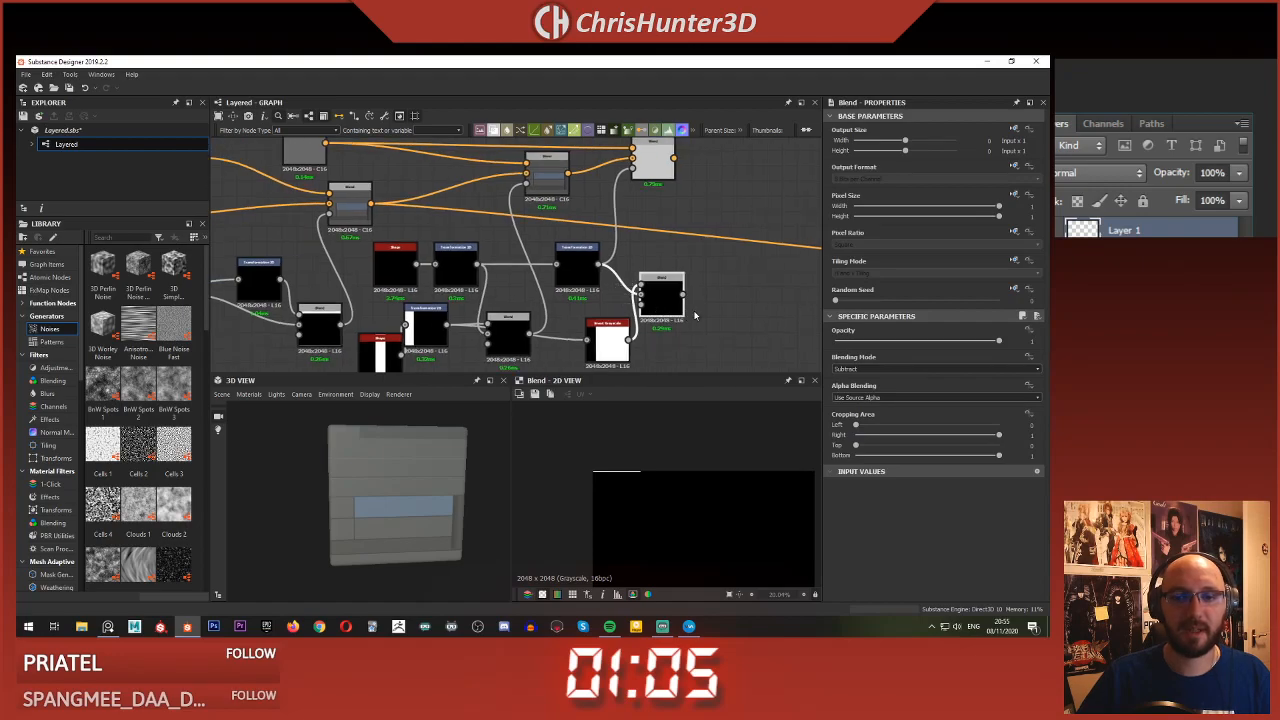
double_click(653, 176)
scroll(646, 455, down, 4)
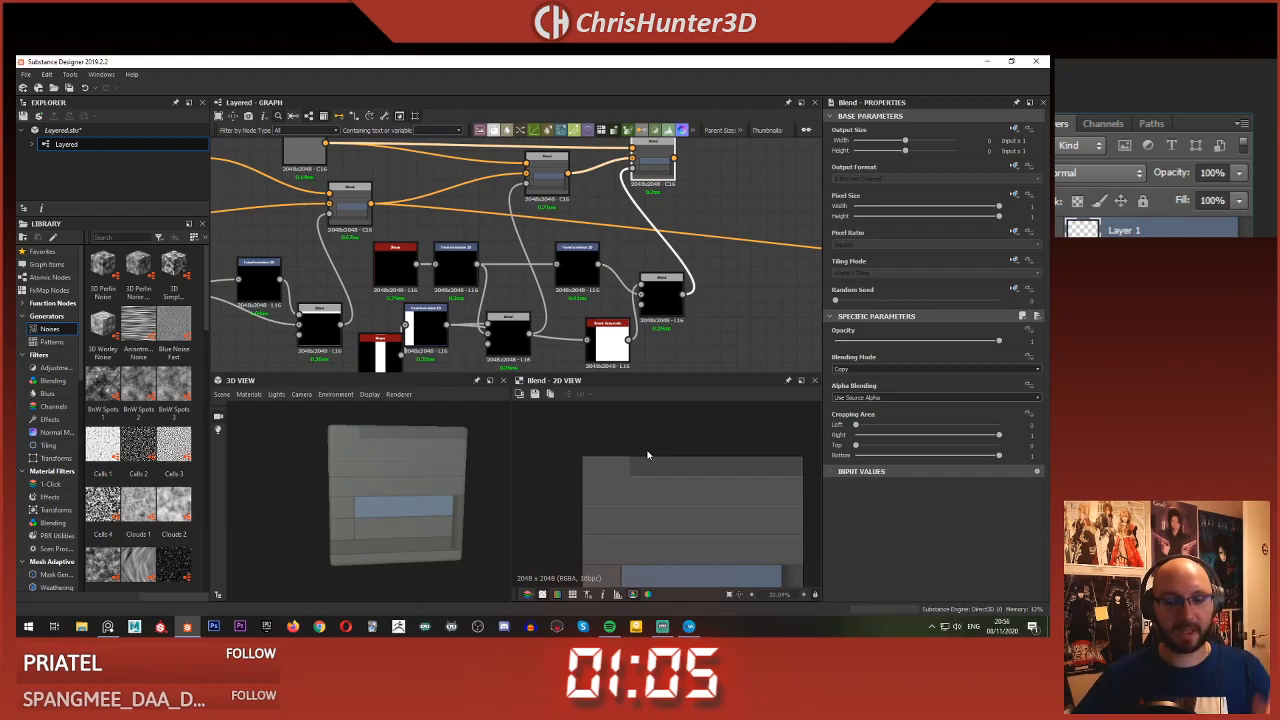
scroll(615, 455, down, 2)
scroll(1095, 158, down, 4)
scroll(1110, 158, up, 4)
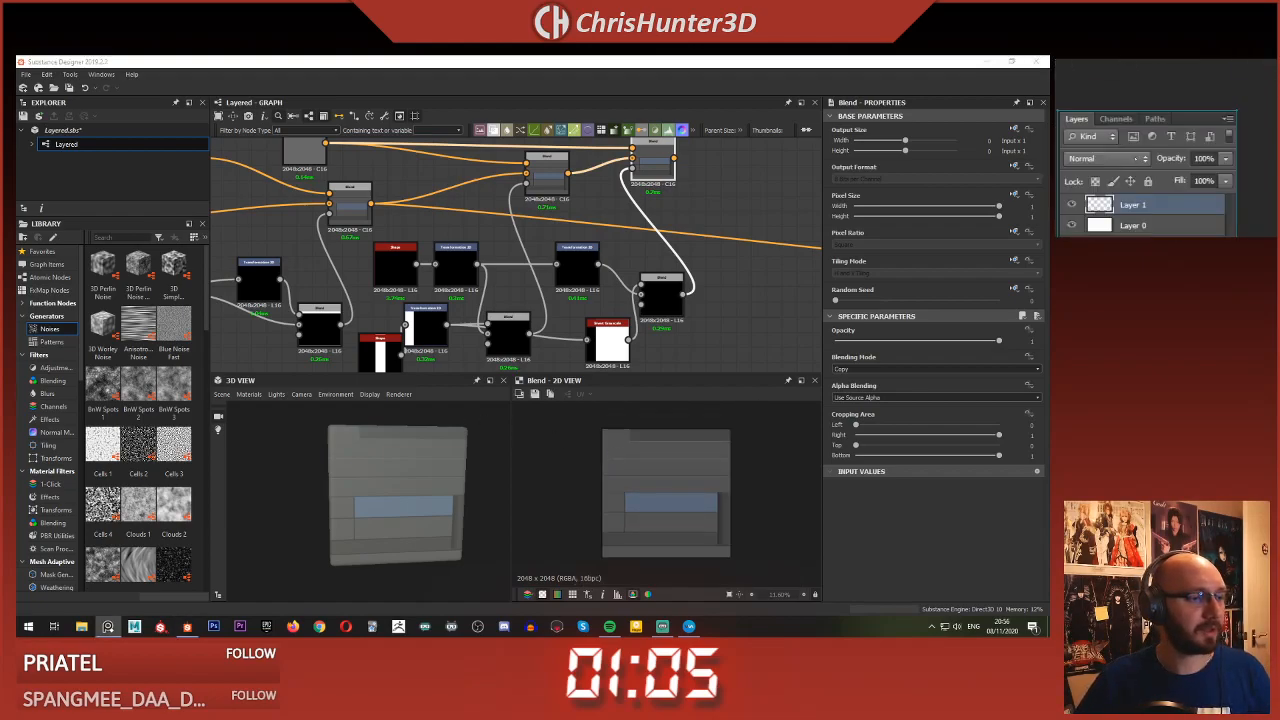
scroll(1141, 157, down, 1)
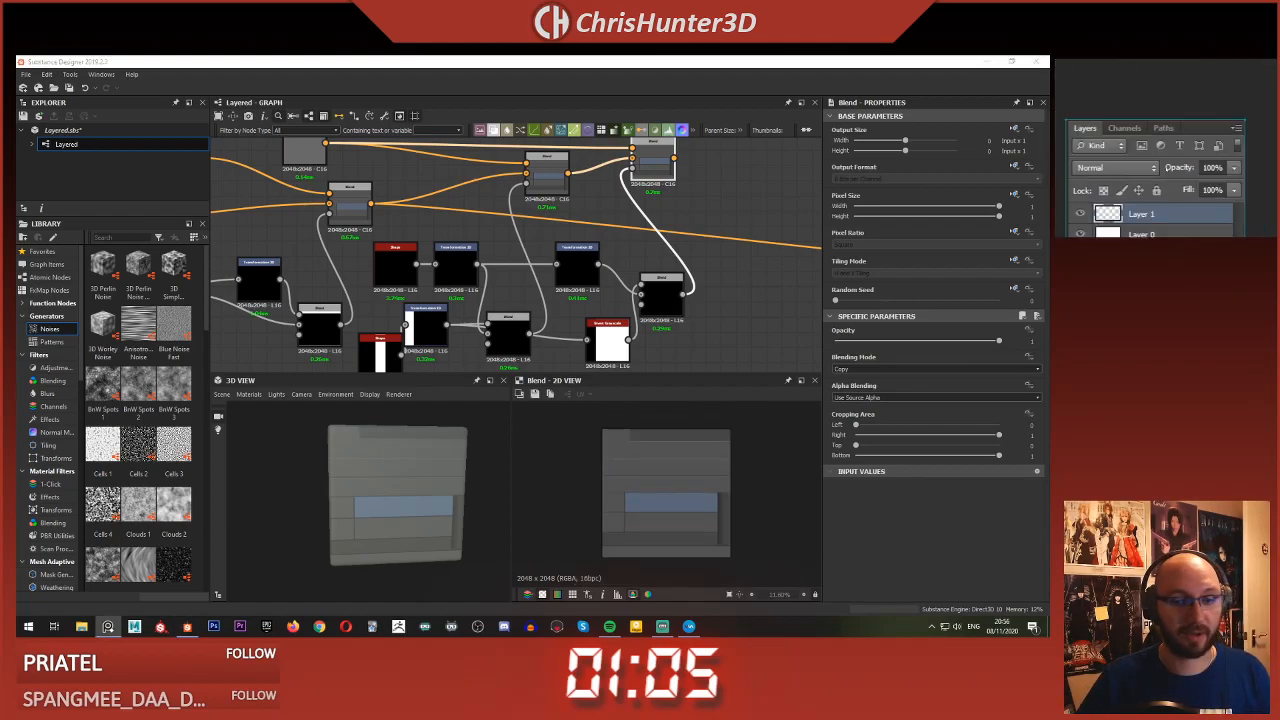
scroll(639, 470, up, 4)
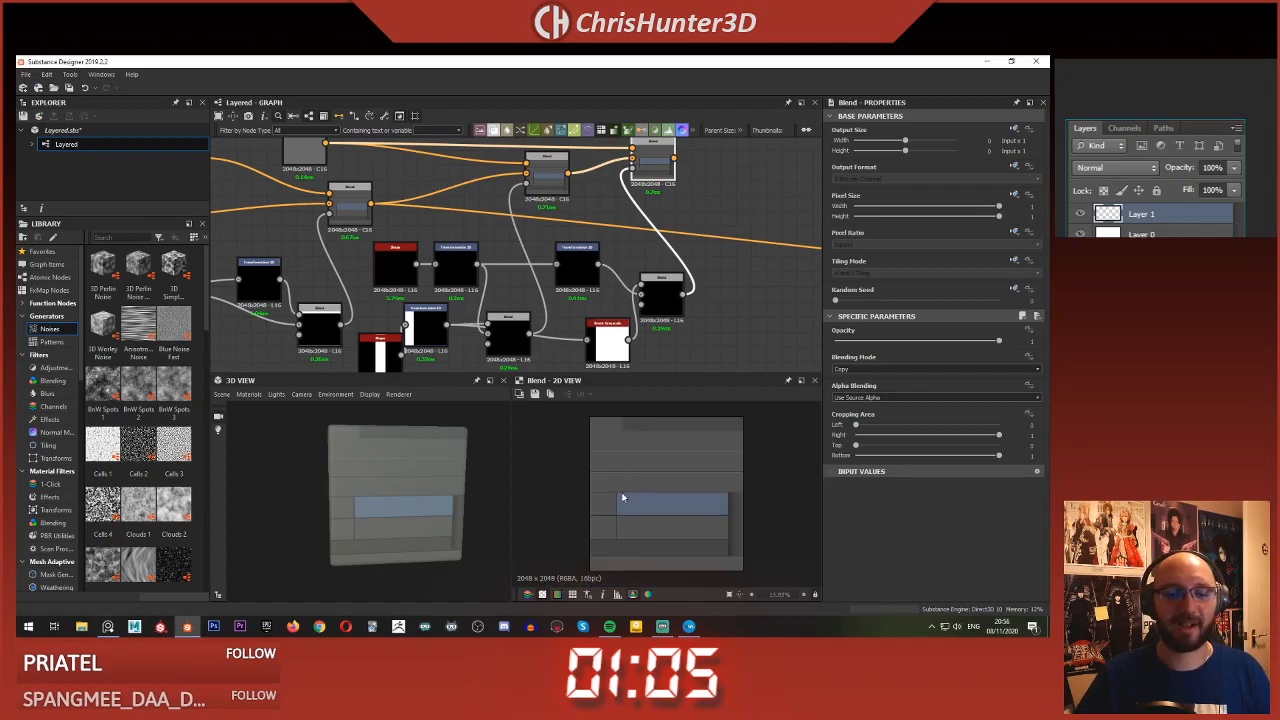
scroll(670, 452, up, 3)
middle_drag(714, 457, 747, 500)
scroll(662, 474, down, 2)
scroll(661, 257, up, 2)
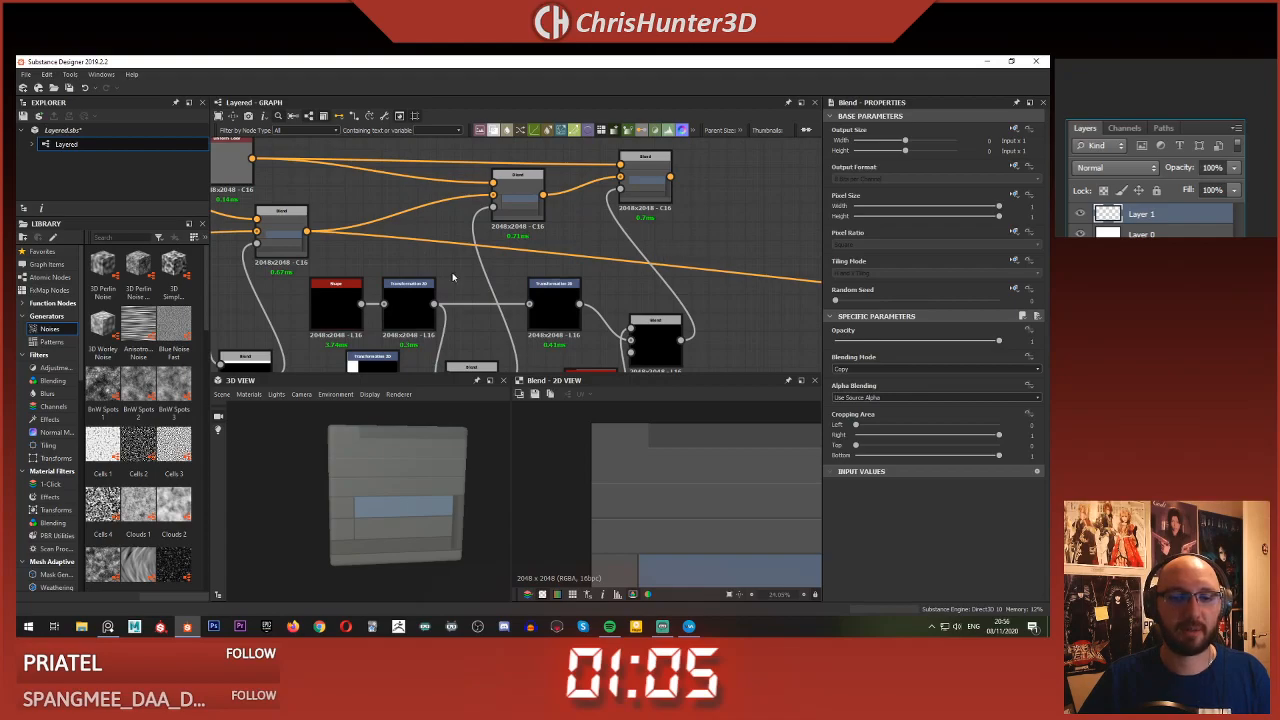
- Reroute the output link from the earlier panel Blend to the last line Blend and check the 3D preview
scroll(451, 277, down, 2)
shift+drag(401, 246, 653, 208)
scroll(608, 231, down, 4)
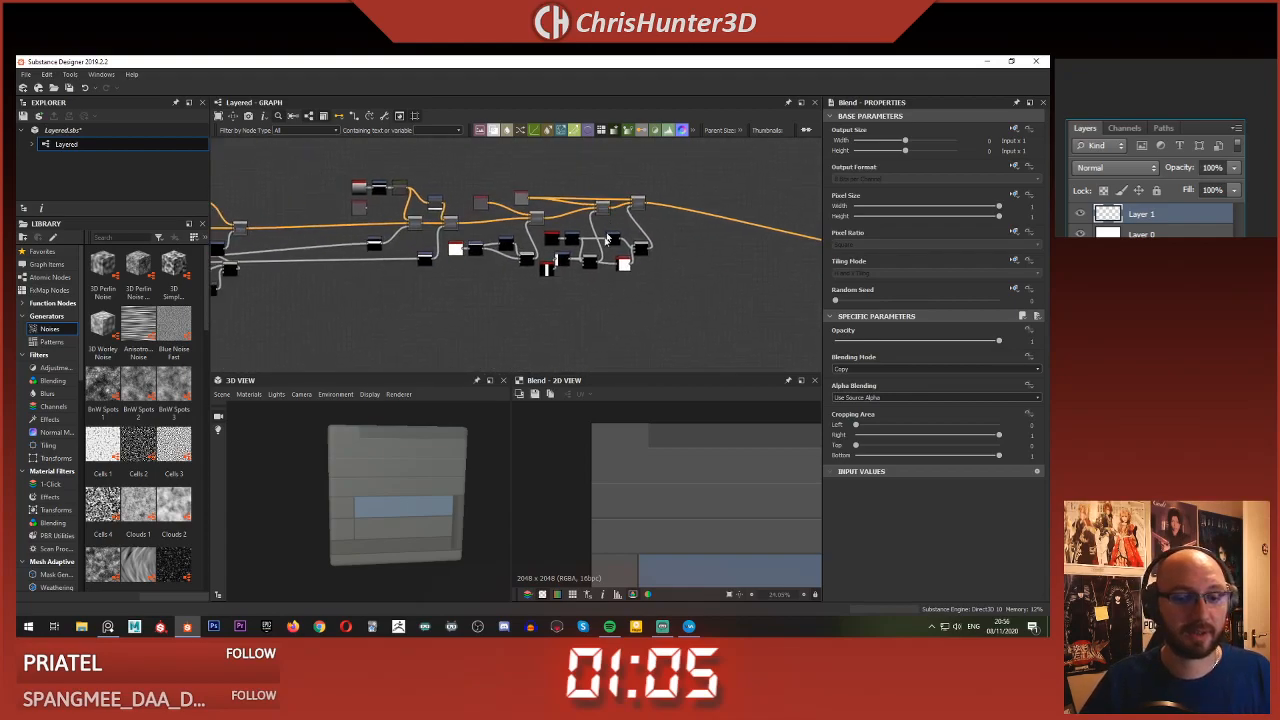
scroll(550, 295, up, 1)
scroll(457, 468, up, 4)
scroll(457, 468, down, 1)
drag(457, 468, 435, 468)
scroll(435, 469, down, 2)
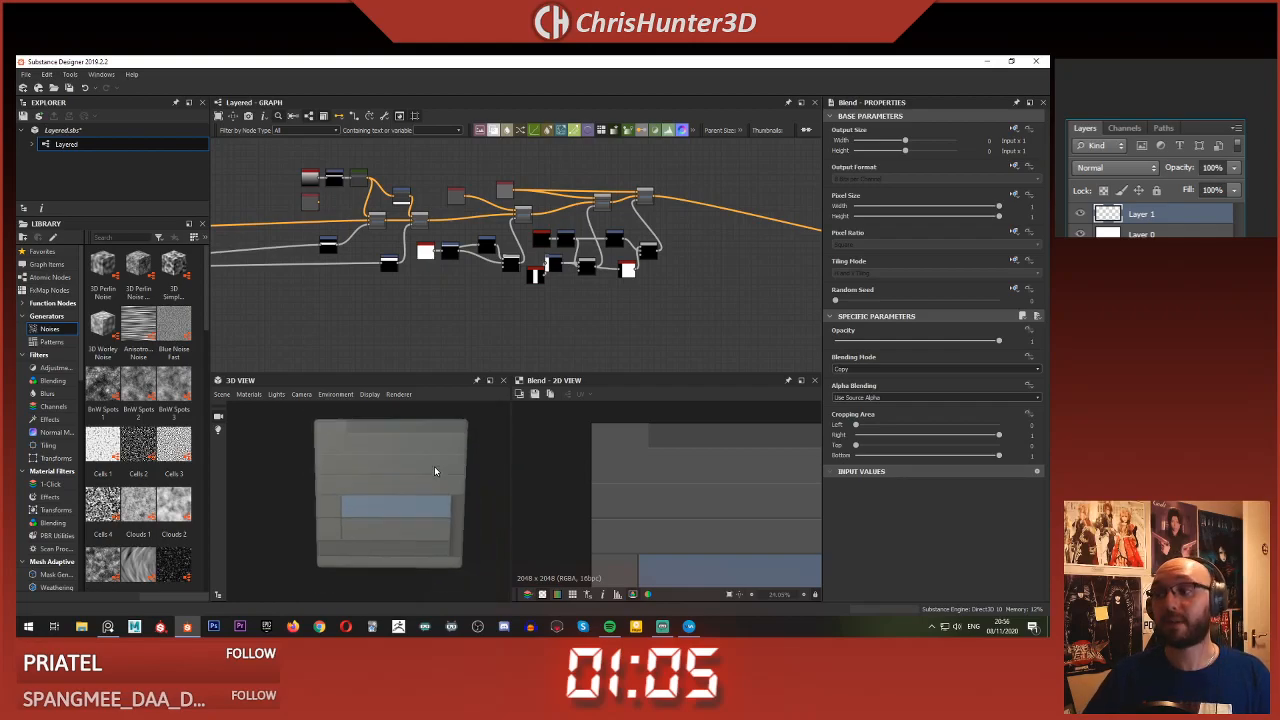
middle_drag(504, 245, 502, 258)
scroll(475, 269, down, 4)
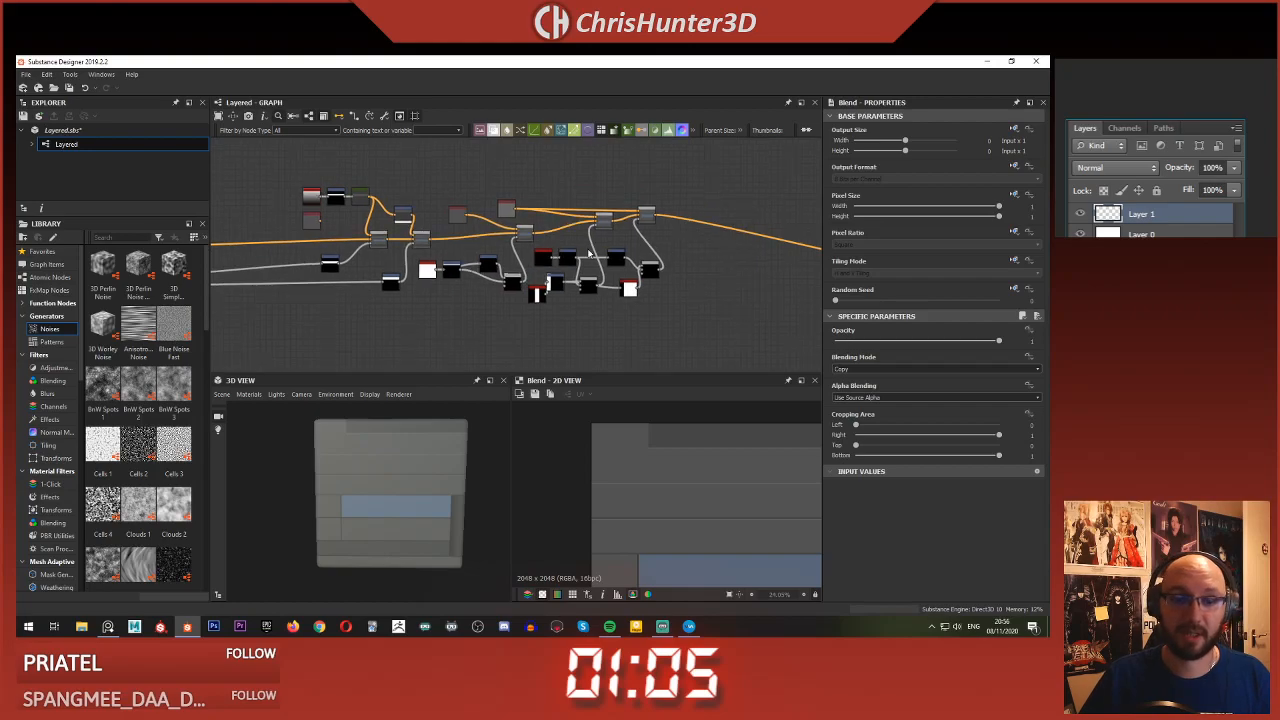
middle_drag(568, 228, 676, 290)
scroll(600, 255, up, 4)
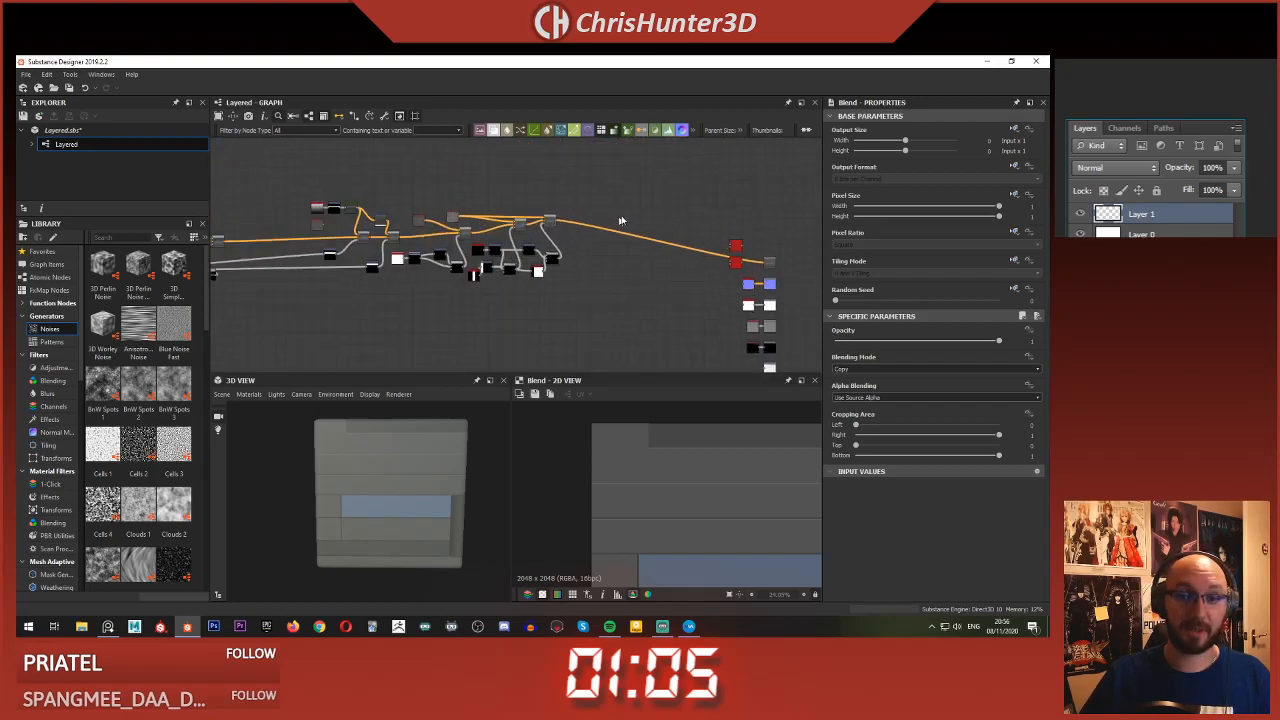
right_click(537, 202)
click(570, 308)
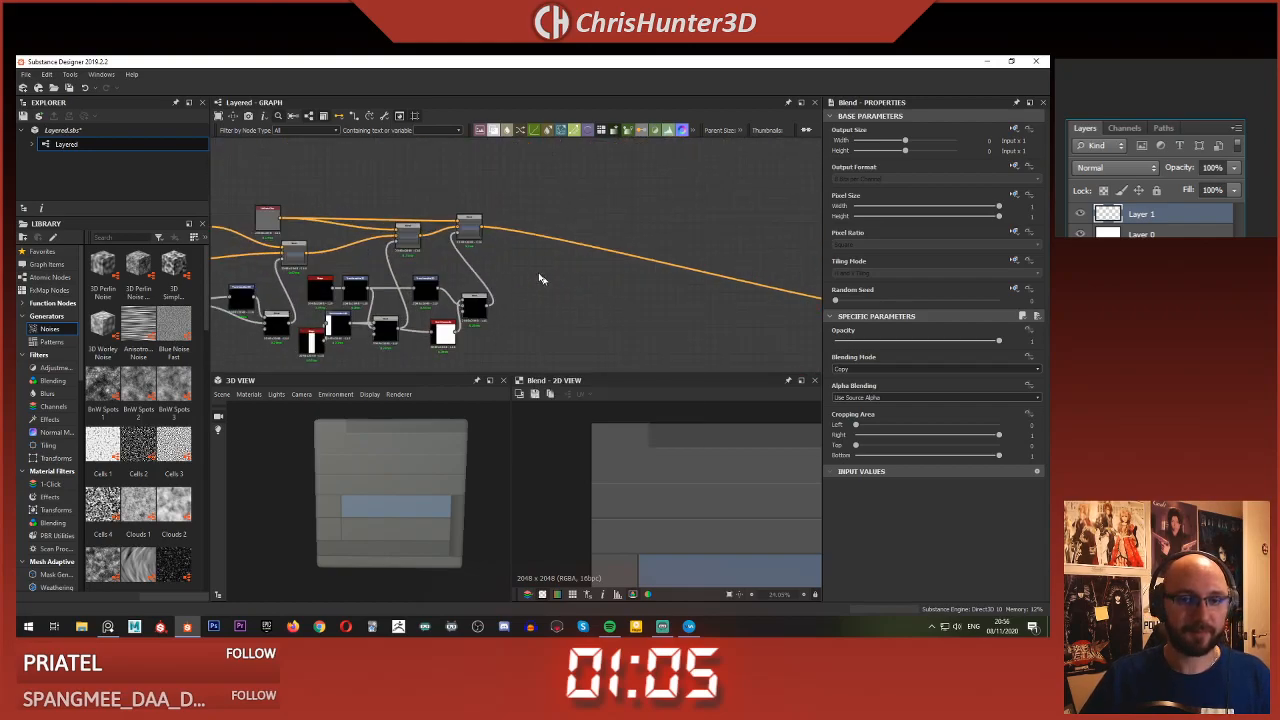
scroll(572, 252, up, 3)
scroll(572, 252, down, 2)
scroll(586, 253, down, 1)
scroll(586, 253, up, 1)
drag(593, 206, 595, 204)
scroll(602, 216, down, 1)
scroll(640, 257, up, 3)
scroll(645, 262, down, 3)
scroll(652, 266, up, 2)
- Add a Uniform Color node above the last Blend and set its output color to a dark grey of about 0.23
key(space)
click(566, 217)
middle_drag(472, 204, 529, 211)
drag(576, 219, 532, 219)
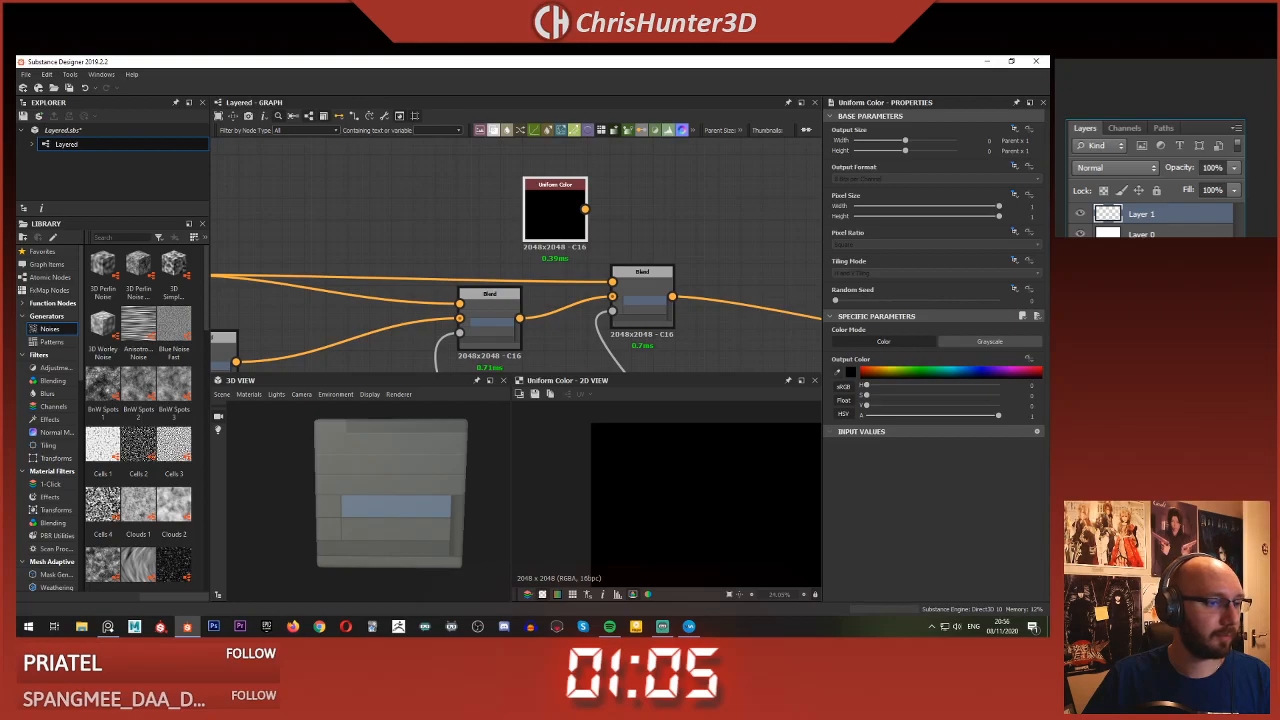
click(431, 255)
scroll(686, 250, down, 3)
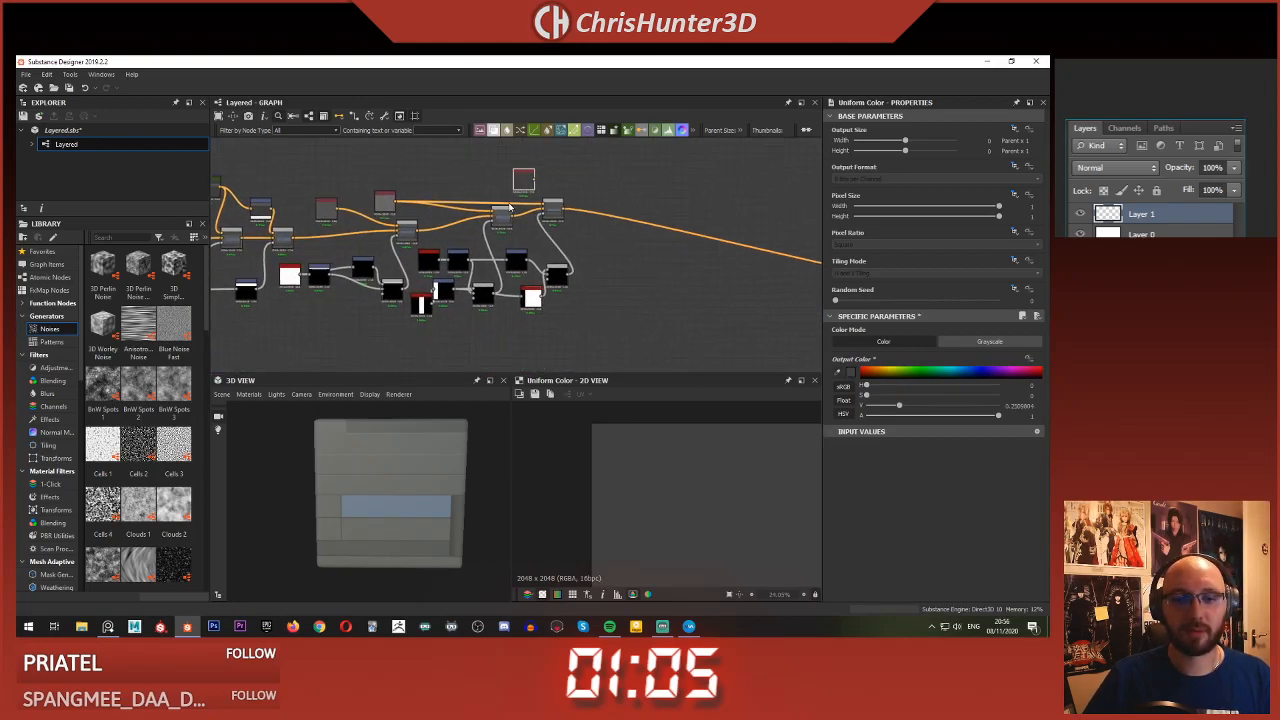
- Add a Blend after the last one, with the new Uniform Color as foreground and the previous Blend as background
key(space)
click(746, 227)
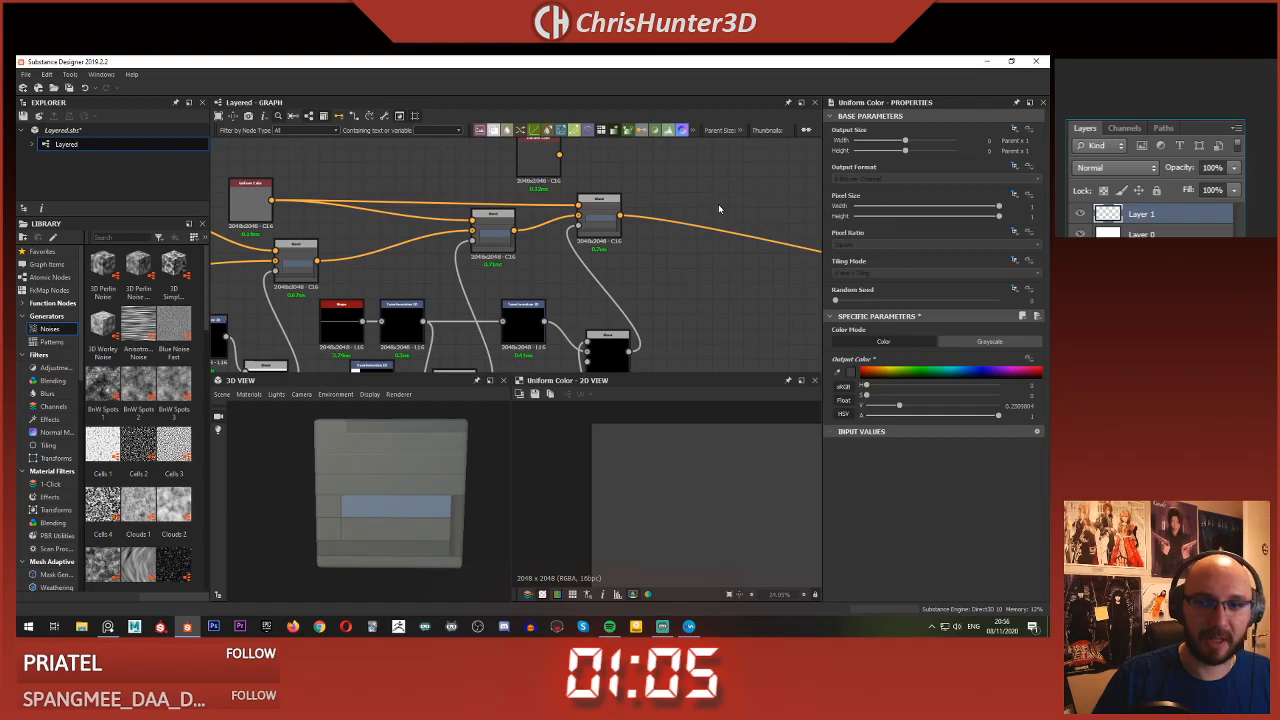
drag(706, 203, 713, 196)
click(693, 256)
middle_drag(692, 257, 686, 262)
key(space)
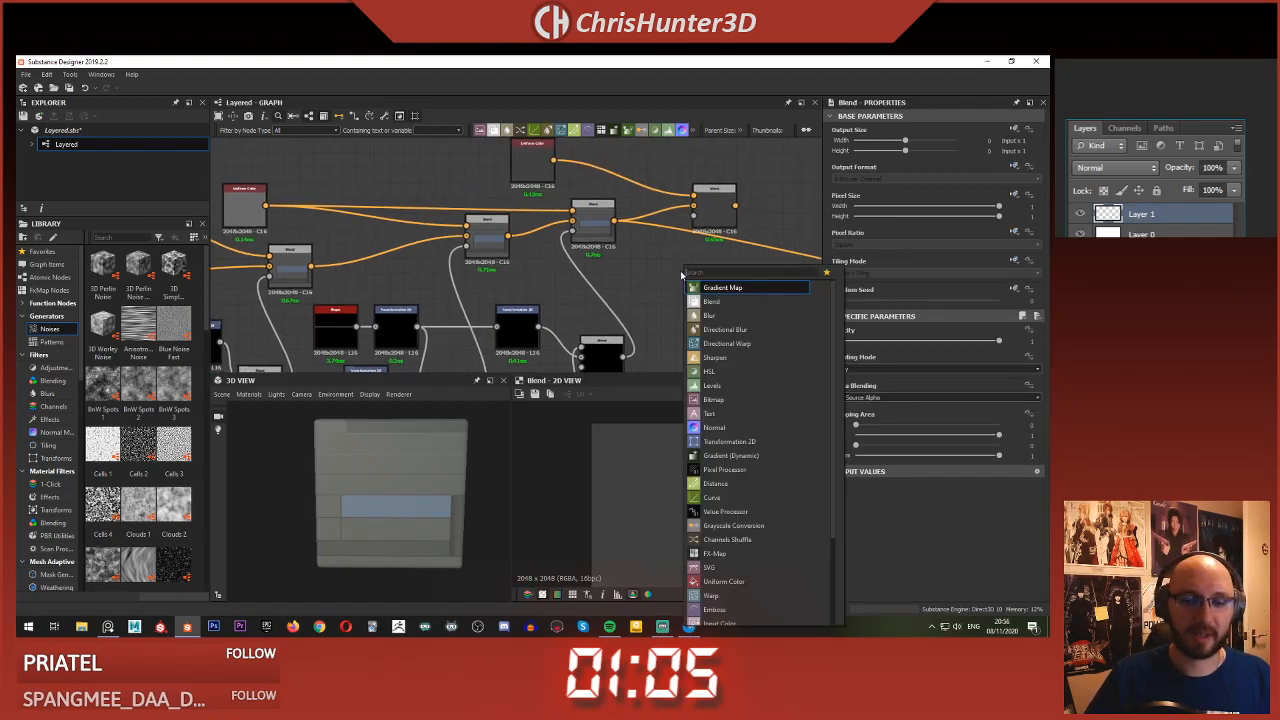
click(600, 290)
scroll(588, 333, down, 2)
scroll(589, 263, up, 3)
middle_drag(578, 328, 559, 234)
double_click(507, 240)
scroll(682, 322, down, 2)
middle_drag(673, 246, 585, 274)
scroll(552, 238, down, 1)
scroll(588, 280, up, 1)
scroll(603, 271, up, 2)
key(space)
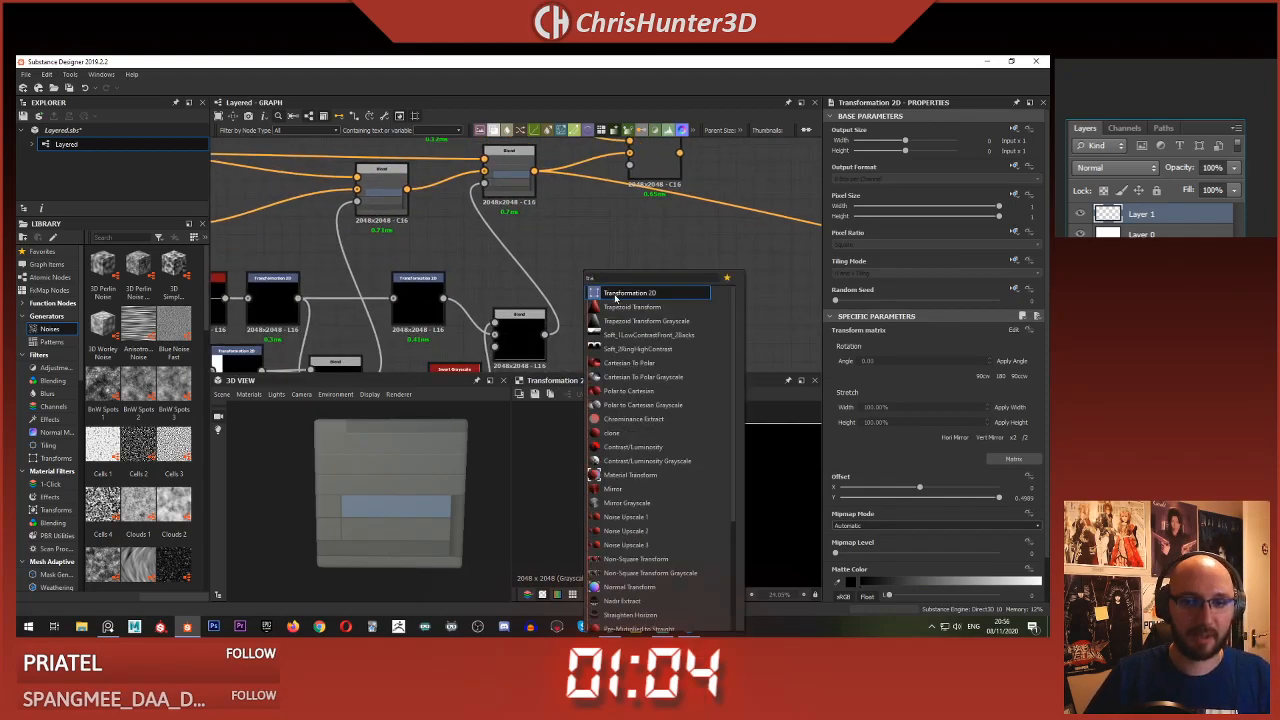
click(615, 293)
click(586, 214)
click(583, 266)
key(Delete)
- Duplicate the first line's Transformation 2D with its input link and place the copy below the new Blend
click(417, 306)
middle_drag(445, 275, 525, 237)
click(351, 252)
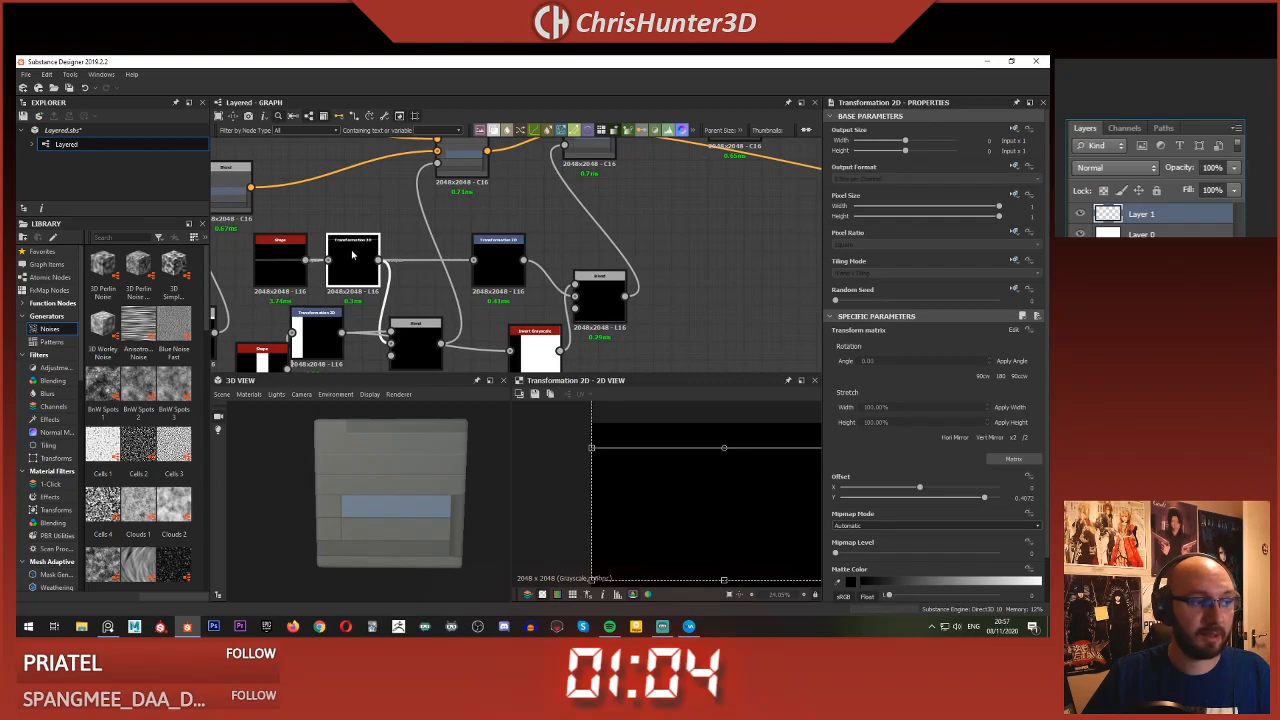
key(ctrl+d)
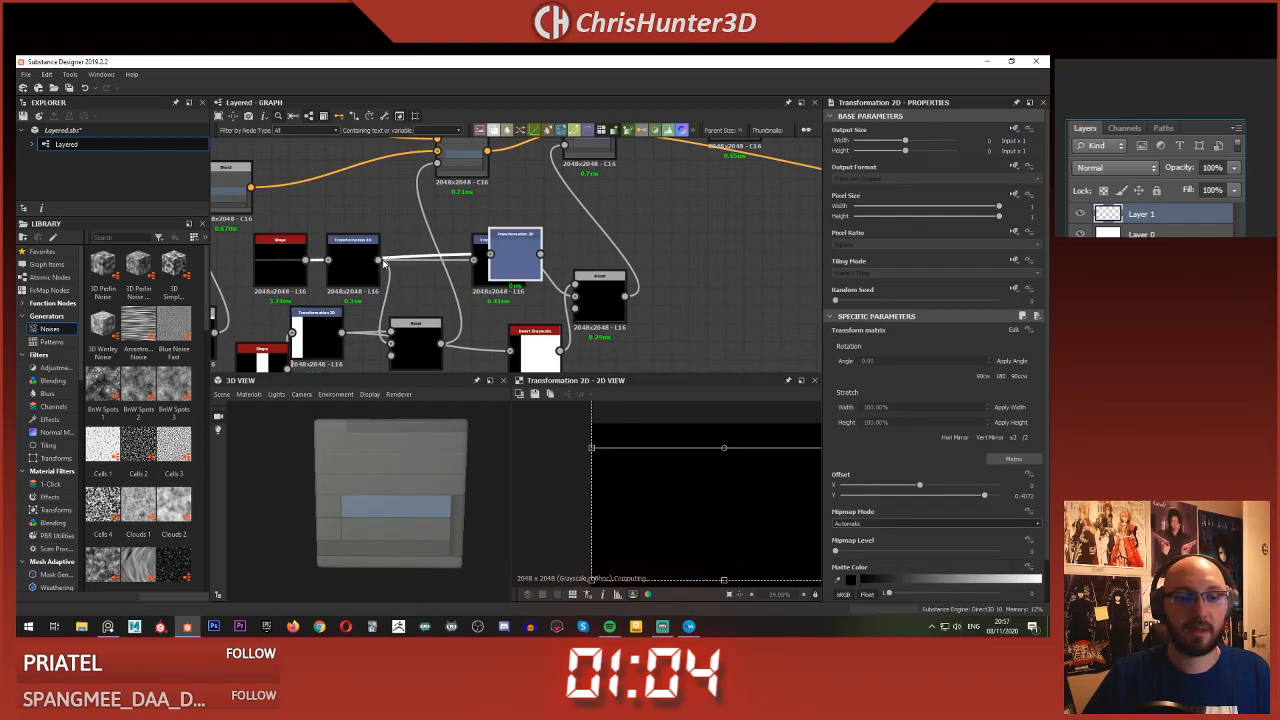
drag(514, 260, 690, 222)
scroll(634, 260, up, 2)
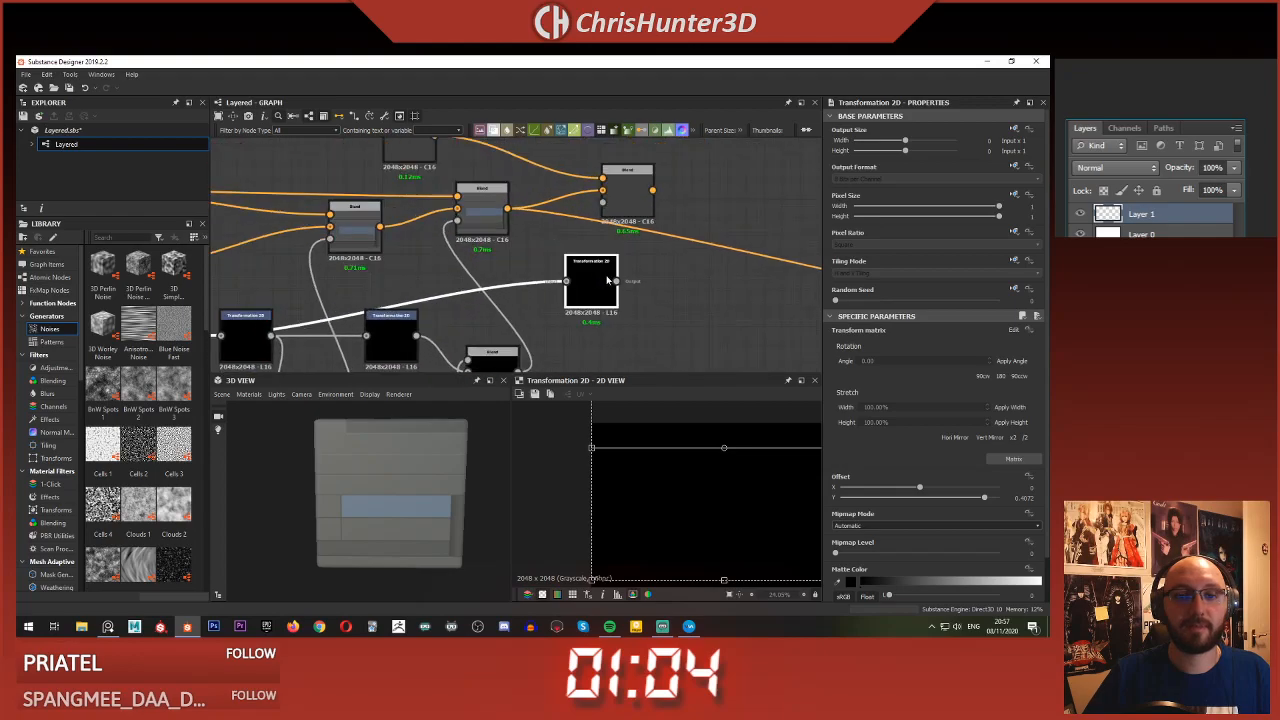
drag(589, 276, 607, 276)
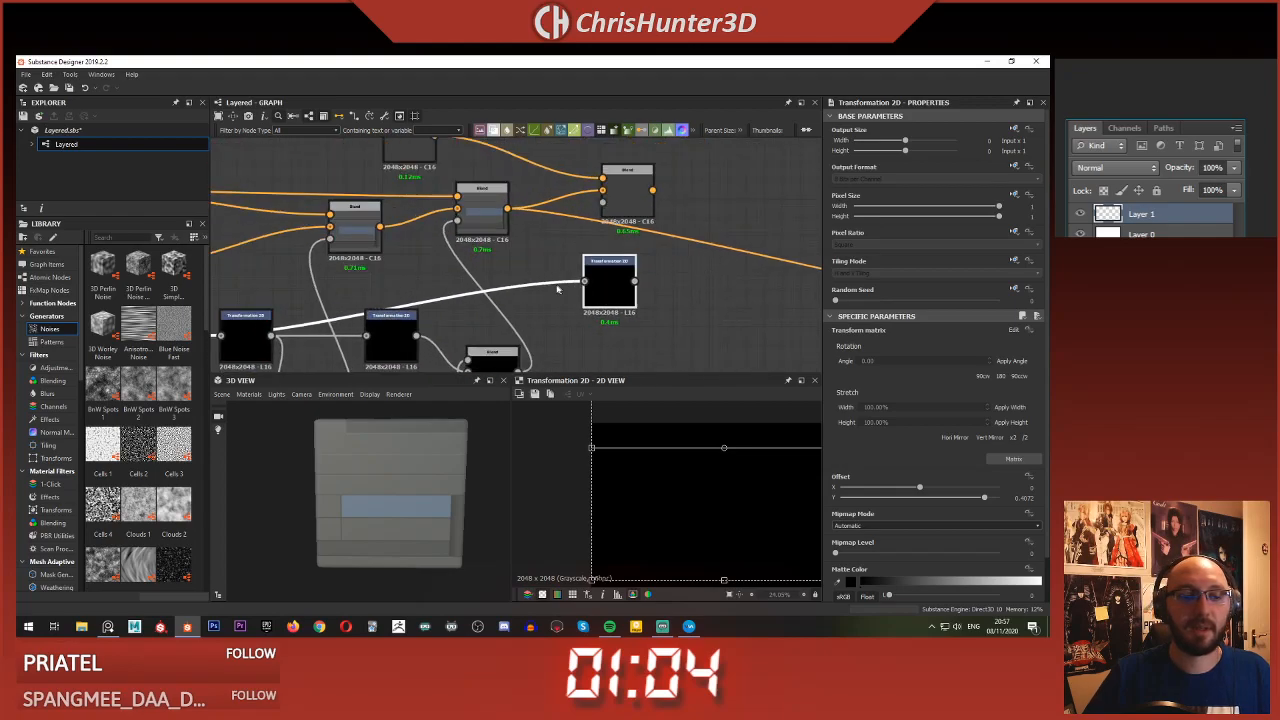
- Connect the duplicated Transformation 2D to the new Blend's opacity input and preview that Blend
middle_drag(587, 248, 561, 295)
drag(575, 315, 539, 316)
double_click(592, 257)
- Move the duplicated line down in the previewed texture until it sits just above the highlighted plank seam
drag(685, 463, 683, 476)
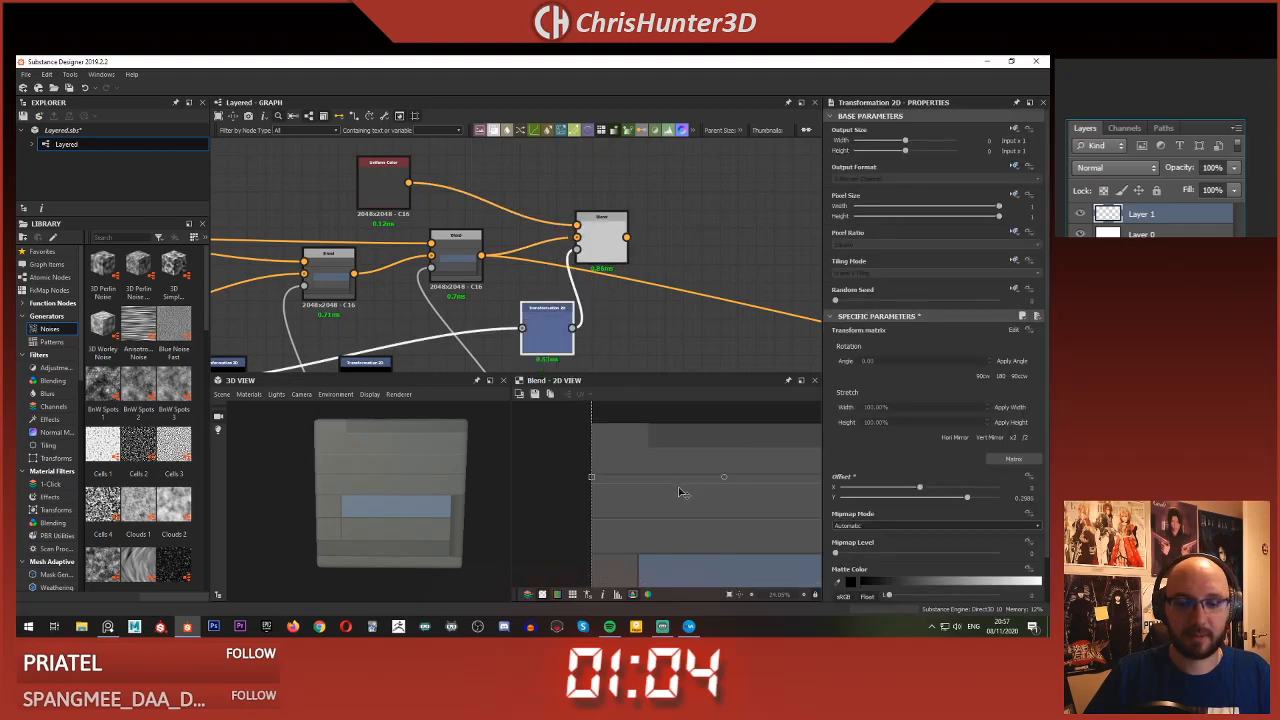
scroll(685, 475, up, 8)
middle_drag(719, 475, 597, 478)
drag(682, 486, 682, 485)
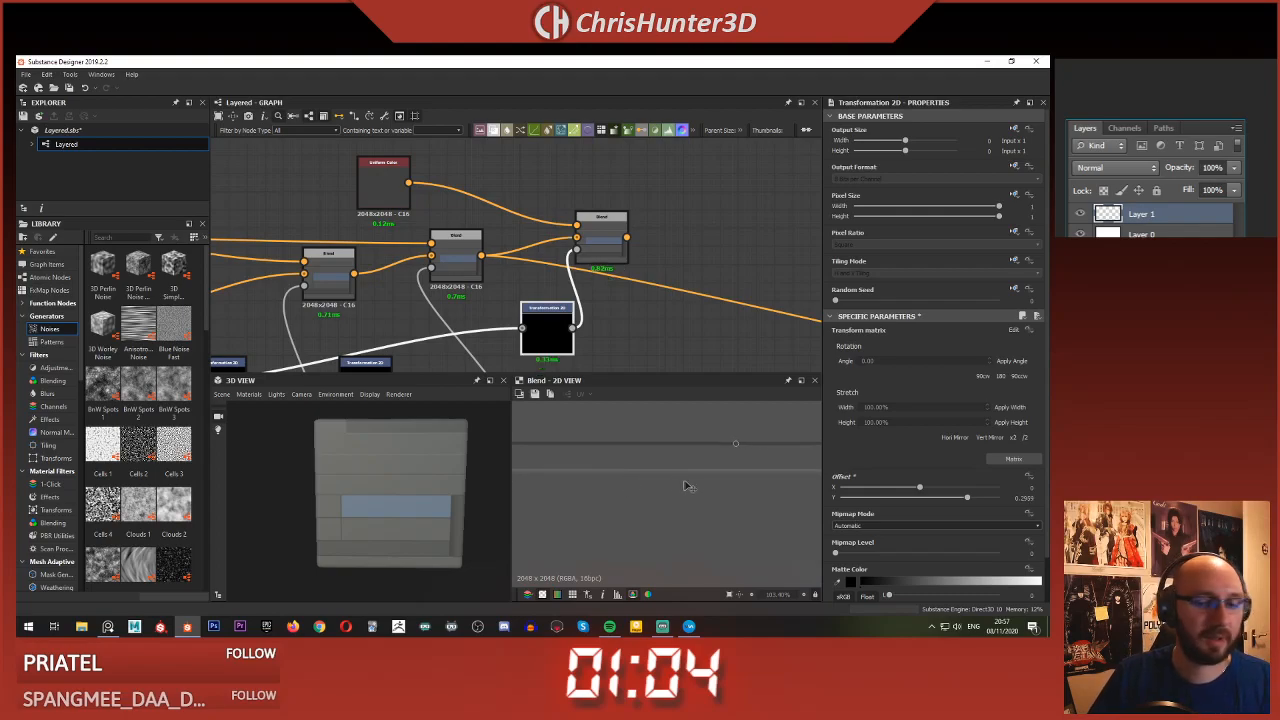
- Nudge the duplicated line down in small increments until it lies directly against the highlight line on the seam
key(Down)
key(Down)
key(Down)
key(Down)
key(Down)
key(Down)
key(Down)
key(Down)
key(Down)
key(Down)
key(Down)
key(Down)
key(Down)
key(Down)
key(Down)
key(Down)
key(Down)
key(Down)
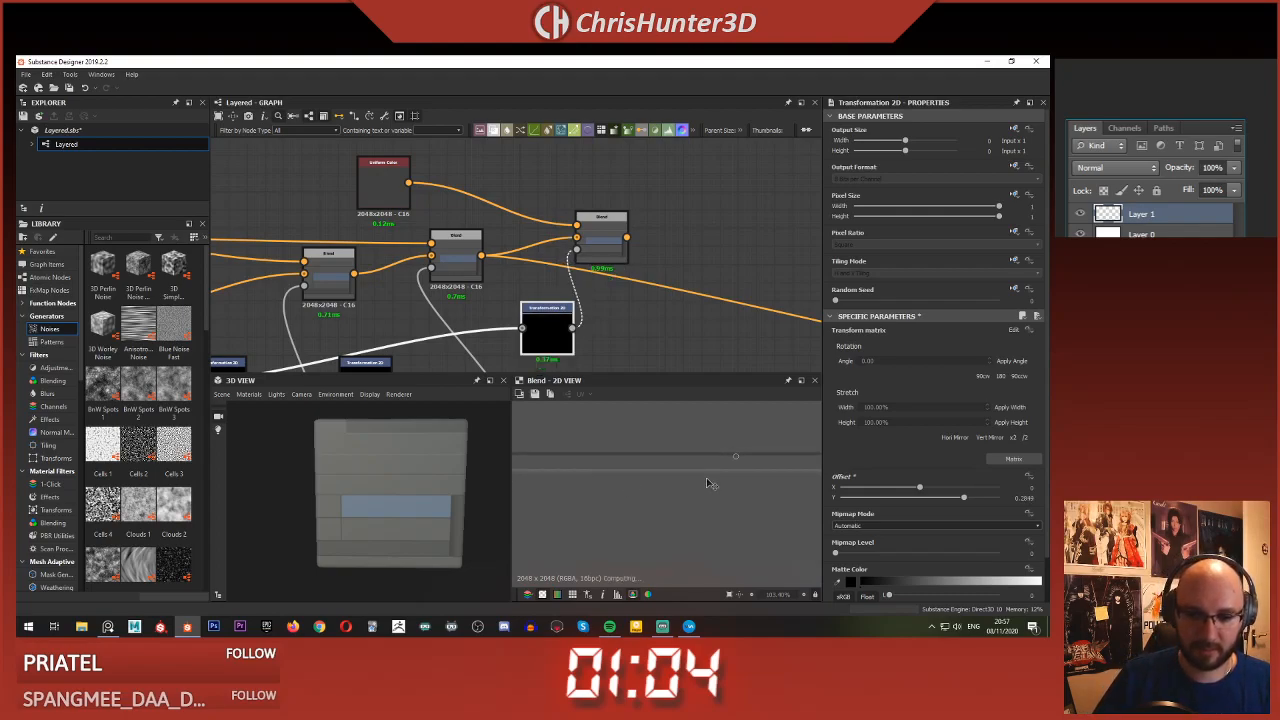
key(Down)
key(Down)
key(Down)
key(Down)
key(Down)
key(Down)
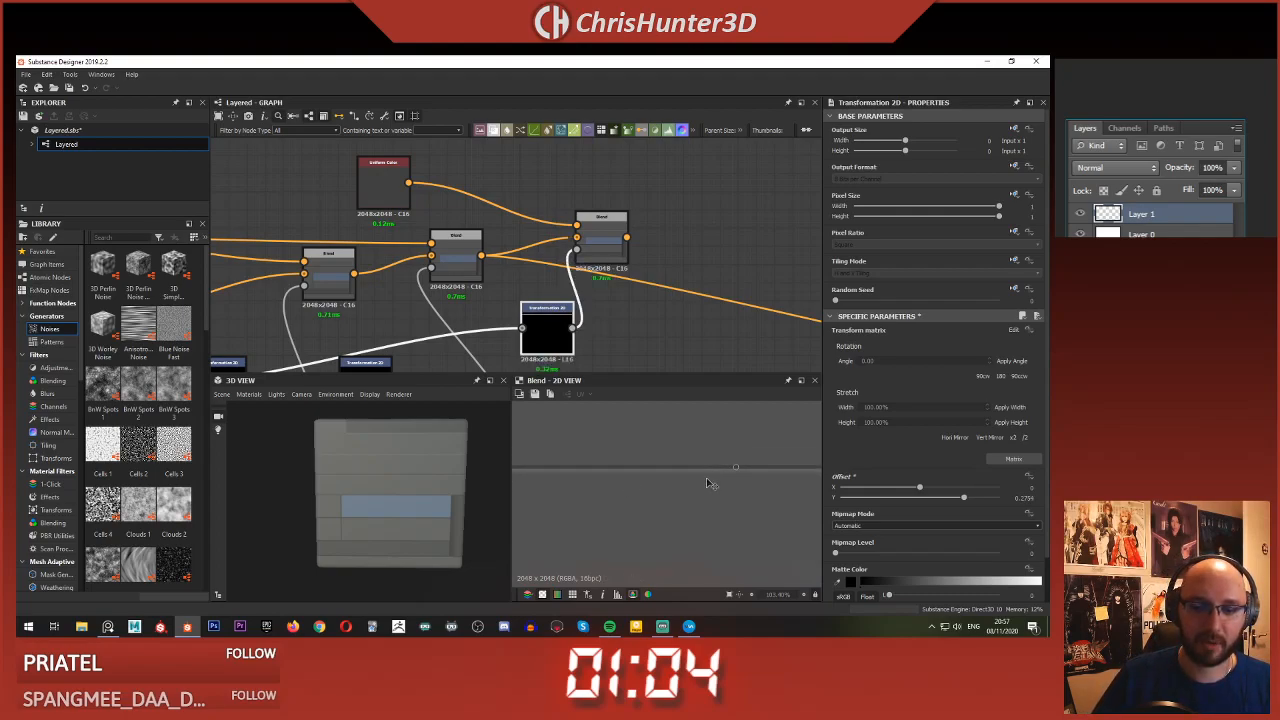
scroll(688, 490, down, 6)
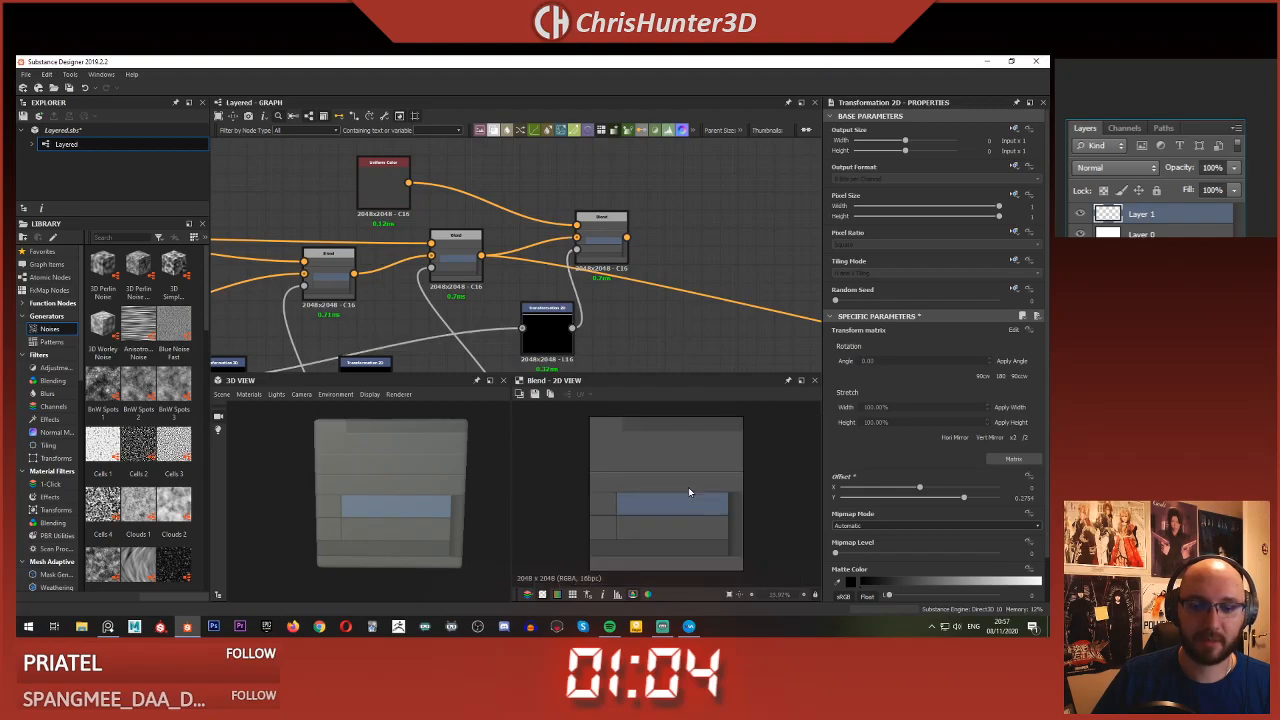
- Transfer the outgoing link from the previous Blend to the new Blend and inspect the panels in the 3D preview
shift+drag(482, 256, 627, 237)
scroll(426, 480, up, 4)
drag(425, 484, 450, 450)
middle_drag(450, 450, 420, 499)
scroll(419, 496, up, 1)
drag(419, 496, 367, 489)
scroll(369, 499, up, 1)
scroll(369, 499, down, 2)
scroll(373, 500, down, 3)
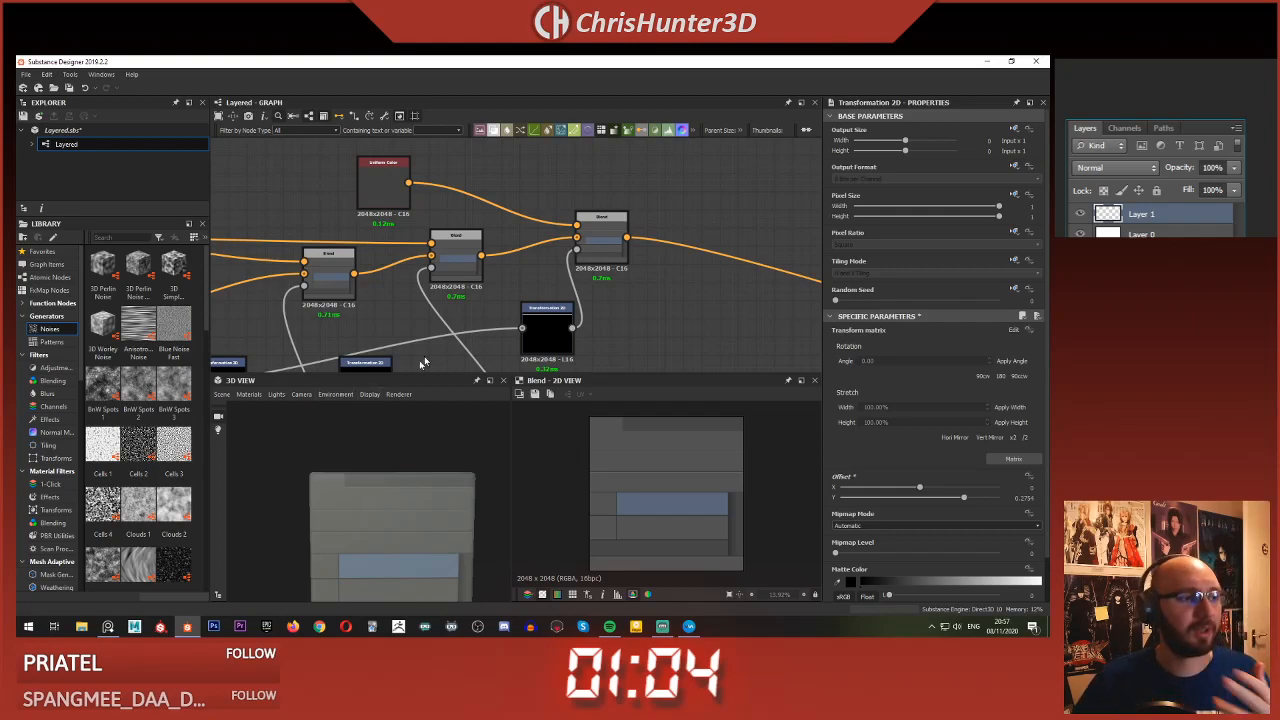
- Arrange the new Uniform Color, Transformation 2D and Blend compactly beside the previous Blend
scroll(594, 252, down, 3)
scroll(577, 248, up, 3)
middle_drag(575, 247, 603, 216)
drag(642, 213, 650, 233)
scroll(598, 301, down, 1)
middle_drag(598, 301, 692, 262)
drag(692, 262, 677, 248)
middle_drag(738, 205, 719, 268)
scroll(719, 268, up, 1)
scroll(718, 272, down, 1)
middle_drag(541, 219, 528, 211)
drag(528, 210, 647, 236)
scroll(648, 270, down, 2)
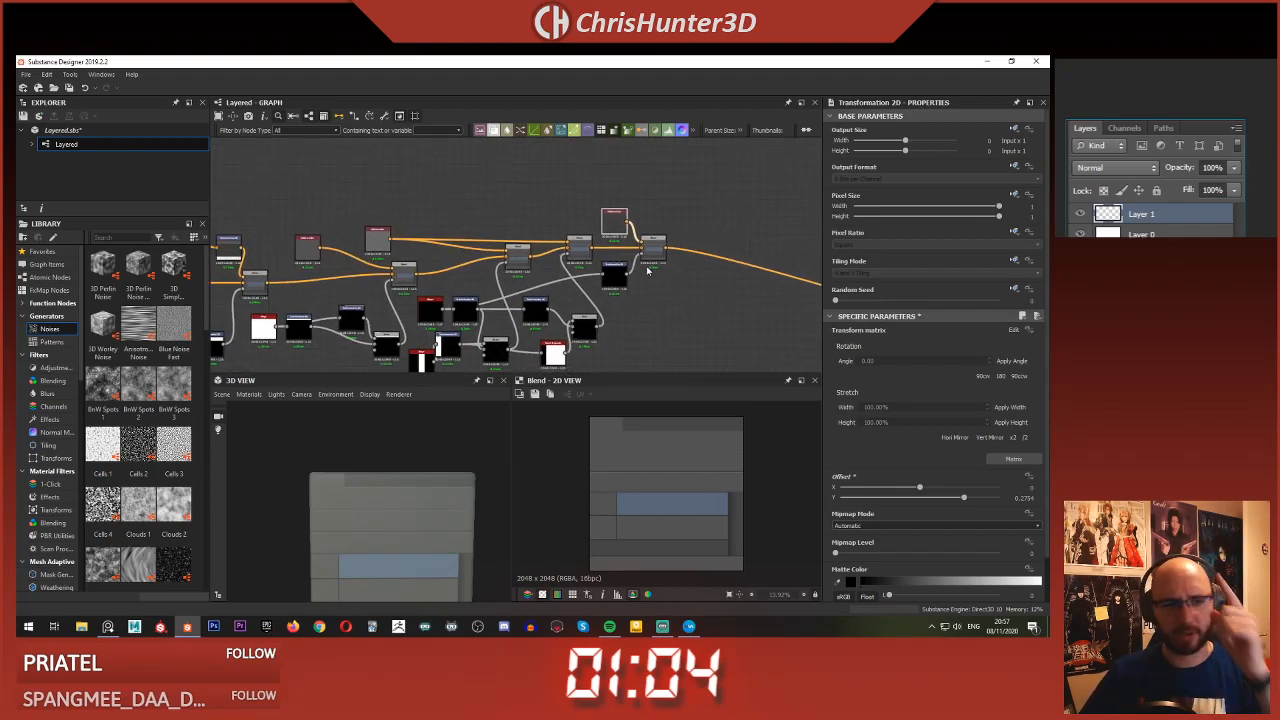
- Examine the Blends along the chain and preview the top panel's Subtract mask
scroll(648, 270, up, 2)
middle_drag(629, 277, 621, 298)
scroll(545, 279, down, 1)
scroll(551, 271, up, 4)
middle_drag(485, 325, 602, 190)
scroll(474, 289, down, 4)
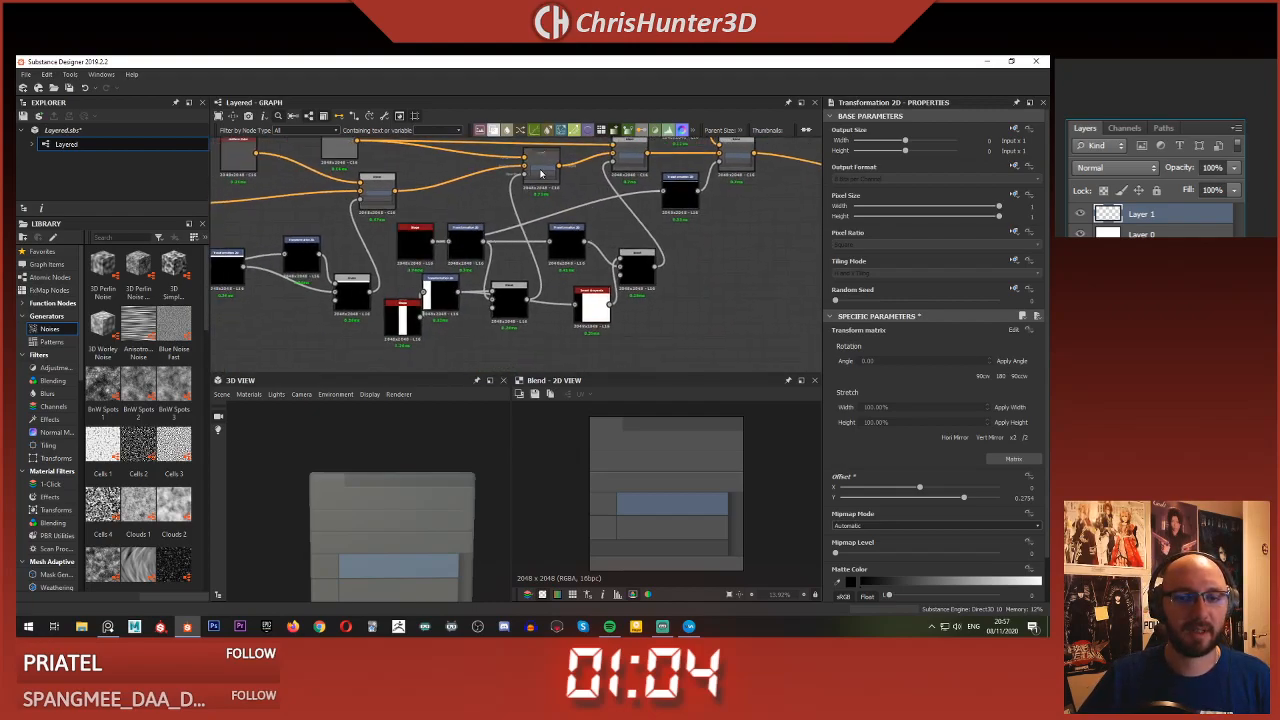
click(541, 172)
middle_drag(298, 258, 473, 303)
click(410, 196)
click(549, 233)
click(528, 338)
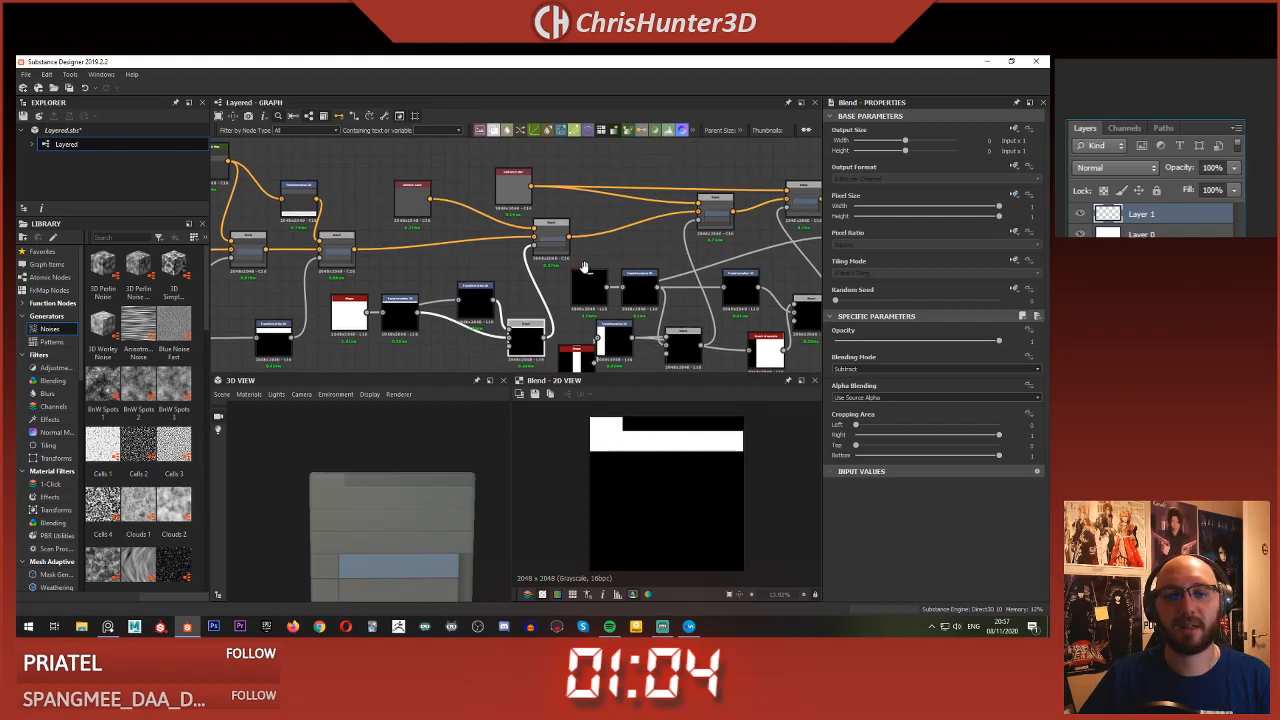
middle_drag(529, 313, 453, 267)
middle_drag(617, 218, 426, 248)
middle_drag(677, 240, 605, 272)
- Add another Blend at the end of the chain with the last Blend as its background
key(space)
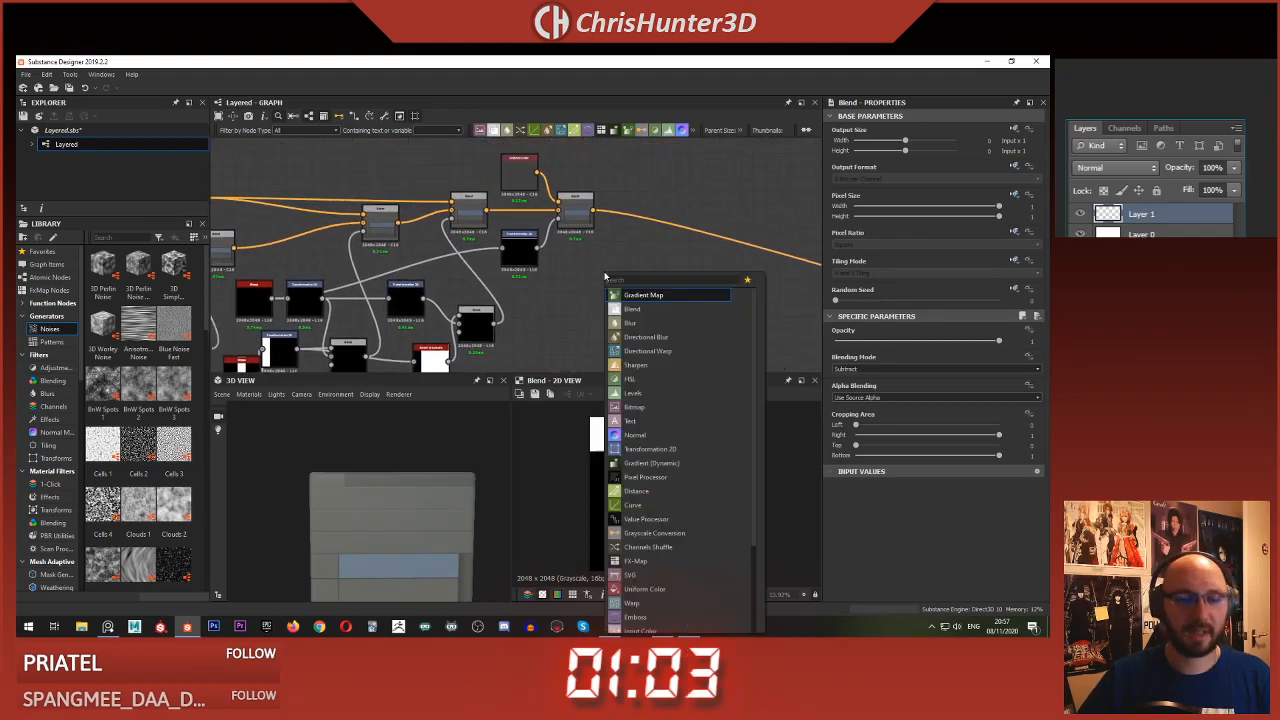
text(blend)
key(Return)
scroll(571, 178, up, 4)
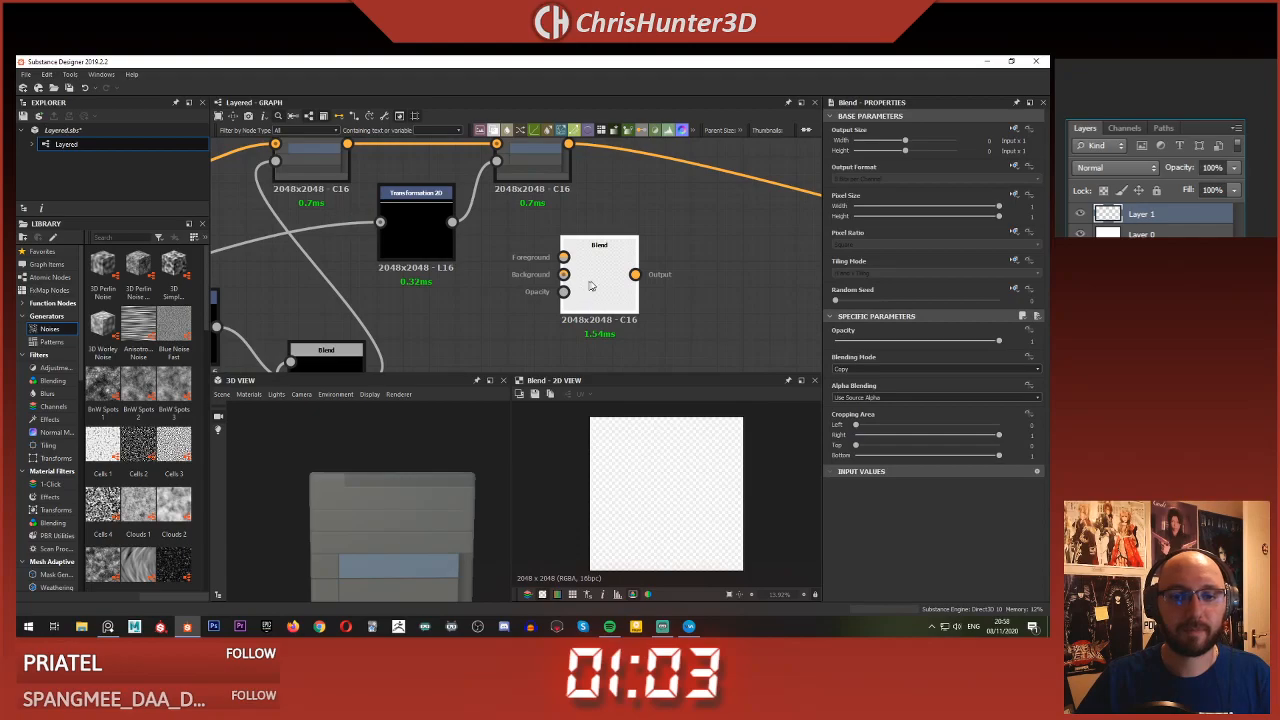
drag(648, 274, 641, 282)
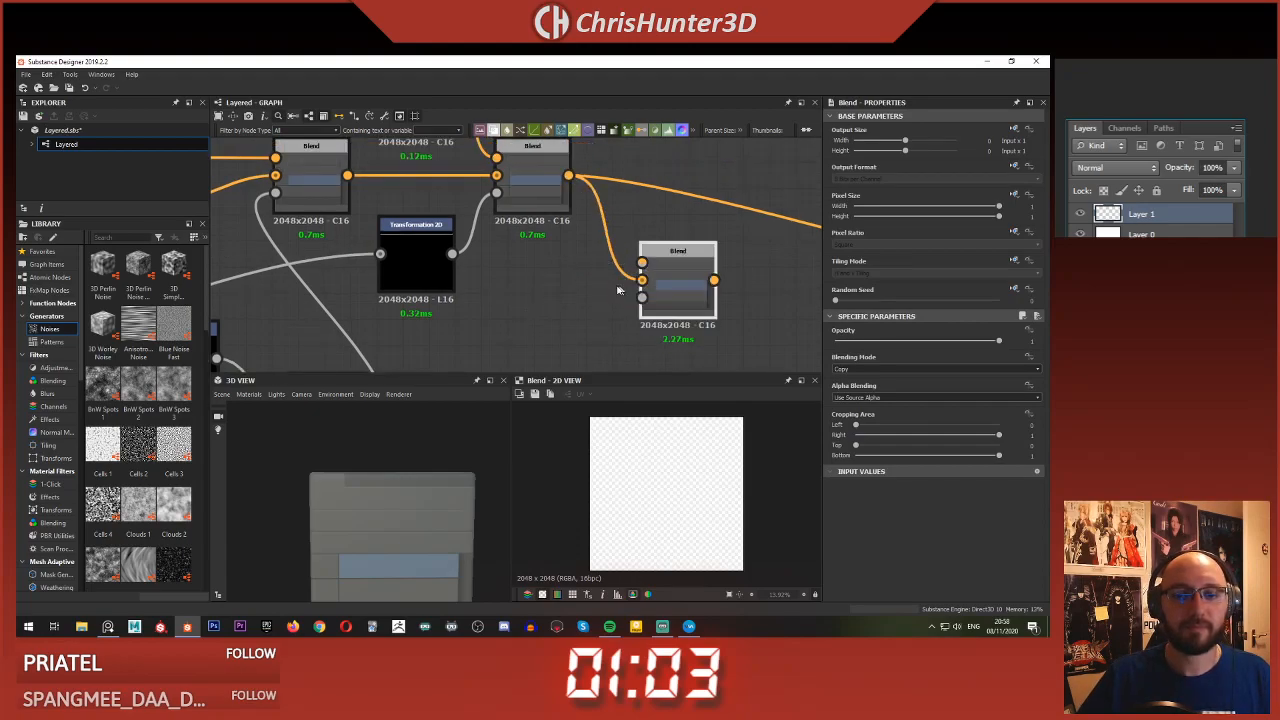
scroll(606, 292, down, 5)
scroll(415, 279, up, 1)
scroll(658, 274, up, 2)
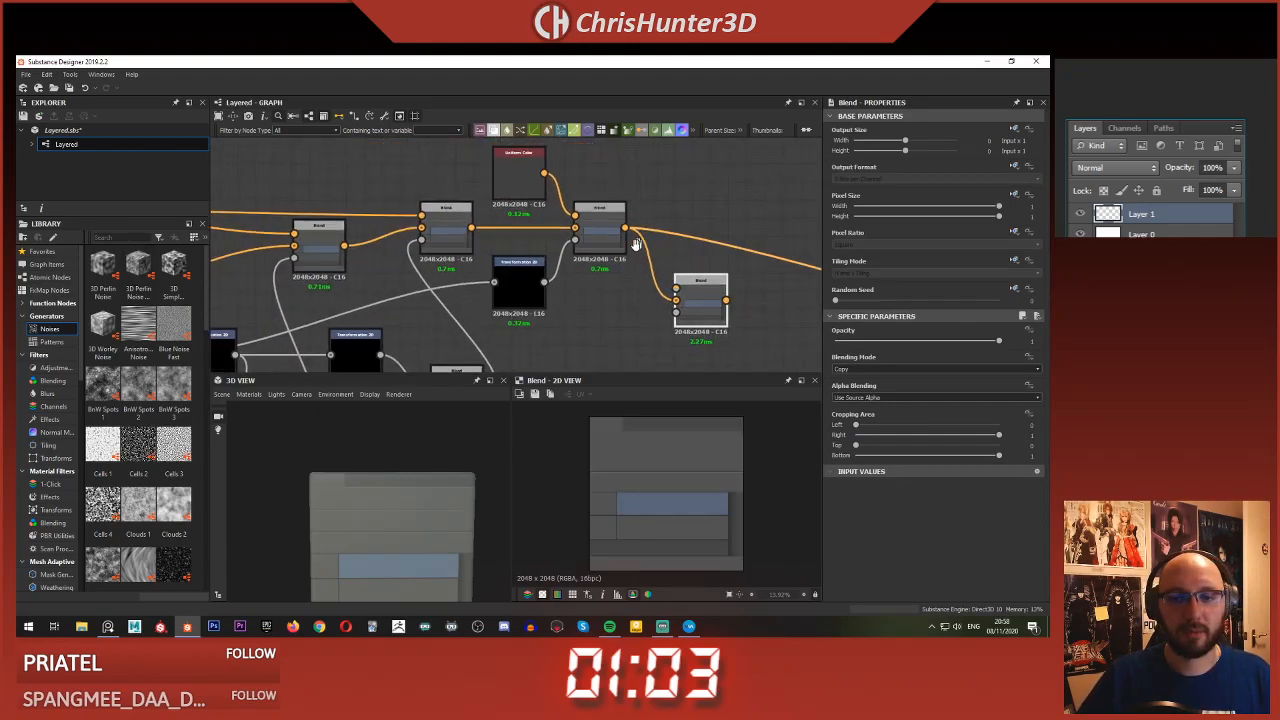
- Add a Uniform Color node above the new Blend and set its output color to a dark grey of about 0.227
middle_drag(671, 157, 581, 205)
key(space)
text(un)
key(Return)
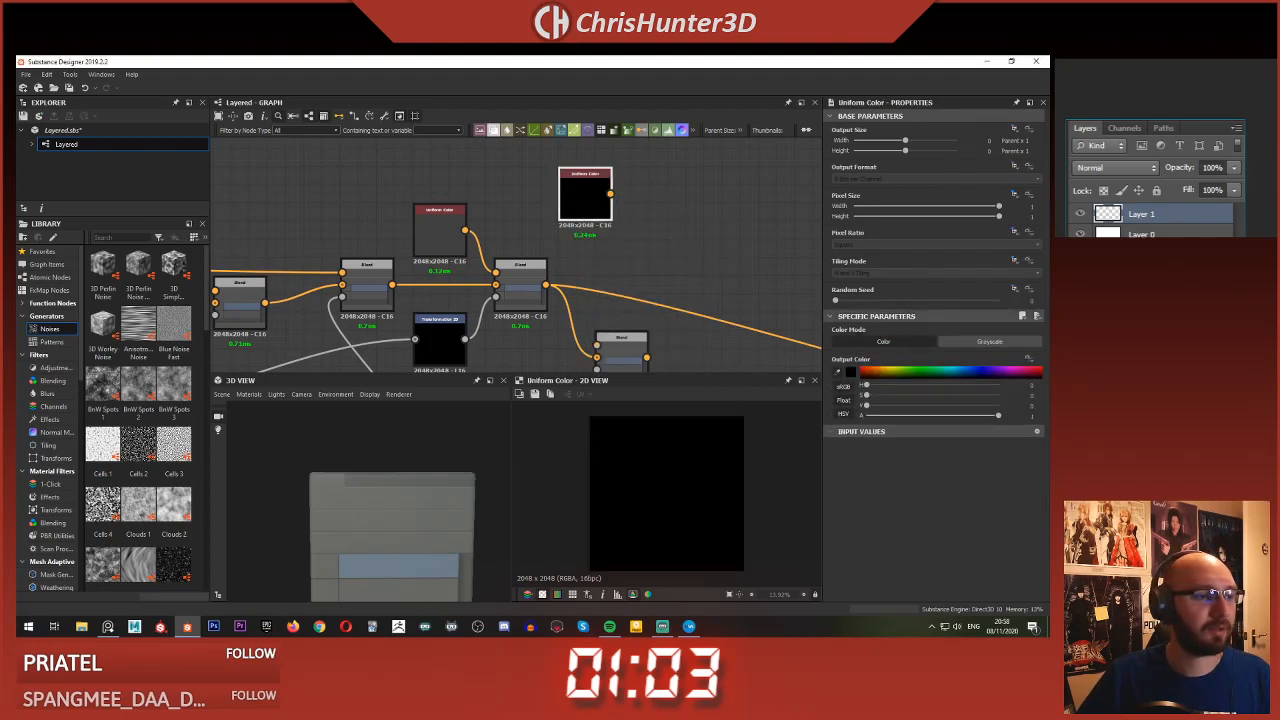
click(368, 298)
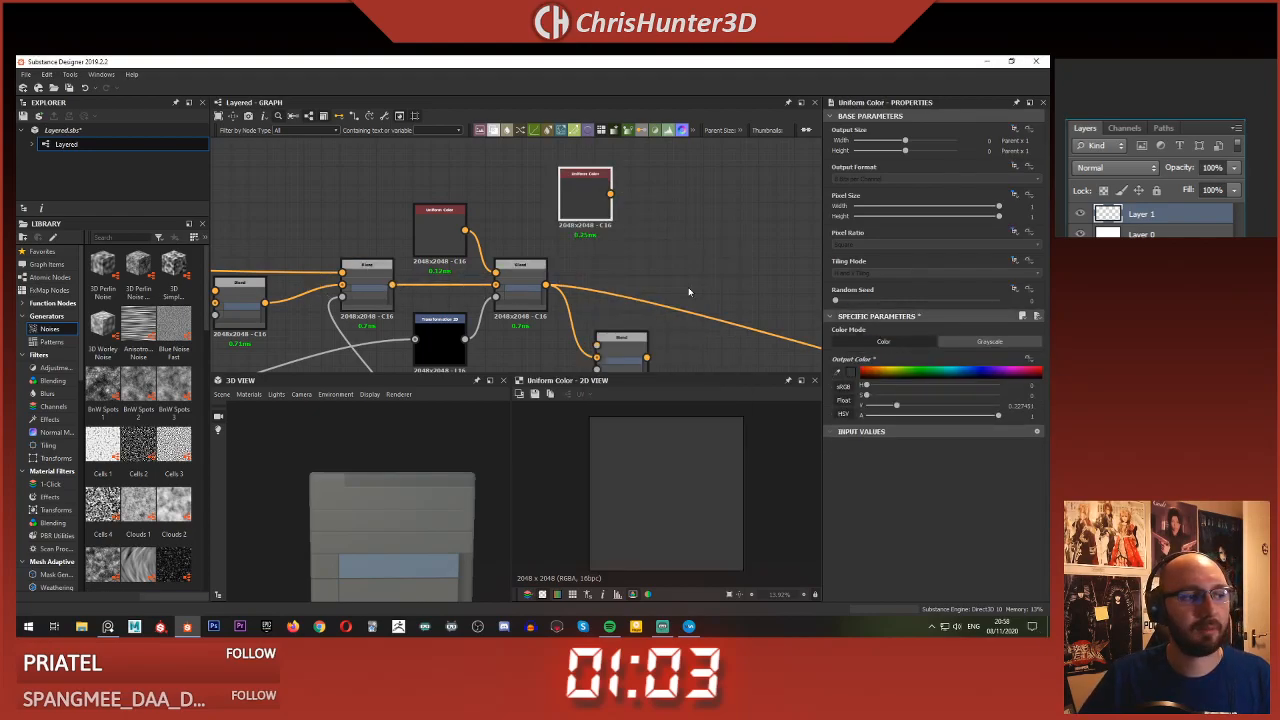
- Move the new Blend up beside the new Uniform Color and connect that color as its foreground
drag(604, 328, 672, 263)
double_click(666, 266)
scroll(666, 266, down, 3)
middle_drag(666, 266, 768, 163)
- Preview the top panel's Subtract mask and add a Transformation 2D node below the new Blend
scroll(768, 163, up, 1)
middle_drag(342, 277, 430, 223)
scroll(428, 224, up, 2)
double_click(351, 266)
scroll(408, 270, down, 1)
middle_drag(574, 246, 285, 363)
scroll(588, 300, up, 2)
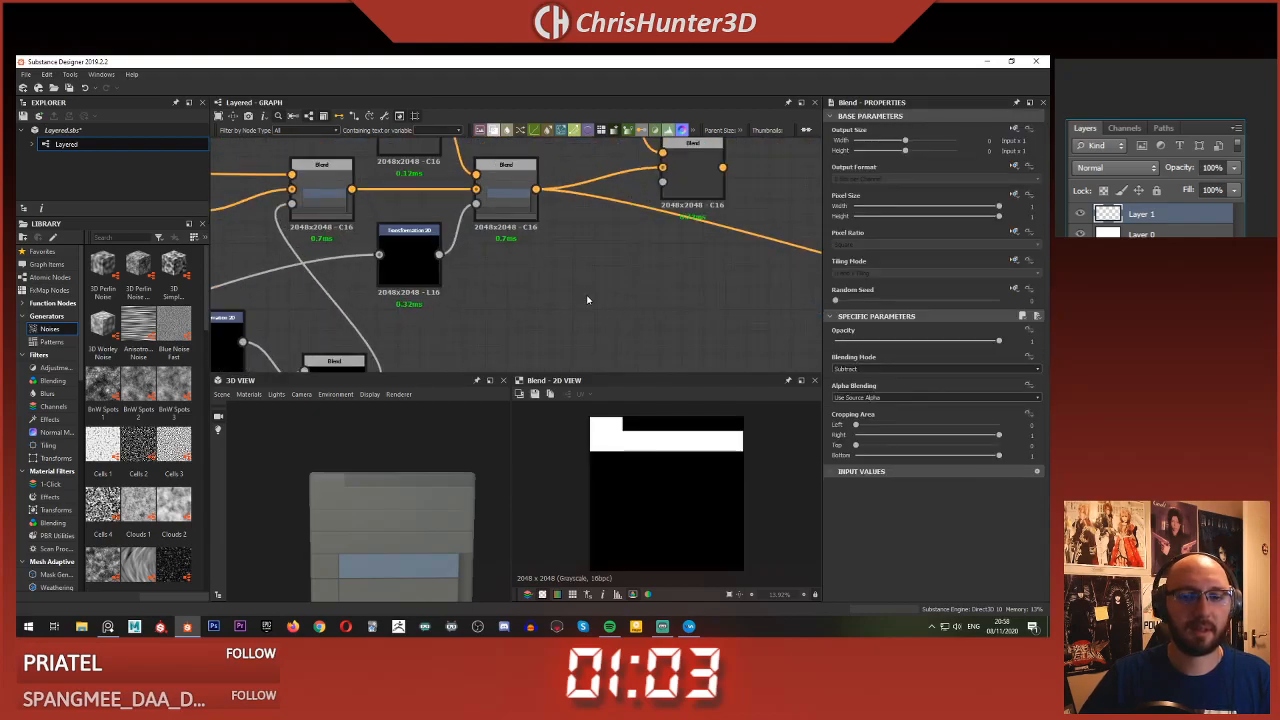
key(space)
text(r)
key(BackSpace)
text(tr)
key(Return)
- Connect the top panel's Subtract mask to the new Transformation 2D and its output to the new Blend's opacity
scroll(602, 300, down, 2)
middle_drag(657, 261, 758, 217)
middle_drag(304, 303, 513, 272)
scroll(513, 272, up, 1)
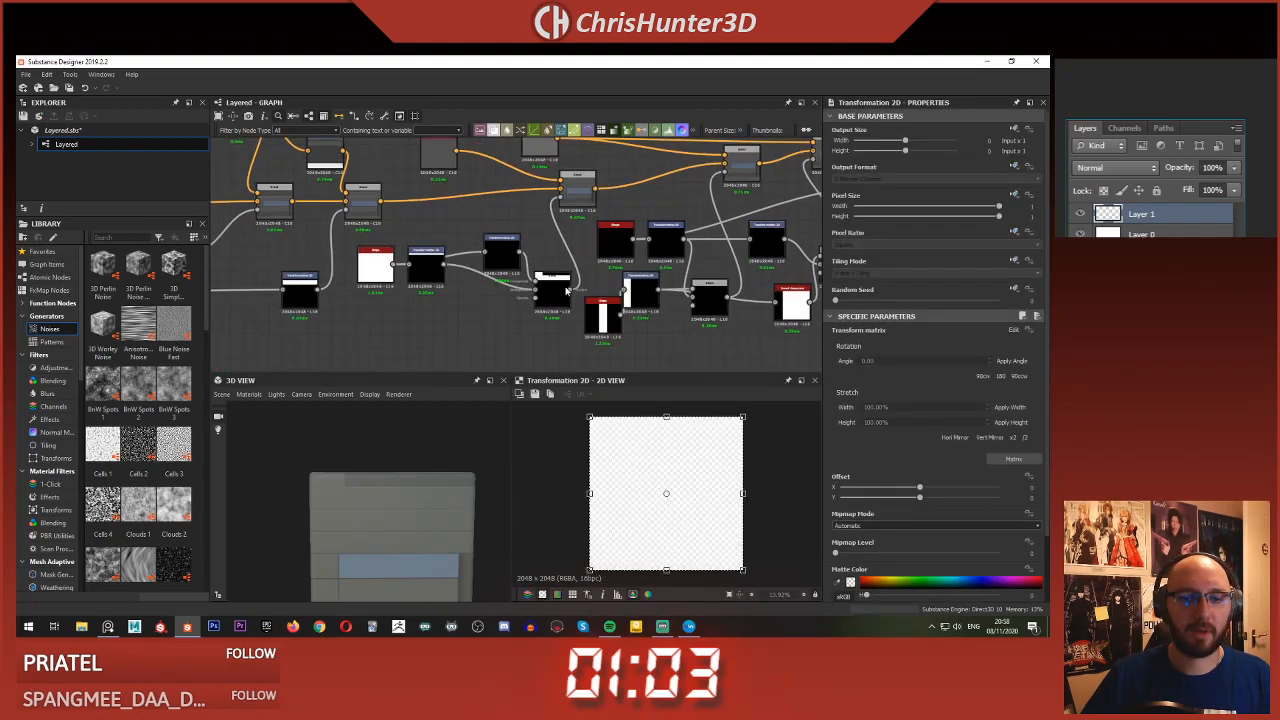
scroll(566, 289, up, 6)
middle_drag(663, 250, 662, 253)
drag(586, 298, 645, 158)
middle_drag(682, 196, 649, 257)
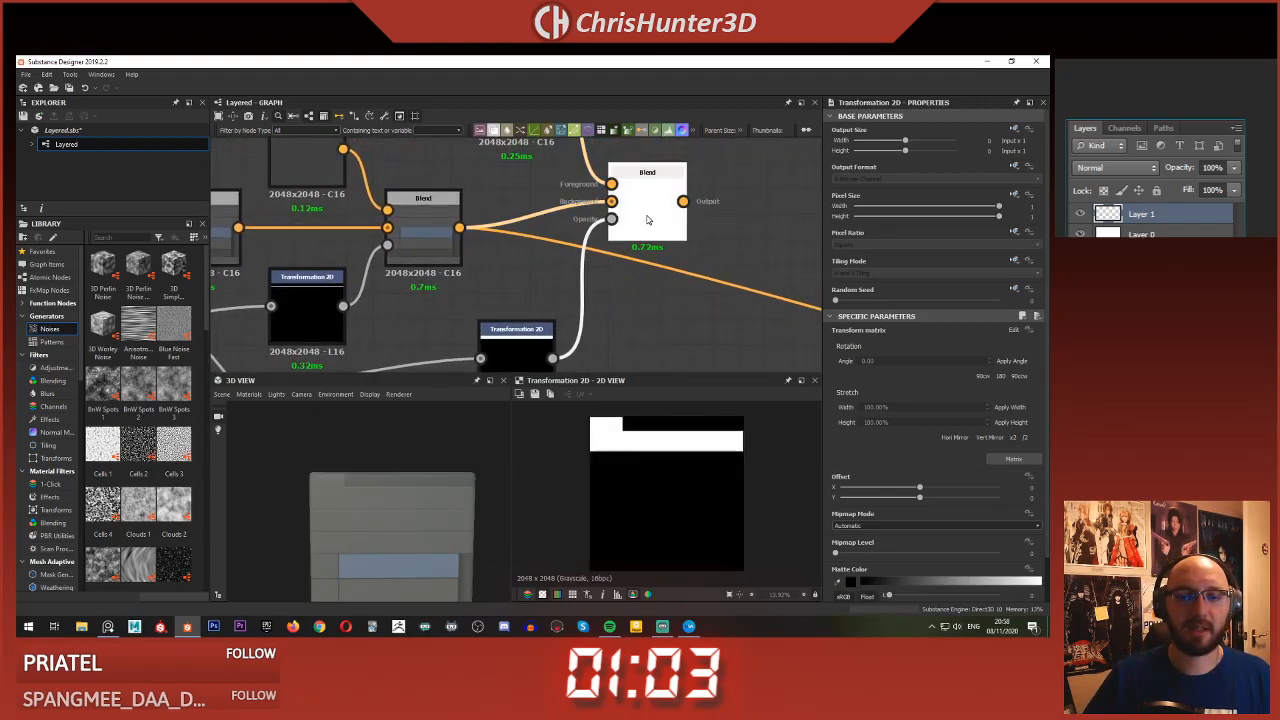
- Preview the new Blend and shift its mask horizontally to the right by roughly a fifth of the texture width
double_click(647, 219)
click(508, 347)
drag(634, 448, 666, 449)
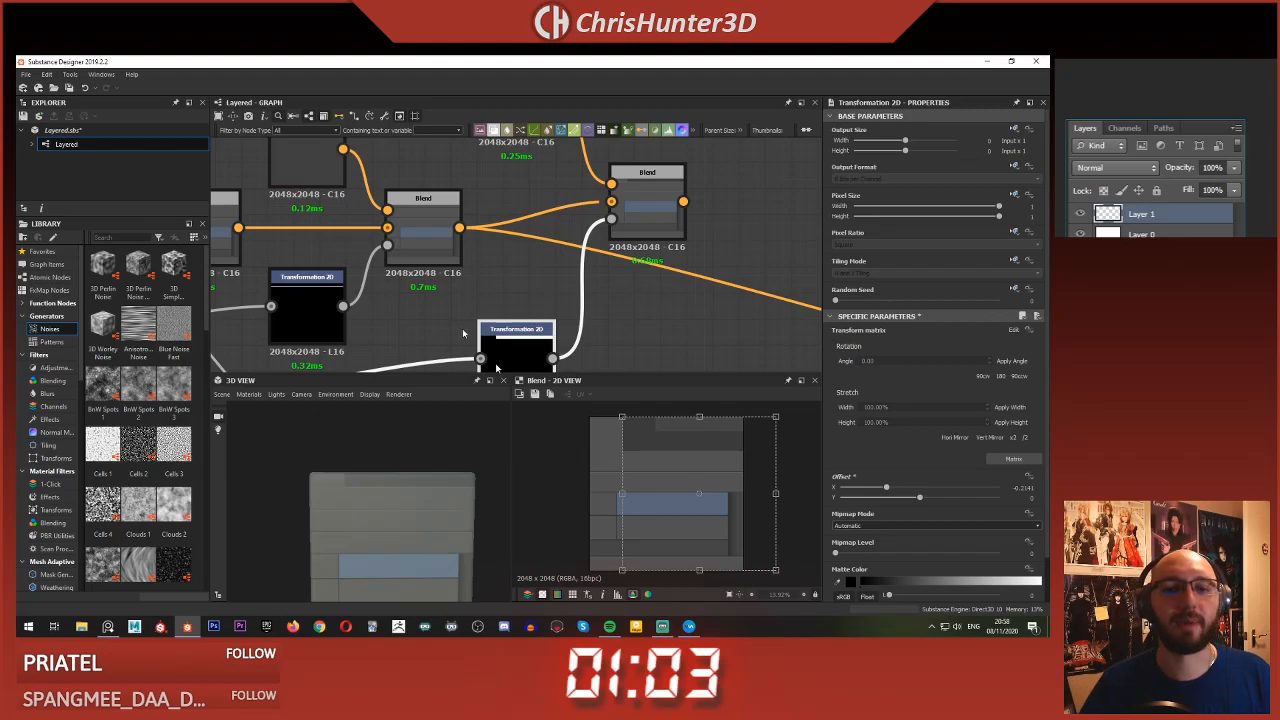
- Shift the upstream node groups left to open a gap before the top panel's mask Blend
scroll(342, 220, down, 5)
scroll(342, 220, up, 4)
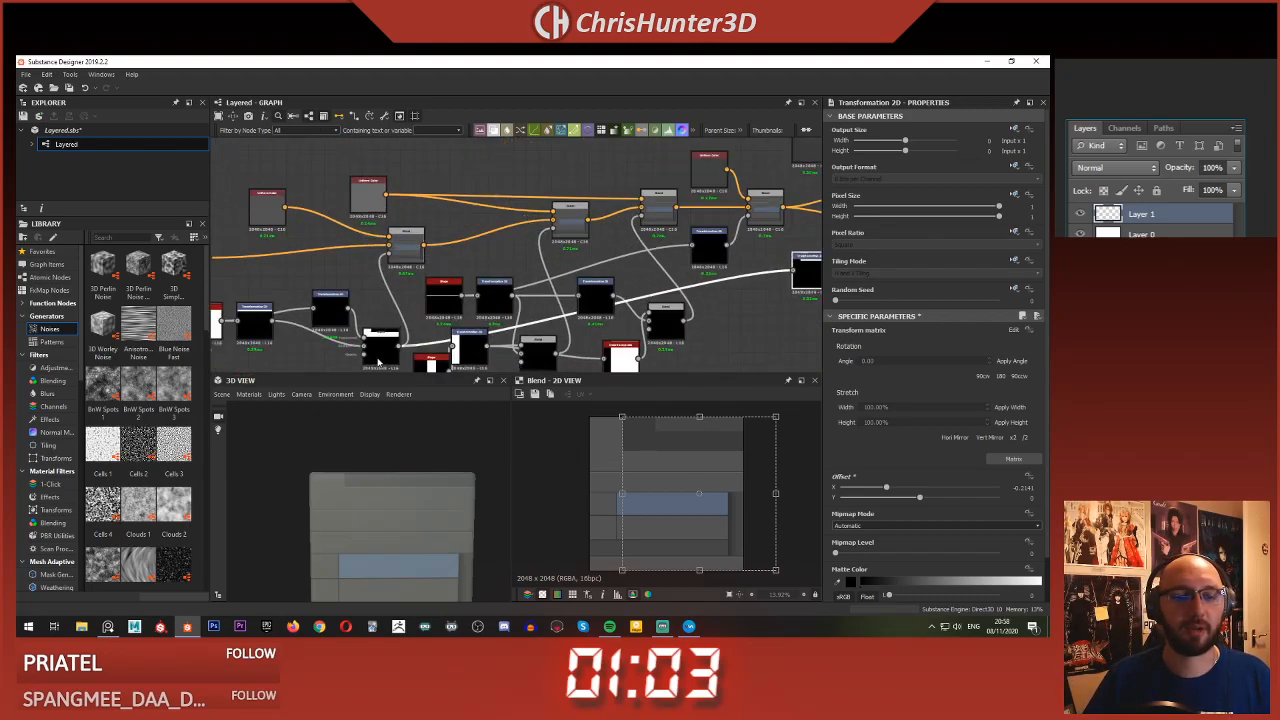
middle_drag(390, 292, 556, 257)
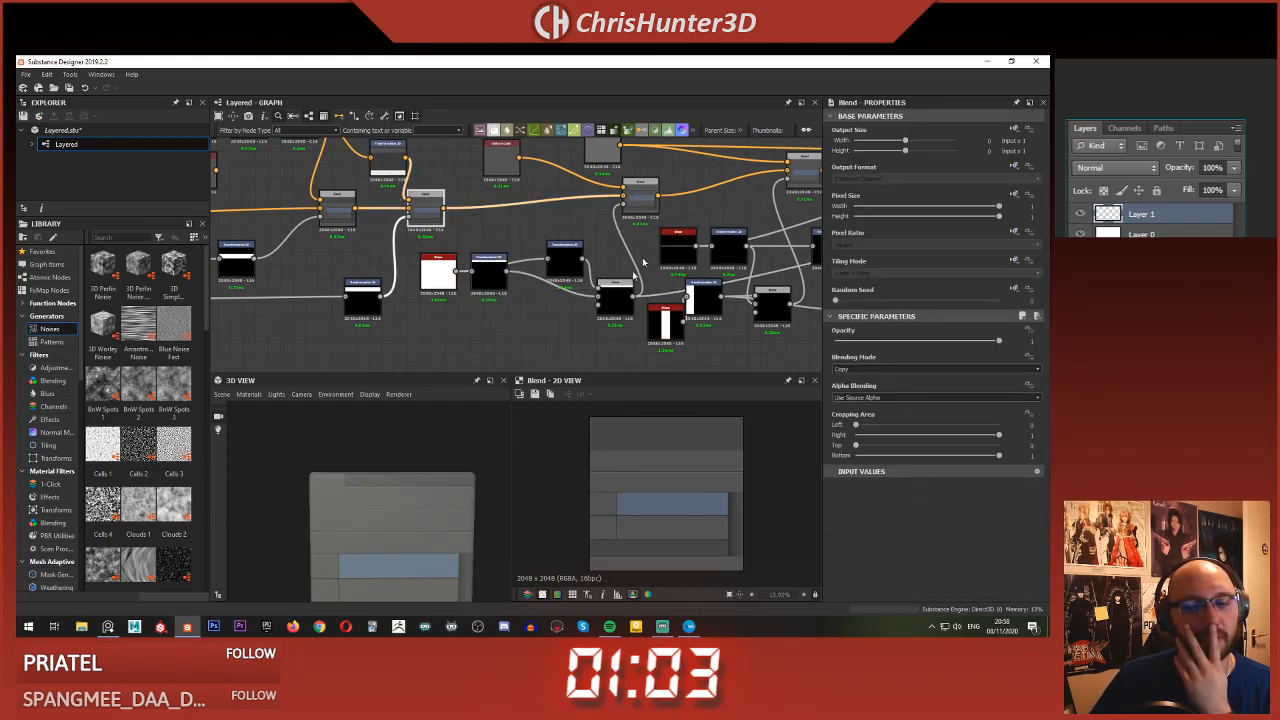
click(641, 198)
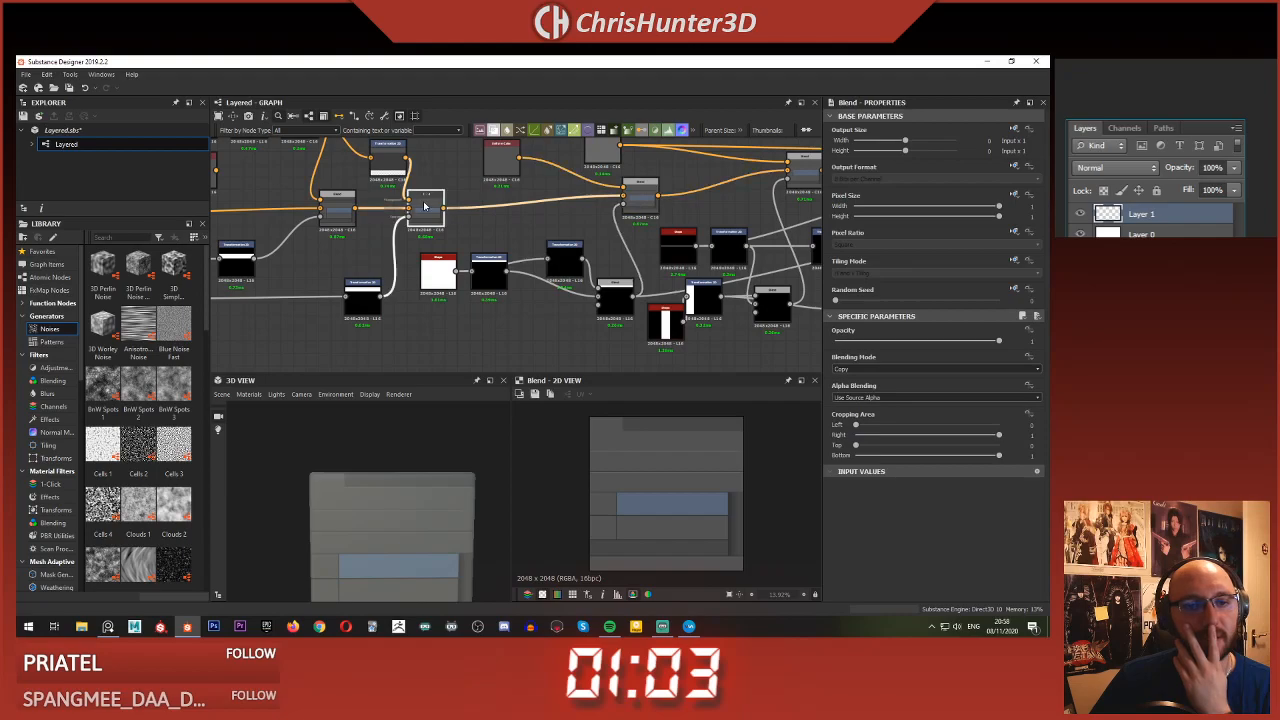
scroll(456, 218, down, 5)
drag(527, 262, 561, 292)
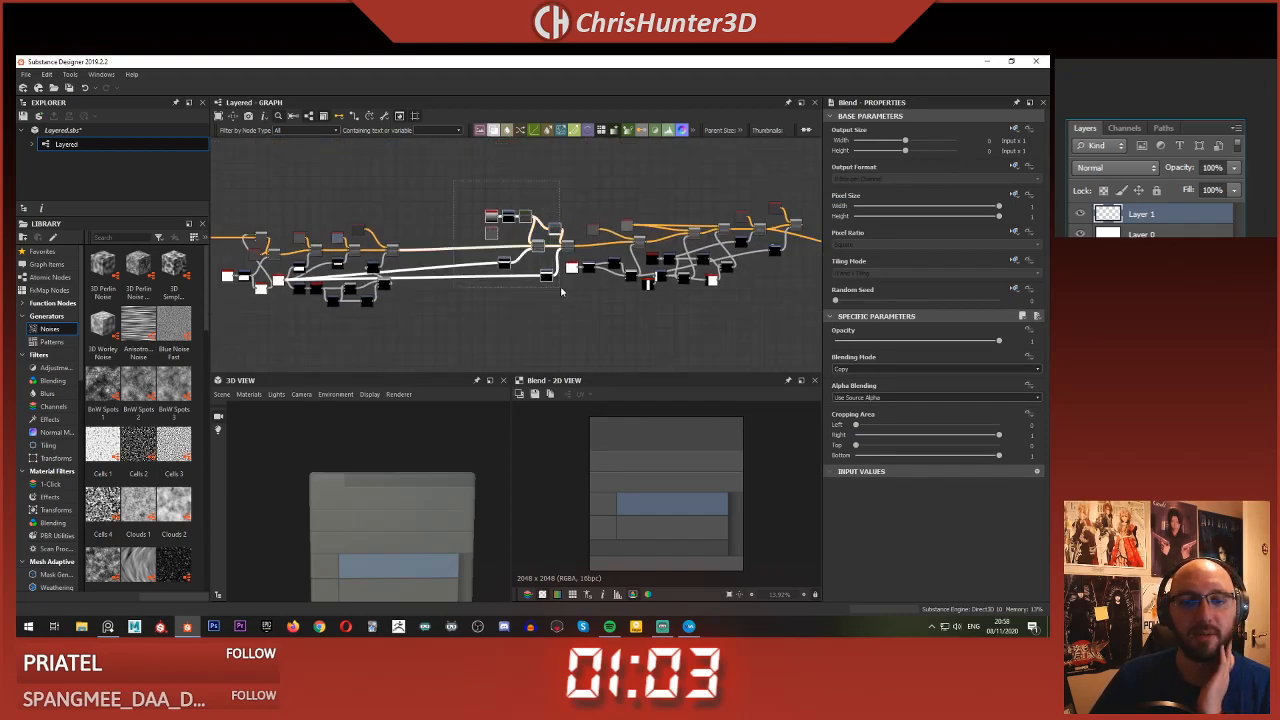
drag(567, 247, 538, 247)
scroll(486, 258, down, 3)
middle_drag(398, 214, 477, 238)
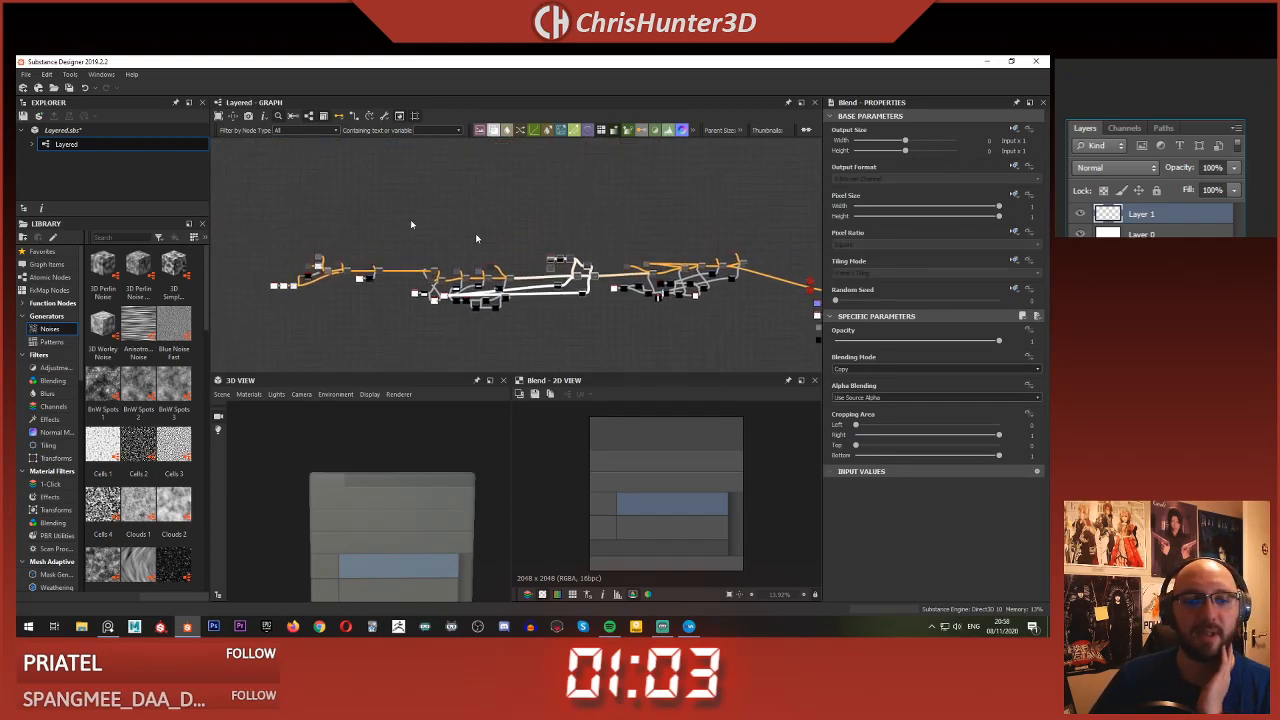
drag(242, 206, 606, 348)
drag(596, 279, 540, 277)
click(580, 250)
- Delete the background link between the chain's last Blend and the newly added Blend
scroll(592, 270, up, 3)
middle_drag(592, 274, 338, 257)
scroll(612, 236, up, 4)
middle_drag(606, 225, 633, 246)
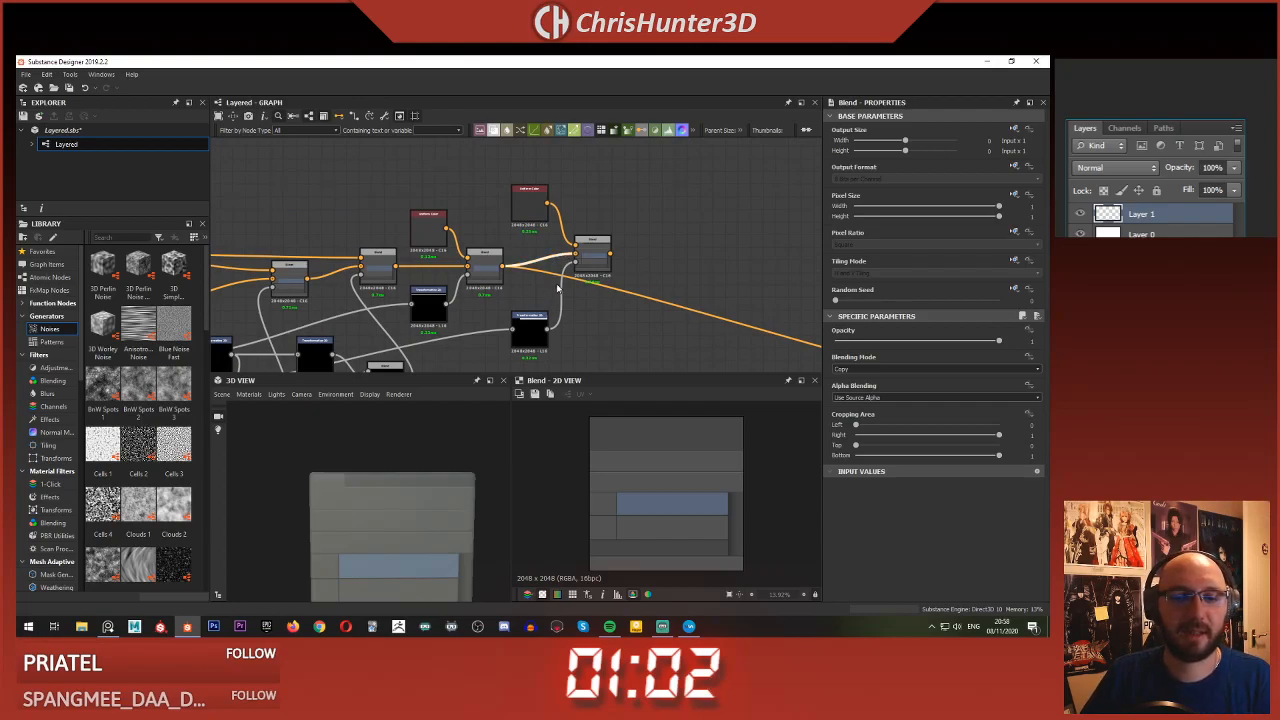
key(Delete)
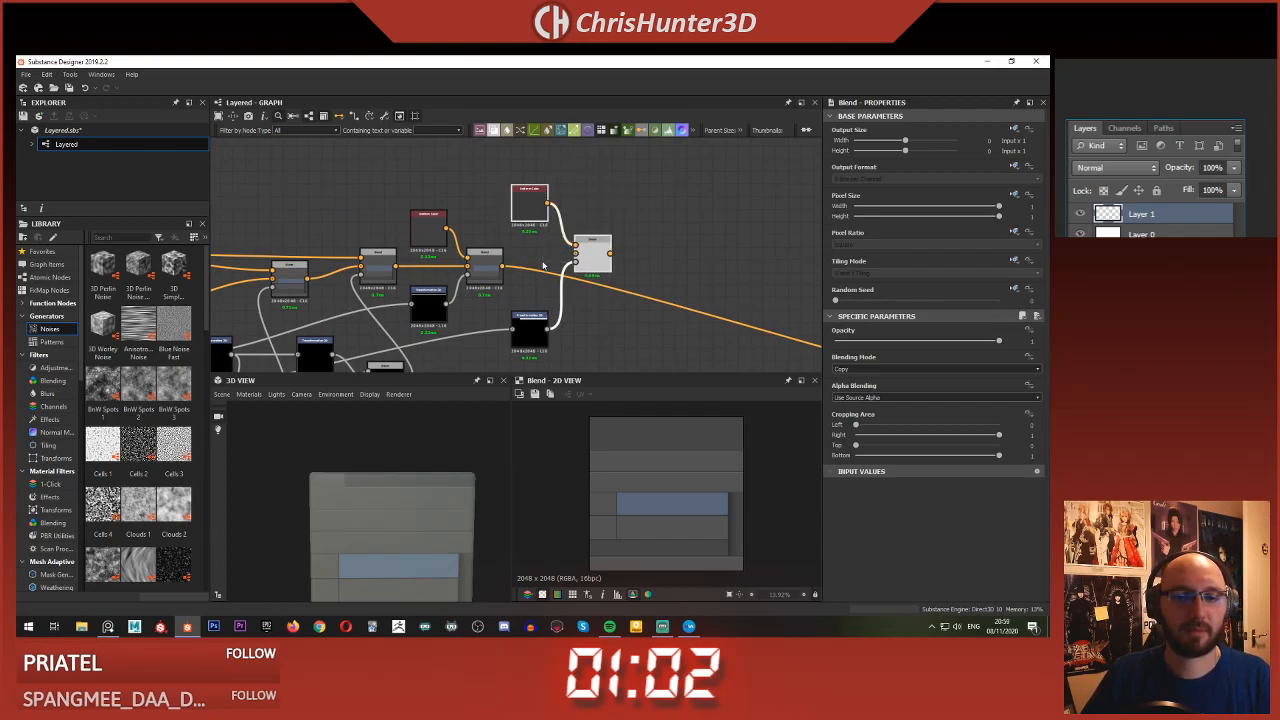
- Move the disconnected Blend with its Uniform Color and Transformation 2D into the gap before the top panel's mask Blend
ctrl+click(527, 329)
scroll(440, 325, down, 4)
middle_drag(453, 344, 638, 270)
drag(641, 249, 430, 243)
scroll(430, 243, up, 6)
scroll(420, 260, down, 1)
middle_drag(420, 261, 489, 231)
drag(498, 227, 468, 265)
middle_drag(352, 223, 464, 260)
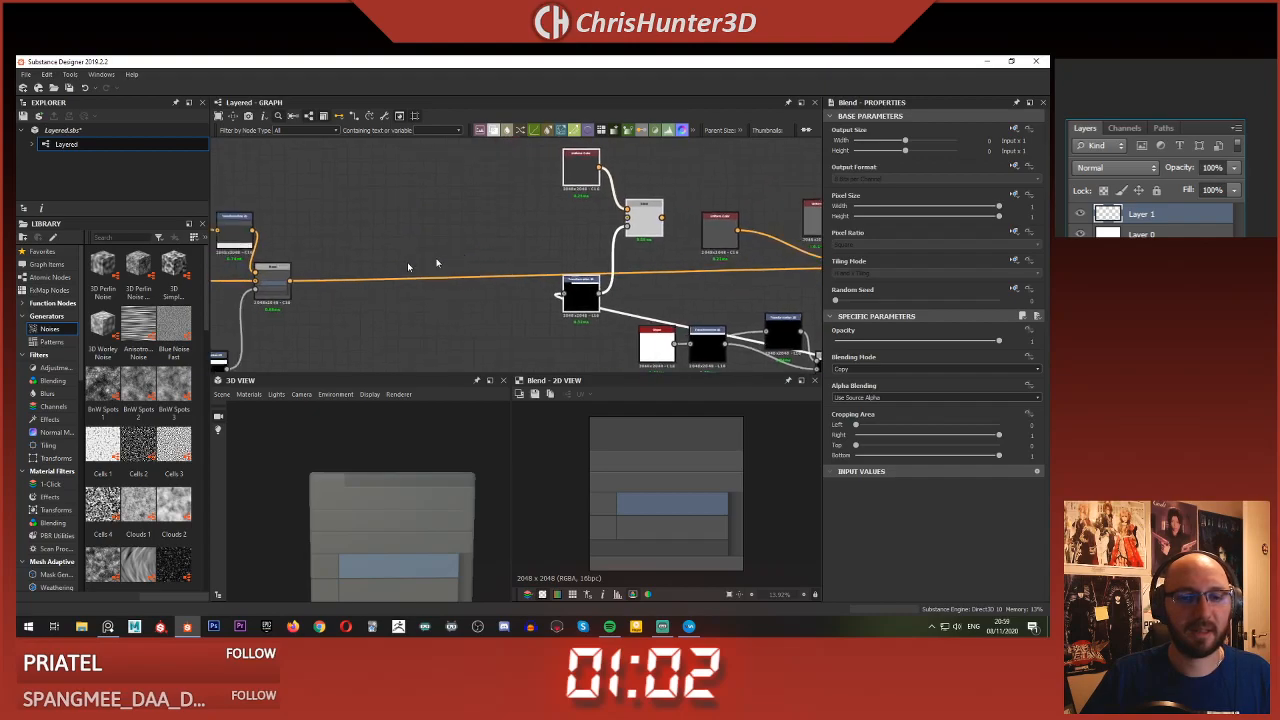
- Insert the moved Blend into the main chain, using the upstream Blend as background and feeding the following Blend's background
middle_drag(669, 224, 483, 228)
drag(656, 272, 656, 270)
drag(345, 149, 487, 272)
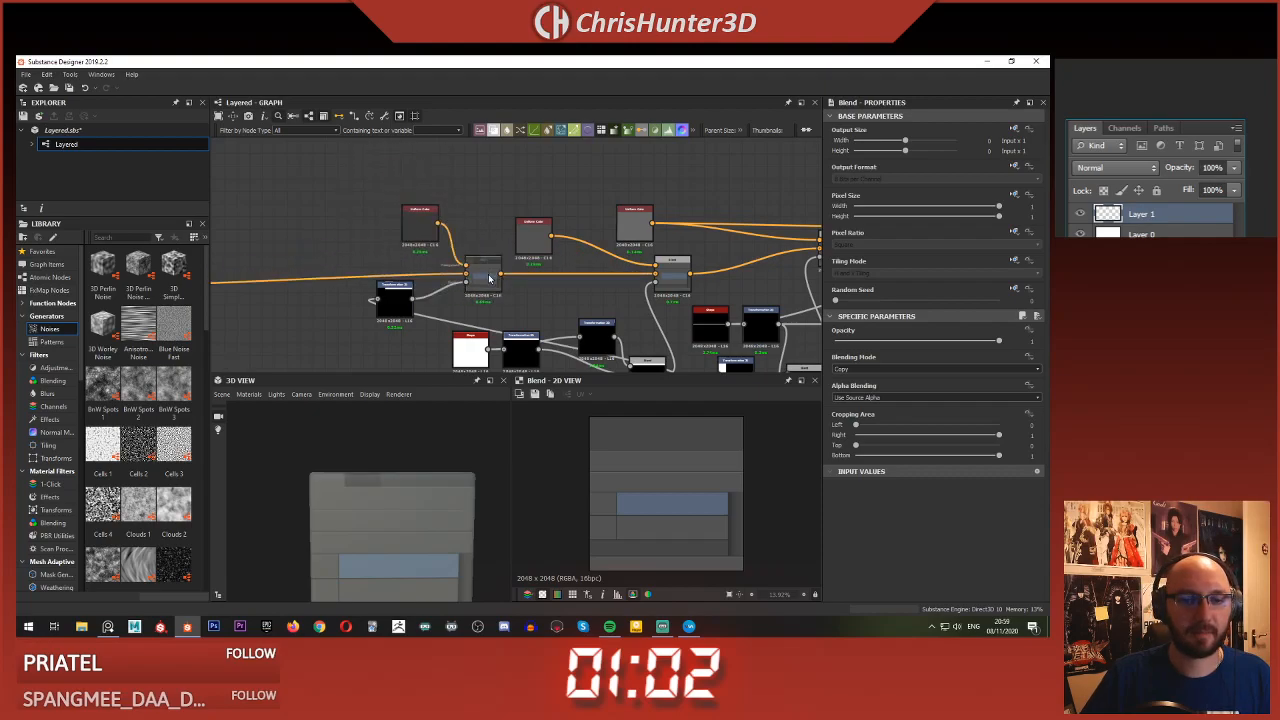
scroll(595, 455, up, 3)
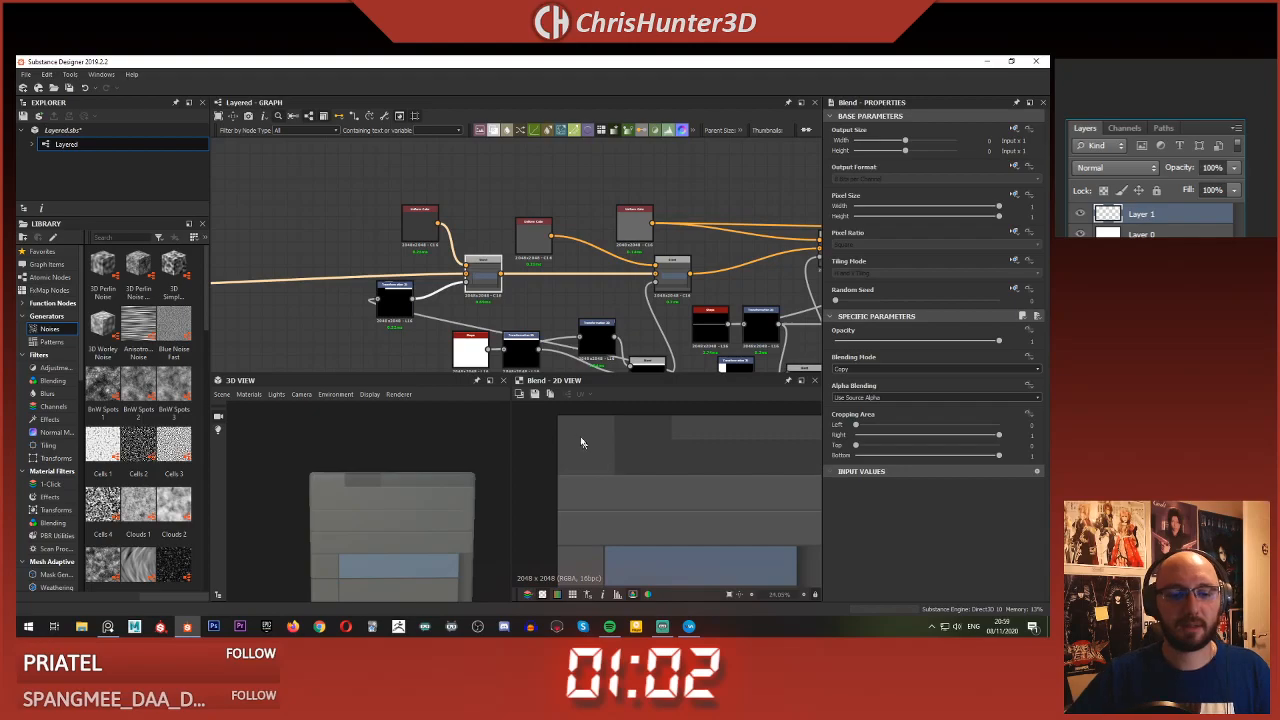
- Preview the inserted Blend and the Blend after it to compare how the top panels layer
middle_drag(540, 281, 568, 316)
double_click(627, 234)
double_click(545, 292)
middle_drag(741, 325, 606, 303)
click(605, 274)
double_click(605, 274)
scroll(654, 437, up, 4)
scroll(655, 438, down, 5)
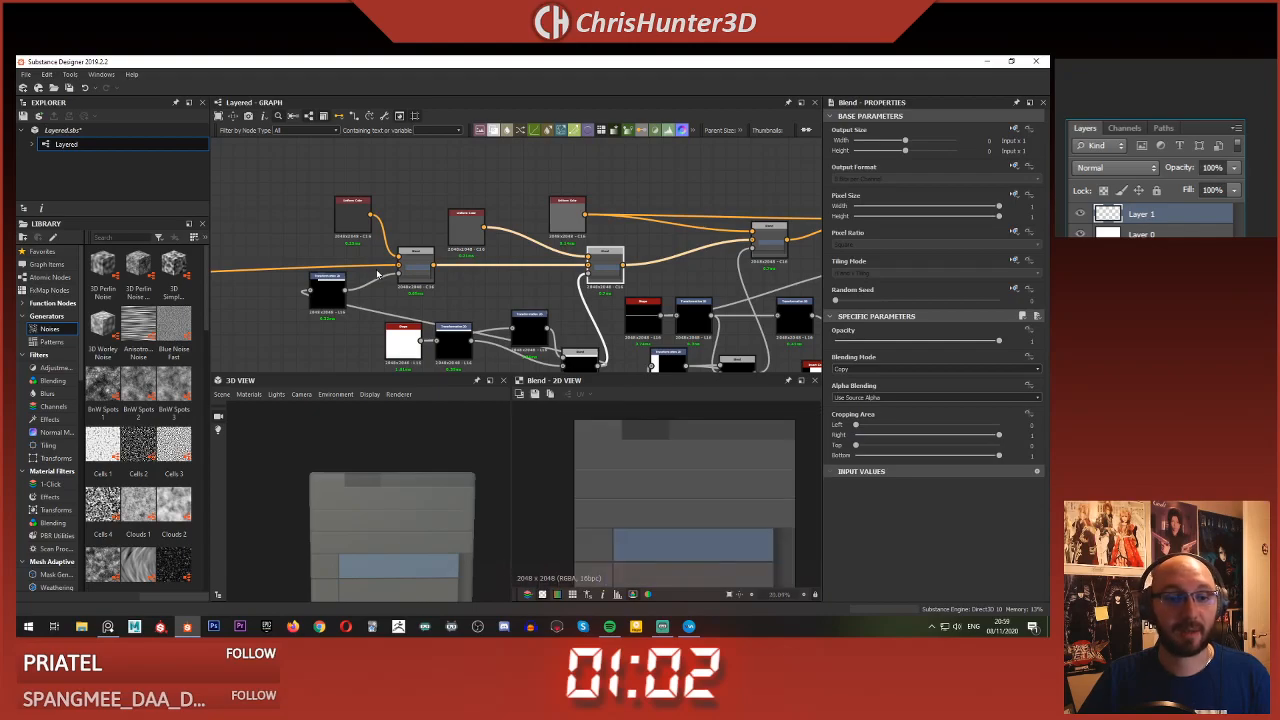
scroll(378, 273, up, 3)
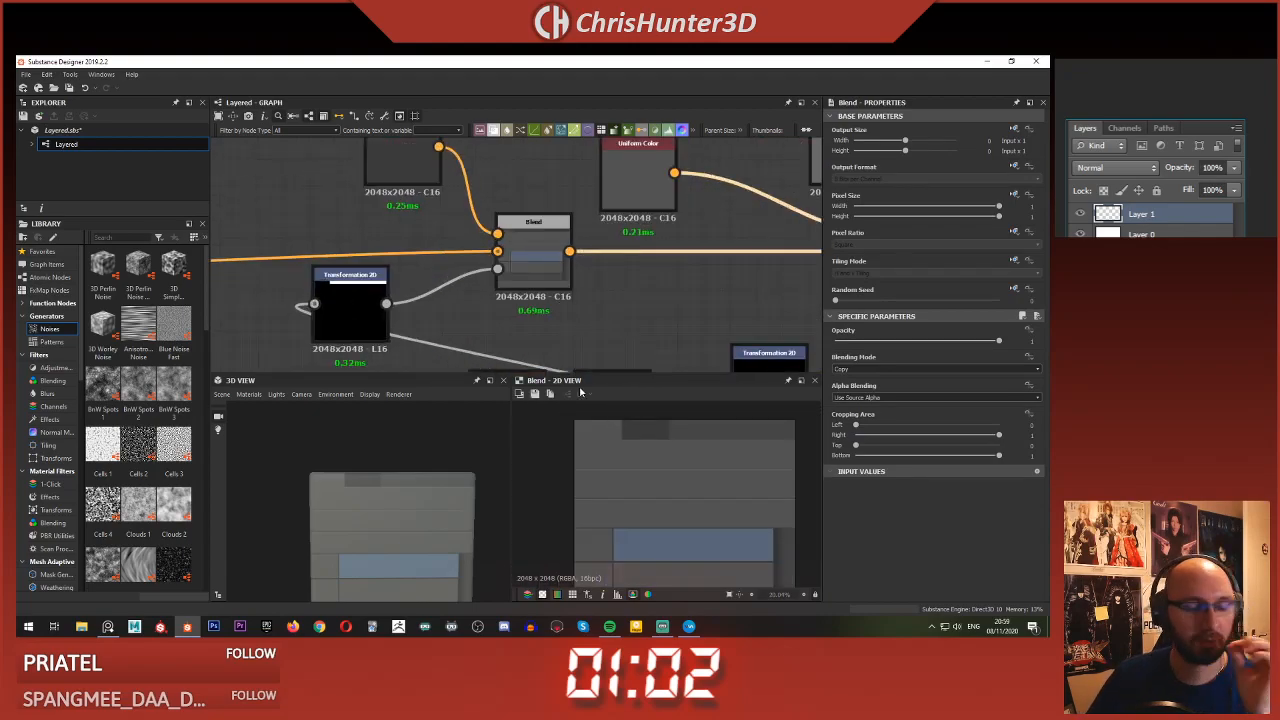
scroll(632, 425, down, 3)
scroll(570, 292, down, 1)
middle_drag(564, 296, 597, 298)
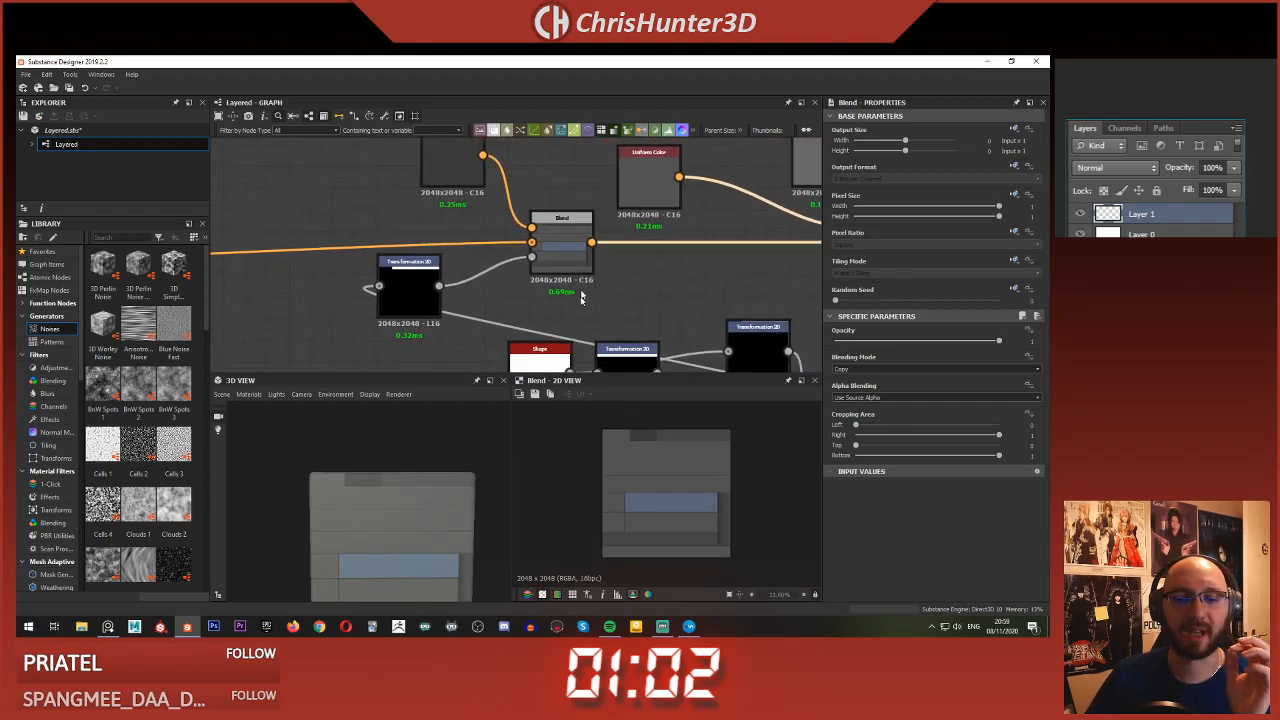
- Move the downstream panel nodes farther along the graph to open a gap after the inserted Blend
scroll(562, 280, down, 3)
scroll(545, 280, up, 2)
middle_drag(535, 280, 471, 277)
middle_drag(602, 282, 780, 271)
scroll(481, 197, down, 2)
drag(481, 197, 537, 241)
scroll(609, 266, up, 1)
scroll(586, 289, up, 3)
middle_drag(609, 266, 559, 273)
click(586, 289)
scroll(545, 259, down, 4)
drag(362, 186, 520, 291)
scroll(532, 292, down, 3)
middle_drag(514, 286, 470, 222)
scroll(446, 274, up, 1)
scroll(535, 304, down, 4)
drag(450, 173, 729, 269)
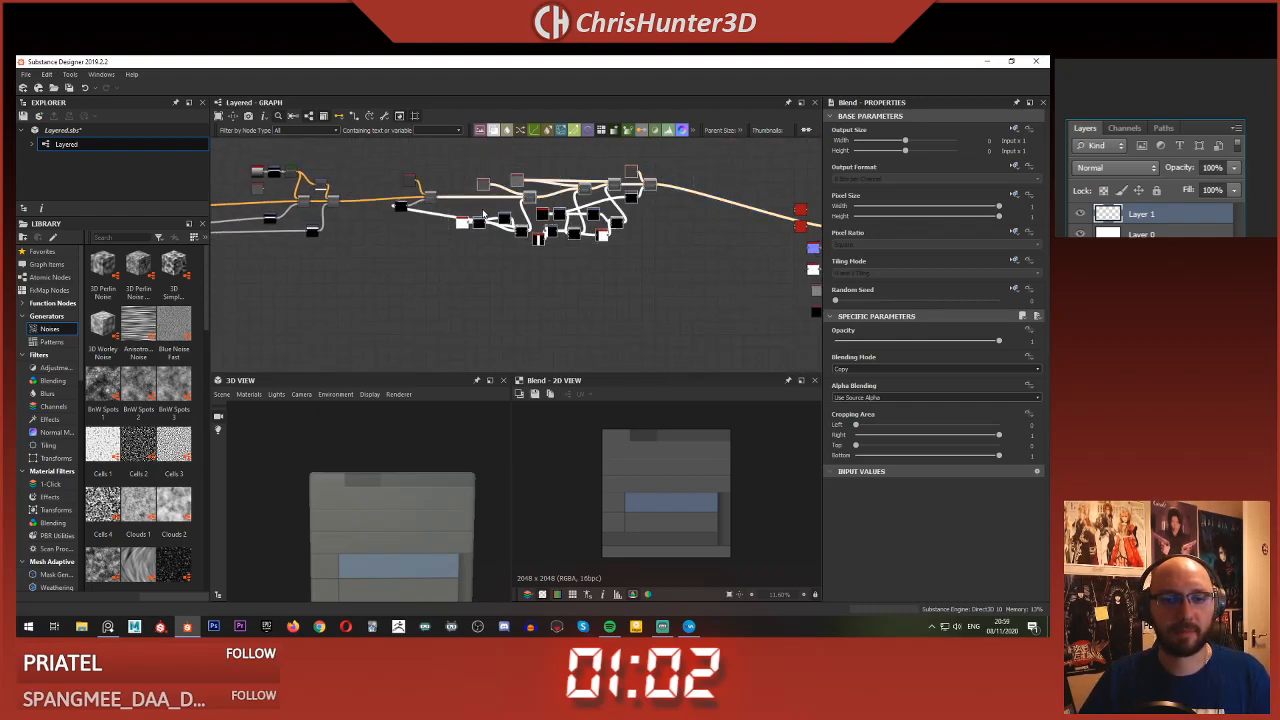
- Duplicate the inserted Blend with its Uniform Color and Transformation 2D, placing the copy in the gap and wiring it into the main chain
scroll(583, 235, up, 5)
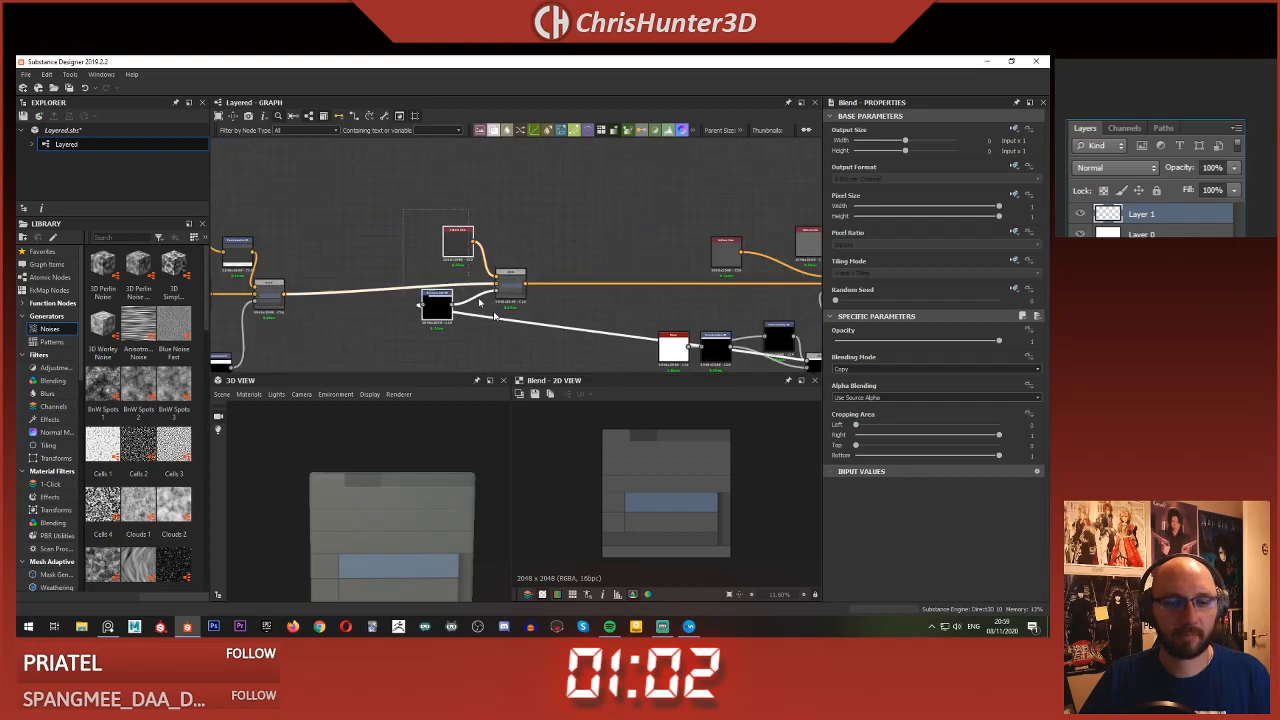
key(ctrl+v)
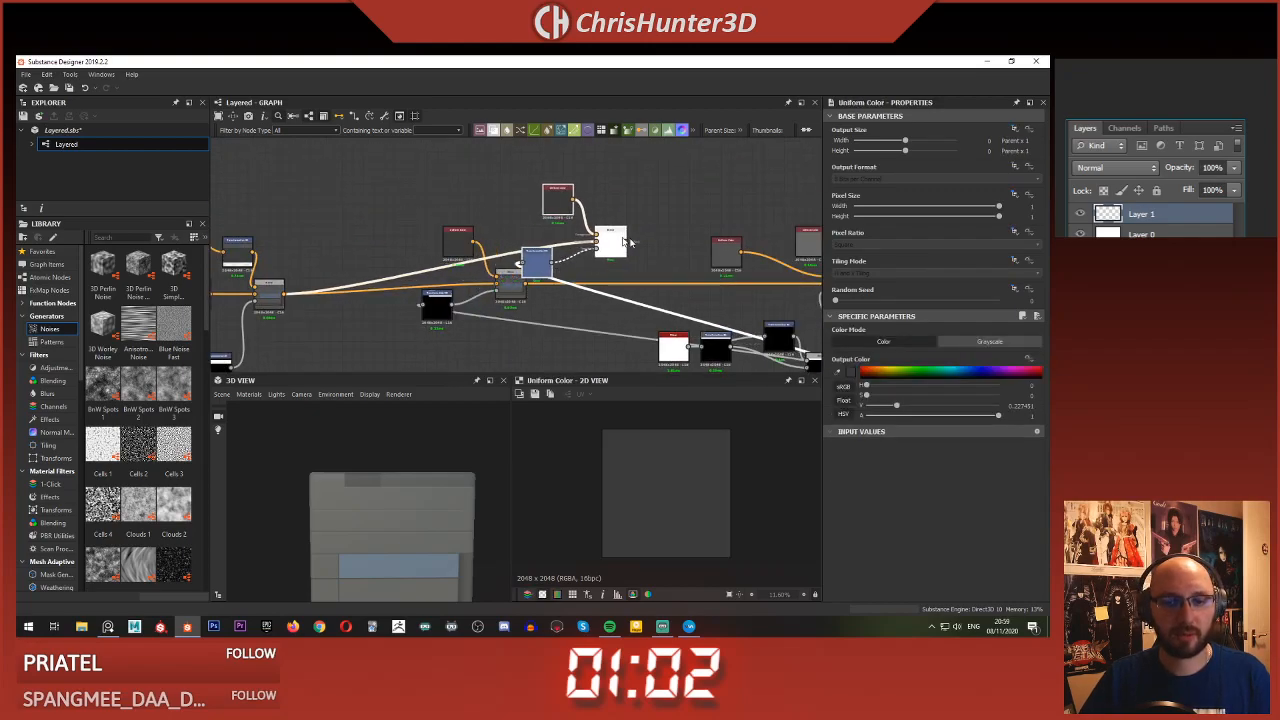
click(645, 303)
middle_drag(686, 286, 519, 251)
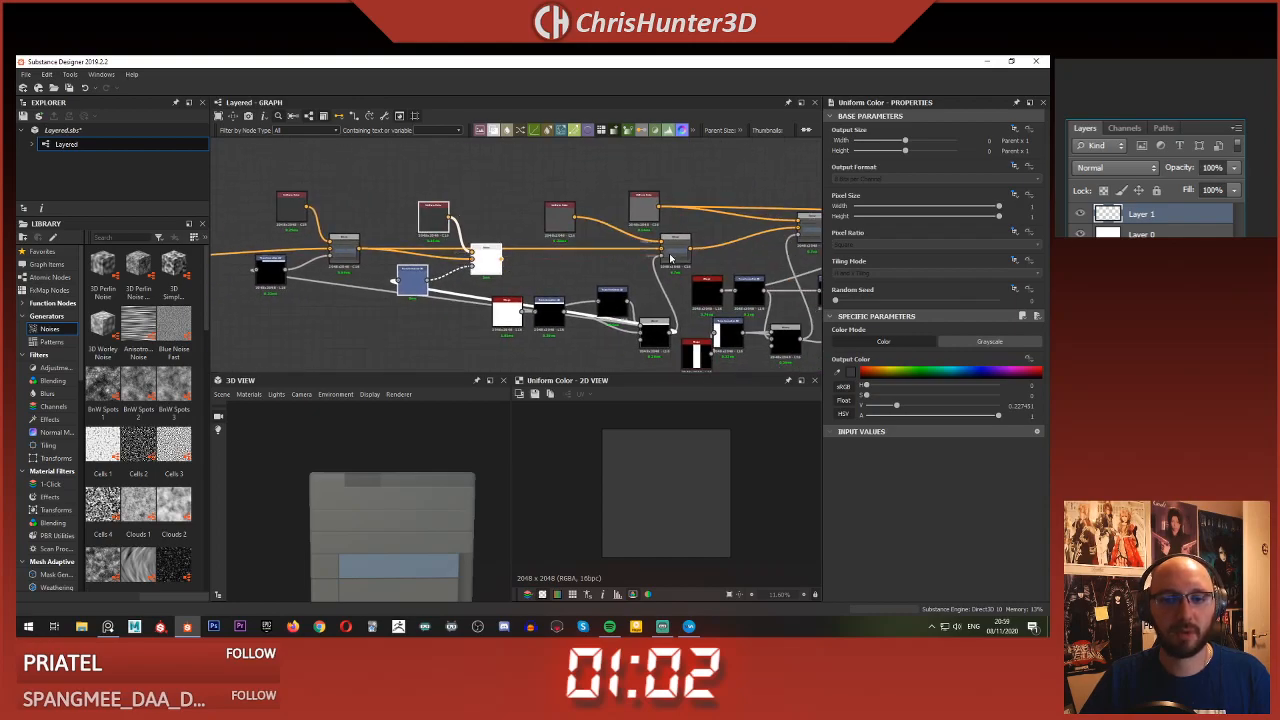
drag(670, 258, 670, 251)
drag(377, 194, 483, 256)
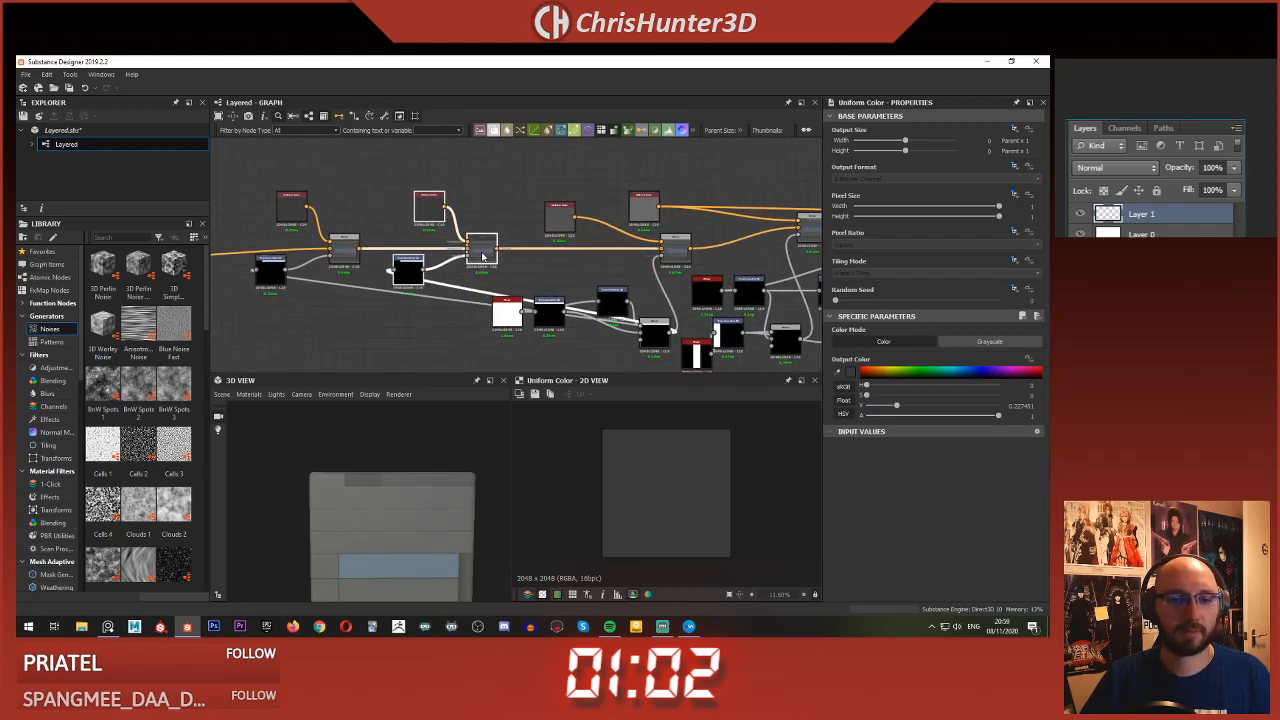
- Preview the duplicated Blend and shift its Transformation 2D mask sideways across the top panel
scroll(482, 257, up, 4)
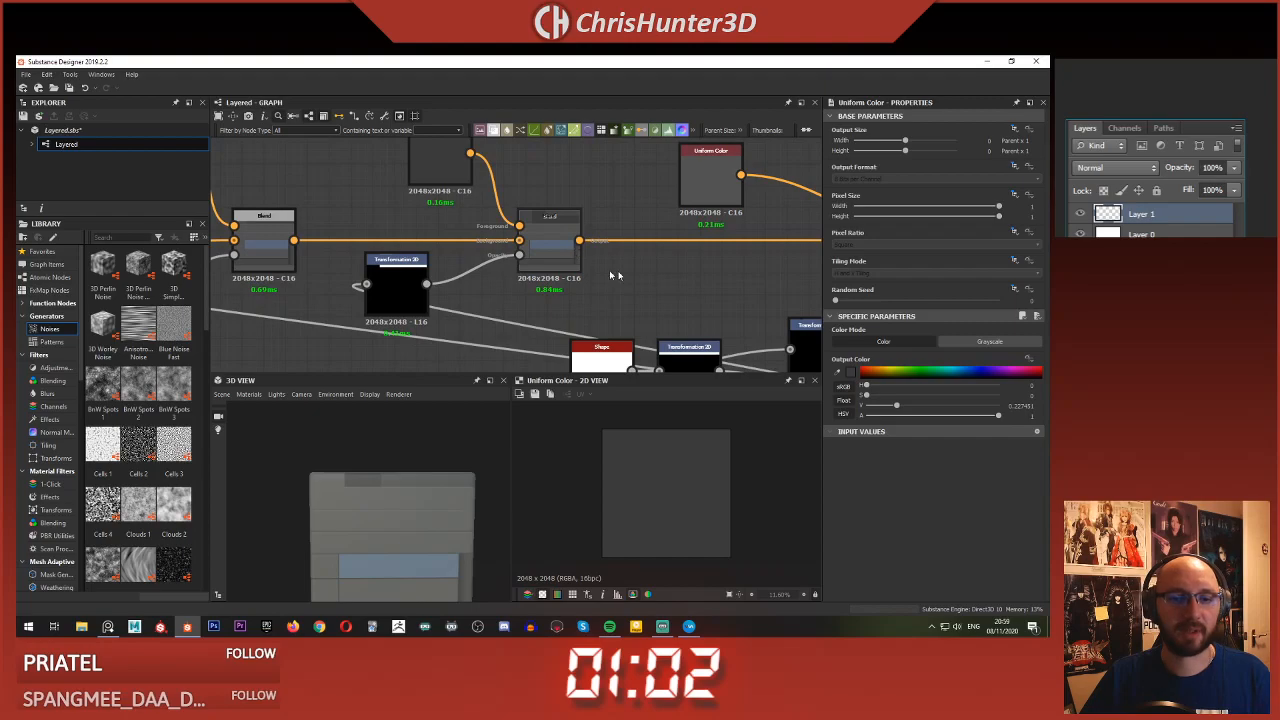
double_click(542, 249)
click(398, 277)
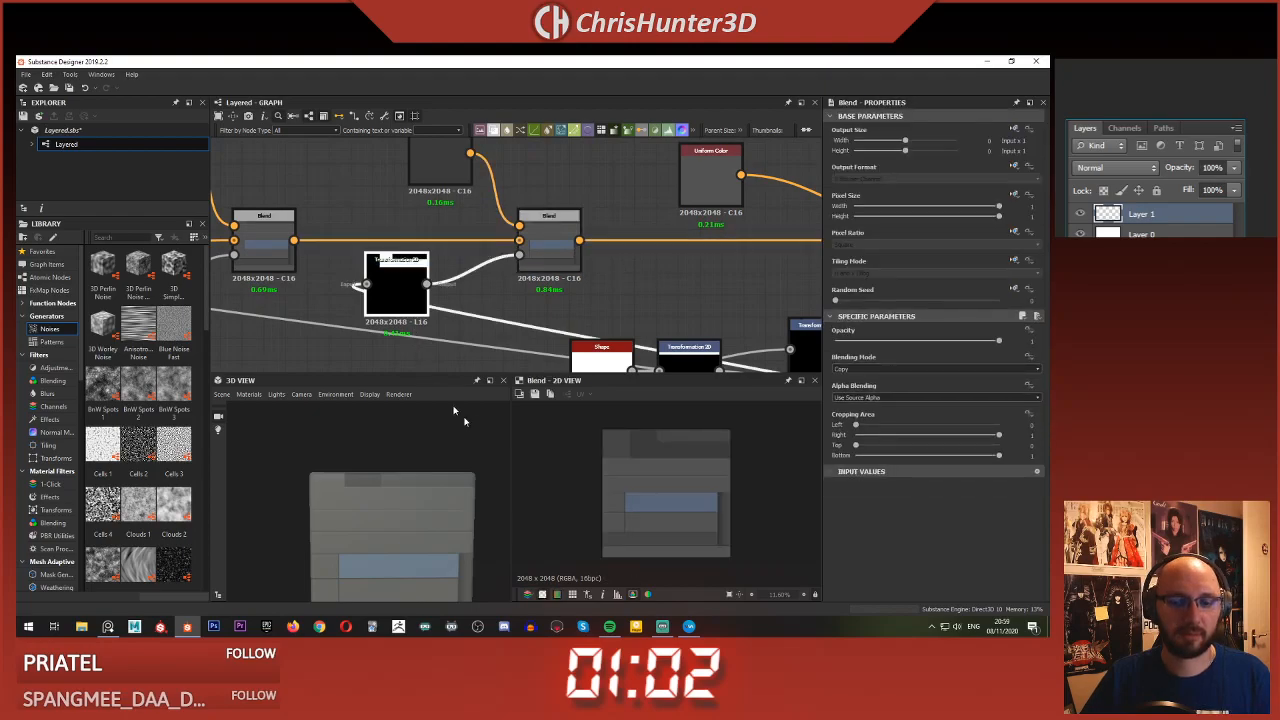
scroll(650, 448, up, 1)
scroll(656, 424, down, 3)
scroll(656, 424, up, 5)
middle_drag(652, 420, 638, 484)
drag(617, 485, 722, 467)
scroll(722, 467, up, 4)
drag(651, 490, 631, 482)
- Fine-tune the duplicated Transformation 2D's horizontal position to an X offset of about -0.4284
click(635, 316)
click(548, 245)
click(396, 285)
drag(668, 479, 669, 479)
click(617, 284)
- Preview the duplicated Blend and the Blend after it to check how the shifted panel sits behind the top panel
scroll(617, 357, down, 4)
scroll(616, 505, down, 5)
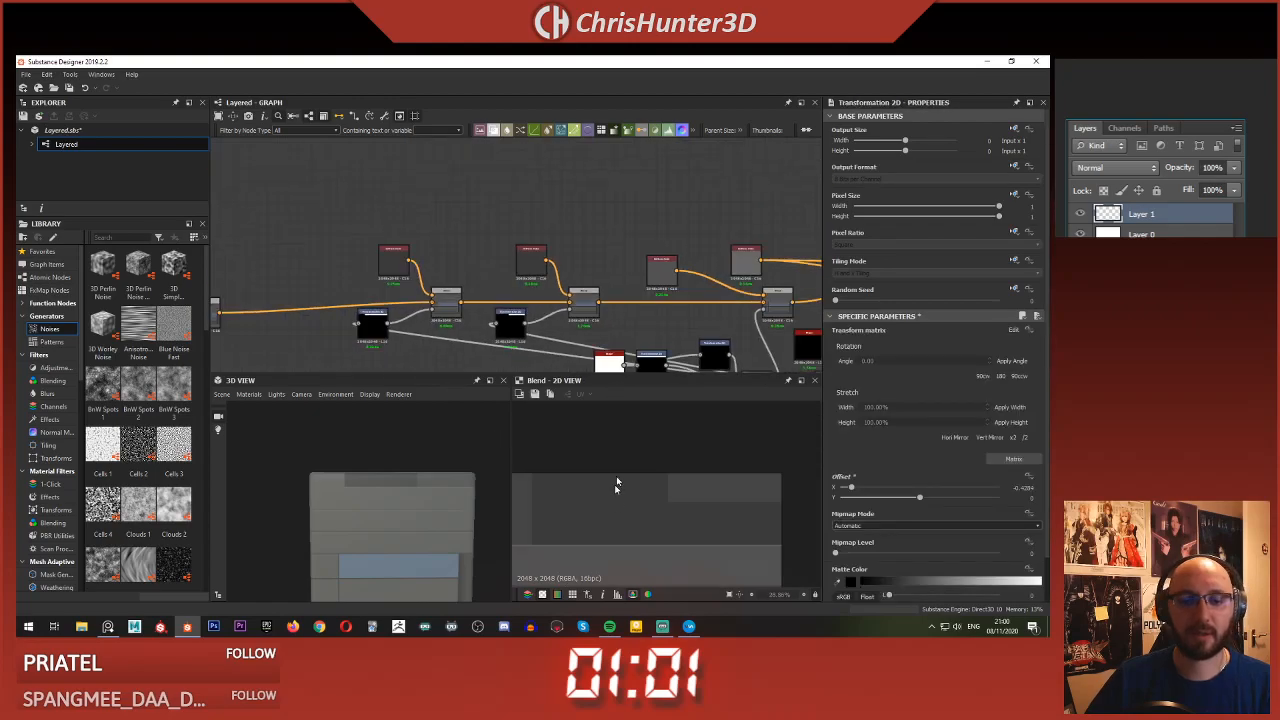
scroll(574, 352, down, 2)
key(f)
click(587, 324)
double_click(718, 319)
scroll(615, 446, up, 5)
middle_drag(618, 438, 600, 523)
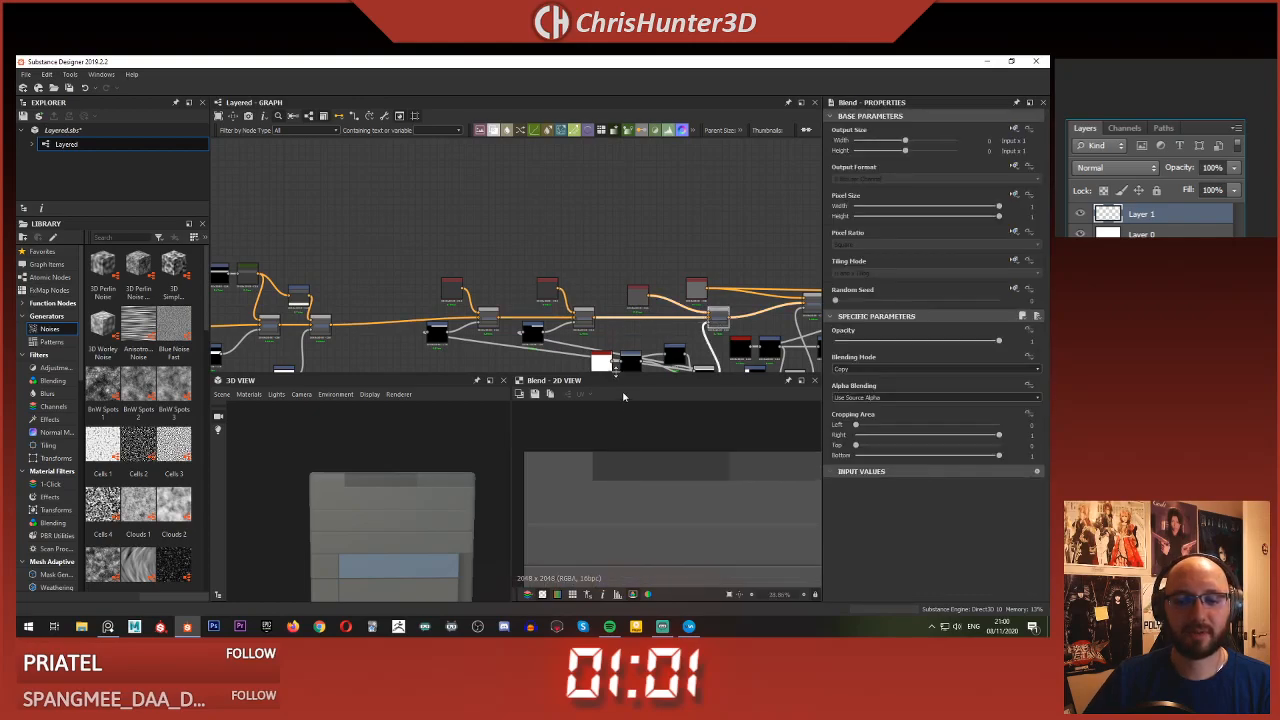
- Narrow the duplicated Transformation 2D's mask horizontally from its outer edge, giving an X offset of about -0.4081
scroll(630, 284, up, 4)
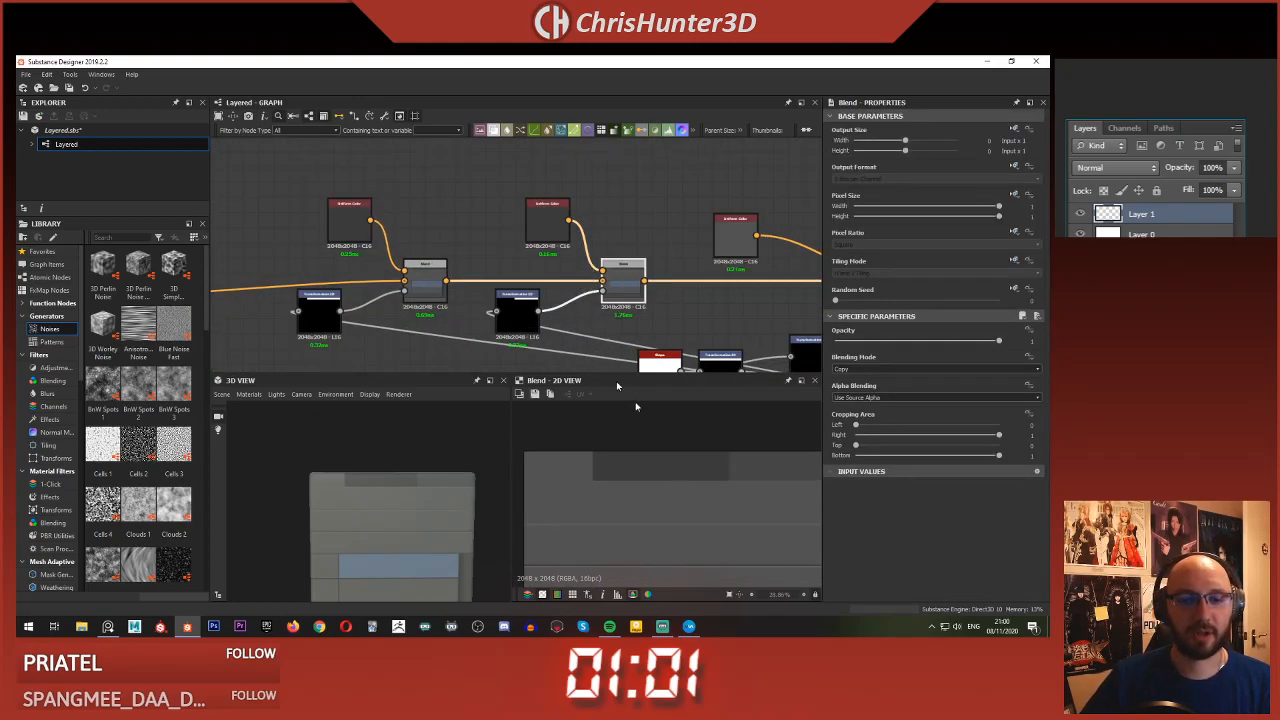
click(515, 312)
scroll(695, 505, down, 3)
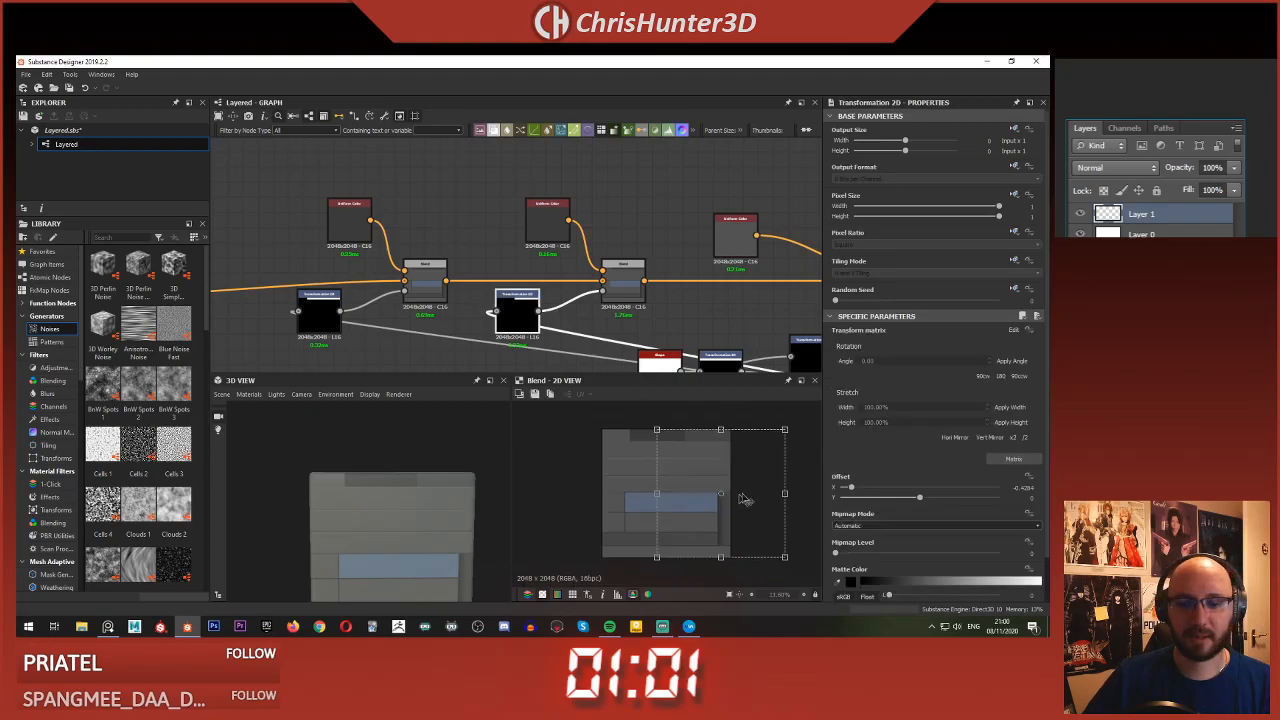
drag(783, 493, 756, 492)
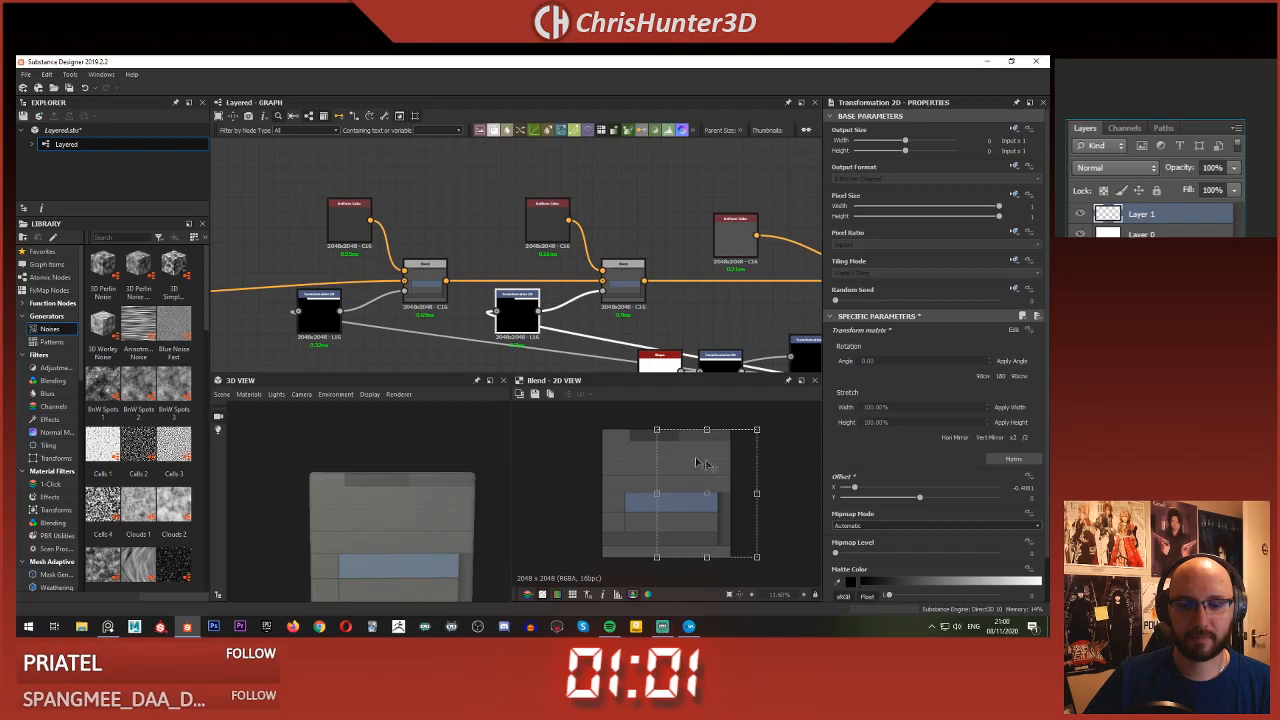
- Examine the narrowed mask on its own and its place among the surrounding panel nodes
scroll(589, 338, up, 4)
click(649, 204)
double_click(443, 268)
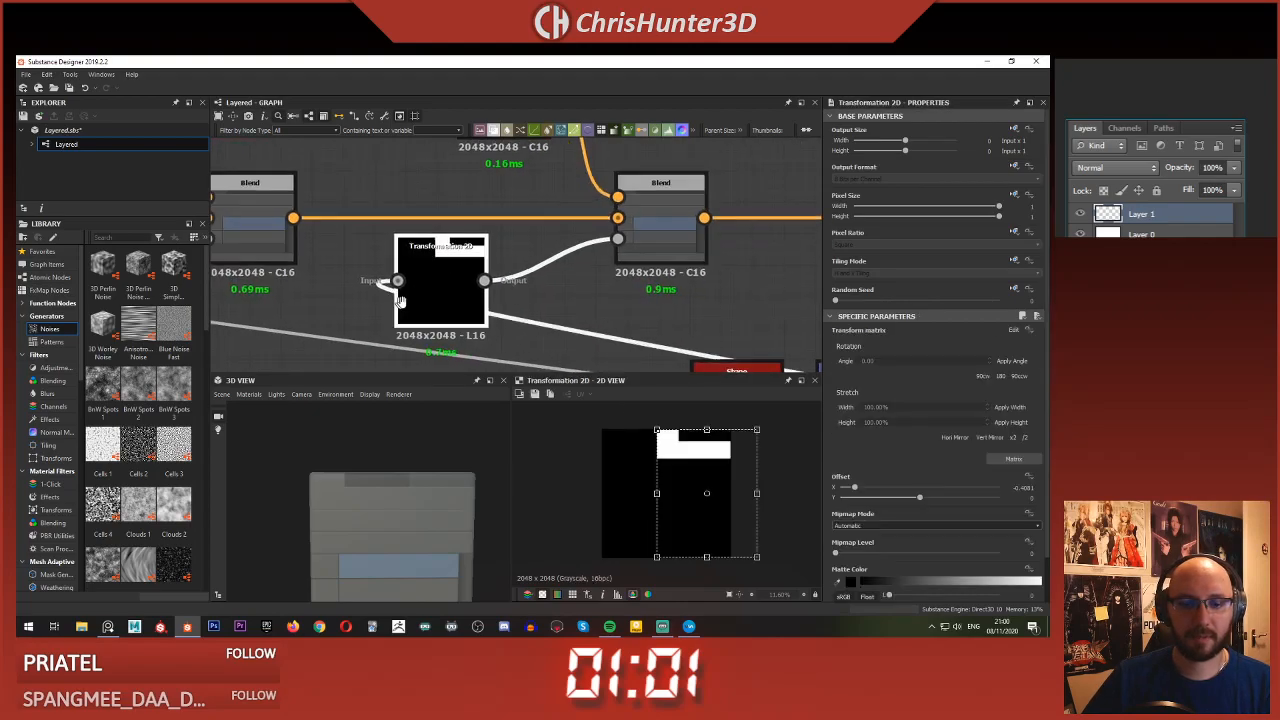
middle_drag(398, 302, 501, 314)
scroll(676, 476, up, 3)
scroll(577, 297, down, 5)
scroll(350, 297, up, 4)
double_click(509, 293)
scroll(526, 293, down, 4)
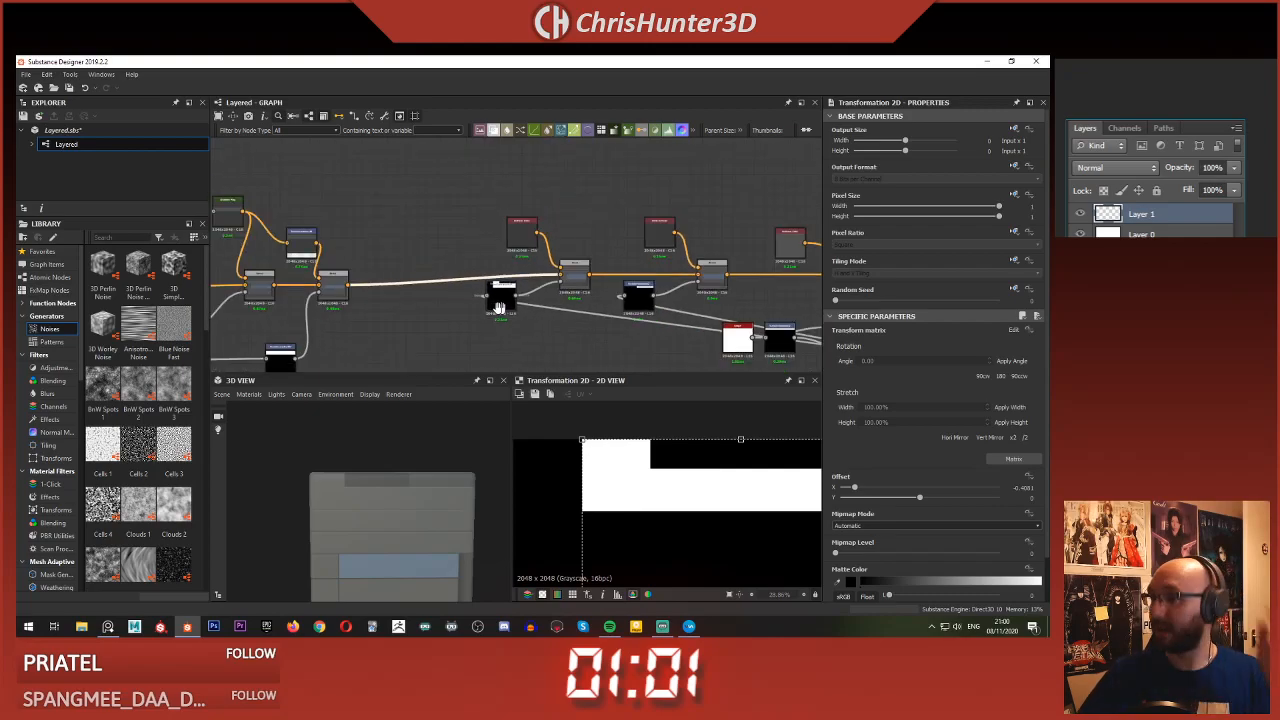
middle_drag(502, 311, 457, 312)
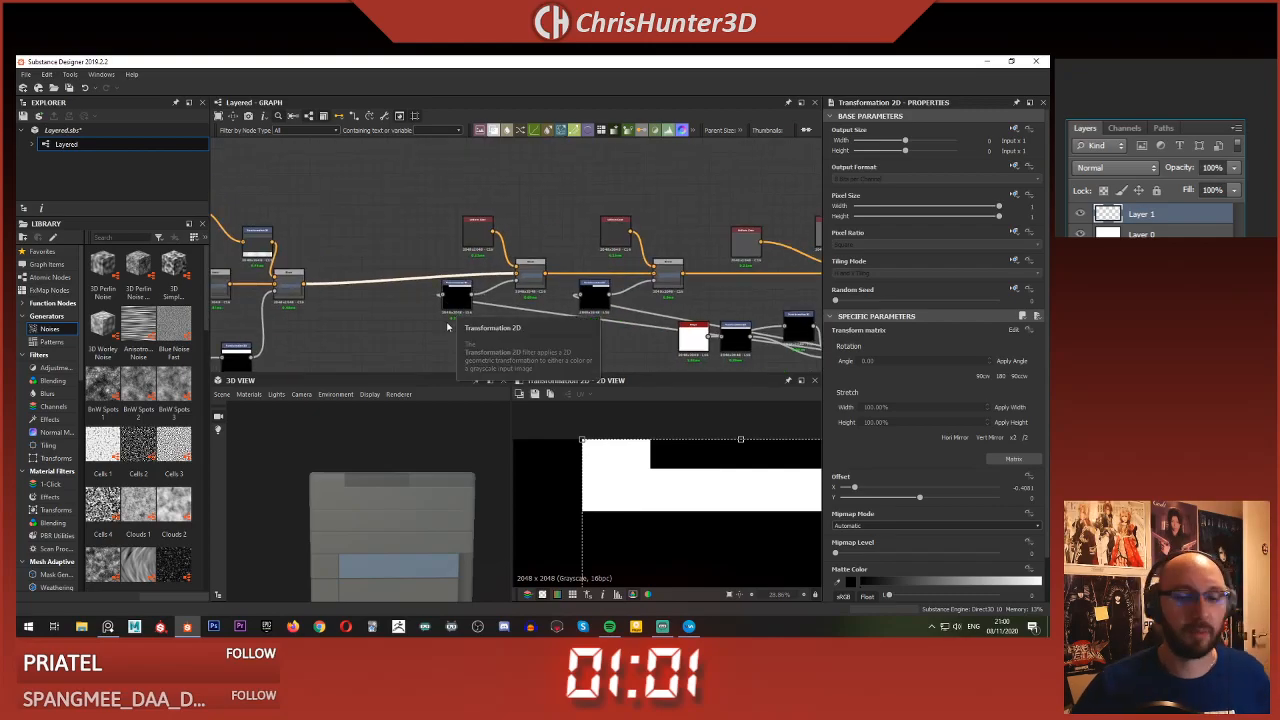
scroll(445, 310, down, 4)
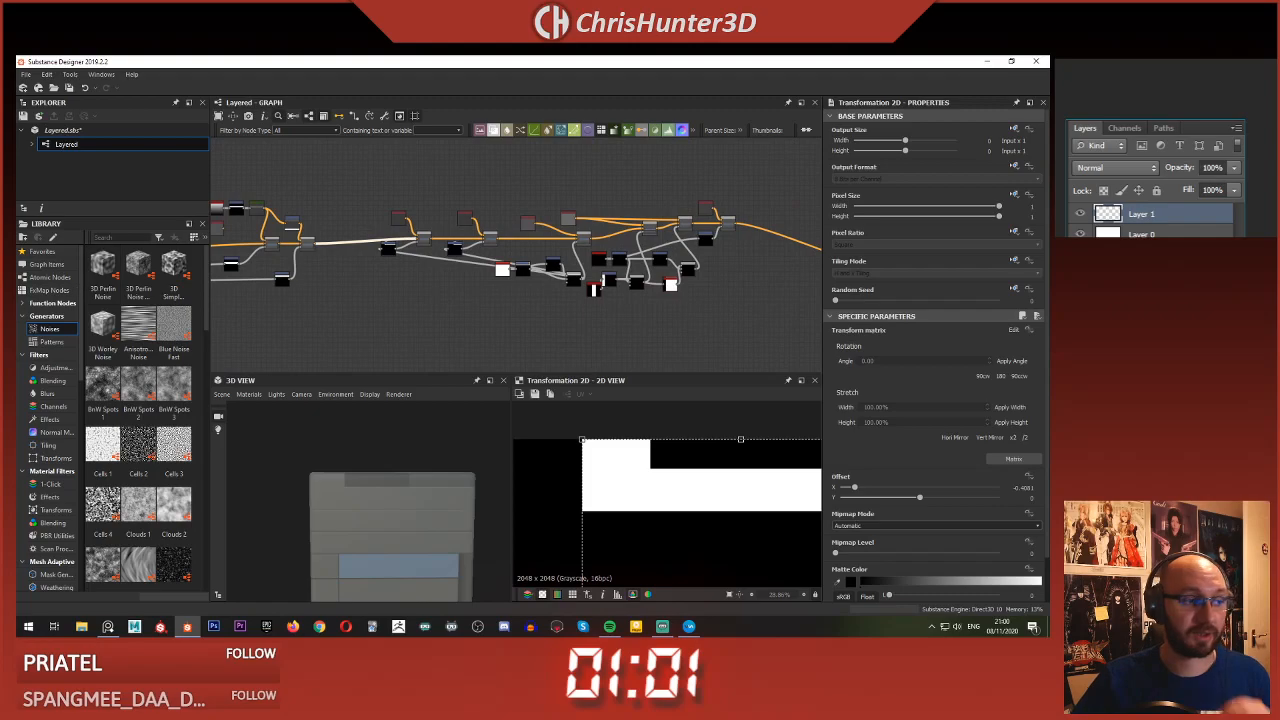
scroll(406, 280, down, 3)
middle_drag(406, 280, 538, 277)
scroll(368, 488, up, 1)
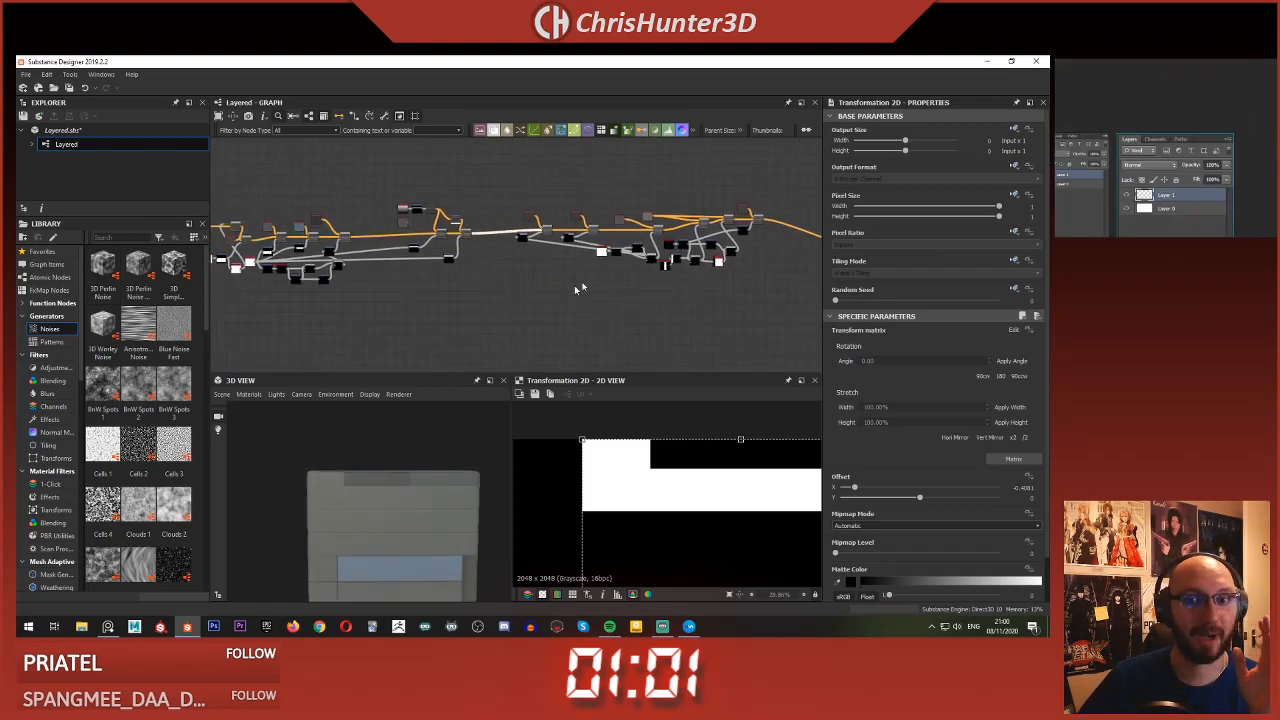
scroll(575, 288, up, 4)
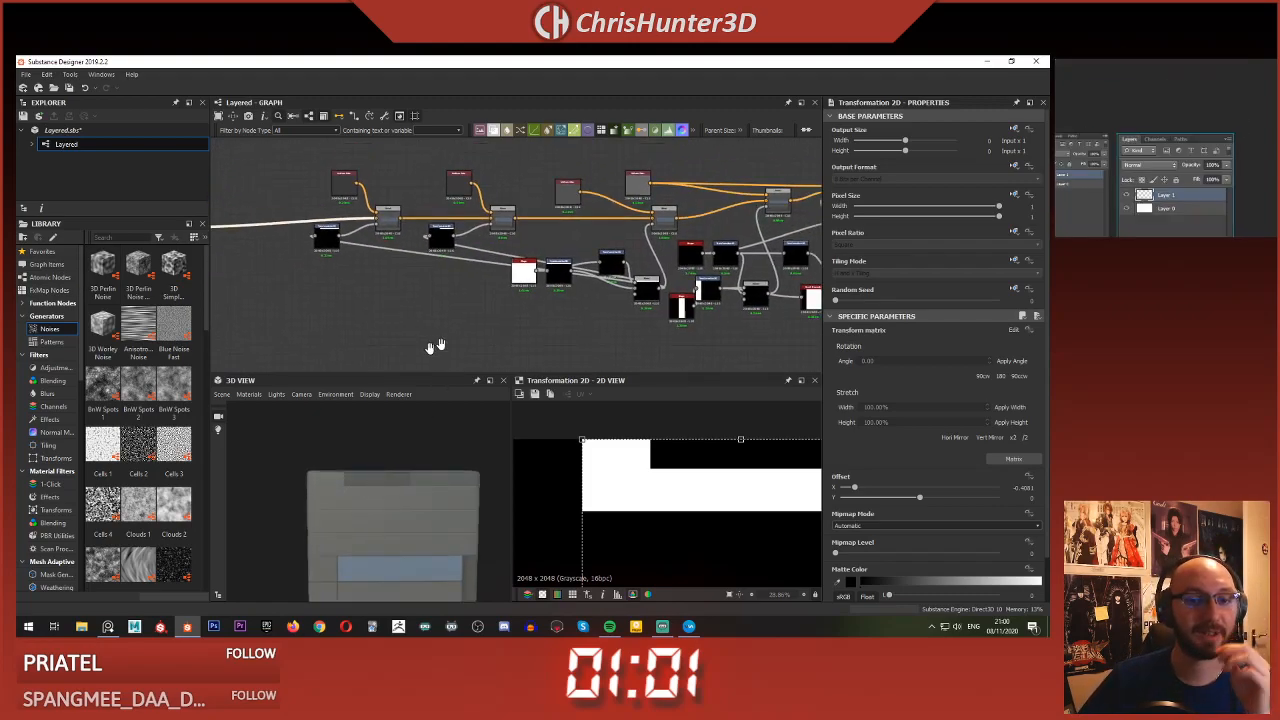
scroll(446, 272, up, 5)
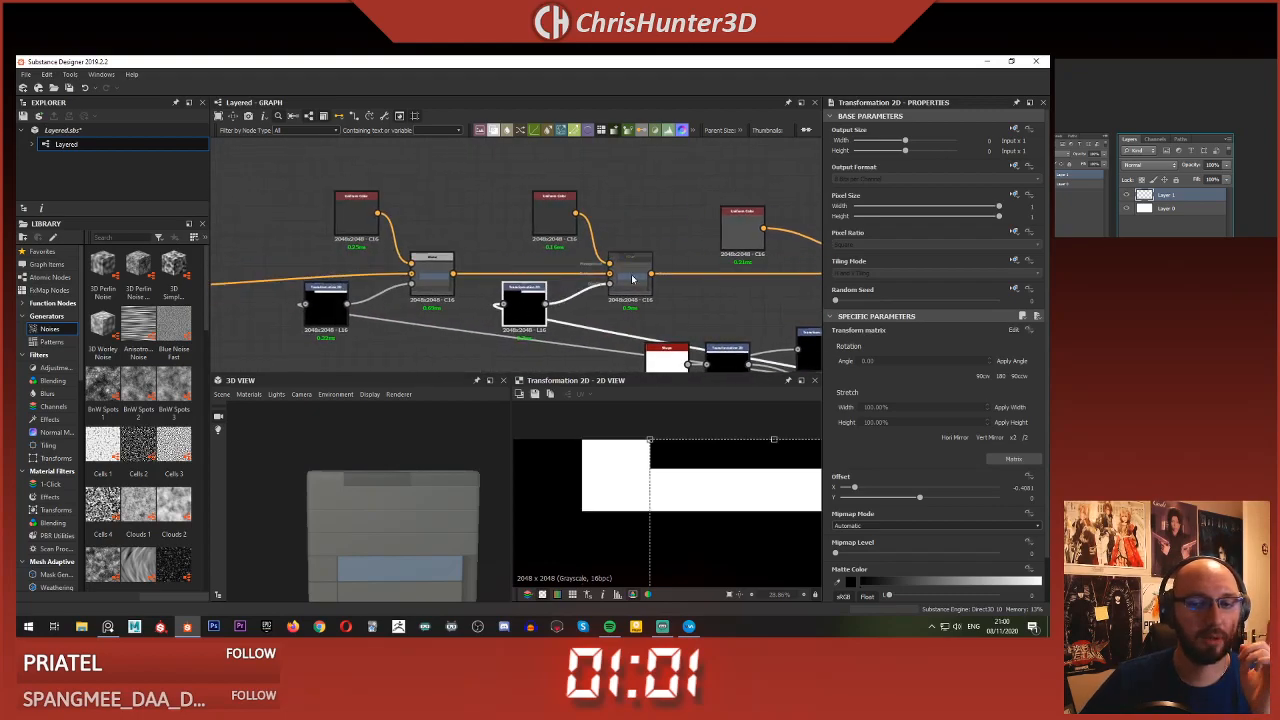
- Preview the duplicated Blend, the following Blend and the chain's final Blend to examine the top panel edges
click(632, 279)
middle_drag(771, 298, 495, 278)
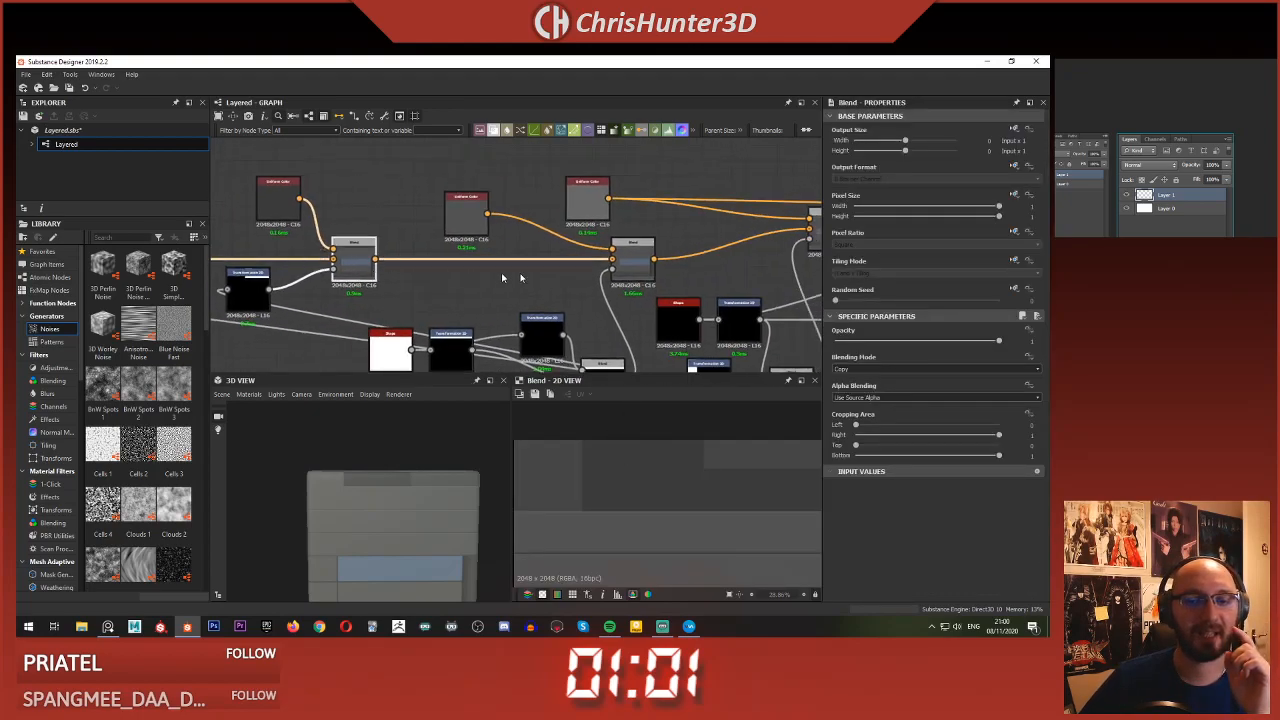
click(630, 257)
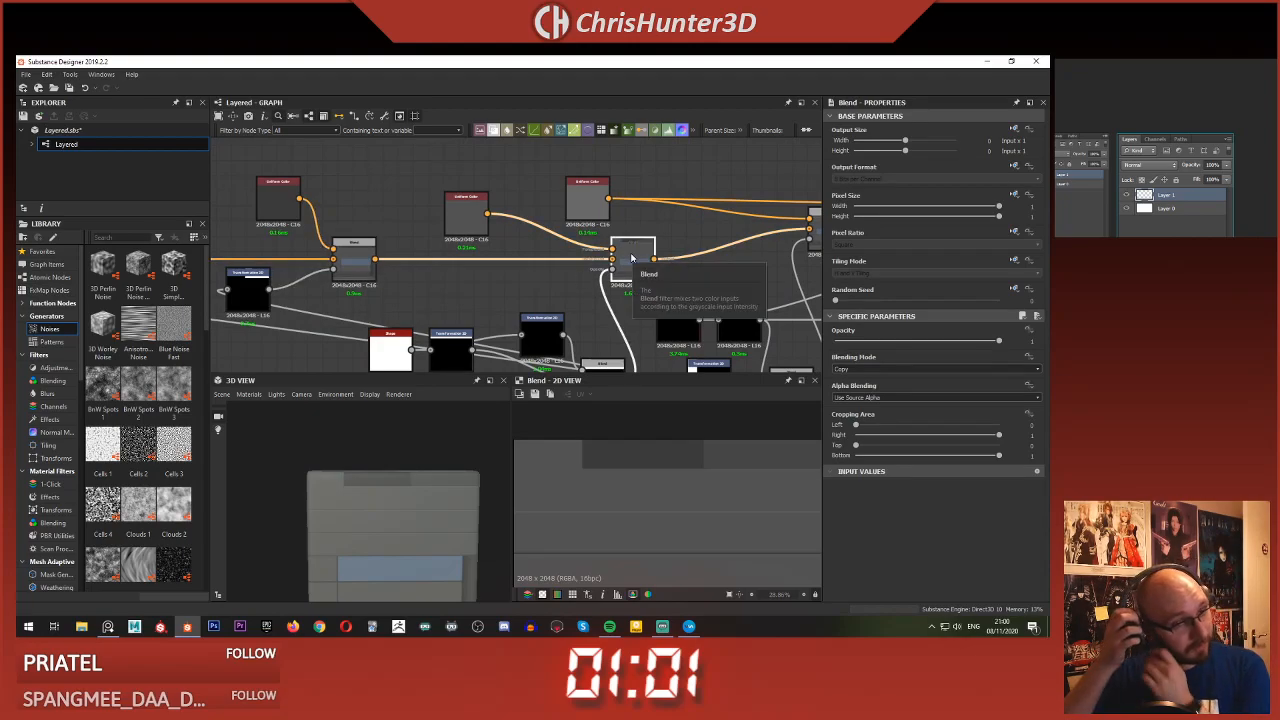
scroll(632, 256, down, 4)
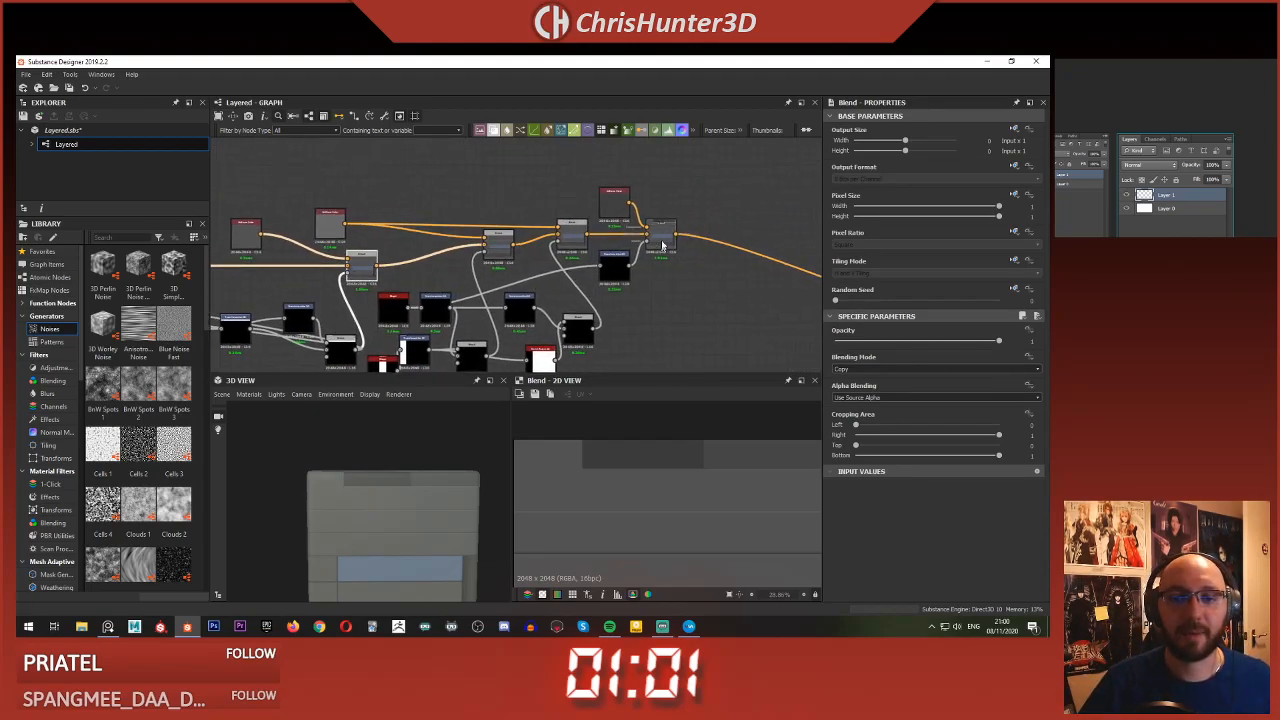
scroll(610, 475, up, 4)
middle_drag(604, 456, 614, 484)
scroll(614, 485, down, 3)
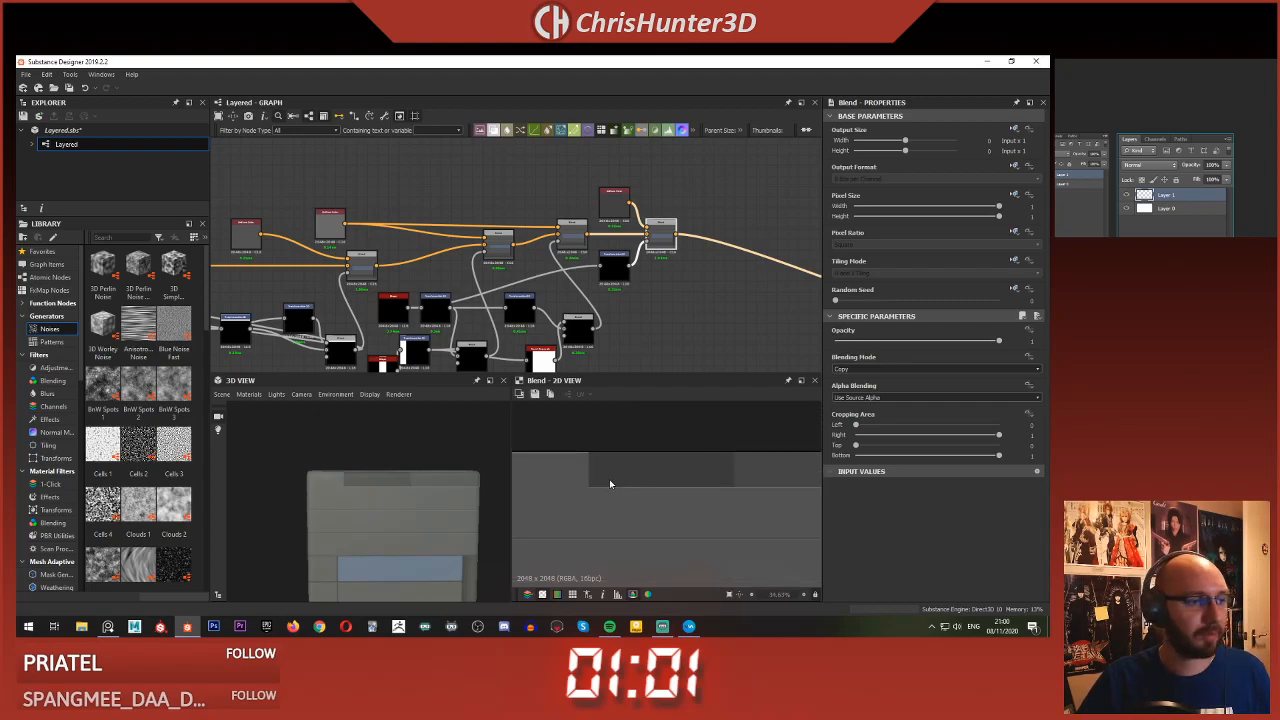
scroll(613, 484, up, 3)
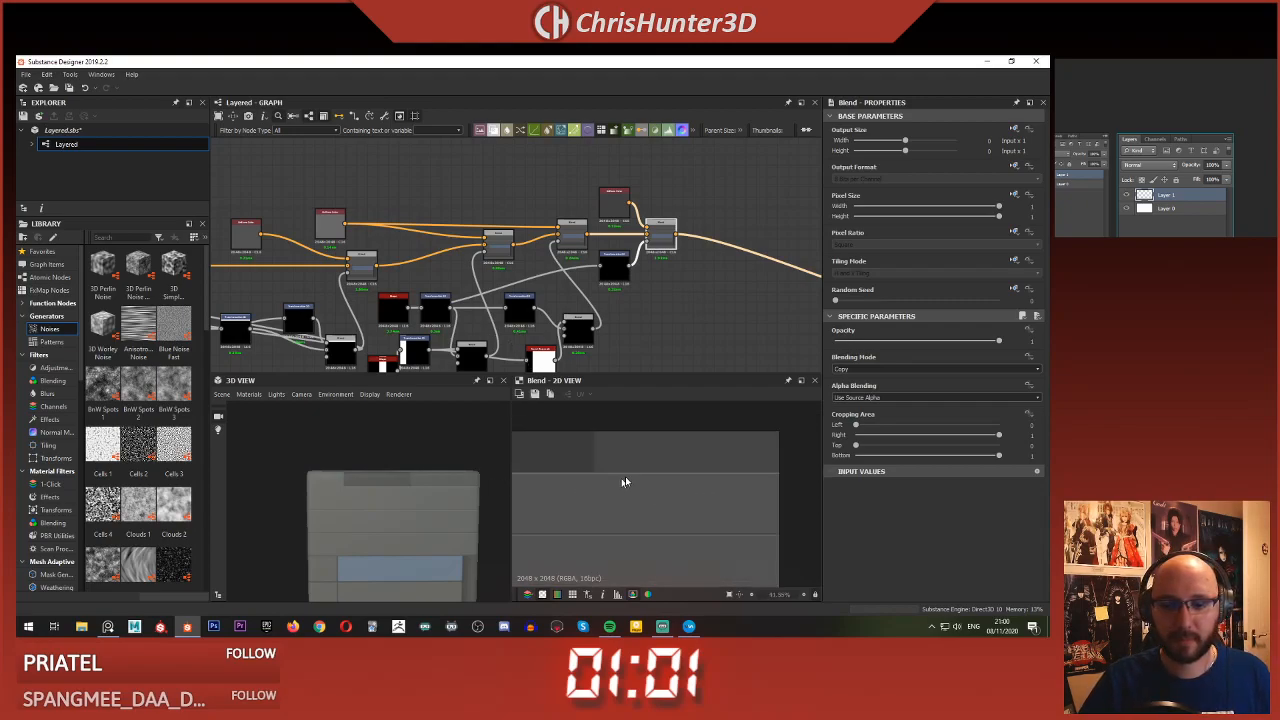
scroll(619, 484, down, 3)
scroll(641, 251, down, 2)
scroll(641, 250, up, 5)
- Make room after the duplicated Blend and add a new Blend that takes its output as background
drag(326, 177, 484, 259)
scroll(500, 226, up, 5)
key(space)
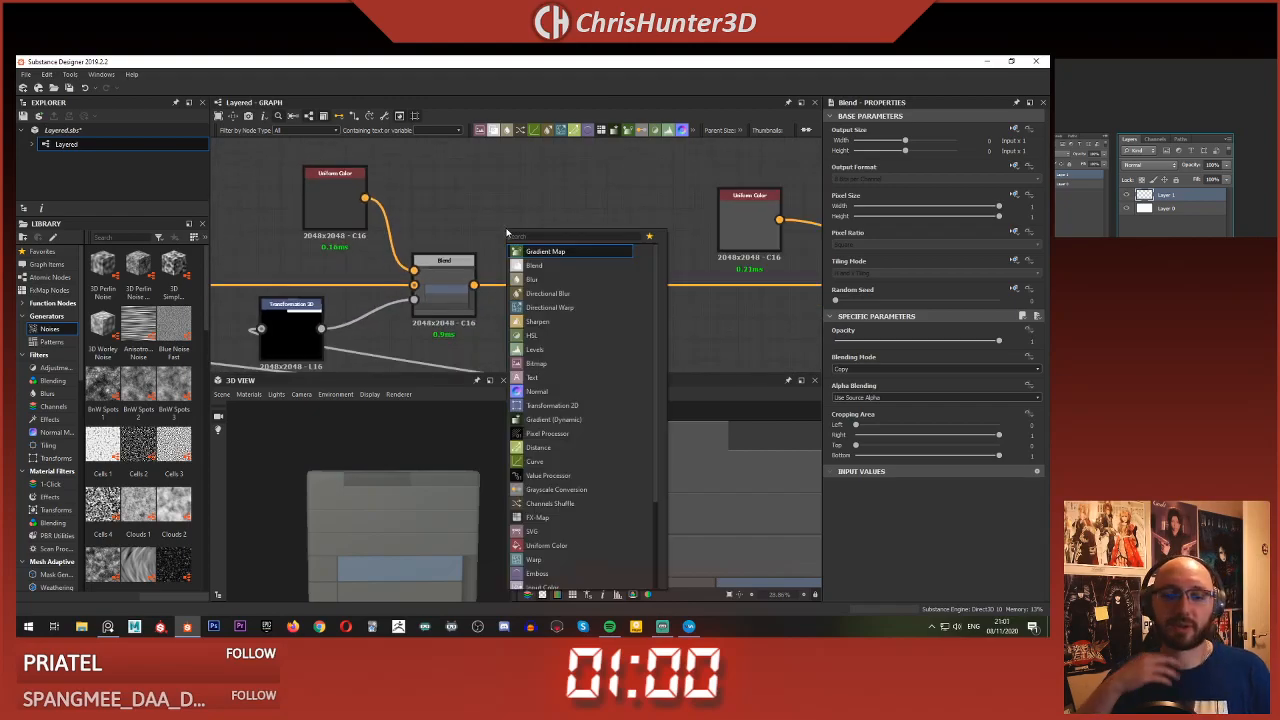
click(534, 265)
mouse_move(510, 225)
mouse_down()
mouse_move(556, 226)
mouse_move(523, 220)
mouse_up()
drag(545, 223, 586, 231)
- Add a Uniform Color as the new Blend's foreground, matching the neighbouring Uniform Color's dark grey with a value of about 0.169
key(space)
text(un)
click(557, 214)
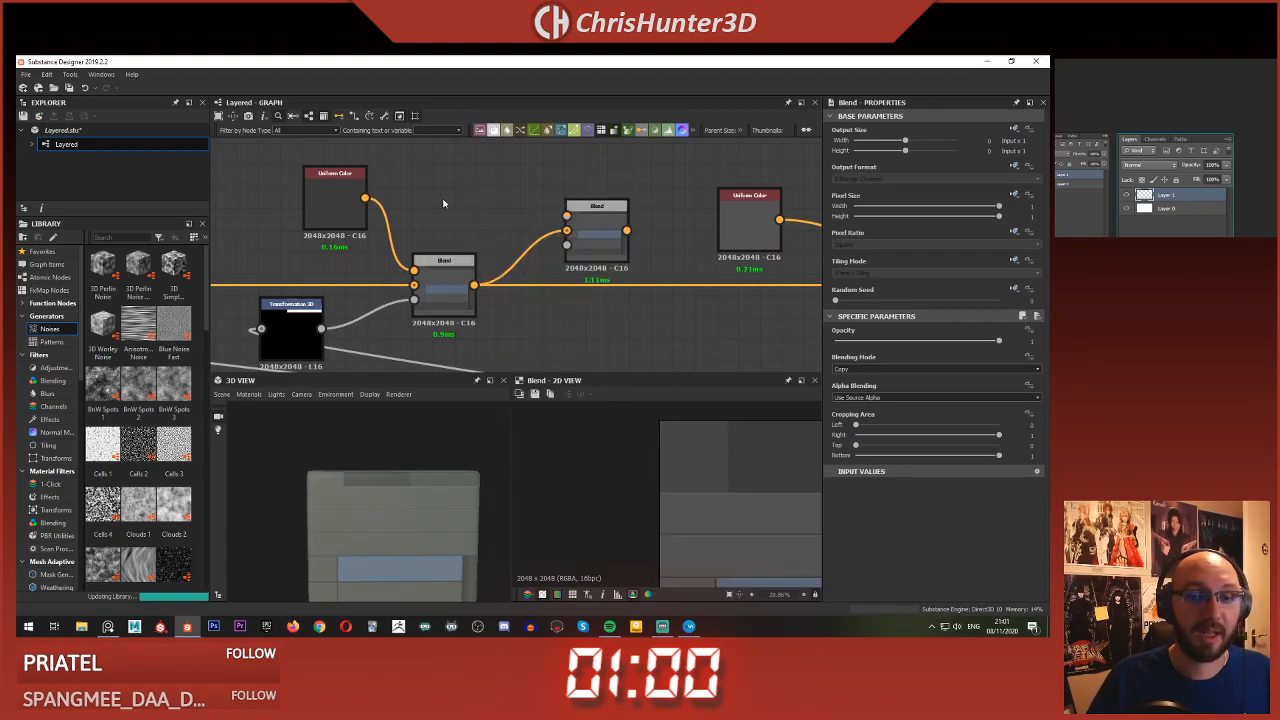
middle_drag(444, 203, 494, 251)
drag(536, 246, 502, 232)
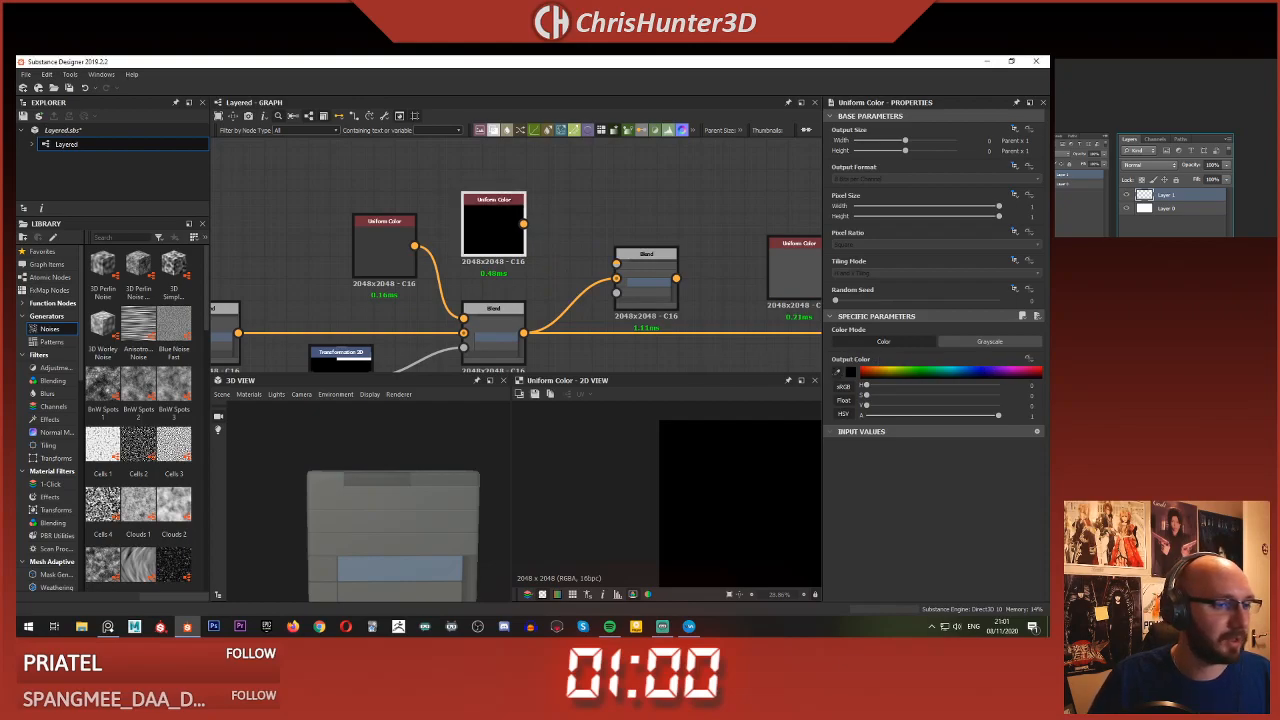
click(388, 250)
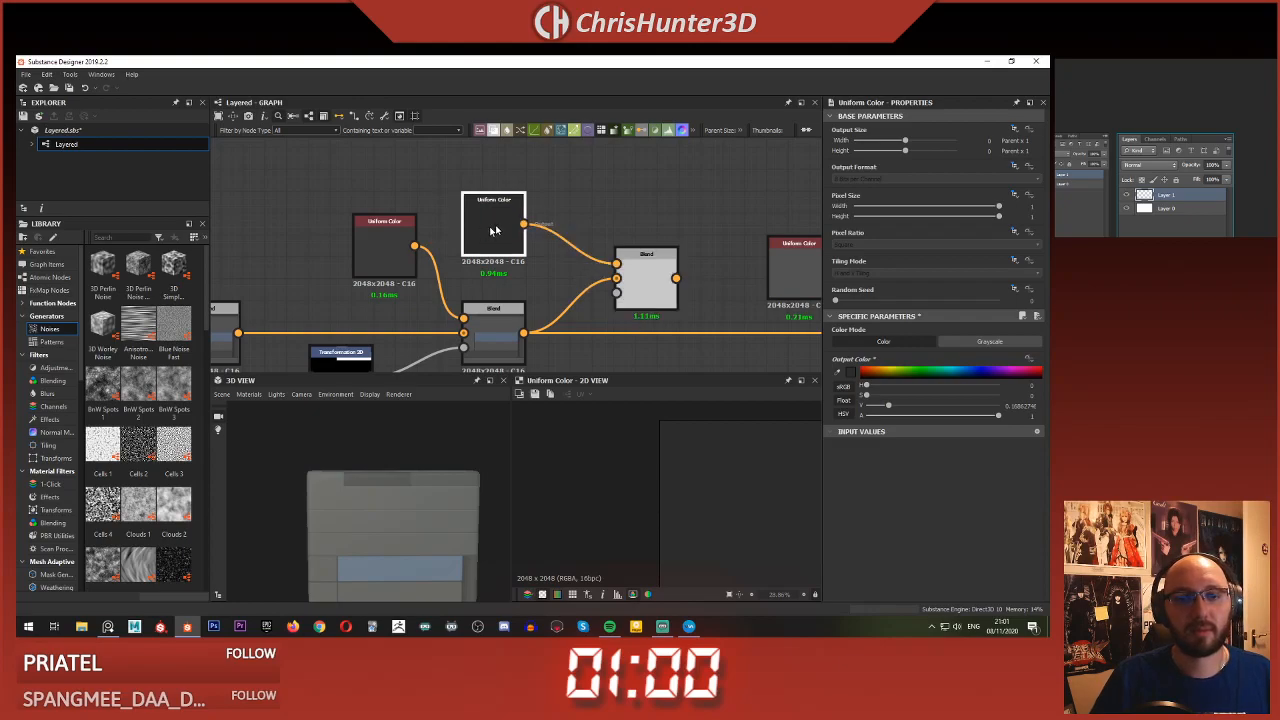
- Add a Shape node in the space below the new Blend
scroll(545, 280, down, 3)
key(space)
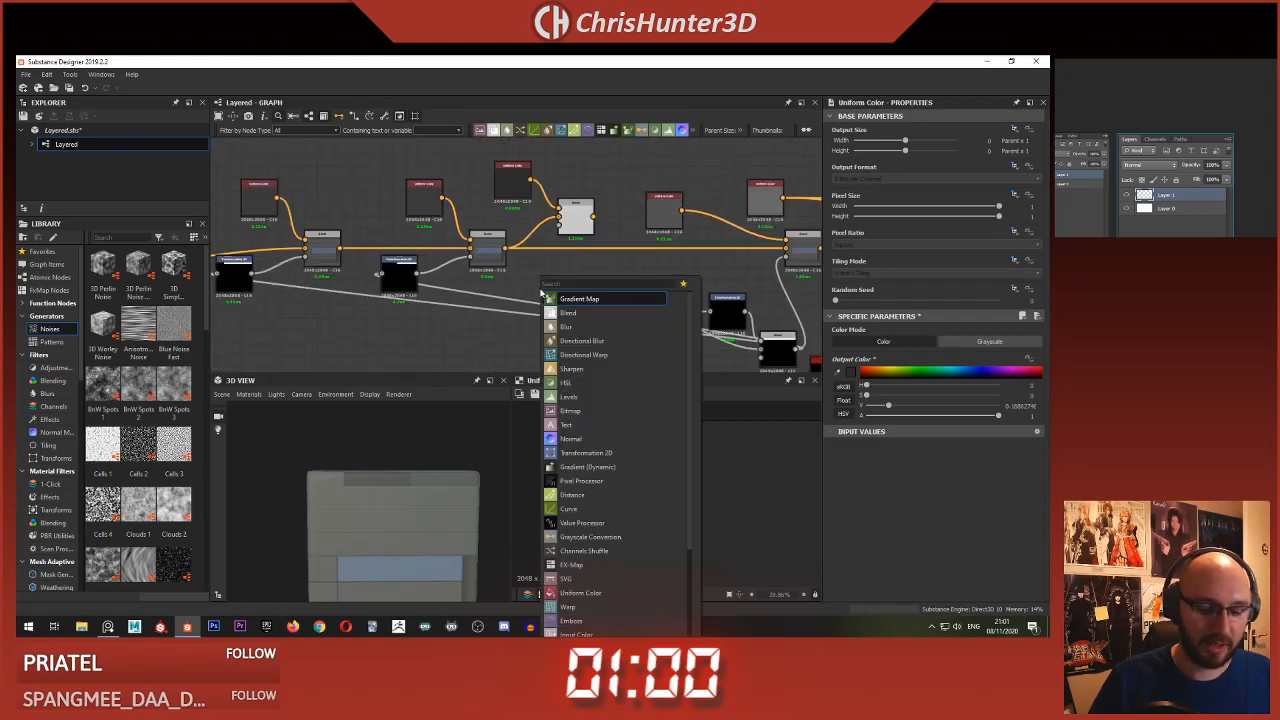
text(sha)
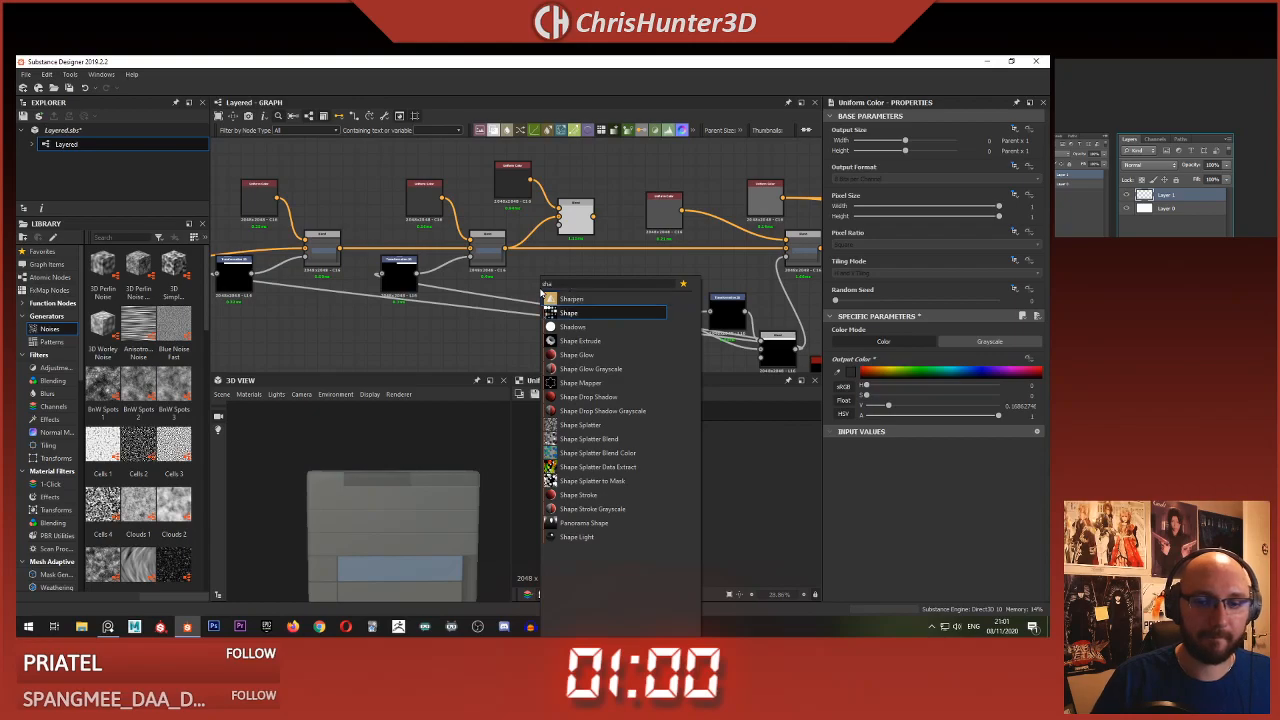
click(565, 313)
scroll(537, 267, up, 3)
middle_drag(575, 246, 554, 285)
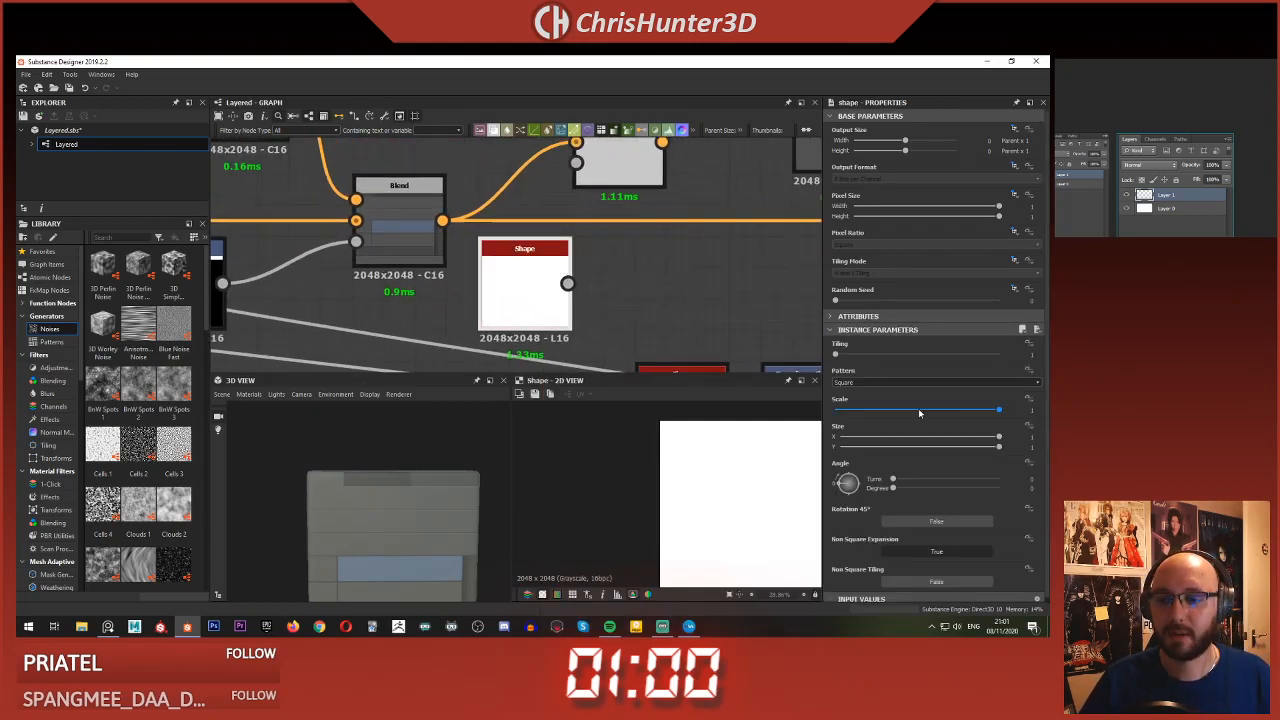
- Set the Shape's size to X 1 and Y 0.02 to form a thin horizontal line
drag(922, 440, 843, 437)
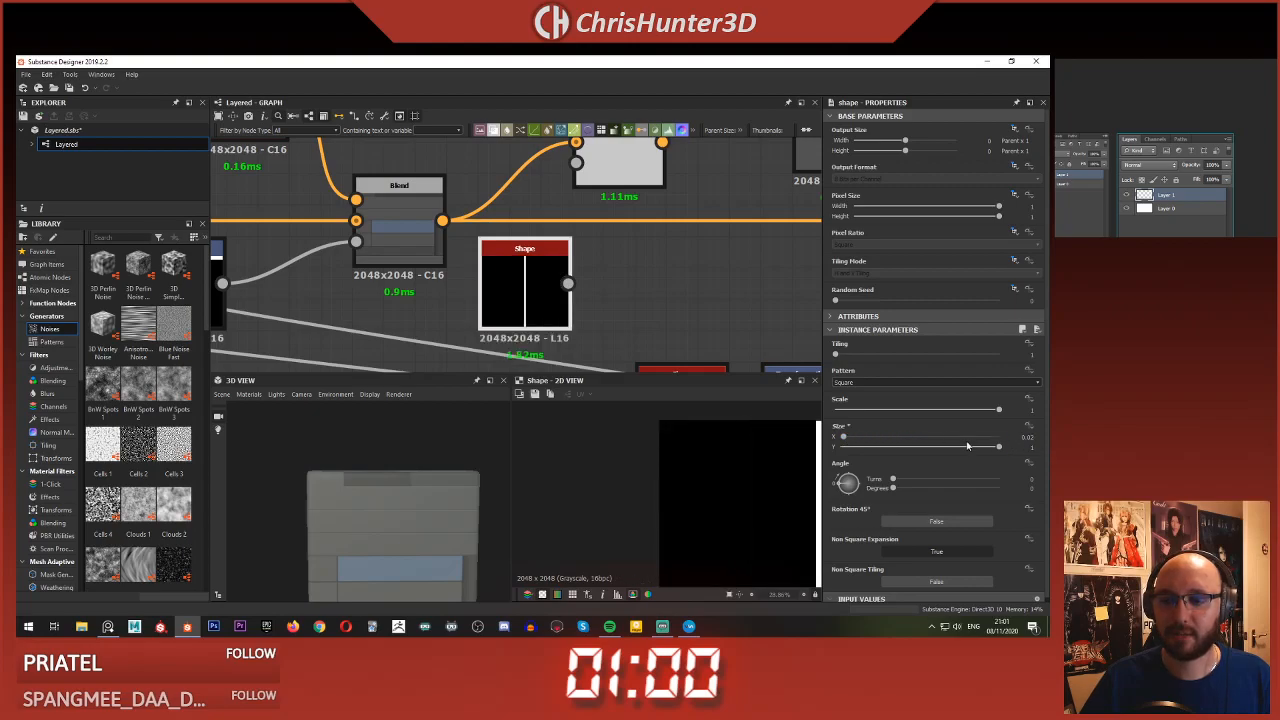
click(1028, 436)
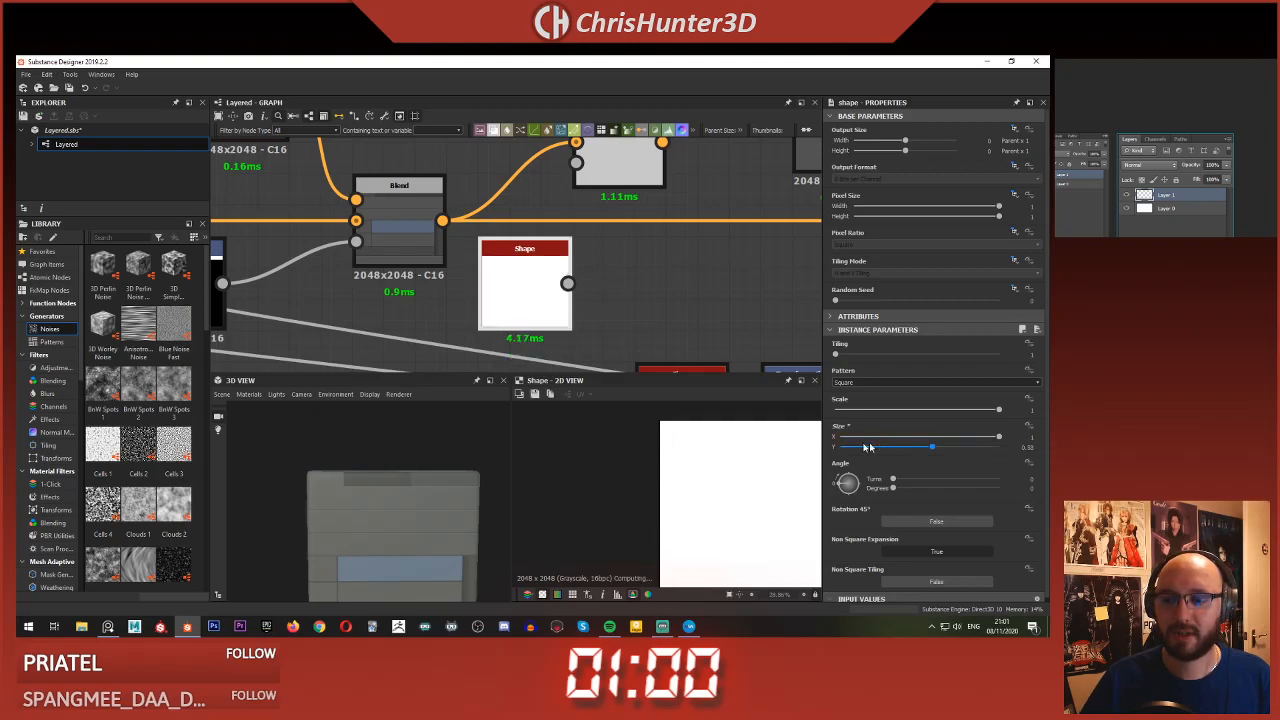
drag(884, 447, 846, 446)
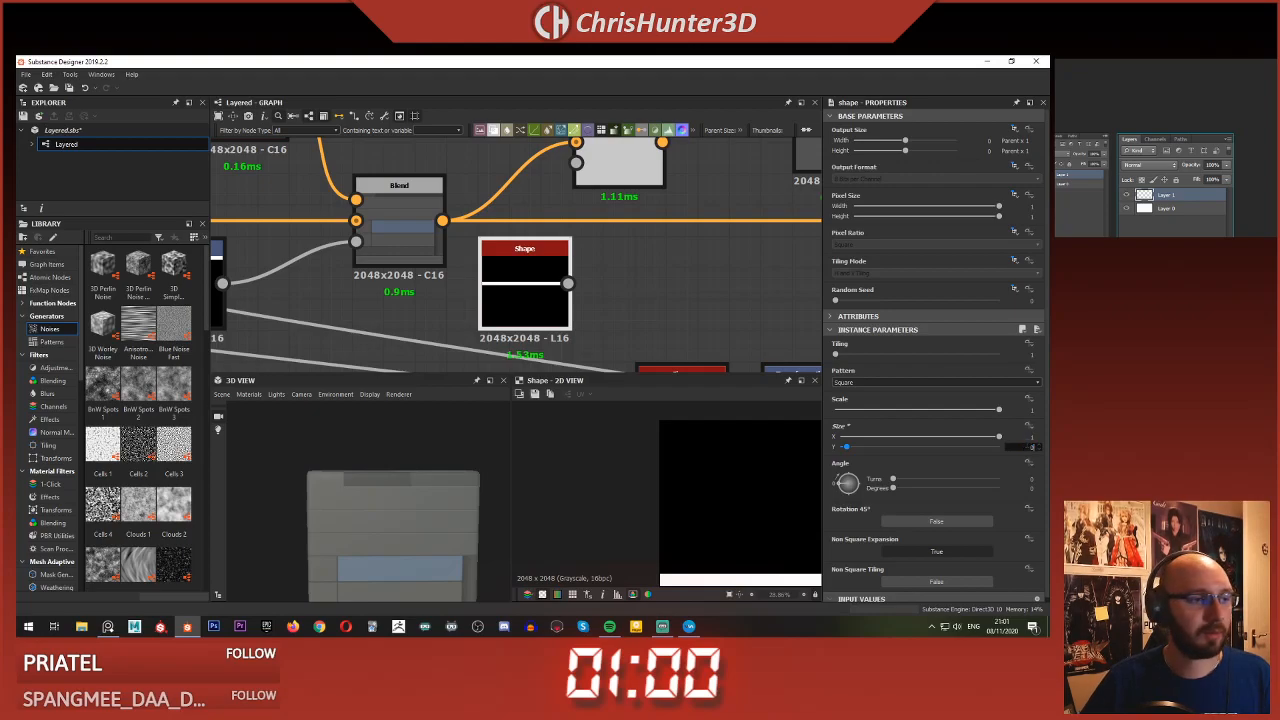
text(2)
key(Return)
scroll(812, 526, down, 1)
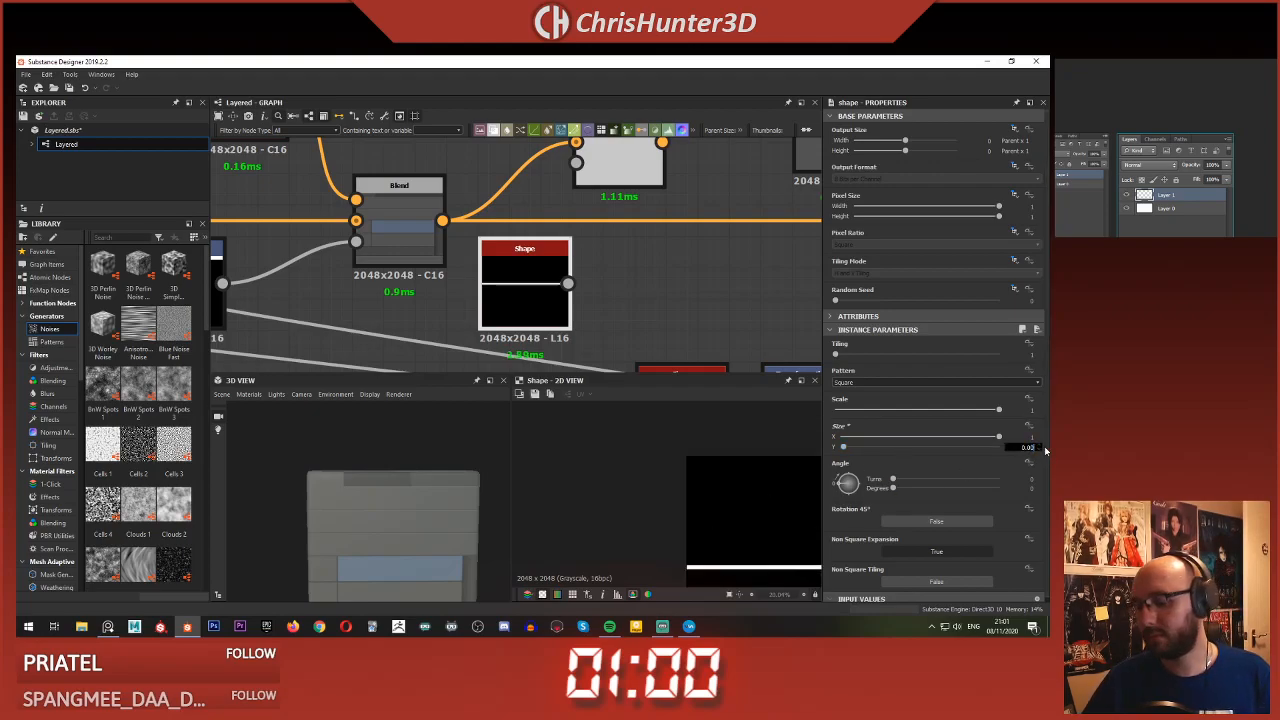
- Thin the Shape's line to a Y size of 0.0025 and connect it to the new Blend's opacity input
scroll(557, 305, down, 3)
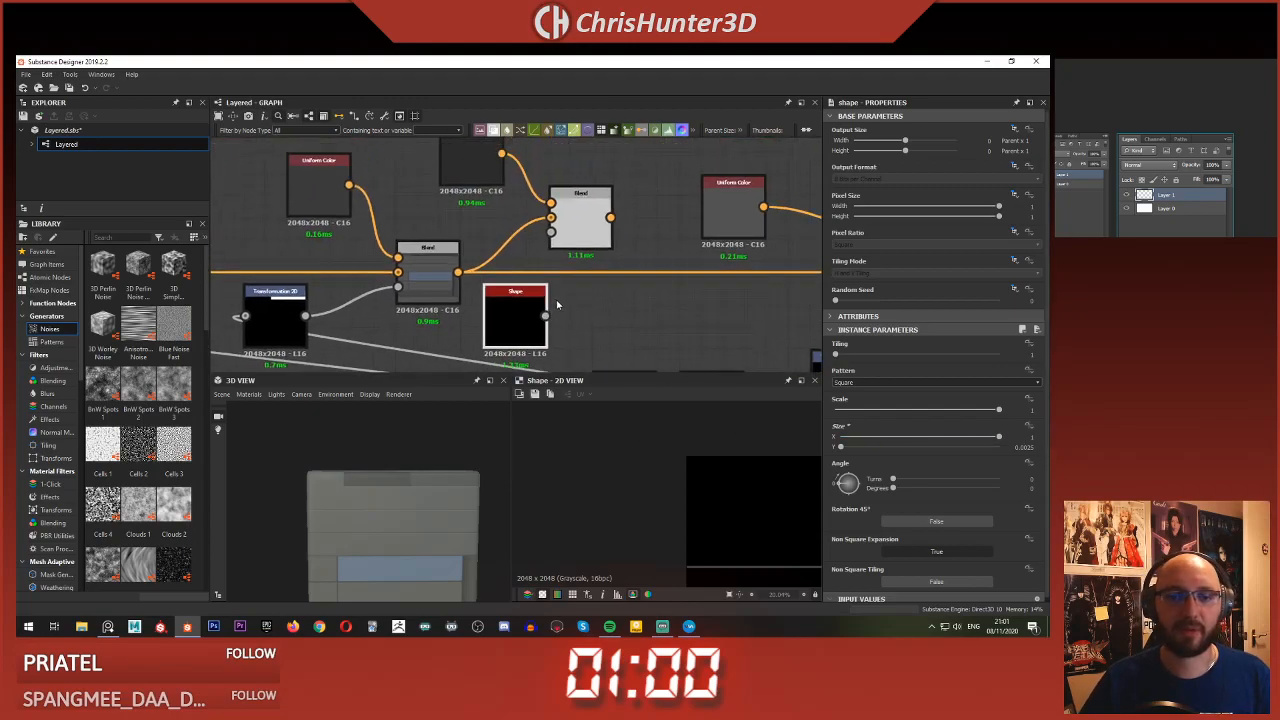
drag(546, 318, 551, 232)
double_click(583, 228)
middle_drag(520, 312, 546, 274)
scroll(543, 274, down, 1)
- Insert a Transformation 2D between the line Shape and the Blend's opacity input, with the Blend's result previewed
mouse_move(537, 273)
mouse_down()
mouse_move(465, 311)
mouse_move(536, 295)
mouse_up()
click(563, 303)
key(space)
text(tr)
key(Escape)
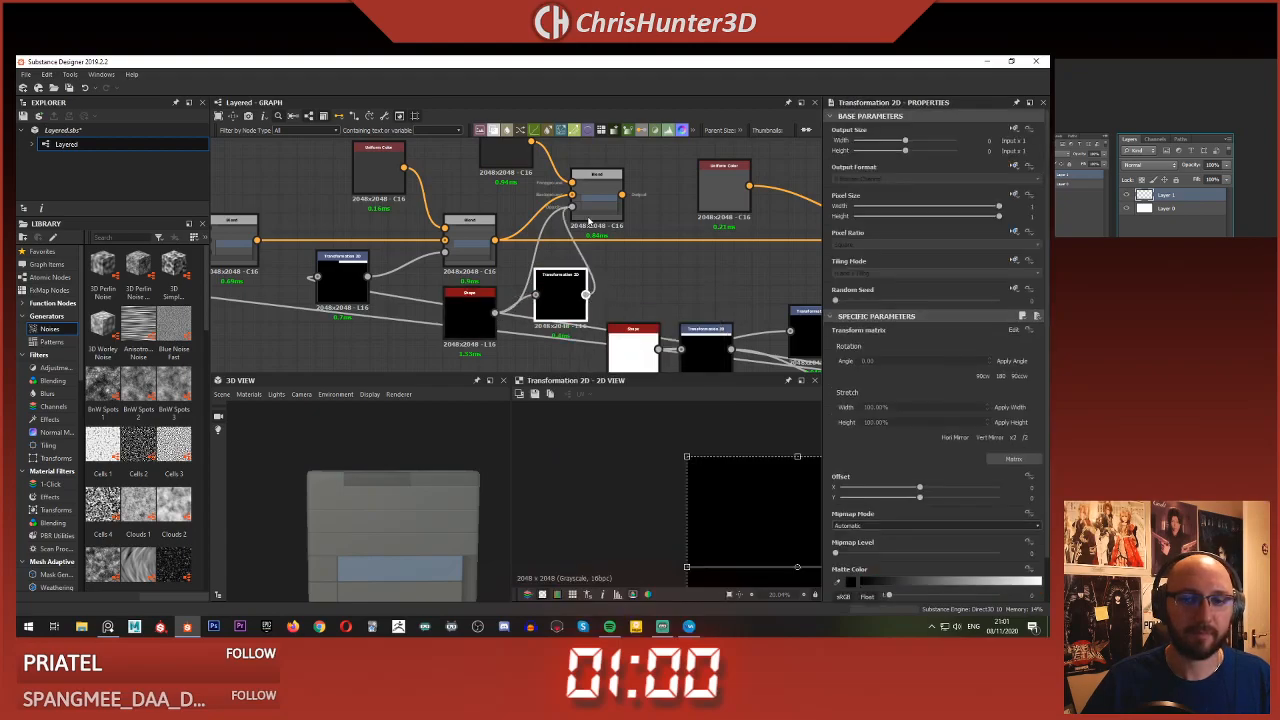
double_click(598, 200)
double_click(562, 293)
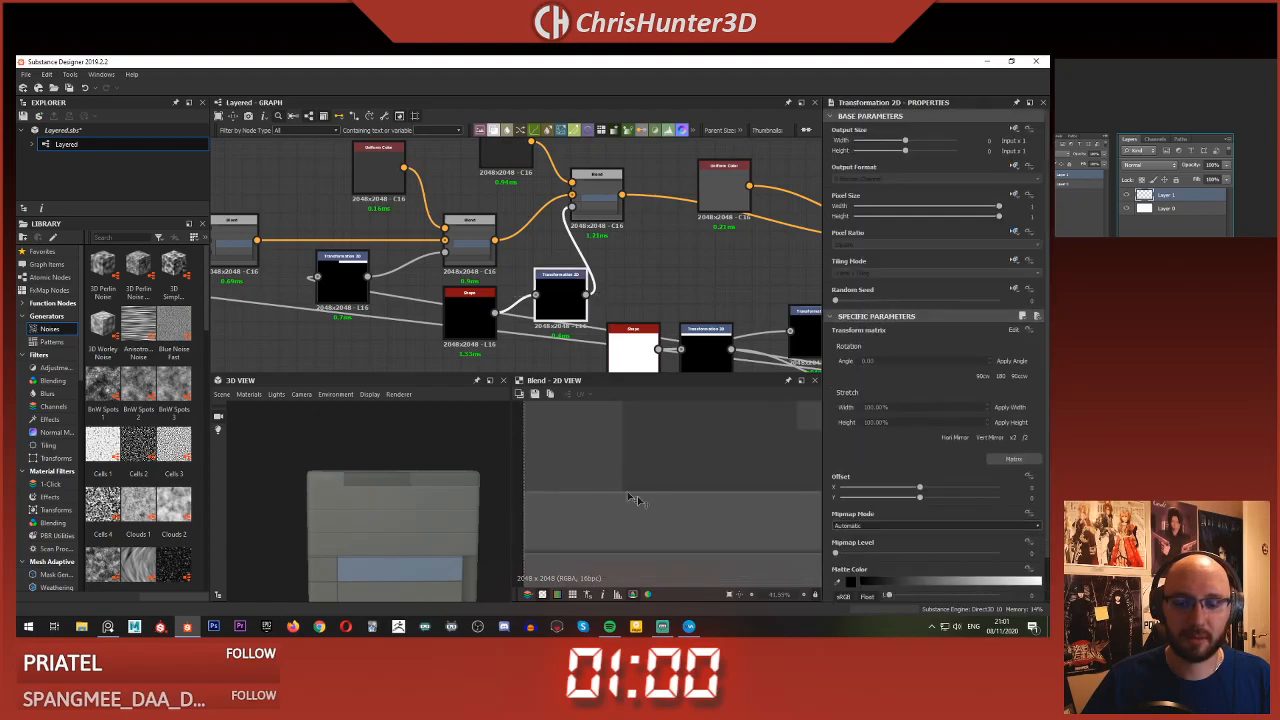
- Shift the horizontal line vertically with a Y offset of about 0.40 to sit along the upper dark panel's edge
scroll(691, 475, down, 3)
middle_drag(708, 456, 597, 446)
scroll(622, 507, up, 2)
middle_drag(622, 507, 672, 513)
drag(668, 499, 667, 451)
scroll(667, 451, down, 2)
middle_drag(664, 450, 658, 501)
drag(667, 519, 708, 408)
scroll(753, 481, up, 6)
scroll(752, 480, up, 2)
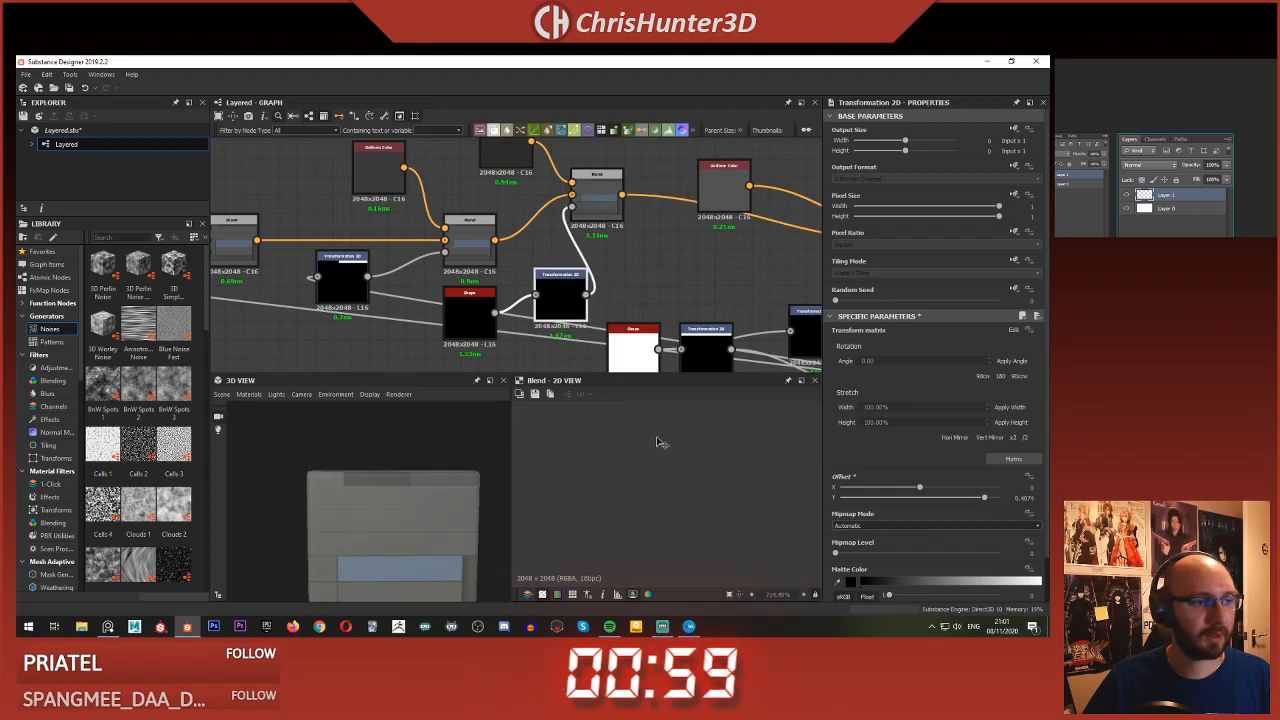
scroll(676, 466, down, 3)
scroll(676, 466, up, 3)
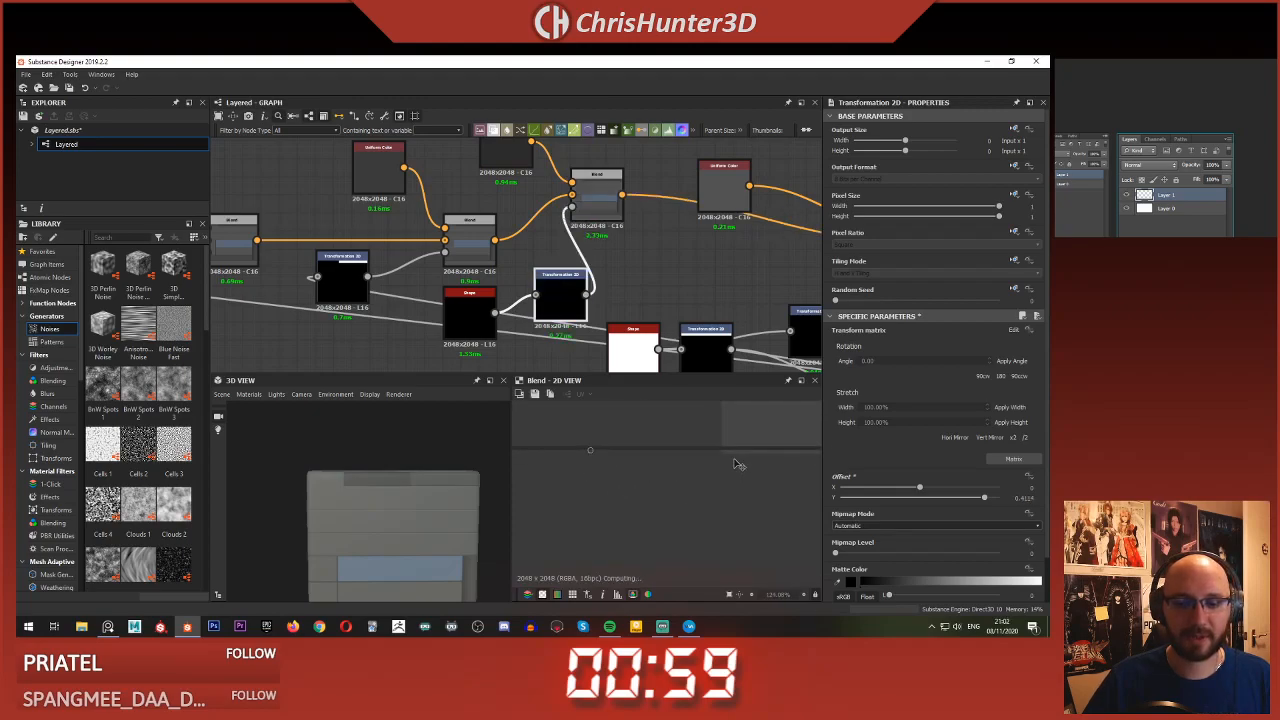
drag(734, 459, 734, 461)
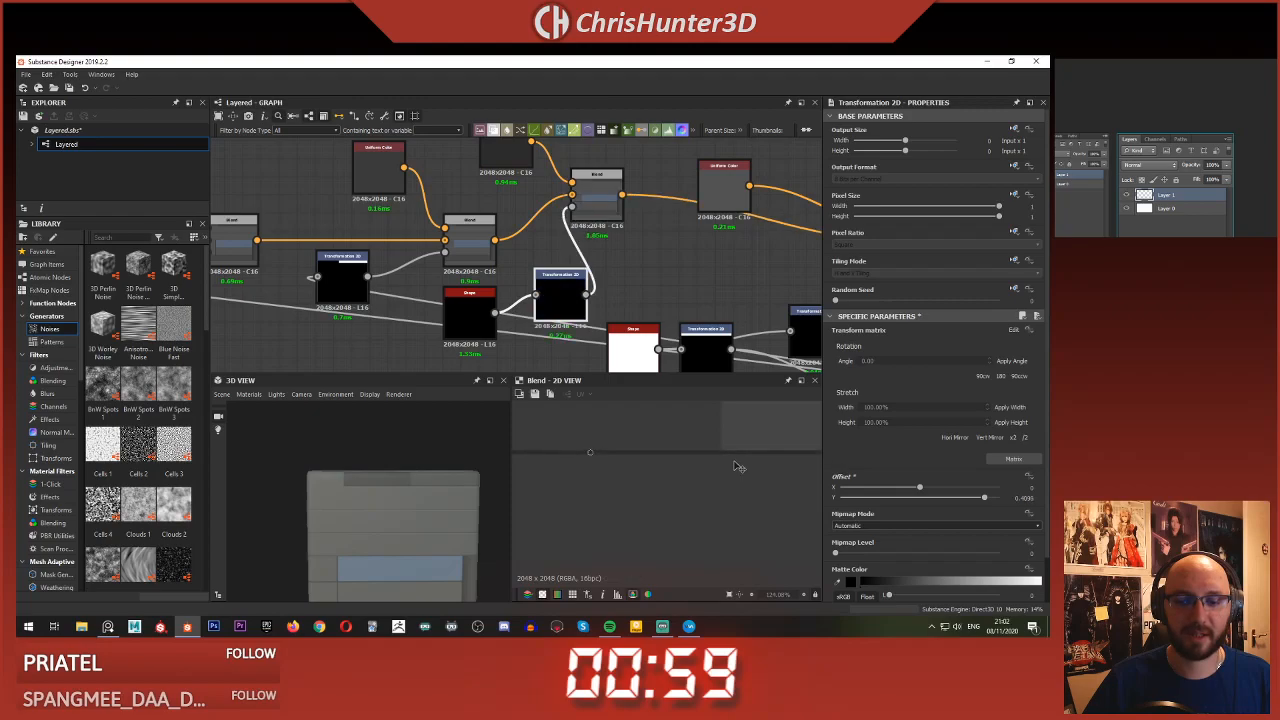
- Preview the downstream Blends up to the final one and examine the upper dark panel's edge
scroll(738, 467, down, 4)
scroll(385, 231, down, 2)
click(531, 221)
scroll(635, 476, up, 4)
middle_drag(637, 478, 766, 503)
scroll(707, 470, down, 4)
middle_drag(707, 470, 675, 468)
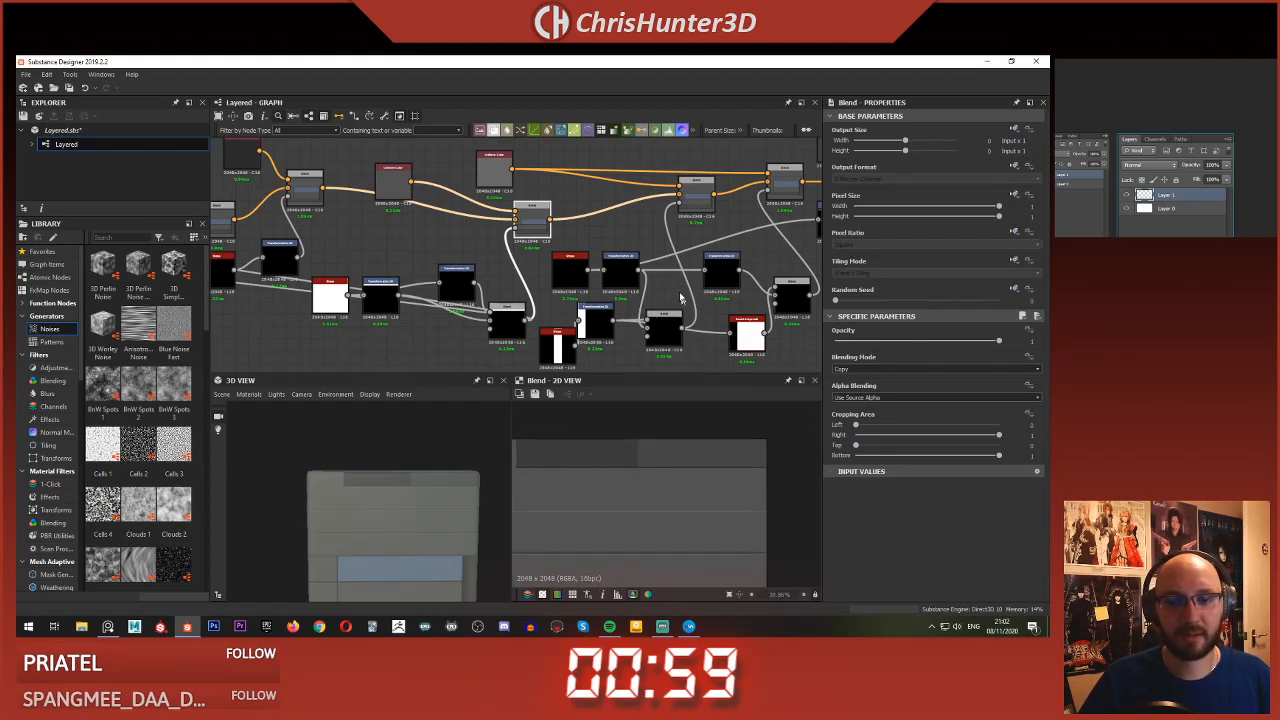
click(683, 303)
scroll(682, 304, down, 3)
middle_drag(682, 305, 586, 311)
scroll(586, 311, up, 5)
middle_drag(500, 264, 595, 317)
click(543, 216)
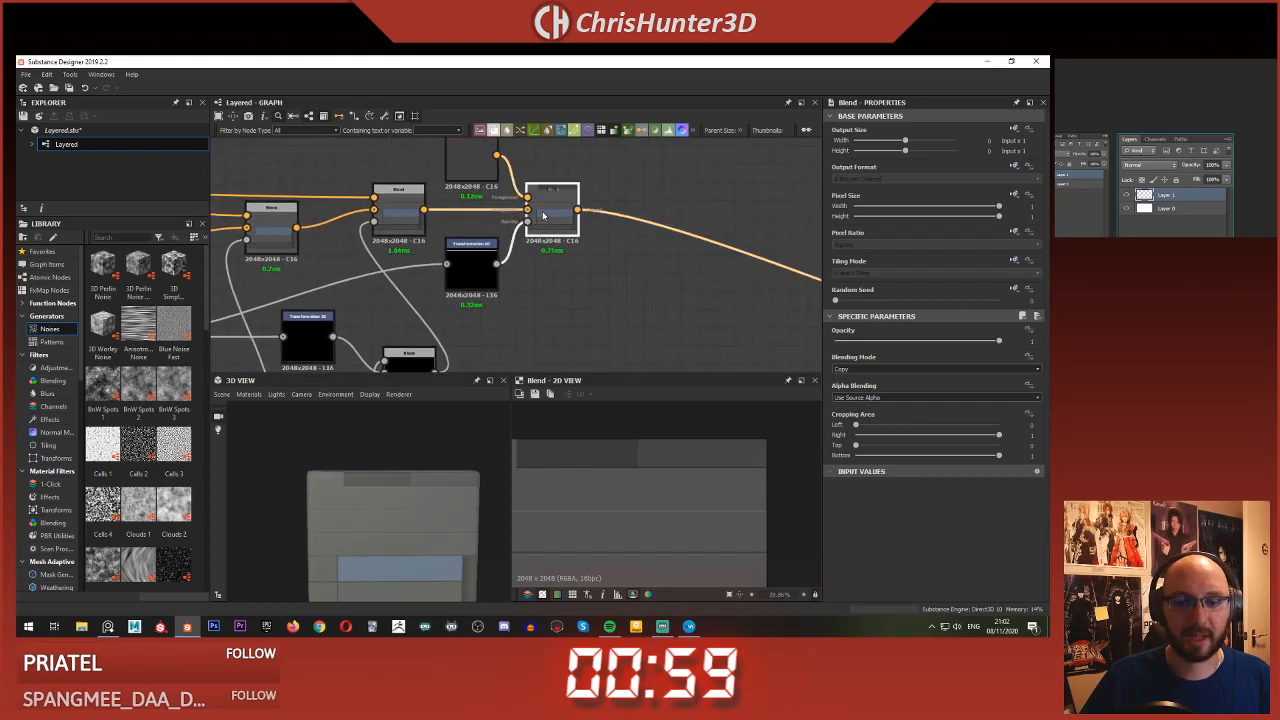
scroll(611, 472, up, 4)
middle_drag(611, 472, 711, 500)
scroll(711, 500, down, 4)
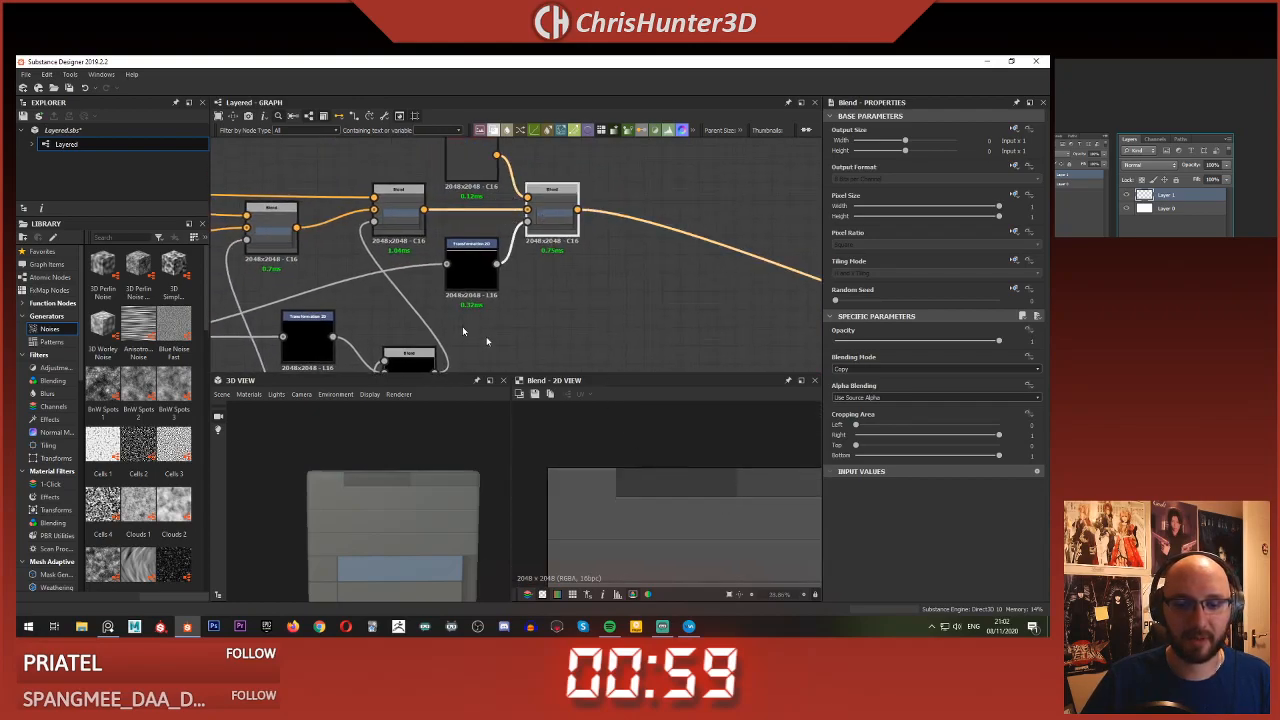
- Preview the earlier Blends one after another to examine how each layer changes the panels around the line
scroll(506, 349, down, 4)
middle_drag(300, 303, 549, 303)
middle_drag(467, 300, 607, 269)
scroll(606, 270, up, 4)
double_click(658, 222)
scroll(560, 270, down, 4)
middle_drag(440, 250, 352, 216)
scroll(515, 235, up, 1)
scroll(586, 246, up, 4)
middle_drag(517, 234, 413, 191)
scroll(585, 244, down, 4)
scroll(525, 240, up, 1)
middle_drag(568, 275, 651, 243)
double_click(623, 246)
scroll(562, 237, down, 1)
scroll(470, 215, up, 3)
scroll(447, 222, down, 3)
middle_drag(447, 222, 586, 237)
scroll(455, 253, down, 2)
middle_drag(455, 253, 591, 254)
scroll(710, 257, up, 3)
double_click(631, 232)
middle_drag(764, 249, 561, 244)
double_click(633, 219)
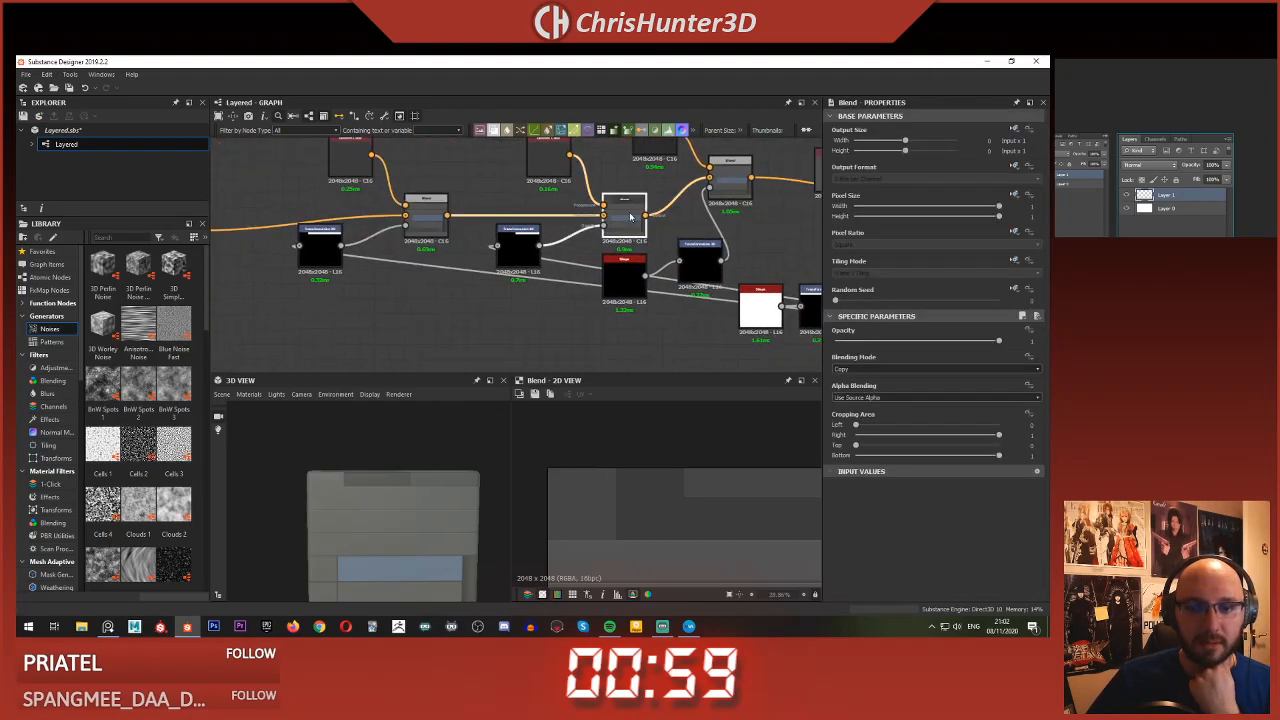
middle_drag(738, 219, 571, 314)
click(514, 195)
- Move the downstream node chain further right to free space after the horizontal line's Blend
scroll(608, 267, down, 2)
scroll(567, 297, up, 1)
middle_drag(686, 232, 483, 218)
scroll(483, 218, down, 4)
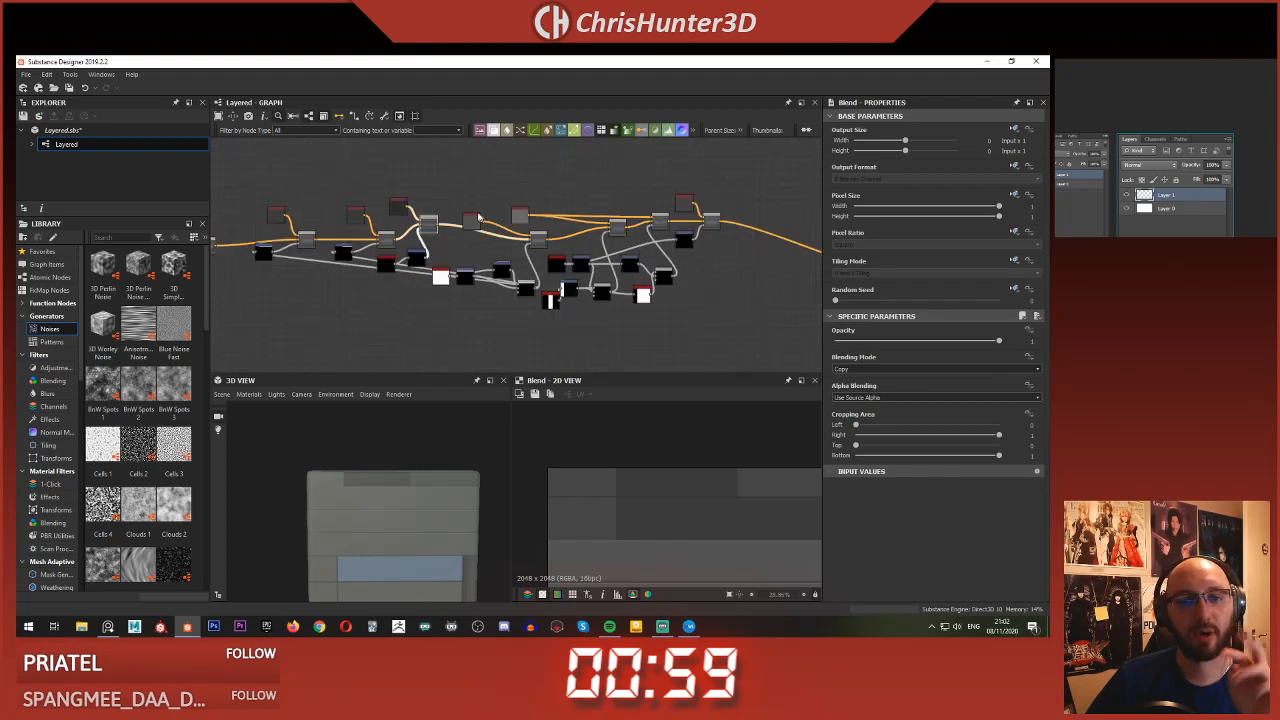
drag(513, 209, 731, 309)
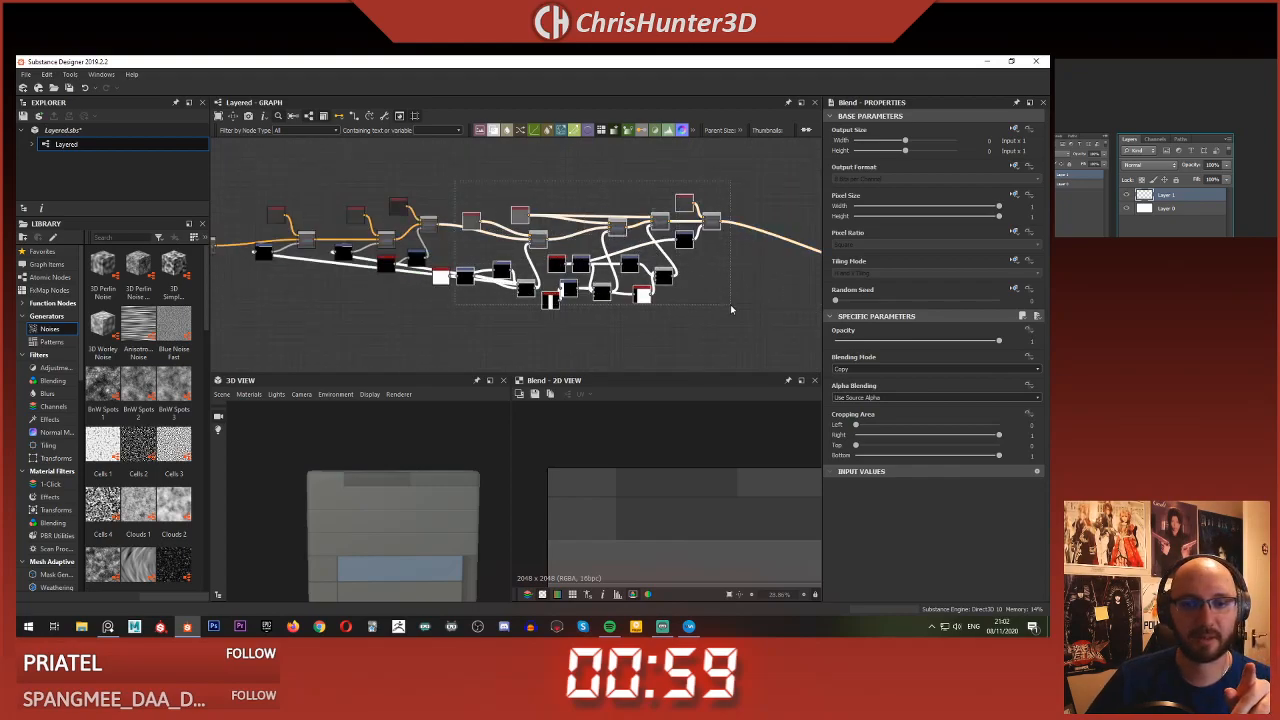
drag(538, 241, 606, 245)
click(534, 182)
scroll(545, 229, up, 5)
drag(535, 228, 594, 232)
scroll(685, 218, down, 2)
scroll(685, 218, down, 1)
middle_drag(685, 218, 559, 225)
drag(545, 221, 642, 222)
middle_drag(438, 250, 547, 230)
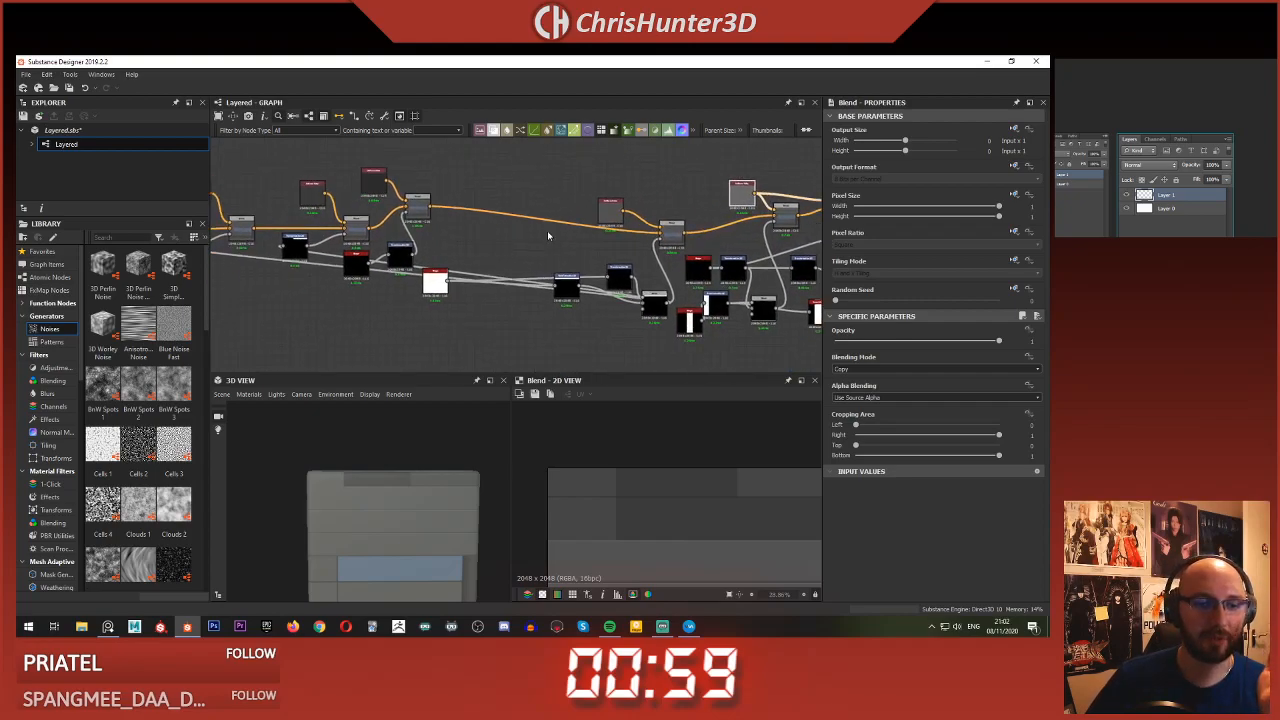
- Move the white Shape and its nearby Transformation 2D closer to the mask Blend they feed
scroll(482, 240, up, 1)
drag(418, 286, 566, 254)
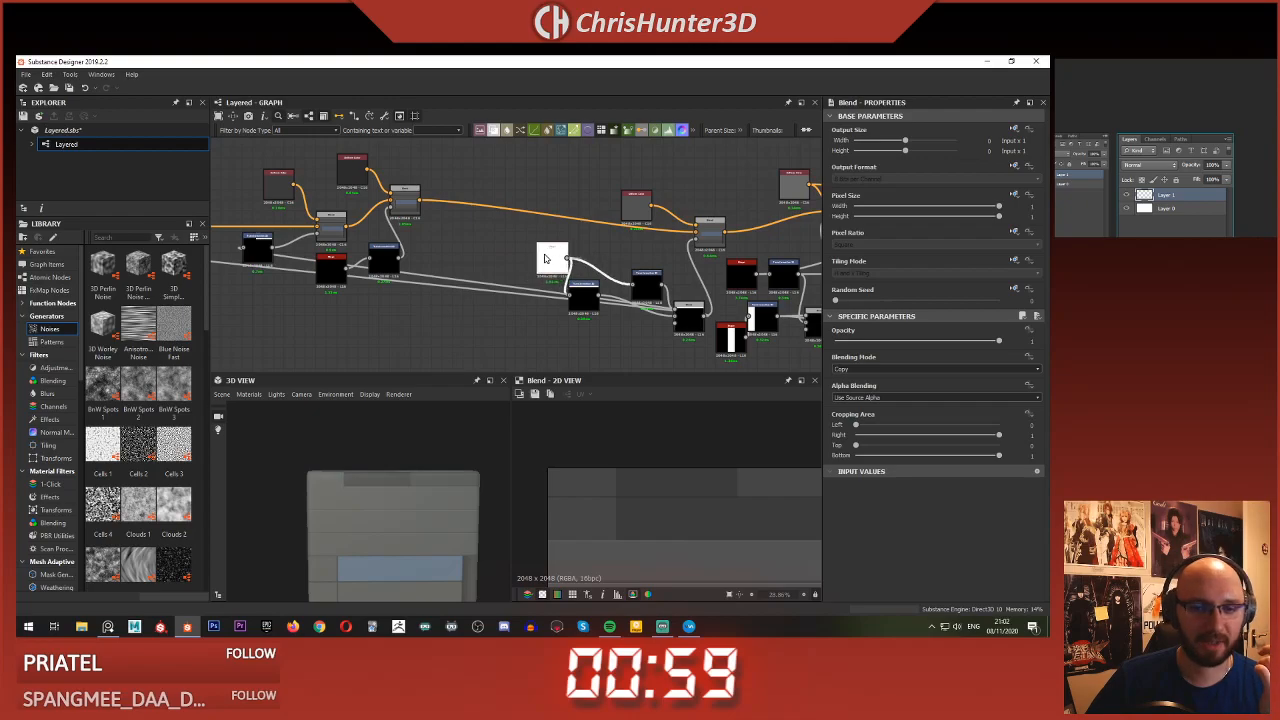
shift+drag(582, 302, 614, 330)
scroll(613, 331, up, 3)
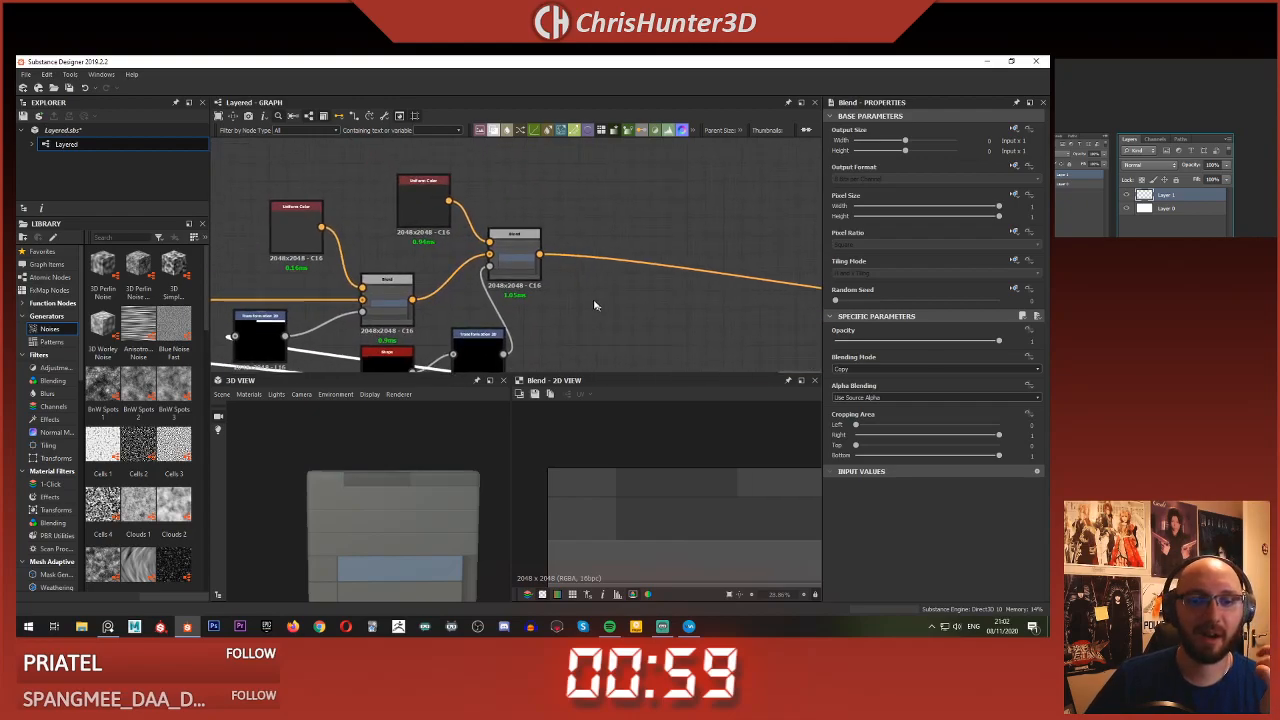
- Add a second Transformation 2D fed by the horizontal line's Transformation 2D
key(space)
text(tr)
key(Return)
drag(503, 354, 598, 299)
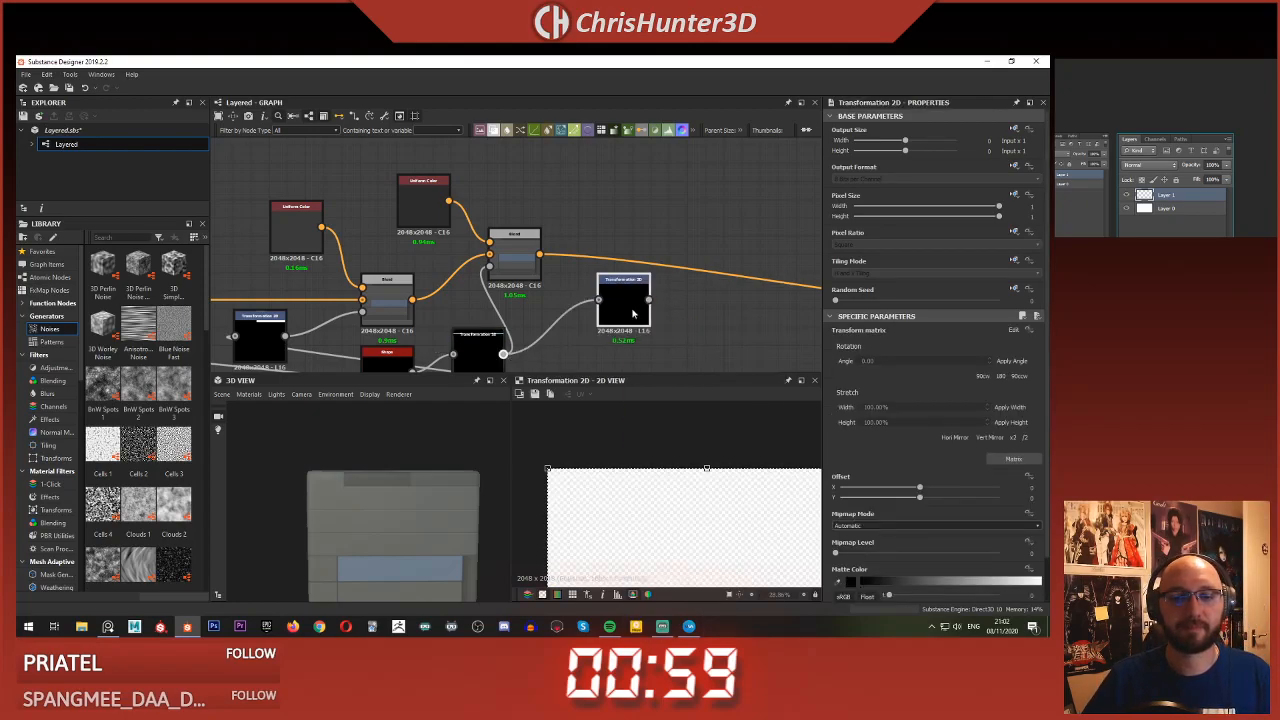
- Rotate the second Transformation 2D by a quarter turn to make the line vertical
drag(564, 462, 516, 588)
shift+drag(642, 635, 714, 634)
key(f)
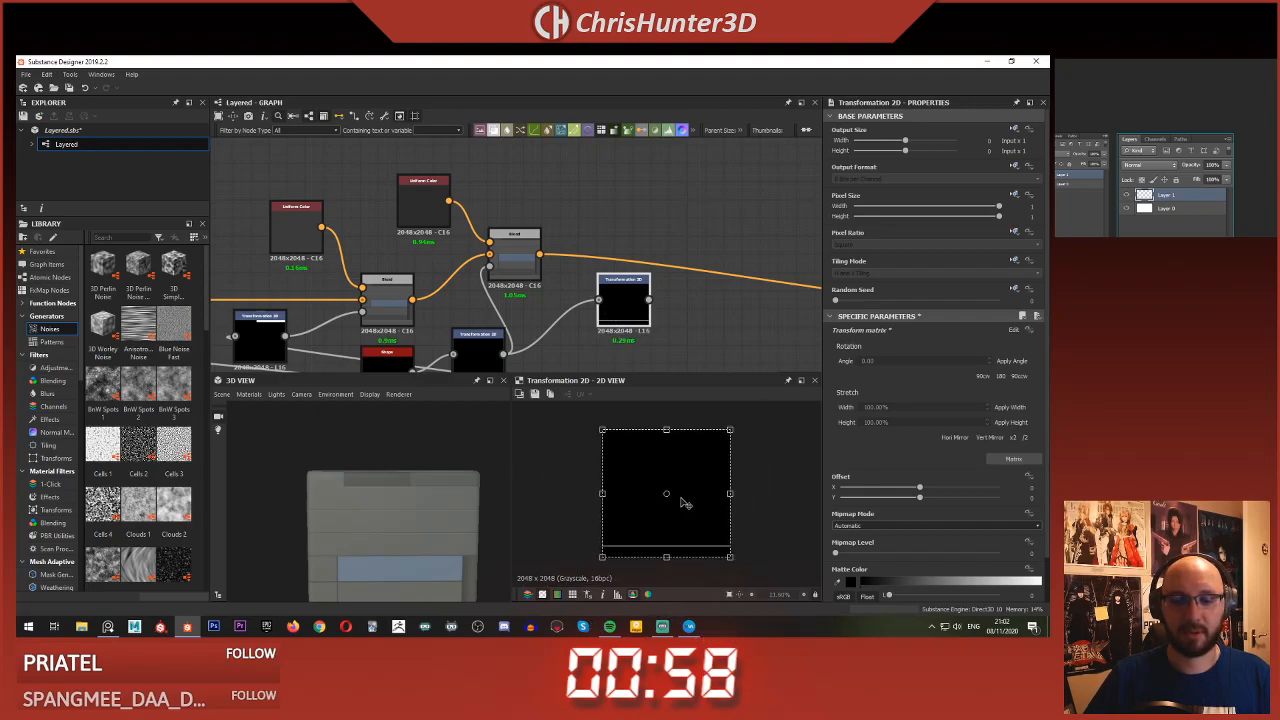
shift+drag(538, 437, 547, 543)
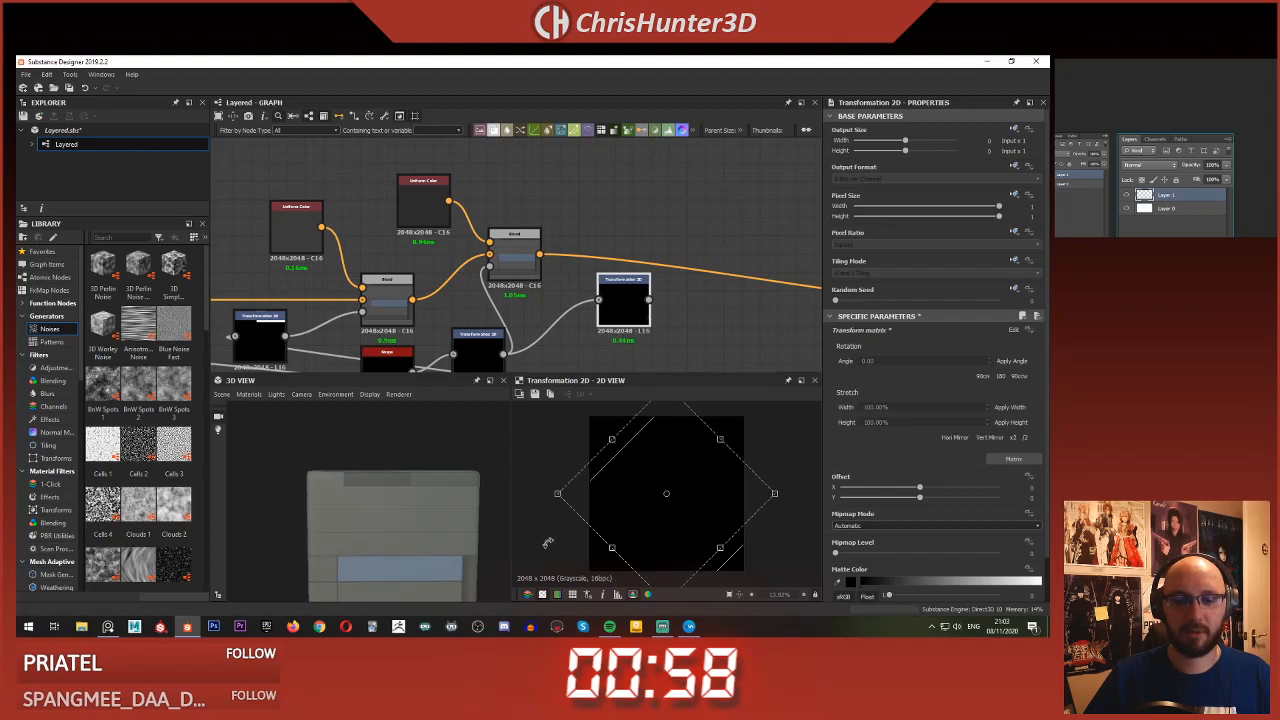
shift+drag(565, 593, 594, 604)
- Add a Blend using the previous Blend as background, the same dark Uniform Color as foreground and the rotated line as opacity
click(653, 214)
scroll(601, 219, up, 3)
middle_drag(601, 219, 602, 177)
scroll(602, 177, down, 3)
drag(613, 262, 578, 318)
right_click(602, 244)
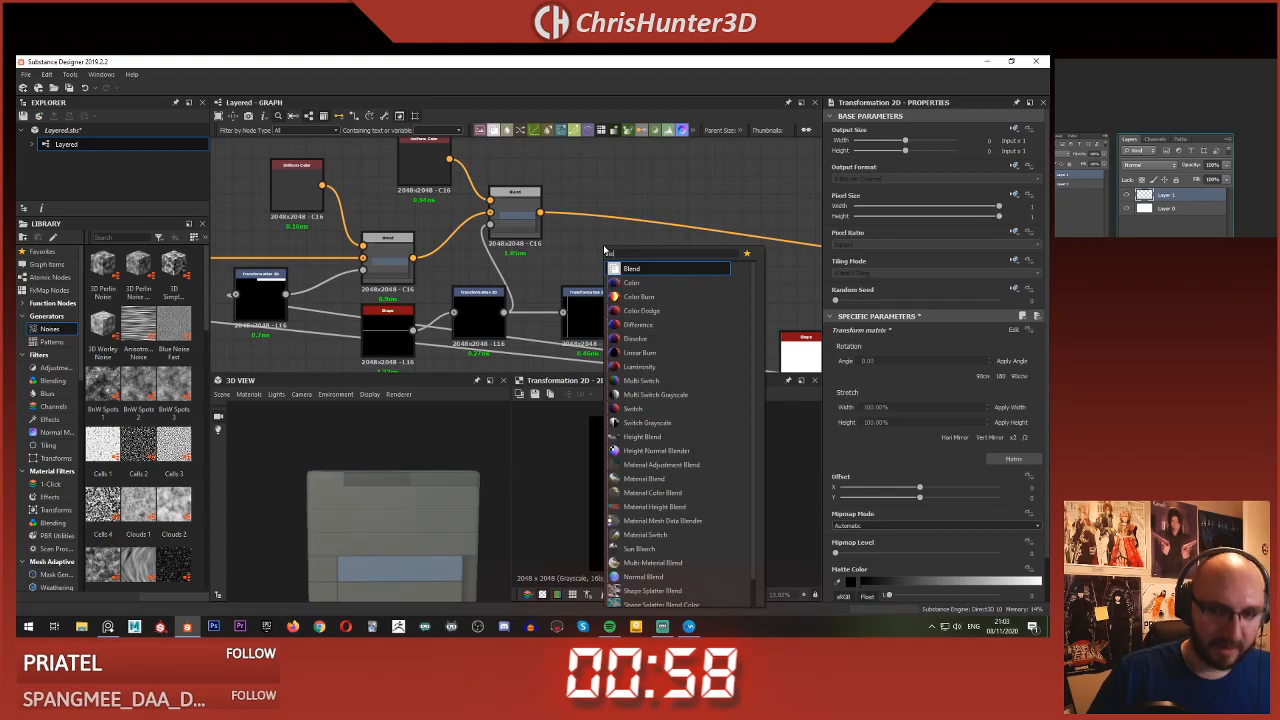
click(603, 245)
drag(605, 246, 636, 240)
drag(613, 312, 630, 288)
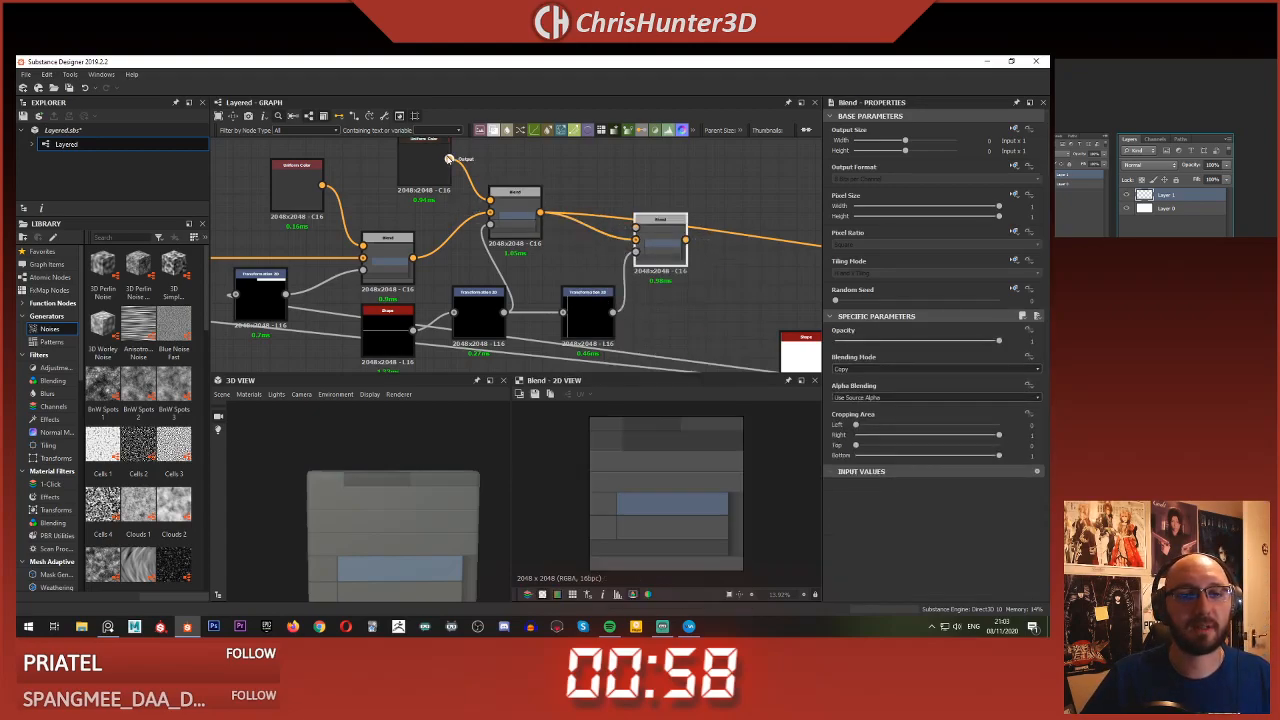
drag(655, 224, 673, 168)
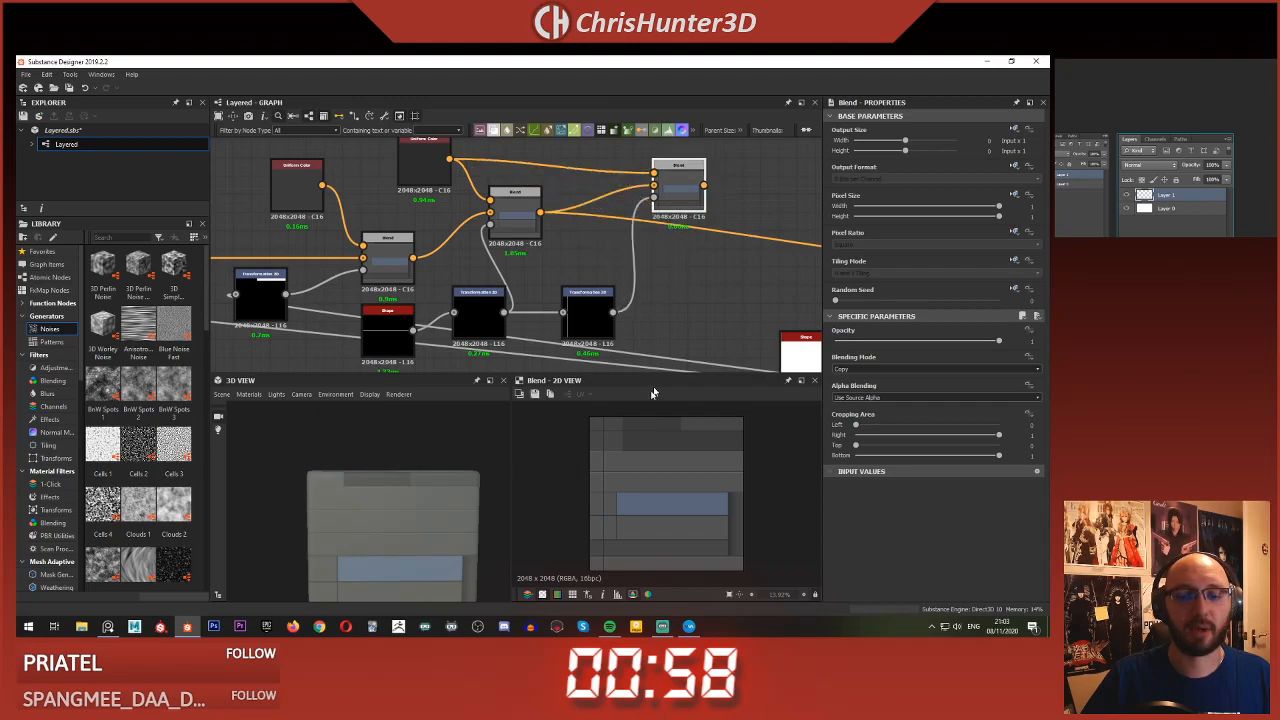
- Shift the vertical line sideways to a Y offset of about -0.23 in its Transformation 2D
scroll(660, 470, up, 2)
middle_drag(600, 329, 598, 337)
click(597, 336)
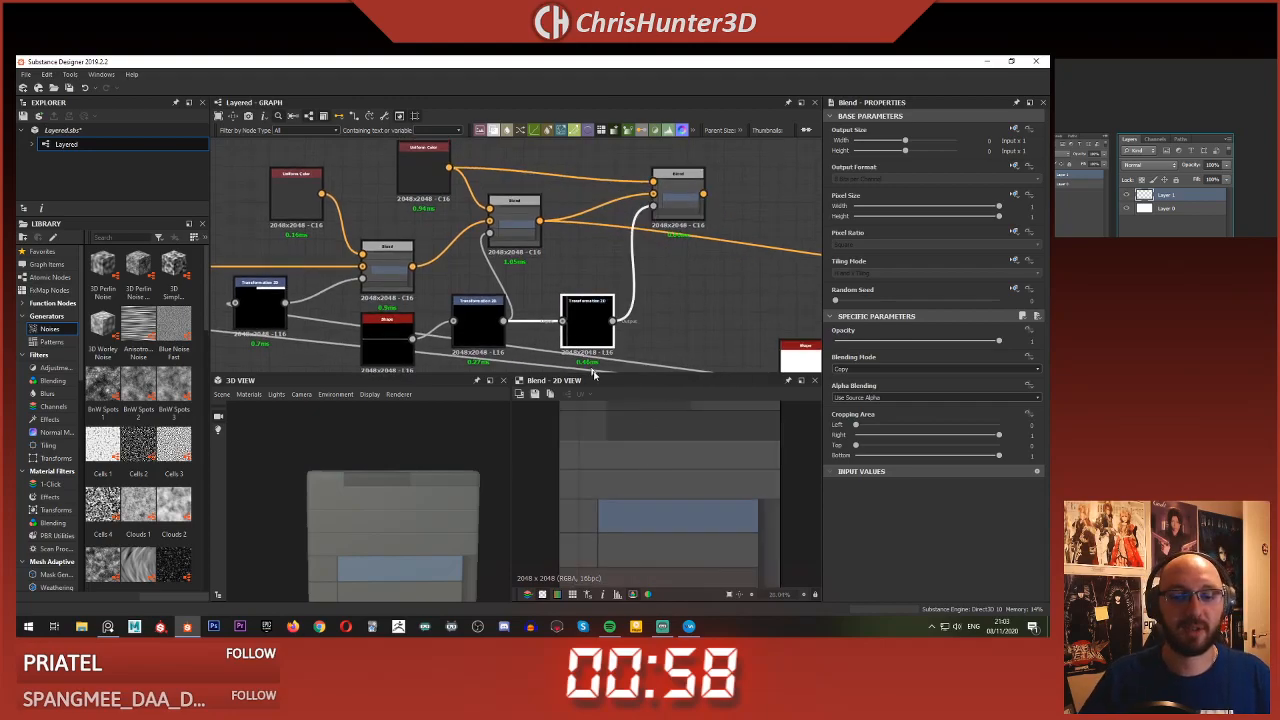
scroll(620, 460, down, 1)
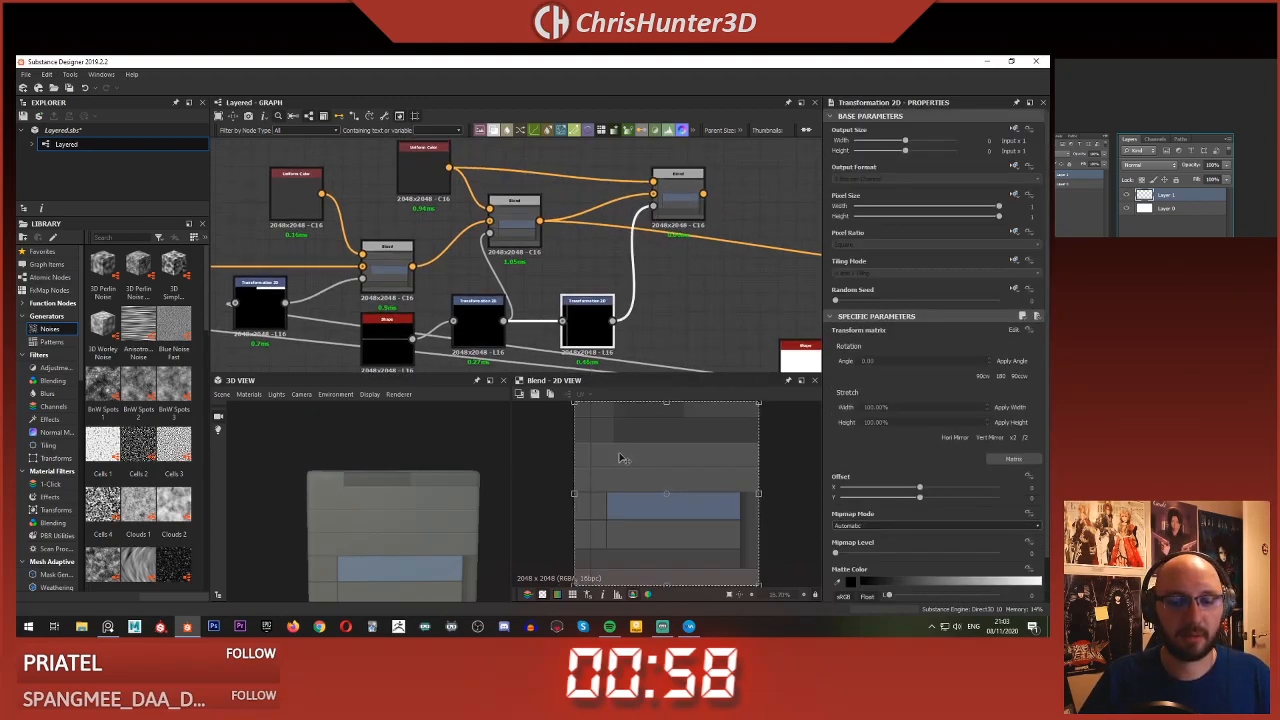
scroll(612, 452, up, 1)
drag(604, 436, 656, 438)
scroll(656, 441, down, 4)
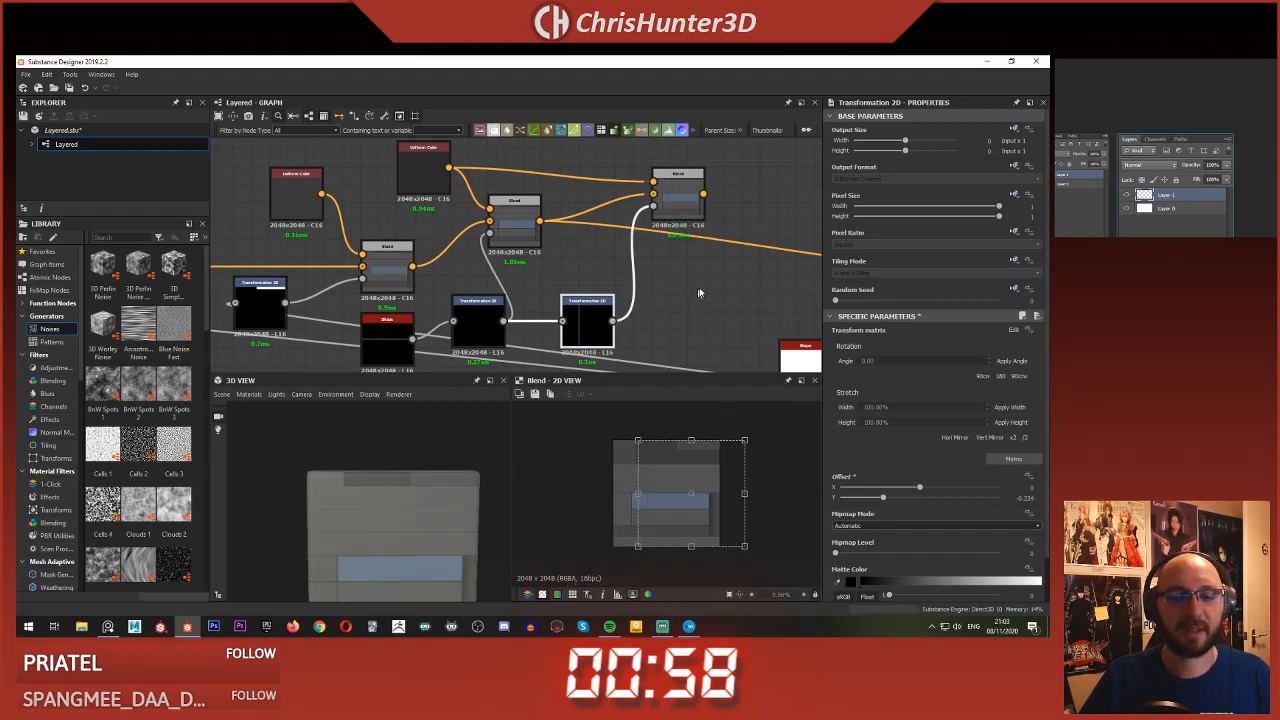
- Preview the final Blend and the line Blends in turn to compare the vertical line with the dark panel's side edge
middle_drag(697, 295, 313, 290)
middle_drag(720, 260, 383, 241)
scroll(594, 240, down, 1)
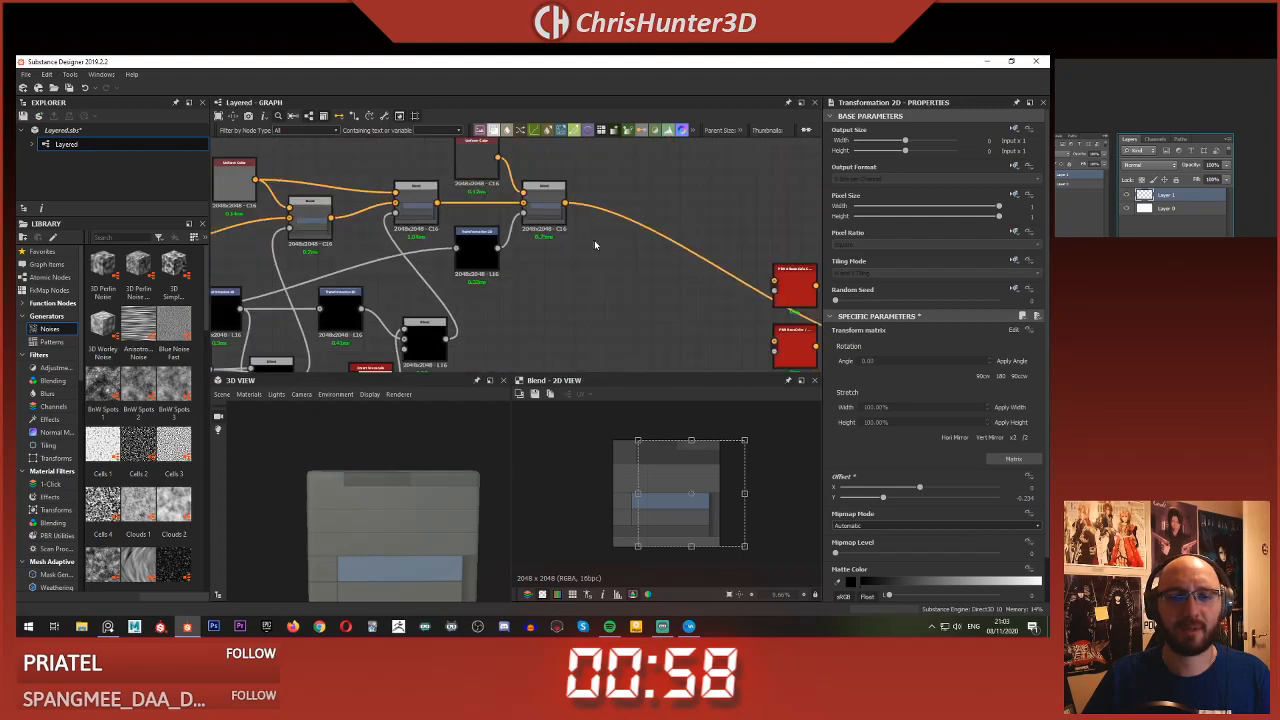
click(541, 208)
scroll(652, 416, up, 7)
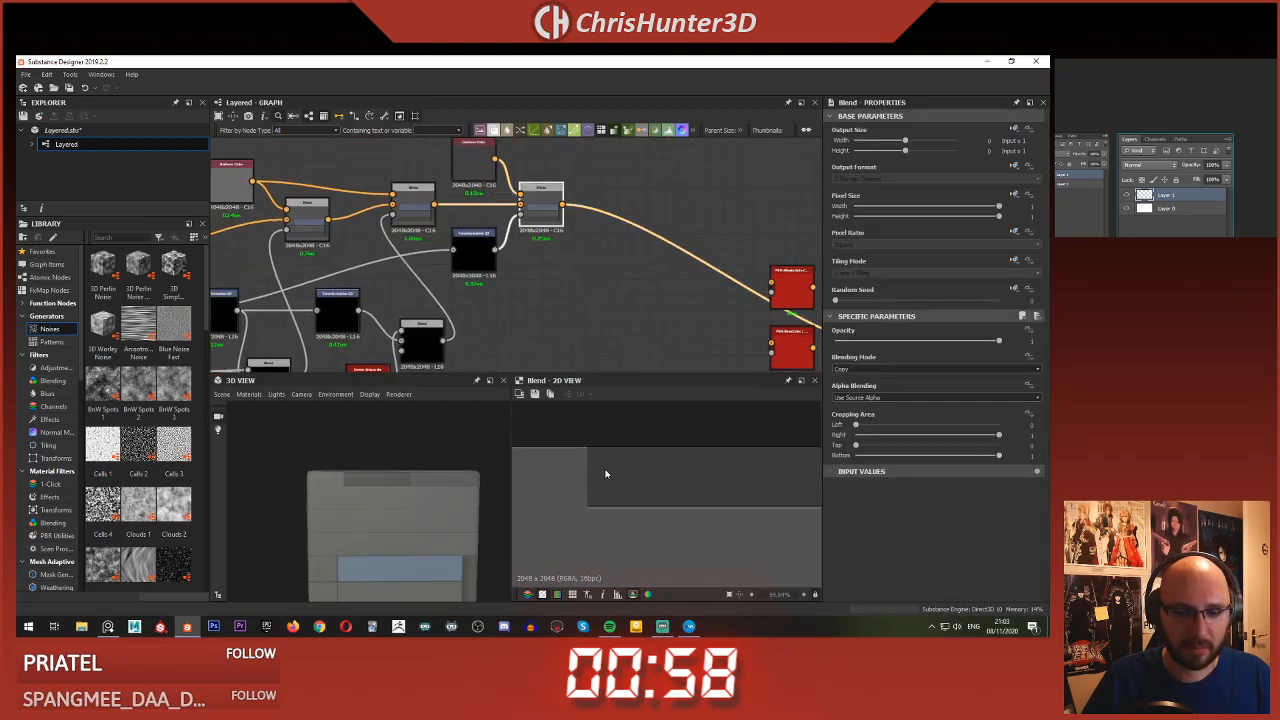
scroll(565, 345, down, 4)
middle_drag(579, 297, 630, 277)
scroll(575, 250, up, 4)
middle_drag(540, 223, 658, 296)
double_click(652, 228)
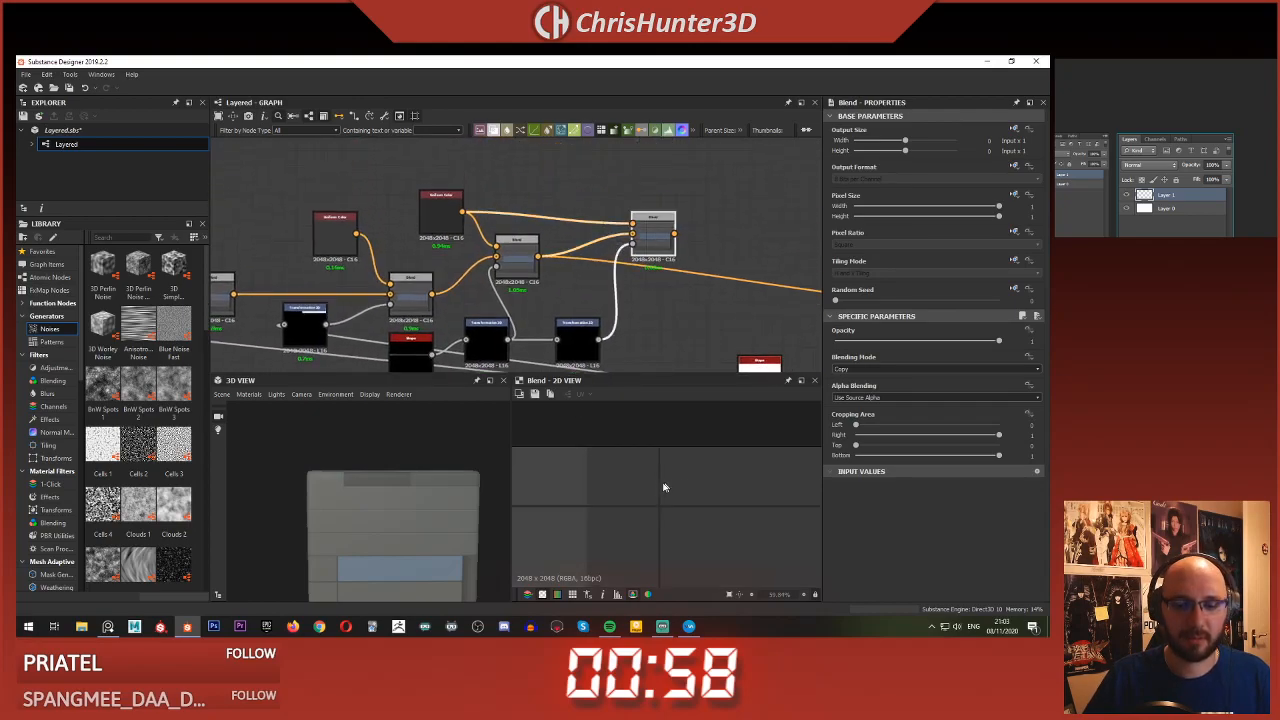
double_click(509, 254)
scroll(580, 326, down, 3)
middle_drag(740, 290, 672, 266)
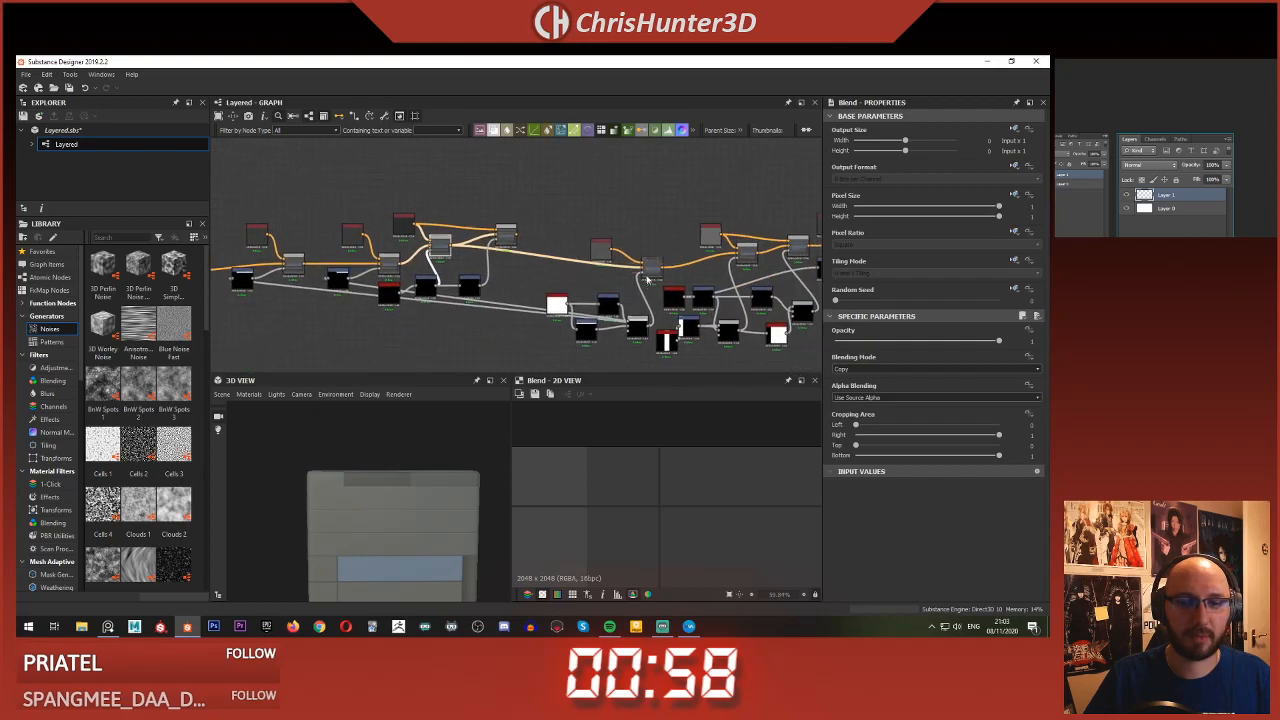
scroll(672, 266, up, 3)
scroll(740, 240, down, 3)
double_click(665, 240)
middle_drag(446, 240, 672, 241)
scroll(570, 490, down, 4)
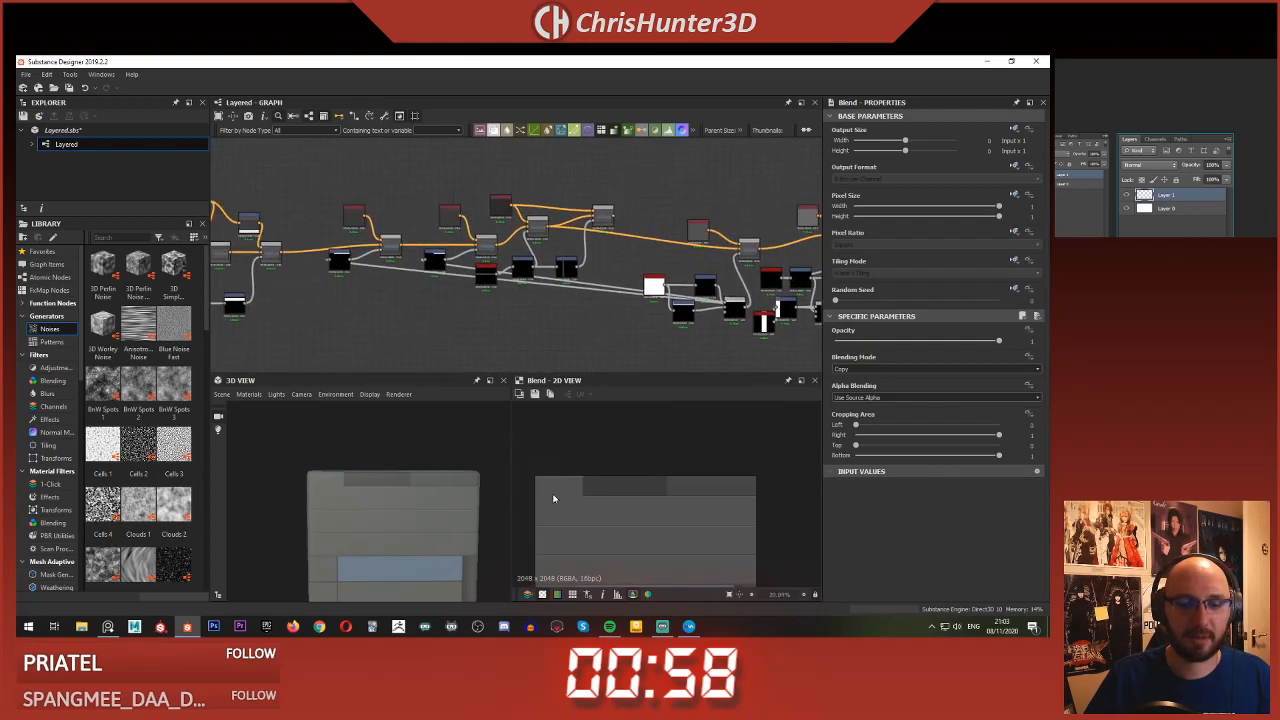
scroll(577, 473, up, 4)
middle_drag(488, 295, 491, 290)
scroll(585, 228, up, 4)
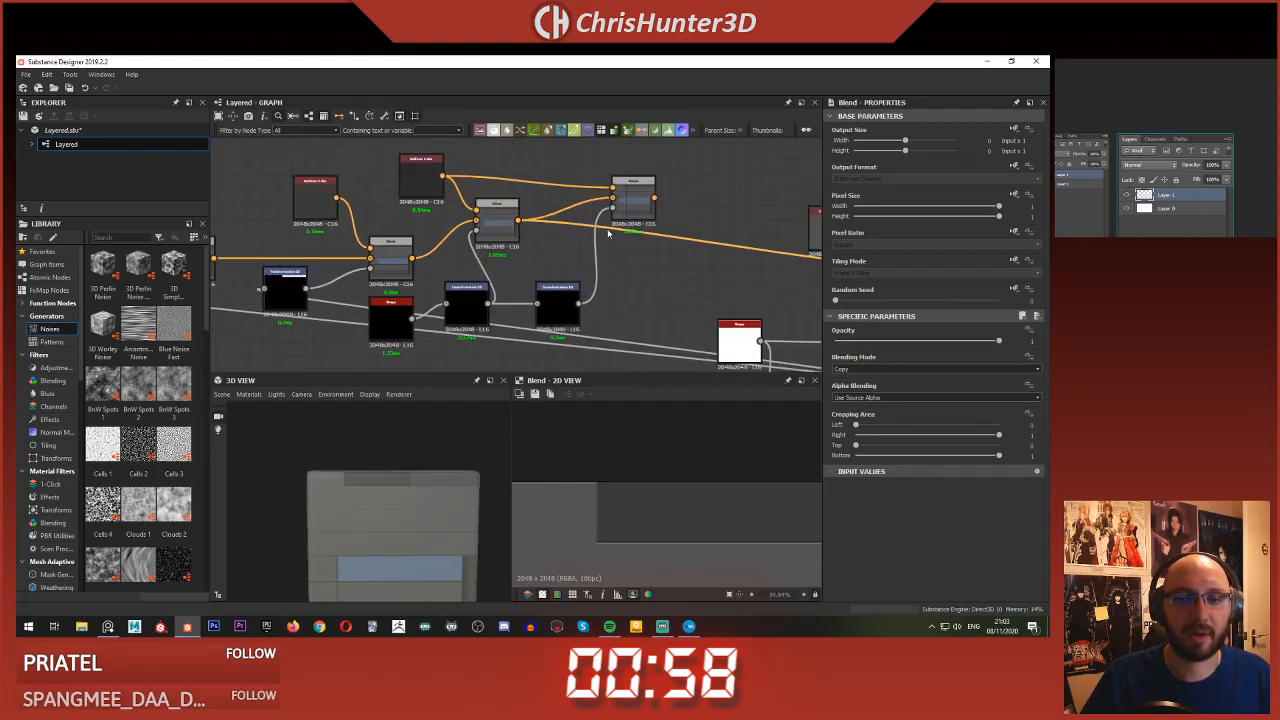
- Reroute the downstream connection to the vertical line's Blend and shift the vertical line to a Y offset of -0.1247
shift+drag(520, 222, 634, 200)
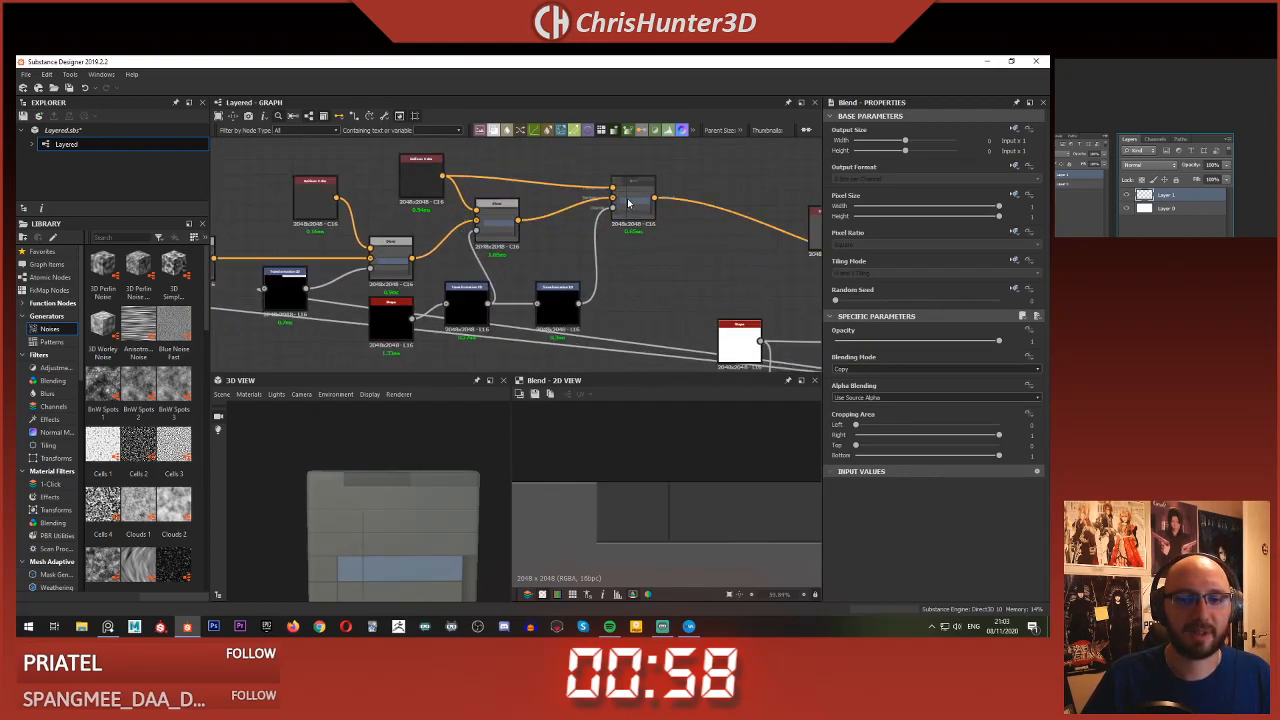
click(557, 297)
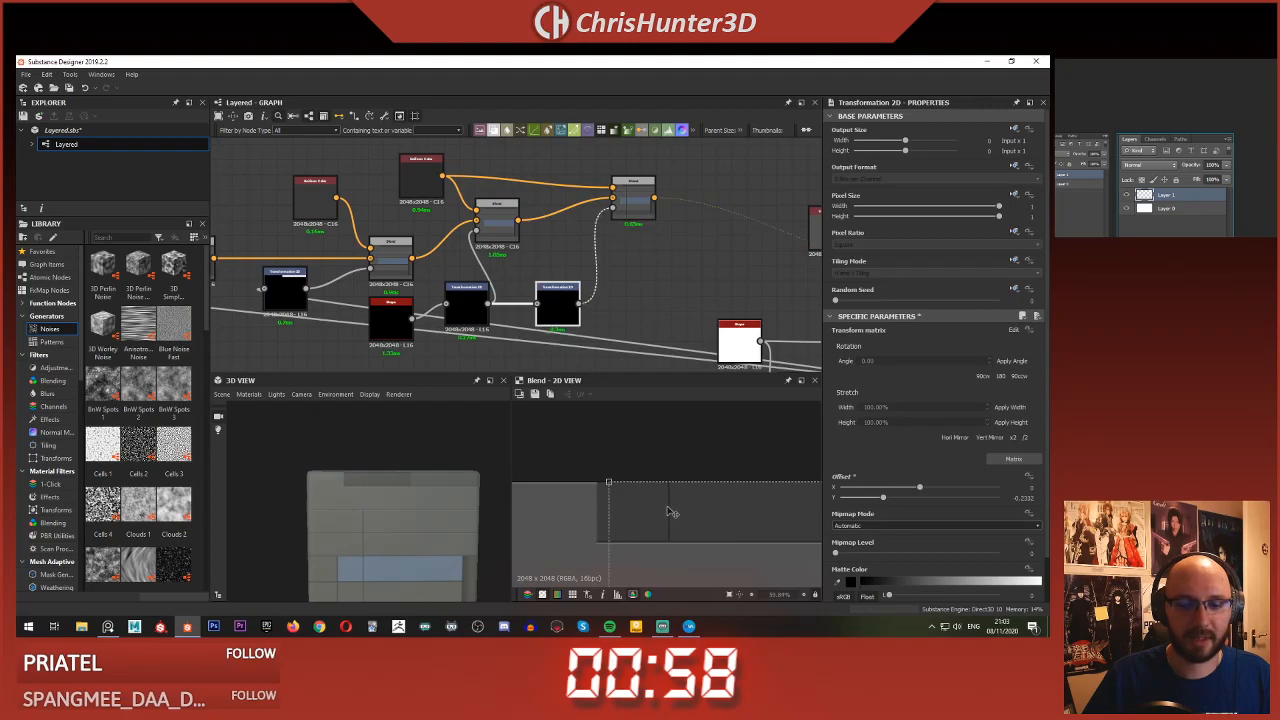
drag(657, 512, 600, 510)
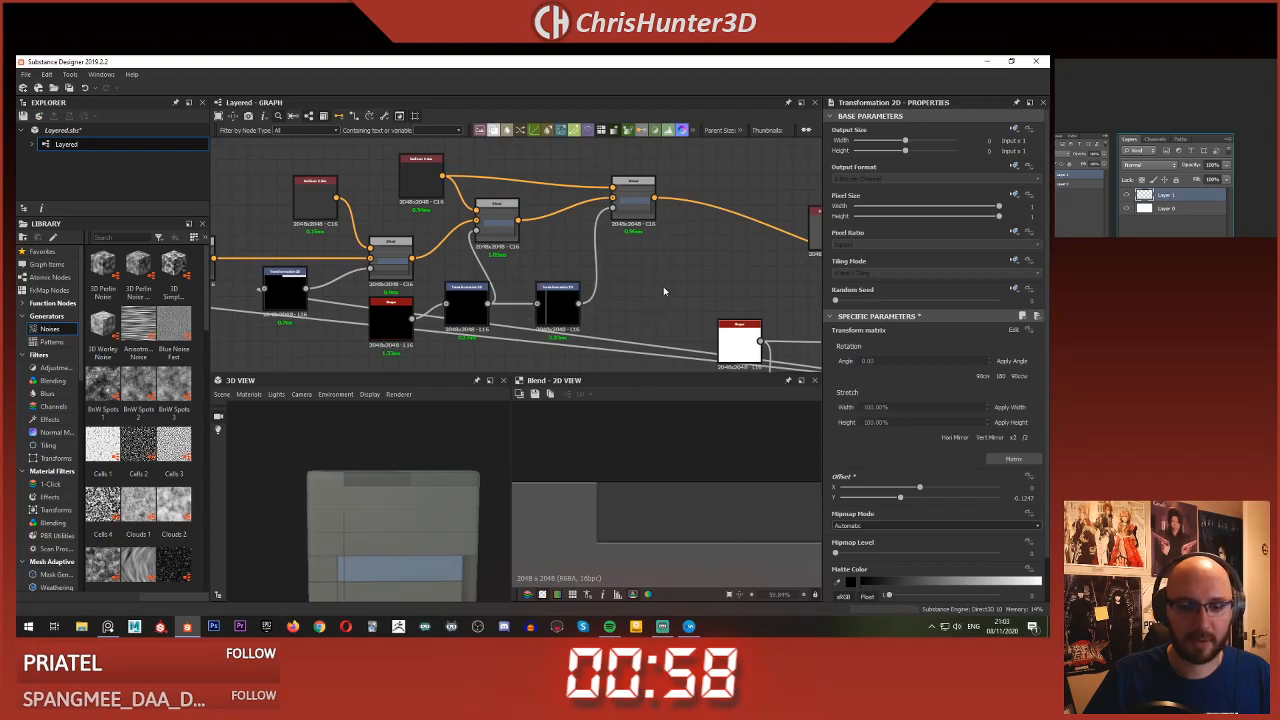
scroll(585, 506, down, 5)
scroll(603, 271, up, 3)
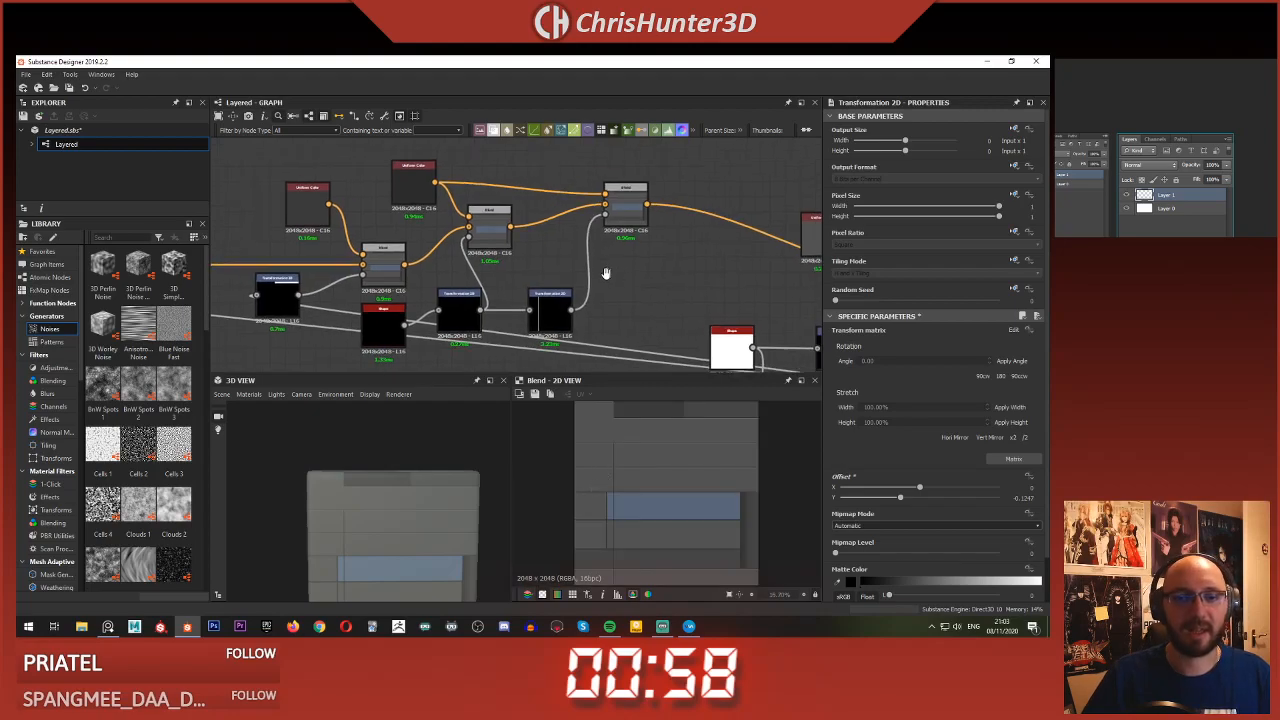
- Preview the vertical line's Transformation 2D and the Blend it feeds to check where the line runs across the panels
click(527, 295)
scroll(611, 422, up, 2)
middle_drag(609, 213, 635, 272)
scroll(637, 272, up, 1)
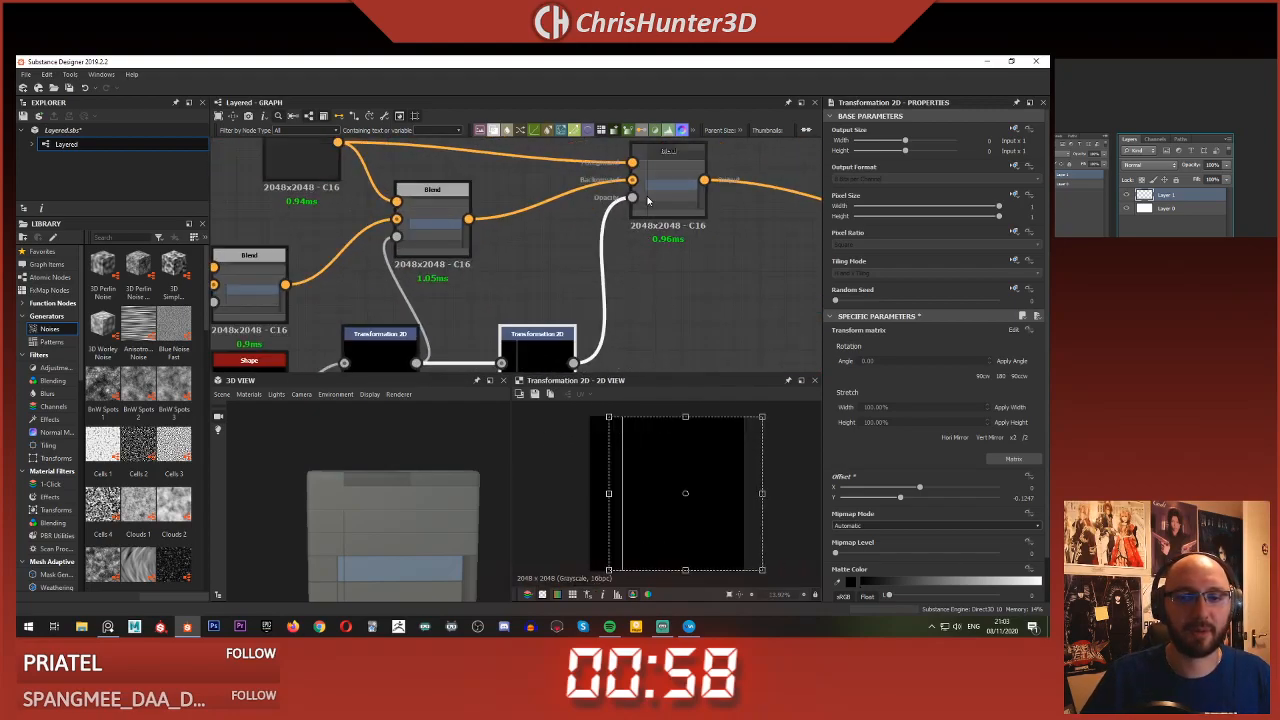
double_click(648, 200)
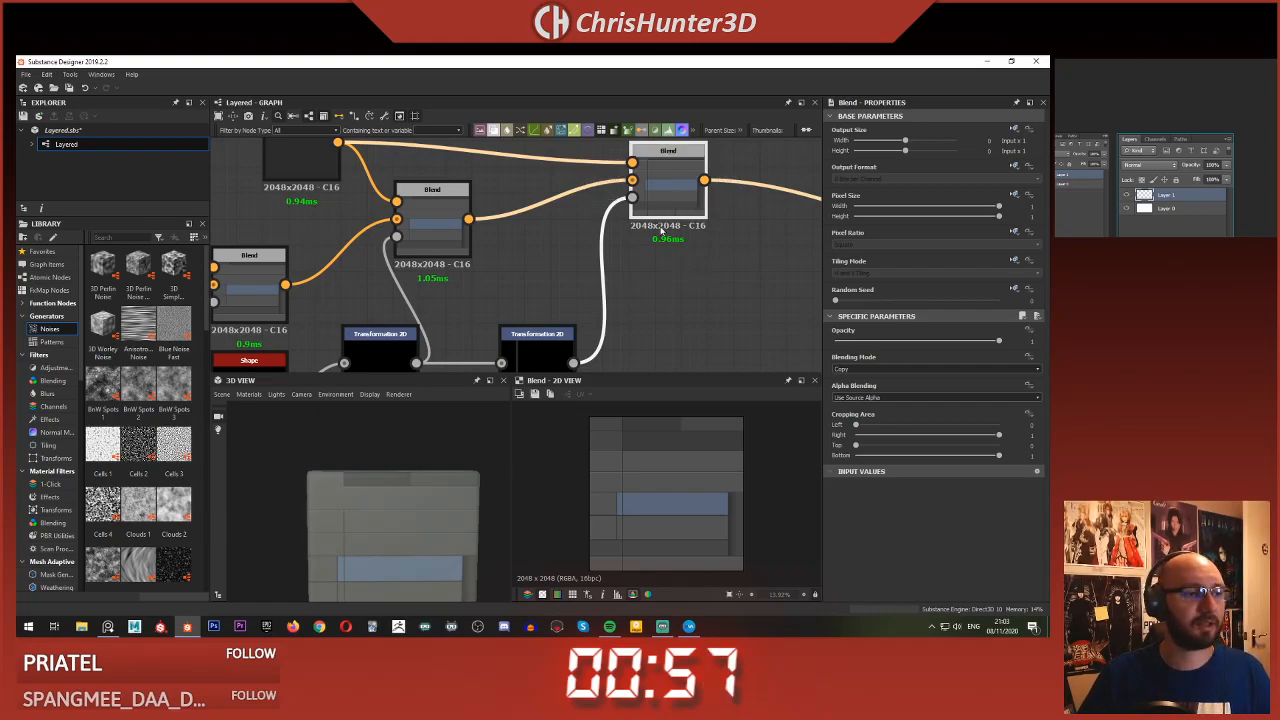
middle_drag(606, 294, 640, 203)
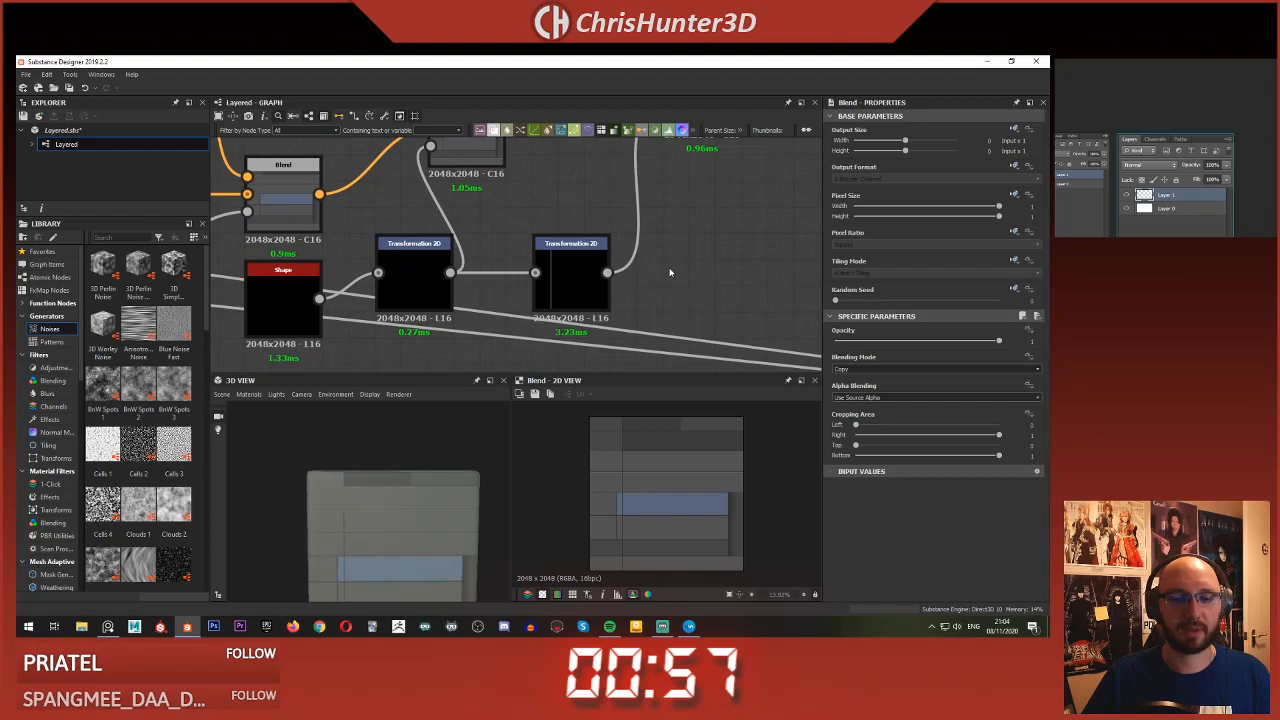
- Squash the vertical line's Transformation 2D upward to about a quarter of its height and set its tiling mode to No Tiling
click(581, 276)
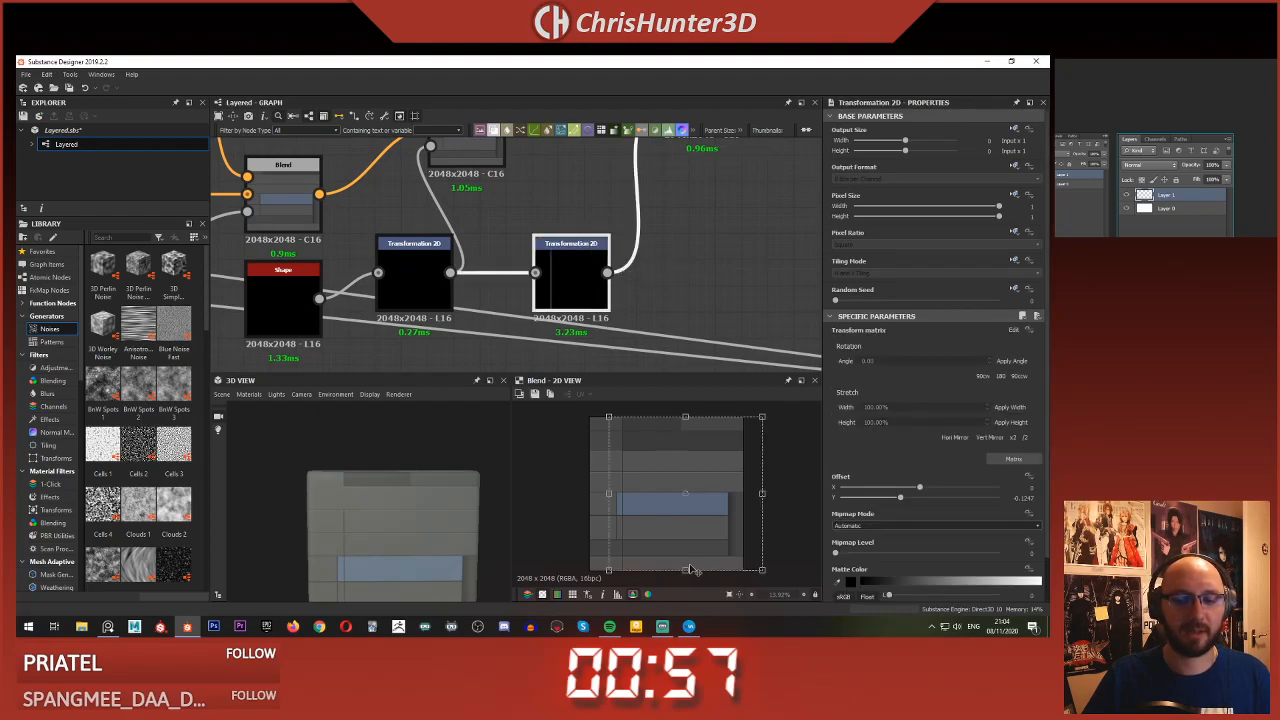
drag(686, 569, 686, 454)
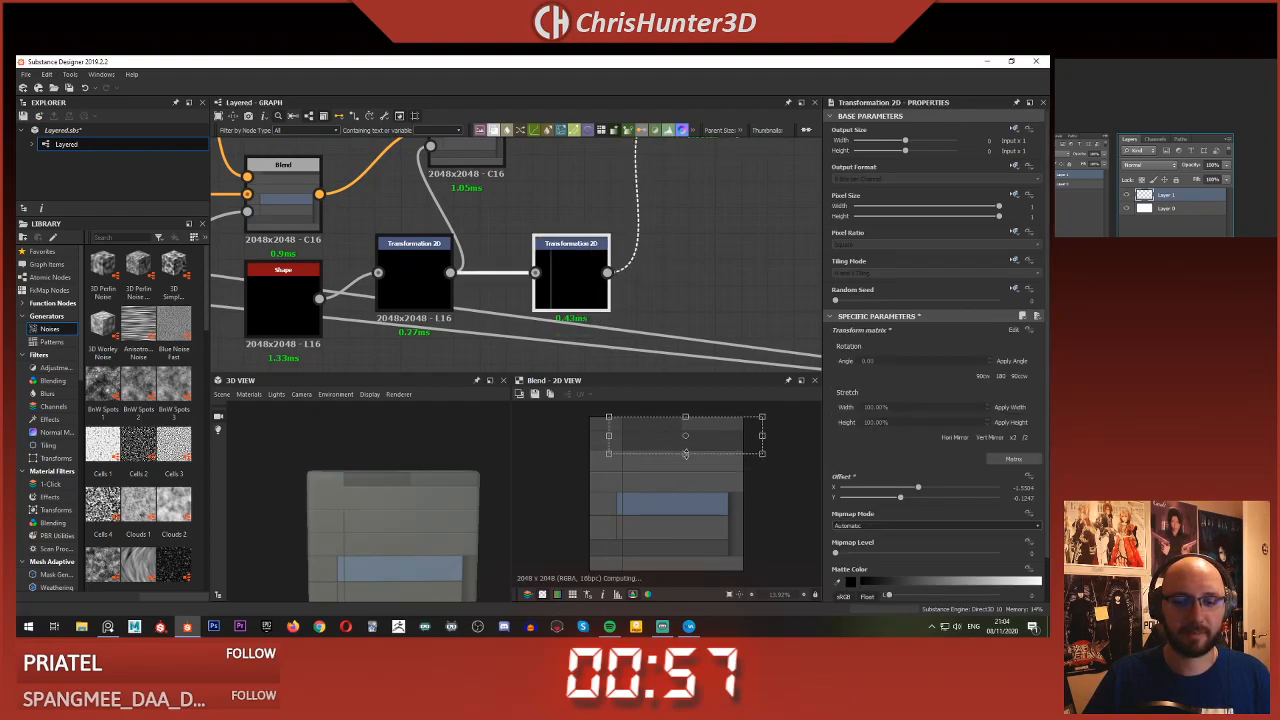
click(1013, 261)
click(998, 305)
click(947, 274)
click(943, 277)
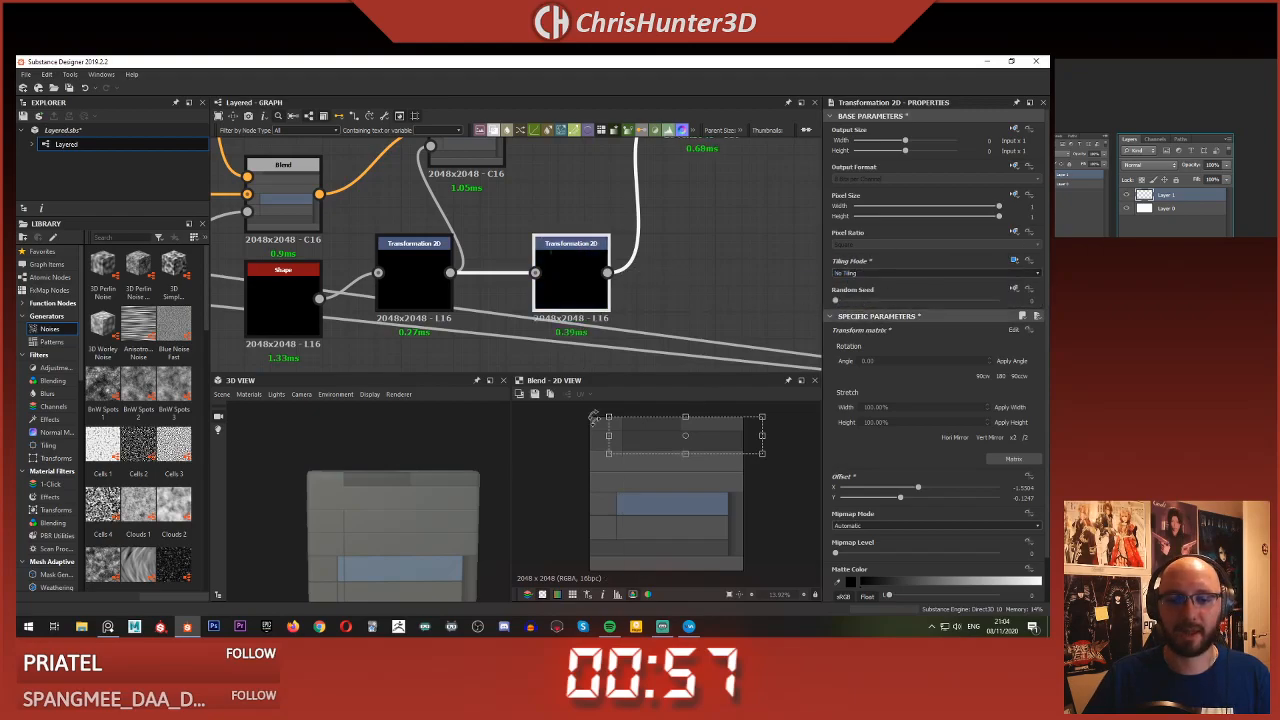
- Try to adjust the vertical line's length further by resizing its transform frame against the uppermost panel
scroll(654, 443, up, 5)
drag(793, 503, 791, 428)
middle_drag(714, 430, 603, 432)
scroll(660, 470, up, 3)
middle_drag(696, 512, 676, 513)
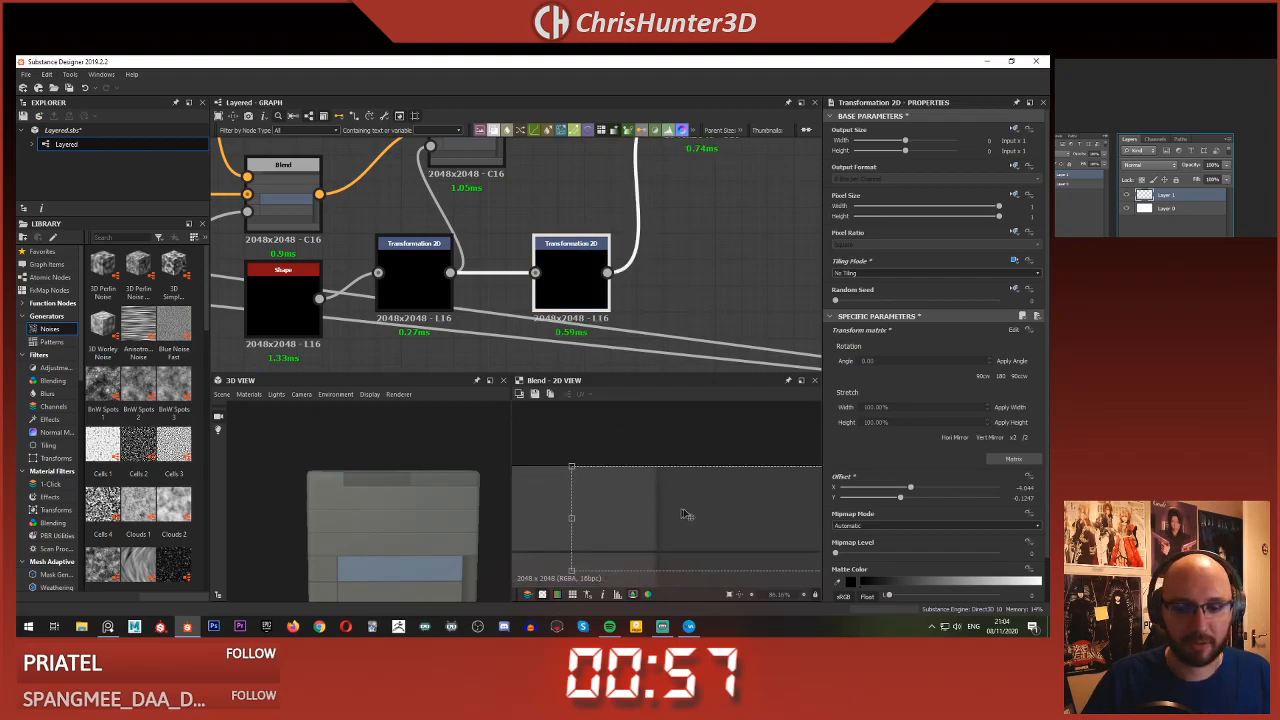
- Undo the last resize and the No Tiling setting on the vertical line's Transformation 2D
scroll(590, 301, down, 2)
scroll(588, 299, up, 1)
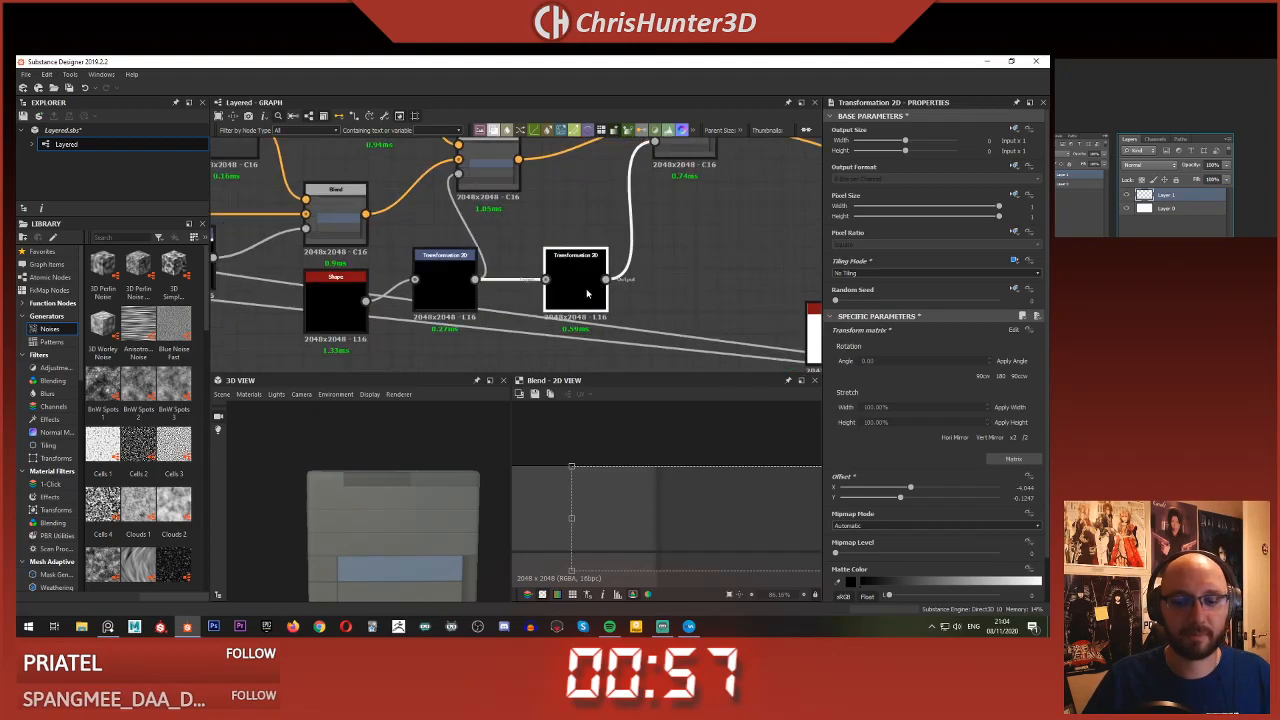
scroll(588, 293, down, 2)
scroll(688, 498, down, 3)
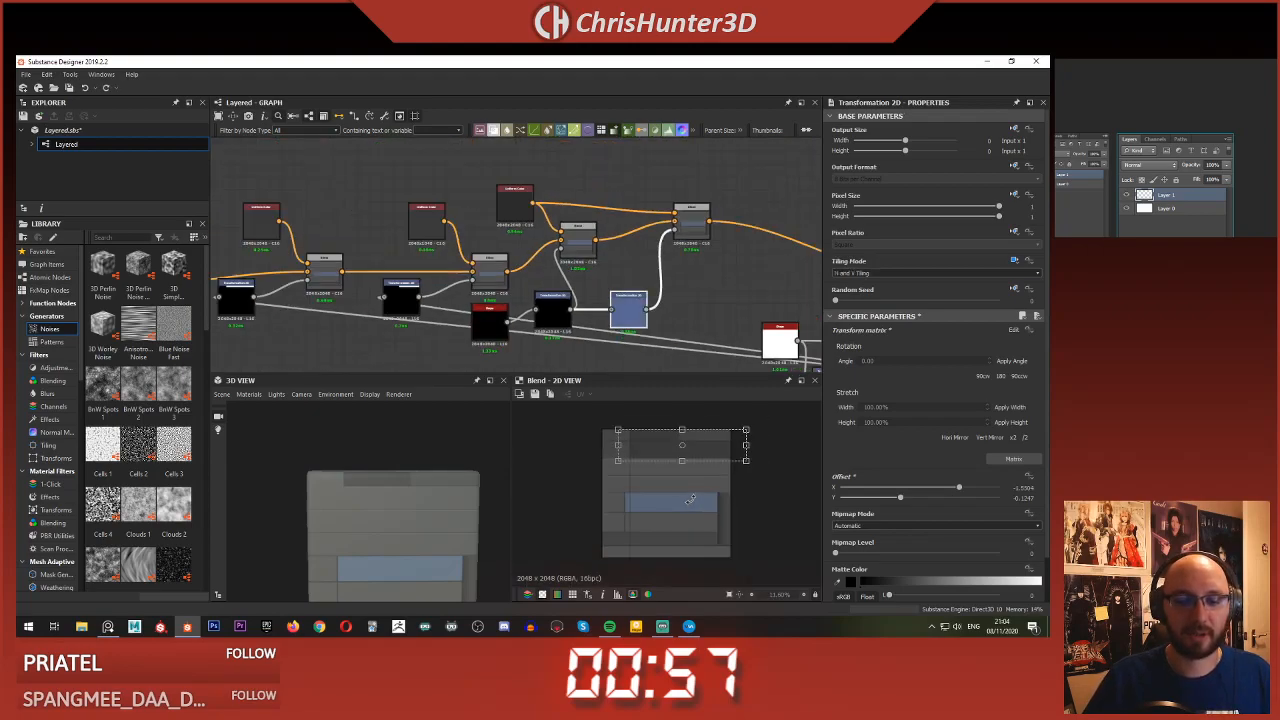
click(680, 291)
- Add a Blend node and connect the vertical line's Transformation 2D as its background
scroll(684, 310, up, 3)
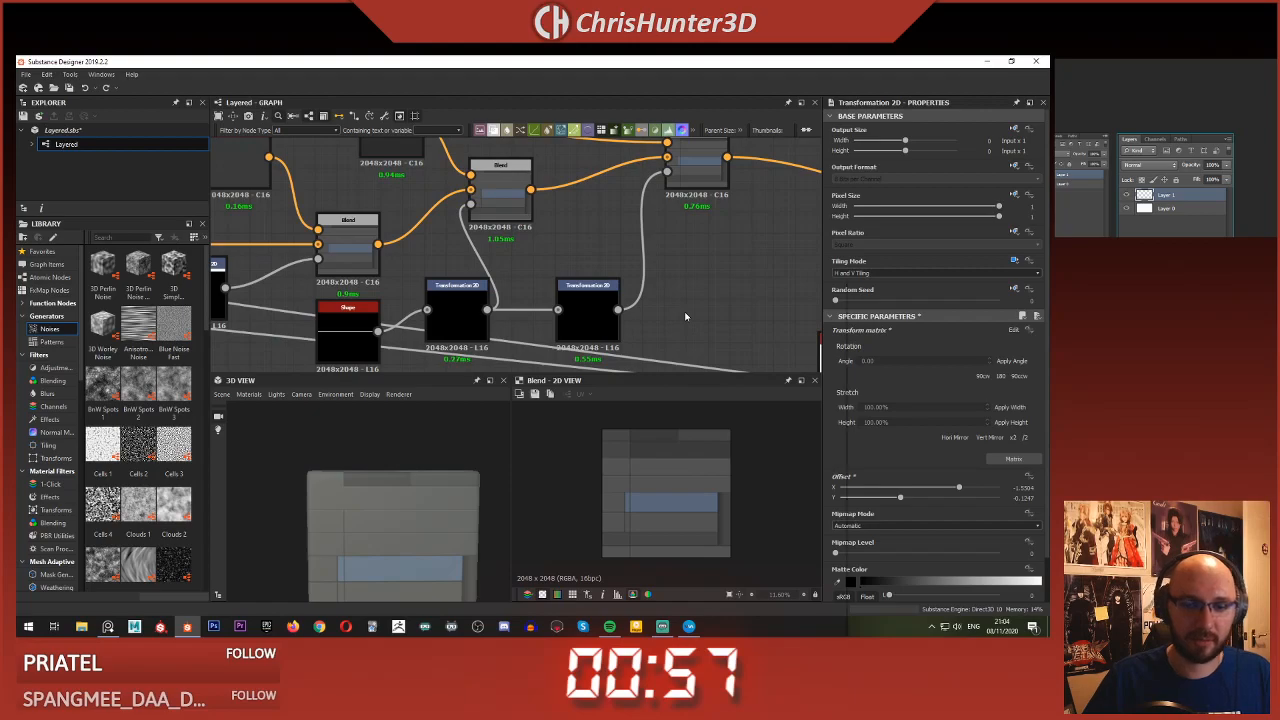
key(space)
text(blend)
key(Return)
drag(618, 310, 722, 286)
- Add a square Shape node and place it below the vertical line's Transformation 2D
key(space)
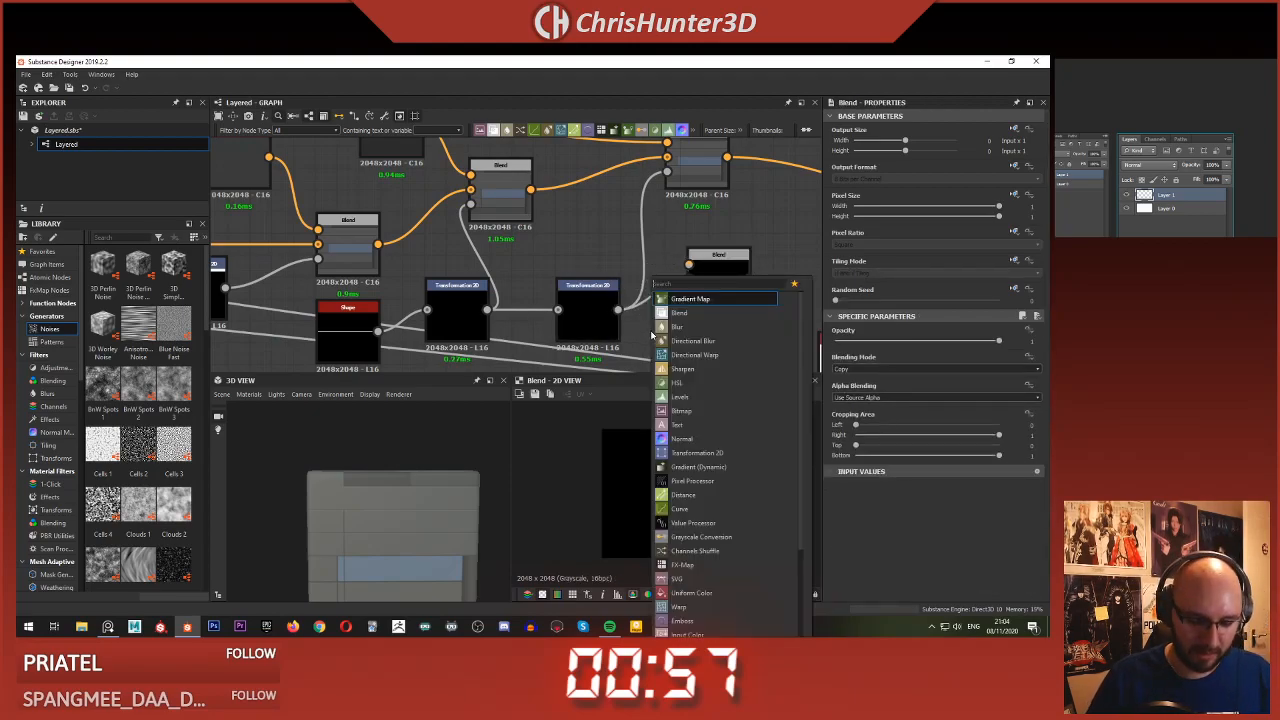
text(sha)
key(Down)
key(Return)
scroll(603, 242, down, 3)
scroll(609, 284, up, 2)
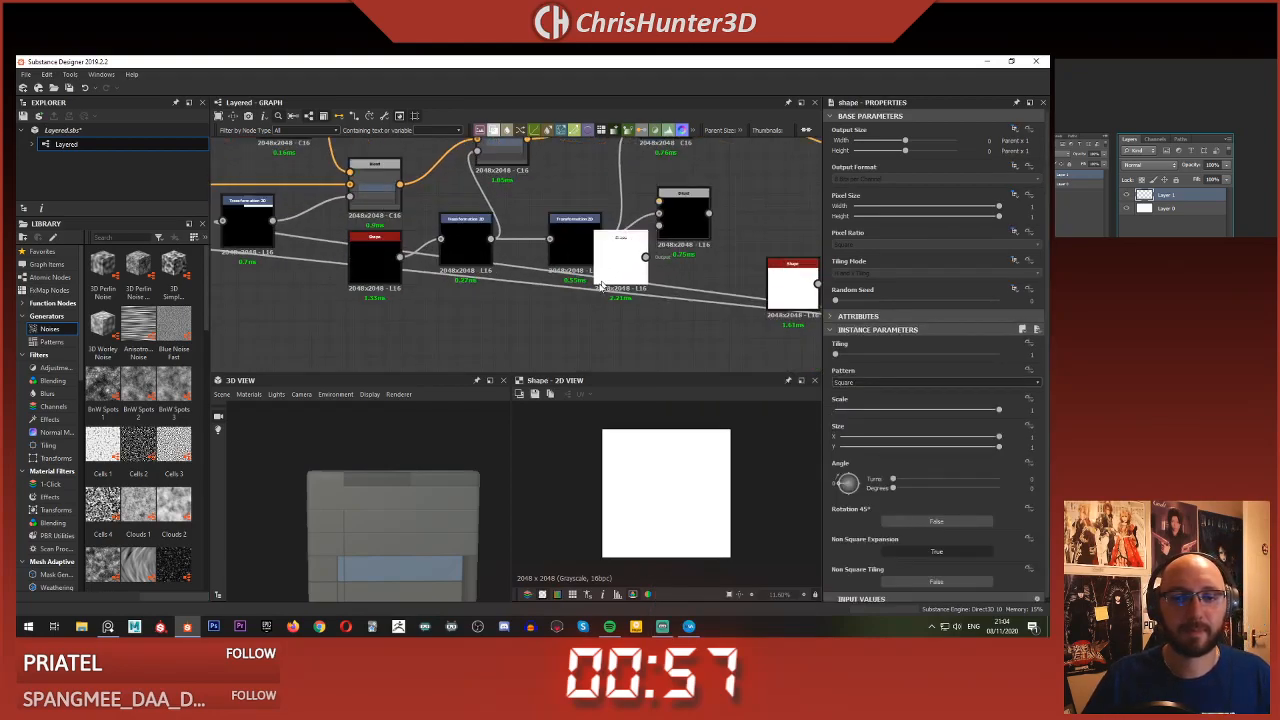
drag(606, 281, 567, 337)
- Connect the new Shape as the new Blend's foreground and set the blending mode to Subtract
drag(677, 209, 681, 201)
double_click(690, 213)
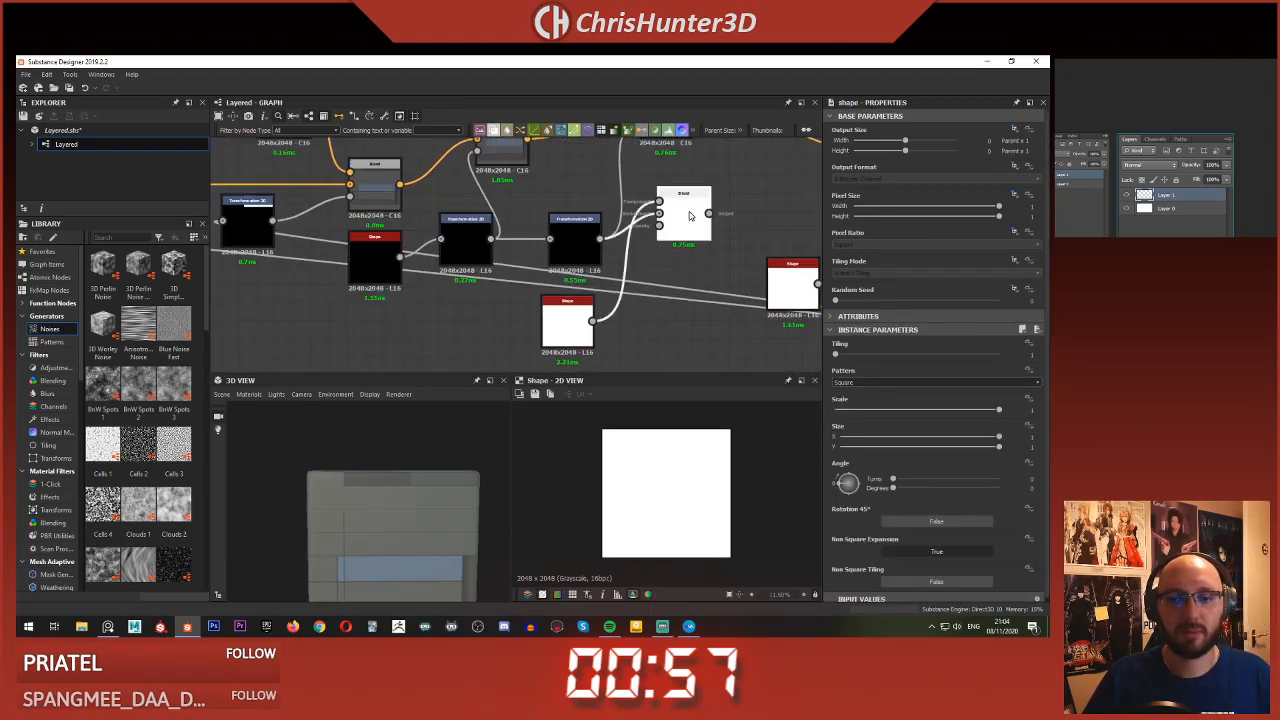
click(890, 370)
click(888, 404)
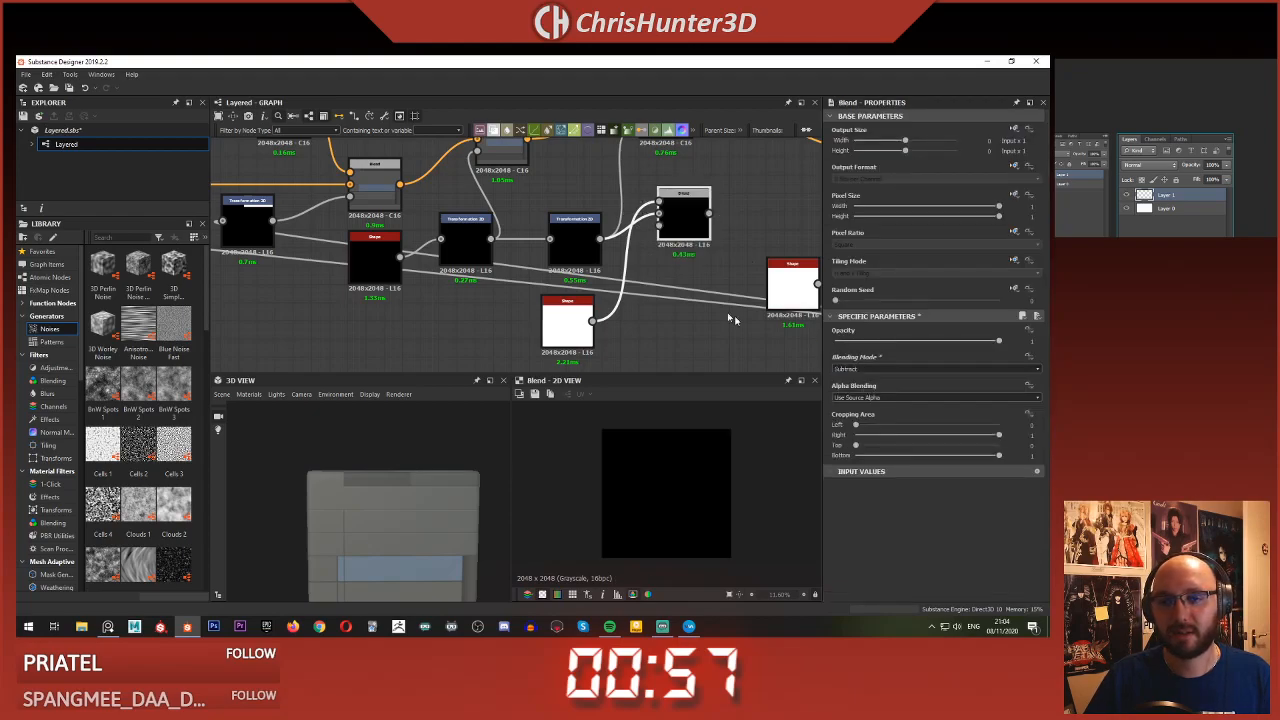
- Set the new Shape's tiling mode to No Tiling
click(559, 320)
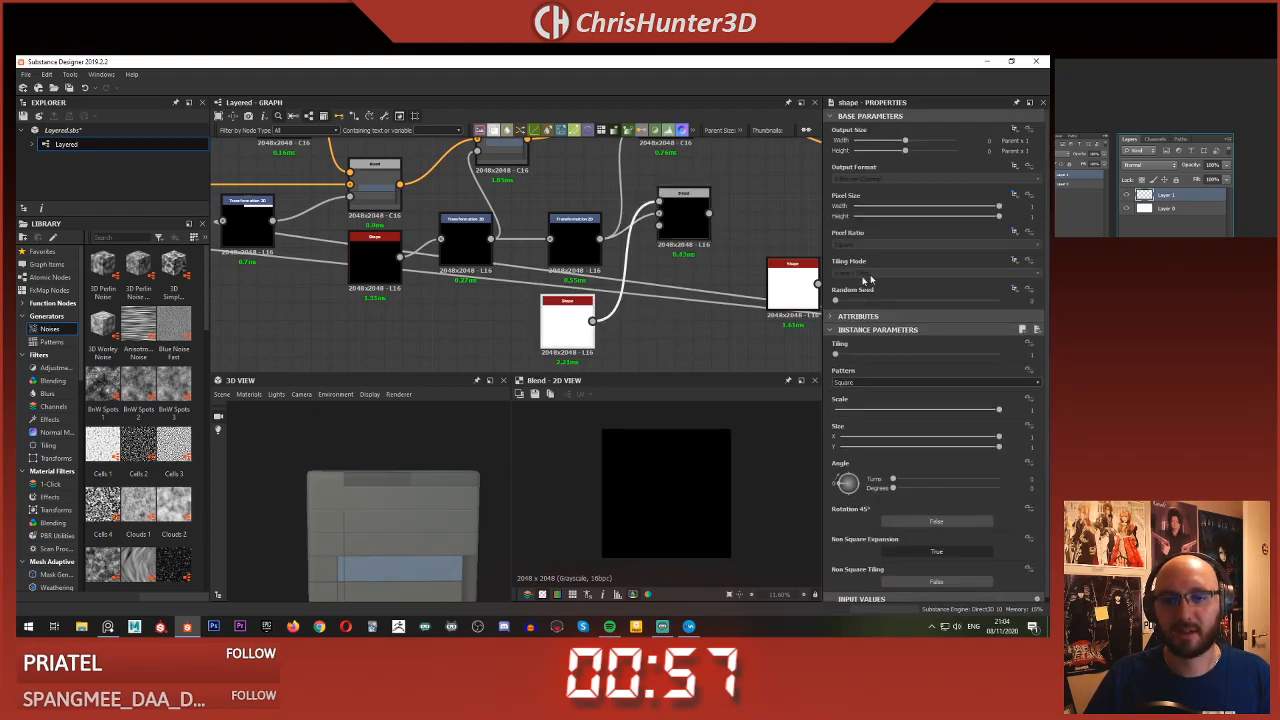
click(1016, 260)
click(1000, 288)
click(963, 275)
click(879, 284)
- Reduce the new Shape's Y size to 0.42 while previewing the subtract Blend
click(699, 227)
click(566, 306)
click(684, 216)
click(569, 323)
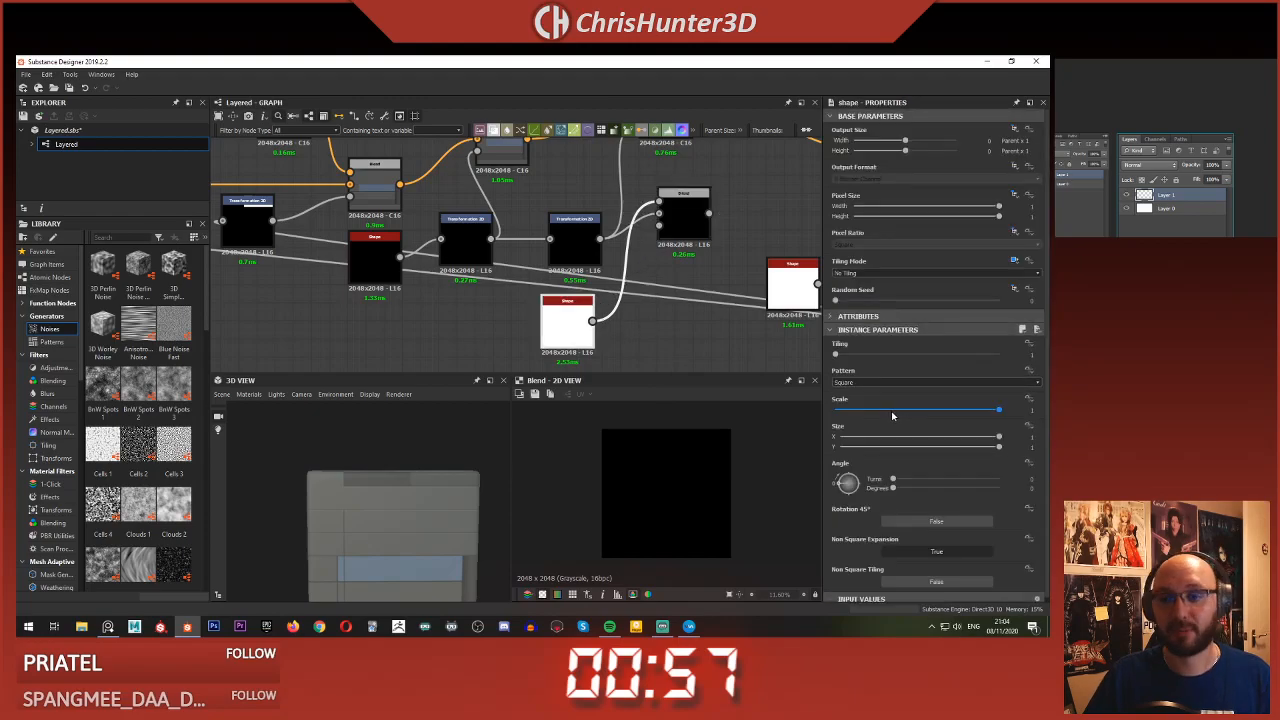
drag(918, 440, 1044, 449)
drag(960, 449, 908, 449)
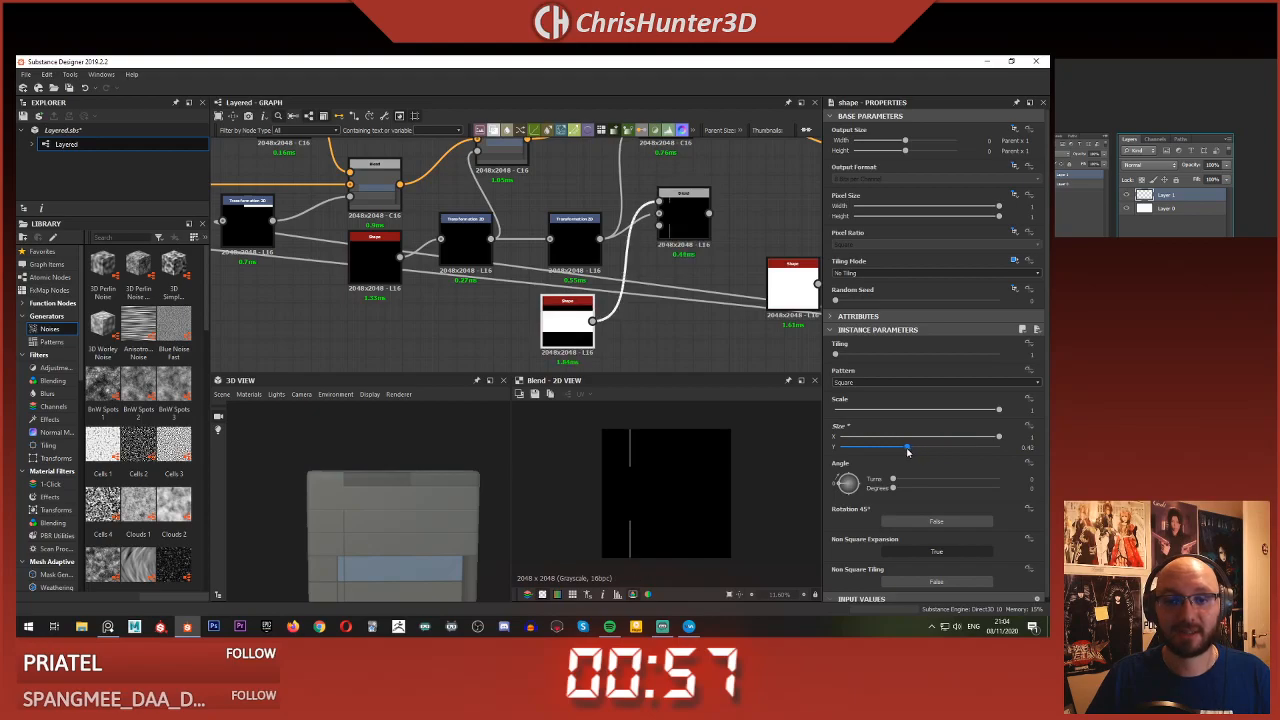
- Insert a Transformation 2D between the new Shape and the subtract Blend's foreground input, and preview the Blend
click(690, 215)
click(570, 316)
click(652, 343)
key(space)
text(tra)
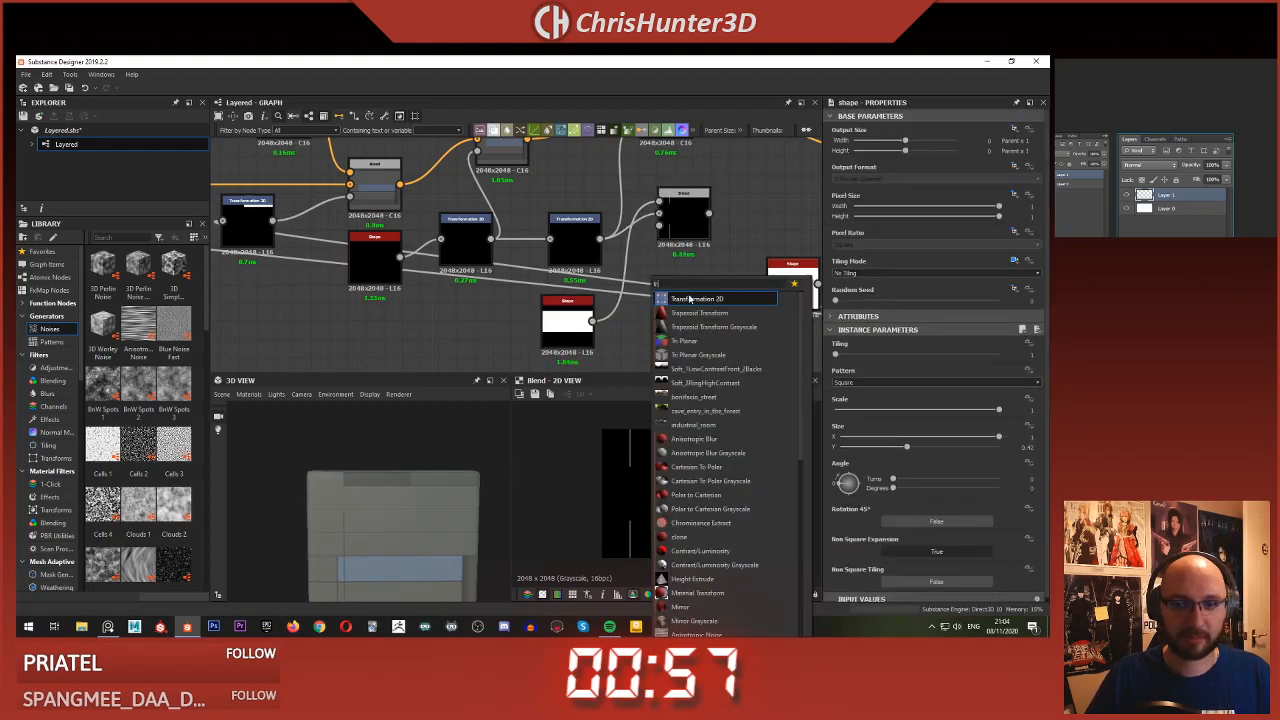
click(690, 298)
drag(592, 324, 623, 348)
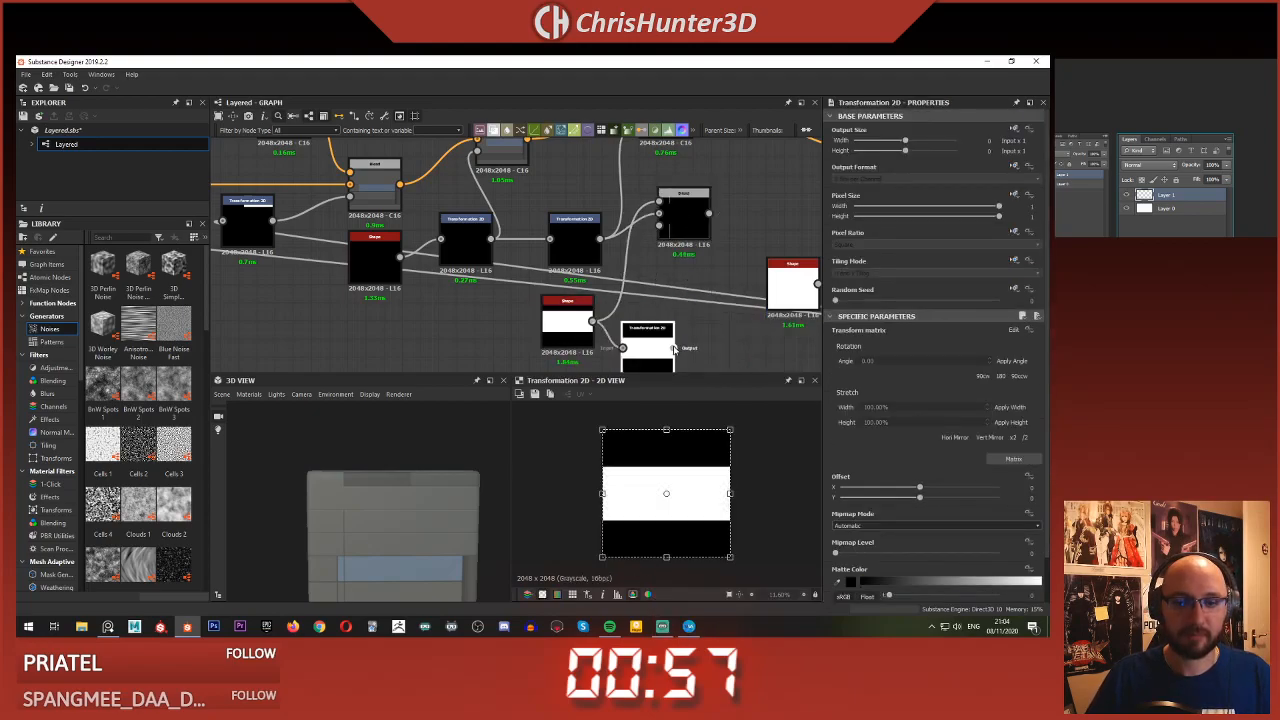
drag(683, 215, 682, 208)
double_click(682, 208)
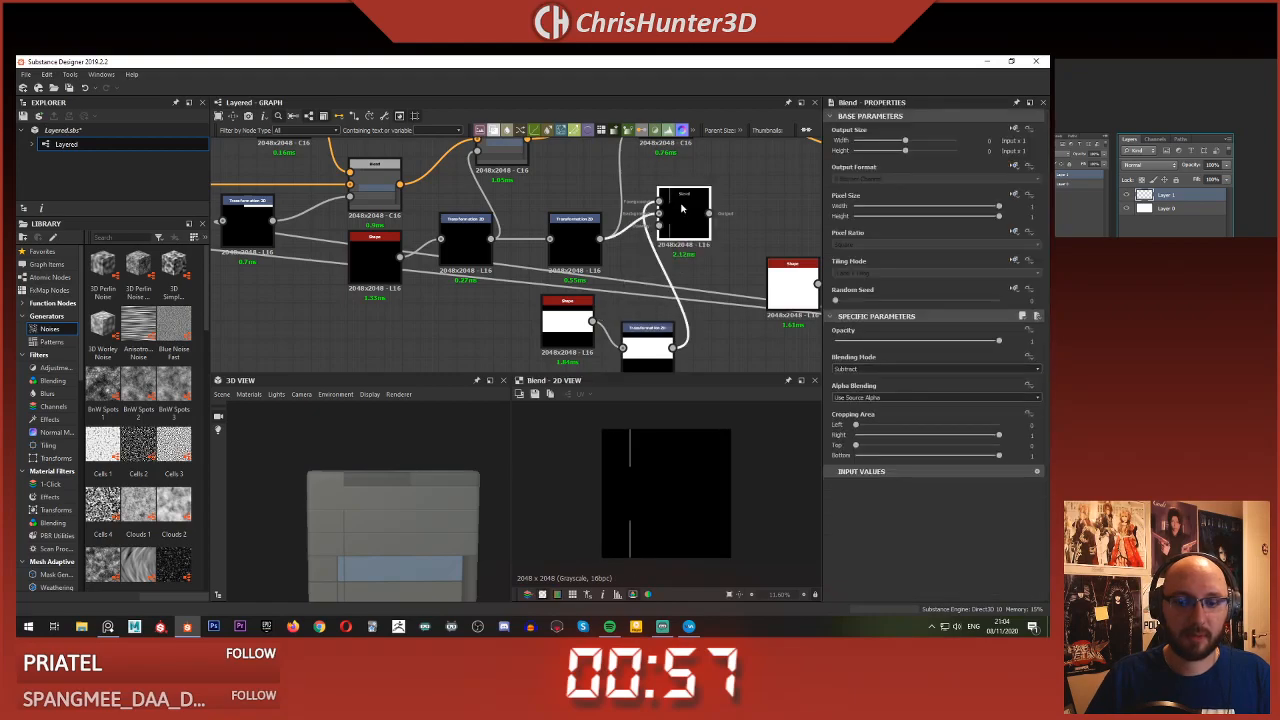
- Connect the subtract Blend's output as the opacity of the final color Blend and preview that Blend
scroll(660, 420, up, 1)
scroll(669, 225, up, 1)
middle_drag(669, 225, 639, 321)
scroll(639, 321, down, 1)
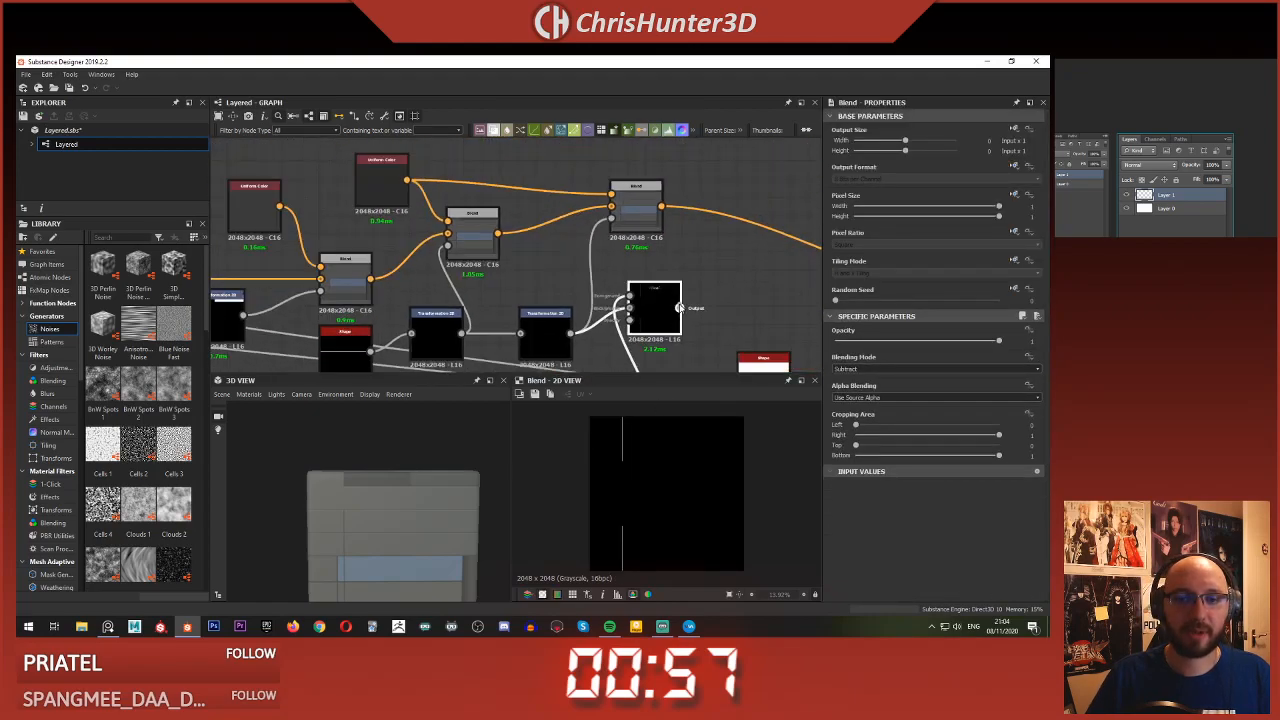
drag(635, 240, 612, 214)
double_click(636, 210)
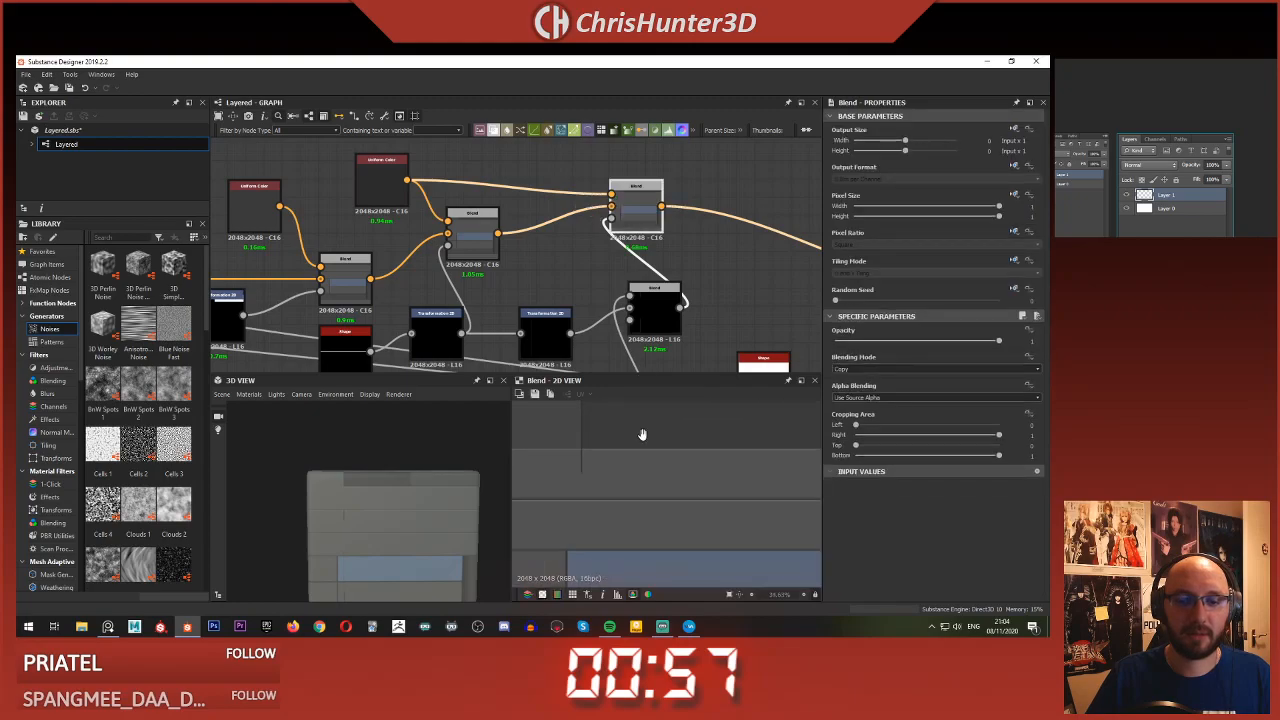
- Set the subtracting Shape's Y size to 0.72
middle_drag(609, 285, 598, 206)
scroll(598, 206, down, 1)
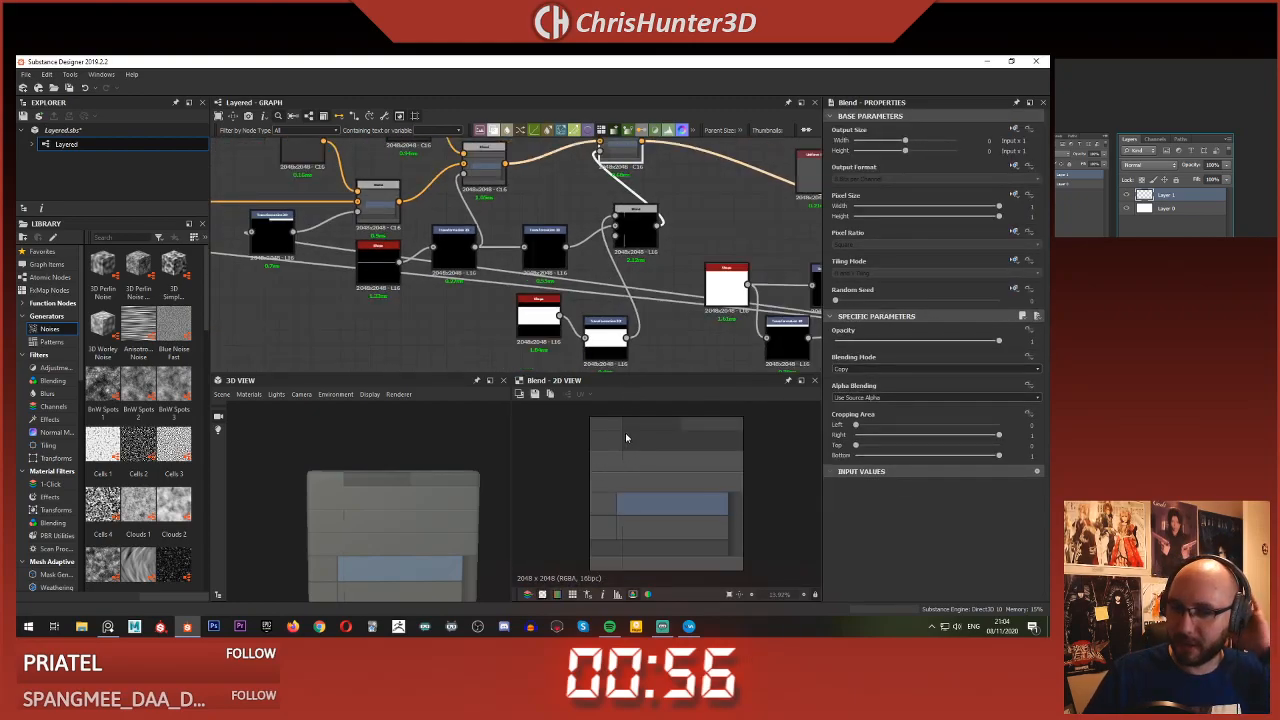
click(601, 349)
click(540, 336)
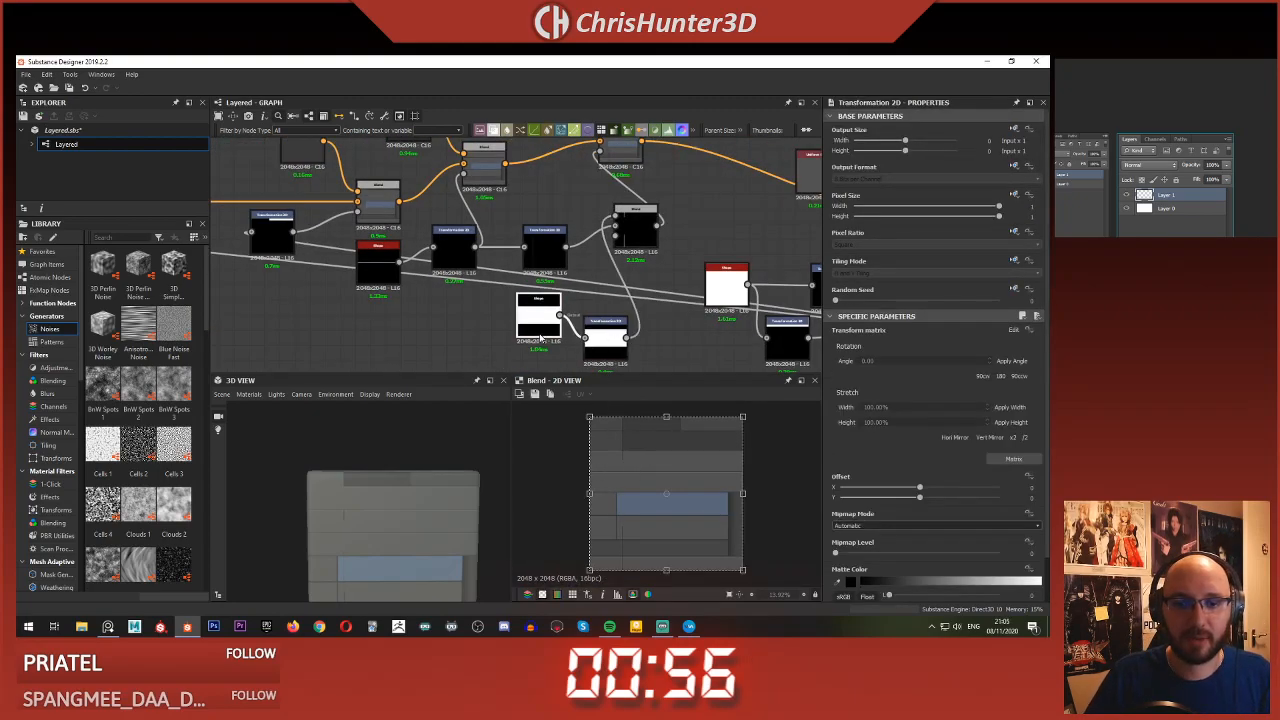
drag(906, 448, 955, 448)
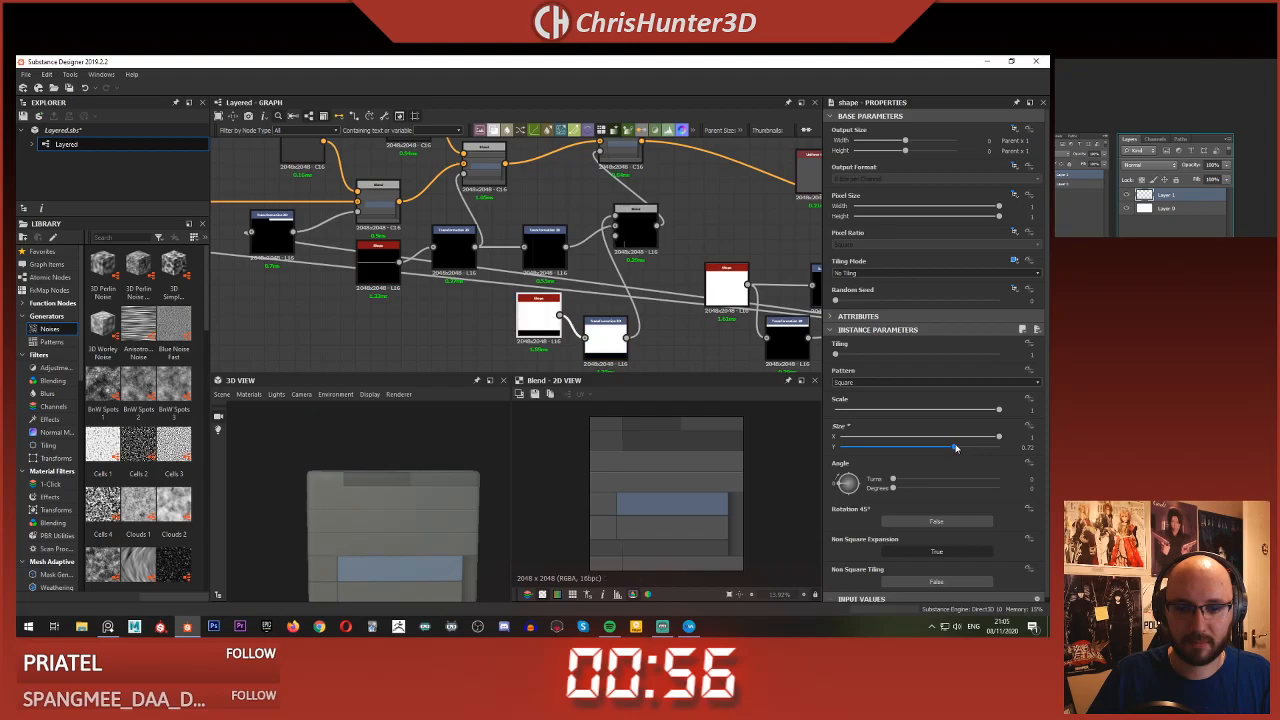
- Stretch the upper edge of the subtracting Shape's Transformation 2D slightly upward in the 2D view
double_click(607, 330)
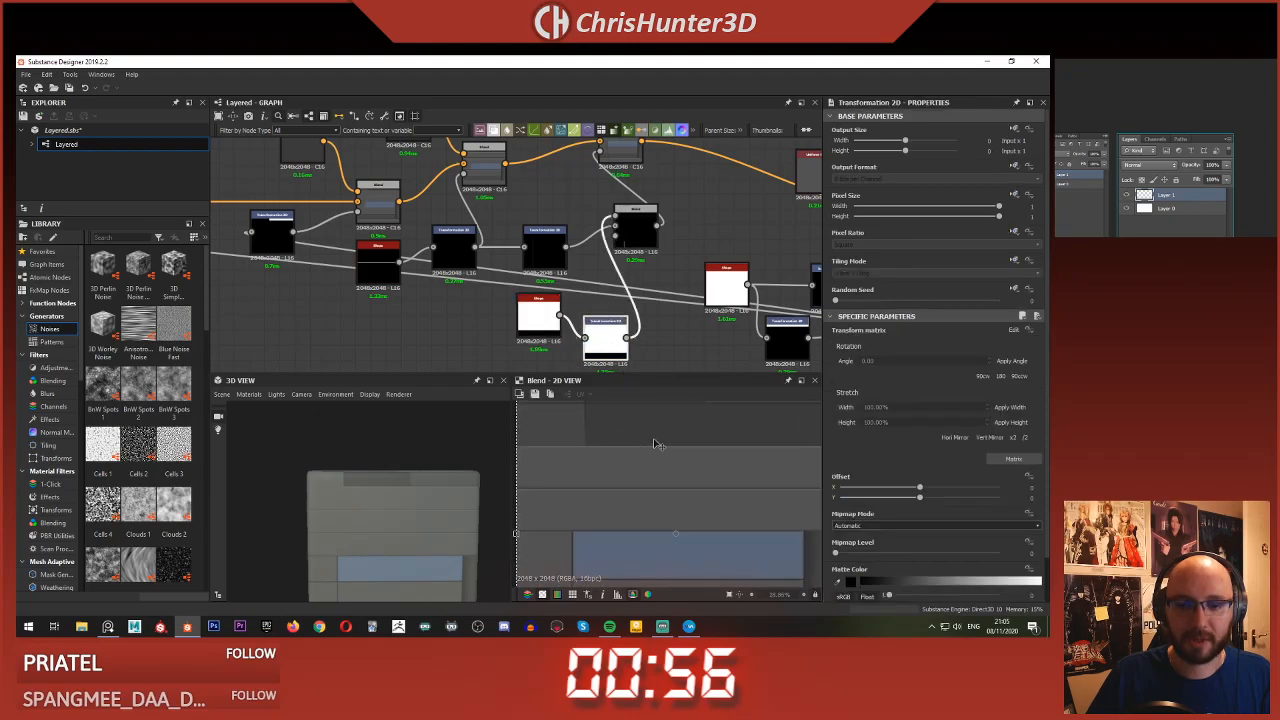
scroll(697, 500, up, 2)
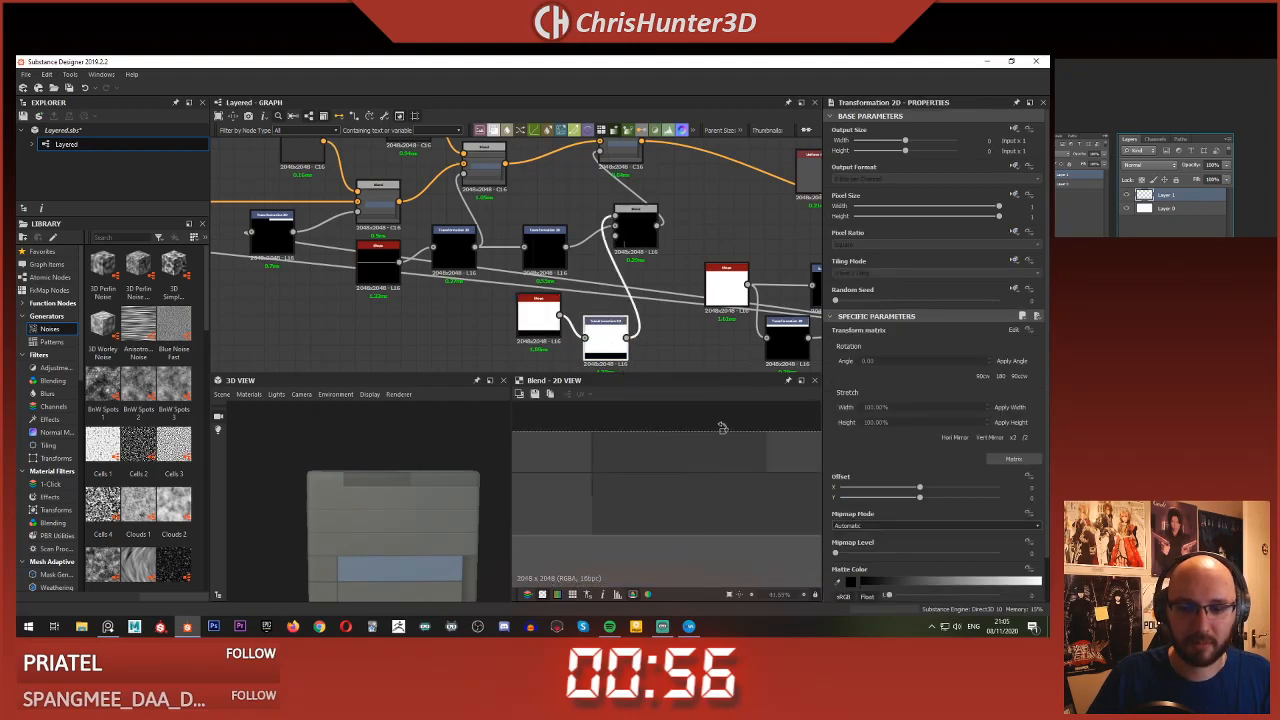
drag(722, 428, 722, 404)
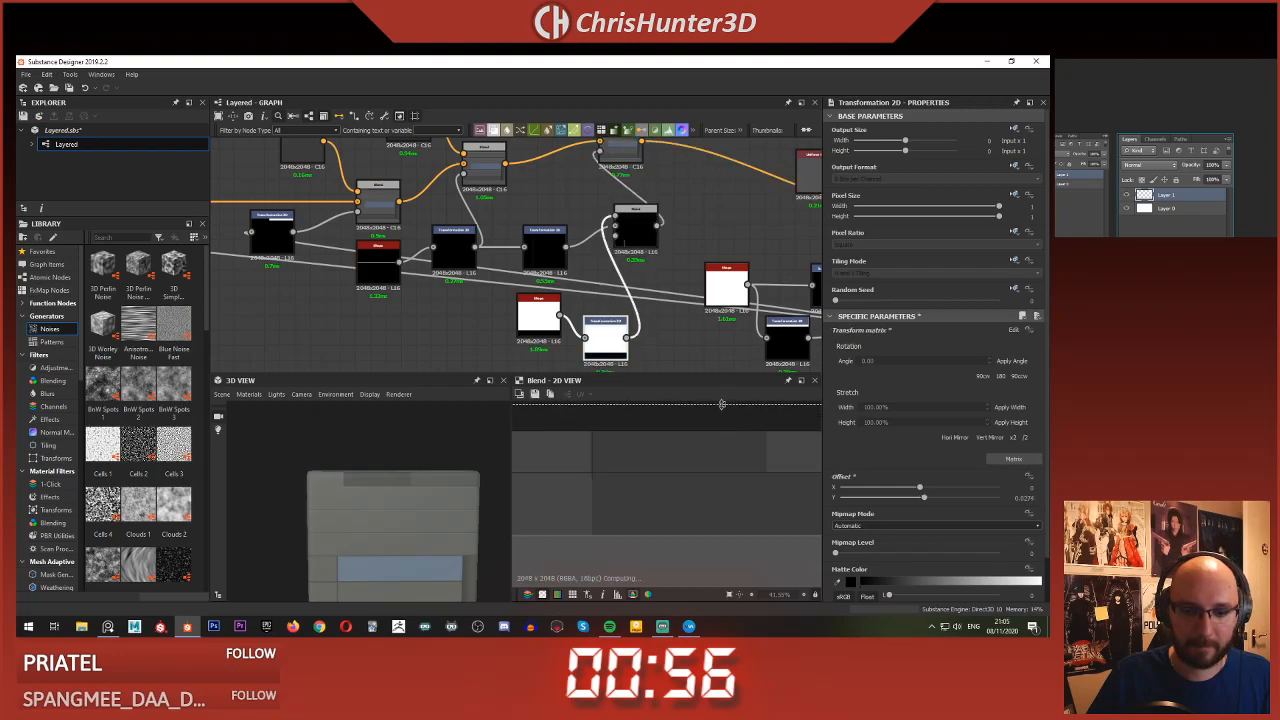
scroll(653, 560, down, 5)
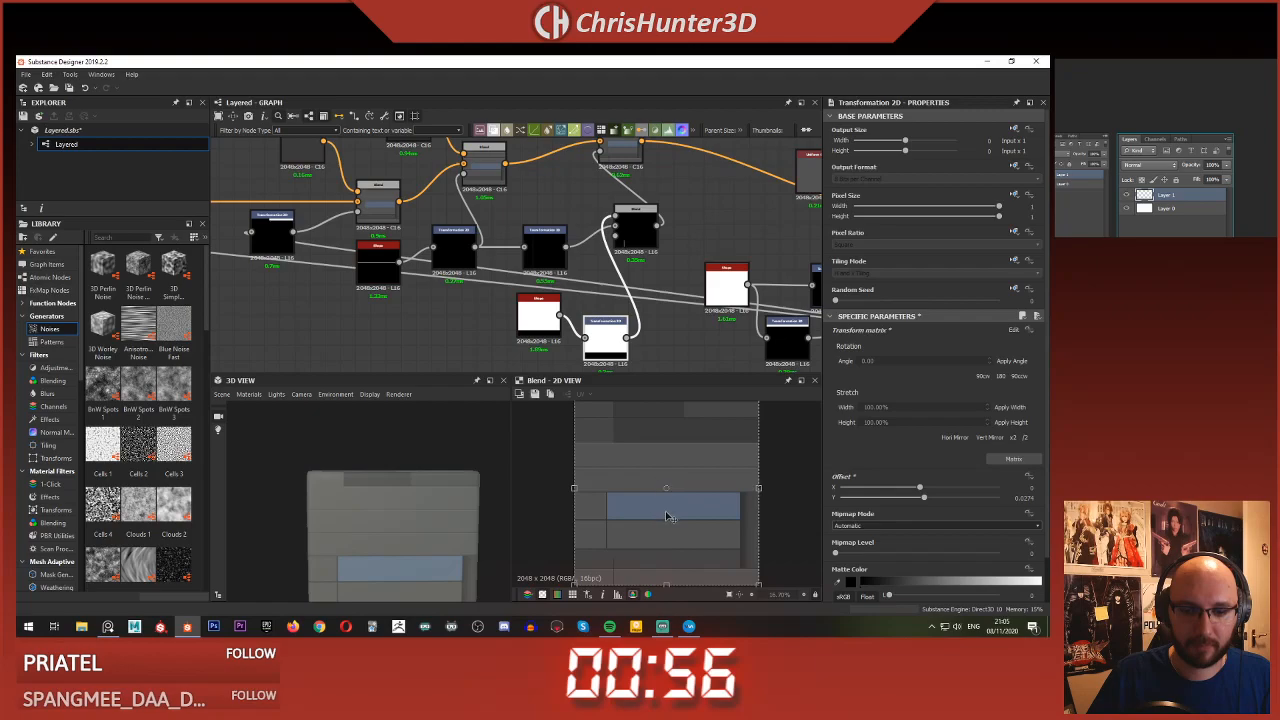
- Try a Y size of 0.97 on the subtracting Shape and undo it
click(540, 322)
drag(946, 450, 996, 450)
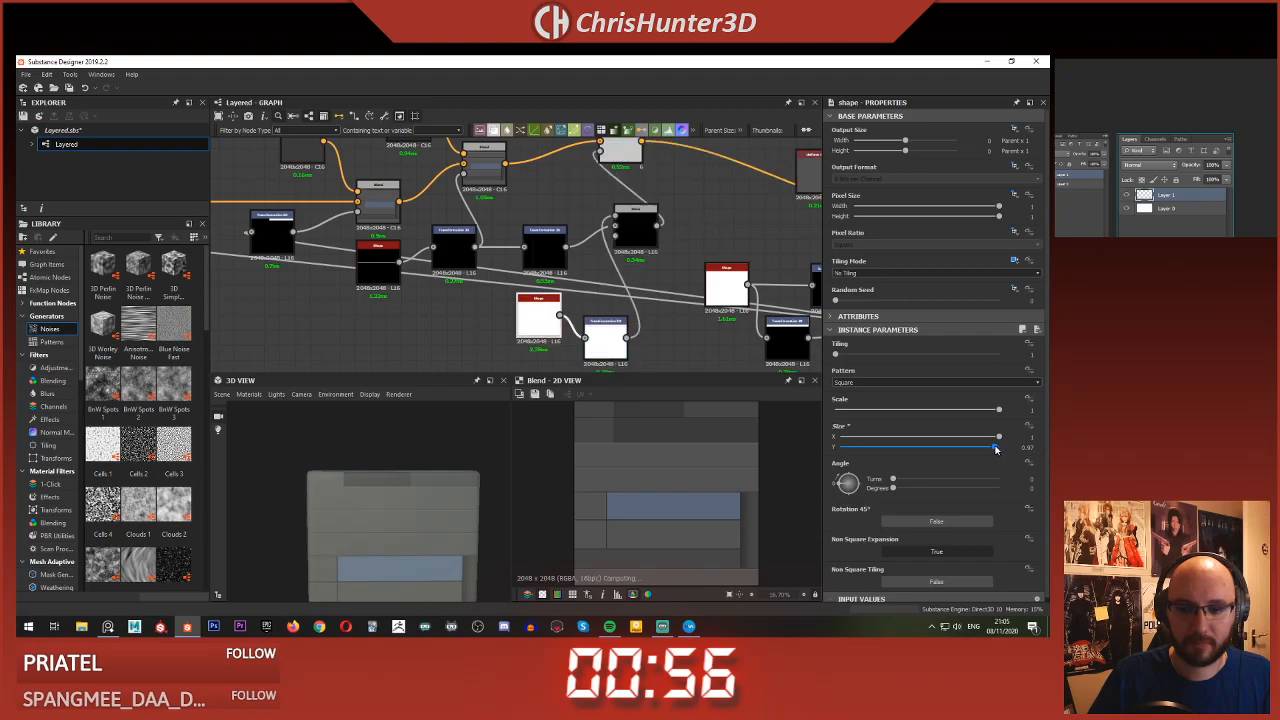
scroll(646, 513, down, 4)
click(592, 340)
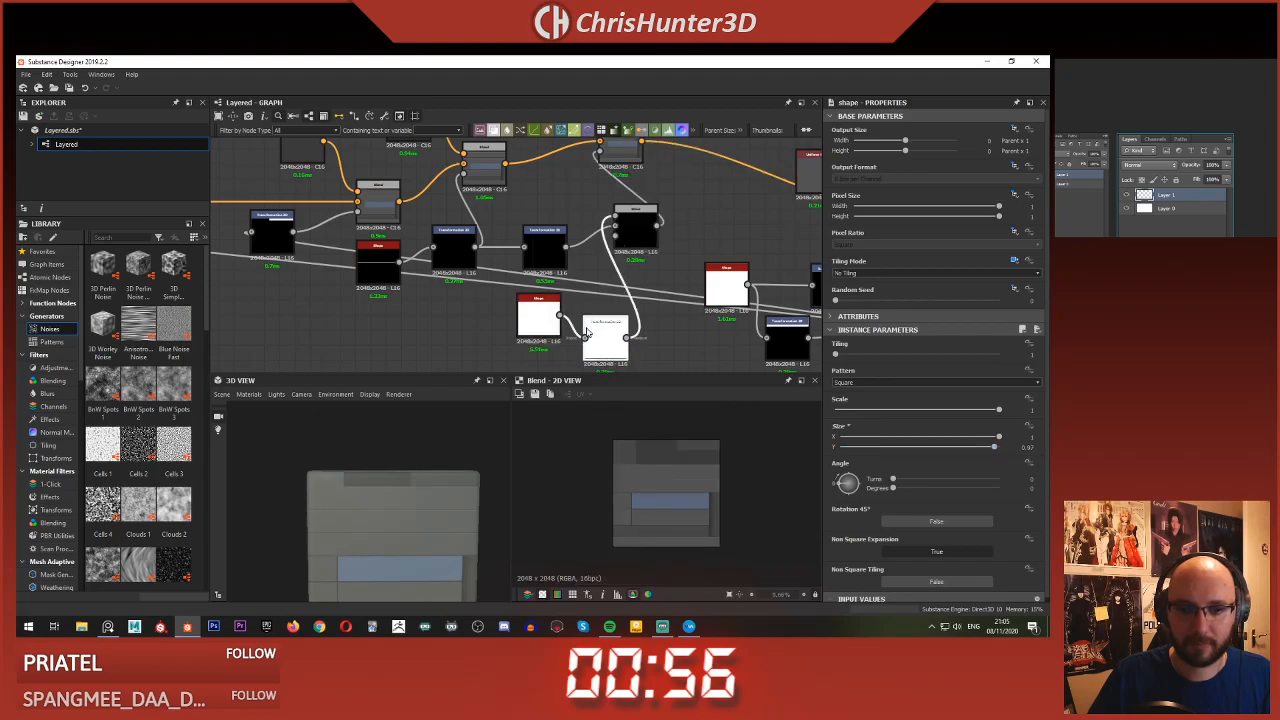
click(643, 235)
click(650, 283)
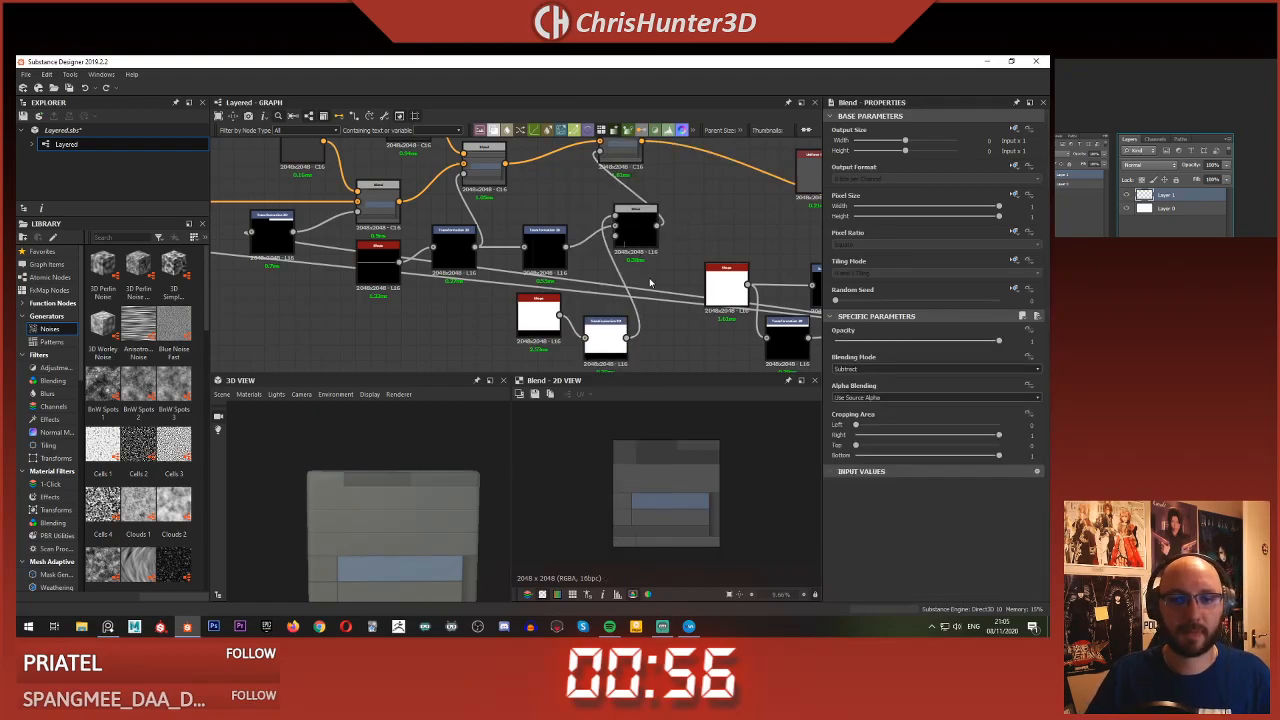
- Remove the Transformation 2D between the subtracting Shape and the subtract Blend, and set that Shape's Y size to 0.9
click(607, 343)
key(BackSpace)
click(543, 321)
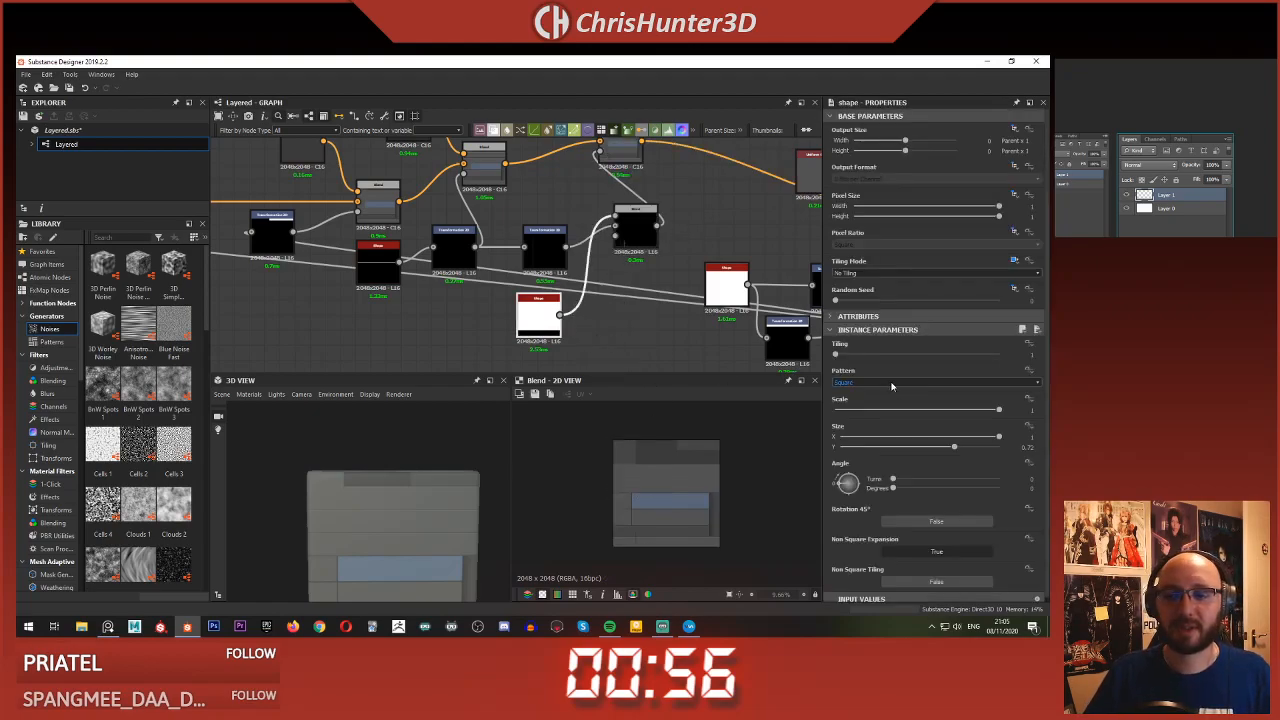
drag(955, 447, 1010, 449)
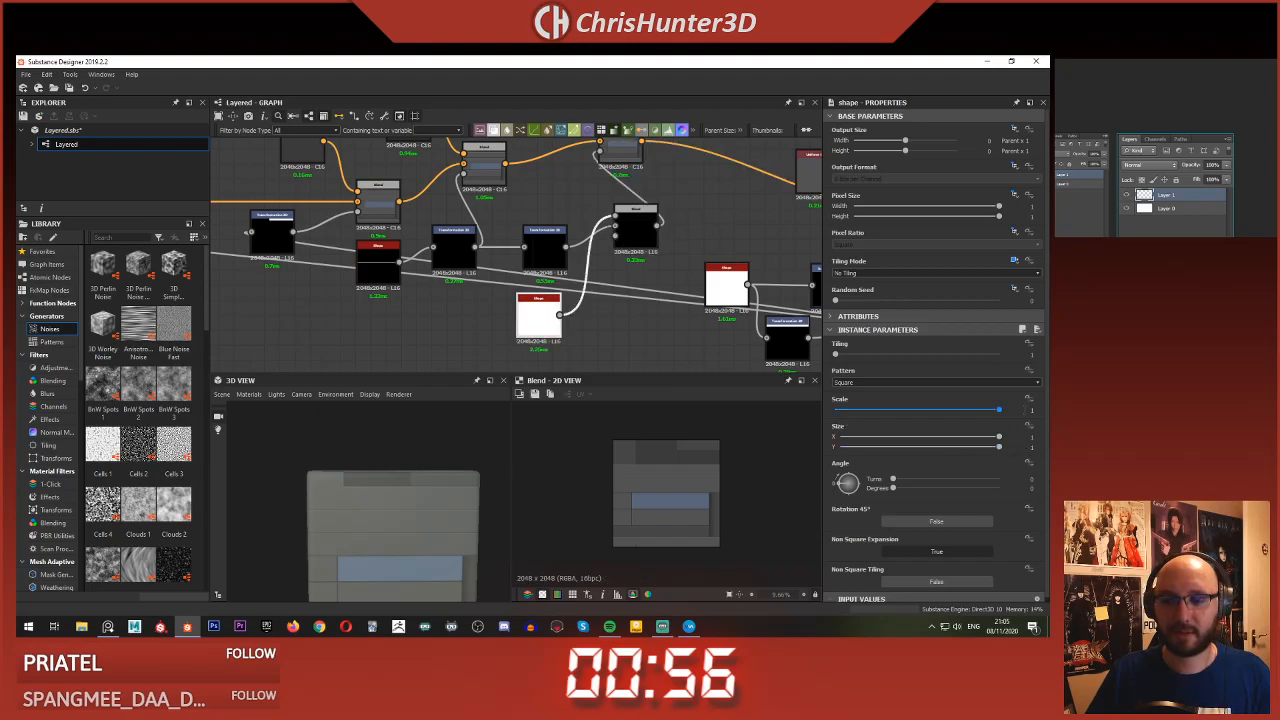
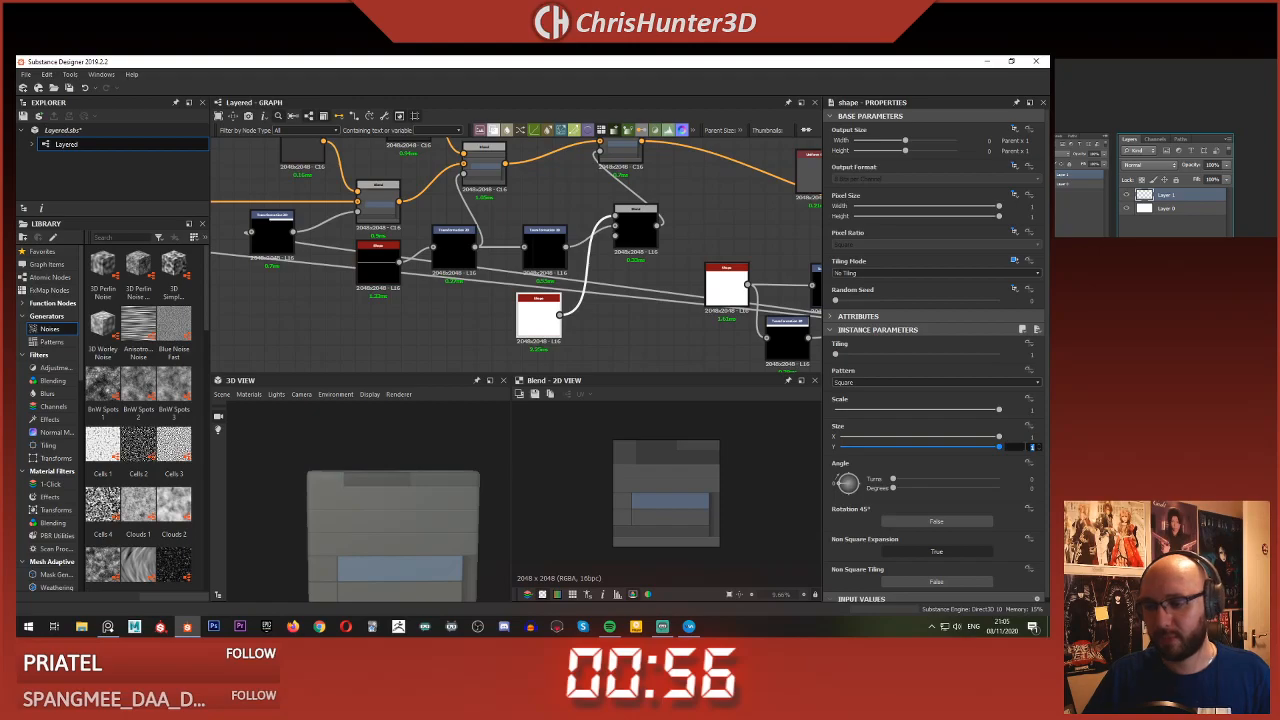
text(9)
key(Return)
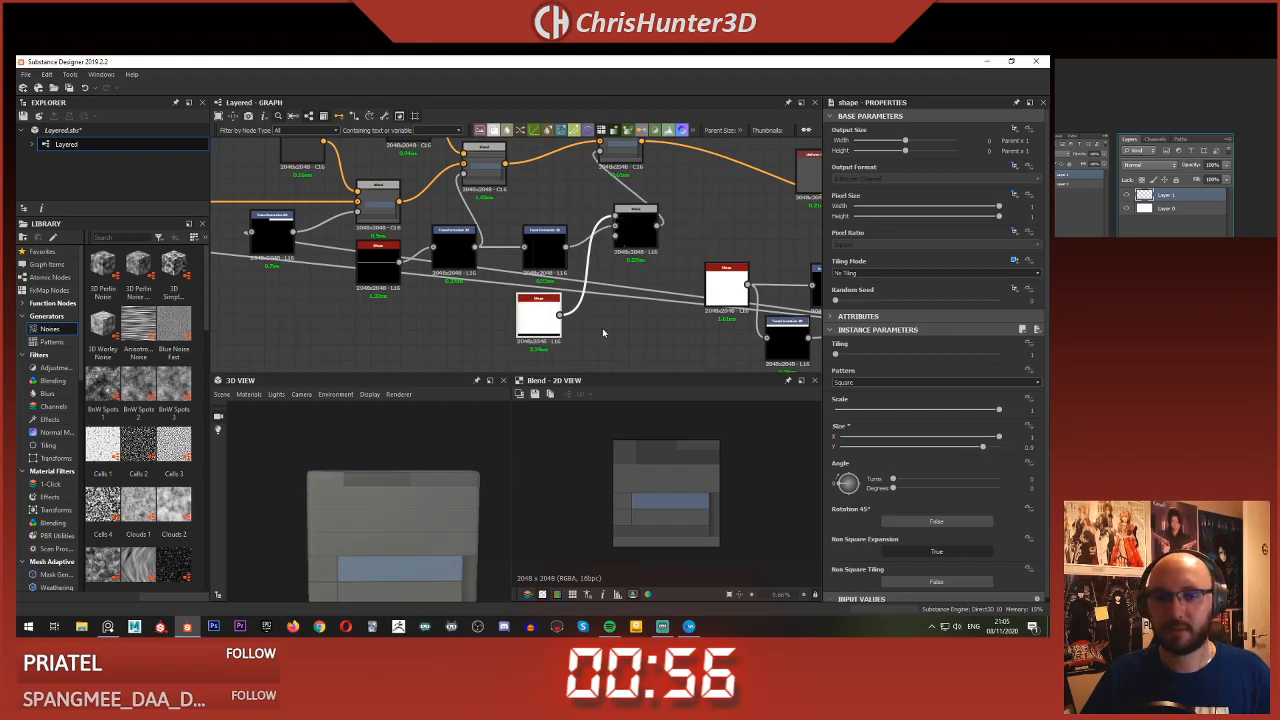
- Insert a new Transformation 2D between the subtracting Shape and the subtract Blend's foreground, and preview that Blend
scroll(600, 333, up, 2)
right_click(612, 321)
click(653, 298)
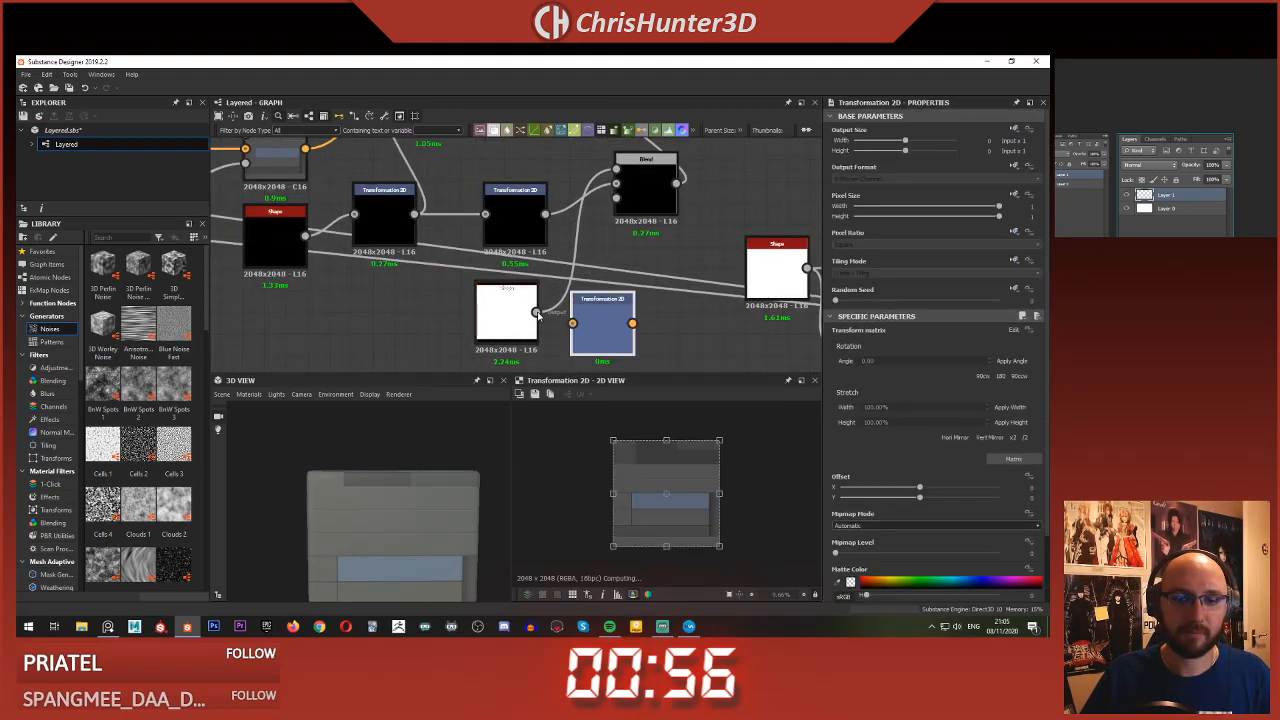
drag(537, 314, 604, 327)
drag(641, 261, 616, 183)
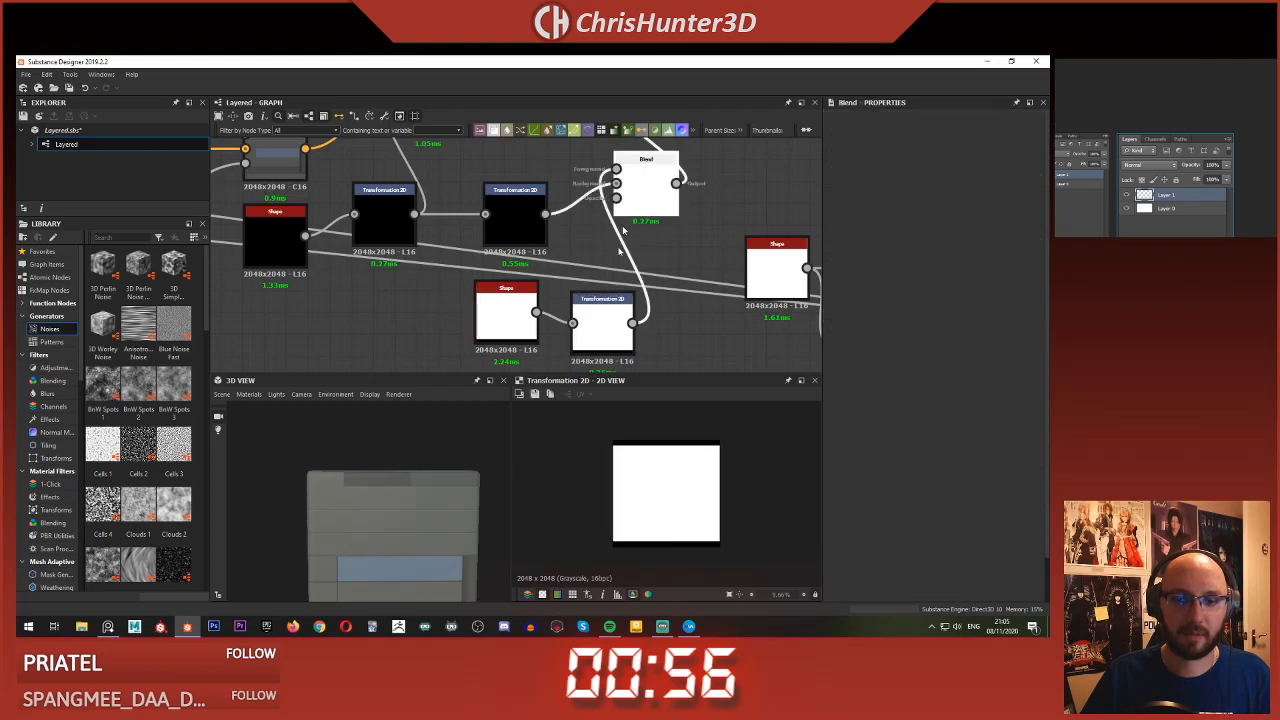
double_click(648, 190)
- Stretch the lower edge of the subtracting Shape's Transformation 2D slightly downward and preview the final color Blend
scroll(651, 491, up, 4)
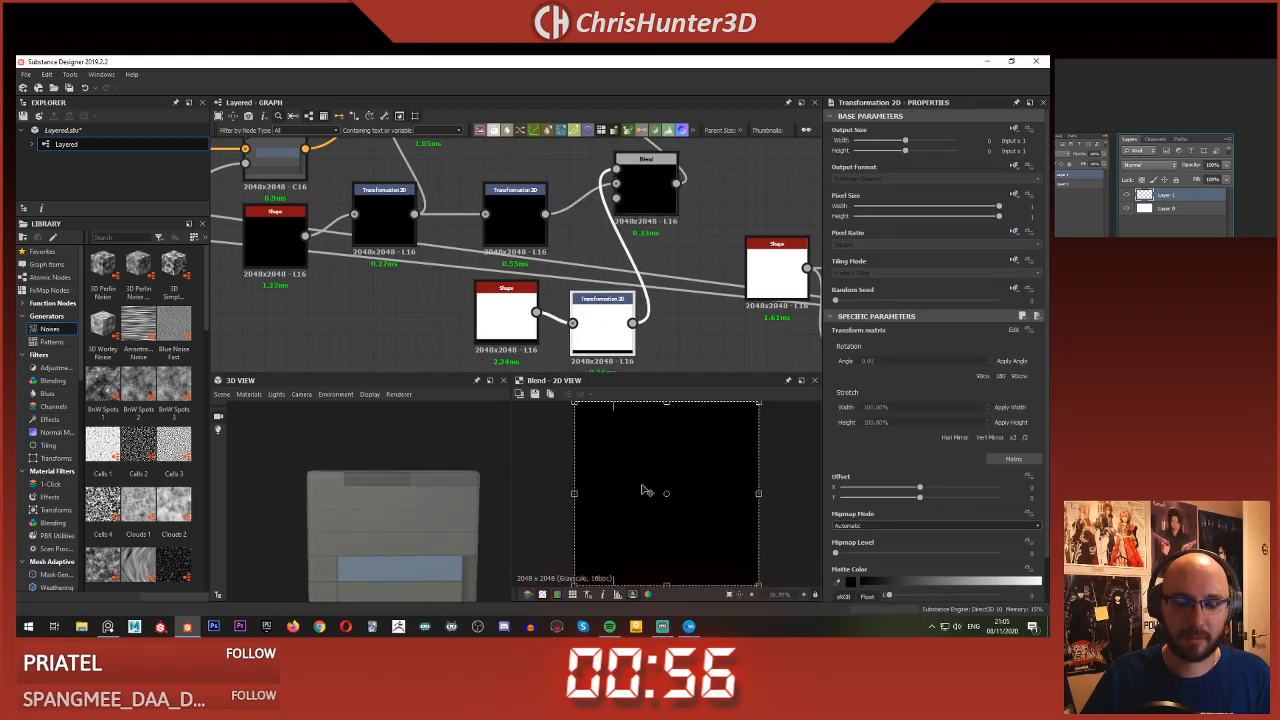
scroll(646, 486, down, 4)
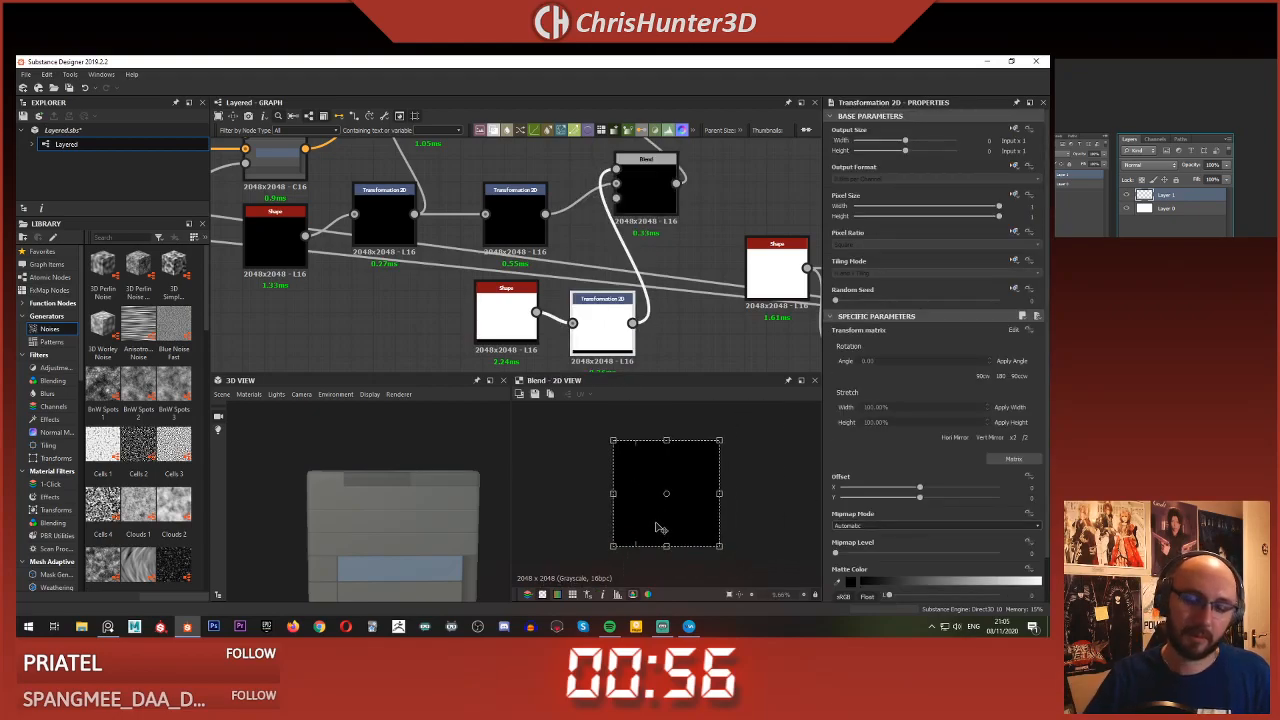
drag(665, 546, 665, 559)
click(657, 175)
middle_drag(680, 237, 711, 369)
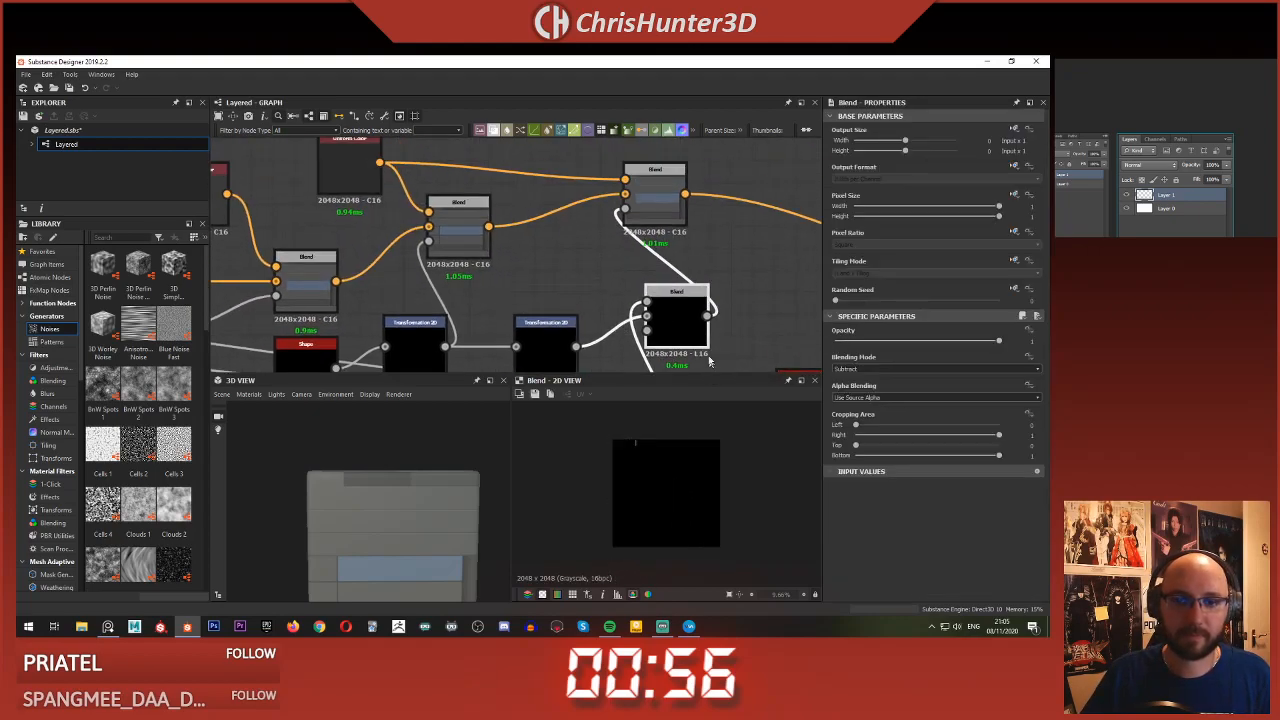
click(664, 196)
double_click(663, 196)
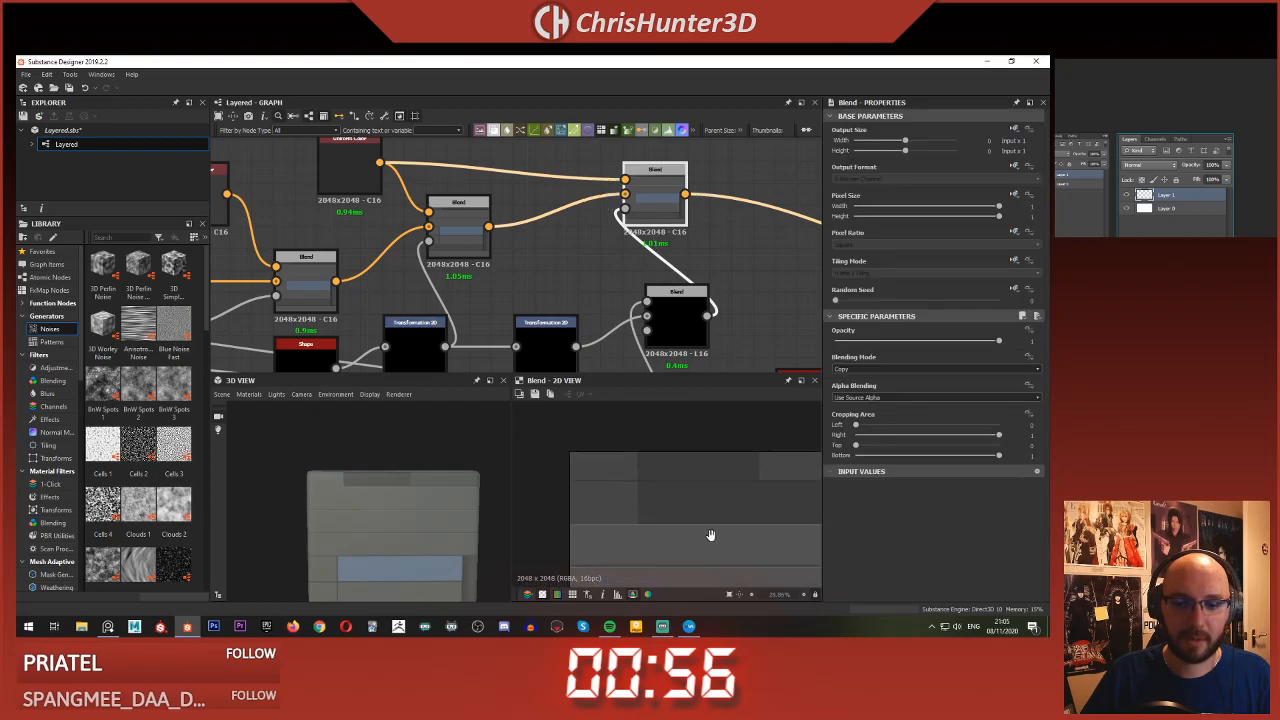
- Stretch the Transformation 2D's lower edge well below the texture and move its upper edge slightly down, checking against the seam in the final Blend
middle_drag(676, 330, 681, 182)
click(638, 305)
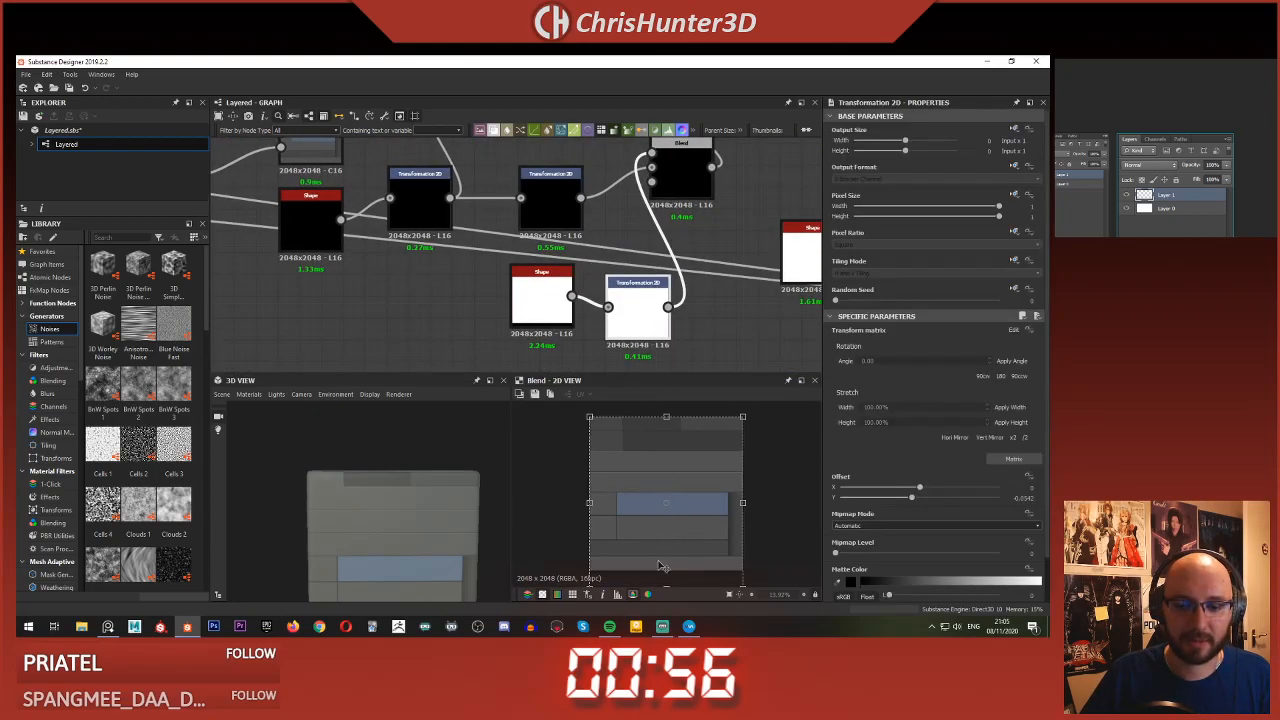
scroll(660, 566, down, 1)
drag(665, 571, 662, 614)
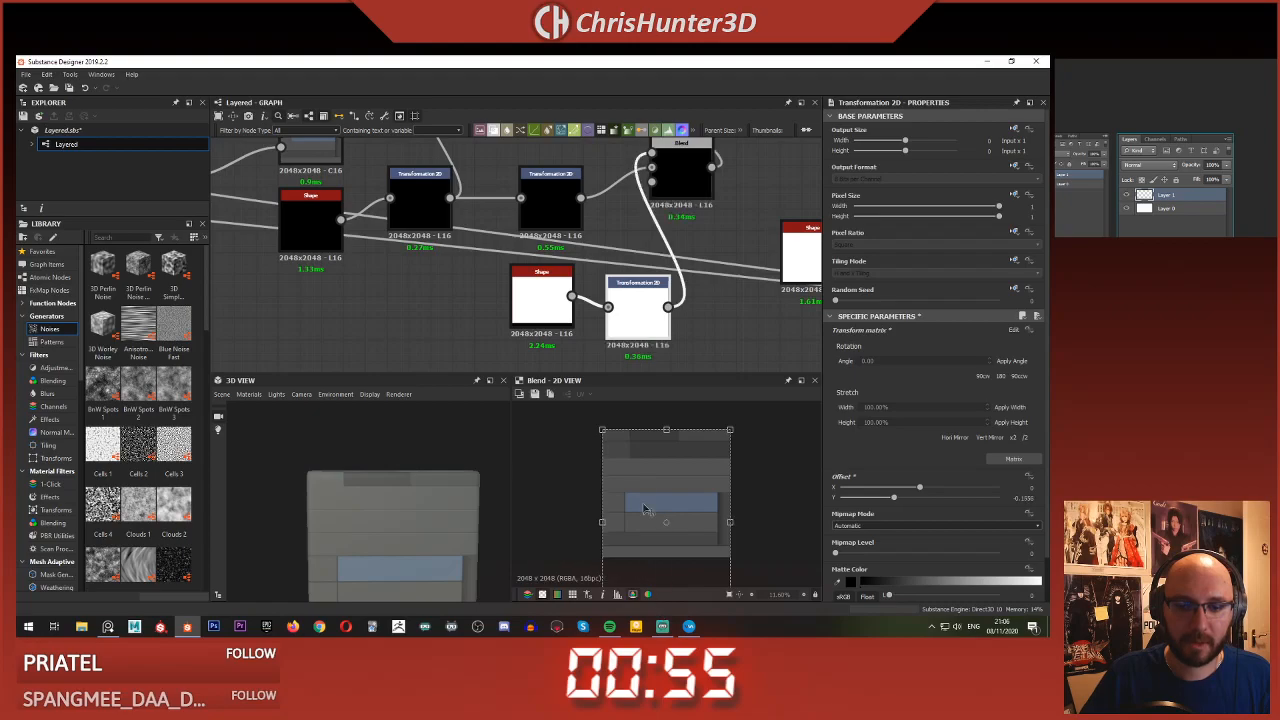
scroll(650, 520, up, 5)
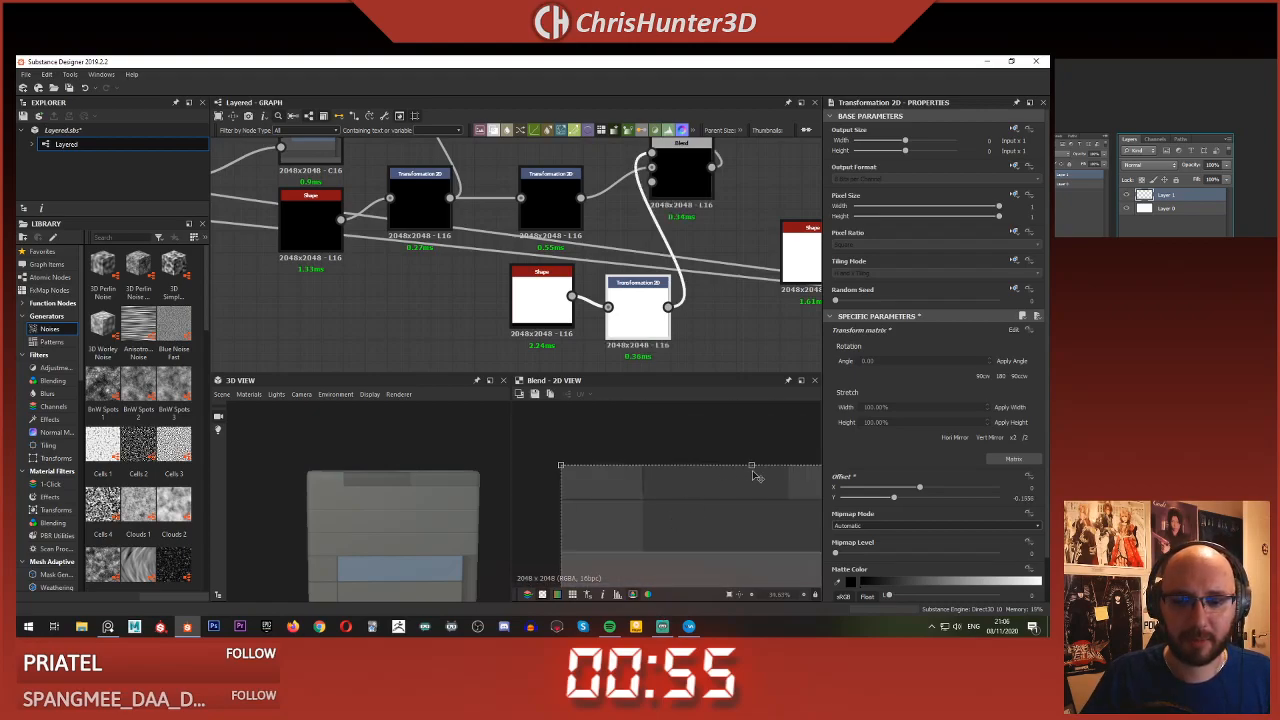
drag(751, 465, 751, 473)
scroll(751, 473, down, 5)
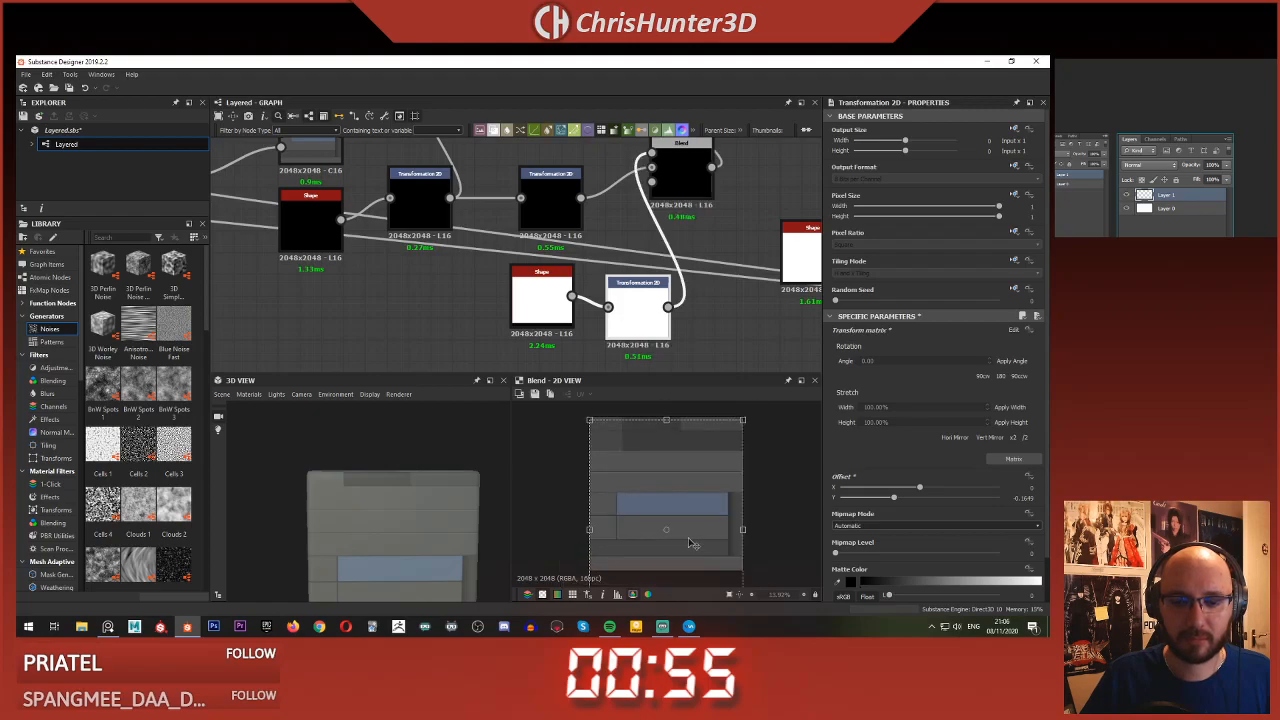
scroll(646, 458, up, 4)
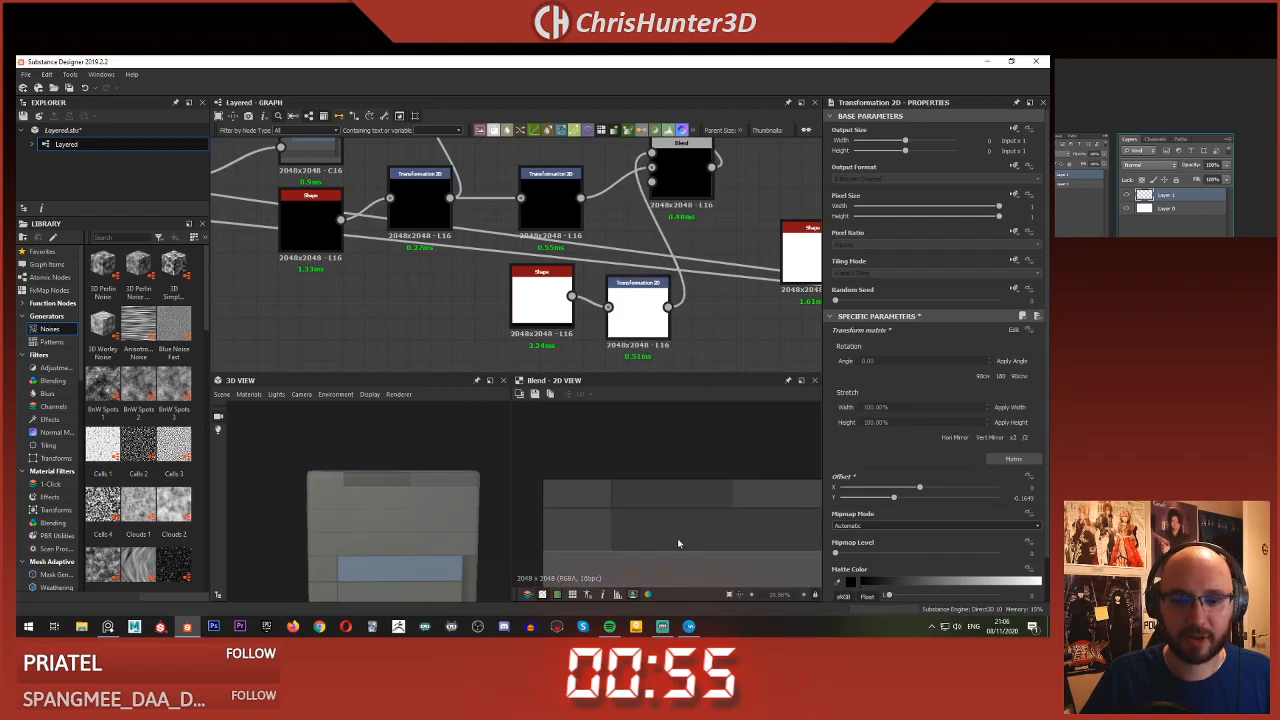
- Add a Blend after the final color Blend, with the seam's Uniform Color as foreground and the subtract Blend's output as opacity
click(684, 182)
scroll(617, 483, down, 1)
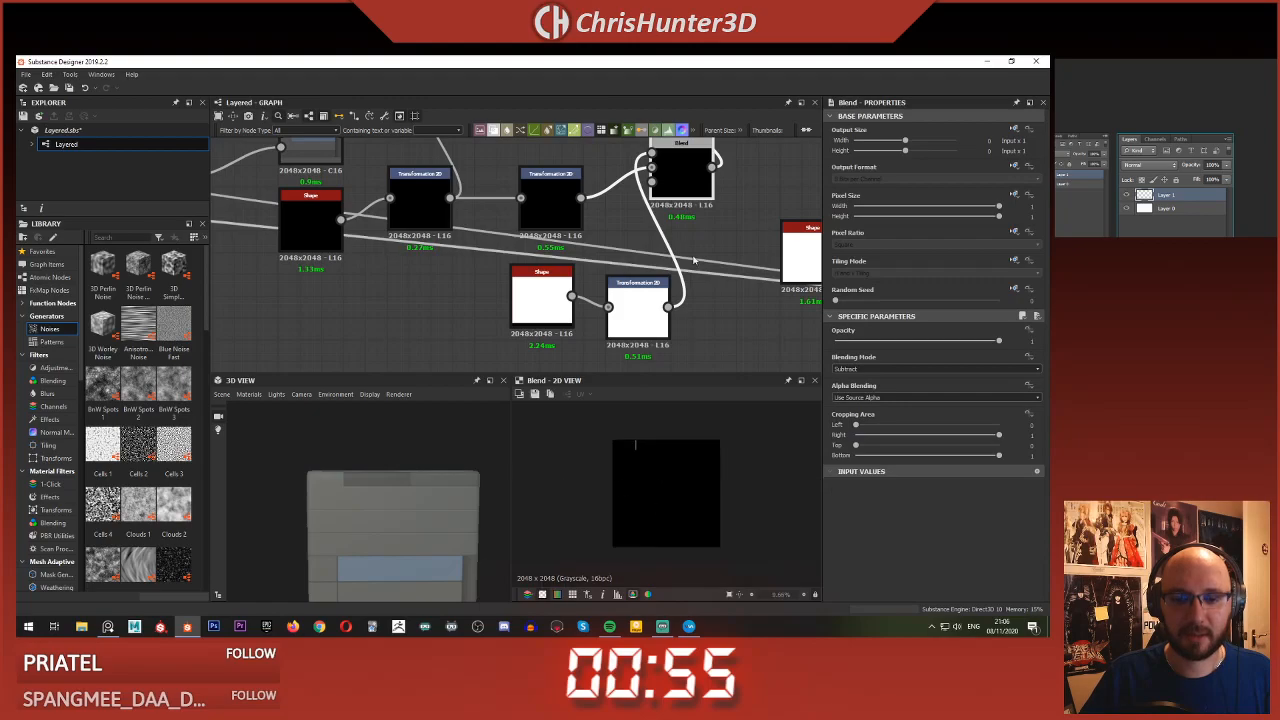
scroll(607, 333, down, 3)
scroll(610, 325, up, 3)
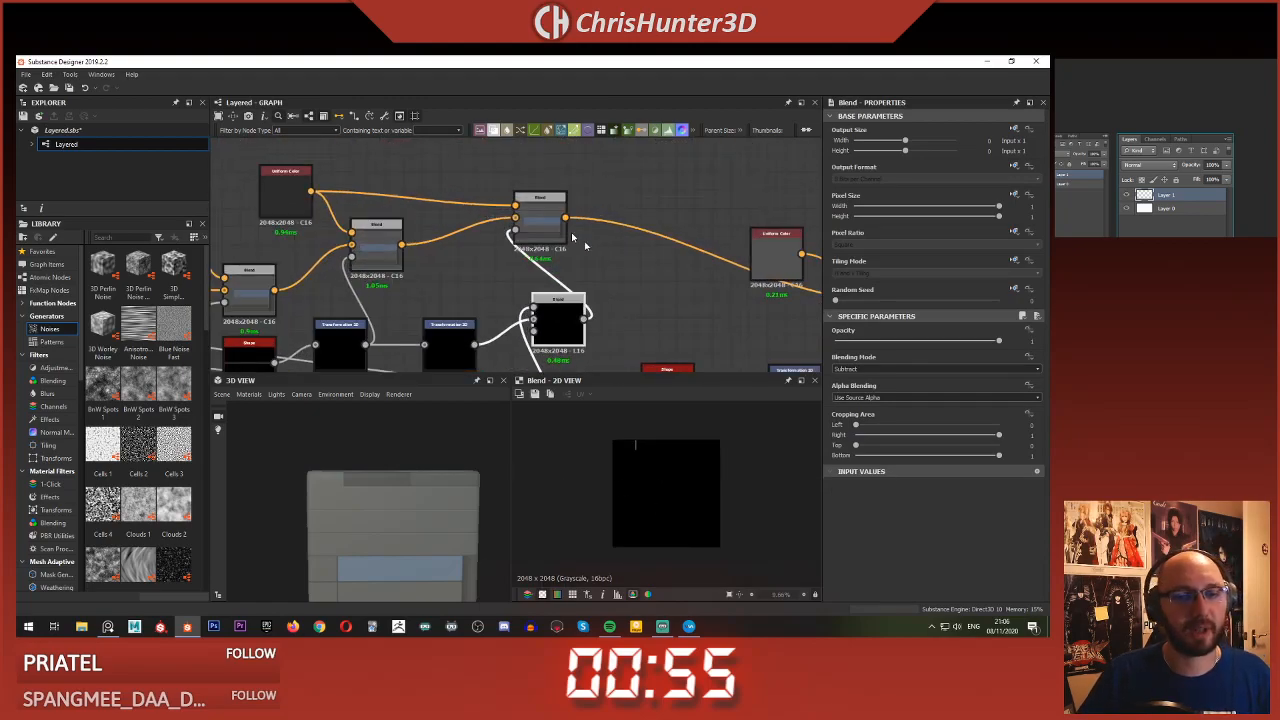
key(space)
click(612, 256)
key(space)
text(blend)
key(Return)
drag(622, 262, 659, 263)
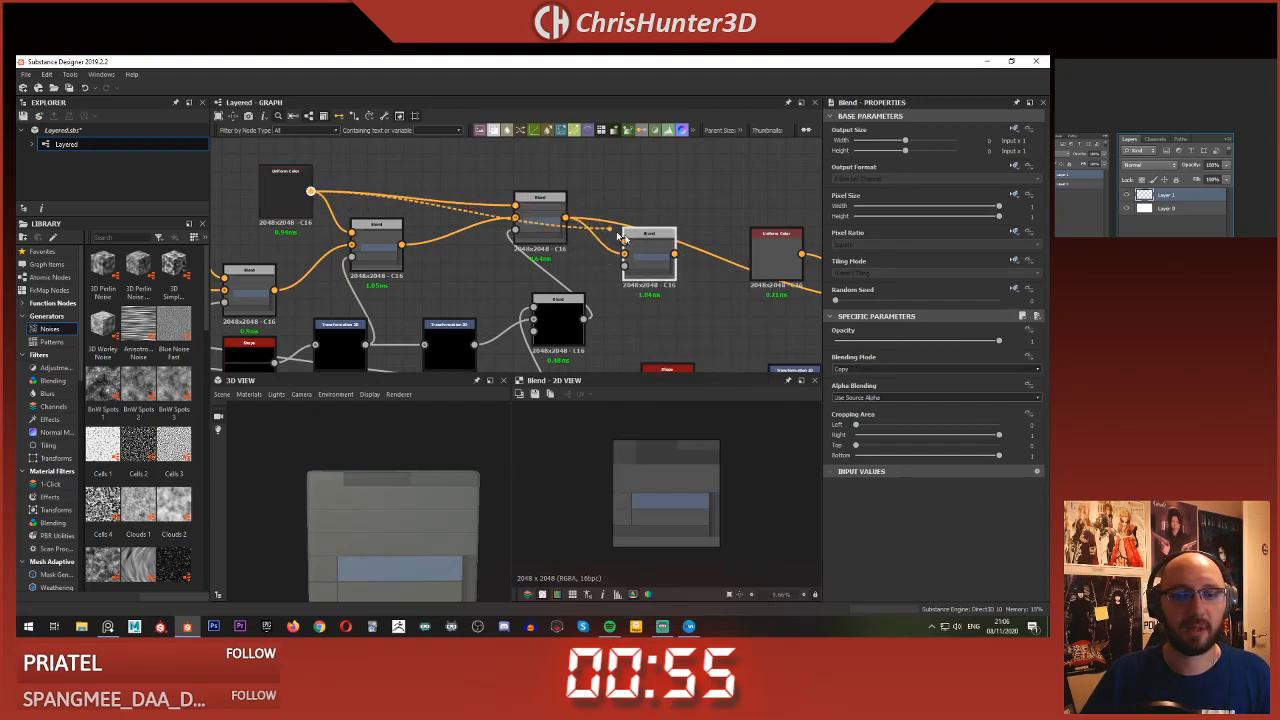
drag(600, 226, 624, 241)
click(623, 311)
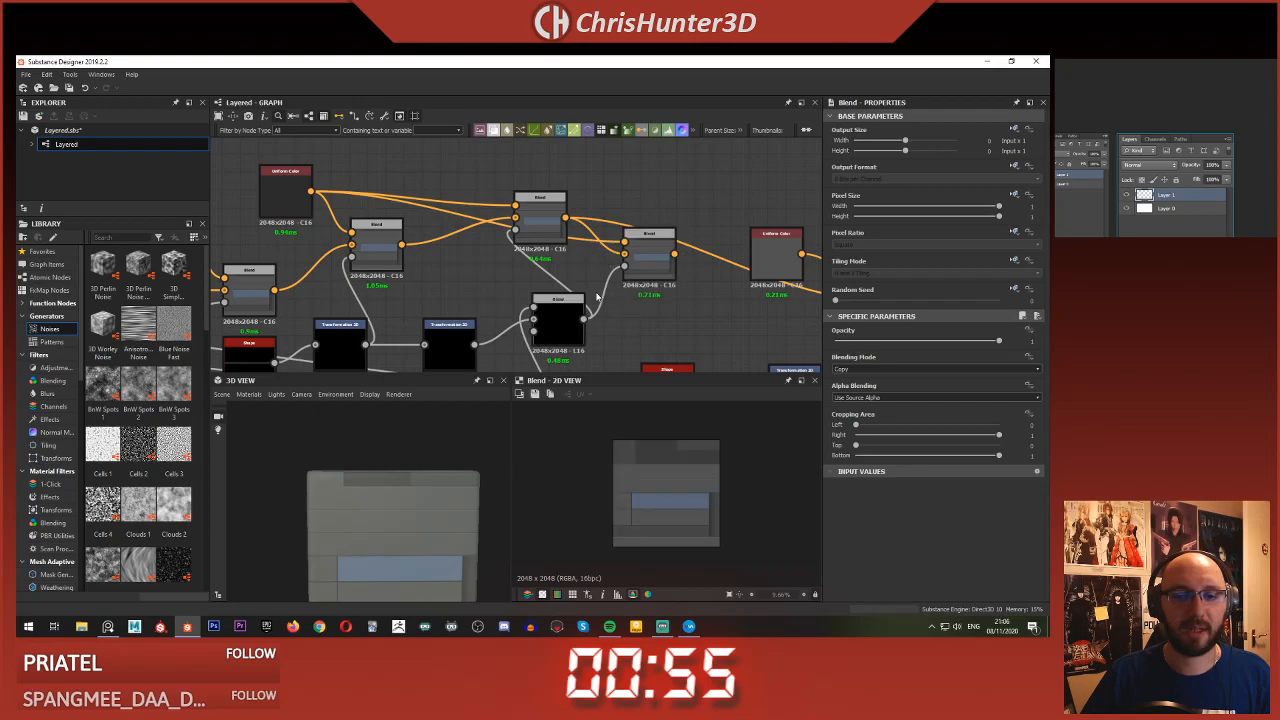
- Insert a Transformation 2D on the link between the subtract Blend and the new Blend's opacity
drag(604, 290, 610, 277)
key(BackSpace)
key(BackSpace)
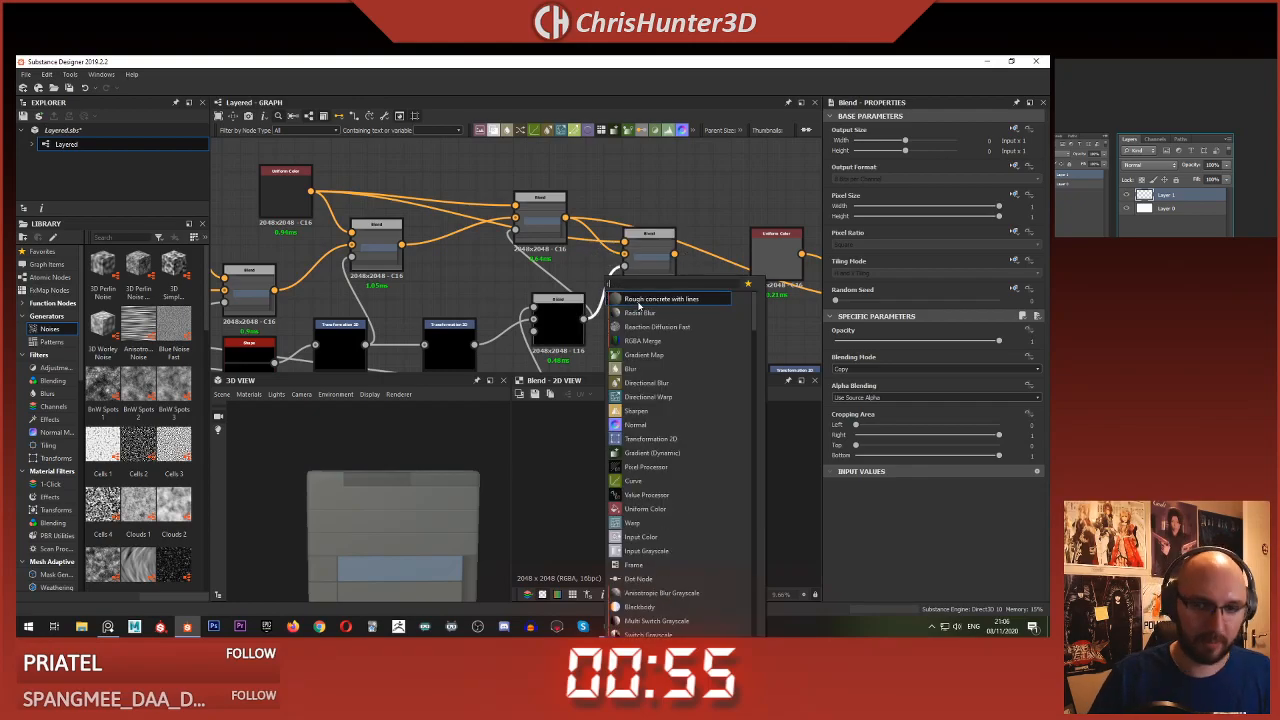
text(tr)
click(639, 303)
- Connect the new Blend's output to the next color Blend in the chain, and reposition the new Blend and its Transformation 2D with more space
scroll(625, 200, down, 3)
middle_drag(625, 200, 640, 160)
scroll(563, 234, up, 2)
middle_drag(563, 236, 738, 246)
scroll(583, 234, down, 4)
middle_drag(500, 195, 413, 243)
scroll(411, 238, down, 4)
middle_drag(330, 212, 466, 186)
scroll(560, 214, up, 3)
scroll(375, 185, down, 5)
middle_drag(354, 186, 441, 223)
drag(291, 195, 620, 282)
scroll(609, 256, up, 5)
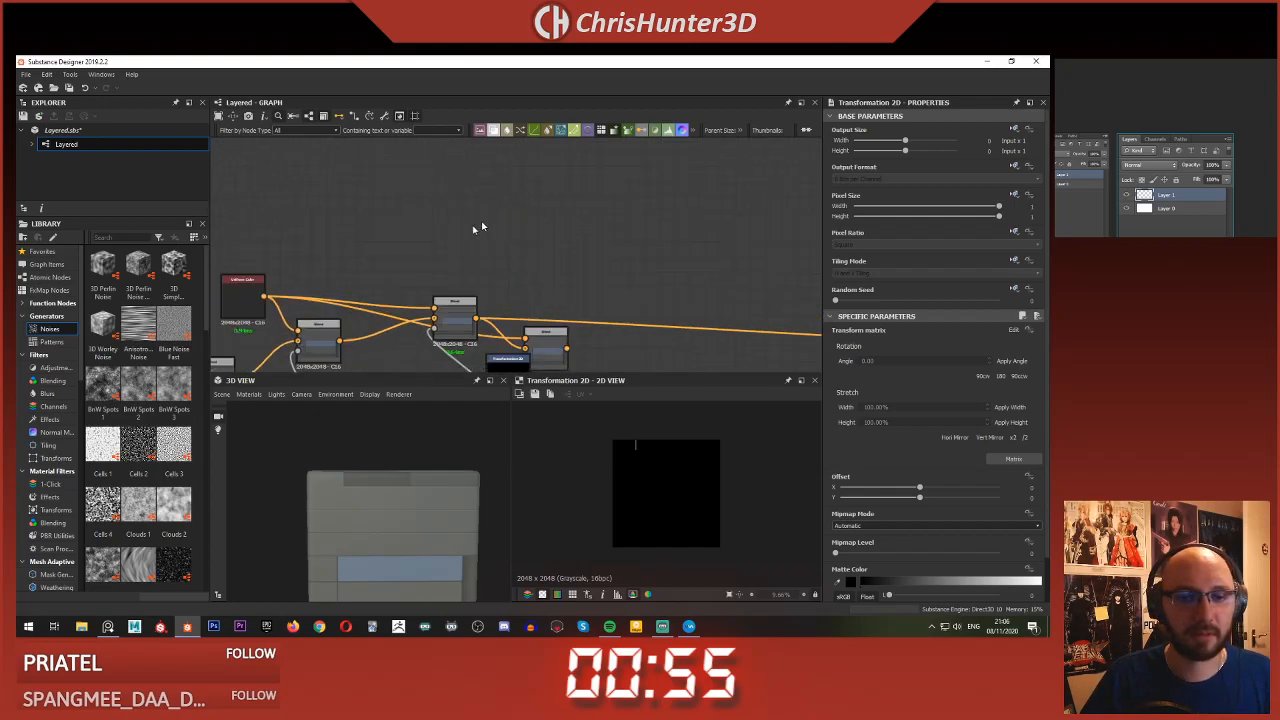
scroll(489, 177, down, 3)
scroll(514, 200, up, 2)
drag(536, 241, 621, 206)
drag(500, 252, 568, 245)
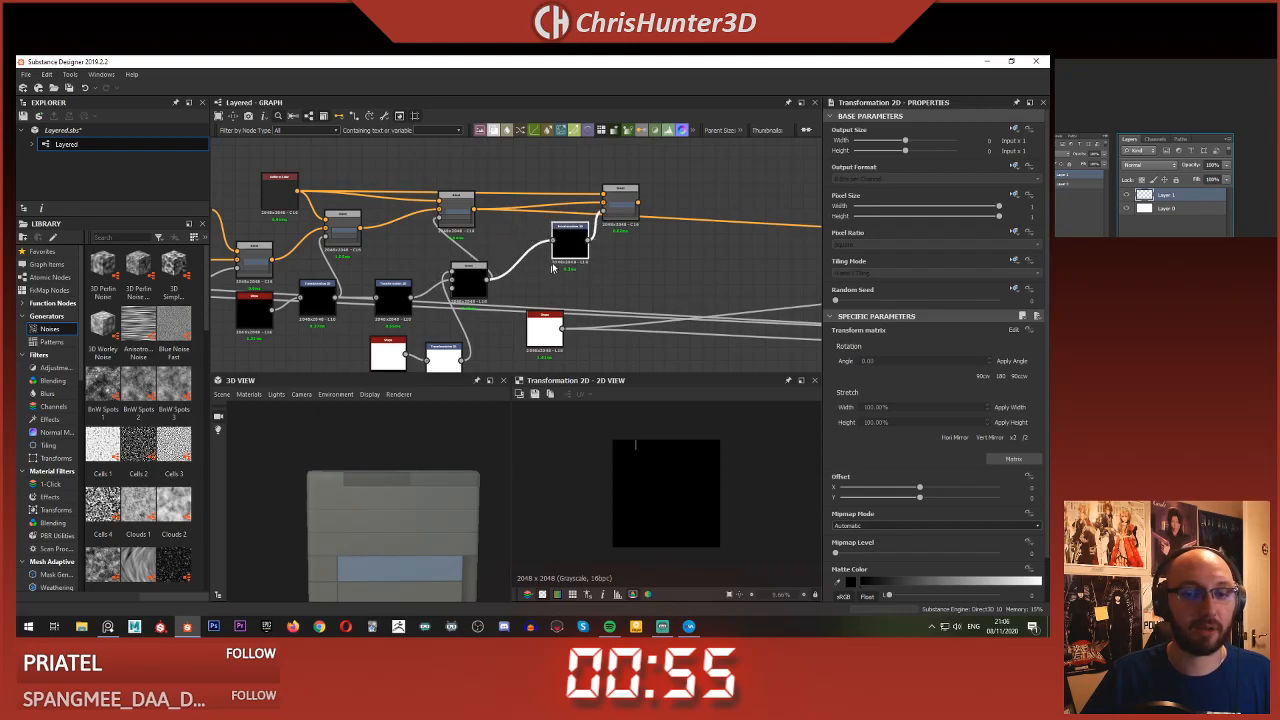
- Preview the new Blend and its foreground color, zooming in on the upper panels to check the seam lines
scroll(599, 264, up, 2)
click(615, 185)
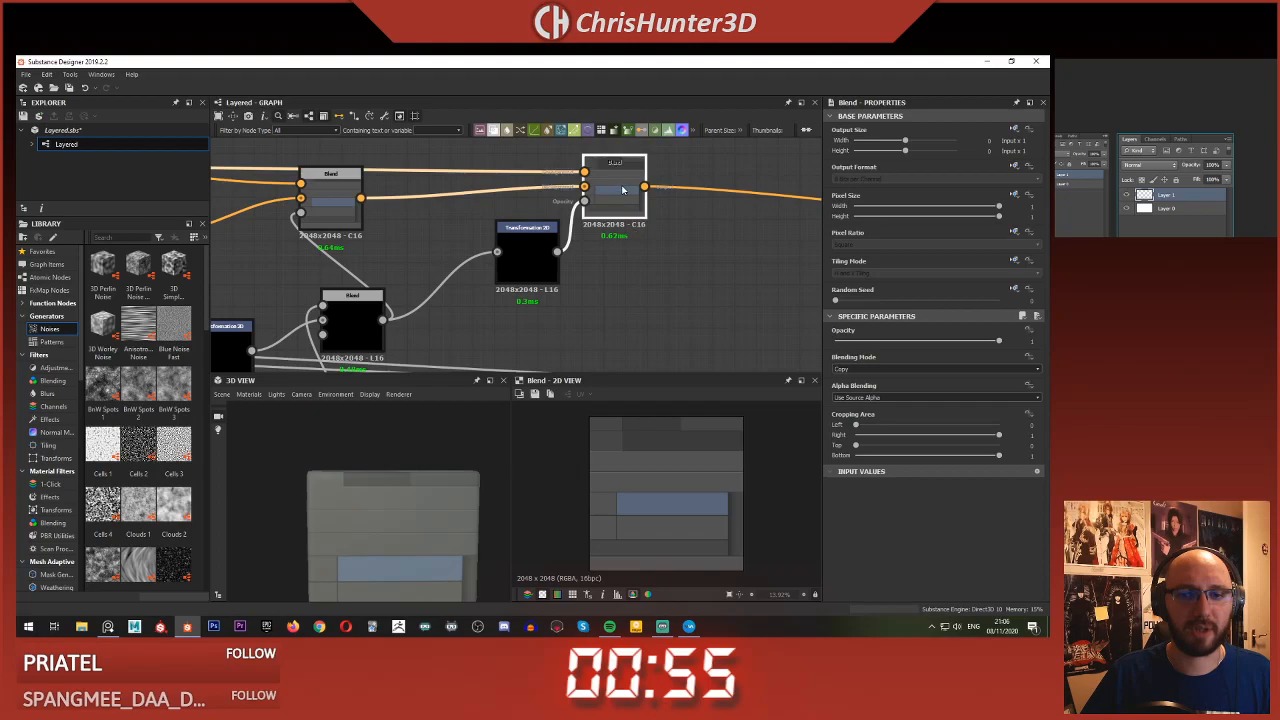
scroll(652, 458, up, 4)
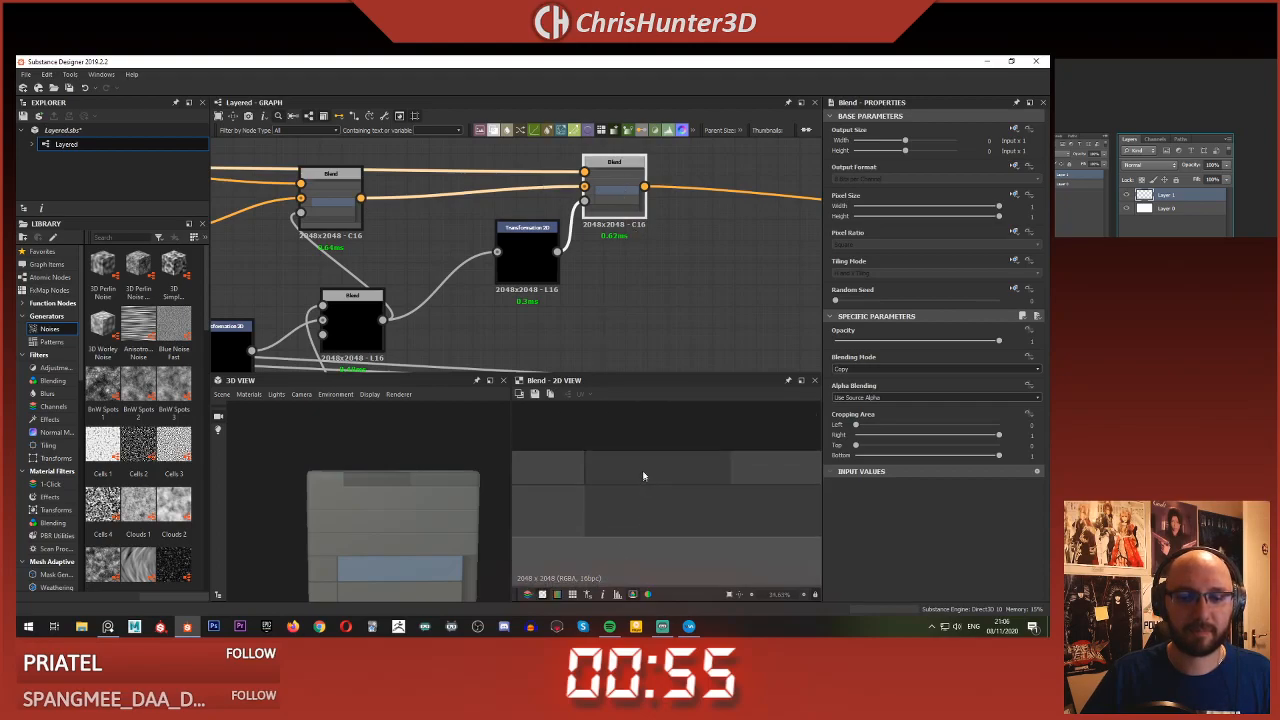
scroll(643, 479, up, 1)
double_click(586, 171)
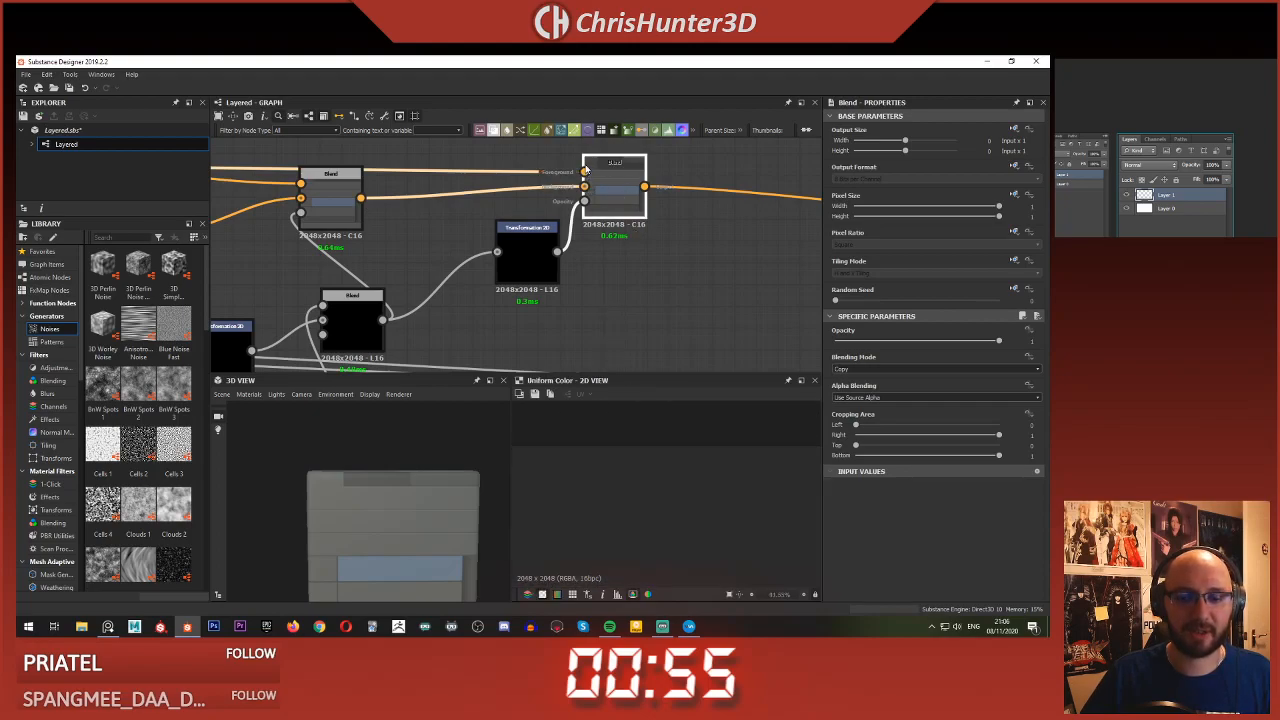
double_click(605, 193)
scroll(320, 232, down, 4)
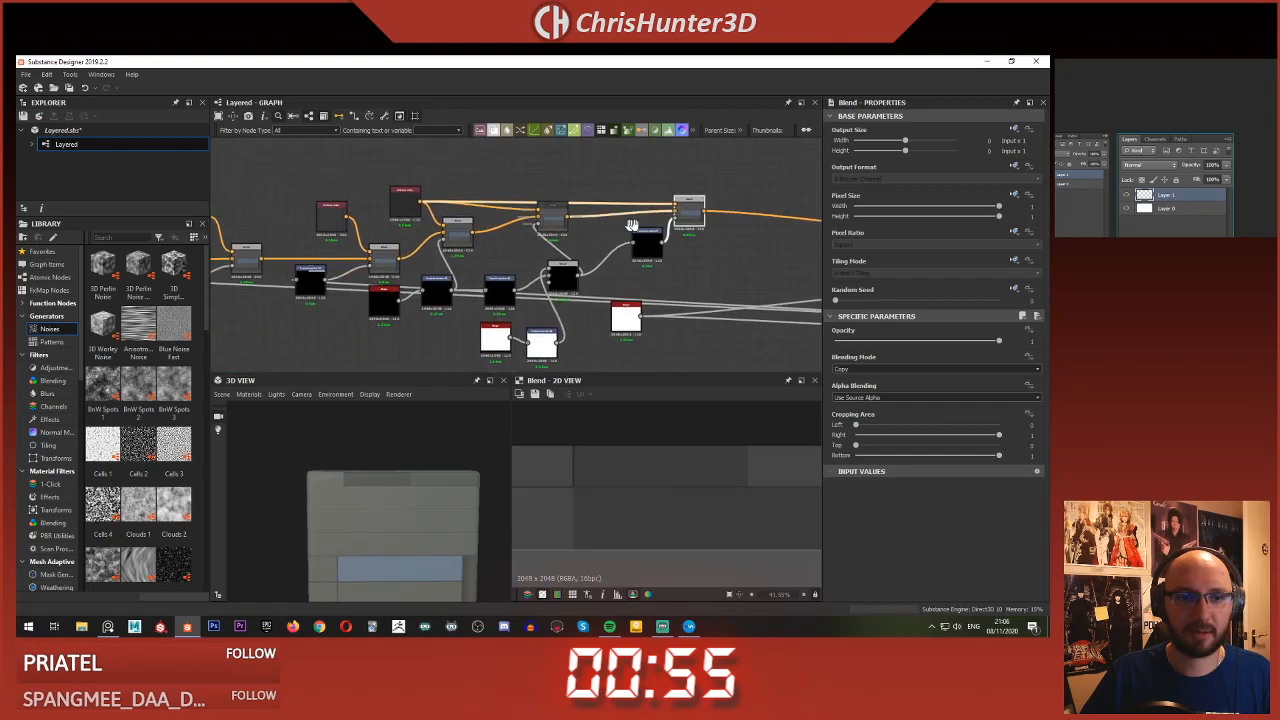
- Step through the neighbouring color Blends in the chain and compare how each one changes the upper panels
double_click(762, 240)
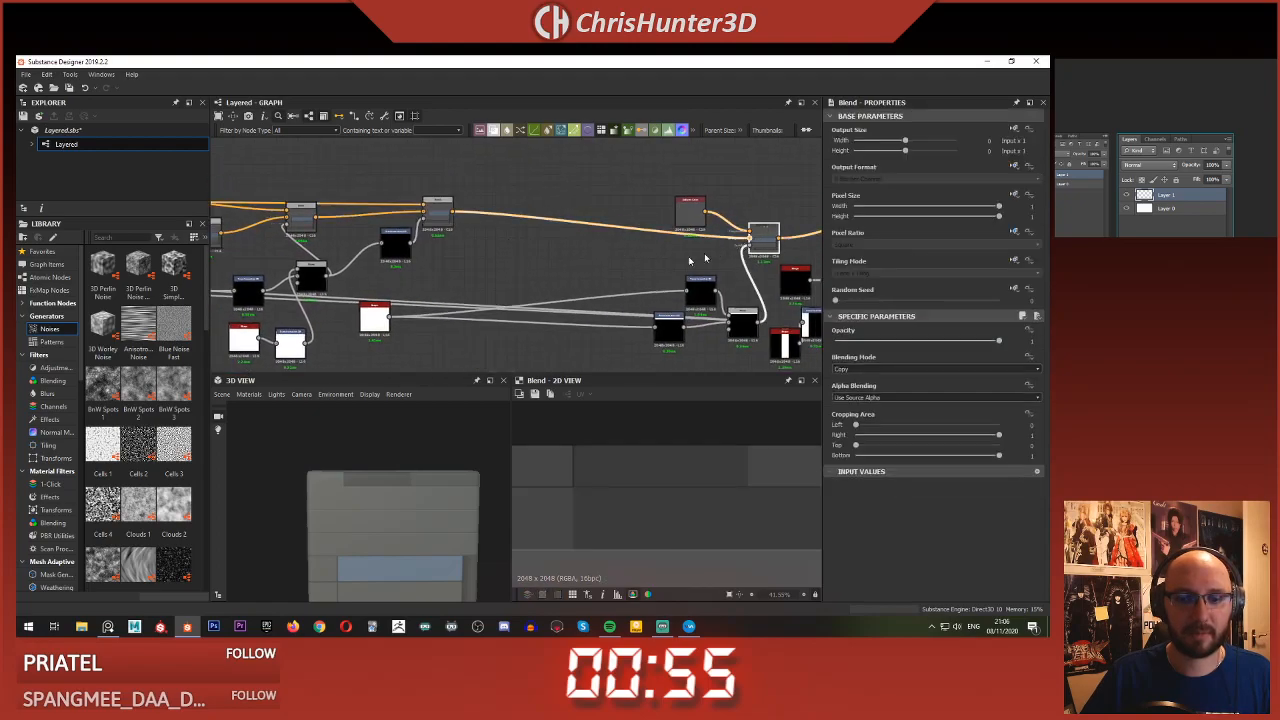
scroll(566, 263, down, 1)
middle_drag(557, 263, 408, 232)
click(696, 206)
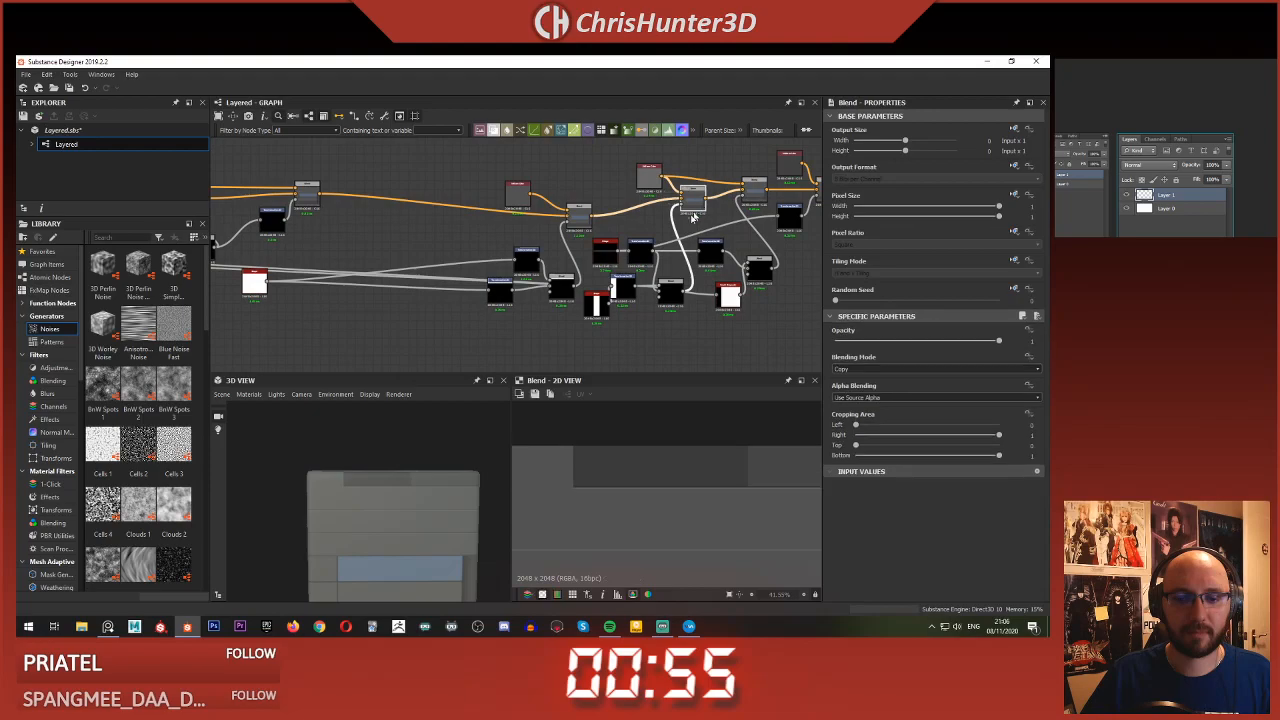
click(578, 222)
click(308, 208)
middle_drag(308, 214, 588, 220)
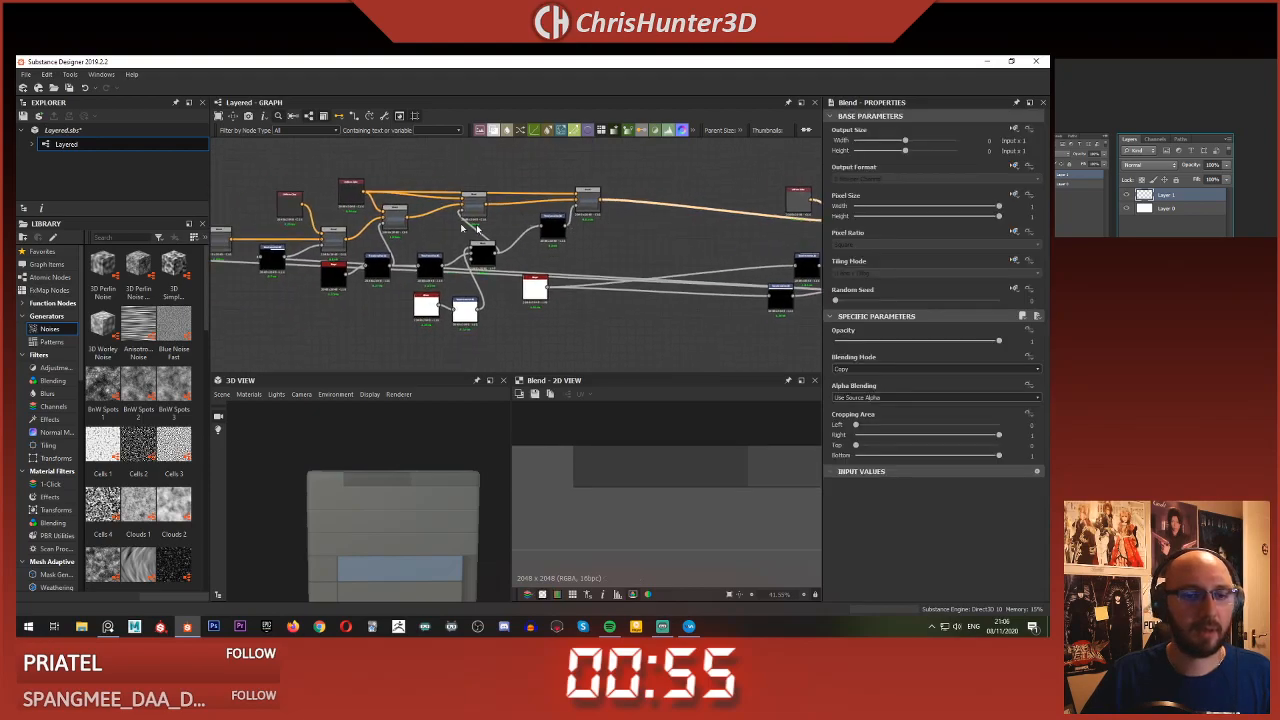
scroll(448, 222, up, 2)
double_click(474, 201)
click(372, 216)
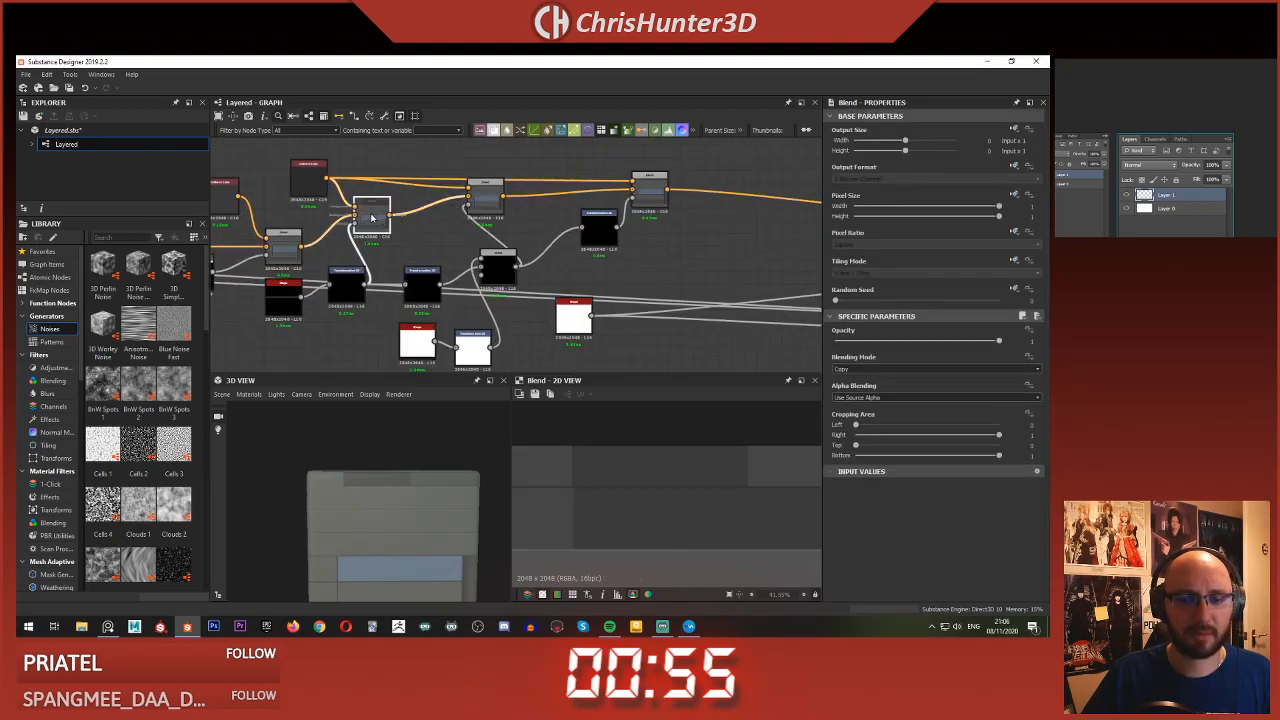
middle_drag(372, 216, 477, 241)
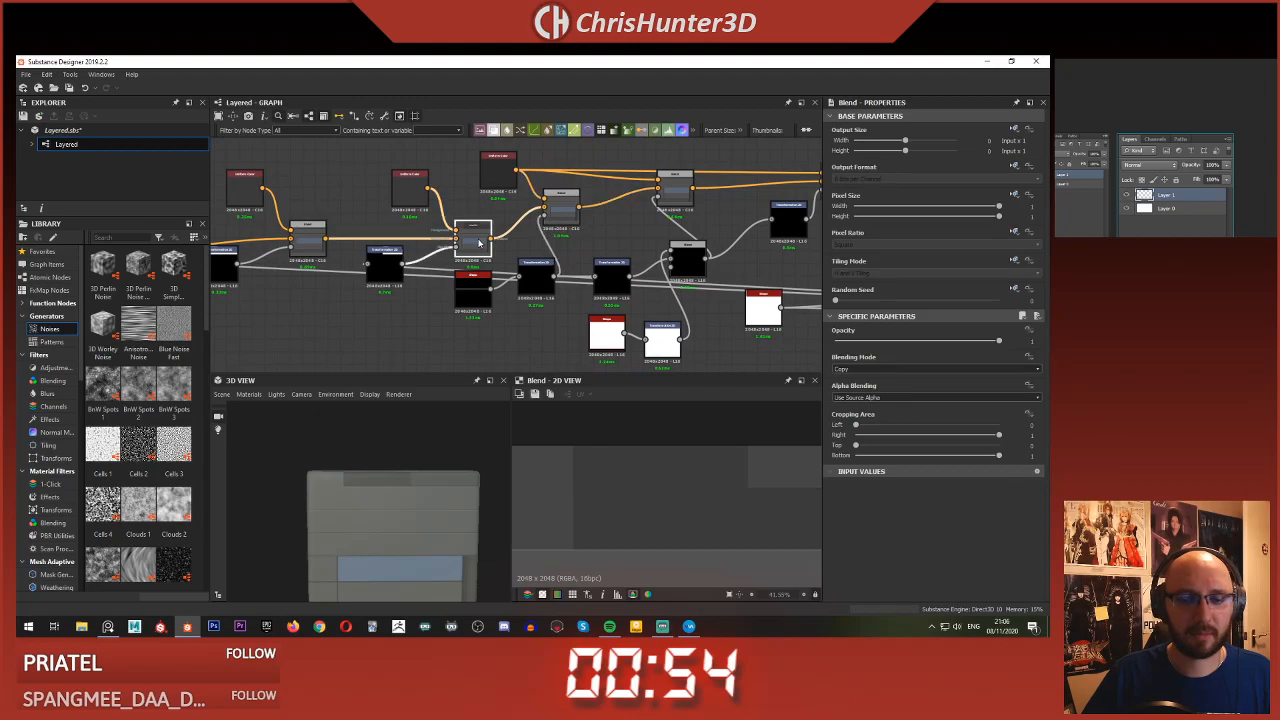
double_click(313, 251)
middle_drag(306, 252, 386, 247)
scroll(386, 247, down, 2)
middle_drag(524, 270, 472, 260)
click(674, 210)
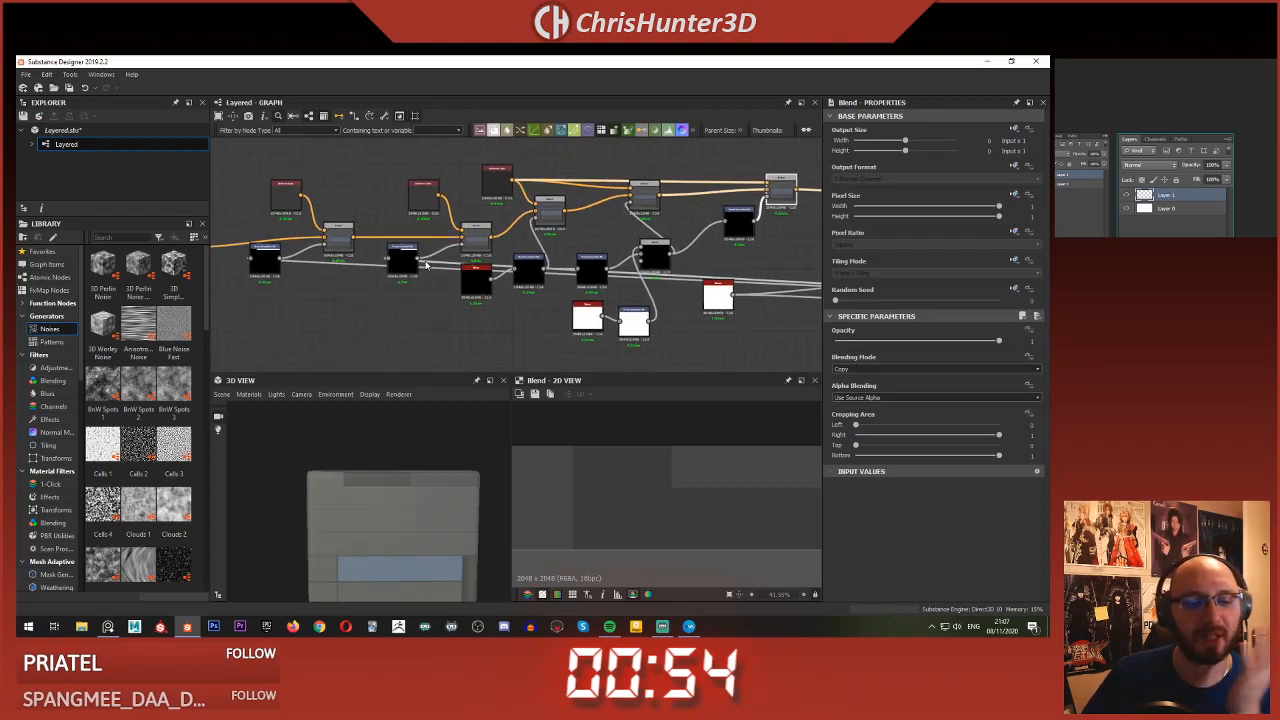
- Inspect the two panel Blends before the seam Blends and open the settings of the earlier one's Uniform Color
click(334, 240)
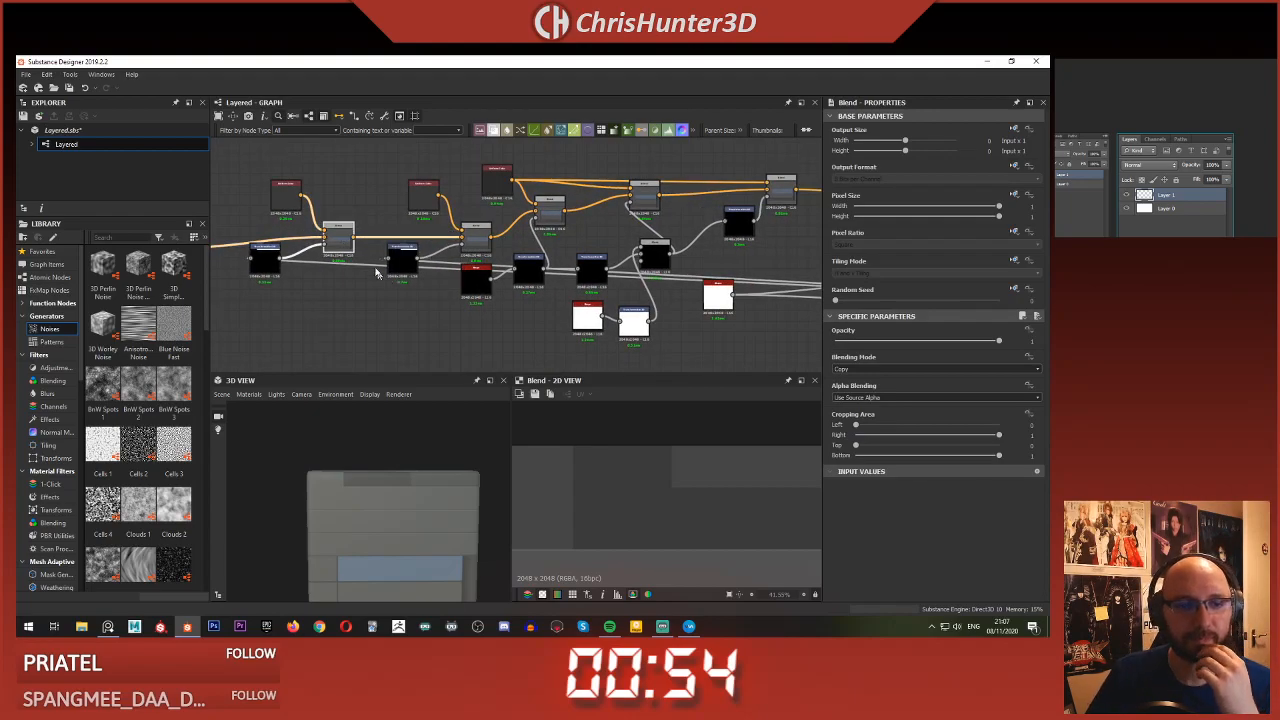
scroll(380, 277, up, 2)
double_click(667, 244)
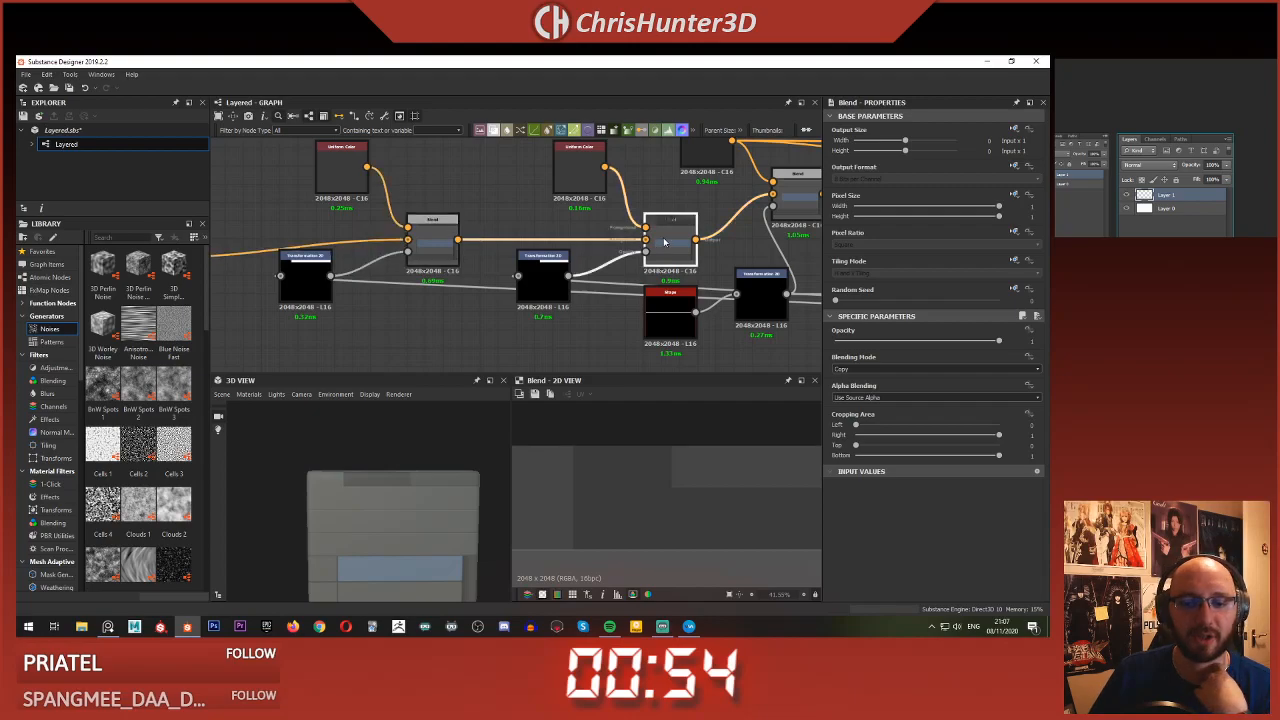
click(433, 252)
click(331, 161)
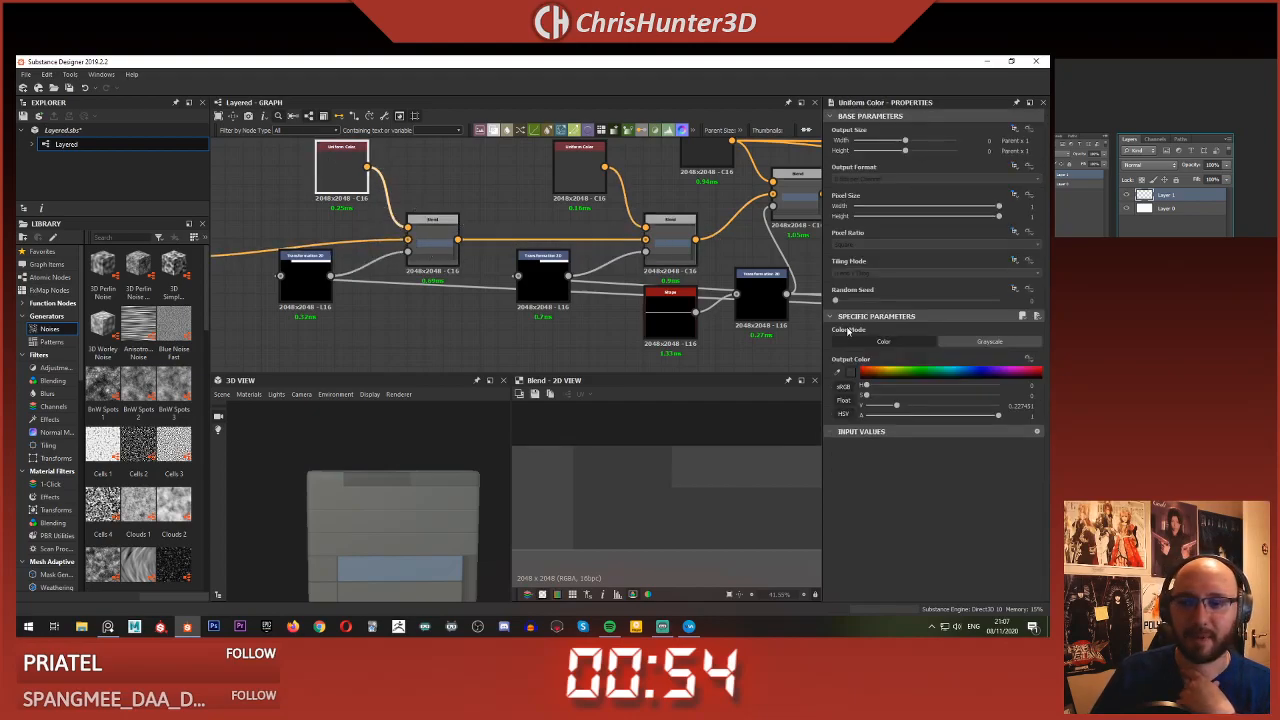
- Set the upper panel's Uniform Color to bright orange and preview the last of the neighbouring seam Blends to see that panel's extent
click(871, 370)
scroll(735, 278, down, 3)
middle_drag(640, 243, 321, 236)
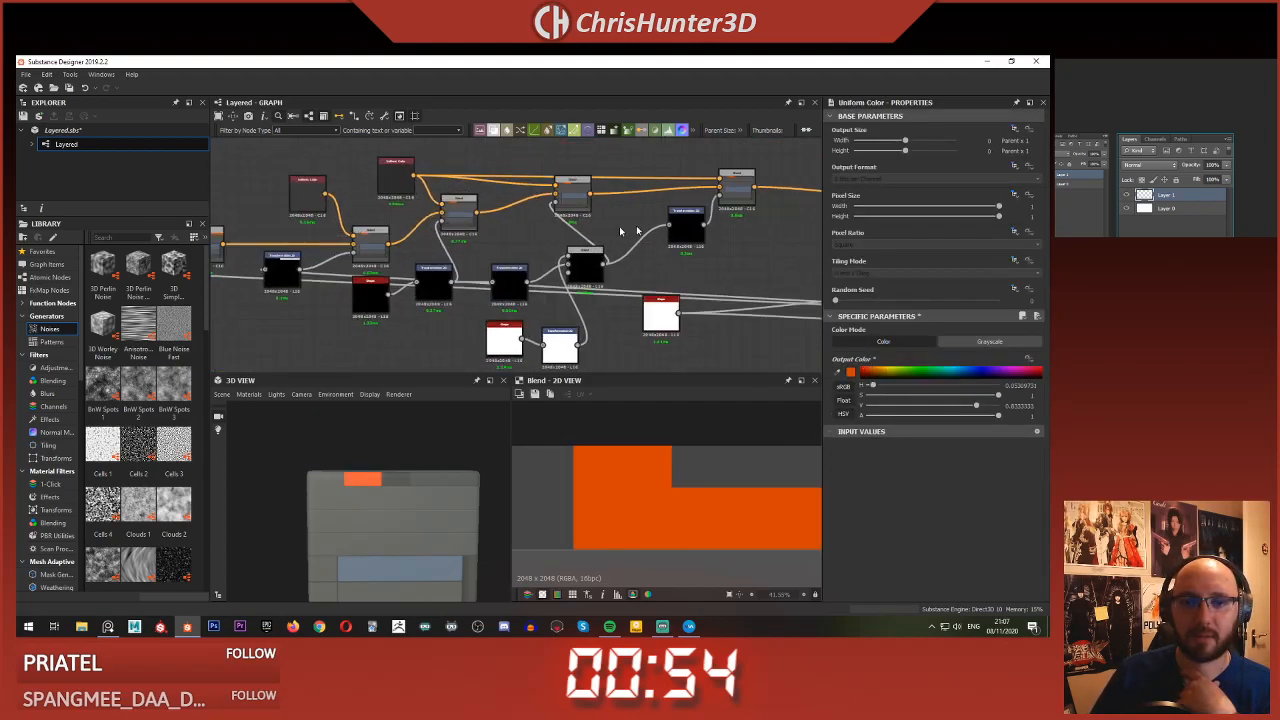
double_click(751, 203)
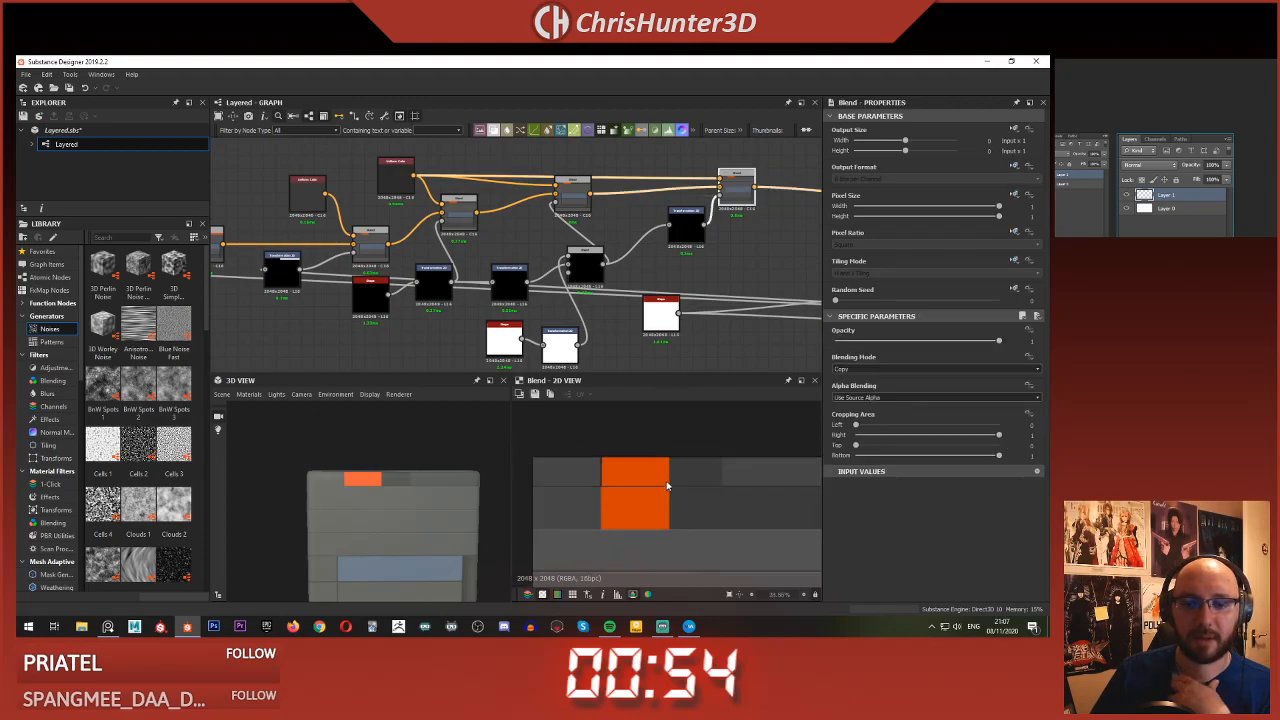
scroll(684, 216, up, 1)
scroll(684, 216, up, 2)
- Shift the seam line horizontally in the last seam Blend's Transformation 2D to an X offset of about -0.2145
click(686, 222)
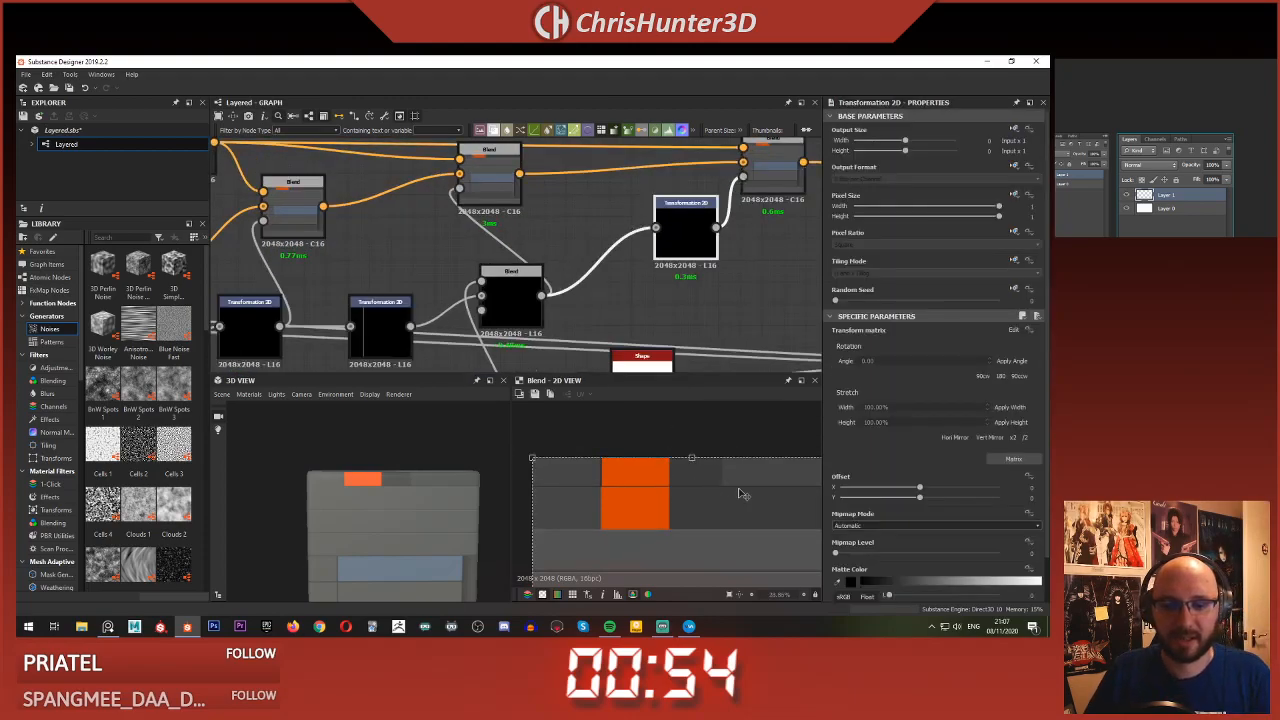
scroll(729, 484, up, 3)
shift+drag(587, 499, 699, 503)
scroll(697, 506, down, 2)
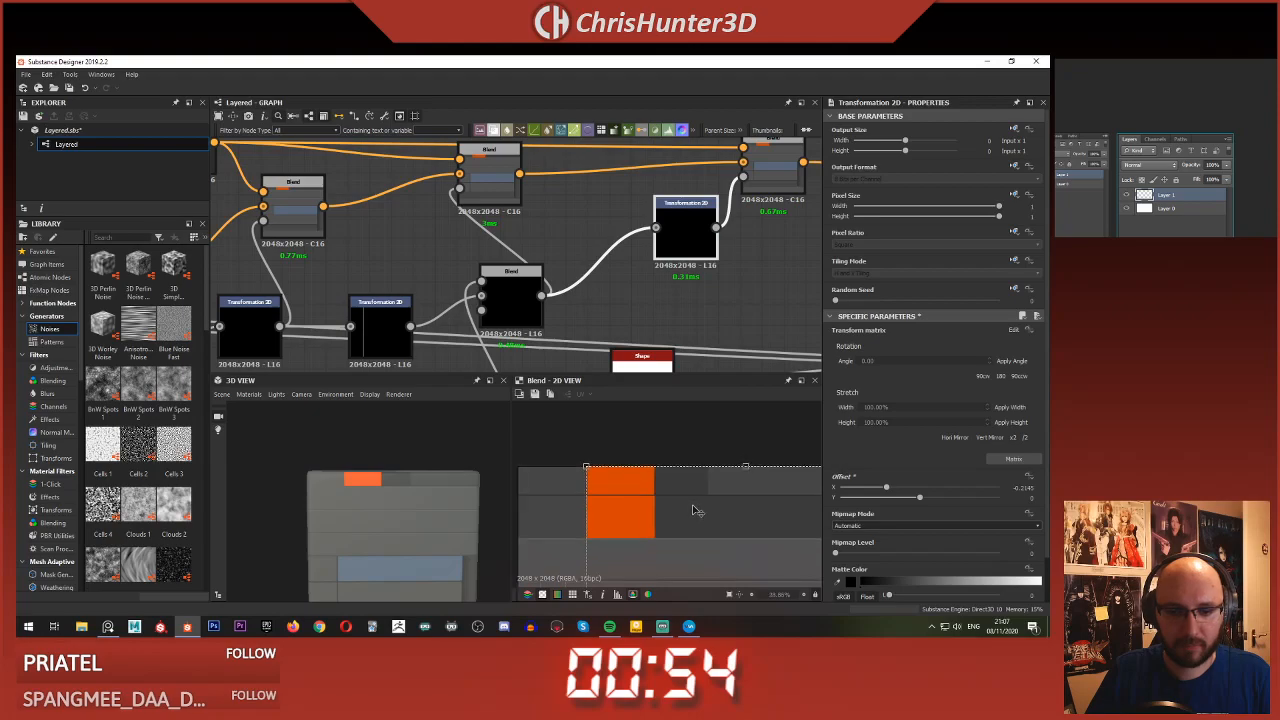
- Add a Blend node beside the last seam Blend of the upper panels
scroll(697, 226, down, 3)
middle_drag(770, 240, 671, 283)
scroll(671, 283, up, 2)
key(space)
text(blend)
key(Return)
scroll(652, 288, down, 1)
mouse_move(652, 288)
middle_down()
mouse_move(631, 234)
mouse_move(603, 229)
middle_up()
drag(650, 222, 680, 216)
- Feed the last seam Blend into the new Blend's background and the shared seam Uniform Color into its foreground, adjusting the node's position
drag(604, 164, 655, 193)
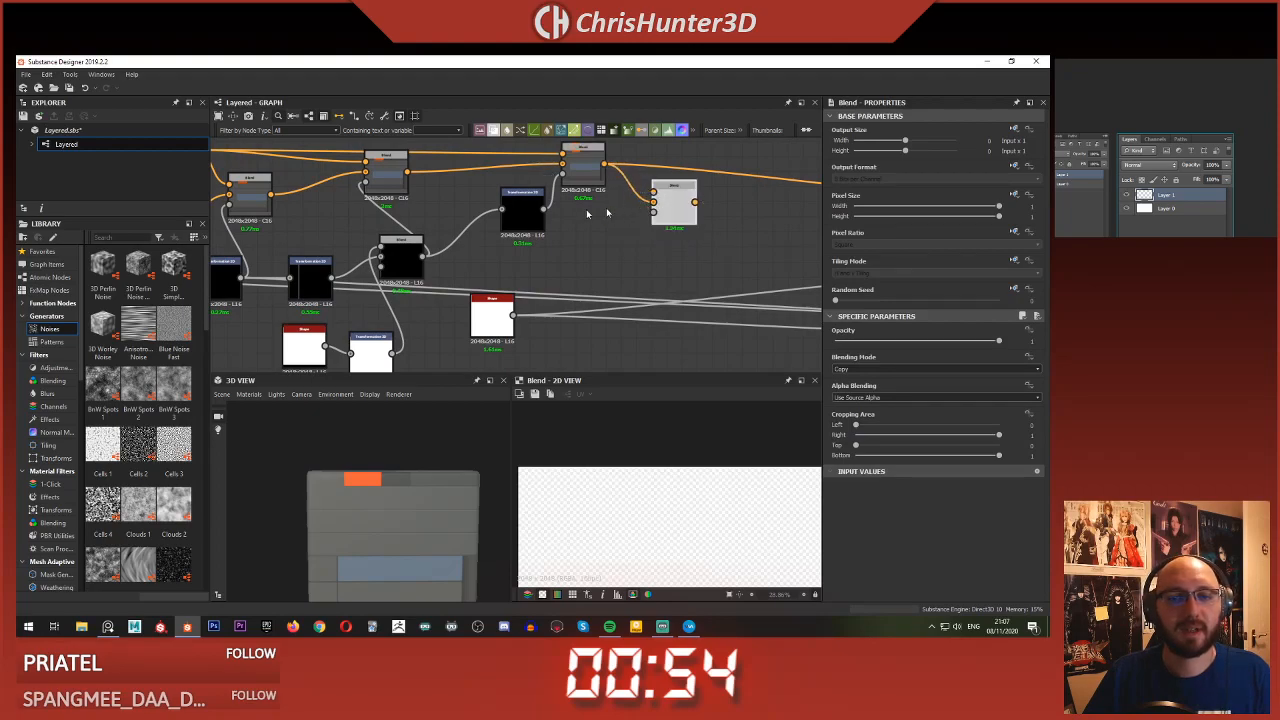
scroll(500, 206, down, 3)
middle_drag(435, 199, 547, 286)
drag(707, 263, 713, 289)
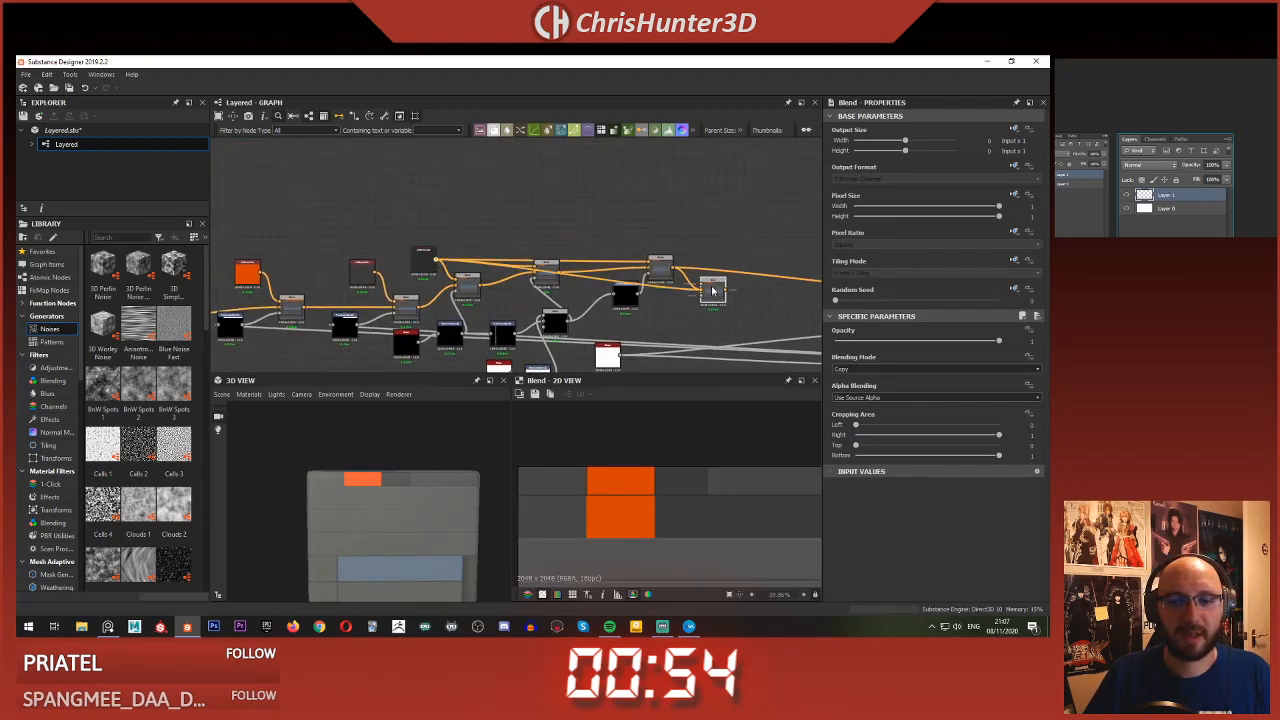
- Add a Transformation 2D beside the new Blend and feed it from the trimmed seam-line grayscale Blend
scroll(660, 309, up, 4)
key(space)
text(tr)
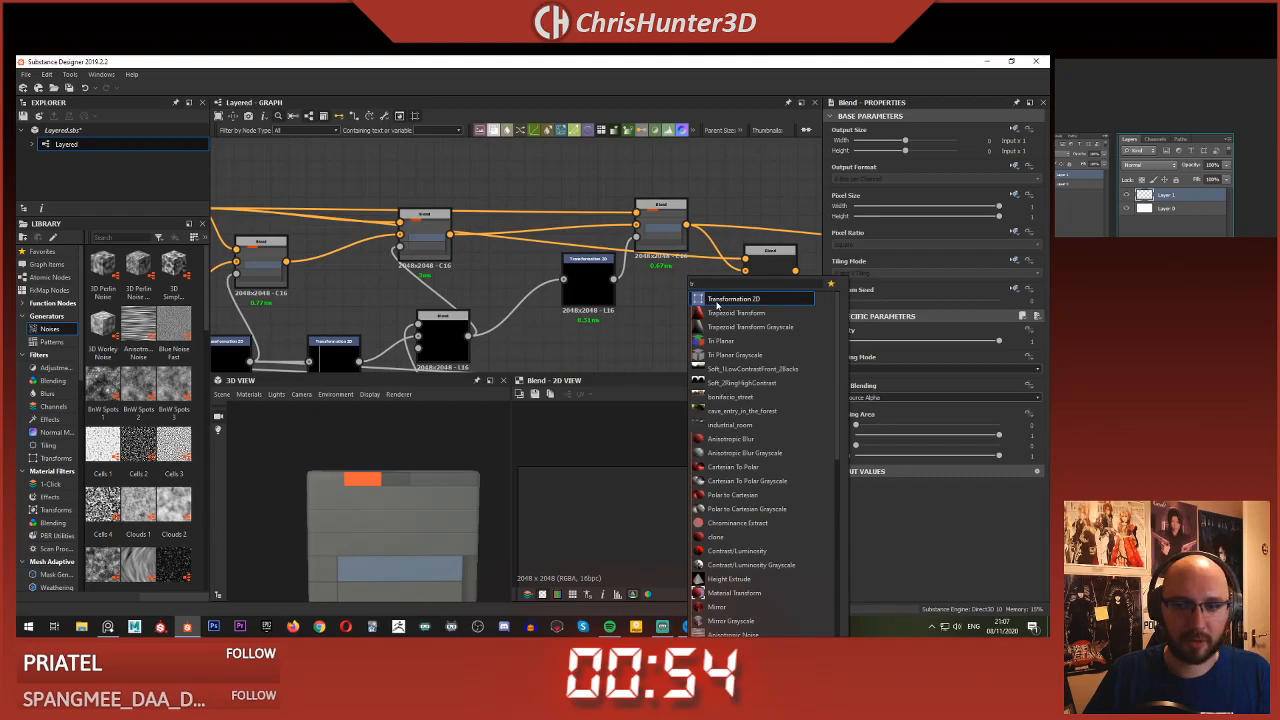
click(733, 312)
drag(634, 317, 610, 315)
click(522, 281)
middle_drag(506, 322, 512, 274)
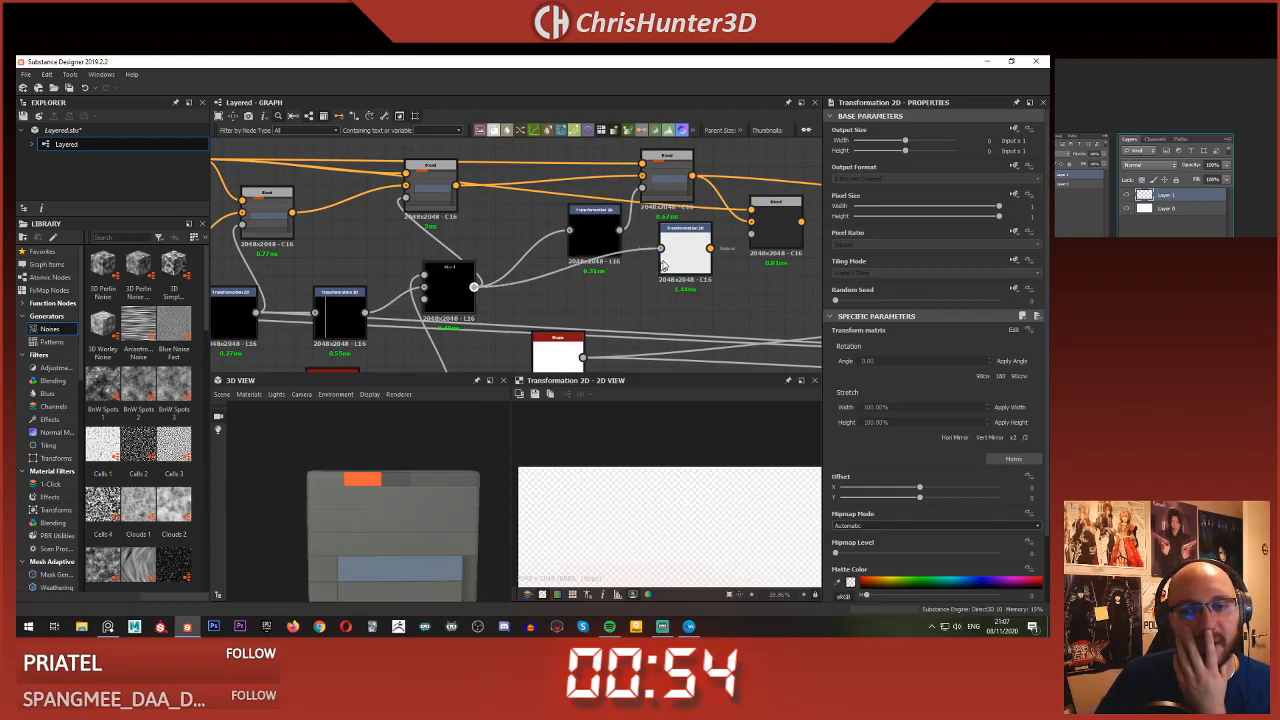
drag(660, 268, 660, 249)
- Use the new Transformation 2D as the new Blend's mask, move the previous seam Blend's outgoing link to the new Blend, and preview it
middle_drag(765, 246, 624, 258)
shift+drag(551, 188, 660, 234)
double_click(637, 240)
- Shift the new Transformation 2D's seam line horizontally to an X offset of about -0.38
click(548, 262)
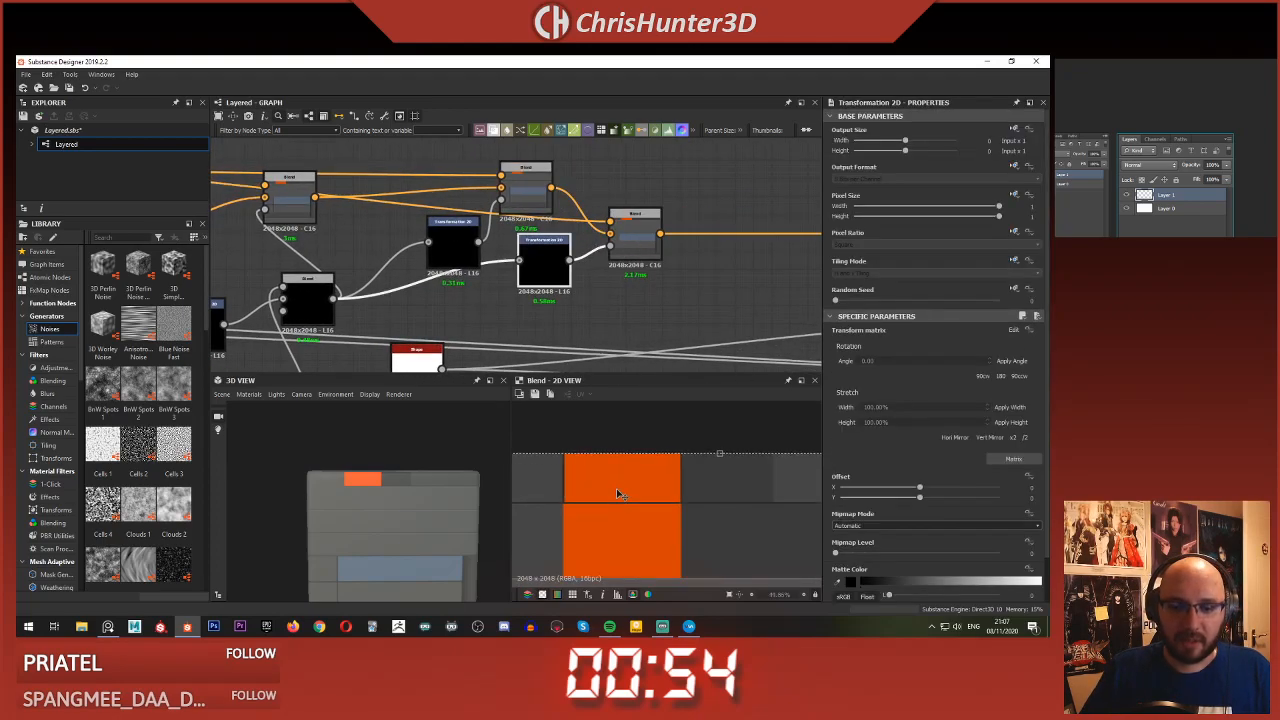
drag(668, 492, 828, 490)
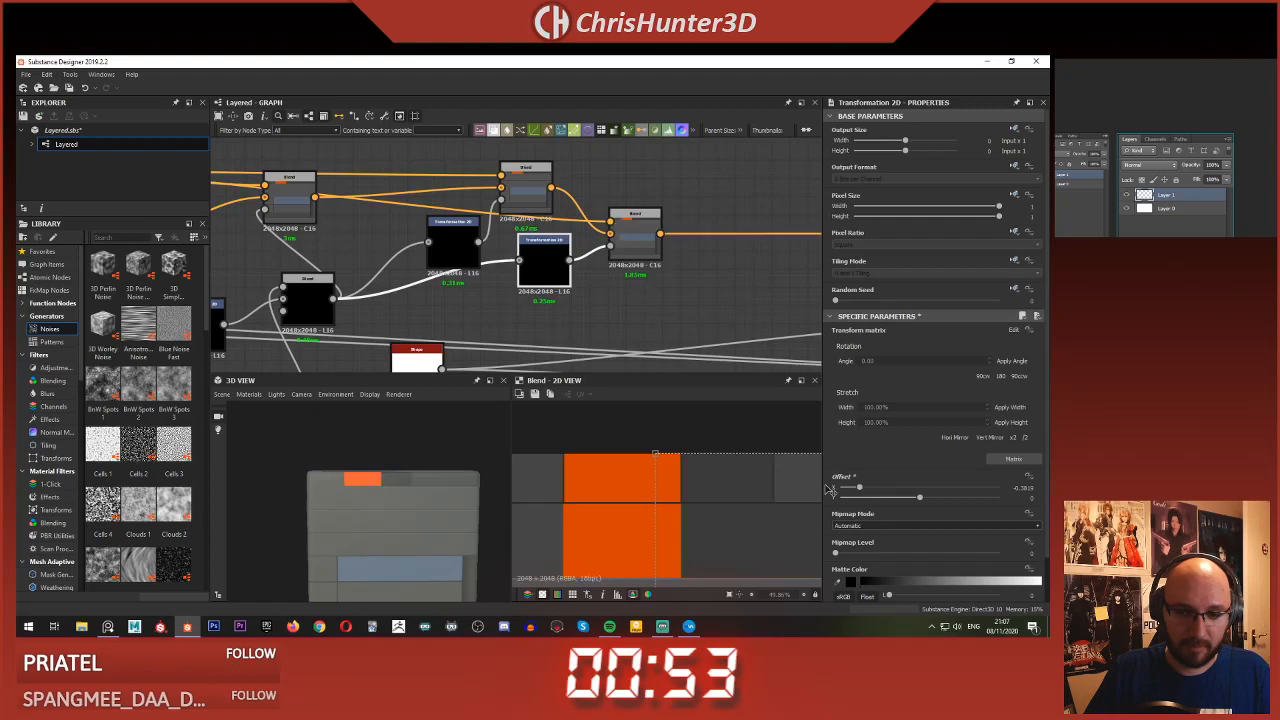
scroll(665, 515, down, 2)
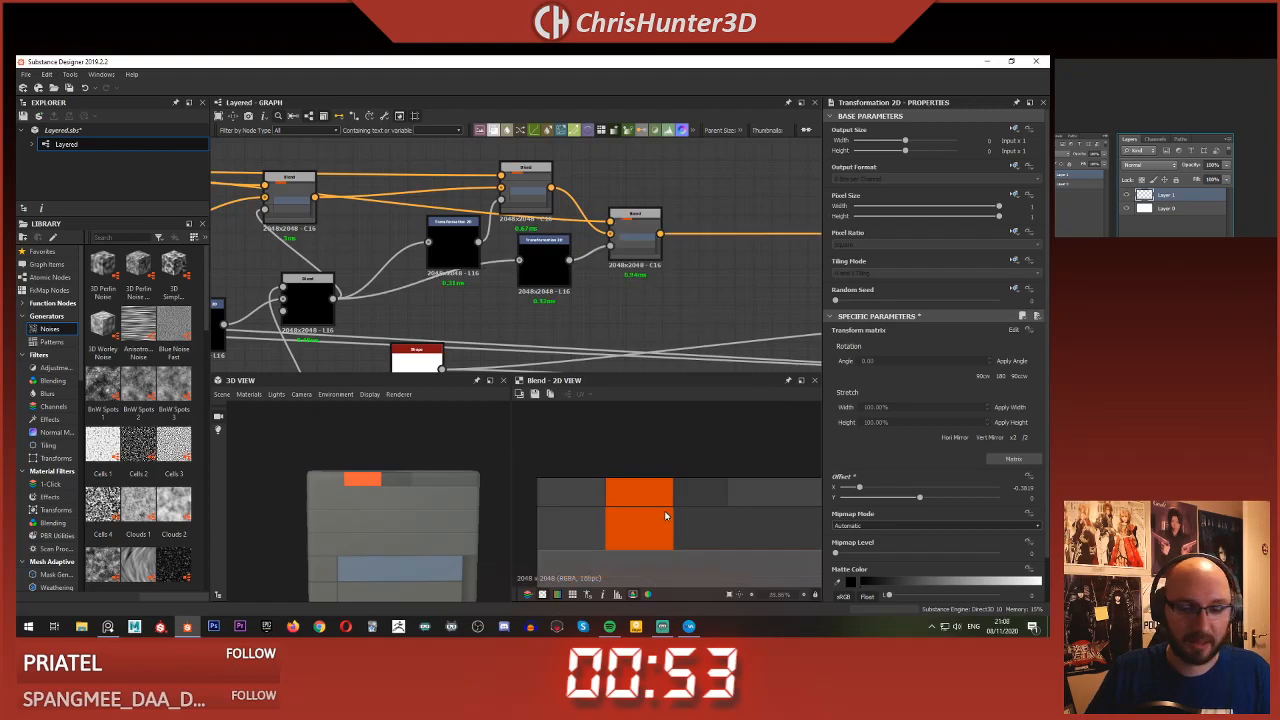
scroll(687, 335, down, 3)
- Replace the orange in the panel's Uniform Color with the dark grey sampled from the neighbouring Uniform Color node
scroll(490, 213, up, 3)
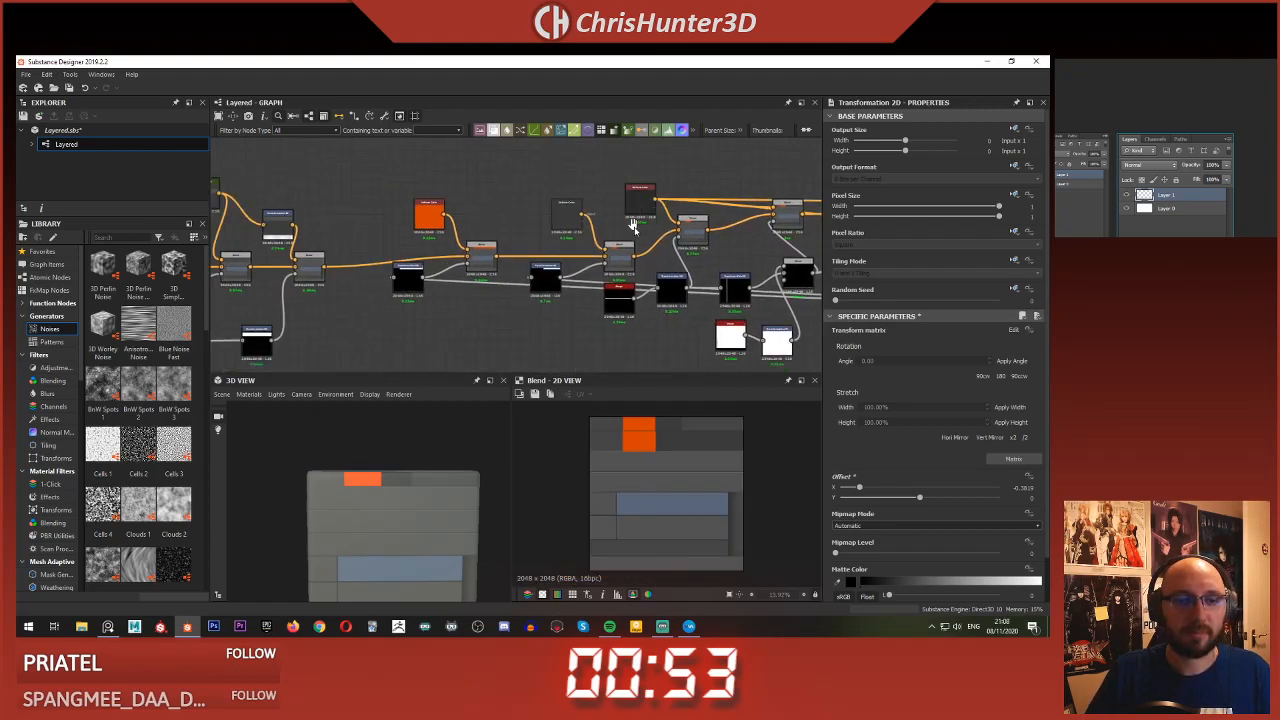
click(450, 203)
click(645, 205)
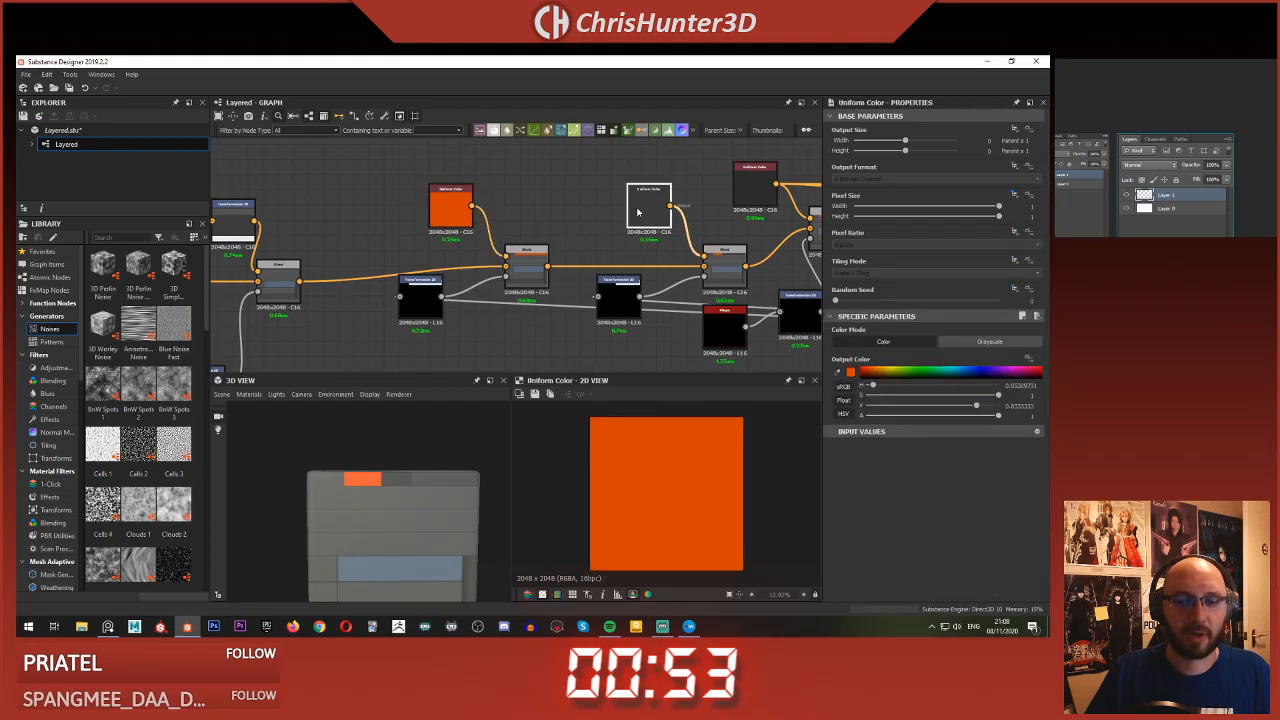
click(443, 207)
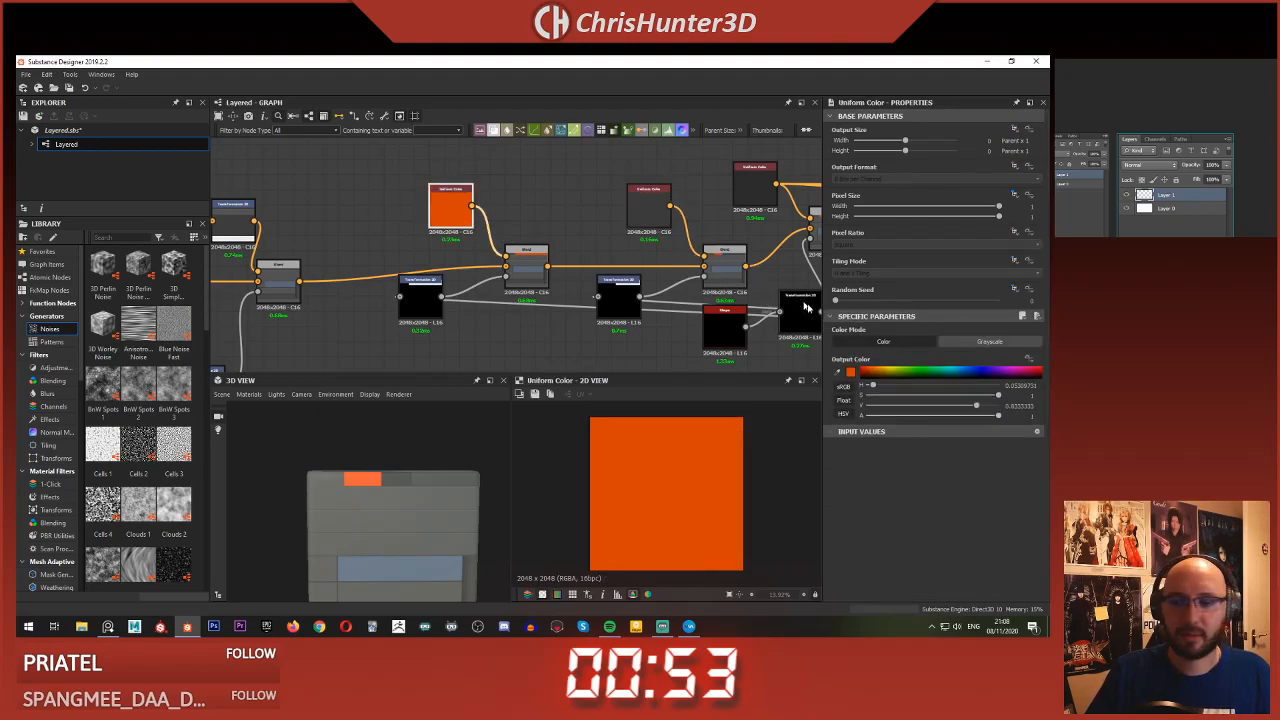
click(838, 373)
click(646, 209)
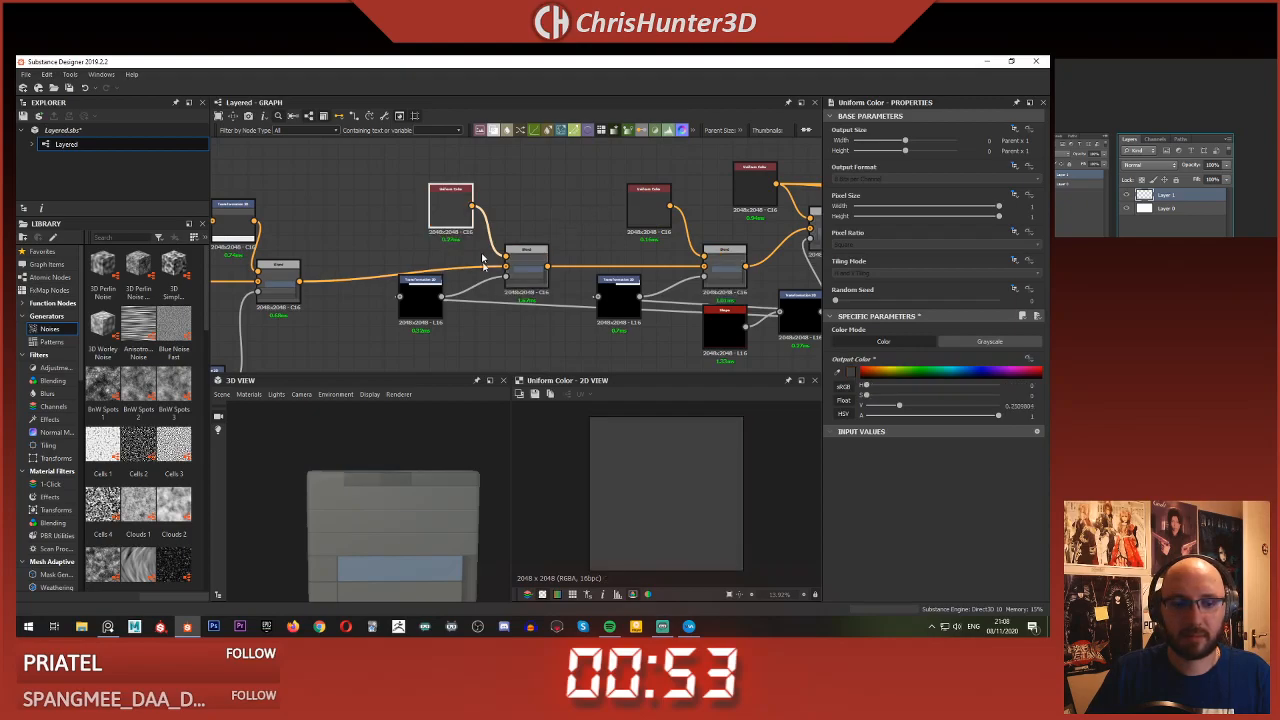
click(653, 204)
click(630, 209)
- Orbit the 3D model and preview the newest seam Blend to check the dark upper panels and their seam lines
drag(420, 500, 385, 505)
scroll(587, 258, down, 2)
scroll(587, 258, down, 1)
middle_drag(587, 258, 271, 251)
scroll(529, 258, down, 2)
middle_drag(529, 258, 560, 258)
scroll(713, 188, up, 3)
scroll(640, 232, down, 2)
scroll(563, 257, up, 5)
double_click(557, 235)
scroll(682, 428, up, 4)
scroll(680, 428, up, 3)
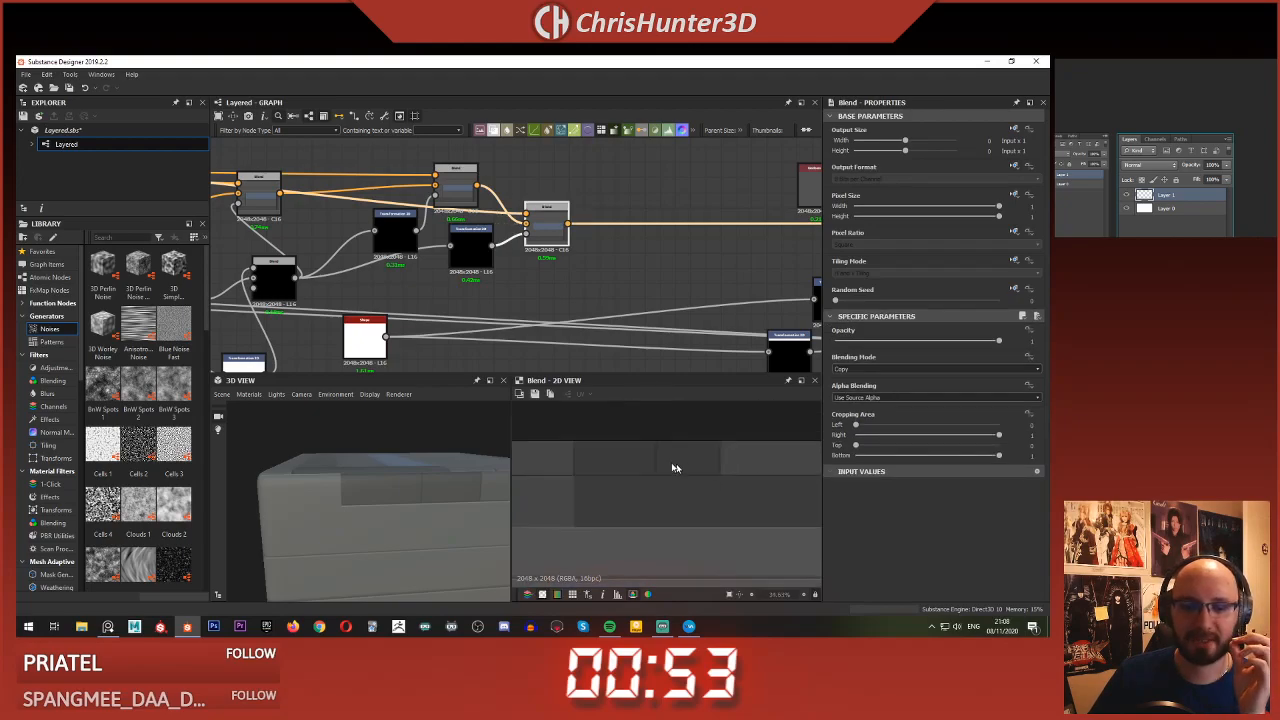
- Examine the last color Blends before the output nodes, comparing how they affect the panel edges and seam lines
scroll(616, 272, down, 4)
middle_drag(616, 270, 497, 210)
scroll(497, 210, up, 3)
click(563, 205)
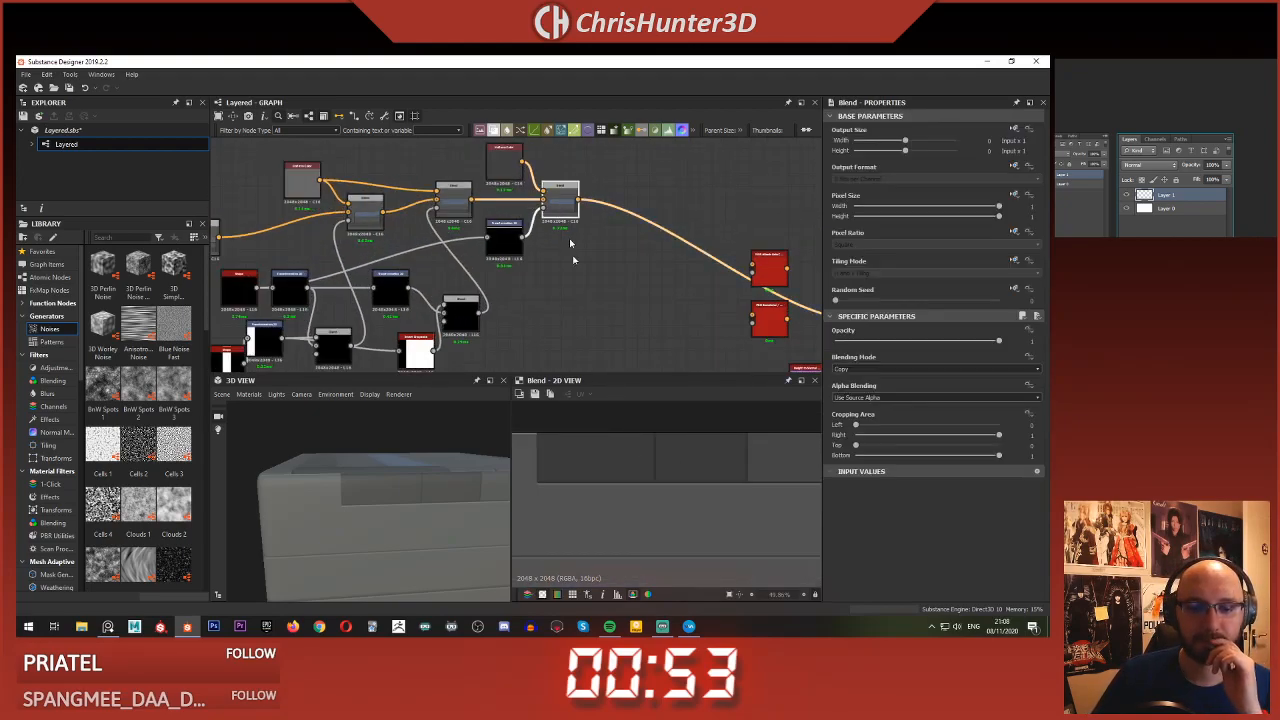
scroll(693, 507, down, 2)
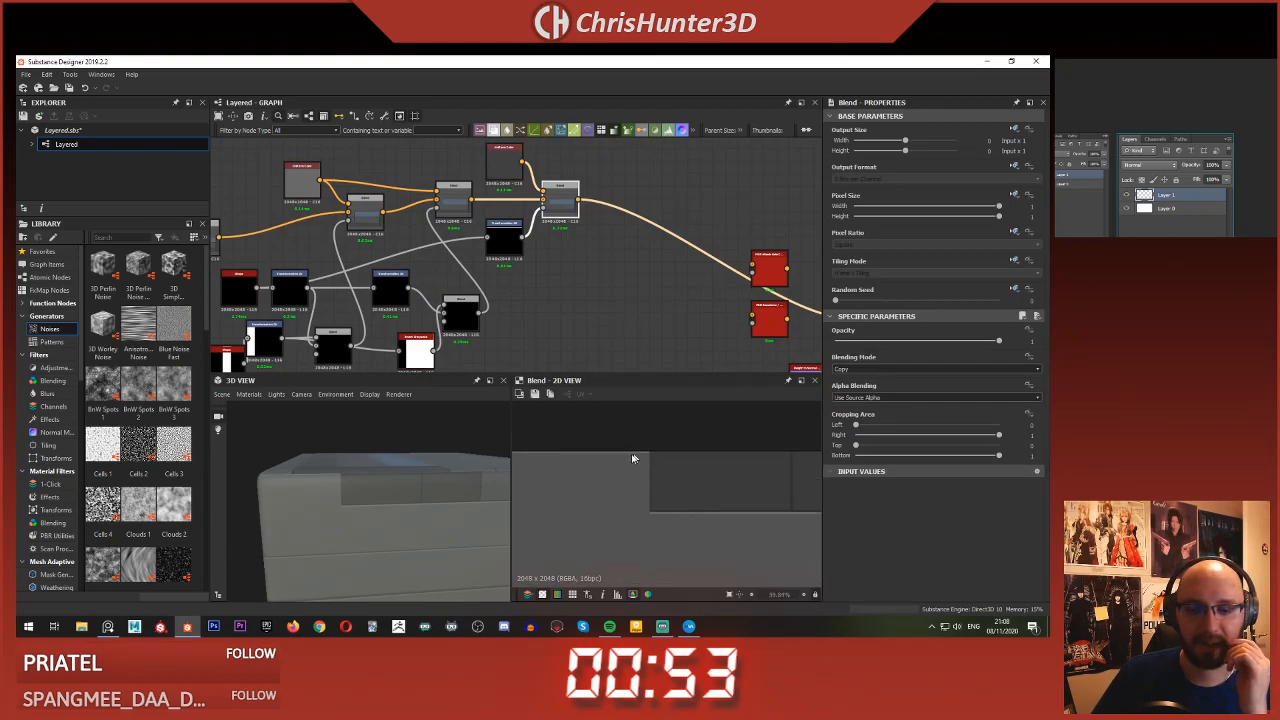
scroll(728, 476, down, 1)
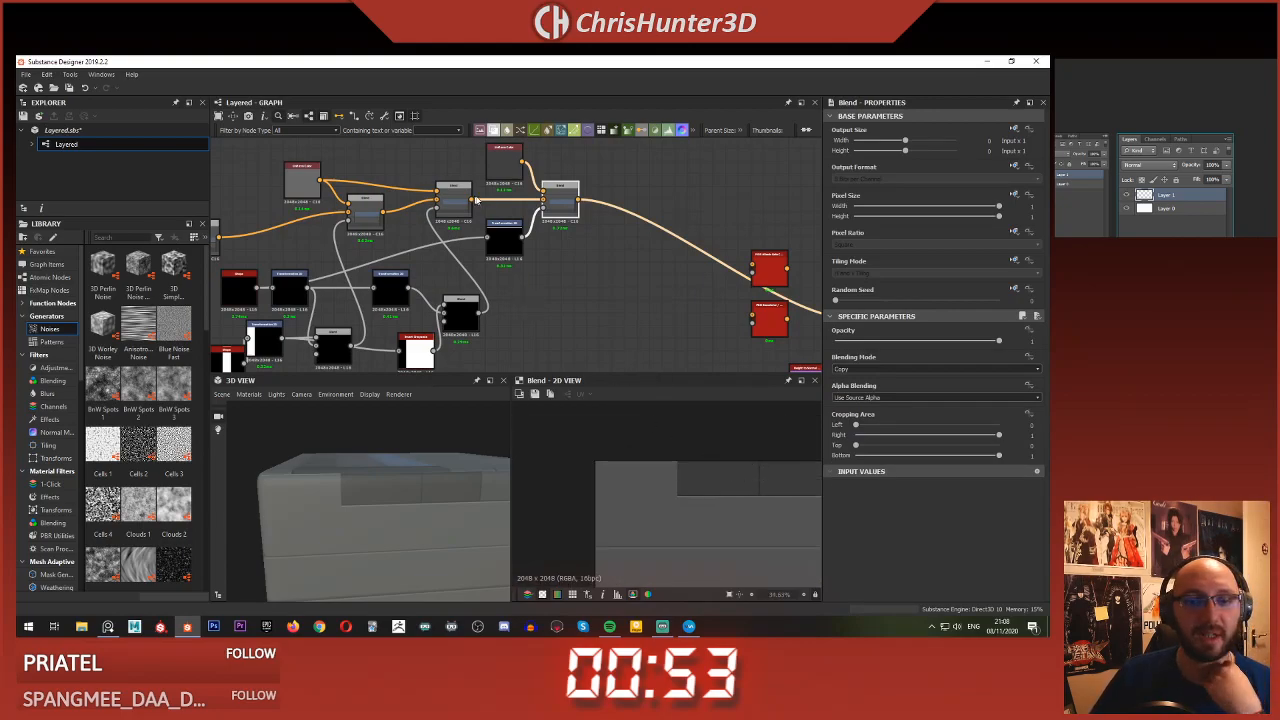
scroll(531, 188, up, 4)
click(531, 188)
middle_drag(531, 188, 582, 241)
scroll(634, 478, down, 5)
scroll(508, 213, down, 4)
scroll(560, 255, up, 1)
click(474, 253)
click(585, 235)
scroll(575, 262, down, 3)
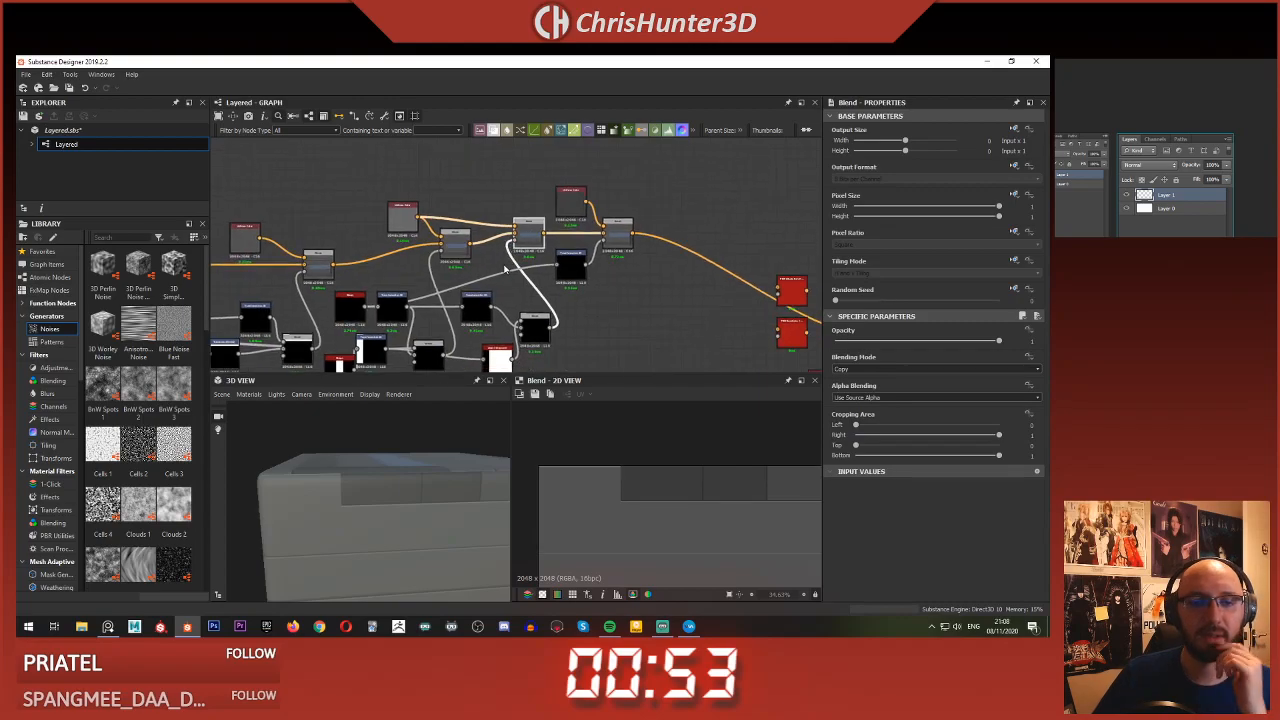
middle_drag(502, 259, 498, 248)
scroll(517, 305, up, 1)
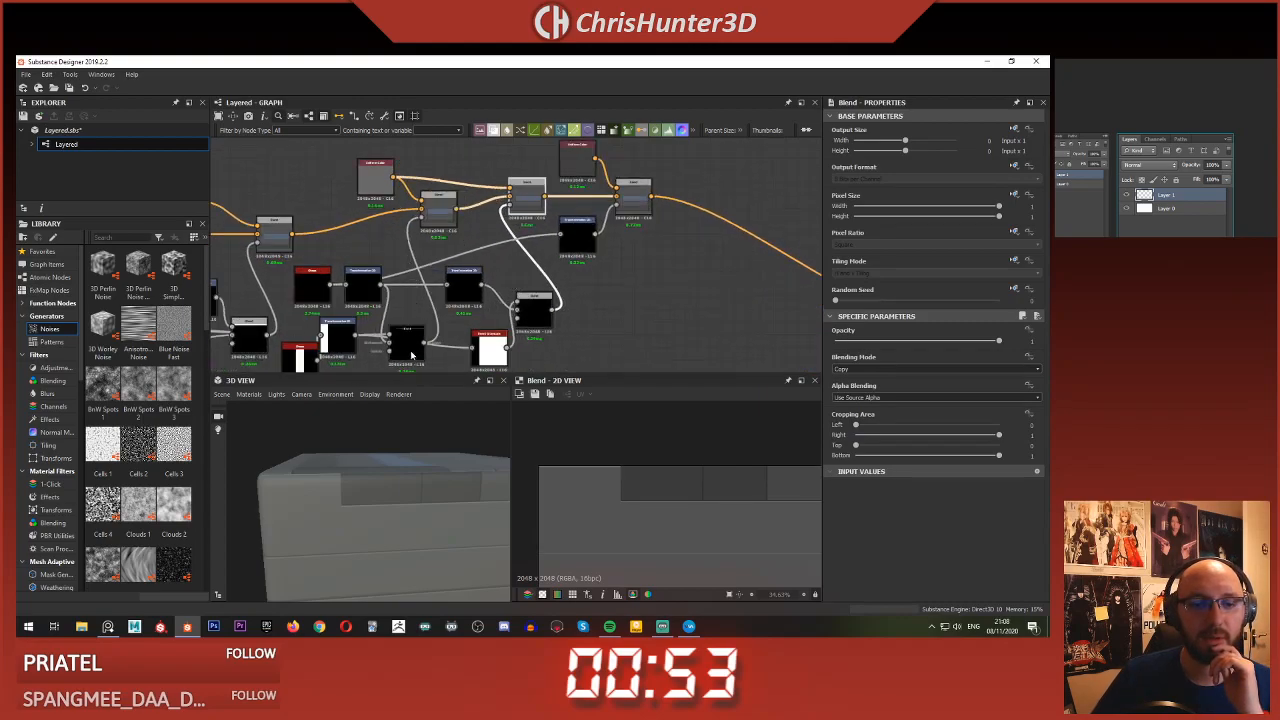
- Inspect the Uniform Color, Transformation 2D and Invert Grayscale nodes that feed the second-to-last color Blend and its mask
click(385, 188)
click(521, 195)
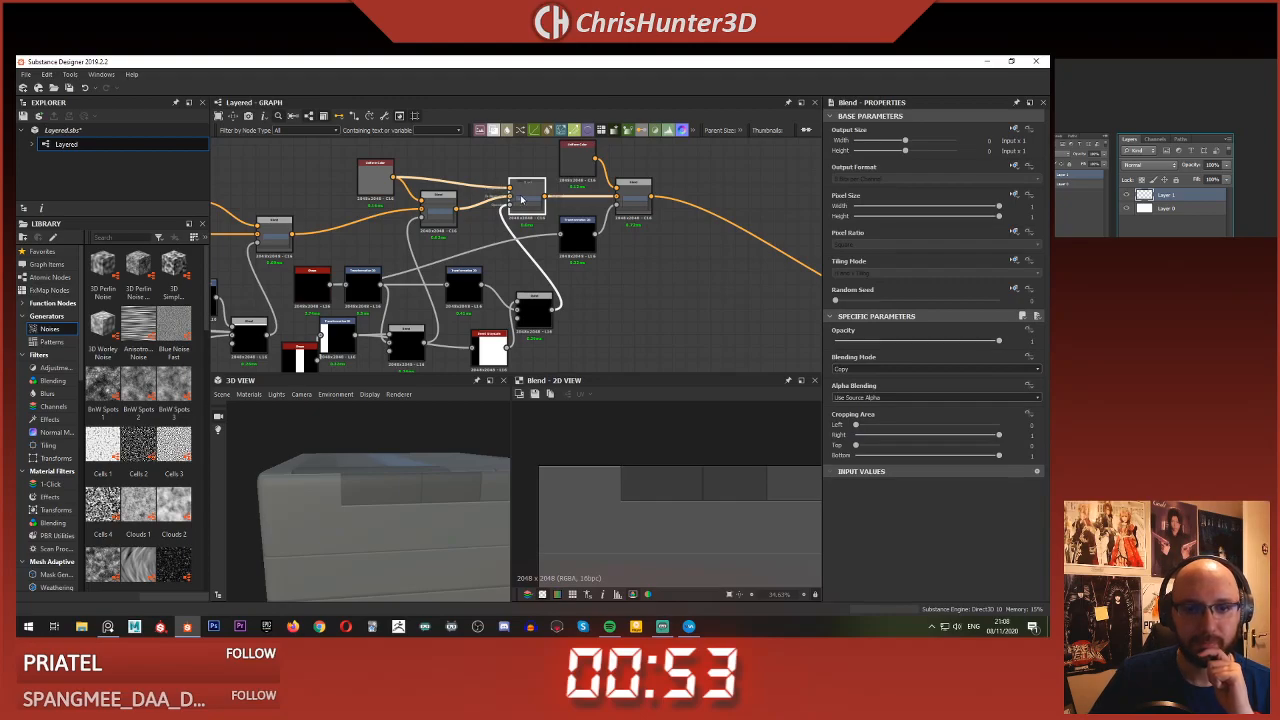
click(538, 302)
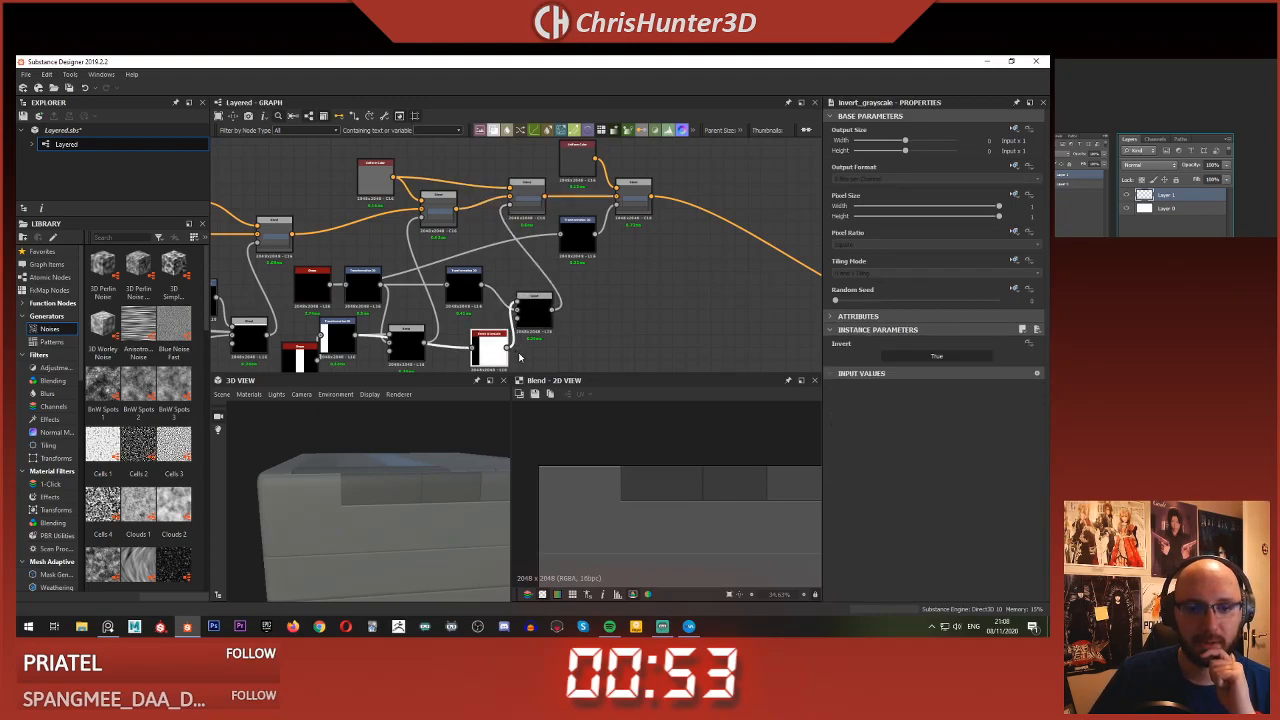
click(468, 292)
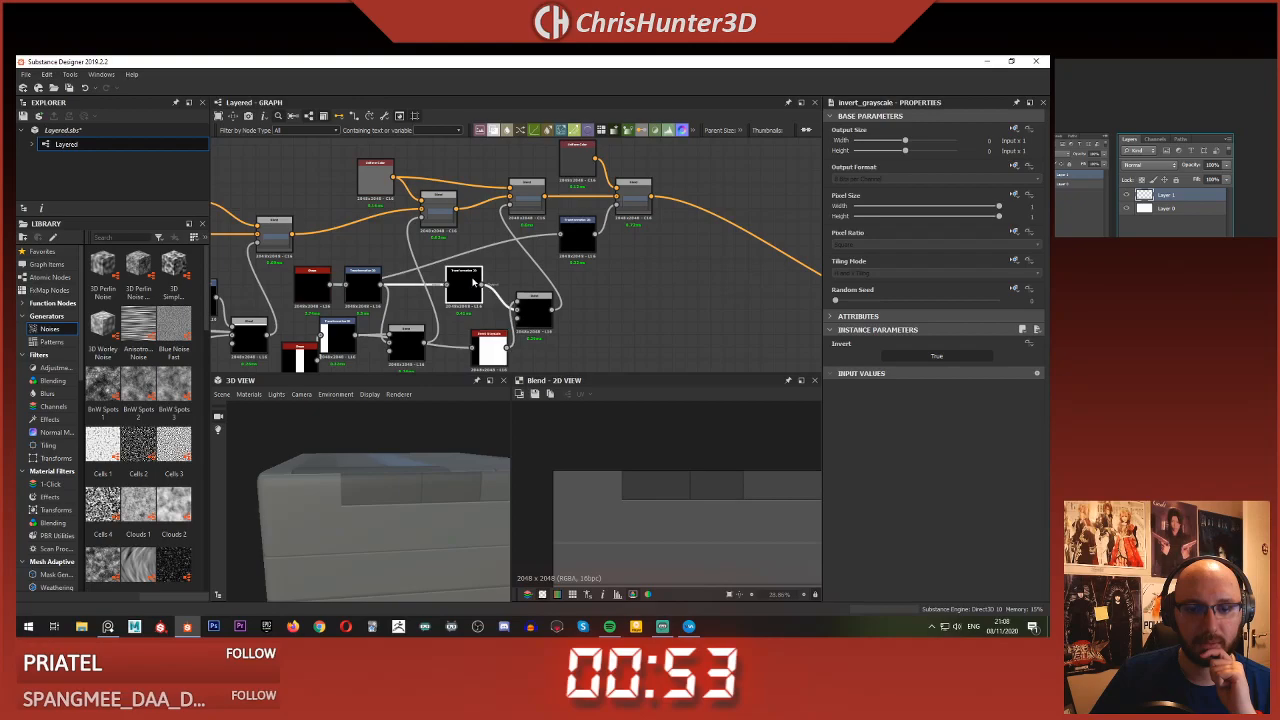
scroll(634, 515, up, 3)
click(502, 356)
mouse_move(507, 362)
middle_down()
mouse_move(465, 350)
mouse_move(597, 326)
mouse_move(507, 340)
middle_up()
scroll(543, 324, up, 1)
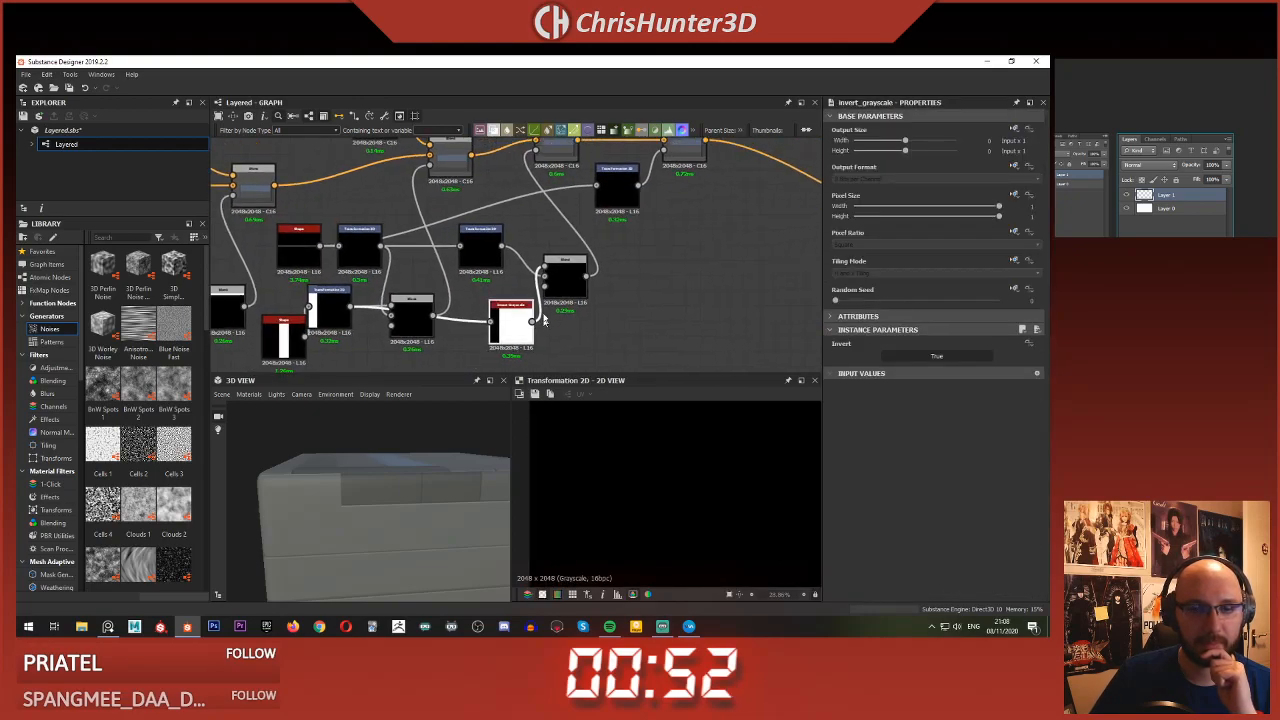
middle_drag(549, 302, 559, 346)
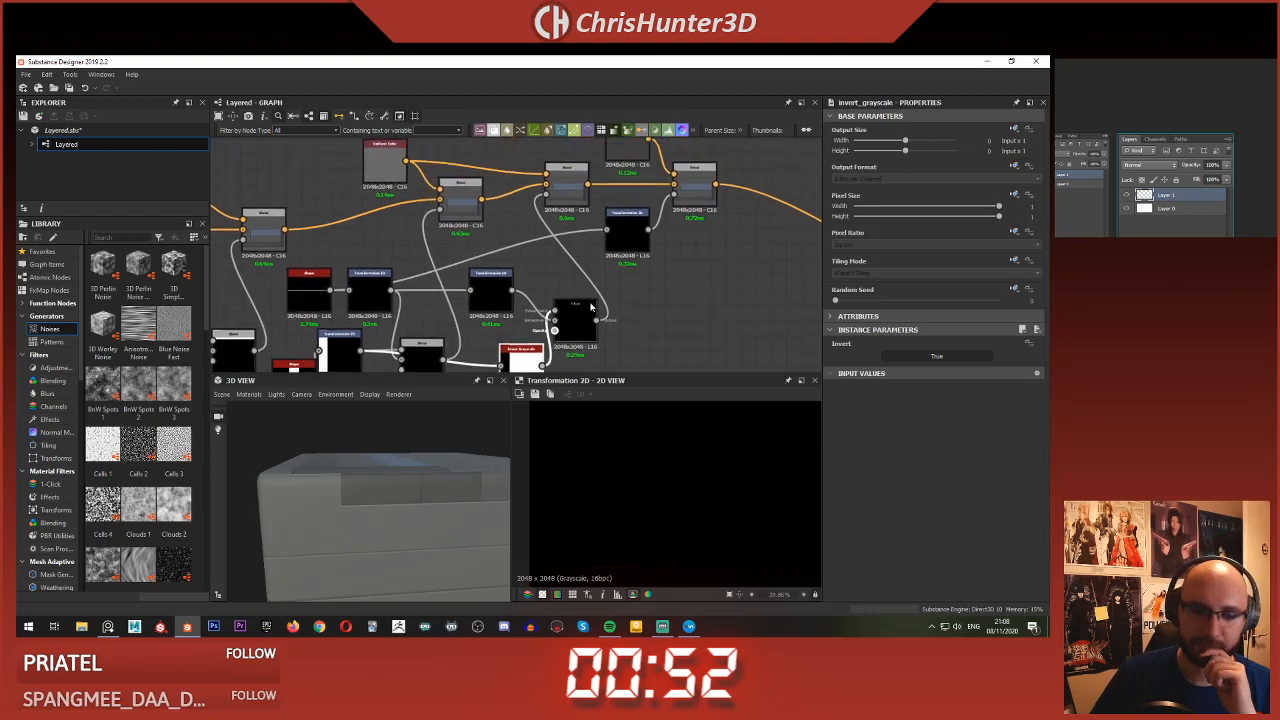
- Check the final color Blend and the Transformation 2D masking it, examining the seam line between the dark panels
click(521, 262)
scroll(521, 262, down, 2)
scroll(513, 215, up, 1)
scroll(541, 206, up, 2)
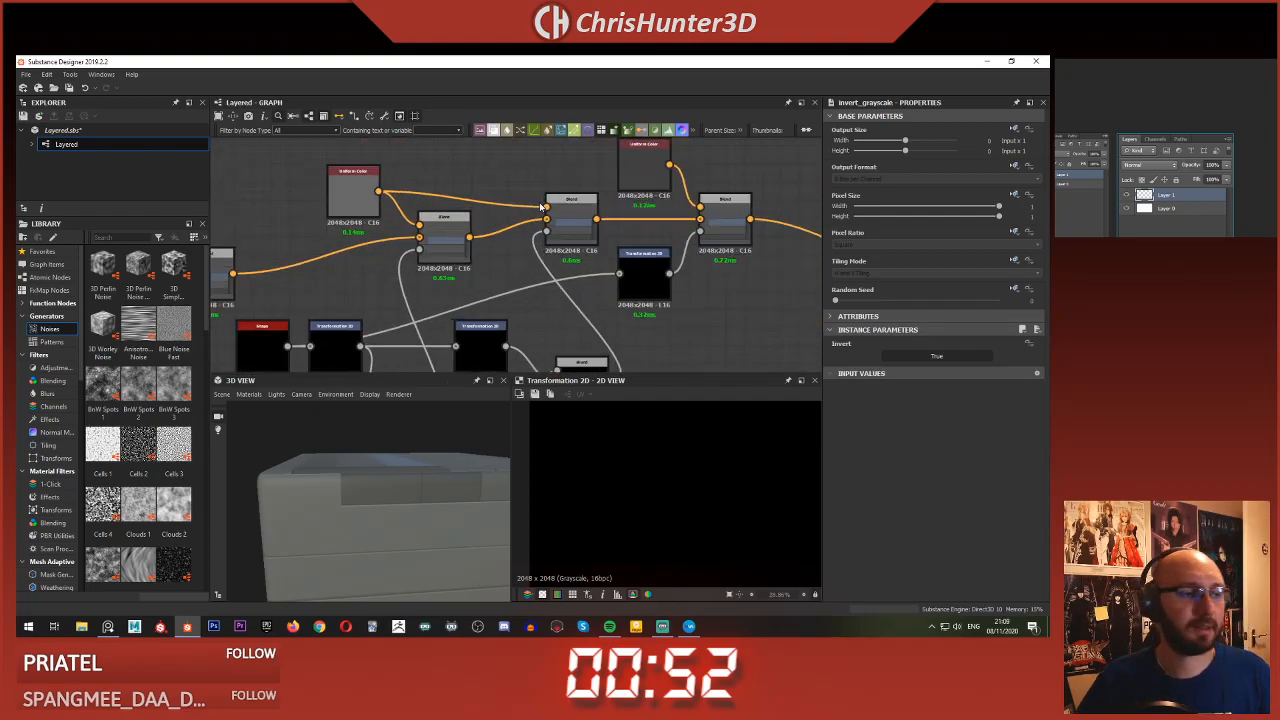
scroll(538, 516, up, 3)
click(628, 260)
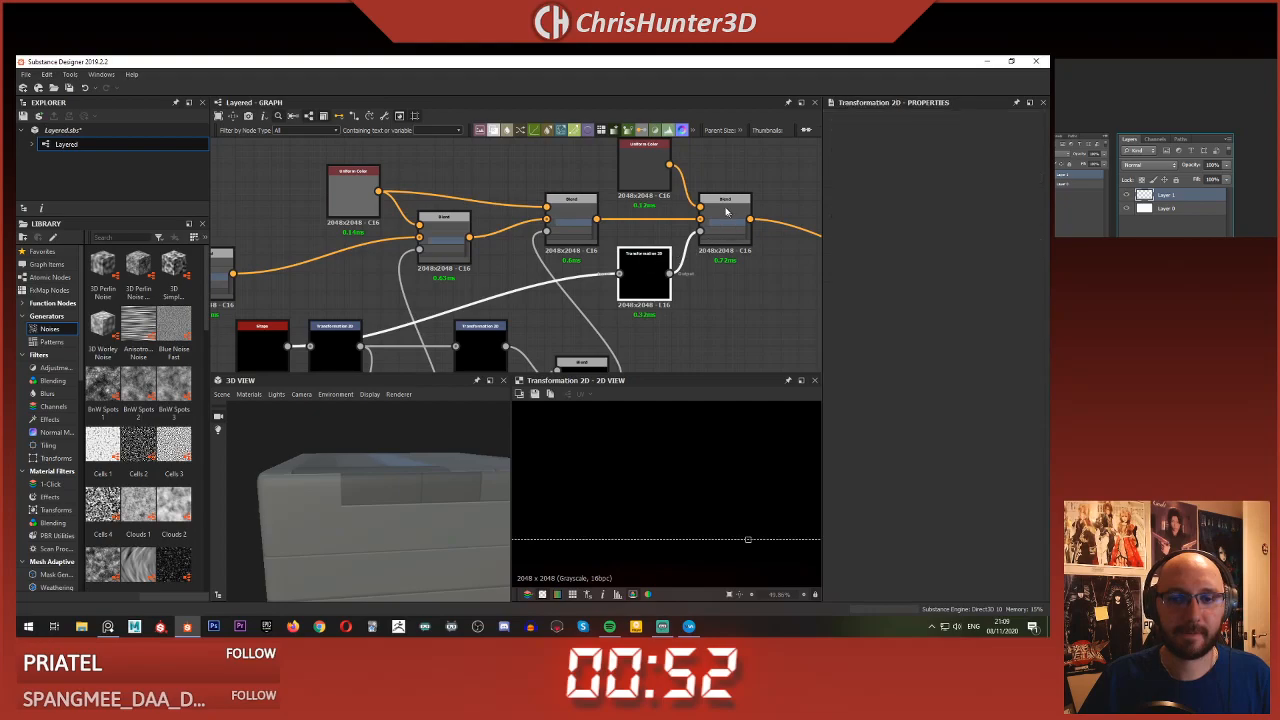
double_click(725, 215)
scroll(623, 481, down, 1)
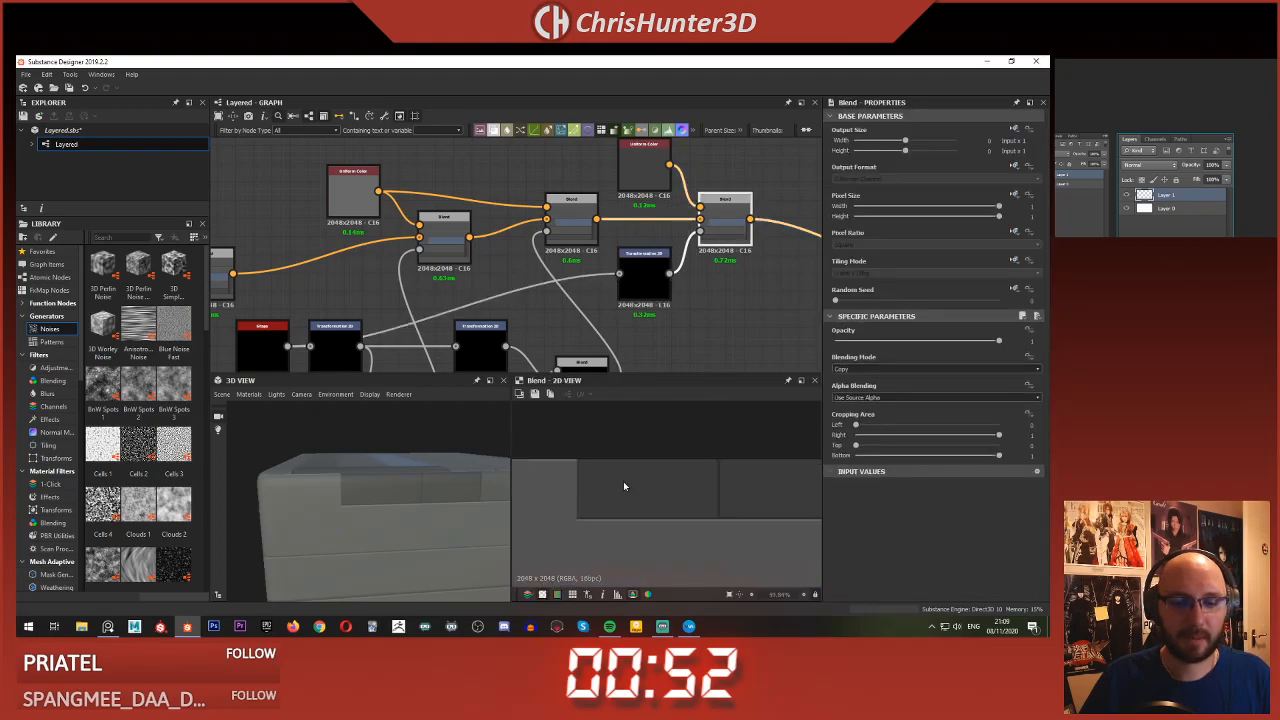
scroll(621, 479, down, 1)
scroll(509, 254, down, 3)
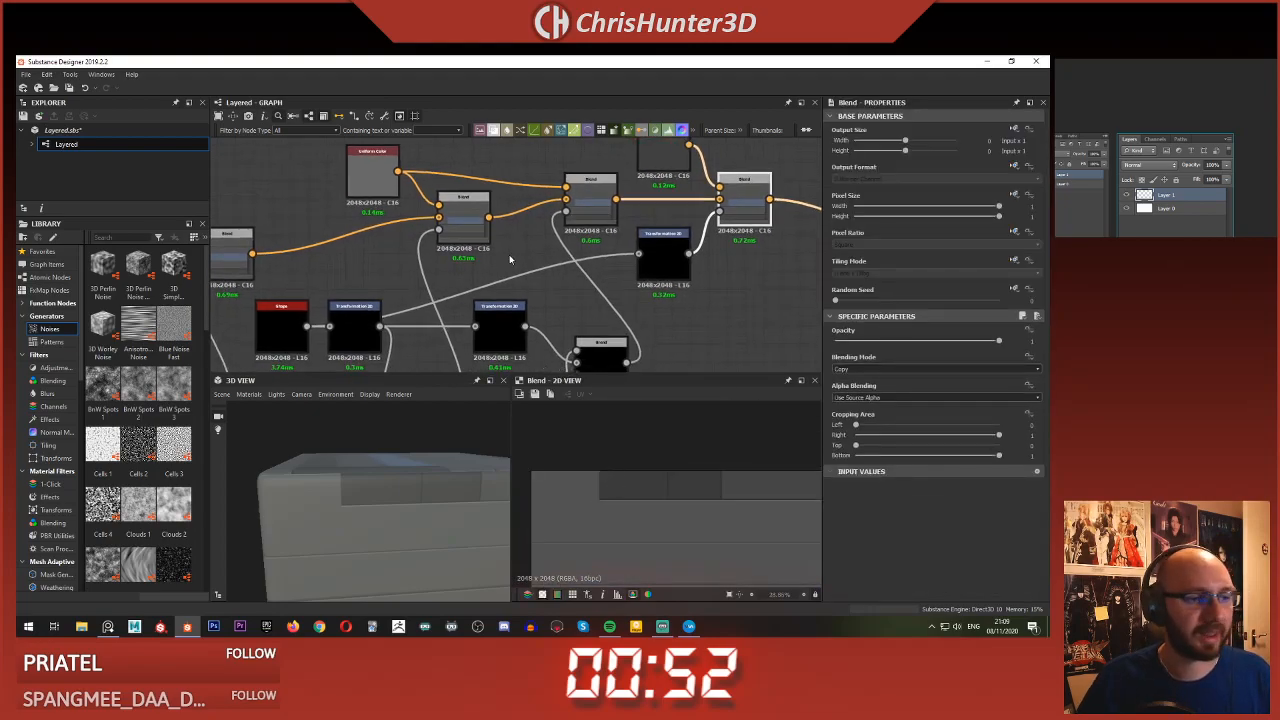
- Look over the layers panel screenshots on the reference board and zoom back out
scroll(1219, 151, up, 5)
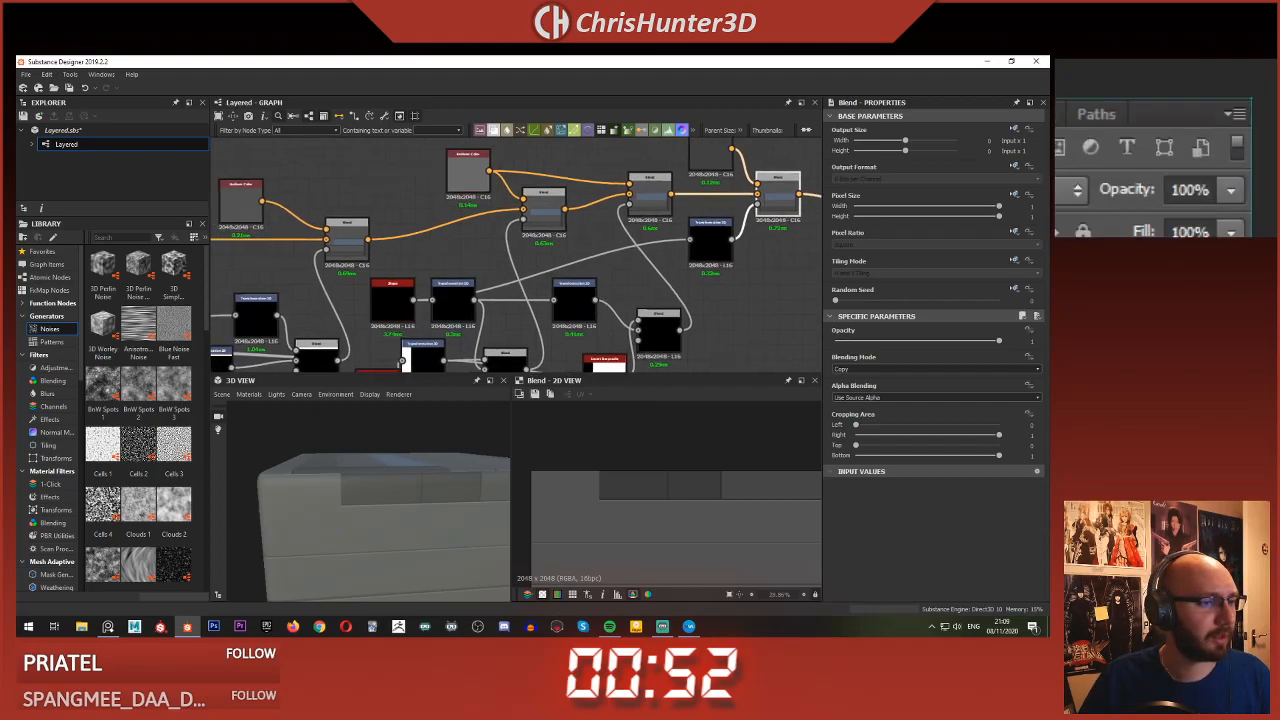
middle_drag(1093, 130, 1173, 142)
scroll(1173, 142, down, 2)
scroll(1176, 147, down, 5)
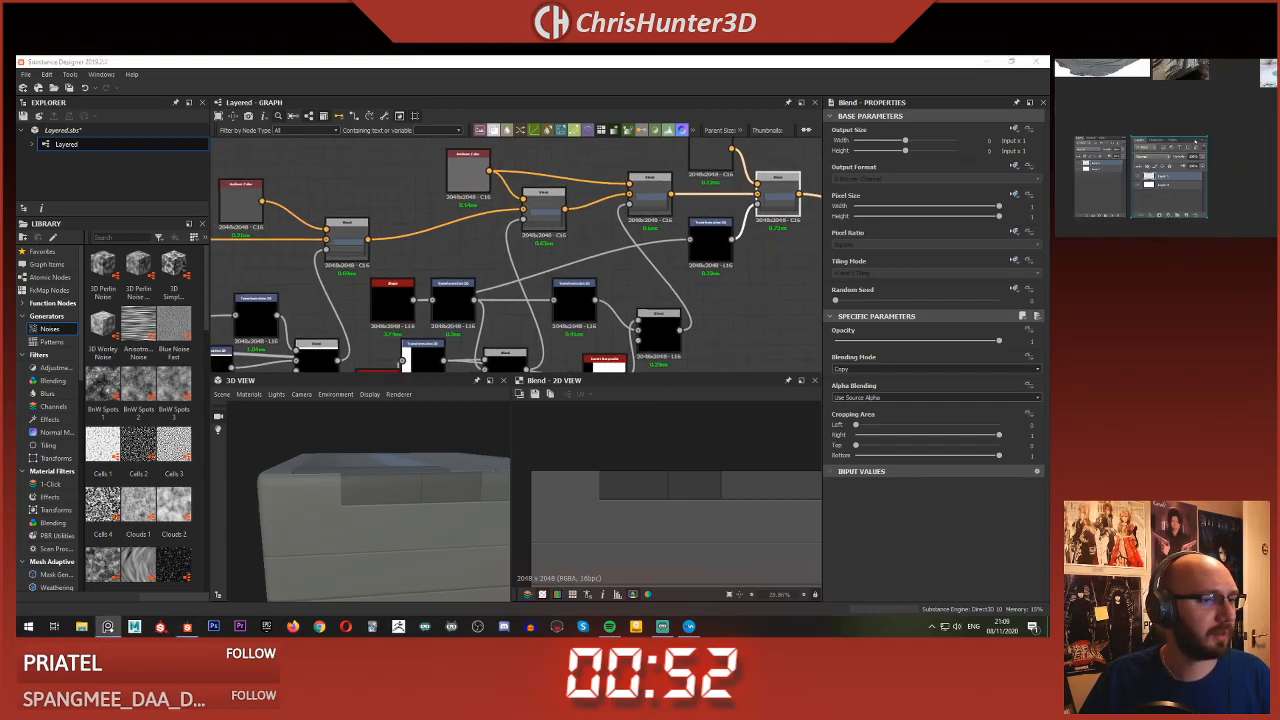
- Trace the second-to-last color Blend's mask back through its grayscale Blend to the Invert Grayscale node and preview that node
scroll(600, 262, down, 3)
click(607, 205)
middle_drag(472, 297, 487, 216)
scroll(487, 216, up, 3)
scroll(487, 216, down, 3)
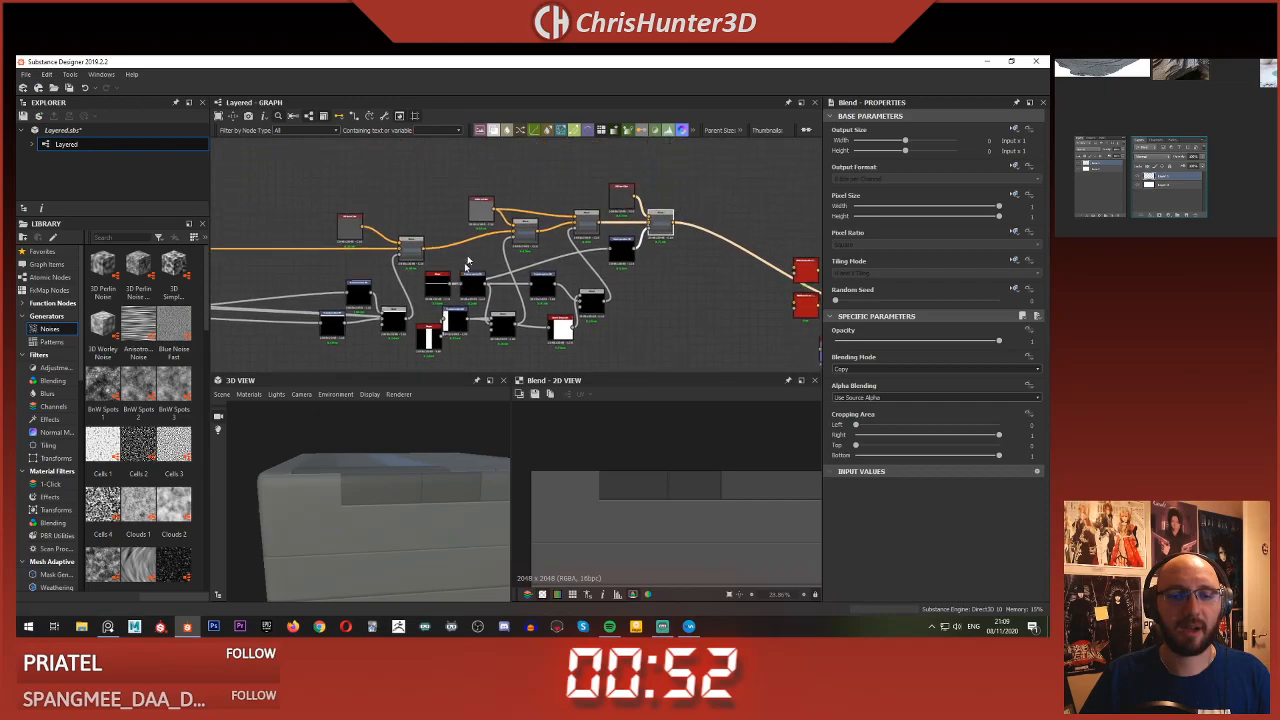
click(535, 232)
click(535, 232)
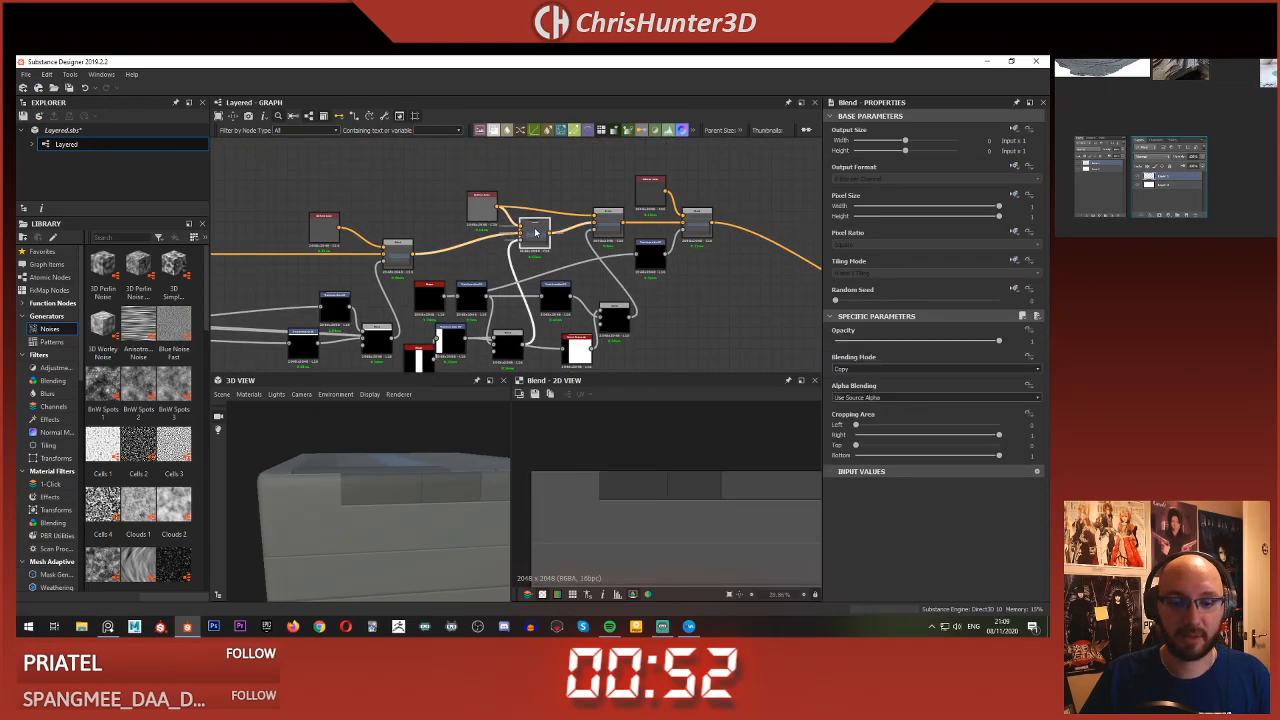
click(606, 229)
click(612, 320)
click(578, 350)
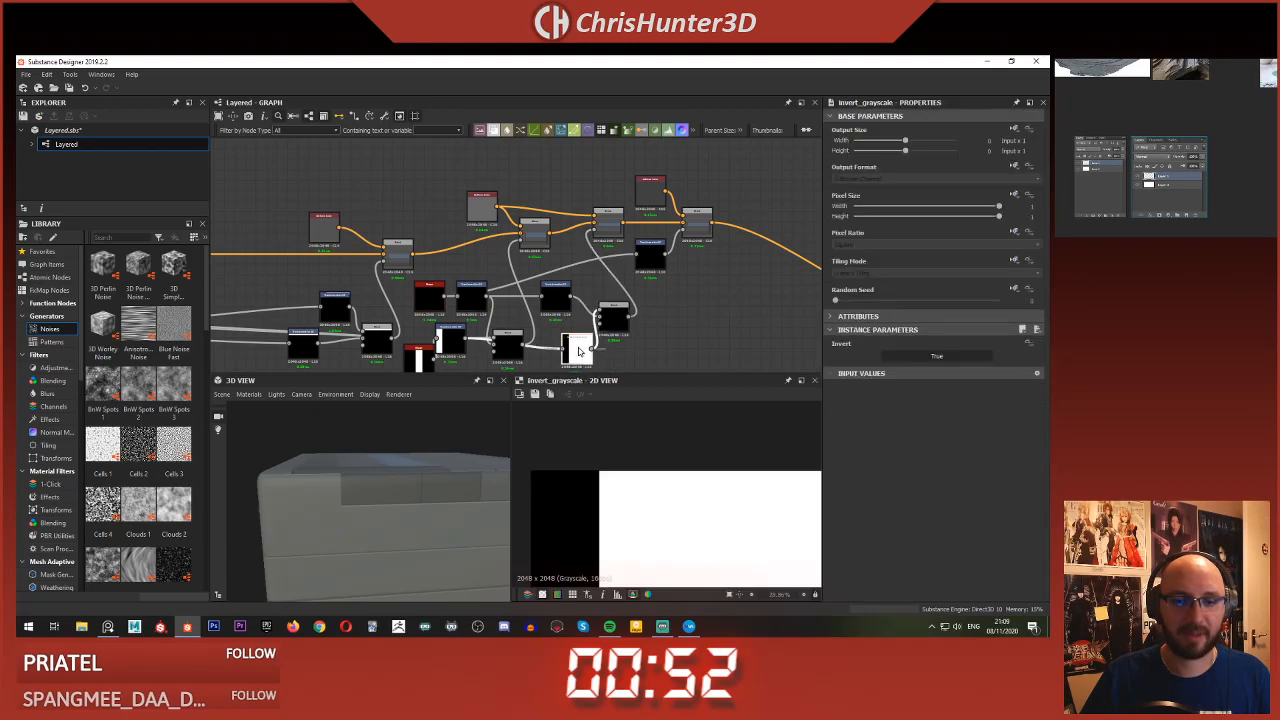
- Undo the last mask link on the second-to-last color Blend and preview the final color Blend
click(563, 304)
click(613, 319)
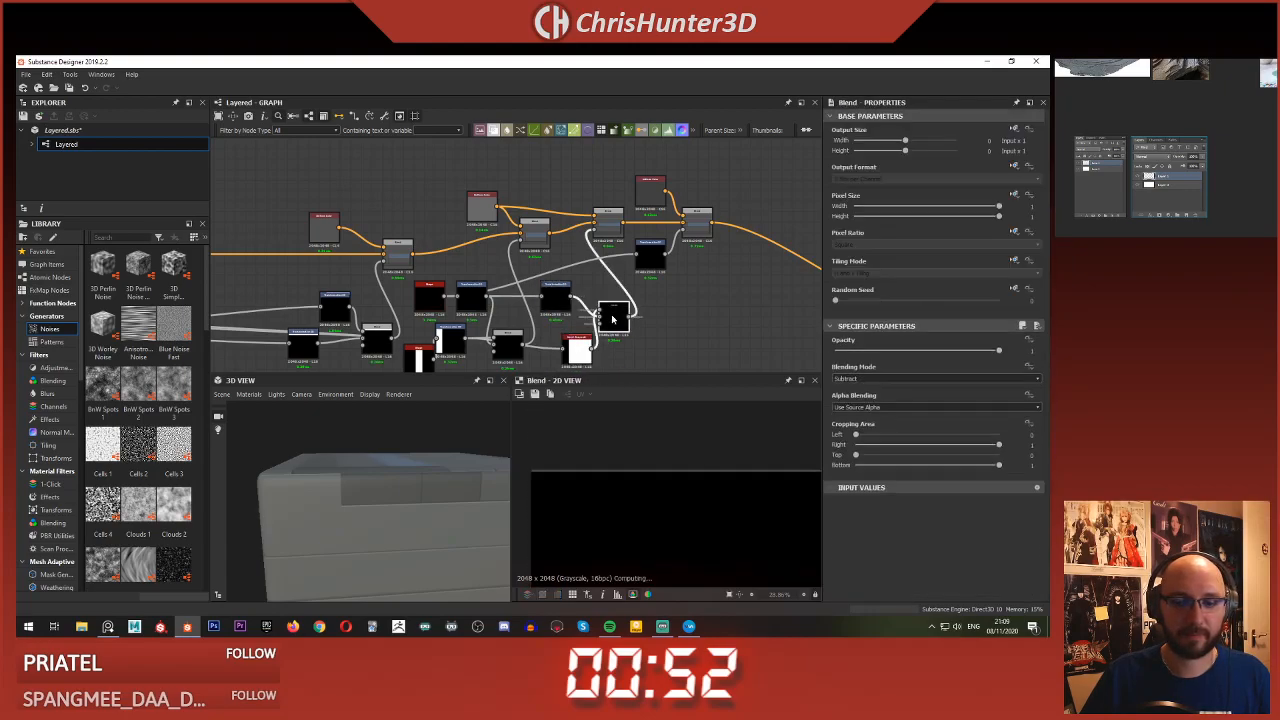
key(ctrl+z)
click(693, 229)
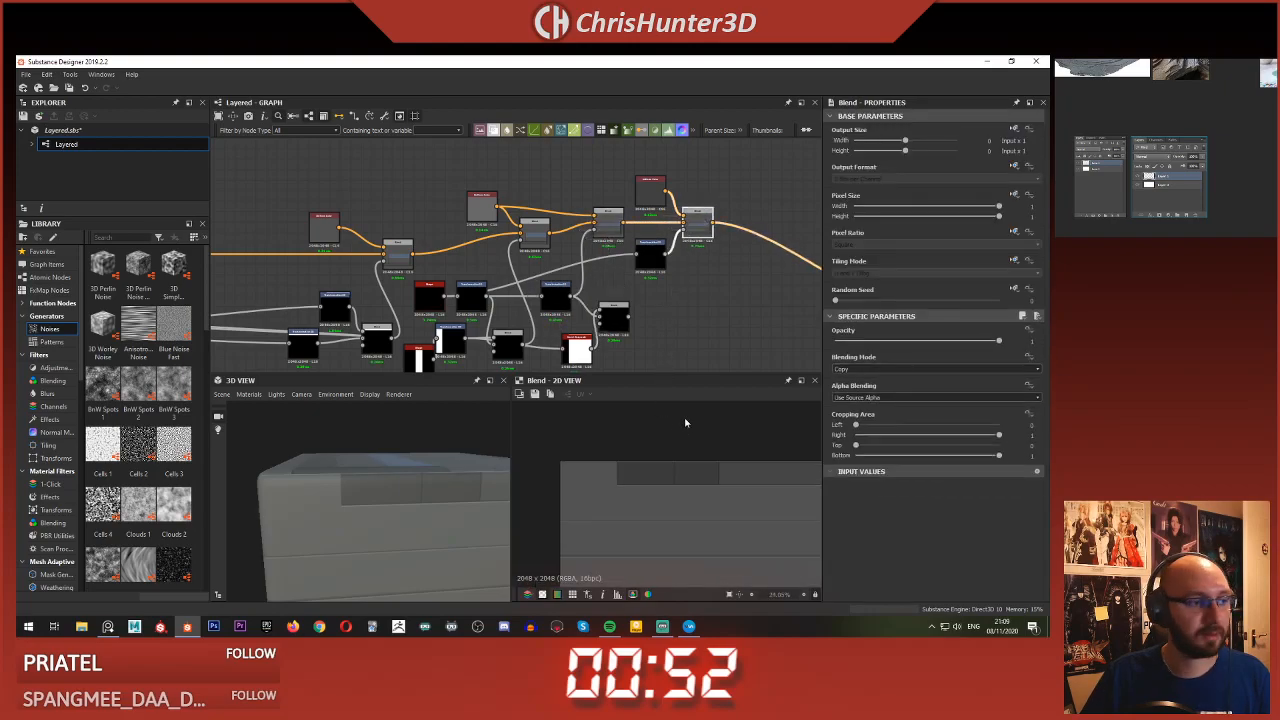
- Look closely at the layers panel screenshot on the reference board and compare it with the panel preview
scroll(1208, 144, up, 5)
middle_drag(1190, 148, 1250, 143)
scroll(1246, 144, down, 2)
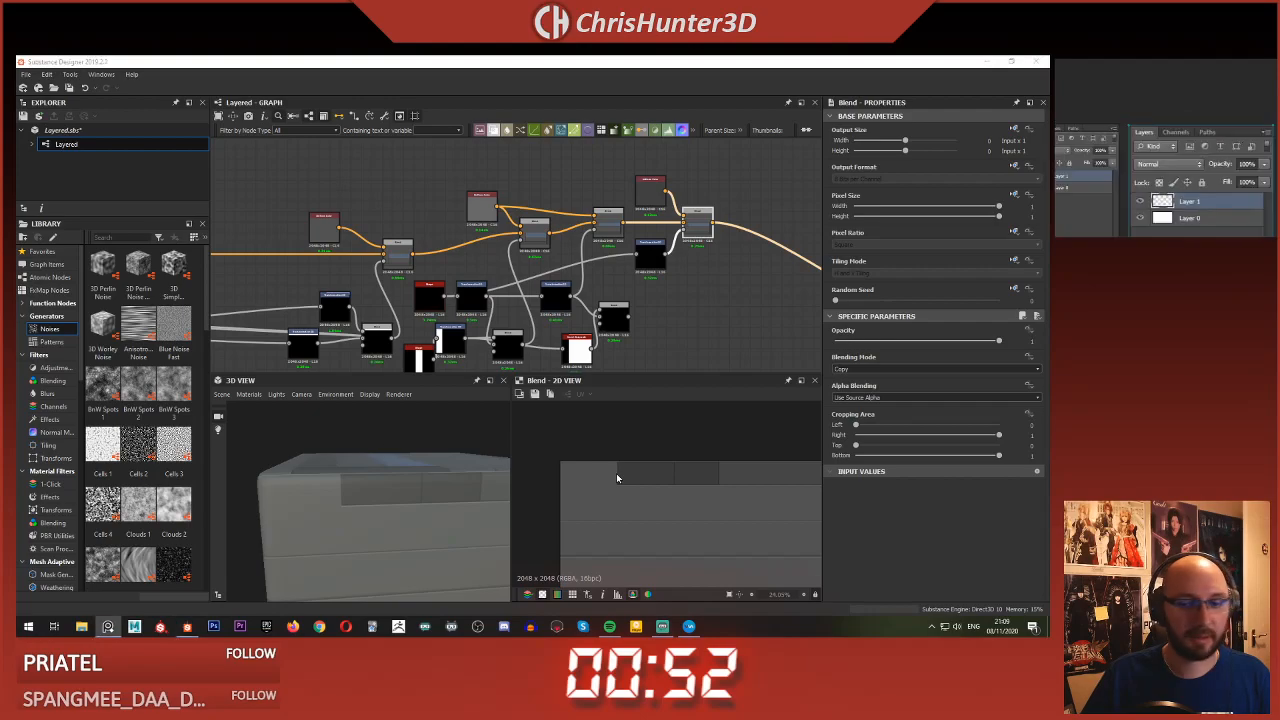
scroll(617, 478, down, 2)
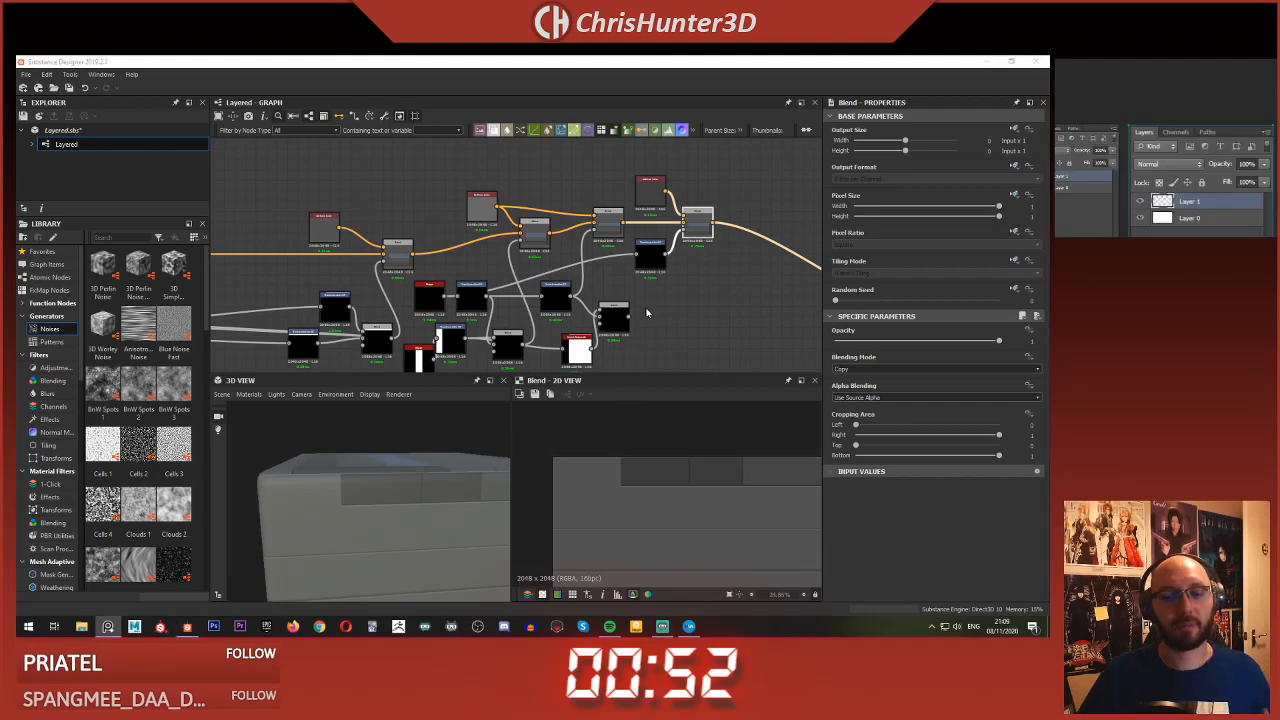
- Examine the color Blends in the middle of the graph that share one Uniform Color and the panels they produce
scroll(645, 311, down, 2)
middle_drag(645, 311, 694, 271)
middle_drag(356, 259, 537, 278)
scroll(402, 258, up, 5)
middle_drag(403, 260, 494, 279)
scroll(537, 275, down, 4)
scroll(500, 300, up, 4)
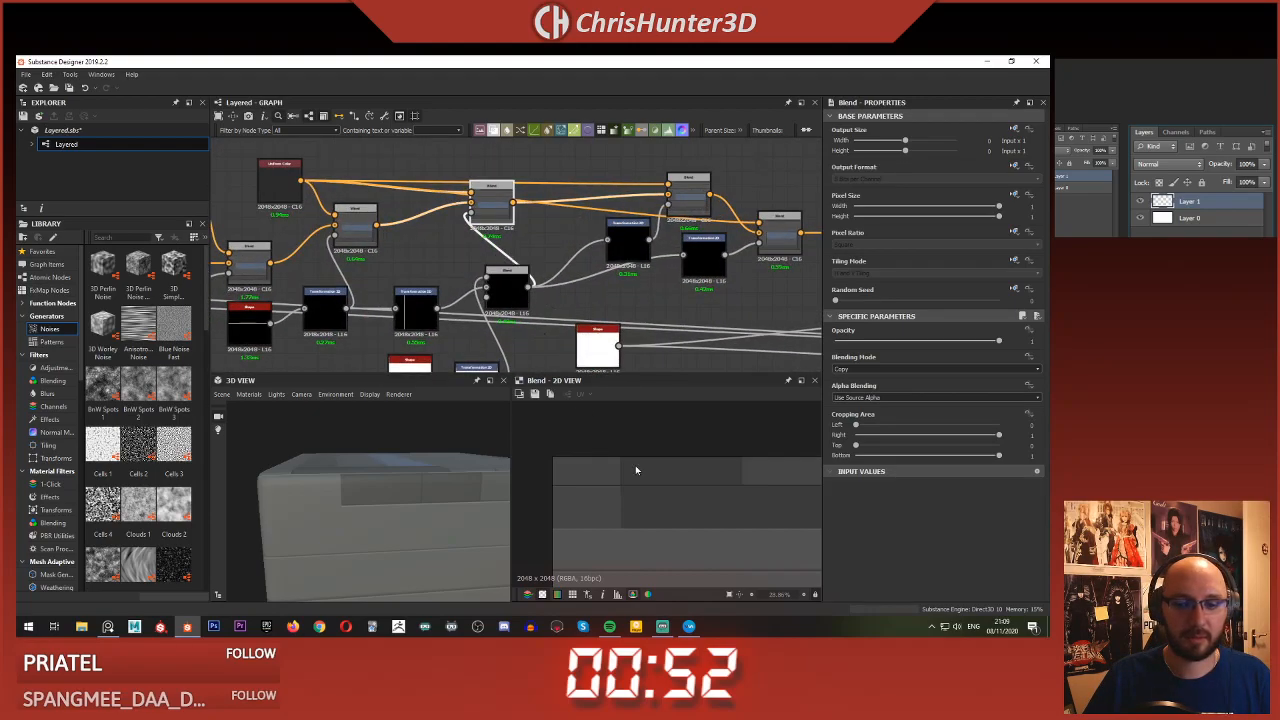
scroll(635, 468, down, 3)
click(688, 186)
middle_drag(662, 250, 508, 260)
click(622, 245)
scroll(622, 245, down, 4)
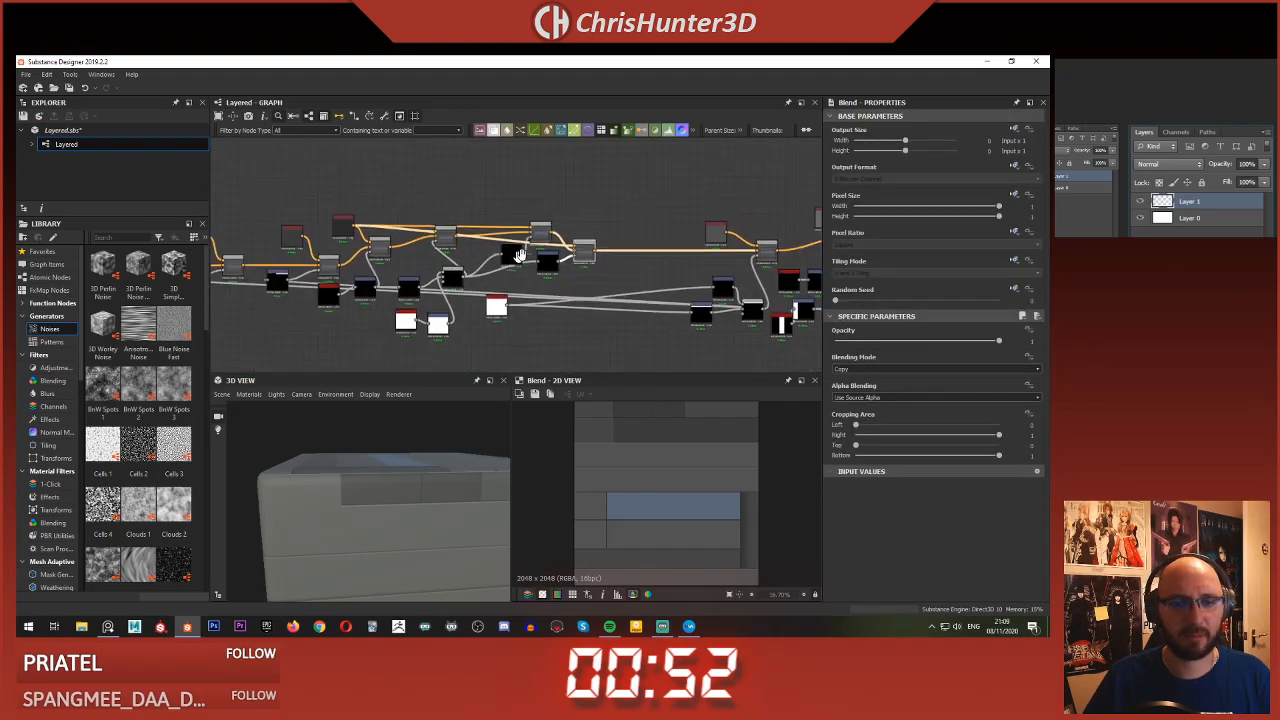
- Inspect the mid-graph grayscale Subtract Blend, the Shape feeding its mask branch and the neighbouring color Blends
double_click(554, 251)
double_click(535, 296)
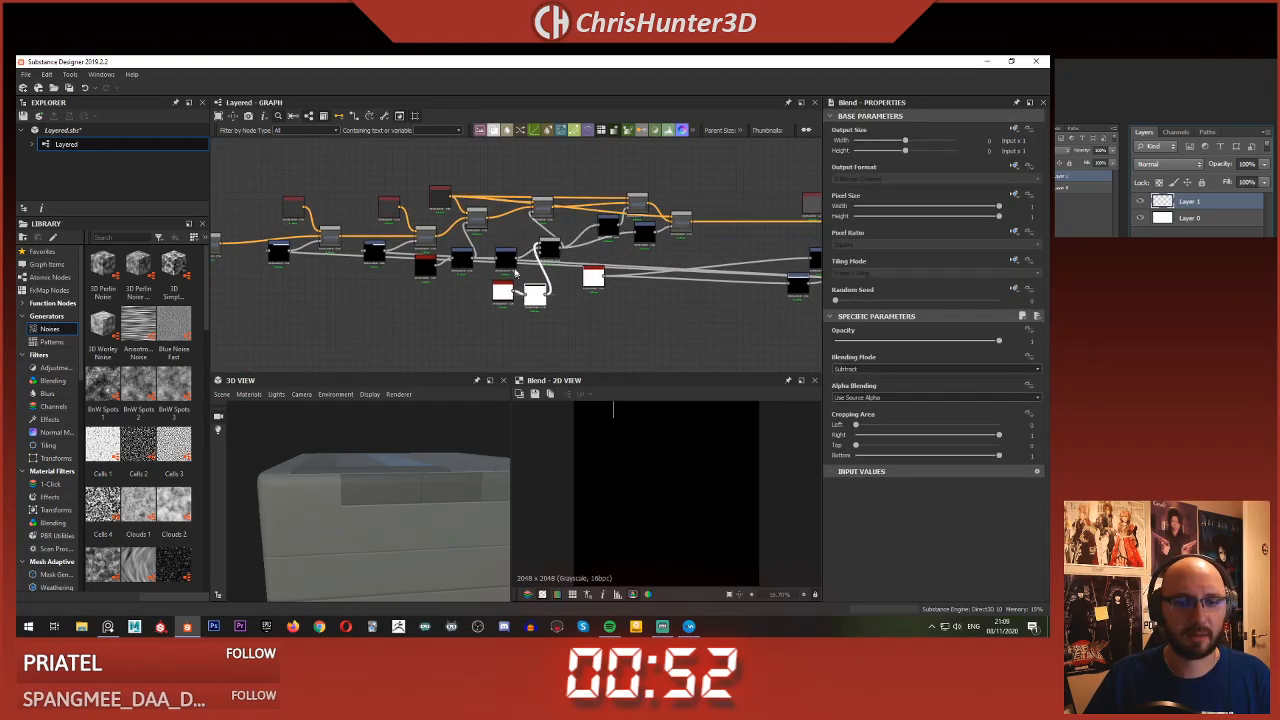
double_click(506, 259)
double_click(475, 225)
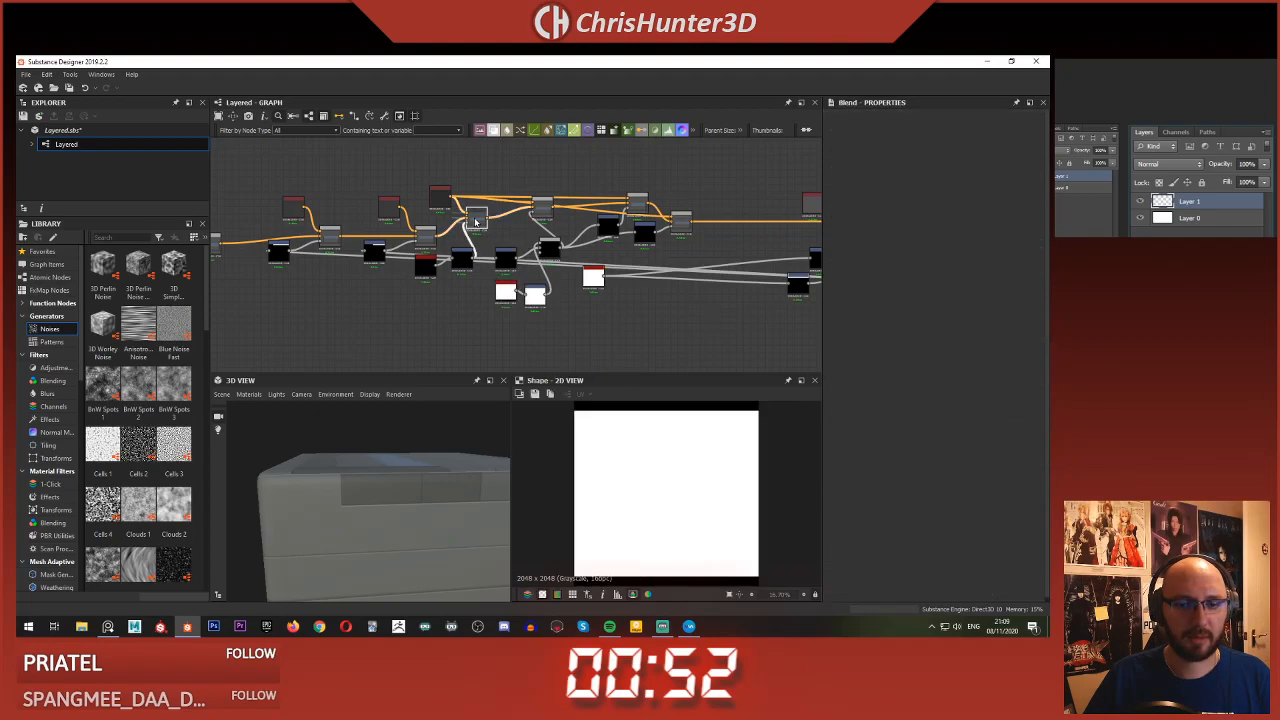
double_click(430, 236)
click(474, 223)
middle_drag(474, 223, 469, 258)
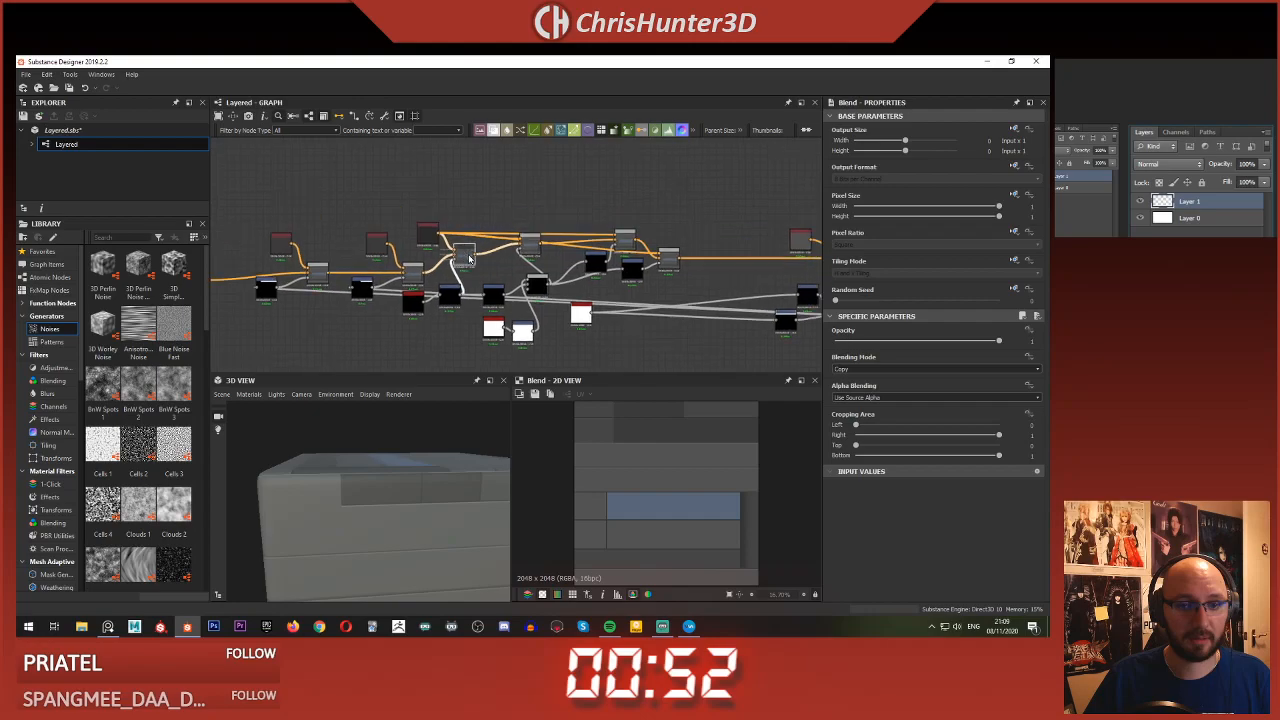
- Save the Layered package
right_click(519, 186)
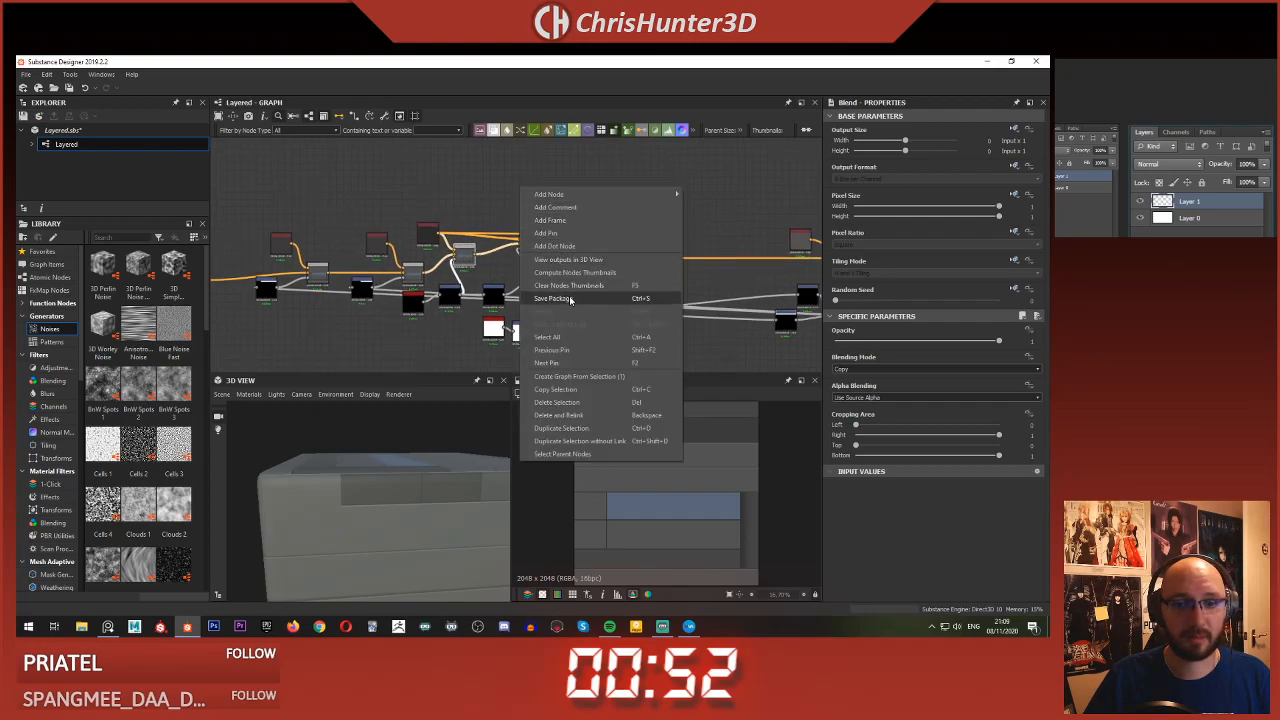
key(Escape)
key(ctrl+s)
- Check each following color Blend in order up to the final one and view the whole panel texture
click(531, 244)
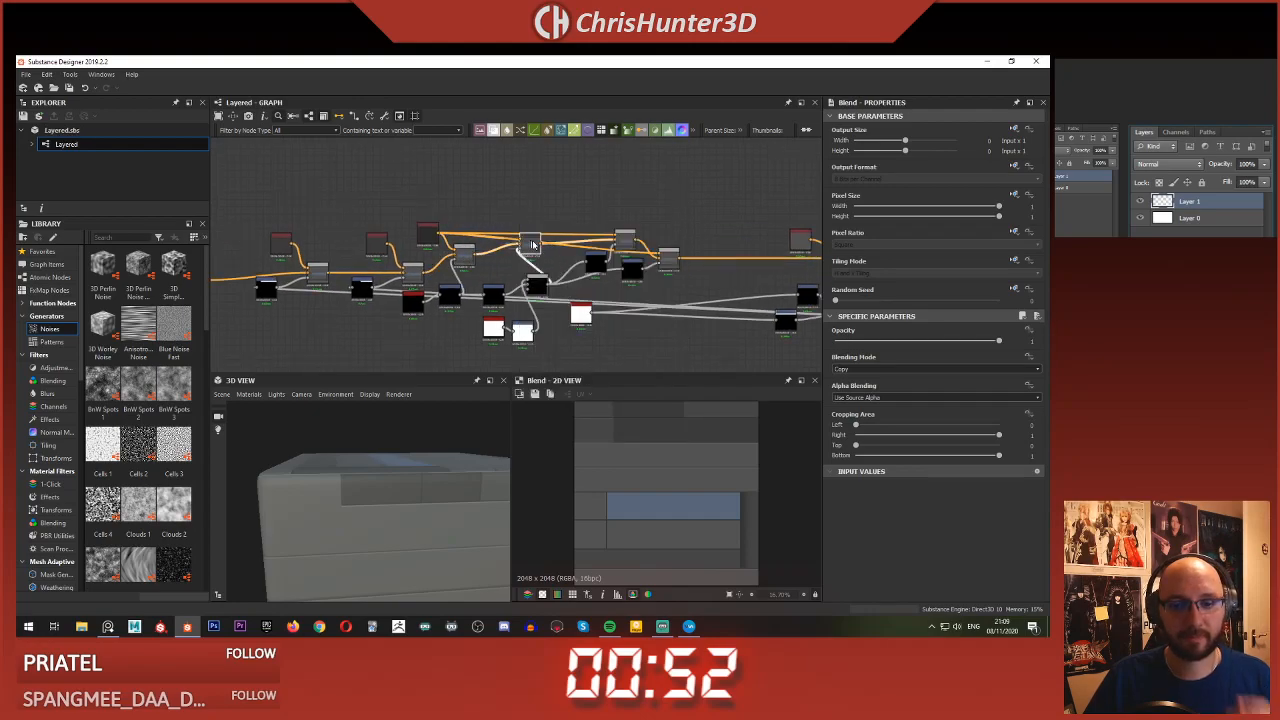
click(625, 243)
click(671, 260)
middle_drag(655, 244, 407, 245)
click(566, 220)
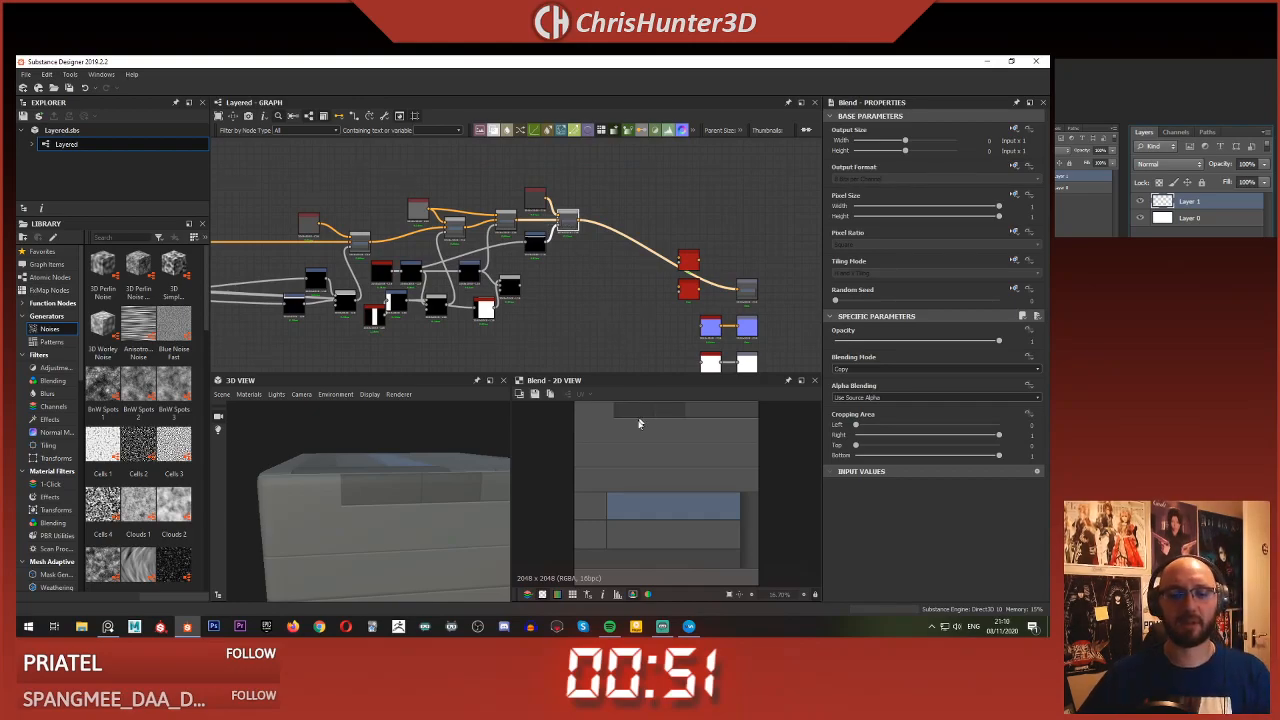
scroll(619, 431, down, 1)
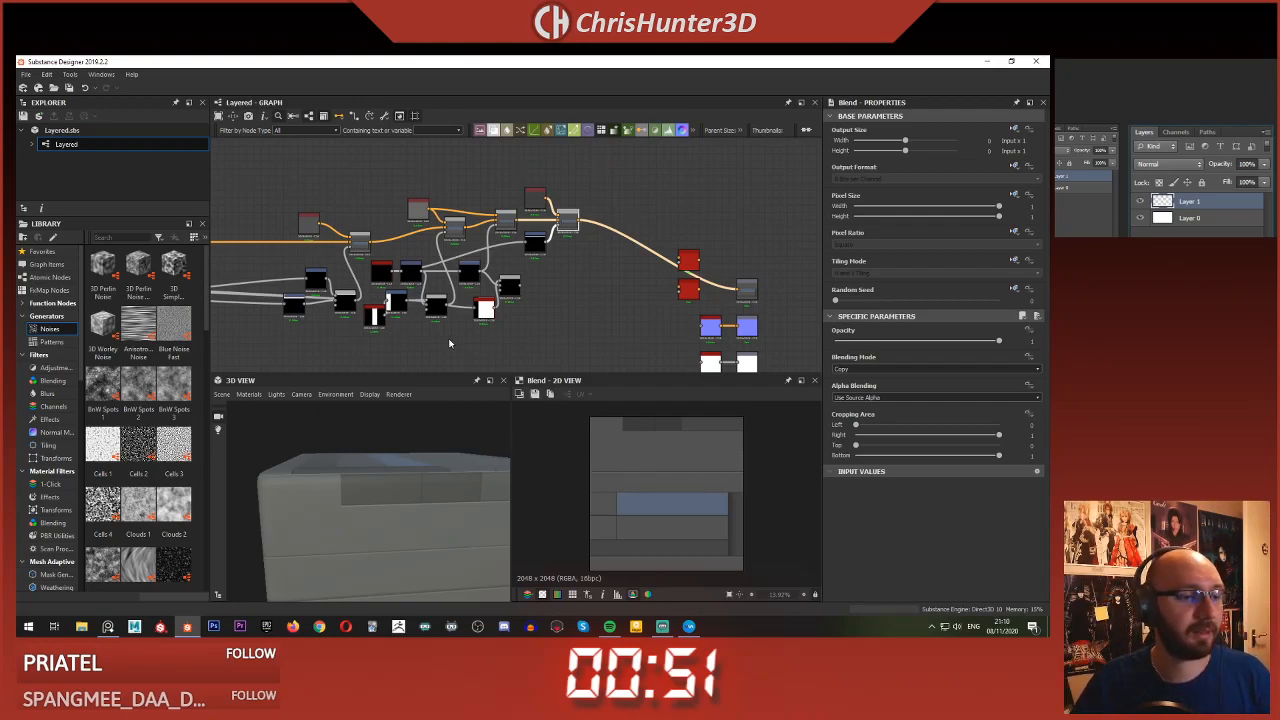
- Move the whole group of output nodes with their source nodes farther away from the final color Blend
scroll(426, 268, down, 3)
middle_drag(426, 268, 868, 260)
scroll(492, 260, up, 2)
scroll(504, 254, down, 2)
scroll(620, 273, down, 3)
scroll(560, 250, up, 2)
scroll(720, 252, down, 2)
middle_drag(730, 253, 357, 235)
scroll(573, 282, up, 2)
drag(530, 177, 658, 362)
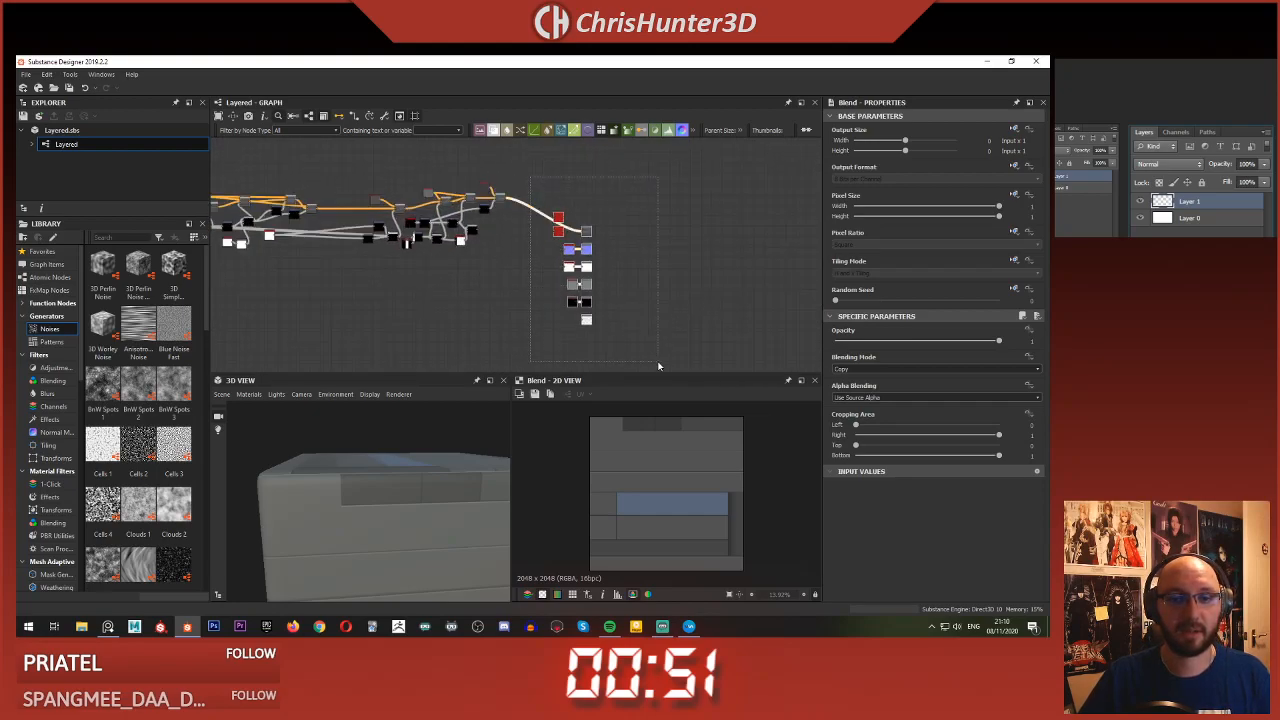
drag(587, 232, 813, 234)
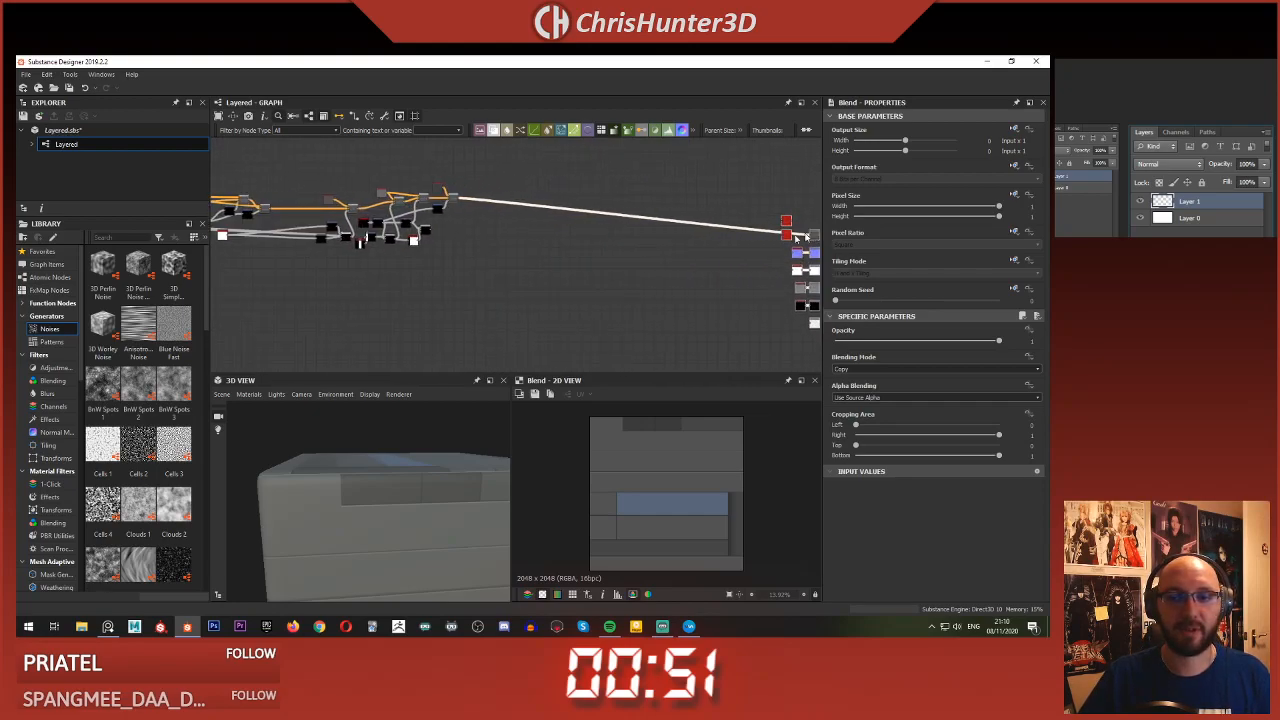
click(690, 240)
- Add a Shape node in the free space beyond the final color Blend
scroll(500, 210, up, 3)
middle_drag(519, 211, 618, 301)
scroll(620, 301, up, 1)
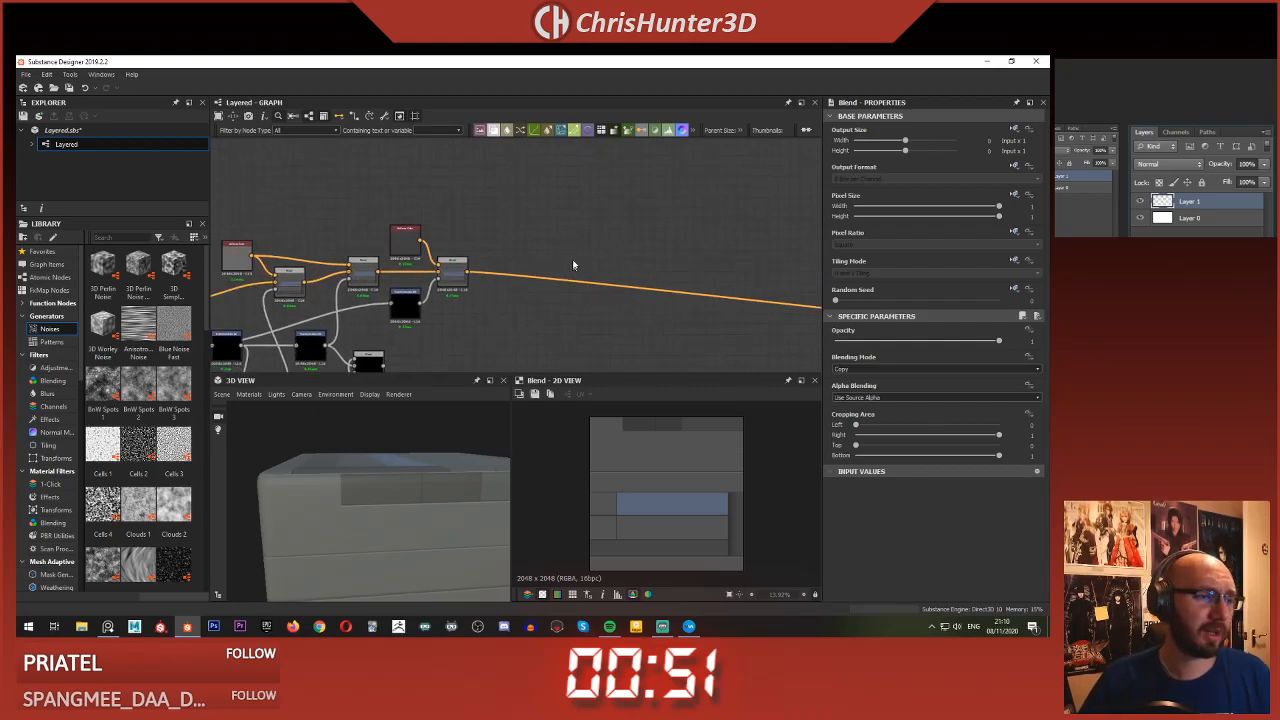
scroll(573, 266, up, 2)
scroll(520, 268, down, 4)
middle_drag(520, 268, 500, 239)
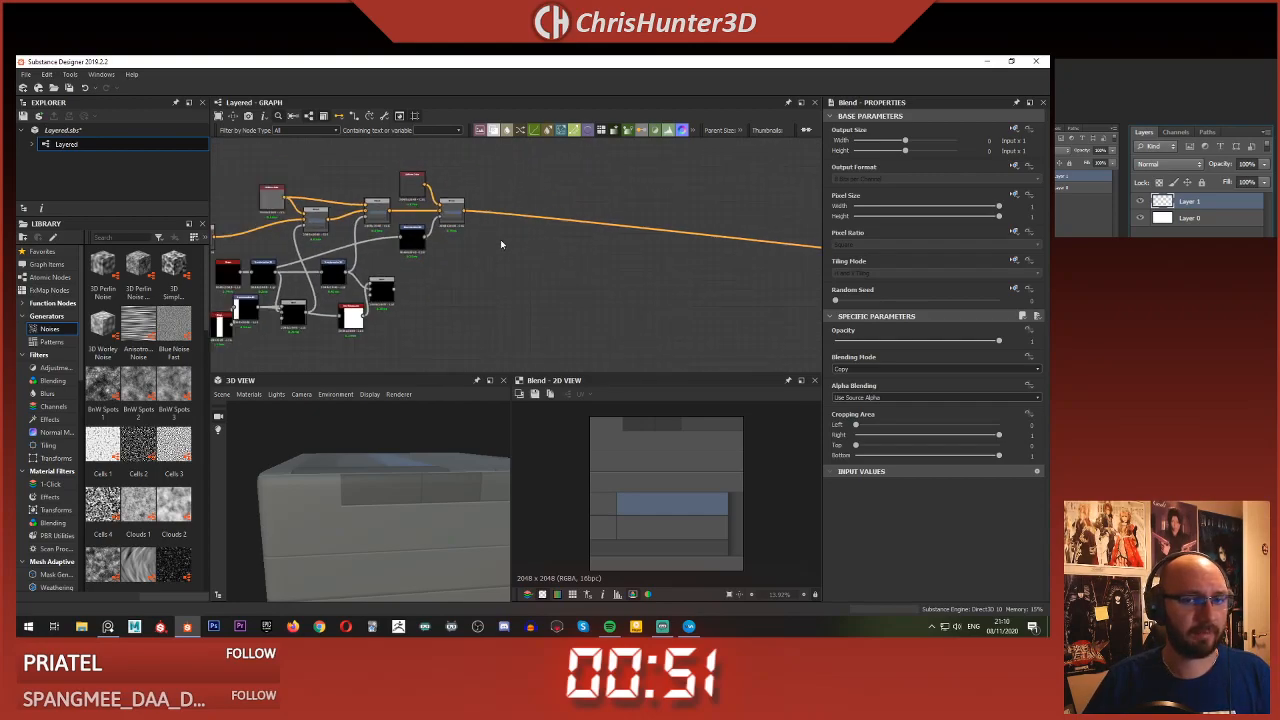
key(space)
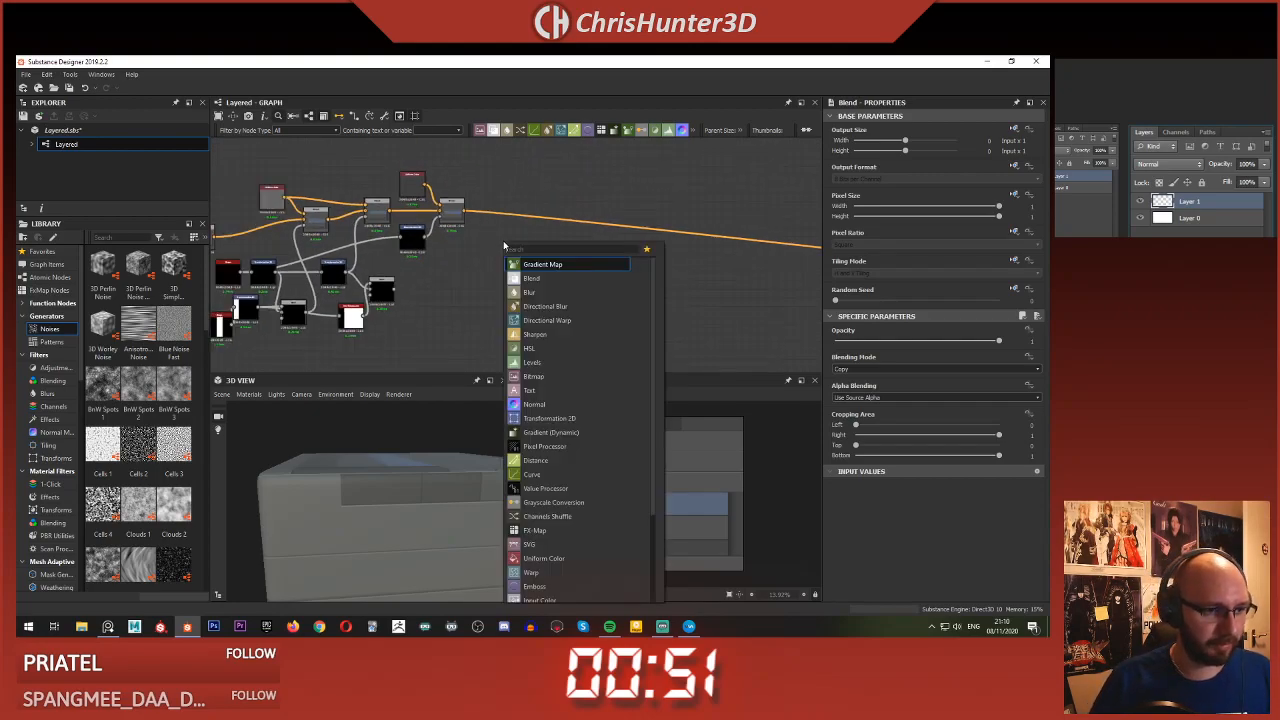
text(shape)
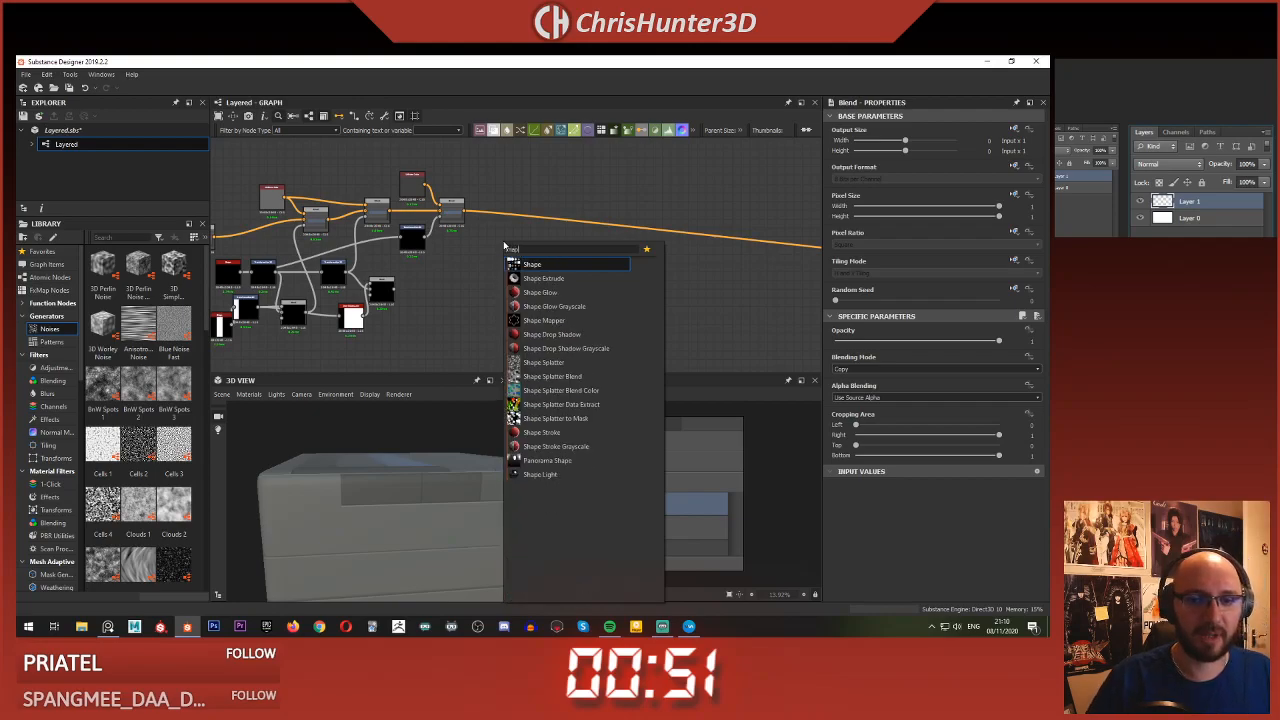
key(Return)
- Position the new Shape node in the open area below the color Blend chain
scroll(505, 245, up, 2)
drag(505, 245, 507, 310)
middle_drag(507, 310, 519, 232)
scroll(521, 222, up, 1)
drag(519, 232, 475, 258)
scroll(473, 251, up, 1)
scroll(540, 274, down, 2)
click(553, 275)
scroll(553, 275, up, 2)
scroll(484, 284, down, 1)
- Set the new Shape's size to 0.2 in X and 0.12 in Y to form a small rectangle
click(457, 265)
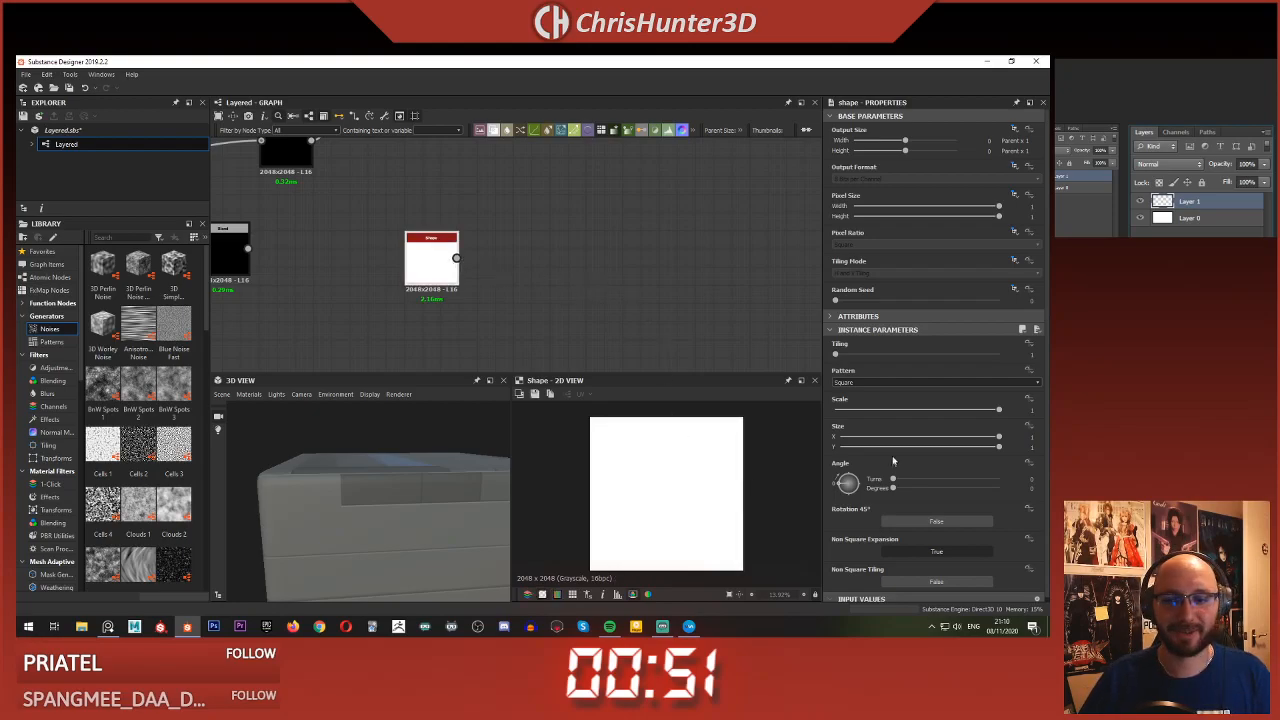
drag(925, 444, 884, 437)
mouse_move(875, 446)
mouse_down()
mouse_move(849, 449)
mouse_move(874, 439)
mouse_up()
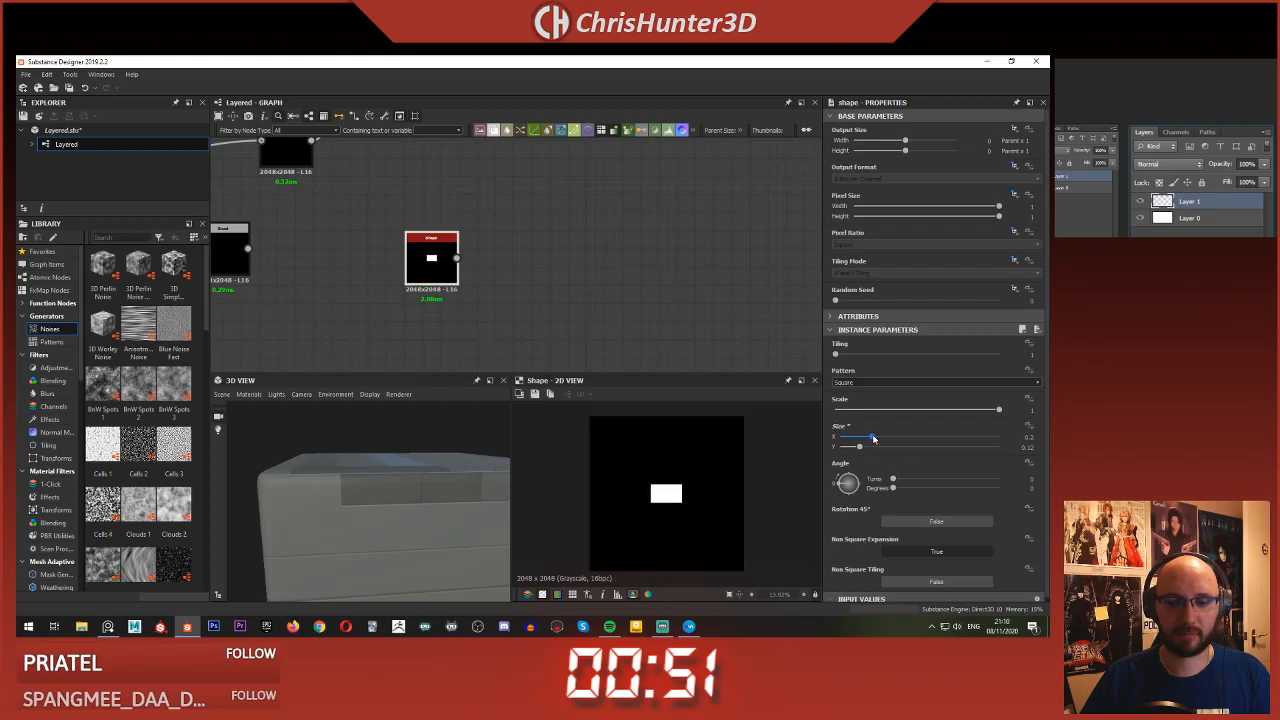
click(535, 252)
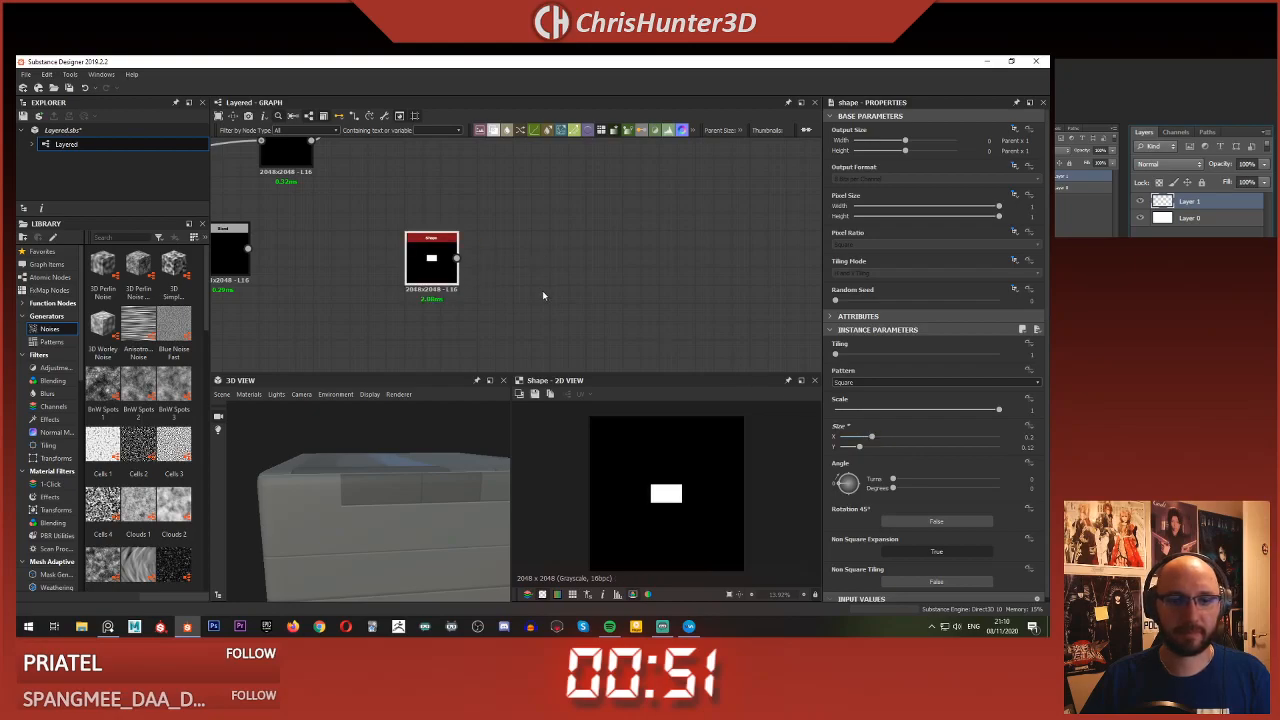
- Add a Blend node and place it beyond the new Shape node
scroll(536, 292, down, 4)
middle_drag(535, 293, 511, 329)
scroll(502, 263, up, 2)
key(space)
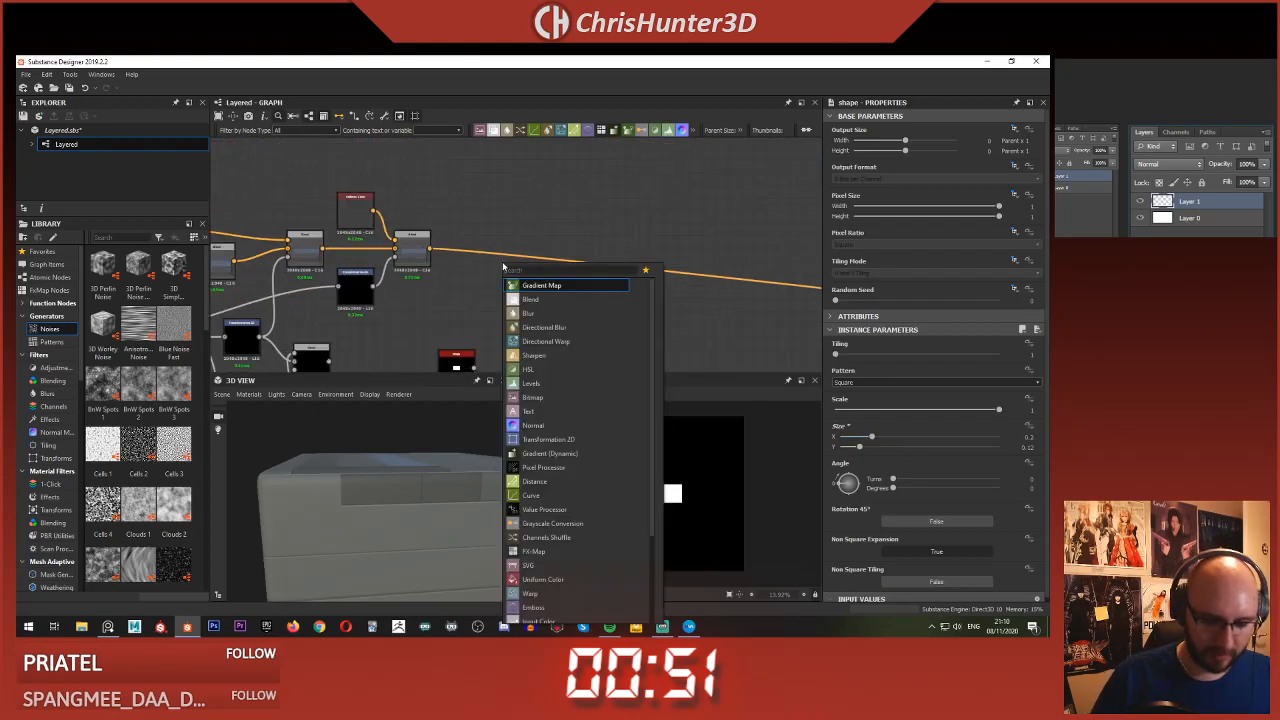
text(bled)
key(BackSpace)
key(BackSpace)
text(blend)
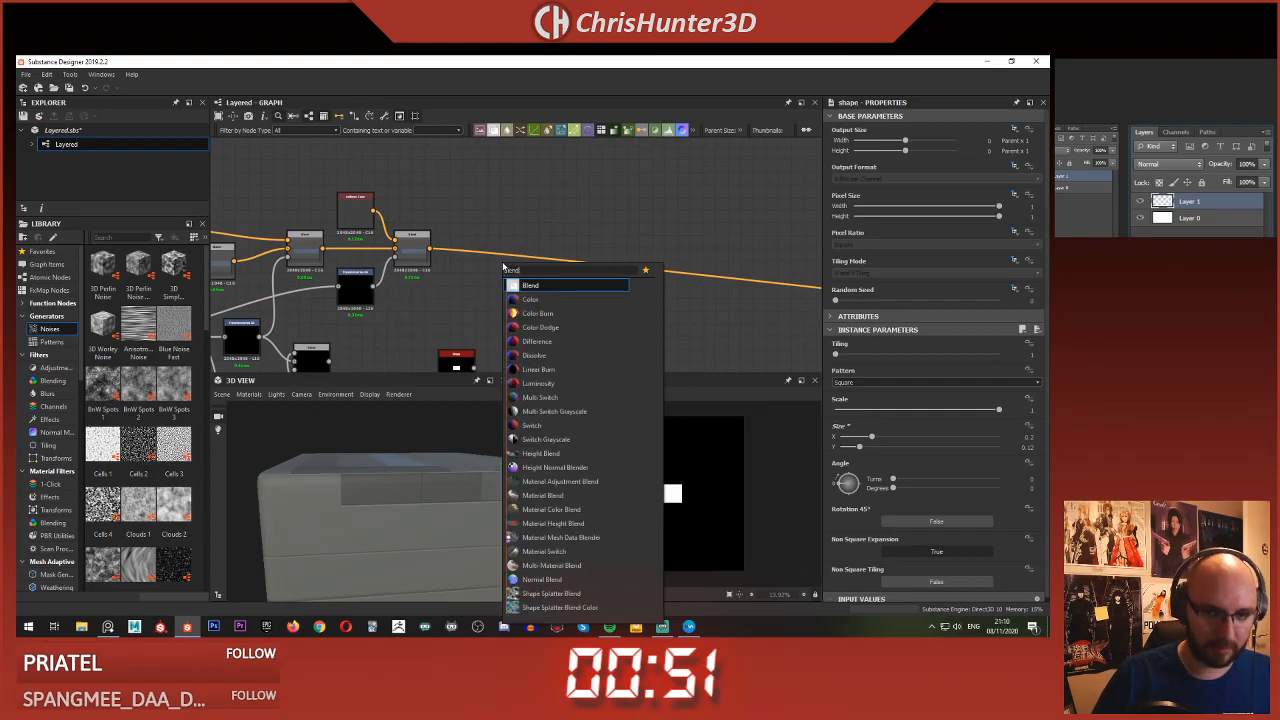
key(Return)
middle_drag(478, 247, 468, 177)
drag(496, 198, 548, 274)
scroll(508, 287, up, 4)
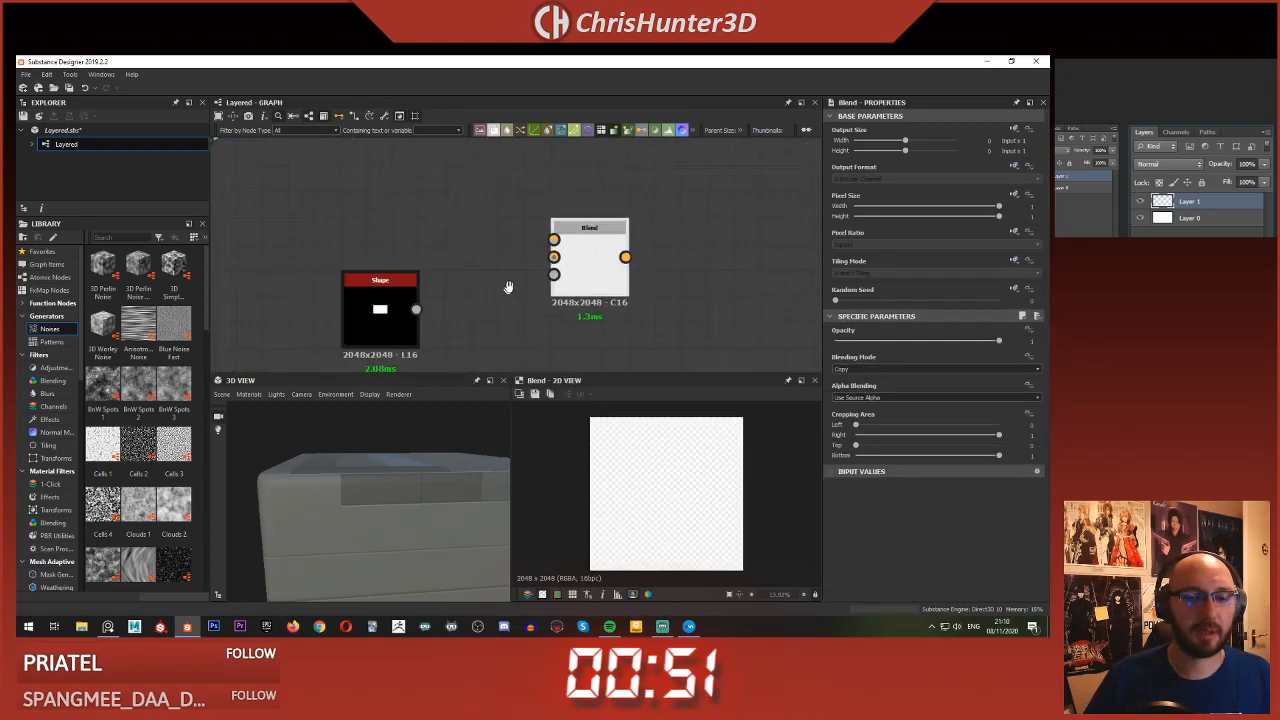
- Add a Uniform Color node and place it above the new Shape node
middle_drag(508, 286, 551, 263)
key(space)
text(un)
key(Return)
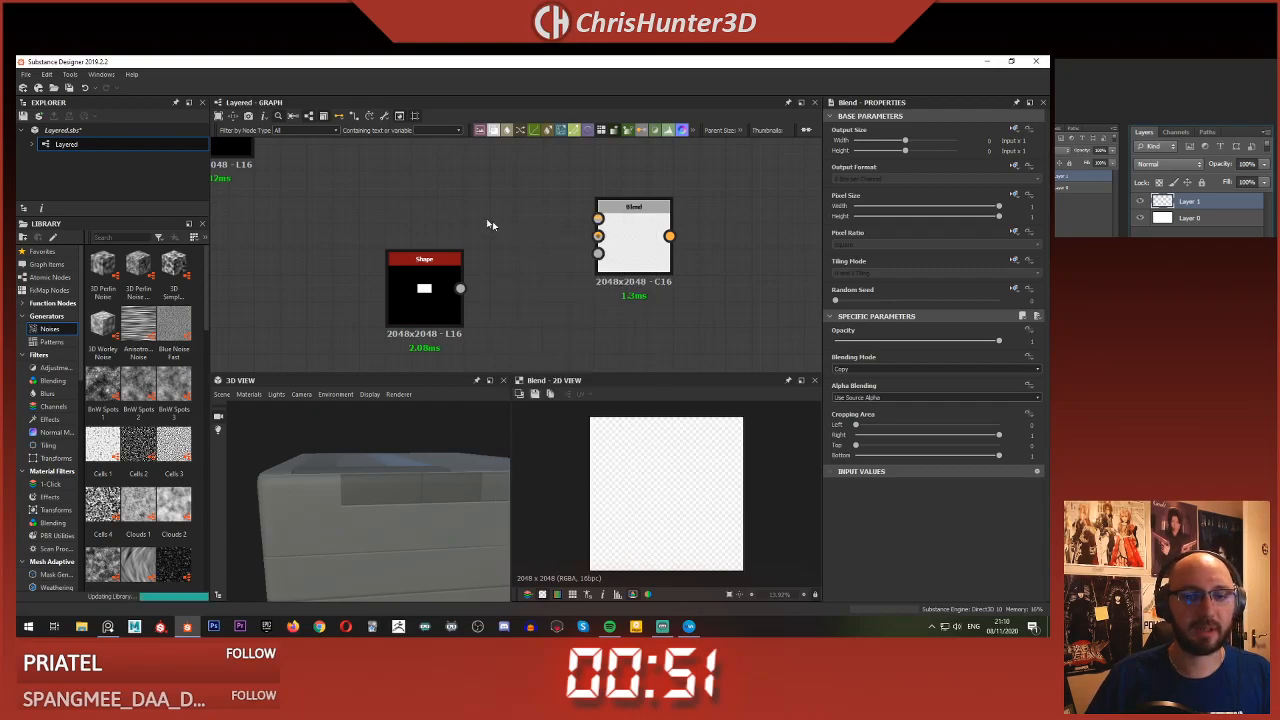
middle_drag(500, 224, 521, 253)
drag(523, 243, 448, 193)
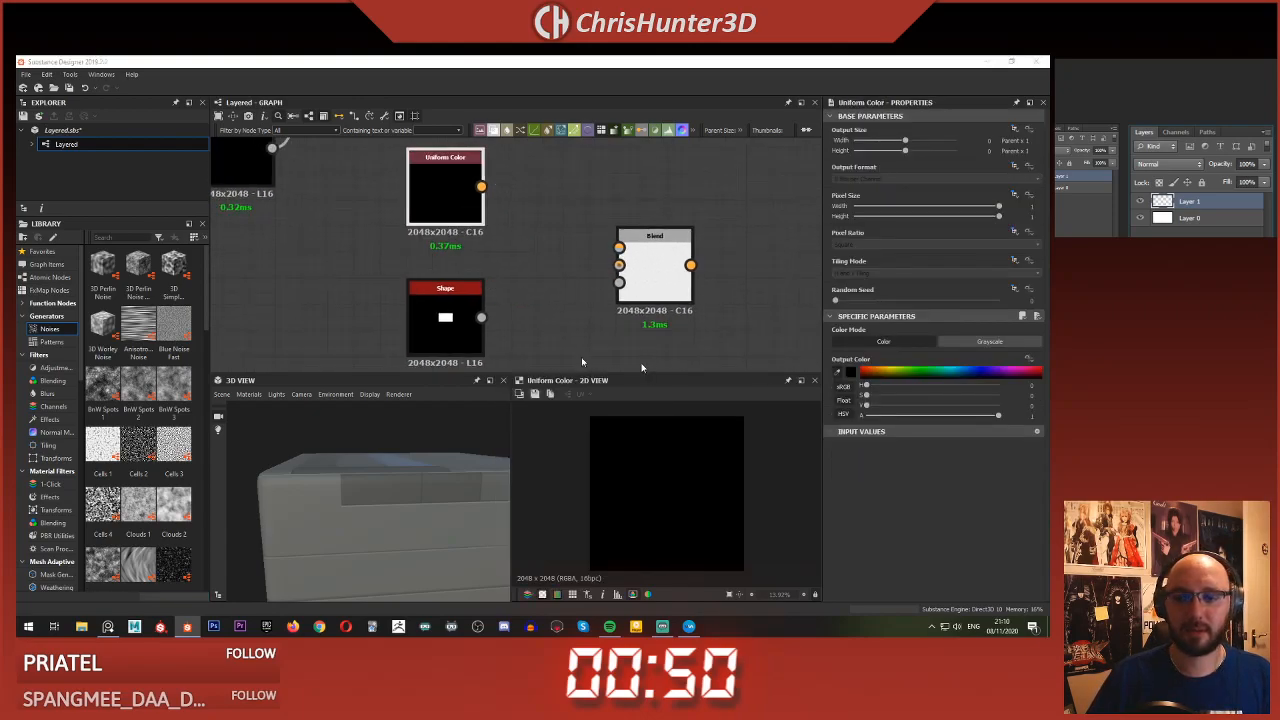
- Feed the dark grey Uniform Color into the new Blend's foreground and use the rectangle Shape as its mask
drag(481, 186, 619, 247)
click(662, 257)
drag(479, 317, 619, 283)
middle_drag(419, 305, 369, 309)
click(369, 309)
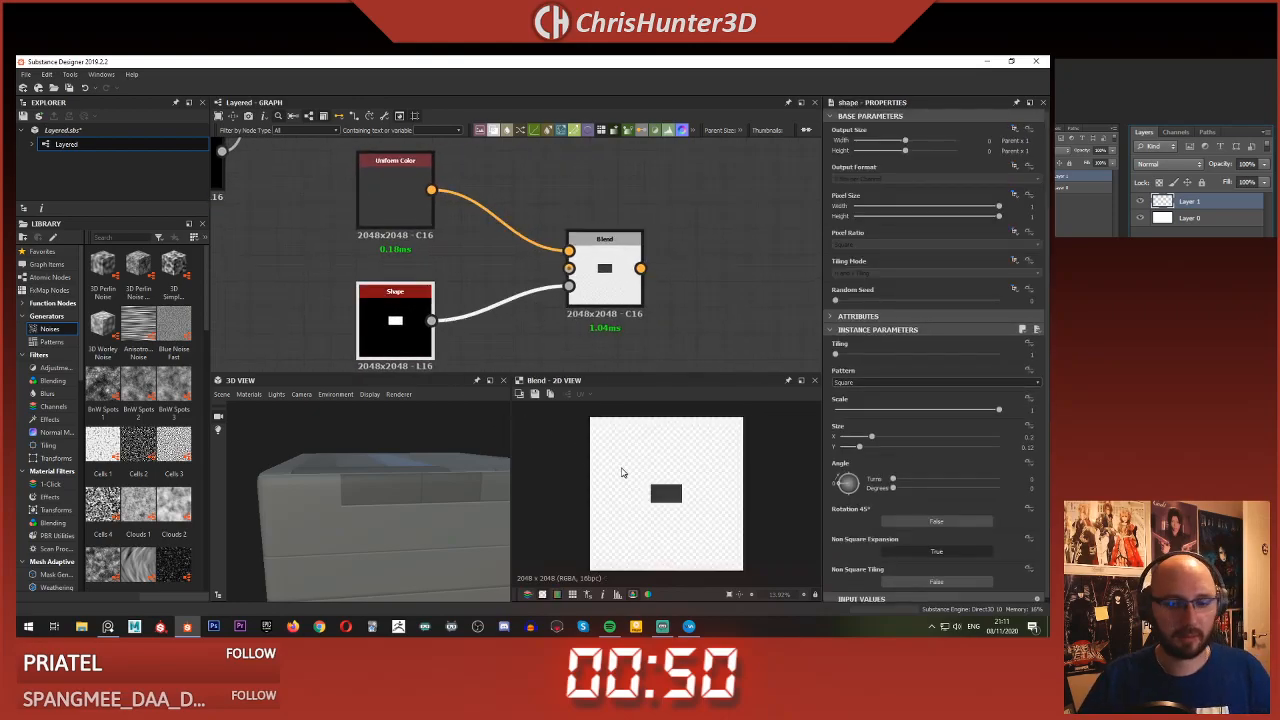
- Check the masked rectangle in the preview and connect the same Uniform Color to the Blend's background as well
scroll(636, 498, up, 2)
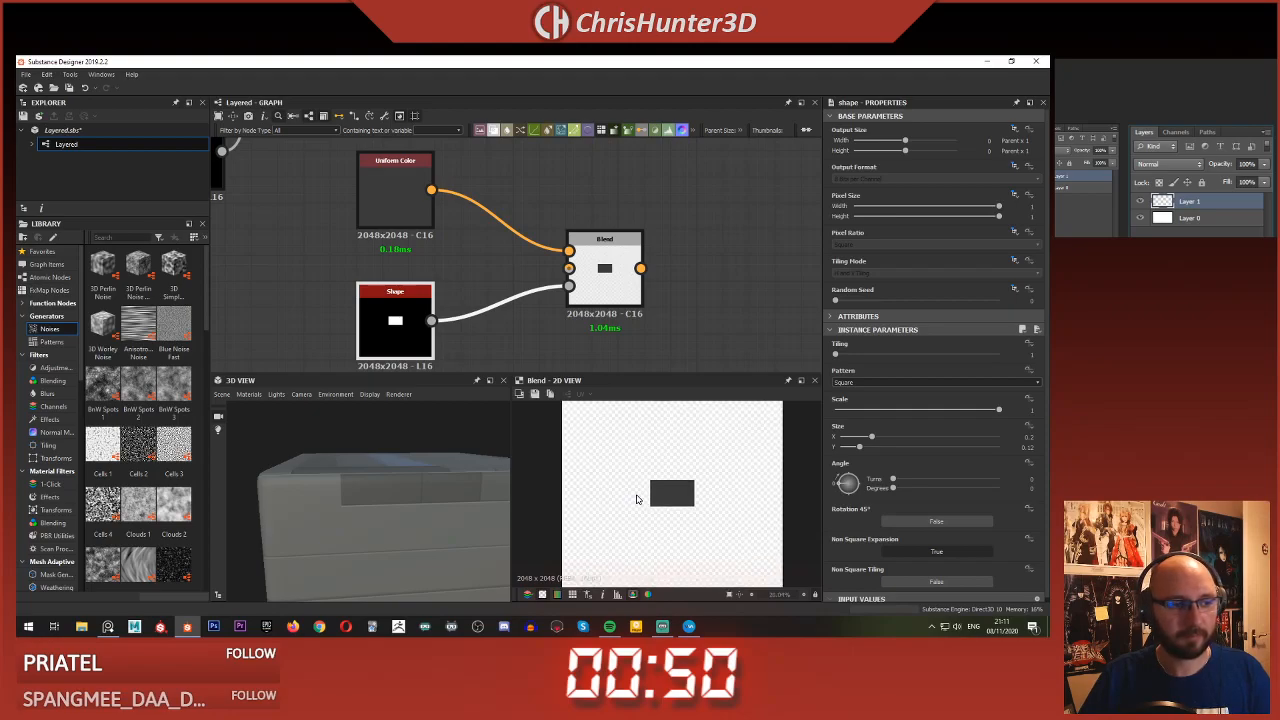
scroll(638, 498, down, 3)
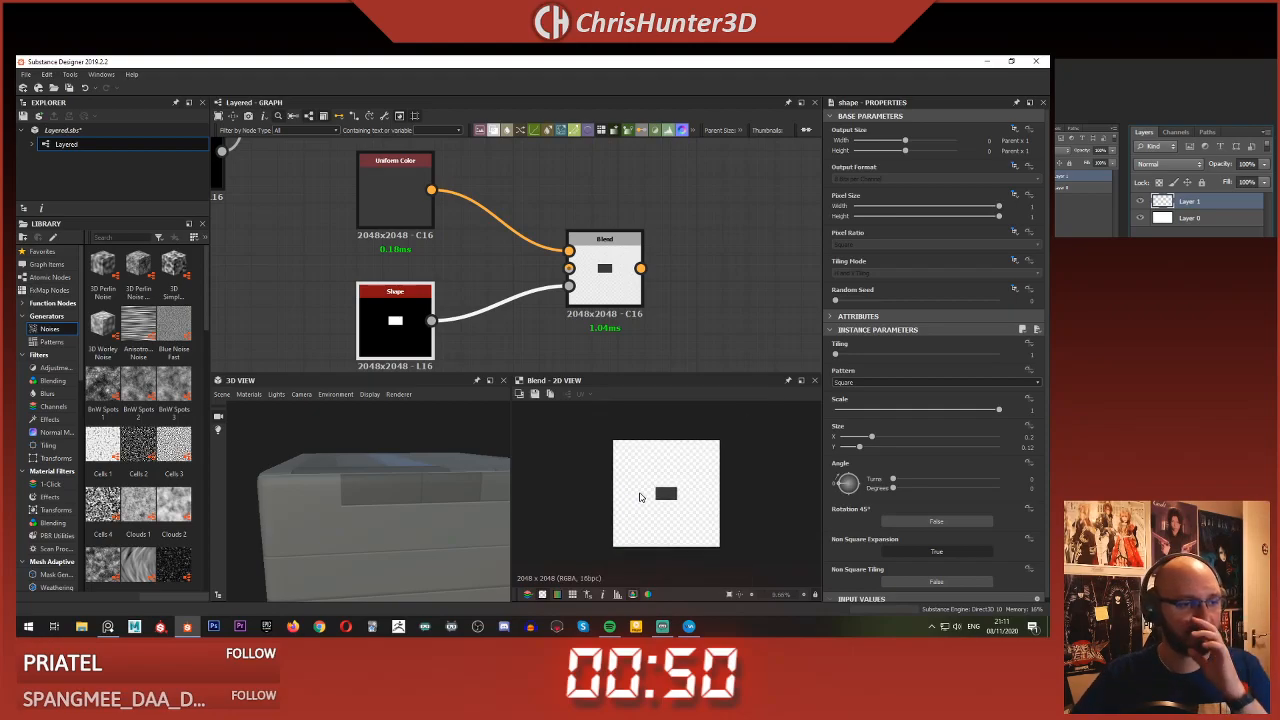
scroll(641, 497, up, 1)
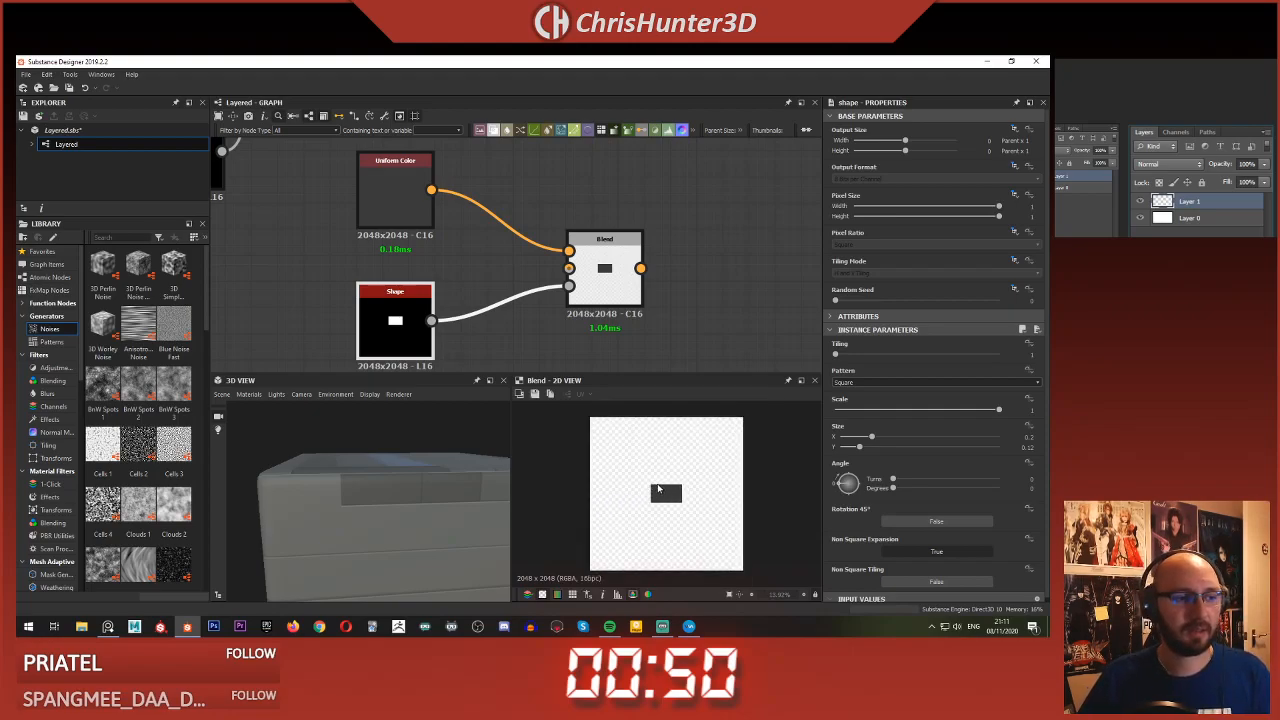
middle_drag(368, 199, 506, 212)
drag(563, 198, 678, 263)
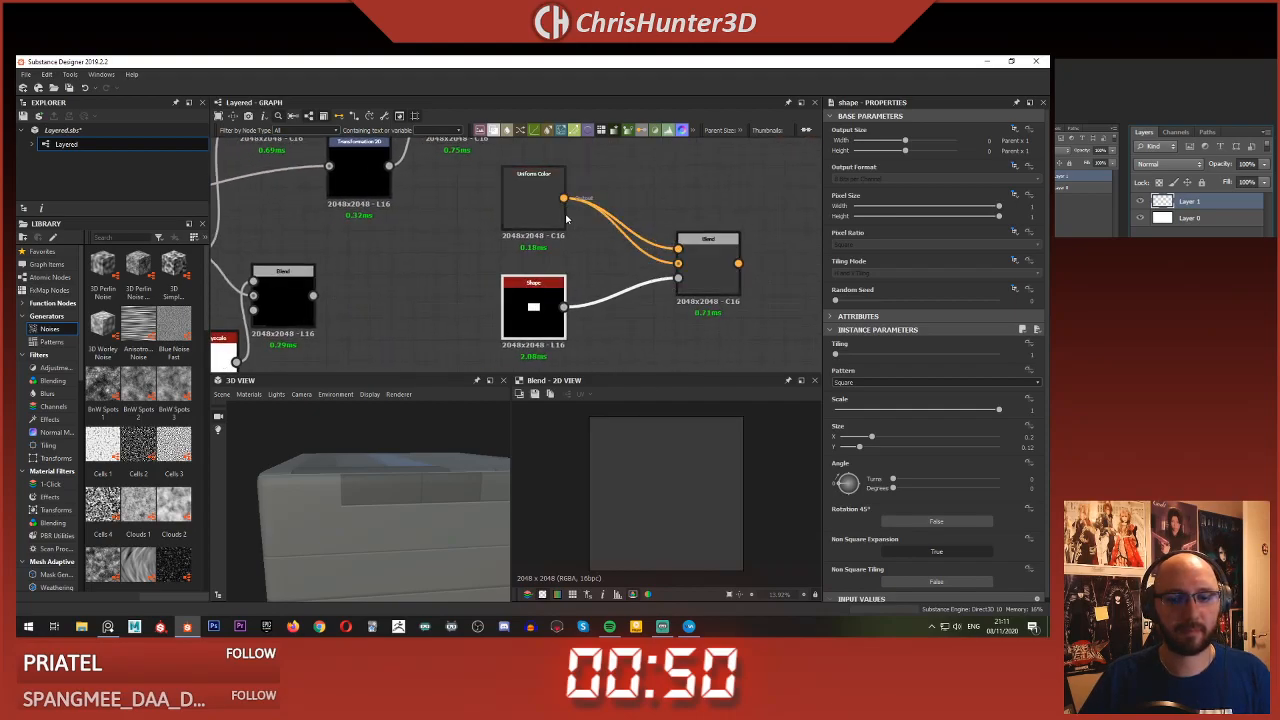
- Rearrange the Uniform Color and Shape nodes and remove the color link to the Blend's foreground
drag(546, 212, 546, 243)
drag(540, 302, 541, 324)
click(619, 233)
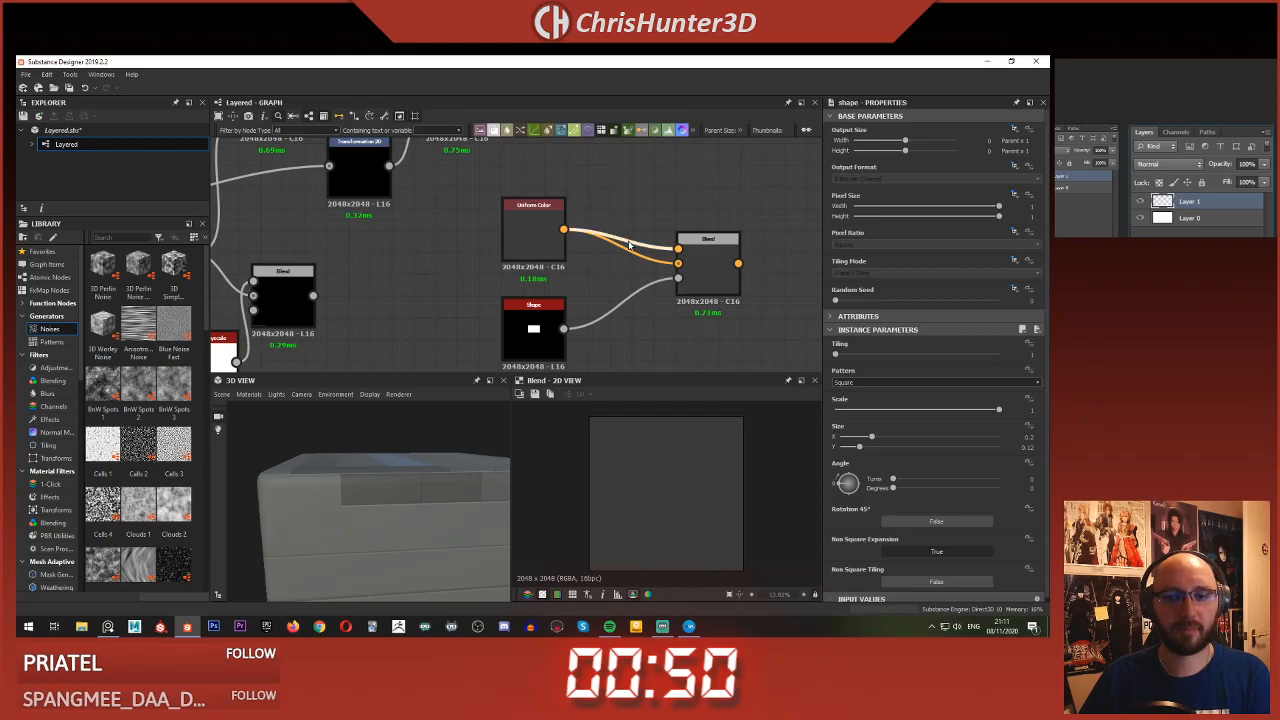
click(704, 268)
drag(531, 235, 531, 248)
- Select the new Blend and check its open foreground input beside the connected background and mask
scroll(540, 262, down, 1)
mouse_move(543, 266)
middle_down()
mouse_move(569, 251)
mouse_move(564, 272)
middle_up()
click(710, 282)
middle_drag(636, 295, 600, 288)
scroll(651, 286, down, 1)
scroll(599, 288, up, 1)
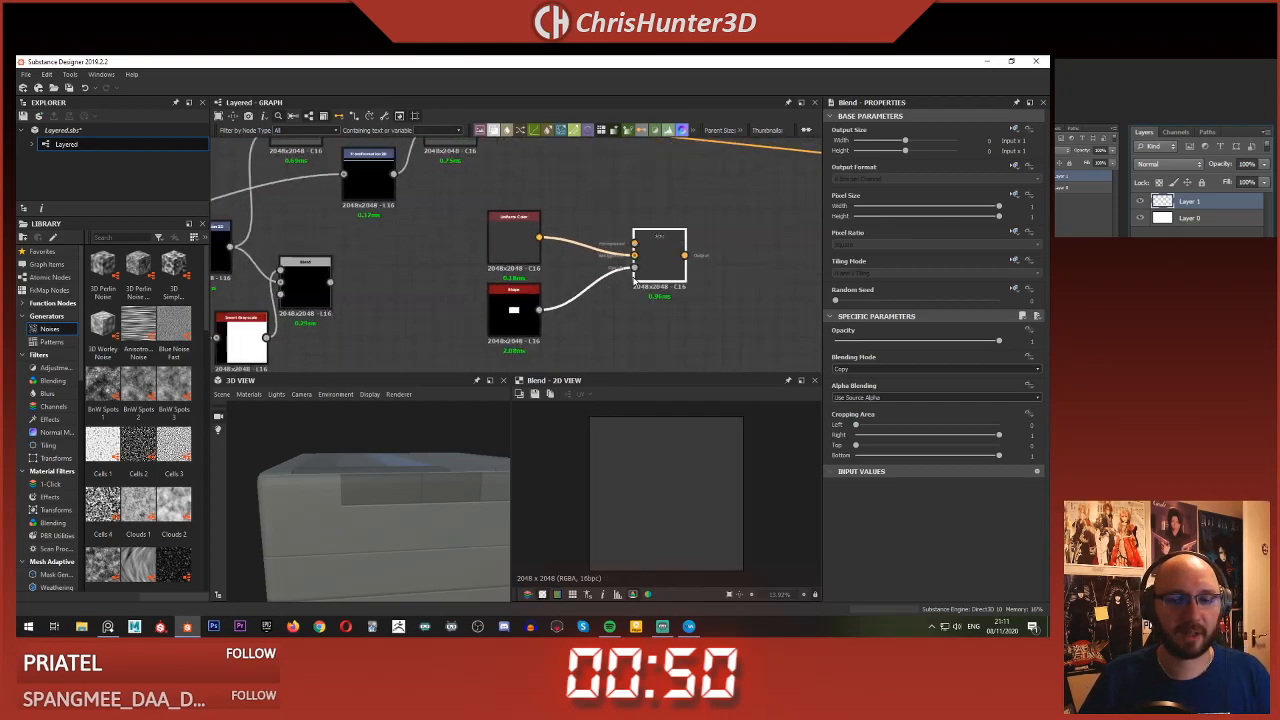
drag(630, 241, 625, 219)
click(624, 203)
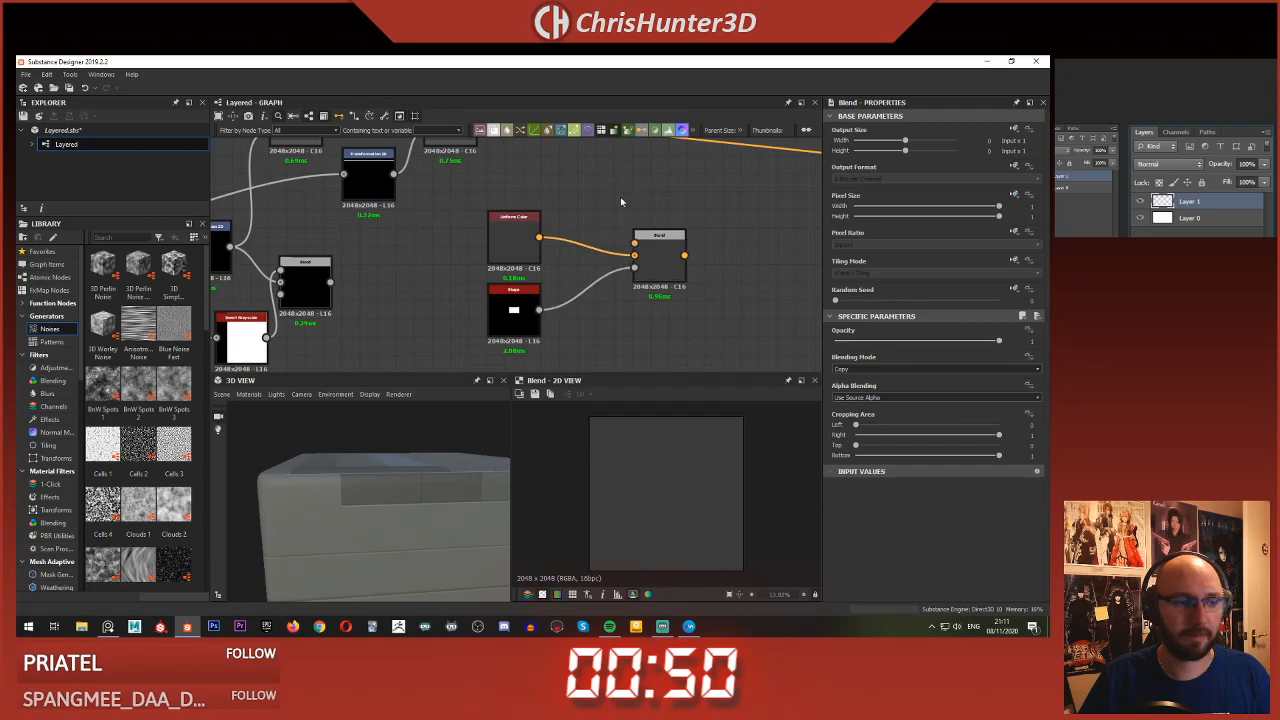
- Duplicate the dark grey Uniform Color and connect the copy to the Blend's foreground, above the original
middle_drag(545, 217, 593, 245)
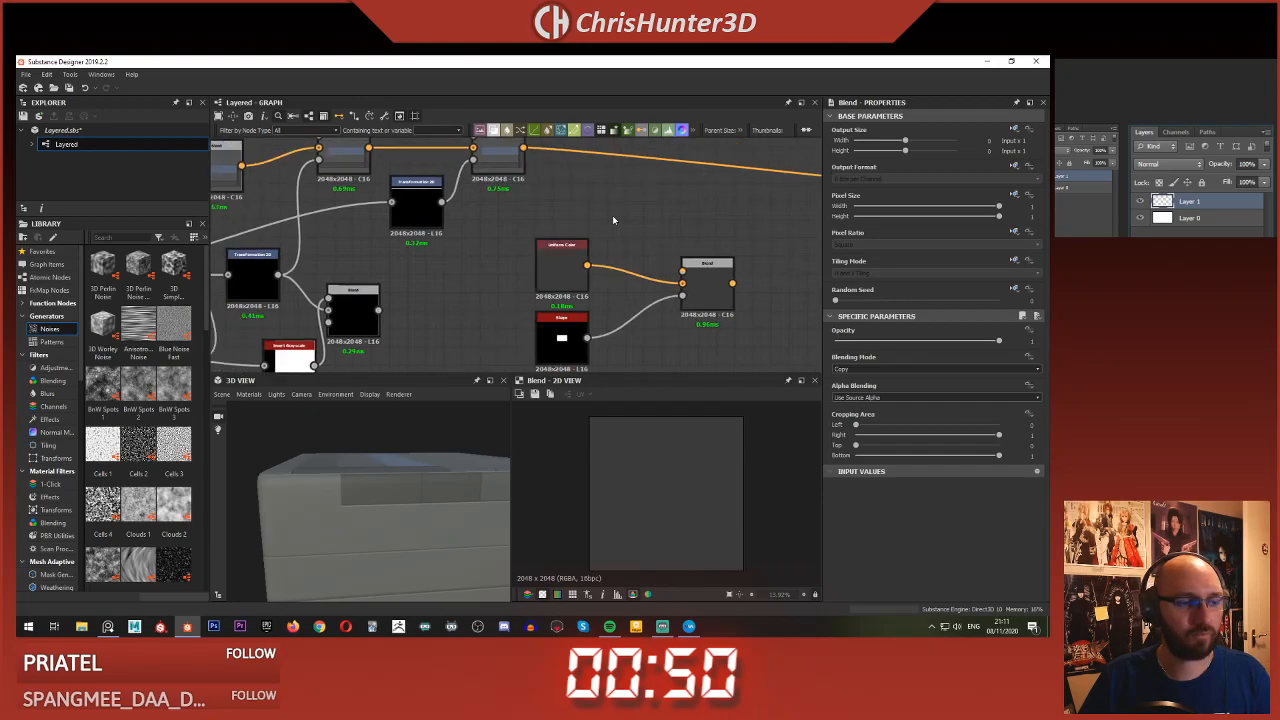
click(561, 262)
key(ctrl+d)
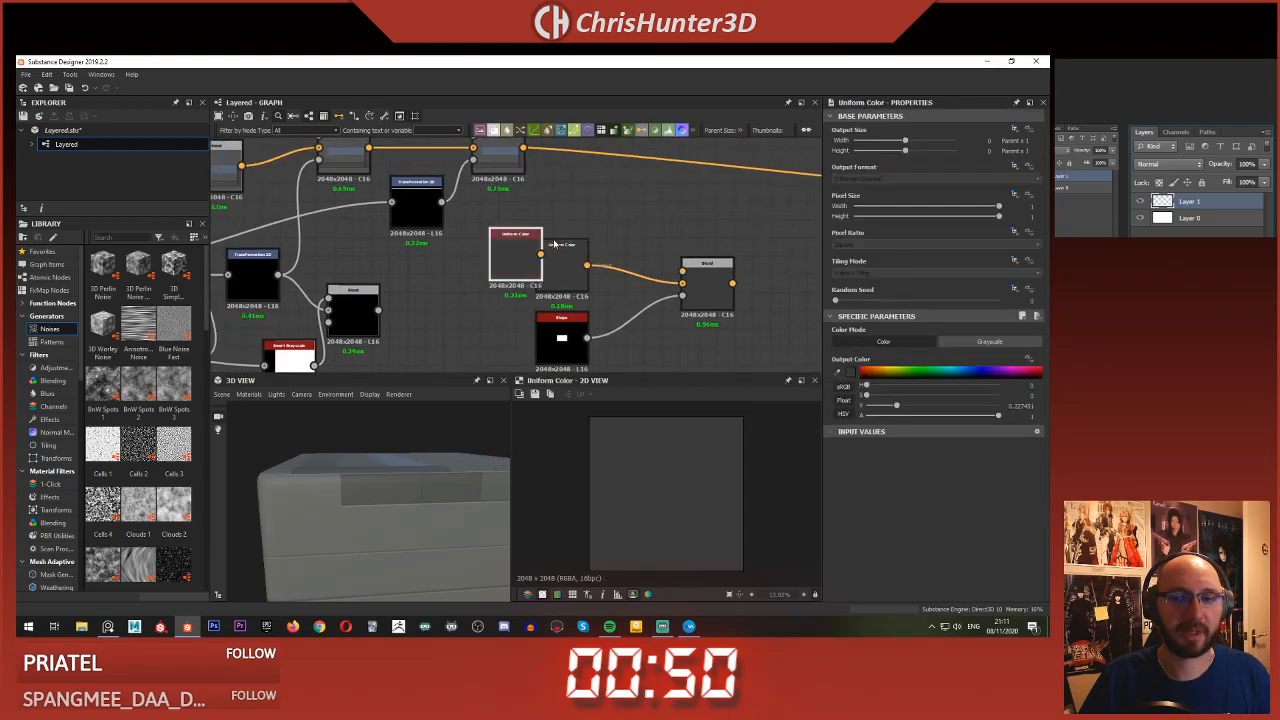
click(601, 181)
drag(587, 193, 682, 270)
double_click(705, 283)
- Lighten the duplicated Uniform Color to a value of about 0.396 and check the masked rectangle in the Blend
click(561, 195)
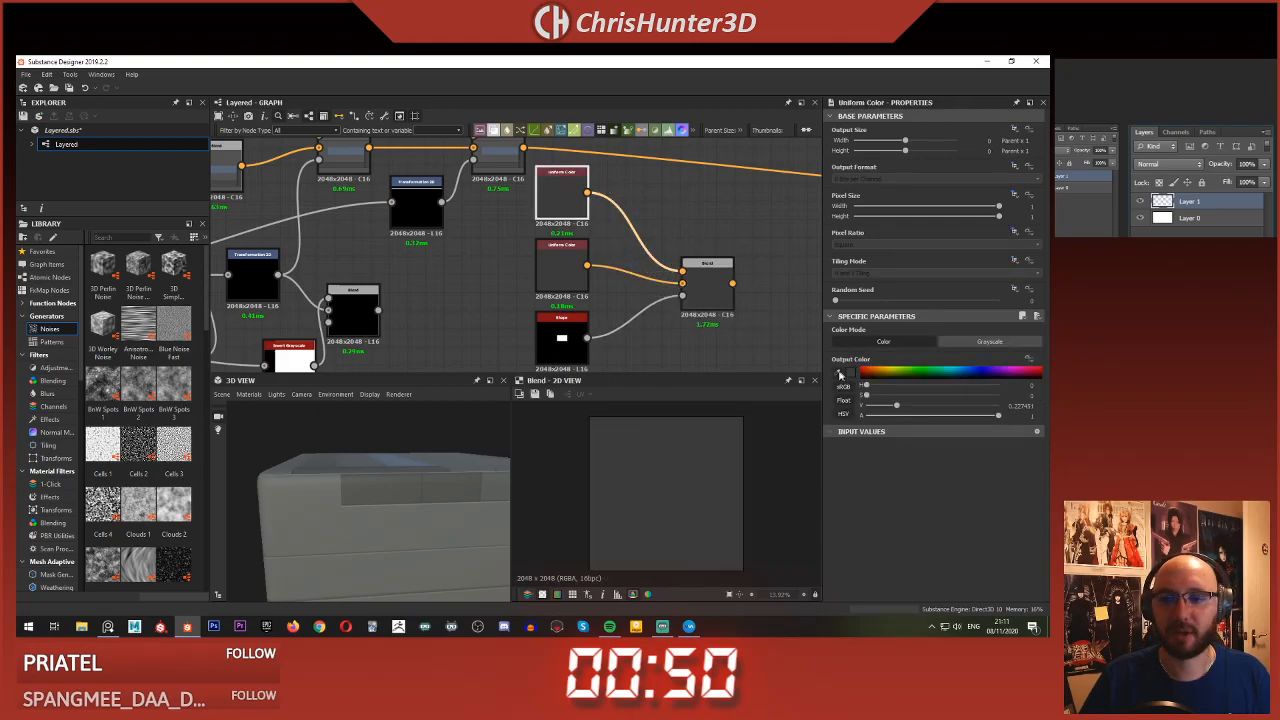
drag(896, 405, 920, 405)
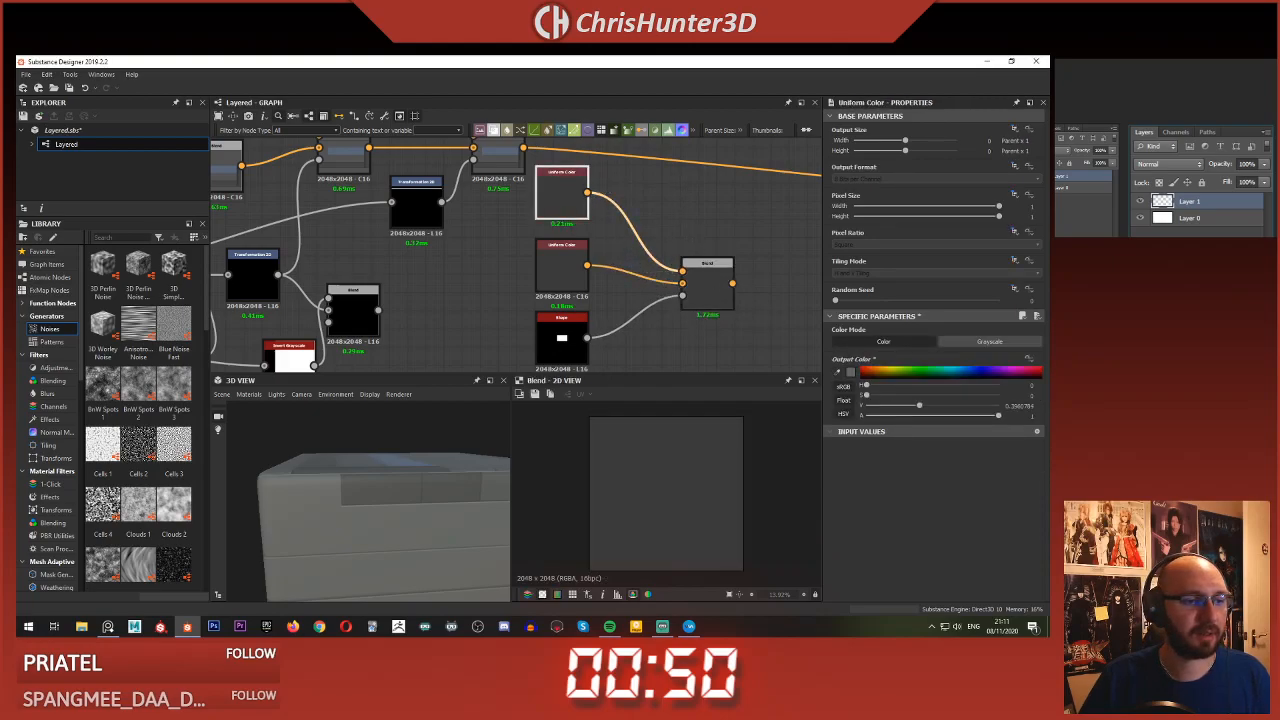
click(711, 295)
click(562, 268)
click(711, 290)
- Swap the Blend's foreground and background links so the dark grey fills the masked rectangle over the lighter grey
drag(638, 243, 653, 283)
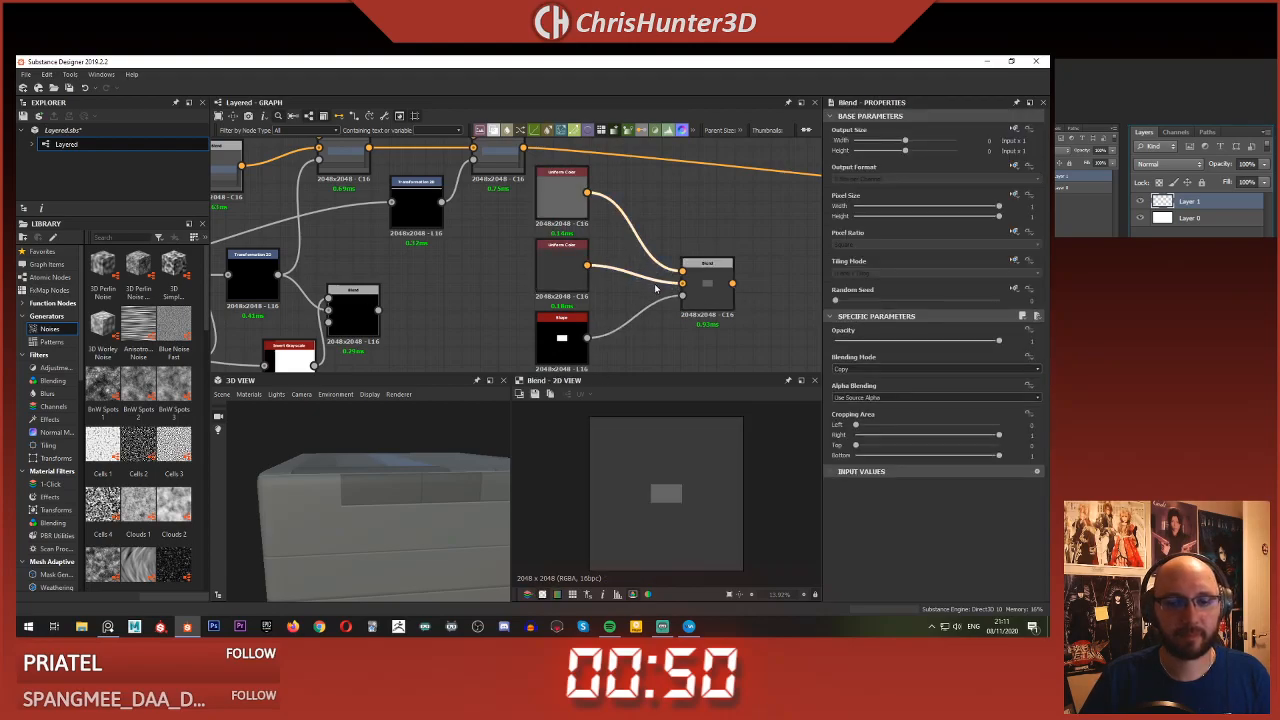
key(x)
click(714, 284)
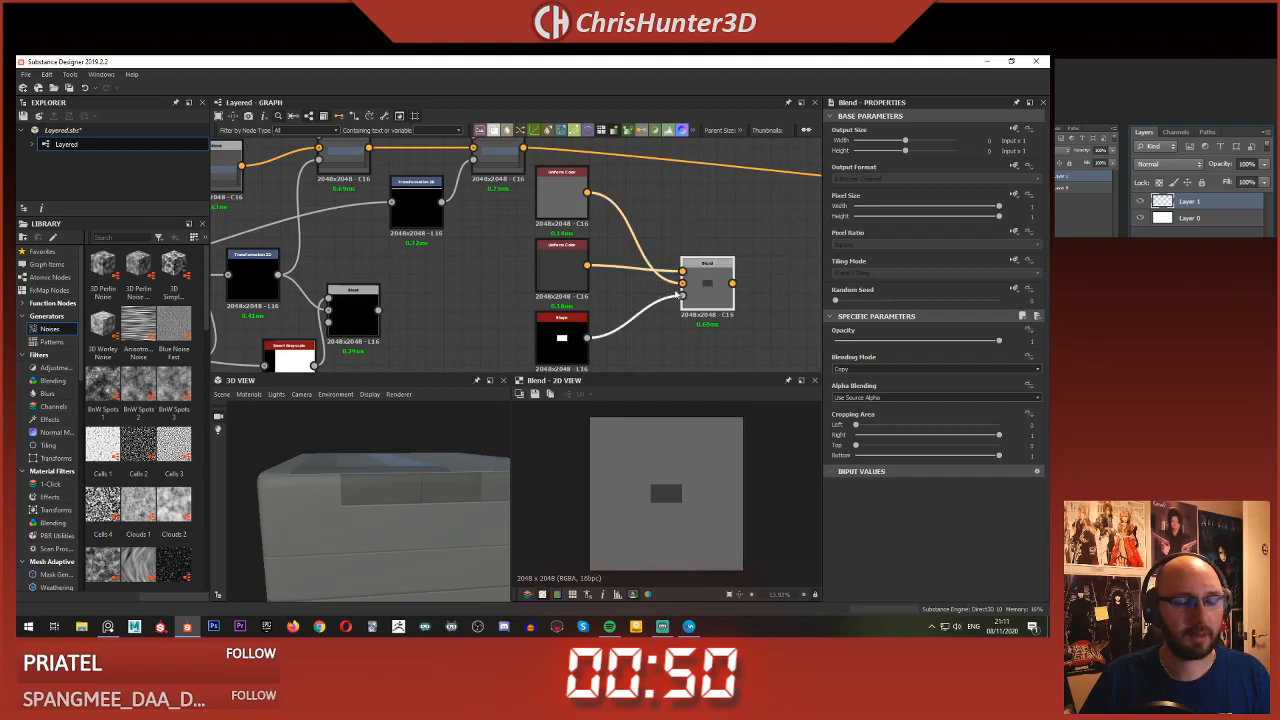
middle_drag(669, 308, 665, 292)
click(666, 292)
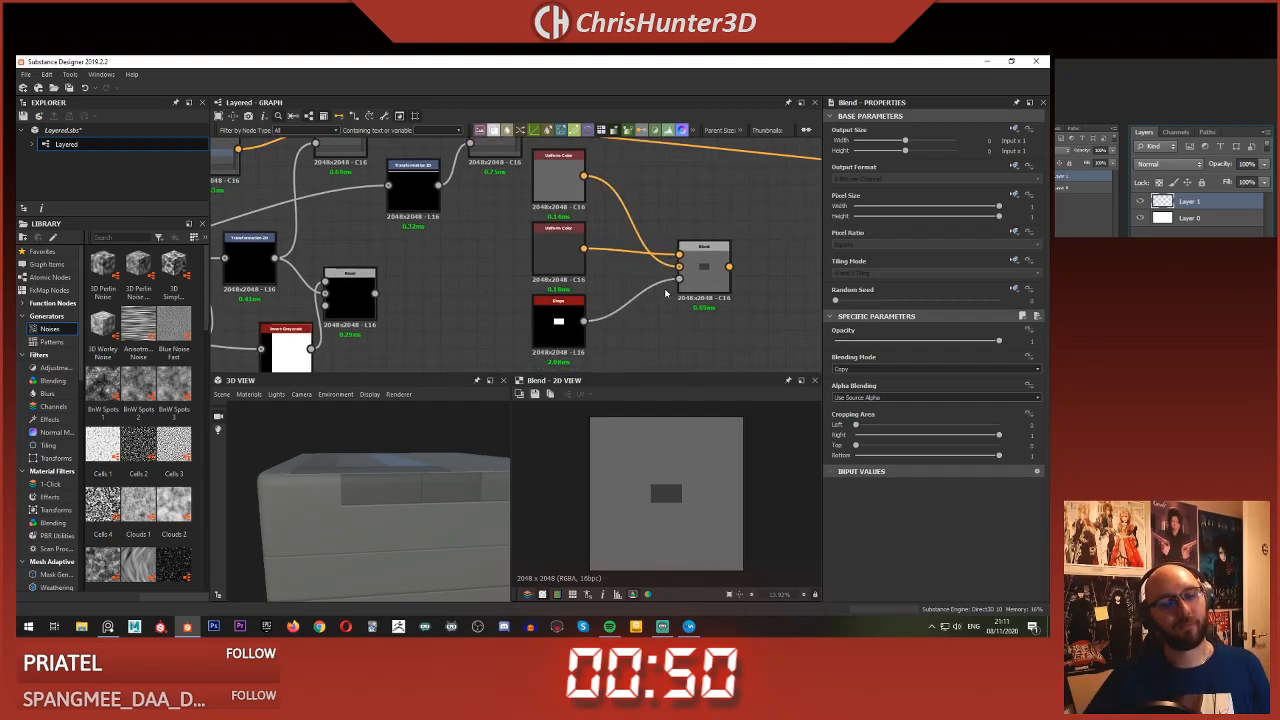
scroll(594, 302, down, 4)
scroll(596, 306, up, 4)
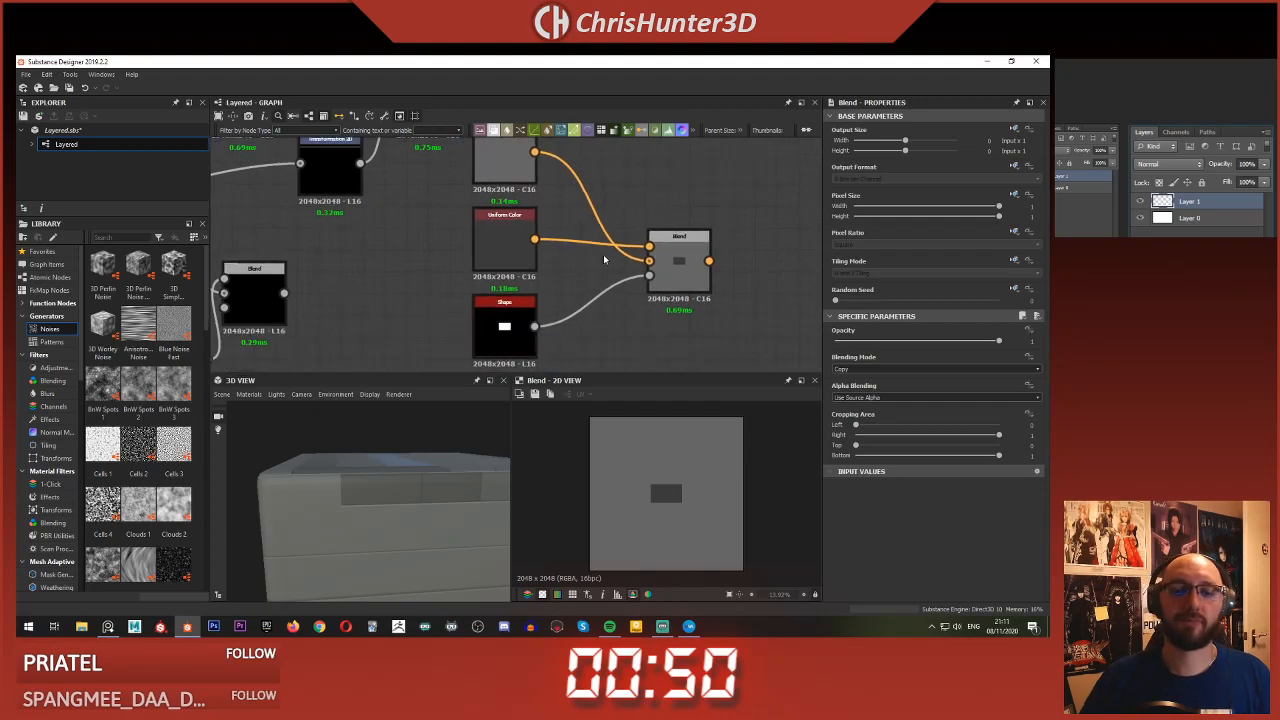
- Select the rectangle Shape and examine how it masks the two grey inputs of the Blend
click(510, 320)
mouse_move(585, 325)
middle_down()
mouse_move(694, 304)
mouse_move(590, 328)
middle_up()
click(595, 323)
scroll(604, 322, down, 3)
scroll(694, 304, up, 3)
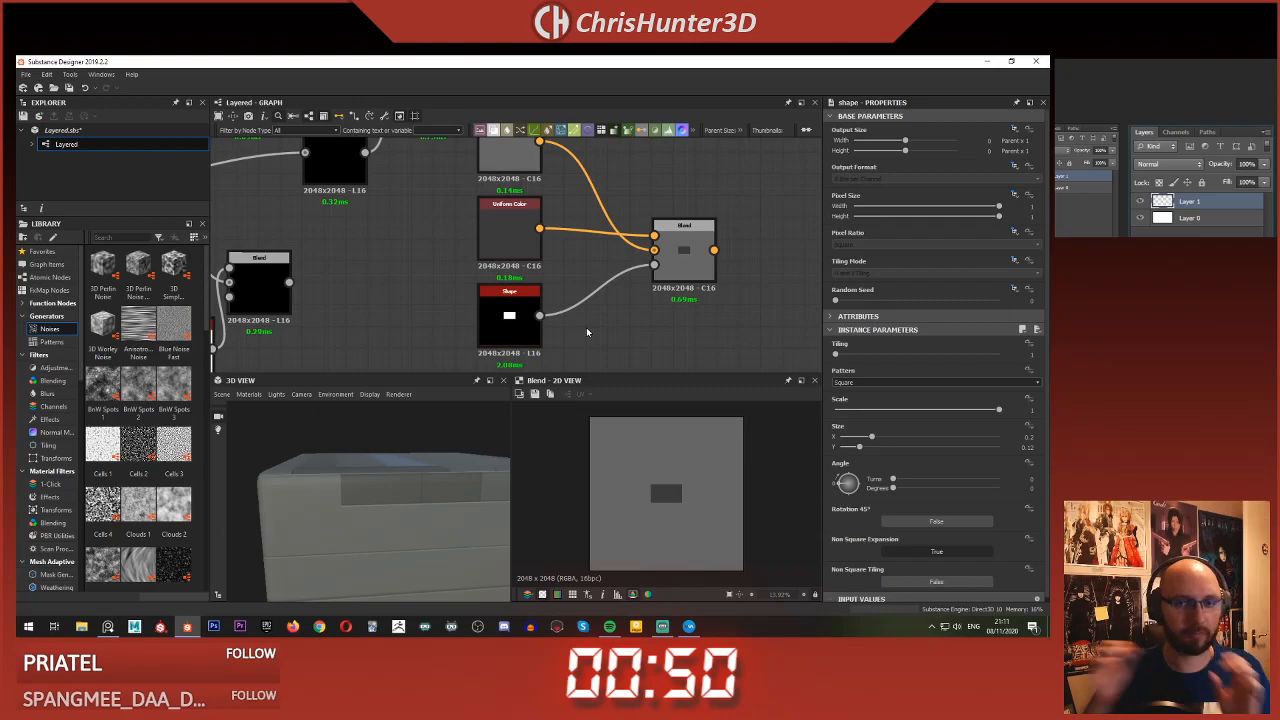
scroll(590, 300, up, 3)
scroll(570, 270, down, 1)
scroll(567, 265, down, 4)
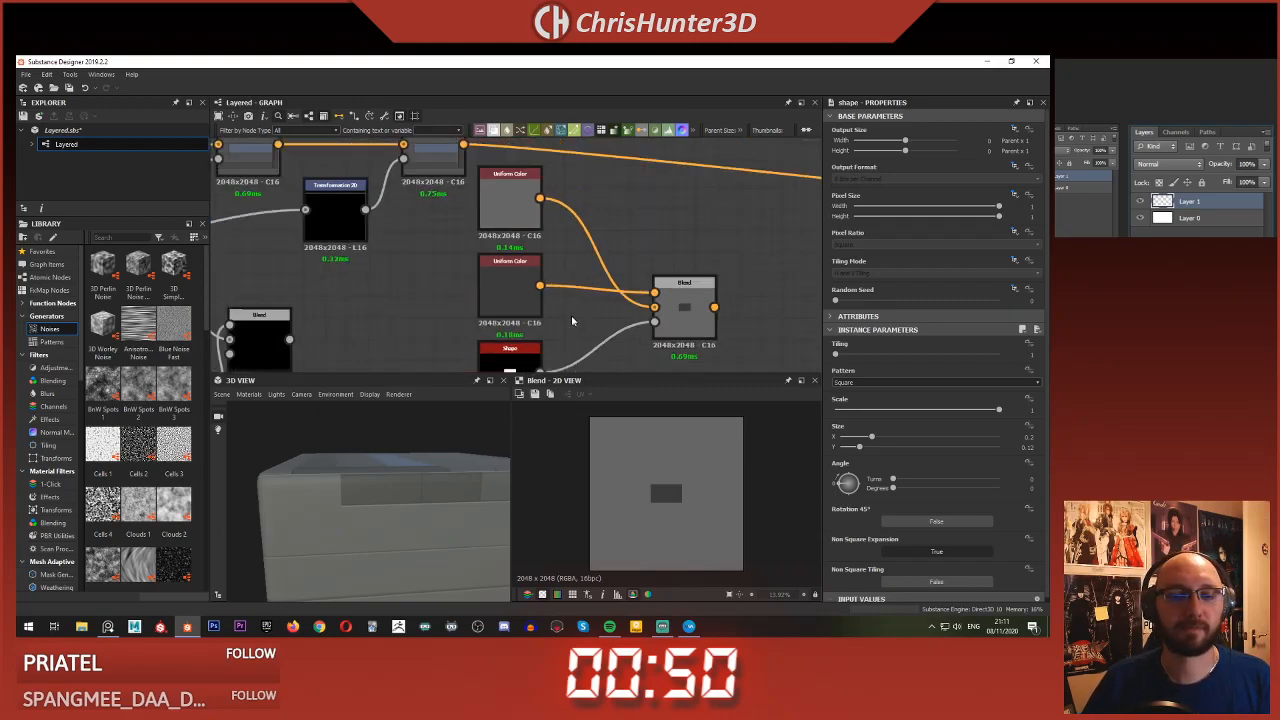
- Move the two Uniform Colors, the Shape and their Blend together as a group below the main node chain
drag(521, 203, 664, 329)
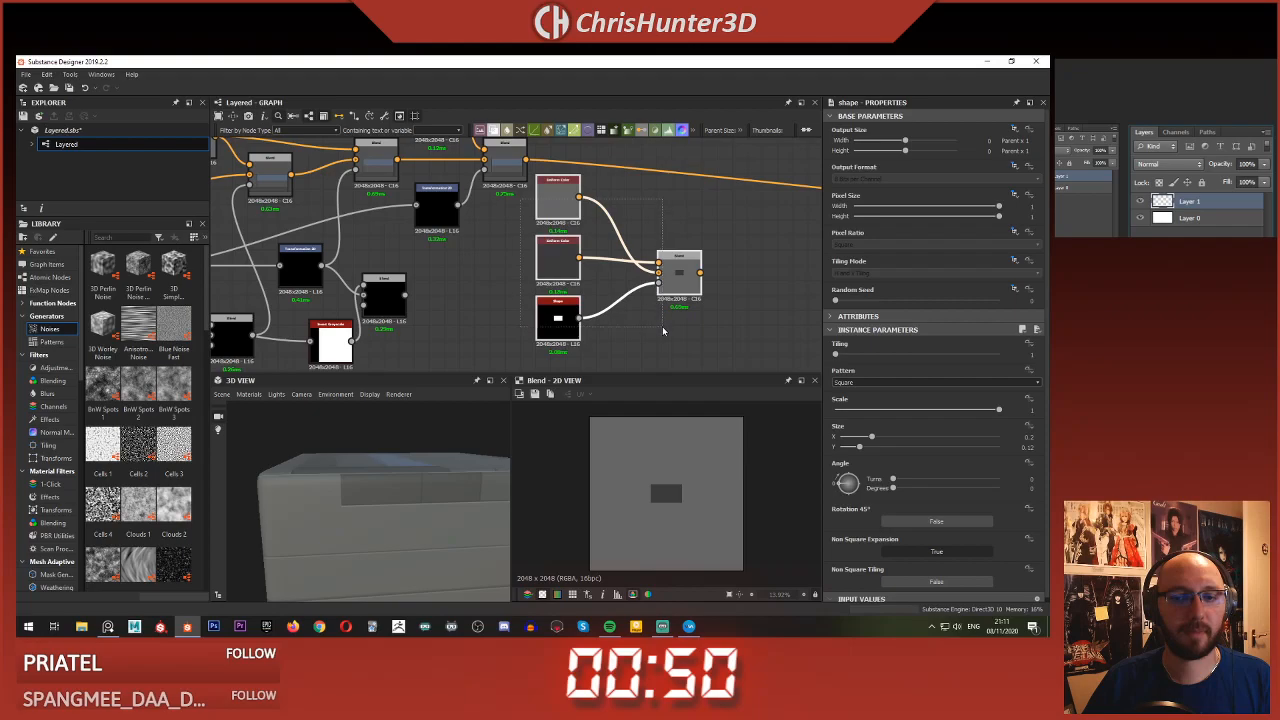
drag(671, 285, 724, 314)
click(556, 253)
middle_drag(554, 254, 504, 228)
scroll(504, 228, down, 1)
drag(504, 228, 645, 338)
drag(635, 272, 572, 285)
click(544, 224)
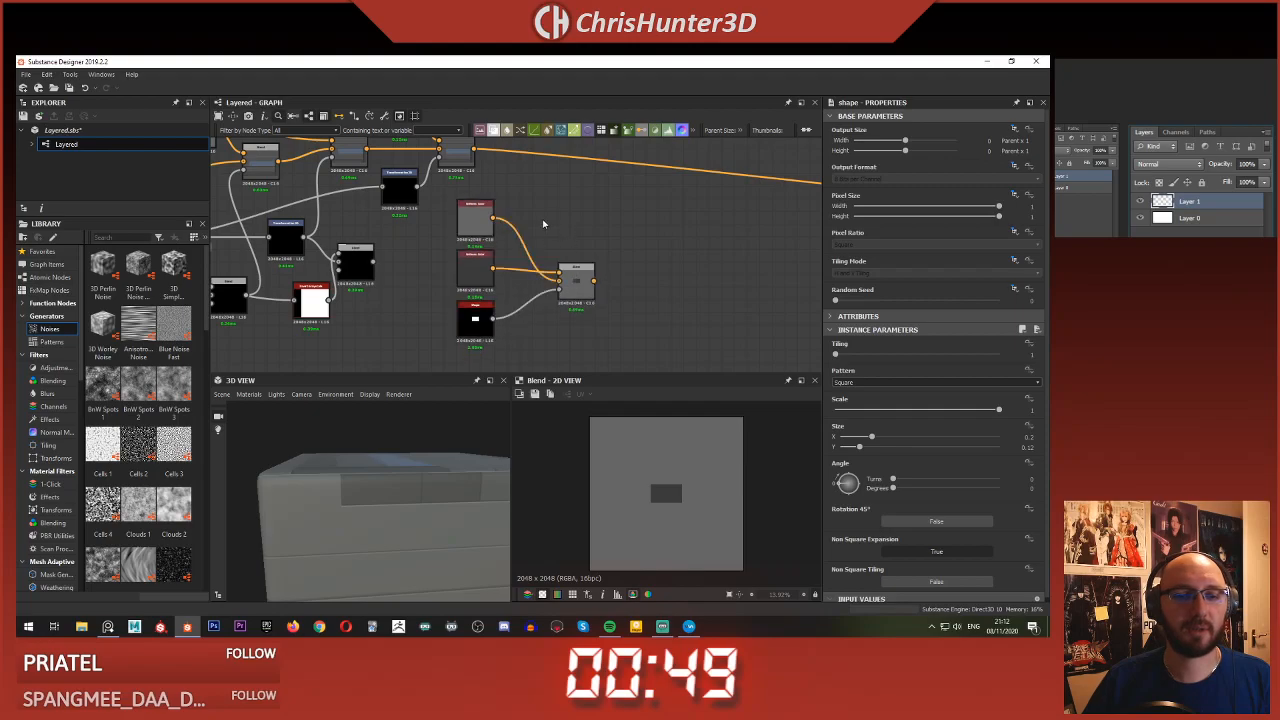
- Add a Transformation 2D node fed by the dark Uniform Color and set its tiling mode to No Tiling
double_click(574, 226)
scroll(574, 226, up, 1)
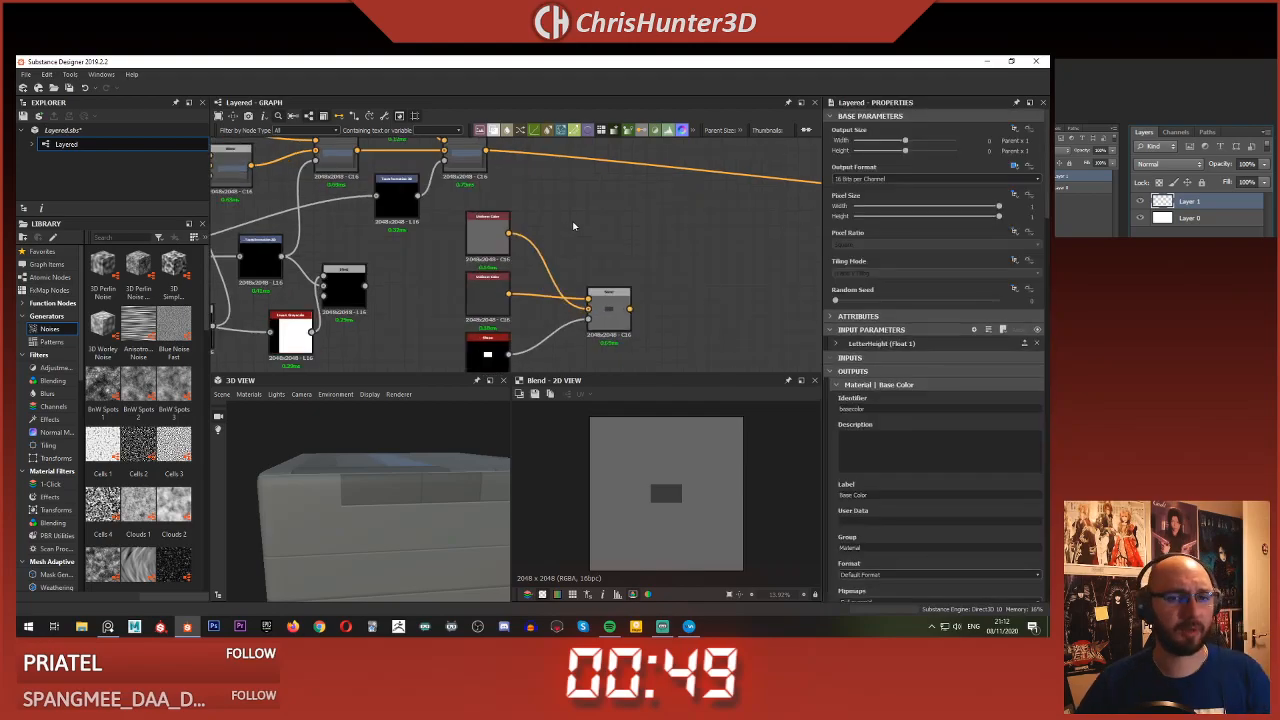
key(space)
click(612, 400)
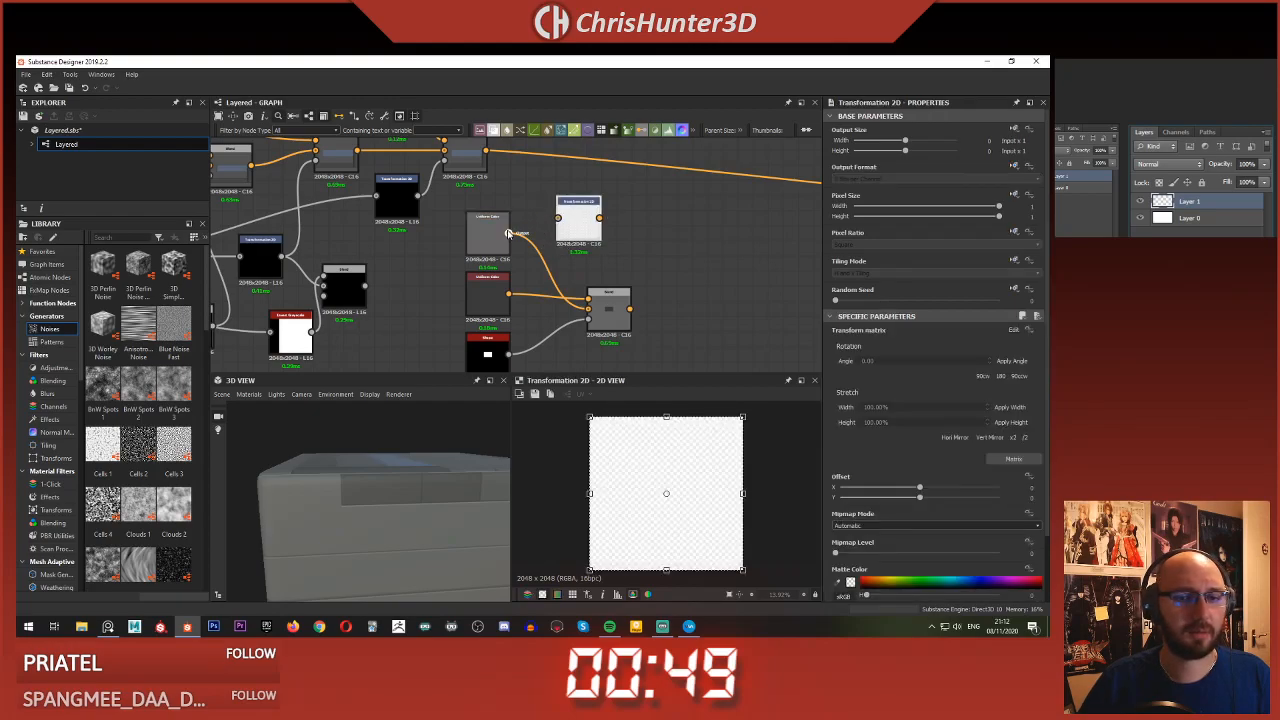
drag(520, 204, 557, 219)
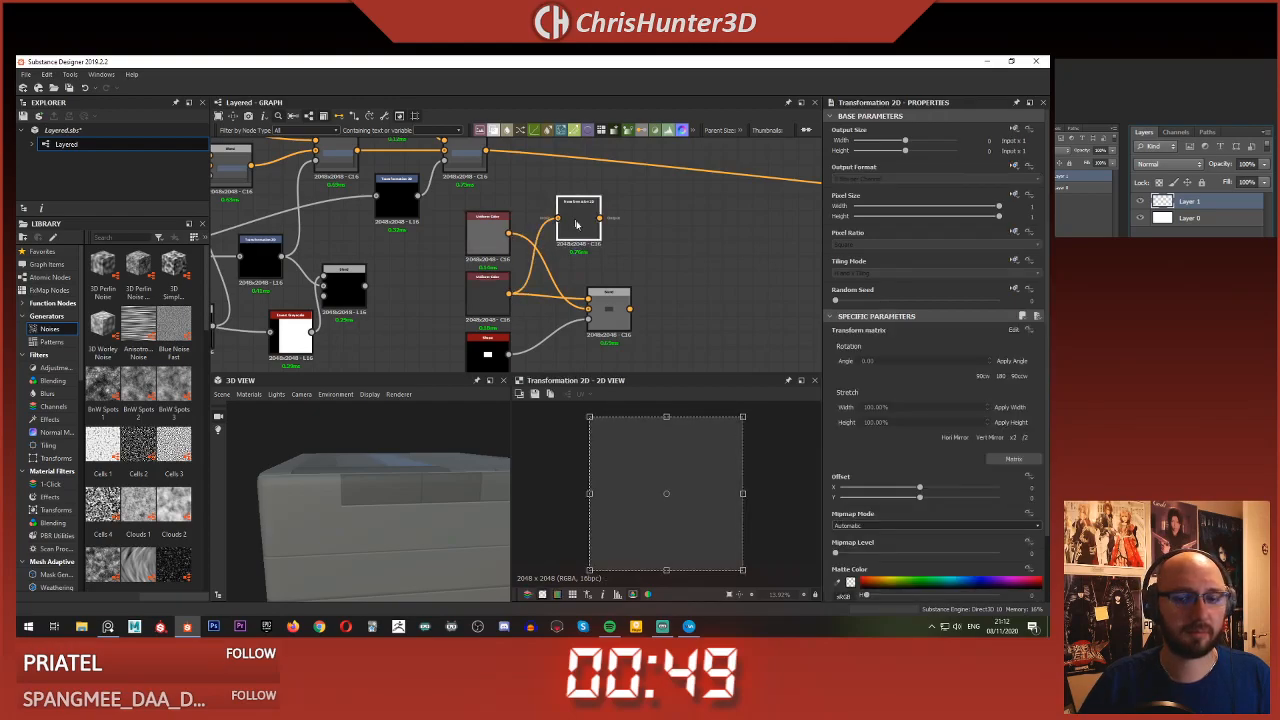
click(945, 273)
click(938, 273)
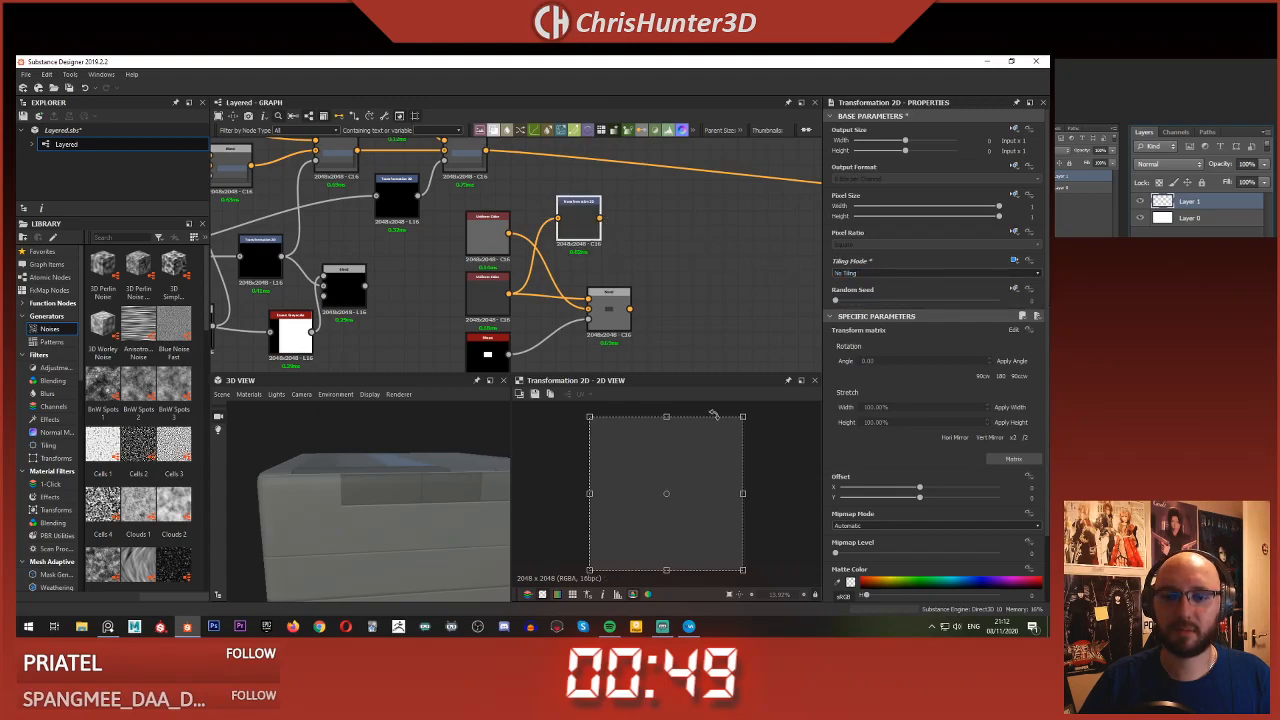
- Scale the Transformation 2D's dark fill down to a small wide rectangle near the middle of the canvas
drag(740, 417, 639, 482)
scroll(680, 500, up, 3)
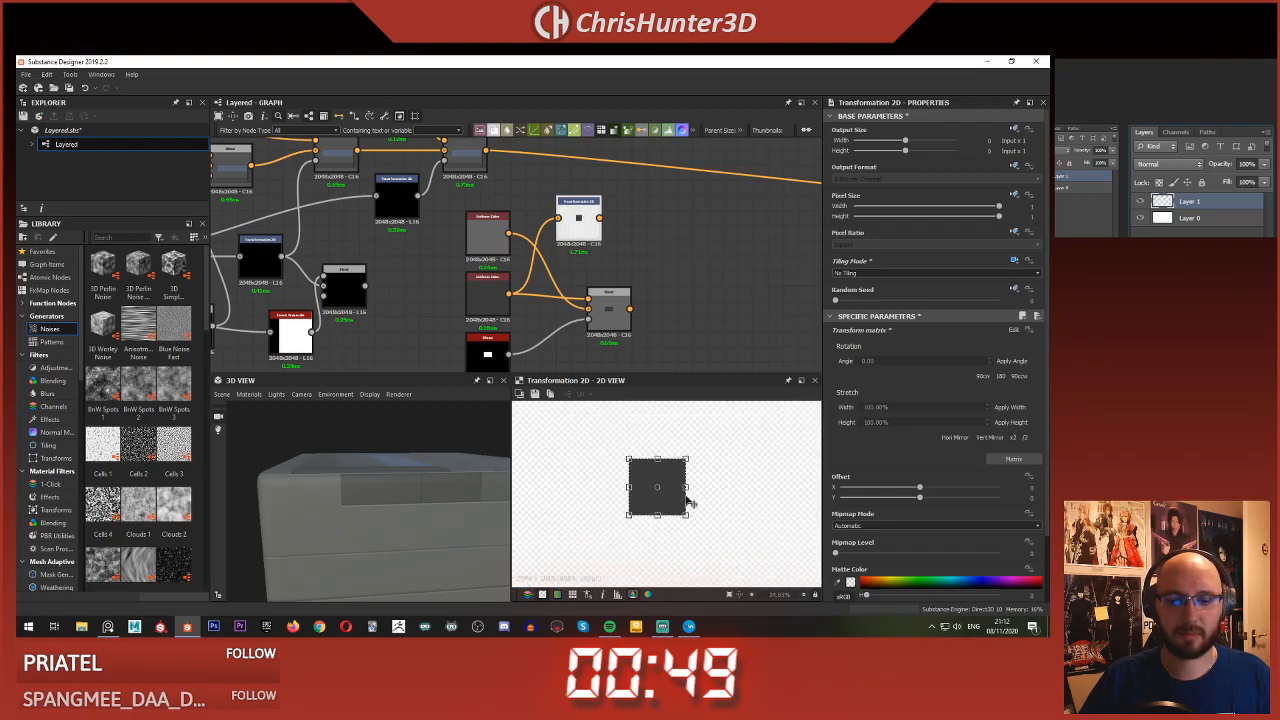
drag(688, 458, 724, 477)
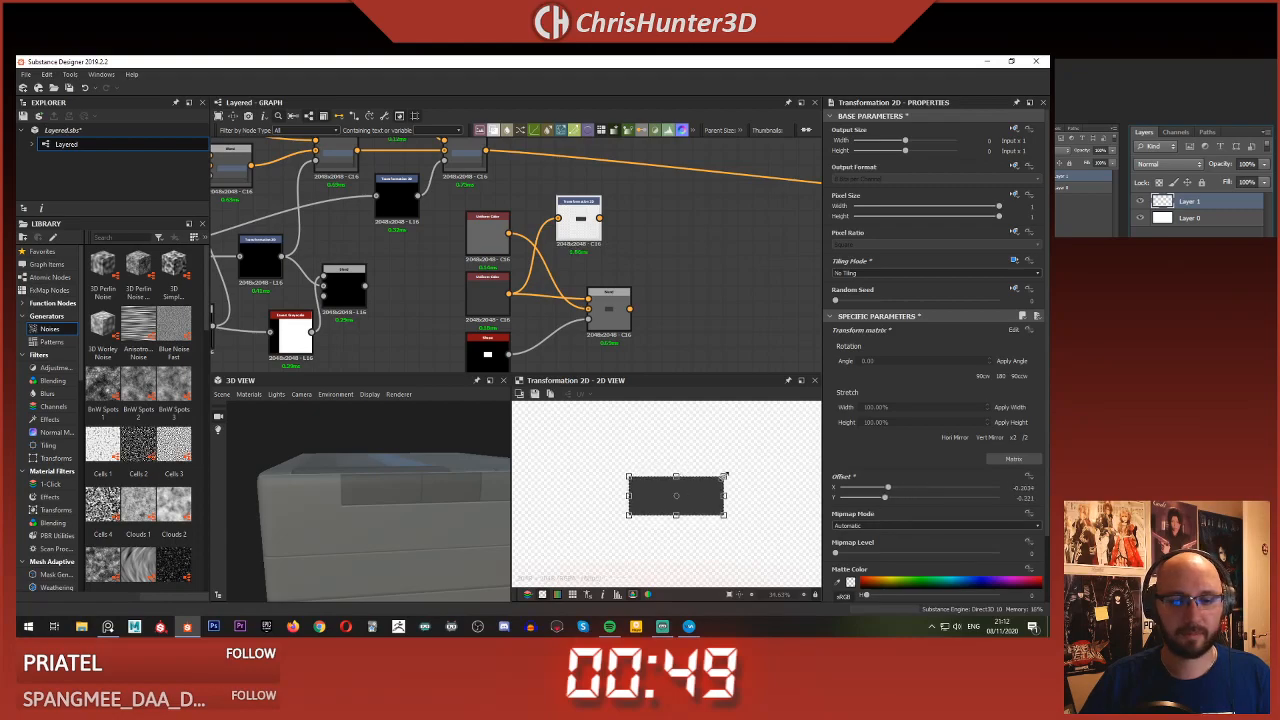
scroll(677, 528, up, 1)
click(605, 290)
drag(729, 489, 713, 489)
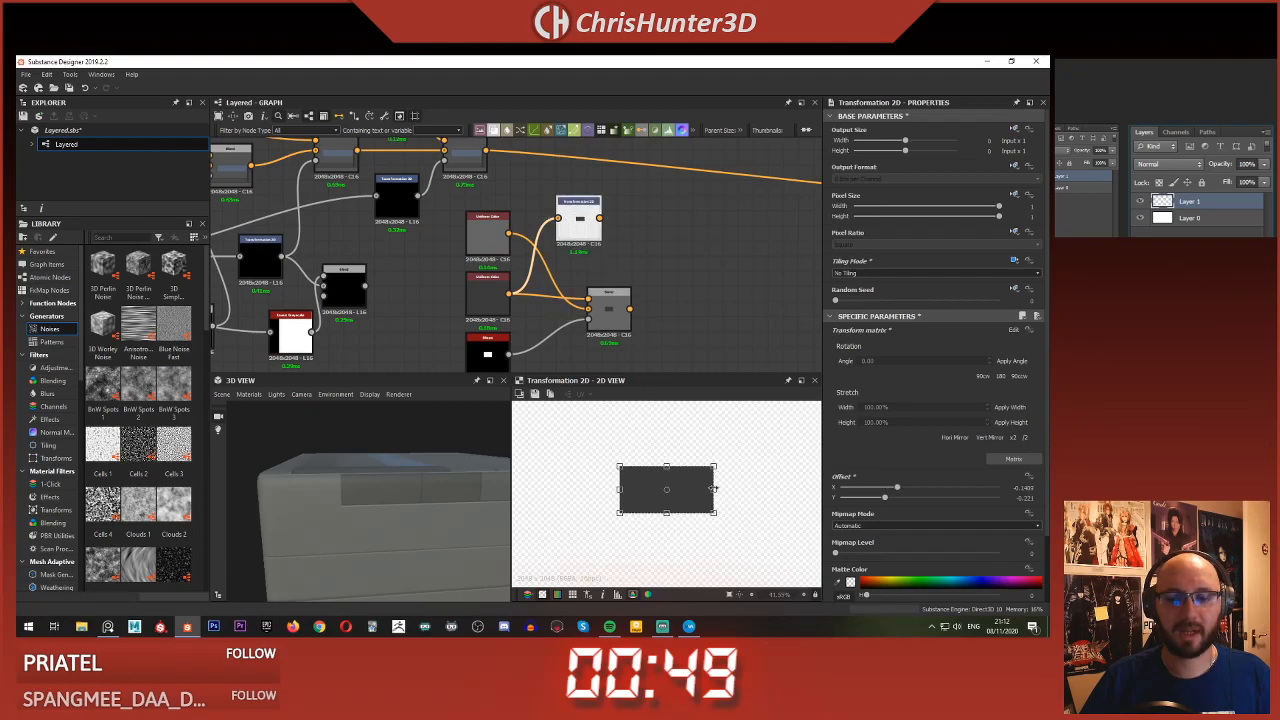
click(669, 283)
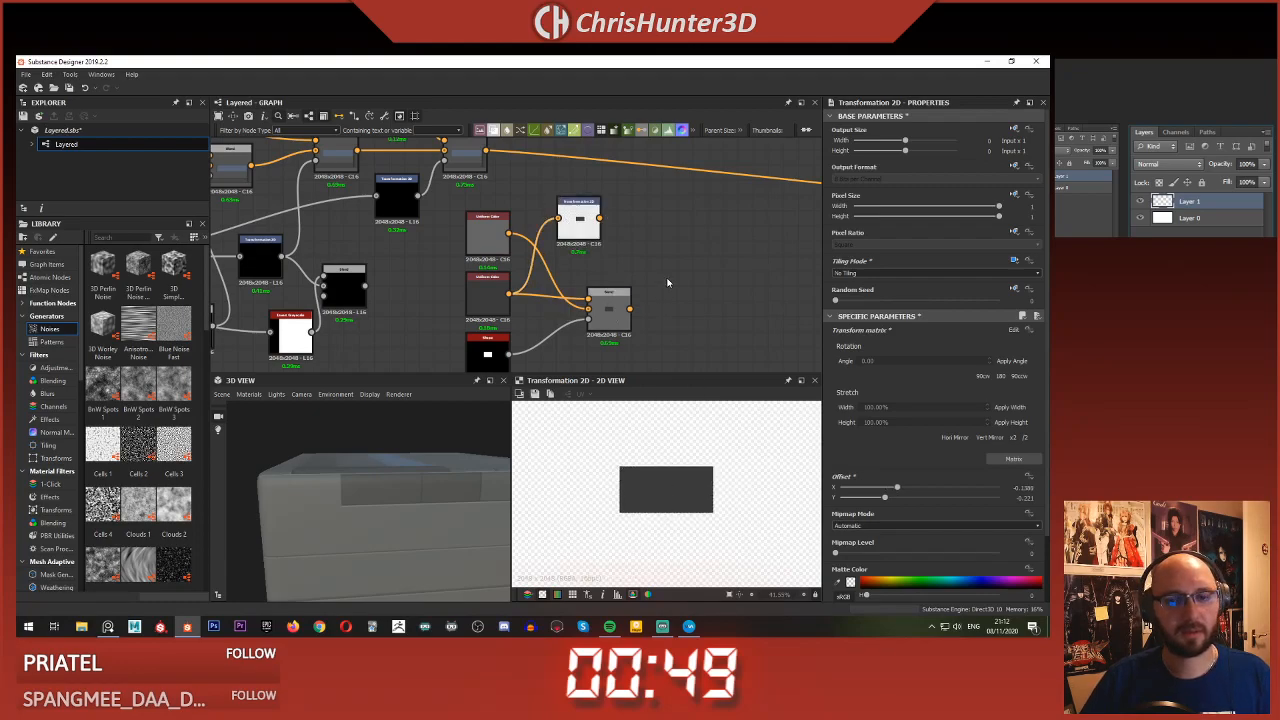
- Delete the Blend that combines the two Uniform Colors with the Shape mask
scroll(672, 290, down, 2)
scroll(622, 323, up, 2)
middle_drag(608, 246, 595, 226)
drag(636, 280, 682, 323)
key(Delete)
- Give the lighter Uniform Color its own copy of the Transformation 2D and shift its rectangle to the right of the dark one
click(498, 265)
middle_drag(608, 212, 632, 204)
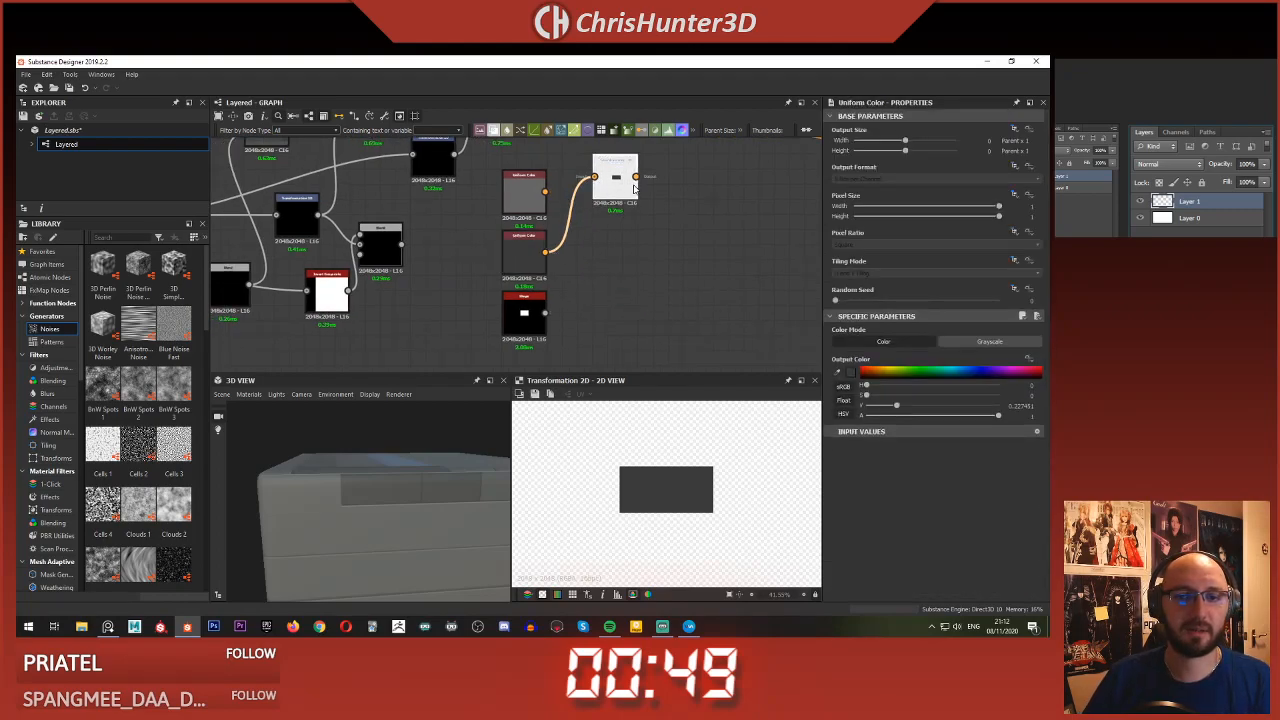
click(614, 180)
key(ctrl+v)
drag(519, 255, 679, 256)
drag(545, 192, 585, 339)
drag(524, 257, 554, 181)
drag(600, 318, 569, 225)
drag(680, 253, 619, 238)
mouse_move(688, 476)
mouse_down()
mouse_move(634, 466)
mouse_move(701, 470)
mouse_up()
- Add a Blend with the dark Transformation 2D as foreground and the lighter one as background
right_click(682, 256)
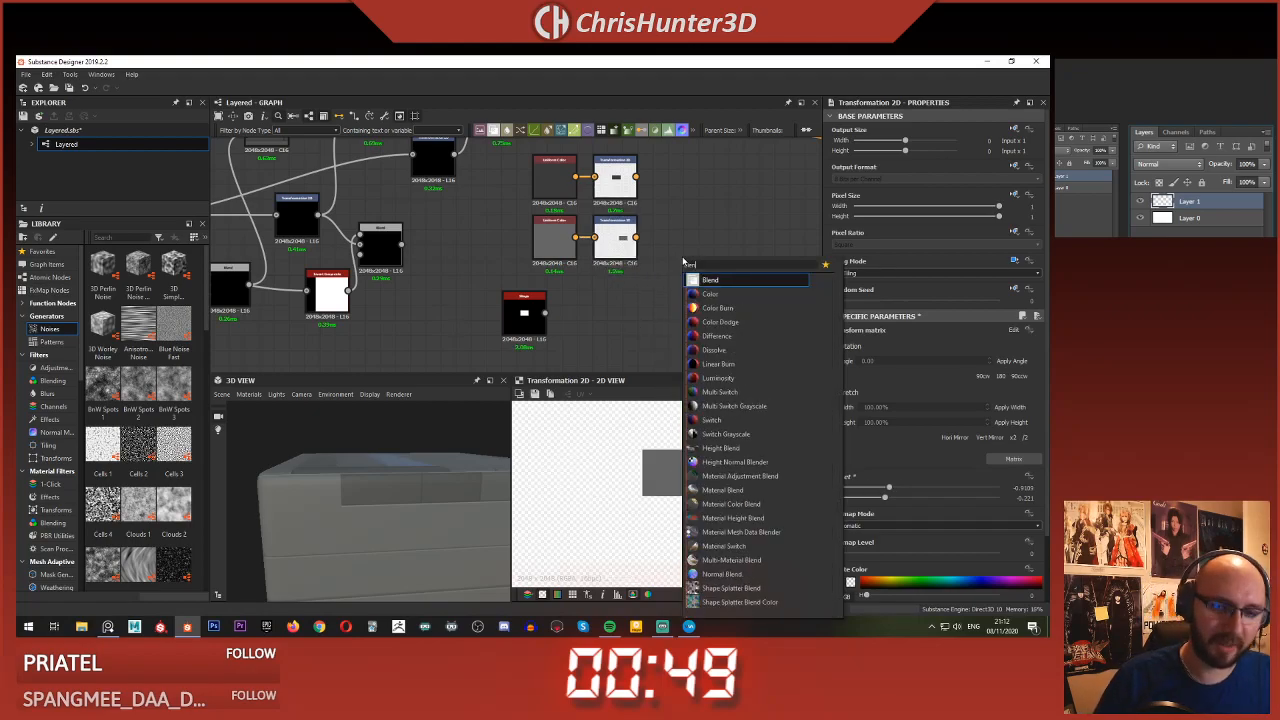
click(712, 277)
drag(684, 250, 714, 190)
drag(636, 177, 701, 182)
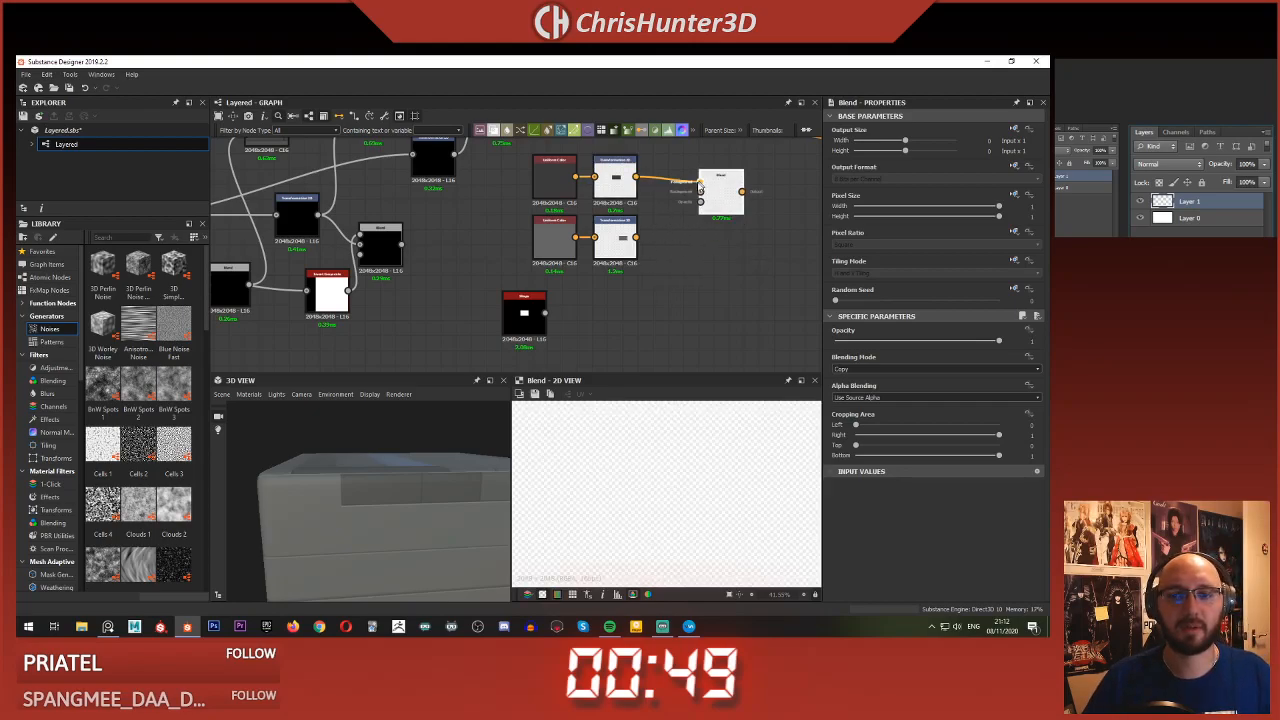
drag(636, 237, 701, 193)
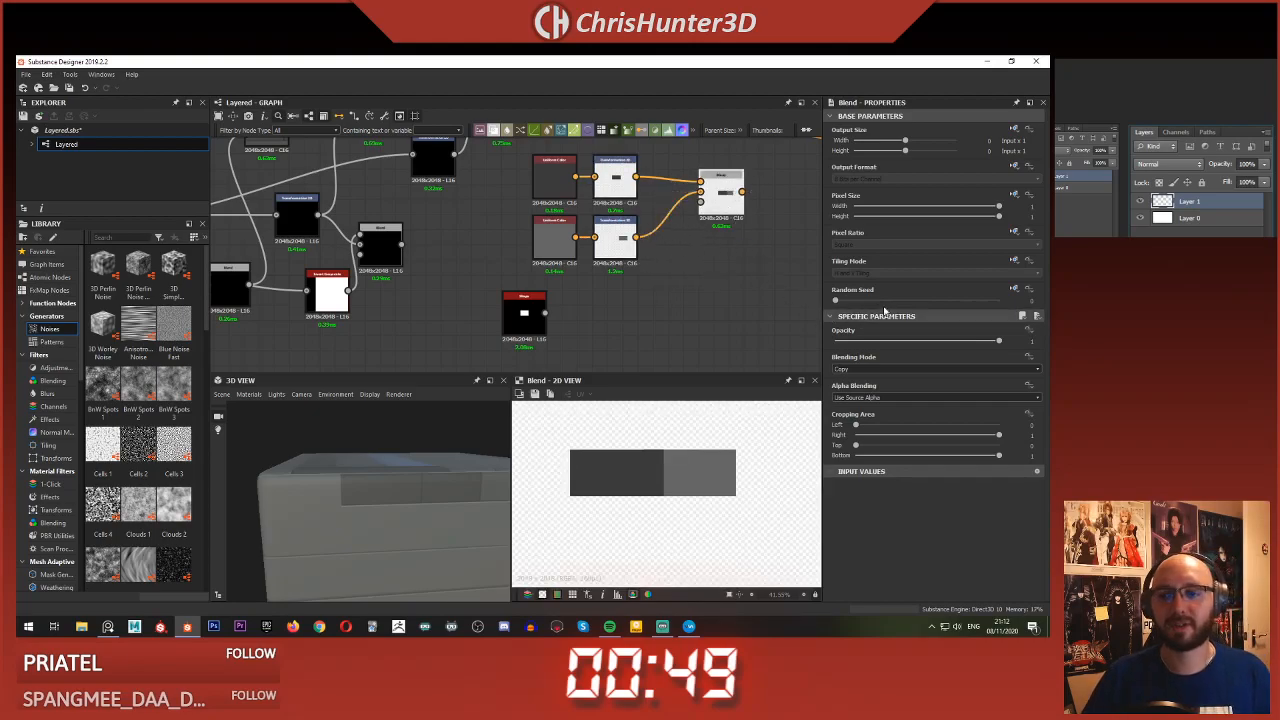
- Narrow the lighter rectangle to about half the dark one's width, directly beside it
click(616, 246)
scroll(690, 461, up, 2)
drag(674, 467, 713, 476)
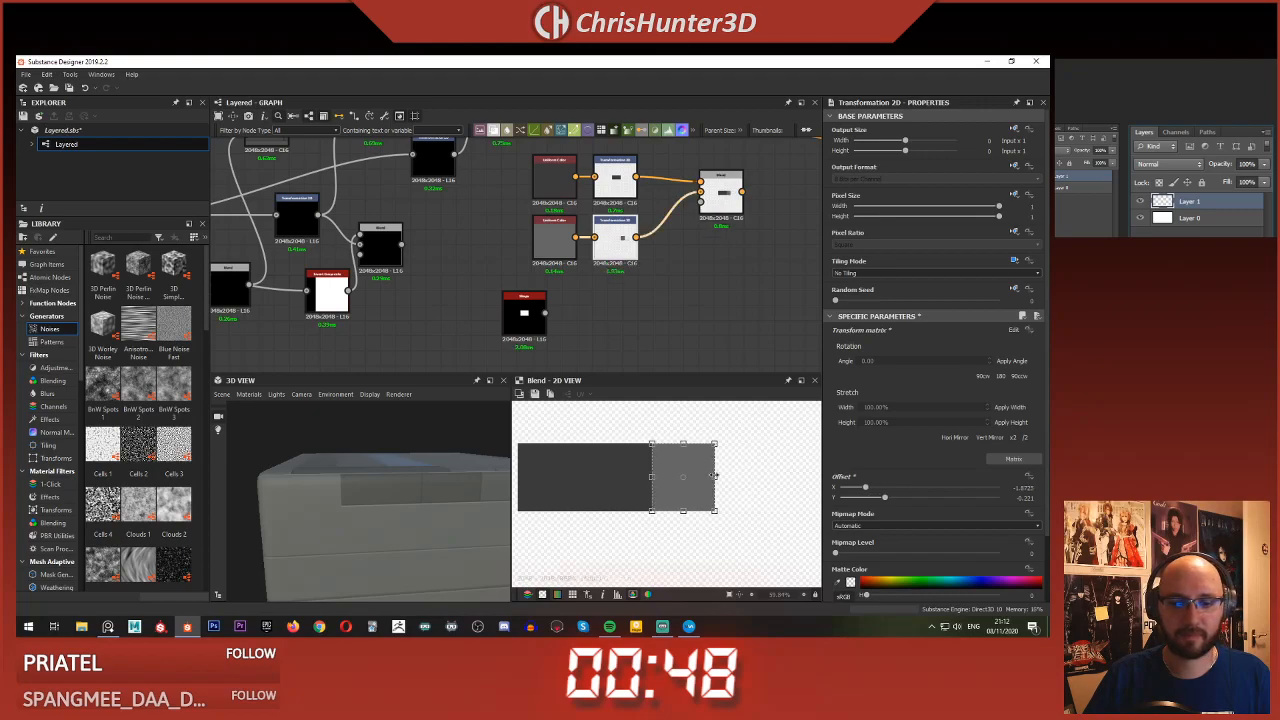
scroll(643, 481, down, 2)
scroll(674, 453, up, 2)
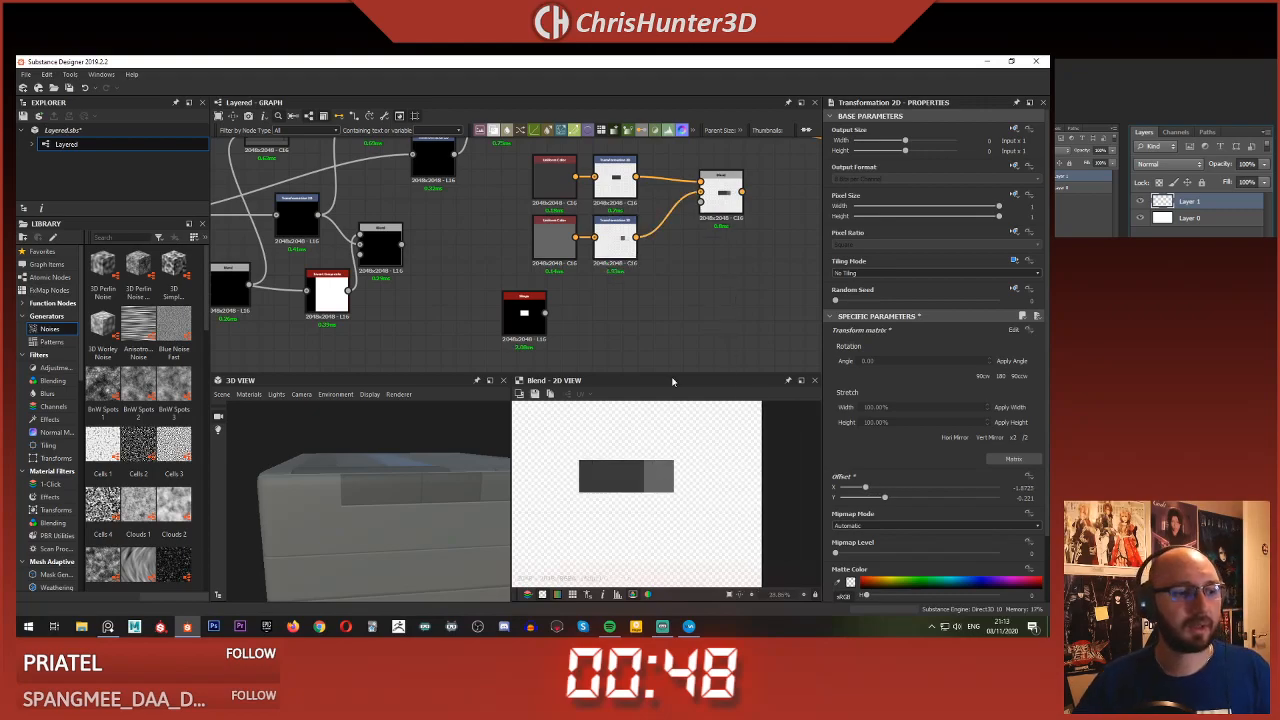
scroll(641, 277, up, 2)
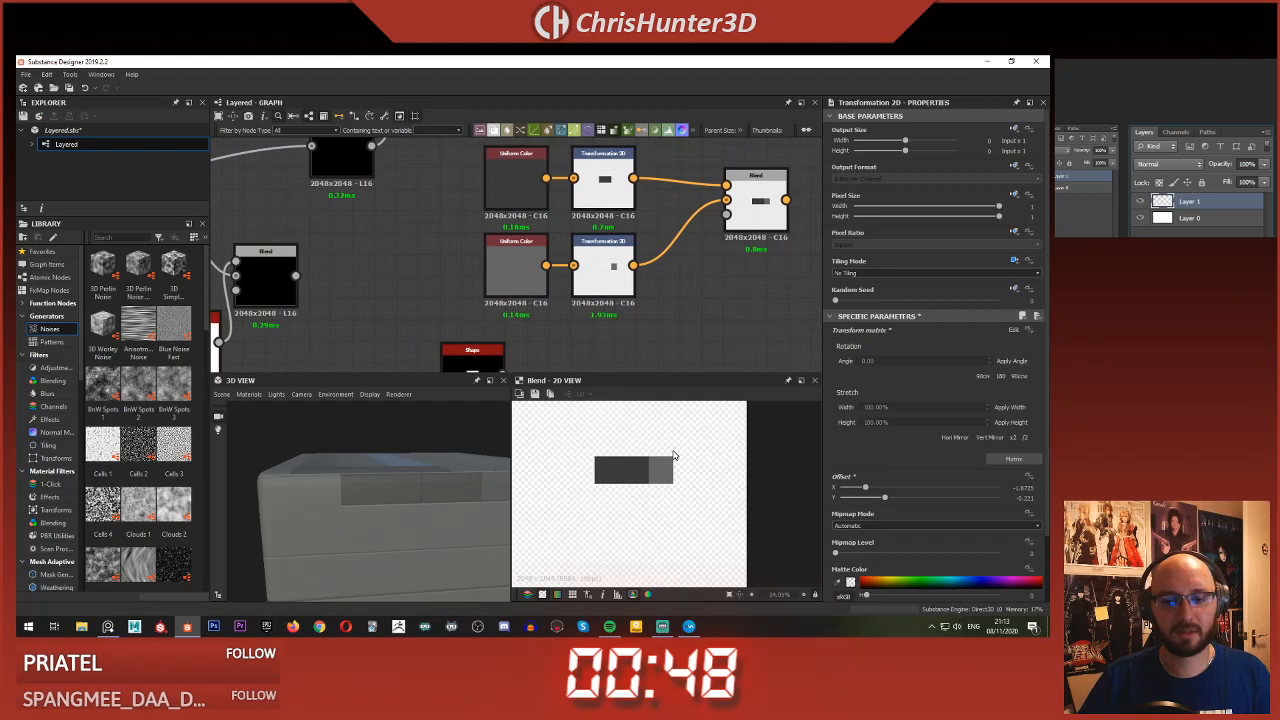
scroll(674, 456, up, 2)
drag(660, 327, 653, 369)
click(657, 352)
- Move the new Blend close beside the two Transformation 2D nodes
middle_drag(641, 360, 637, 319)
scroll(675, 328, down, 1)
scroll(637, 343, up, 1)
scroll(640, 322, down, 2)
drag(655, 267, 616, 263)
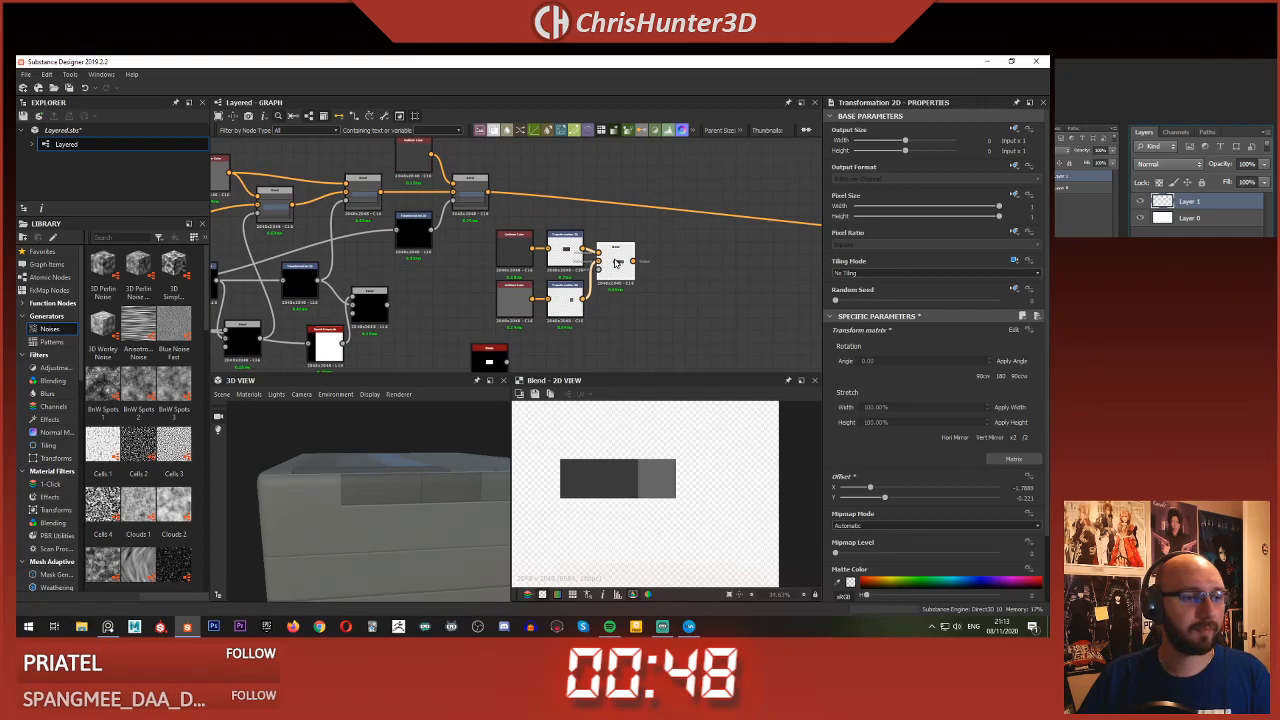
scroll(636, 289, up, 1)
middle_drag(672, 327, 676, 302)
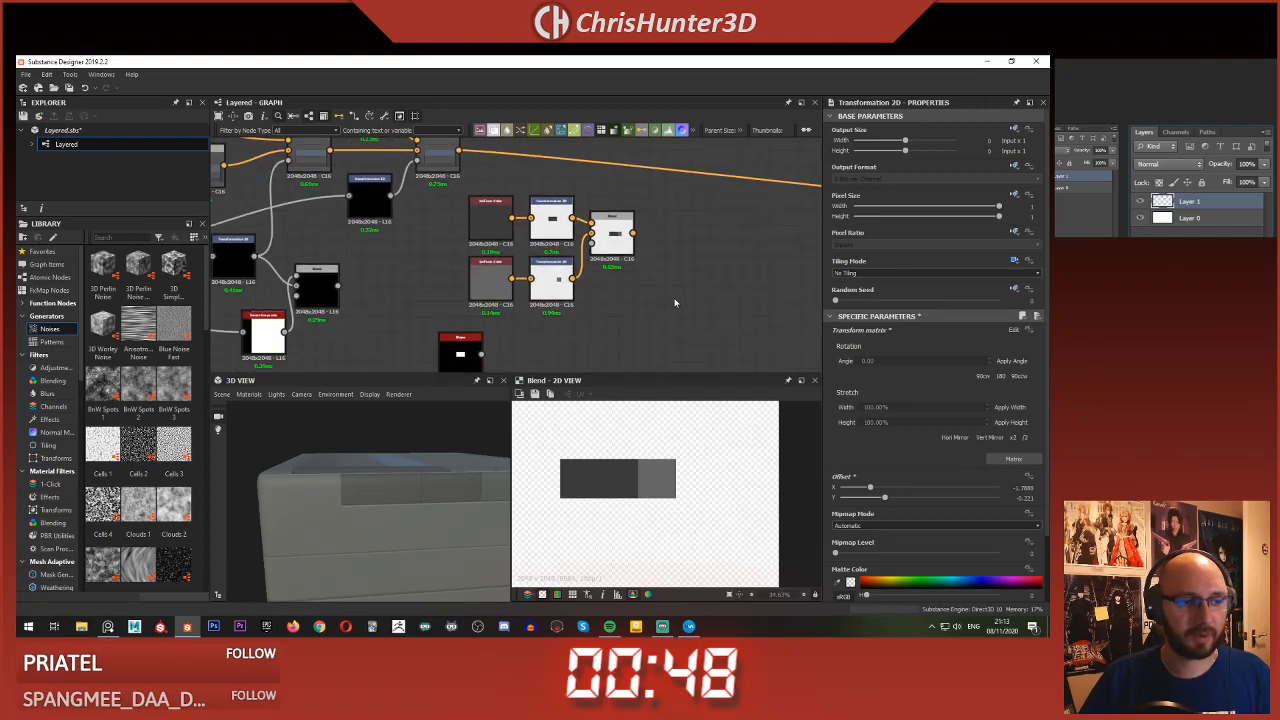
key(space)
text(sha)
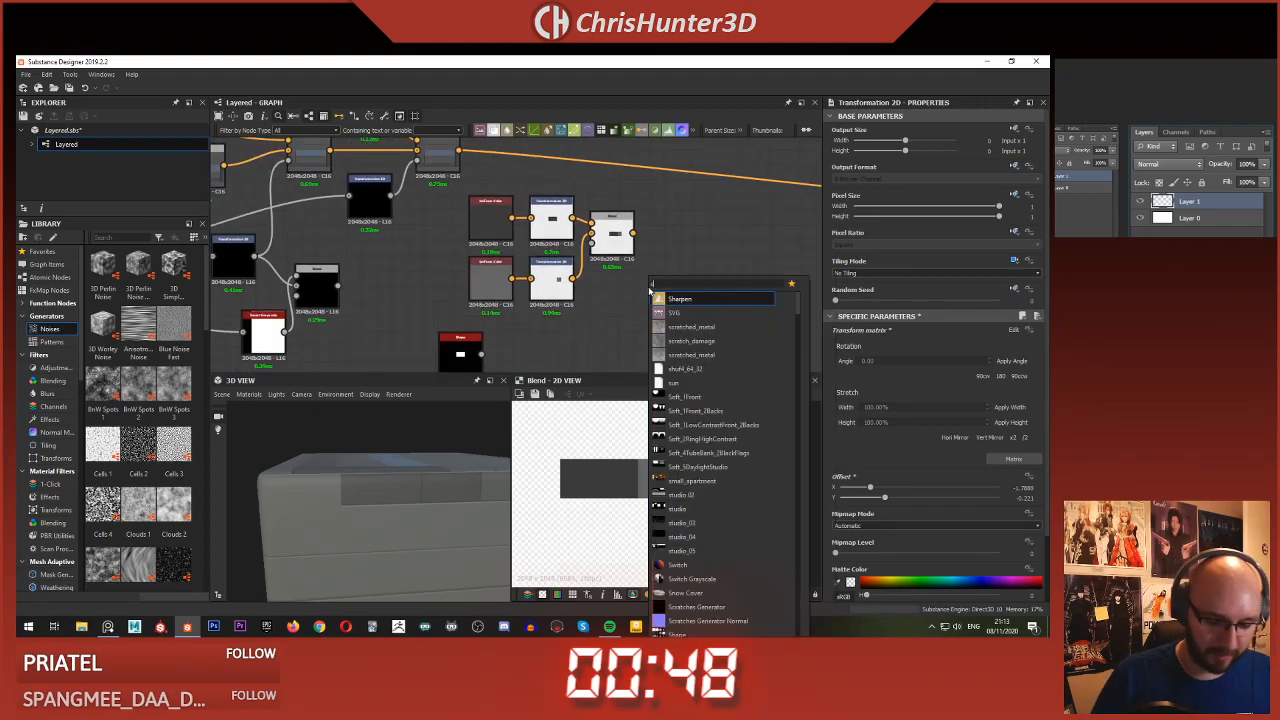
key(Return)
drag(640, 292, 679, 295)
scroll(770, 312, up, 1)
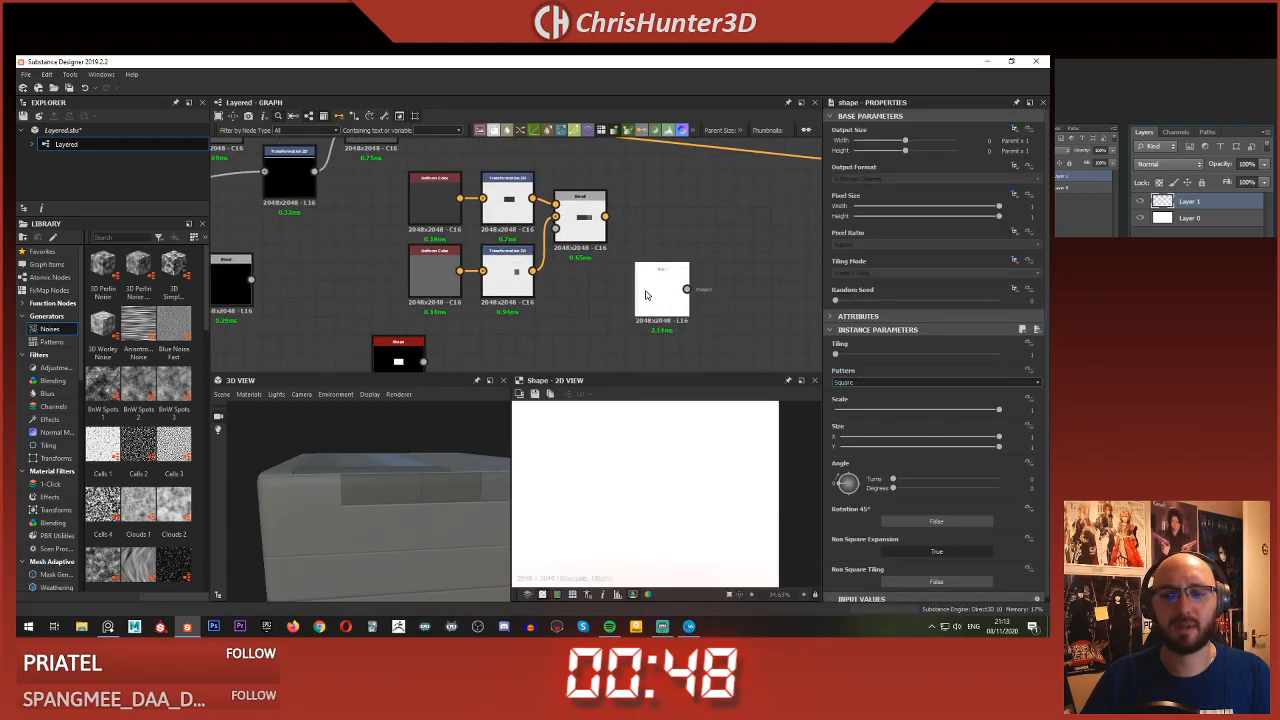
key(Delete)
- Add a Polygon 1 node below the Blend and reduce its sides to 3 to make a triangle
key(space)
text(poly)
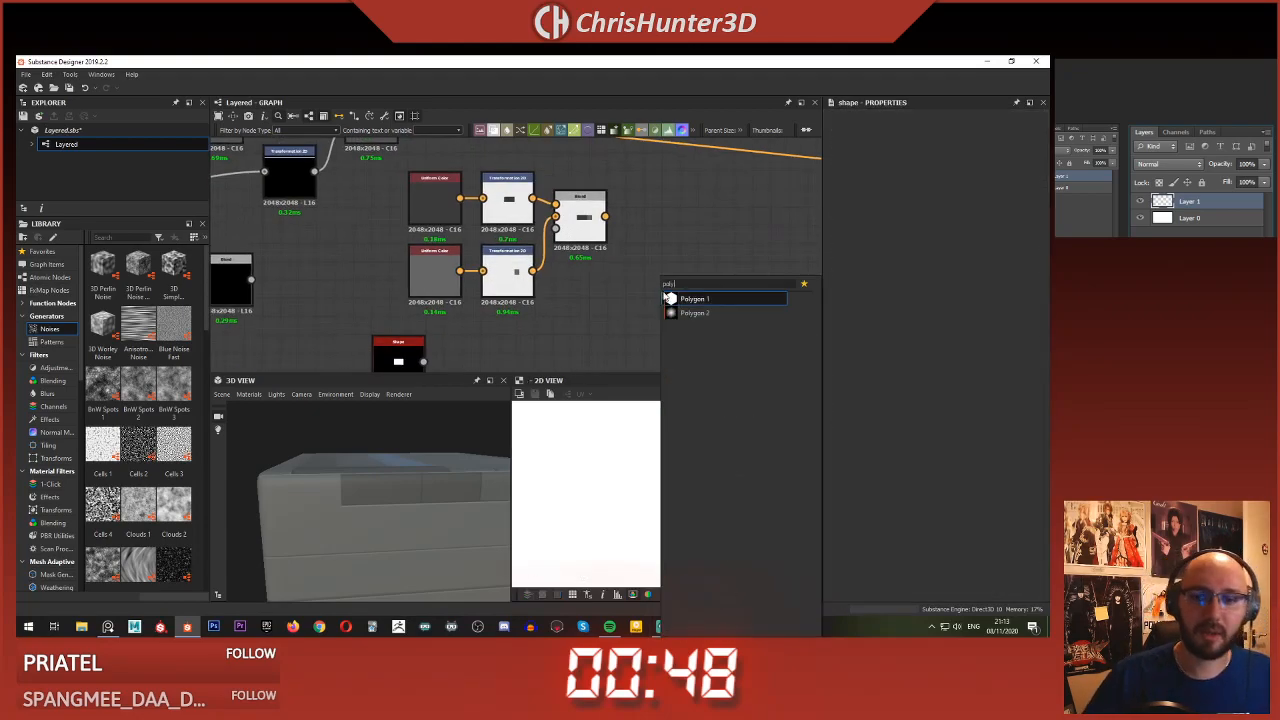
click(726, 303)
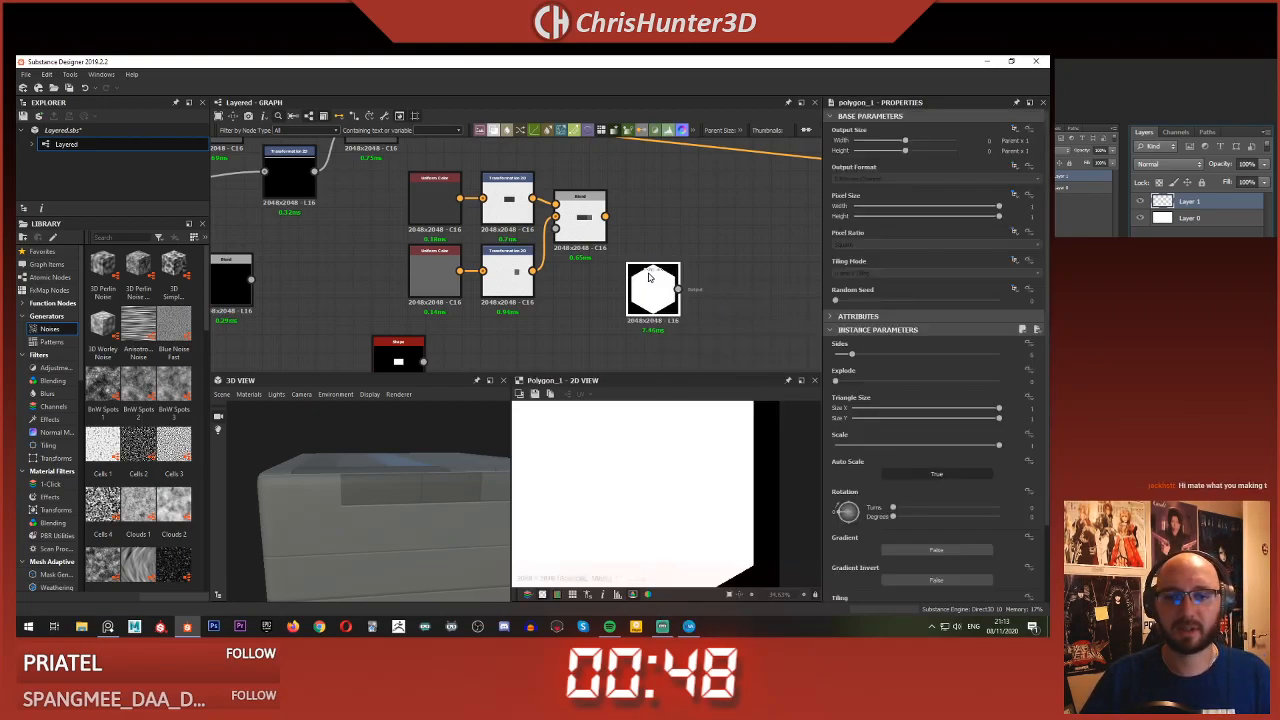
drag(852, 356, 838, 357)
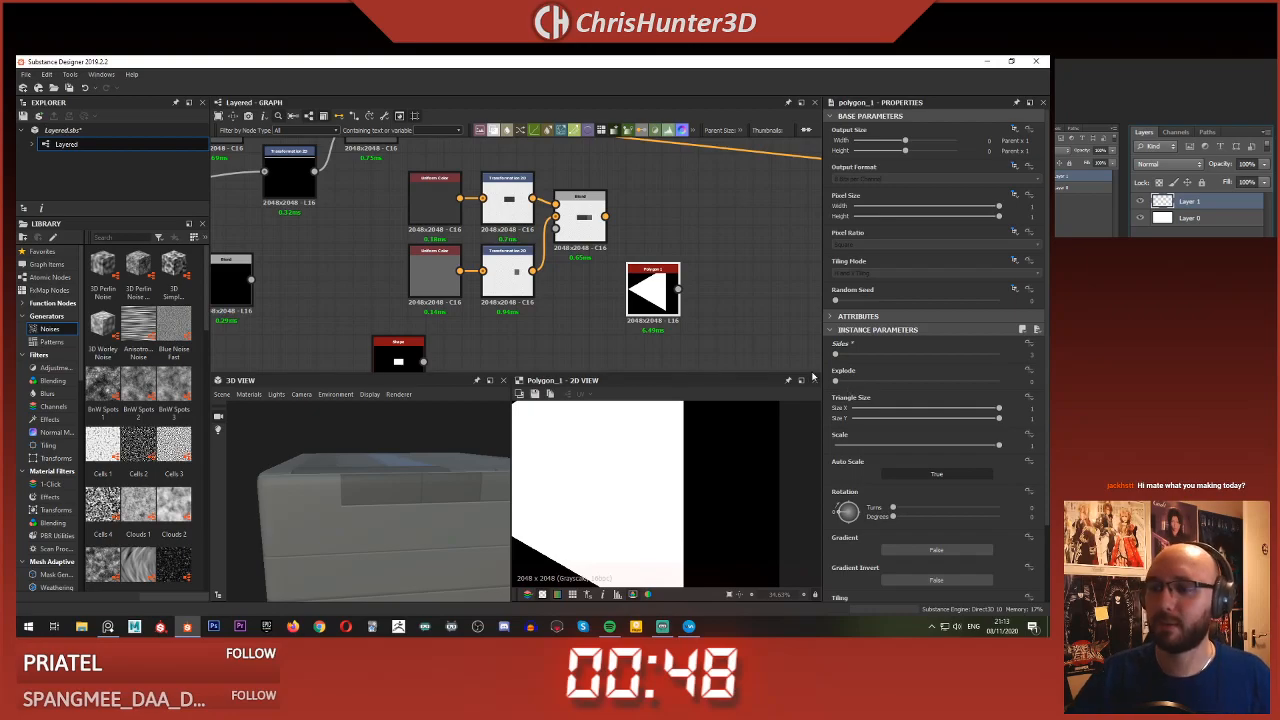
scroll(705, 502, down, 6)
middle_drag(590, 276, 621, 238)
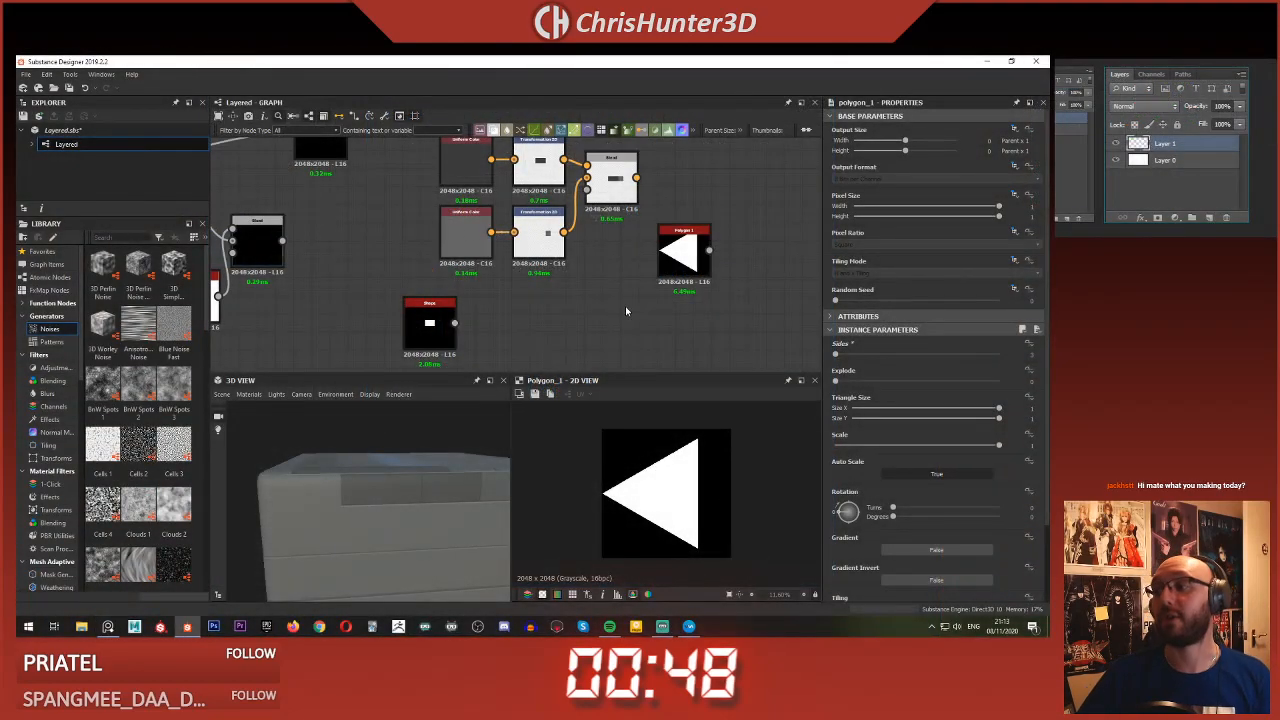
- Rotate the Polygon 1 triangle by 270 degrees (0.75 turns) so it points downward
scroll(625, 308, up, 2)
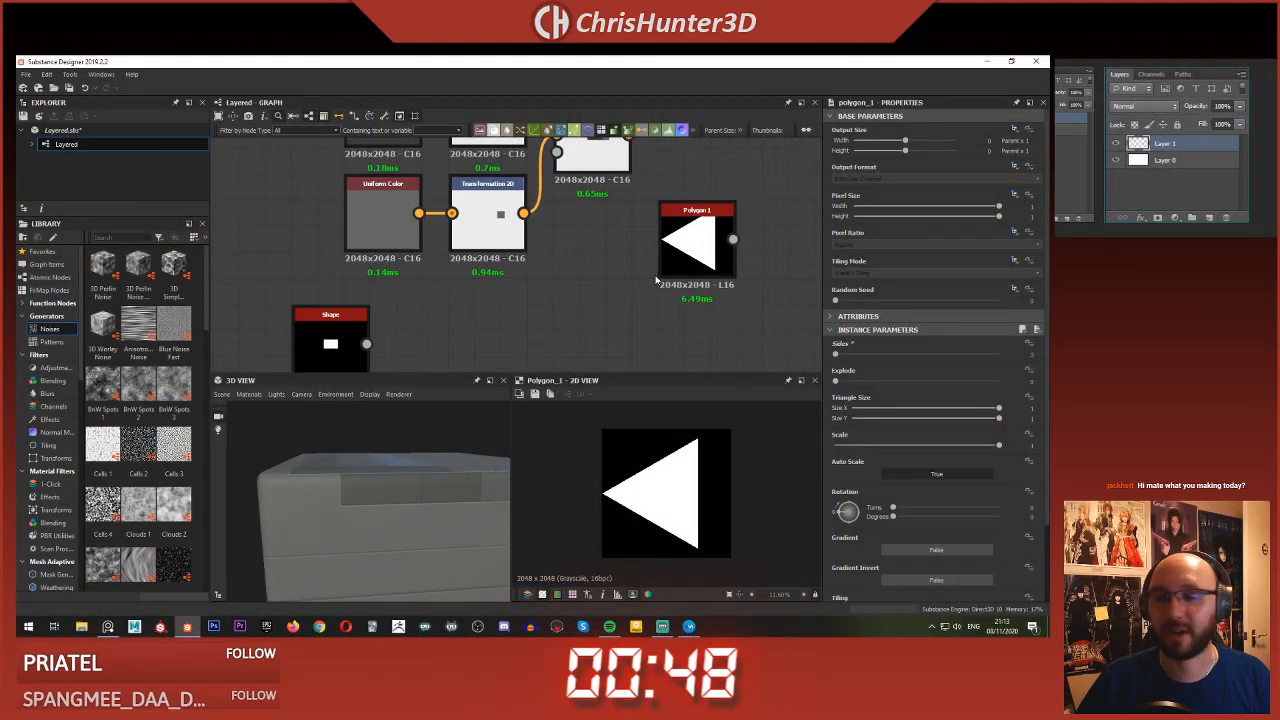
middle_drag(552, 298, 560, 298)
scroll(573, 285, down, 3)
scroll(660, 284, up, 3)
click(579, 277)
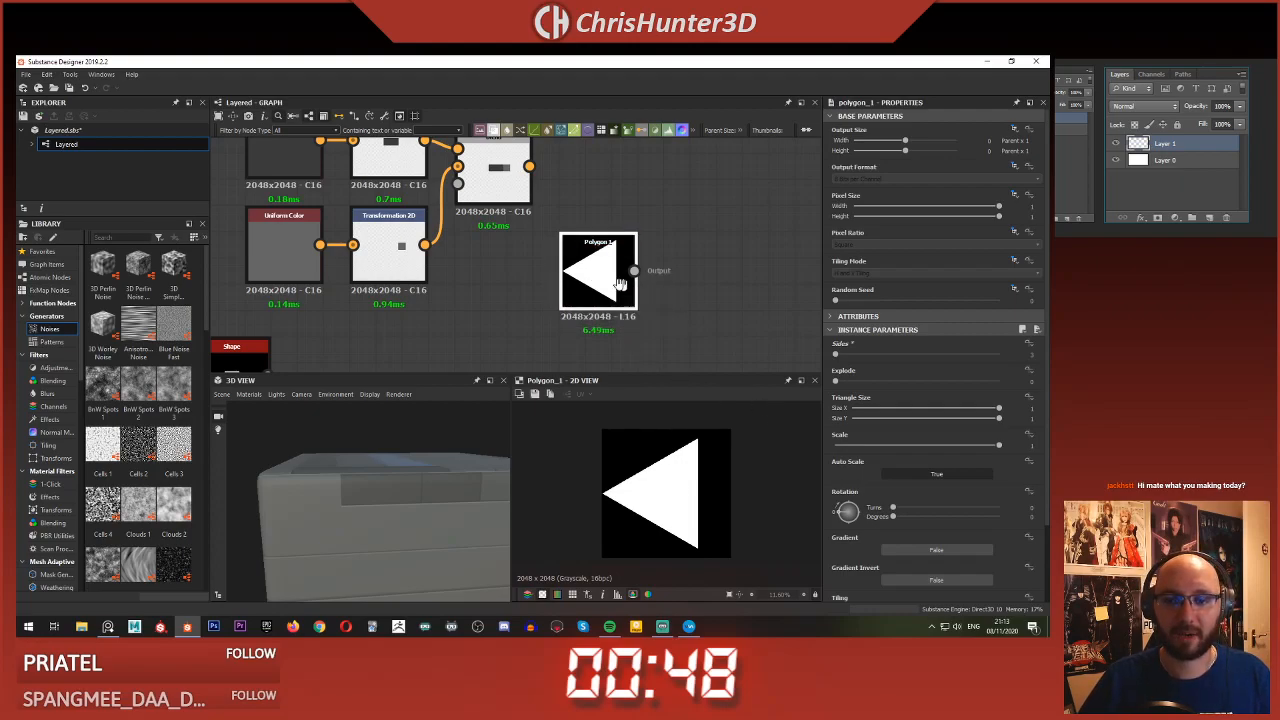
middle_drag(622, 282, 574, 280)
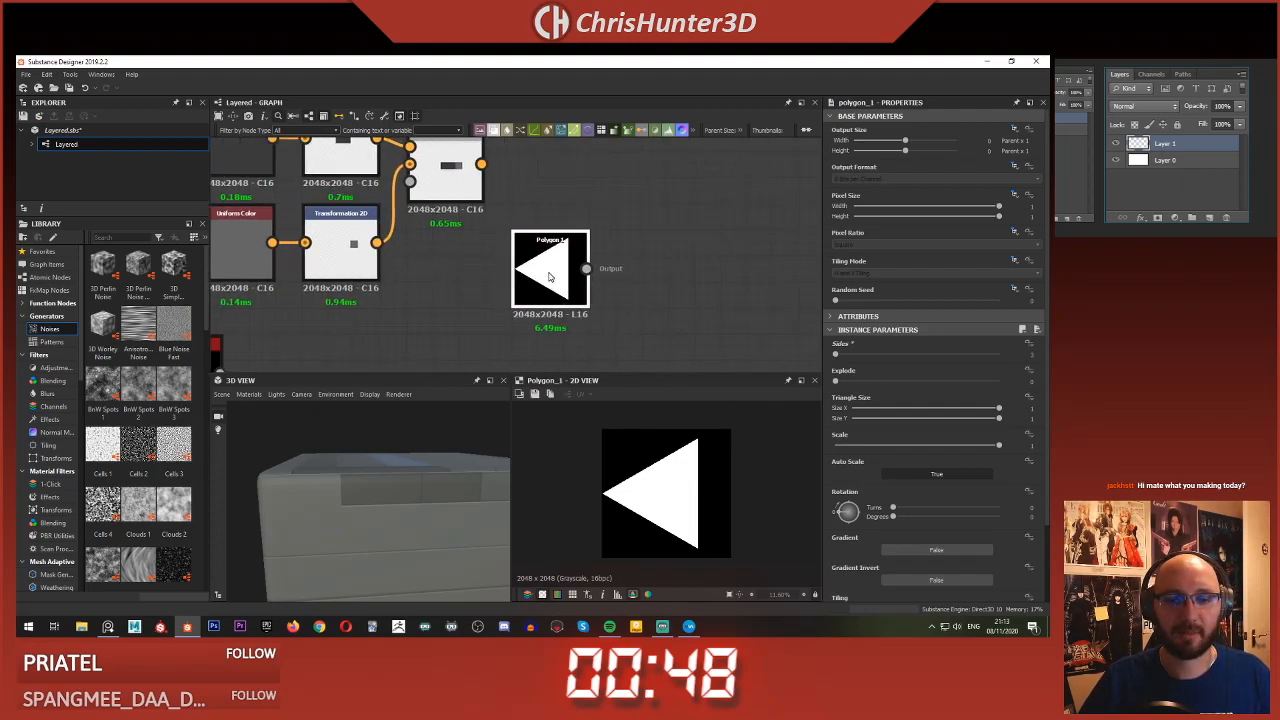
mouse_move(855, 511)
mouse_down()
mouse_move(846, 502)
mouse_move(850, 530)
mouse_up()
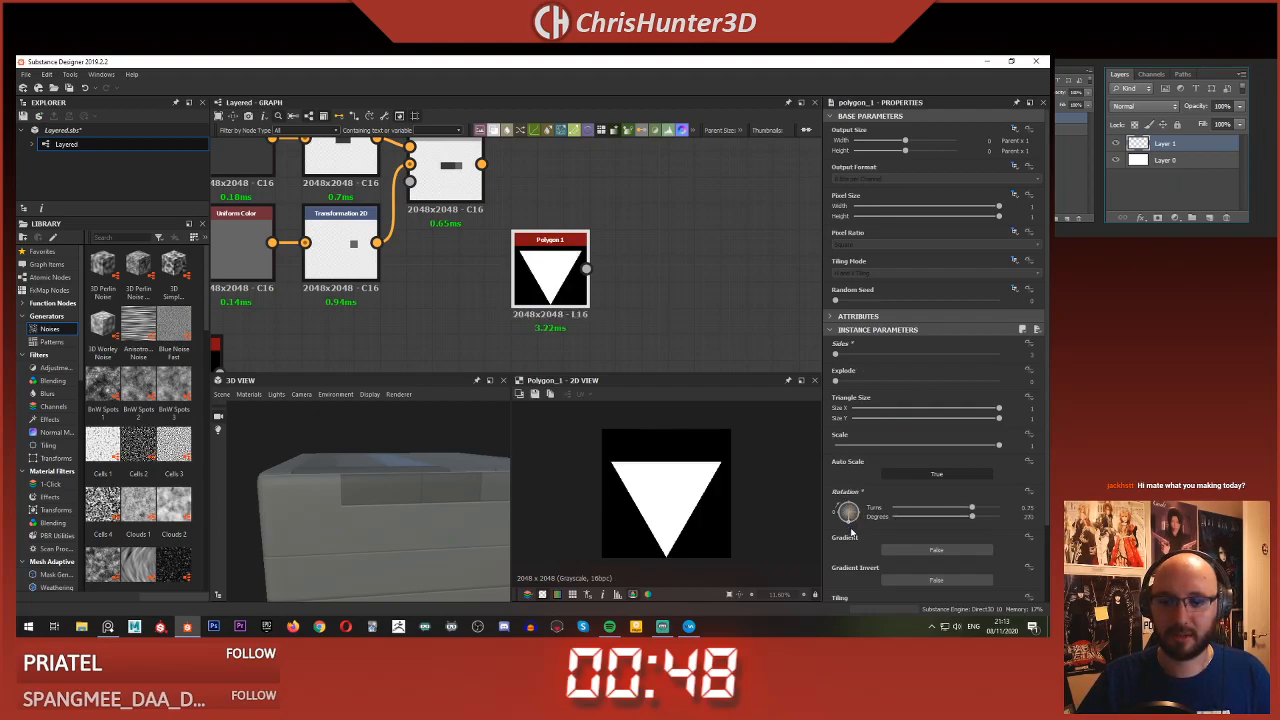
- Add a Transformation 2D node beside Polygon 1 and feed the triangle into it
click(627, 276)
key(space)
click(661, 300)
drag(628, 272, 680, 272)
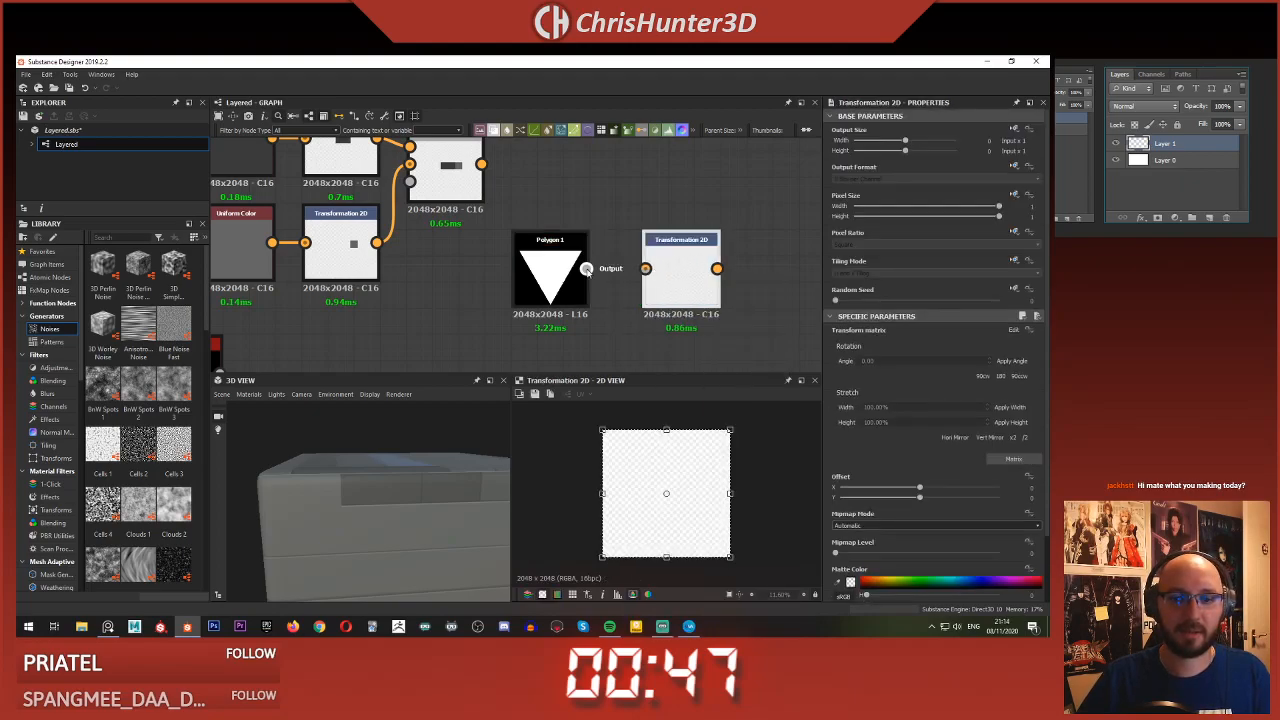
drag(586, 268, 646, 268)
- Set the triangle's Transformation 2D to No Tiling and shrink the triangle, squashing it vertically and keeping it above the centre
drag(667, 557, 666, 501)
click(1014, 261)
click(990, 302)
click(951, 274)
click(942, 276)
drag(700, 459, 716, 489)
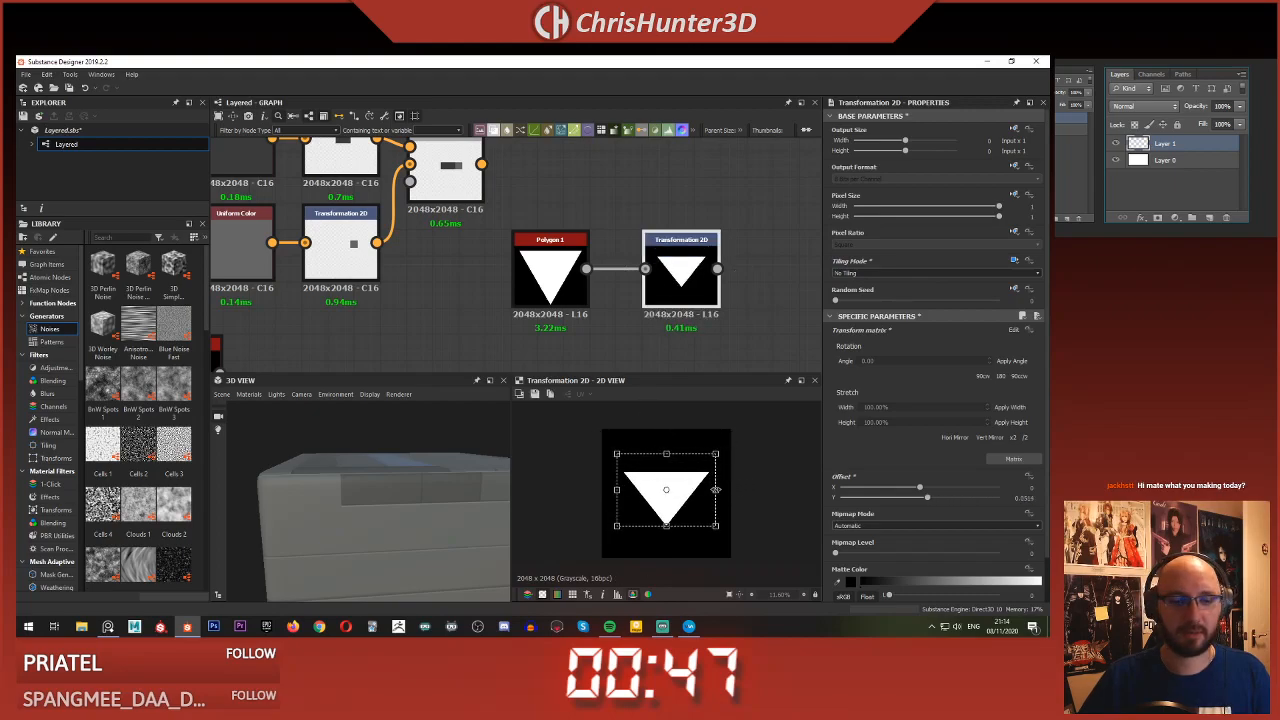
drag(666, 525, 688, 479)
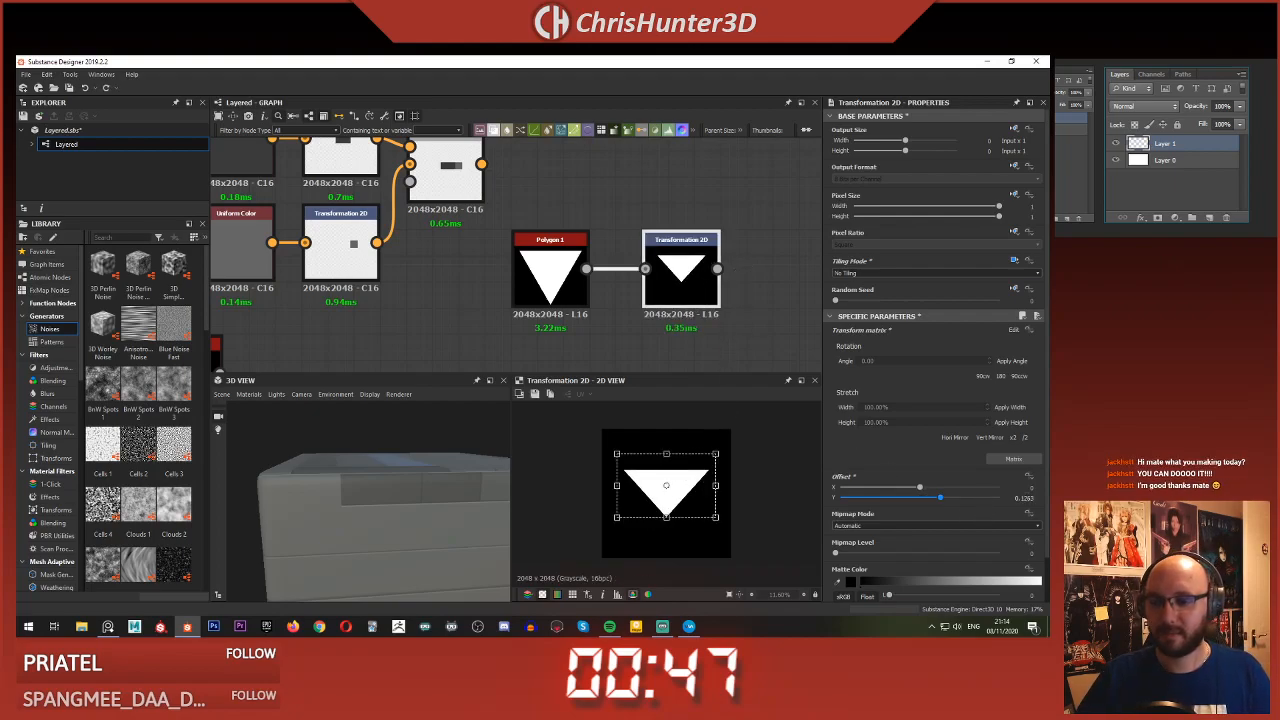
- Pull the triangle's Transformation 2D closer to Polygon 1 and arrange both nodes just below the two-rectangle Blend
click(768, 172)
scroll(682, 225, down, 1)
scroll(675, 228, up, 2)
drag(726, 270, 692, 270)
drag(594, 190, 606, 283)
scroll(683, 256, down, 2)
scroll(711, 286, up, 1)
- Add another Blend node and connect the two-rectangle Blend to its Background input
click(634, 216)
key(space)
text(blend)
key(Return)
middle_drag(558, 232, 505, 318)
drag(592, 307, 601, 250)
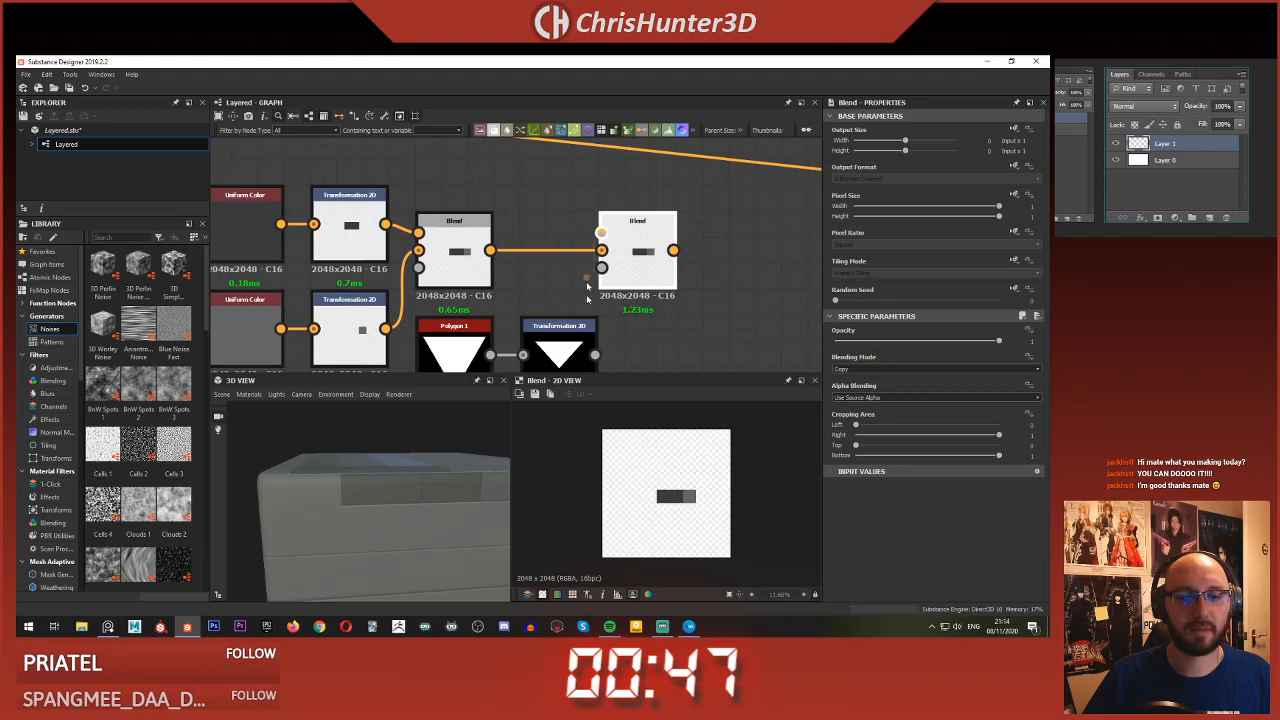
- Connect the triangle's Transformation 2D to the new Blend's Opacity input as a mask
drag(589, 363, 600, 233)
middle_drag(549, 240, 567, 184)
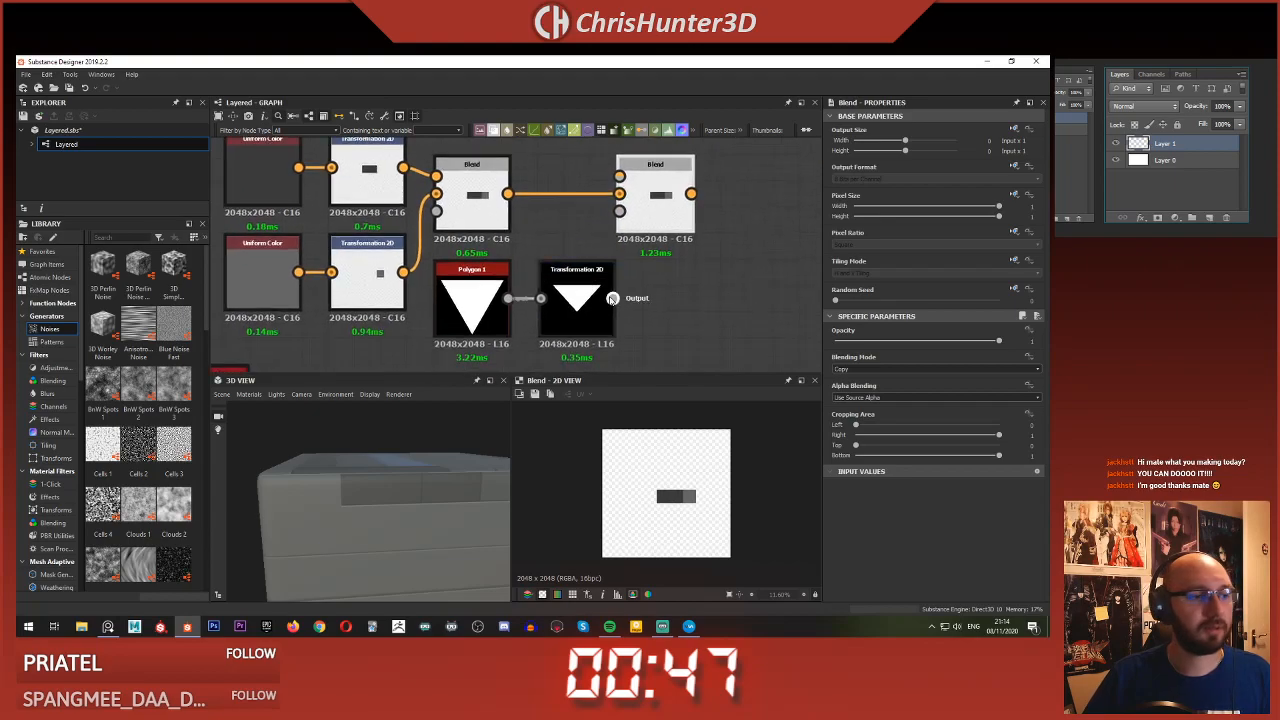
drag(612, 298, 620, 211)
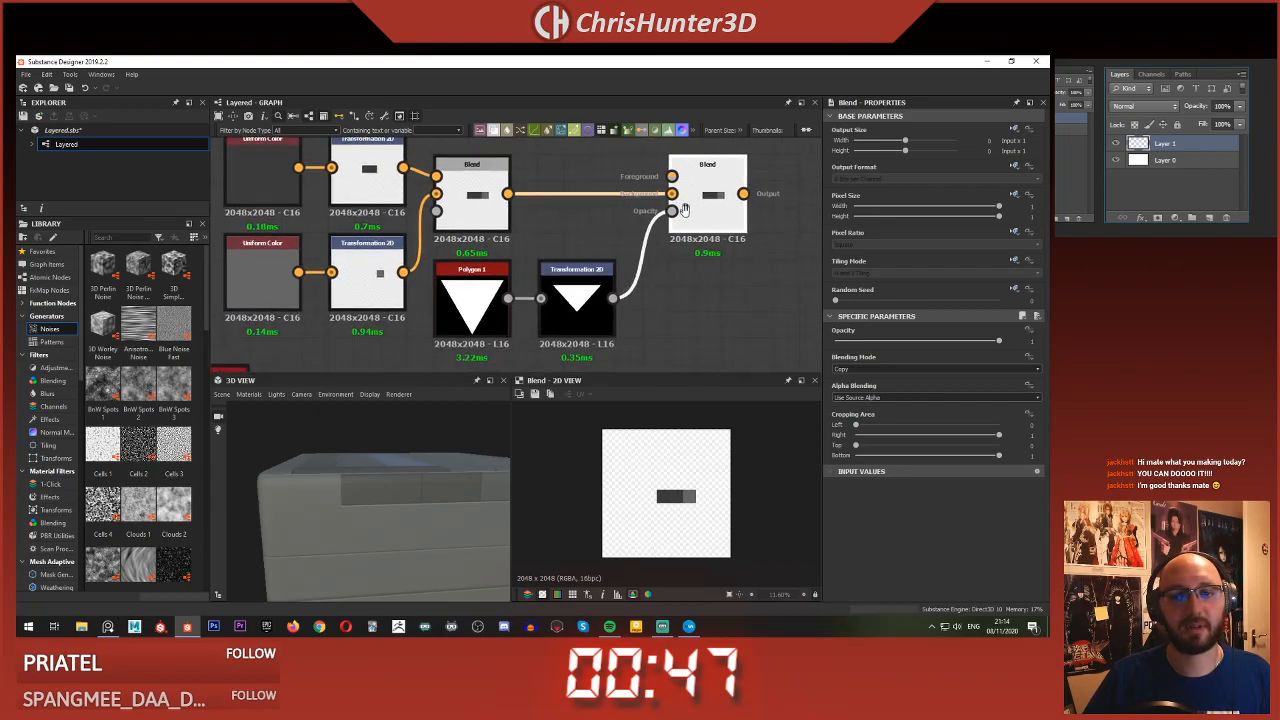
middle_drag(652, 274, 640, 298)
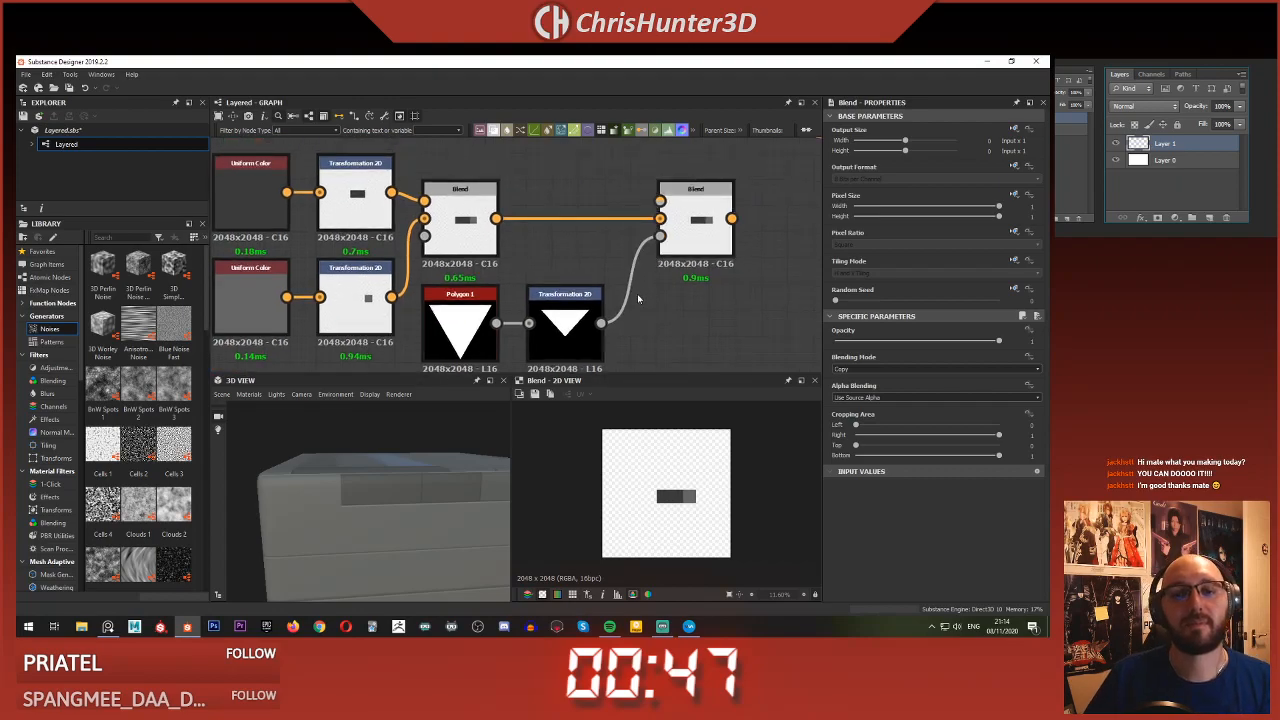
key(Delete)
middle_drag(616, 250, 555, 252)
drag(539, 324, 598, 237)
- Add a Uniform Color node just above the link between the two Blend nodes
key(space)
text(un)
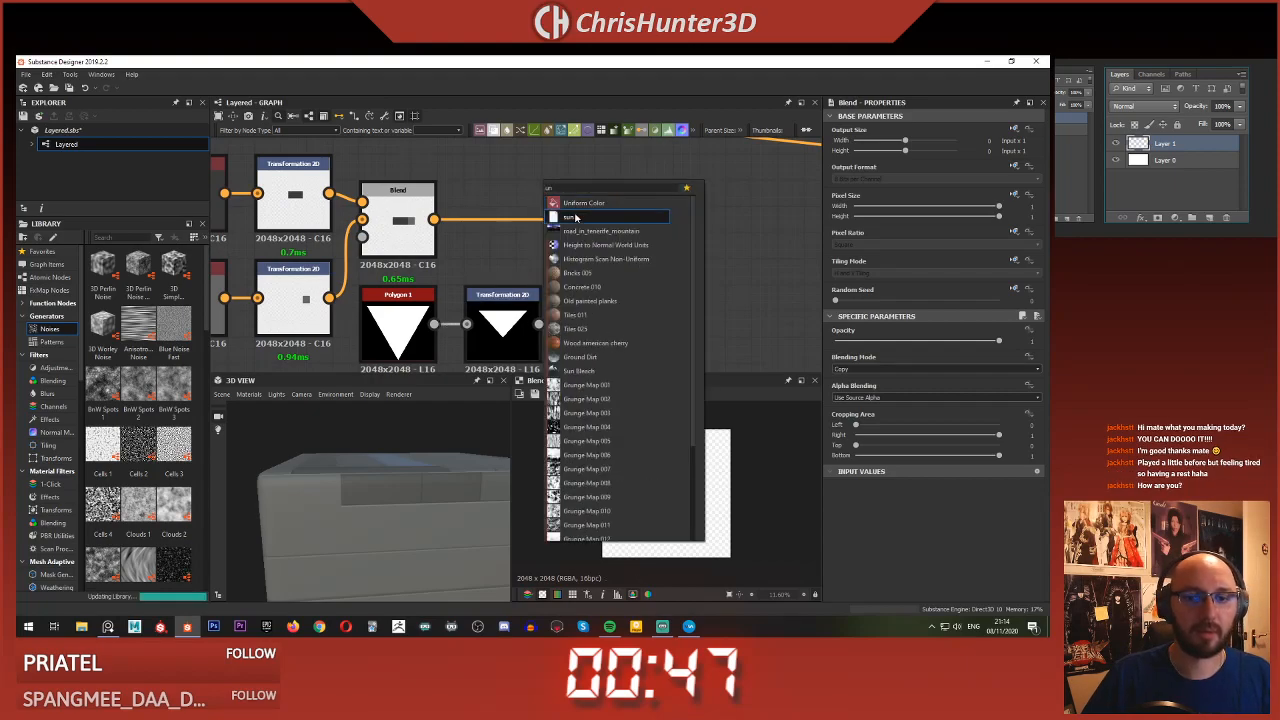
key(Return)
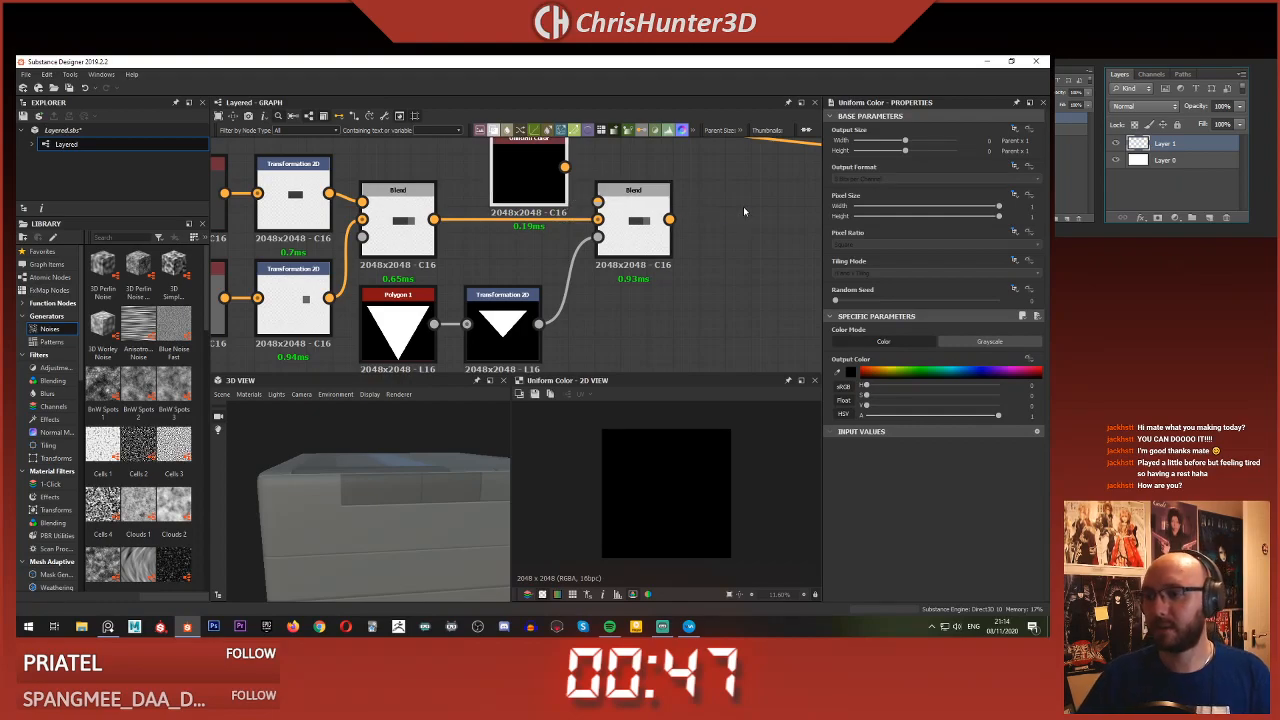
scroll(697, 201, down, 2)
scroll(734, 225, up, 2)
middle_drag(694, 203, 744, 215)
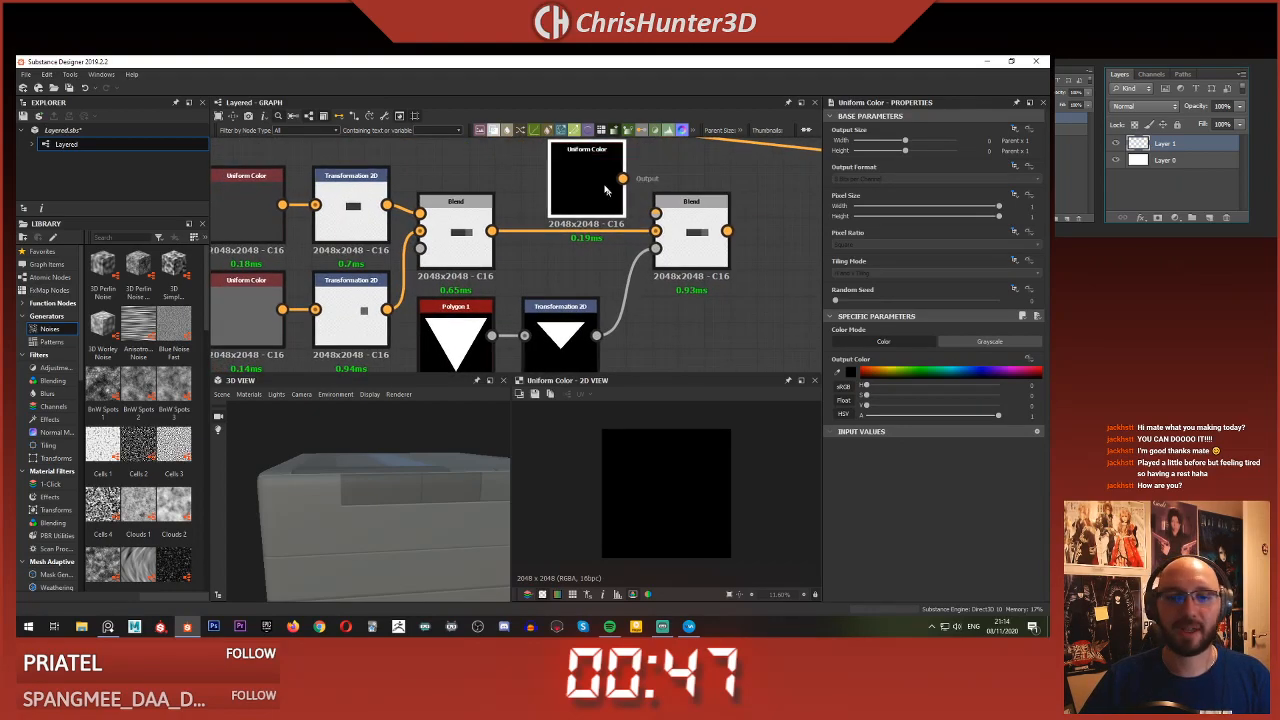
- Set the new Uniform Color to grey with a value of 0.4 and connect it to the new Blend's Foreground input
drag(573, 181, 590, 181)
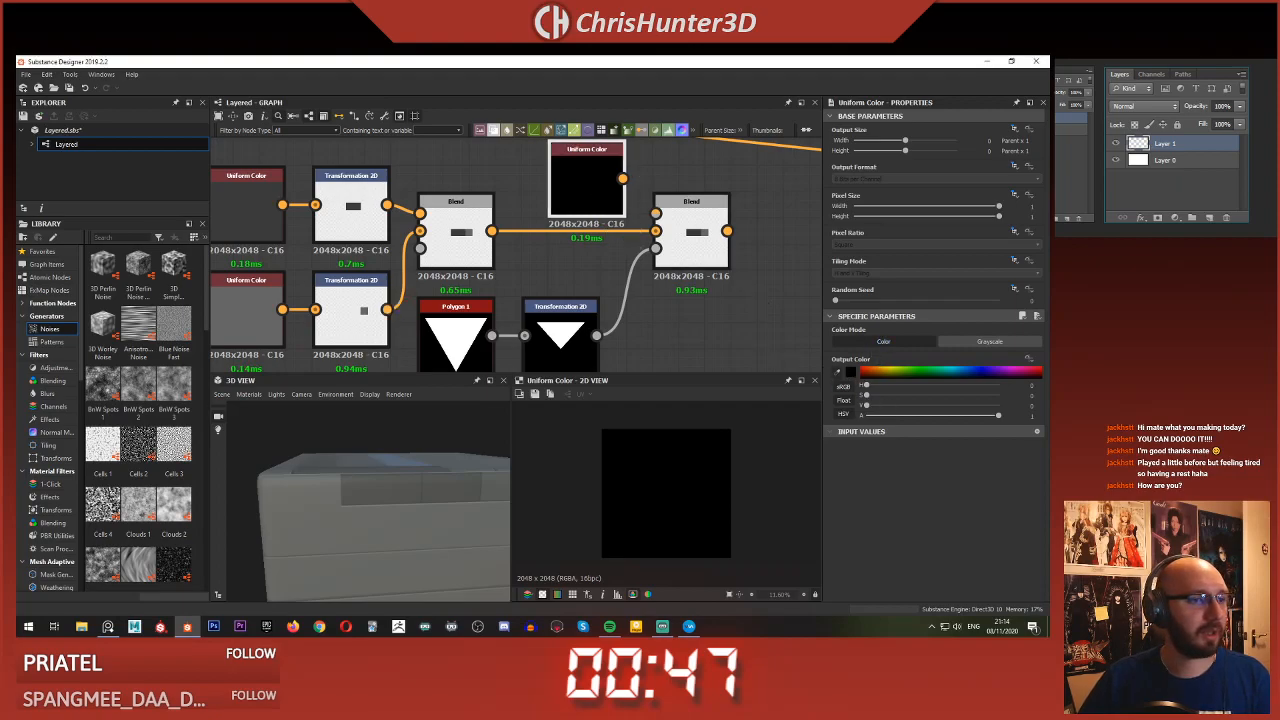
drag(866, 405, 919, 405)
drag(624, 179, 655, 213)
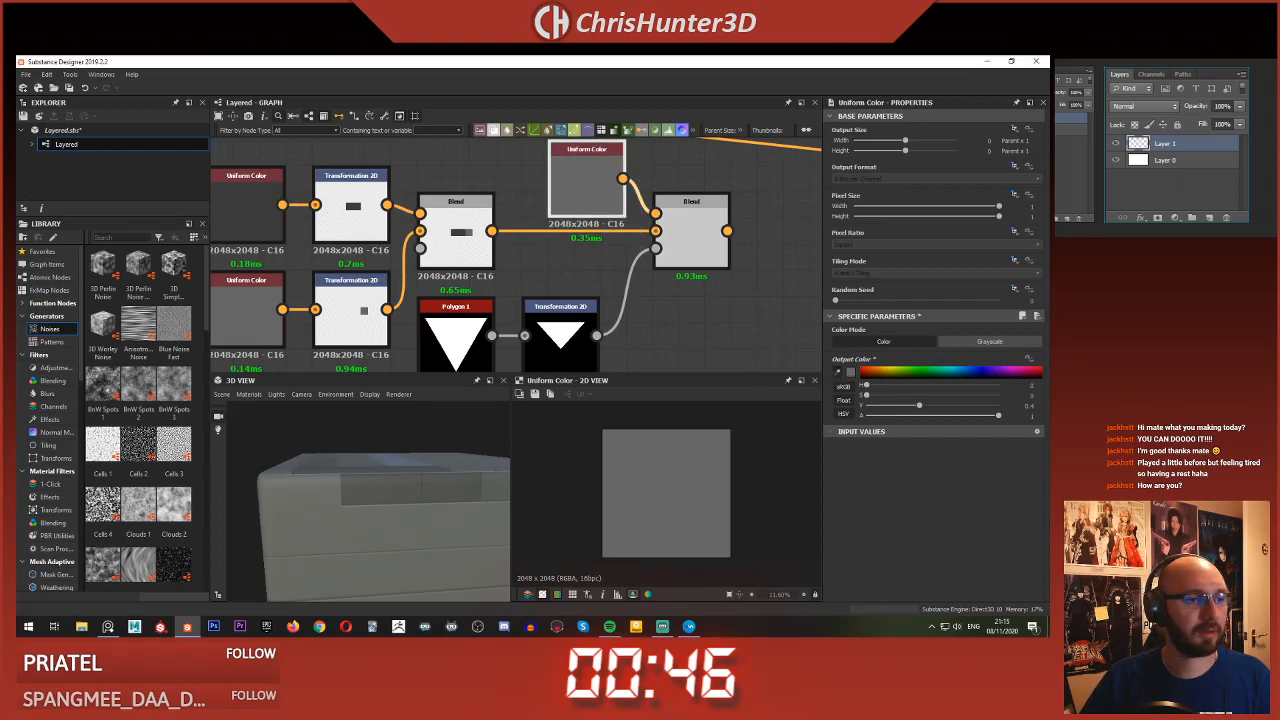
- Lighten the Uniform Color feeding the rightmost Blend to a value of about 0.91 and preview that Blend's output
drag(919, 405, 998, 405)
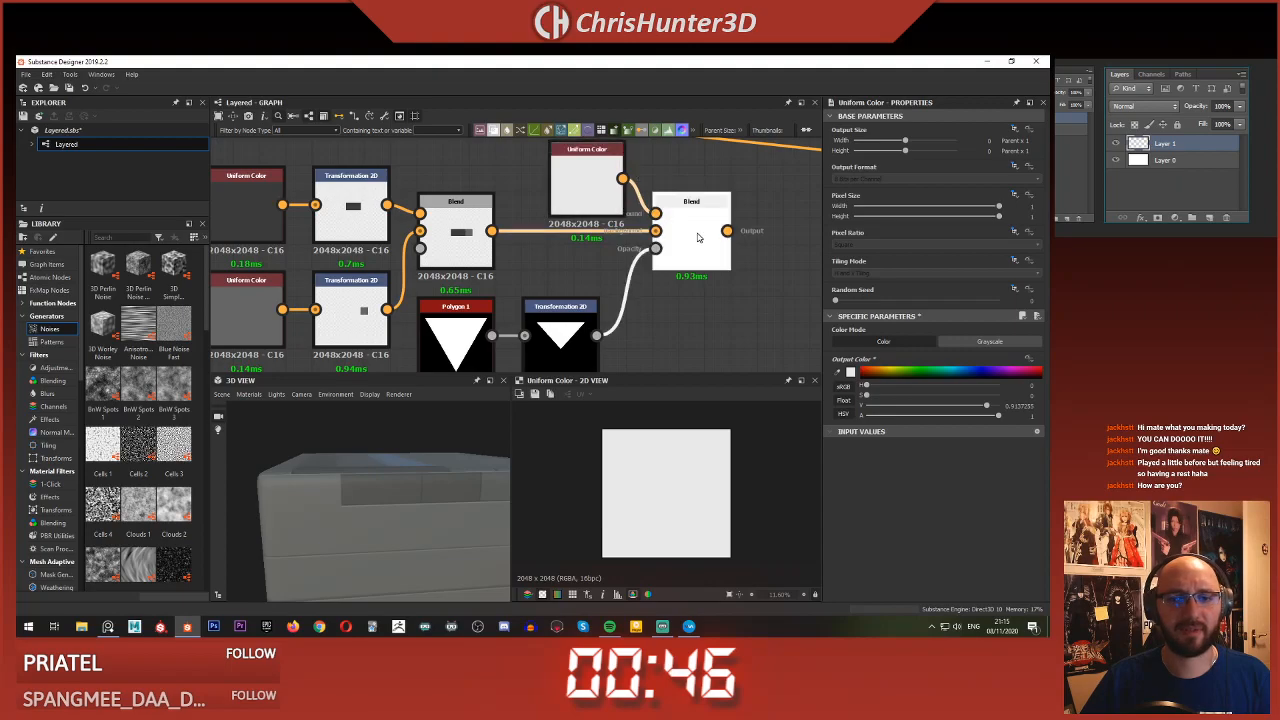
click(692, 277)
middle_drag(692, 277, 640, 271)
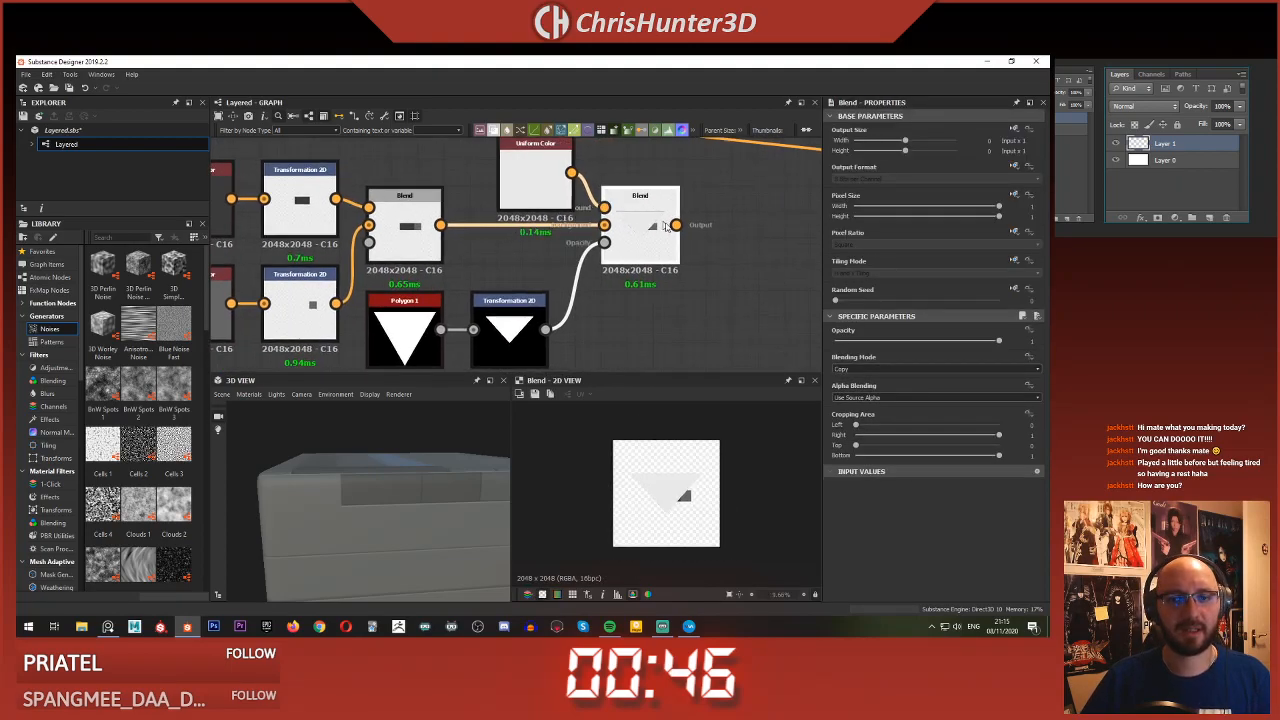
- Shrink the triangle with its Transformation 2D node and place it inside the lighter square at the rectangle's right end
click(530, 317)
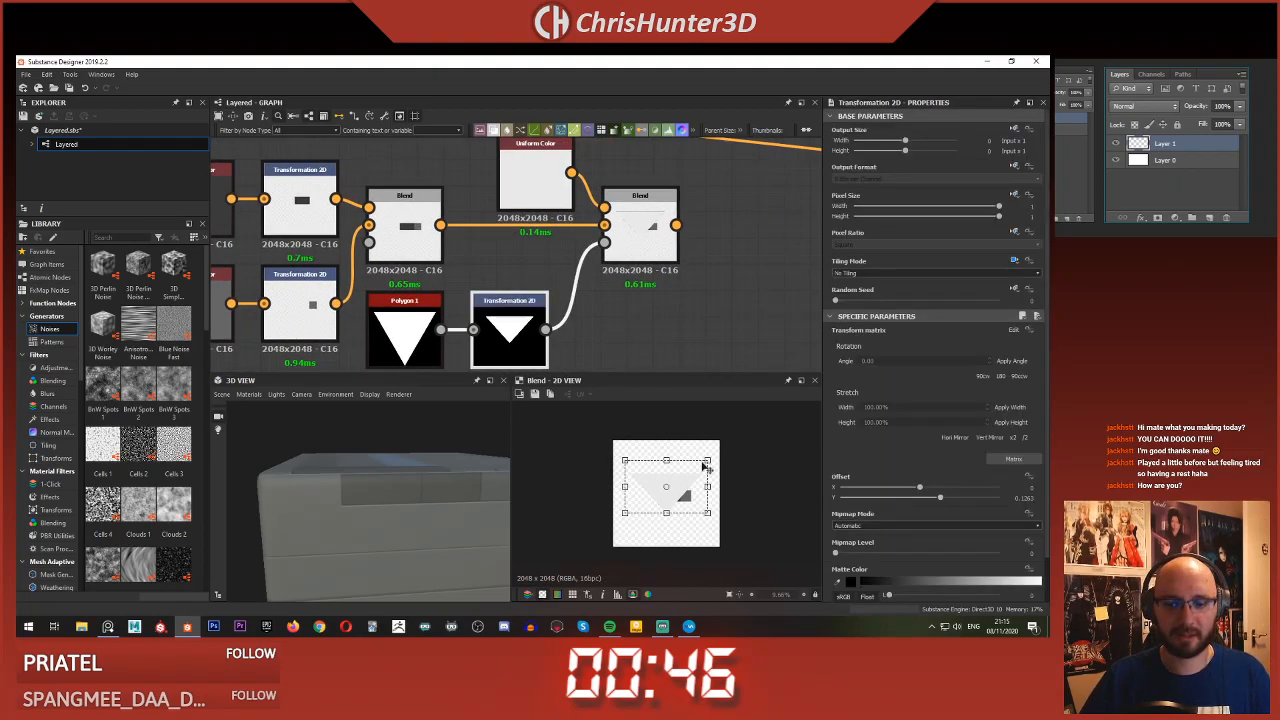
drag(707, 459, 690, 489)
scroll(670, 489, up, 6)
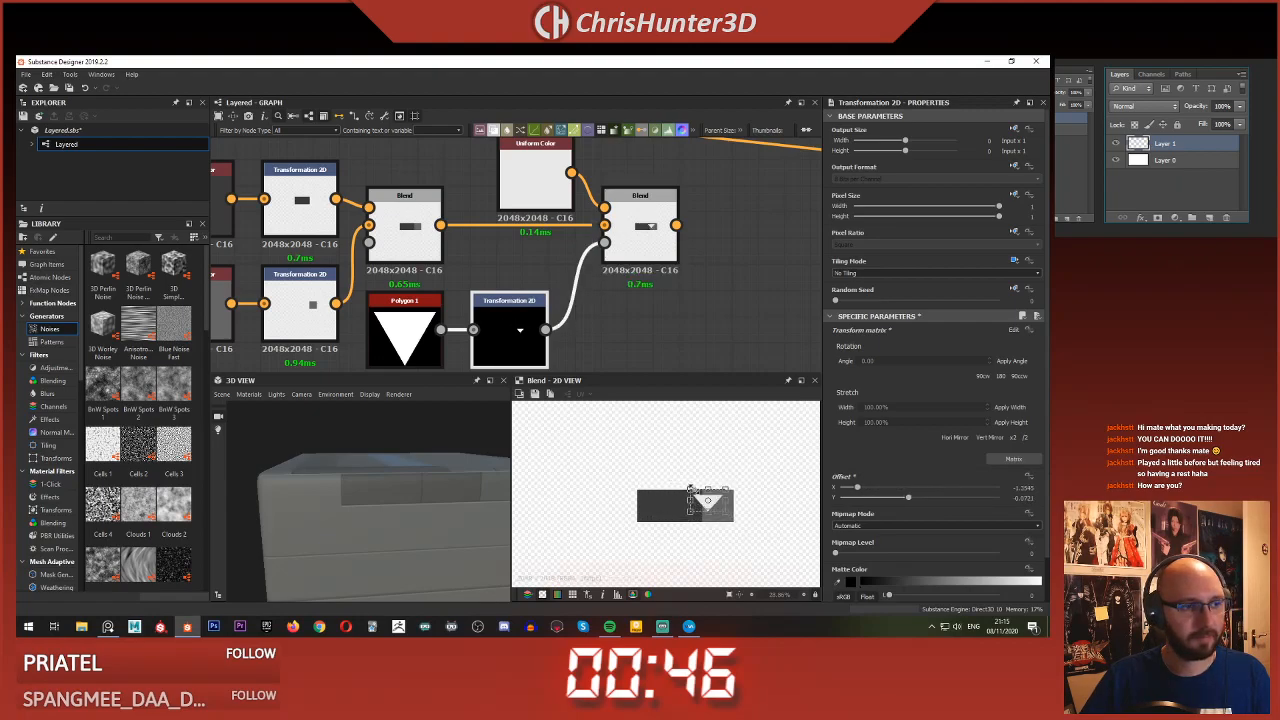
scroll(693, 510, up, 5)
drag(689, 490, 731, 490)
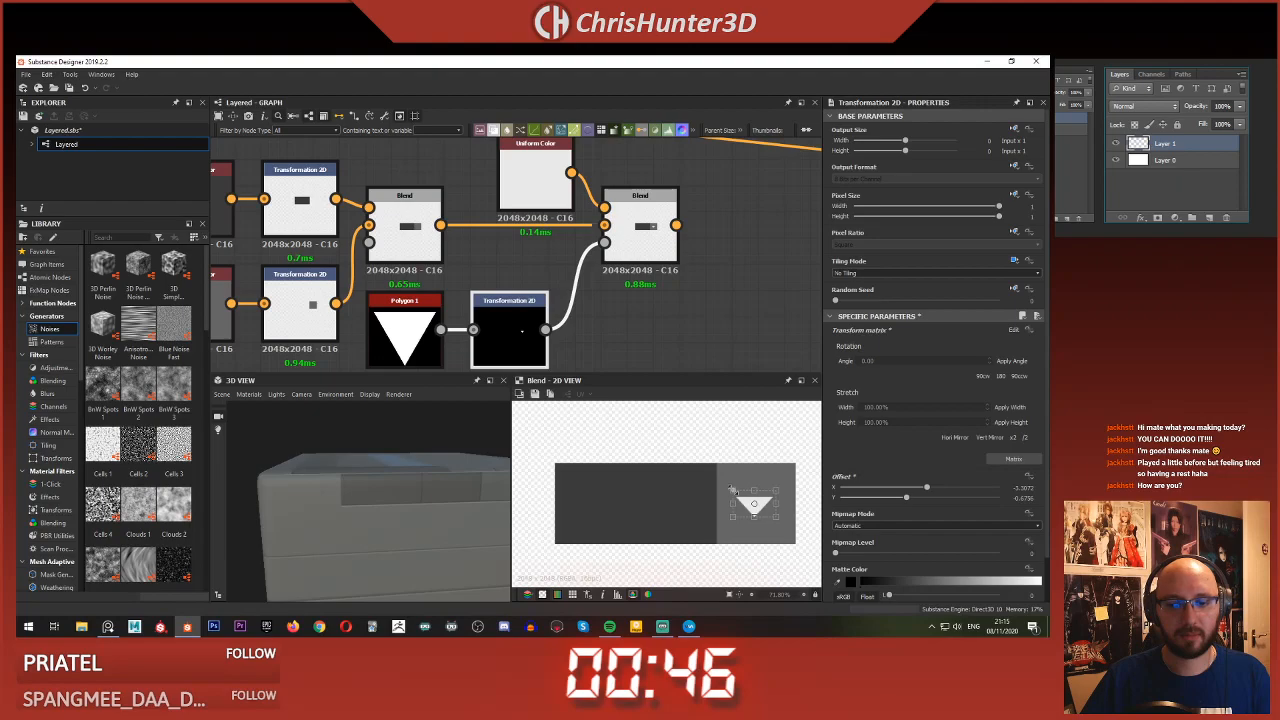
drag(731, 488, 732, 489)
scroll(704, 470, down, 3)
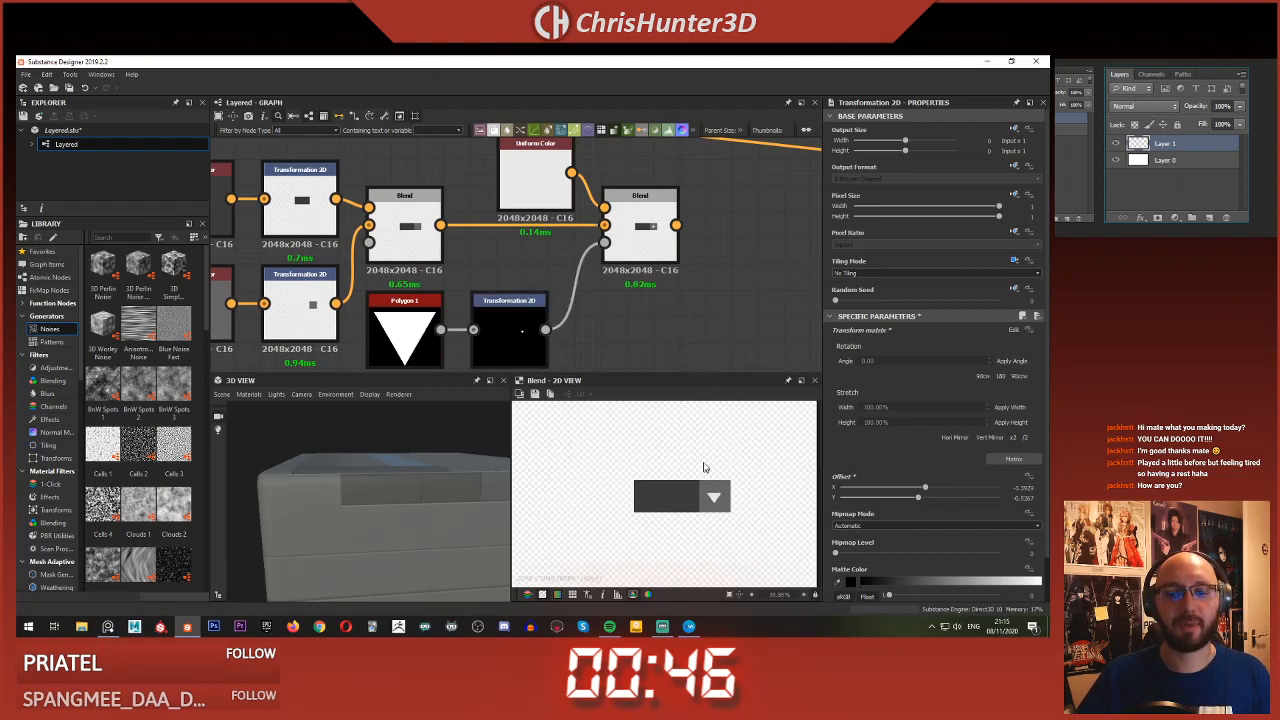
- Nudge the triangle's vertical offset to about -0.63 to centre it in the lighter square
click(506, 327)
scroll(717, 482, up, 2)
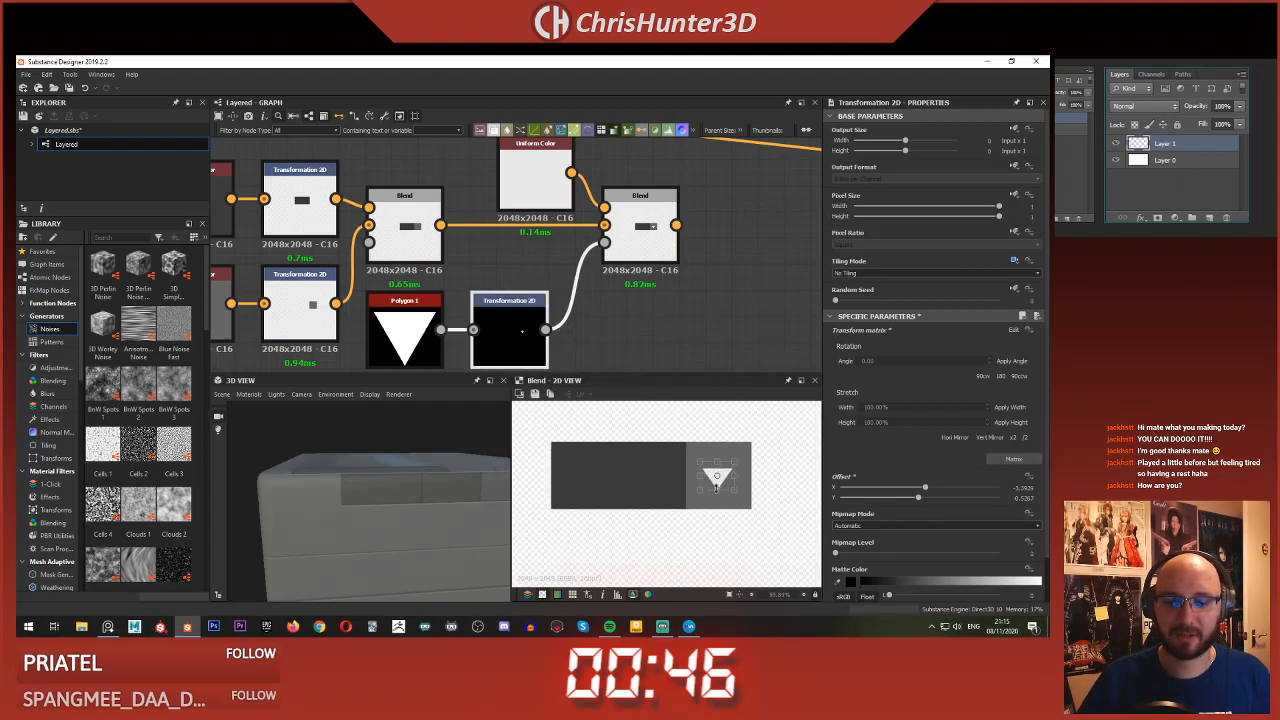
scroll(623, 423, down, 2)
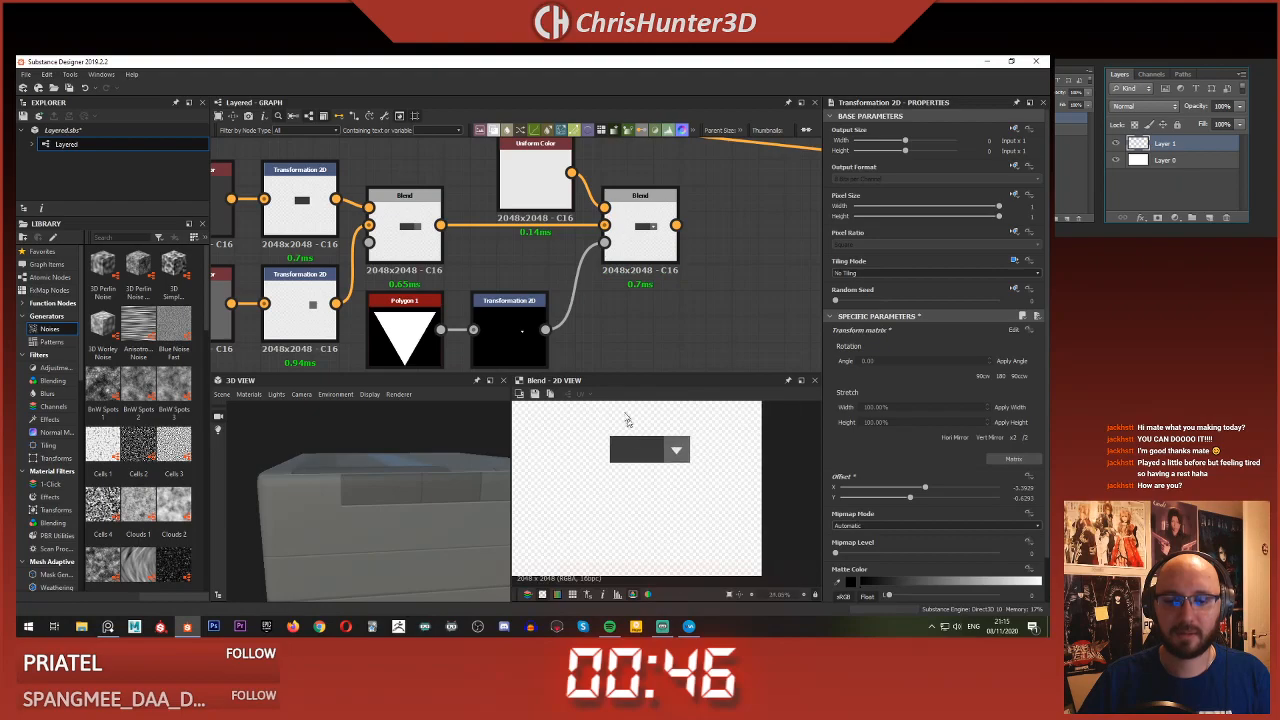
- Examine the small rectangle's node chain and the previews of its Blend and Transformation 2D nodes
scroll(601, 300, down, 3)
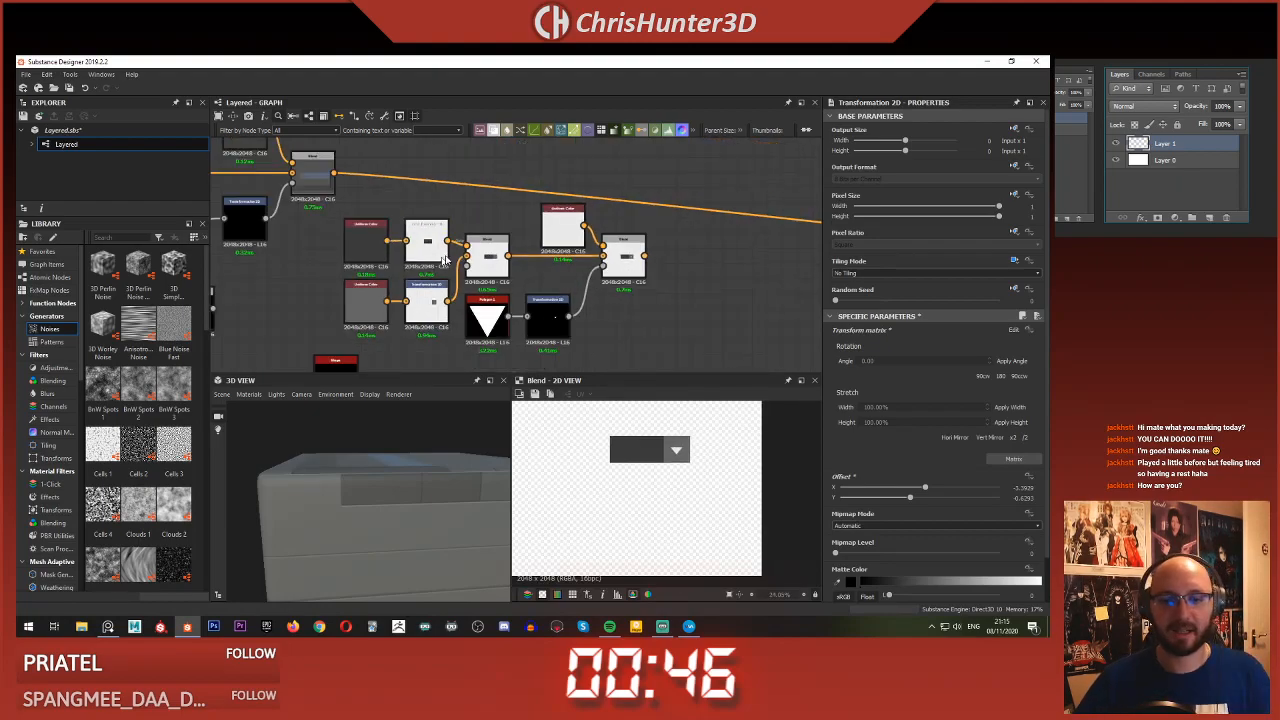
scroll(517, 270, up, 2)
middle_drag(550, 271, 506, 279)
scroll(583, 261, down, 2)
scroll(619, 270, up, 4)
scroll(653, 483, up, 2)
scroll(656, 483, down, 5)
scroll(690, 300, down, 1)
scroll(572, 240, down, 1)
scroll(568, 256, up, 2)
scroll(601, 281, down, 1)
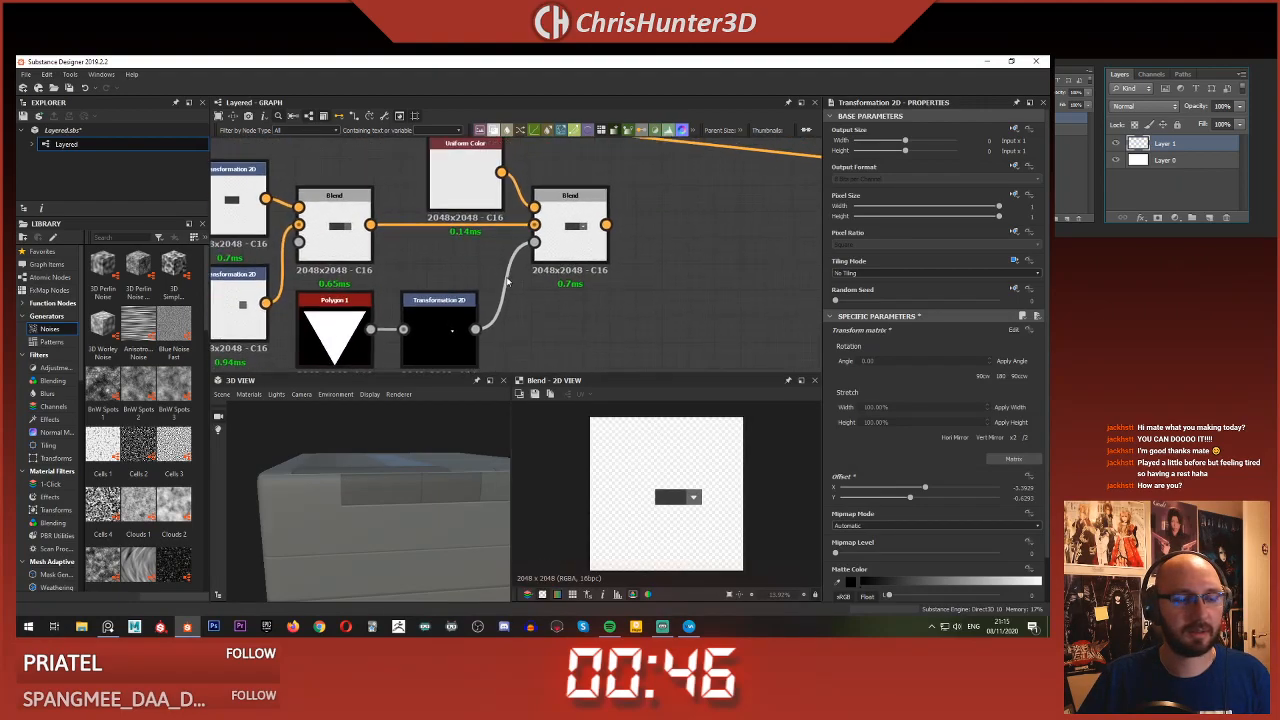
scroll(575, 281, up, 1)
middle_drag(645, 262, 622, 275)
scroll(540, 257, down, 3)
middle_drag(374, 251, 475, 221)
scroll(475, 221, up, 2)
scroll(475, 221, down, 1)
middle_drag(388, 216, 257, 227)
double_click(492, 209)
- Add a Histogram Scan node to the right of the final Blend
scroll(607, 265, up, 4)
click(587, 301)
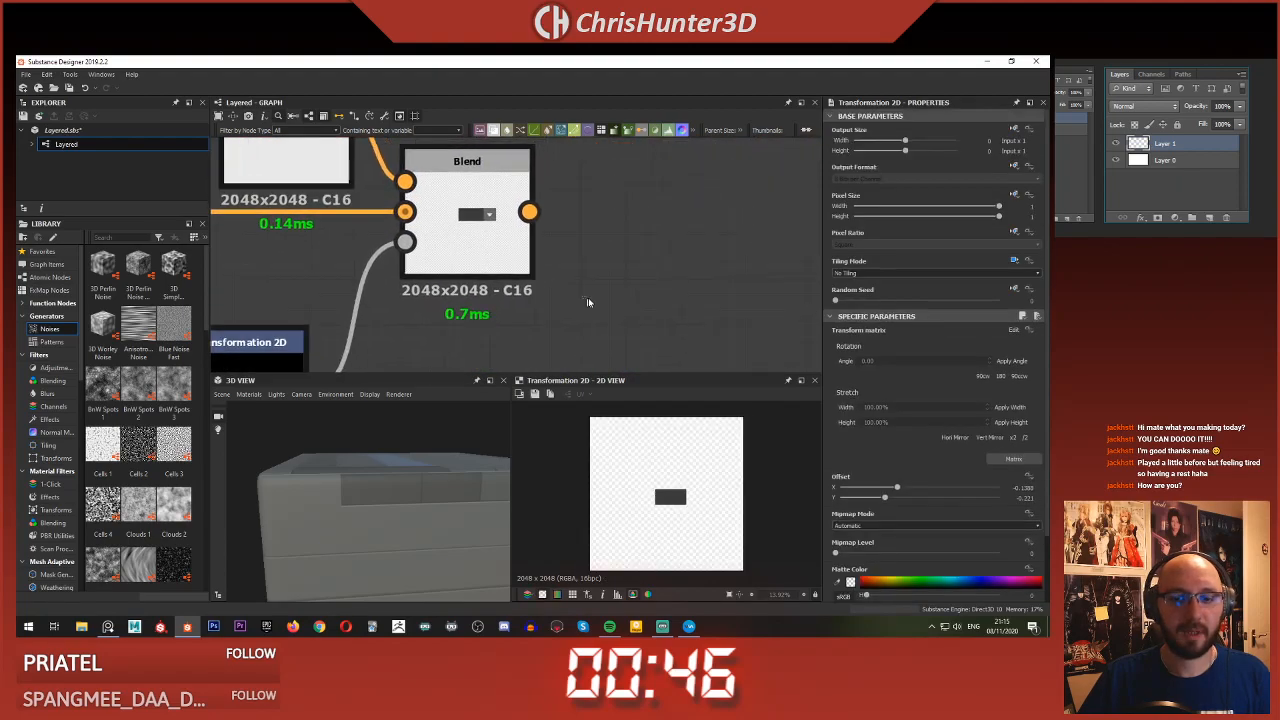
key(space)
text(hist)
key(Down)
key(Return)
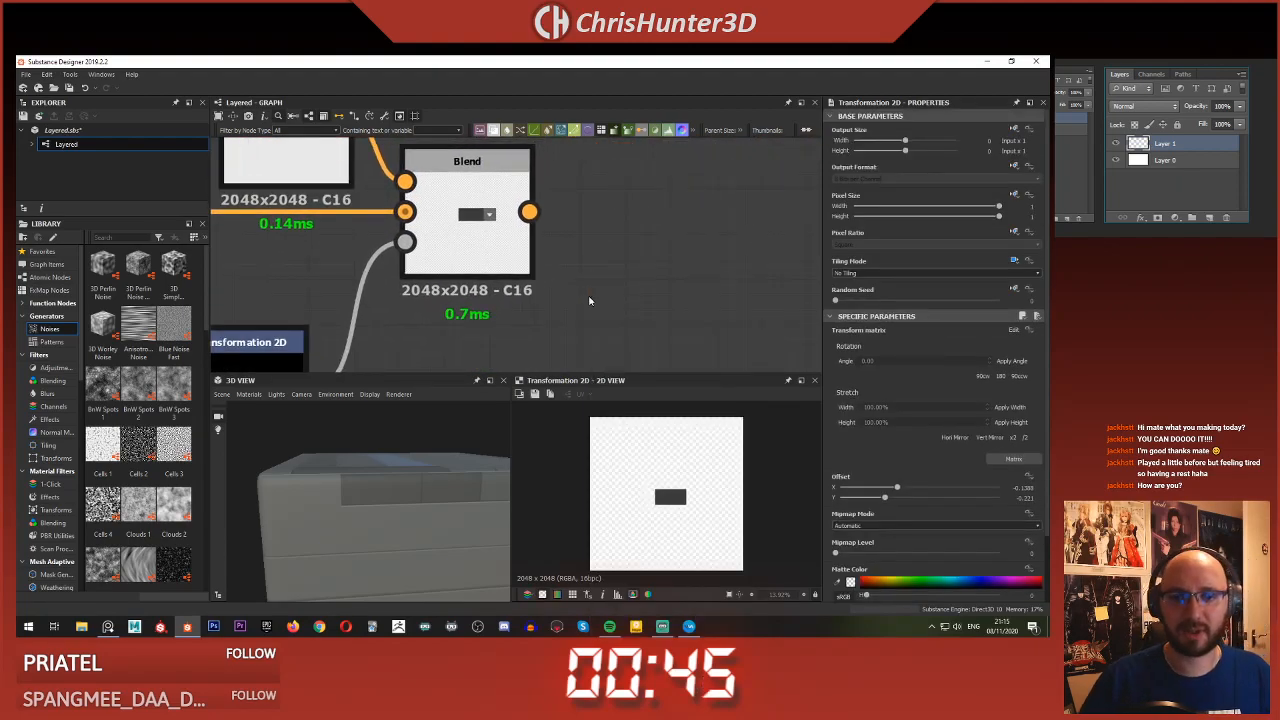
drag(618, 284, 707, 284)
- Link the final Blend to the Histogram Scan through a Grayscale Conversion node and dock the conversion node
drag(530, 212, 634, 301)
click(608, 263)
click(585, 265)
key(space)
text(gr)
key(Return)
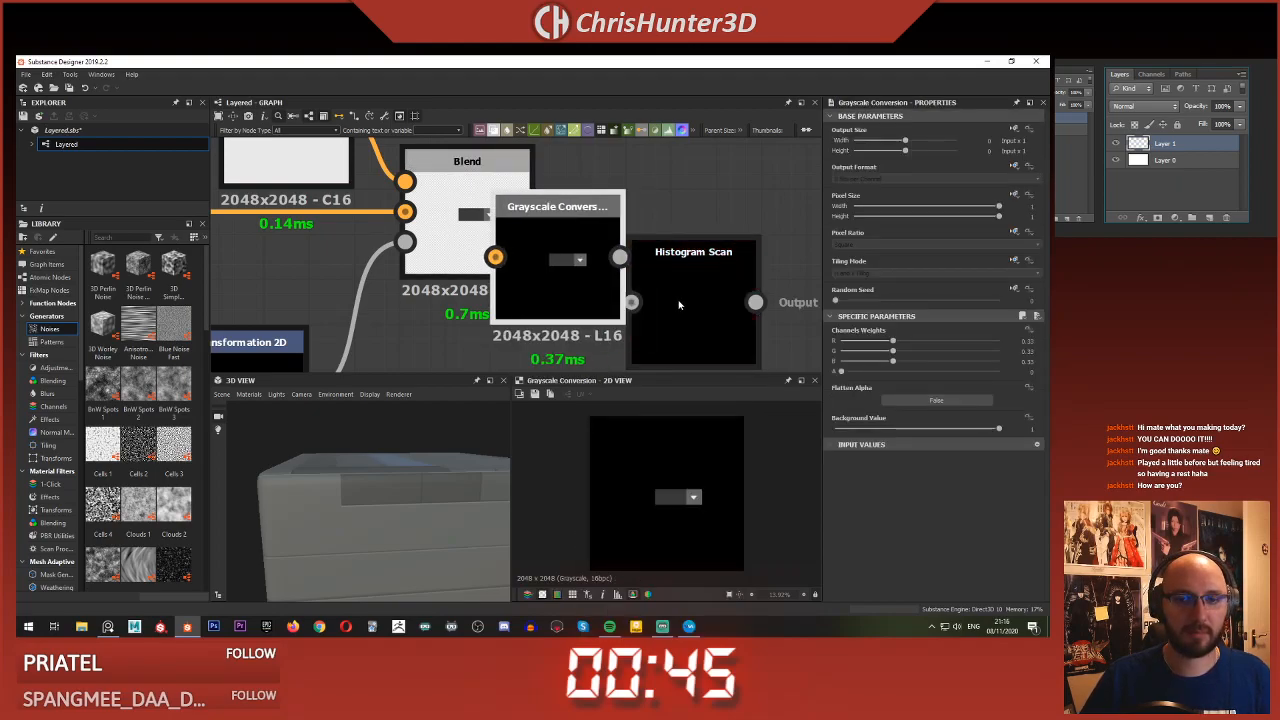
key(d)
- Preview the Histogram Scan and set its Position to 0.97 to turn the rectangle into a solid white mask
double_click(690, 314)
middle_drag(694, 317, 604, 310)
drag(604, 310, 686, 317)
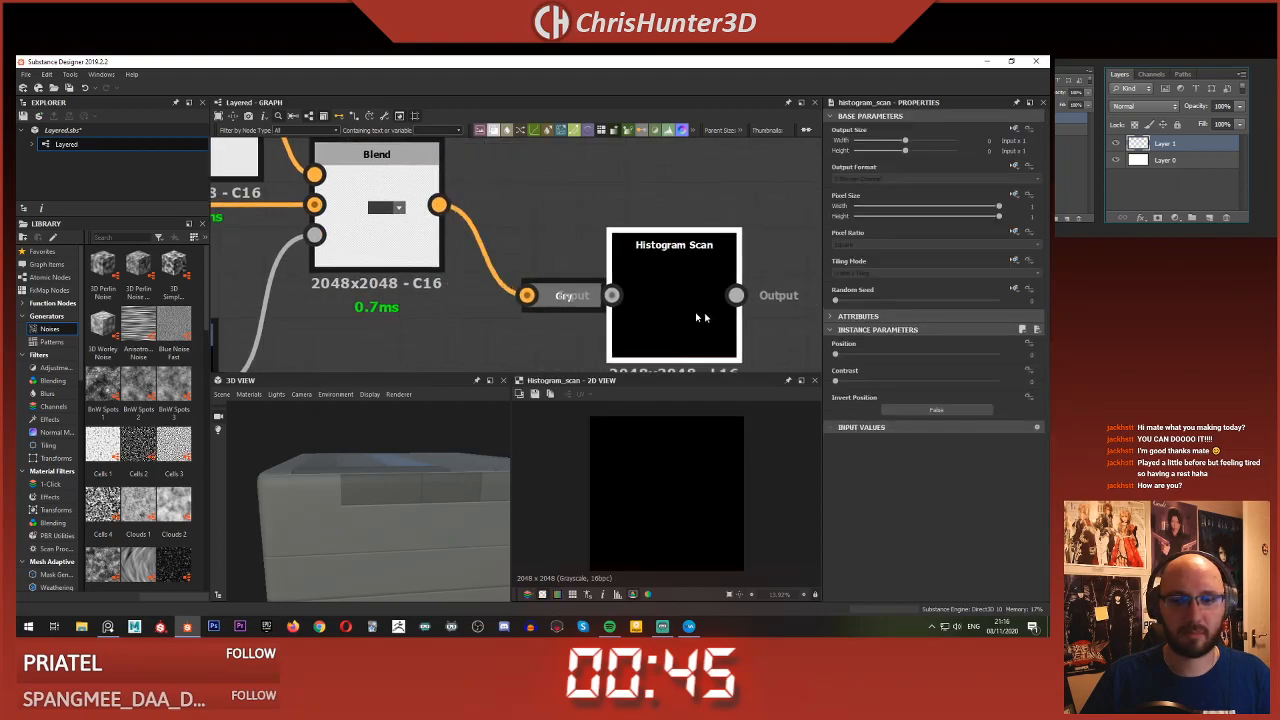
drag(937, 356, 994, 365)
scroll(747, 450, up, 5)
scroll(700, 320, down, 4)
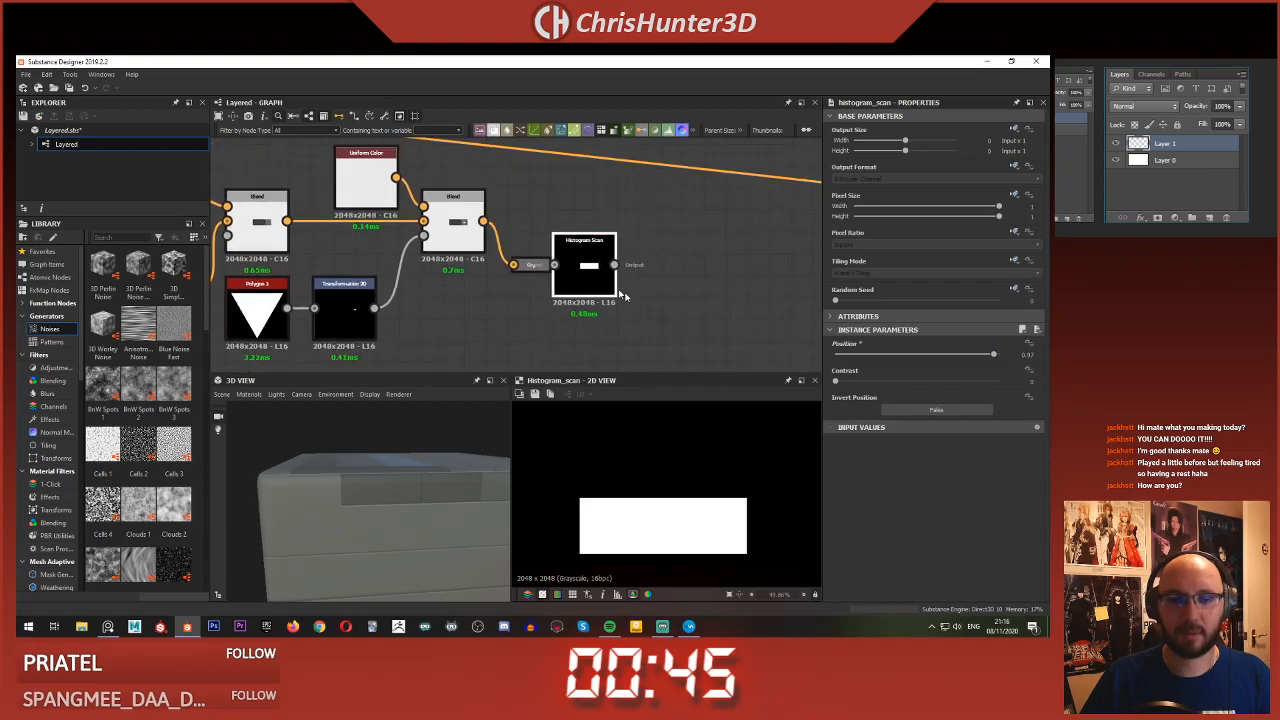
- Add a Non Uniform Blur Grayscale node, feed the Histogram Scan into both its inputs, and lower its Intensity to about 1.15
scroll(644, 300, up, 2)
key(space)
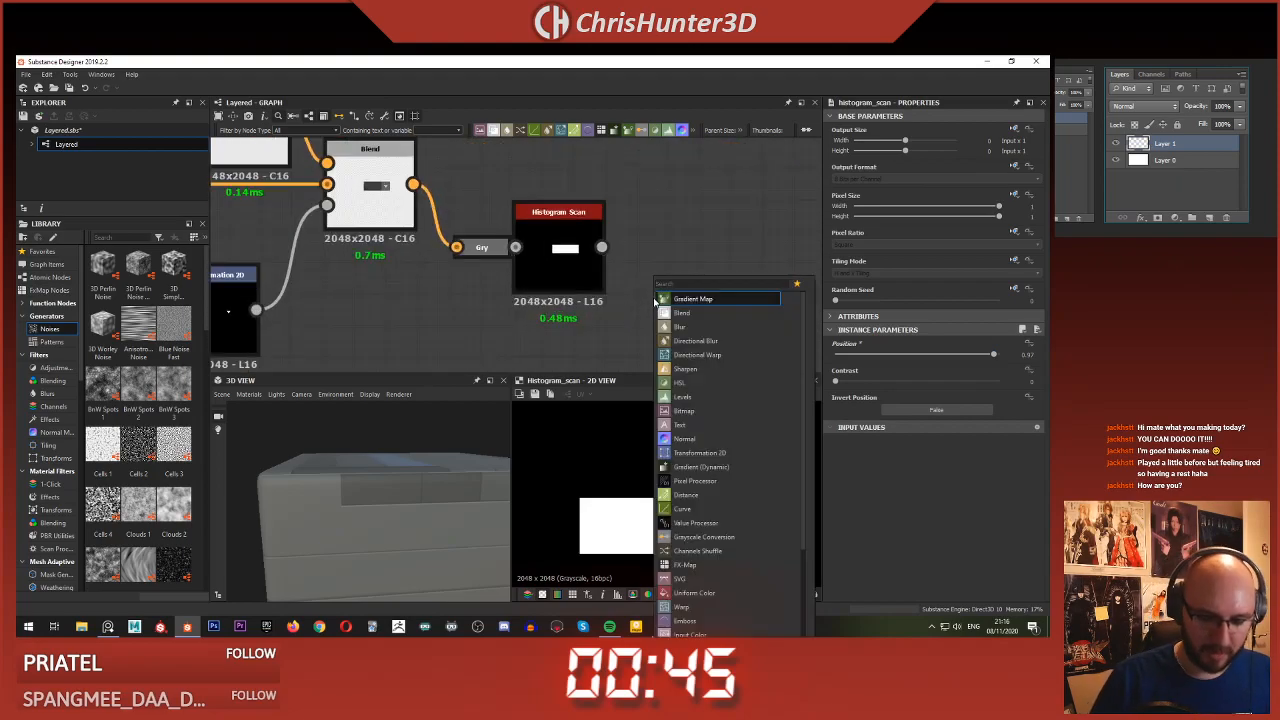
text(non)
key(Down)
key(Down)
key(Down)
key(Return)
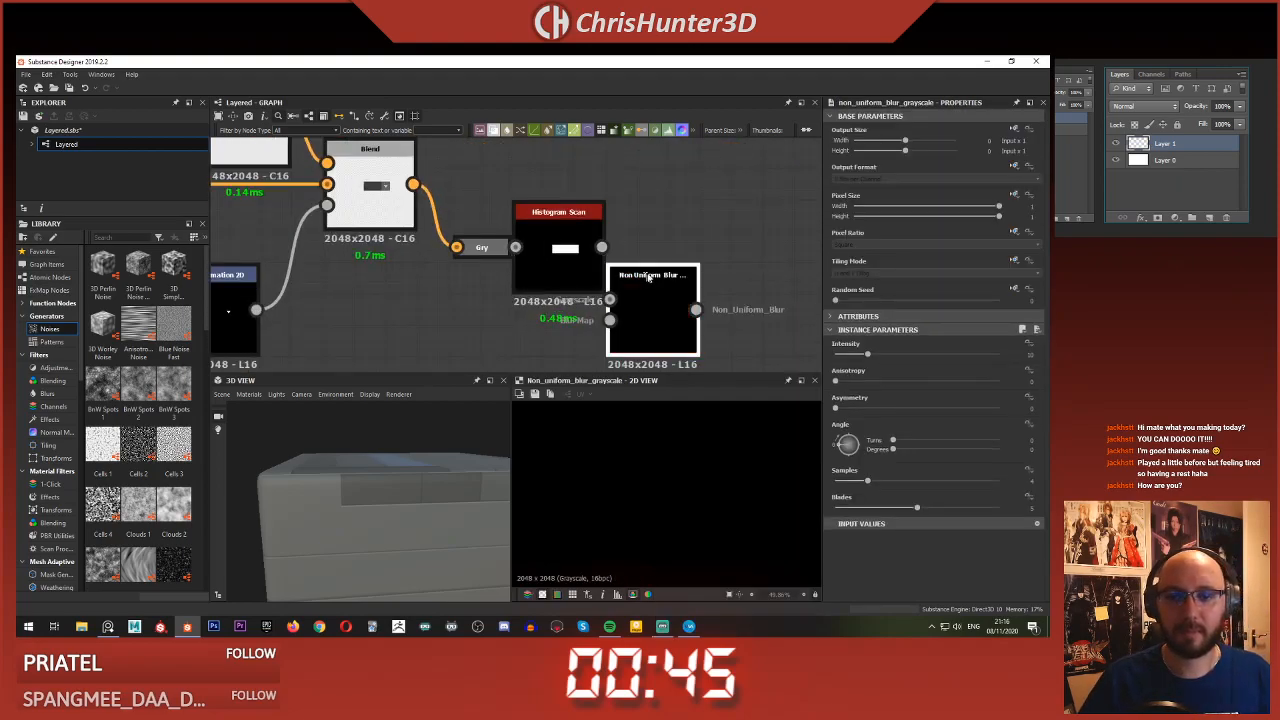
drag(647, 278, 691, 246)
drag(601, 247, 655, 289)
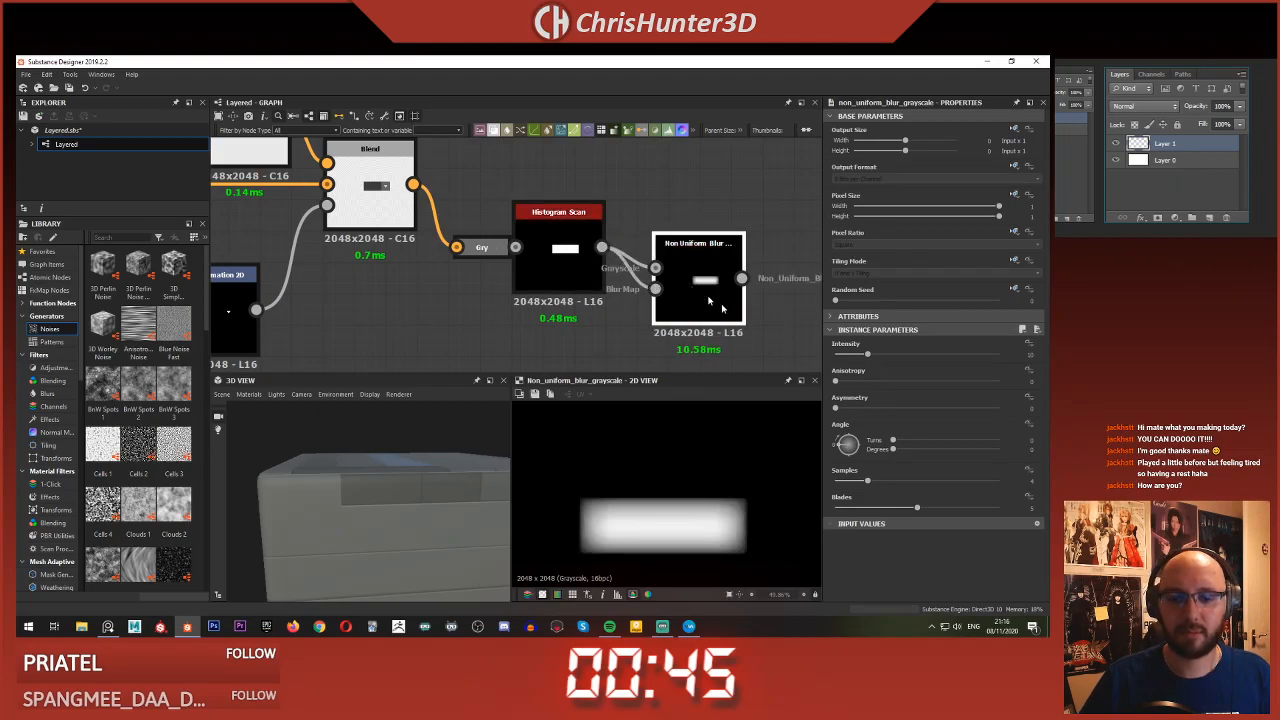
drag(867, 354, 838, 356)
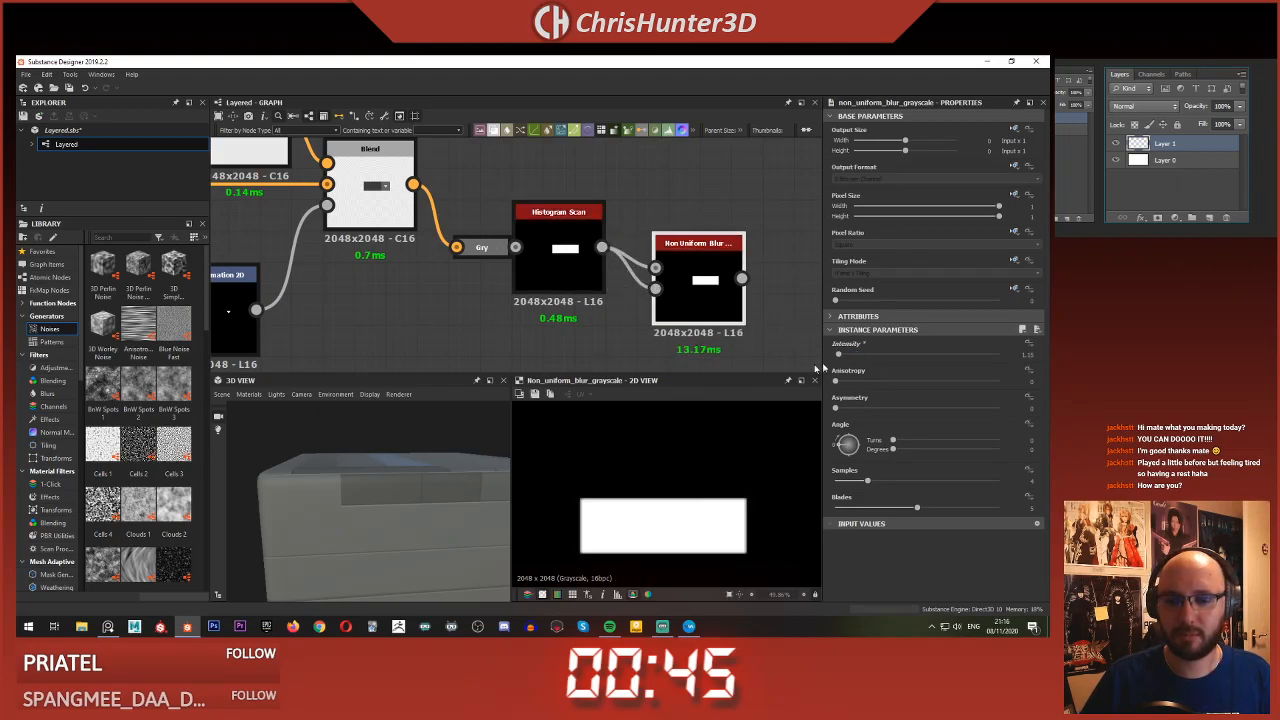
- Add a second Histogram Scan node and connect the Non Uniform Blur output to it
middle_drag(766, 345, 636, 318)
key(space)
text(his)
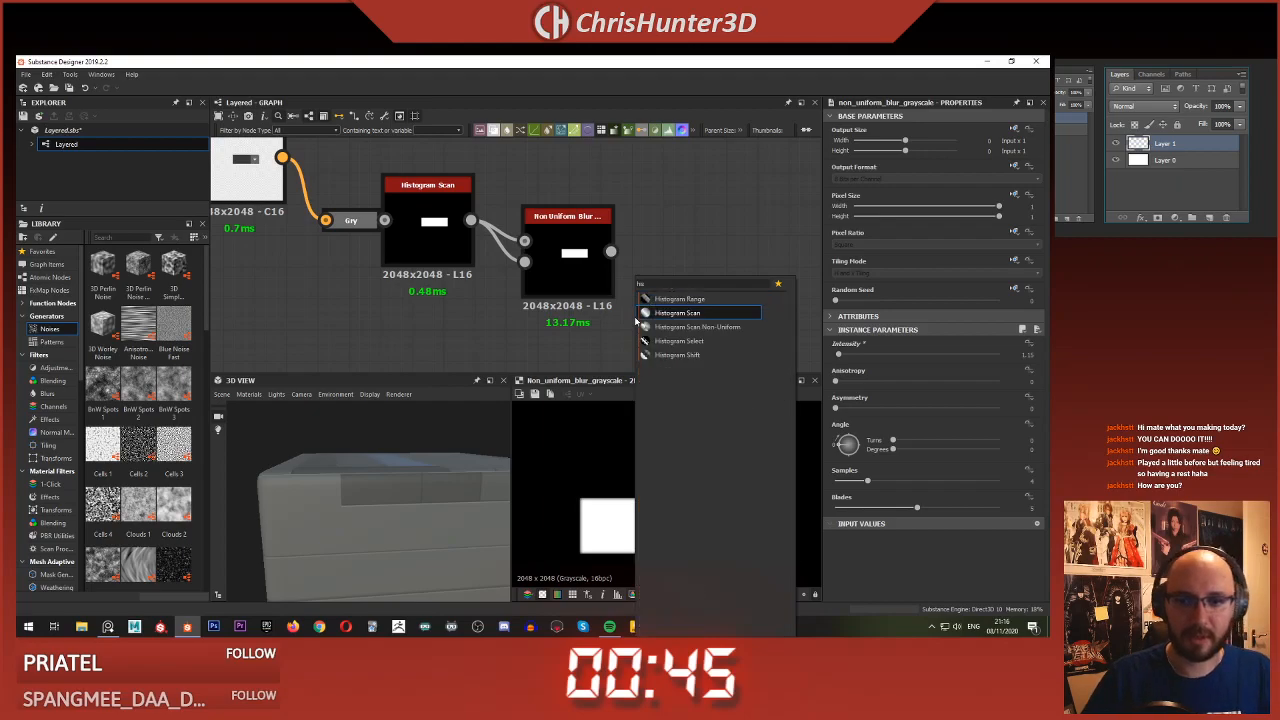
key(Return)
drag(636, 320, 699, 288)
drag(611, 251, 698, 294)
- Set the second Histogram Scan's Contrast to 0.95 and its Position to about 0.65
drag(835, 354, 920, 355)
drag(835, 381, 991, 390)
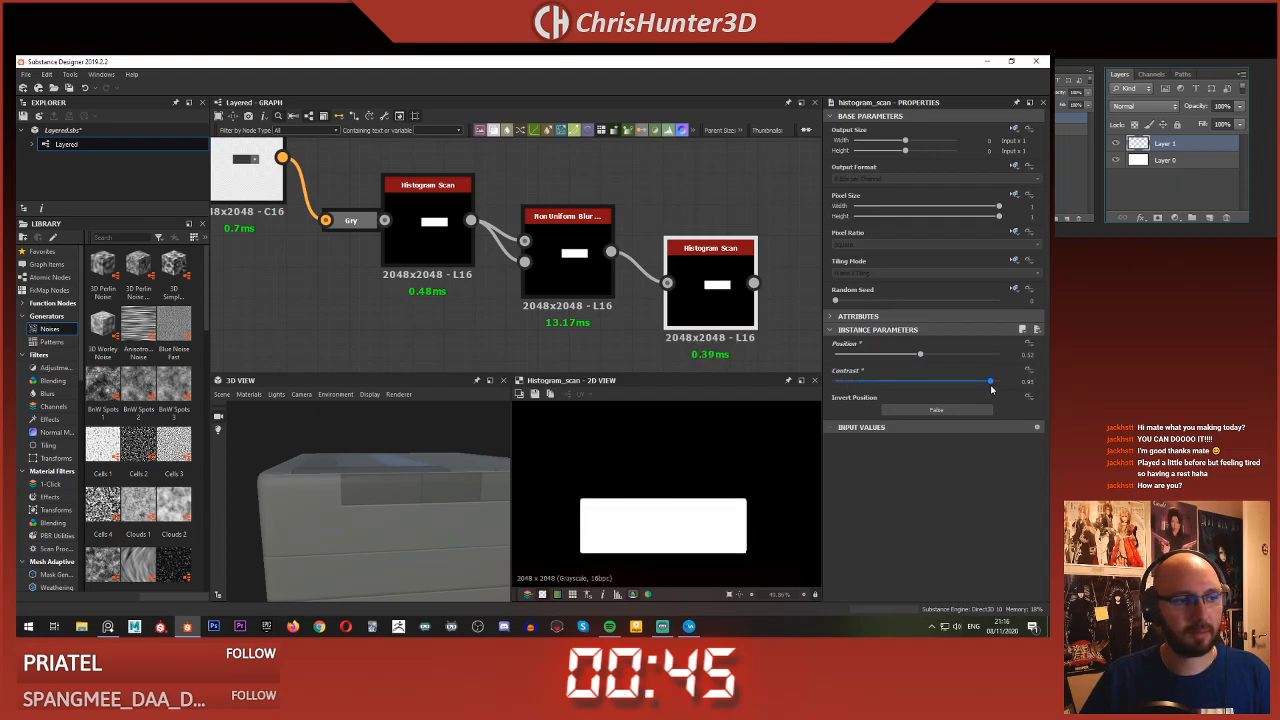
drag(923, 358, 1022, 398)
mouse_move(937, 390)
mouse_down()
mouse_move(1001, 395)
mouse_move(950, 397)
mouse_up()
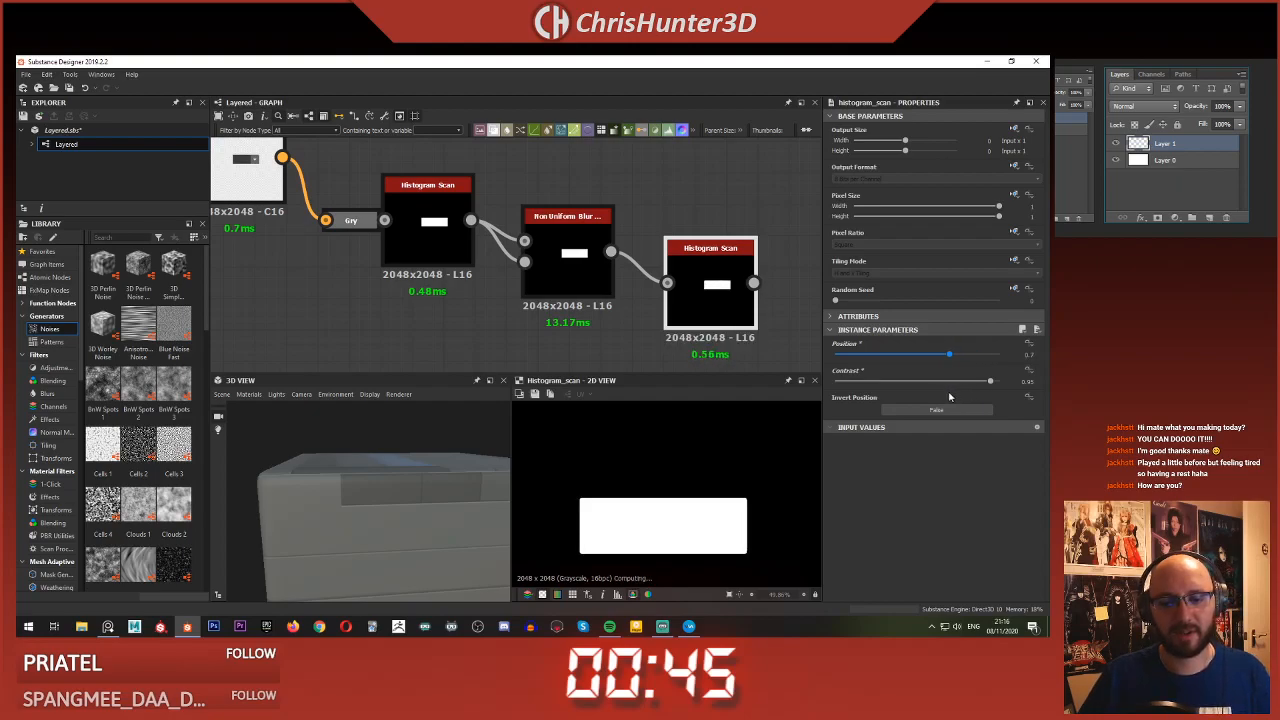
scroll(531, 254, down, 5)
scroll(450, 250, up, 4)
middle_drag(471, 246, 384, 259)
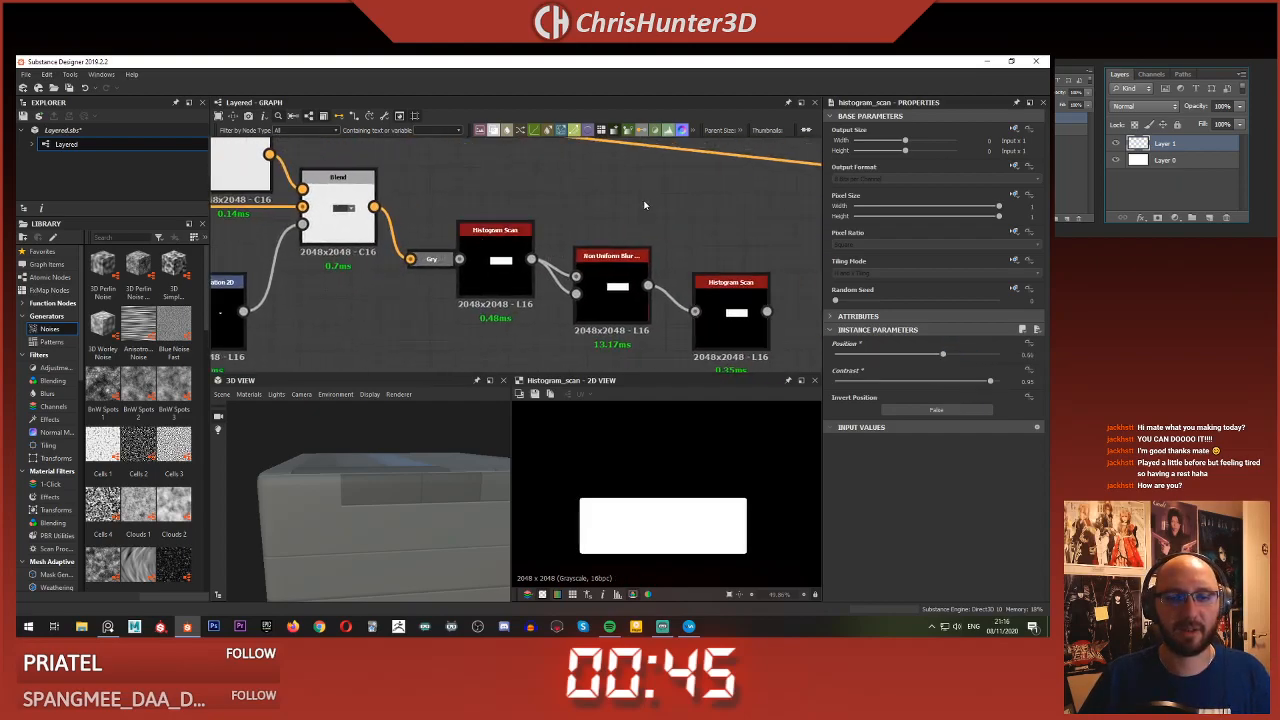
- Make room after the Non Uniform Blur and insert an Invert Grayscale node on its link to the second Histogram Scan
click(646, 204)
middle_drag(648, 251, 590, 226)
scroll(656, 283, up, 2)
click(673, 287)
double_click(511, 249)
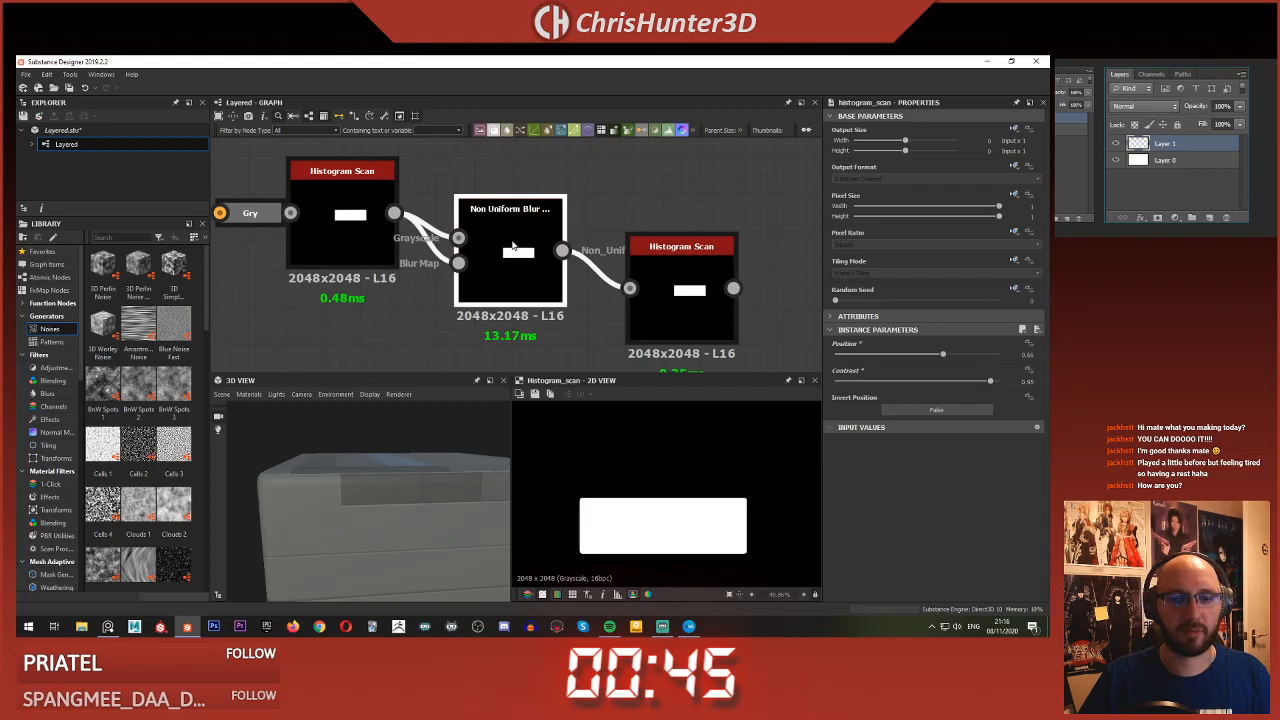
middle_drag(614, 313, 544, 314)
drag(633, 332, 783, 334)
click(603, 271)
key(space)
text(inv)
key(Return)
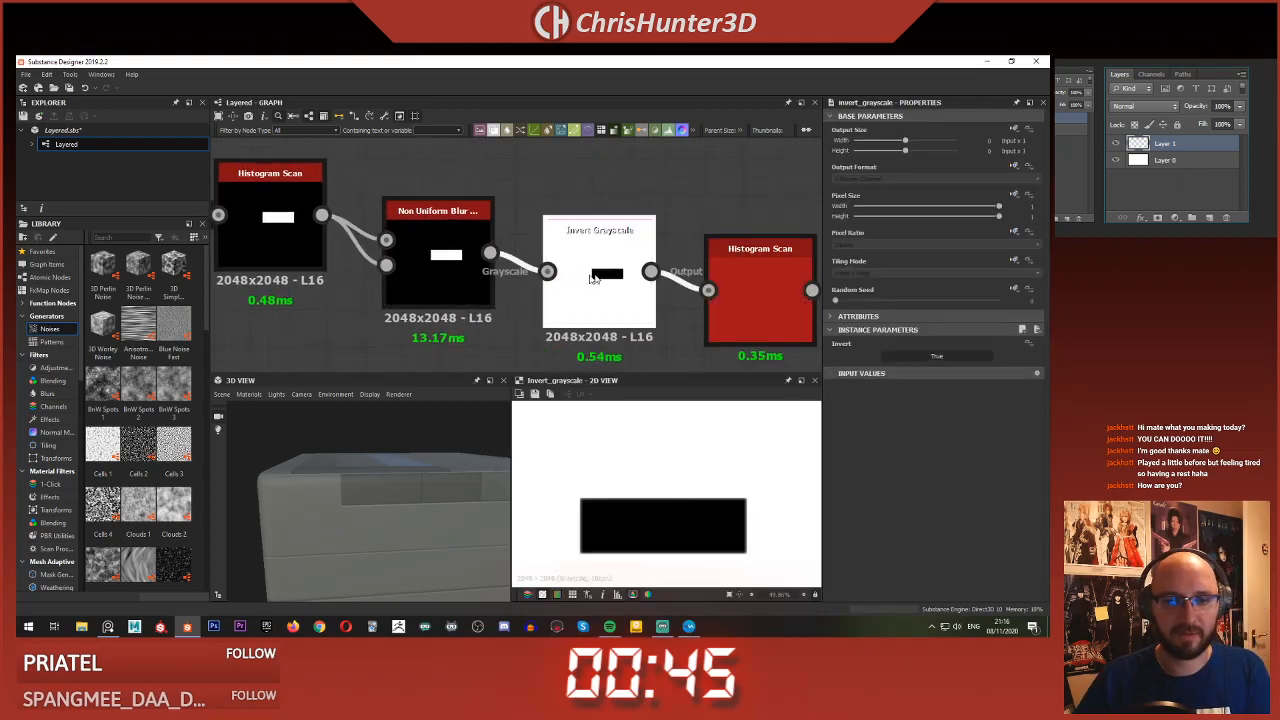
- Lower the second Histogram Scan's Contrast to 0 and set its Position to about 0.74
double_click(790, 292)
middle_drag(724, 302, 649, 280)
drag(933, 356, 967, 383)
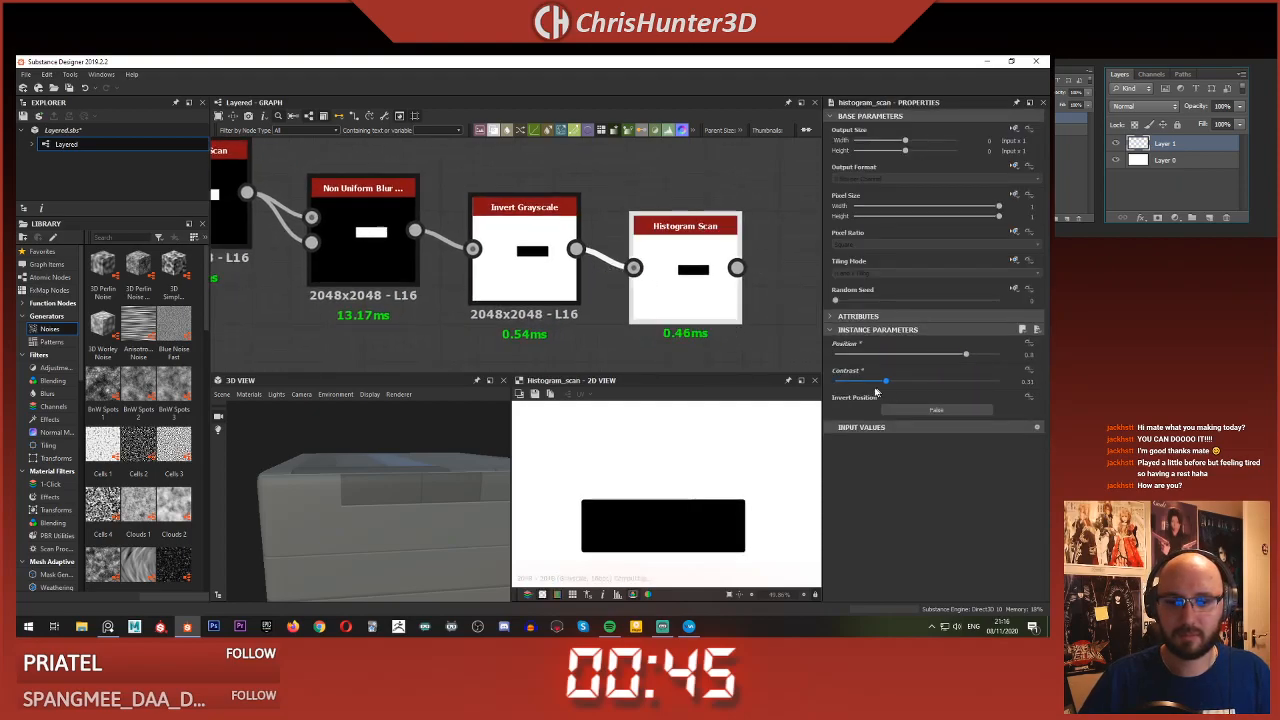
drag(878, 392, 746, 392)
click(941, 353)
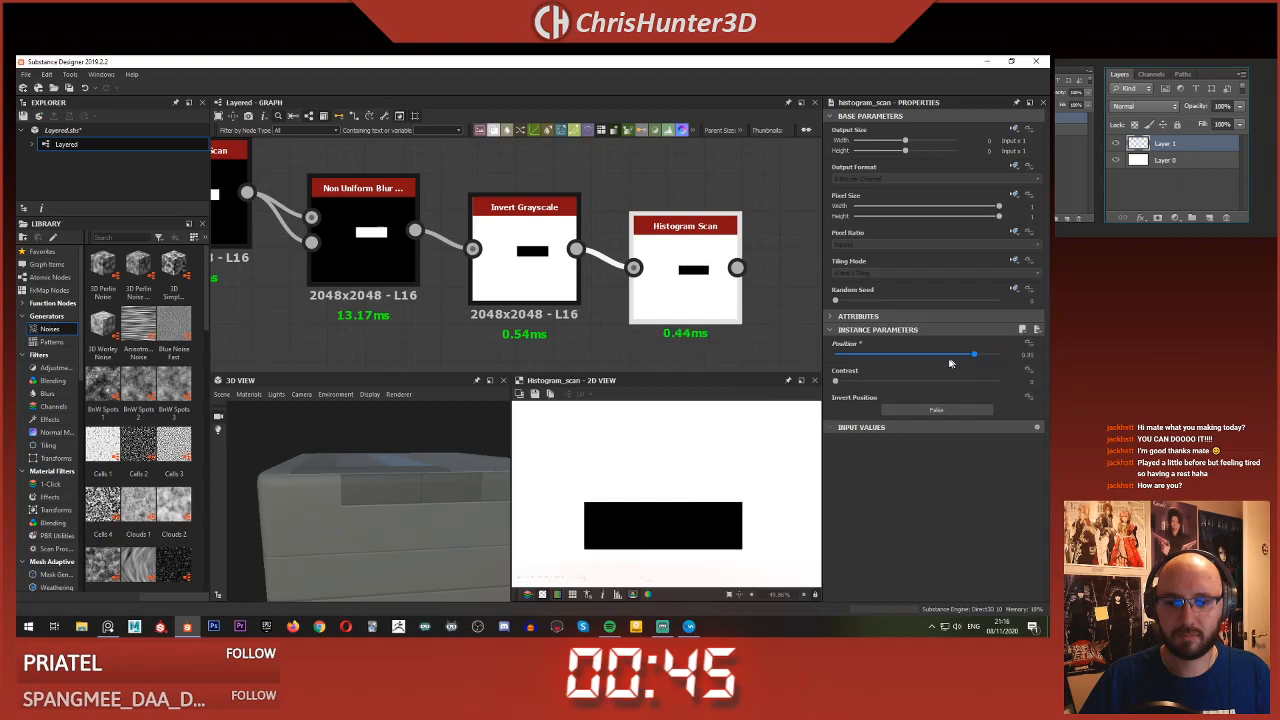
drag(949, 362, 957, 366)
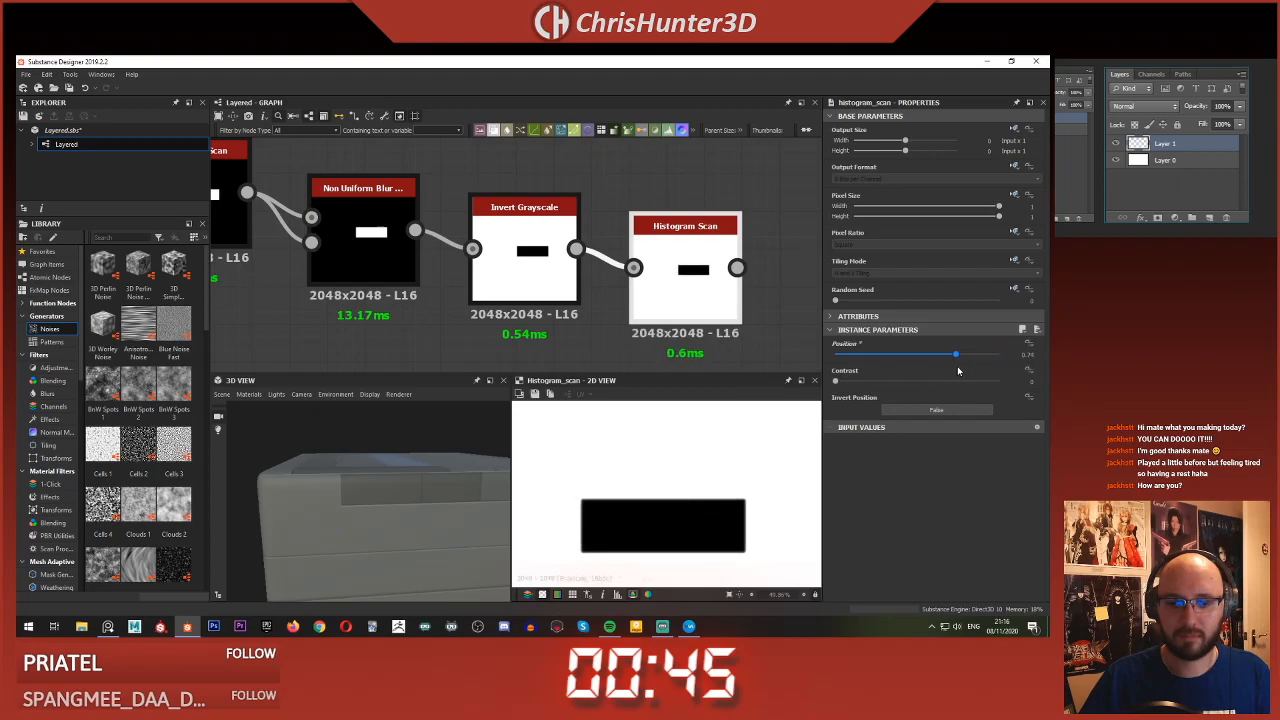
- Delete the second Histogram Scan and the Invert Grayscale node
key(Delete)
double_click(533, 242)
key(Delete)
- Raise the Non Uniform Blur's Samples to 16 and its Blades to the maximum
double_click(389, 238)
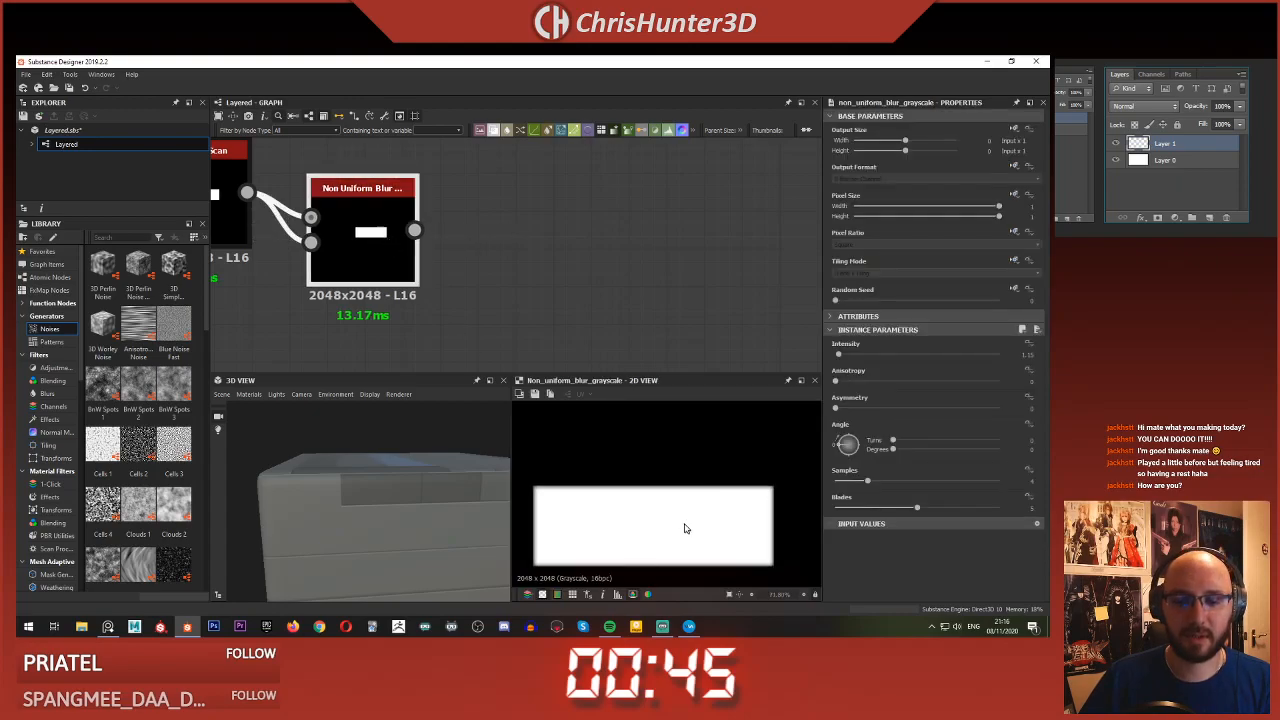
scroll(427, 249, up, 3)
middle_drag(425, 247, 491, 257)
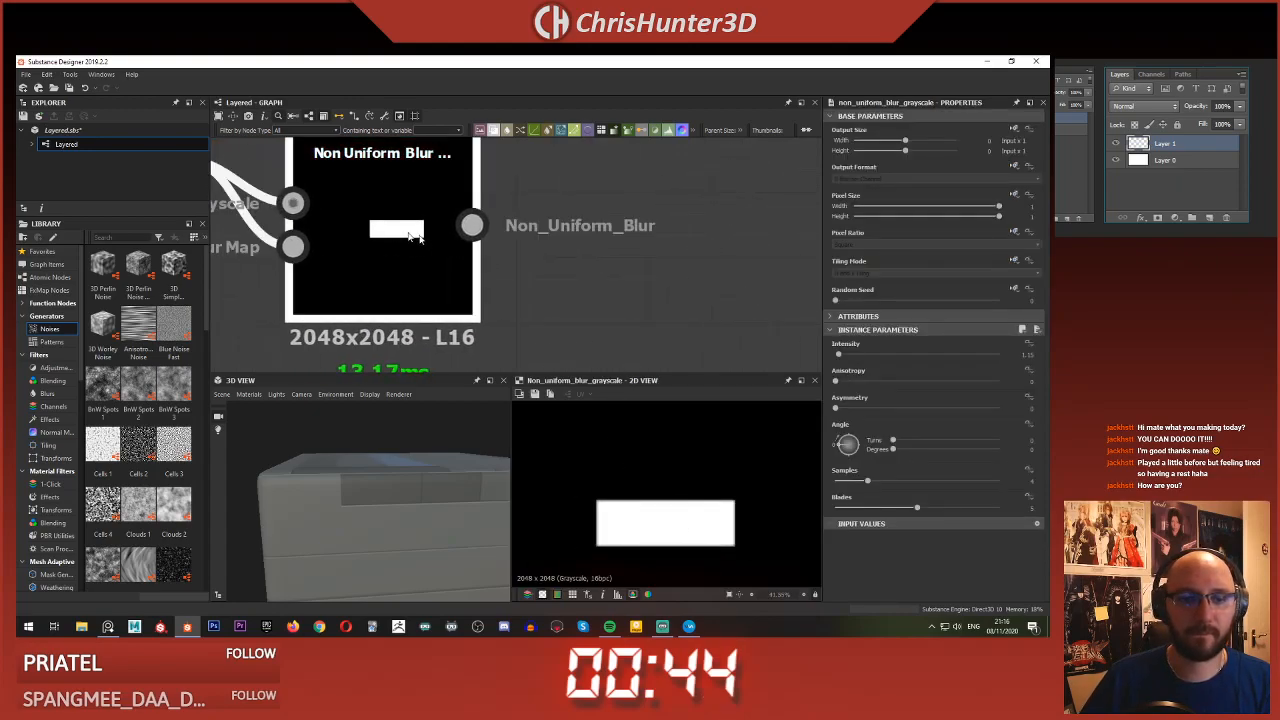
drag(867, 481, 1029, 488)
drag(918, 508, 1012, 509)
- Add an Edge Detect node to the right of the Non Uniform Blur
click(632, 271)
key(space)
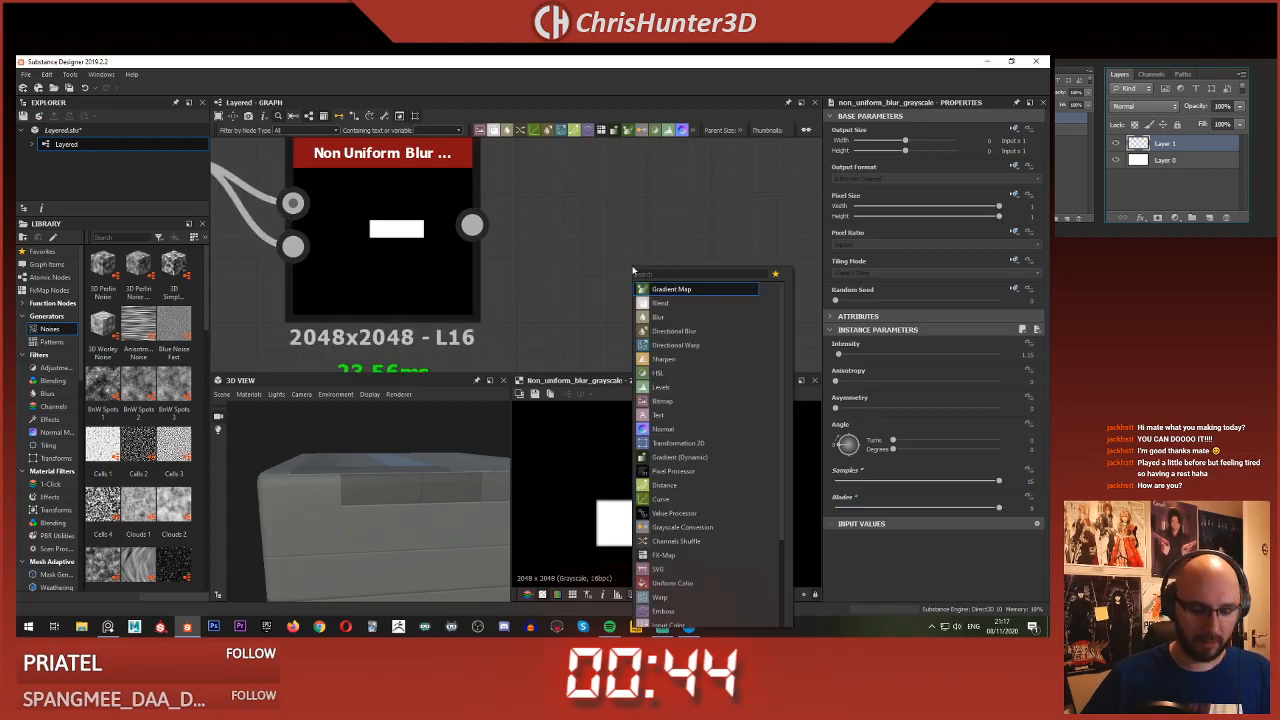
text(edge)
click(684, 289)
scroll(699, 287, down, 3)
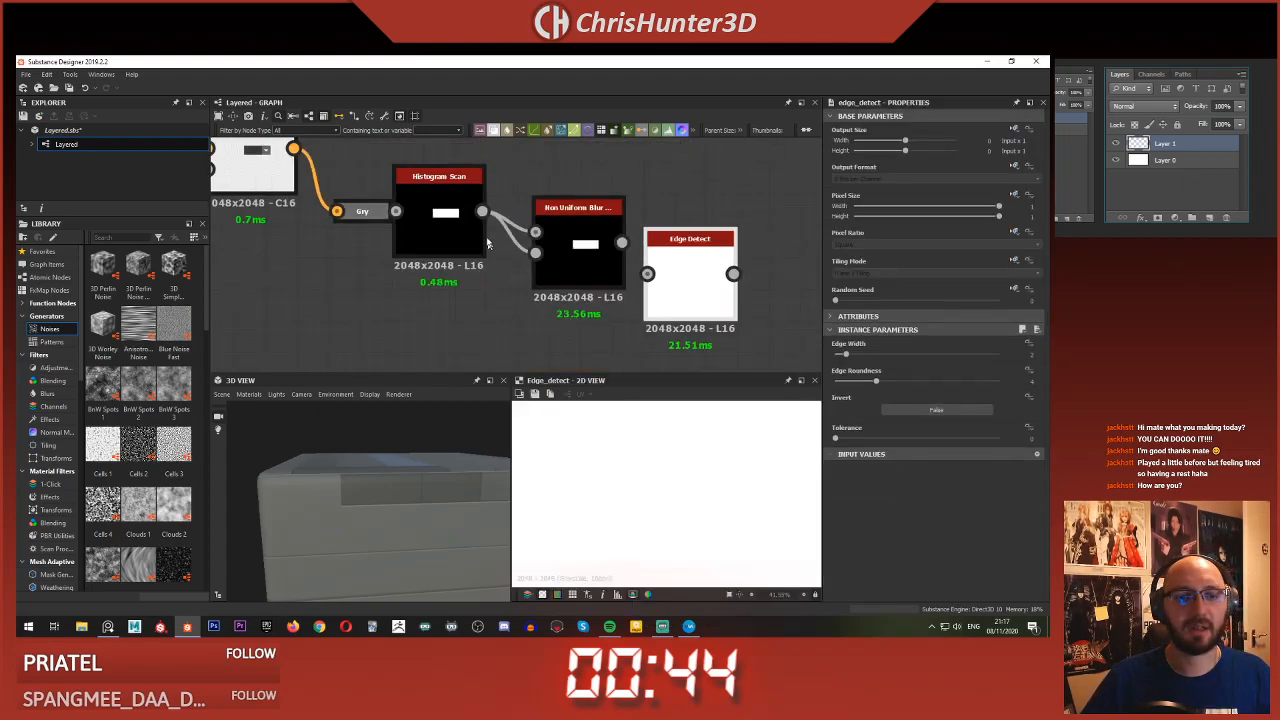
- Feed the Histogram Scan into the Edge Detect node, set Edge Roundness to 0 and lower Edge Width to about 1
drag(876, 381, 836, 356)
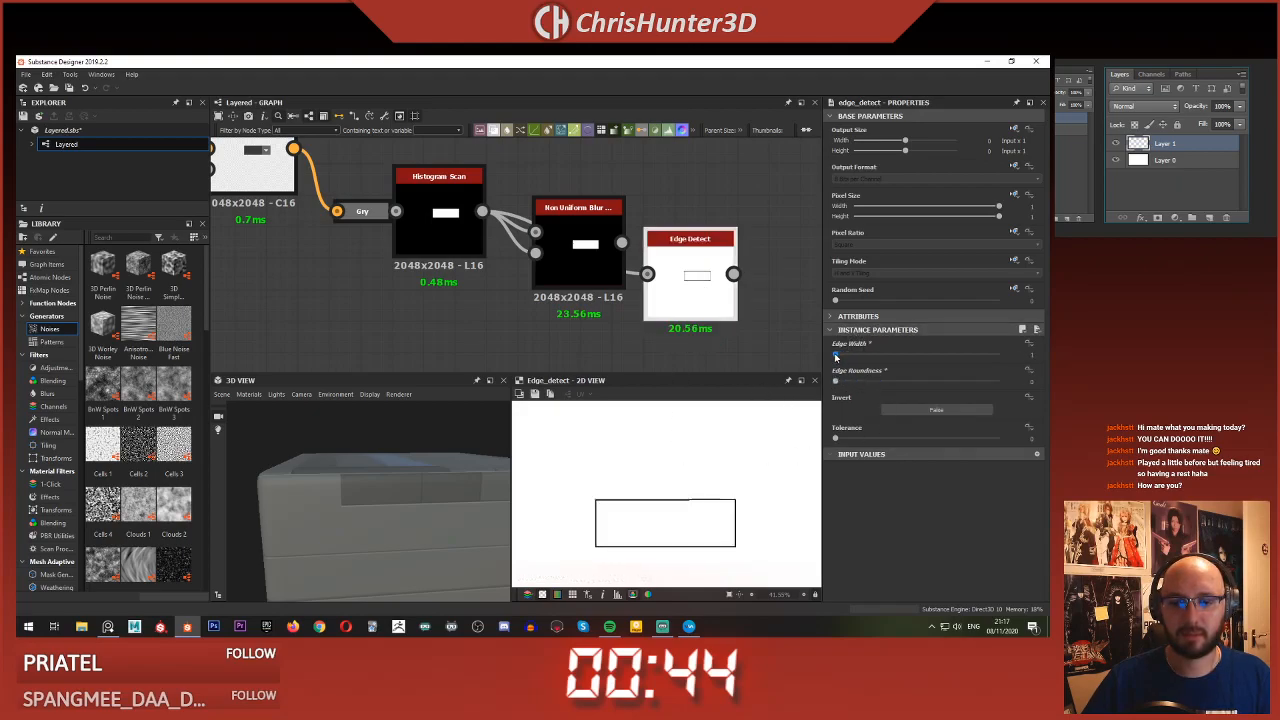
scroll(720, 505, up, 5)
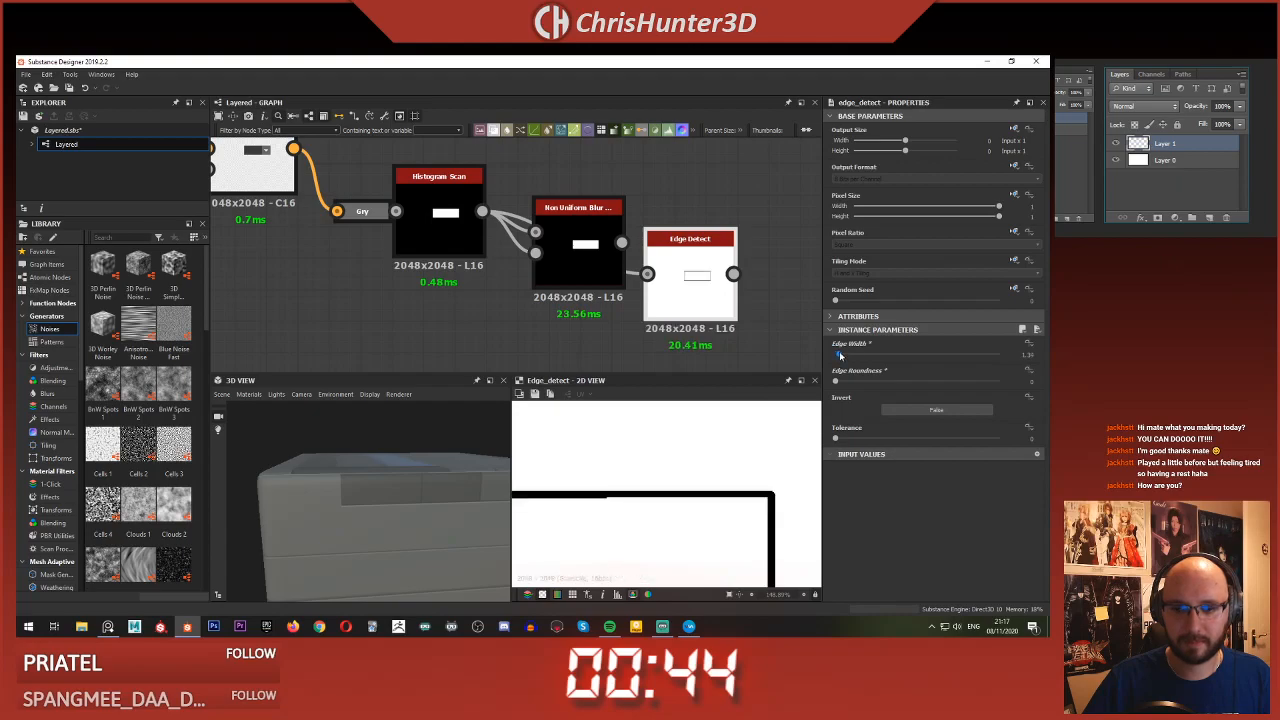
- Raise the Histogram Scan's Position to about 0.99 and move the node down below the Blend chain
click(455, 222)
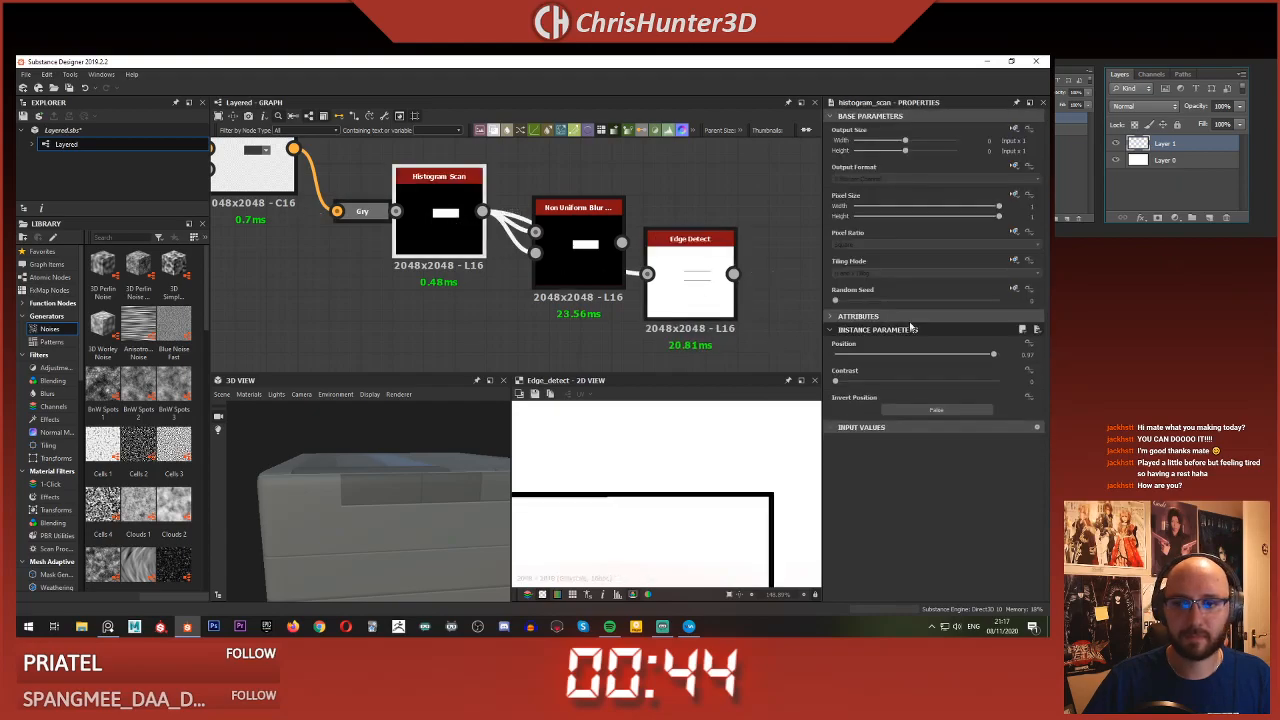
drag(996, 357, 998, 357)
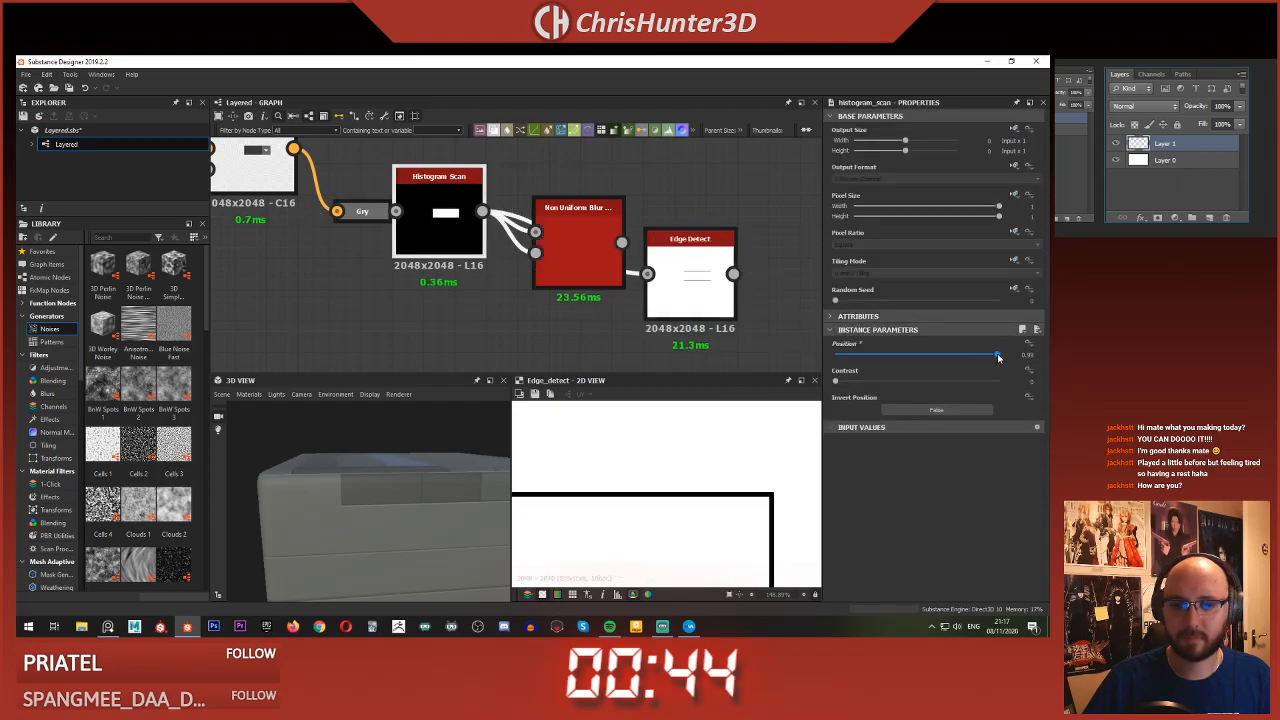
scroll(590, 315, down, 3)
middle_drag(429, 274, 504, 291)
scroll(502, 285, down, 1)
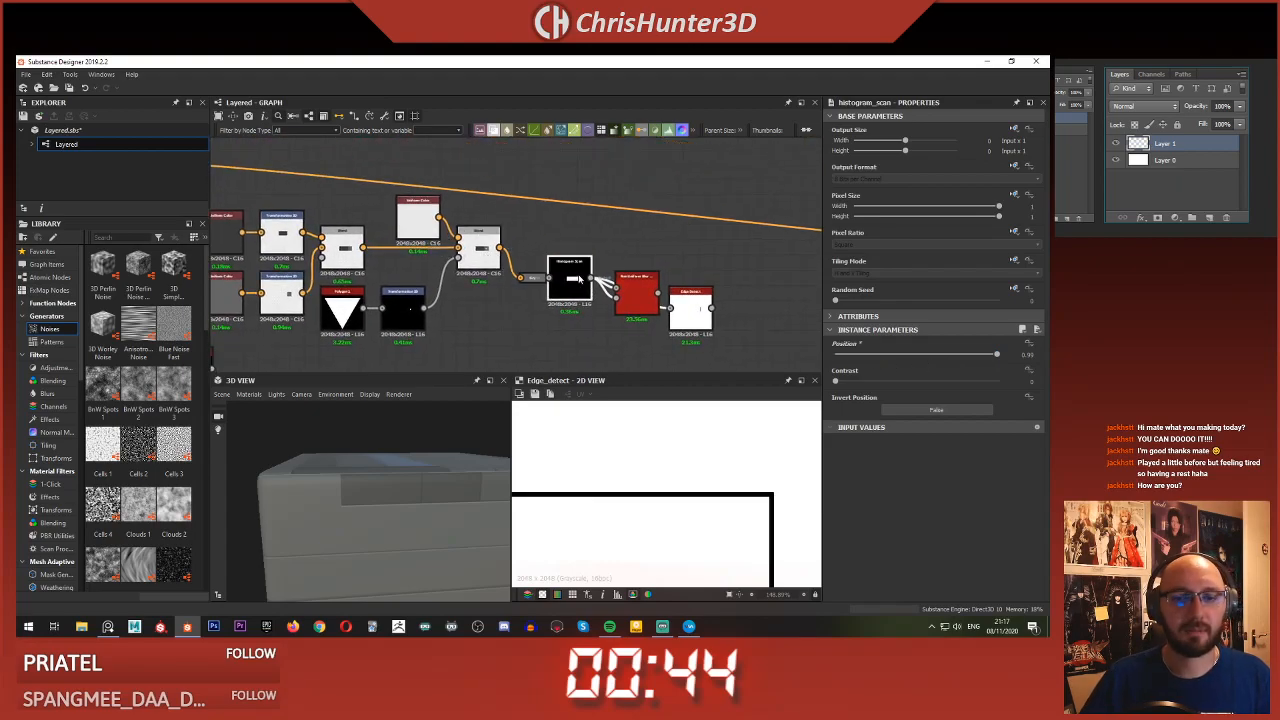
drag(571, 272, 513, 344)
- Delete the Non Uniform Blur node and move the Edge Detect node closer to the Histogram Scan
drag(648, 293, 565, 293)
key(Delete)
drag(680, 323, 560, 323)
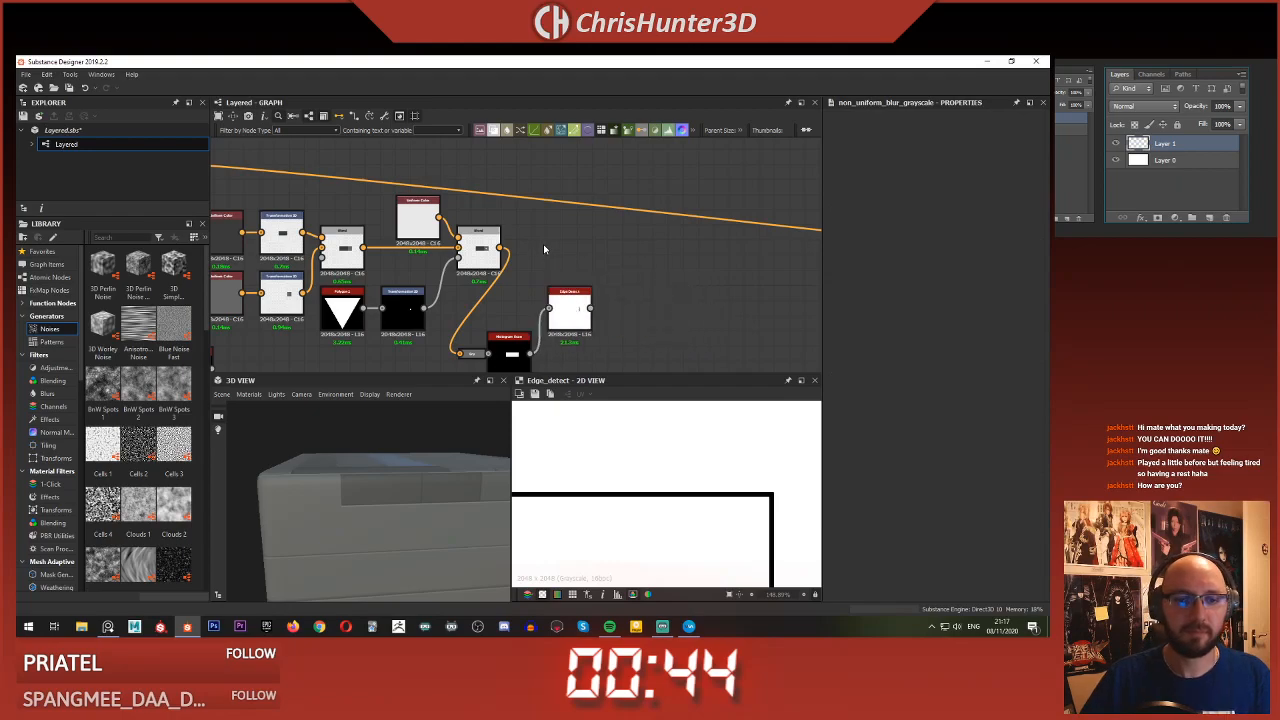
- Add a Blend node after the triangle Blend and feed that Blend's output into its background
scroll(543, 246, up, 3)
key(space)
text(blend)
key(Return)
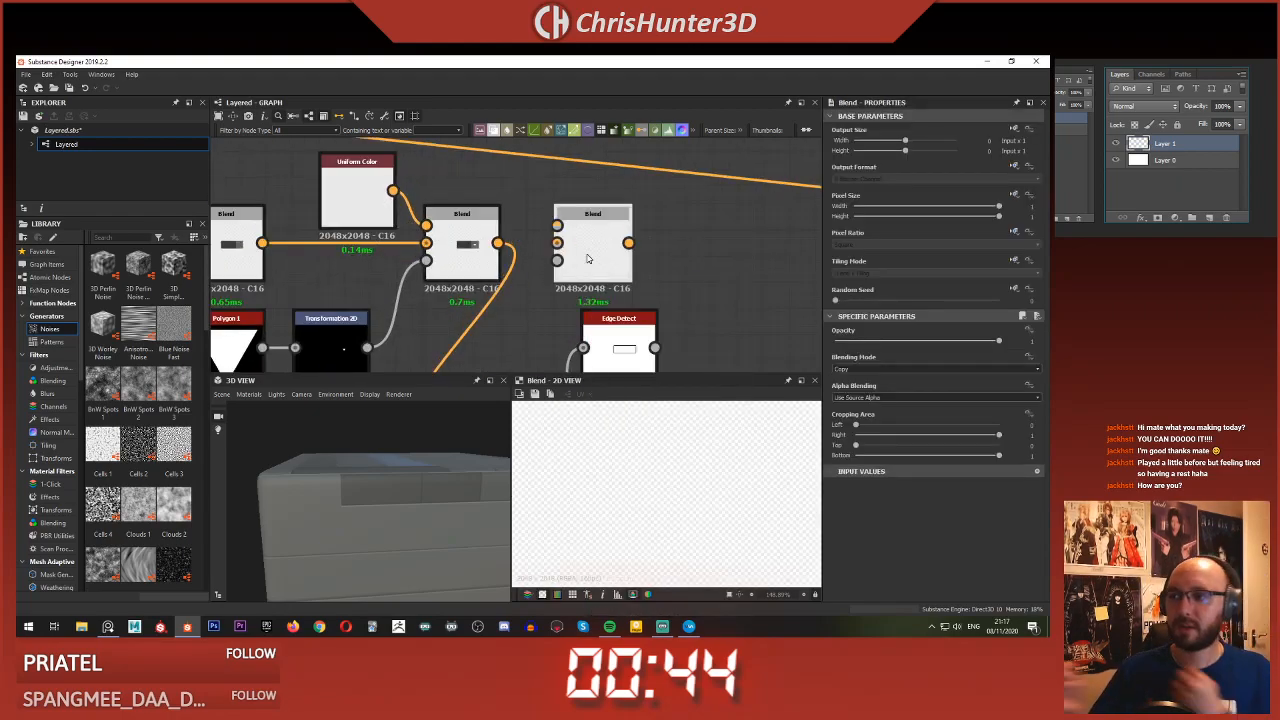
drag(497, 243, 765, 278)
middle_drag(650, 308, 595, 310)
drag(675, 257, 661, 254)
- Connect Edge Detect to the new Blend's foreground through a Gradient Map node
click(628, 316)
key(space)
text(gr)
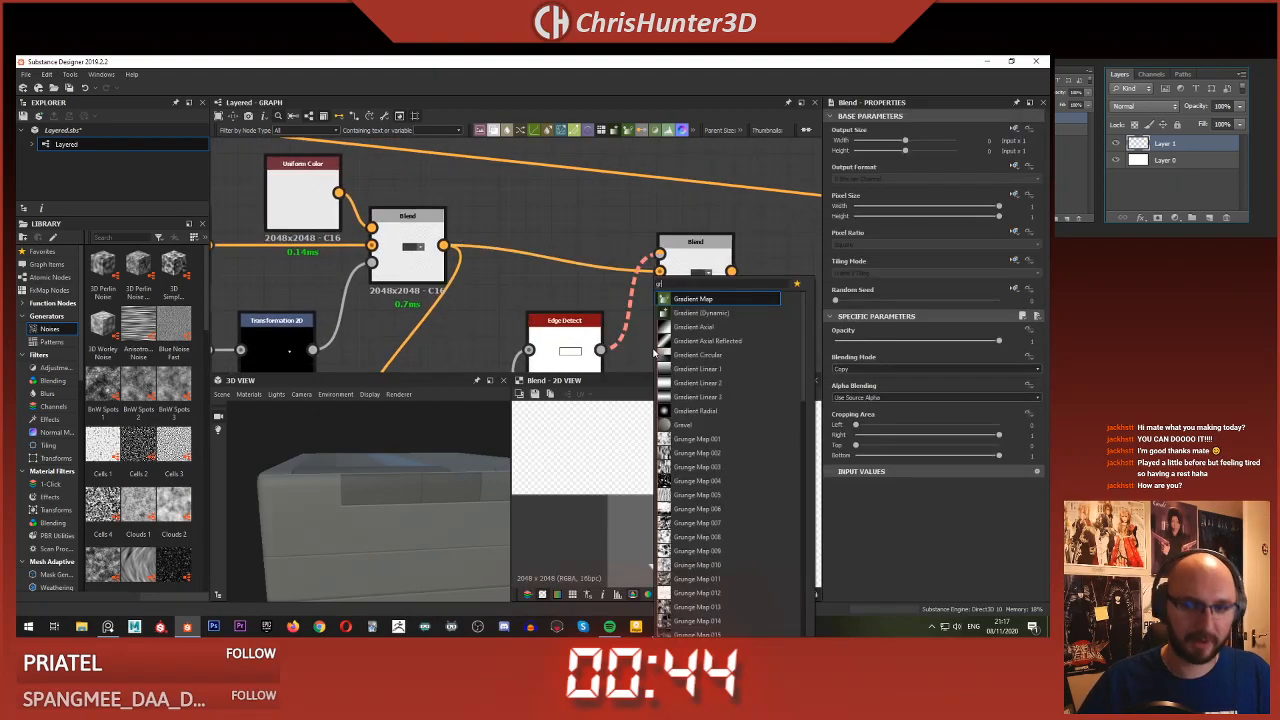
key(Return)
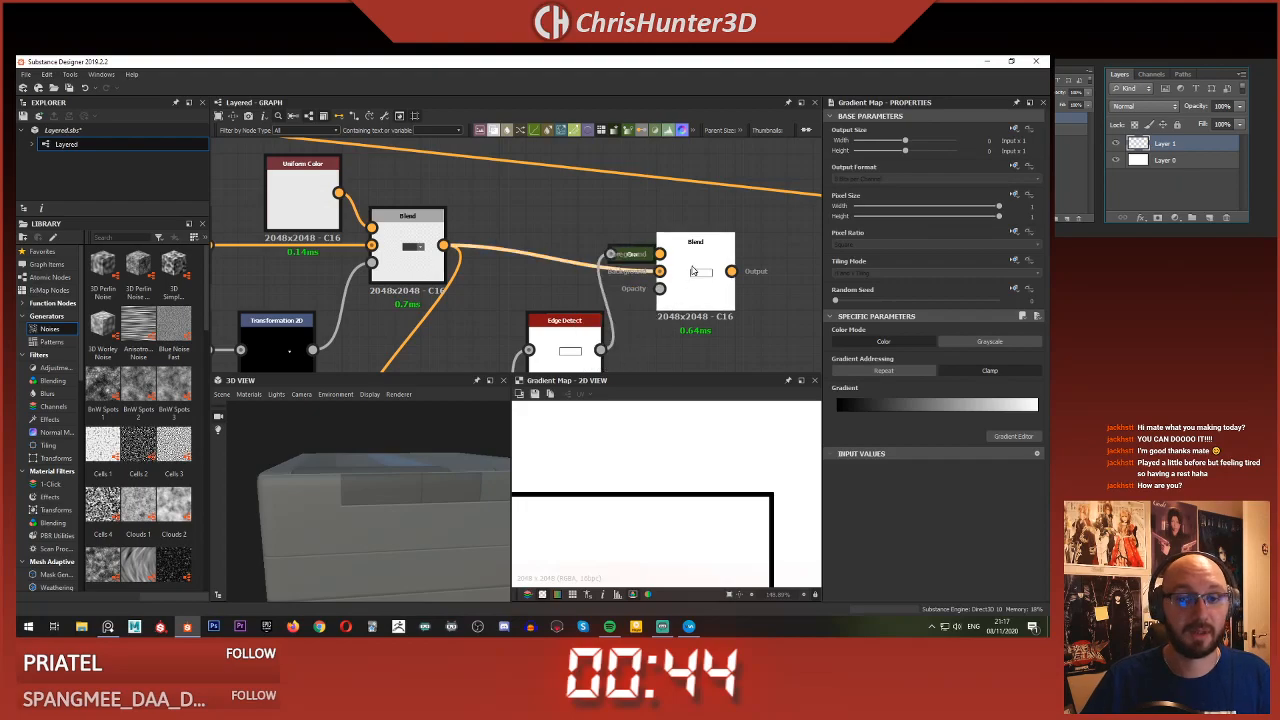
- Set the new Blend's blending mode to Multiply and preview its result
click(692, 271)
click(857, 369)
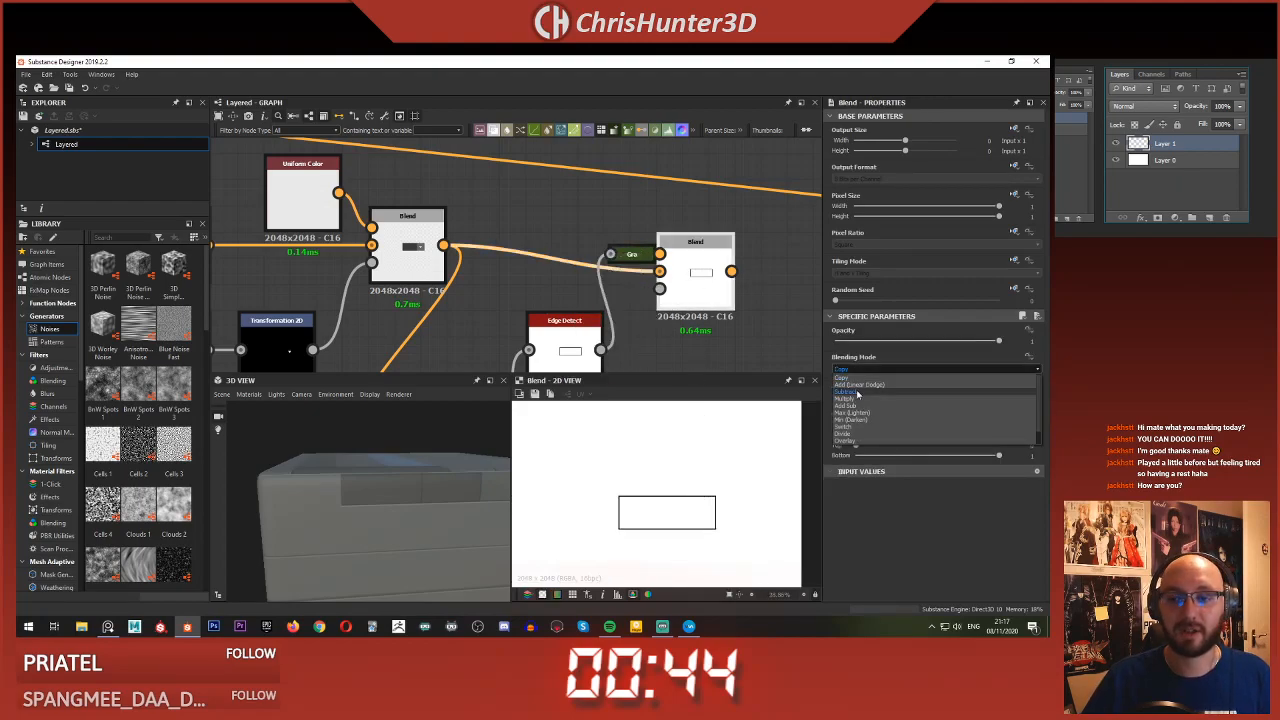
click(848, 398)
scroll(693, 483, up, 3)
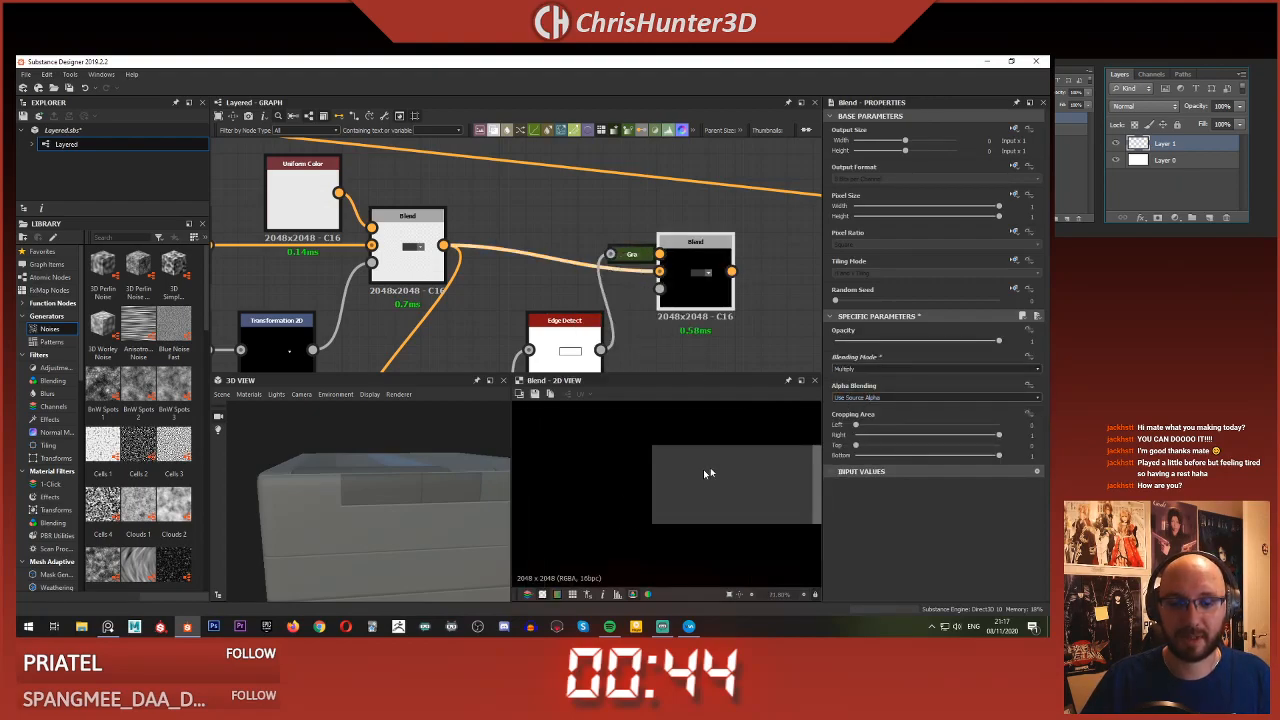
middle_drag(718, 468, 634, 459)
double_click(589, 344)
double_click(687, 297)
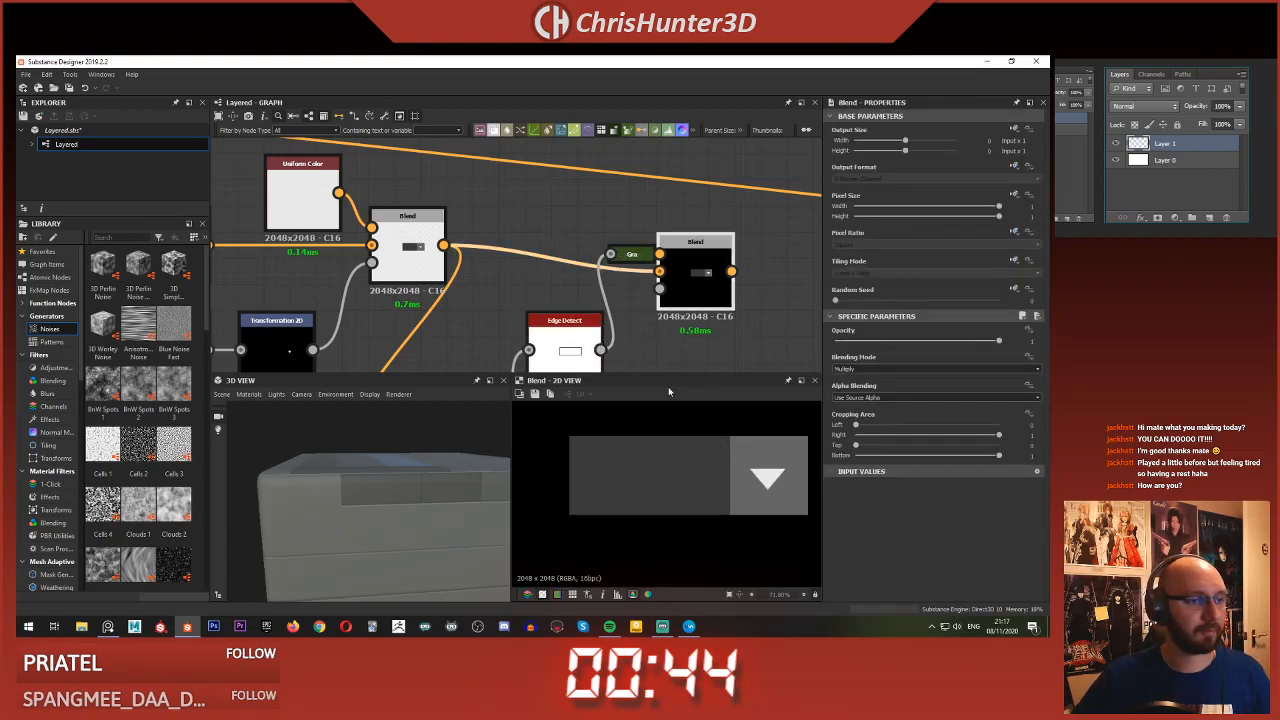
- Feed the Histogram Scan output into the Multiply Blend's opacity input and check the masked rectangle
scroll(621, 365, down, 4)
middle_drag(562, 342, 588, 266)
scroll(600, 270, up, 4)
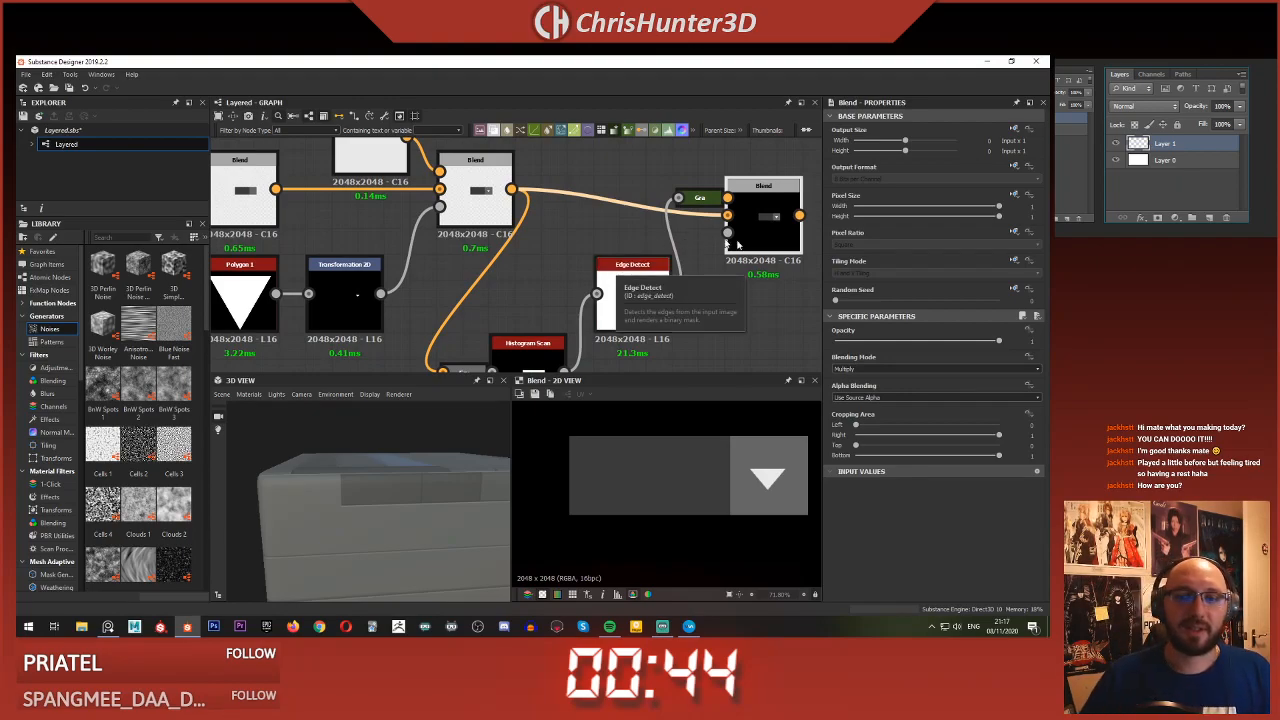
scroll(600, 230, down, 3)
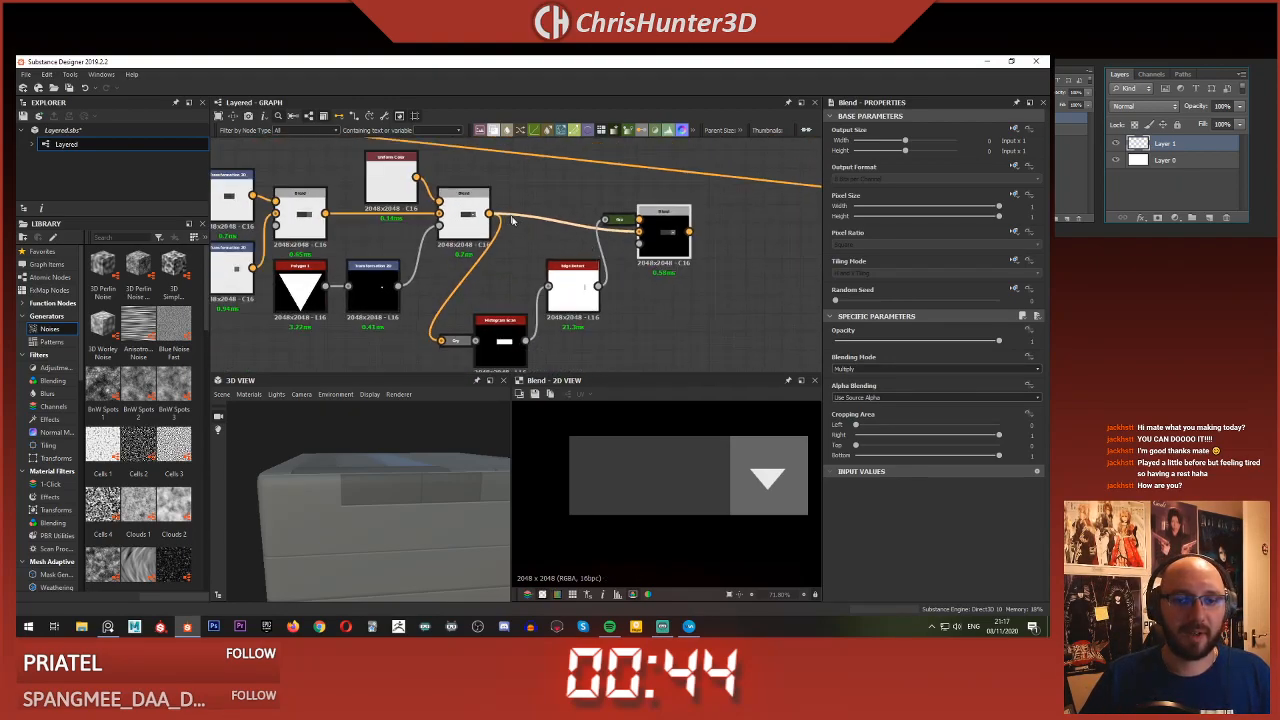
scroll(506, 290, up, 1)
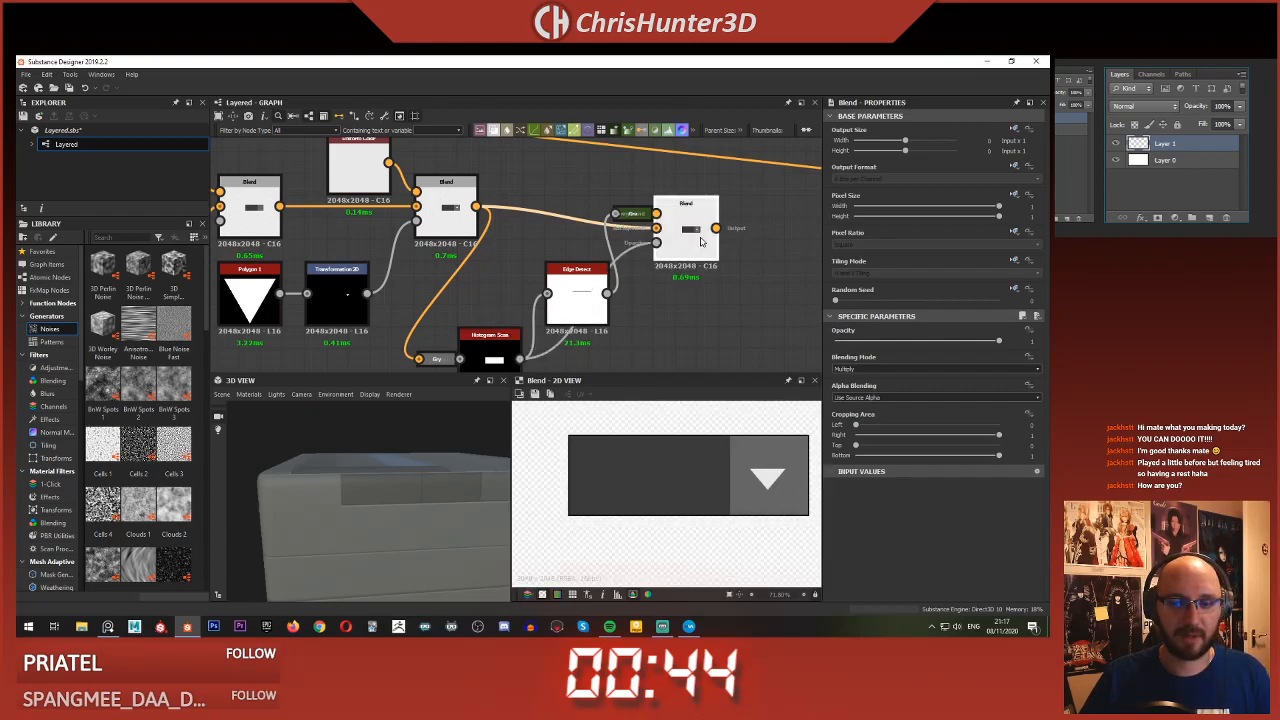
scroll(703, 505, down, 2)
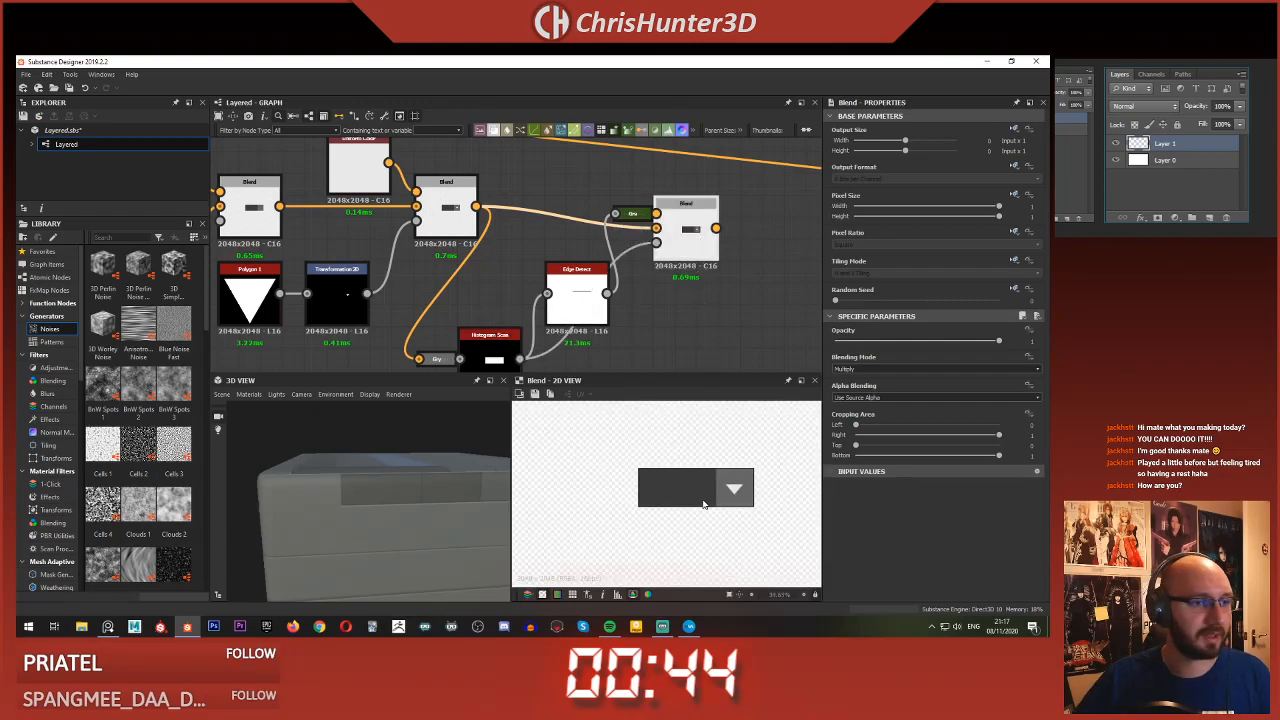
scroll(703, 505, up, 2)
- Move Edge Detect closer to the chain, then undock the Gradient Map and place it above the Multiply Blend
double_click(567, 289)
drag(567, 289, 524, 267)
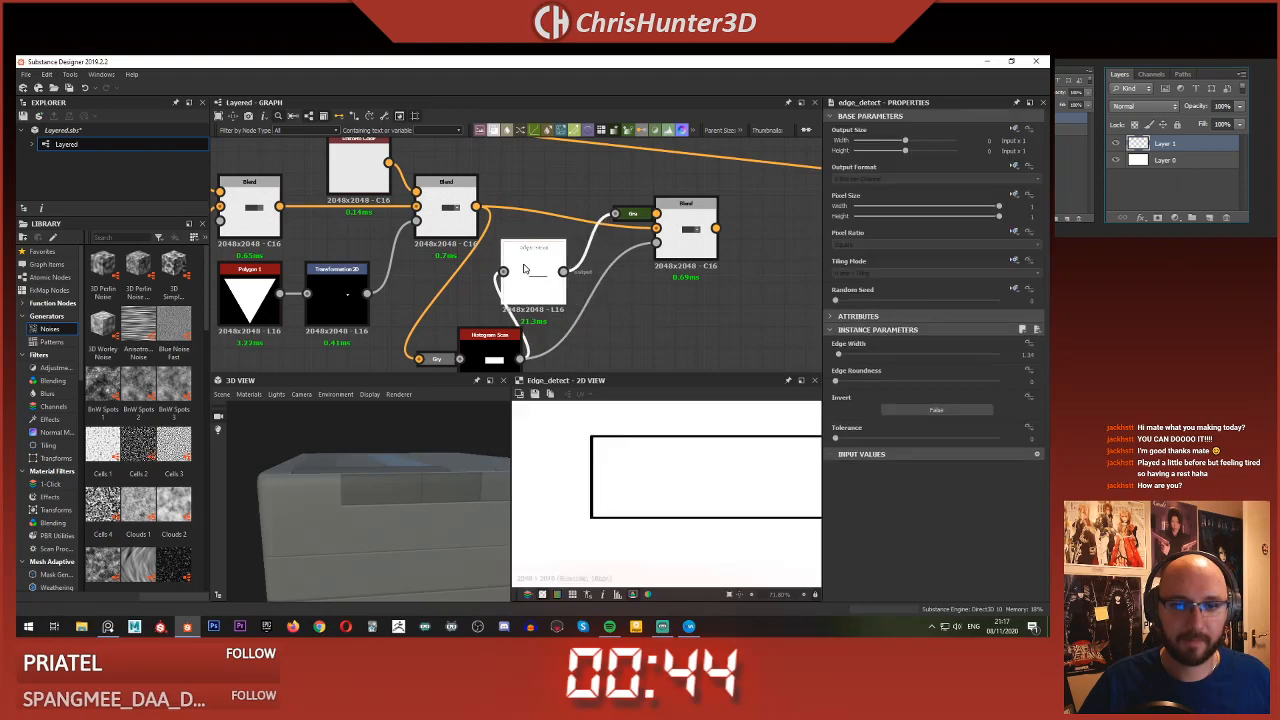
scroll(642, 246, up, 2)
click(702, 214)
middle_drag(702, 214, 704, 248)
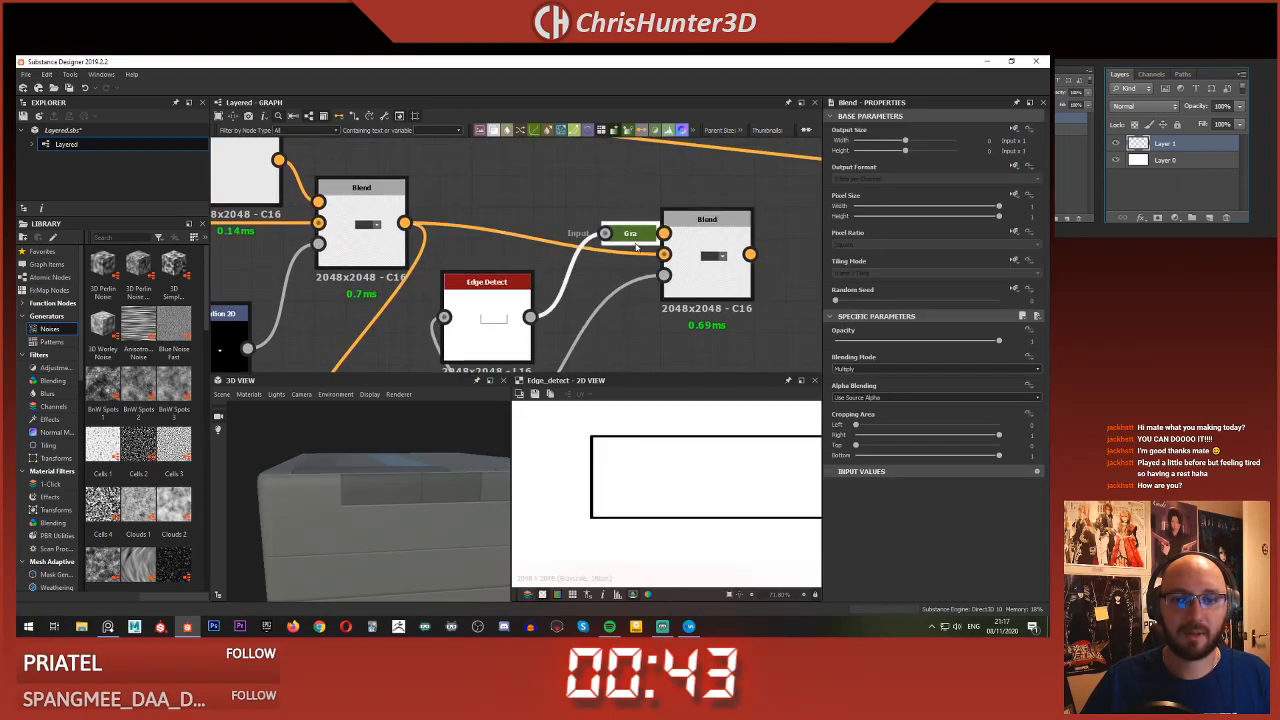
key(d)
drag(635, 335, 605, 209)
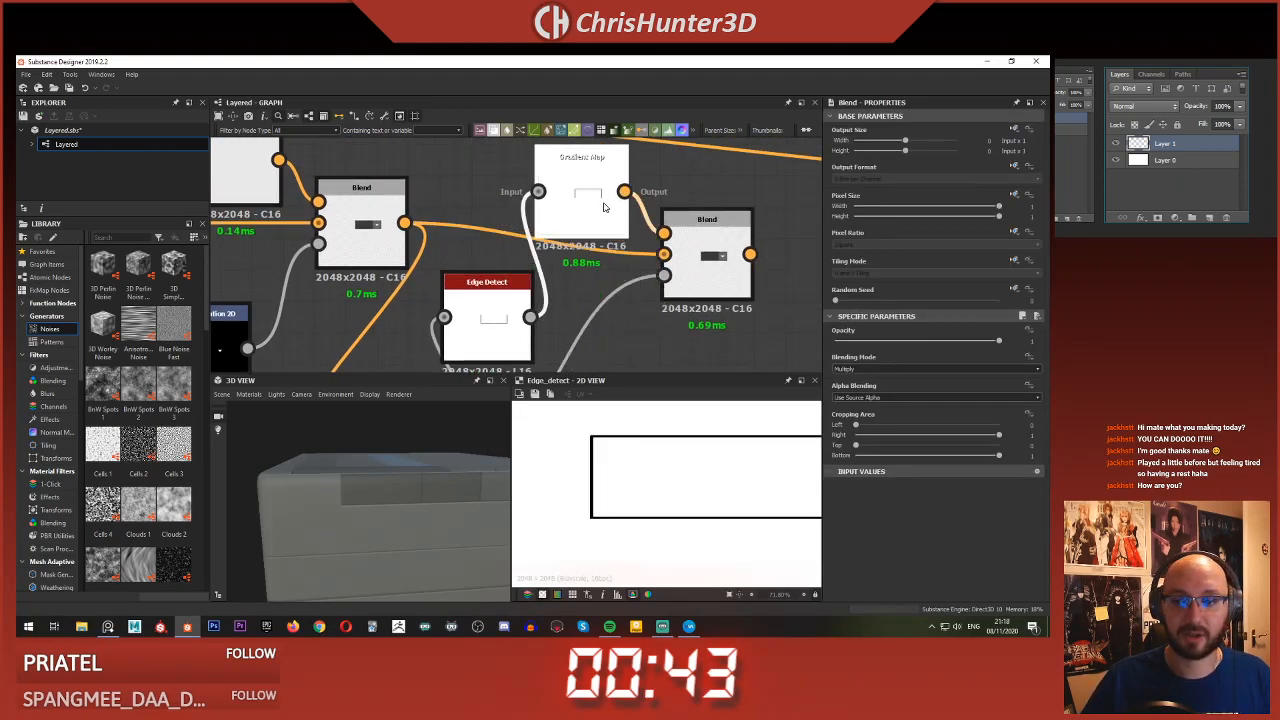
- Change the Gradient Map's black key to dark grey 2c2c2c and preview the Multiply Blend
click(603, 207)
click(1013, 437)
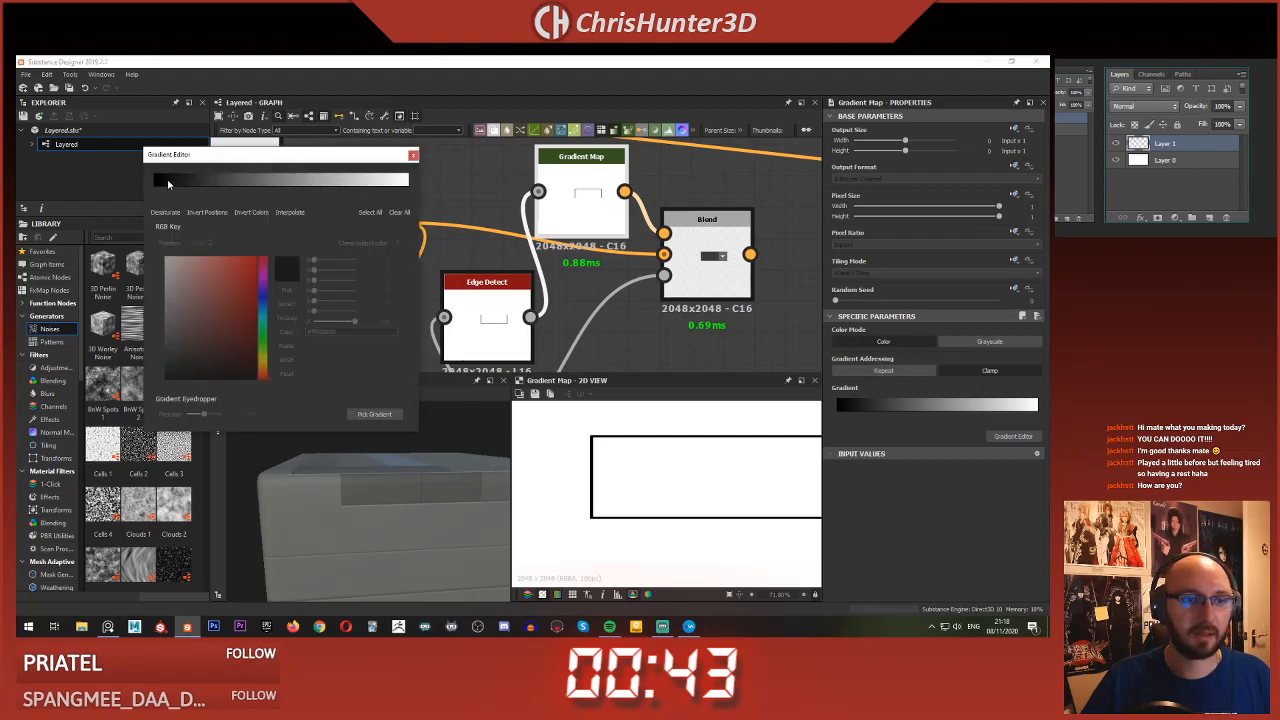
click(155, 189)
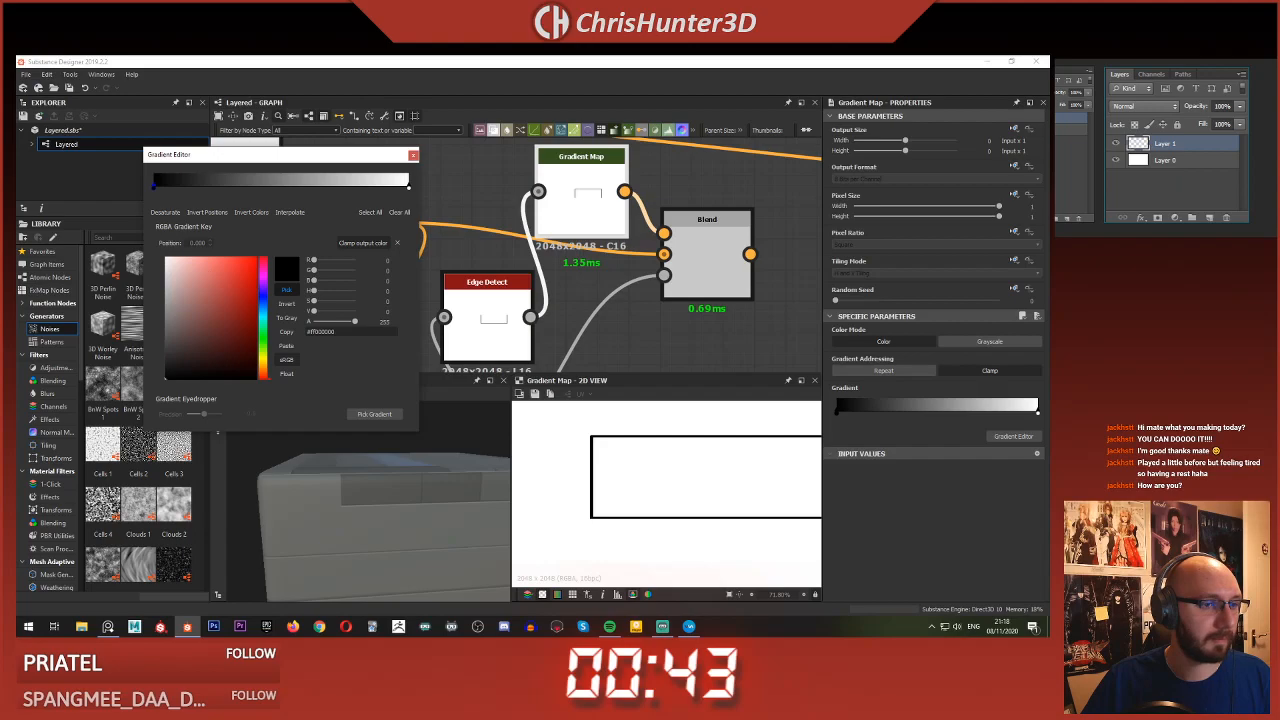
click(162, 262)
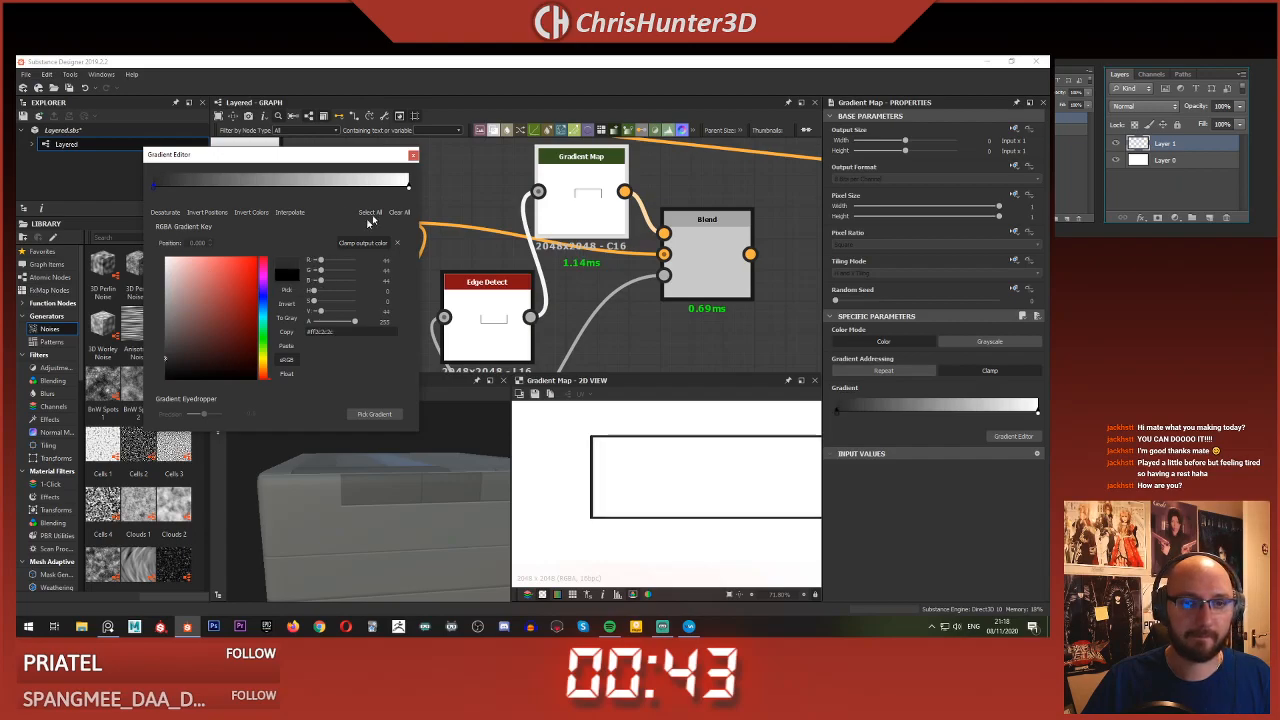
click(413, 155)
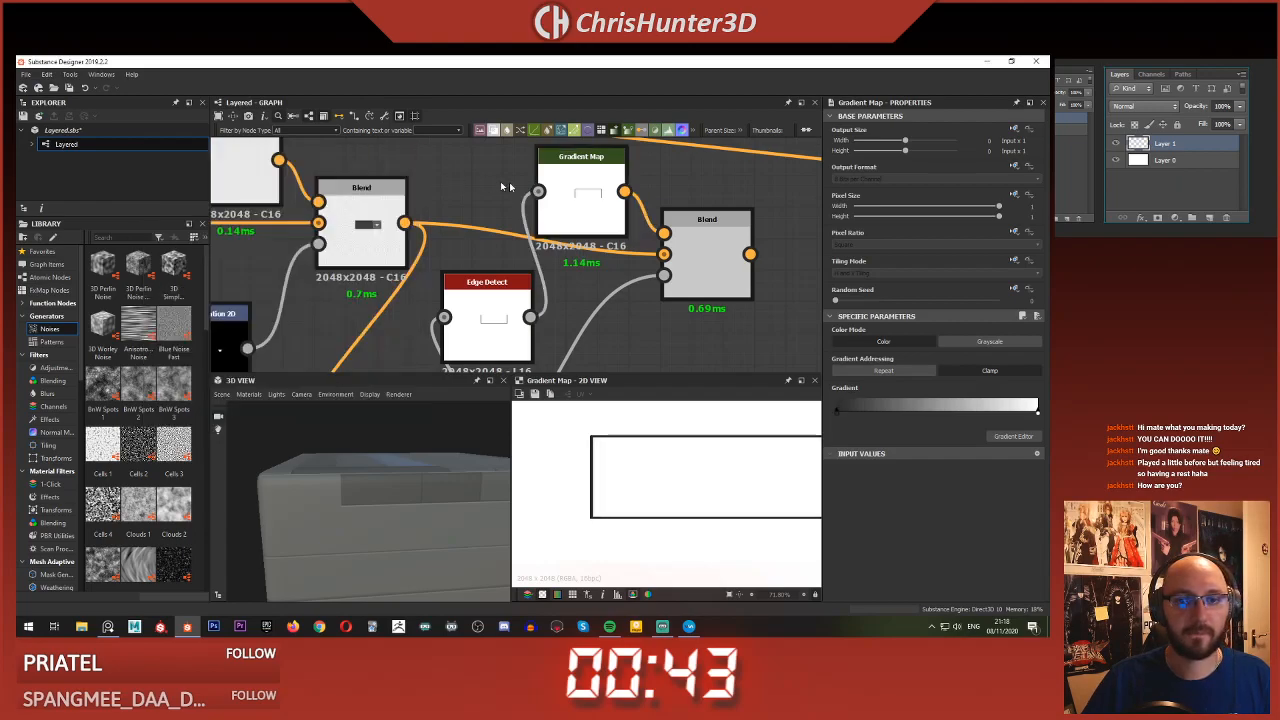
double_click(687, 253)
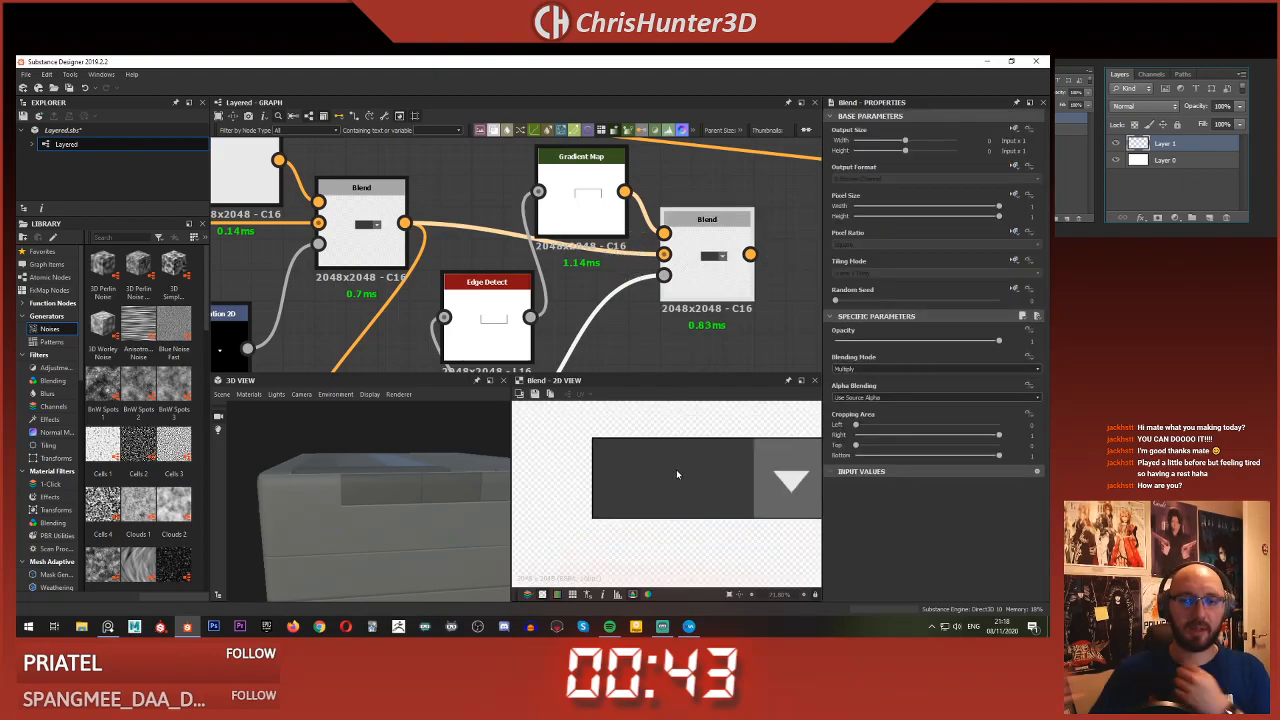
- Move the Histogram Scan node slightly further away from the Multiply Blend
middle_drag(598, 360, 586, 297)
scroll(703, 465, down, 3)
scroll(573, 282, up, 2)
scroll(562, 268, down, 5)
scroll(604, 270, up, 1)
click(519, 342)
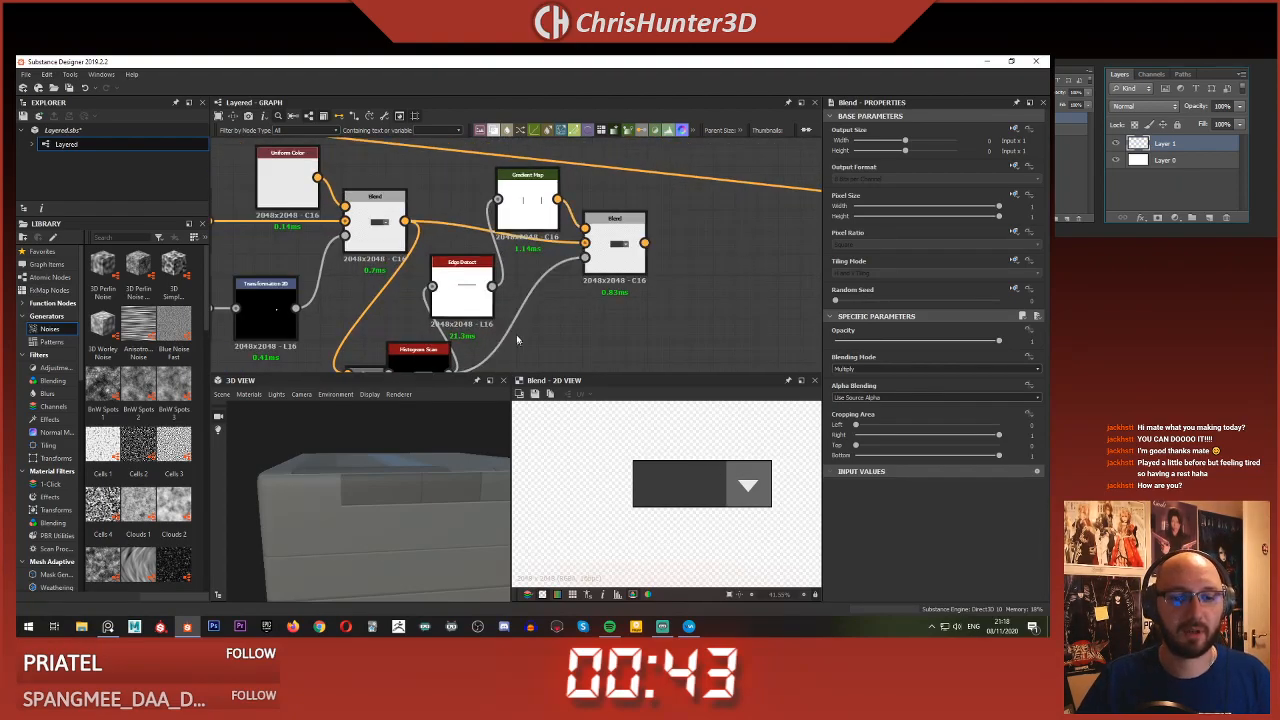
middle_drag(519, 342, 550, 264)
drag(450, 294, 407, 303)
click(540, 289)
- Add another Blend node, feed the Multiply Blend into its background and place it further along the chain
middle_drag(664, 159, 597, 238)
mouse_move(583, 232)
mouse_down()
mouse_move(636, 234)
mouse_move(583, 234)
mouse_up()
click(676, 310)
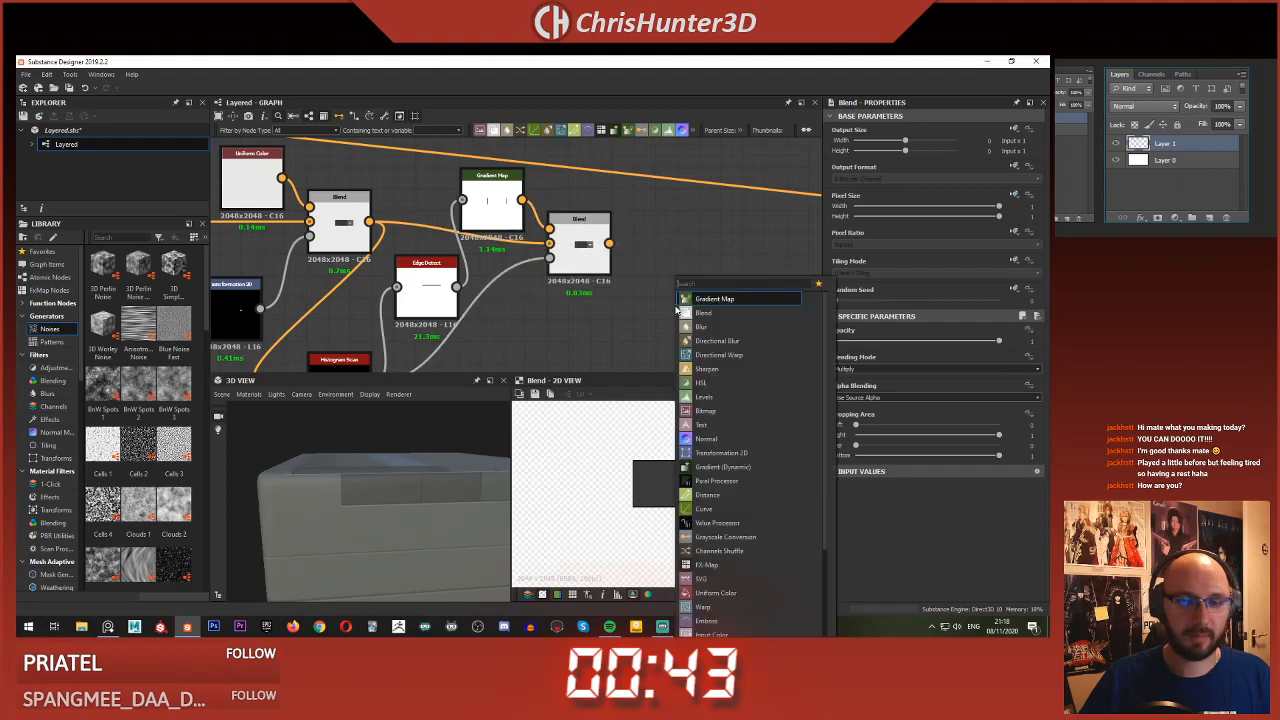
key(space)
text(blend)
key(Return)
scroll(644, 249, up, 1)
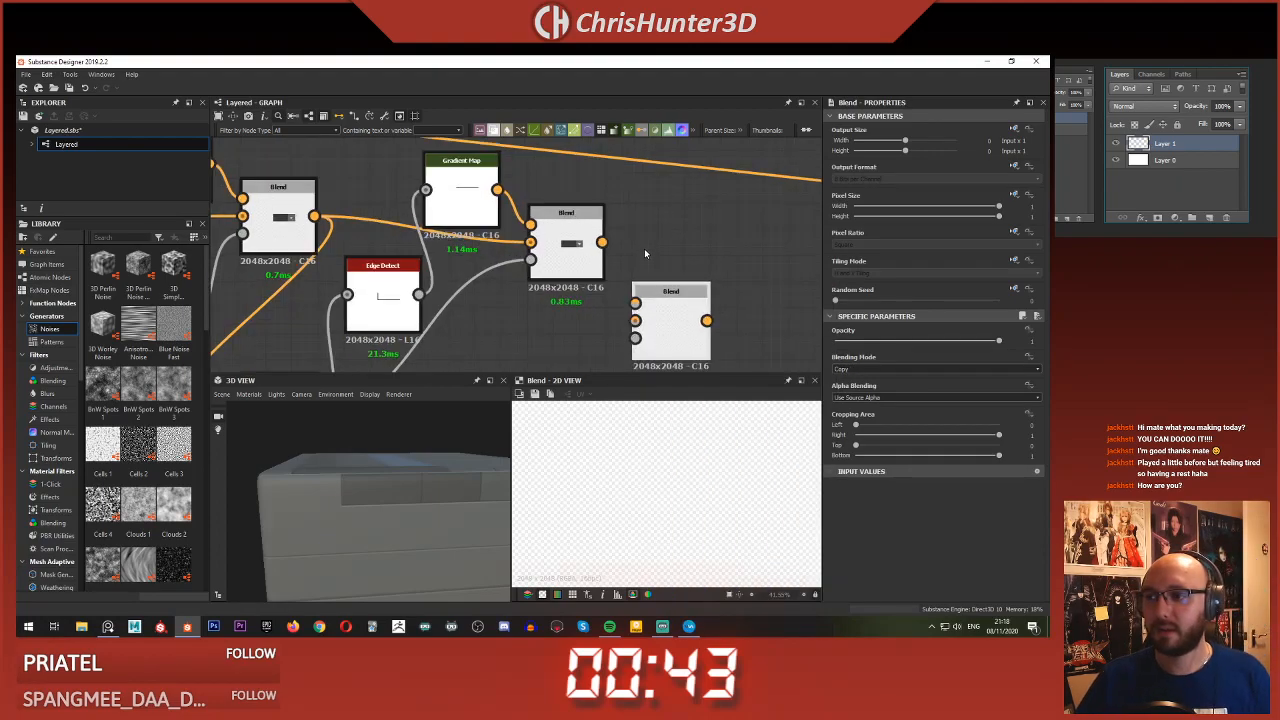
middle_drag(645, 252, 636, 235)
drag(688, 303, 689, 266)
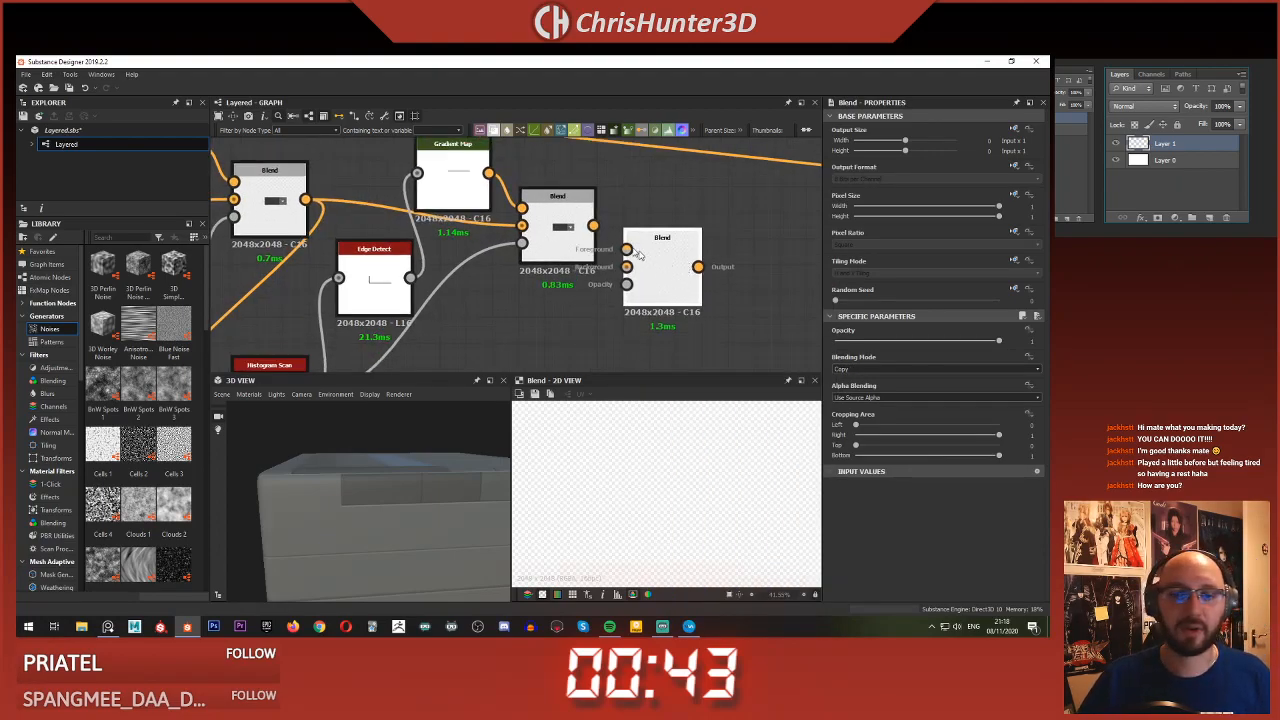
drag(594, 226, 627, 267)
drag(650, 265, 717, 276)
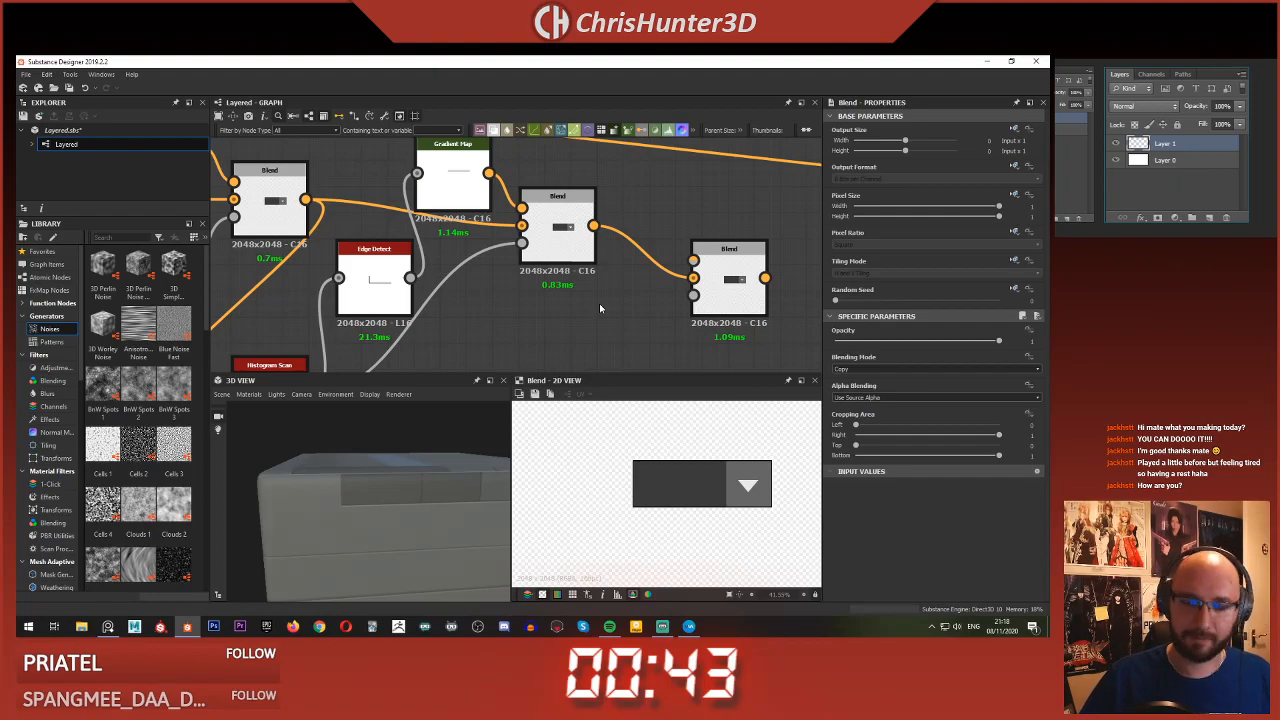
click(400, 282)
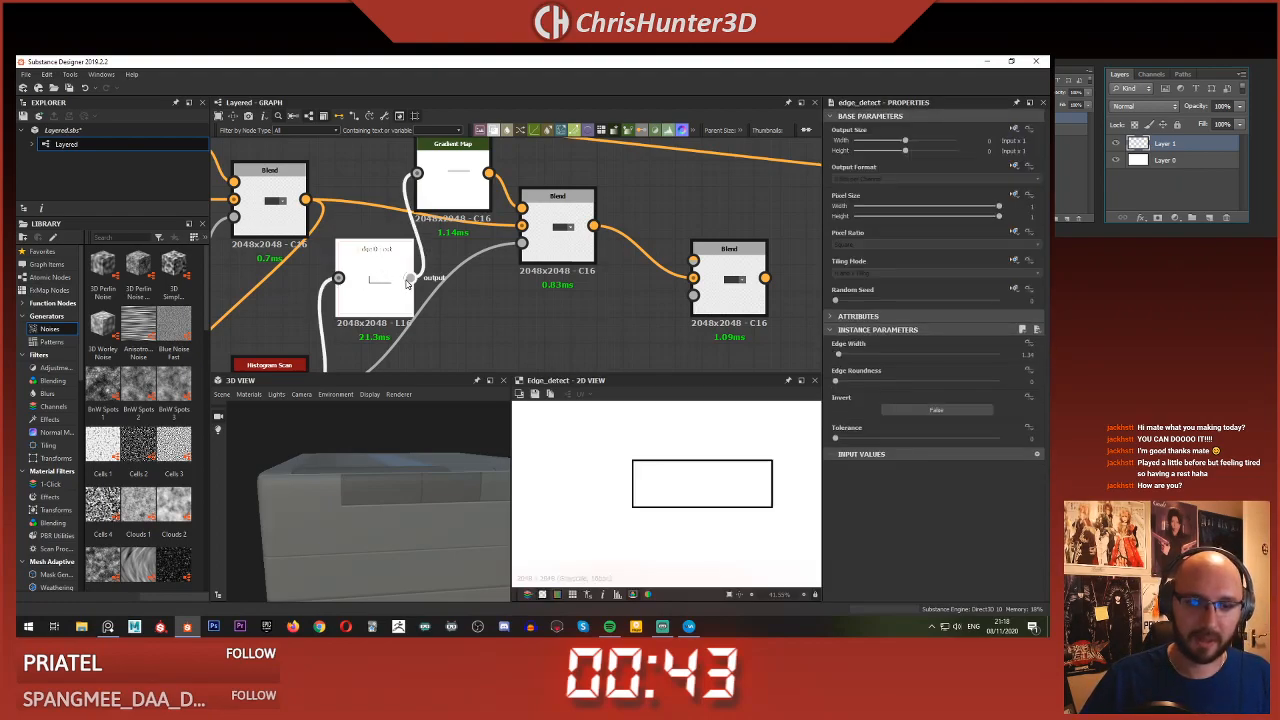
drag(596, 294, 720, 267)
drag(623, 319, 612, 316)
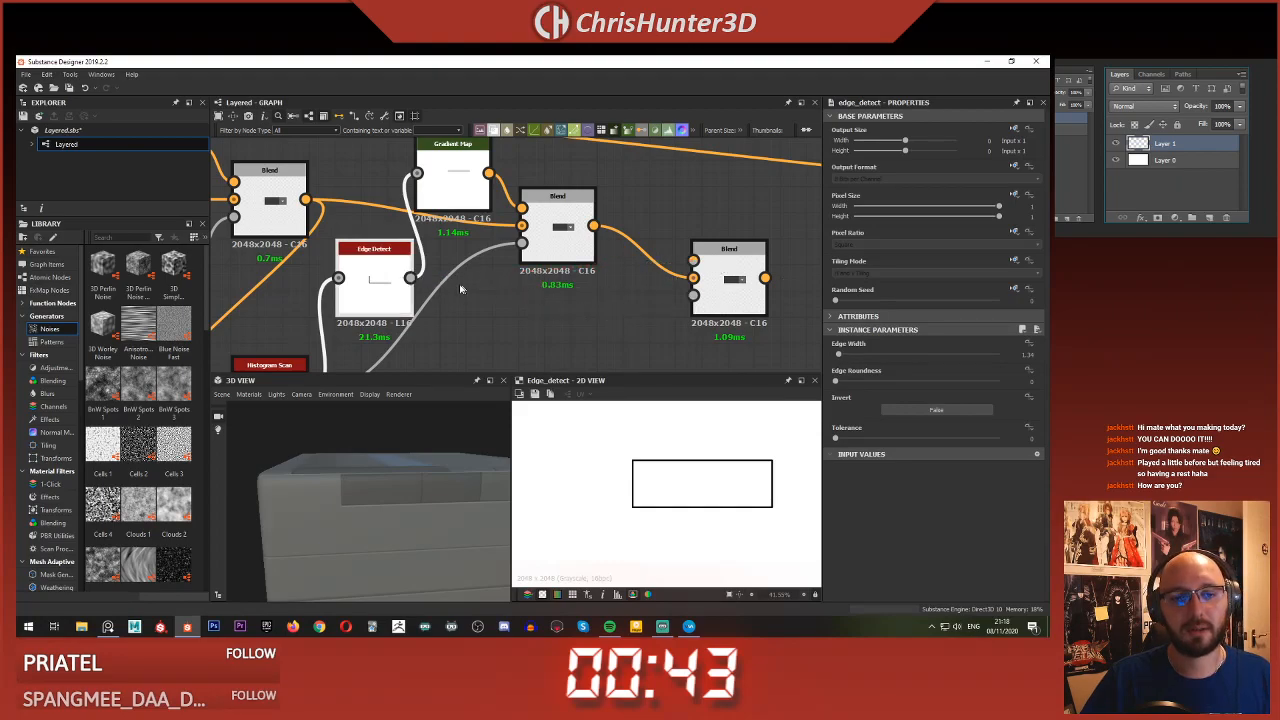
click(512, 308)
middle_drag(583, 303, 567, 333)
click(712, 285)
key(space)
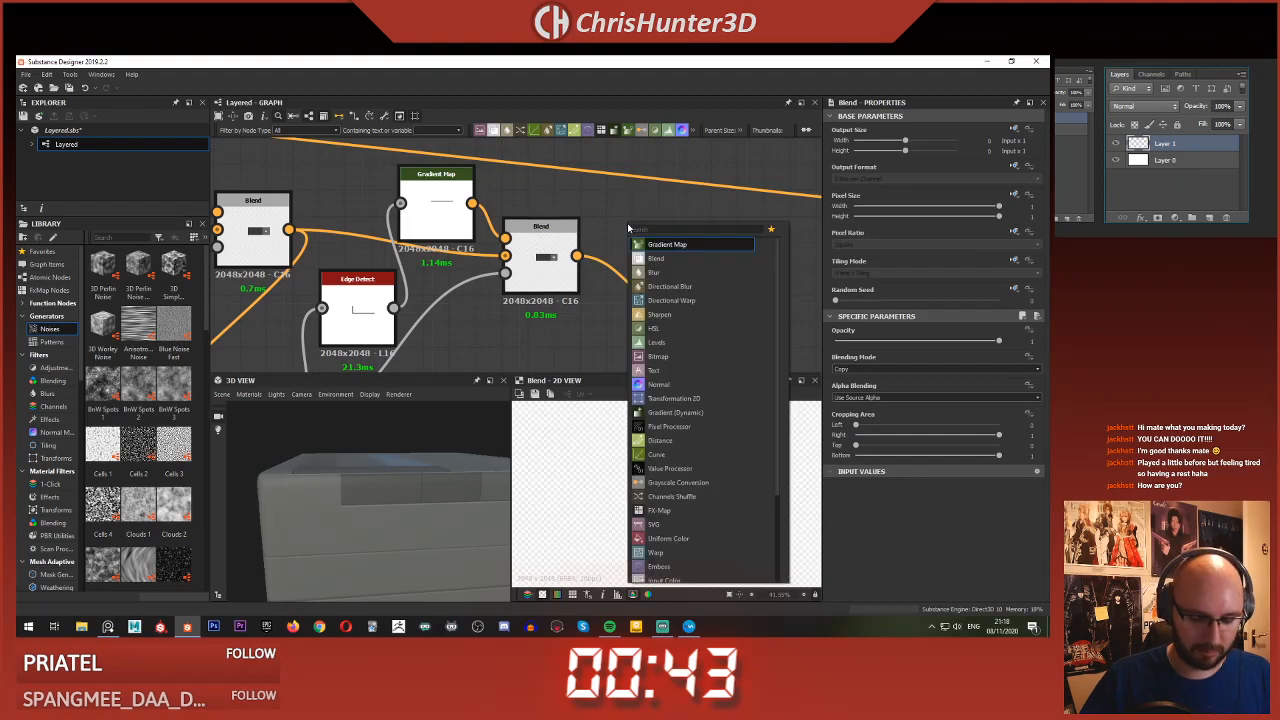
text(map)
click(643, 206)
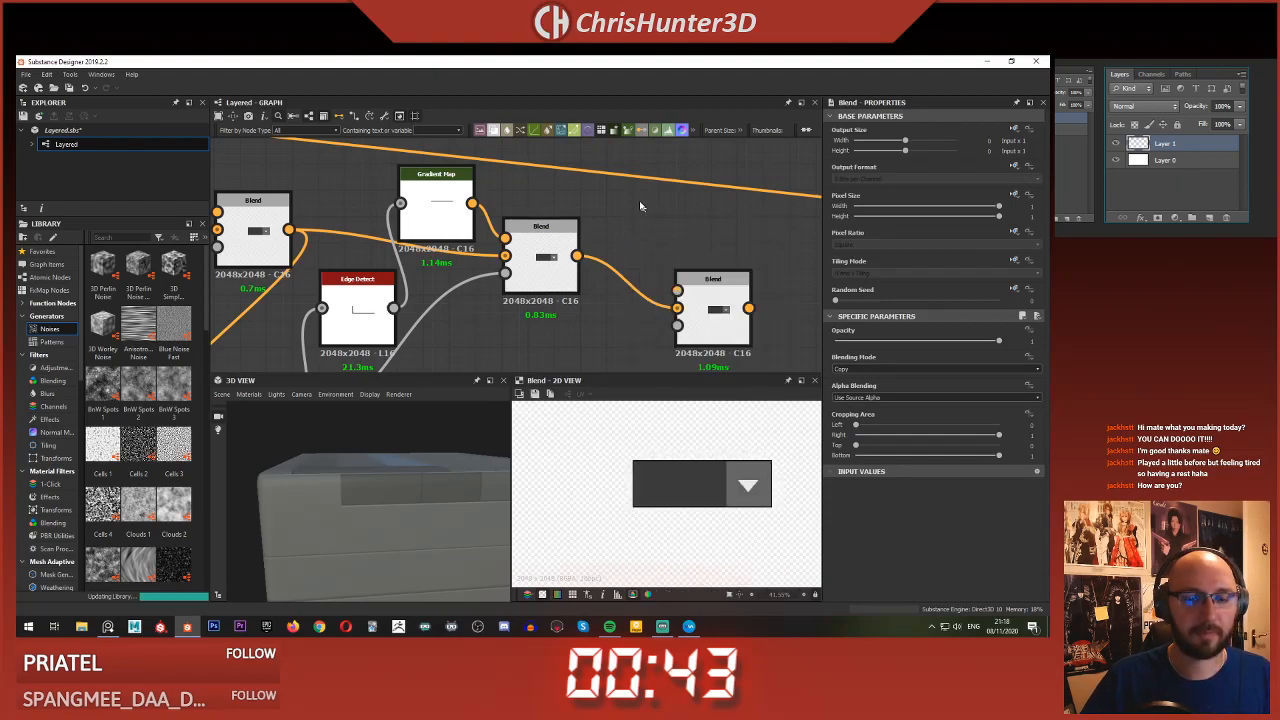
click(446, 206)
click(636, 232)
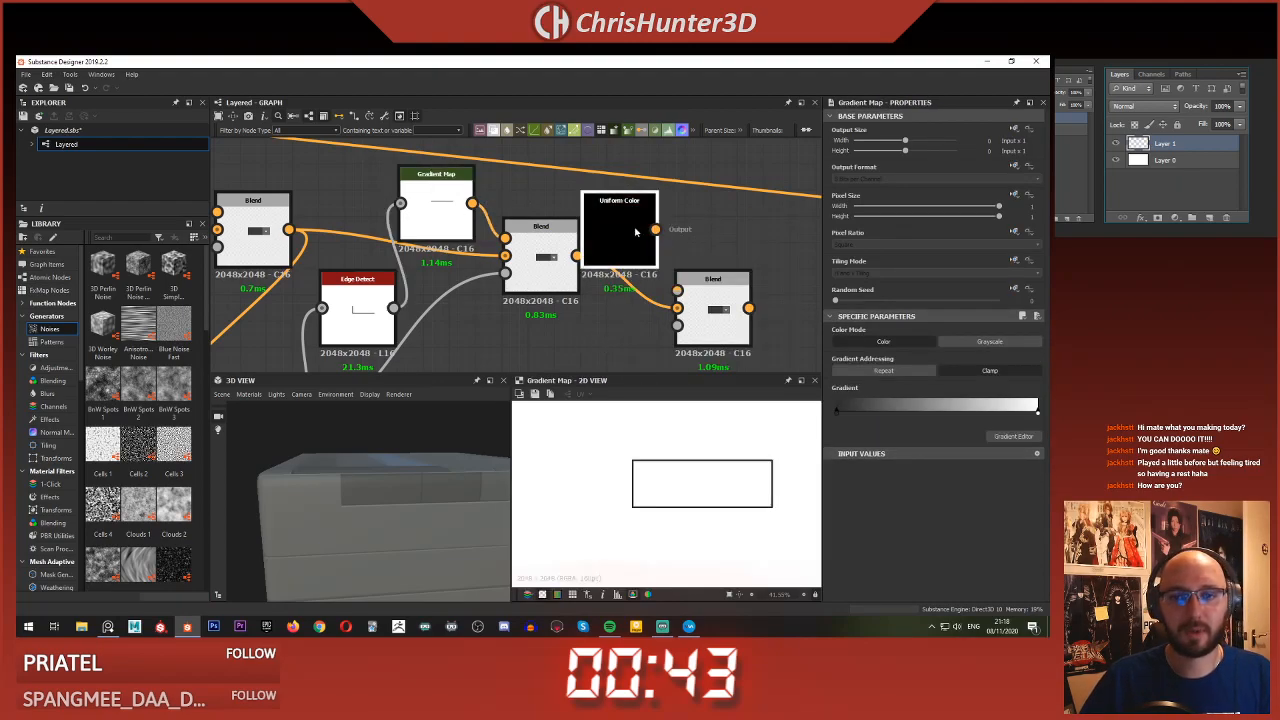
key(Delete)
- Add a Transformation 2D node fed by the Gradient Map and place it below the Multiply Blend
key(space)
text(trans)
click(675, 243)
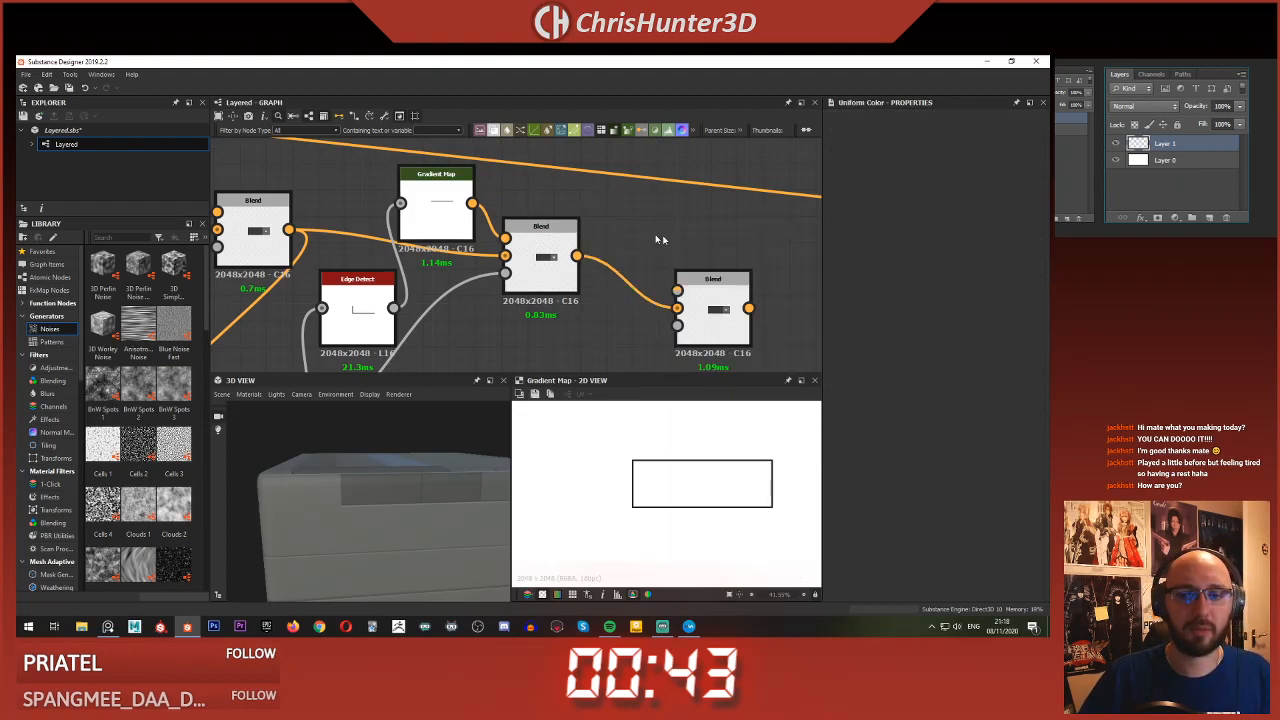
drag(473, 203, 611, 231)
drag(652, 229, 599, 359)
- Feed the Transformation 2D output into the last Blend's foreground and preview that Blend
middle_drag(599, 359, 602, 250)
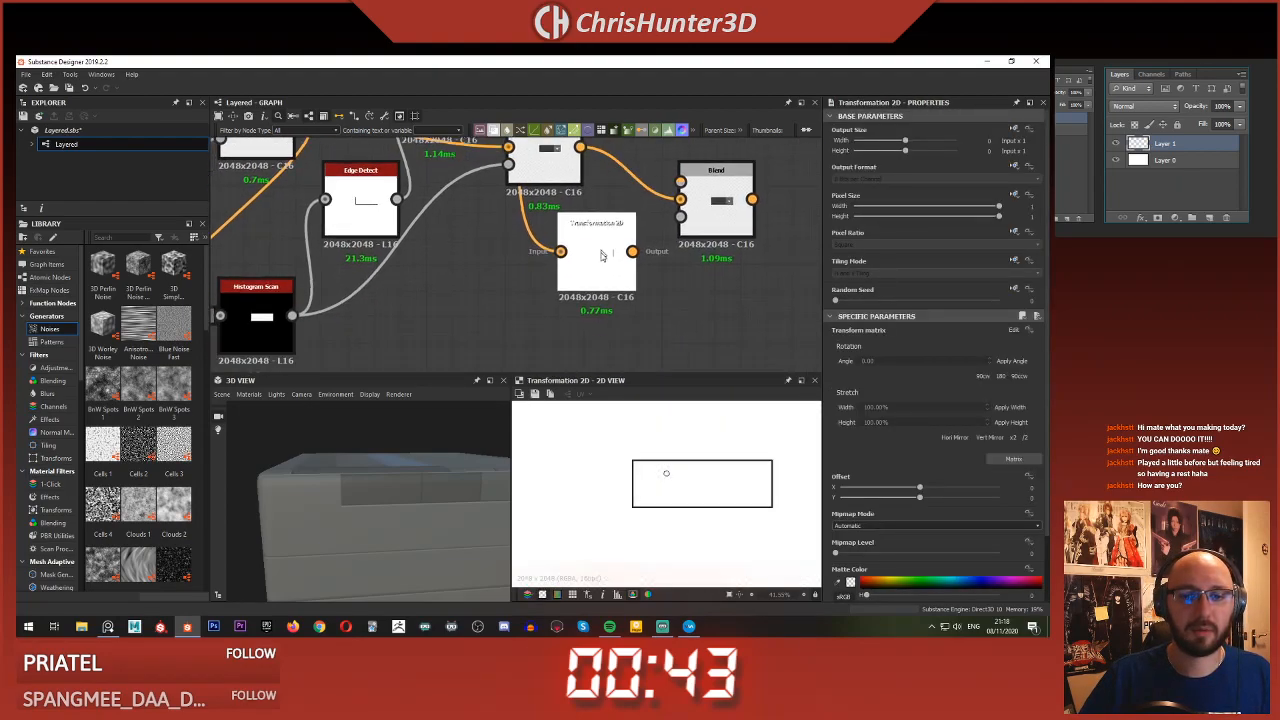
scroll(602, 250, up, 1)
drag(650, 242, 706, 158)
double_click(755, 200)
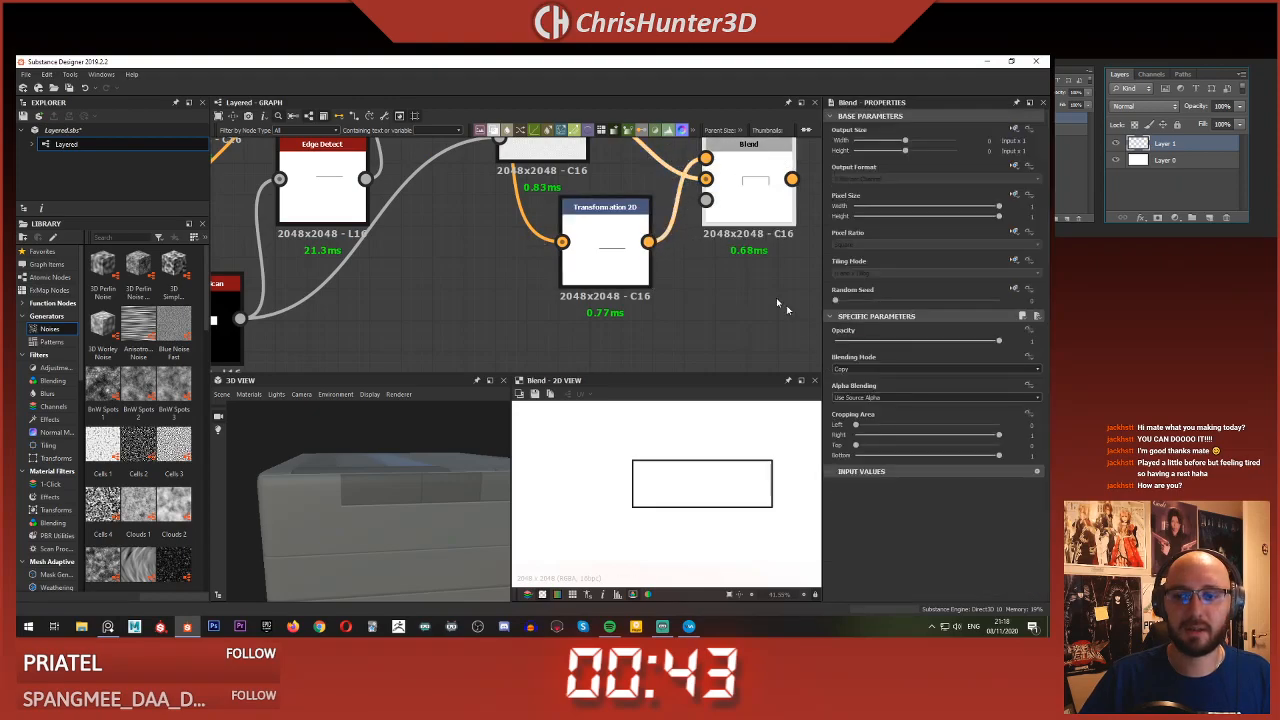
- Set the last Blend node's blending mode to Multiply
click(618, 243)
click(746, 194)
click(616, 237)
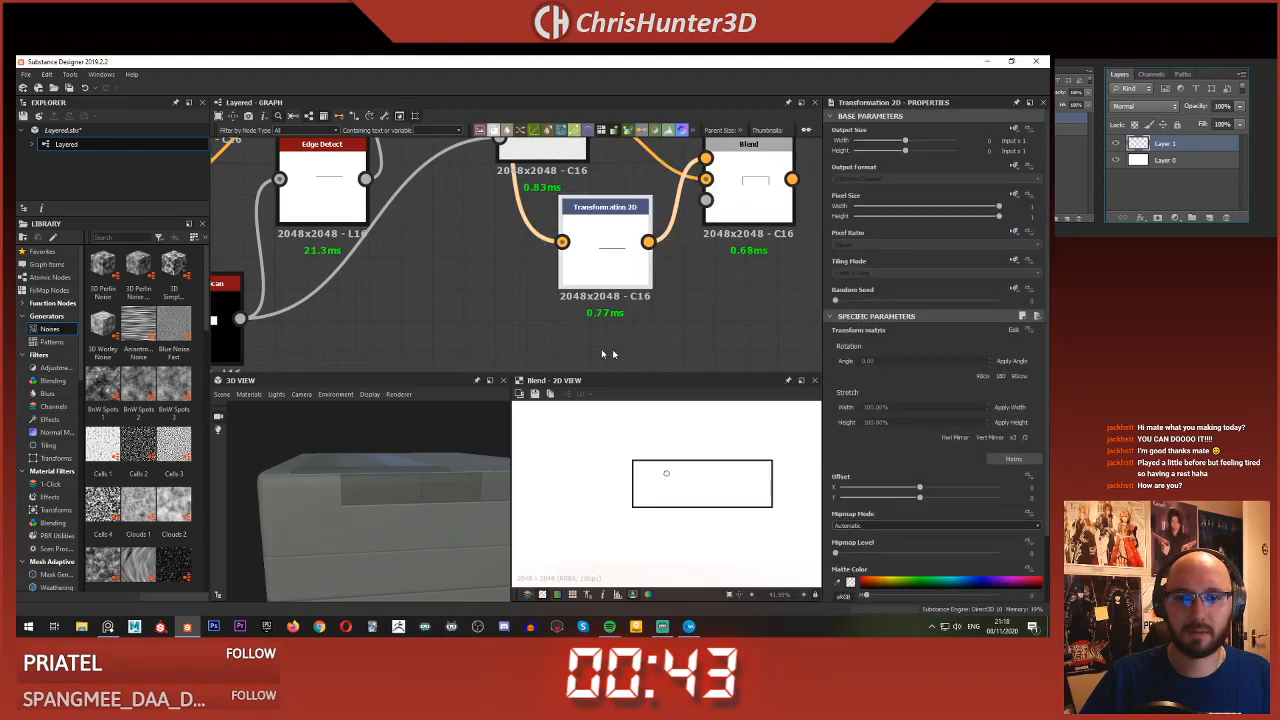
scroll(535, 338, down, 3)
scroll(545, 180, up, 2)
click(701, 302)
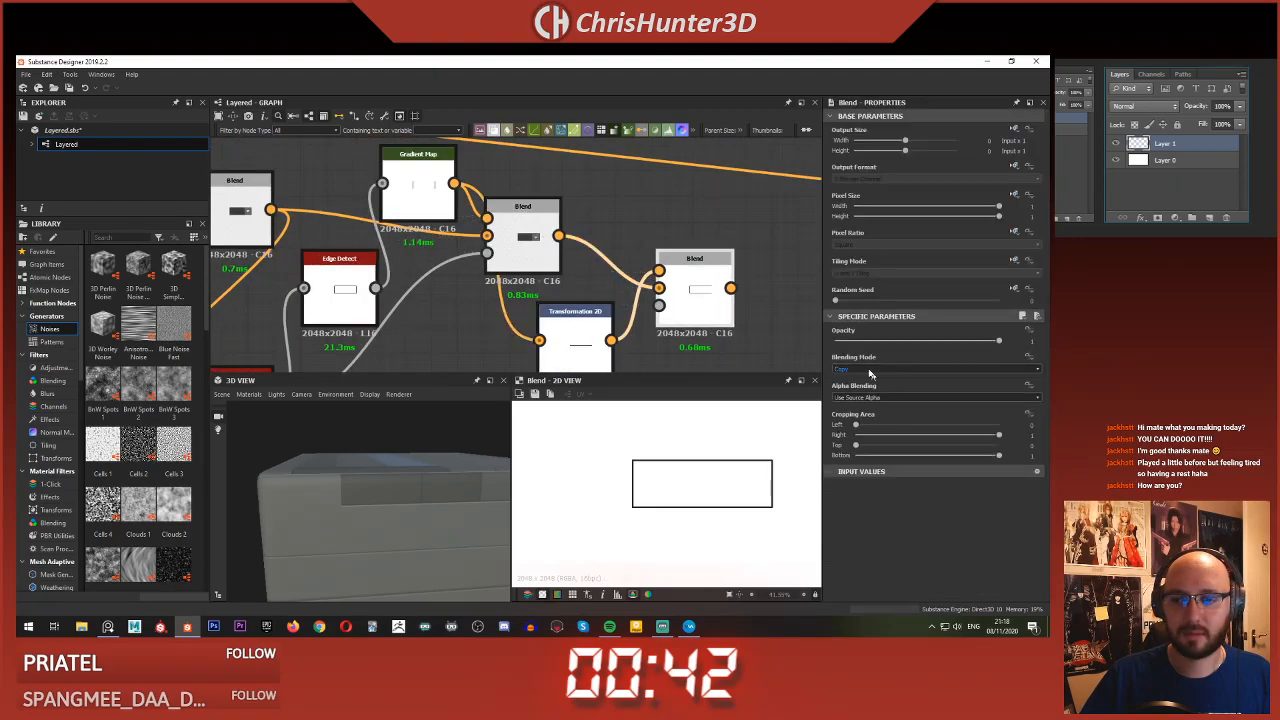
double_click(541, 240)
click(694, 276)
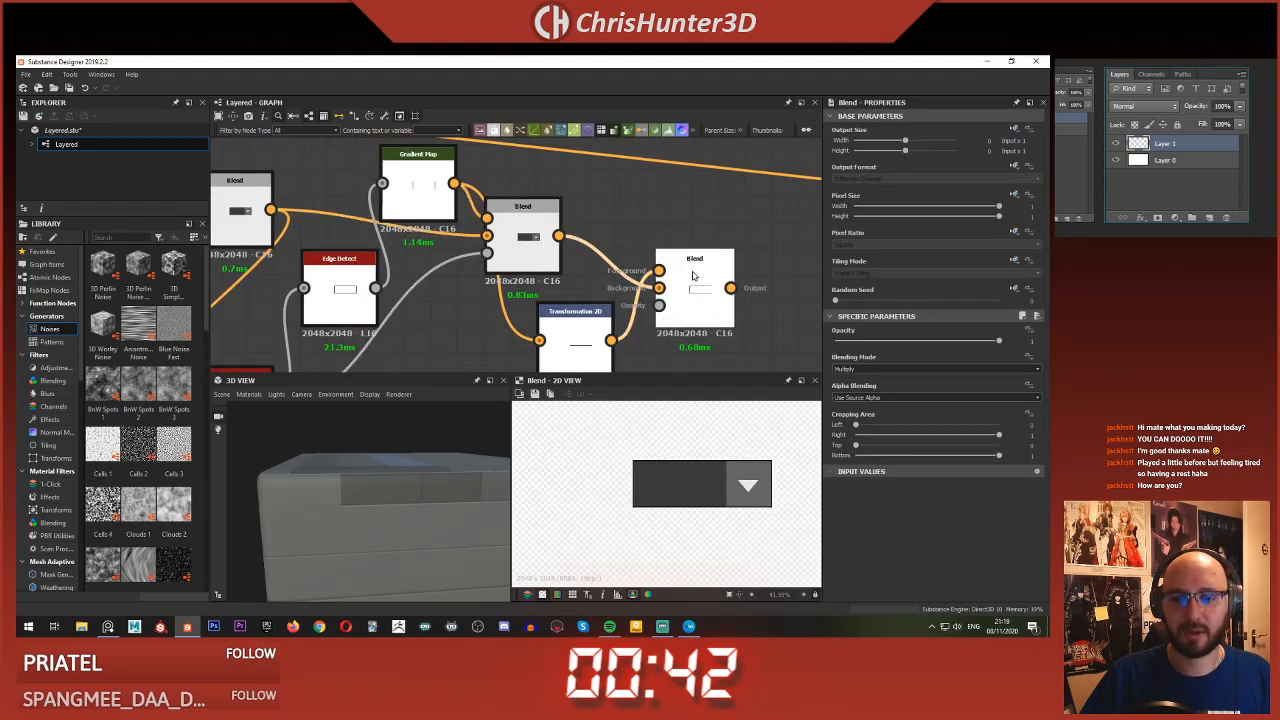
click(935, 368)
click(878, 402)
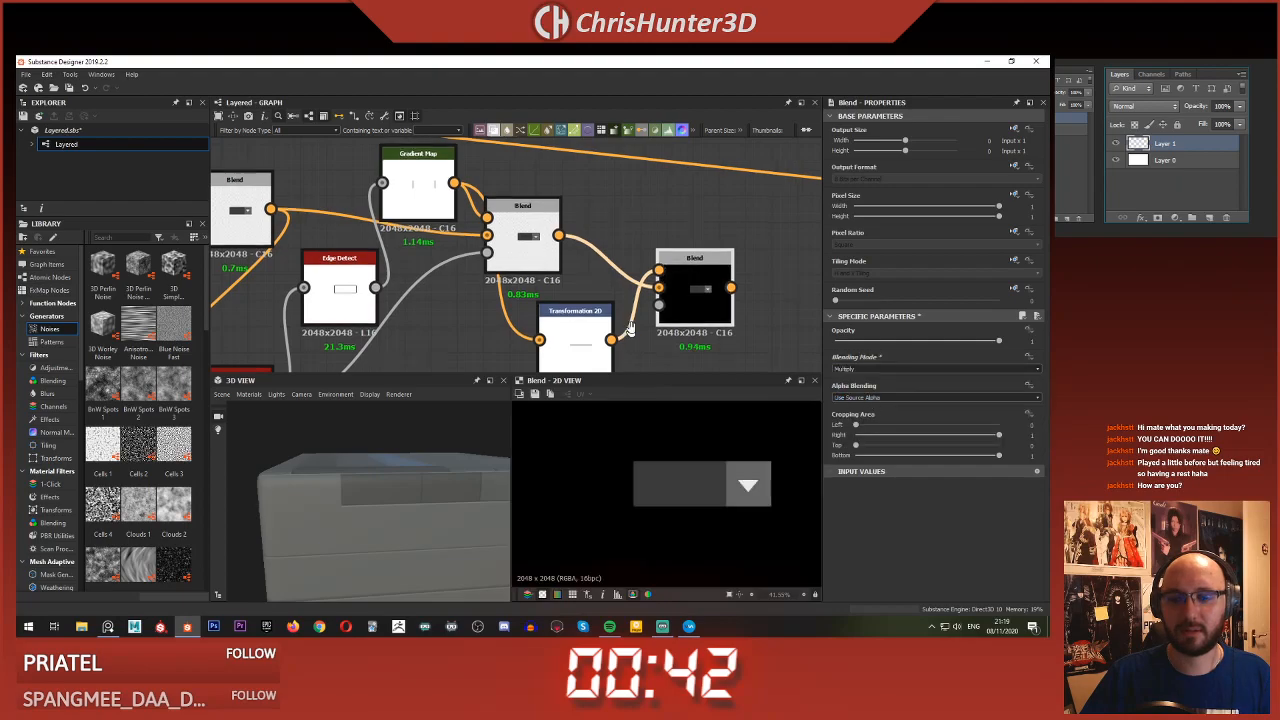
- Preview the earlier Multiply Blend and connect the Histogram Scan output to the last Blend's opacity input
middle_drag(631, 337, 637, 265)
scroll(645, 263, up, 1)
middle_drag(713, 215, 704, 270)
double_click(500, 233)
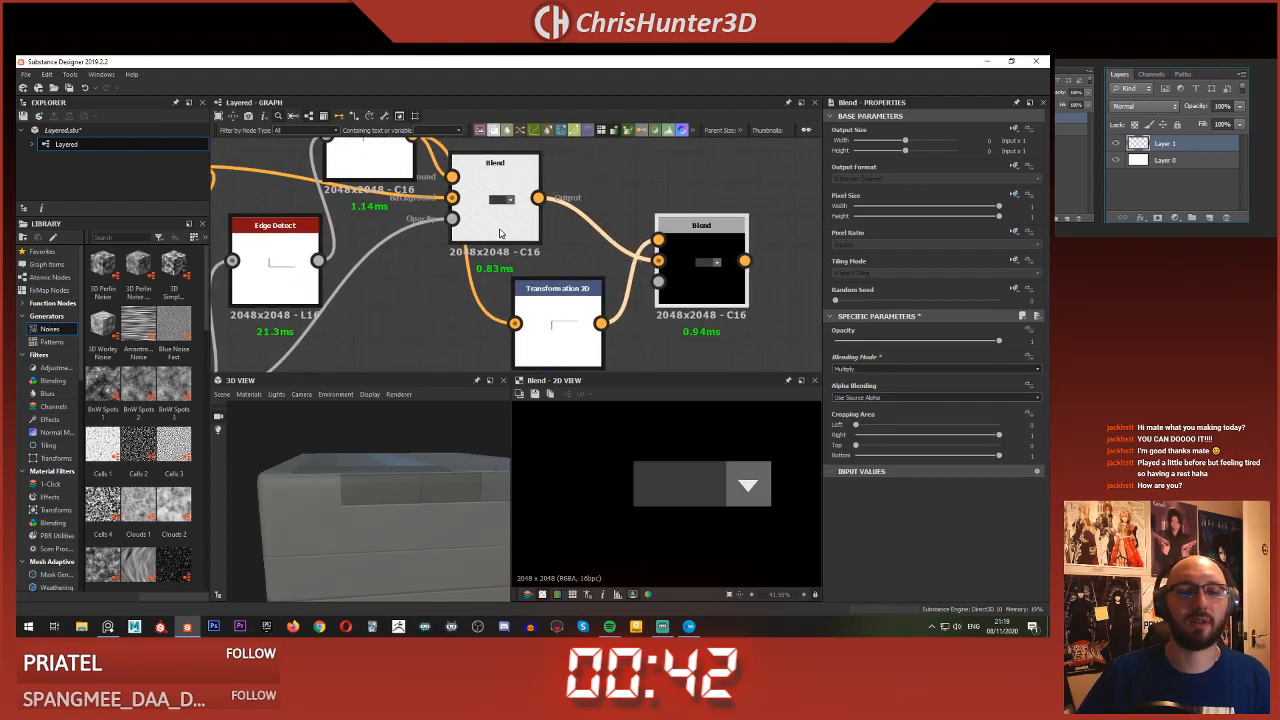
middle_drag(499, 235, 561, 267)
scroll(561, 267, down, 3)
scroll(405, 291, up, 2)
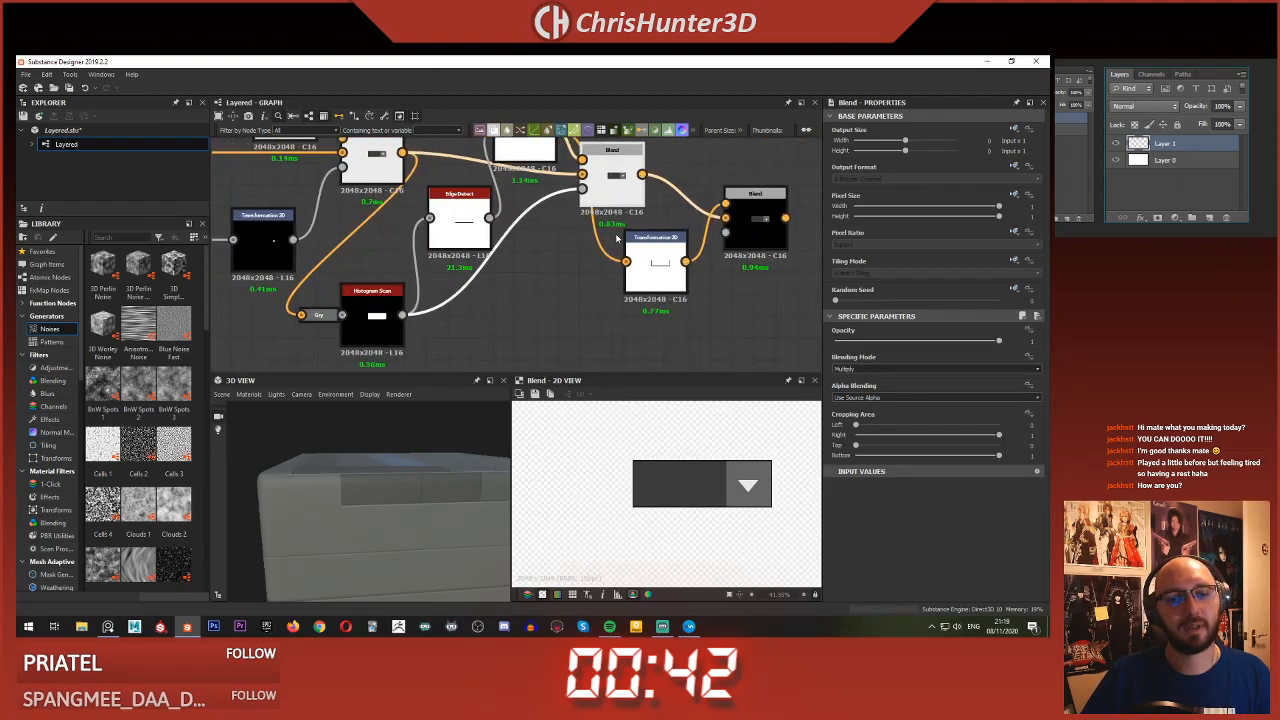
drag(706, 253, 709, 233)
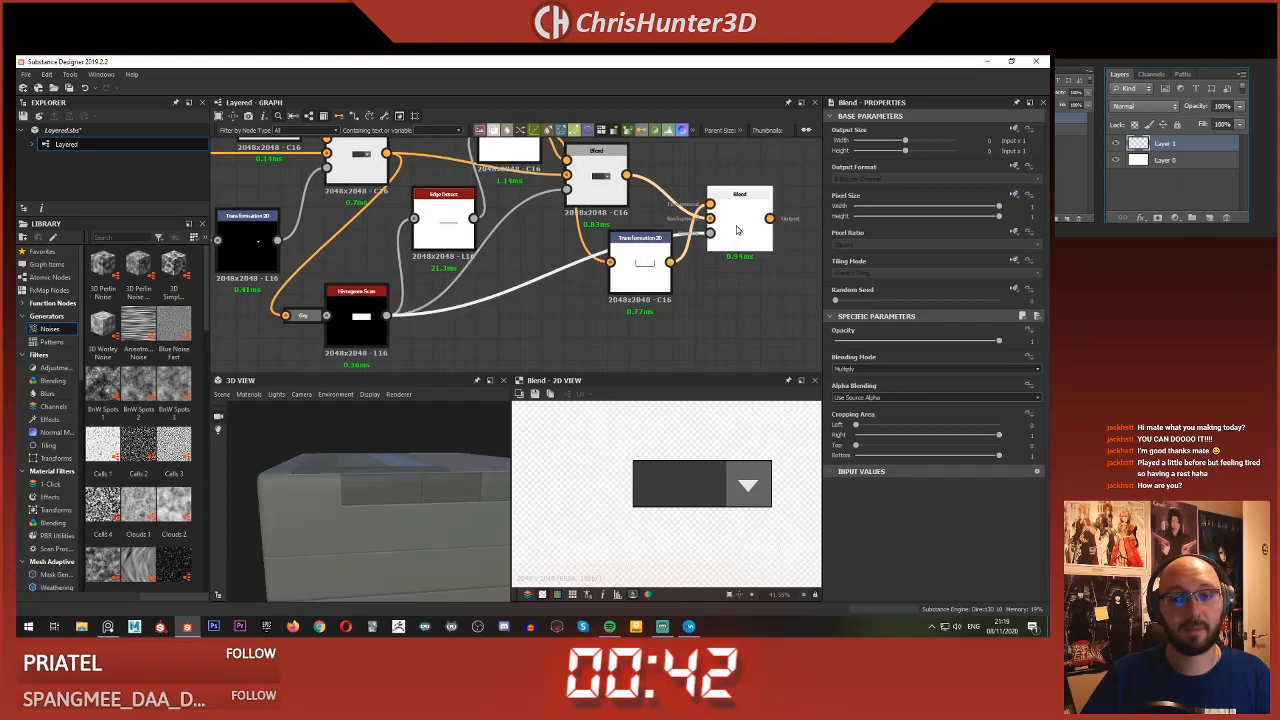
- Offset the Transformation 2D outline horizontally by about 0.10 so its vertical line divides the two grey tones, and inspect the last Blend's preview
click(640, 265)
scroll(729, 453, up, 1)
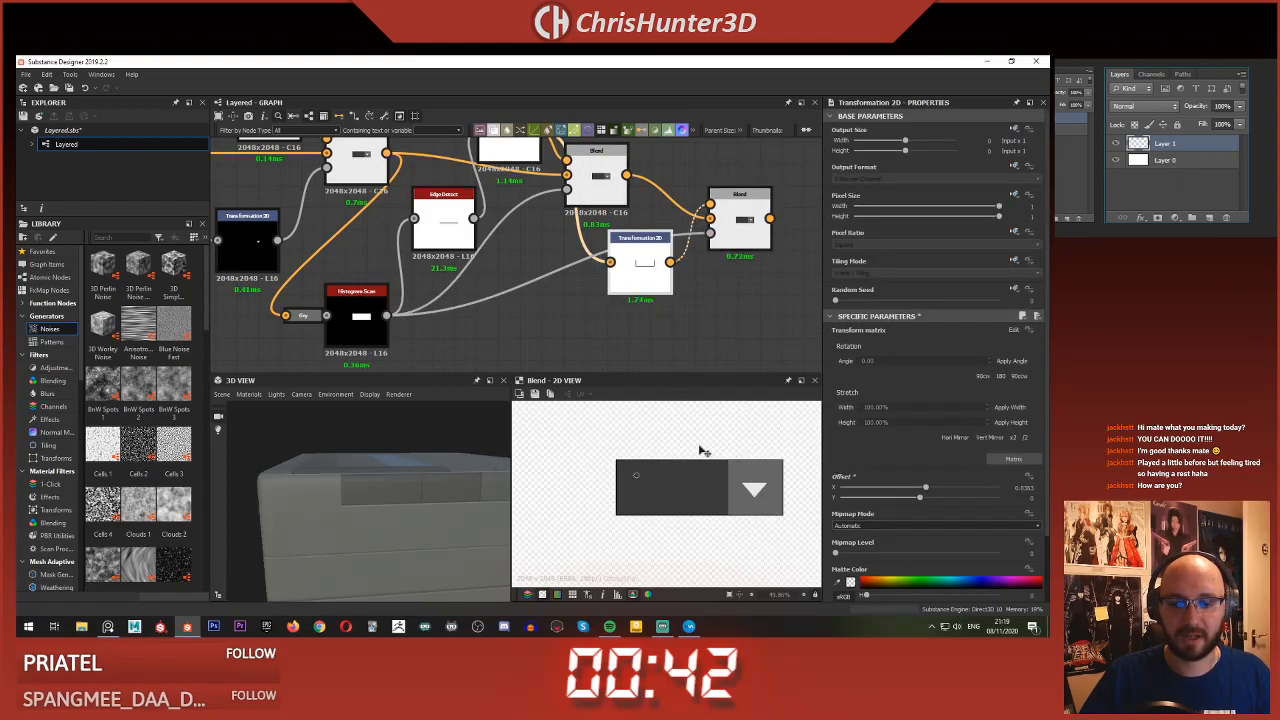
drag(668, 447, 672, 448)
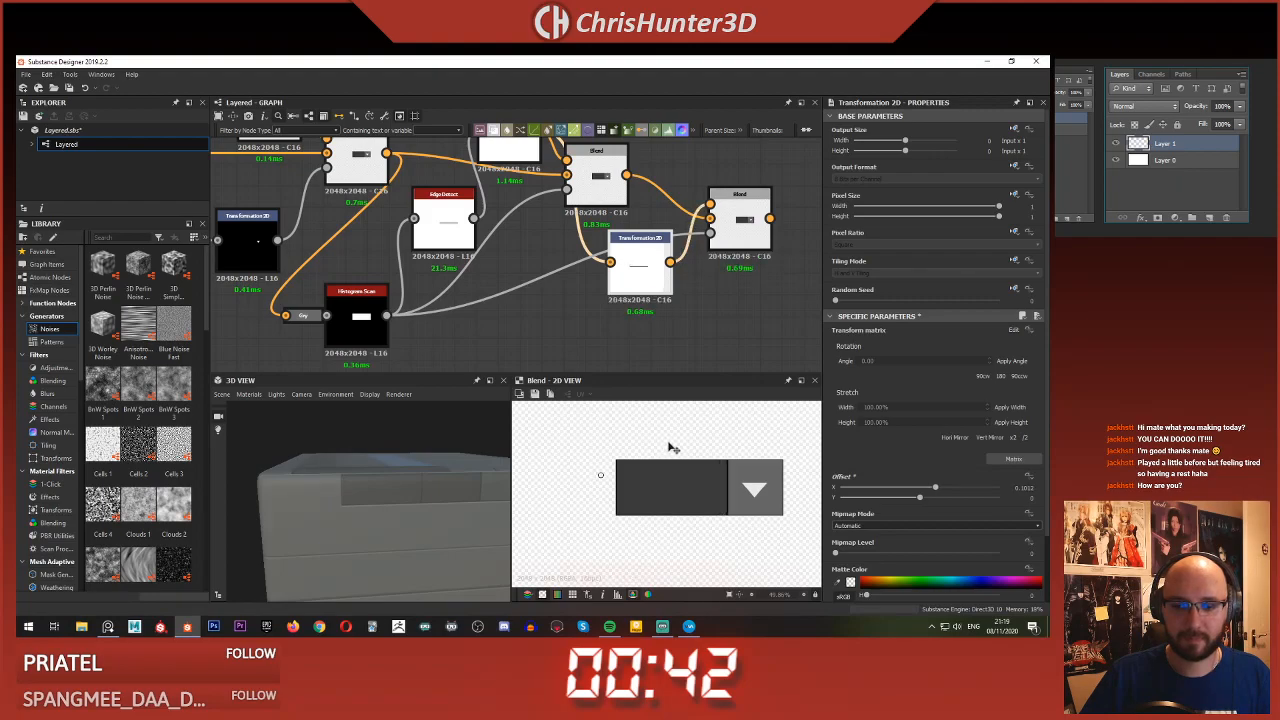
scroll(674, 477, up, 3)
middle_drag(766, 480, 591, 480)
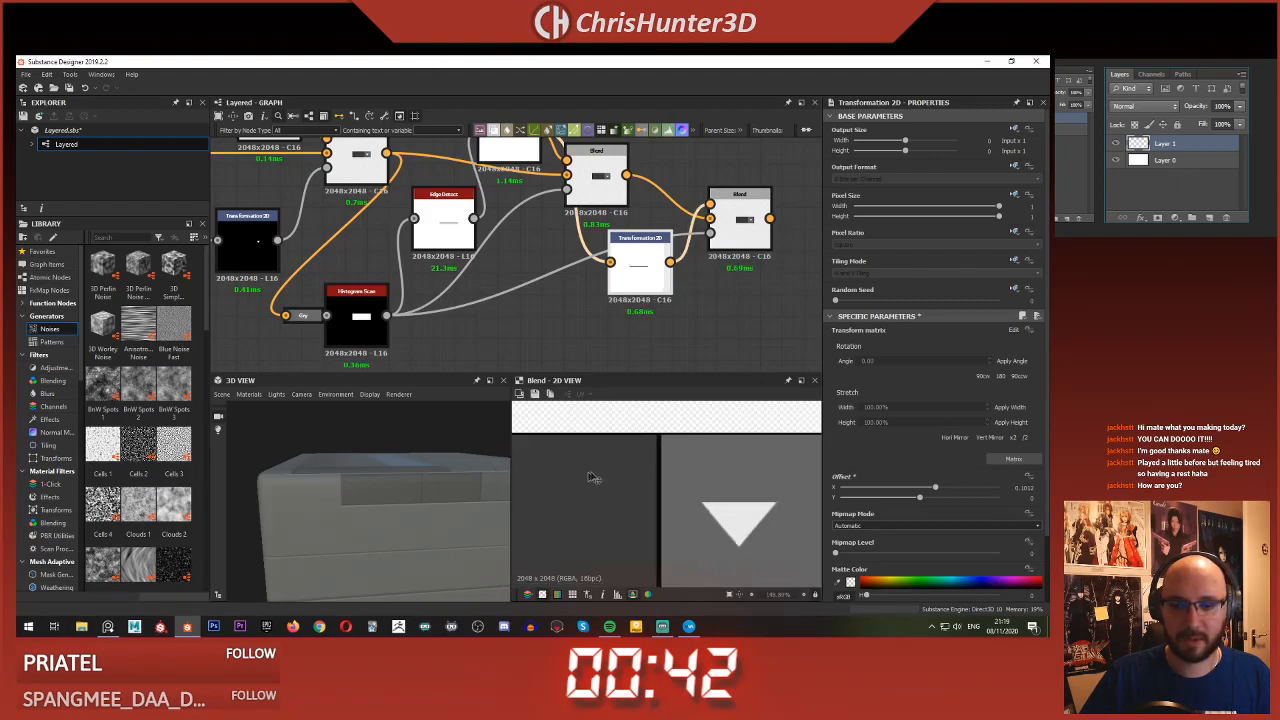
scroll(658, 467, down, 1)
click(744, 268)
click(741, 240)
scroll(652, 425, down, 5)
key(f)
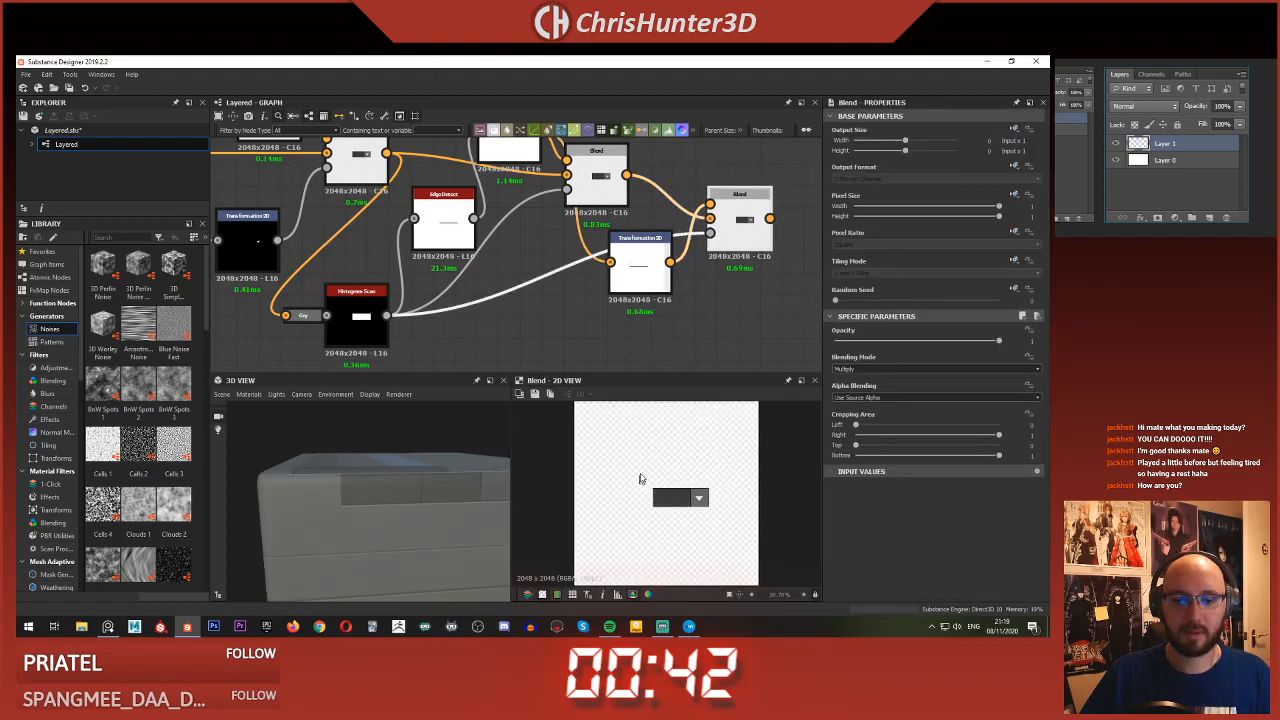
- Move the whole rectangle-and-triangle node group down, clear of the main chain's nodes
scroll(589, 280, down, 4)
scroll(587, 305, down, 1)
middle_drag(552, 240, 716, 228)
scroll(480, 230, down, 3)
scroll(505, 238, up, 2)
key(Delete)
drag(437, 200, 444, 337)
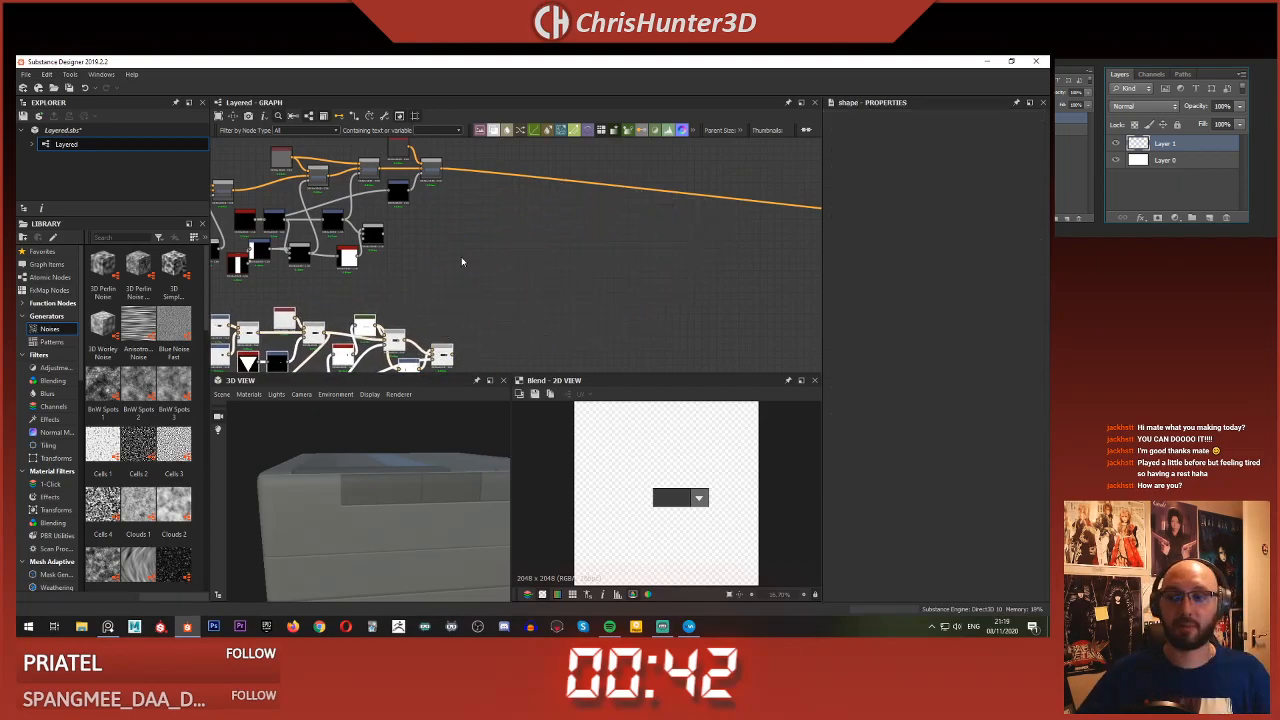
scroll(460, 266, down, 5)
scroll(572, 264, up, 2)
middle_drag(460, 258, 574, 254)
scroll(576, 258, up, 2)
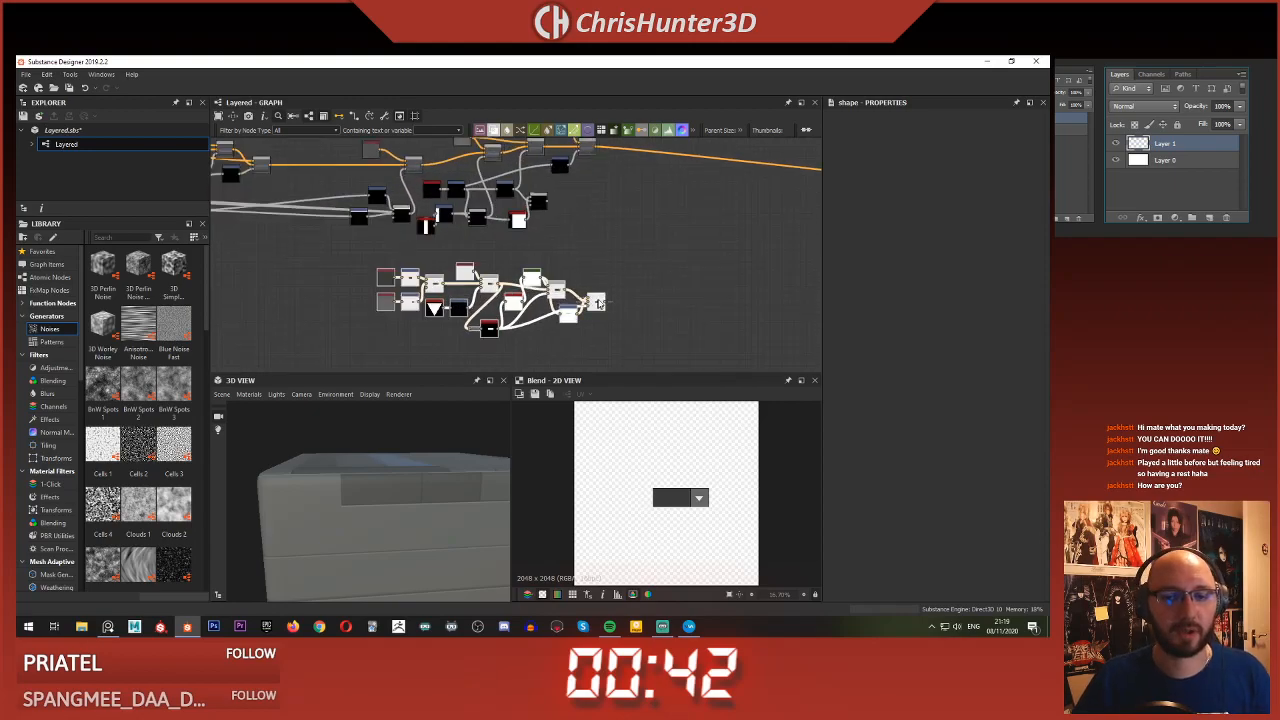
scroll(580, 300, up, 3)
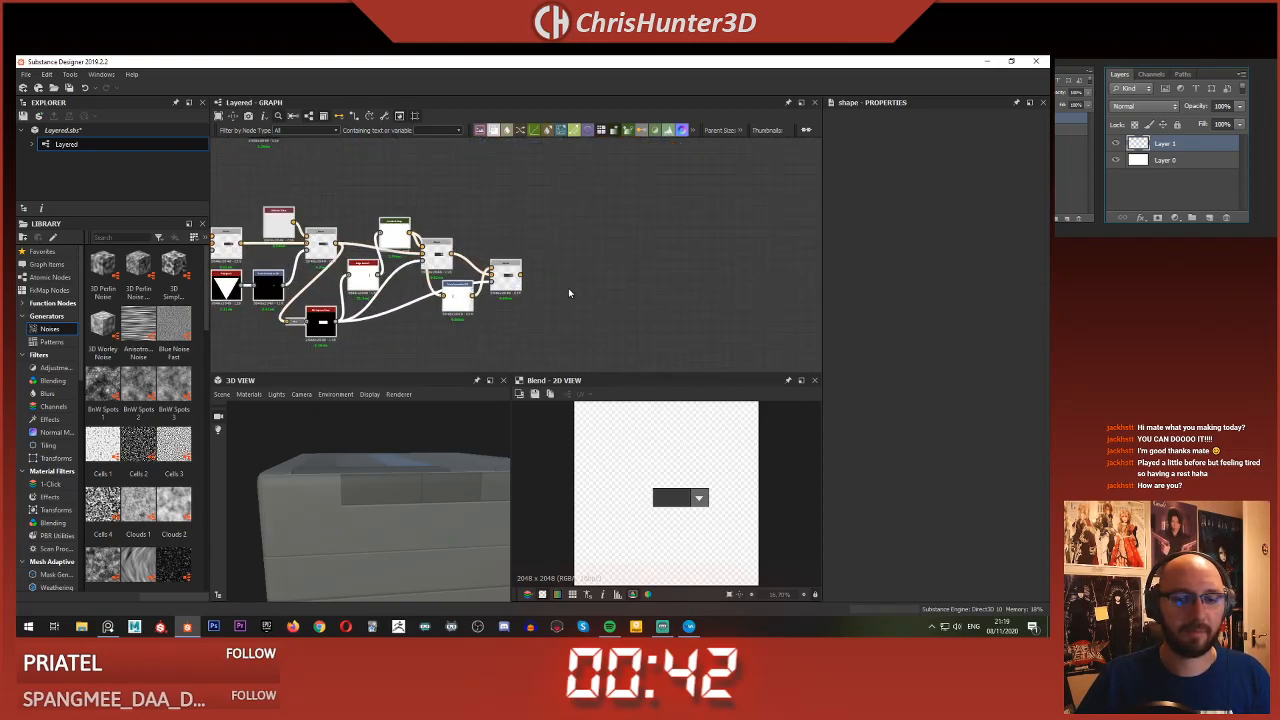
- Add a Text node and place it beyond the last Blend of the rectangle group
click(505, 275)
scroll(543, 291, down, 4)
scroll(620, 295, up, 6)
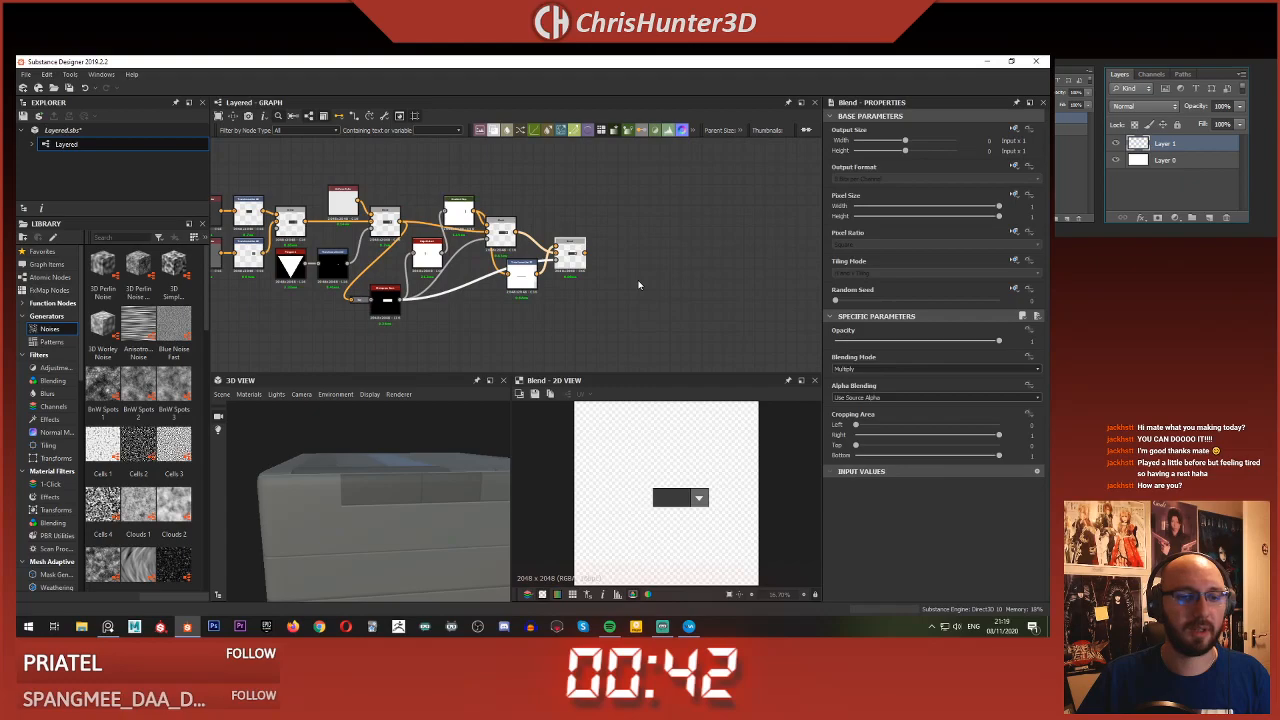
click(681, 255)
middle_drag(708, 301, 551, 274)
scroll(683, 291, down, 2)
scroll(569, 277, up, 4)
scroll(625, 281, up, 2)
scroll(551, 274, down, 1)
key(space)
text(te)
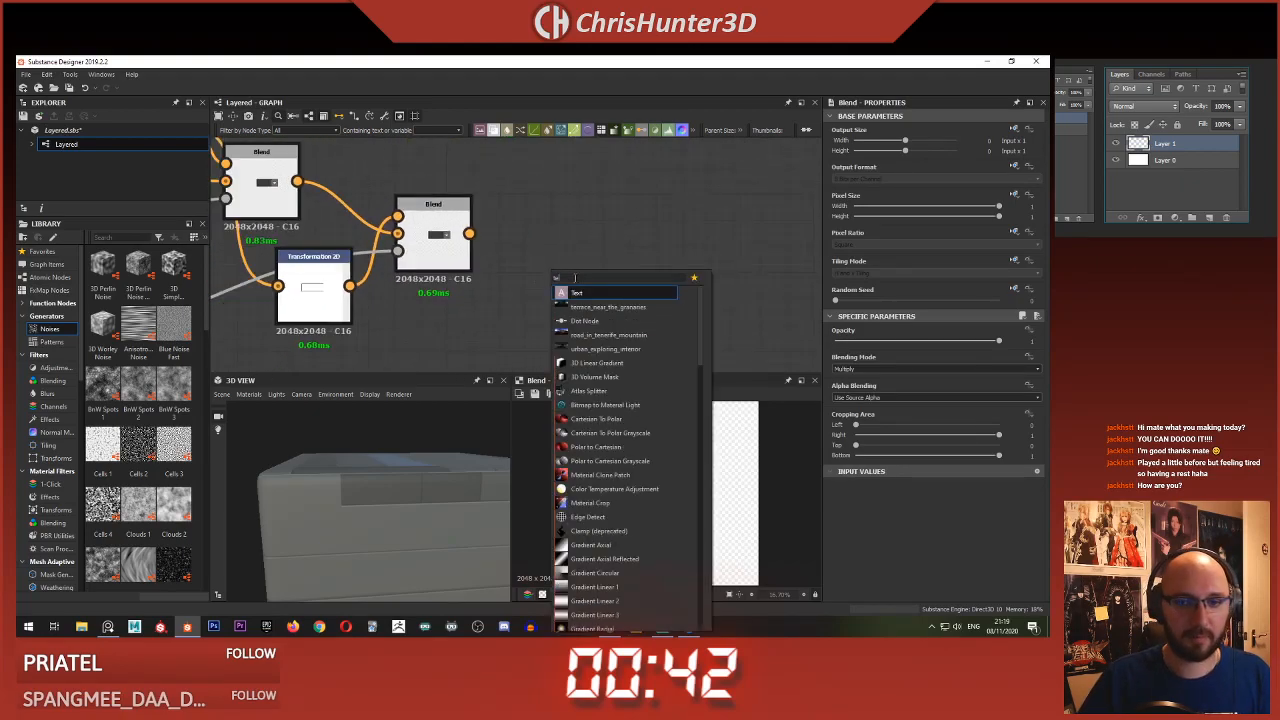
click(589, 293)
drag(552, 262, 552, 328)
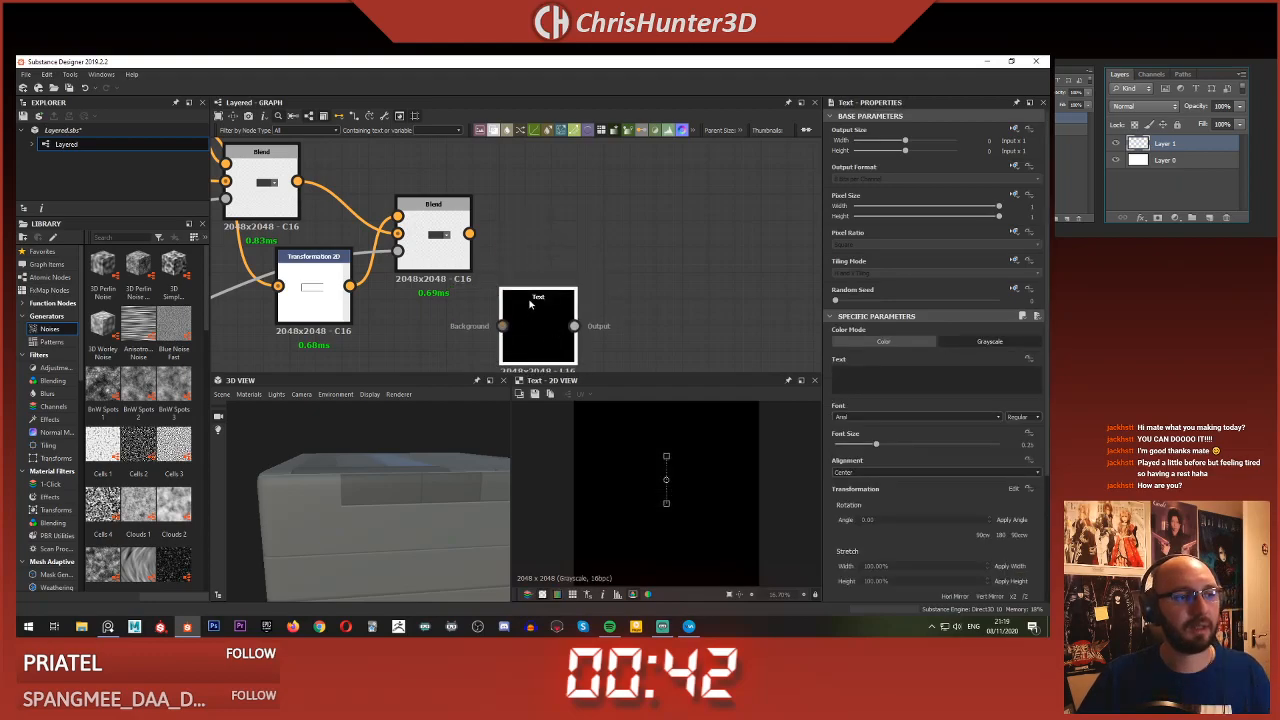
middle_drag(552, 328, 604, 280)
scroll(602, 270, down, 1)
drag(600, 274, 577, 281)
- Enter 100% as the Text node's text and place the node directly below the last Blend
click(877, 374)
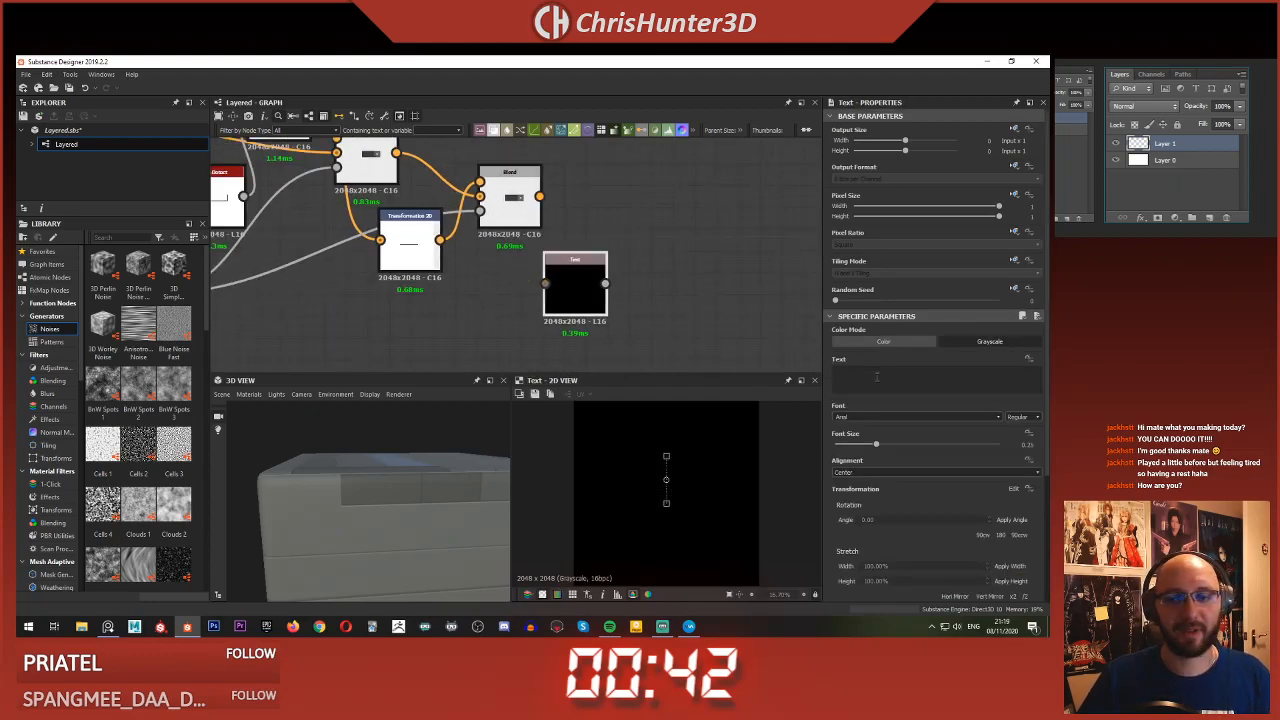
text(100%)
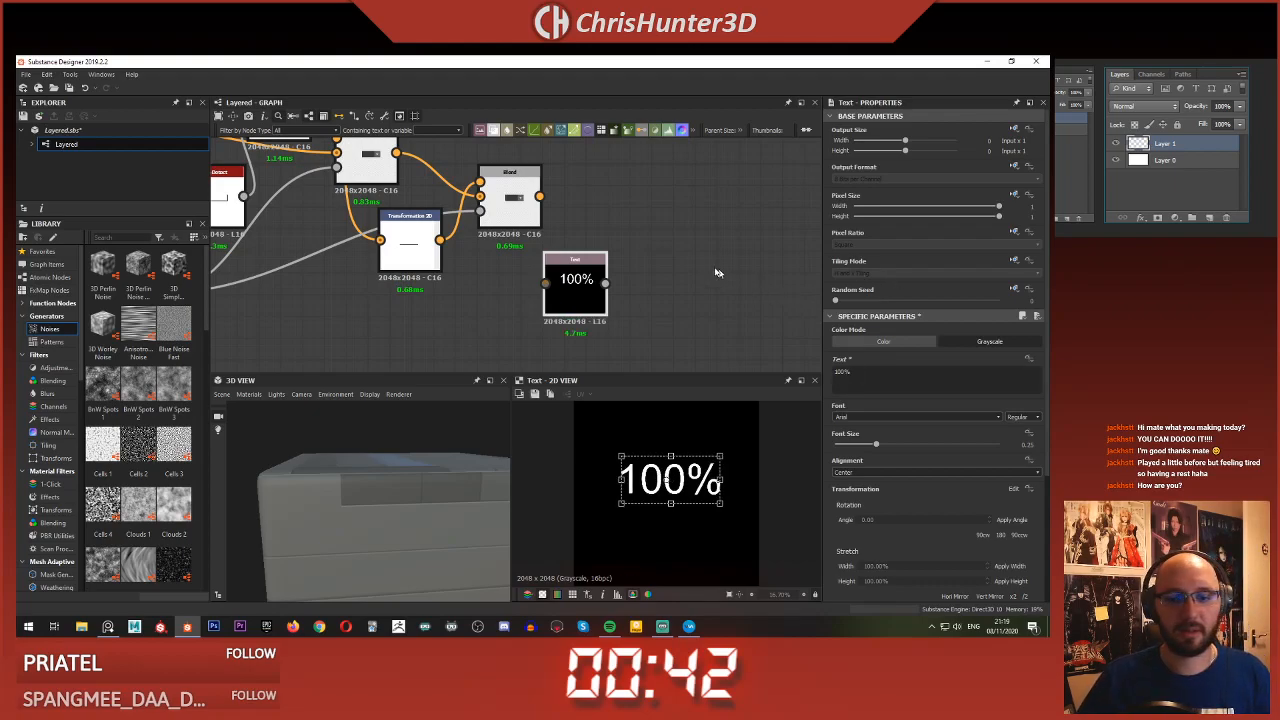
click(734, 281)
drag(578, 282, 504, 307)
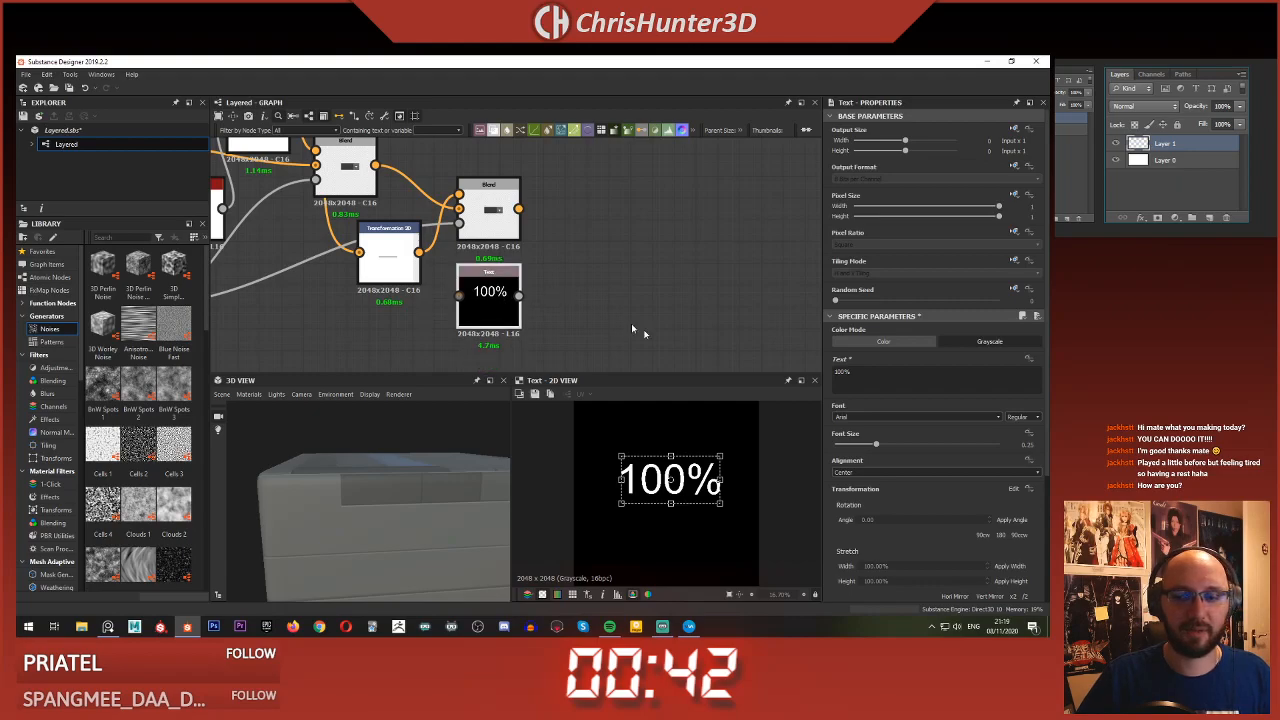
- Reduce the Text node's font size to about 0.04
drag(858, 444, 843, 450)
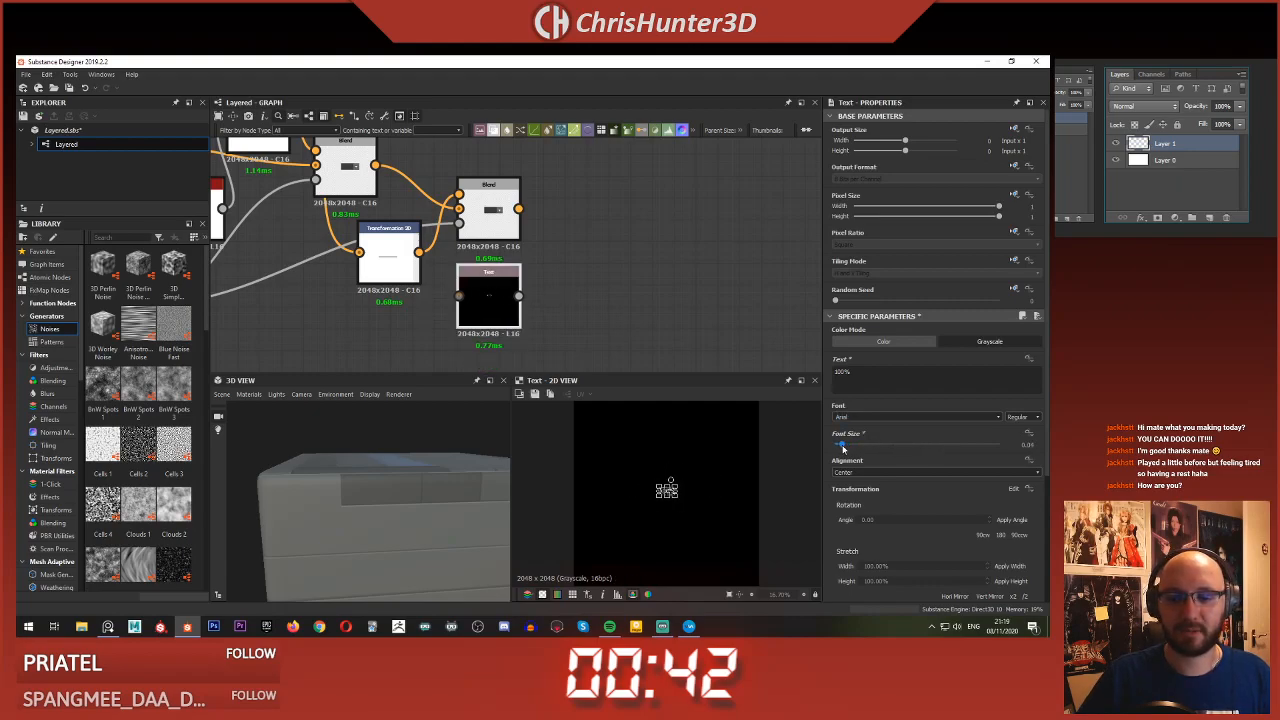
scroll(701, 480, up, 4)
scroll(559, 289, up, 3)
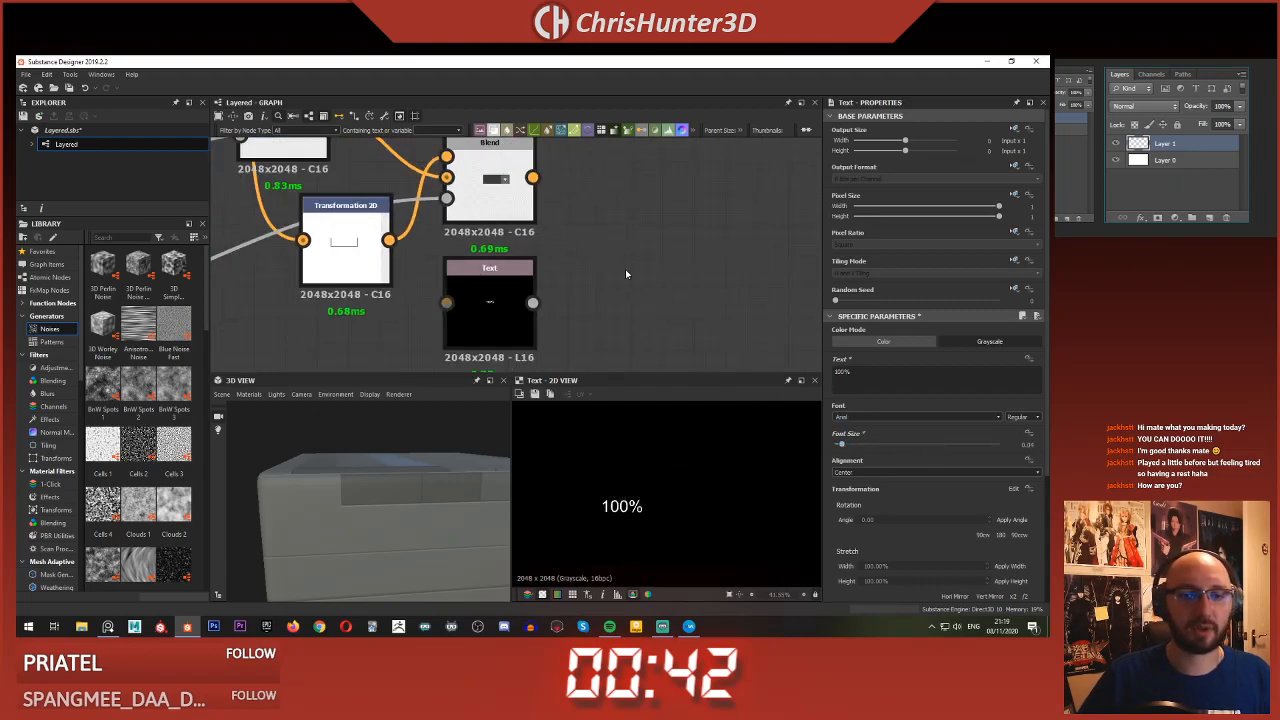
- Add another Blend node beyond the Text node and feed the group's last Blend into its background
key(space)
text(blend)
key(Return)
drag(626, 273, 674, 241)
drag(533, 178, 620, 240)
- Feed the Text node through a Gradient Map into the new Blend's foreground, using Add (Linear Dodge) blending, and preview the Blend
mouse_move(533, 302)
mouse_down()
mouse_move(620, 218)
mouse_move(566, 281)
mouse_up()
click(880, 369)
click(876, 391)
text(fegr)
key(Return)
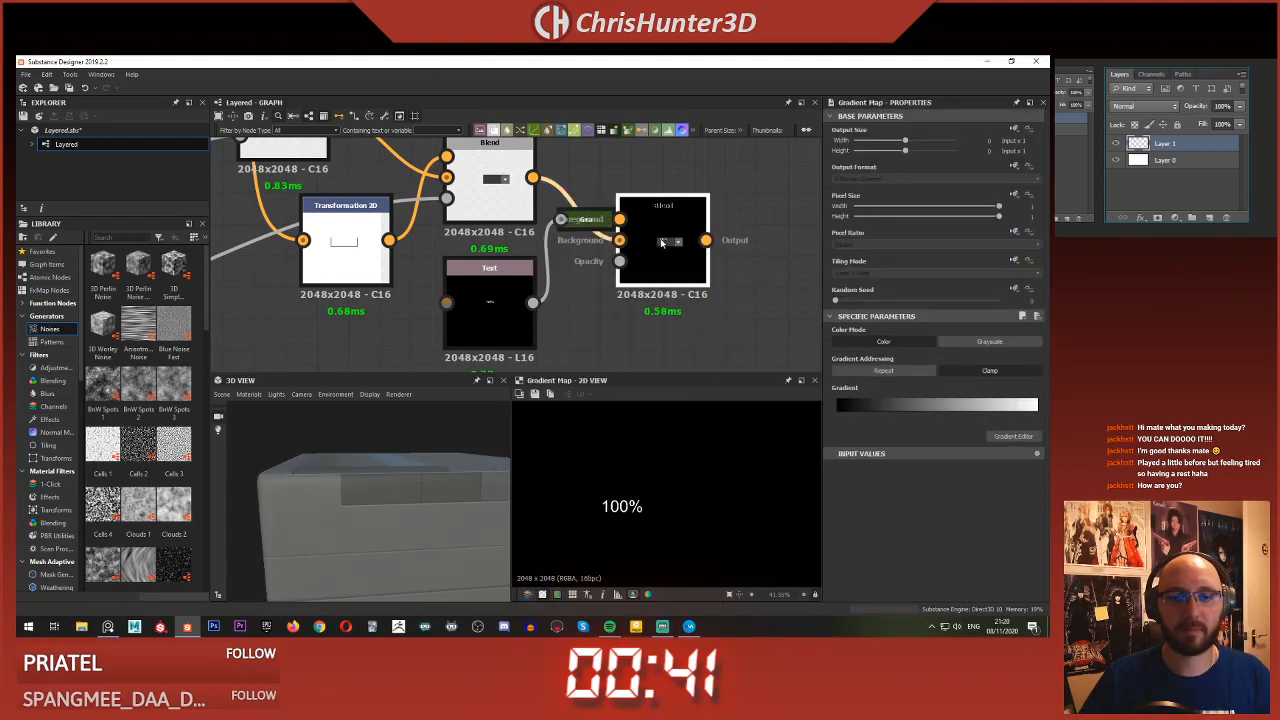
double_click(661, 242)
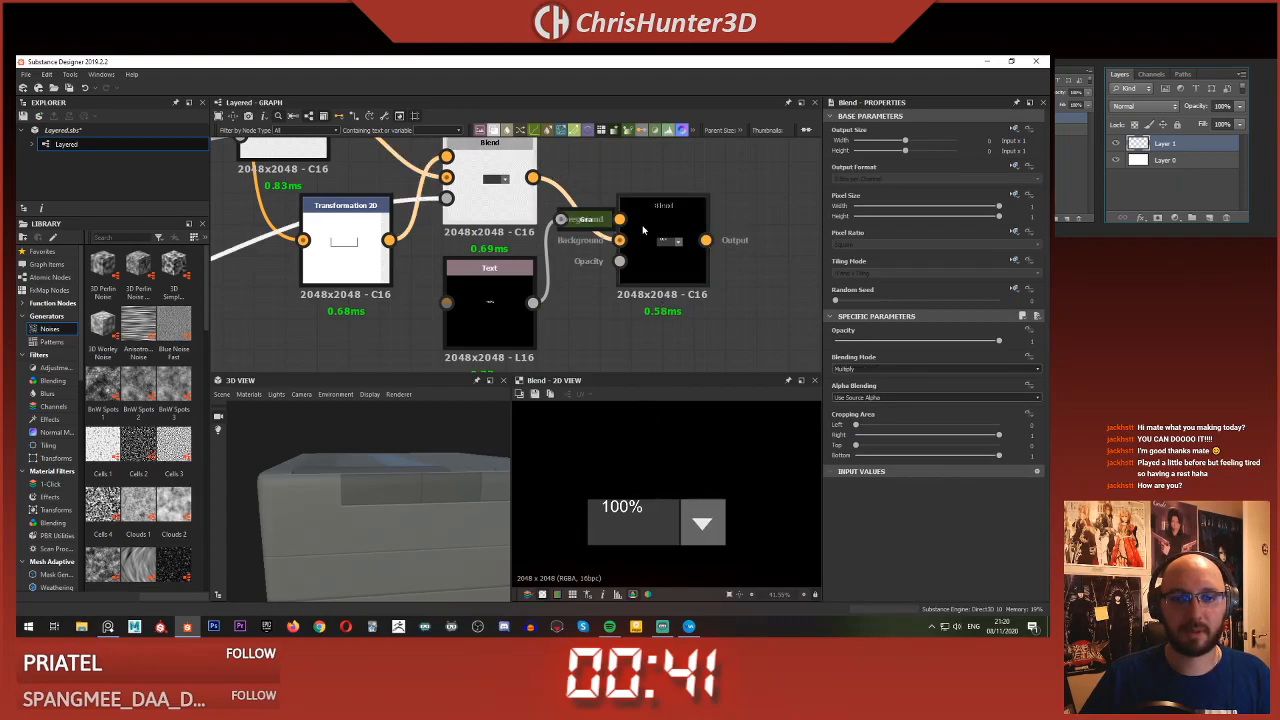
- Move the Add (Linear Dodge) Blend further along and insert a Transformation 2D node between the Text node and the Gradient Map
middle_drag(657, 271, 563, 262)
drag(563, 262, 672, 262)
click(514, 250)
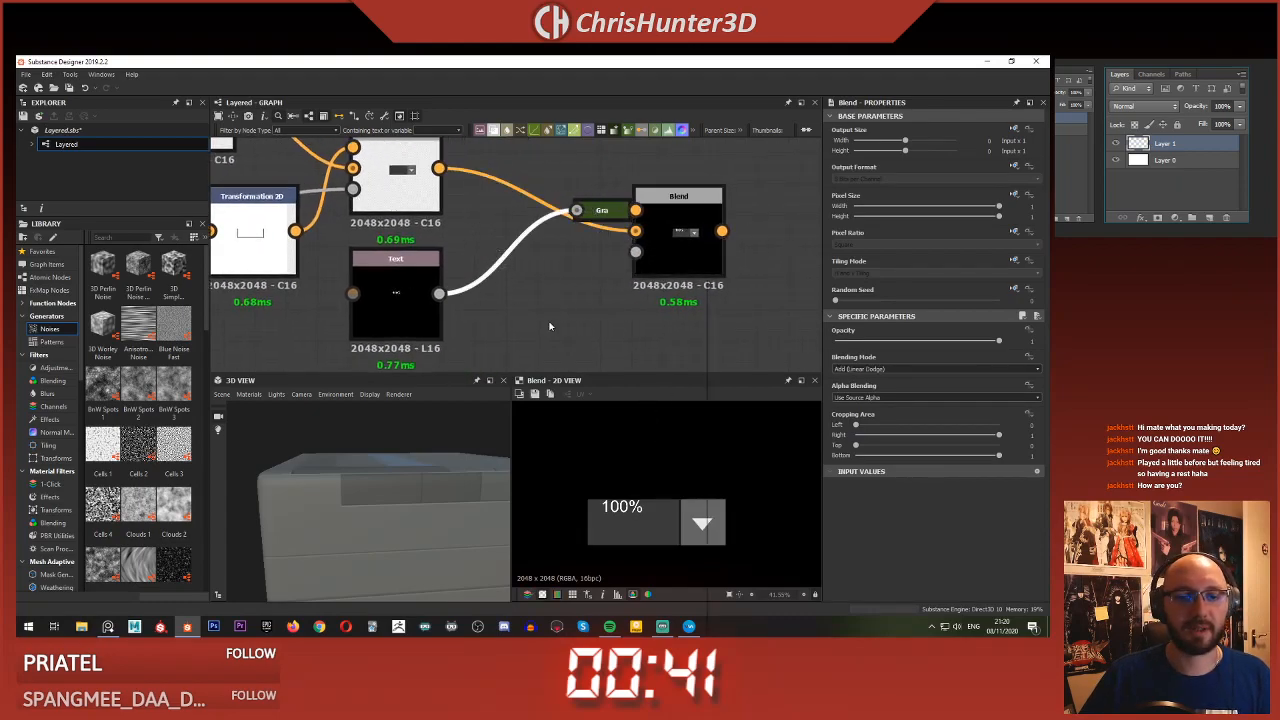
key(space)
text(rea)
key(BackSpace)
key(BackSpace)
key(BackSpace)
text(tra)
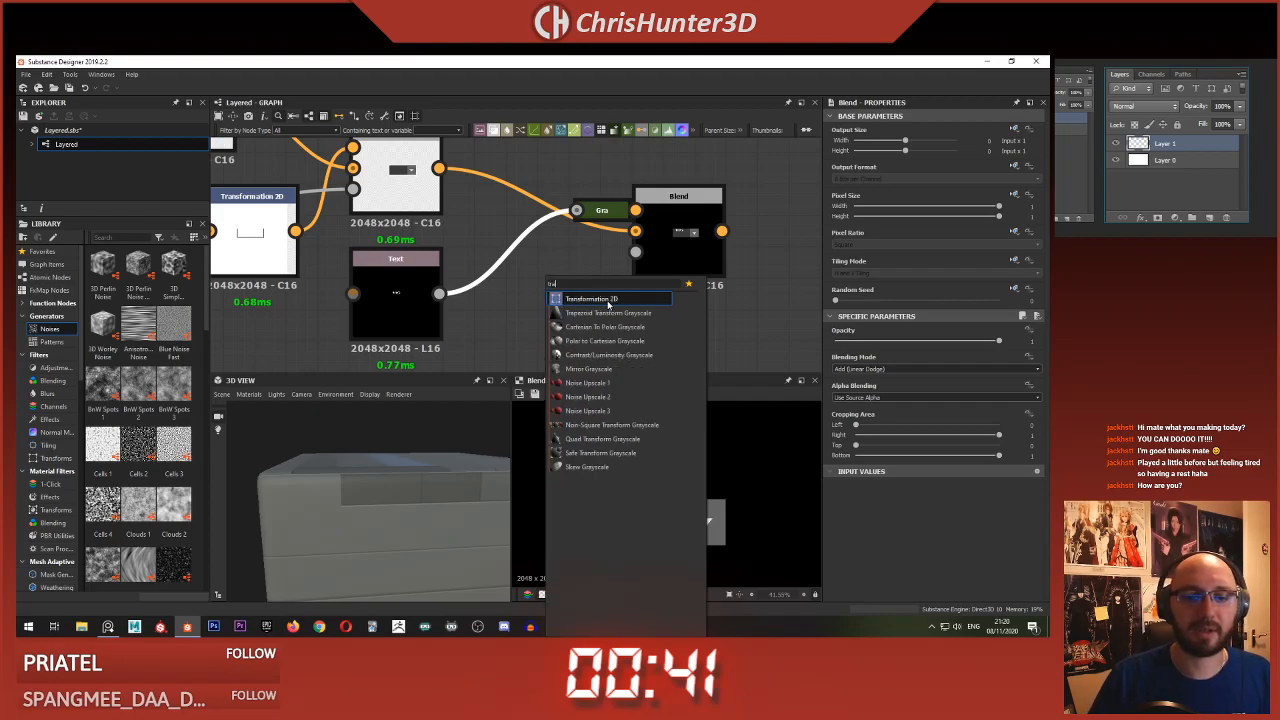
click(608, 303)
double_click(514, 264)
drag(513, 264, 534, 306)
- Shift the 100% text onto the dark part of the rectangle in the Blend preview and set its font size to about 0.07
double_click(680, 245)
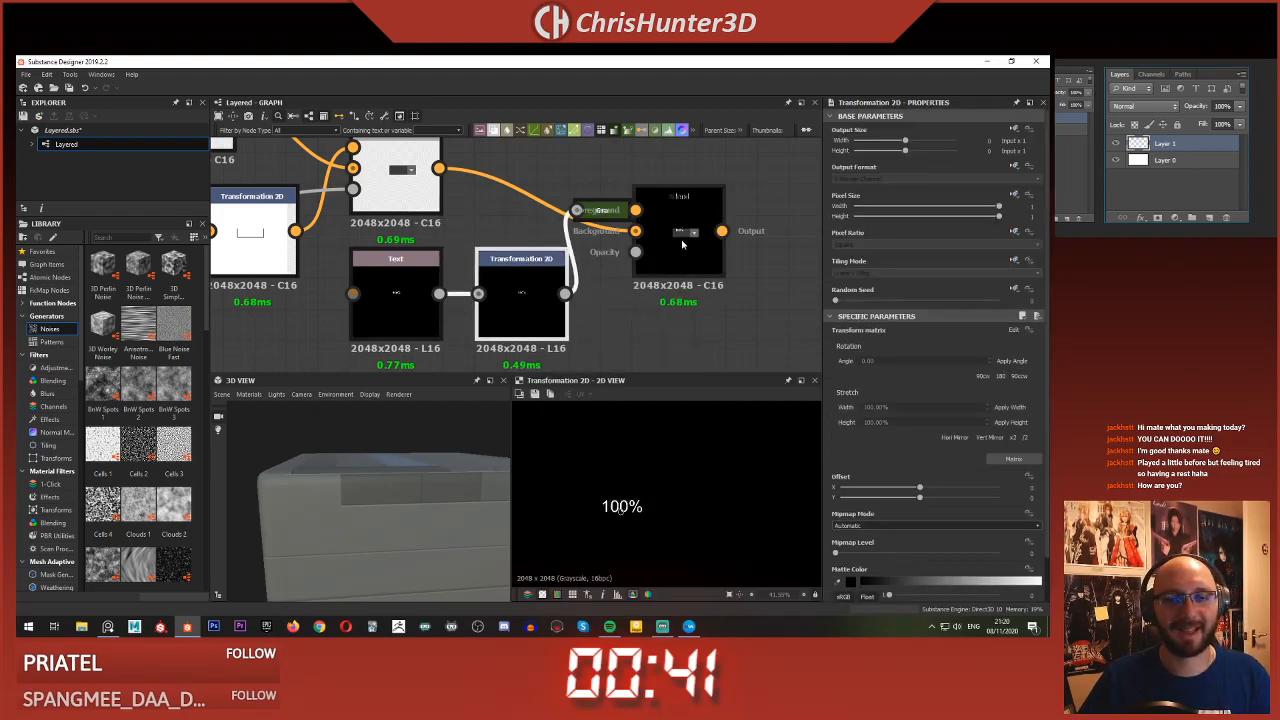
drag(648, 484, 663, 498)
click(396, 280)
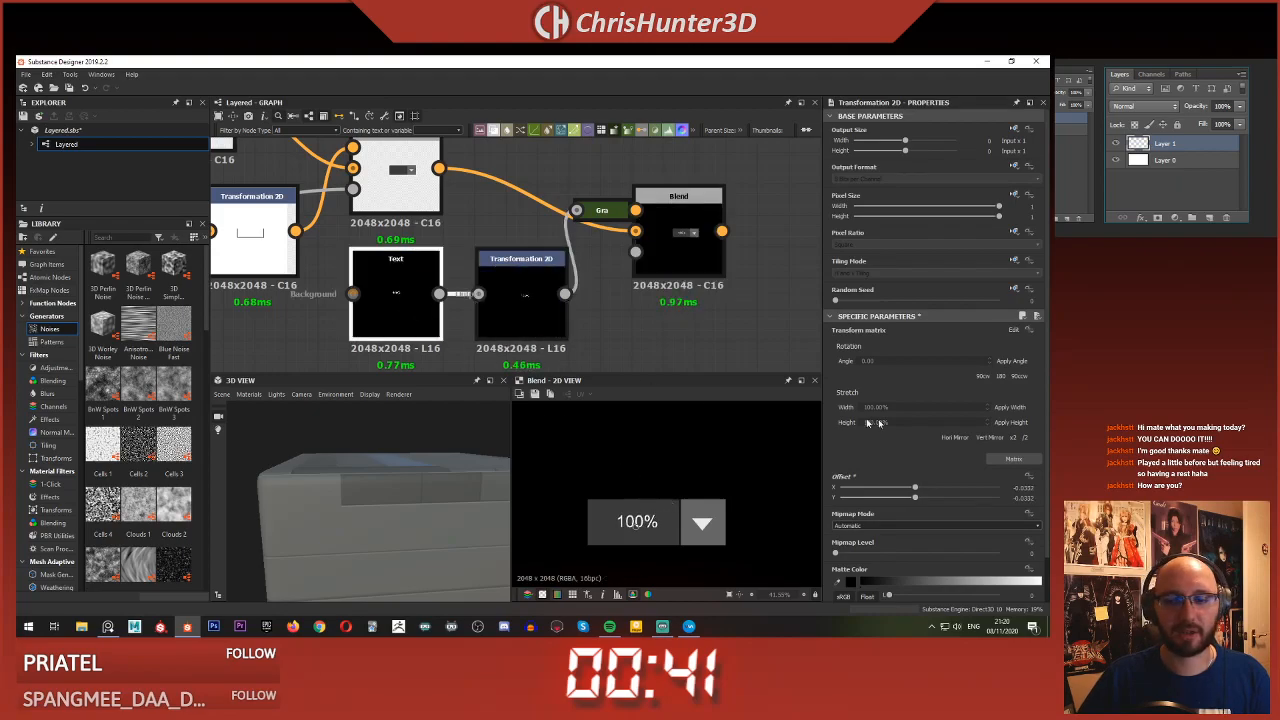
drag(845, 445, 845, 445)
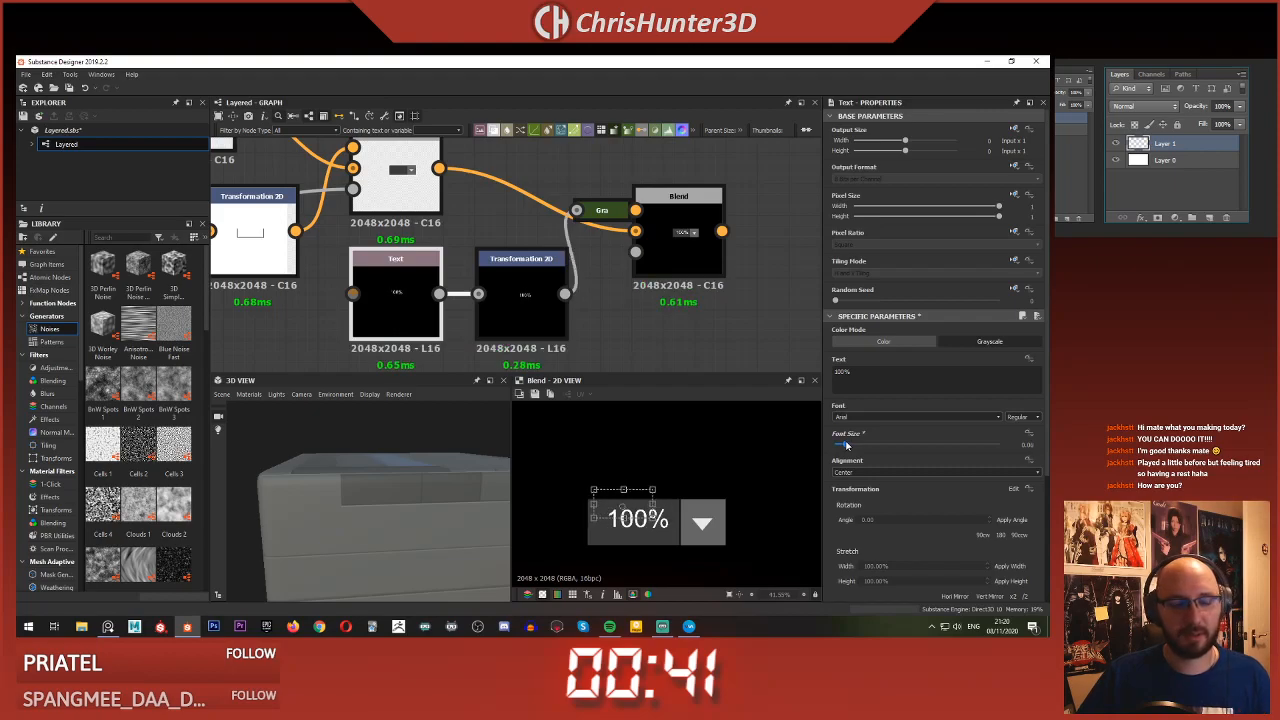
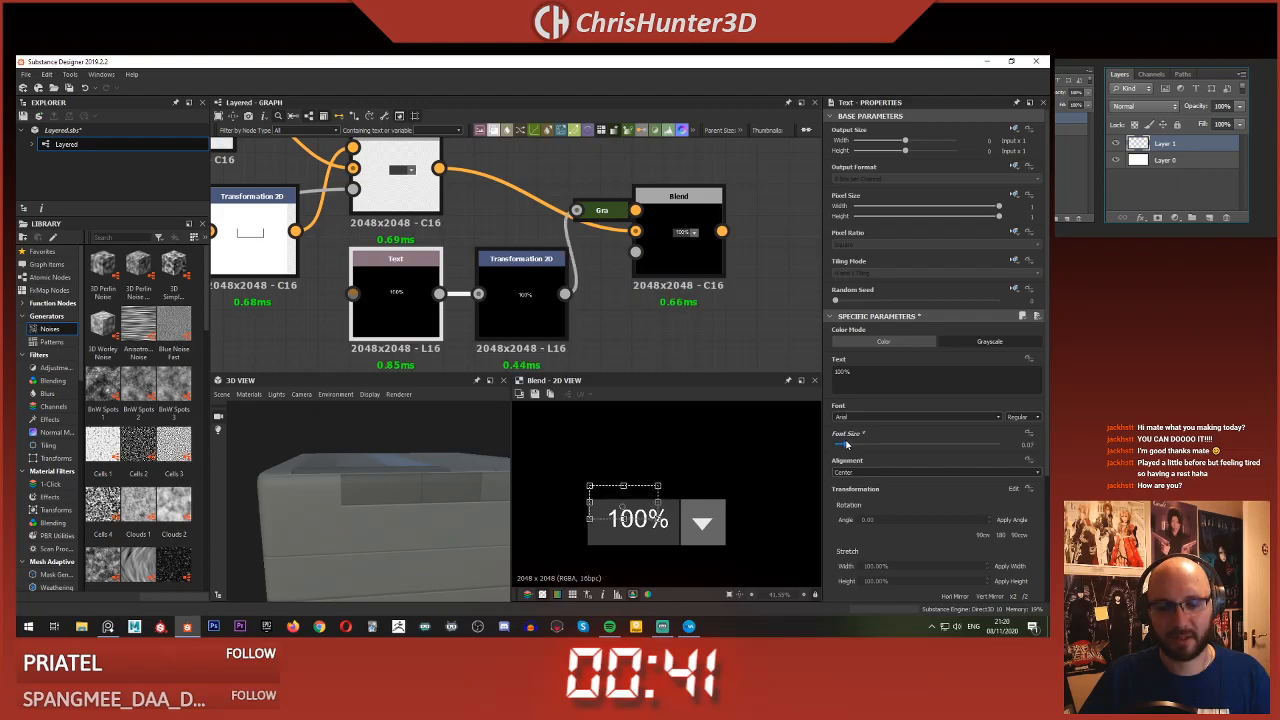
- Centre the 100% text in the dark part of the rectangle, with a Transformation 2D offset of about -0.02 in X and -0.05 in Y
click(515, 272)
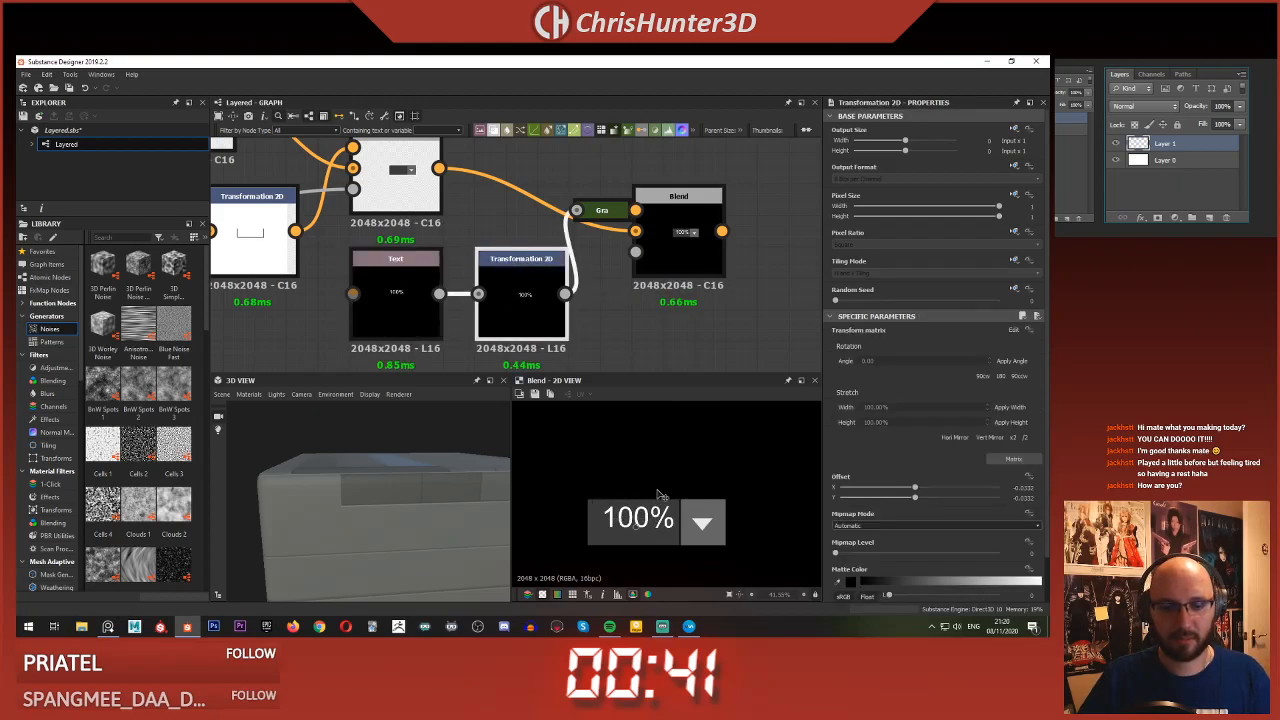
drag(657, 497, 652, 500)
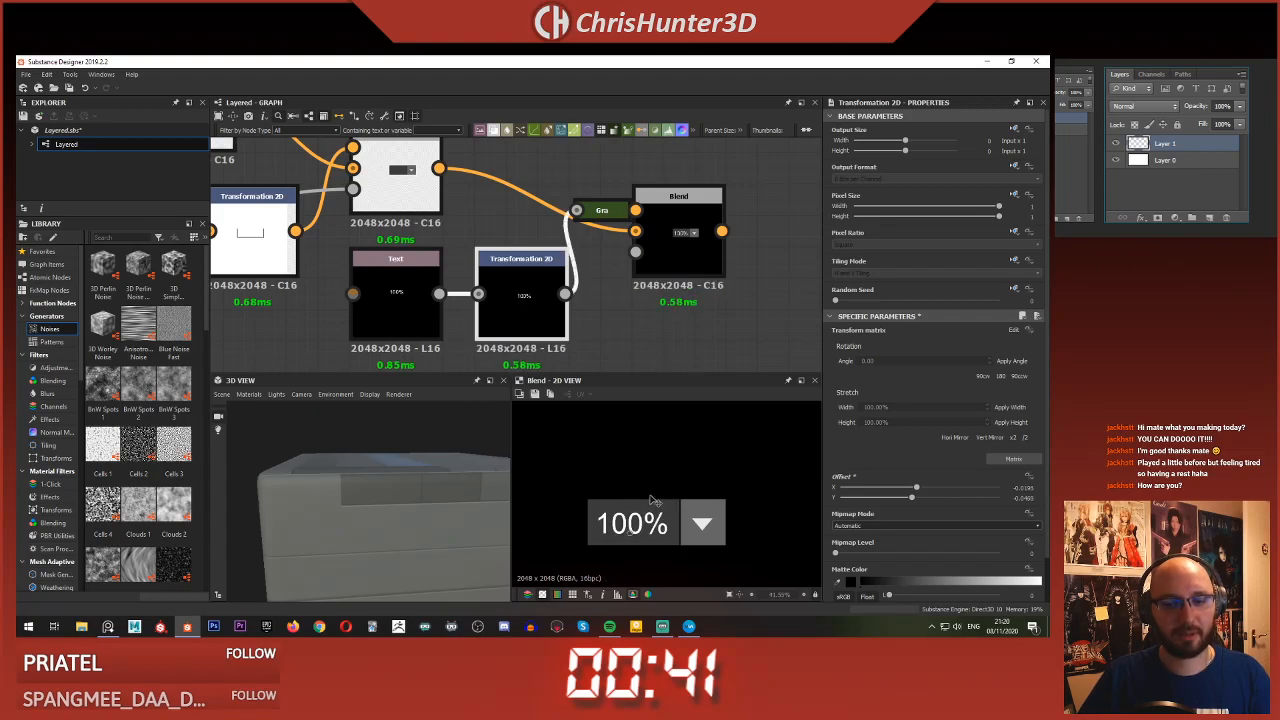
click(648, 337)
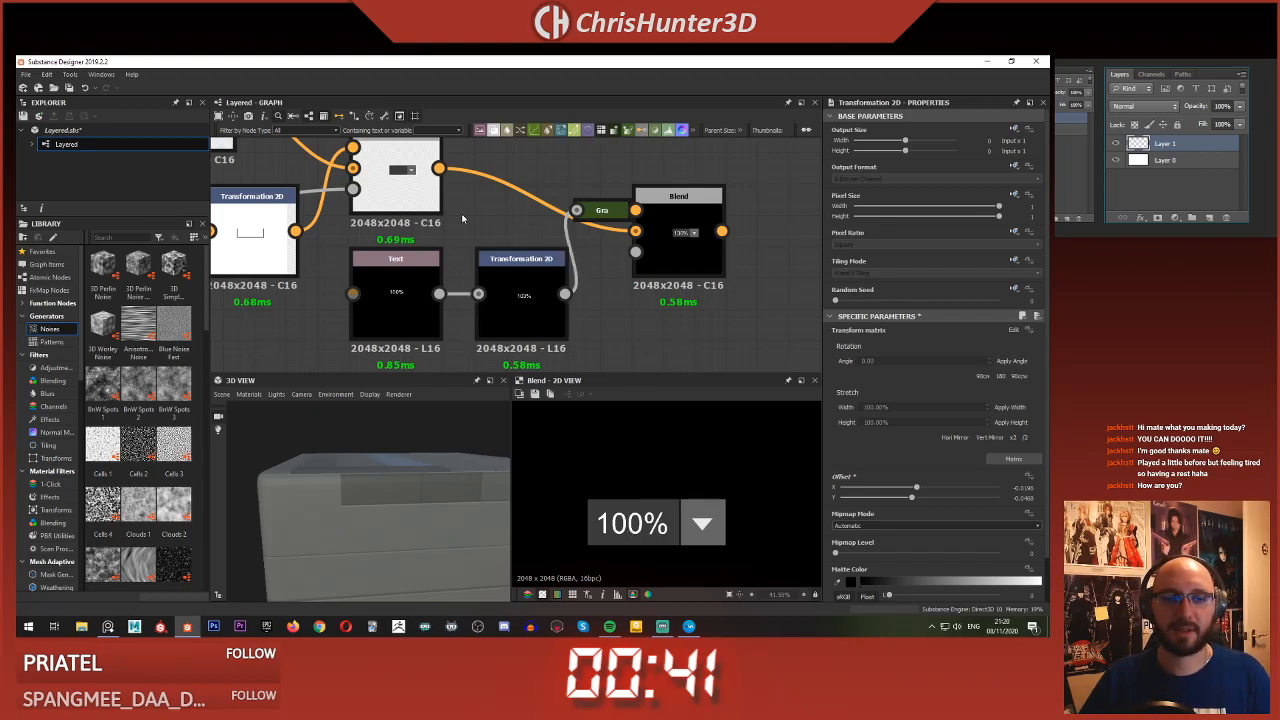
- Insert a Blend node into the main chain's link after its final Blend
key(f)
scroll(612, 225, down, 2)
middle_drag(646, 187, 549, 297)
scroll(556, 232, down, 4)
middle_drag(541, 207, 620, 283)
scroll(619, 285, up, 10)
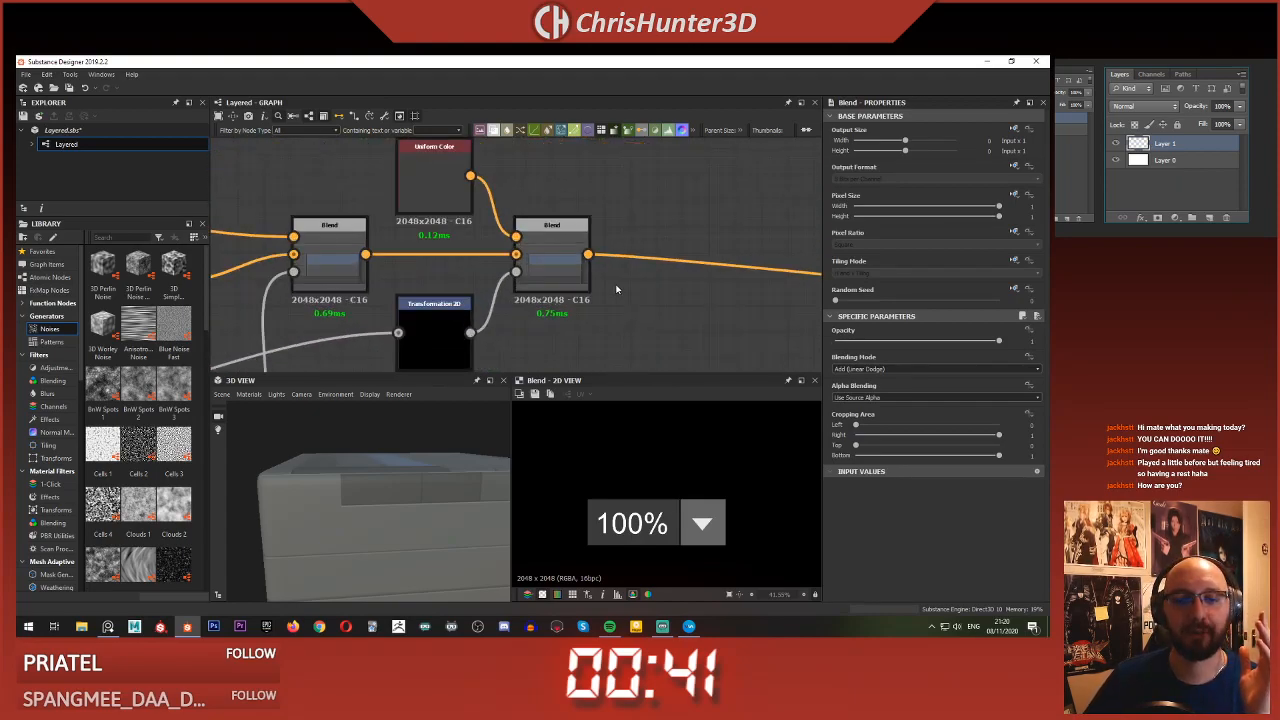
right_click(699, 277)
click(716, 286)
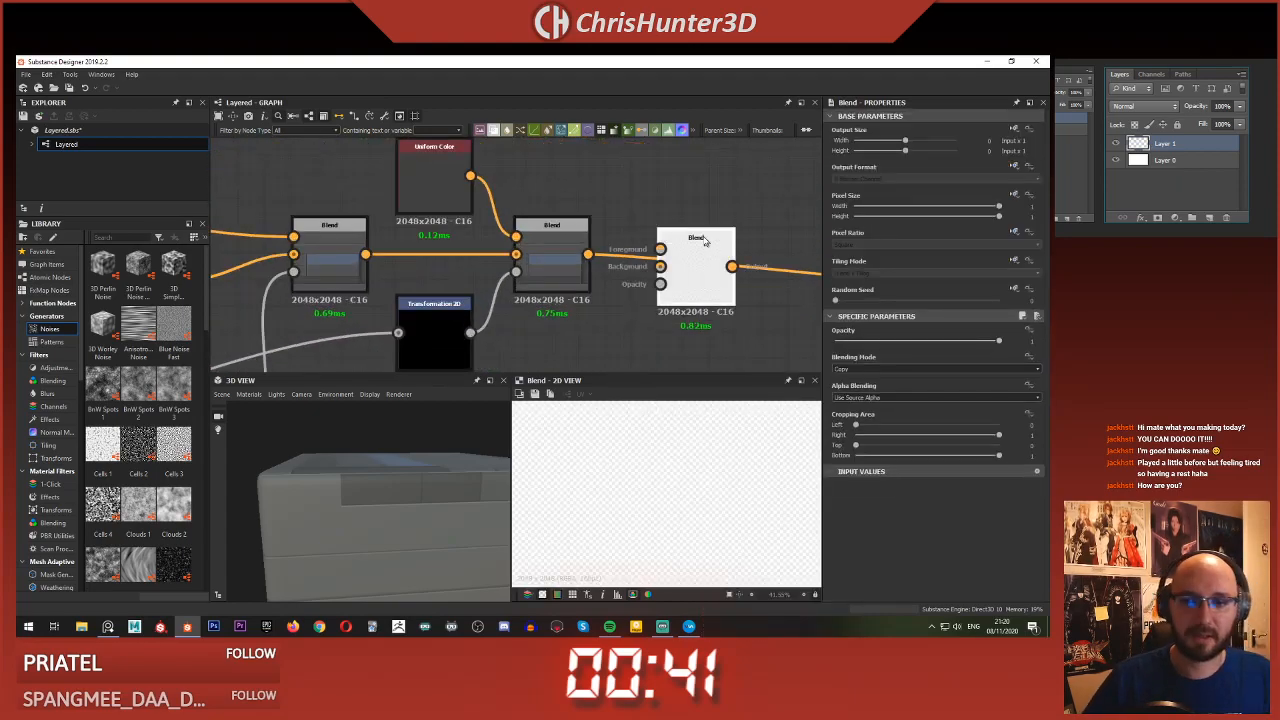
- Move the new Blend above the main chain's link and connect the drop-down box group's output to its foreground input
click(700, 262)
drag(700, 262, 752, 210)
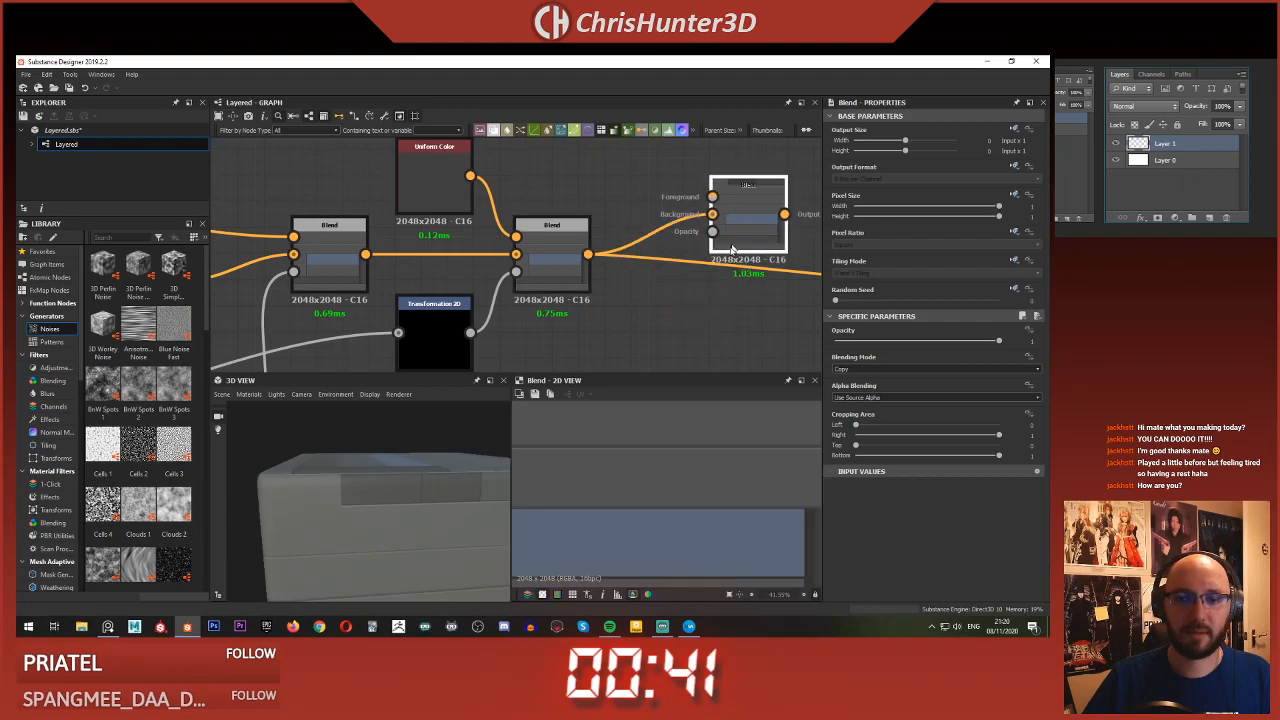
scroll(657, 255, down, 4)
middle_drag(657, 255, 683, 162)
scroll(690, 264, up, 4)
middle_drag(722, 205, 586, 217)
scroll(684, 223, down, 3)
middle_drag(672, 170, 636, 345)
scroll(626, 309, up, 5)
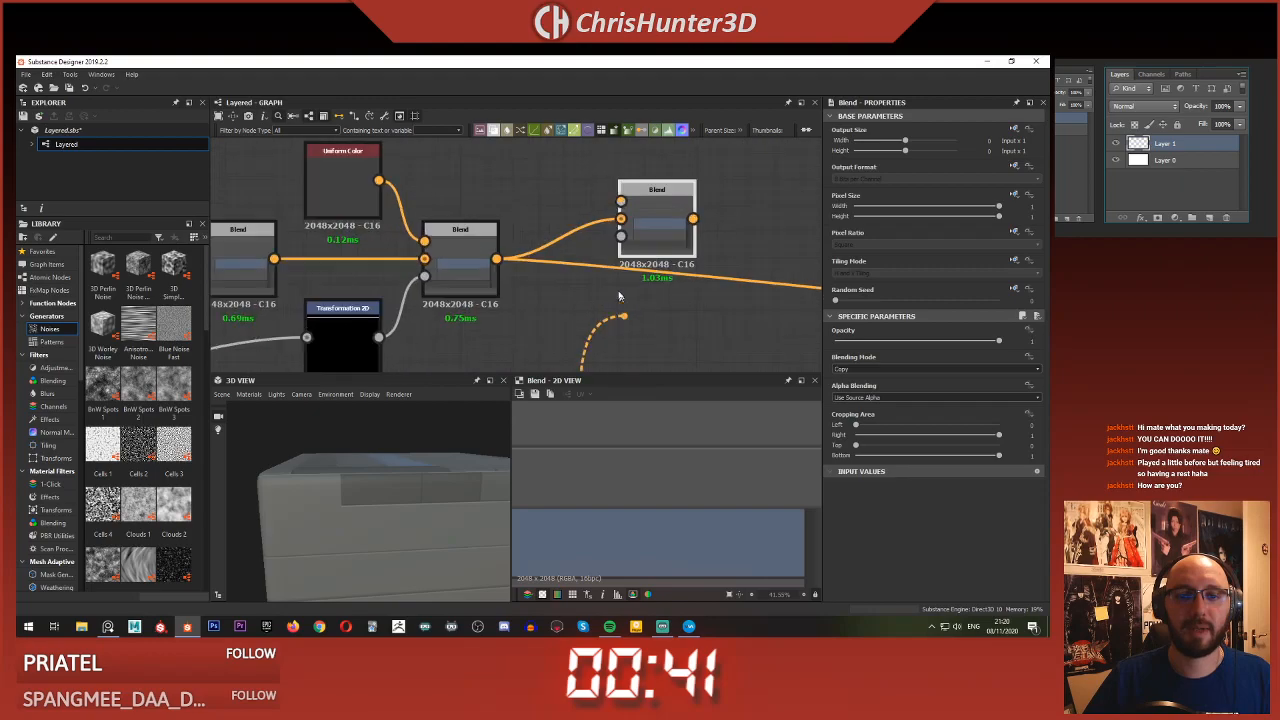
click(621, 180)
- Examine the drop-down box group's nodes and the link running from its final Blend to the new main-chain Blend
scroll(595, 278, down, 5)
middle_drag(569, 297, 668, 143)
scroll(622, 243, up, 3)
middle_drag(623, 240, 571, 292)
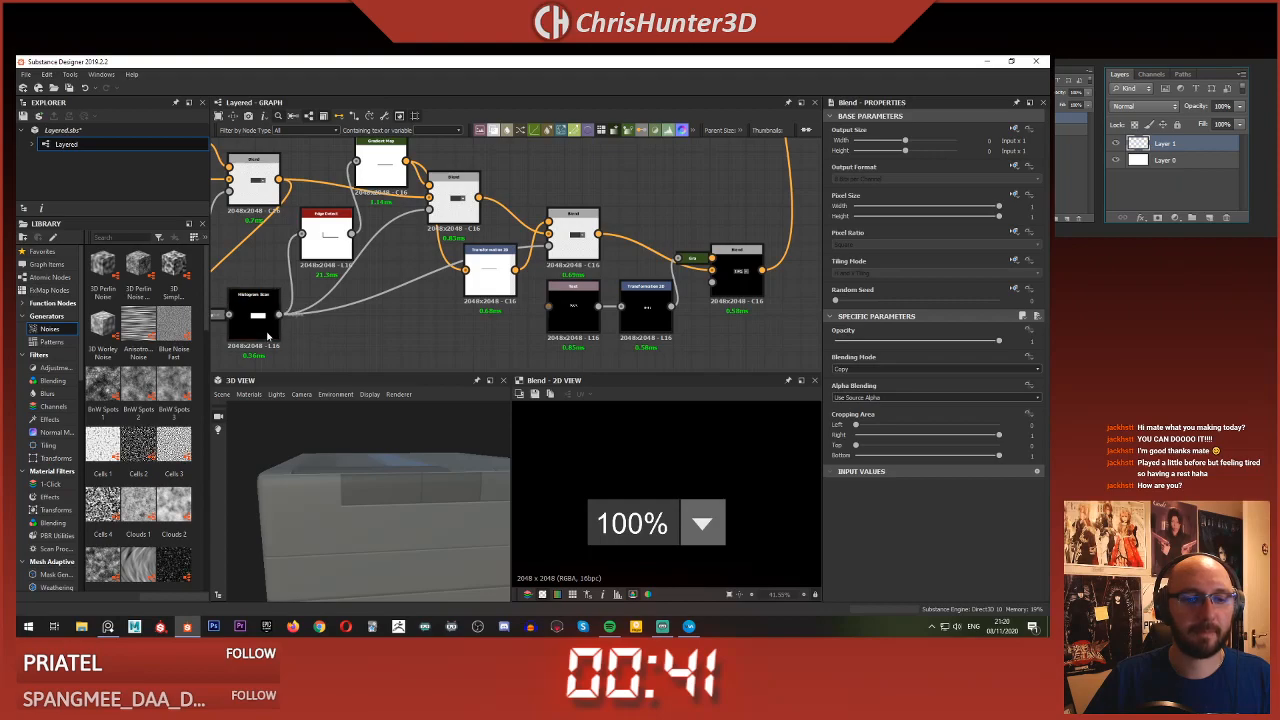
scroll(728, 191, down, 5)
middle_drag(708, 186, 677, 320)
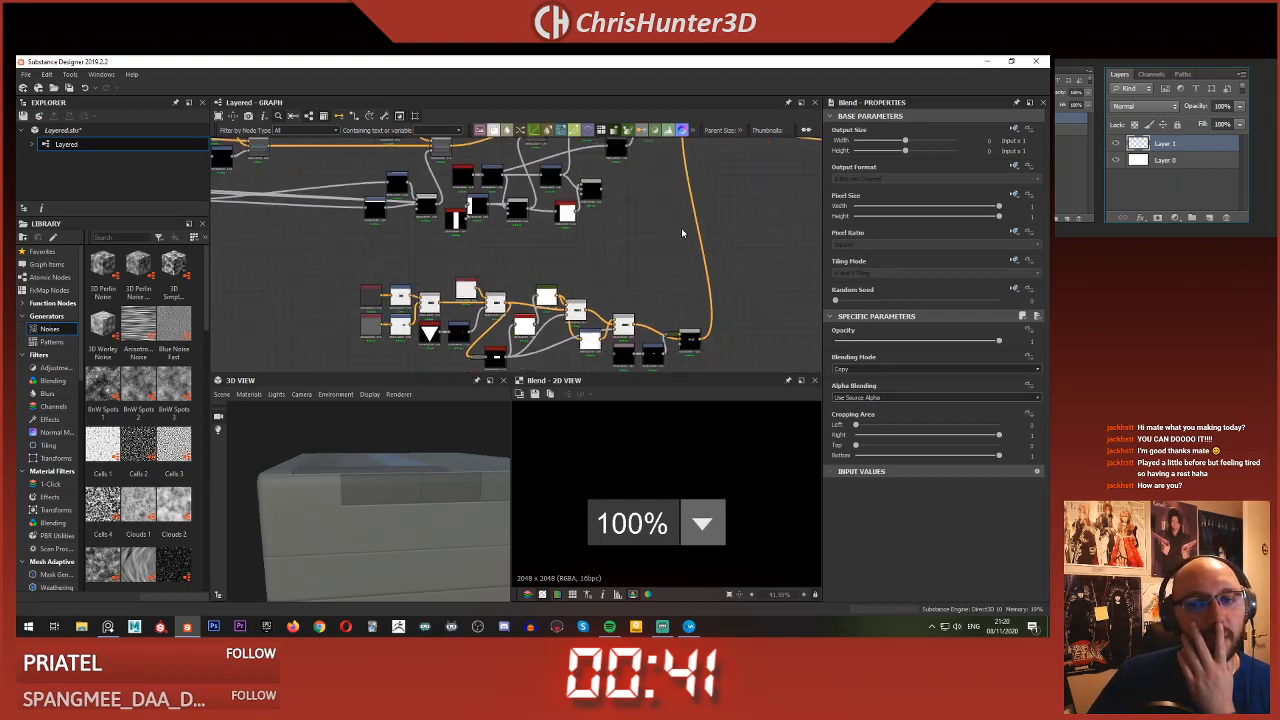
middle_drag(681, 228, 687, 360)
scroll(686, 293, up, 4)
scroll(687, 293, up, 3)
middle_drag(687, 293, 677, 328)
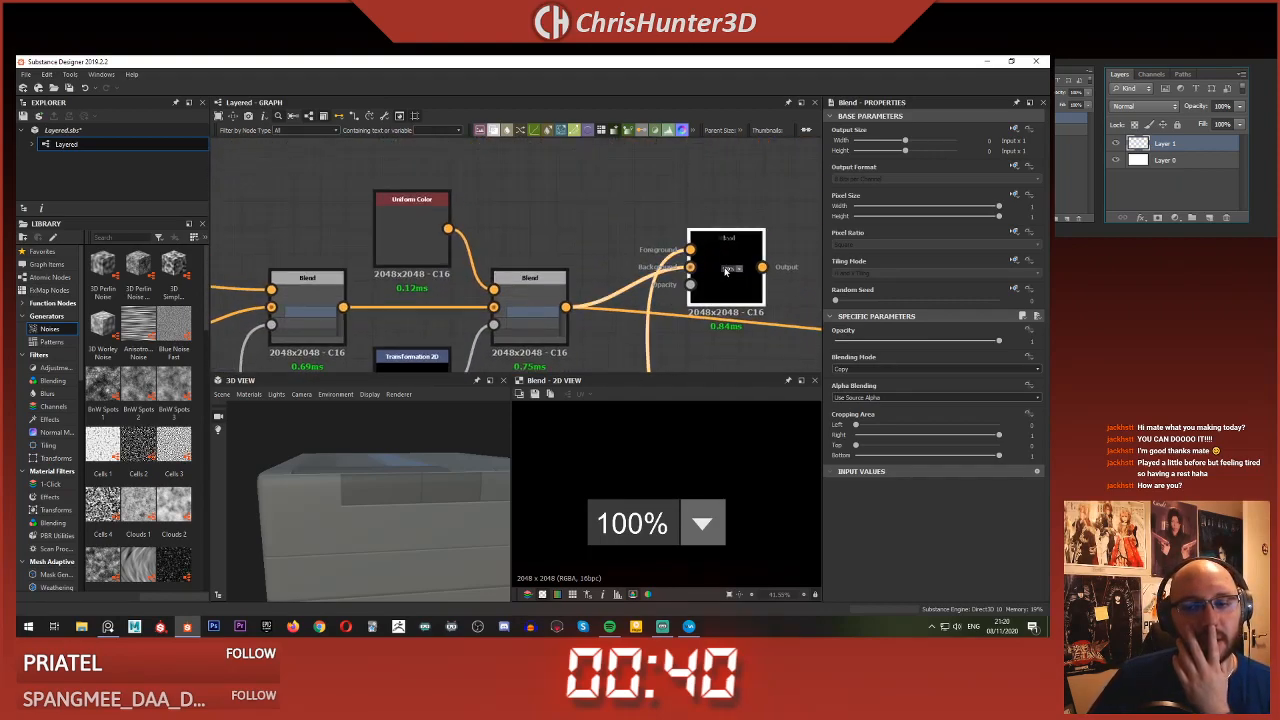
- Correct the drop-down group's final Blend so only the box, without its black surroundings, overlays the main chain
scroll(656, 347, down, 4)
scroll(668, 290, up, 5)
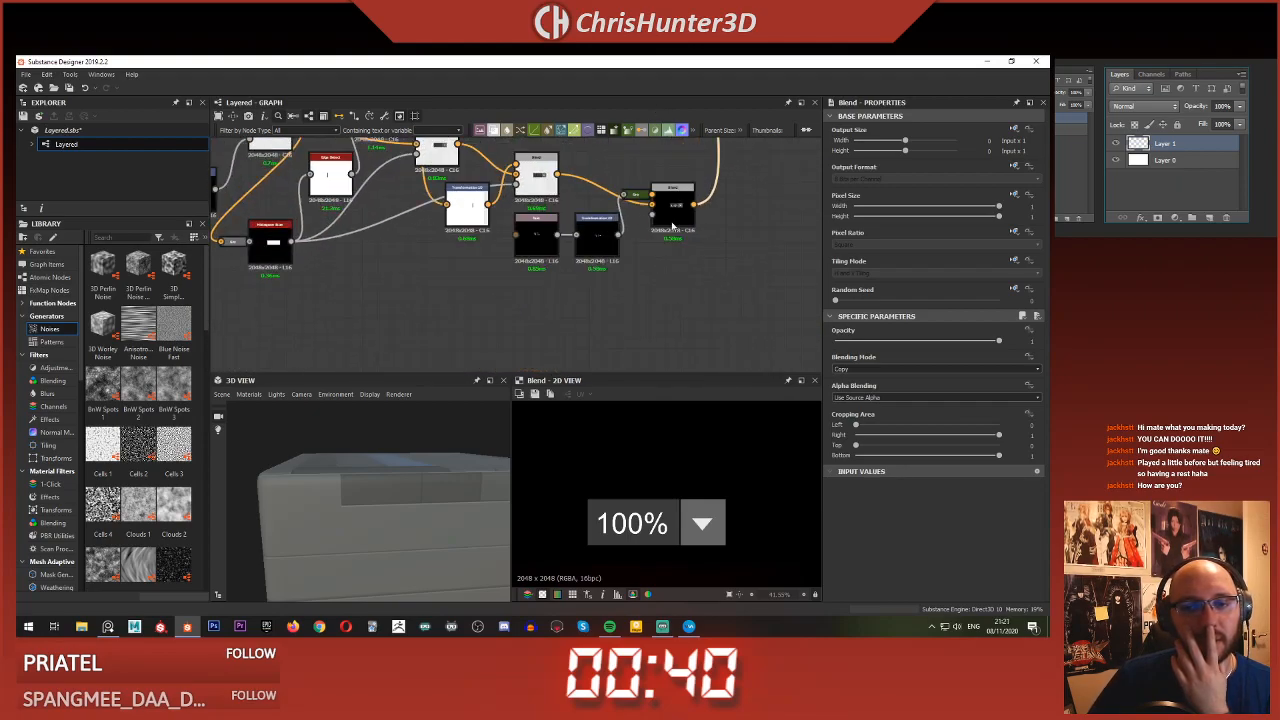
click(706, 255)
drag(575, 283, 684, 266)
scroll(663, 464, down, 4)
scroll(680, 171, down, 3)
middle_drag(680, 171, 652, 382)
scroll(640, 240, up, 5)
key(c)
scroll(661, 437, up, 2)
scroll(659, 295, down, 2)
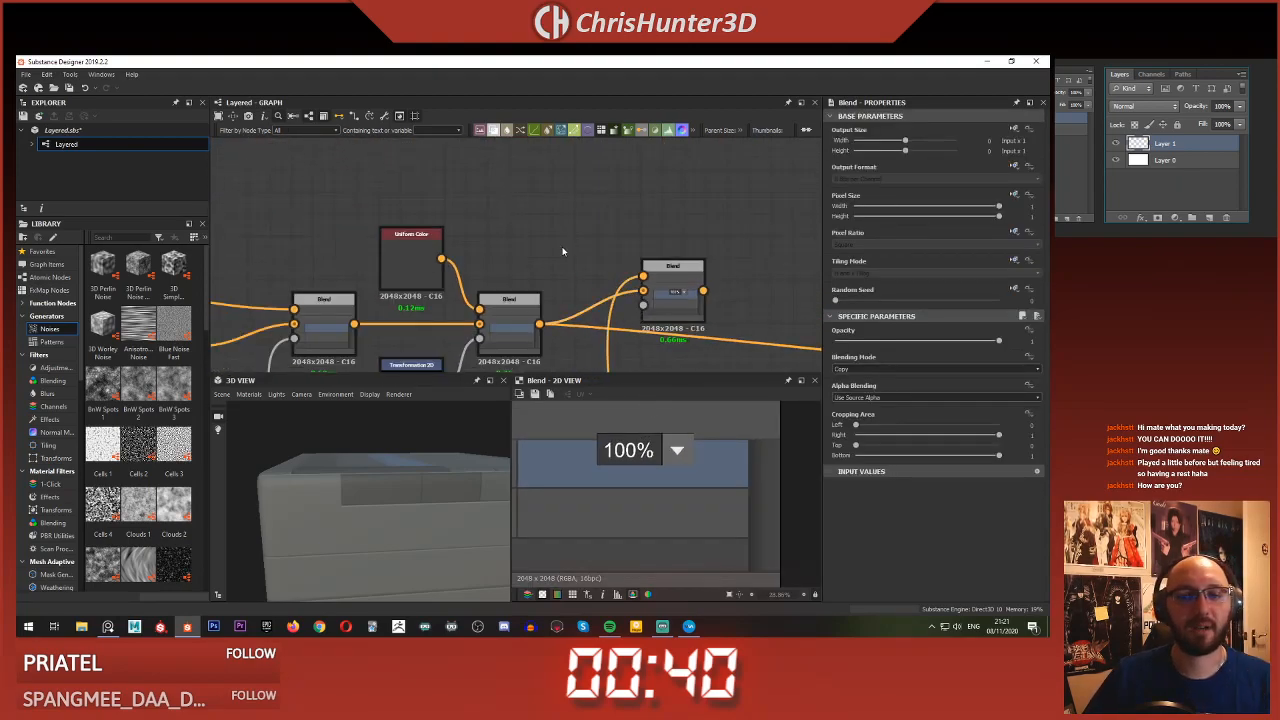
- Insert a Transformation 2D node between the drop-down box group and the new Blend's foreground input, and undock it
drag(606, 357, 607, 359)
click(647, 327)
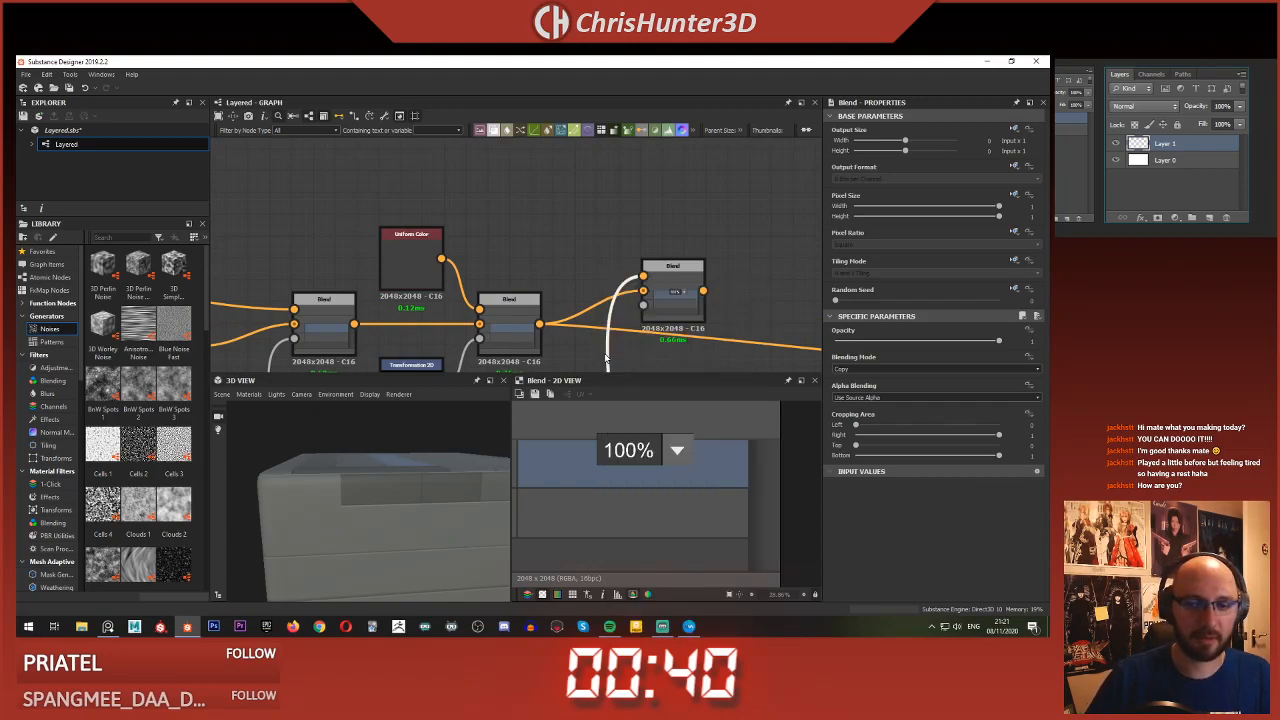
click(655, 310)
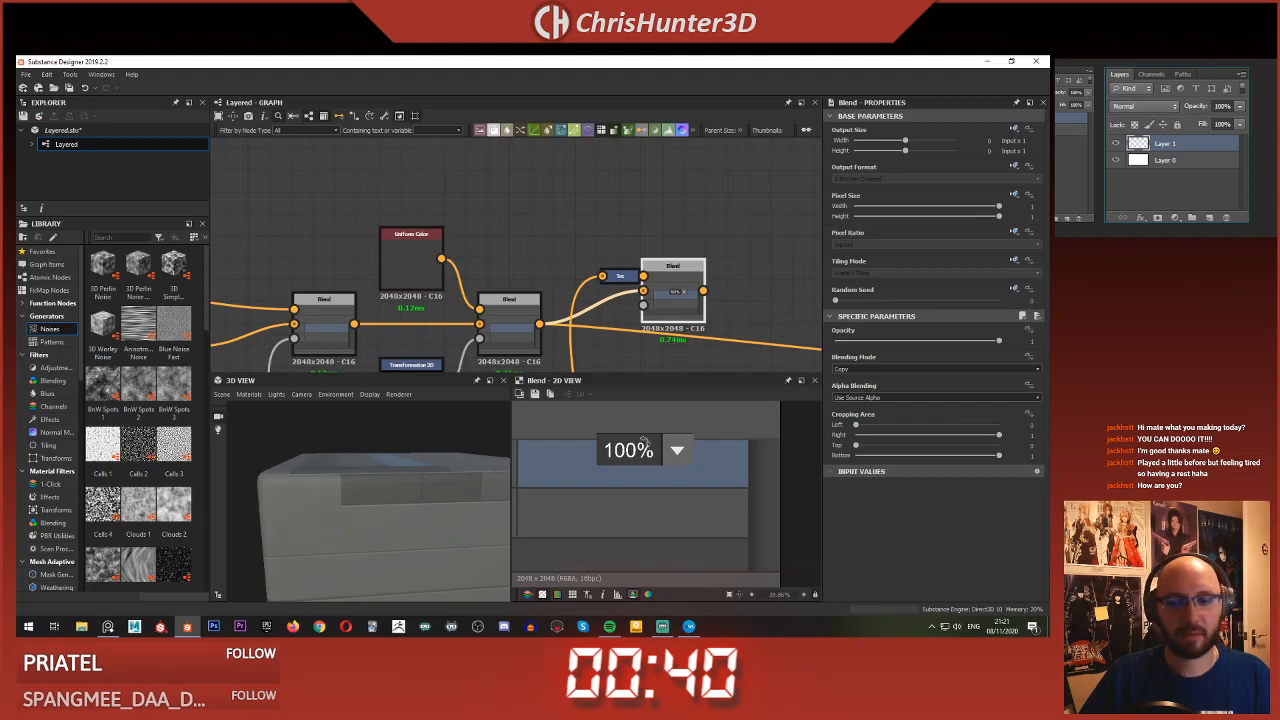
click(616, 274)
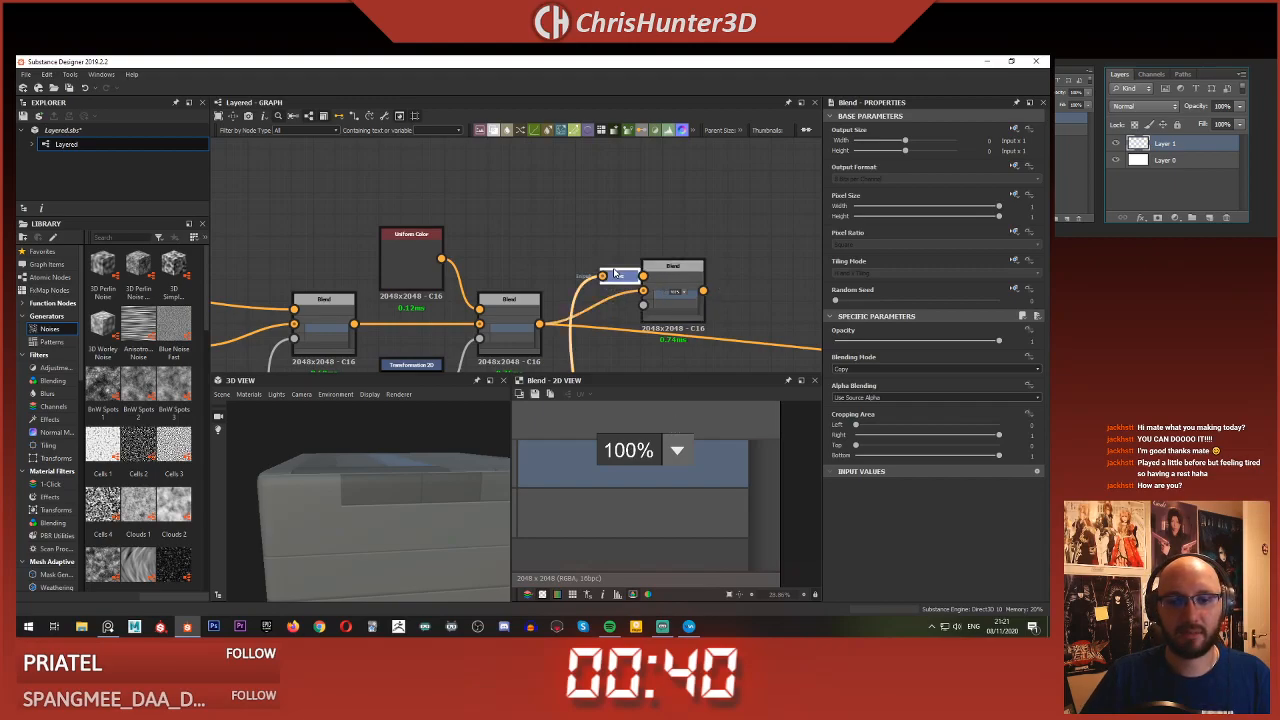
scroll(632, 465, down, 5)
scroll(610, 265, up, 2)
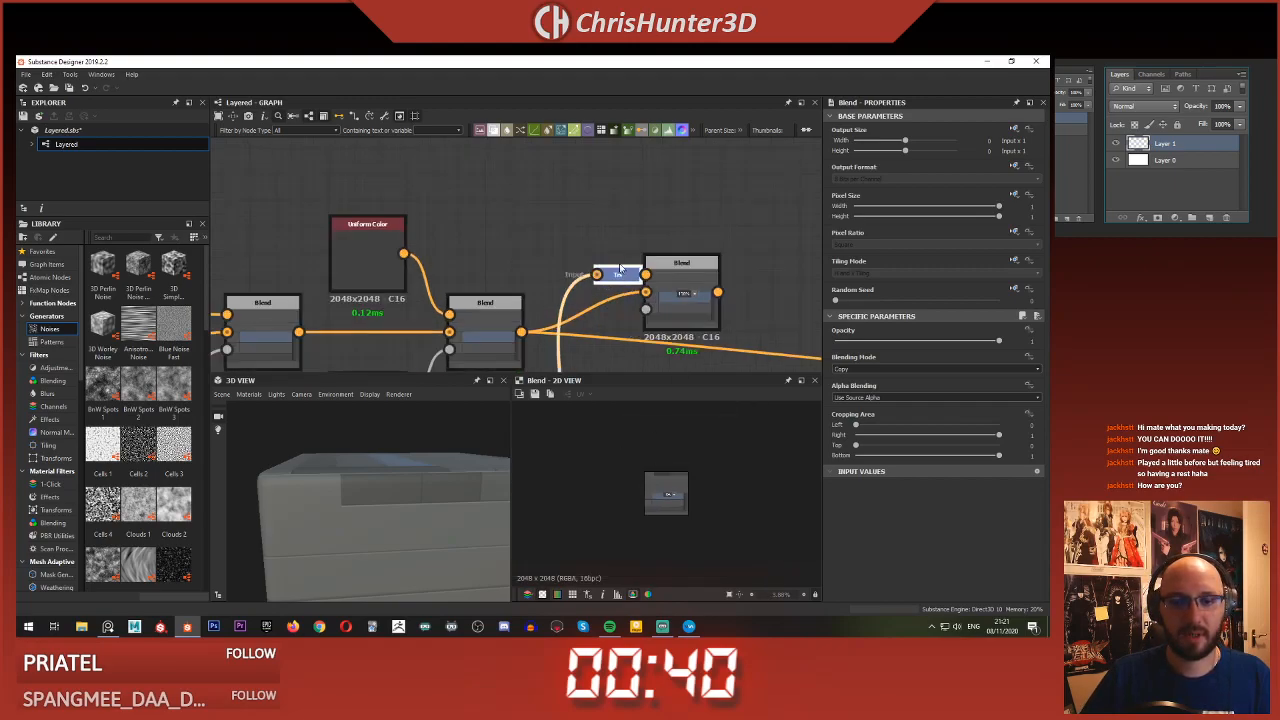
click(612, 284)
scroll(610, 285, down, 5)
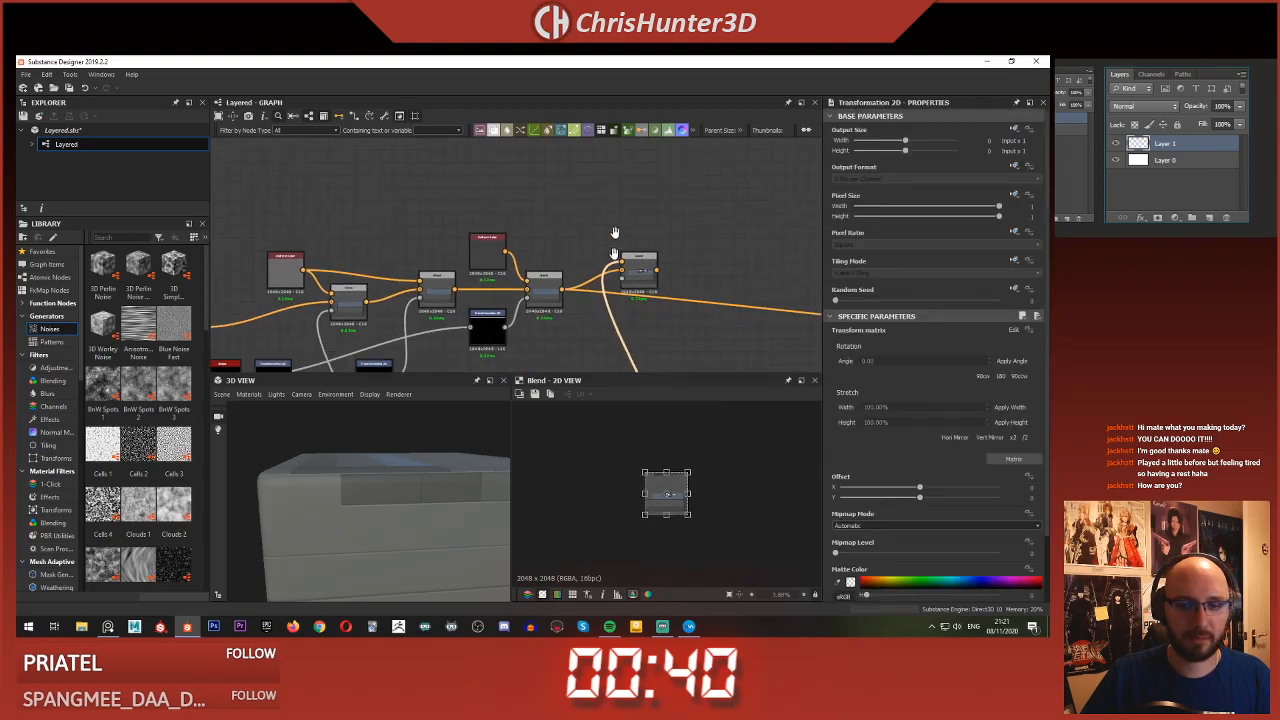
scroll(588, 183, up, 5)
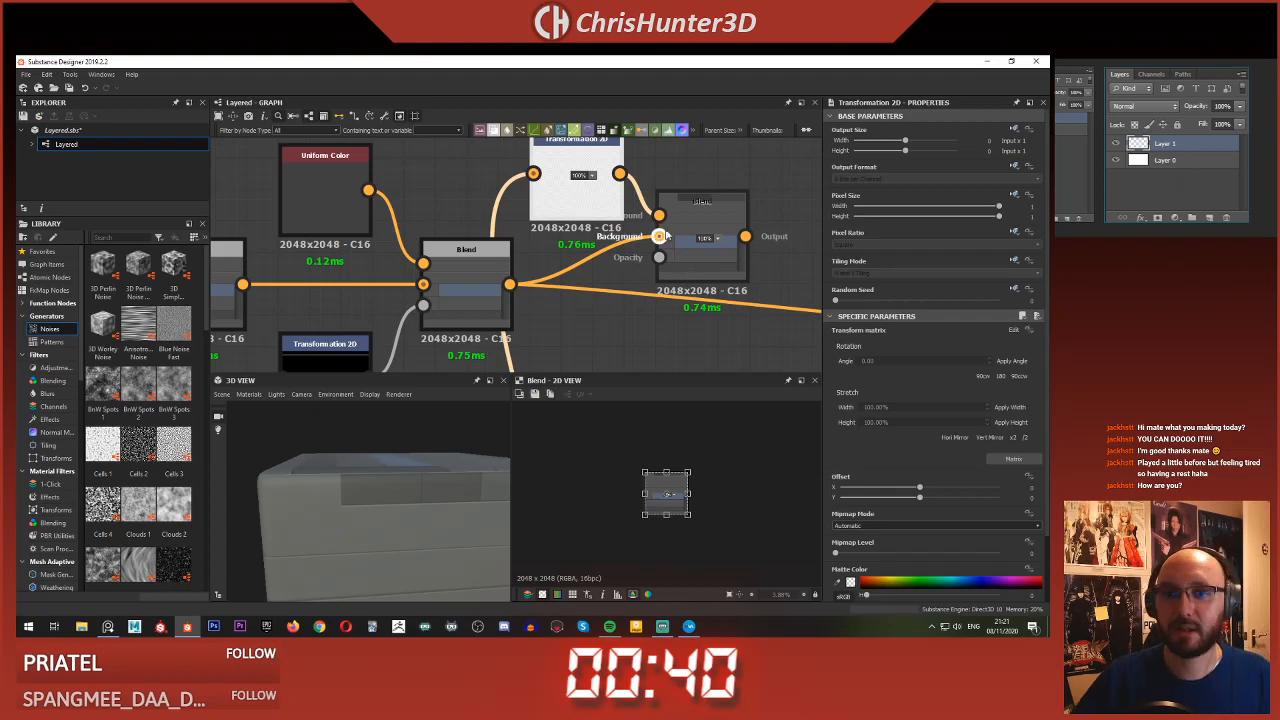
- Move the 100% box just above the blue layer row's far end, with an offset of about -0.23 in X and 0.10 in Y
scroll(688, 500, up, 3)
drag(688, 500, 738, 478)
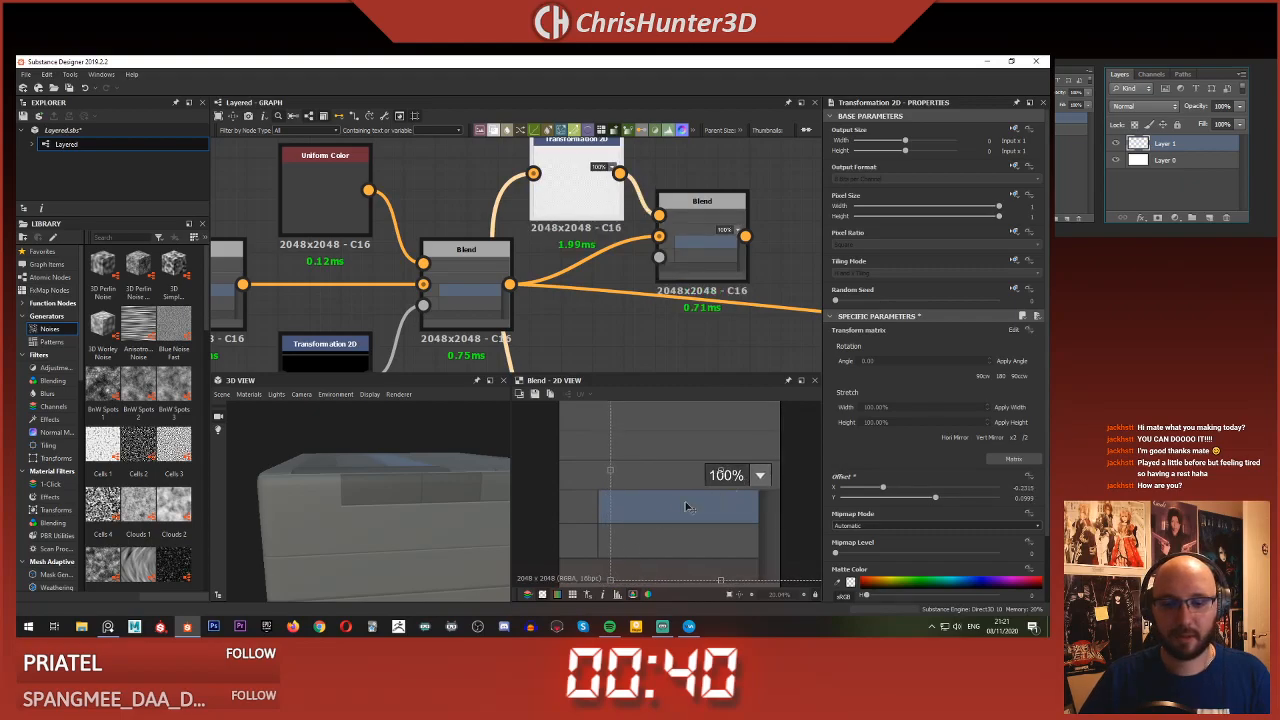
scroll(680, 512, up, 3)
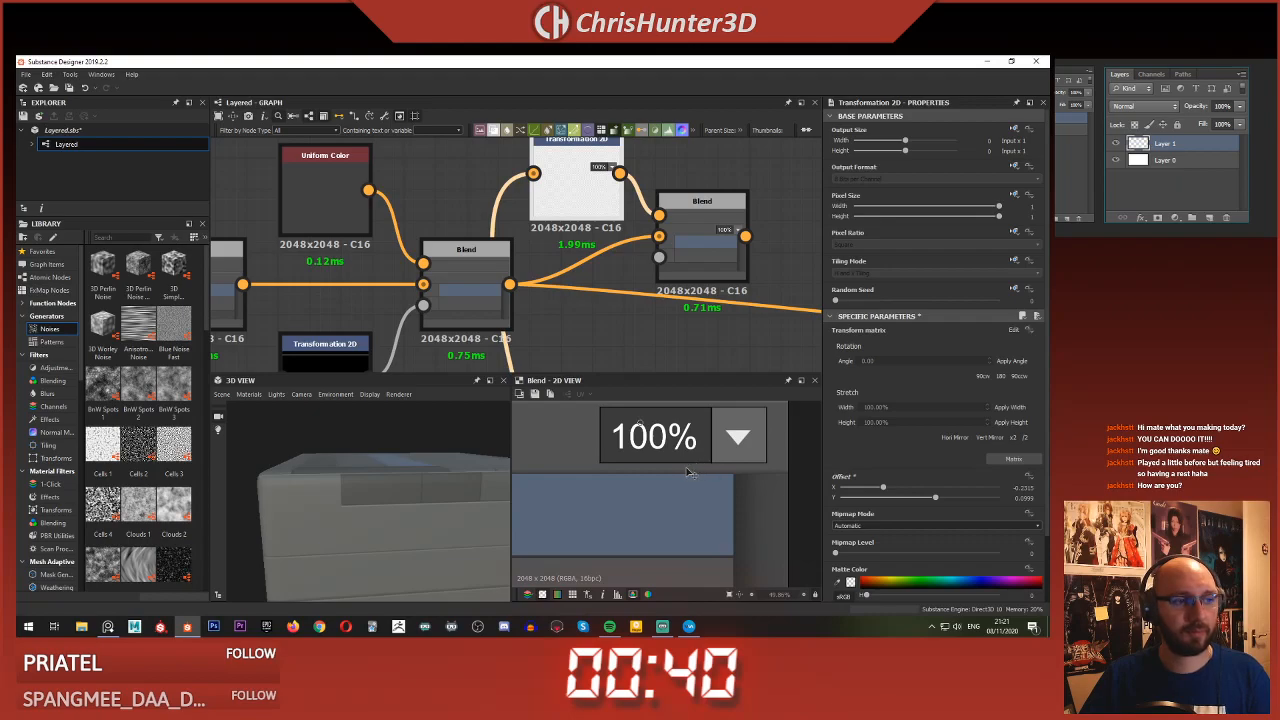
scroll(706, 448, down, 4)
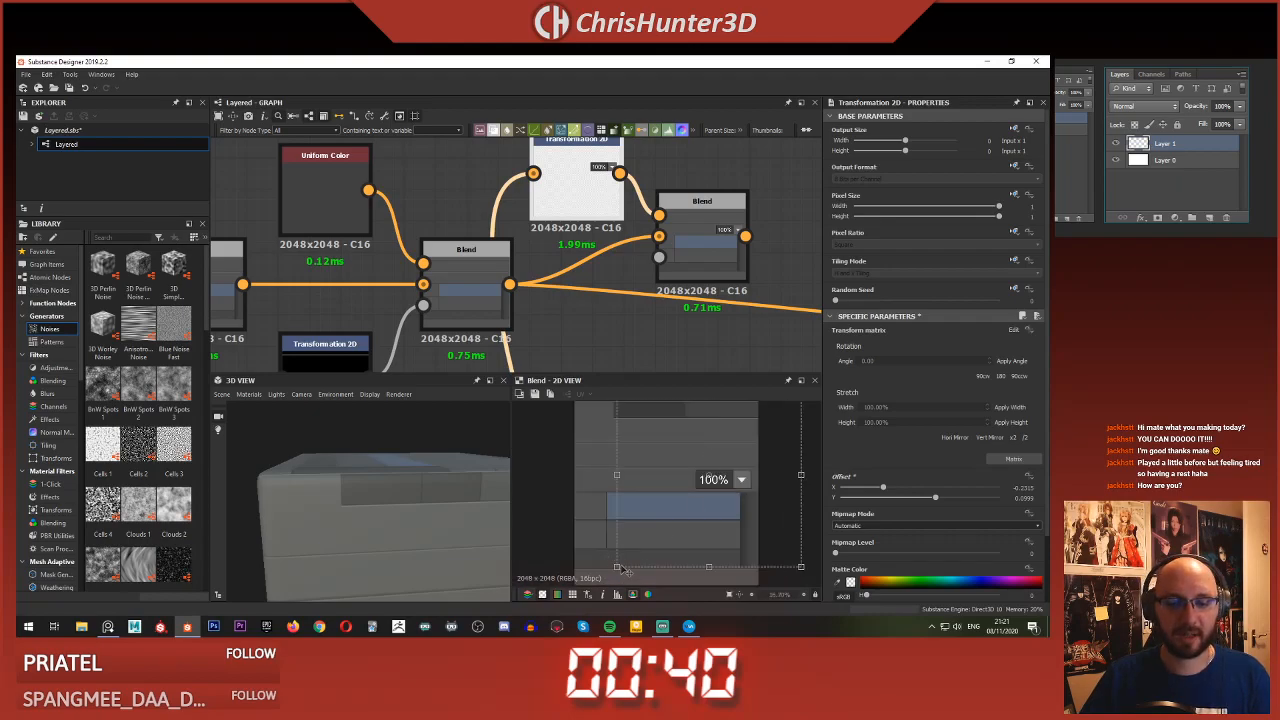
- Shrink the 100% box slightly and align it with the blue row's end, at an offset of about -0.31 in X and 0.11 in Y
drag(614, 565, 629, 555)
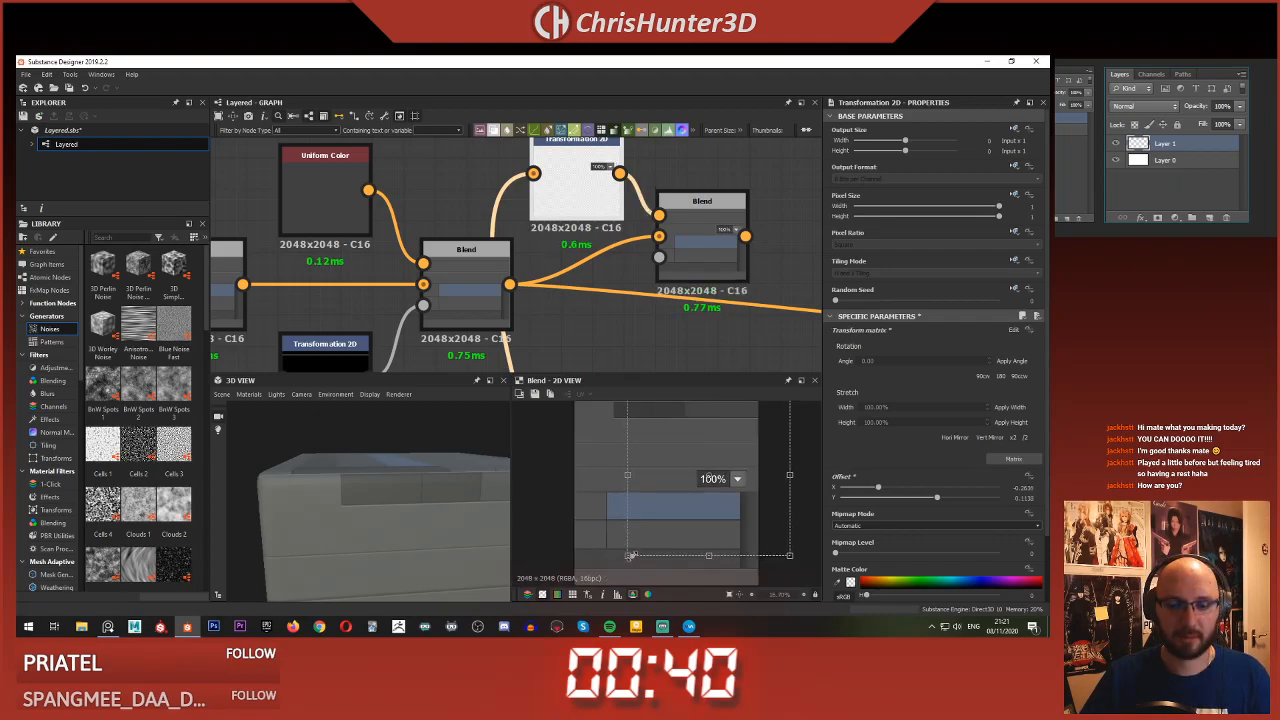
scroll(714, 528, up, 5)
scroll(768, 448, down, 3)
drag(764, 423, 784, 426)
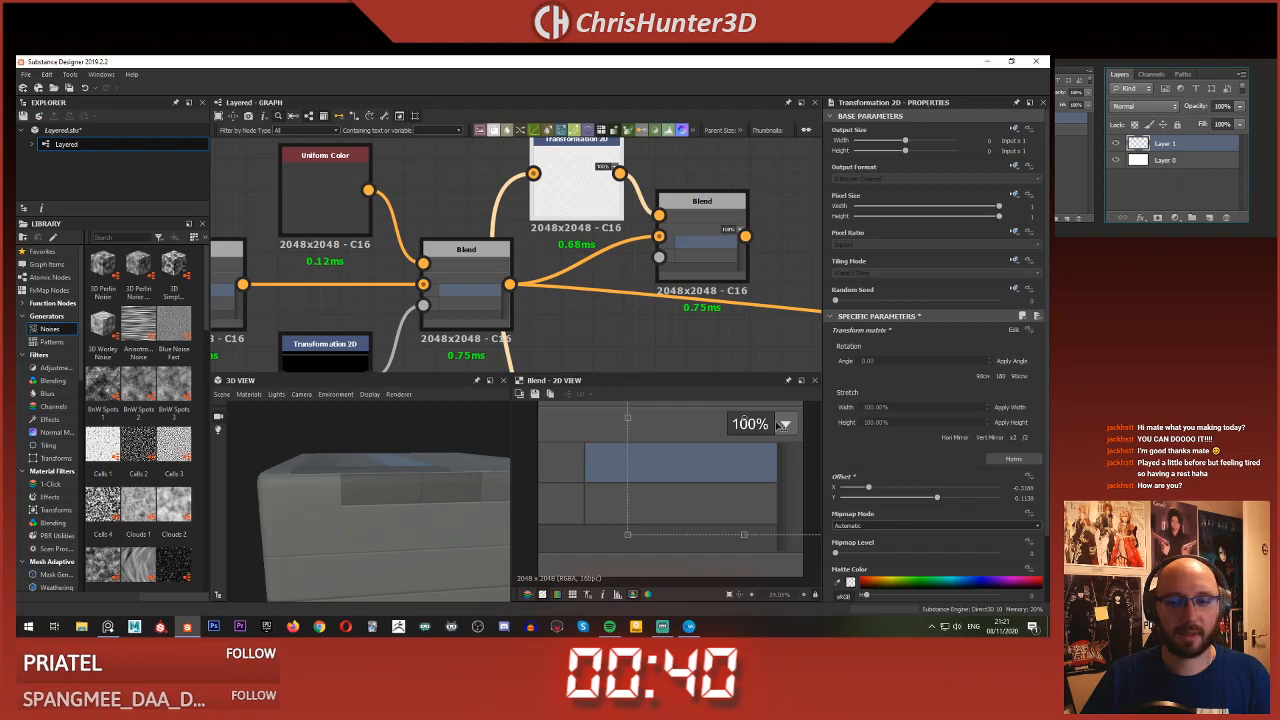
scroll(752, 456, up, 3)
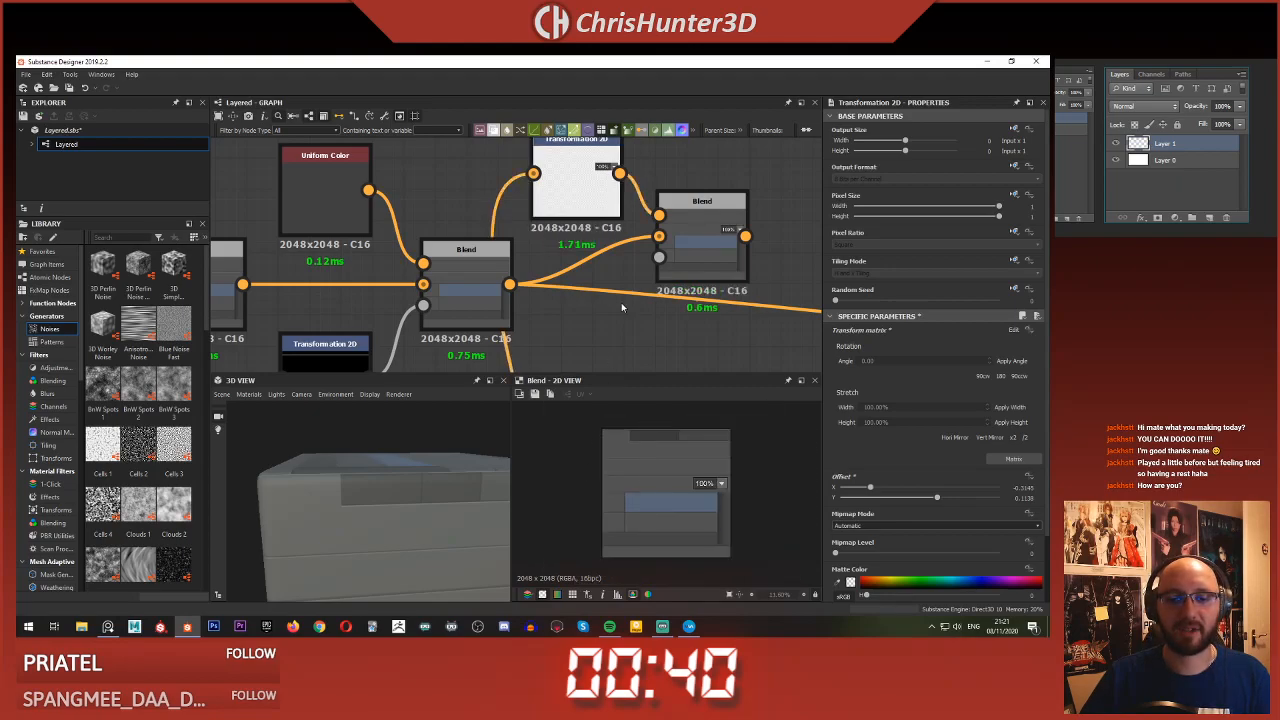
scroll(704, 500, down, 2)
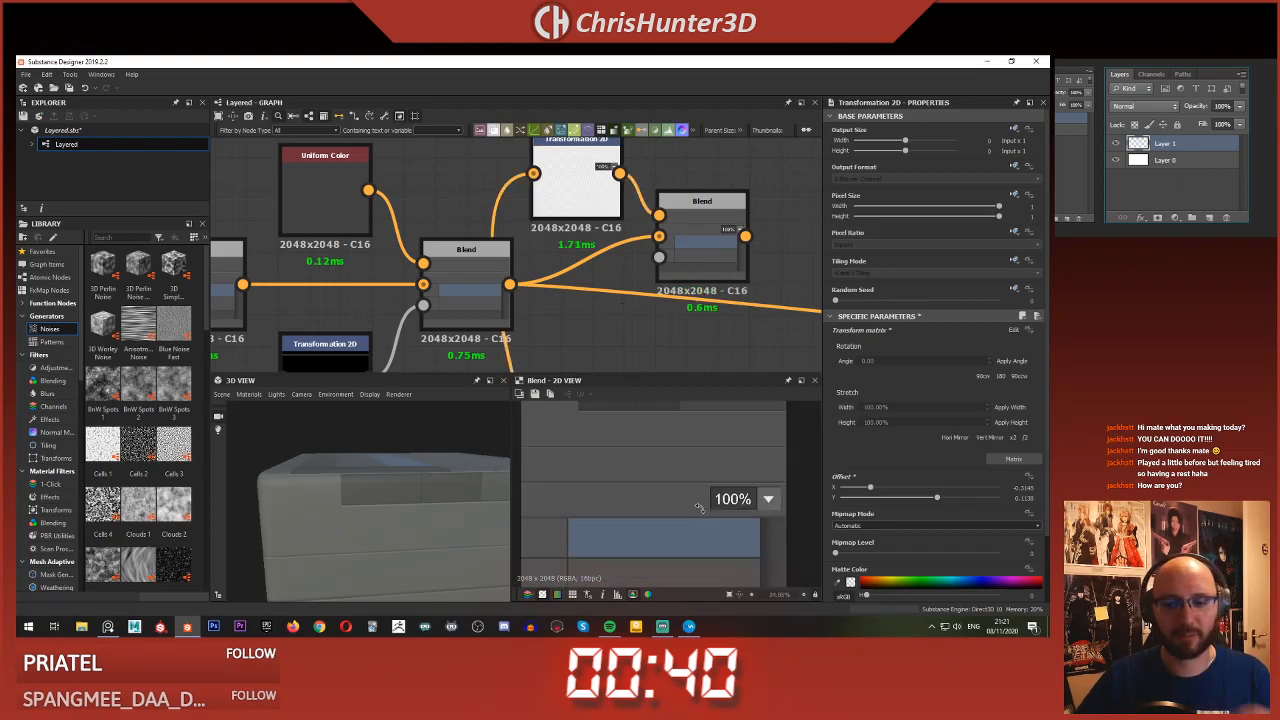
scroll(699, 507, down, 2)
scroll(673, 464, down, 1)
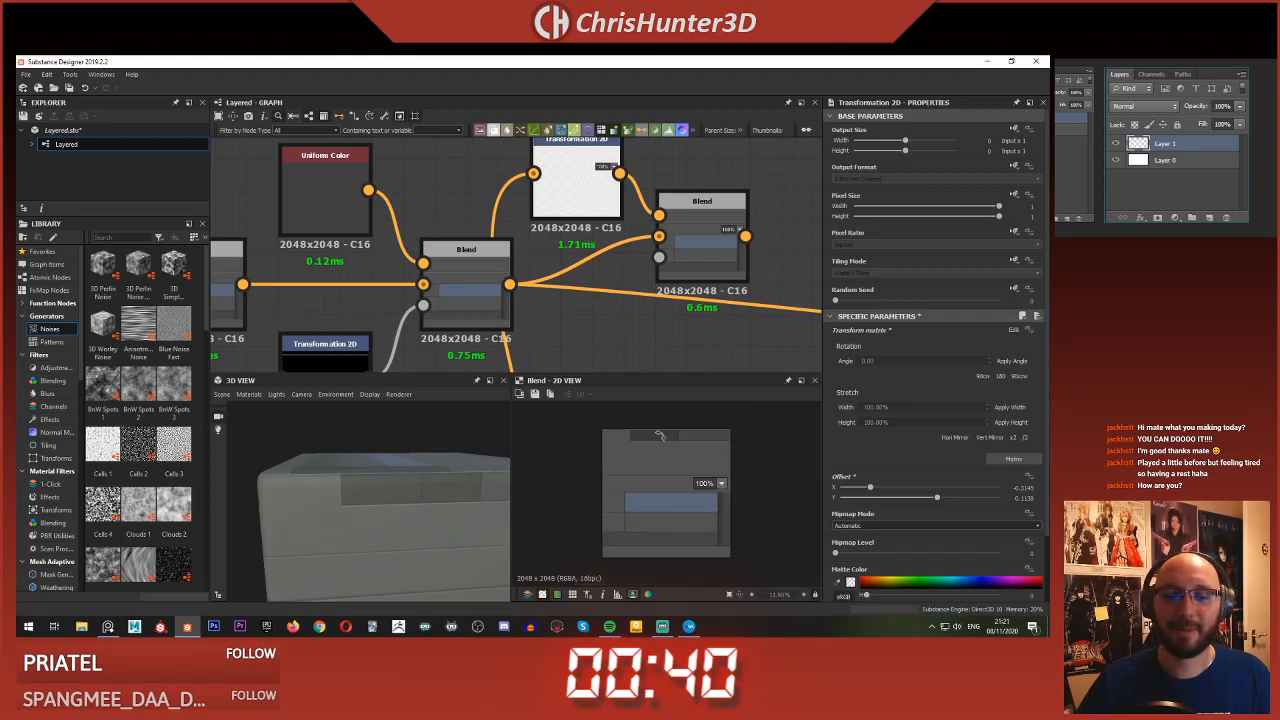
- Add a second Transformation 2D node beyond the new Blend and feed it from the first Transformation 2D's output
scroll(636, 206, down, 5)
scroll(636, 206, up, 4)
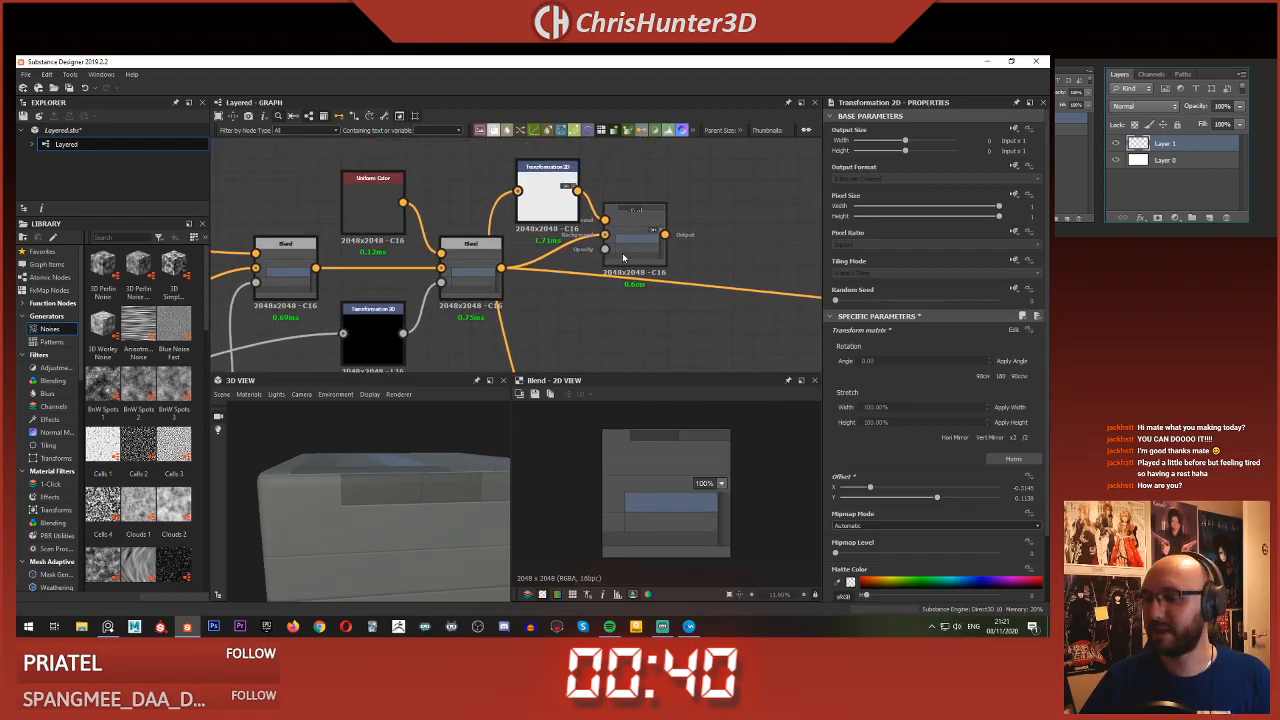
scroll(540, 270, up, 2)
scroll(535, 269, down, 3)
scroll(538, 256, up, 2)
key(space)
middle_drag(507, 187, 600, 195)
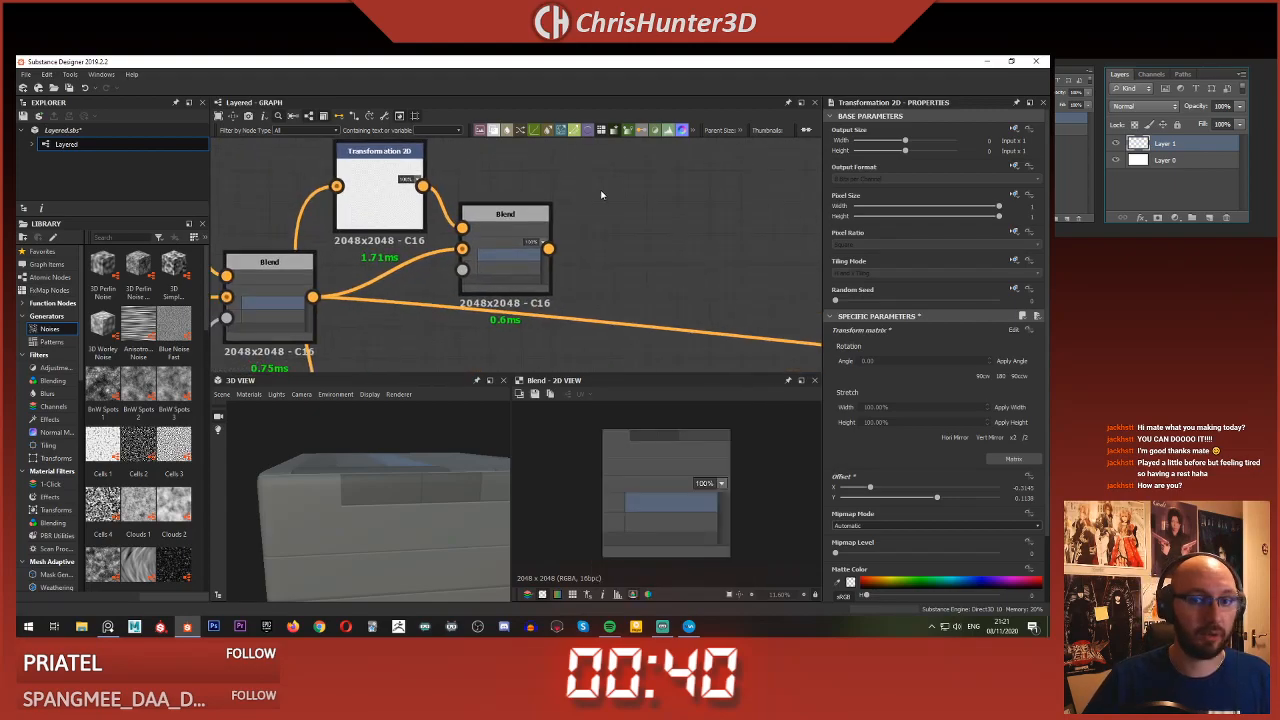
key(space)
text(tra)
key(Return)
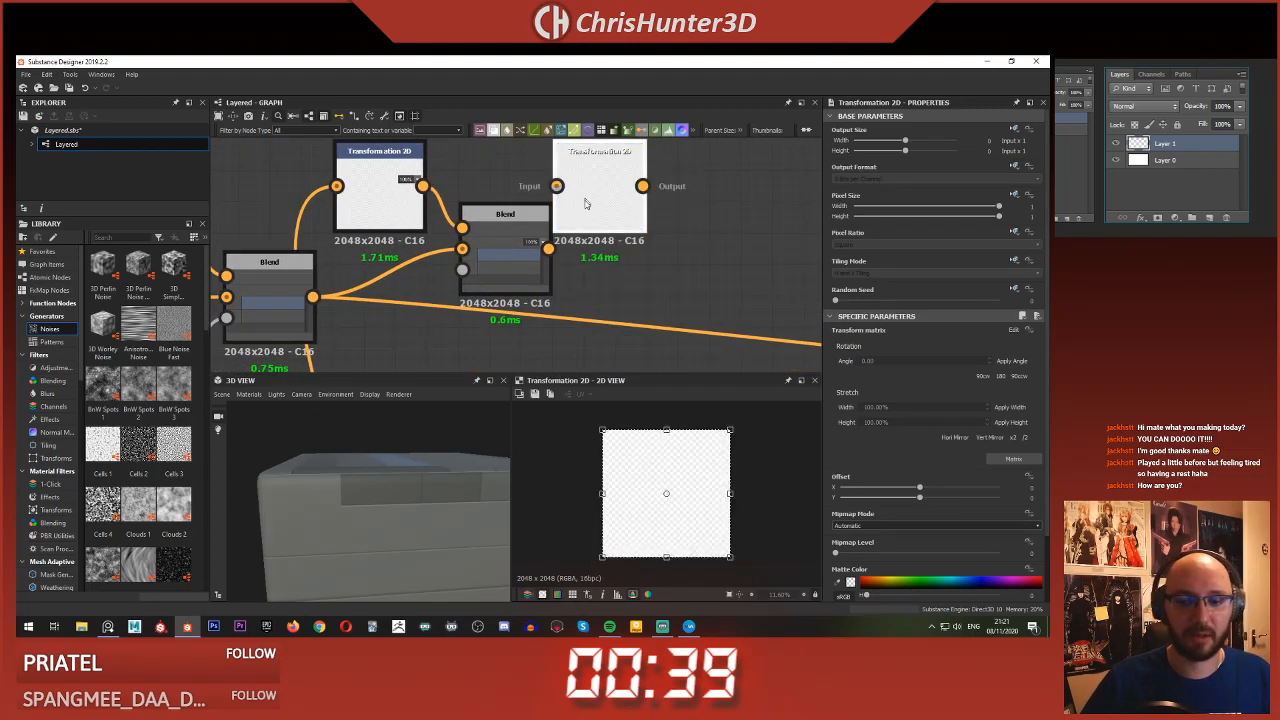
middle_drag(608, 254, 635, 274)
drag(625, 230, 688, 230)
drag(576, 269, 656, 291)
drag(451, 206, 647, 206)
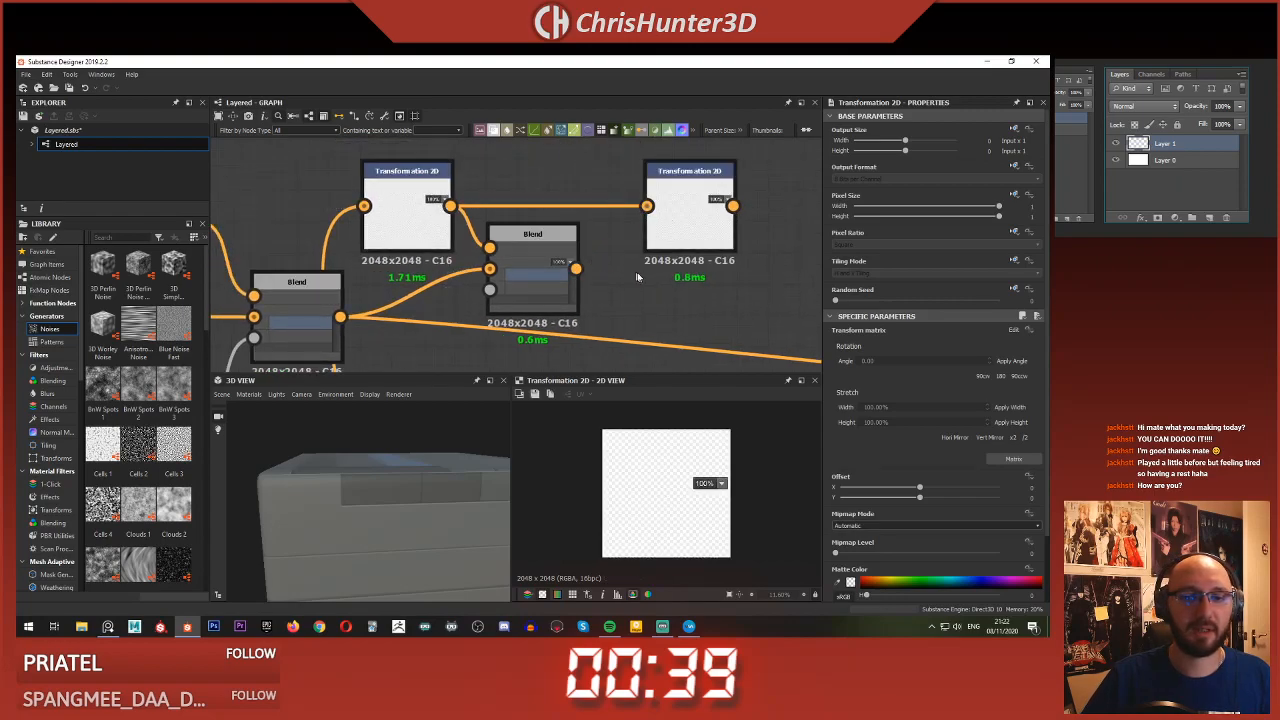
- Add another Blend with the previous Blend as its background, and transfer the main chain's outgoing link to its output
middle_drag(631, 283, 512, 236)
key(space)
text(ble)
key(Return)
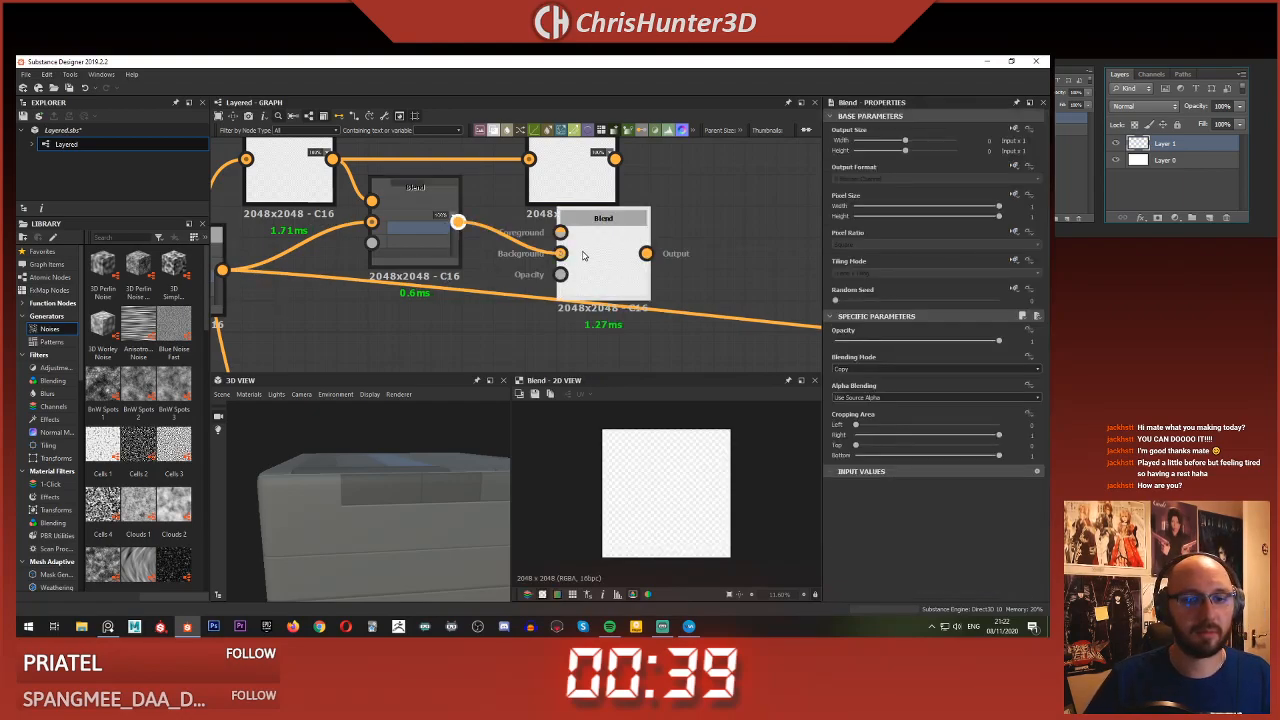
drag(583, 256, 578, 258)
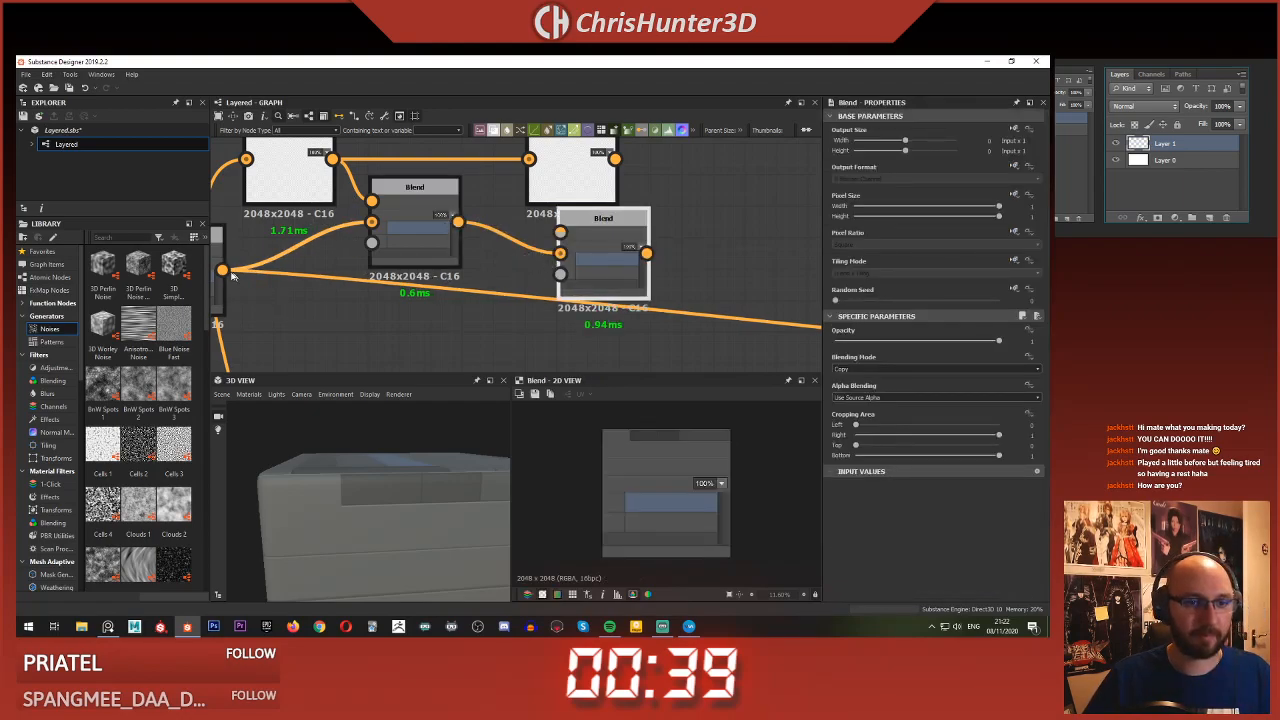
shift+drag(222, 271, 603, 282)
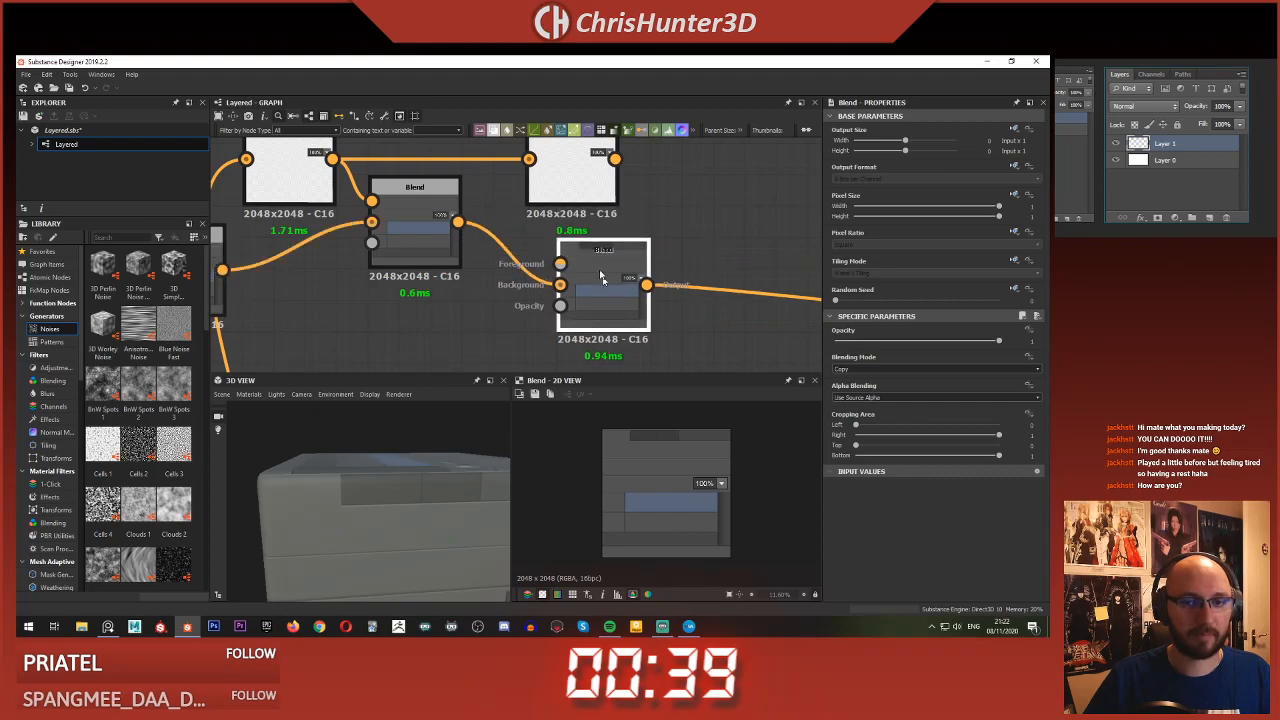
scroll(607, 190, down, 2)
middle_drag(607, 190, 638, 209)
drag(598, 258, 600, 262)
middle_drag(637, 183, 668, 211)
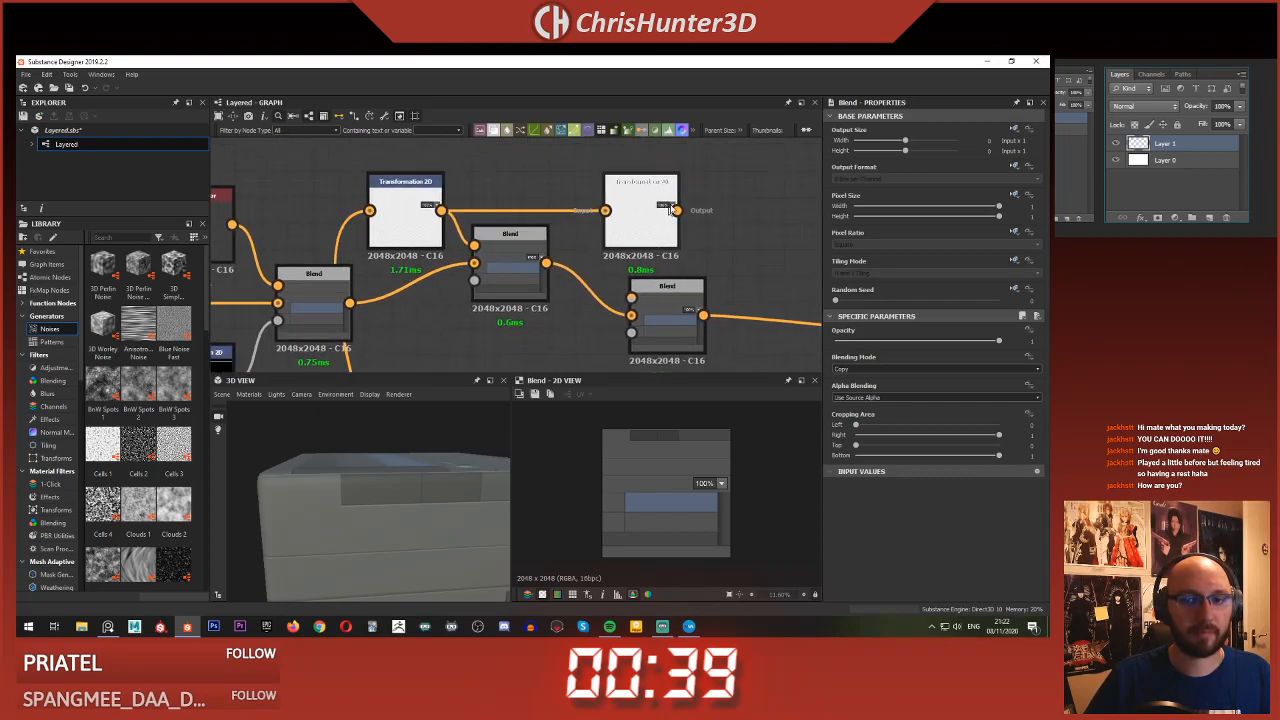
- Connect the second Transformation 2D to the last Blend's foreground and place its 100% box above the first, with a Y offset of about 0.13
click(636, 229)
scroll(690, 488, up, 3)
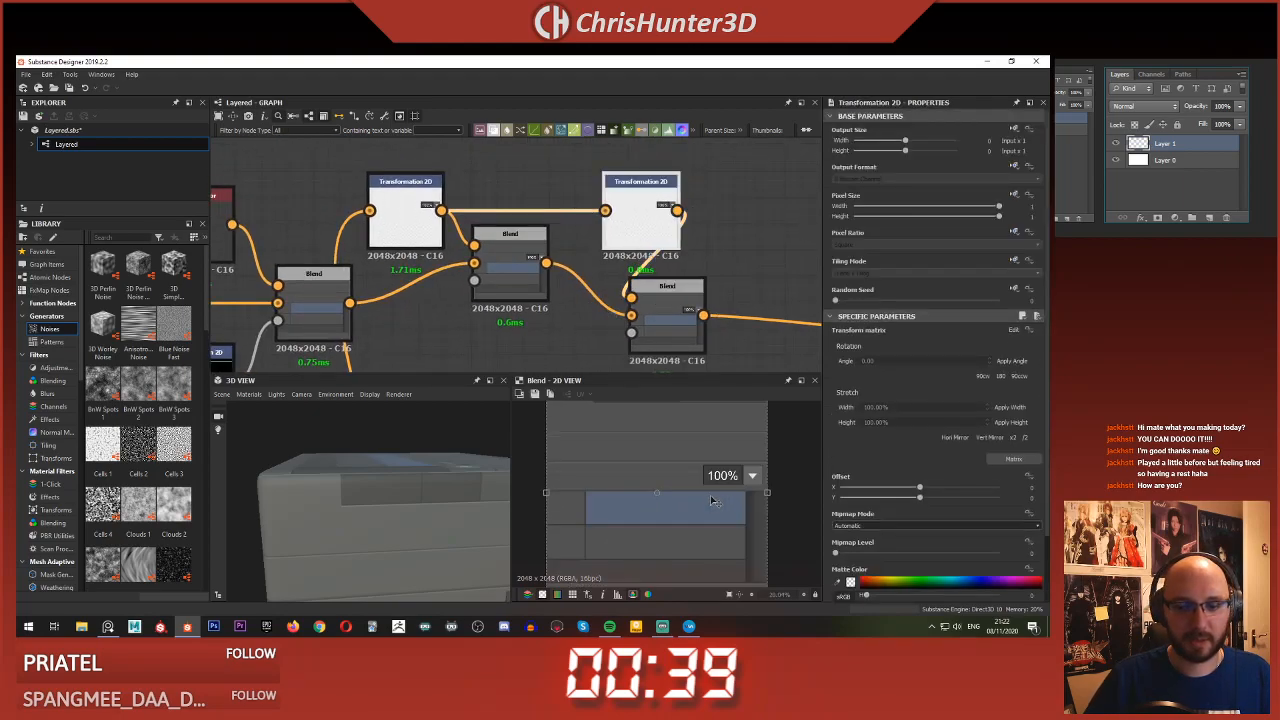
drag(712, 470, 712, 464)
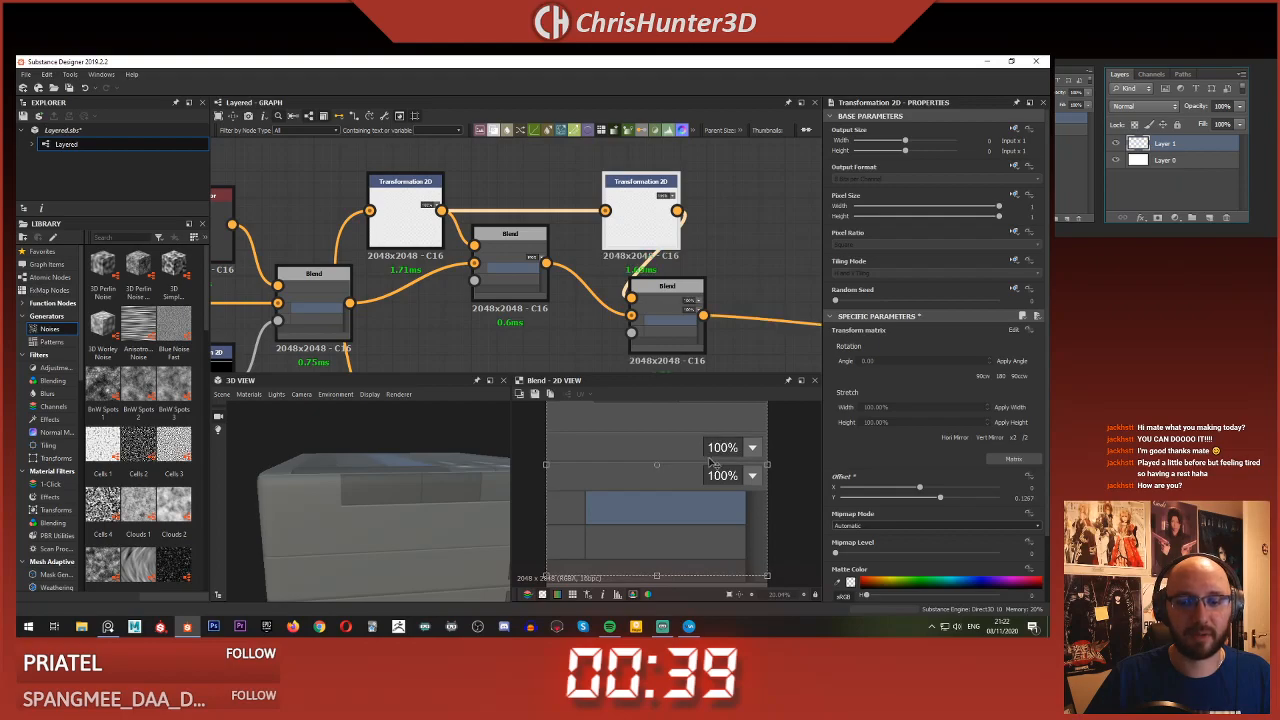
middle_drag(767, 287, 694, 256)
scroll(703, 421, up, 3)
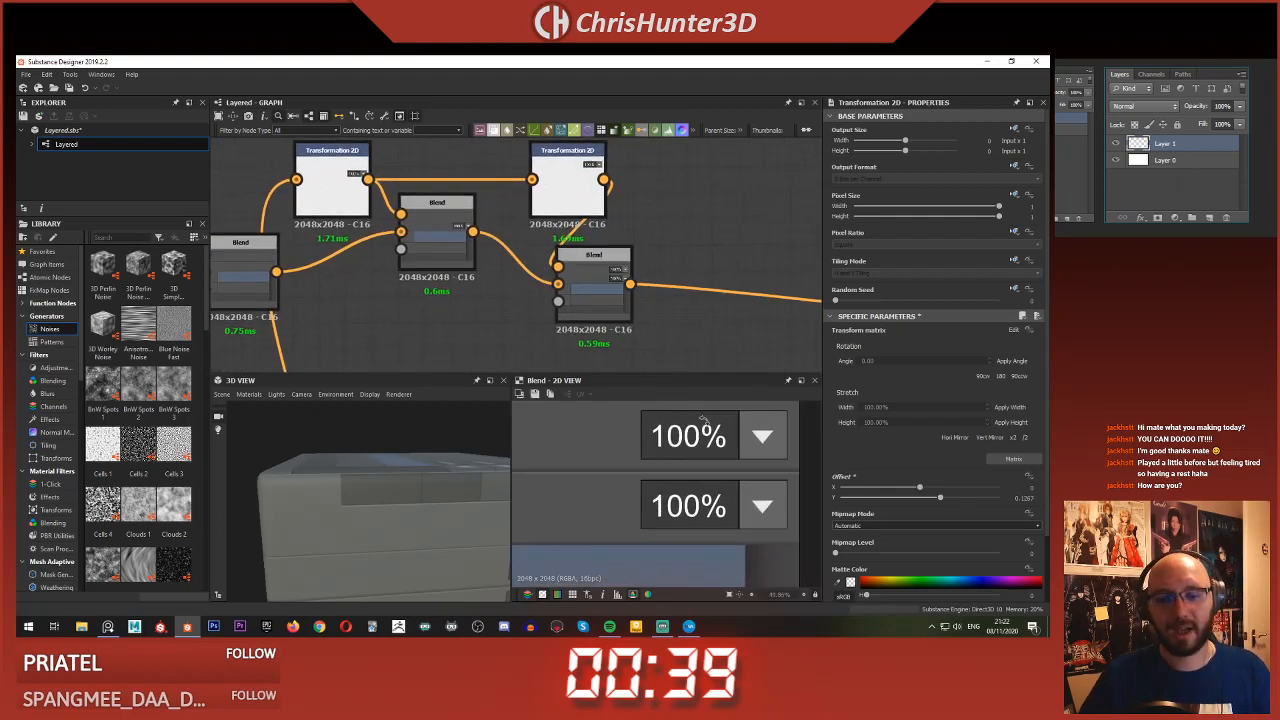
scroll(695, 430, down, 2)
scroll(688, 438, down, 4)
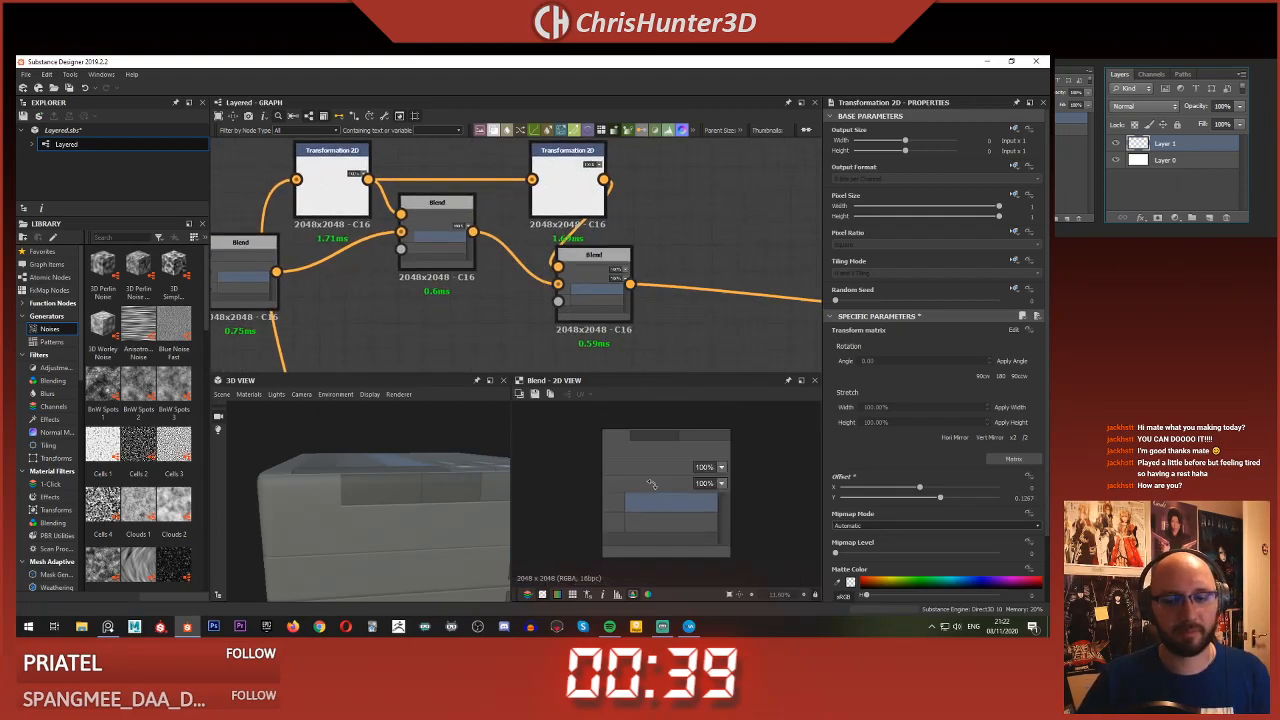
scroll(624, 464, down, 1)
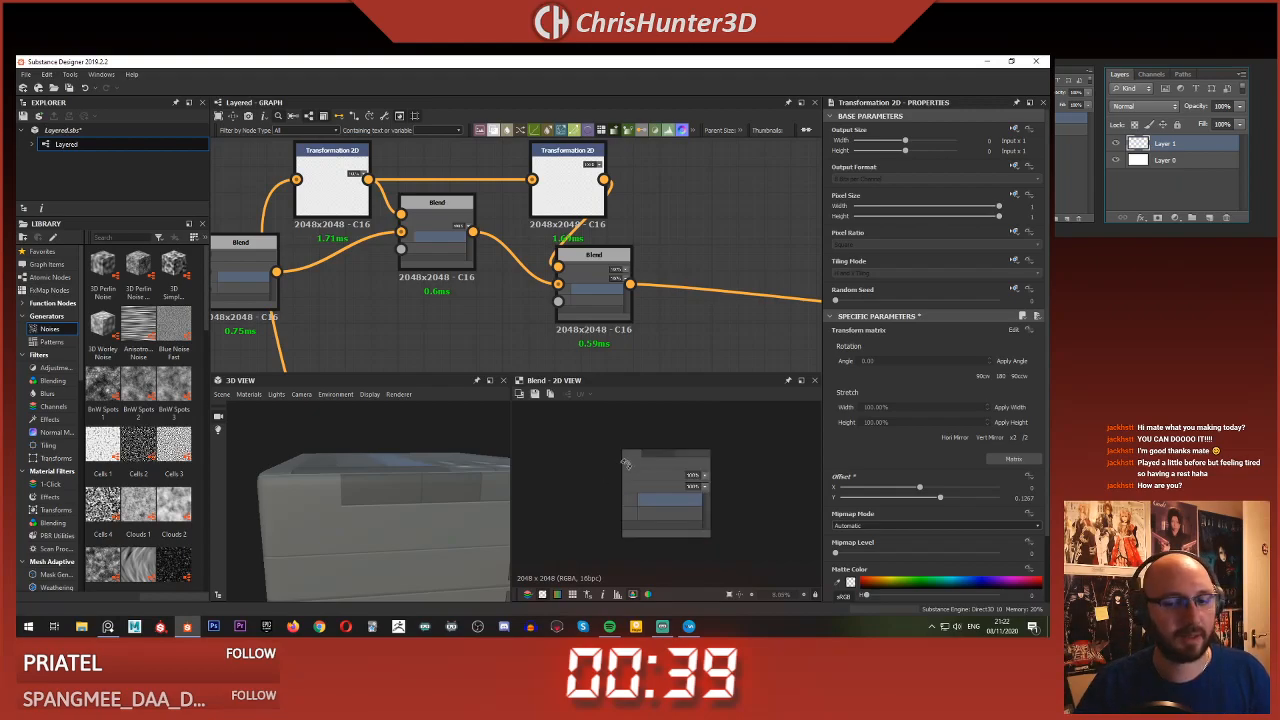
scroll(629, 459, up, 1)
scroll(623, 292, down, 3)
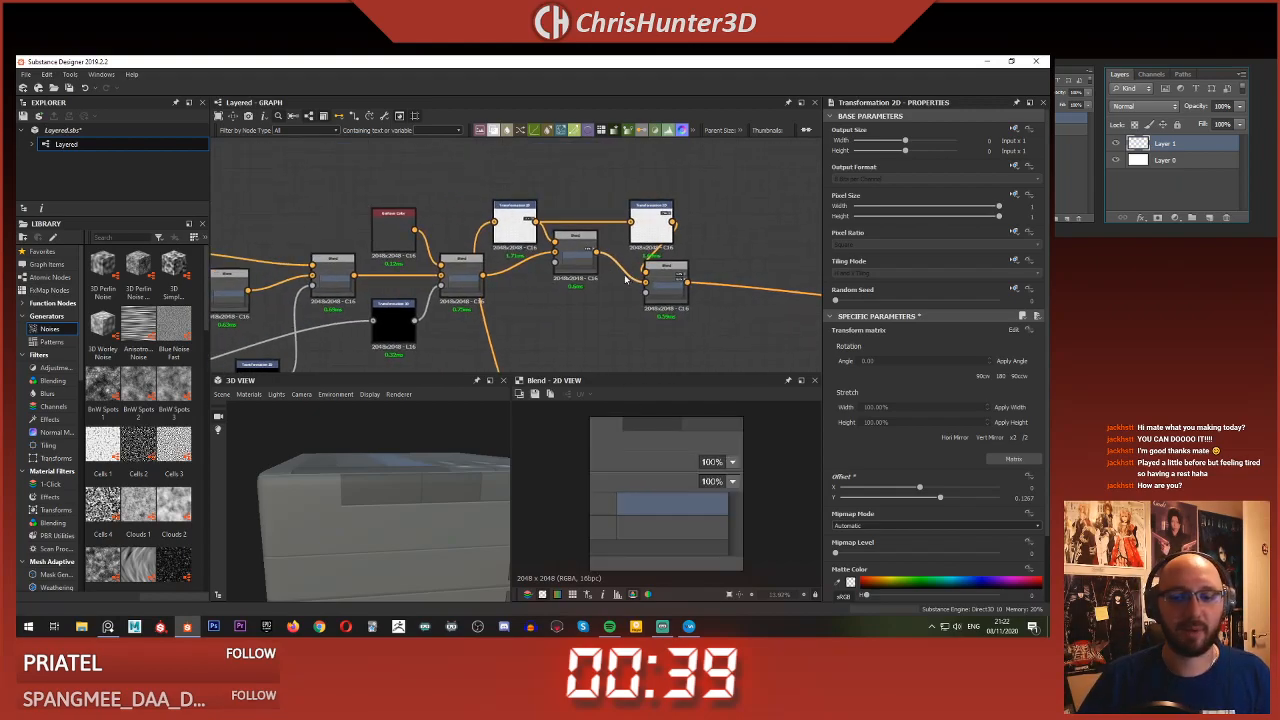
- Look over the Layered graph's main chain and the separate node branch that builds the 100% box
middle_drag(623, 292, 635, 192)
scroll(596, 291, down, 1)
scroll(594, 294, down, 3)
scroll(669, 277, down, 2)
middle_drag(548, 230, 523, 310)
scroll(594, 301, down, 3)
scroll(594, 301, up, 2)
middle_drag(597, 287, 577, 243)
scroll(778, 264, down, 2)
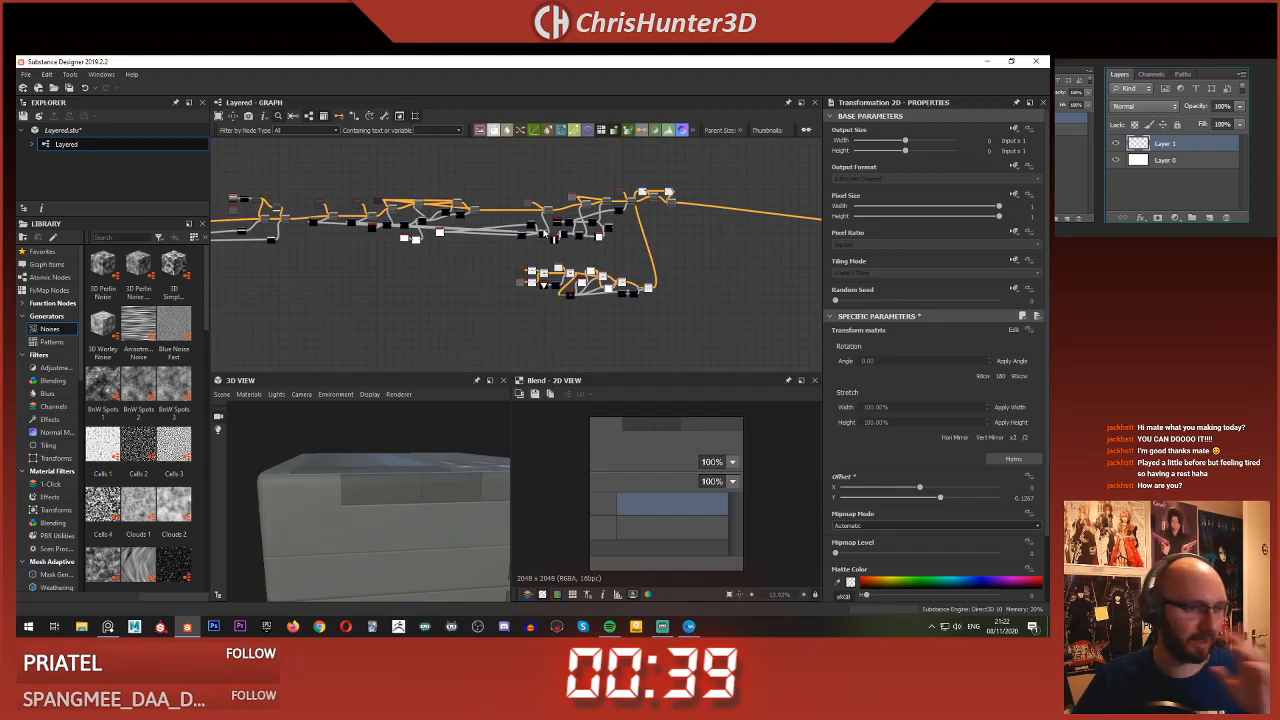
scroll(641, 250, up, 4)
middle_drag(641, 228, 593, 276)
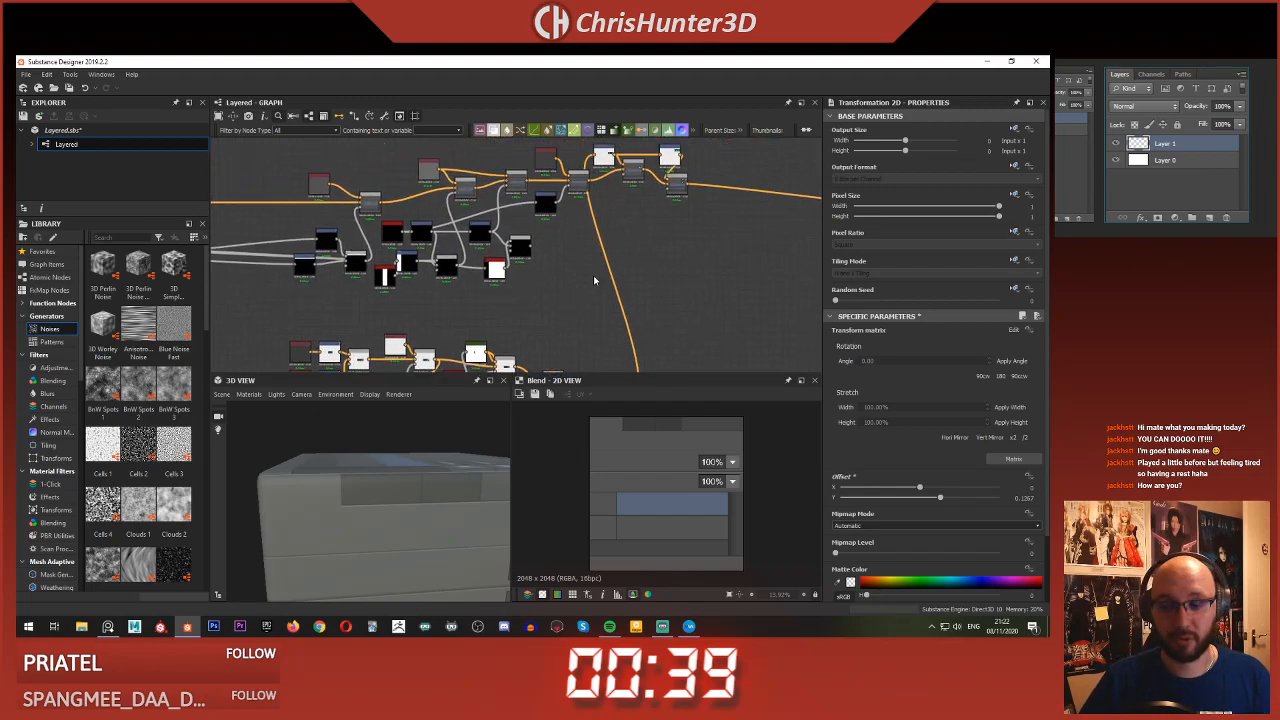
middle_drag(637, 233, 563, 268)
scroll(623, 284, up, 1)
scroll(594, 286, down, 3)
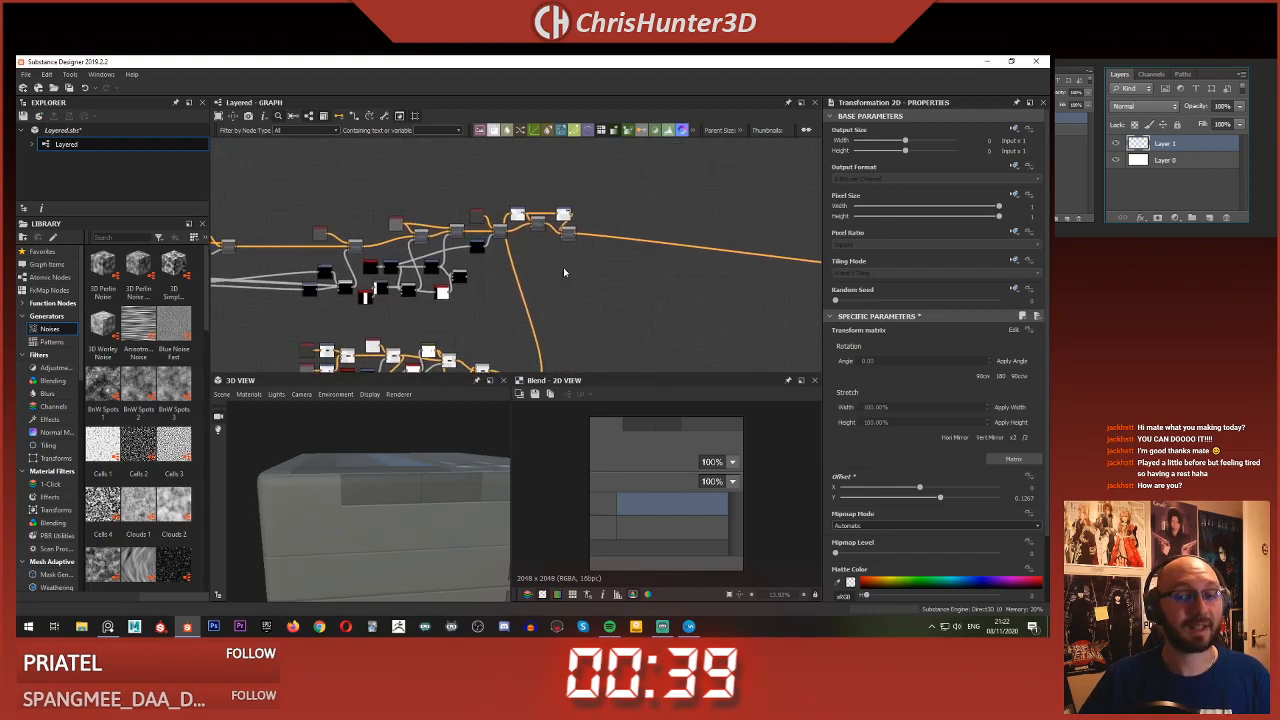
- Add a Text node beyond the second Transformation 2D at the end of the main chain
scroll(563, 266, up, 6)
middle_drag(582, 205, 546, 334)
key(space)
text(text)
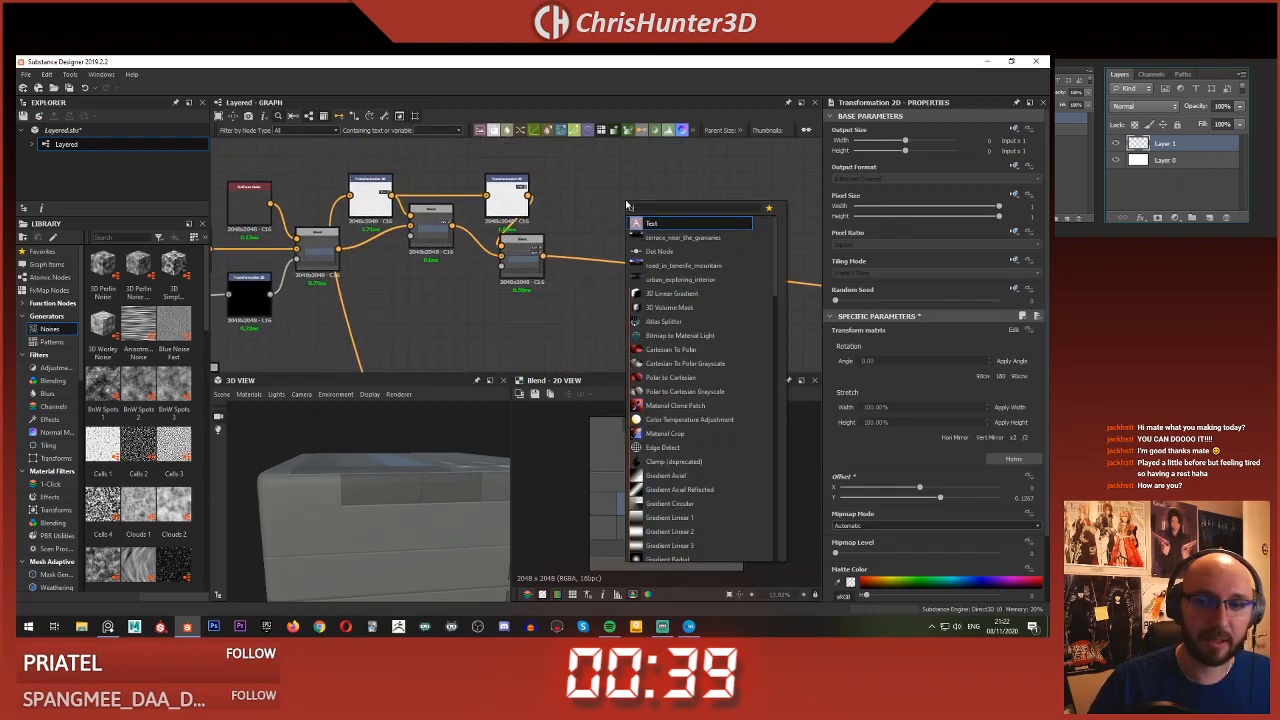
key(Return)
middle_drag(612, 197, 616, 237)
scroll(572, 255, up, 3)
drag(489, 306, 545, 317)
- In the 100% box branch, set the color mode of the existing 100% Text node to Grayscale
middle_drag(541, 315, 513, 218)
scroll(546, 290, up, 5)
click(569, 282)
scroll(569, 282, down, 6)
scroll(412, 300, up, 5)
middle_drag(412, 300, 475, 291)
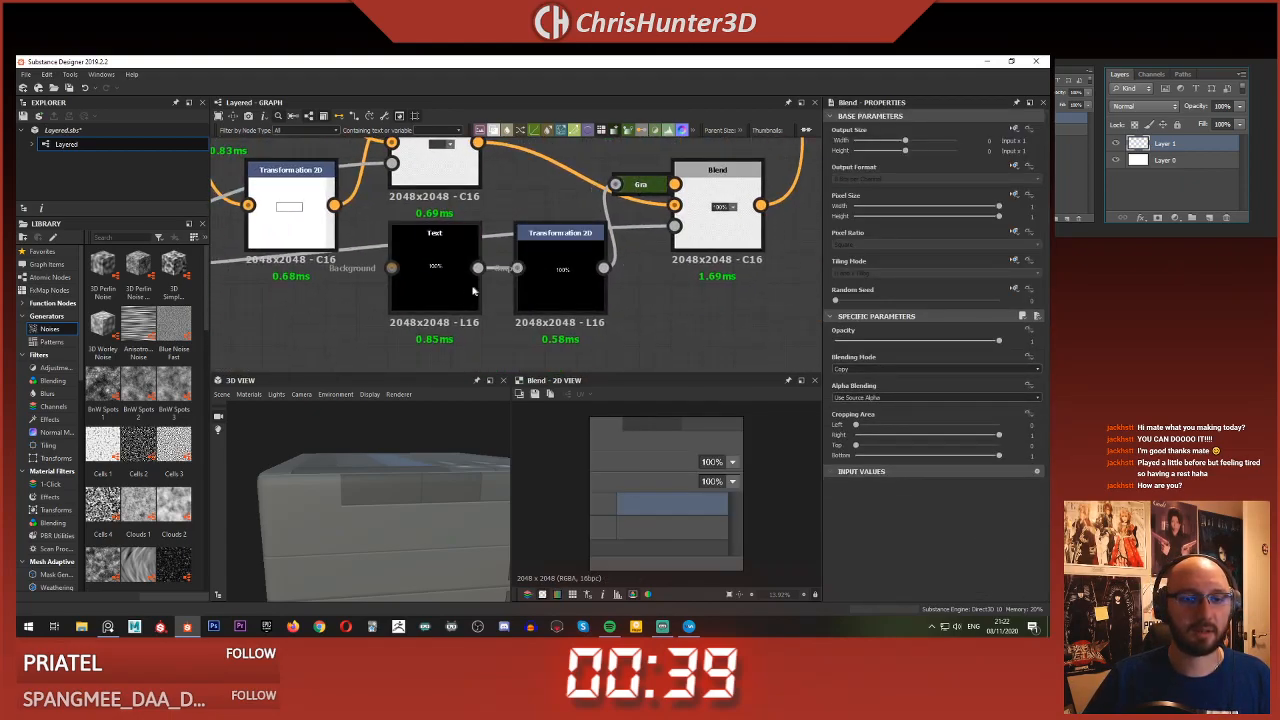
click(441, 254)
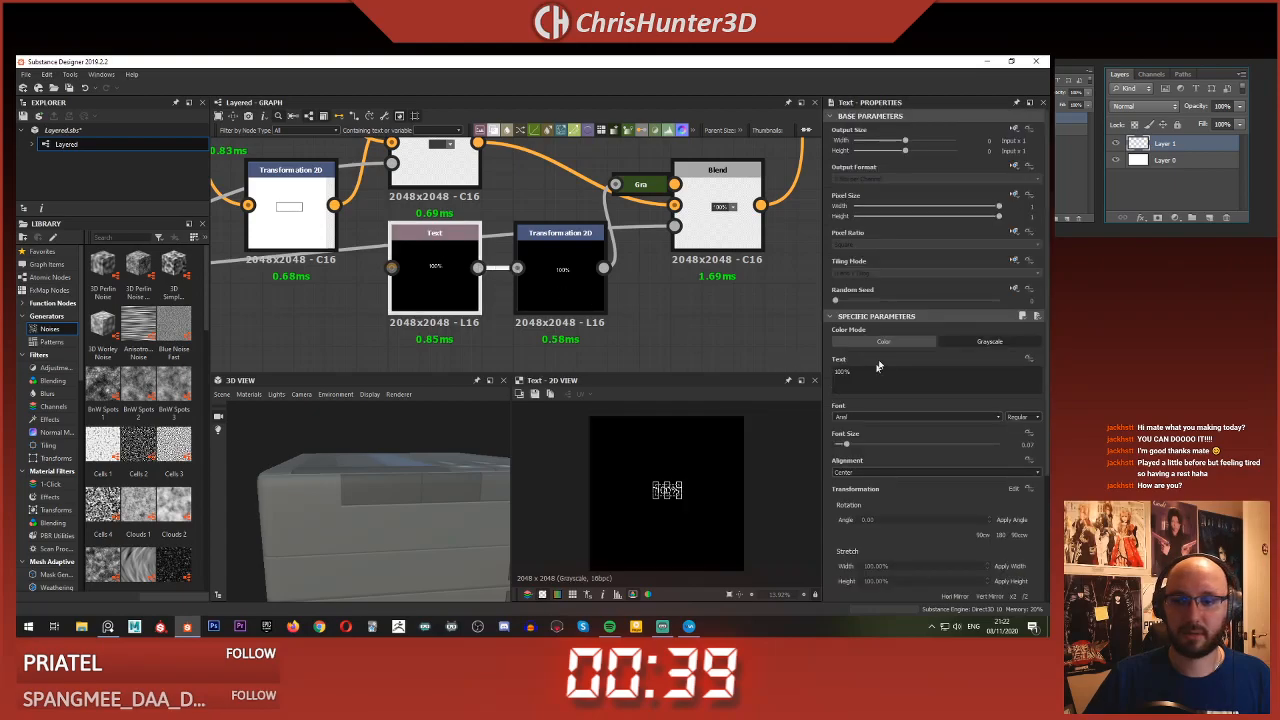
scroll(880, 410, down, 1)
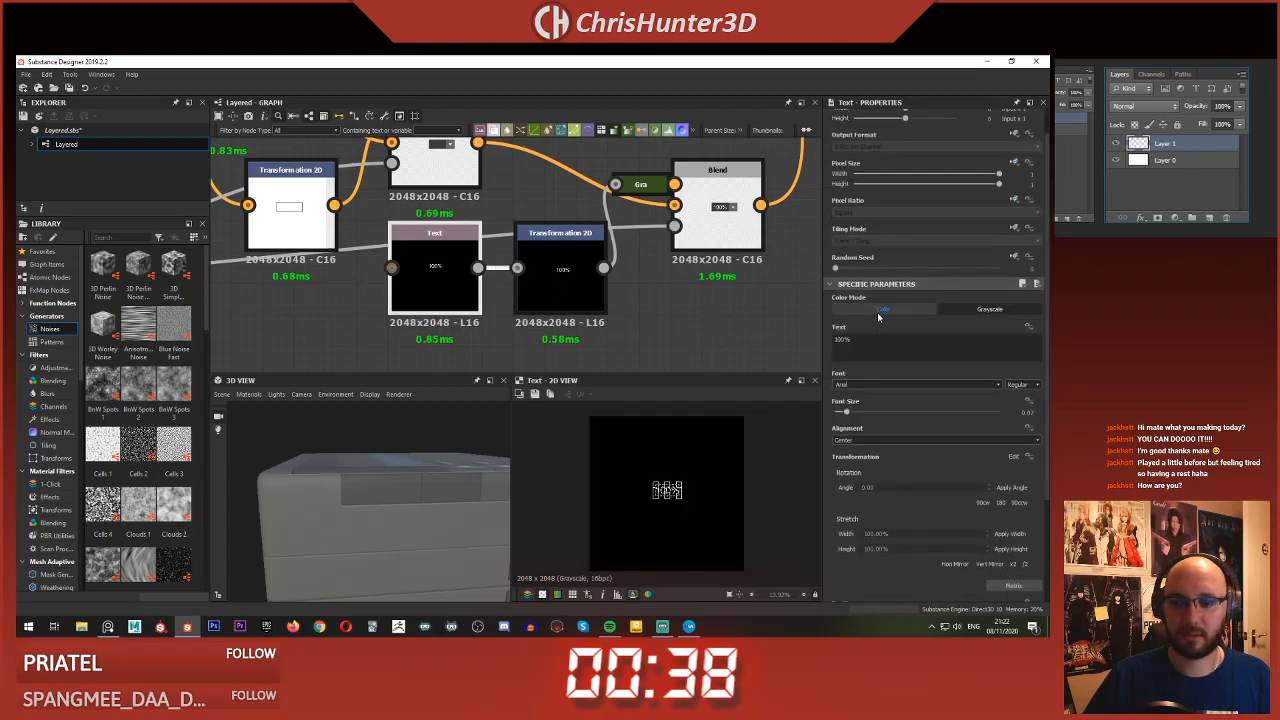
click(973, 306)
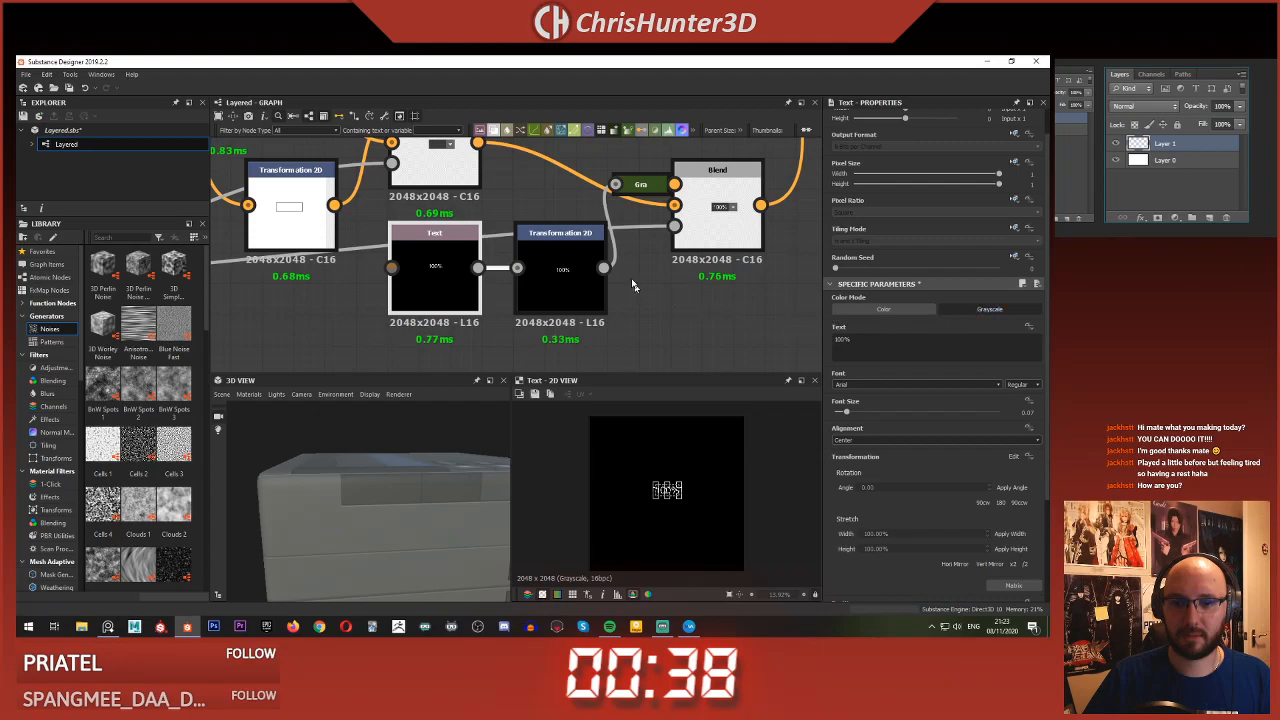
- Preview the Blend outputs along the main chain and inspect the settings of the Blend that adds the 100% text to its box
scroll(588, 318, down, 2)
middle_drag(588, 332, 603, 417)
middle_drag(610, 190, 484, 207)
scroll(608, 288, up, 3)
scroll(484, 207, down, 2)
double_click(668, 247)
double_click(480, 271)
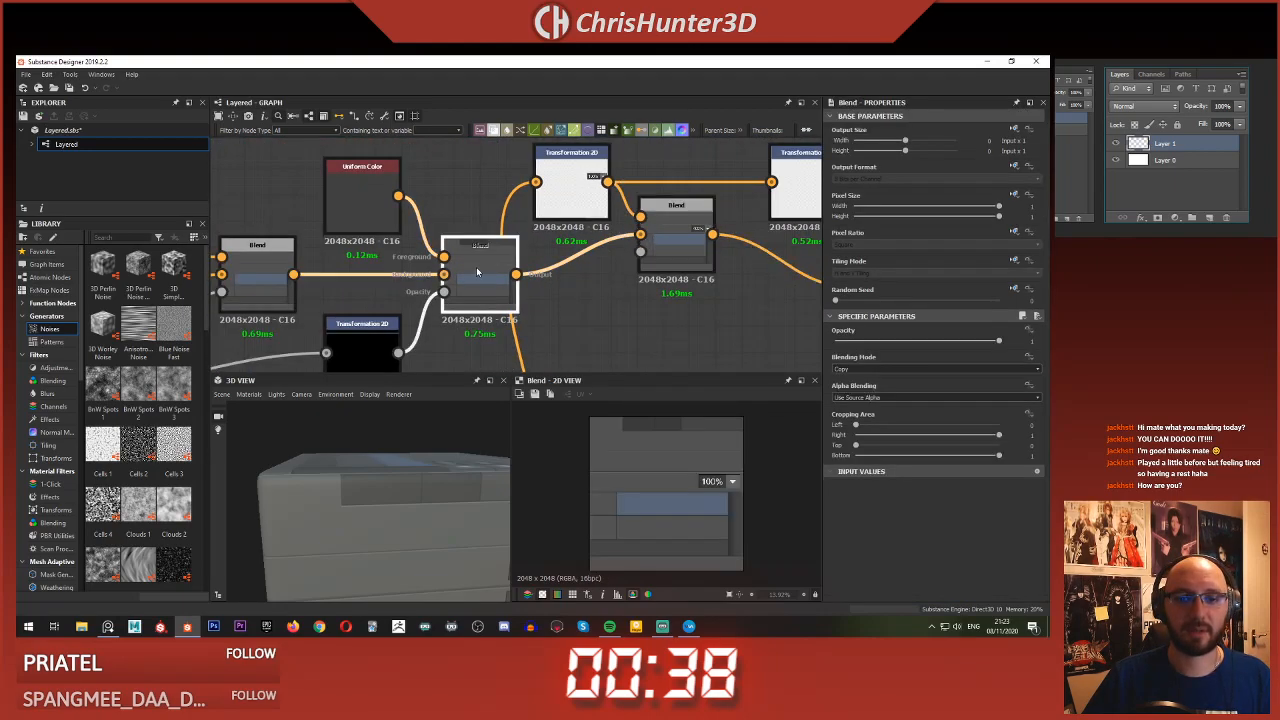
scroll(609, 240, down, 5)
middle_drag(622, 300, 601, 205)
middle_drag(612, 335, 682, 196)
scroll(642, 194, up, 5)
scroll(642, 196, up, 1)
scroll(590, 187, up, 1)
middle_drag(573, 185, 442, 190)
double_click(719, 240)
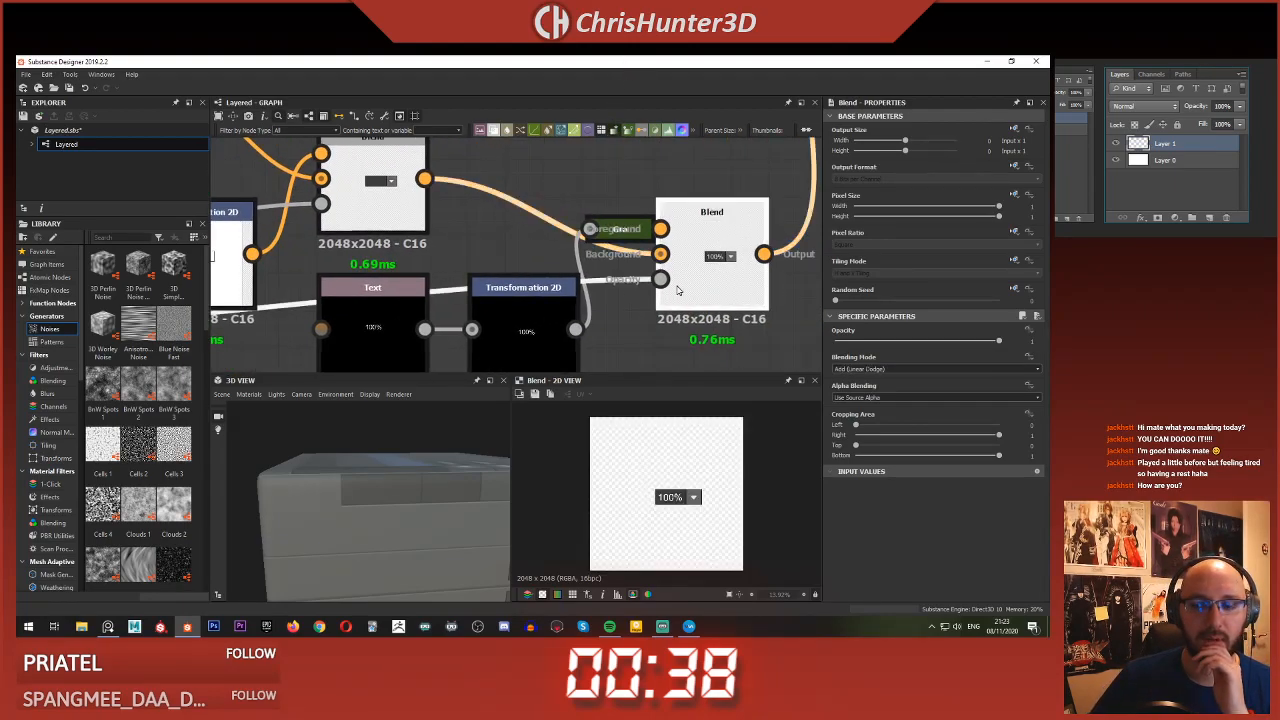
- Set the new Text node's text to "Layers" and move the node slightly closer to the second Transformation 2D
scroll(679, 290, down, 2)
scroll(643, 171, down, 3)
middle_drag(643, 171, 615, 258)
middle_drag(634, 175, 602, 310)
middle_drag(606, 200, 545, 385)
scroll(655, 295, up, 2)
middle_drag(655, 295, 632, 166)
double_click(612, 250)
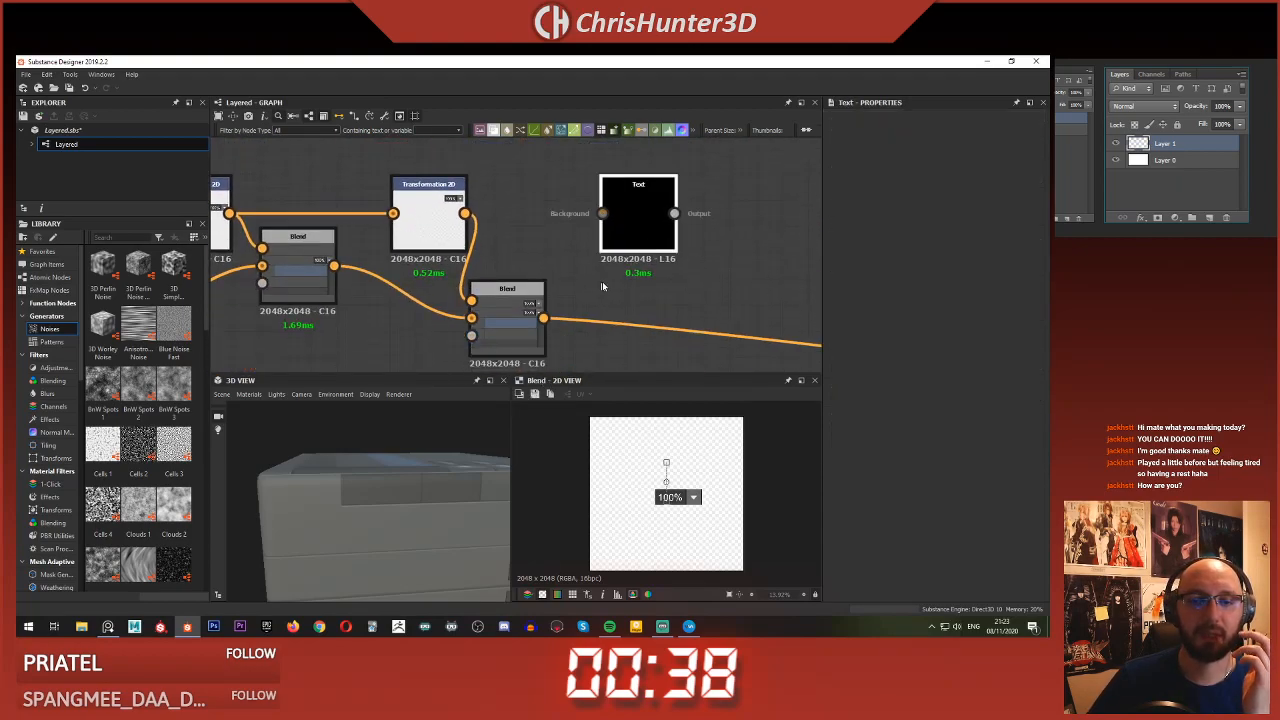
scroll(610, 250, up, 1)
scroll(605, 245, down, 1)
click(617, 213)
text(Layers)
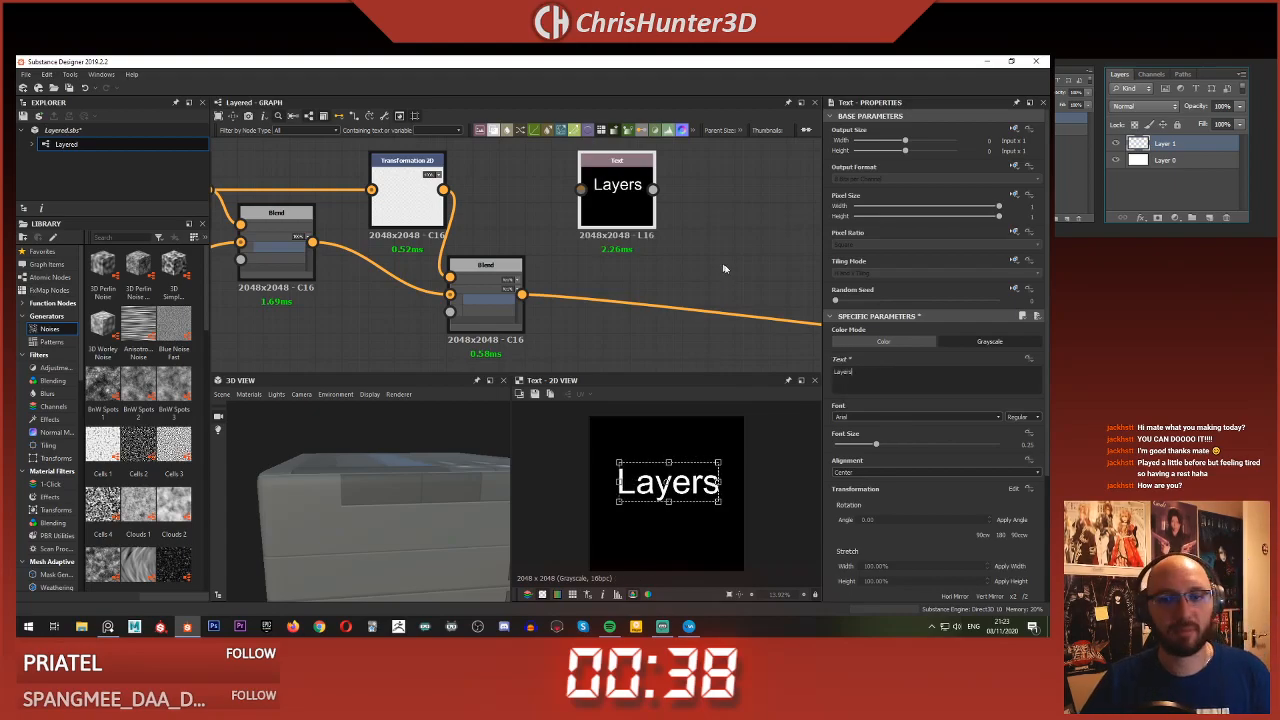
scroll(608, 225, up, 2)
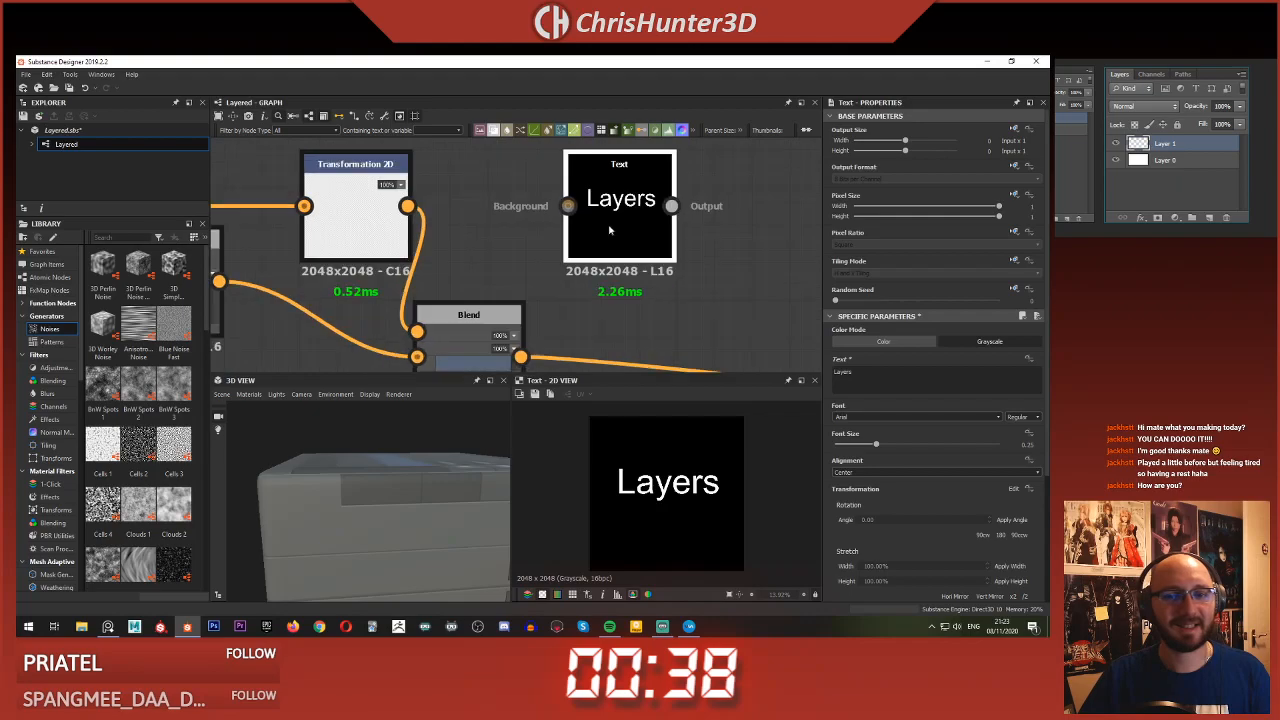
drag(613, 232, 575, 232)
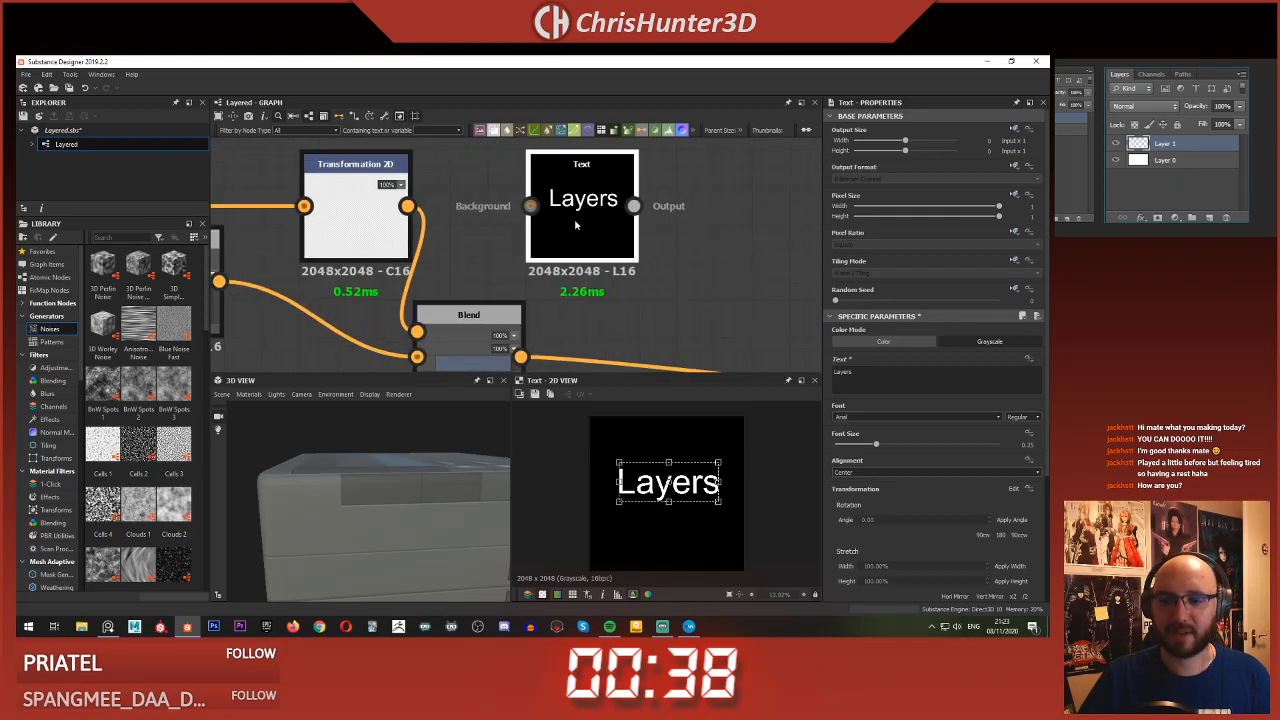
- Add another Blend beyond the last one, with the previous Blend as its background
middle_drag(566, 226, 657, 220)
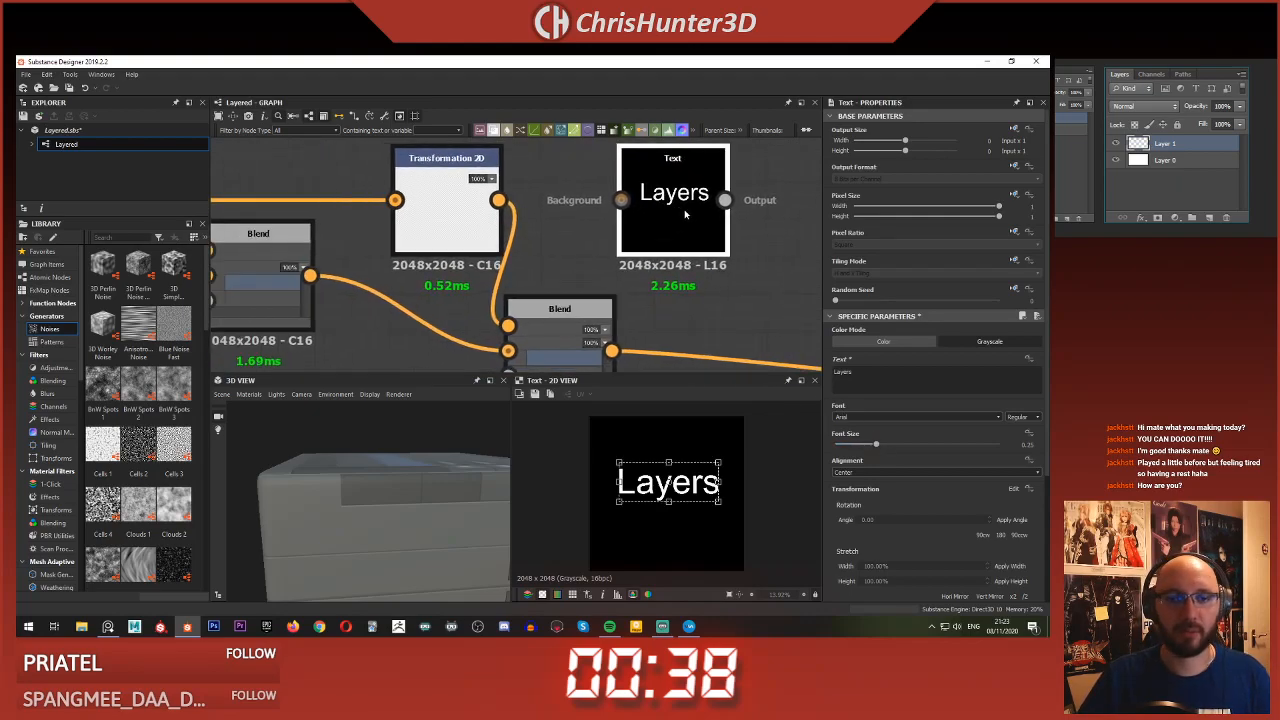
scroll(662, 202, down, 3)
scroll(715, 260, up, 3)
click(646, 266)
key(space)
text(ble)
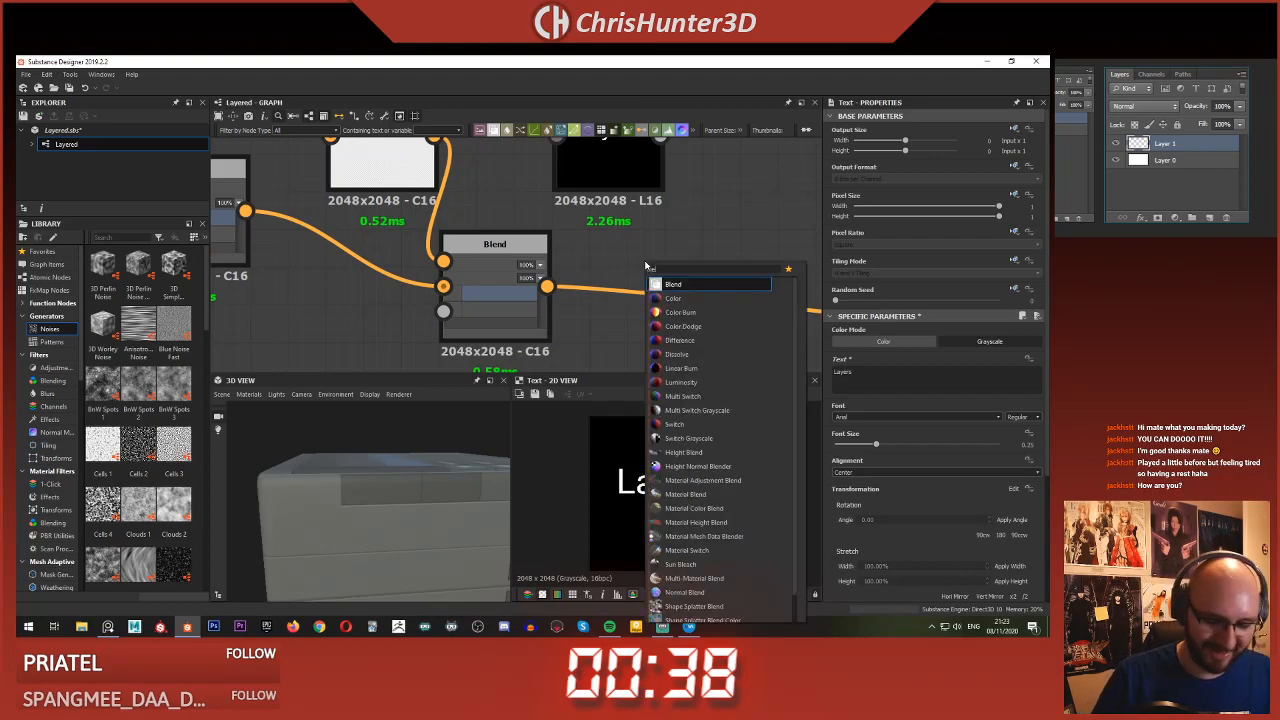
key(Return)
drag(596, 205, 715, 224)
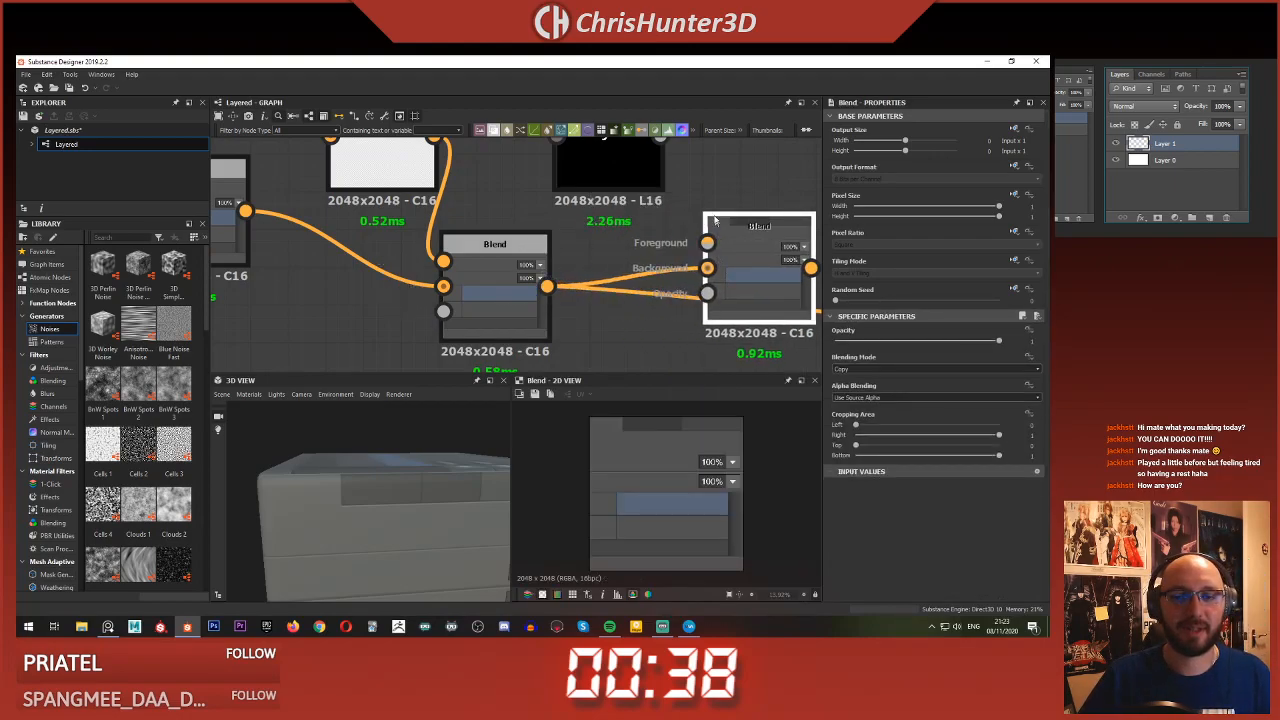
- Connect the Layers text to the new Blend's foreground through a Gradient Map
middle_drag(715, 224, 679, 284)
drag(625, 196, 671, 302)
drag(597, 232, 523, 194)
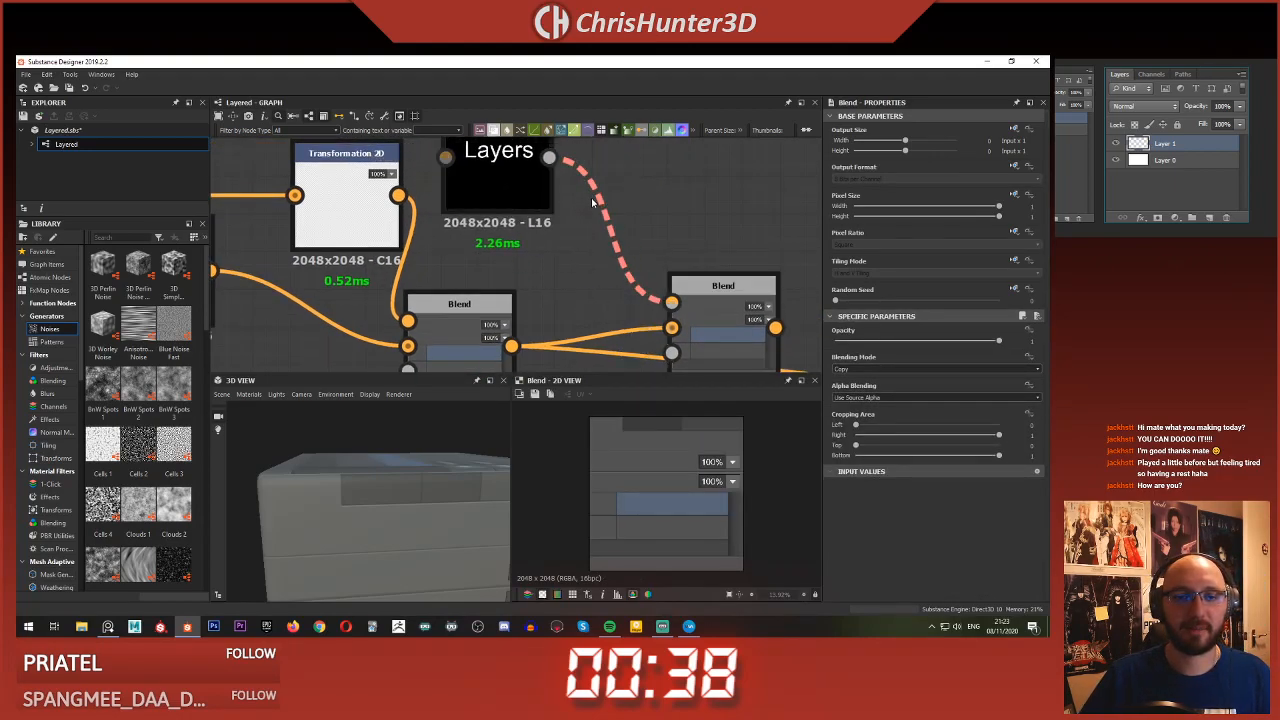
key(space)
text(fil)
key(BackSpace)
key(BackSpace)
text(gr)
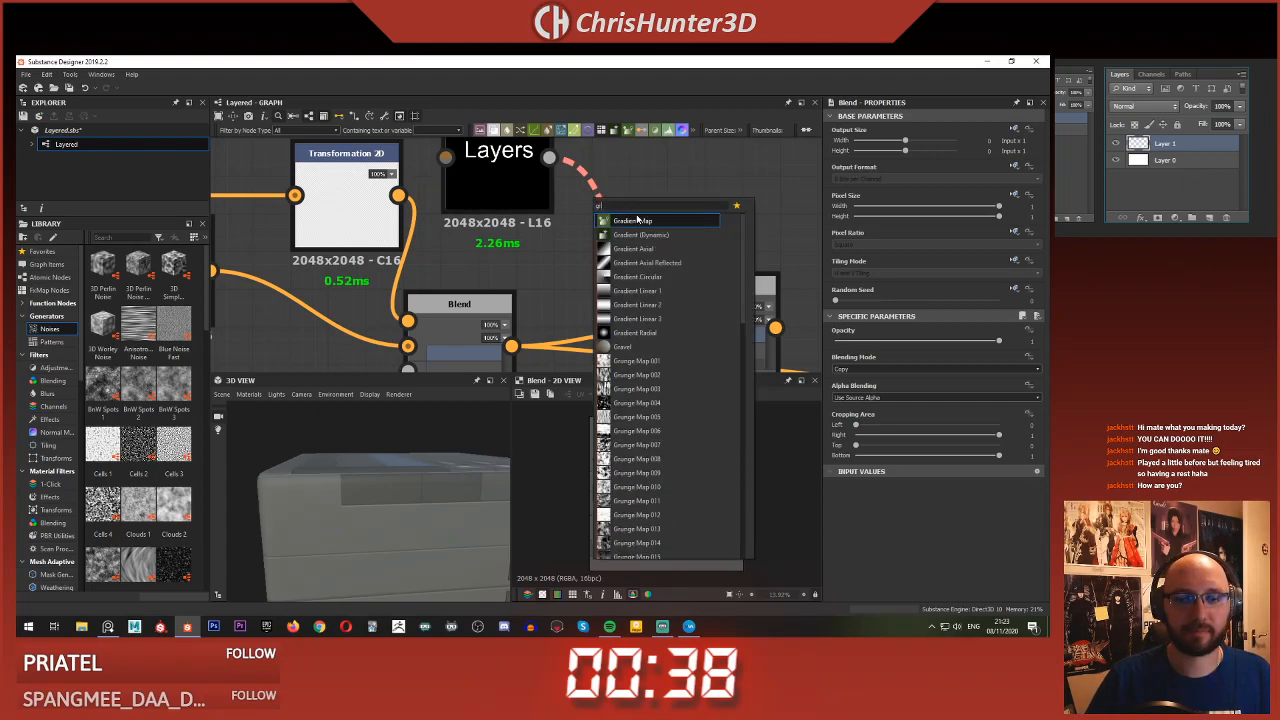
key(Return)
- Insert a Transformation 2D node between the Layers Text node and the Gradient Map
double_click(731, 301)
middle_drag(538, 160, 572, 198)
key(space)
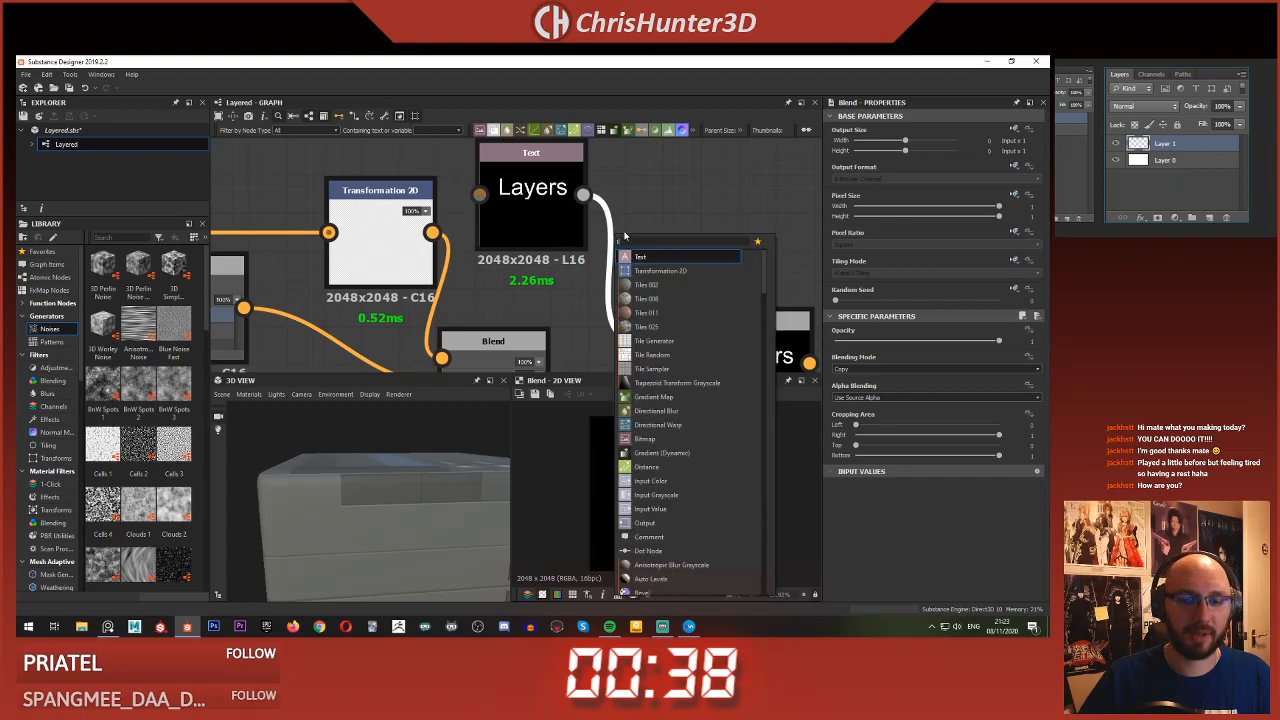
key(Down)
key(Return)
- Arrange the new Transformation 2D and Blend nodes, and transfer the main chain's outgoing link to the new Blend's output
scroll(626, 236, down, 3)
middle_drag(626, 236, 570, 219)
drag(565, 237, 617, 197)
drag(660, 303, 703, 312)
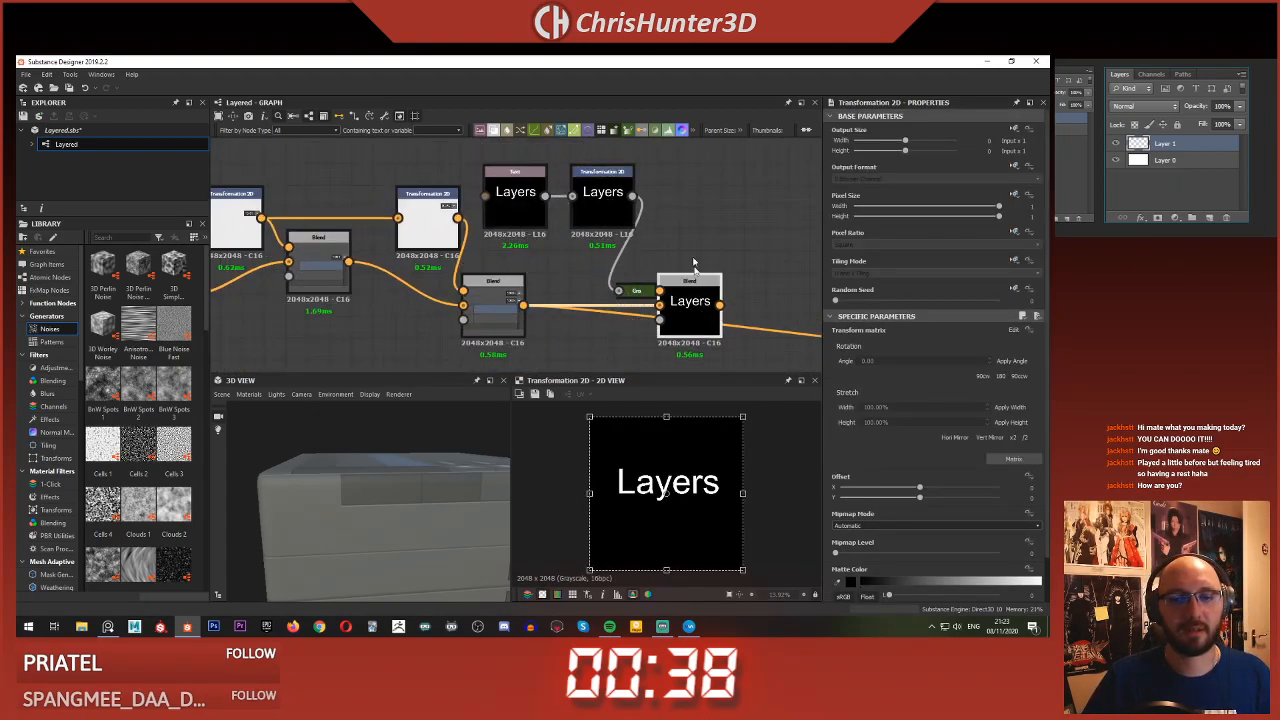
shift+drag(526, 306, 720, 305)
click(676, 304)
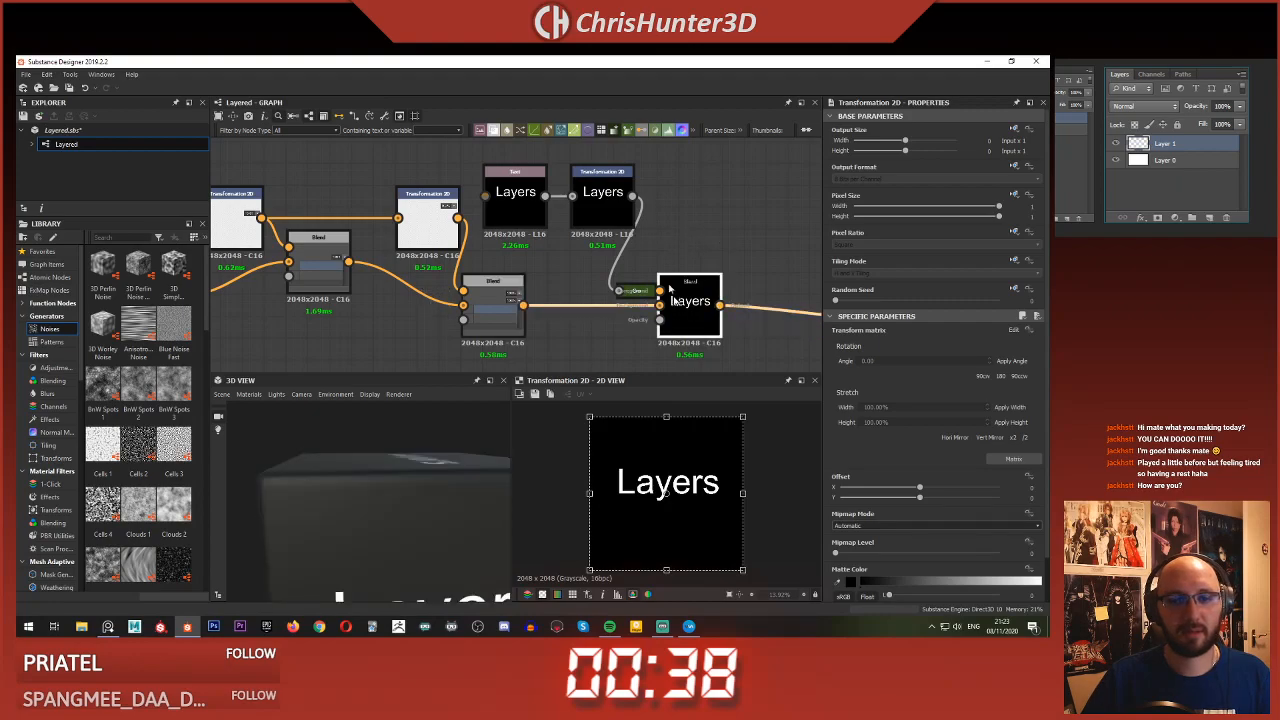
- Reduce the font size of the Layers text to about 0.06
click(606, 209)
click(535, 212)
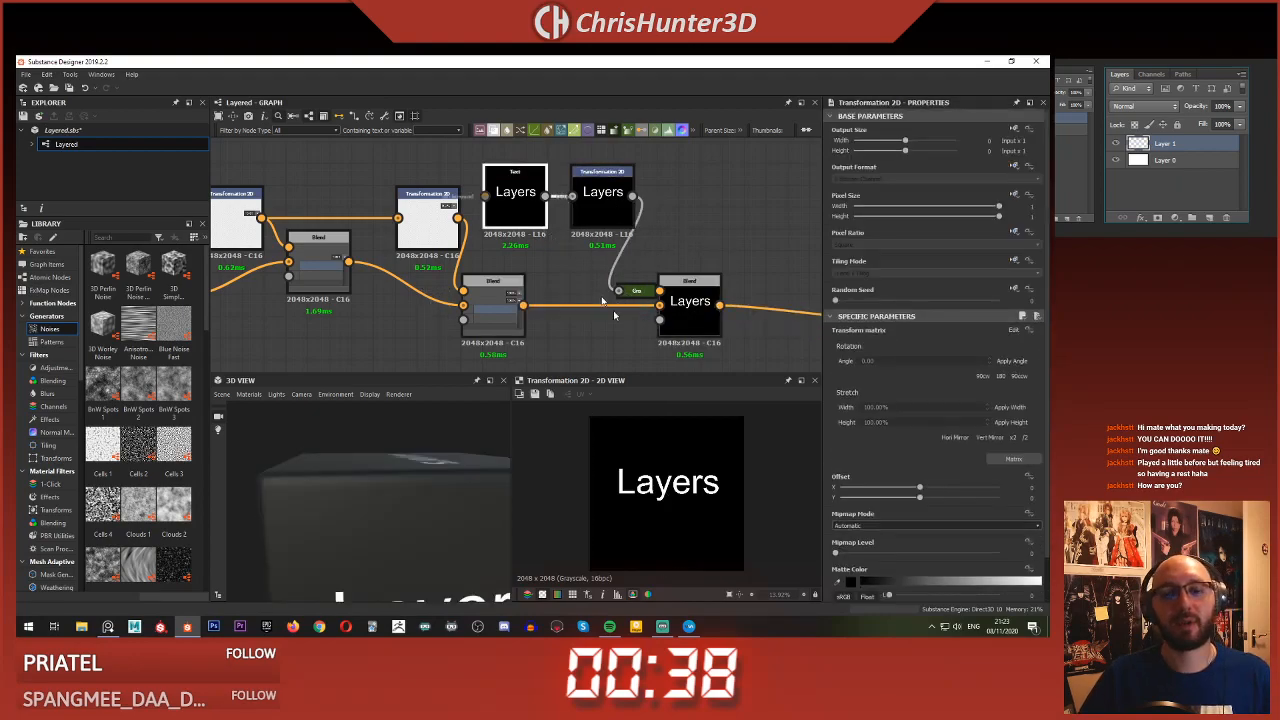
drag(856, 445, 849, 447)
- Set the blending mode of the new Blend to Add (Linear Dodge)
click(709, 328)
middle_drag(673, 291, 723, 355)
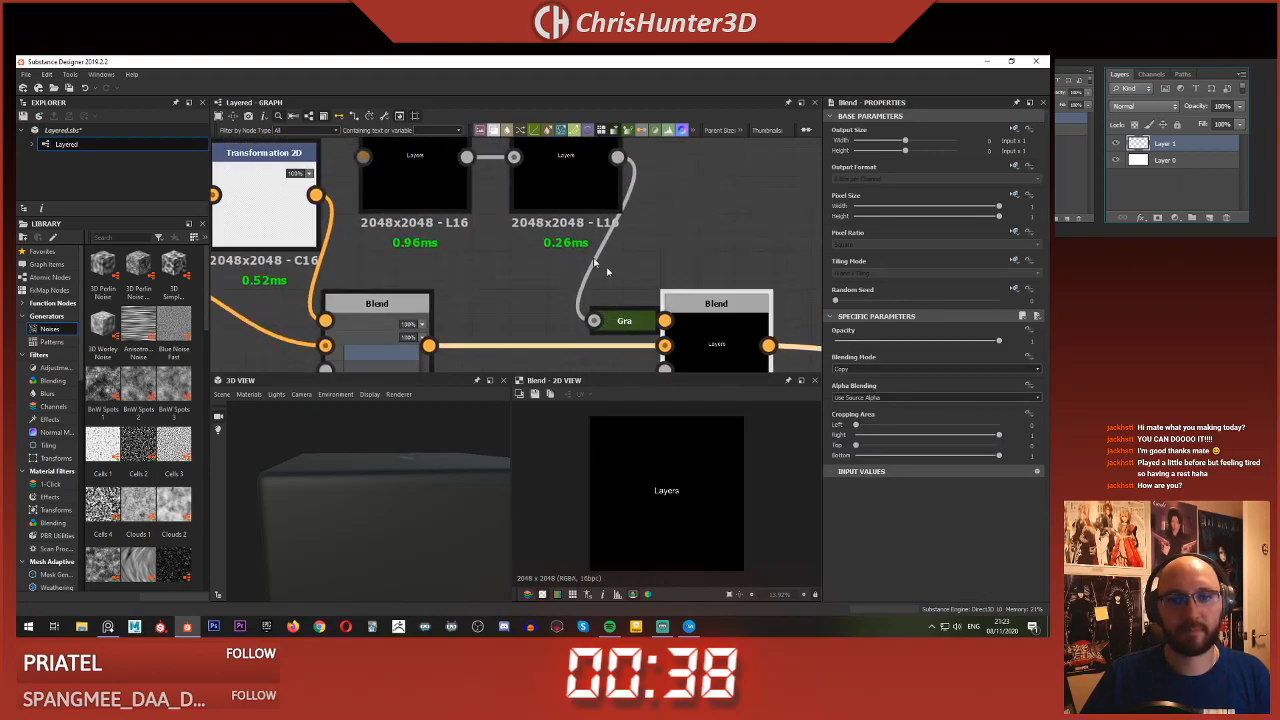
click(870, 369)
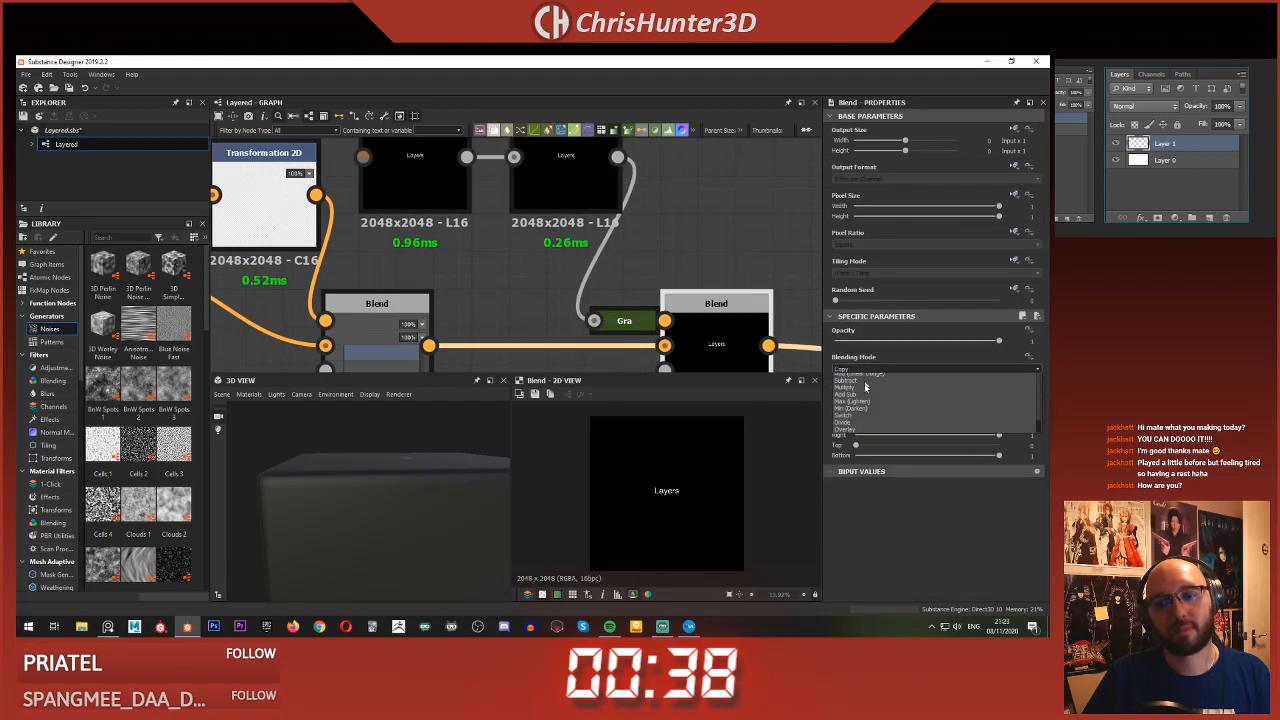
click(880, 383)
- Move the Layers text onto the panel's first header tab using its Transformation 2D, at an offset of about 0.40 in X and 0.43 in Y
scroll(689, 321, down, 1)
click(465, 181)
click(592, 200)
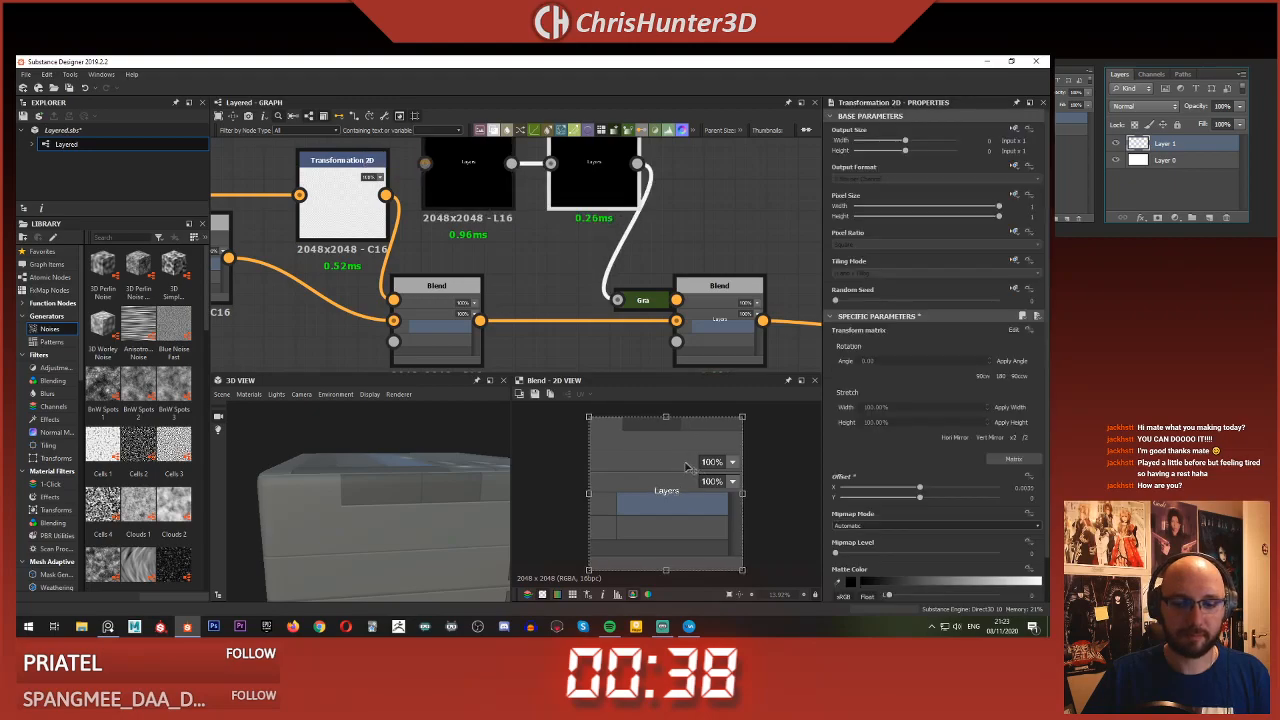
drag(628, 399, 630, 403)
- Set the Layers text's font size to 0.05 and nudge it within the tab to an offset of about 0.39 in X and 0.44 in Y
middle_drag(494, 187, 508, 200)
click(508, 200)
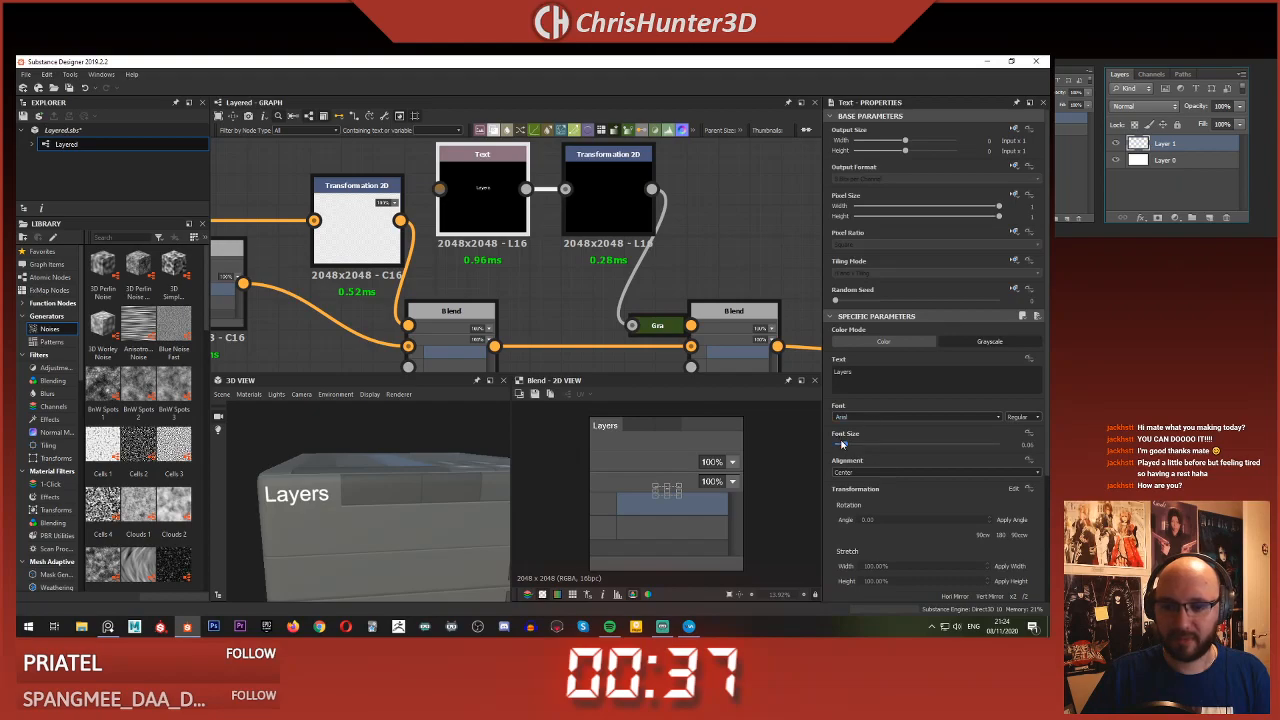
drag(843, 447, 842, 448)
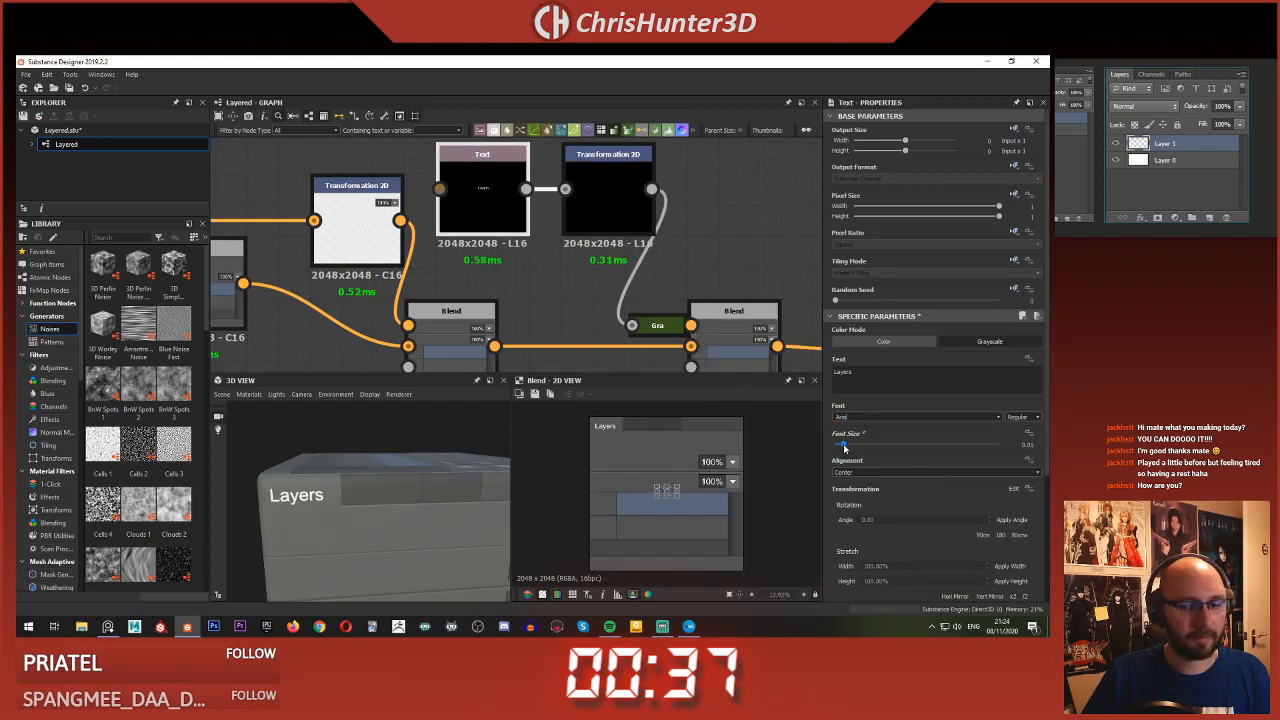
click(608, 200)
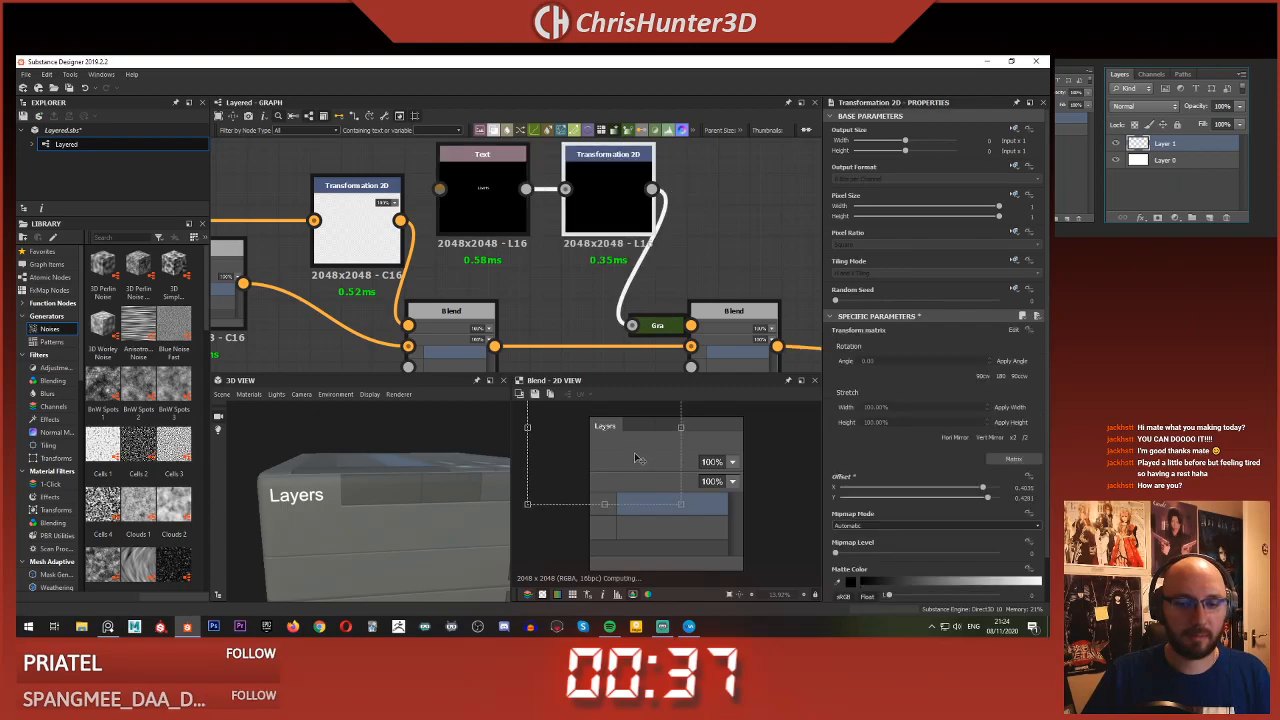
drag(641, 457, 644, 457)
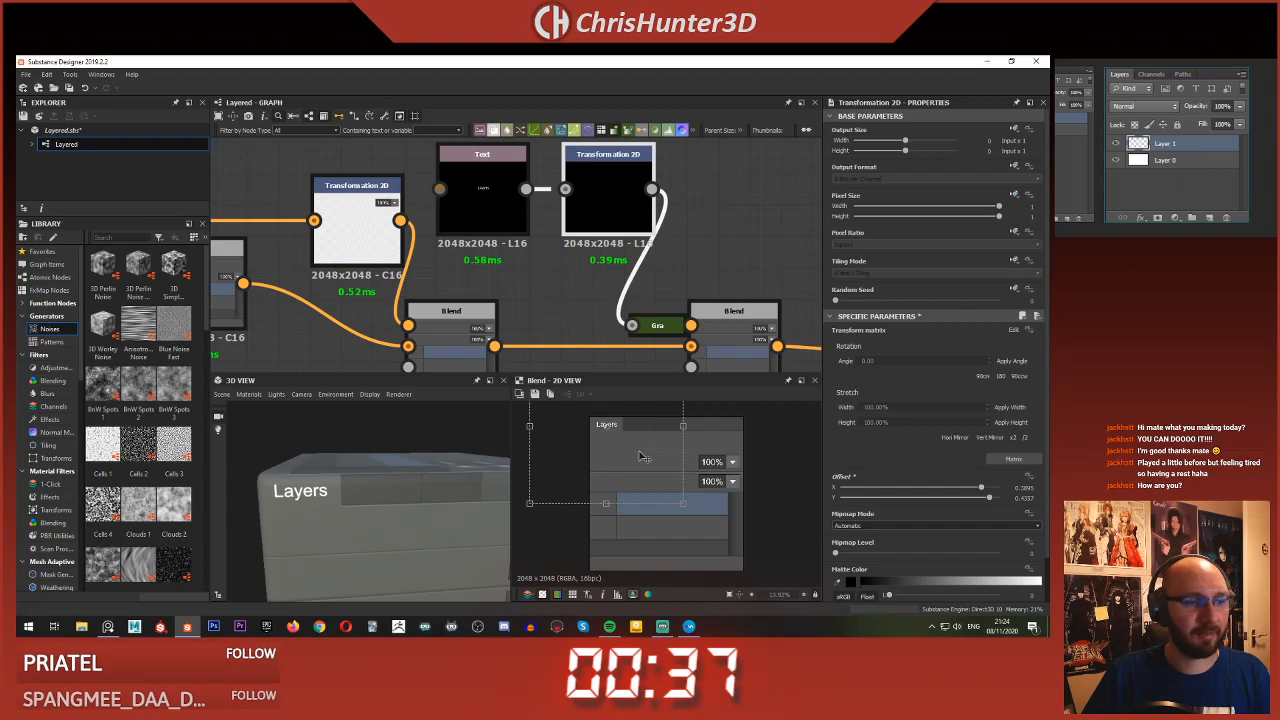
- Try several fonts on the Layers Text node and choose Arial Unicode MS
click(497, 220)
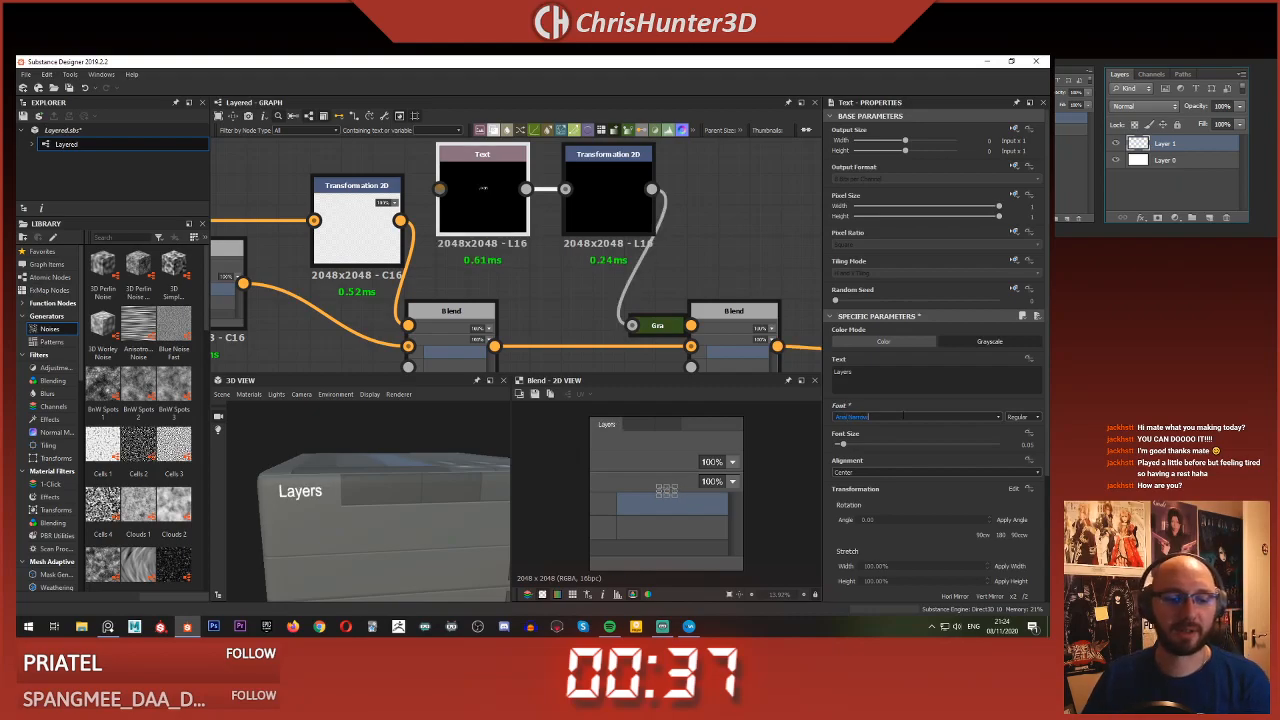
key(Down)
key(Down)
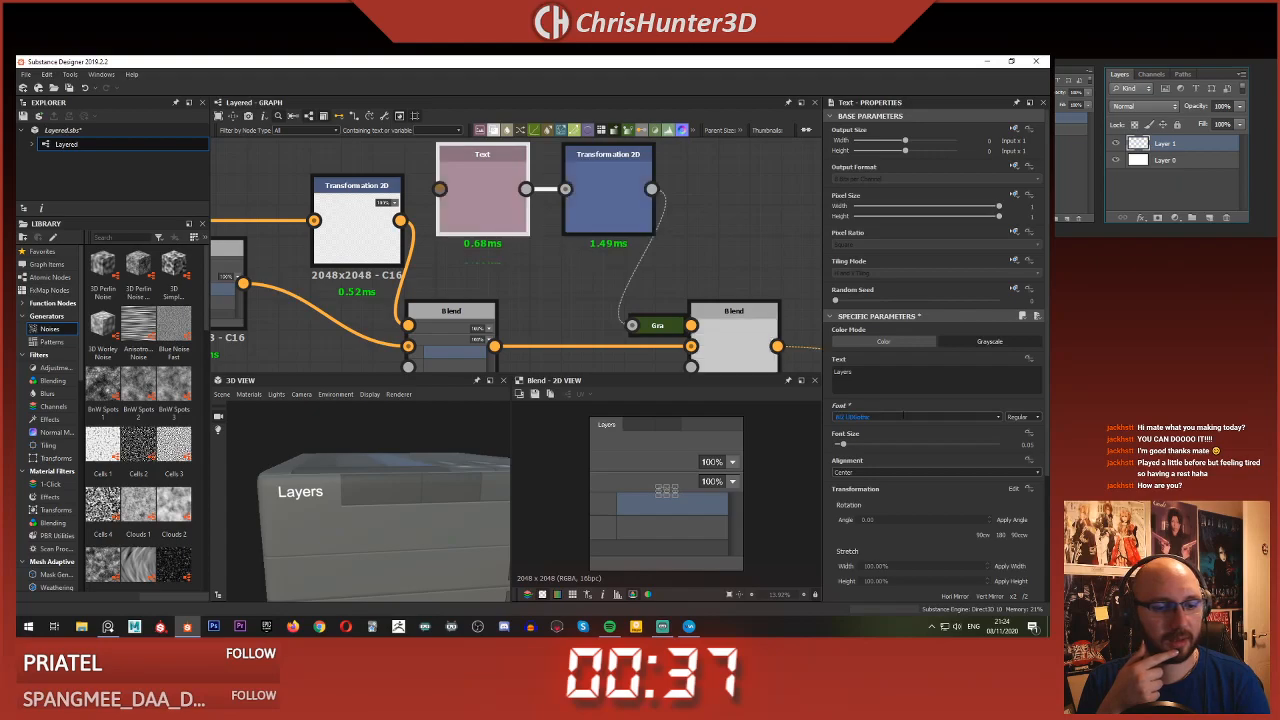
key(Down)
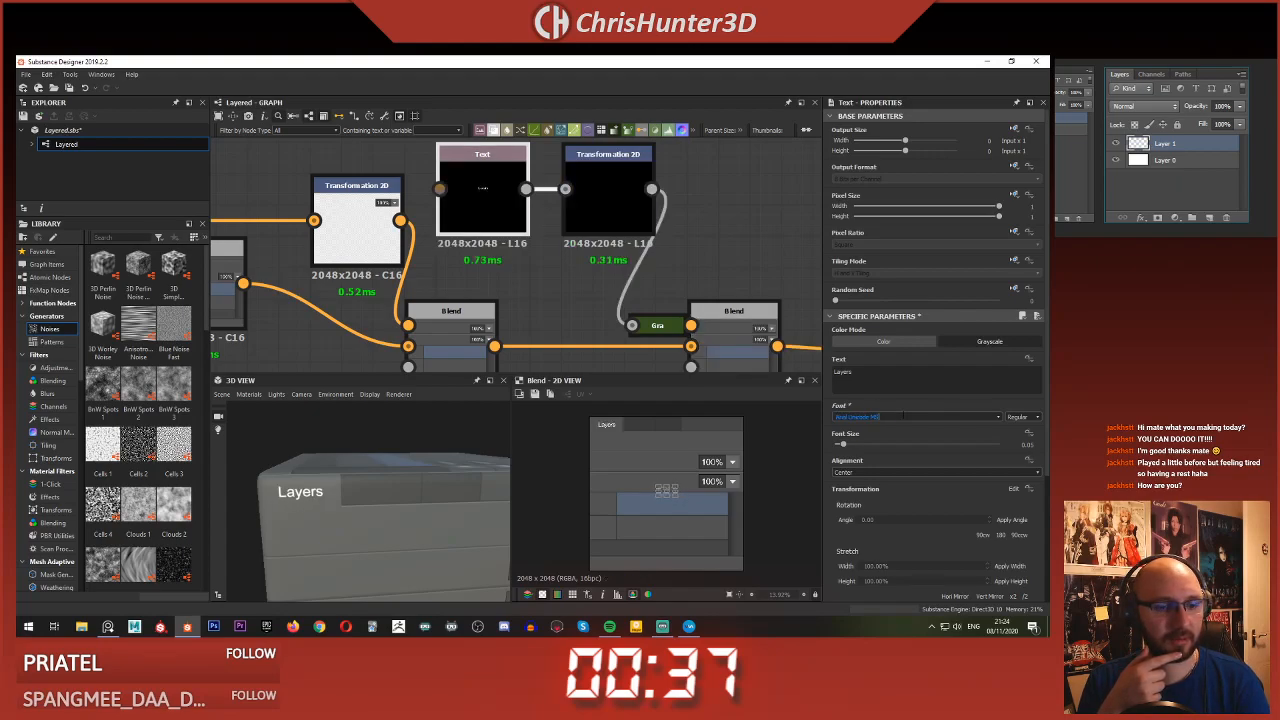
key(Down)
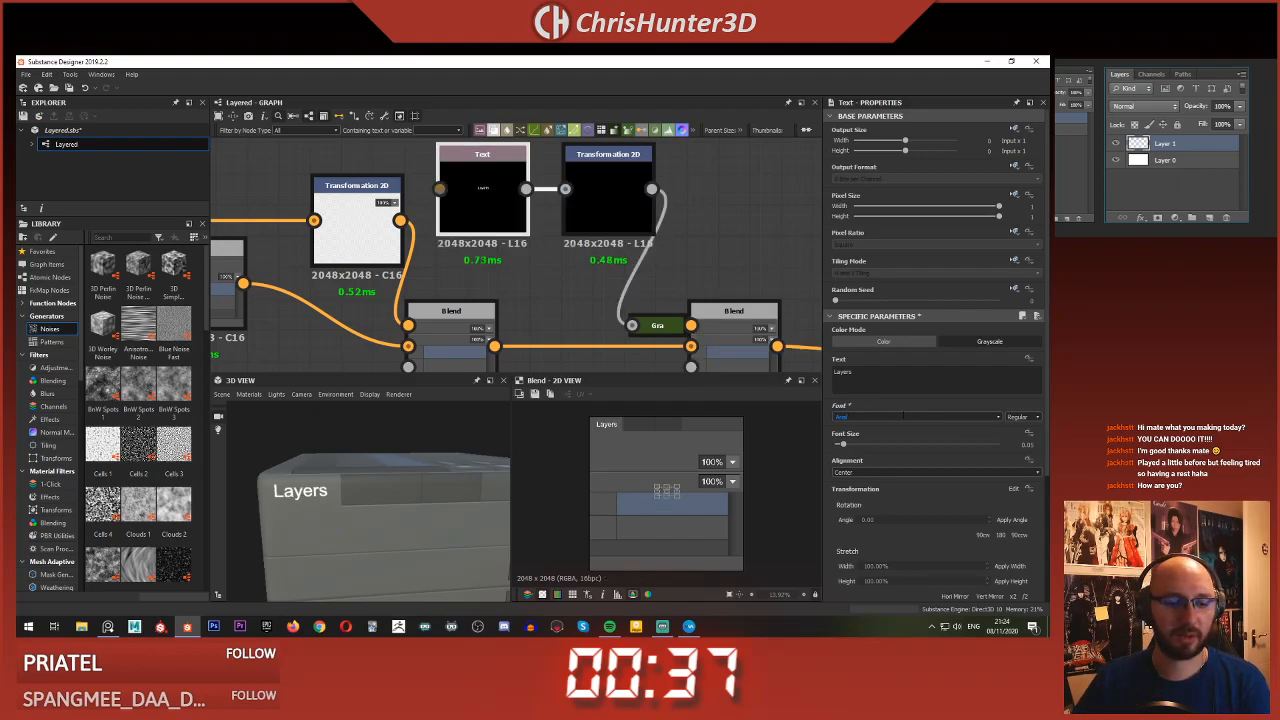
key(Up)
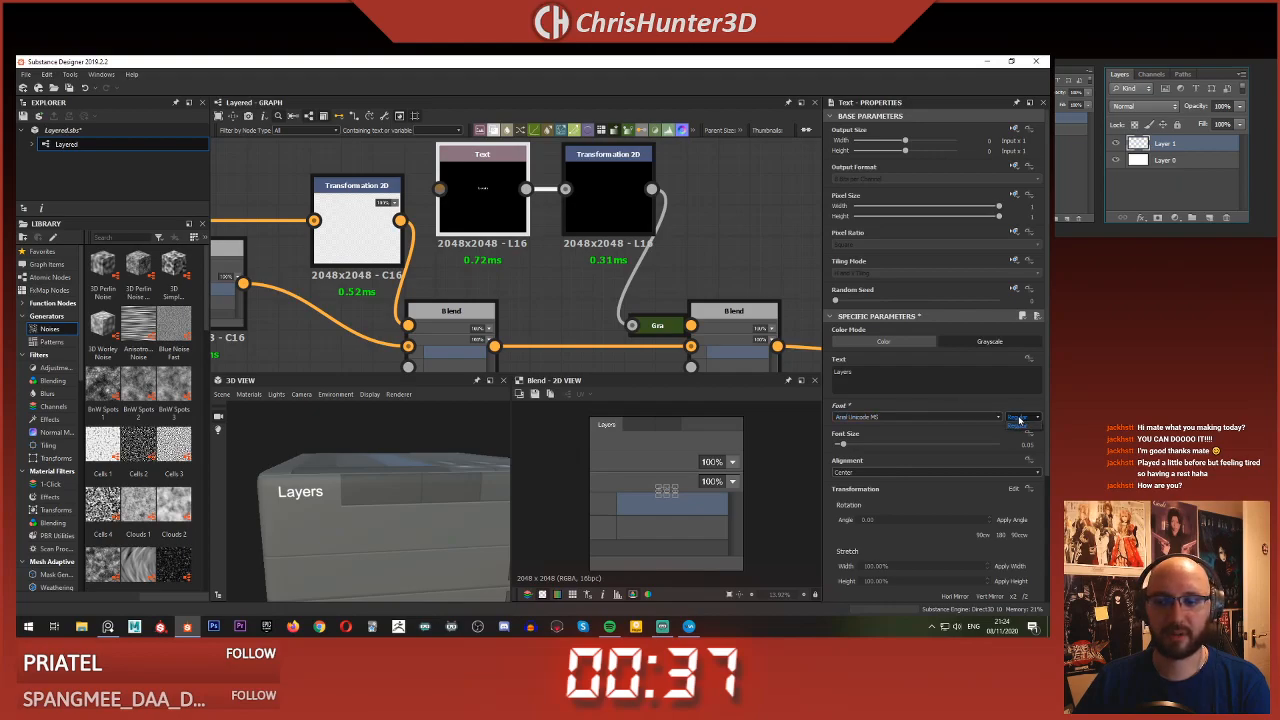
- Try more fonts on the Layers Text node, ending with Adobe Caslon Pro
key(Down)
key(Down)
key(Down)
key(Down)
key(Down)
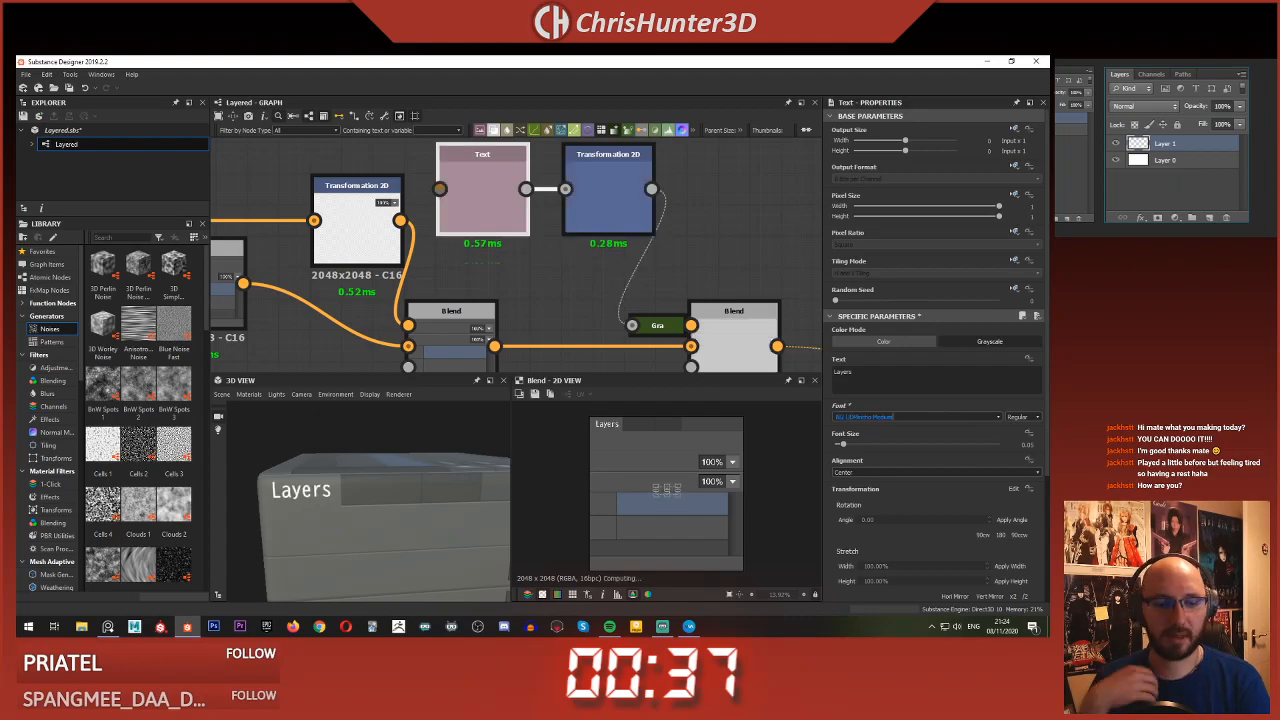
key(Down)
key(Down)
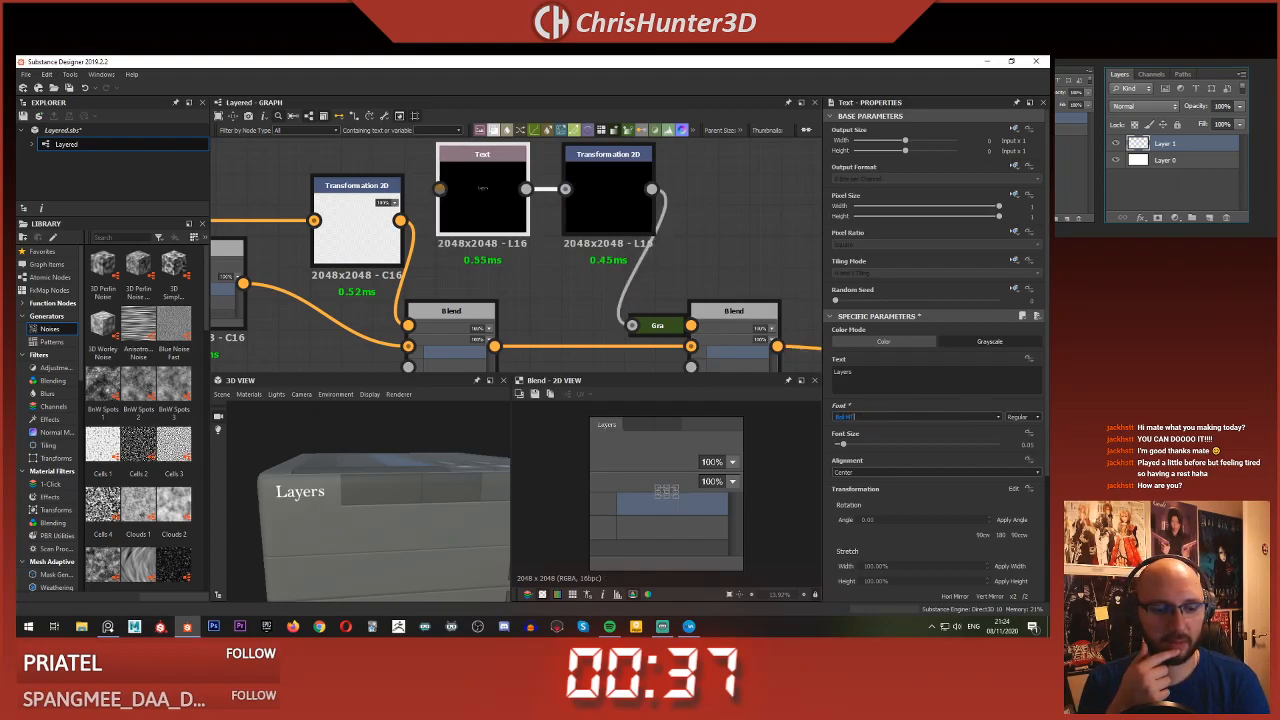
key(Down)
key(Down)
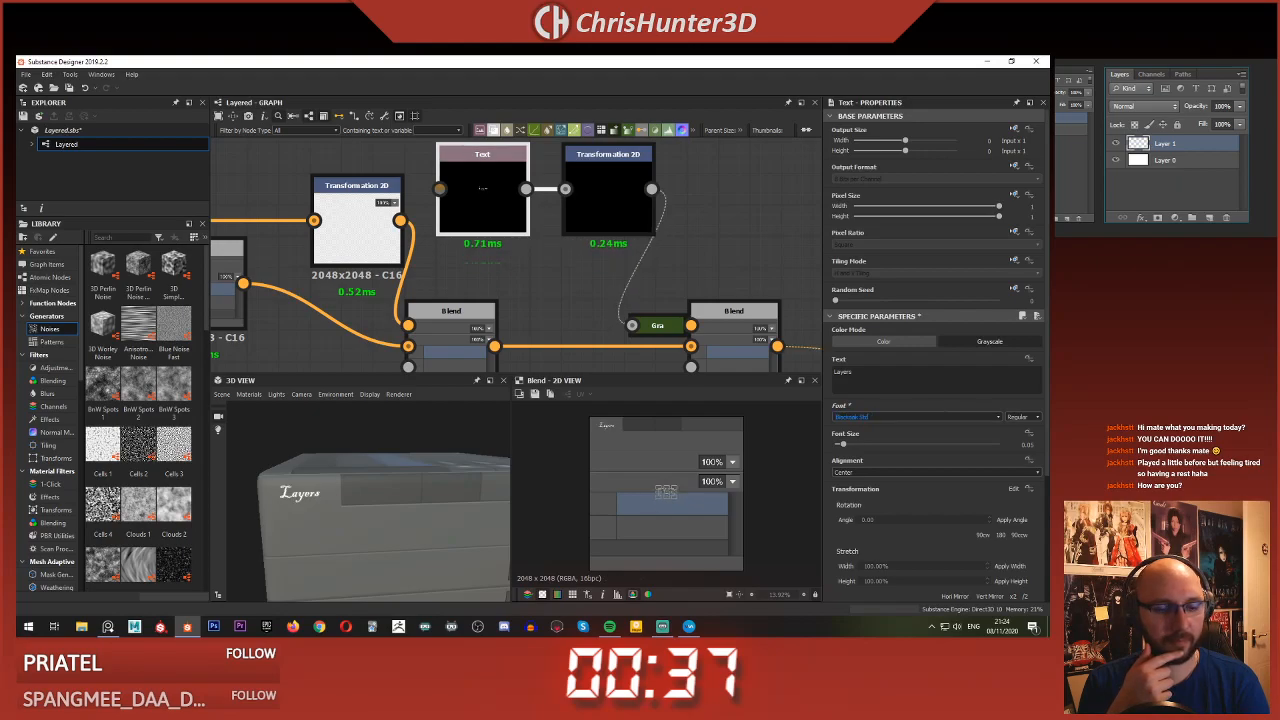
click(985, 418)
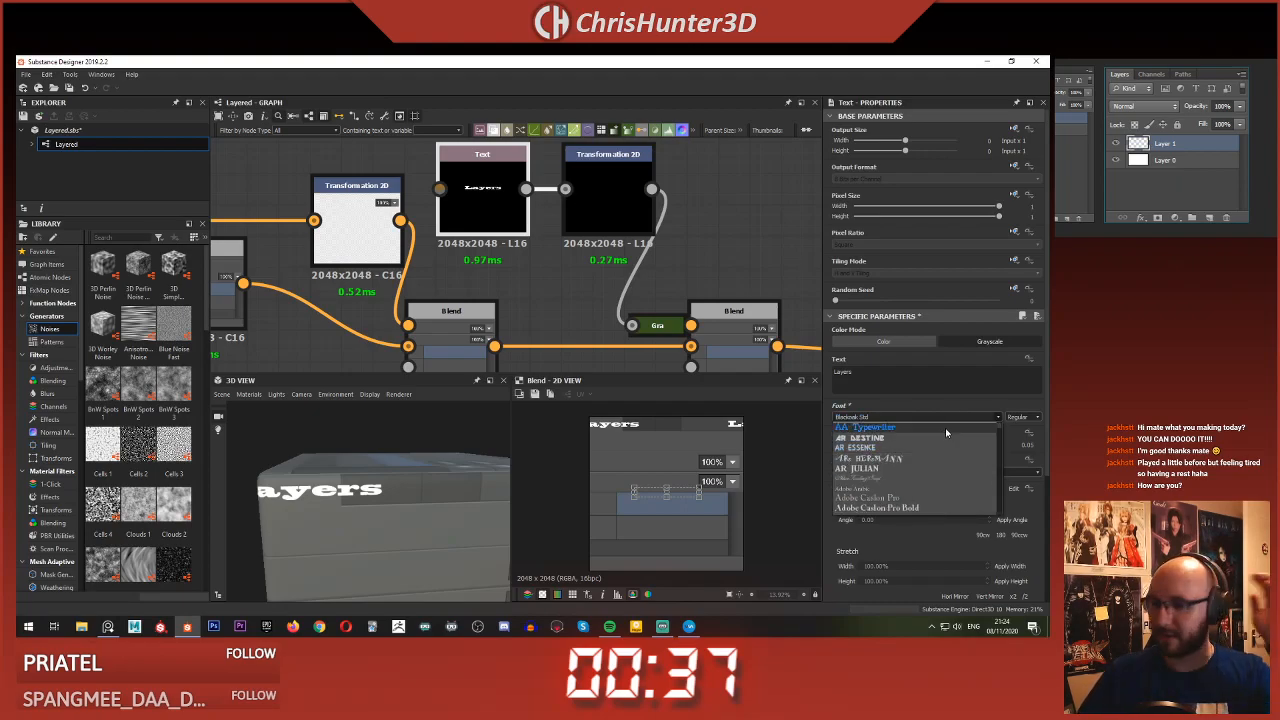
scroll(937, 474, down, 3)
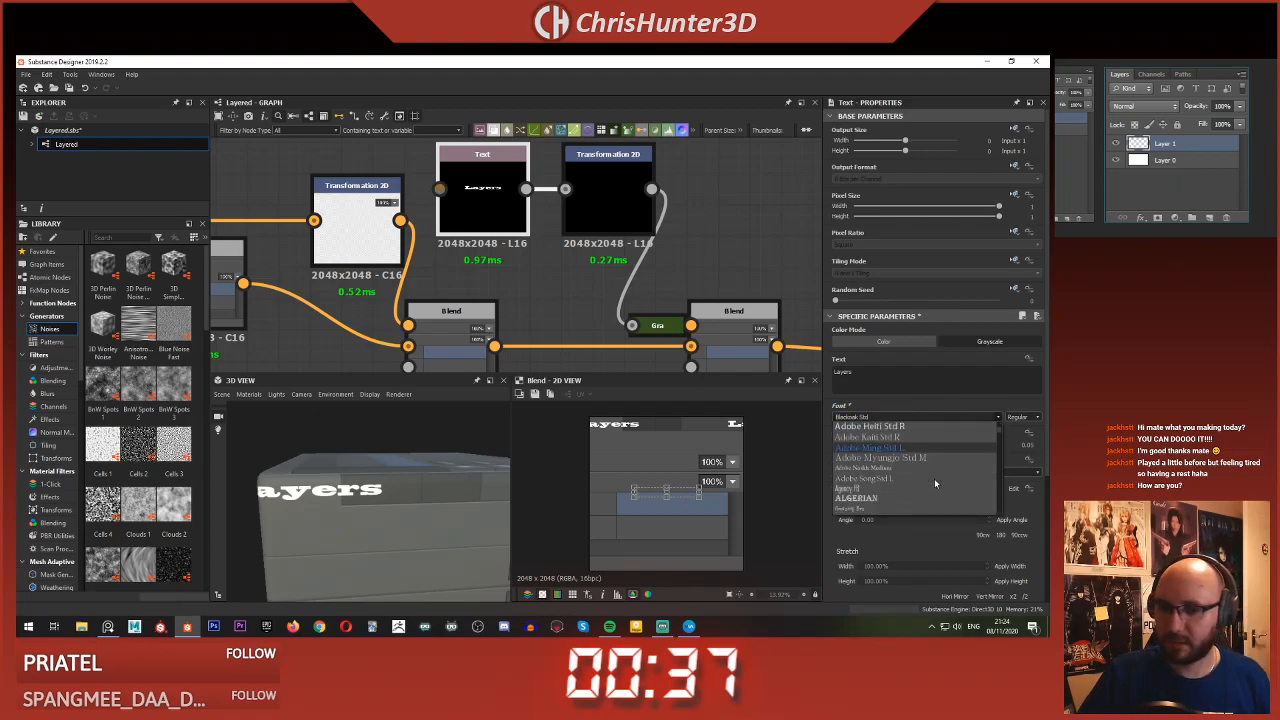
scroll(934, 478, up, 5)
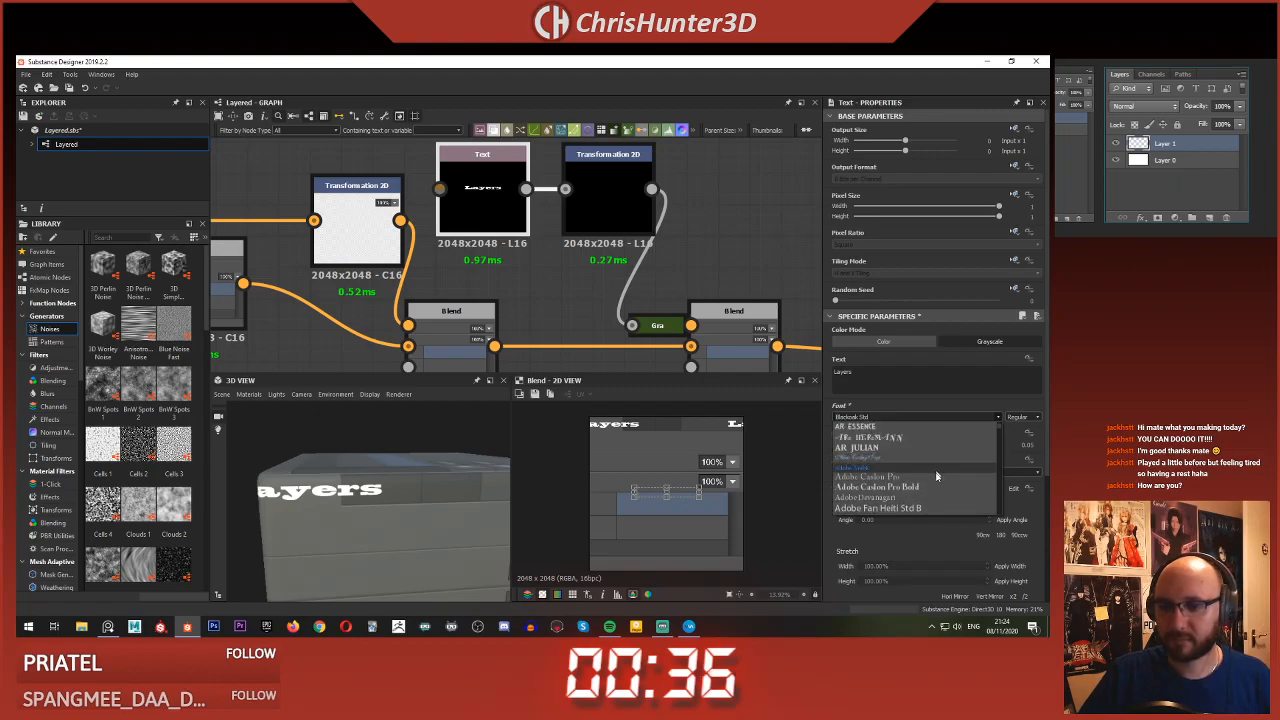
click(935, 479)
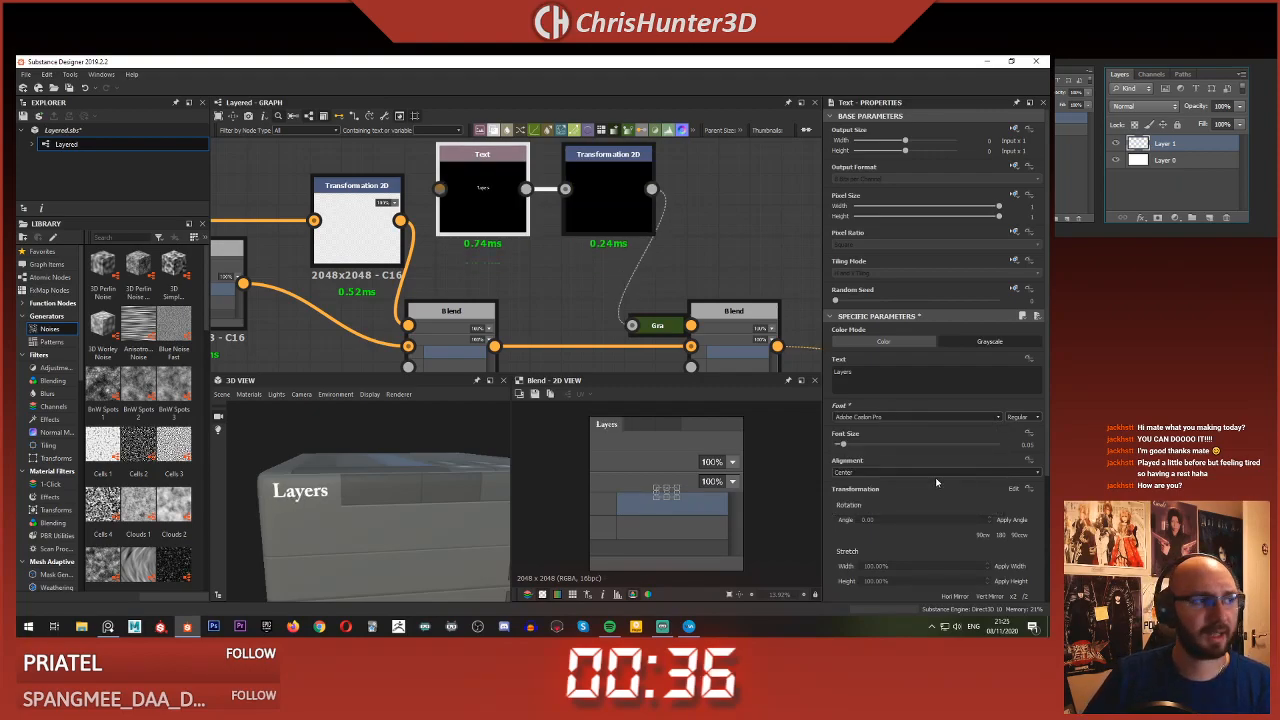
- Try the Adobe fonts on the Layers text in turn, and set its font to Arial
key(Down)
key(Down)
key(Down)
key(Down)
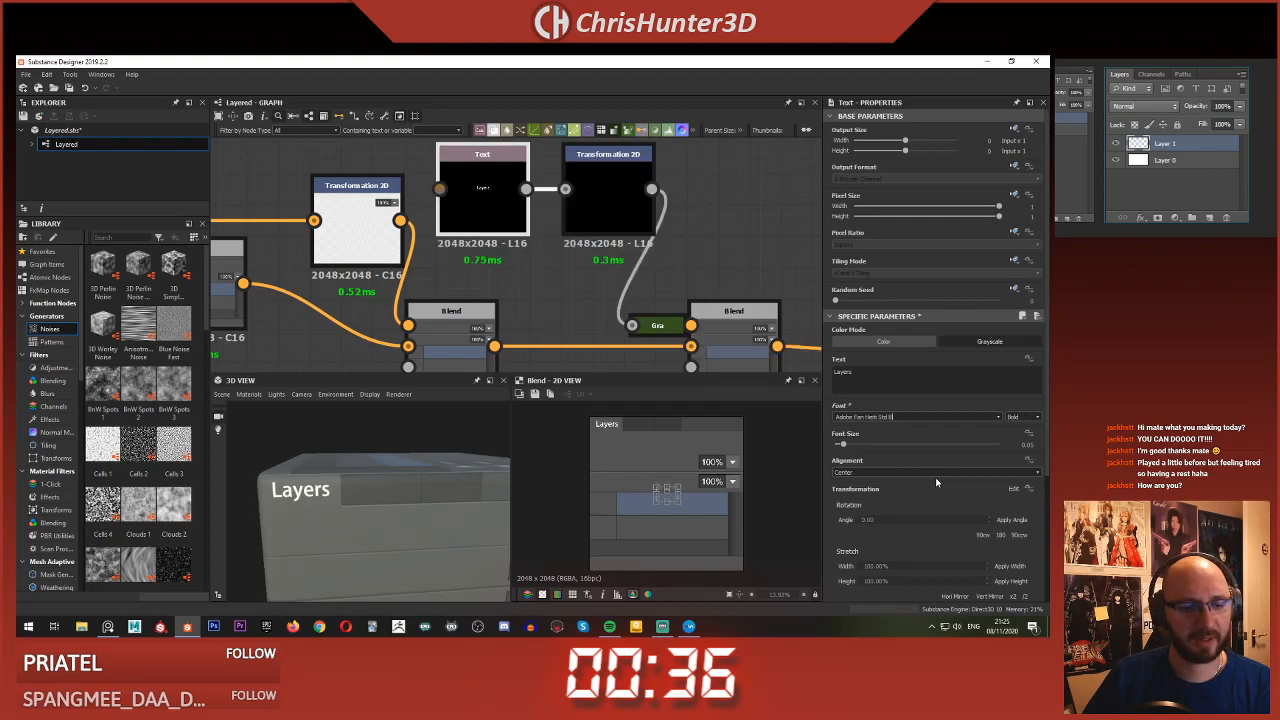
key(Down)
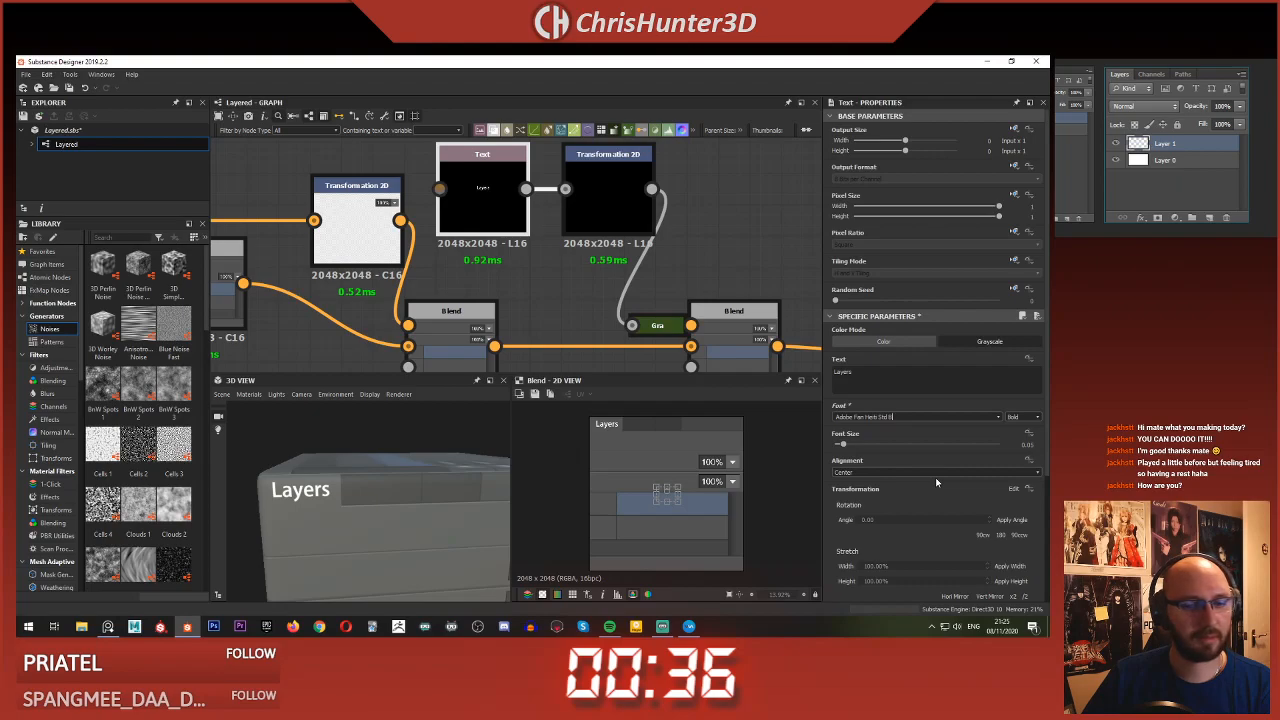
key(Down)
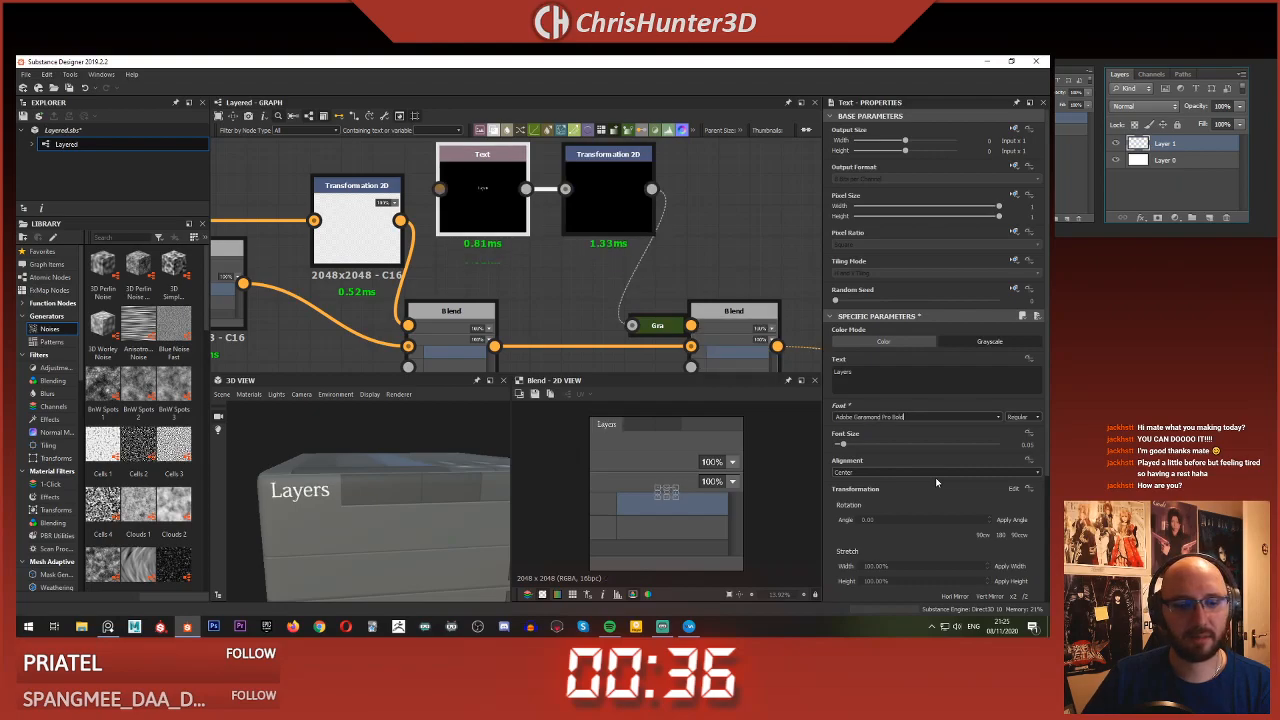
key(Down)
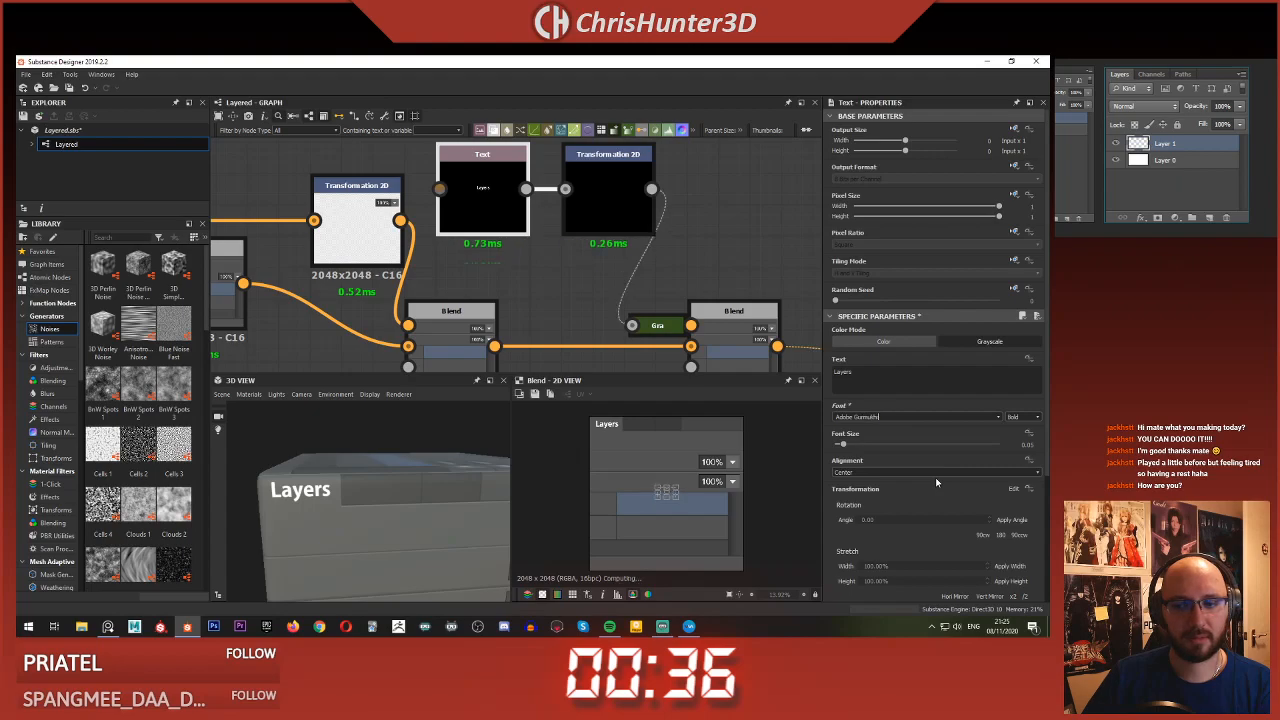
key(Down)
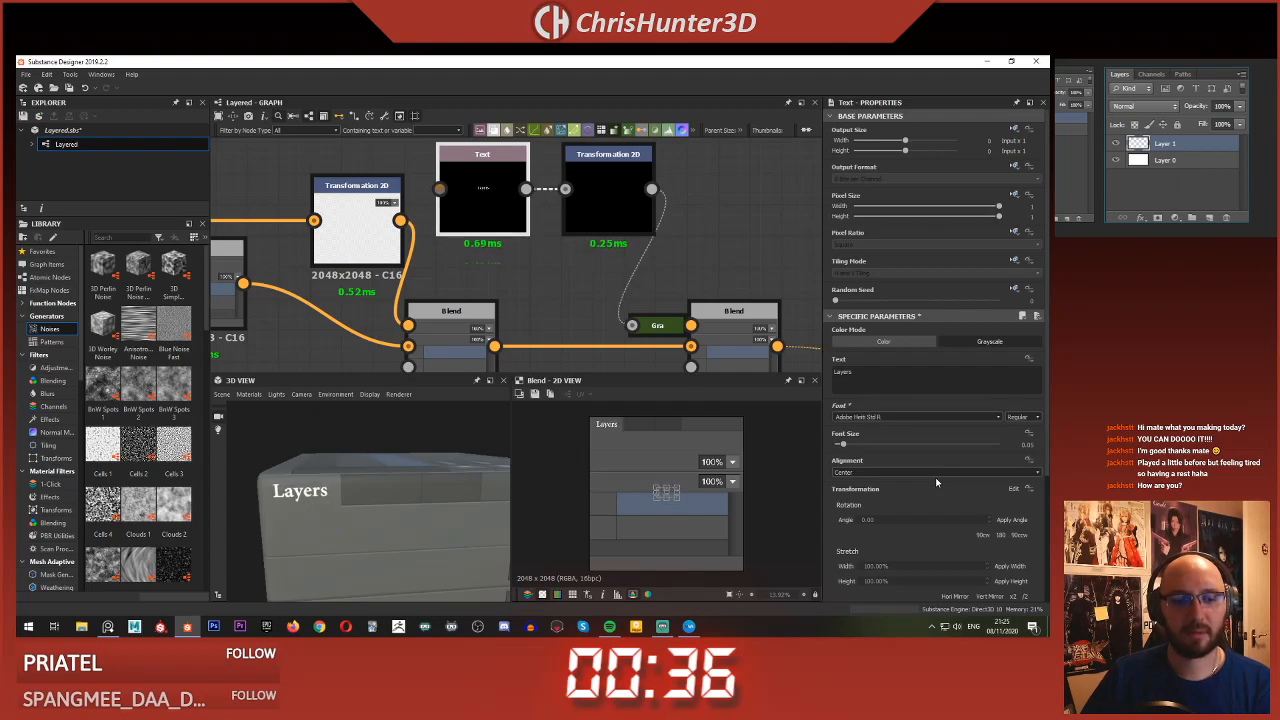
key(Down)
key(Down)
key(Down)
key(Down)
key(Down)
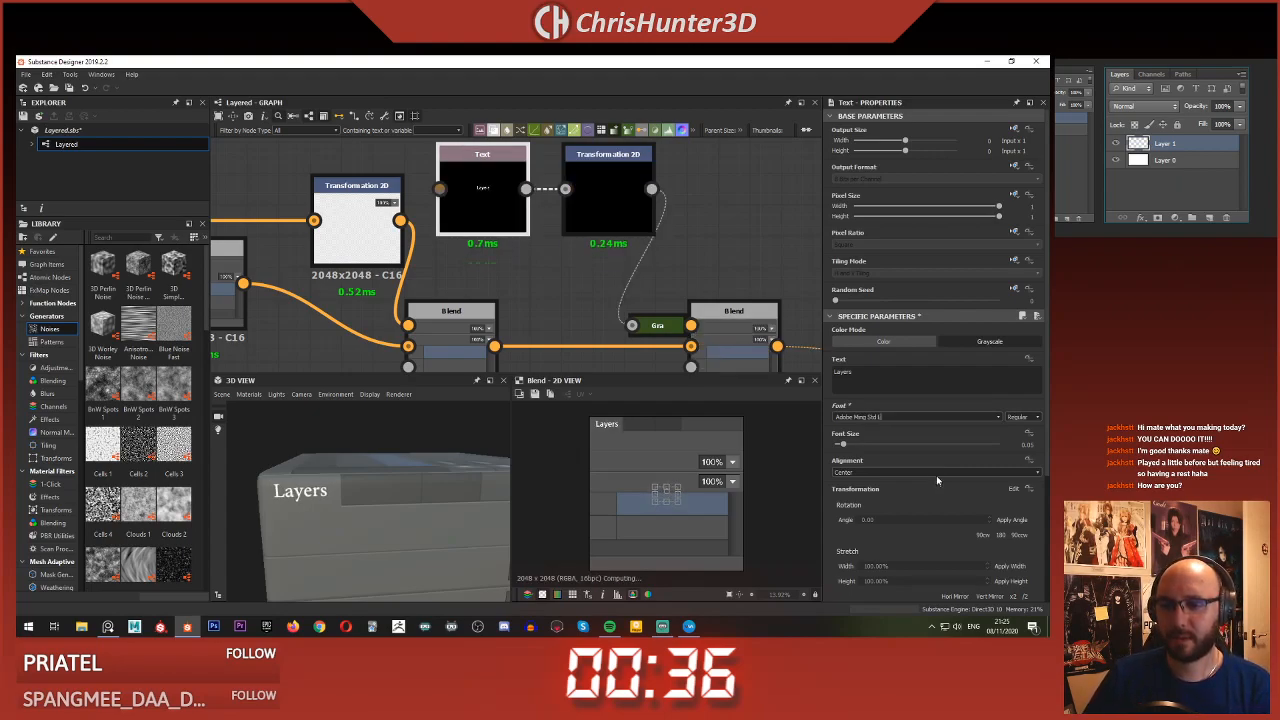
drag(912, 418, 763, 420)
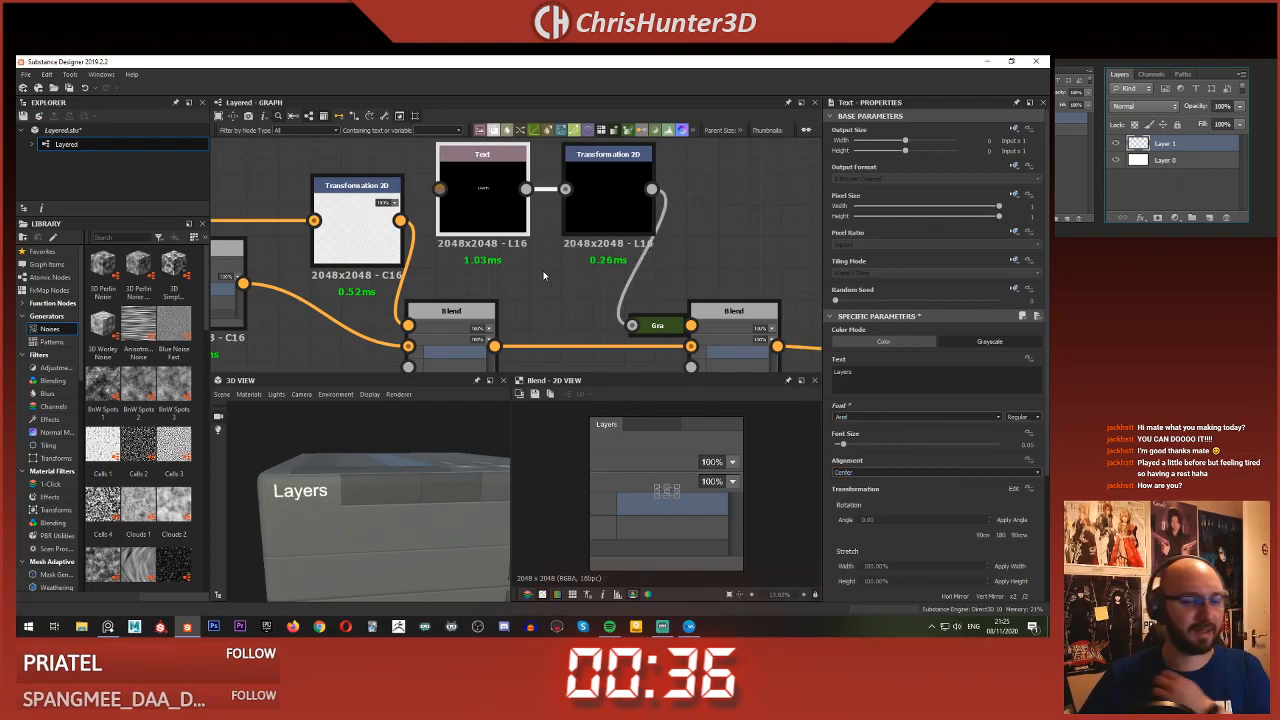
- Add a new Blend node that takes the output of the Layers label's Blend as its background
scroll(550, 270, down, 3)
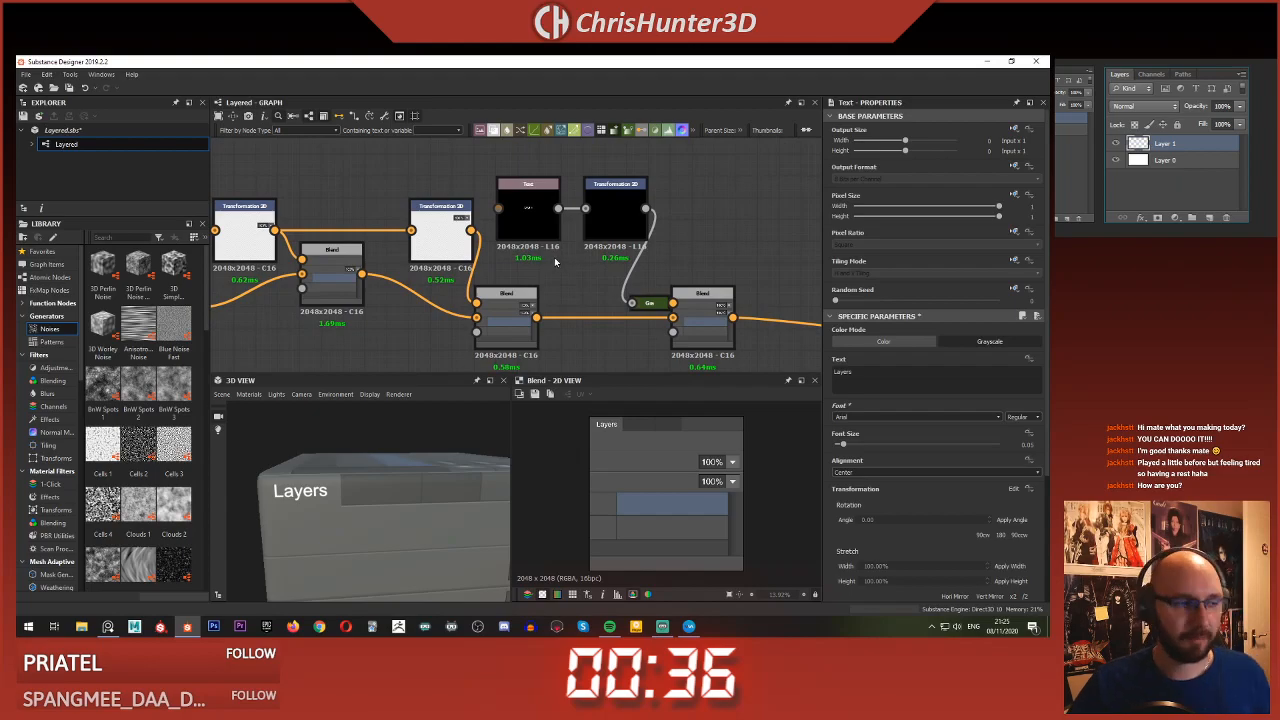
middle_drag(556, 262, 539, 244)
scroll(578, 293, down, 2)
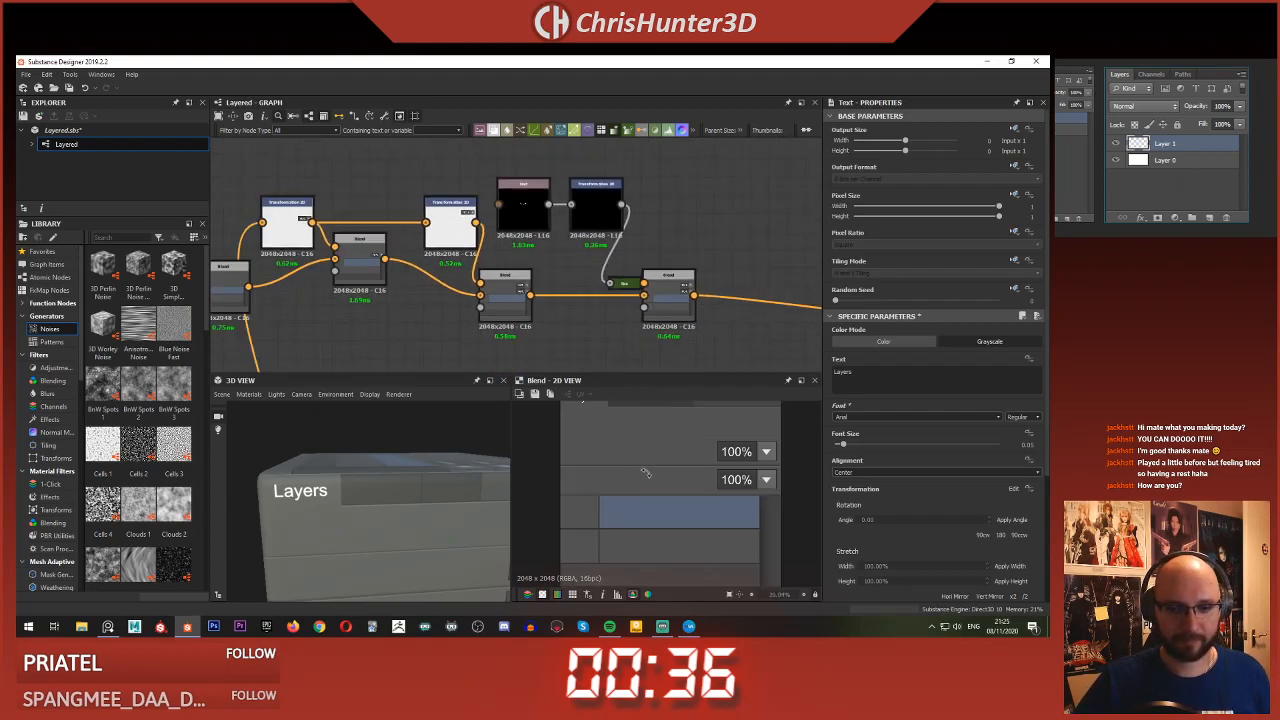
scroll(628, 305, down, 2)
scroll(628, 305, up, 5)
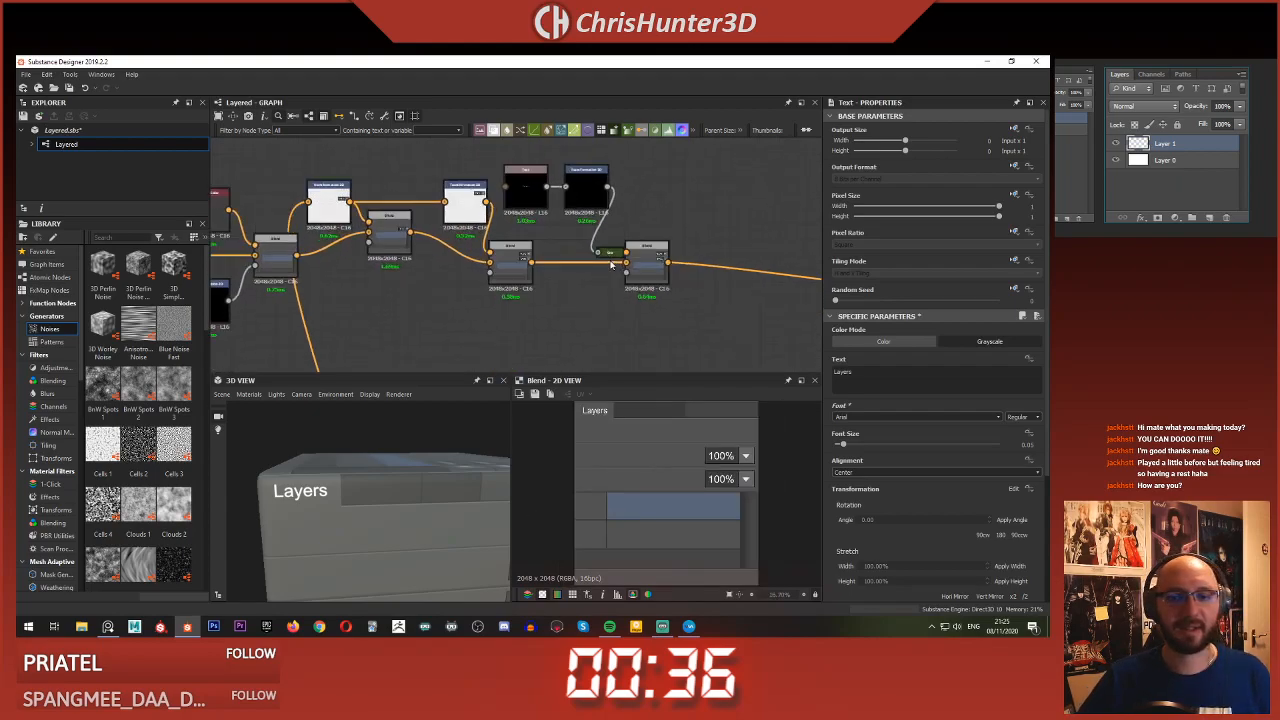
scroll(595, 230, up, 3)
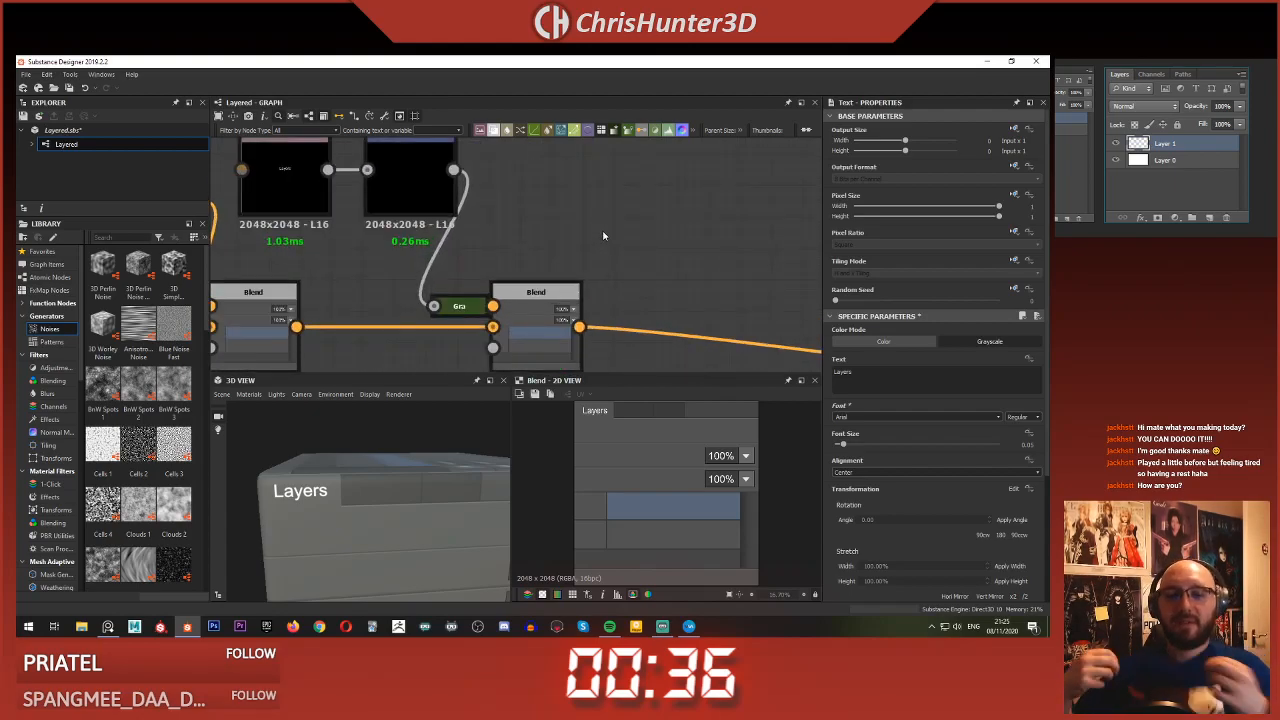
right_click(602, 234)
click(625, 248)
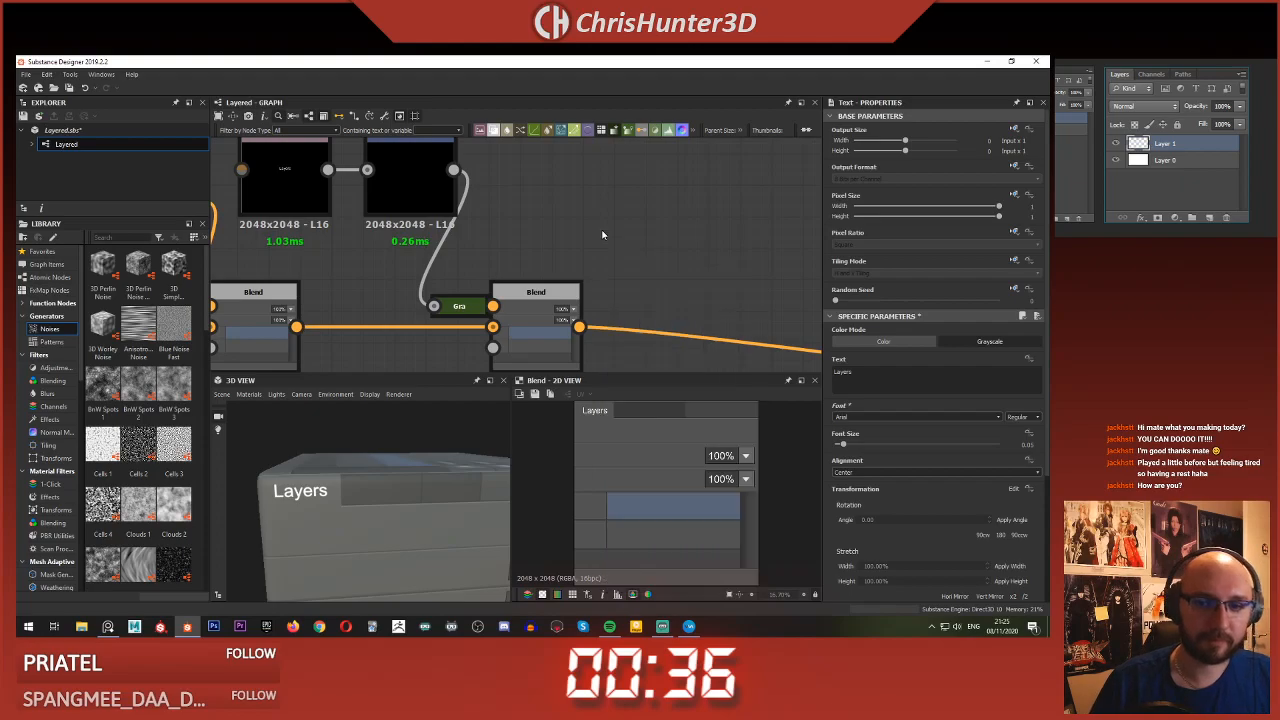
drag(579, 326, 703, 268)
middle_drag(567, 204, 539, 238)
key(space)
click(535, 226)
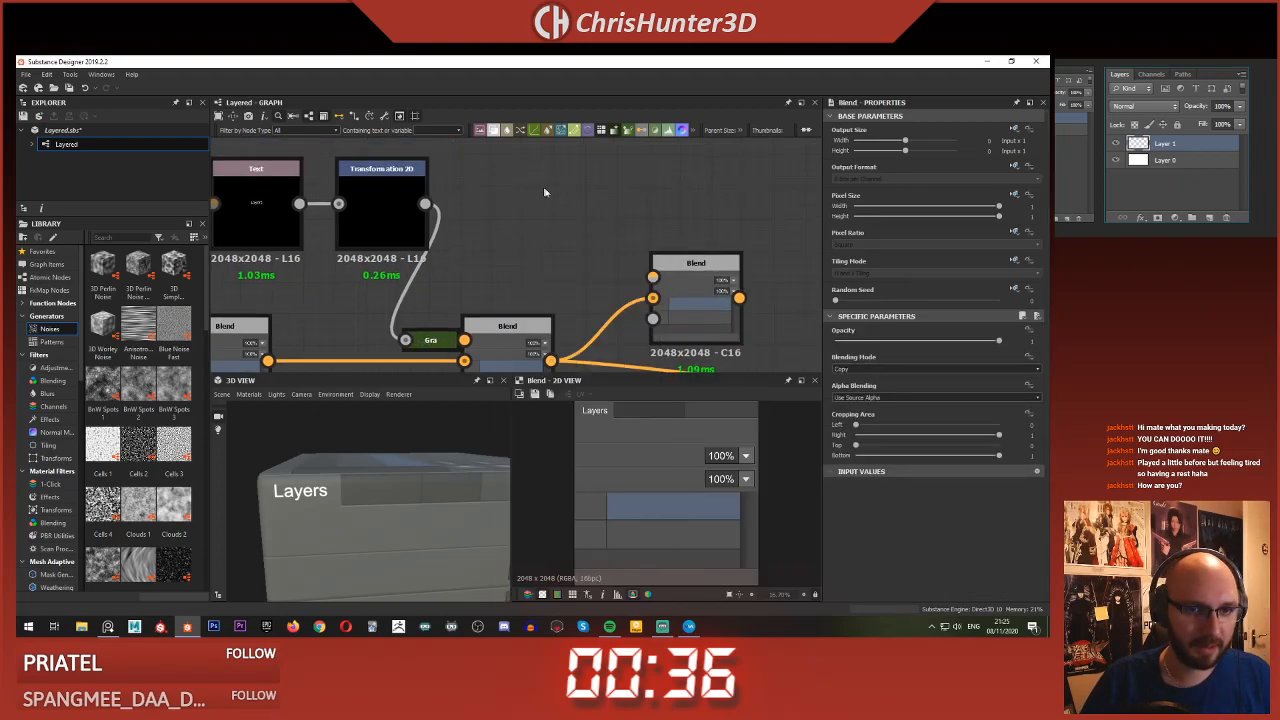
key(space)
click(576, 177)
scroll(510, 219, down, 1)
middle_drag(492, 219, 559, 253)
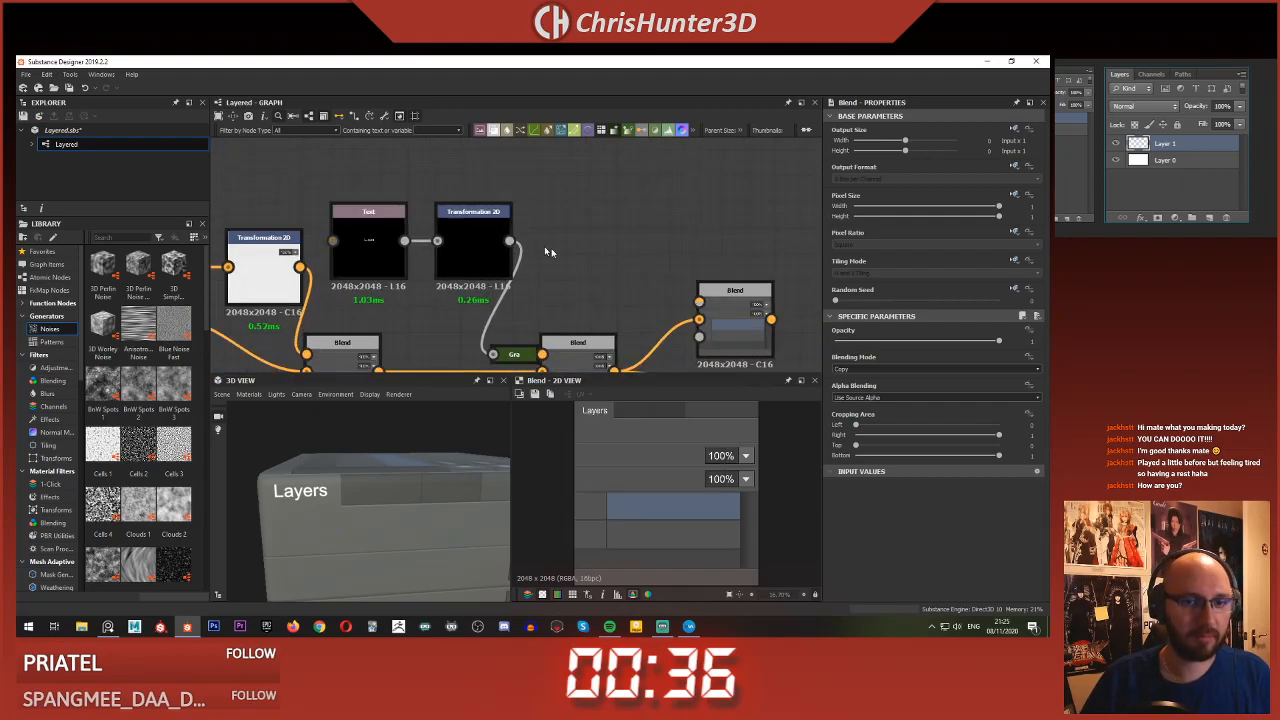
key(space)
click(543, 191)
- Duplicate the Layers Text node with its Transformation 2D and place the copies above the new Blend
drag(391, 186, 668, 198)
key(ctrl+c)
key(ctrl+v)
middle_drag(672, 255, 640, 265)
click(640, 265)
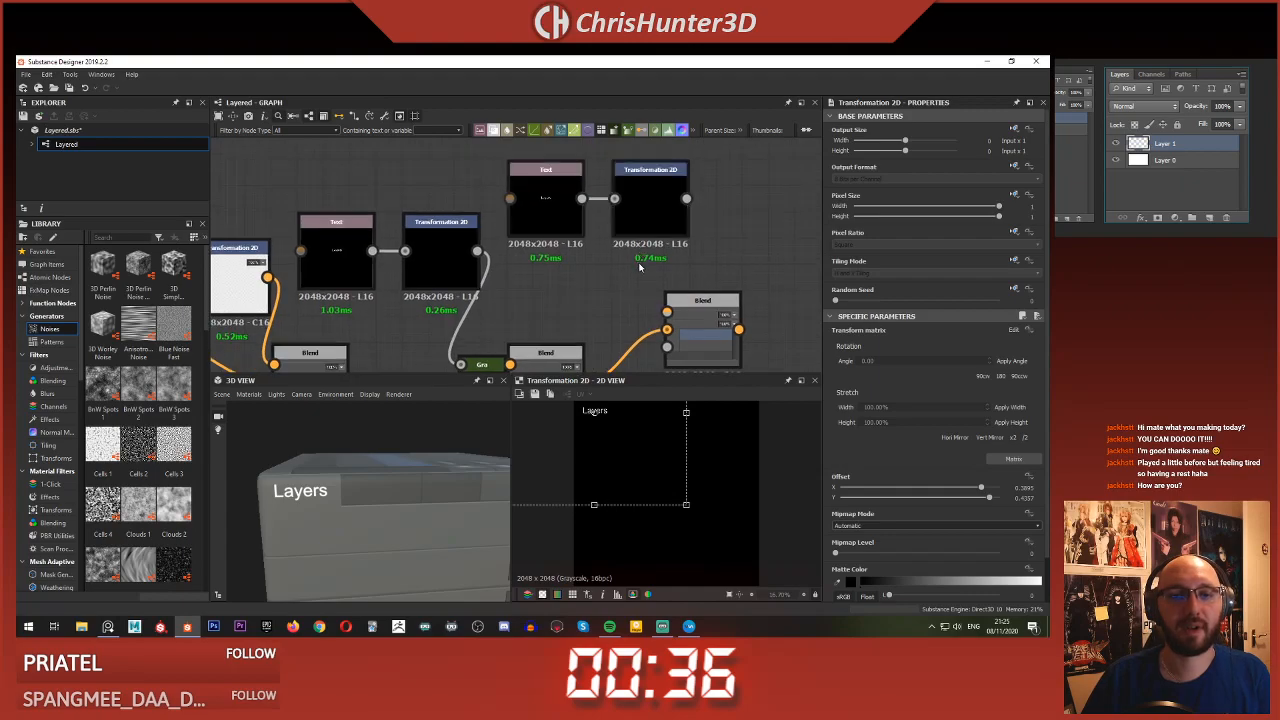
- Connect the copied Transformation 2D to the new Blend's foreground through a Gradient Map node
drag(686, 198, 694, 320)
click(694, 320)
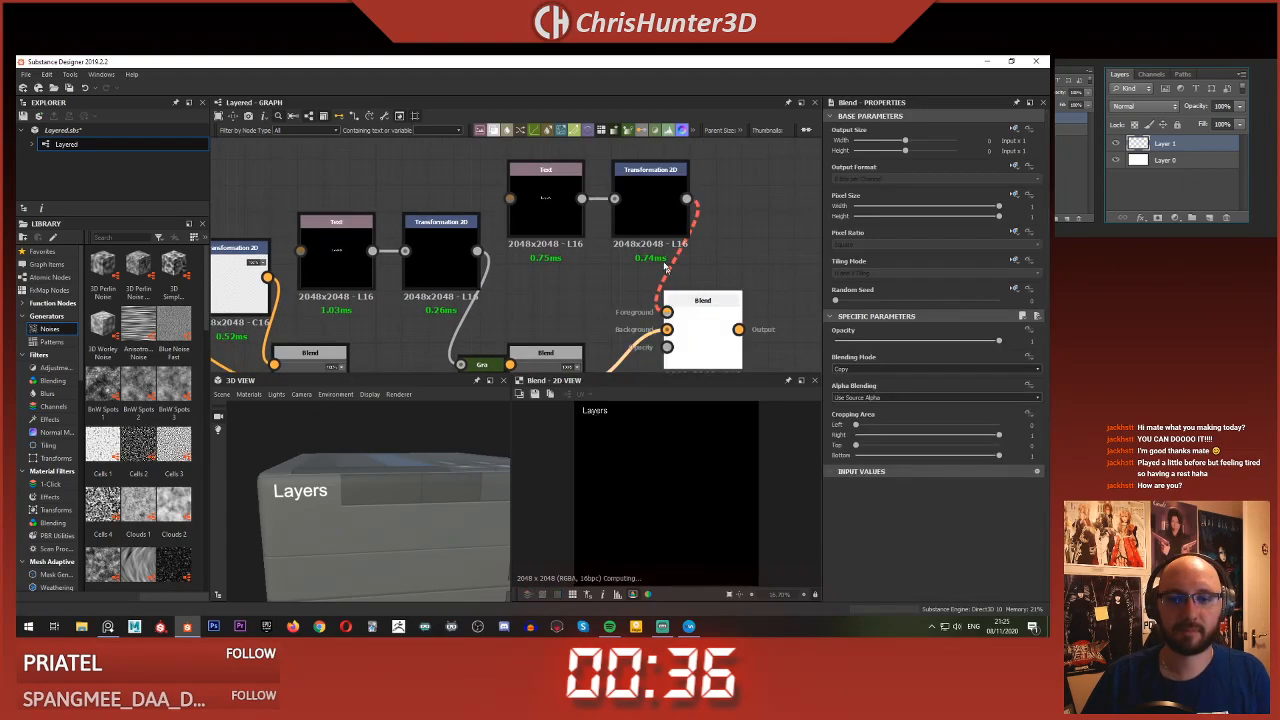
scroll(672, 257, up, 3)
key(space)
text(gr)
click(700, 284)
scroll(620, 260, down, 5)
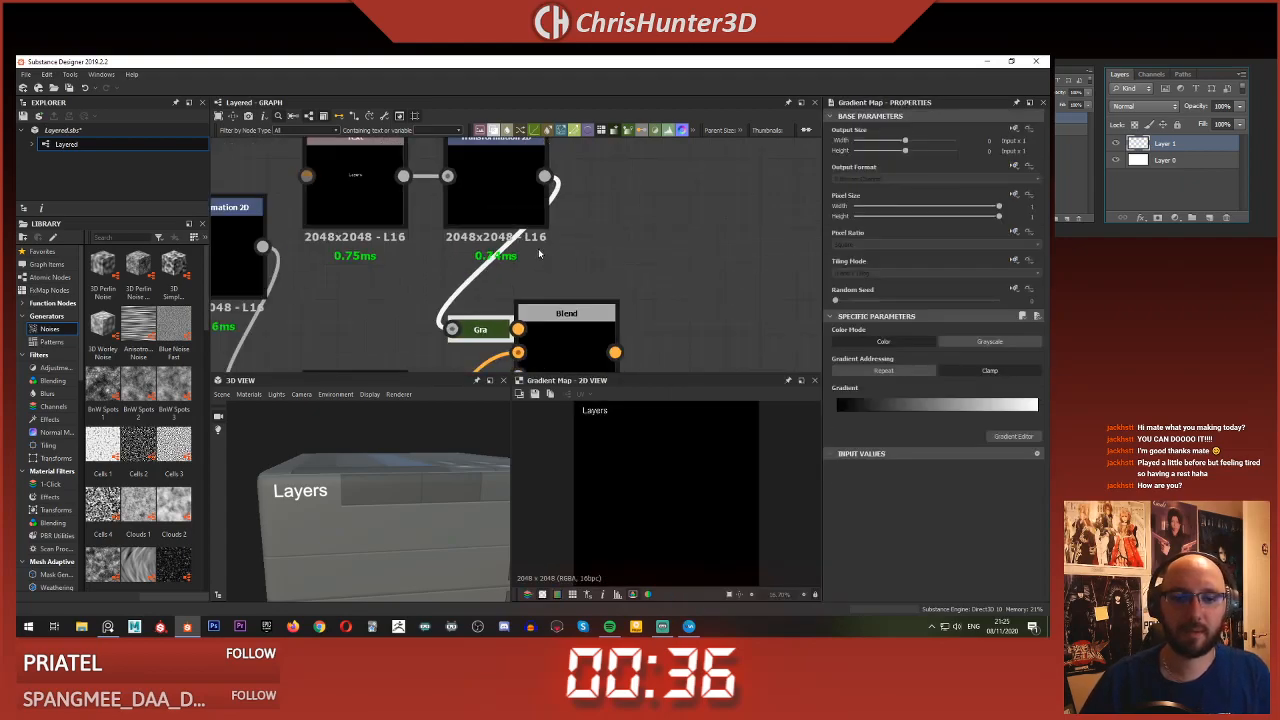
- Transfer the outgoing link of the Layers label's Blend to the output of the new Blend
click(588, 200)
click(643, 289)
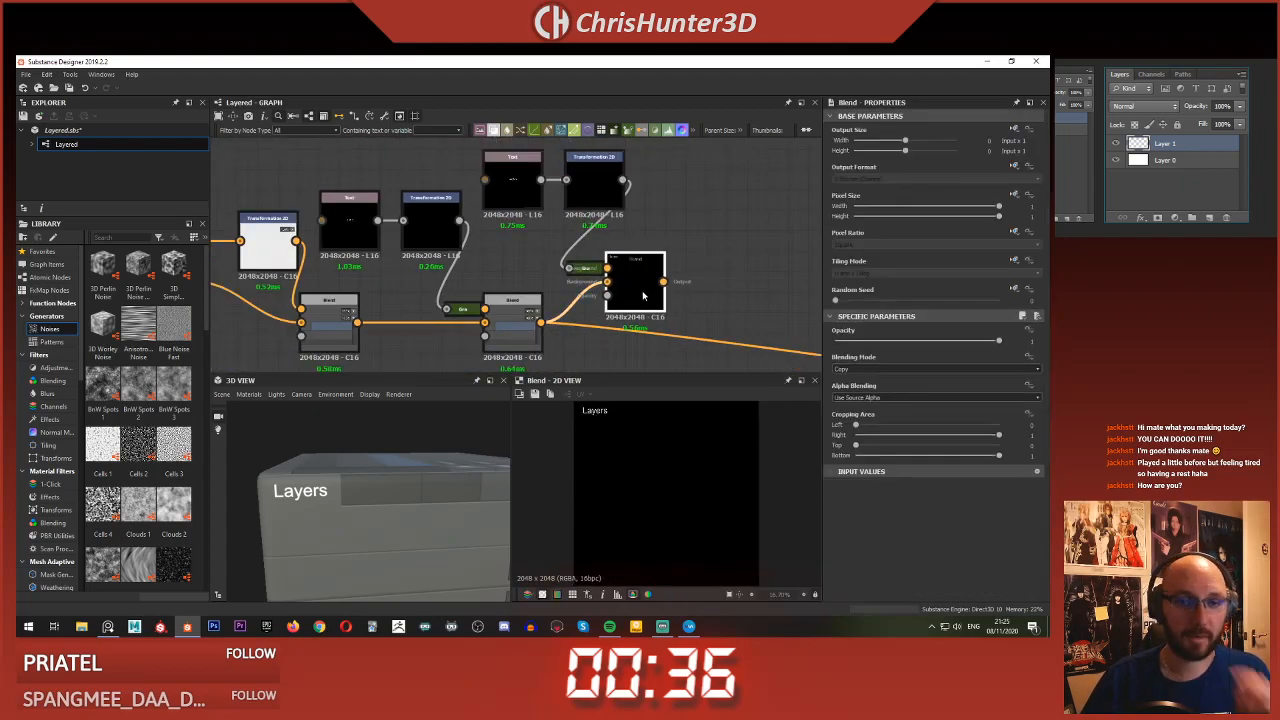
shift+drag(541, 322, 662, 282)
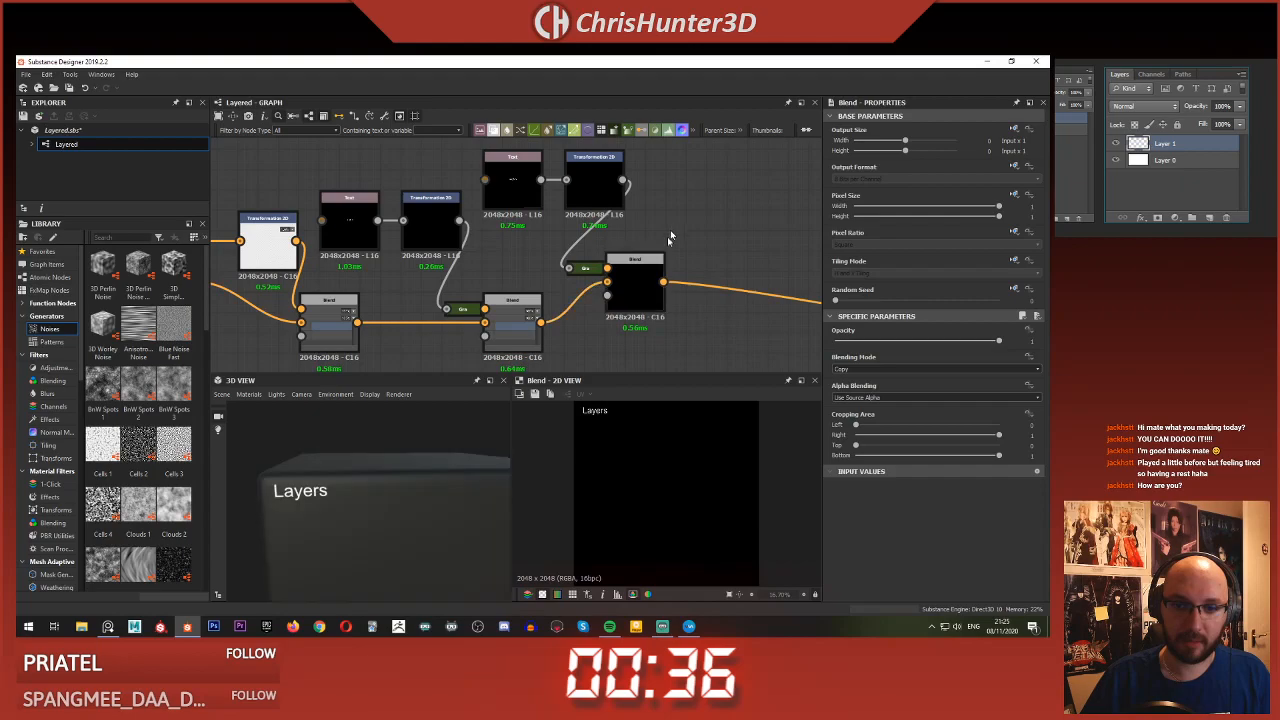
- Change the copied Text node's text to Channels and select its Transformation 2D
click(502, 172)
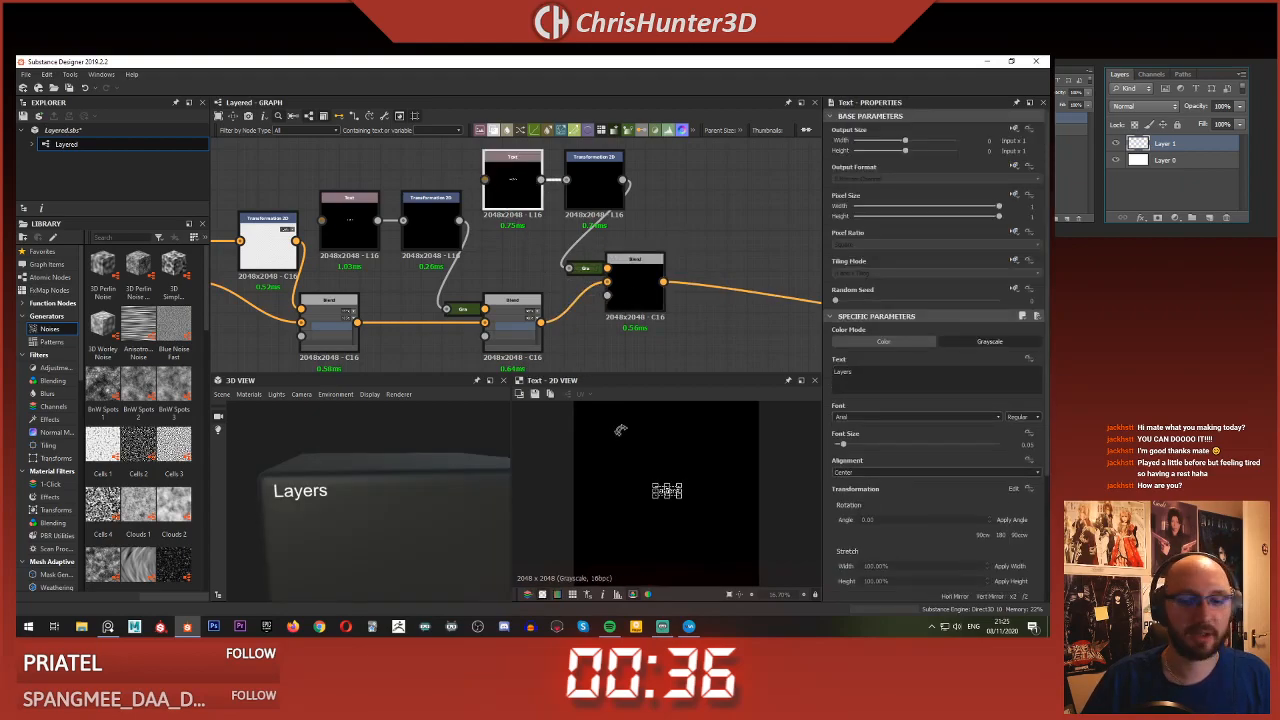
text(Channels)
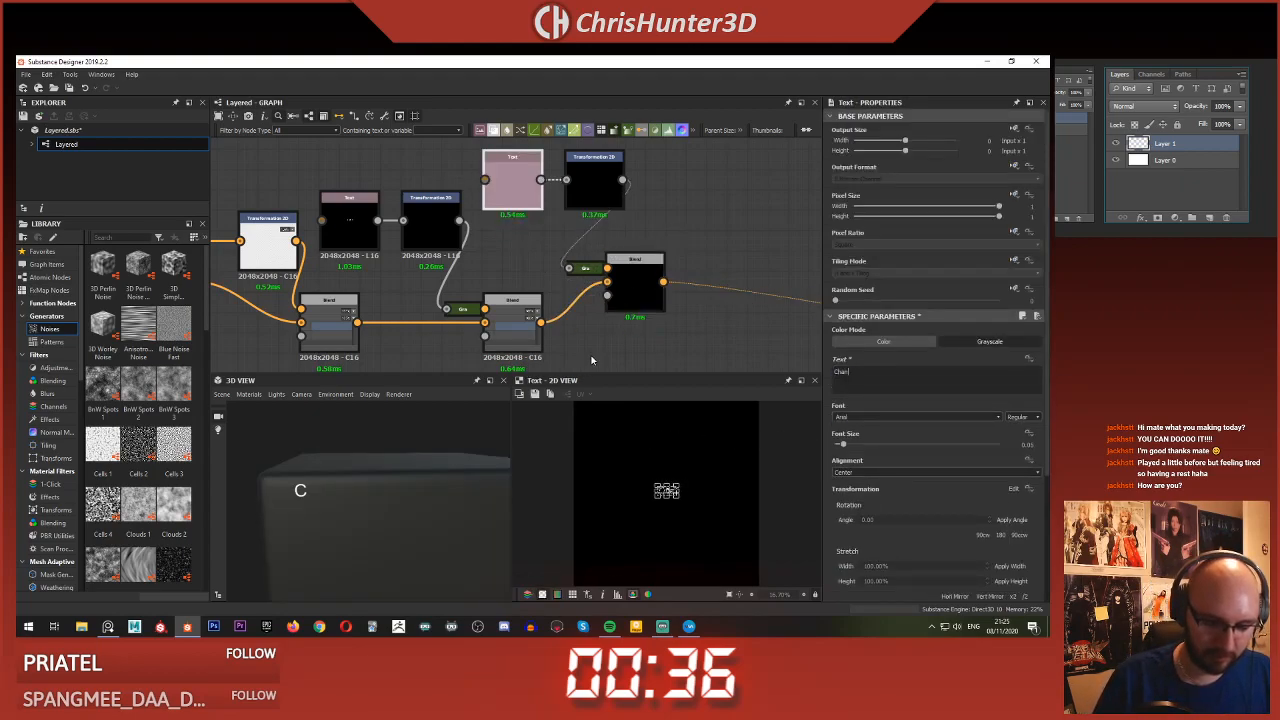
double_click(600, 180)
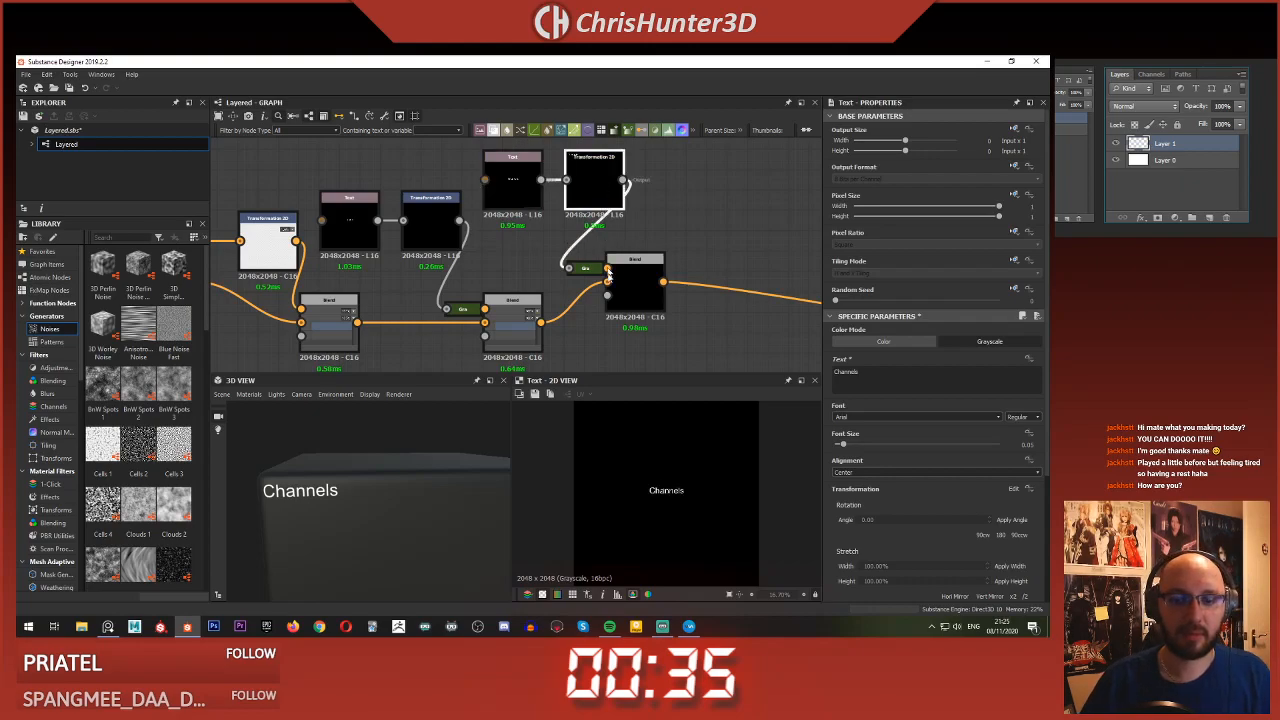
click(525, 195)
click(583, 183)
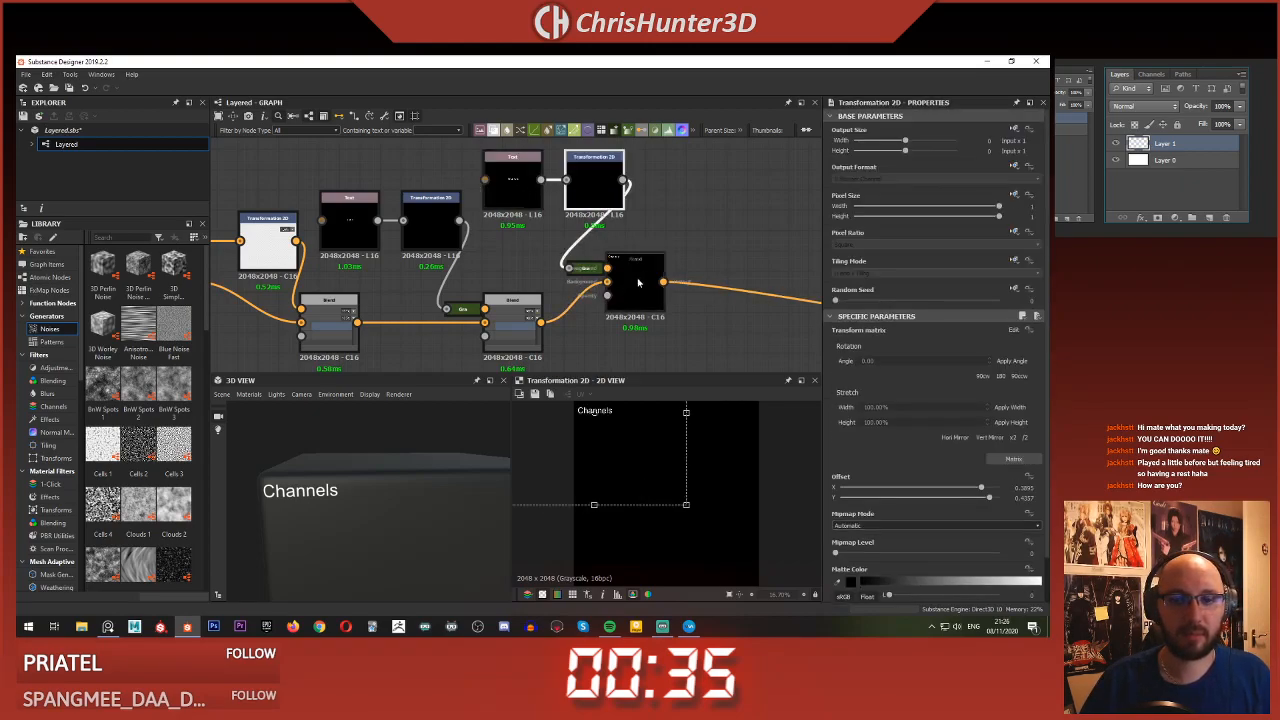
- Set the new Blend's blending mode to Add (Linear Dodge) and show its result in the 2D view
click(653, 293)
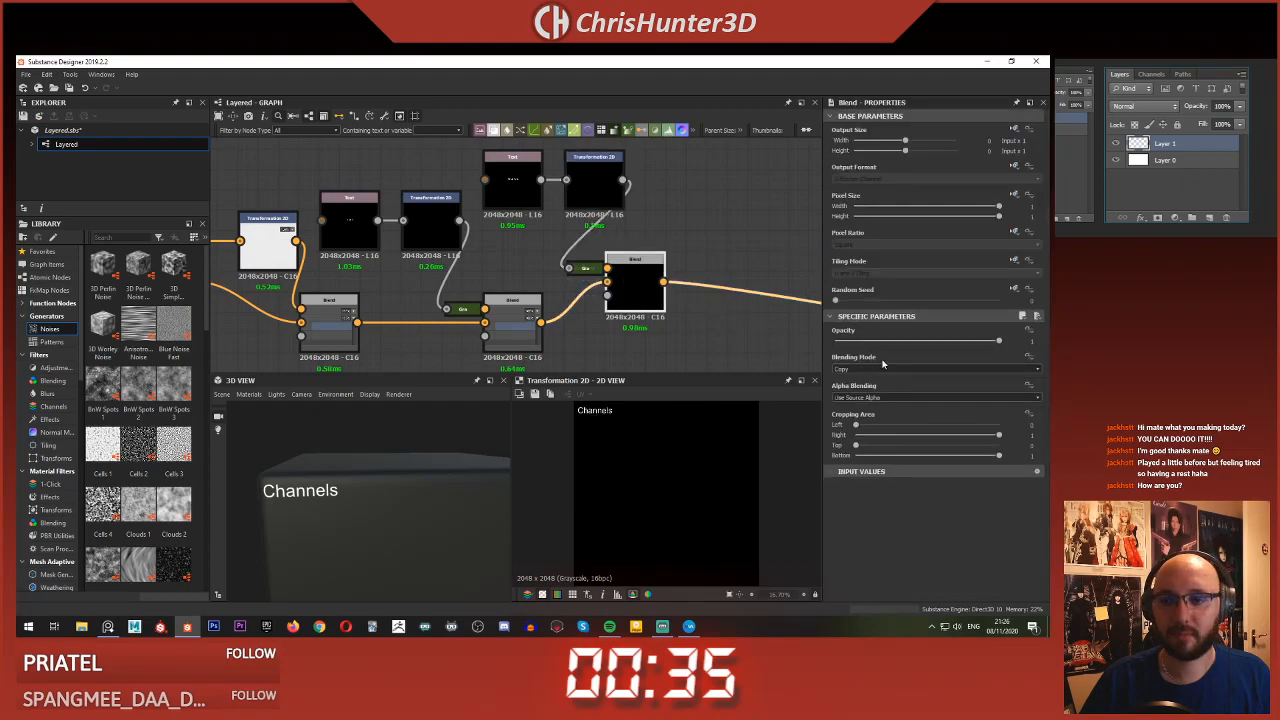
click(885, 368)
click(886, 388)
click(591, 187)
double_click(635, 287)
- Move the Channels text onto the second header tab using its Transformation 2D, at an X offset of about 0.18
click(587, 200)
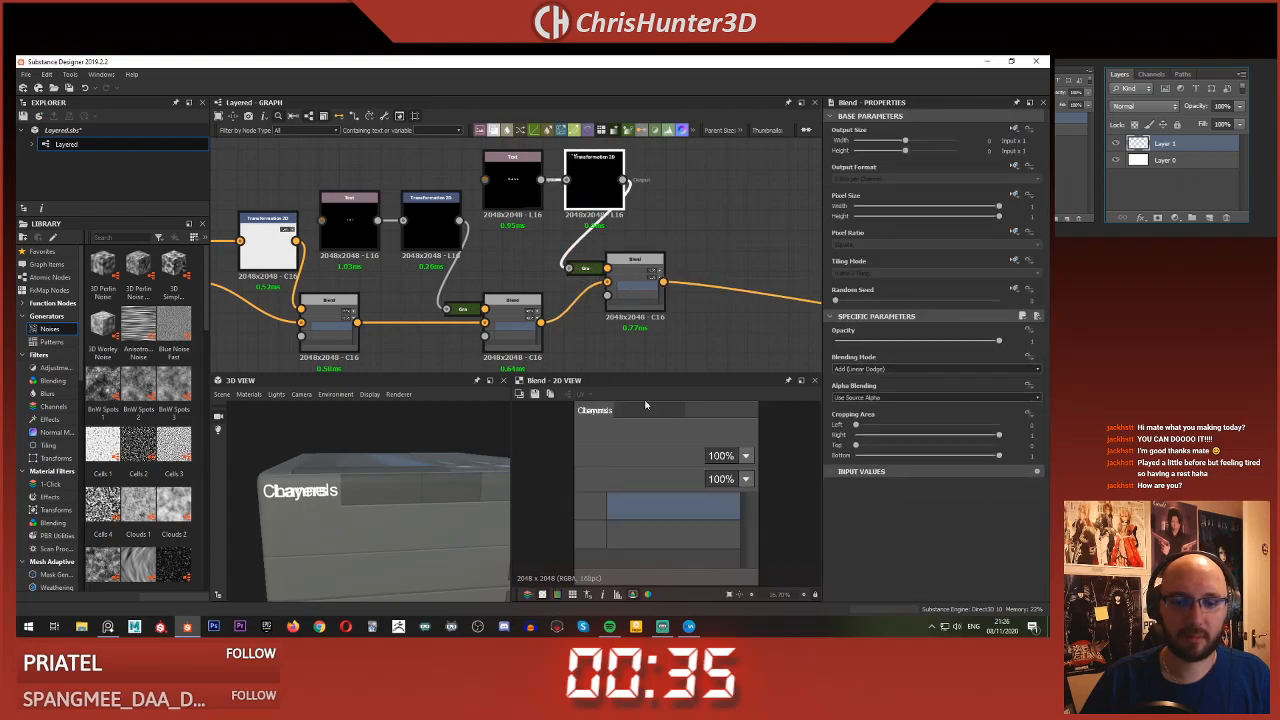
scroll(643, 472, up, 3)
scroll(640, 469, up, 2)
drag(613, 507, 704, 509)
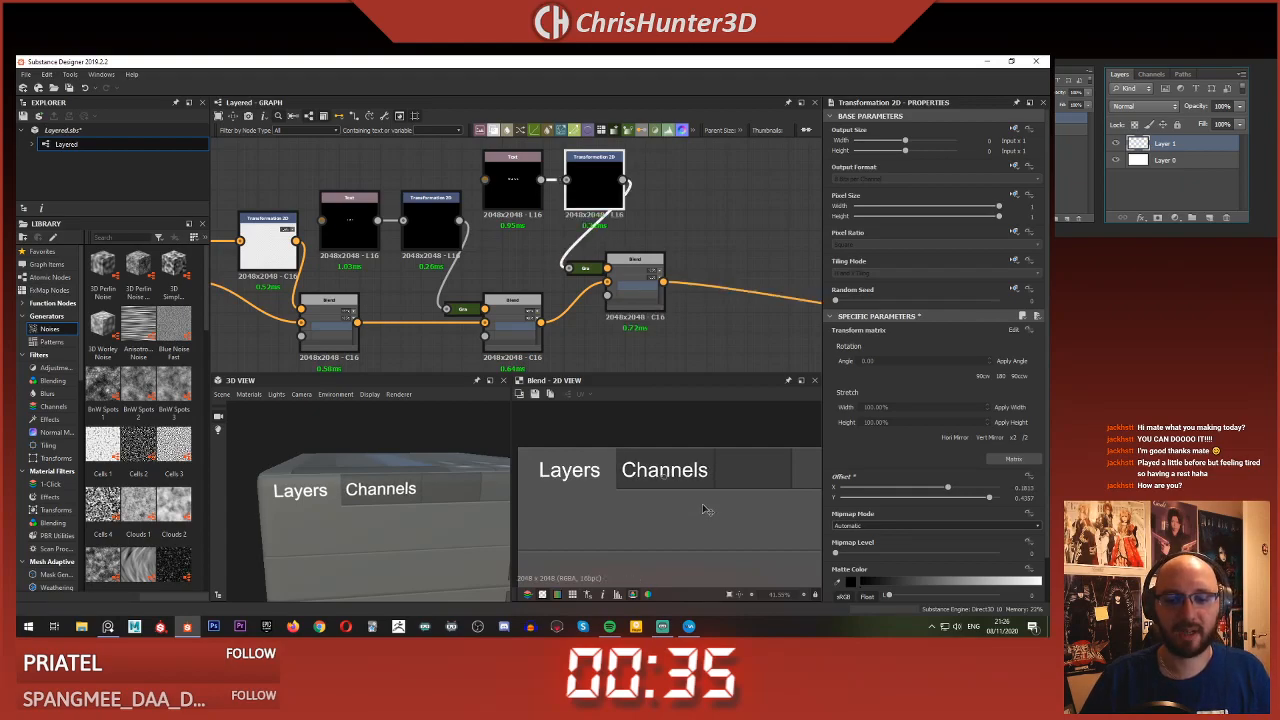
- Lower the opacity of the Channels label's Blend to about 0.3 so the text looks dimmed
click(635, 288)
drag(930, 341, 891, 343)
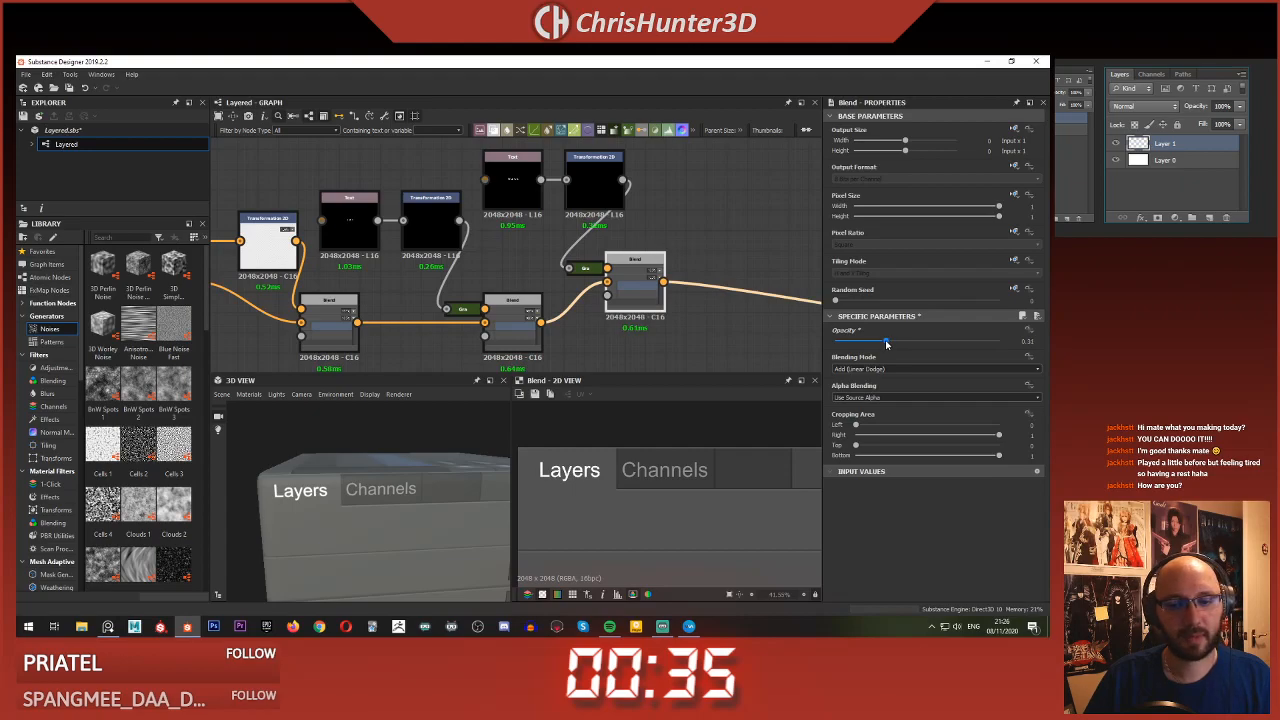
click(664, 175)
scroll(661, 287, down, 3)
middle_drag(634, 278, 604, 247)
scroll(608, 243, up, 4)
scroll(612, 248, down, 2)
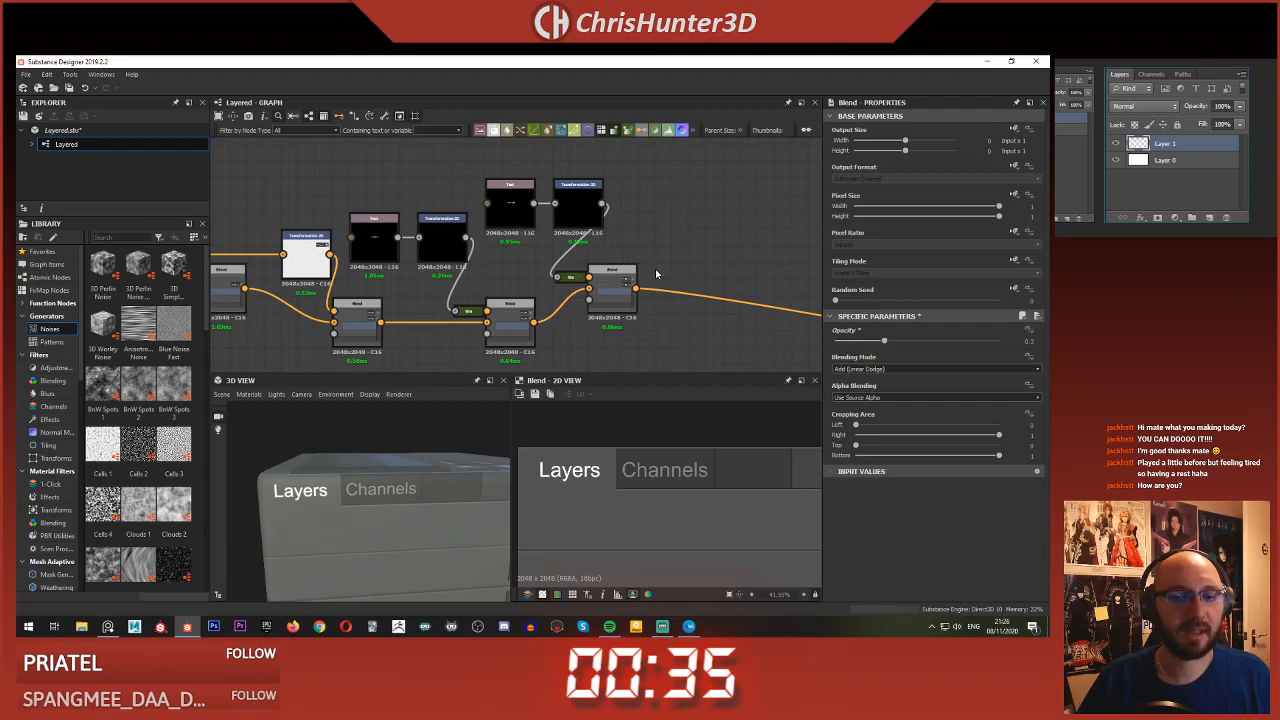
- Duplicate the Channels Text, Transformation 2D and Blend nodes and insert the copied Blend directly after the Channels Blend in the main chain
drag(523, 164, 638, 275)
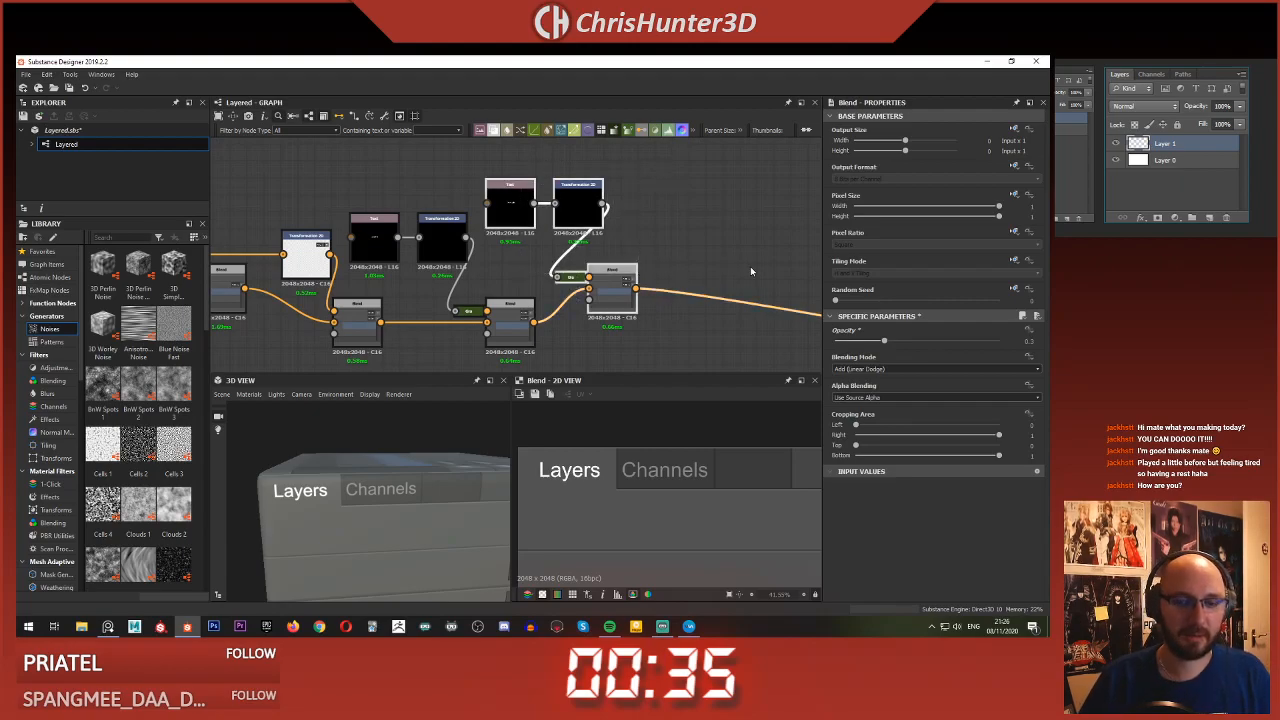
key(ctrl+d)
drag(564, 292, 745, 283)
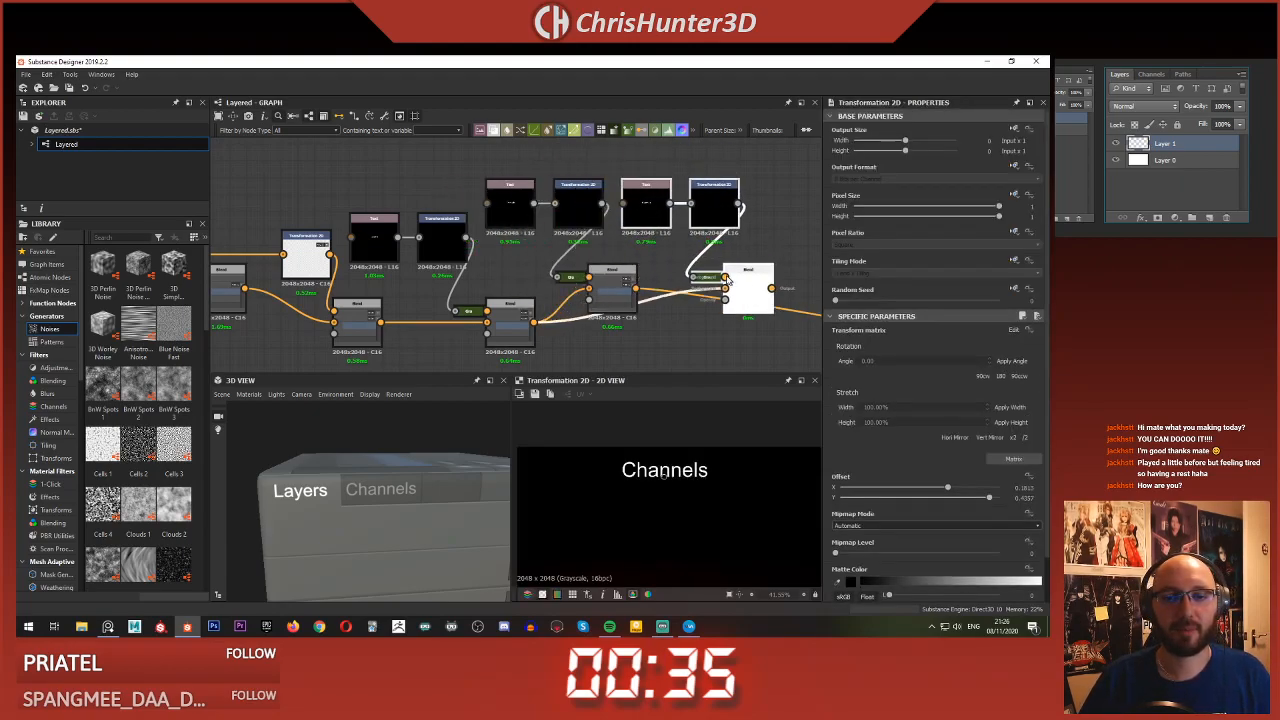
middle_drag(732, 281, 611, 260)
scroll(609, 260, up, 1)
drag(497, 267, 603, 267)
shift+drag(496, 267, 652, 267)
shift+drag(496, 267, 648, 264)
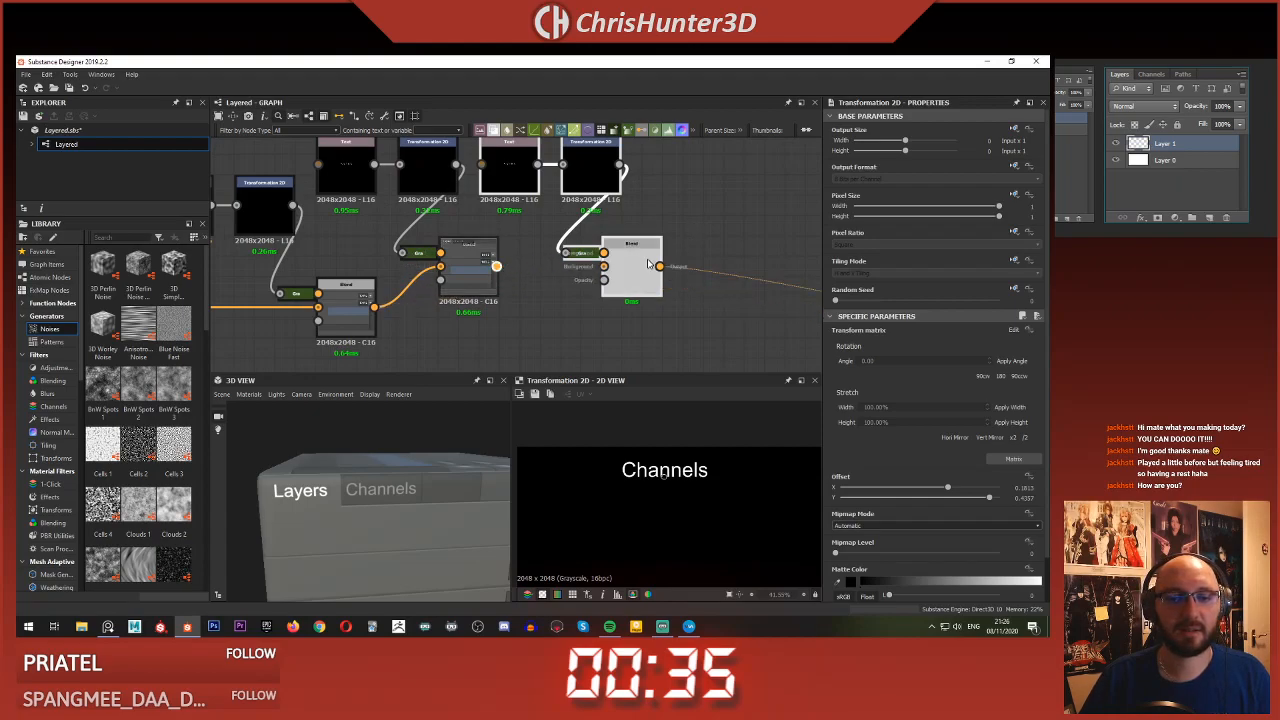
- Change the newly copied Text node's text to Paths
middle_drag(612, 214, 657, 262)
click(557, 248)
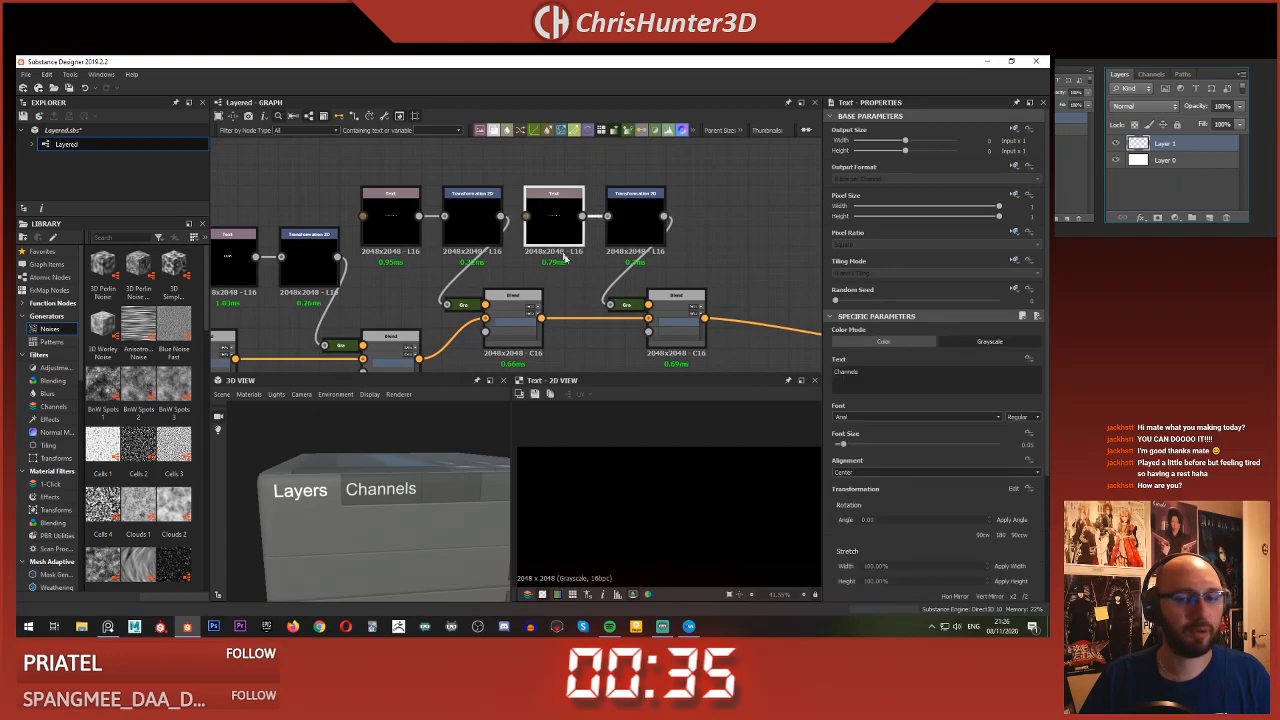
text(Paths)
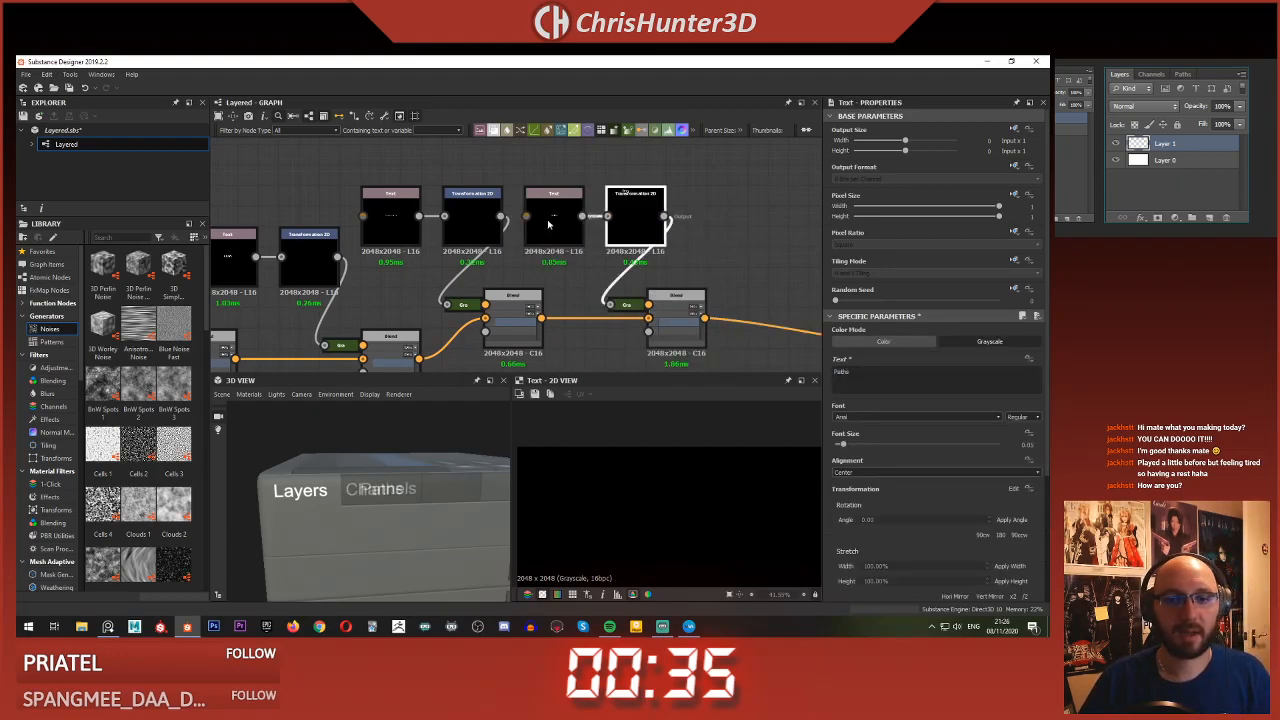
- Move the Paths text onto the third header tab using its Transformation 2D, at an X offset of about -0.01, and fit the 2D view
click(675, 331)
click(635, 222)
drag(706, 478, 753, 477)
click(728, 347)
key(f)
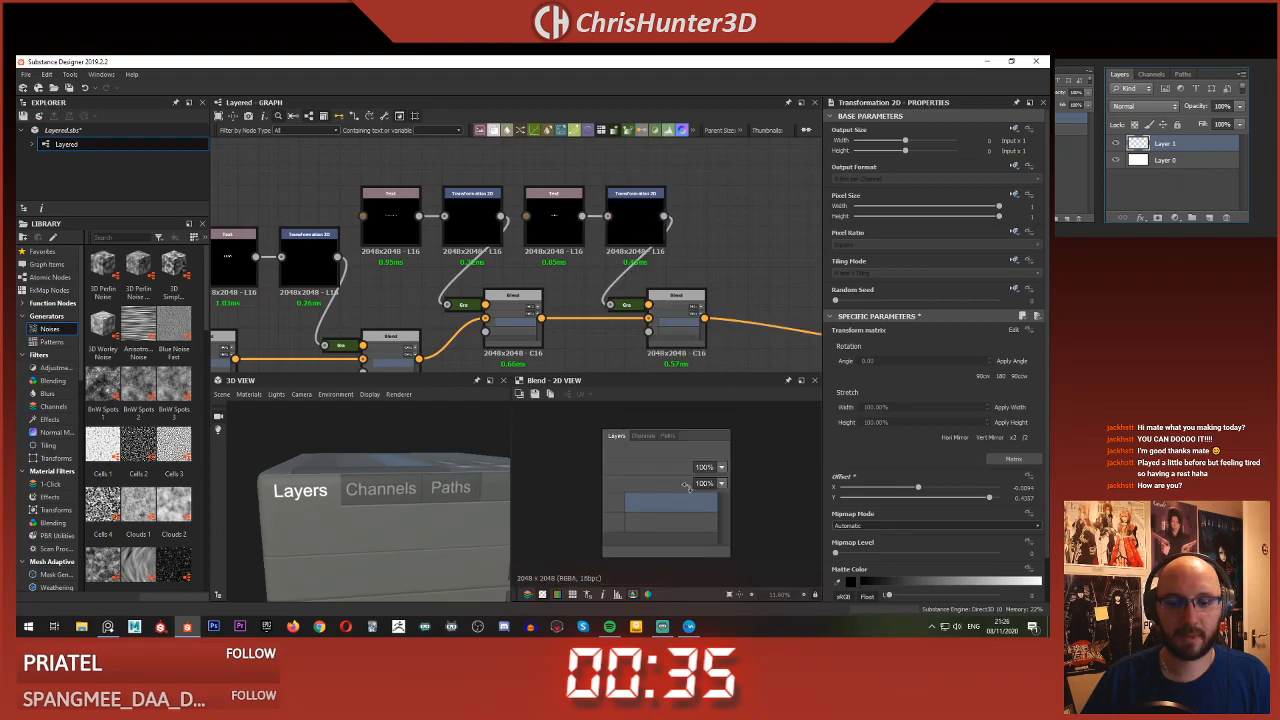
- Look over the header label nodes in the graph and examine the whole panel in the 3D view
scroll(745, 255, down, 2)
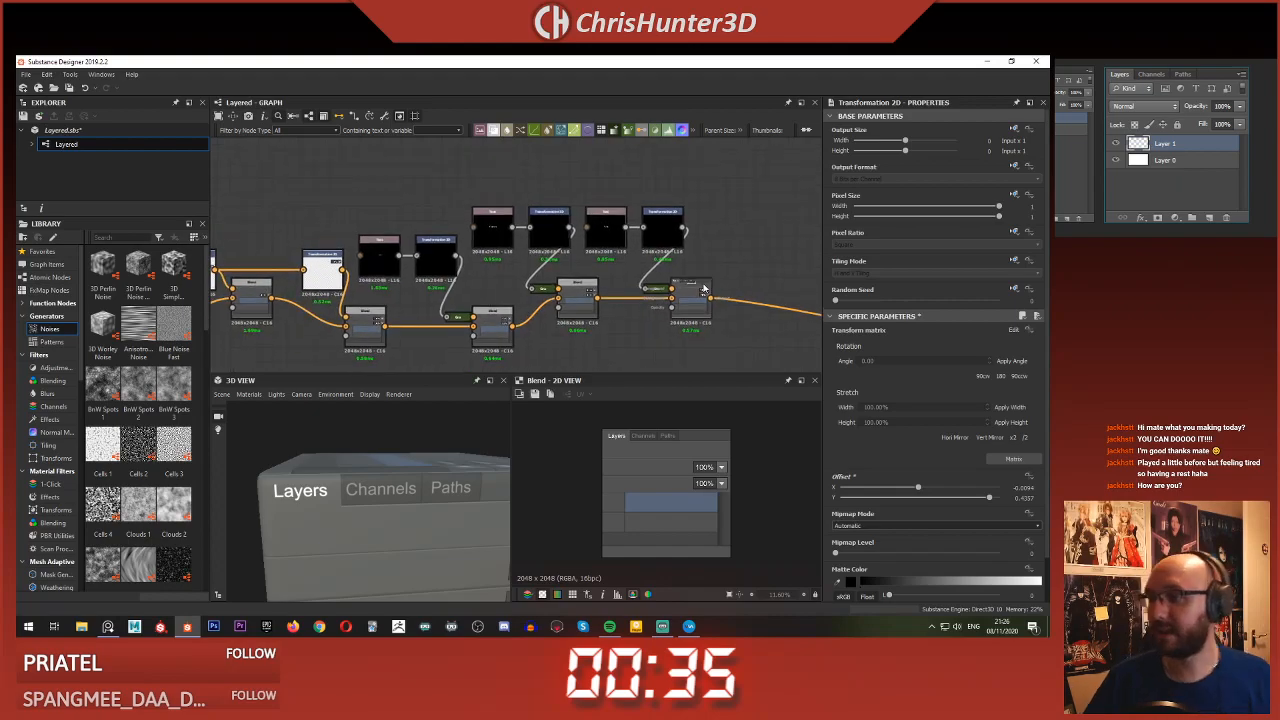
scroll(622, 229, down, 2)
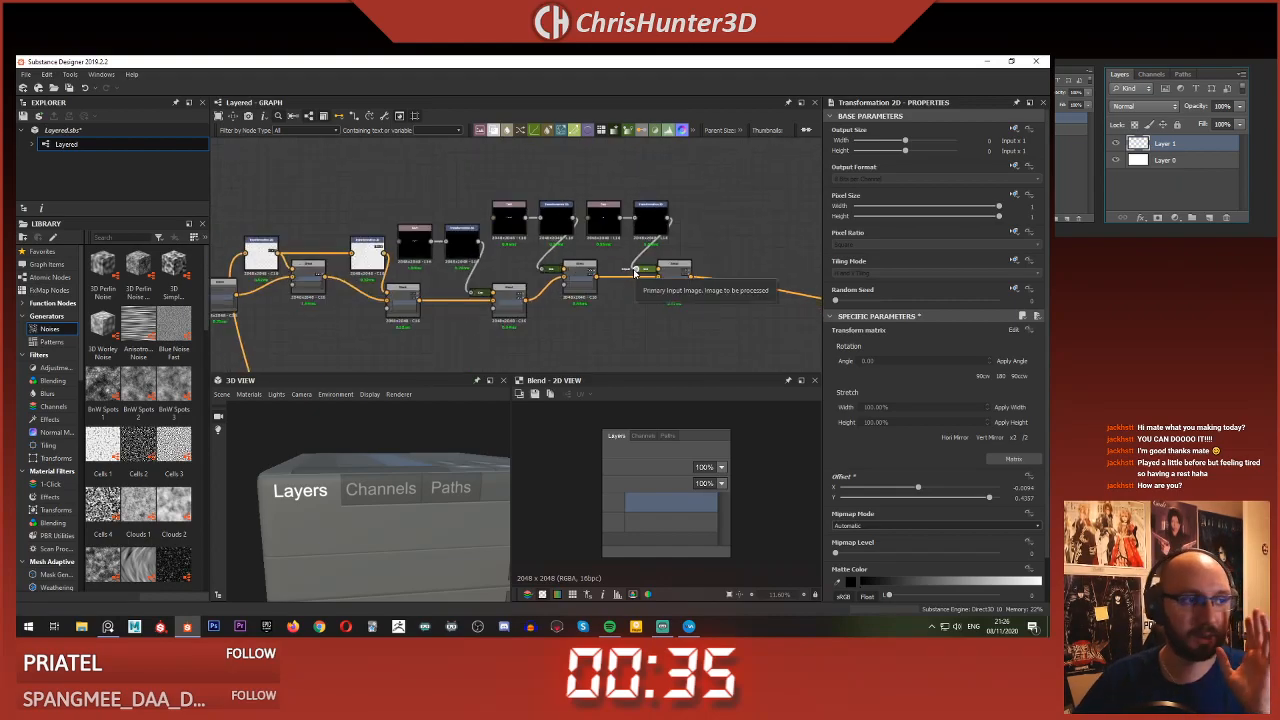
scroll(625, 330, up, 4)
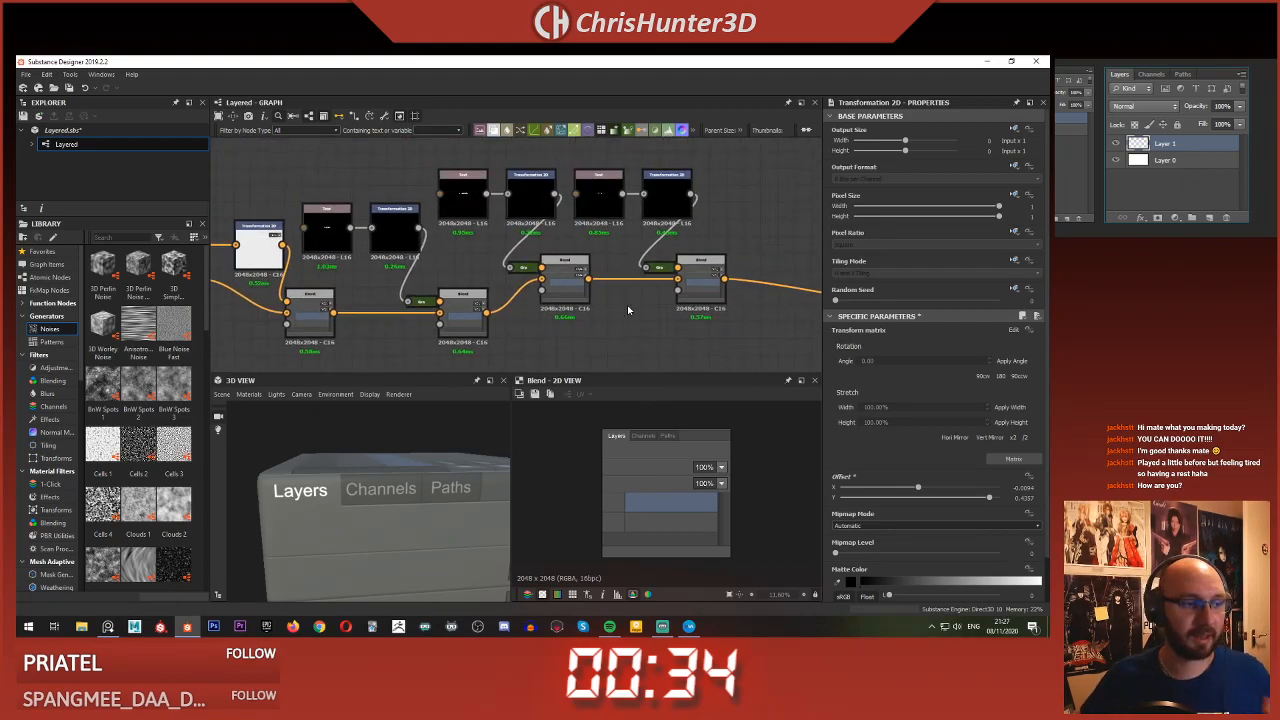
scroll(627, 305, down, 5)
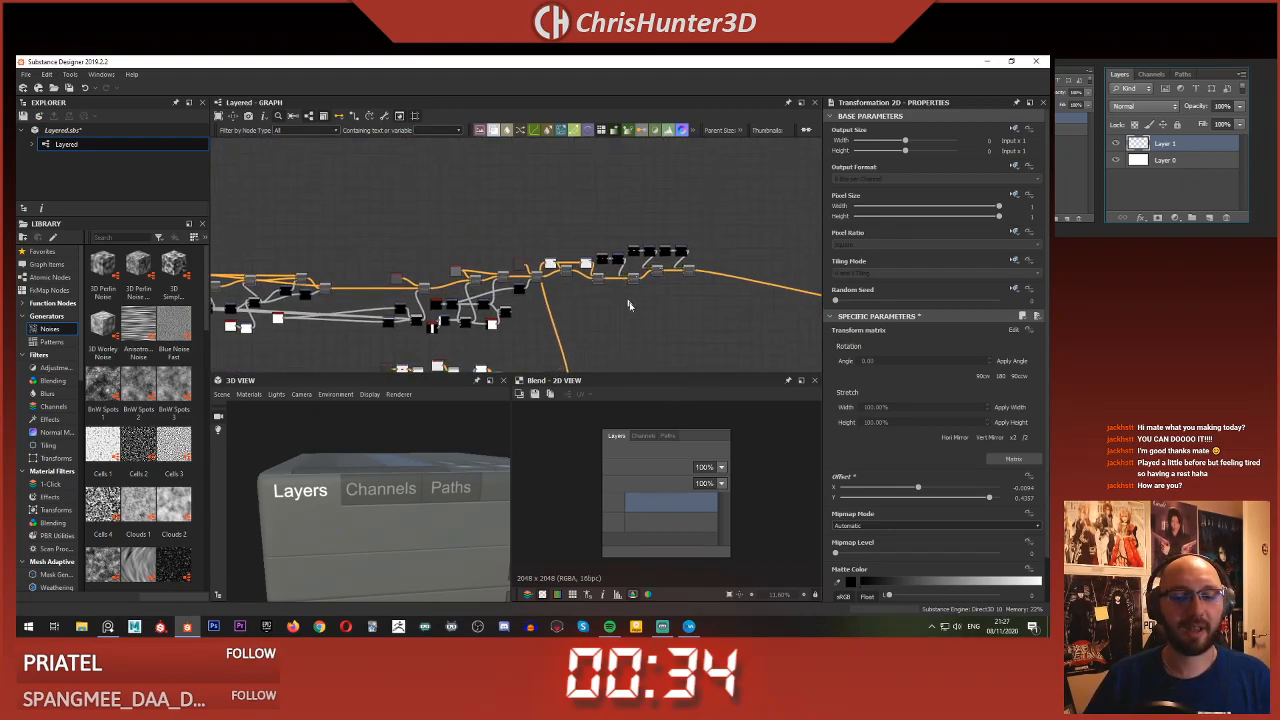
scroll(369, 490, down, 5)
alt+right_drag(493, 281, 500, 217)
key(Escape)
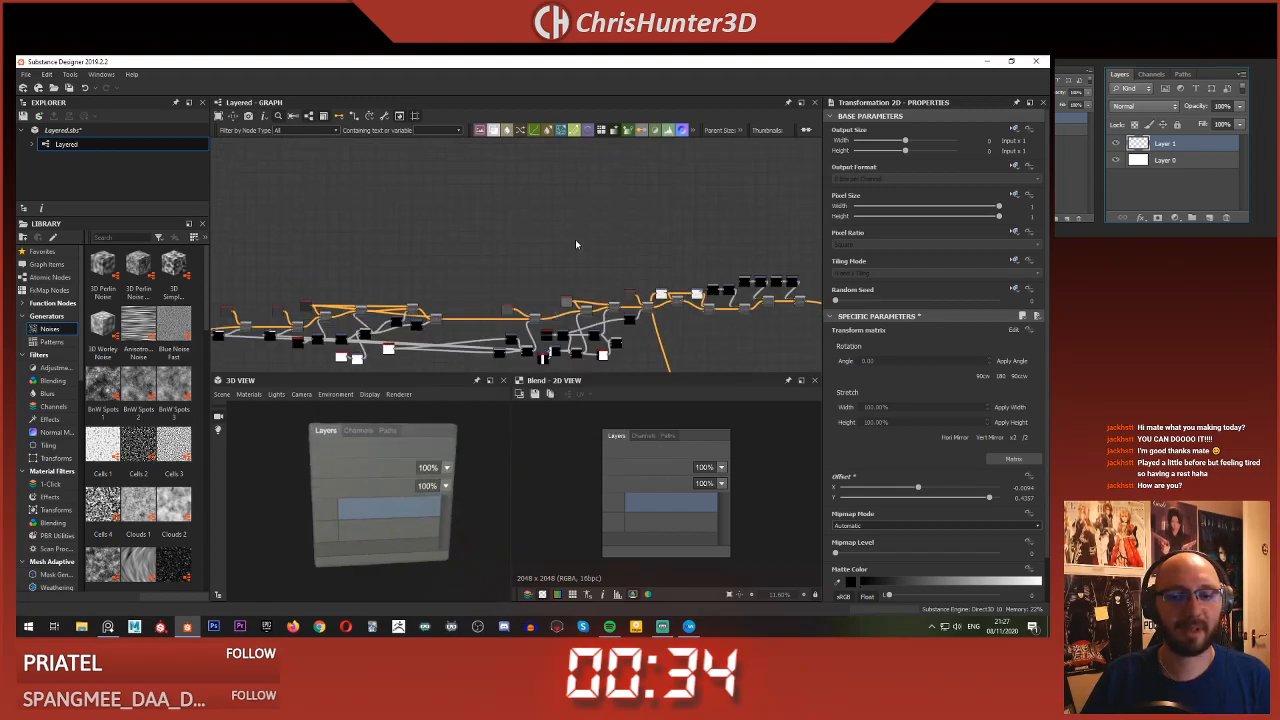
- Search the graph for the node group that builds the 100% drop-down box
scroll(575, 244, down, 6)
scroll(618, 270, up, 5)
scroll(565, 280, up, 4)
middle_drag(549, 277, 537, 261)
middle_drag(656, 320, 590, 261)
drag(354, 242, 515, 314)
scroll(575, 262, down, 3)
middle_drag(606, 243, 450, 375)
scroll(557, 276, up, 1)
scroll(557, 278, up, 3)
middle_drag(552, 315, 636, 229)
scroll(588, 220, down, 3)
scroll(640, 250, up, 1)
scroll(605, 260, up, 1)
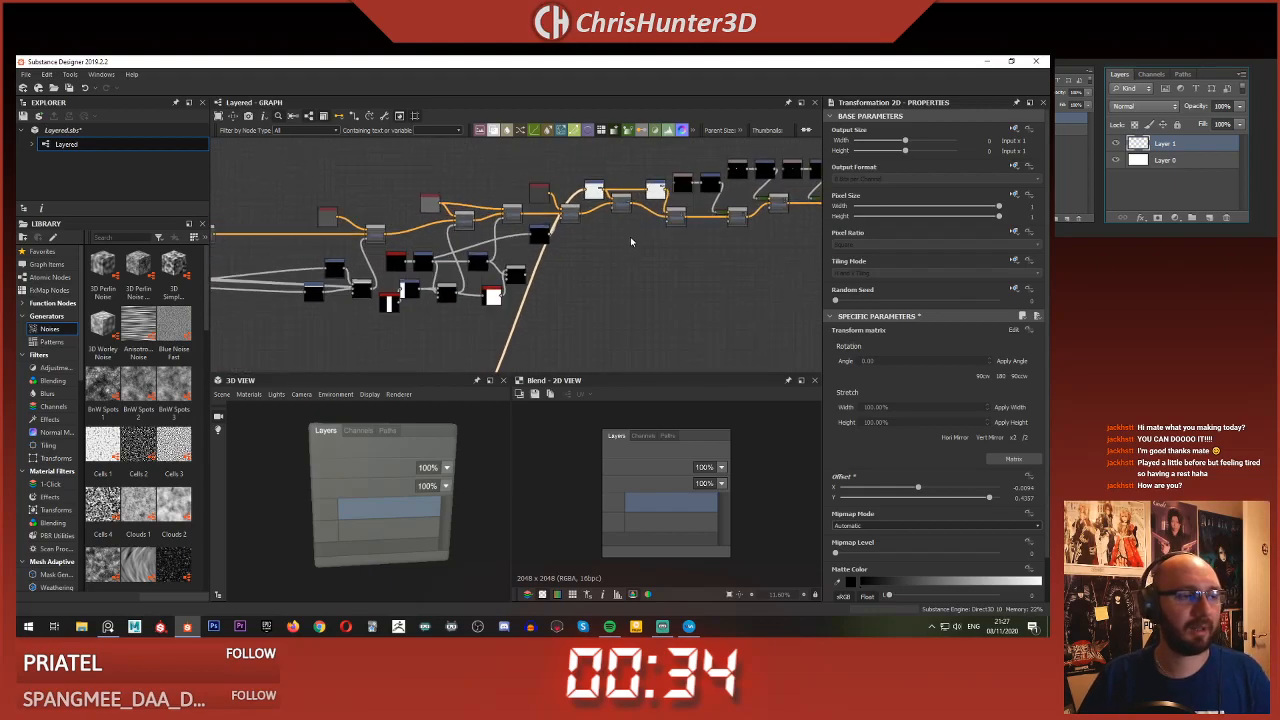
scroll(690, 422, up, 3)
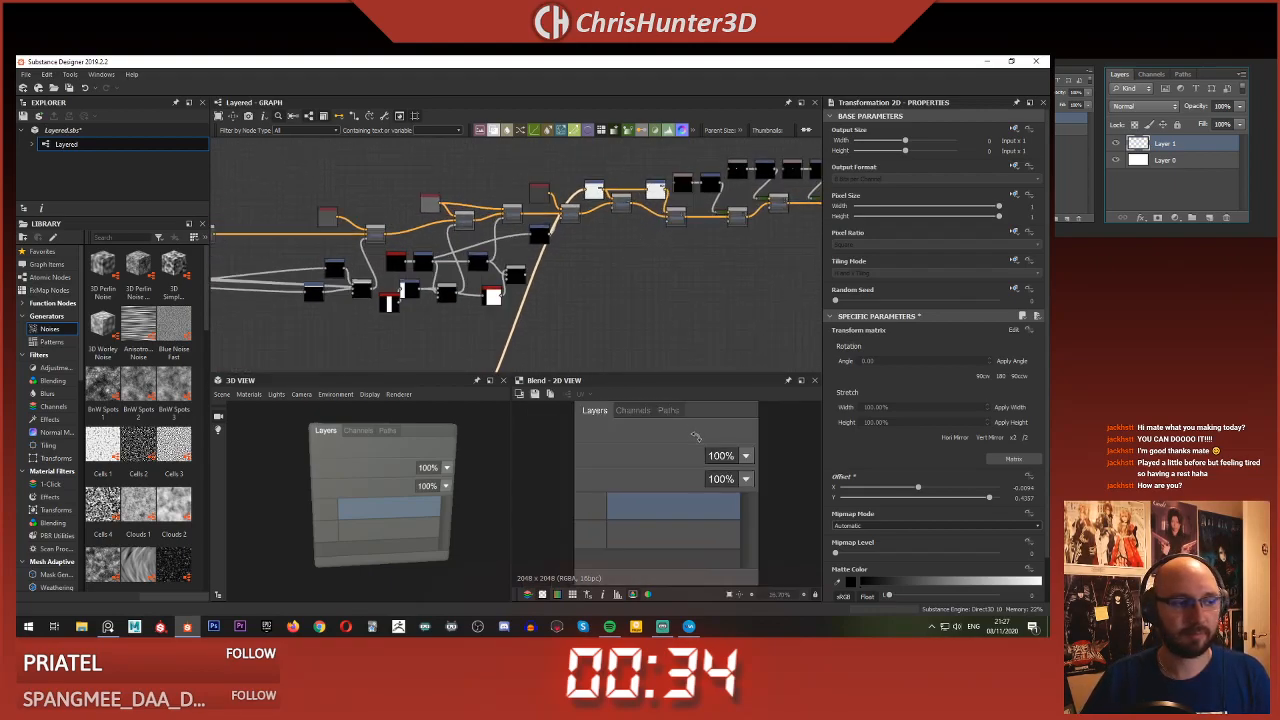
scroll(713, 275, down, 1)
middle_drag(695, 274, 522, 344)
scroll(518, 256, down, 2)
scroll(692, 233, up, 3)
scroll(580, 306, down, 3)
mouse_move(580, 306)
middle_down()
mouse_move(635, 319)
mouse_move(665, 290)
mouse_move(591, 294)
middle_up()
scroll(665, 291, up, 3)
scroll(664, 292, down, 2)
scroll(591, 294, up, 4)
middle_drag(598, 215, 574, 331)
scroll(626, 283, up, 3)
scroll(569, 313, down, 1)
scroll(494, 307, down, 5)
middle_drag(466, 301, 597, 246)
scroll(516, 269, up, 3)
scroll(557, 271, up, 2)
scroll(490, 321, down, 4)
middle_drag(430, 240, 543, 231)
scroll(530, 235, down, 3)
middle_drag(390, 287, 599, 154)
scroll(599, 154, up, 5)
- Preview individual nodes of the drop-down box group, including its outline Transformation 2D and adjacent Blend, to identify what the group contains
double_click(735, 286)
scroll(687, 455, up, 5)
scroll(686, 455, down, 3)
scroll(672, 290, down, 4)
scroll(672, 290, up, 3)
middle_drag(672, 290, 757, 284)
scroll(757, 284, up, 1)
middle_drag(650, 267, 434, 269)
scroll(434, 269, up, 2)
click(512, 257)
double_click(512, 257)
scroll(660, 457, up, 4)
scroll(658, 454, down, 2)
double_click(603, 243)
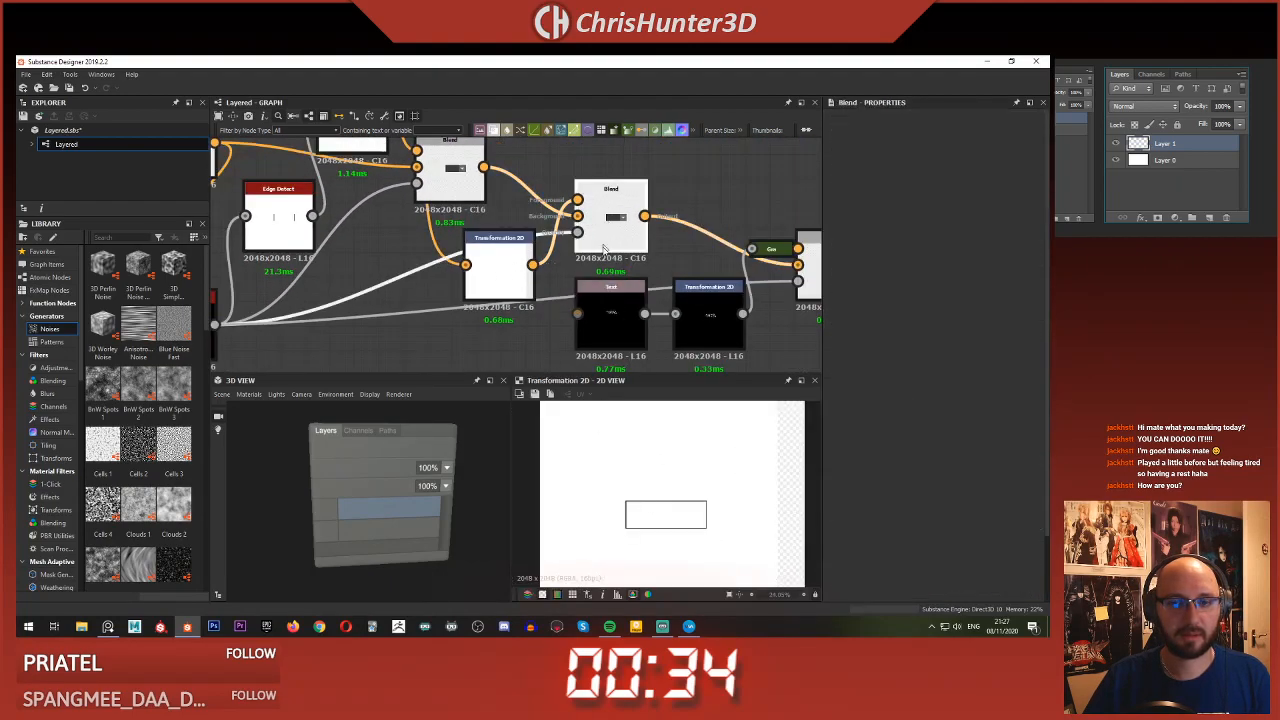
- Duplicate the whole 100% drop-down box node group and place the copy in the empty area below the main chain
scroll(565, 288, down, 6)
scroll(549, 290, down, 1)
scroll(500, 282, up, 2)
drag(288, 206, 706, 326)
scroll(569, 264, down, 4)
middle_drag(569, 264, 355, 331)
key(ctrl+v)
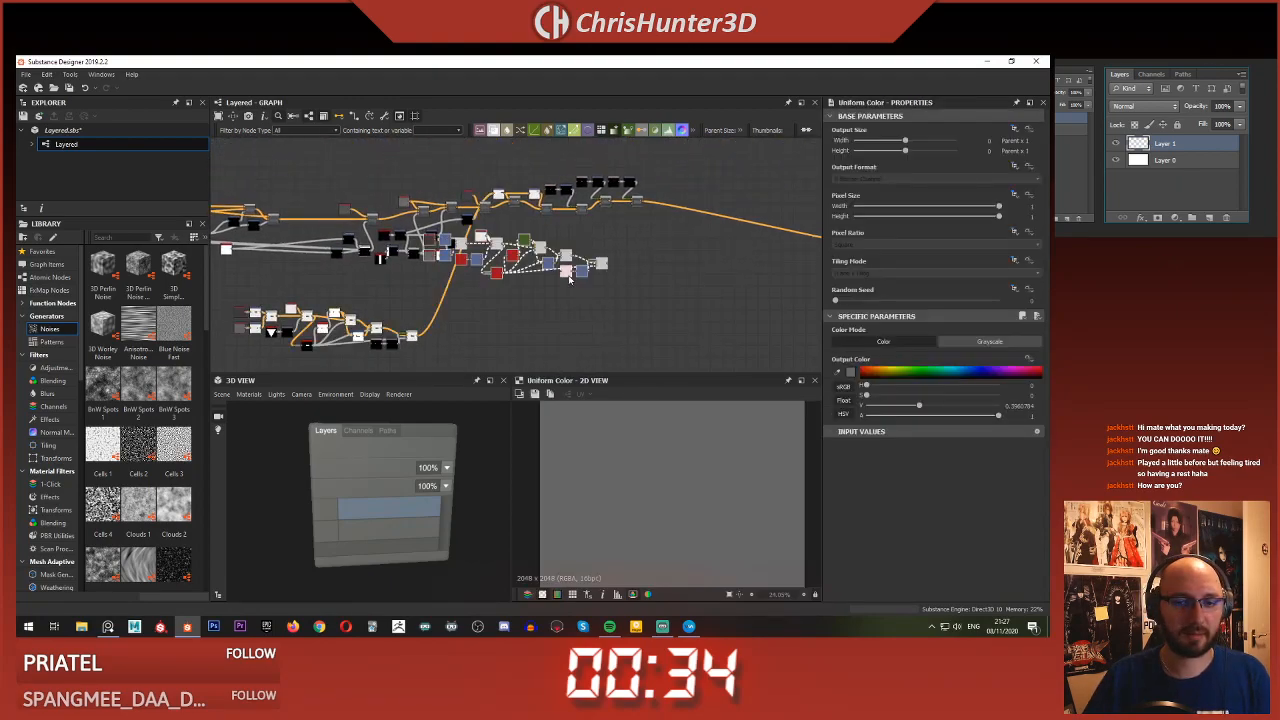
drag(602, 268, 713, 286)
scroll(700, 280, down, 2)
scroll(668, 270, up, 5)
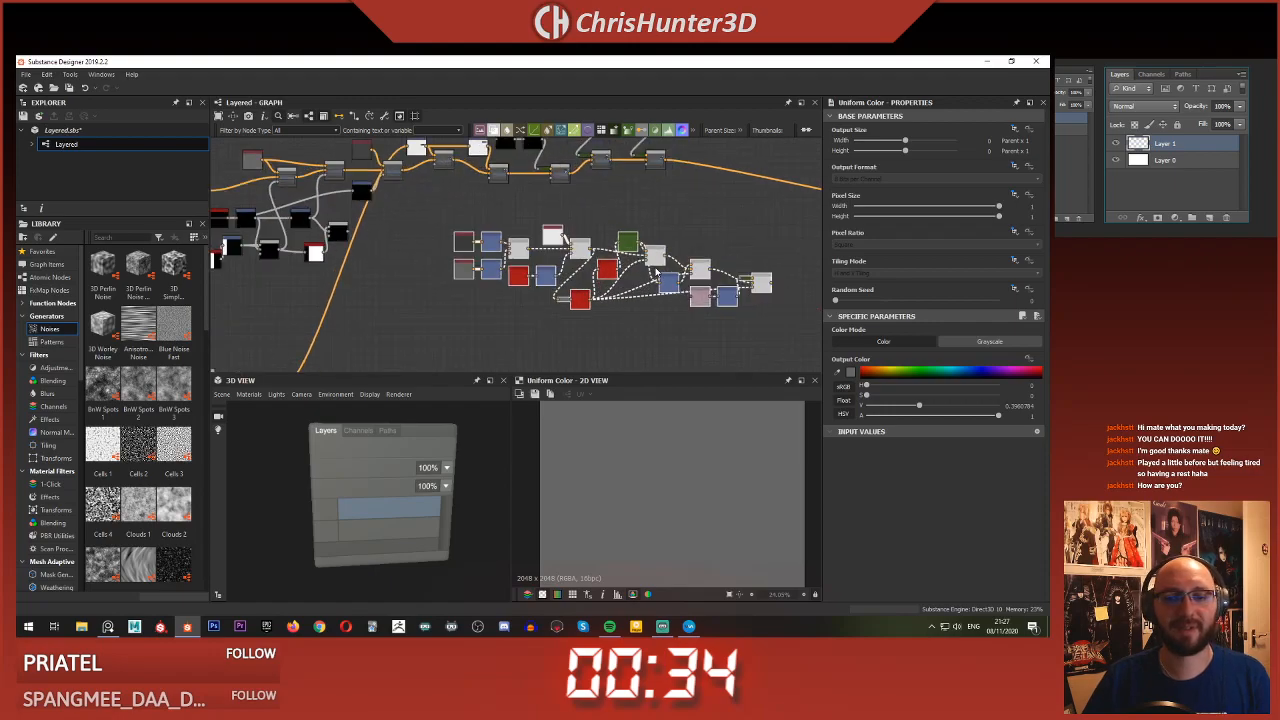
- Show the result of the copied group's final Blend in the 2D view
middle_drag(642, 254, 655, 242)
scroll(655, 240, up, 3)
click(657, 203)
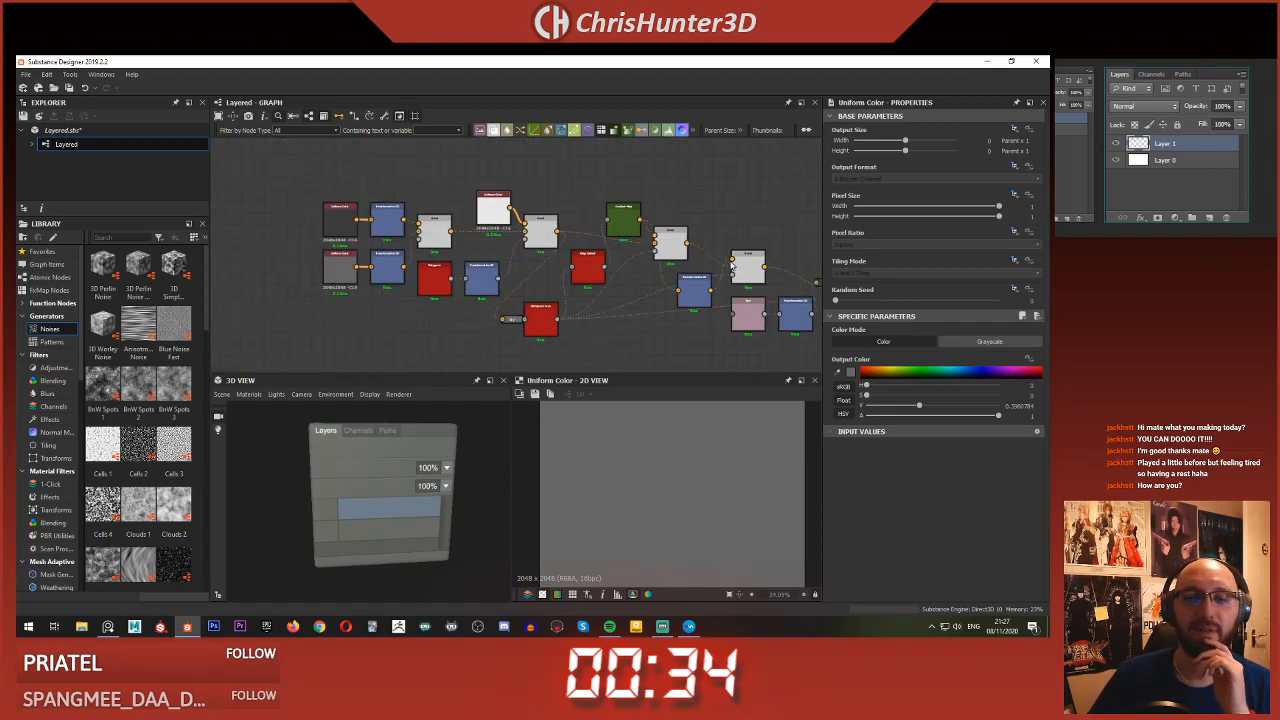
scroll(732, 268, down, 2)
middle_drag(732, 268, 672, 258)
double_click(698, 262)
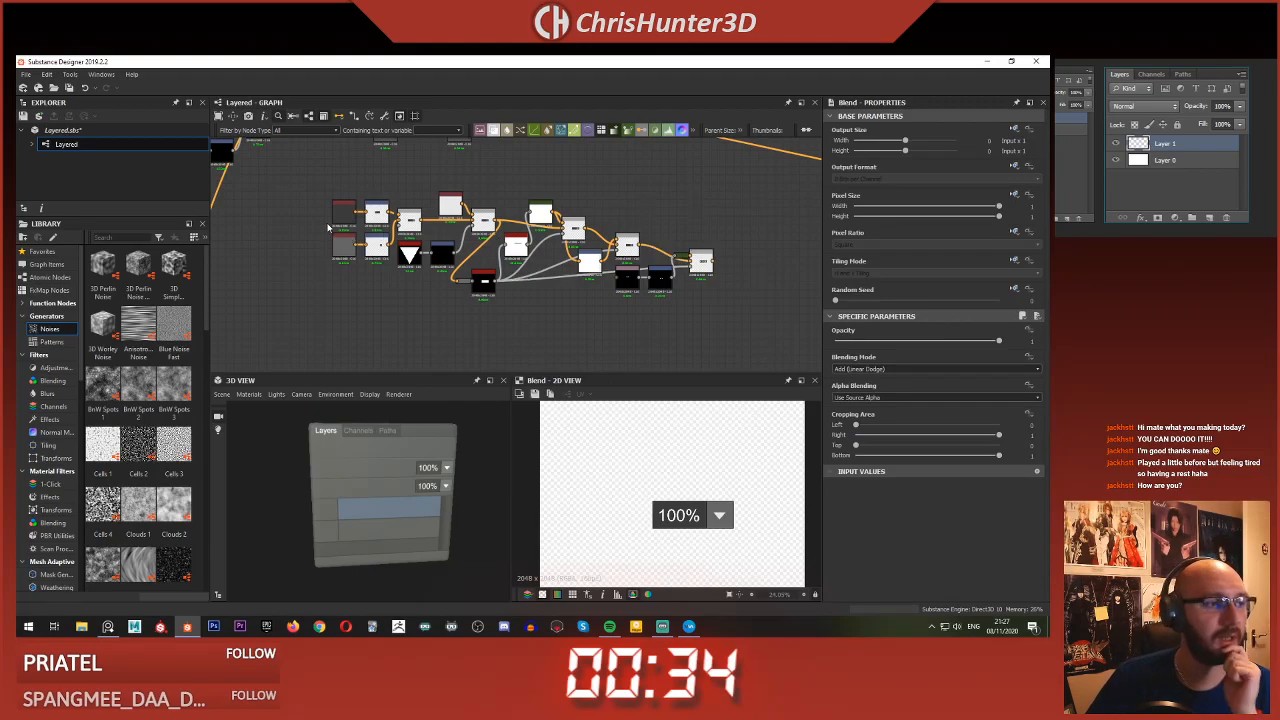
- Preview the copied group's first Uniform Color, both Transformation 2D nodes and the Blend that combines them
click(322, 227)
scroll(322, 227, up, 1)
double_click(345, 213)
click(377, 213)
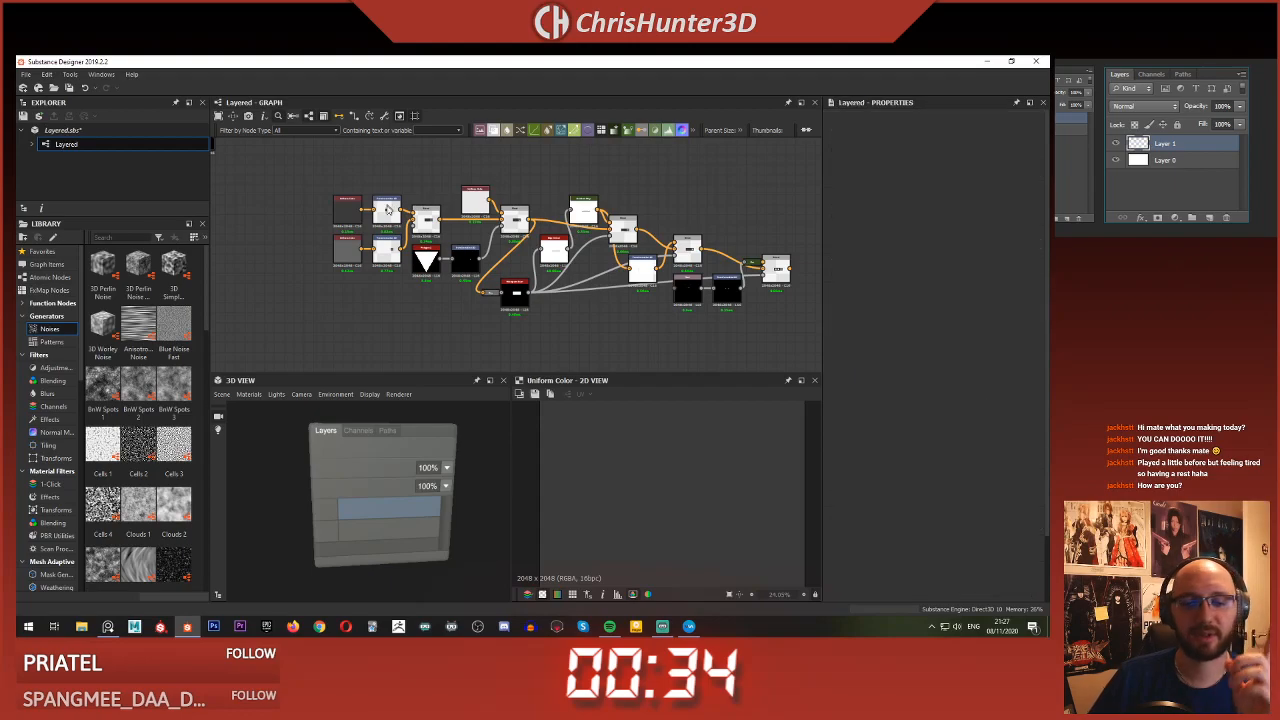
double_click(388, 222)
double_click(384, 262)
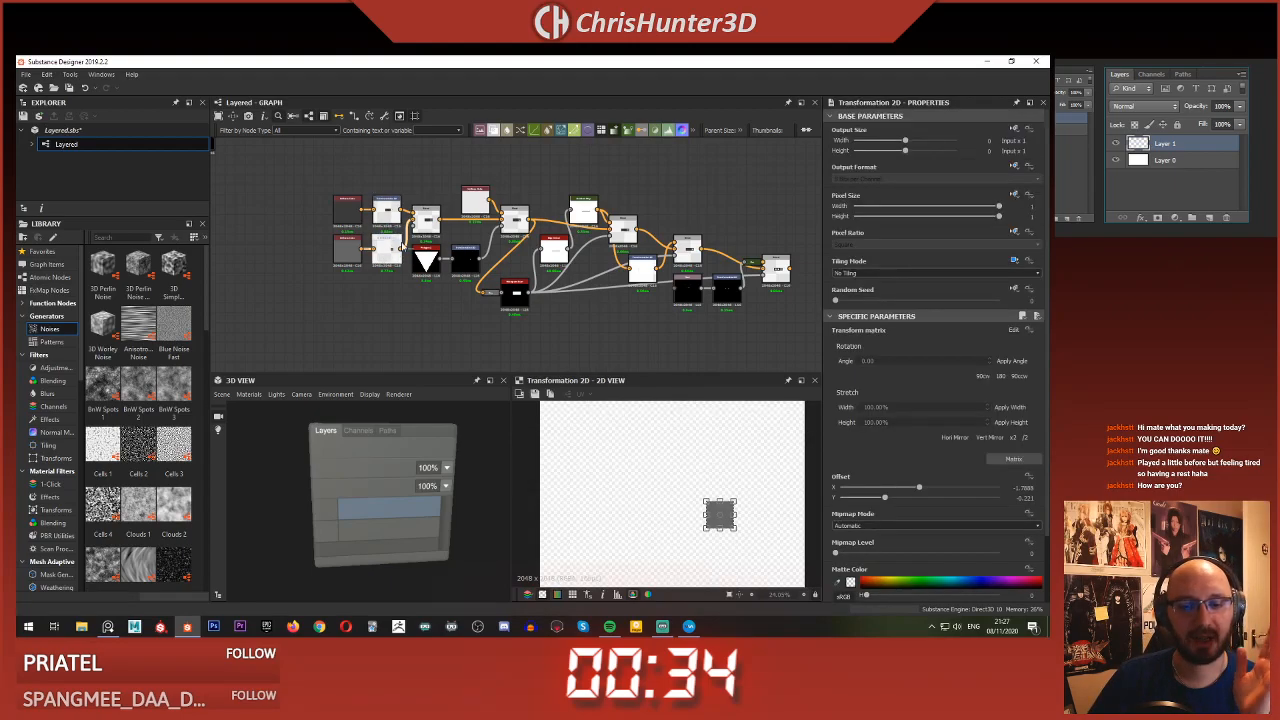
double_click(421, 226)
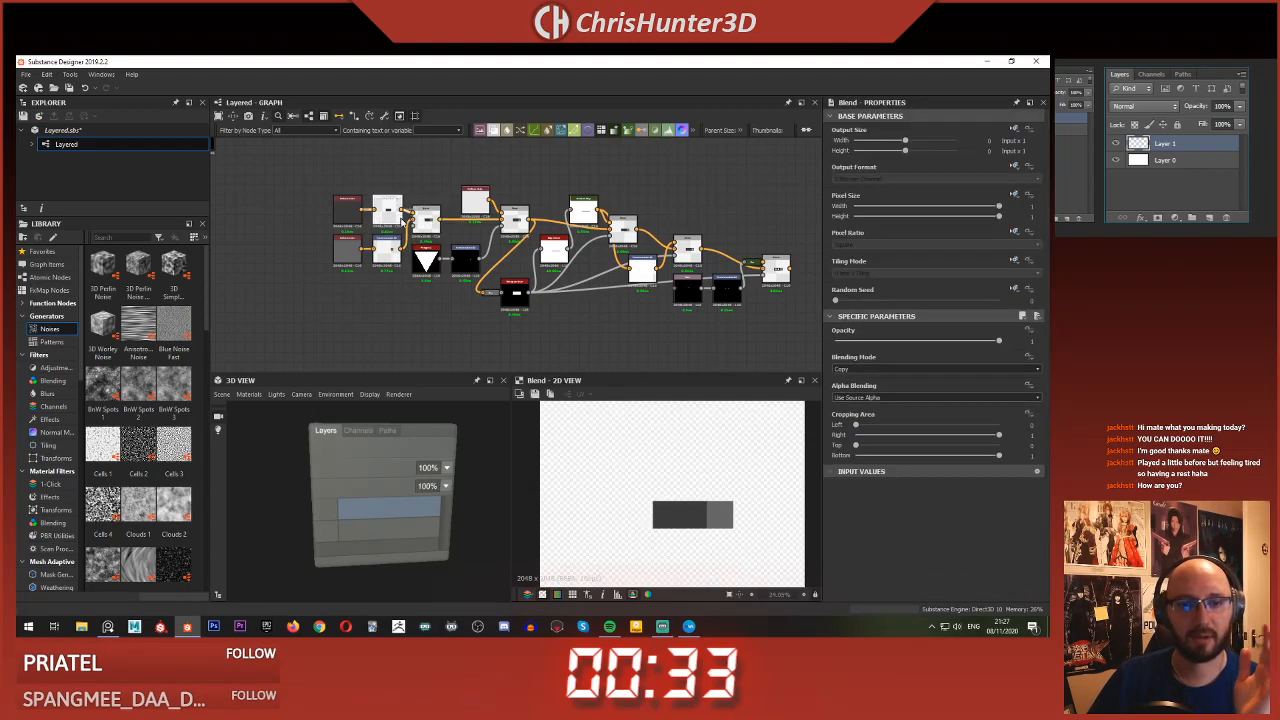
- Widen the dark rectangle in the copied group's first Transformation 2D so it also covers the arrow section, previewing the final Blend
scroll(421, 220, up, 4)
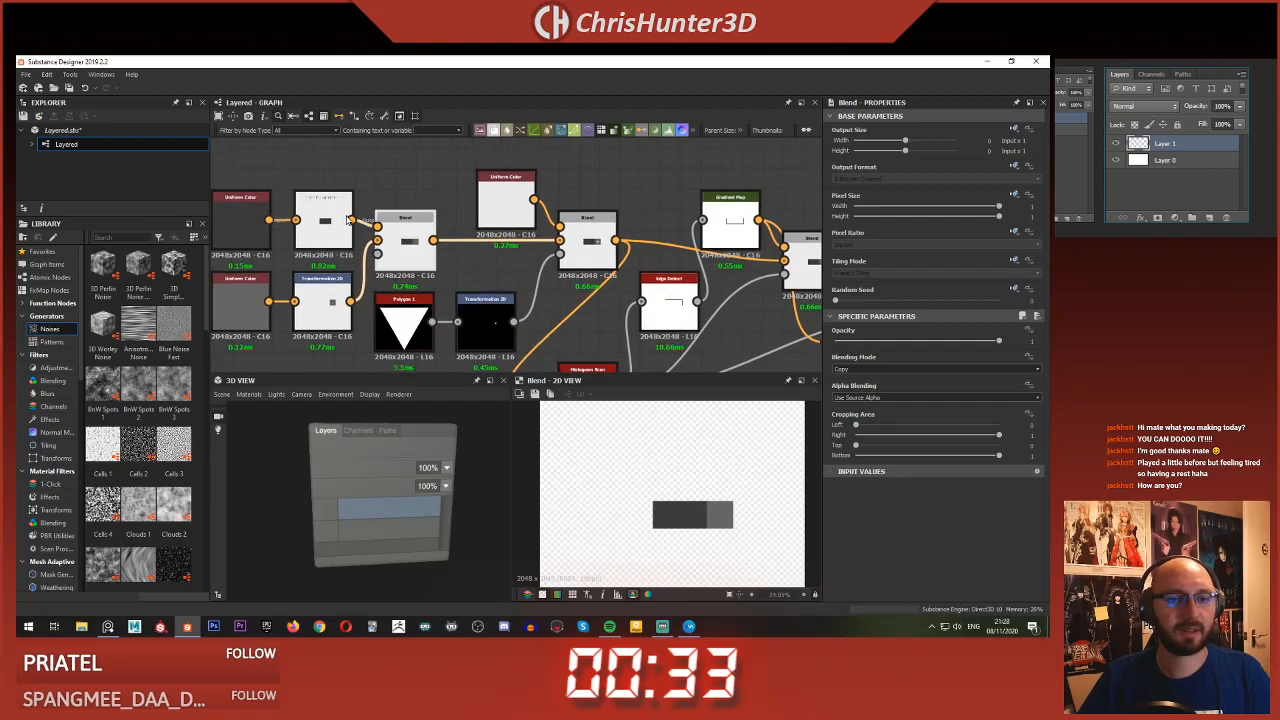
drag(560, 249, 562, 245)
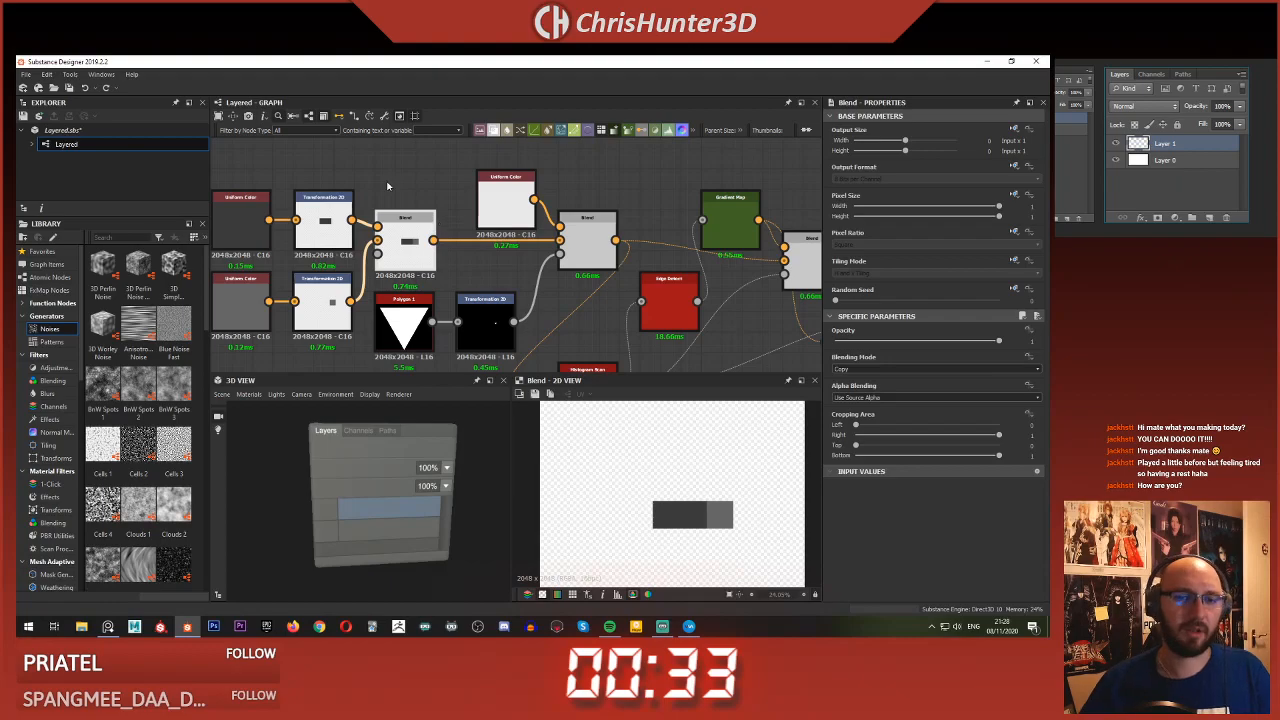
middle_drag(388, 186, 500, 194)
scroll(500, 194, down, 5)
double_click(738, 255)
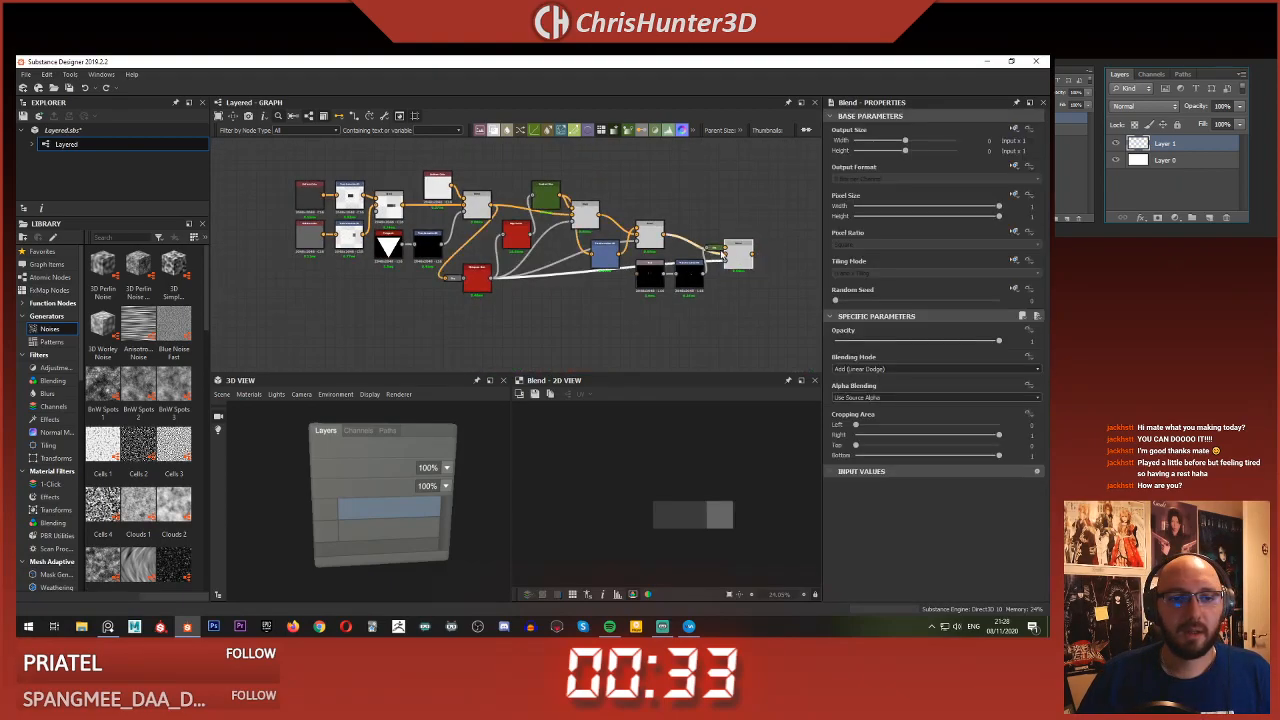
scroll(469, 208, up, 5)
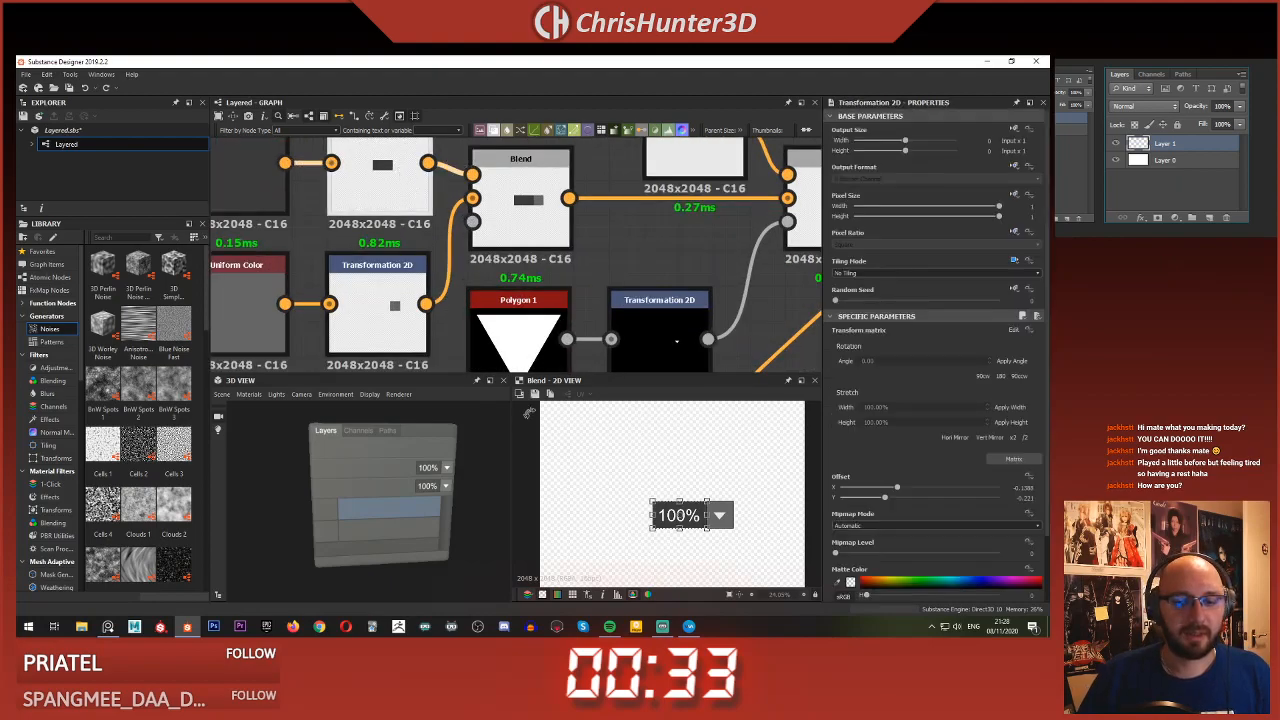
drag(710, 515, 726, 515)
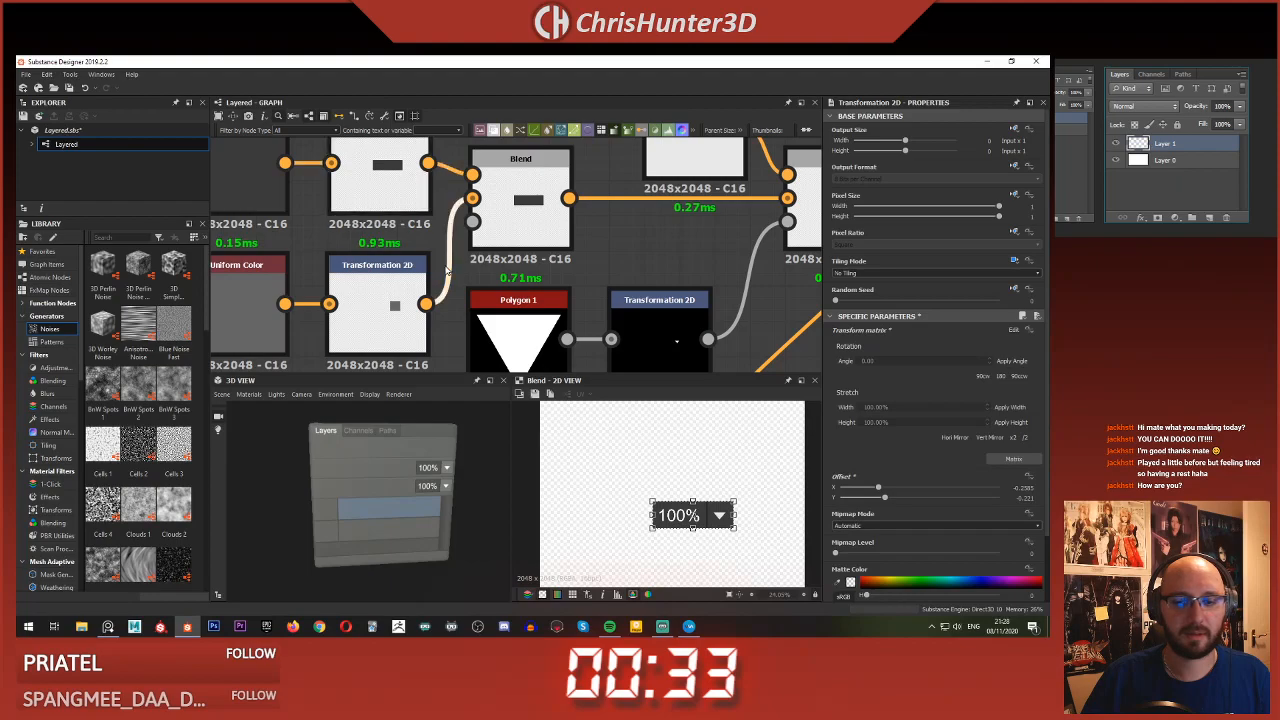
- Feed the lighter Uniform Color into the widened rectangle's Transformation 2D and delete the darker Uniform Color
scroll(463, 278, down, 3)
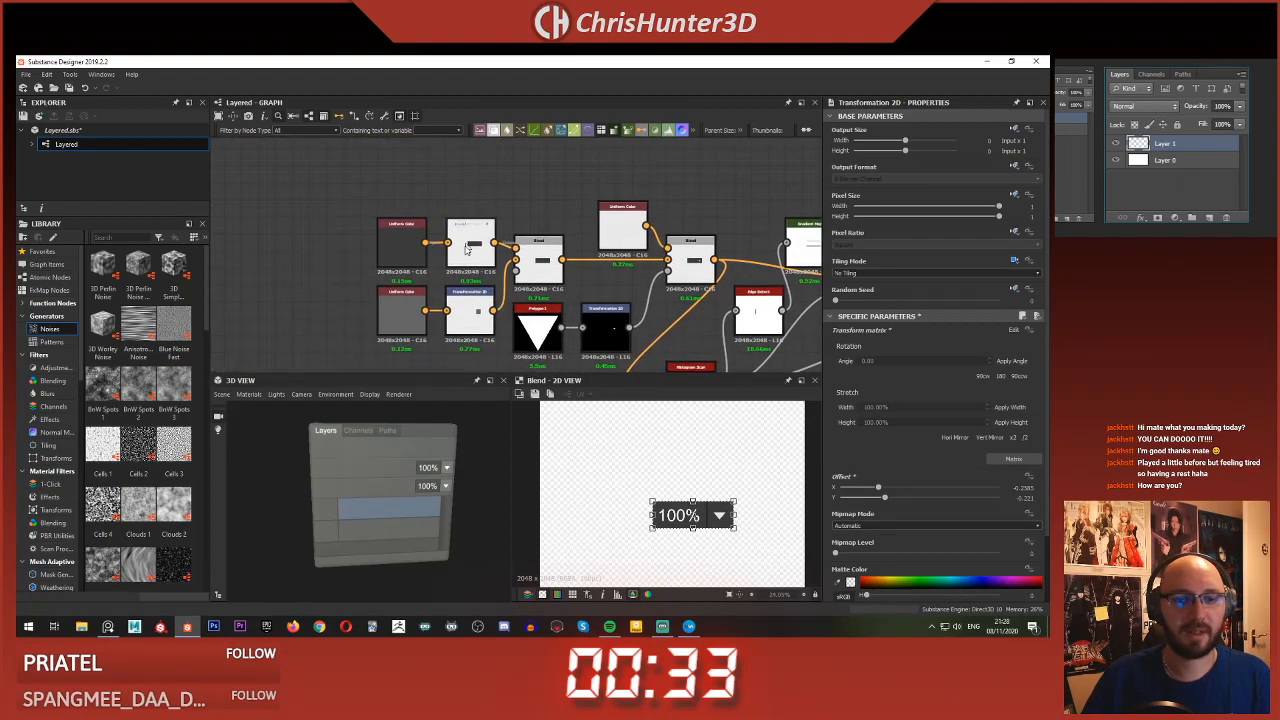
click(392, 235)
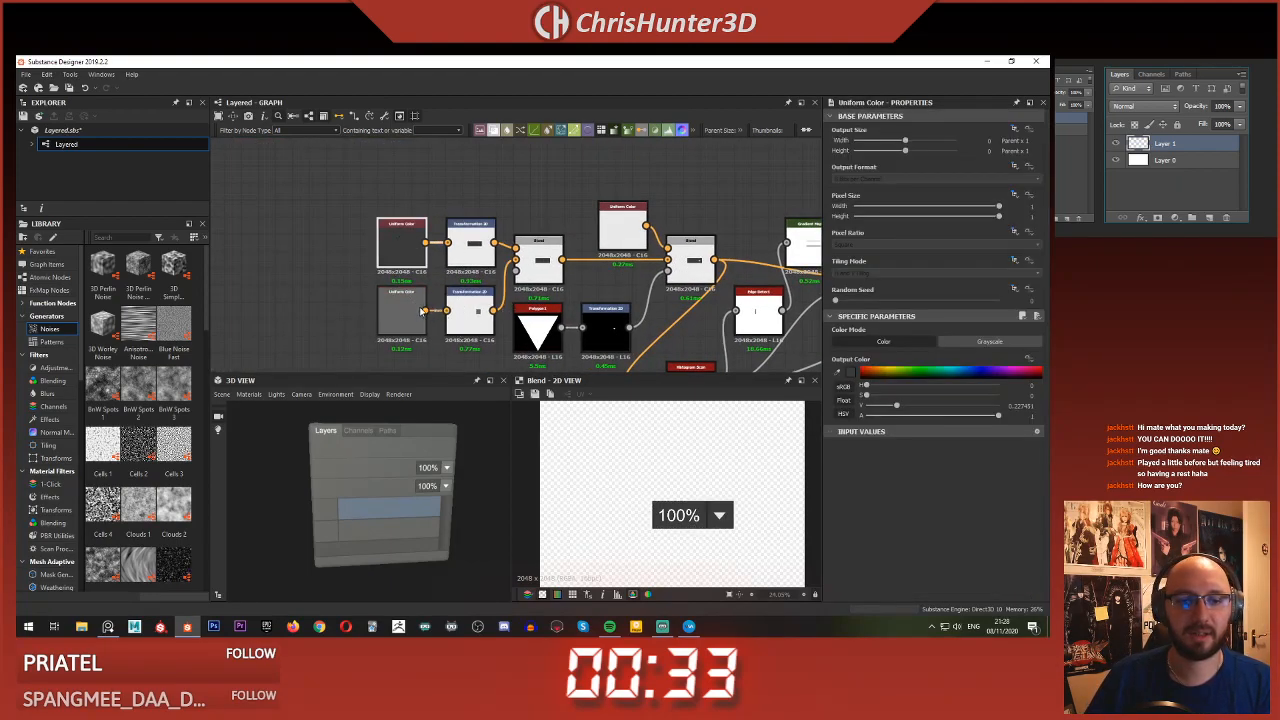
drag(466, 247, 467, 246)
key(Delete)
- Delete the copied group's first Blend and the arrow section's Transformation 2D, then line up the Uniform Color with the remaining Transformation 2D
click(473, 323)
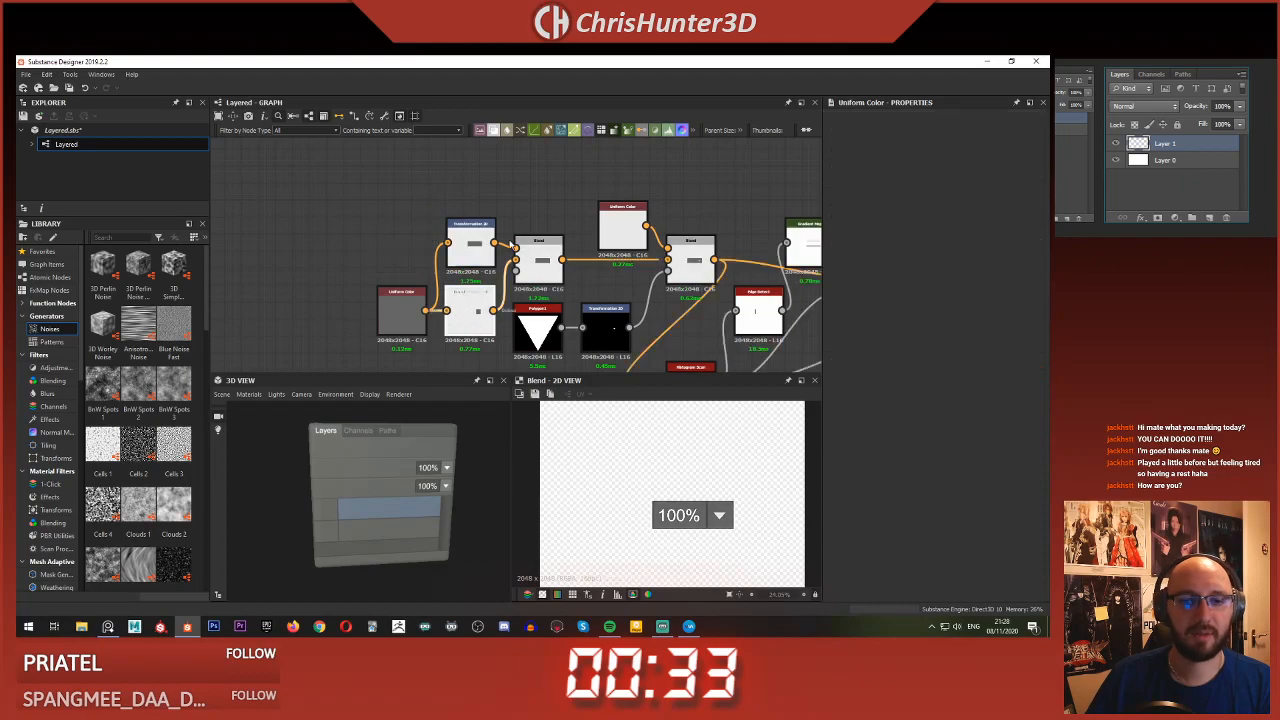
shift+click(555, 258)
key(Delete)
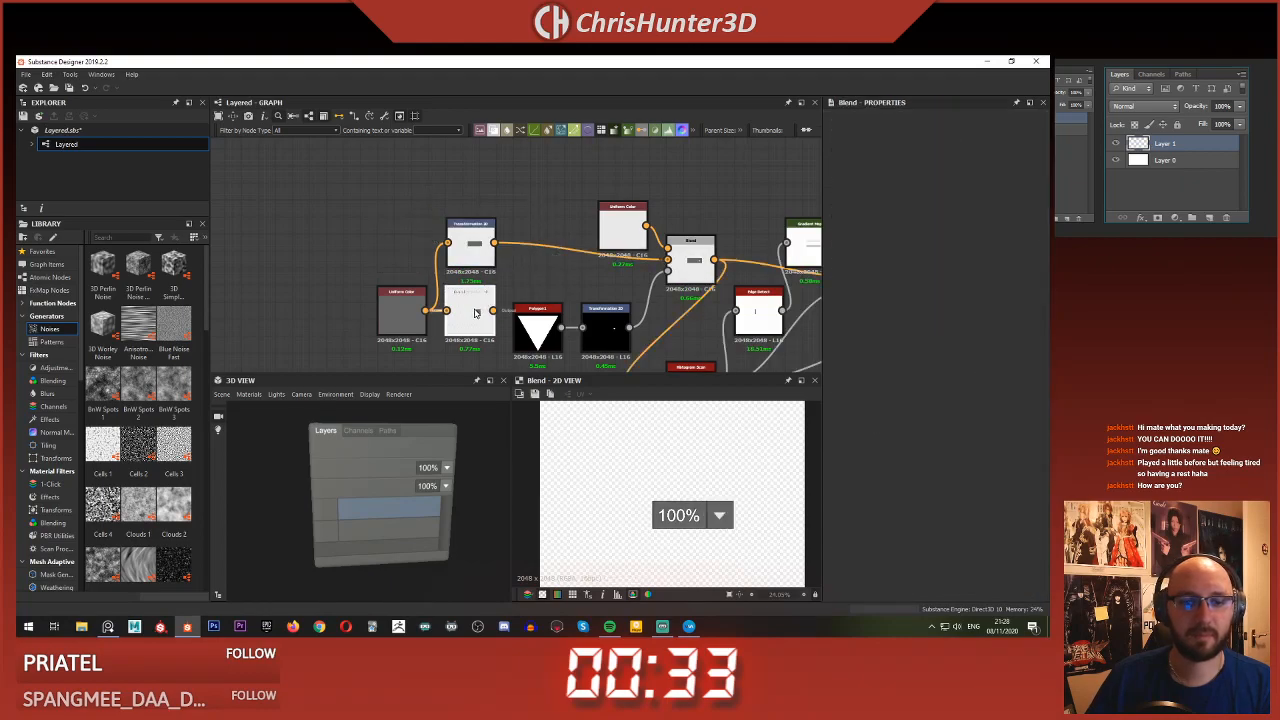
drag(404, 315, 404, 252)
middle_drag(660, 266, 545, 258)
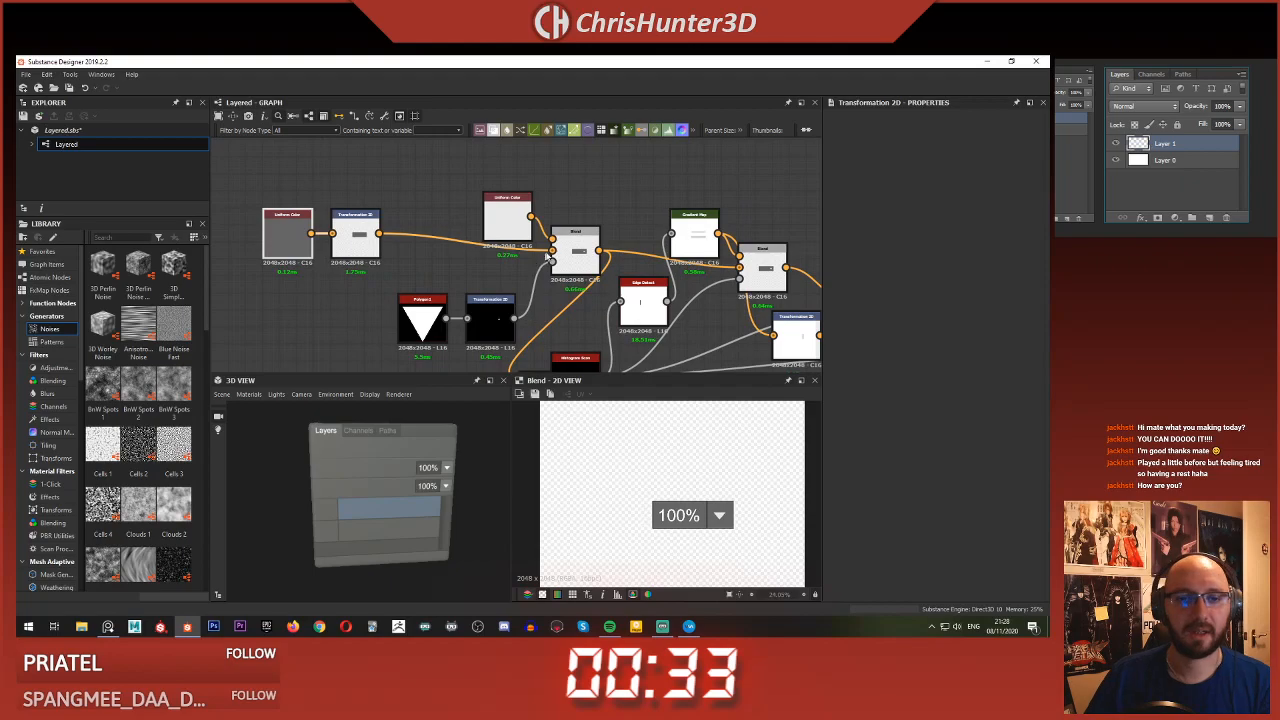
- Preview the copied group's lighter Uniform Color, its successive Blend nodes and the Edge Detect outline
click(507, 205)
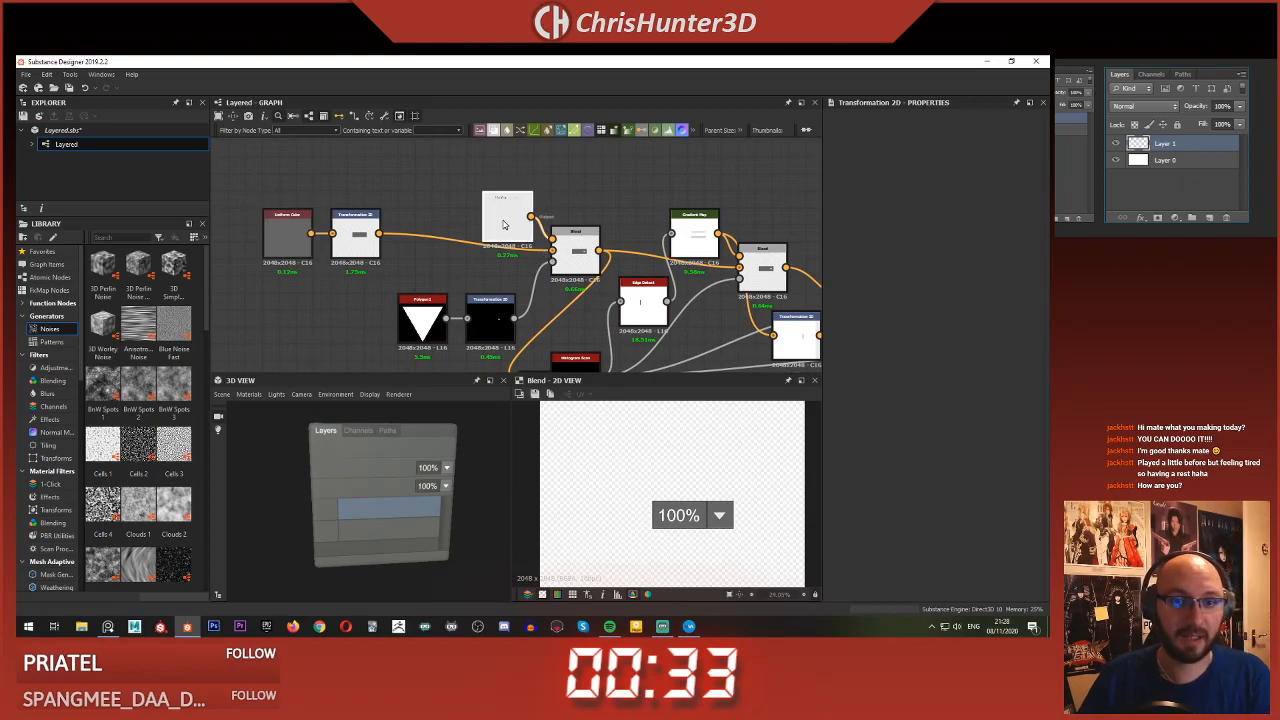
middle_drag(552, 198, 472, 198)
scroll(472, 198, down, 2)
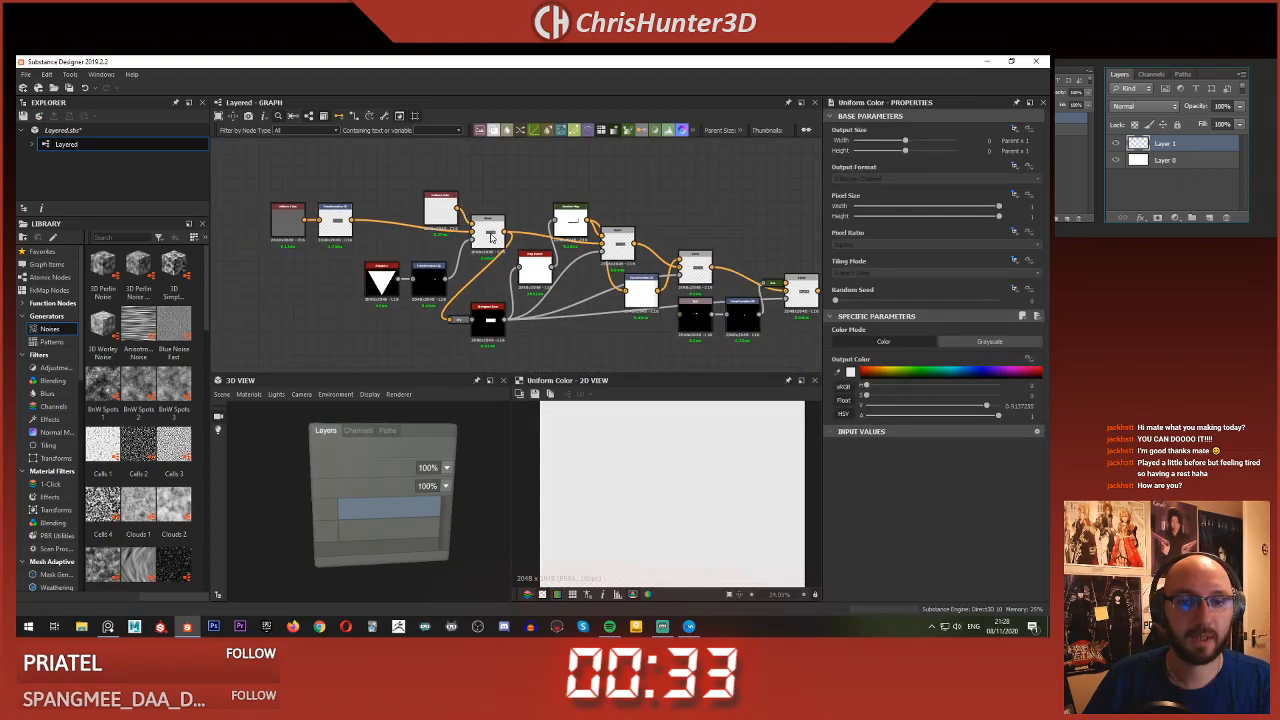
click(491, 237)
middle_drag(519, 248, 475, 240)
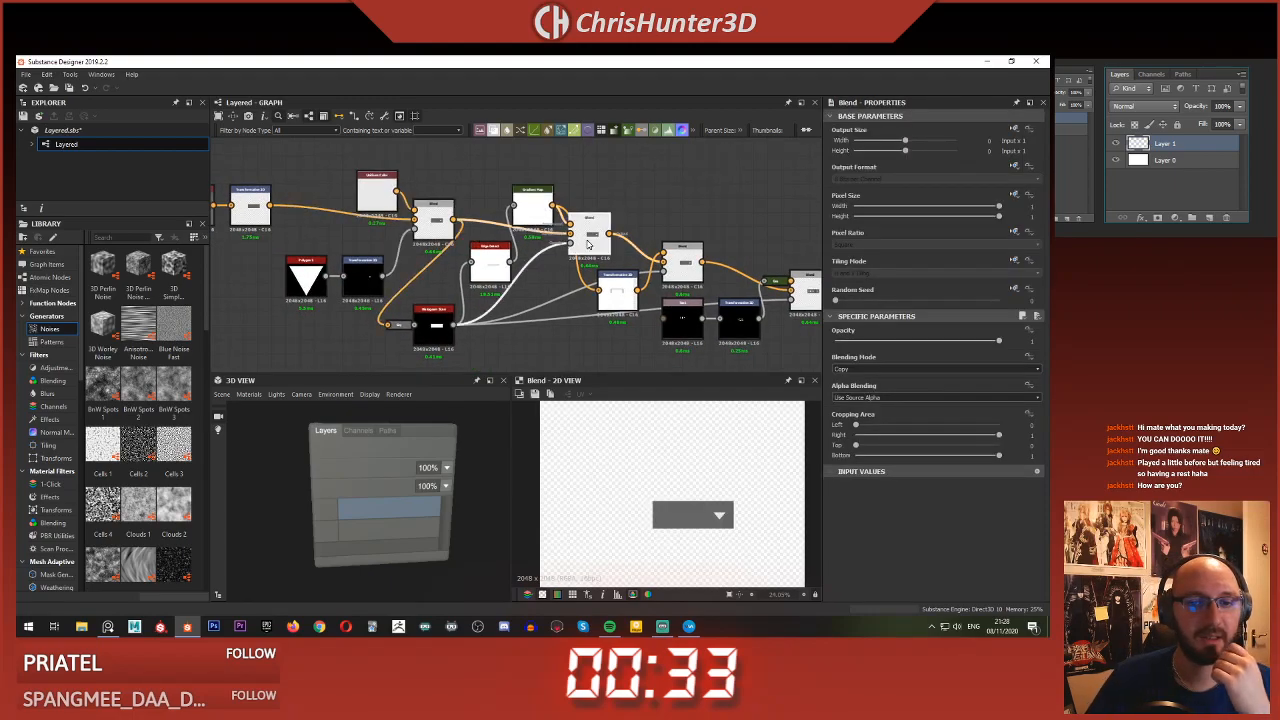
scroll(679, 468, up, 1)
click(489, 270)
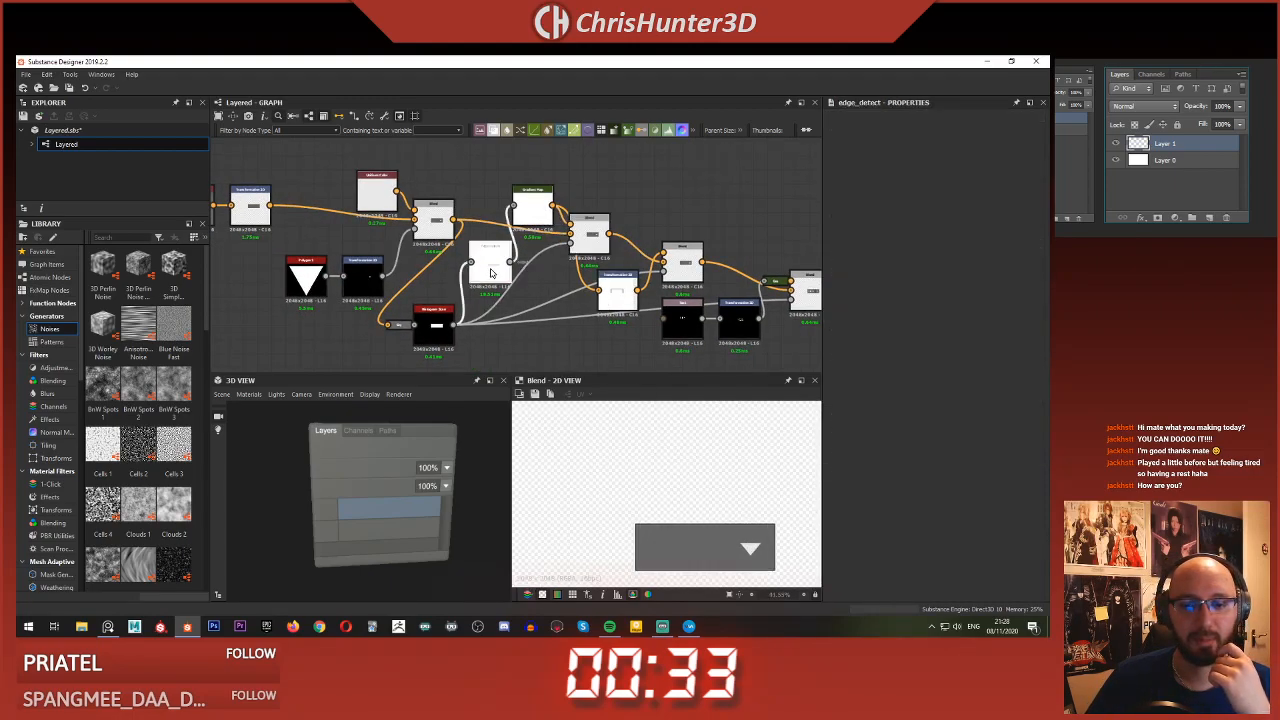
middle_drag(637, 312, 522, 267)
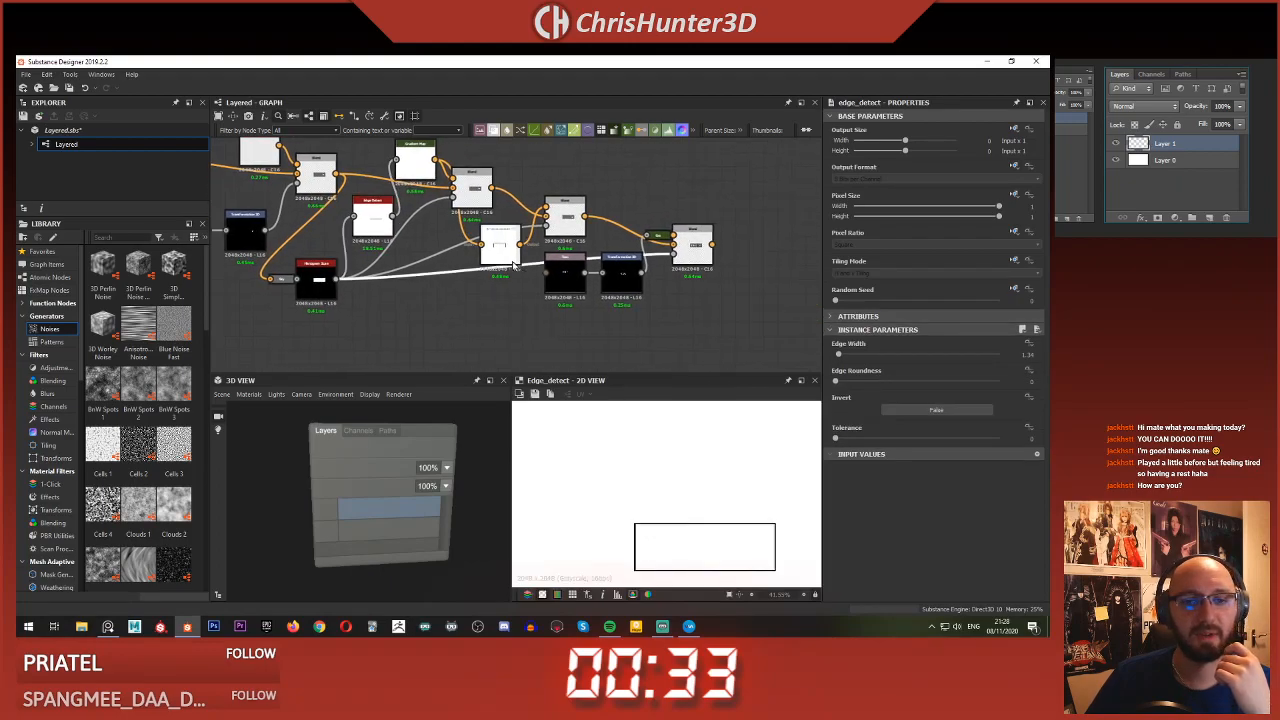
click(557, 222)
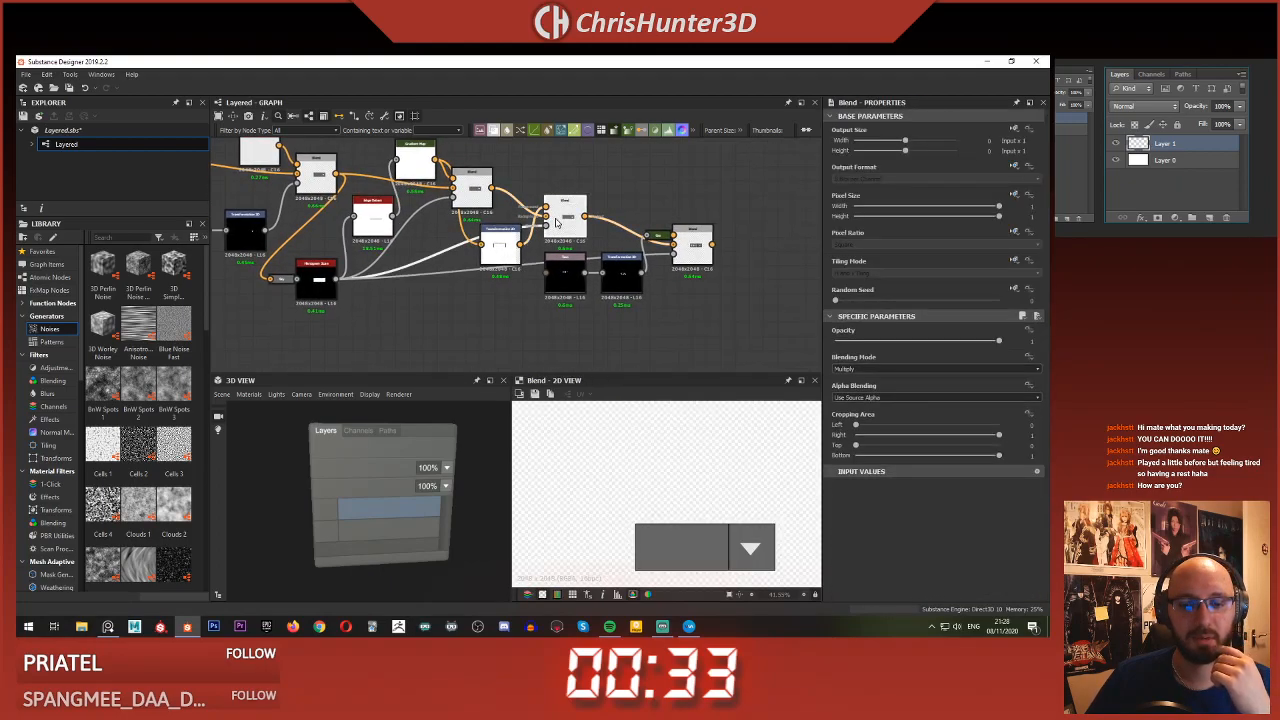
middle_drag(557, 222, 506, 240)
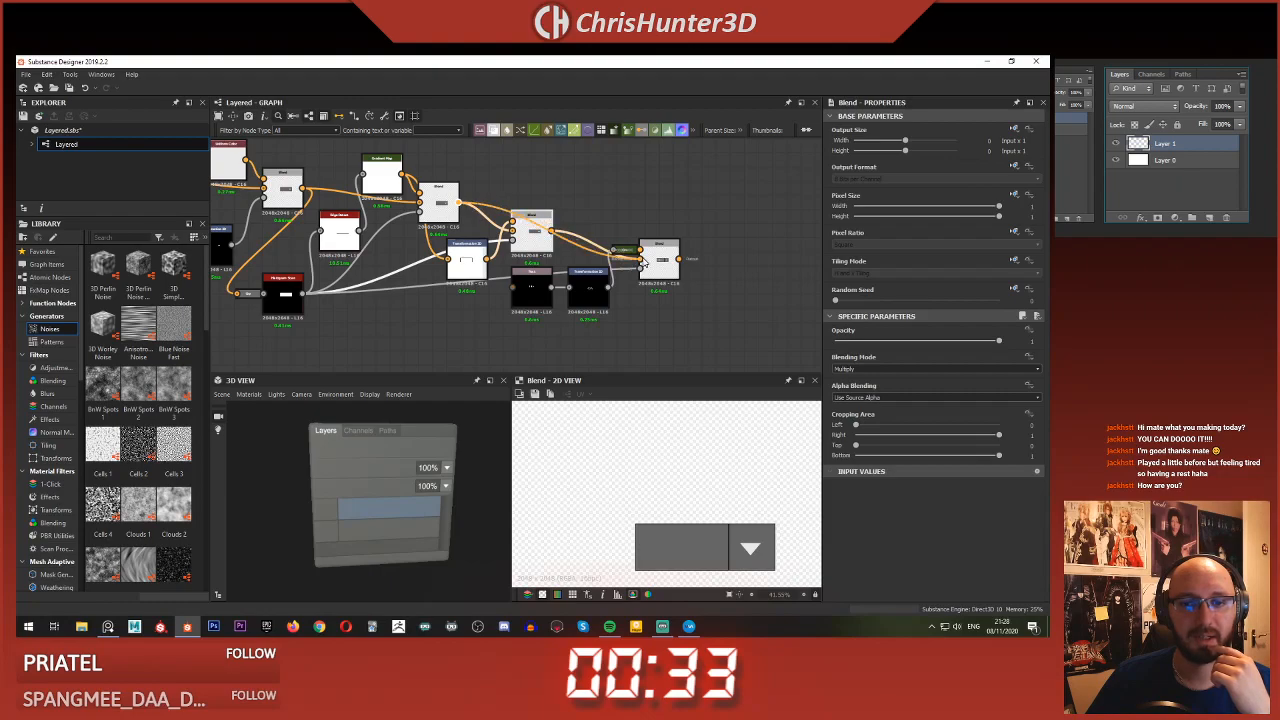
- Remove the Multiply Blend and the Transformation 2D that draw the divider line, then preview the final Blend
drag(530, 224, 538, 196)
key(Delete)
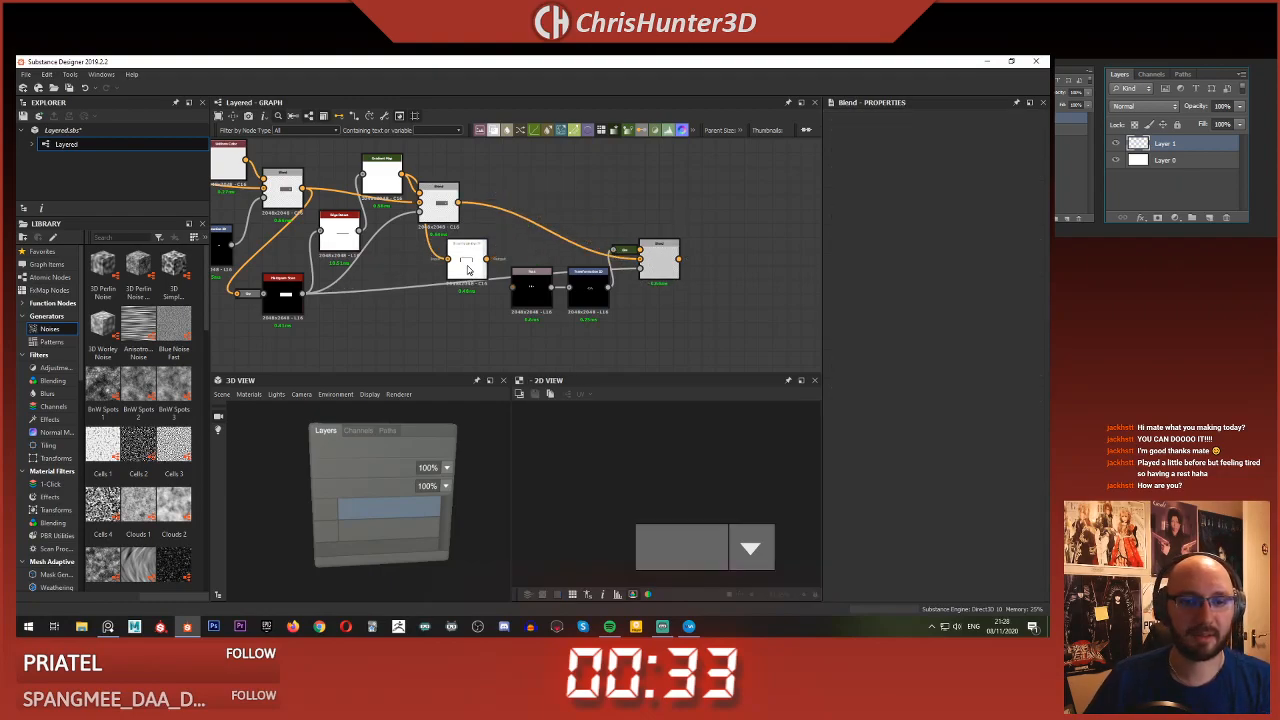
drag(472, 275, 445, 313)
middle_drag(339, 317, 409, 312)
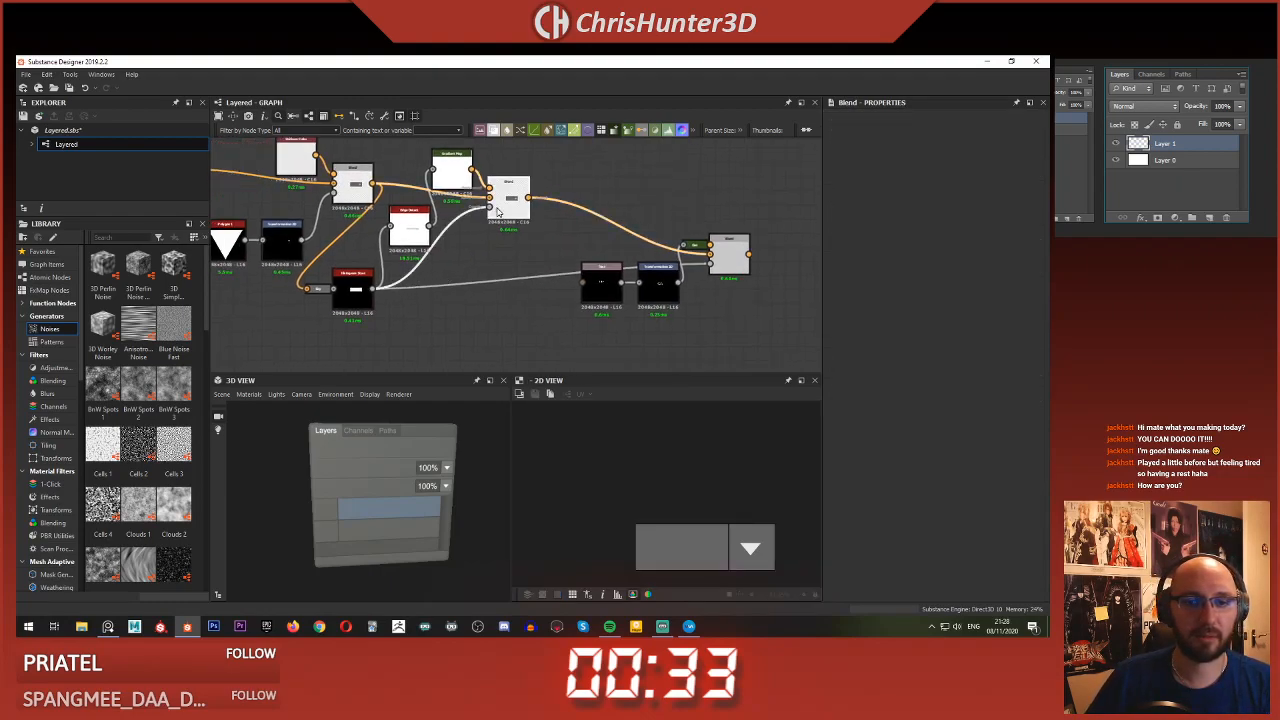
double_click(712, 254)
double_click(727, 264)
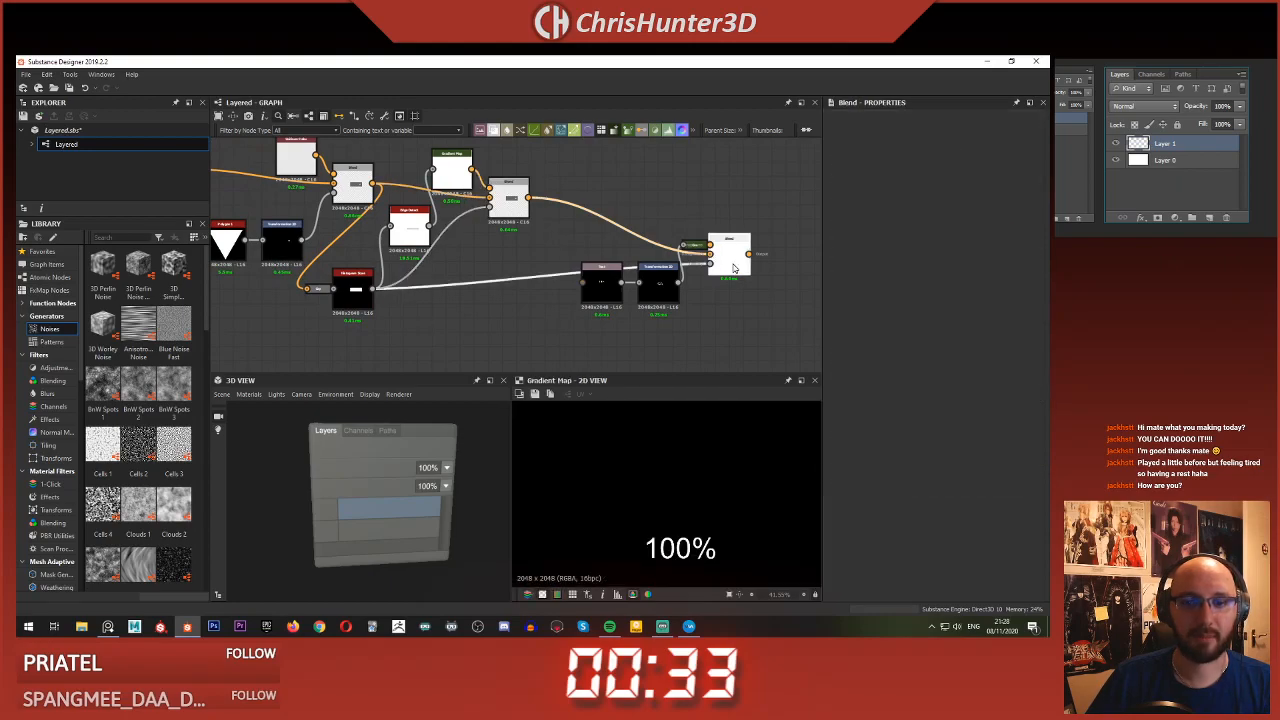
- Widen the dark rectangle in the copied group's first Transformation 2D so the box extends well past the arrow
scroll(637, 313, down, 4)
scroll(621, 296, down, 3)
middle_drag(560, 318, 513, 259)
scroll(646, 313, up, 6)
scroll(605, 285, up, 5)
scroll(596, 263, down, 1)
click(556, 256)
scroll(724, 484, down, 2)
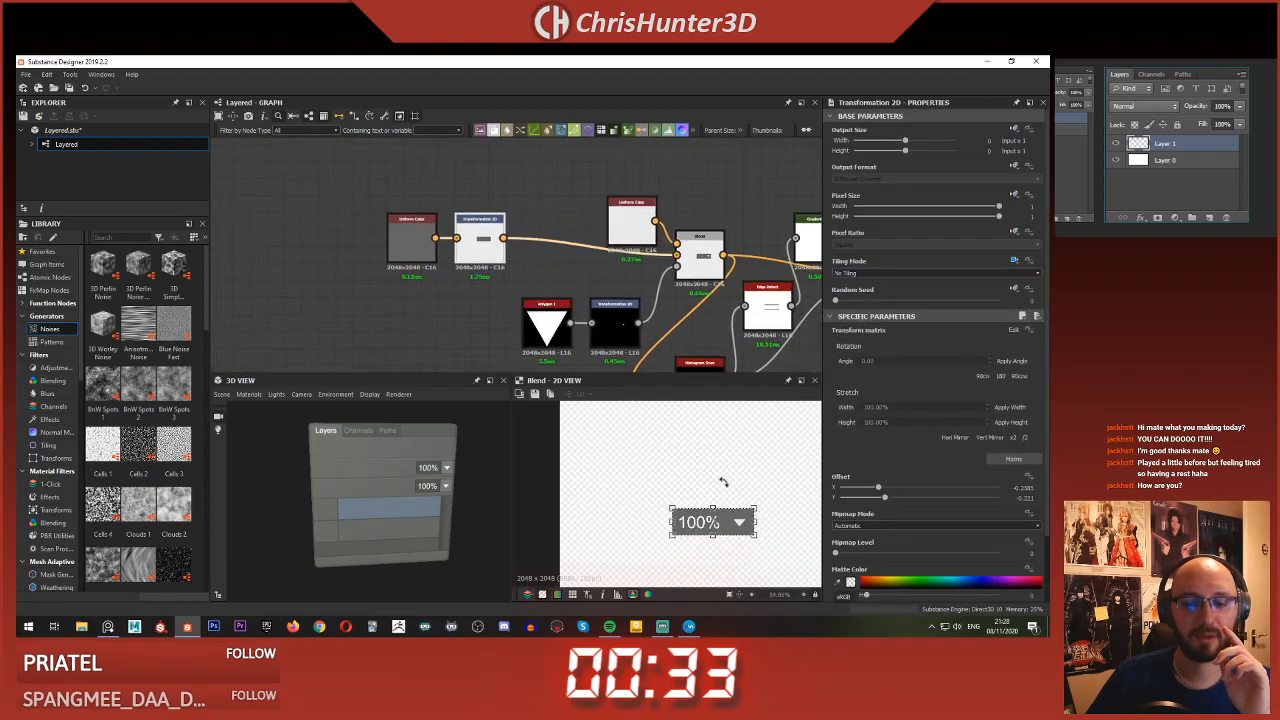
drag(752, 521, 812, 519)
- Replace the copied group's 100% text with "Normal" in its Text node
scroll(643, 342, down, 2)
scroll(700, 475, down, 5)
scroll(628, 288, up, 3)
middle_drag(637, 236, 678, 246)
middle_drag(588, 267, 600, 214)
scroll(616, 250, up, 3)
middle_drag(742, 323, 428, 237)
scroll(428, 237, down, 3)
scroll(712, 245, up, 2)
middle_drag(712, 245, 649, 269)
scroll(649, 269, down, 2)
scroll(675, 320, up, 3)
middle_drag(675, 320, 476, 249)
click(476, 249)
double_click(476, 249)
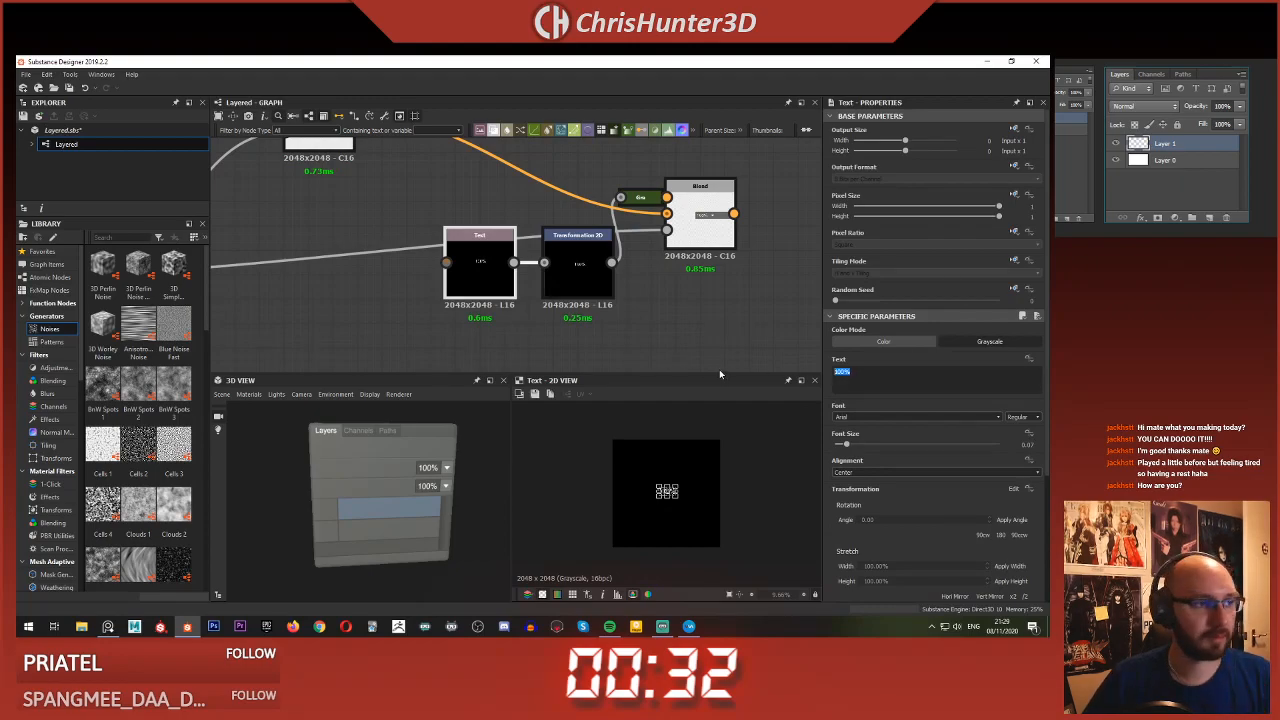
text(Normals)
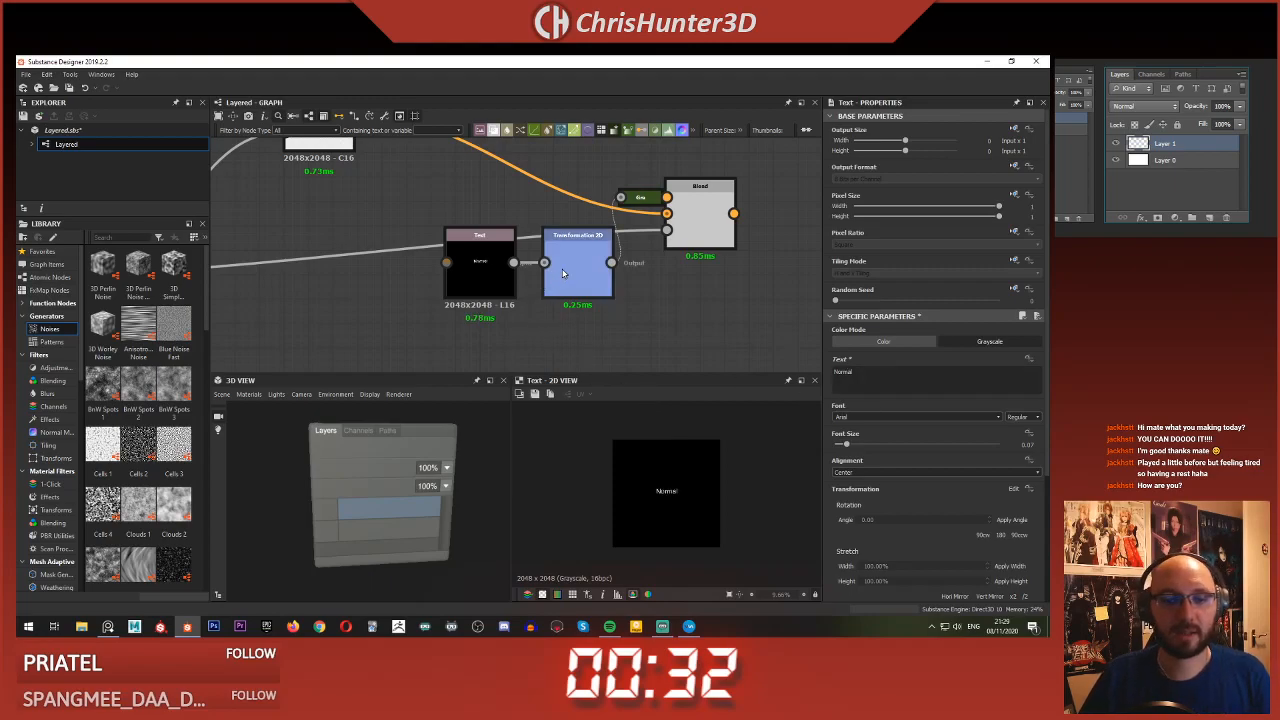
- Shift the "Normal" text inward from the box edge with its Transformation 2D, to an offset of about X -0.03, Y -0.04
double_click(705, 215)
scroll(737, 440, down, 1)
middle_drag(737, 440, 652, 438)
scroll(680, 288, down, 4)
scroll(541, 296, up, 5)
middle_drag(541, 296, 439, 307)
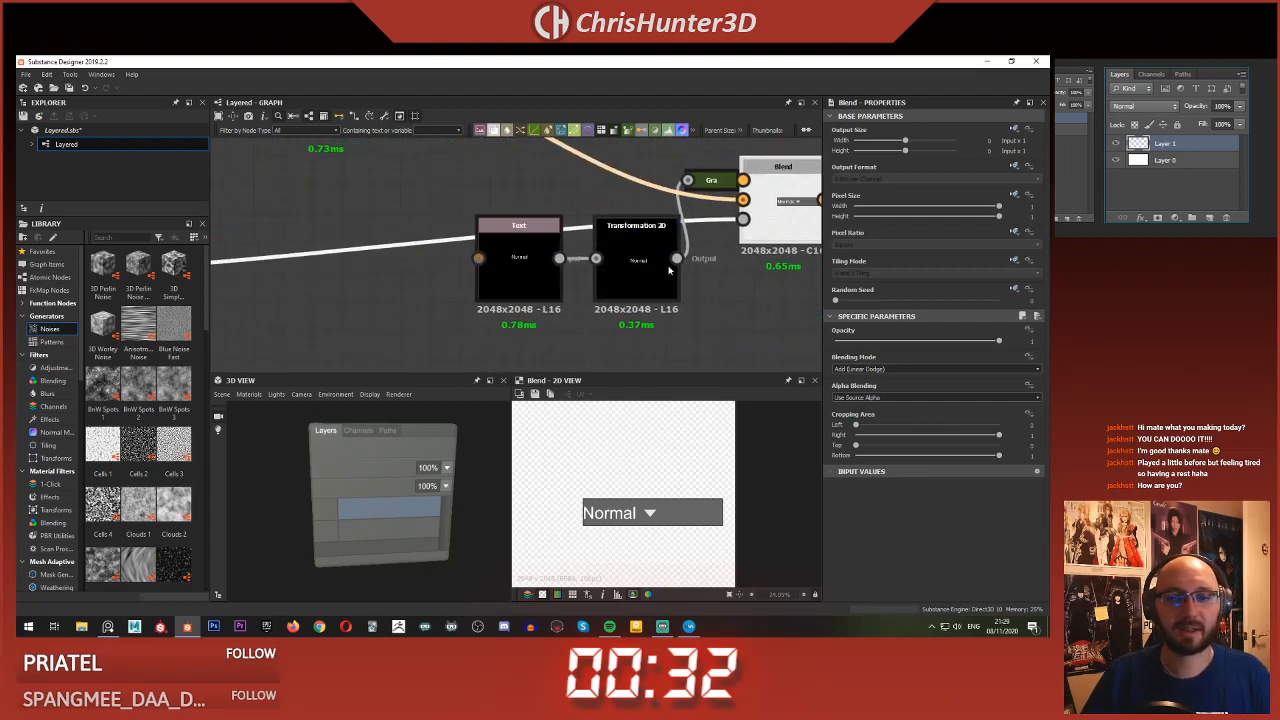
click(664, 287)
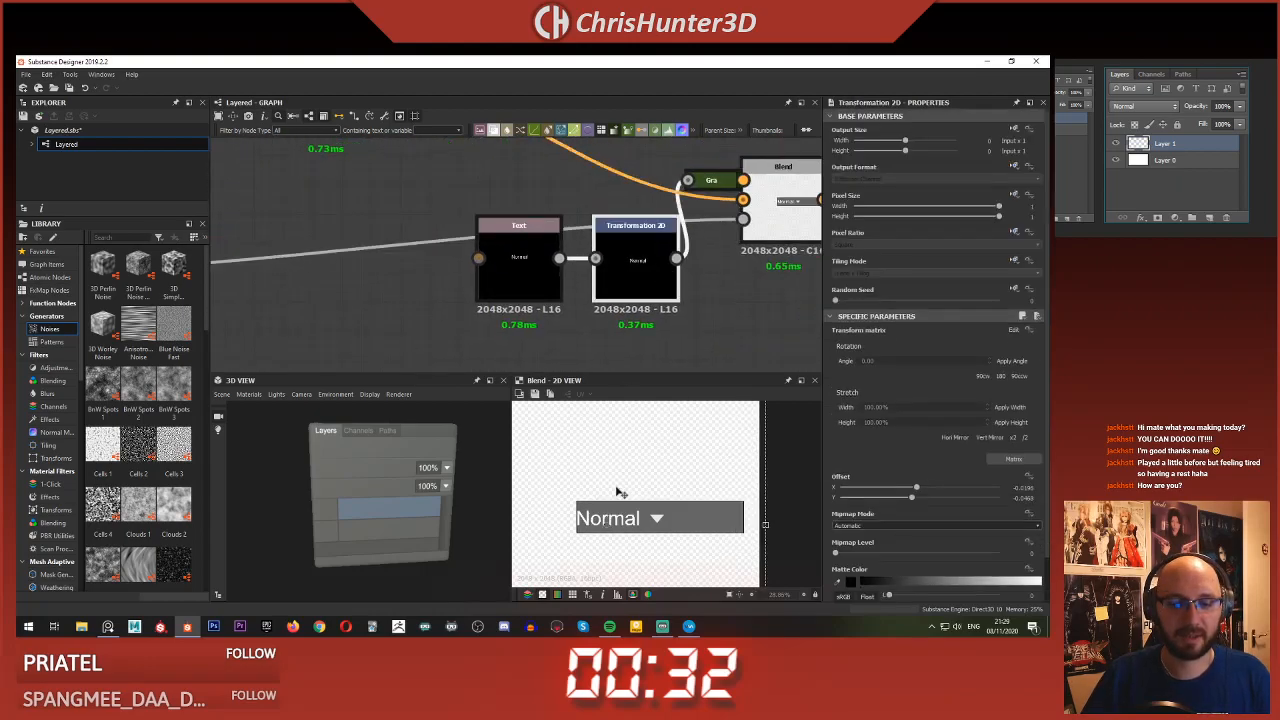
drag(636, 494, 642, 494)
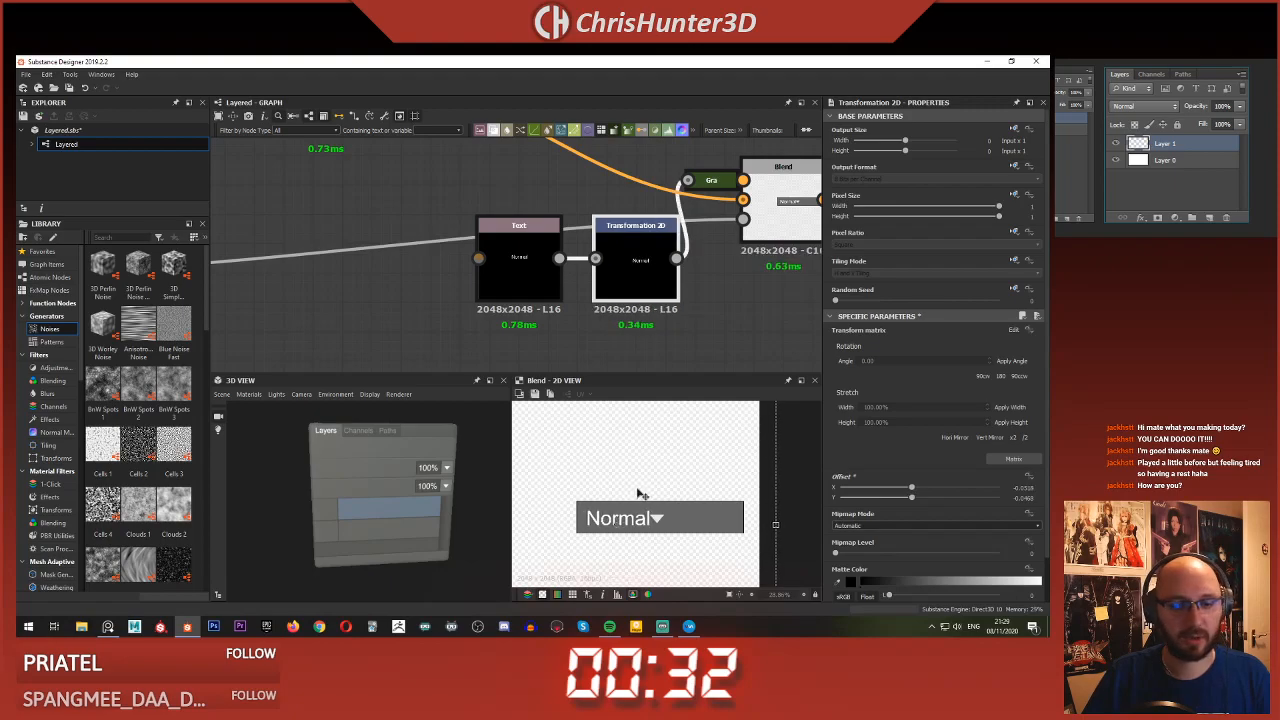
drag(641, 494, 641, 492)
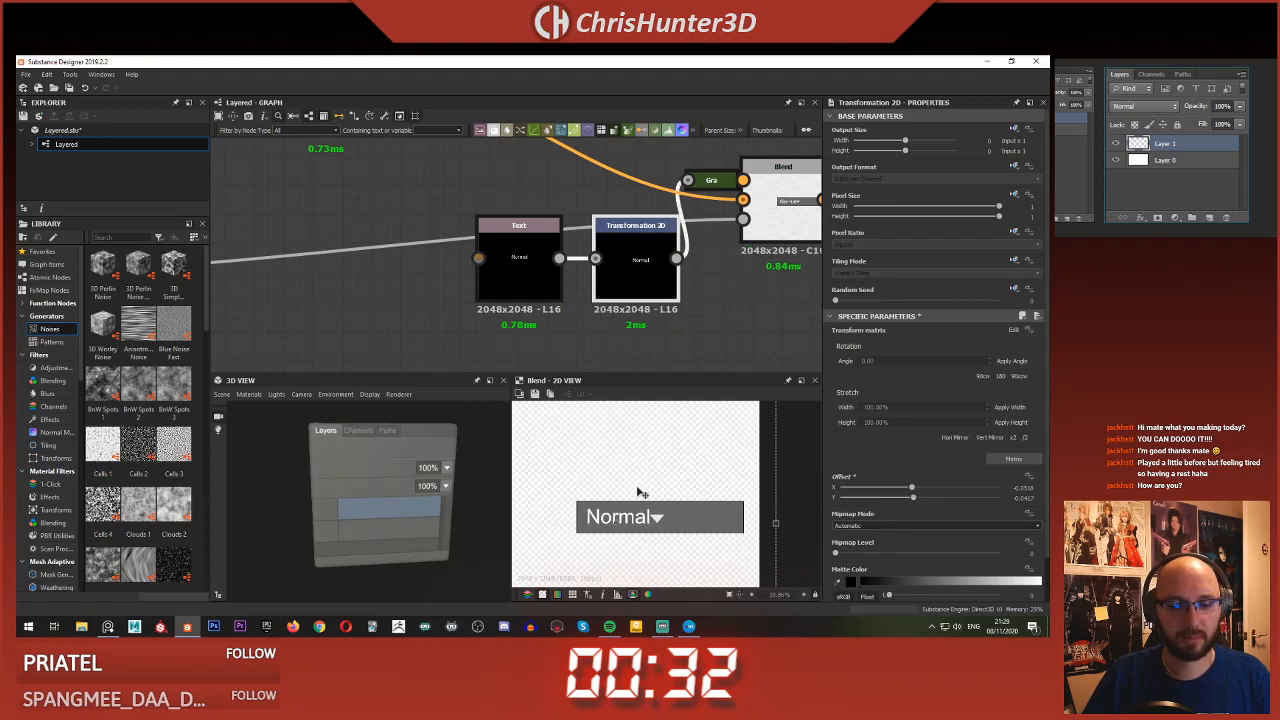
- Move the dark rectangle's nodes and the triangle's nodes further away from the Blend to make room for additional nodes
click(708, 337)
scroll(672, 317, down, 4)
middle_drag(403, 263, 595, 288)
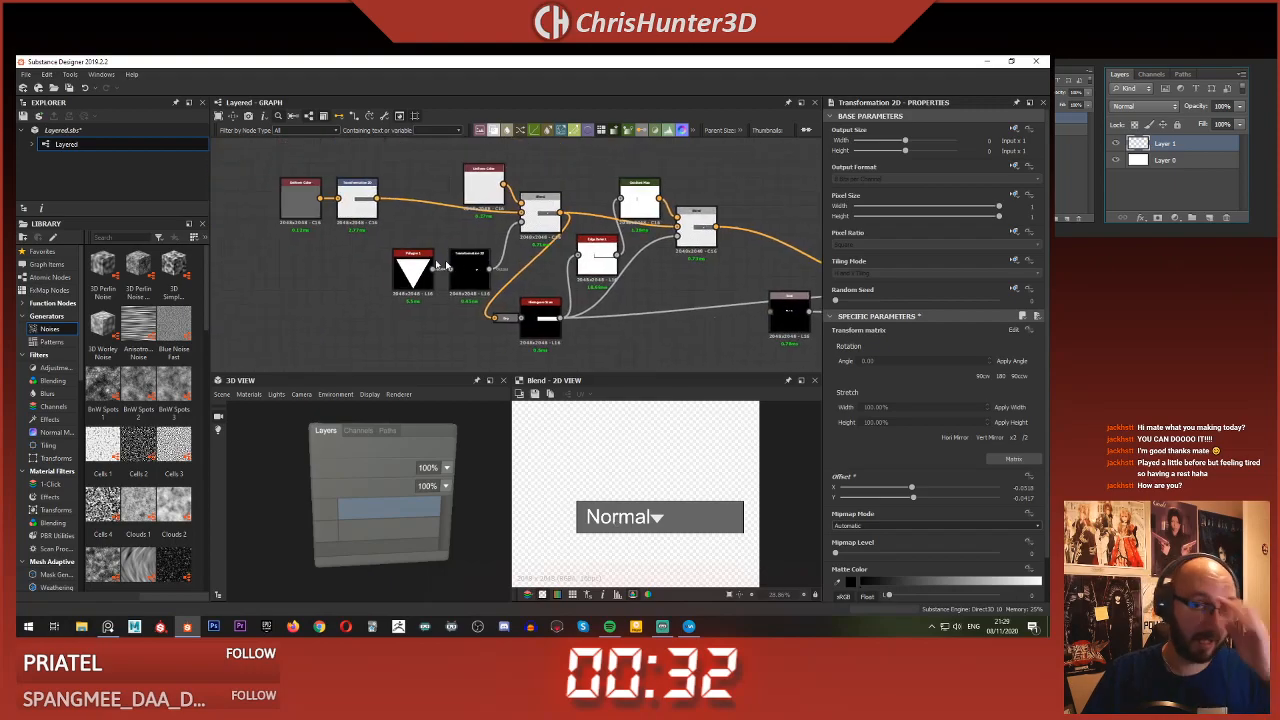
middle_drag(492, 228, 560, 228)
scroll(535, 224, up, 3)
scroll(531, 223, down, 3)
middle_drag(380, 212, 484, 213)
scroll(492, 213, up, 1)
drag(586, 156, 744, 290)
drag(744, 208, 660, 208)
scroll(660, 208, up, 1)
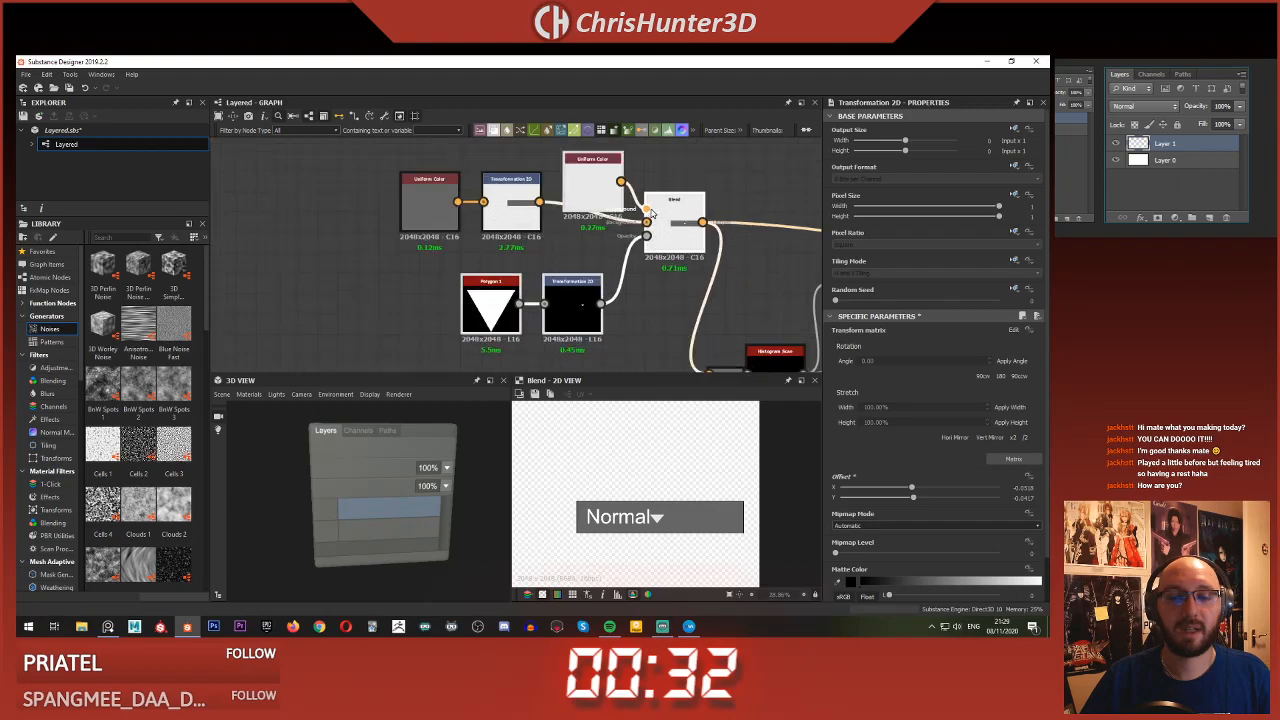
middle_drag(437, 190, 501, 211)
drag(503, 211, 380, 231)
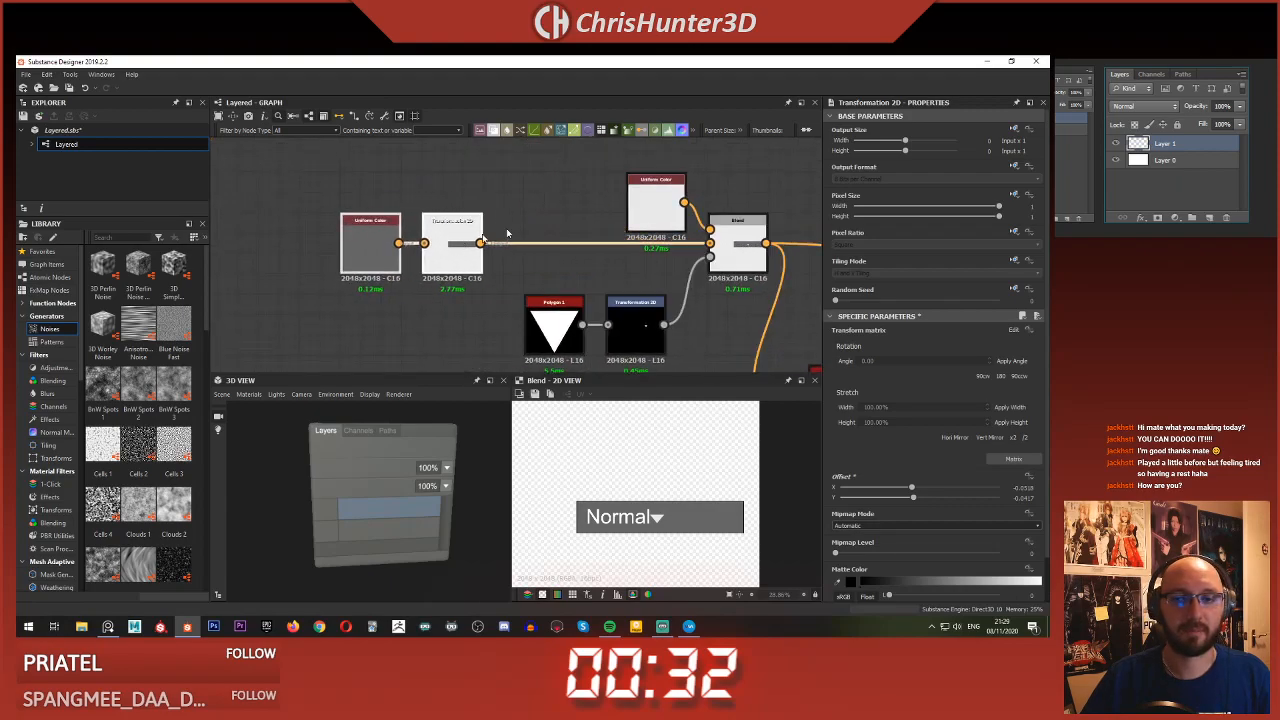
middle_drag(635, 207, 611, 153)
drag(610, 279, 655, 279)
drag(540, 283, 457, 303)
drag(648, 297, 526, 307)
- Add a Mirror Grayscale node fed by the triangle's Transformation 2D, and preview the triangle
double_click(530, 311)
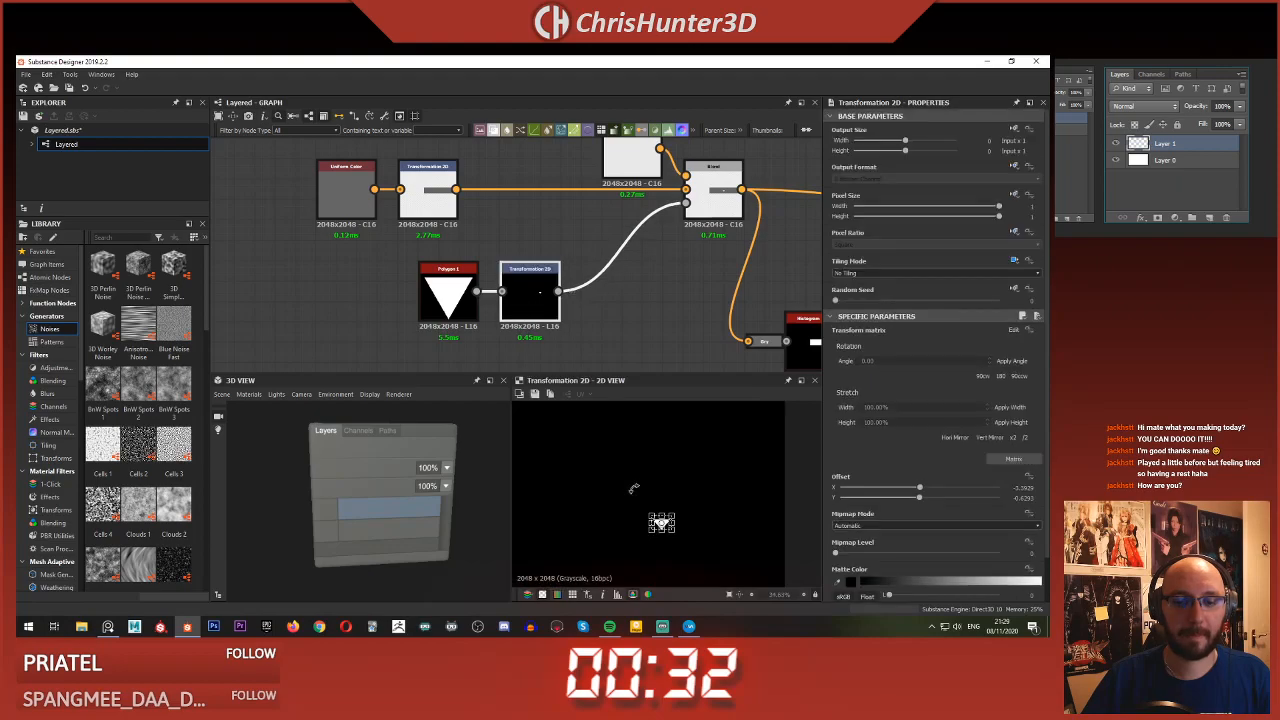
scroll(622, 350, up, 1)
middle_drag(631, 308, 596, 305)
click(560, 283)
key(space)
text(mirror)
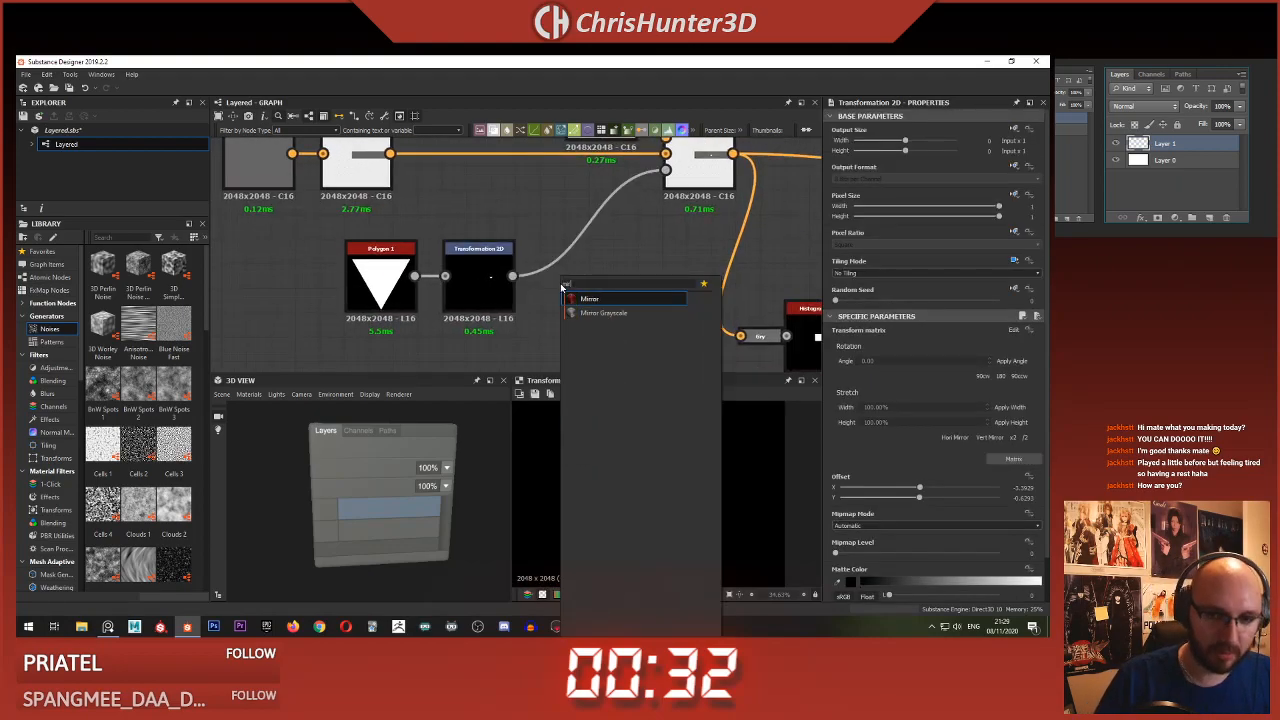
key(Down)
key(Return)
mouse_move(534, 280)
mouse_down()
mouse_move(581, 281)
mouse_move(564, 281)
mouse_up()
double_click(478, 283)
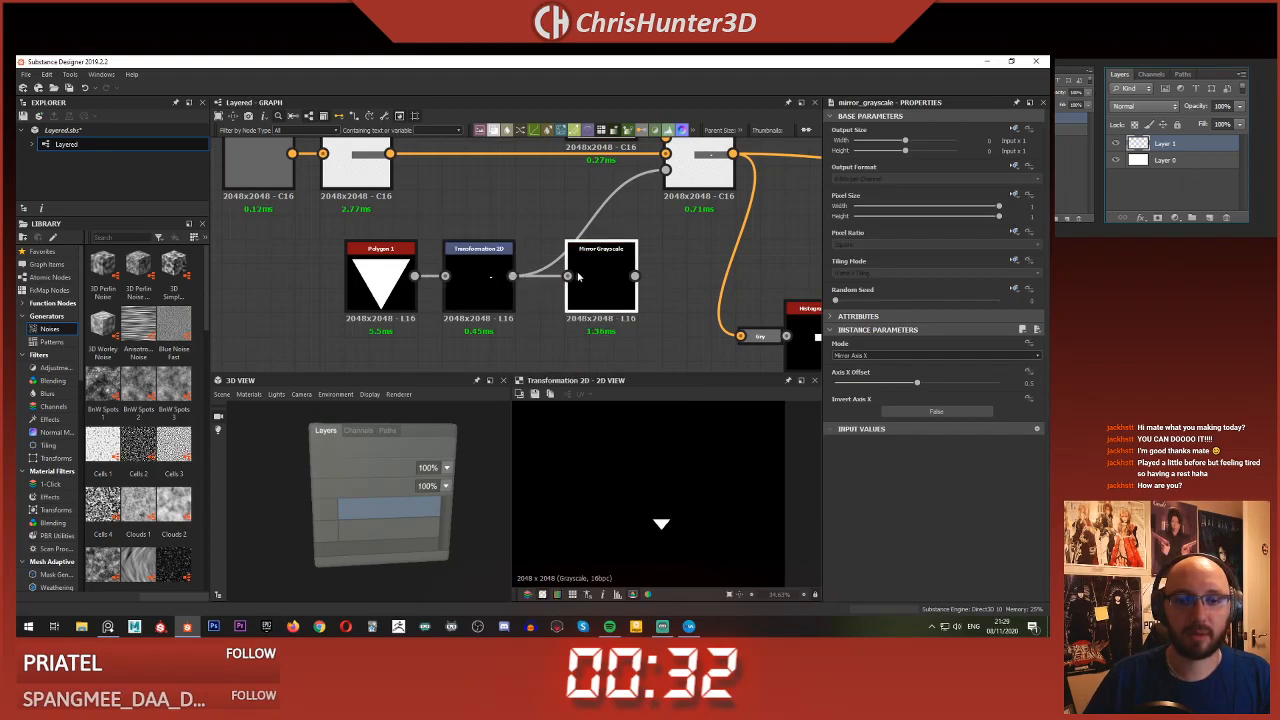
- Set the Mirror Grayscale to Mirror Axis Y, inverted, with an axis offset of 0.48 to form opposed up and down arrows
click(926, 356)
click(925, 371)
click(924, 357)
click(922, 371)
click(930, 411)
scroll(640, 490, down, 3)
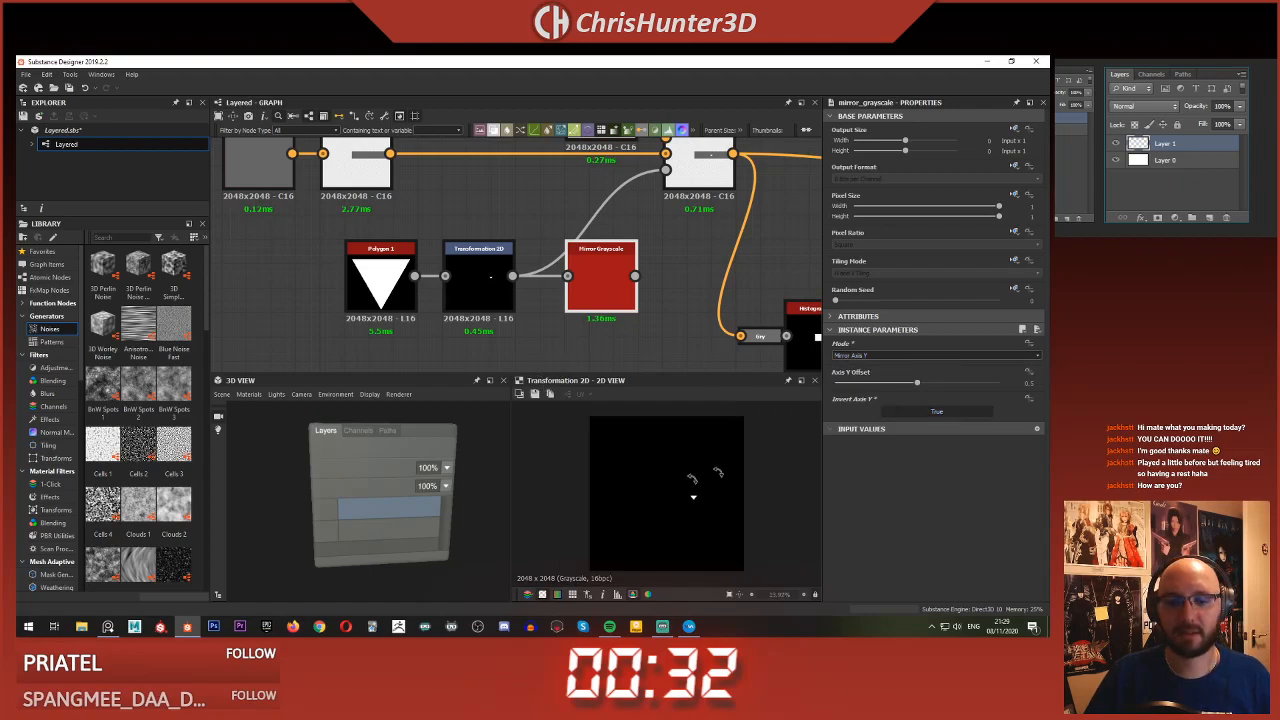
click(912, 354)
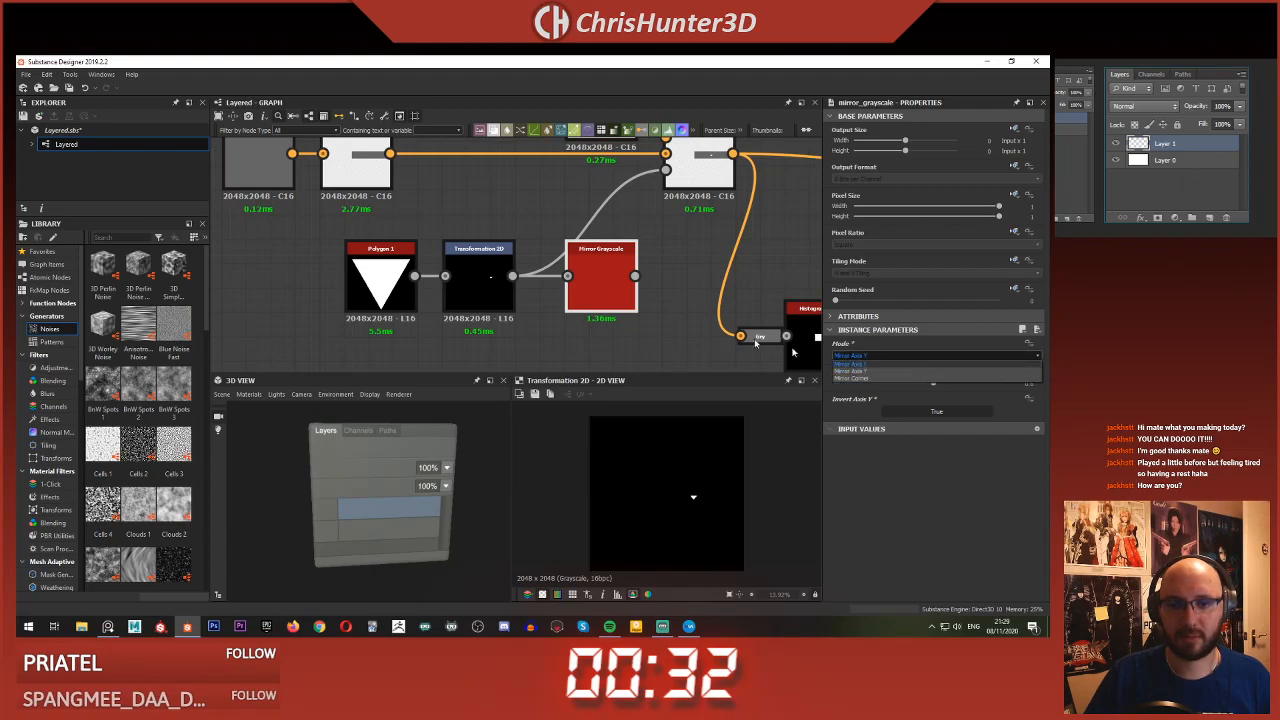
double_click(594, 256)
drag(933, 384, 921, 385)
scroll(656, 475, up, 7)
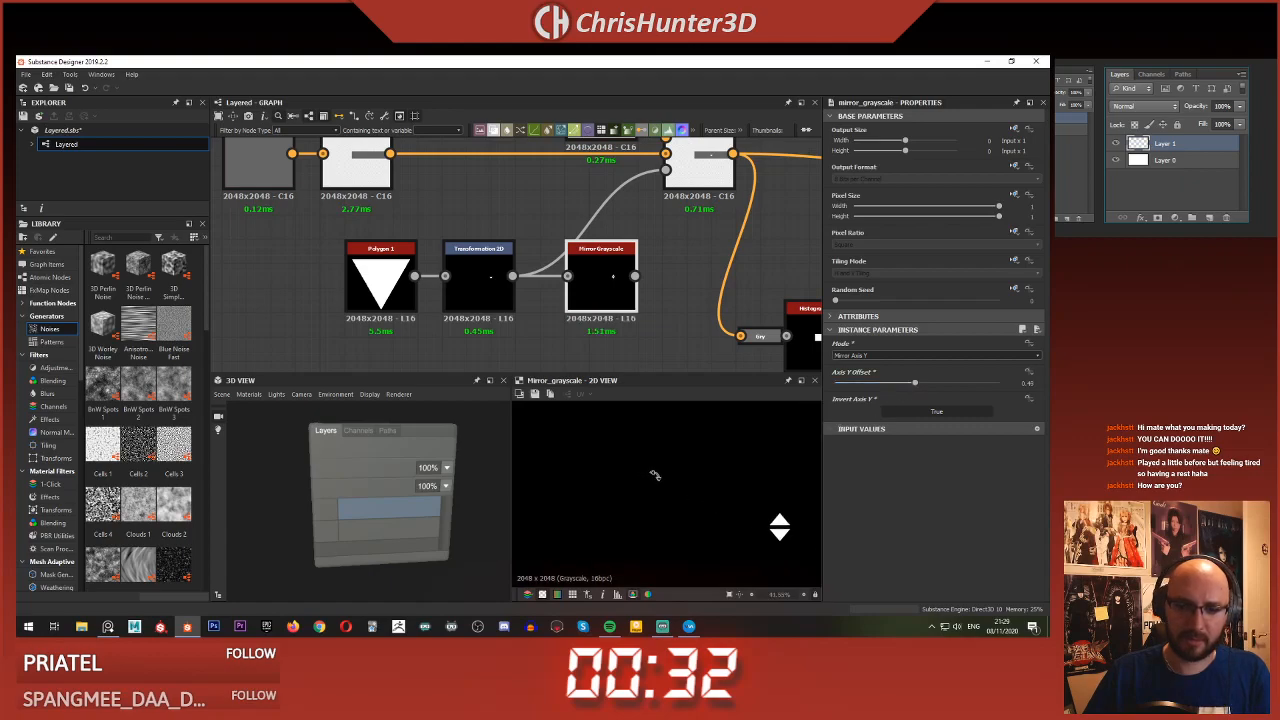
middle_drag(656, 475, 559, 459)
scroll(590, 305, down, 3)
scroll(630, 270, up, 1)
- Insert a Transformation 2D node between the Mirror Grayscale and the Blend's opacity input, shifting the triangle's nodes to make room
middle_drag(635, 269, 596, 265)
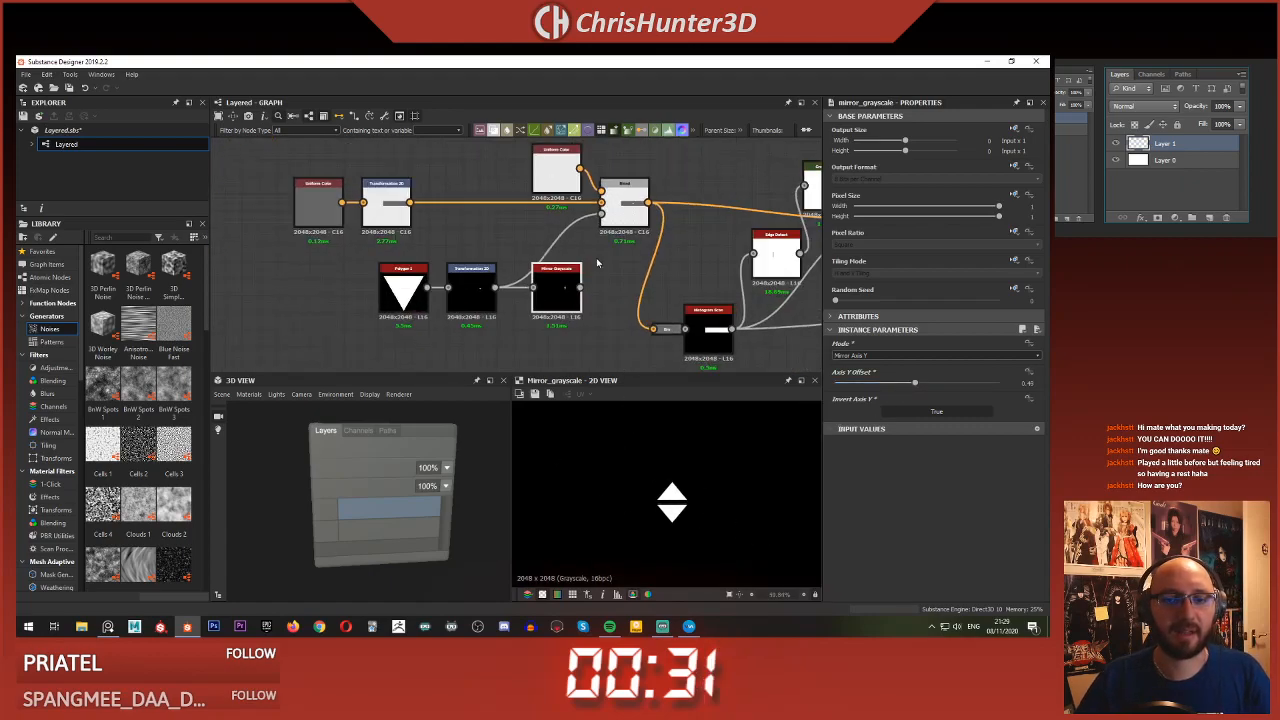
drag(330, 289, 562, 328)
drag(560, 298, 502, 299)
click(590, 327)
key(space)
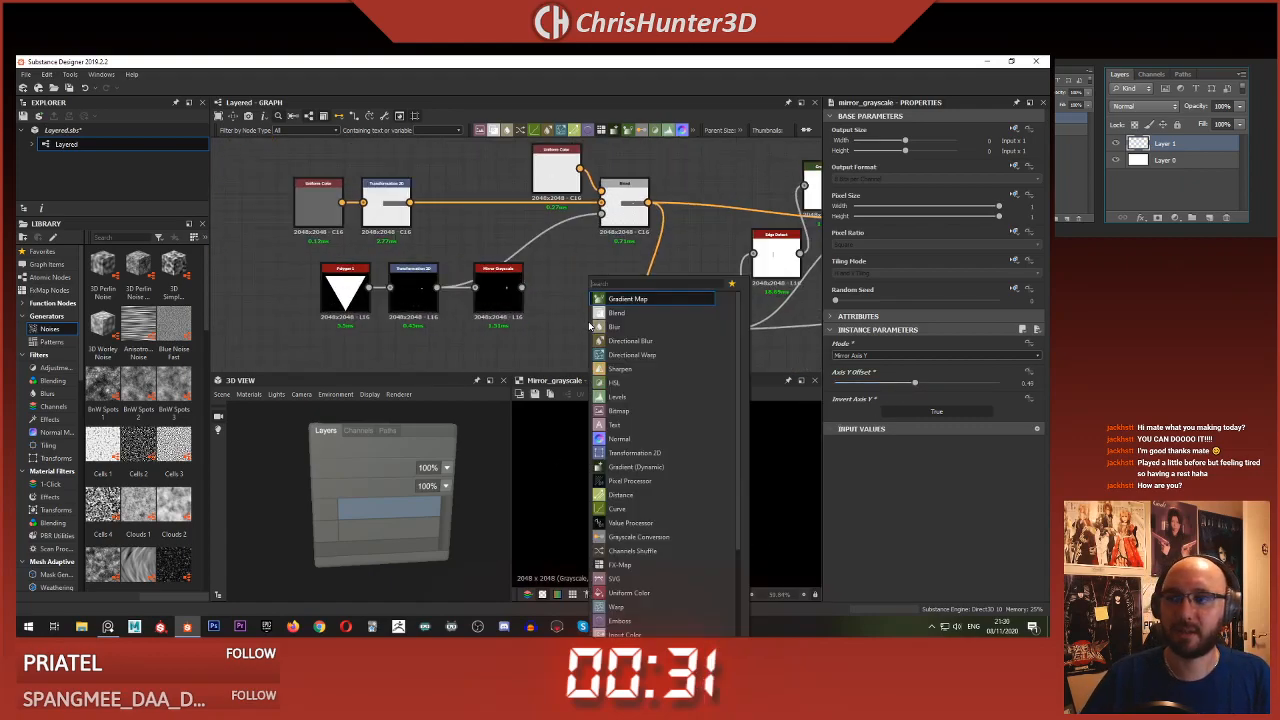
click(634, 453)
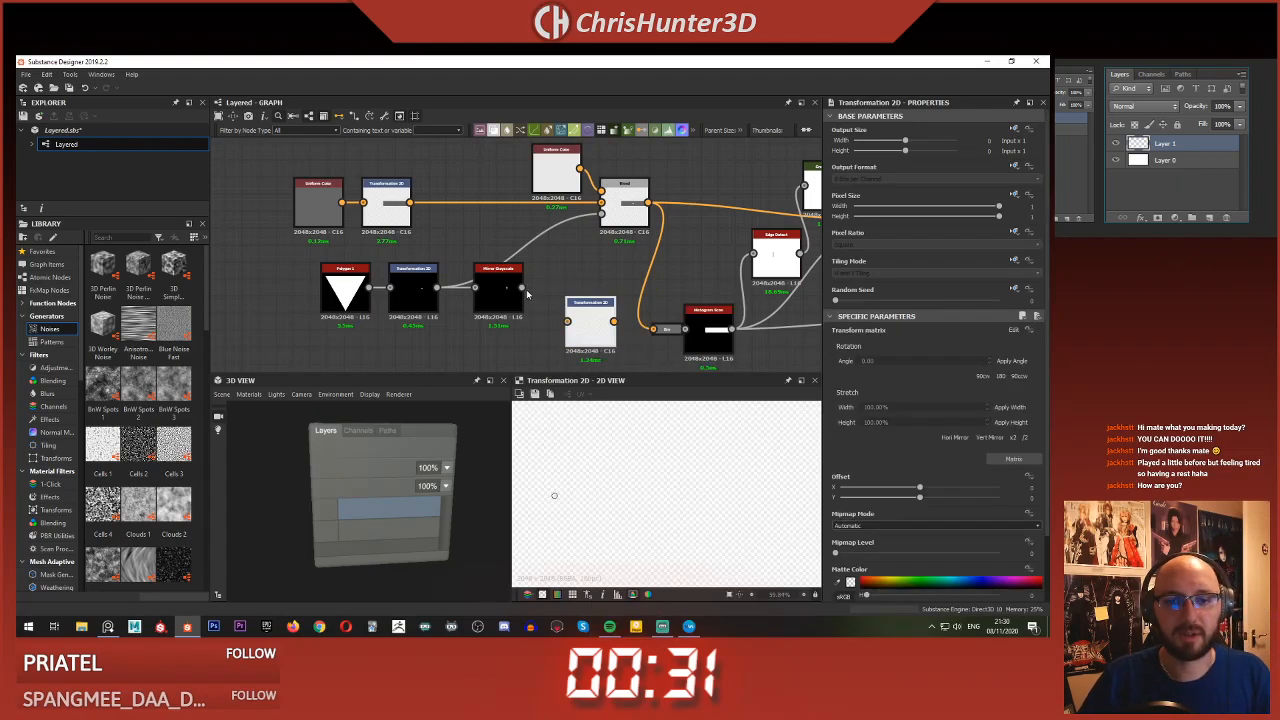
drag(578, 333, 601, 214)
- Move the double arrow to the far right end of the box with the new Transformation 2D, and preview the final Blend
double_click(624, 206)
click(553, 285)
scroll(662, 432, down, 3)
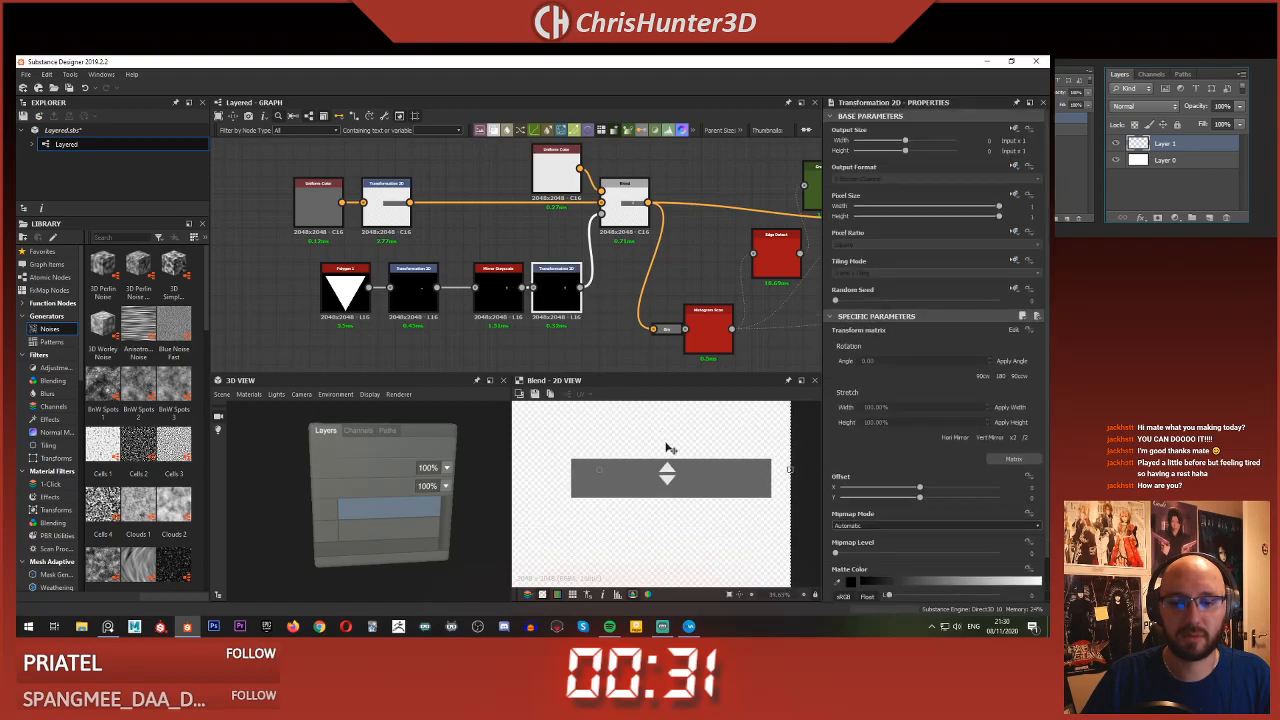
scroll(668, 470, up, 1)
drag(688, 477, 797, 484)
scroll(588, 260, down, 5)
double_click(600, 248)
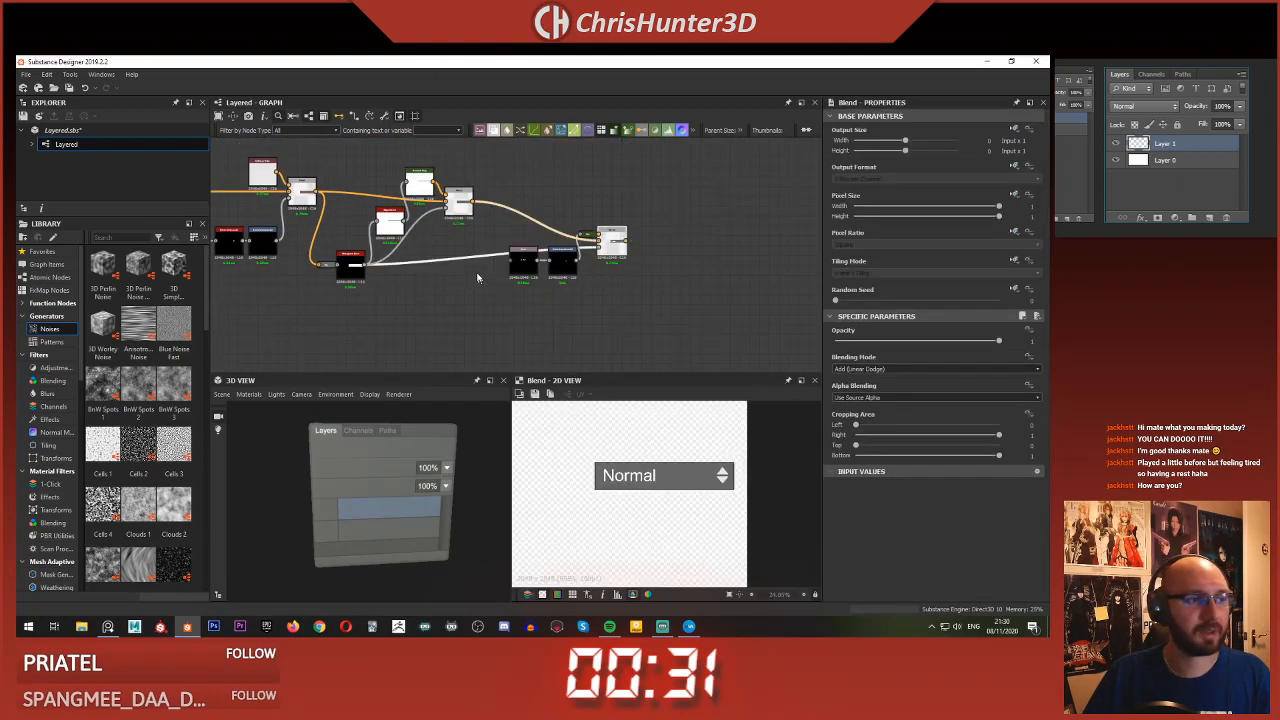
- Lower the opacity of the final Blend that adds the "Normal" text to 0.54
scroll(478, 280, up, 4)
scroll(645, 458, up, 3)
scroll(645, 458, down, 2)
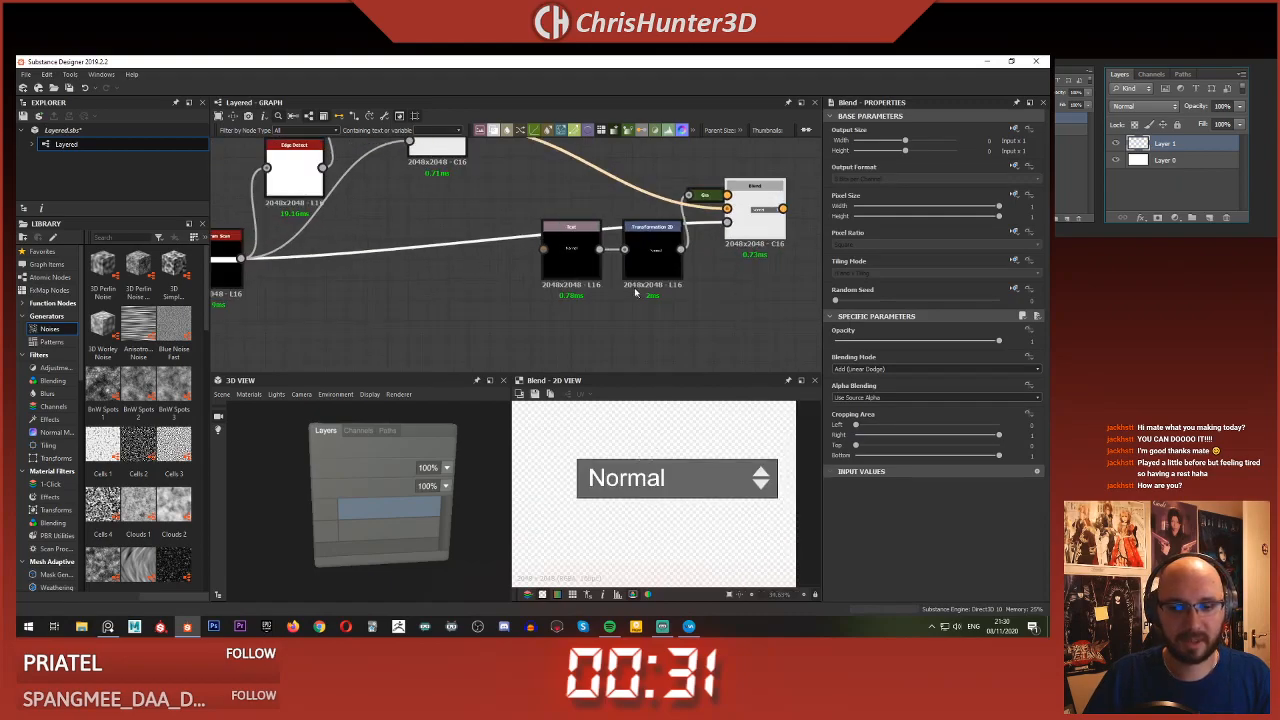
middle_drag(616, 281, 636, 321)
middle_drag(706, 291, 606, 305)
scroll(603, 303, up, 1)
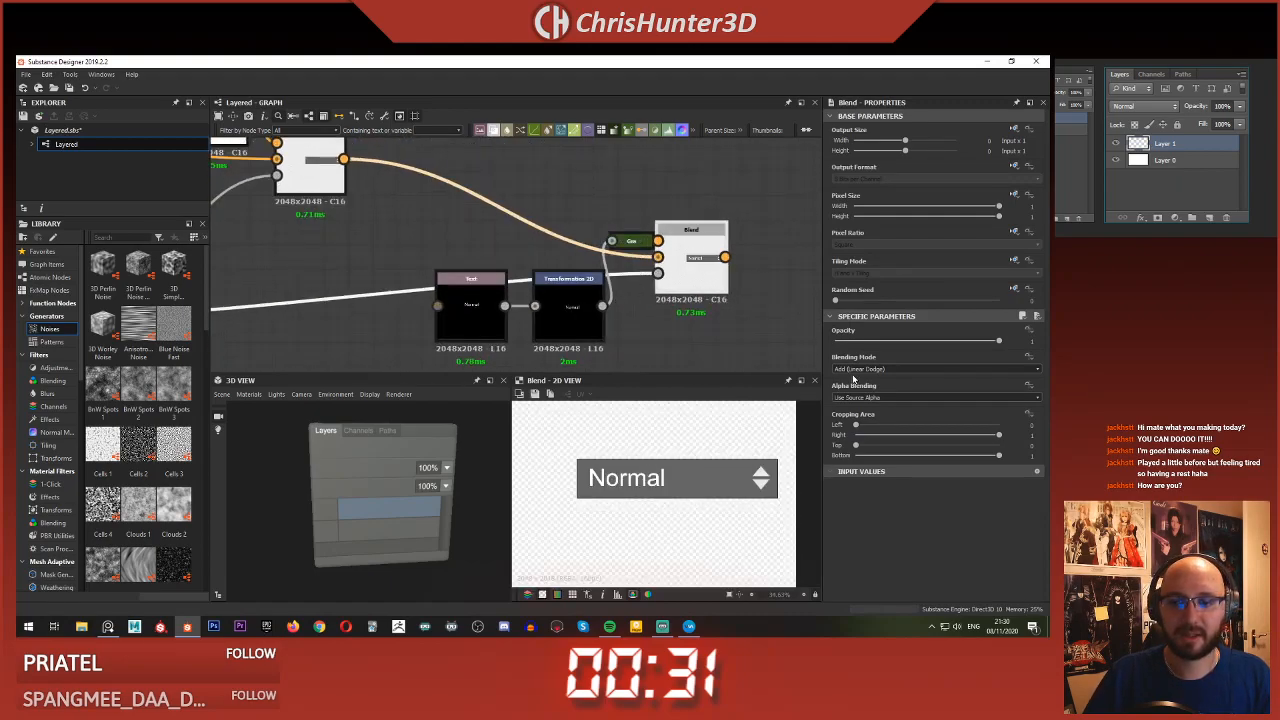
drag(950, 343, 915, 342)
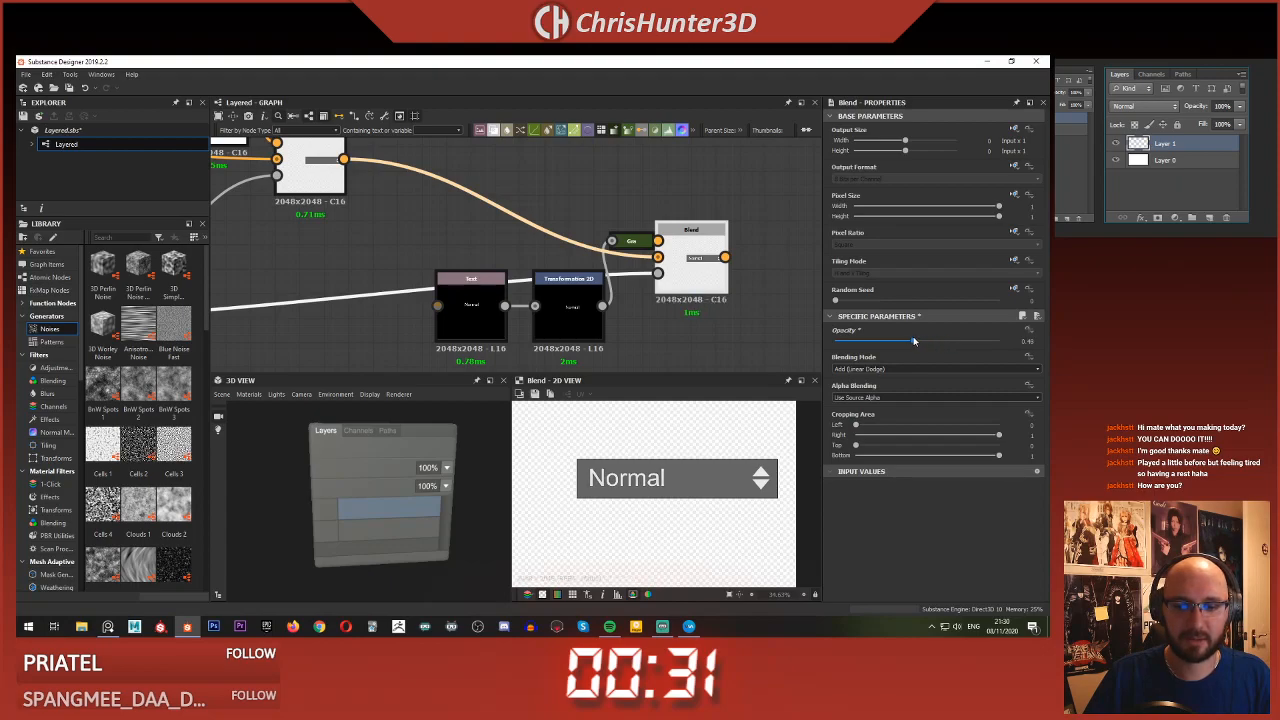
drag(917, 337, 923, 337)
- Examine the original 100% box's node group and where its output connects in the graph
scroll(560, 189, down, 5)
middle_drag(560, 189, 565, 285)
scroll(556, 252, up, 5)
scroll(555, 252, down, 4)
middle_drag(500, 325, 675, 235)
middle_drag(421, 315, 629, 160)
scroll(618, 274, up, 5)
middle_drag(618, 274, 606, 126)
scroll(600, 245, up, 1)
middle_drag(608, 247, 812, 196)
scroll(530, 240, down, 6)
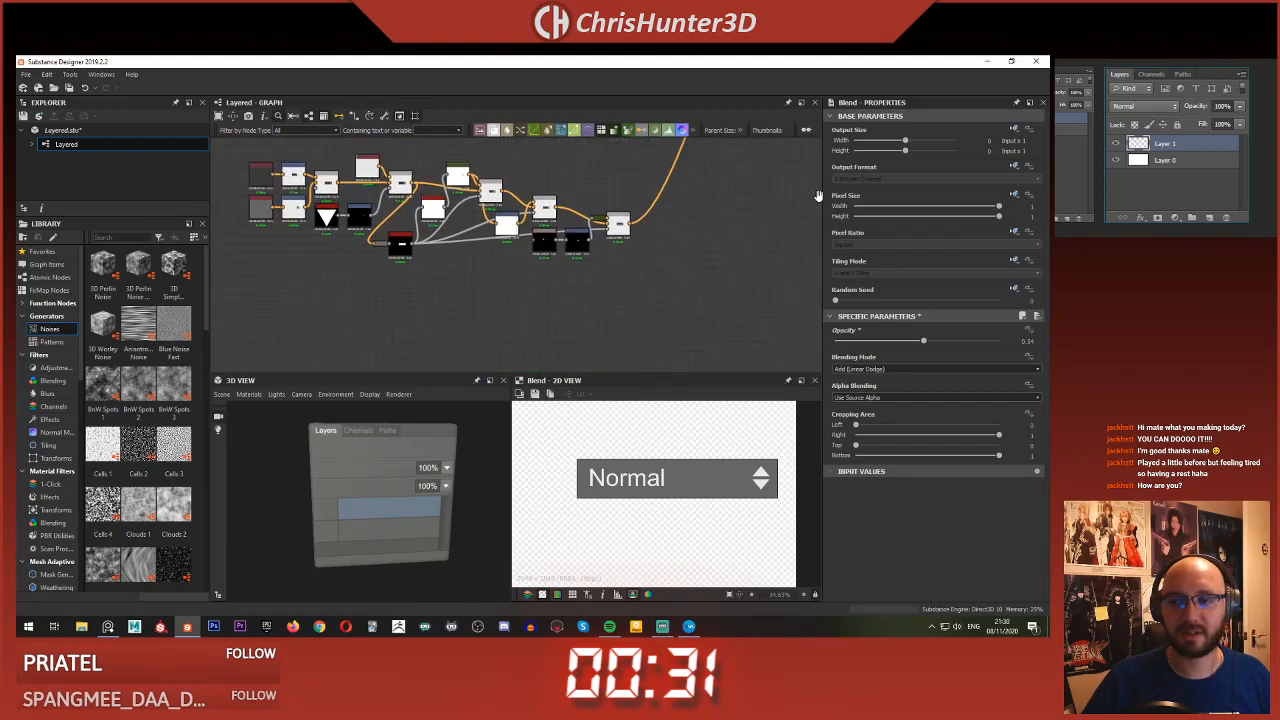
- Lower the opacity of the Blend that adds the text to the original 100% box to 0.54
scroll(595, 244, up, 5)
drag(923, 341, 1002, 342)
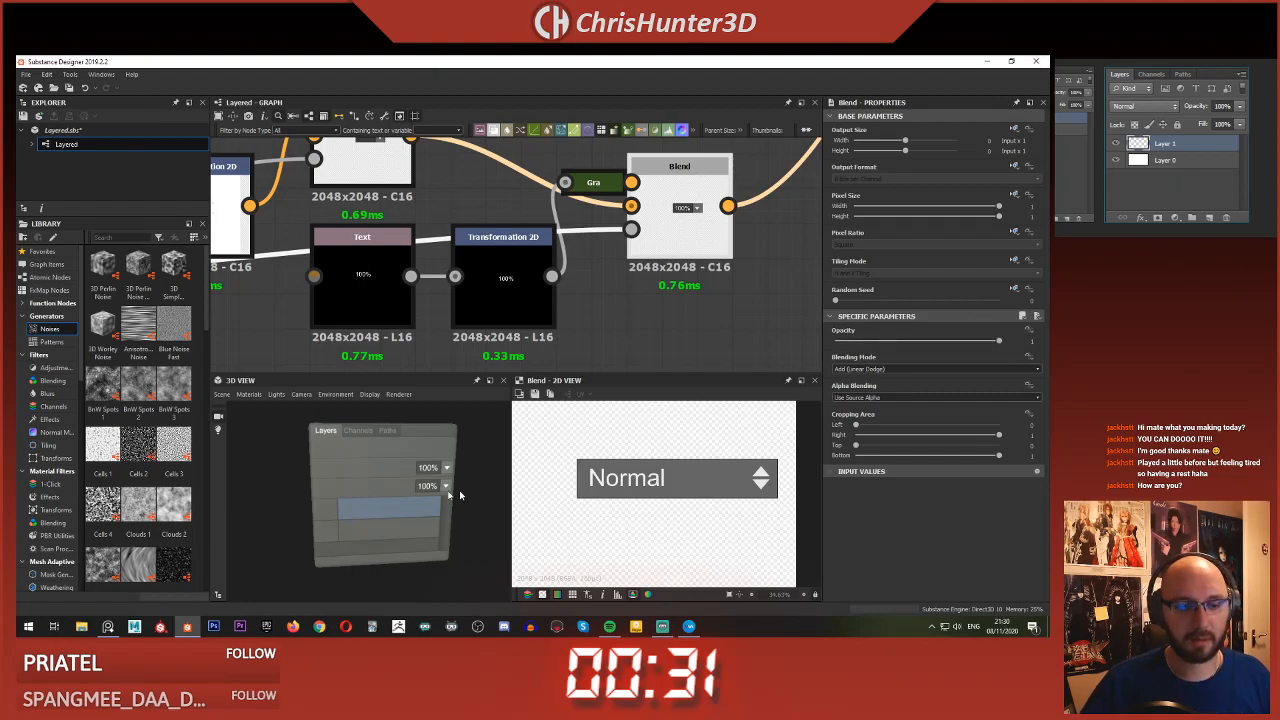
scroll(465, 495, up, 3)
middle_drag(627, 335, 524, 333)
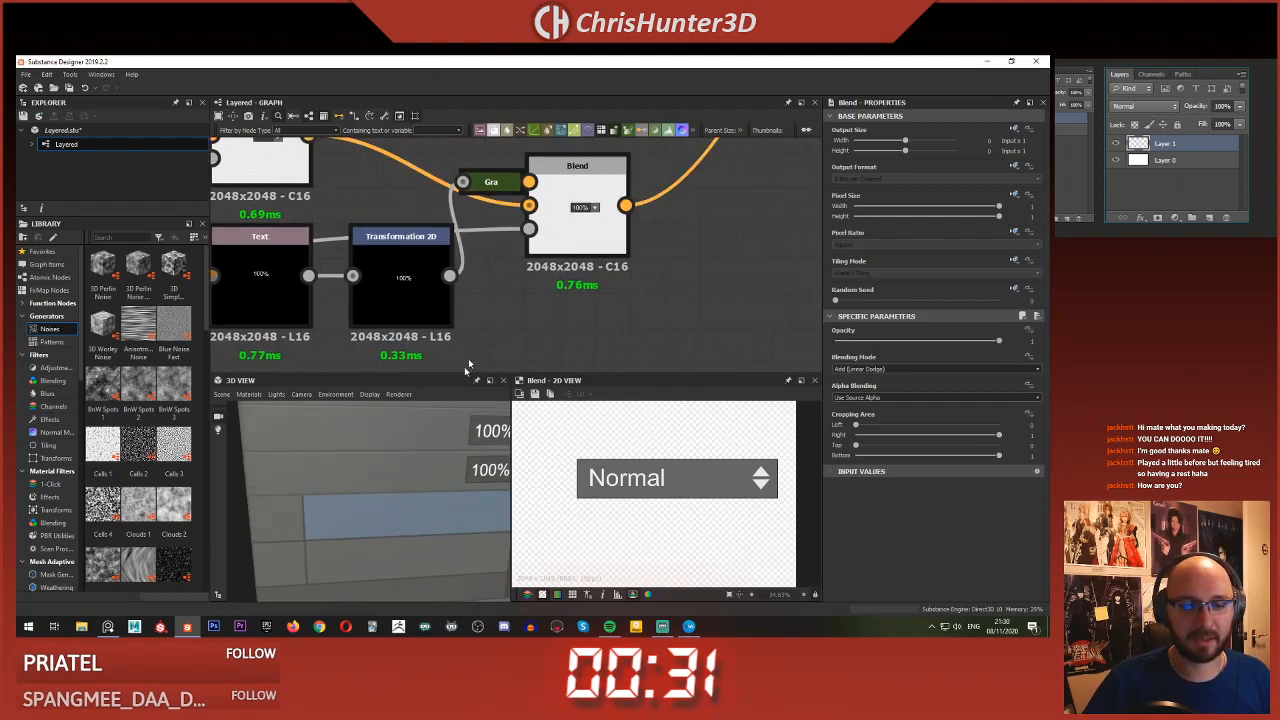
click(375, 280)
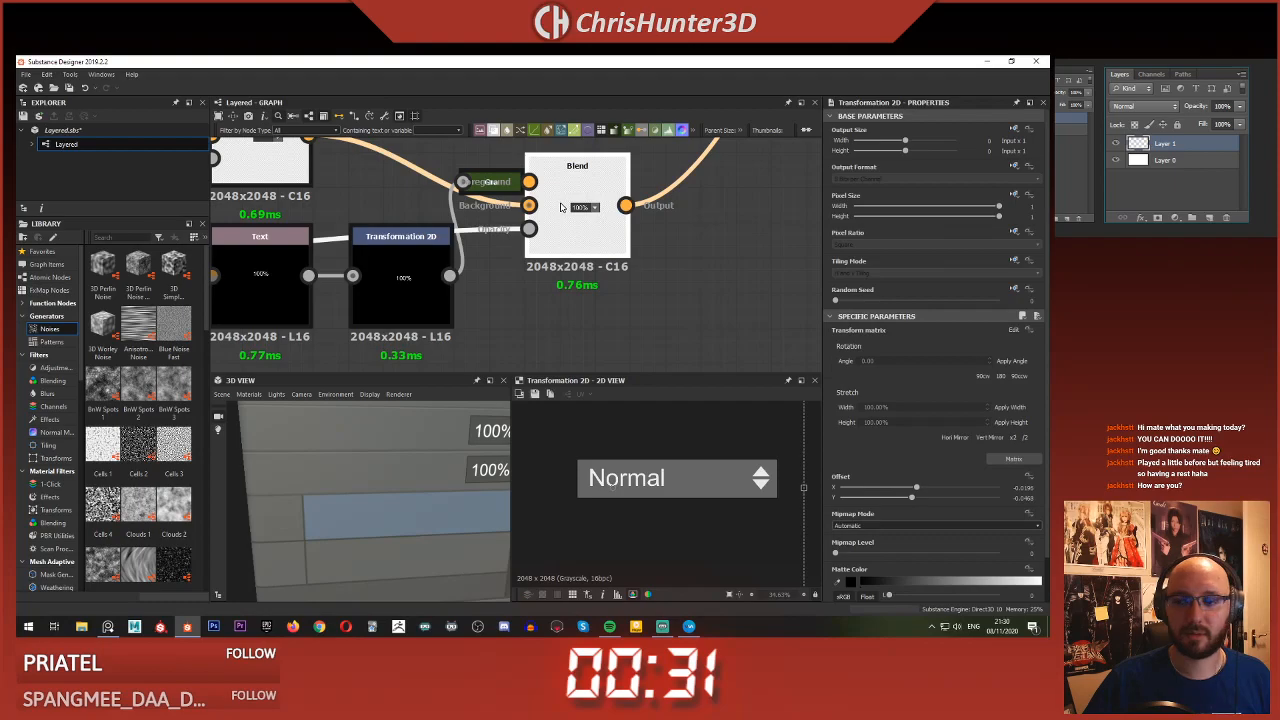
click(561, 207)
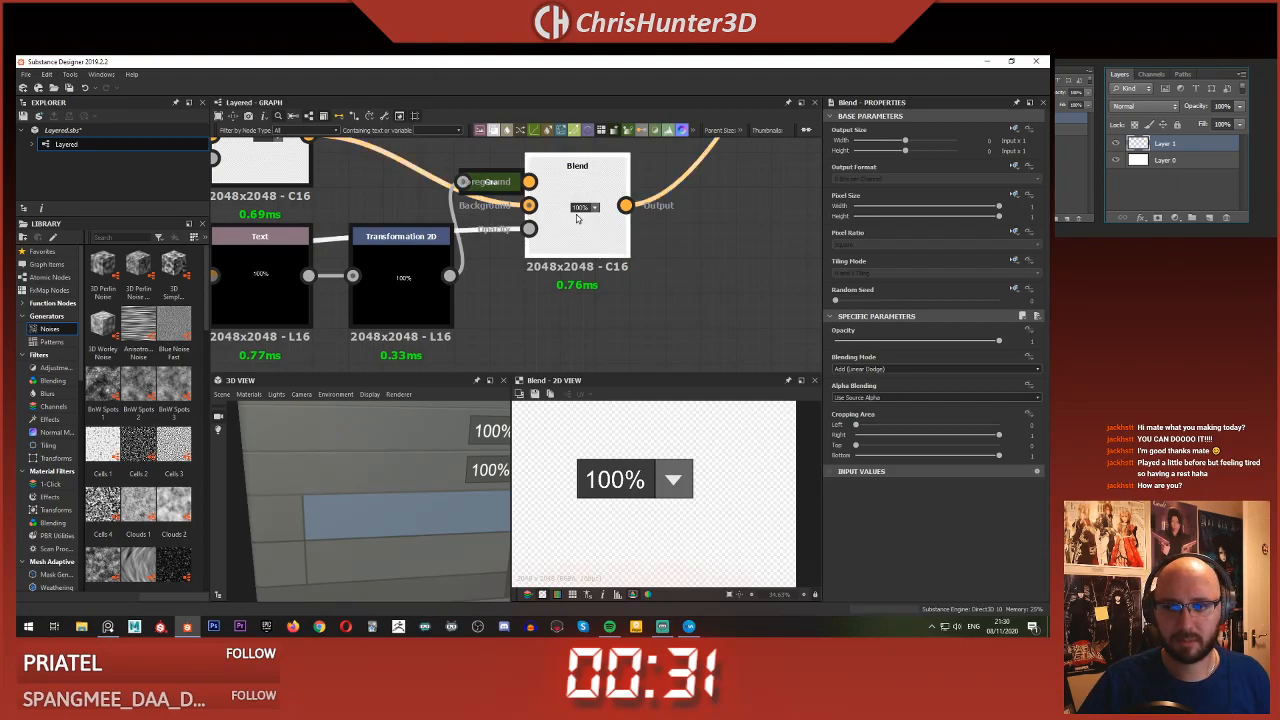
middle_drag(576, 218, 527, 253)
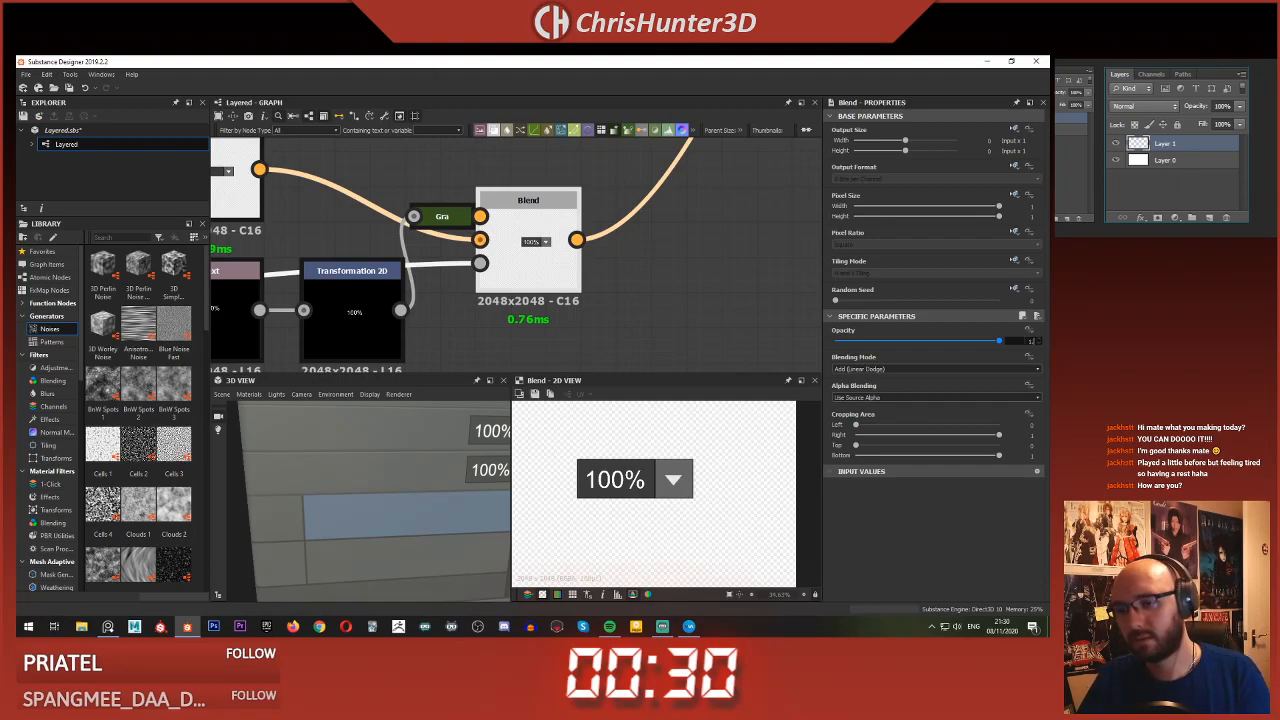
key(Return)
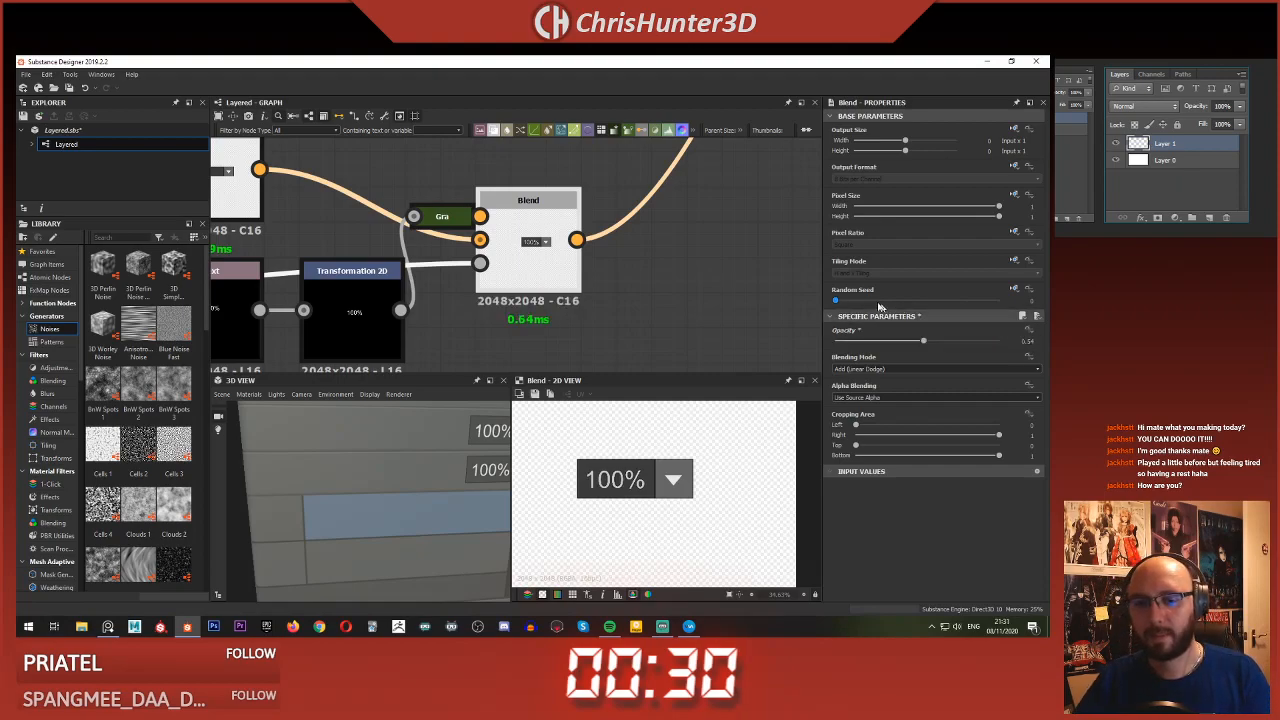
click(685, 279)
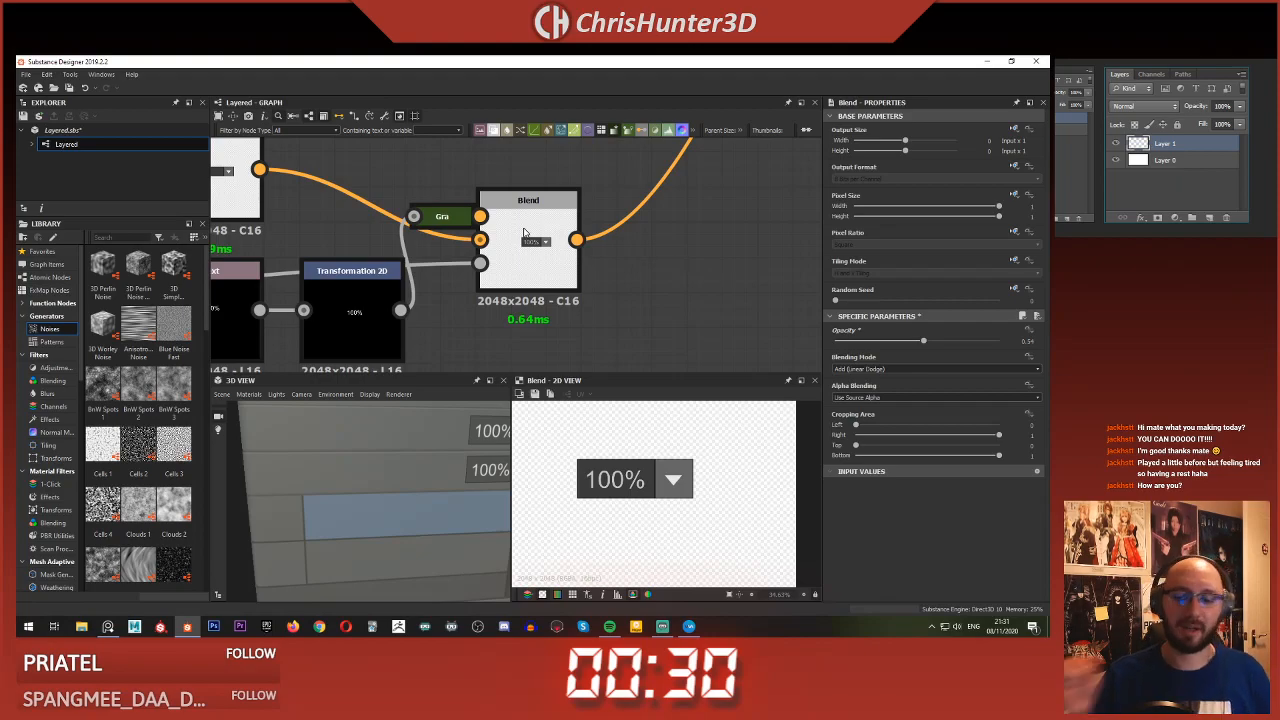
- Preview the final Blend of the "Normal" drop-down's node group
scroll(524, 233, down, 2)
scroll(590, 202, down, 5)
middle_drag(594, 200, 440, 290)
scroll(570, 275, down, 3)
scroll(574, 274, up, 4)
double_click(497, 311)
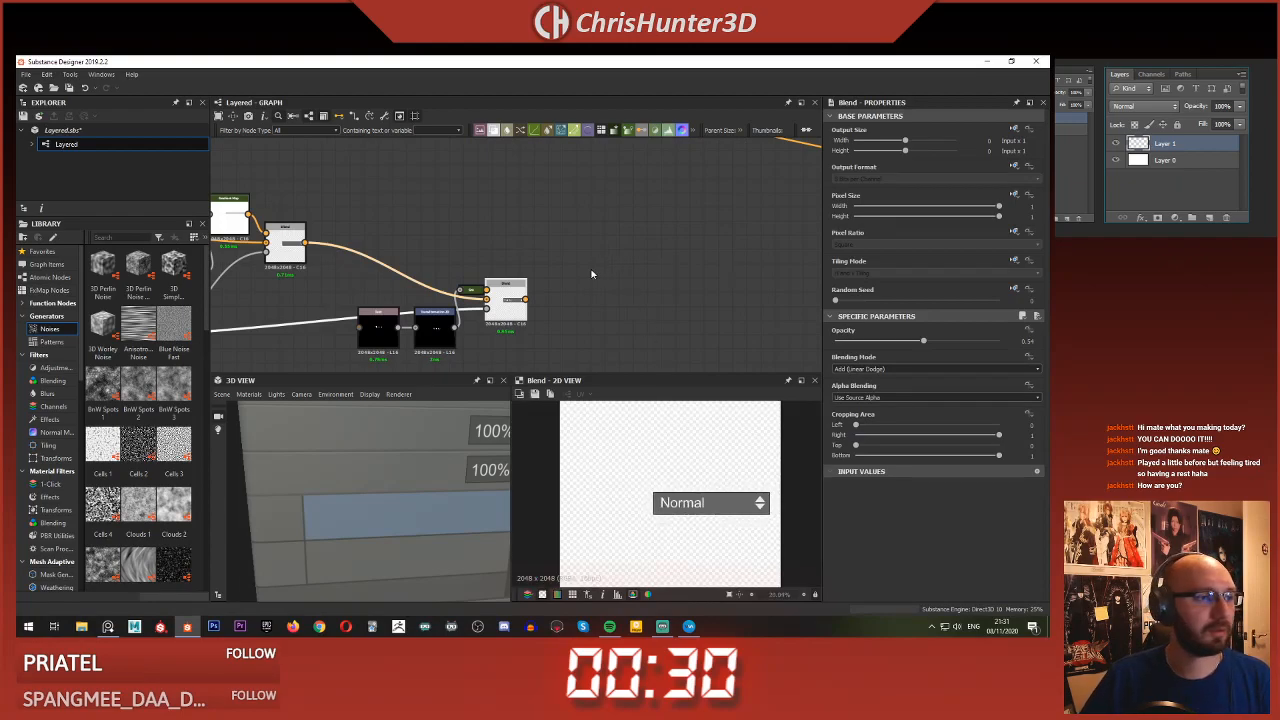
- Add a Blend node beyond the last tab label's Blend at the end of the main chain
scroll(633, 262, down, 6)
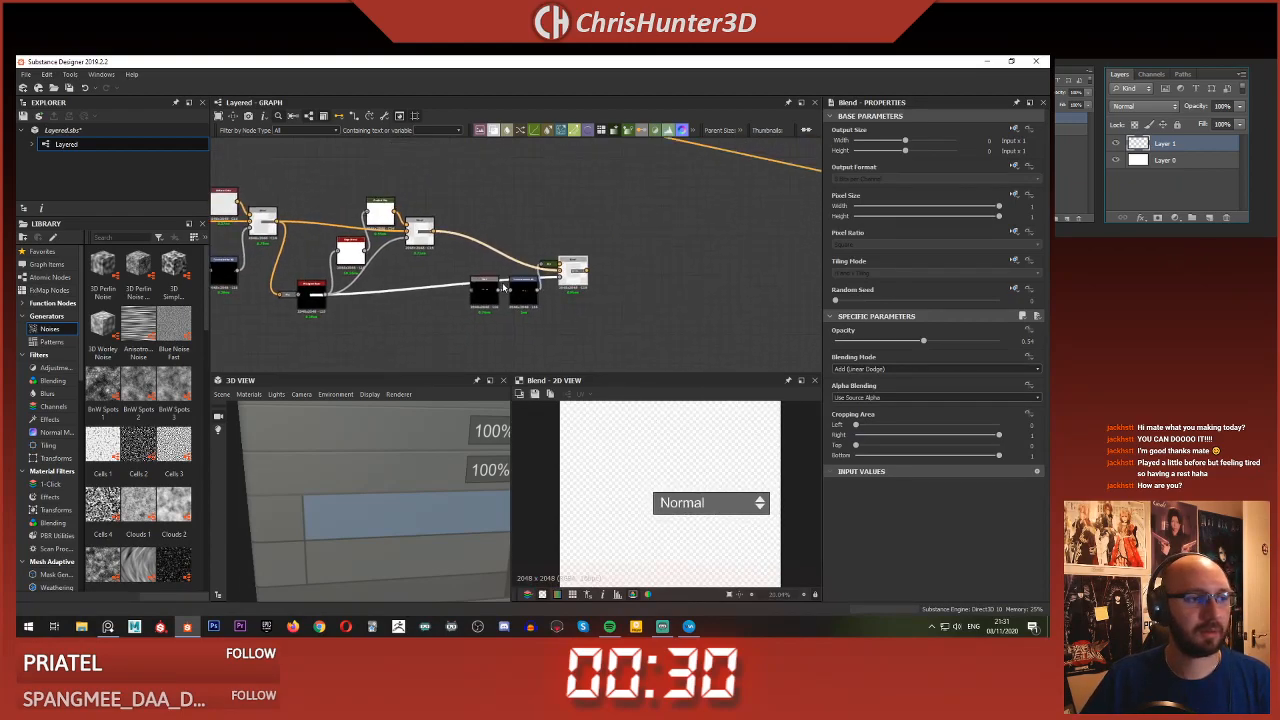
middle_drag(633, 262, 579, 275)
scroll(579, 275, up, 1)
scroll(674, 236, up, 2)
middle_drag(674, 236, 546, 280)
middle_drag(466, 222, 543, 257)
scroll(543, 250, up, 3)
right_click(586, 263)
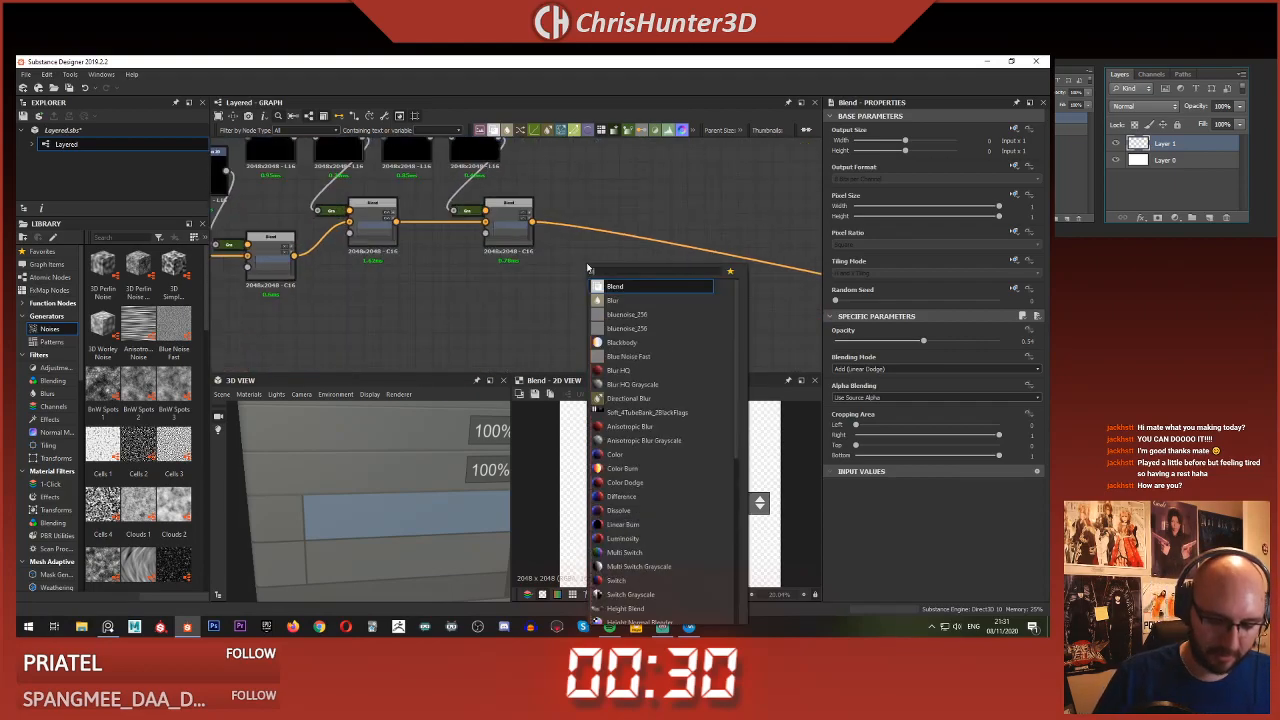
key(Escape)
drag(590, 265, 641, 215)
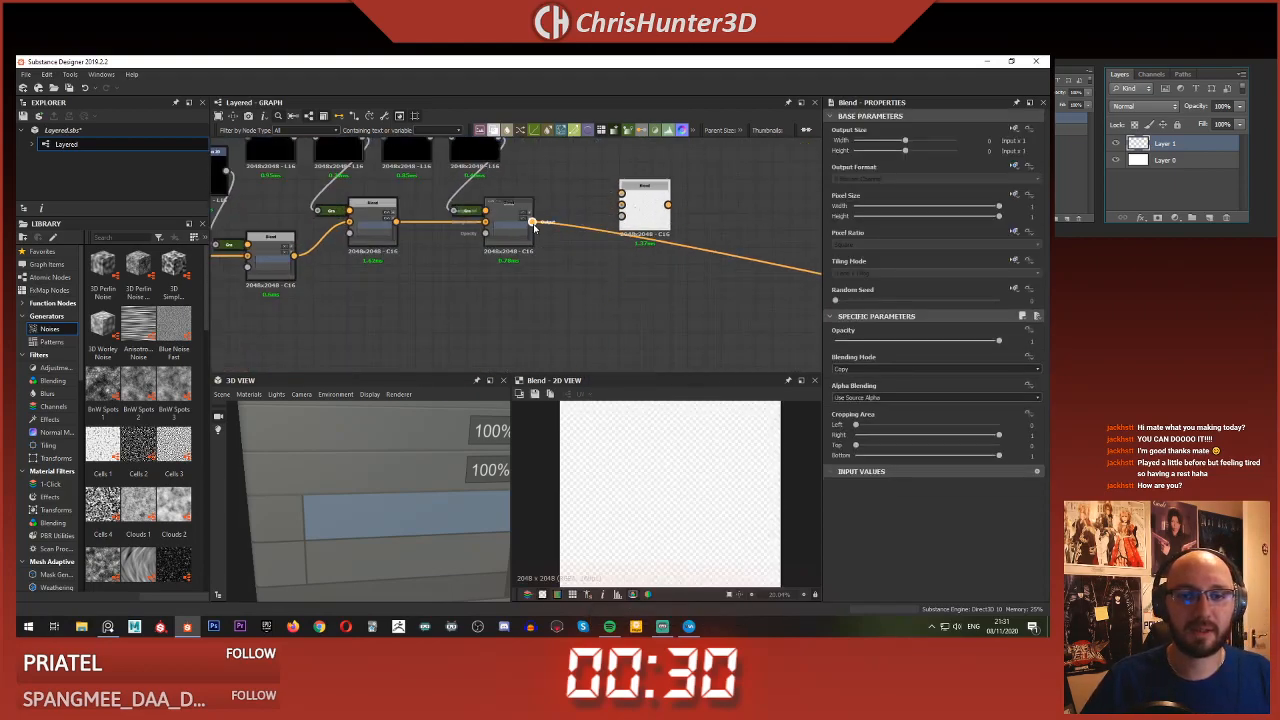
- Feed the main chain into the new Blend's background and the "Normal" drop-down into its foreground, and preview the result
scroll(630, 214, down, 3)
middle_drag(595, 195, 563, 148)
scroll(563, 148, down, 2)
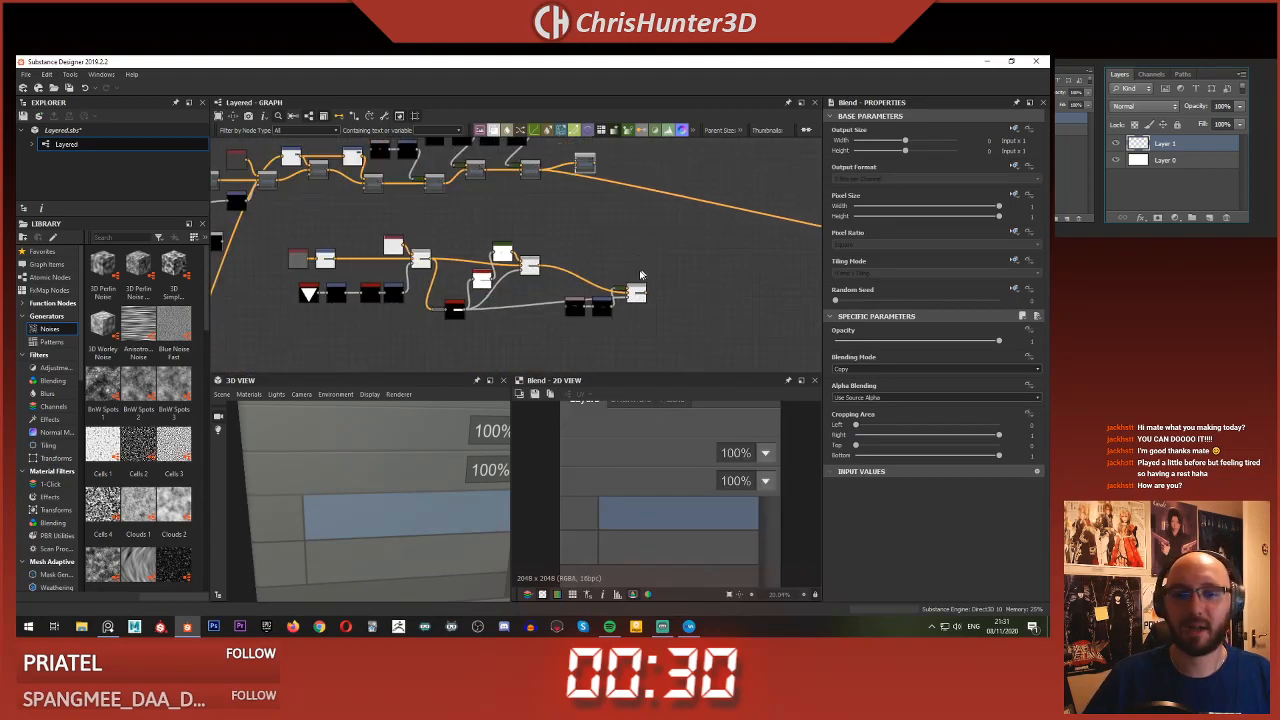
double_click(580, 162)
scroll(659, 453, up, 1)
scroll(653, 450, down, 2)
scroll(612, 265, up, 1)
middle_drag(612, 265, 688, 368)
scroll(688, 368, up, 3)
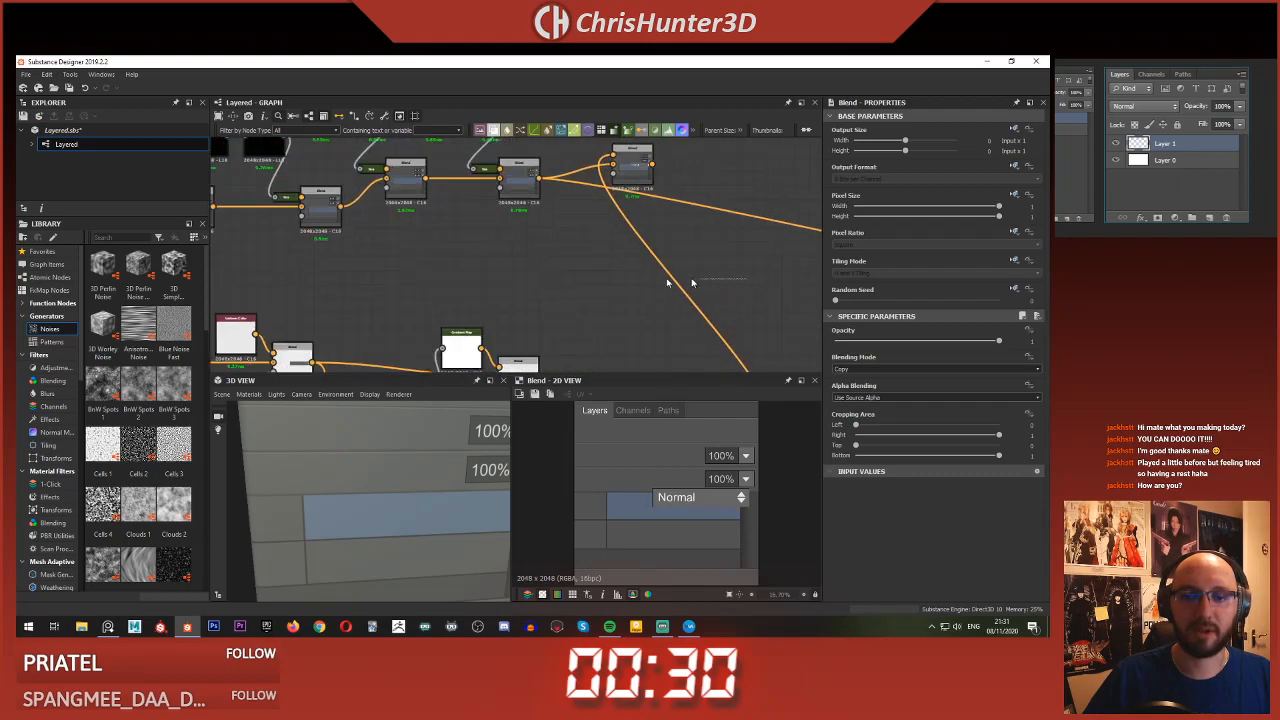
- Insert a Transformation 2D on the drop-down's link into the new Blend, place it above that Blend, and route the Blend's output onward
click(691, 289)
key(space)
text(tra)
key(Return)
scroll(661, 297, down, 1)
scroll(661, 298, down, 3)
drag(675, 298, 621, 221)
scroll(621, 221, up, 4)
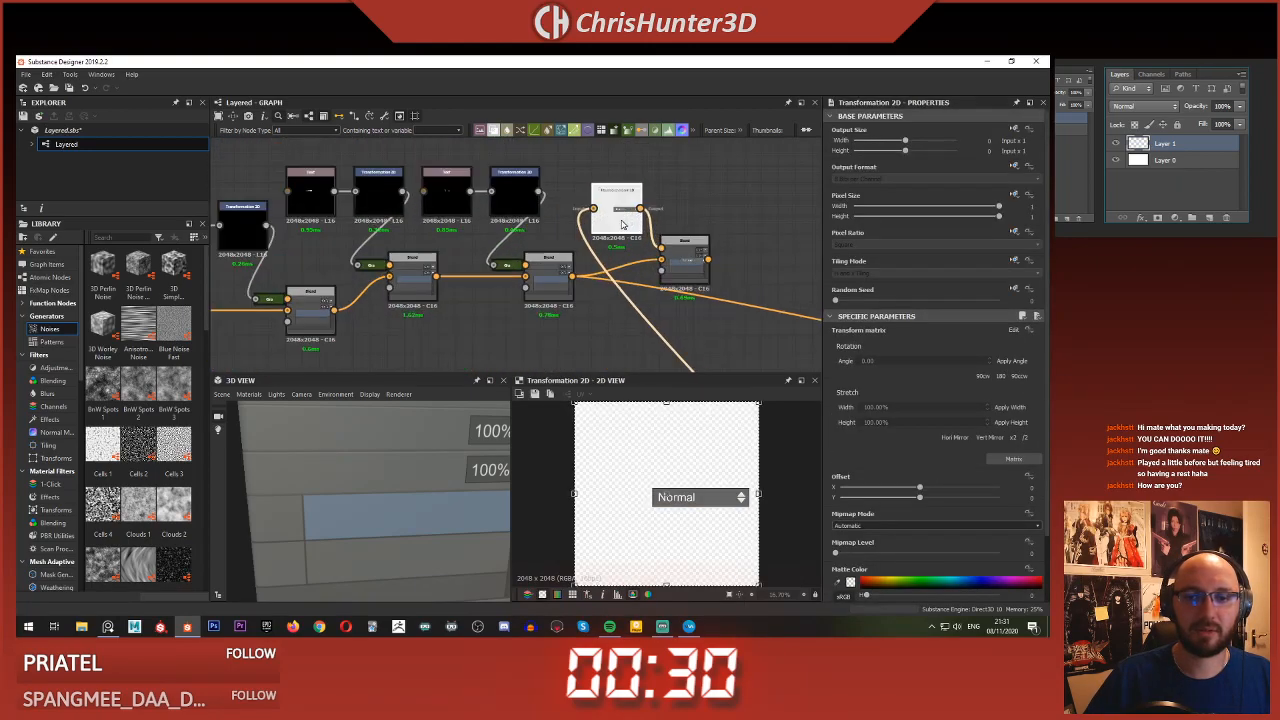
click(685, 252)
double_click(685, 252)
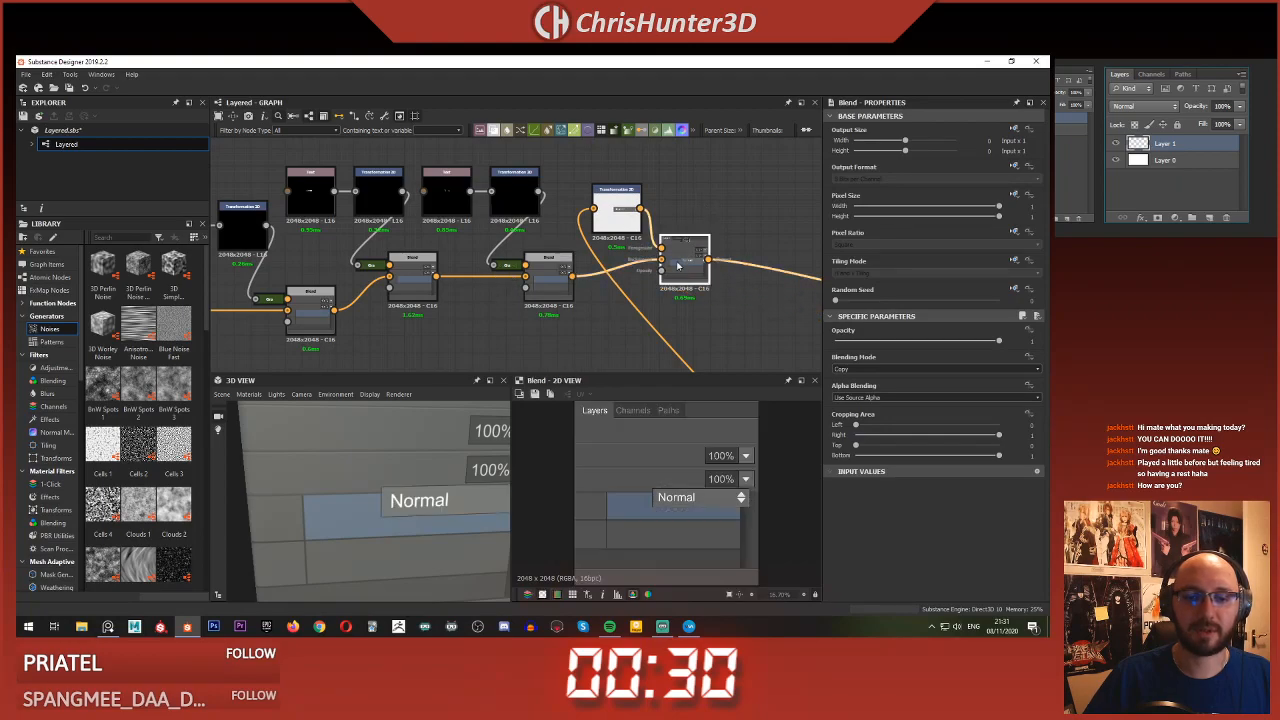
- Move the "Normal" drop-down to the left end of the upper 100% row, at an offset of about 0.41, 0.23
click(616, 205)
drag(660, 490, 602, 457)
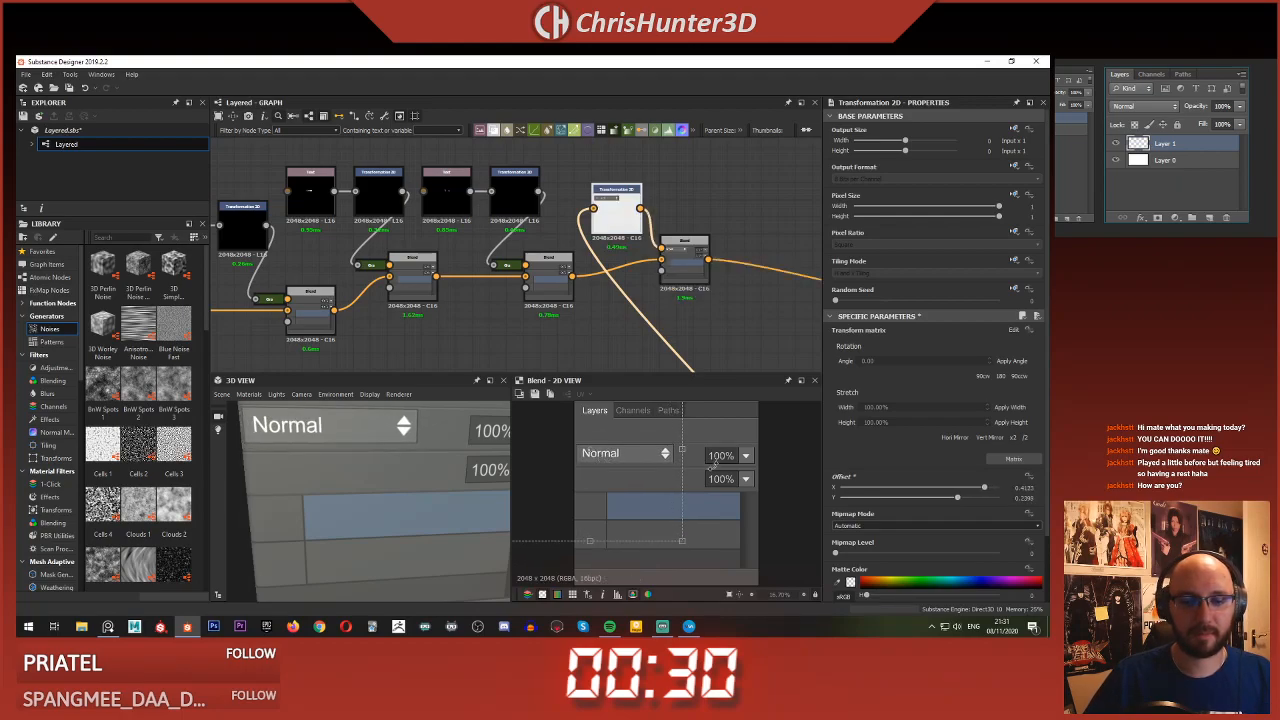
drag(712, 462, 713, 464)
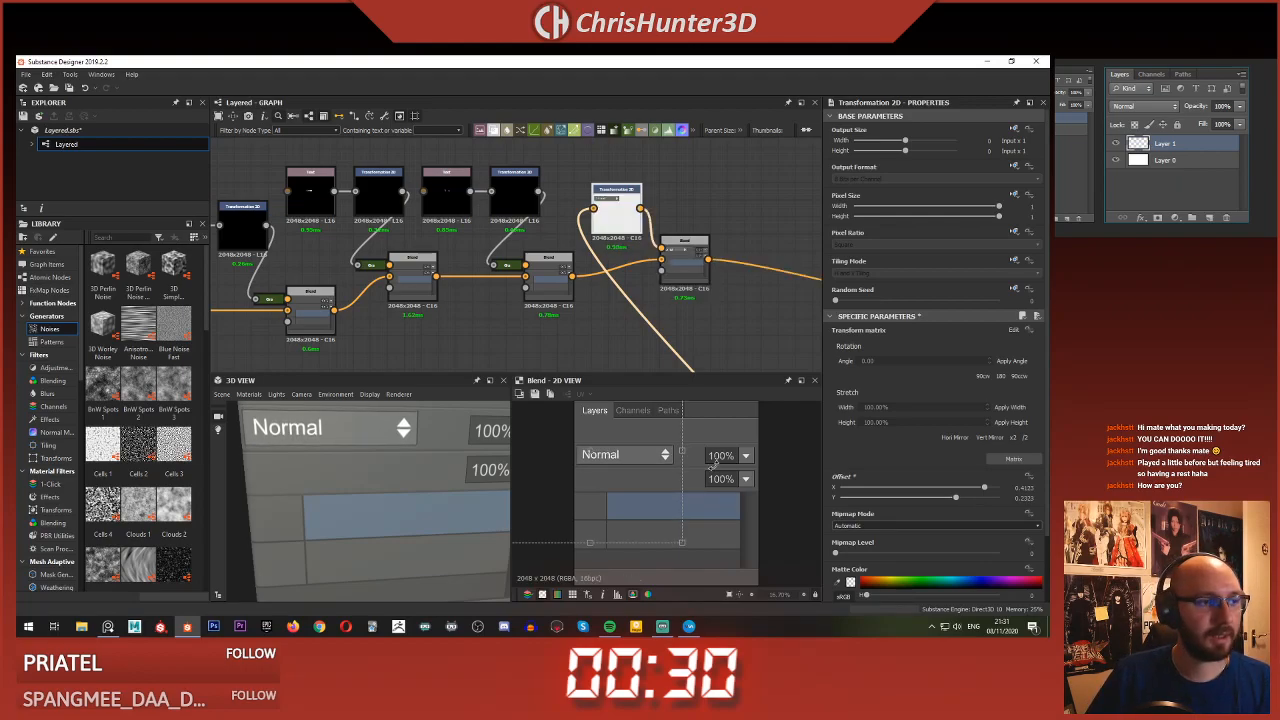
- Scale the "Normal" drop-down down slightly and align it with the upper 100% box, at an offset of about 0.48, 0.27
mouse_move(680, 542)
mouse_down()
mouse_move(652, 527)
mouse_move(668, 529)
mouse_up()
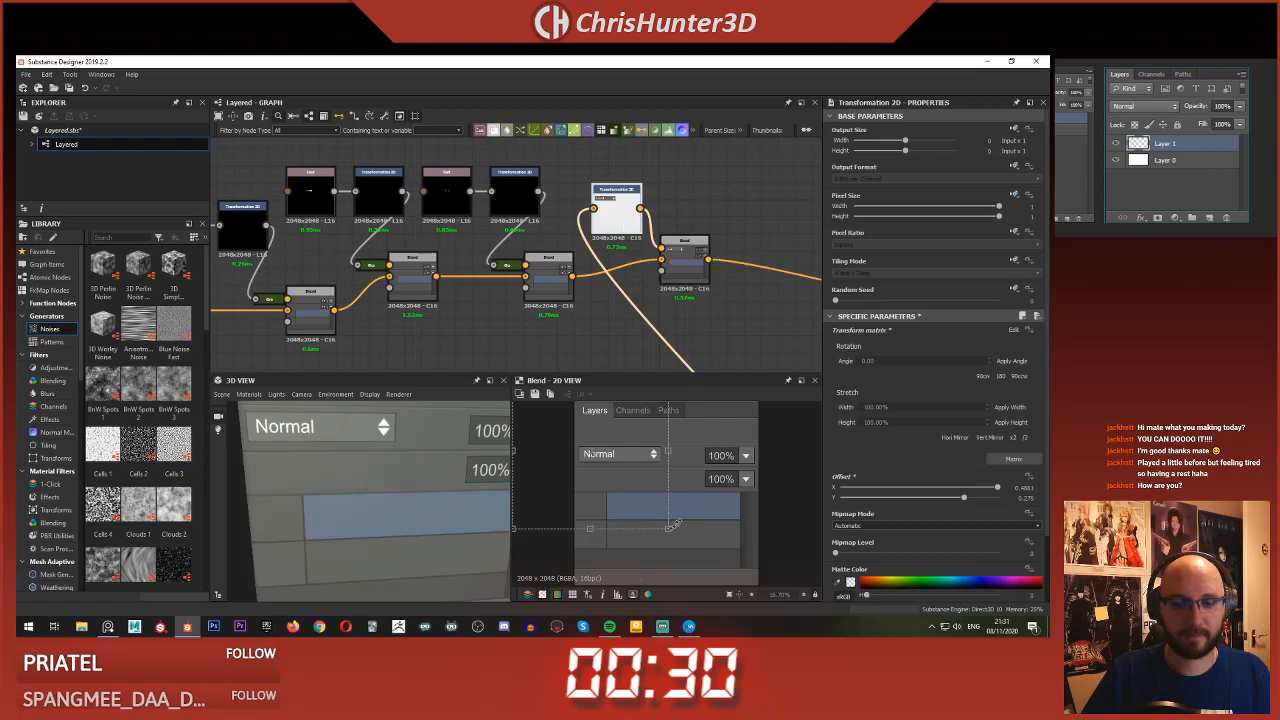
scroll(639, 474, up, 3)
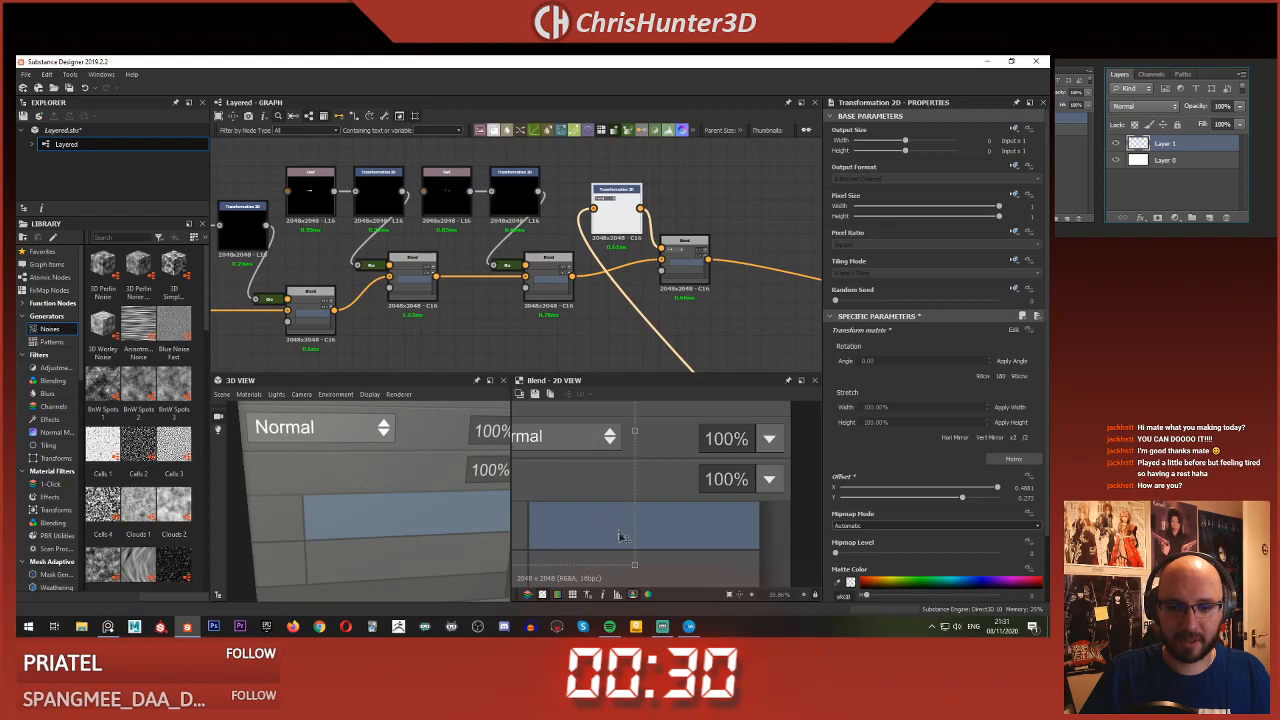
drag(636, 565, 635, 571)
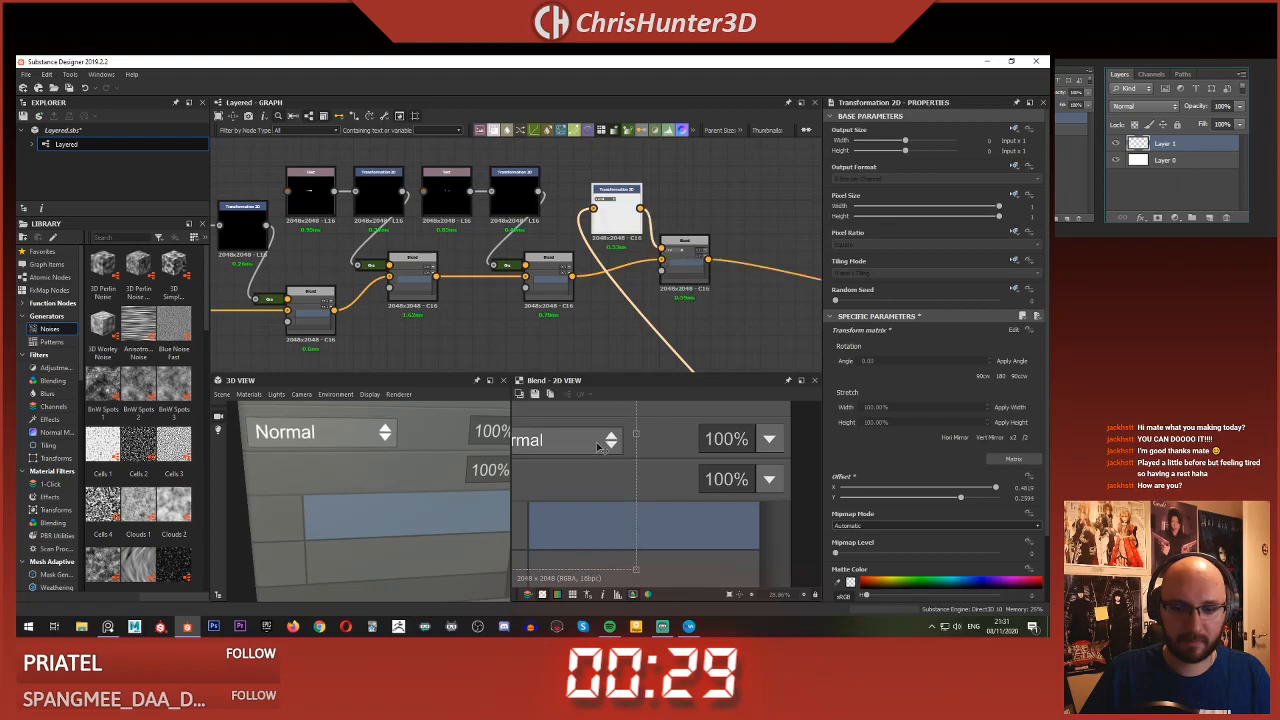
drag(598, 445, 597, 443)
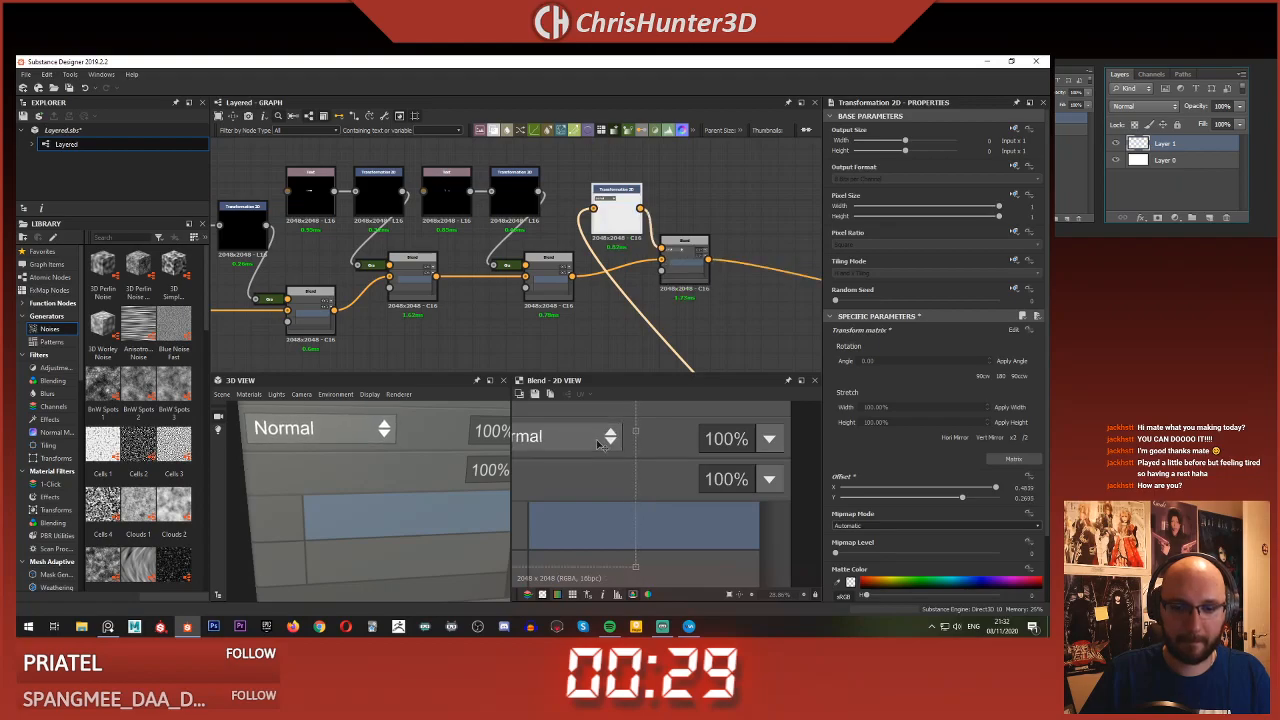
scroll(597, 455, down, 5)
scroll(596, 463, up, 4)
scroll(597, 462, up, 1)
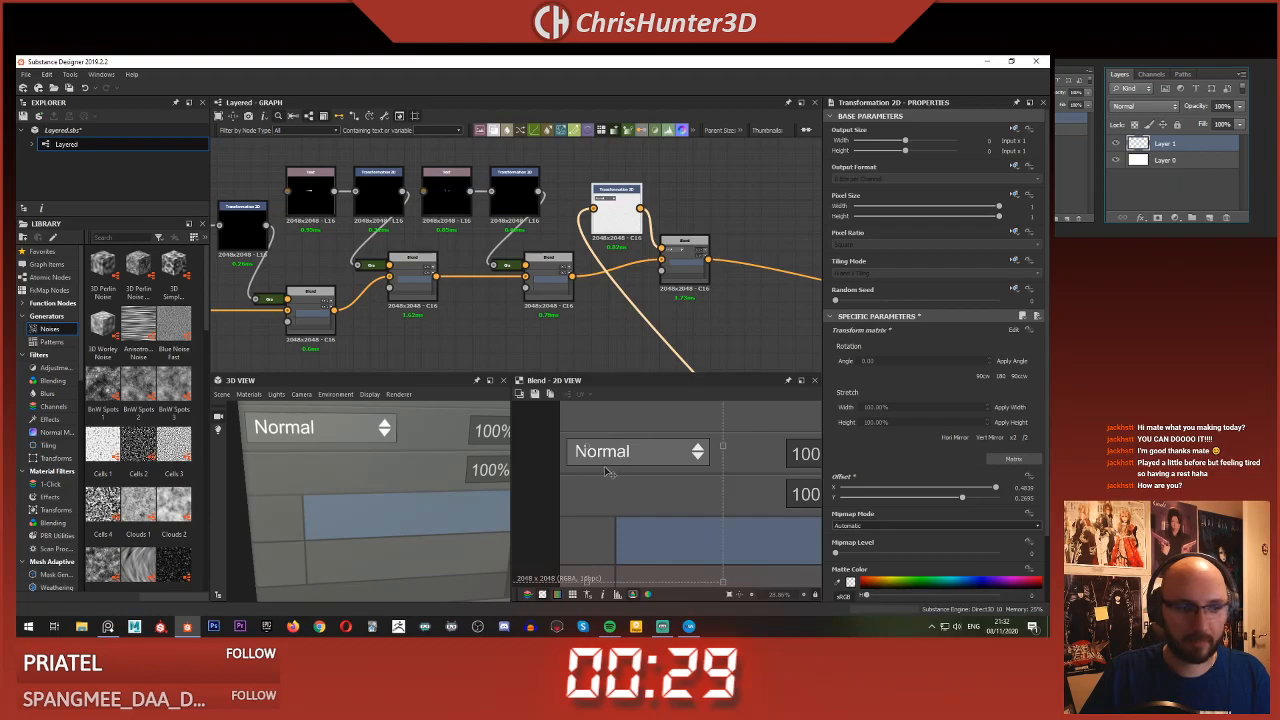
scroll(607, 469, down, 3)
scroll(386, 451, down, 5)
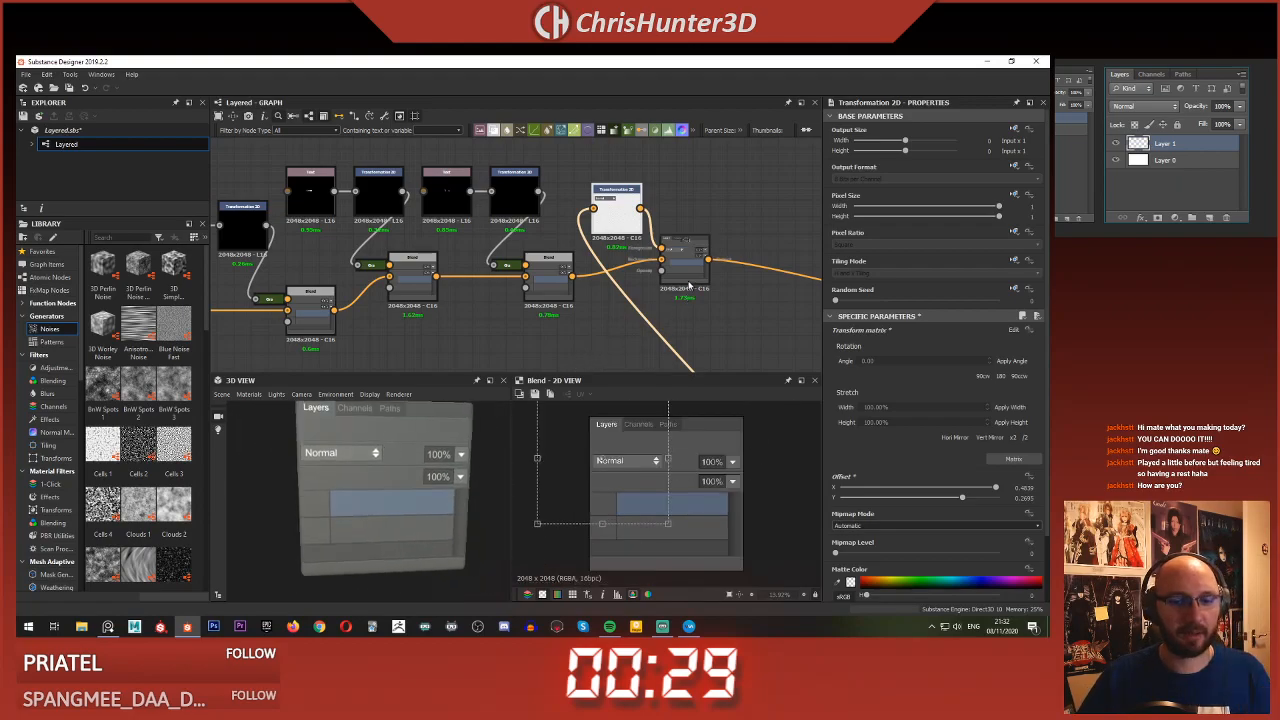
- Tidy the drop-down's node group by moving the triangle's chain beneath the box's source nodes and the Uniform Color above them
scroll(663, 273, down, 2)
middle_drag(672, 261, 667, 268)
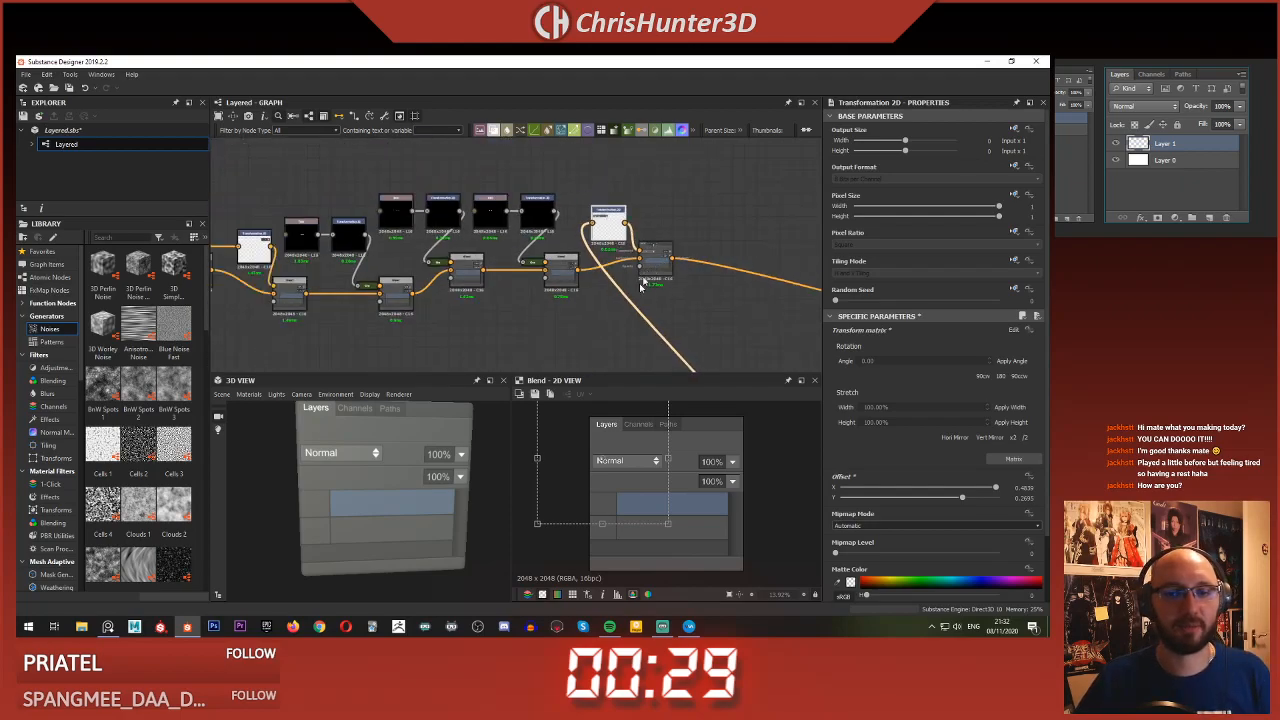
middle_drag(667, 345, 603, 251)
scroll(603, 251, down, 3)
scroll(600, 262, up, 4)
click(515, 256)
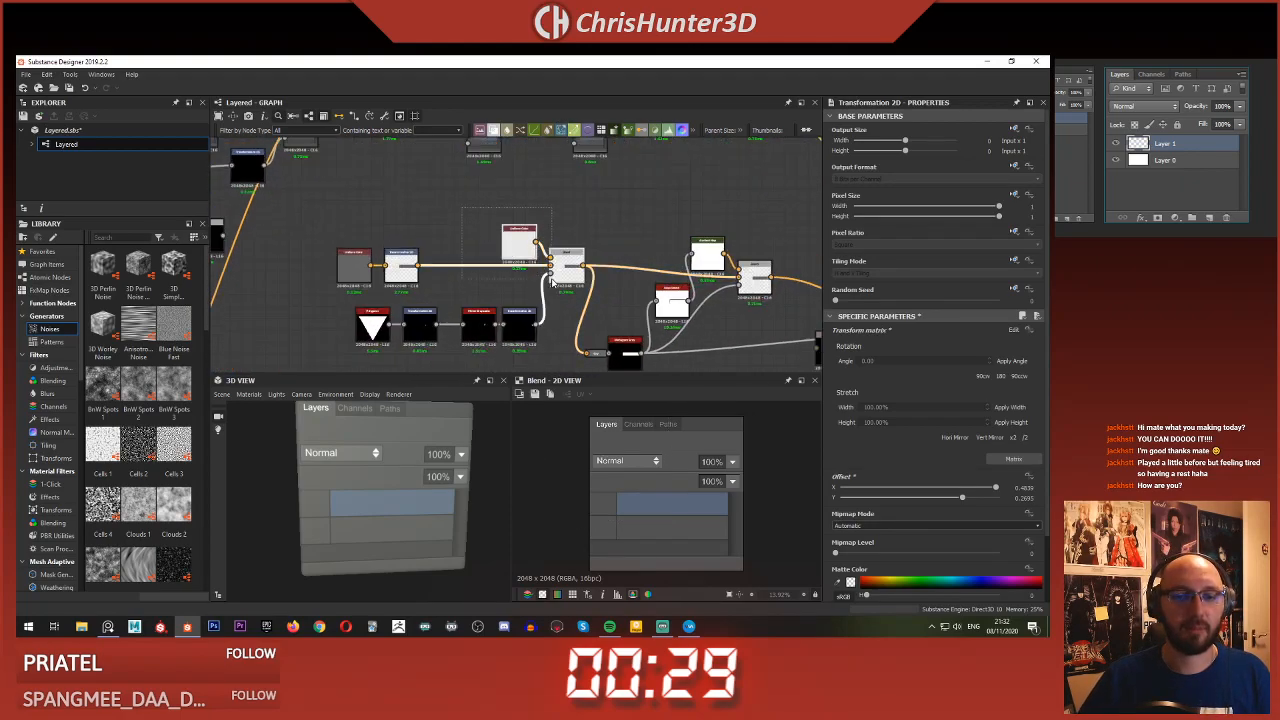
click(337, 304)
drag(412, 332, 430, 332)
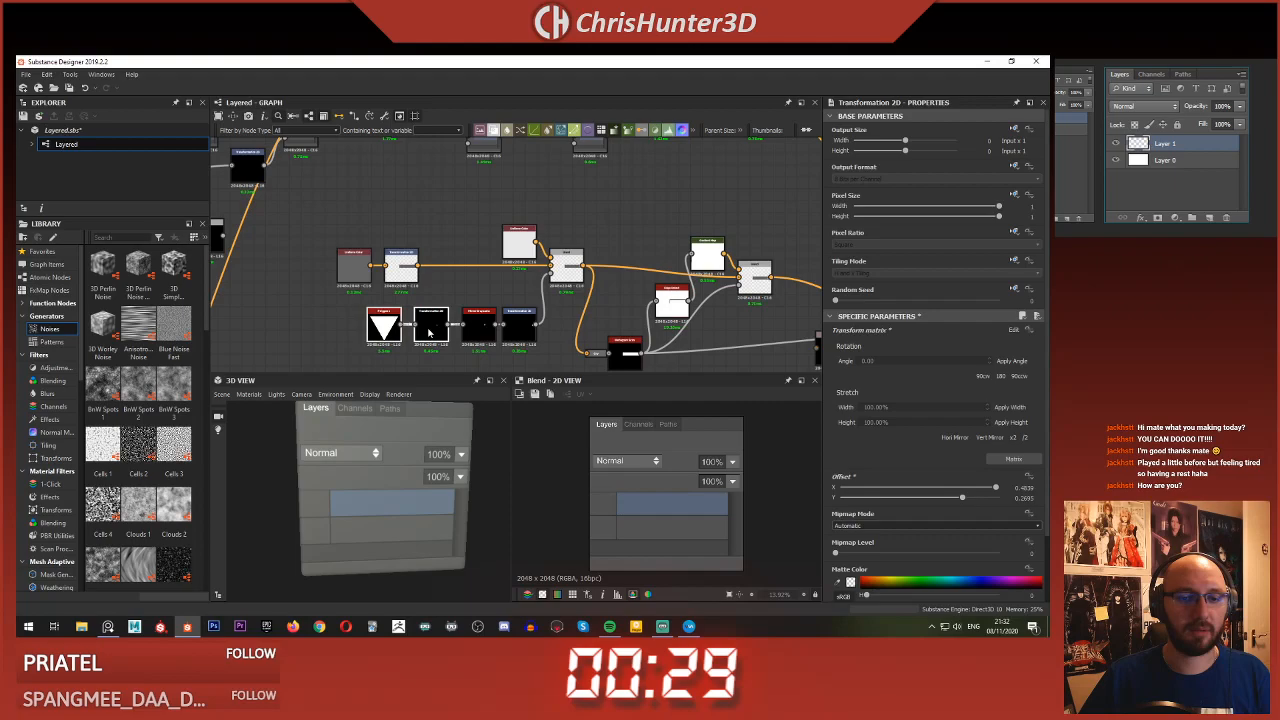
drag(353, 310, 467, 340)
key(s)
drag(354, 300, 406, 321)
drag(509, 234, 394, 219)
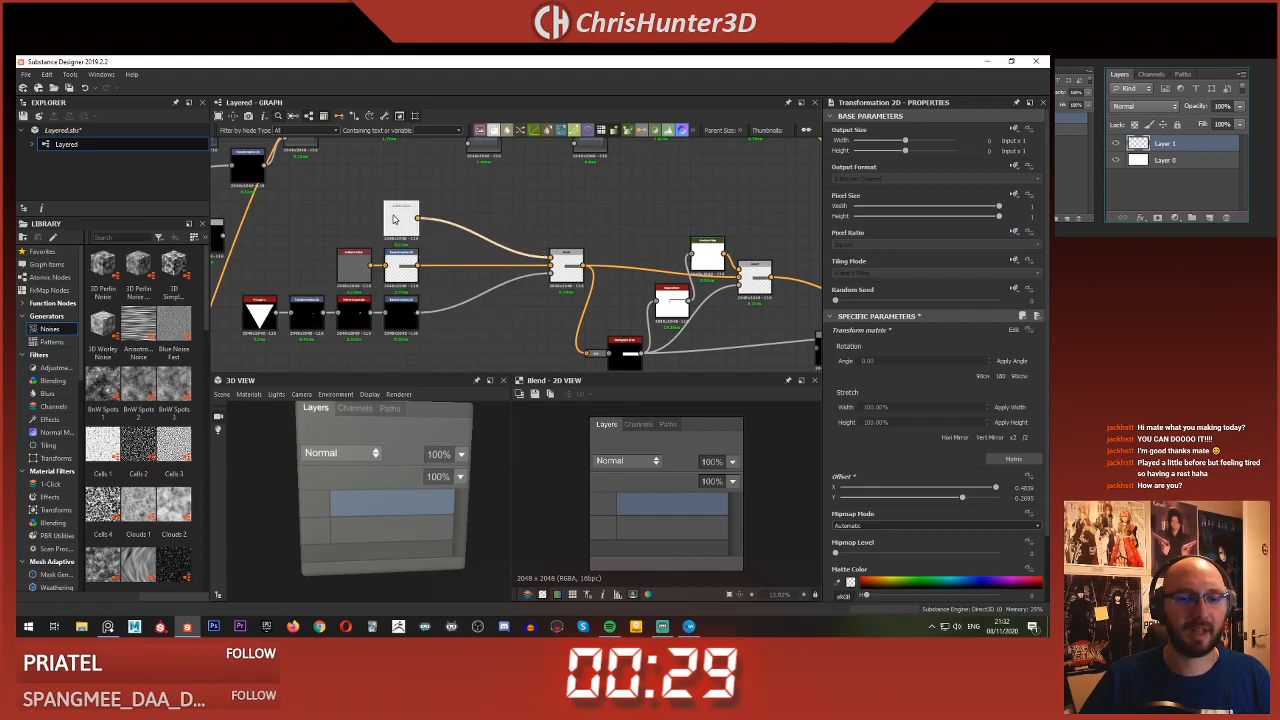
- Shift the drop-down group's Blend and its remaining downstream nodes closer to the source nodes to make the layout compact
drag(560, 261, 442, 260)
middle_drag(516, 252, 360, 204)
drag(415, 180, 603, 298)
drag(466, 308, 325, 291)
drag(639, 227, 567, 252)
scroll(567, 252, down, 3)
middle_drag(520, 182, 603, 315)
scroll(569, 271, up, 3)
click(666, 332)
key(space)
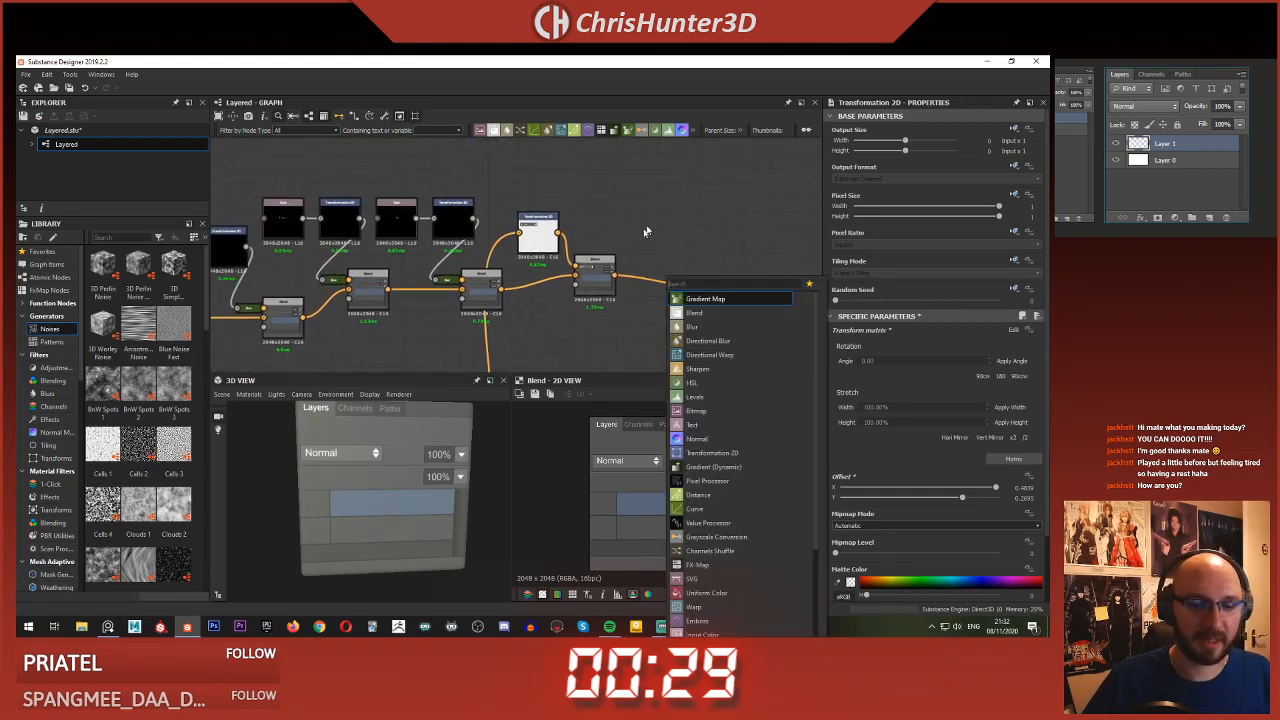
click(640, 238)
scroll(632, 291, up, 3)
scroll(631, 293, down, 3)
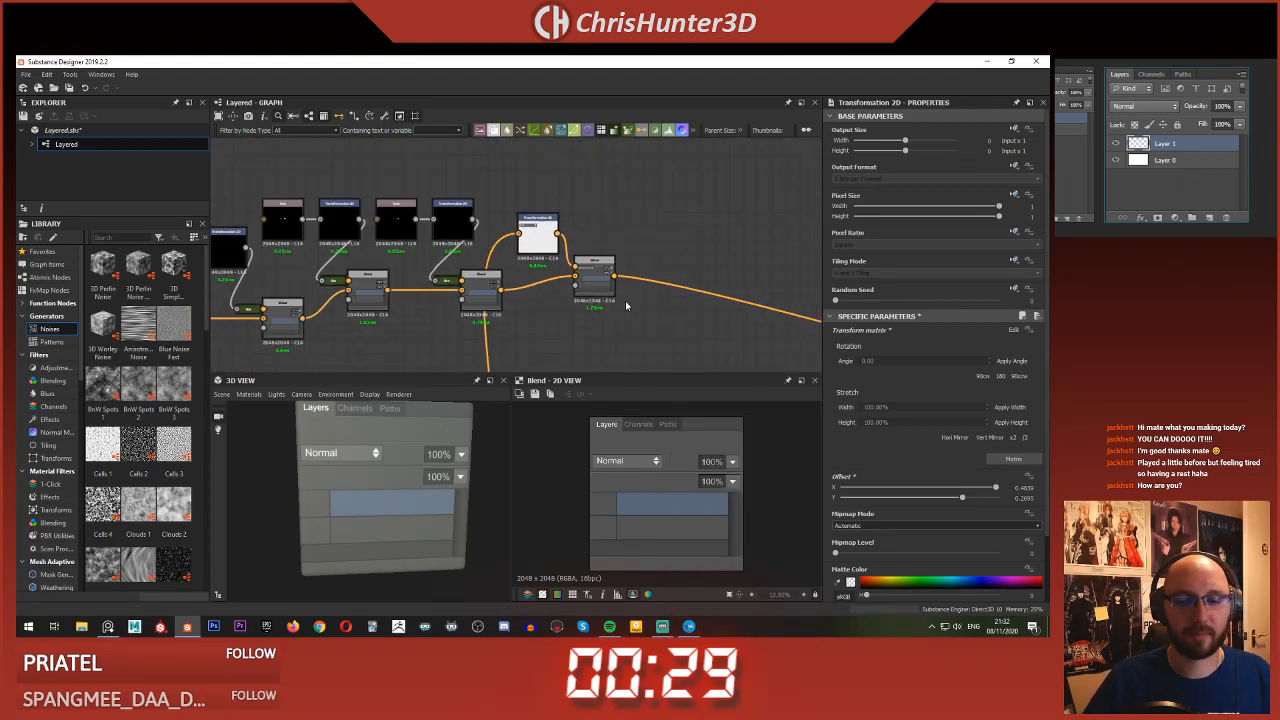
scroll(615, 298, up, 2)
scroll(650, 292, down, 5)
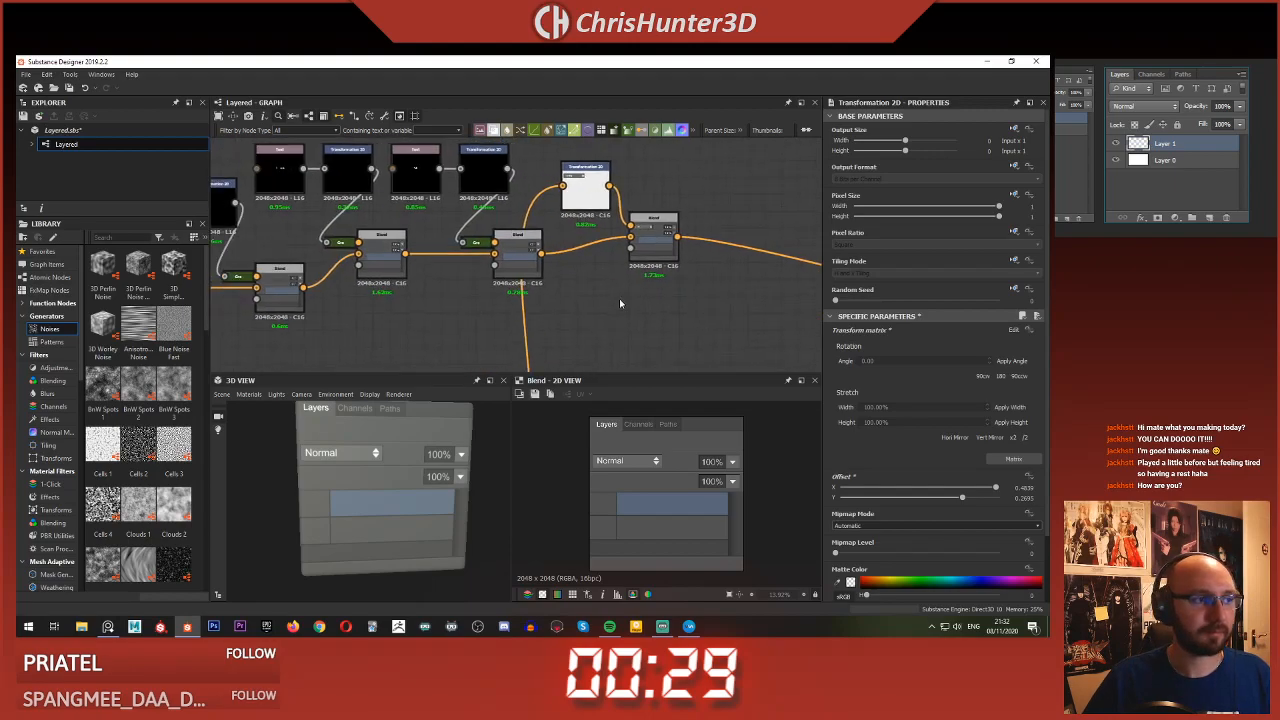
scroll(483, 262, up, 3)
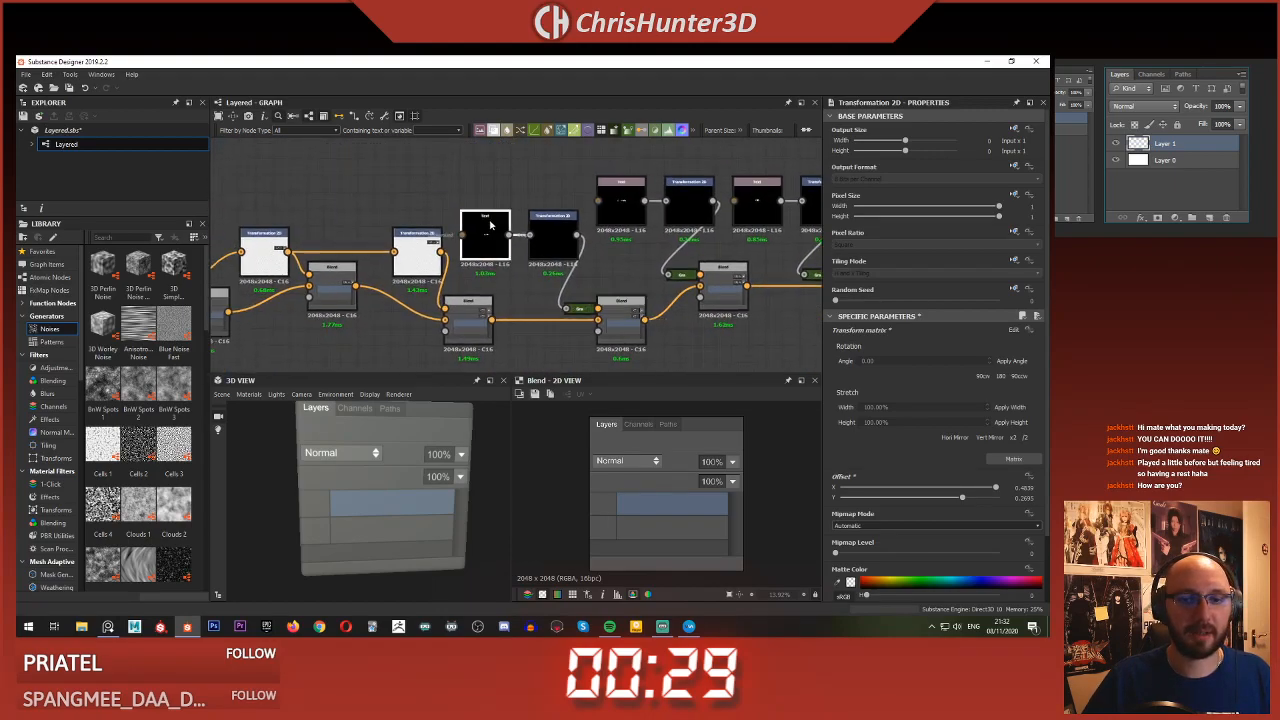
- Preview the "Layers" Text node, and move the drop-down's Transformation 2D and Blend farther along the main chain to free up space
double_click(490, 225)
scroll(560, 282, down, 4)
scroll(560, 282, up, 3)
middle_drag(622, 284, 517, 325)
scroll(517, 325, down, 2)
scroll(585, 272, up, 1)
drag(551, 217, 620, 298)
middle_drag(616, 296, 547, 241)
drag(541, 247, 776, 258)
- Duplicate the last tab label's Text, Transformation 2D, Gradient Map and Blend, and wire the copy in before the drop-down's Blend
scroll(550, 224, up, 2)
middle_drag(563, 223, 686, 267)
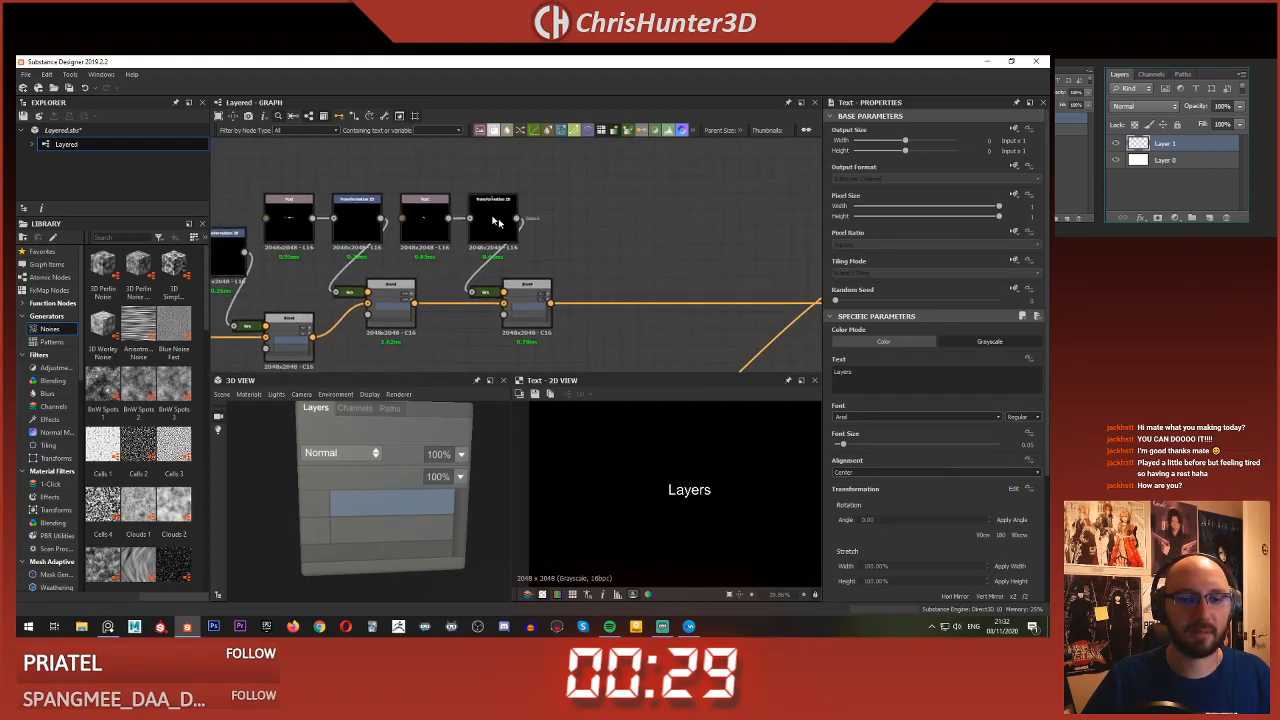
drag(451, 193, 657, 267)
key(ctrl+d)
drag(552, 303, 640, 269)
middle_drag(705, 277, 515, 266)
drag(522, 268, 722, 241)
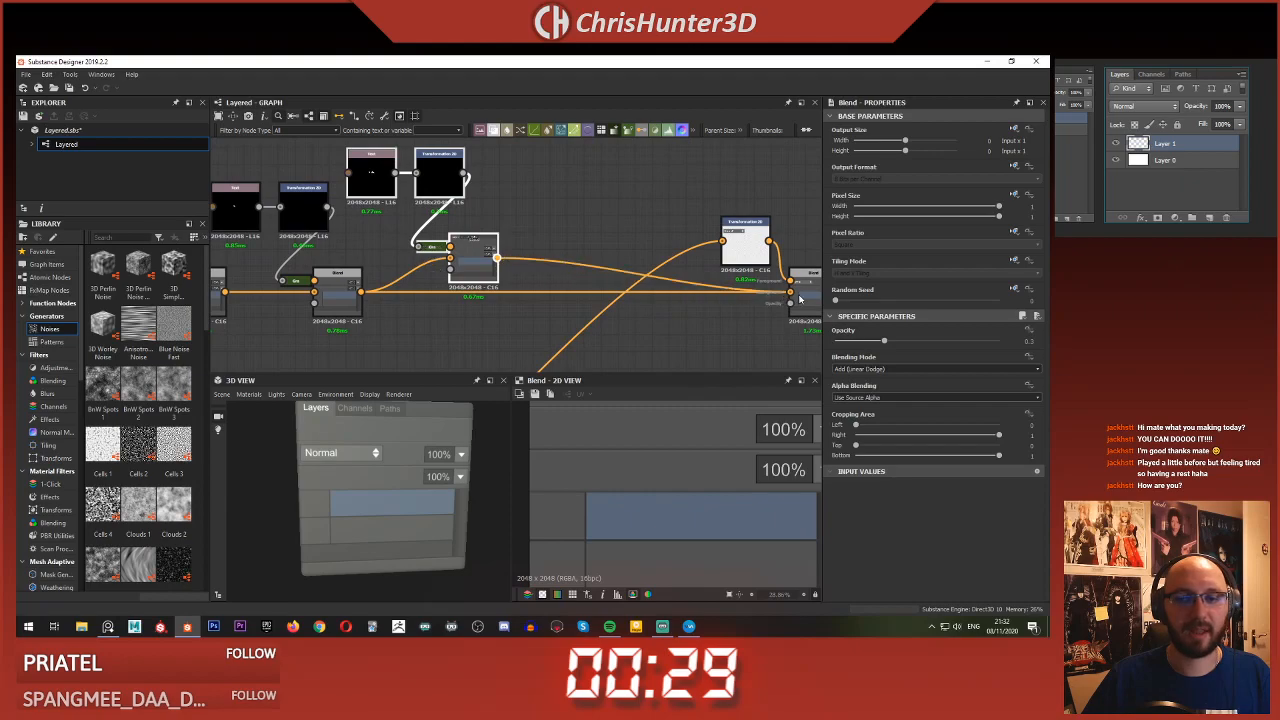
- Lower the duplicated label's Blend slightly and set the copied Text node's text to "Opacity"
middle_drag(496, 172, 606, 209)
drag(590, 303, 590, 319)
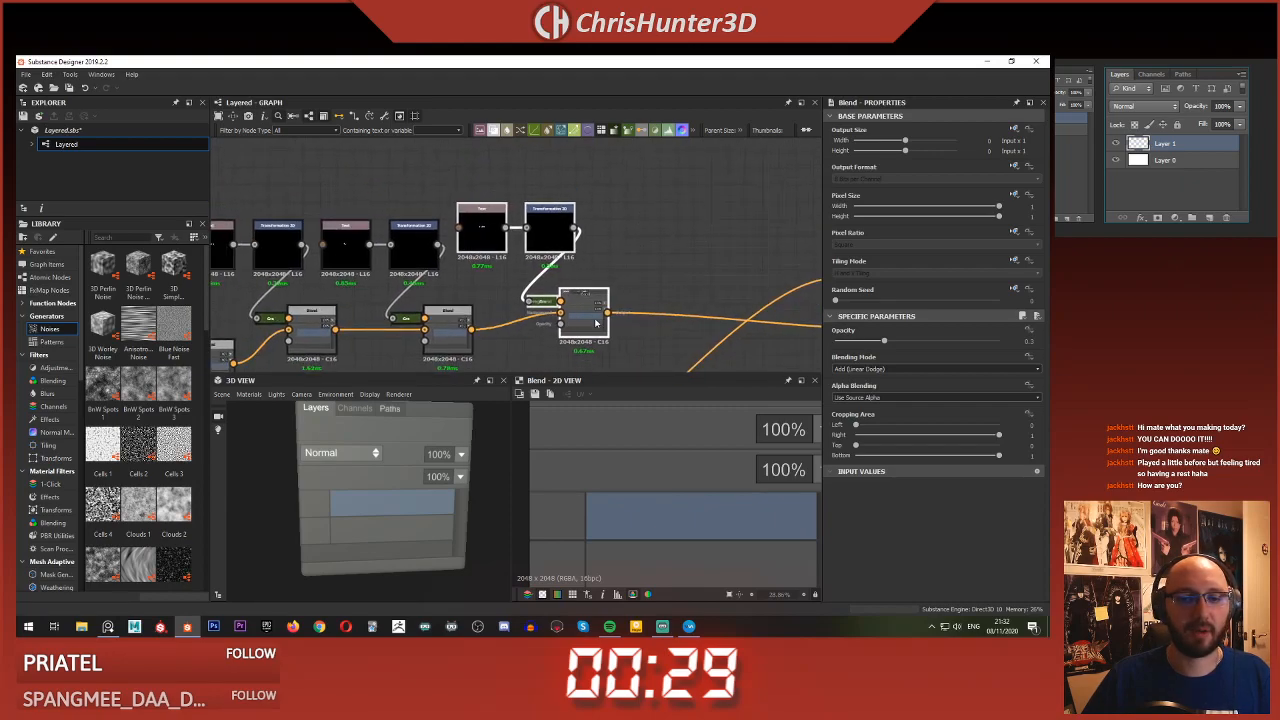
click(486, 246)
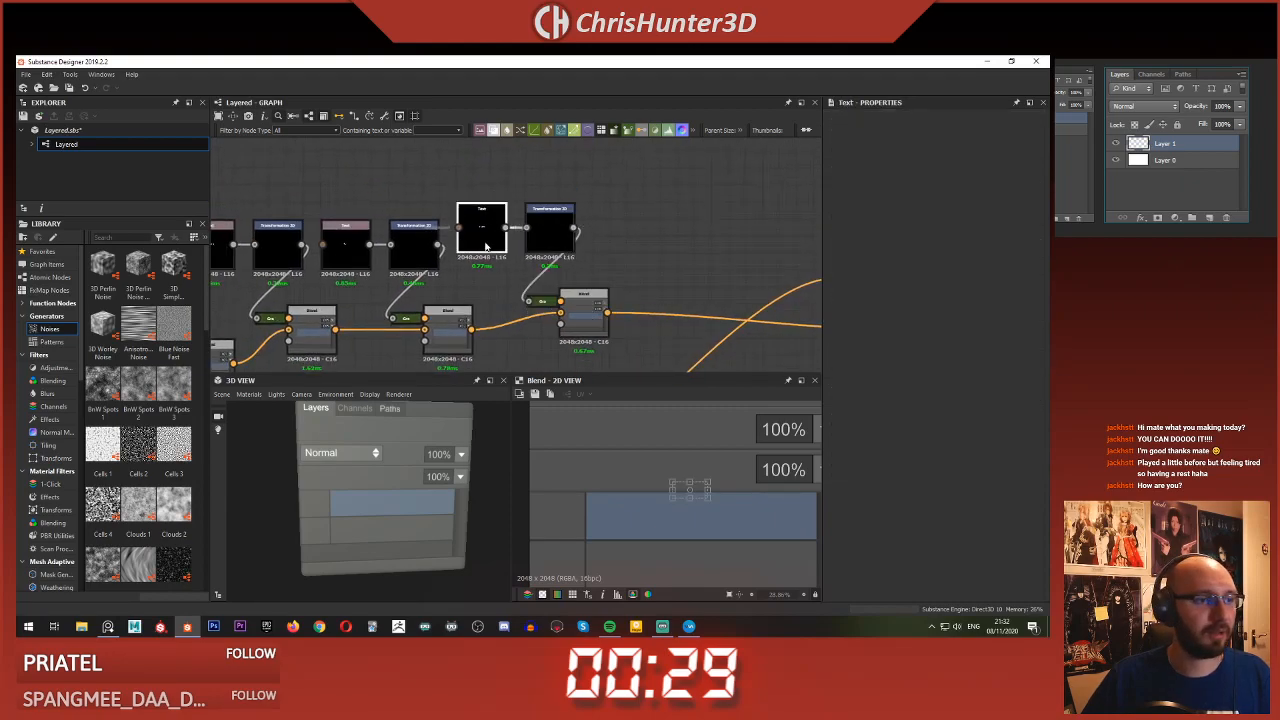
double_click(486, 246)
text(Opacity)
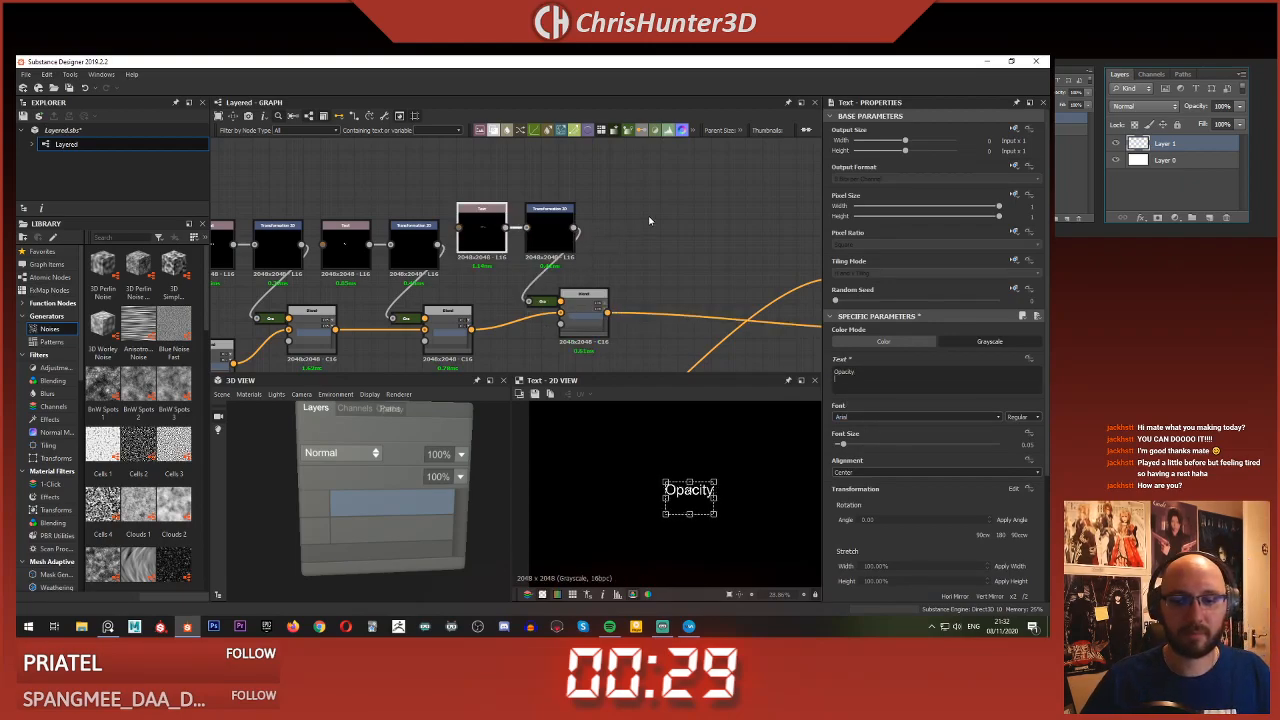
- Set the opacity of the new "Opacity" label's Blend to 0.54
double_click(572, 318)
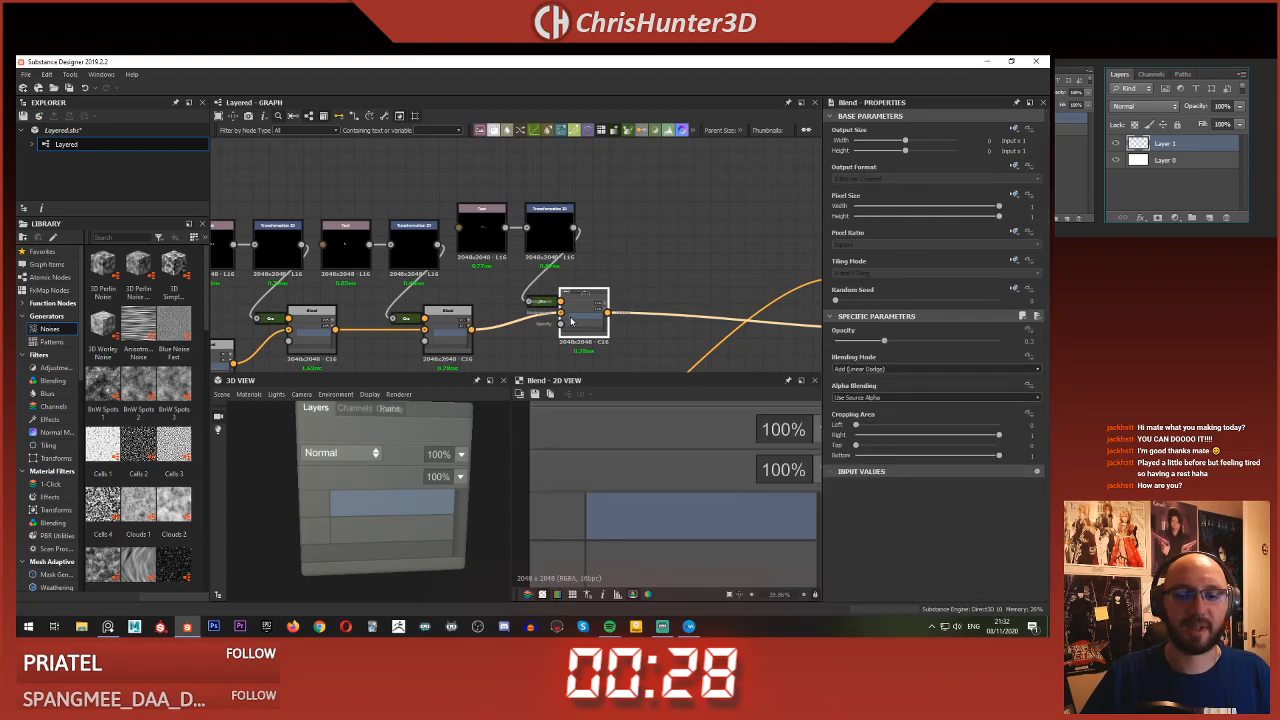
drag(884, 341, 1003, 341)
mouse_move(655, 246)
middle_down()
mouse_move(715, 237)
mouse_move(668, 244)
middle_up()
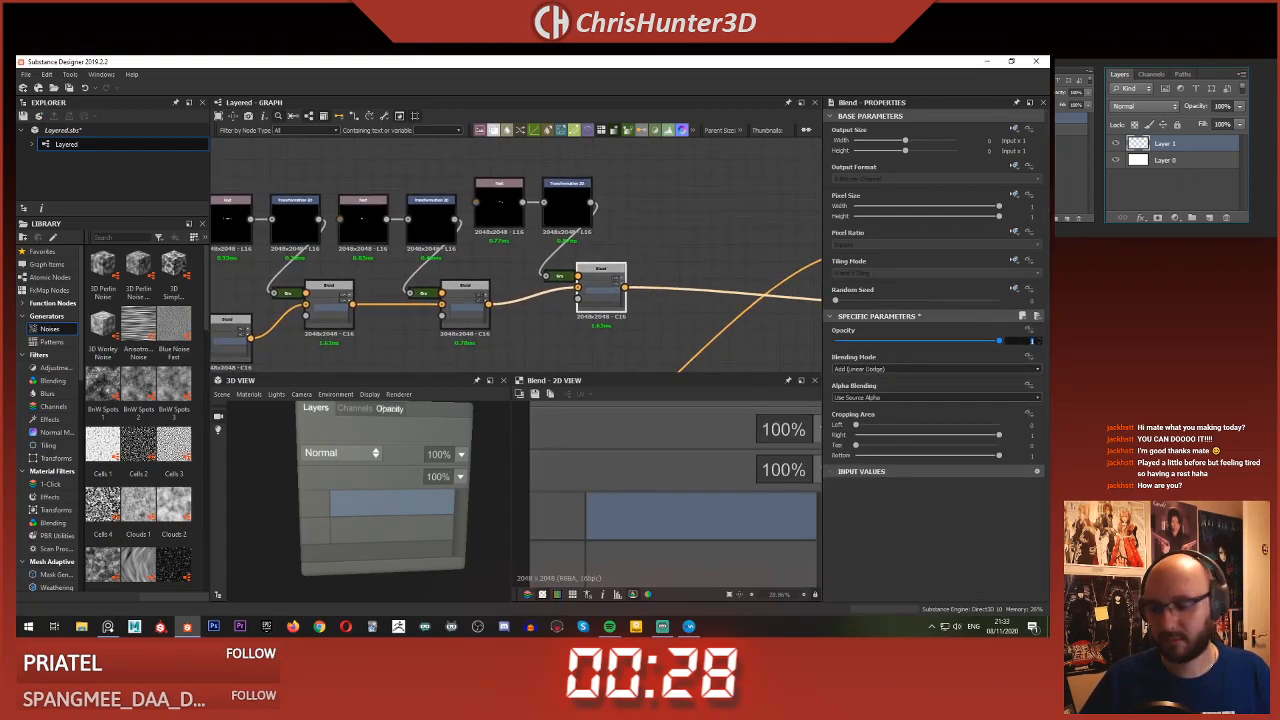
- Preview the label's Blend and reposition the "Opacity" label just left of the upper 100% box with its Transformation 2D
double_click(567, 205)
key(f)
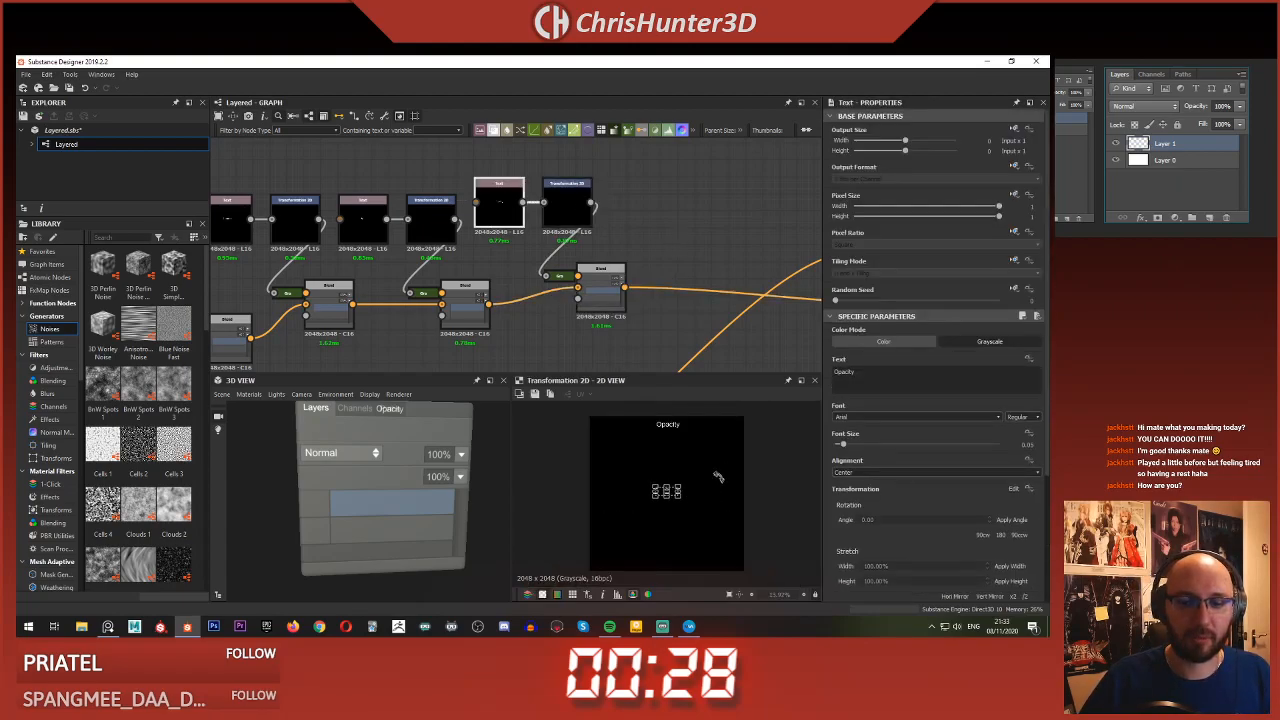
click(567, 205)
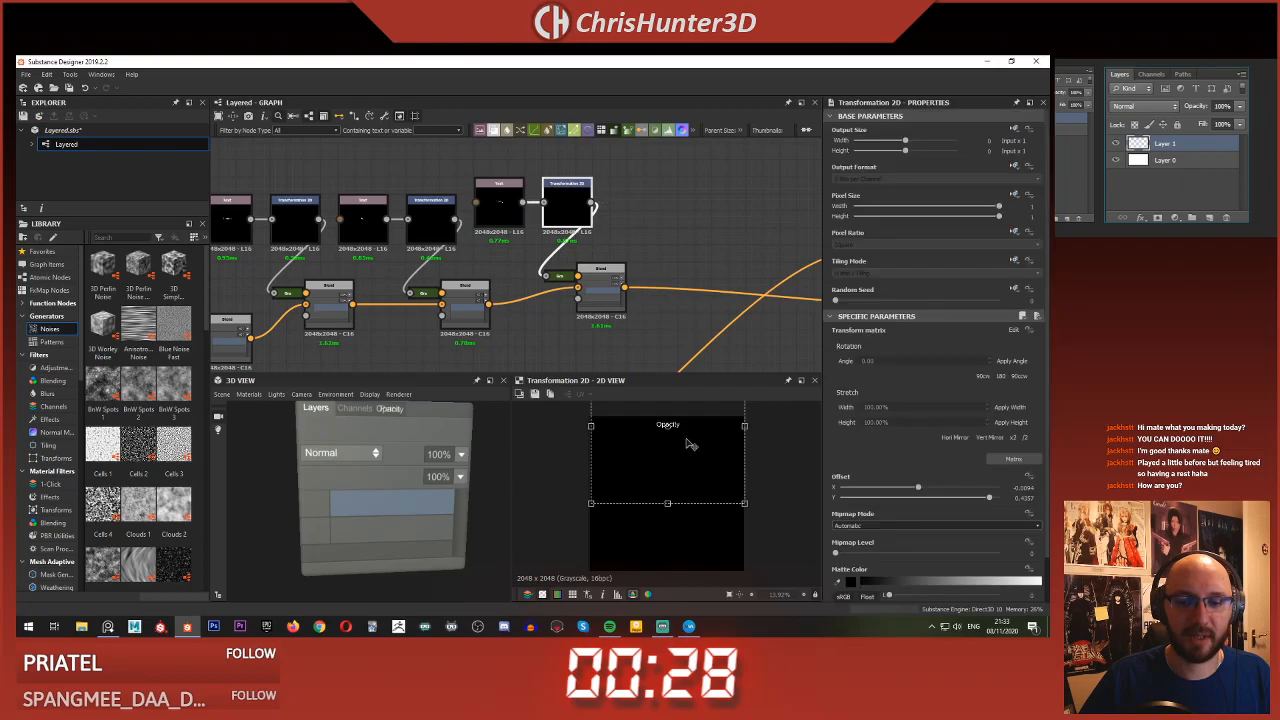
double_click(595, 287)
click(575, 212)
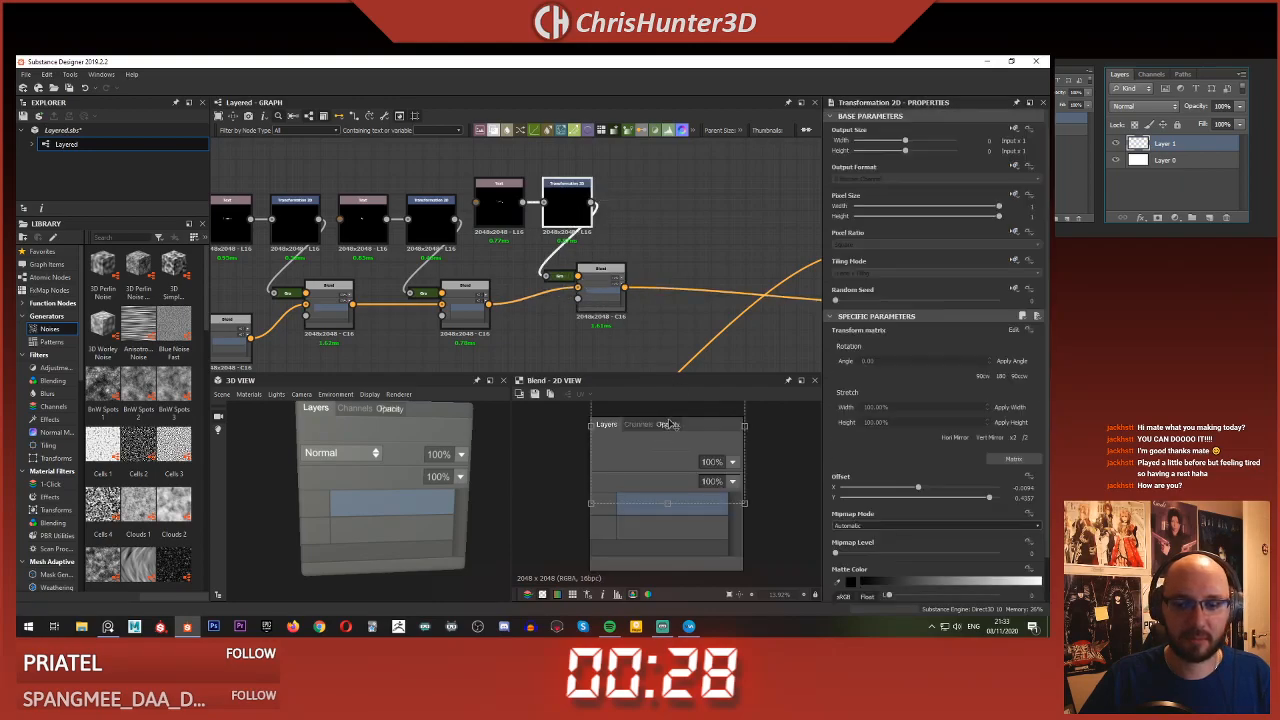
drag(697, 444, 688, 468)
scroll(700, 481, up, 3)
- Append a colon to the "Opacity" text and shift the label closer to the upper 100% box
click(492, 184)
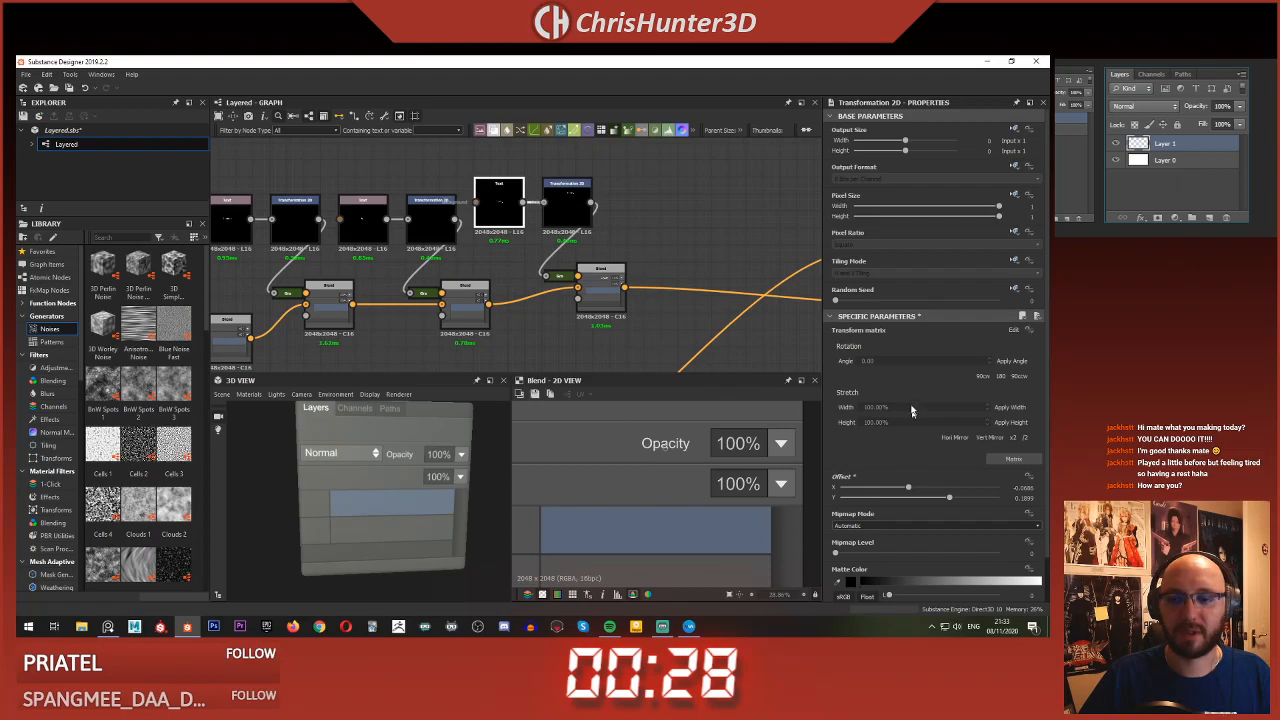
text(:)
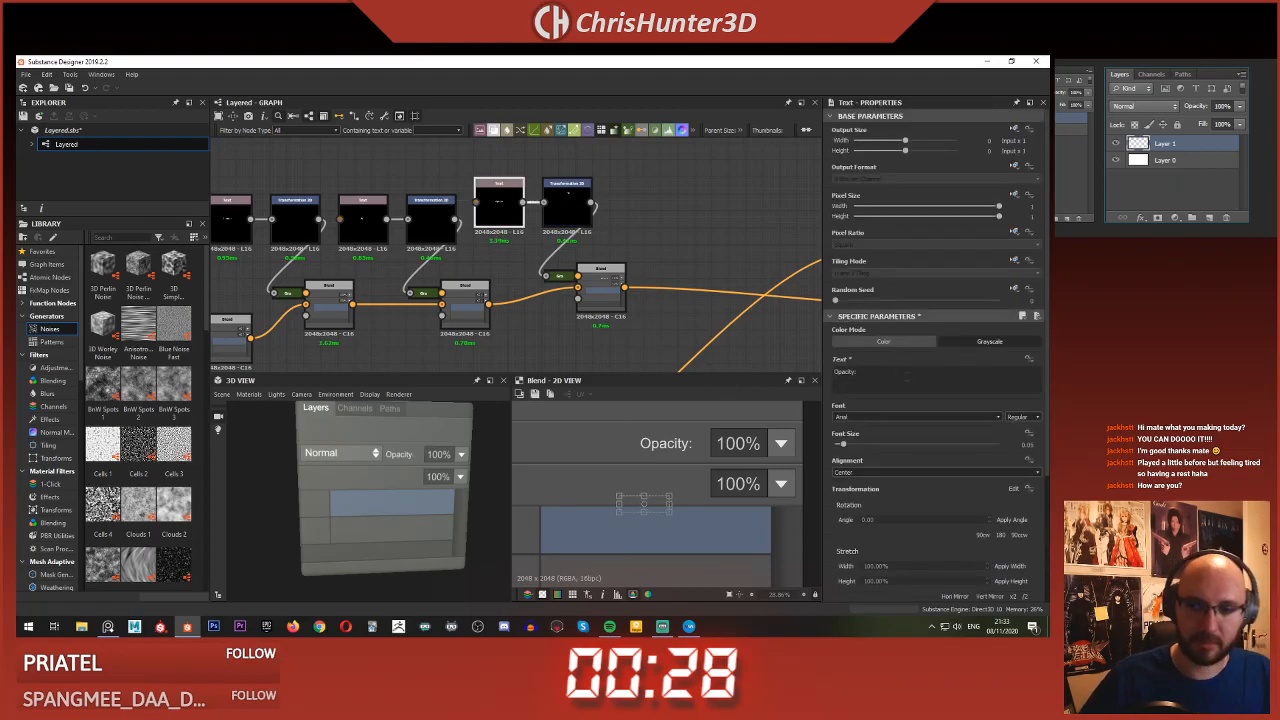
click(593, 288)
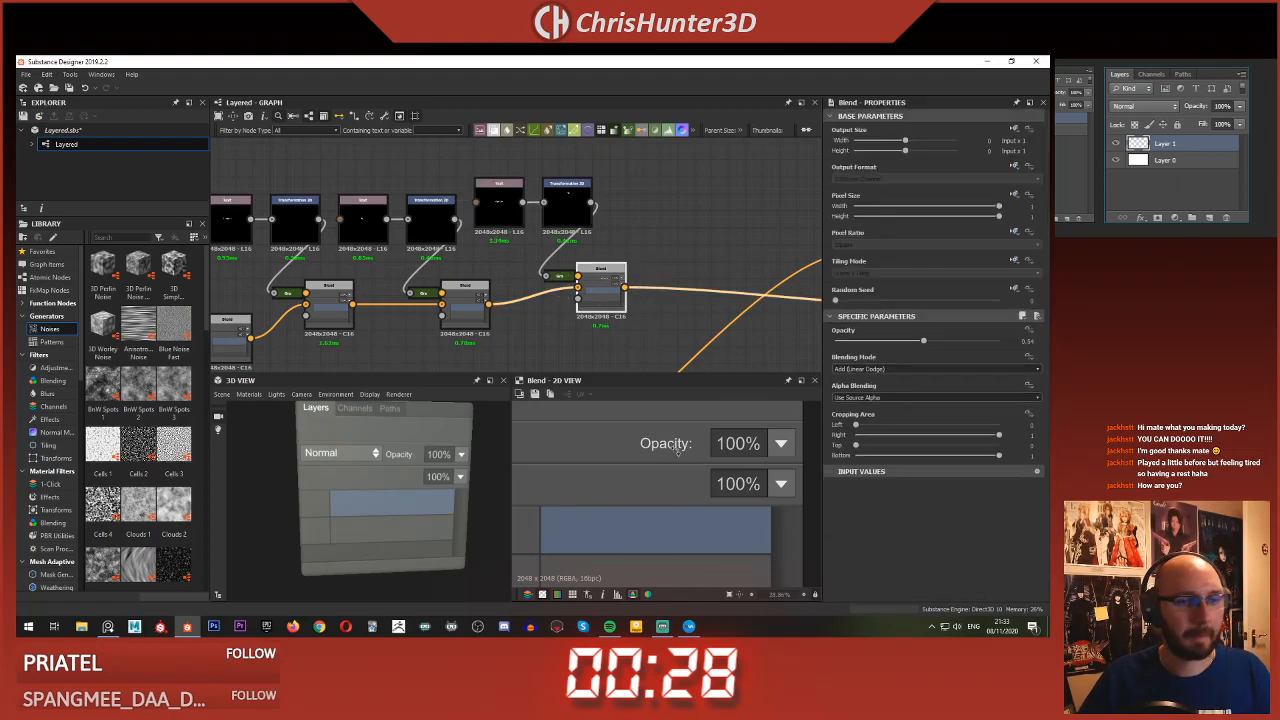
click(553, 220)
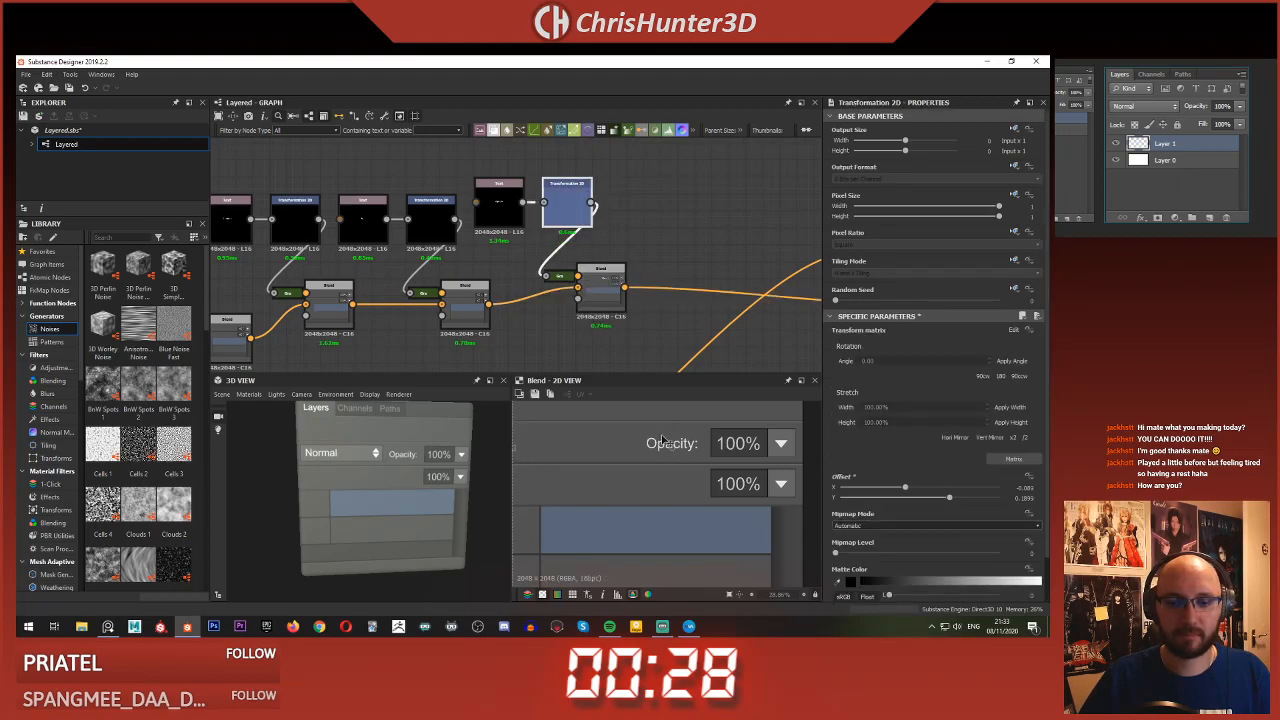
- Preview the drop-down's Blend and nudge the "Opacity:" label slightly upward to line up with the "Normal" text
scroll(455, 257, down, 5)
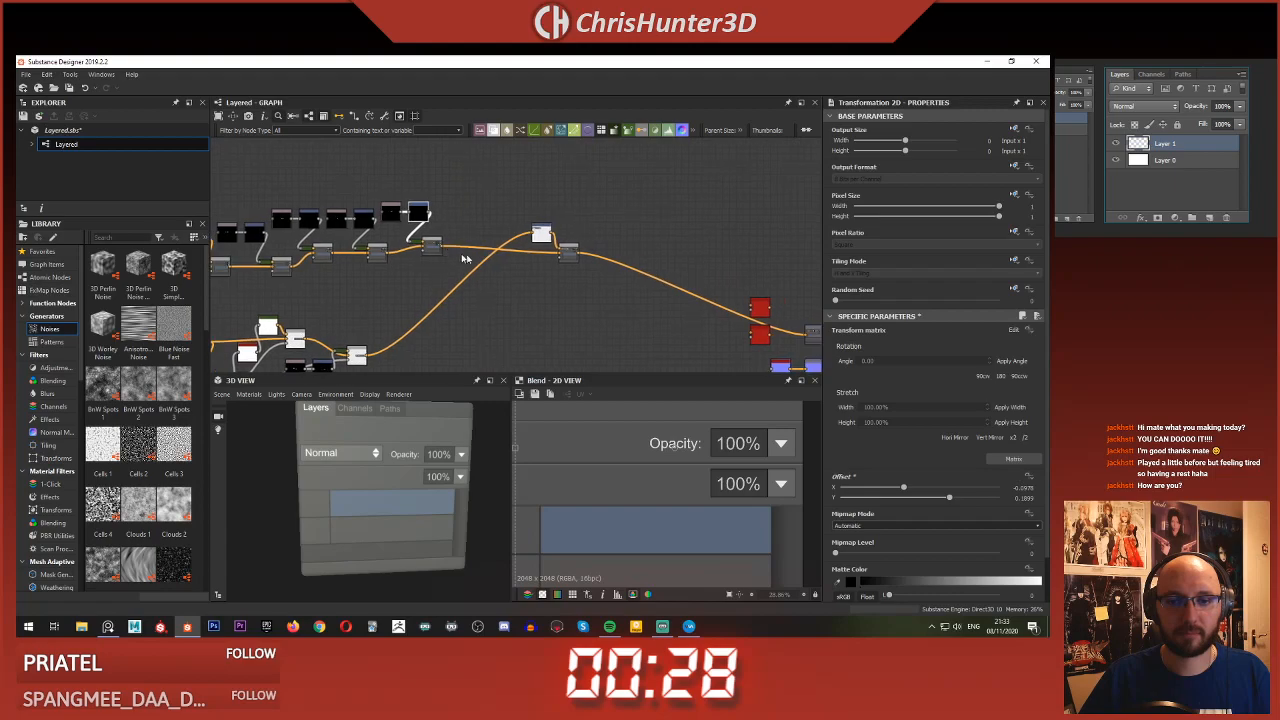
scroll(558, 254, up, 5)
click(577, 251)
middle_drag(463, 259, 563, 271)
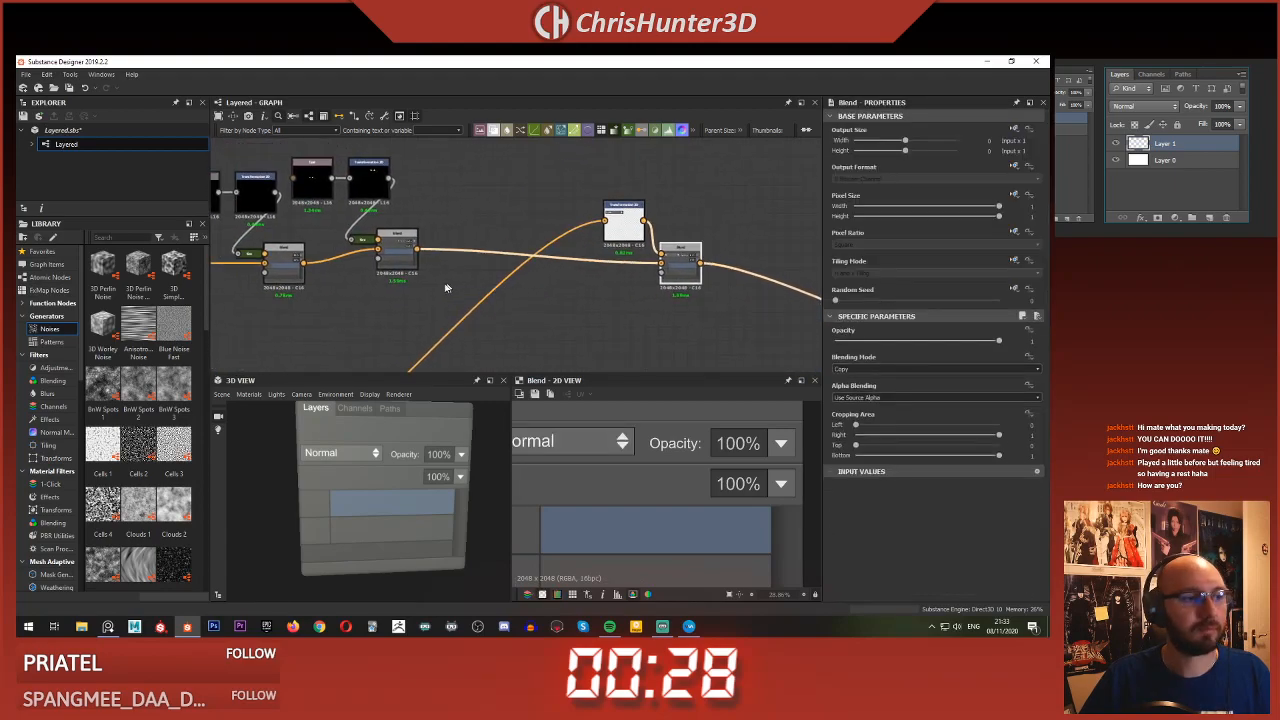
click(405, 255)
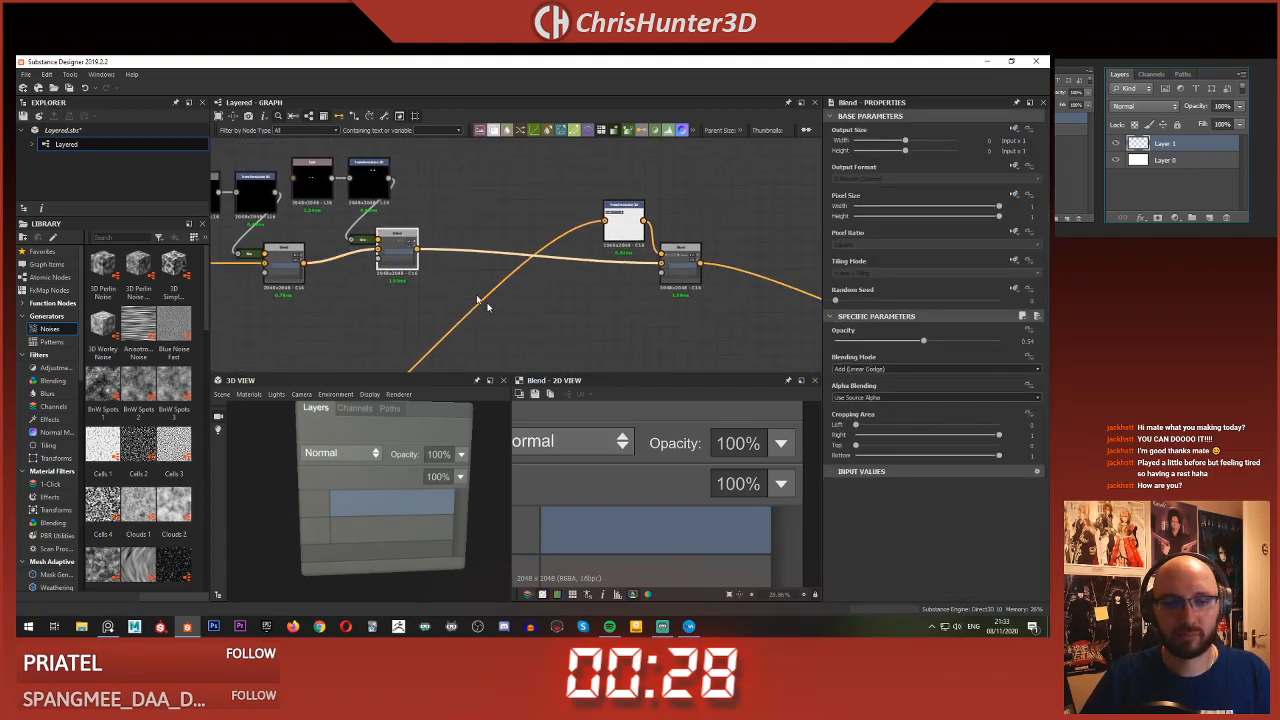
click(352, 180)
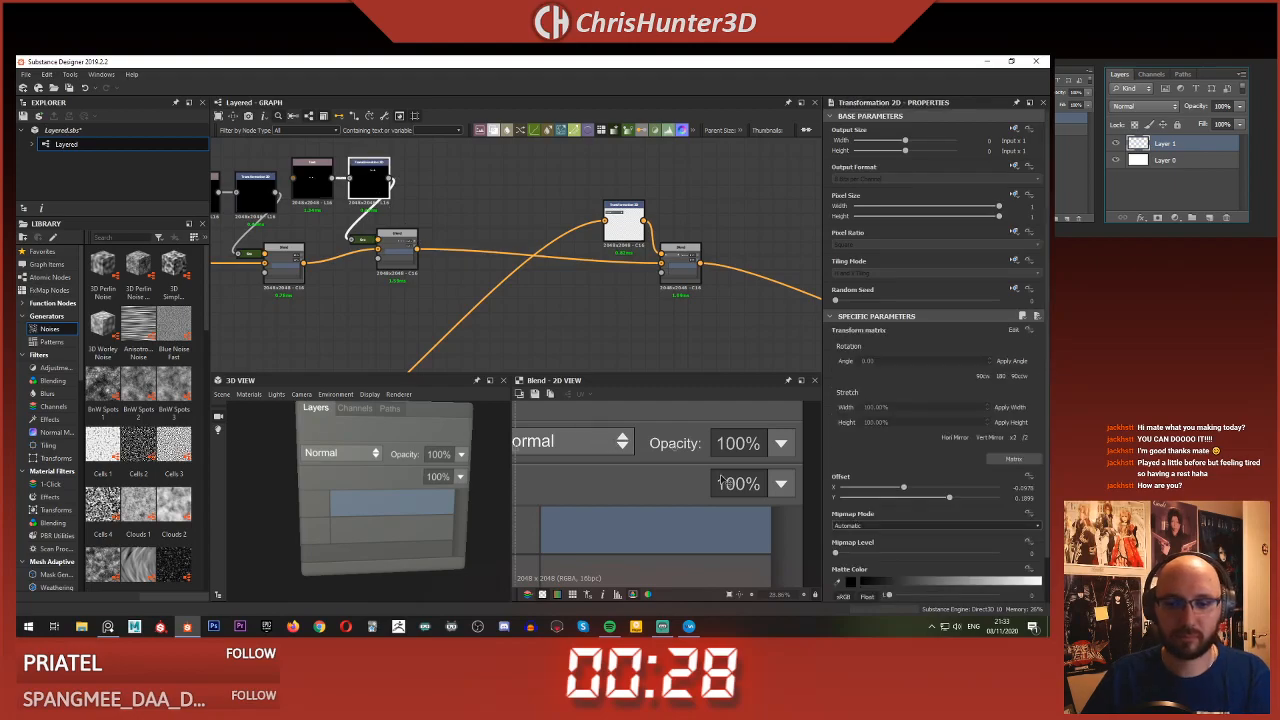
key(Up)
key(Up)
key(Up)
key(Up)
drag(659, 448, 660, 447)
- Locate the "Layers" tab label's nodes and set the opacity of its Blend to 0.54
click(557, 341)
scroll(669, 261, down, 5)
scroll(414, 258, up, 5)
middle_drag(414, 258, 605, 257)
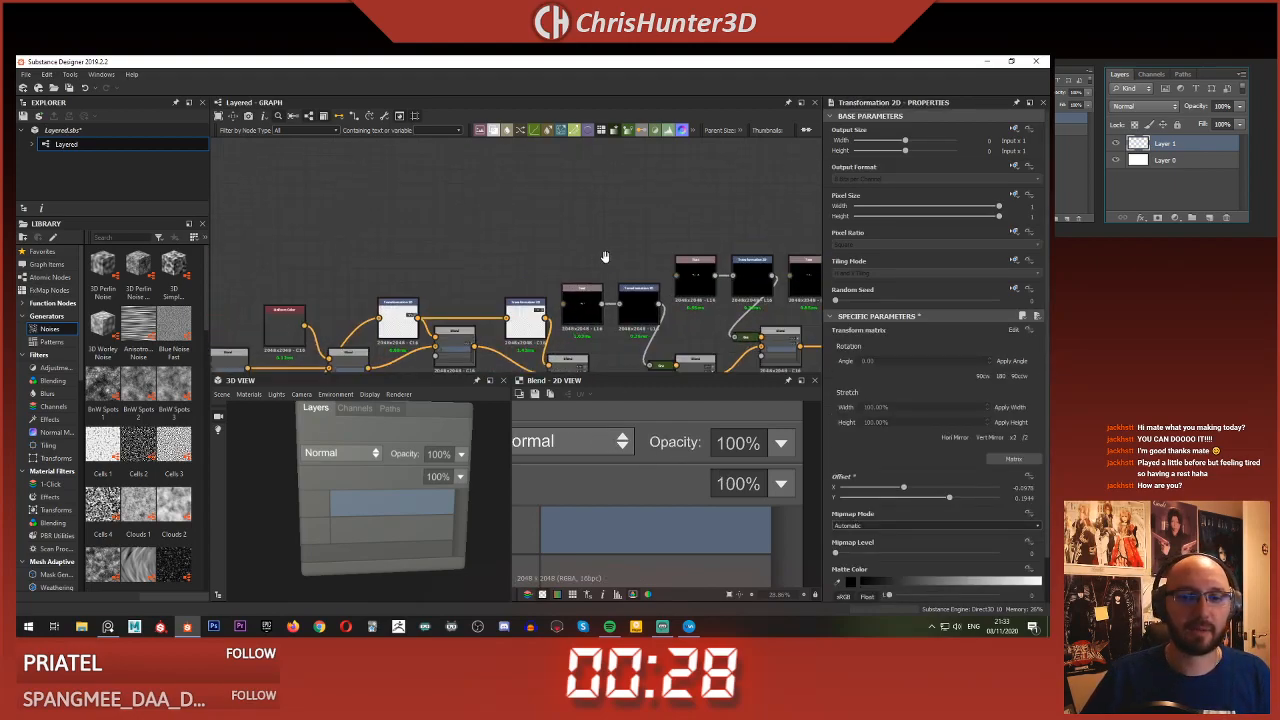
scroll(604, 257, up, 3)
click(660, 215)
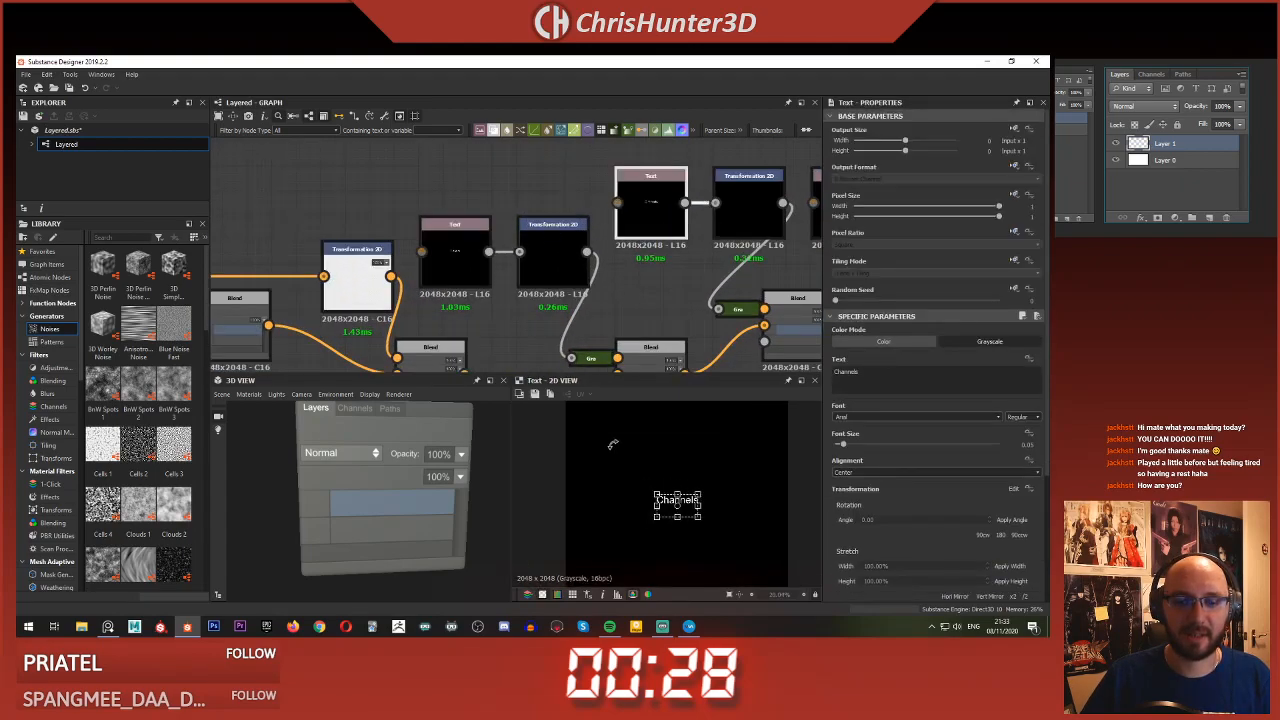
click(474, 265)
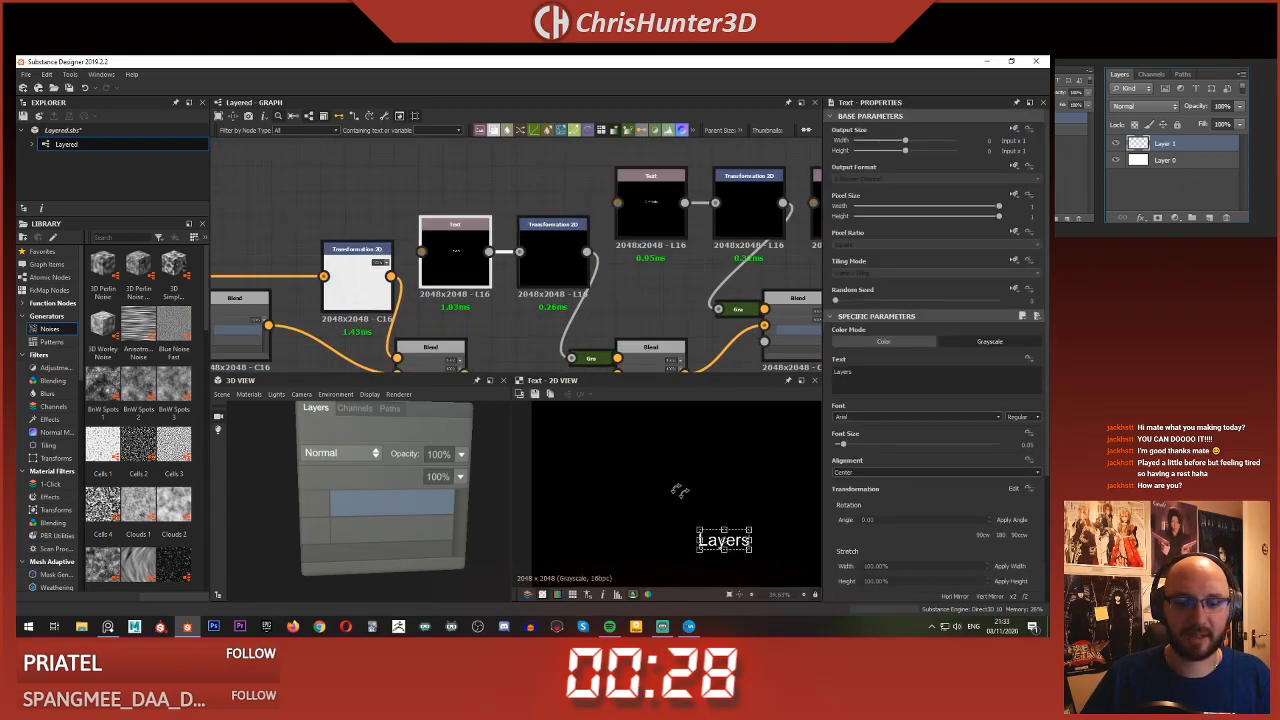
middle_drag(542, 311, 432, 212)
click(540, 265)
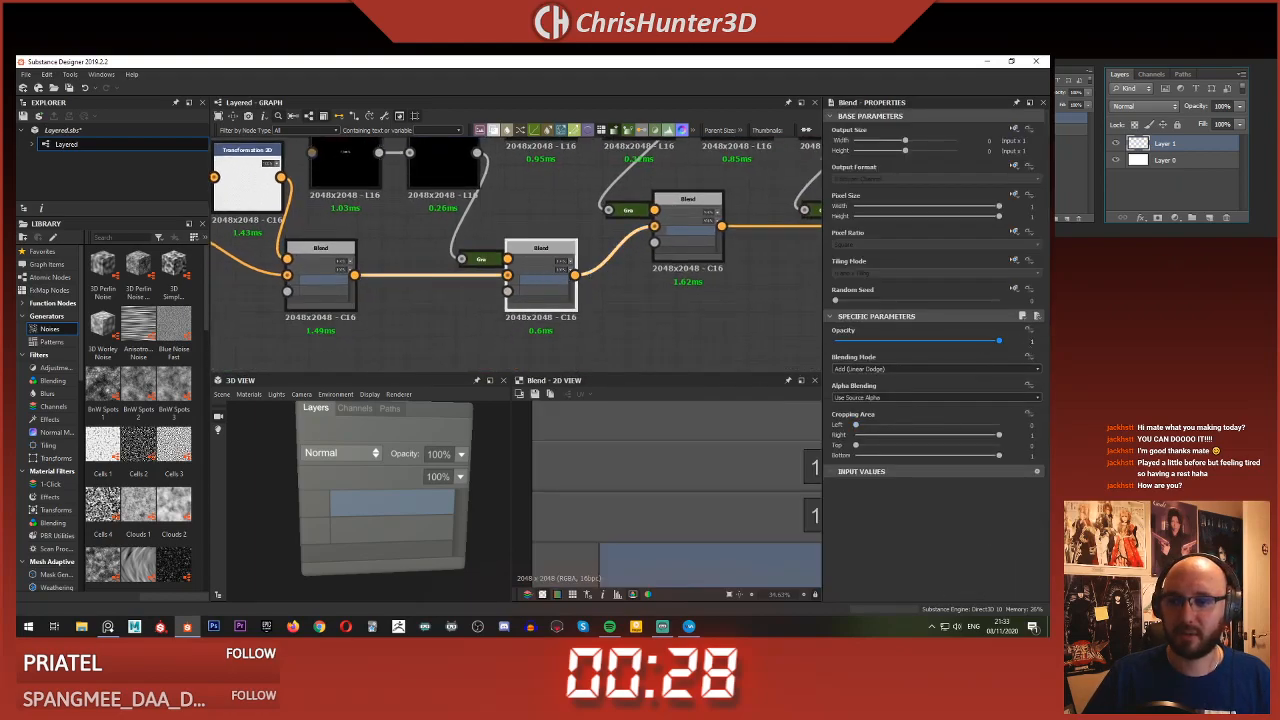
drag(999, 341, 923, 341)
- Examine the brightness of the tab and control labels on the panel in the 3D view
scroll(364, 449, up, 3)
scroll(352, 446, down, 3)
middle_drag(352, 444, 352, 463)
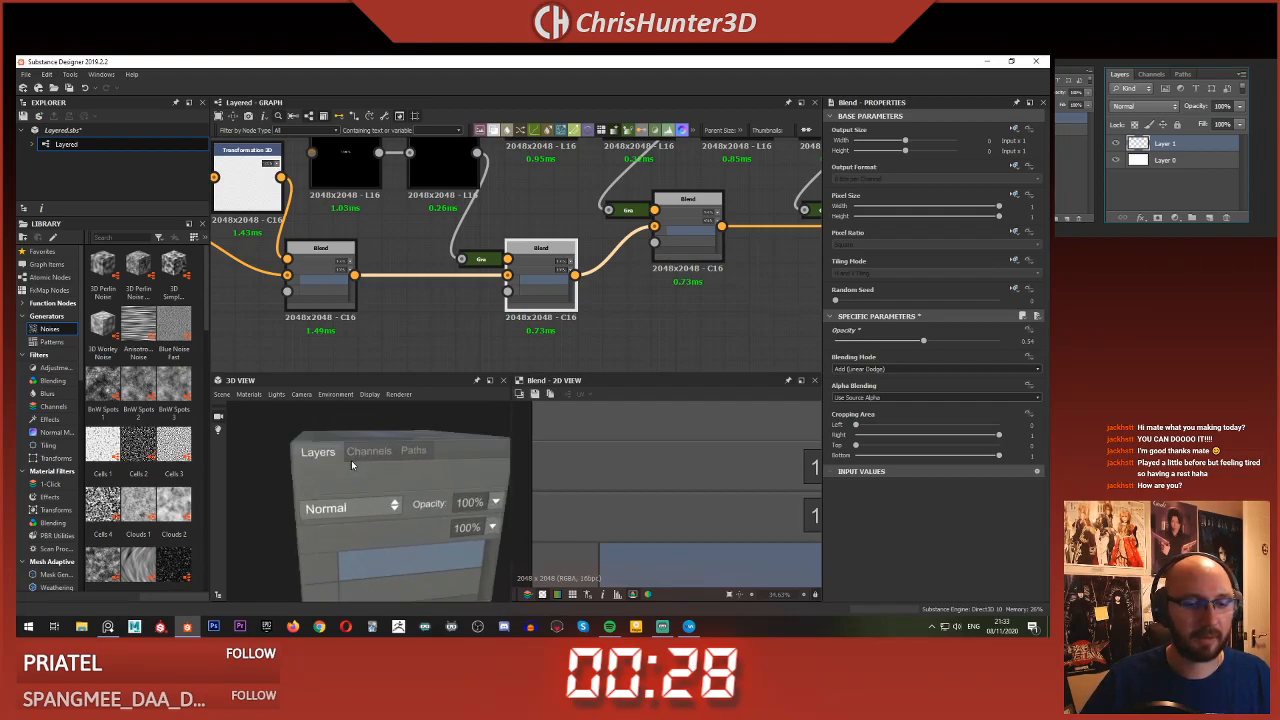
scroll(353, 450, up, 3)
scroll(612, 295, down, 4)
middle_drag(612, 295, 684, 306)
scroll(482, 302, up, 4)
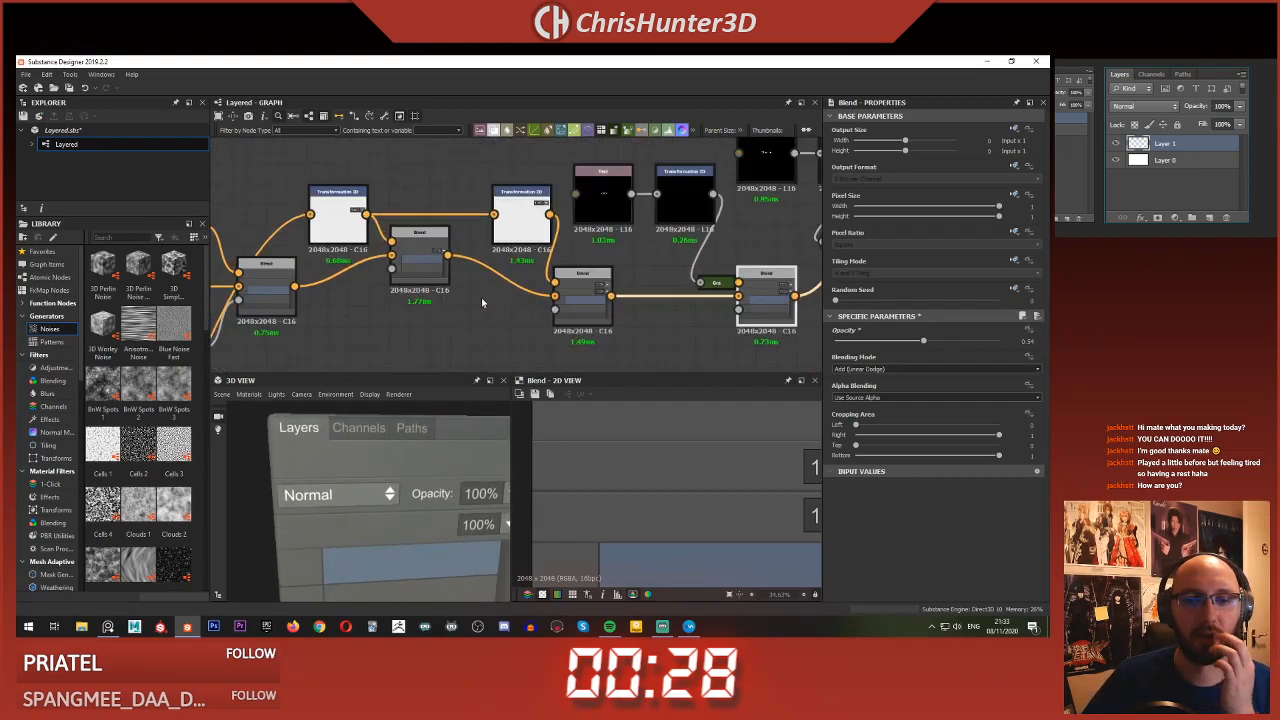
- Trace the drop-down's chain back to the Blend that adds the "Normal" text and check its opacity setting
scroll(424, 262, down, 4)
middle_drag(597, 294, 487, 280)
scroll(490, 266, up, 5)
middle_drag(726, 254, 226, 258)
scroll(592, 252, down, 5)
scroll(498, 245, up, 5)
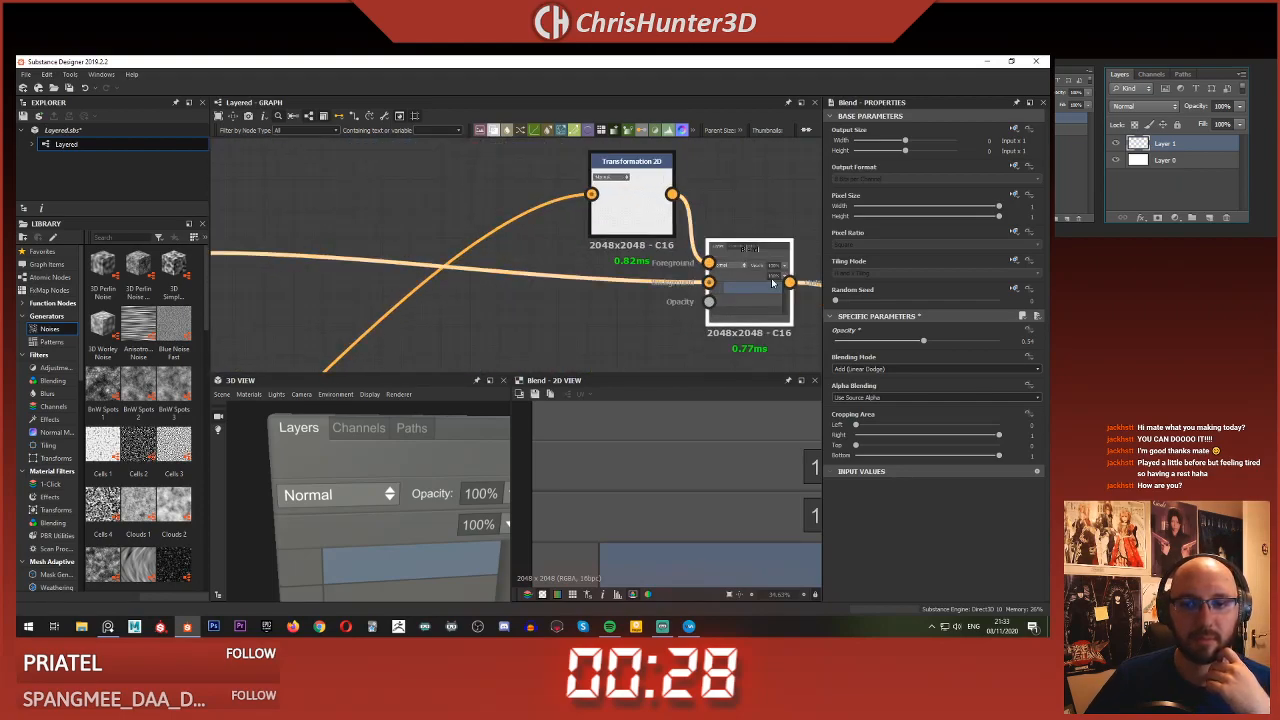
double_click(770, 279)
scroll(661, 263, down, 5)
middle_drag(661, 263, 749, 134)
middle_drag(295, 302, 510, 230)
scroll(702, 226, up, 5)
scroll(702, 230, down, 5)
scroll(515, 231, up, 5)
double_click(620, 263)
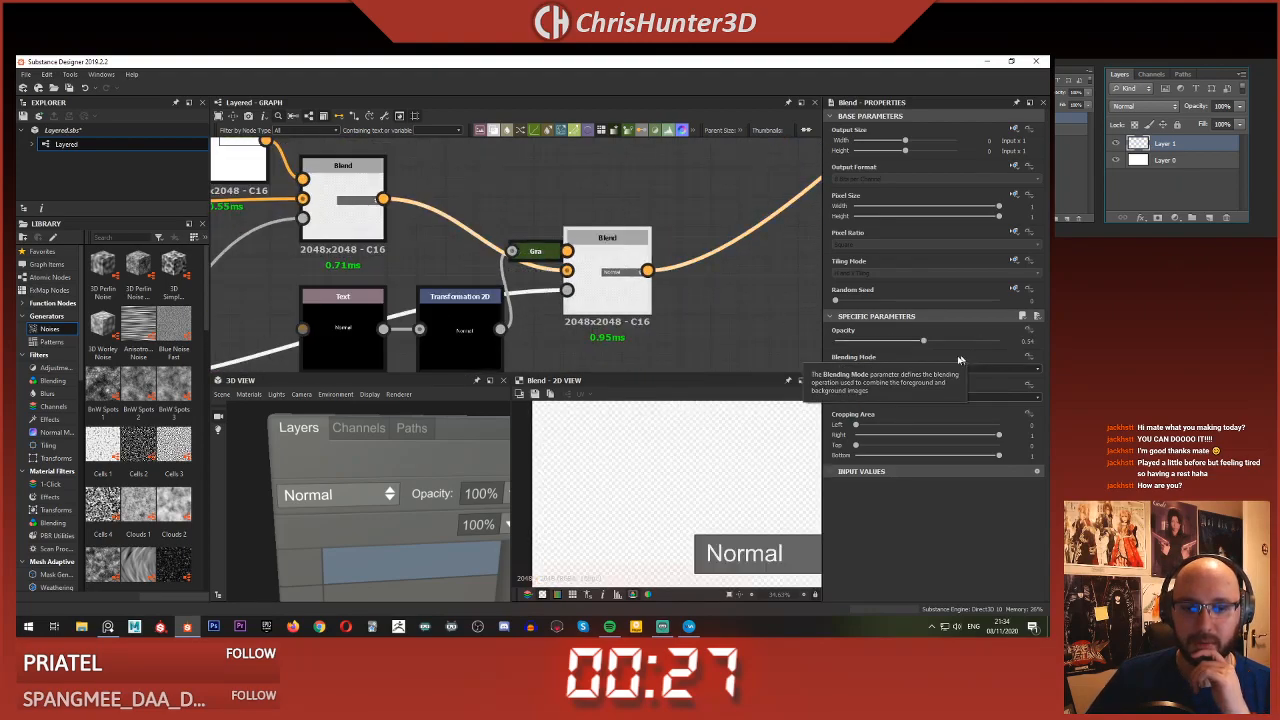
- Preview the drop-down's Blend on the main chain and save the Layered package
scroll(655, 283, down, 5)
middle_drag(798, 203, 440, 315)
middle_drag(622, 148, 558, 269)
scroll(558, 269, up, 3)
double_click(608, 278)
scroll(660, 485, up, 3)
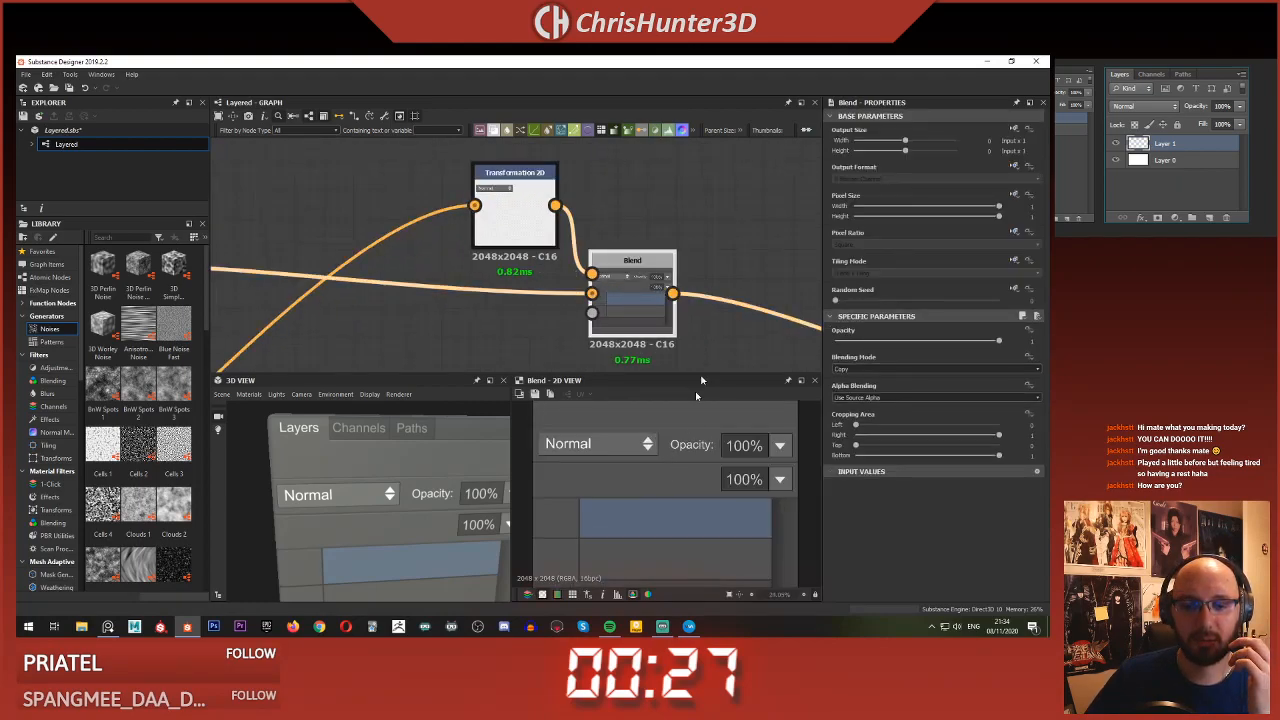
right_click(737, 261)
click(805, 373)
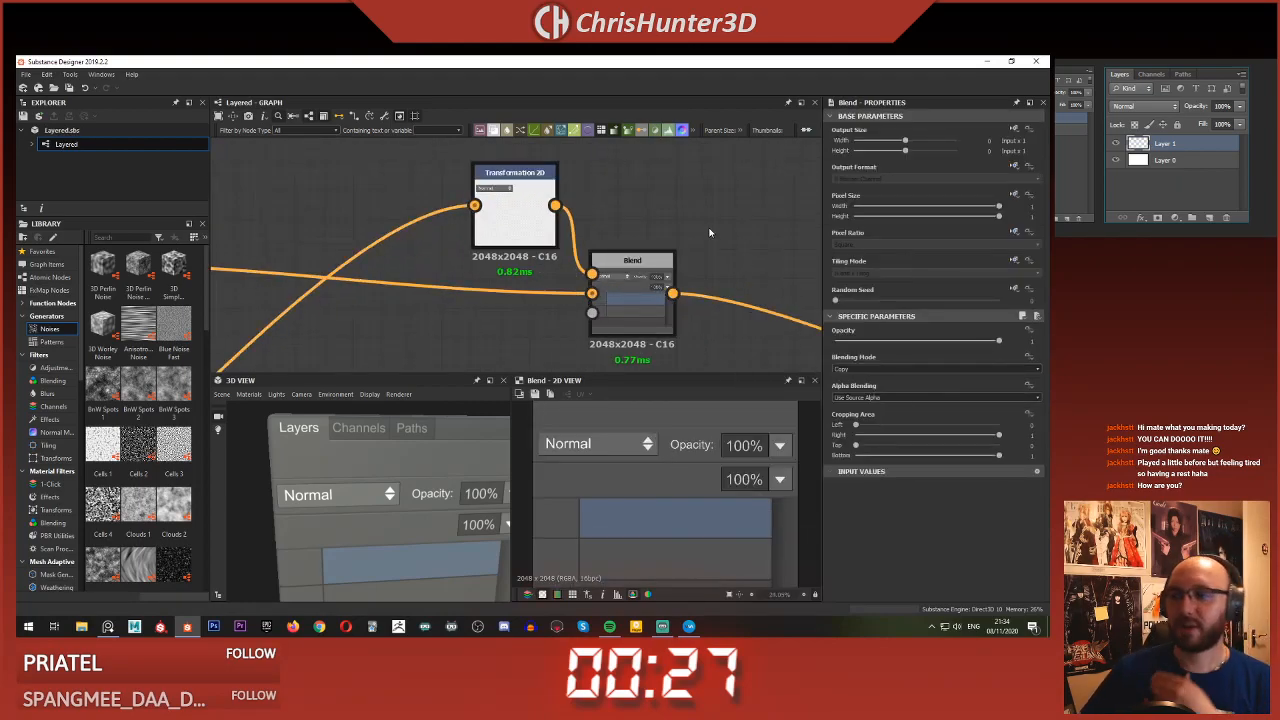
scroll(698, 253, down, 4)
scroll(665, 447, down, 3)
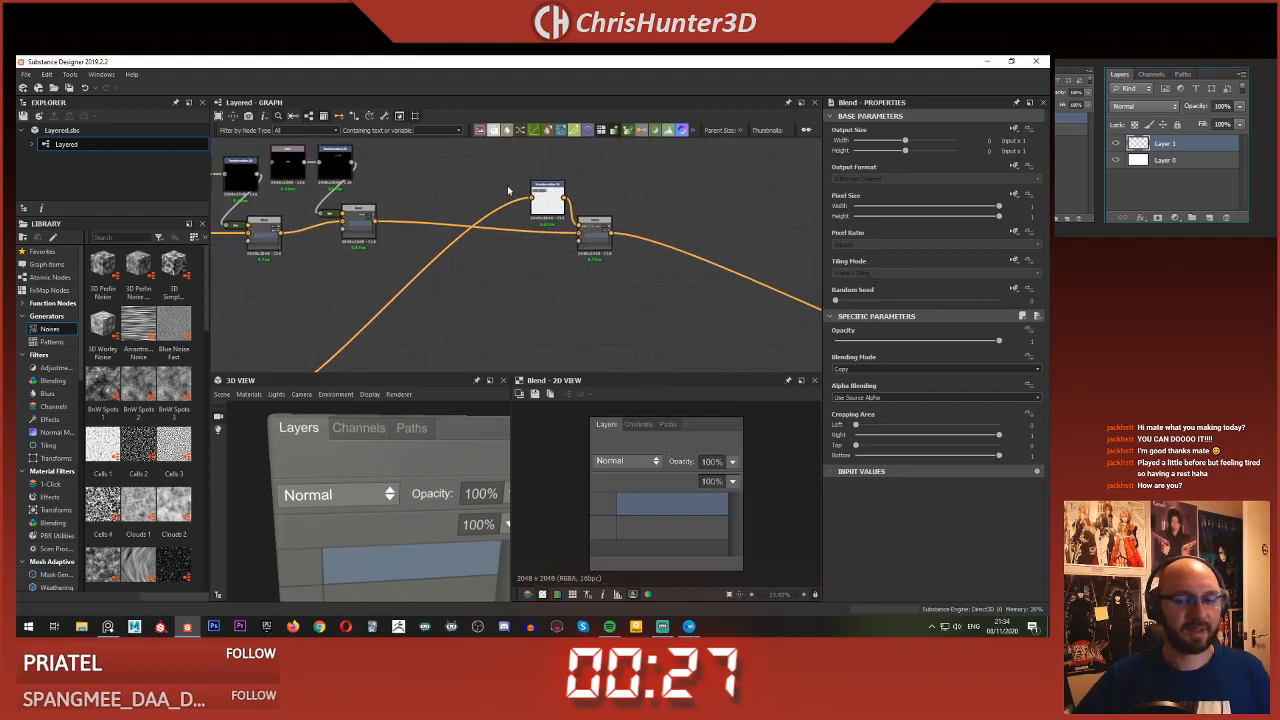
- Move the drop-down's Transformation 2D and Blend close to the "Opacity:" label's Blend
scroll(507, 190, down, 4)
scroll(560, 250, up, 4)
drag(565, 156, 539, 212)
middle_drag(570, 178, 595, 202)
scroll(595, 202, up, 3)
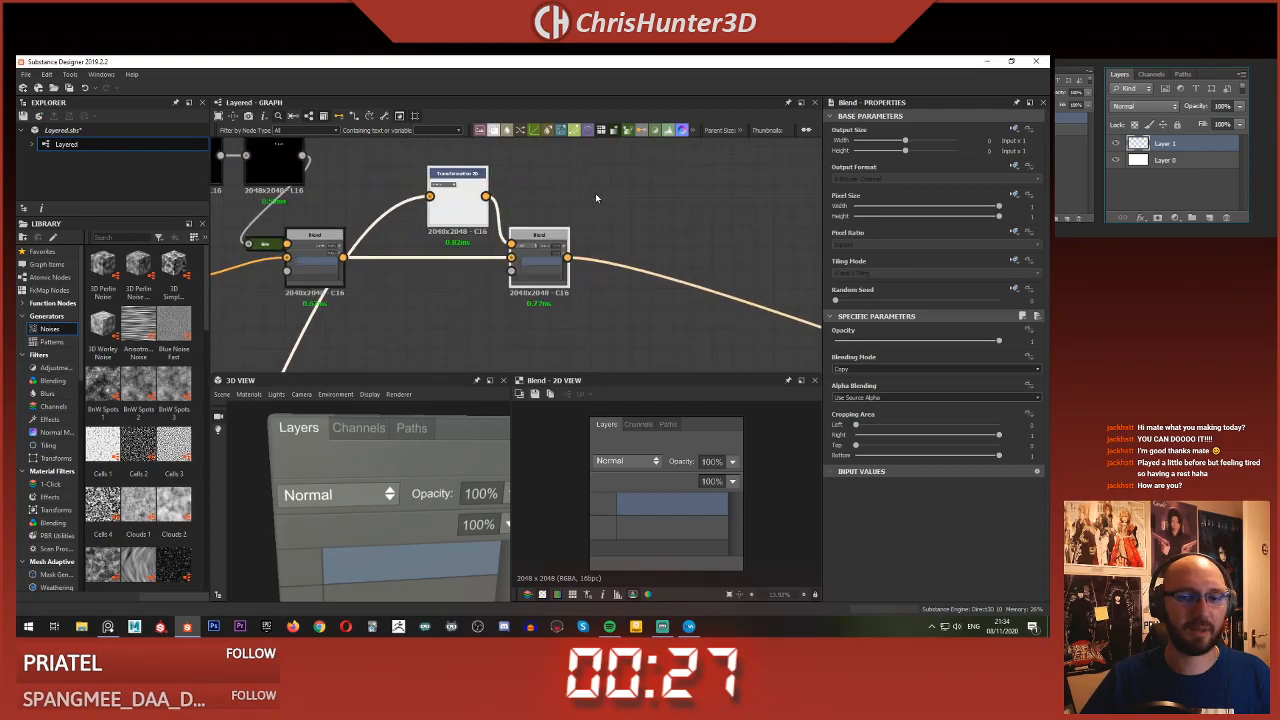
scroll(504, 236, down, 3)
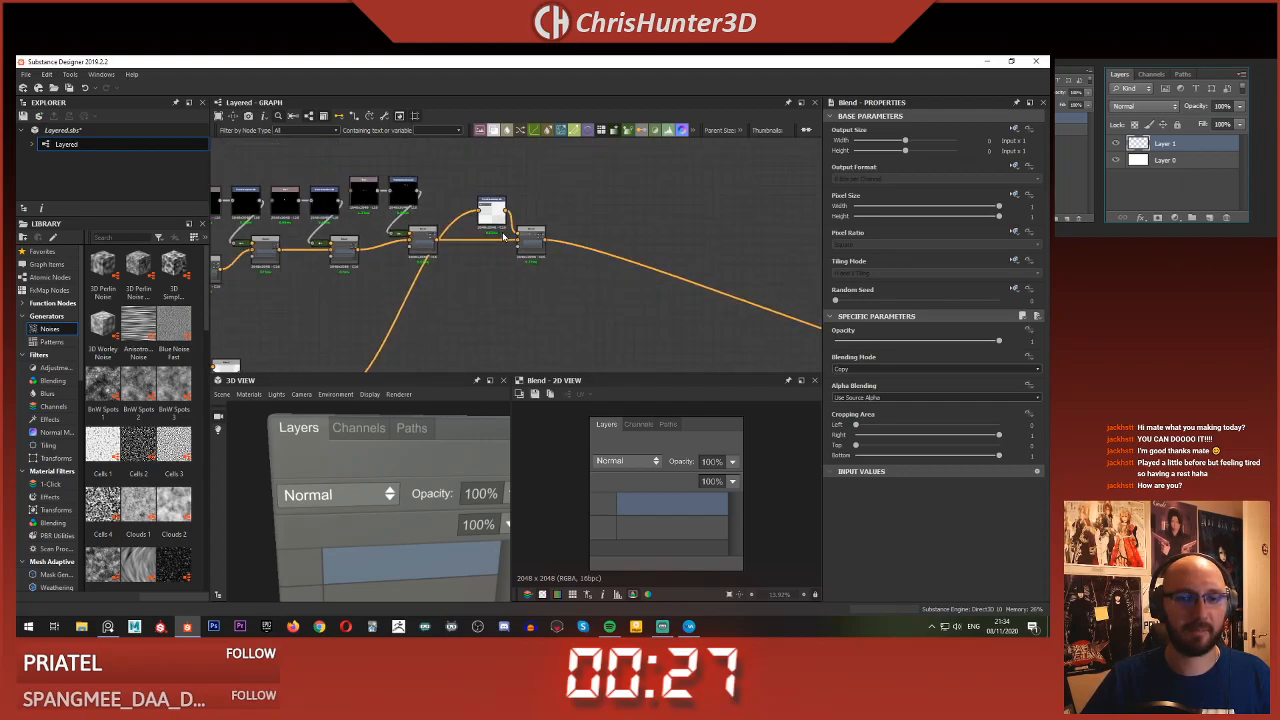
- Shift the drop-down's Transformation 2D and Blend farther along the main chain to make room for another label
middle_drag(504, 236, 578, 262)
drag(537, 188, 716, 267)
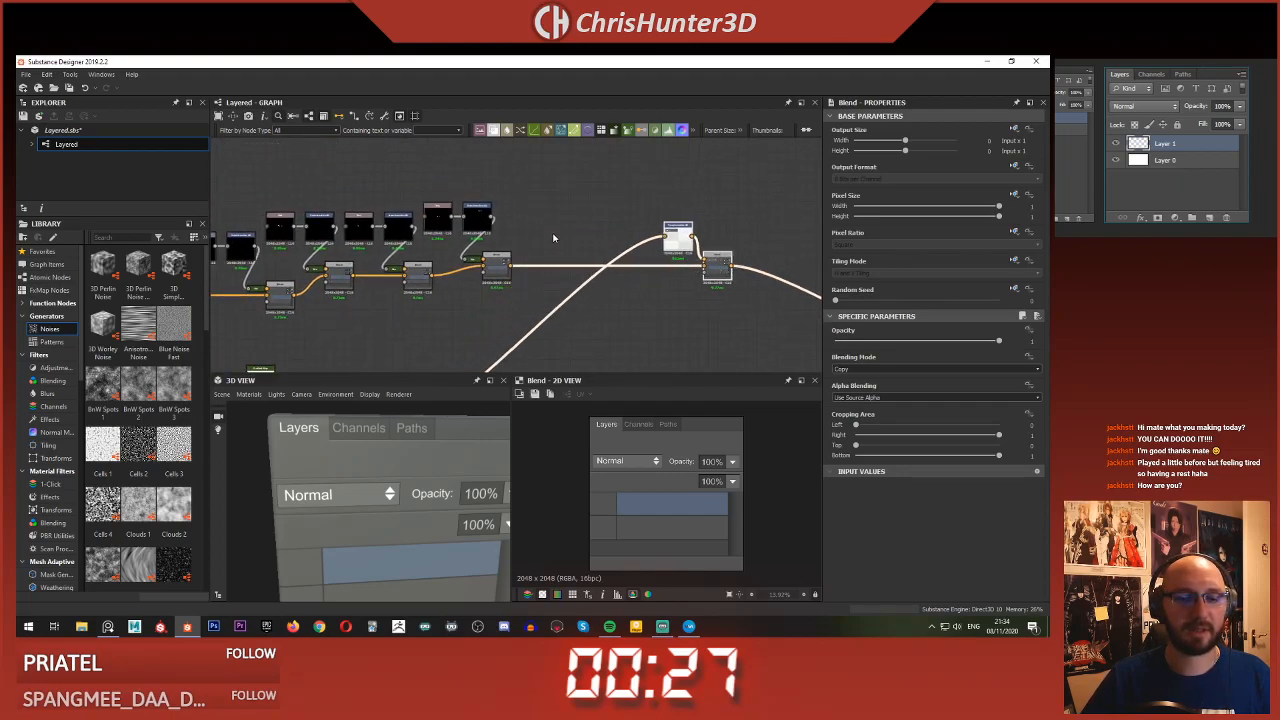
scroll(553, 237, up, 2)
drag(374, 170, 493, 243)
key(ctrl+d)
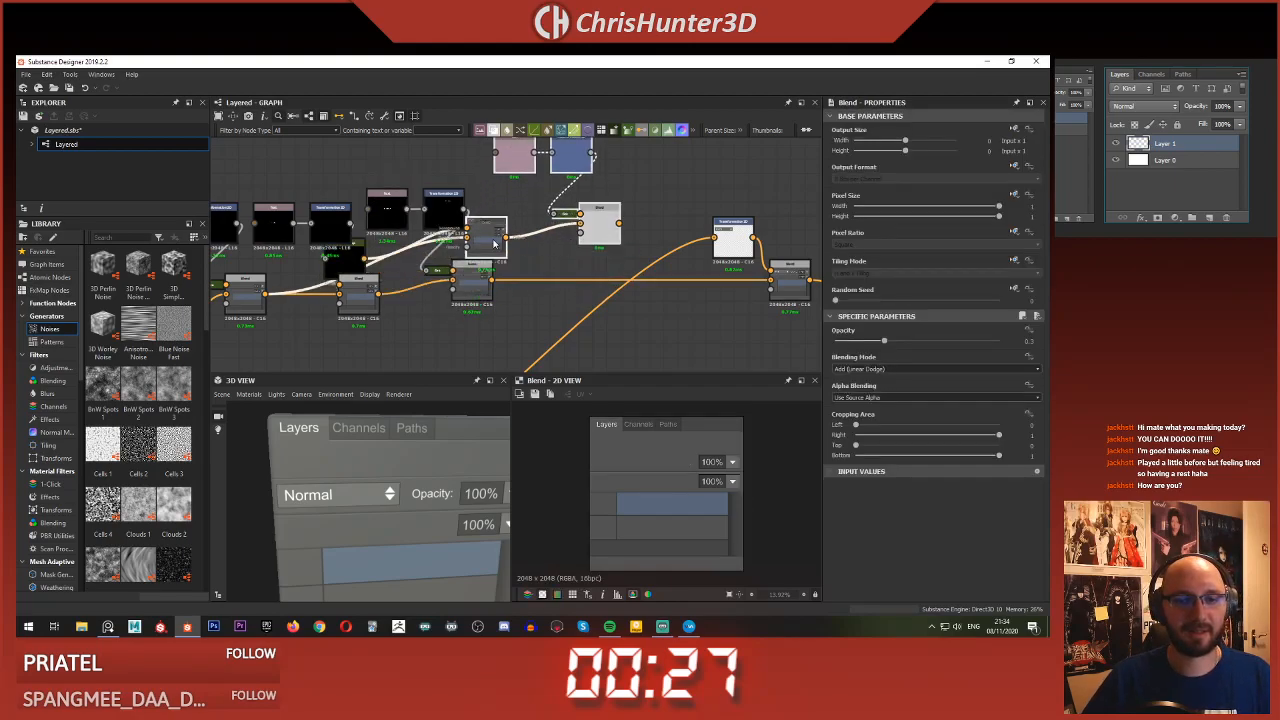
key(ctrl+z)
key(ctrl+z)
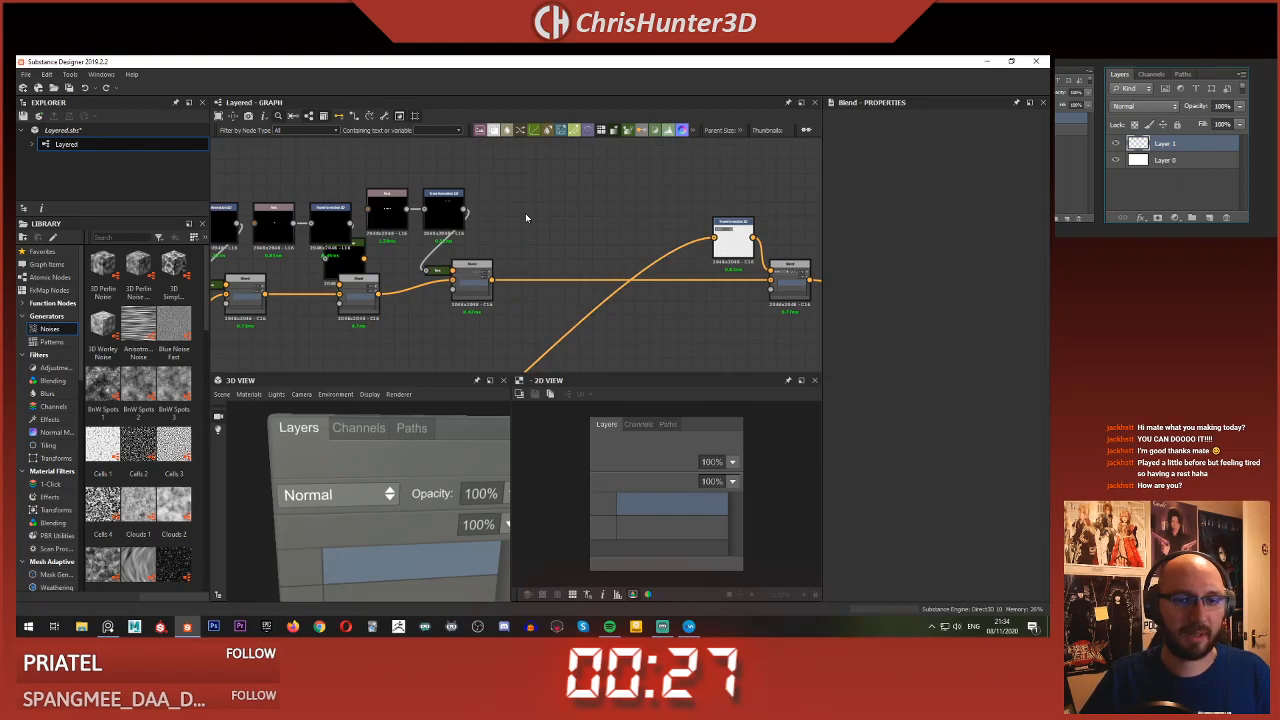
- Duplicate the "Opacity:" label's Text, Transformation 2D, Gradient Map and Blend, and wire the copy in before the drop-down's Blend
drag(398, 169, 592, 248)
key(ctrl+d)
click(584, 260)
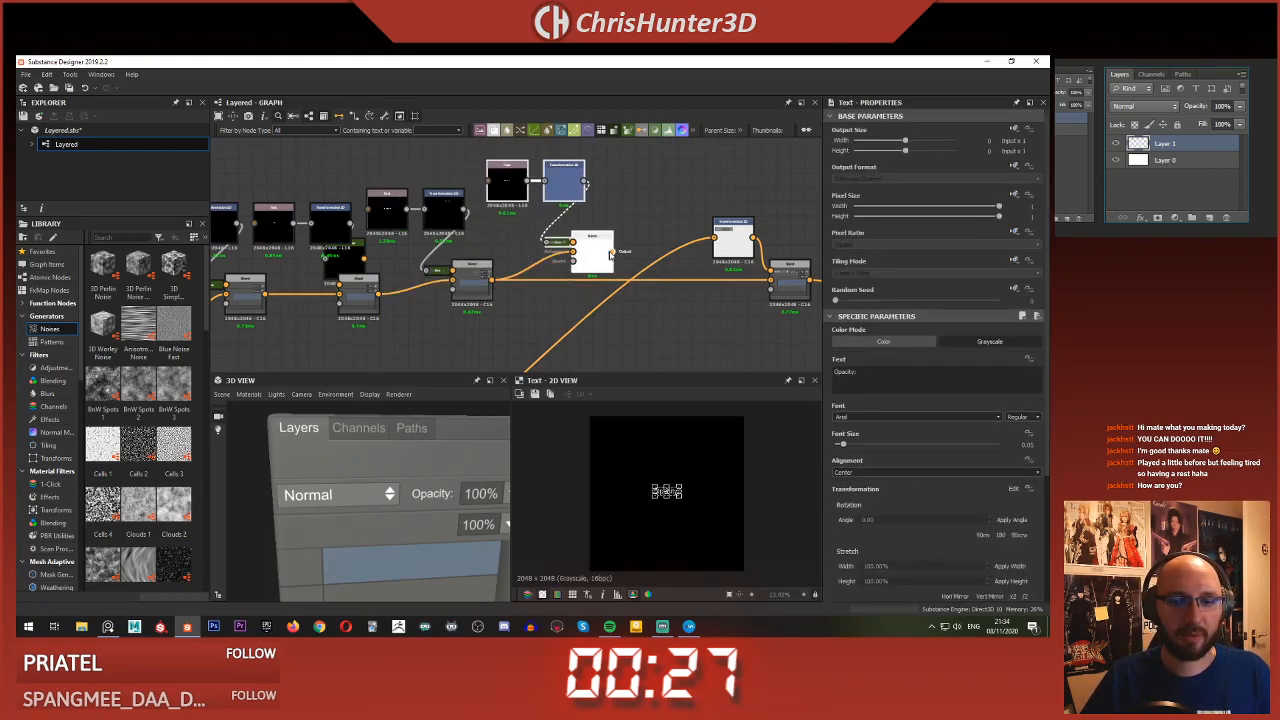
drag(786, 285, 772, 279)
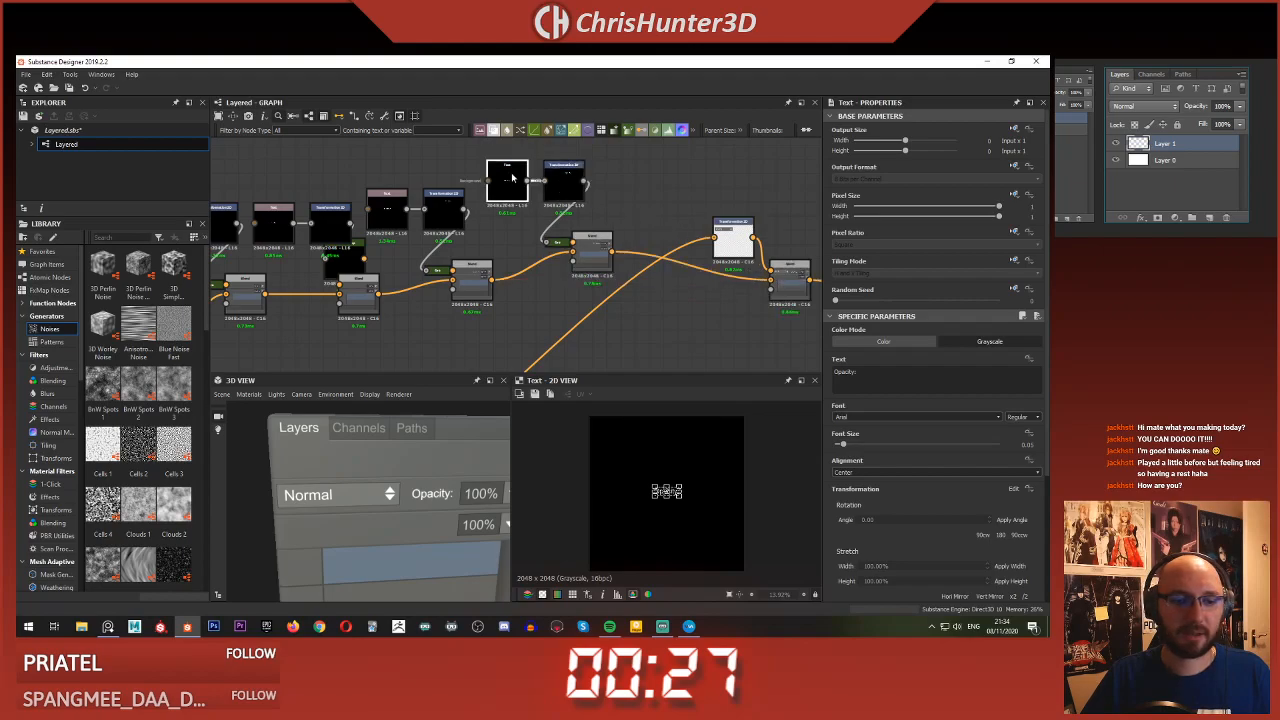
- Set the copied label's text to "Fill:" and position it beside the lower 100% box while previewing the drop-down's Blend
click(511, 178)
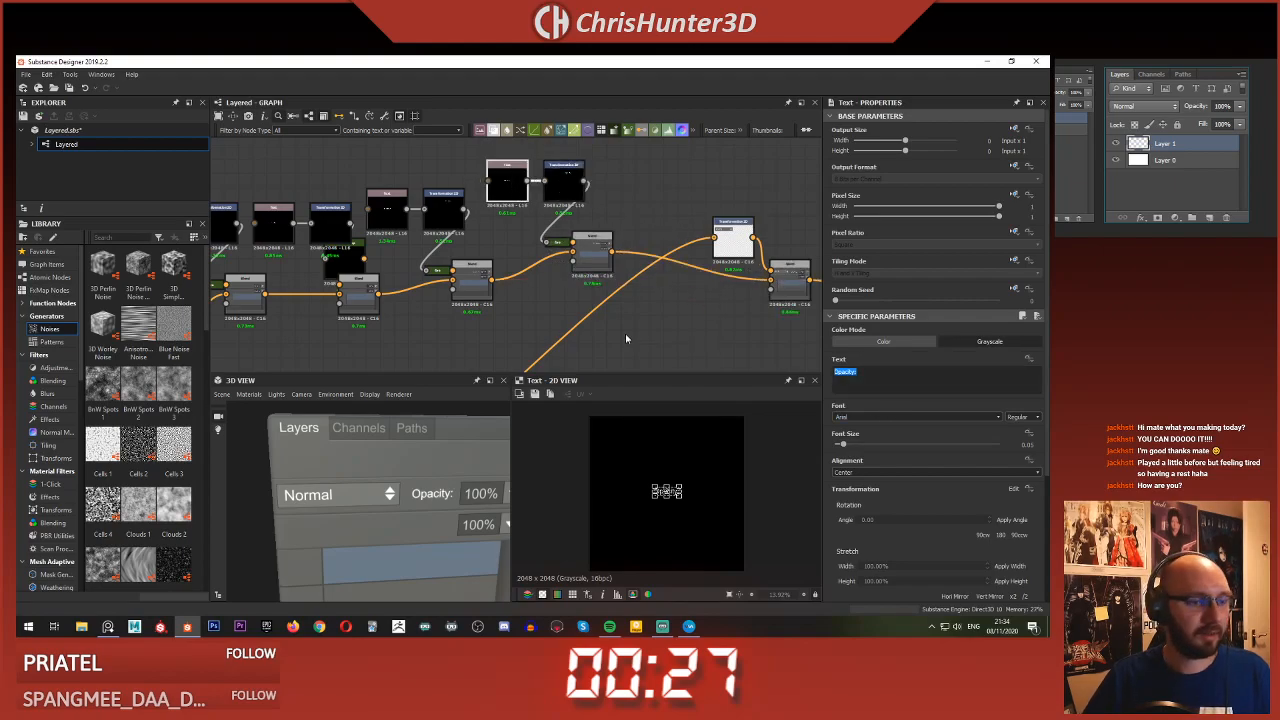
text(Fill:)
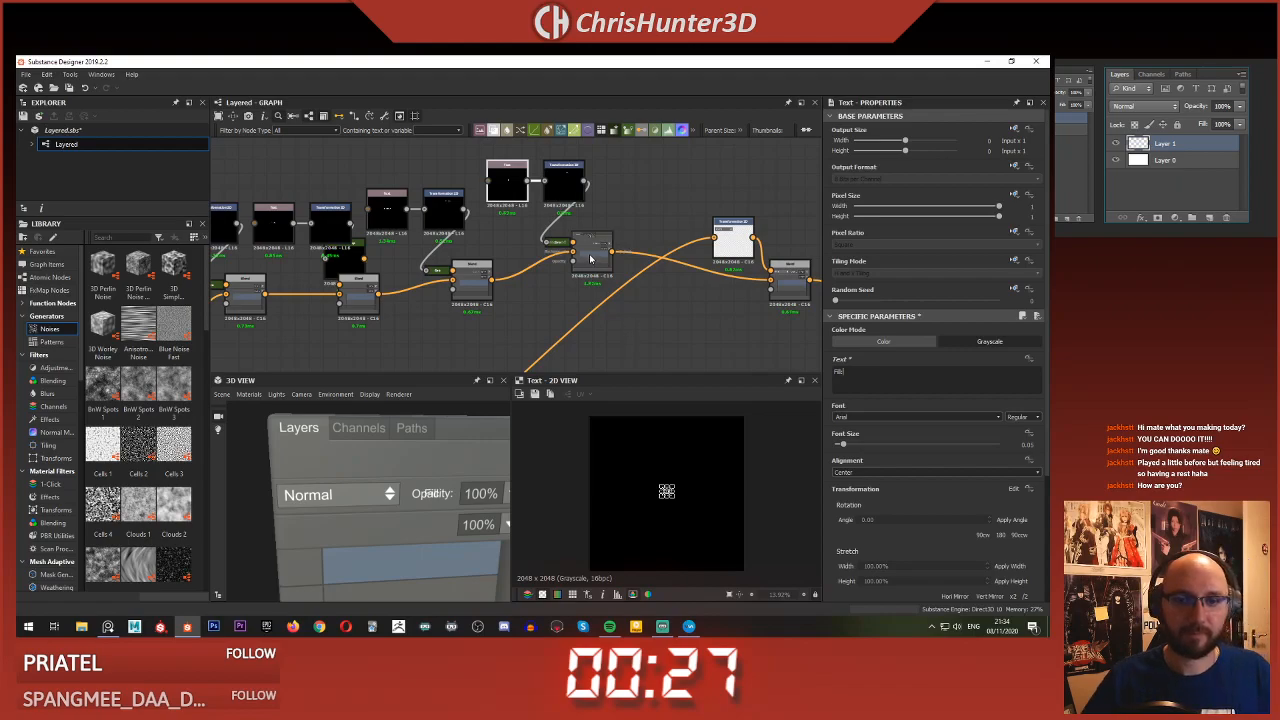
click(590, 257)
click(790, 268)
middle_drag(804, 277, 622, 262)
click(372, 172)
scroll(672, 480, up, 3)
shift+drag(683, 498, 739, 486)
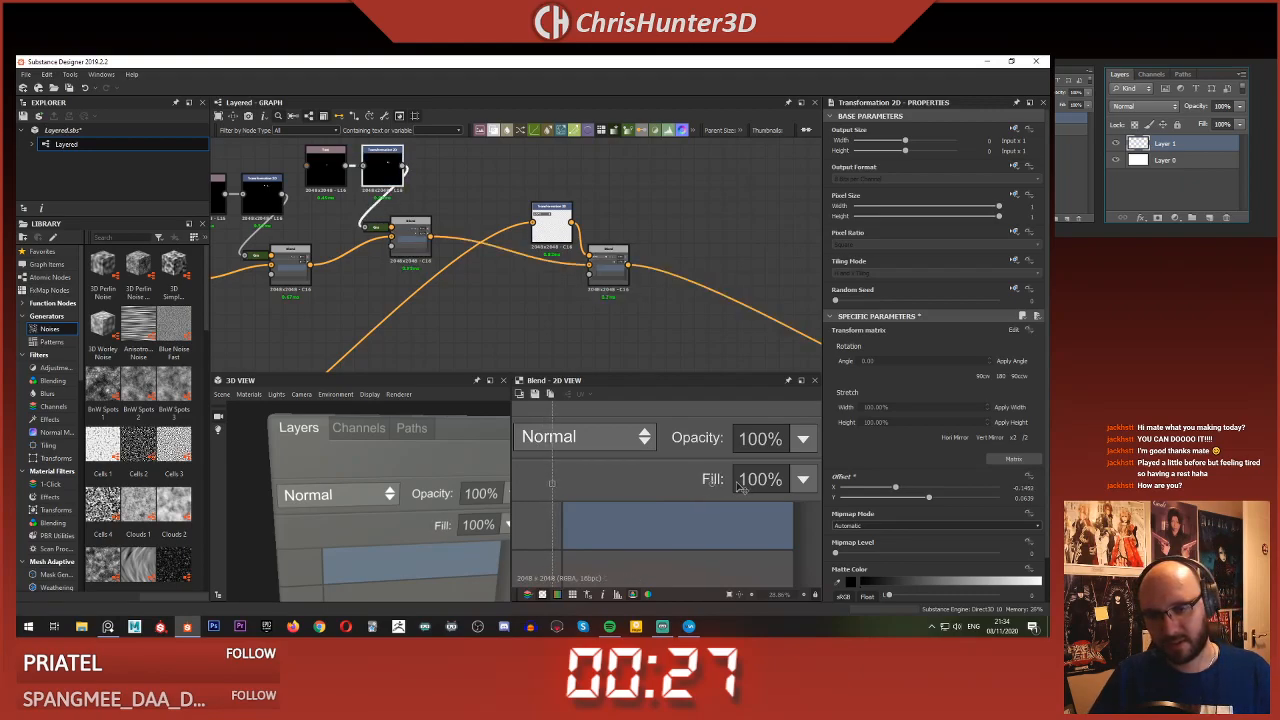
- Line up the "Fill:" label's Blend with the neighbouring Blends on the main chain
scroll(712, 408, down, 2)
scroll(640, 430, up, 1)
scroll(573, 455, down, 1)
scroll(530, 300, down, 3)
scroll(600, 270, up, 3)
scroll(560, 287, down, 3)
scroll(480, 285, up, 3)
middle_drag(630, 228, 638, 256)
drag(647, 258, 655, 272)
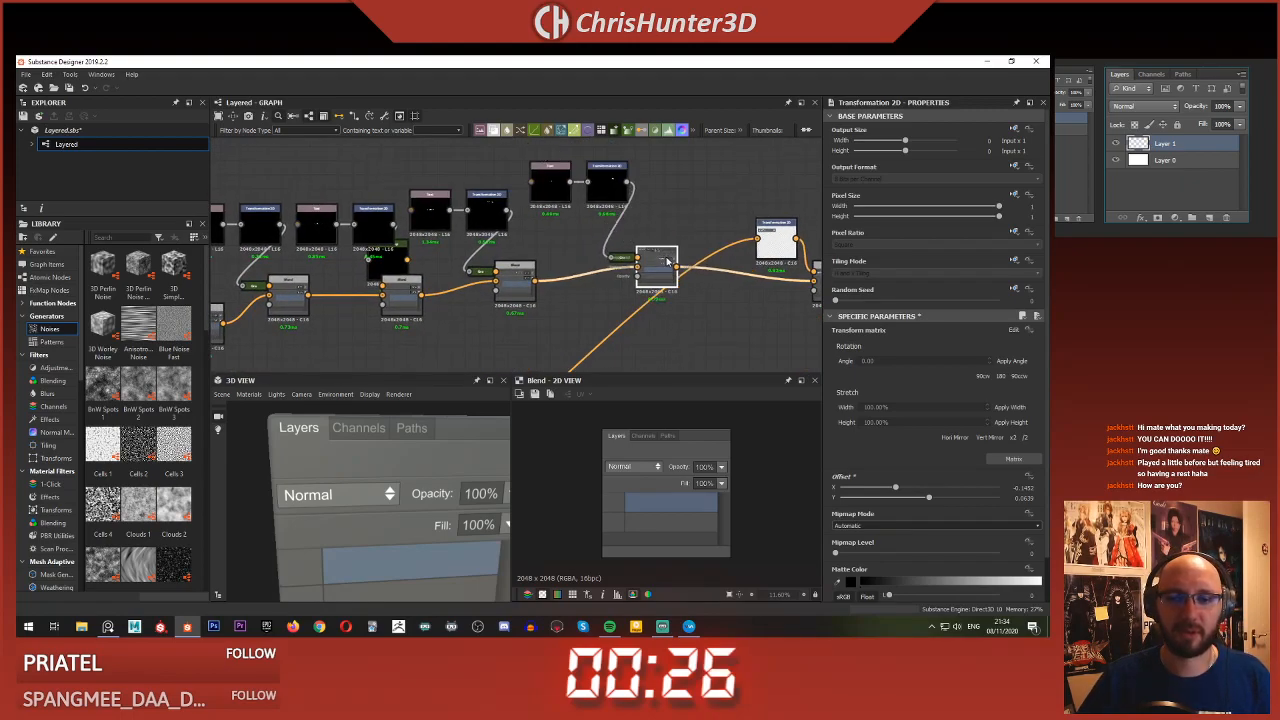
scroll(612, 213, down, 3)
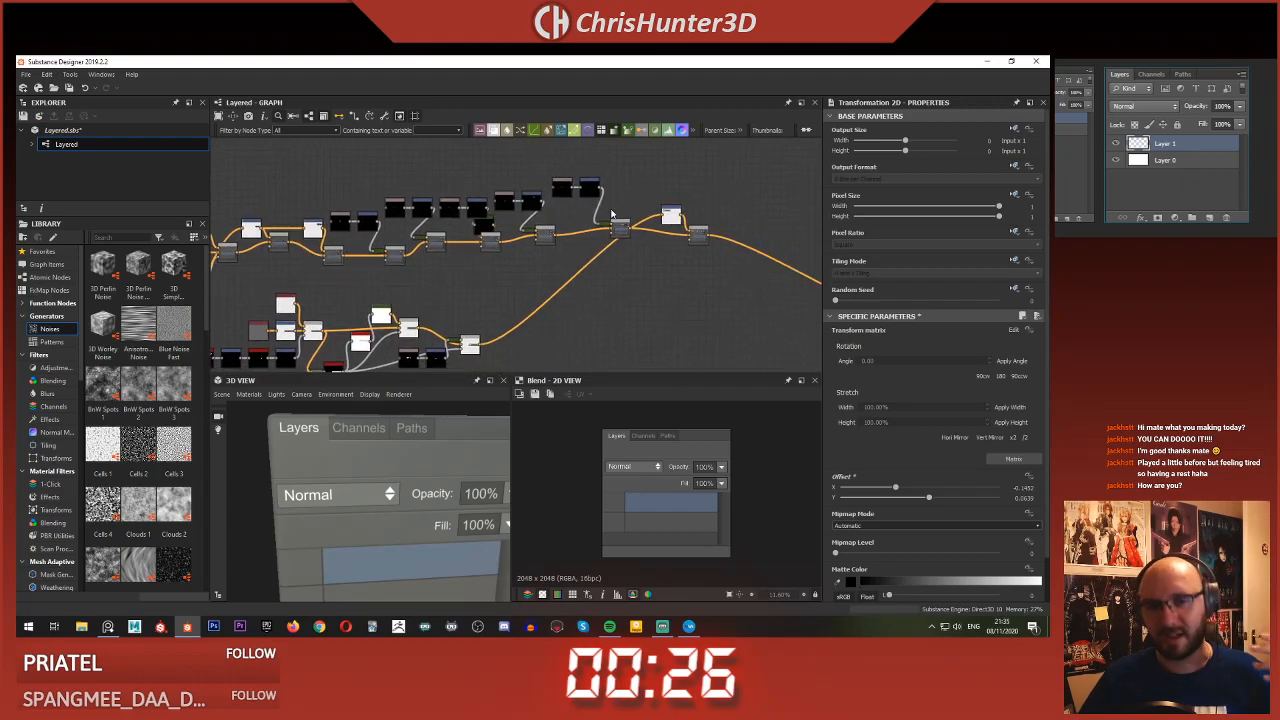
scroll(631, 211, up, 3)
drag(602, 256, 605, 269)
- Move the output node fed by the main chain farther away to free space in the graph
scroll(602, 234, down, 3)
scroll(601, 237, up, 2)
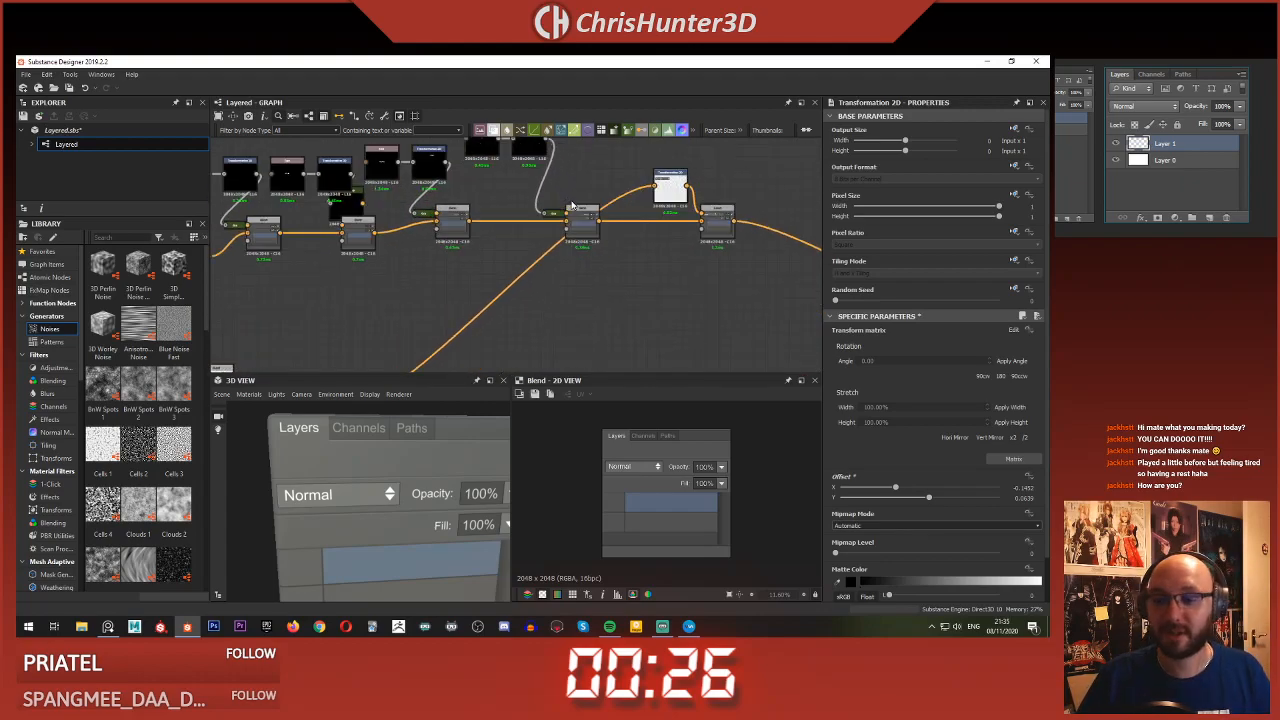
scroll(596, 209, down, 3)
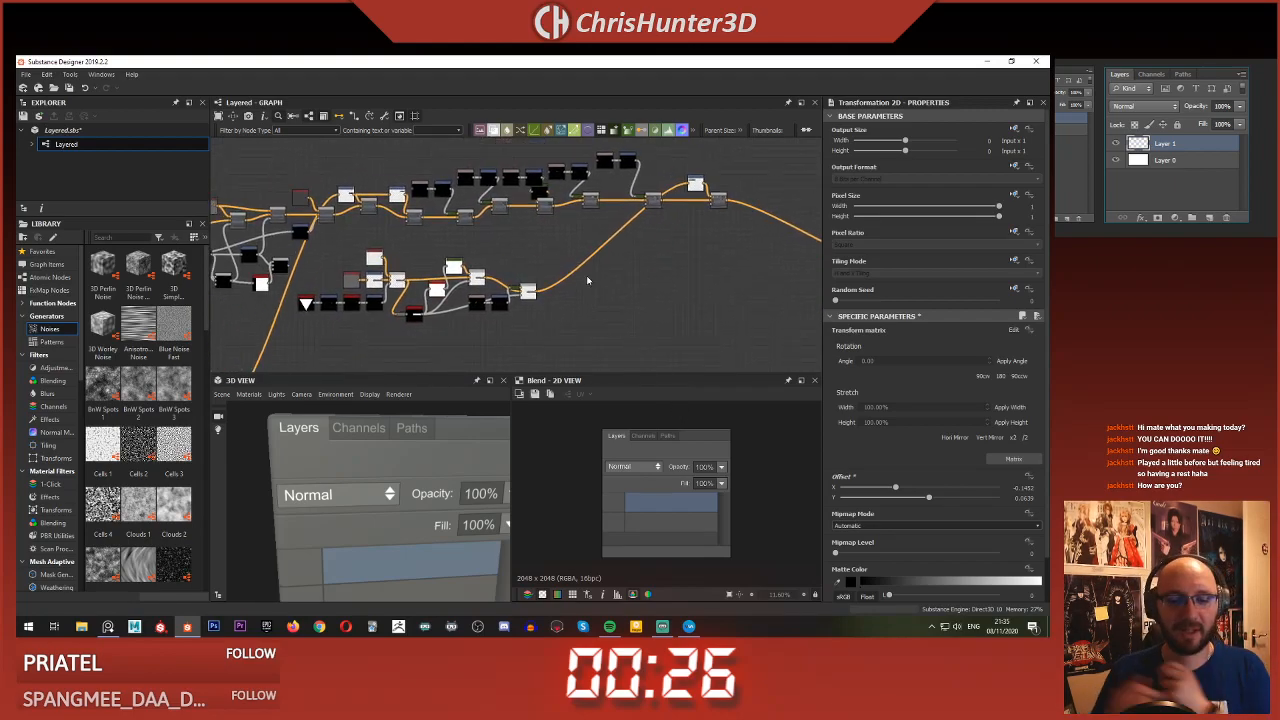
scroll(592, 270, up, 2)
scroll(589, 230, down, 4)
scroll(538, 243, up, 4)
middle_drag(611, 215, 712, 221)
scroll(540, 241, down, 4)
scroll(710, 220, down, 2)
middle_drag(560, 205, 402, 194)
scroll(646, 198, down, 2)
scroll(537, 222, up, 5)
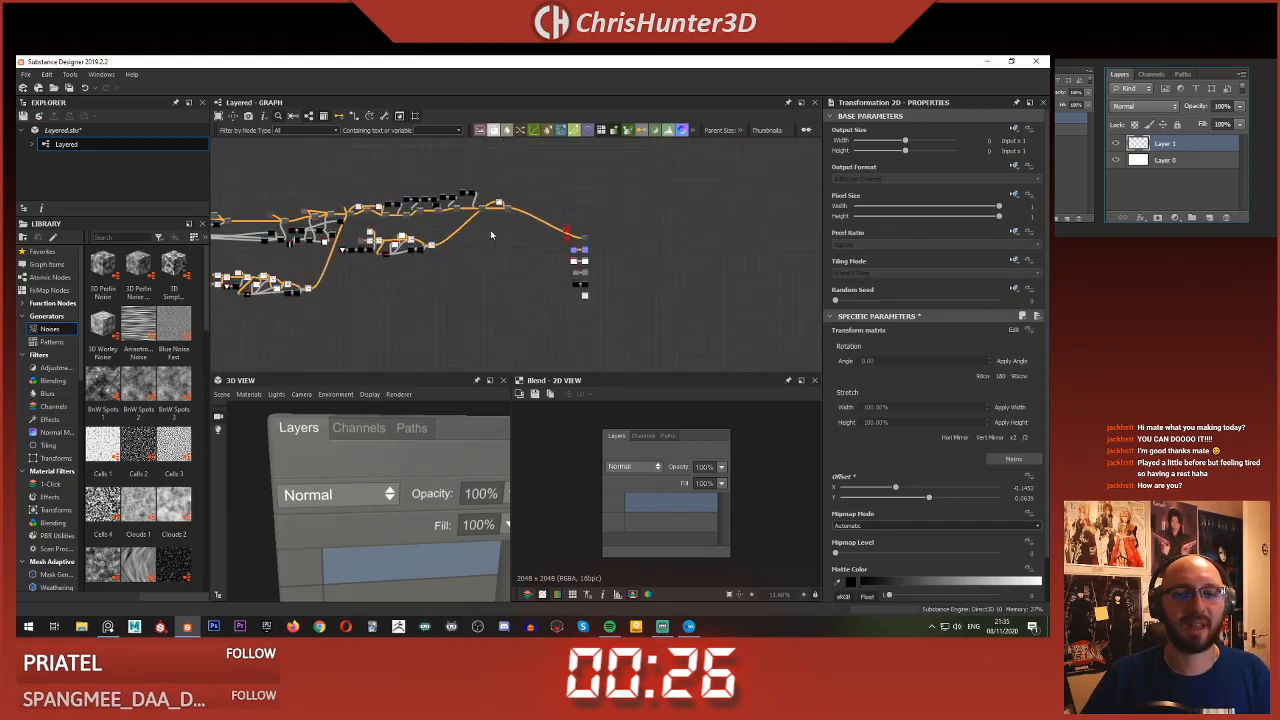
middle_drag(602, 200, 576, 142)
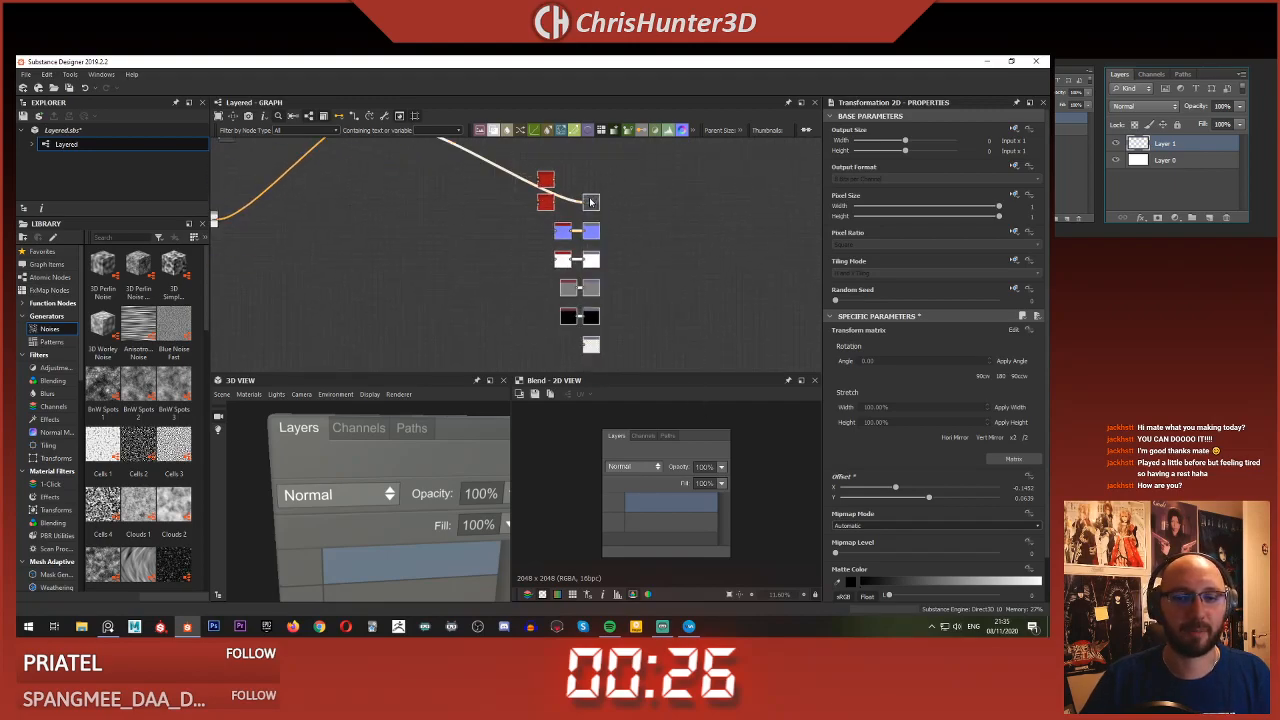
drag(590, 202, 820, 206)
- Shift the drop-down's Transformation 2D and Blend toward the outputs, leaving room for more label nodes
scroll(561, 256, up, 5)
middle_drag(440, 158, 722, 272)
scroll(722, 272, down, 5)
drag(563, 171, 700, 298)
scroll(715, 302, down, 2)
middle_drag(729, 306, 563, 255)
drag(537, 238, 799, 238)
middle_drag(514, 140, 557, 196)
scroll(557, 196, up, 2)
scroll(560, 196, up, 3)
scroll(615, 272, down, 4)
click(609, 240)
- Duplicate the "Fill:" label's Text, Transformation 2D, Gradient Map and Blend, and wire the copy in before the drop-down's Blend
middle_drag(554, 282, 634, 217)
scroll(602, 244, up, 4)
scroll(637, 214, down, 1)
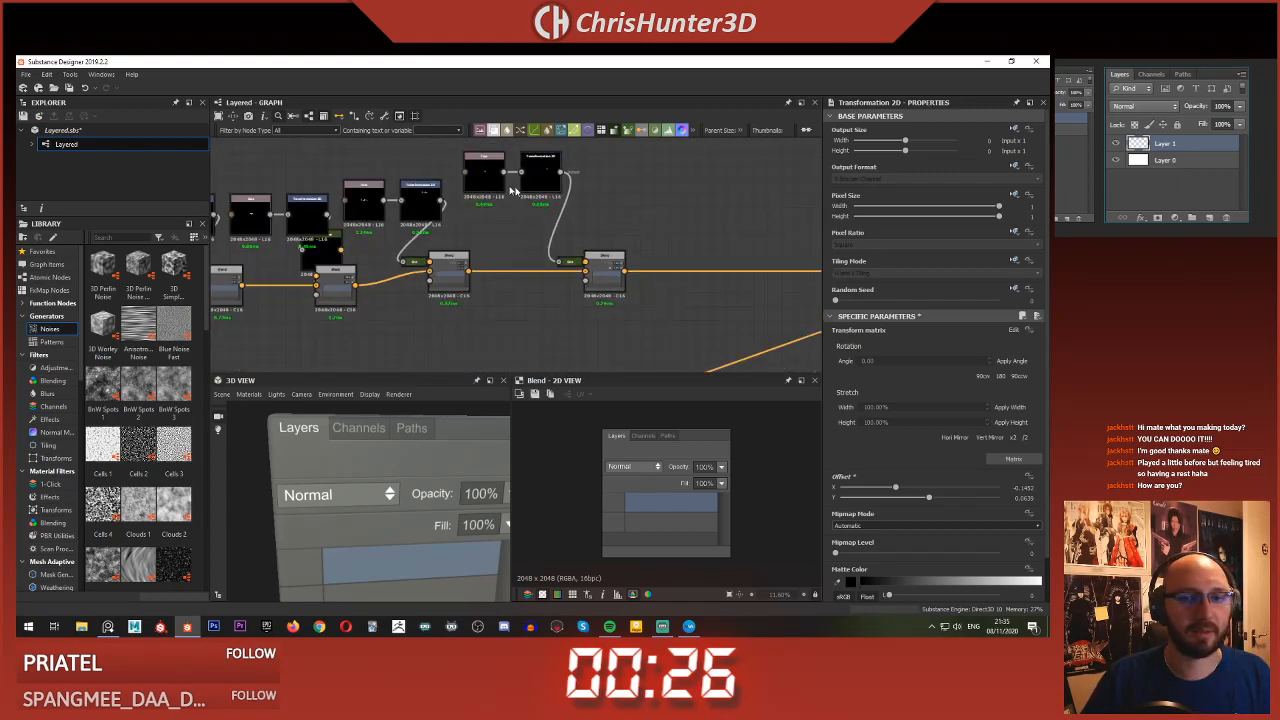
drag(490, 147, 630, 280)
key(ctrl+d)
middle_drag(704, 222, 548, 229)
drag(422, 316, 599, 240)
middle_drag(664, 238, 440, 234)
scroll(430, 233, down, 2)
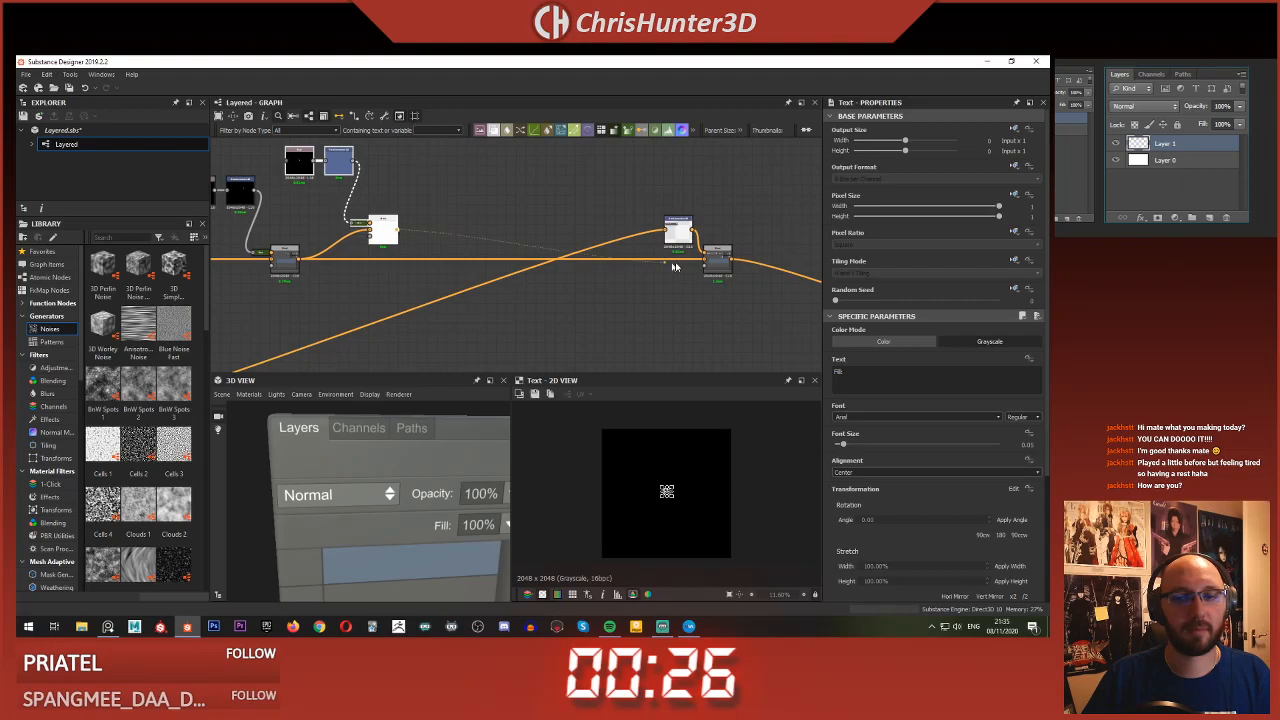
drag(712, 262, 708, 260)
- Align the copied "Fill:" label nodes with the main chain
middle_drag(418, 201, 608, 231)
scroll(608, 230, up, 2)
drag(601, 173, 450, 271)
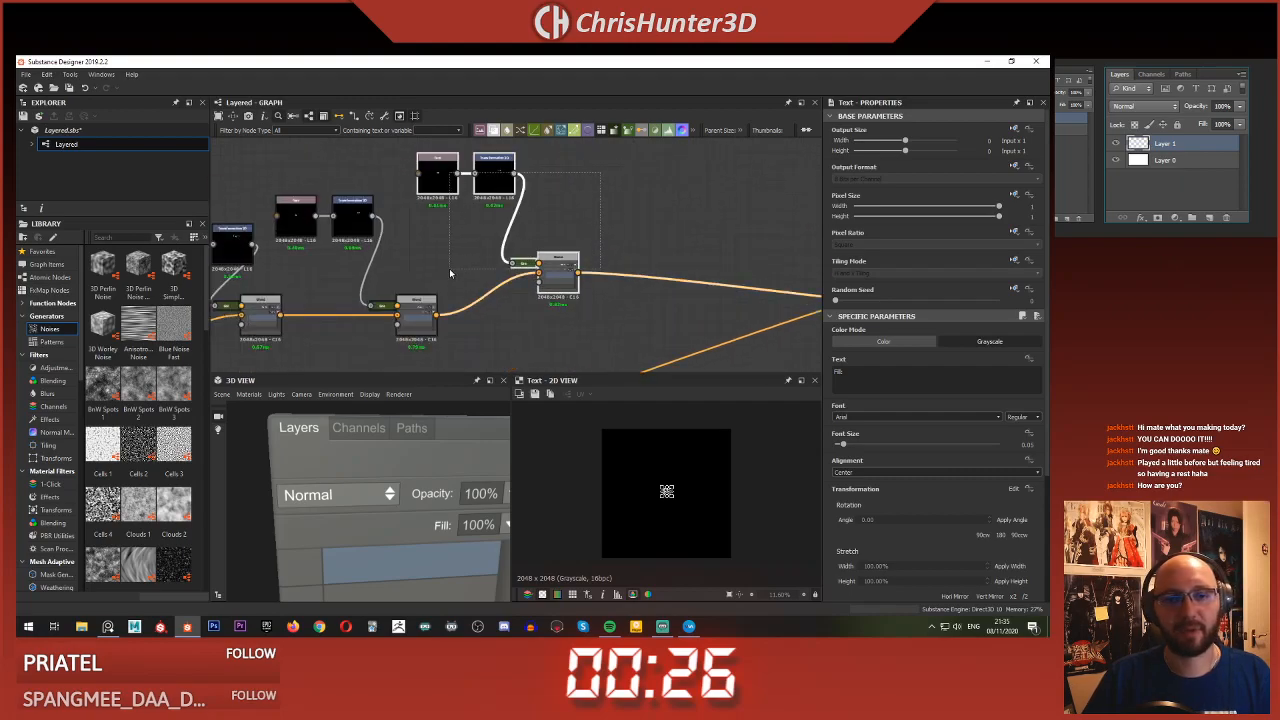
drag(561, 279, 593, 326)
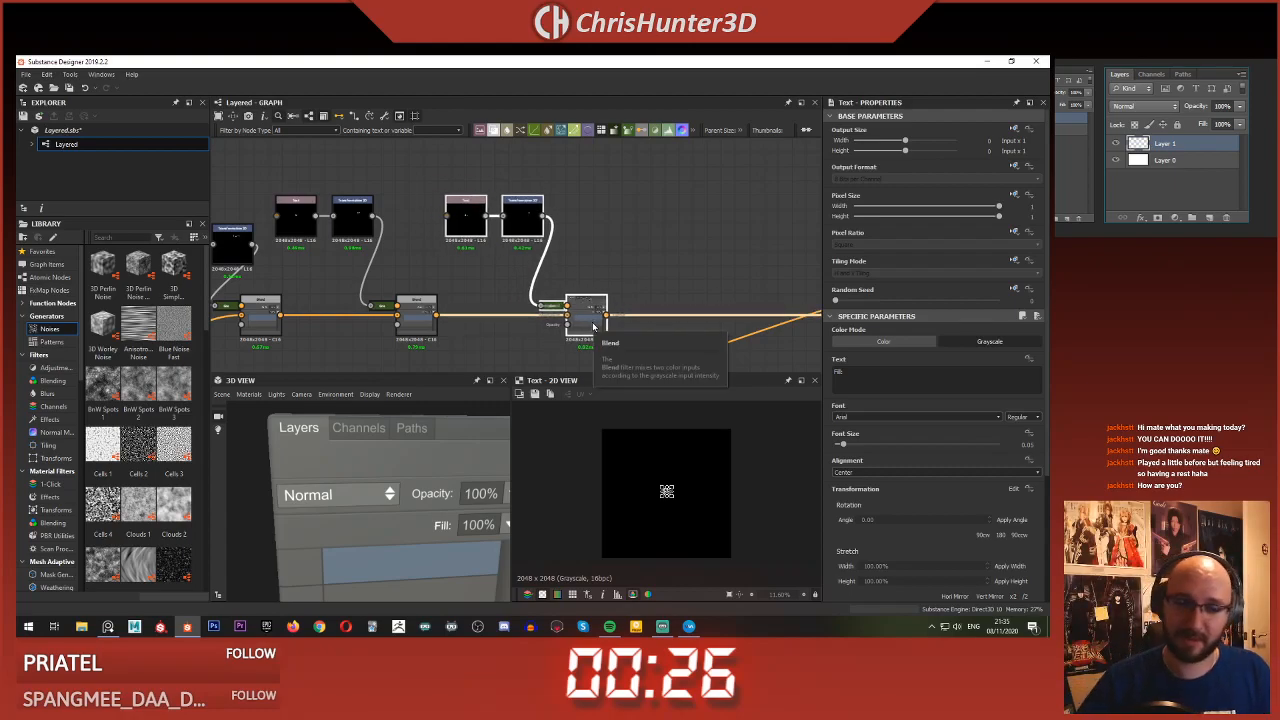
- Set the copied Text node's text to "Layer 1"
click(625, 238)
scroll(540, 190, up, 3)
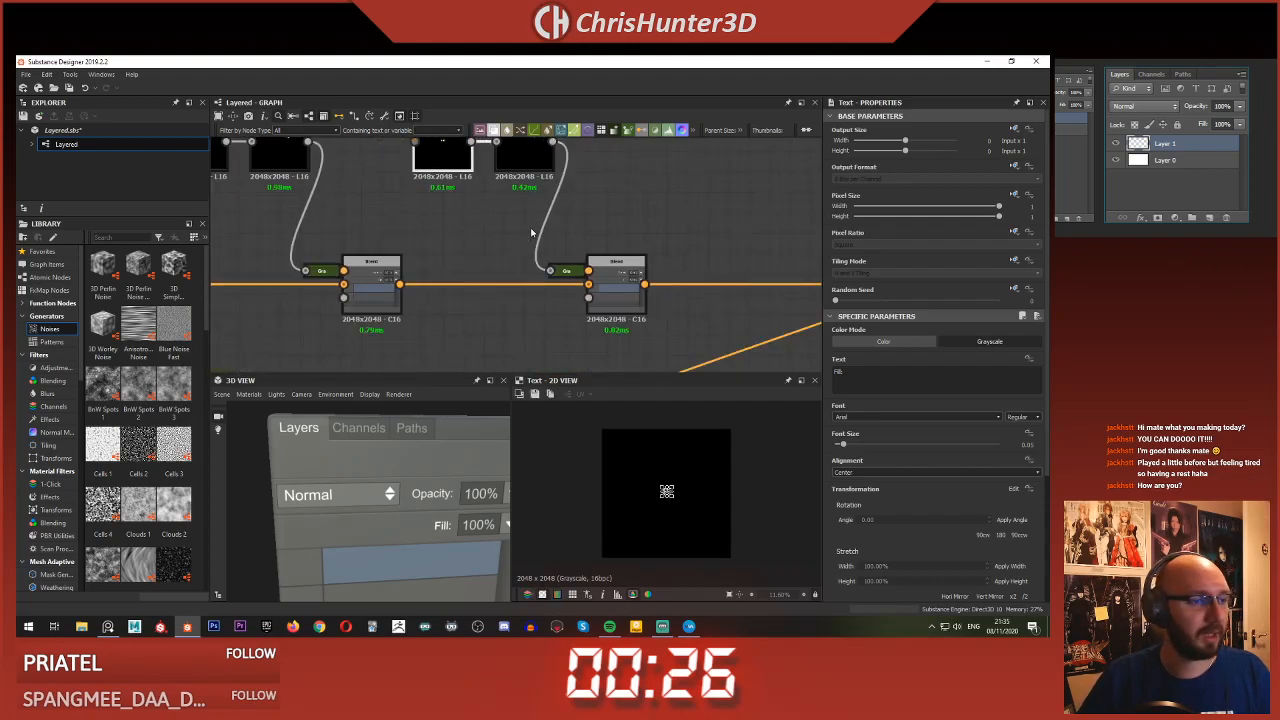
scroll(531, 233, up, 4)
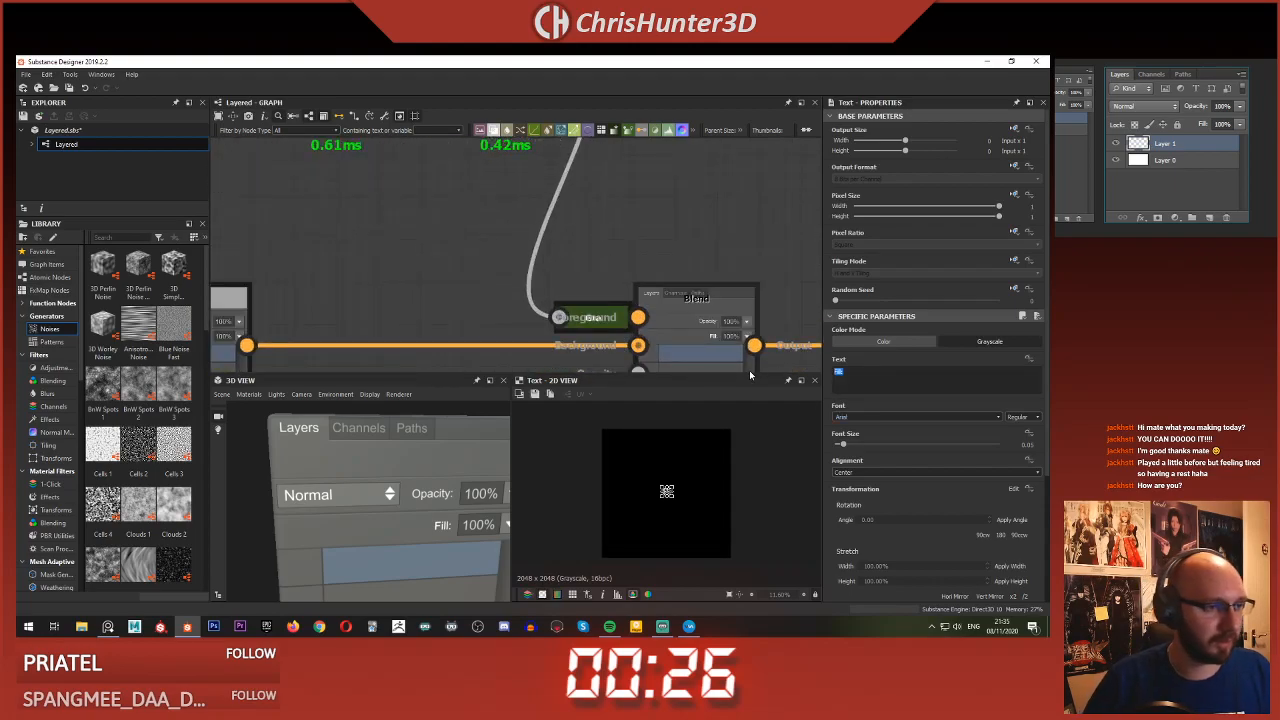
text(Layer 1)
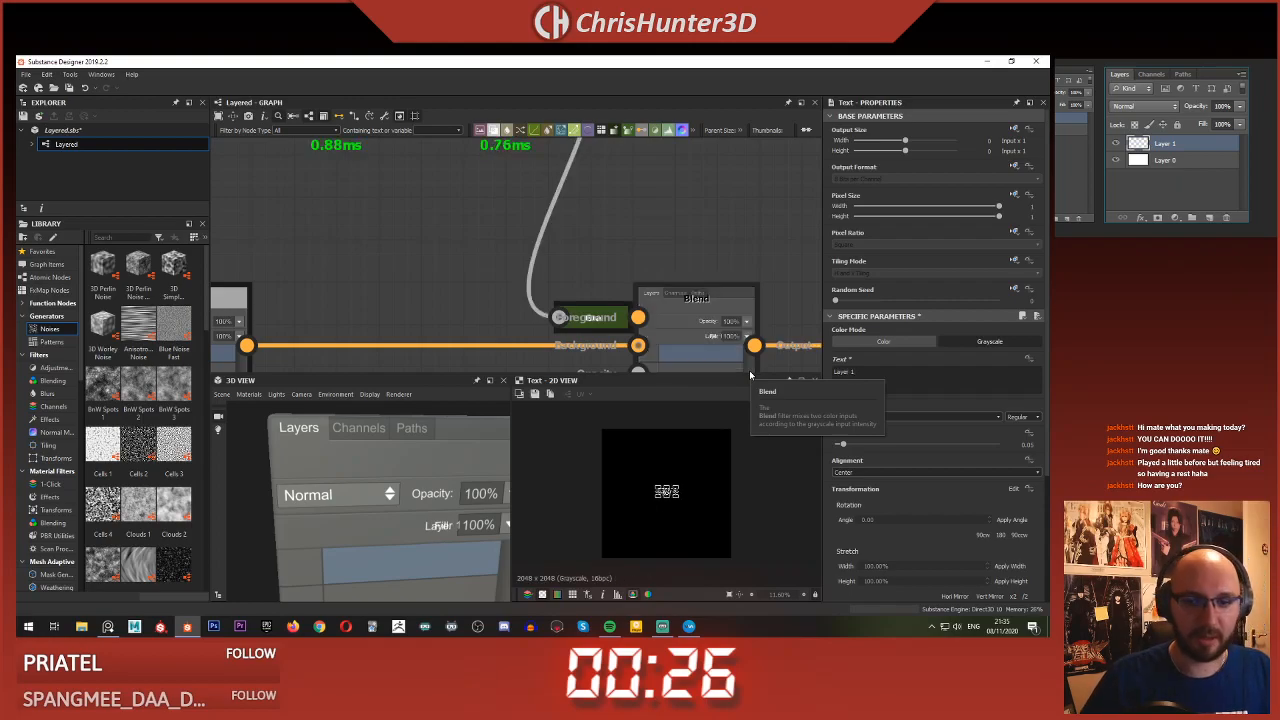
- Preview the "Layer 1" label's Blend and move the label onto the blue layer row with its Transformation 2D
scroll(579, 326, down, 5)
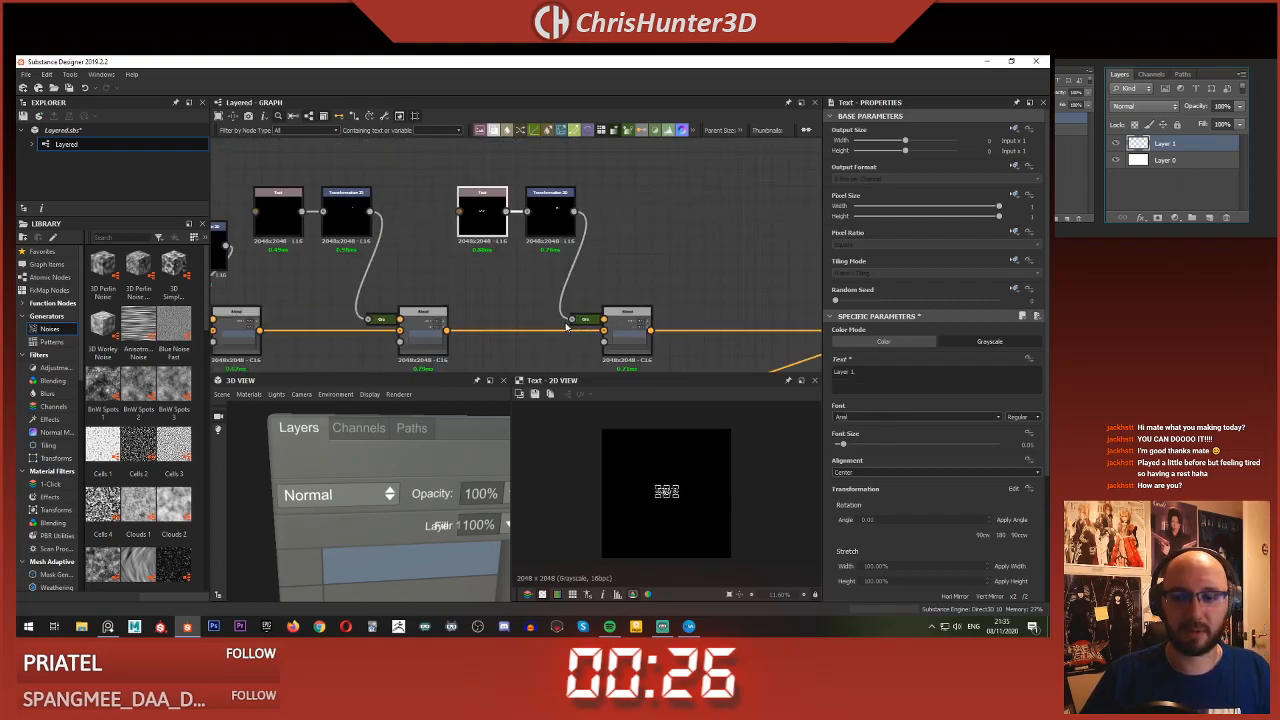
double_click(627, 322)
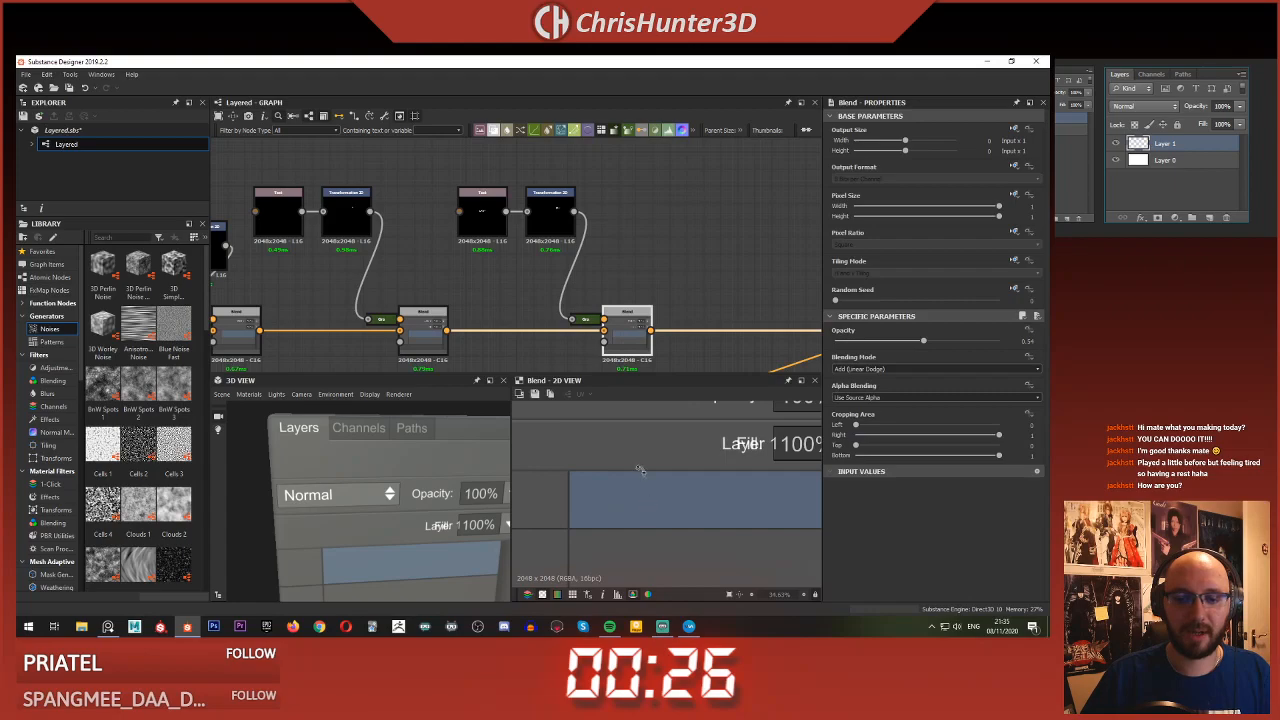
click(555, 220)
drag(697, 457, 630, 500)
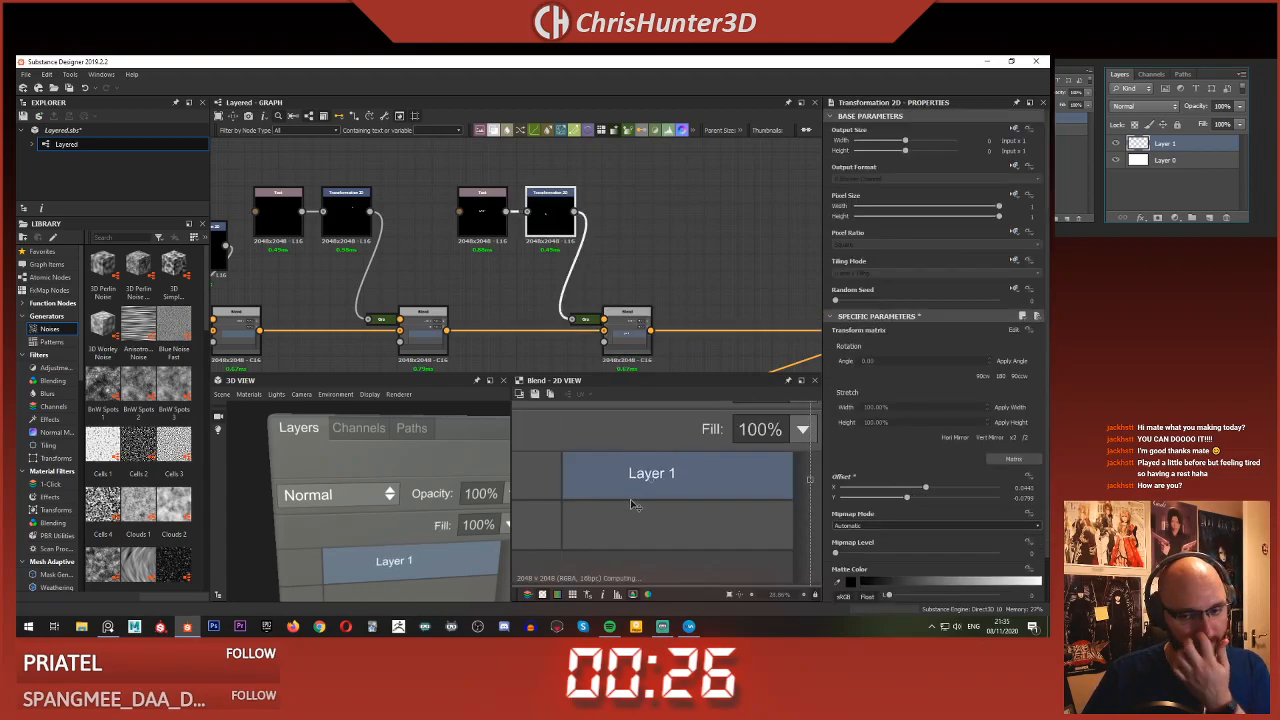
click(630, 338)
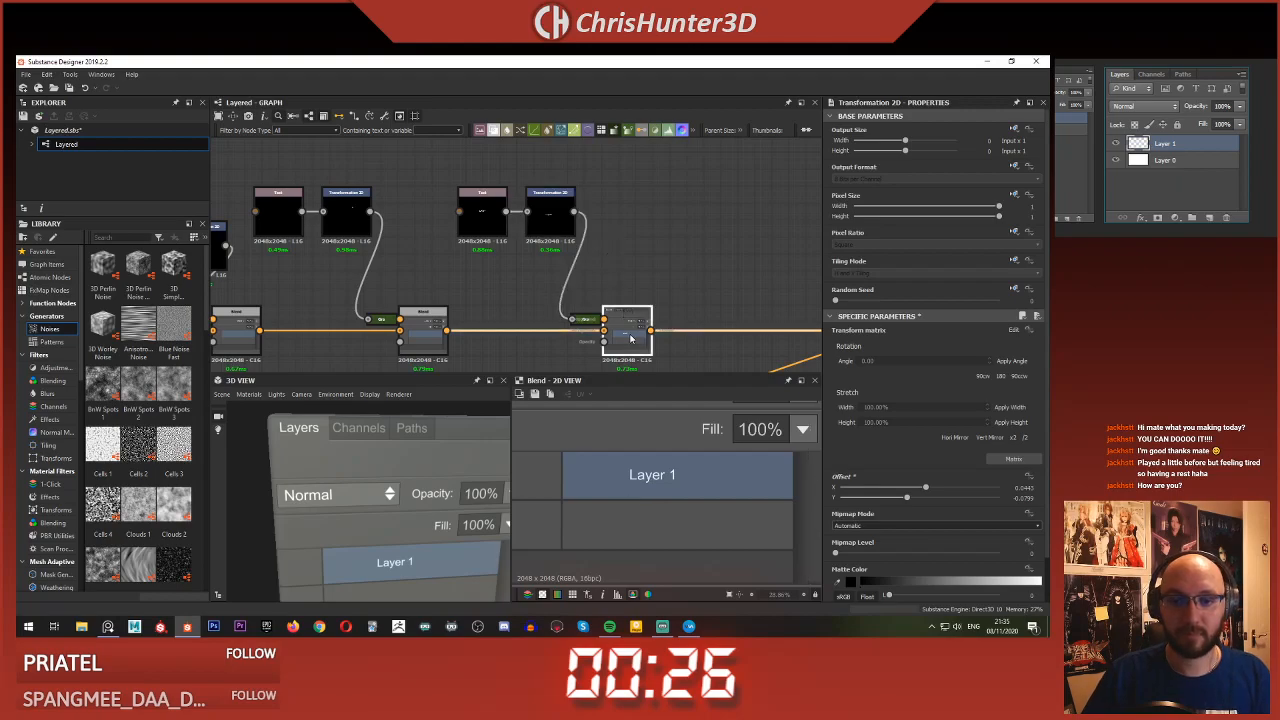
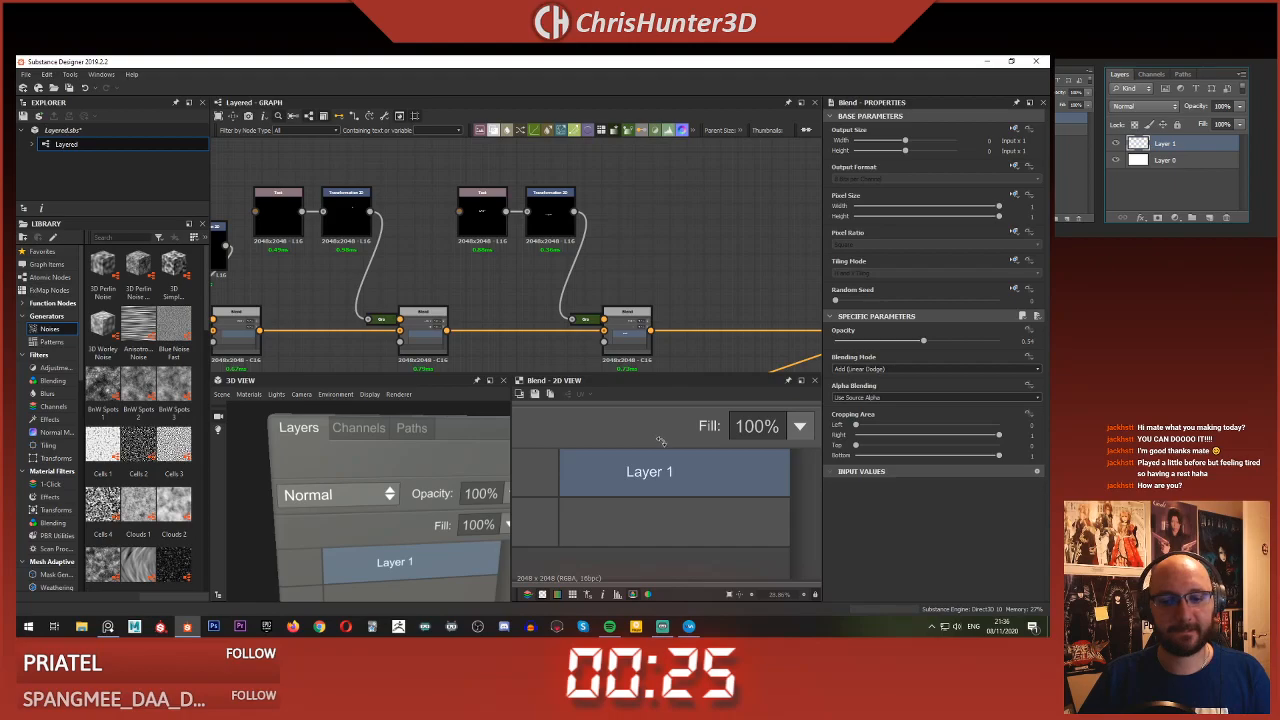
click(550, 212)
drag(660, 466, 658, 466)
click(655, 287)
- Duplicate the "Layer 1" label's nodes, wire the copy in before the drop-down's Blend, and align it with the main chain
scroll(645, 283, down, 3)
middle_drag(643, 291, 666, 257)
scroll(666, 257, up, 4)
scroll(666, 256, down, 5)
middle_drag(580, 257, 490, 259)
scroll(561, 239, up, 3)
drag(482, 234, 436, 288)
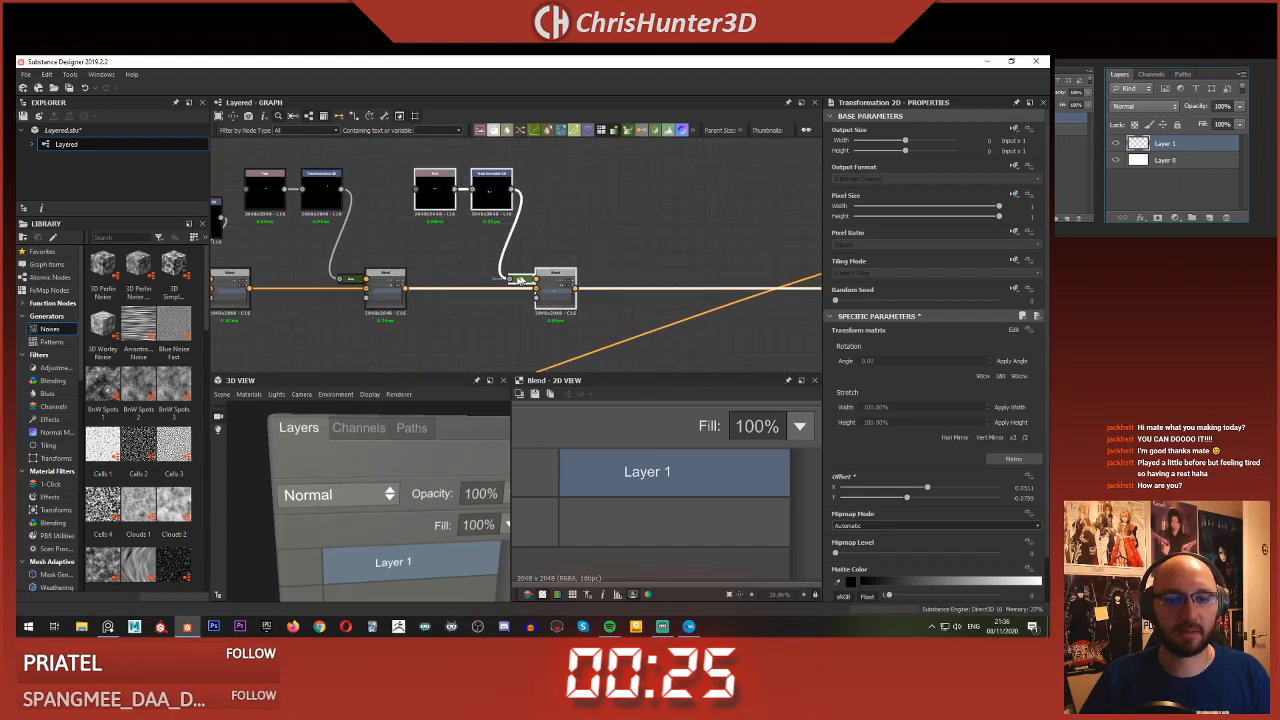
key(ctrl+d)
drag(573, 298, 678, 260)
middle_drag(738, 238, 502, 218)
drag(761, 271, 756, 261)
middle_drag(477, 200, 646, 244)
drag(636, 280, 636, 310)
- Move the text of the copied "Layer 1" Text node down toward the grey row below the blue one
double_click(503, 204)
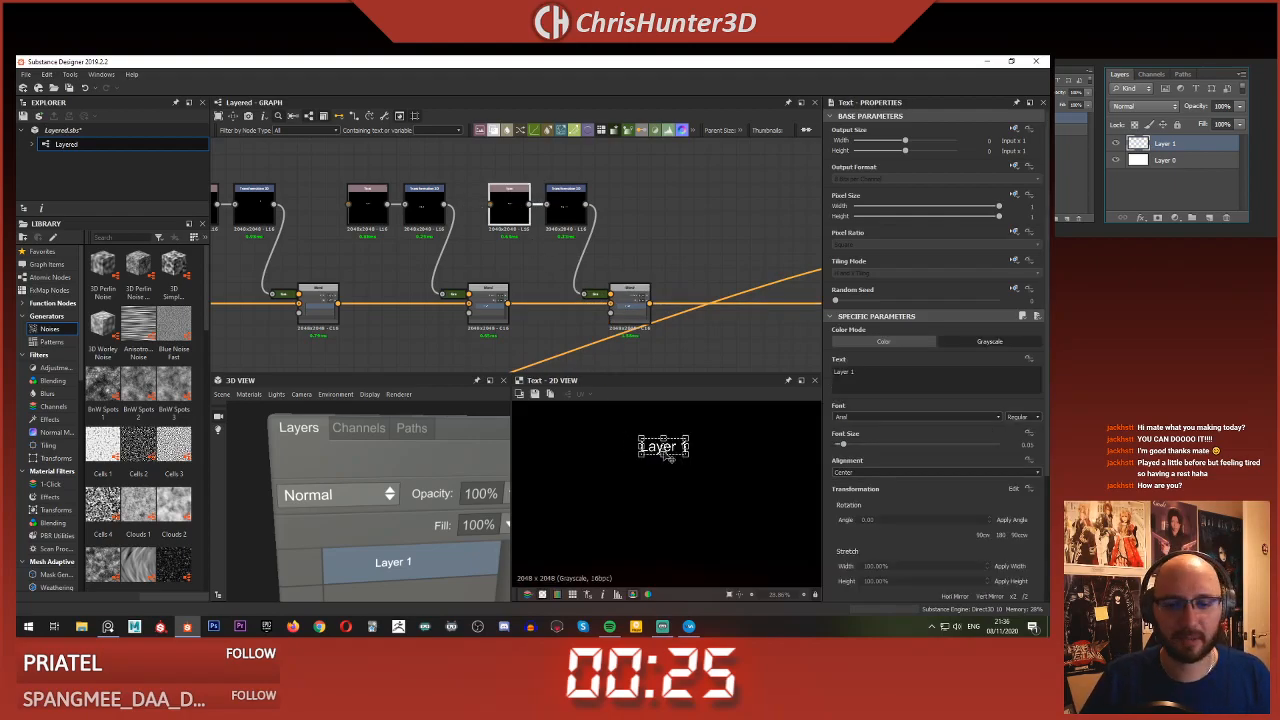
drag(680, 453, 678, 507)
scroll(685, 265, down, 3)
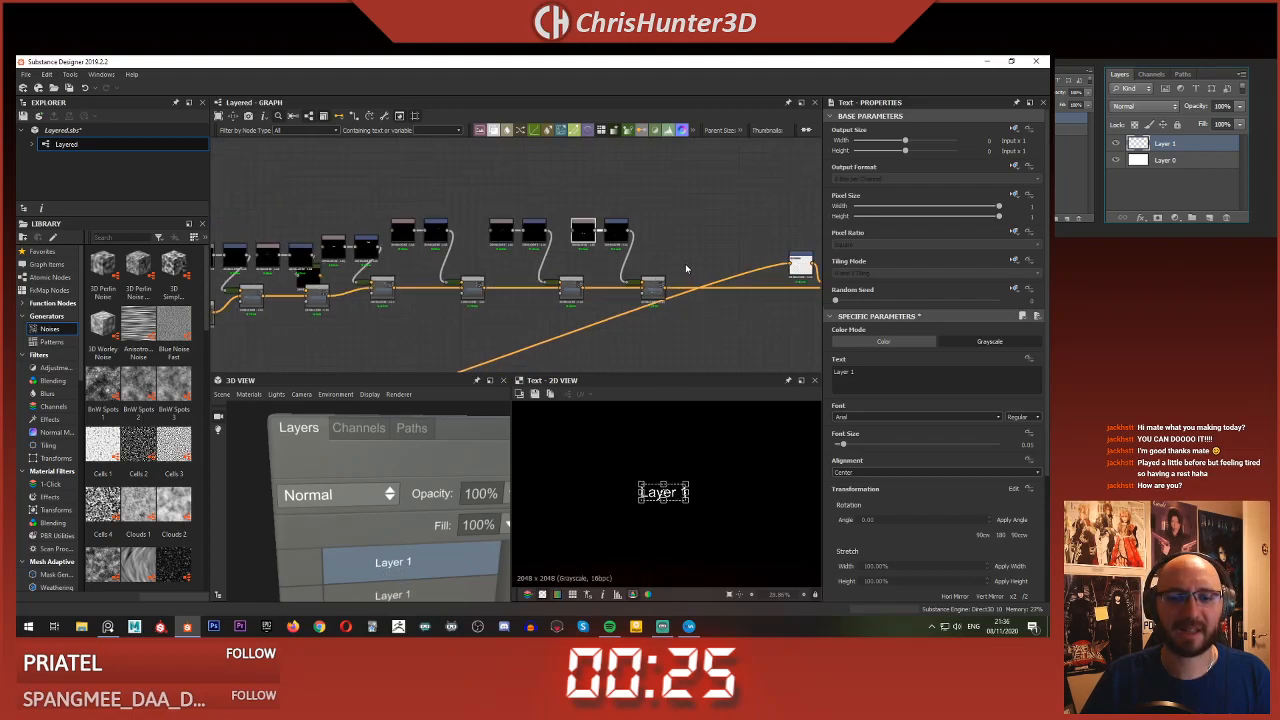
- Preview the drop-down's Blend and adjust the copied label's vertical offset in its Transformation 2D to centre it in the grey row
scroll(685, 265, up, 3)
double_click(730, 252)
scroll(665, 517, up, 2)
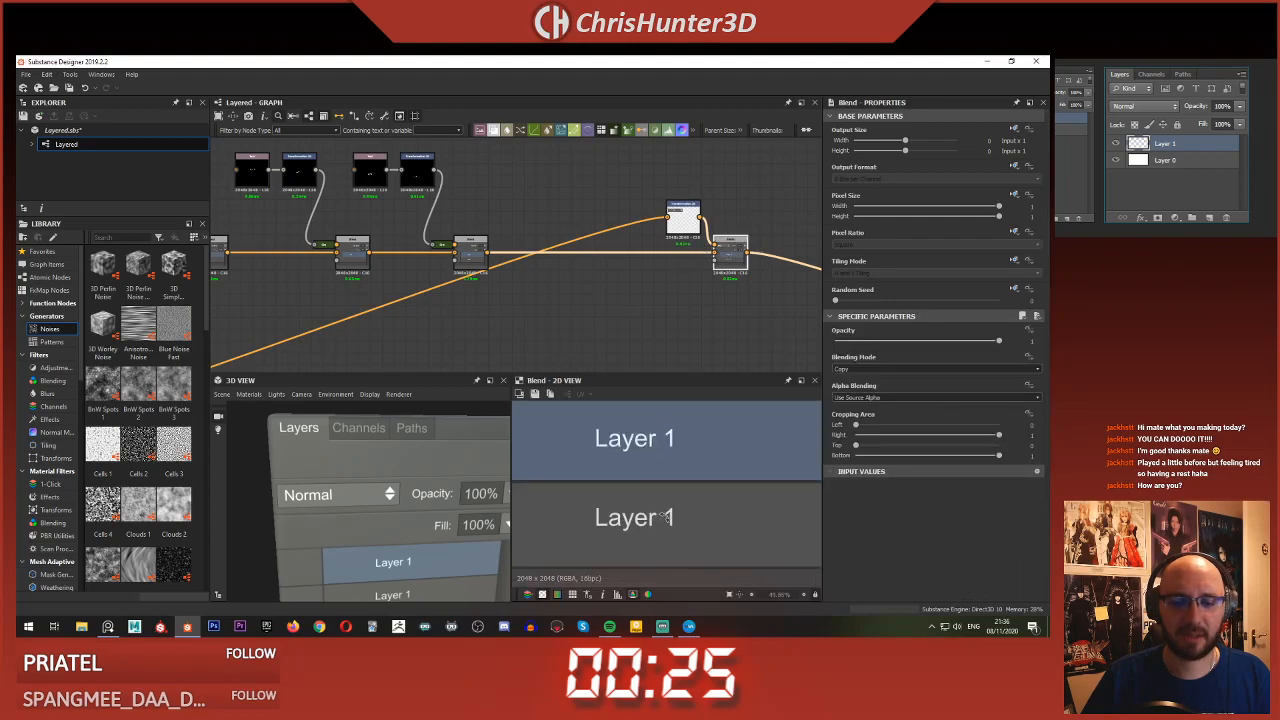
click(406, 163)
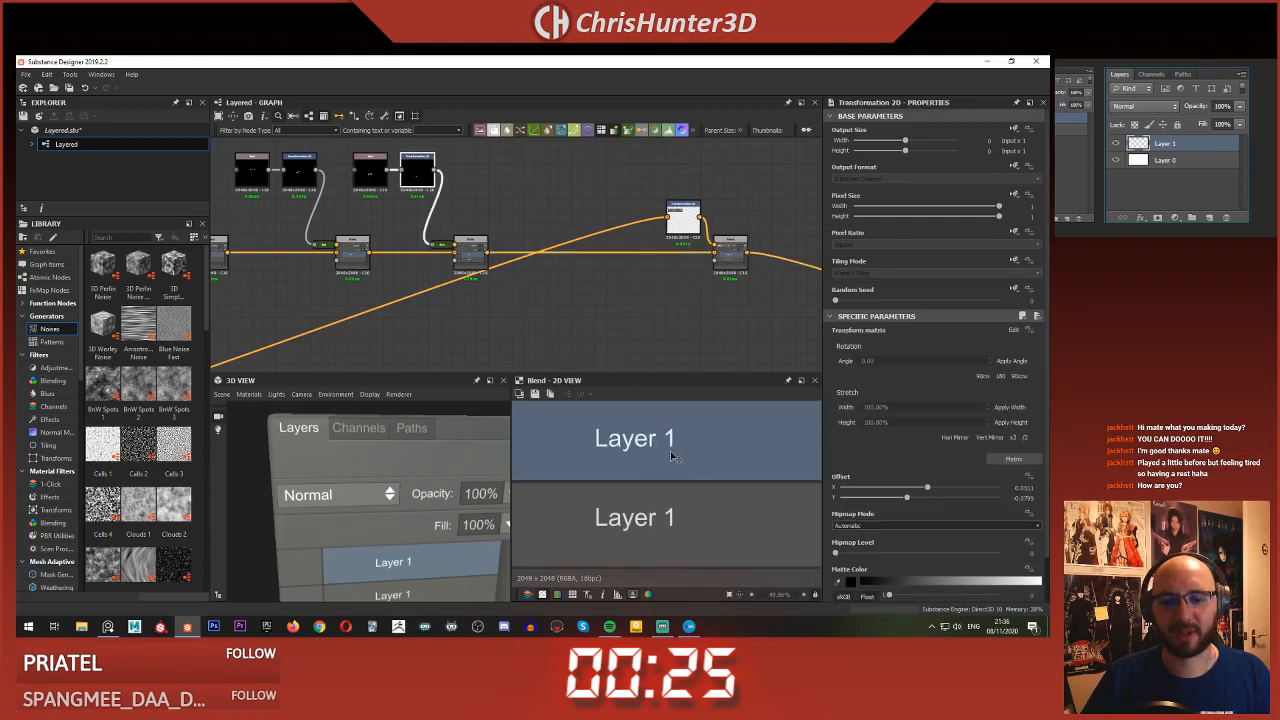
drag(700, 447, 702, 460)
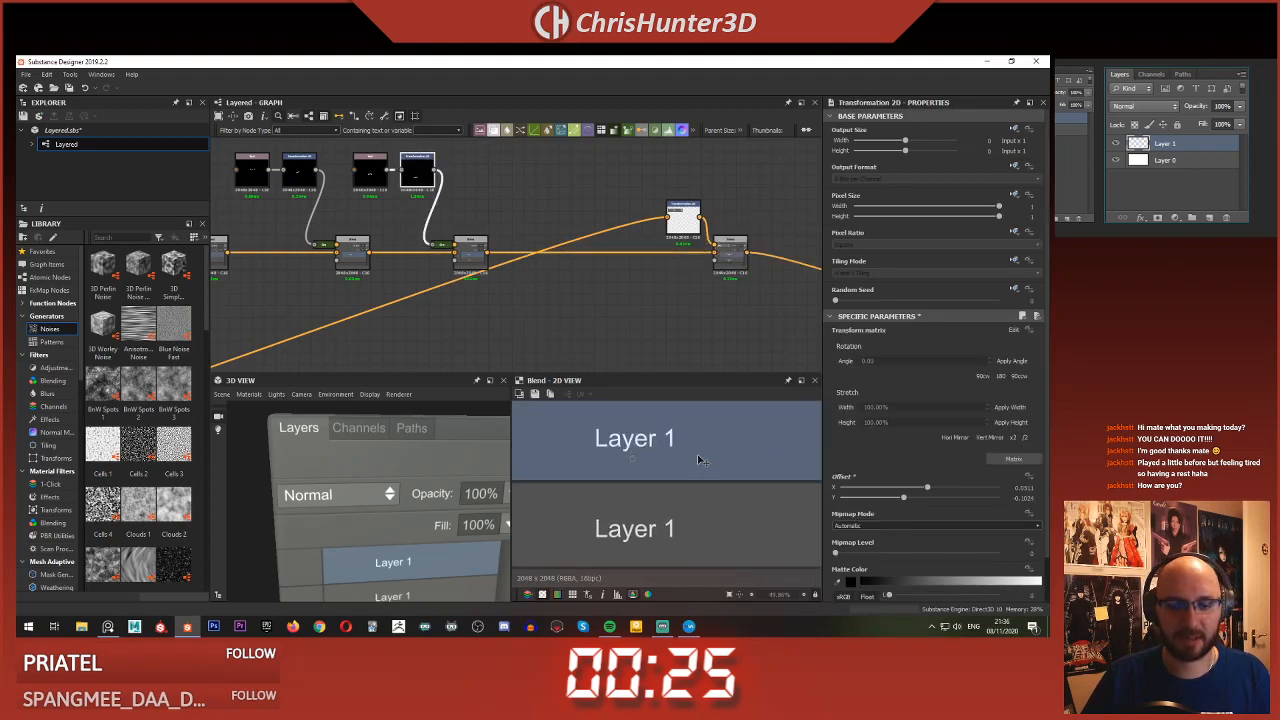
scroll(702, 460, down, 5)
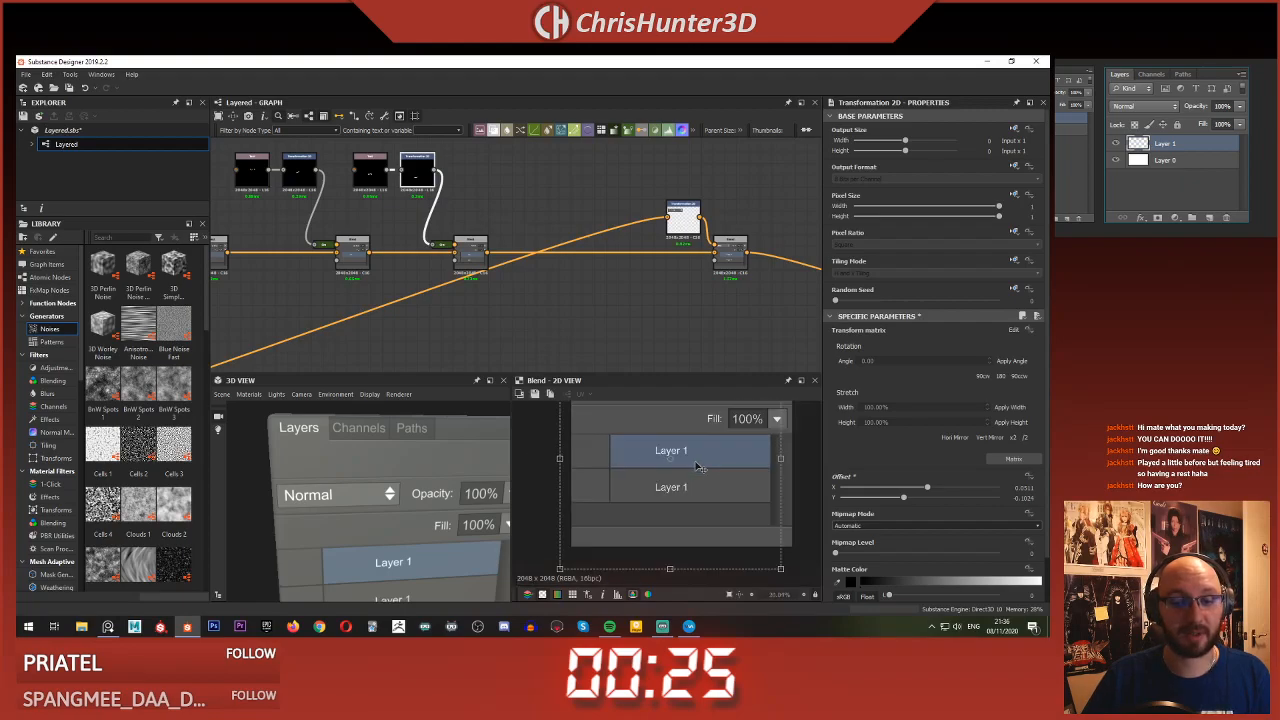
scroll(706, 462, up, 2)
drag(711, 494, 711, 489)
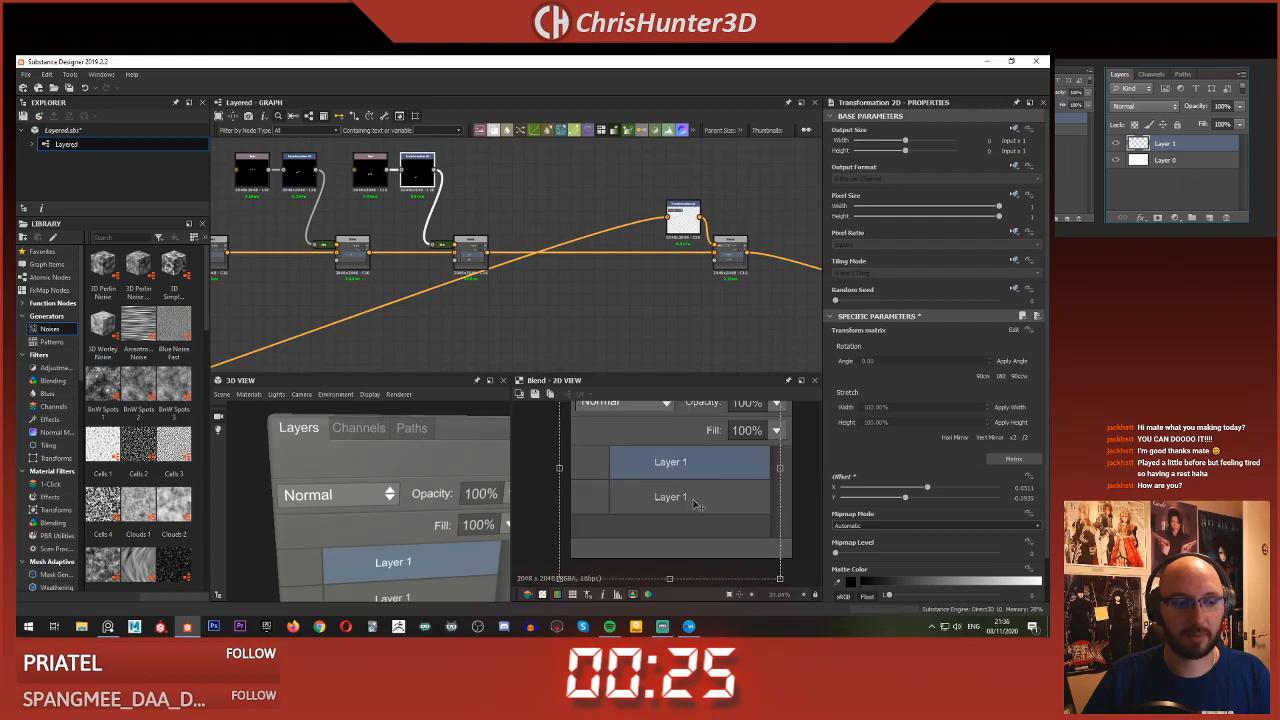
scroll(707, 488, down, 3)
- Change the text of the lower layer label to "Layer 0"
click(516, 296)
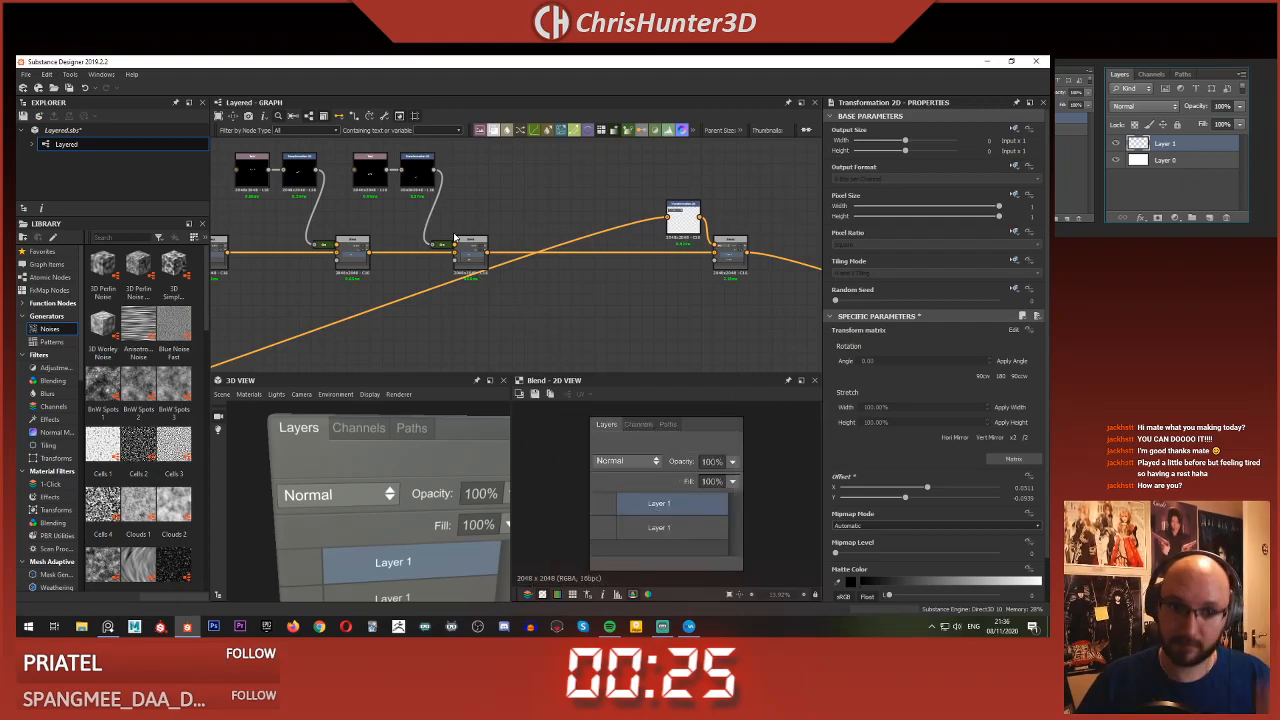
scroll(450, 240, up, 5)
scroll(574, 258, down, 4)
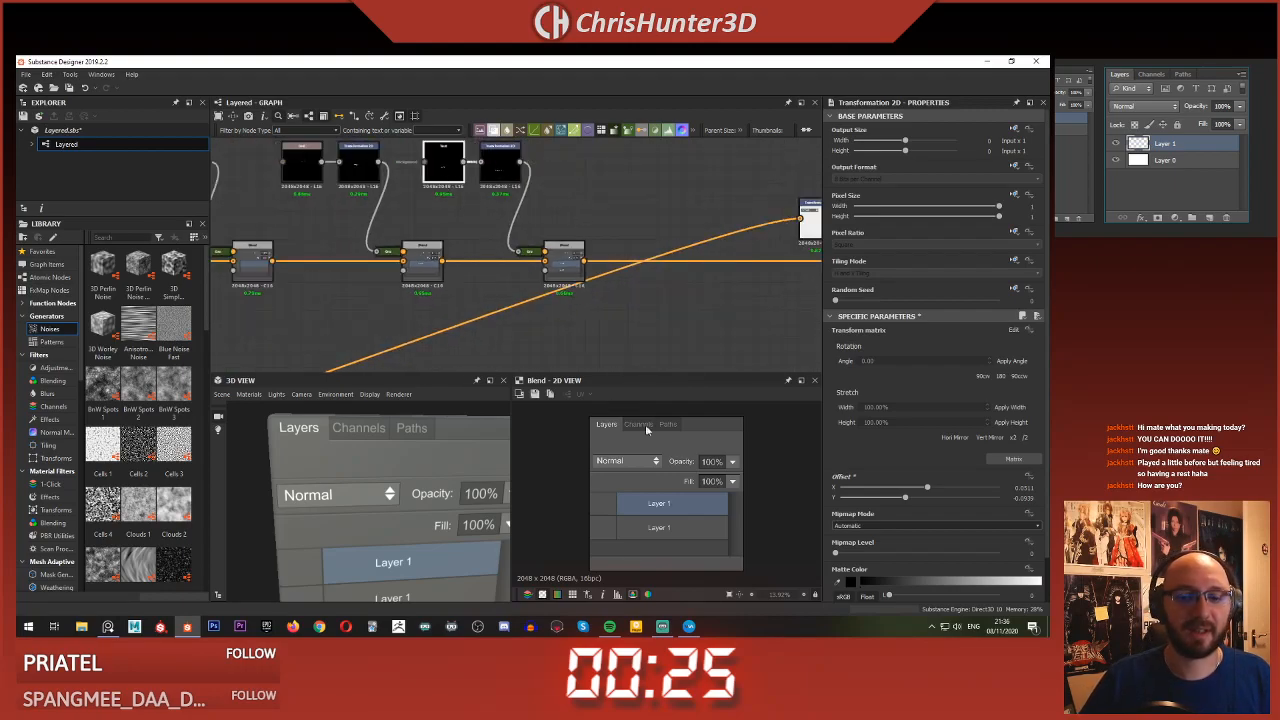
key(BackSpace)
text(0)
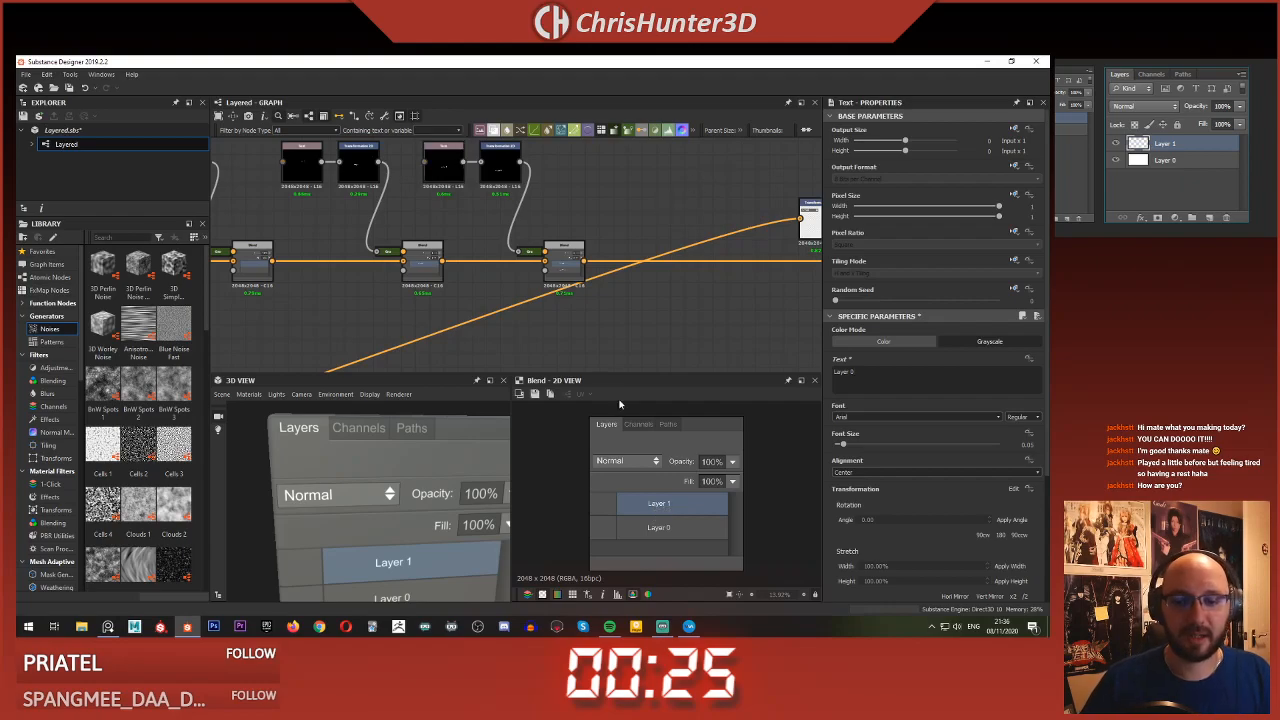
- Review the layer labels in the 2D preview and inspect the drop-down's Blend at the end of the main chain
scroll(617, 397, up, 2)
scroll(600, 400, down, 1)
scroll(516, 350, down, 3)
scroll(654, 328, down, 4)
scroll(636, 292, down, 2)
scroll(566, 278, up, 5)
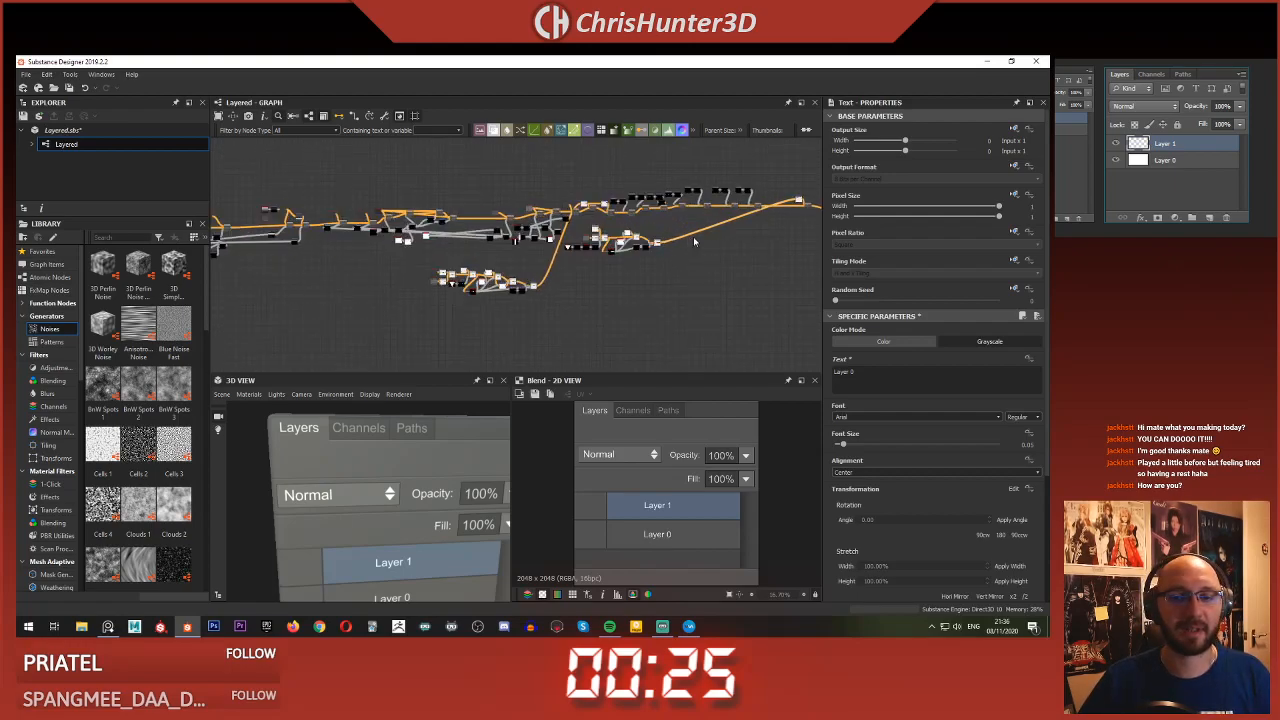
double_click(661, 260)
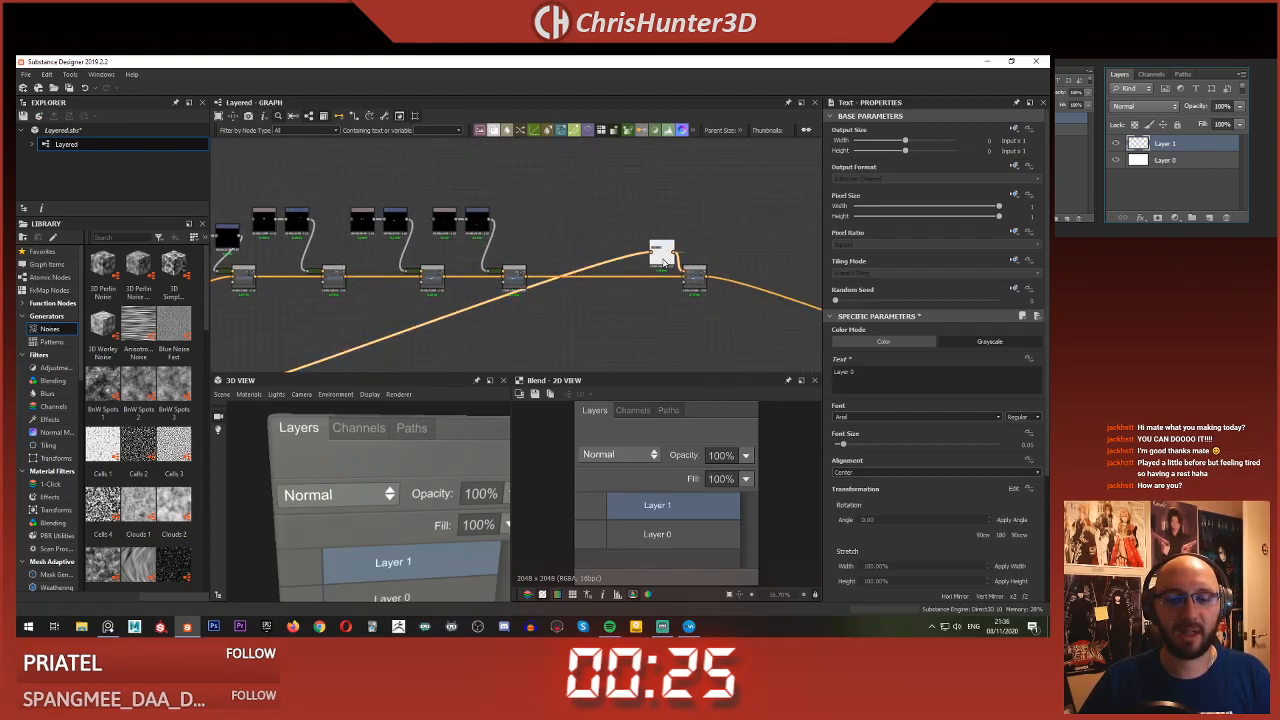
double_click(694, 282)
scroll(575, 292, up, 2)
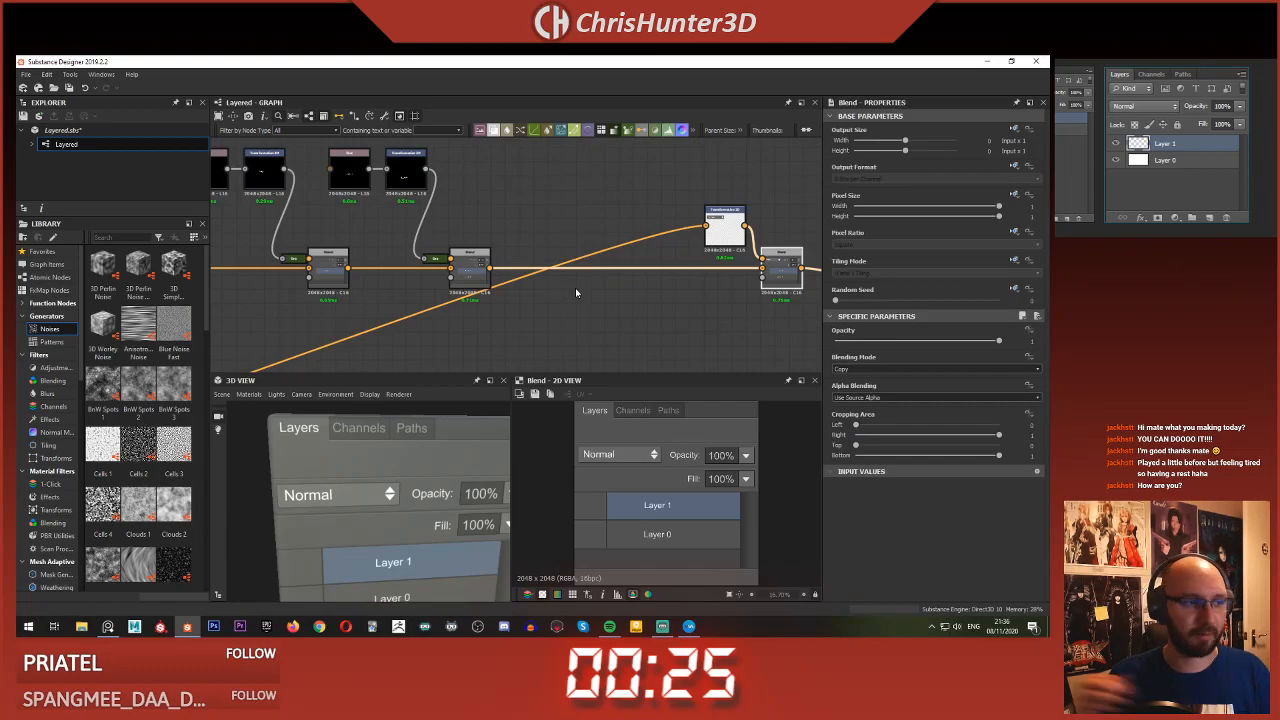
- Add a Blend node after the "Layer 0" label's Blend and feed that label Blend into its background
scroll(551, 277, down, 3)
middle_drag(600, 229, 637, 259)
middle_drag(637, 211, 611, 274)
scroll(611, 273, up, 2)
key(space)
text(bl)
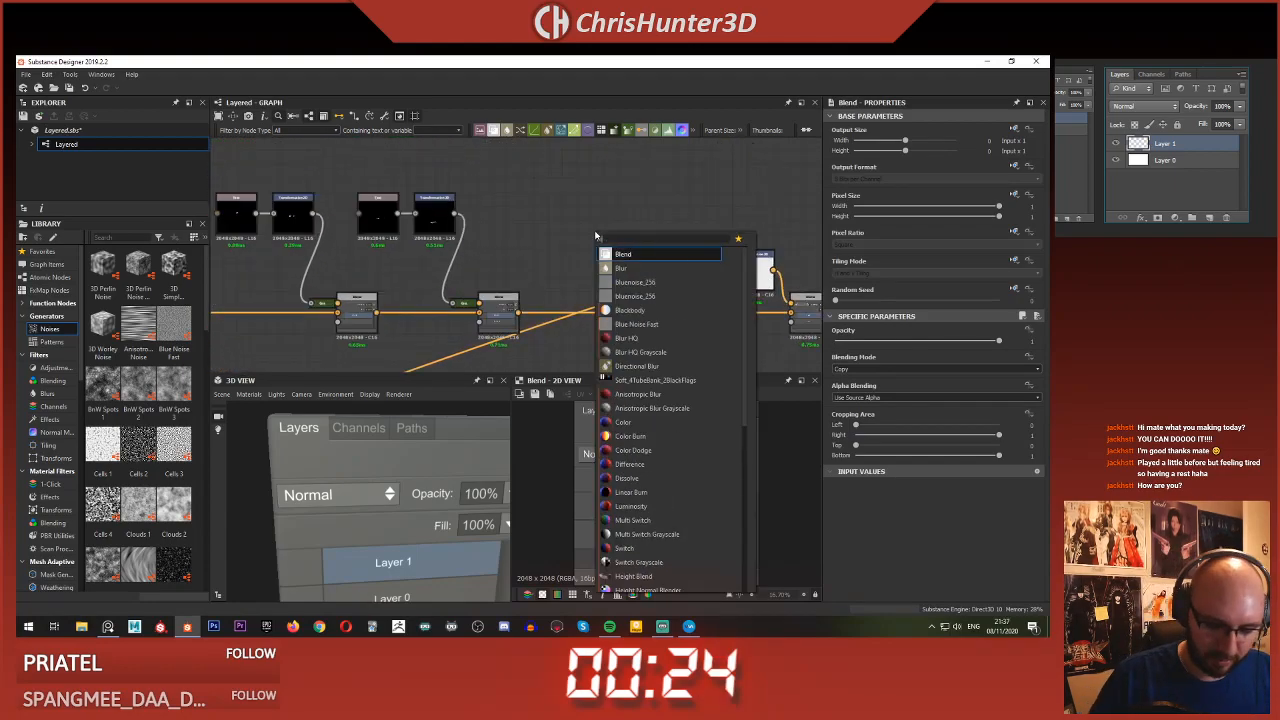
key(Return)
drag(589, 238, 642, 262)
click(559, 222)
- Add a Shape node beside the new Blend and connect its output to the Blend's foreground
scroll(548, 231, up, 4)
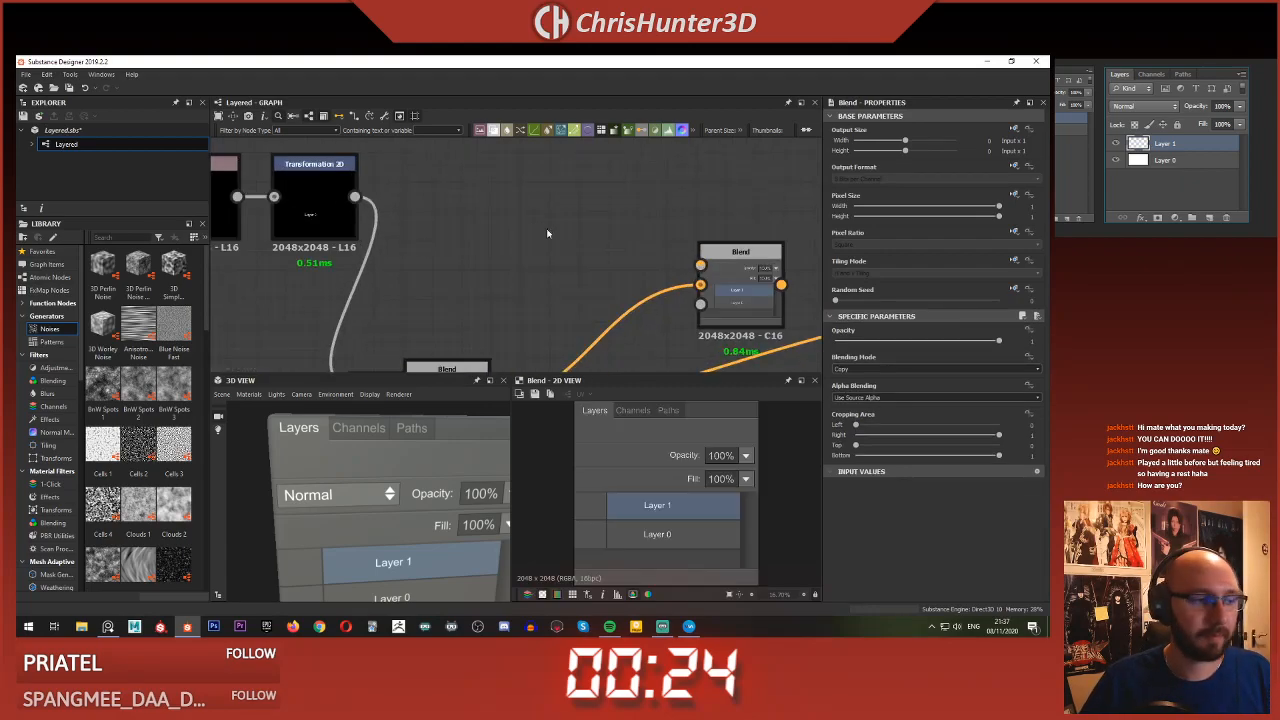
key(space)
text(sha)
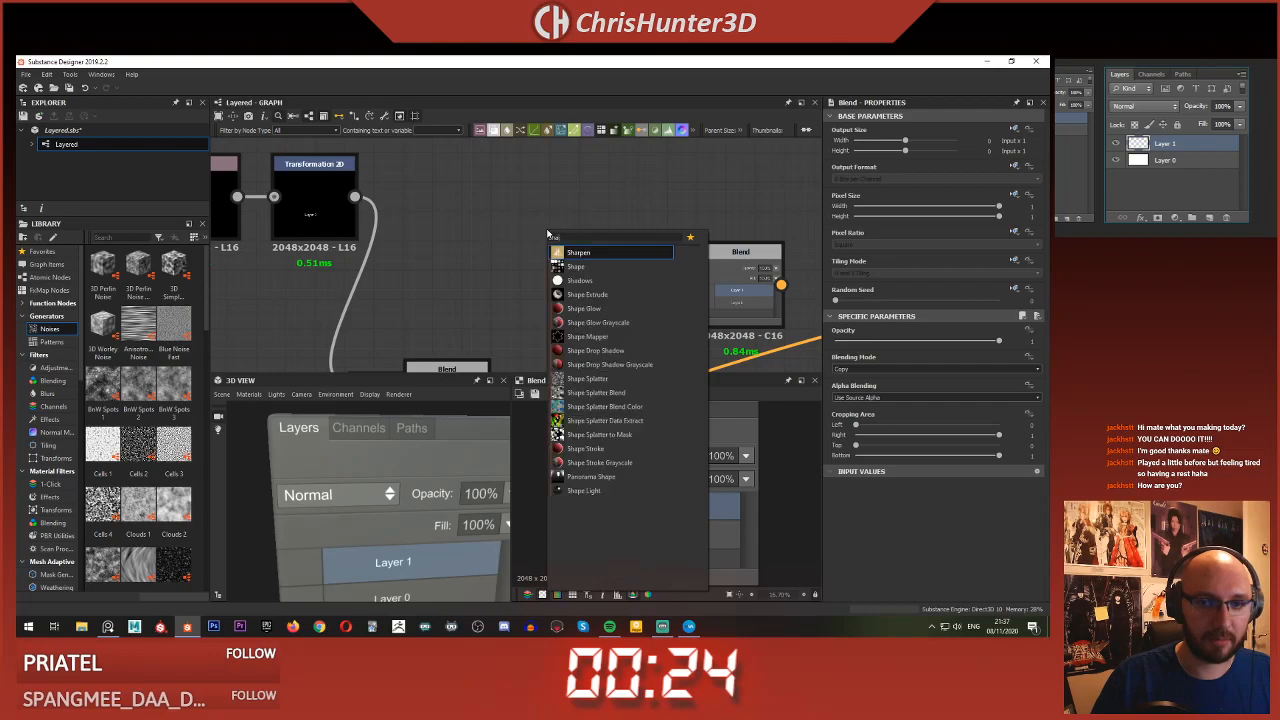
text(o)
key(BackSpace)
key(Down)
key(Return)
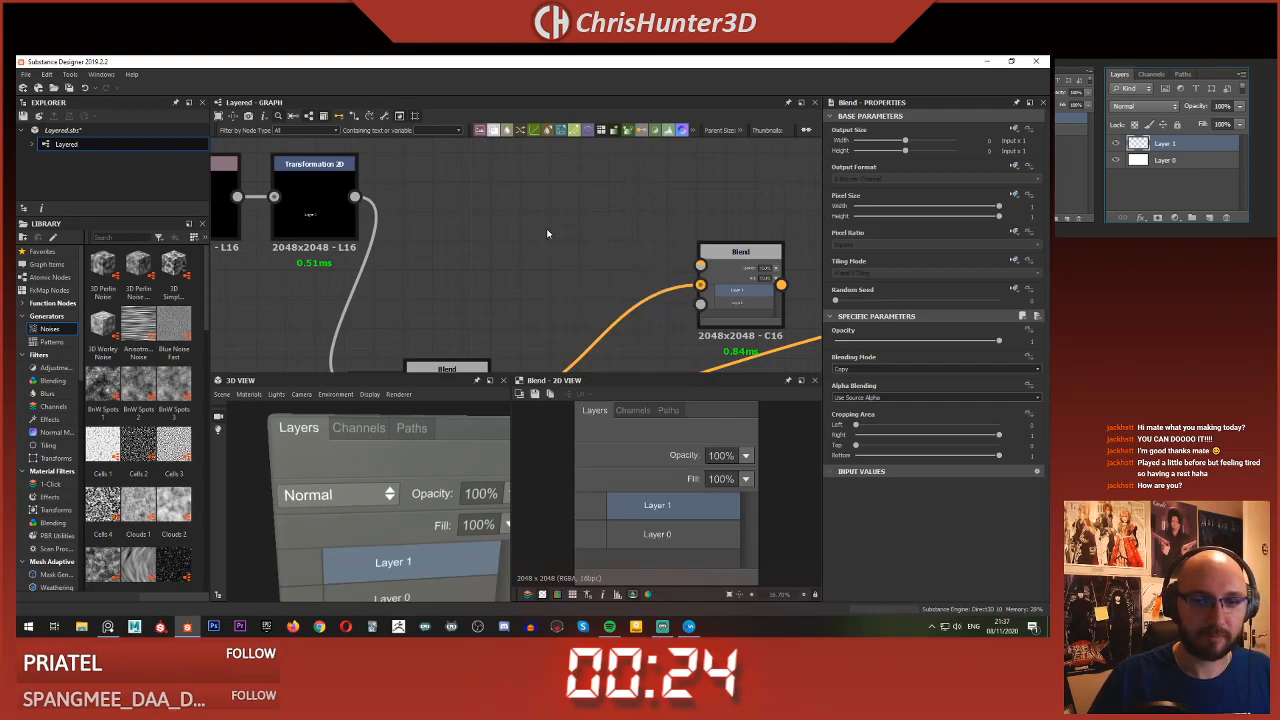
drag(527, 225, 489, 214)
drag(621, 238, 700, 265)
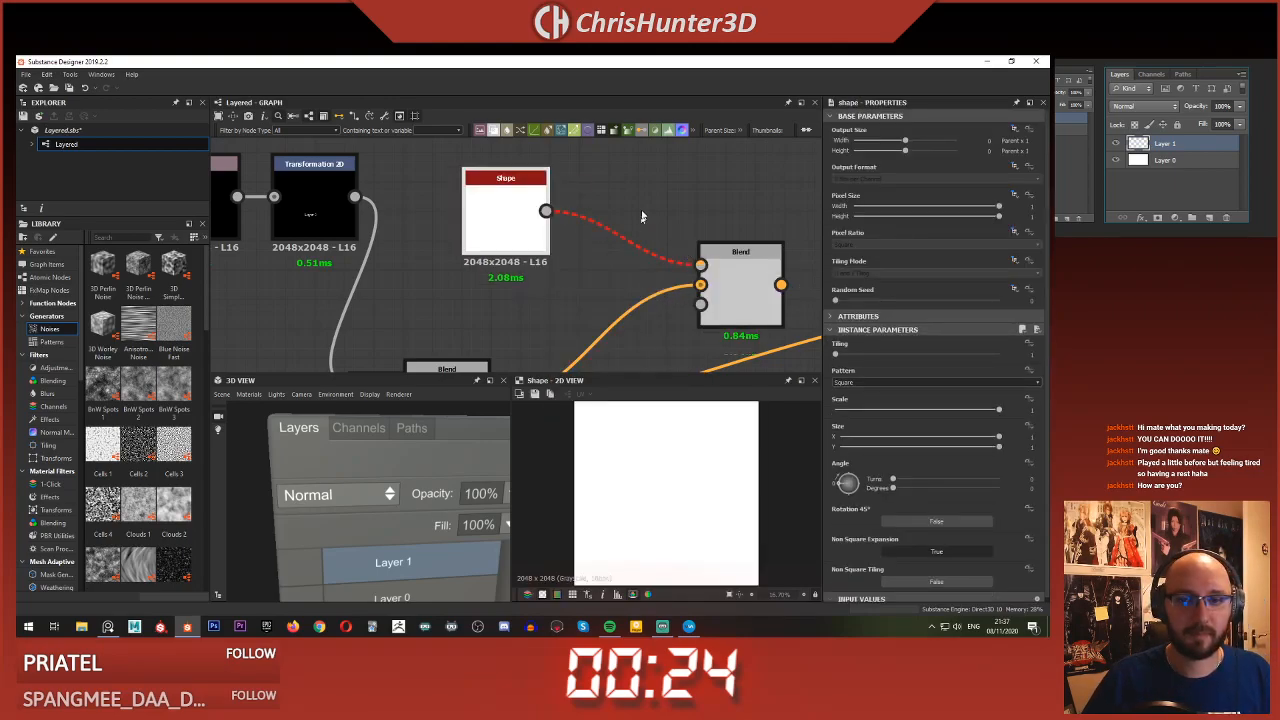
- Add an Edge Detect node fed by the Shape and place it above the new Blend
scroll(600, 255, down, 1)
scroll(557, 239, down, 1)
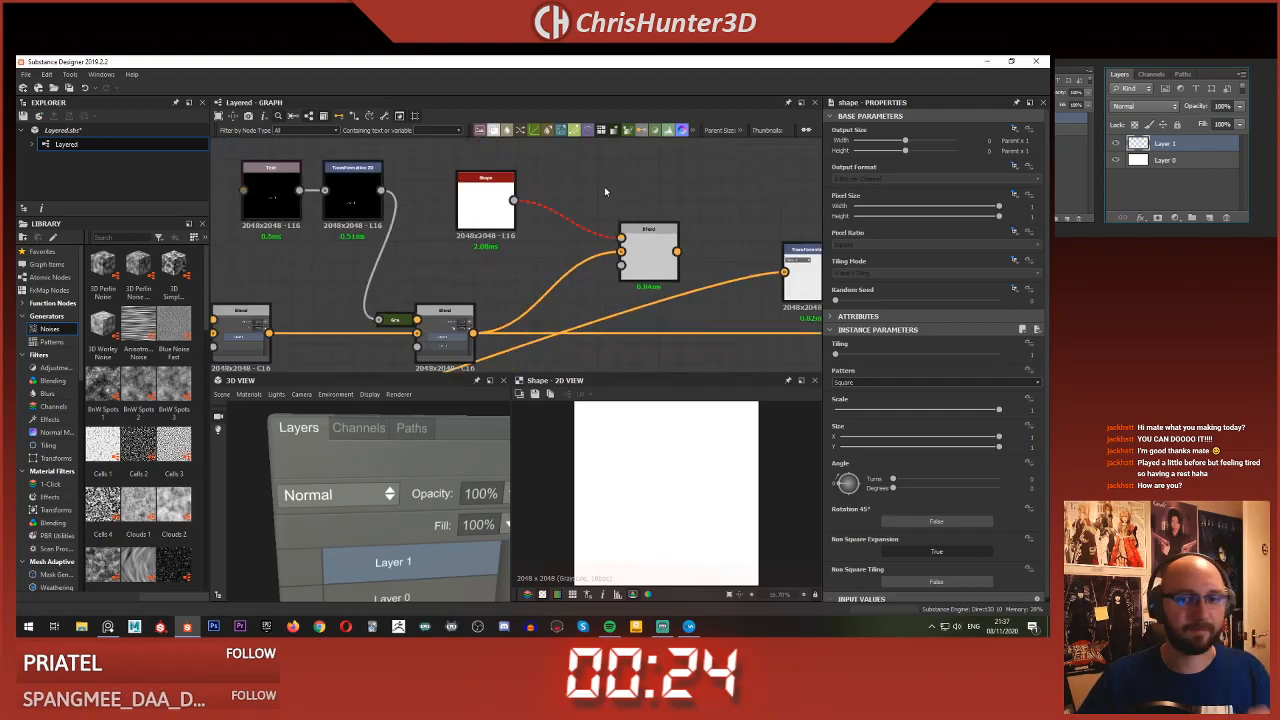
drag(463, 215, 457, 208)
click(533, 167)
middle_drag(535, 171, 520, 190)
key(space)
text(edge)
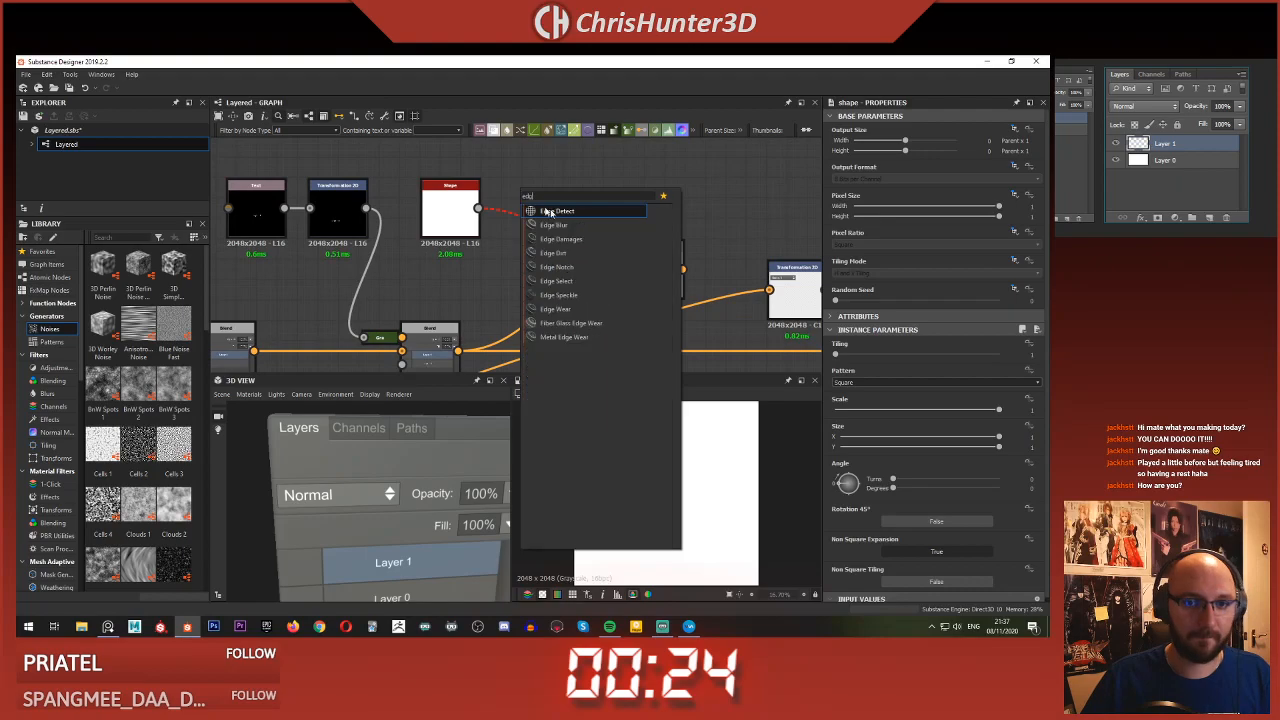
click(547, 210)
drag(501, 205, 565, 195)
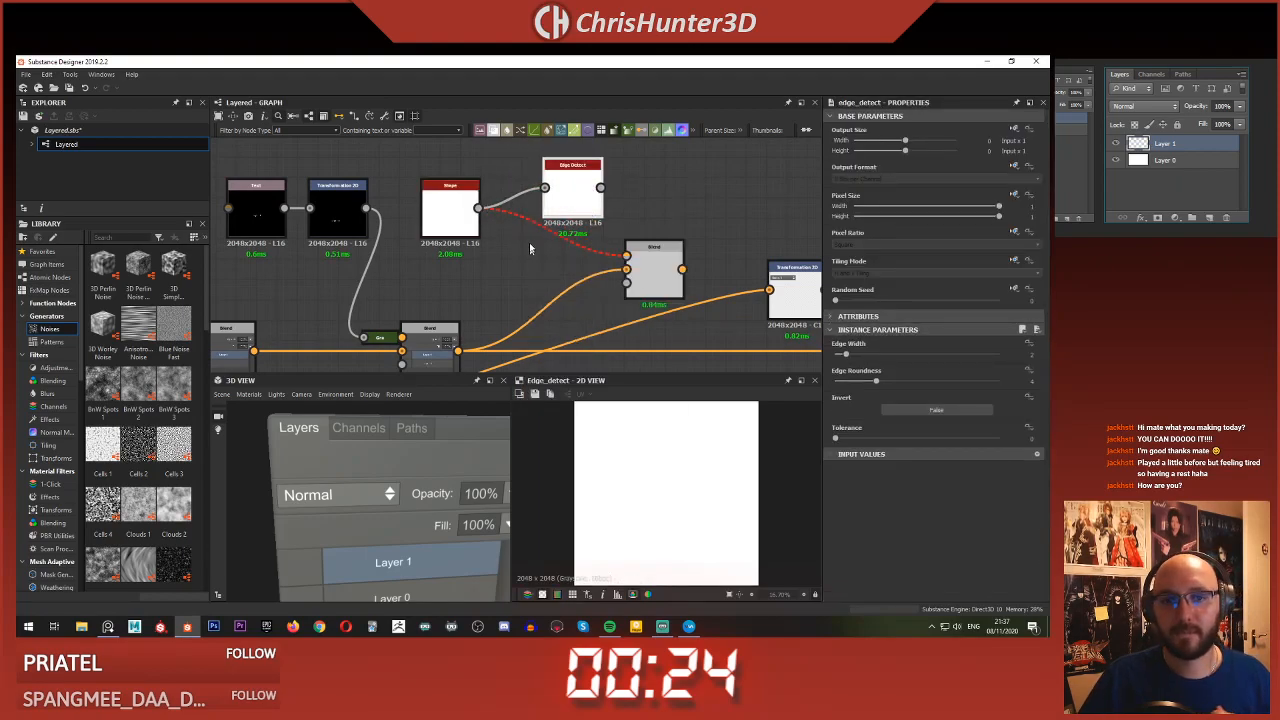
- Reduce the Shape's scale slightly and set the Edge Detect's edge roundness to 0, checking the square's corners in the 2D preview
click(445, 206)
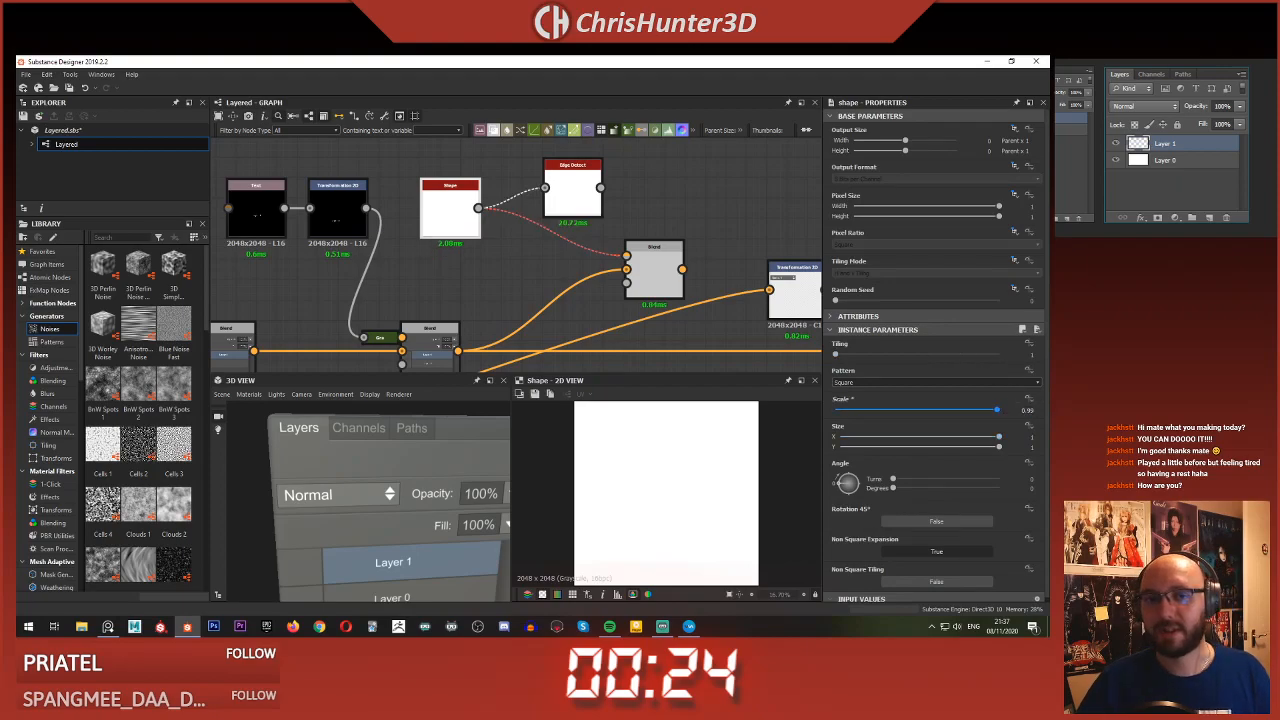
double_click(572, 192)
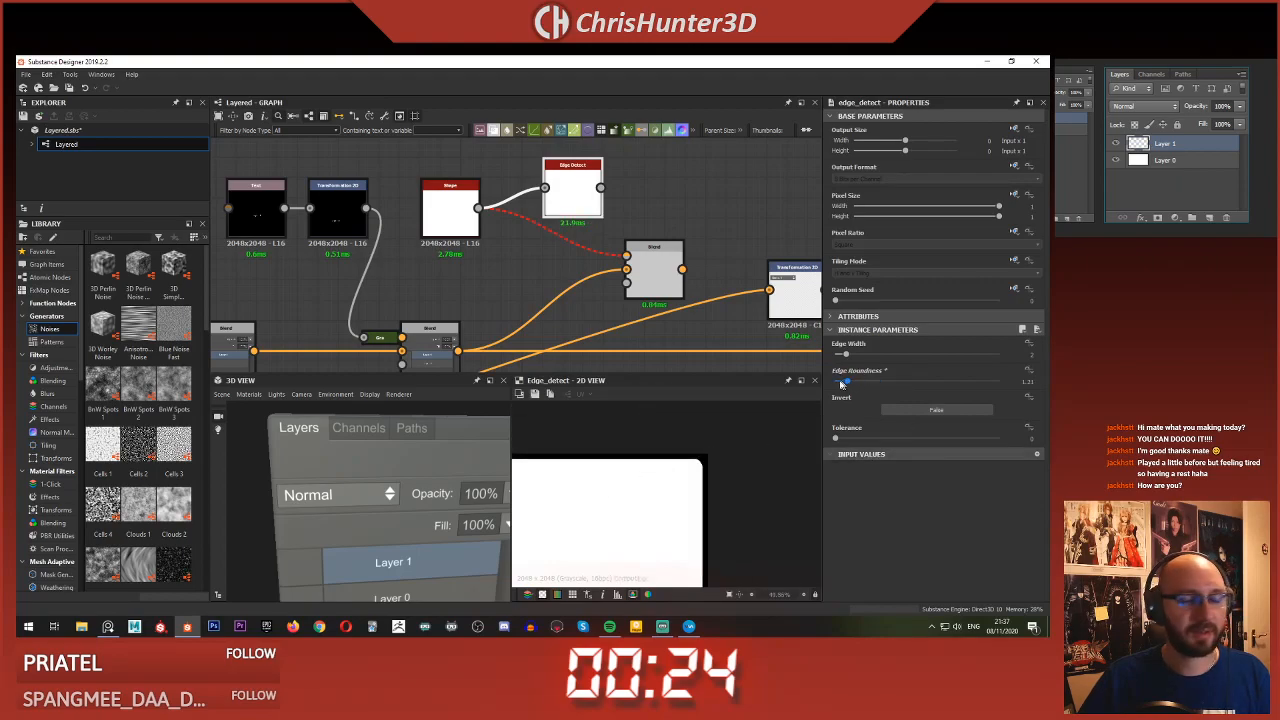
drag(845, 383, 795, 387)
scroll(560, 261, down, 3)
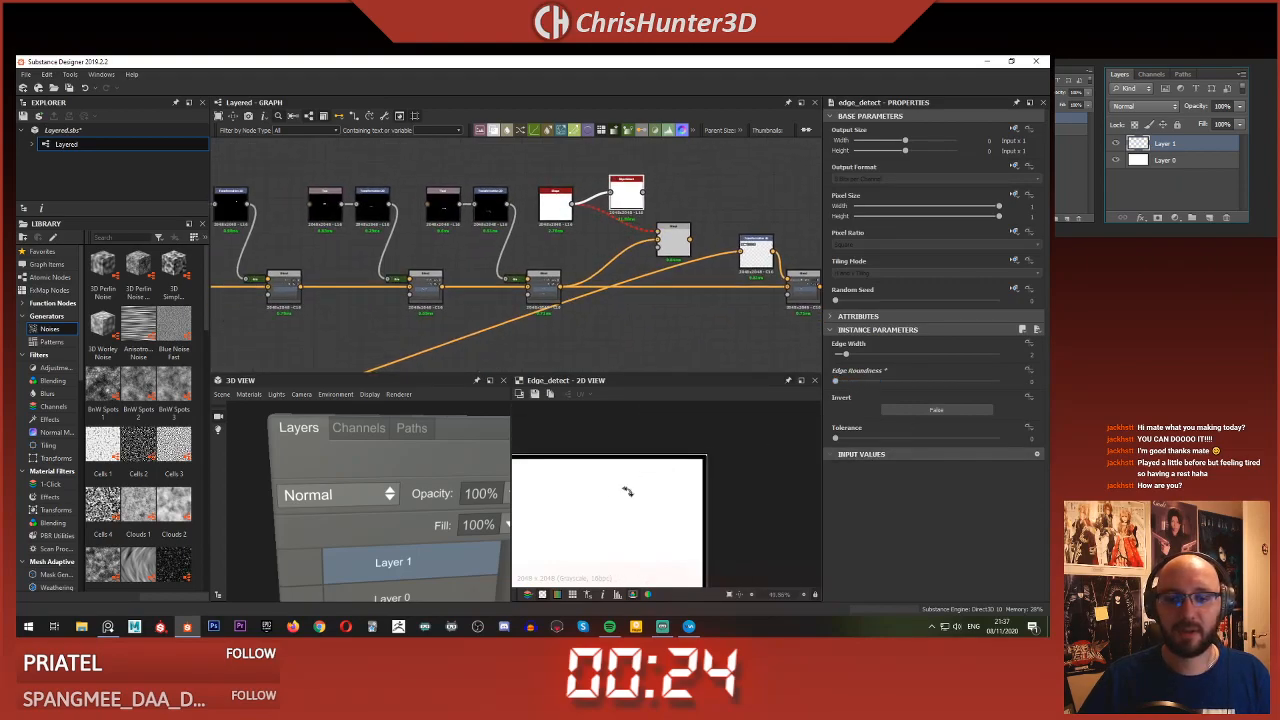
scroll(625, 489, down, 6)
key(f)
scroll(656, 458, down, 2)
- Move the Edge Detect node farther from the Shape to make room between them
scroll(638, 222, up, 5)
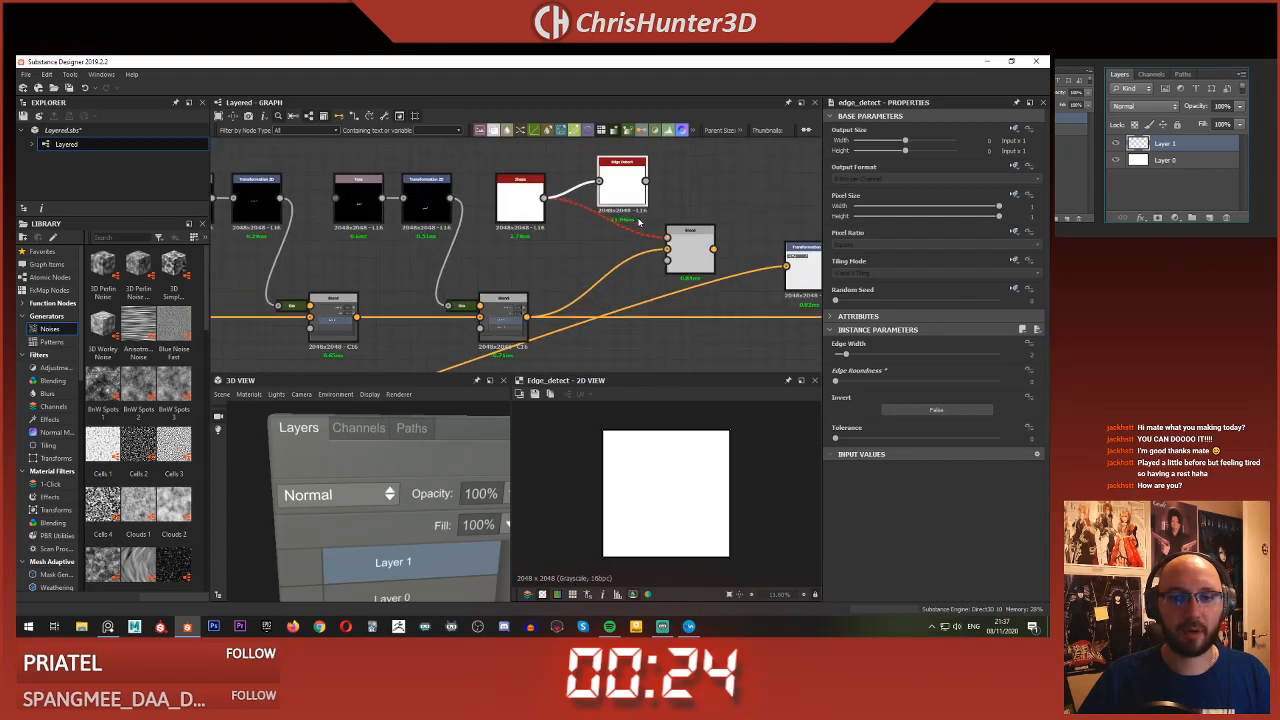
drag(656, 219, 705, 218)
click(530, 212)
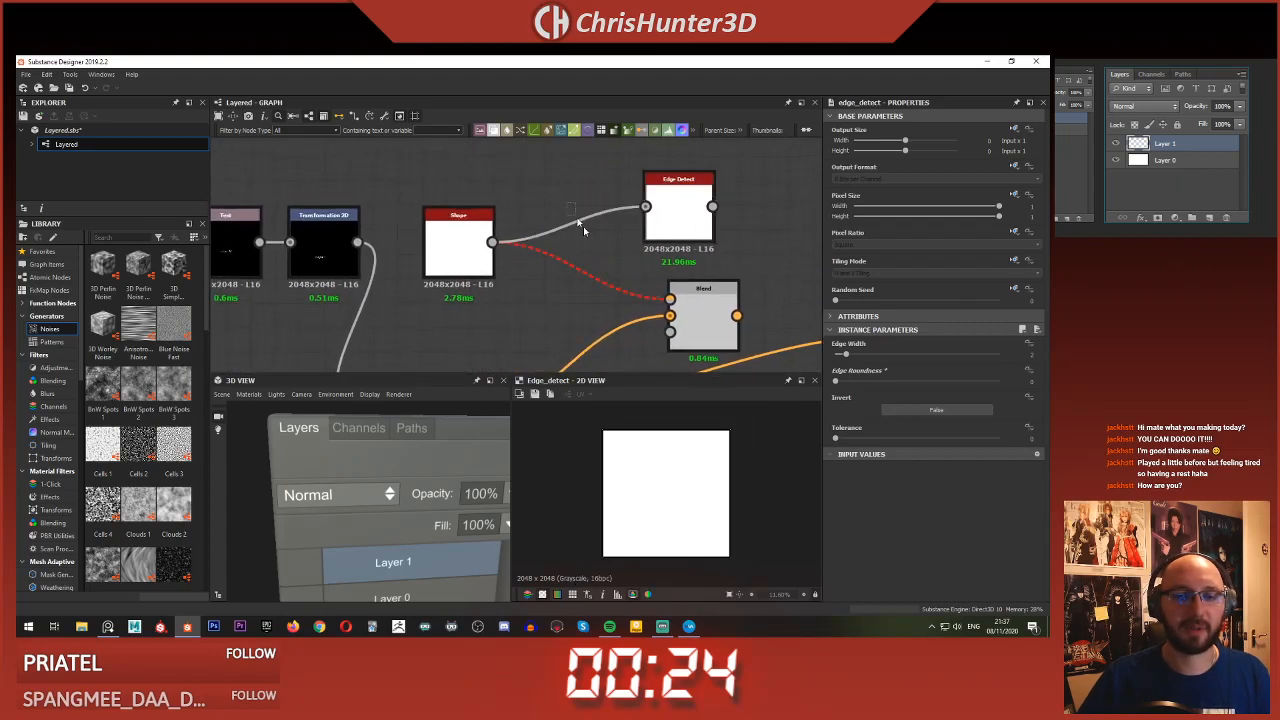
- Insert a Transformation 2D node between the Shape and Edge Detect nodes and set its tiling mode to absolute No Tiling
click(577, 219)
key(space)
text(trans)
key(Return)
drag(581, 232, 568, 204)
click(1005, 272)
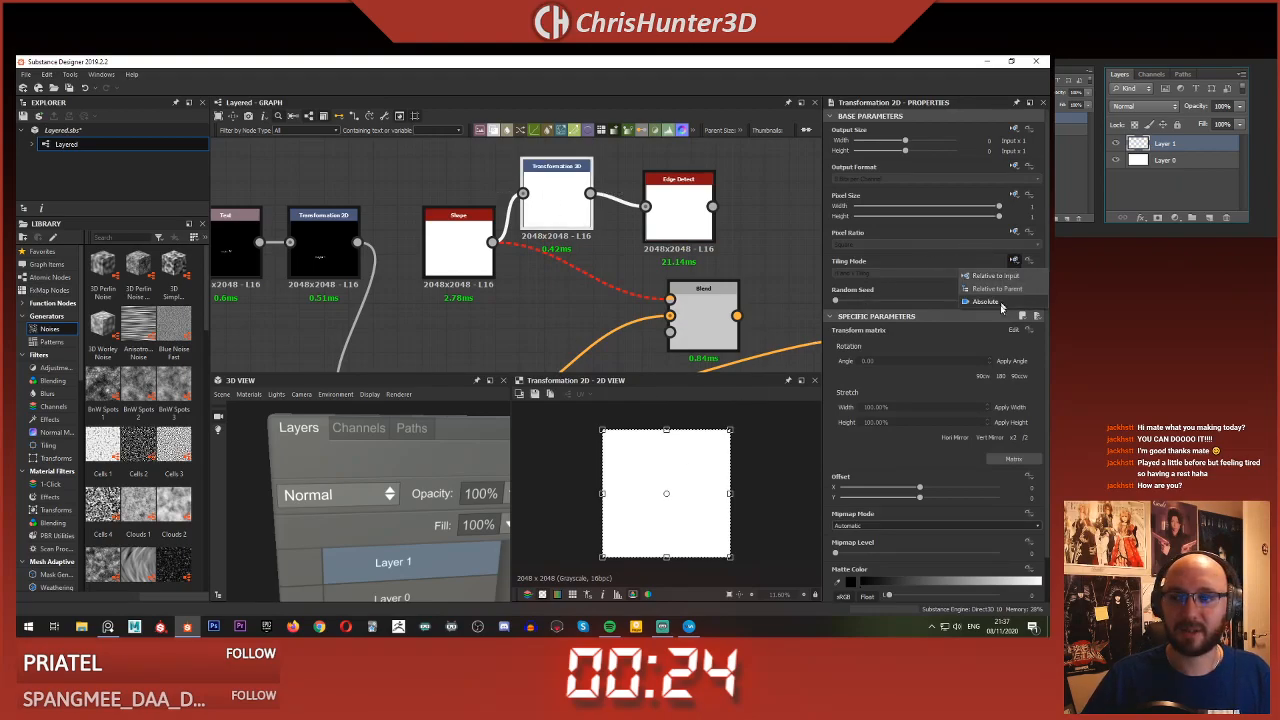
click(962, 283)
click(950, 273)
click(859, 268)
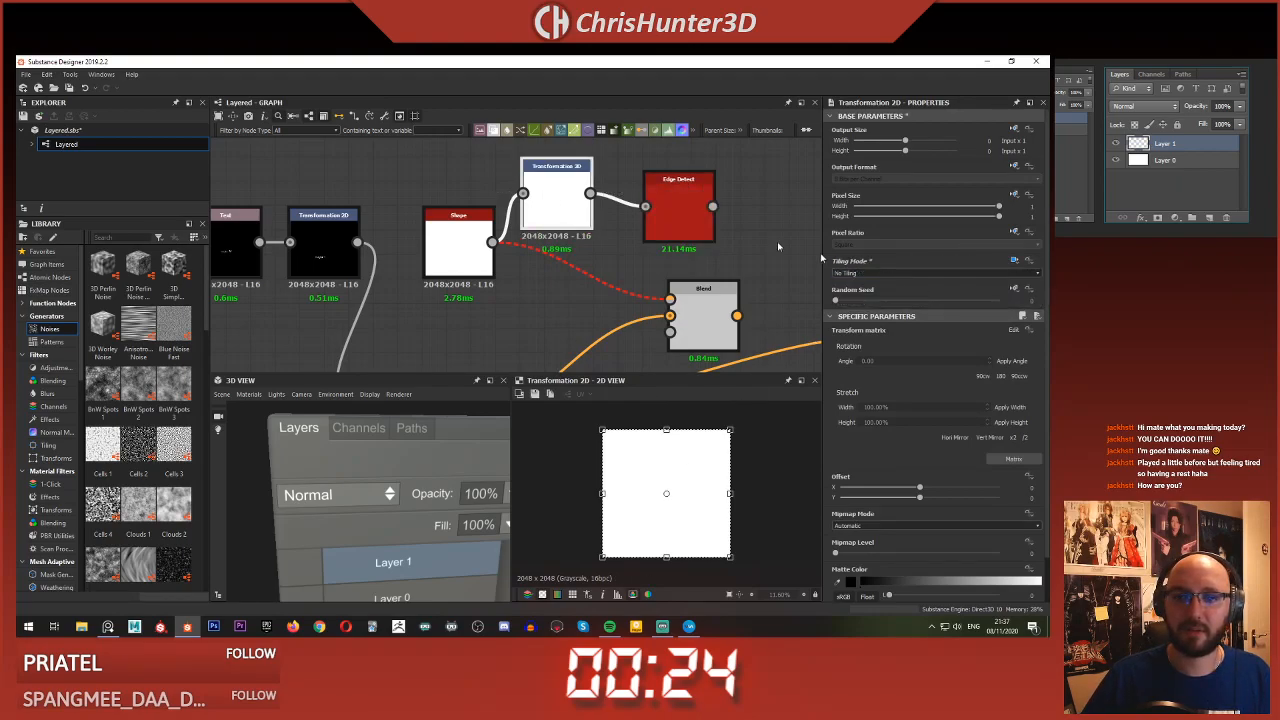
- Scale the white shape down to a small, wide rectangle in the lower-left corner of the texture
drag(730, 430, 631, 541)
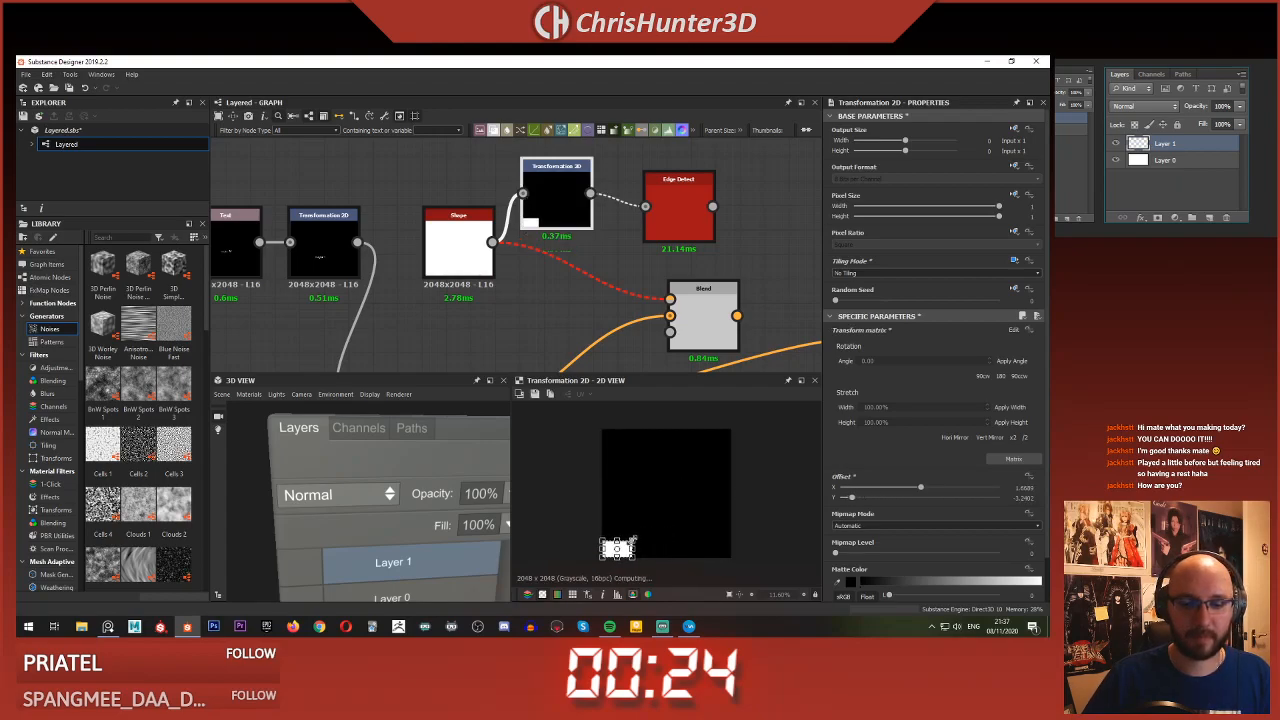
scroll(631, 540, up, 5)
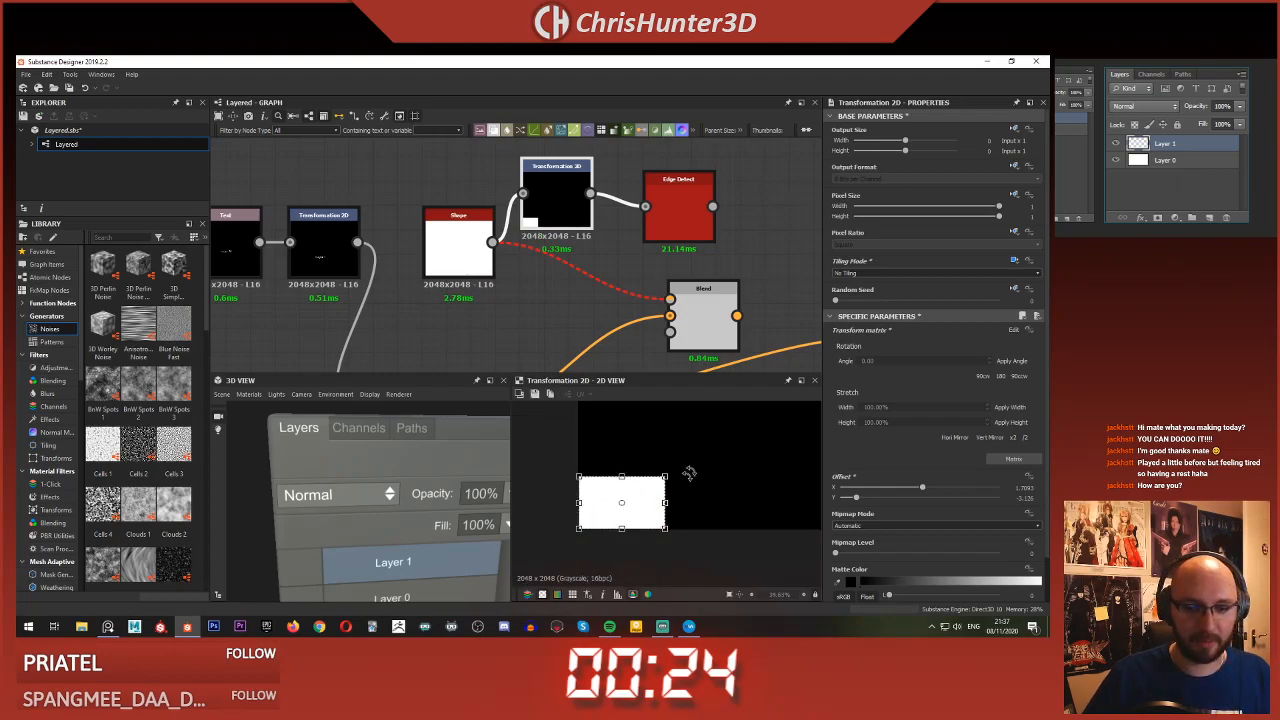
drag(666, 470, 658, 480)
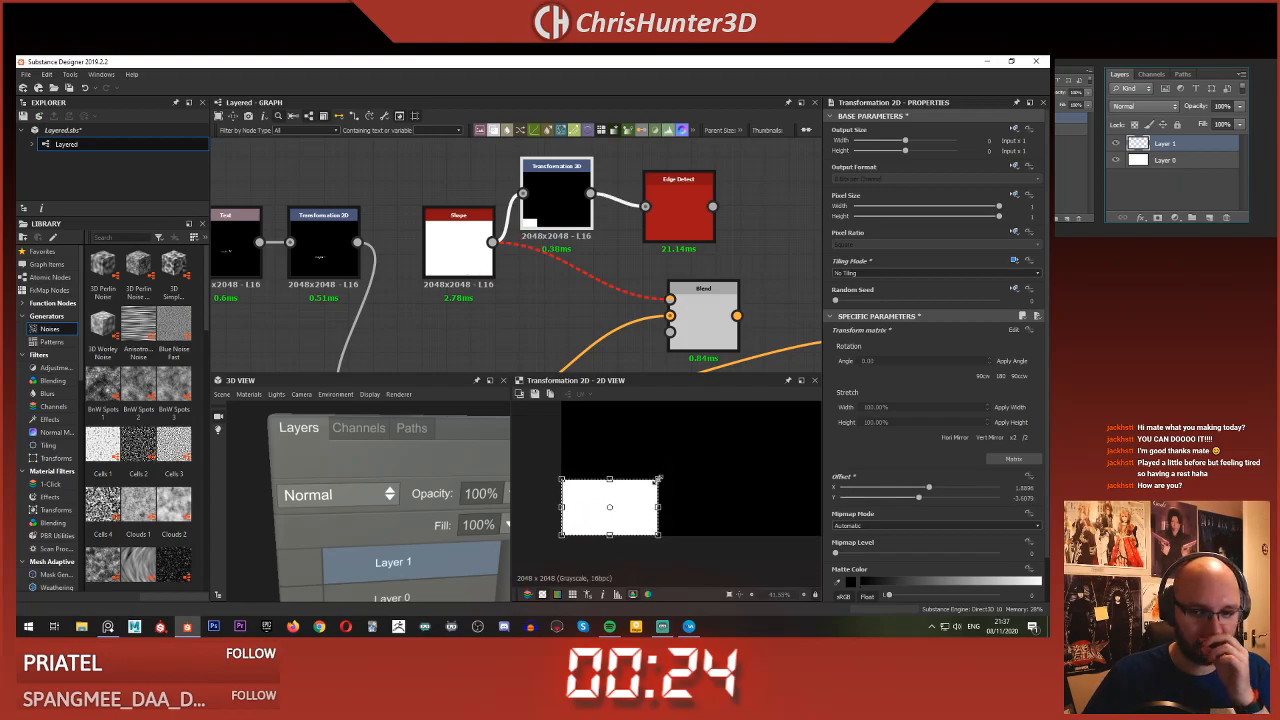
- Set the Edge Detect node's edge width to about 1.2
double_click(696, 188)
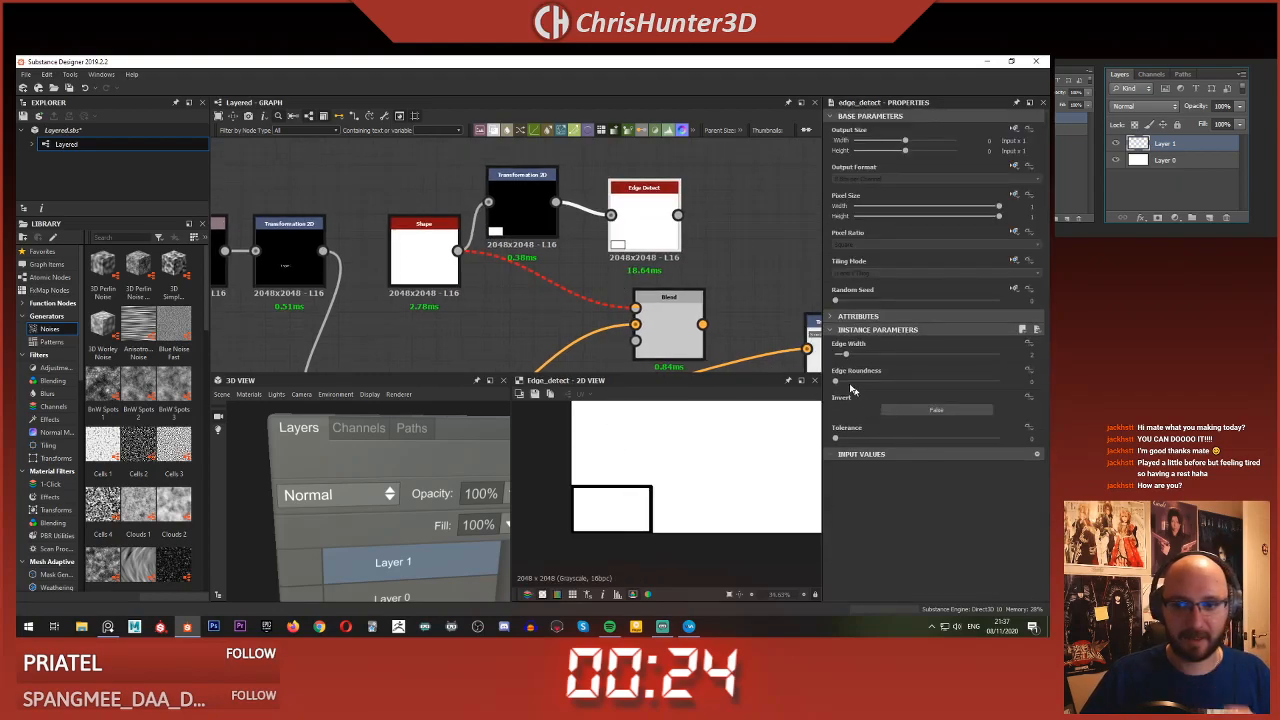
drag(843, 359, 839, 359)
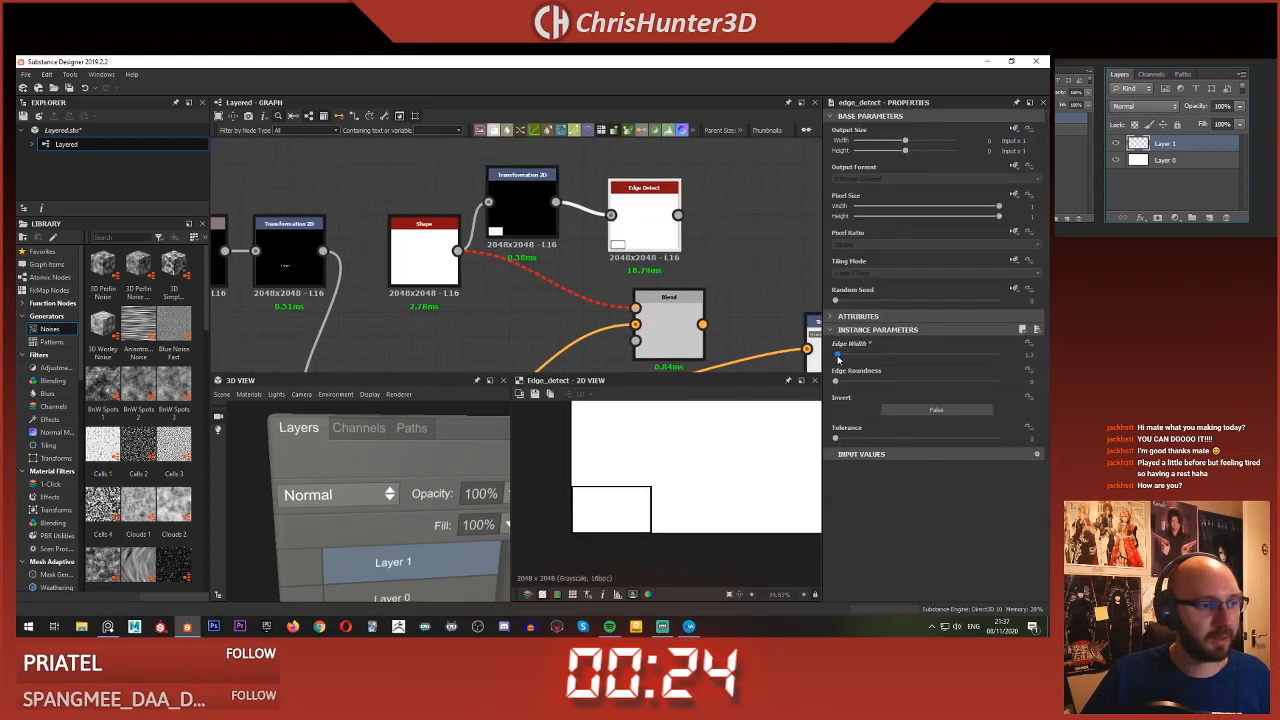
- Feed the Edge Detect output into the Blend node's foreground through a docked Gradient Map and preview the Blend
scroll(612, 248, down, 2)
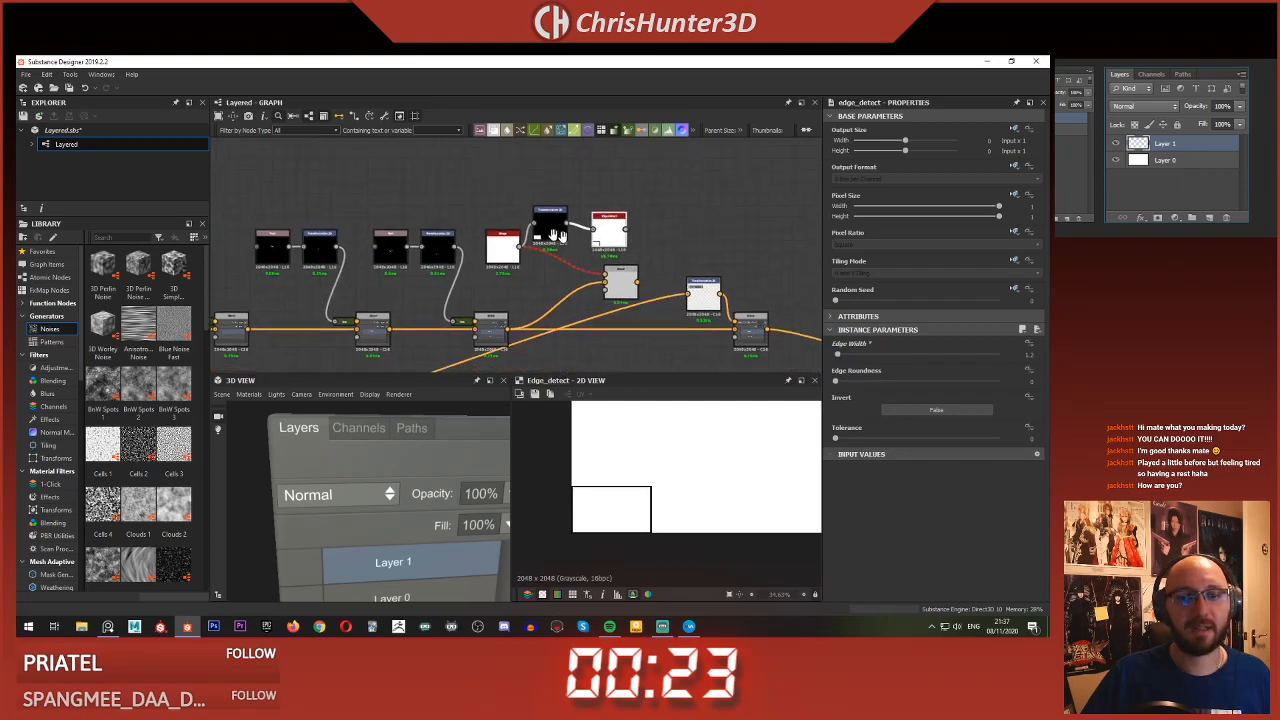
drag(543, 266, 538, 265)
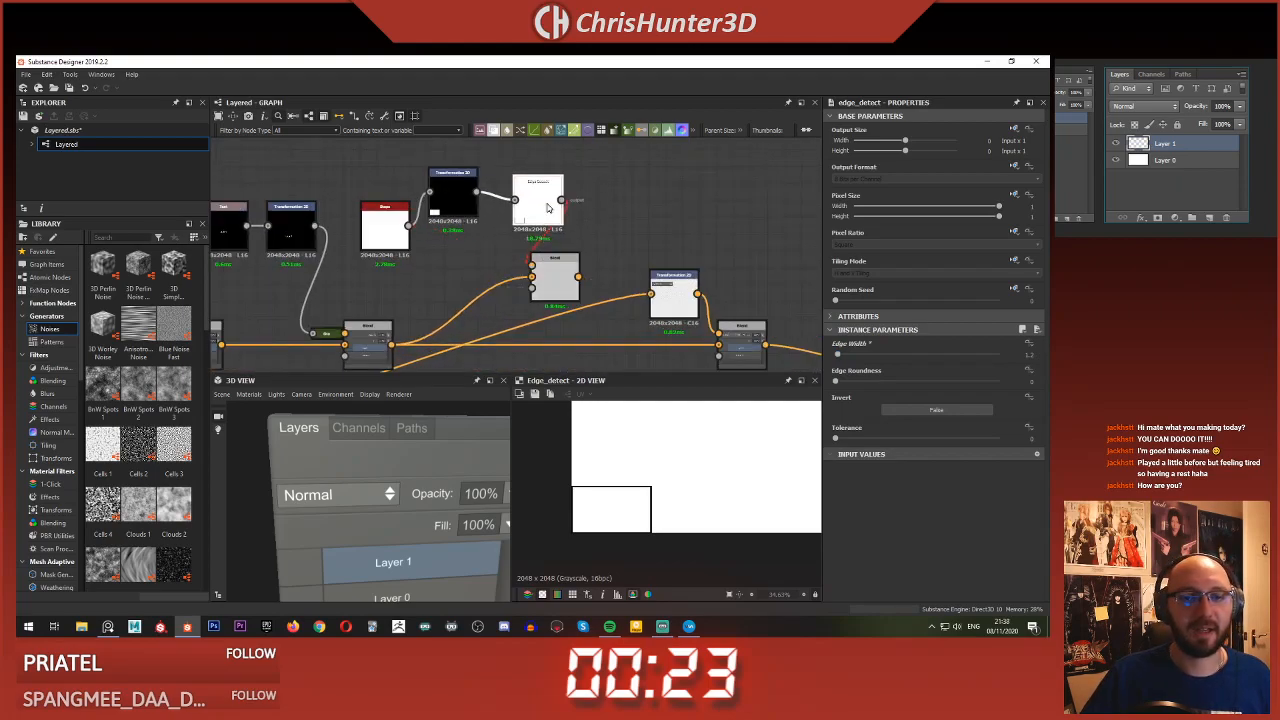
drag(550, 207, 533, 198)
click(537, 239)
key(space)
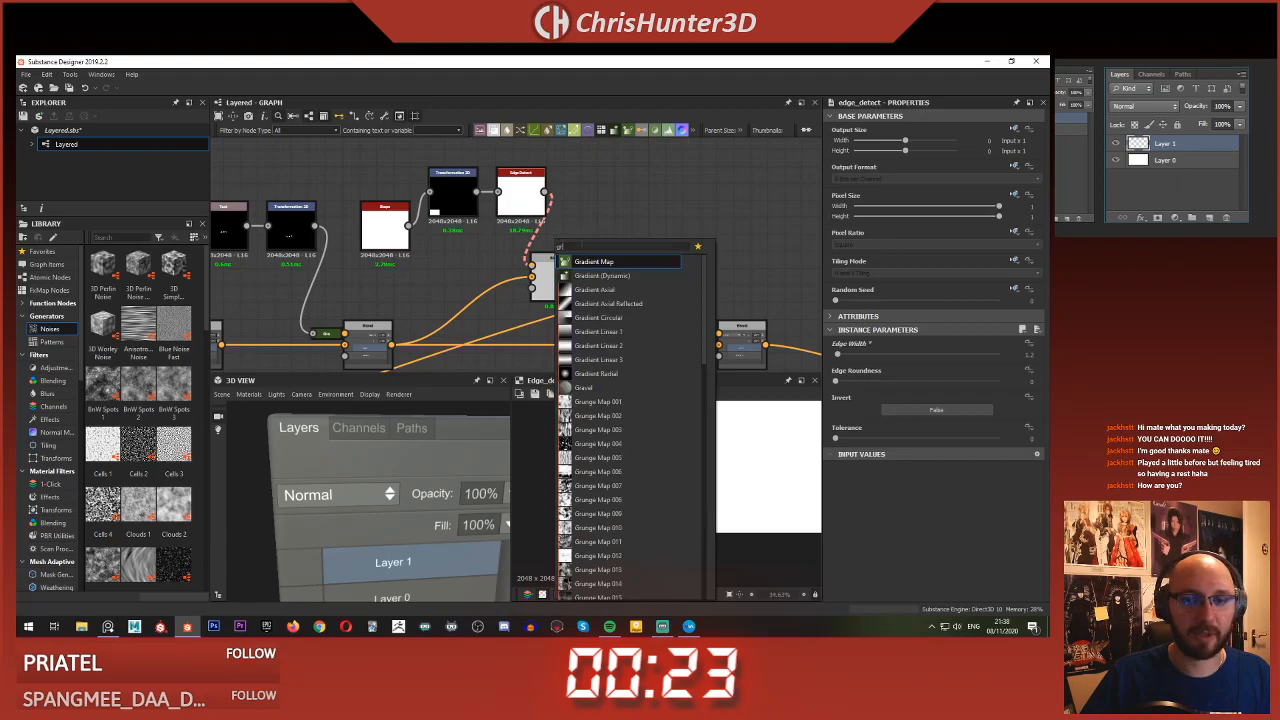
click(590, 261)
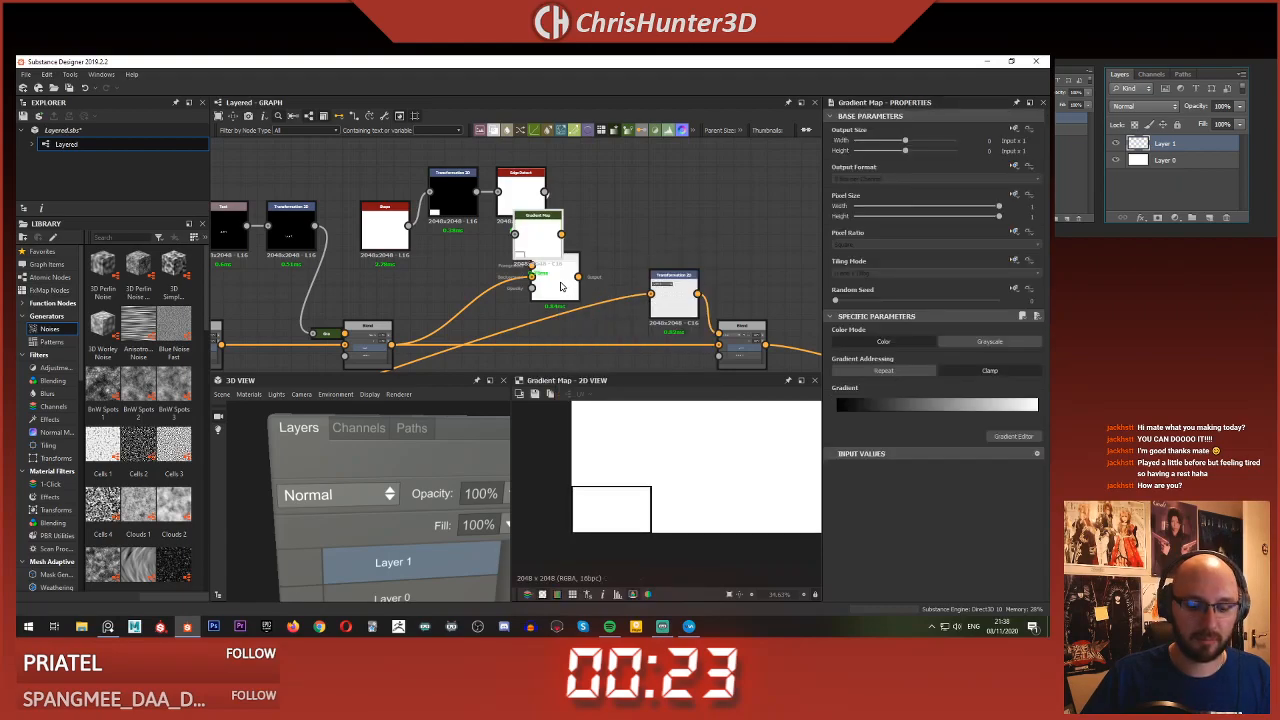
key(d)
double_click(561, 285)
- Try routing the rectangle's Blend output into the background of the final Blend and preview the combined result
scroll(529, 269, down, 2)
middle_drag(529, 269, 523, 243)
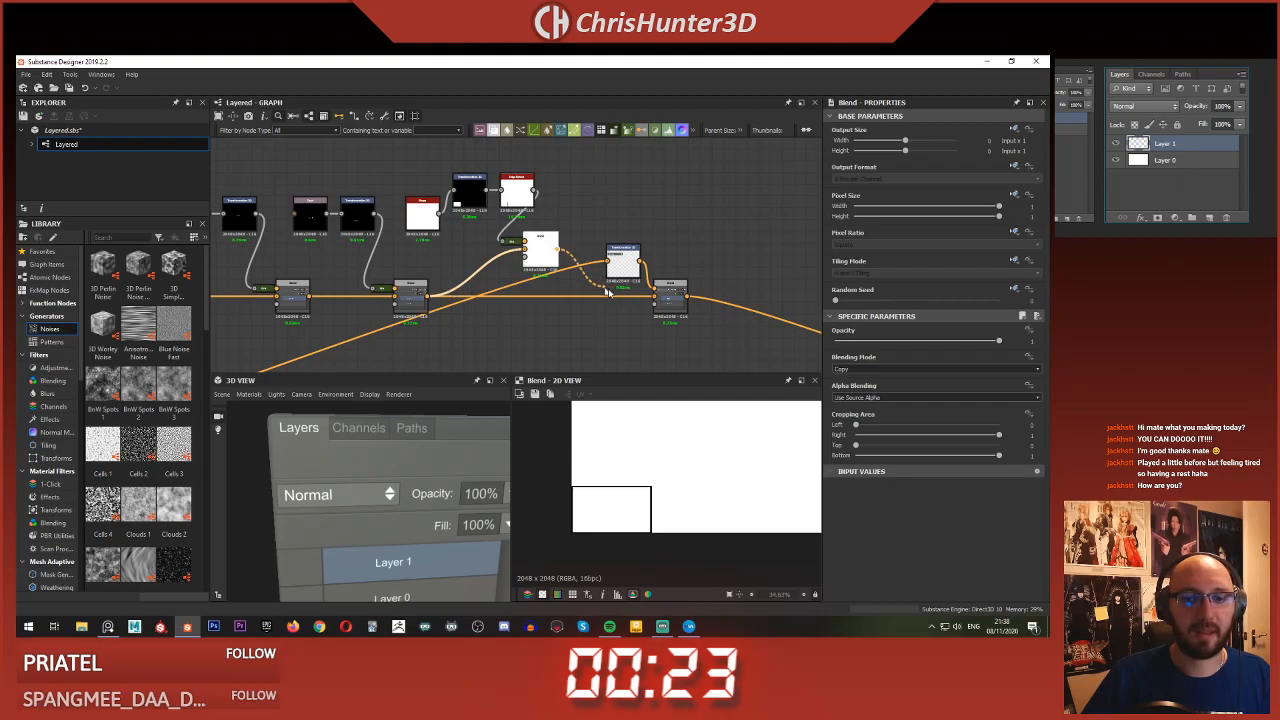
double_click(656, 302)
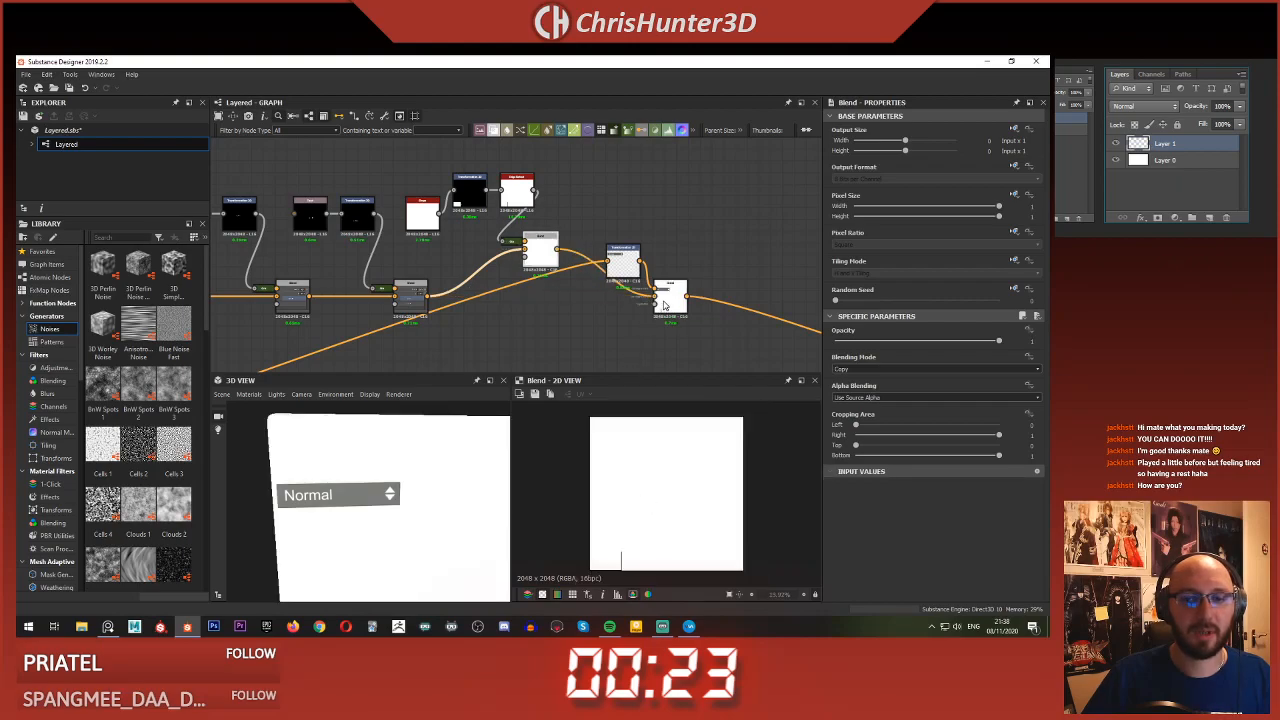
scroll(566, 272, up, 4)
drag(516, 226, 538, 272)
scroll(535, 270, down, 3)
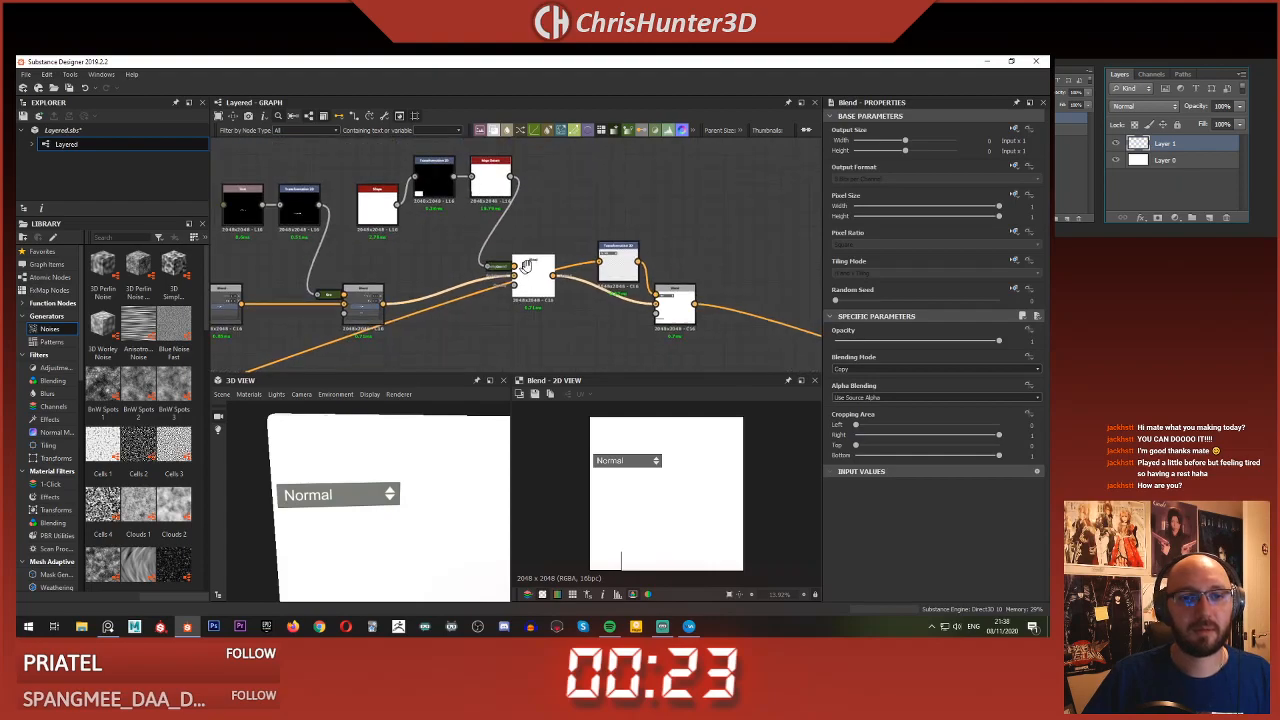
scroll(535, 270, up, 1)
middle_drag(535, 270, 589, 273)
- Try using the Edge Detect output as the final Blend's opacity mask, and undo the rewired connections
drag(507, 187, 739, 328)
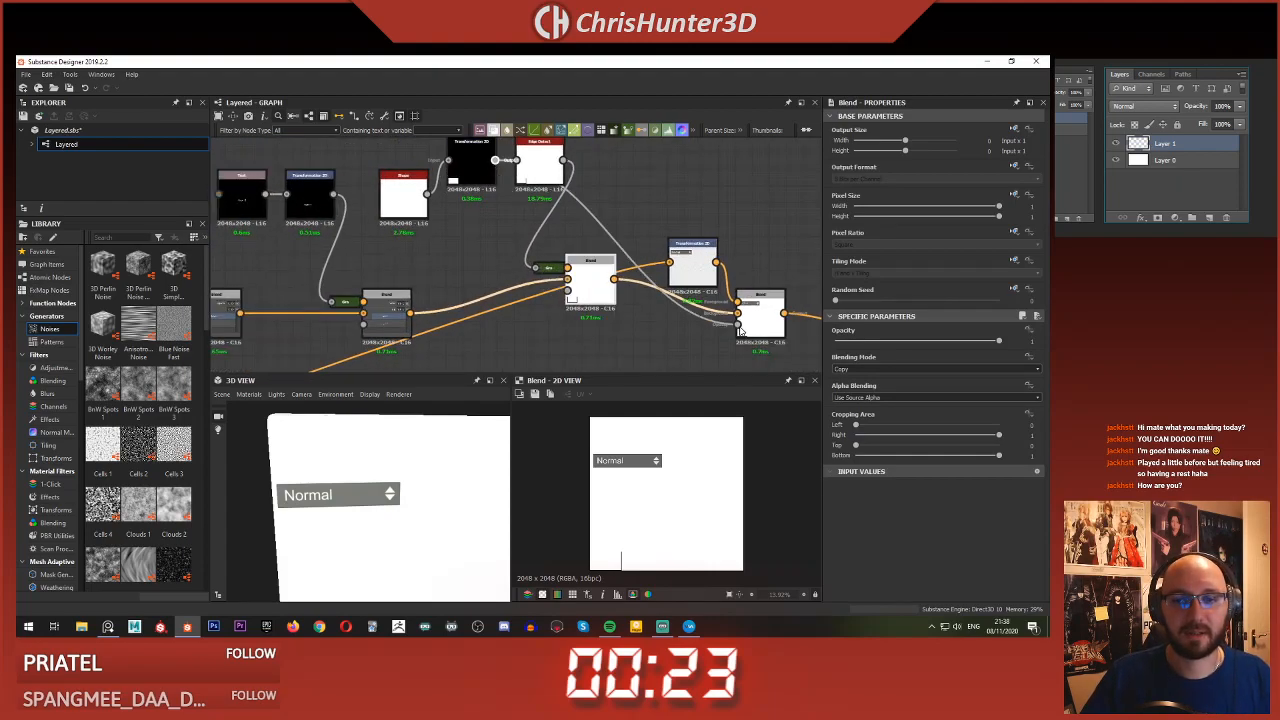
click(761, 319)
key(ctrl+z)
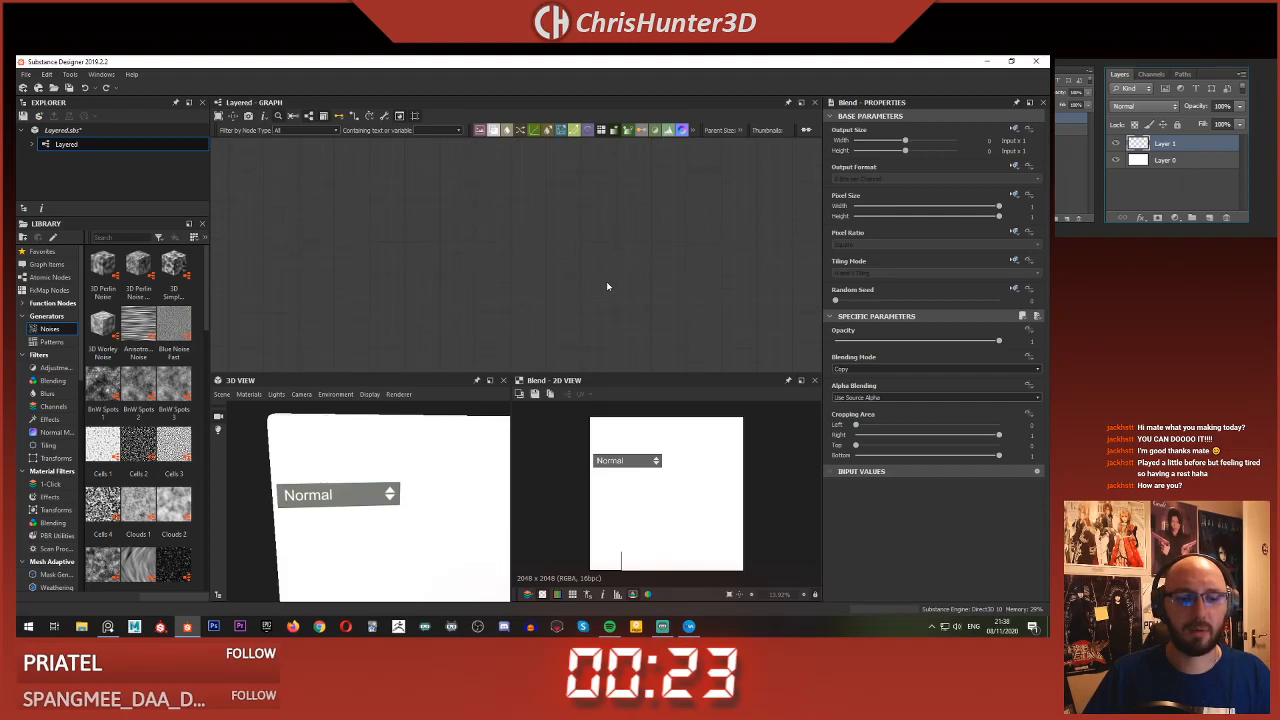
scroll(517, 290, down, 8)
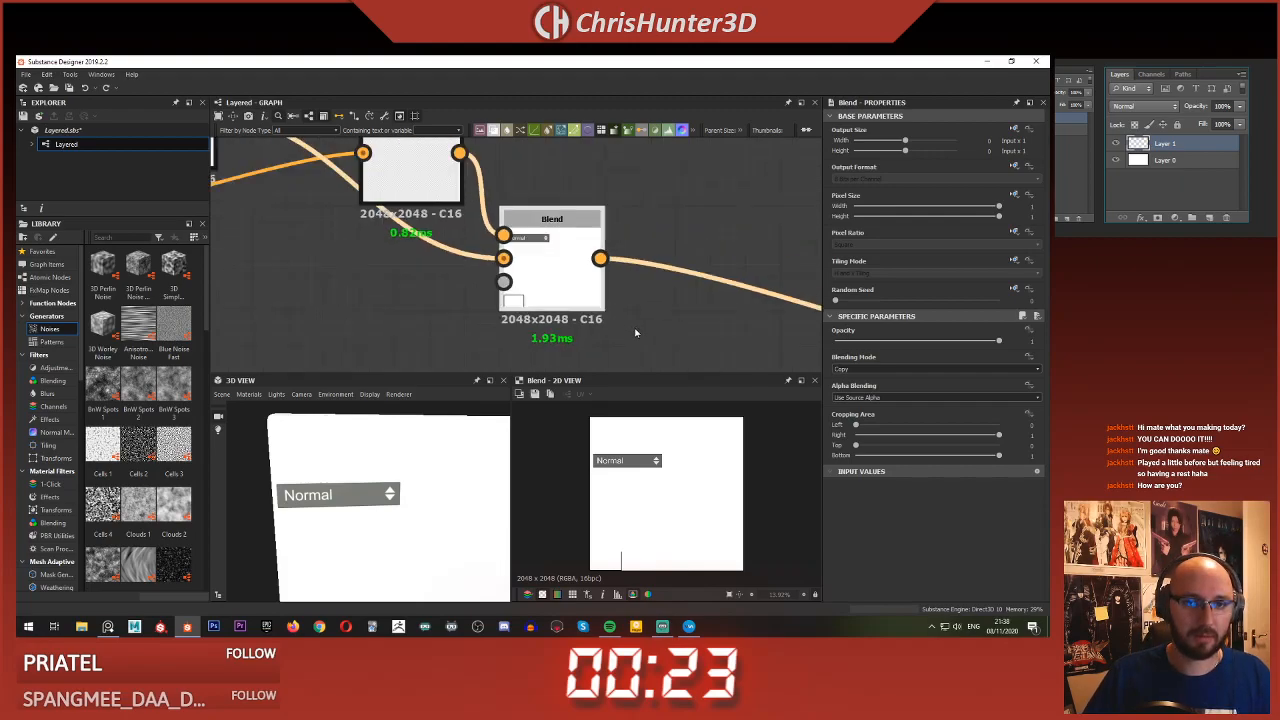
scroll(517, 290, up, 8)
scroll(580, 286, down, 4)
scroll(602, 317, up, 2)
middle_drag(613, 301, 605, 325)
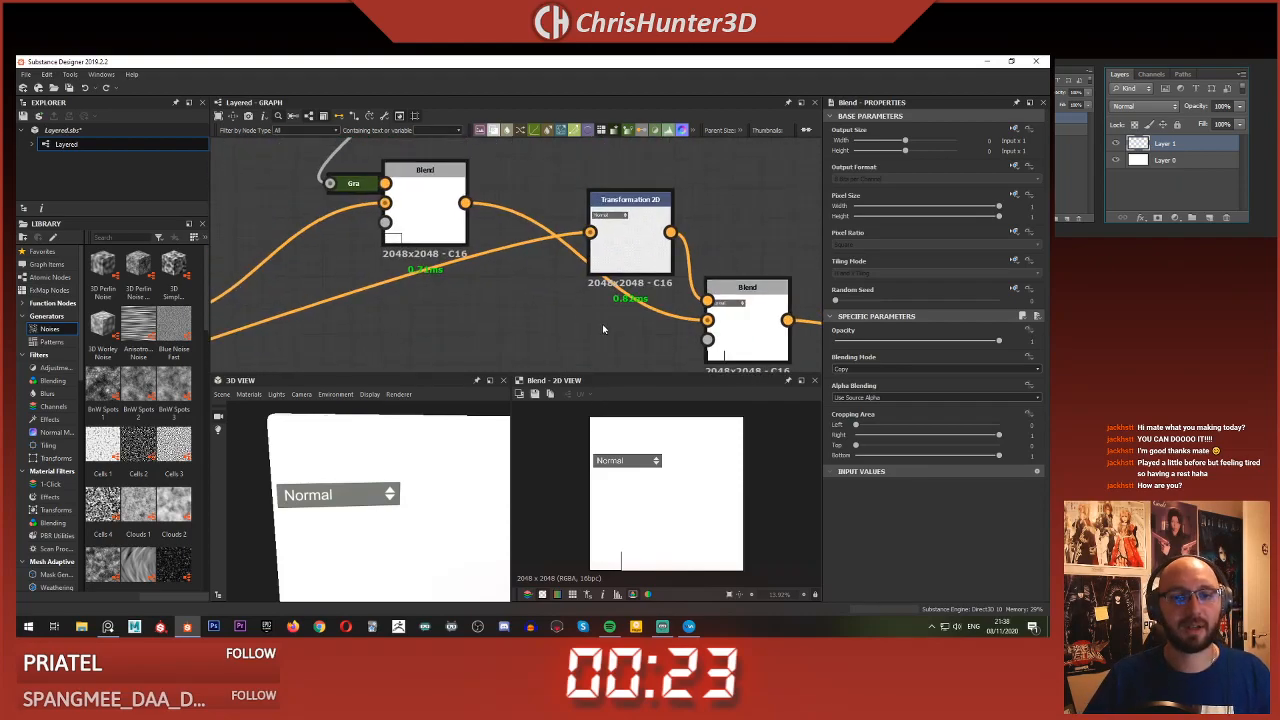
key(ctrl+z)
scroll(577, 327, down, 4)
scroll(593, 275, up, 5)
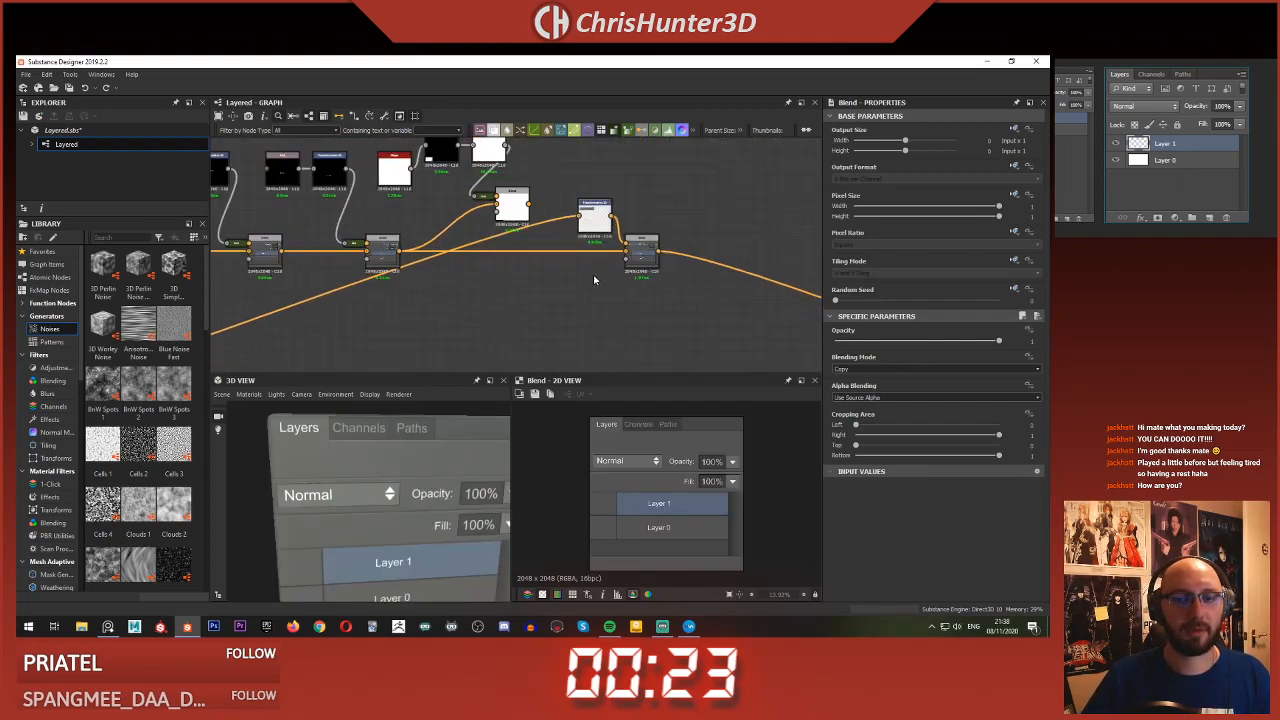
- Preview the rectangle's Blend, and move the final Blend with its Transformation 2D farther along the graph to make room
double_click(665, 276)
scroll(582, 237, down, 2)
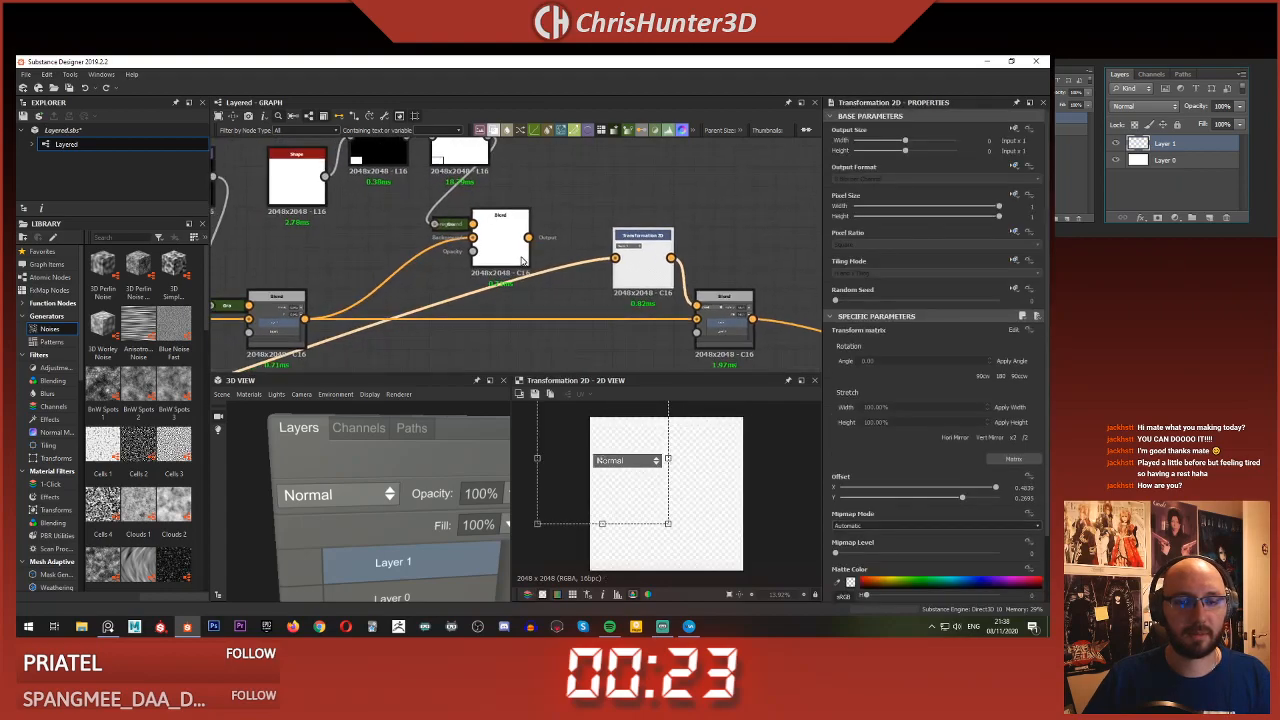
double_click(496, 243)
middle_drag(643, 263, 605, 233)
scroll(564, 197, down, 3)
drag(574, 183, 769, 266)
click(569, 272)
key(space)
click(596, 305)
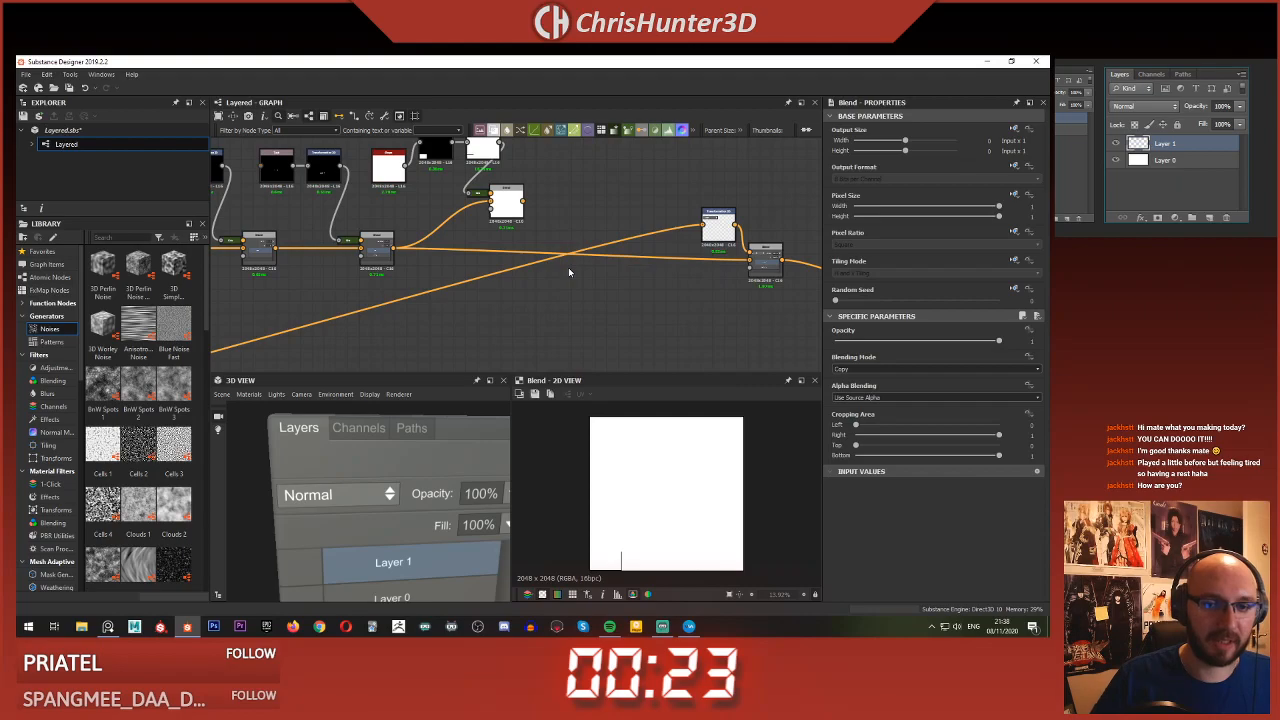
scroll(559, 187, up, 2)
scroll(597, 246, down, 2)
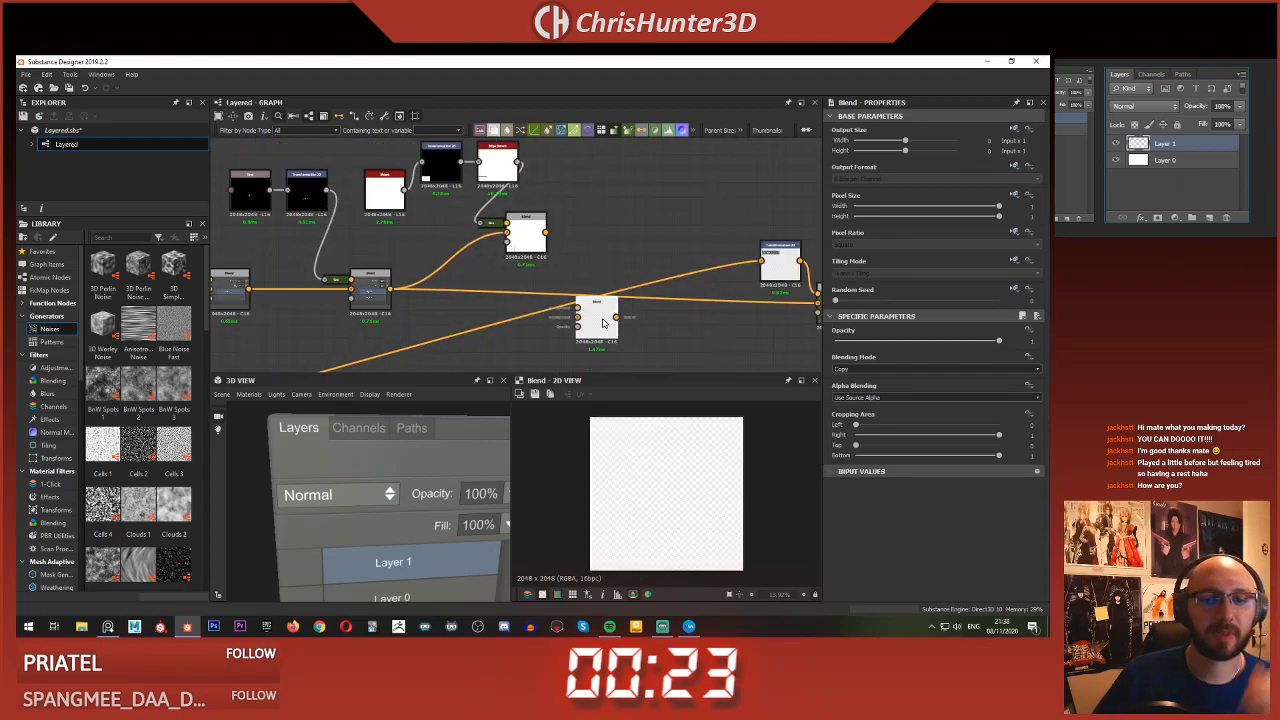
key(Delete)
- Connect the rectangle's Transformation 2D output to the Blend node's opacity input and preview the masked rectangle
double_click(523, 237)
middle_drag(546, 243, 584, 277)
drag(574, 268, 607, 266)
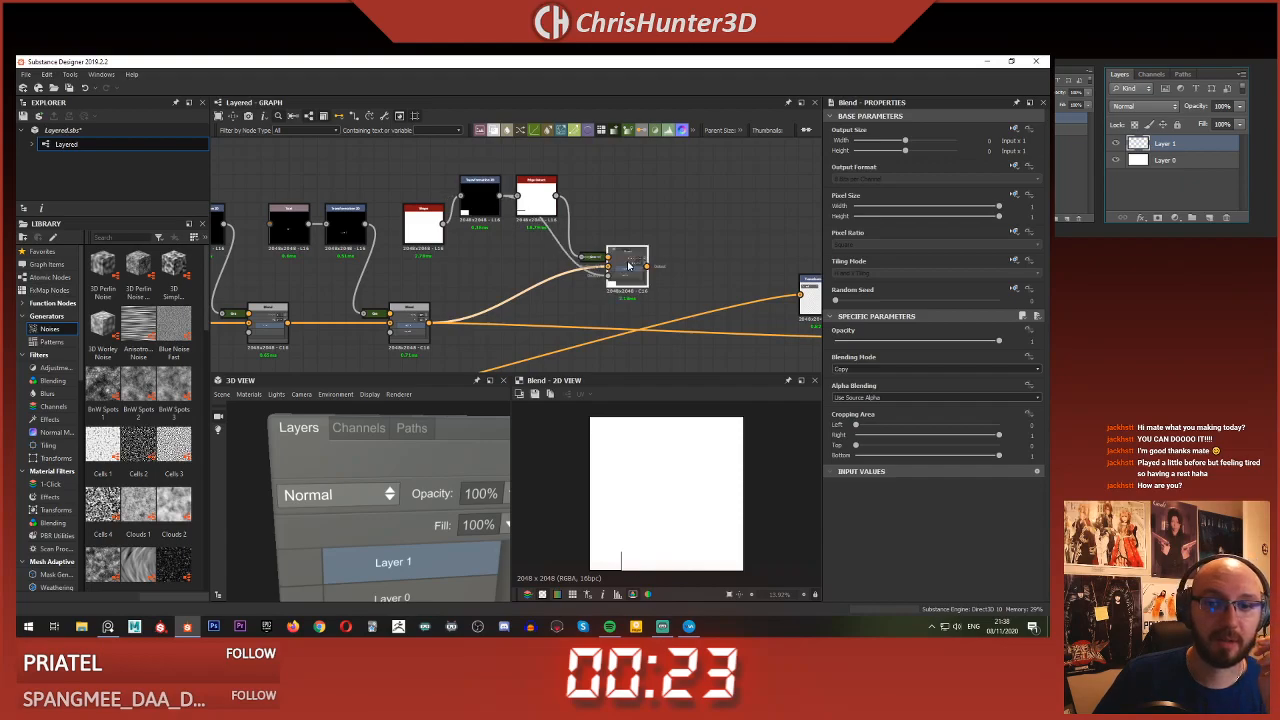
scroll(632, 527, up, 5)
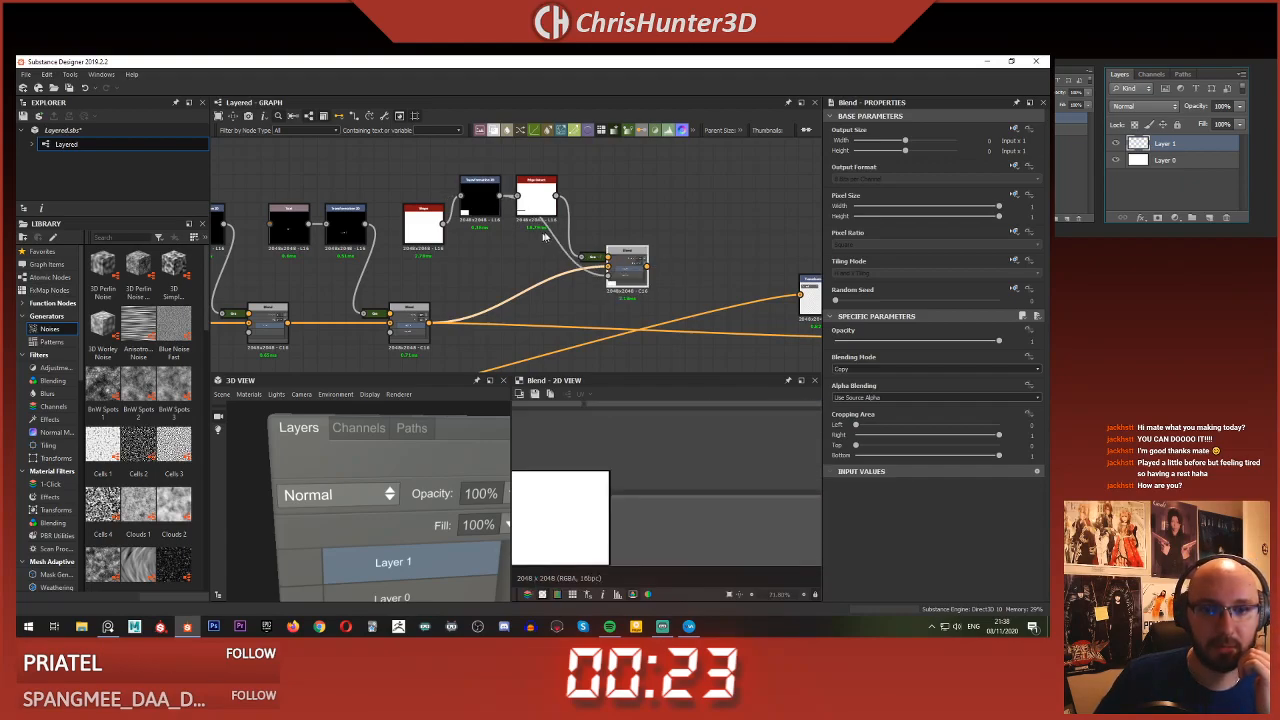
- Move the white rectangle beside the Layer 0 label and shrink it to thumbnail size using its Transformation 2D
click(537, 201)
middle_drag(624, 279, 602, 288)
scroll(602, 288, down, 2)
scroll(548, 517, down, 2)
drag(560, 508, 630, 428)
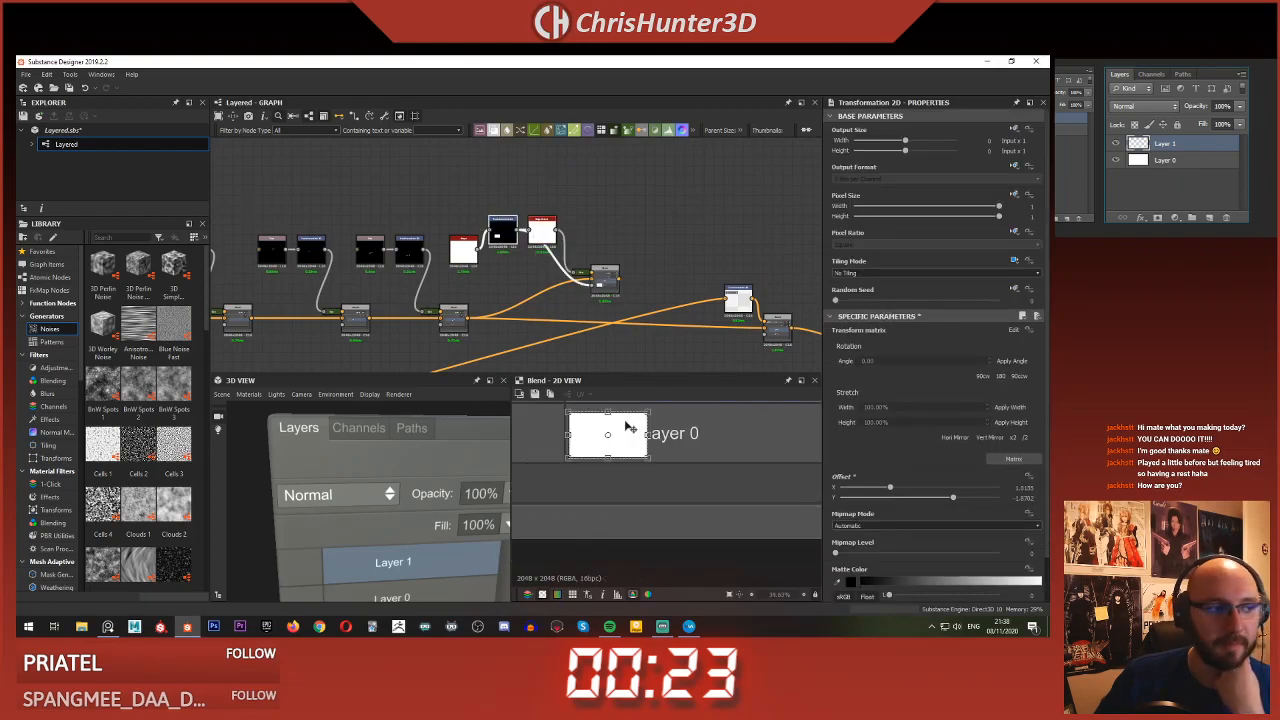
scroll(626, 440, up, 2)
scroll(629, 471, down, 1)
scroll(630, 472, up, 1)
drag(657, 474, 627, 458)
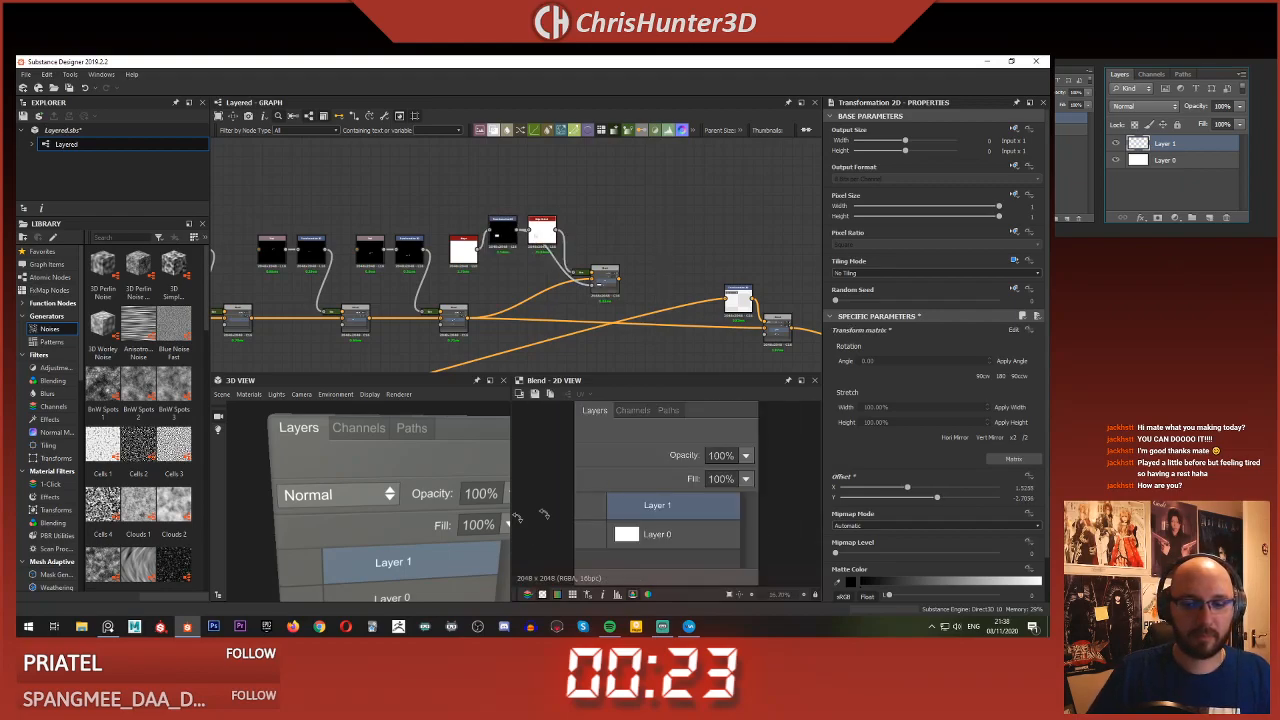
- Connect the thumbnail's Blend output to the background of the final Blend and inspect the panel in the 3D view
scroll(597, 314, up, 1)
middle_drag(597, 314, 539, 281)
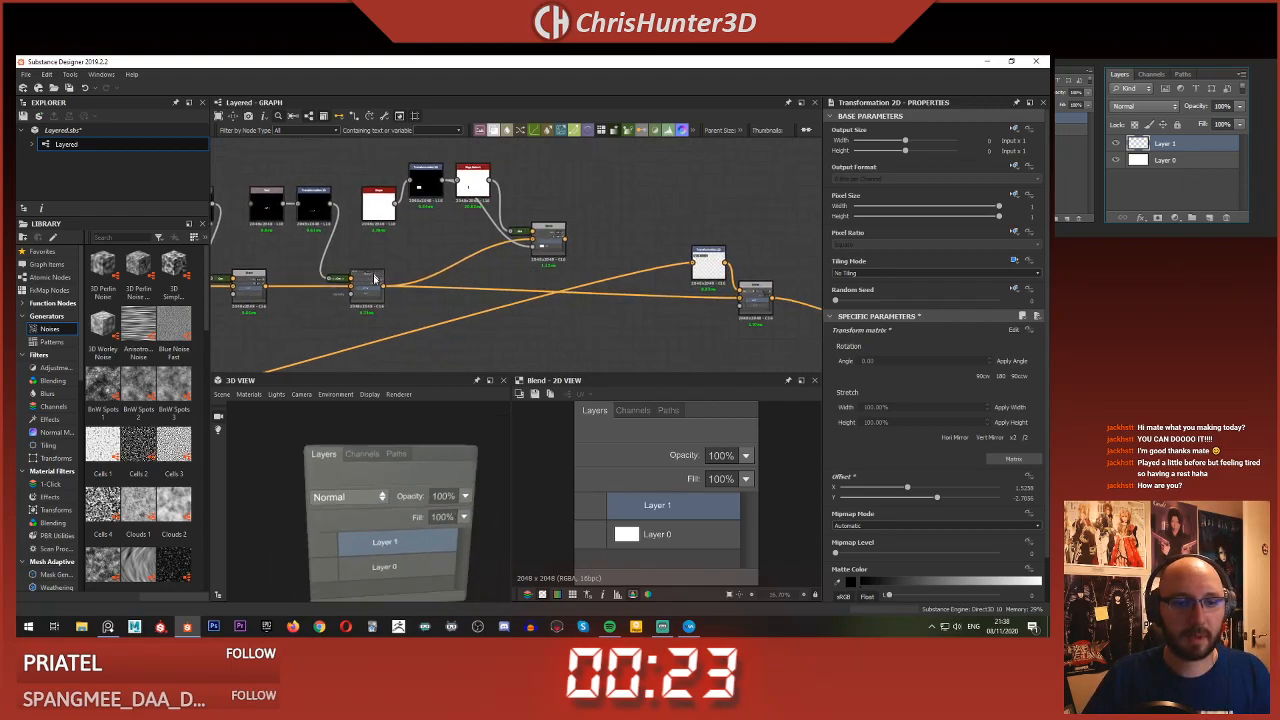
drag(415, 277, 560, 246)
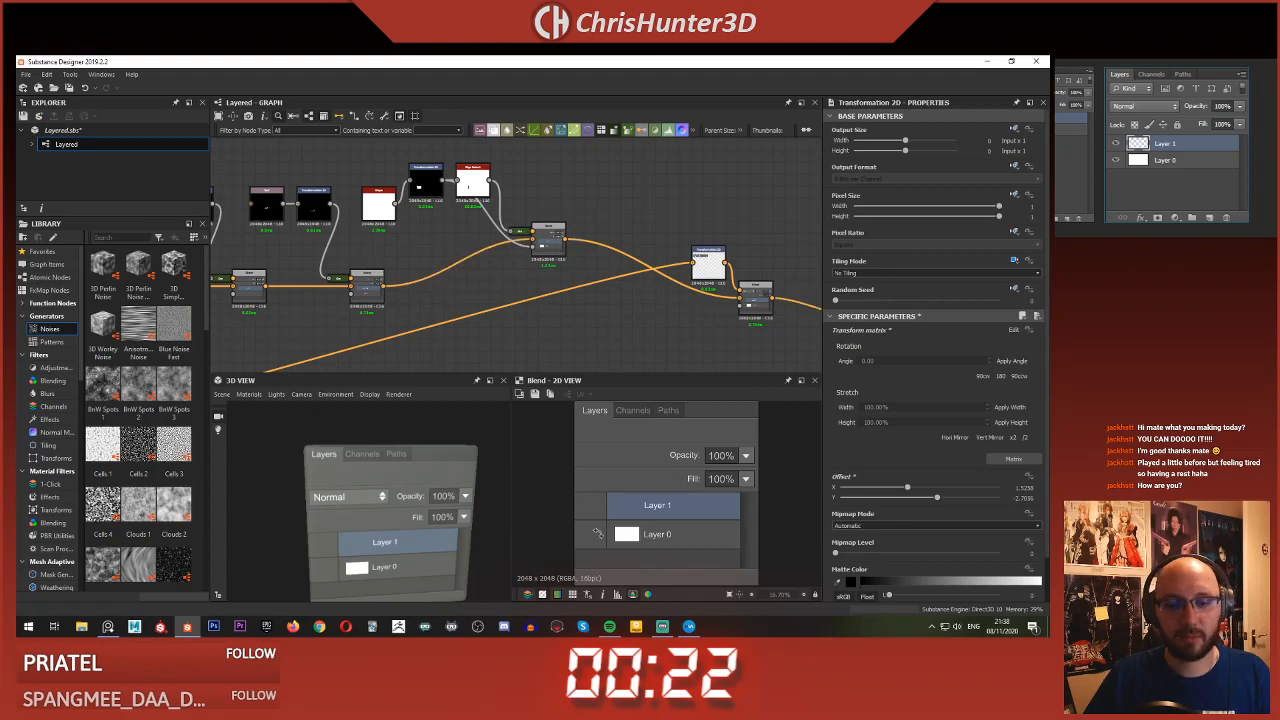
scroll(597, 535, up, 3)
scroll(351, 517, up, 3)
drag(350, 516, 404, 503)
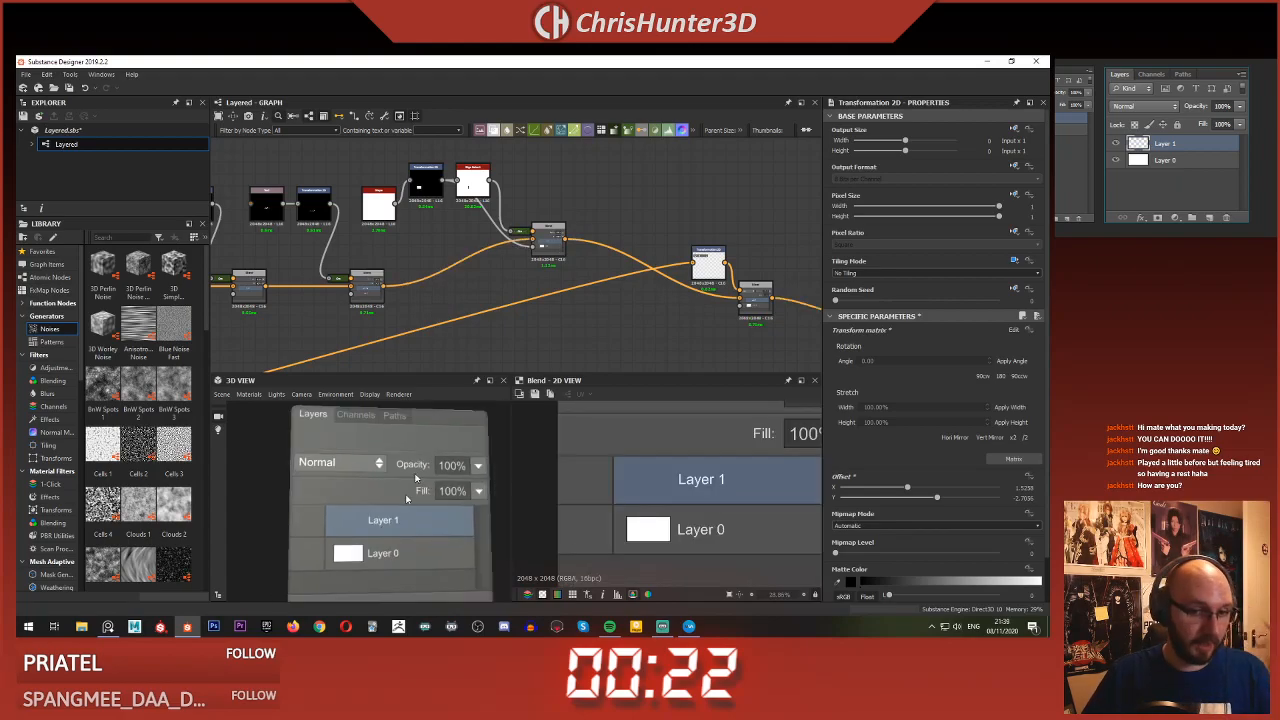
scroll(524, 260, up, 2)
- Fine-tune the size of the white Layer 0 thumbnail through its Transformation 2D node
click(558, 243)
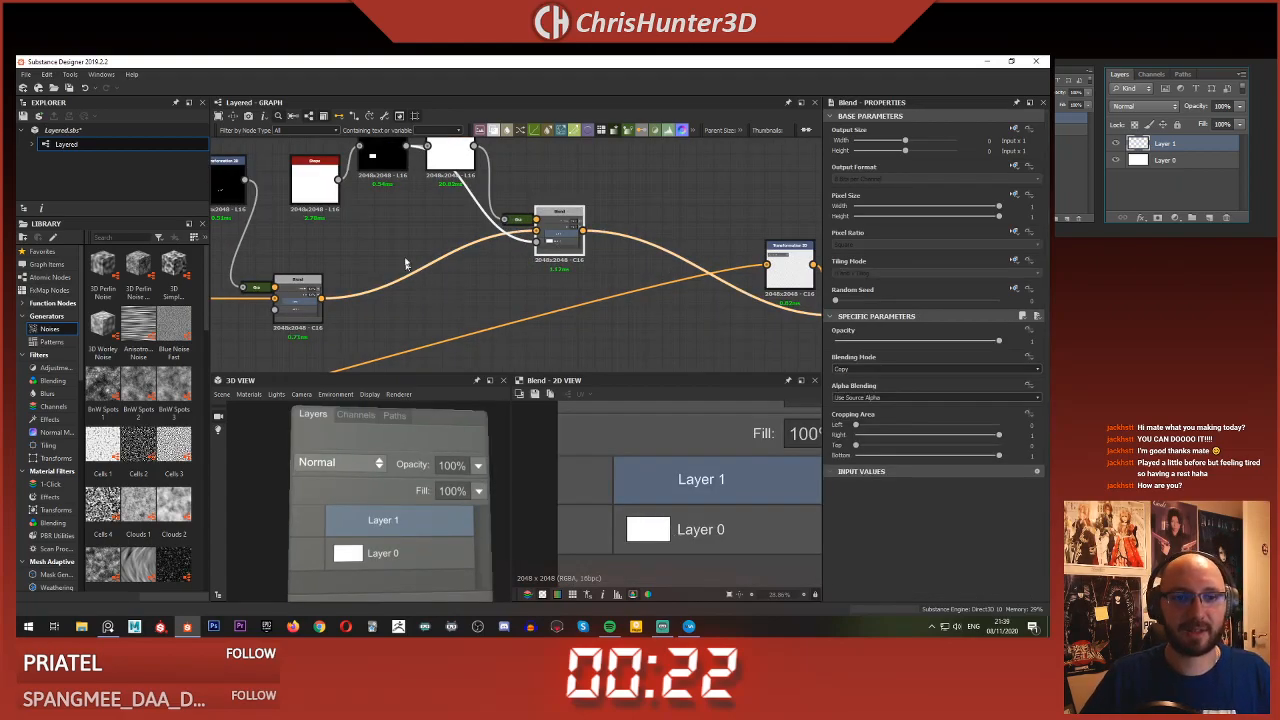
click(388, 157)
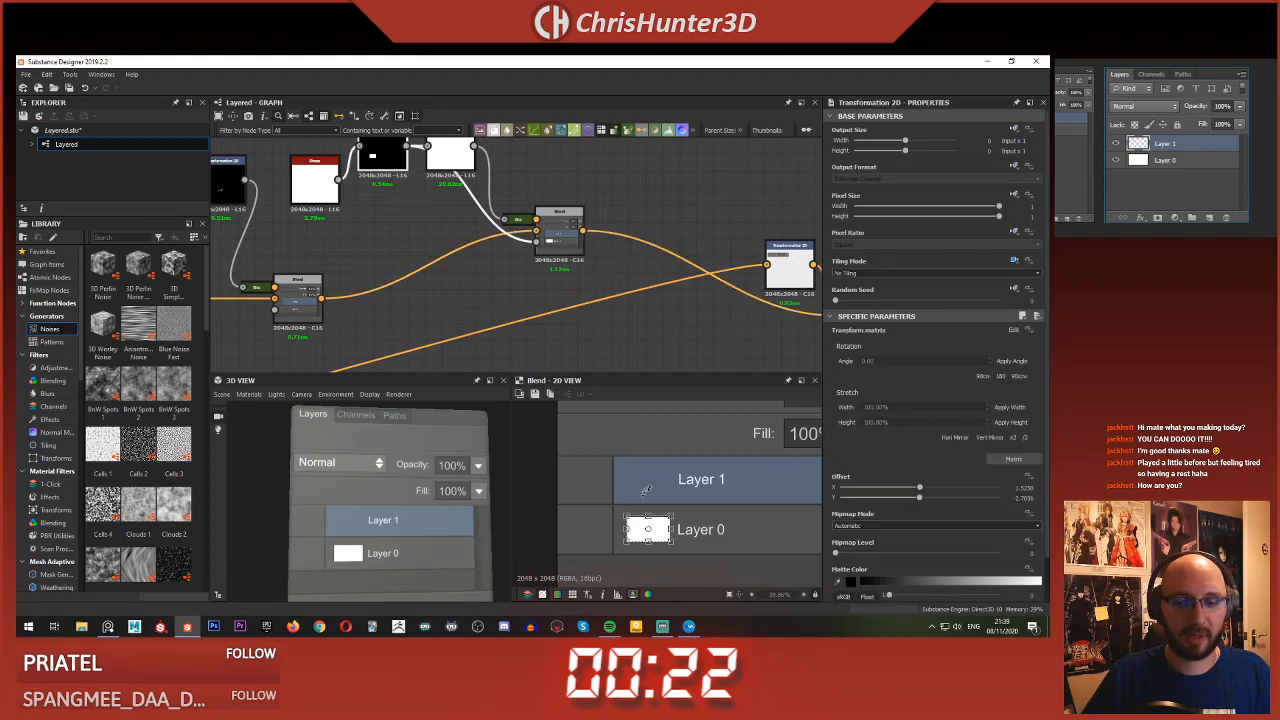
drag(670, 518, 673, 515)
click(568, 321)
scroll(655, 535, down, 2)
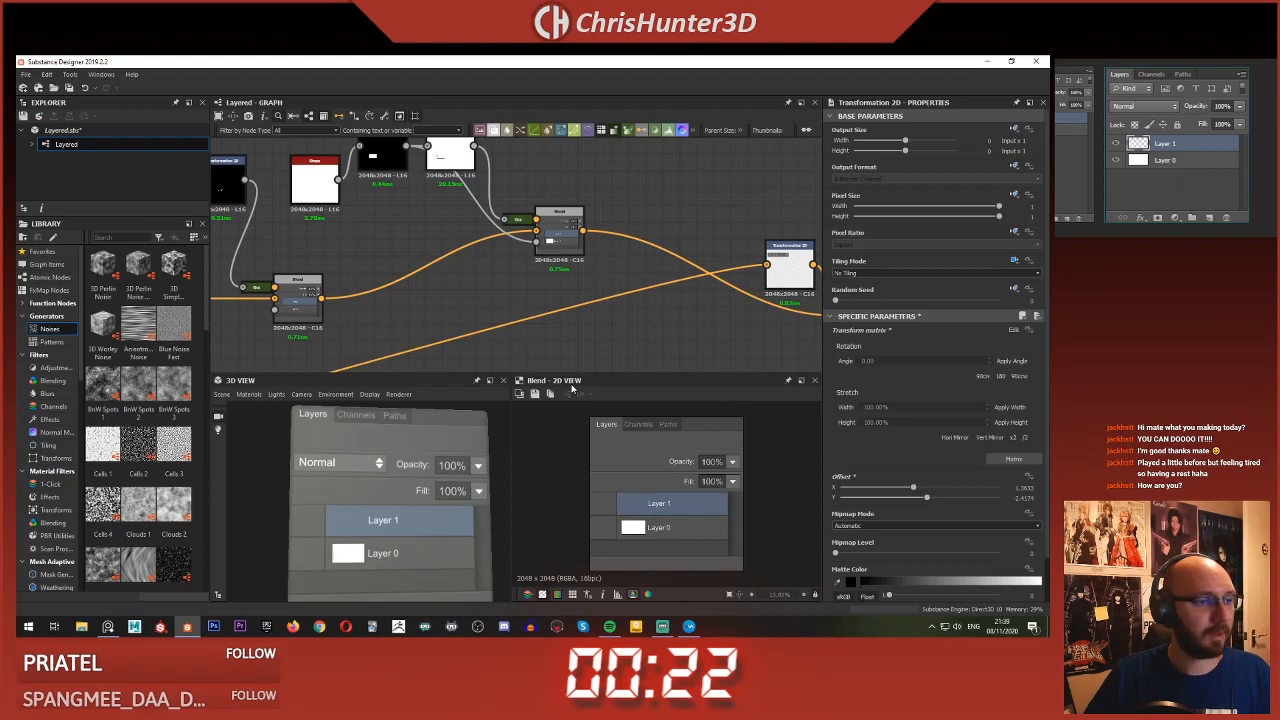
- Shift the Layer 0 text slightly away from the thumbnail using the text's Transformation 2D node
scroll(560, 262, down, 3)
middle_drag(469, 237, 632, 252)
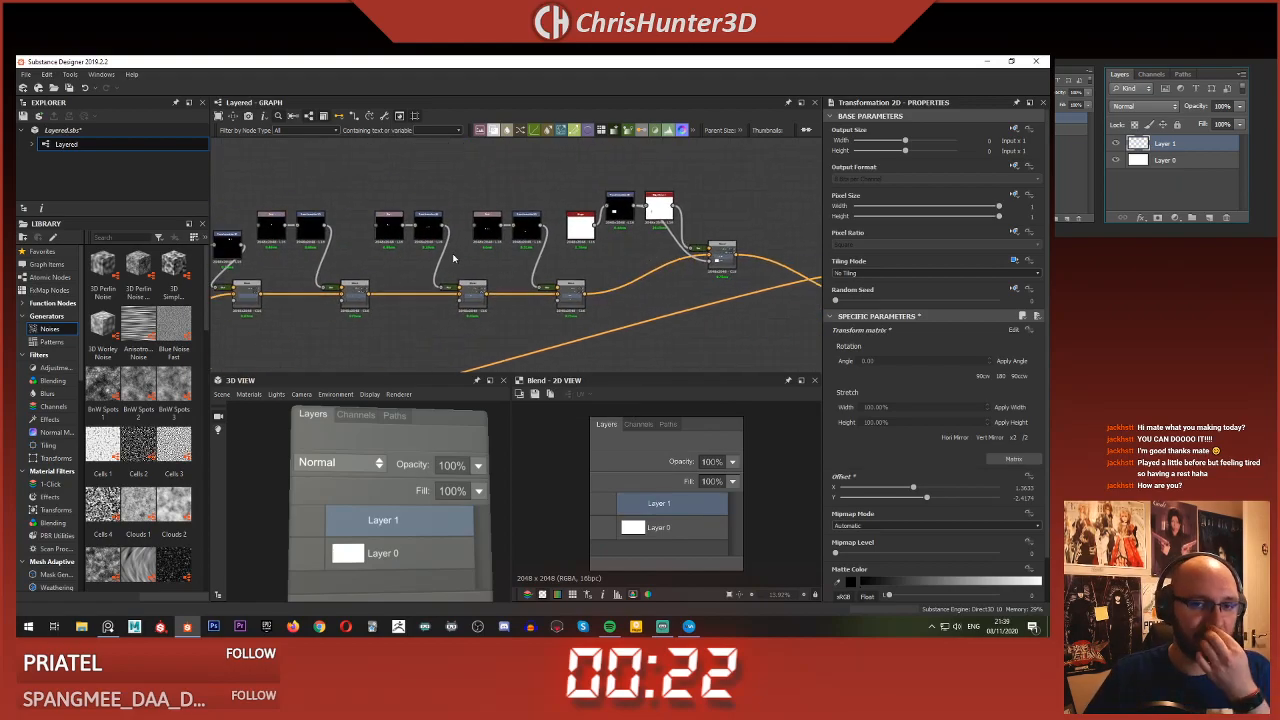
scroll(454, 259, up, 2)
click(557, 212)
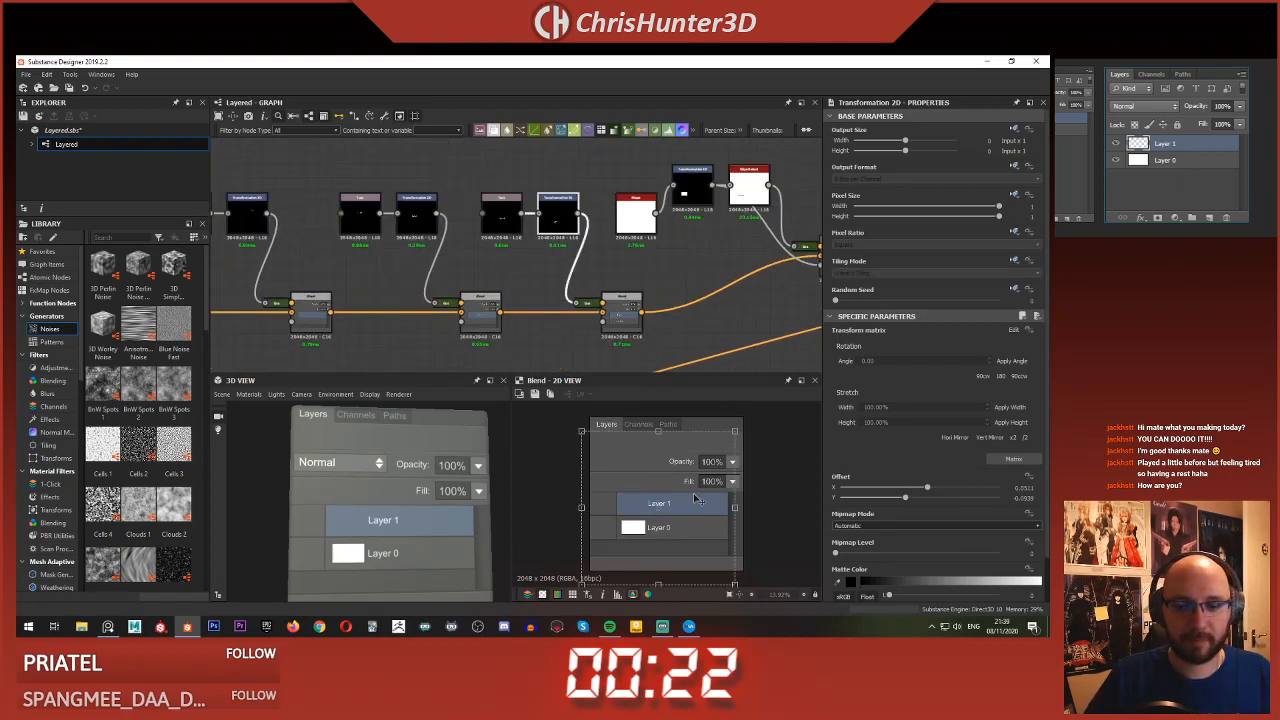
drag(660, 527, 679, 529)
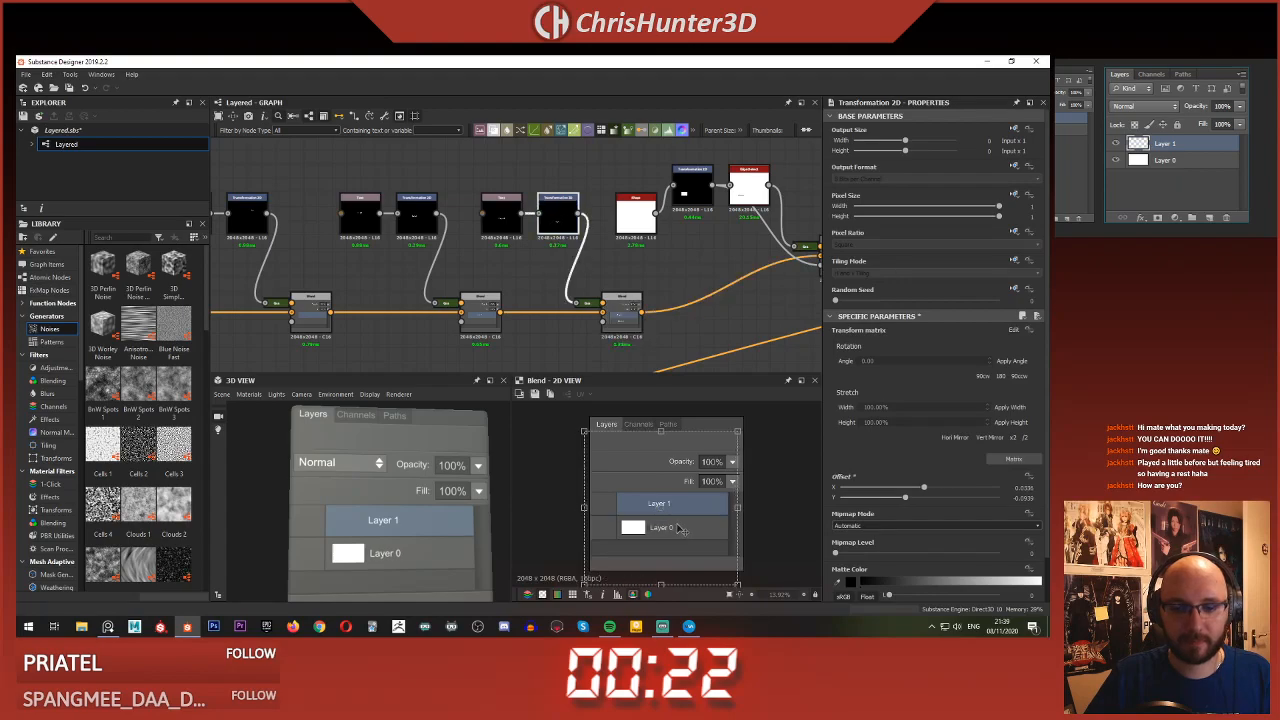
- Nudge the Layer 1 text sideways using its Transformation 2D node
click(420, 220)
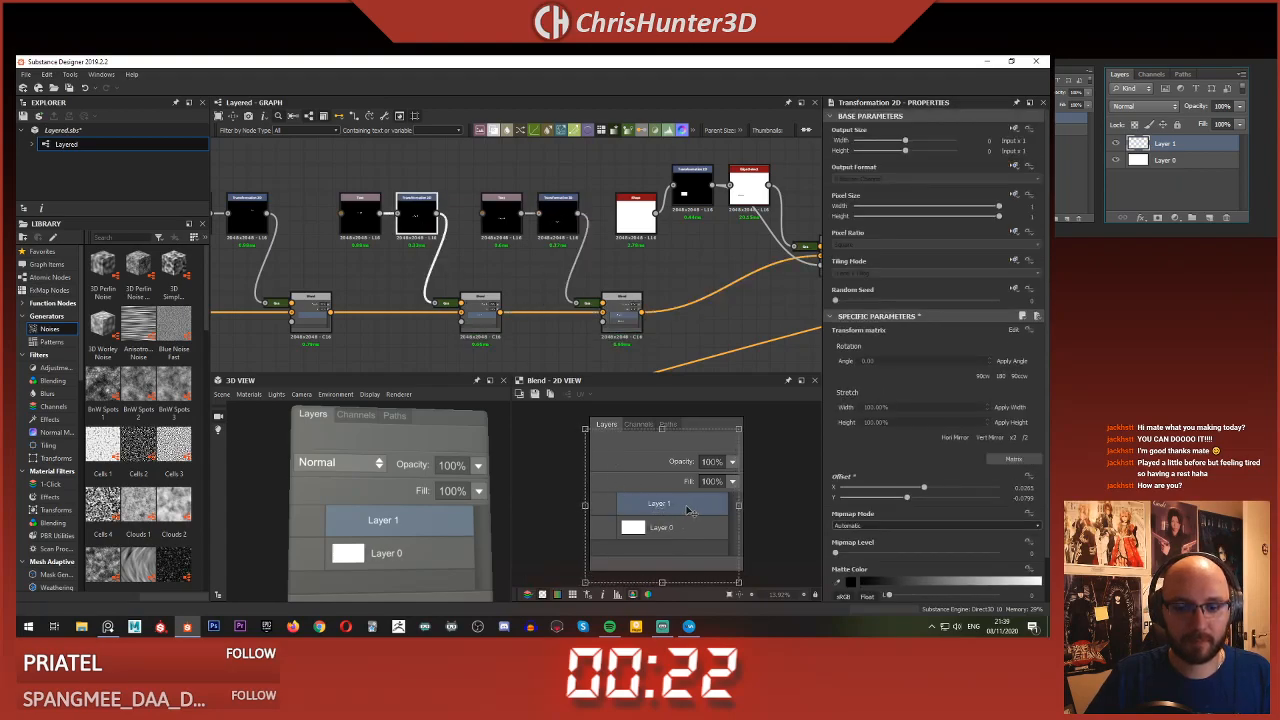
drag(688, 510, 685, 511)
scroll(520, 260, down, 6)
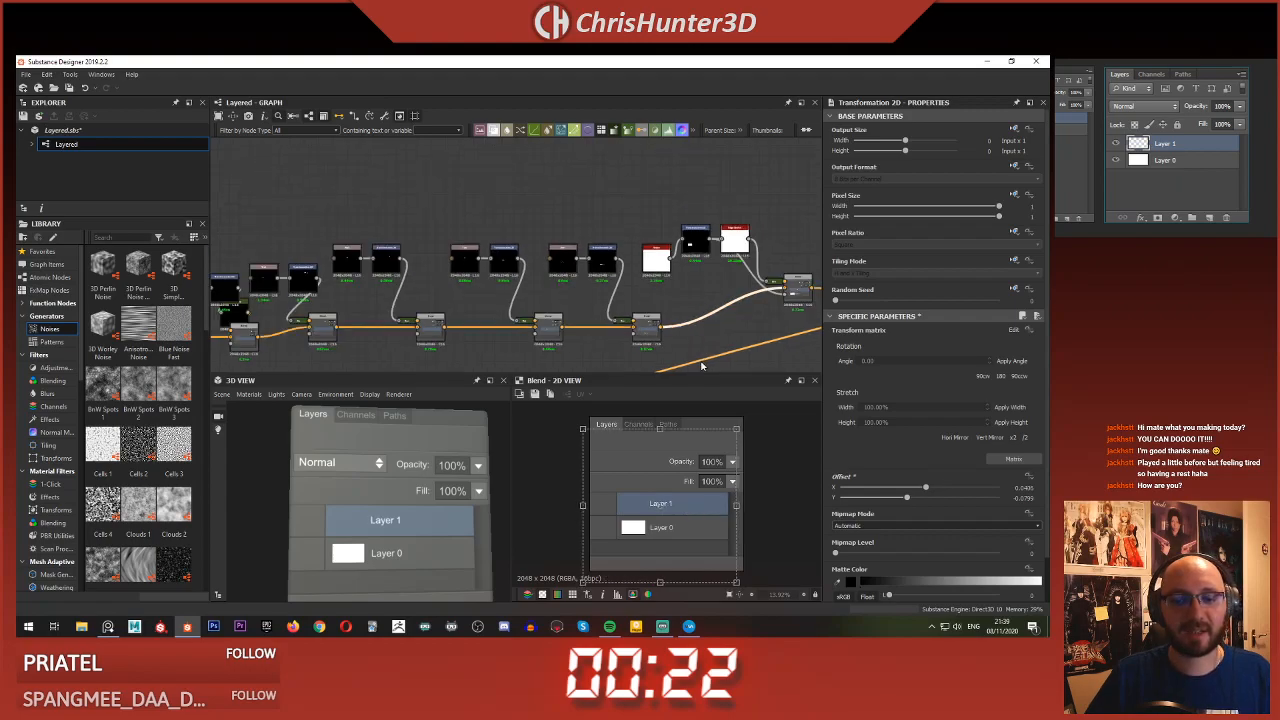
- Rearrange the graph by moving the final Transformation 2D, Blend and output nodes away from the thumbnail's nodes to free space
scroll(520, 260, up, 4)
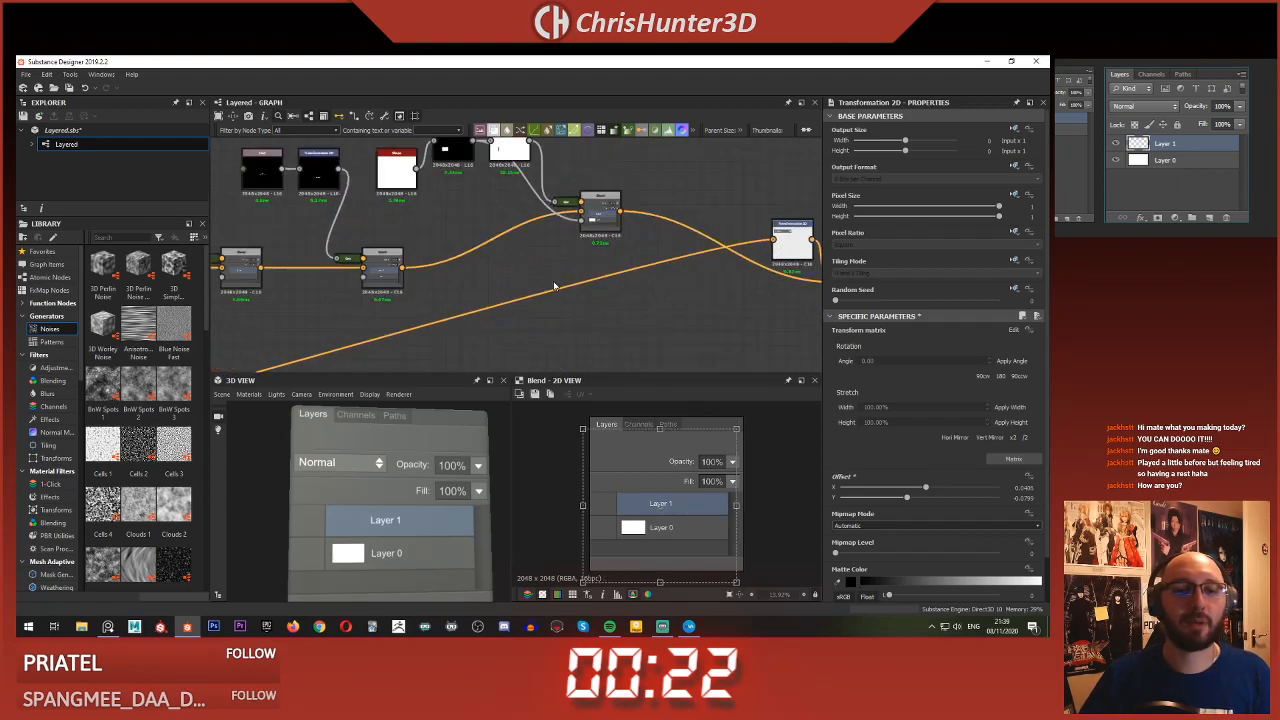
scroll(510, 265, down, 5)
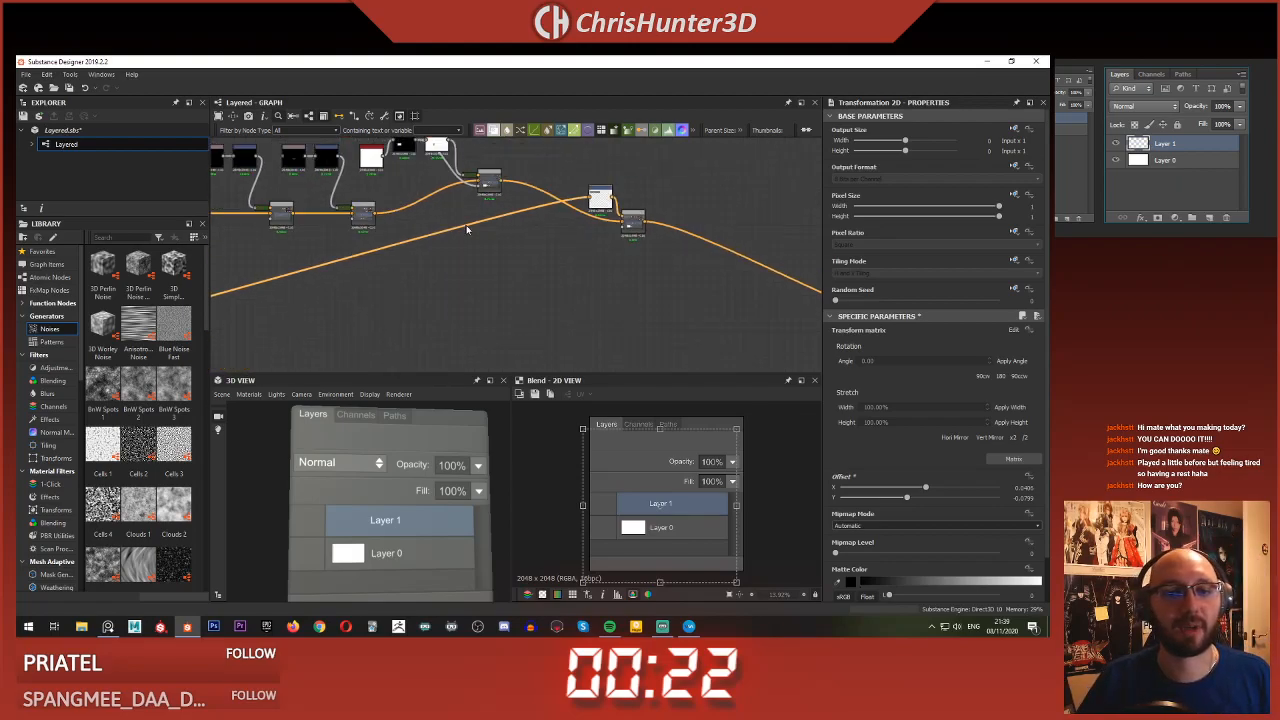
scroll(540, 250, up, 4)
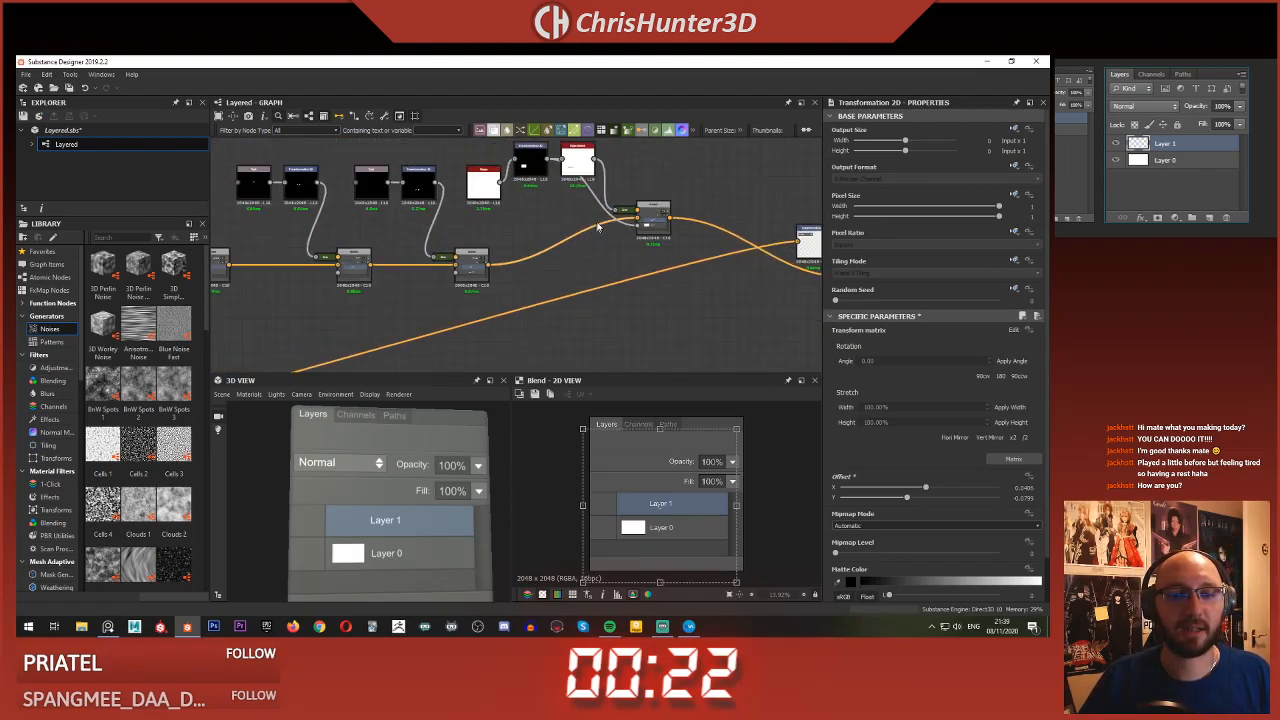
drag(641, 291, 632, 335)
scroll(624, 312, down, 1)
middle_drag(623, 311, 477, 238)
scroll(484, 217, down, 5)
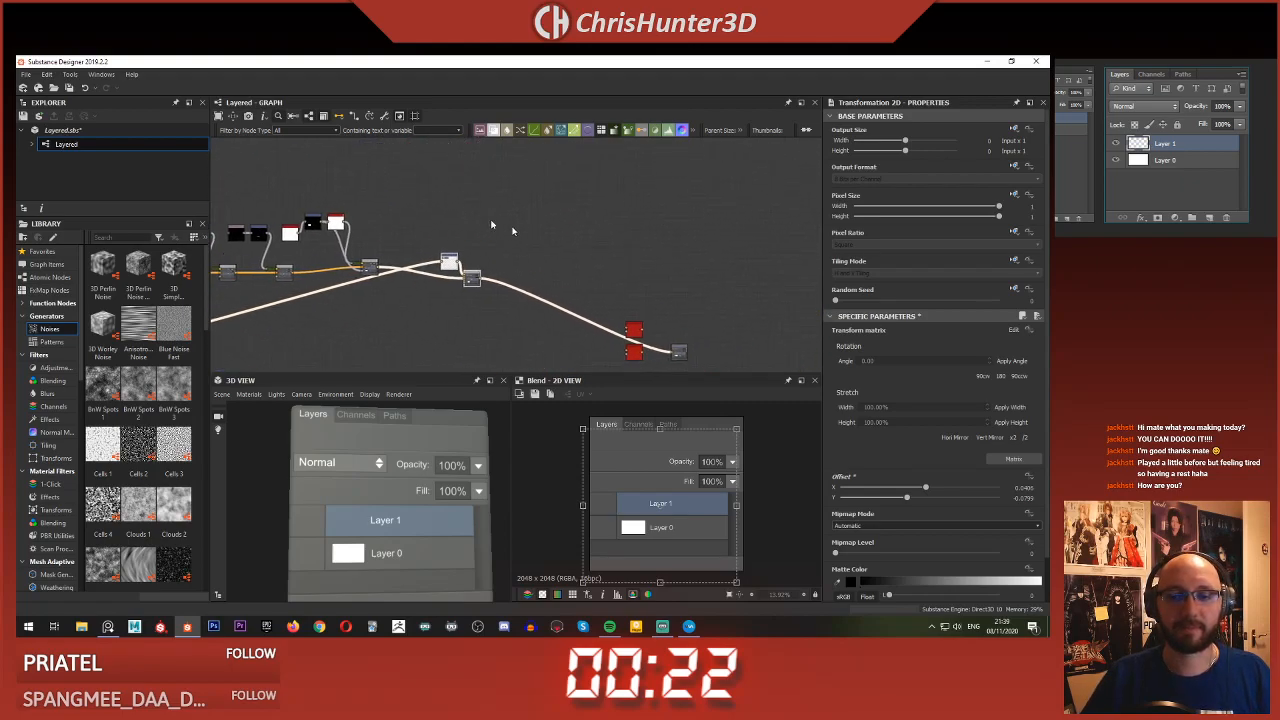
drag(535, 168, 645, 337)
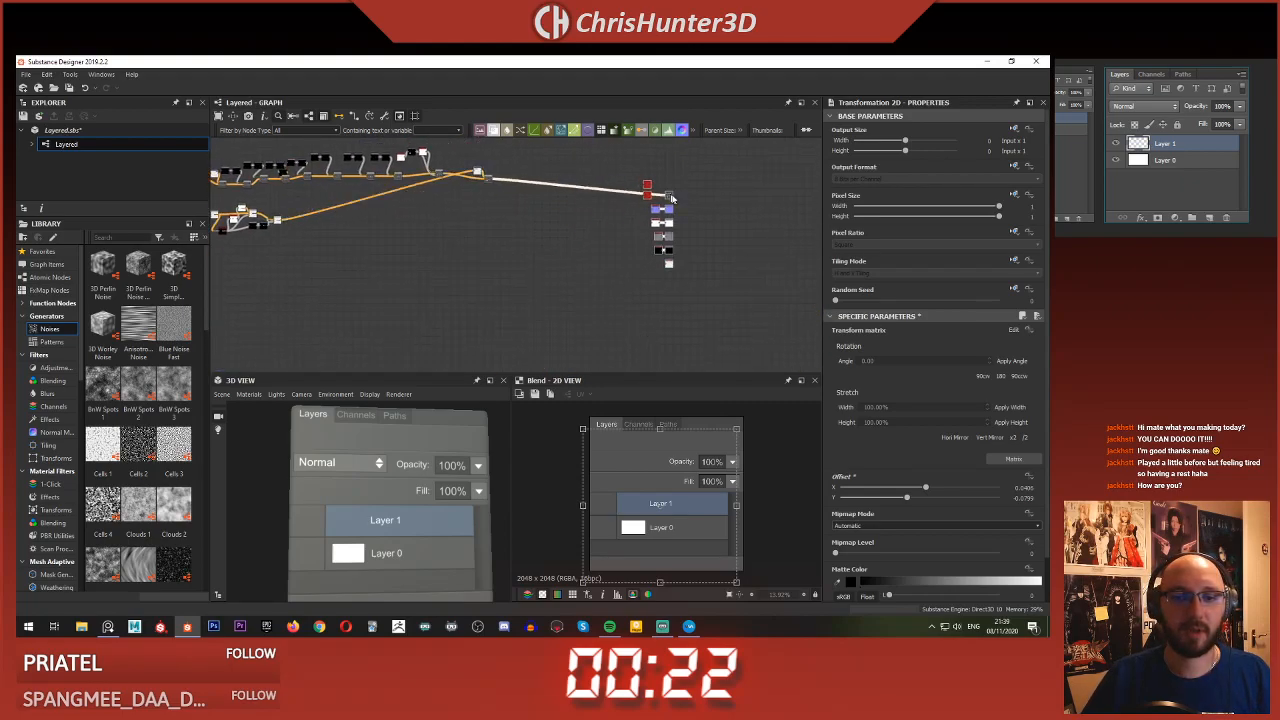
scroll(586, 249, up, 4)
drag(597, 255, 730, 256)
click(517, 204)
- Duplicate the thumbnail's Shape, Transformation 2D, Edge Detect and Blend nodes and place the copies after the originals
scroll(517, 204, up, 4)
middle_drag(549, 190, 658, 207)
scroll(658, 207, down, 1)
drag(370, 203, 556, 262)
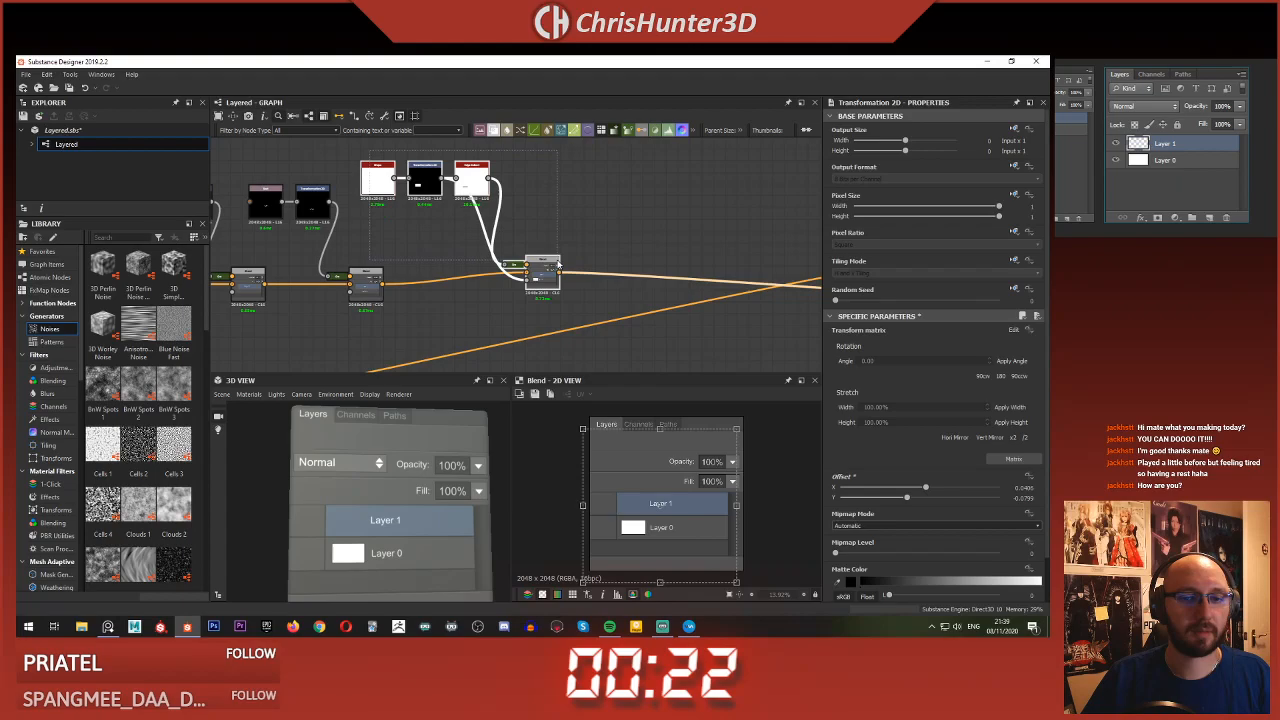
key(ctrl+d)
middle_drag(637, 230, 543, 228)
drag(504, 301, 636, 274)
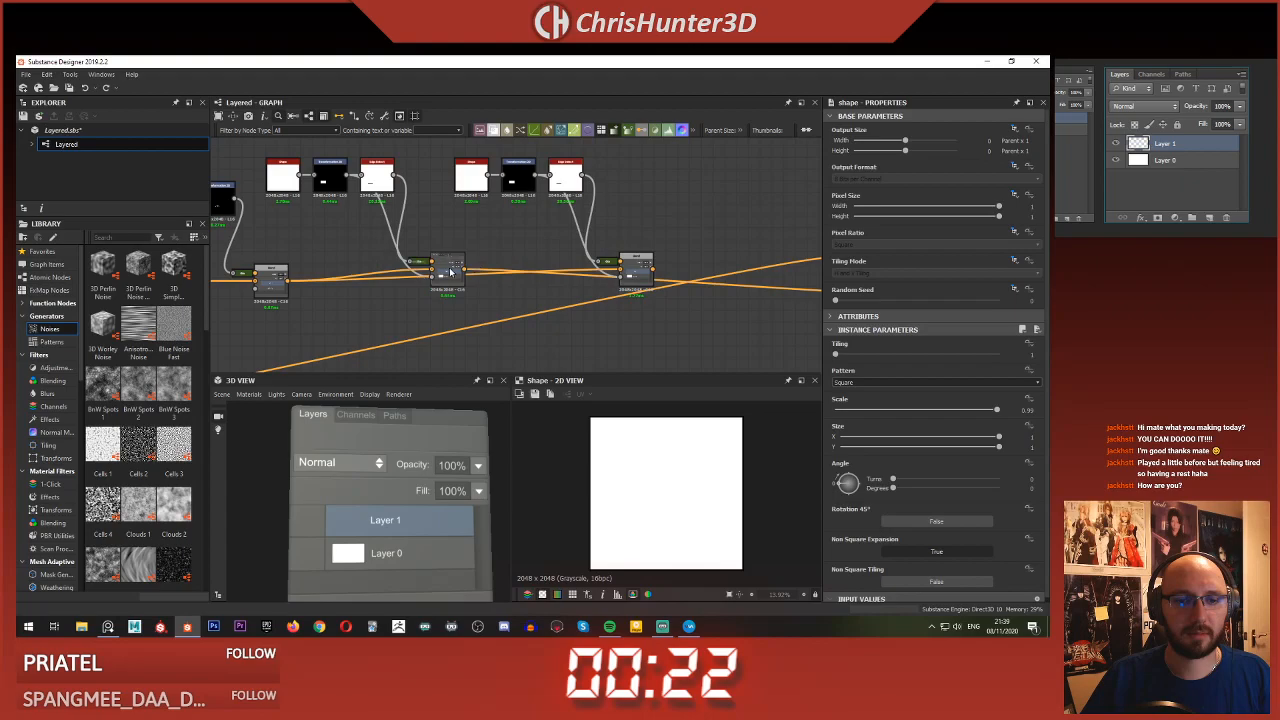
- Route the final Blend's background input from the duplicated thumbnail Blend and show that Blend in the 2D view
scroll(464, 270, down, 3)
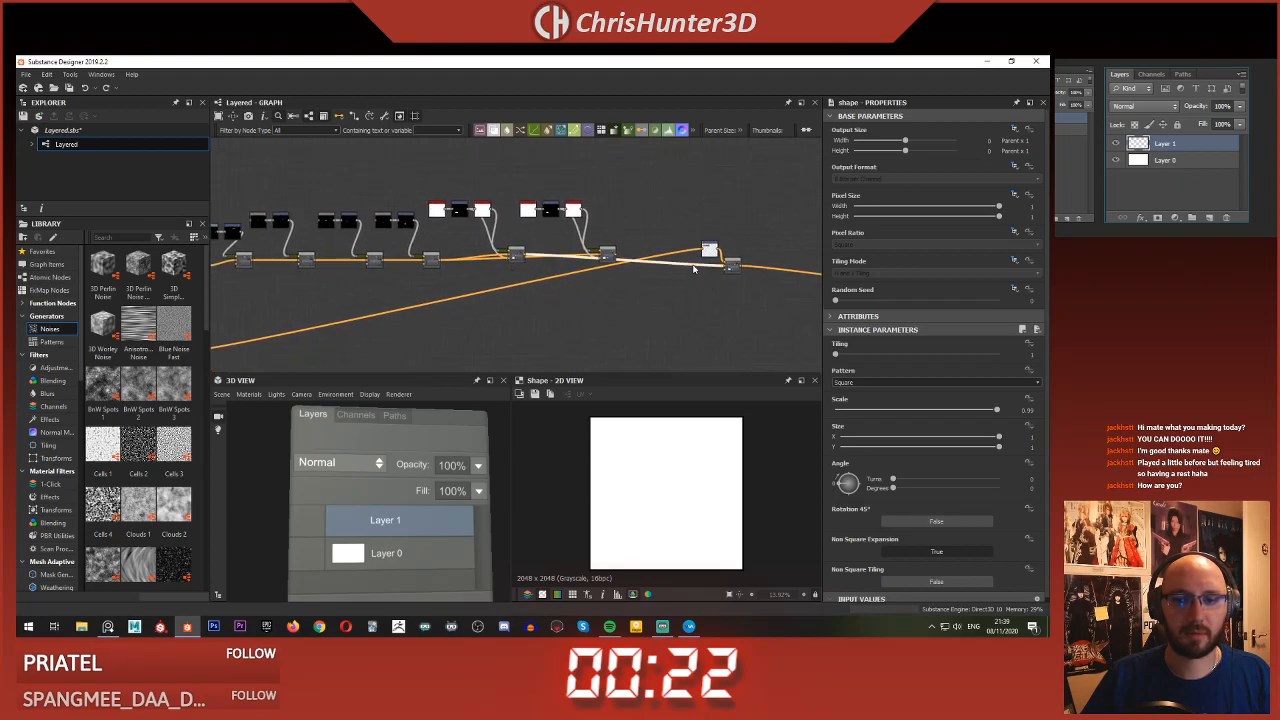
scroll(519, 257, up, 3)
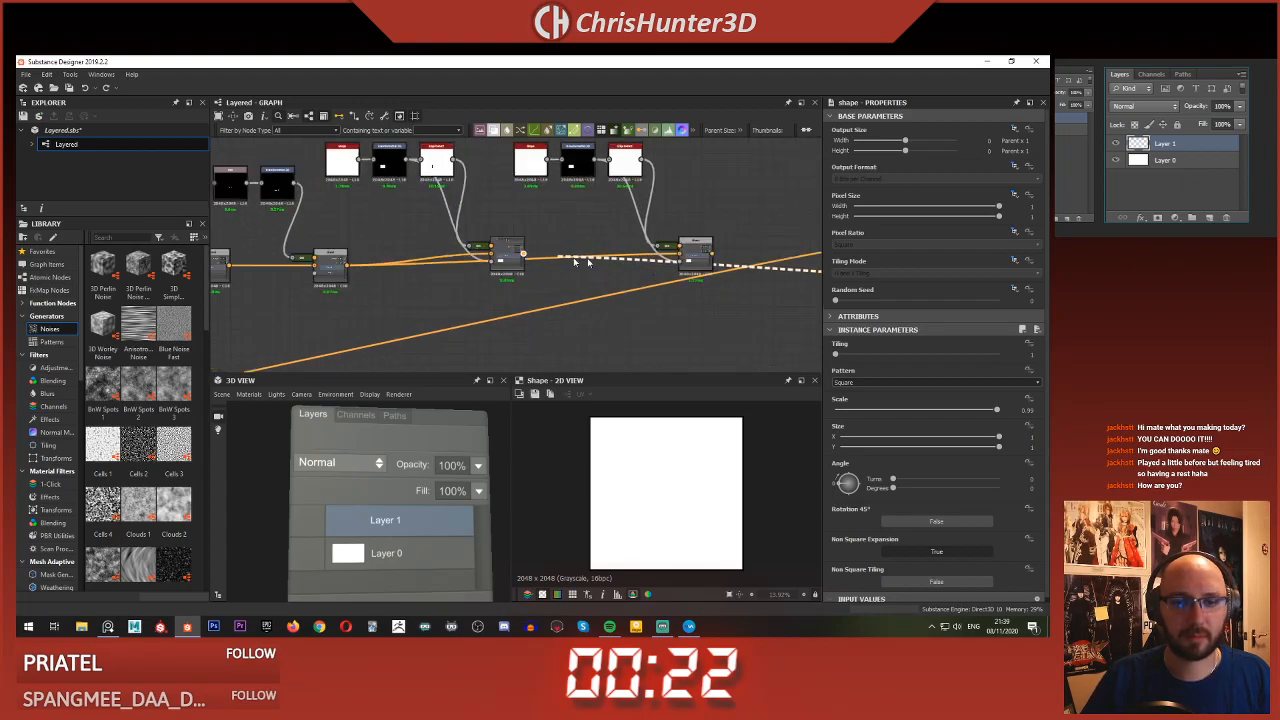
middle_drag(568, 250, 546, 277)
click(676, 282)
- Move the duplicated thumbnail up beside the Layer 1 label using its Transformation 2D
scroll(541, 291, up, 2)
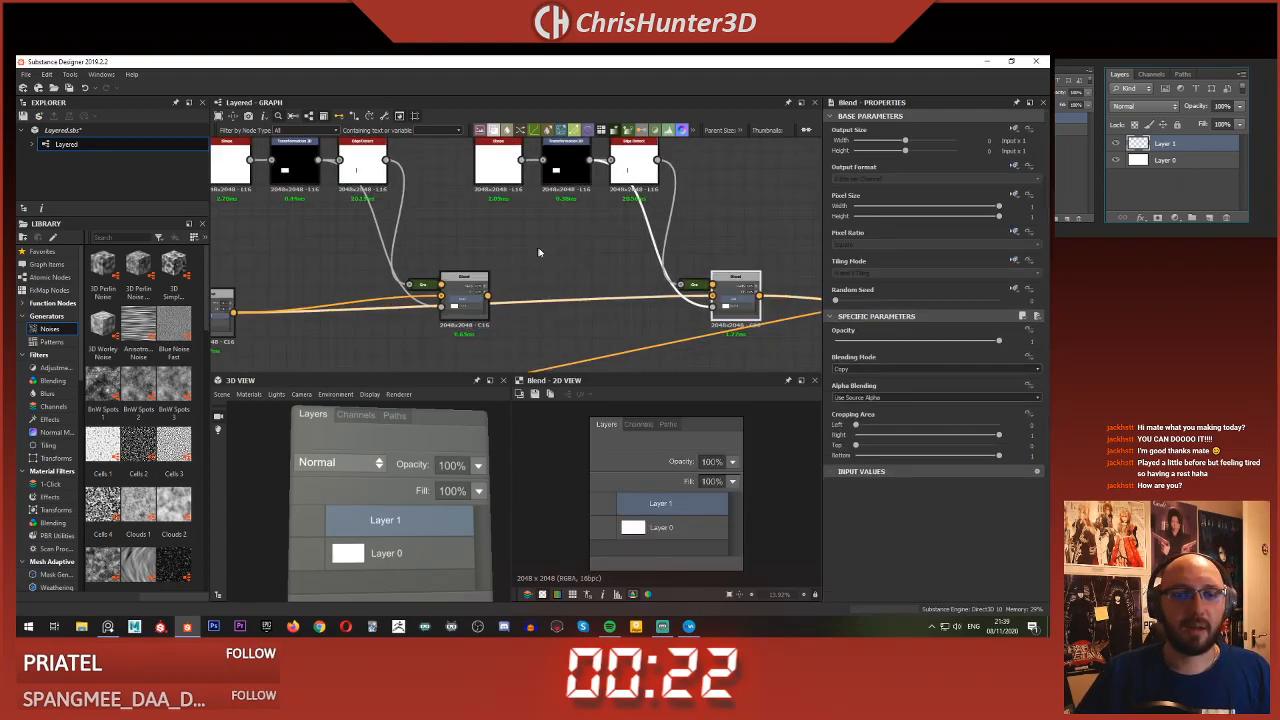
middle_drag(563, 163, 568, 204)
click(568, 207)
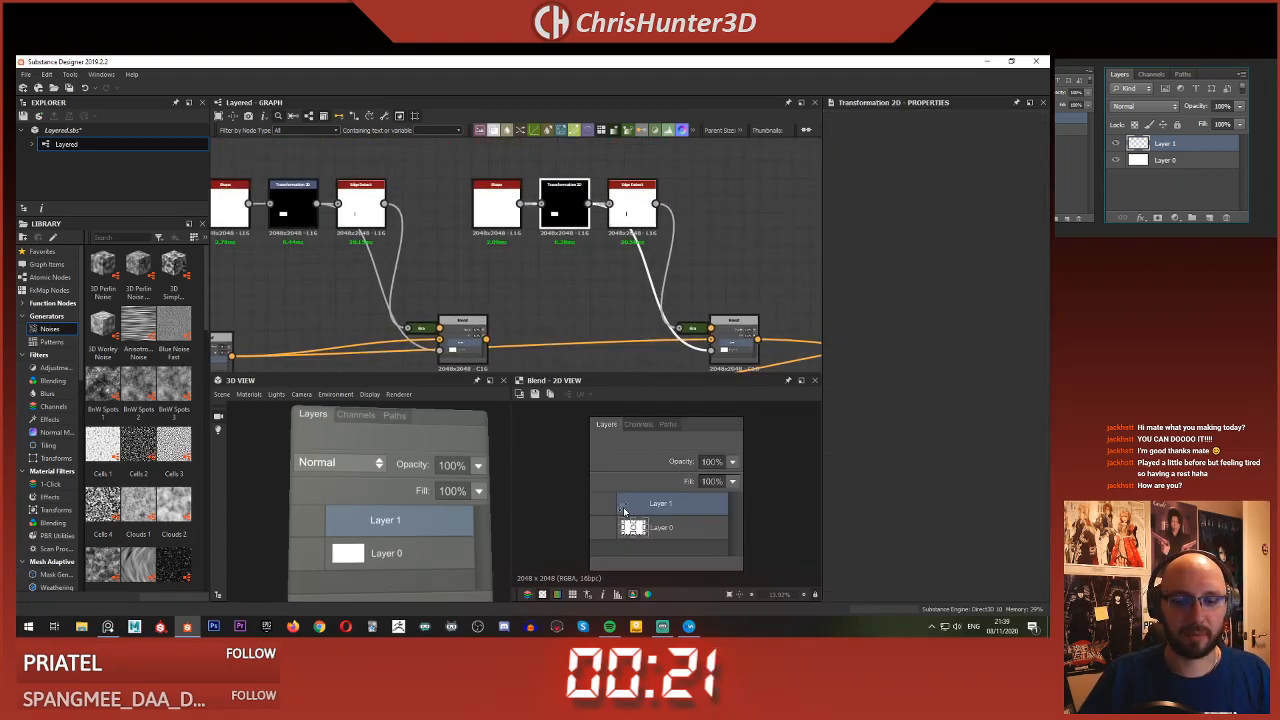
drag(645, 532, 648, 512)
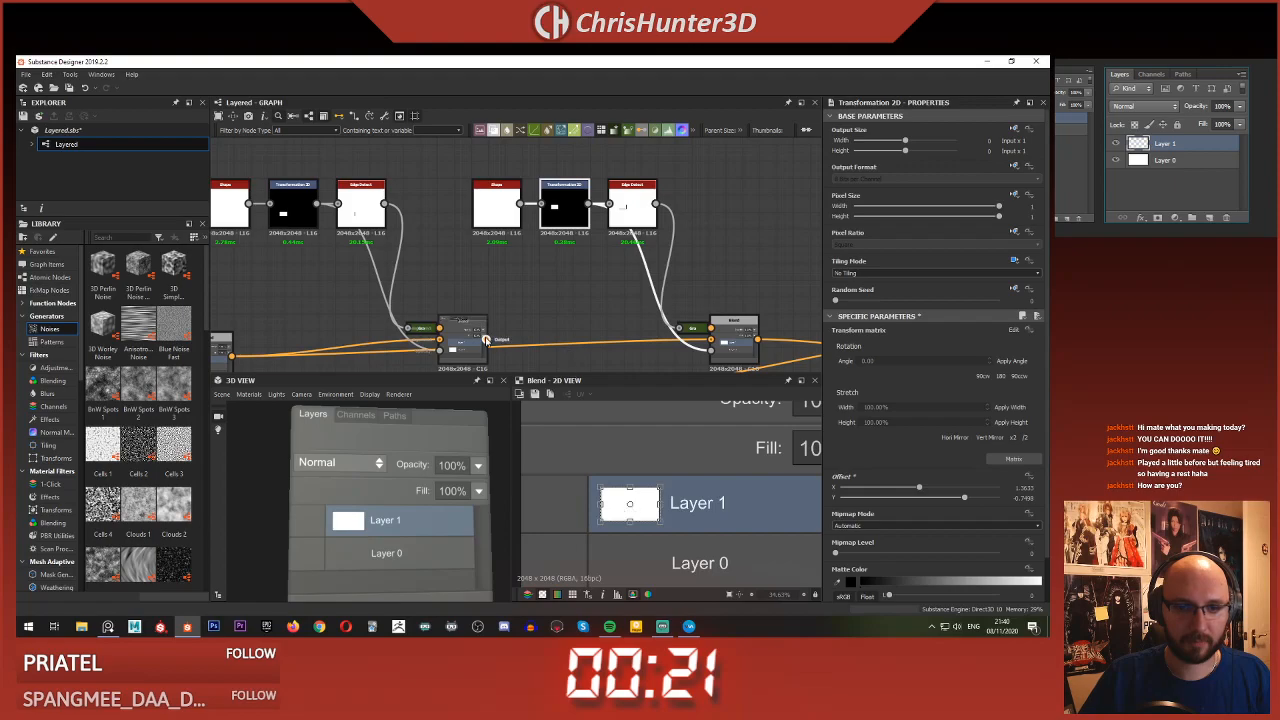
- Connect the first thumbnail's Blend output to the background of the duplicated Blend so both thumbnails are combined
click(590, 305)
scroll(580, 295, down, 2)
scroll(579, 294, up, 3)
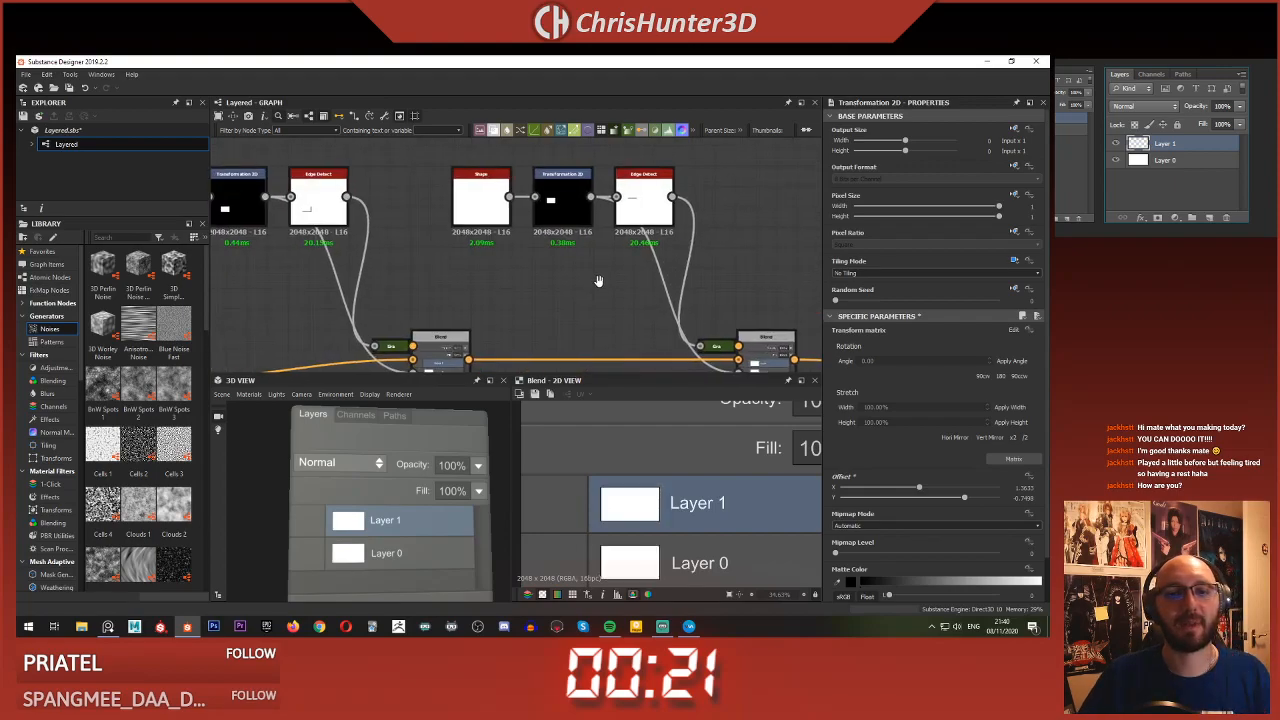
scroll(565, 235, down, 2)
drag(627, 304, 677, 302)
scroll(454, 153, up, 2)
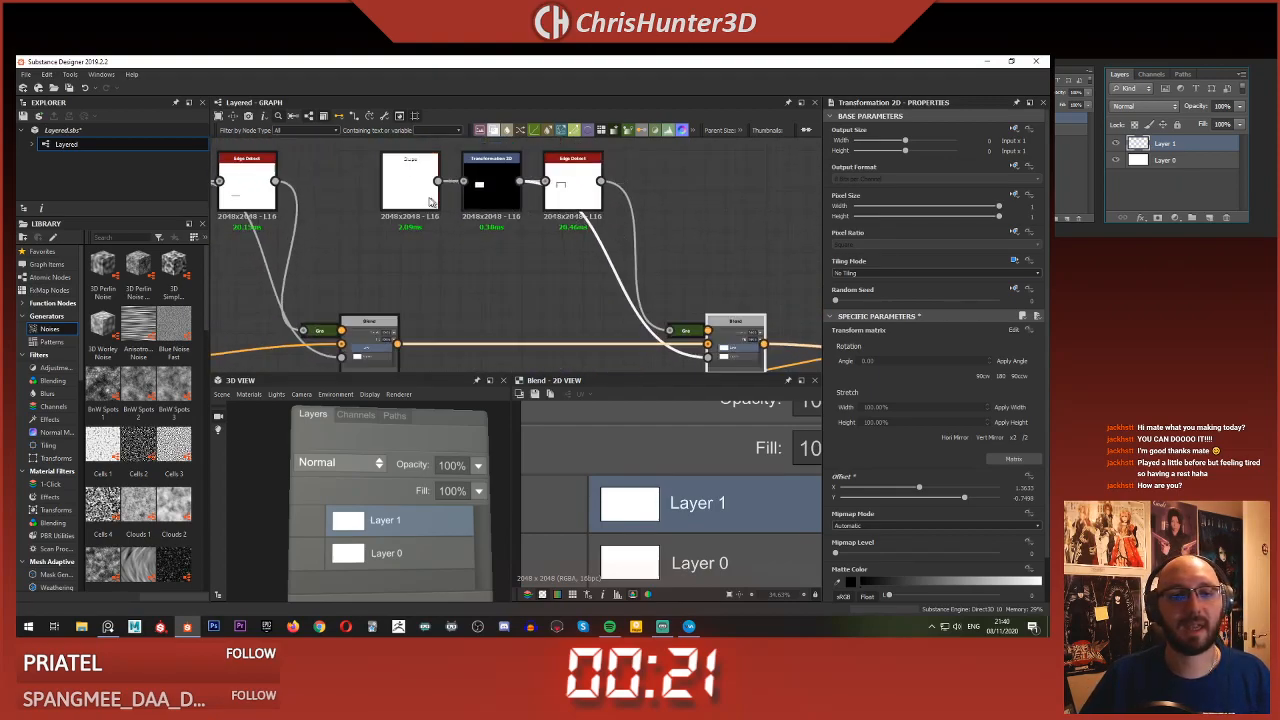
- Move the Layer 1 thumbnail's Shape and Transformation 2D nodes away from its Edge Detect to make room between them
click(555, 190)
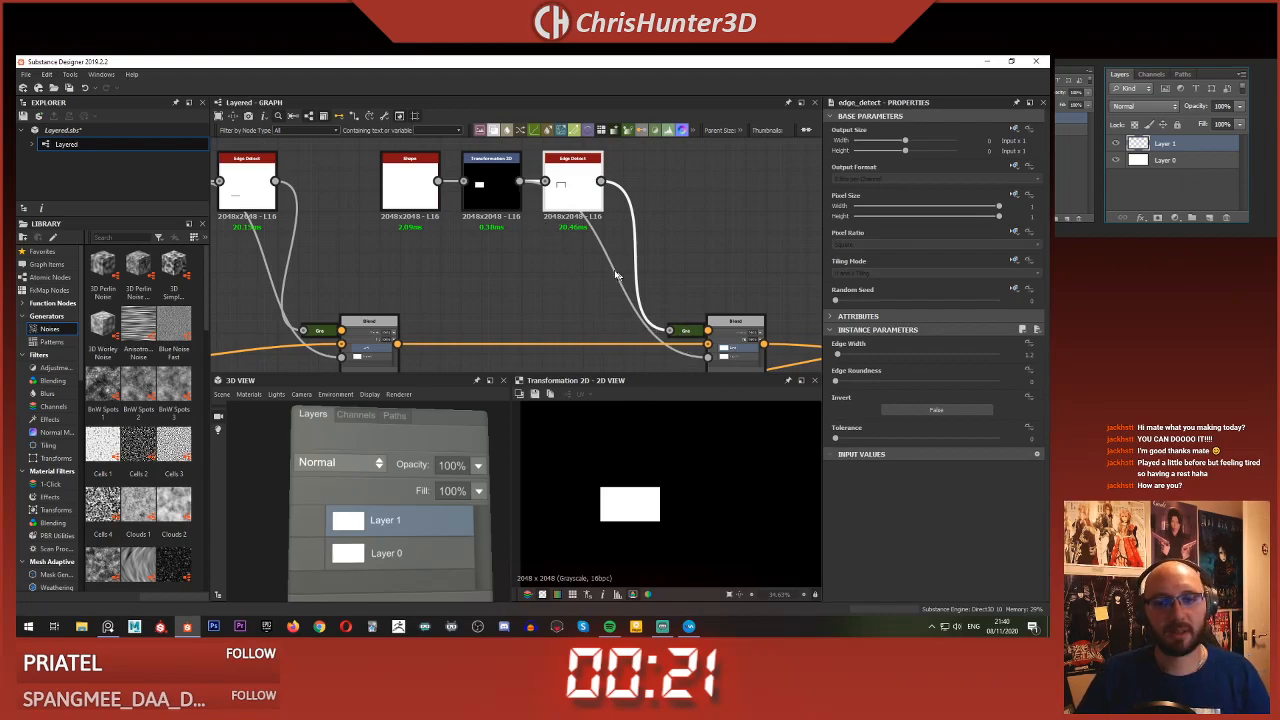
middle_drag(625, 279, 598, 302)
middle_drag(480, 240, 594, 246)
scroll(594, 246, down, 1)
drag(529, 187, 545, 261)
key(space)
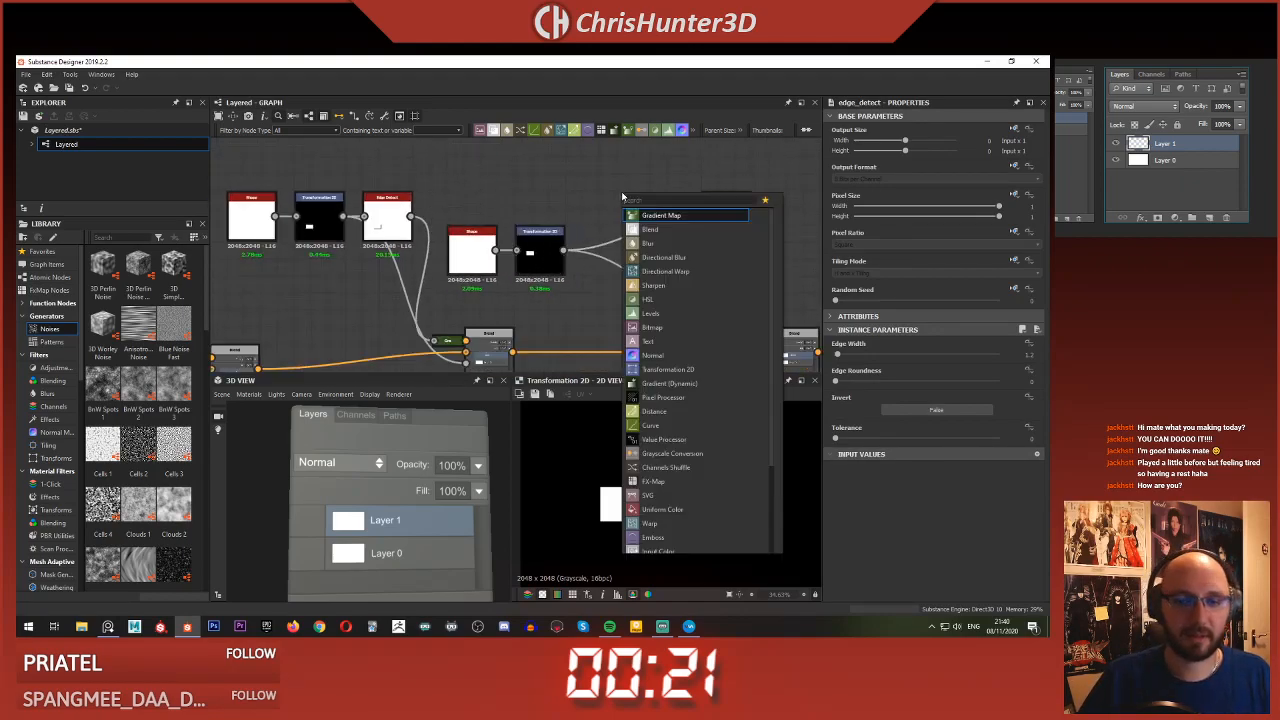
click(650, 229)
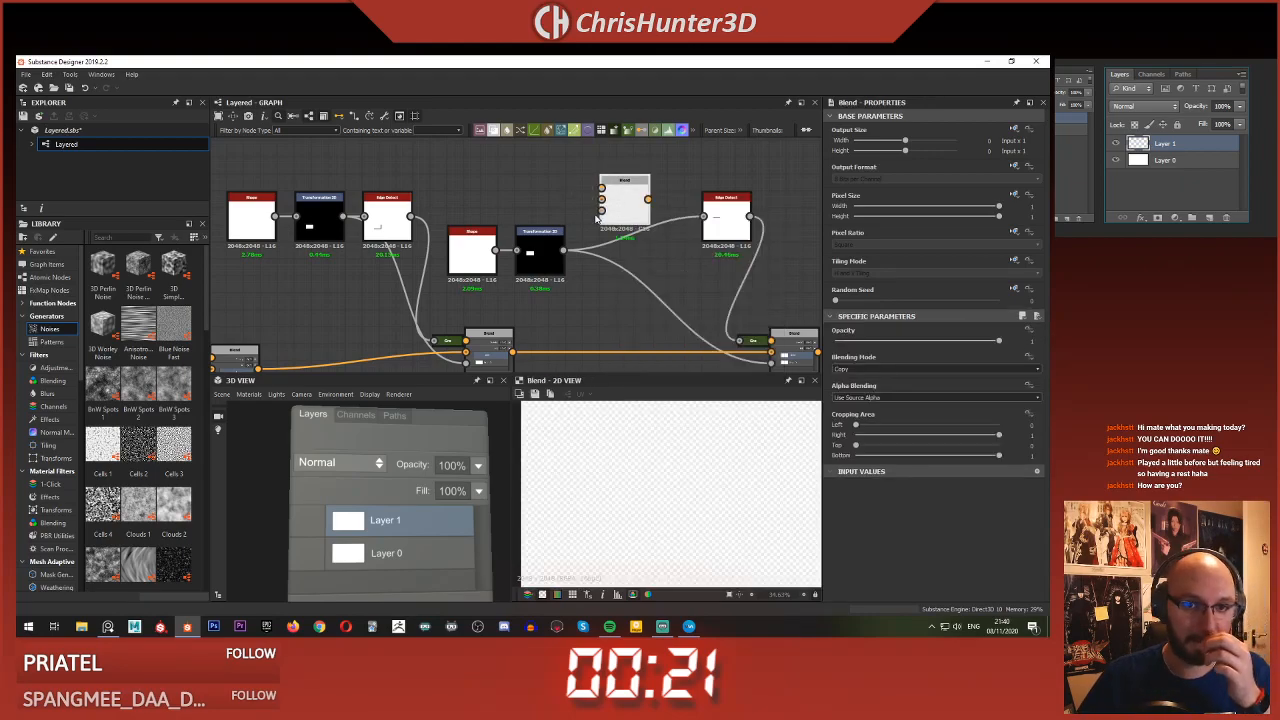
scroll(602, 222, up, 1)
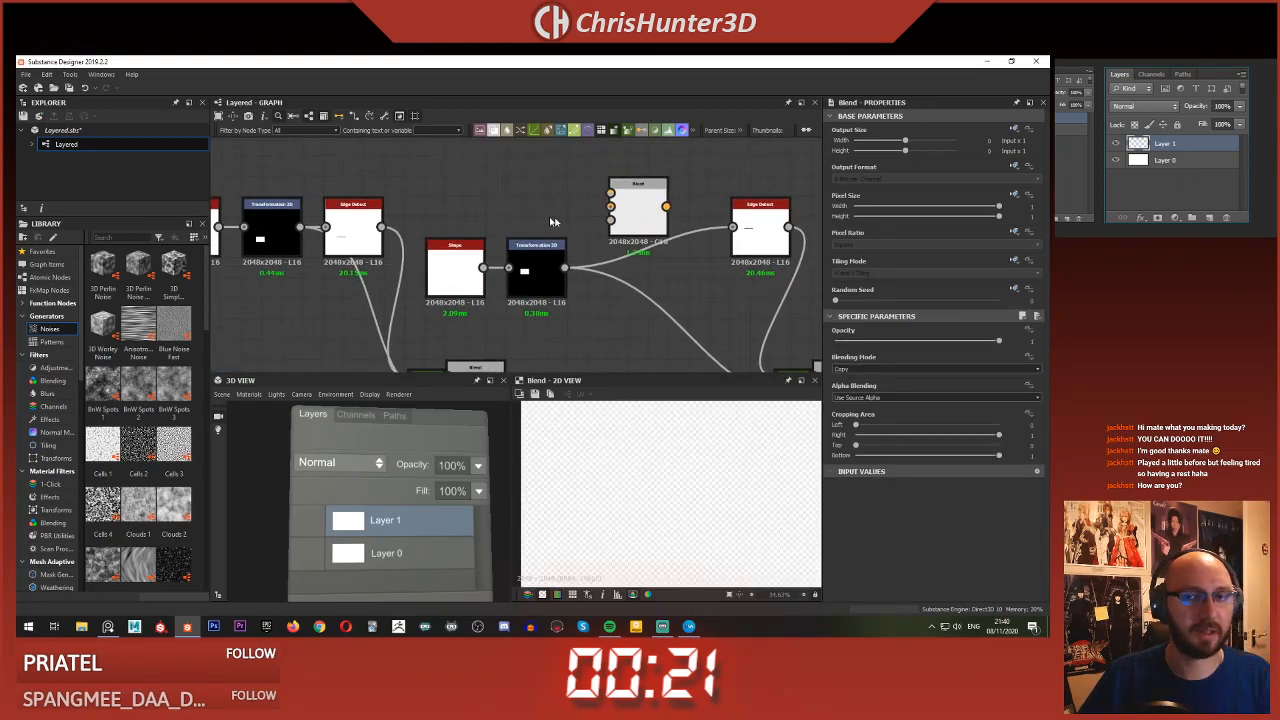
key(Delete)
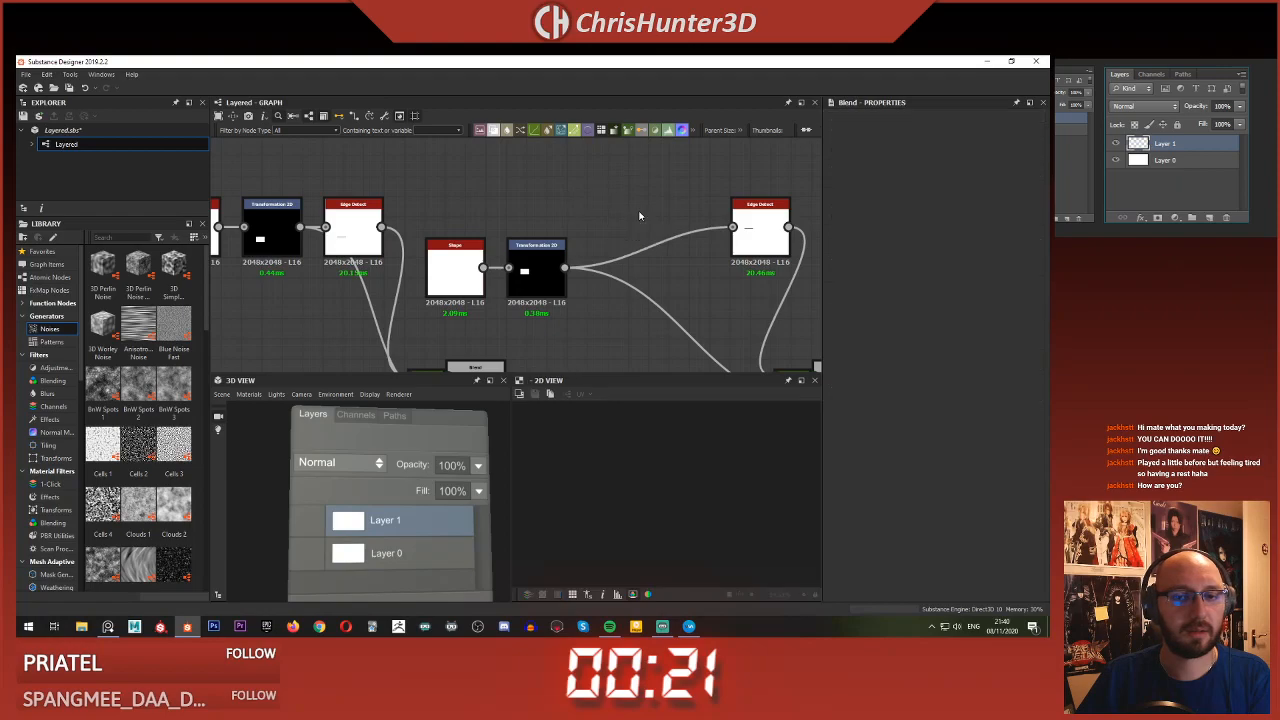
click(552, 251)
key(ctrl+d)
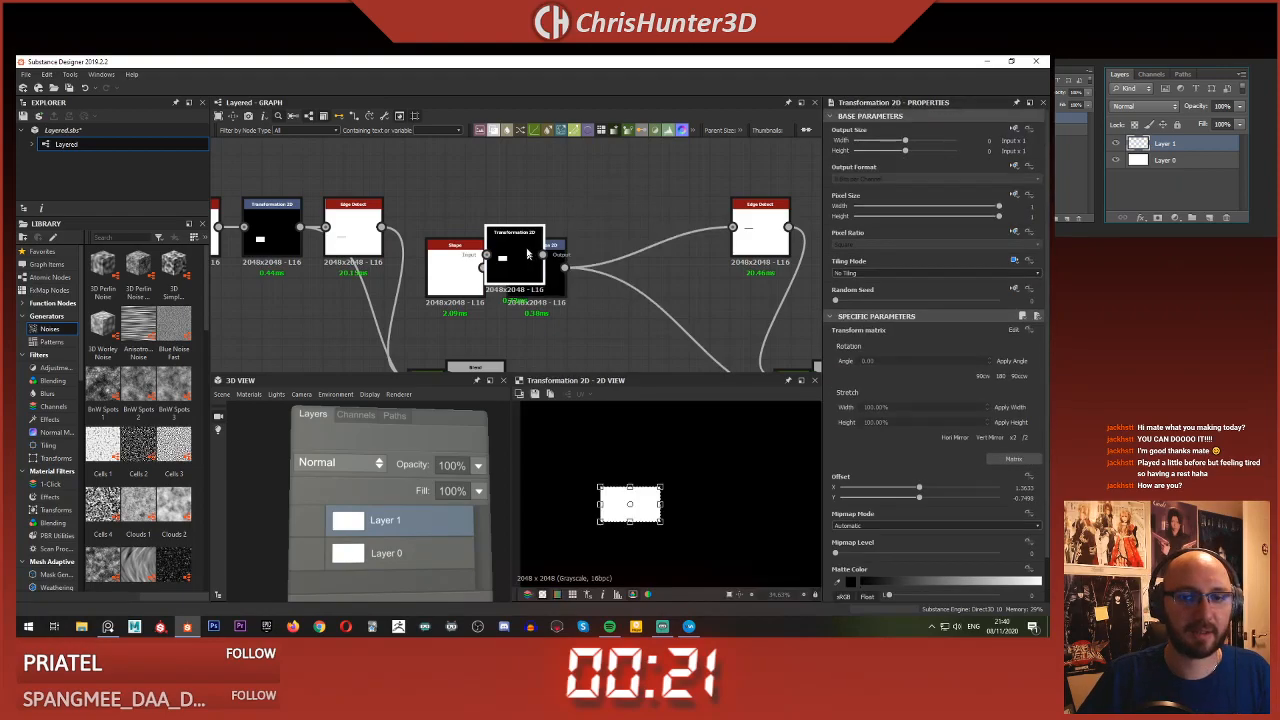
drag(552, 251, 550, 185)
key(Delete)
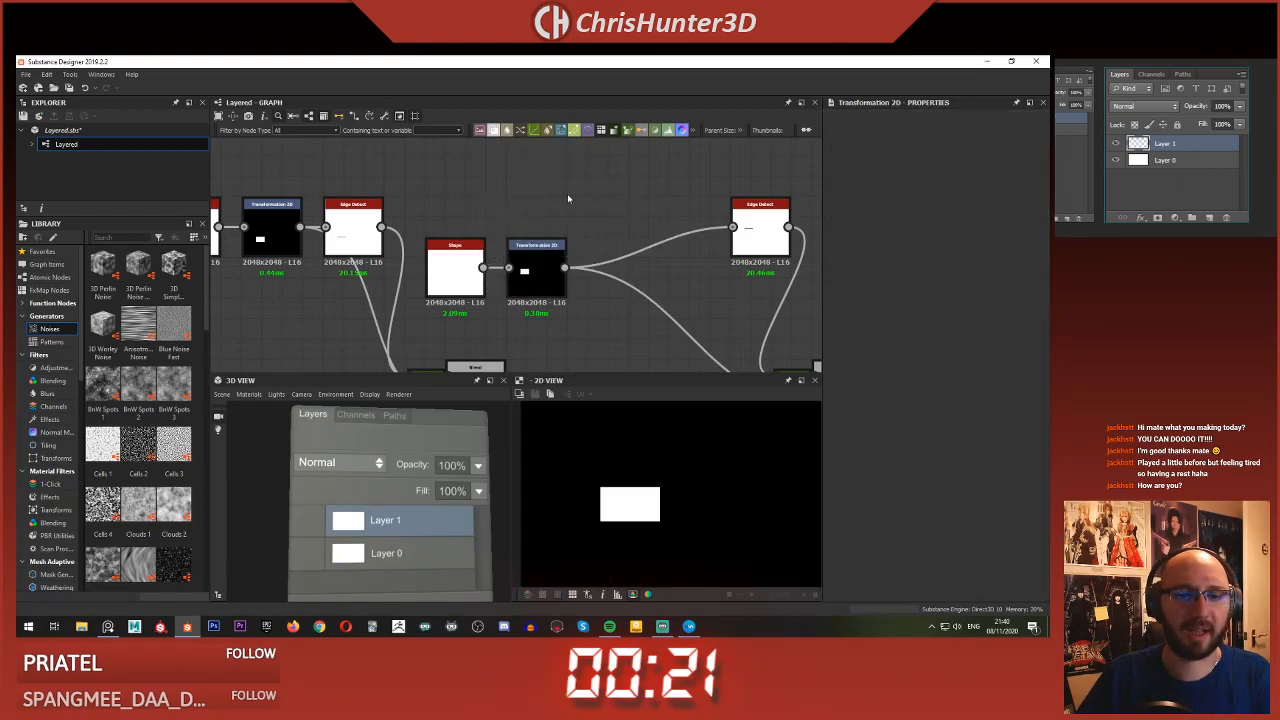
- Add a Blend node and connect the Layer 1 thumbnail's Transformation 2D output to its background
key(space)
text(sh)
key(BackSpace)
key(BackSpace)
key(BackSpace)
text(ble)
key(Return)
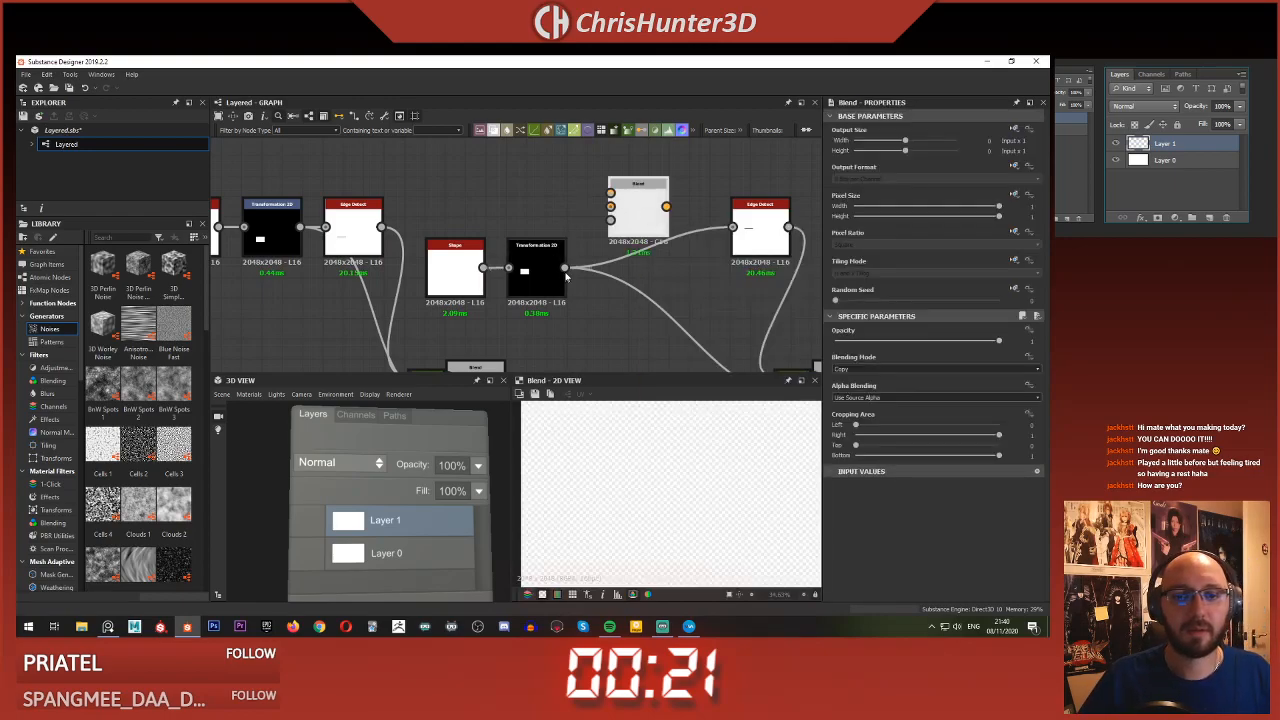
drag(627, 208, 647, 208)
- Add a Checker 1 node and connect it to the foreground of the new Blend
key(space)
text(ch)
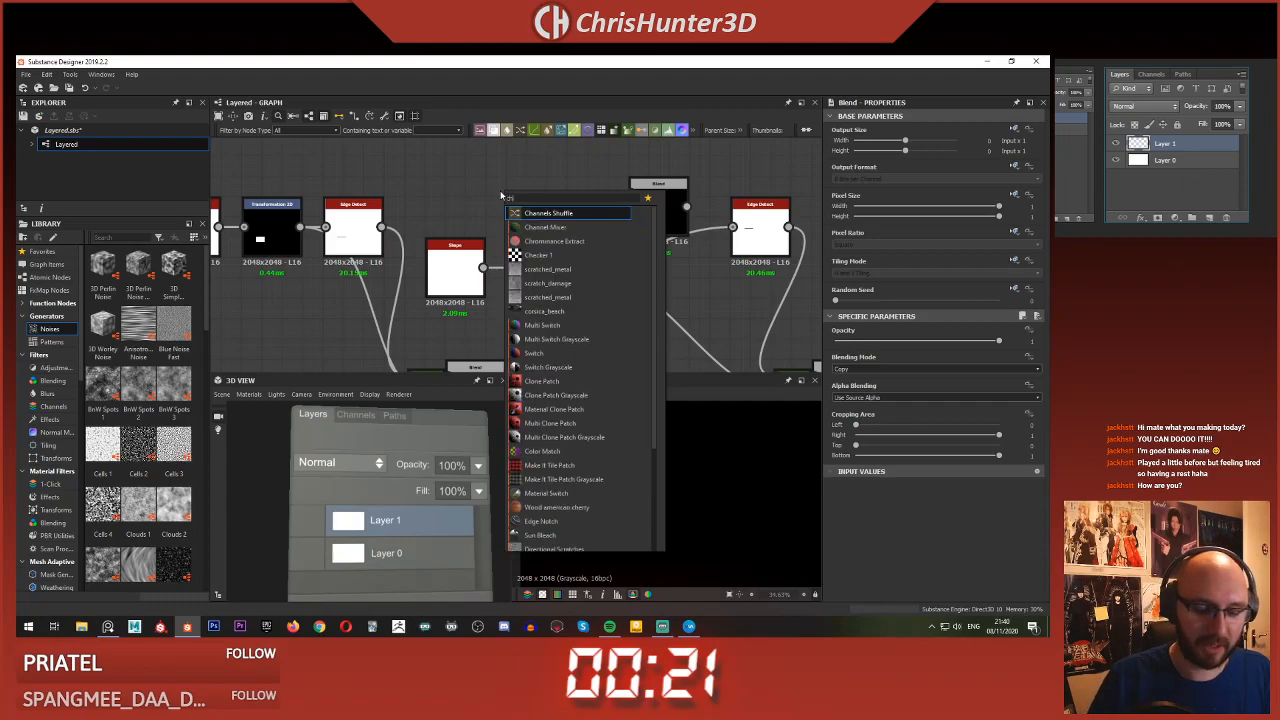
text(eckrt)
key(BackSpace)
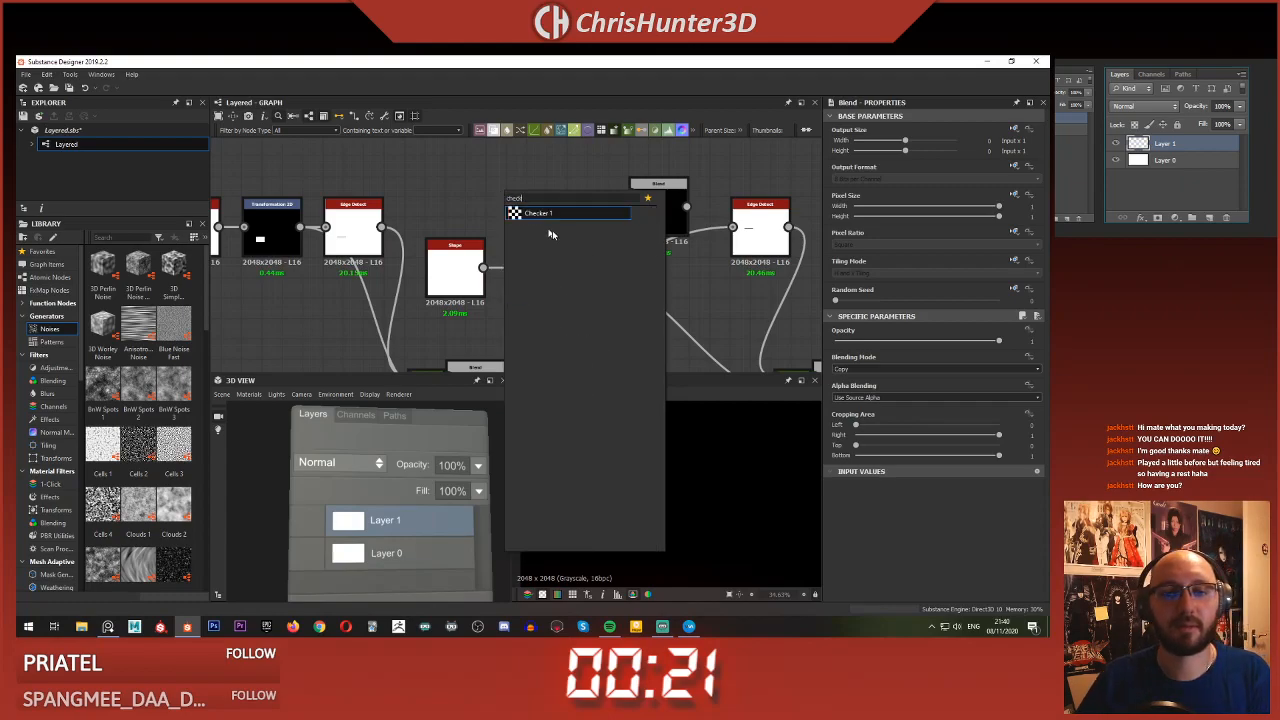
click(568, 214)
drag(540, 177, 670, 210)
- Set the checker Blend's blending mode to Subtract
click(703, 230)
click(881, 369)
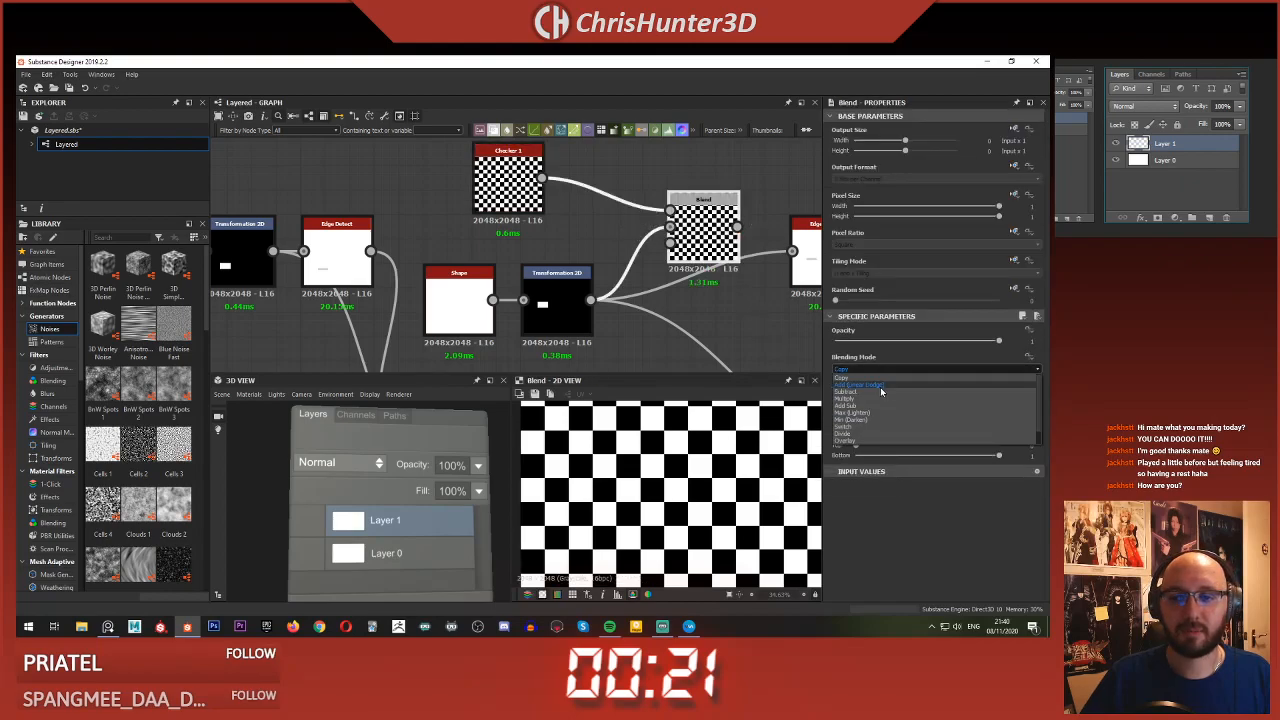
click(881, 391)
scroll(370, 195, down, 2)
- Connect the Layer 1 thumbnail's Transformation 2D to the checker Blend's opacity and remove its background connection
click(476, 250)
scroll(520, 232, up, 3)
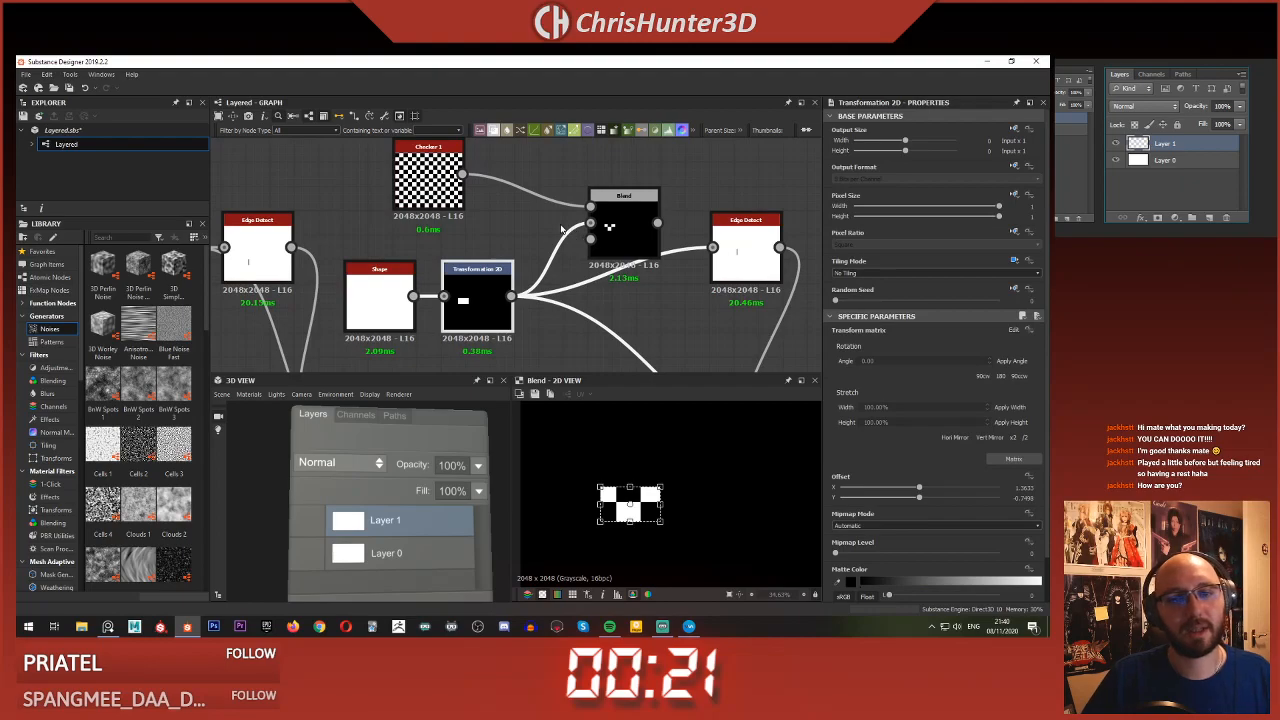
drag(511, 296, 590, 238)
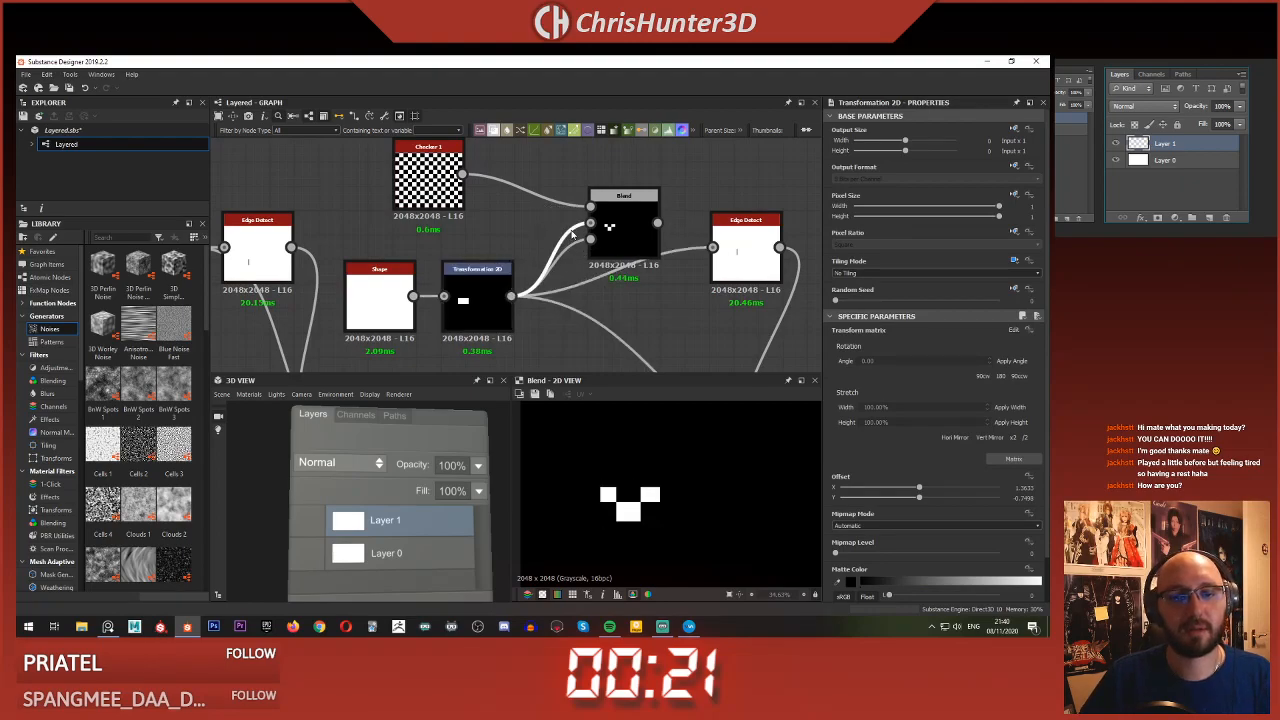
key(Delete)
click(630, 227)
- Connect Checker 1 to the checker Blend's background as well
click(446, 177)
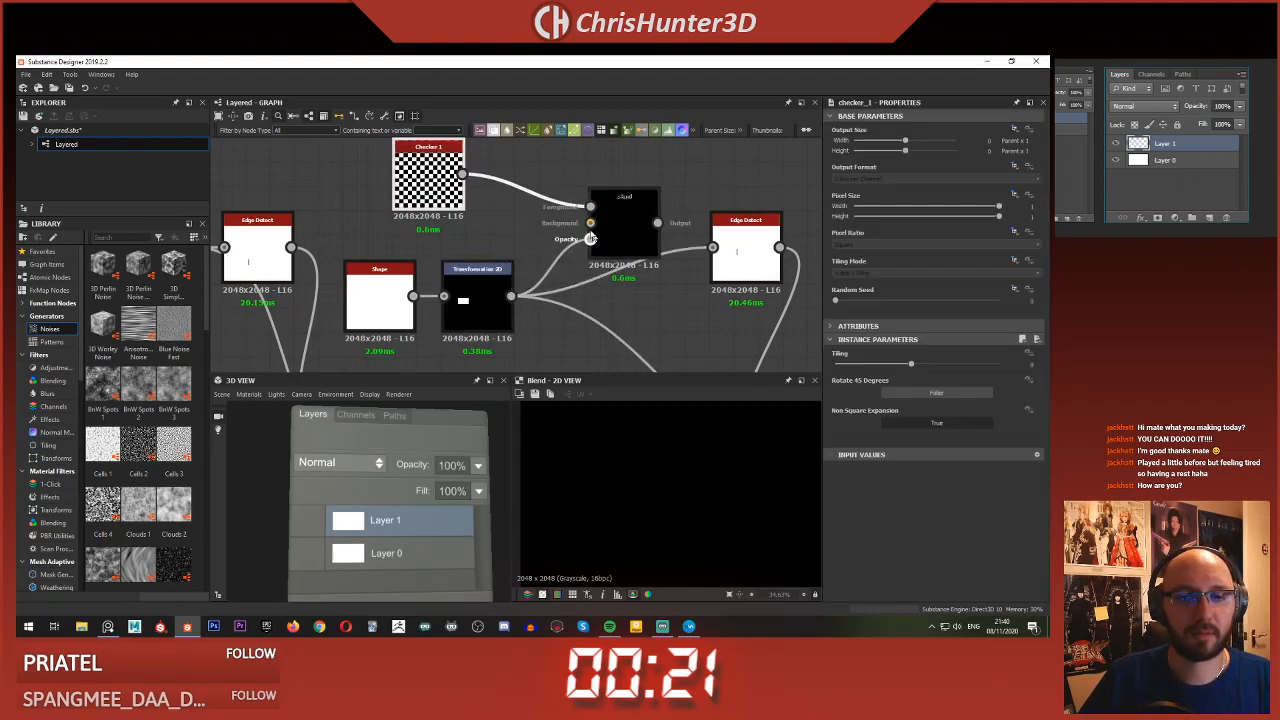
drag(462, 174, 590, 222)
click(617, 229)
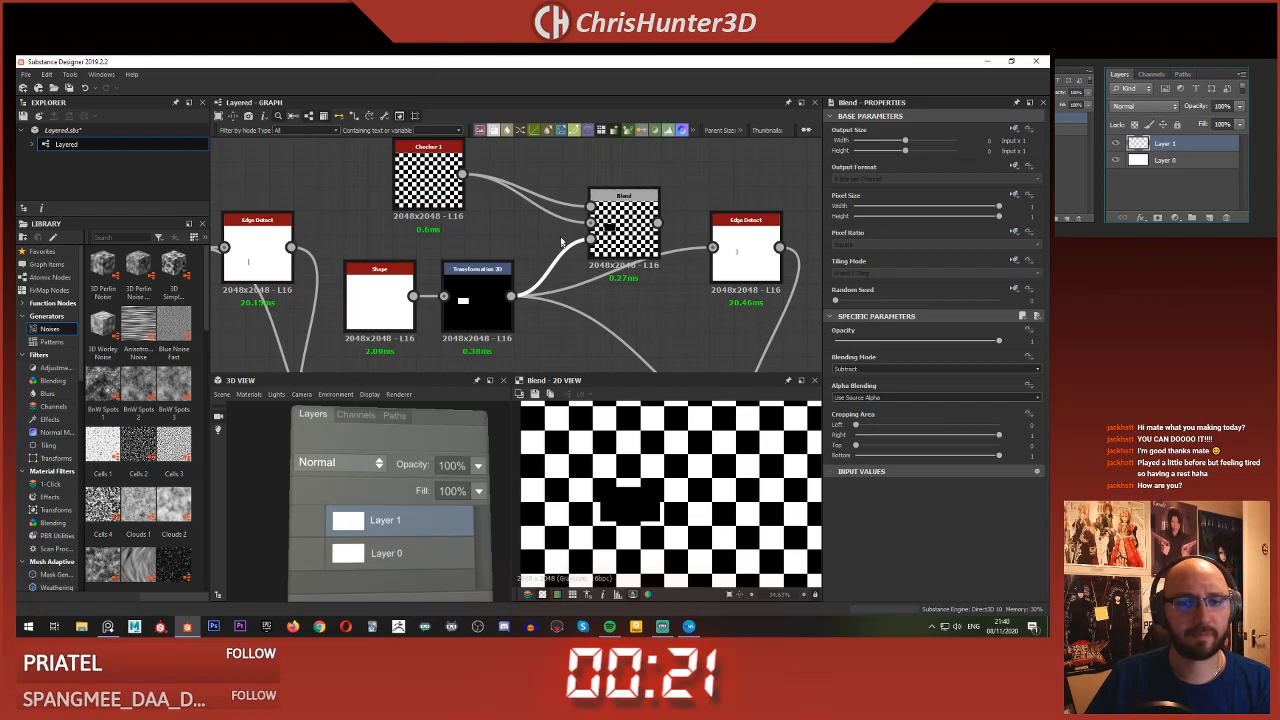
- Set the checker Blend's blending mode to Copy and remove the Checker 1 connection from its background
click(935, 369)
click(935, 380)
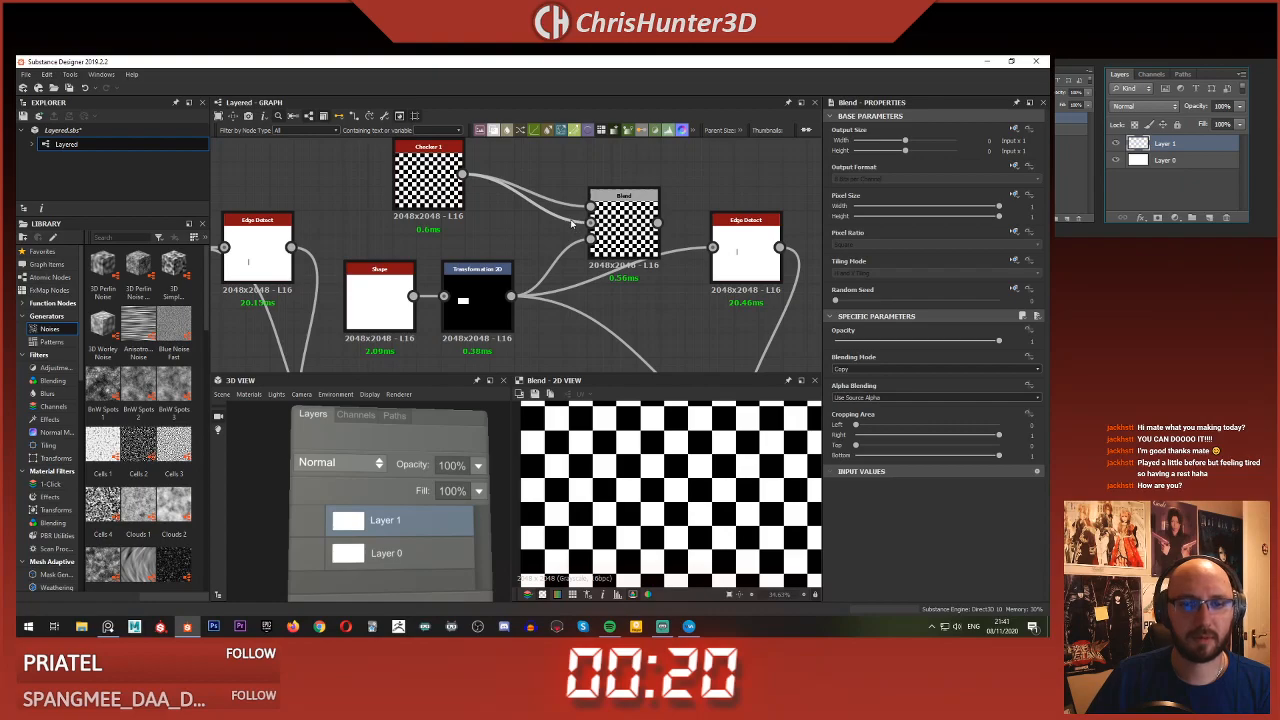
click(572, 208)
key(Delete)
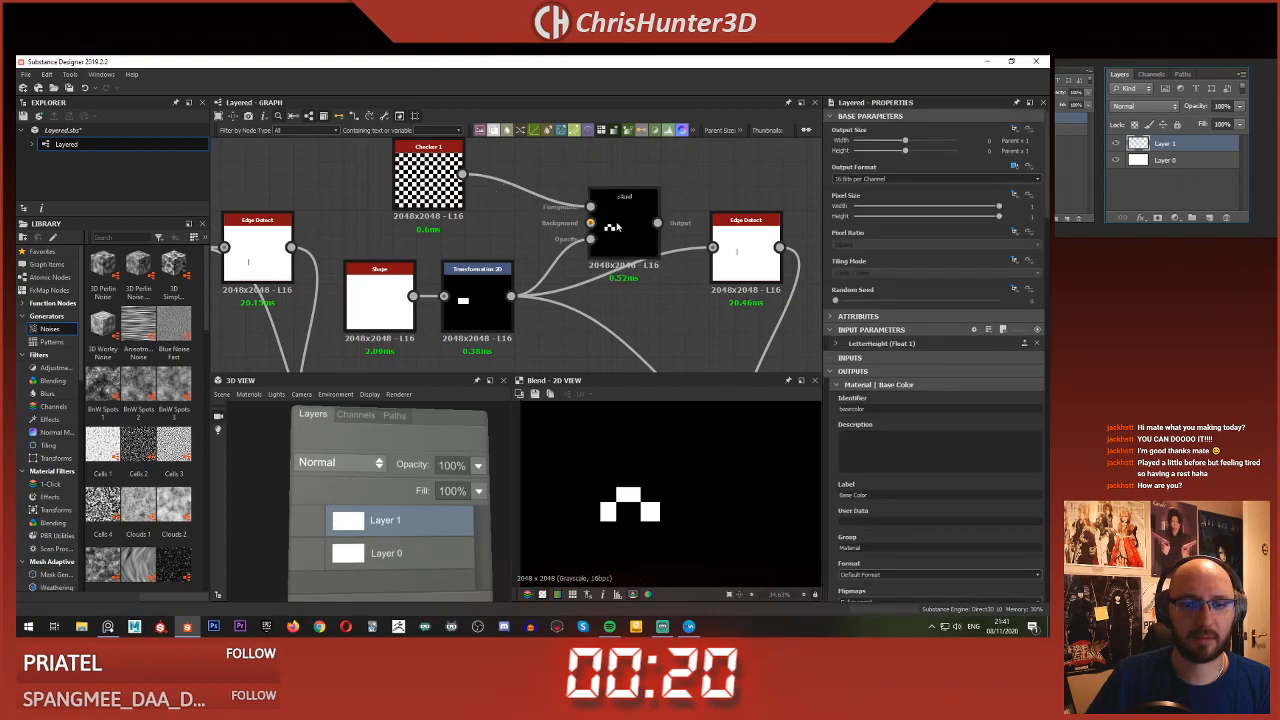
- Set the Checker 1 tiling to 32 to make the thumbnail's checker pattern finer
click(617, 224)
click(432, 178)
drag(922, 363, 1048, 367)
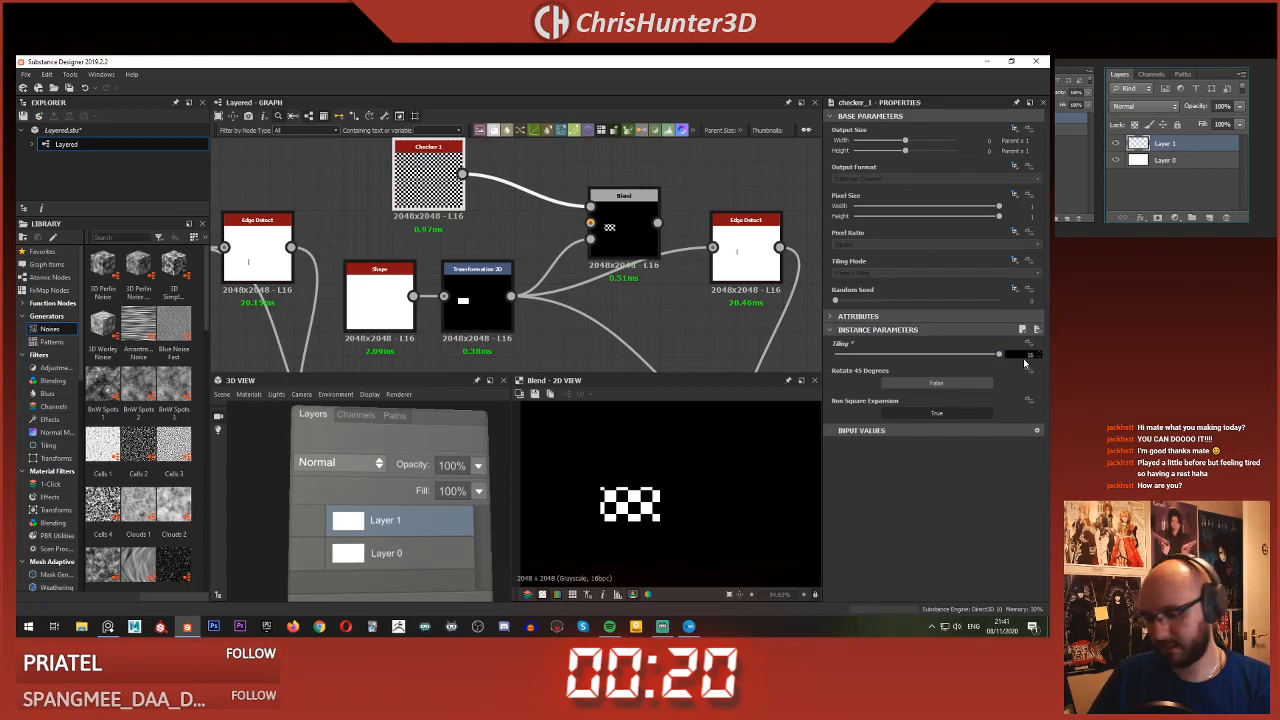
text(32)
key(Return)
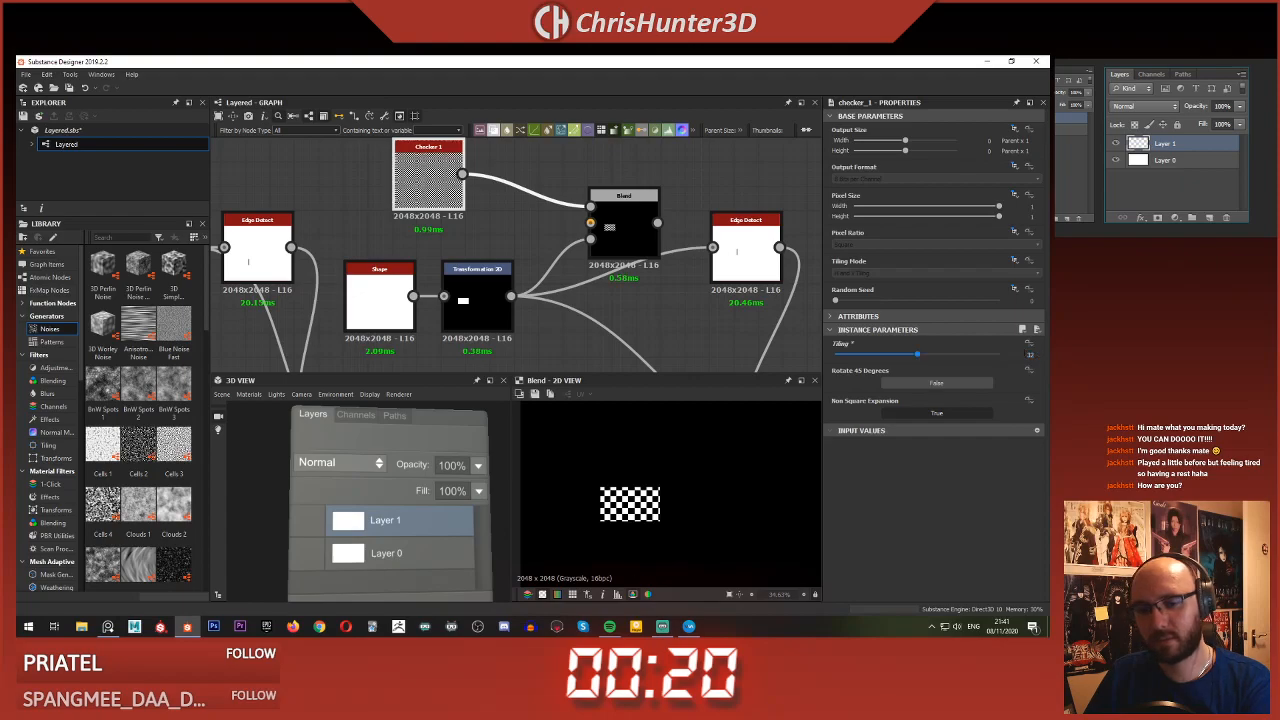
- Reduce the Checker 1 tiling to about 22 to make the thumbnail's checker squares larger
scroll(514, 243, up, 1)
middle_drag(514, 243, 553, 271)
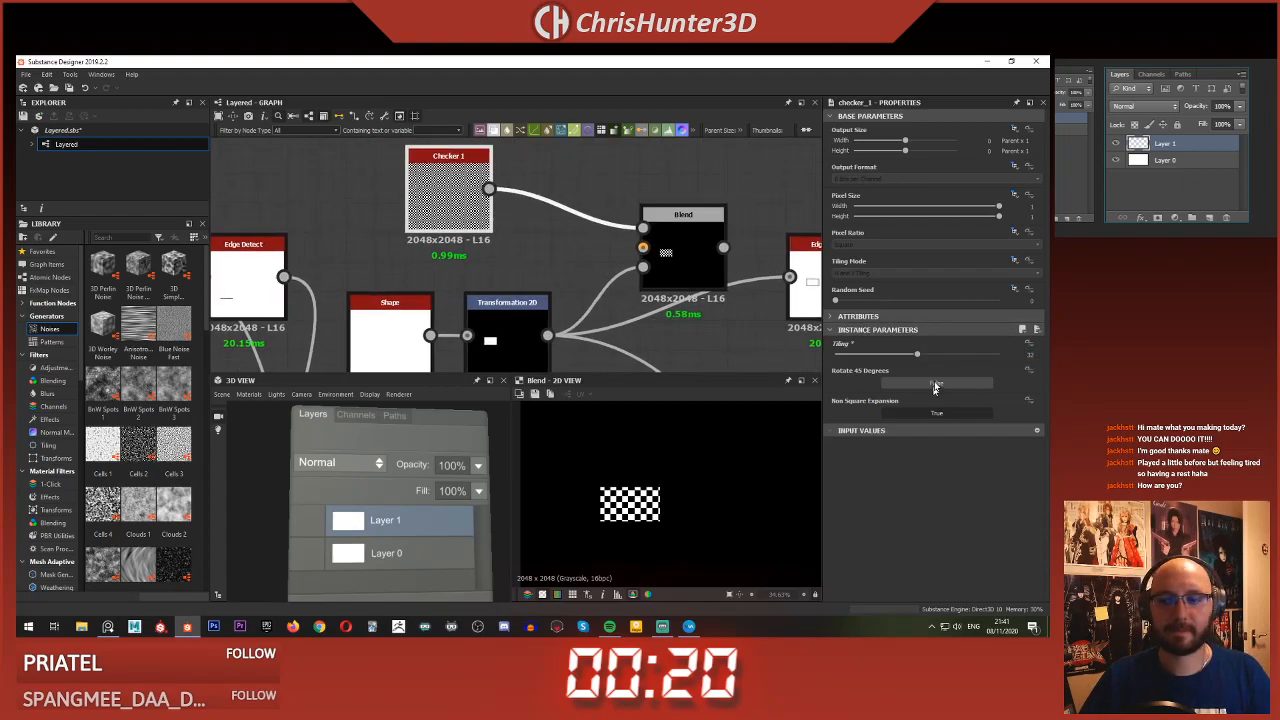
drag(908, 358, 893, 360)
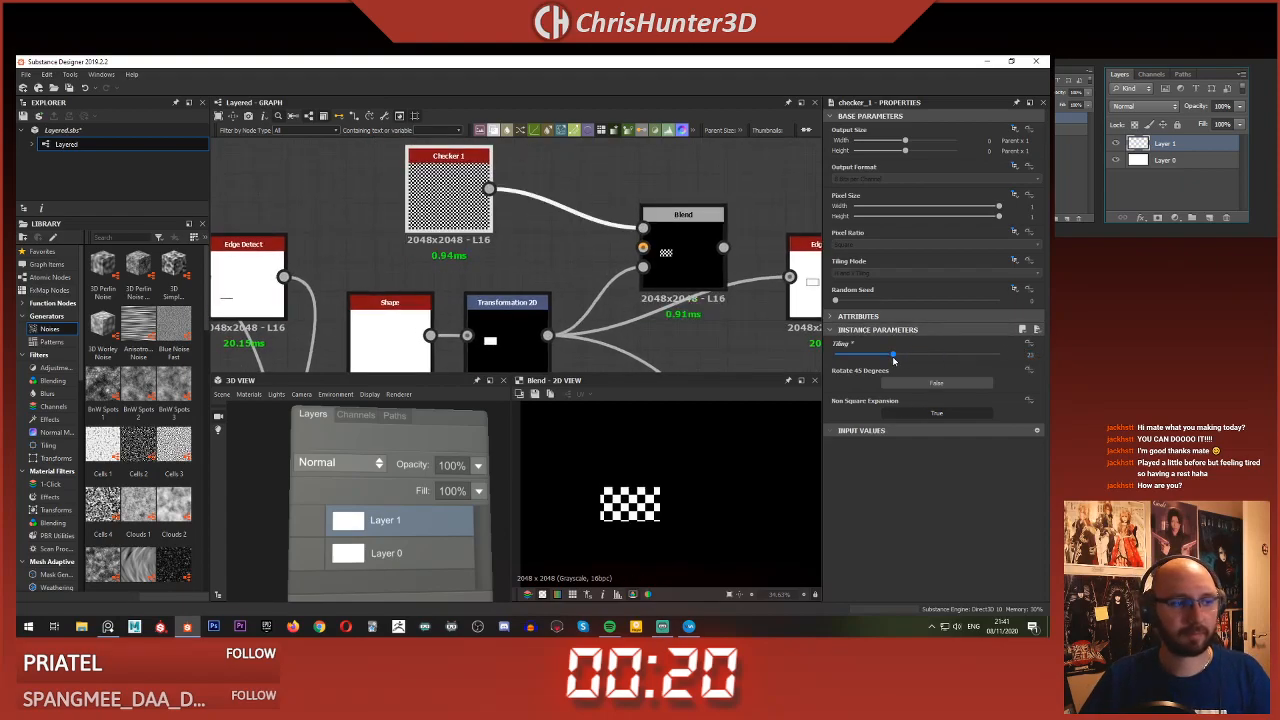
- Try feeding the checker Blend into the Layer 1 thumbnail's Edge Detect, and undo that connection
scroll(534, 190, down, 3)
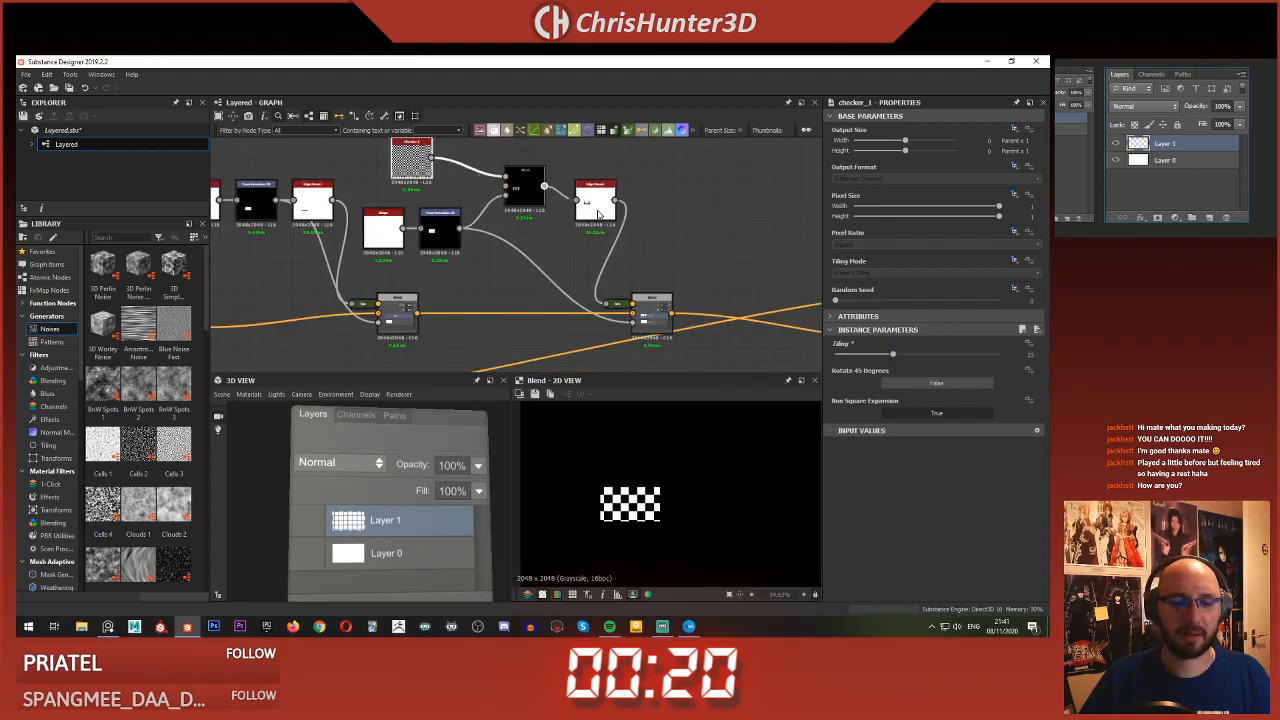
scroll(389, 485, up, 3)
key(ctrl+z)
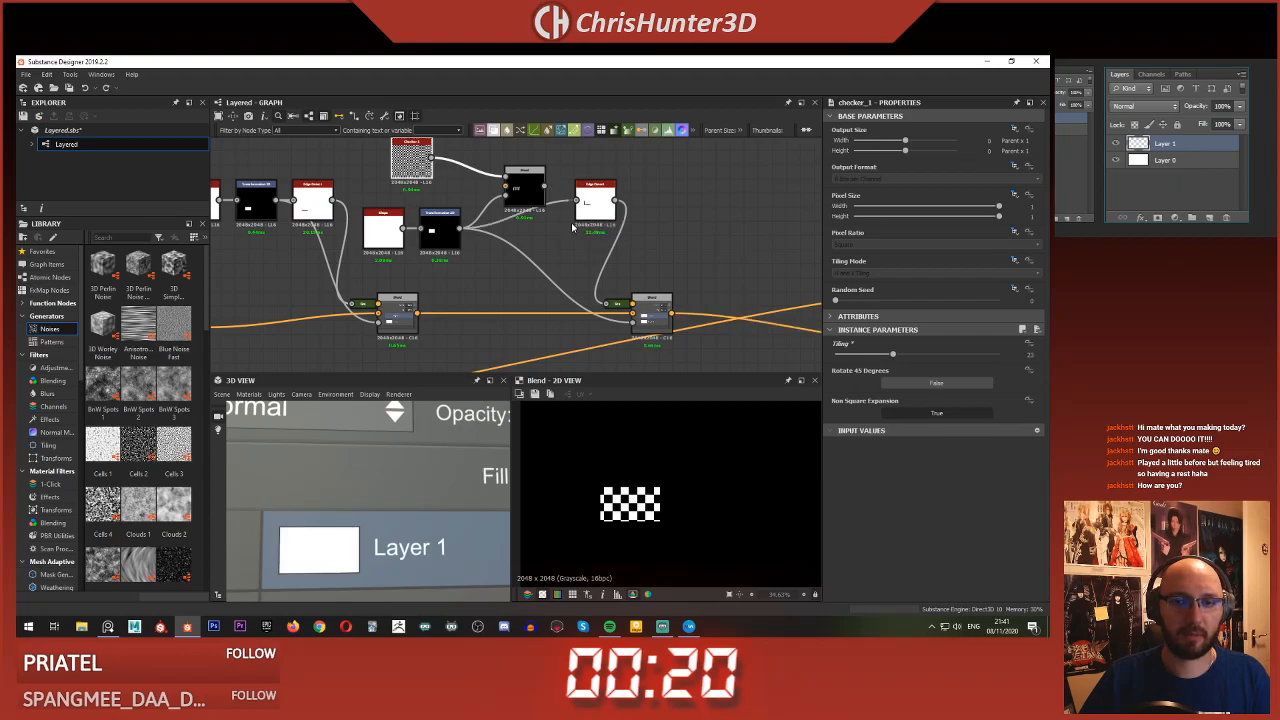
- Move the Layer 1 thumbnail's Edge Detect before the checker Blend and connect its output to the Blend's background
middle_drag(565, 278, 547, 293)
drag(577, 218, 507, 262)
scroll(591, 261, up, 2)
scroll(556, 208, down, 2)
drag(498, 190, 578, 190)
scroll(581, 208, up, 3)
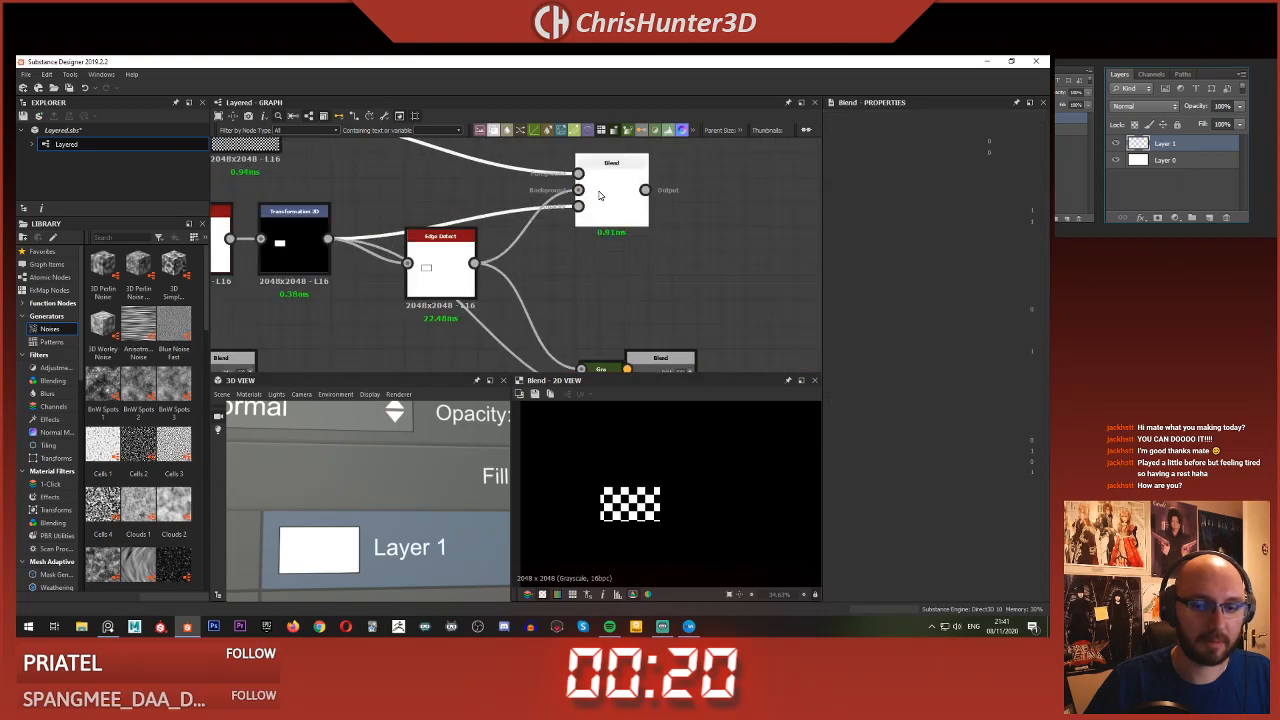
- Connect the checker Blend's output to the gradient node feeding the Layer 1 thumbnail's colour Blend
scroll(593, 240, down, 3)
scroll(593, 240, up, 2)
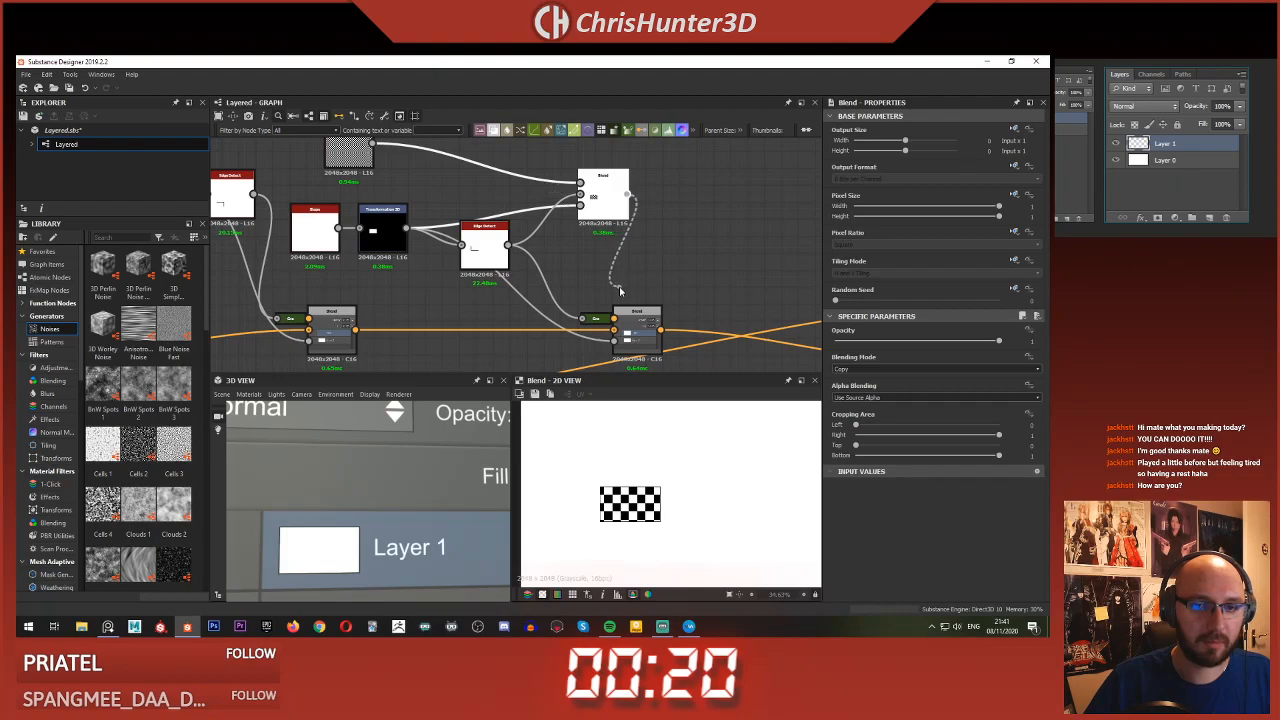
drag(590, 321, 588, 320)
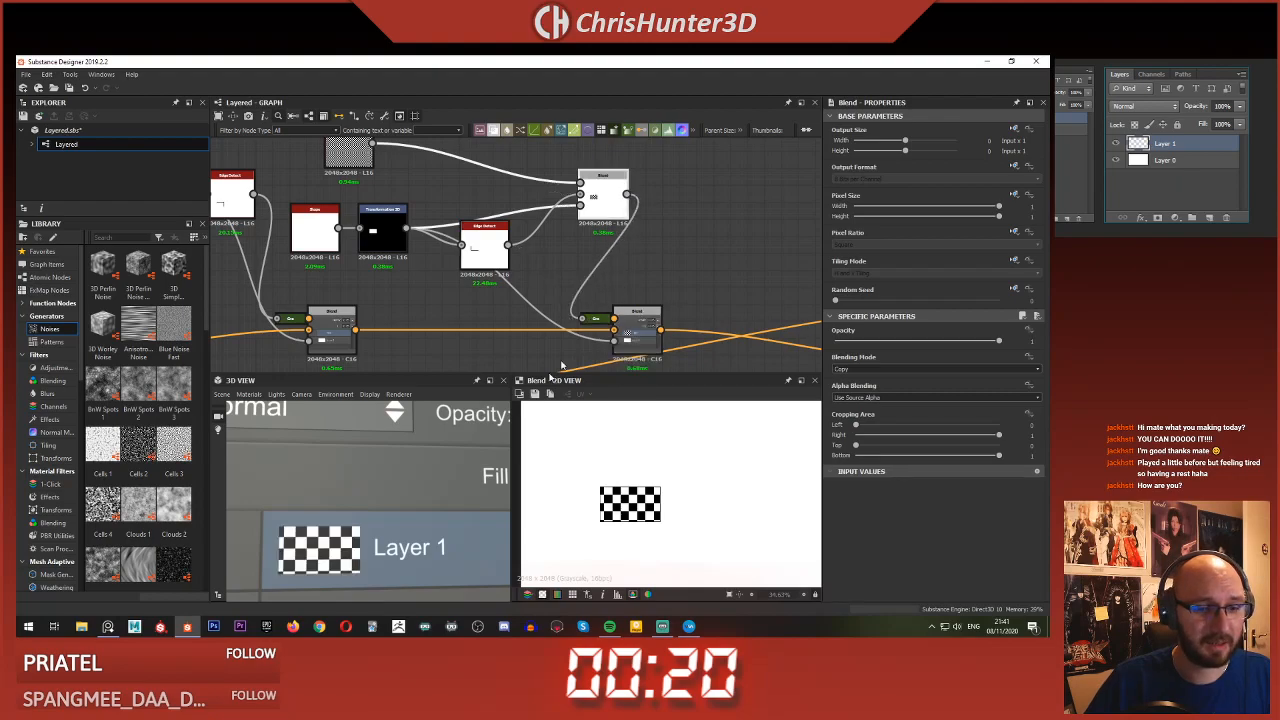
scroll(356, 520, up, 3)
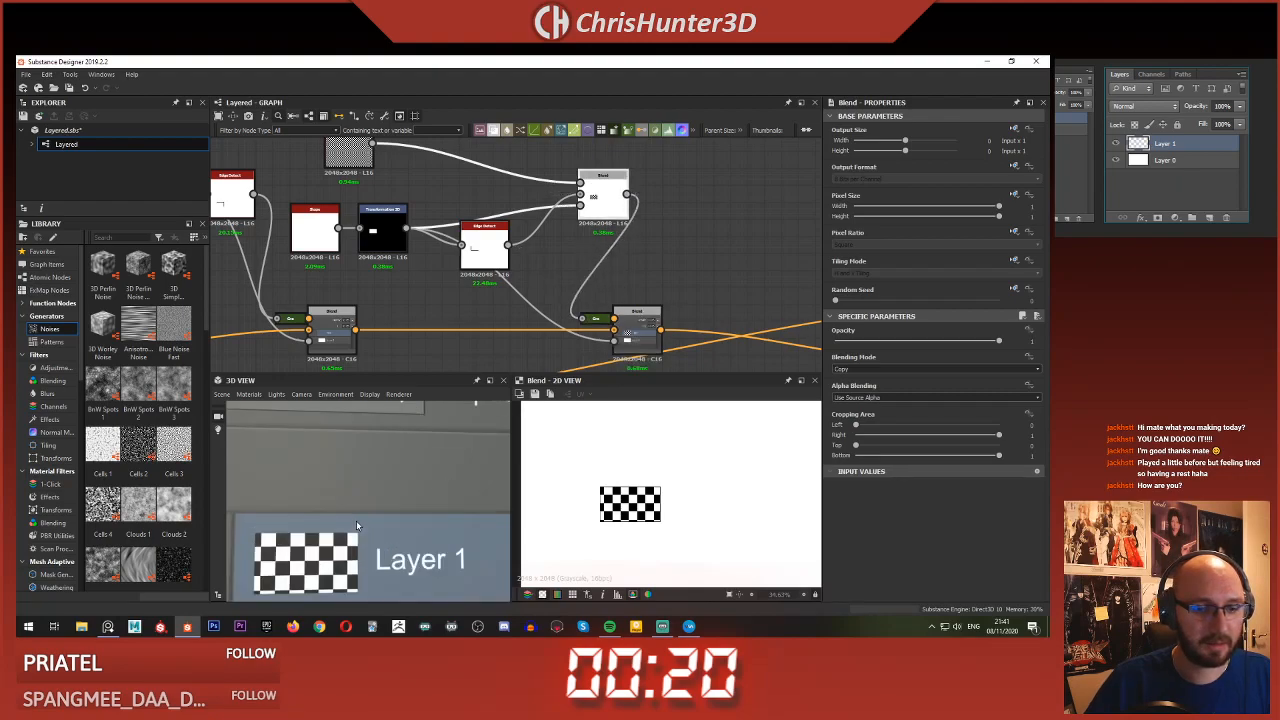
scroll(381, 517, up, 3)
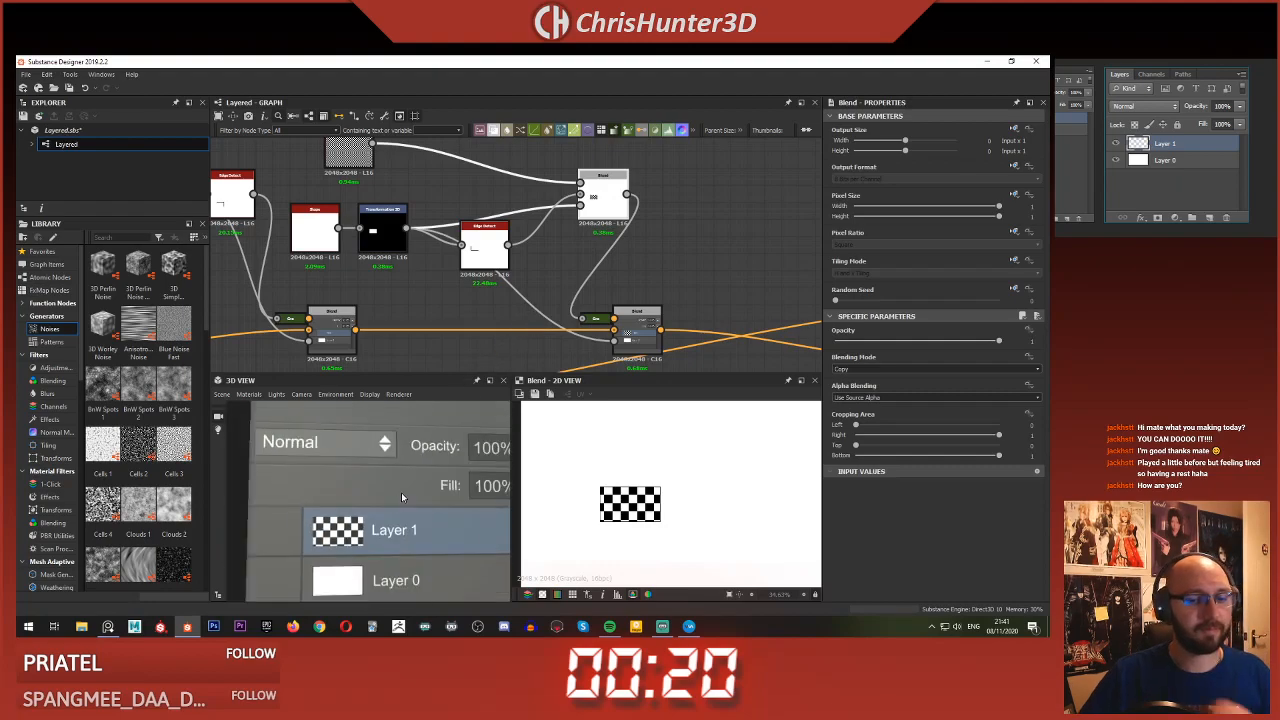
scroll(547, 320, up, 1)
- Try an edge width of about 2.38 on the Layer 1 thumbnail's Edge Detect and preview the colour Blend
click(492, 280)
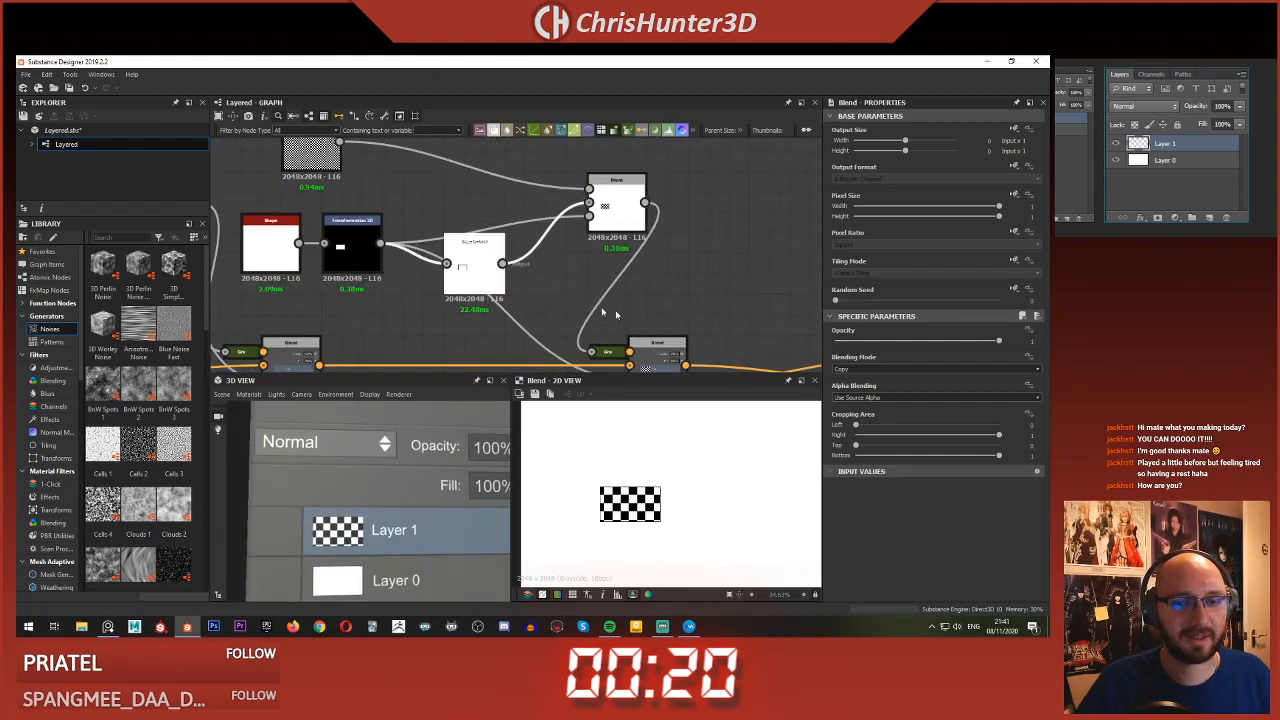
drag(838, 357, 851, 358)
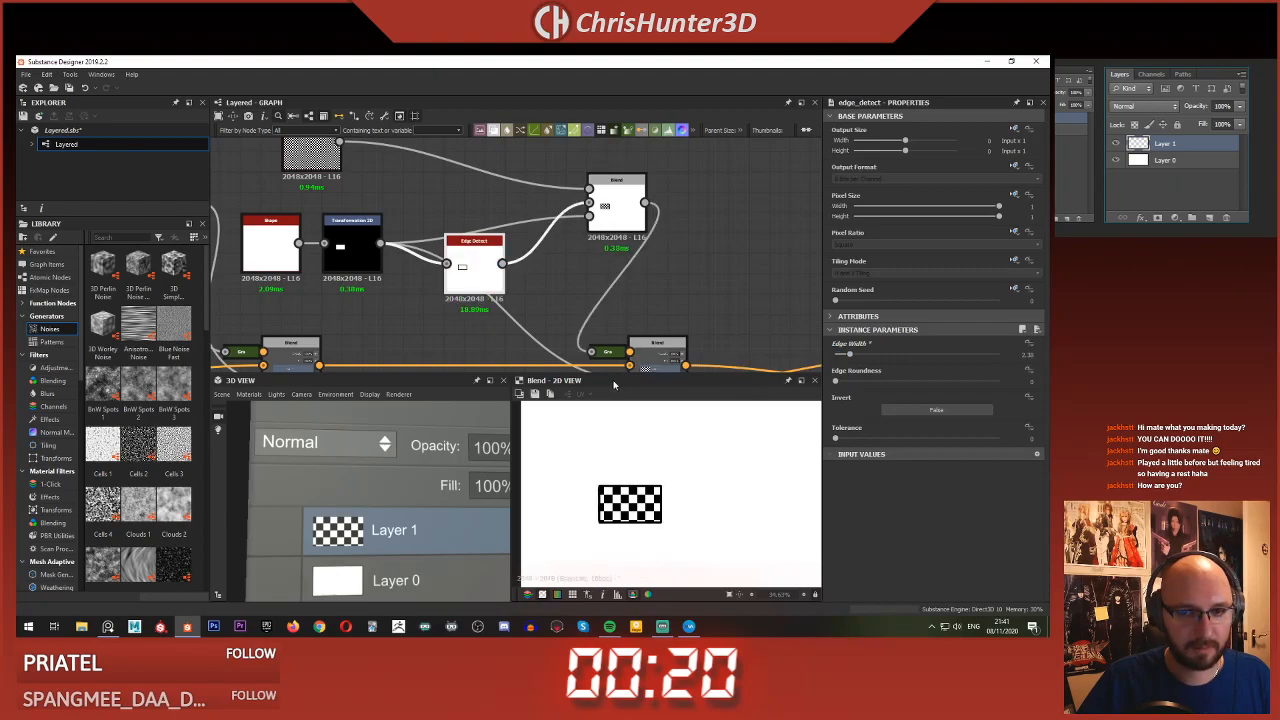
click(656, 350)
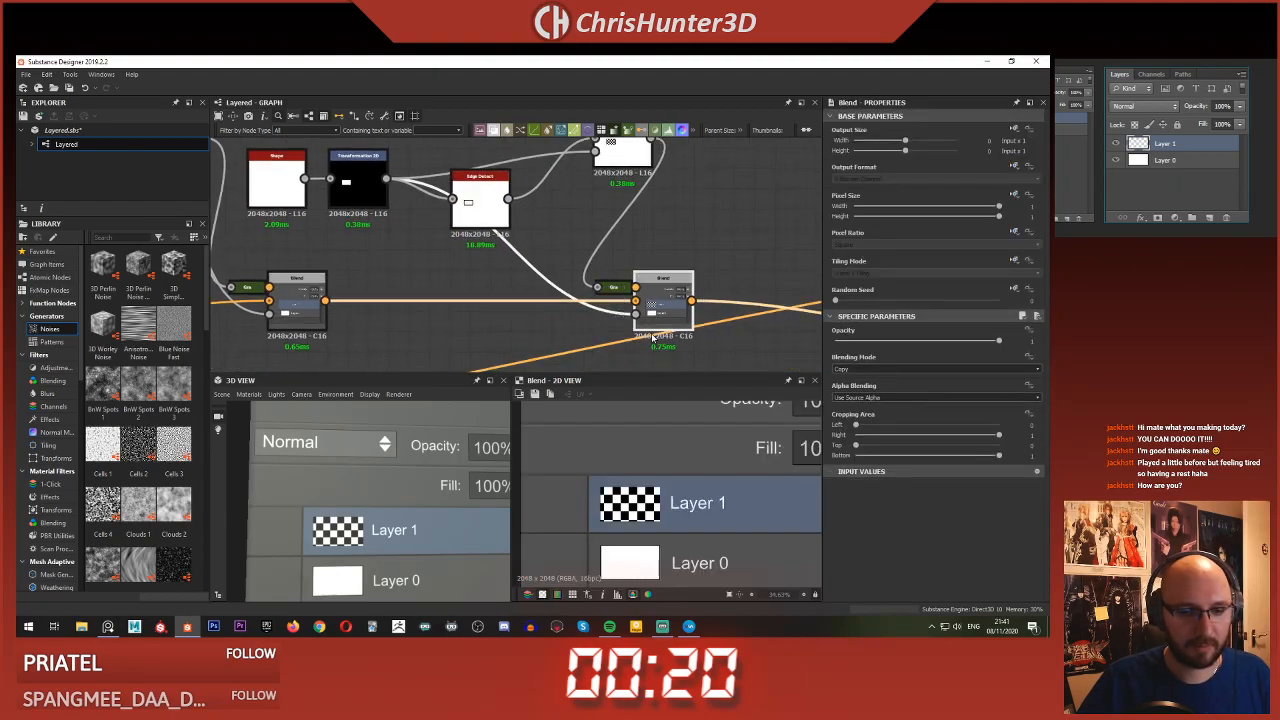
- Compare the 2D previews of the Layer 1 thumbnail's Edge Detect, checker Blend and colour Blend
mouse_move(613, 145)
middle_down()
mouse_move(646, 230)
mouse_move(653, 203)
mouse_move(624, 162)
middle_up()
click(646, 230)
double_click(514, 281)
click(653, 203)
double_click(653, 202)
double_click(624, 215)
double_click(644, 208)
double_click(669, 318)
scroll(498, 224, down, 2)
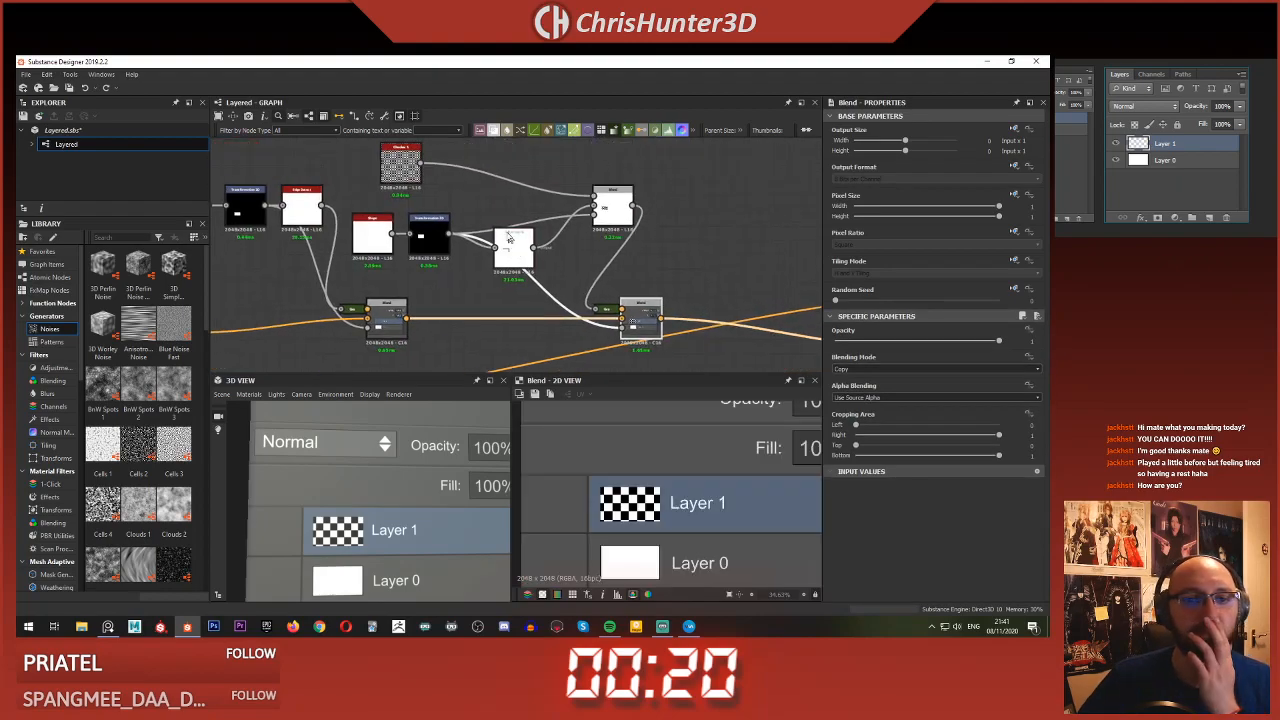
double_click(516, 255)
drag(516, 255, 483, 224)
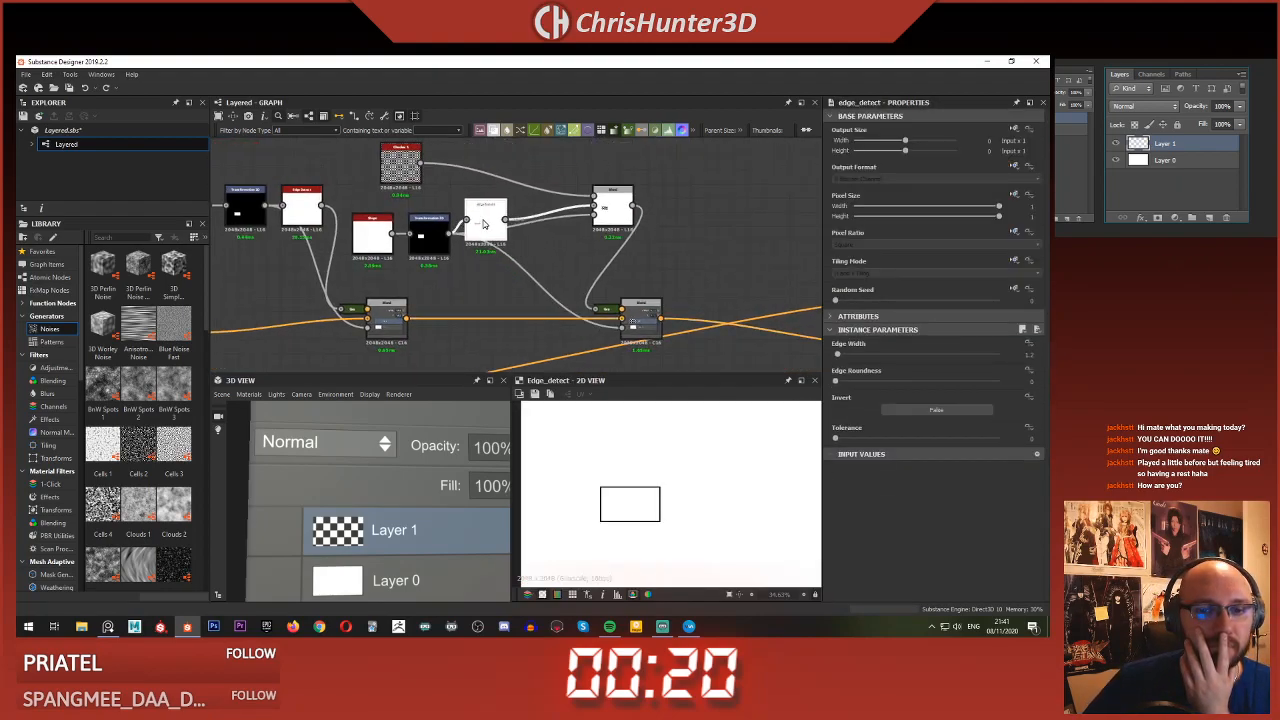
double_click(606, 216)
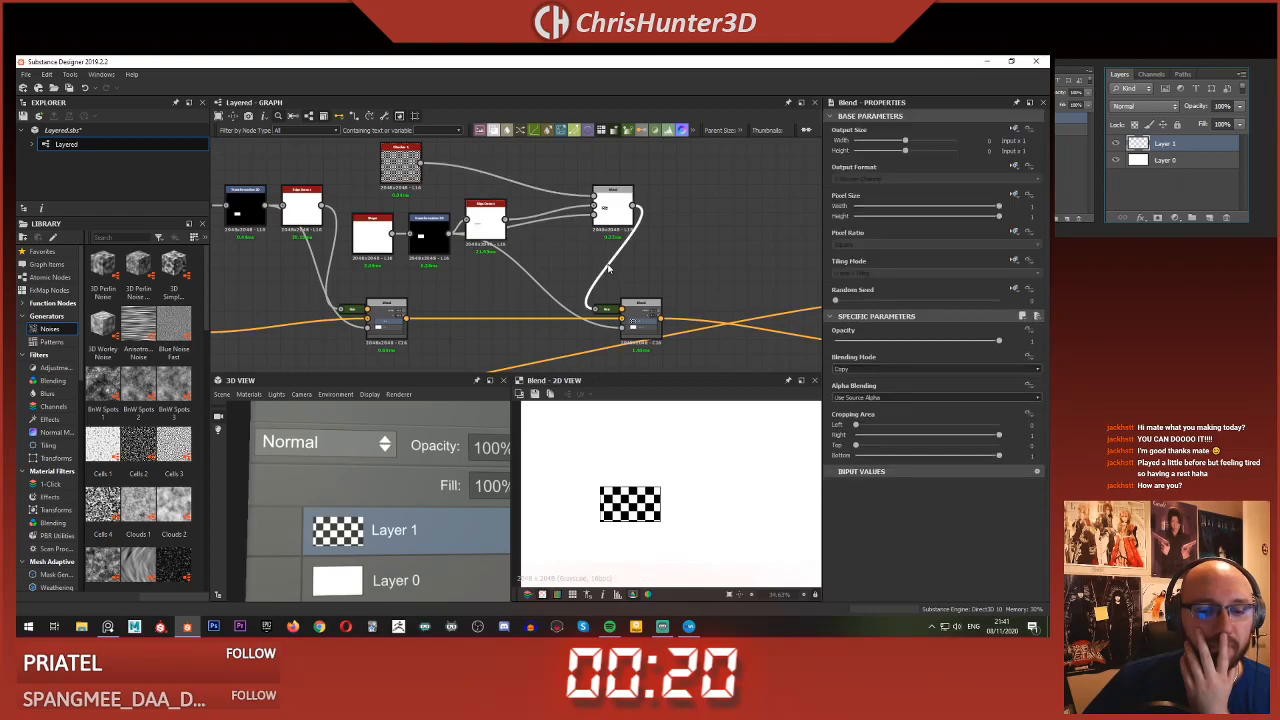
- Move the Edge Detect node below the checker Blend and remove the Transformation 2D connection from the Blend's opacity
scroll(602, 269, up, 2)
scroll(598, 270, down, 2)
drag(488, 232, 532, 297)
click(620, 220)
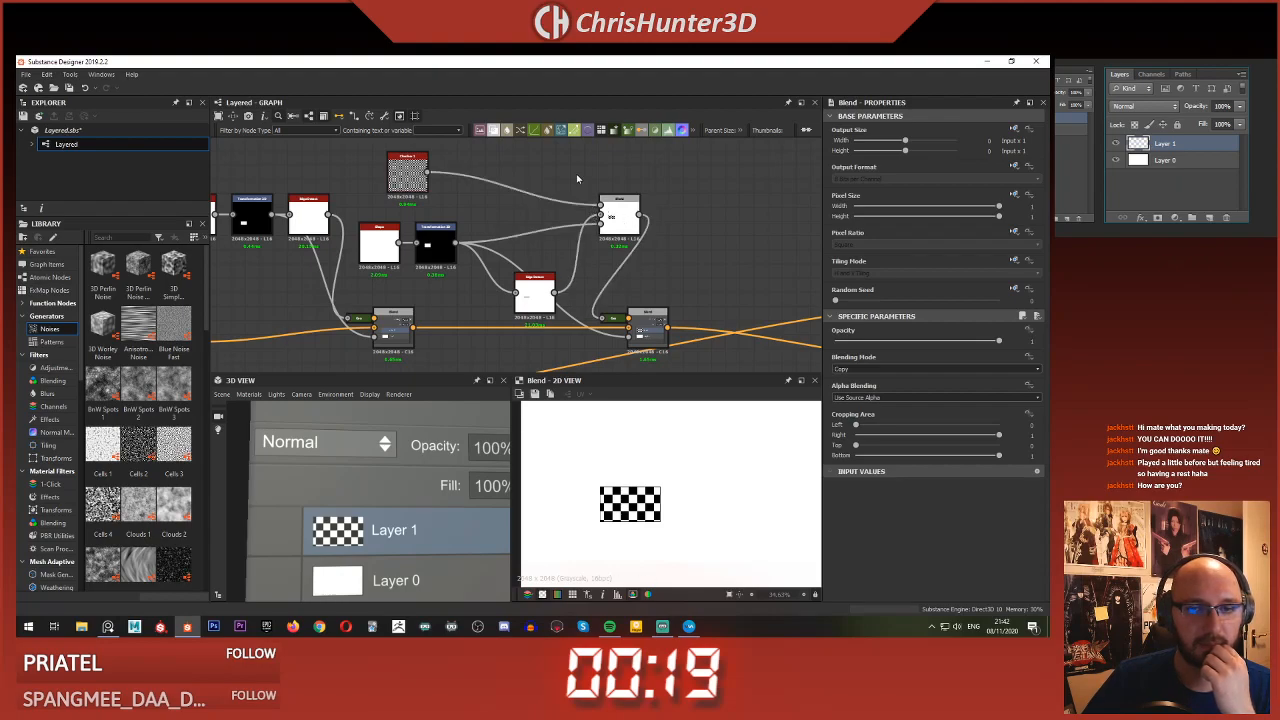
key(Delete)
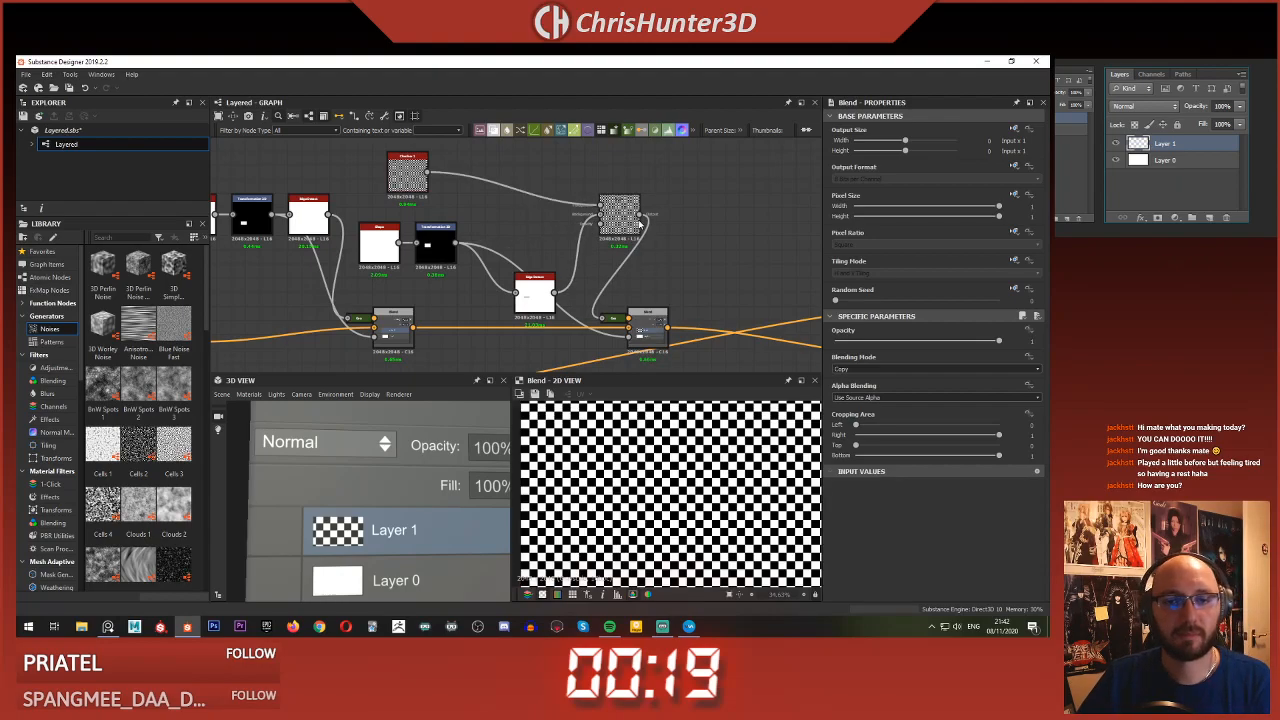
- Set the checker Blend's blending mode to Multiply and preview the Layer 1 thumbnail's colour Blend
click(618, 212)
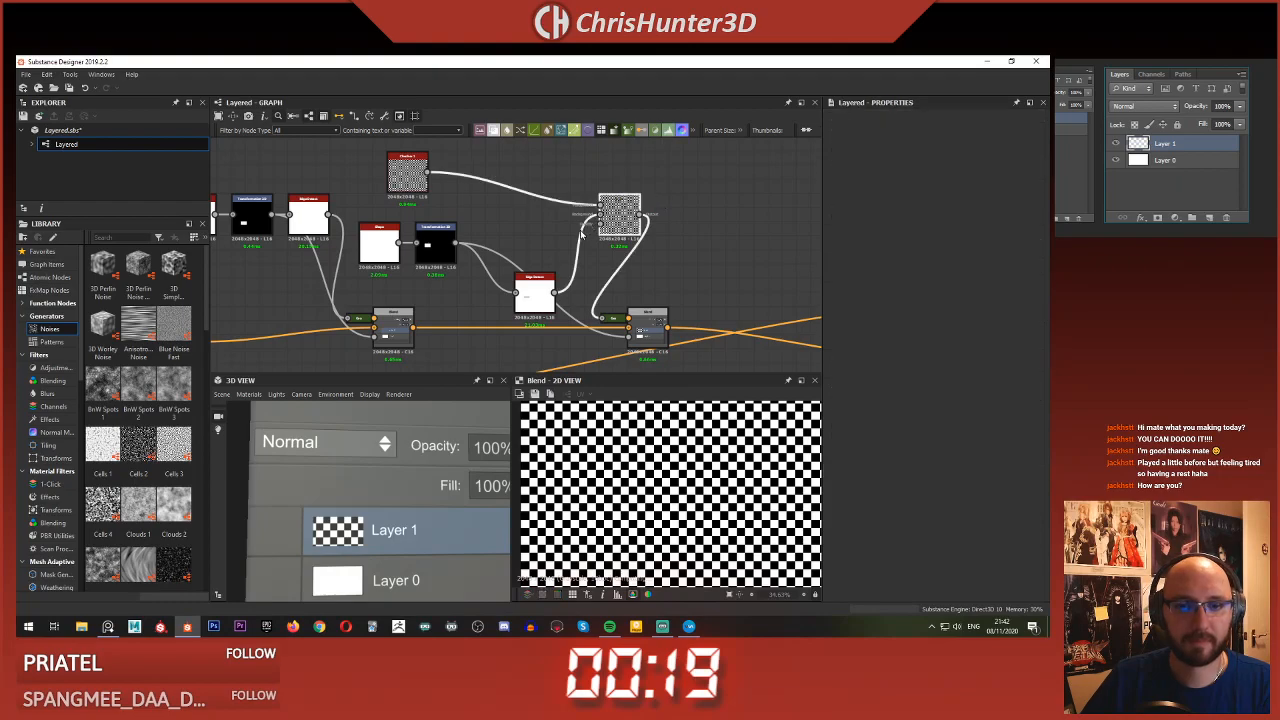
click(900, 369)
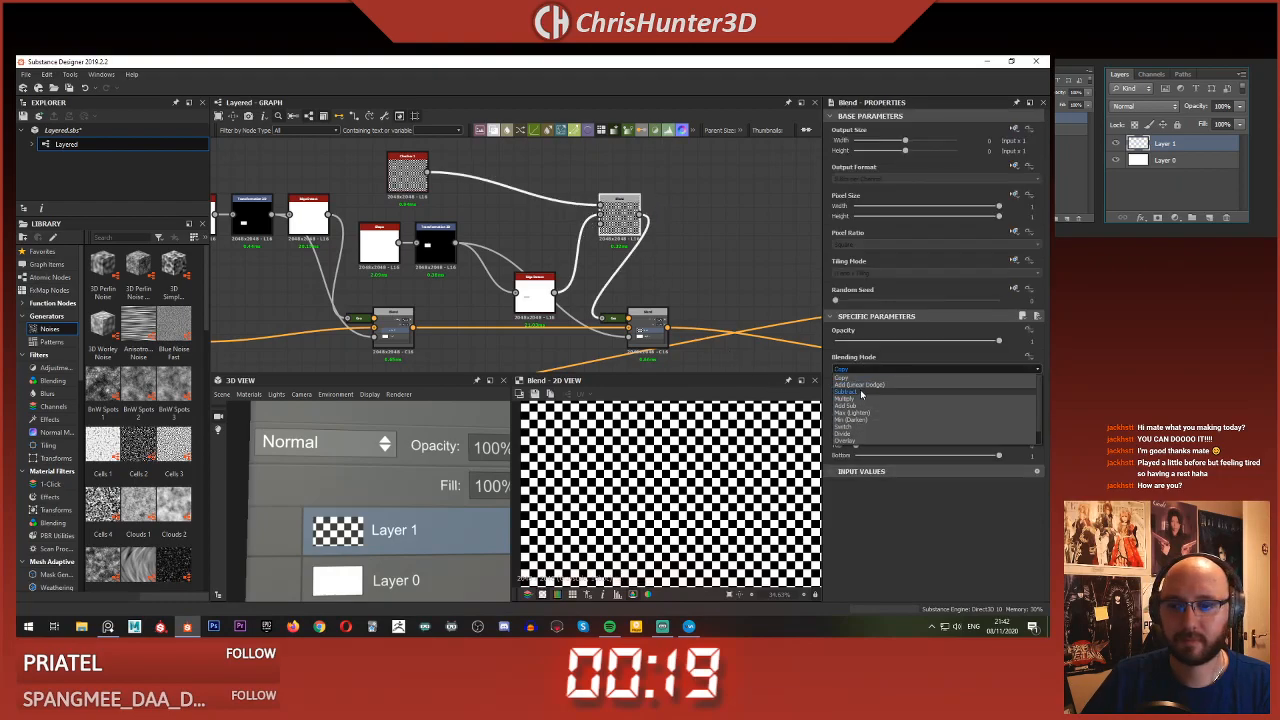
click(858, 396)
double_click(647, 324)
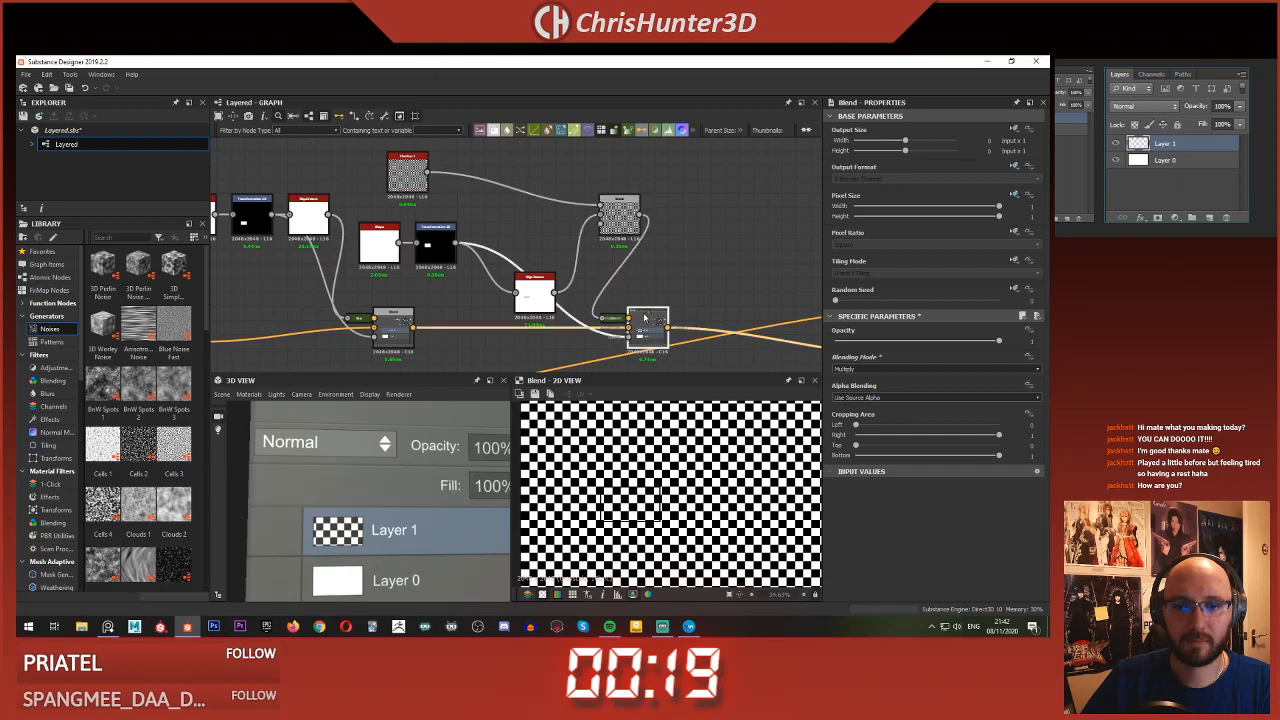
scroll(650, 487, up, 3)
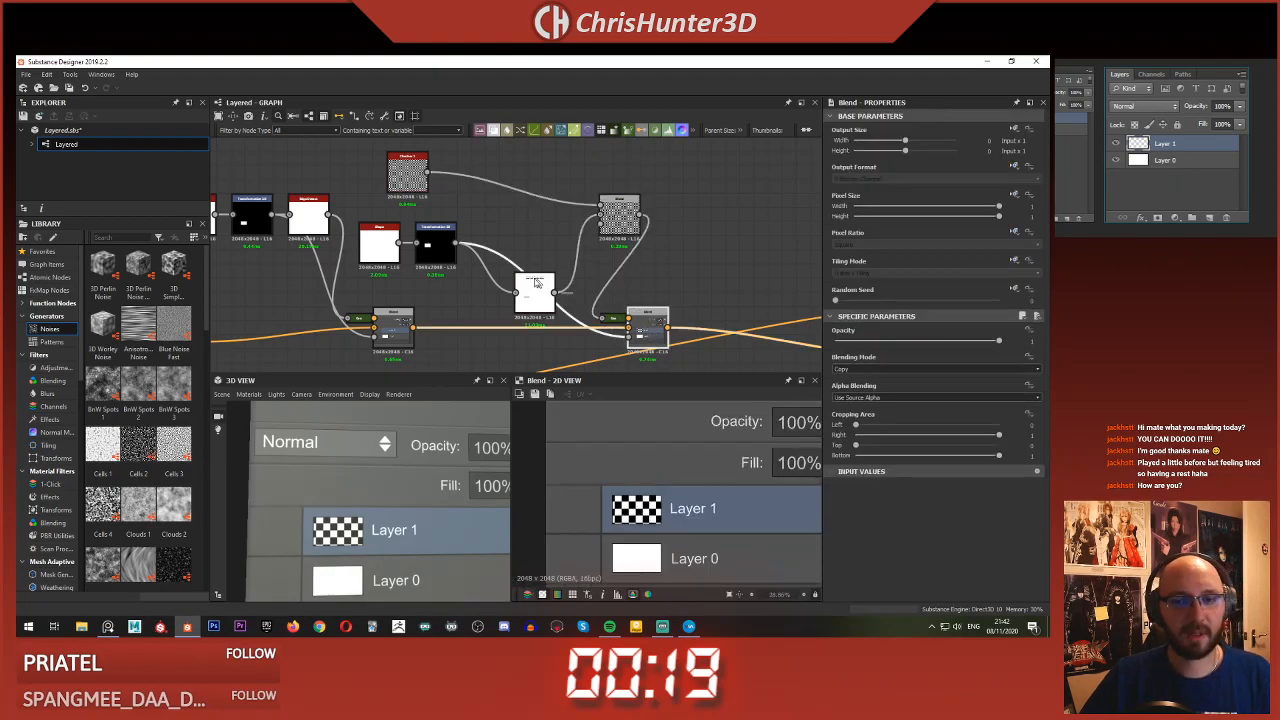
- Lower the checker Blend's opacity to about 0.26 to soften the thumbnail's dark squares
click(610, 232)
click(875, 341)
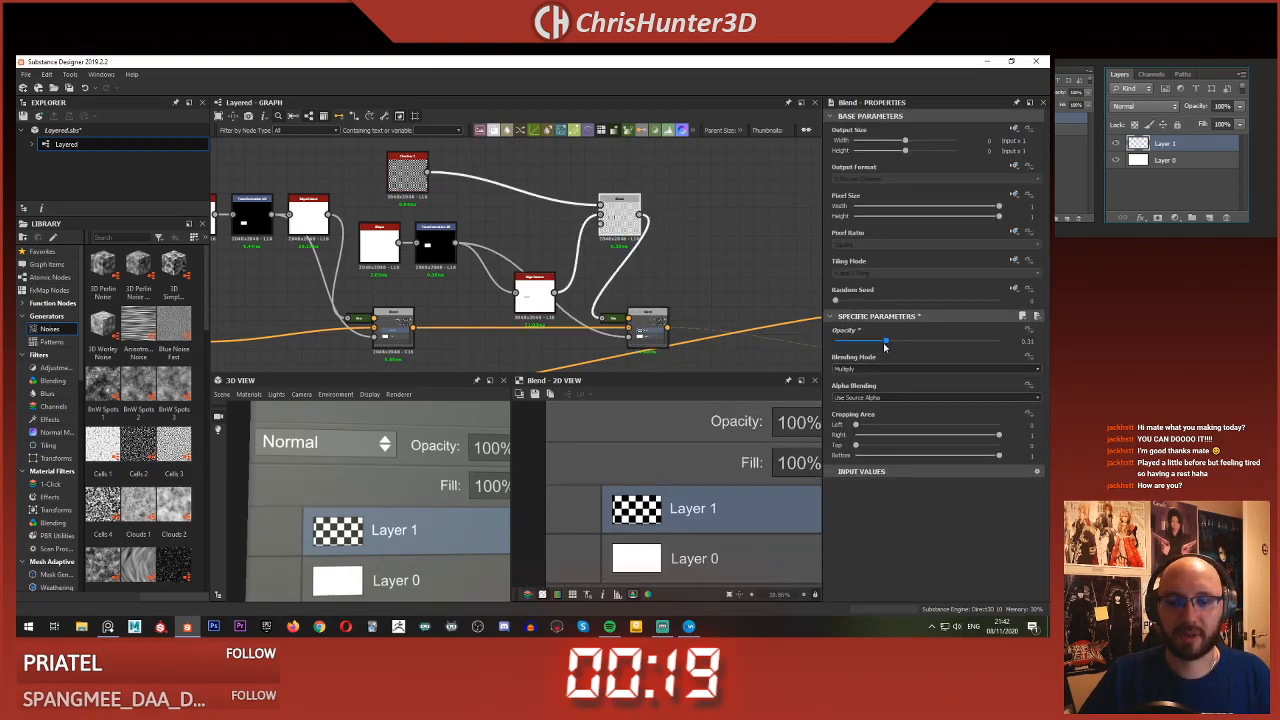
drag(875, 341, 878, 345)
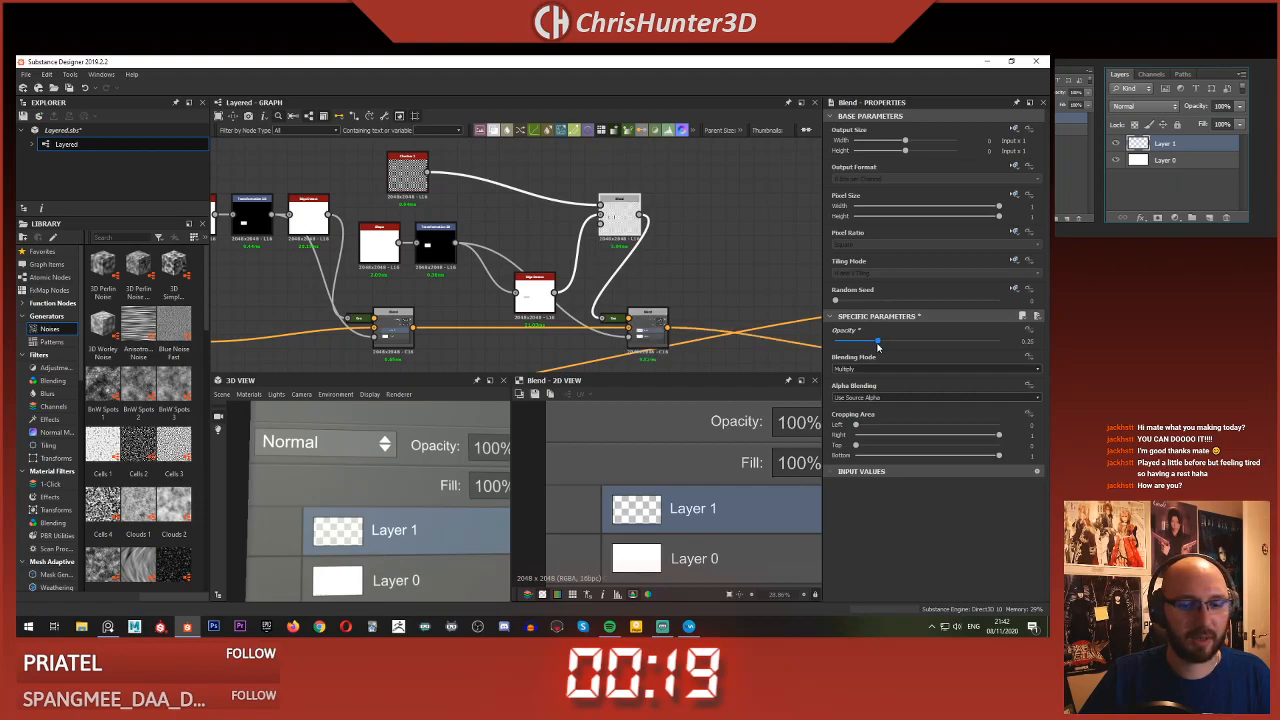
scroll(697, 472, down, 5)
scroll(440, 505, down, 5)
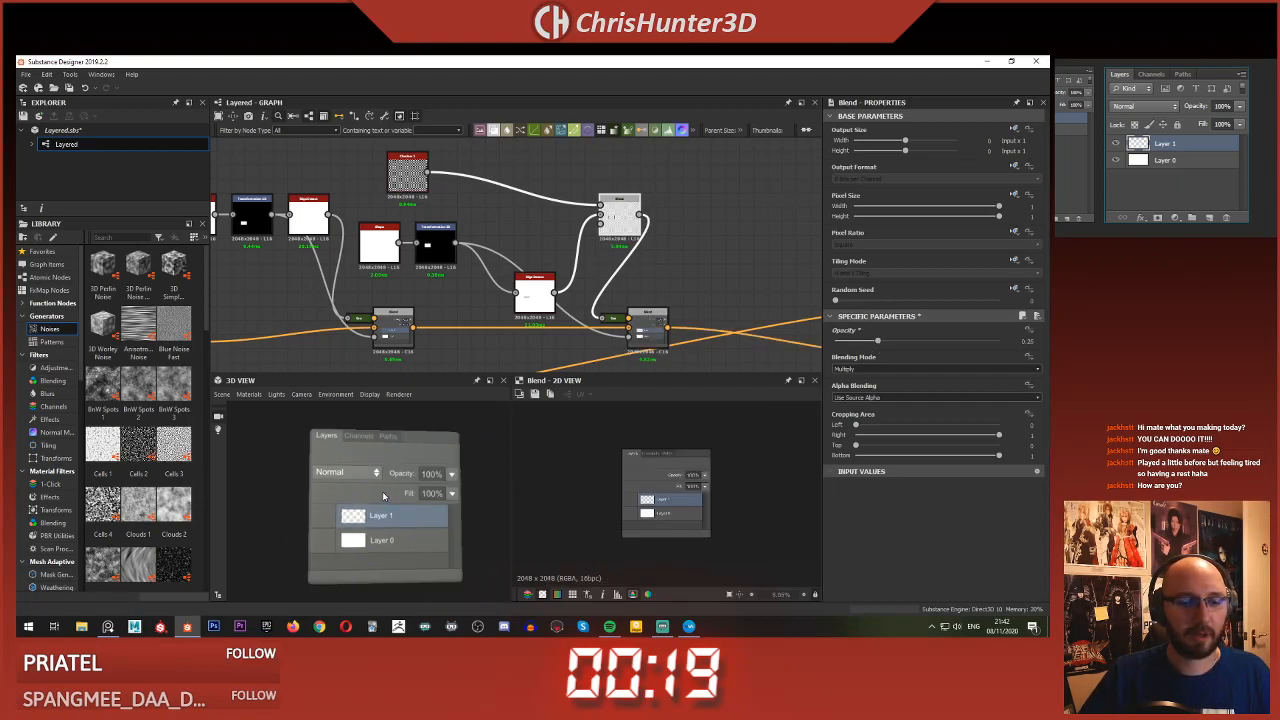
scroll(383, 496, up, 2)
- Tidy the Layer 1 thumbnail branch by arranging its Checker 1, Shape, Transformation 2D and Edge Detect nodes compactly before the checker Blend
scroll(518, 253, down, 6)
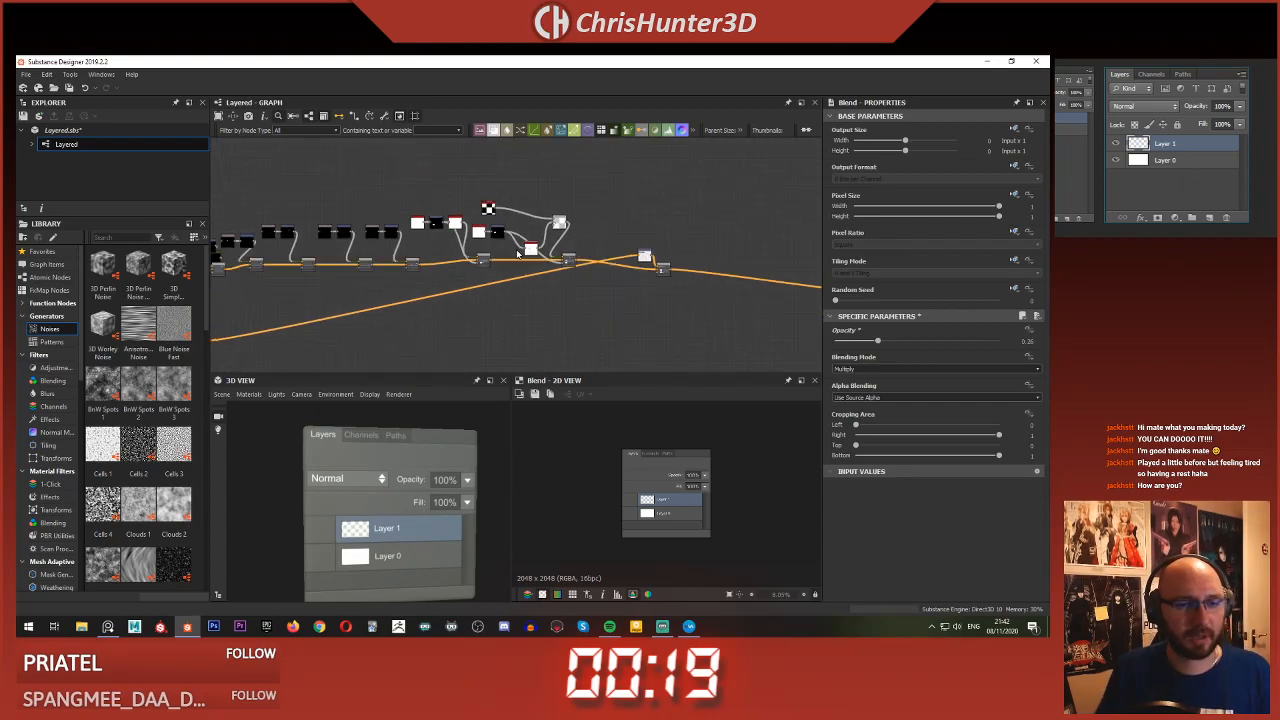
scroll(531, 246, up, 7)
drag(338, 164, 604, 183)
scroll(593, 204, down, 4)
scroll(590, 228, up, 1)
drag(558, 272, 588, 219)
scroll(590, 221, down, 2)
middle_drag(594, 223, 567, 219)
mouse_move(617, 273)
mouse_down()
mouse_move(637, 265)
mouse_move(626, 264)
mouse_up()
scroll(490, 255, down, 2)
middle_drag(490, 255, 586, 305)
scroll(670, 245, up, 2)
scroll(669, 243, up, 2)
drag(501, 218, 620, 278)
scroll(620, 278, down, 8)
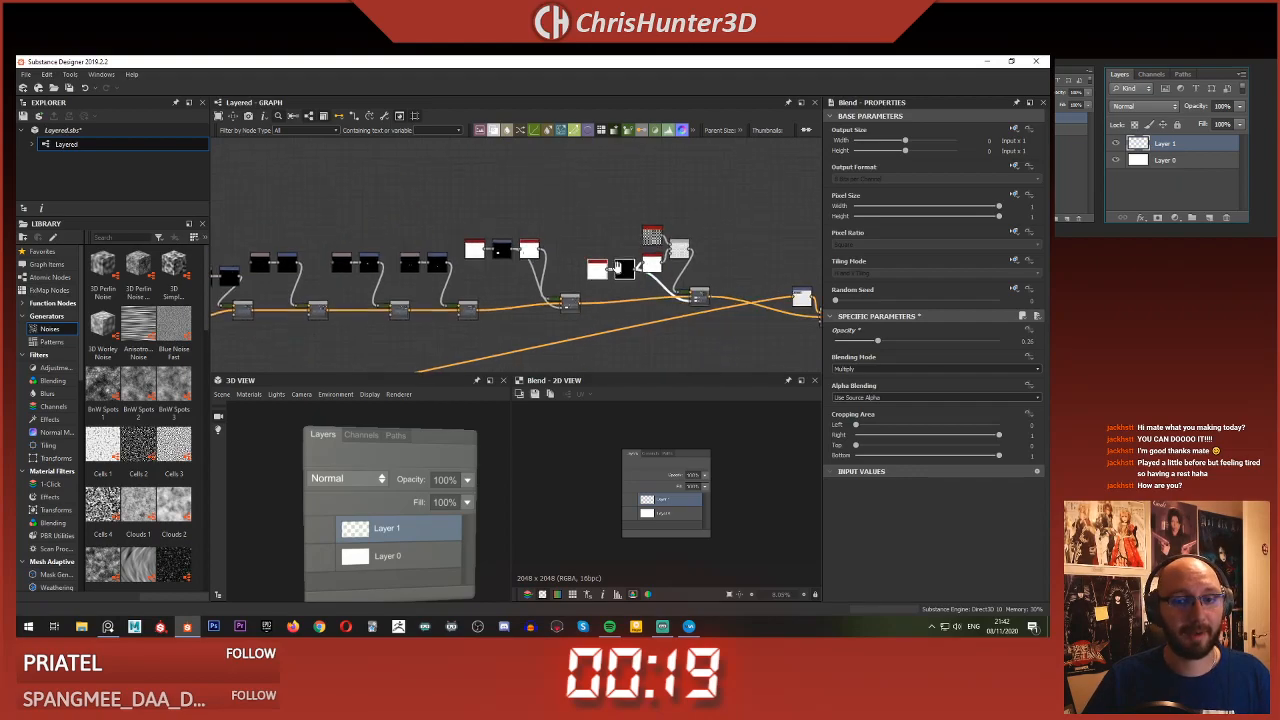
- Save the Layered.sbs package
scroll(632, 257, up, 4)
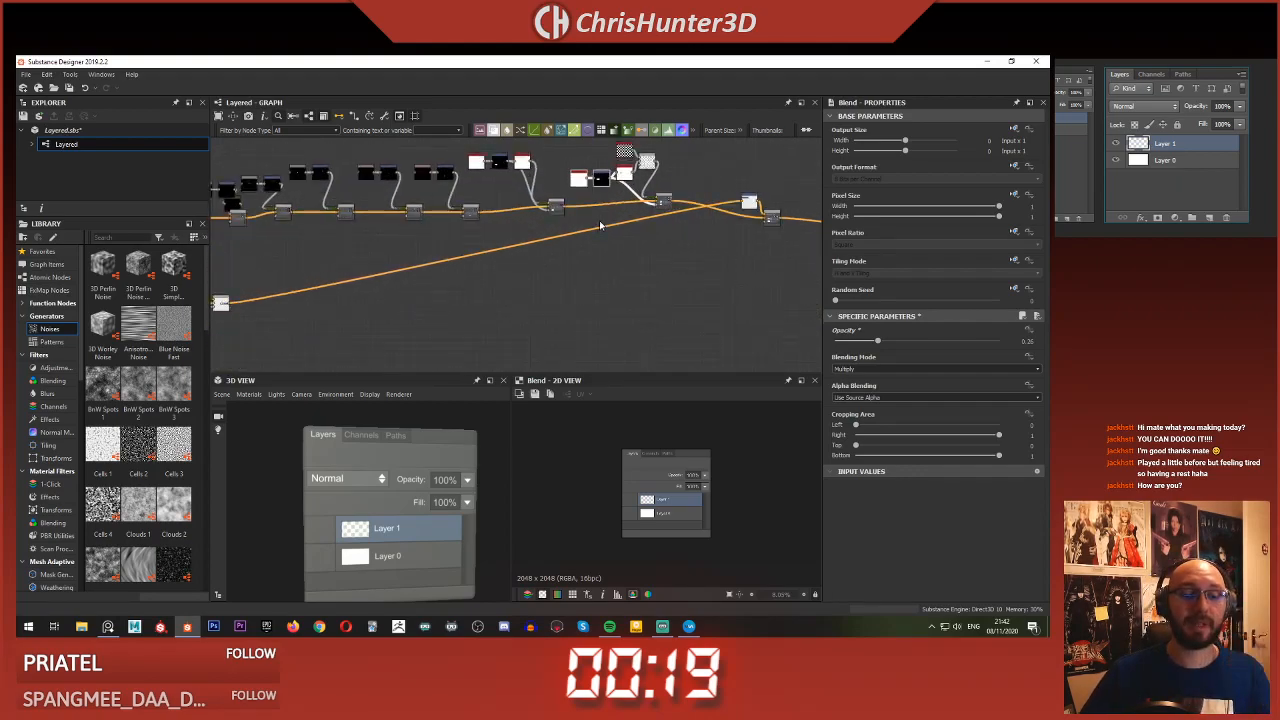
right_click(581, 262)
click(651, 376)
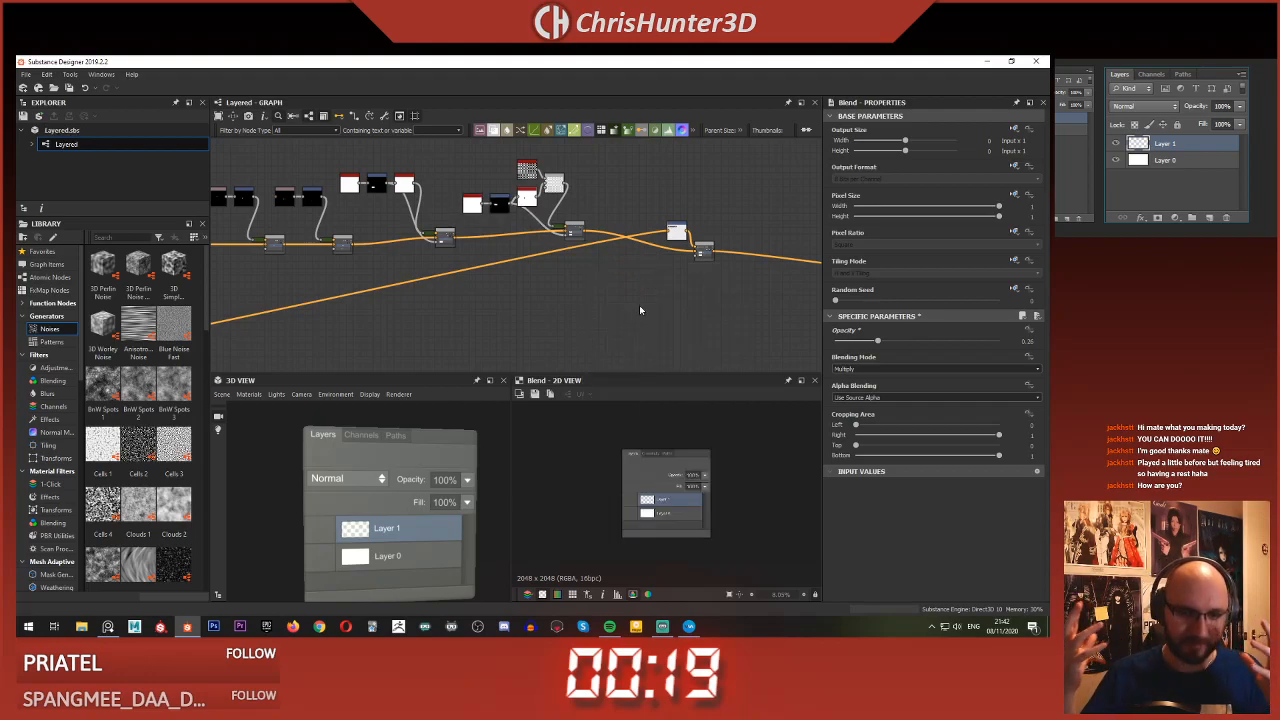
- Preview the final Blend of the node chain and examine the Layers panel result and the overall graph
scroll(508, 240, up, 3)
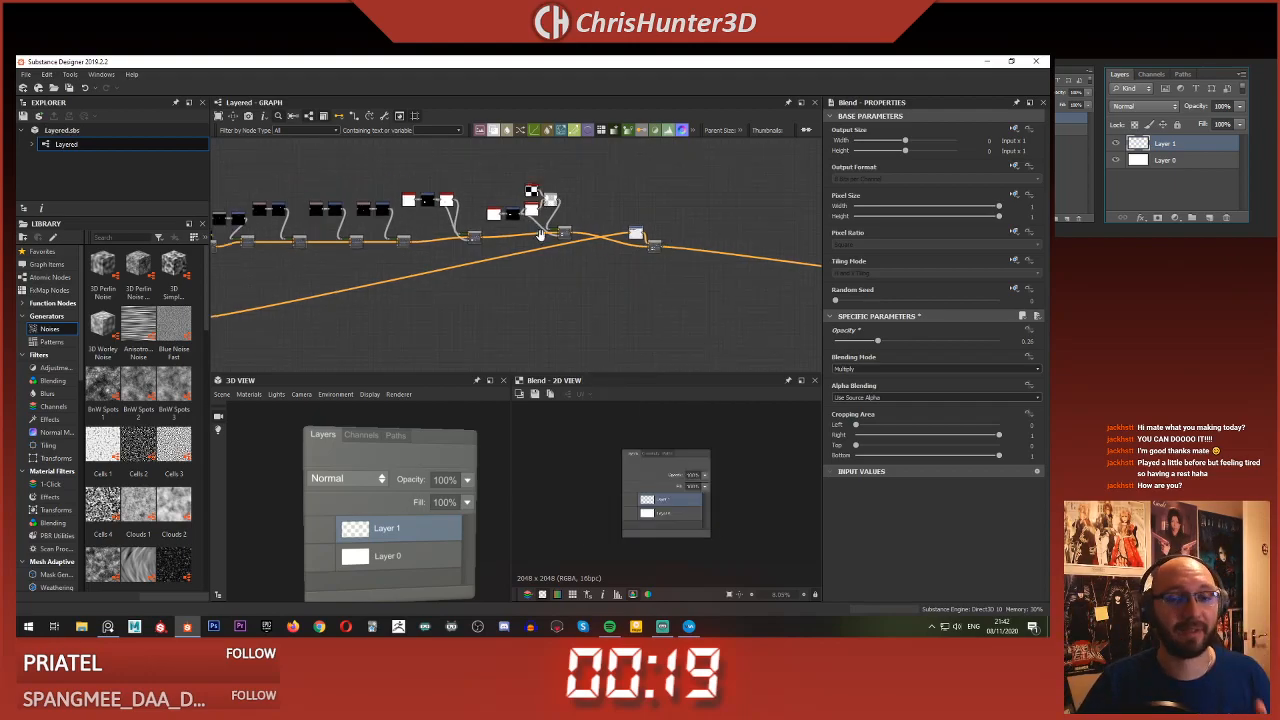
scroll(508, 240, down, 4)
middle_drag(626, 269, 417, 240)
scroll(417, 235, up, 7)
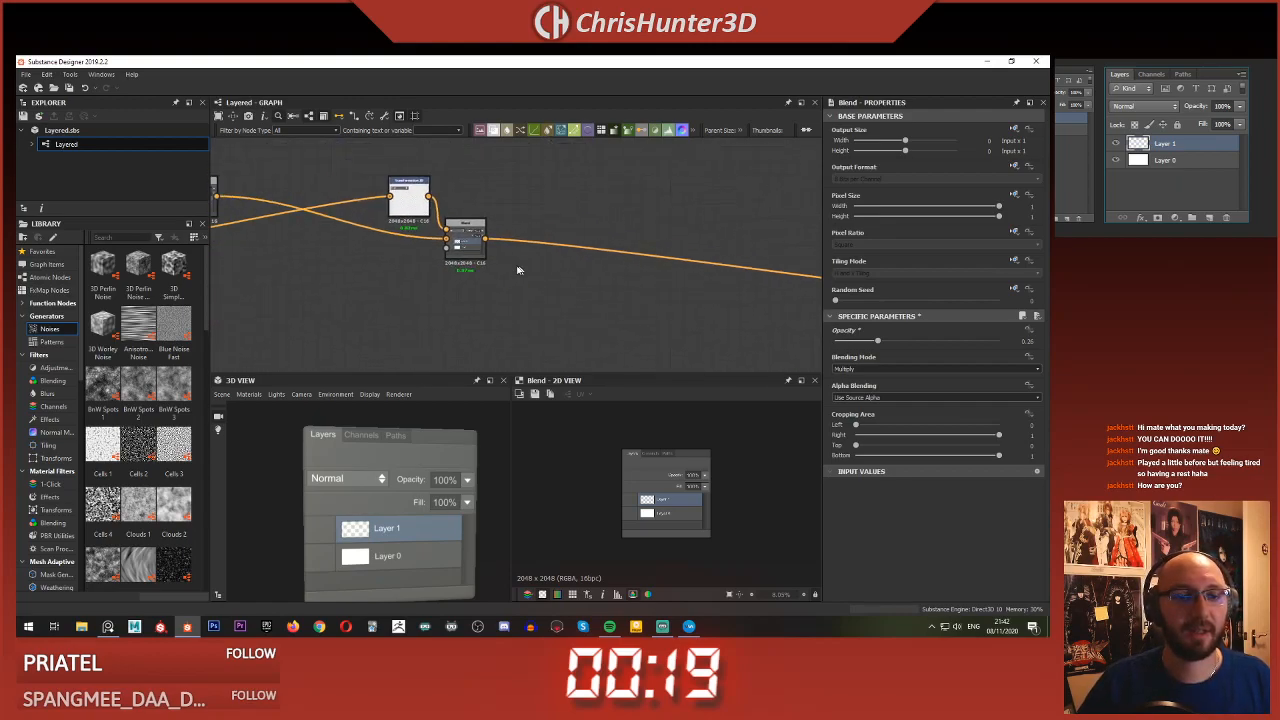
double_click(437, 206)
scroll(616, 505, up, 3)
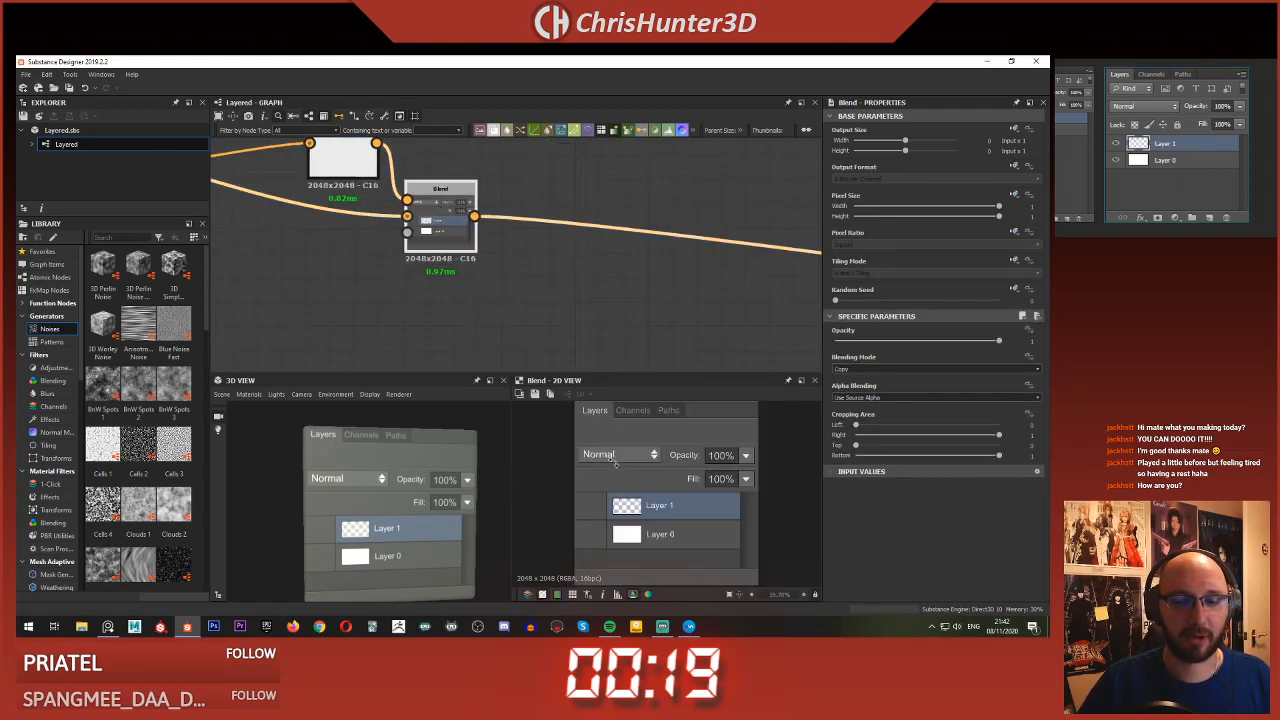
scroll(706, 263, down, 8)
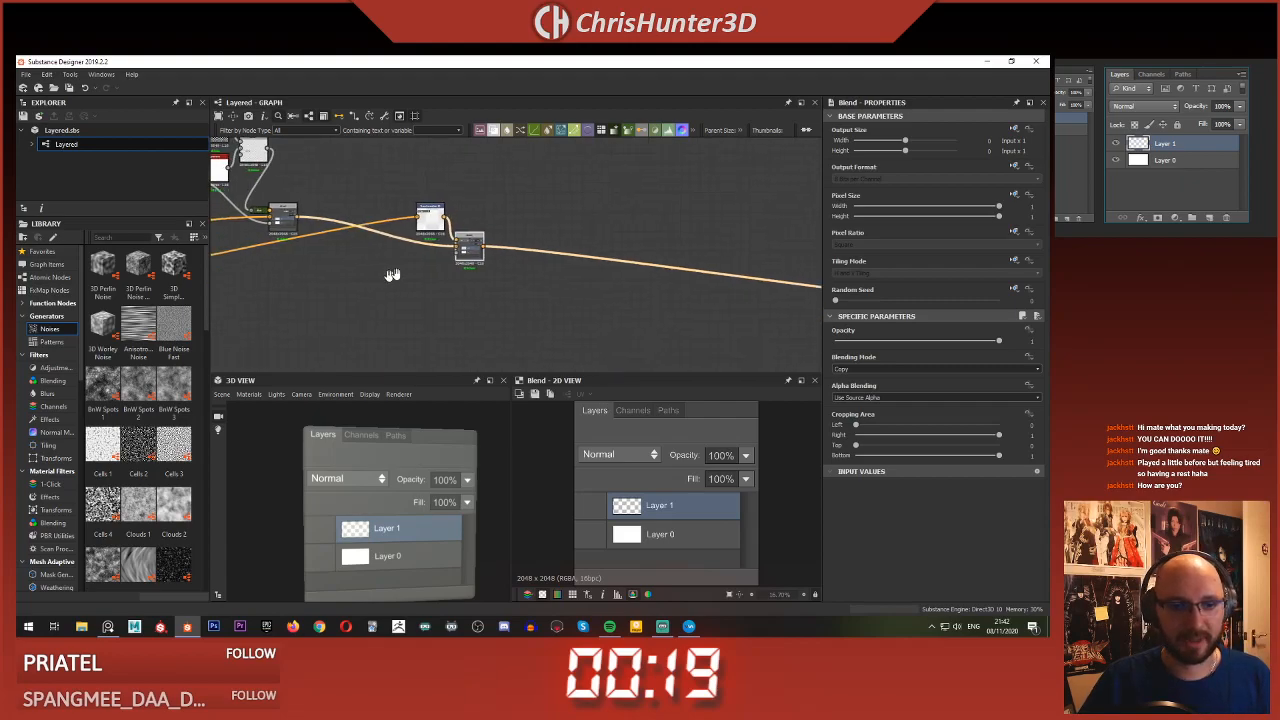
scroll(706, 263, up, 8)
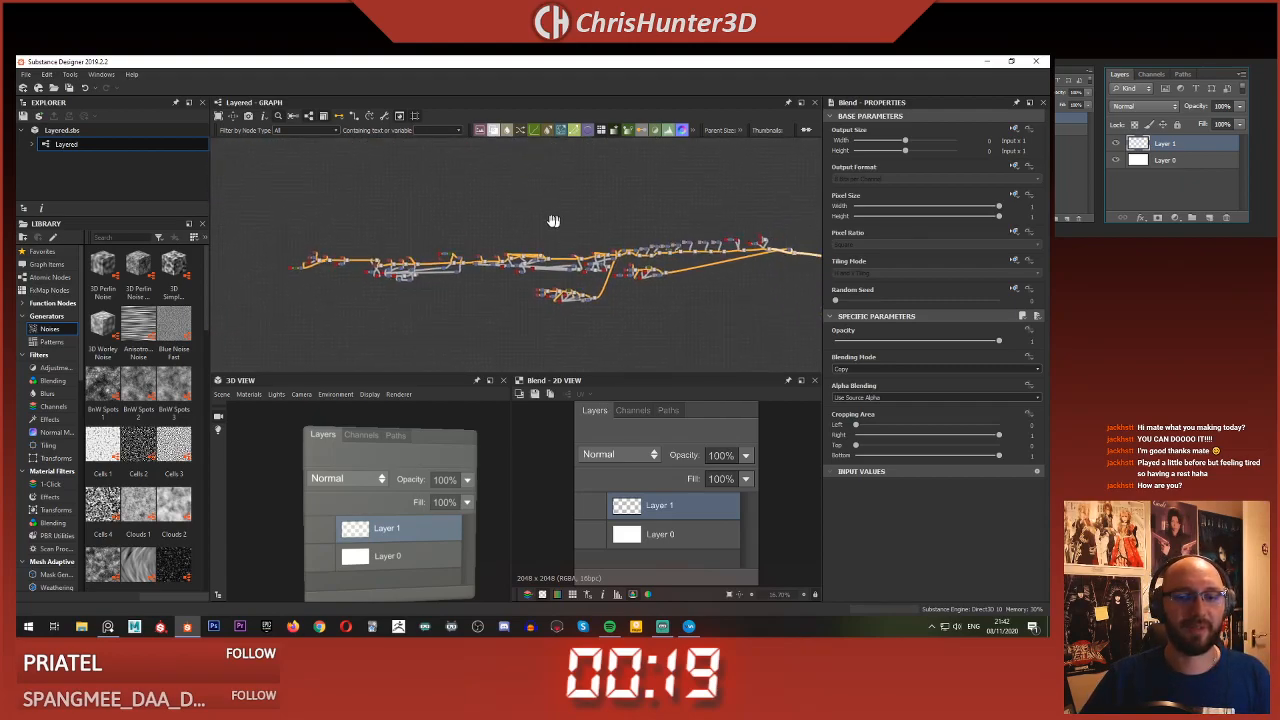
scroll(592, 292, up, 1)
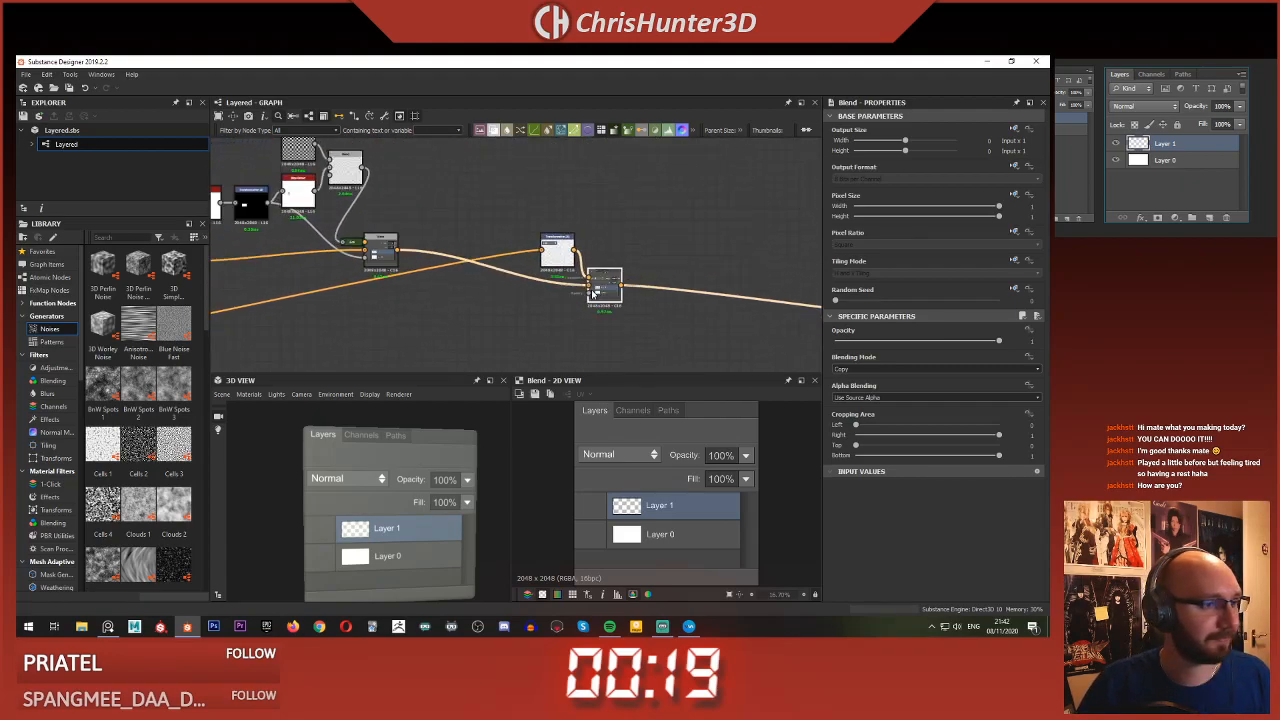
middle_drag(555, 298, 613, 322)
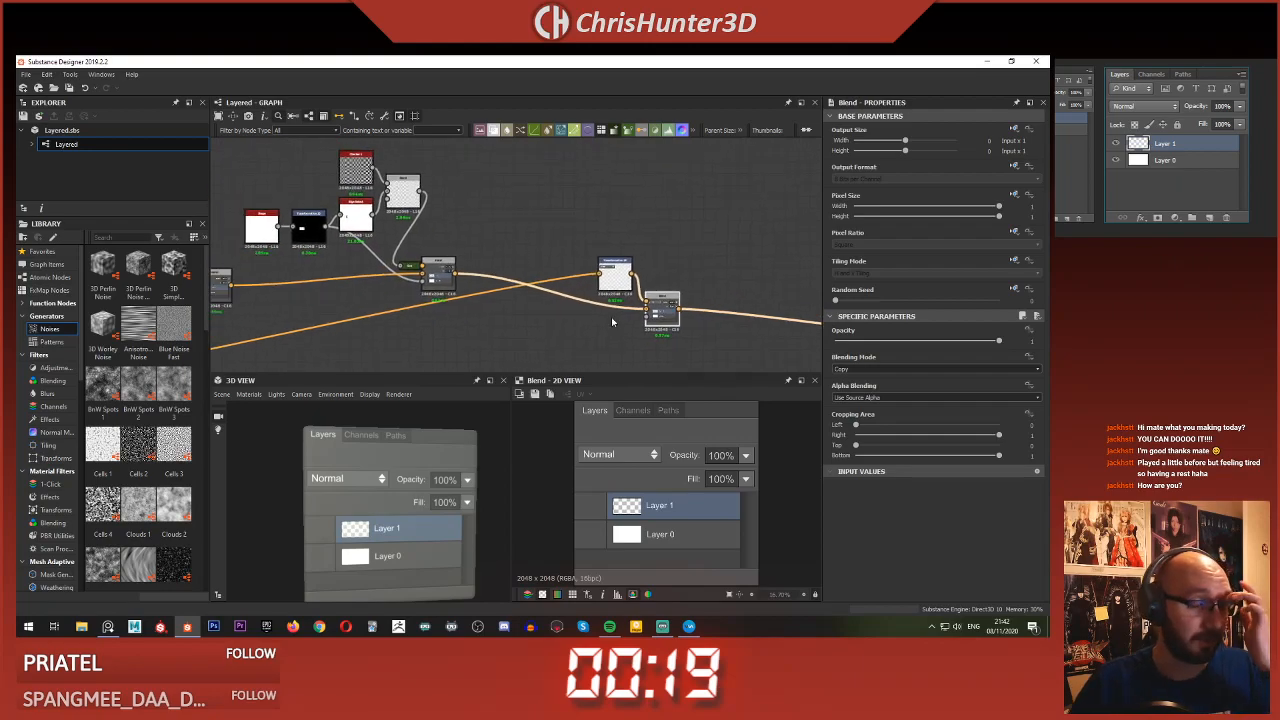
- Examine the Transformation 2D and final Blend nodes at the end of the main chain
scroll(524, 272, down, 5)
mouse_move(524, 272)
middle_down()
mouse_move(810, 270)
mouse_move(535, 268)
middle_up()
scroll(490, 265, up, 7)
double_click(506, 278)
scroll(506, 282, down, 4)
scroll(536, 284, up, 5)
scroll(684, 283, down, 3)
middle_drag(645, 270, 464, 229)
scroll(531, 255, up, 4)
double_click(672, 277)
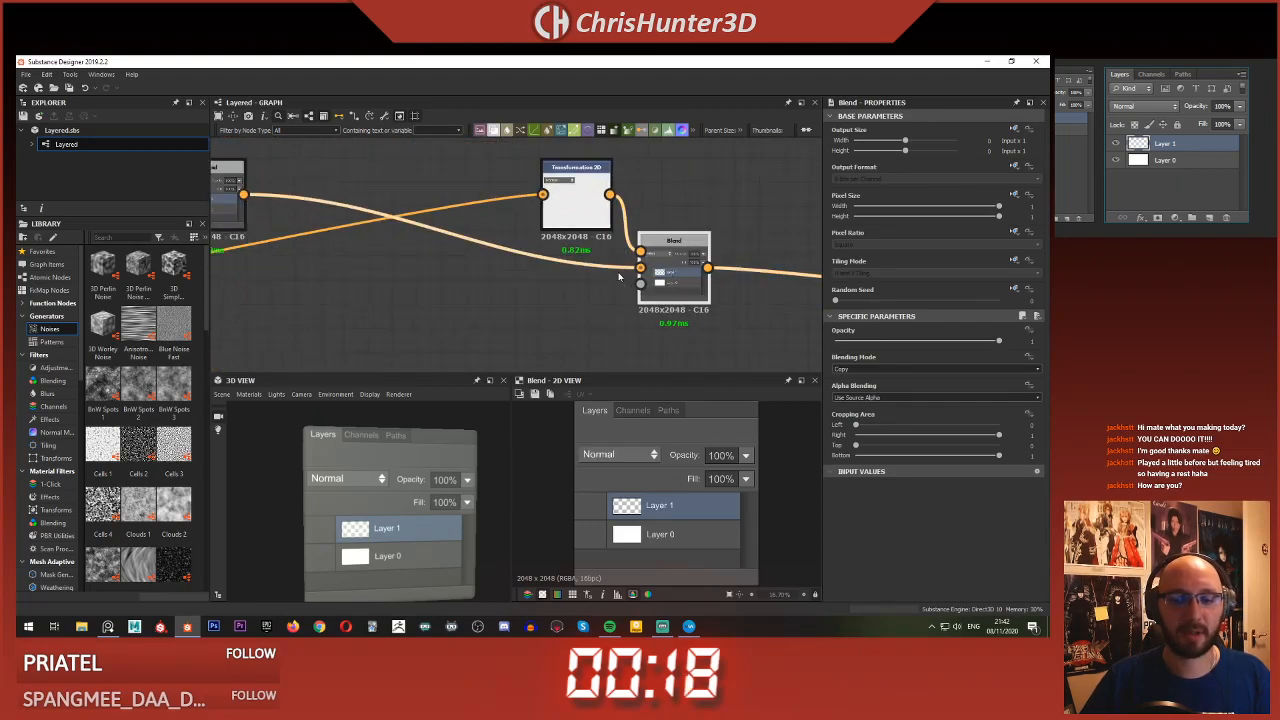
- Move the whole Normal drop-down node group further right beneath the main chain
scroll(672, 278, down, 3)
middle_drag(672, 278, 587, 306)
drag(480, 202, 586, 314)
scroll(586, 310, down, 2)
middle_drag(585, 286, 750, 235)
middle_drag(550, 262, 760, 200)
middle_drag(400, 270, 766, 226)
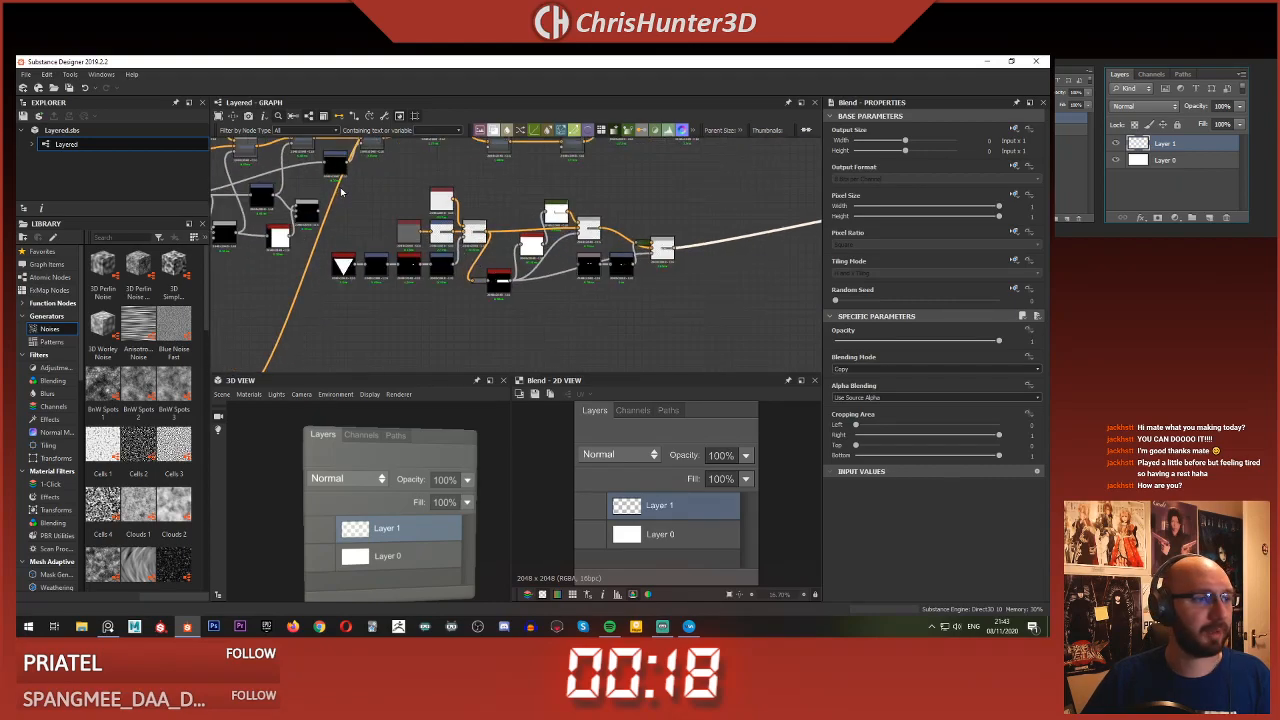
drag(416, 227, 686, 311)
middle_drag(664, 303, 612, 305)
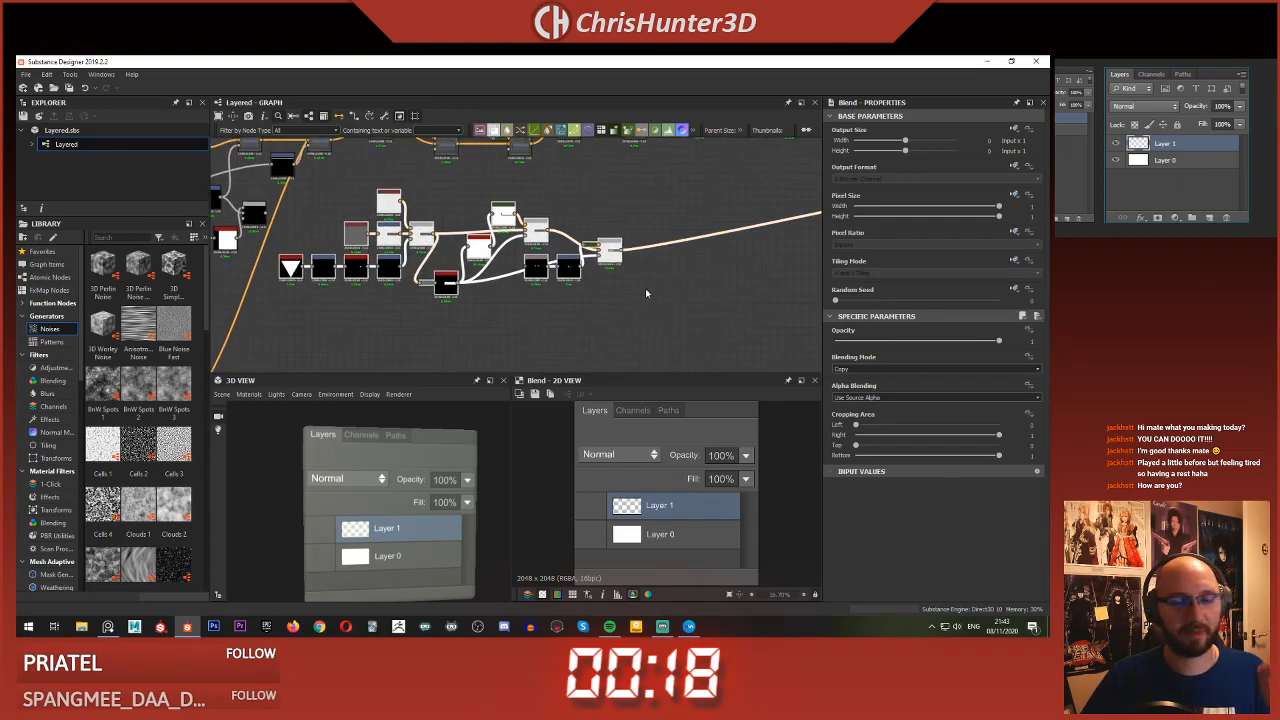
middle_drag(617, 257, 591, 251)
scroll(586, 251, down, 2)
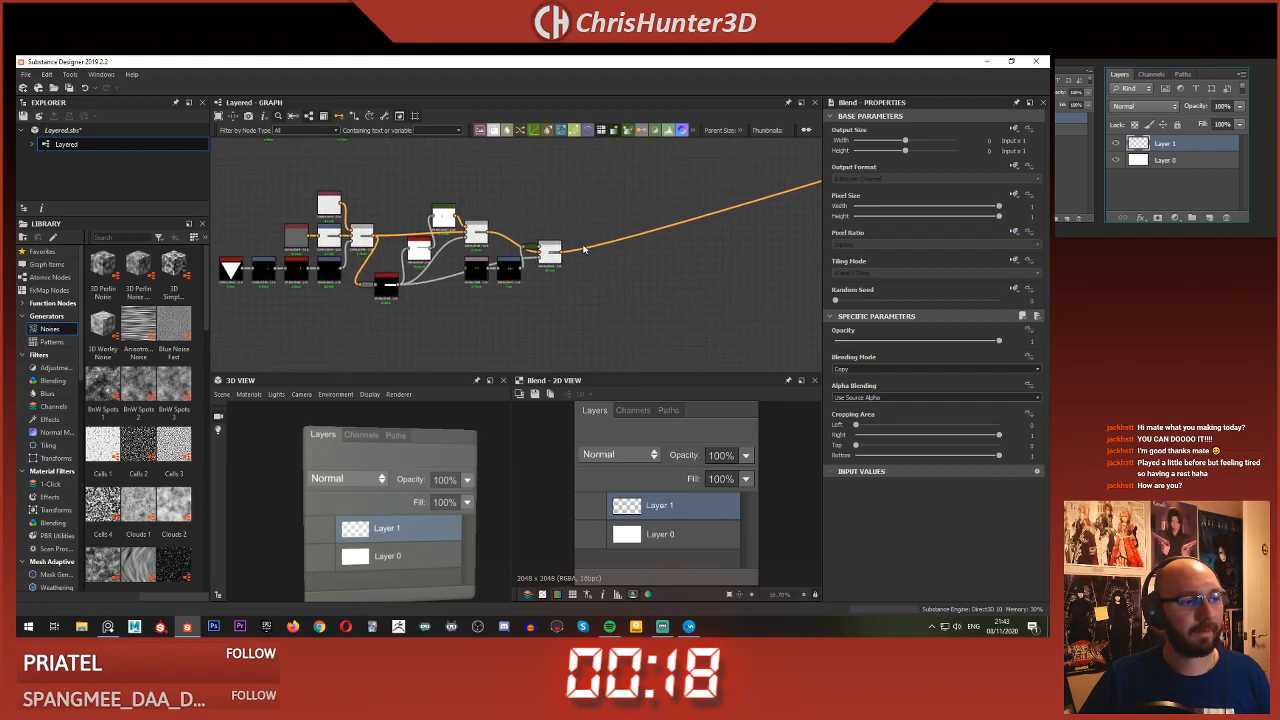
- Move the Layer 0 thumbnail branch and its Blend further right, leaving a wide gap after the Layer 0 text branch
scroll(614, 196, down, 2)
scroll(756, 207, down, 3)
middle_drag(757, 208, 665, 275)
scroll(565, 243, up, 4)
scroll(516, 220, up, 3)
click(515, 221)
scroll(456, 248, down, 4)
scroll(455, 247, up, 5)
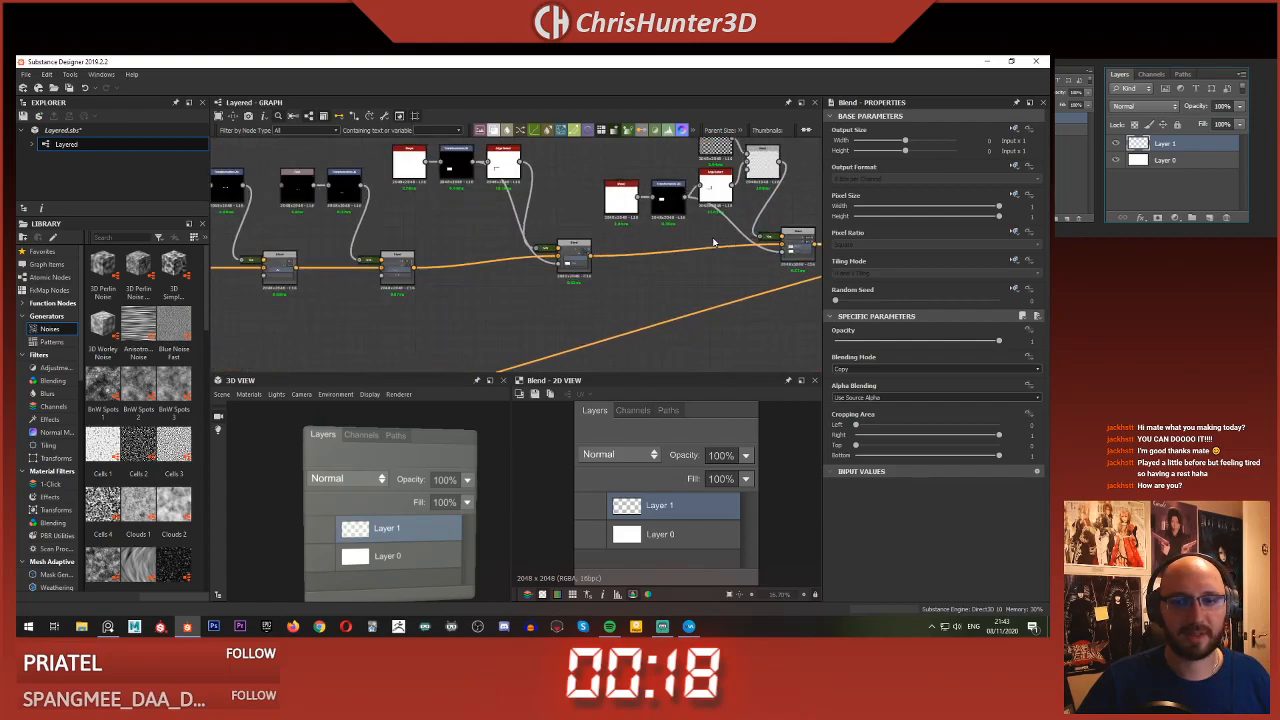
click(555, 208)
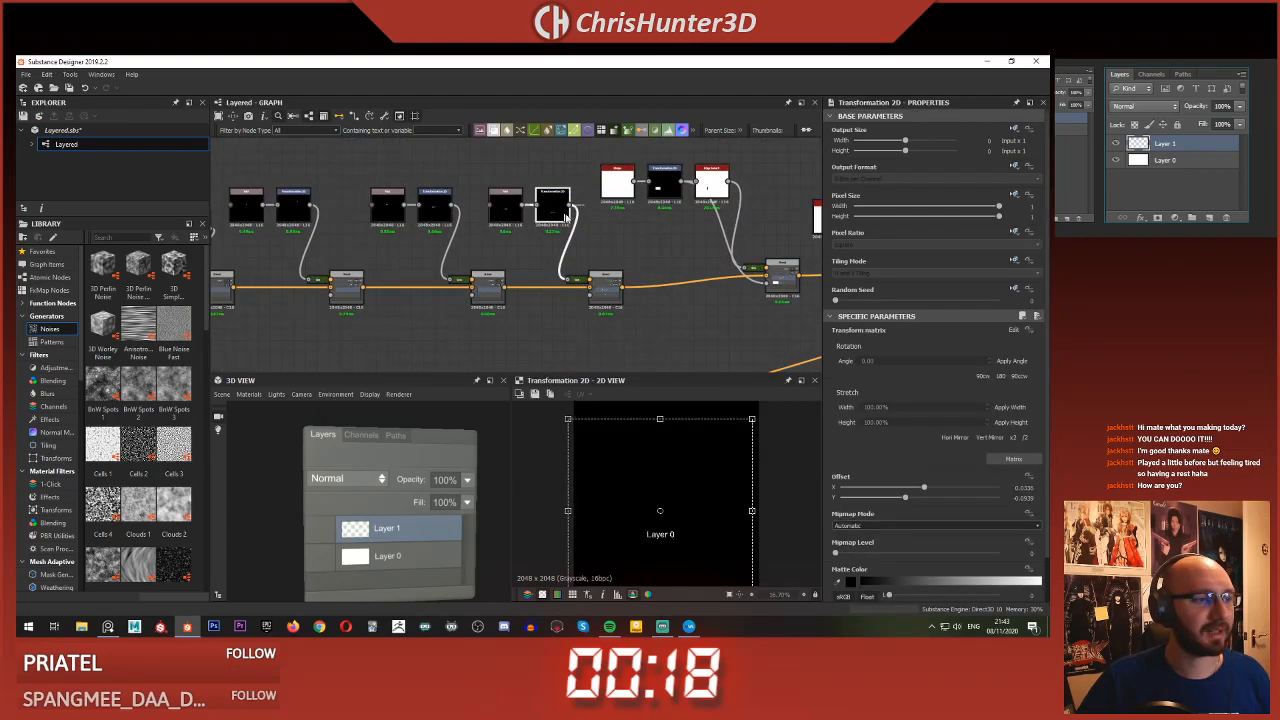
scroll(480, 190, down, 5)
scroll(432, 203, up, 5)
middle_drag(434, 203, 451, 206)
click(534, 200)
mouse_move(360, 180)
mouse_down()
mouse_move(518, 283)
mouse_move(369, 194)
mouse_up()
drag(500, 288, 686, 290)
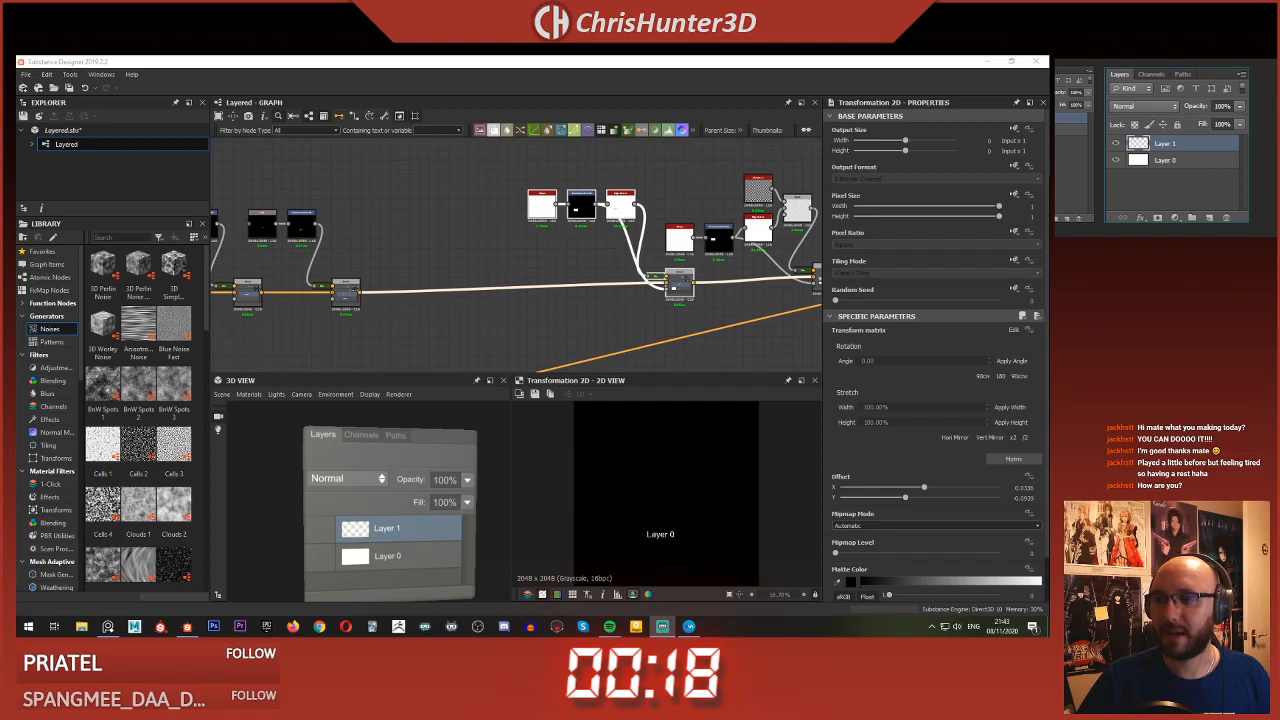
- Preview the Blend that adds the Layer 0 text and examine the neighbouring text branches
click(409, 251)
middle_drag(409, 251, 640, 200)
scroll(600, 200, down, 5)
scroll(572, 181, up, 5)
scroll(529, 206, up, 3)
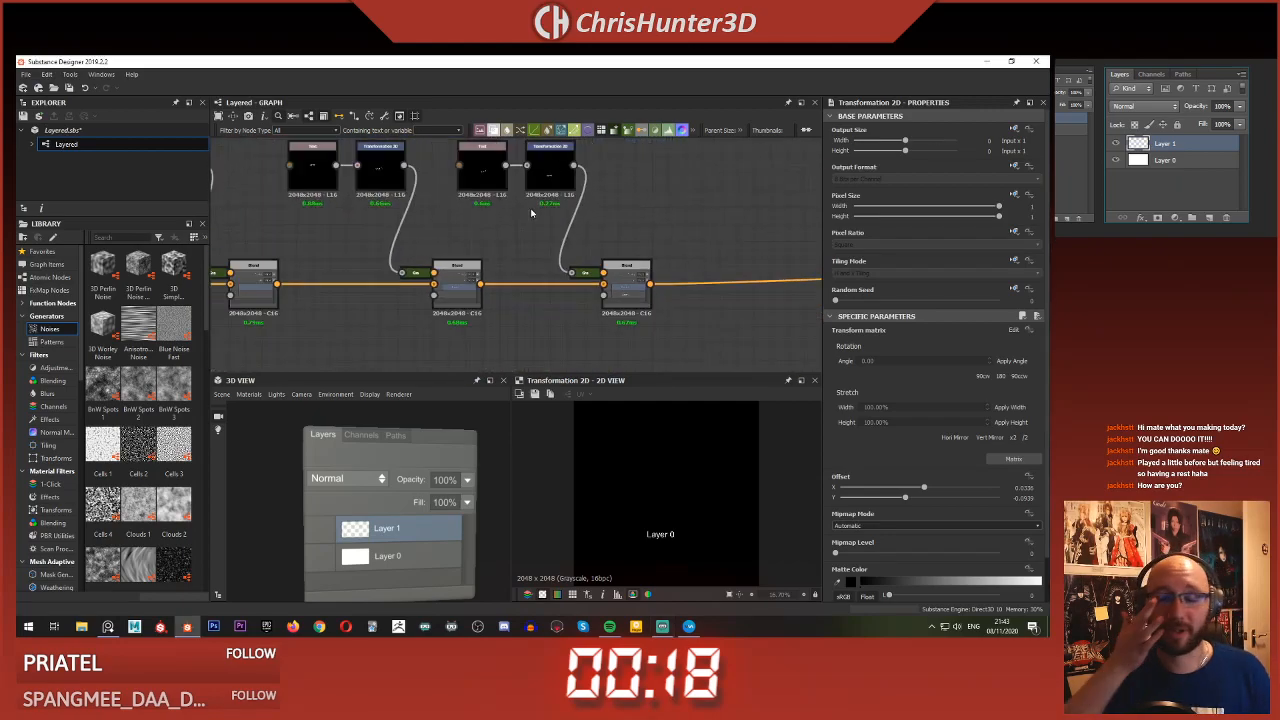
scroll(532, 212, down, 2)
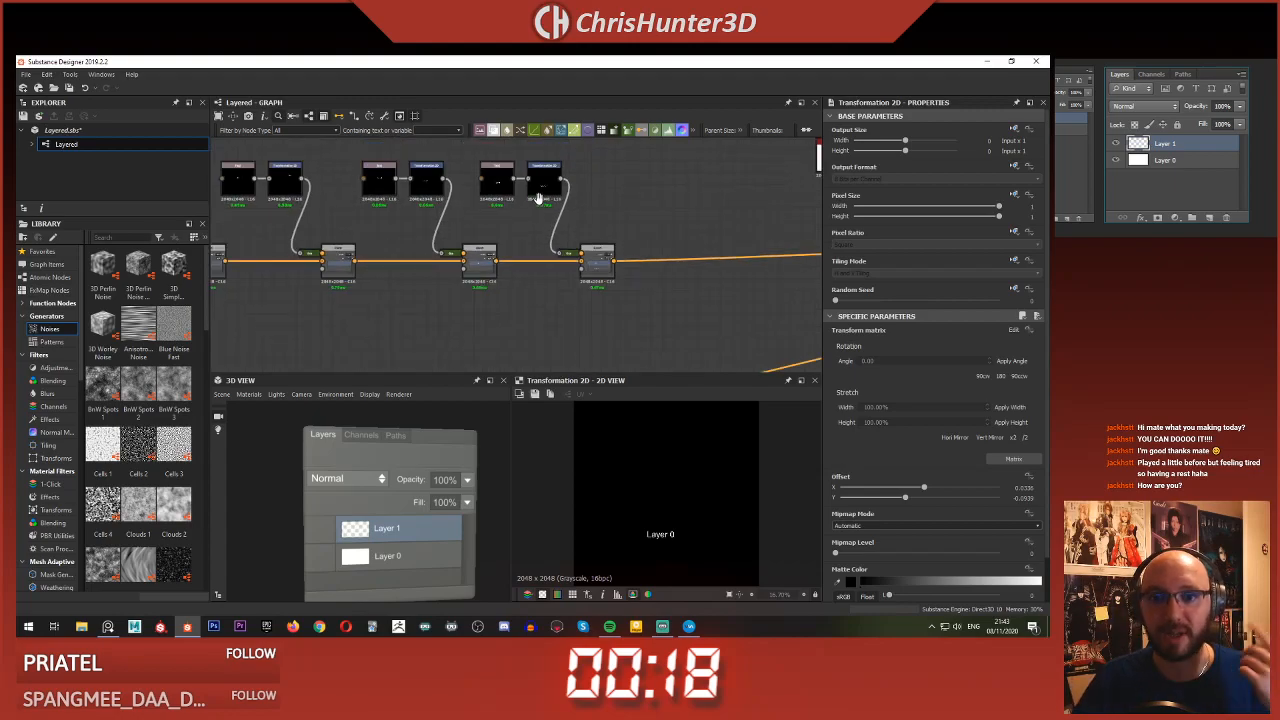
middle_drag(540, 198, 537, 229)
scroll(695, 240, up, 3)
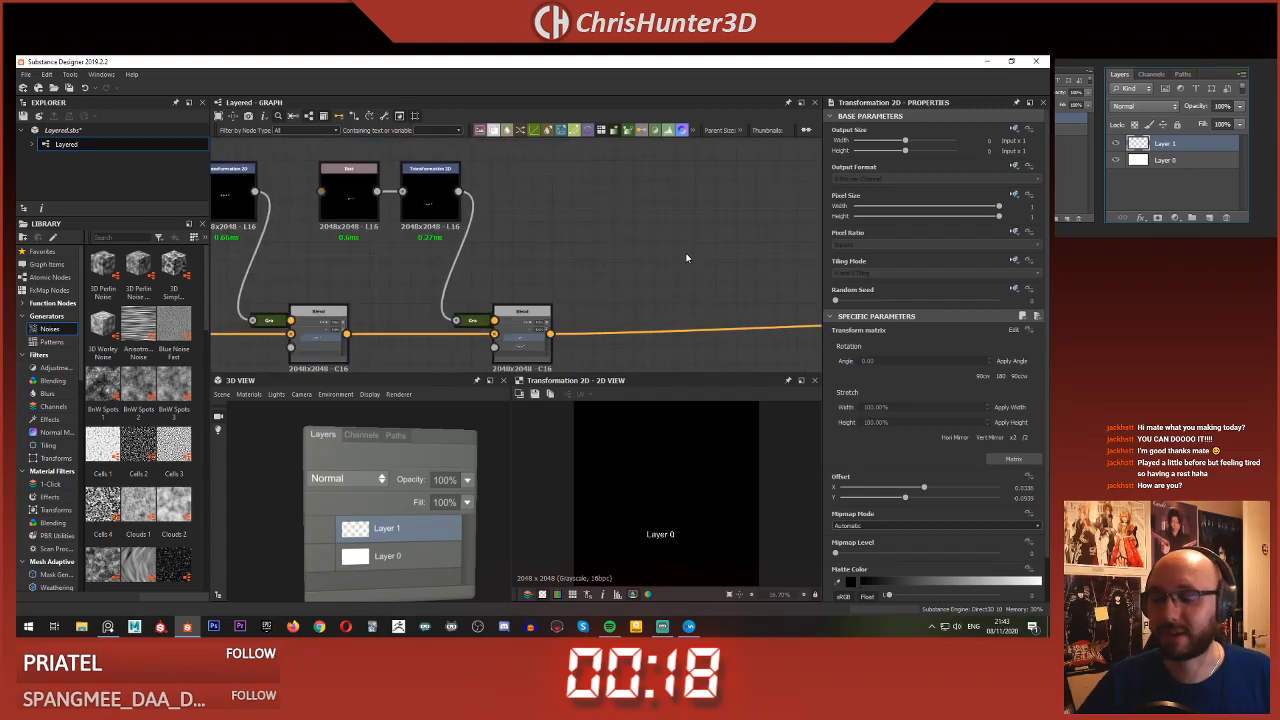
click(670, 255)
scroll(655, 246, down, 2)
middle_drag(659, 248, 653, 250)
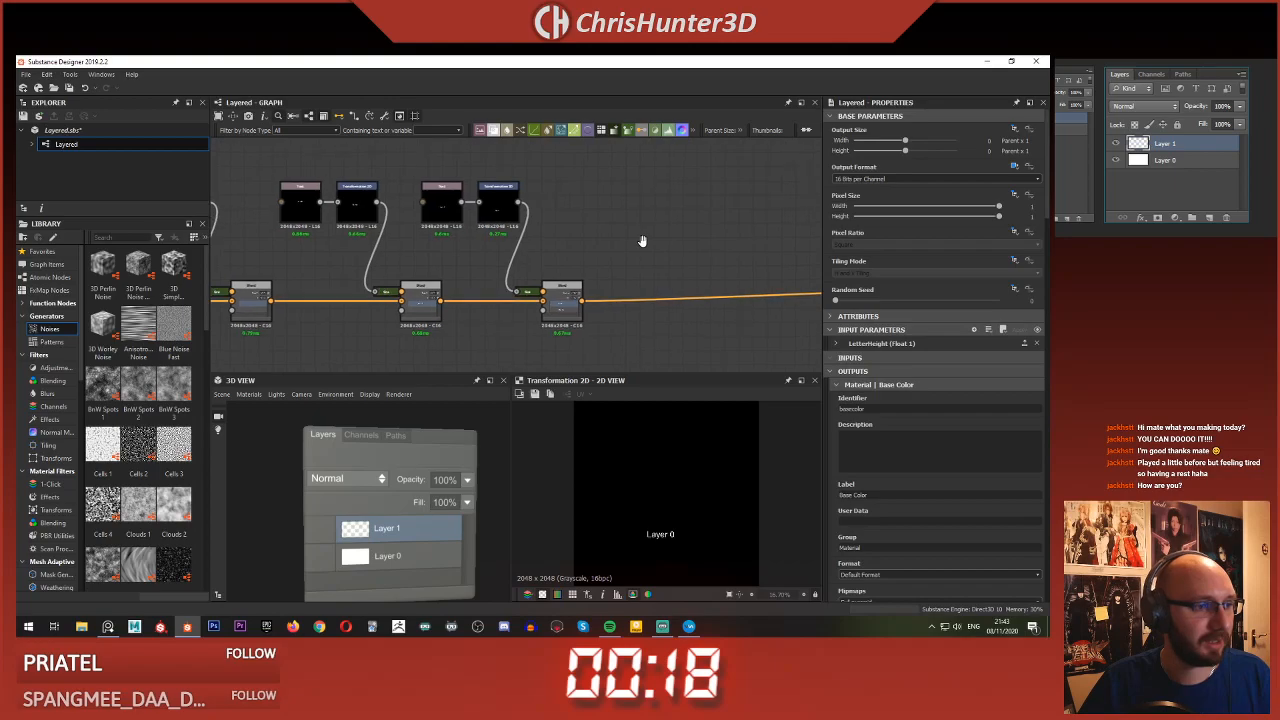
double_click(563, 316)
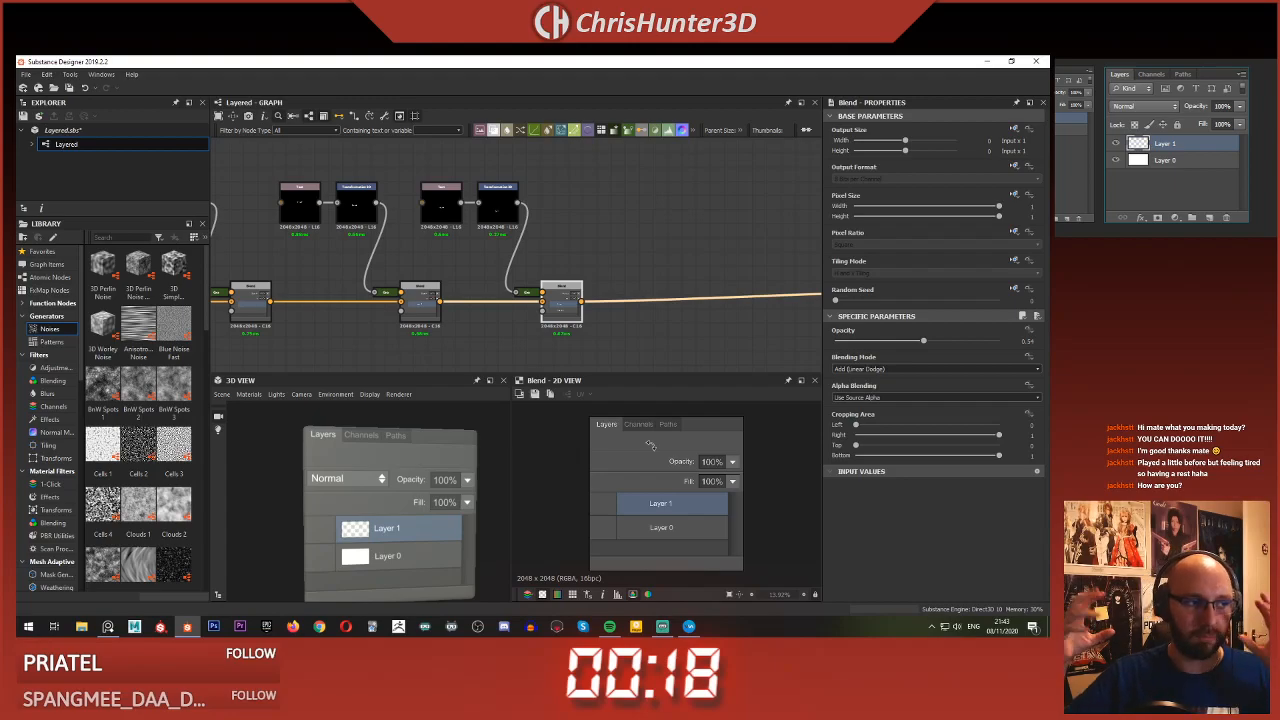
click(592, 260)
click(422, 300)
click(568, 304)
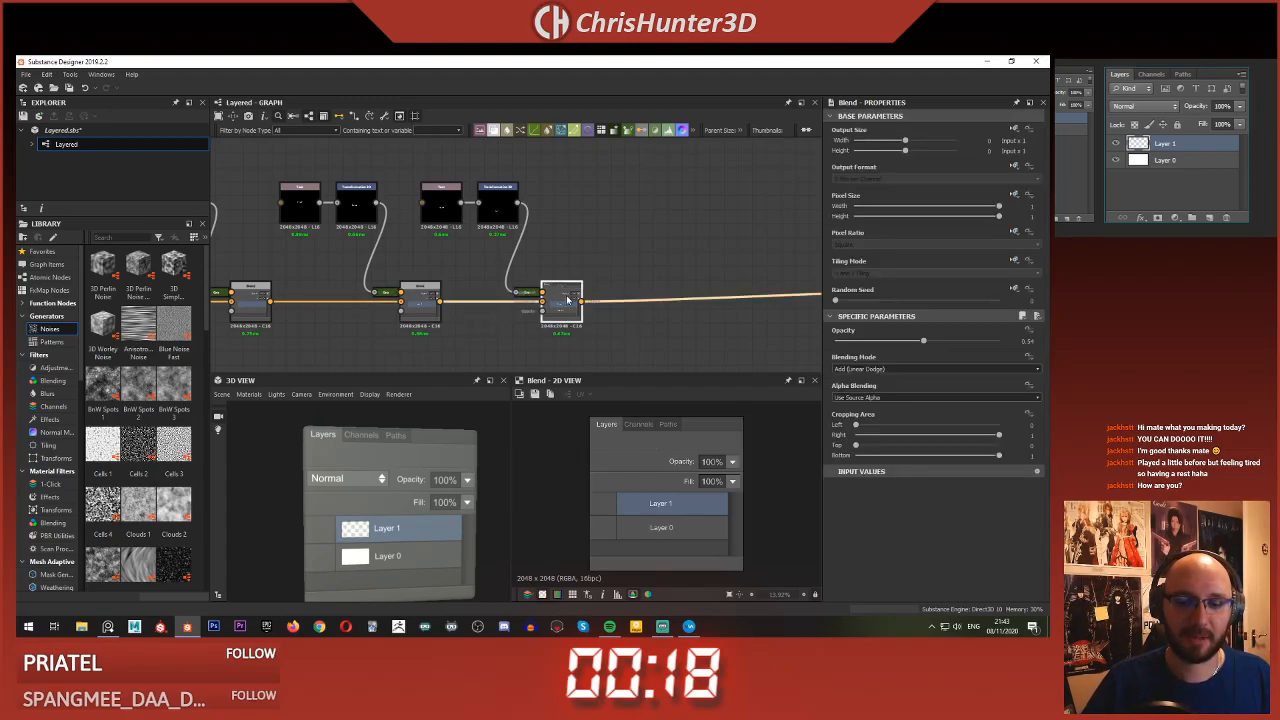
- Inspect the Channels, Layers and Layer 1 Text nodes and the Fill label's Transformation 2D to find a branch worth reusing
scroll(452, 236, down, 4)
middle_drag(452, 236, 690, 237)
scroll(464, 252, up, 8)
click(376, 198)
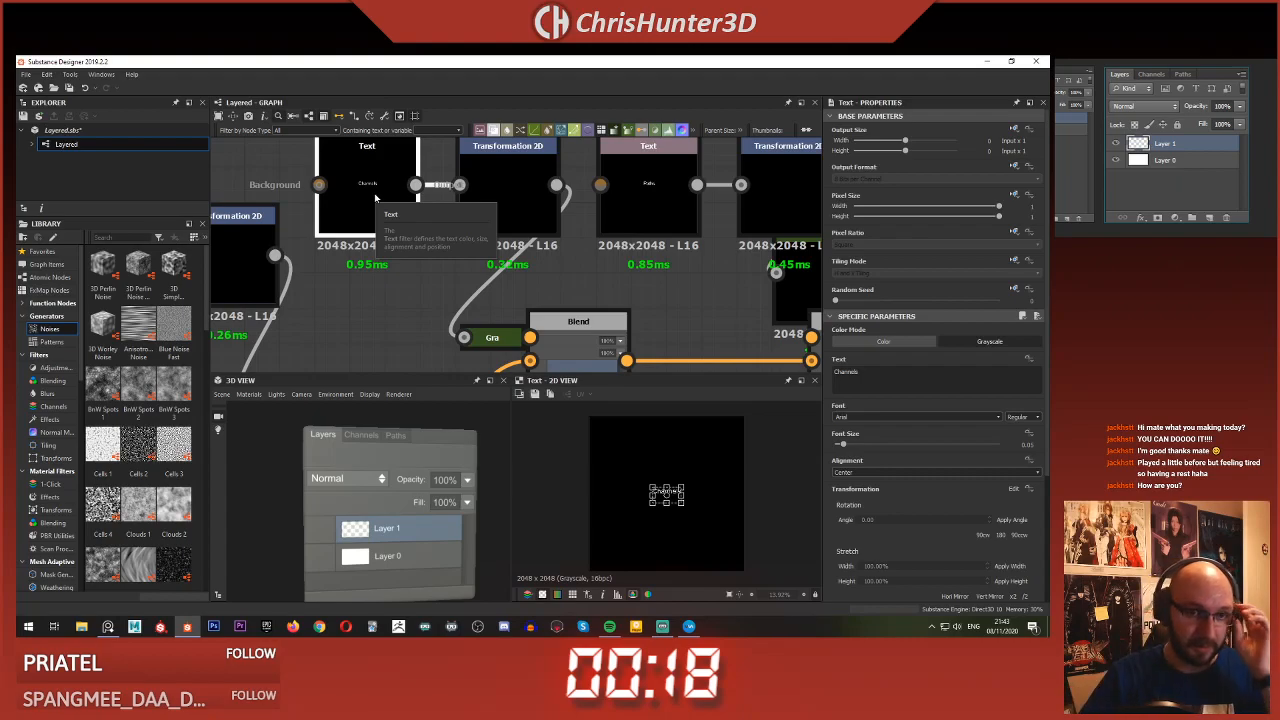
scroll(376, 197, down, 3)
scroll(352, 235, up, 3)
click(352, 235)
scroll(366, 245, down, 4)
scroll(460, 487, up, 2)
scroll(645, 492, up, 5)
scroll(636, 475, down, 3)
scroll(577, 190, down, 3)
scroll(775, 225, up, 3)
middle_drag(775, 225, 547, 238)
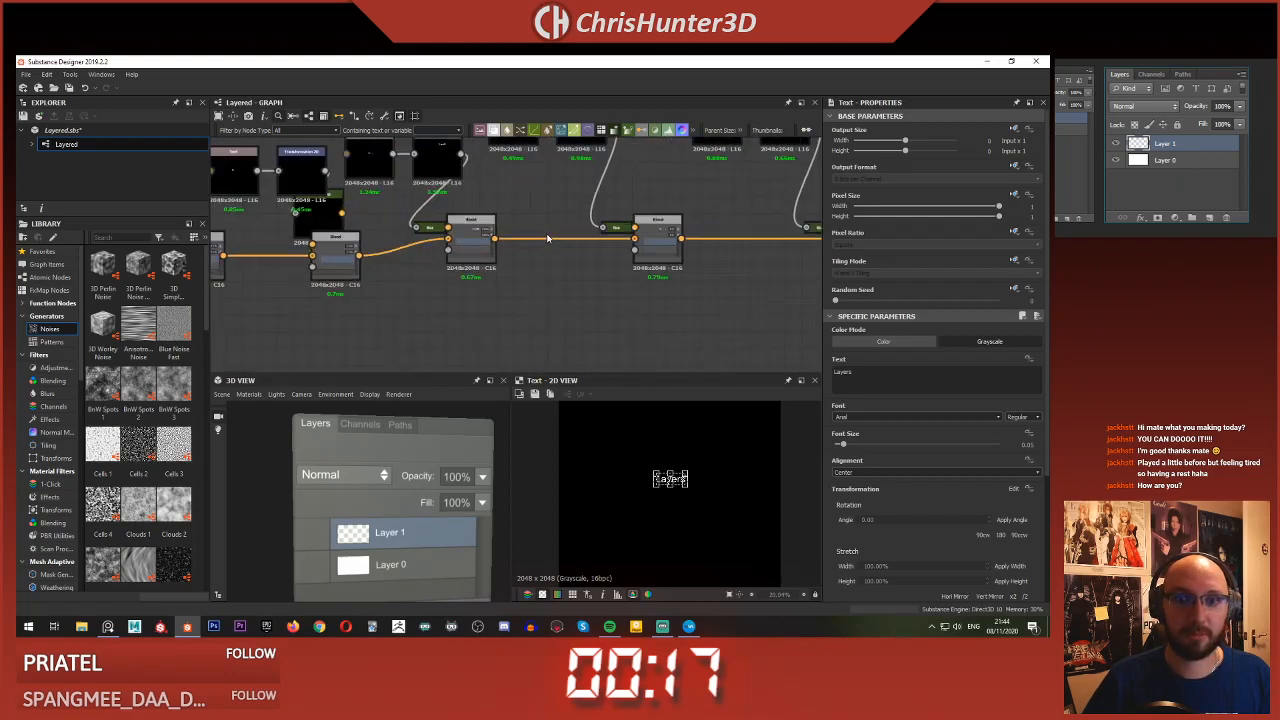
scroll(547, 238, up, 3)
click(618, 185)
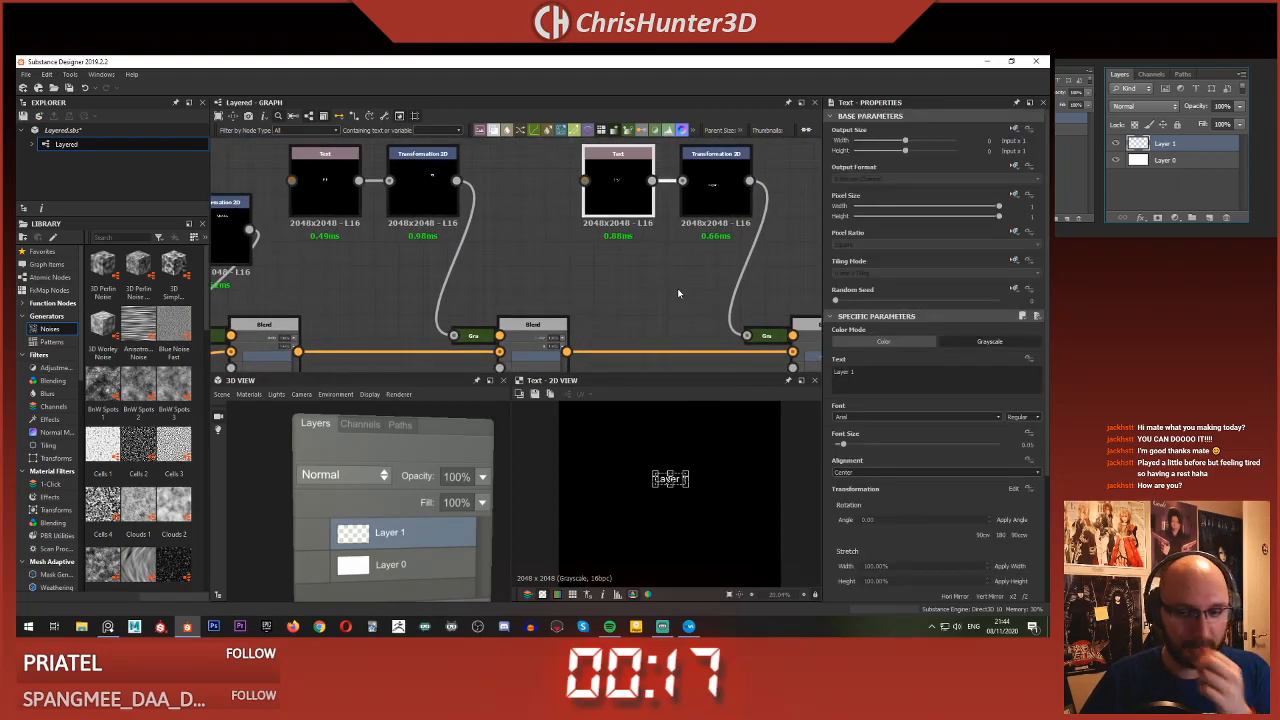
scroll(674, 276, down, 3)
click(598, 215)
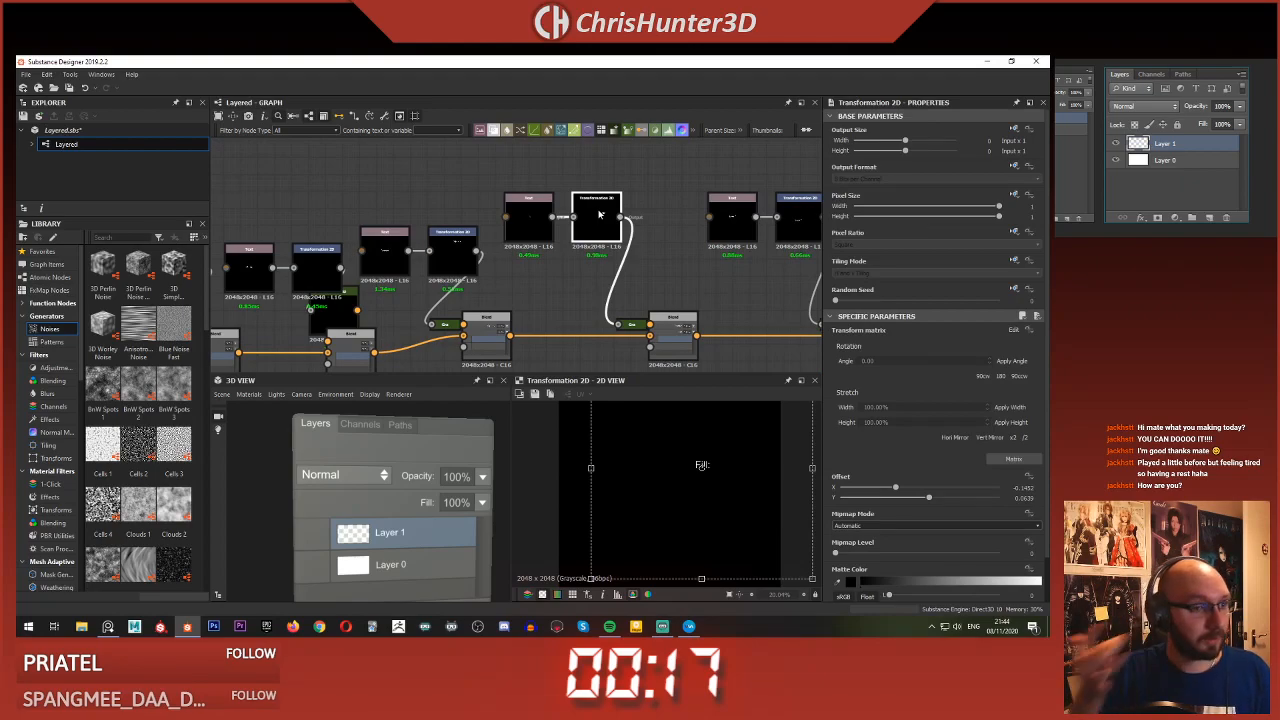
scroll(452, 208, down, 5)
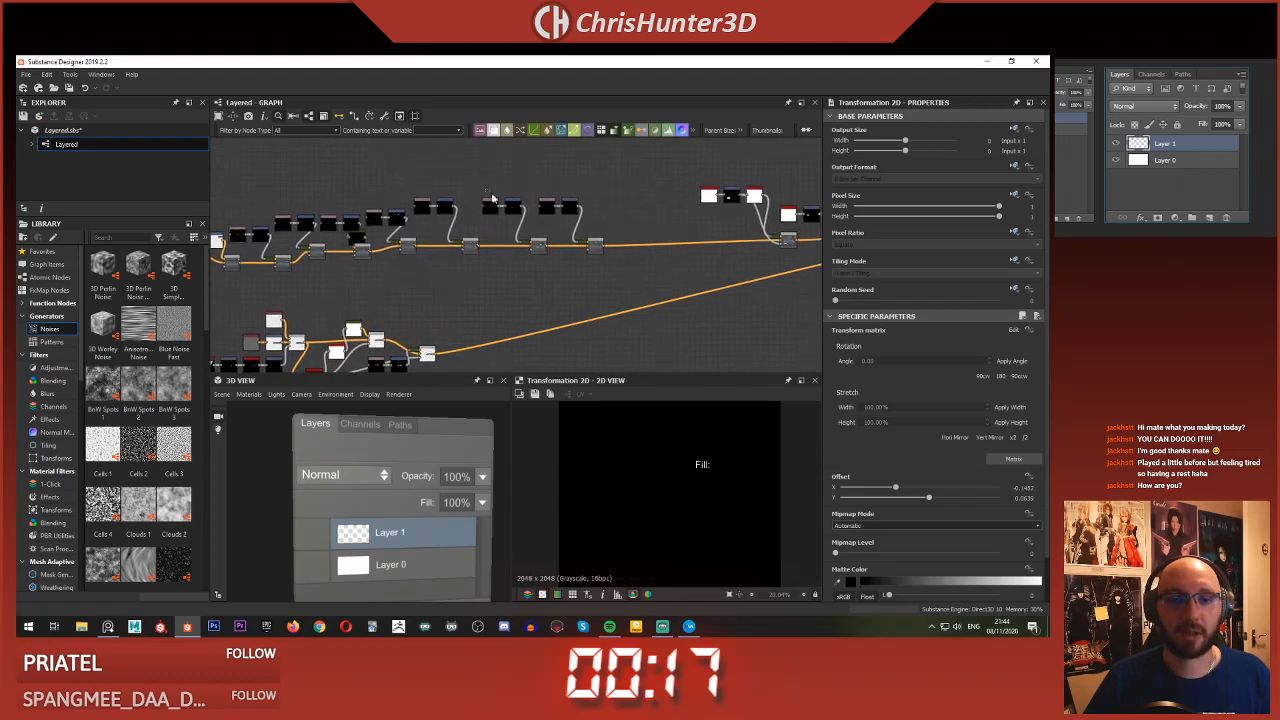
scroll(556, 233, up, 5)
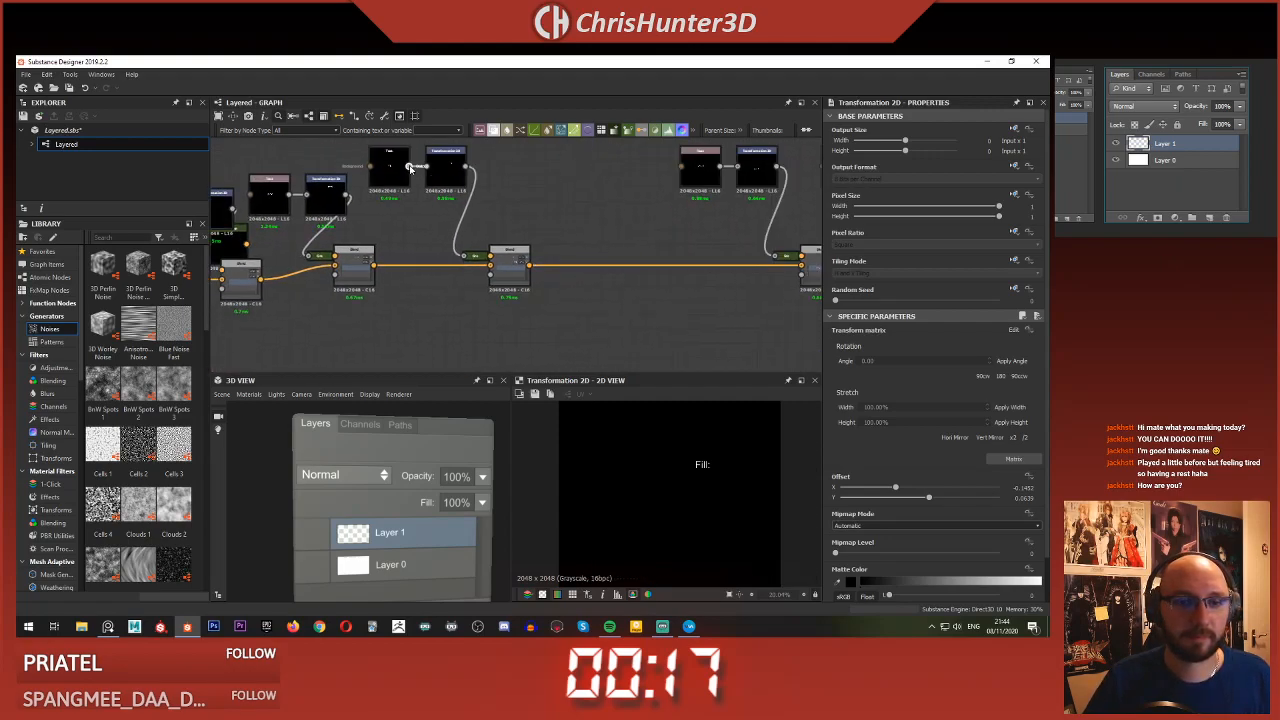
- Duplicate the Fill label's Text, Transformation 2D and Blend branch and wire the copy into the main chain after the original Blend
drag(386, 146, 629, 235)
key(ctrl+v)
scroll(586, 226, up, 2)
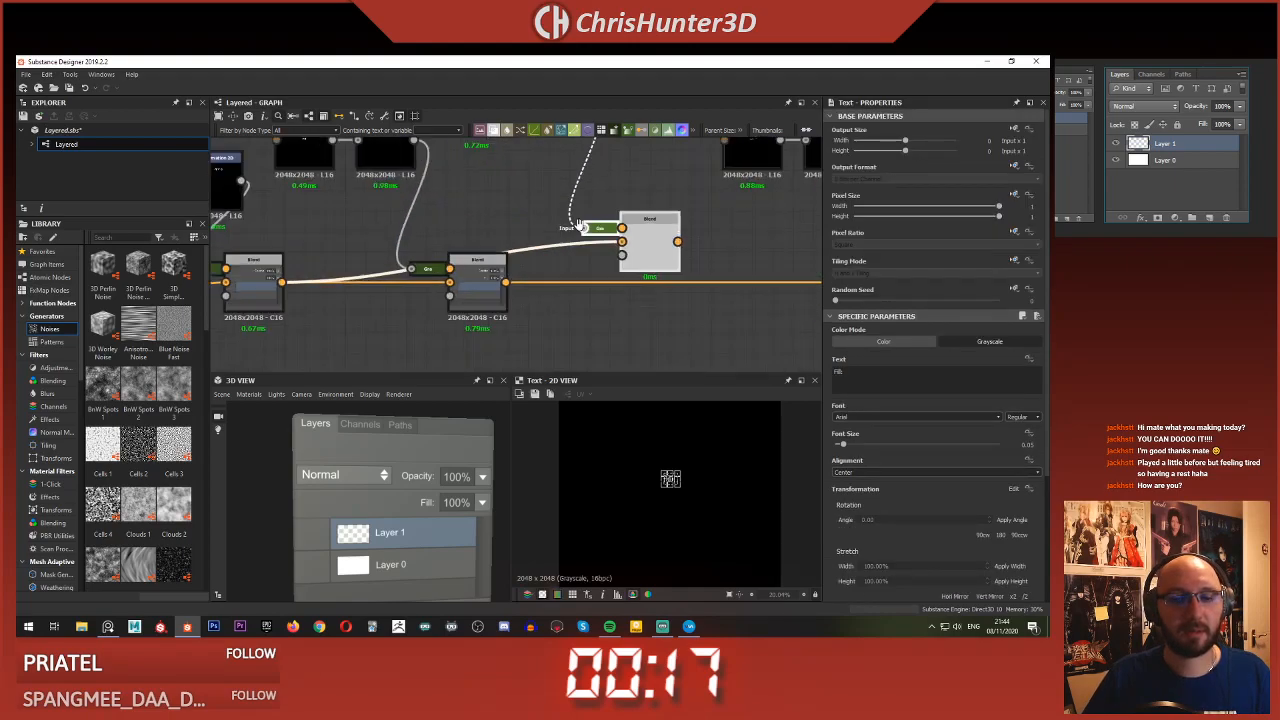
middle_drag(578, 224, 548, 262)
drag(593, 285, 592, 282)
shift+drag(477, 321, 650, 281)
- Change the copied Text node to "Lock:" and line its Blend up with the main chain
click(604, 238)
scroll(592, 268, down, 1)
middle_drag(592, 270, 608, 295)
scroll(608, 294, up, 1)
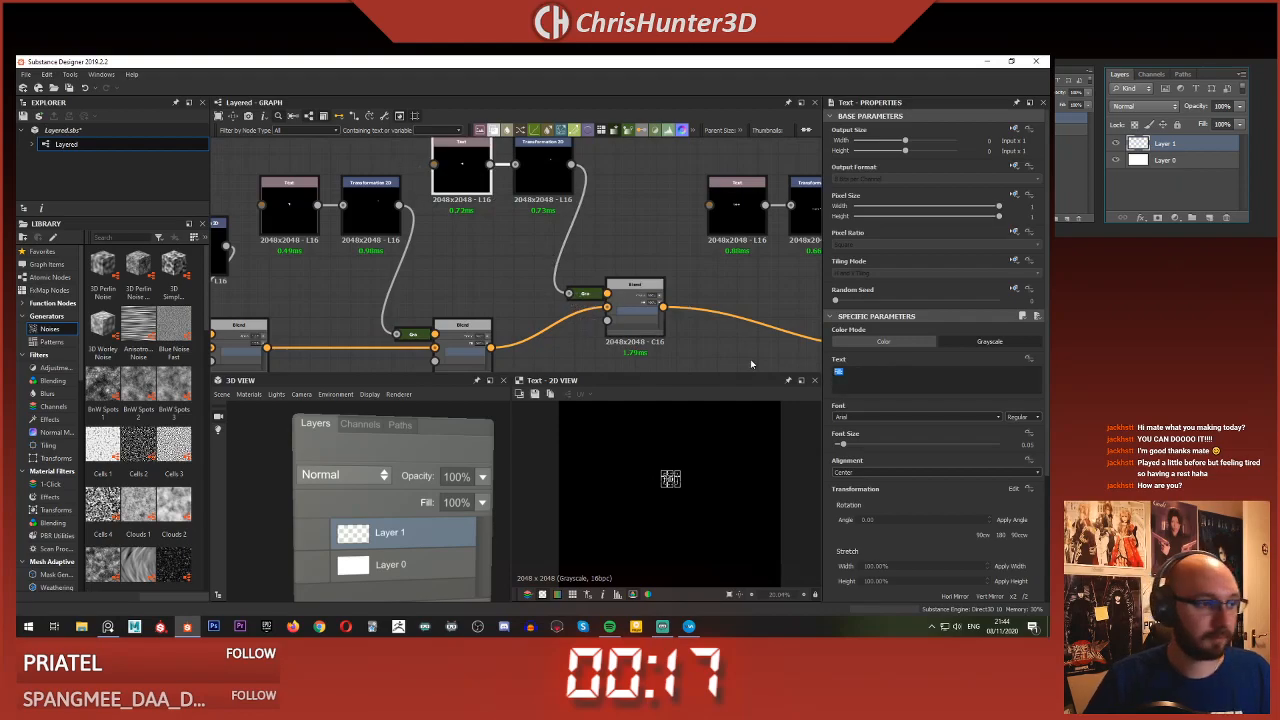
text(Lock)
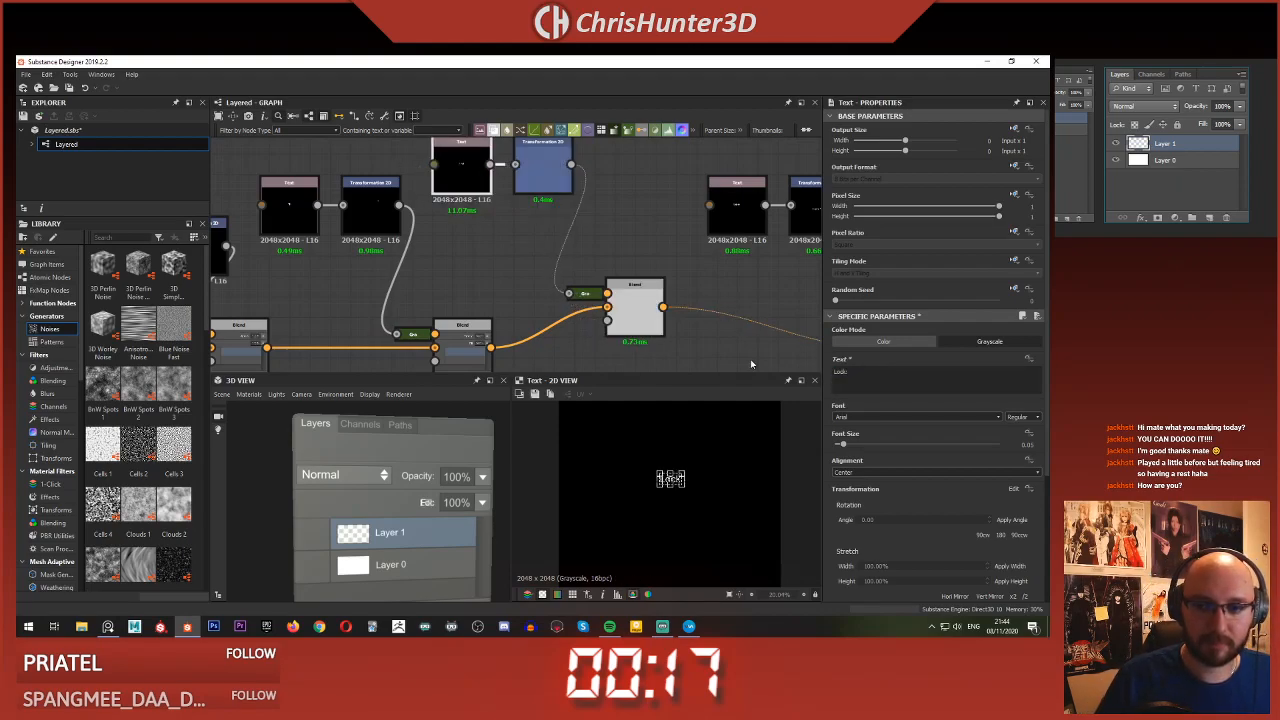
click(683, 318)
drag(639, 312, 637, 352)
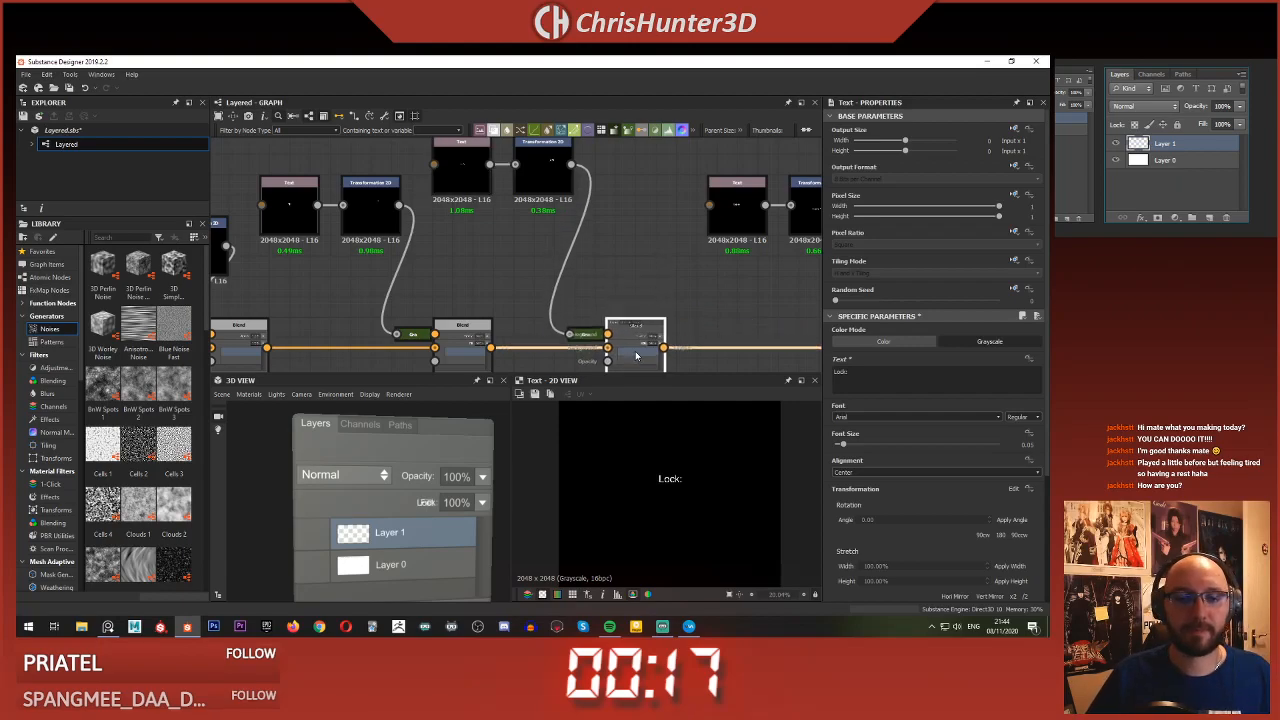
middle_drag(631, 310, 628, 259)
scroll(627, 259, down, 2)
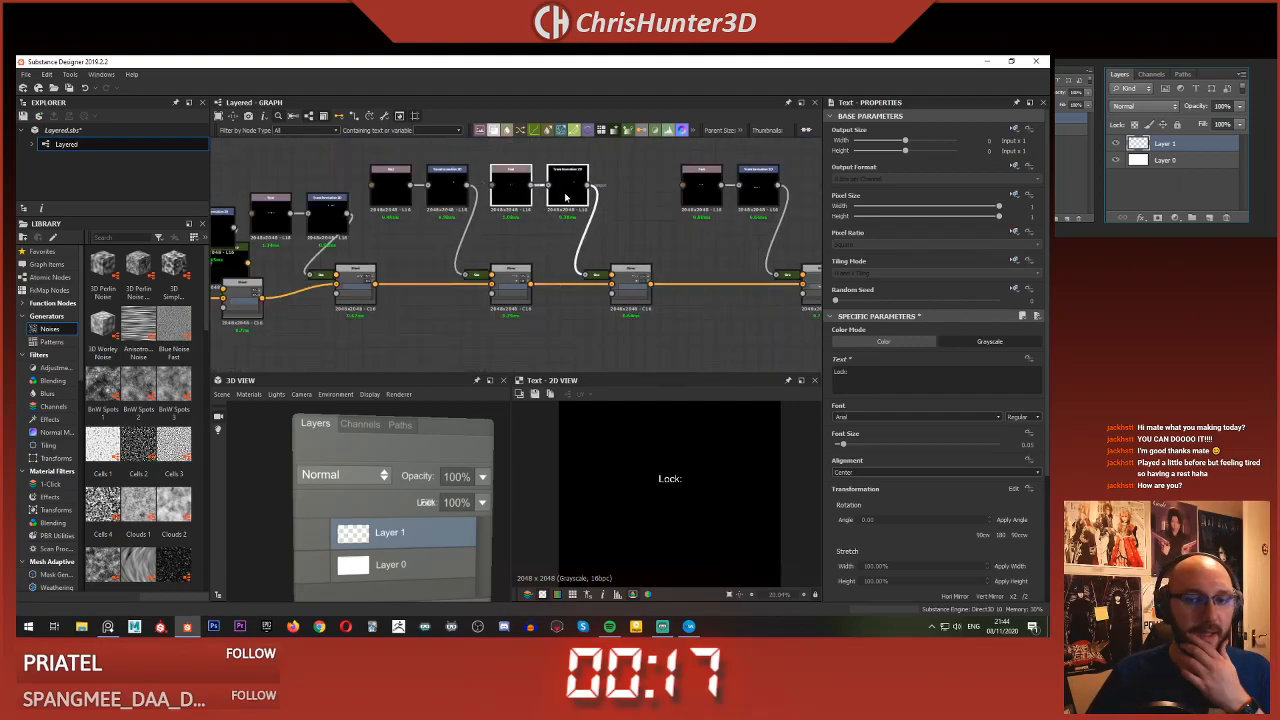
- Preview the copied label's Blend and the final Blend to check the Lock label against the whole panel
double_click(627, 287)
click(567, 188)
scroll(652, 234, down, 1)
middle_drag(686, 240, 363, 201)
scroll(605, 228, down, 3)
scroll(671, 251, up, 1)
middle_drag(800, 236, 587, 247)
scroll(587, 247, down, 1)
scroll(587, 247, up, 1)
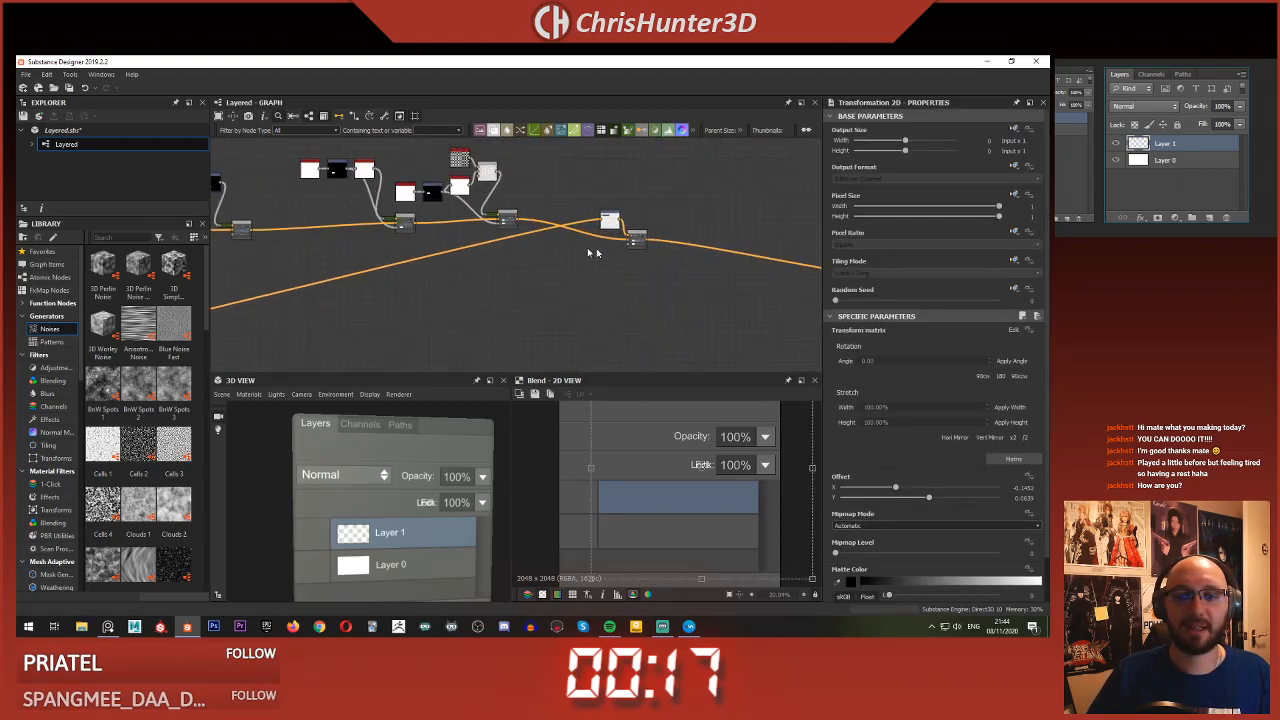
click(634, 242)
- Shift the Lock label with its Transformation 2D to the panel's left edge, level with Fill, at an X offset of about 0.42
scroll(514, 214, up, 4)
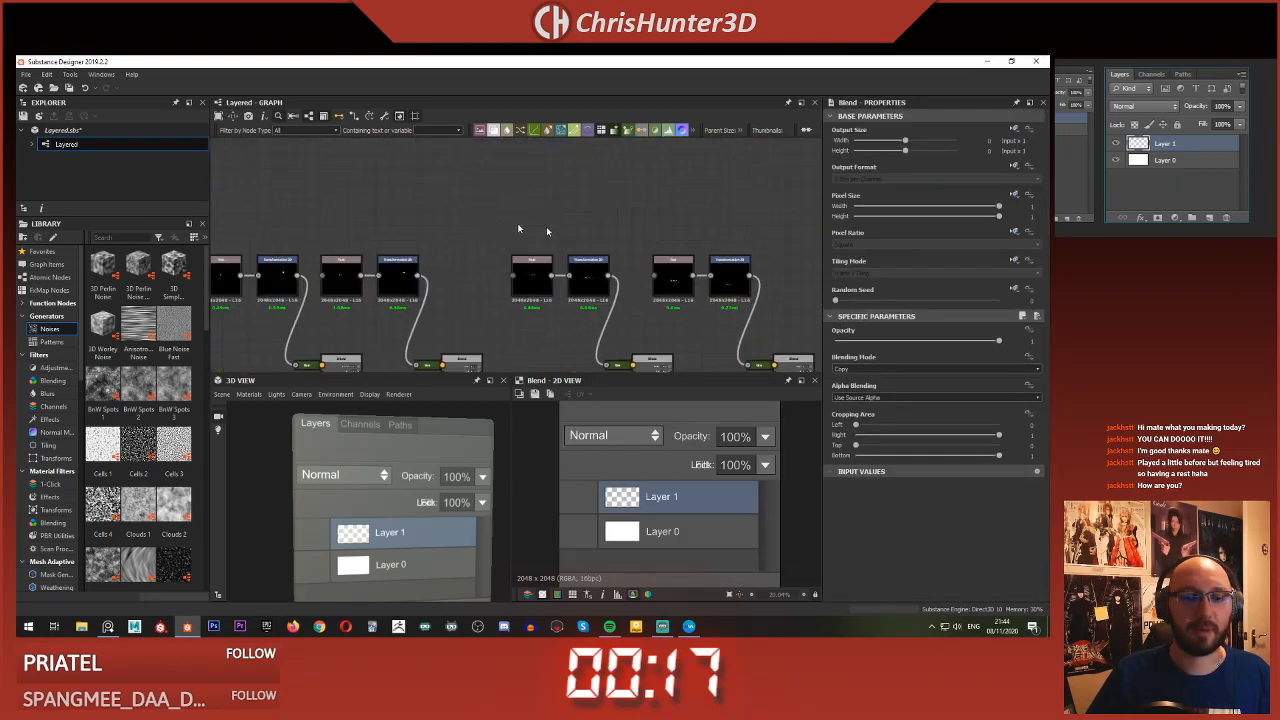
scroll(590, 232, up, 2)
click(541, 175)
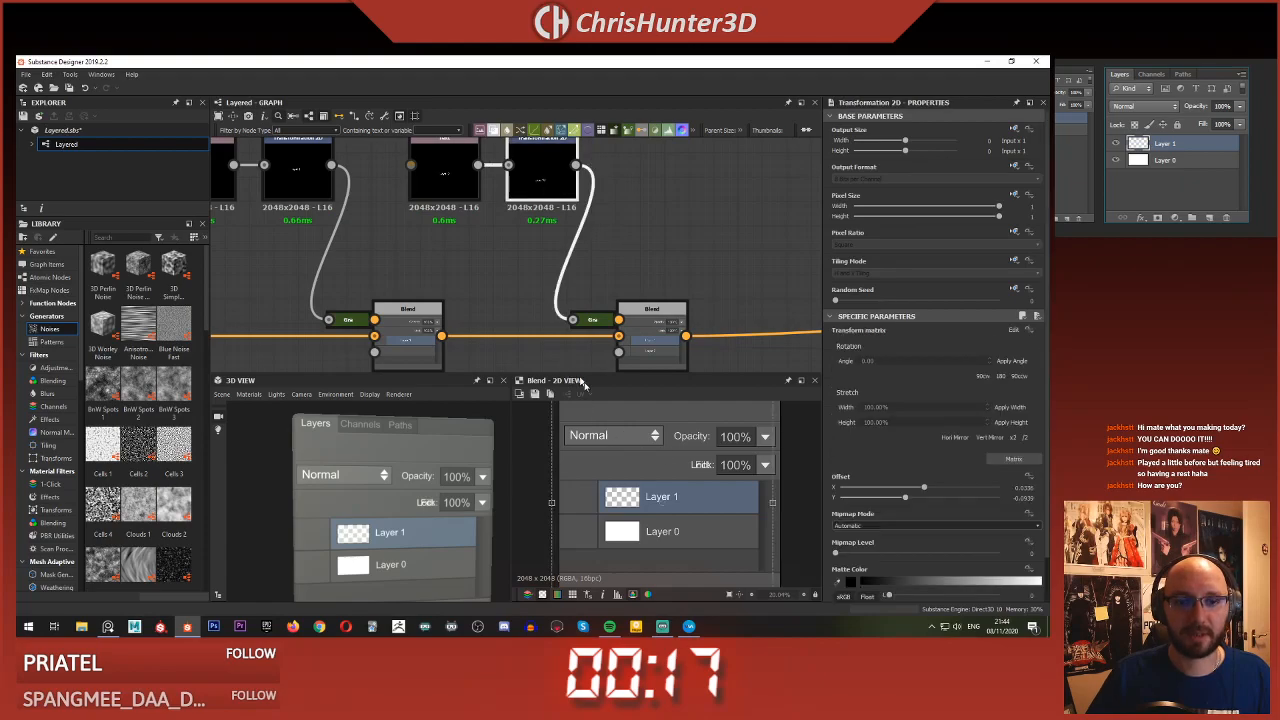
scroll(540, 214, up, 3)
scroll(537, 226, down, 4)
middle_drag(460, 205, 844, 195)
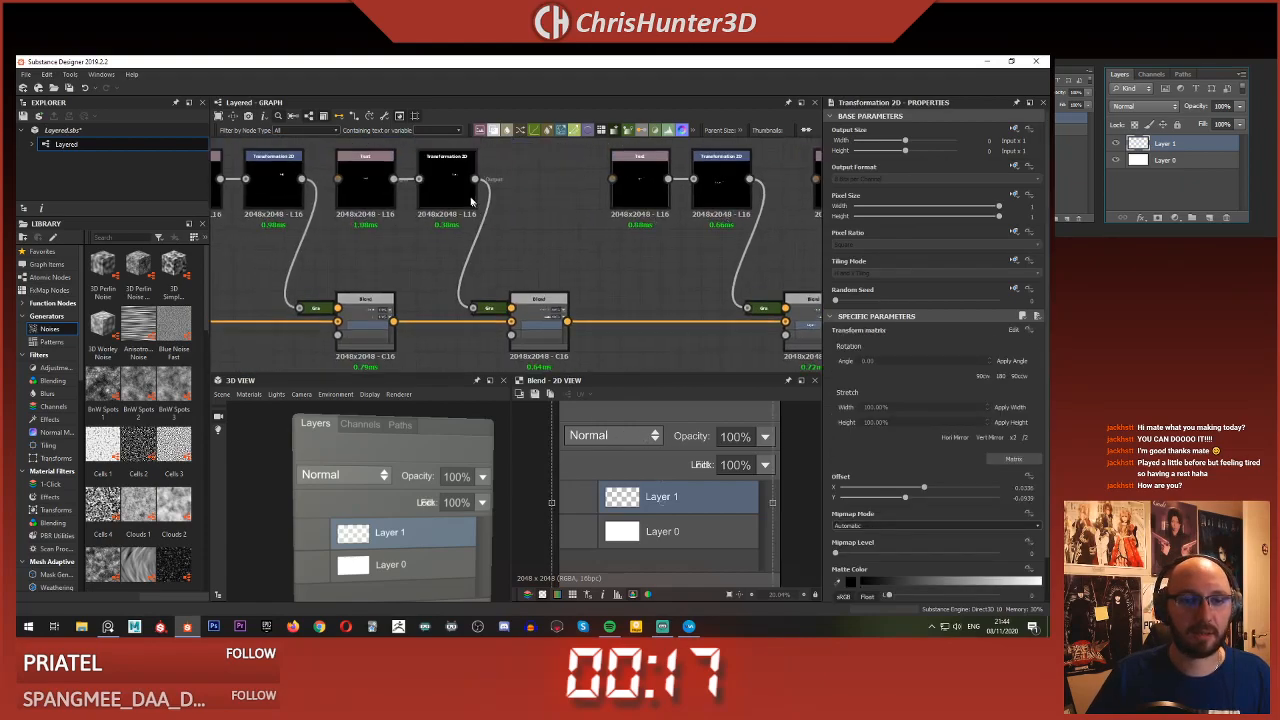
scroll(463, 187, up, 2)
click(435, 180)
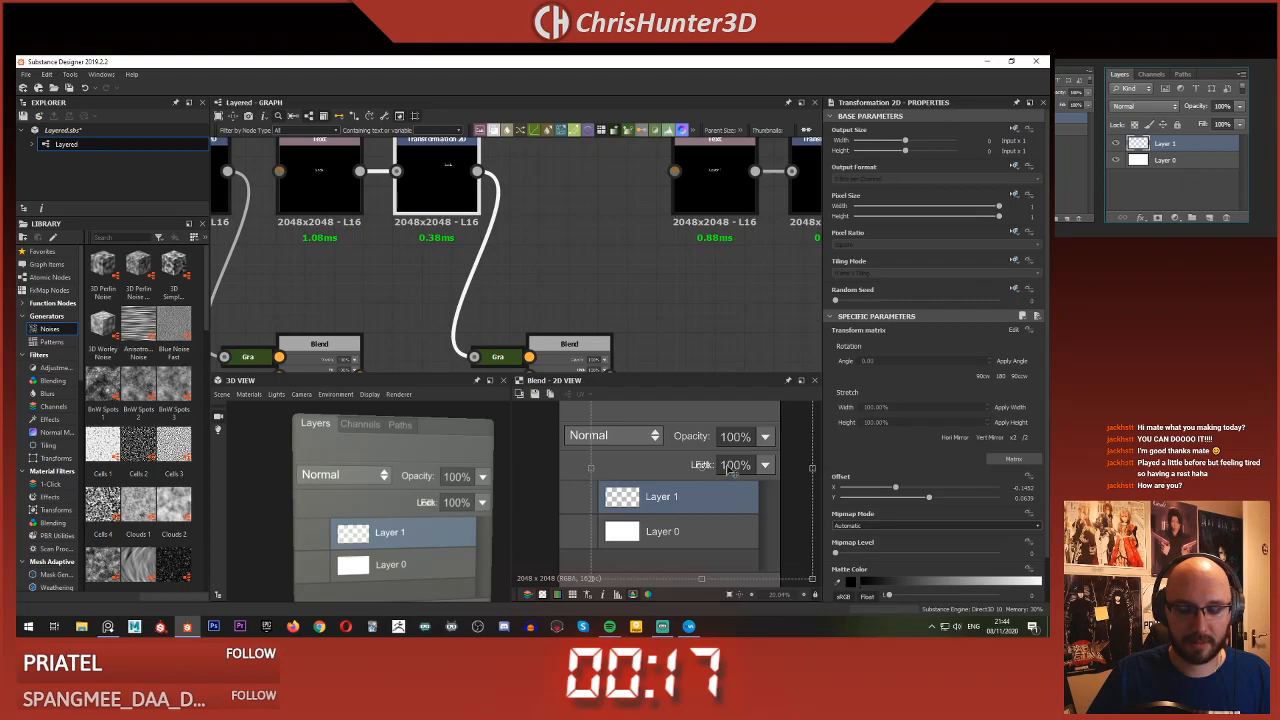
drag(735, 468, 606, 463)
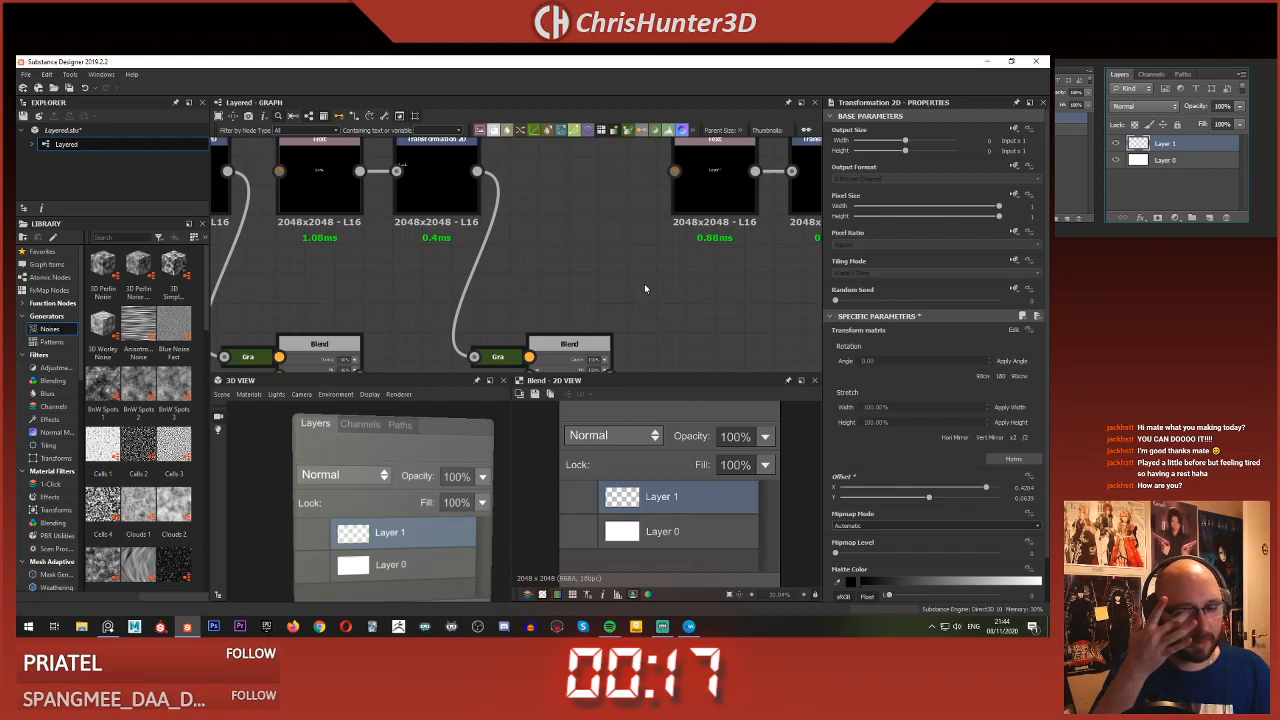
- Examine the complete Layers panel and the thumbnail branches leading to the final Blend
scroll(562, 234, down, 3)
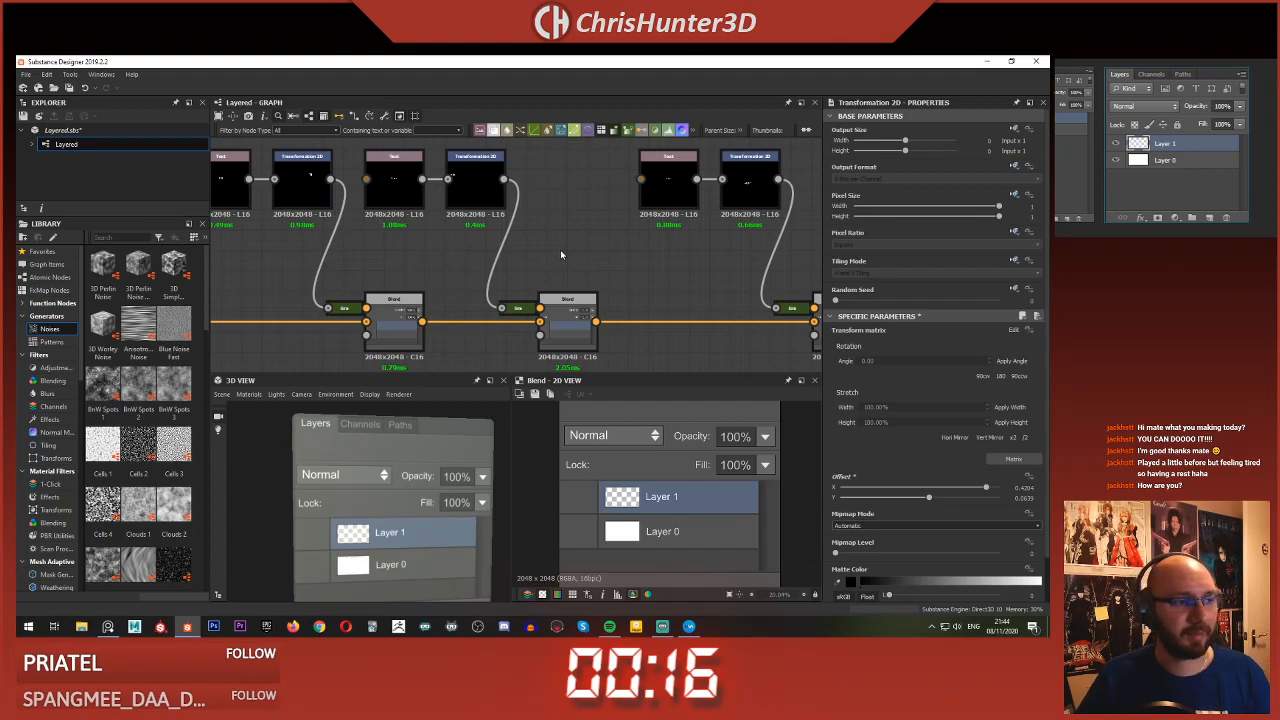
scroll(560, 249, down, 4)
scroll(622, 280, up, 5)
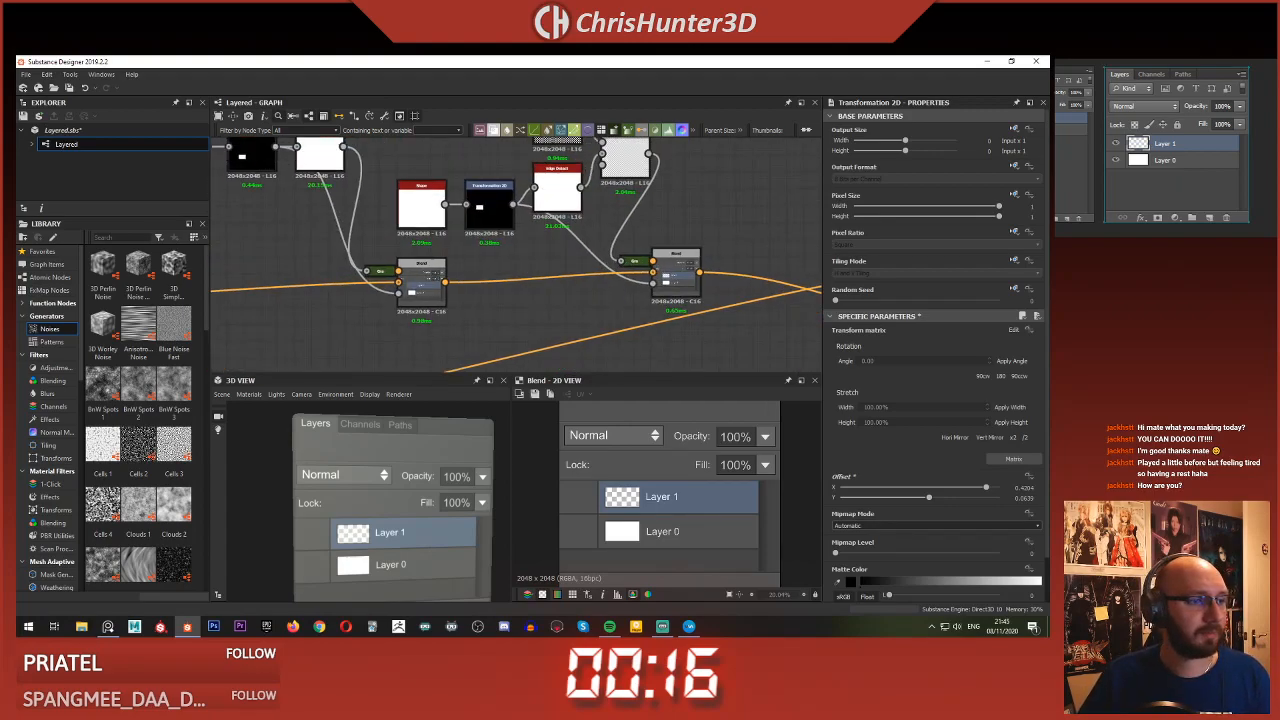
scroll(684, 309, down, 2)
middle_drag(684, 309, 528, 300)
scroll(662, 509, down, 3)
scroll(582, 229, down, 1)
middle_drag(582, 229, 647, 291)
scroll(497, 305, up, 4)
click(490, 290)
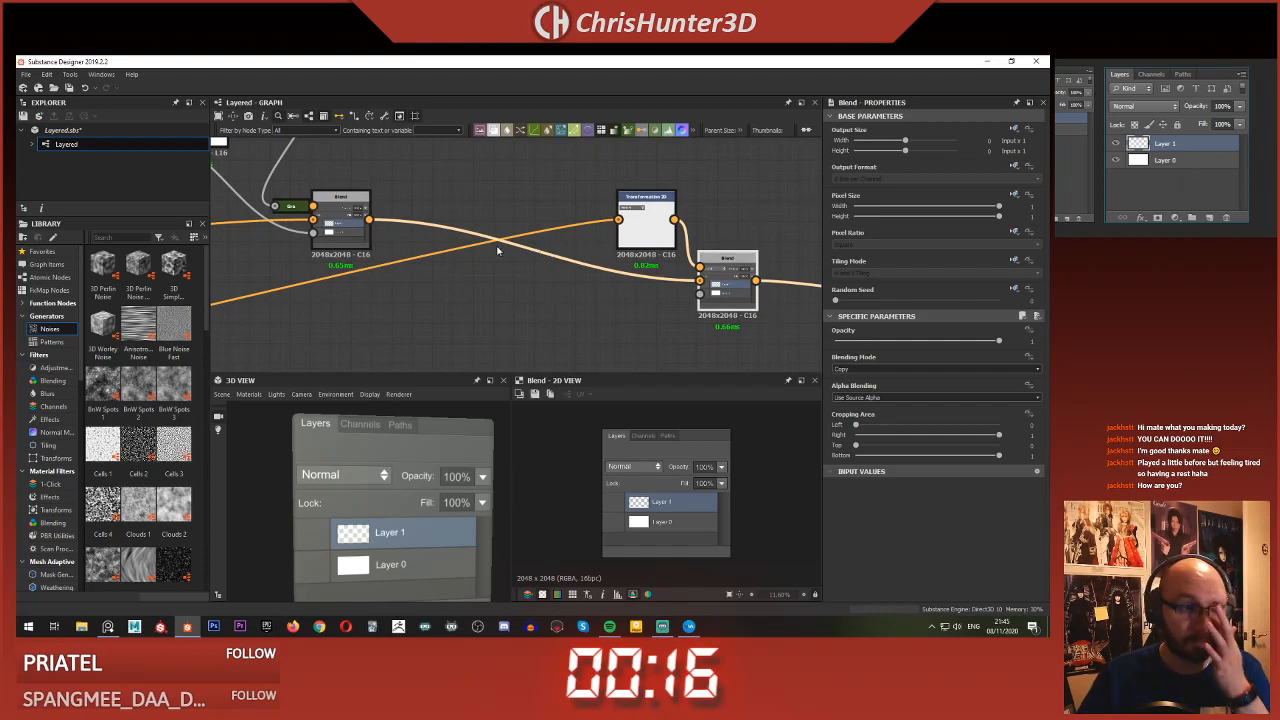
scroll(486, 235, down, 1)
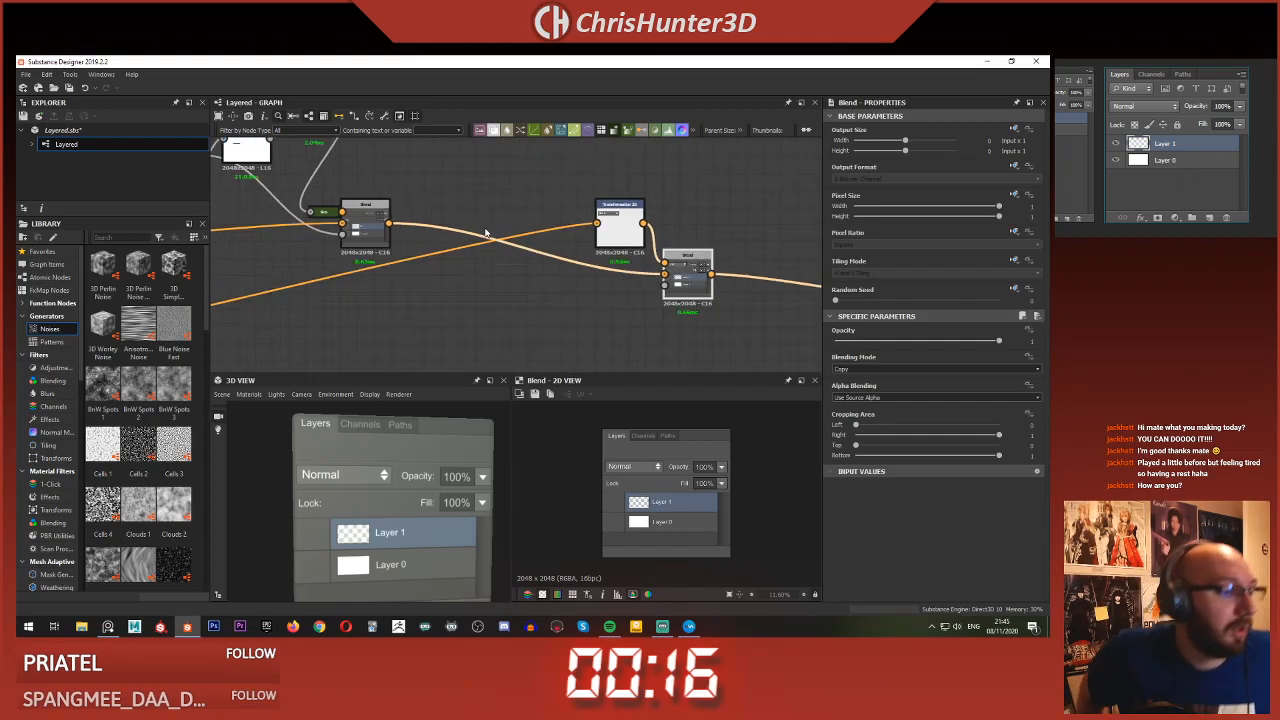
scroll(486, 233, down, 4)
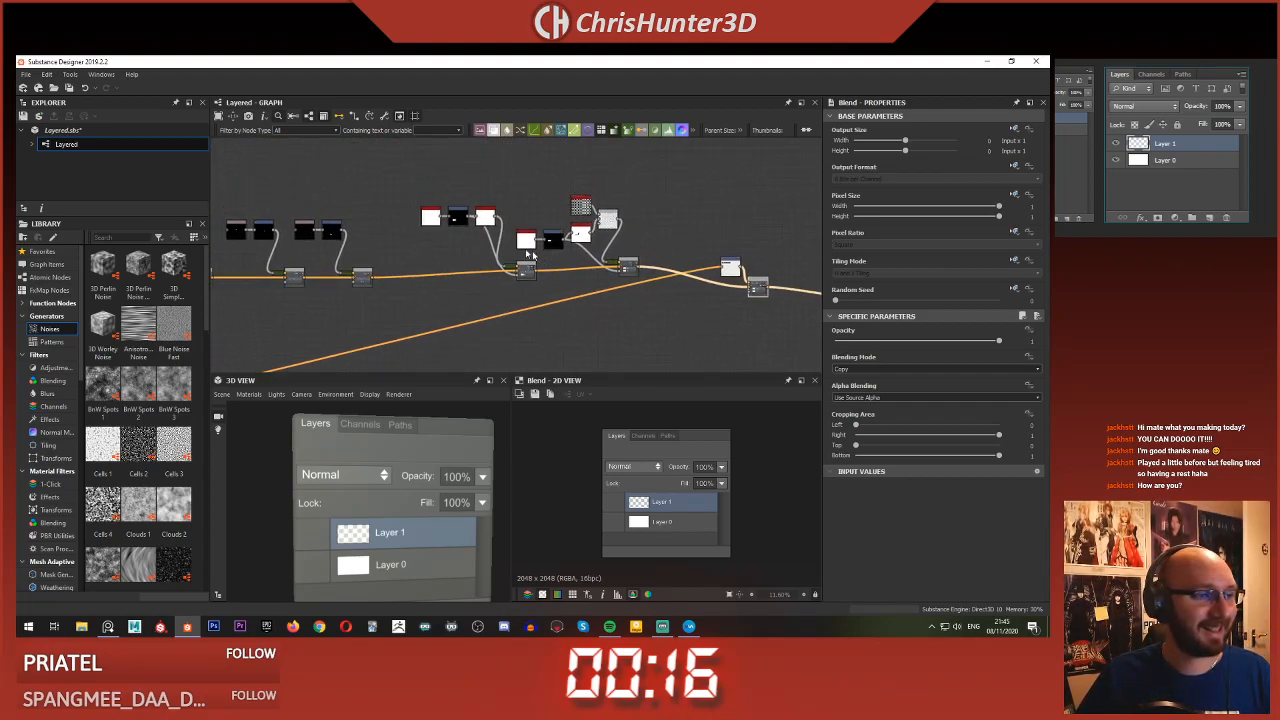
- Duplicate the complete Normal dropdown node branch and place the copy directly below the original, previewing the copy's final Blend
scroll(566, 248, up, 5)
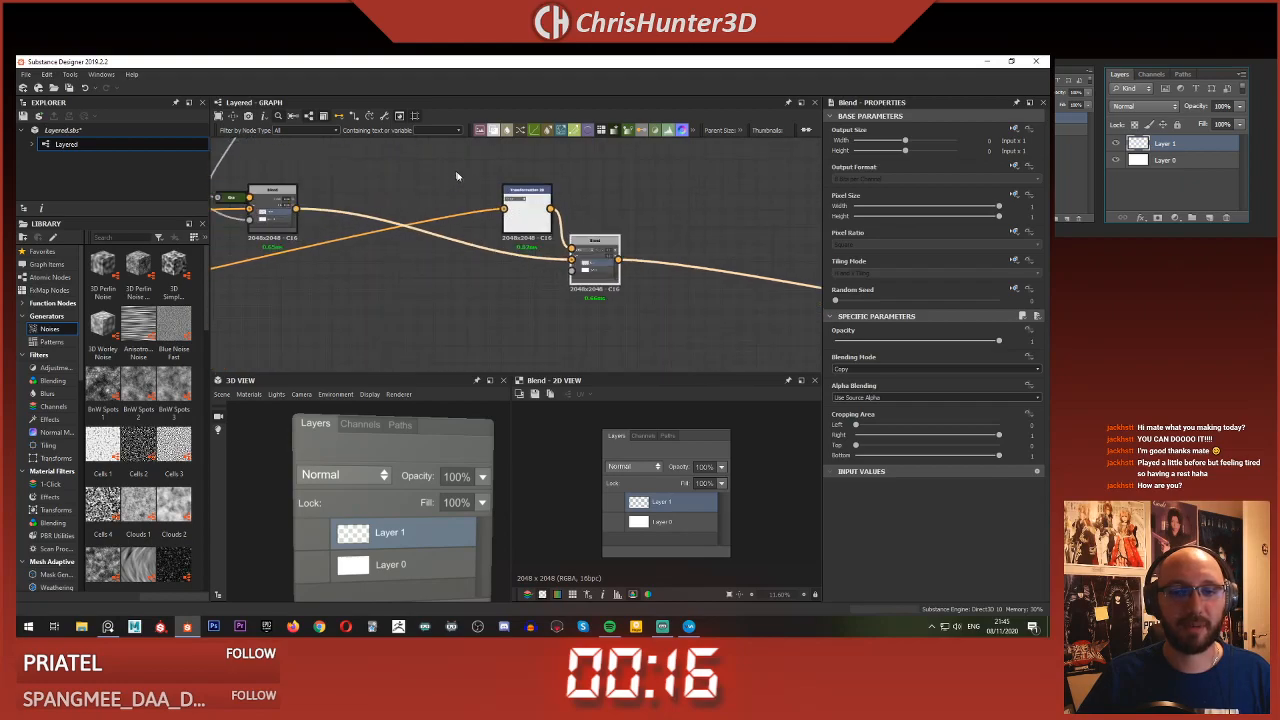
scroll(578, 237, down, 1)
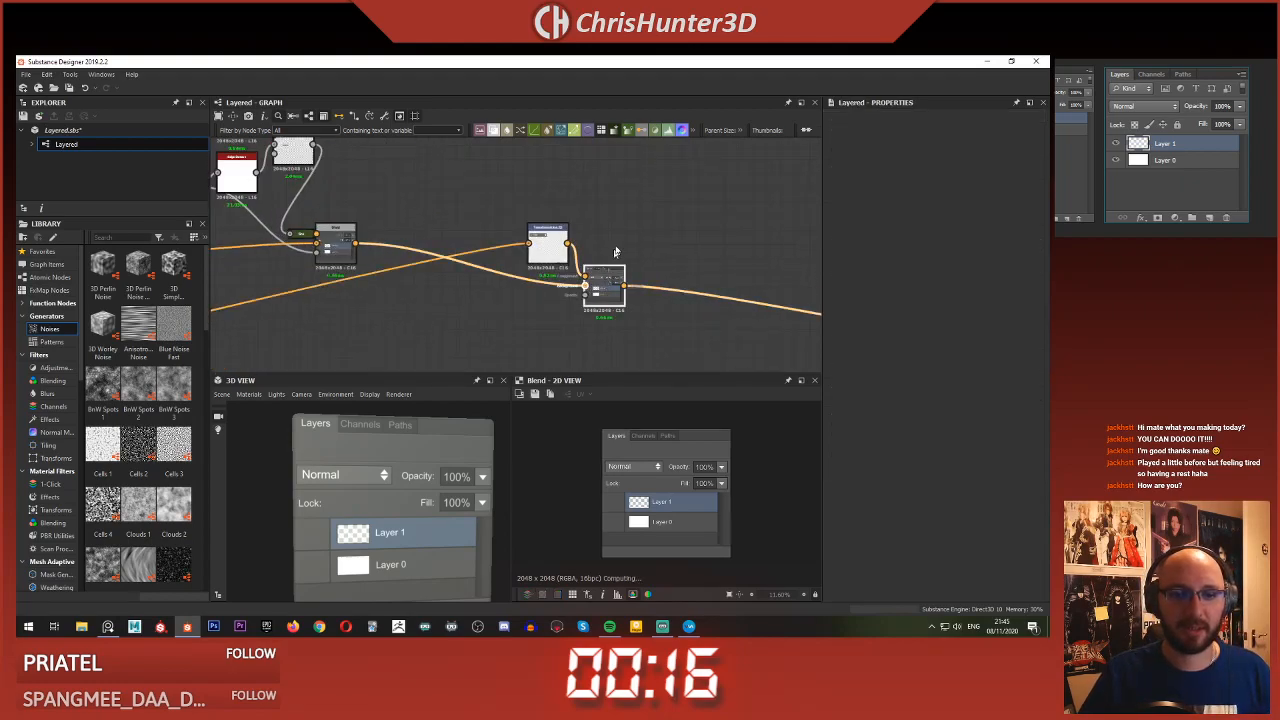
scroll(605, 280, up, 4)
scroll(597, 285, down, 6)
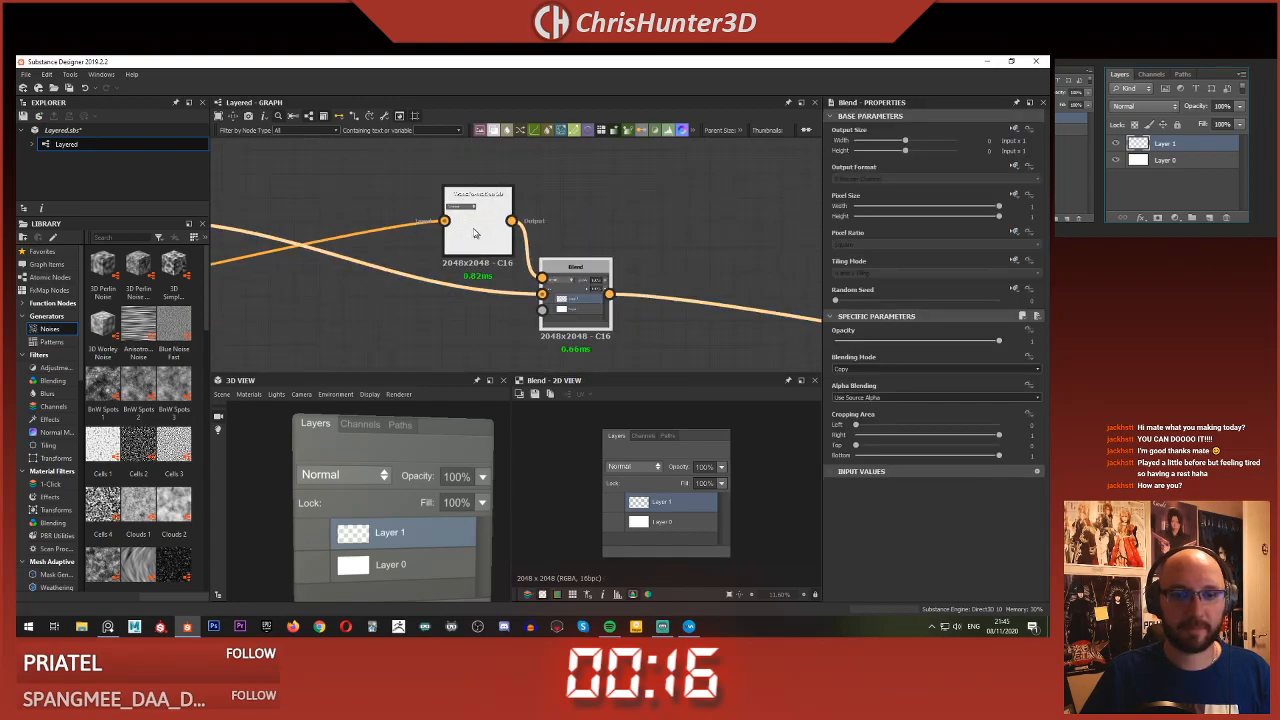
scroll(367, 236, up, 4)
scroll(391, 238, down, 5)
scroll(375, 232, up, 2)
drag(354, 228, 598, 308)
middle_drag(600, 310, 598, 256)
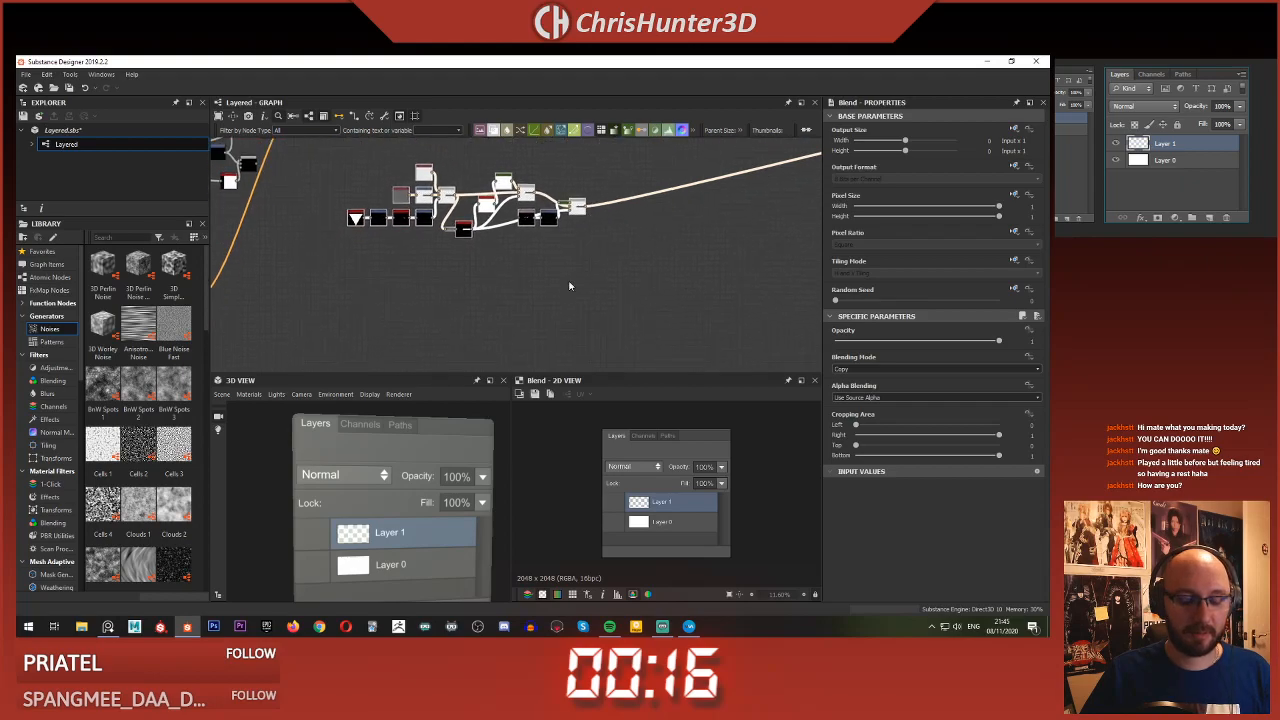
key(ctrl+d)
drag(626, 263, 571, 285)
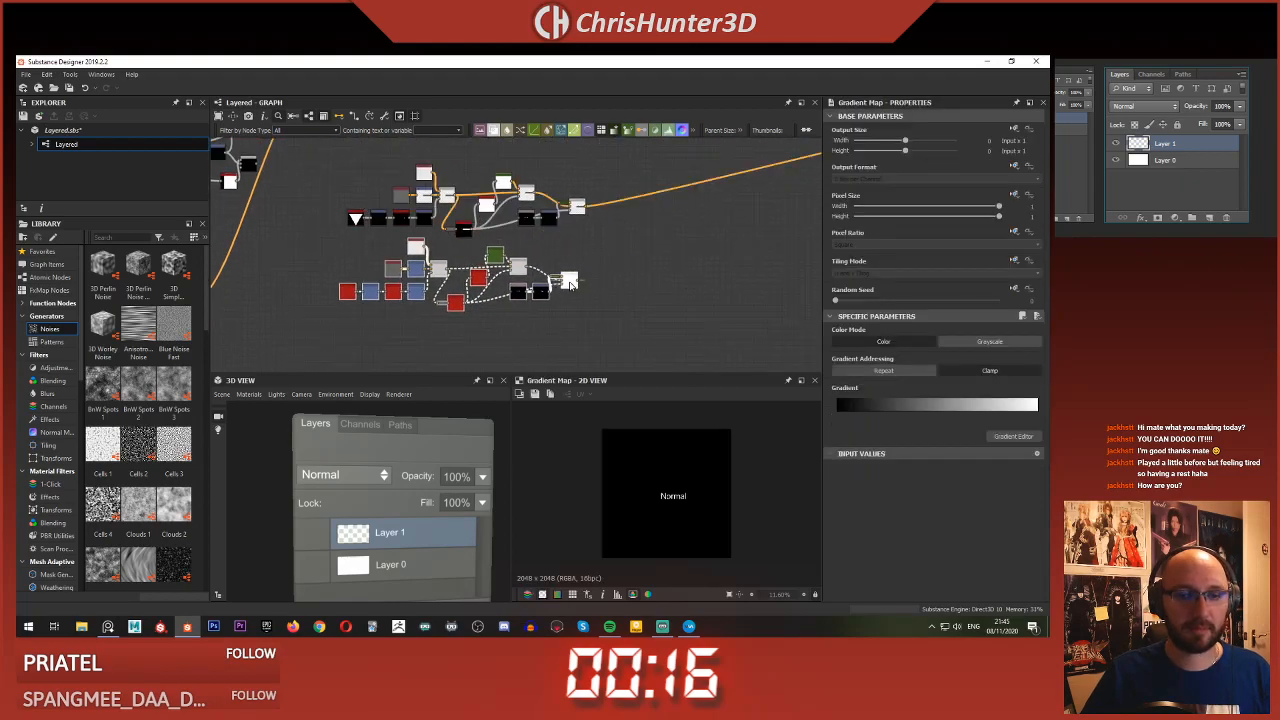
click(568, 282)
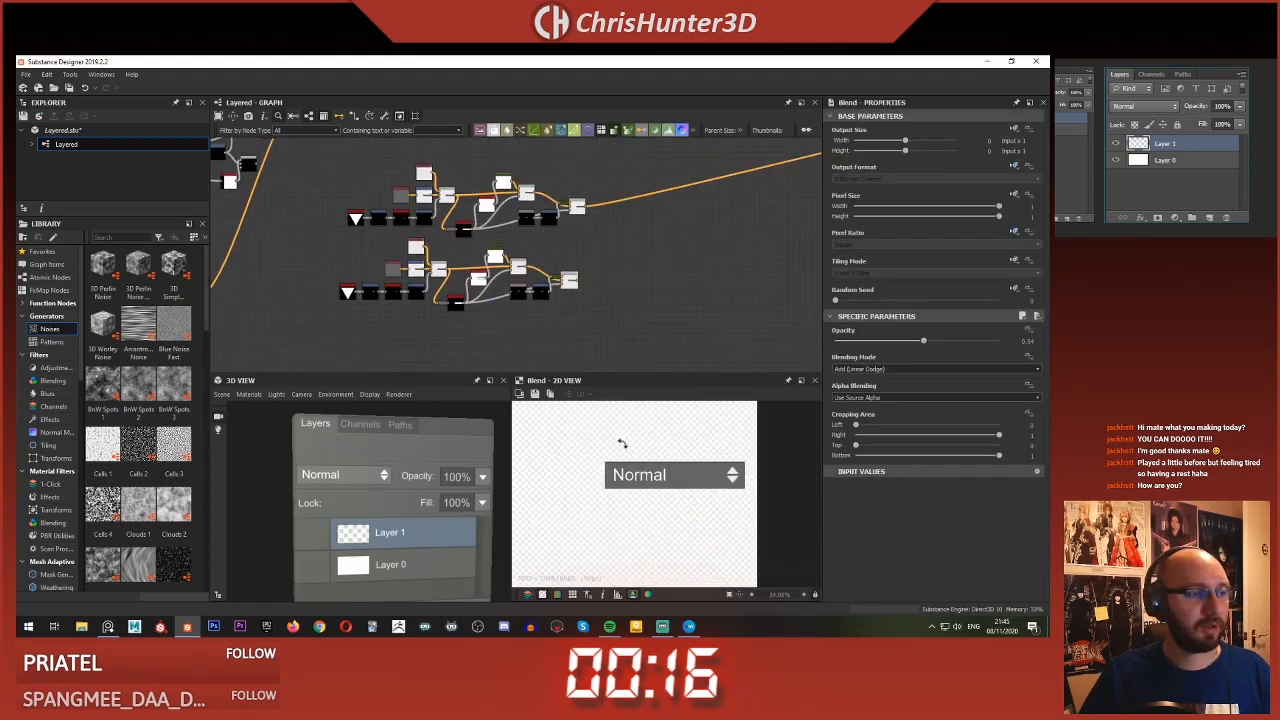
- Shift the copied dropdown's arrows left using their Transformation 2D and narrow the grey box to end just past the arrows
scroll(599, 252, down, 1)
middle_drag(599, 252, 737, 263)
scroll(684, 288, up, 3)
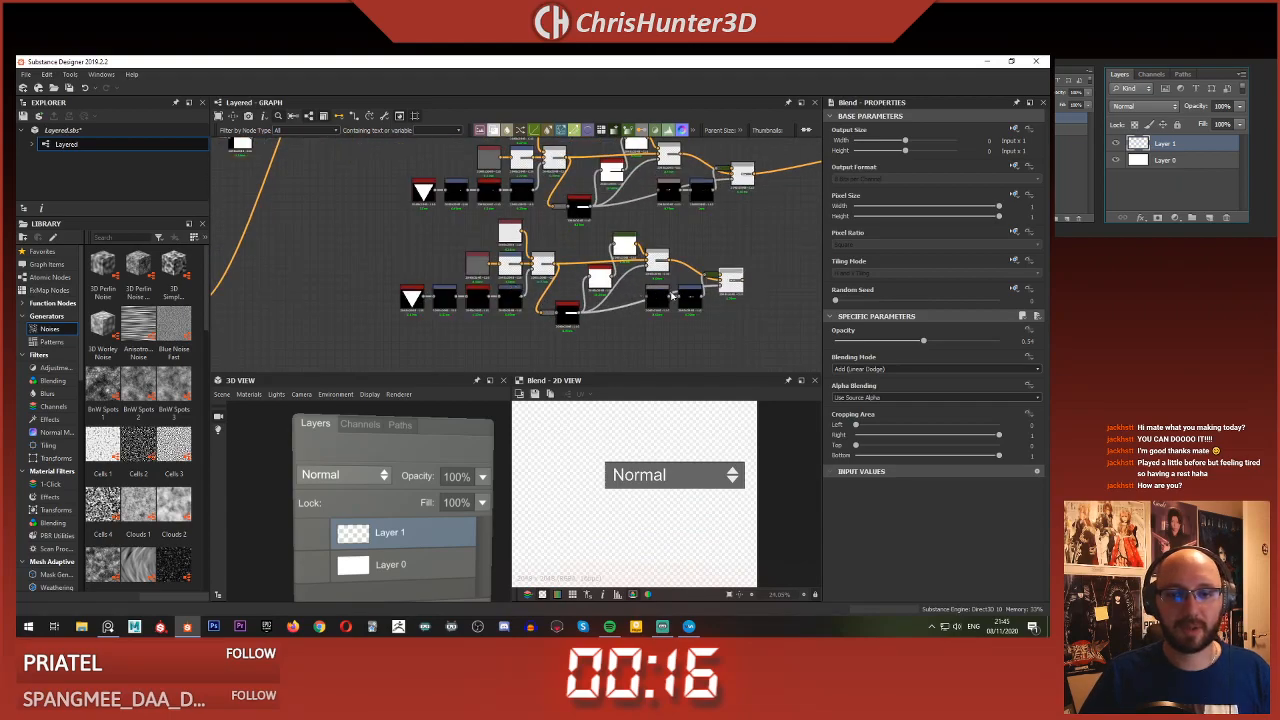
scroll(673, 296, up, 2)
click(590, 212)
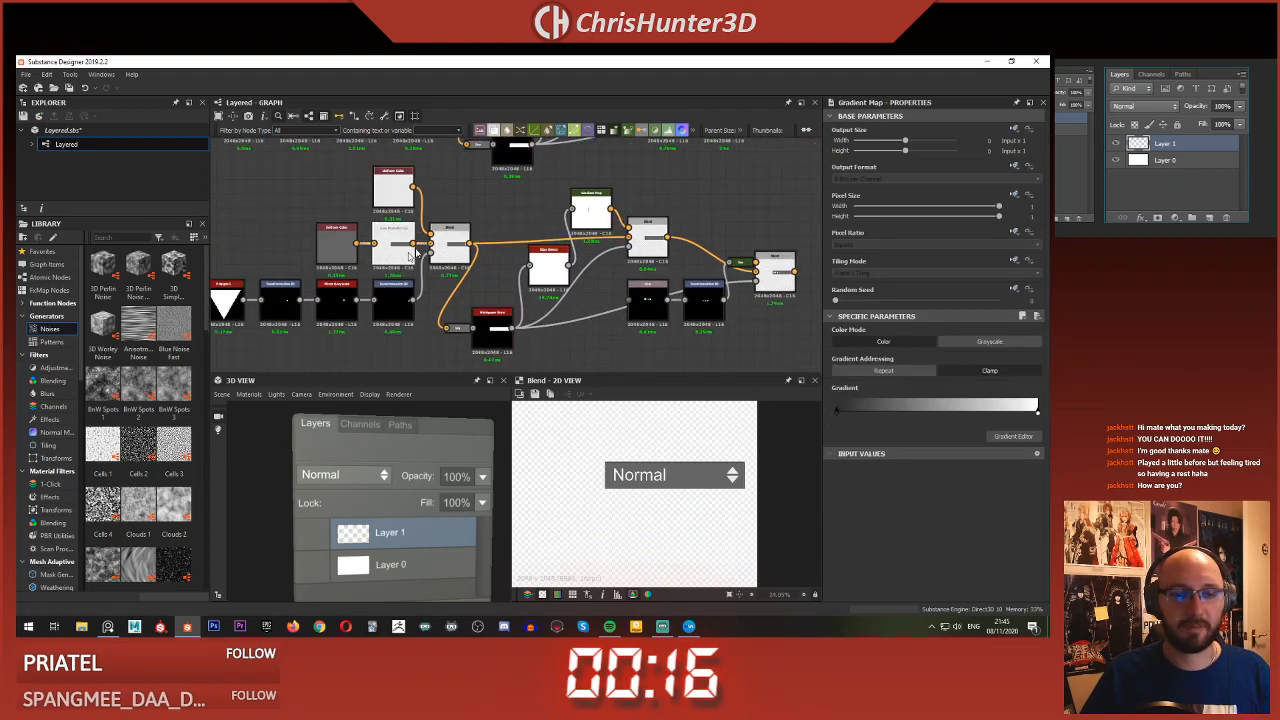
middle_drag(405, 258, 476, 232)
click(472, 228)
drag(717, 451, 672, 449)
click(471, 217)
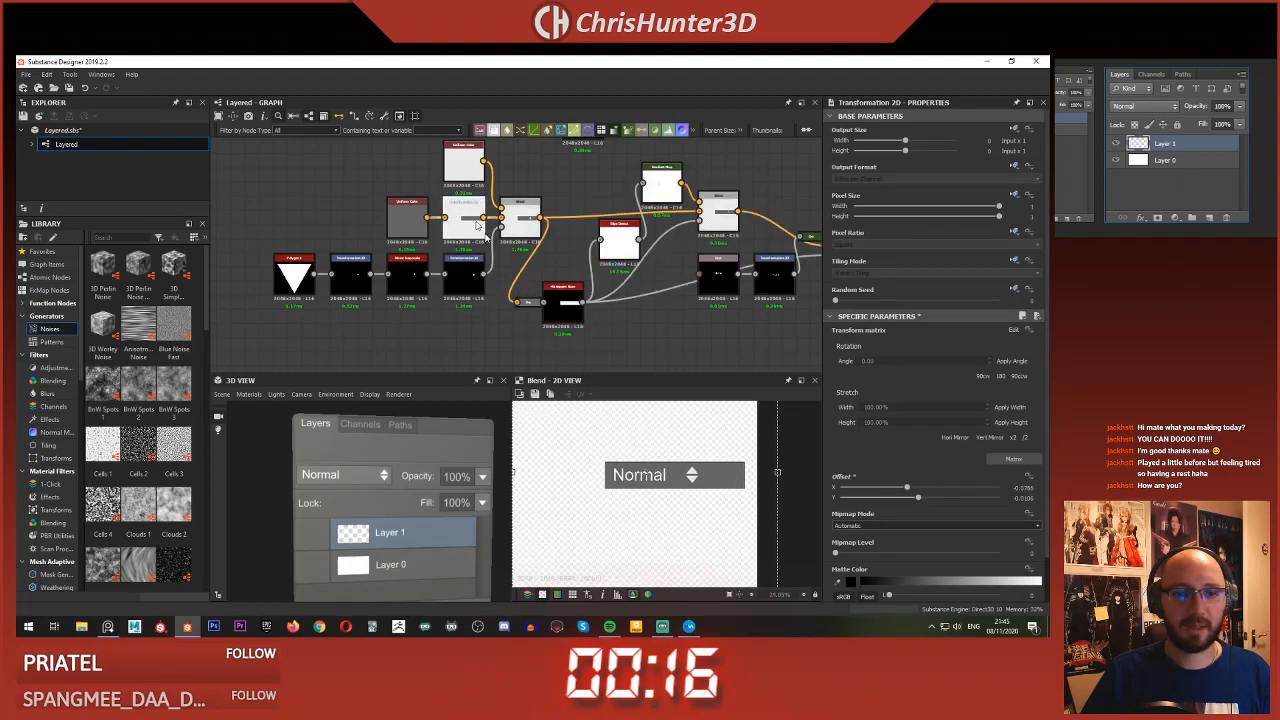
drag(747, 475, 704, 474)
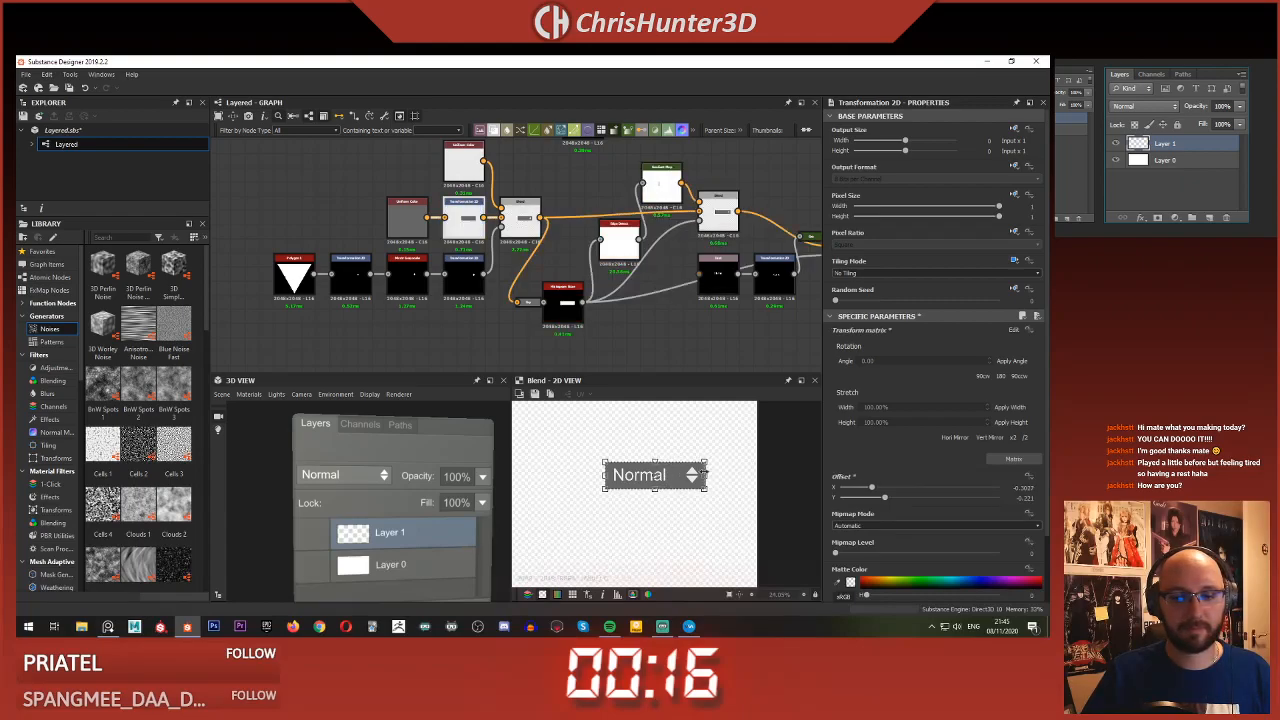
- Change the copied dropdown's Text node to "Kind" and nudge the label slightly right inside its box
click(563, 315)
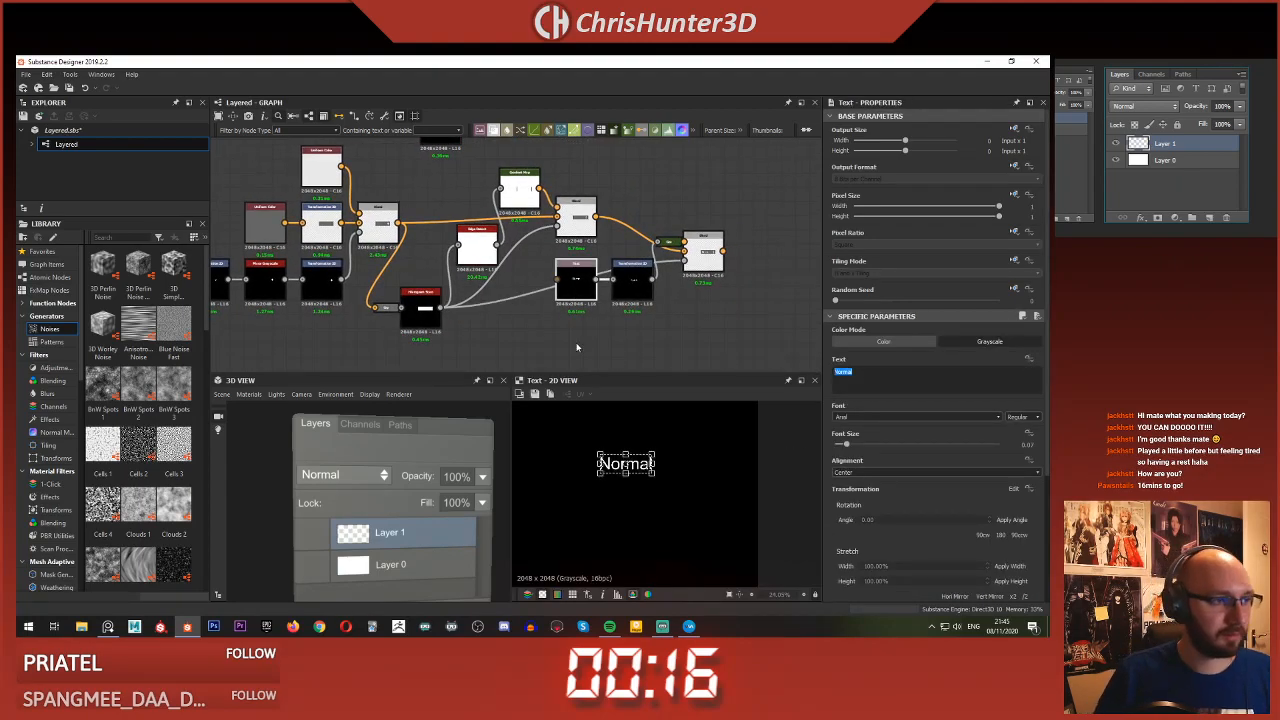
text(Kiun)
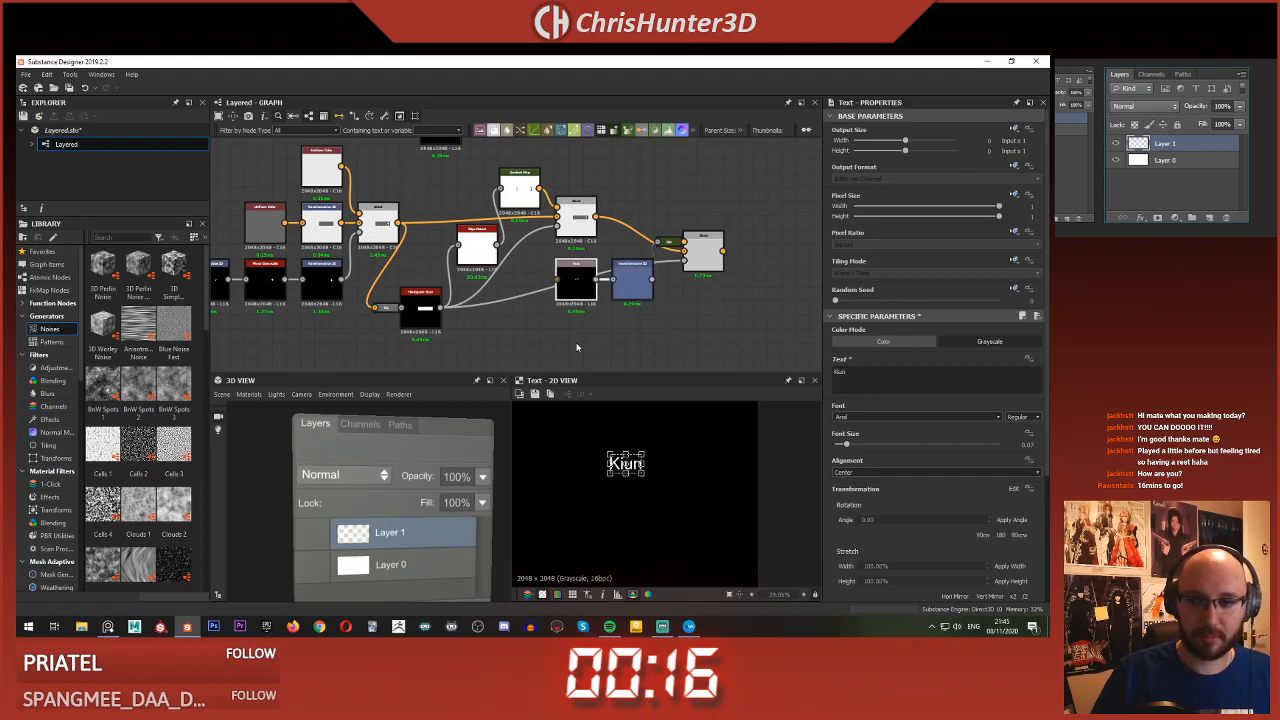
text(ind)
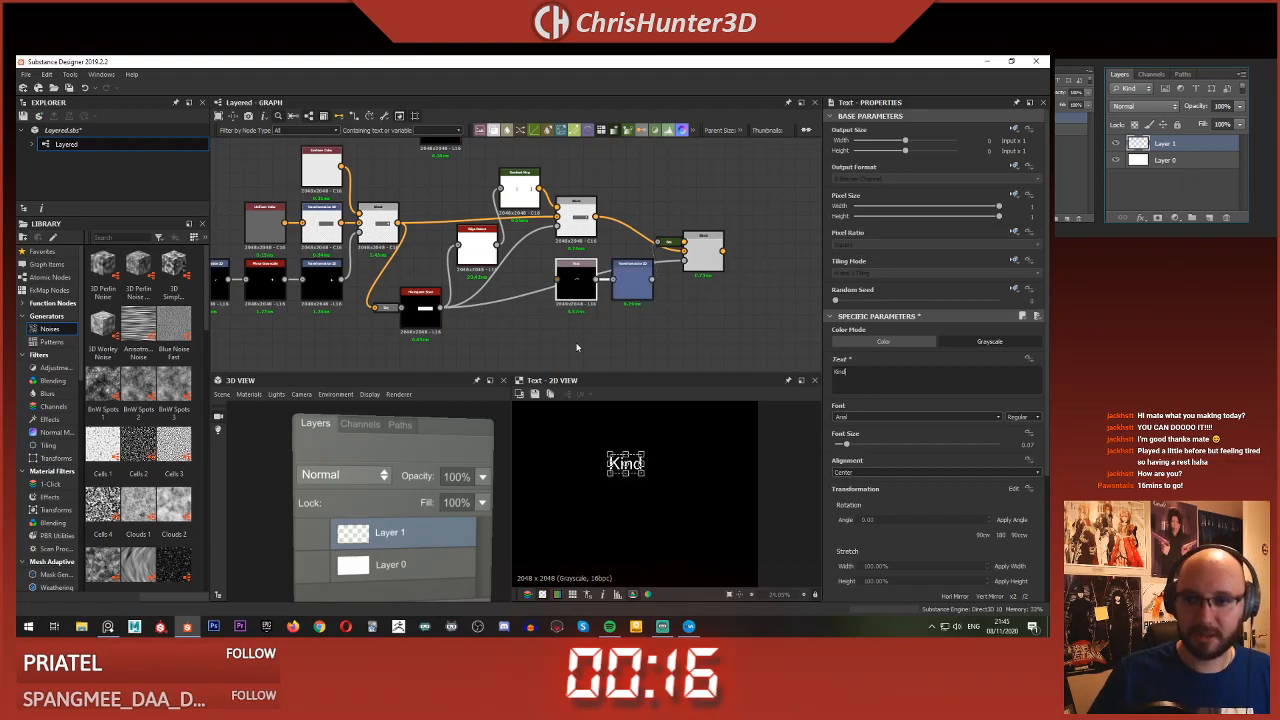
click(703, 255)
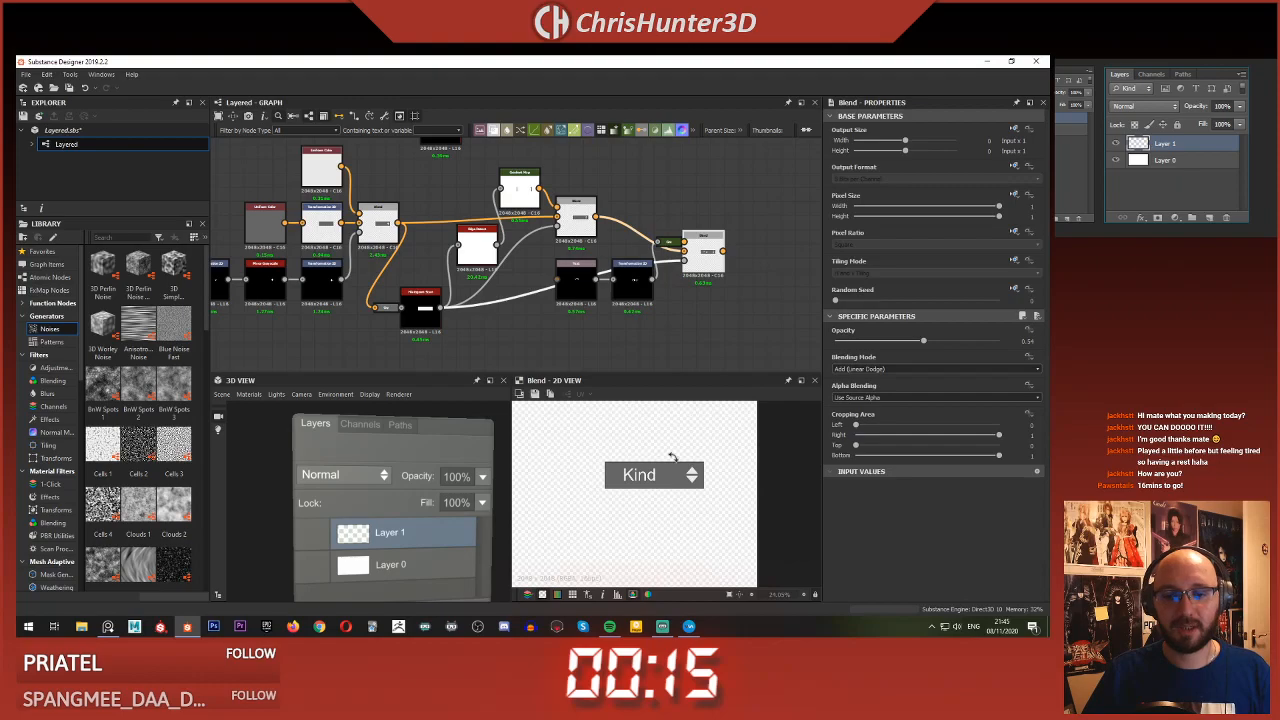
click(633, 280)
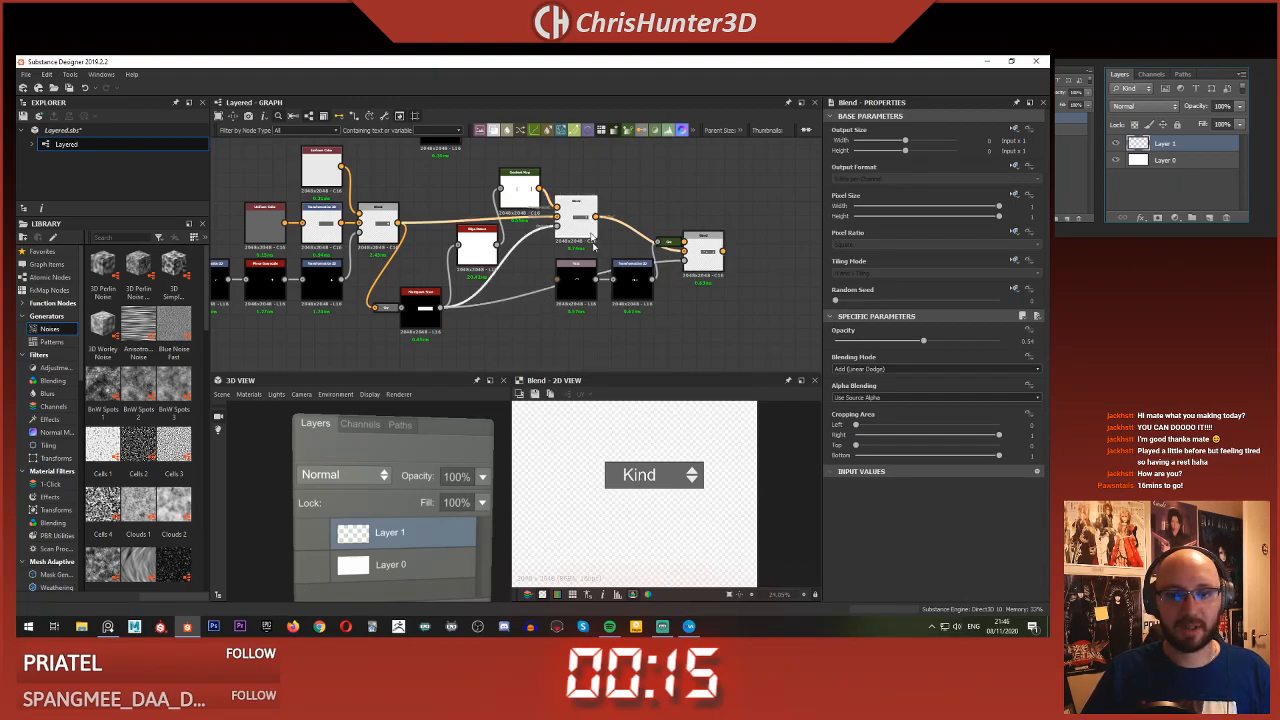
drag(663, 476, 663, 476)
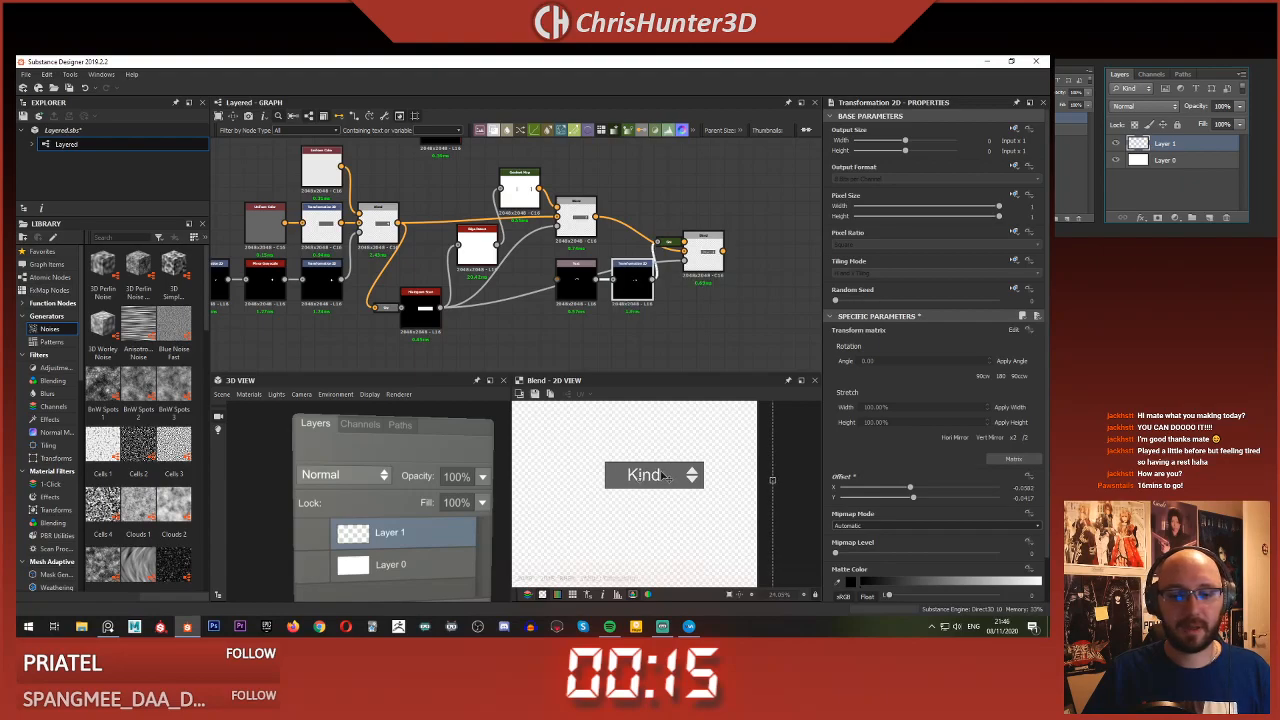
click(662, 352)
- Add a Shape node in the empty space below the Kind dropdown branch and set its pattern to Disc
scroll(622, 403, down, 1)
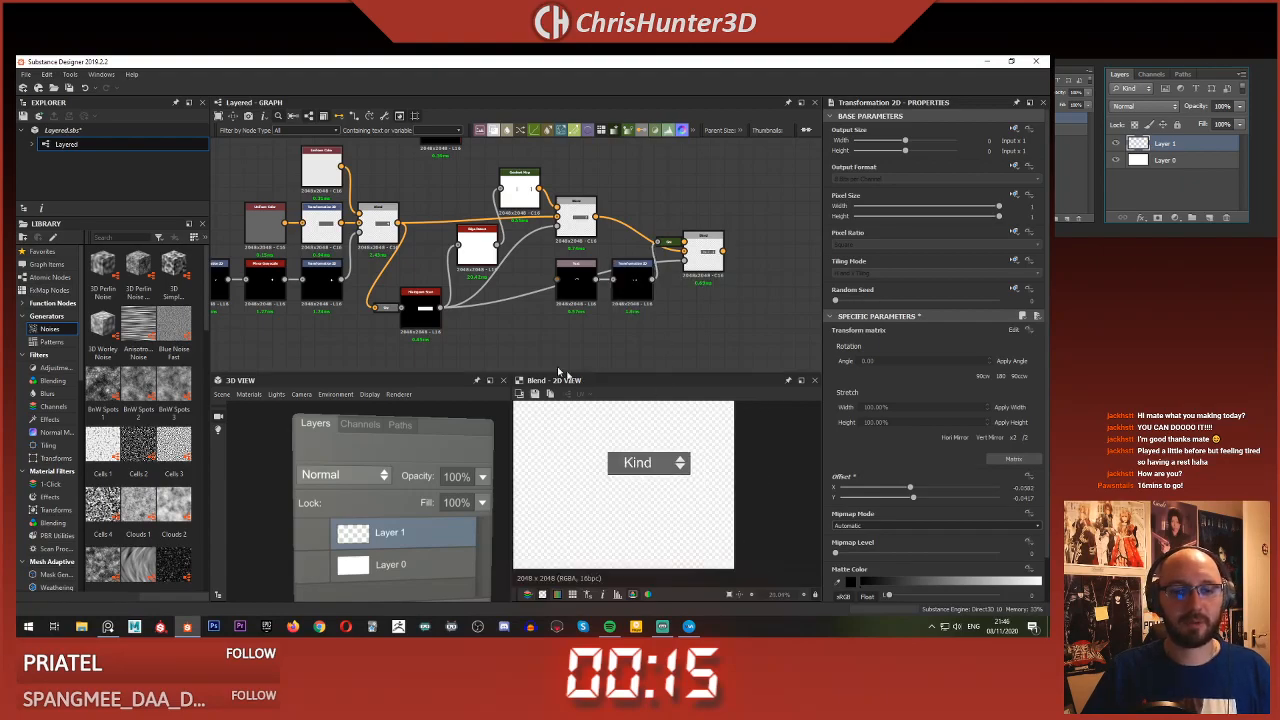
scroll(530, 300, down, 1)
middle_drag(520, 282, 603, 254)
scroll(580, 267, up, 4)
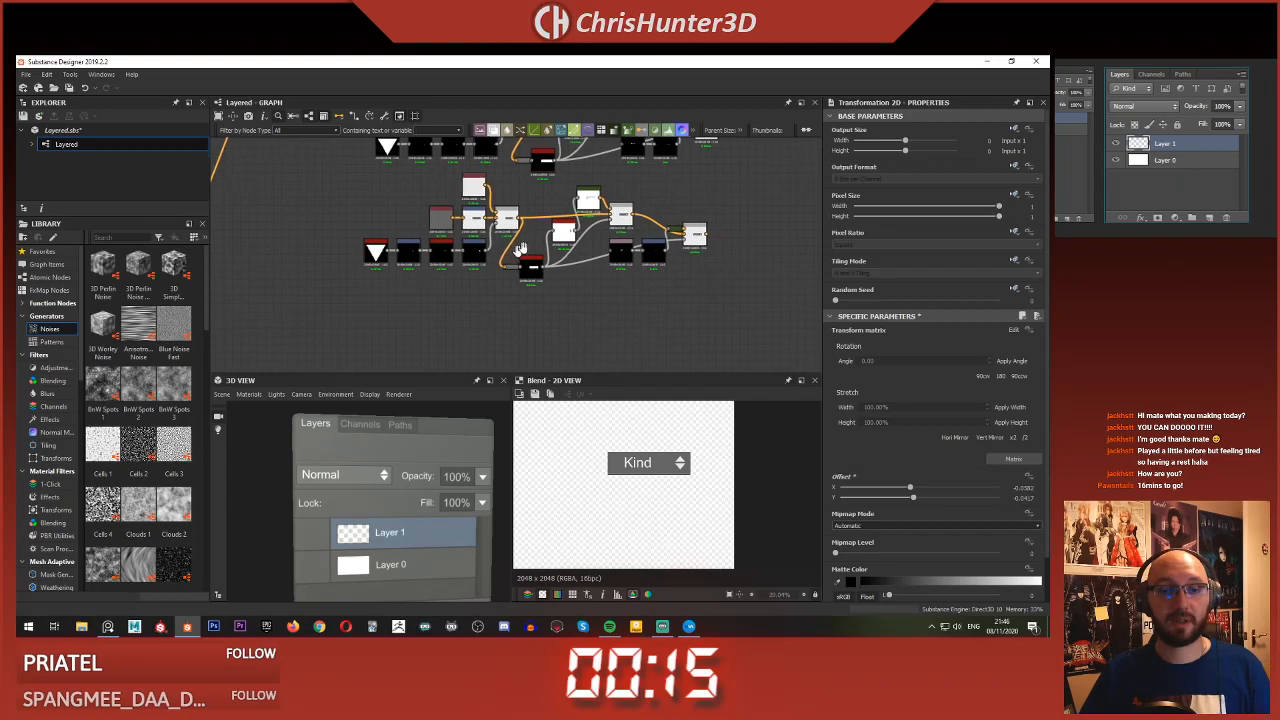
key(space)
text(shap)
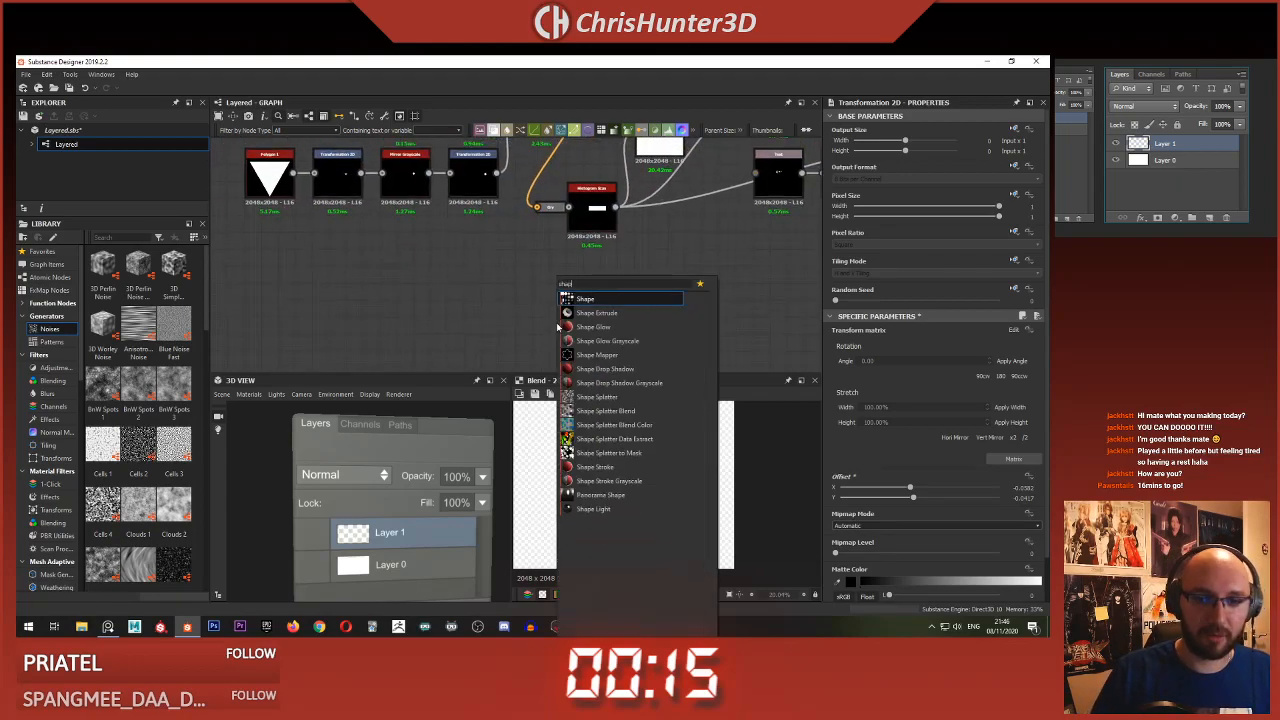
click(560, 327)
drag(530, 328, 411, 296)
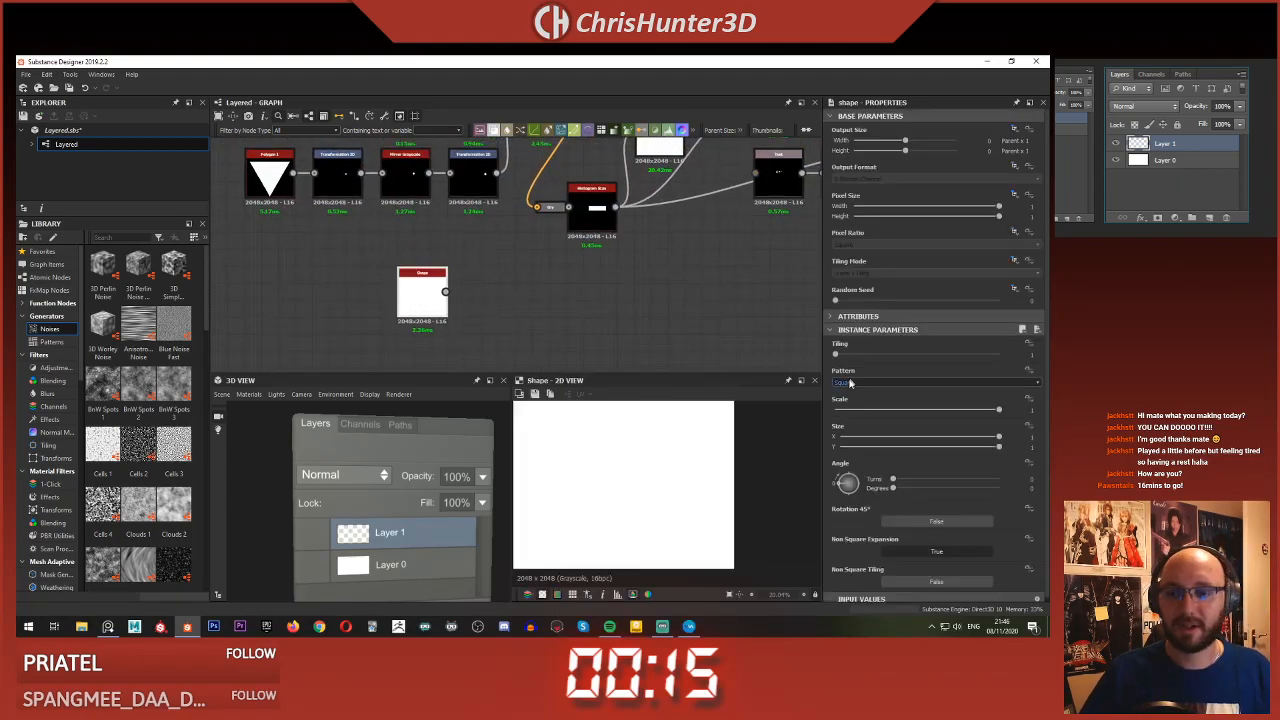
click(856, 385)
click(858, 400)
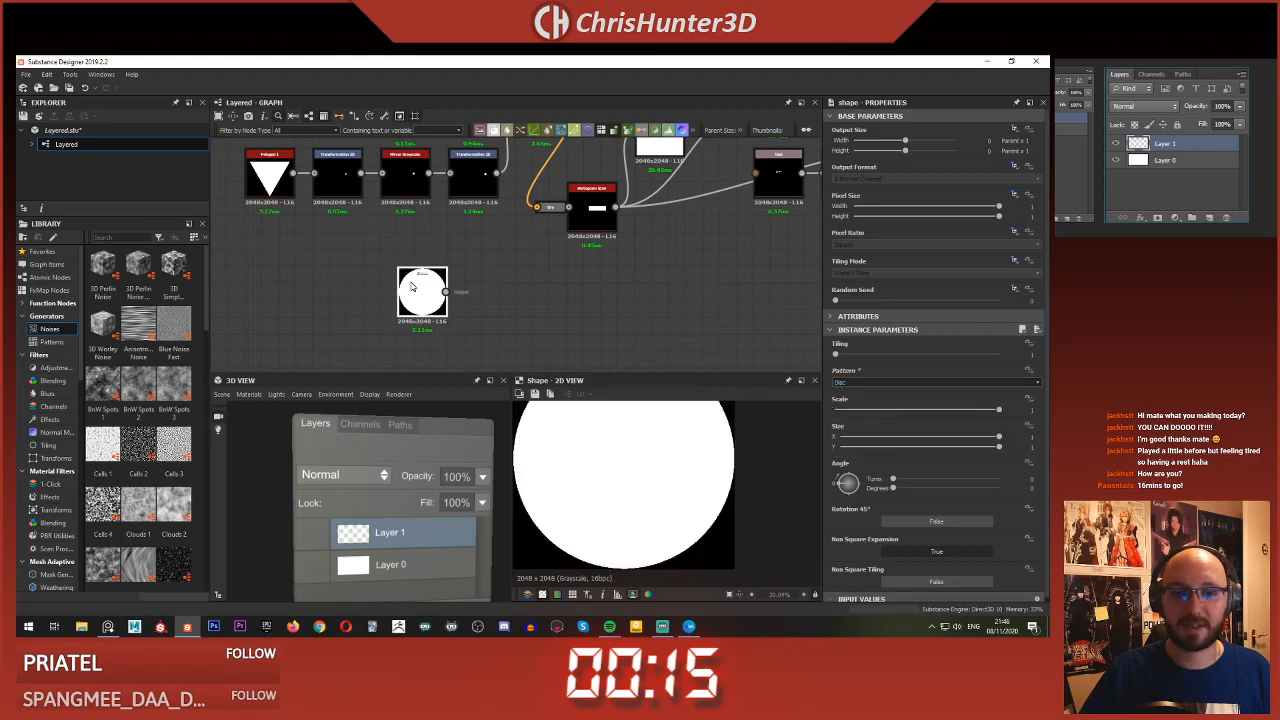
- Reduce the Disc shape's scale to about 0.42
scroll(548, 336, down, 2)
scroll(640, 468, down, 3)
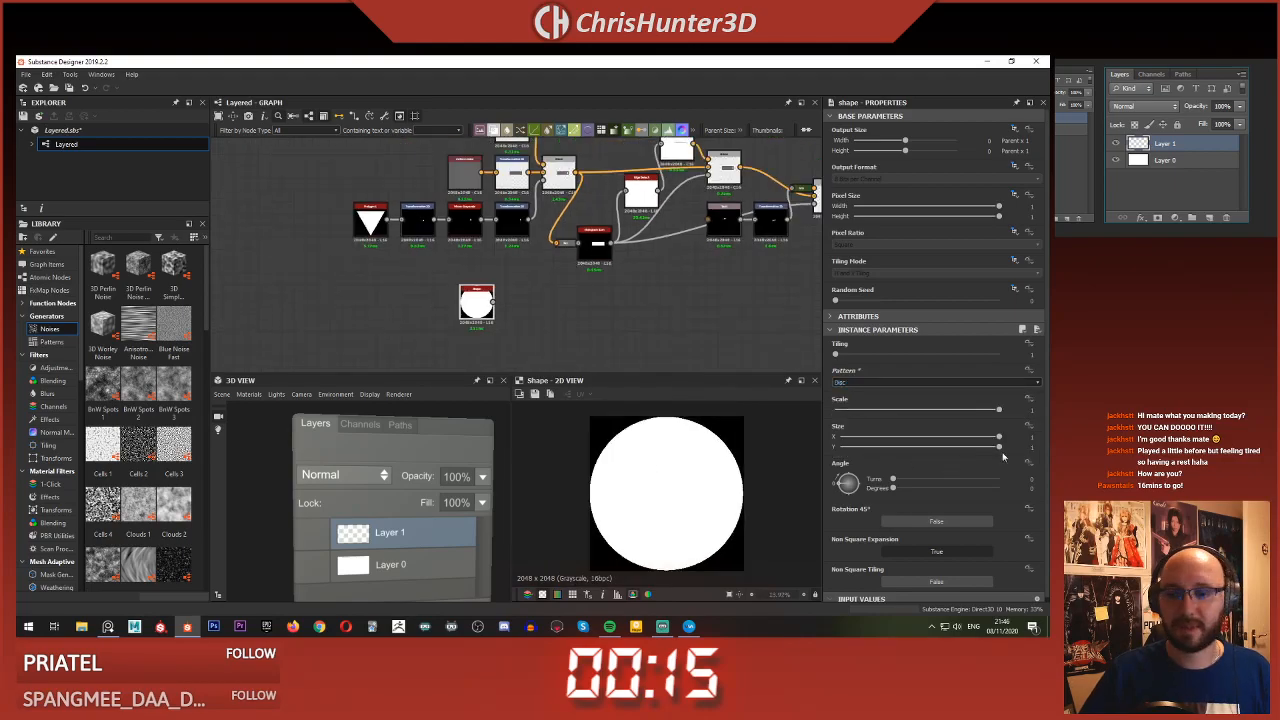
drag(996, 412, 905, 411)
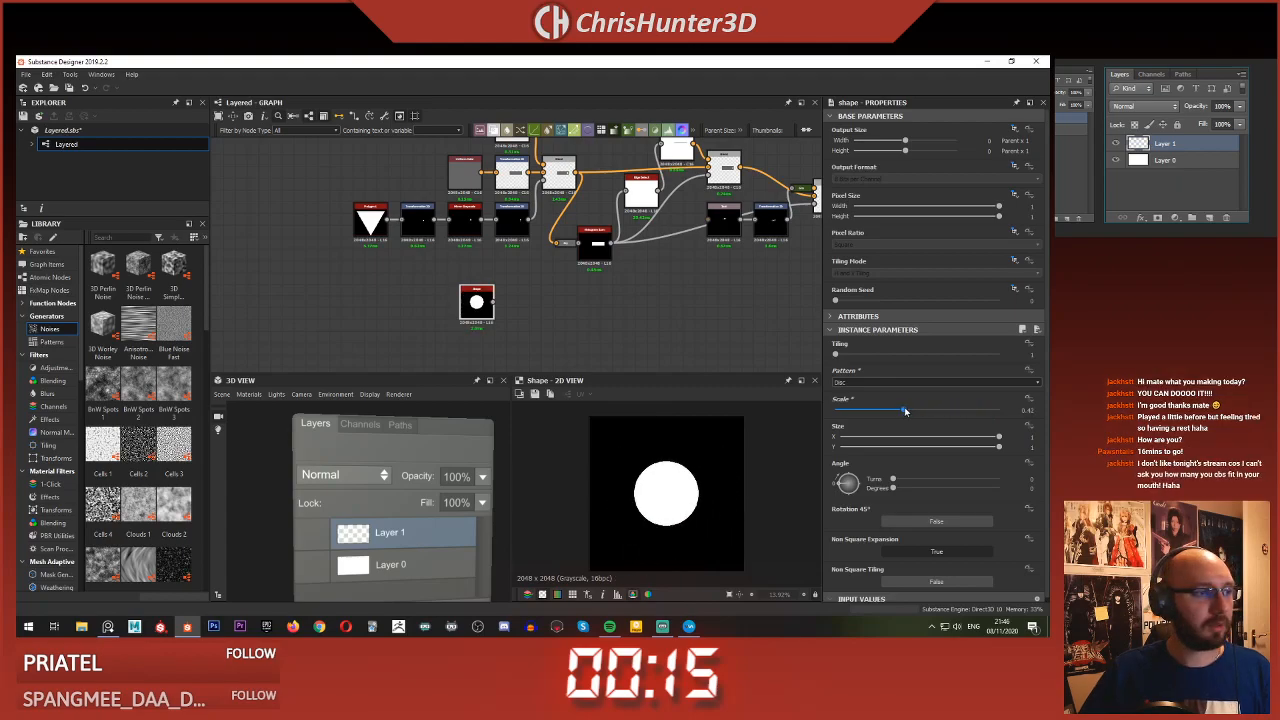
- Feed the disc into a new Transformation 2D node and offset it up and slightly right, to about X -0.07, Y 0.15
scroll(530, 270, up, 3)
middle_drag(557, 277, 487, 205)
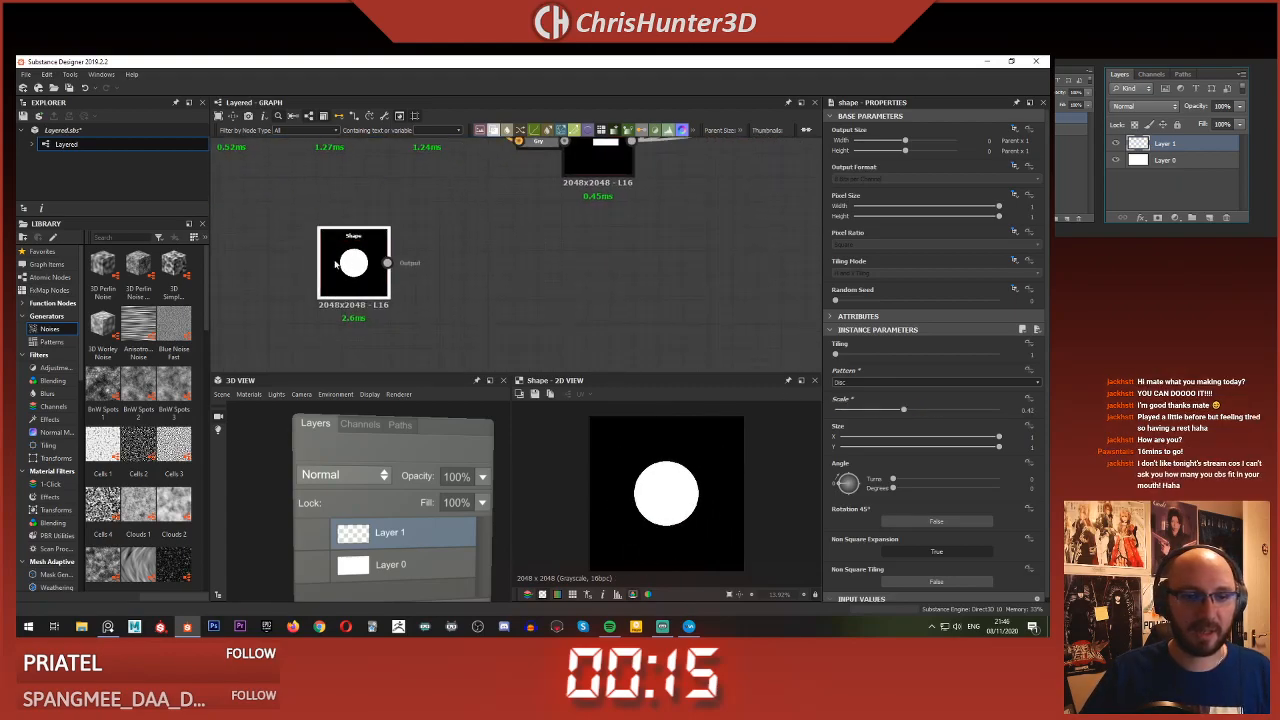
key(space)
text(tra)
key(Return)
drag(387, 263, 448, 273)
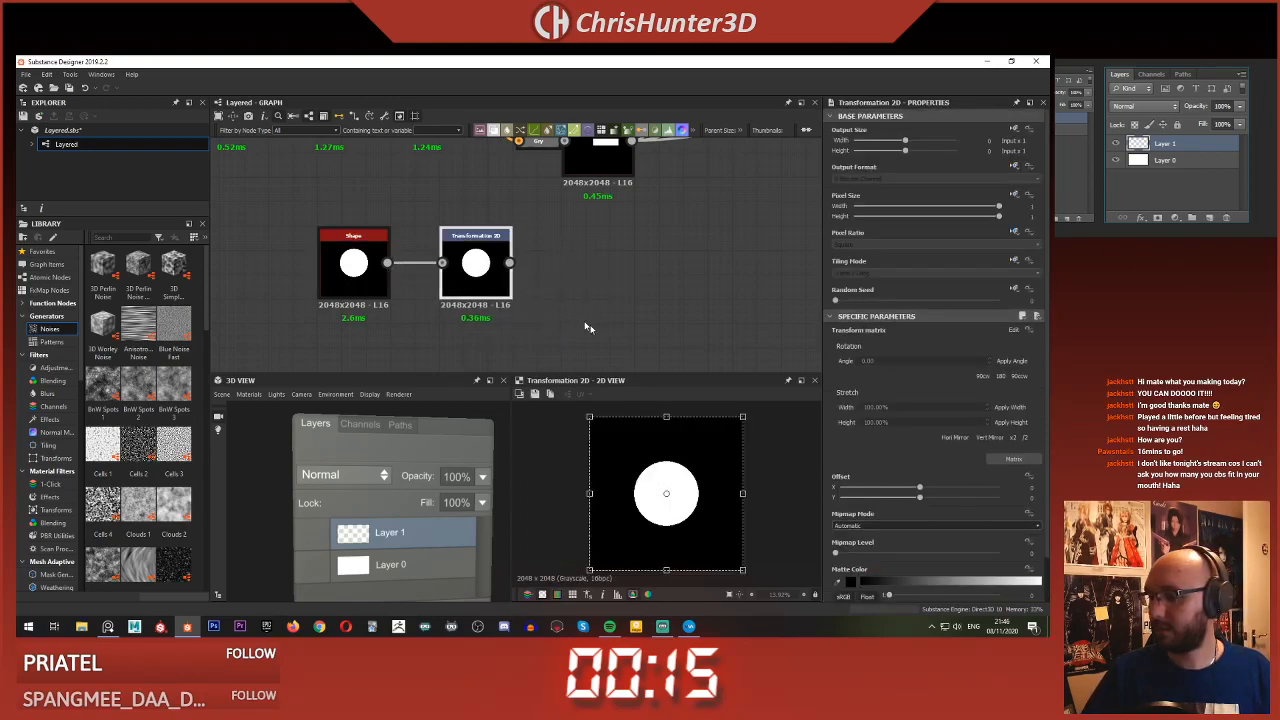
mouse_move(686, 499)
mouse_down()
mouse_move(705, 487)
mouse_move(696, 476)
mouse_up()
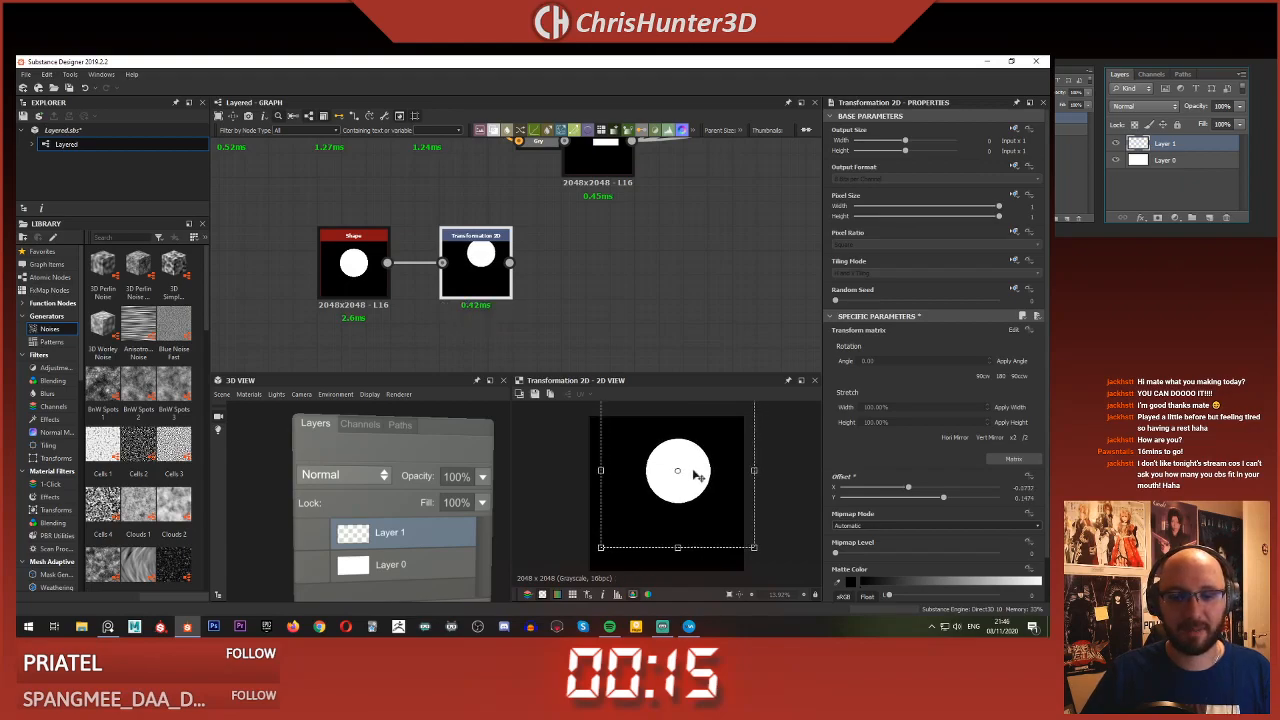
click(530, 283)
- Duplicate the disc Shape node directly beneath the original and set the copy's scale to about 0.3
middle_drag(524, 284, 549, 241)
click(375, 230)
key(ctrl+c)
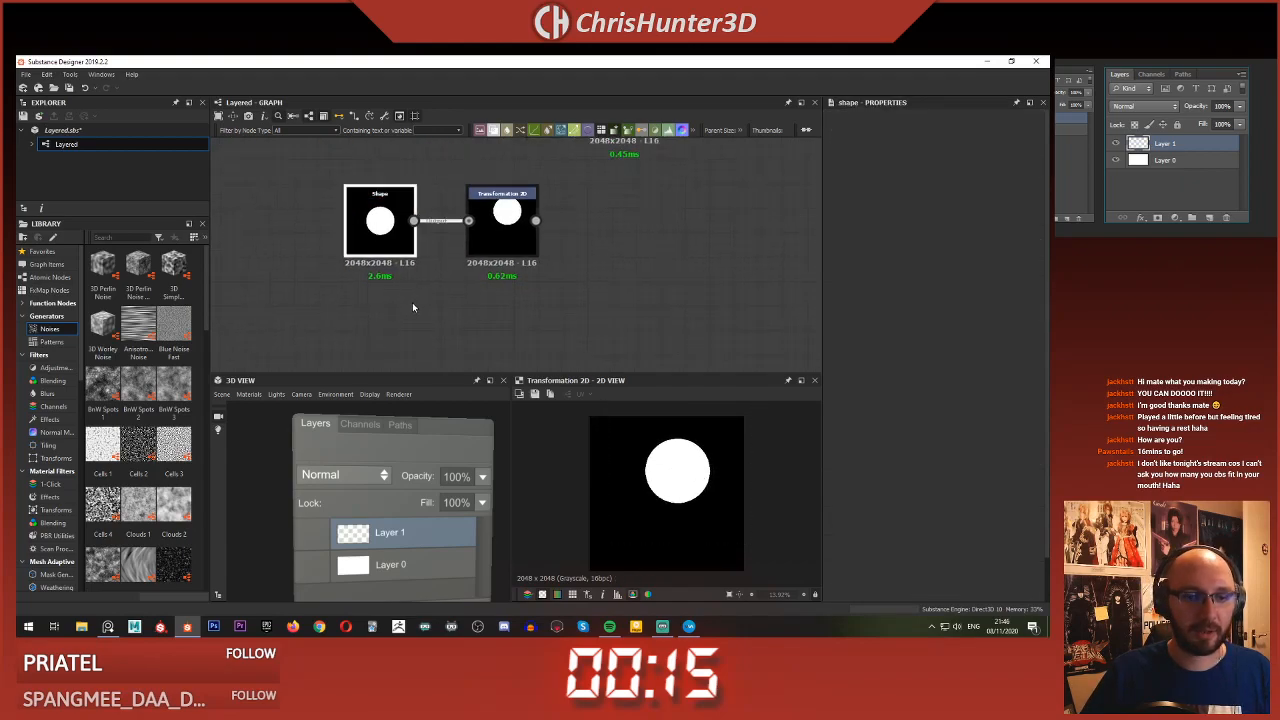
key(ctrl+v)
middle_drag(414, 306, 429, 240)
drag(536, 202, 404, 264)
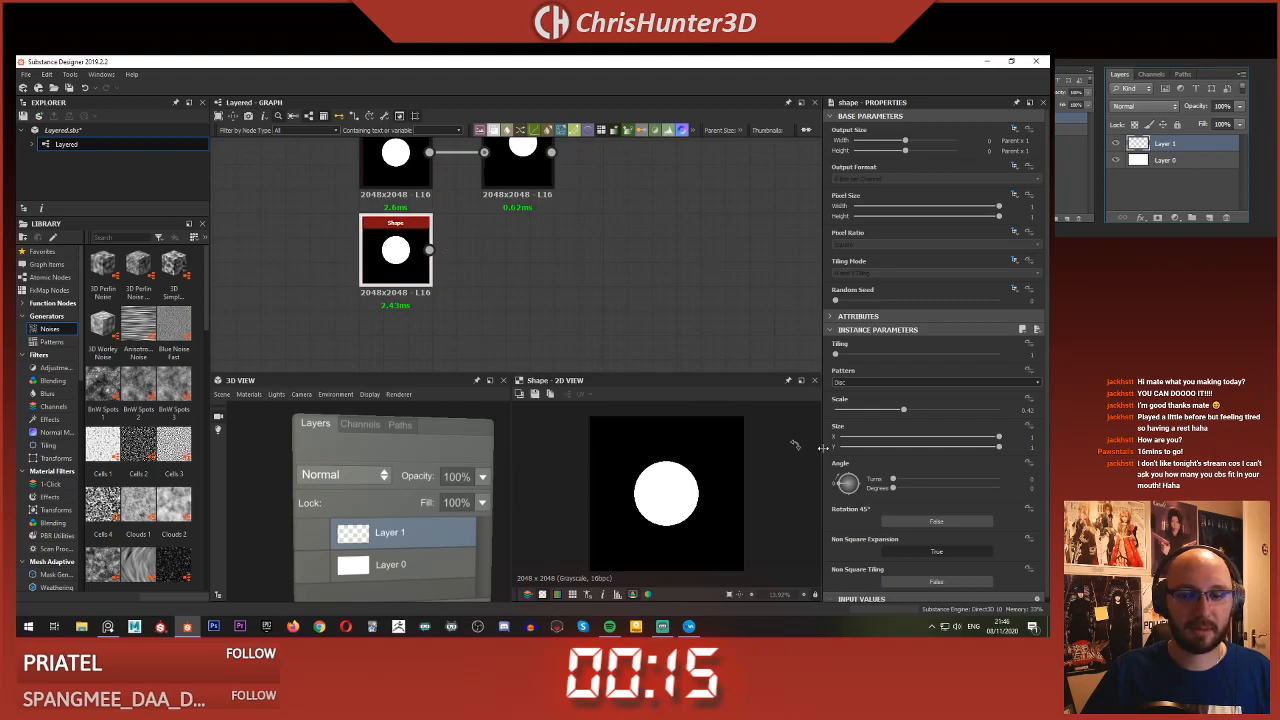
drag(905, 411, 884, 411)
click(538, 283)
- Add a Blend node to the right of the two disc nodes
middle_drag(557, 285, 541, 336)
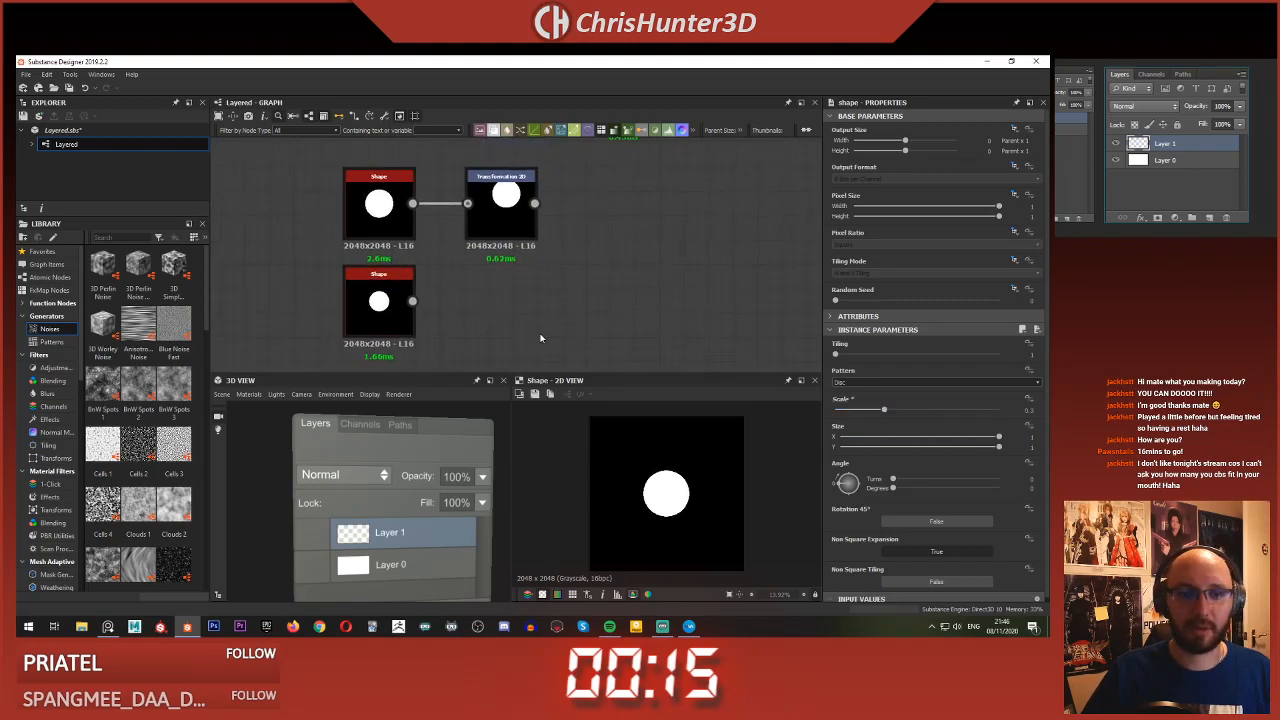
key(space)
click(566, 312)
drag(555, 320, 701, 301)
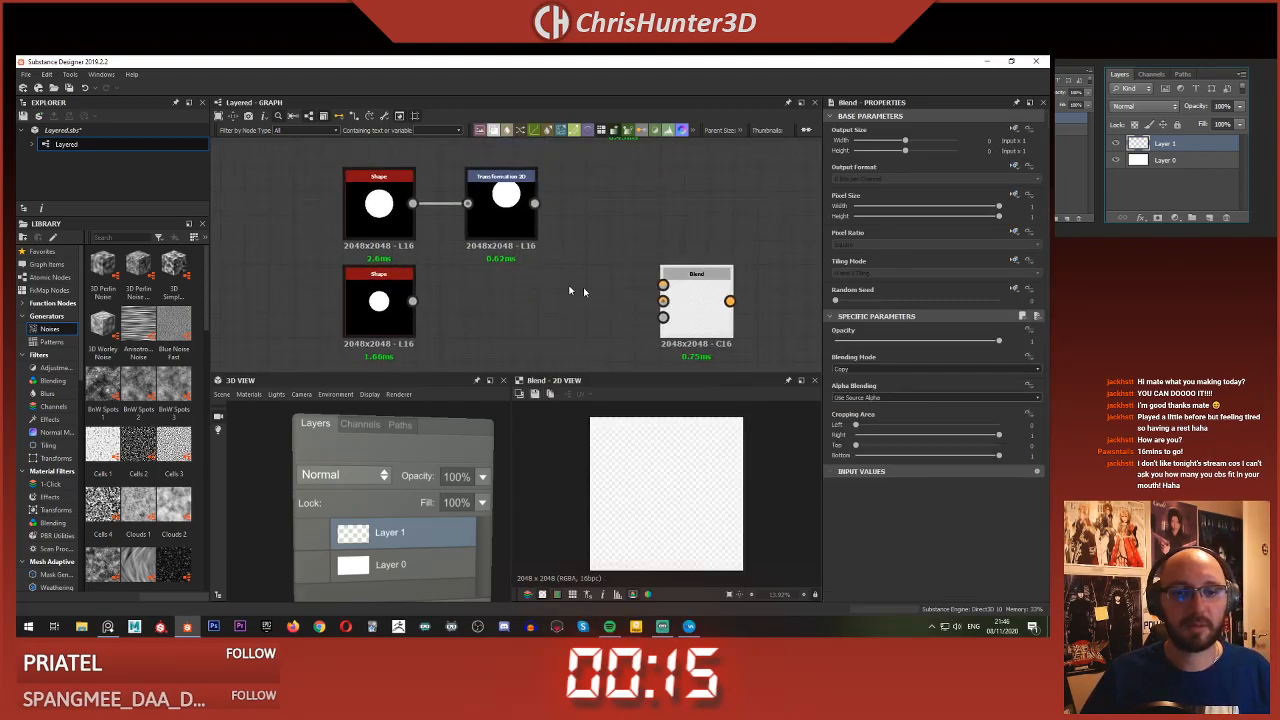
- Duplicate the Transformation 2D for the smaller disc, then connect the smaller disc as the Blend's foreground and the larger disc as its background
click(497, 209)
key(ctrl+d)
drag(504, 277, 500, 320)
drag(412, 301, 485, 299)
drag(625, 296, 663, 300)
drag(535, 203, 663, 285)
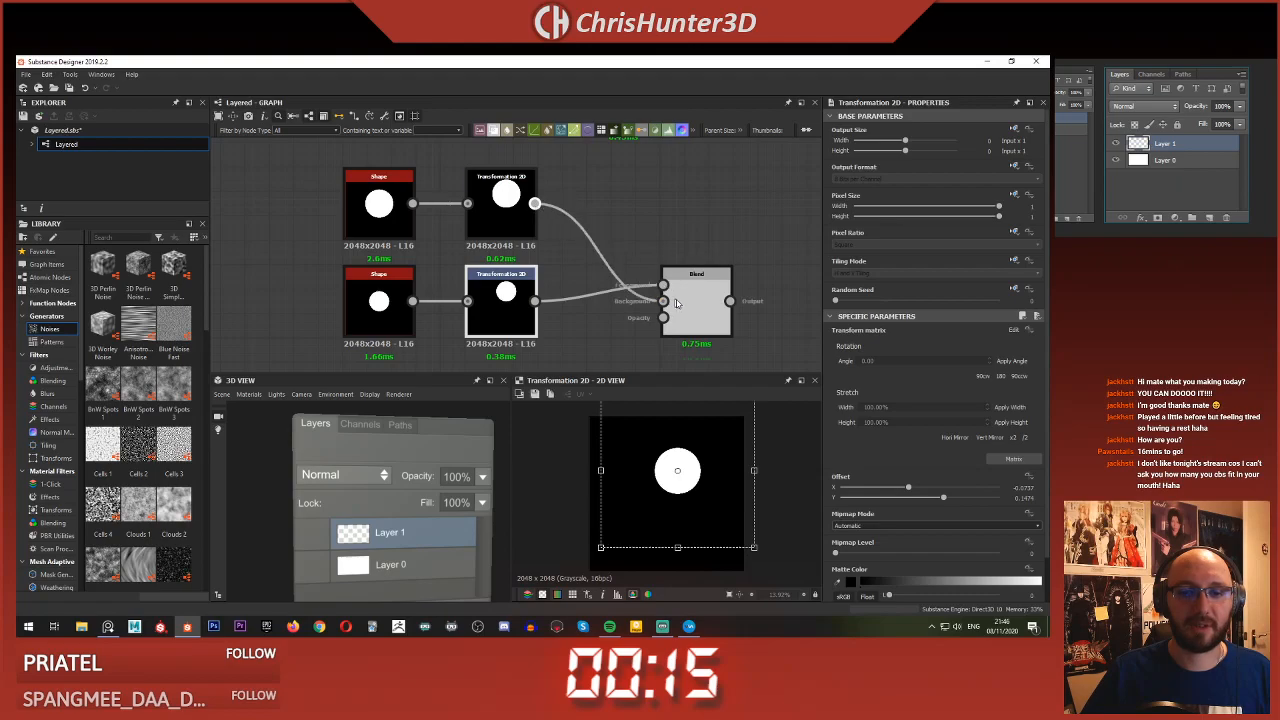
- Set the two discs' Blend to Subtract mode to cut the smaller disc out of the larger one
click(675, 302)
click(900, 369)
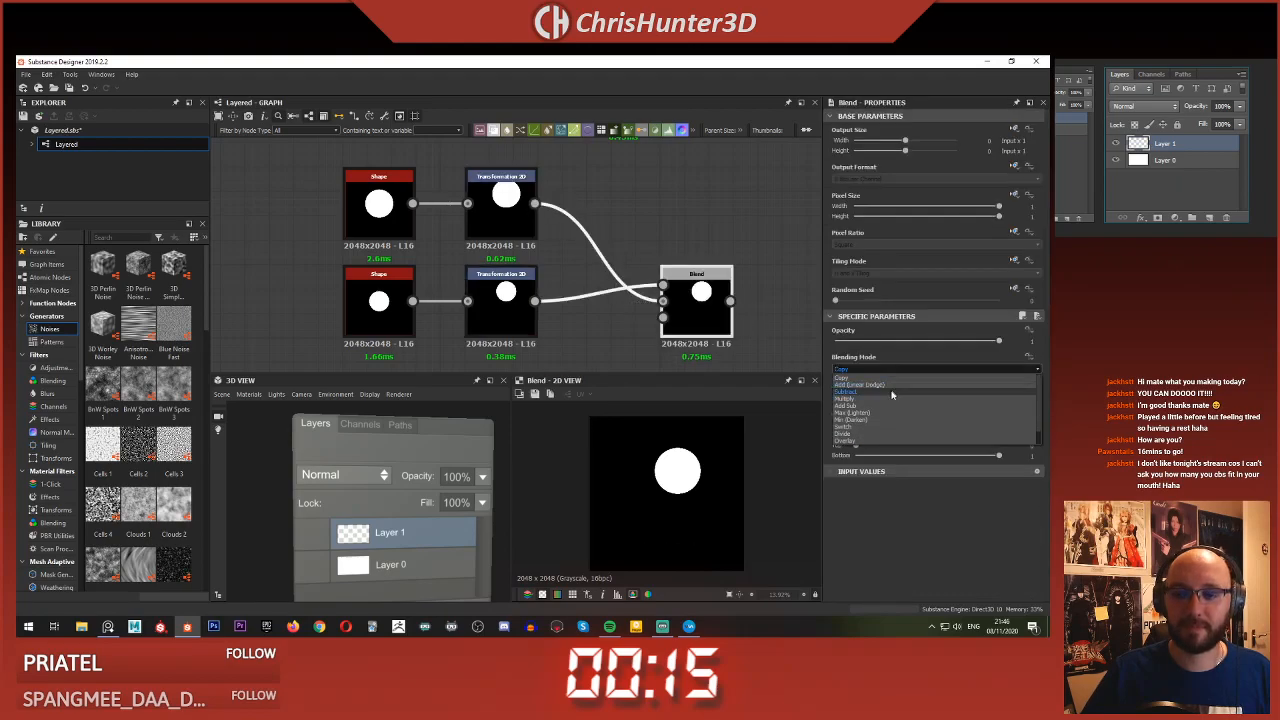
click(892, 392)
- Add another Shape node and place it below the smaller disc's Shape node
scroll(660, 308, down, 3)
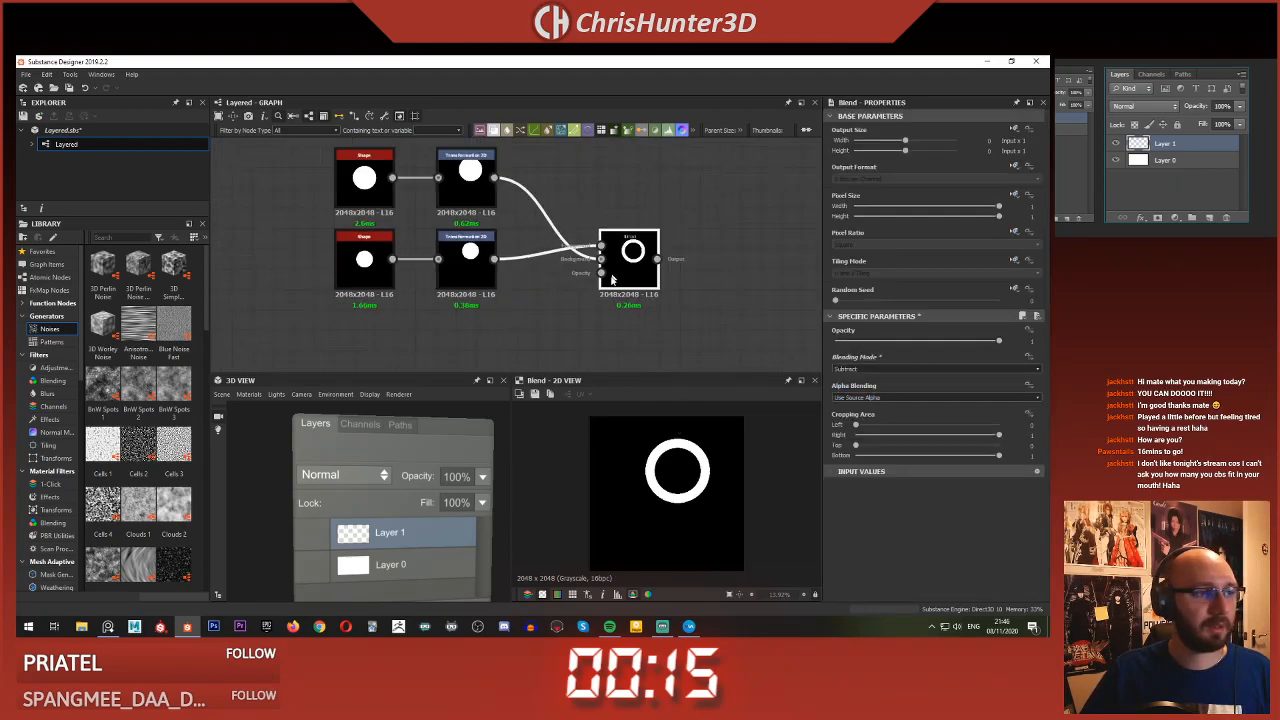
scroll(601, 288, up, 2)
scroll(601, 288, up, 1)
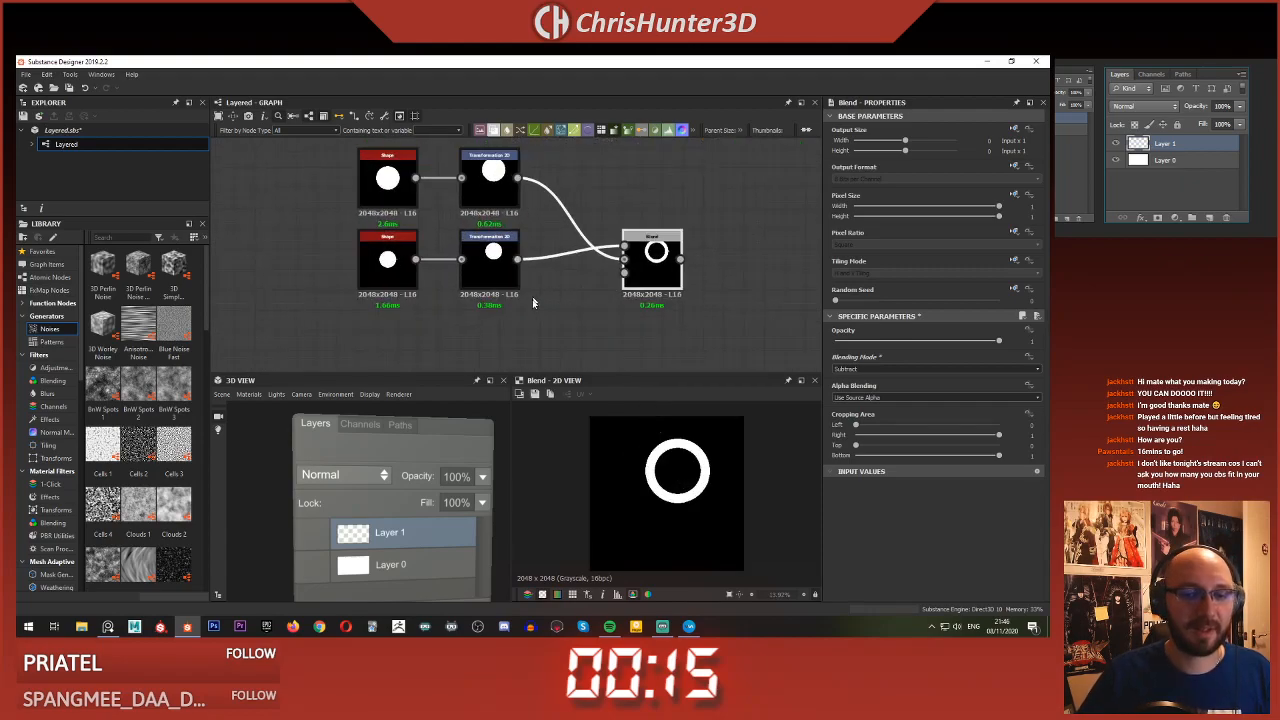
key(space)
text(shap)
key(Return)
middle_drag(536, 302, 544, 233)
drag(543, 253, 410, 297)
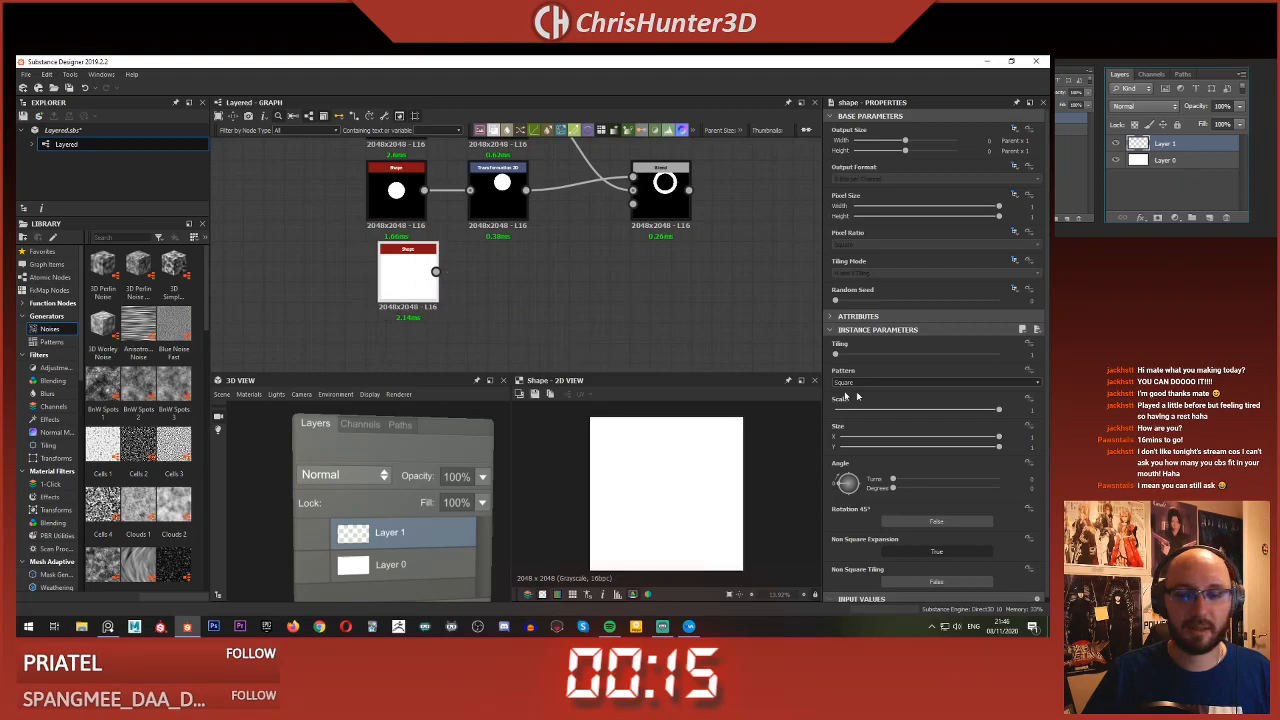
- Set the scale of the new square Shape node to 0.98
click(420, 268)
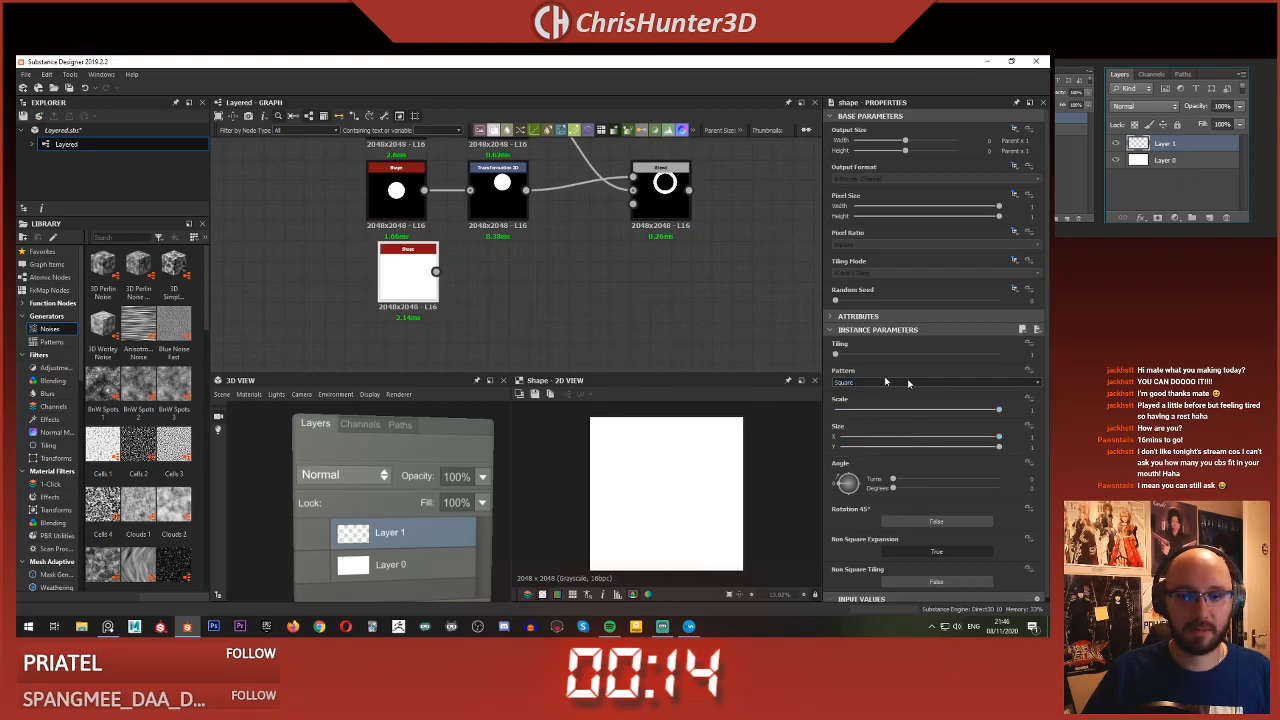
drag(1001, 411, 995, 411)
key(space)
text(tra)
key(Escape)
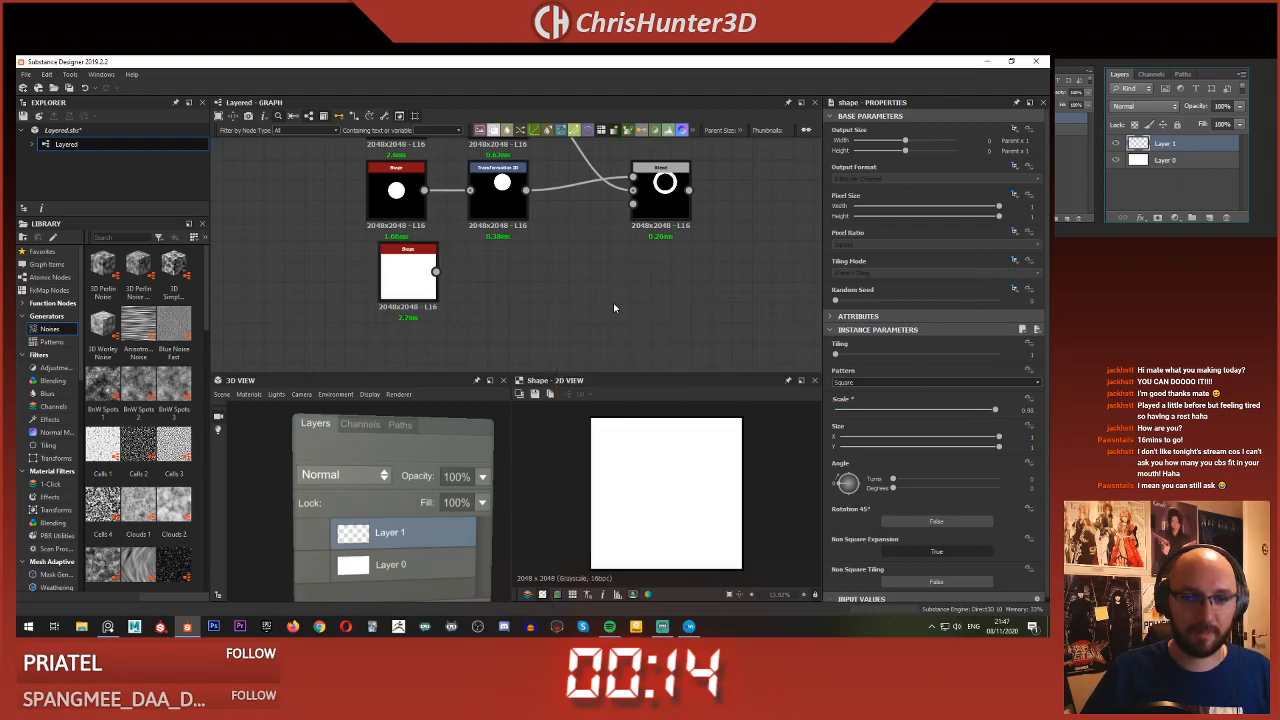
- Add a Transformation 2D node and feed it from the square Shape
key(Delete)
key(space)
text(re)
key(BackSpace)
key(BackSpace)
text(tra)
key(Return)
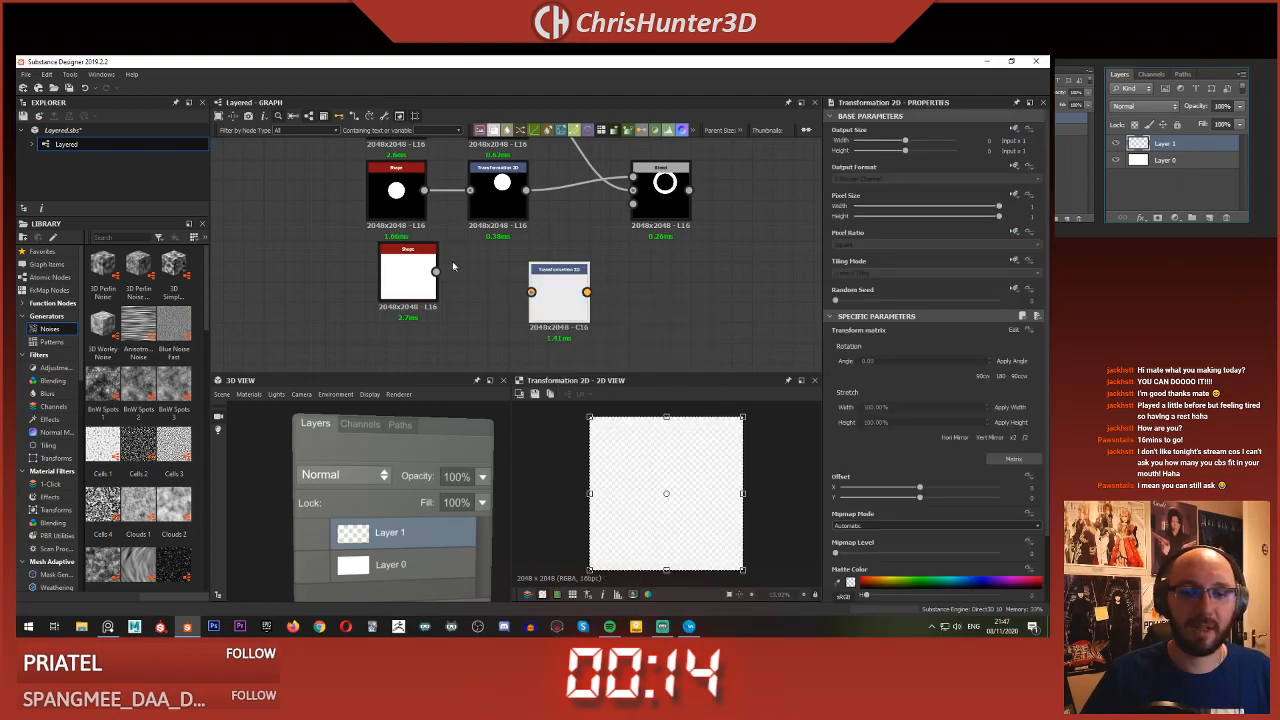
drag(437, 272, 498, 277)
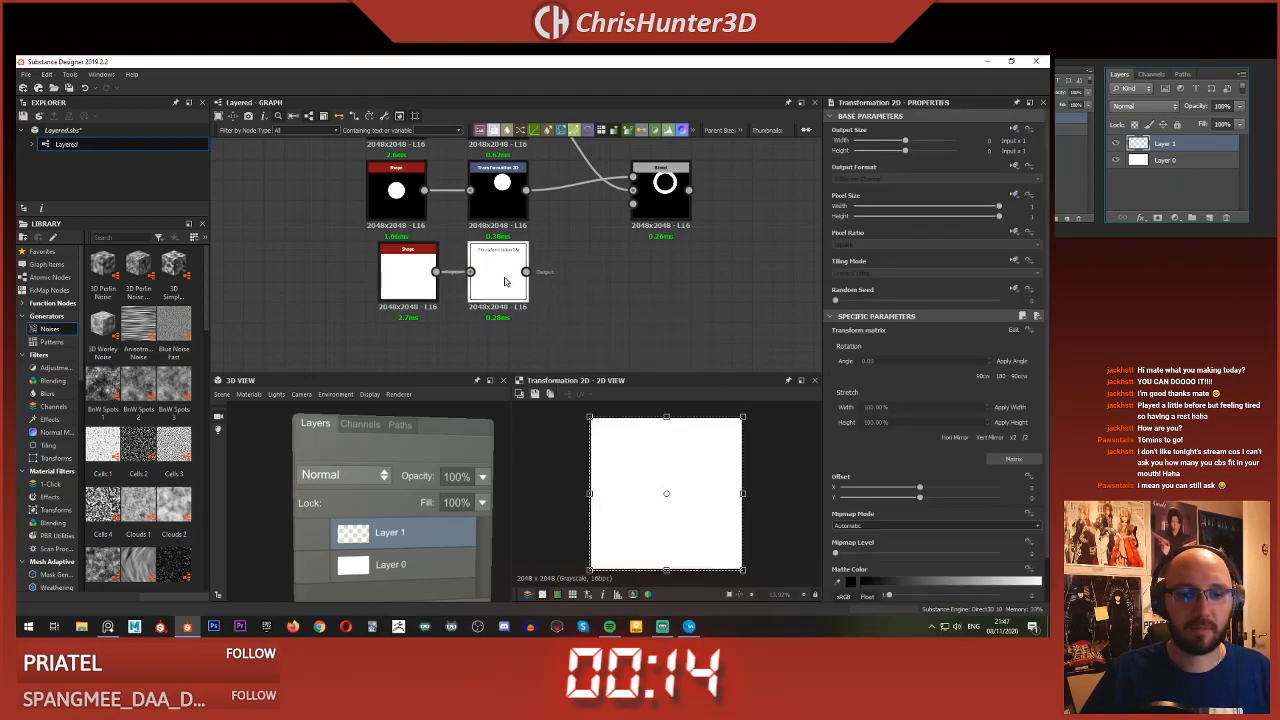
- Override the square's Transformation 2D tiling mode and set it to No Tiling
click(1014, 261)
click(972, 286)
click(973, 275)
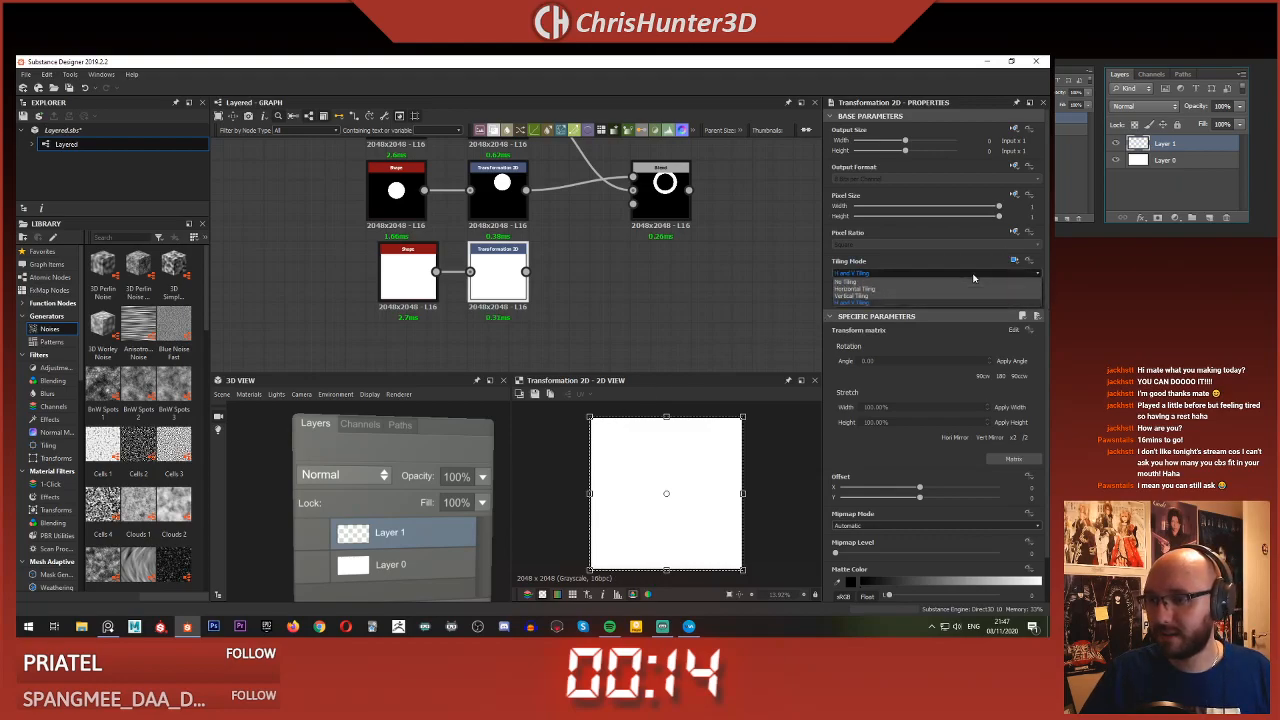
click(976, 283)
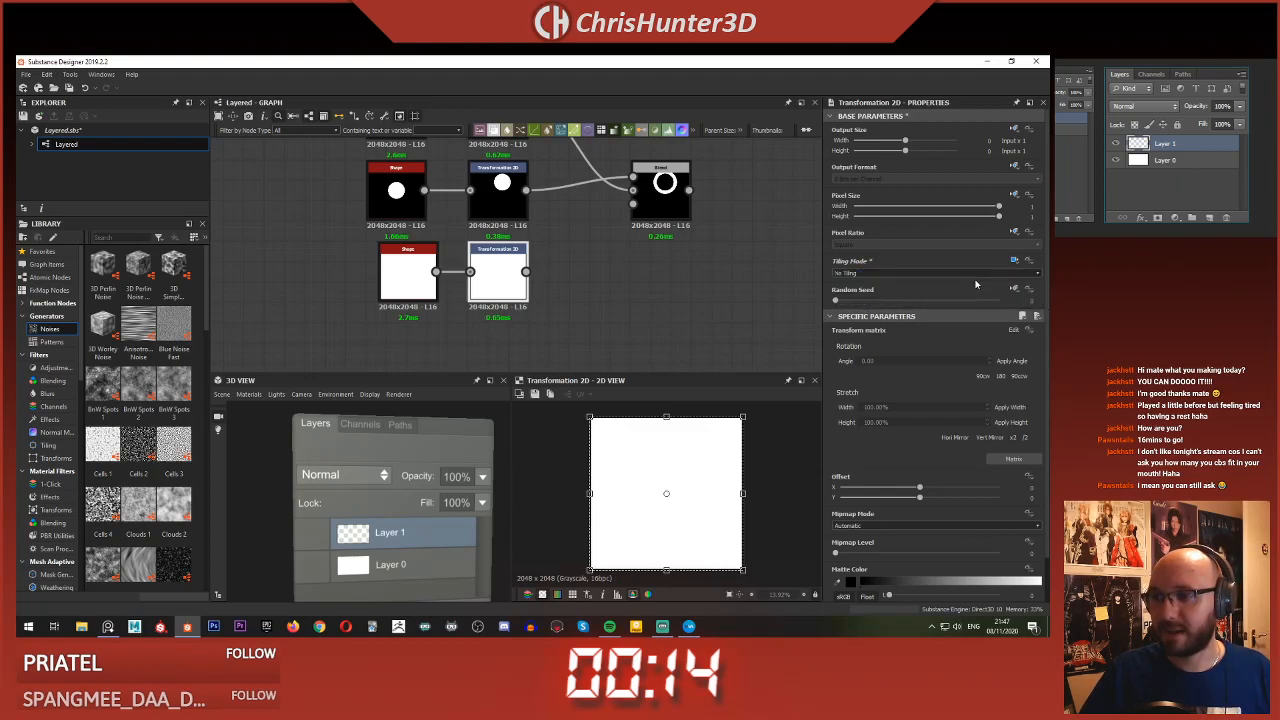
- Shrink and rotate the square into a diagonal bar sloping toward the lower left as the magnifying glass handle
click(665, 280)
scroll(665, 280, up, 3)
middle_drag(665, 280, 733, 287)
scroll(733, 287, down, 2)
click(547, 279)
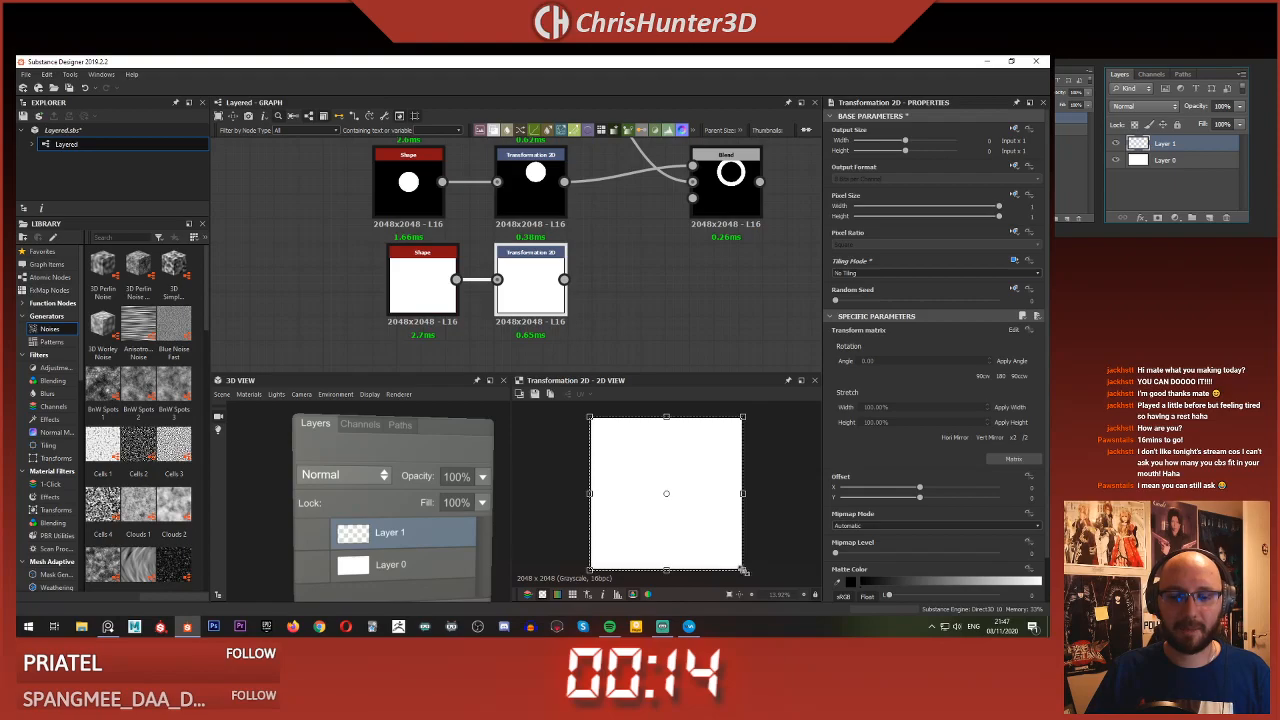
drag(741, 569, 662, 488)
drag(625, 416, 663, 507)
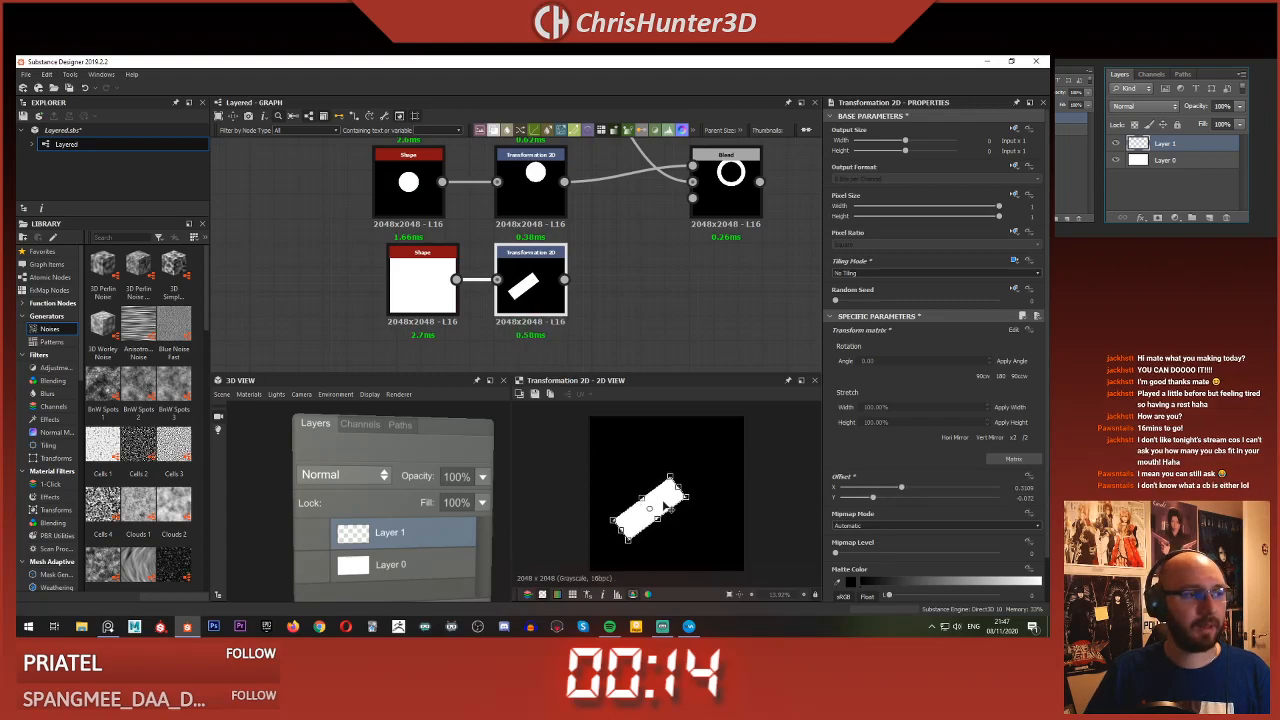
- Add a Blend node right of the ring's Blend, with the handle as foreground and the ring as background
middle_drag(701, 255, 639, 292)
click(608, 340)
key(space)
text(ble)
key(Return)
drag(644, 221, 595, 221)
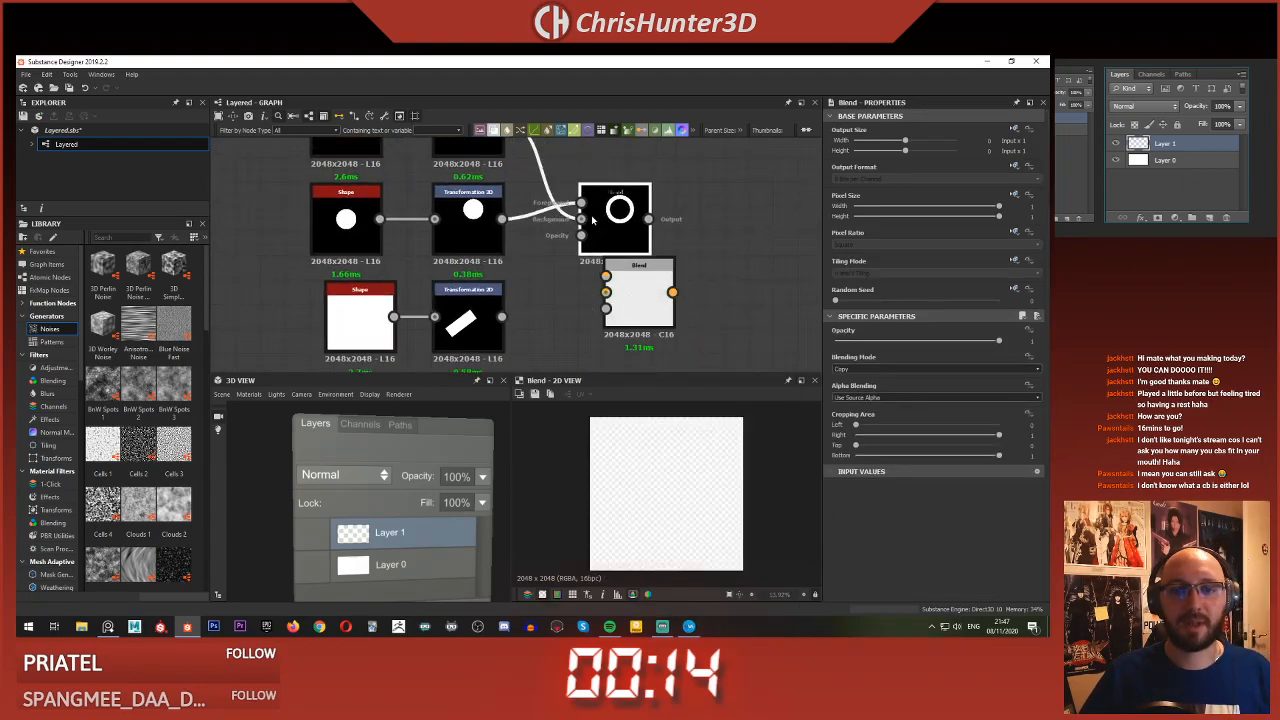
drag(640, 298, 712, 300)
drag(648, 219, 679, 276)
drag(501, 317, 679, 292)
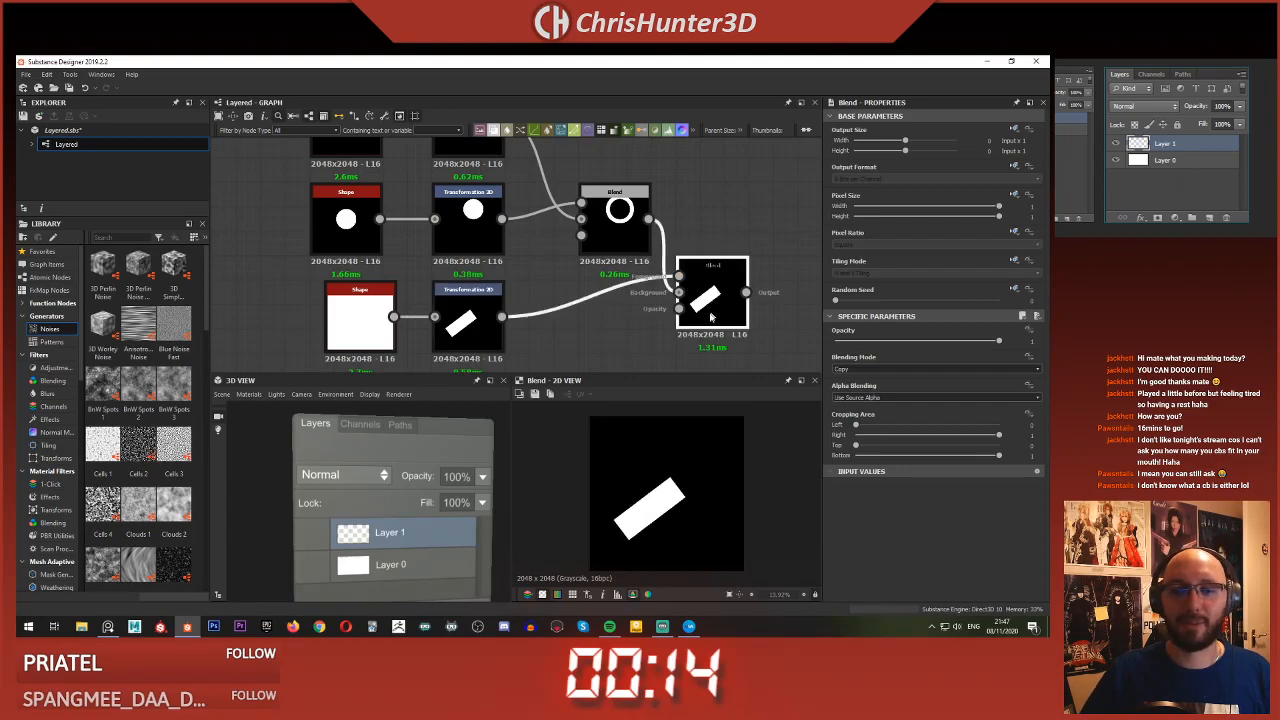
- Set the handle and ring Blend to Add (Linear Dodge) mode
middle_drag(700, 287, 660, 265)
click(913, 369)
click(913, 384)
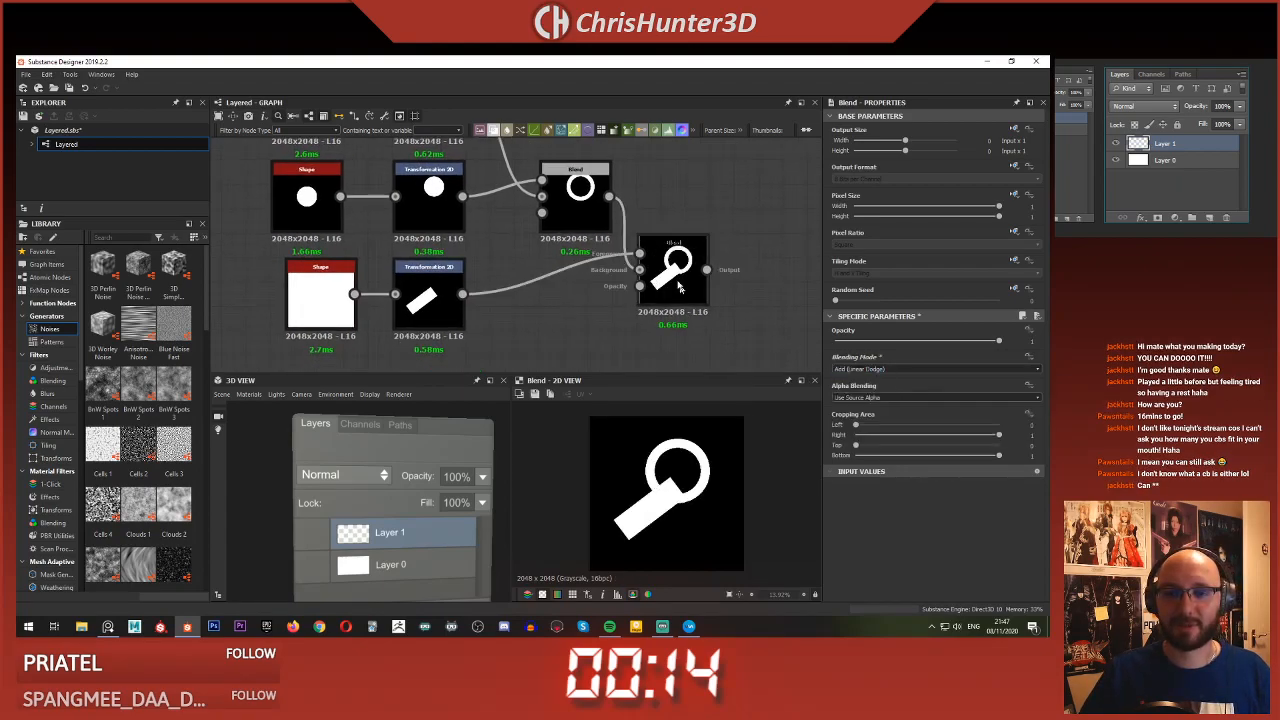
- Rotate and shift the handle in its Transformation 2D so its end meets the ring's lower-left edge
click(427, 322)
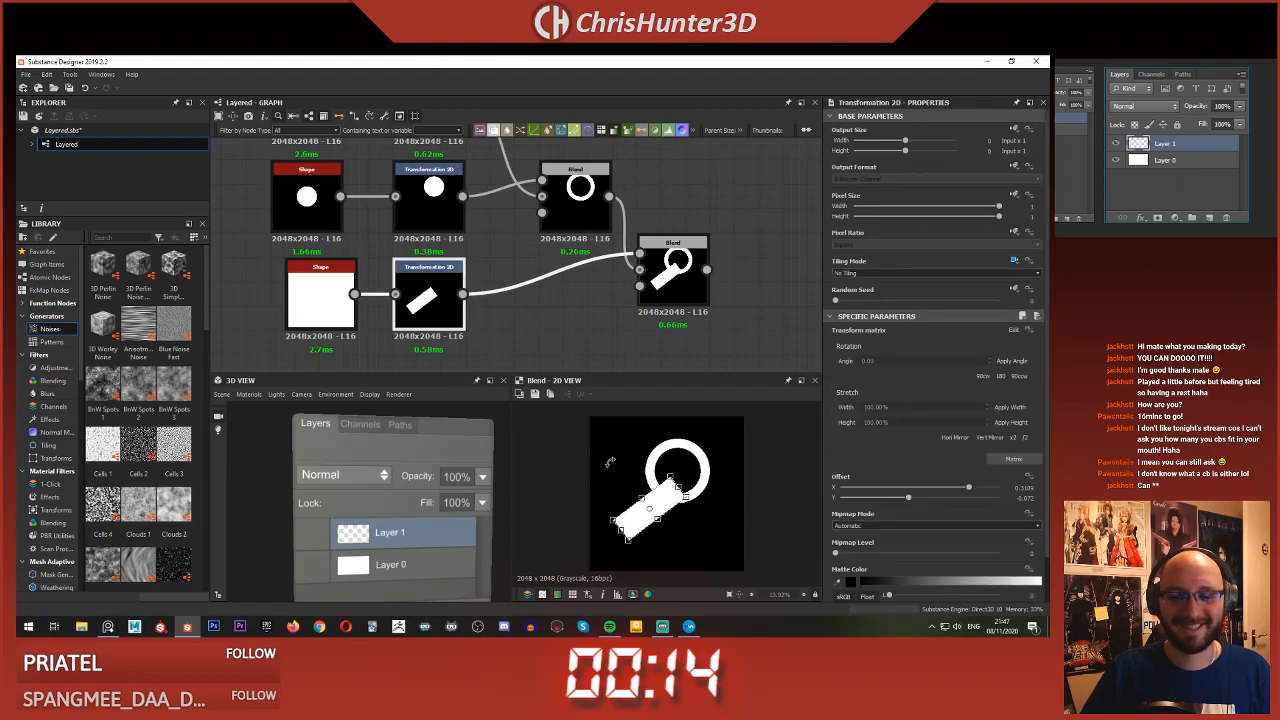
mouse_move(675, 508)
mouse_down()
mouse_move(668, 498)
mouse_move(667, 516)
mouse_up()
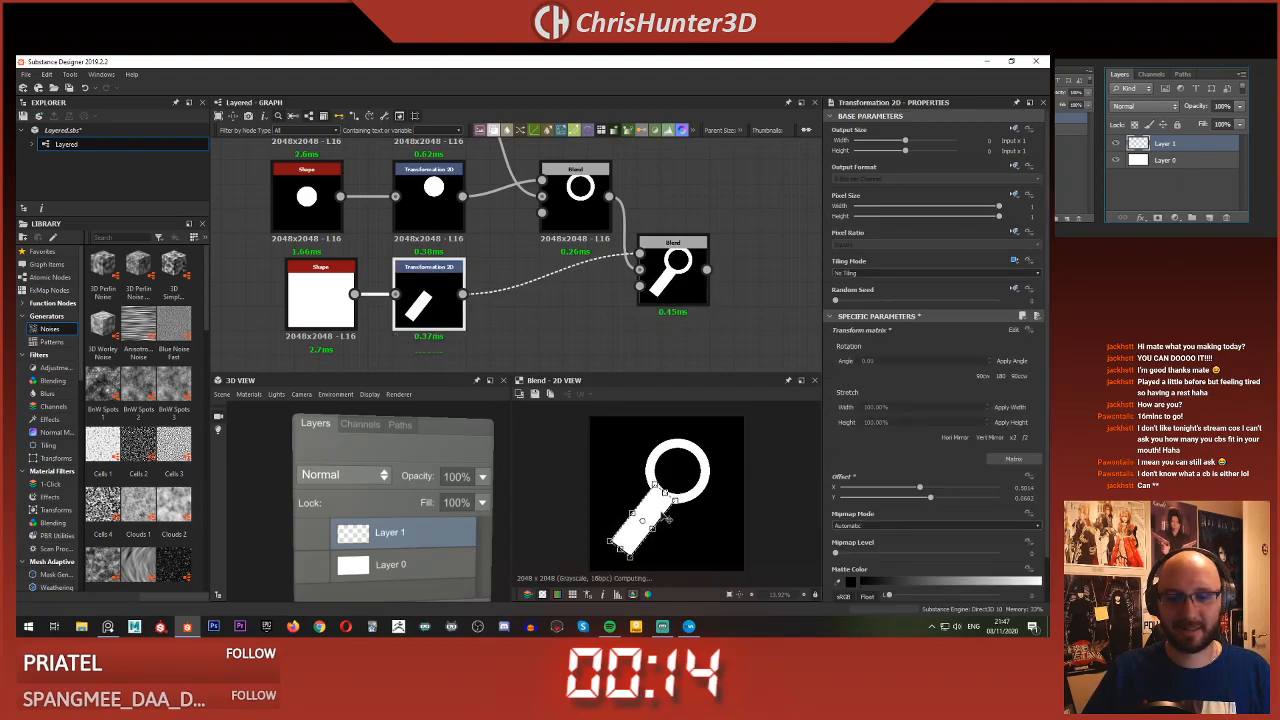
click(570, 345)
- Set the larger disc's scale to 0.6 and increase the smaller disc's scale to make the ring wider and thinner
scroll(570, 345, down, 5)
scroll(659, 502, down, 5)
scroll(648, 456, up, 4)
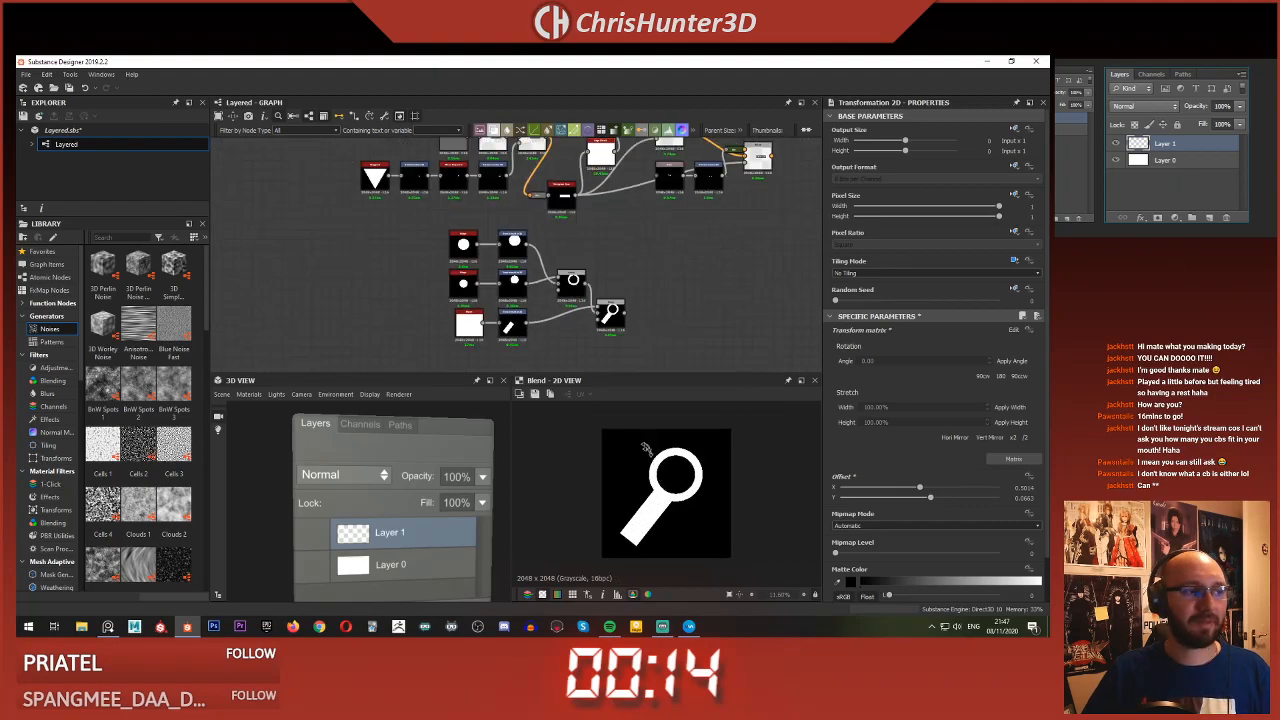
scroll(573, 323, up, 5)
scroll(600, 314, down, 2)
middle_drag(600, 314, 646, 300)
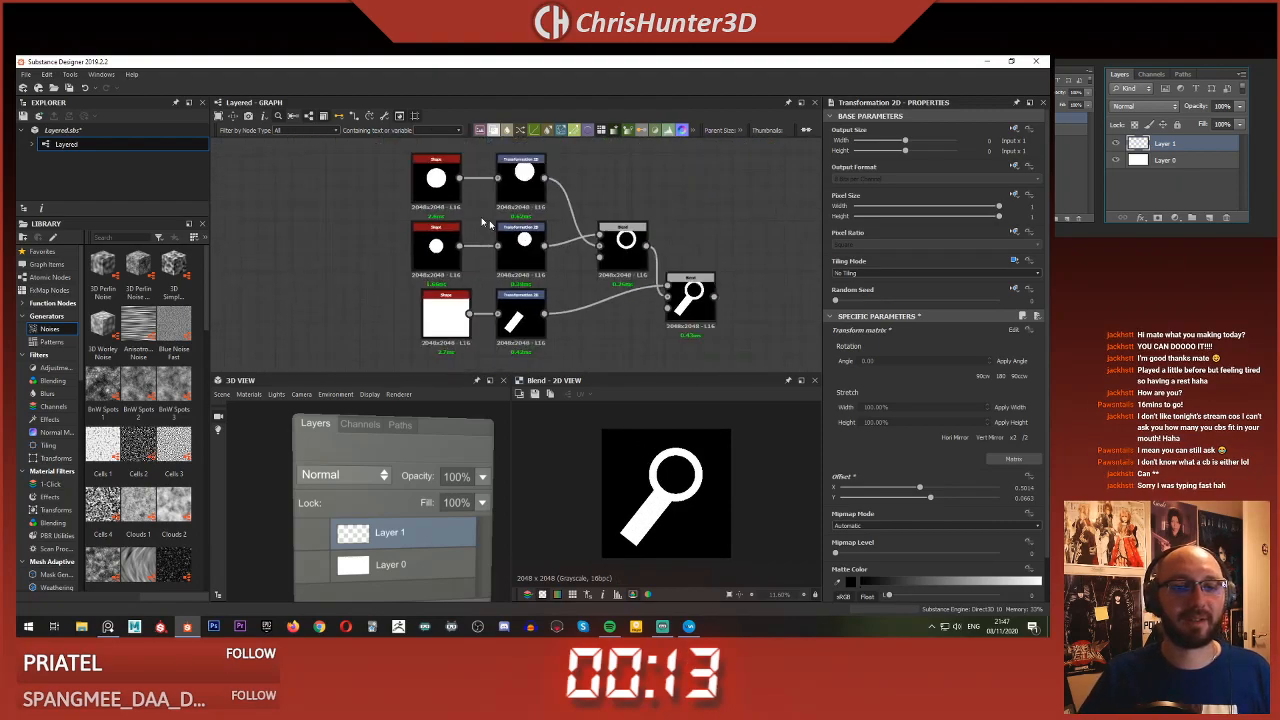
click(434, 162)
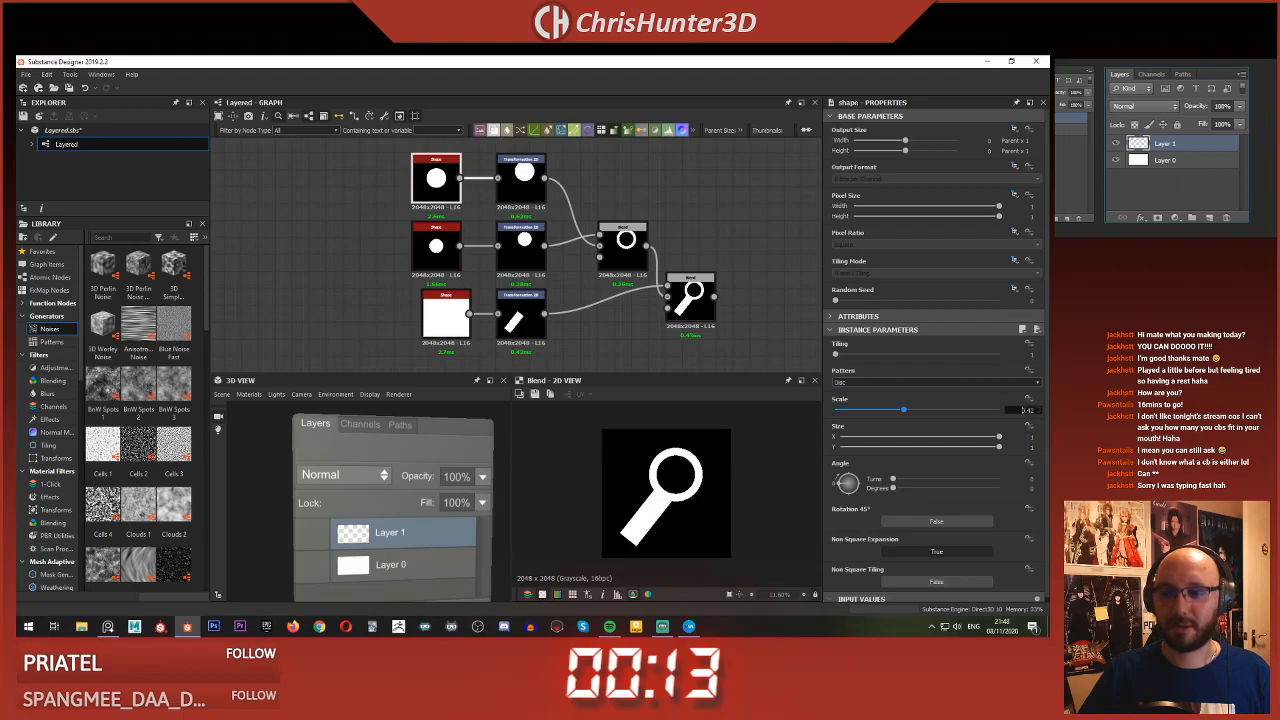
key(Return)
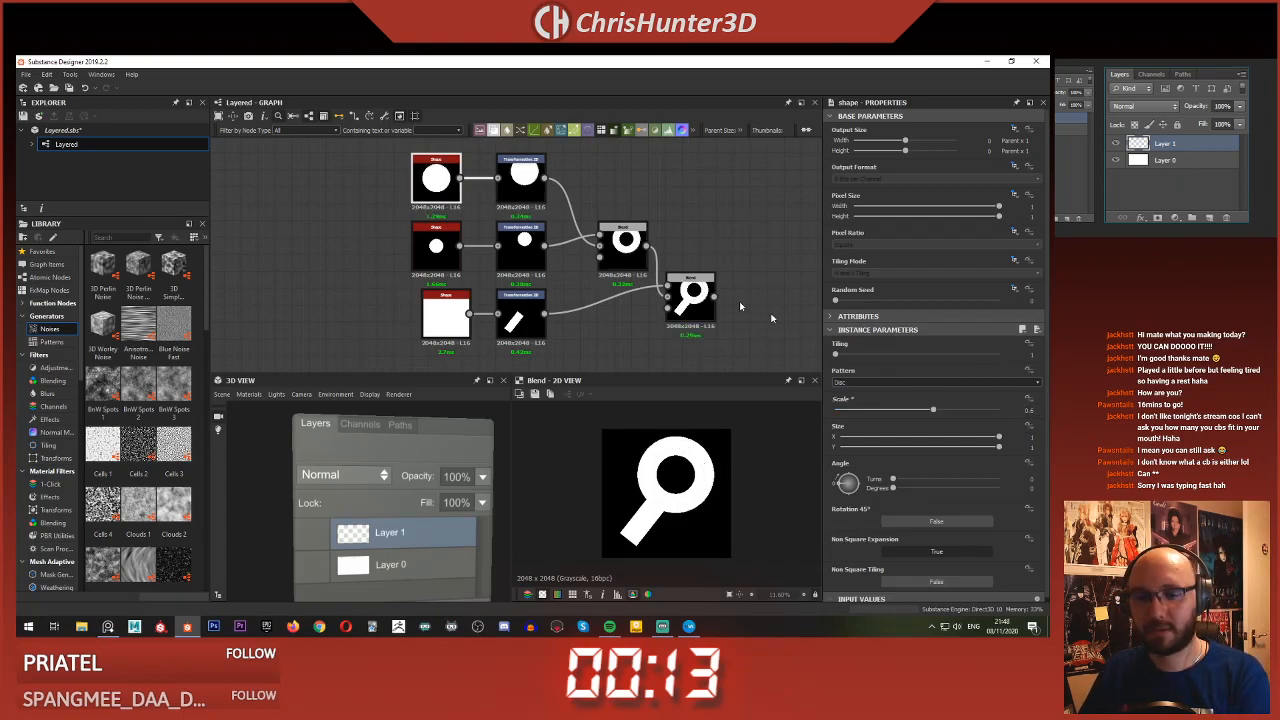
click(436, 252)
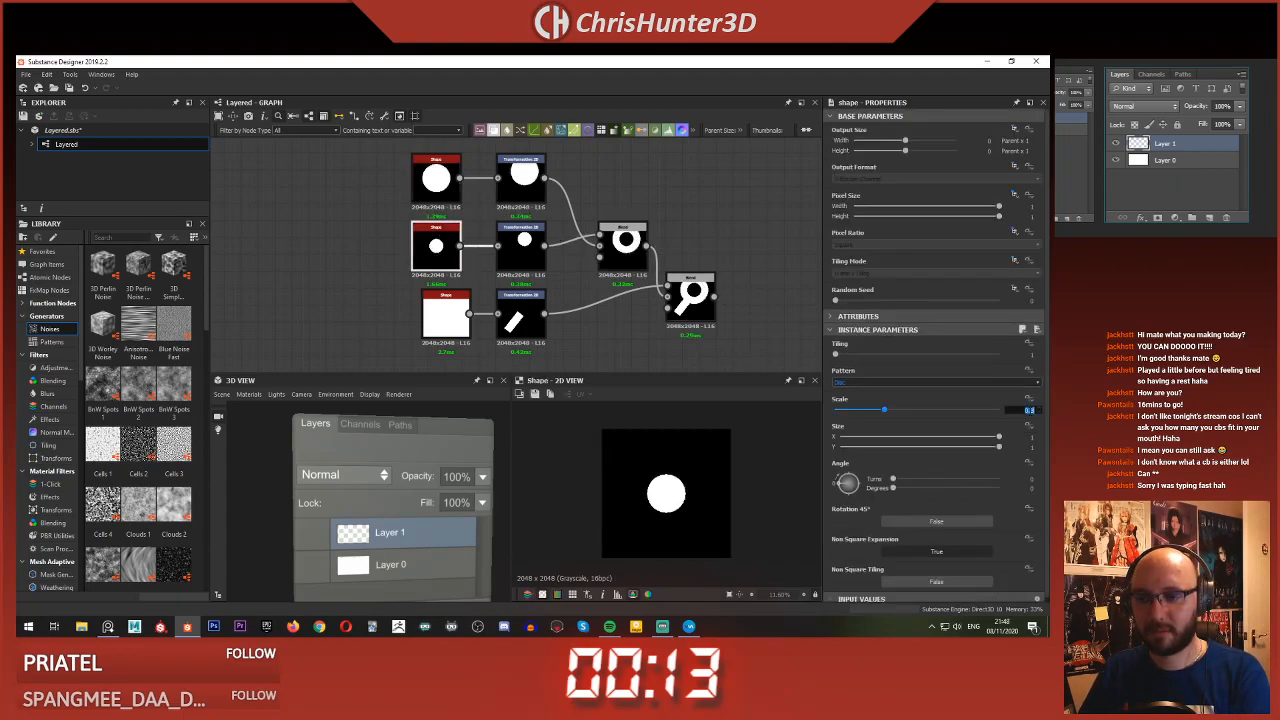
key(Return)
click(697, 306)
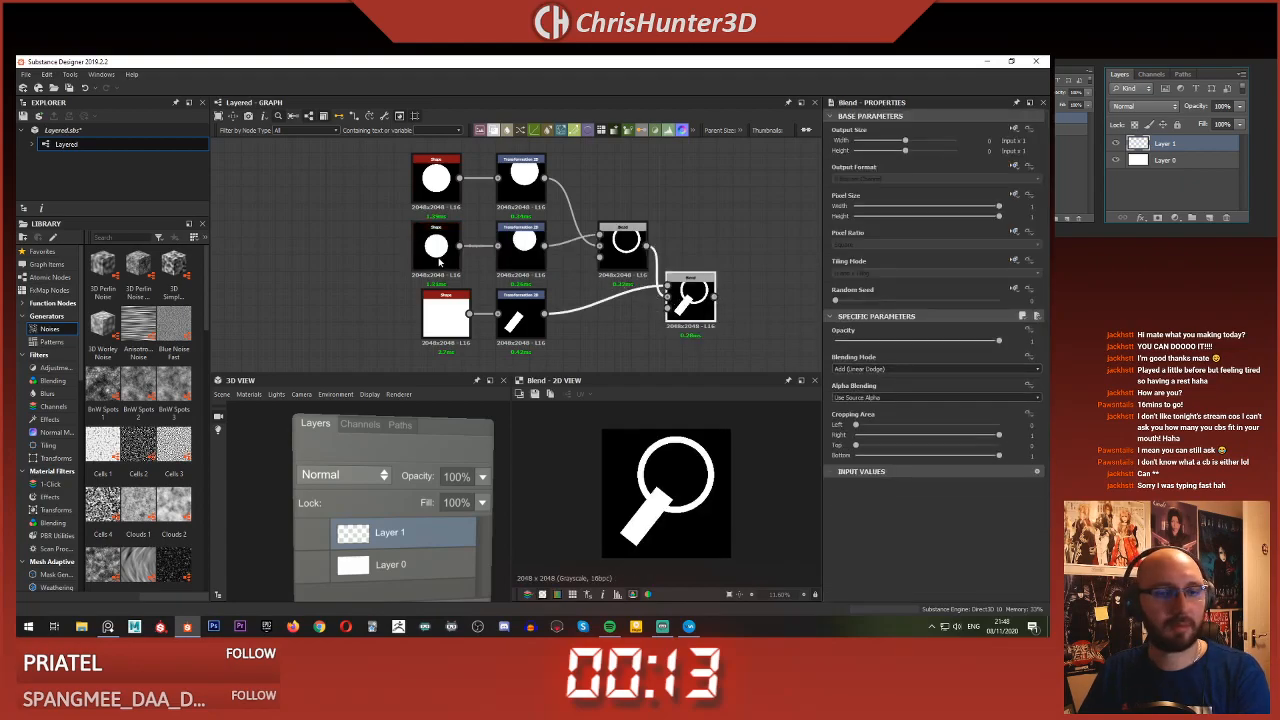
- Narrow the handle in its Transformation 2D and keep its end against the ring's edge
click(522, 292)
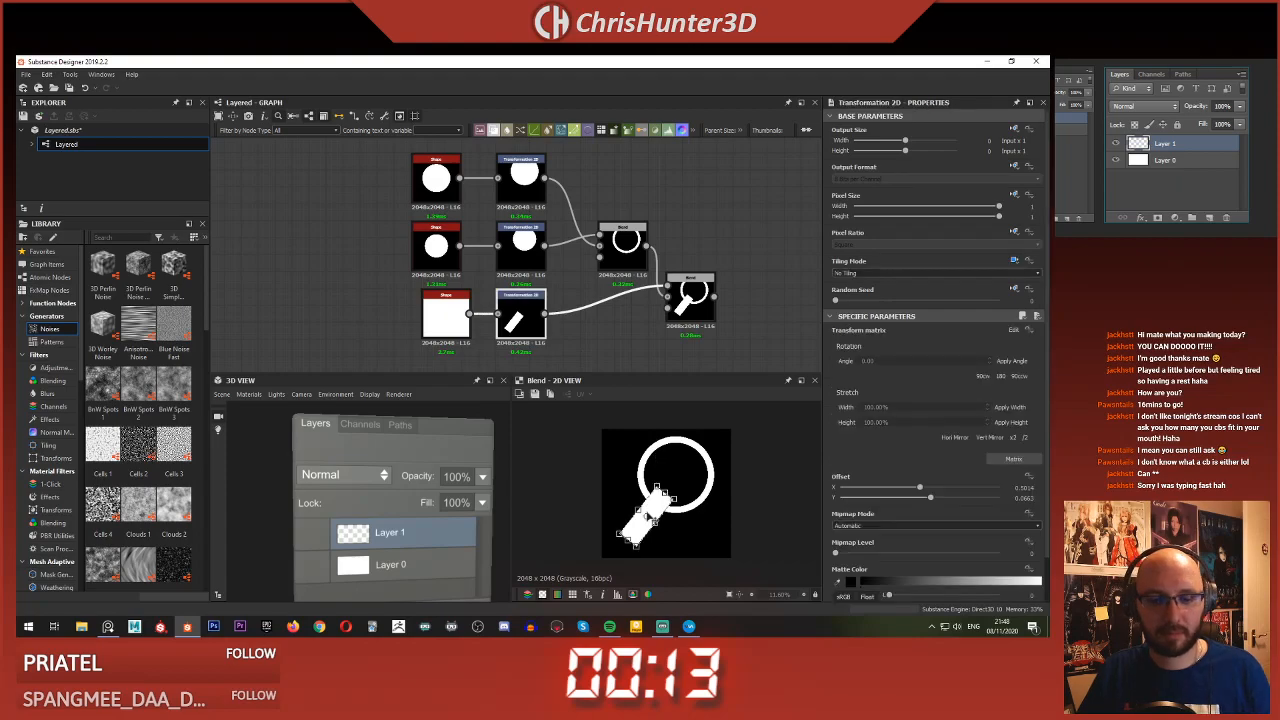
drag(657, 490, 645, 506)
click(734, 347)
- Preview the Kind dropdown's final Blend in the 2D view
scroll(674, 347, down, 5)
scroll(676, 484, down, 3)
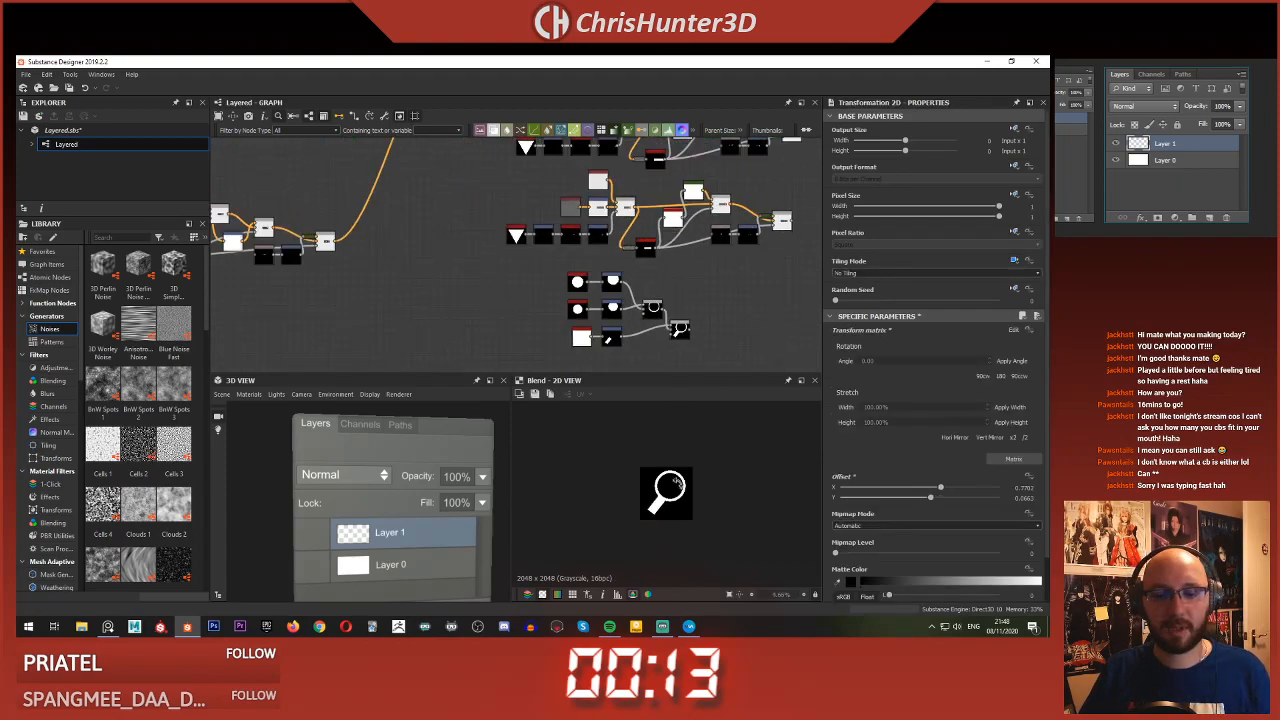
middle_drag(688, 312, 586, 303)
scroll(605, 286, up, 3)
scroll(672, 214, up, 1)
middle_drag(672, 214, 606, 251)
scroll(592, 310, down, 2)
middle_drag(592, 310, 665, 221)
scroll(593, 283, up, 2)
middle_drag(593, 283, 467, 429)
scroll(654, 254, up, 2)
middle_drag(654, 254, 576, 332)
scroll(576, 332, up, 3)
double_click(618, 230)
scroll(666, 449, down, 2)
alt+right_drag(666, 449, 681, 533)
- Add a Blend node after the Kind dropdown, preview it, and connect the dropdown's final Blend as its background
middle_drag(650, 275, 608, 278)
scroll(602, 255, down, 2)
click(704, 277)
key(space)
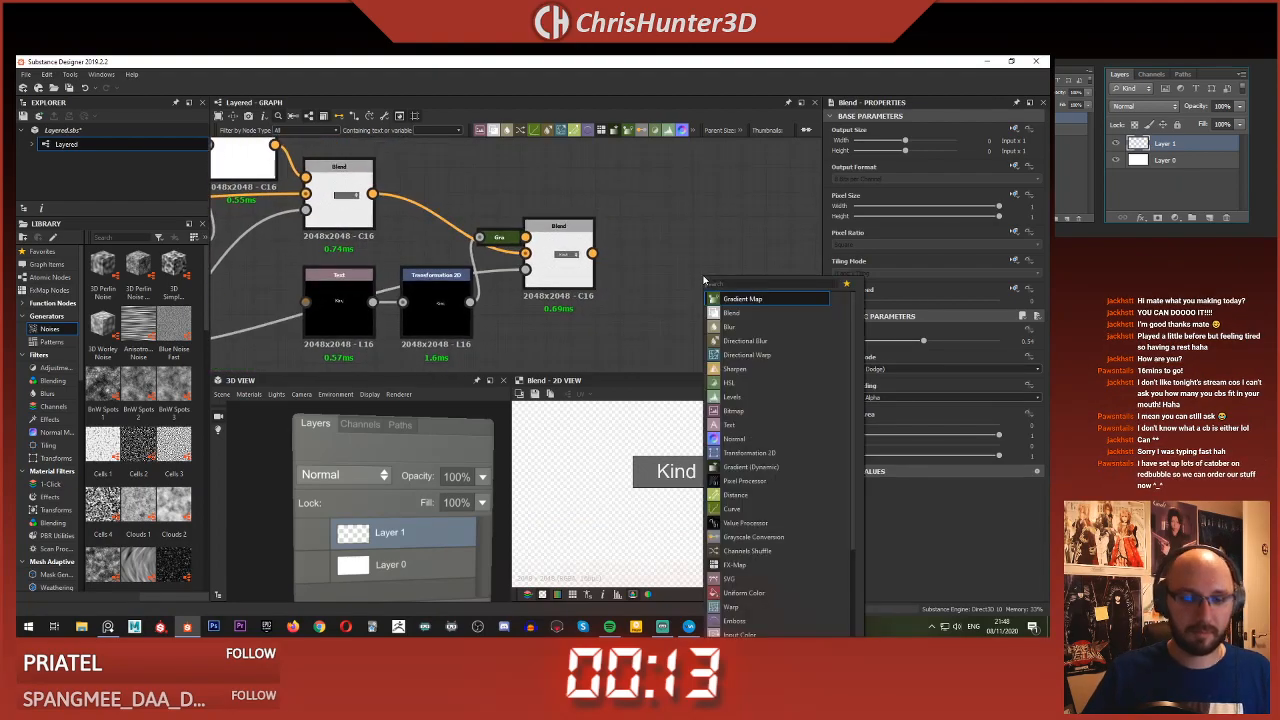
text(ble)
key(Return)
double_click(712, 275)
drag(592, 253, 672, 278)
- Connect the magnifying glass Blend to the foreground of the new Blend after the Kind dropdown
scroll(640, 292, down, 3)
middle_drag(450, 366, 516, 230)
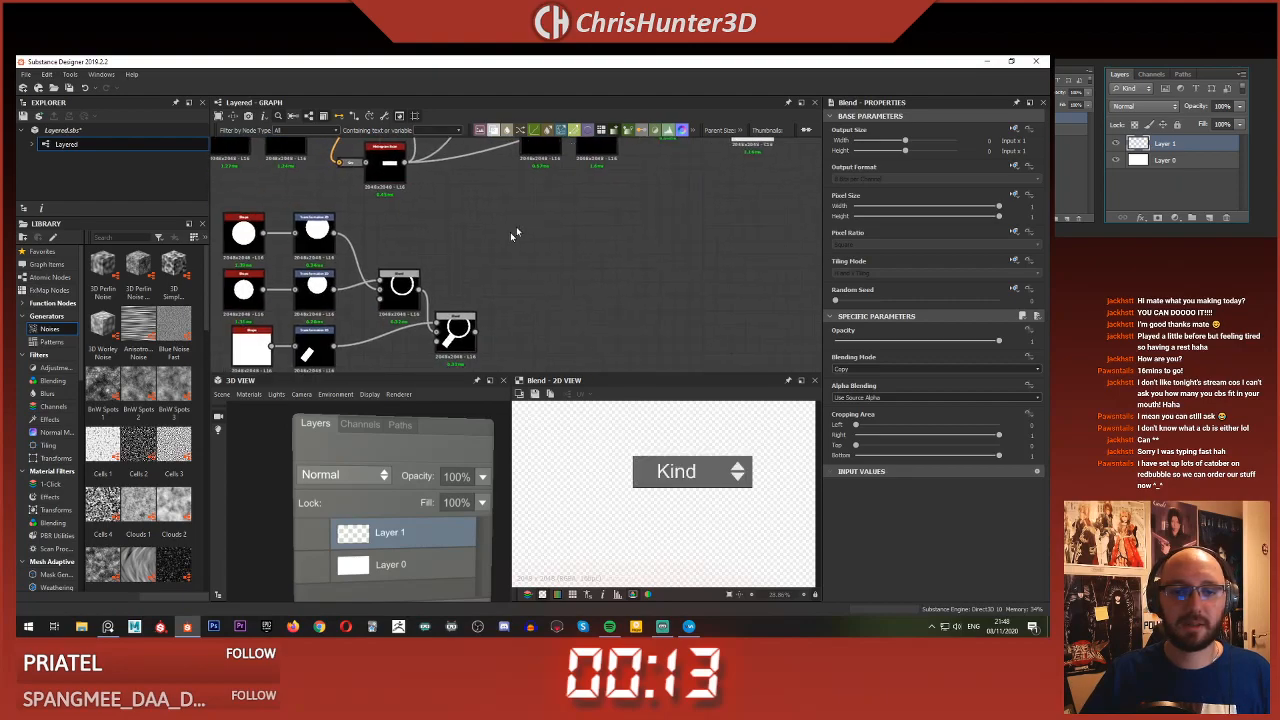
click(476, 332)
middle_drag(555, 306, 486, 371)
scroll(598, 238, up, 3)
click(602, 228)
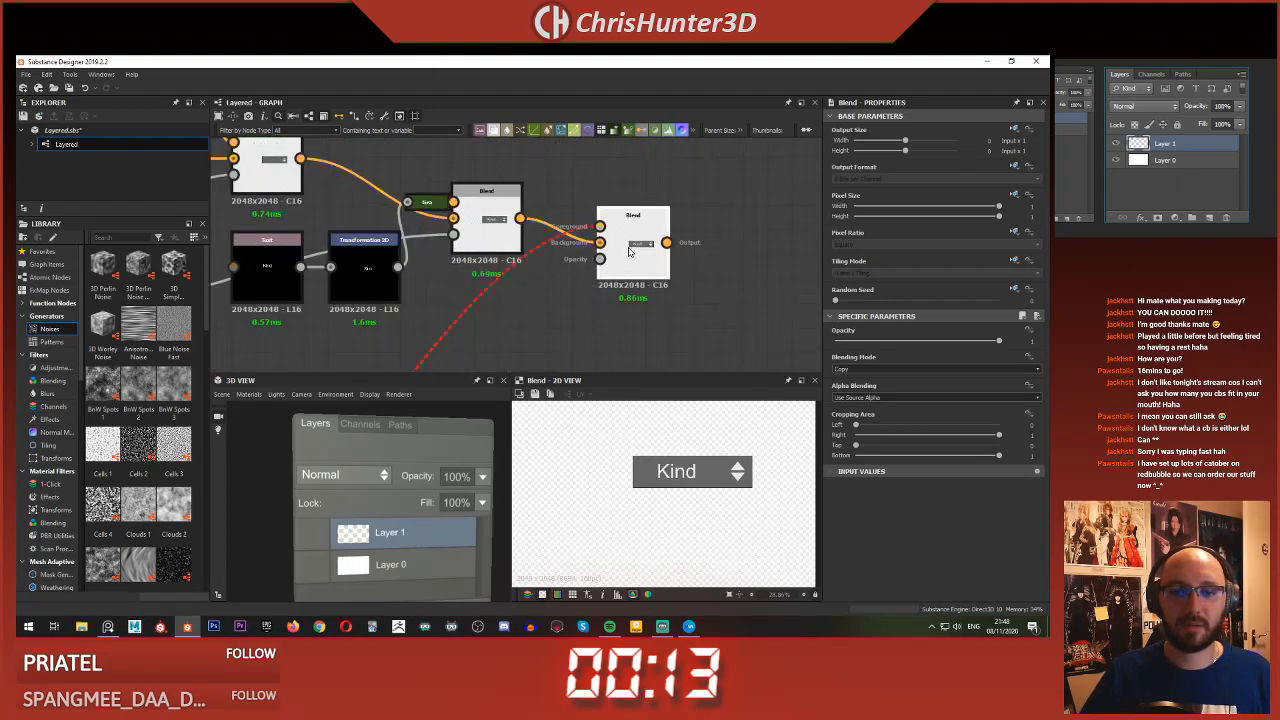
- Set the new Blend to Add (Linear Dodge) mode with an opacity of 0.34
click(924, 369)
click(918, 382)
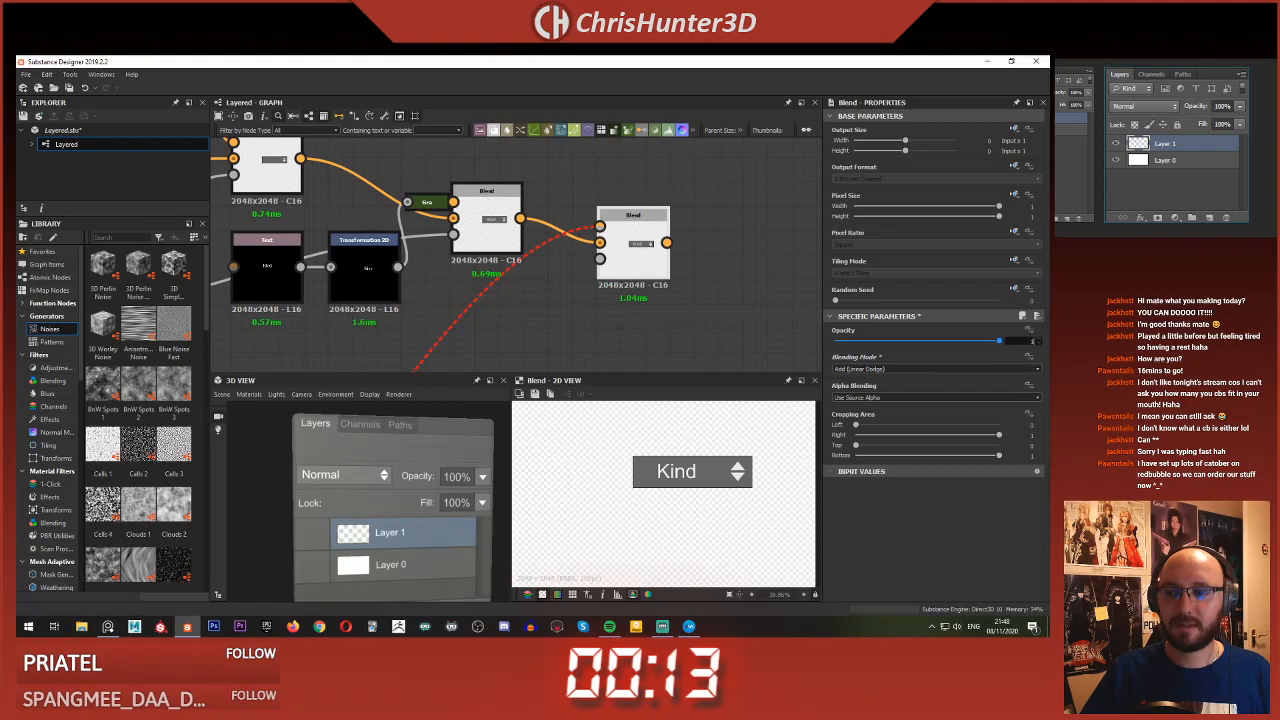
scroll(545, 252, down, 3)
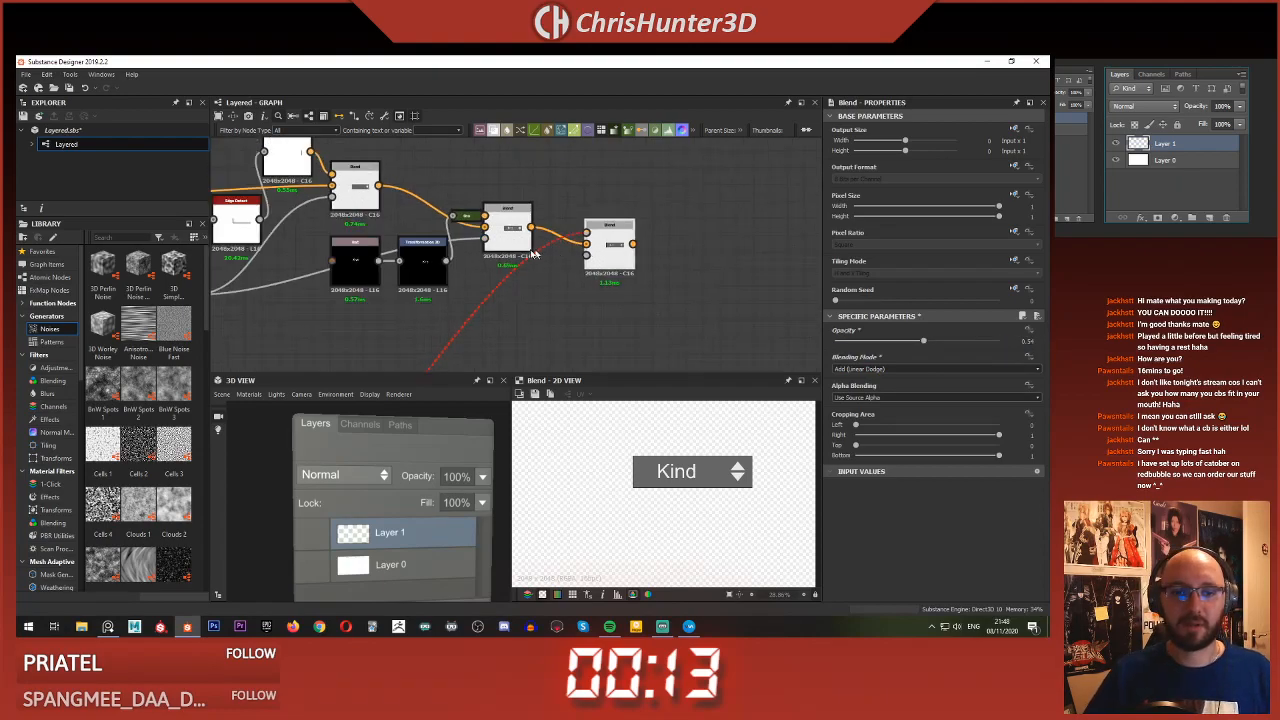
- Insert a Transformation 2D node between the magnifying glass Blend and the Kind dropdown's new Blend
middle_drag(504, 364, 605, 285)
click(538, 276)
key(space)
text(ty)
key(BackSpace)
text(ra)
key(Return)
scroll(558, 290, down, 3)
drag(545, 279, 599, 253)
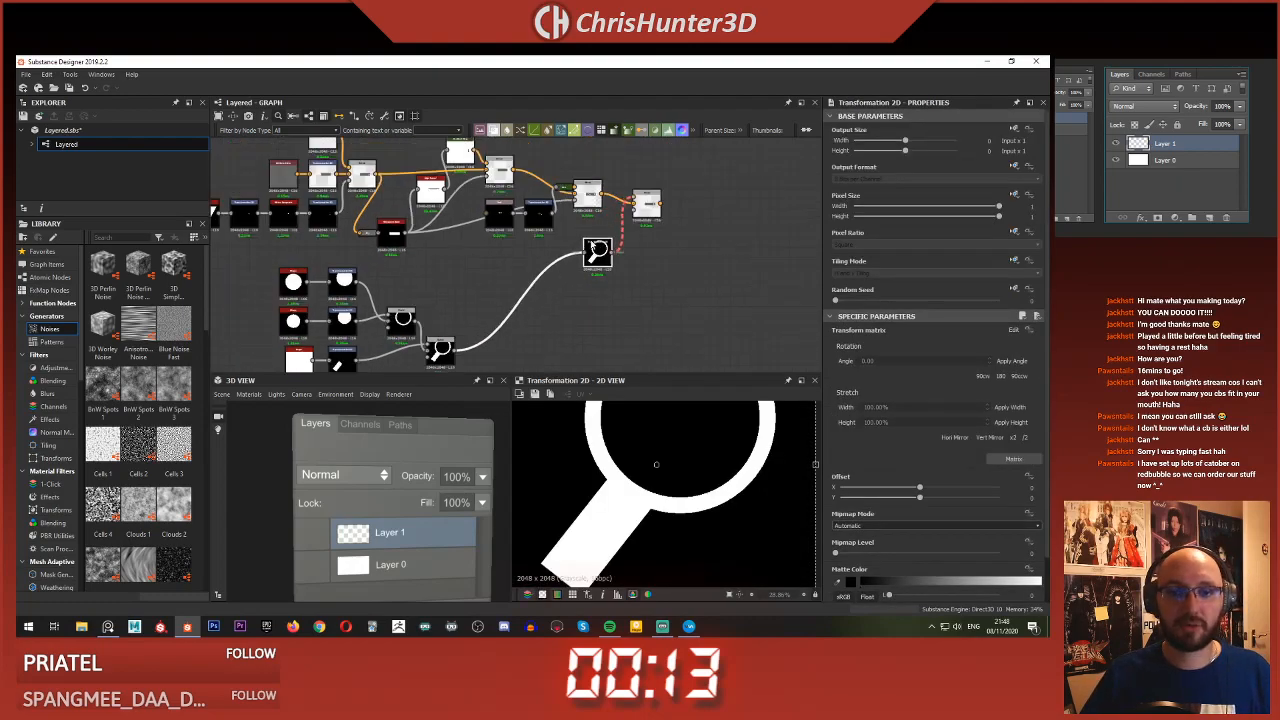
- Insert a Gradient Map between the magnifier's Transformation 2D and the new Blend's foreground, dock it, and preview the Blend
scroll(606, 231, up, 3)
middle_drag(616, 238, 602, 260)
click(668, 209)
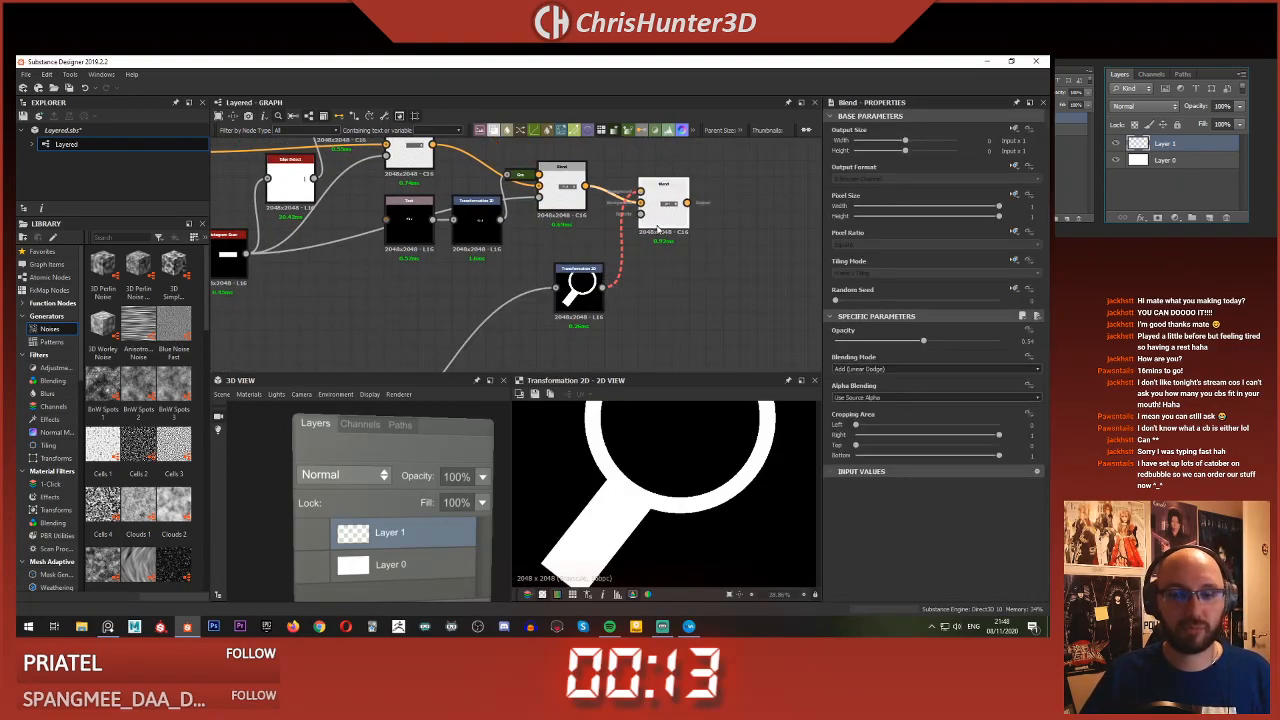
scroll(658, 229, up, 2)
middle_drag(658, 229, 664, 245)
scroll(664, 245, down, 3)
middle_drag(592, 262, 606, 297)
scroll(540, 301, up, 1)
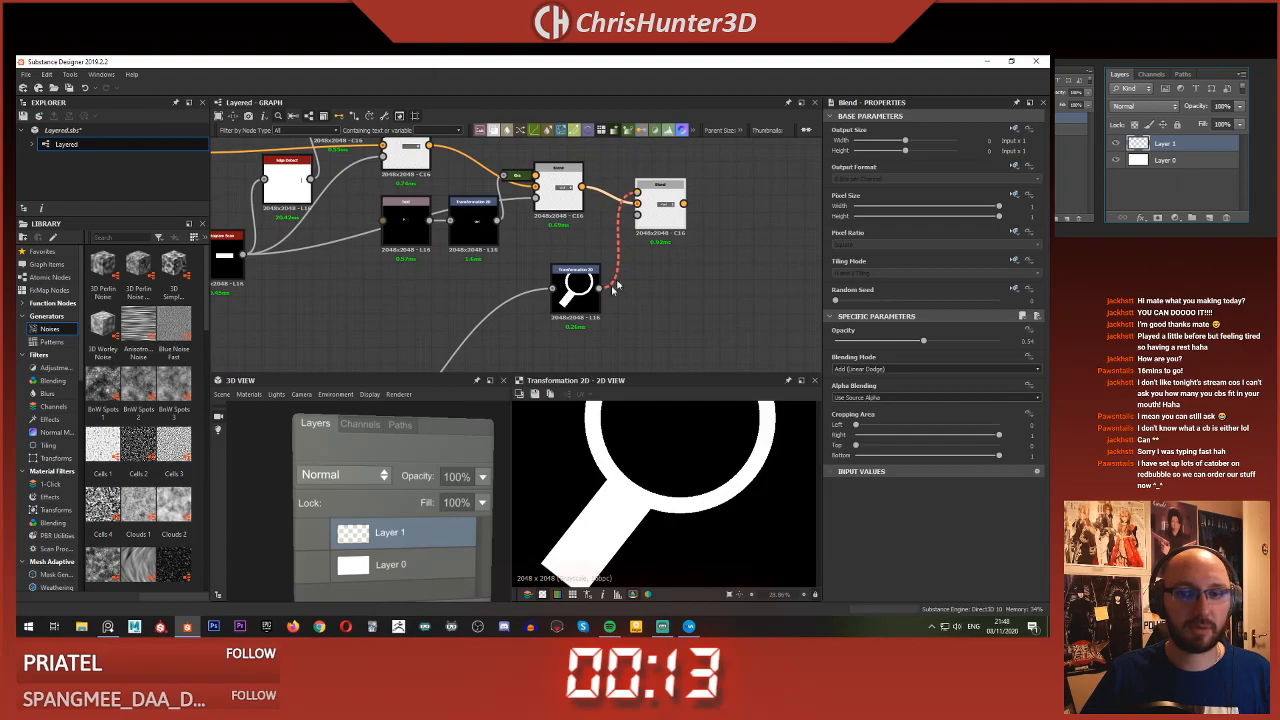
key(space)
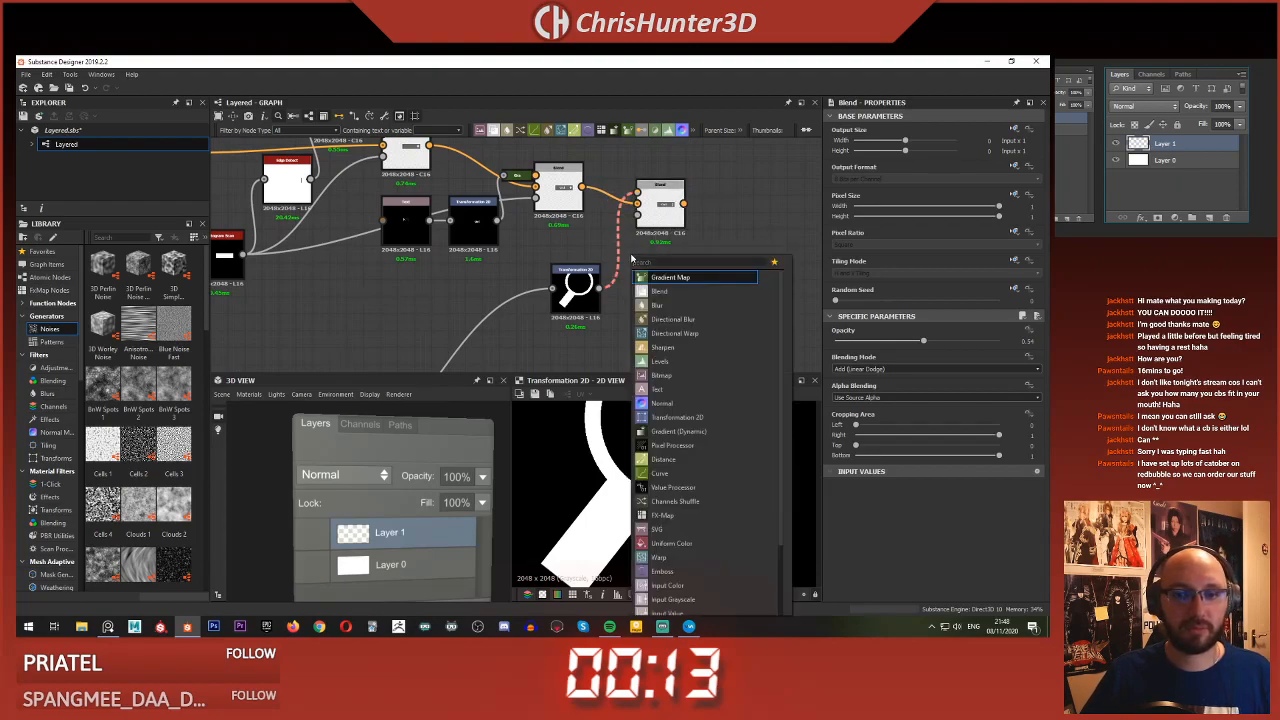
key(Return)
key(d)
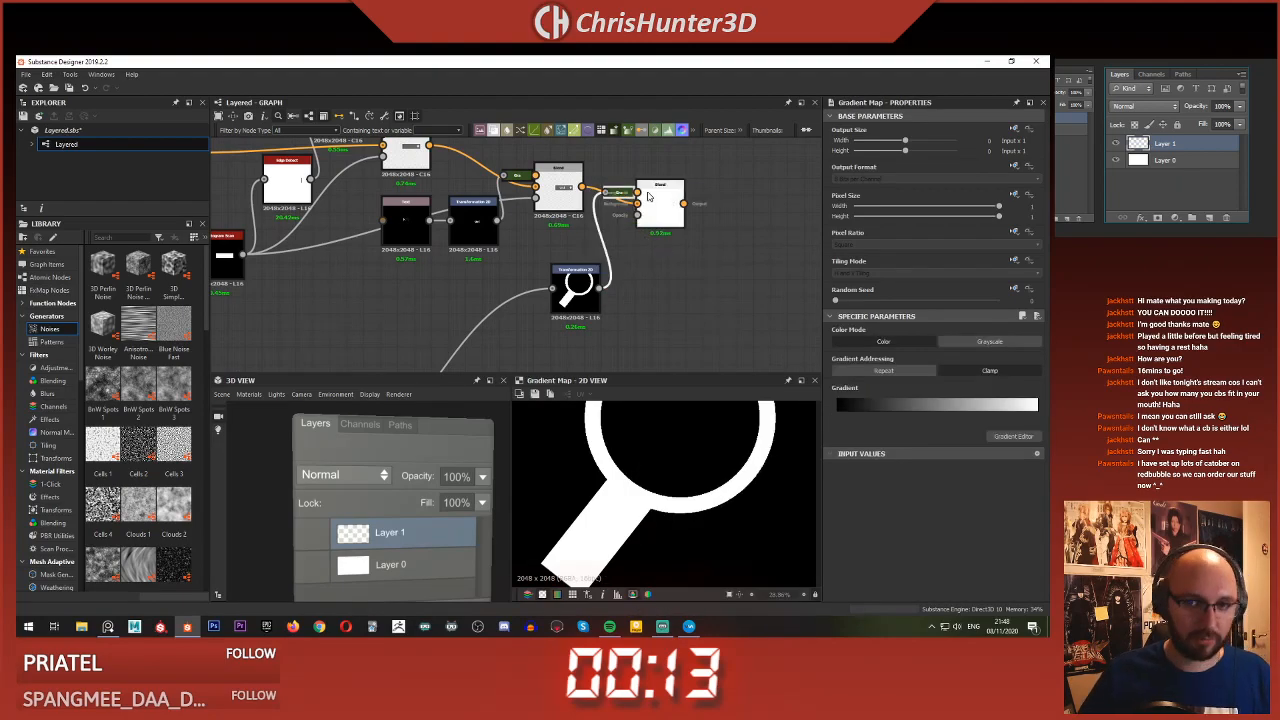
double_click(648, 196)
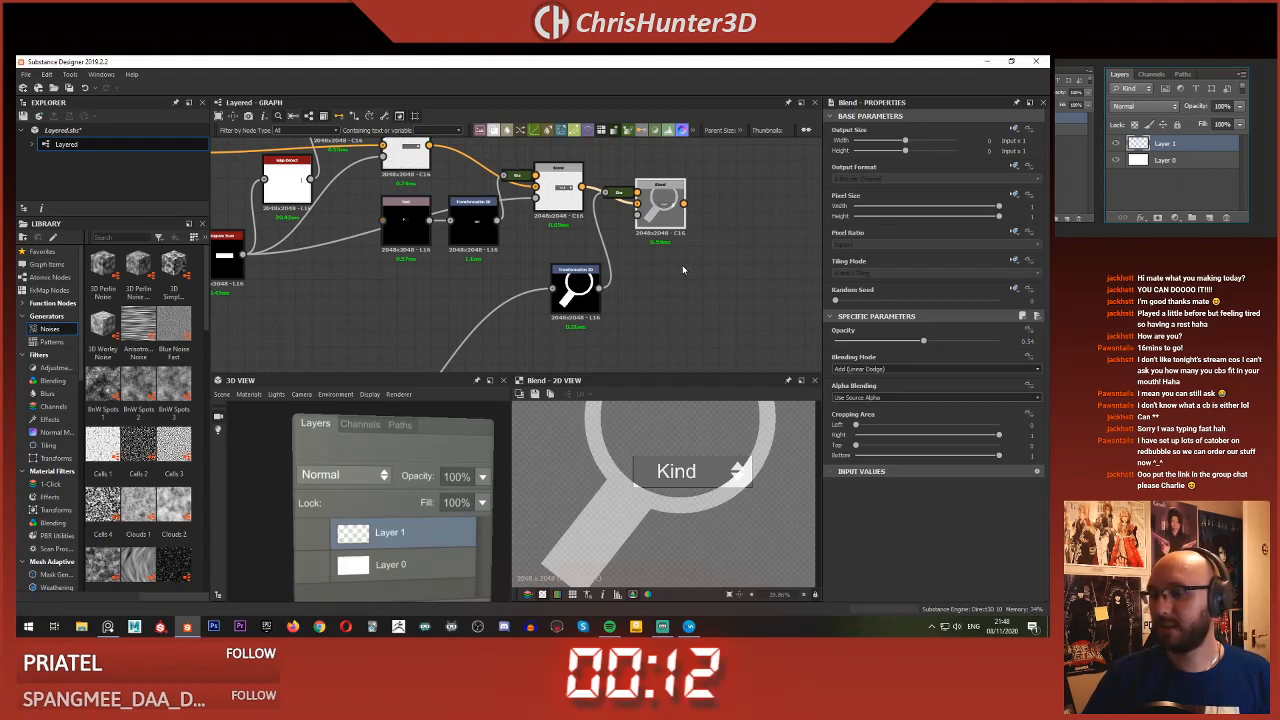
- Move the magnifier's Transformation 2D directly beneath the Kind dropdown's Blend to tidy the graph
scroll(683, 269, down, 4)
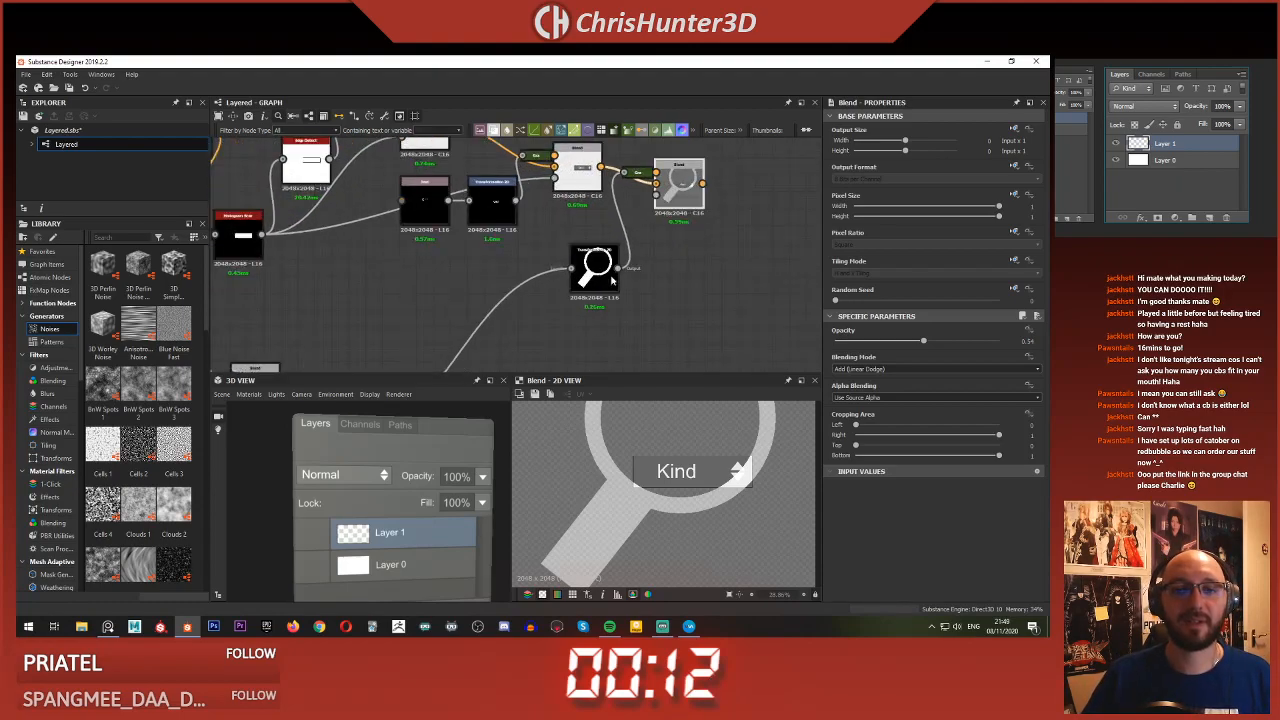
drag(617, 345, 607, 325)
drag(667, 297, 667, 279)
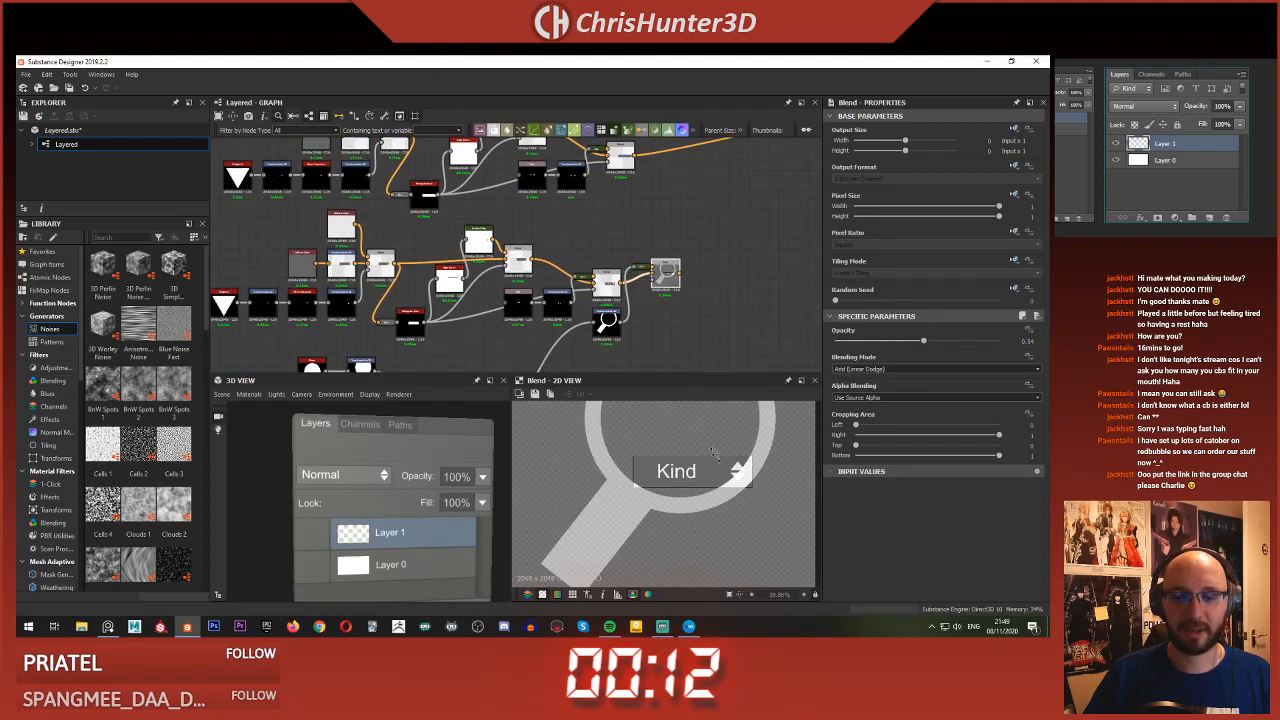
- Shrink the magnifying glass through its Transformation 2D and set the Tiling Mode to No Tiling
scroll(707, 437, down, 2)
scroll(663, 289, up, 1)
click(597, 314)
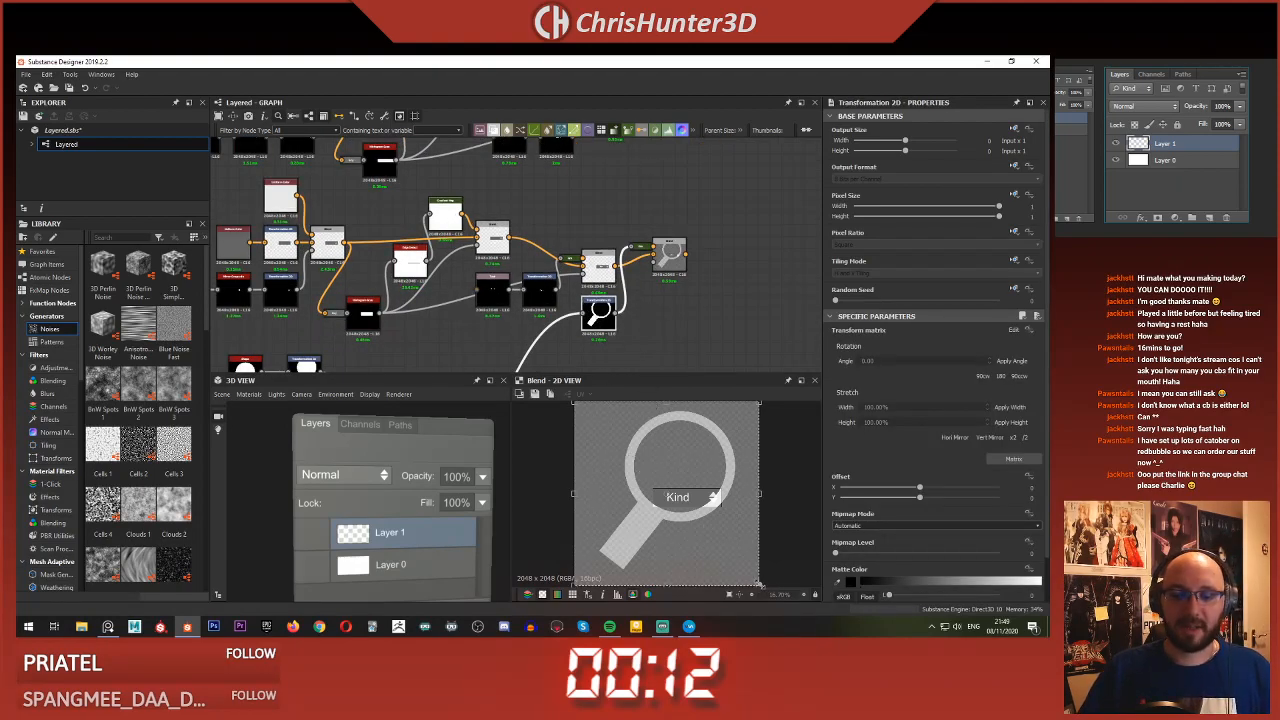
drag(760, 585, 621, 437)
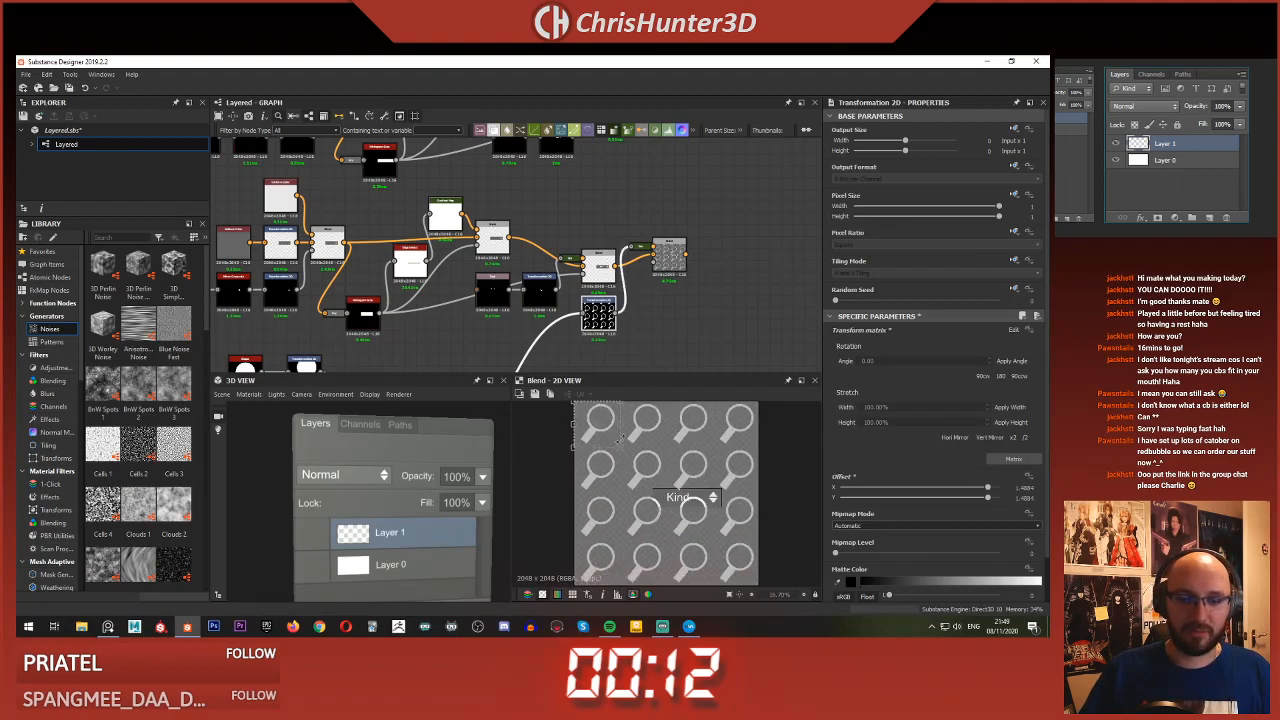
click(1010, 261)
click(970, 282)
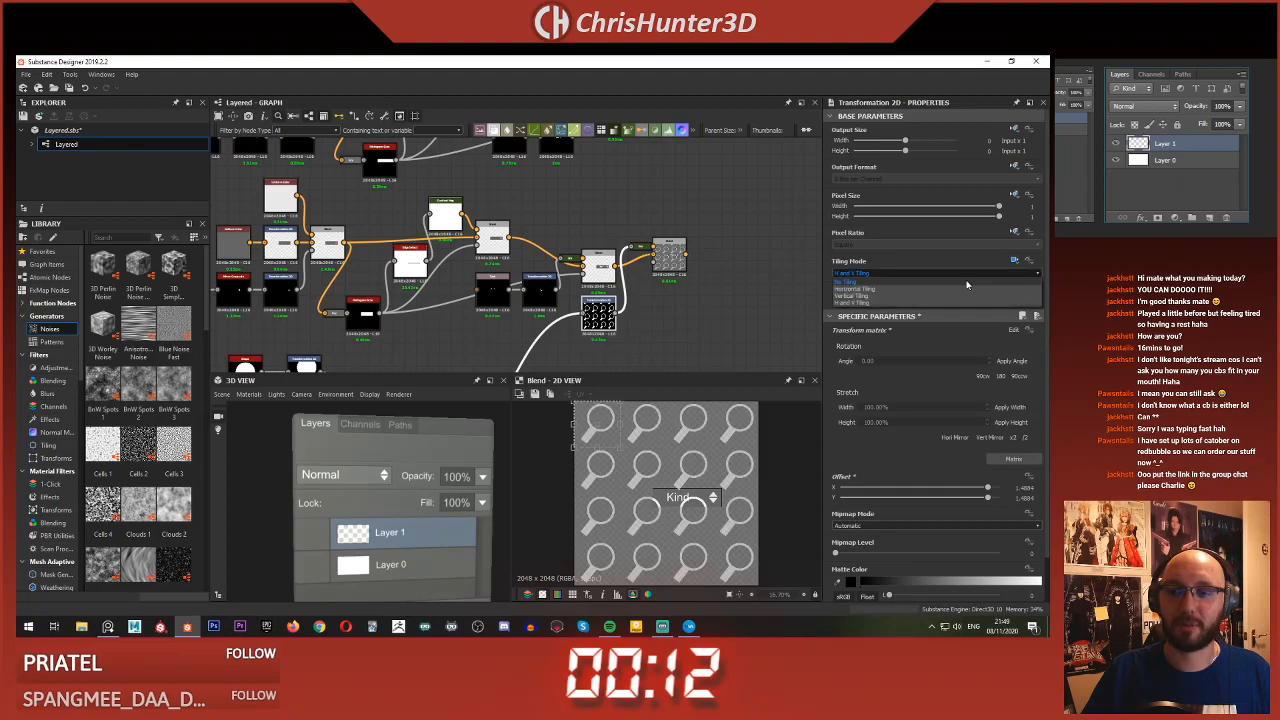
- Move the magnifying glass over the Kind dropdown and shrink it further to fit just before the Kind text
drag(605, 432, 670, 500)
scroll(673, 508, up, 2)
scroll(673, 508, up, 1)
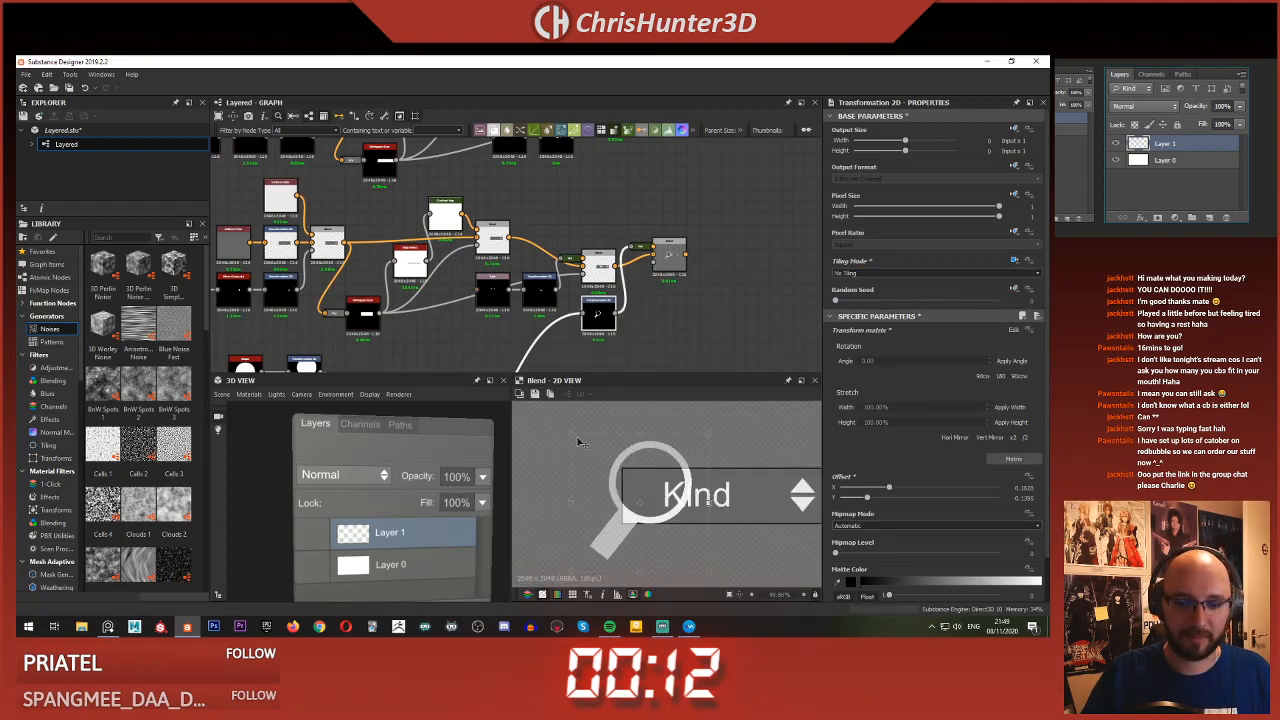
drag(567, 433, 652, 486)
- Shift the Kind text to the right through its Transformation 2D to make room for the magnifying glass
click(683, 334)
scroll(683, 334, down, 3)
middle_drag(683, 334, 755, 353)
scroll(655, 295, up, 5)
middle_drag(583, 338, 577, 270)
click(577, 270)
click(645, 282)
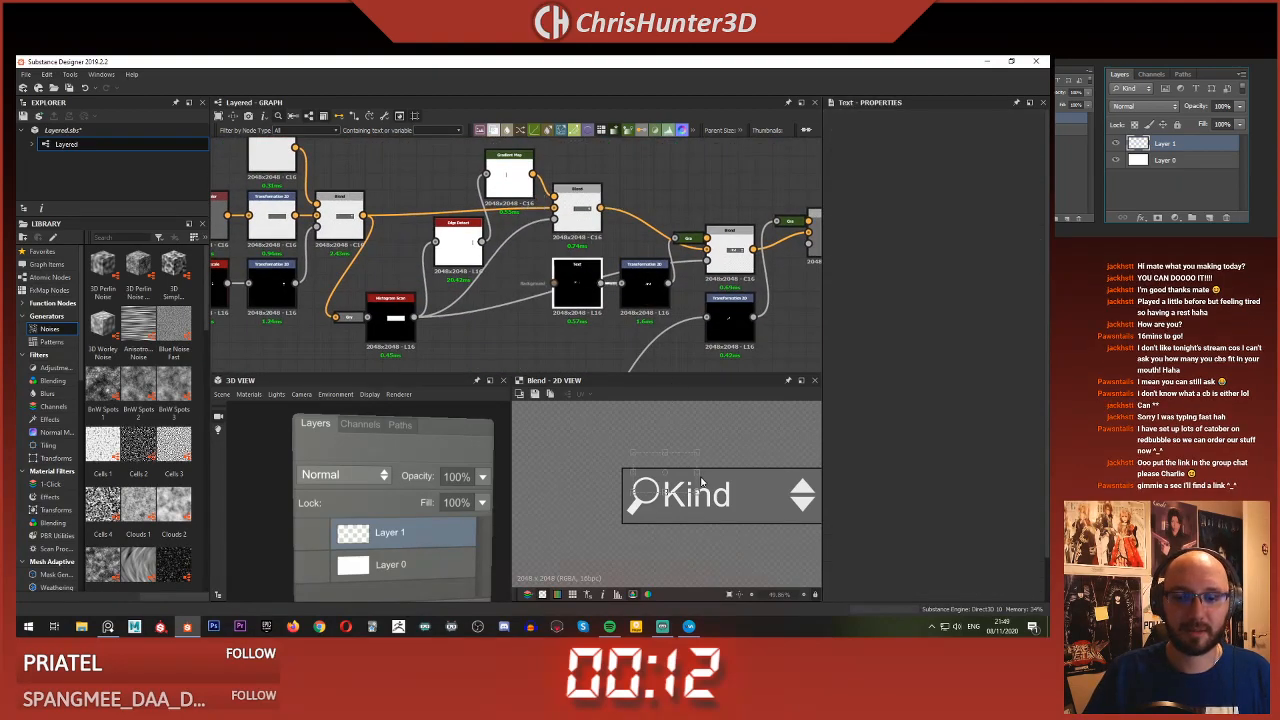
drag(720, 497, 725, 497)
- Nudge the magnifying glass slightly right within the Kind dropdown using its Transformation 2D
click(712, 337)
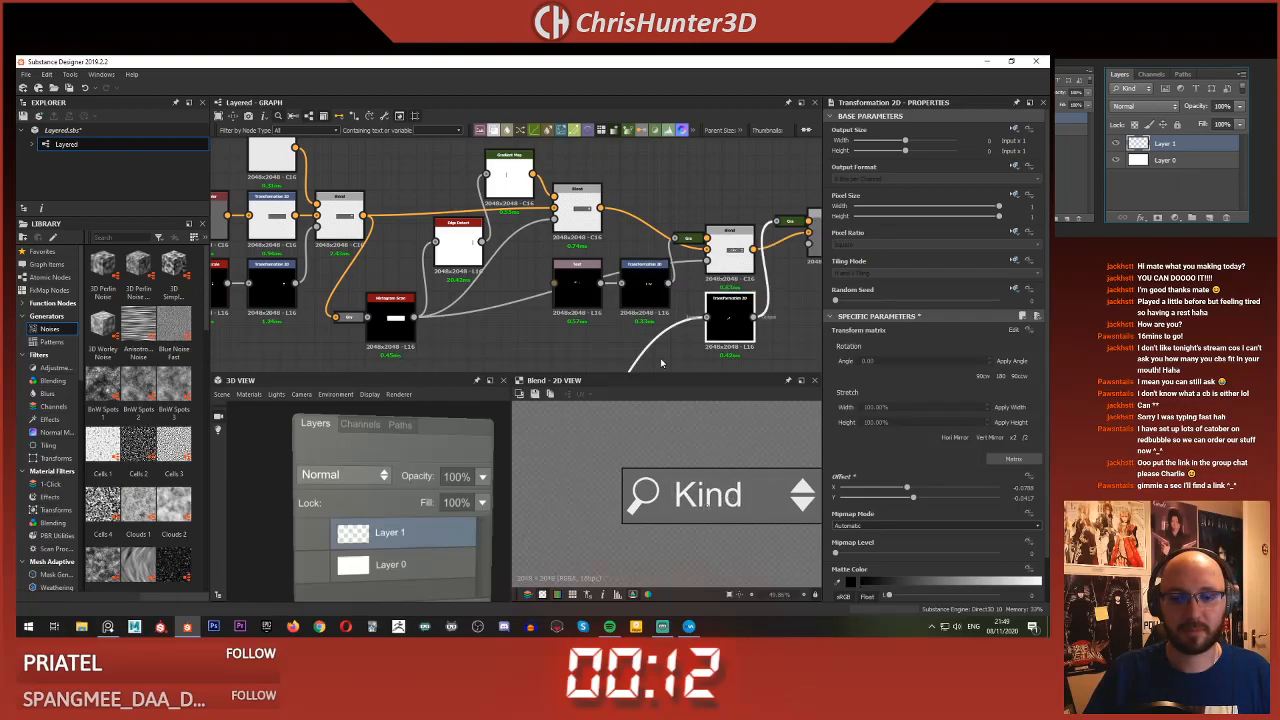
scroll(661, 345, down, 3)
click(605, 253)
middle_drag(671, 259, 533, 270)
scroll(533, 270, down, 2)
key(f)
scroll(699, 487, up, 7)
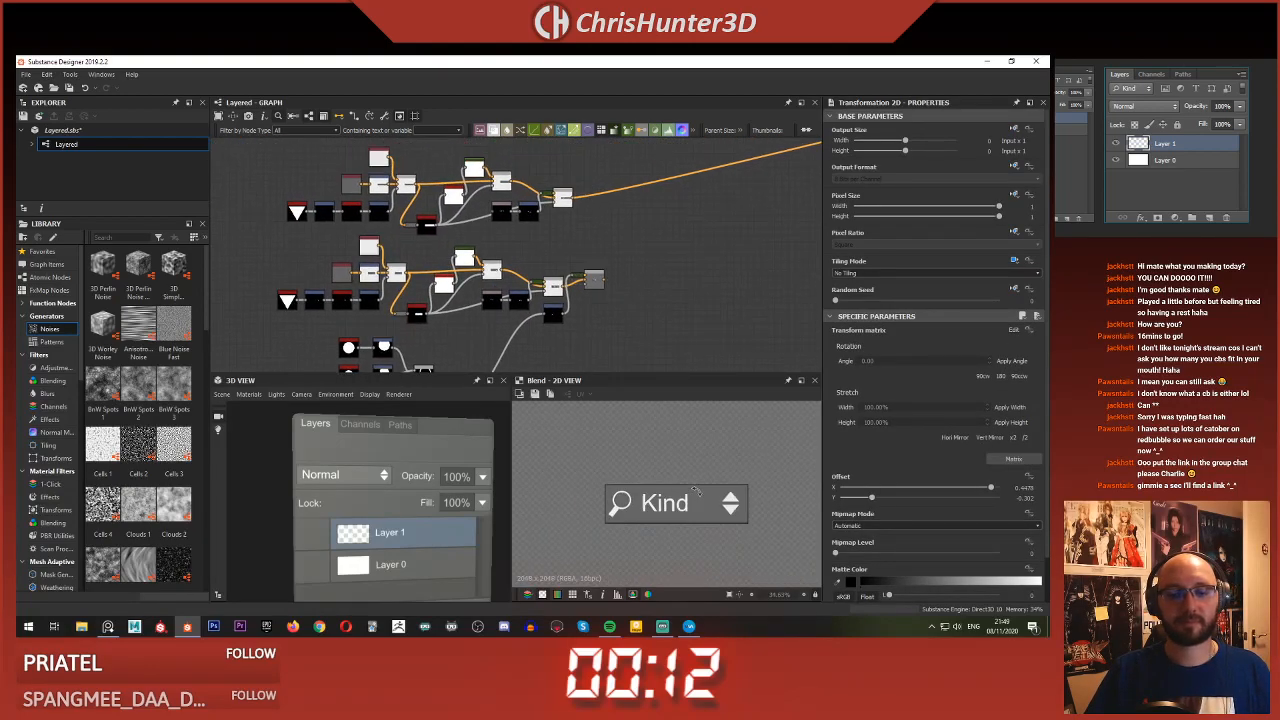
scroll(563, 304, up, 6)
scroll(563, 307, up, 1)
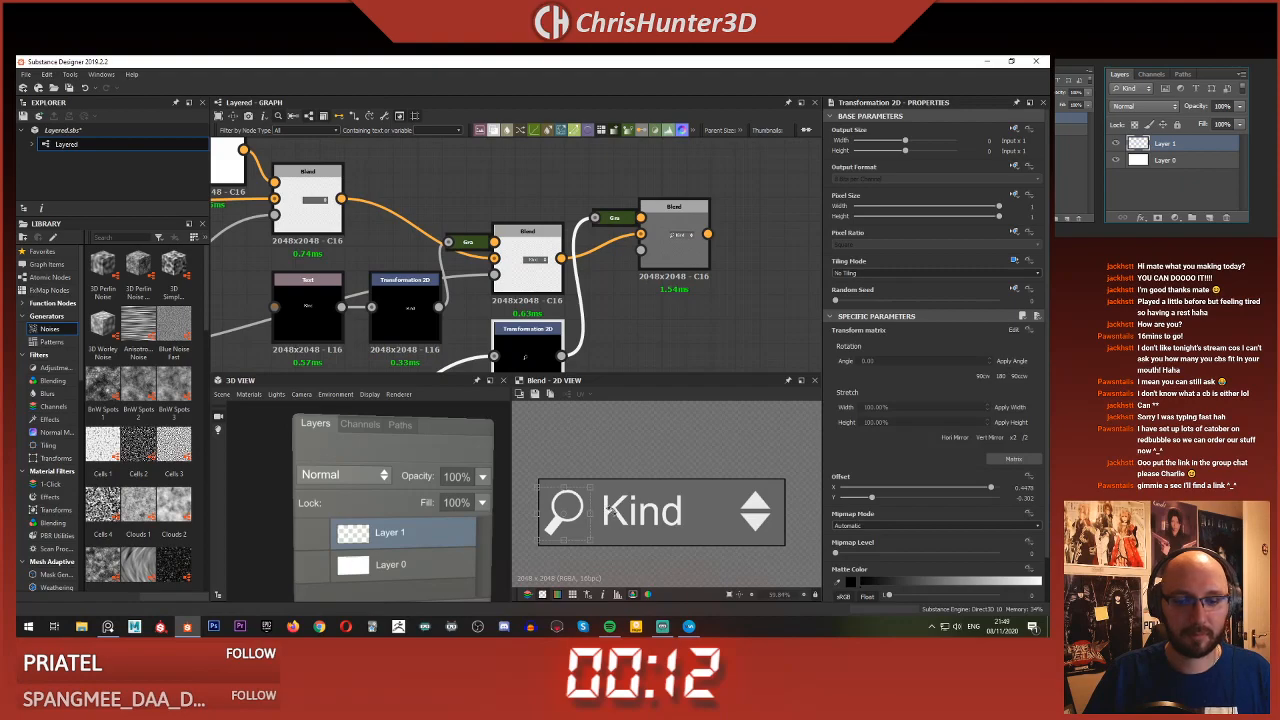
drag(633, 373, 633, 371)
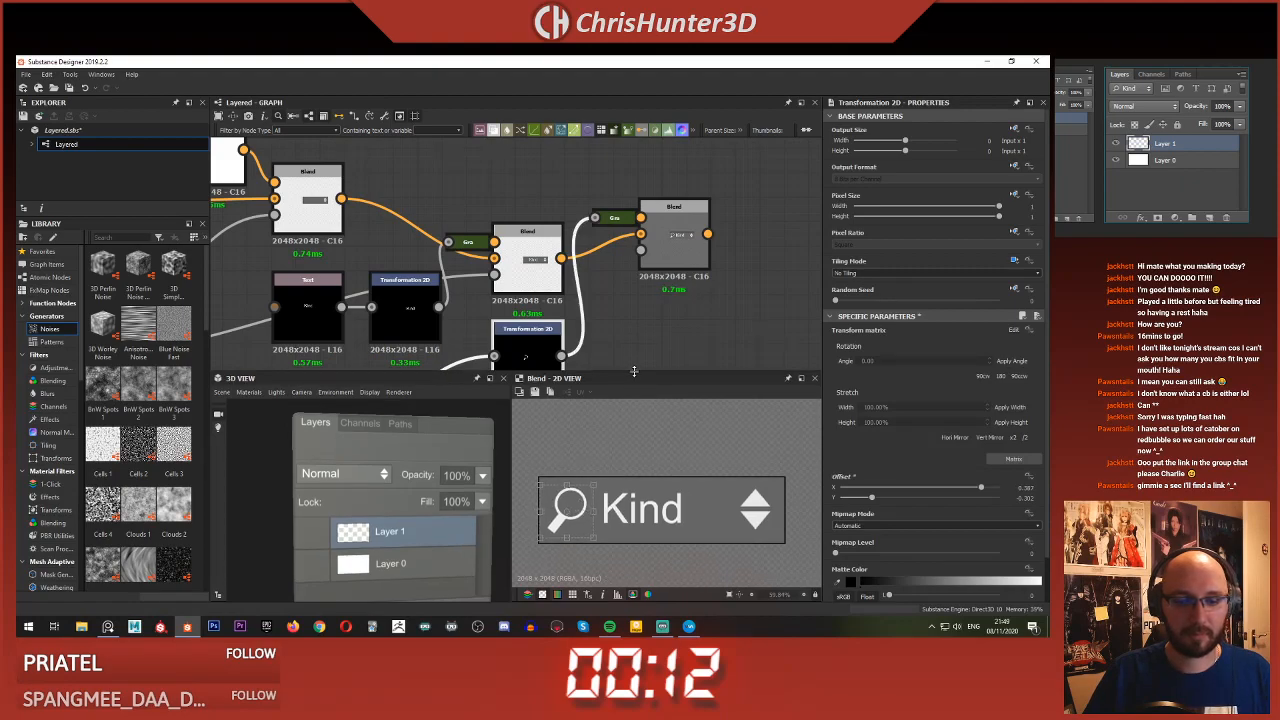
- Preview the final dropdown Blend and connect the magnifier's Transformation 2D to its Opacity input
scroll(630, 402, down, 6)
scroll(640, 308, down, 3)
middle_drag(706, 213, 645, 257)
double_click(600, 309)
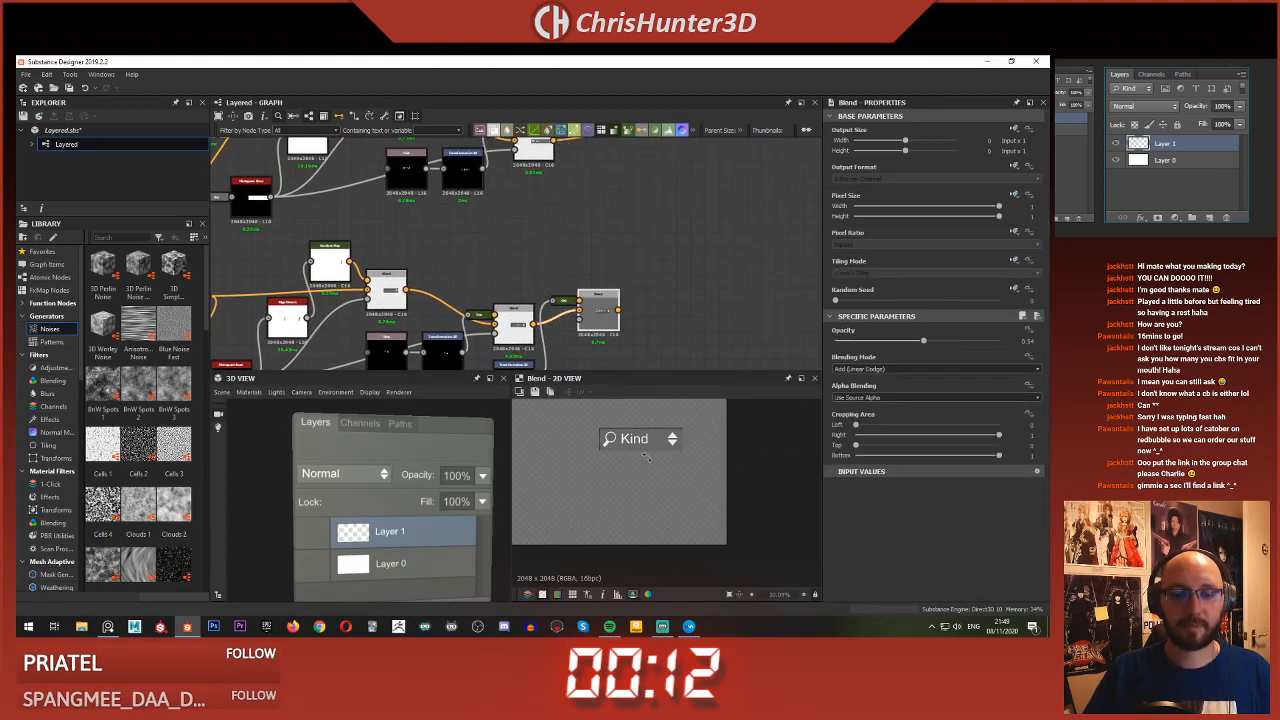
key(f)
scroll(571, 328, up, 4)
middle_drag(571, 328, 618, 266)
scroll(503, 322, down, 2)
middle_drag(498, 325, 602, 262)
scroll(577, 268, up, 2)
scroll(646, 240, down, 2)
middle_drag(646, 221, 608, 247)
drag(622, 314, 688, 226)
scroll(671, 469, up, 7)
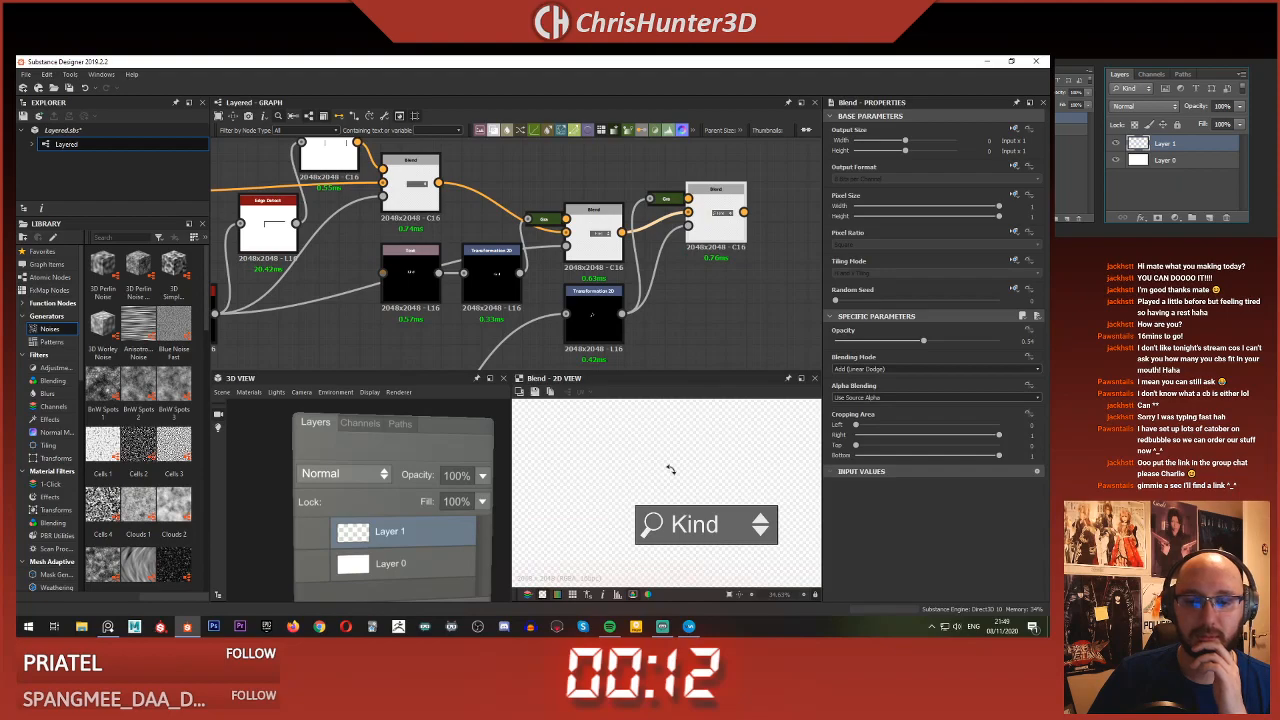
- Add a Blend node after the main panel's last Blend and feed that Blend's output into its Background
scroll(671, 469, down, 8)
scroll(634, 218, down, 7)
middle_drag(660, 212, 553, 387)
middle_drag(587, 254, 612, 148)
middle_drag(685, 203, 514, 218)
scroll(597, 206, up, 4)
middle_drag(740, 180, 593, 229)
scroll(593, 229, up, 2)
scroll(593, 229, up, 3)
scroll(593, 229, down, 1)
middle_drag(804, 318, 604, 259)
key(space)
click(631, 311)
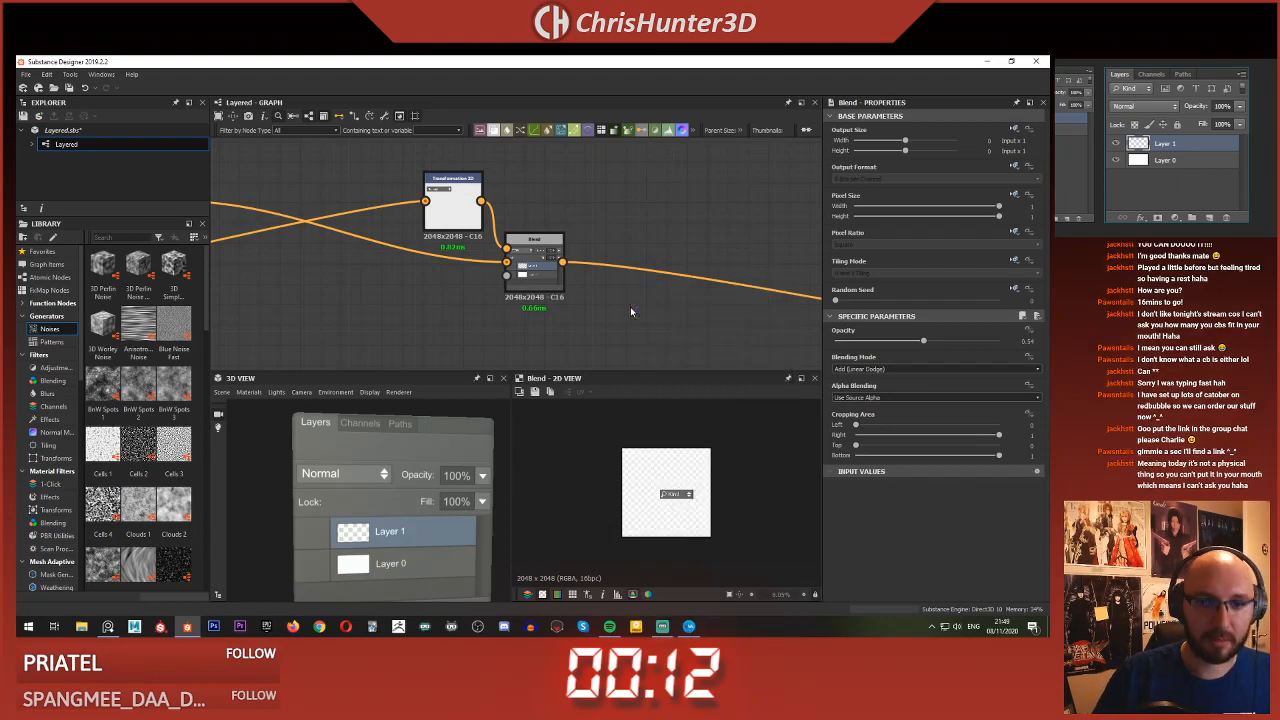
drag(565, 263, 611, 316)
- Connect the finished Kind dropdown's Blend output to the Foreground of the main panel's new Blend
scroll(466, 338, down, 2)
scroll(466, 338, down, 3)
middle_drag(320, 343, 670, 200)
scroll(449, 268, down, 4)
scroll(612, 206, up, 4)
middle_drag(375, 155, 466, 283)
scroll(466, 283, up, 3)
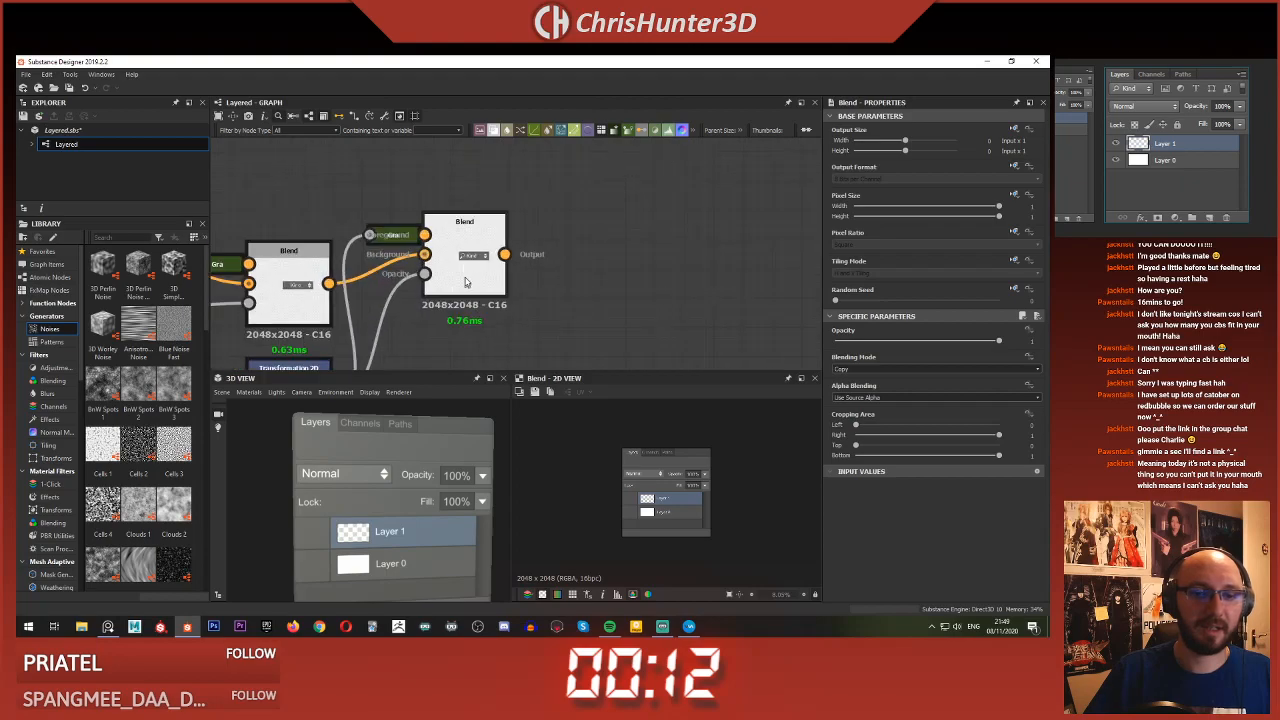
drag(508, 254, 337, 332)
scroll(570, 235, down, 4)
middle_drag(610, 230, 337, 332)
middle_drag(640, 185, 429, 254)
scroll(569, 222, down, 3)
scroll(490, 282, up, 4)
click(573, 248)
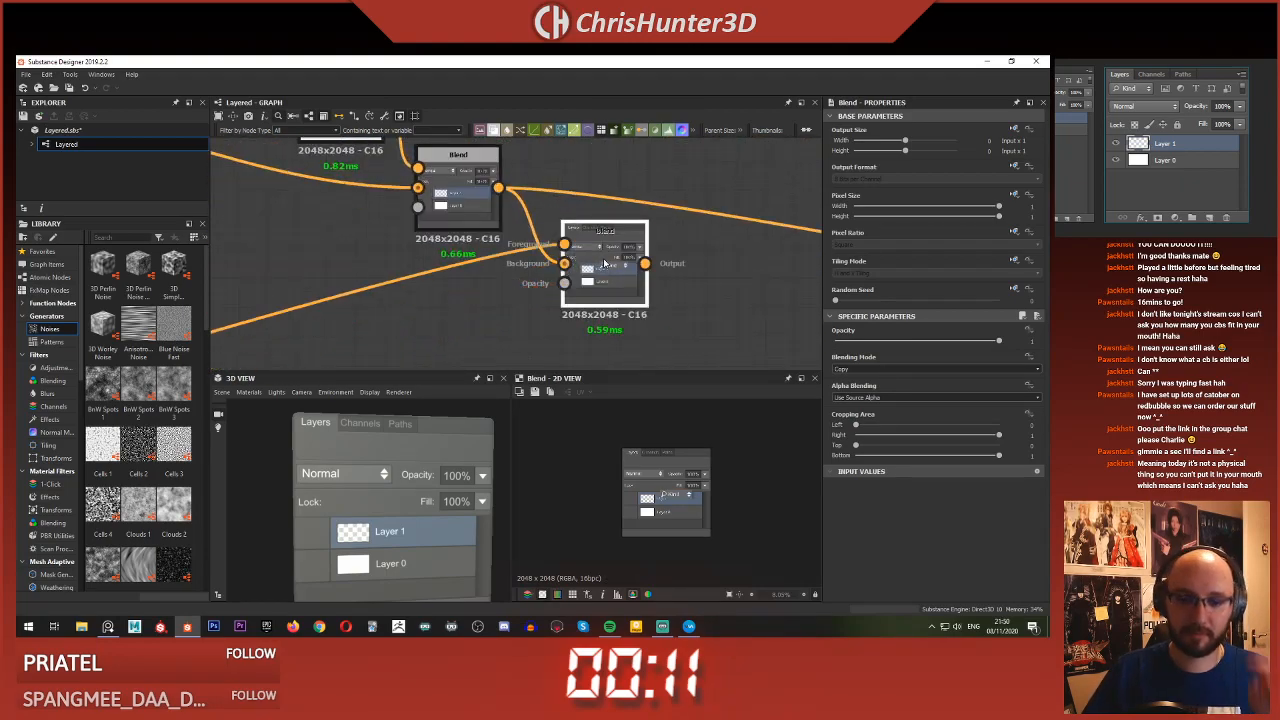
- Insert a Transformation 2D between the Kind dropdown and the main panel's new Blend, docking it and moving the Blend up beside the chain
scroll(692, 513, up, 3)
scroll(547, 344, down, 3)
middle_drag(547, 344, 670, 337)
click(486, 306)
click(512, 330)
key(space)
text(tr)
key(Return)
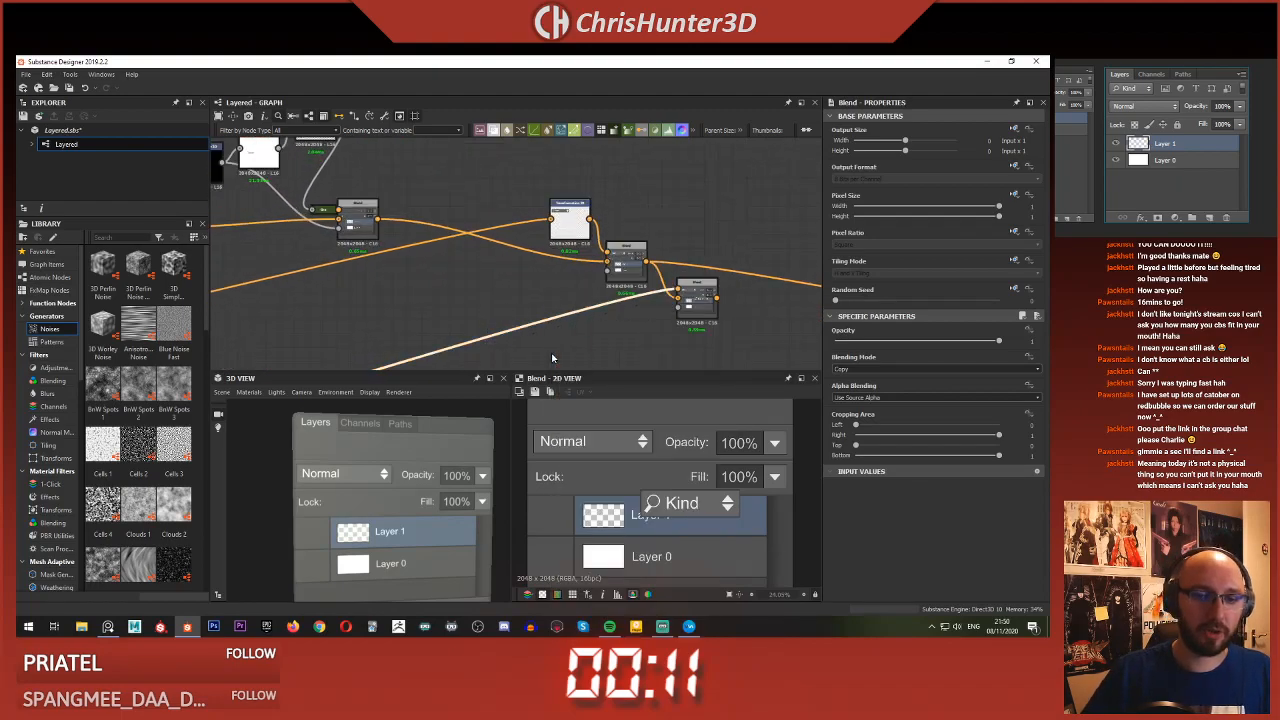
drag(702, 308, 716, 222)
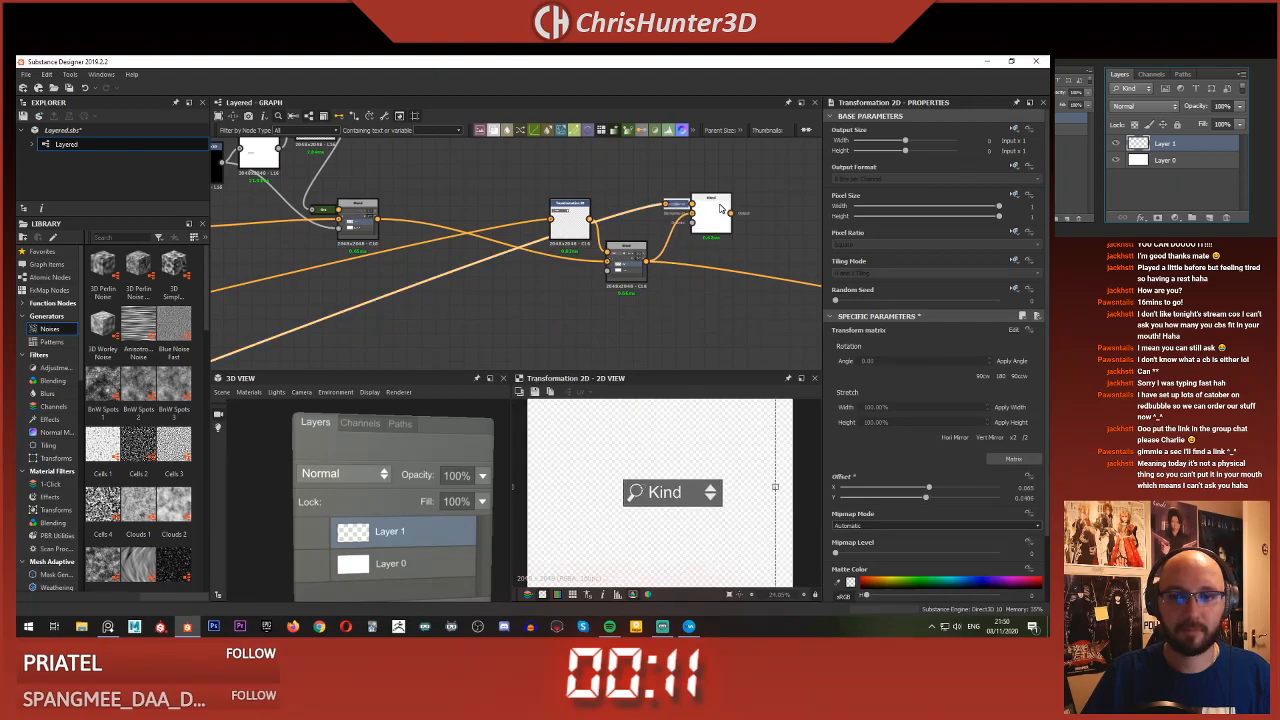
click(677, 207)
click(677, 207)
- Position the Kind dropdown beneath the Layers tab, above the Normal dropdown, and scale it down slightly
drag(680, 499, 605, 420)
scroll(604, 421, up, 1)
scroll(612, 422, down, 4)
scroll(639, 450, up, 4)
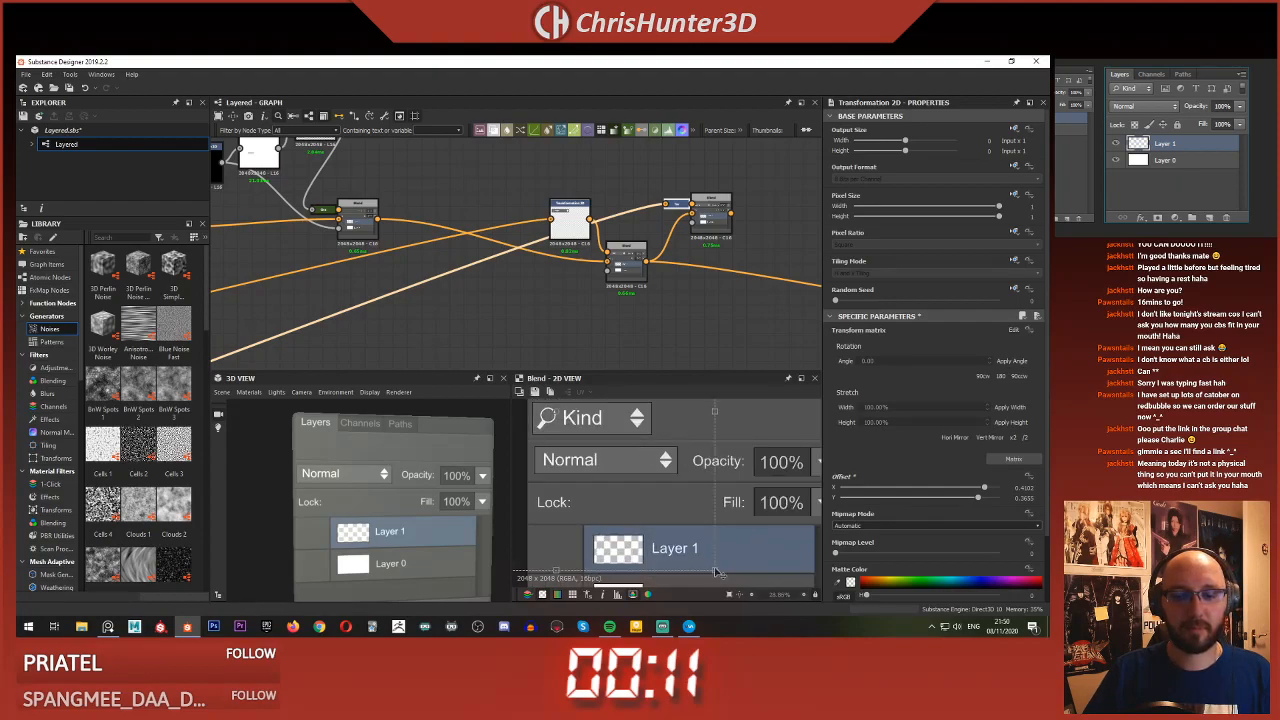
drag(713, 567, 694, 551)
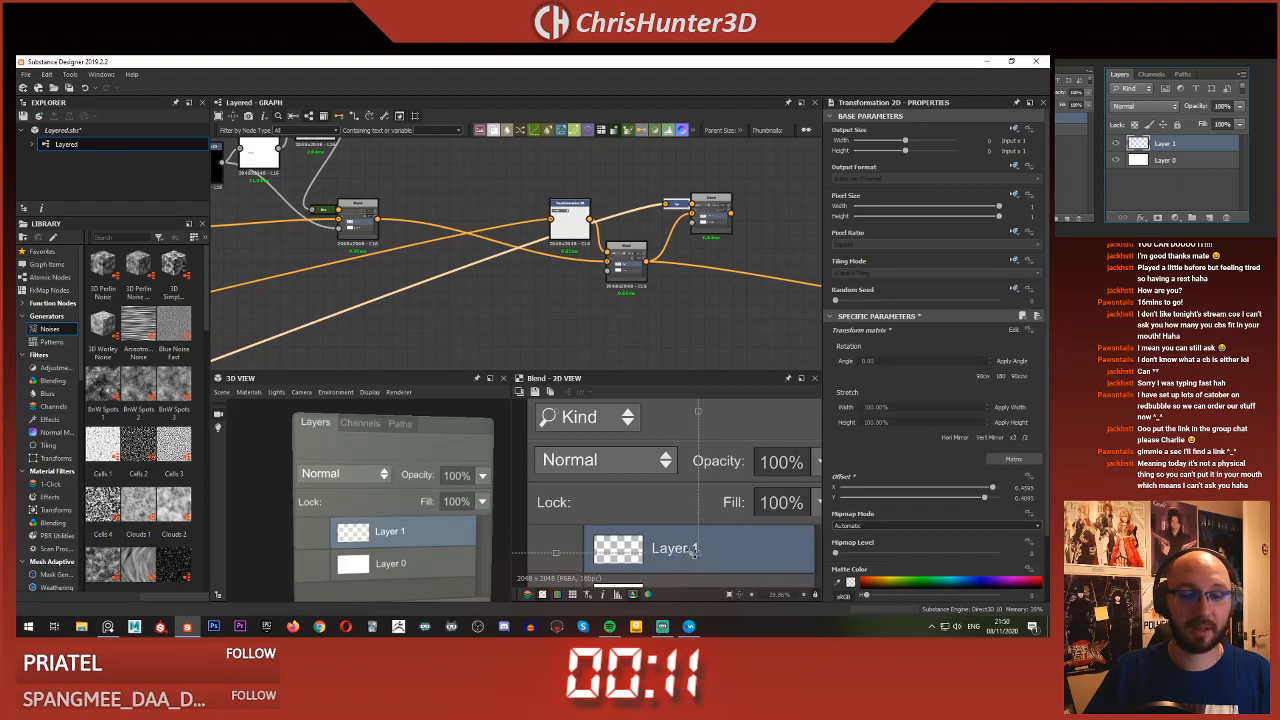
scroll(630, 465, down, 3)
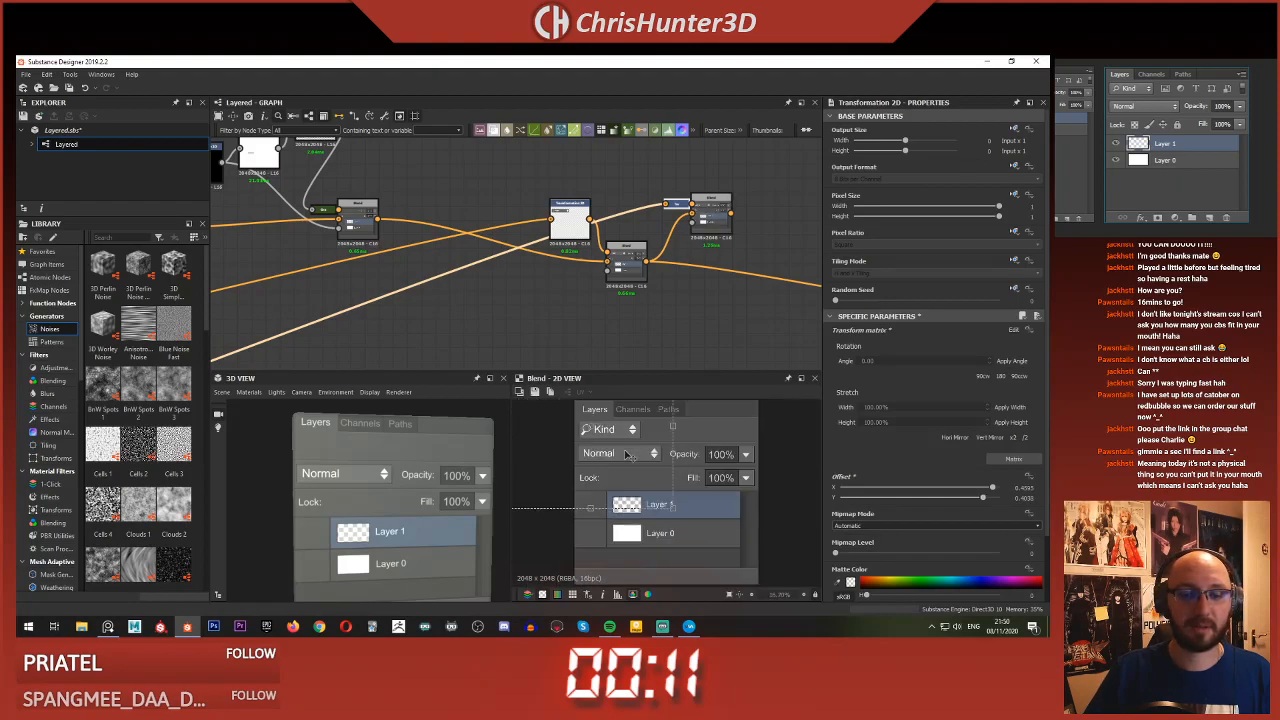
scroll(607, 415, up, 4)
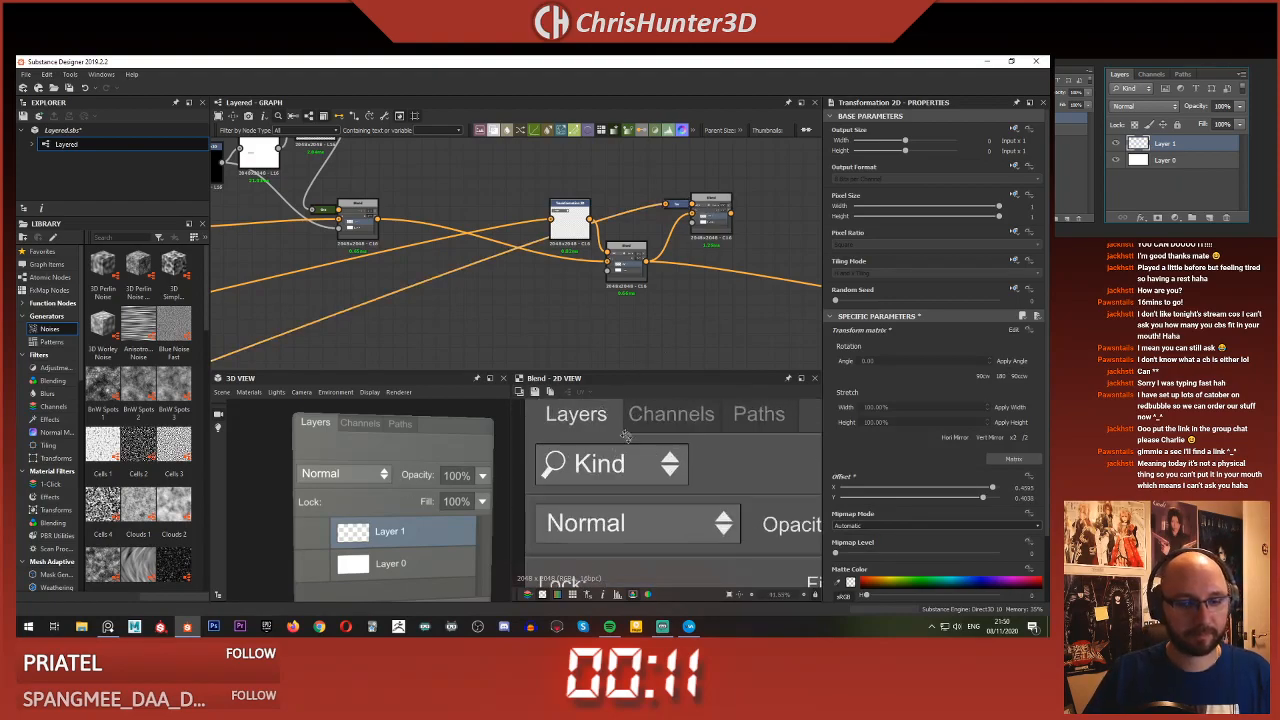
scroll(573, 253, down, 3)
scroll(620, 264, up, 2)
- Transfer the main panel's outgoing connection to the new Blend that includes the Kind dropdown and adjust the node spacing
shift+drag(611, 251, 668, 218)
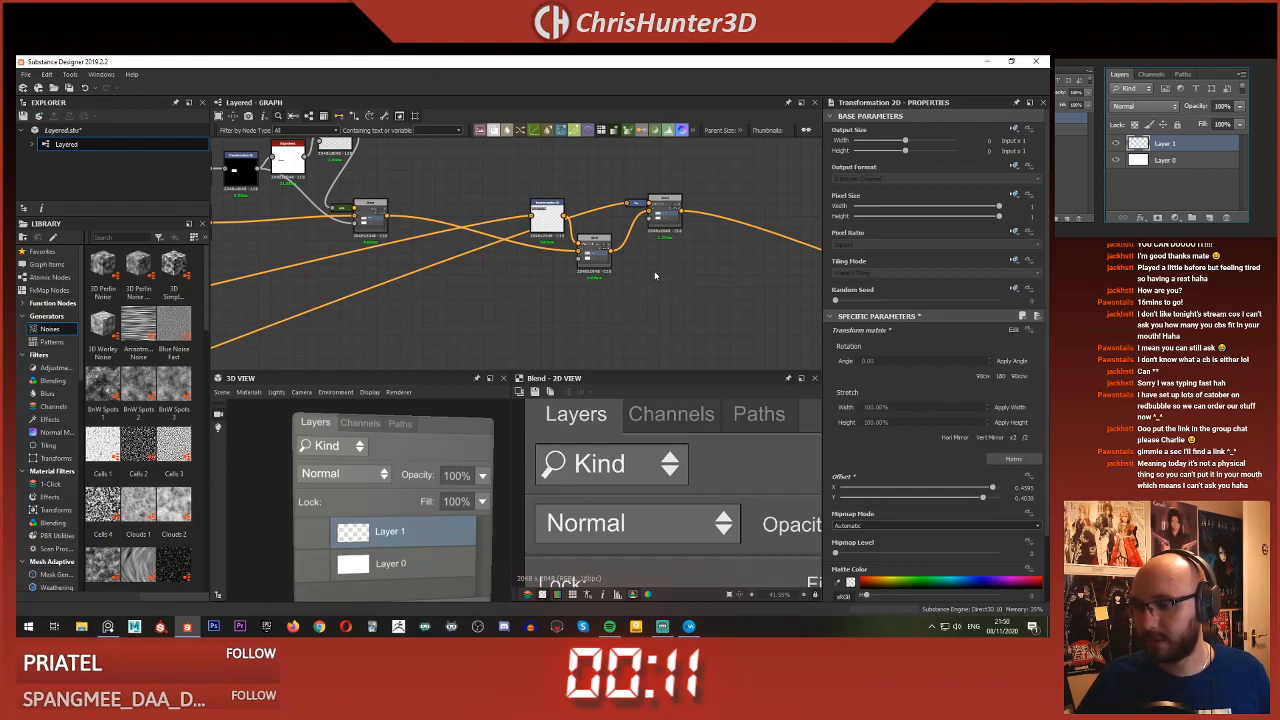
scroll(542, 250, down, 4)
scroll(632, 247, up, 5)
middle_drag(600, 257, 602, 292)
scroll(601, 292, down, 1)
mouse_move(565, 268)
mouse_down()
mouse_move(564, 292)
mouse_move(539, 281)
mouse_move(551, 280)
mouse_up()
middle_drag(445, 263, 551, 222)
scroll(550, 220, up, 2)
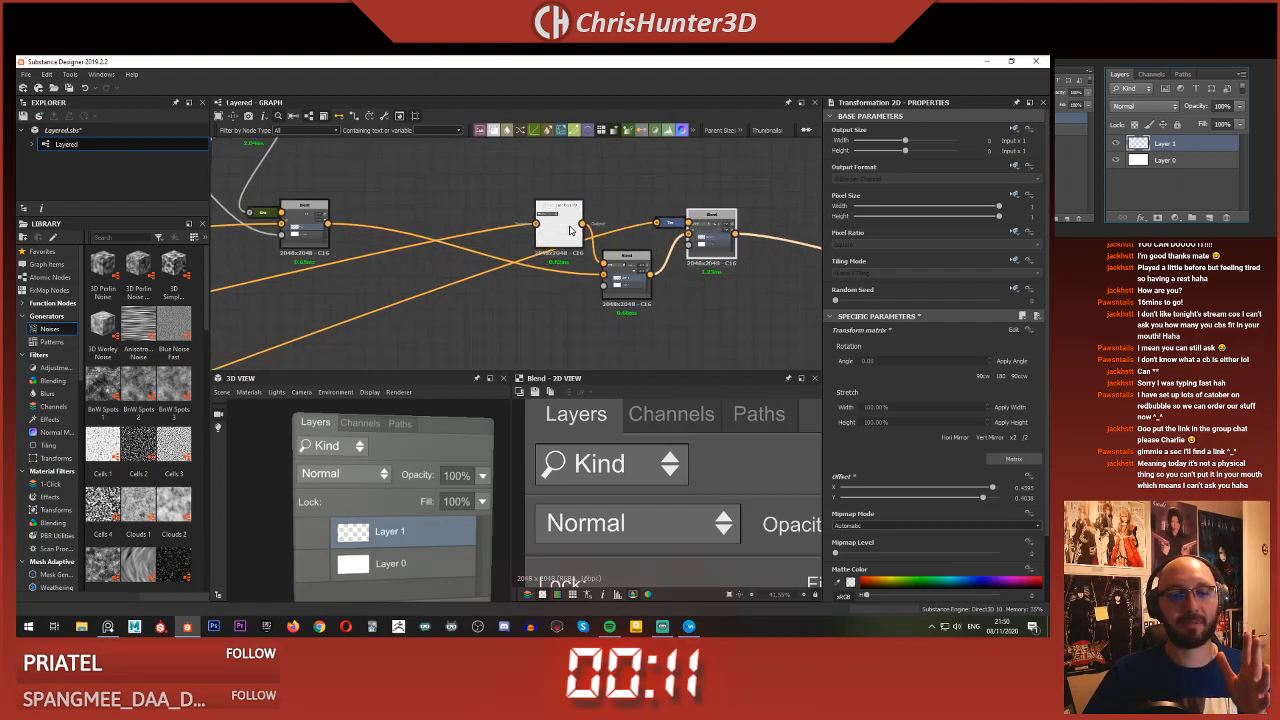
- Examine the panel with the Kind dropdown in the 2D view and on the 3D cube
scroll(540, 438, down, 4)
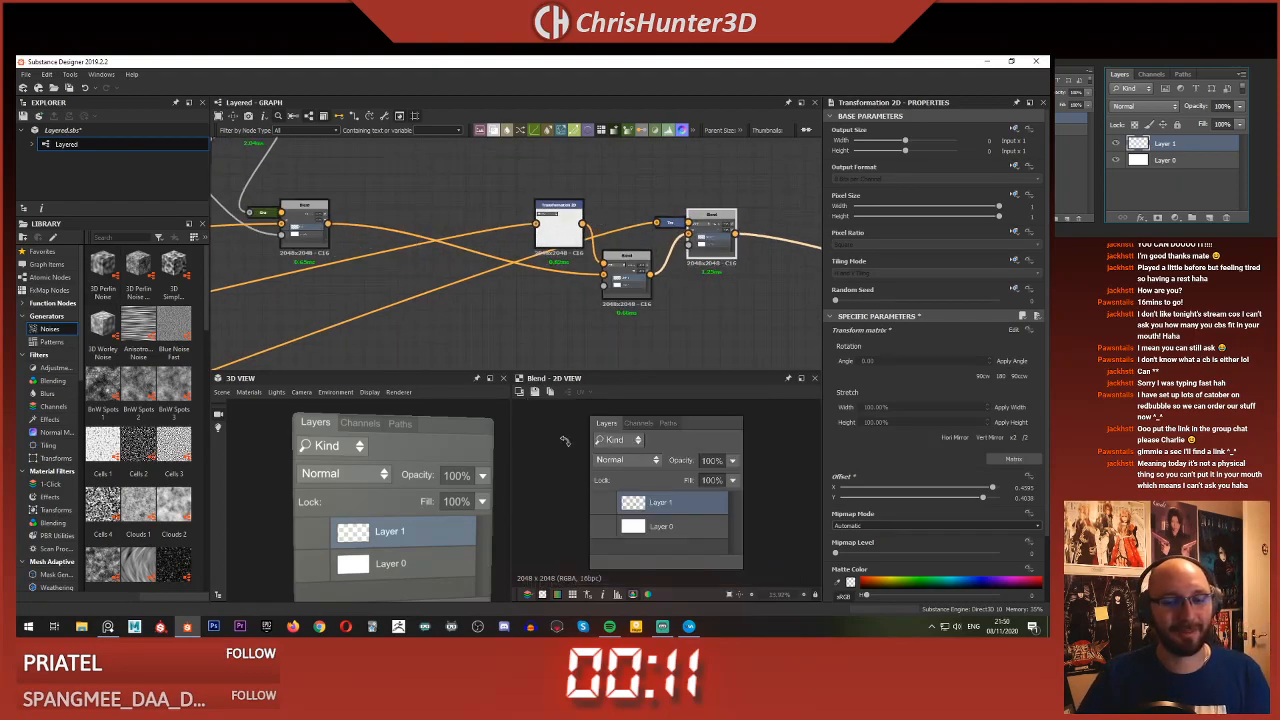
scroll(411, 501, down, 5)
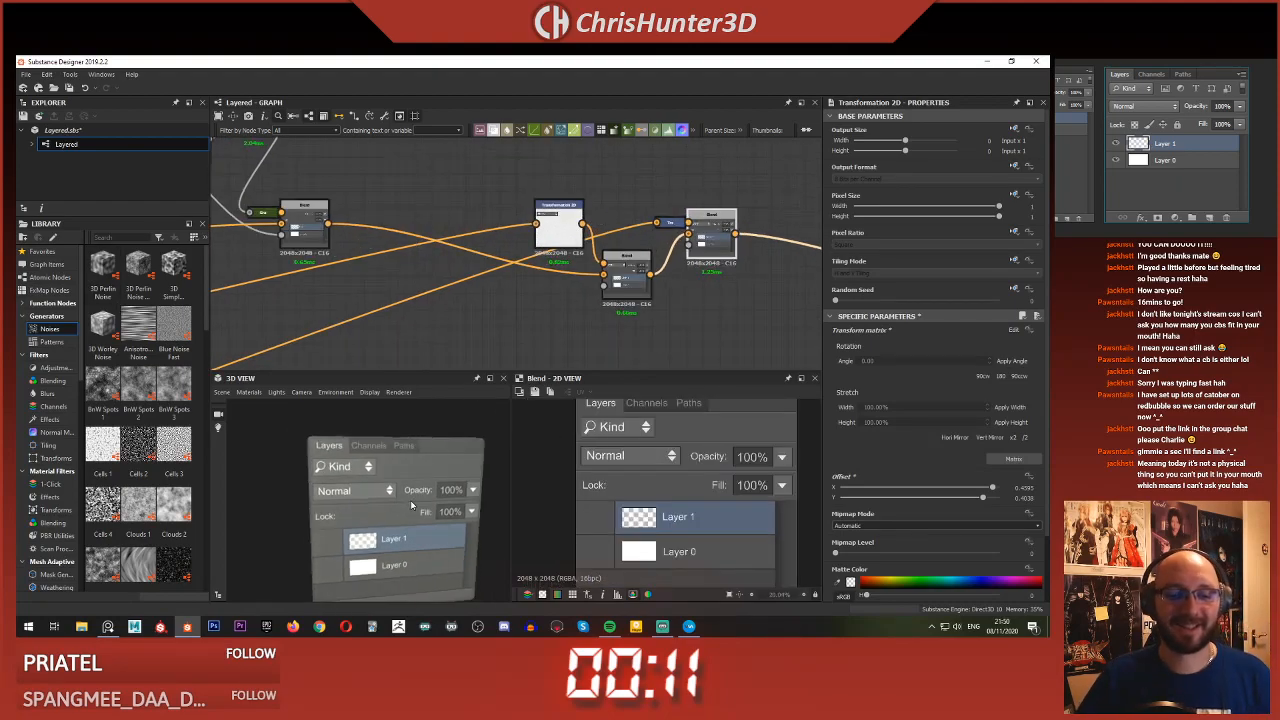
scroll(430, 338, down, 3)
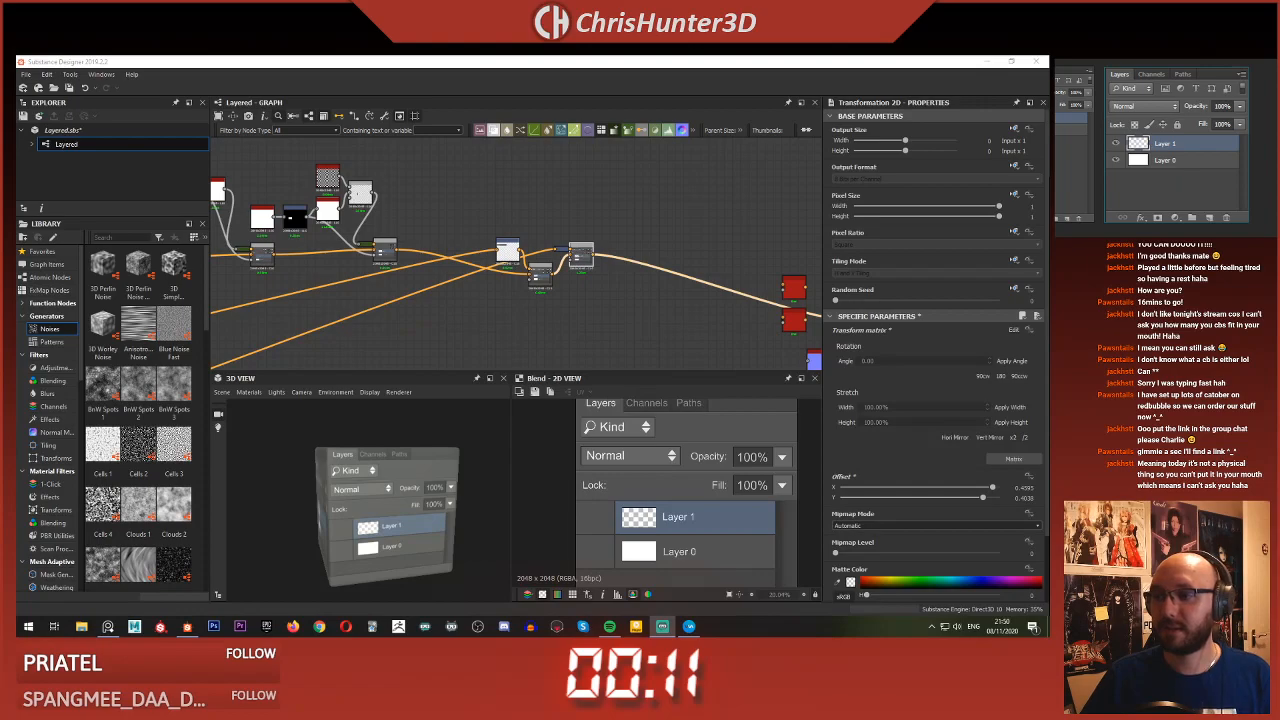
click(737, 157)
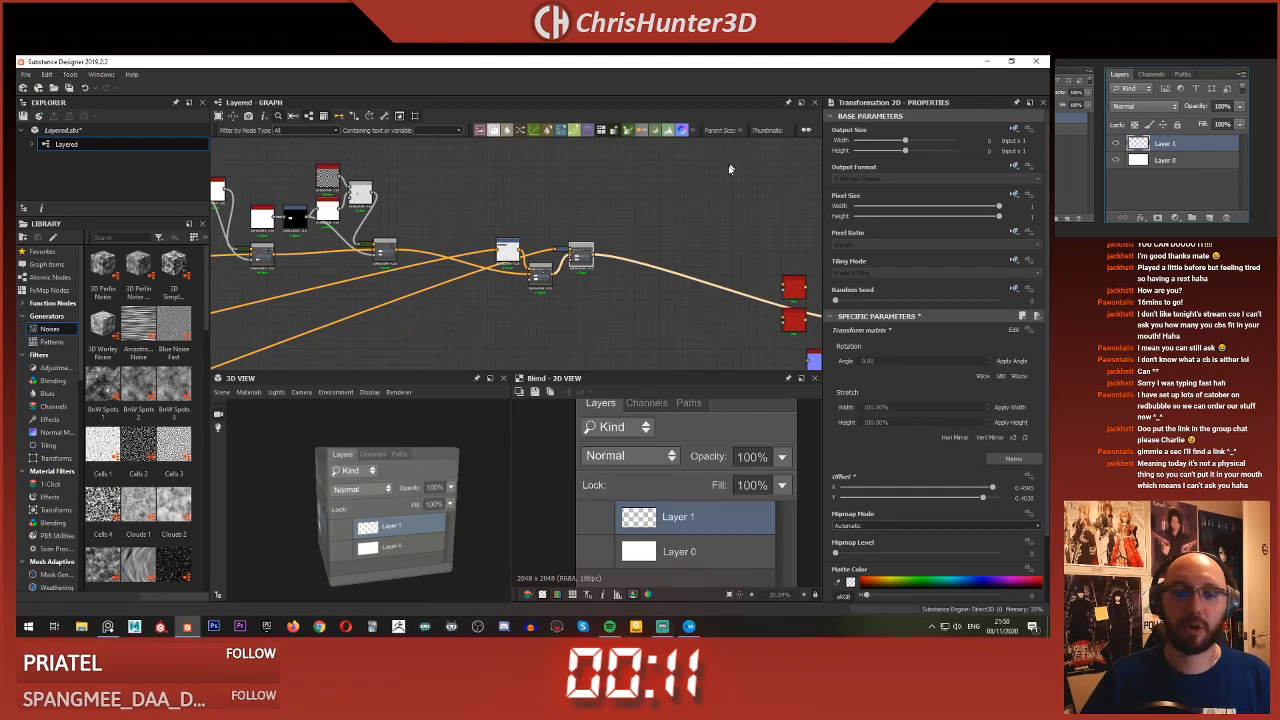
scroll(627, 275, down, 4)
middle_drag(634, 260, 677, 231)
scroll(657, 487, down, 5)
scroll(657, 487, up, 4)
scroll(657, 487, down, 1)
scroll(657, 487, up, 1)
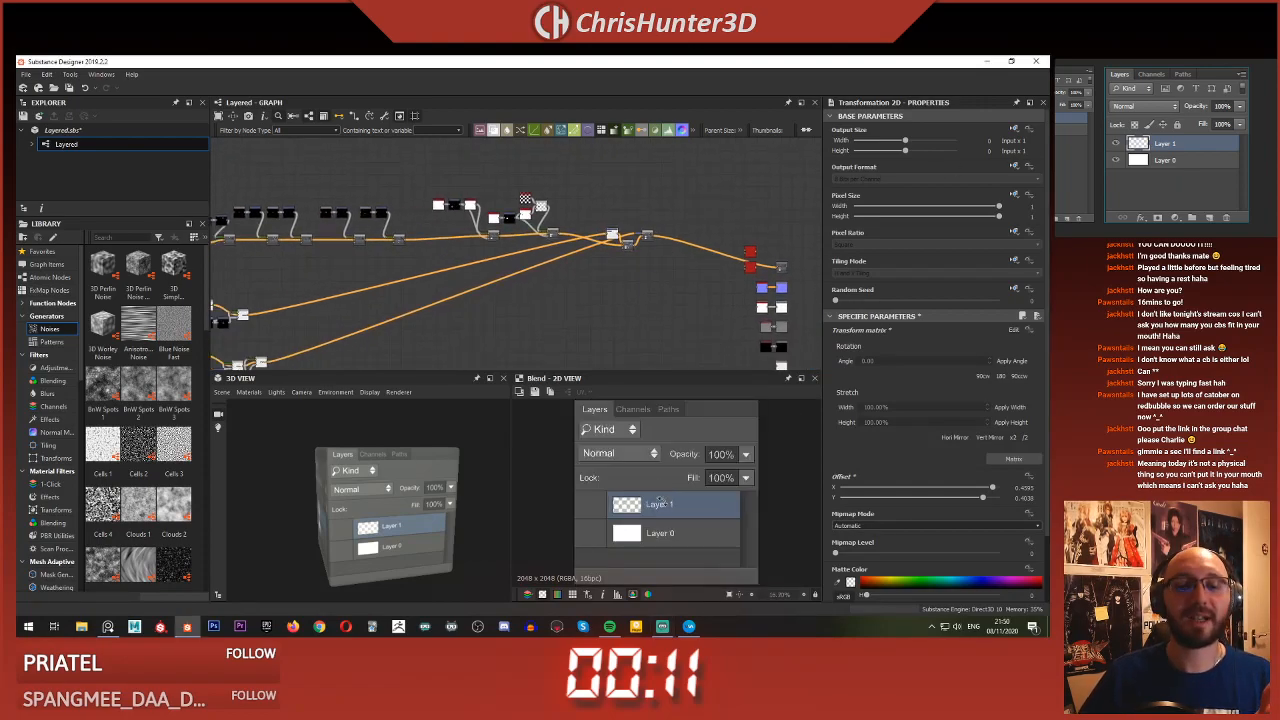
drag(460, 530, 375, 524)
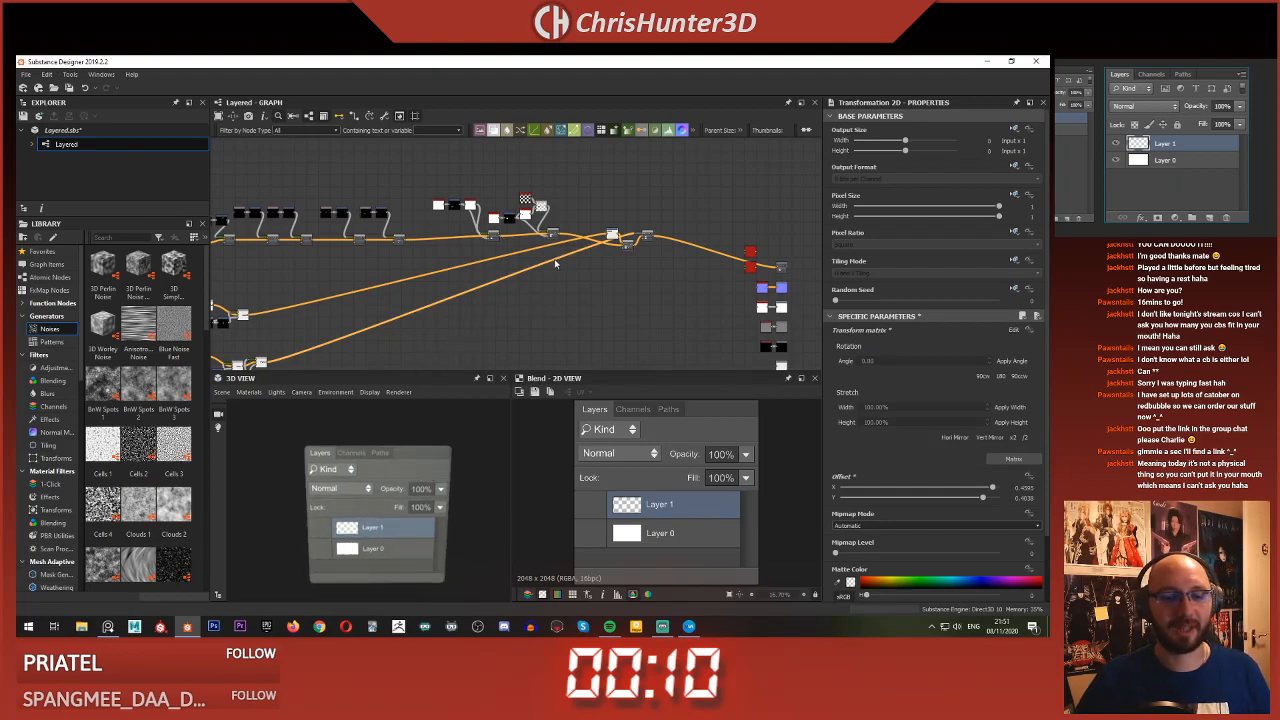
- Select the last Transformation 2D and the final Blend nodes and move them closer to the rest of the main chain
scroll(526, 275, up, 1)
middle_drag(526, 273, 461, 271)
scroll(546, 257, down, 2)
scroll(477, 257, up, 2)
scroll(514, 297, down, 2)
scroll(601, 267, up, 5)
middle_drag(562, 216, 542, 274)
scroll(505, 206, down, 4)
scroll(663, 216, up, 5)
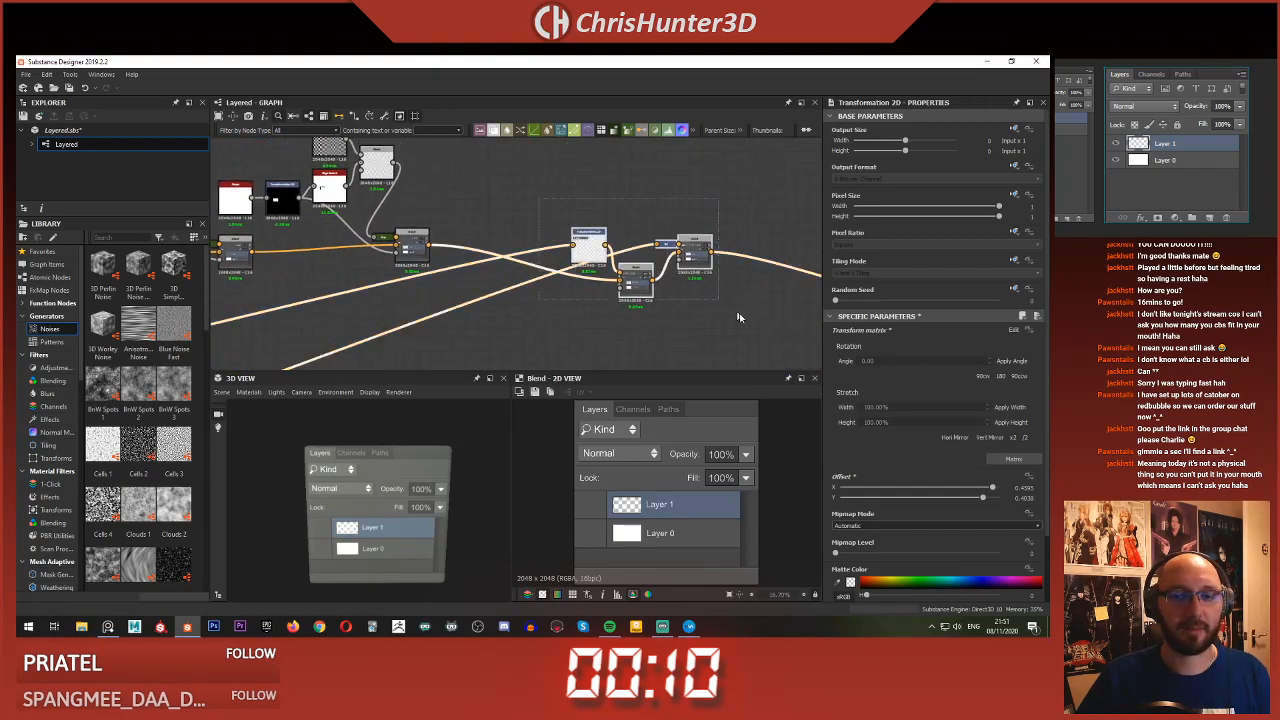
drag(688, 260, 578, 262)
middle_drag(578, 262, 628, 216)
- Add another Blend node beyond the main chain's last Blend and connect that Blend's output to it
click(505, 276)
scroll(494, 279, down, 4)
middle_drag(494, 279, 538, 245)
scroll(617, 222, up, 4)
middle_drag(617, 222, 589, 305)
scroll(552, 345, down, 4)
middle_drag(552, 345, 637, 283)
scroll(637, 288, up, 5)
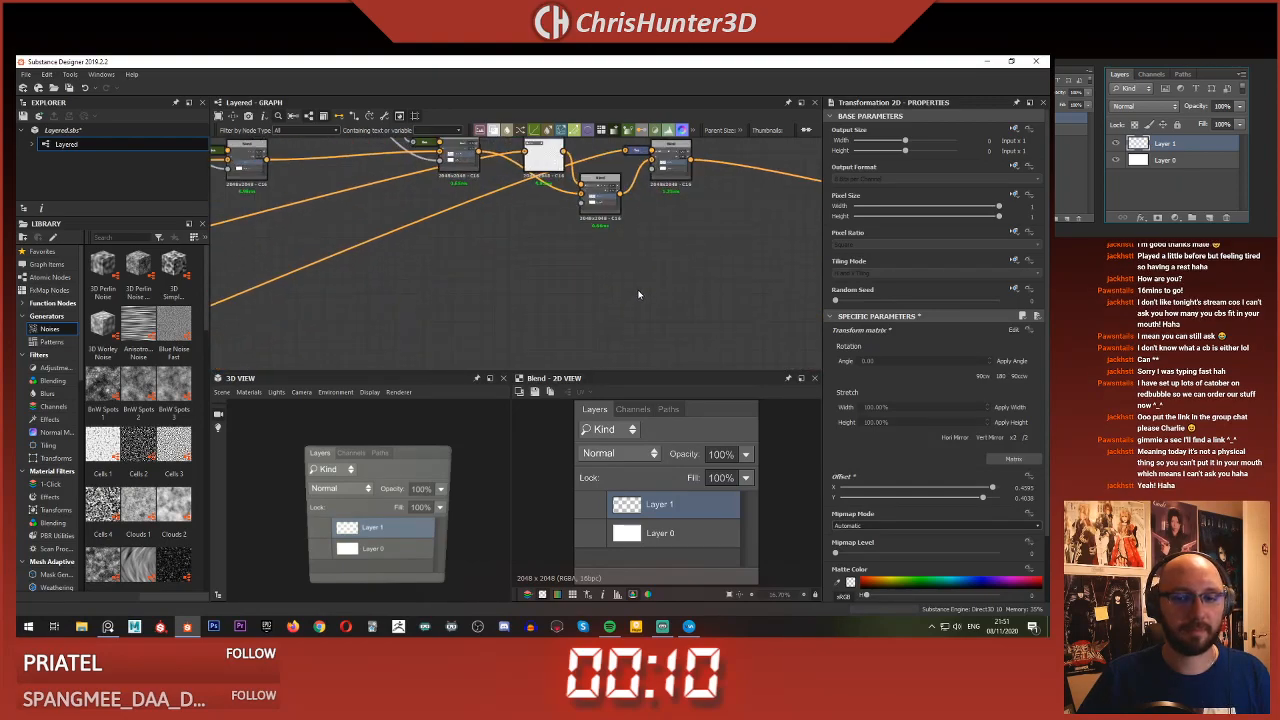
key(space)
text(blend)
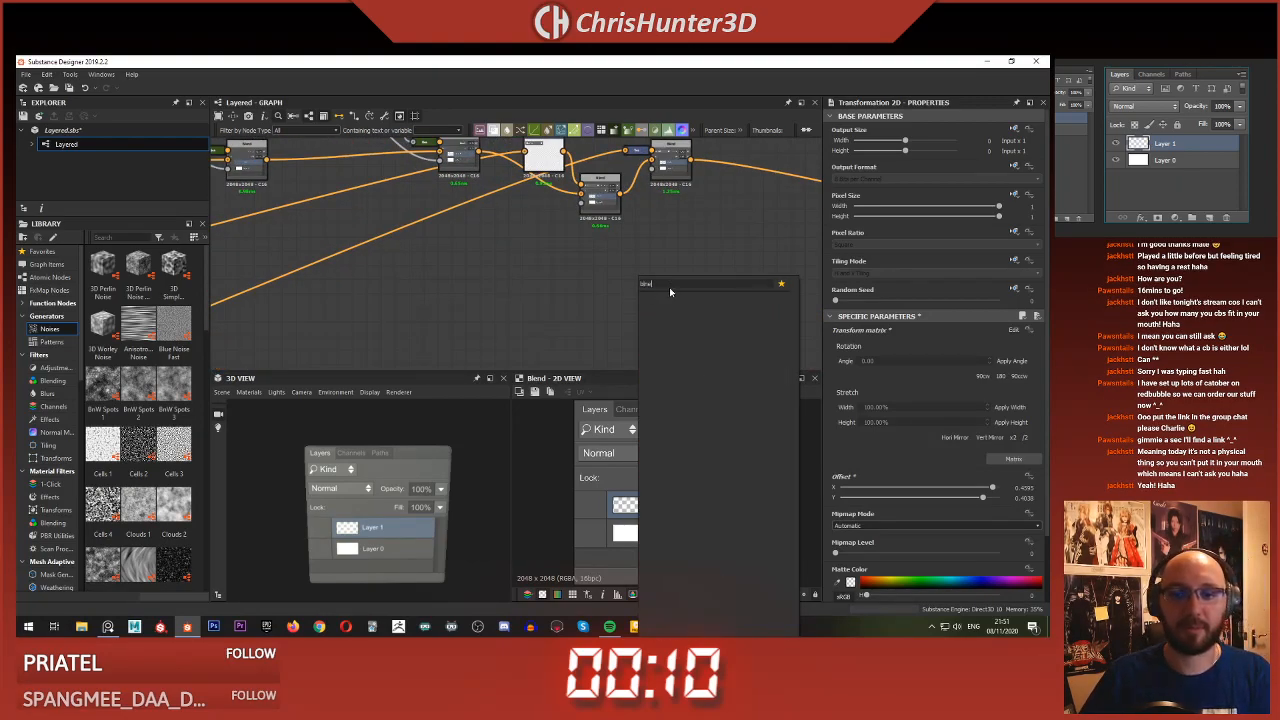
key(BackSpace)
key(BackSpace)
key(BackSpace)
key(BackSpace)
key(BackSpace)
text(blend)
key(Return)
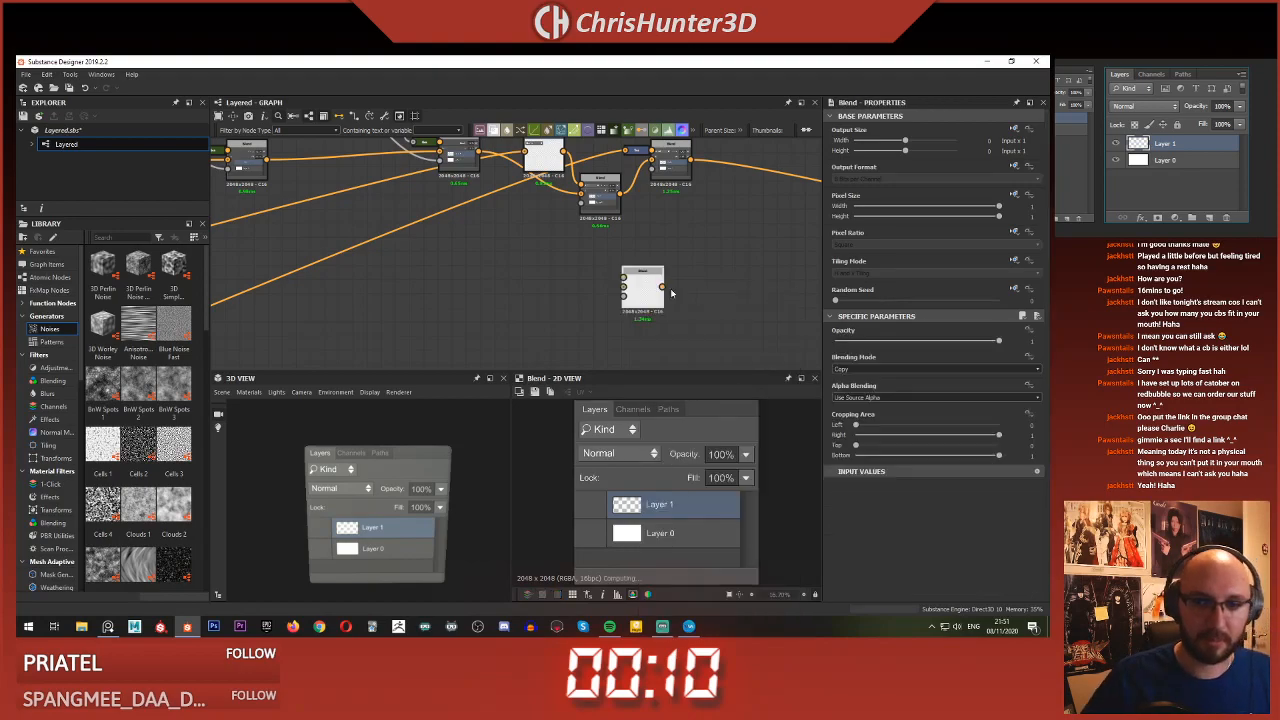
drag(648, 288, 803, 232)
drag(691, 161, 755, 226)
- Look through the graph for the triangle chain's first Transformation 2D and the main chain's end
scroll(658, 278, down, 6)
middle_drag(672, 242, 658, 202)
scroll(658, 202, up, 10)
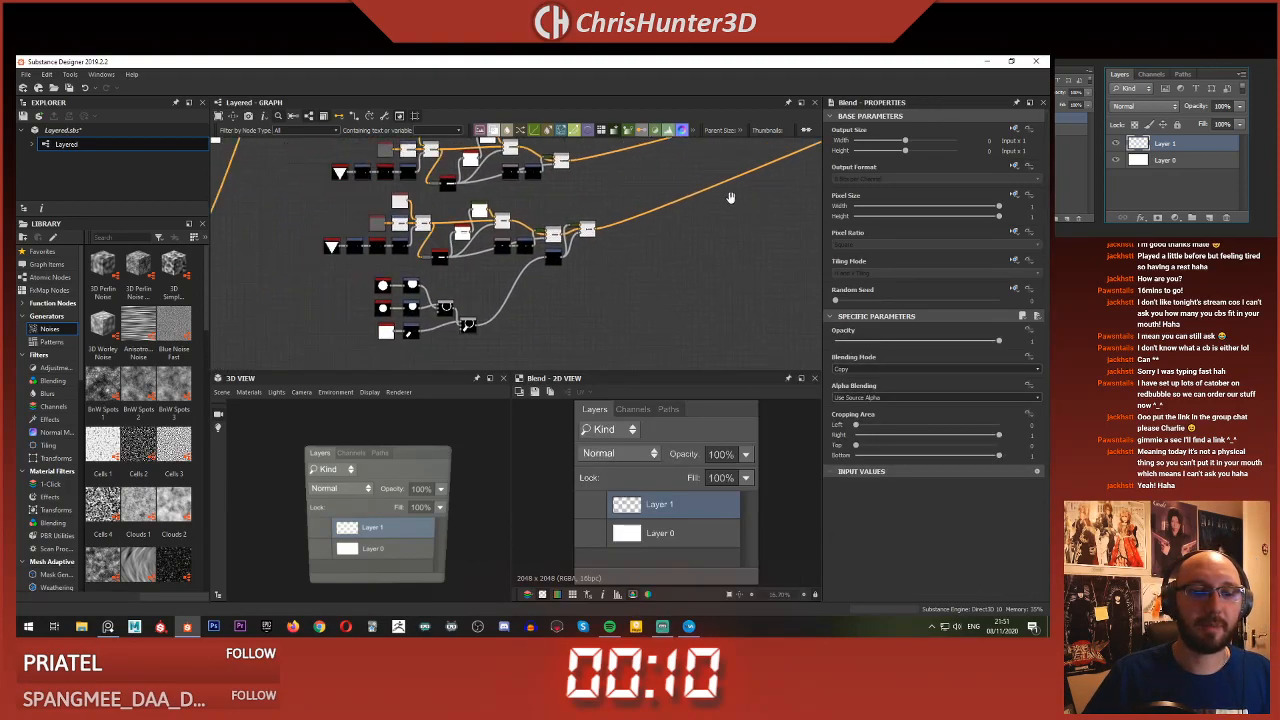
scroll(440, 252, down, 5)
scroll(370, 315, up, 5)
scroll(357, 297, down, 3)
middle_drag(275, 300, 416, 254)
scroll(416, 254, up, 3)
click(416, 254)
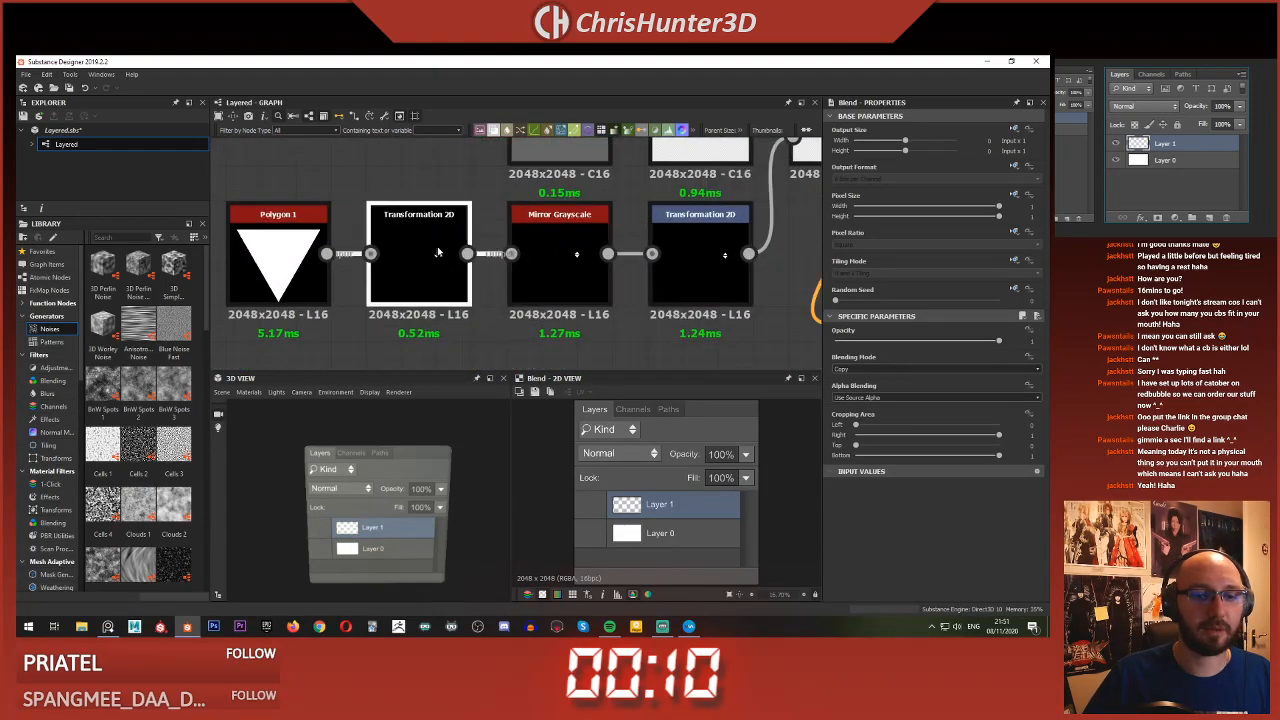
scroll(431, 245, down, 3)
scroll(470, 225, down, 3)
scroll(586, 251, up, 8)
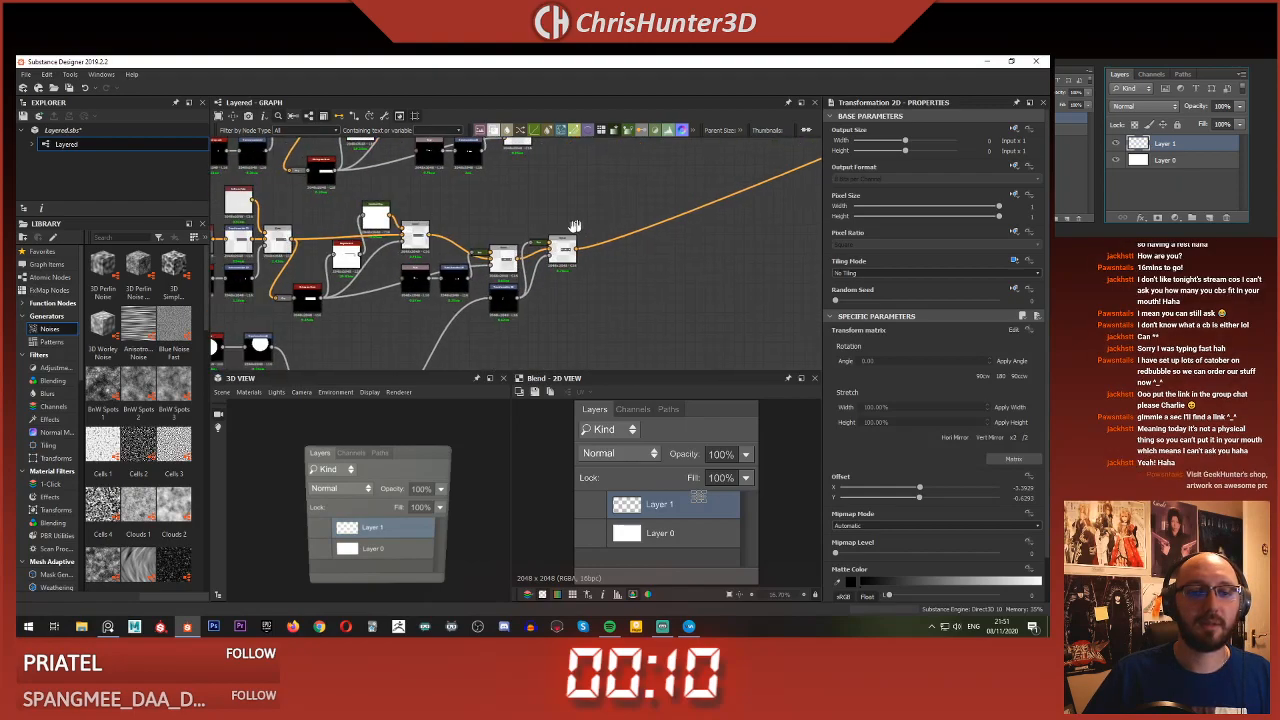
scroll(566, 252, down, 6)
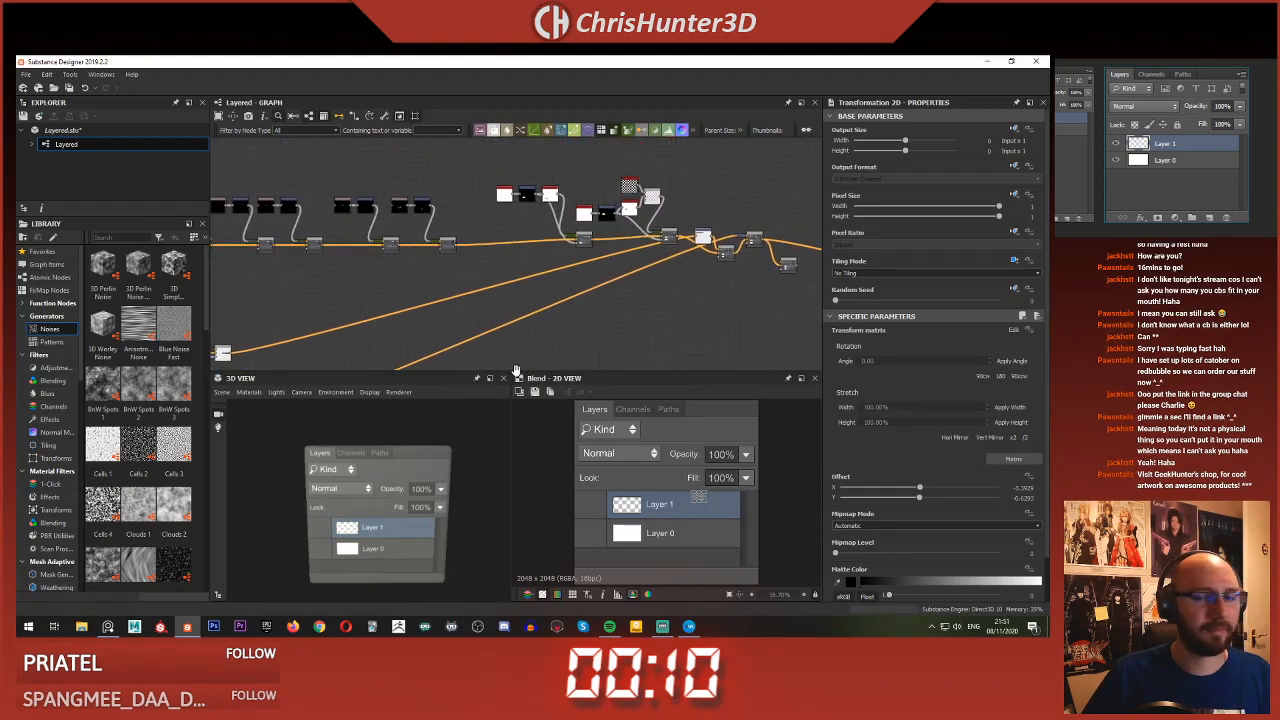
scroll(560, 258, up, 3)
scroll(559, 257, up, 5)
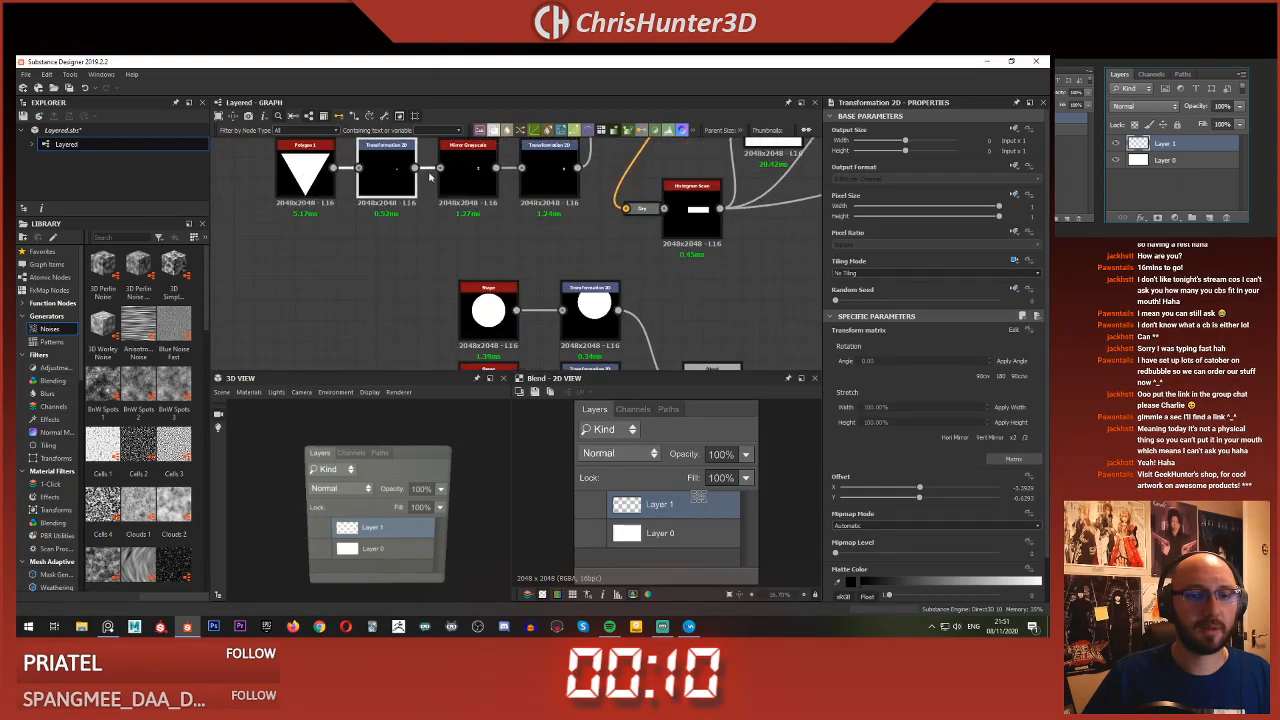
- Duplicate the Transformation 2D directly after Polygon 1 with its input connection and move the copy out past the Kind dropdown nodes
scroll(495, 254, down, 6)
drag(416, 170, 714, 284)
scroll(717, 213, up, 3)
scroll(700, 262, down, 3)
scroll(345, 248, up, 6)
click(579, 236)
double_click(579, 236)
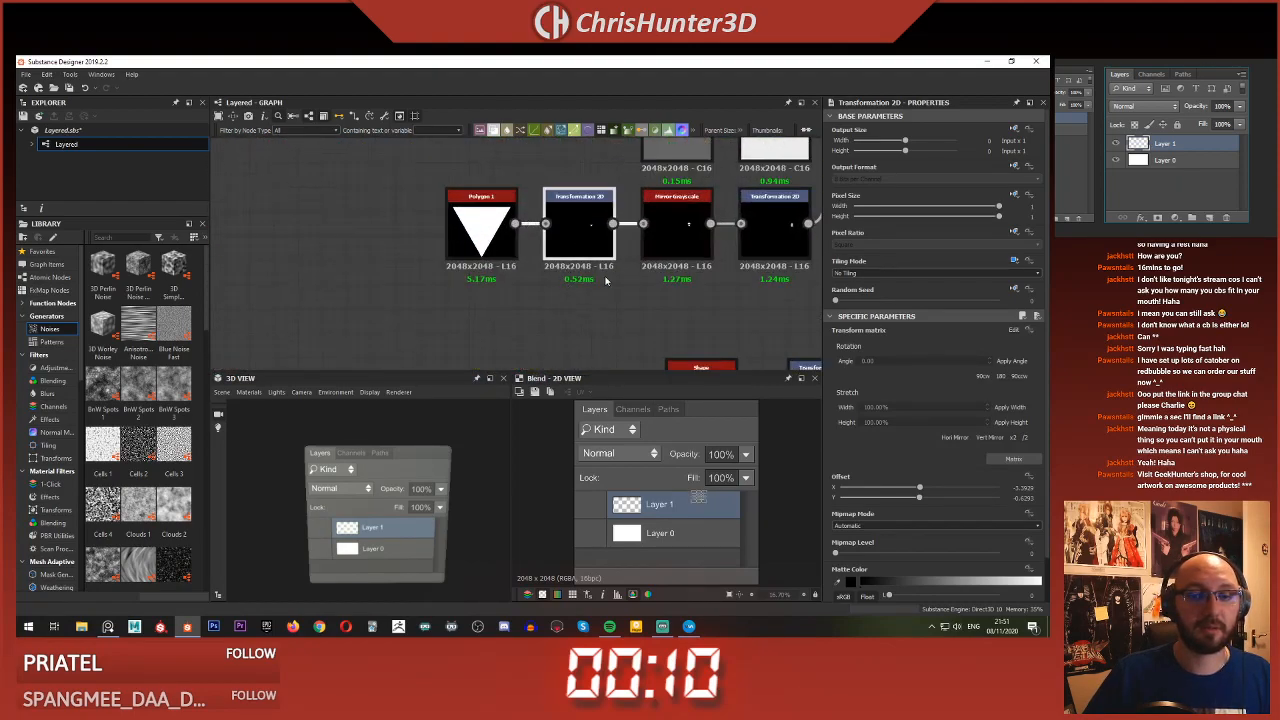
scroll(393, 233, down, 5)
drag(342, 236, 726, 214)
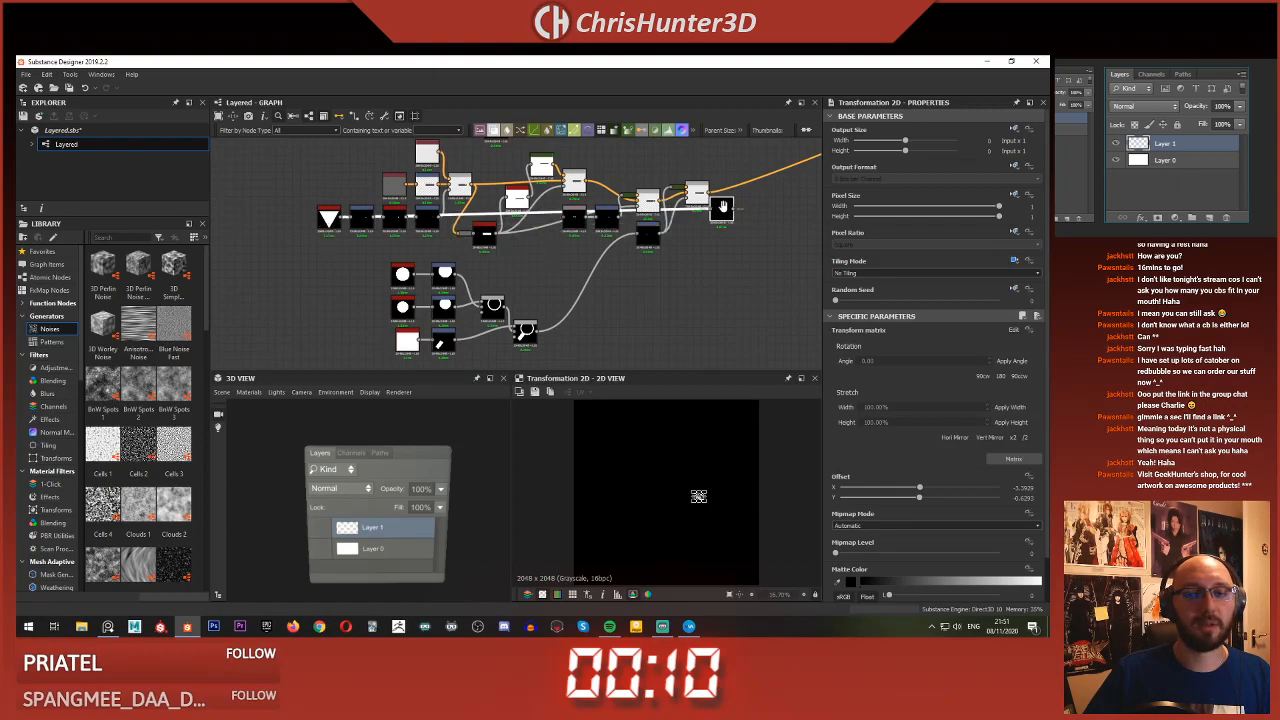
middle_drag(732, 210, 463, 280)
scroll(457, 283, up, 5)
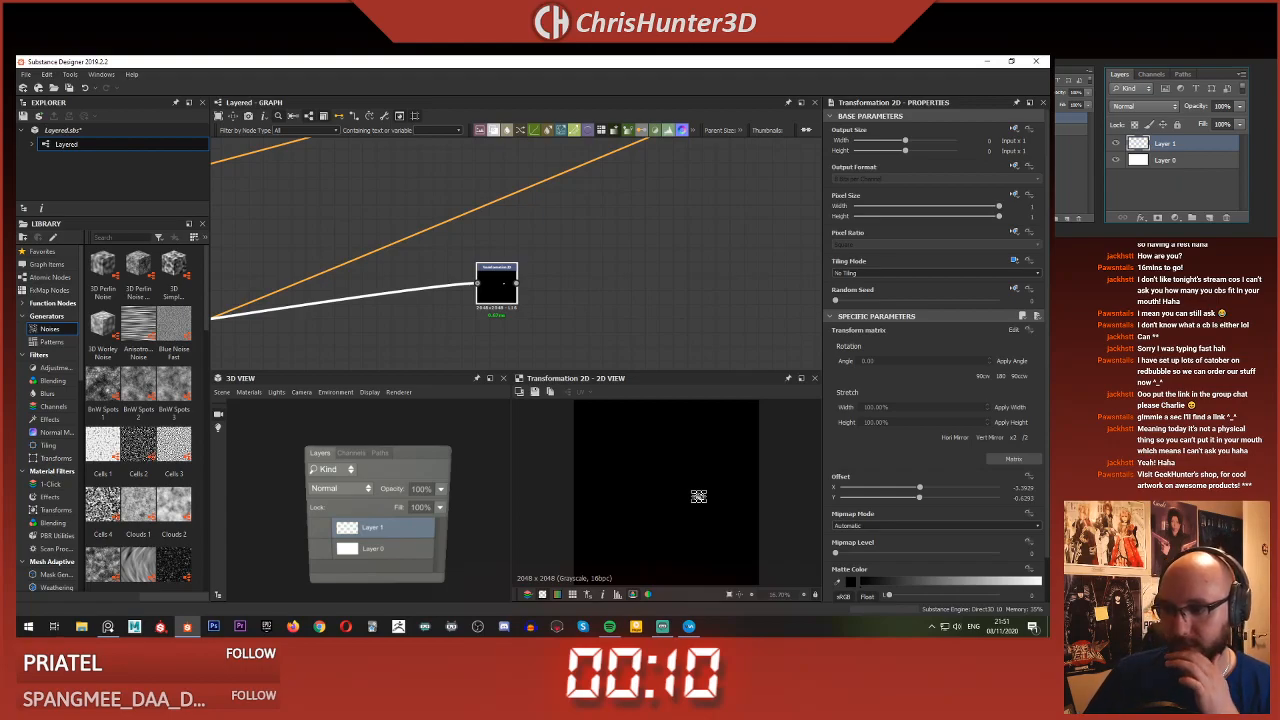
- Move the duplicated Transformation 2D across the graph towards the end of the main chain
middle_drag(460, 293, 547, 290)
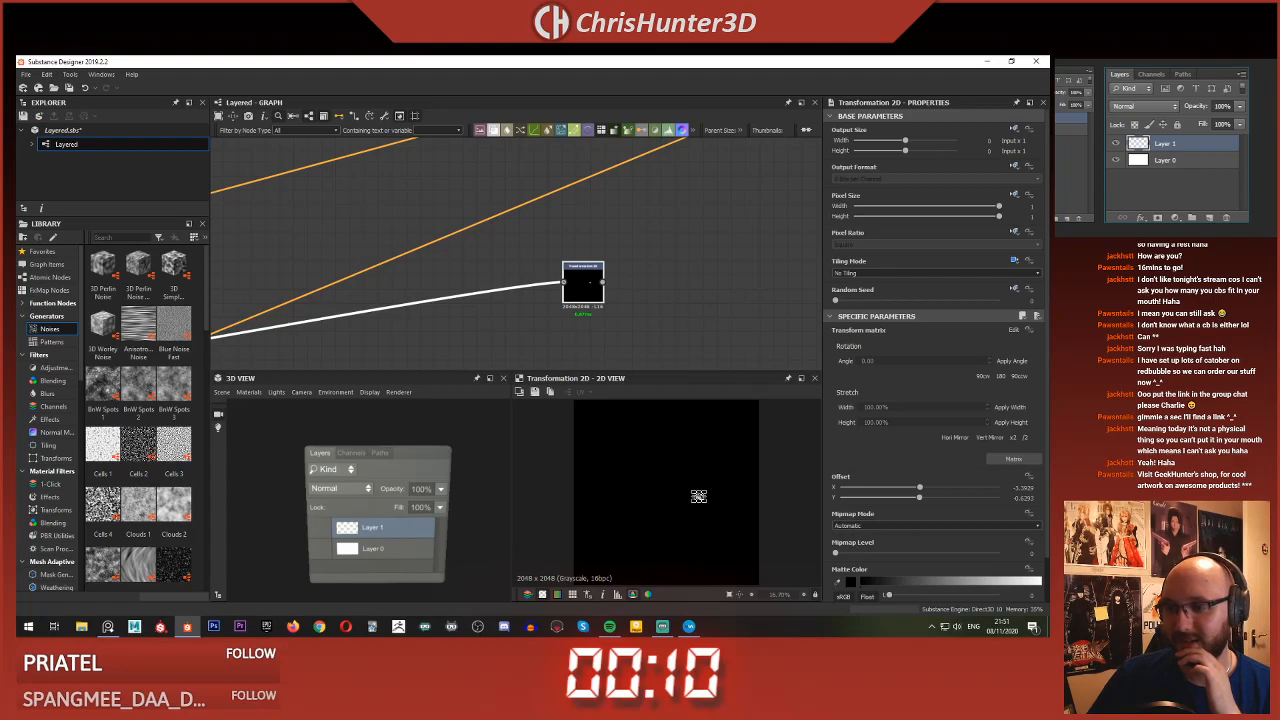
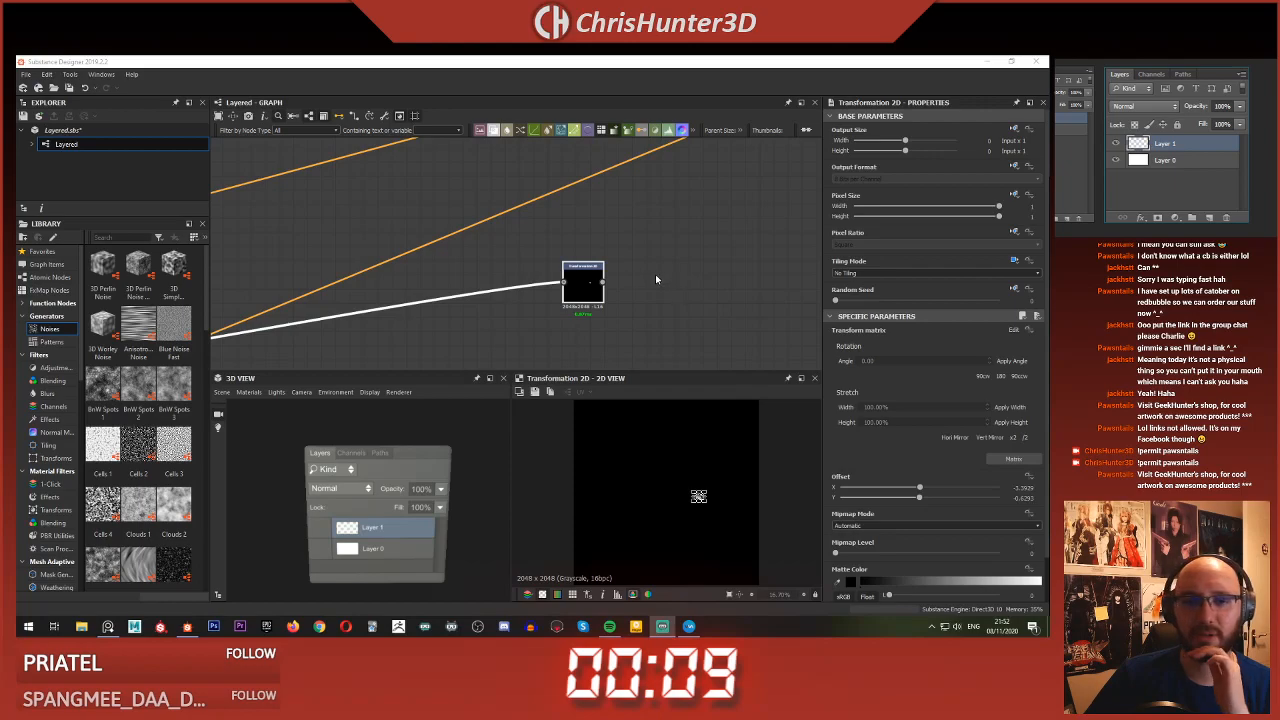
drag(586, 283, 617, 257)
scroll(645, 266, up, 2)
scroll(646, 266, down, 3)
middle_drag(646, 266, 553, 307)
scroll(670, 287, down, 3)
drag(525, 316, 728, 247)
scroll(728, 246, up, 6)
middle_drag(686, 263, 580, 306)
scroll(676, 496, up, 2)
scroll(724, 338, up, 1)
- Place the duplicated Transformation 2D near the newly added Blend and show that Blend in the 2D view
middle_drag(728, 329, 528, 323)
click(665, 232)
middle_drag(512, 240, 602, 250)
click(440, 298)
middle_drag(440, 298, 336, 306)
drag(336, 306, 562, 274)
click(504, 296)
scroll(488, 289, down, 2)
mouse_move(492, 290)
middle_down()
mouse_move(503, 249)
mouse_move(517, 253)
mouse_move(469, 283)
middle_up()
scroll(519, 247, up, 3)
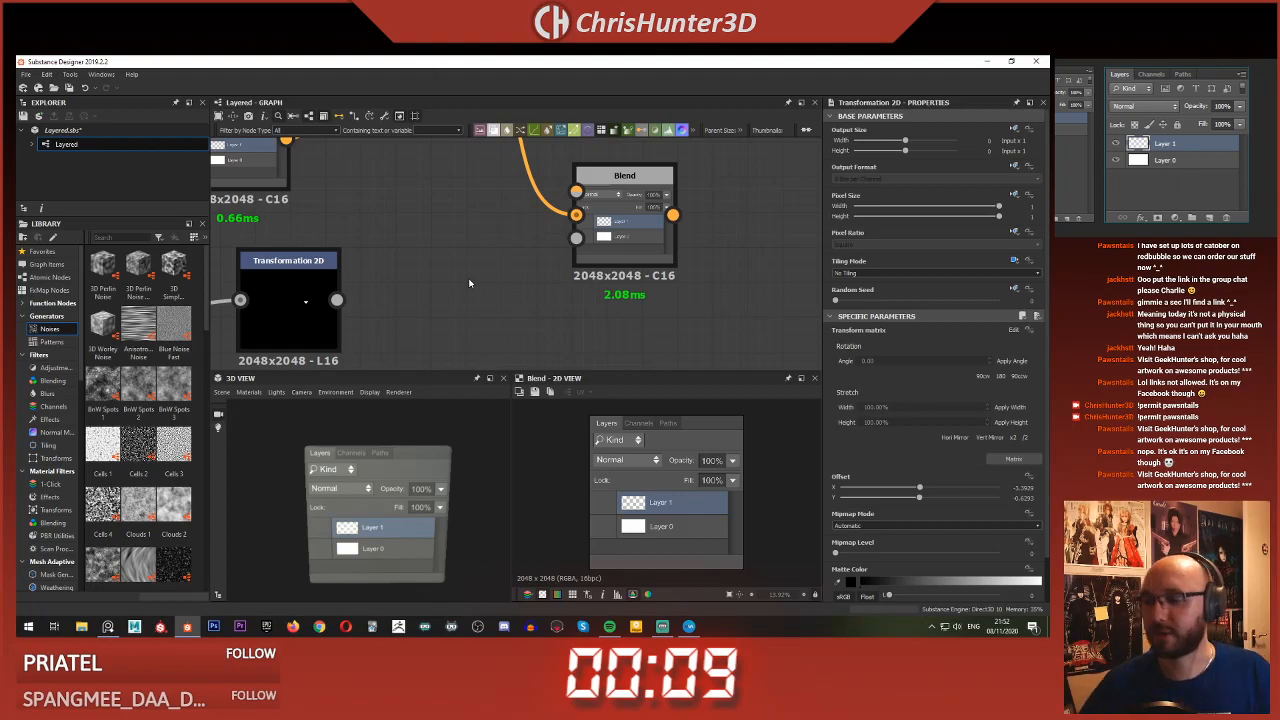
- Move the new Blend closer and connect the triangle's Transformation 2D to its foreground through a docked Gradient Map
middle_drag(499, 223, 500, 247)
scroll(500, 247, down, 2)
drag(579, 246, 556, 233)
middle_drag(489, 272, 493, 281)
scroll(493, 281, up, 2)
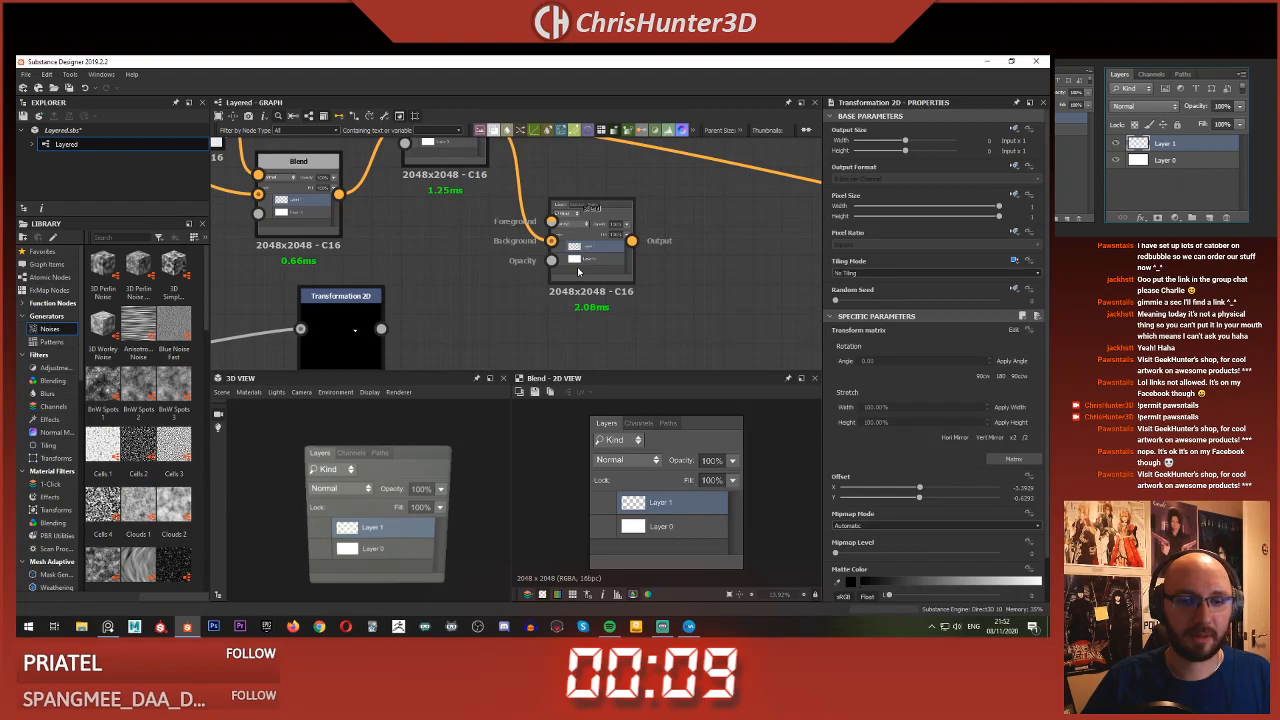
drag(381, 328, 551, 223)
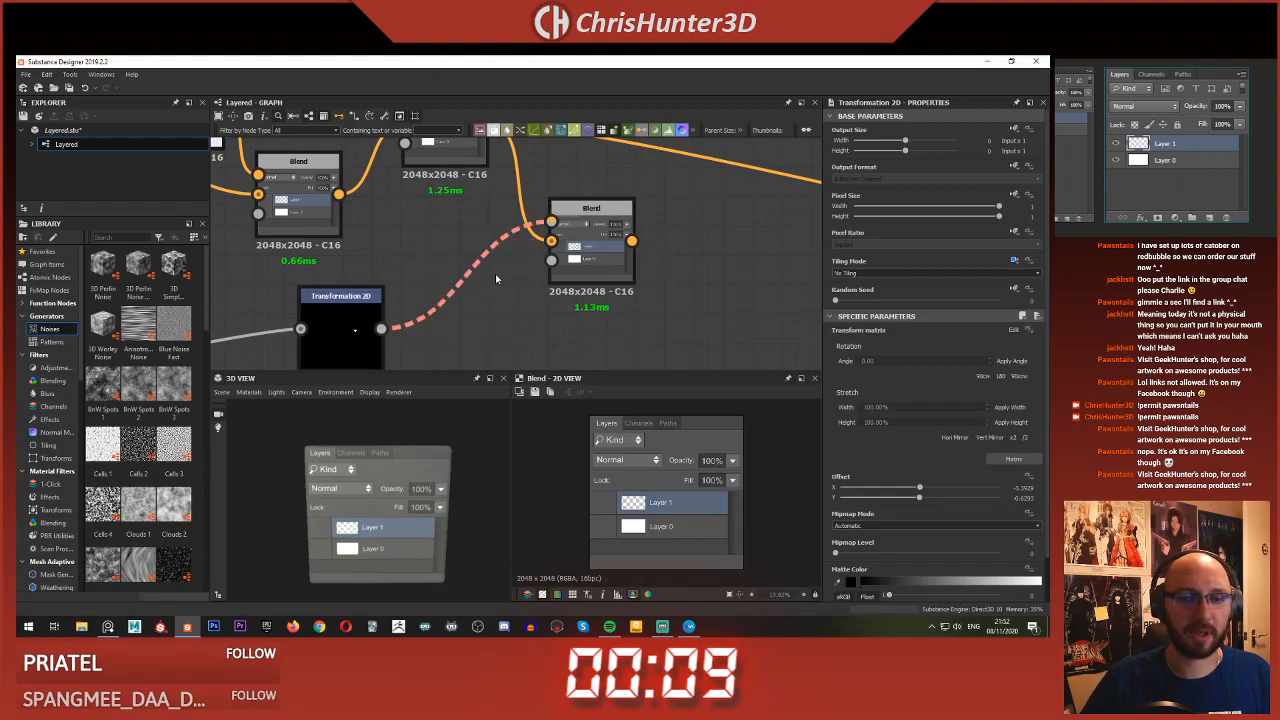
key(space)
click(532, 298)
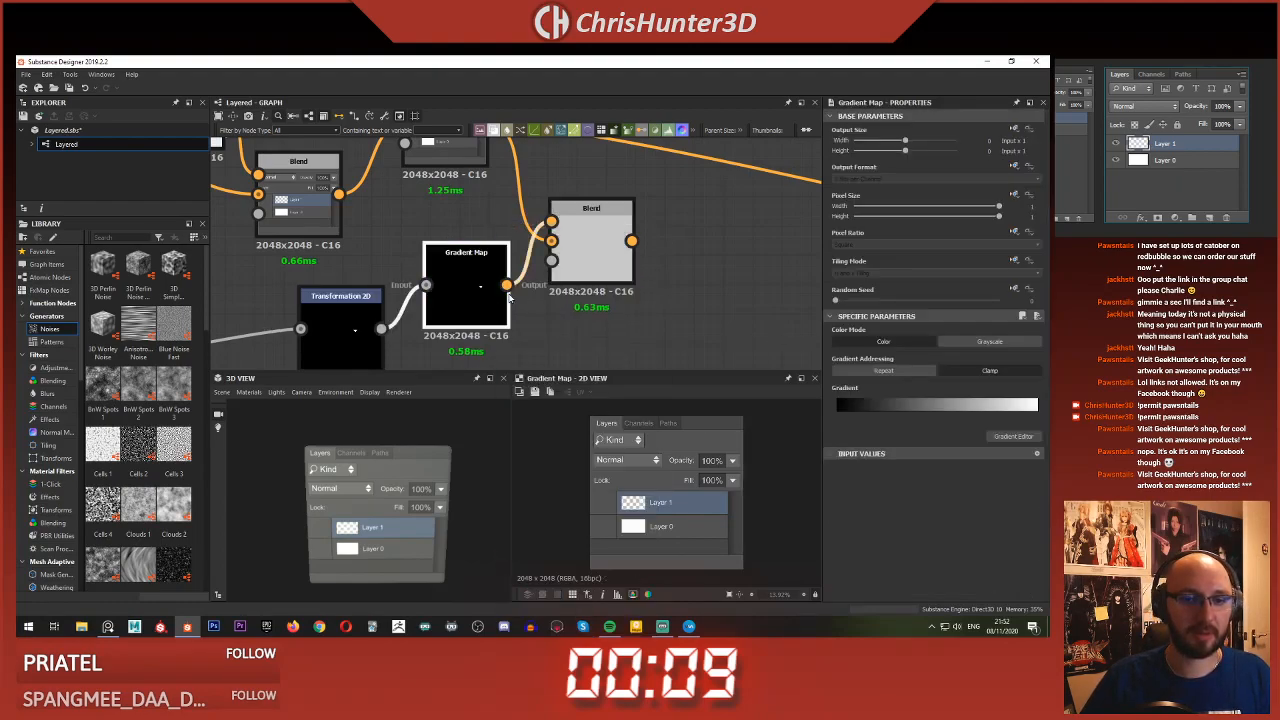
key(d)
- Transfer the previous Blend's outgoing connection to the new Blend and connect the triangle's Transformation 2D to its opacity input
double_click(603, 248)
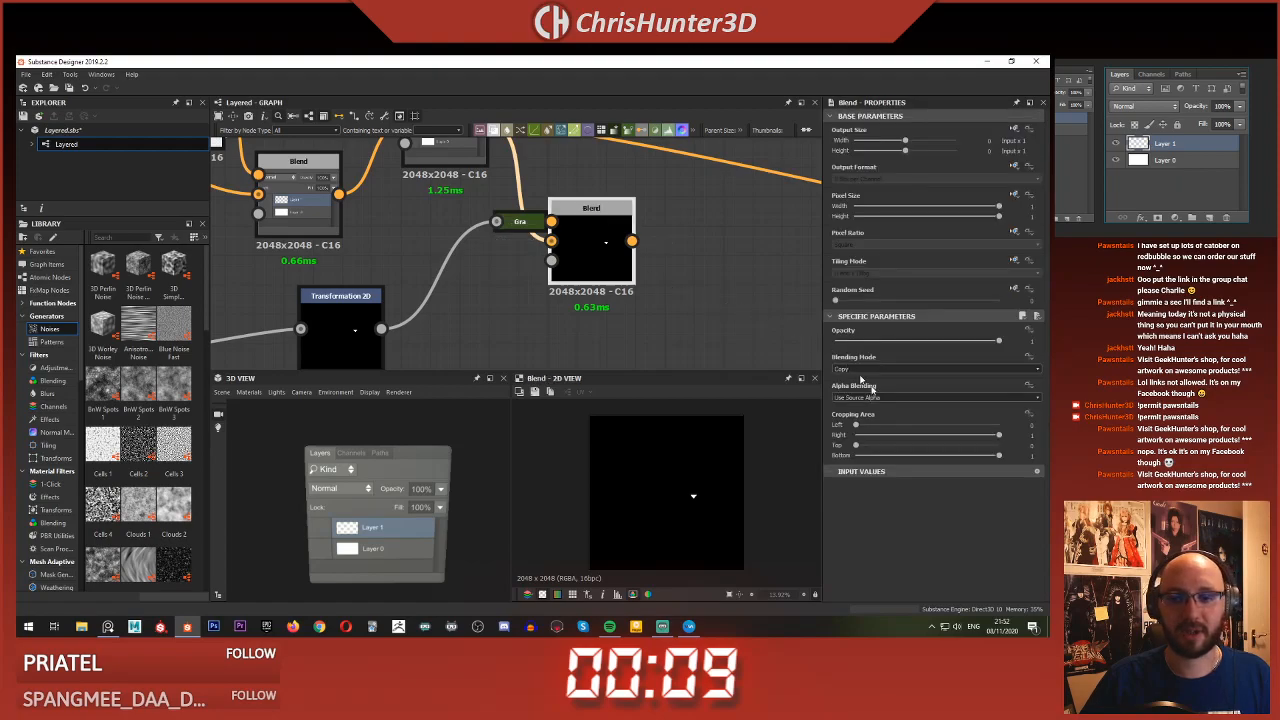
middle_drag(590, 237, 621, 303)
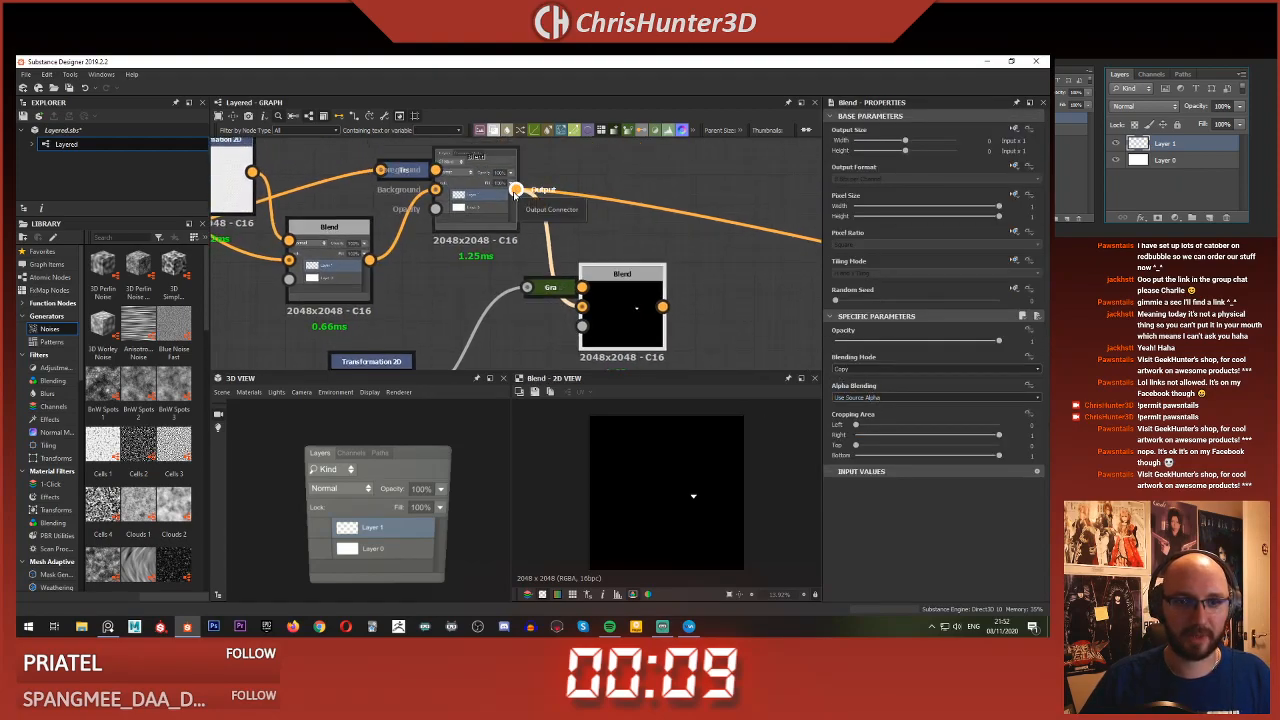
shift+drag(515, 189, 626, 293)
double_click(626, 296)
middle_drag(518, 282, 511, 215)
drag(404, 327, 575, 259)
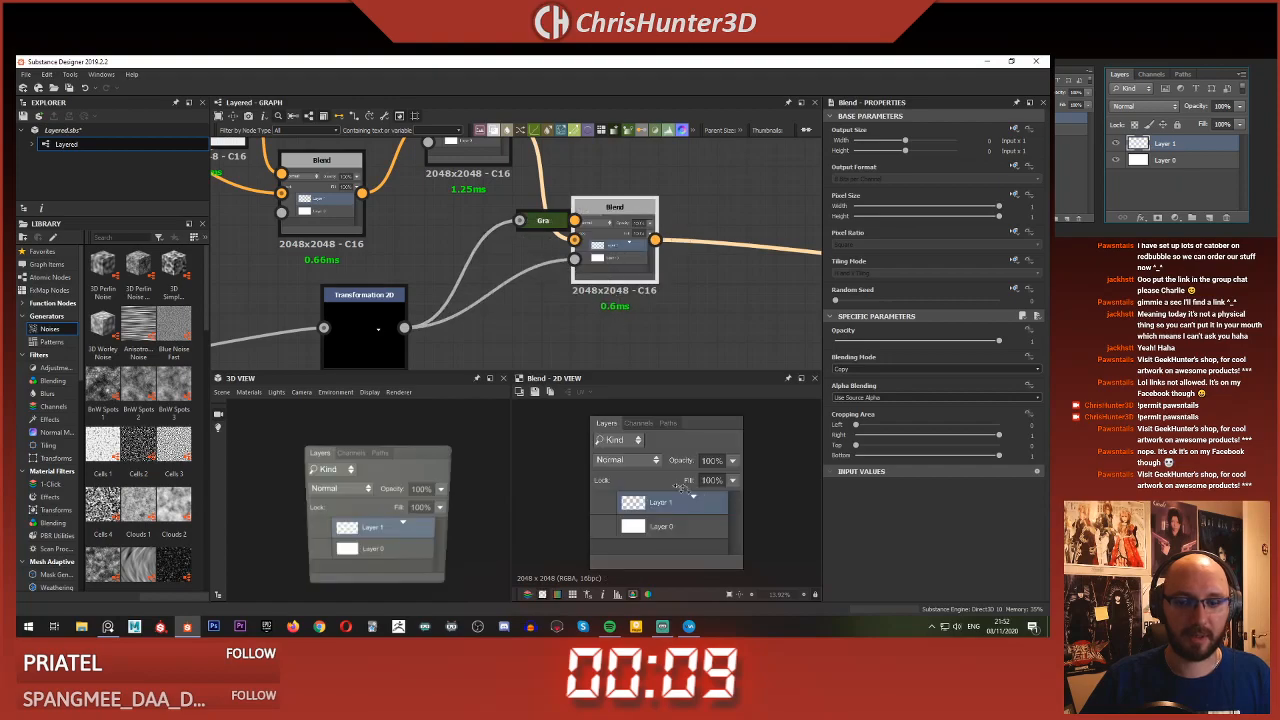
- Move the small triangle from the Layer 1 row to the far right end of the panel's tab row
click(364, 300)
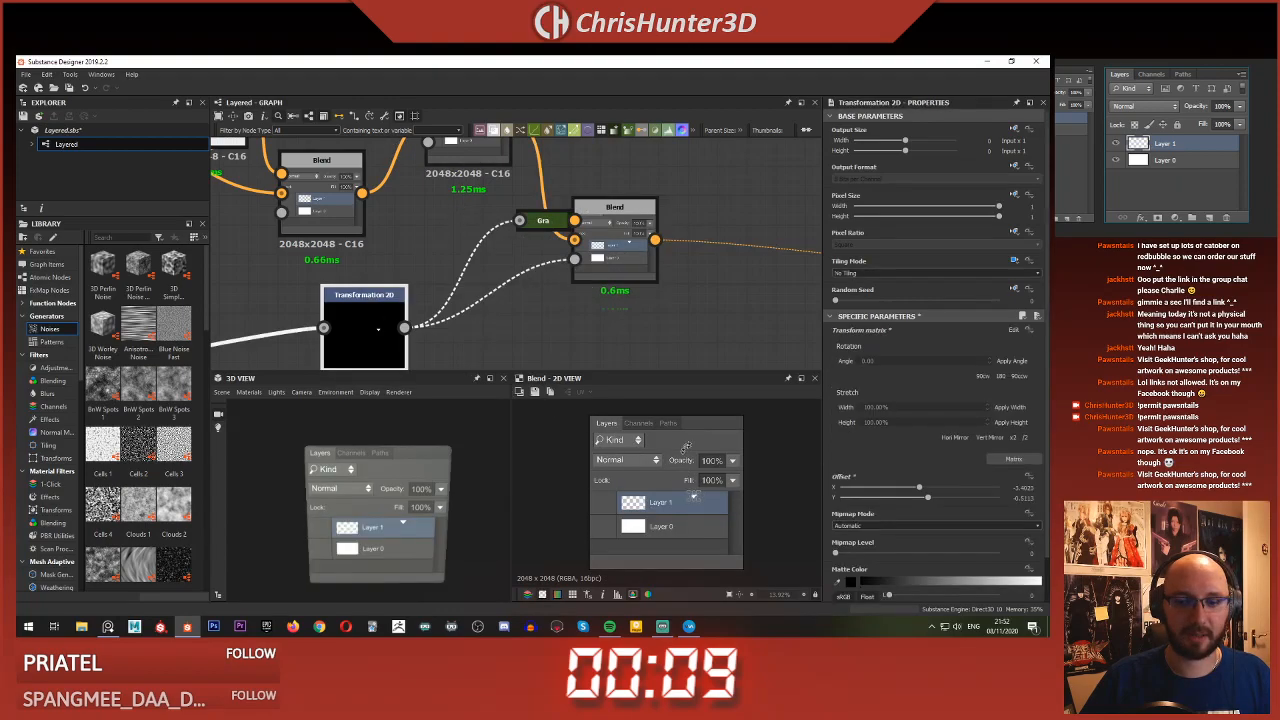
scroll(693, 496, up, 4)
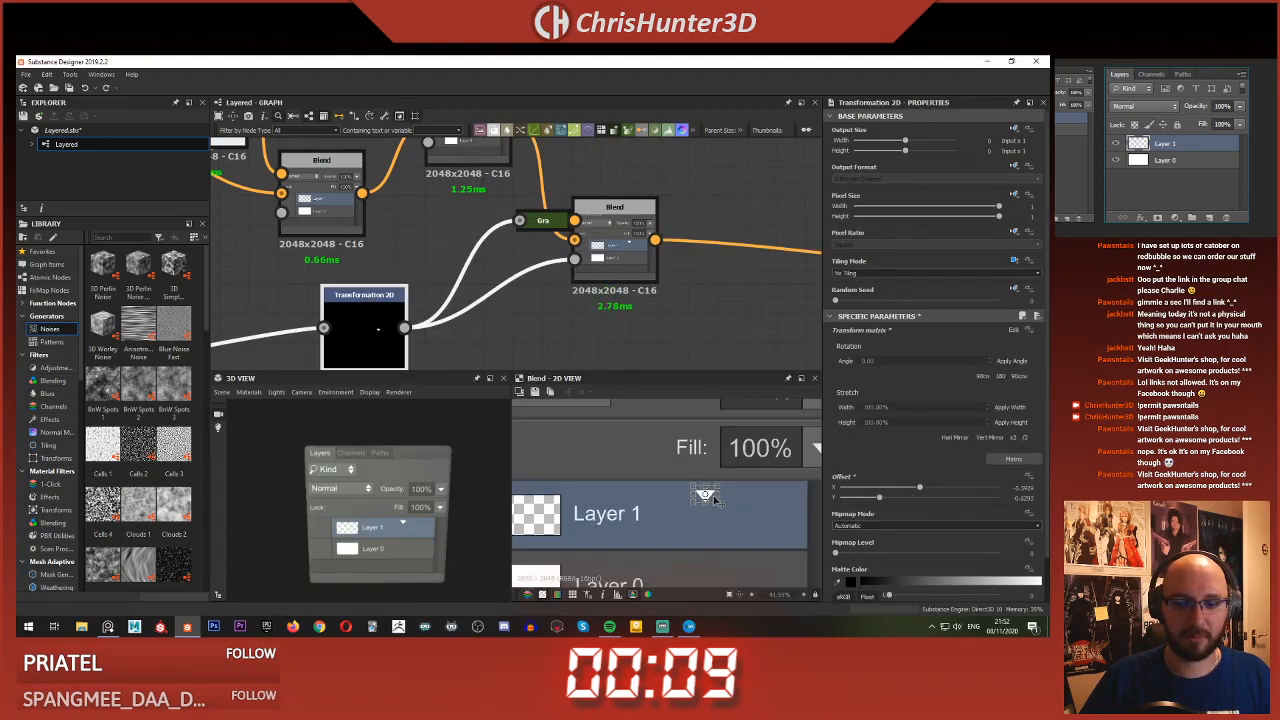
drag(714, 496, 788, 387)
scroll(745, 450, down, 3)
scroll(780, 405, up, 5)
middle_drag(780, 405, 707, 462)
scroll(707, 462, down, 3)
scroll(678, 512, up, 2)
drag(690, 491, 722, 430)
scroll(700, 447, down, 1)
middle_drag(689, 457, 649, 505)
scroll(660, 500, up, 4)
drag(673, 494, 686, 417)
scroll(689, 431, down, 1)
middle_drag(689, 437, 671, 513)
scroll(669, 502, up, 4)
drag(669, 500, 661, 412)
scroll(660, 411, down, 2)
middle_drag(657, 405, 660, 473)
scroll(650, 433, up, 2)
scroll(664, 474, down, 1)
drag(686, 497, 681, 494)
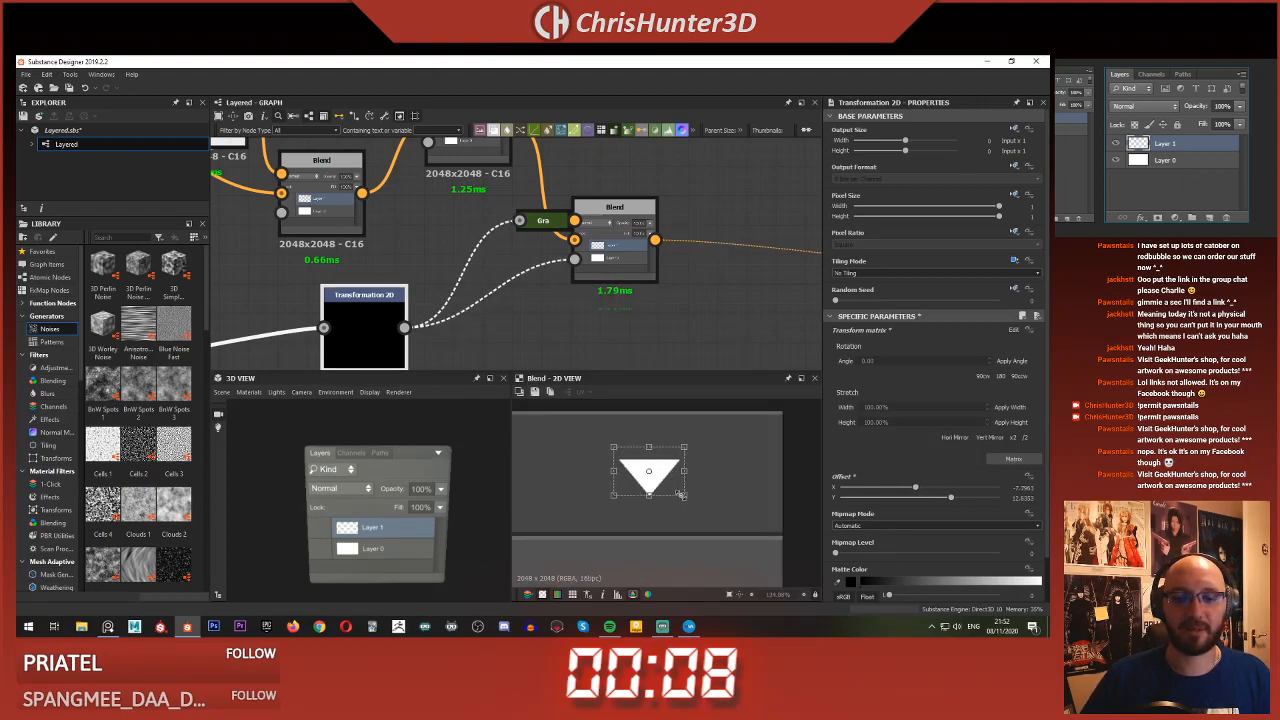
scroll(681, 494, down, 3)
scroll(632, 330, down, 3)
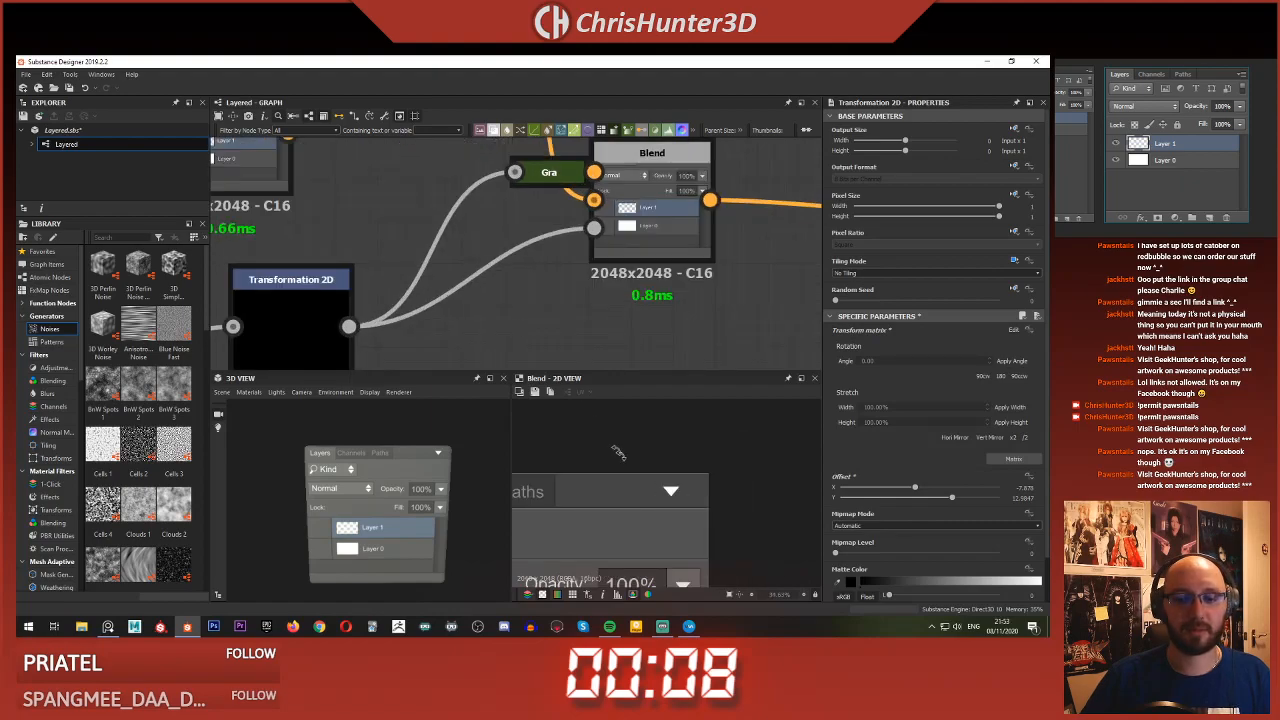
scroll(640, 549, down, 4)
middle_drag(638, 548, 638, 487)
scroll(688, 437, up, 1)
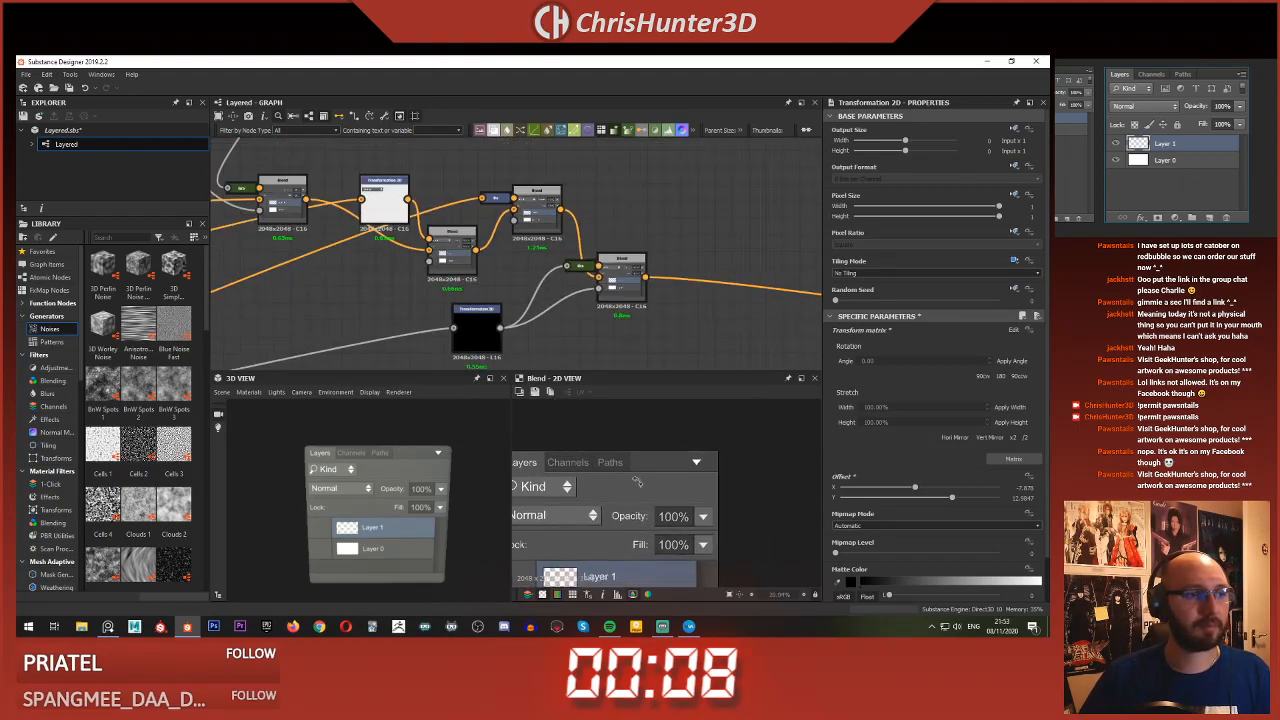
- Narrow the tab row's triangle slightly about its centre and move its Transformation 2D node farther from the Blend
scroll(654, 469, up, 2)
scroll(708, 450, up, 3)
middle_drag(750, 462, 670, 454)
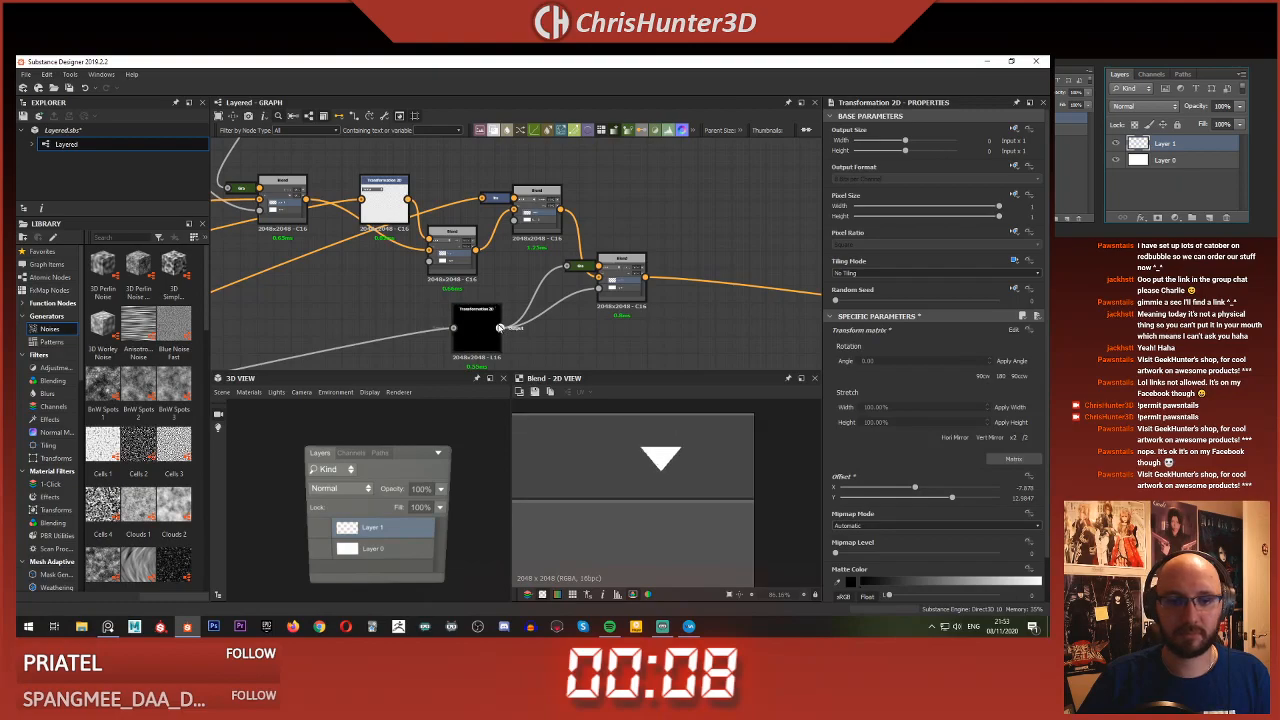
click(477, 328)
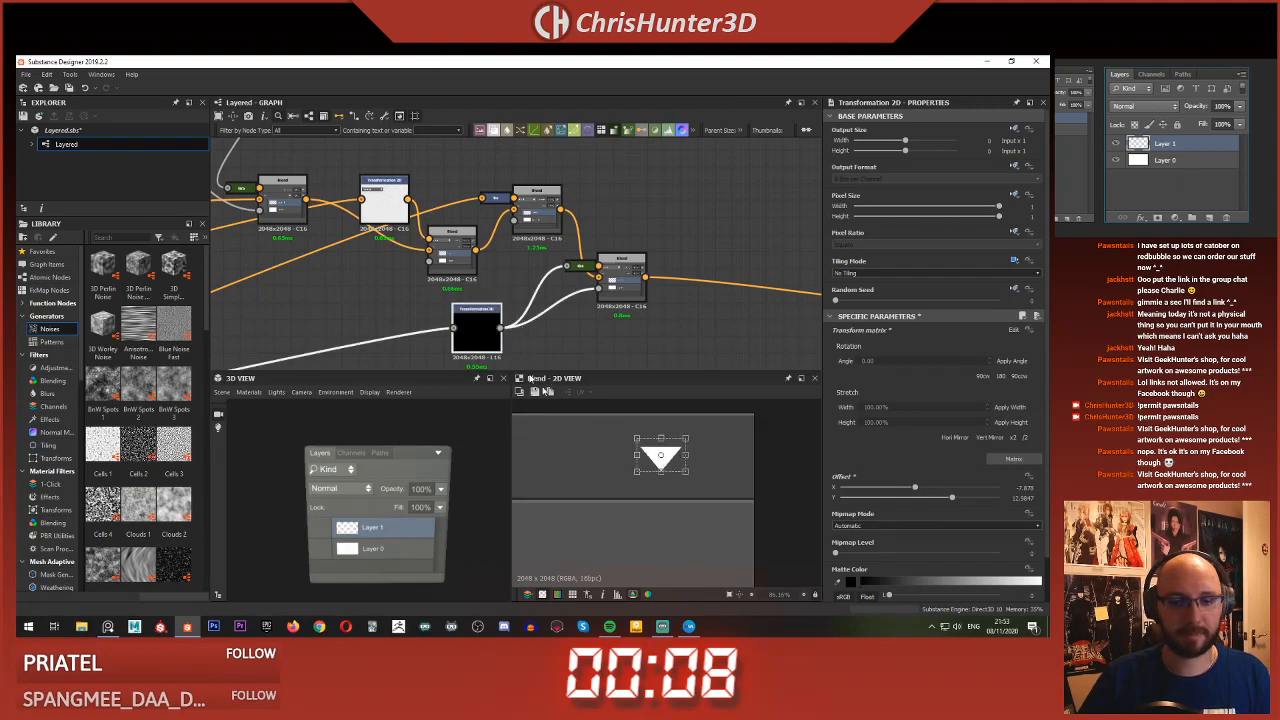
ctrl+drag(637, 455, 642, 455)
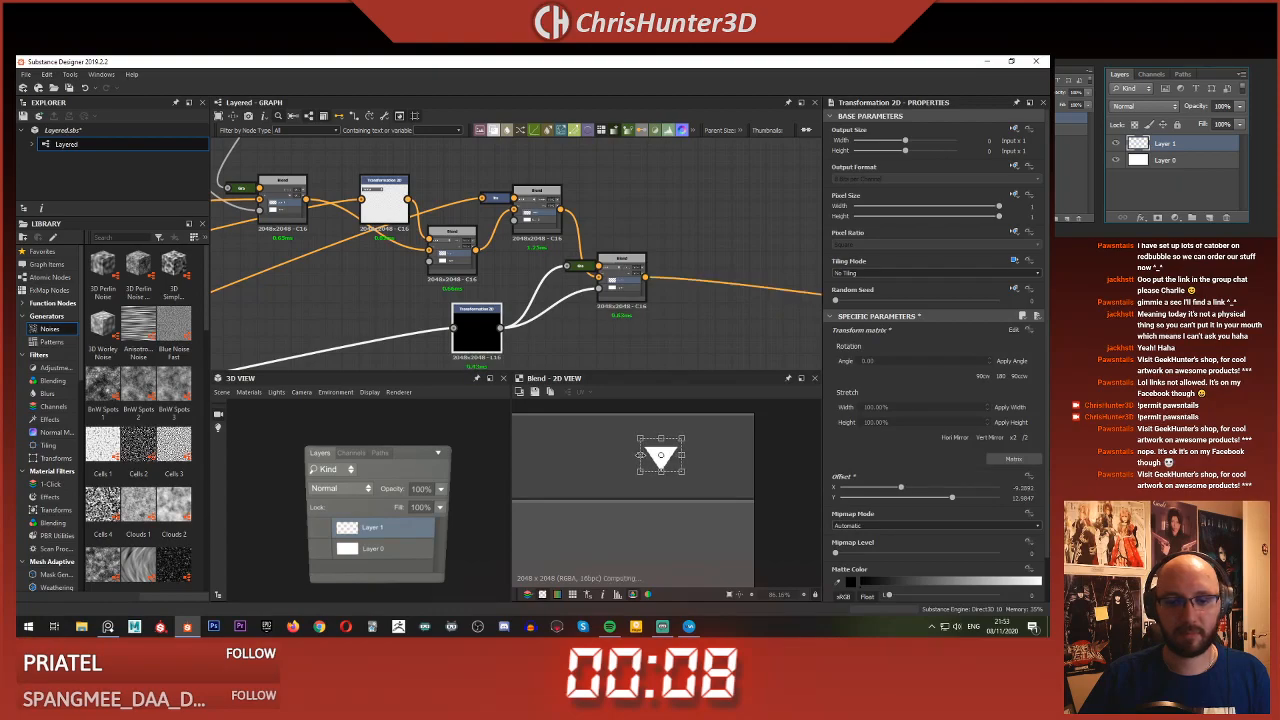
middle_drag(550, 334, 676, 287)
drag(600, 285, 491, 293)
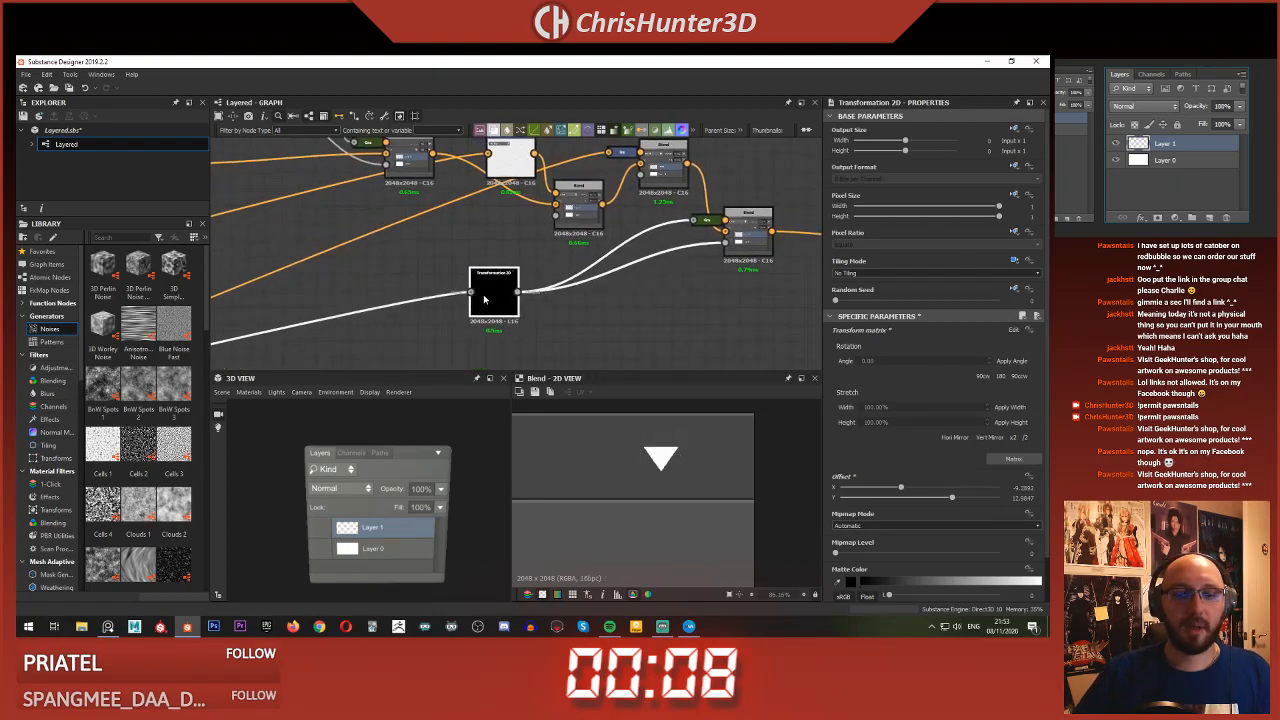
- Add a Shape node below the triangle's Transformation 2D
right_click(563, 313)
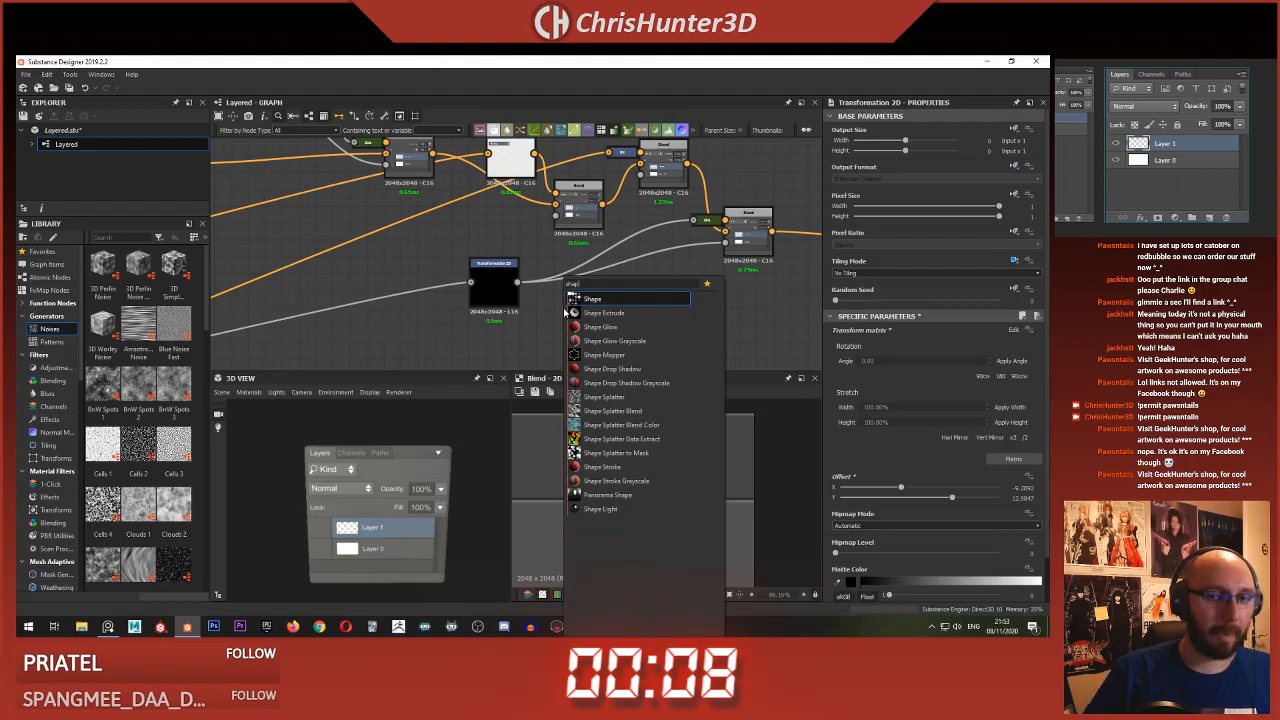
key(Escape)
middle_drag(564, 312, 557, 288)
drag(547, 299, 547, 335)
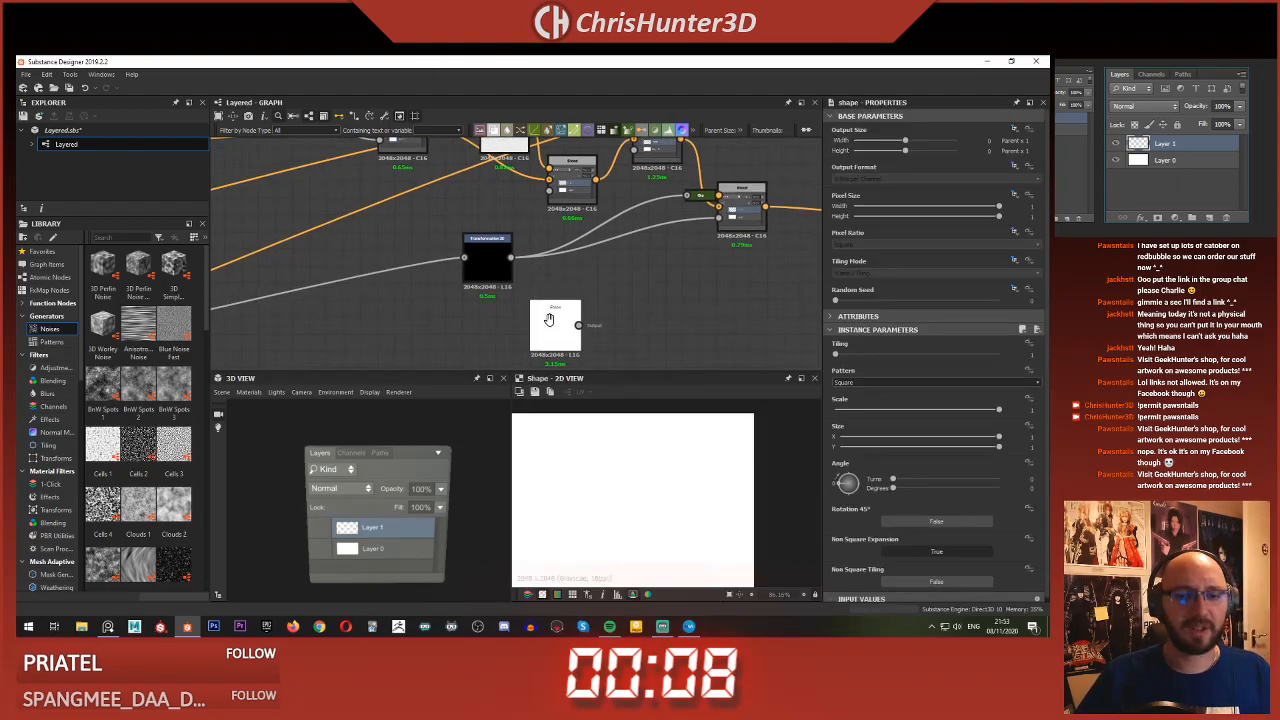
middle_drag(549, 320, 498, 315)
middle_drag(620, 289, 628, 279)
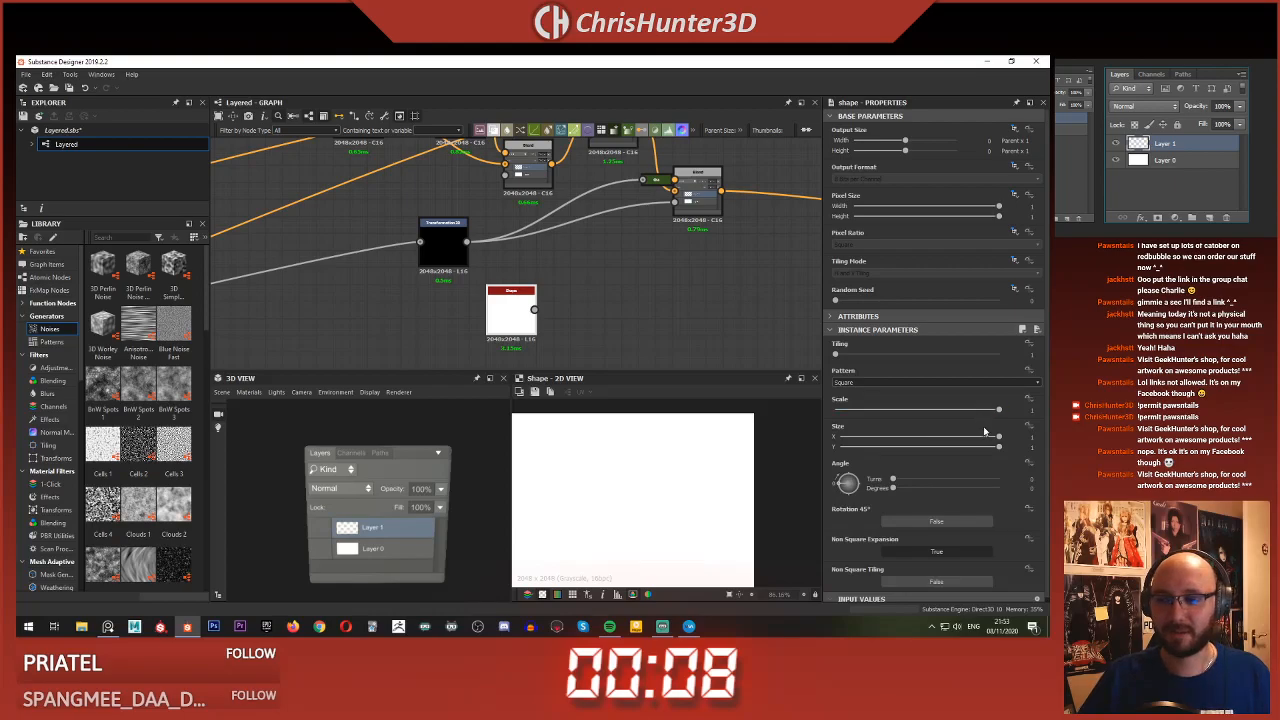
- Set the Shape's scale to 0.92 and its Y size to 0.11 to form a horizontal bar
drag(996, 411, 852, 451)
scroll(640, 475, down, 5)
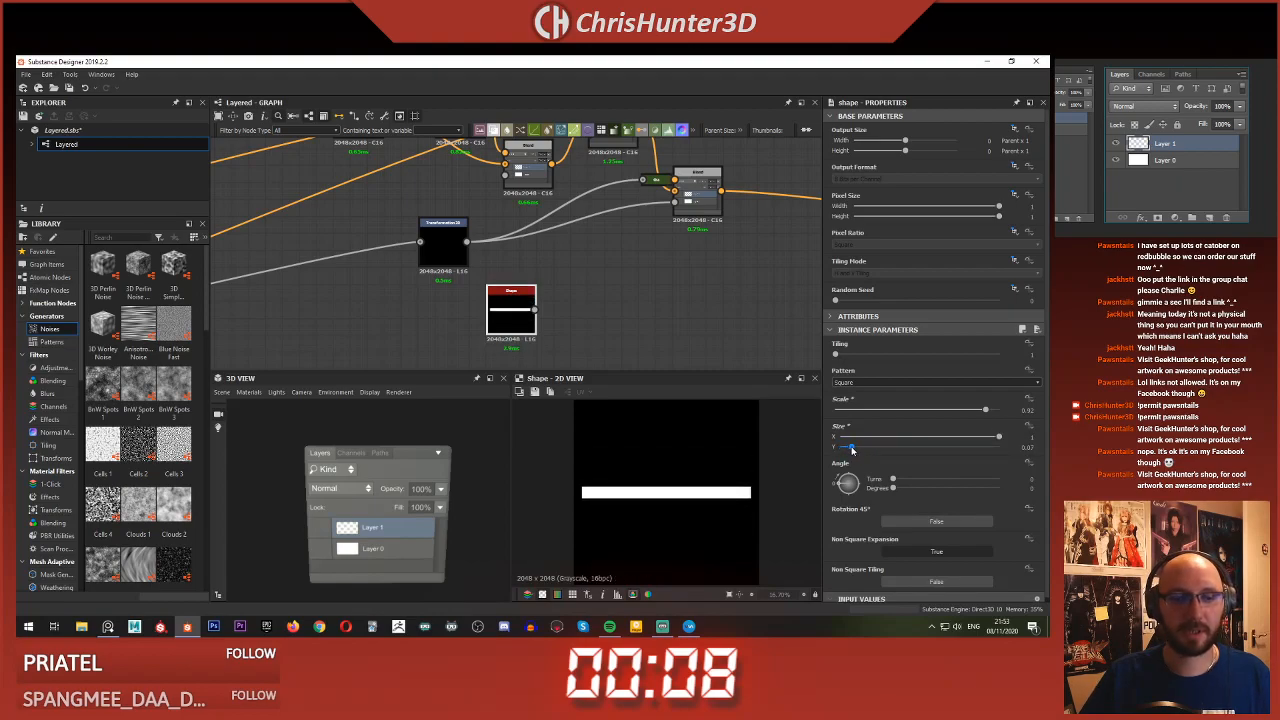
drag(852, 451, 857, 449)
- Add a Tile Sampler from the bar Shape's output, move it away and delete the Shape node
scroll(562, 298, up, 2)
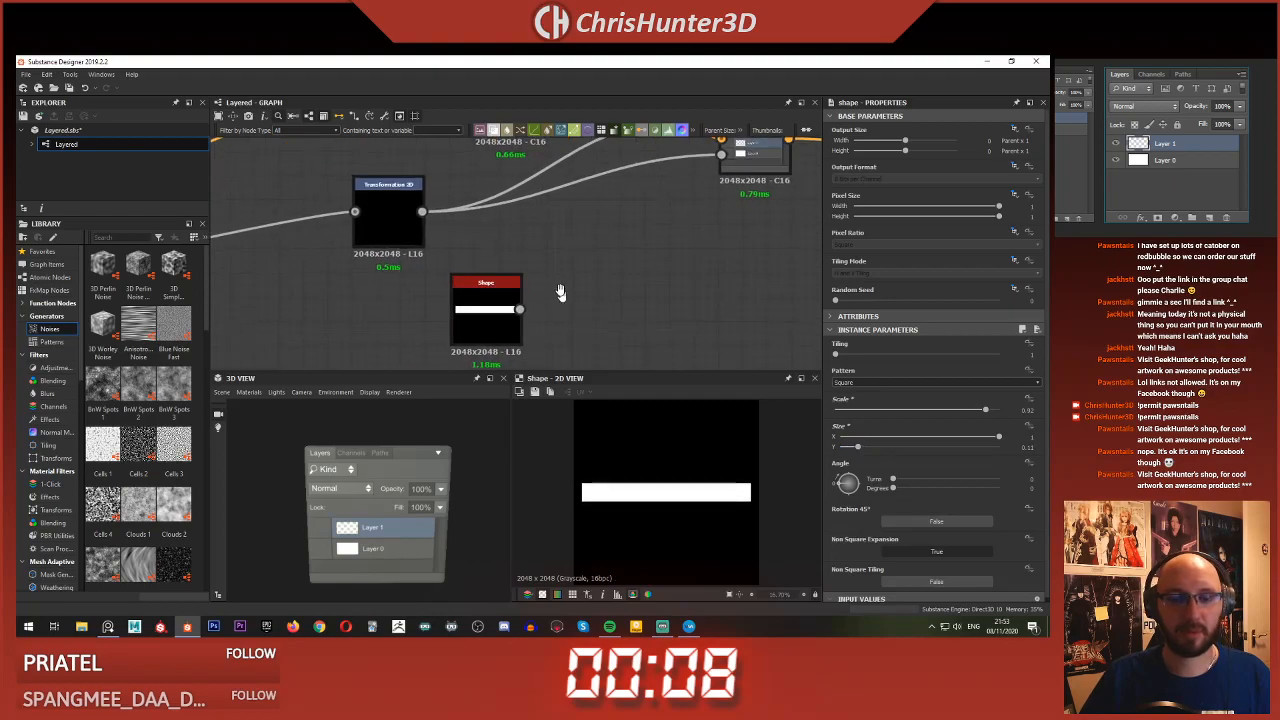
scroll(556, 270, down, 1)
key(space)
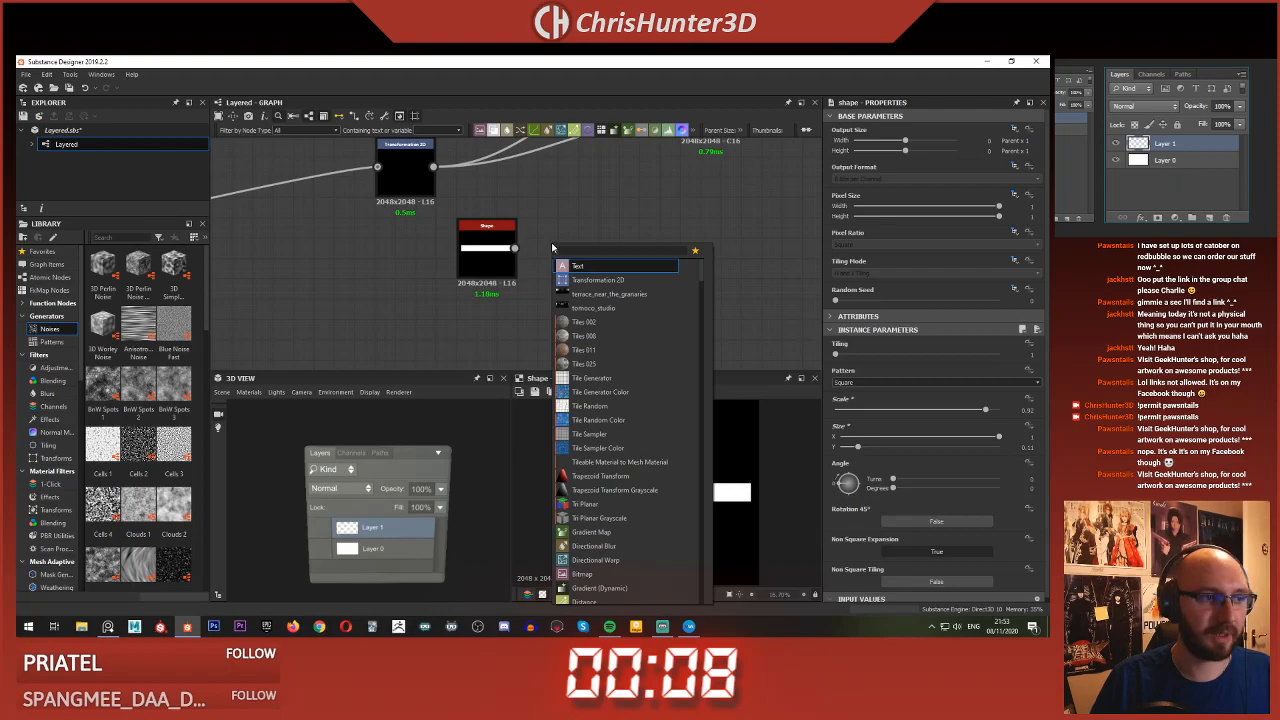
text(ti)
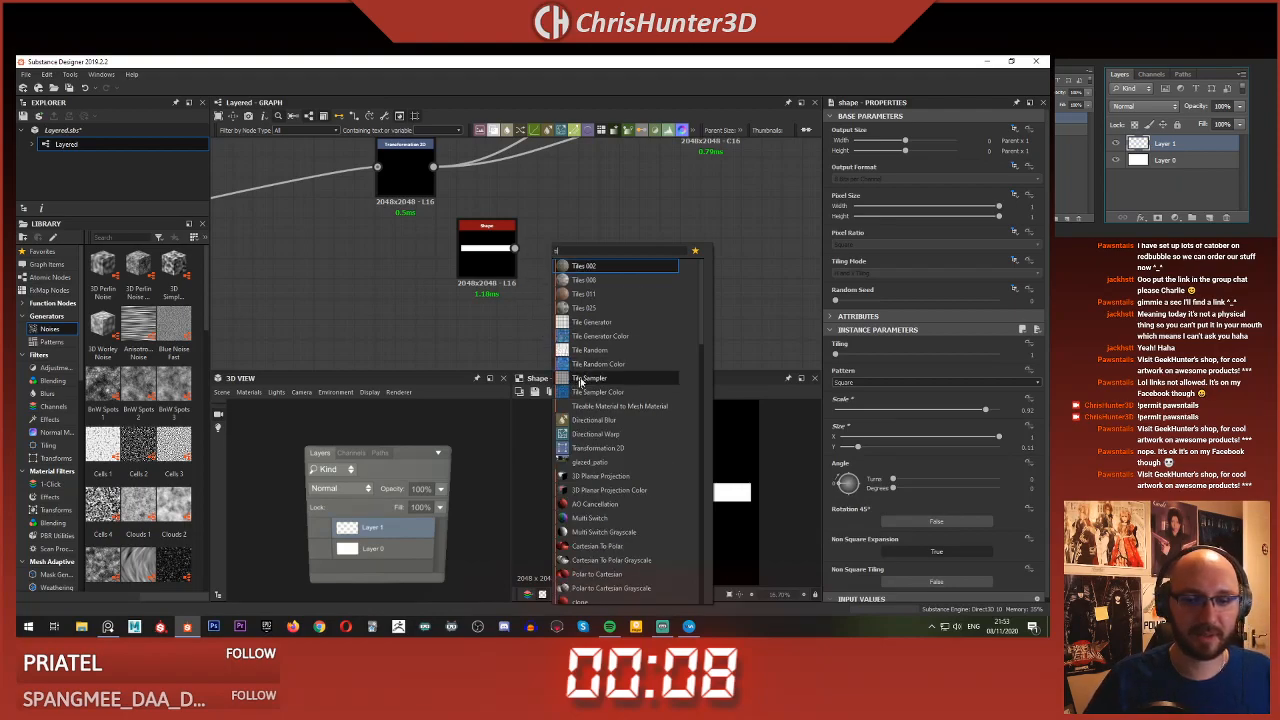
key(Escape)
scroll(581, 287, down, 2)
middle_drag(582, 286, 594, 254)
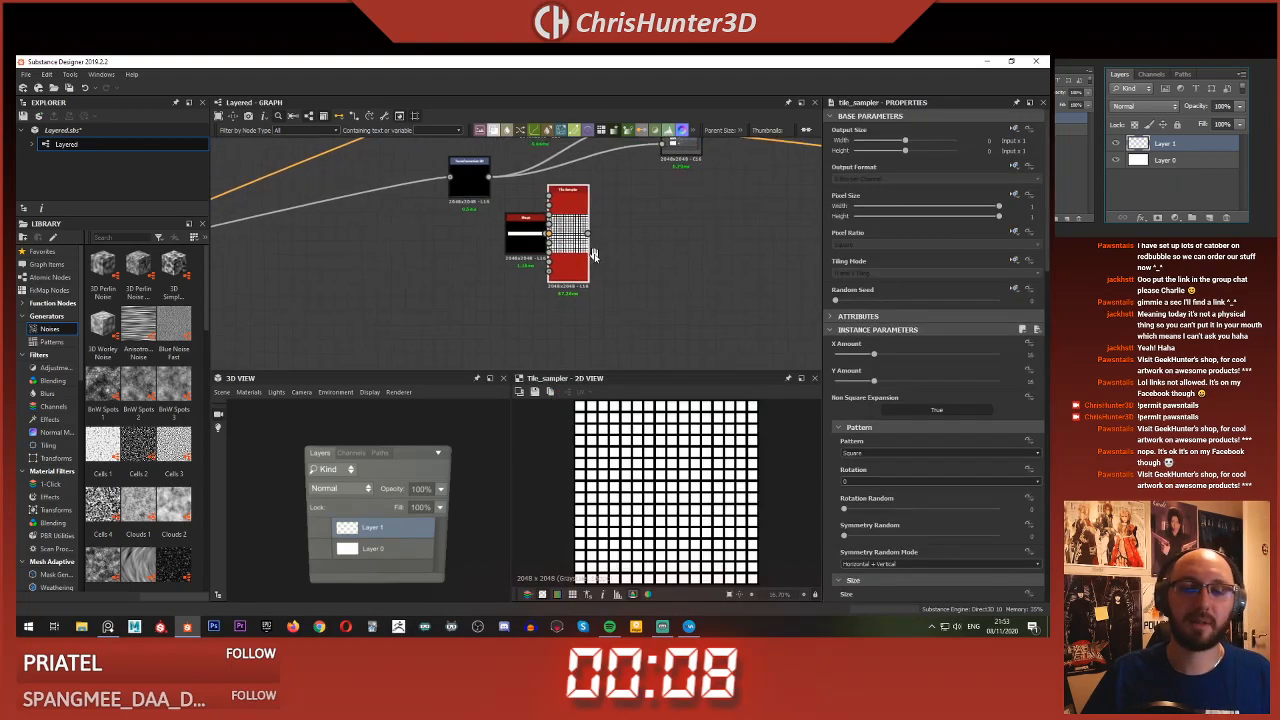
drag(563, 238, 595, 286)
key(Delete)
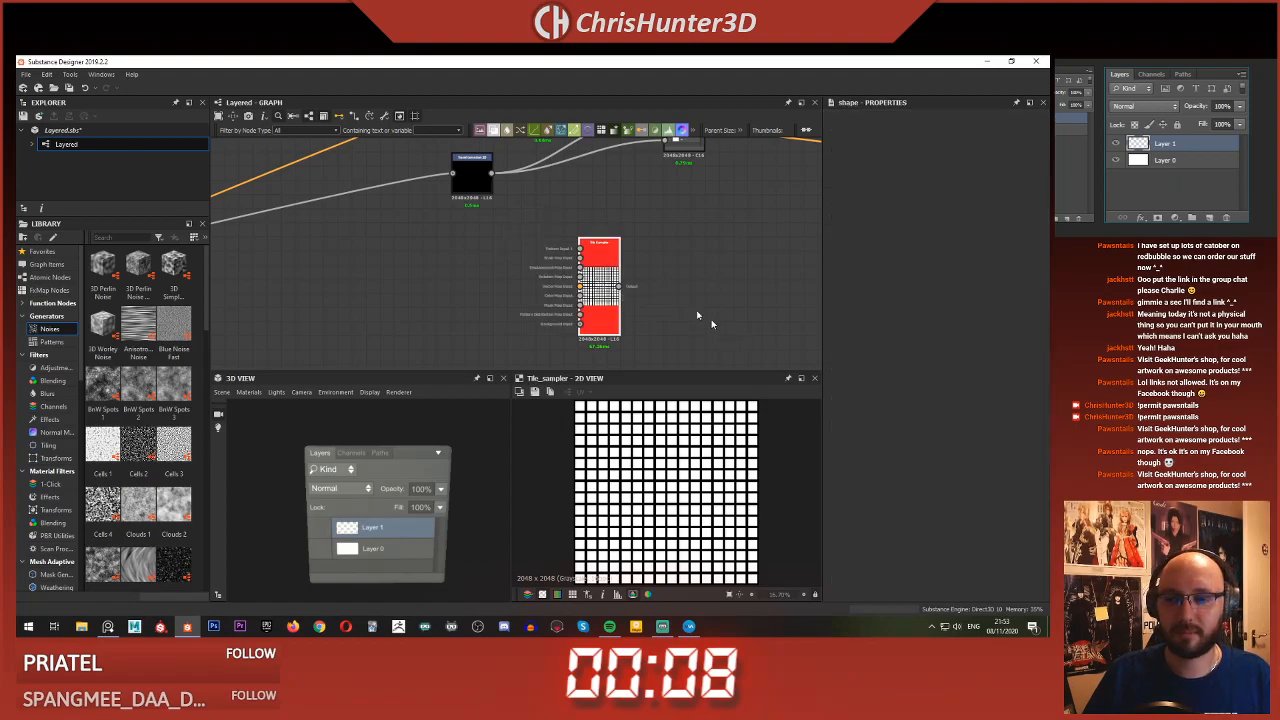
- Set the Tile Sampler's X Amount to 1 and Y Amount to 4 to form four stacked horizontal bars
scroll(687, 314, up, 1)
drag(874, 354, 830, 383)
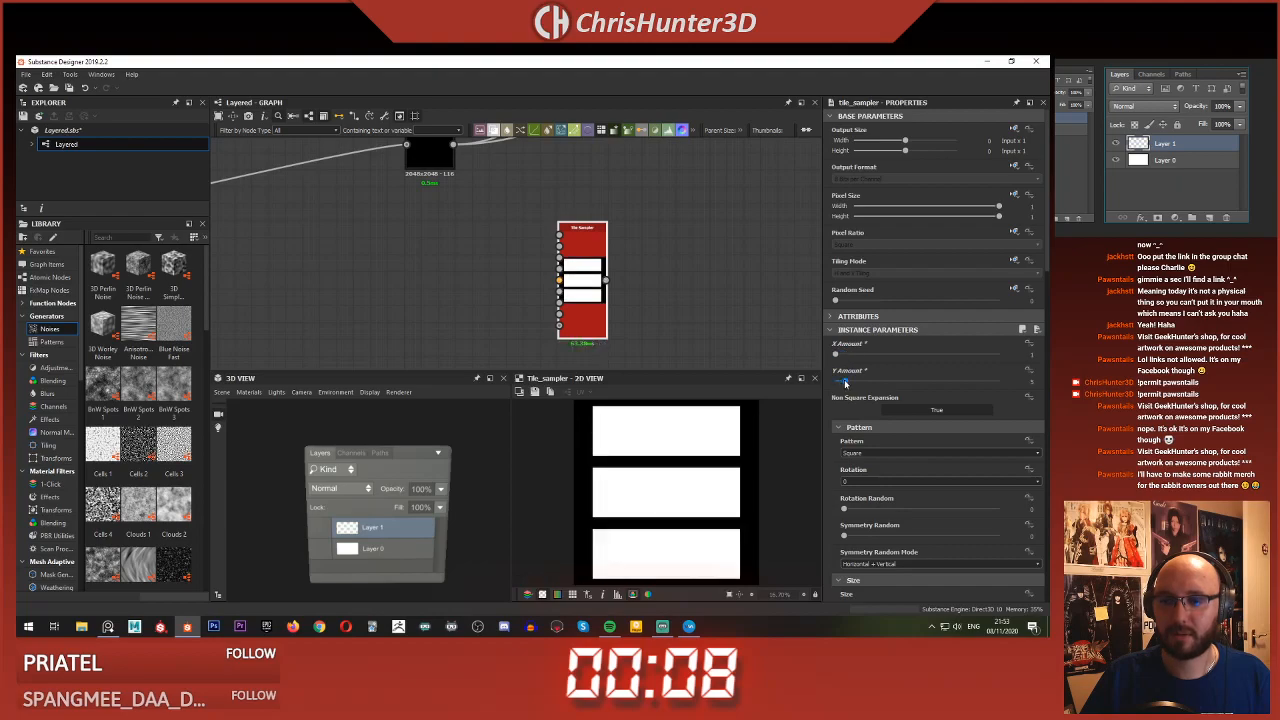
scroll(631, 286, down, 2)
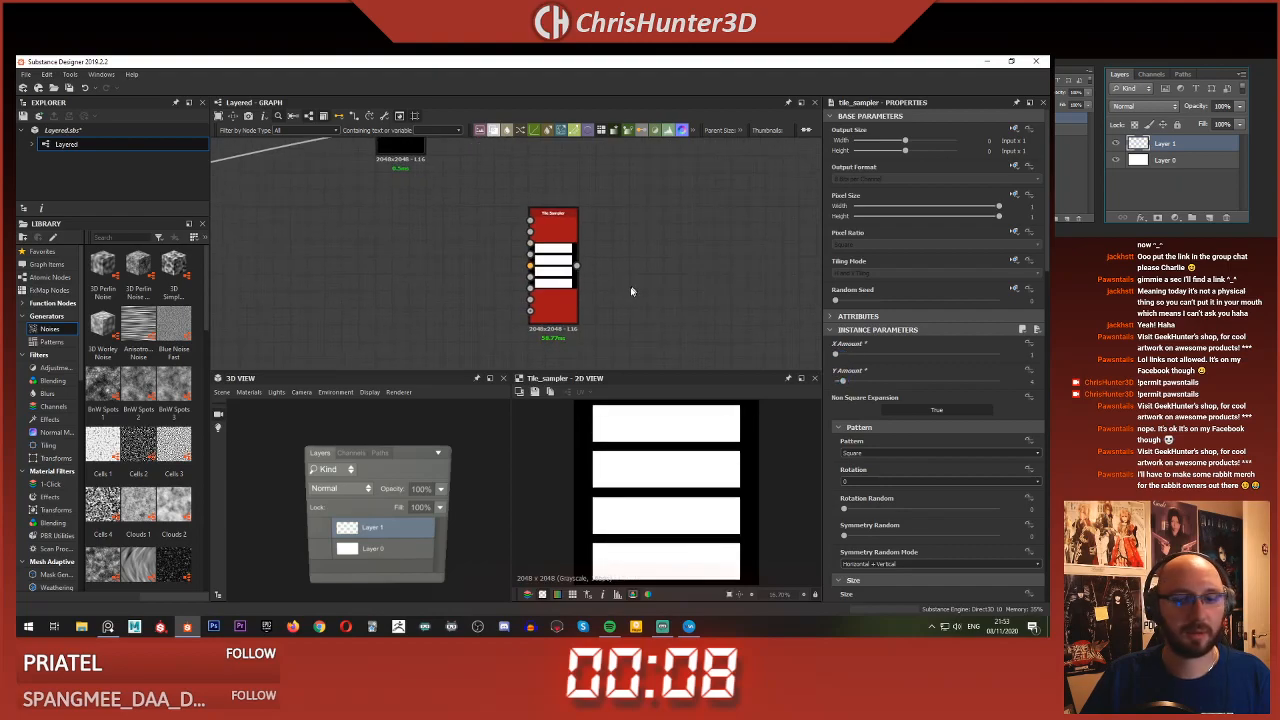
- Add a Transformation 2D node fed by the Tile Sampler's output and place it beside the sampler
key(space)
click(583, 214)
key(space)
text(tra)
click(638, 236)
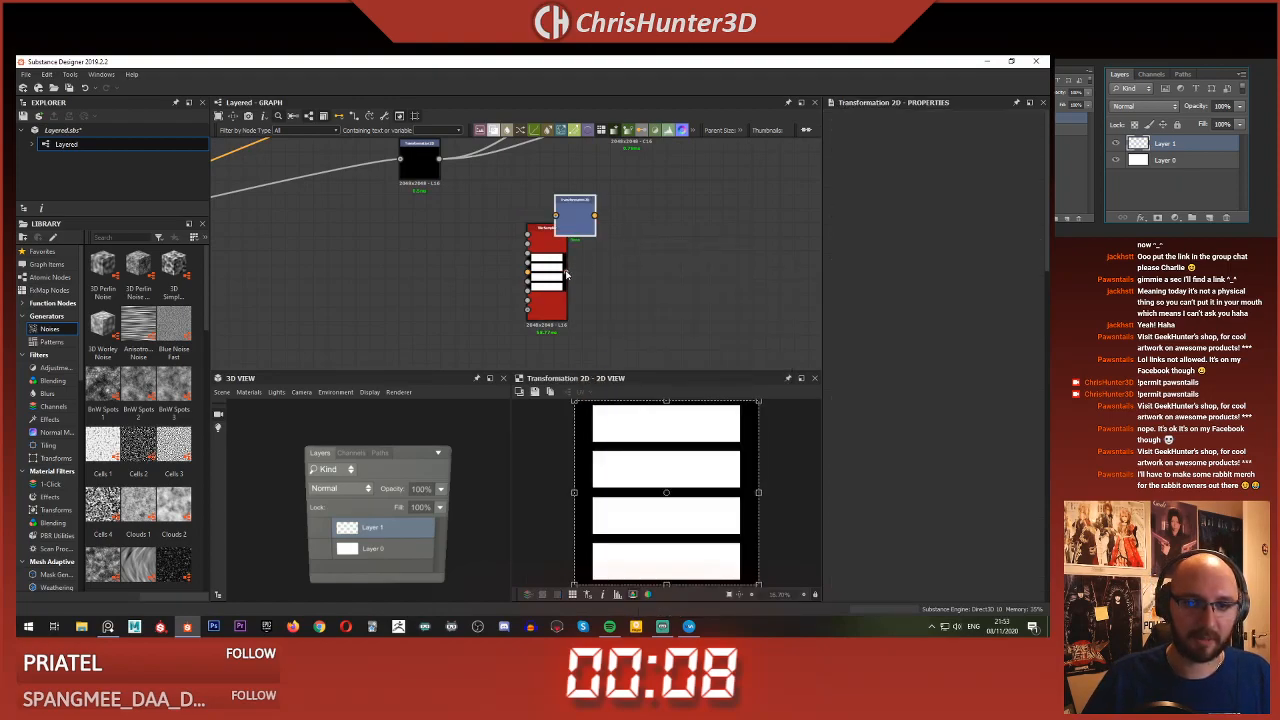
drag(577, 226, 617, 231)
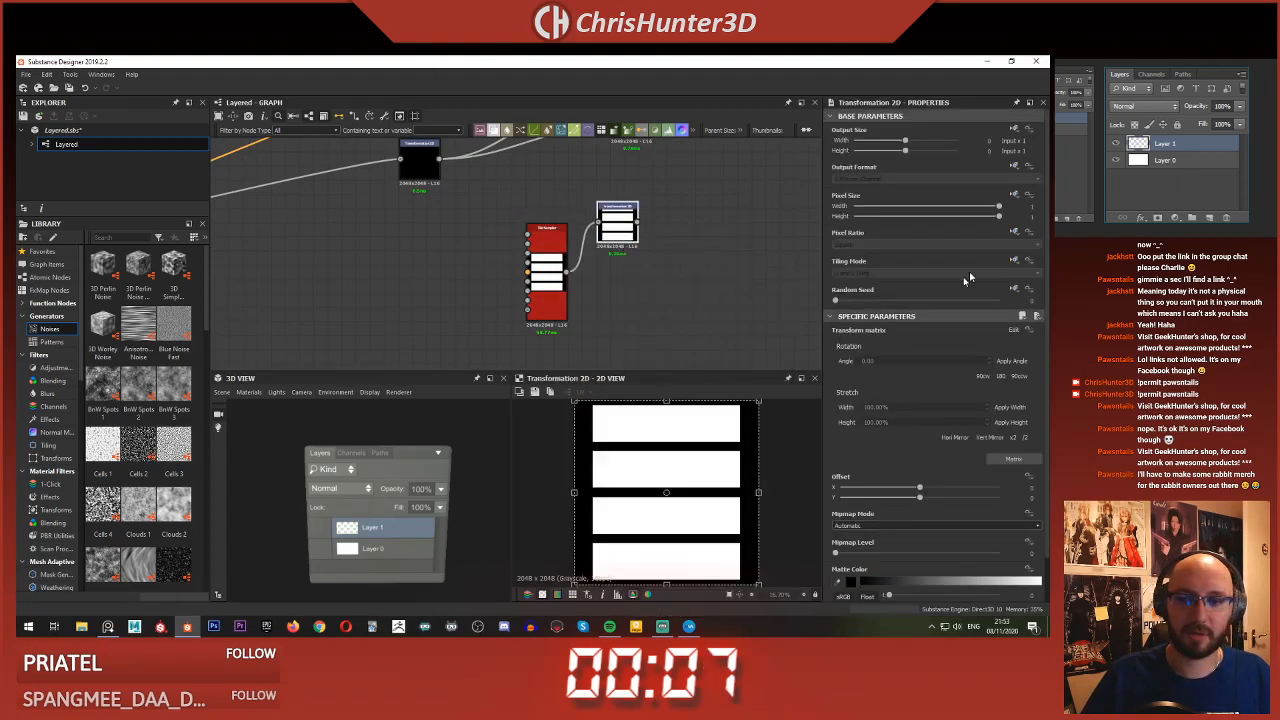
- Set the bars' Transformation 2D to No Tiling and shrink the four bars to a small block at the canvas centre
click(1018, 264)
click(1003, 300)
click(946, 274)
click(908, 284)
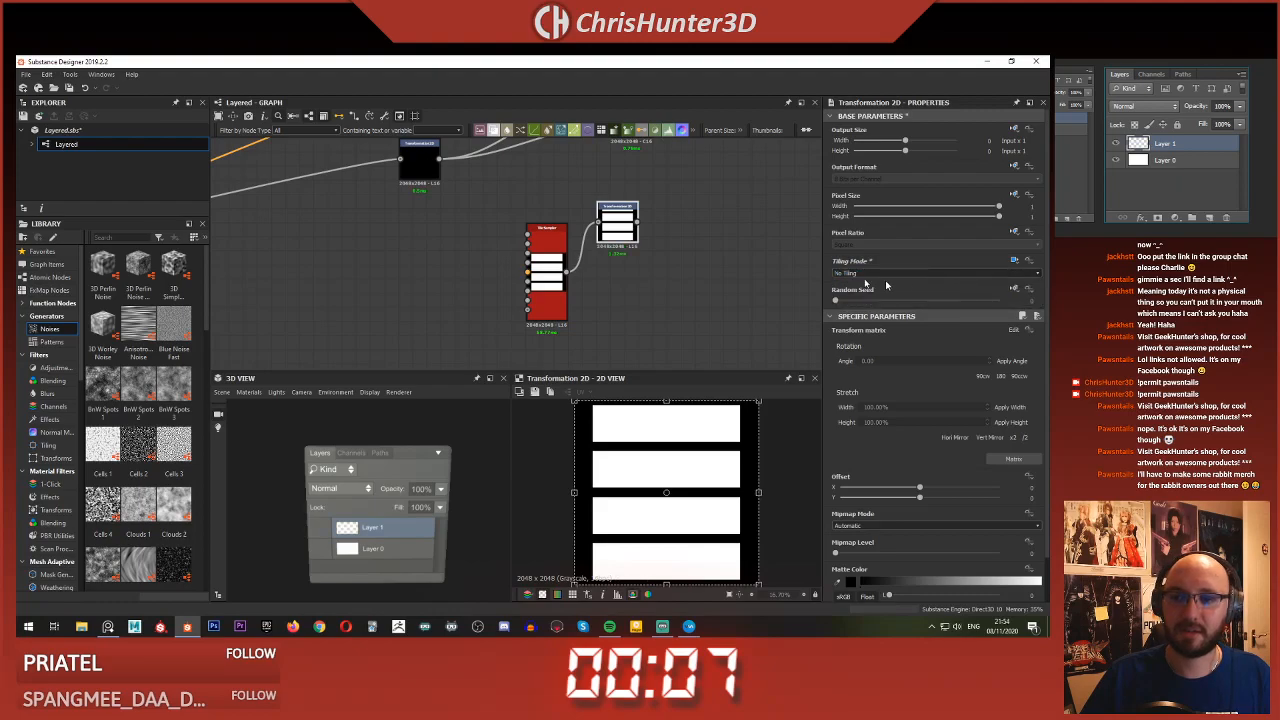
drag(665, 399, 664, 425)
drag(758, 425, 650, 483)
scroll(637, 273, down, 1)
- Add a Blend node beside the triangle's Transformation 2D and connect the triangle to its foreground
middle_drag(637, 273, 776, 289)
scroll(610, 274, up, 3)
scroll(588, 264, up, 1)
double_click(361, 274)
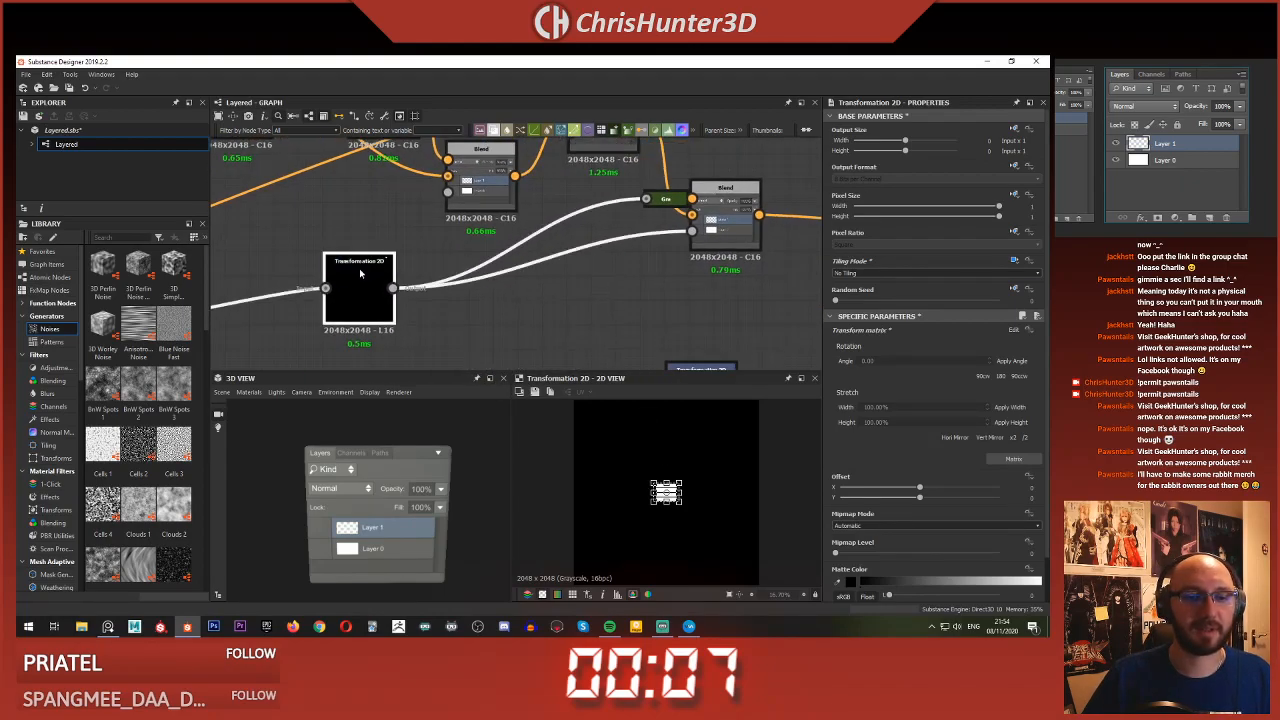
middle_drag(725, 233, 656, 242)
double_click(656, 242)
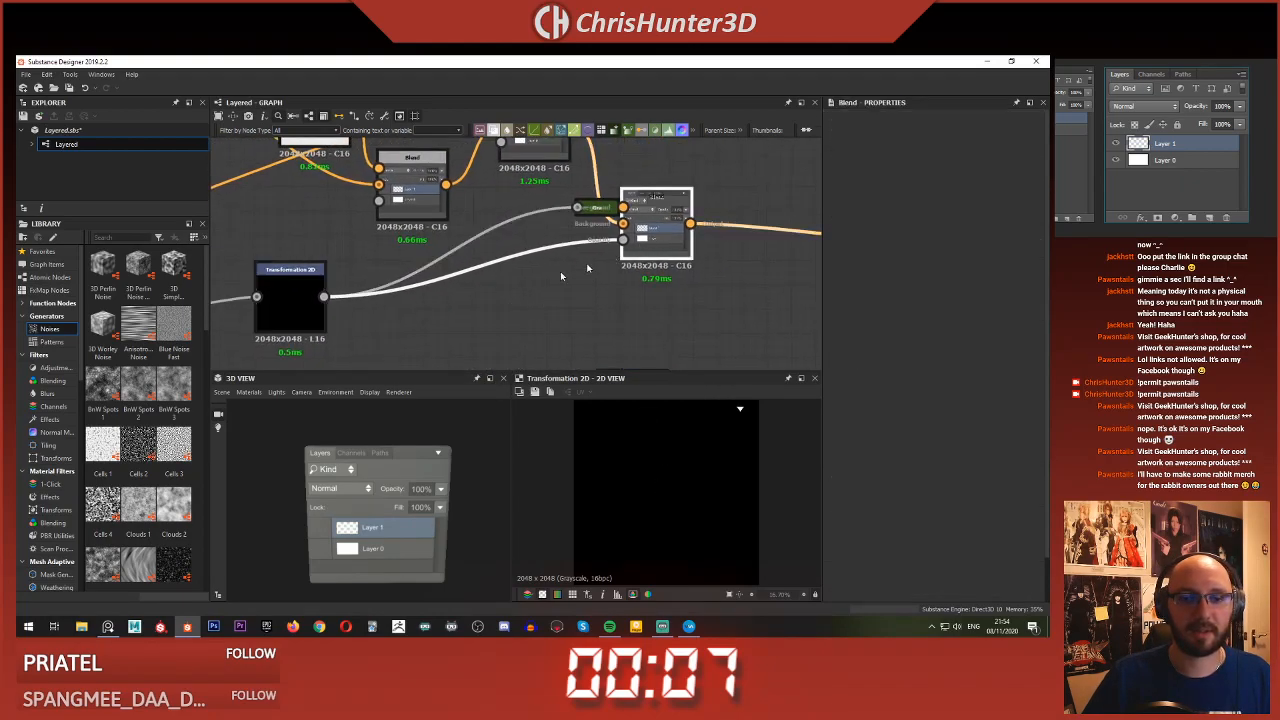
middle_drag(491, 307, 640, 251)
key(space)
text(ble)
key(Return)
drag(472, 240, 601, 225)
- Connect the bars' Transformation 2D to the new Blend's background and set its blending mode to Add (Linear Dodge)
middle_drag(799, 328, 710, 287)
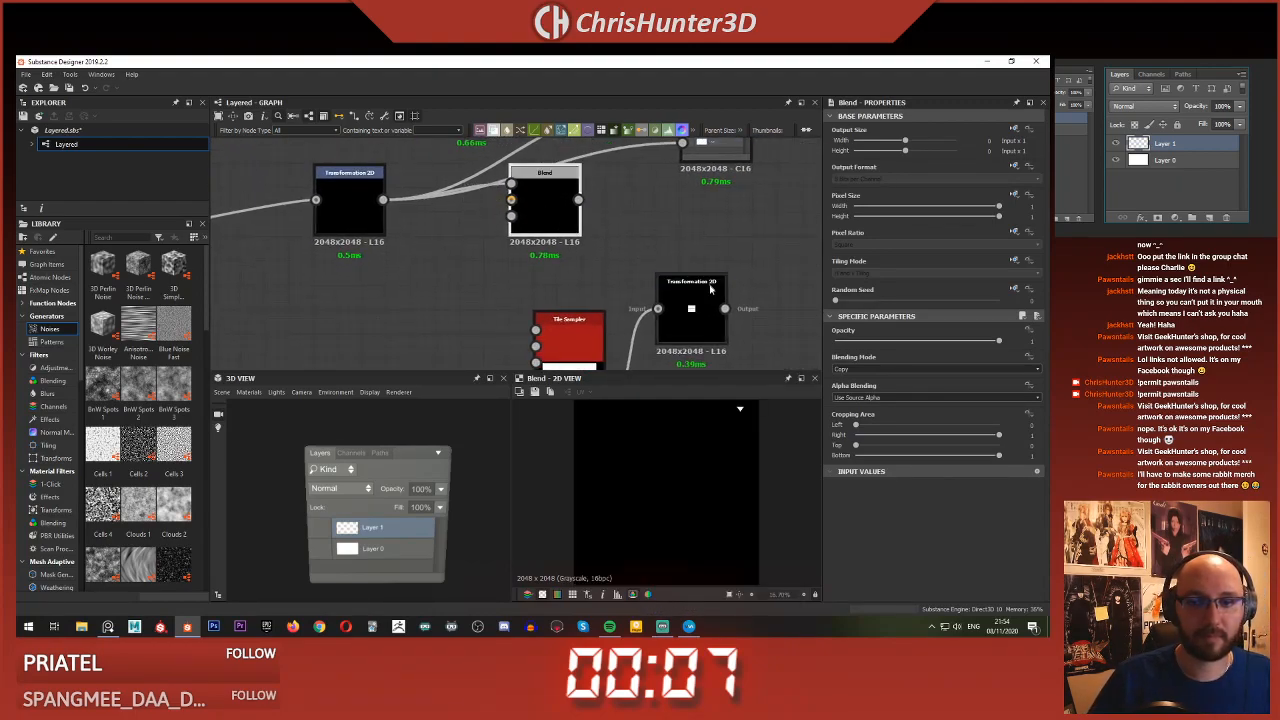
drag(725, 308, 511, 200)
click(885, 369)
click(887, 384)
middle_drag(606, 234, 570, 297)
- Reroute the links to the gradient and the final Blend's opacity so they come from the new Blend, and complete the bars' connection
shift+drag(350, 265, 543, 263)
click(526, 202)
click(510, 267)
middle_drag(553, 257, 569, 223)
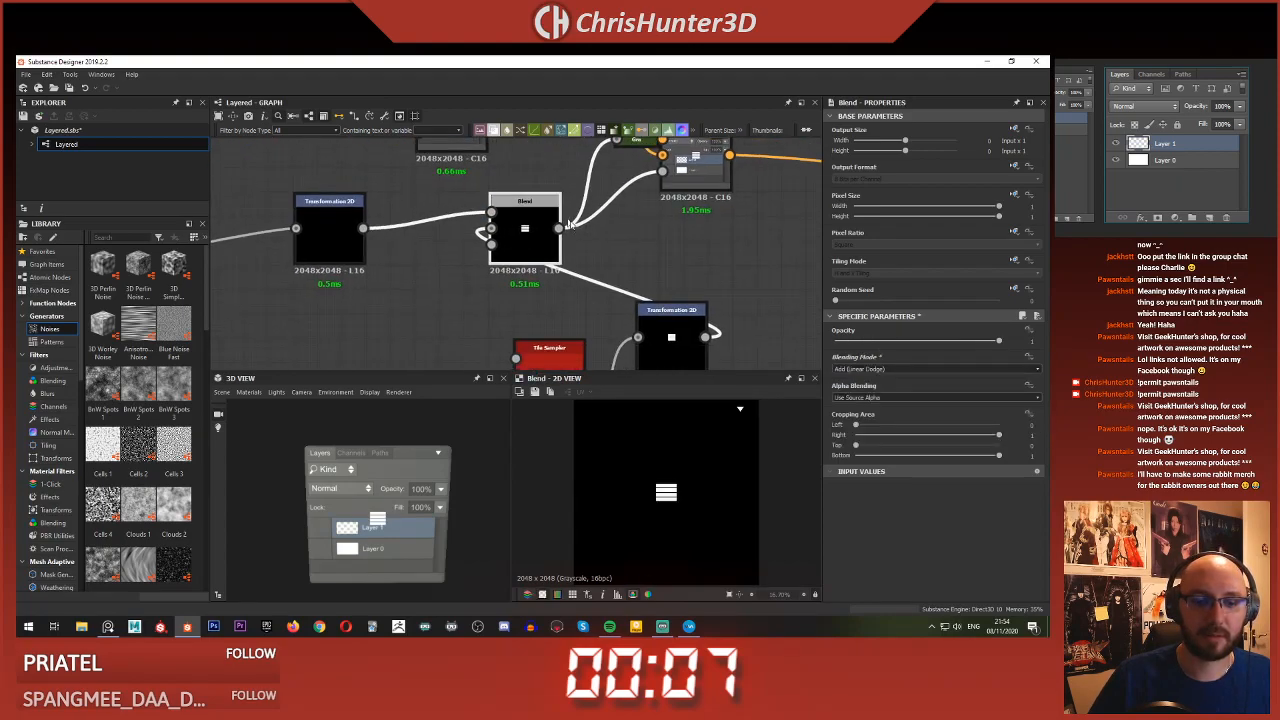
- Move the bars up to the tab row's end beside the triangle and reduce them to roughly the triangle's size
click(671, 318)
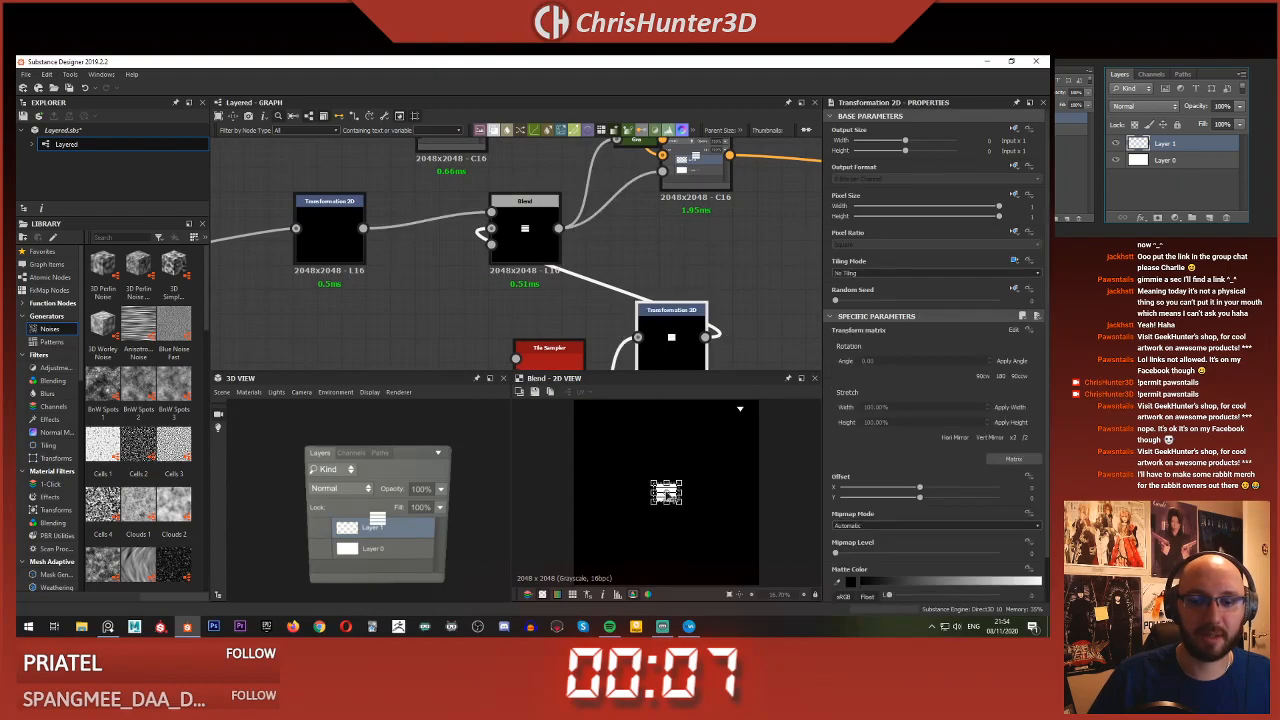
drag(677, 500, 745, 415)
scroll(745, 415, up, 5)
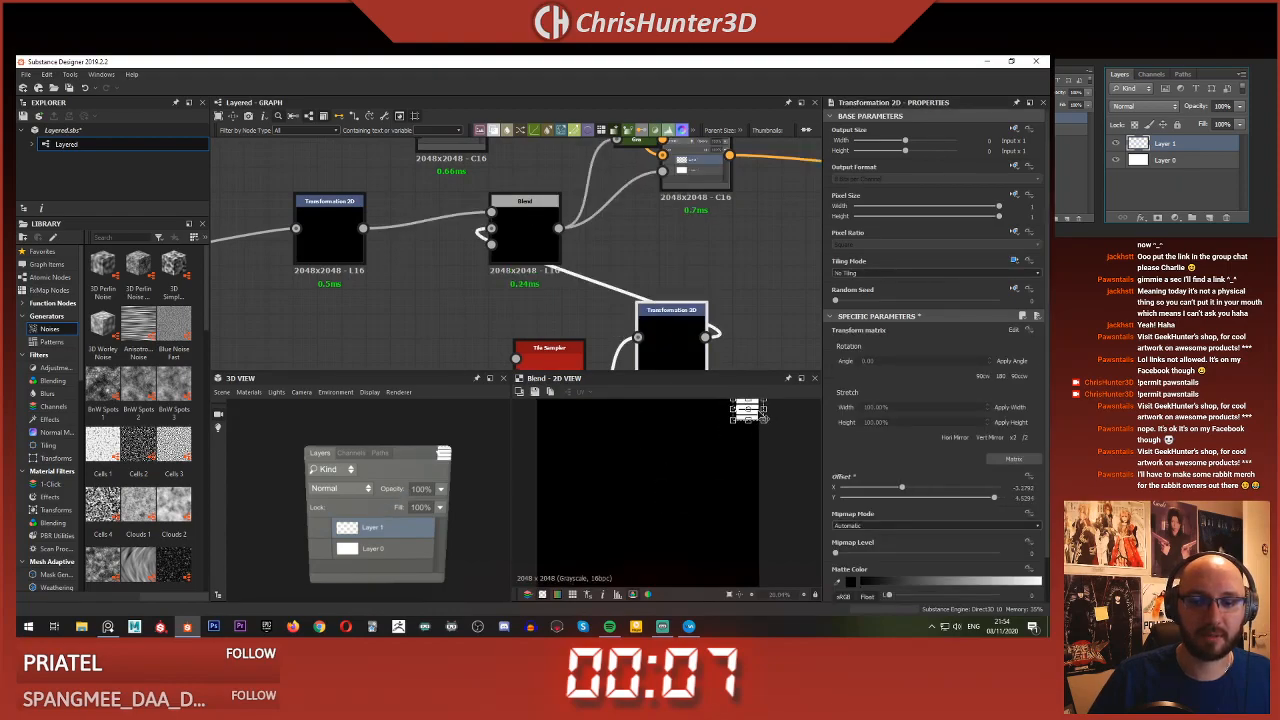
middle_drag(744, 411, 725, 480)
drag(768, 430, 733, 459)
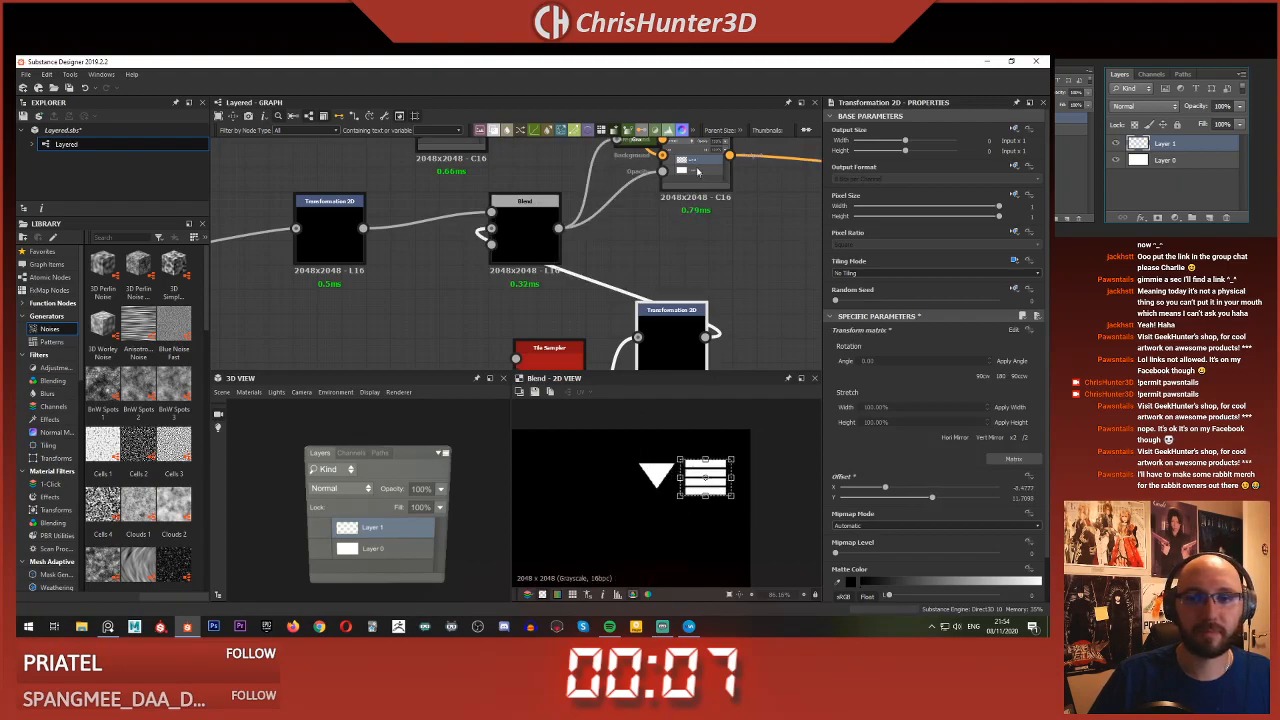
- Preview the final Blend while slightly enlarging the bars and shifting them farther from the triangle
double_click(697, 174)
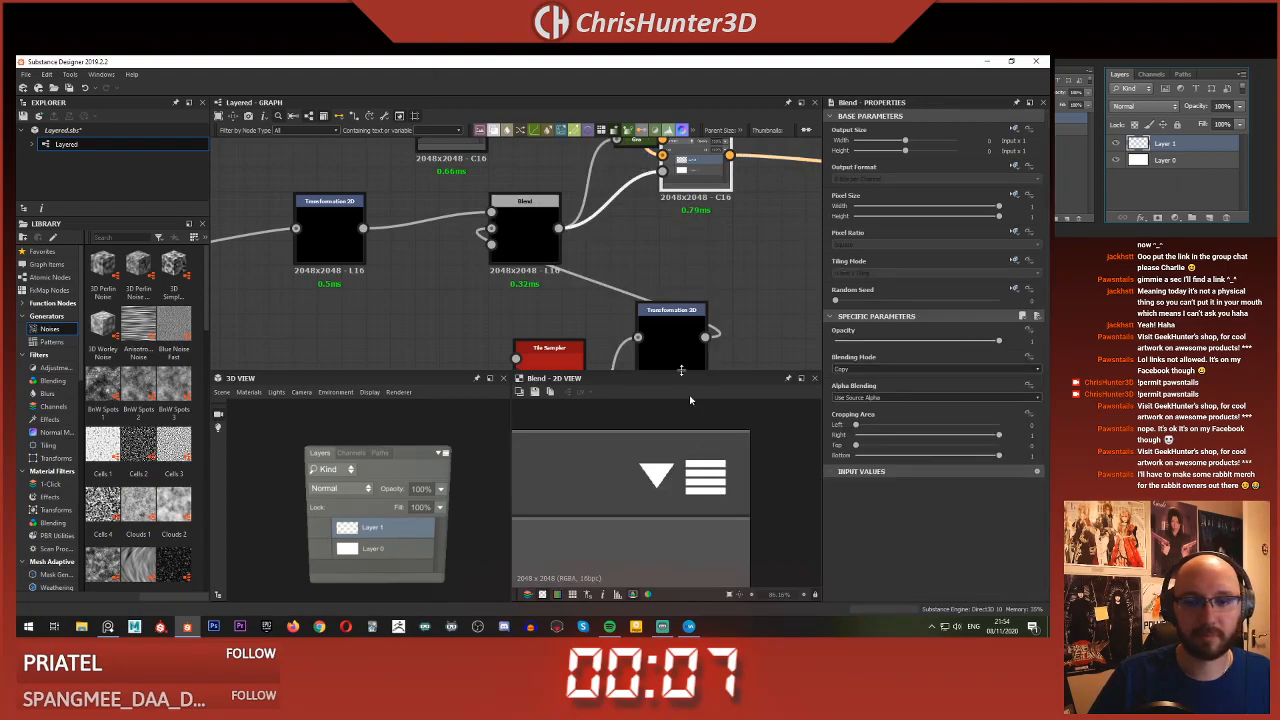
click(680, 340)
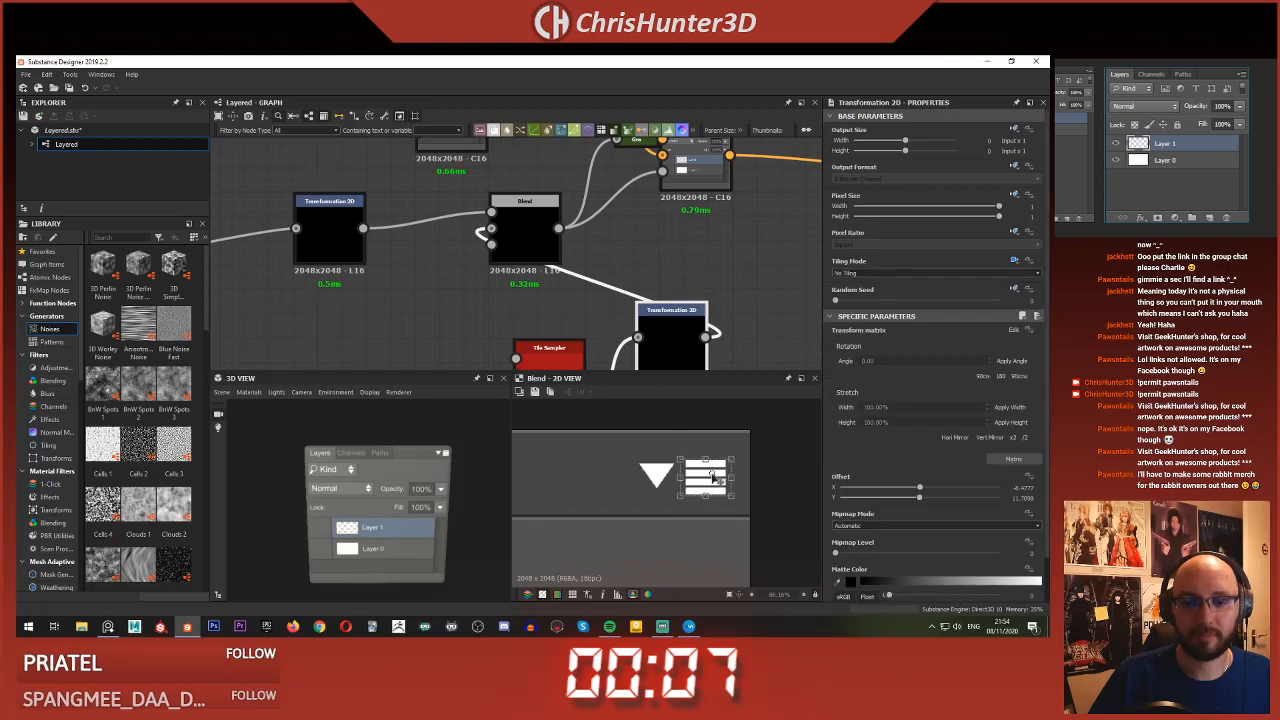
mouse_move(714, 474)
mouse_down()
mouse_move(726, 468)
mouse_move(686, 471)
mouse_move(714, 497)
mouse_up()
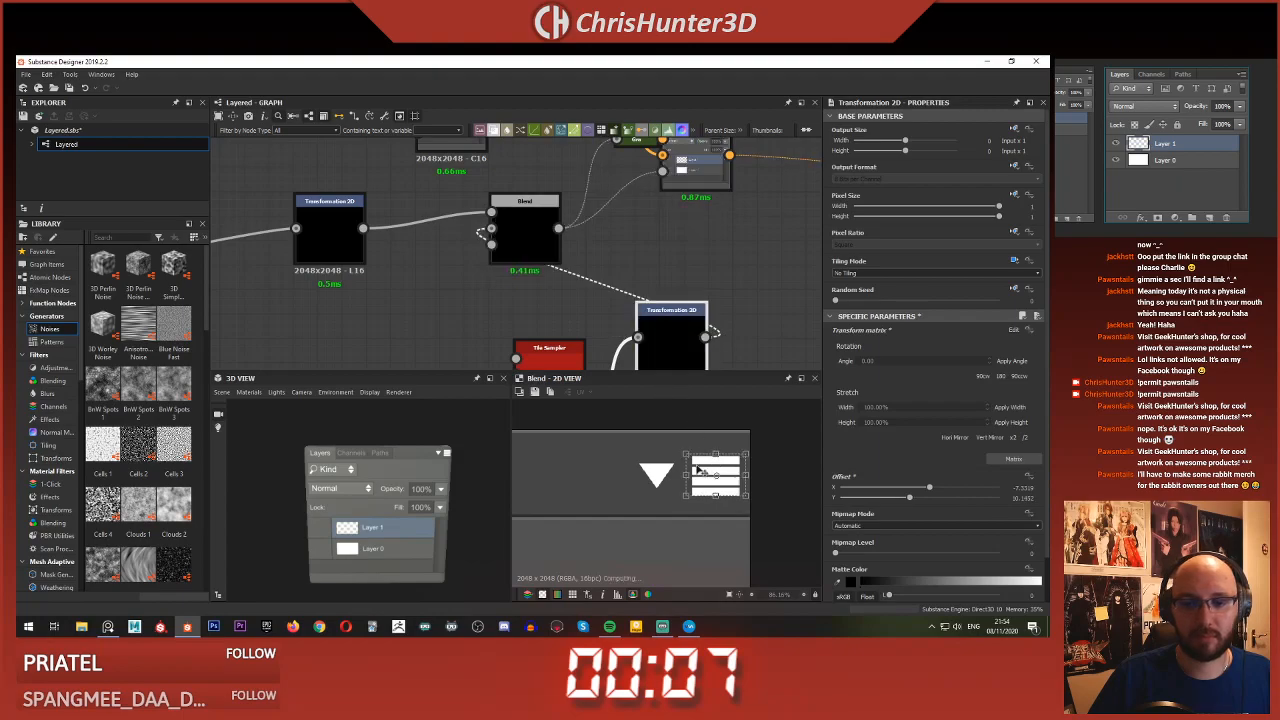
- Move the triangle slightly closer to the horizontal bars
click(335, 225)
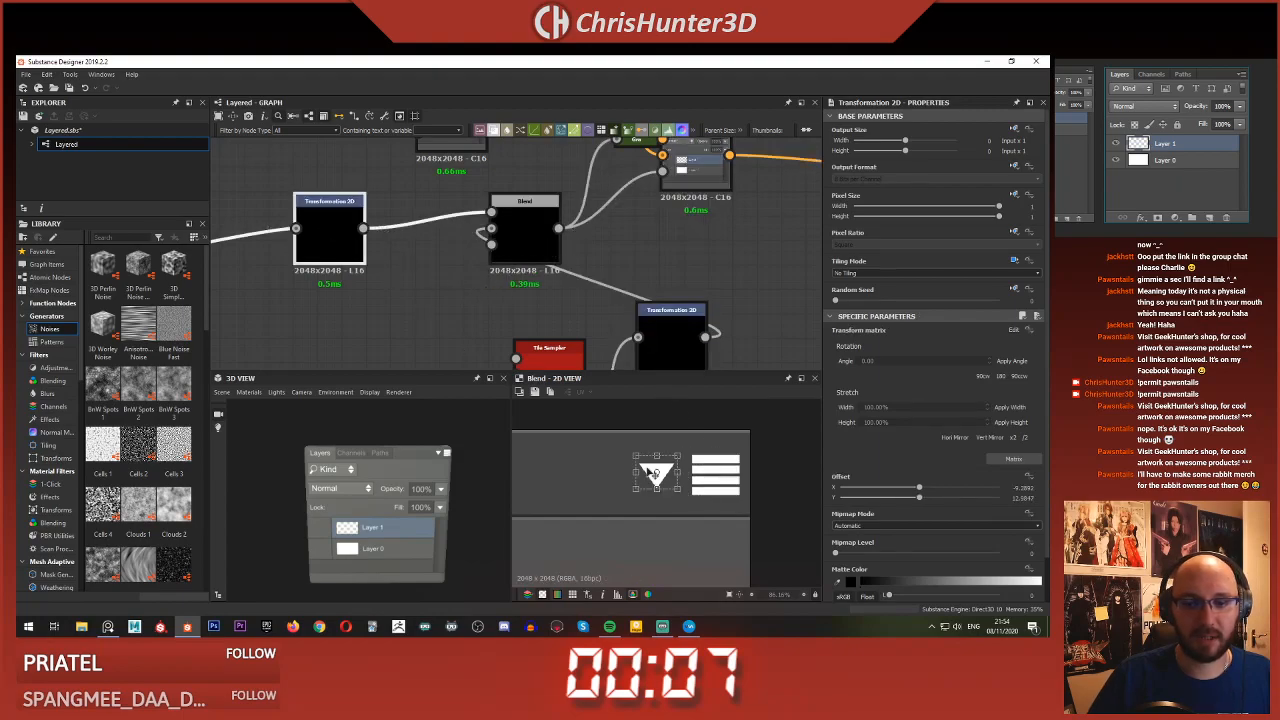
drag(657, 472, 667, 472)
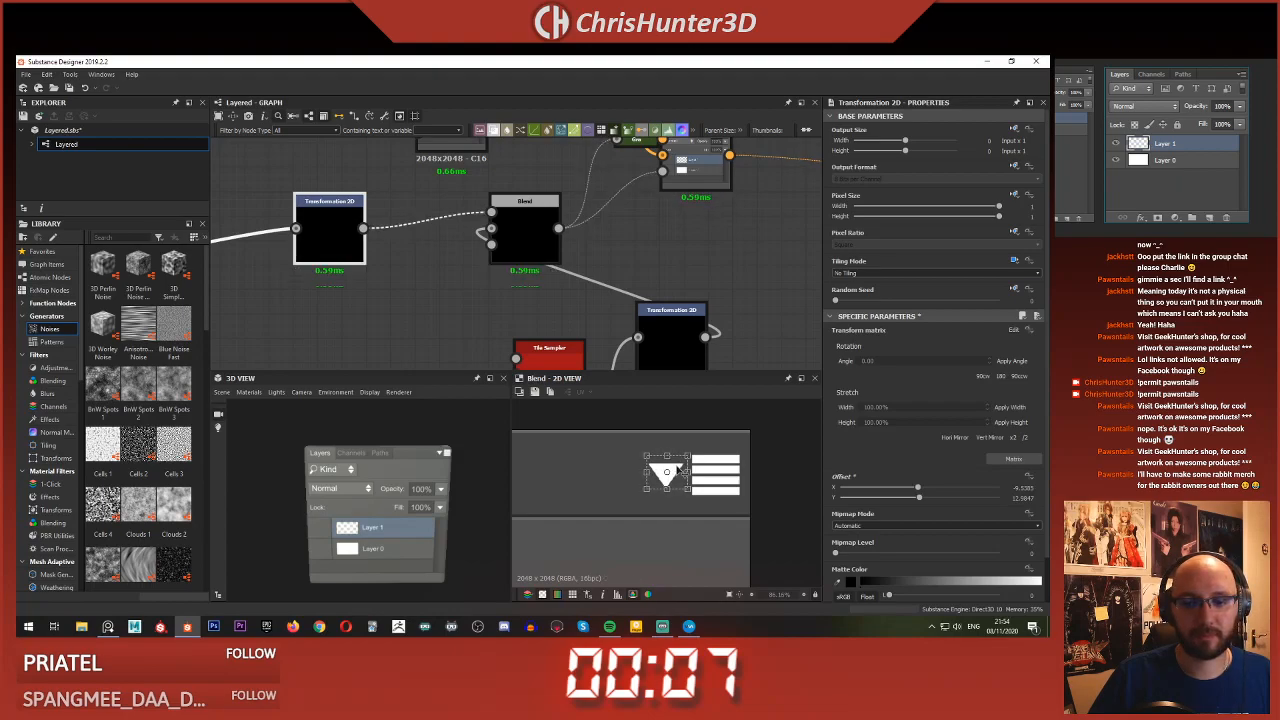
click(726, 253)
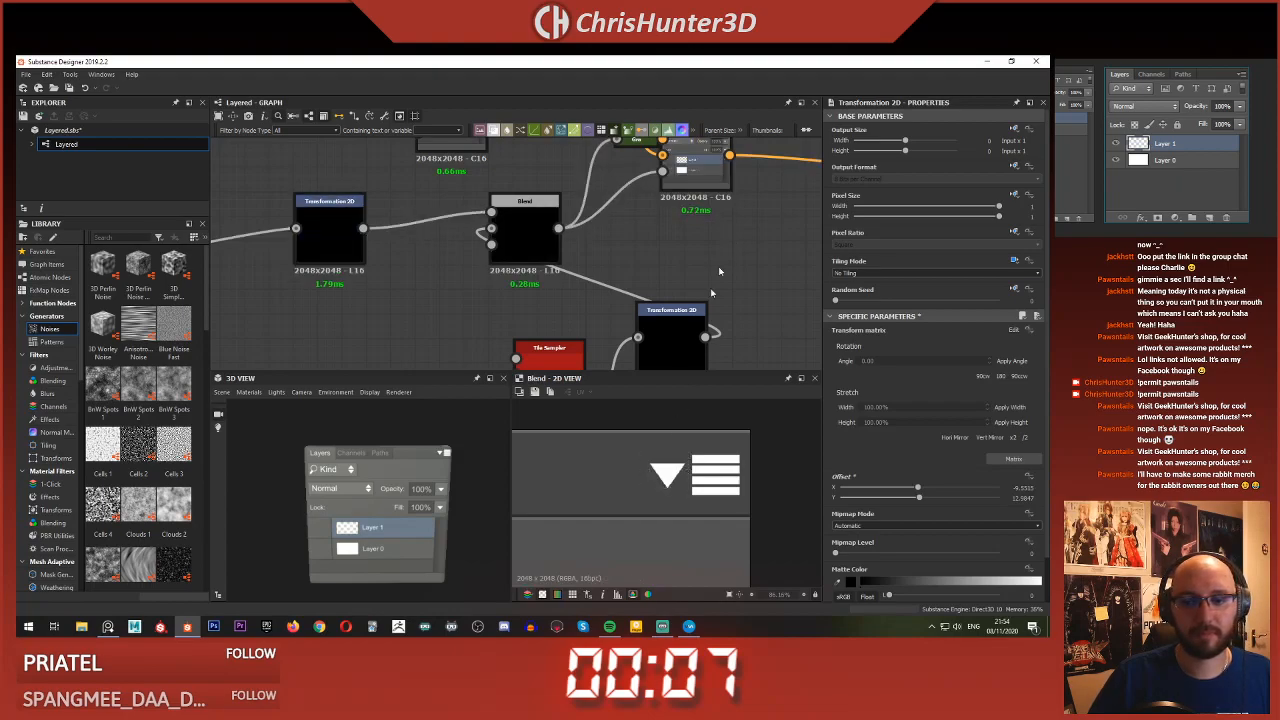
- Set the opacity of the menu icon's final Blend to 0.54 and check the icon's tone in the tab row
scroll(662, 450, down, 13)
scroll(658, 446, up, 4)
middle_drag(703, 210, 671, 337)
scroll(671, 337, up, 1)
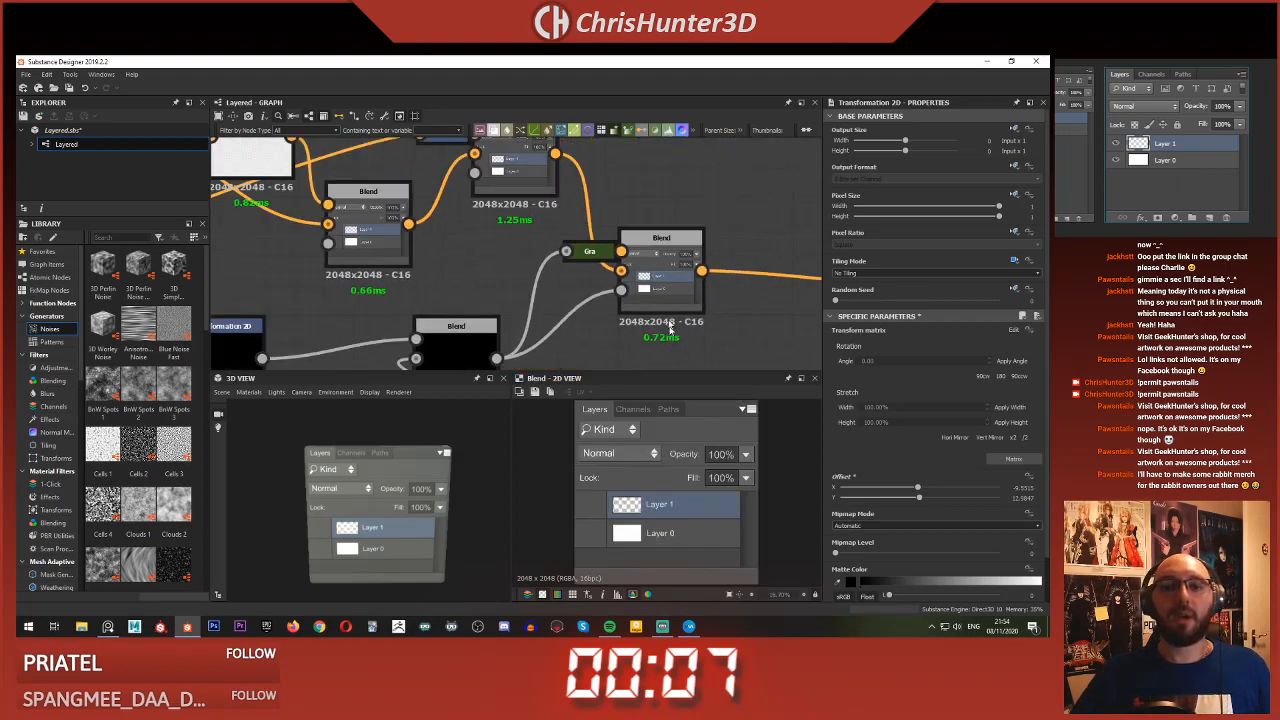
click(662, 268)
middle_drag(652, 290, 739, 263)
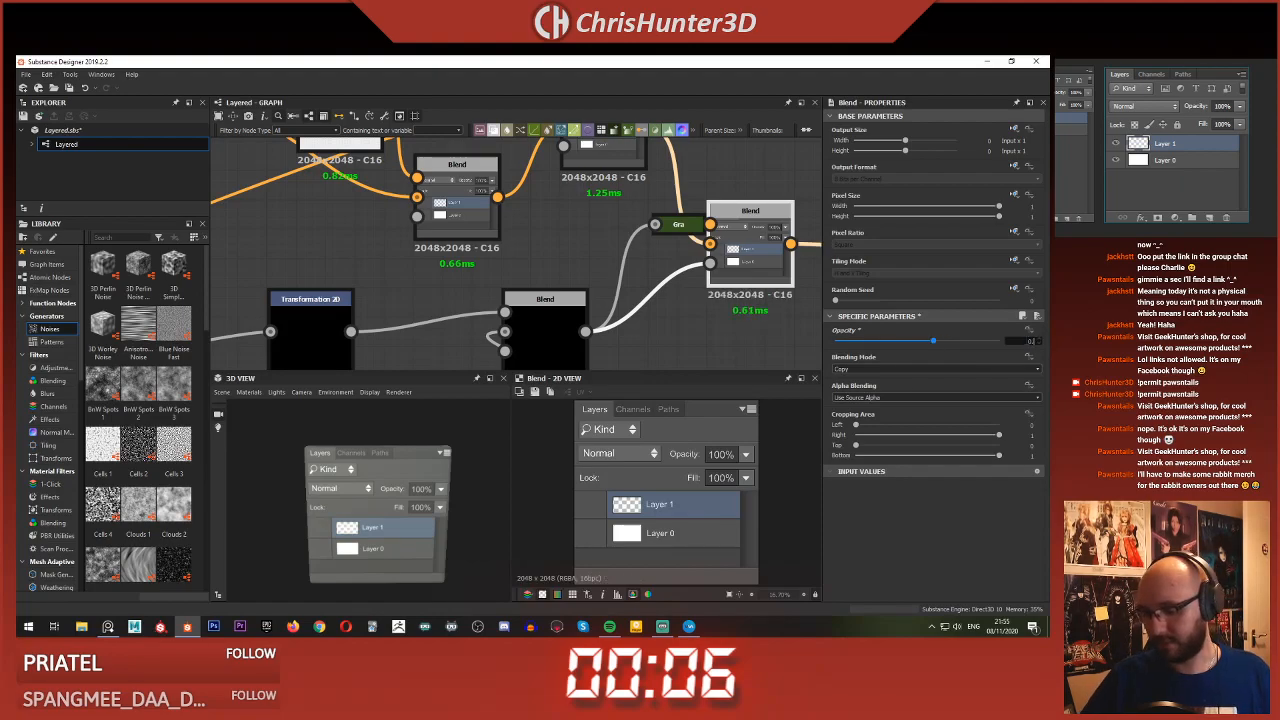
scroll(676, 468, up, 5)
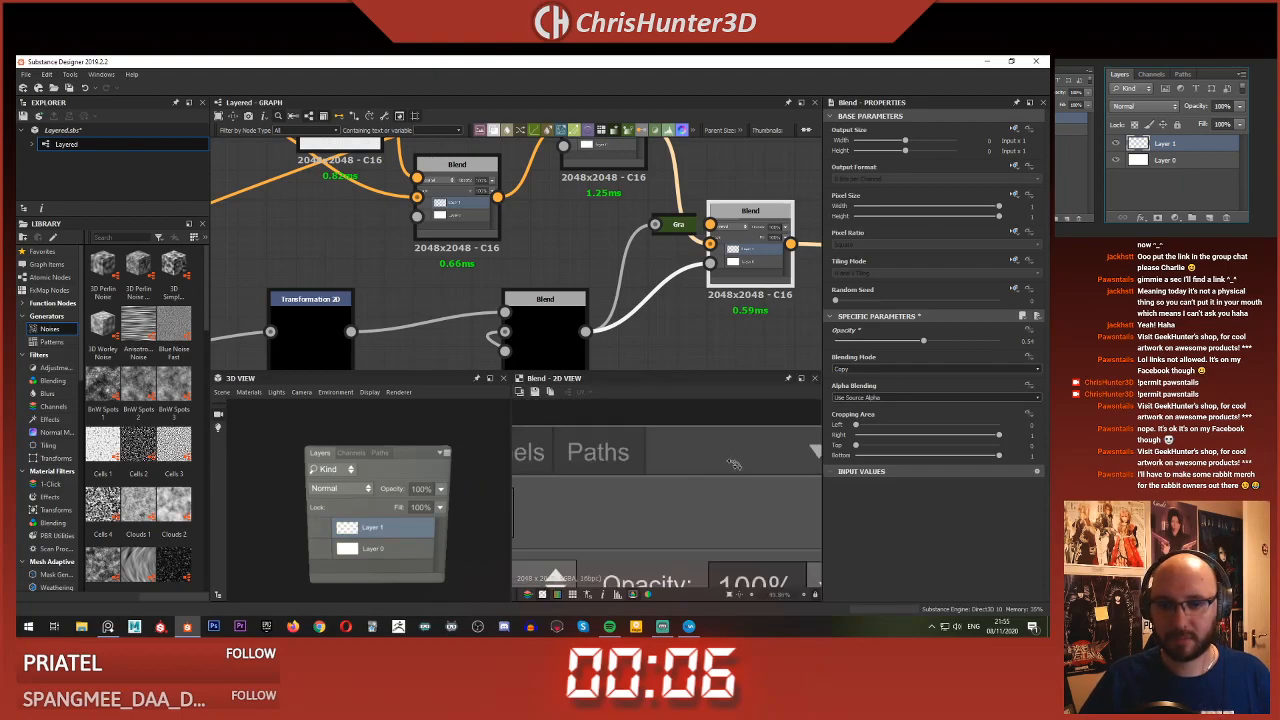
scroll(676, 468, up, 1)
scroll(628, 320, down, 4)
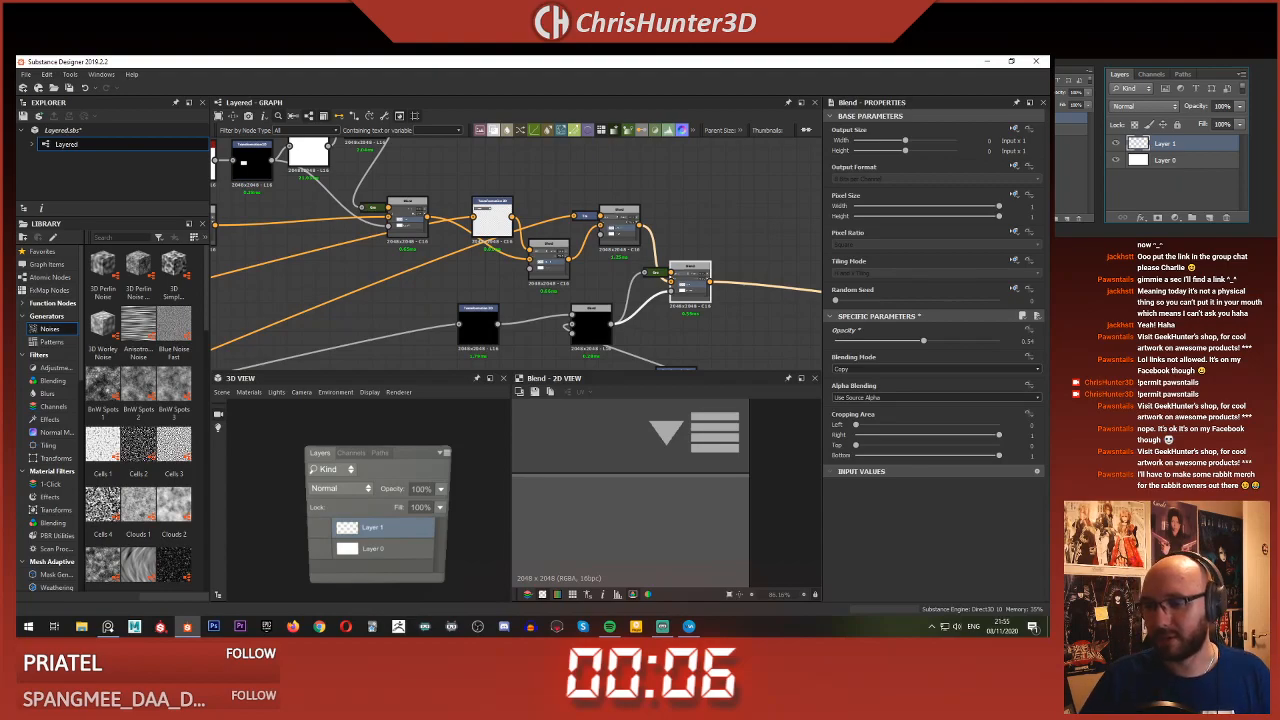
- Move the Tile Sampler and its Transformation 2D below the triangle's Transformation 2D, in front of the icon's Blend
scroll(656, 247, down, 7)
scroll(620, 260, up, 5)
middle_drag(775, 350, 717, 311)
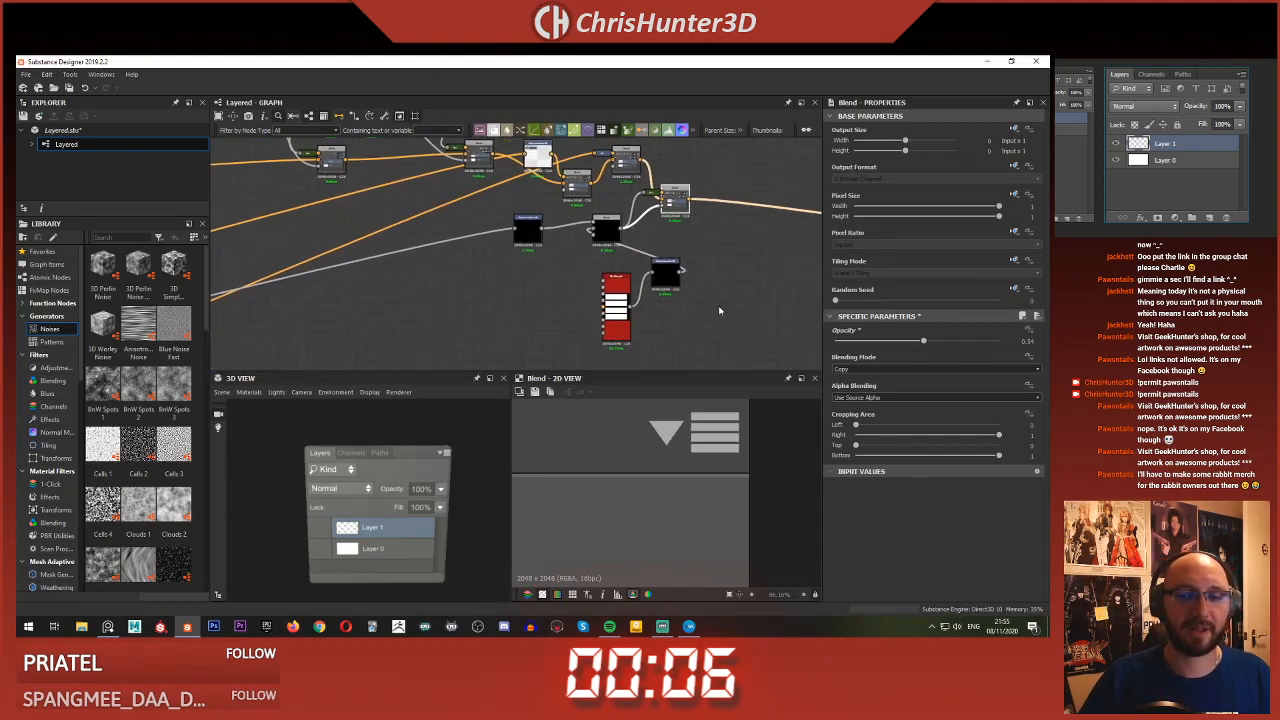
drag(718, 324, 595, 260)
scroll(550, 254, up, 4)
click(650, 331)
drag(477, 292, 496, 283)
- Move the menu icon's node group lower in the graph and shift the crowded Blend above it slightly aside
drag(519, 192, 613, 310)
scroll(530, 250, down, 3)
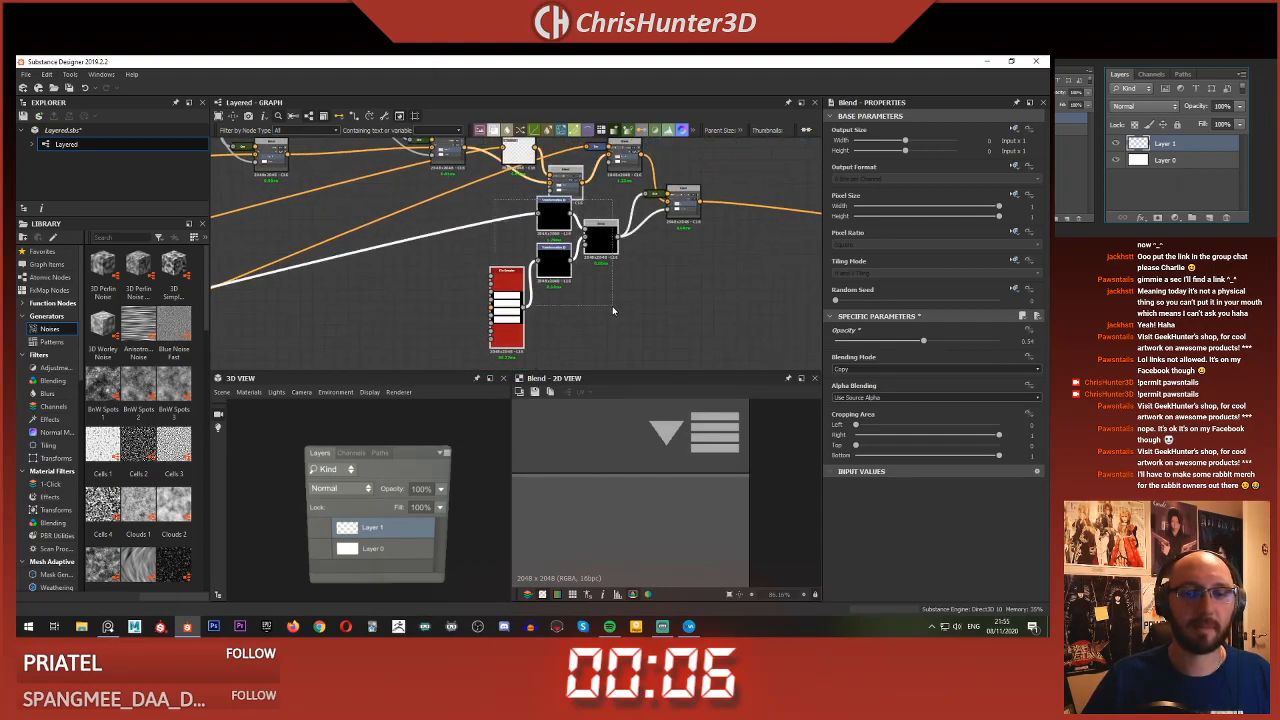
drag(600, 253, 600, 290)
click(600, 238)
drag(571, 222, 583, 191)
click(597, 222)
scroll(614, 322, down, 3)
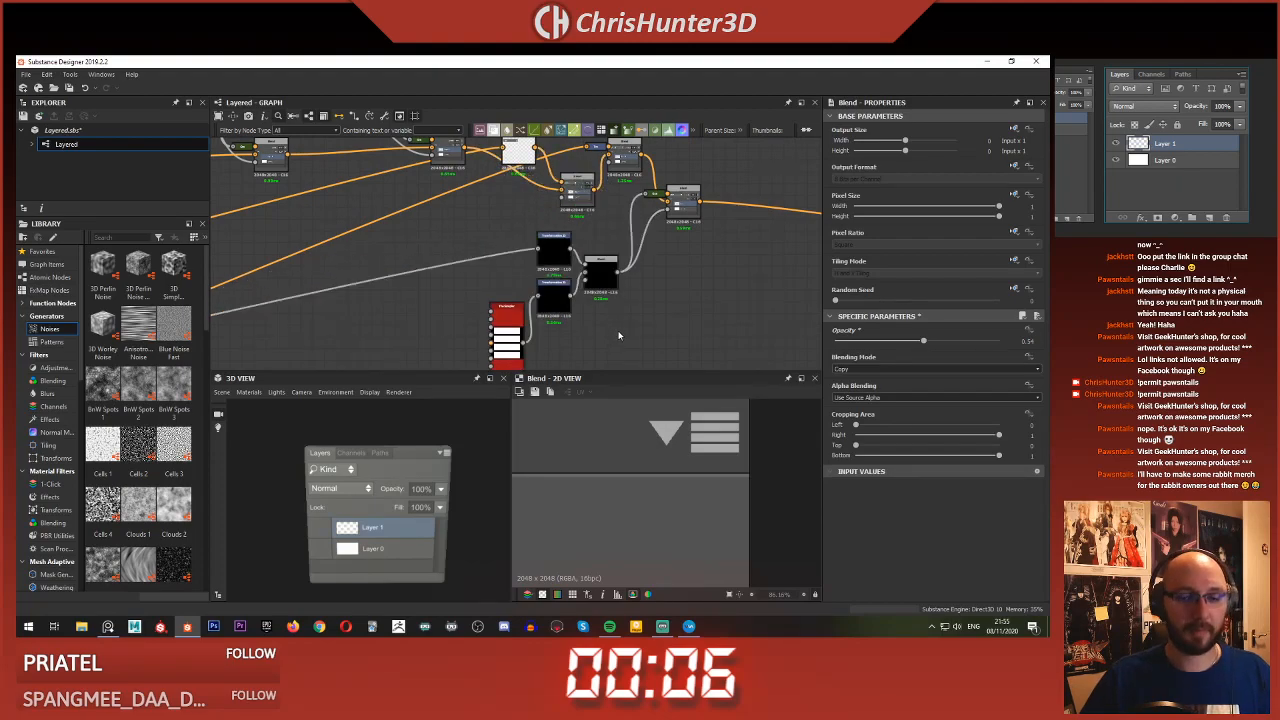
- Preview the final Blend's full output and survey the surrounding node graph
double_click(656, 253)
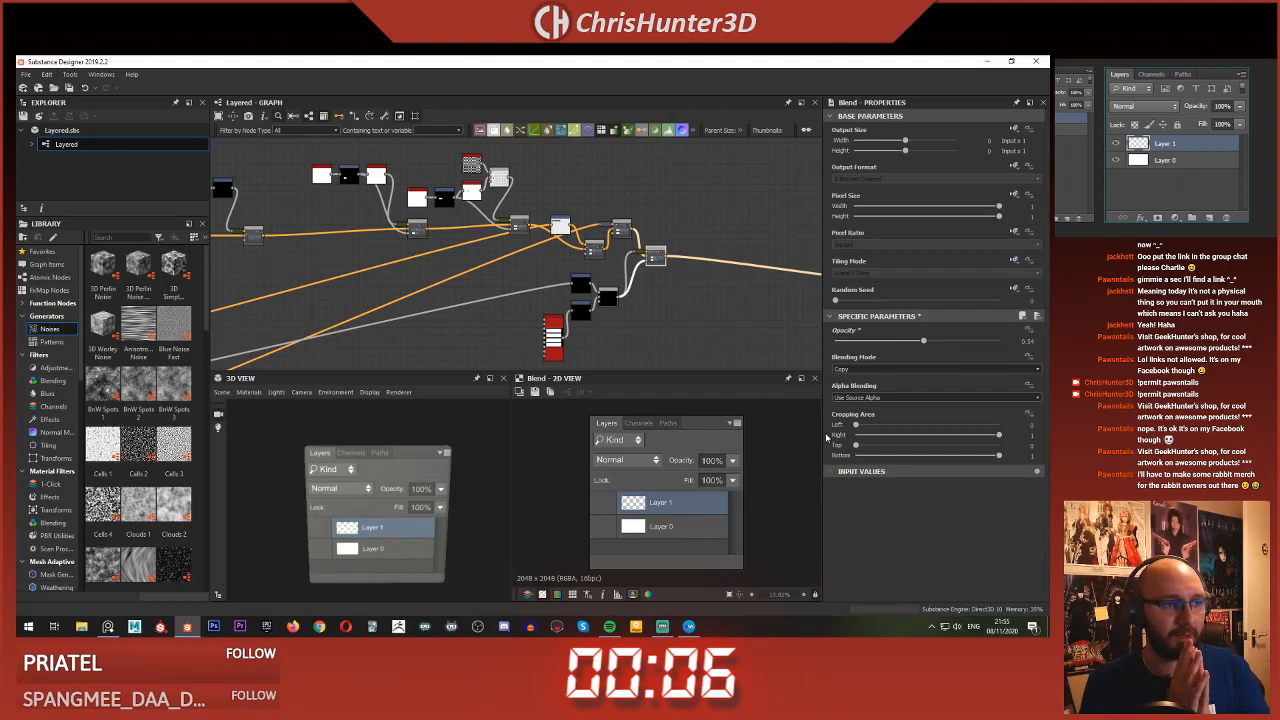
scroll(672, 296, up, 4)
middle_drag(672, 296, 545, 257)
scroll(553, 328, down, 2)
scroll(636, 286, down, 6)
drag(566, 205, 725, 349)
click(640, 322)
scroll(495, 281, up, 4)
middle_drag(495, 281, 554, 352)
scroll(586, 290, up, 3)
middle_drag(586, 290, 591, 342)
- Add a Shape node below the final Blend's output link and set its scale to 0.91
key(space)
text(sha)
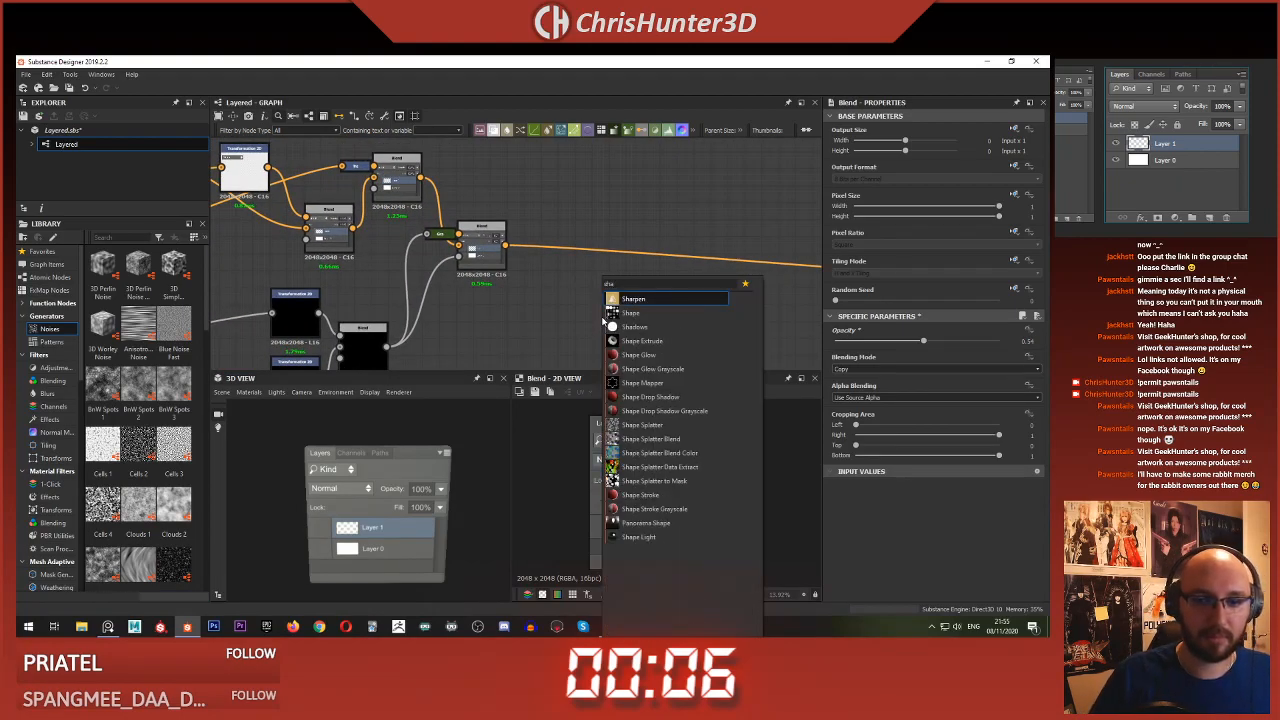
click(610, 313)
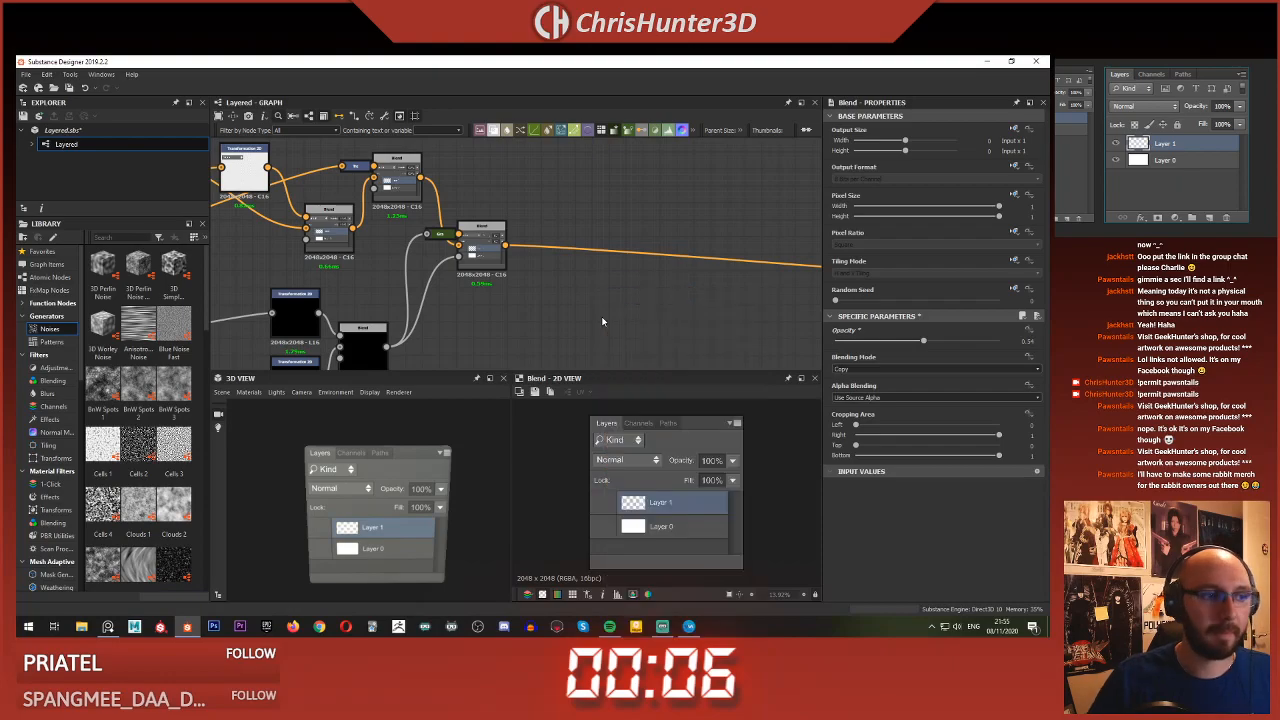
scroll(593, 313, up, 4)
middle_drag(593, 313, 582, 282)
drag(597, 285, 566, 250)
click(985, 410)
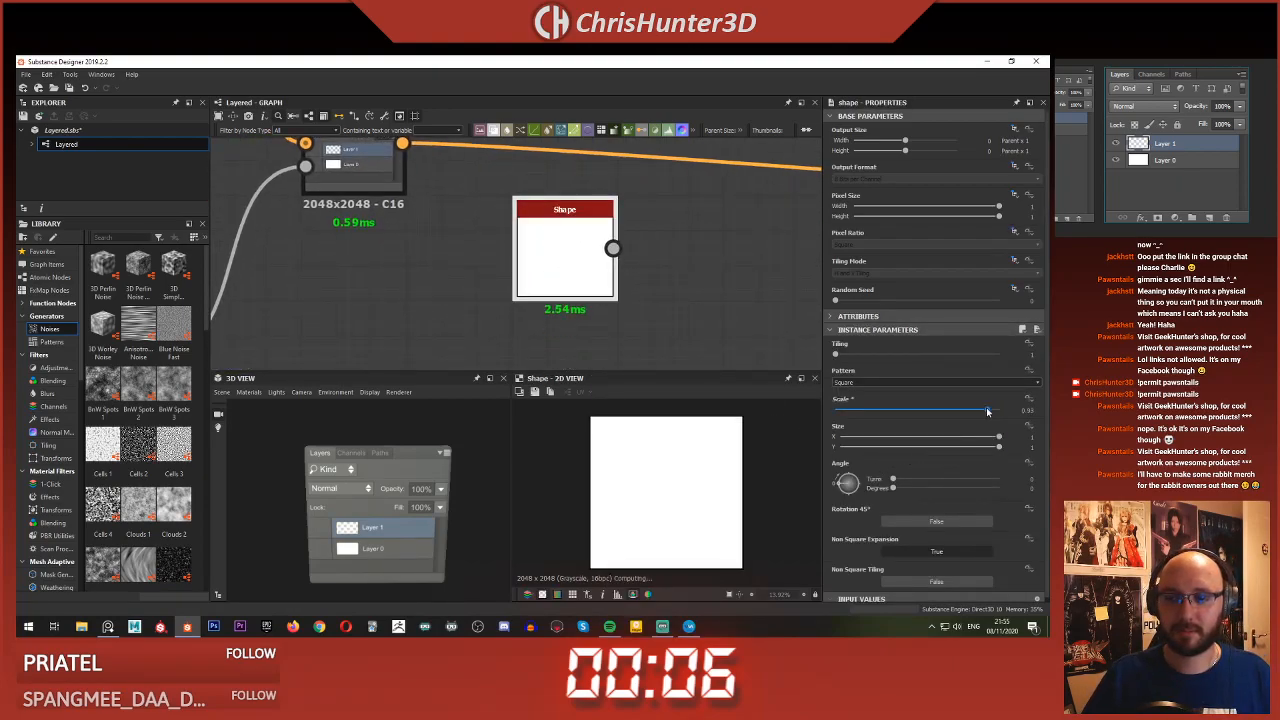
scroll(598, 298, down, 2)
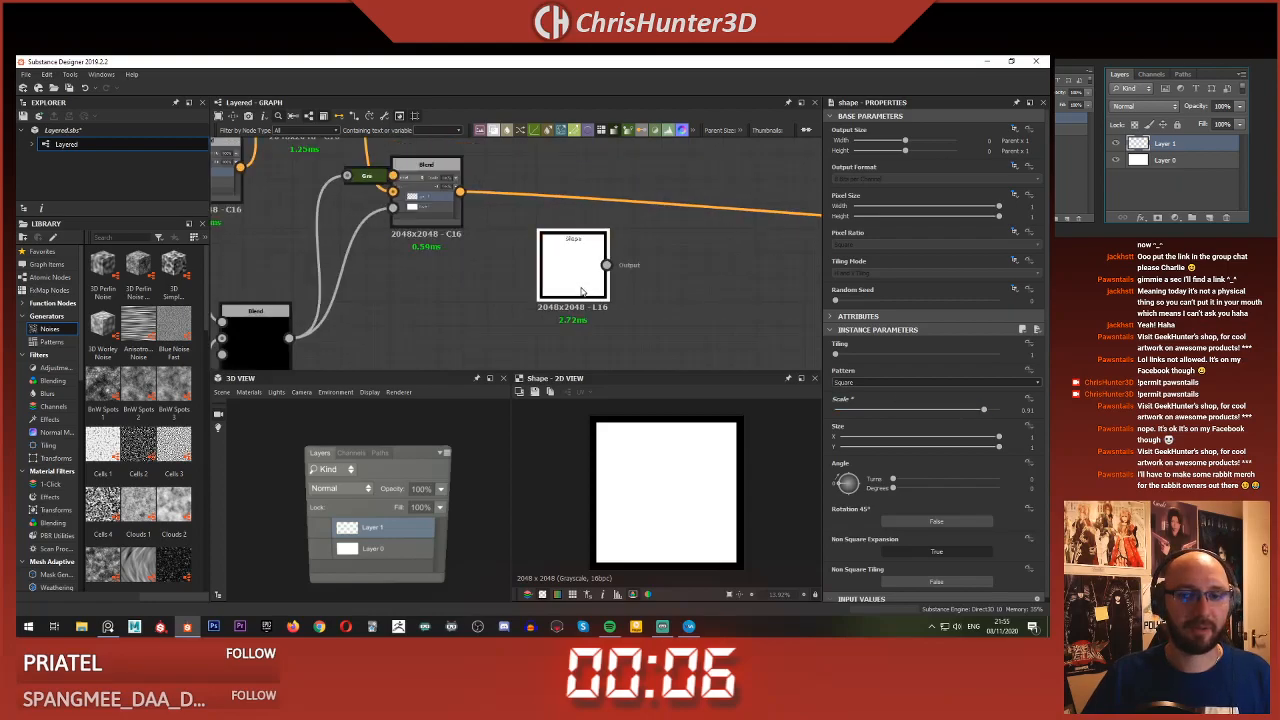
- Add a Transformation 2D node beside the new Shape and connect the Shape's output to it
click(656, 277)
key(space)
text(tr)
click(710, 299)
drag(608, 267, 668, 297)
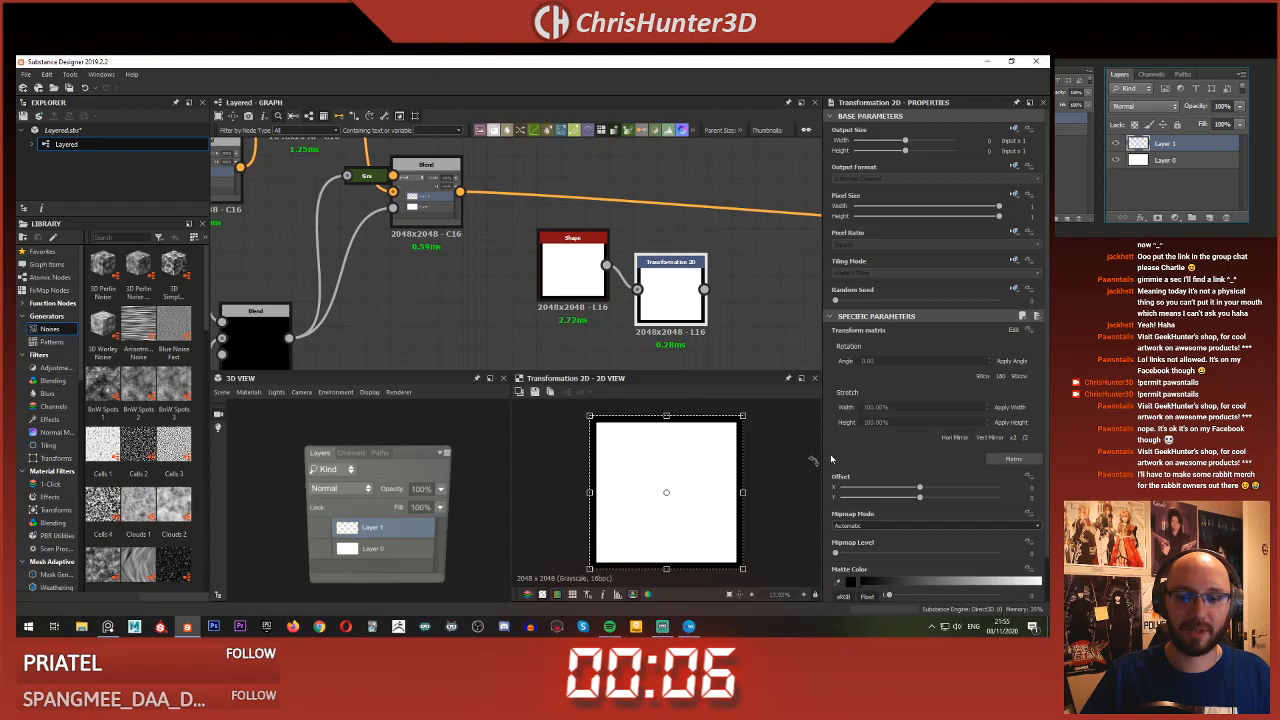
- Override the new Transformation 2D's tiling mode with No Tiling and expand its specific parameters
click(1015, 261)
click(1004, 312)
click(1014, 261)
click(1002, 299)
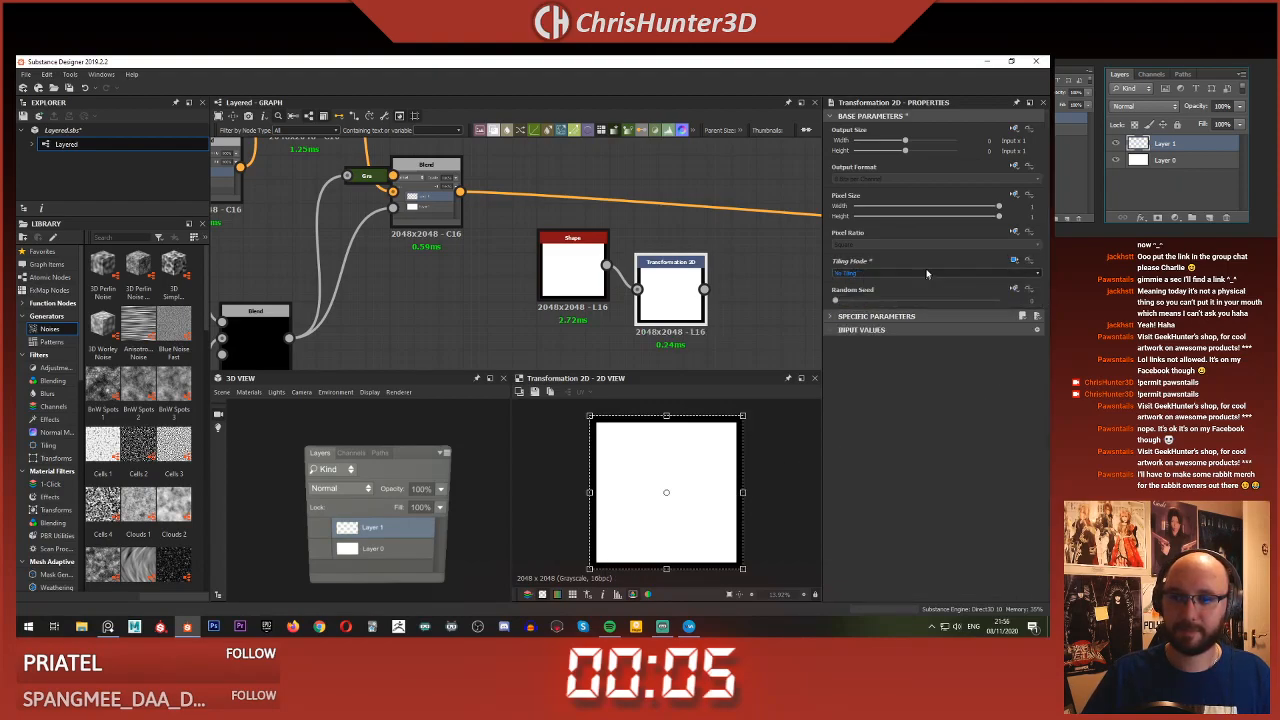
click(880, 316)
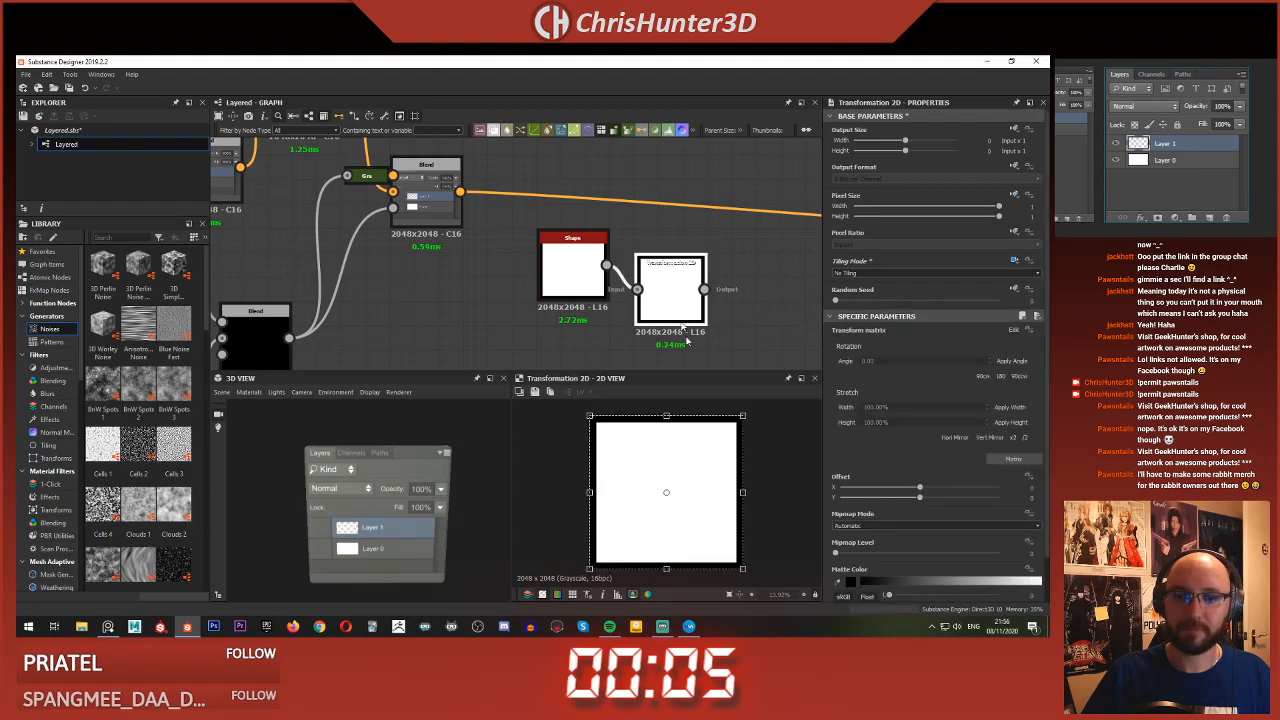
- Shrink the white square to a small upright rectangle in the canvas's upper-left corner
drag(745, 569, 627, 487)
key(ctrl+z)
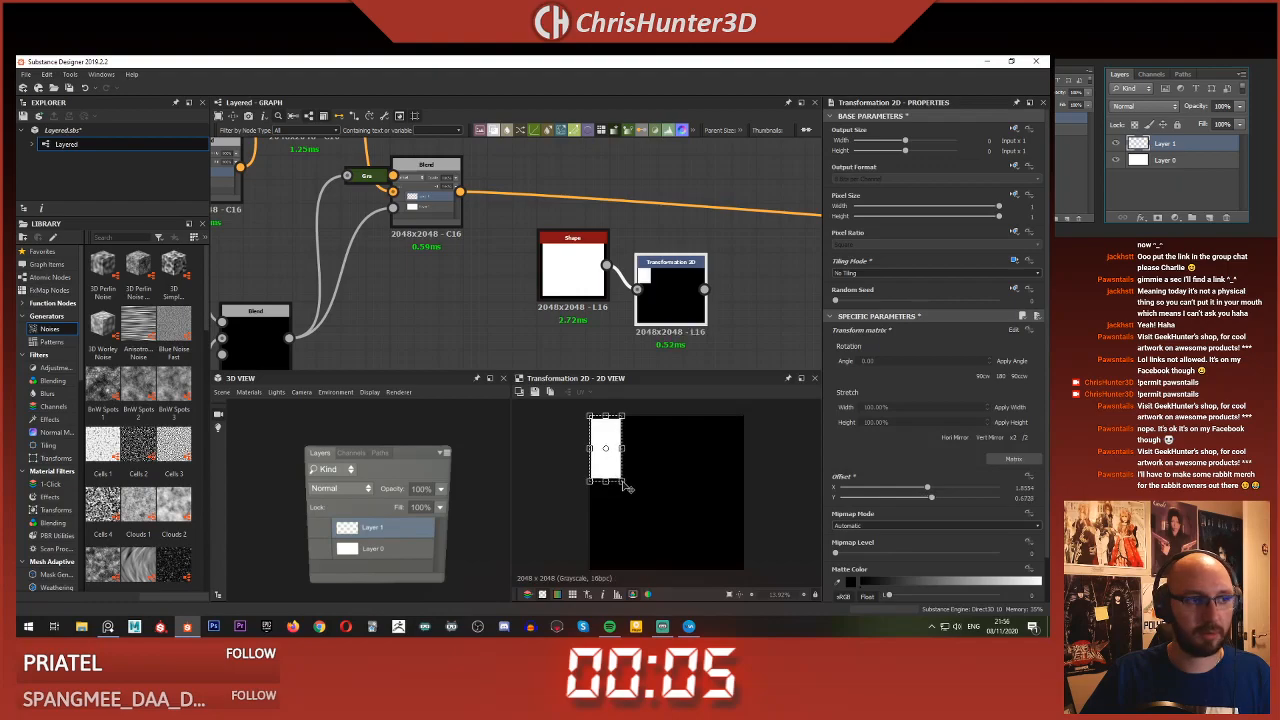
drag(623, 484, 622, 477)
click(635, 348)
- Trim the white rectangle slightly narrower and move its Shape and Transformation 2D nodes beneath the last Blend
scroll(635, 348, up, 1)
middle_drag(634, 340, 663, 312)
scroll(619, 312, down, 1)
middle_drag(614, 224, 532, 222)
click(485, 272)
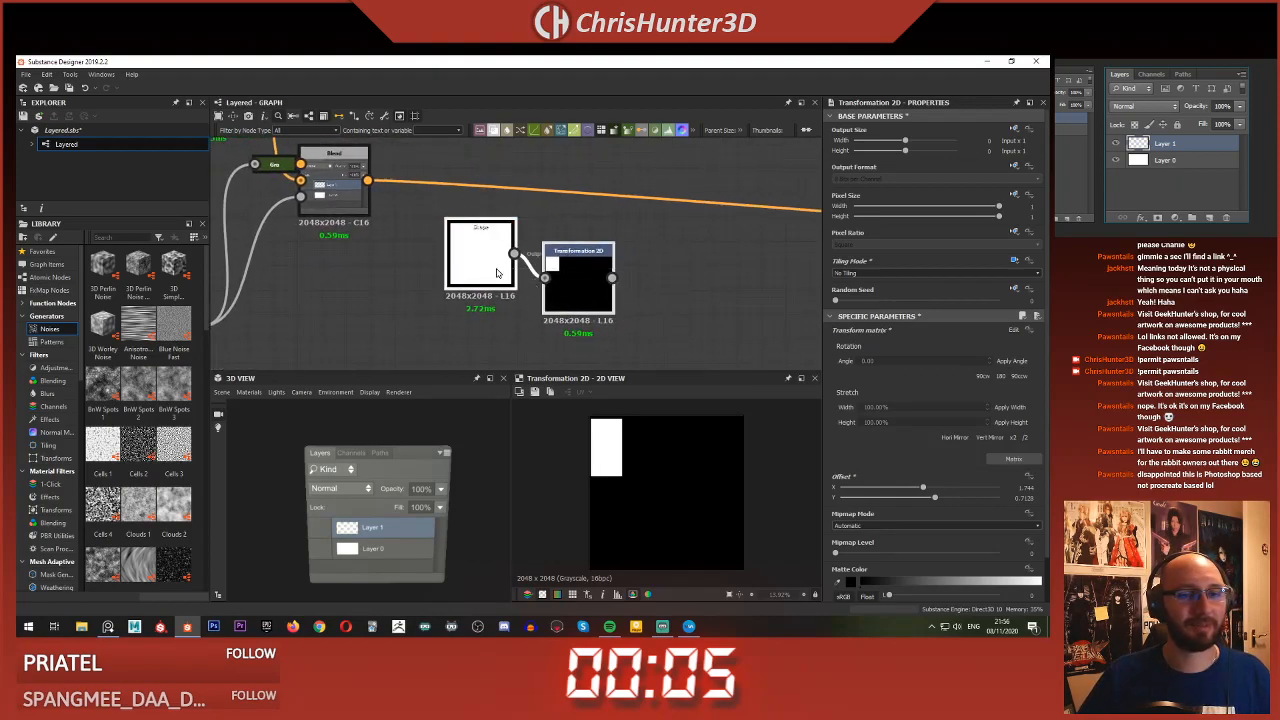
drag(485, 272, 390, 272)
click(508, 256)
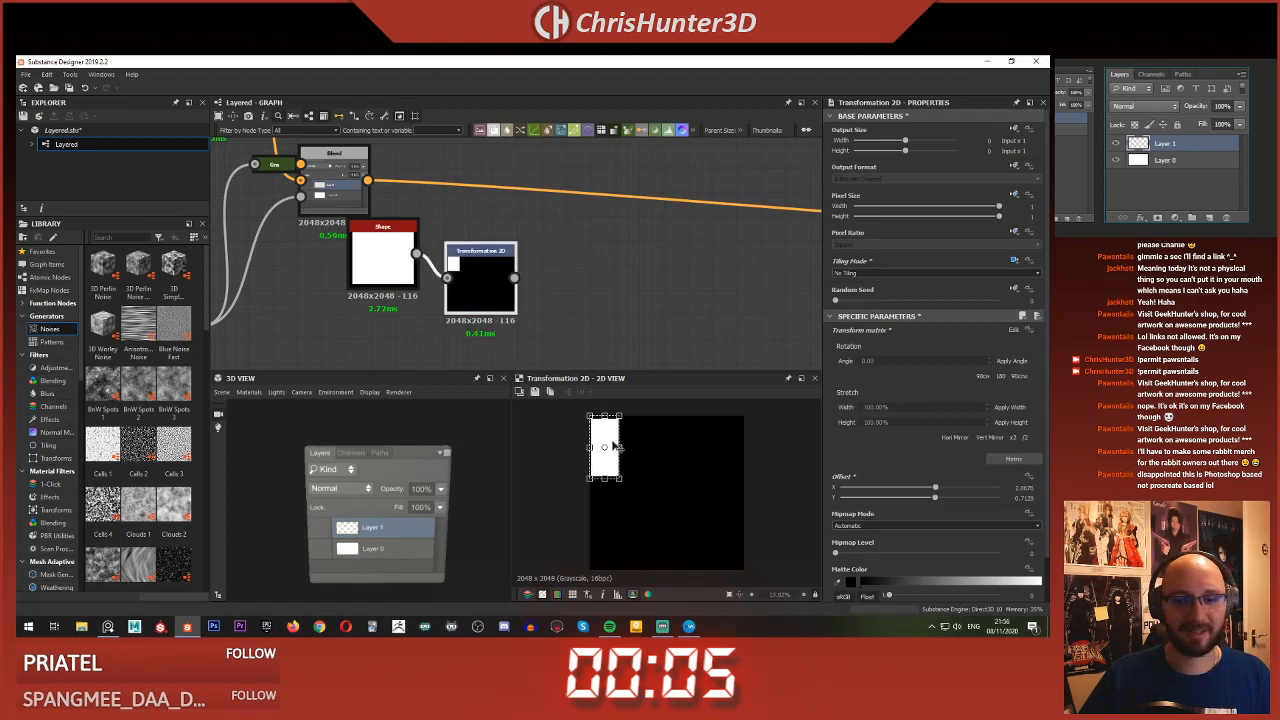
click(627, 302)
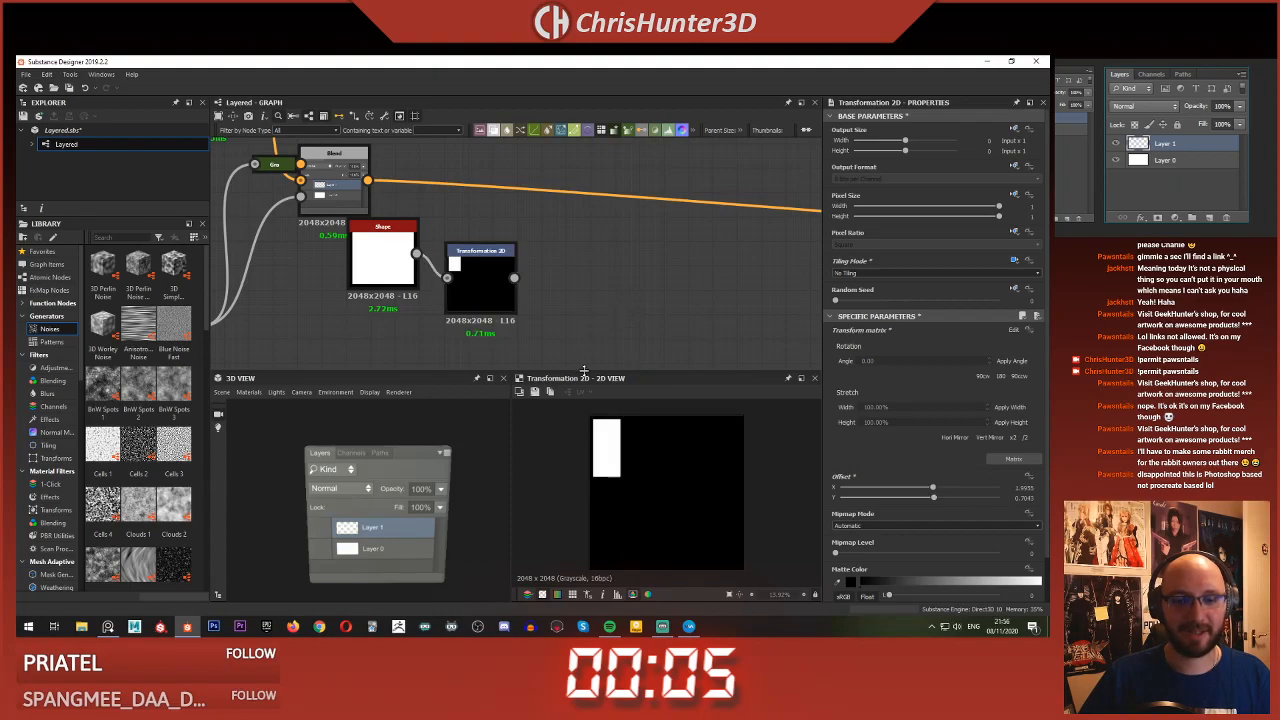
- Add a Blend node beyond the new Transformation 2D and connect the previous Blend's output to its background
middle_drag(566, 267, 585, 265)
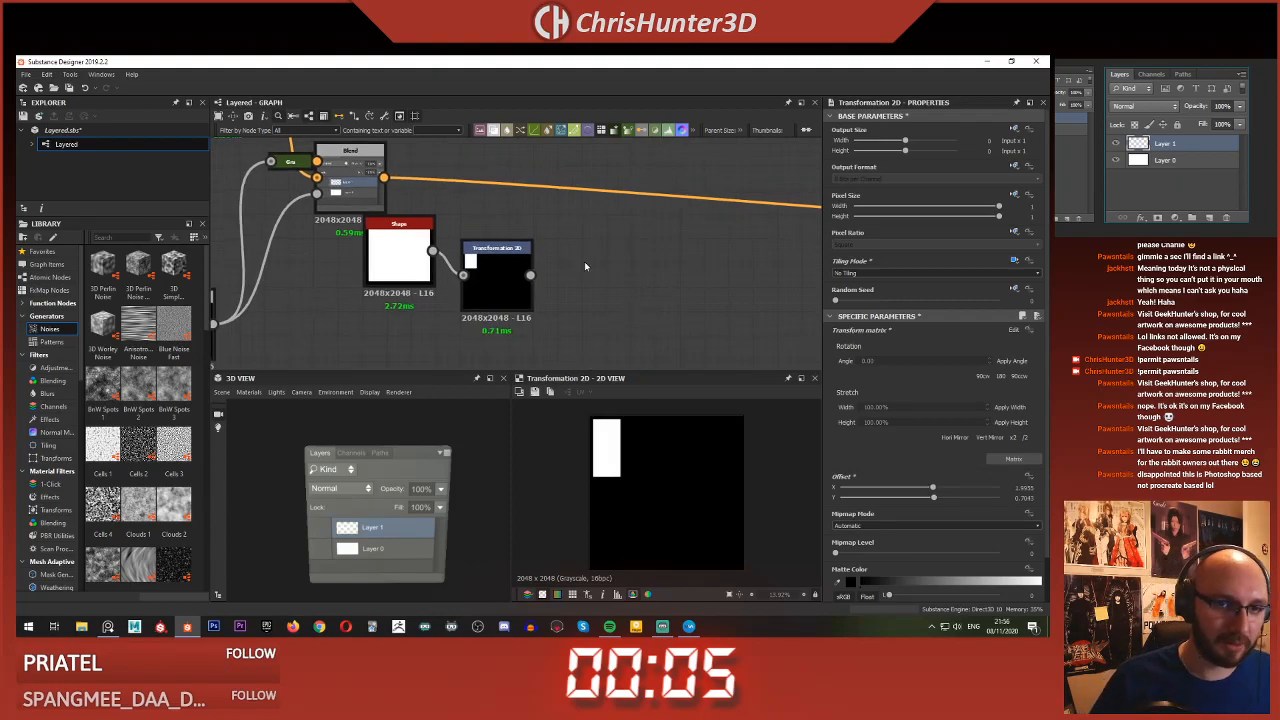
key(space)
text(blend)
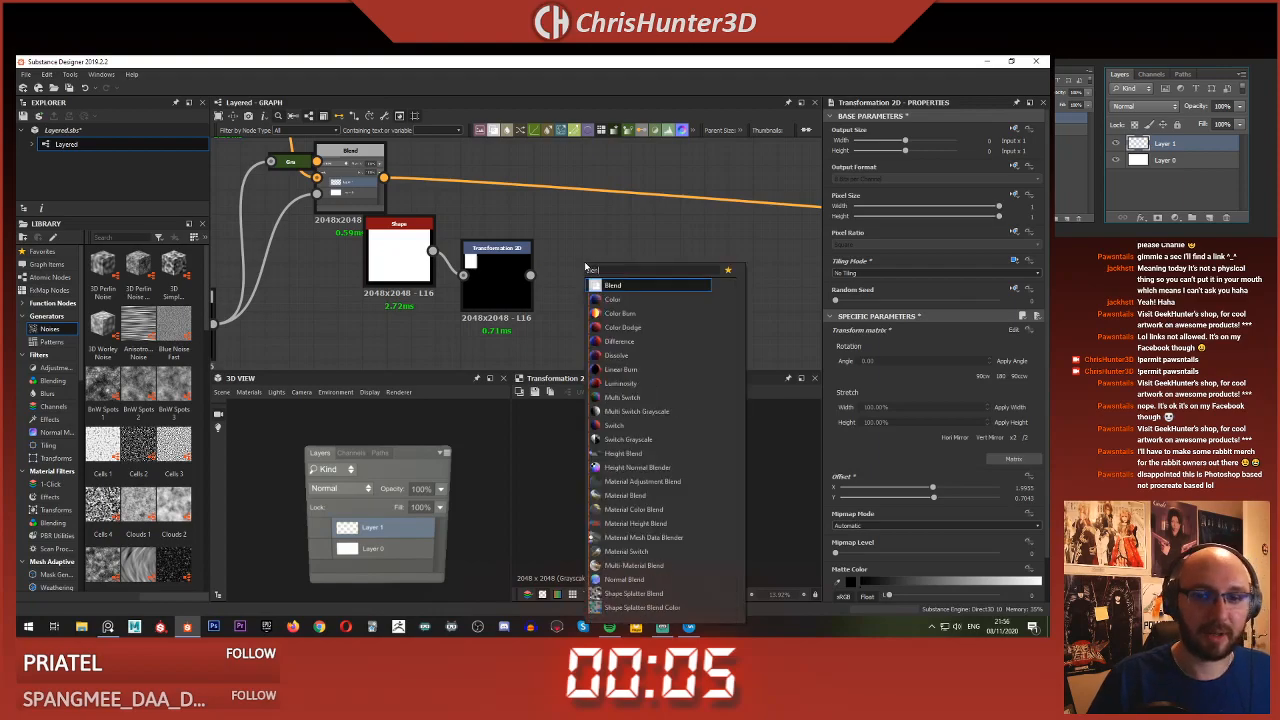
key(Return)
drag(595, 247, 630, 247)
click(379, 168)
drag(383, 178, 610, 250)
scroll(755, 300, down, 3)
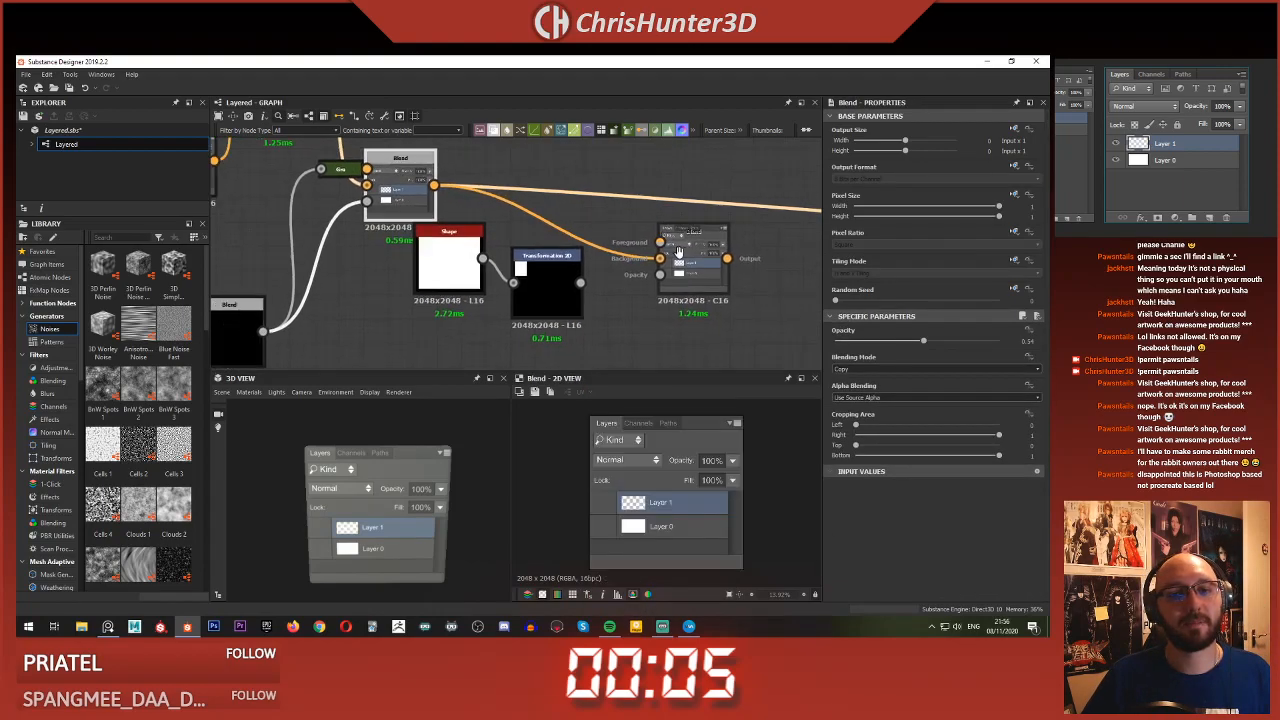
click(686, 268)
drag(686, 268, 720, 262)
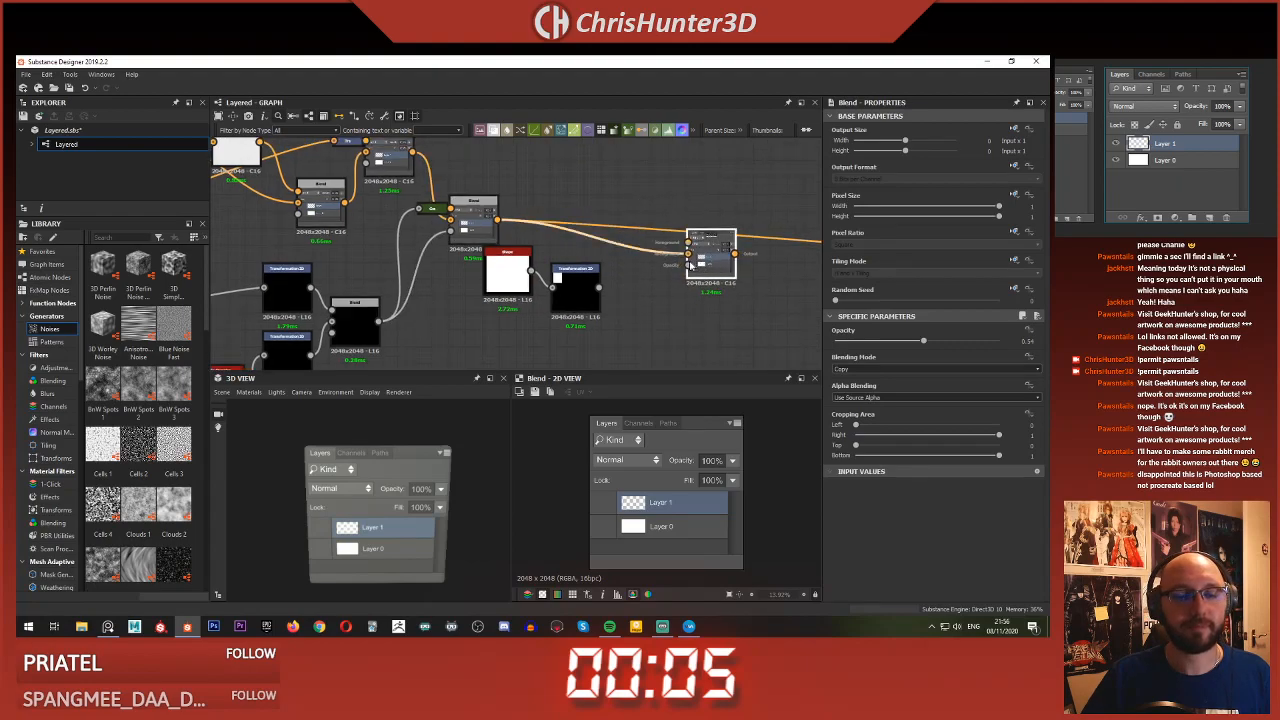
- Add a Uniform Color node, sample its dark grey from the reference Layers panel and connect it to the new Blend's foreground
scroll(720, 265, down, 2)
scroll(627, 298, up, 5)
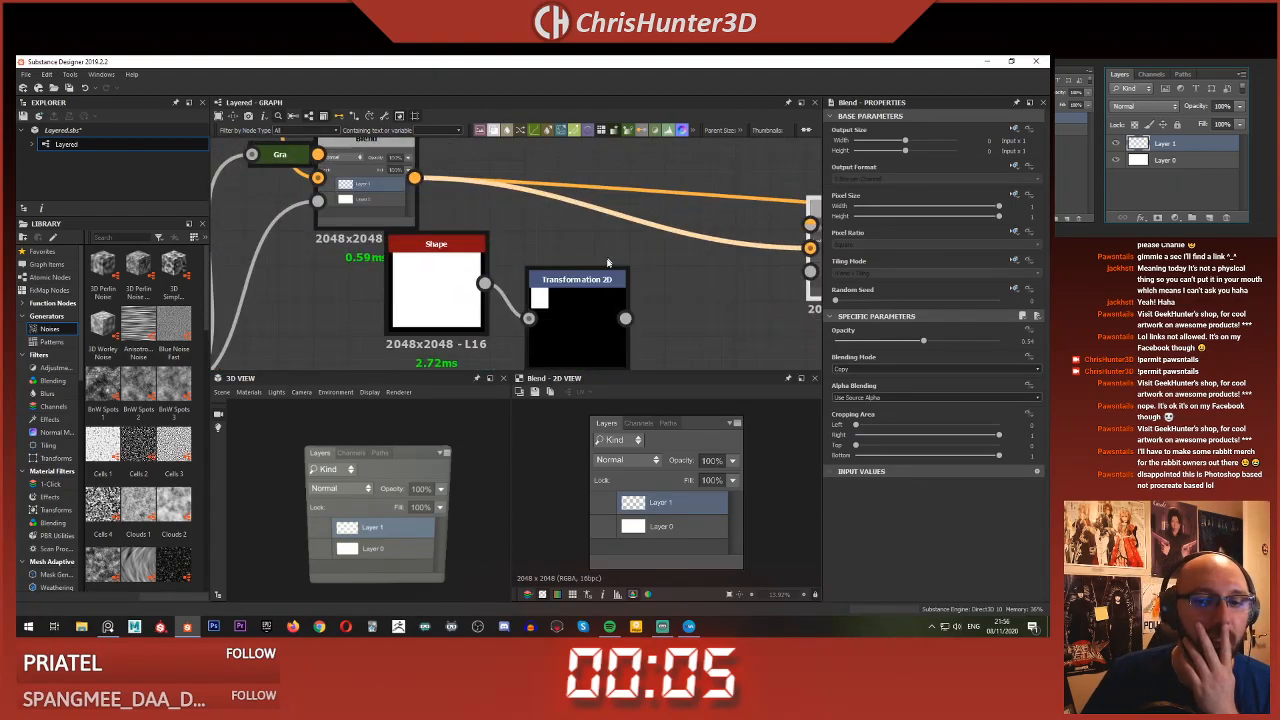
click(620, 281)
double_click(620, 281)
scroll(550, 290, down, 3)
middle_drag(644, 192, 603, 222)
click(603, 222)
key(space)
text(un)
key(Return)
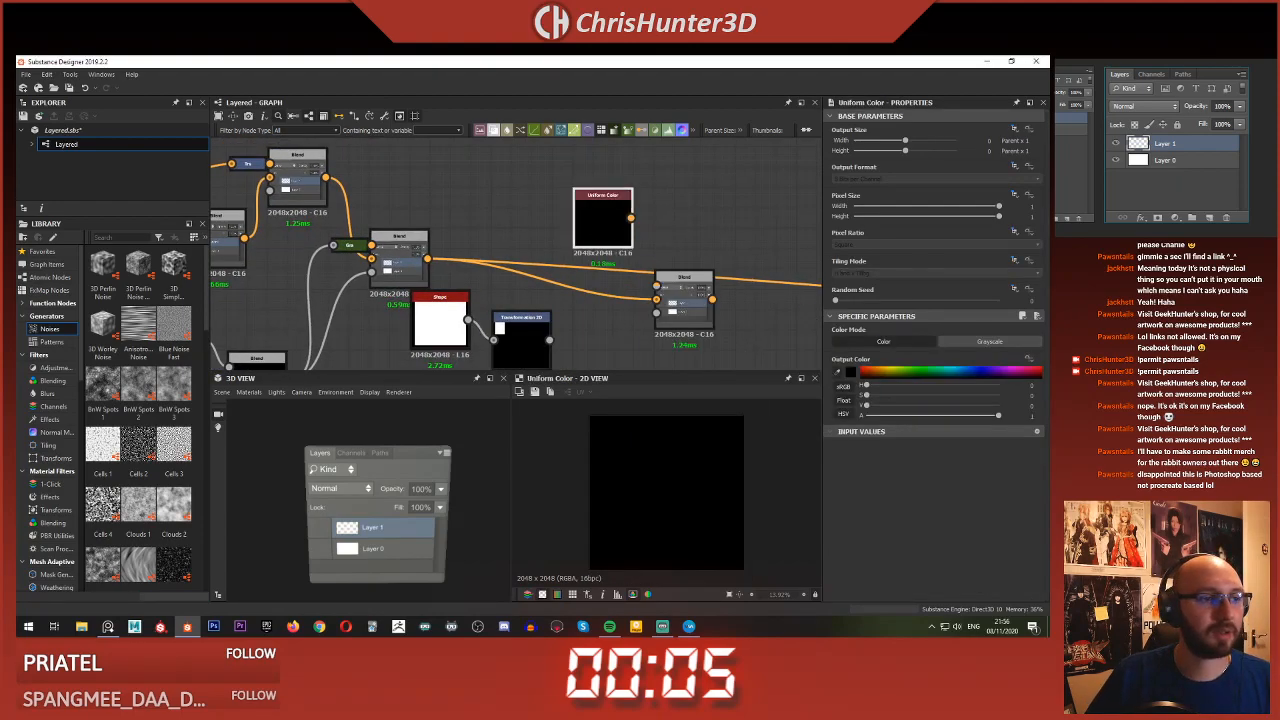
click(1215, 75)
drag(662, 289, 660, 288)
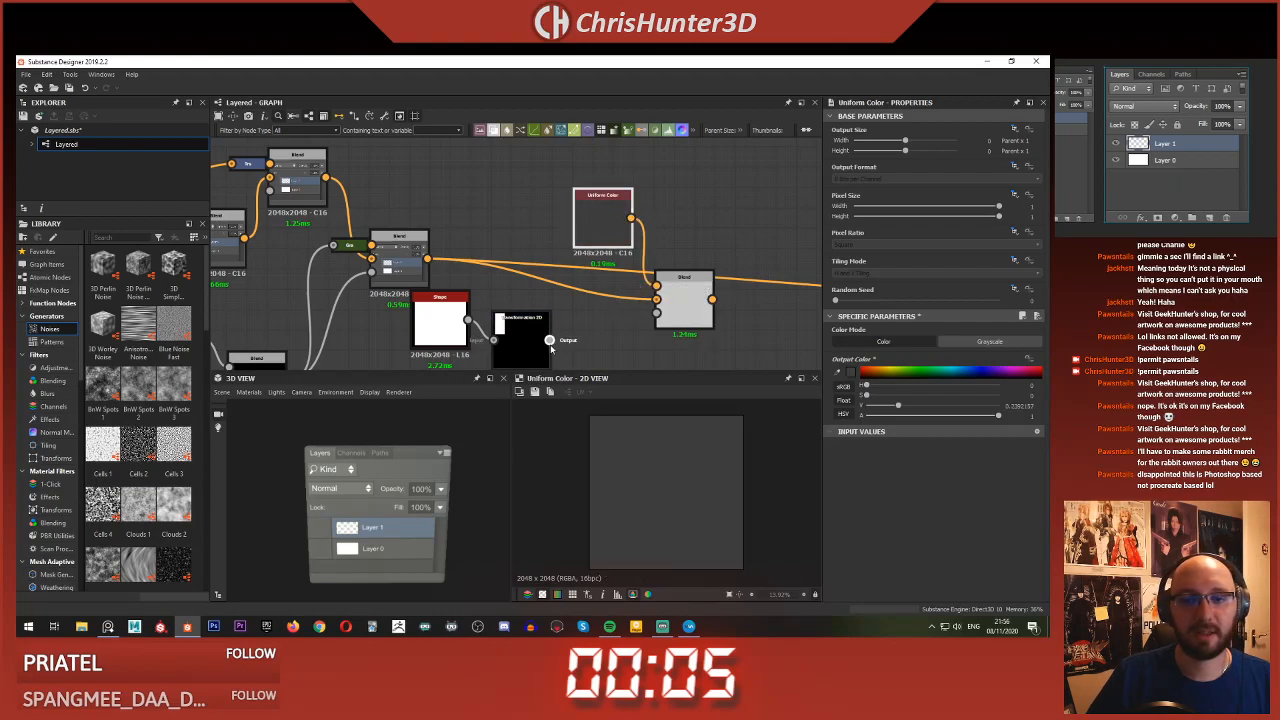
- Mask the new Blend with the Transformation 2D output and shrink its rectangle to a small upright bar below the panel's menu icon
double_click(695, 304)
click(533, 334)
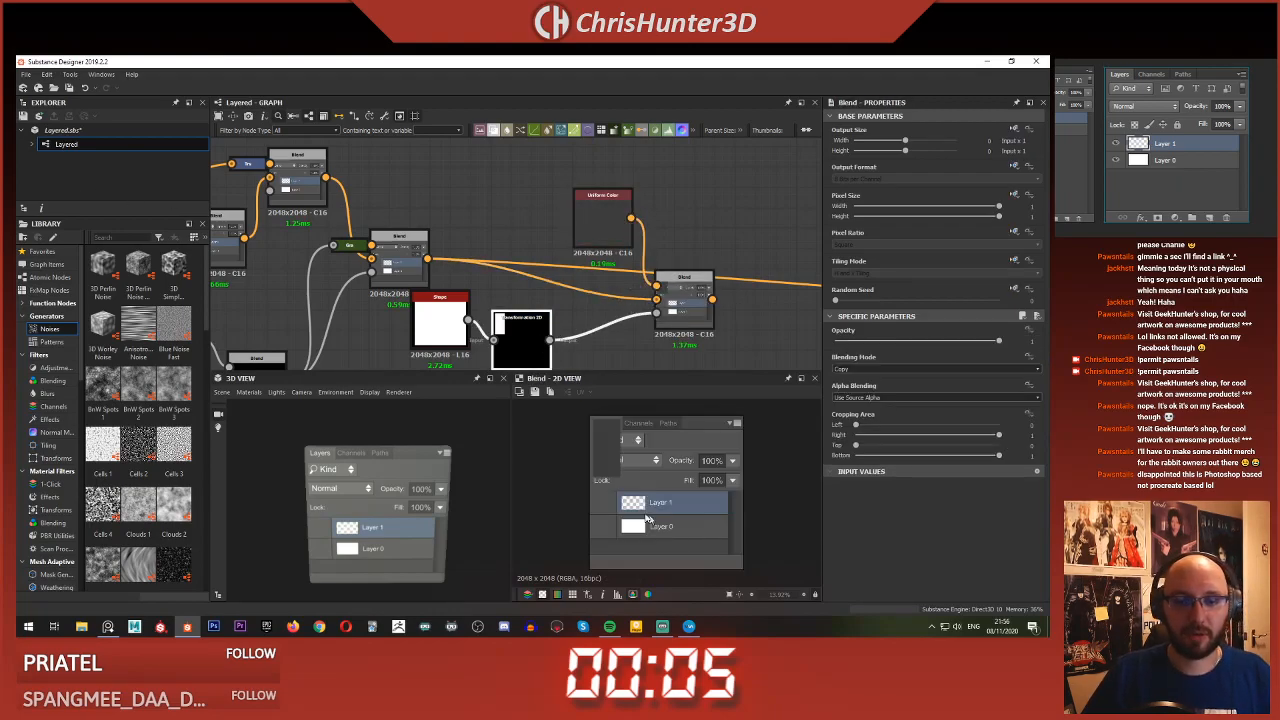
drag(608, 442, 731, 457)
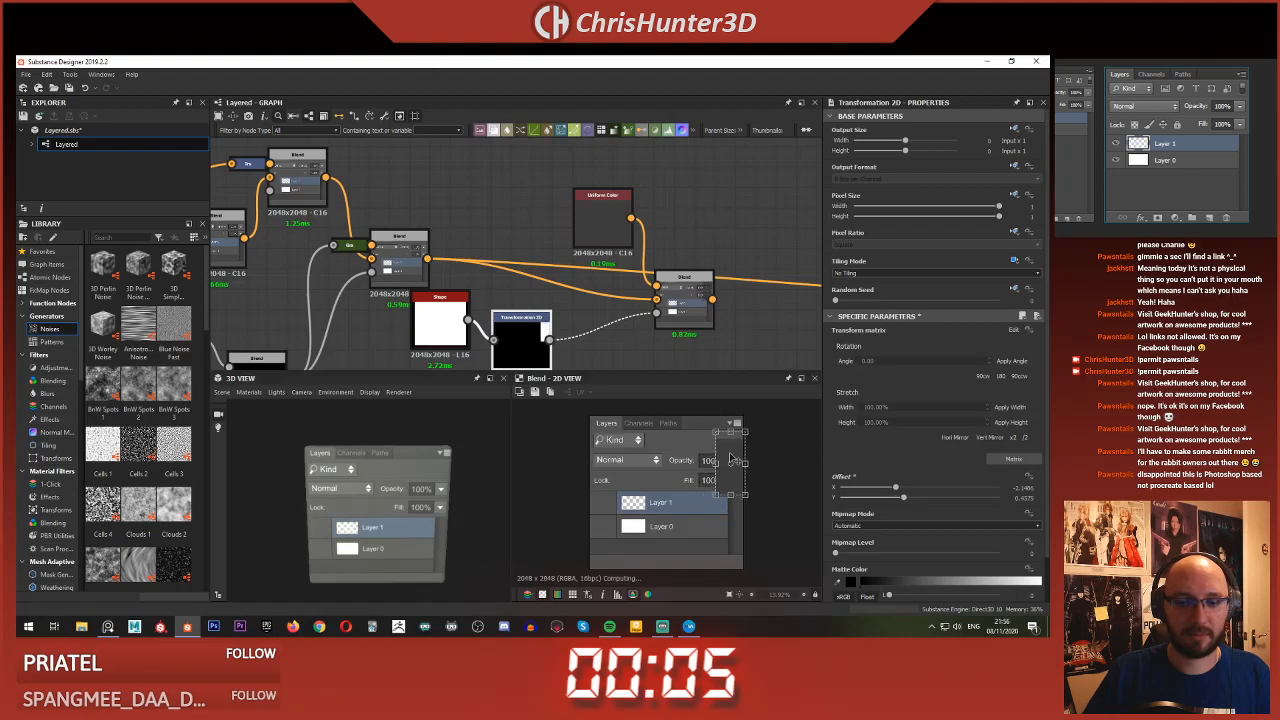
scroll(731, 457, up, 2)
drag(736, 521, 699, 424)
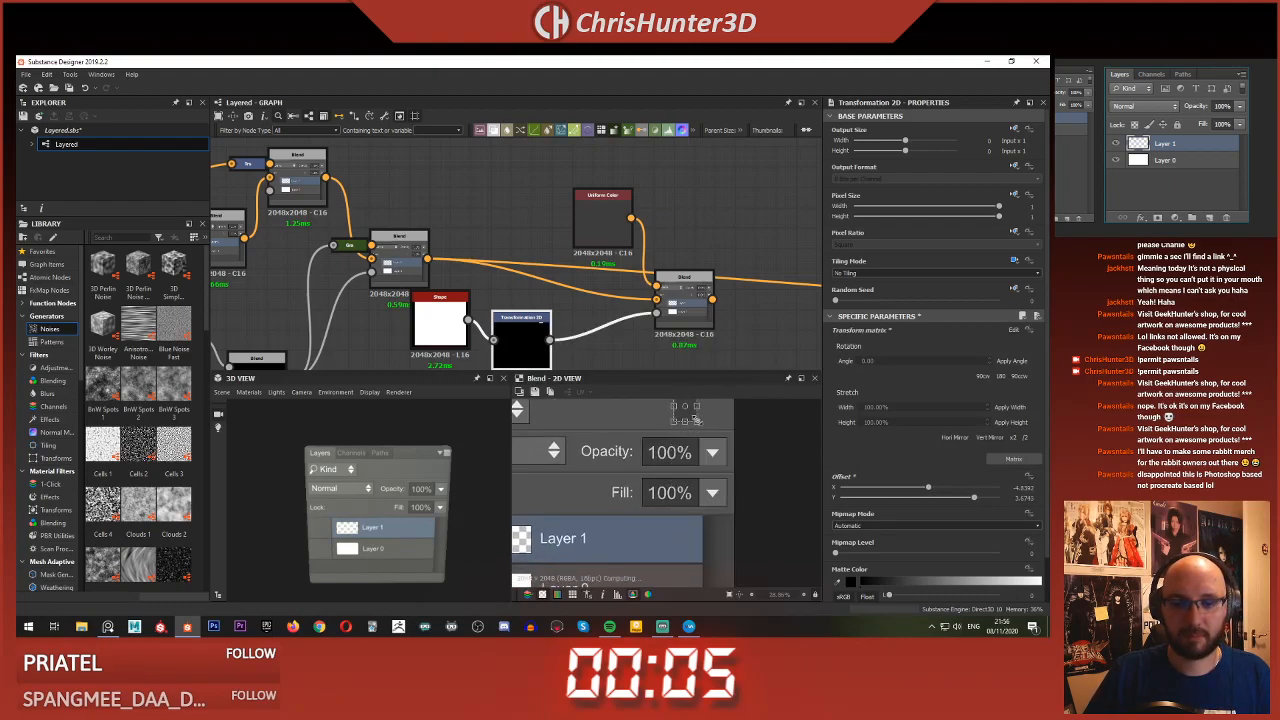
scroll(697, 421, up, 3)
middle_drag(697, 421, 656, 475)
scroll(655, 476, down, 2)
drag(641, 452, 690, 455)
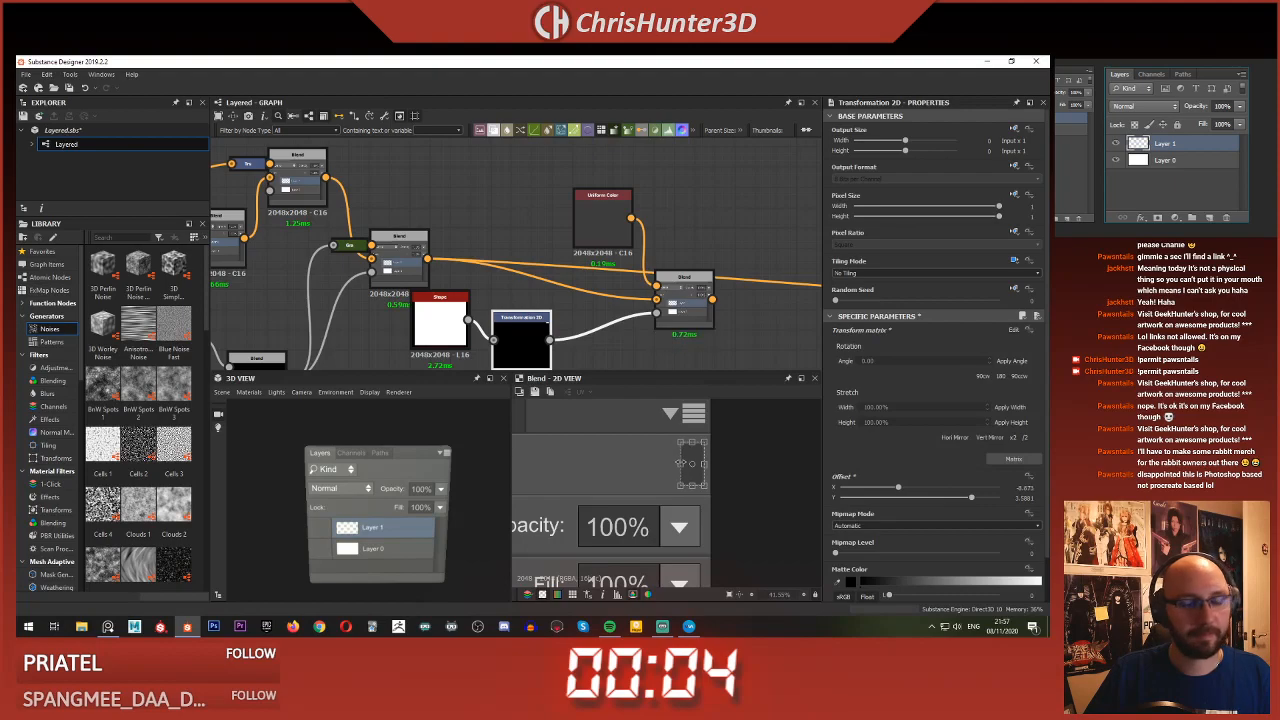
- Examine the small dark bar beneath the menu icon at different zoom levels
click(622, 350)
scroll(650, 405, down, 2)
scroll(621, 340, down, 3)
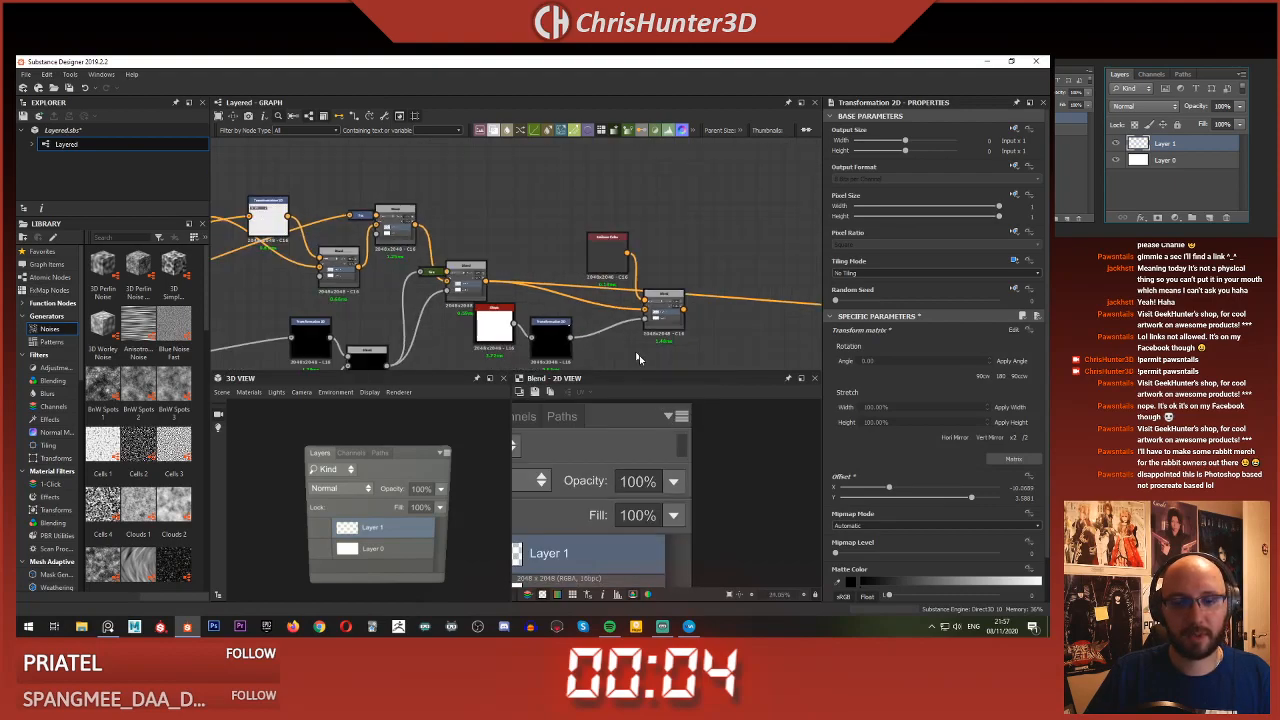
scroll(688, 456, up, 5)
scroll(609, 348, up, 1)
scroll(678, 442, down, 2)
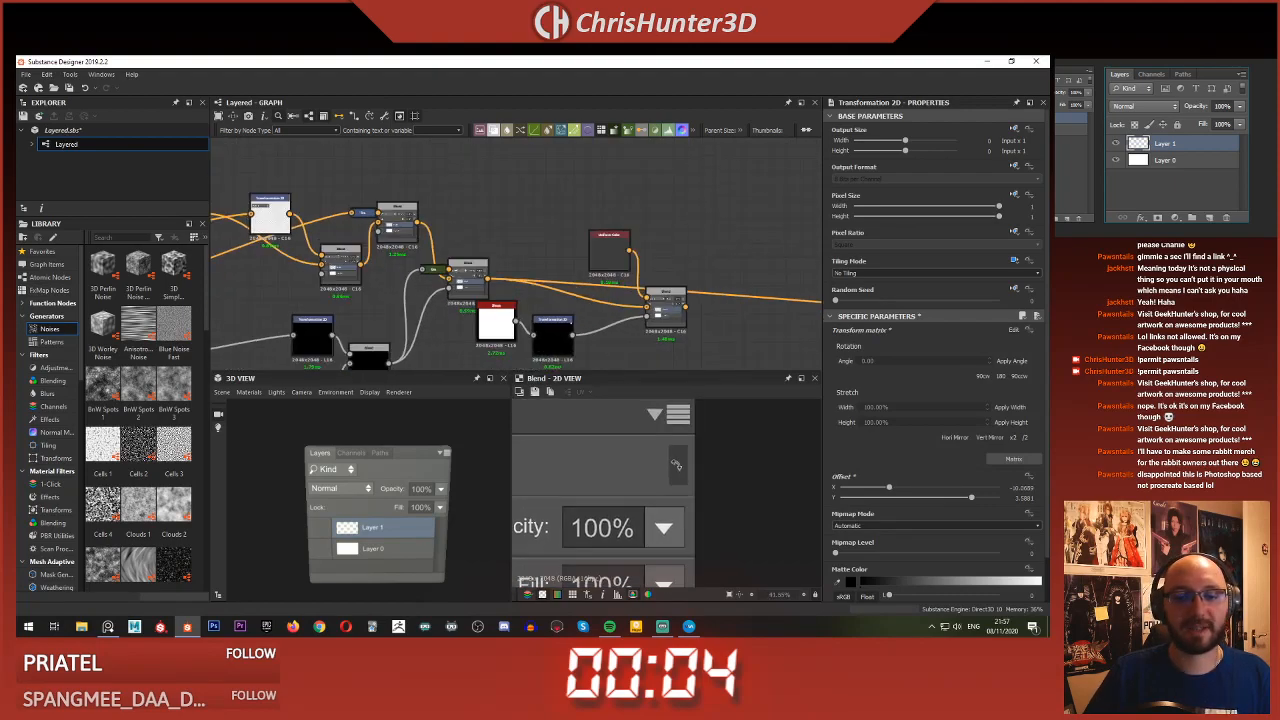
scroll(636, 322, down, 3)
scroll(647, 288, down, 2)
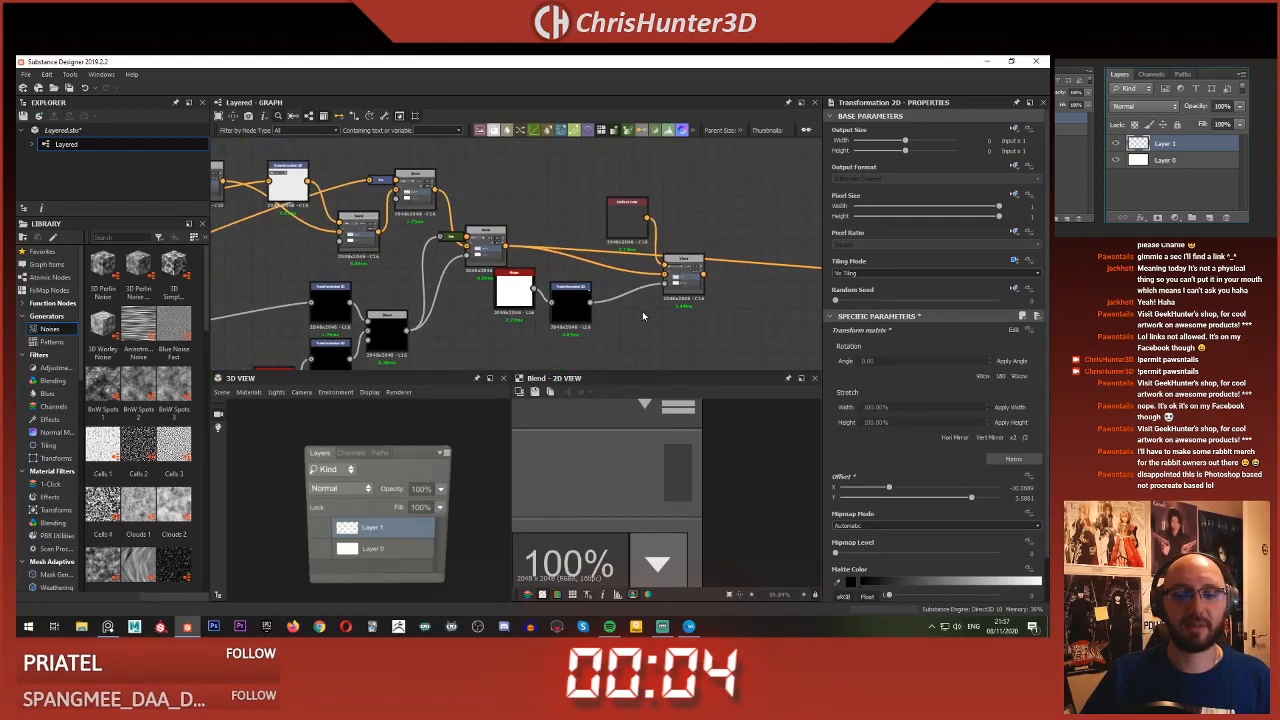
- Reroute the outgoing link of the previous Blend so that it starts from the new Blend
middle_drag(647, 296, 568, 303)
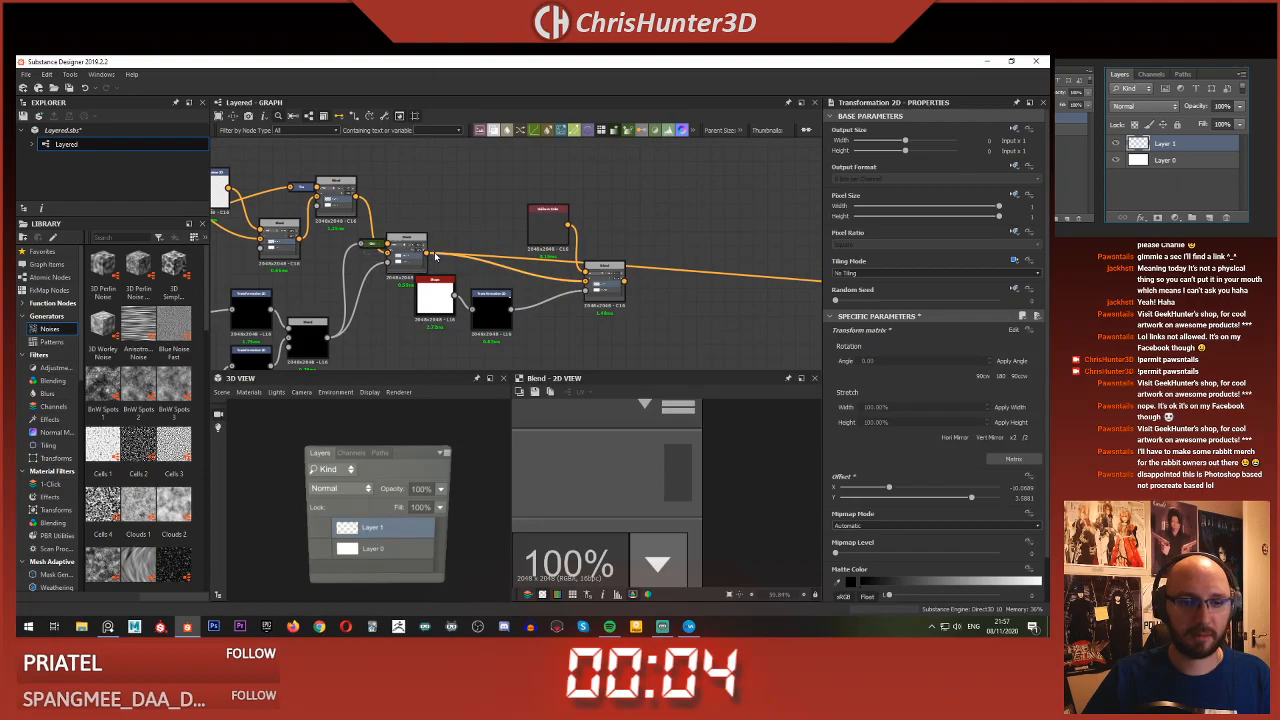
shift+drag(429, 254, 605, 286)
mouse_move(612, 333)
middle_down()
mouse_move(622, 324)
mouse_move(611, 326)
middle_up()
scroll(621, 319, up, 2)
click(598, 272)
- Space the bar's Uniform Color, Shape, Transformation 2D and Blend nodes farther away from the previous Blend
middle_drag(557, 362, 634, 317)
scroll(632, 318, down, 3)
mouse_move(529, 187)
mouse_down()
mouse_move(566, 295)
mouse_move(713, 291)
mouse_up()
click(586, 246)
mouse_move(517, 340)
mouse_down()
mouse_move(430, 297)
mouse_move(618, 309)
mouse_up()
scroll(597, 303, up, 4)
scroll(597, 303, down, 1)
middle_drag(597, 303, 598, 328)
click(548, 236)
- Duplicate the bar's Uniform Color, Shape, Transformation 2D and Blend nodes and chain the two Blends in sequence
middle_drag(548, 236, 471, 192)
scroll(471, 192, down, 1)
drag(484, 162, 699, 322)
key(ctrl+d)
drag(588, 262, 645, 248)
click(545, 213)
middle_drag(452, 207, 550, 198)
click(553, 241)
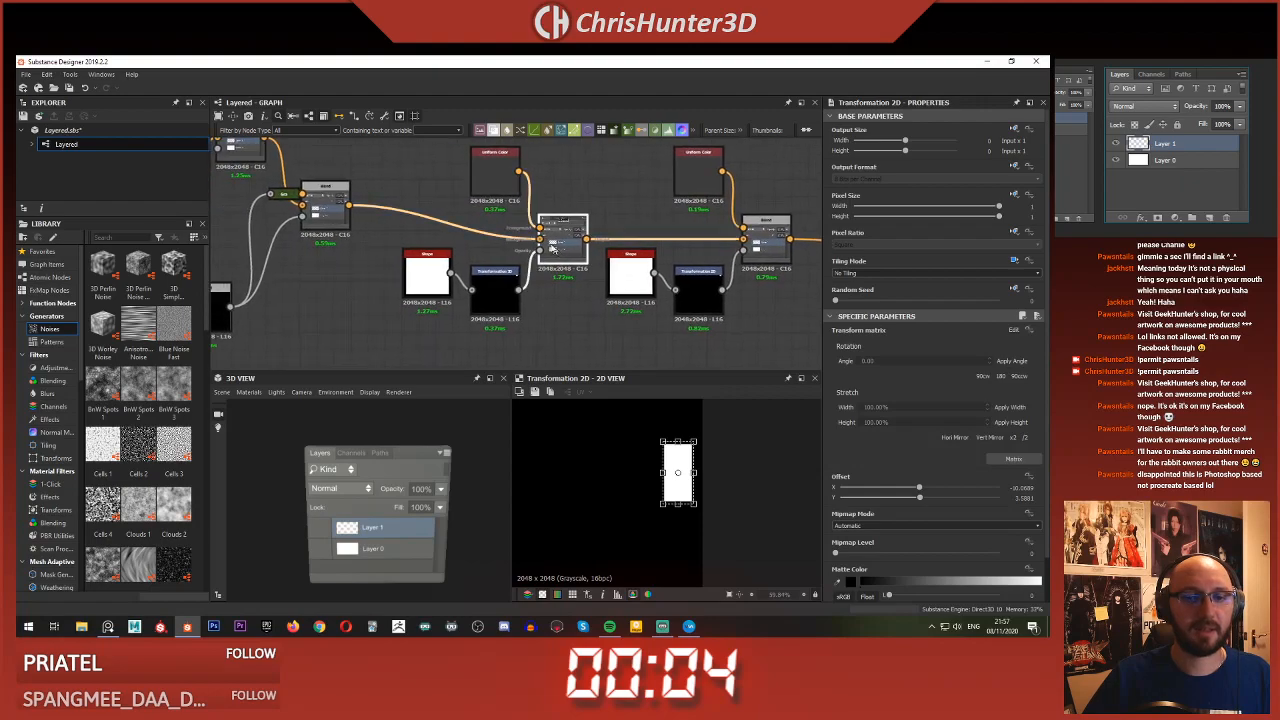
- Replace the first bar group's Uniform Color node with a Gradient Linear 1 node
click(487, 172)
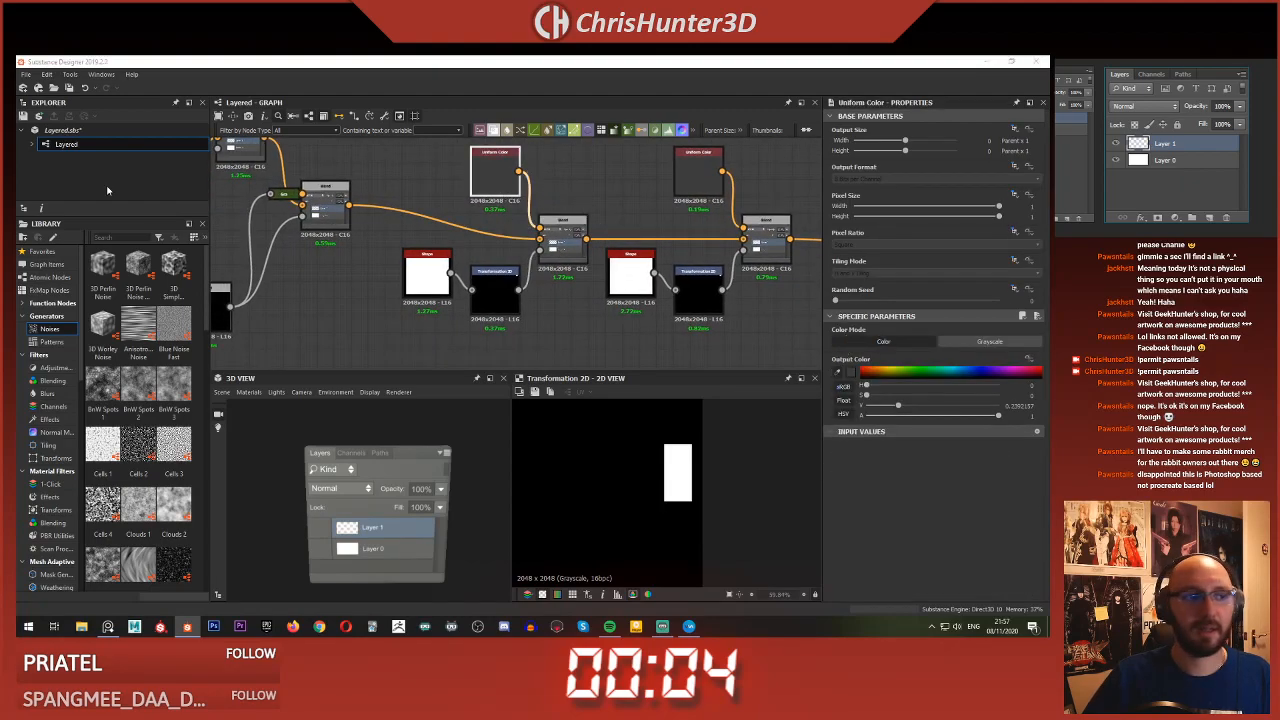
drag(898, 405, 932, 405)
middle_drag(546, 159, 589, 201)
click(532, 218)
drag(528, 220, 482, 216)
key(Delete)
key(space)
text(gra)
click(530, 302)
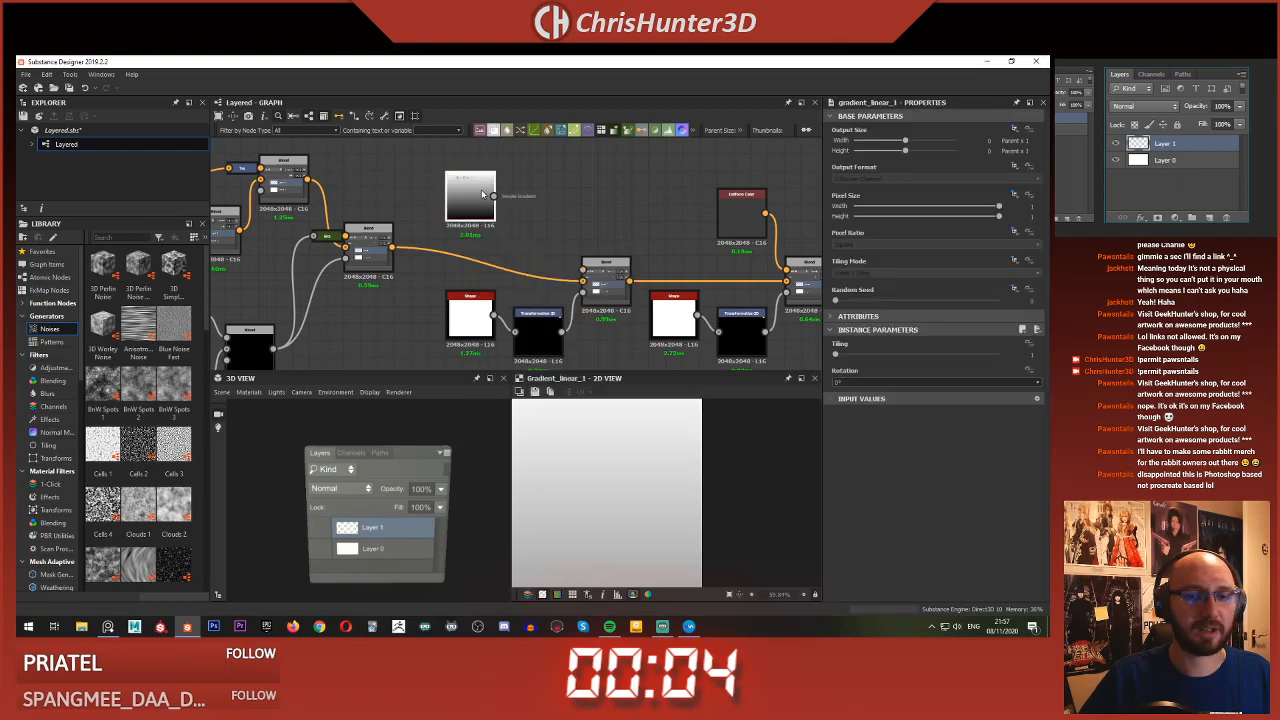
- Add a Gradient Map fed by the Gradient Linear 1 and connected to the first bar Blend's foreground
drag(592, 266, 537, 259)
text(f)
key(BackSpace)
text(gr)
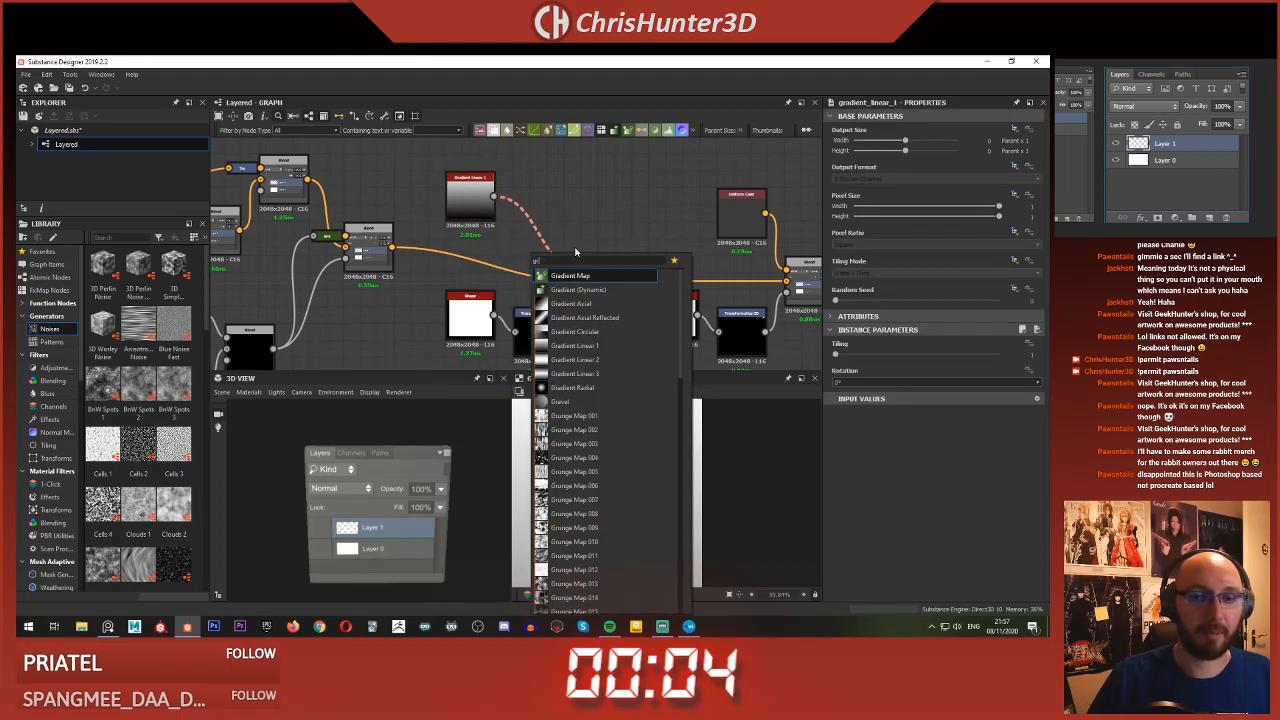
key(Return)
- Recolour the Gradient Map's white key to a lighter sampled grey and its black key to a darker grey of 100, 100, 100
click(1012, 437)
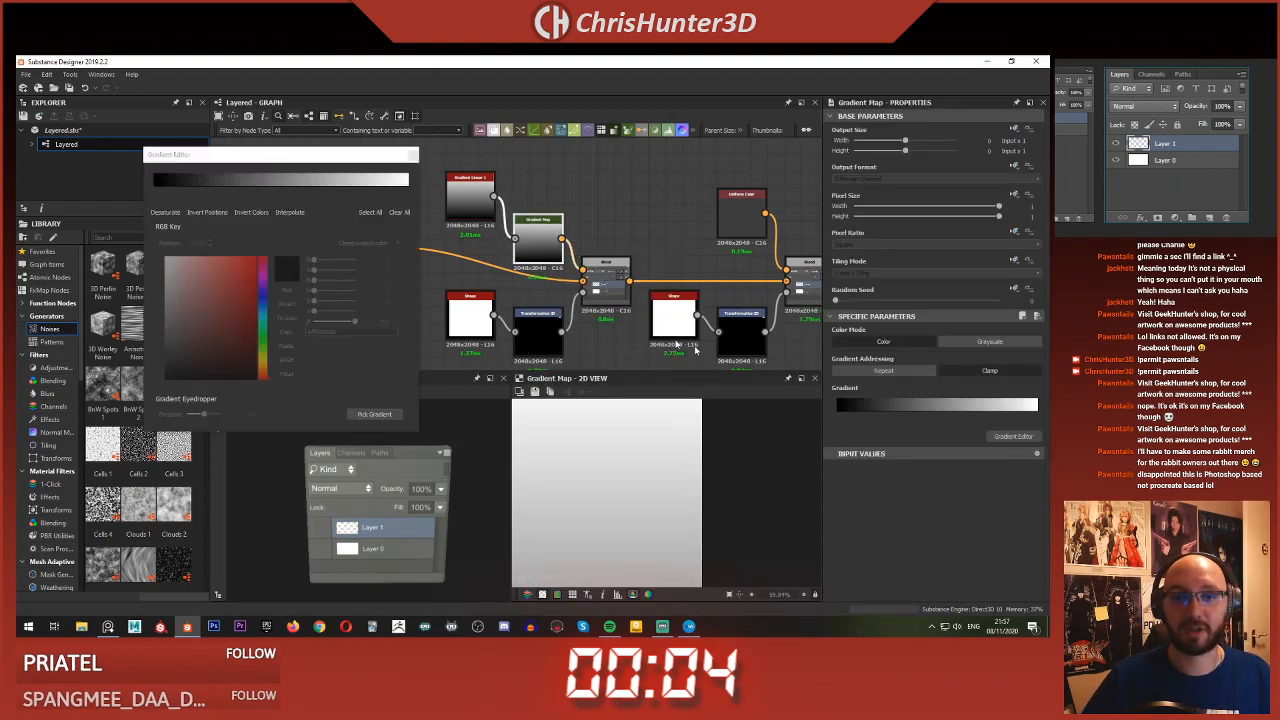
click(374, 184)
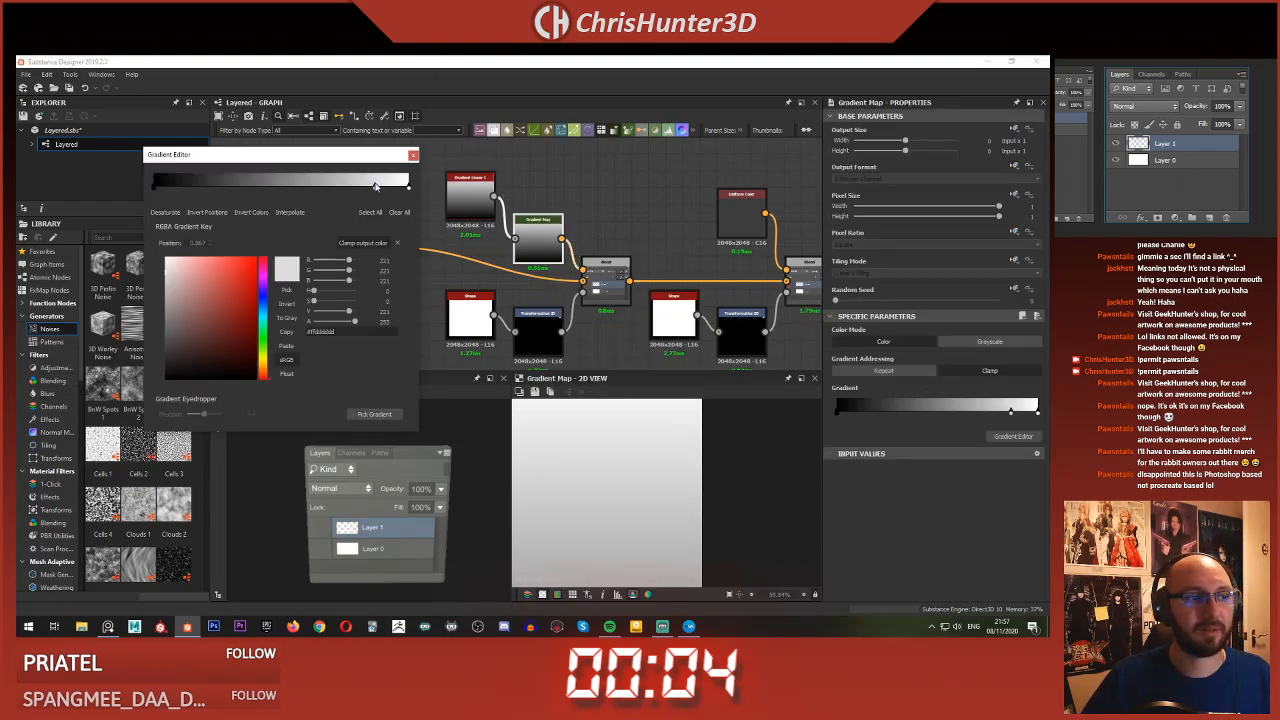
key(Delete)
click(410, 190)
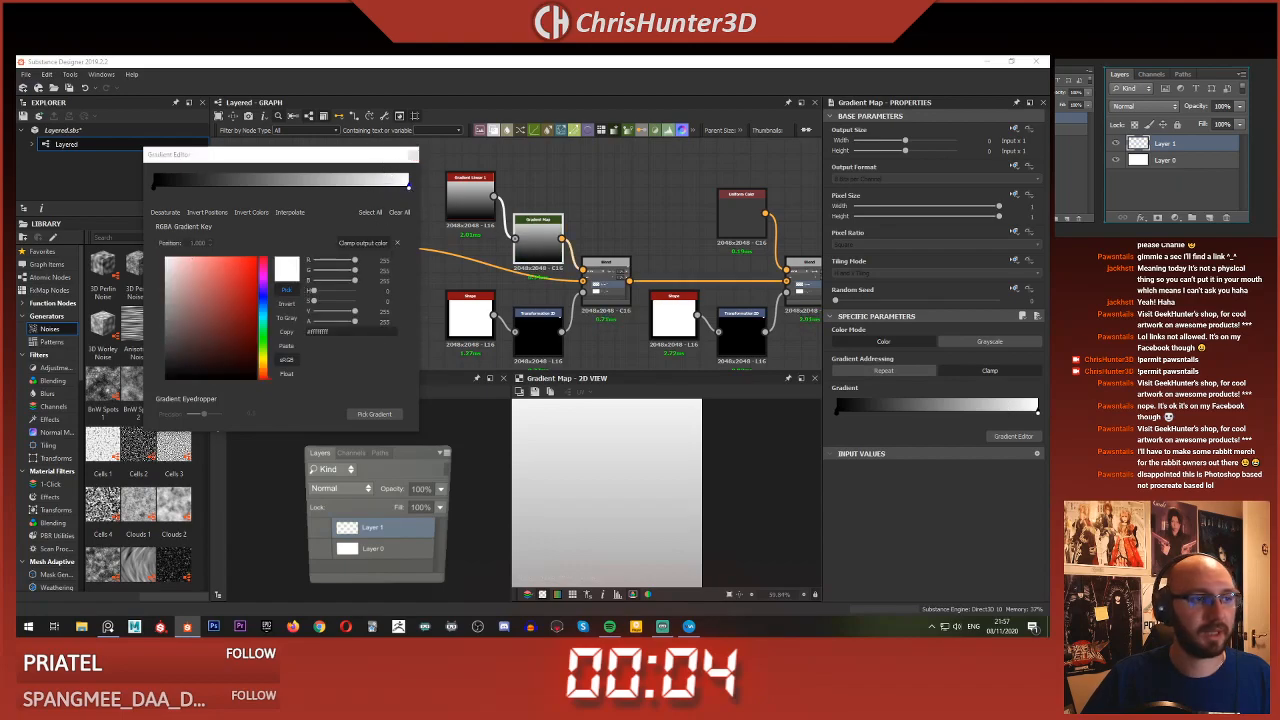
click(97, 181)
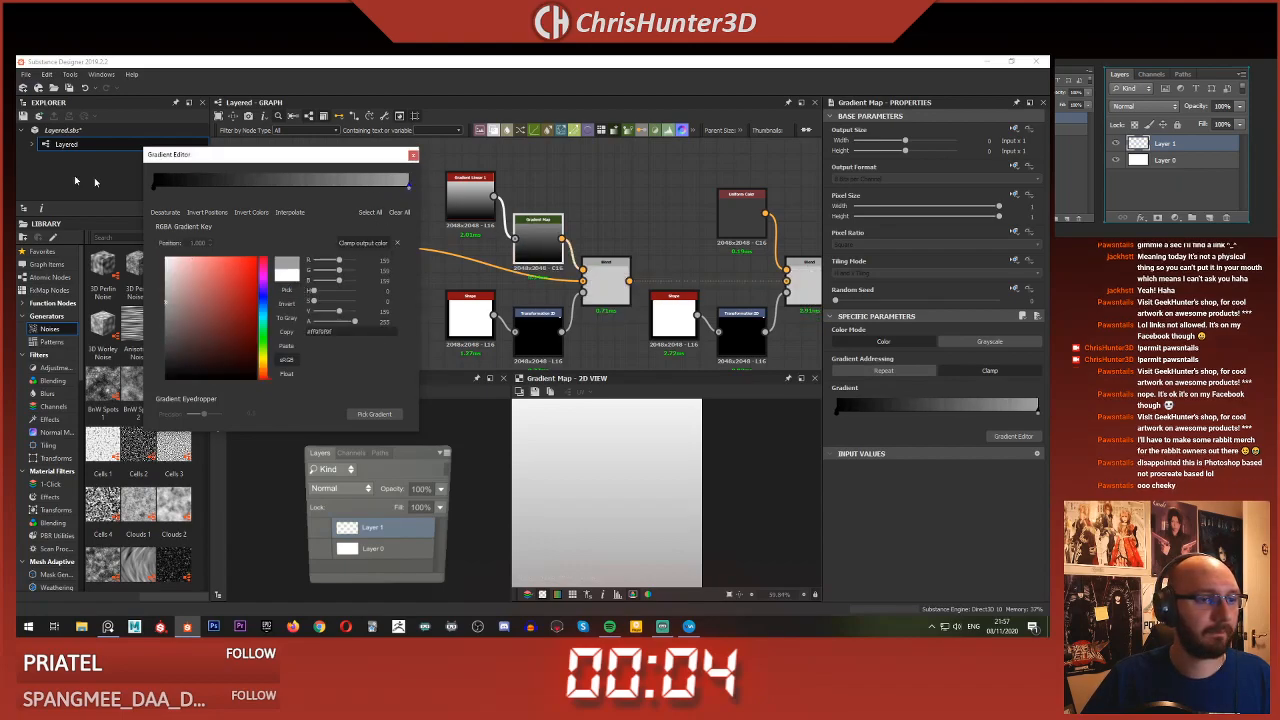
click(156, 190)
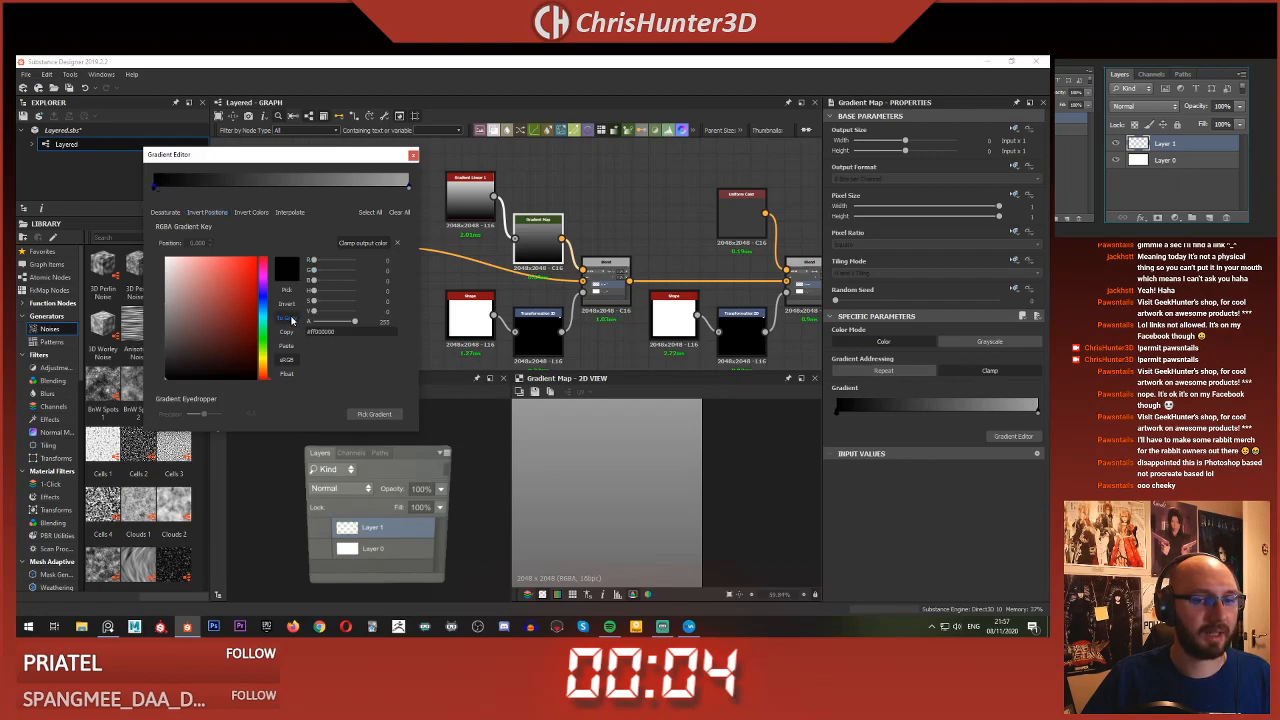
click(289, 293)
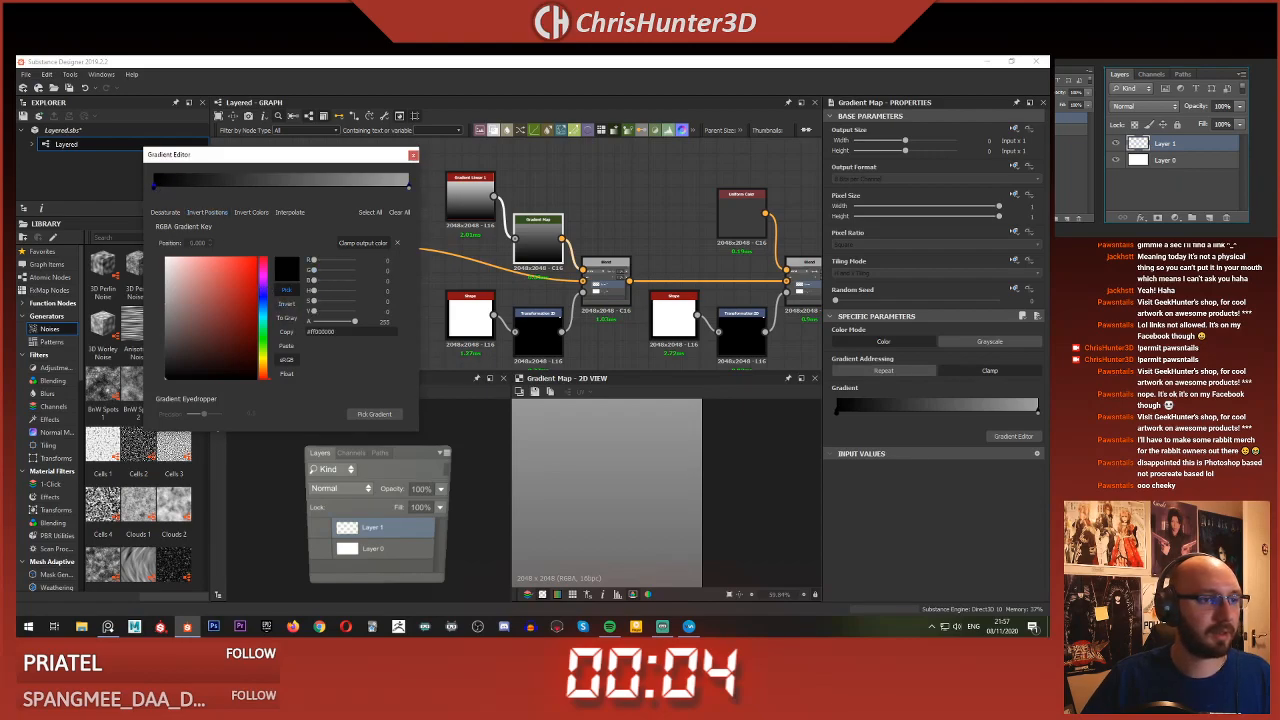
click(412, 401)
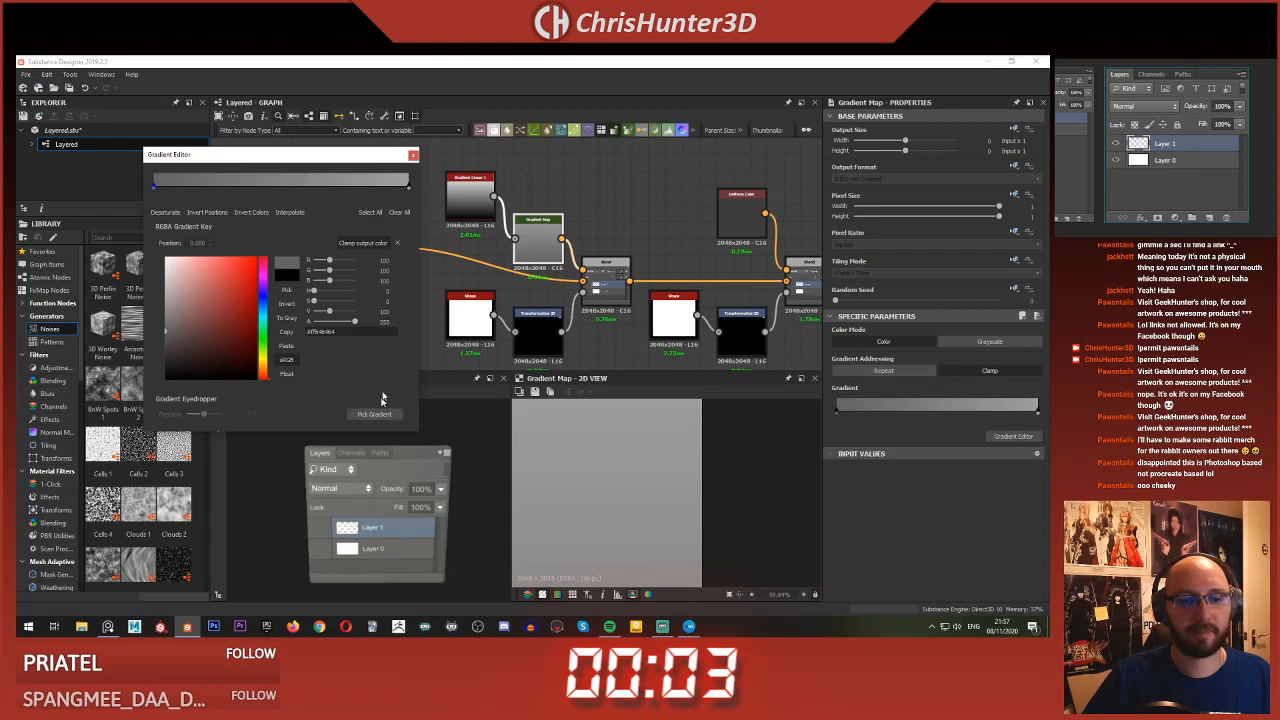
click(414, 157)
- Preview the gradient-filled Blend and shorten its Transformation 2D mask from a bar to a small square, keeping the upper edge
click(597, 289)
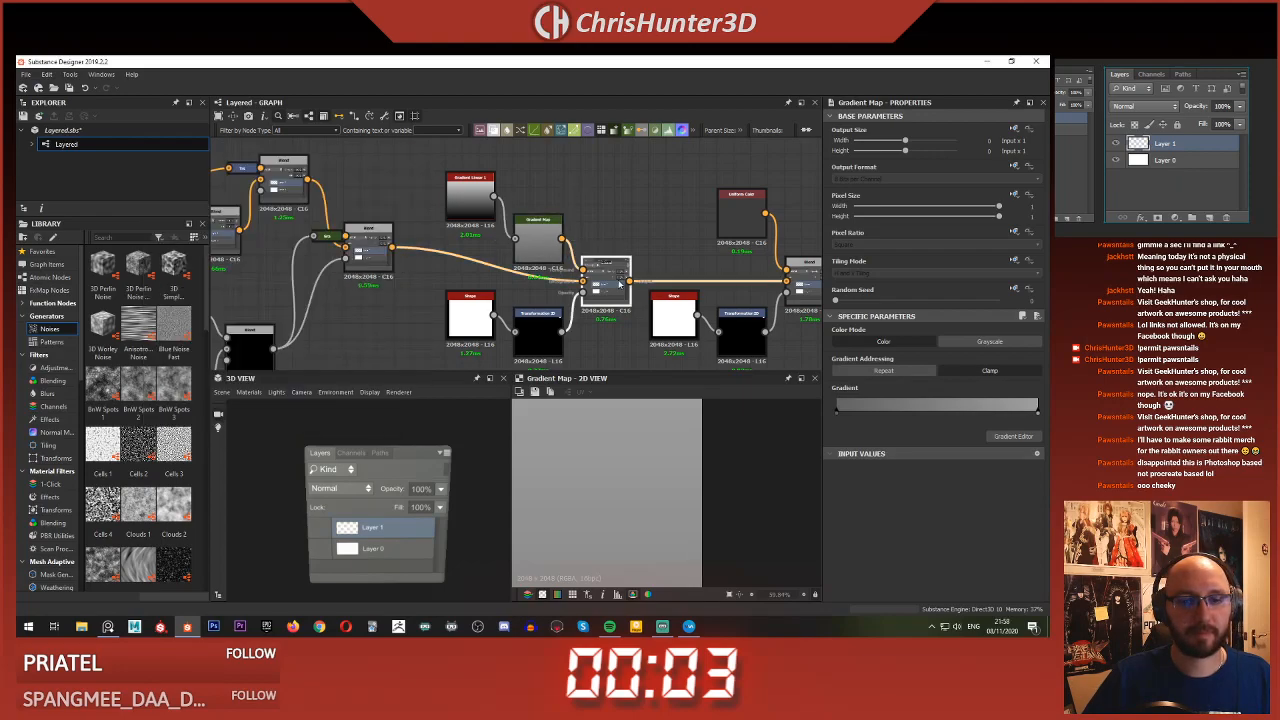
middle_drag(587, 301, 577, 291)
scroll(672, 434, up, 1)
click(528, 322)
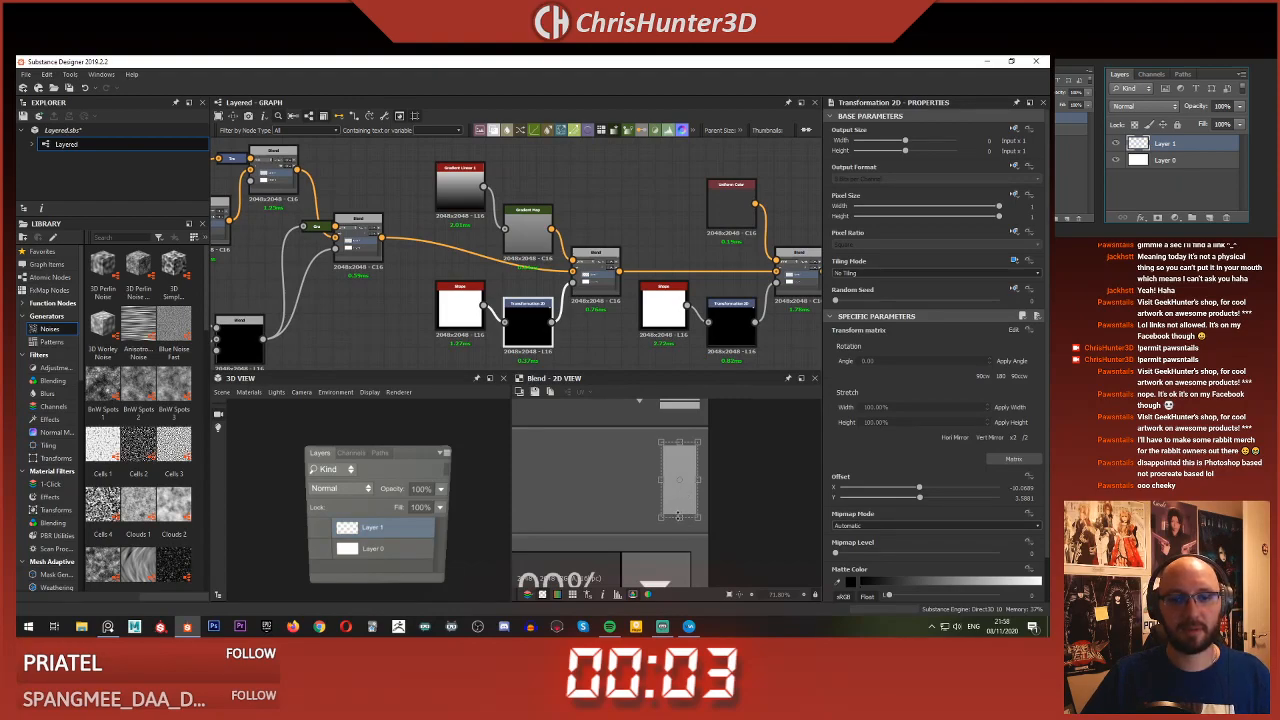
drag(679, 516, 679, 477)
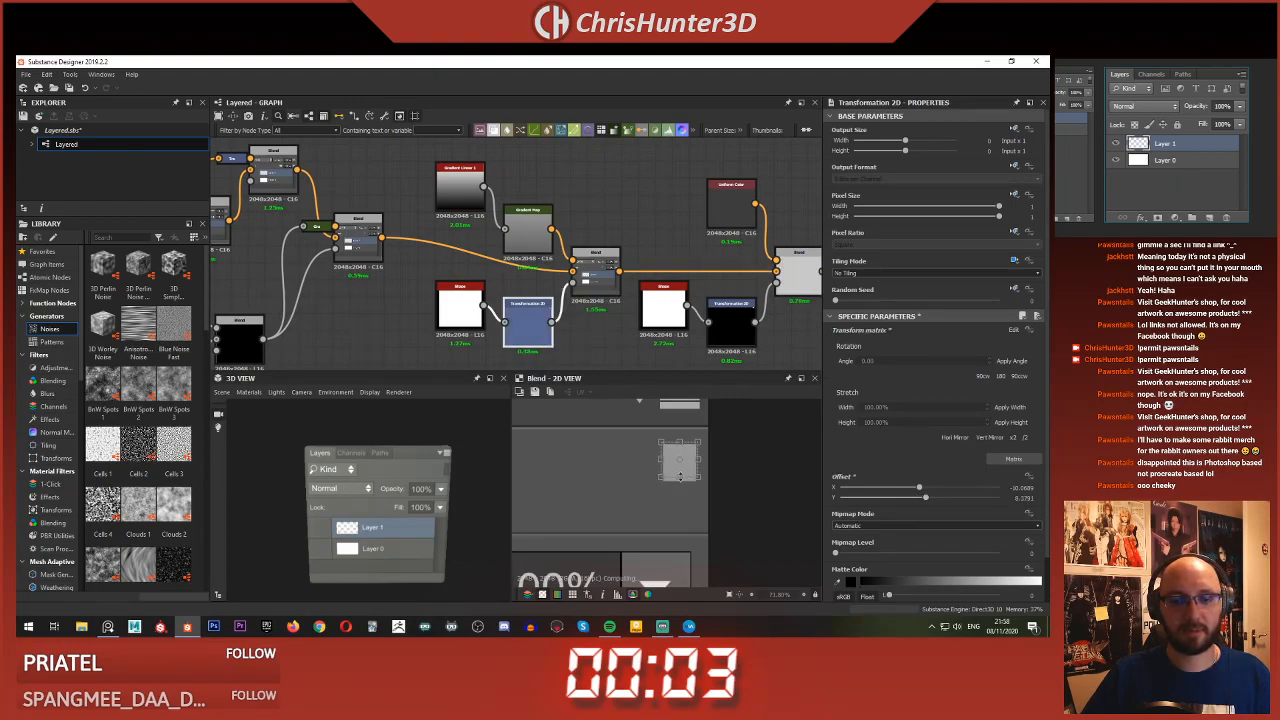
- Insert a Transformation 2D node between the Gradient Map and the foreground input of the small square's Blend
middle_drag(663, 297, 493, 273)
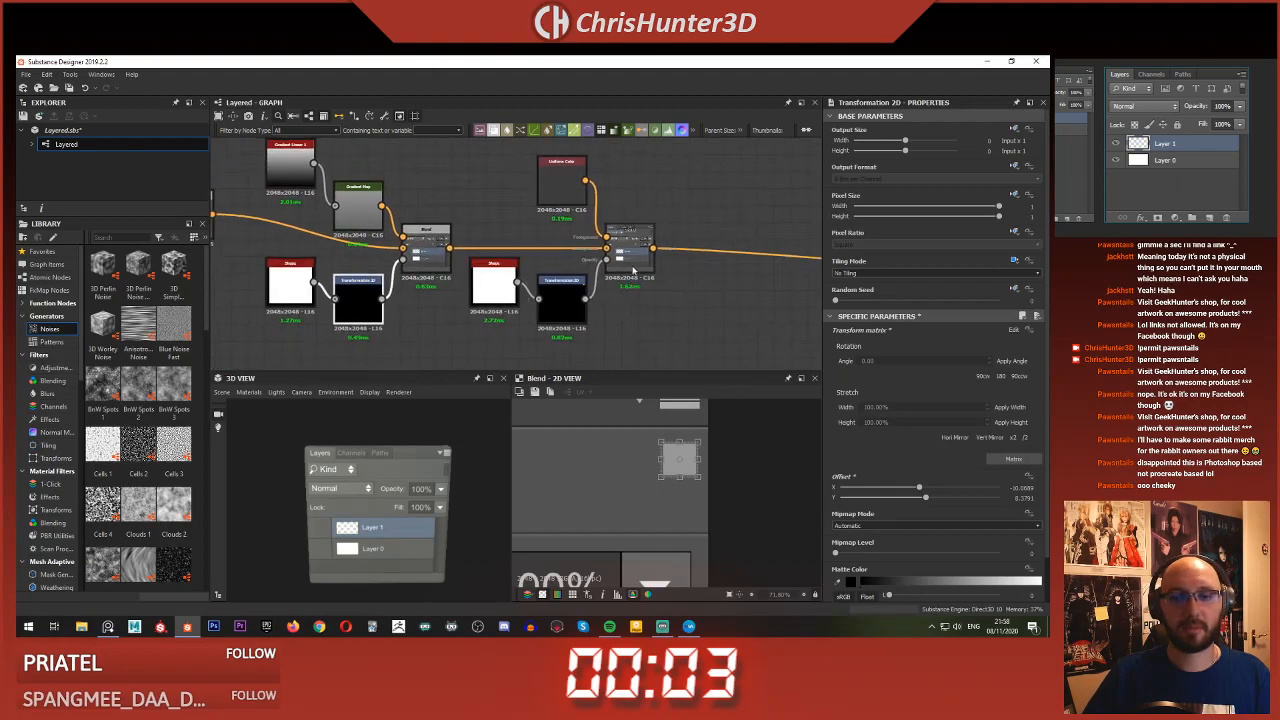
click(625, 241)
middle_drag(415, 211, 600, 250)
double_click(503, 242)
scroll(535, 251, down, 2)
double_click(491, 215)
double_click(550, 299)
scroll(553, 229, up, 2)
drag(522, 185, 601, 254)
drag(601, 254, 533, 177)
click(576, 217)
click(599, 340)
drag(599, 340, 639, 291)
- Preview the small square's Blend result and the Blend that follows it
double_click(661, 307)
scroll(660, 488, up, 3)
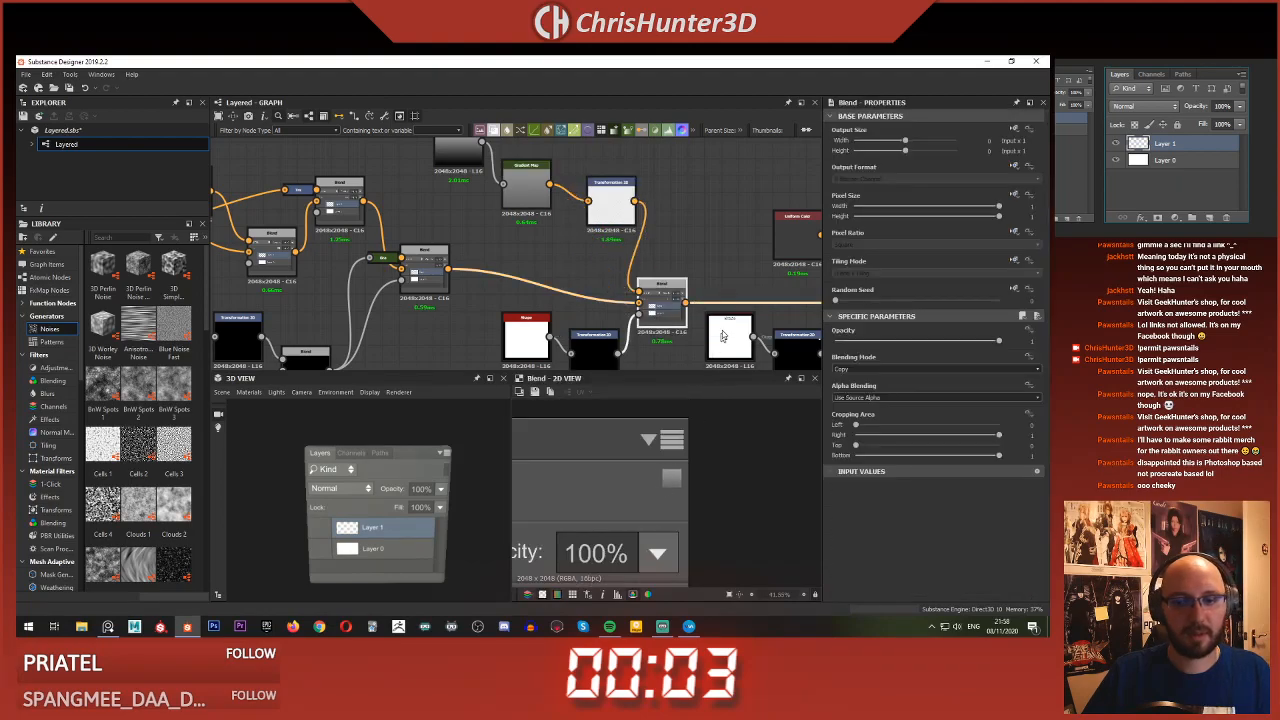
middle_drag(790, 335, 563, 265)
mouse_move(513, 229)
middle_down()
mouse_move(547, 291)
mouse_move(508, 253)
middle_up()
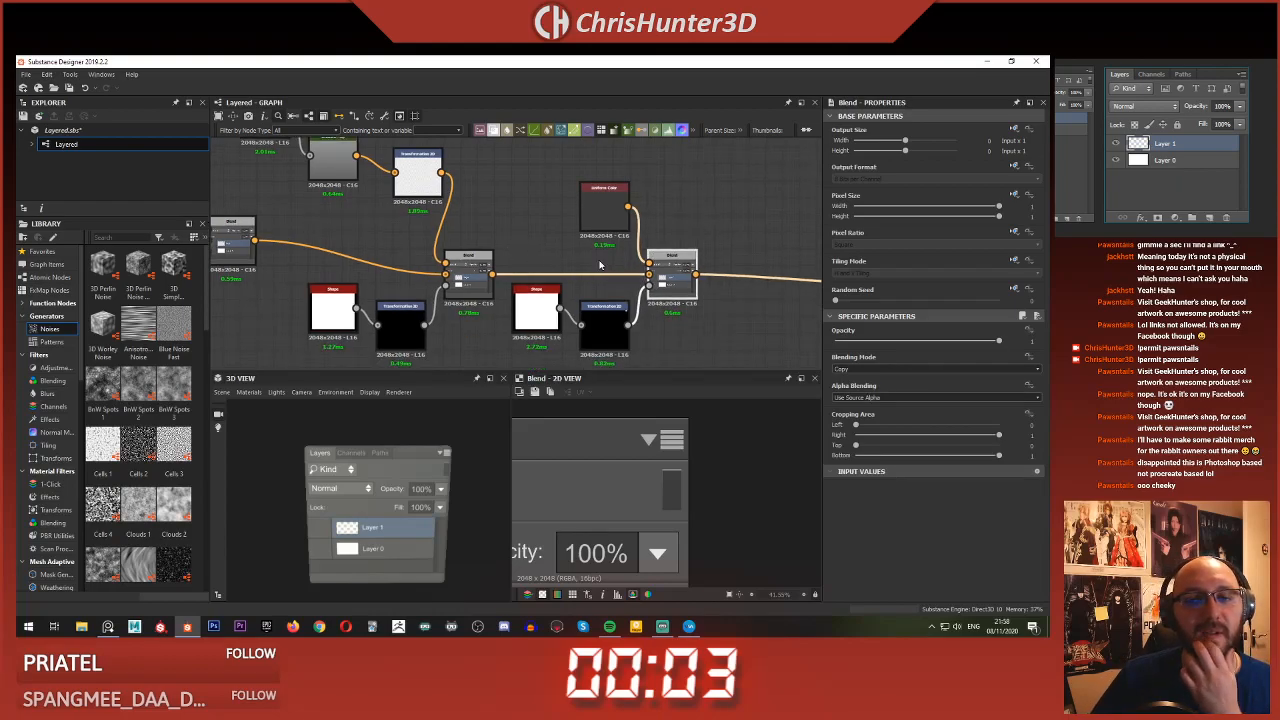
- Move the gradient square's node group past the bar's Blend and rewire the preceding Blend into the bar's Blend
scroll(567, 253, down, 2)
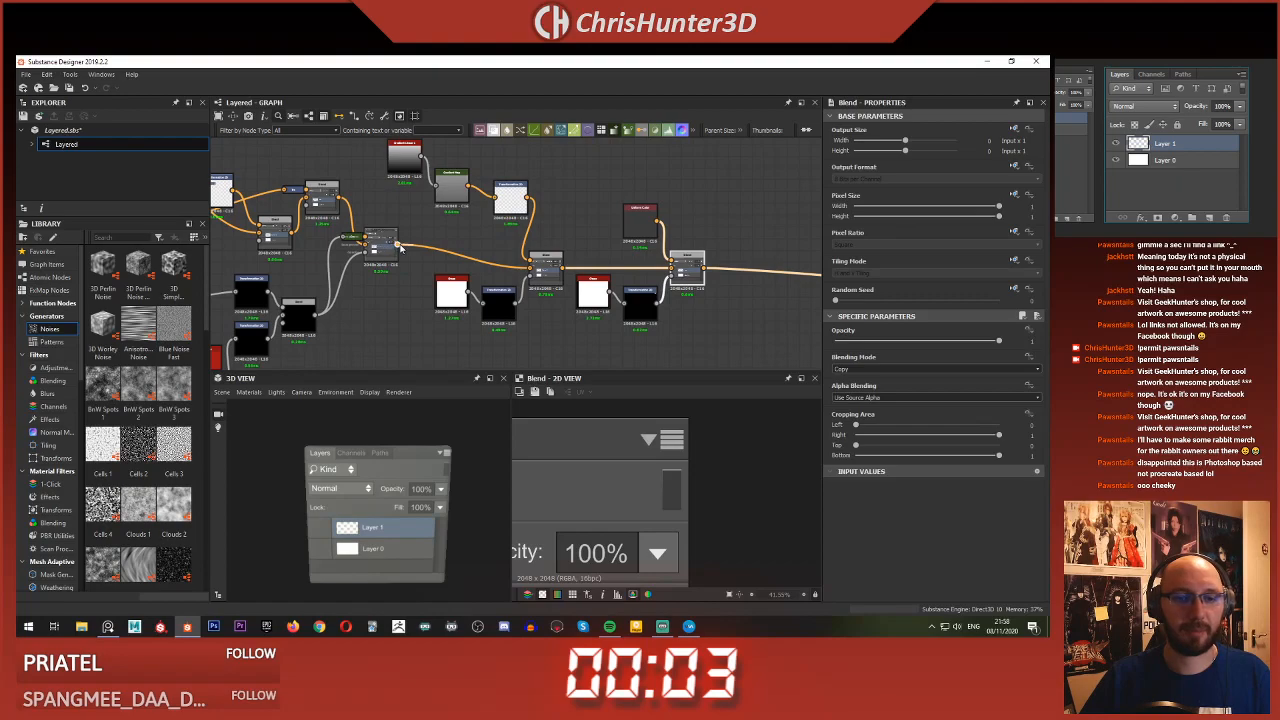
middle_drag(530, 227, 532, 262)
drag(392, 163, 548, 348)
middle_drag(548, 348, 528, 302)
scroll(528, 302, down, 2)
drag(521, 308, 673, 224)
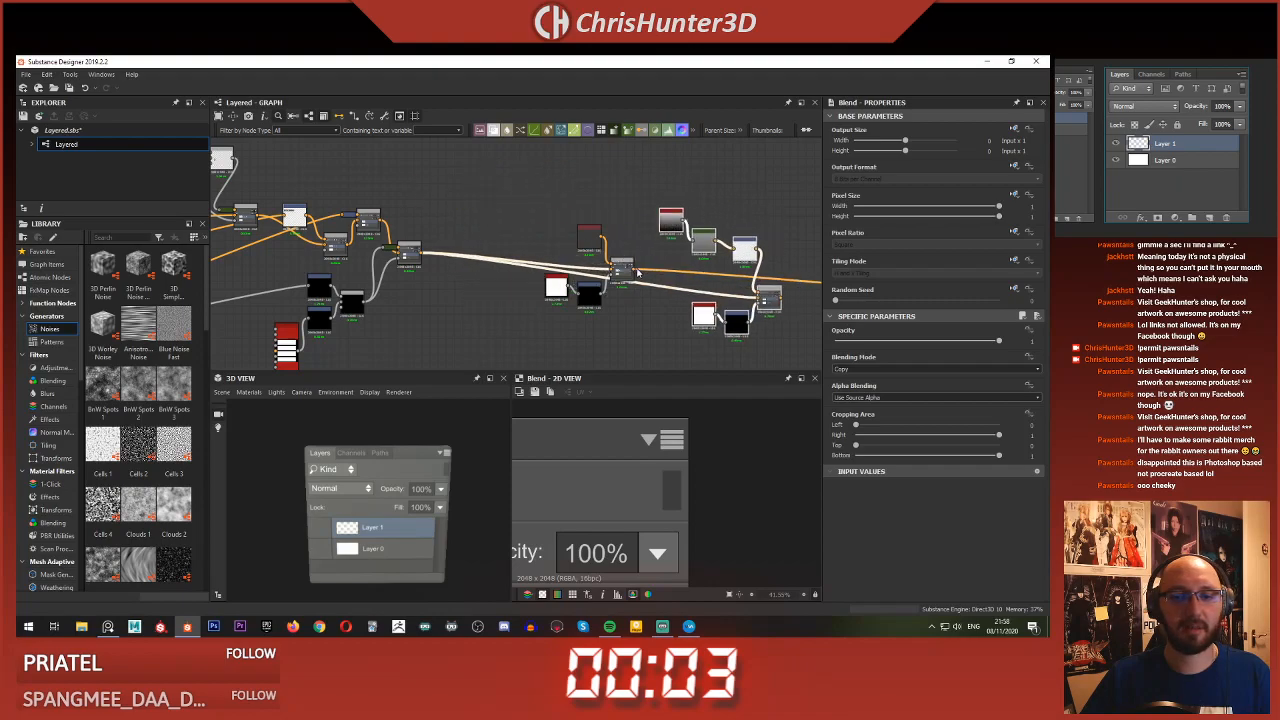
drag(769, 303, 767, 301)
middle_drag(660, 269, 561, 256)
scroll(561, 256, down, 1)
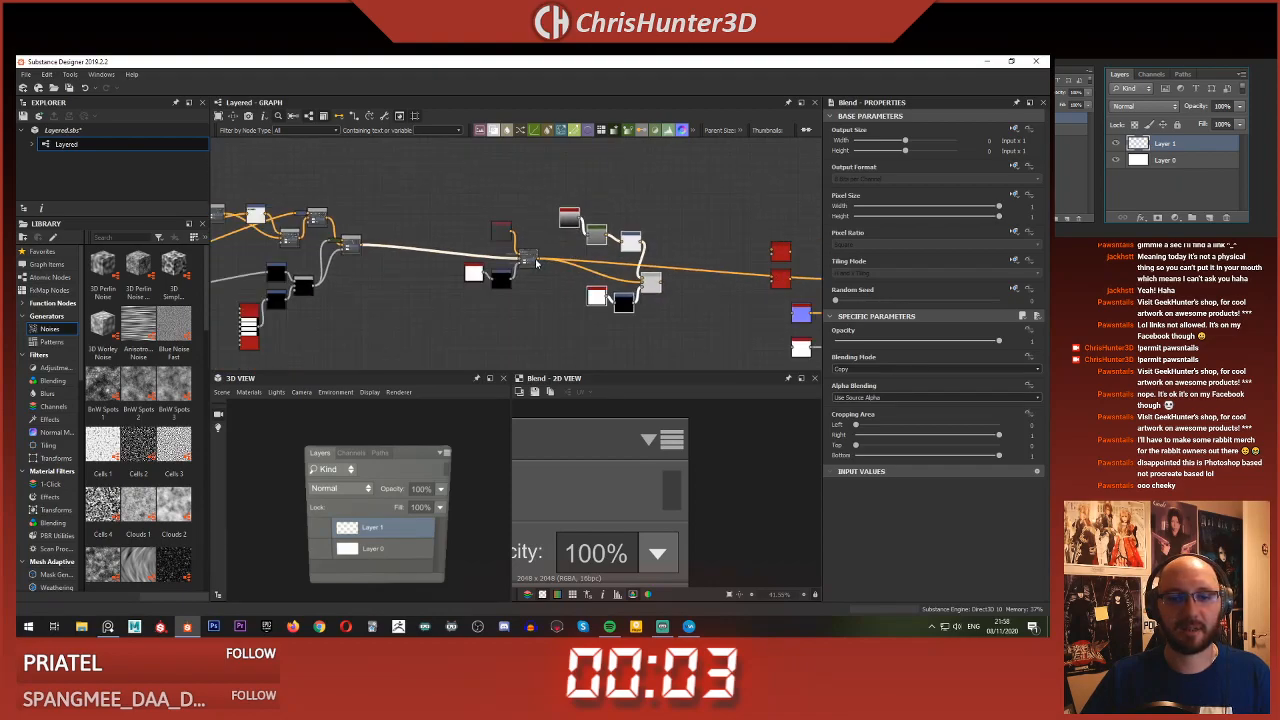
- Chain the bar's Blend into the gradient square's Blend, and line up the moved node group beside the bar's group
drag(547, 264, 655, 281)
drag(453, 202, 467, 254)
drag(523, 177, 683, 349)
drag(652, 285, 587, 255)
scroll(575, 268, up, 5)
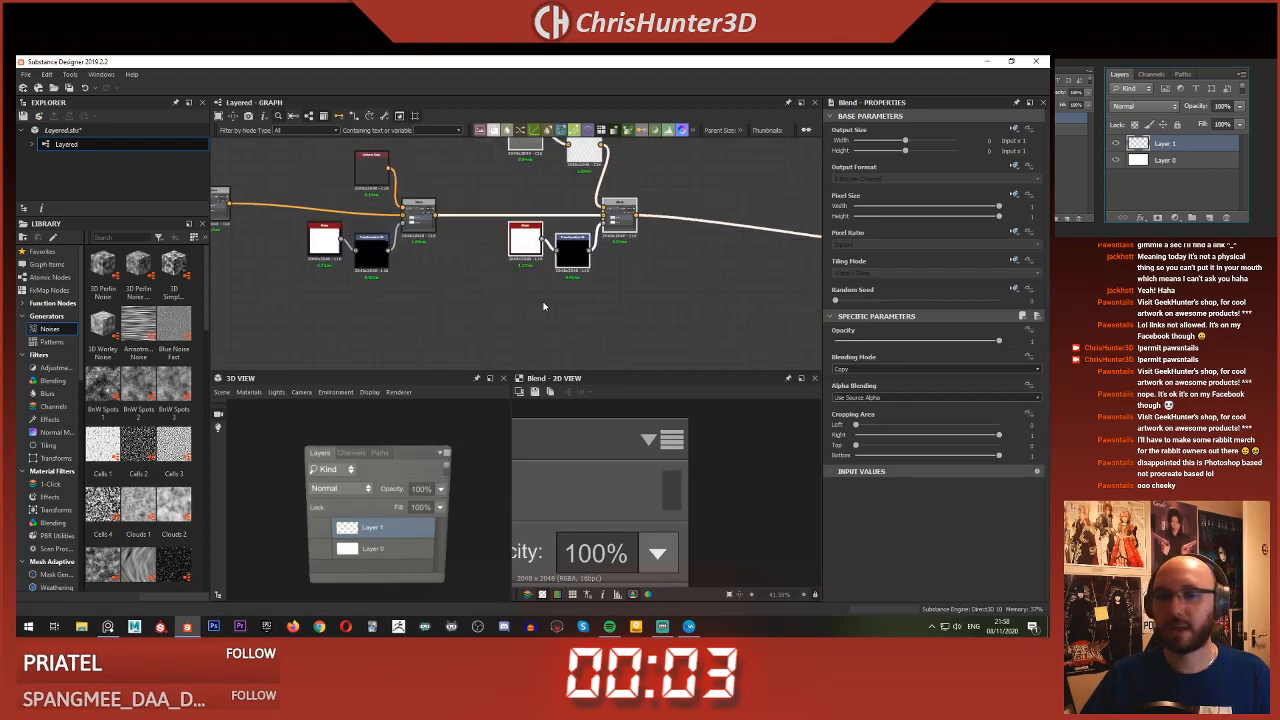
- Preview the gradient square's Blend, its Transformation 2D mask and its Shape after the reordering
double_click(631, 213)
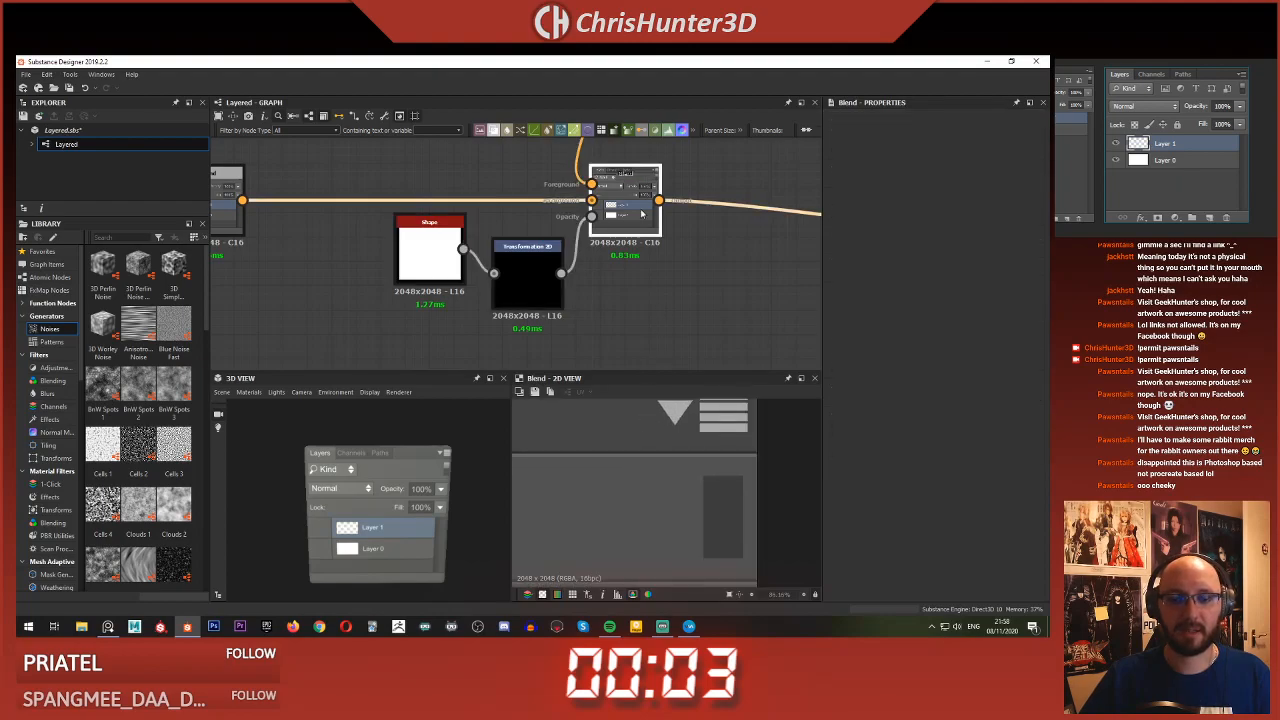
key(f)
scroll(664, 474, up, 1)
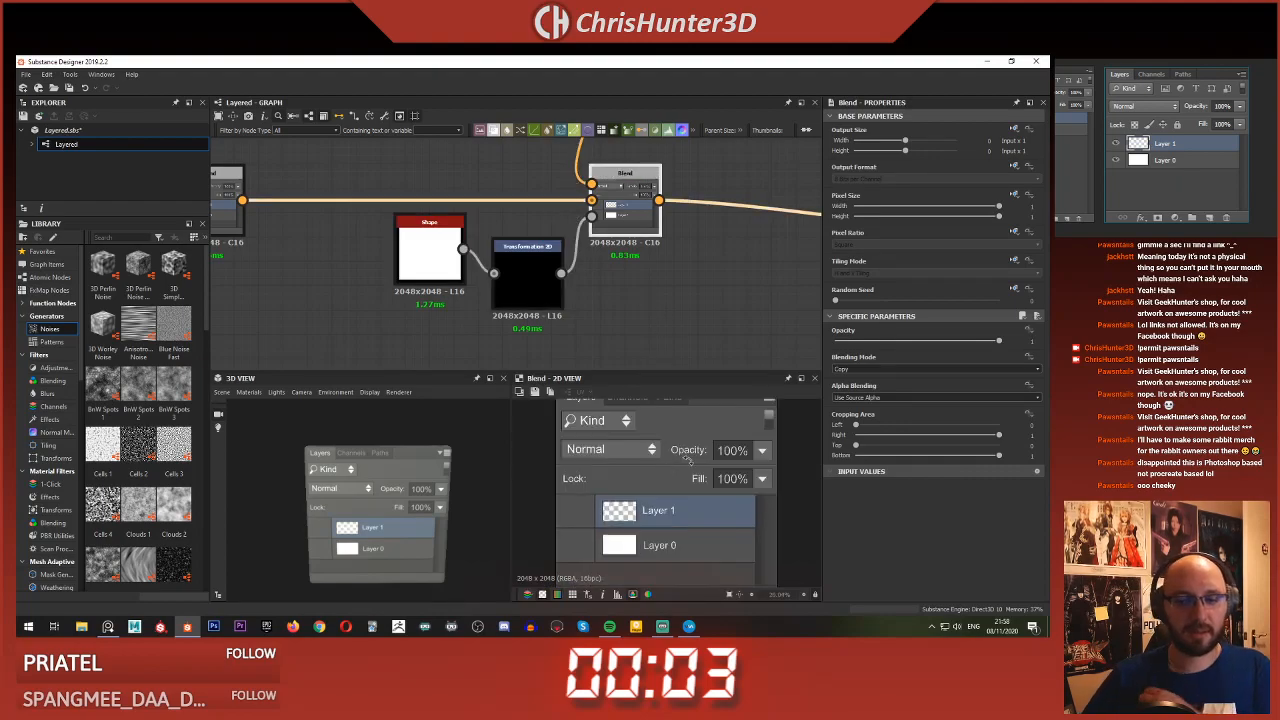
scroll(690, 458, down, 1)
scroll(700, 455, up, 3)
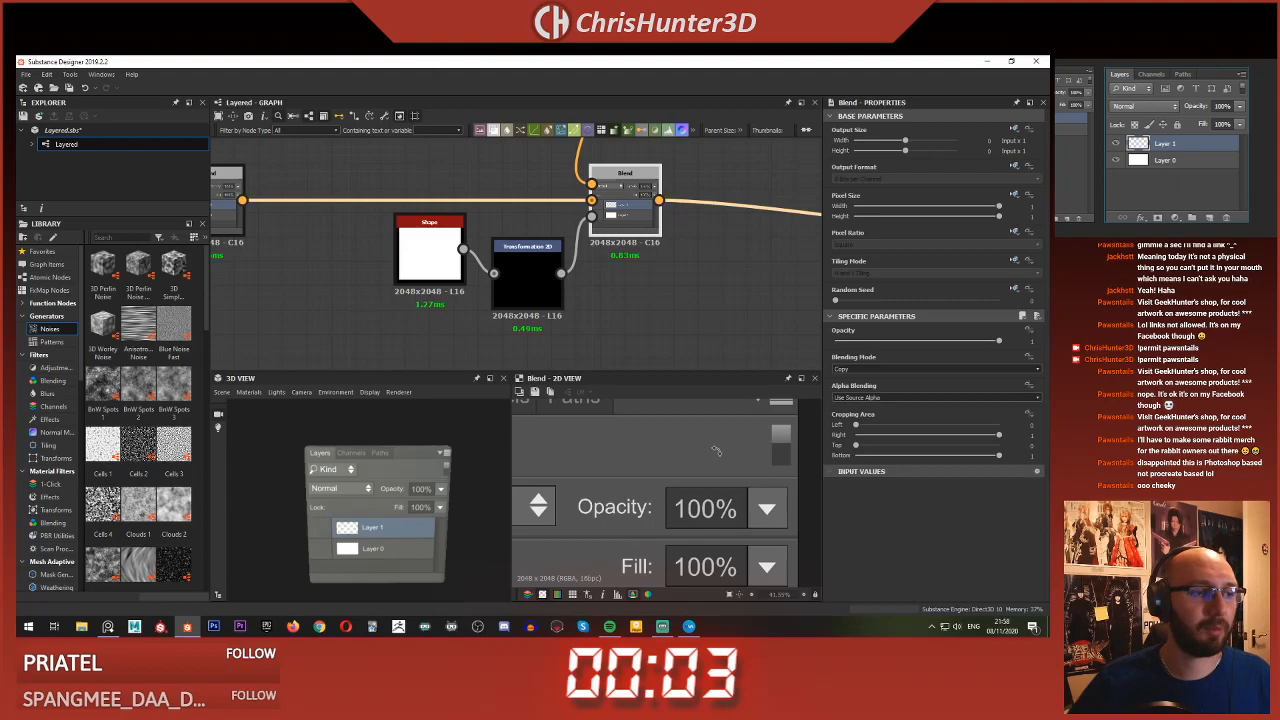
scroll(662, 284, down, 2)
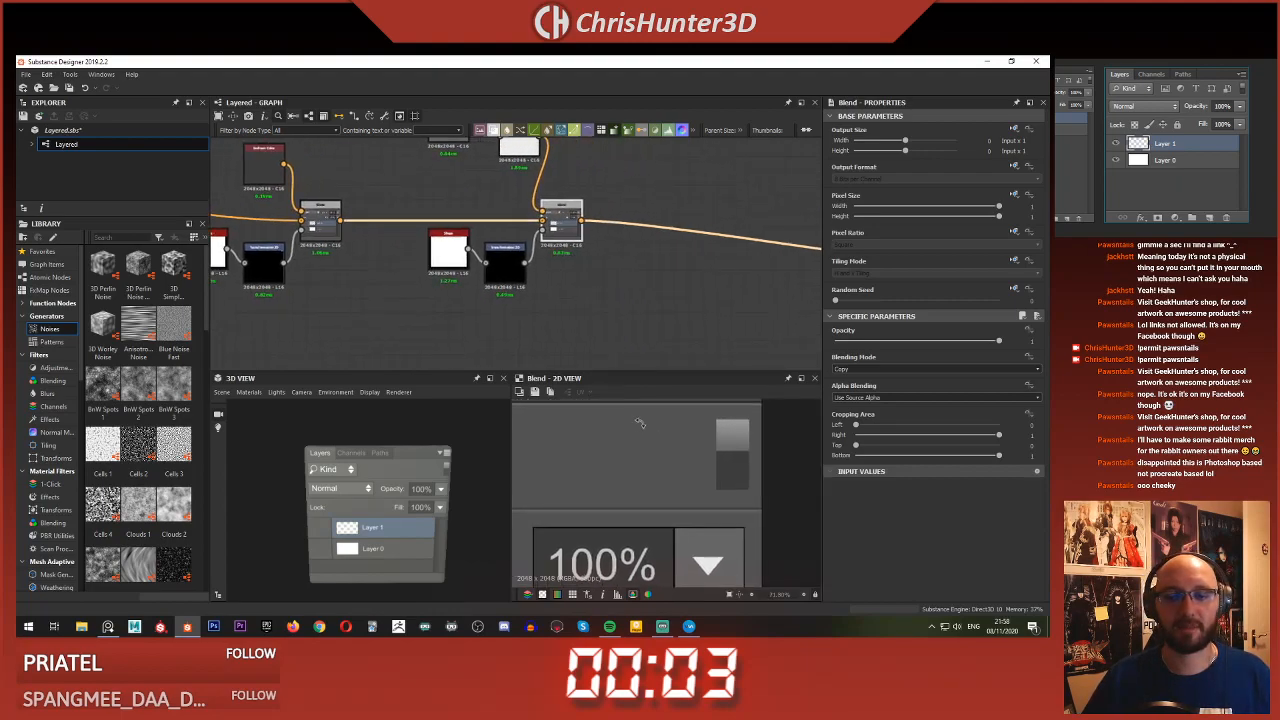
scroll(657, 286, down, 1)
double_click(607, 277)
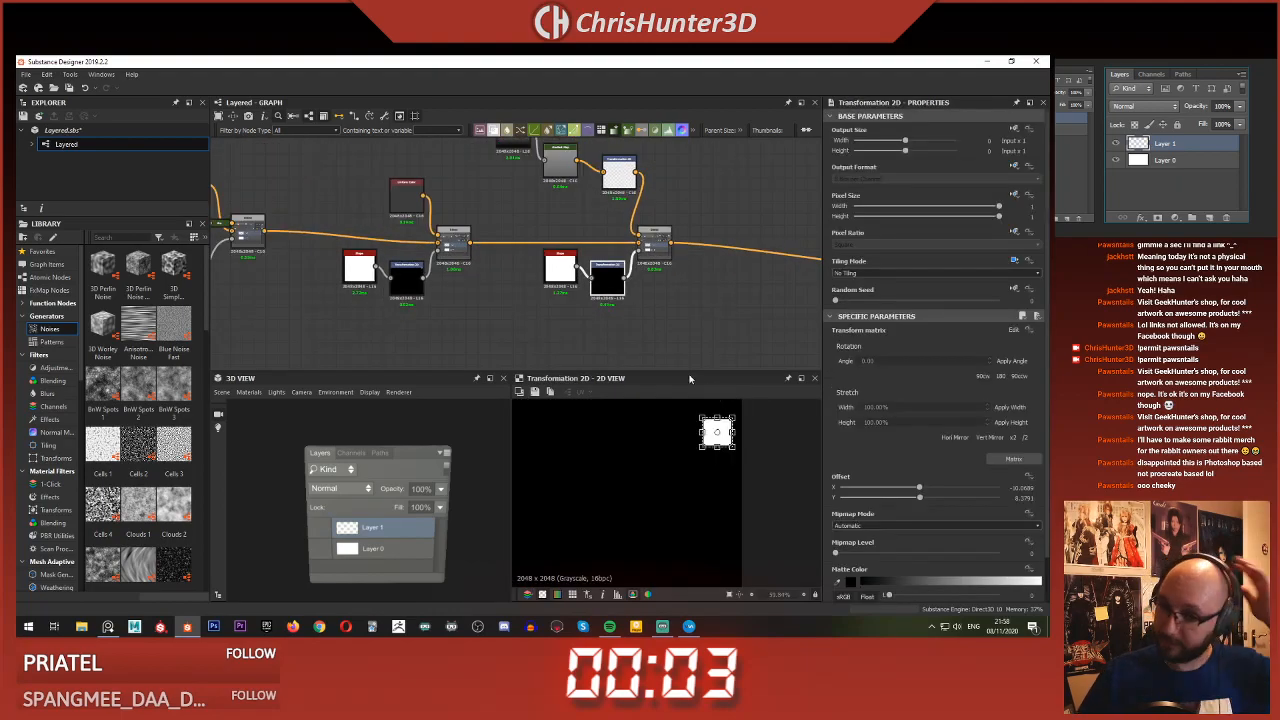
double_click(555, 266)
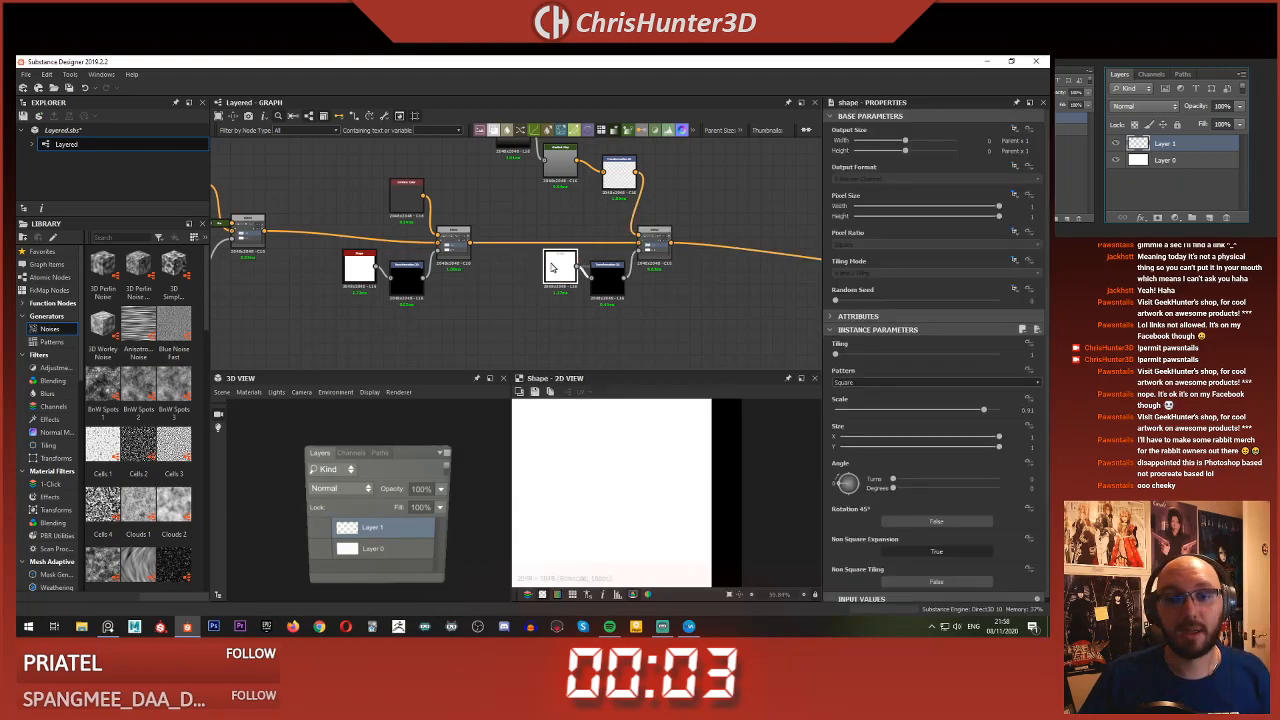
scroll(566, 287, down, 3)
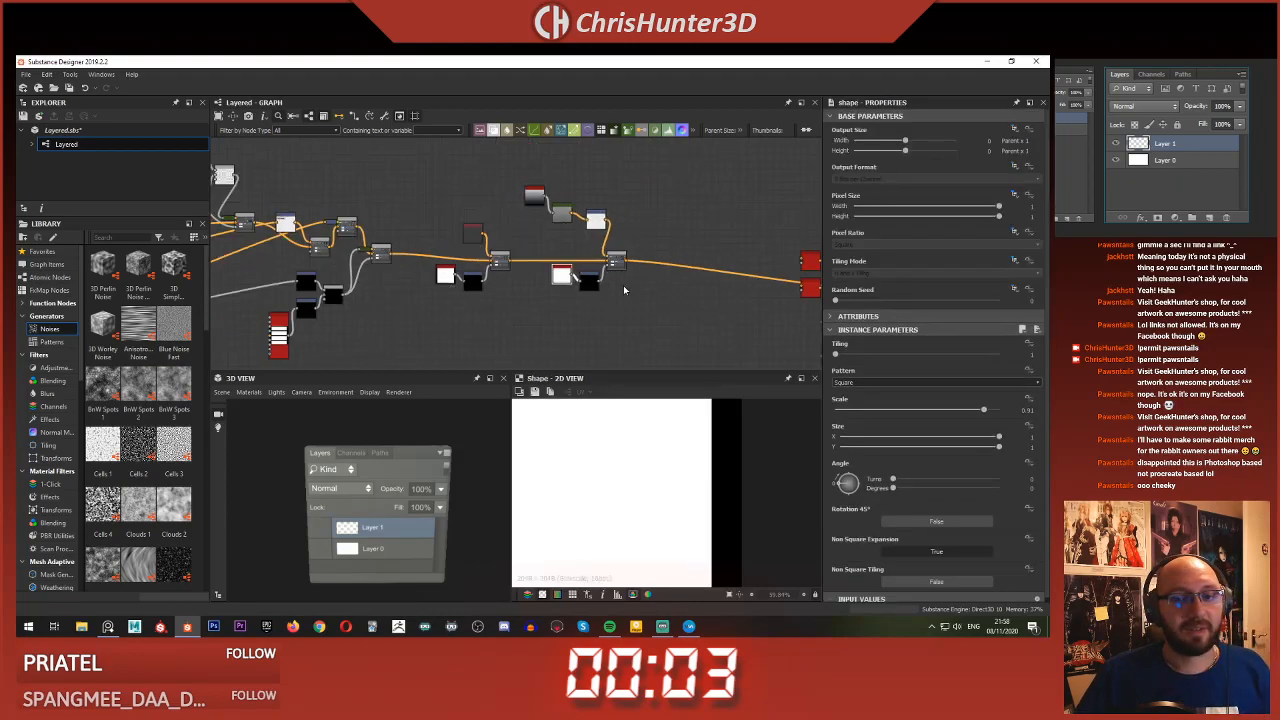
scroll(622, 286, up, 4)
double_click(604, 234)
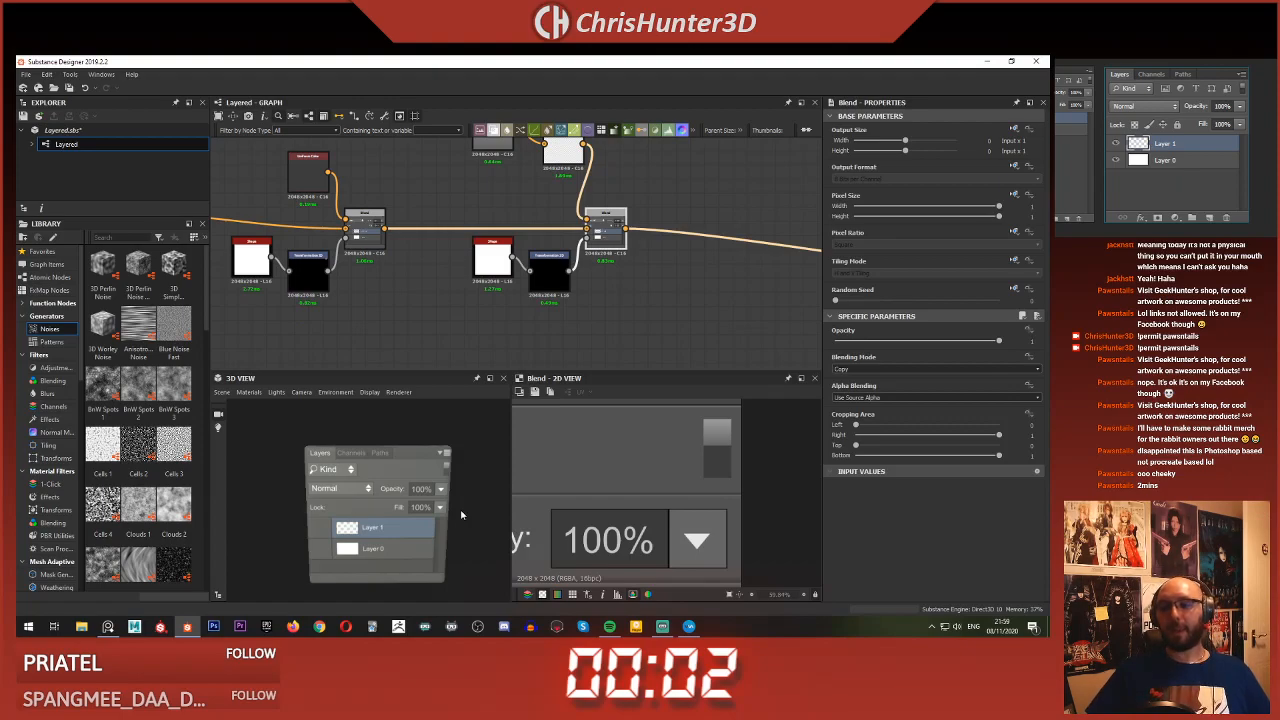
- Examine the toggle switch up close, then preview the bar's Uniform Color, Shape, Transformation 2D and Blend nodes
scroll(670, 273, down, 5)
middle_drag(670, 273, 669, 241)
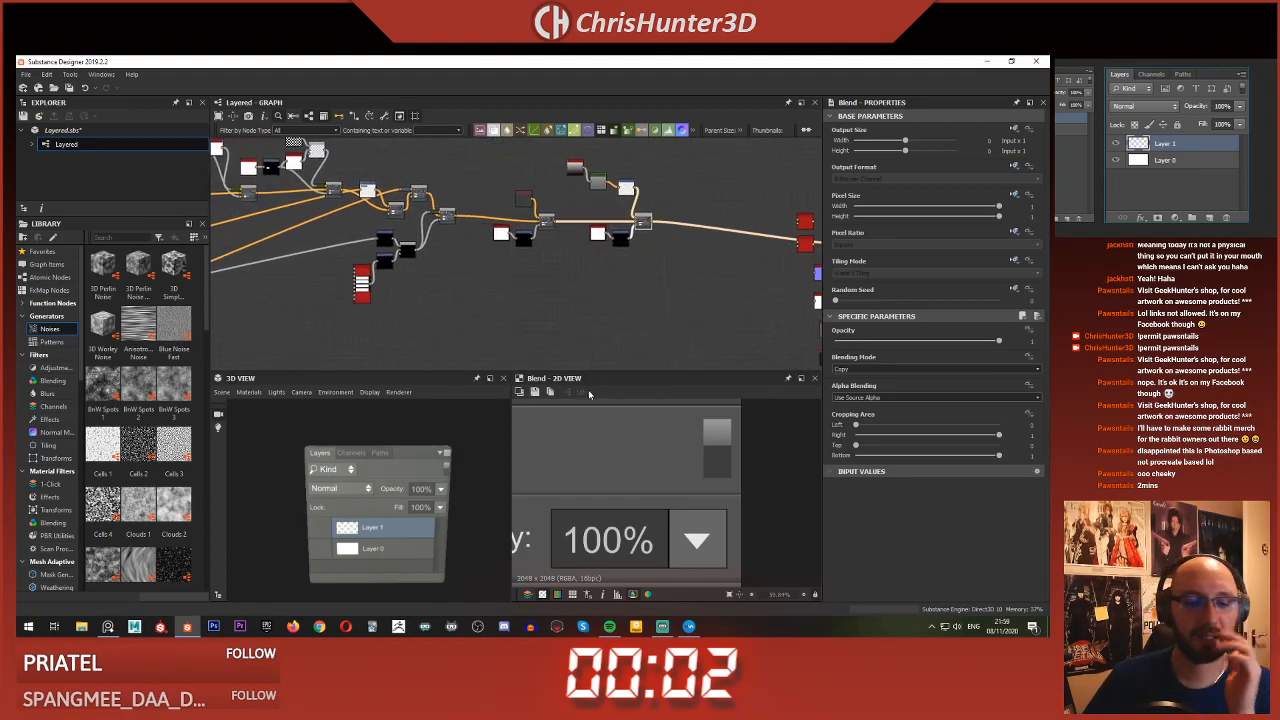
scroll(612, 465, down, 4)
scroll(612, 466, up, 6)
scroll(651, 466, down, 3)
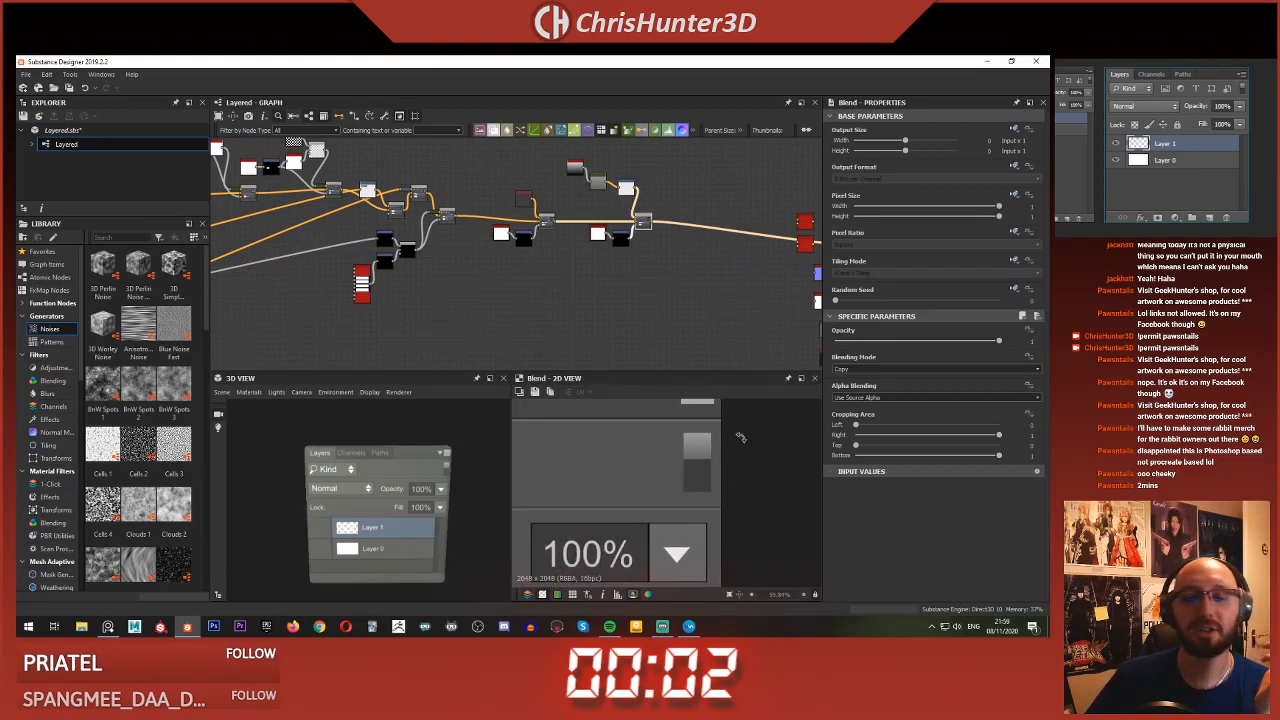
scroll(612, 265, up, 4)
middle_drag(617, 293, 657, 258)
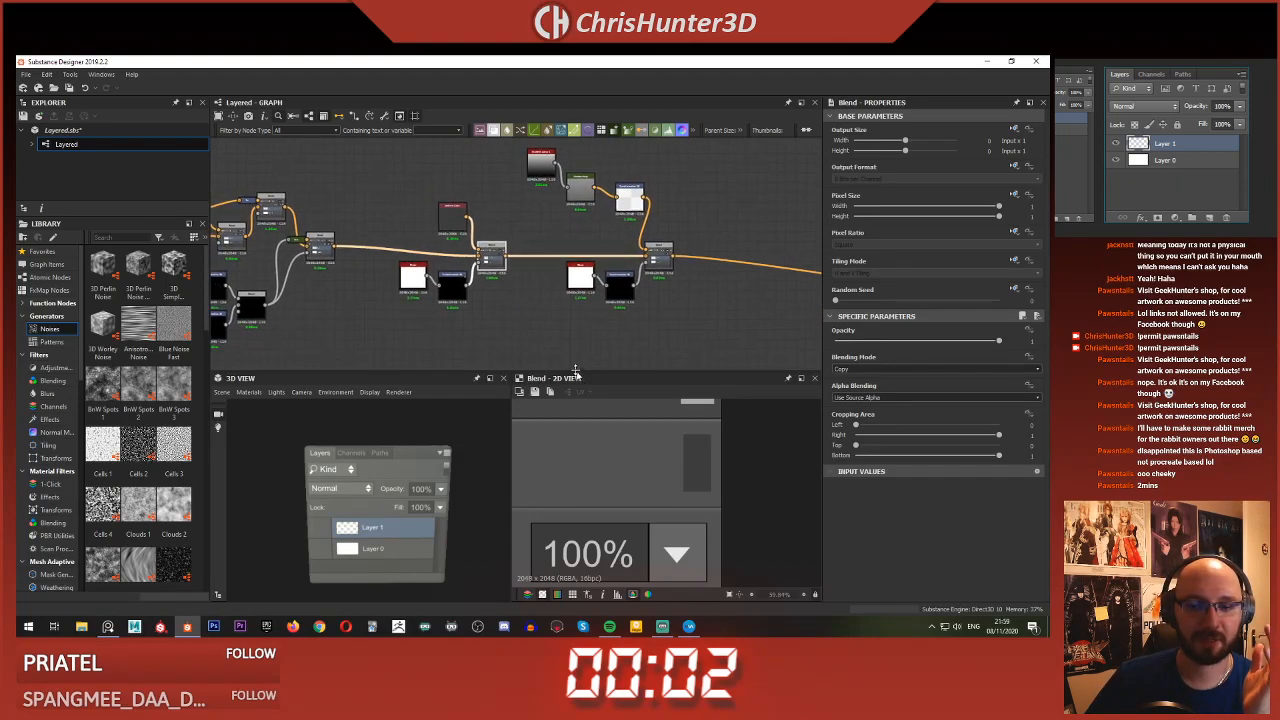
double_click(443, 218)
double_click(412, 279)
double_click(453, 283)
double_click(492, 254)
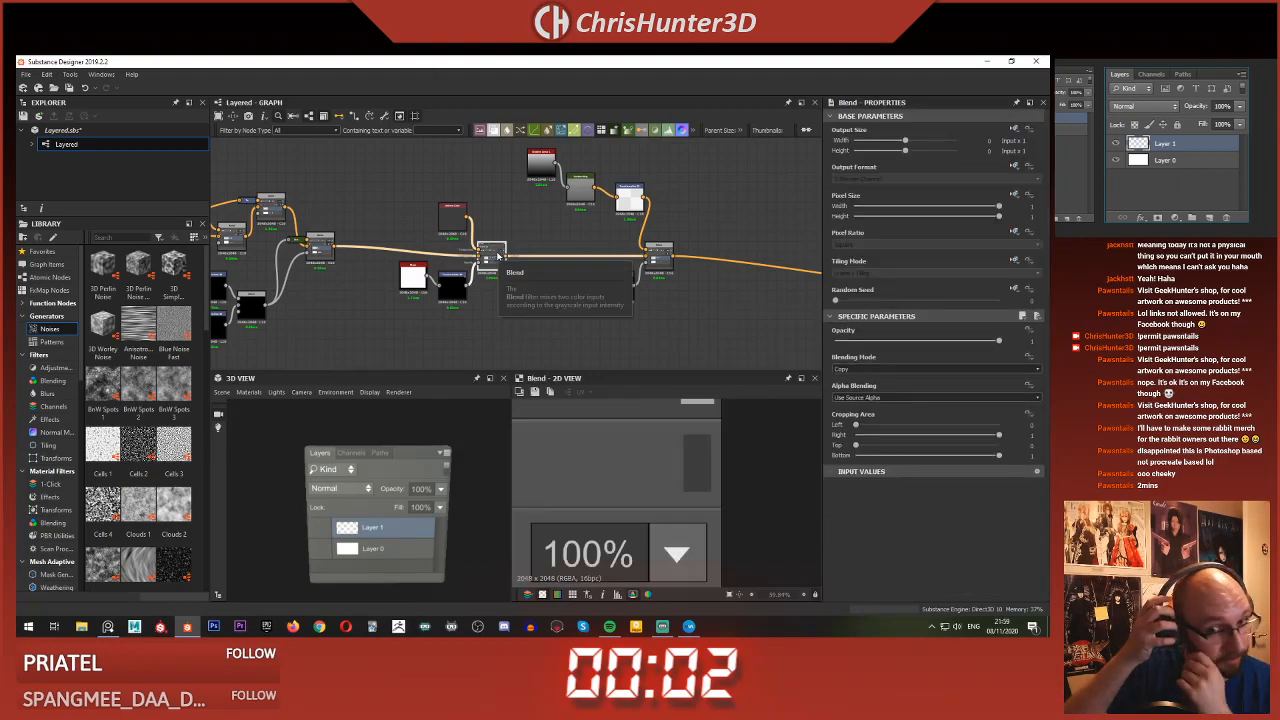
- Space out the bar's node group by shifting its Blend and Uniform Color nodes apart
scroll(505, 259, up, 3)
scroll(543, 271, down, 2)
middle_drag(538, 272, 515, 276)
drag(485, 272, 509, 272)
scroll(495, 271, down, 1)
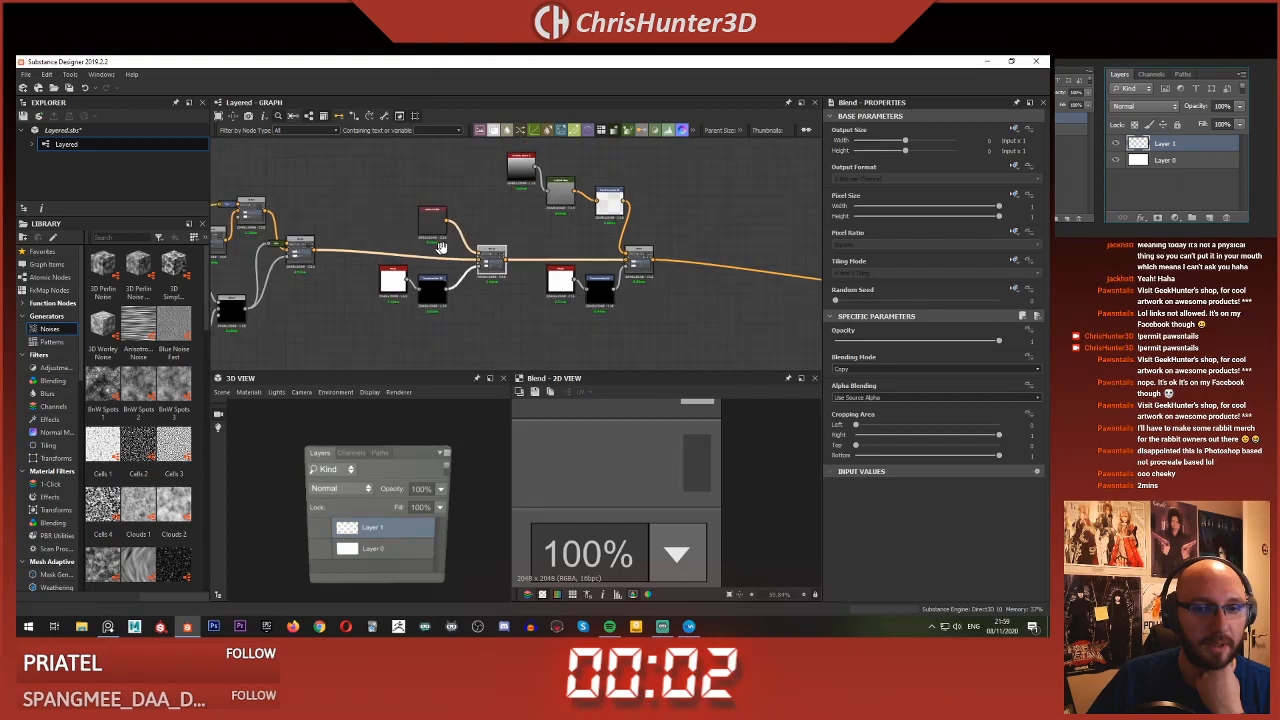
scroll(434, 231, up, 3)
middle_drag(434, 231, 496, 243)
drag(496, 243, 429, 247)
scroll(600, 228, down, 2)
- Preview the gradient square's Blend again and examine its connections to the neighbouring nodes
middle_drag(700, 256, 572, 217)
scroll(572, 217, up, 1)
double_click(632, 269)
middle_drag(492, 240, 552, 228)
scroll(651, 234, up, 2)
middle_drag(762, 259, 627, 234)
scroll(627, 264, down, 3)
scroll(625, 264, up, 1)
key(space)
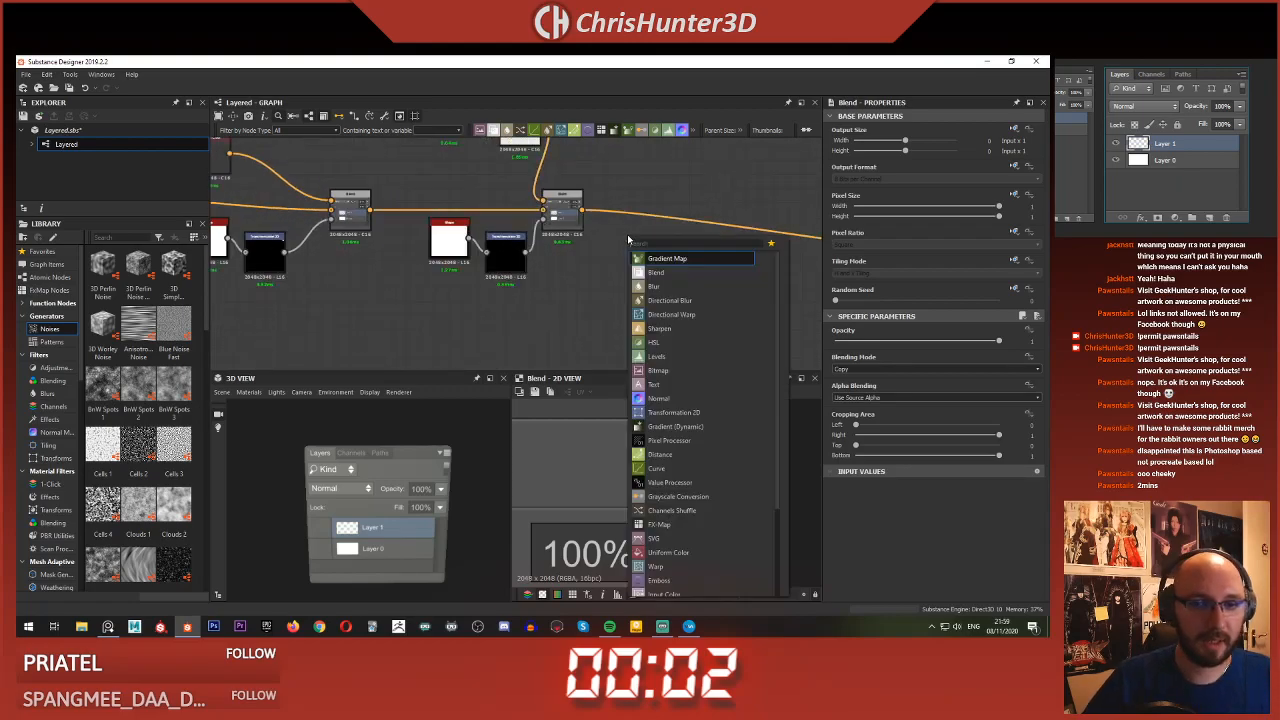
text(hist)
key(Down)
key(Return)
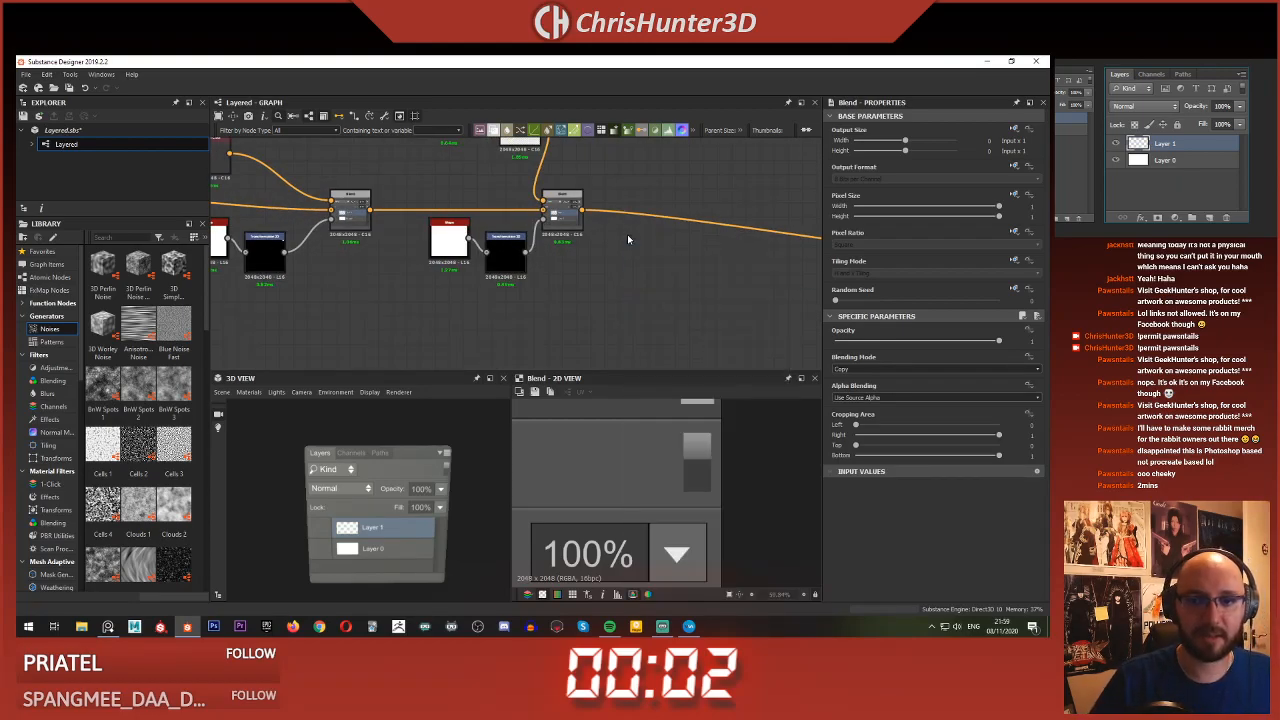
middle_drag(607, 223, 603, 211)
scroll(603, 211, down, 1)
drag(603, 211, 608, 278)
drag(563, 181, 594, 258)
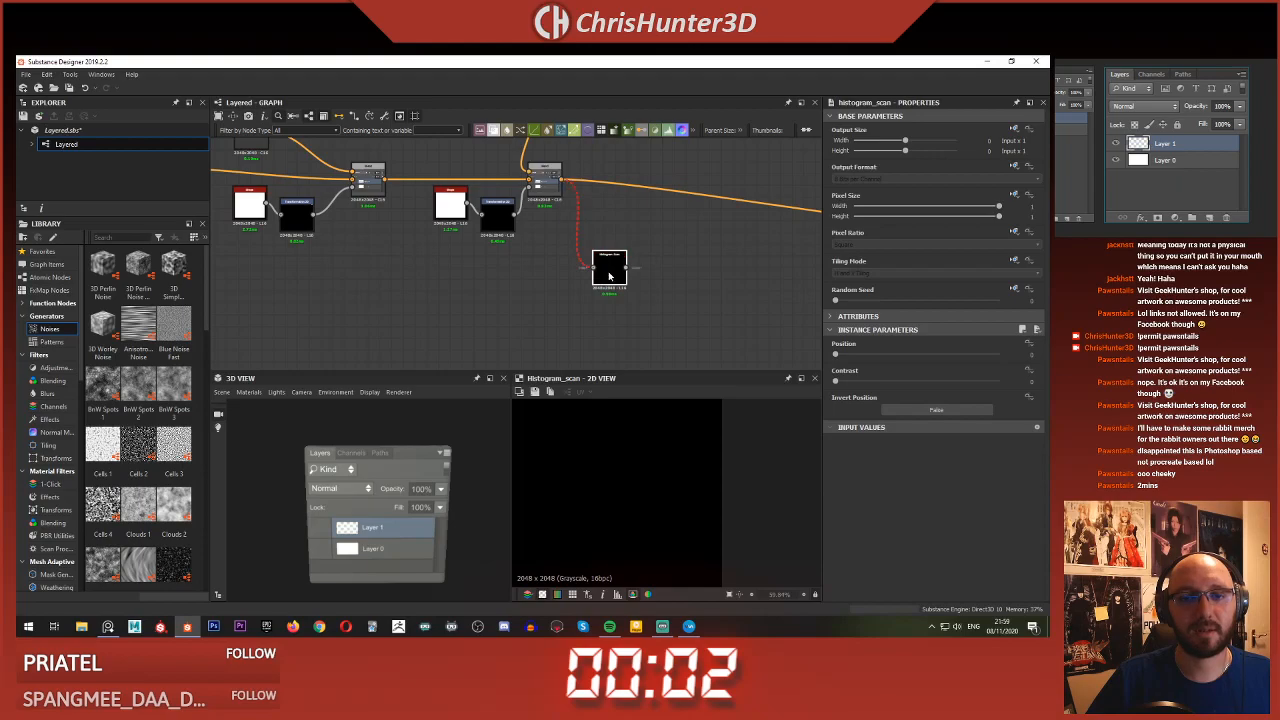
key(space)
text(gra)
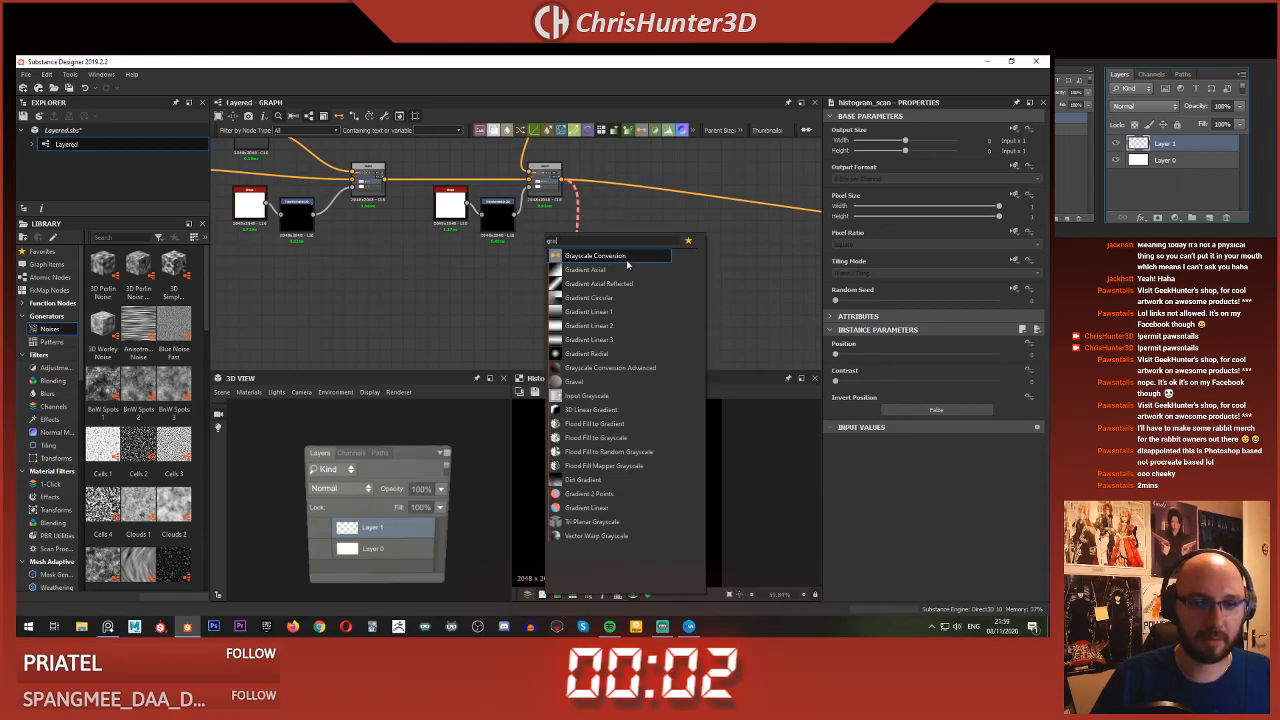
click(626, 266)
click(616, 272)
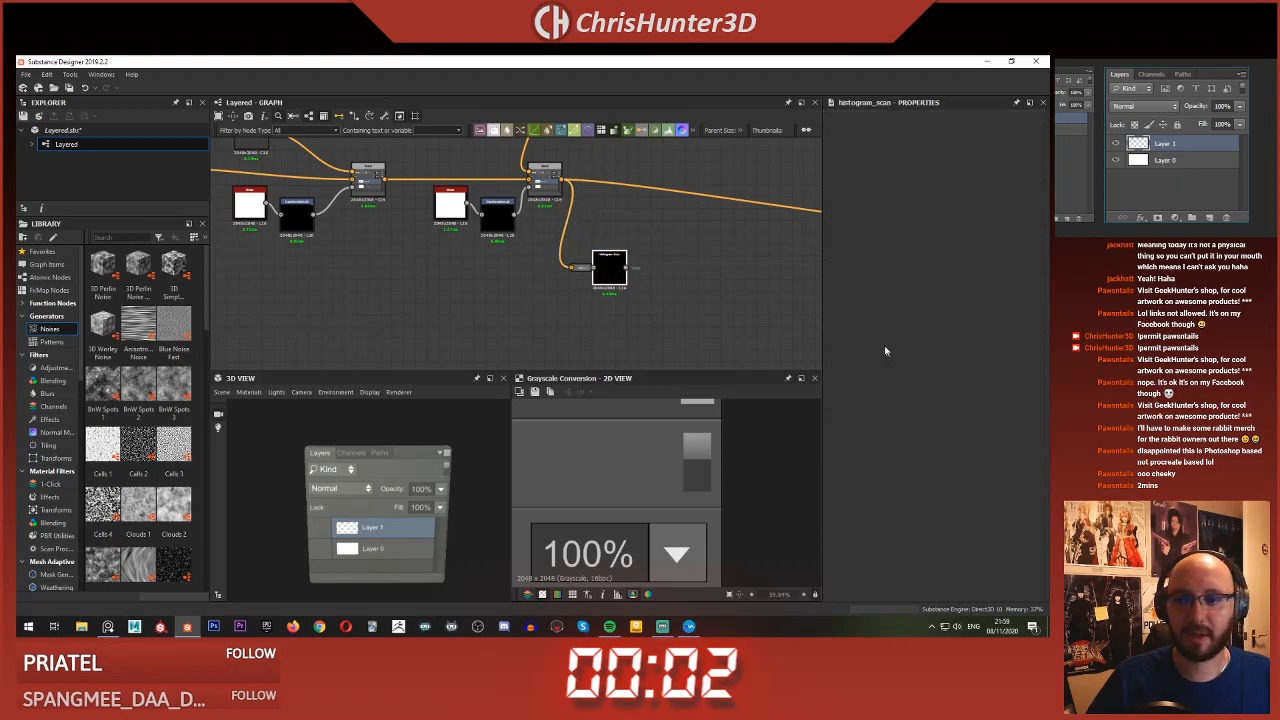
mouse_move(884, 356)
mouse_down()
mouse_move(906, 356)
mouse_move(895, 378)
mouse_move(930, 377)
mouse_move(867, 355)
mouse_up()
click(613, 271)
key(Delete)
double_click(575, 227)
middle_drag(575, 227, 588, 275)
key(Delete)
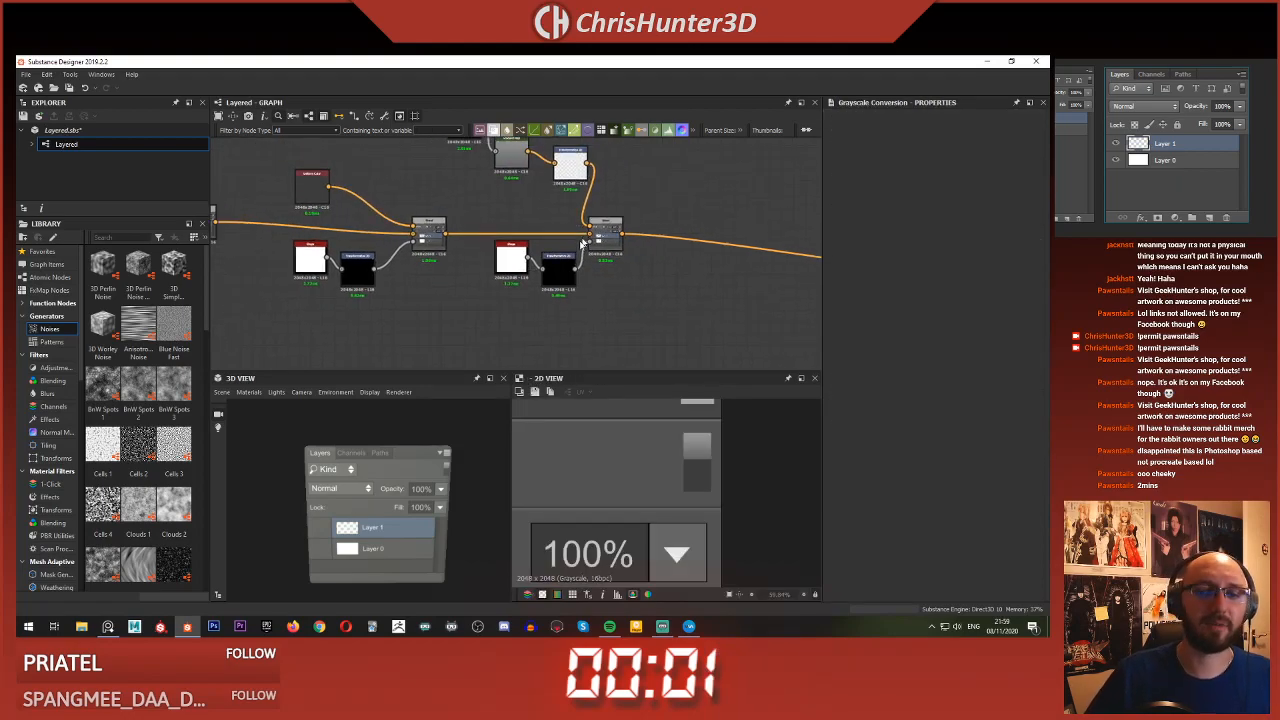
- Compare the gradient square's mask and Blend with the bar's Blend, Shape and Transformation 2D mask
double_click(564, 278)
double_click(610, 247)
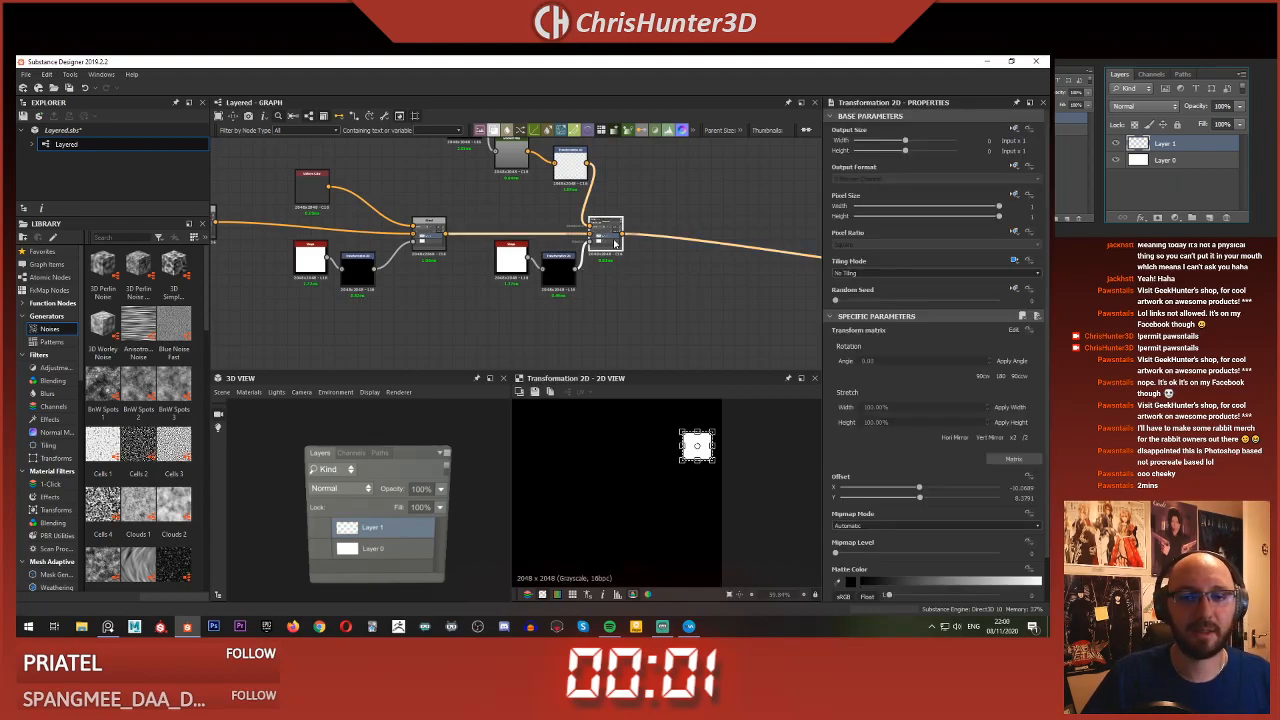
scroll(653, 265, down, 1)
middle_drag(653, 265, 694, 283)
scroll(694, 284, up, 2)
middle_drag(633, 332, 774, 299)
double_click(671, 296)
scroll(633, 297, down, 2)
scroll(536, 275, up, 4)
double_click(511, 276)
middle_drag(580, 293, 530, 299)
double_click(544, 301)
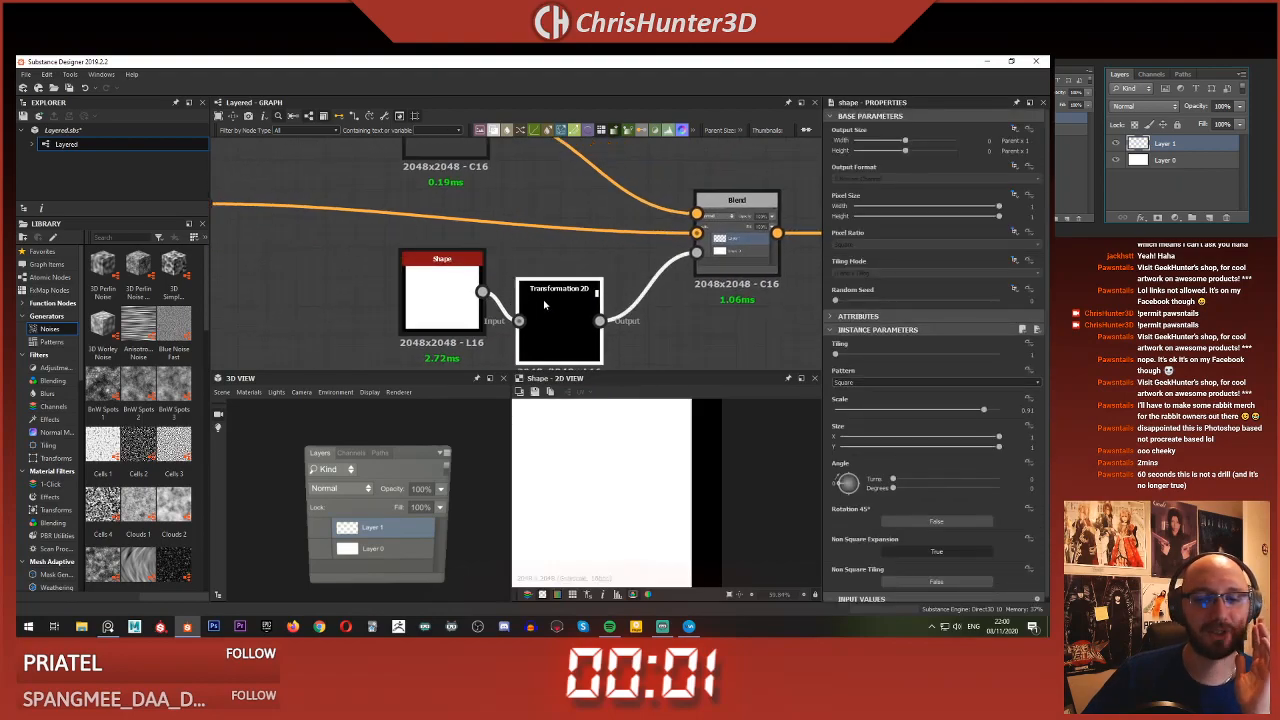
- Add an Edge Detect node and place it below the bar's Blend
scroll(662, 358, down, 1)
middle_drag(662, 358, 616, 352)
click(616, 352)
key(space)
text(edge)
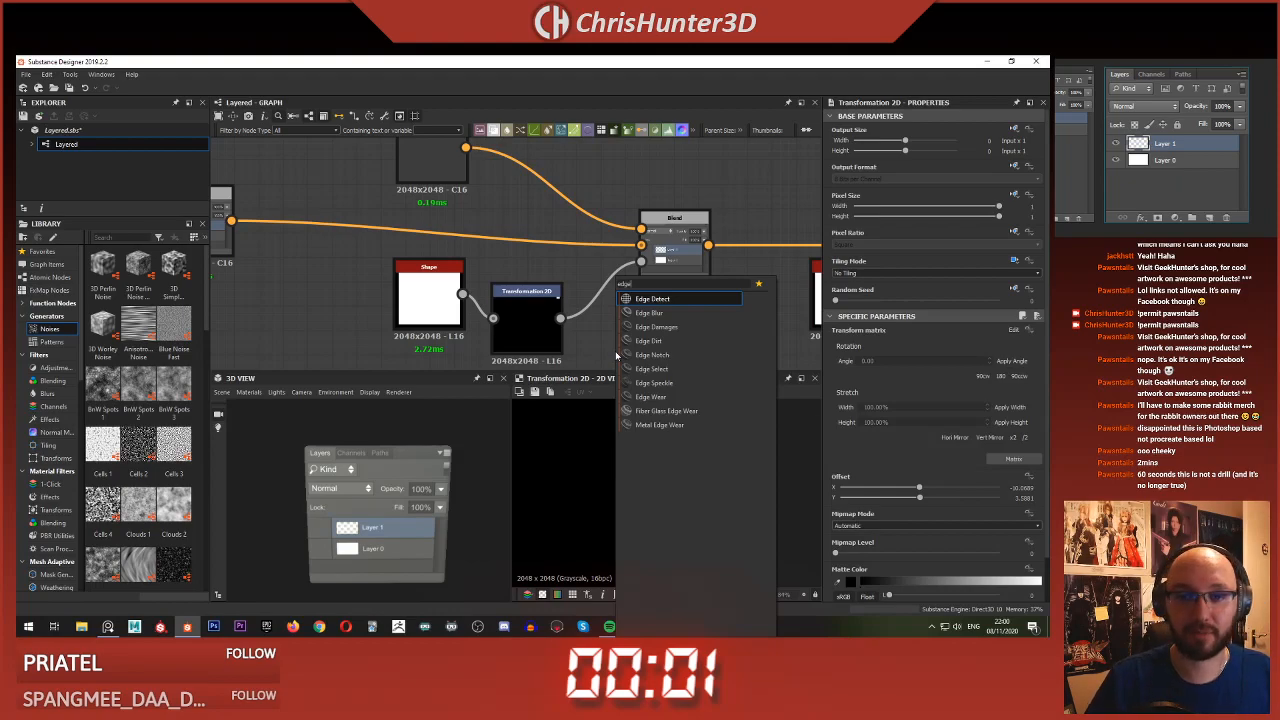
key(Return)
scroll(622, 354, down, 2)
middle_drag(622, 354, 583, 257)
scroll(625, 325, up, 2)
drag(563, 251, 587, 299)
- Connect the bar's Transformation 2D mask to the Edge Detect input, removing the unwanted Gradient Map from the misplaced link
drag(520, 225, 671, 272)
click(573, 290)
key(Delete)
drag(606, 298, 629, 298)
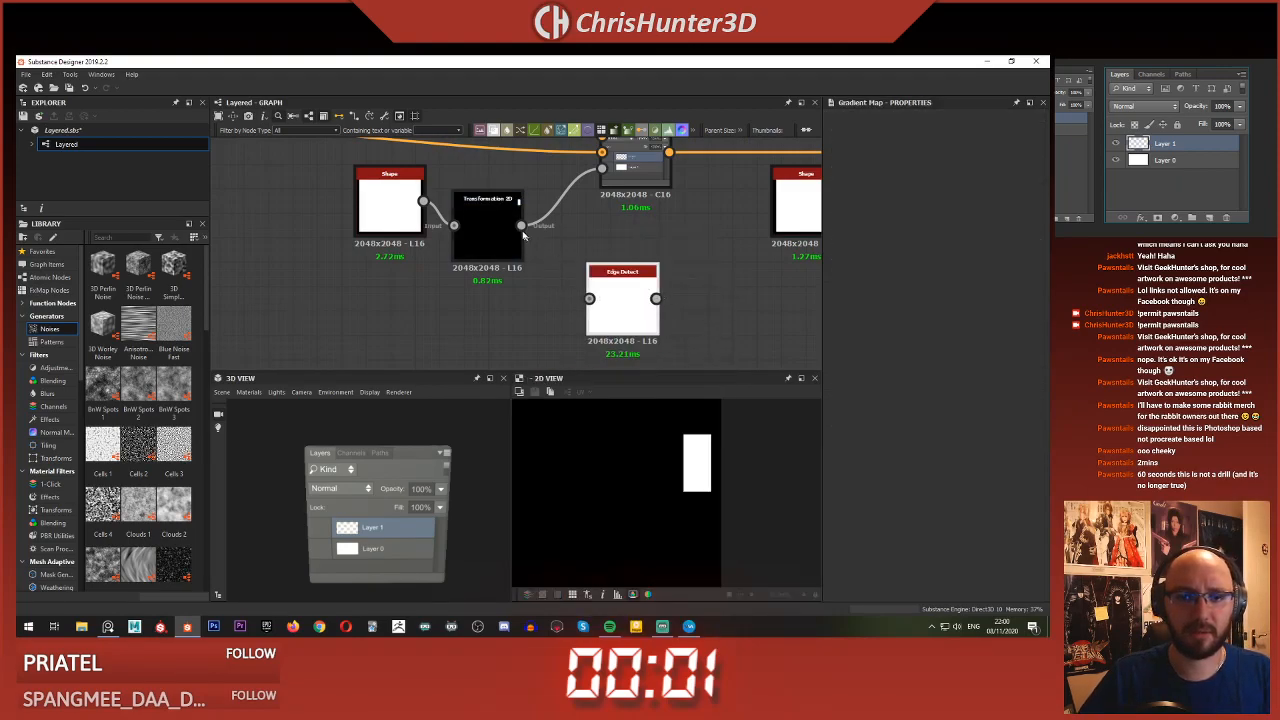
drag(521, 225, 589, 298)
- Lower the Edge Detect node's edge width to the minimum, and preview its outline and the bar's Blend
double_click(611, 304)
mouse_move(848, 357)
mouse_down()
mouse_move(785, 383)
mouse_move(830, 357)
mouse_up()
scroll(624, 301, down, 3)
scroll(622, 298, up, 2)
drag(583, 312, 560, 310)
click(459, 246)
double_click(547, 309)
double_click(587, 204)
- Add a Blend node beside the bar's Uniform Color, using that colour as background and routing the Edge Detect outline to the foreground
scroll(632, 285, down, 3)
middle_drag(602, 254, 634, 302)
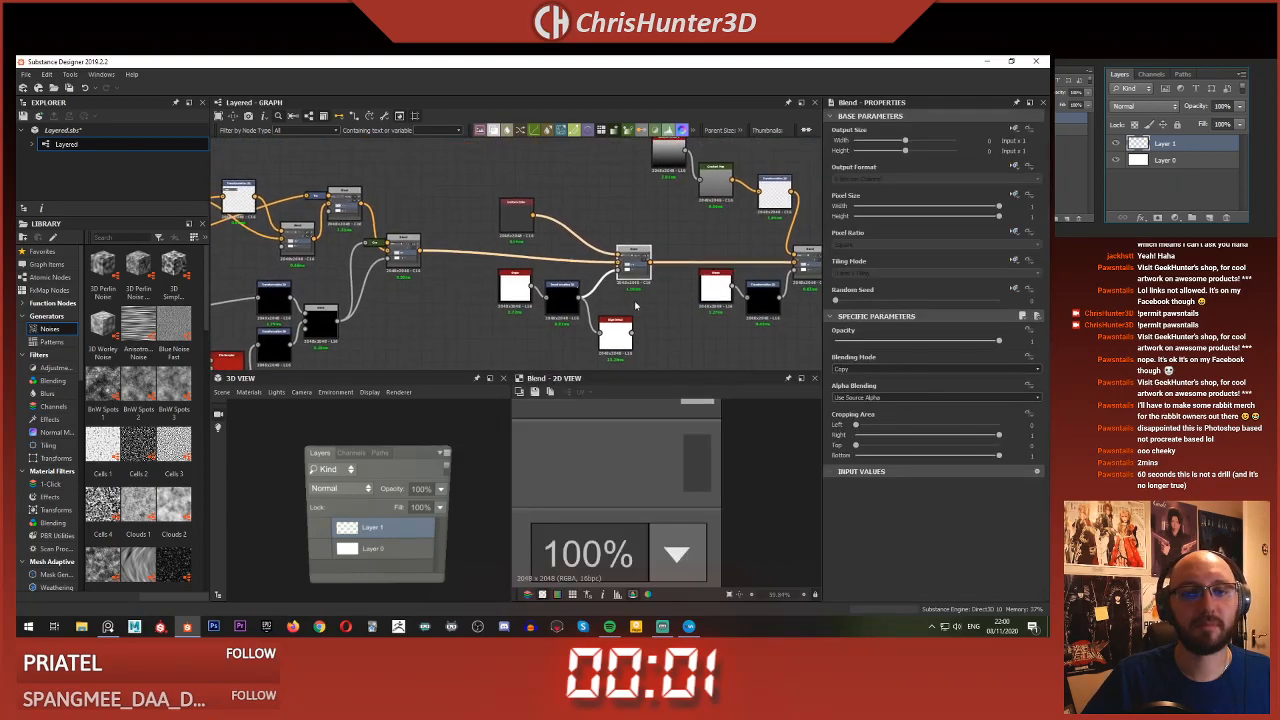
scroll(632, 302, up, 2)
key(space)
text(le)
key(Return)
middle_drag(540, 203, 522, 256)
drag(481, 235, 542, 189)
middle_drag(572, 315, 557, 257)
drag(609, 345, 577, 256)
middle_drag(547, 140, 557, 212)
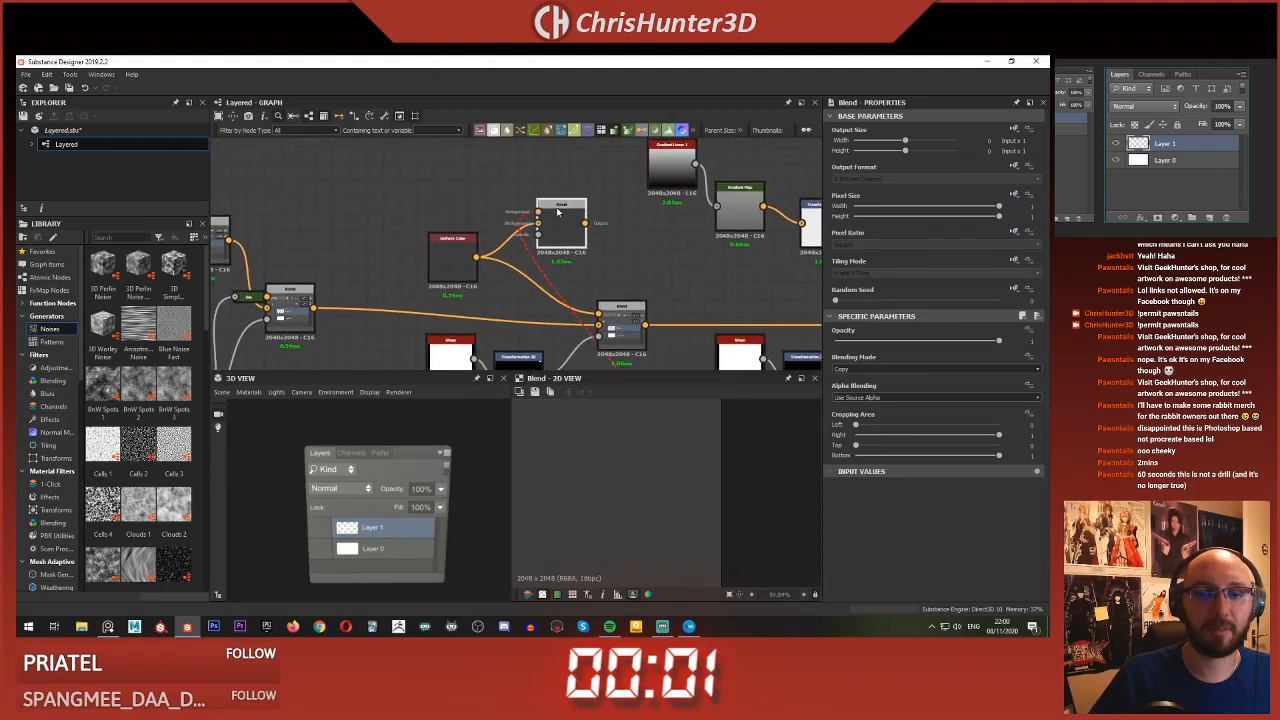
- Insert a Gradient Map between the Edge Detect and the new Blend's foreground input, and dock it to the Blend
click(557, 228)
key(space)
text(gr)
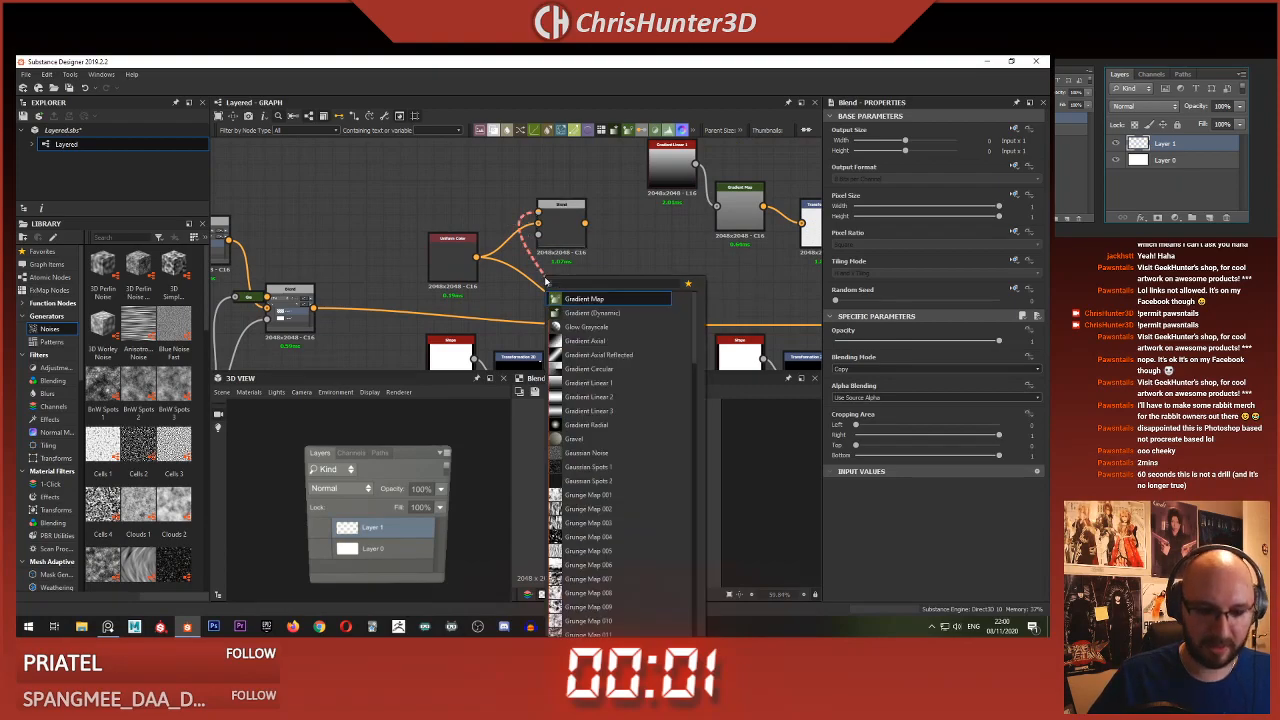
click(594, 297)
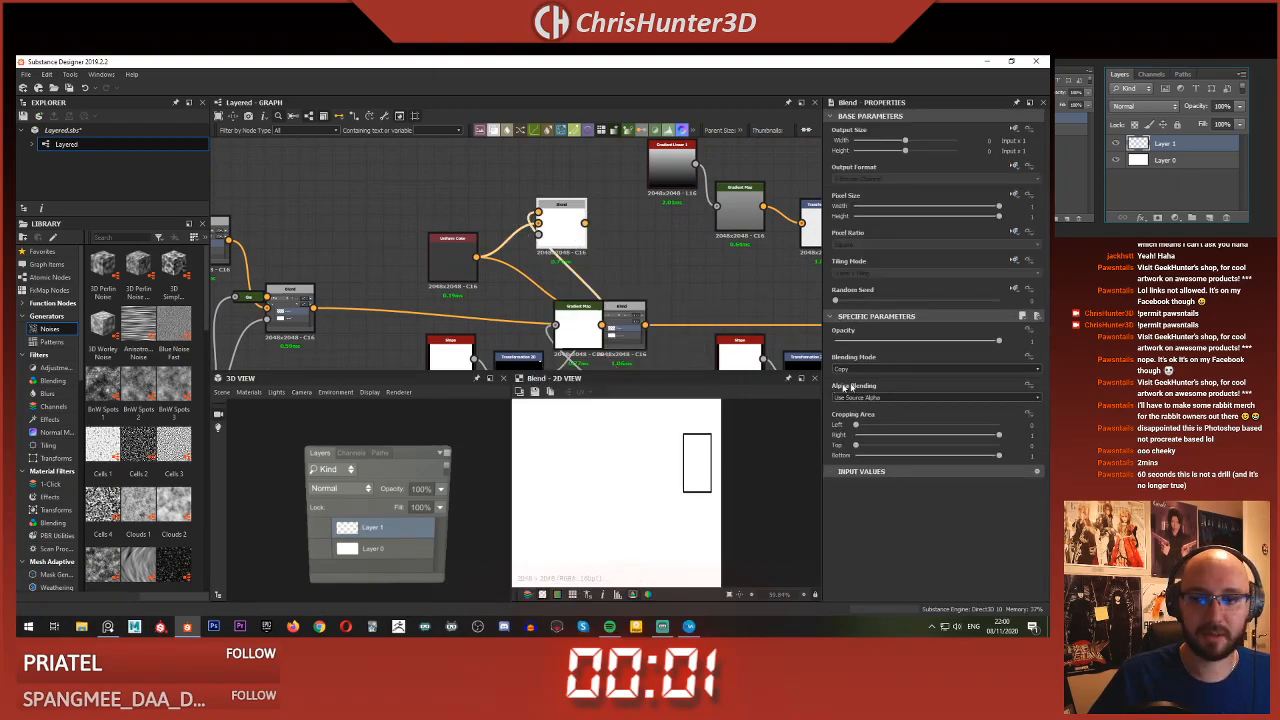
double_click(566, 229)
drag(579, 326, 543, 306)
key(d)
- Connect the outlined Blend to the foreground input of the bar's Blend and preview the result
click(575, 237)
drag(585, 223, 599, 314)
double_click(616, 325)
scroll(686, 455, down, 3)
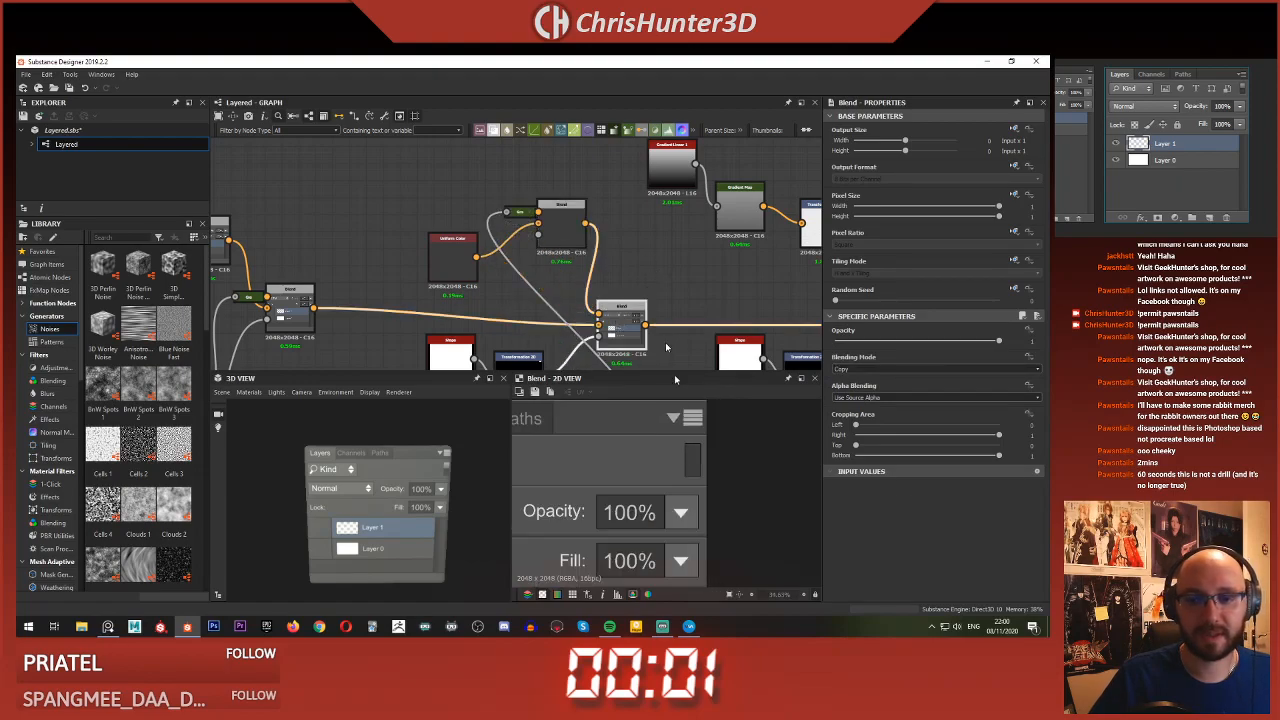
- Preview the gradient square's Blend and examine the bar's new dark outline within the panel
middle_drag(661, 308, 574, 280)
scroll(738, 309, down, 2)
middle_drag(738, 309, 533, 259)
scroll(533, 259, up, 2)
click(565, 239)
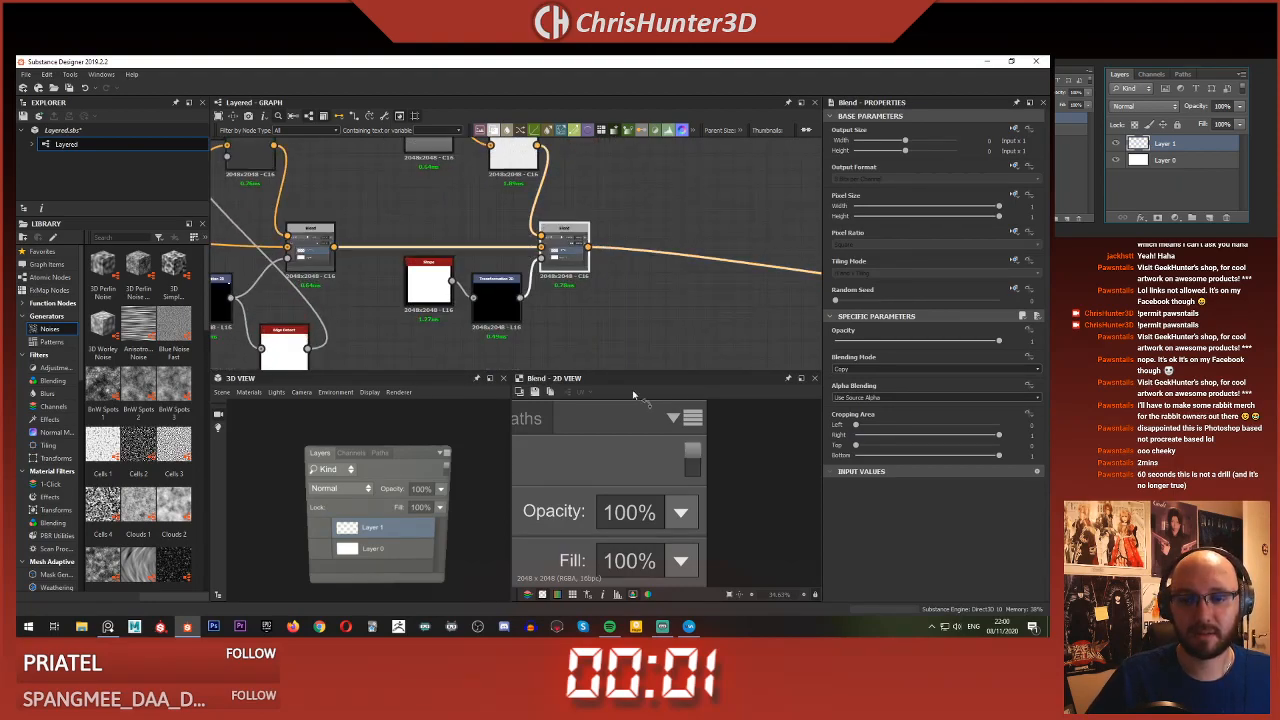
scroll(690, 460, up, 3)
scroll(690, 485, down, 4)
middle_drag(419, 267, 625, 261)
scroll(608, 291, down, 1)
scroll(555, 257, up, 2)
scroll(557, 255, down, 1)
scroll(556, 286, down, 3)
scroll(625, 261, up, 1)
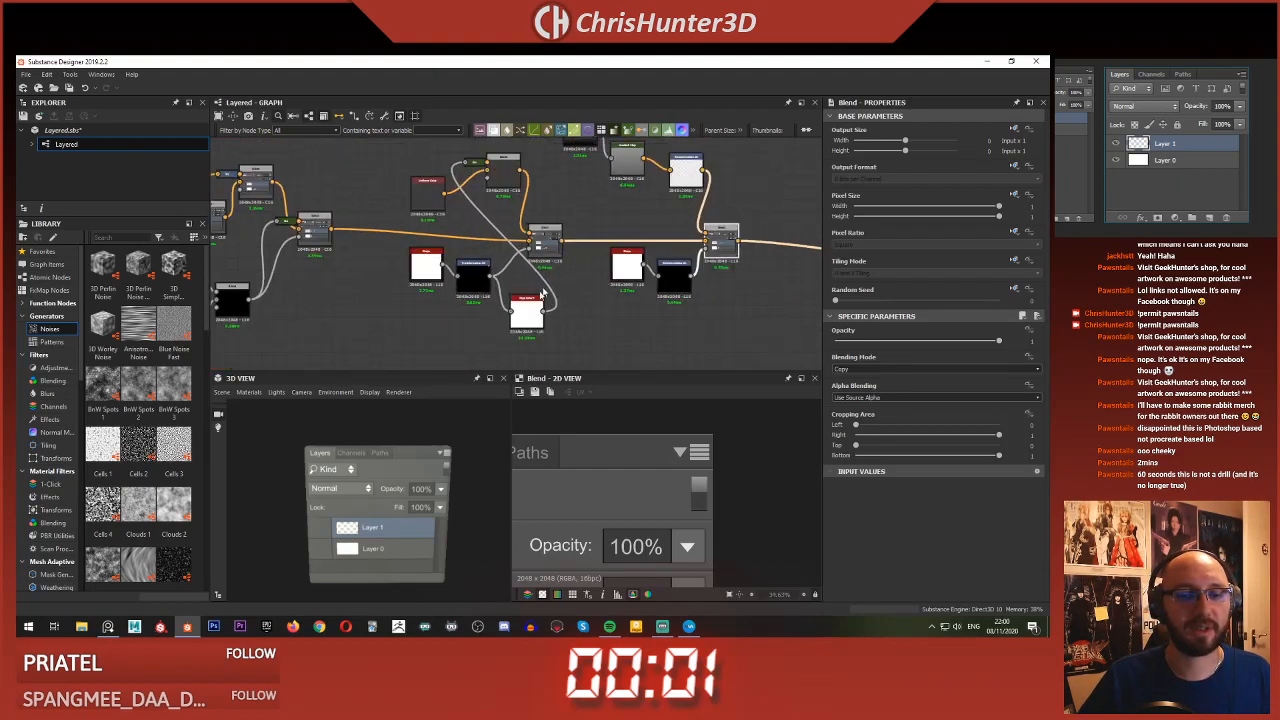
- Duplicate the bar's Edge Detect node and connect the gradient square's Transformation 2D to the copy's input
scroll(714, 327, up, 2)
middle_drag(714, 327, 628, 331)
click(628, 332)
click(359, 322)
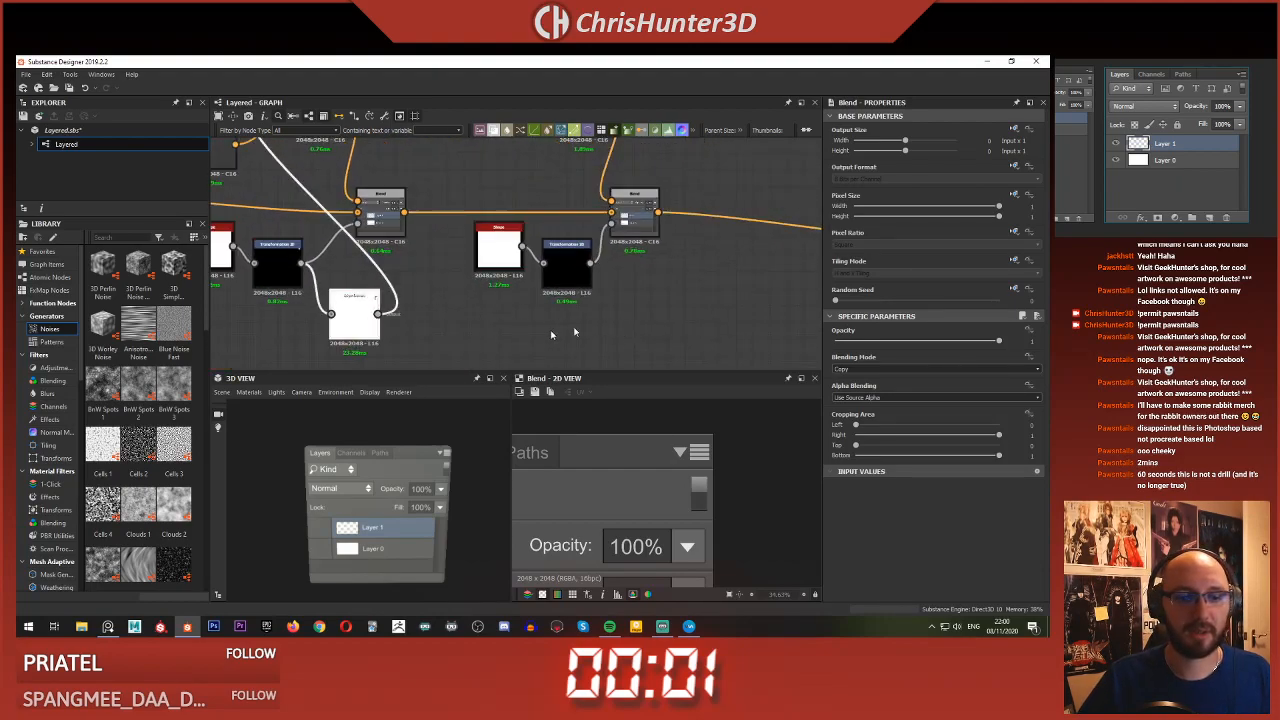
key(ctrl+c)
key(ctrl+v)
drag(503, 239, 631, 314)
drag(591, 263, 620, 331)
- Rearrange the gradient square's nodes, moving its Blend farther along to widen the gap after the Transformation 2D
scroll(618, 295, down, 2)
middle_drag(618, 278, 621, 380)
scroll(595, 290, up, 2)
drag(613, 260, 589, 245)
middle_drag(634, 232, 704, 213)
scroll(704, 213, down, 3)
drag(722, 289, 785, 297)
click(731, 221)
scroll(731, 221, up, 3)
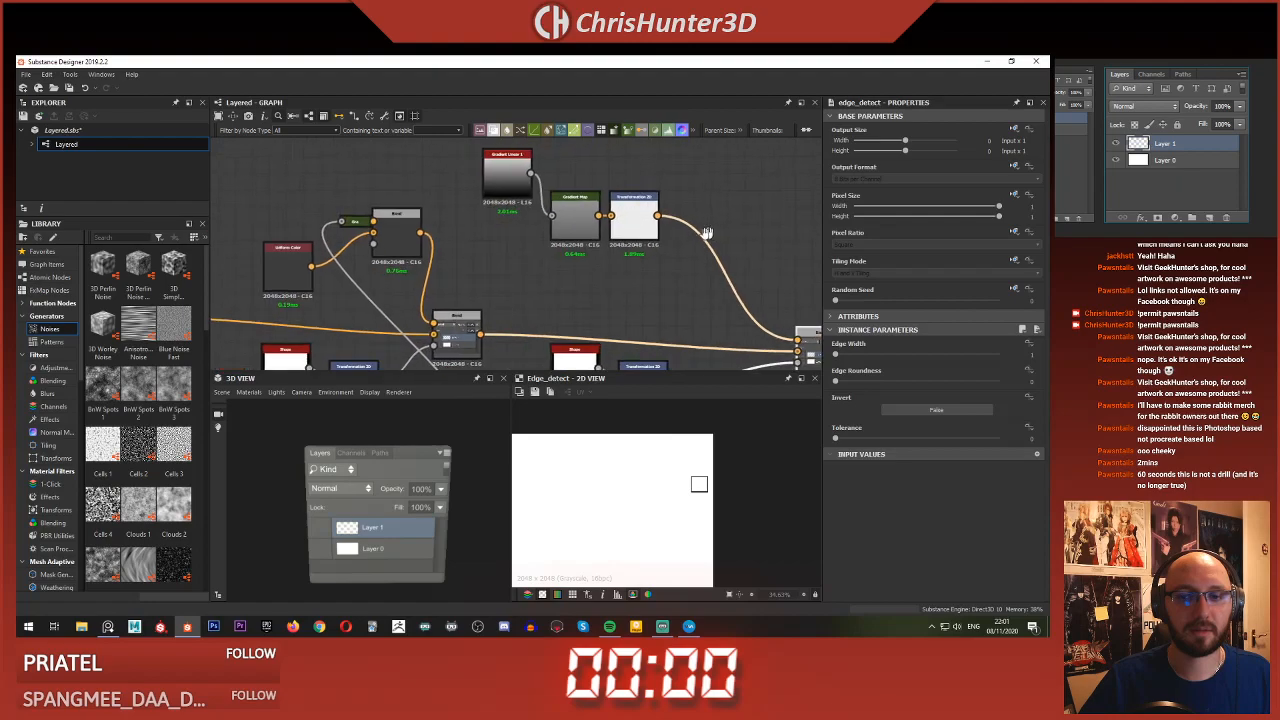
- Delete the duplicated Edge Detect node attached to the gradient square's Transformation 2D
middle_drag(662, 306, 557, 245)
double_click(579, 232)
scroll(579, 232, down, 2)
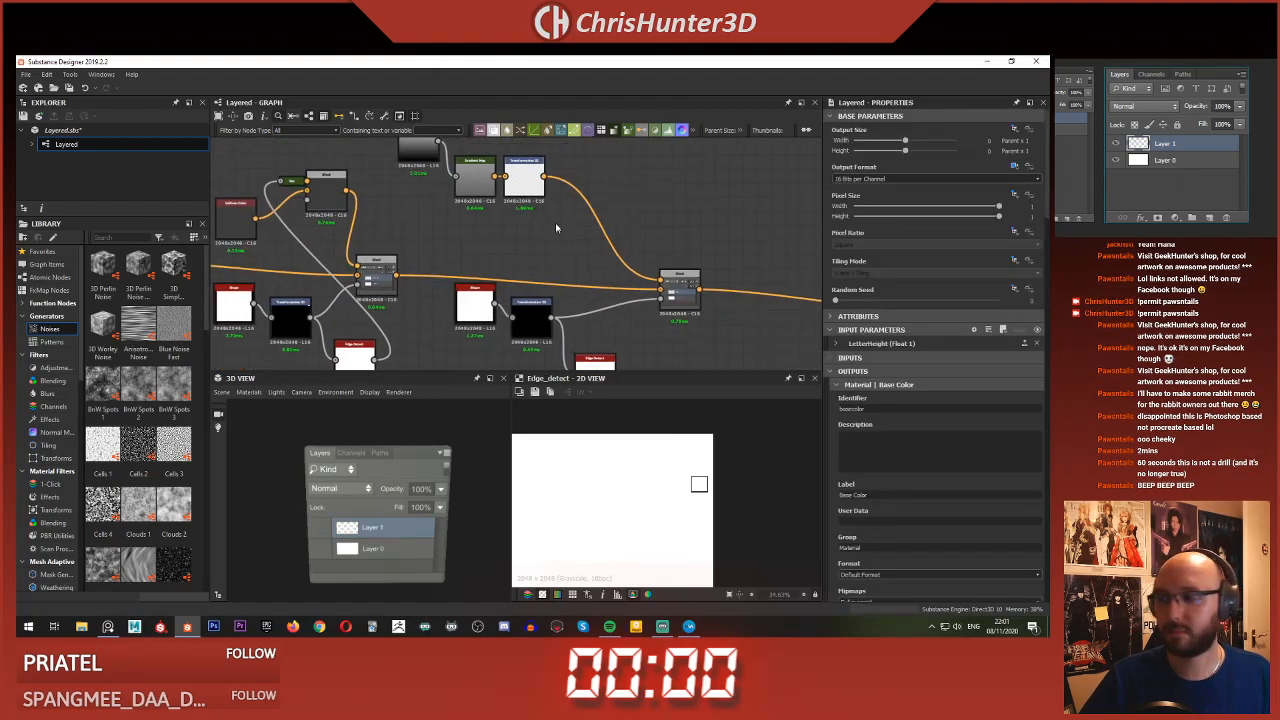
scroll(630, 247, down, 3)
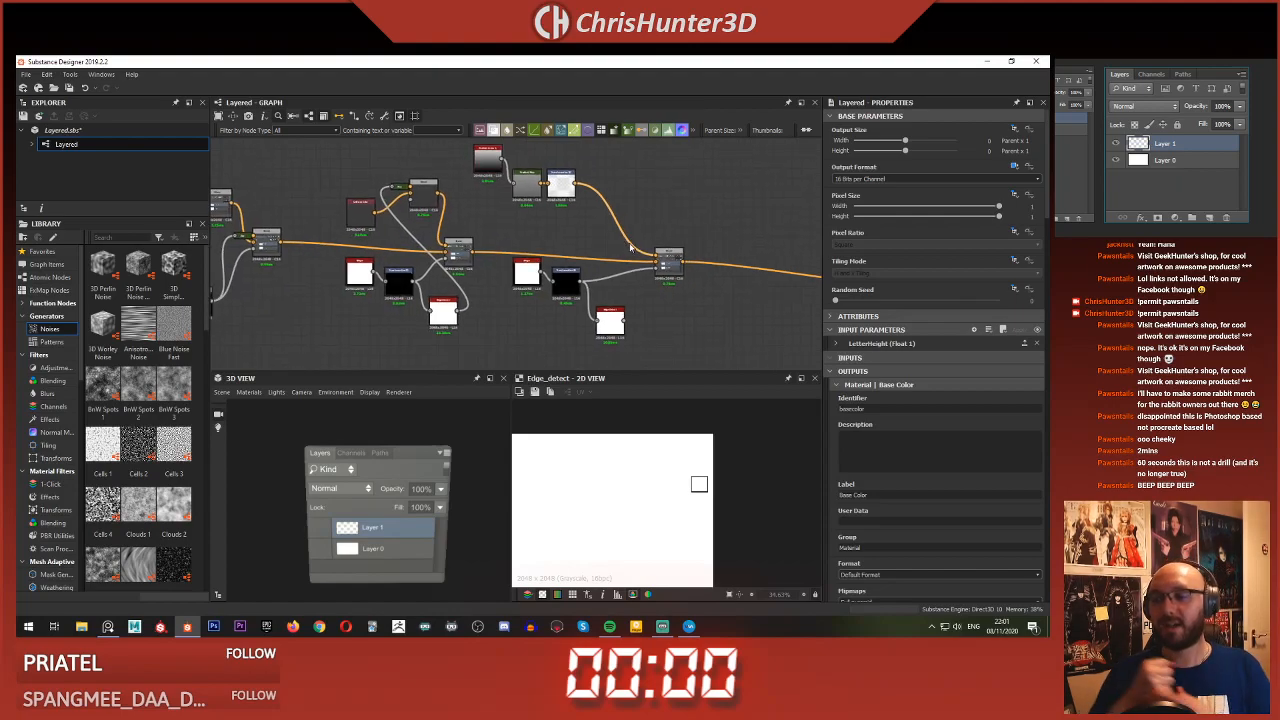
scroll(573, 247, up, 2)
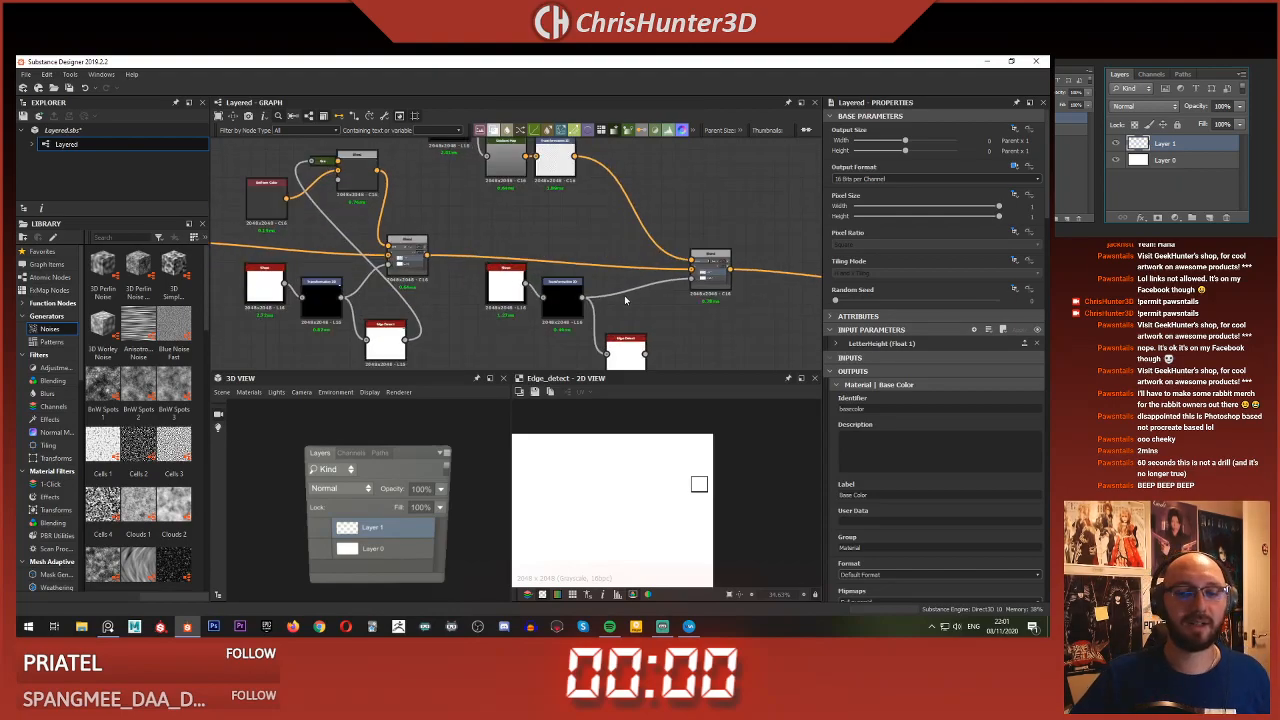
click(633, 340)
scroll(700, 250, down, 2)
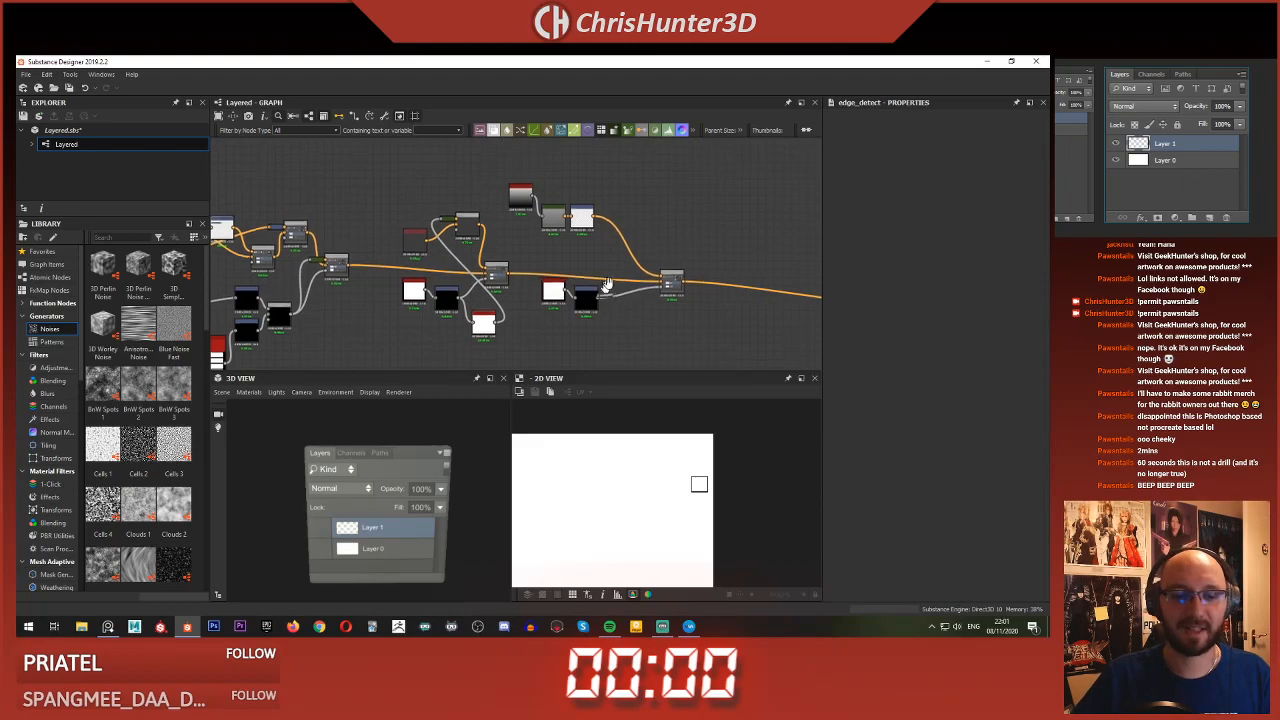
scroll(431, 467, down, 3)
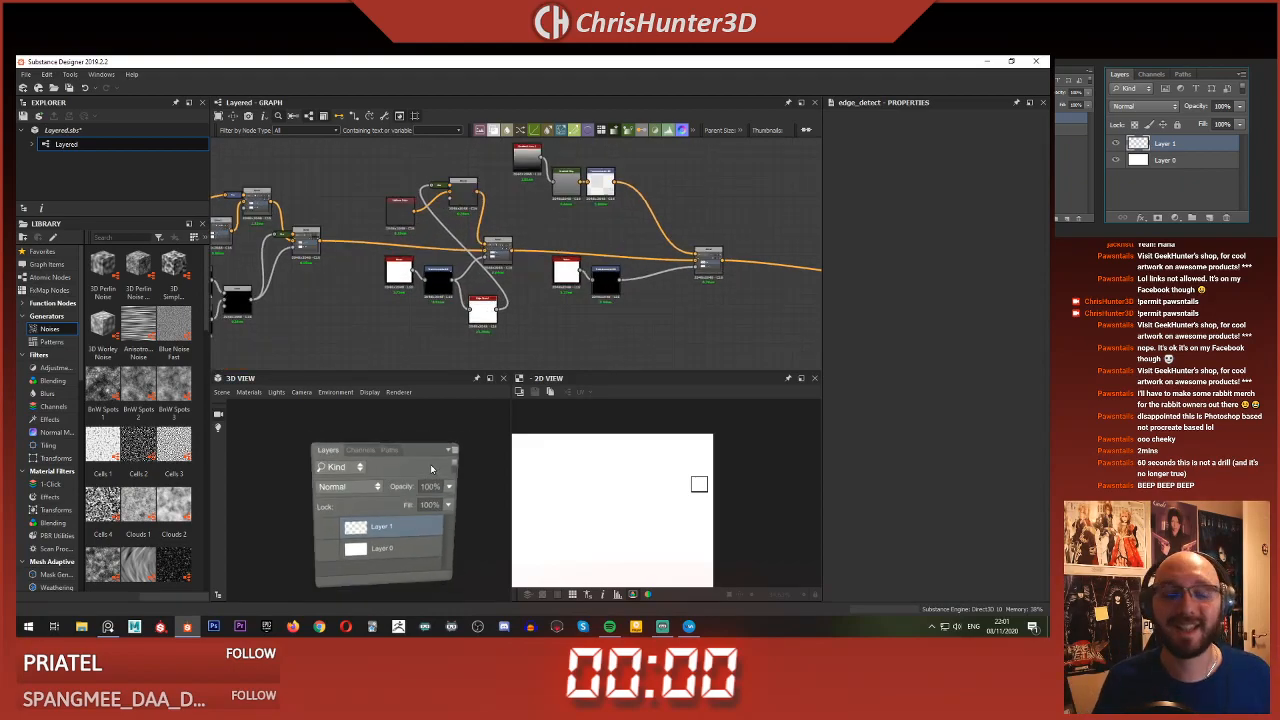
- Undock the 3D view into a large floating window and compare the textured panel with the Photoshop Layers panel reference
click(490, 379)
scroll(502, 336, up, 2)
middle_drag(500, 334, 490, 328)
click(1157, 136)
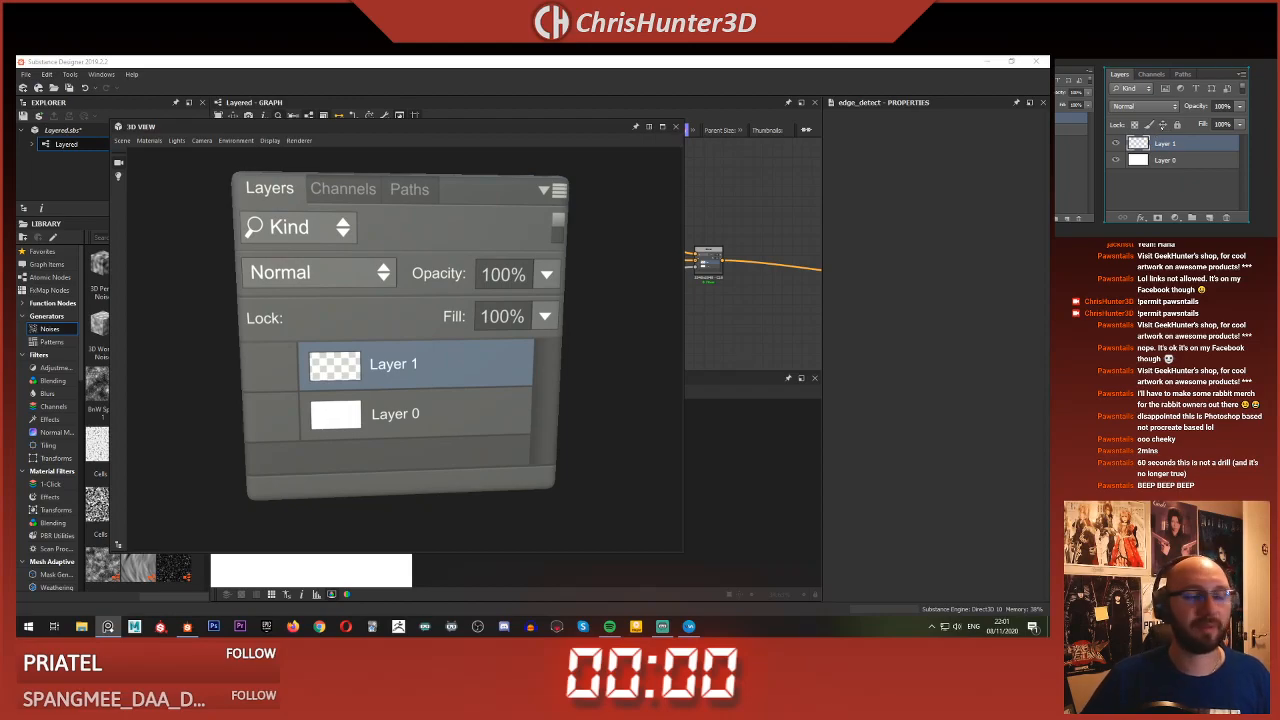
scroll(1148, 100, up, 1)
scroll(1150, 106, down, 1)
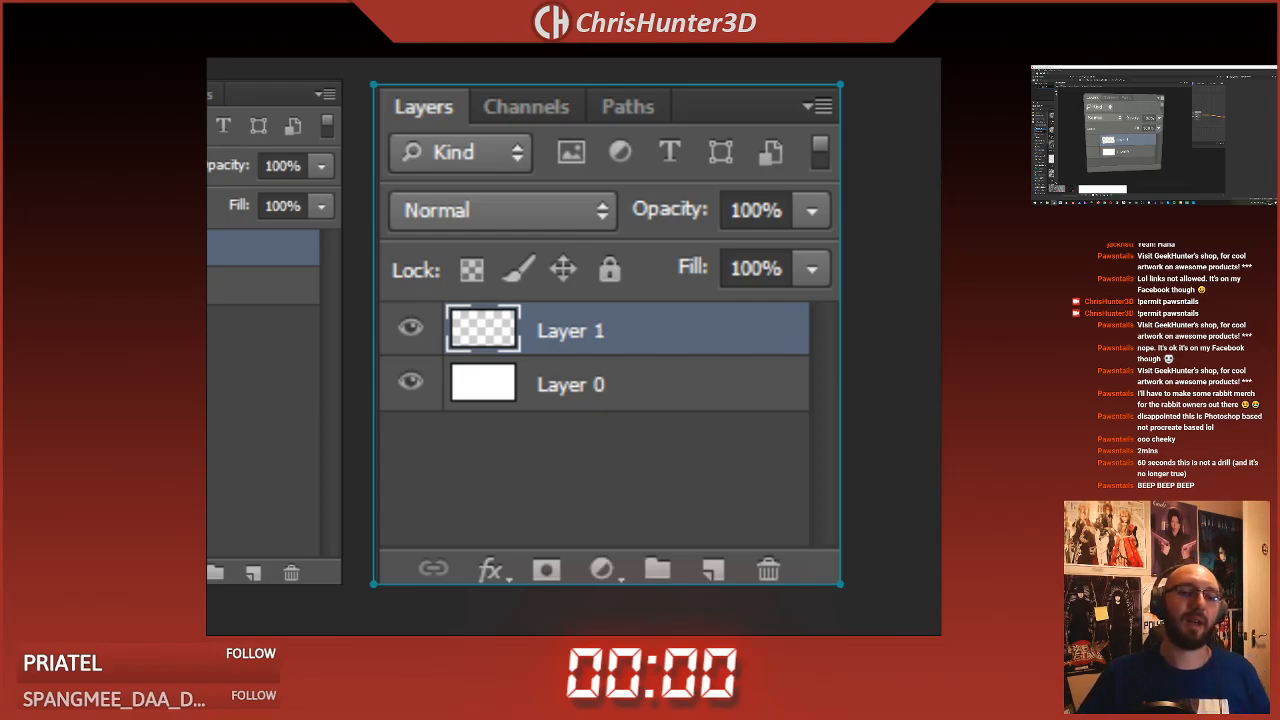
scroll(1125, 134, down, 2)
middle_drag(1122, 134, 1132, 137)
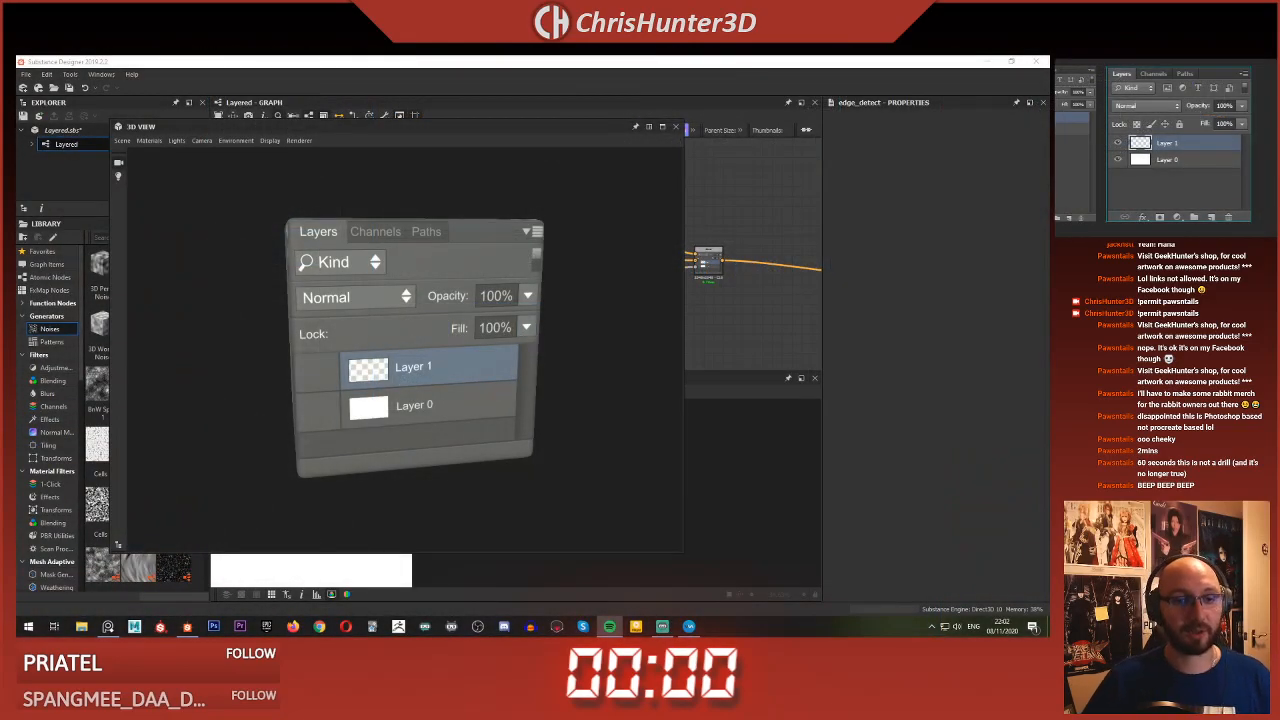
scroll(234, 418, up, 2)
drag(237, 416, 243, 411)
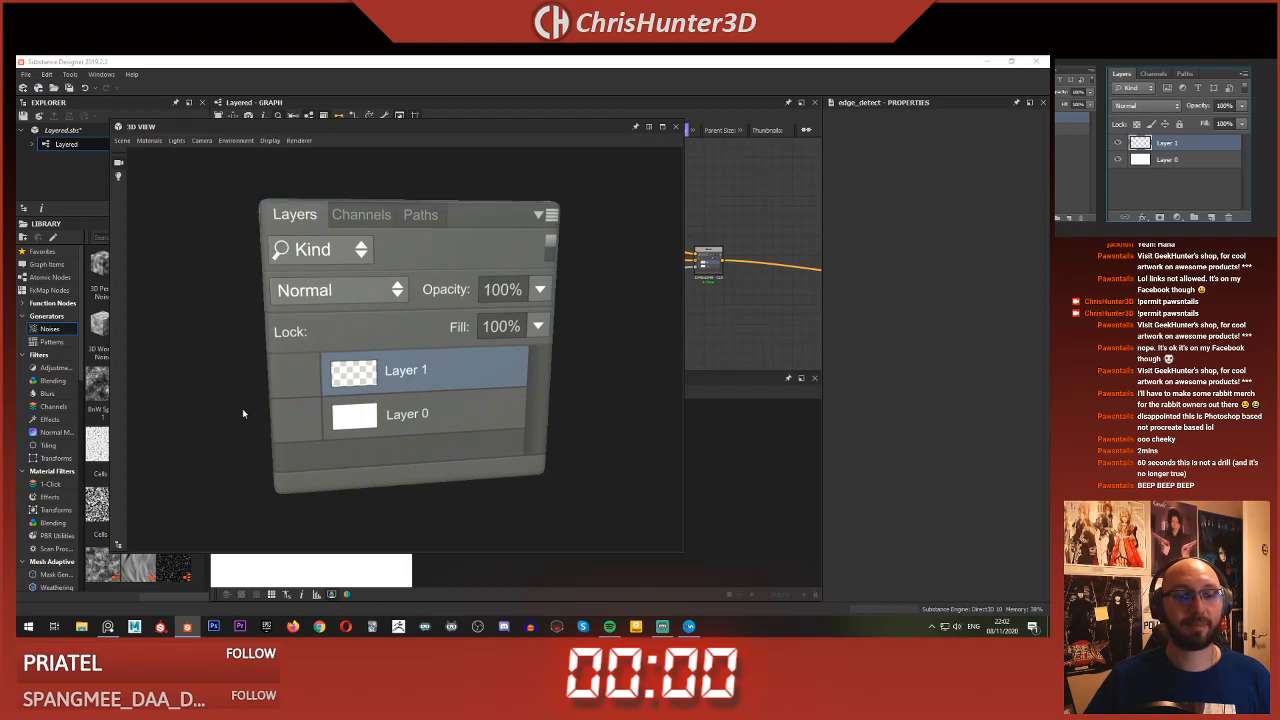